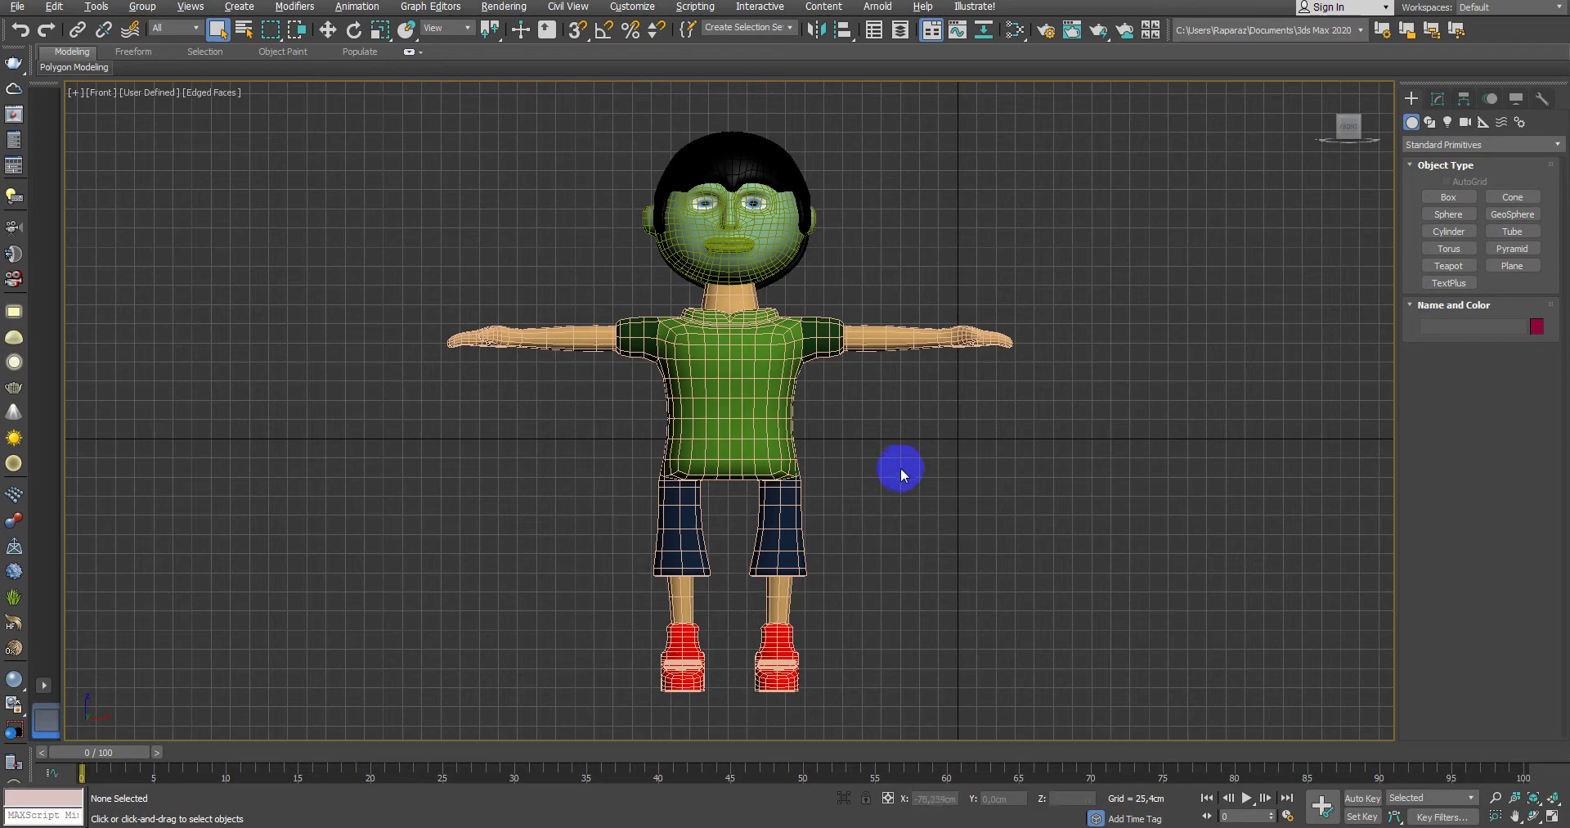
Step: Select the character's head object, Kafa, instead of the body
middle_drag(885, 449, 911, 498)
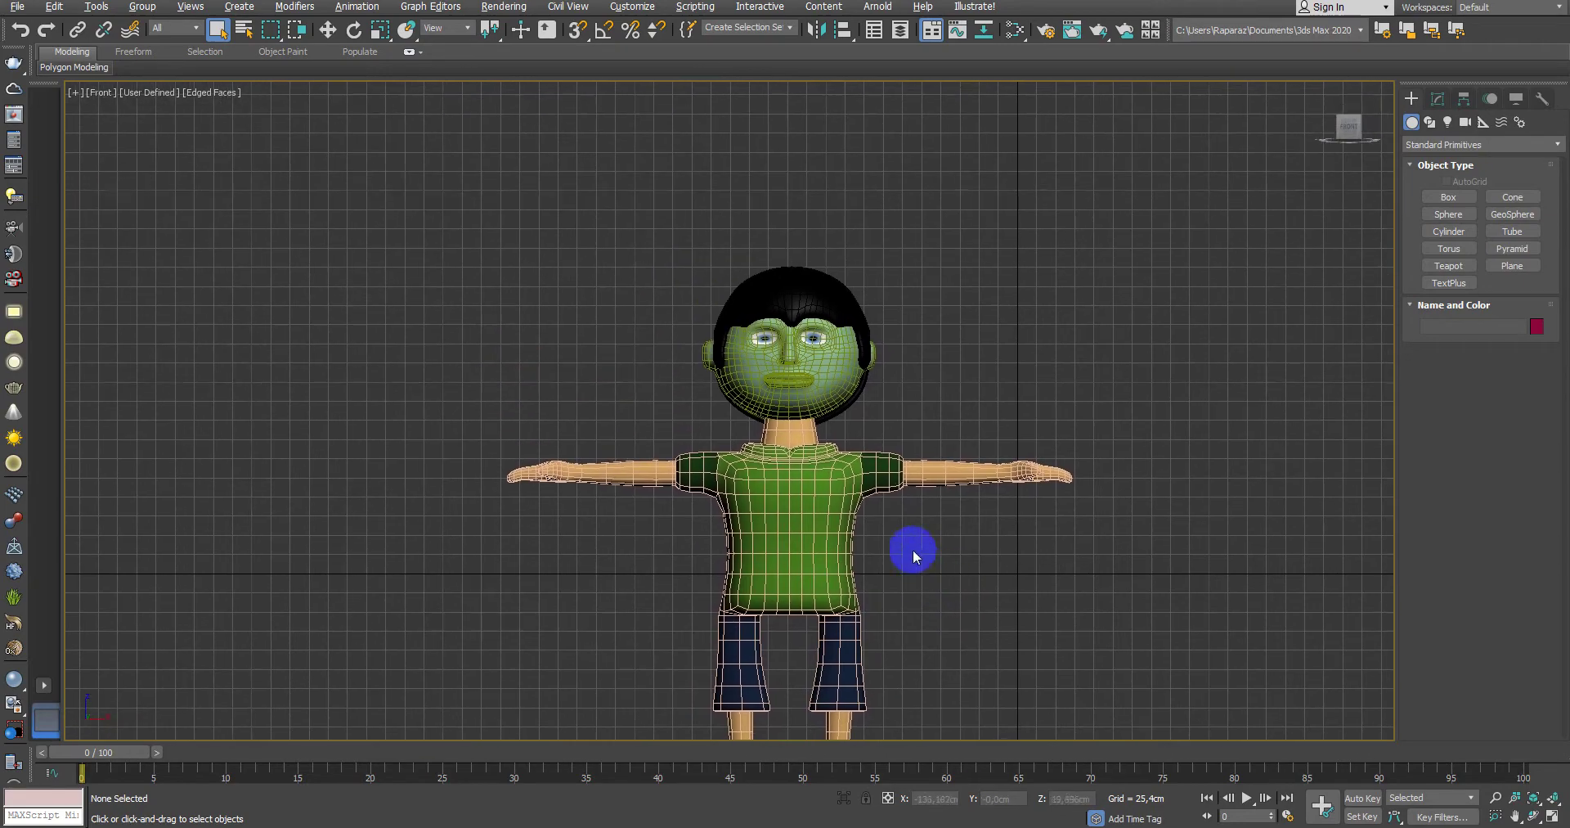
scroll(911, 540, up, 5)
click(803, 489)
scroll(858, 518, up, 3)
click(863, 497)
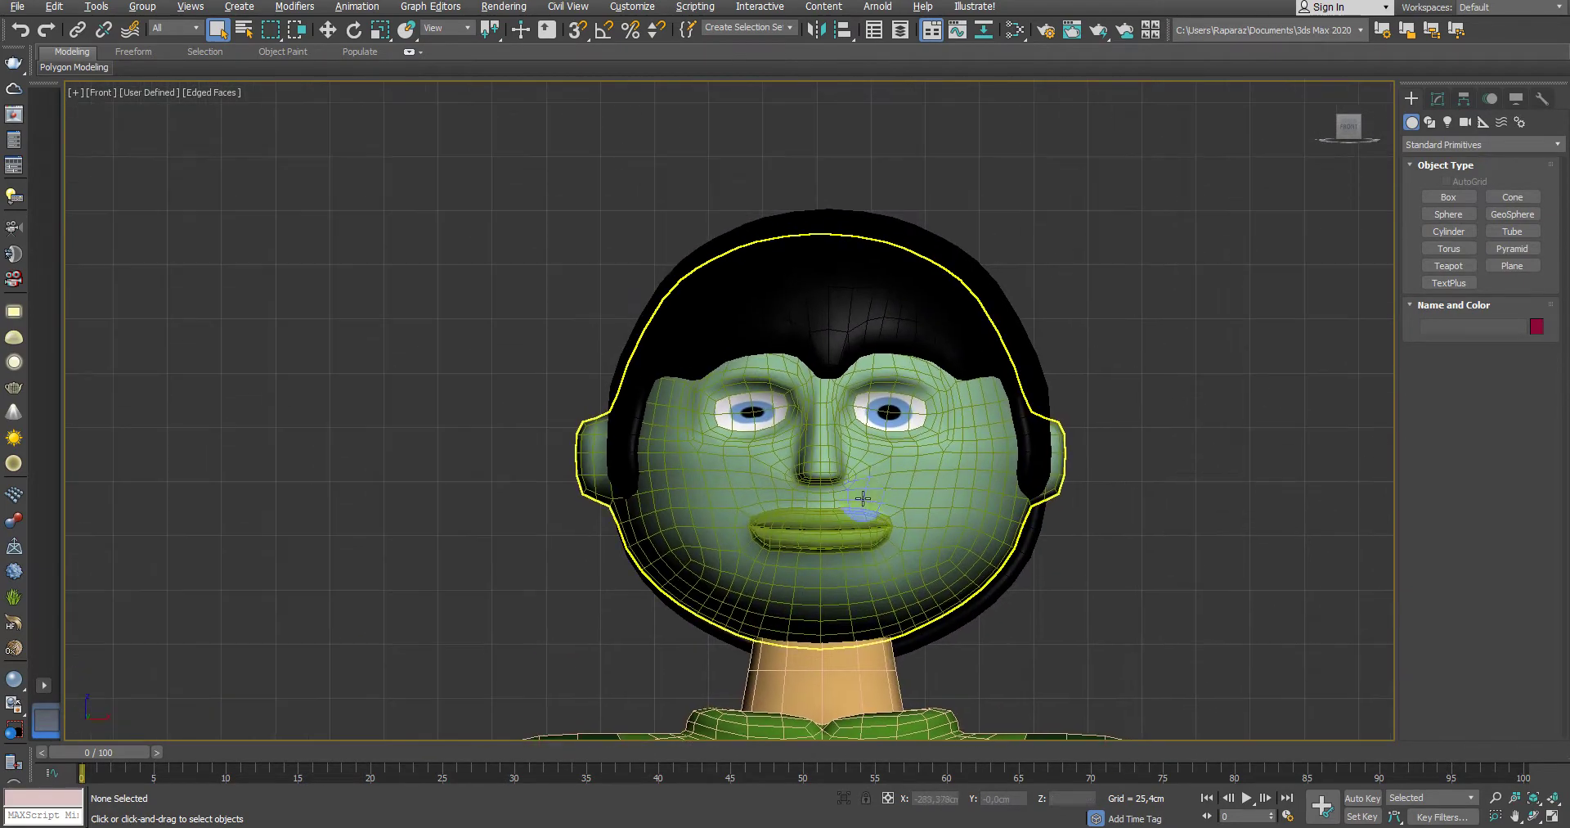
scroll(874, 655, down, 3)
scroll(904, 641, up, 3)
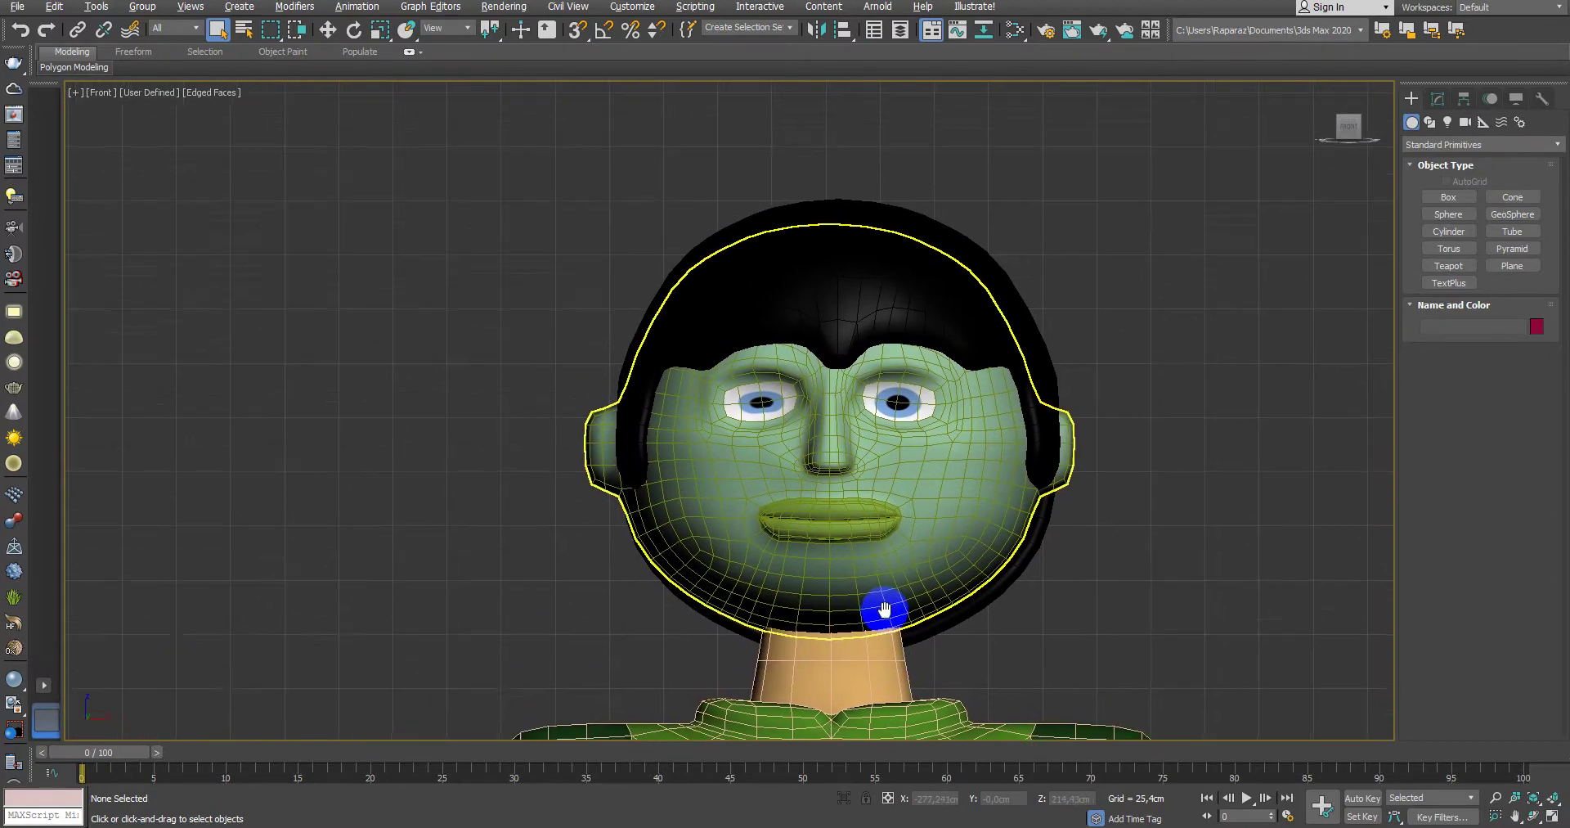
click(879, 593)
Step: Maximize the Perspective view, orbit to look up at the lips, and switch to wireframe
key(alt+w)
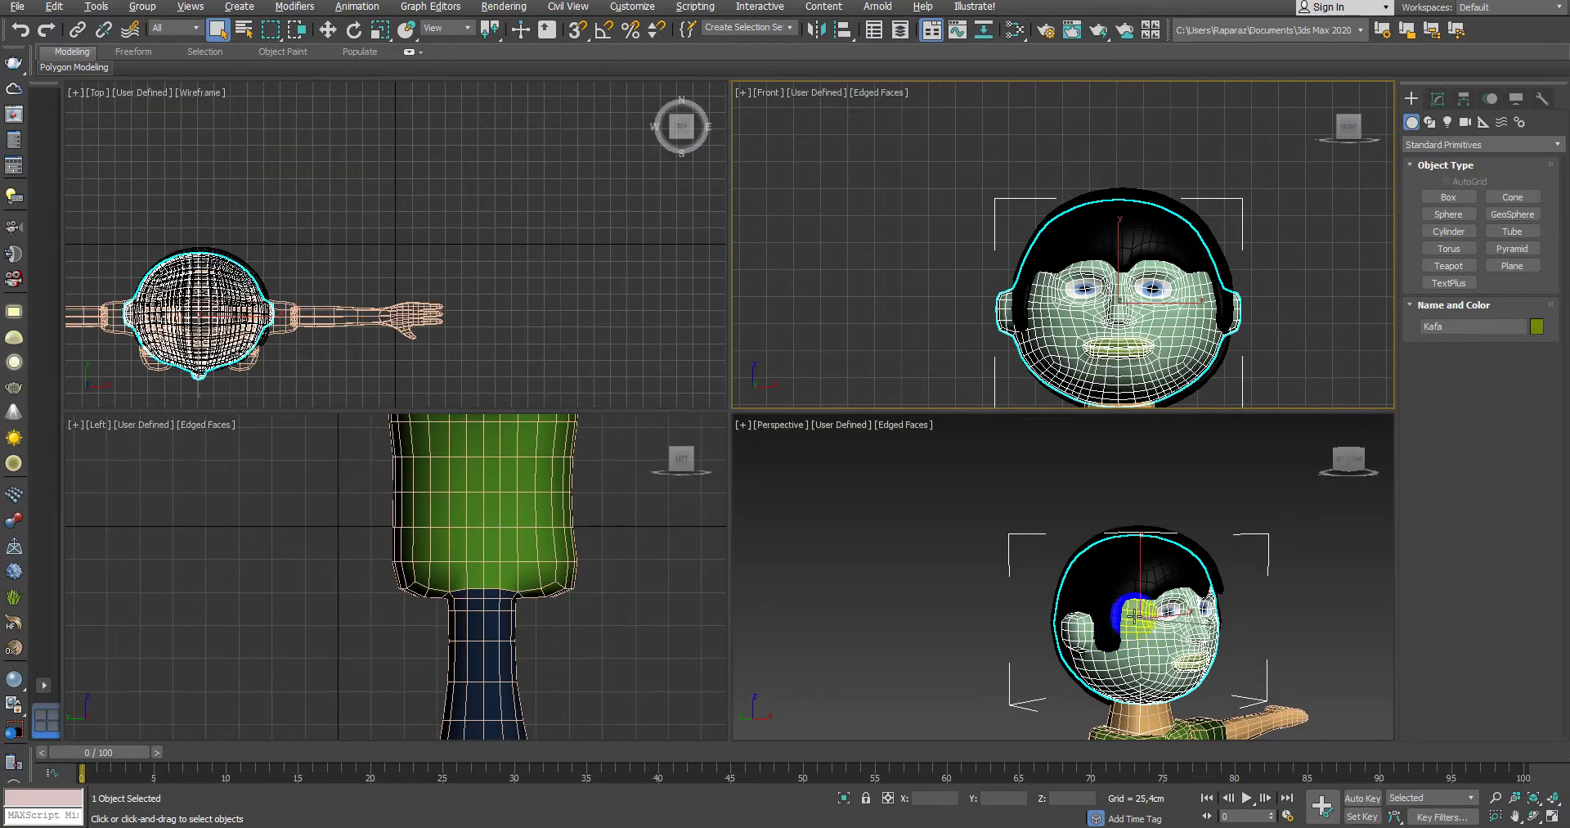
click(1101, 587)
scroll(1081, 590, up, 3)
key(alt+w)
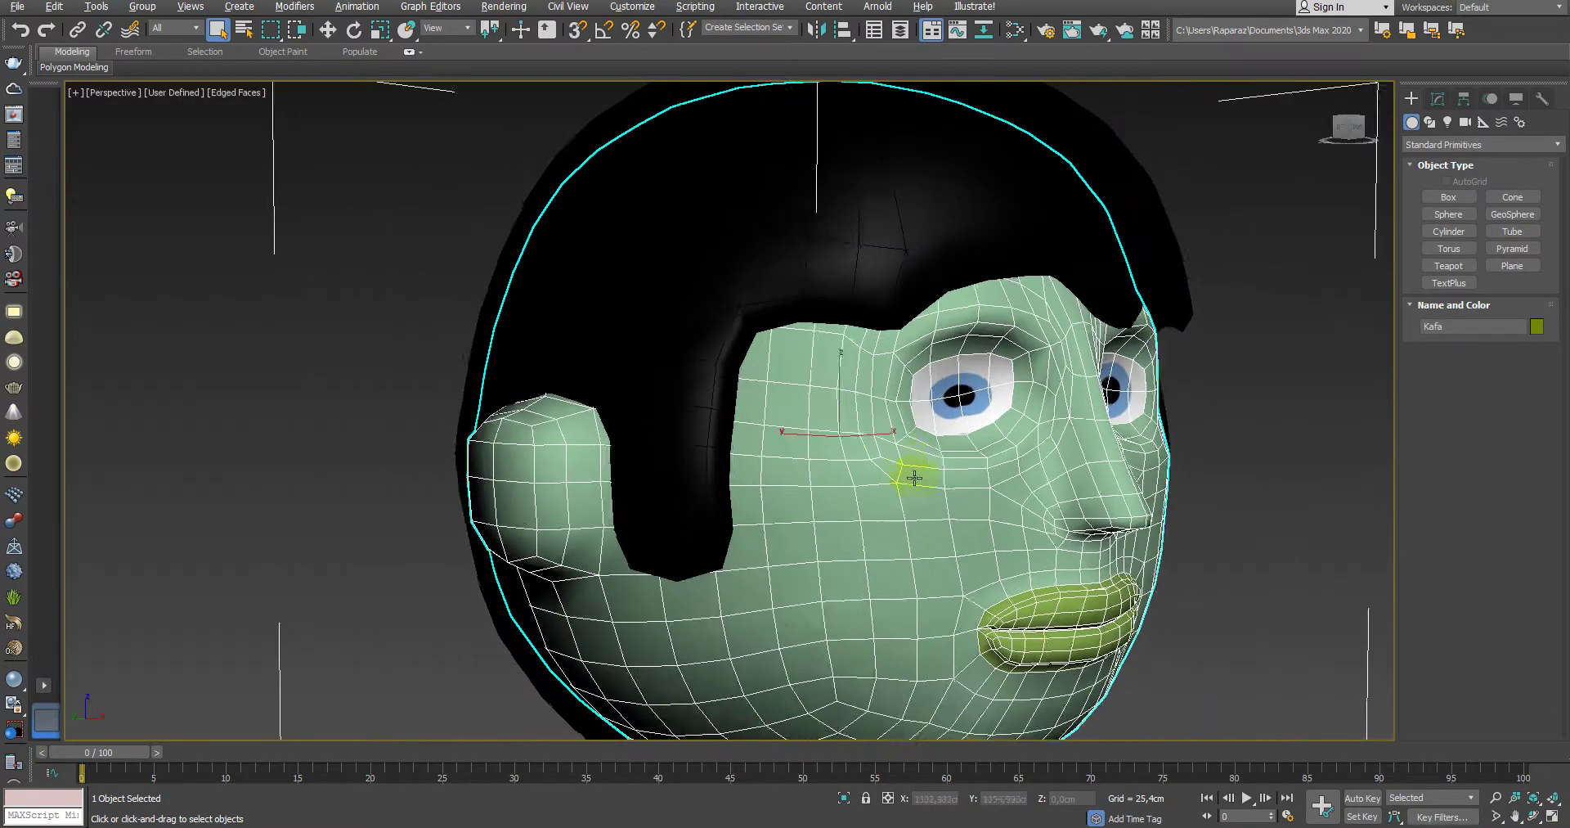
alt+middle_drag(911, 474, 974, 602)
scroll(956, 610, up, 3)
scroll(850, 469, up, 3)
mouse_move(850, 470)
alt+middle_down()
mouse_move(904, 642)
mouse_move(743, 525)
mouse_move(753, 504)
mouse_move(700, 501)
alt+middle_up()
key(F3)
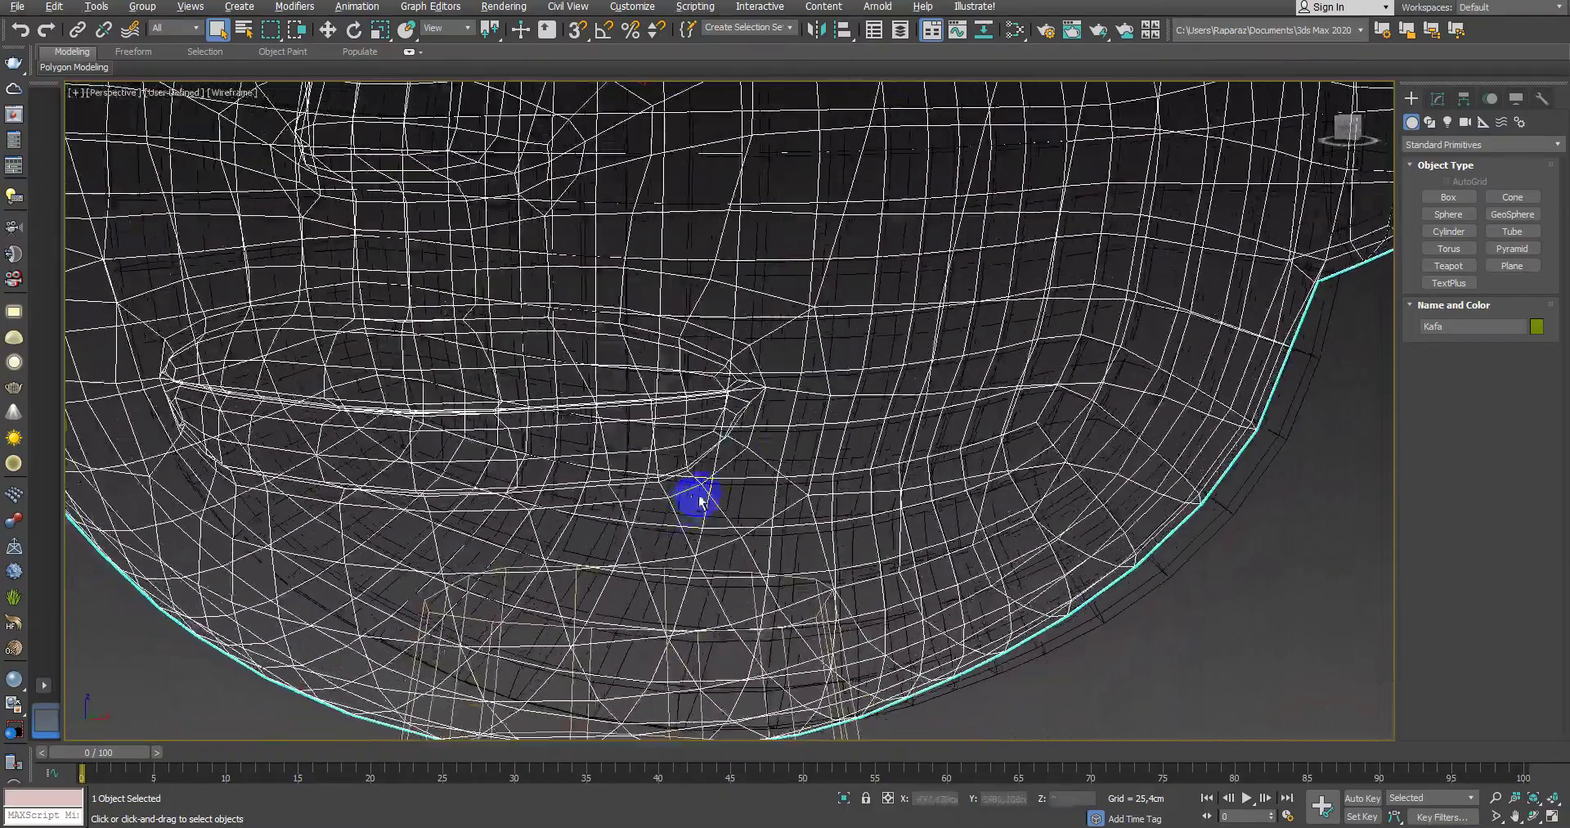
Step: Show Kafa's modifier stack and orbit to a shaded frontal view of the face
click(1438, 99)
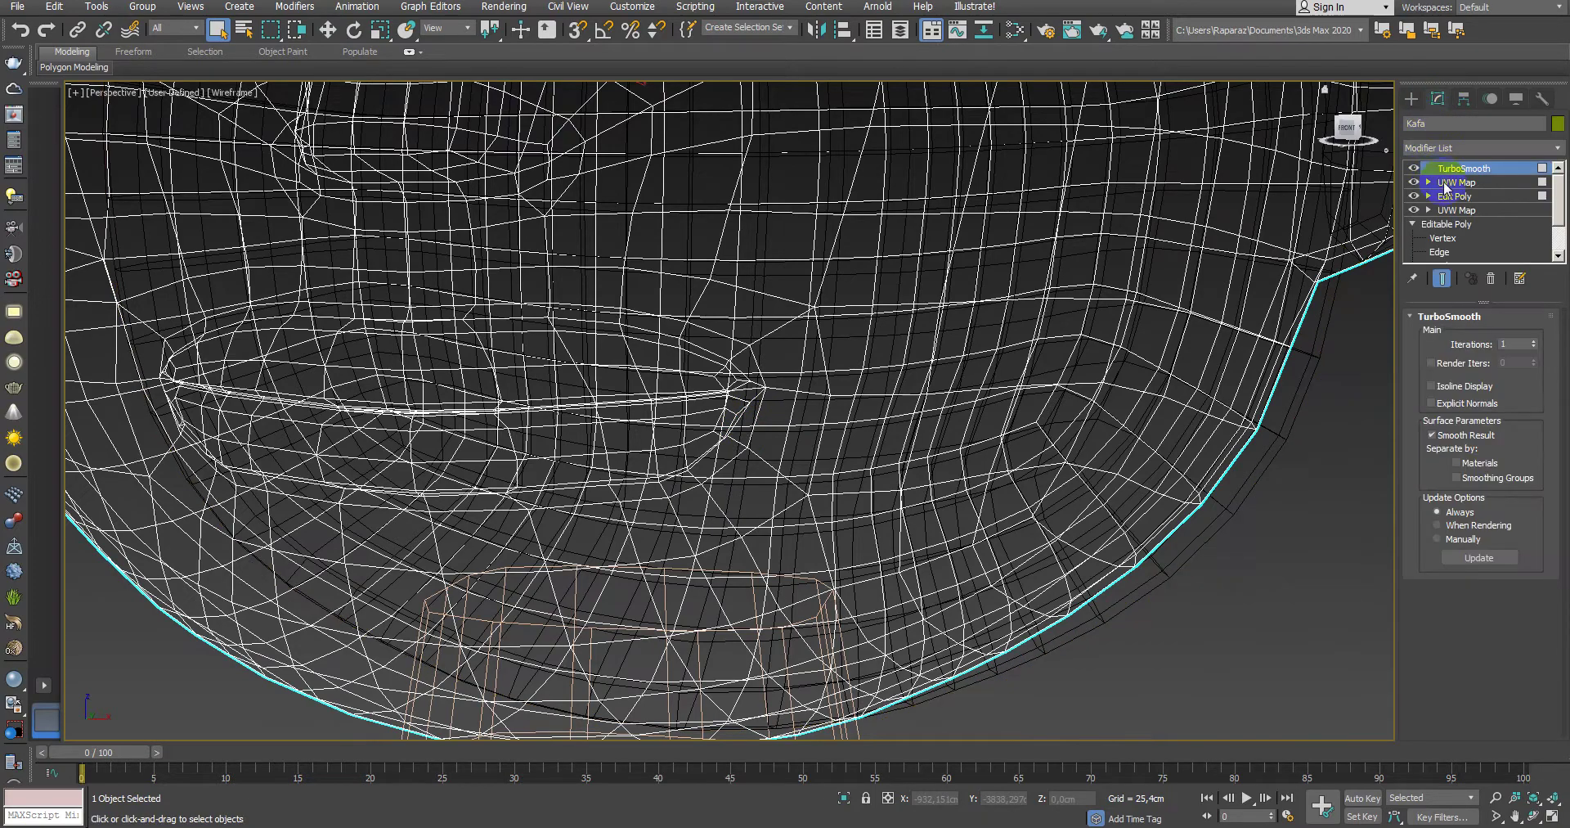
key(F3)
scroll(1096, 371, down, 3)
mouse_move(1096, 371)
alt+middle_down()
mouse_move(981, 392)
mouse_move(873, 610)
mouse_move(882, 489)
mouse_move(875, 503)
alt+middle_up()
scroll(873, 610, down, 3)
scroll(879, 486, up, 3)
Step: Test-render the face and close the rendered frame window
key(shift+q)
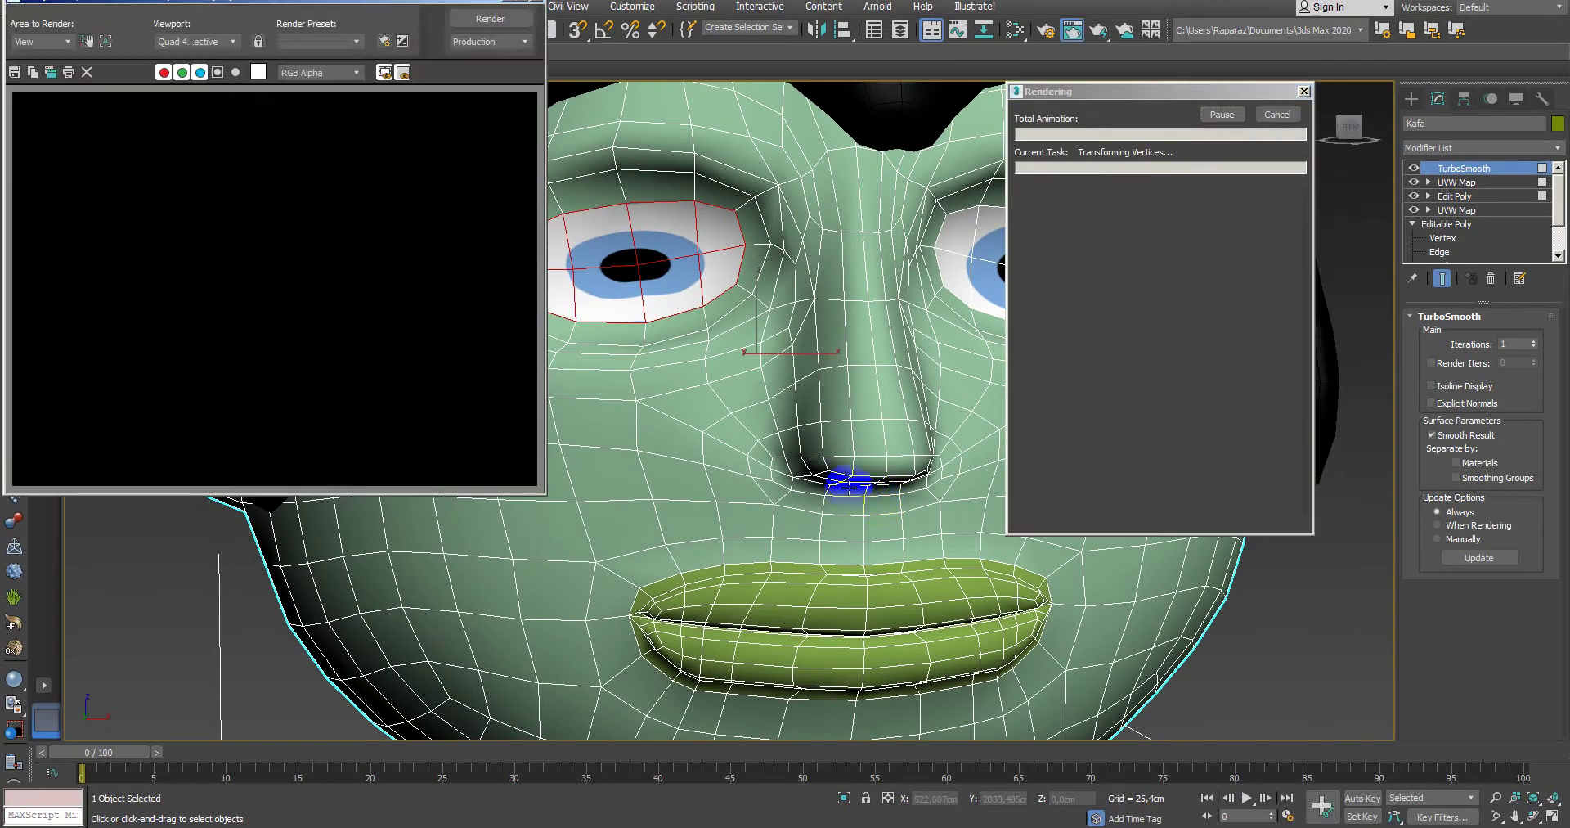
click(475, 139)
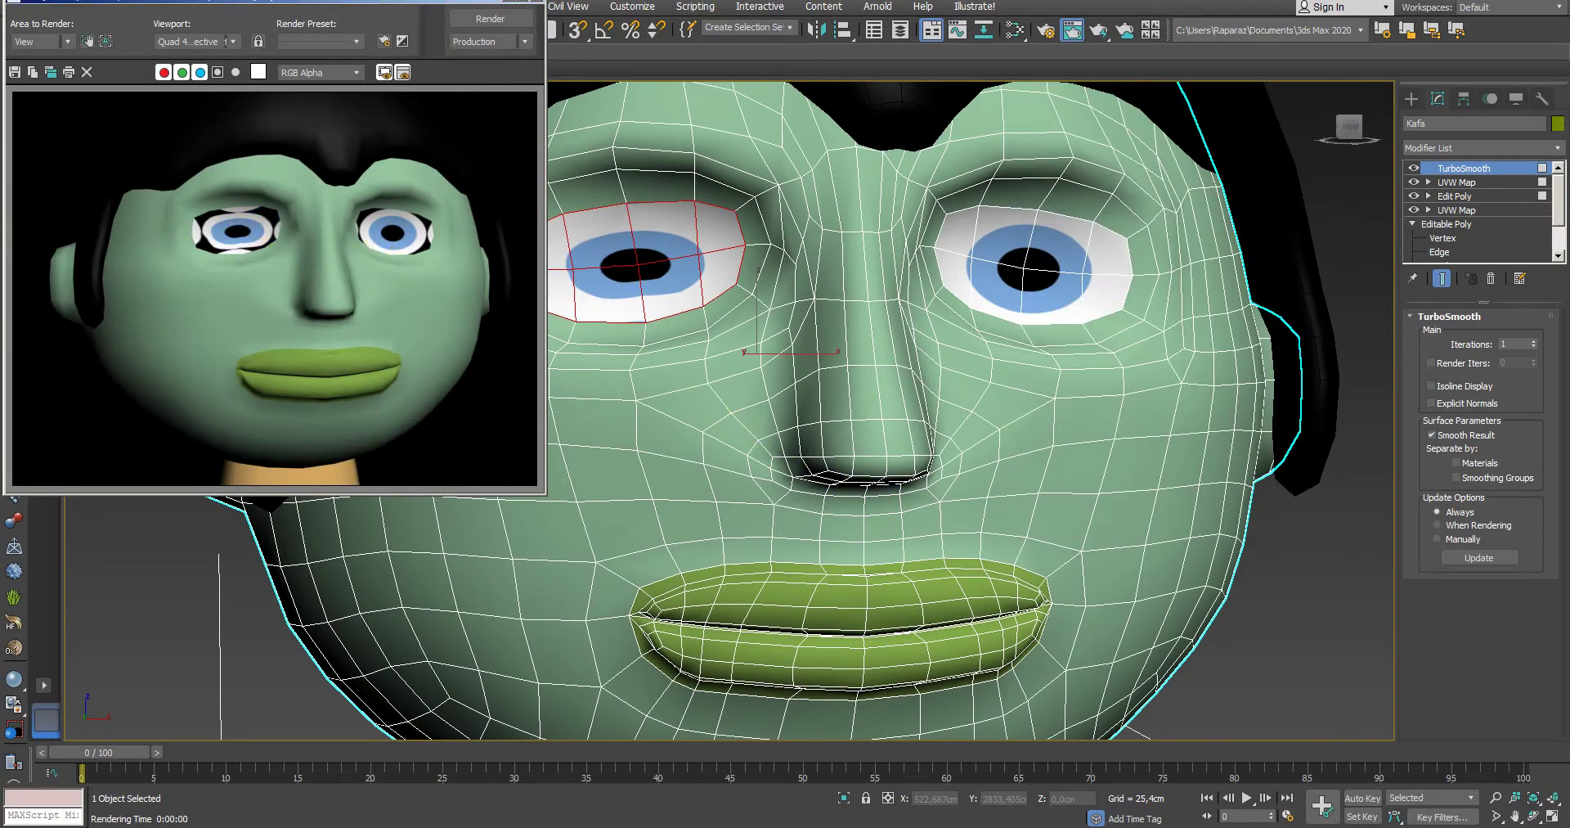
click(491, 23)
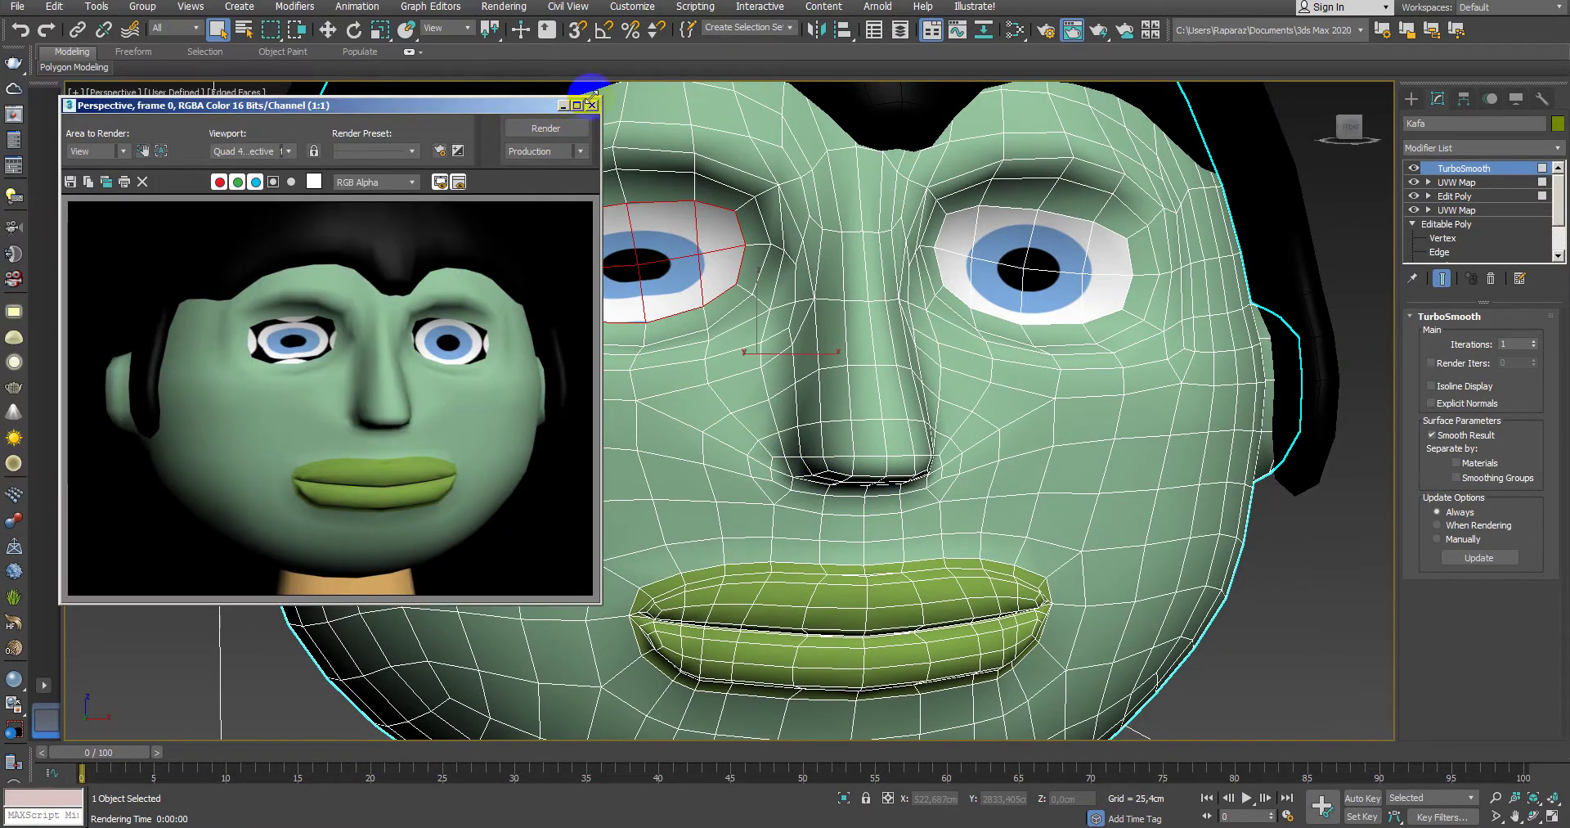
click(590, 105)
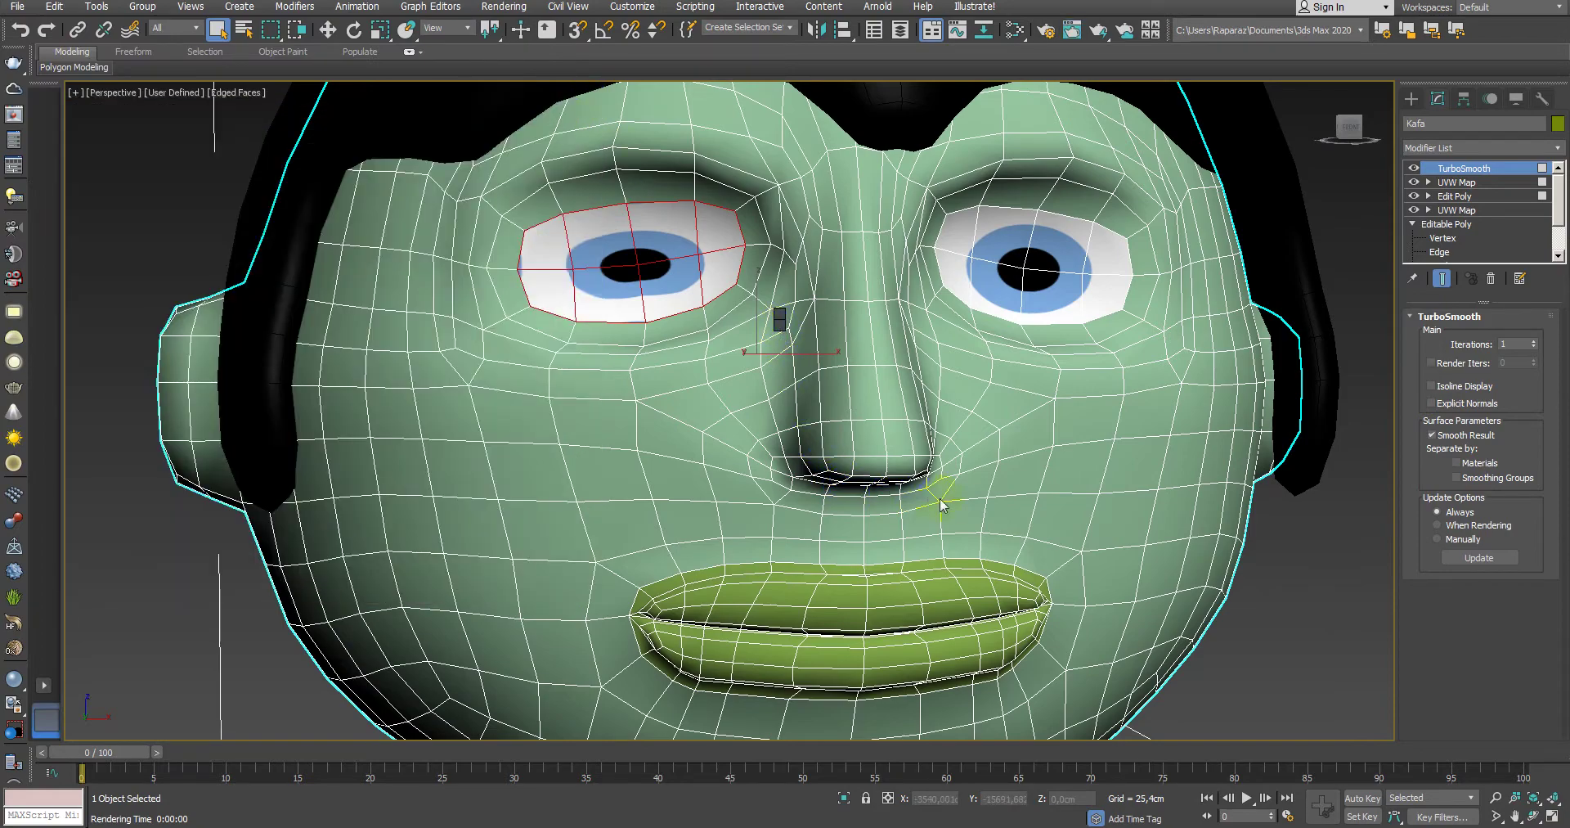
Step: Collapse Kafa's TurboSmooth, UVW Map and Edit Poly into one Editable Poly, then reselect the head
alt+middle_drag(1315, 464, 1127, 551)
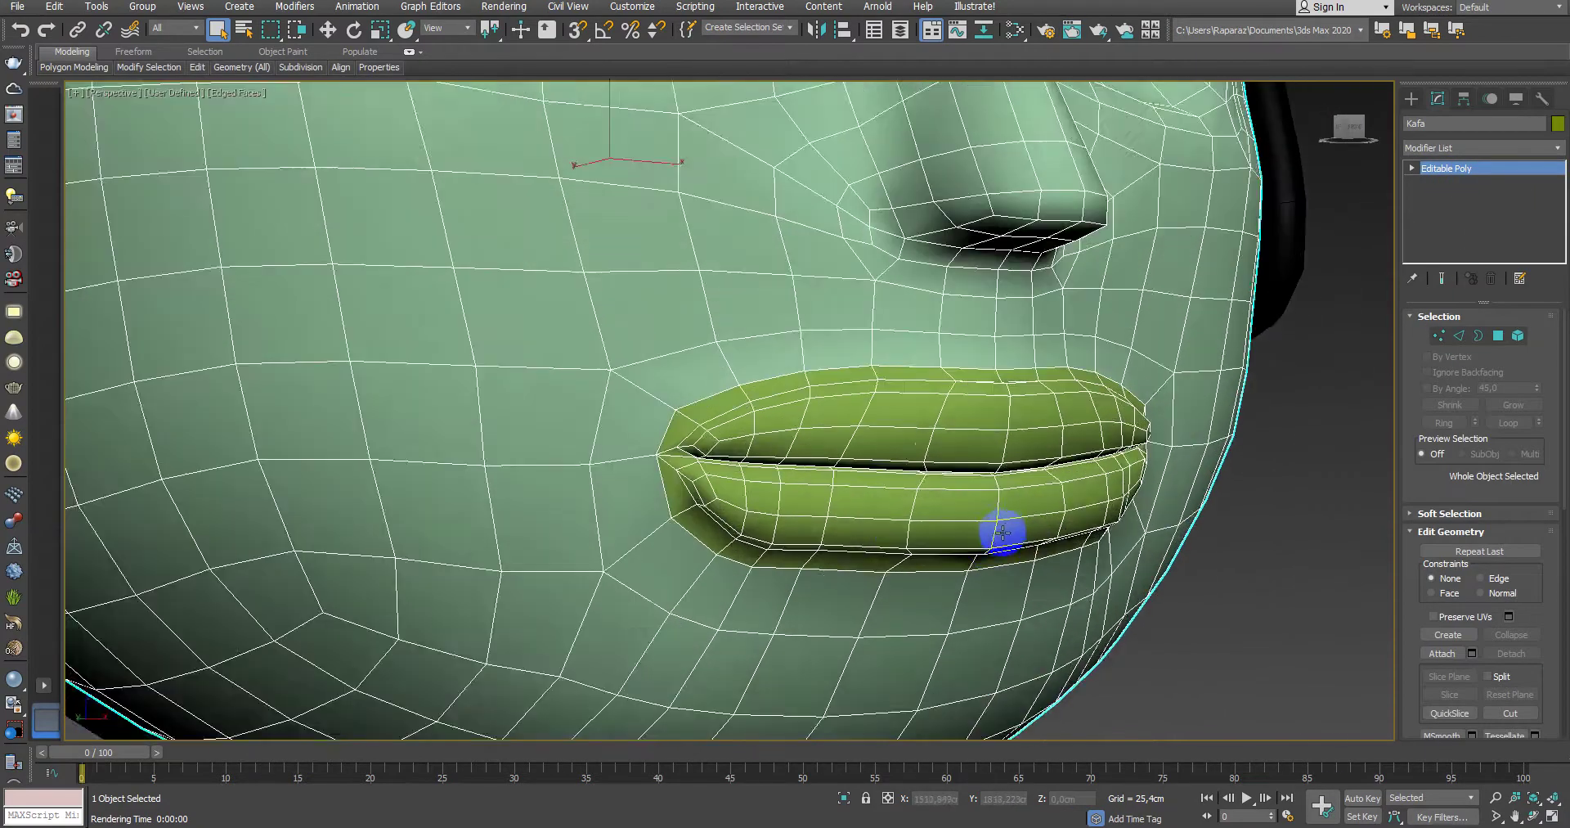
scroll(999, 533, down, 5)
alt+middle_drag(1042, 611, 993, 621)
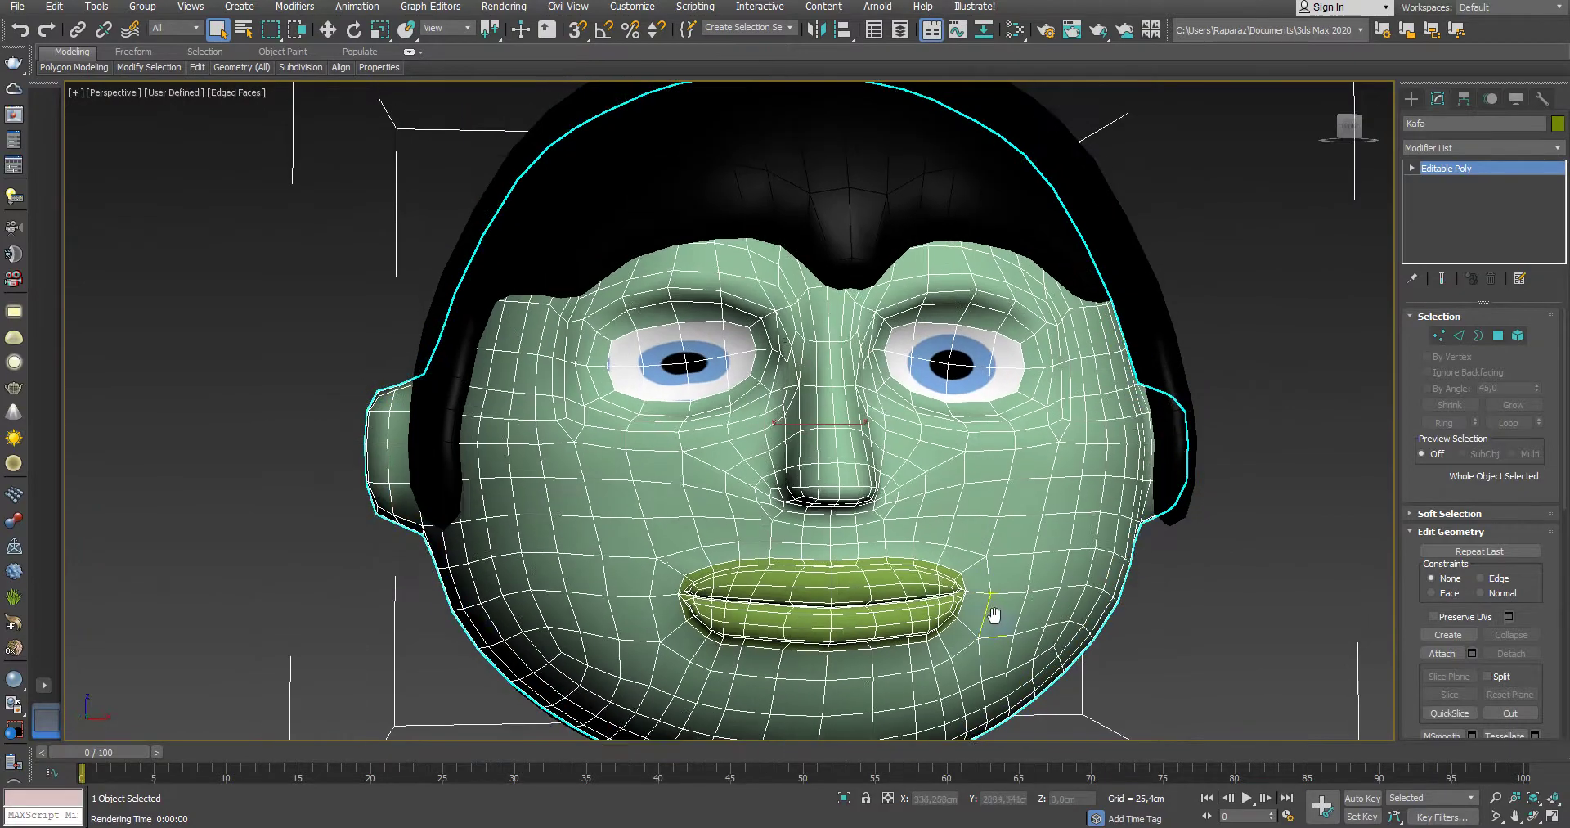
click(1132, 633)
click(821, 455)
scroll(769, 458, up, 5)
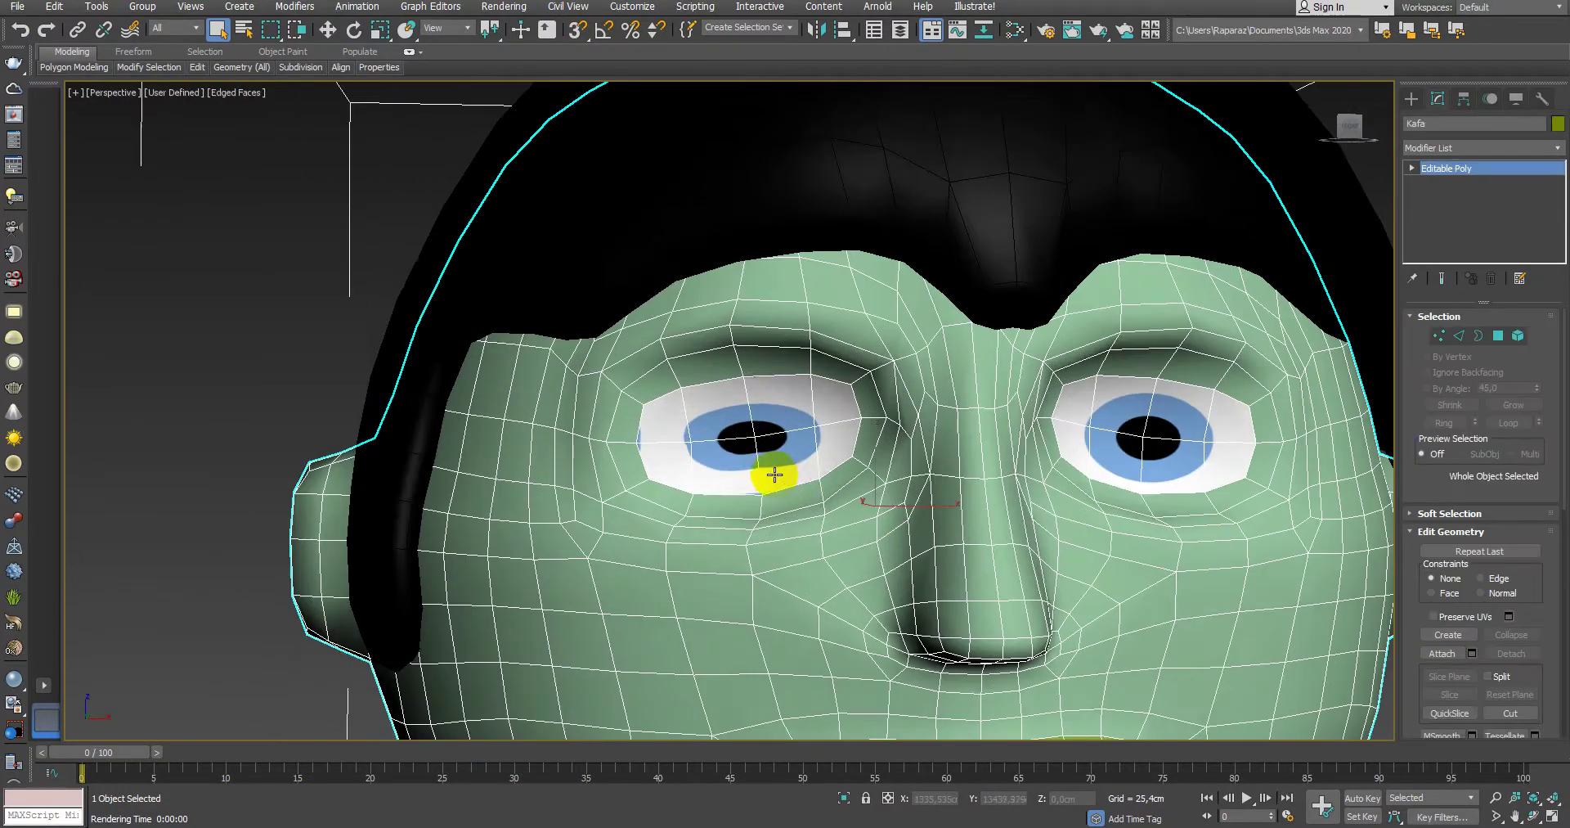
Step: Open the Slate Material Editor and display Material #35's sub-materials yuz, goz and dudak
key(m)
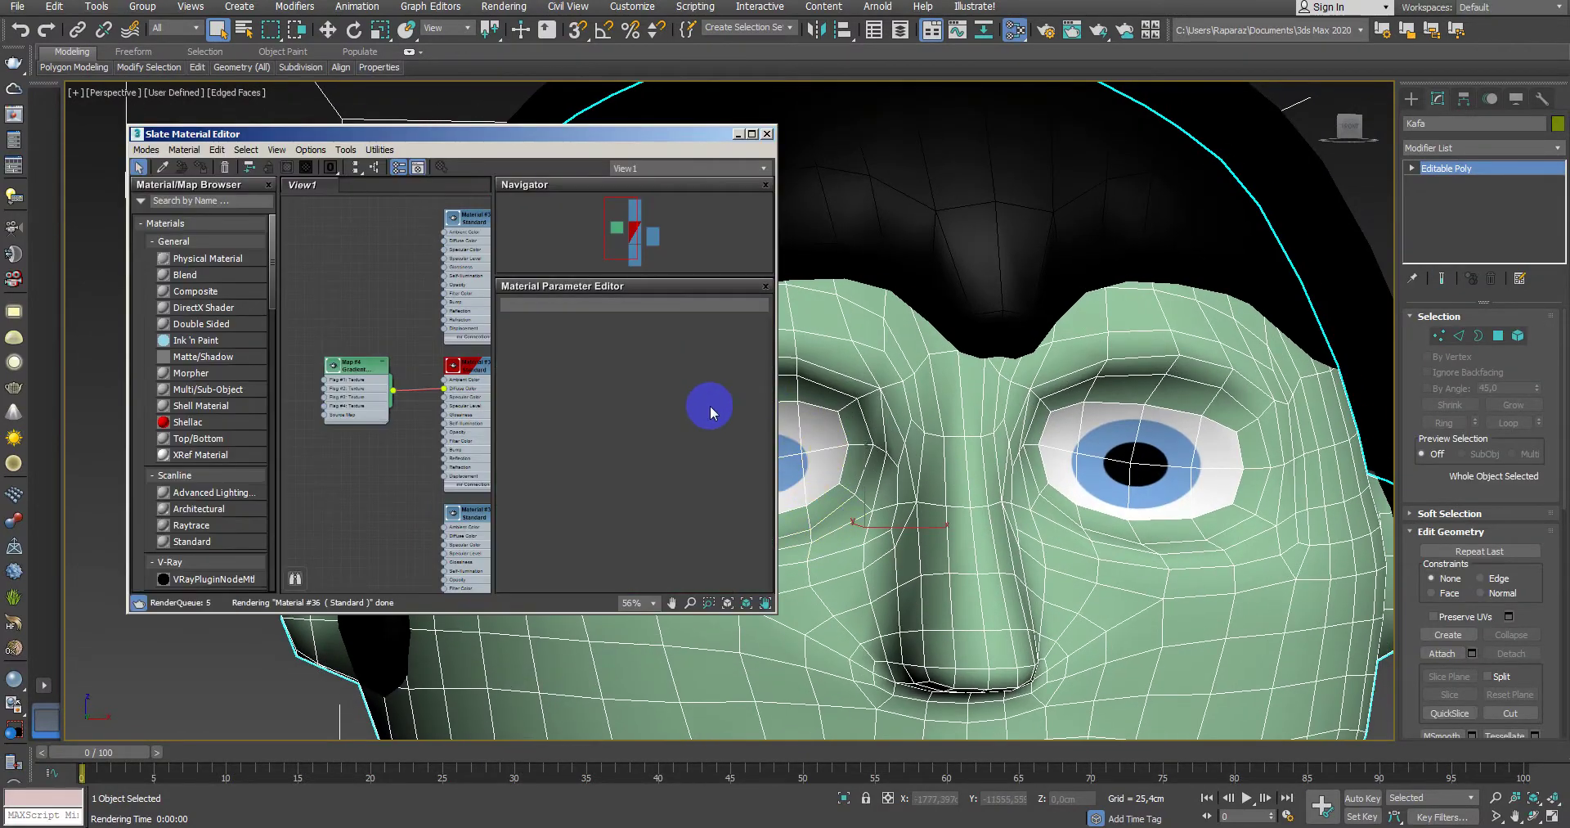
drag(581, 153, 481, 159)
middle_drag(424, 252, 341, 238)
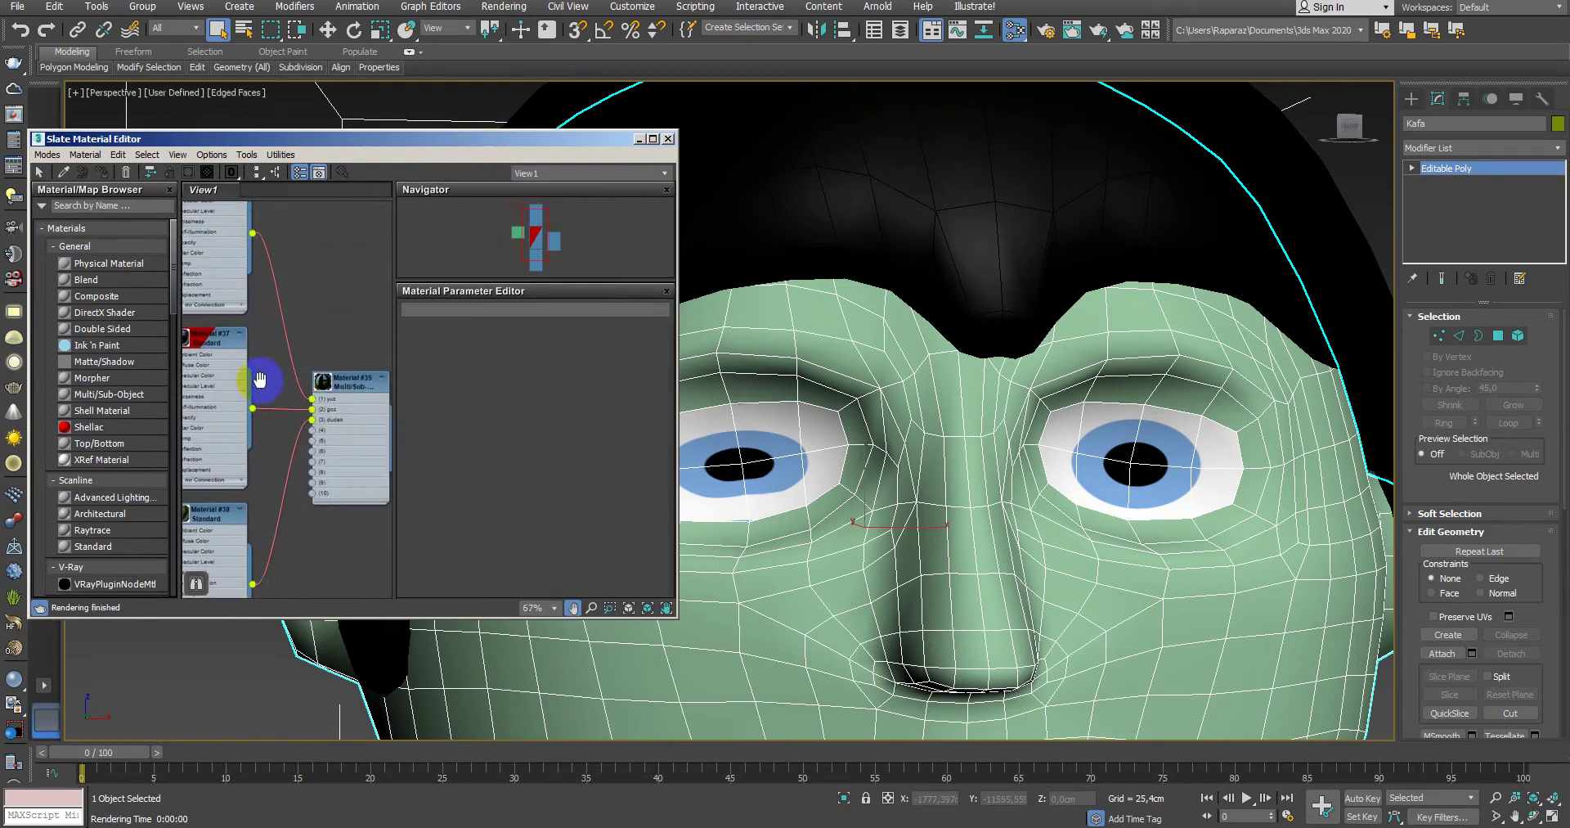
scroll(326, 385, up, 2)
double_click(326, 385)
scroll(851, 502, down, 2)
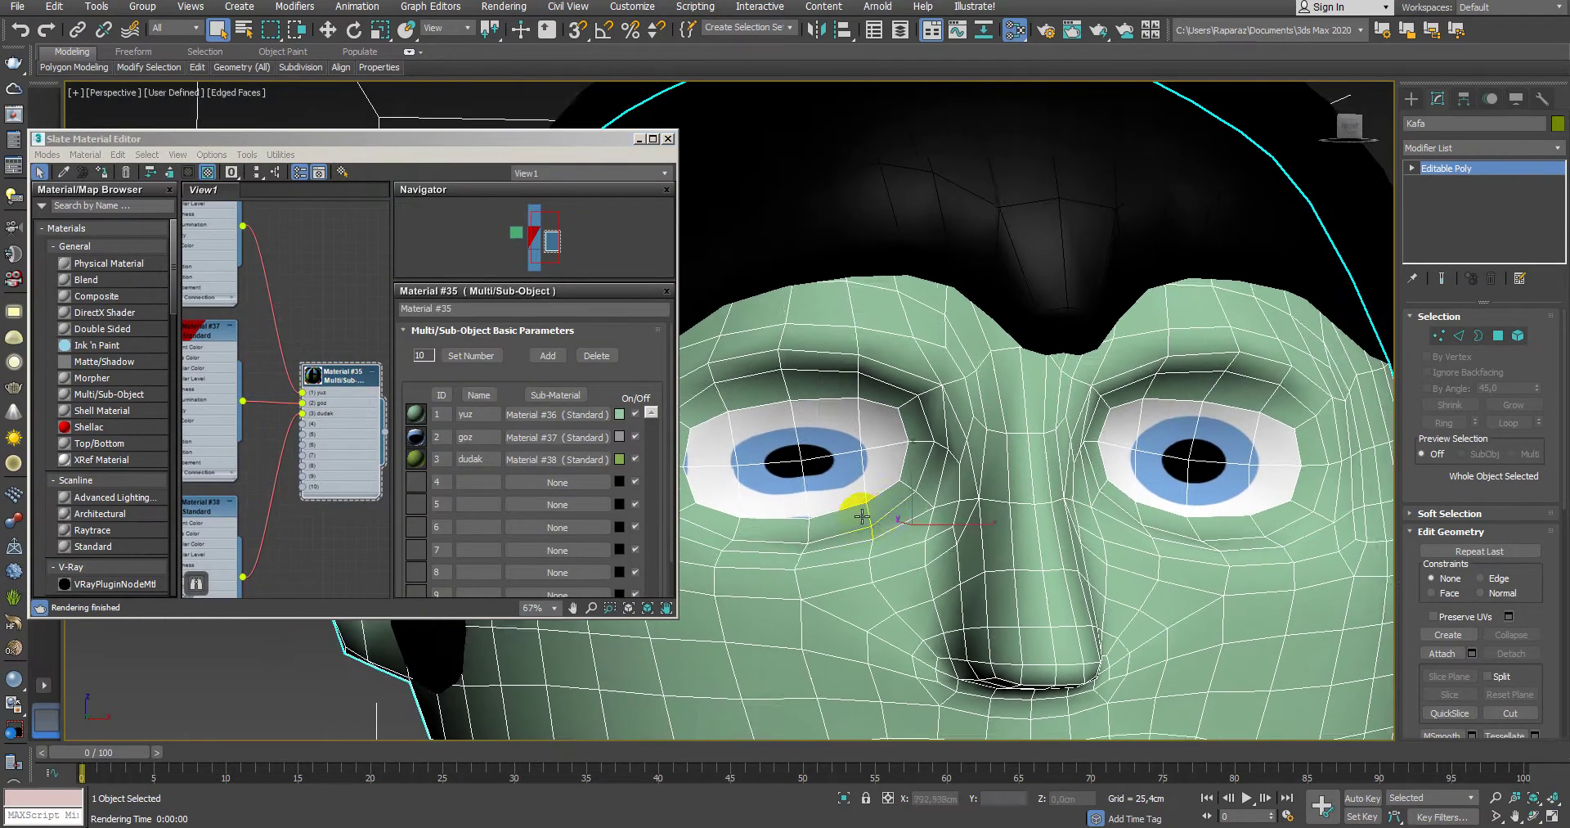
scroll(912, 530, down, 2)
scroll(912, 530, down, 5)
Step: Reselect the head, then select the hair object Sac
click(1128, 526)
click(1060, 460)
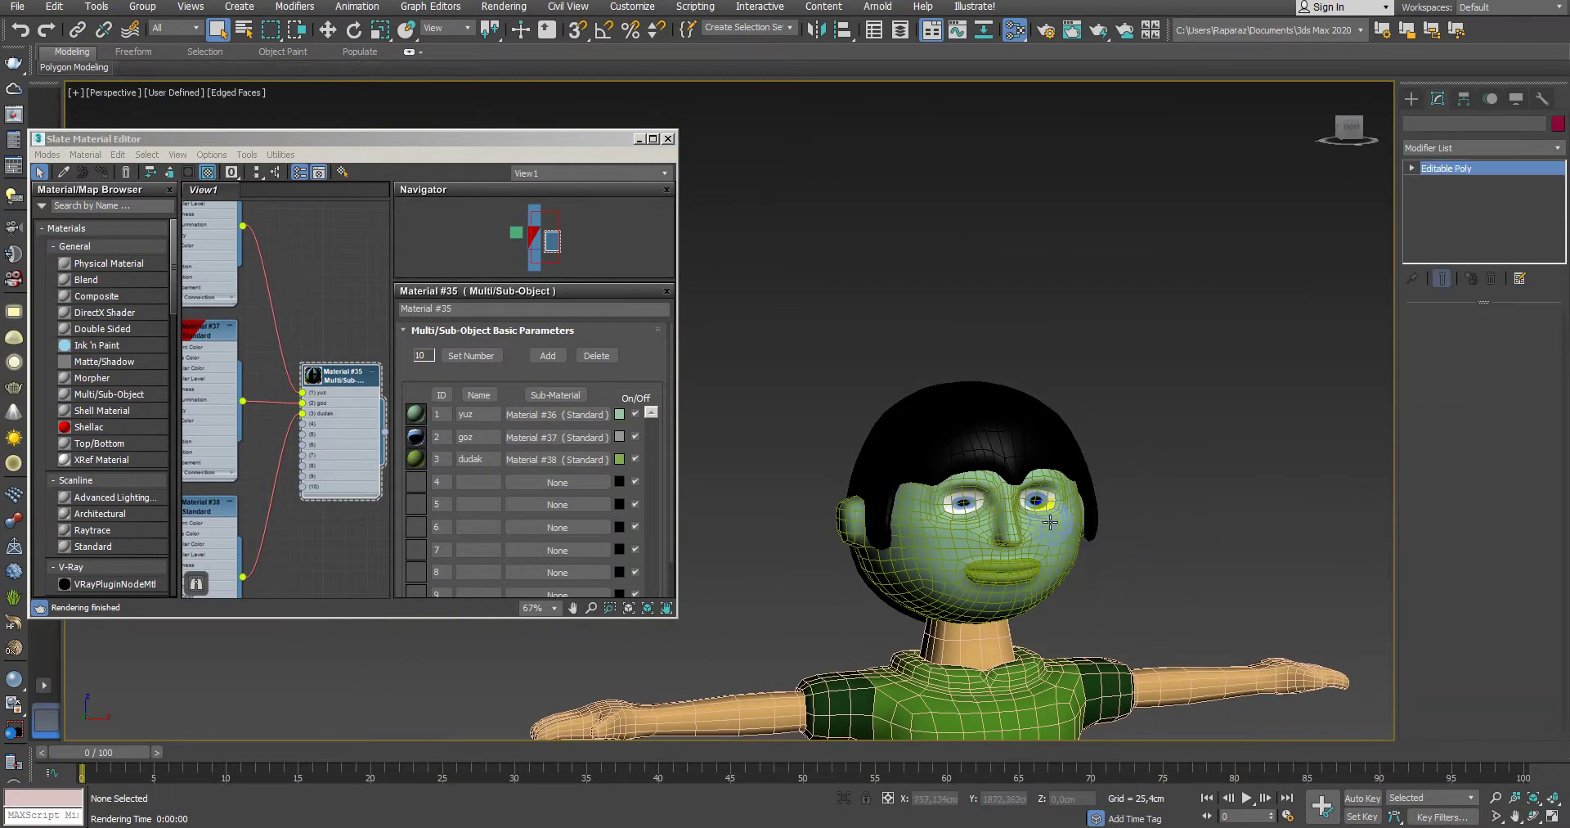
scroll(995, 513, up, 5)
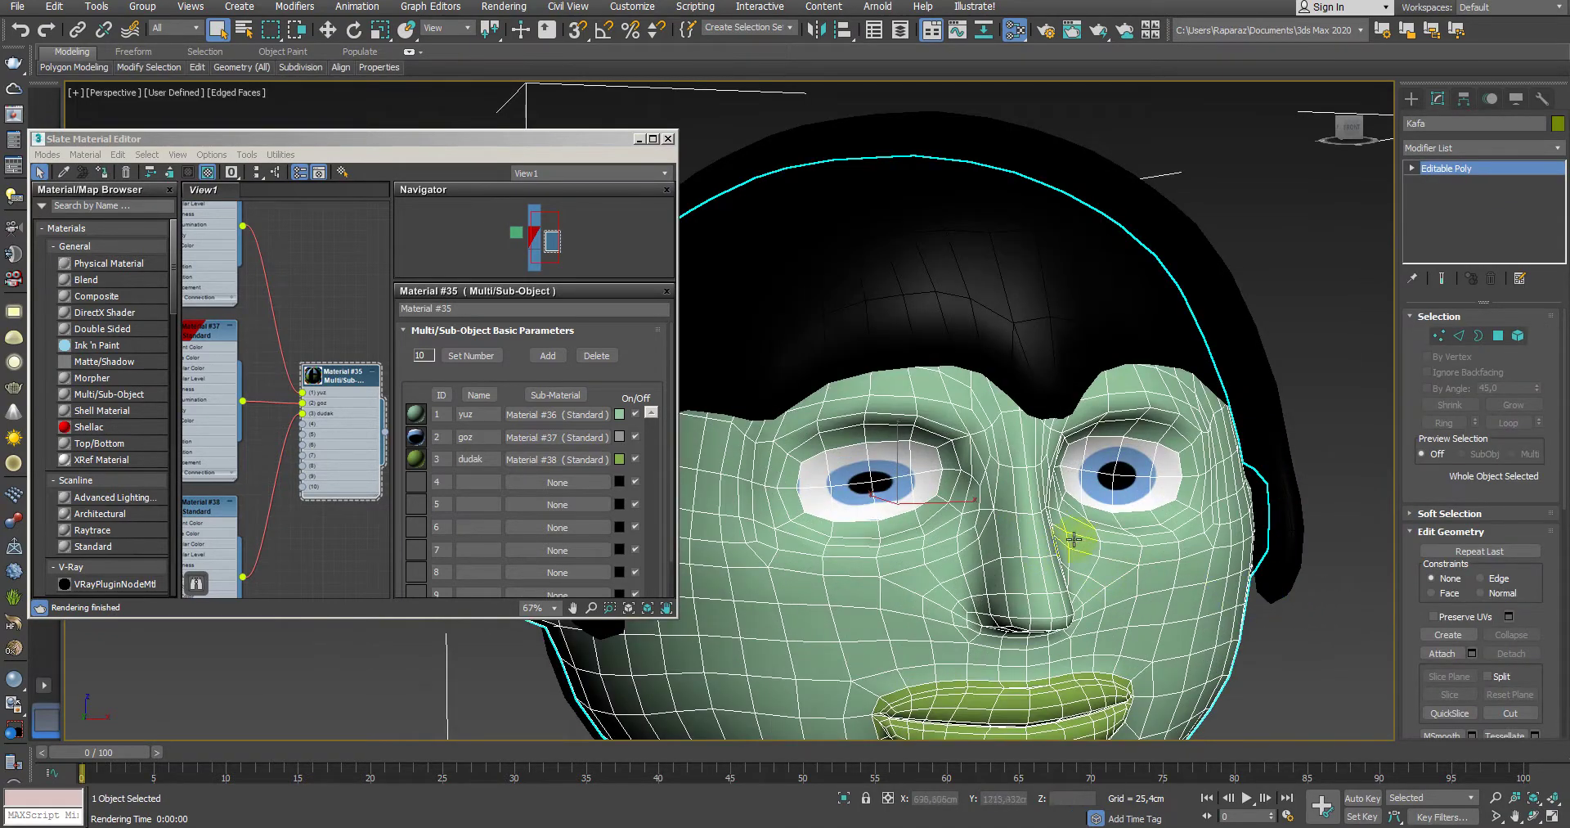
click(593, 419)
middle_drag(901, 414, 904, 439)
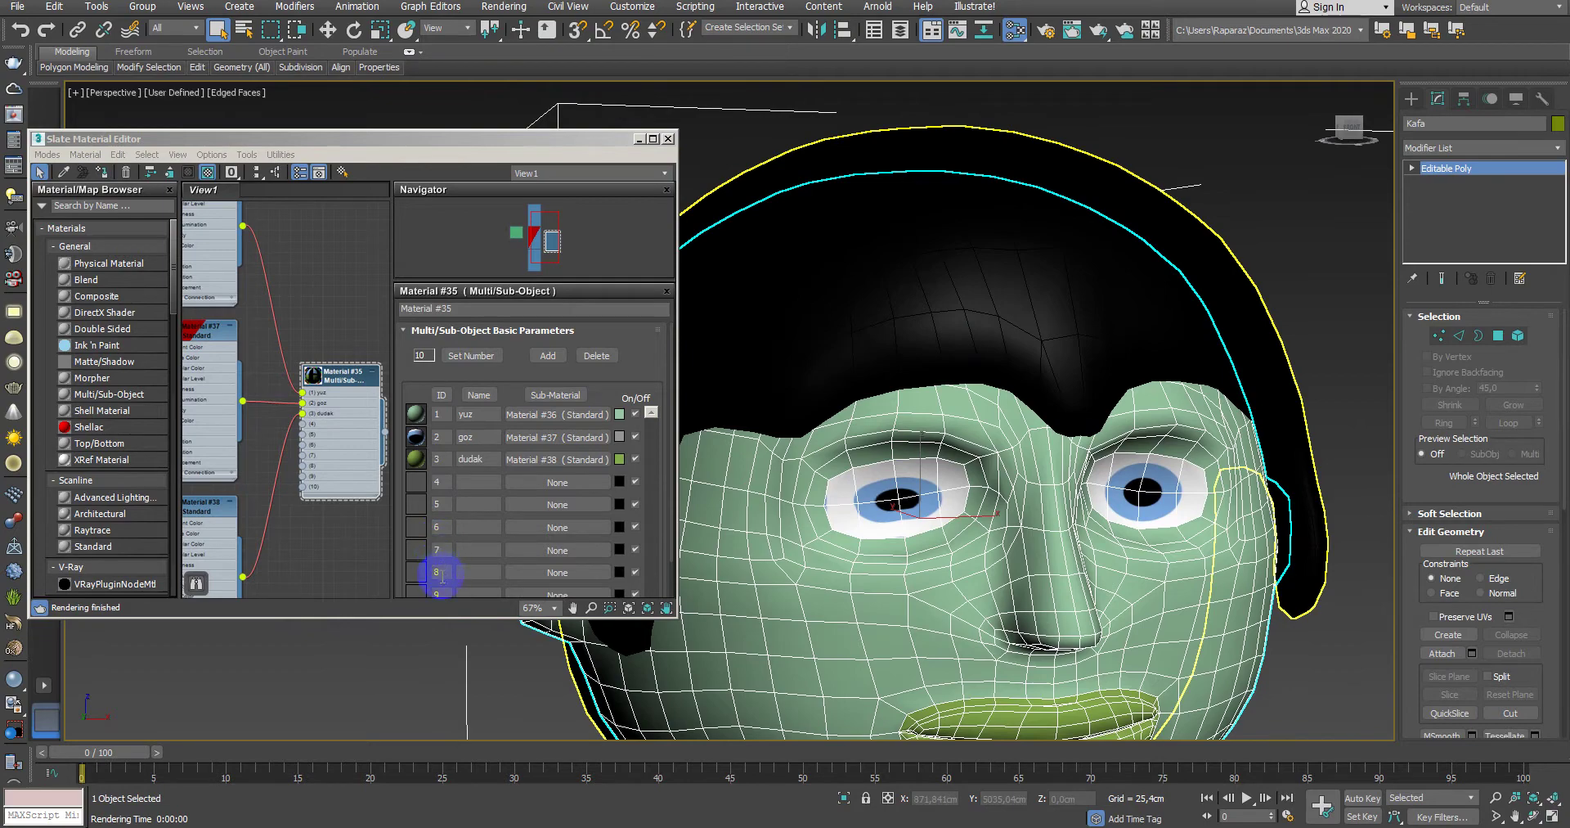
click(842, 343)
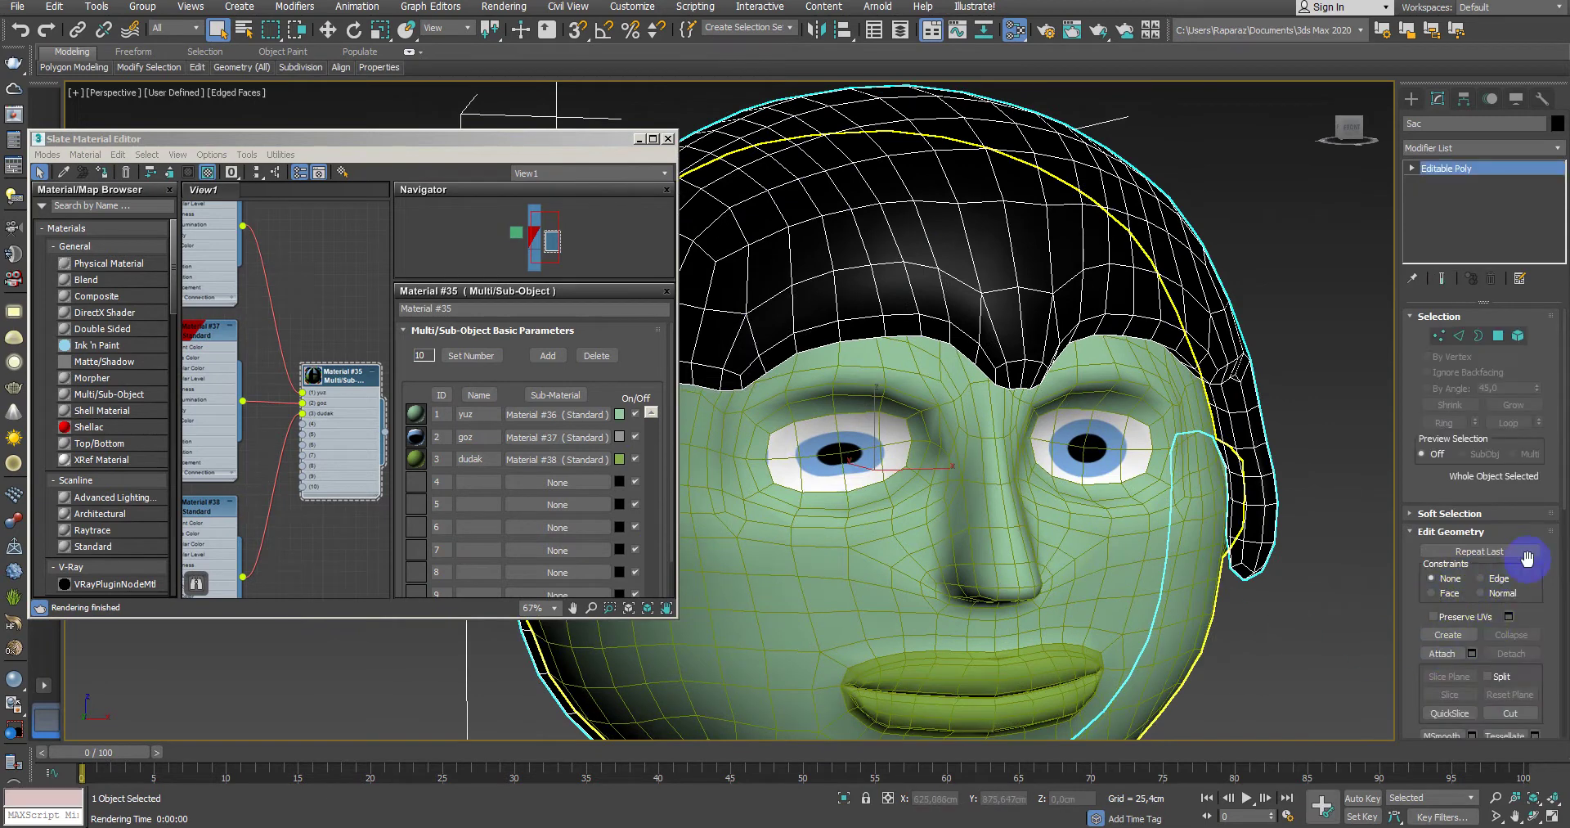
Step: Select the whole hair element and set its material ID to 4
scroll(1537, 507, down, 3)
scroll(1518, 629, down, 3)
scroll(1439, 597, down, 3)
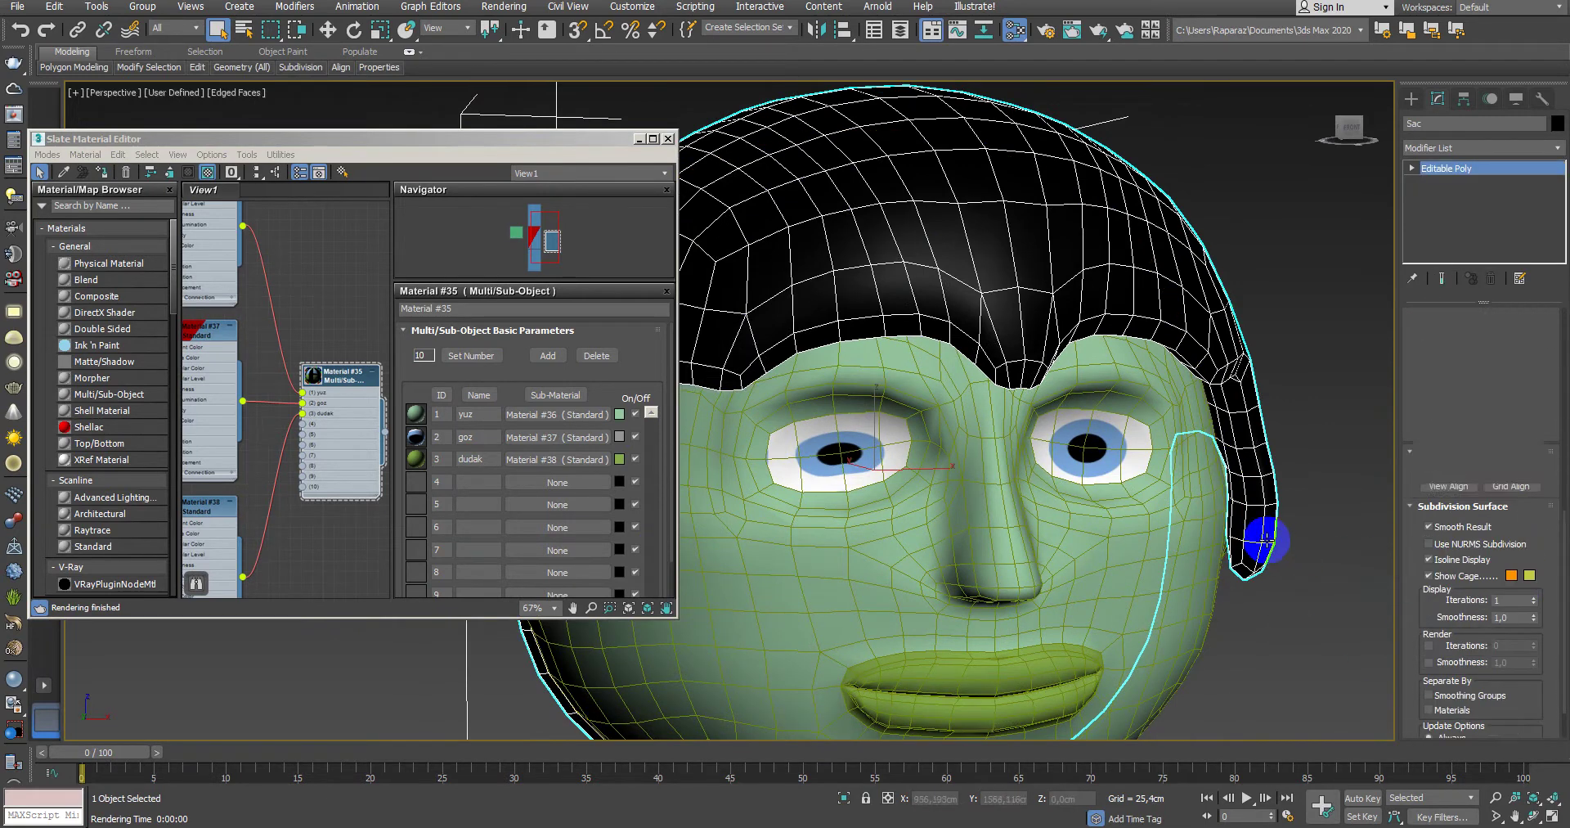
key(5)
click(1050, 293)
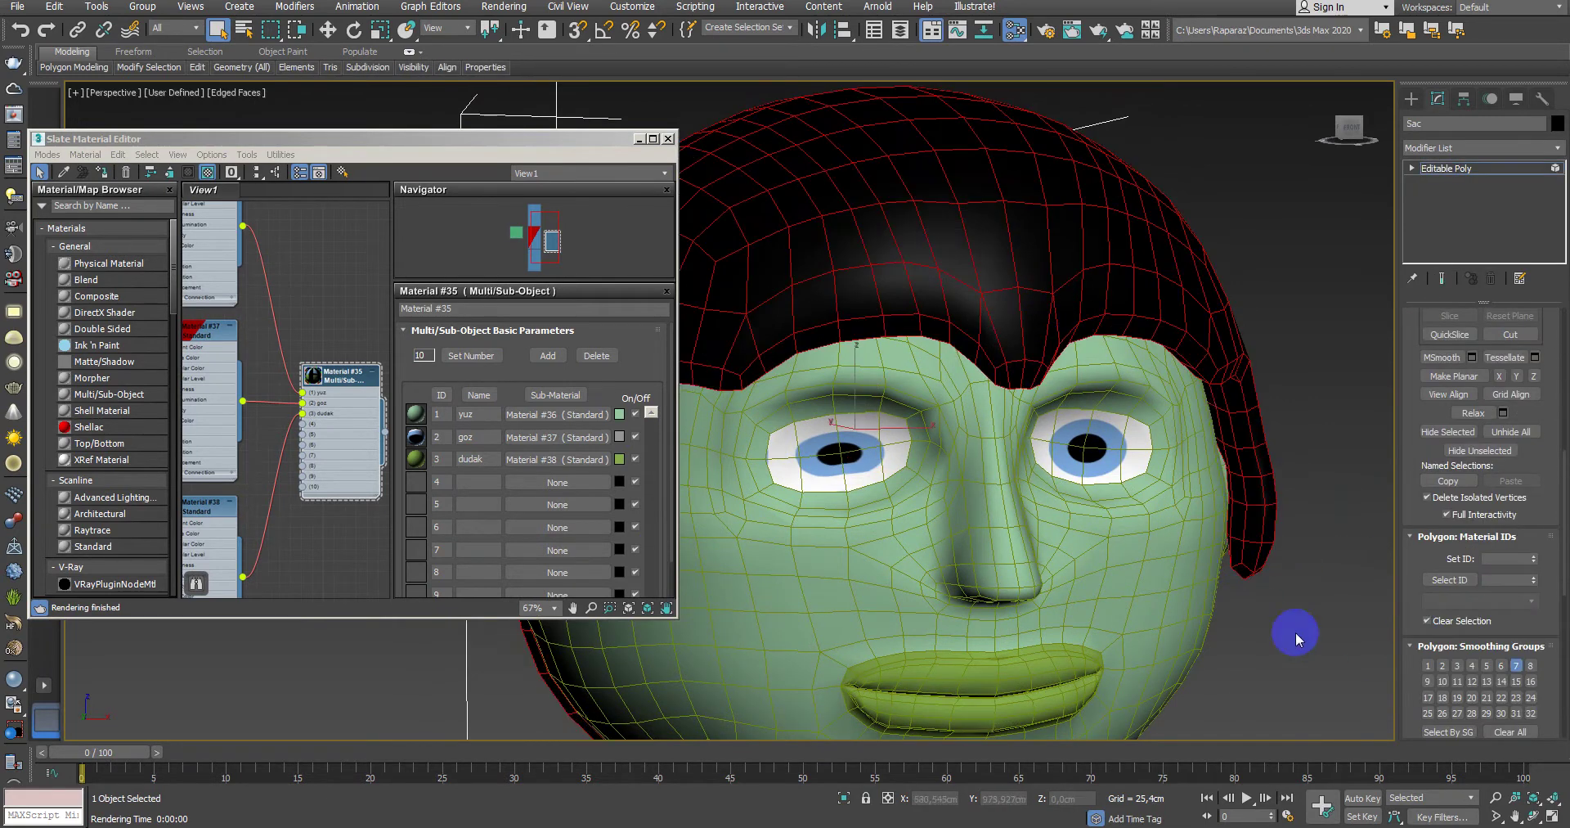
key(4)
click(1244, 455)
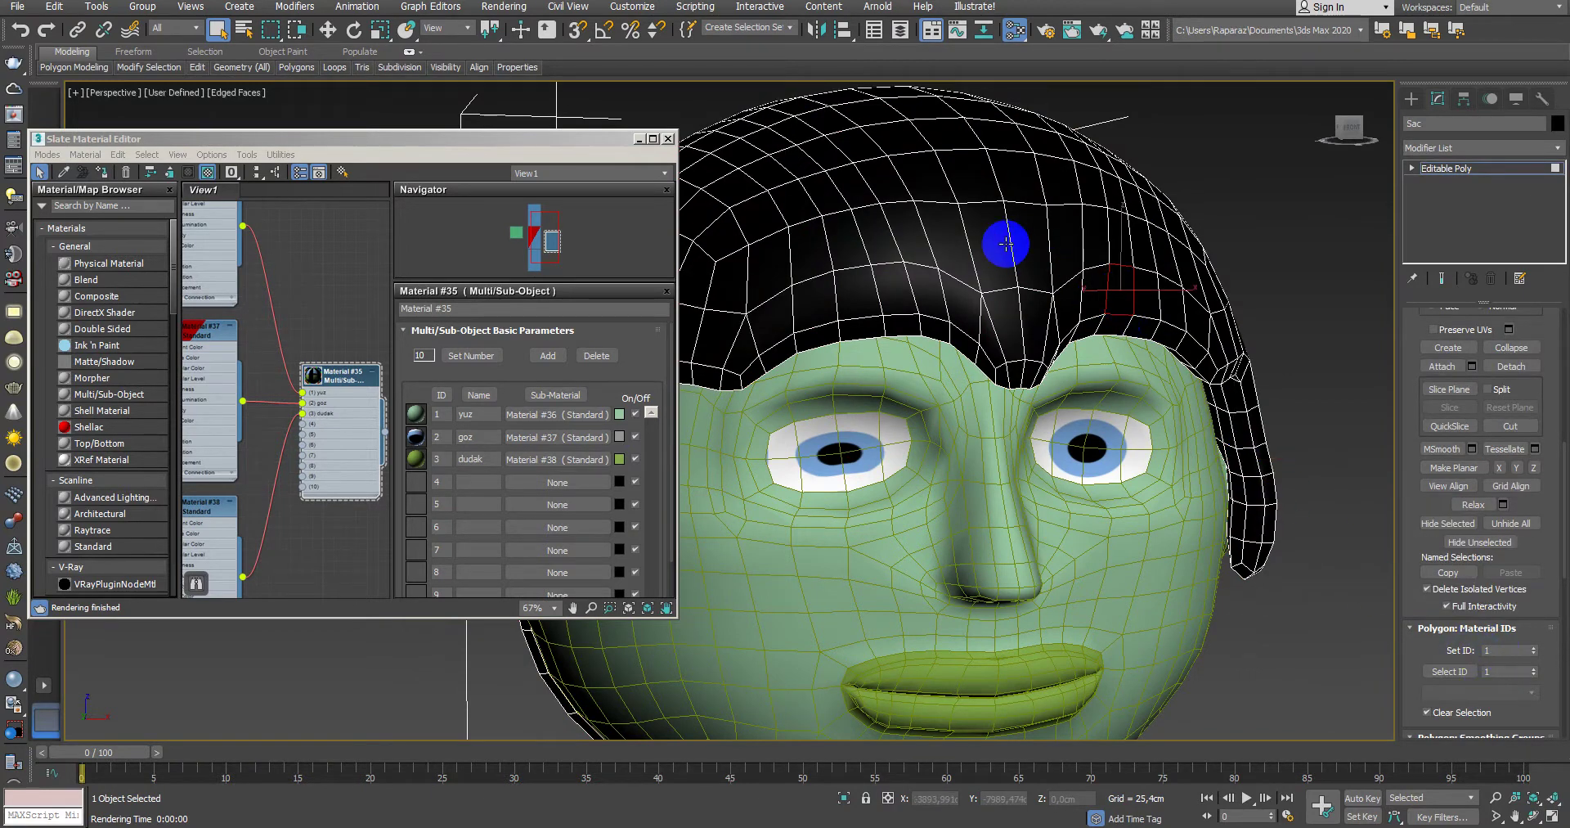
key(5)
click(1159, 289)
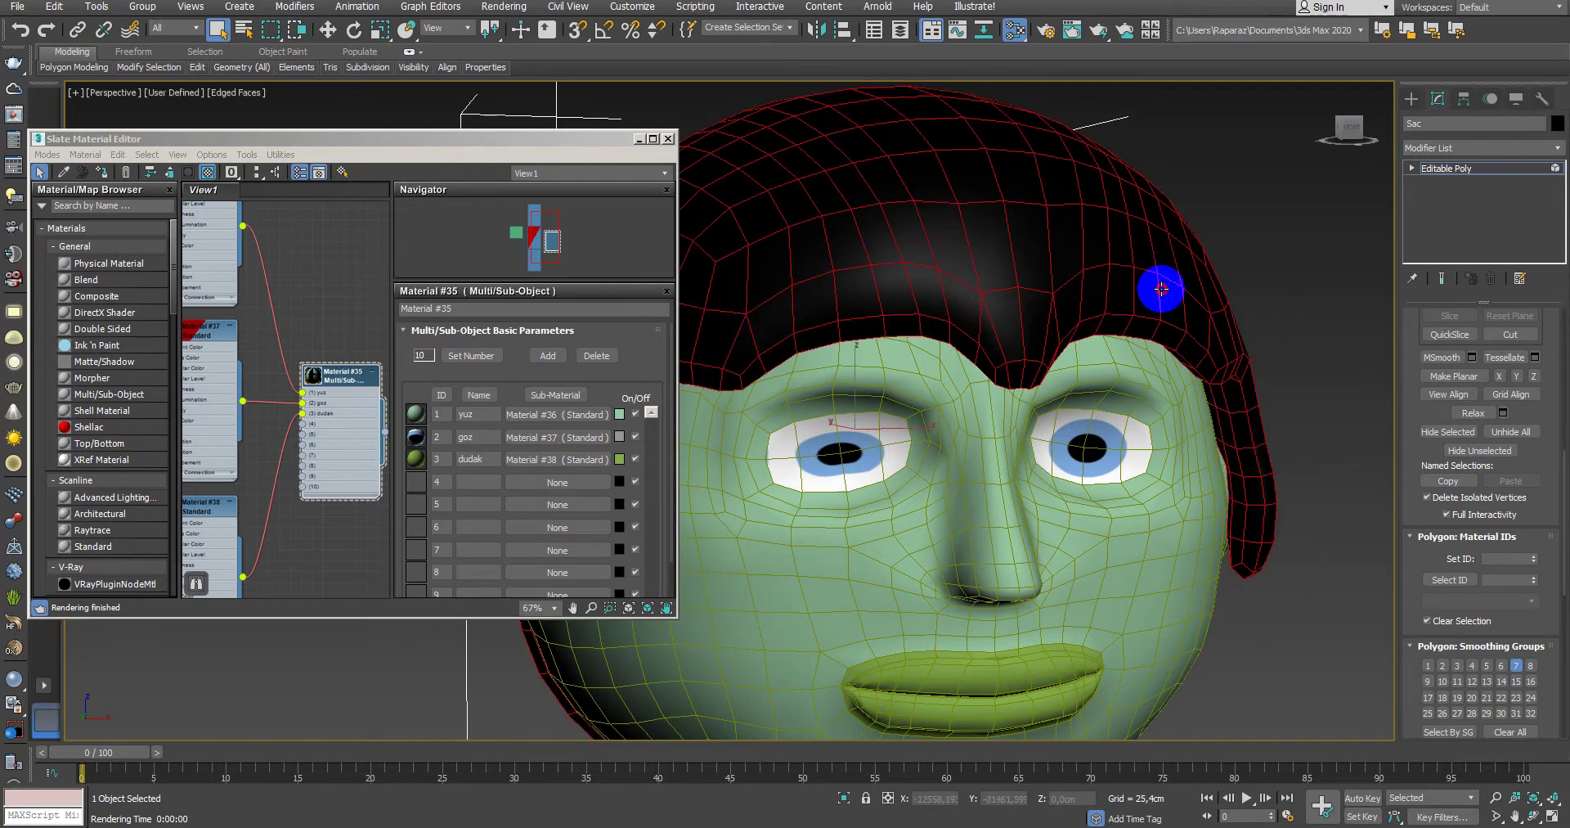
Step: Set Material #35 to 4 sub-materials, exit sub-object mode, and select the head Kafa
click(1340, 481)
click(1174, 308)
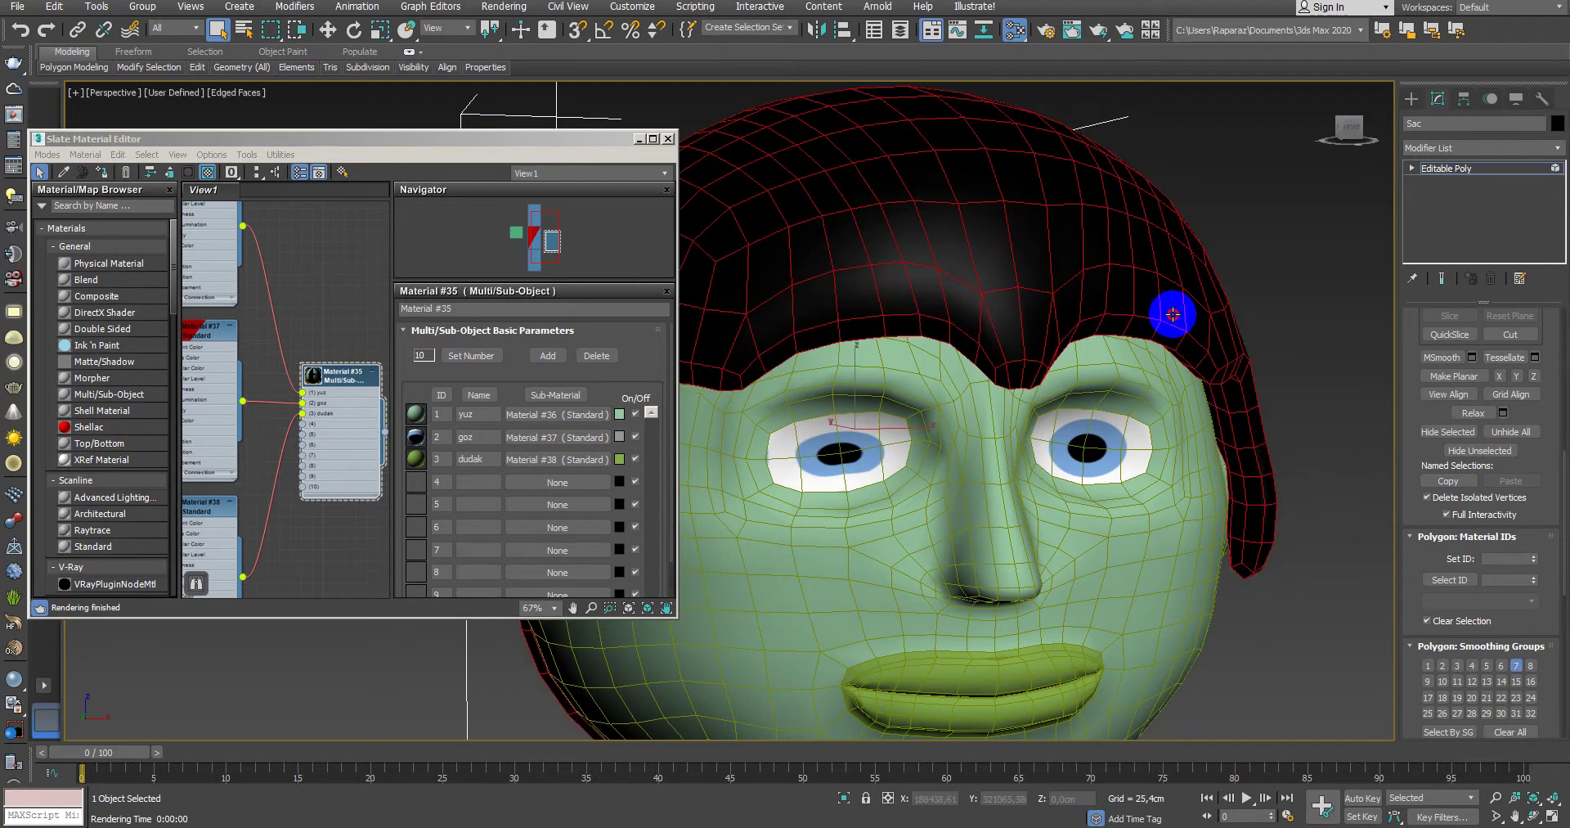
click(1443, 580)
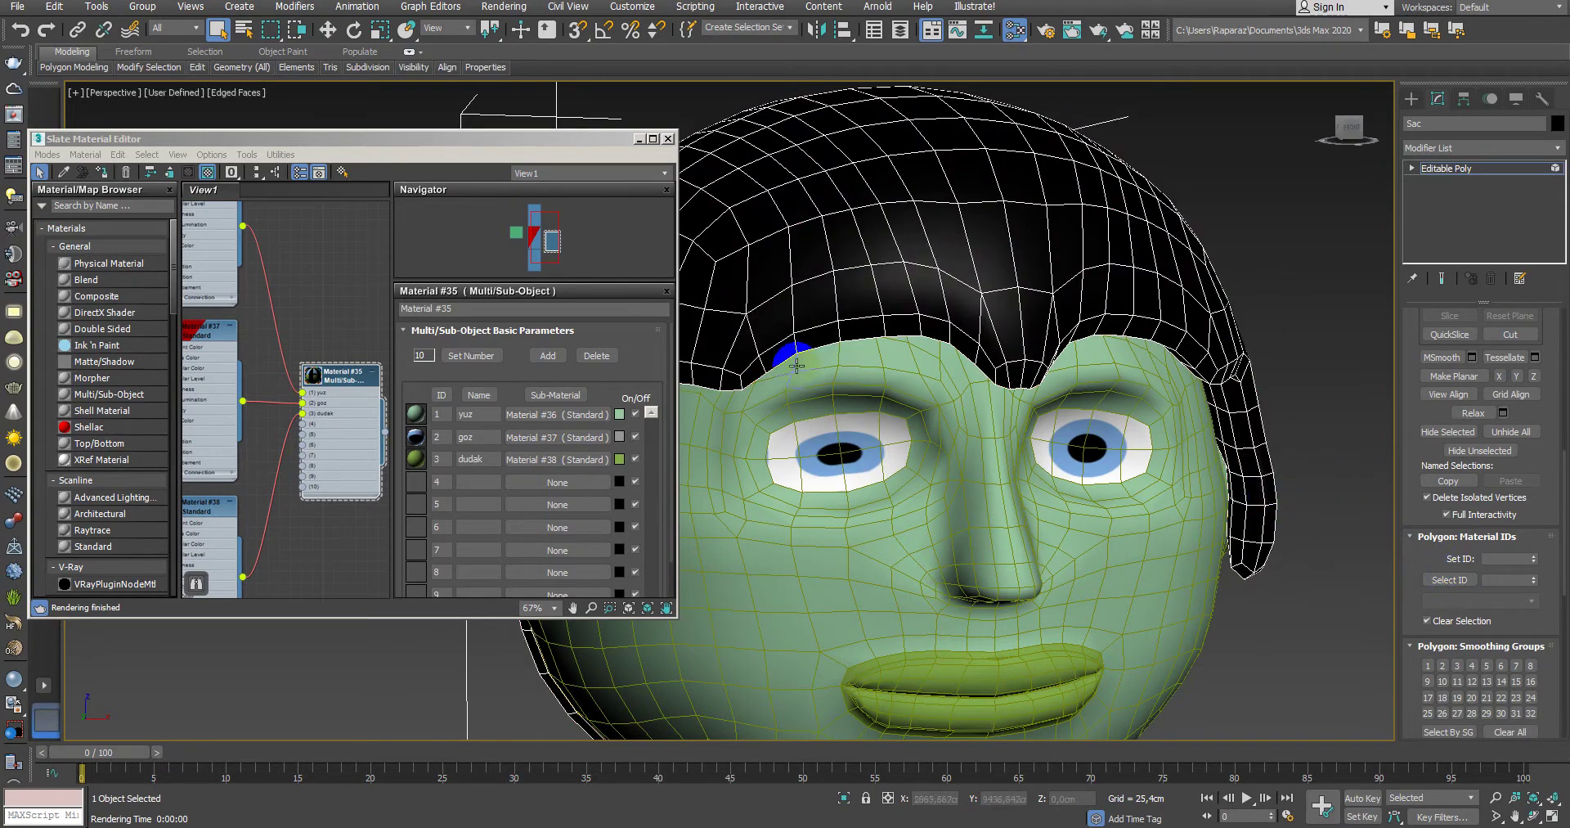
click(491, 357)
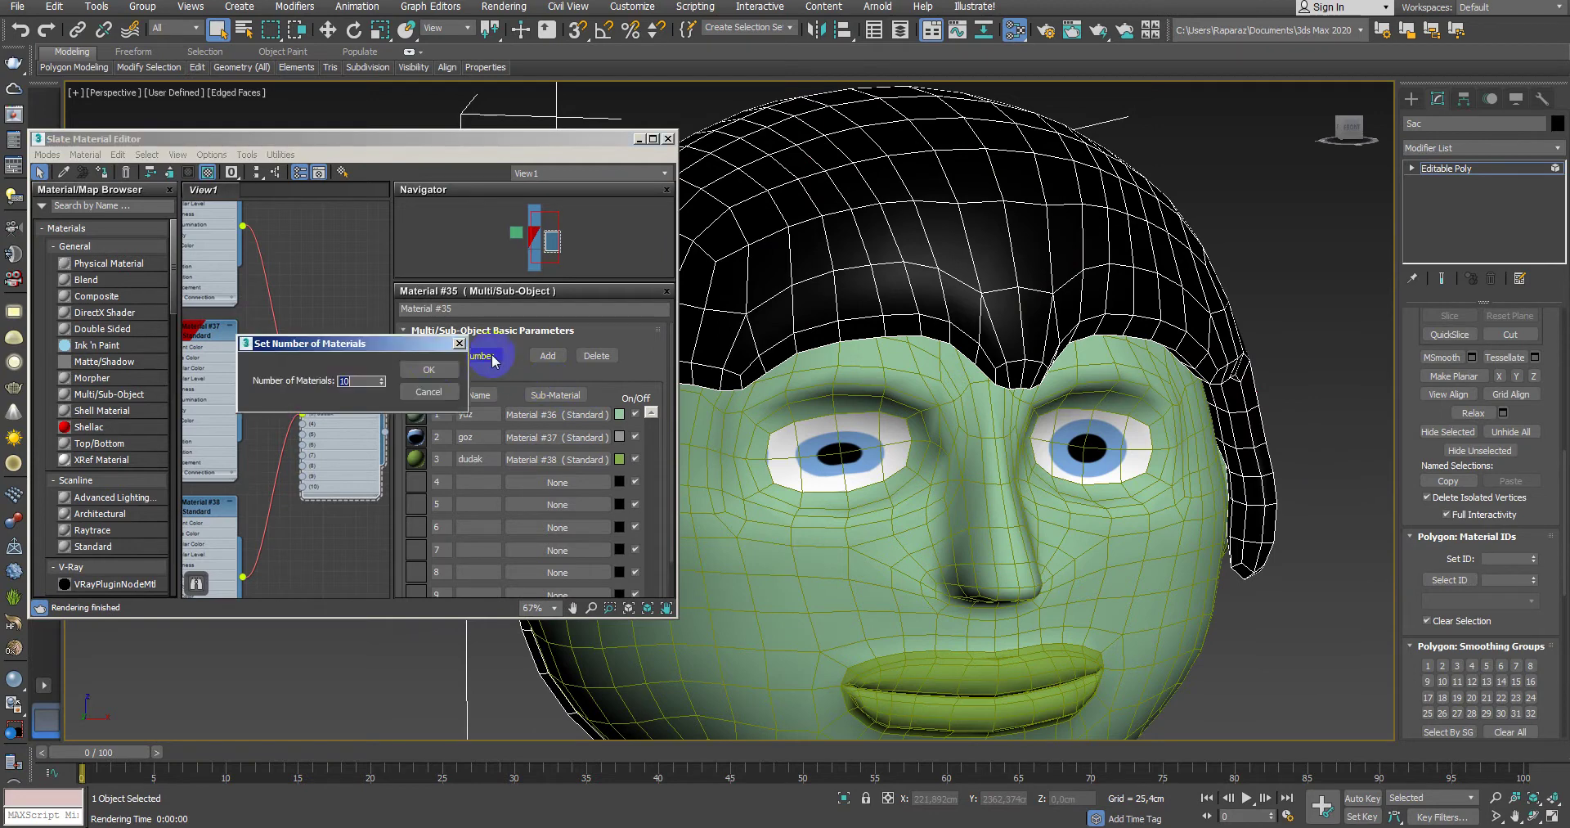
click(429, 370)
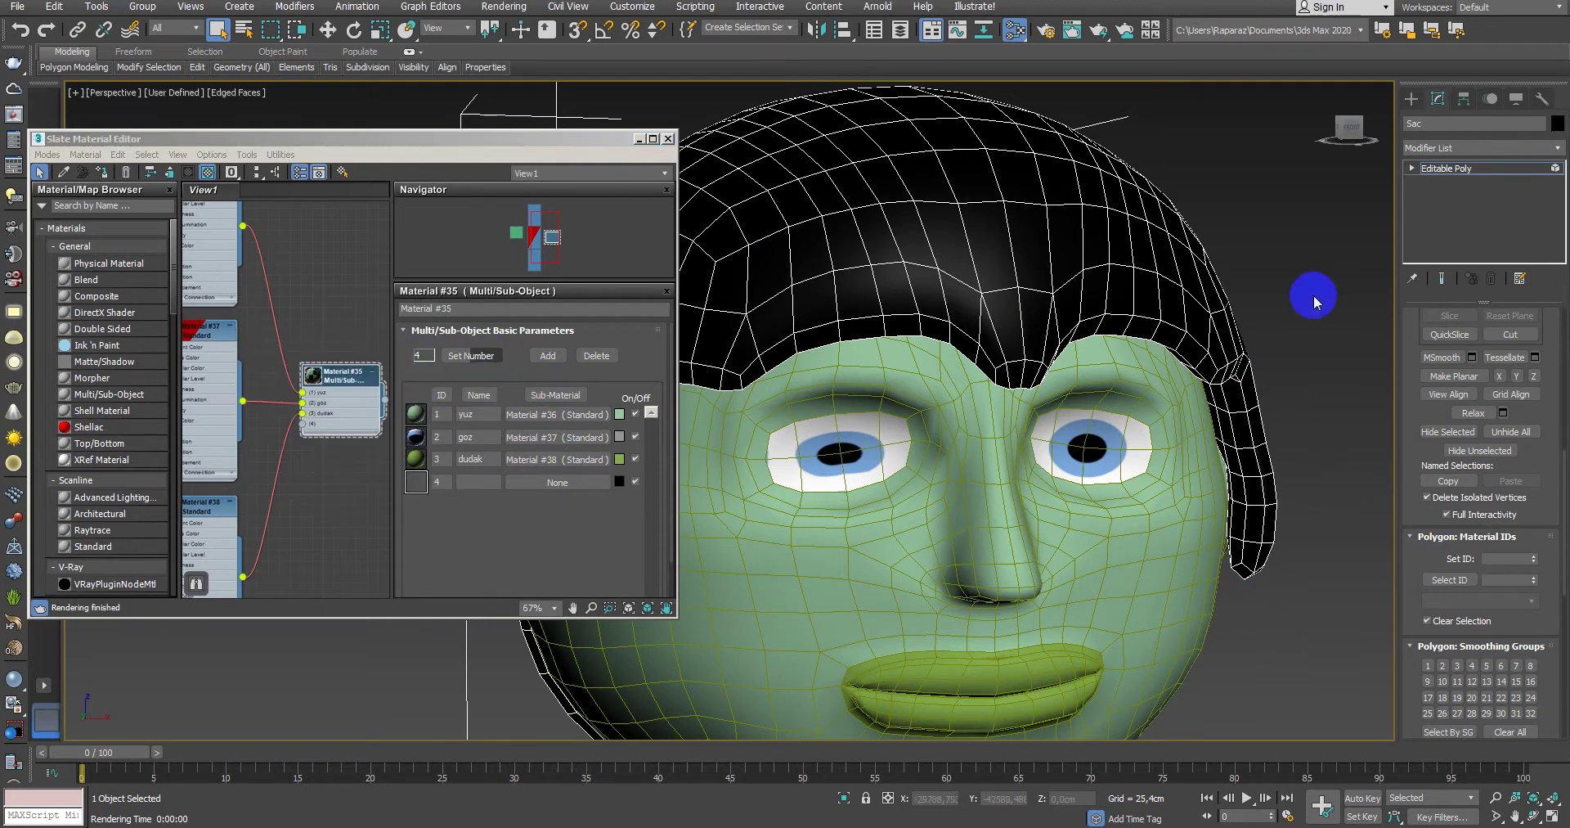
click(1410, 218)
click(1148, 565)
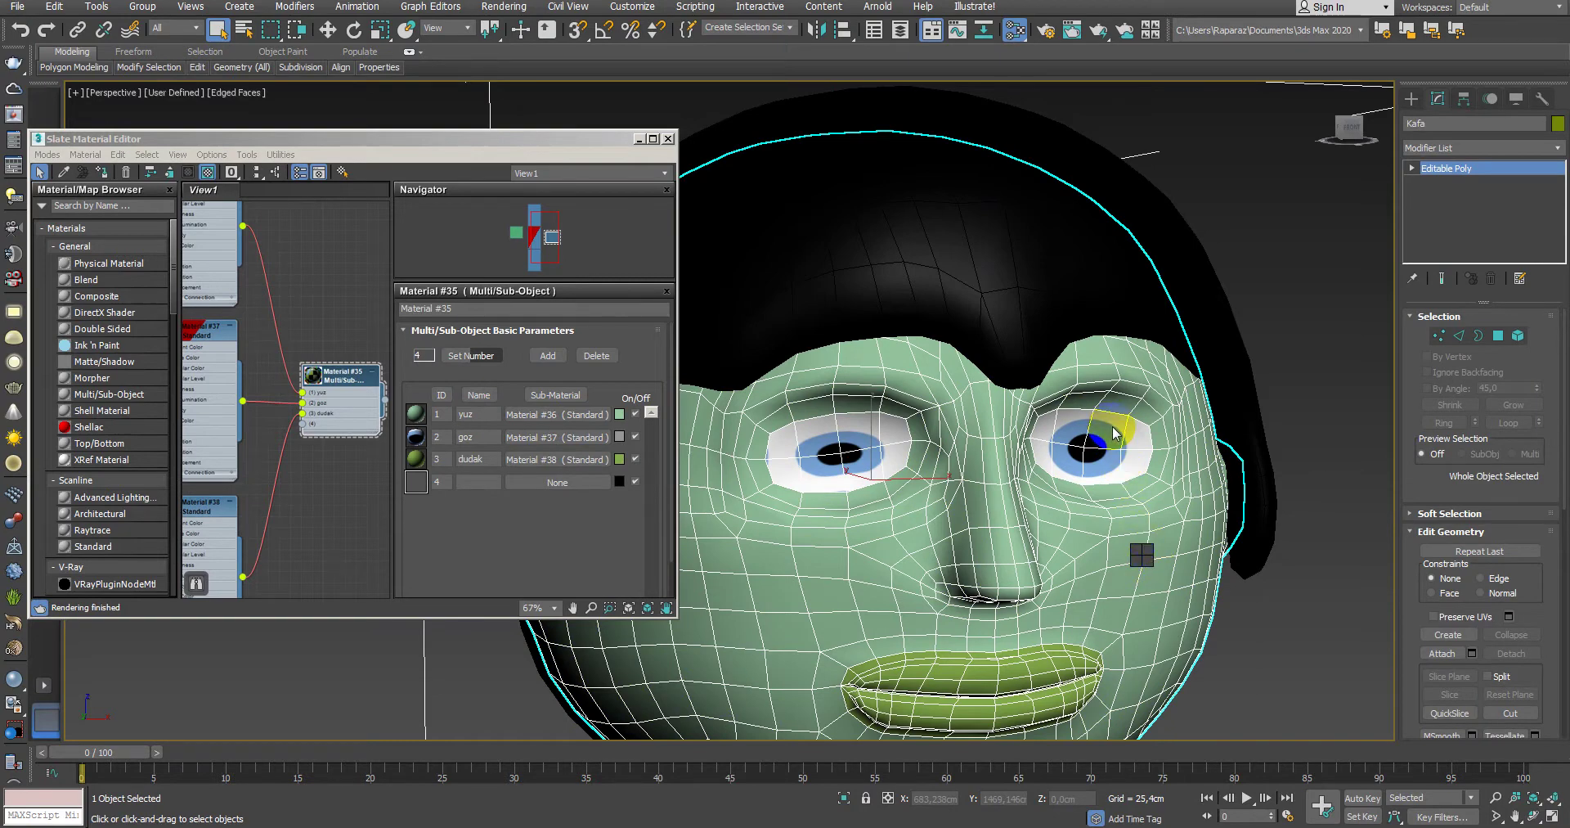
Step: Select the hair-cap element on Kafa and give its polygons material ID 4
key(w)
scroll(1088, 481, up, 1)
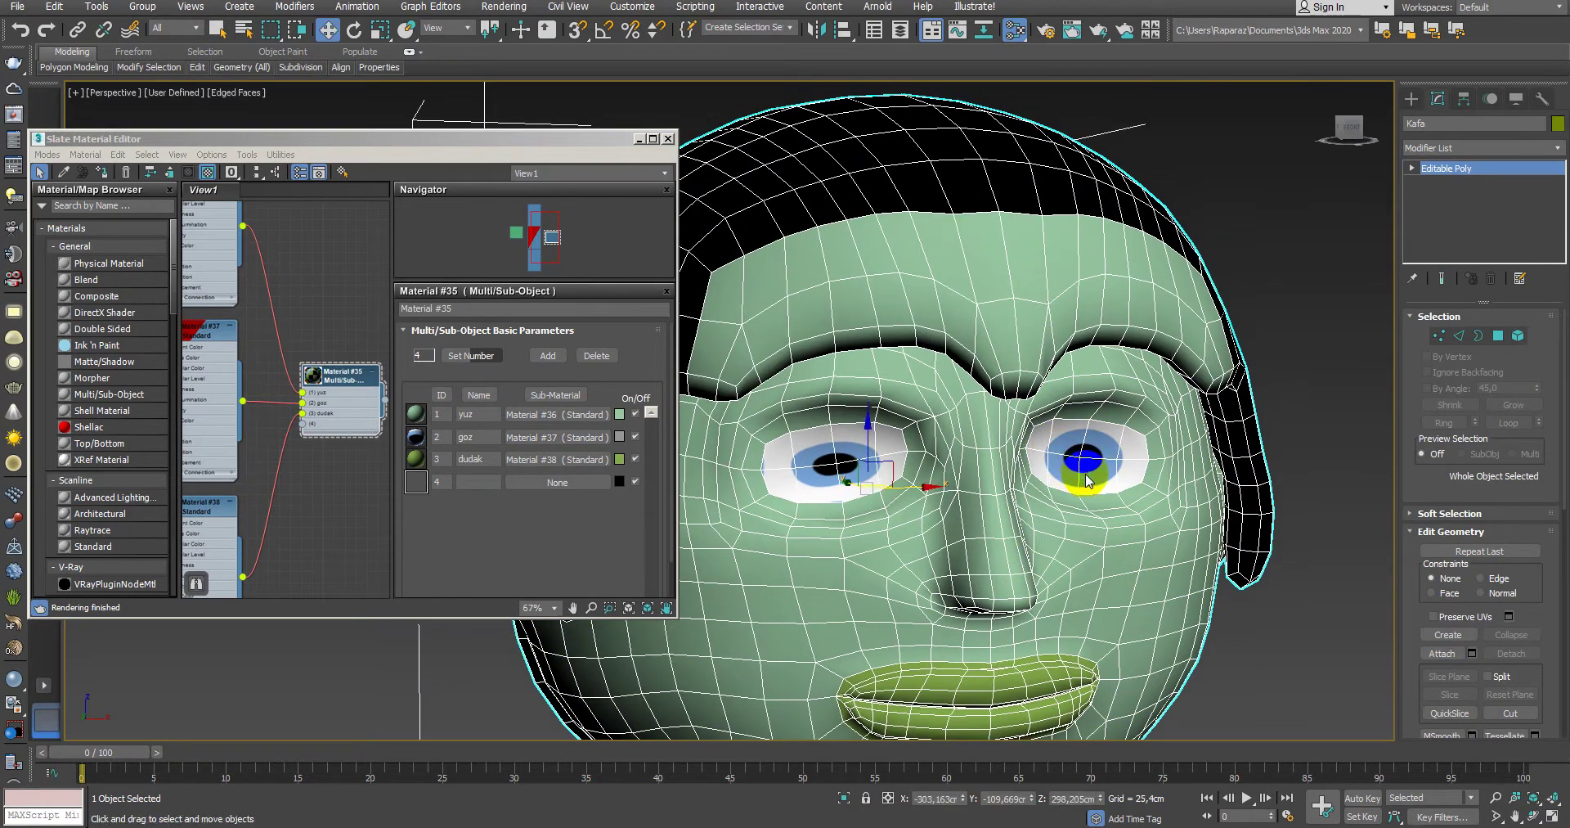
click(1517, 337)
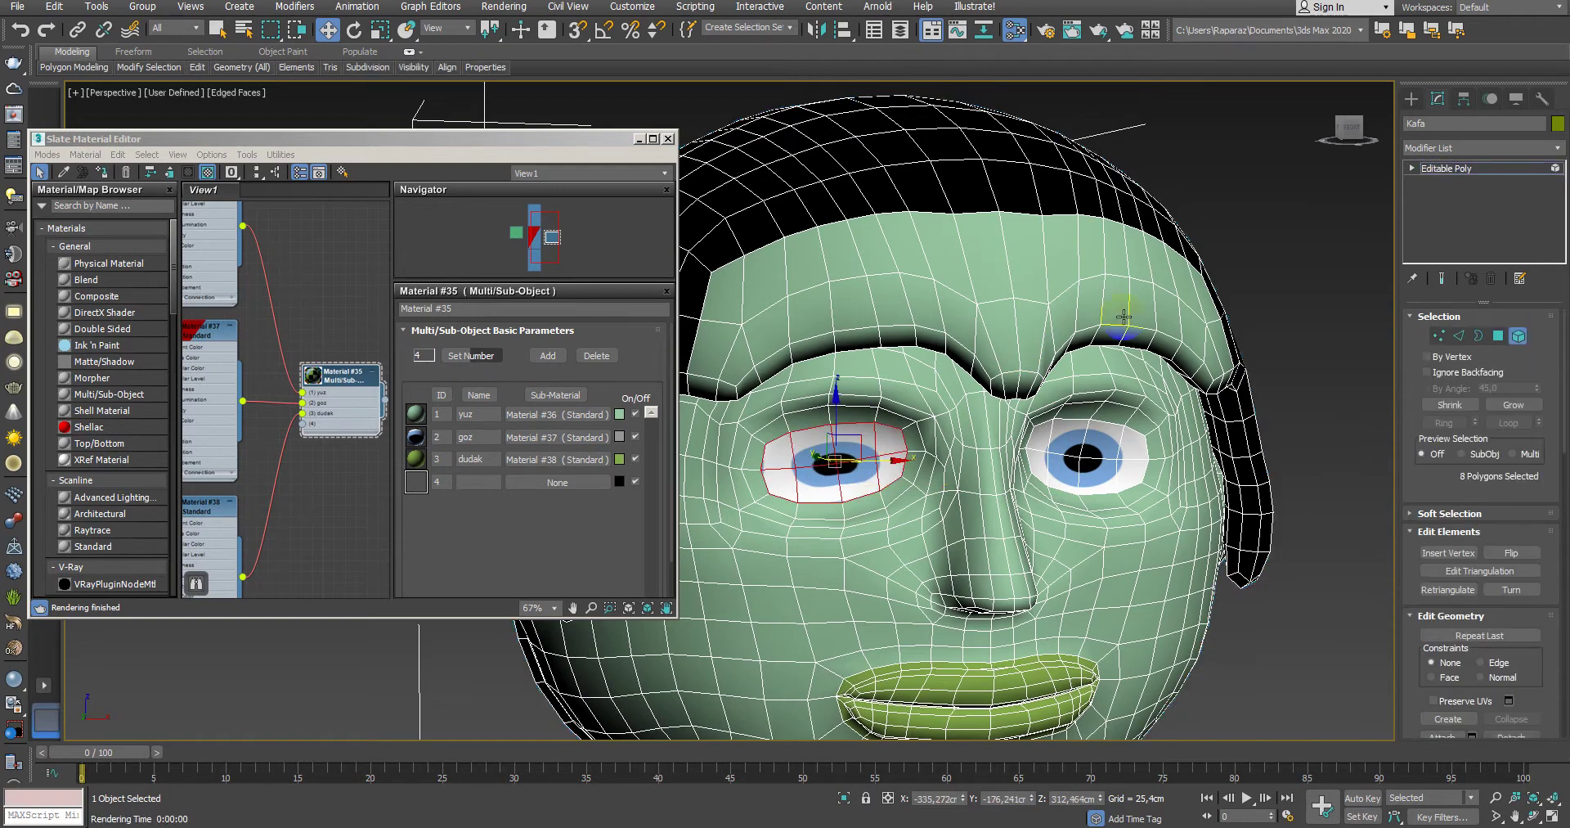
click(1084, 273)
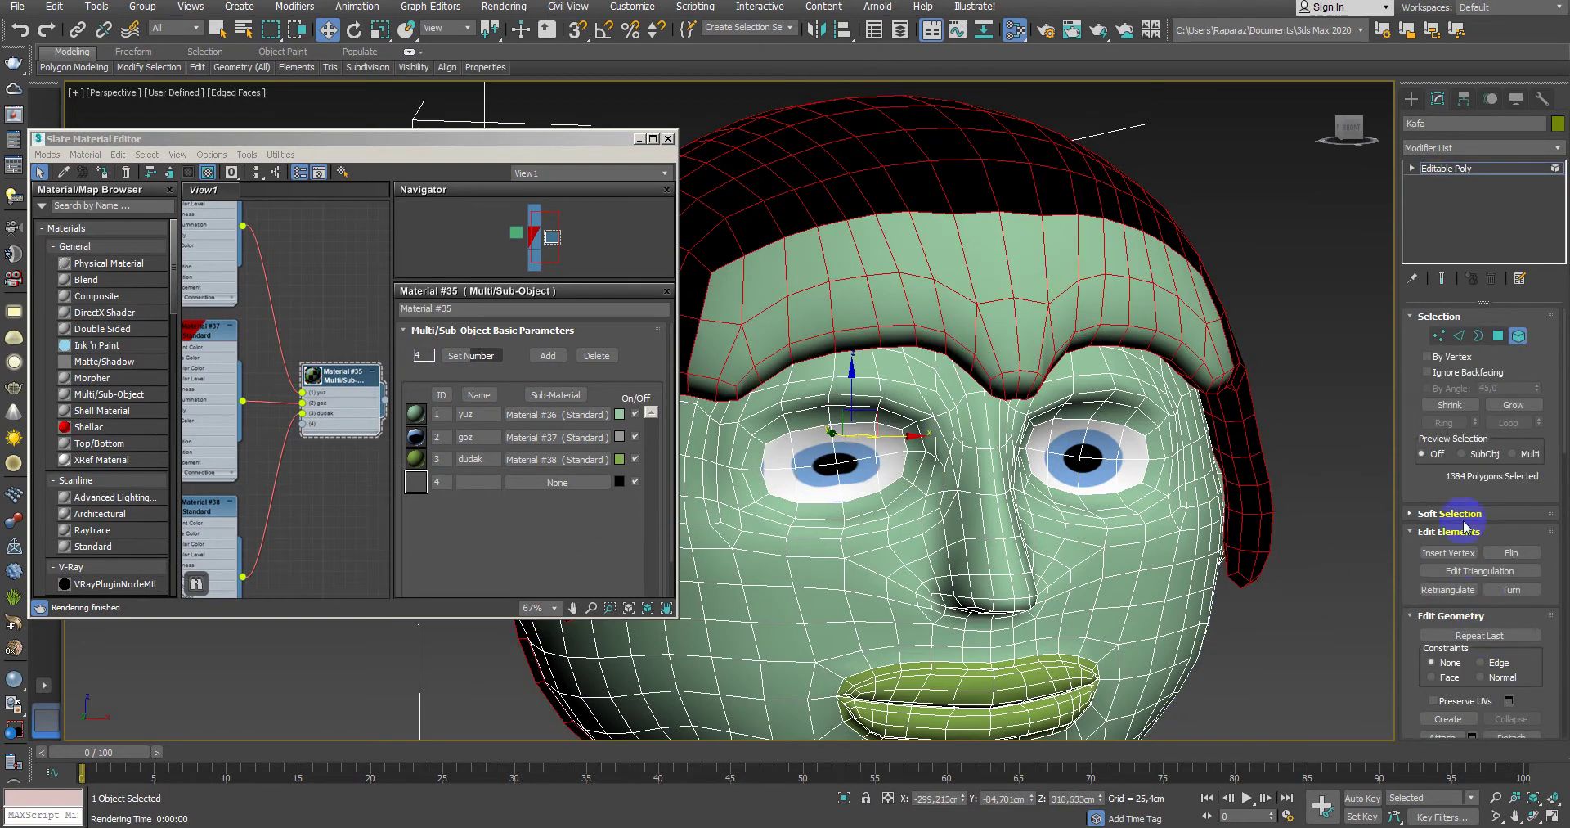
scroll(1419, 490, down, 5)
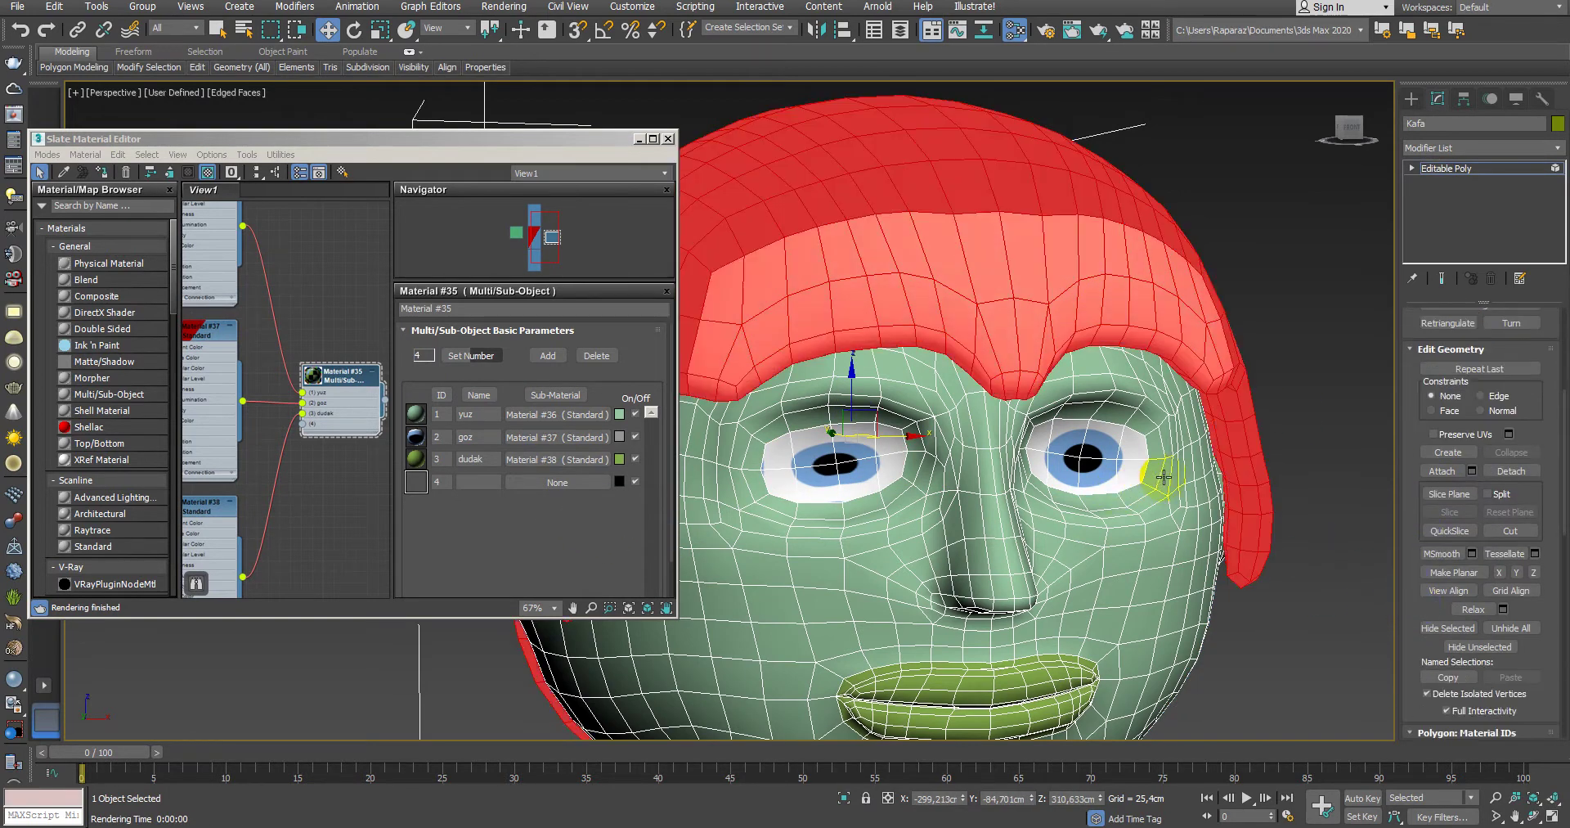
middle_drag(1220, 576, 1214, 558)
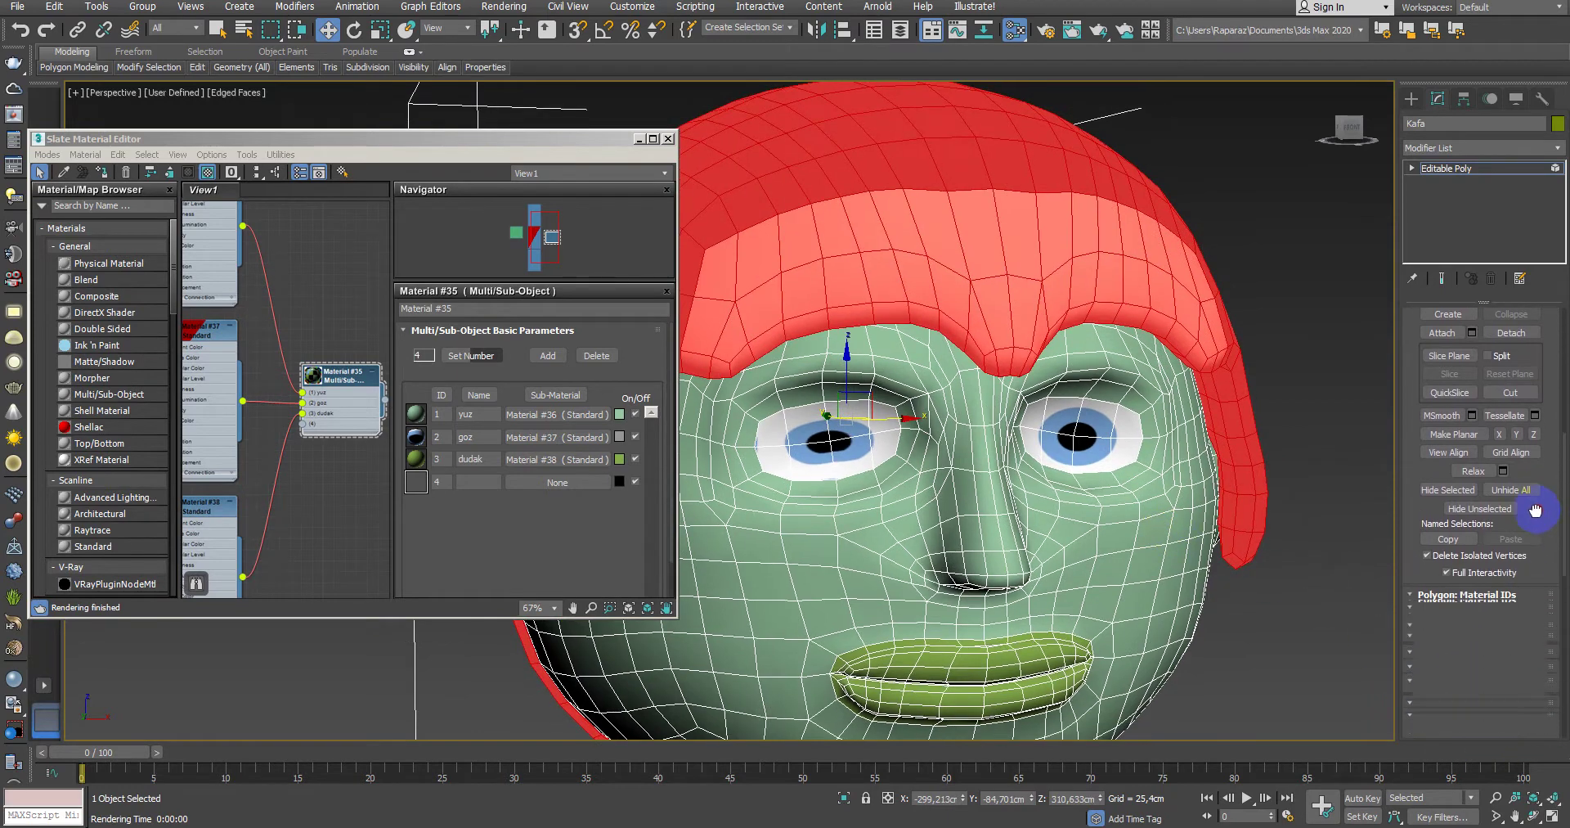
scroll(1521, 507, down, 5)
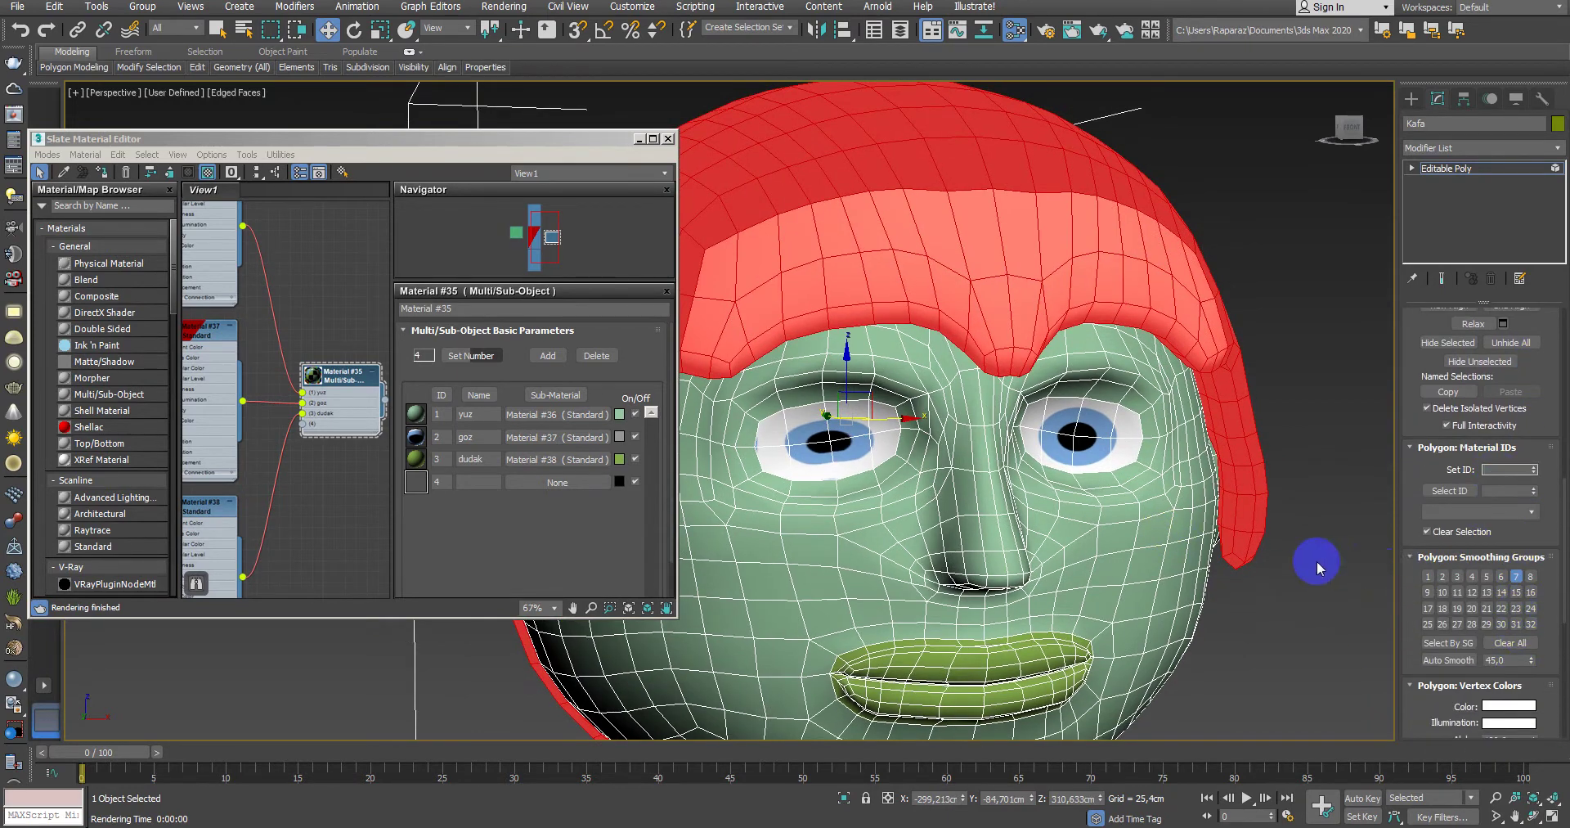
text(4)
key(Return)
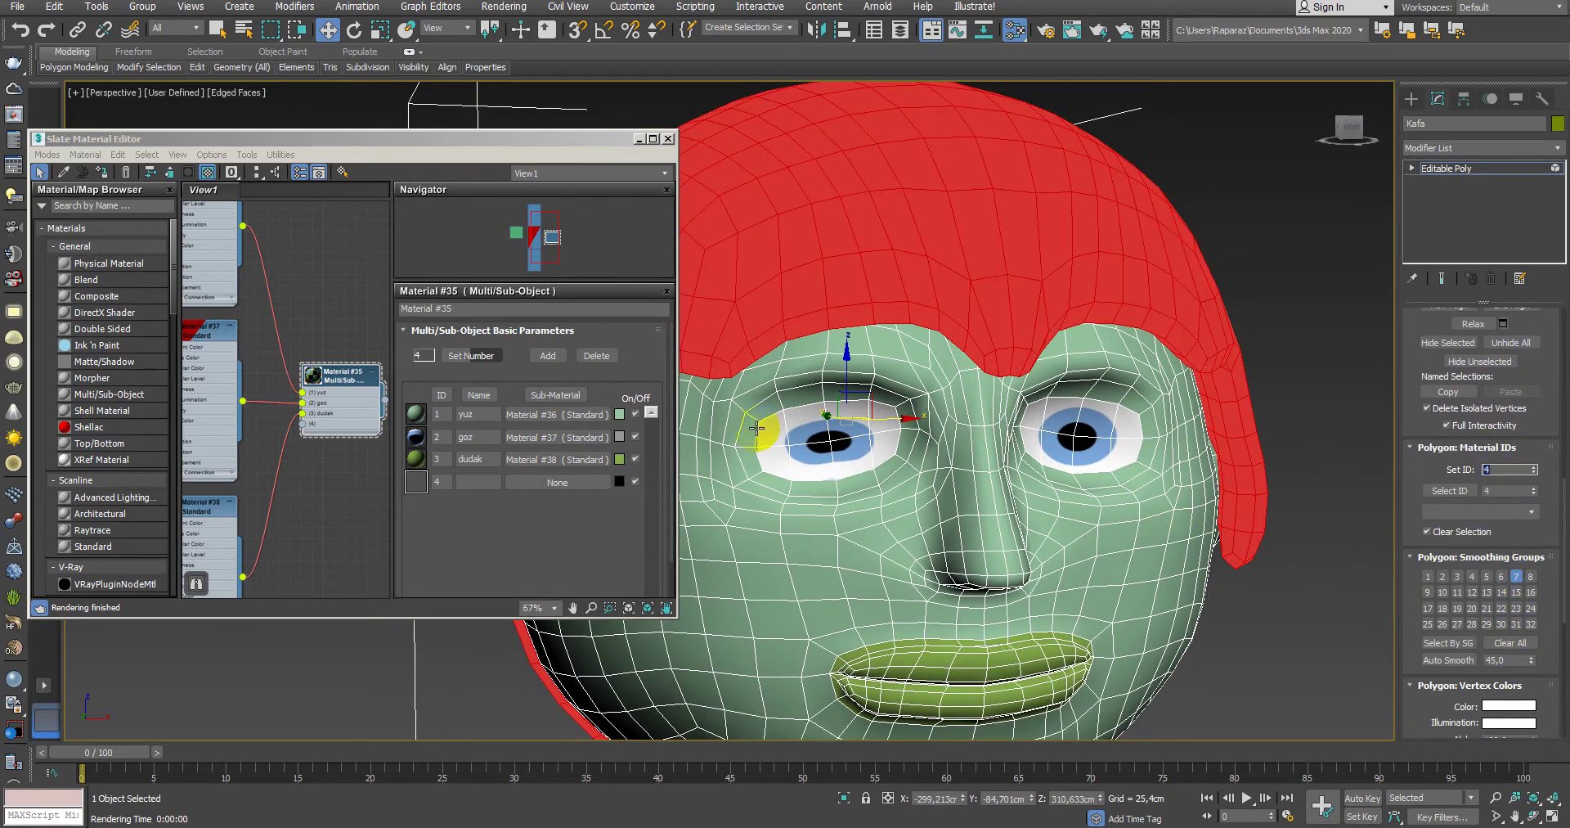
click(1229, 270)
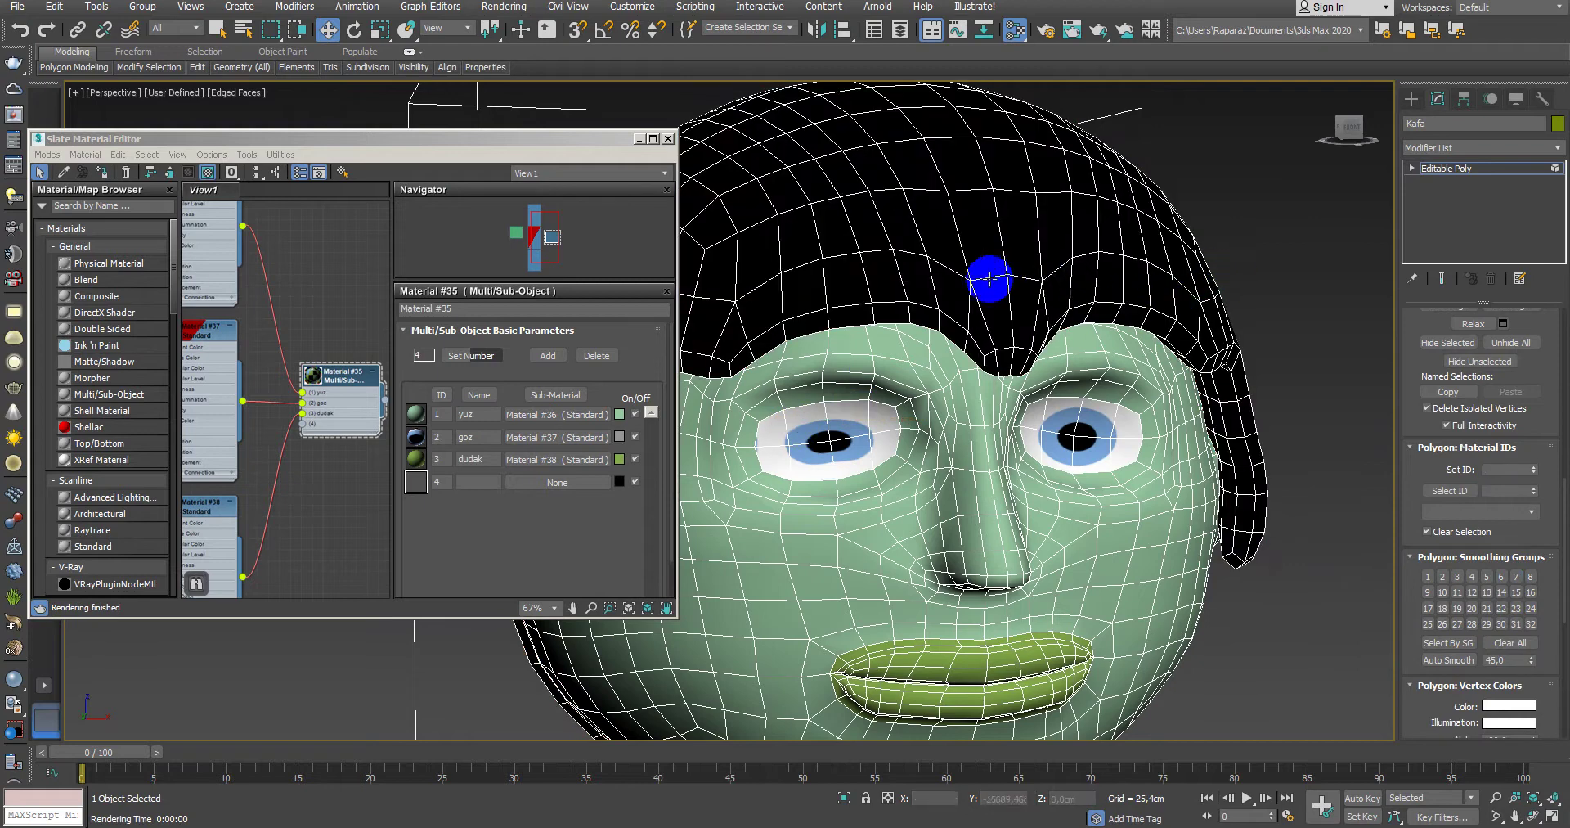
Step: Fill slot 4 with a new Standard material: near-black diffuse, specular level 28
click(563, 483)
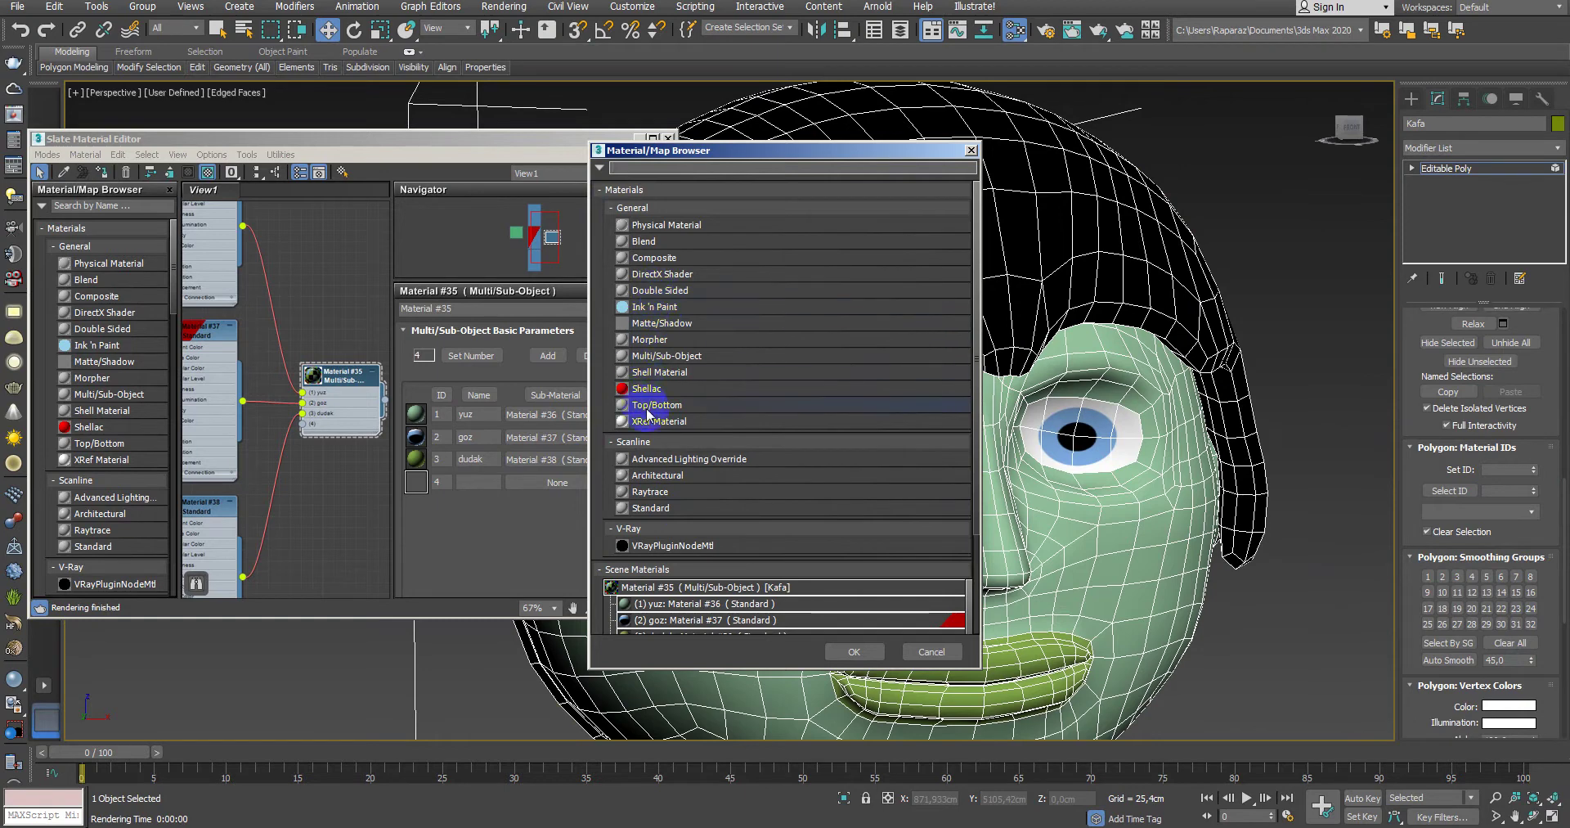
double_click(650, 507)
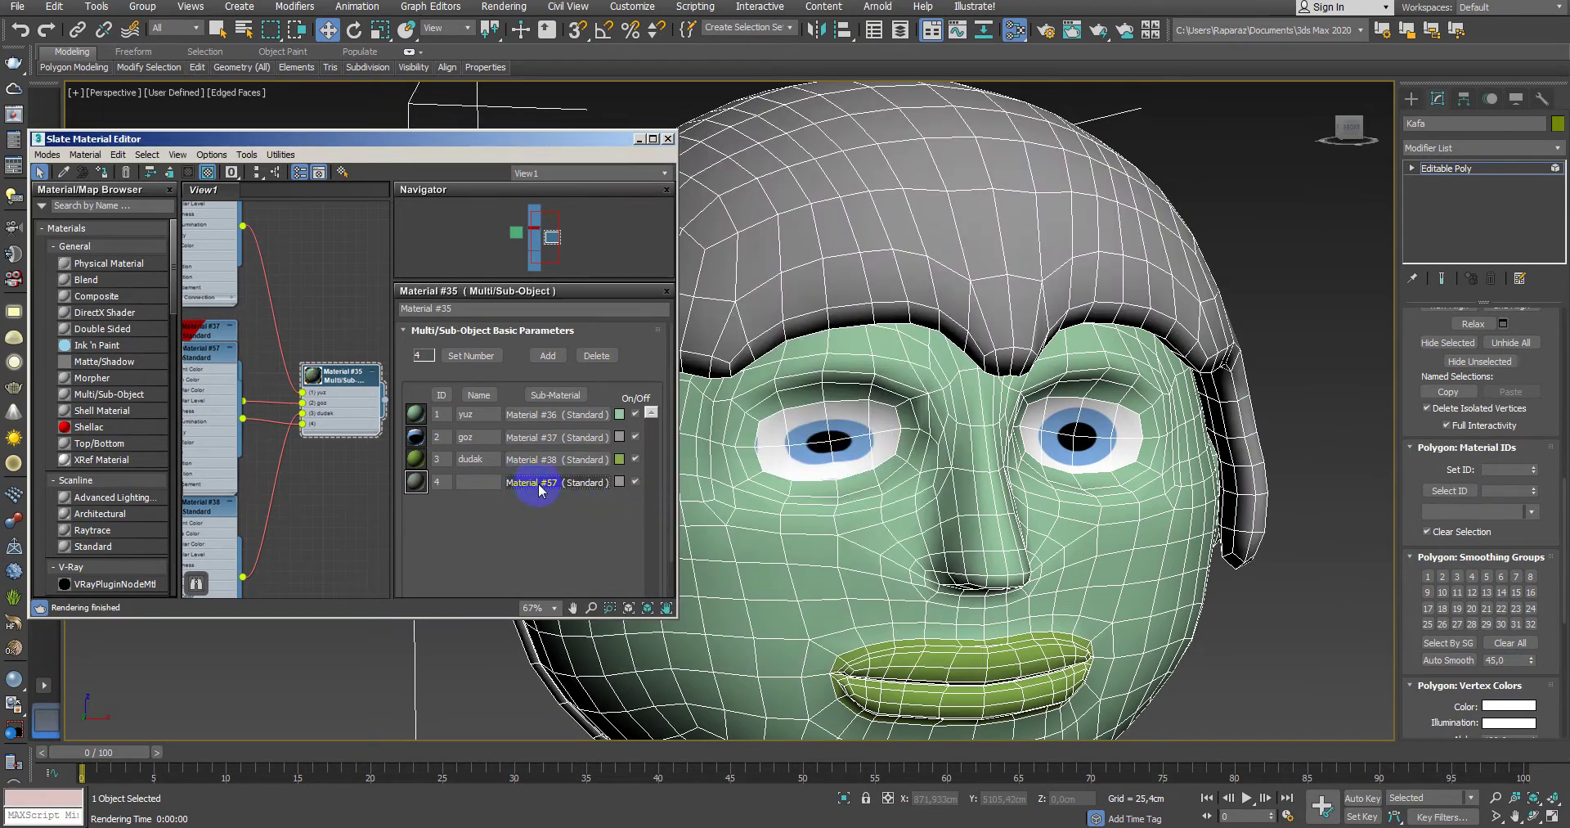
click(539, 482)
click(484, 432)
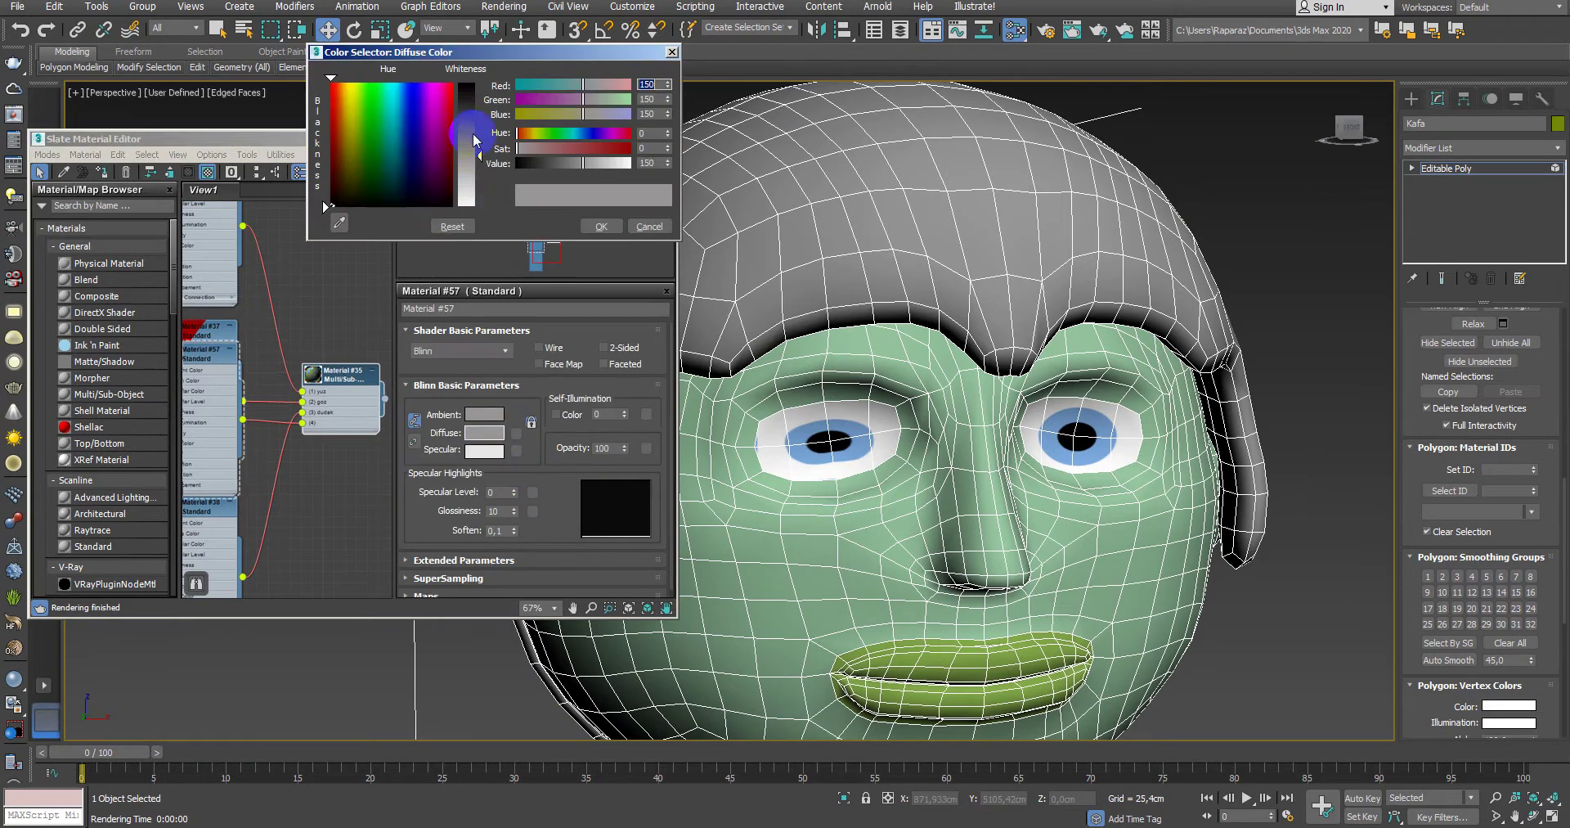
drag(474, 141, 480, 110)
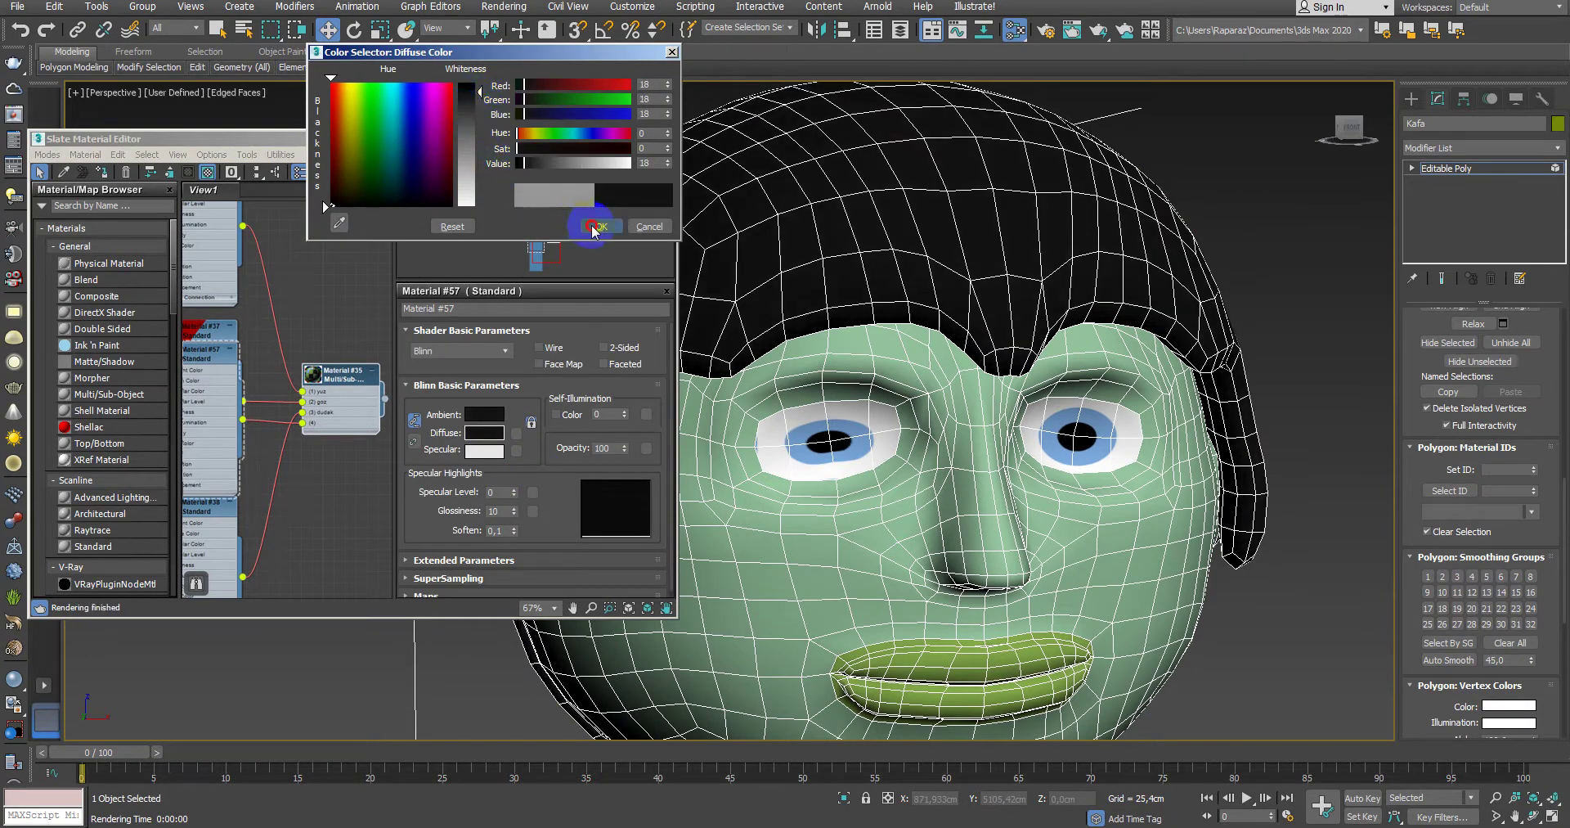
click(593, 229)
drag(515, 491, 514, 466)
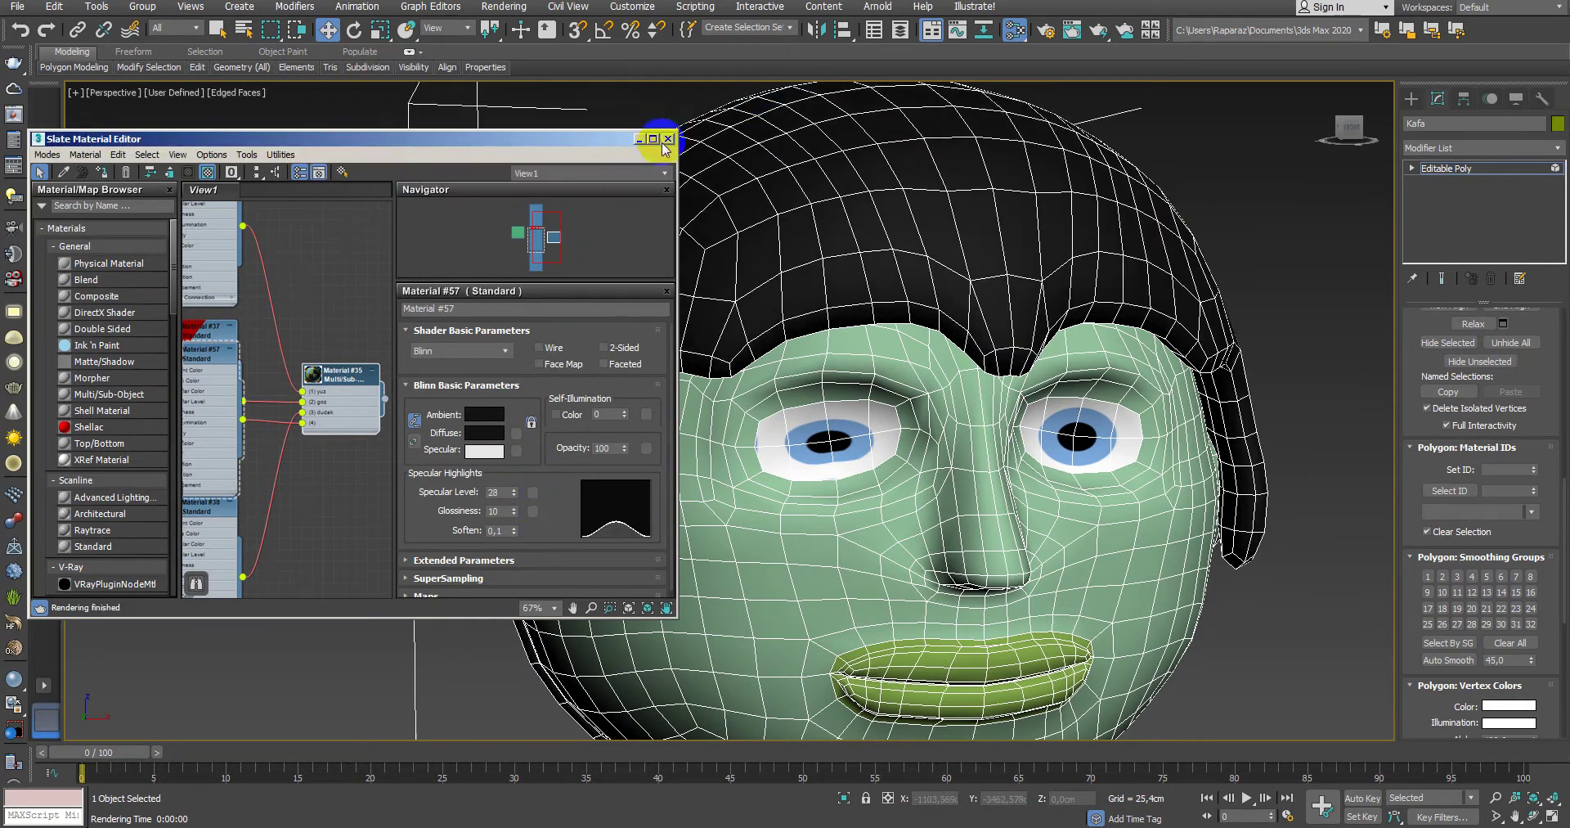
click(490, 446)
drag(484, 94, 485, 115)
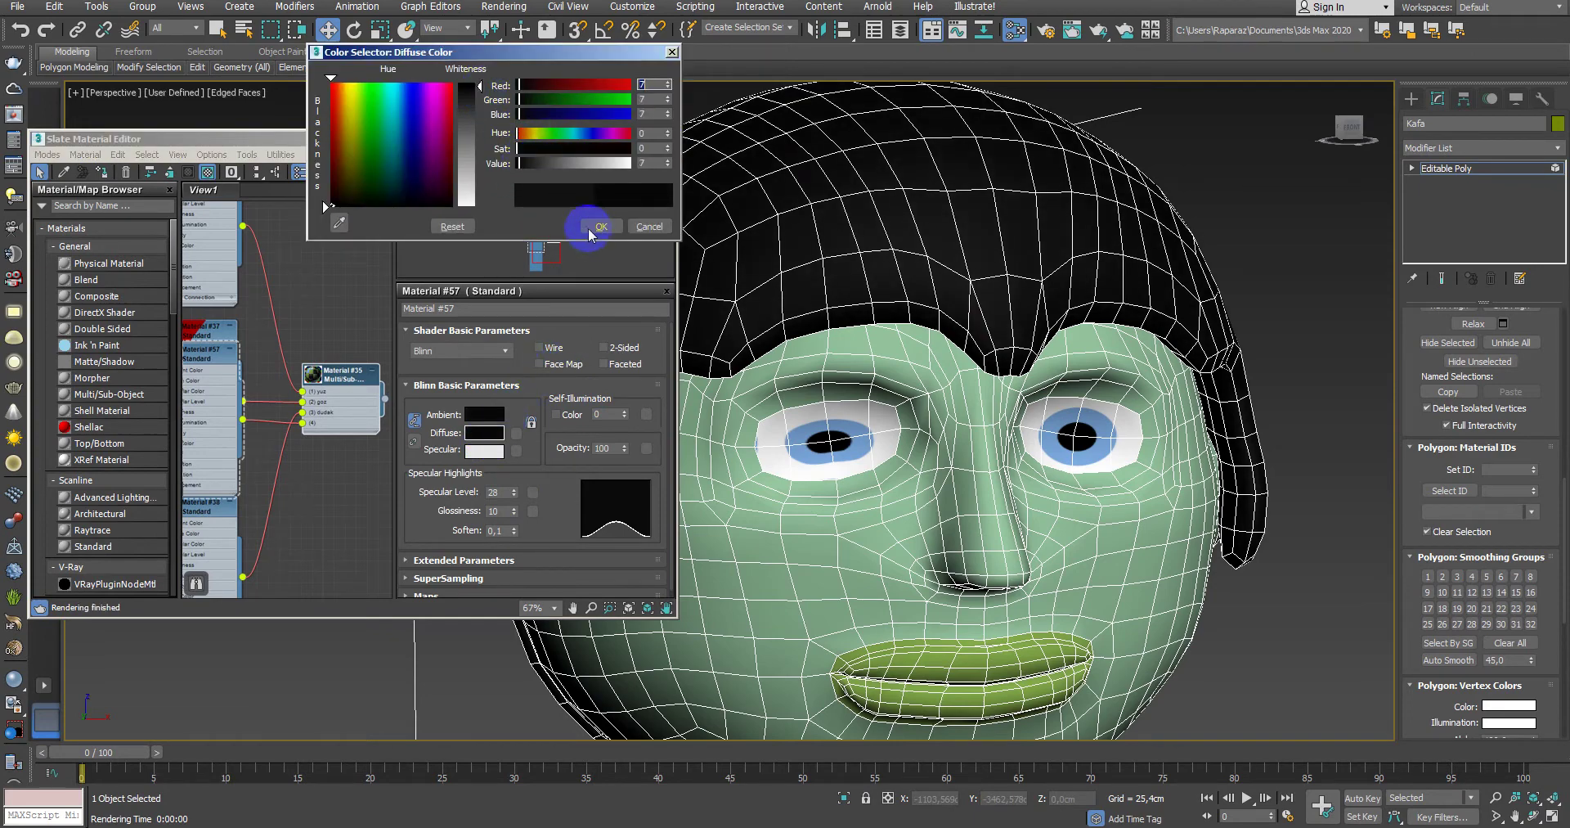
click(595, 229)
Step: Close the material editor, turn off edged faces, and test-render the black-haired character
click(668, 139)
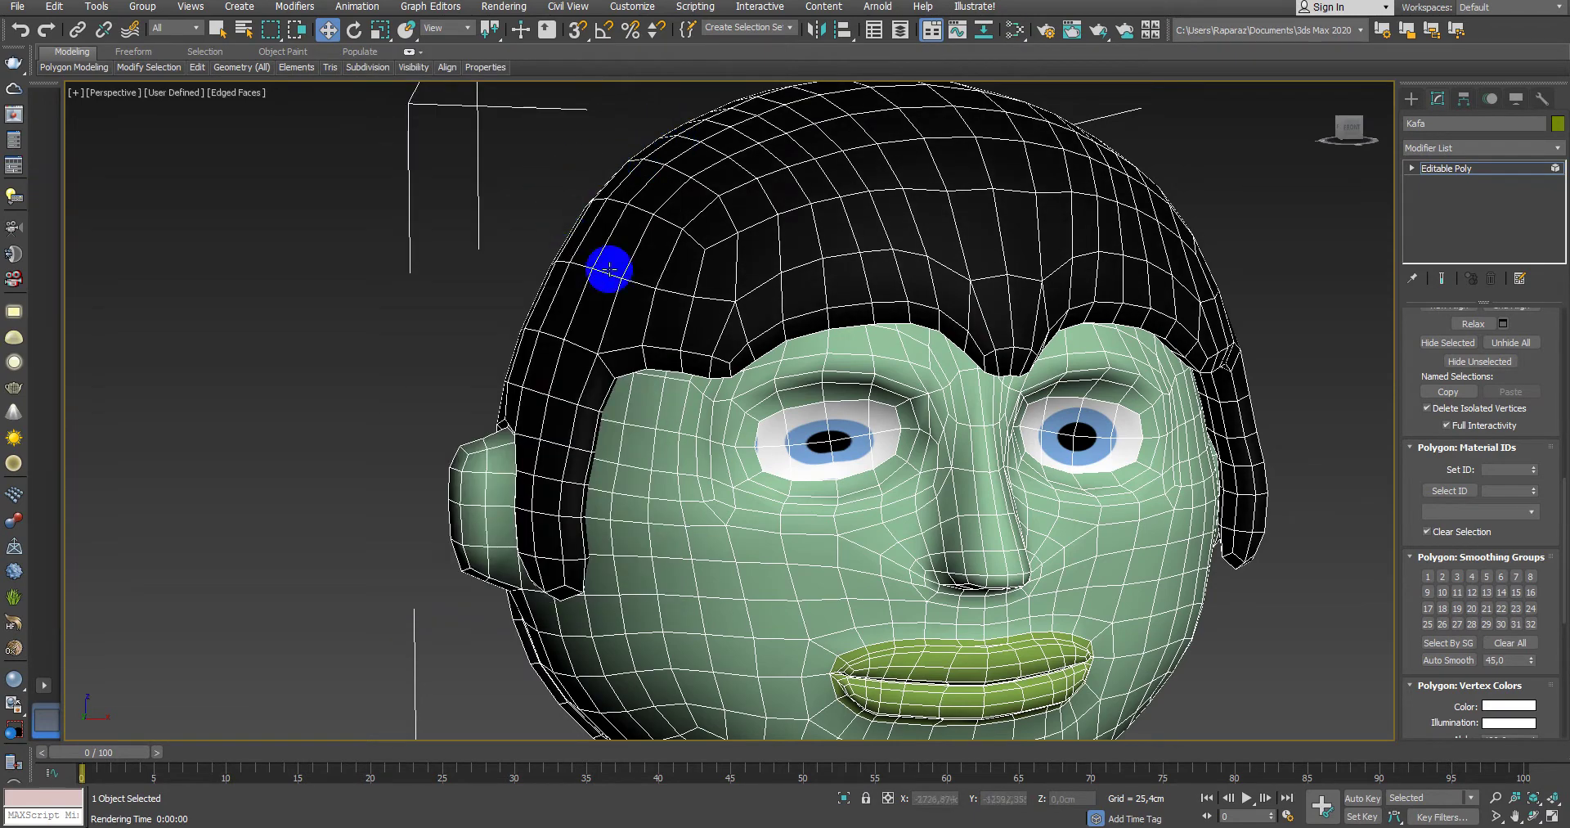
scroll(760, 392, down, 4)
key(F4)
scroll(920, 499, up, 1)
key(shift+q)
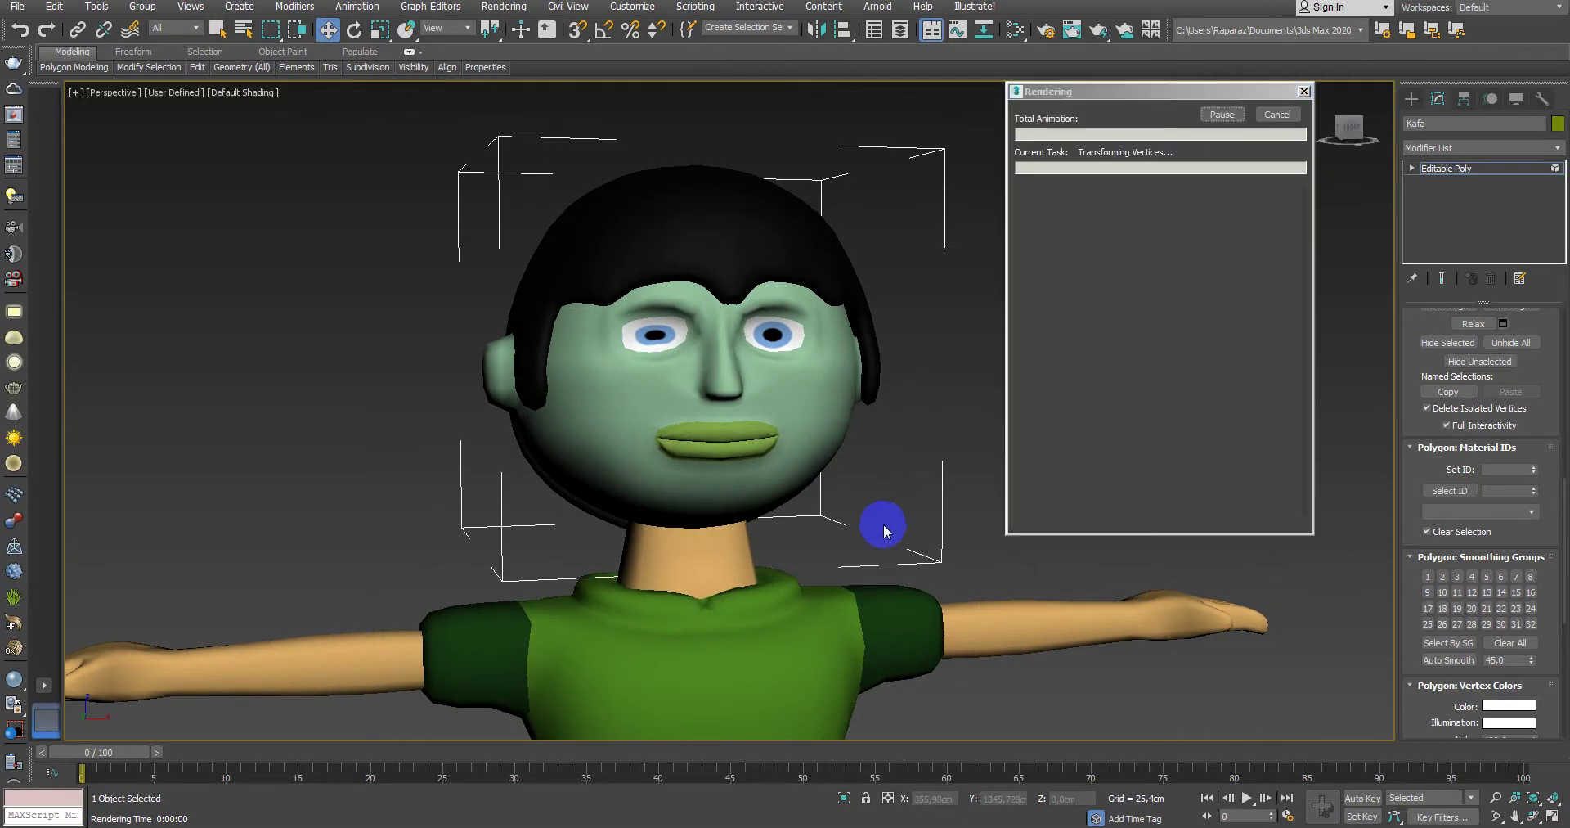
scroll(720, 327, up, 2)
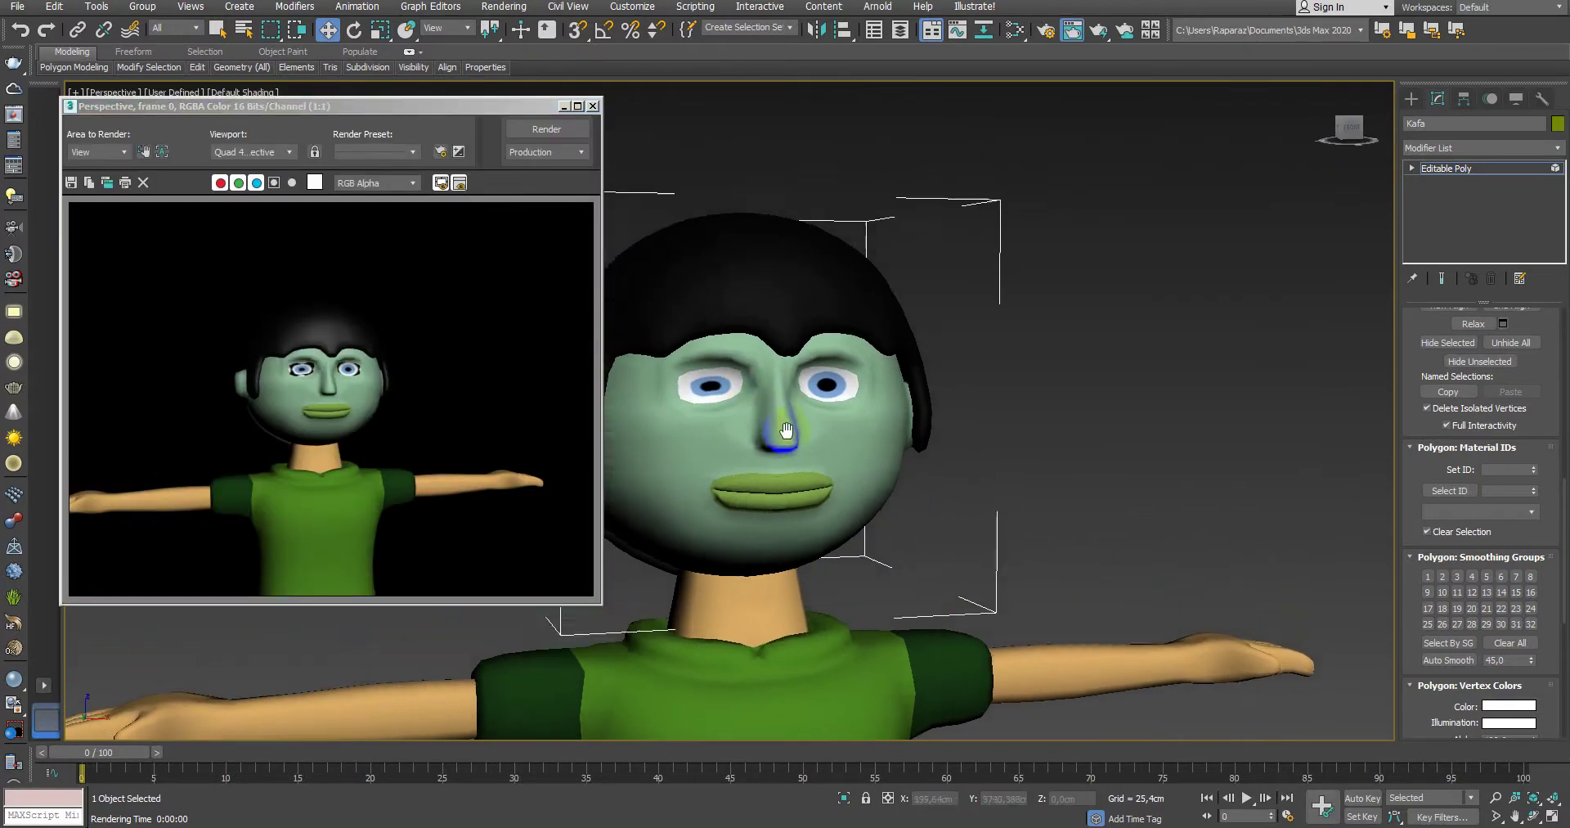
scroll(924, 368, up, 3)
click(592, 106)
scroll(718, 354, down, 1)
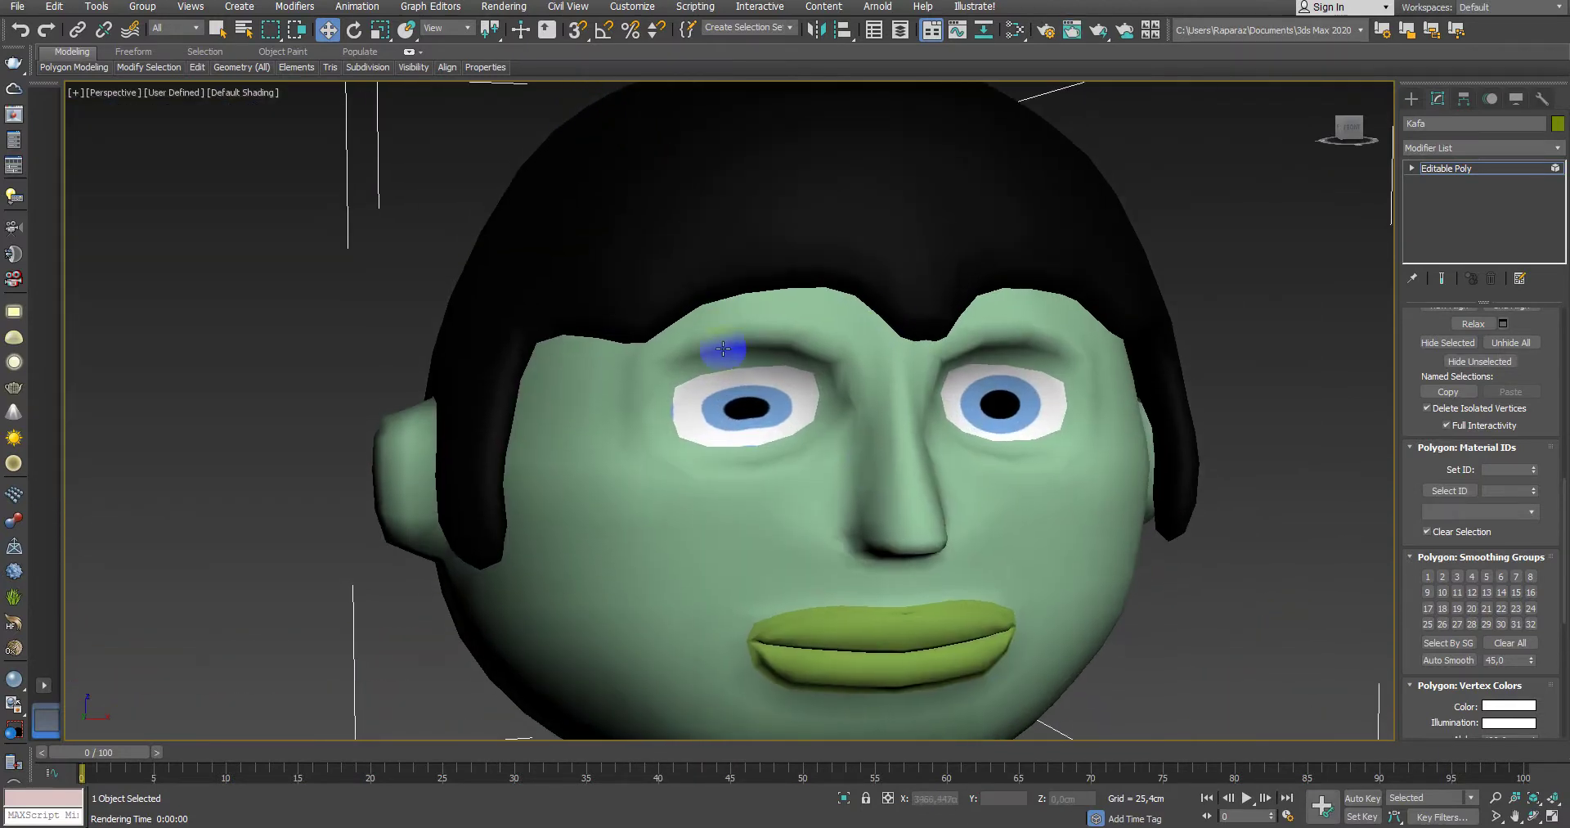
Step: Move Material #57 below #37 in Slate and open #37's diffuse Gradient Ramp
key(m)
click(344, 375)
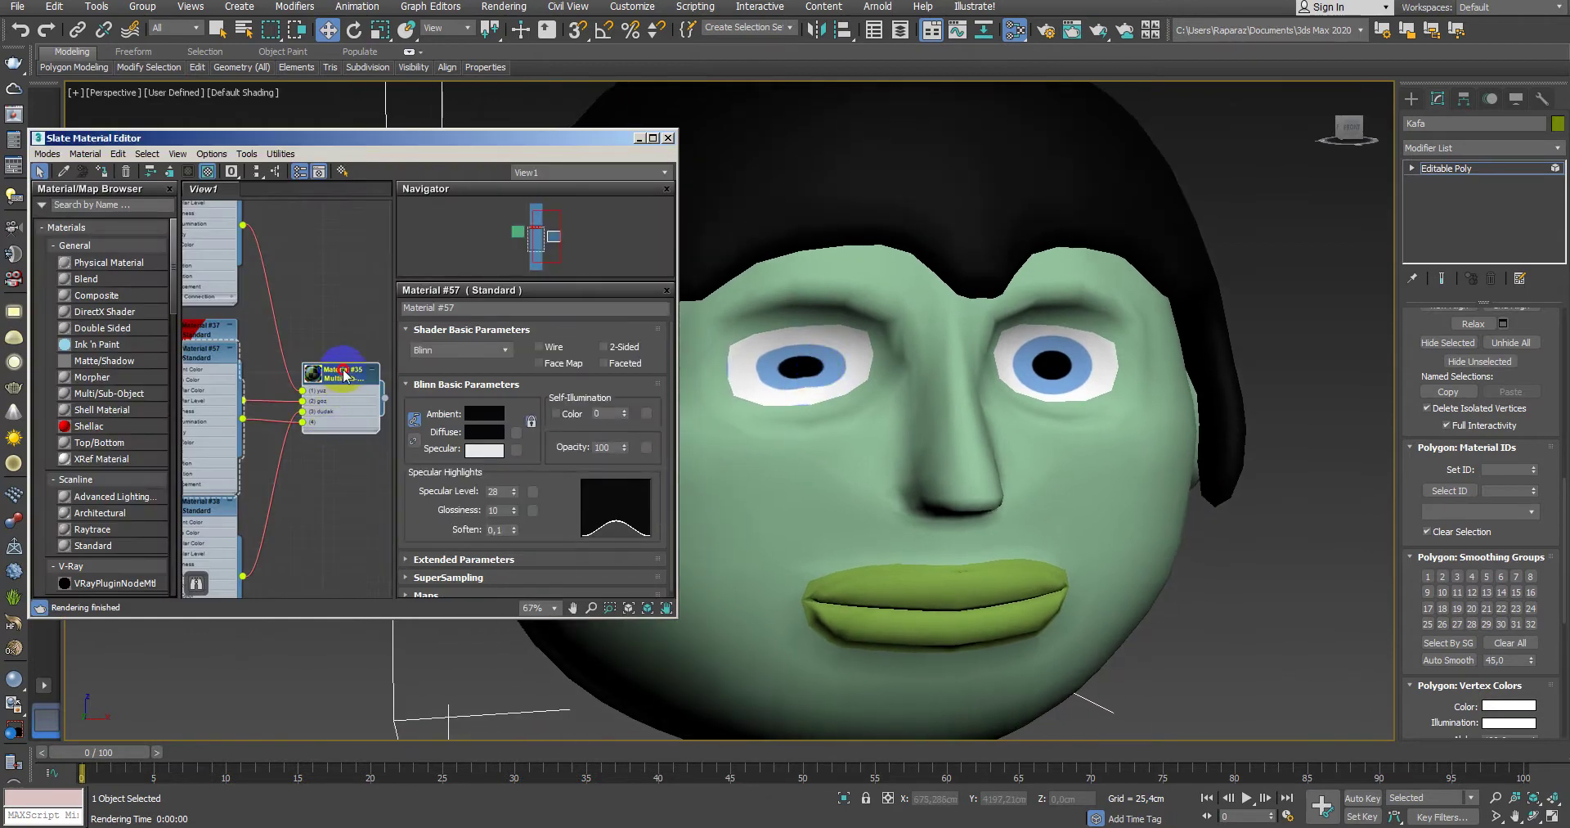
scroll(851, 386, up, 2)
scroll(393, 428, up, 2)
scroll(304, 459, up, 1)
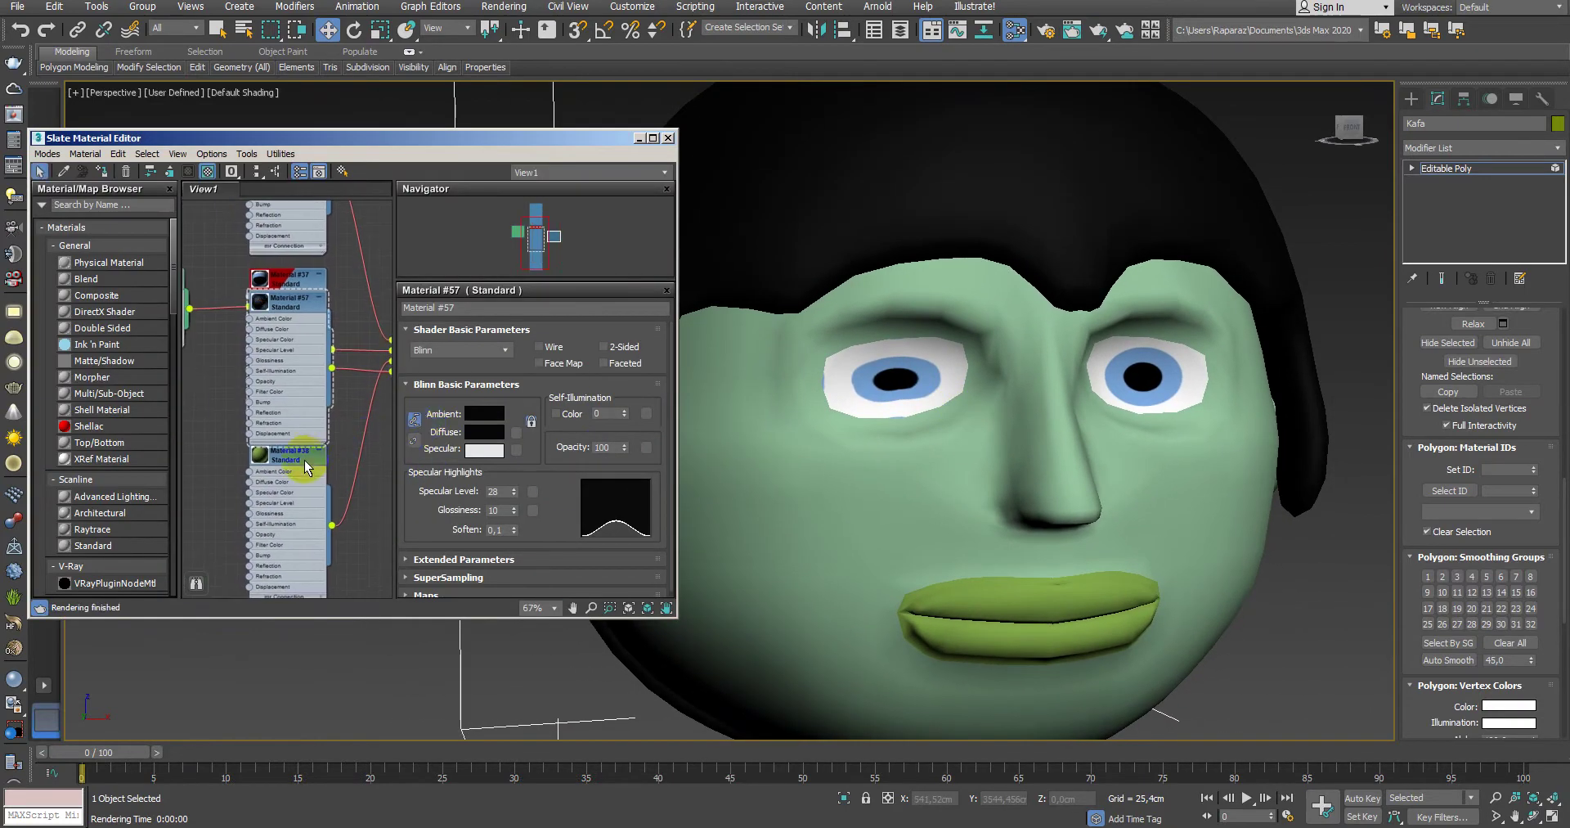
drag(299, 298, 298, 331)
middle_drag(361, 323, 315, 376)
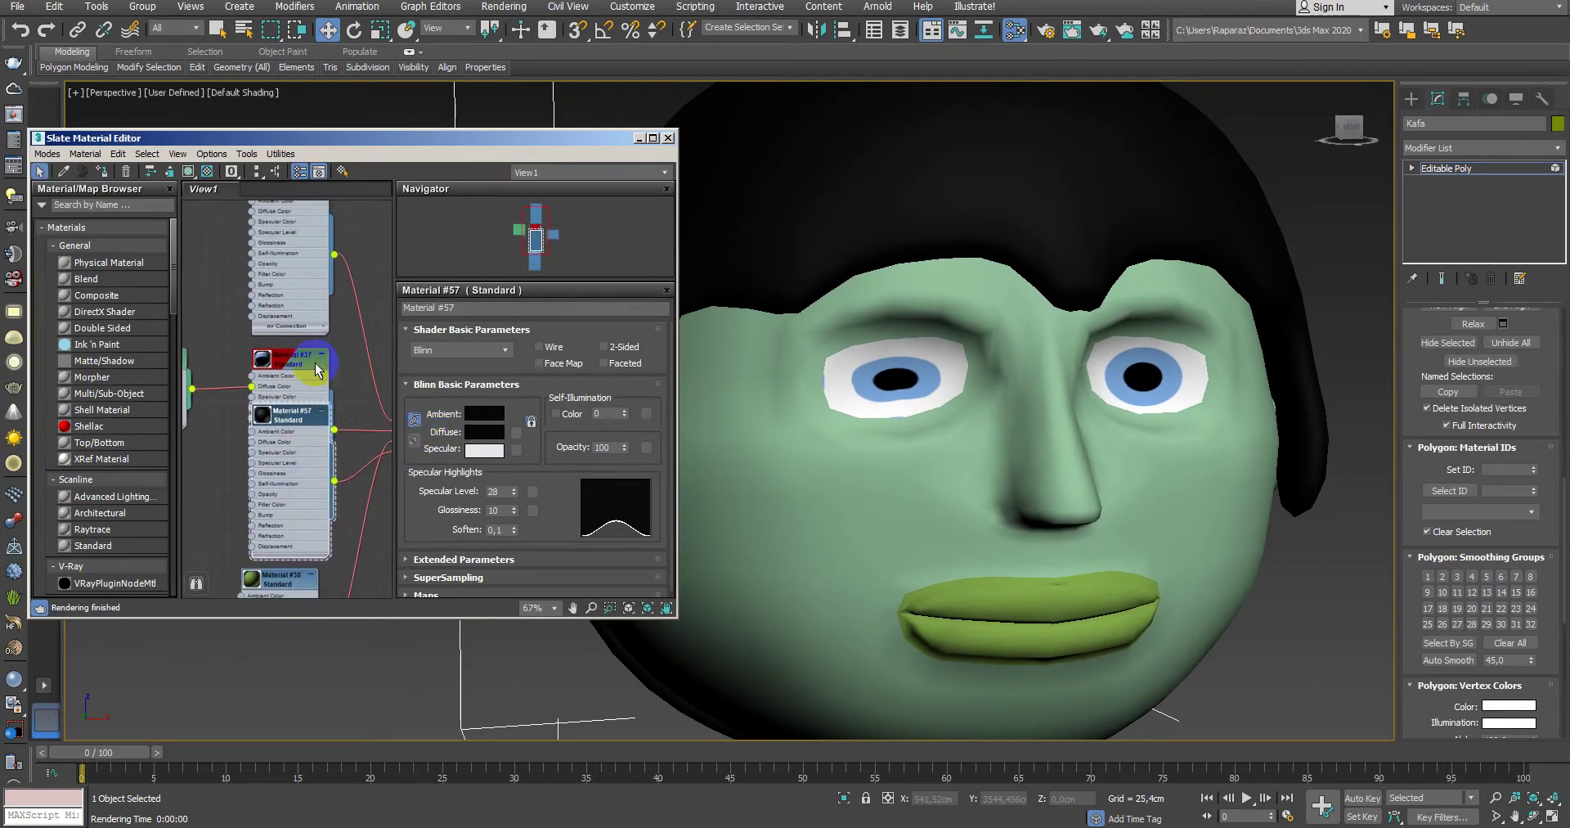
double_click(314, 371)
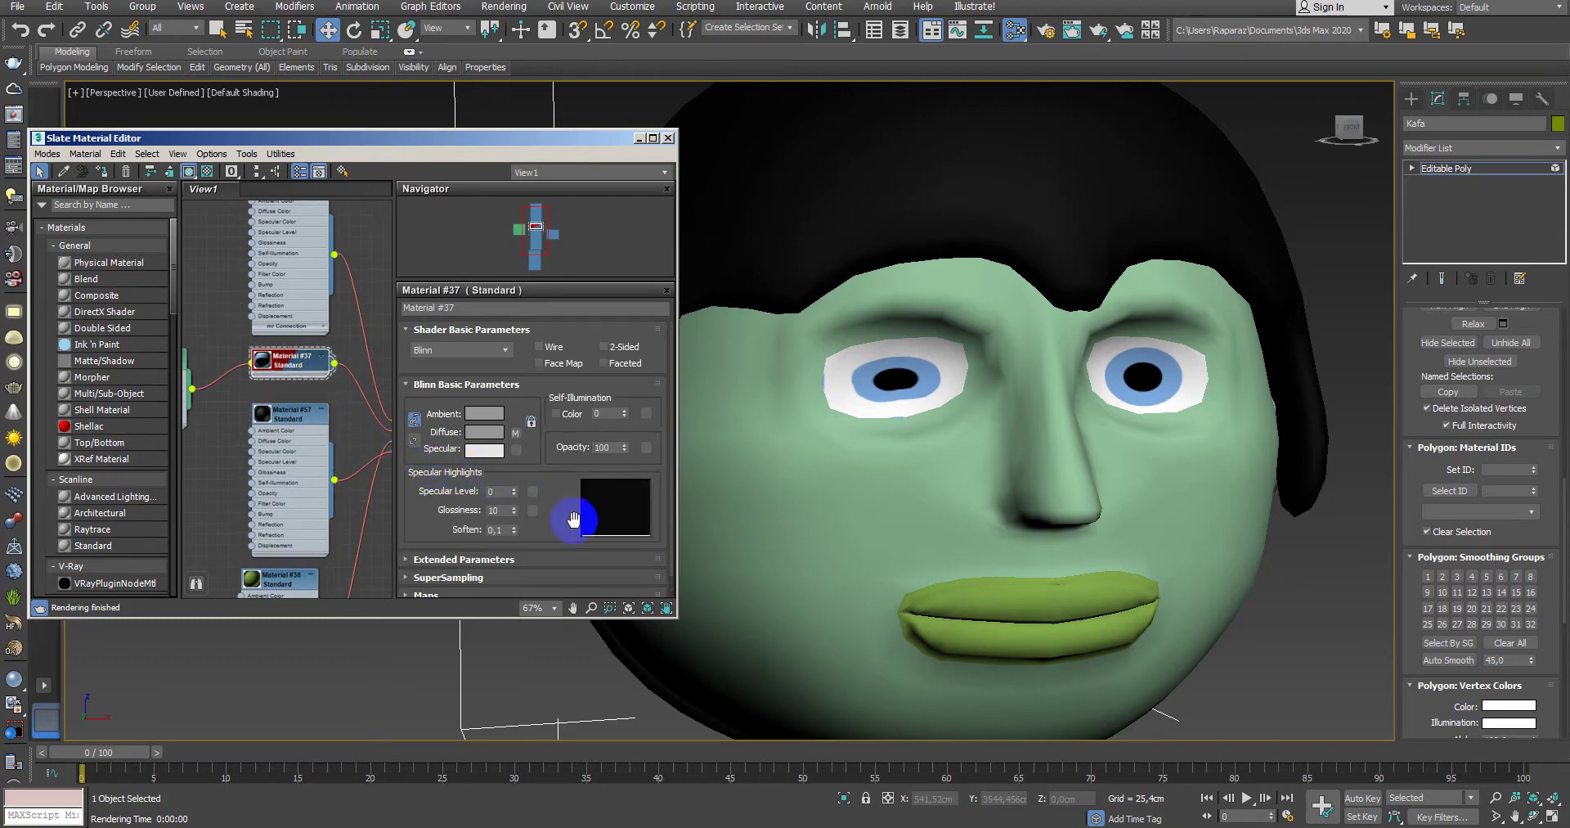
click(515, 431)
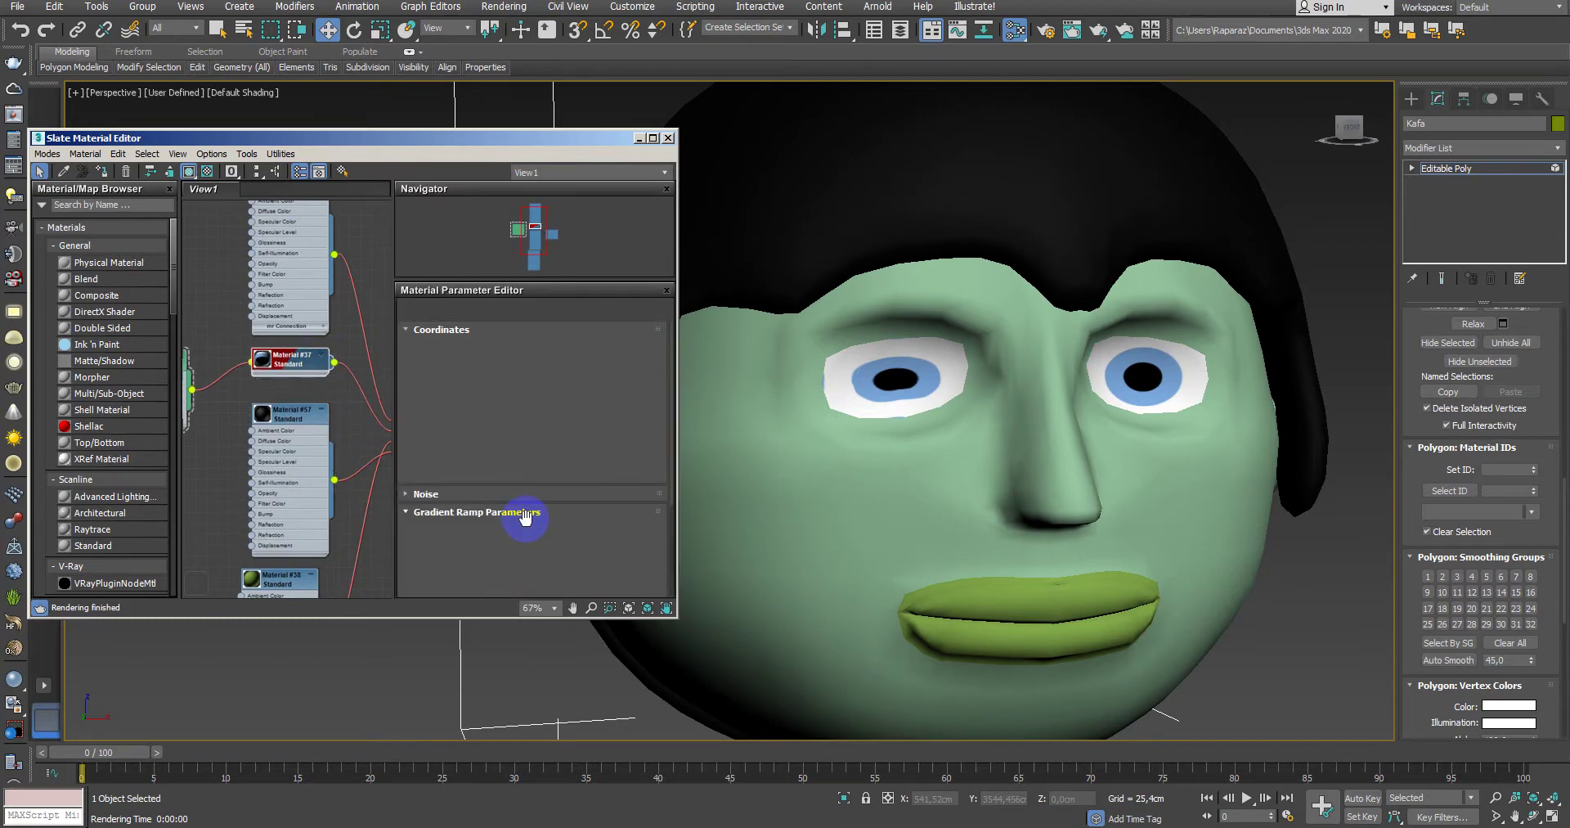
Step: Set the Gradient Ramp's first flag to white and render the face to check the eyes
scroll(485, 473, down, 2)
scroll(483, 442, down, 1)
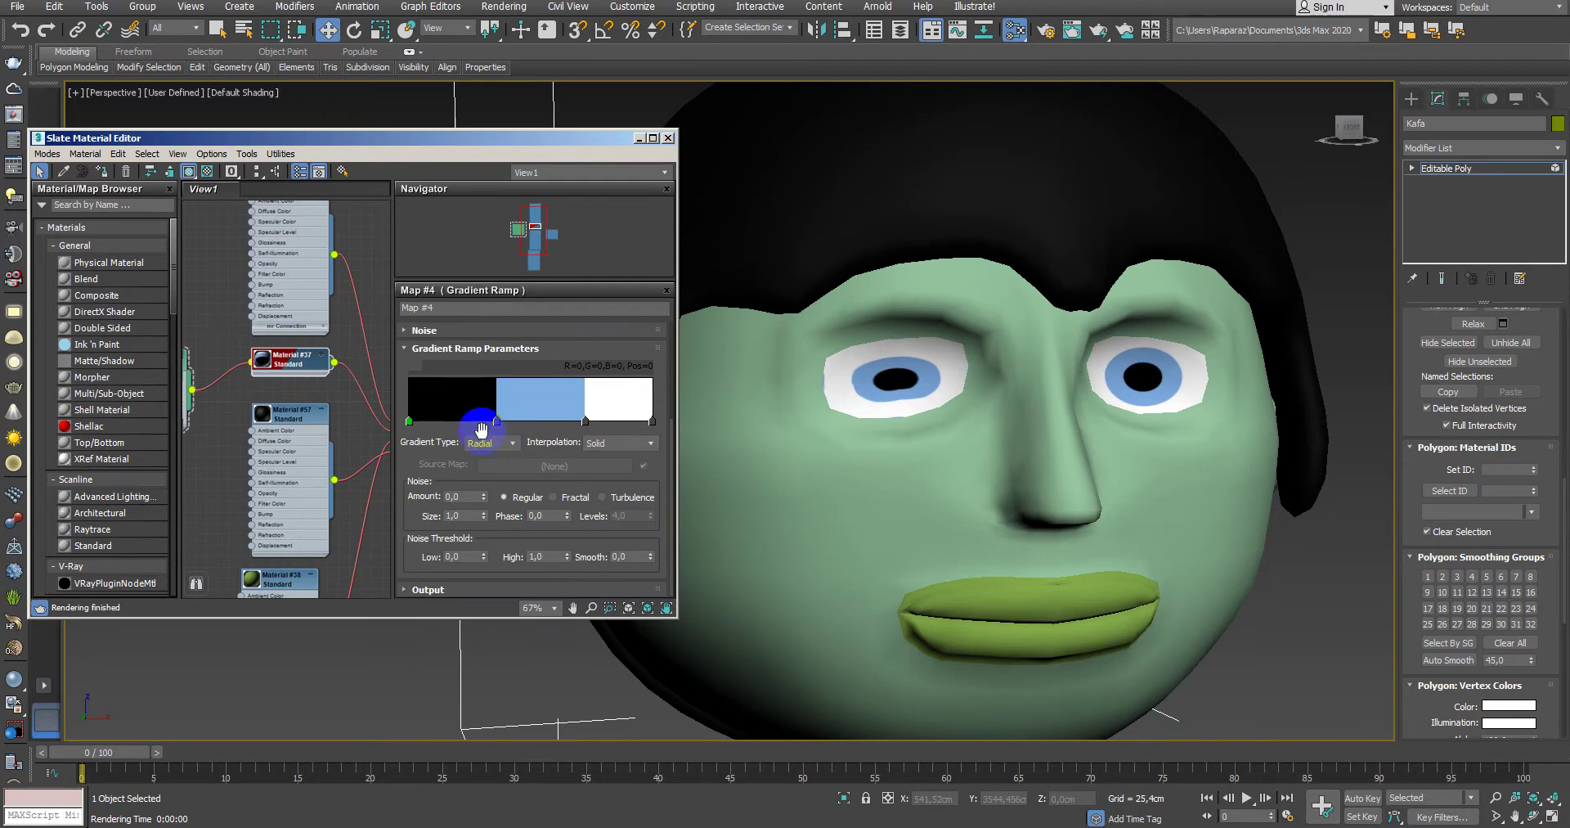
double_click(411, 422)
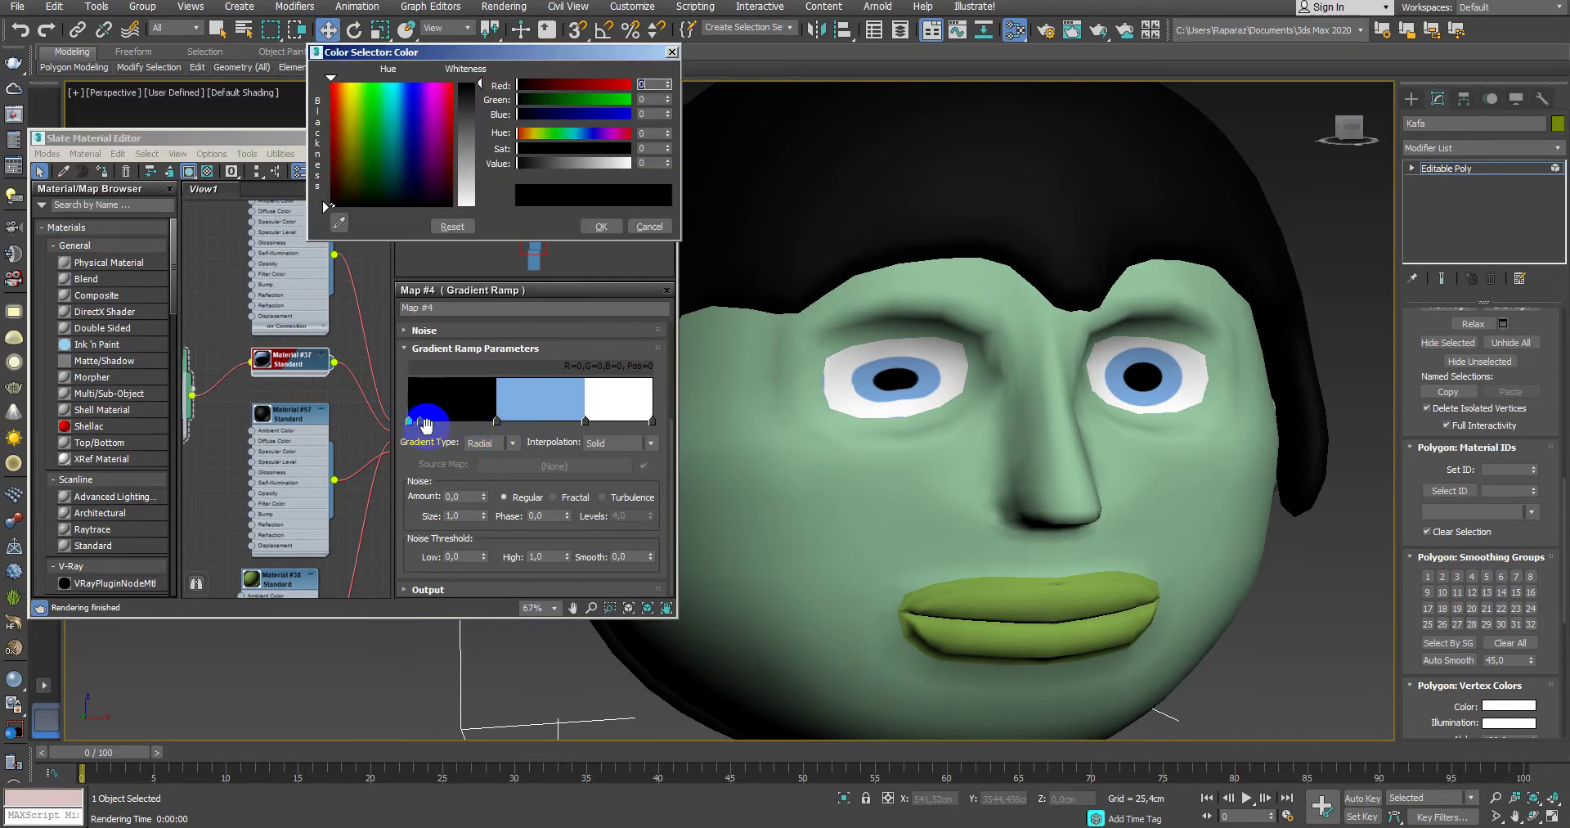
click(642, 222)
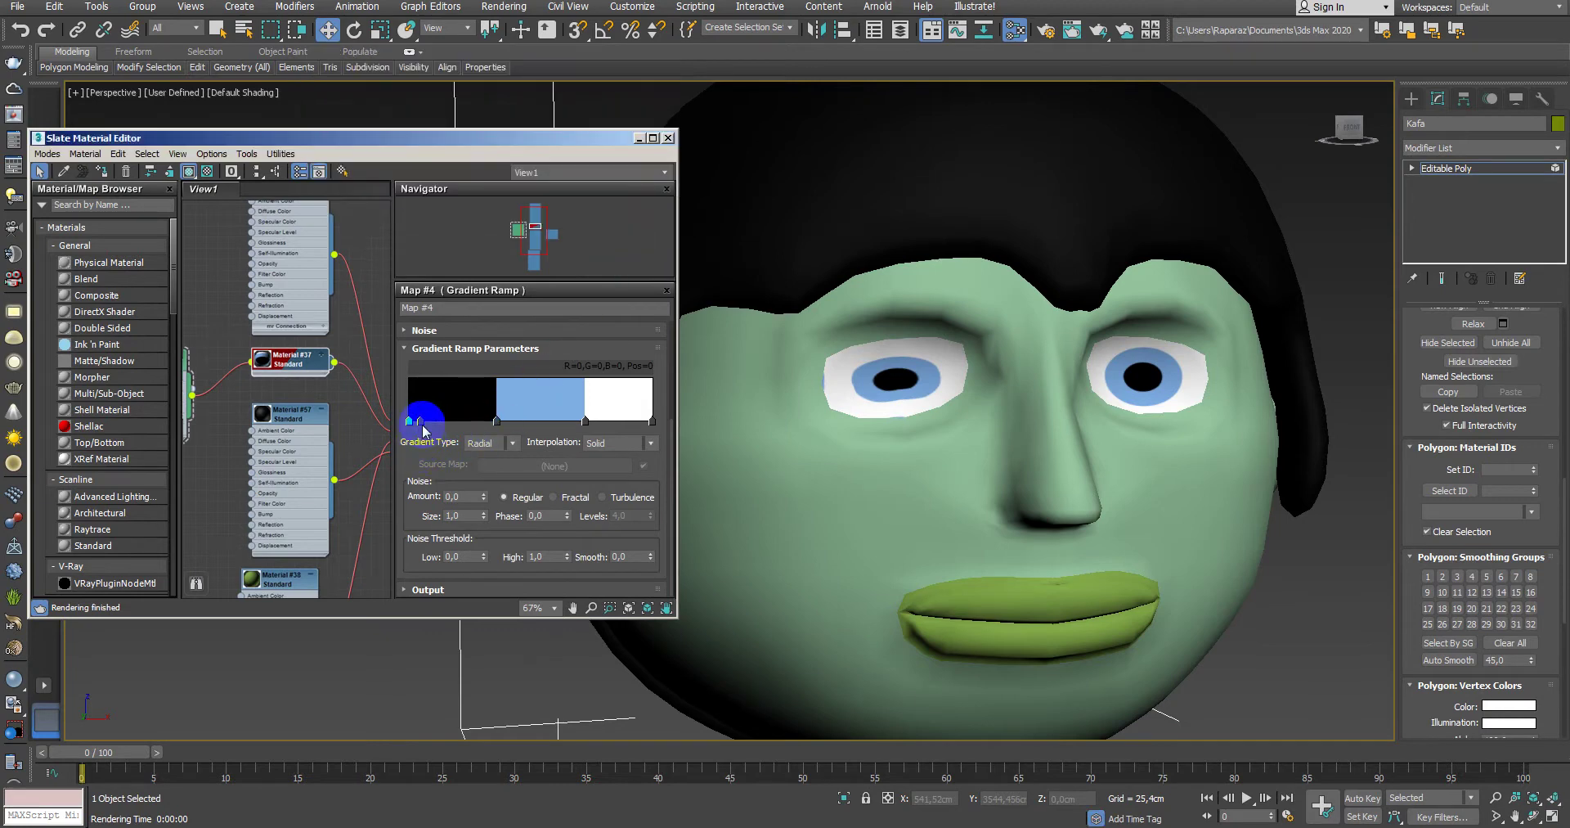
double_click(420, 421)
drag(479, 82, 524, 175)
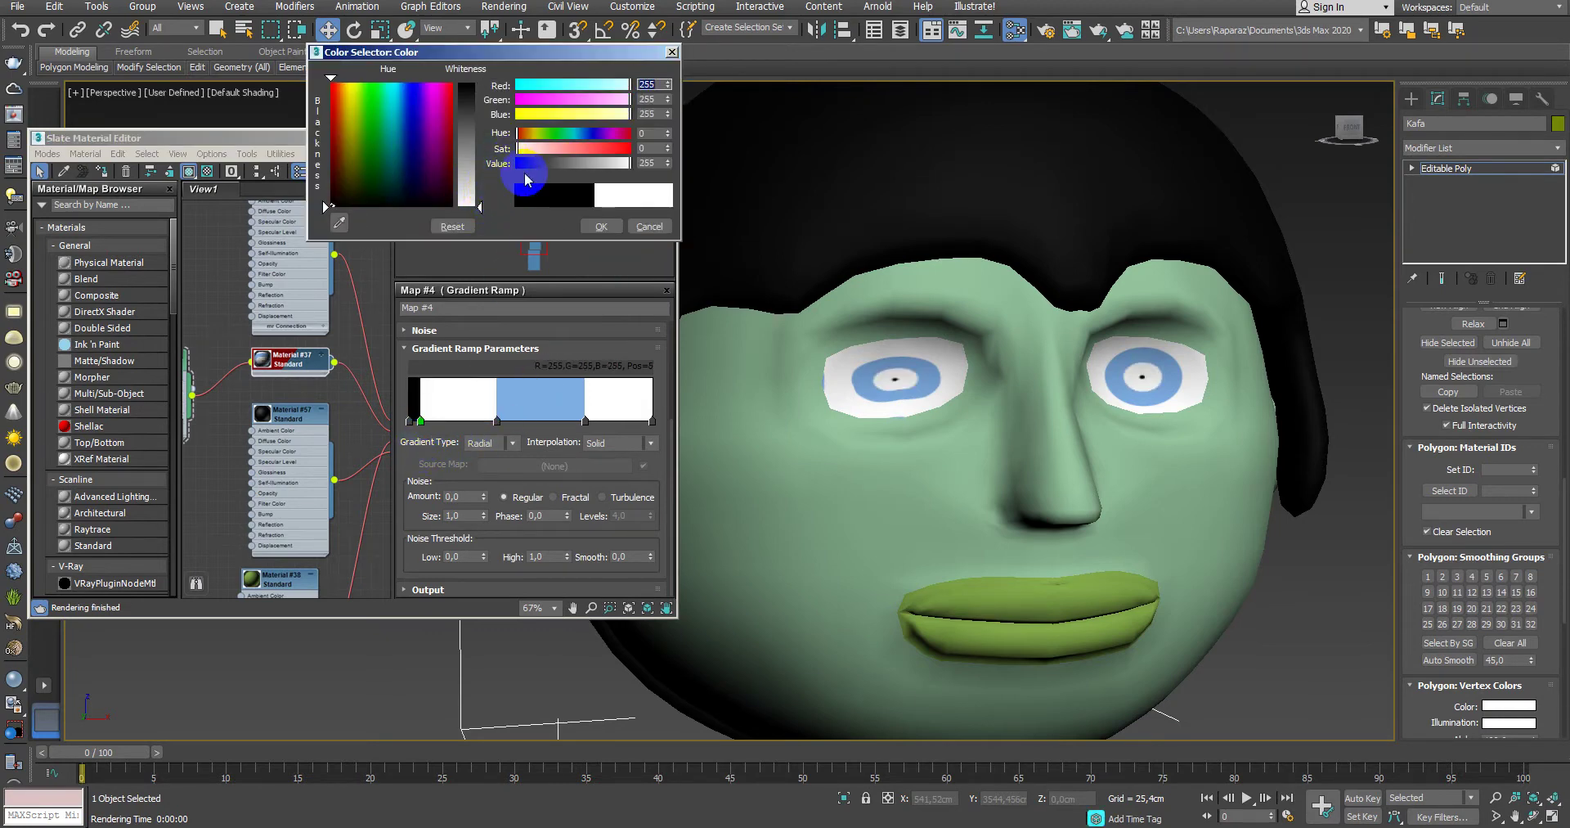
click(645, 229)
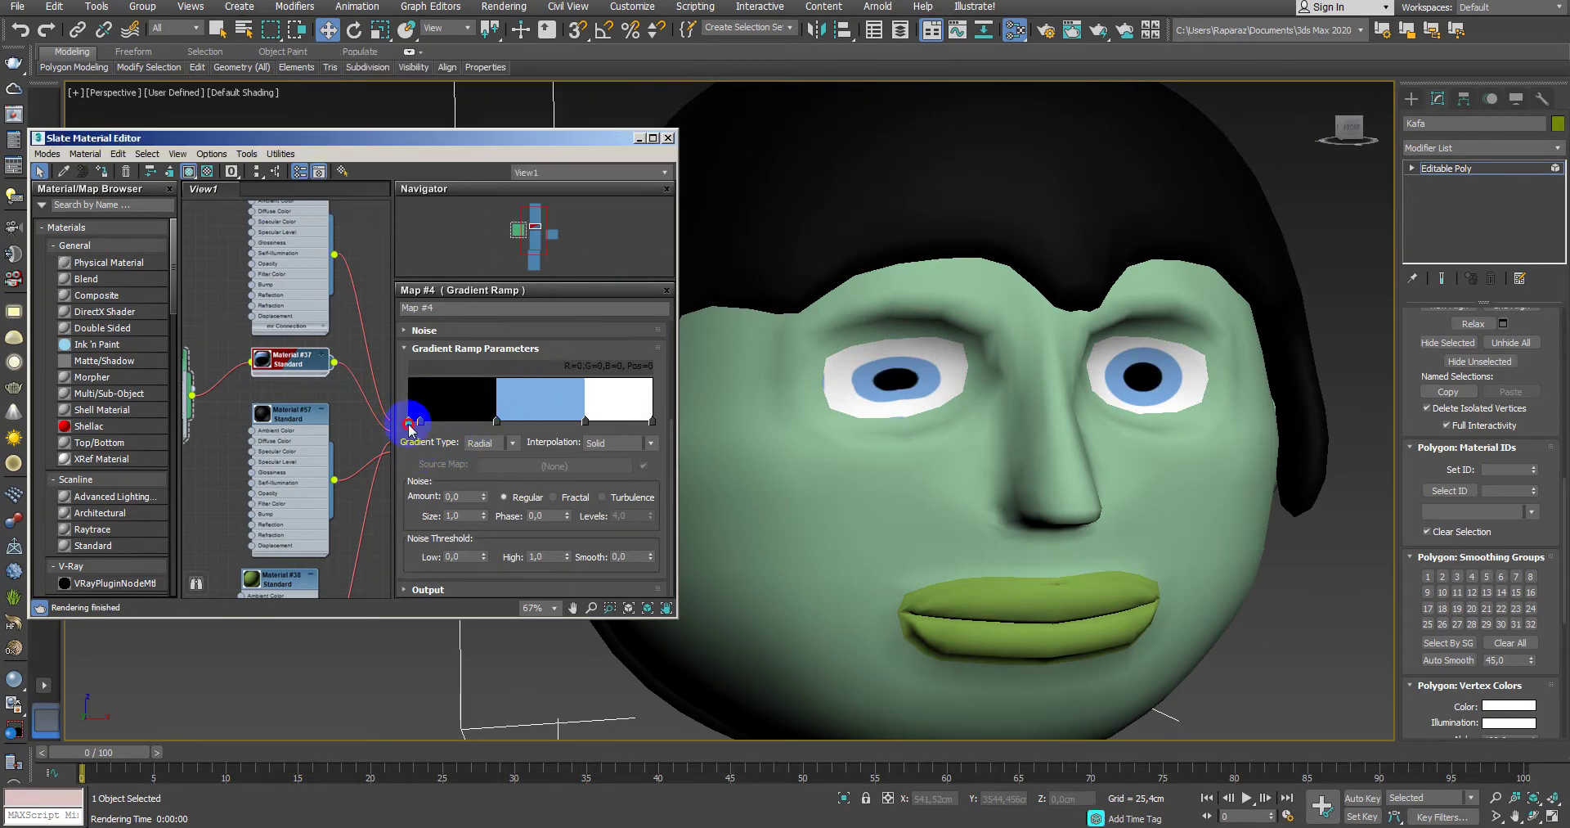
double_click(409, 422)
click(481, 200)
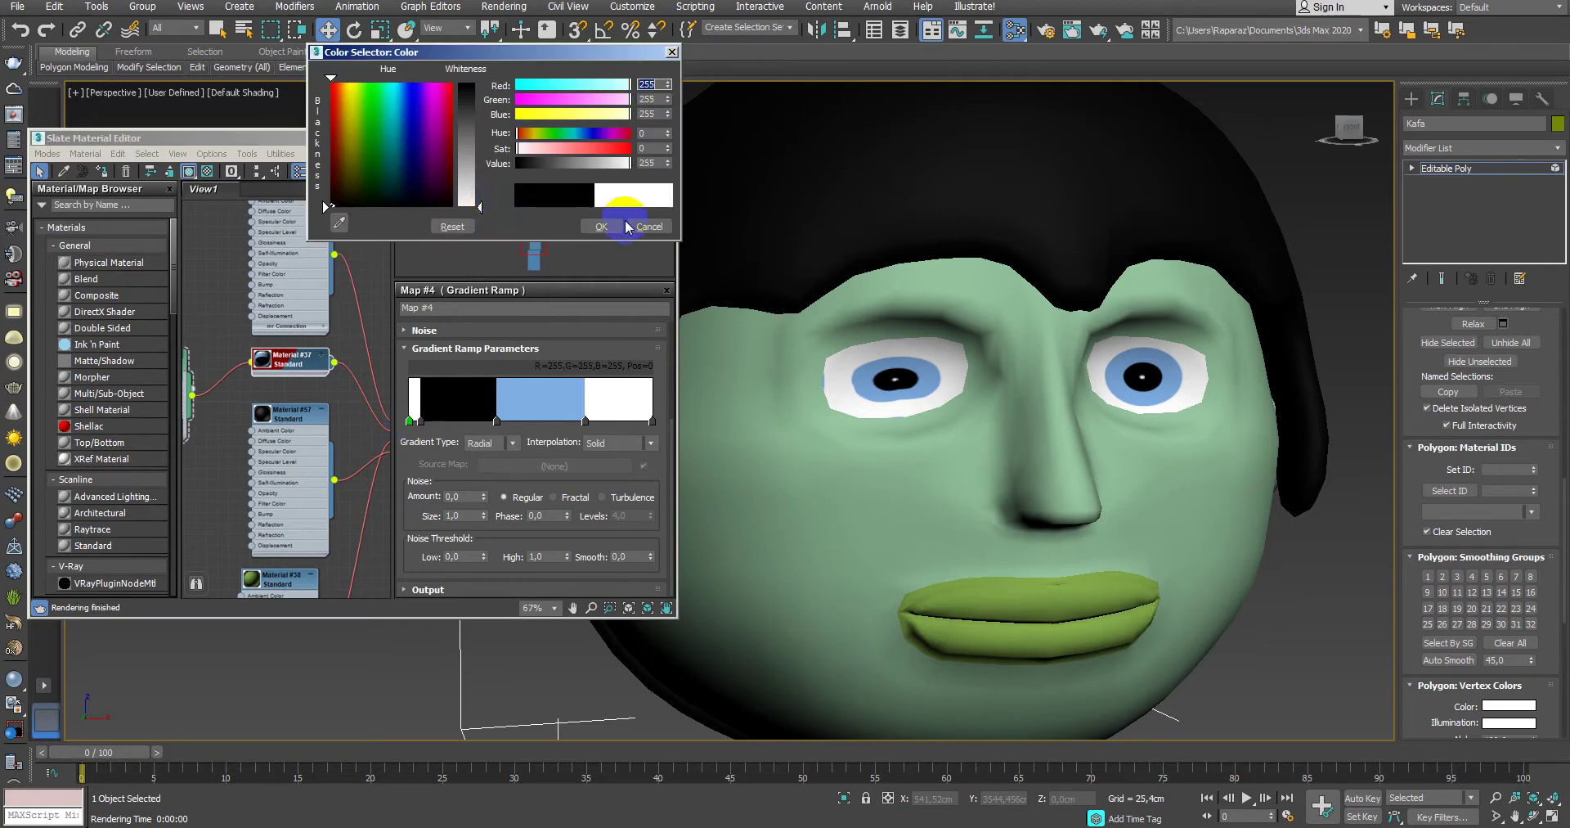
click(601, 227)
key(shift+q)
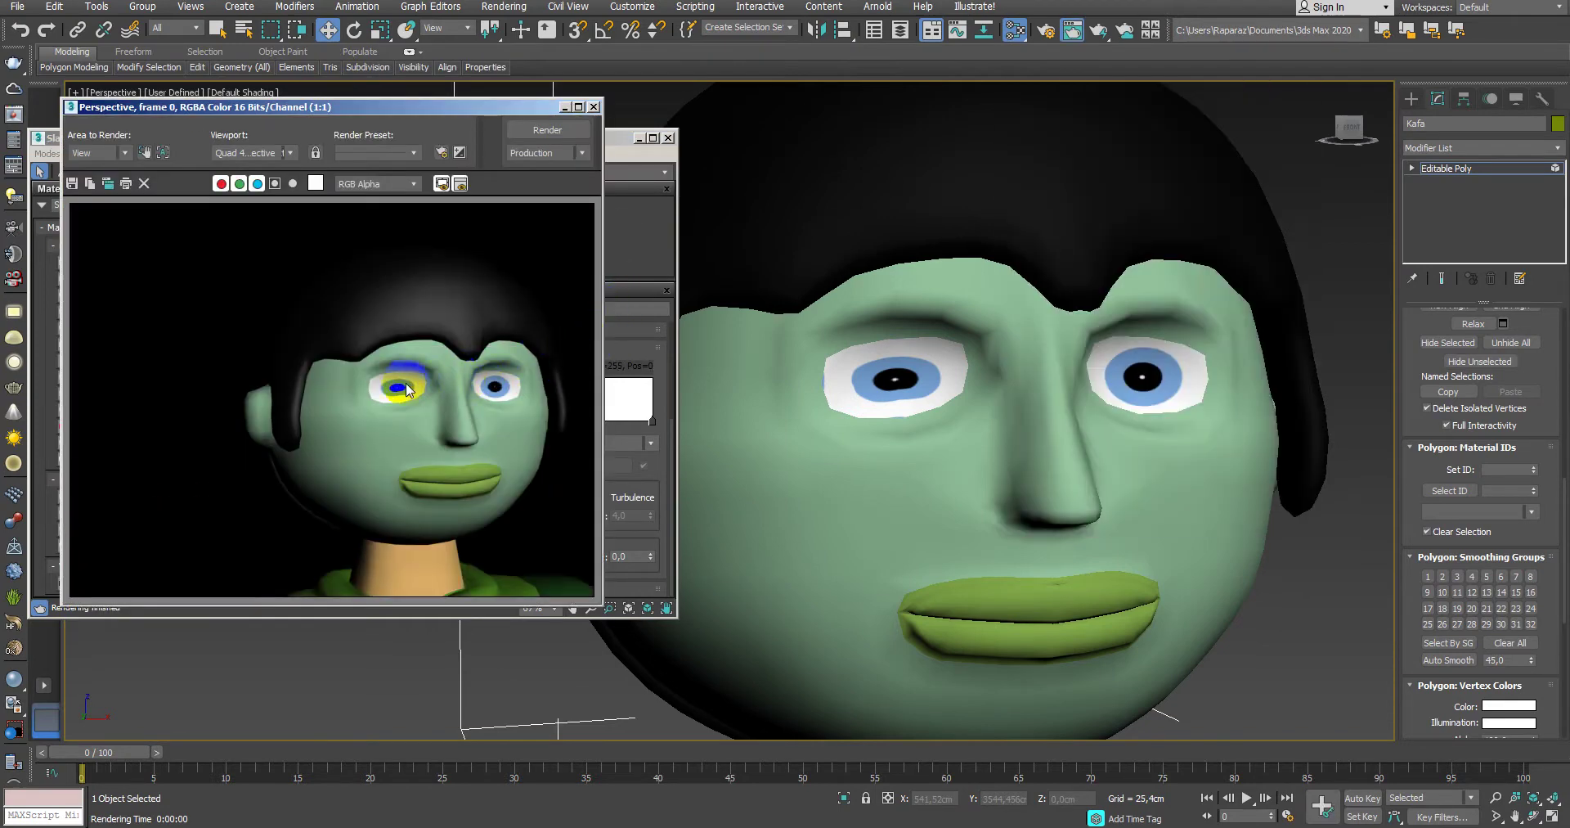
Step: Shift the eye gradient's black stop further left and test-render again
click(594, 107)
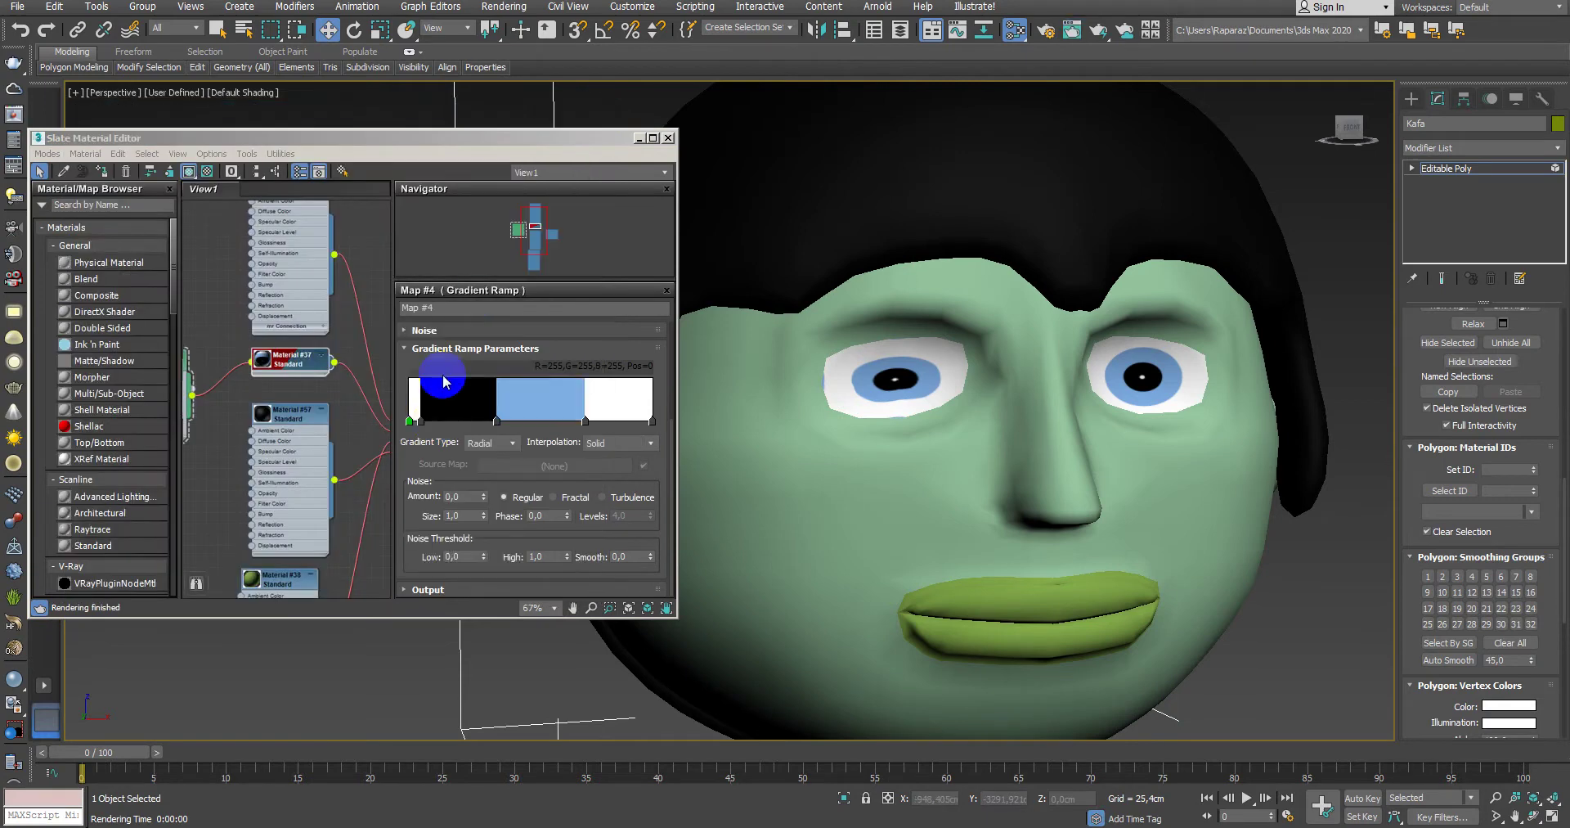
click(418, 422)
drag(421, 424, 415, 424)
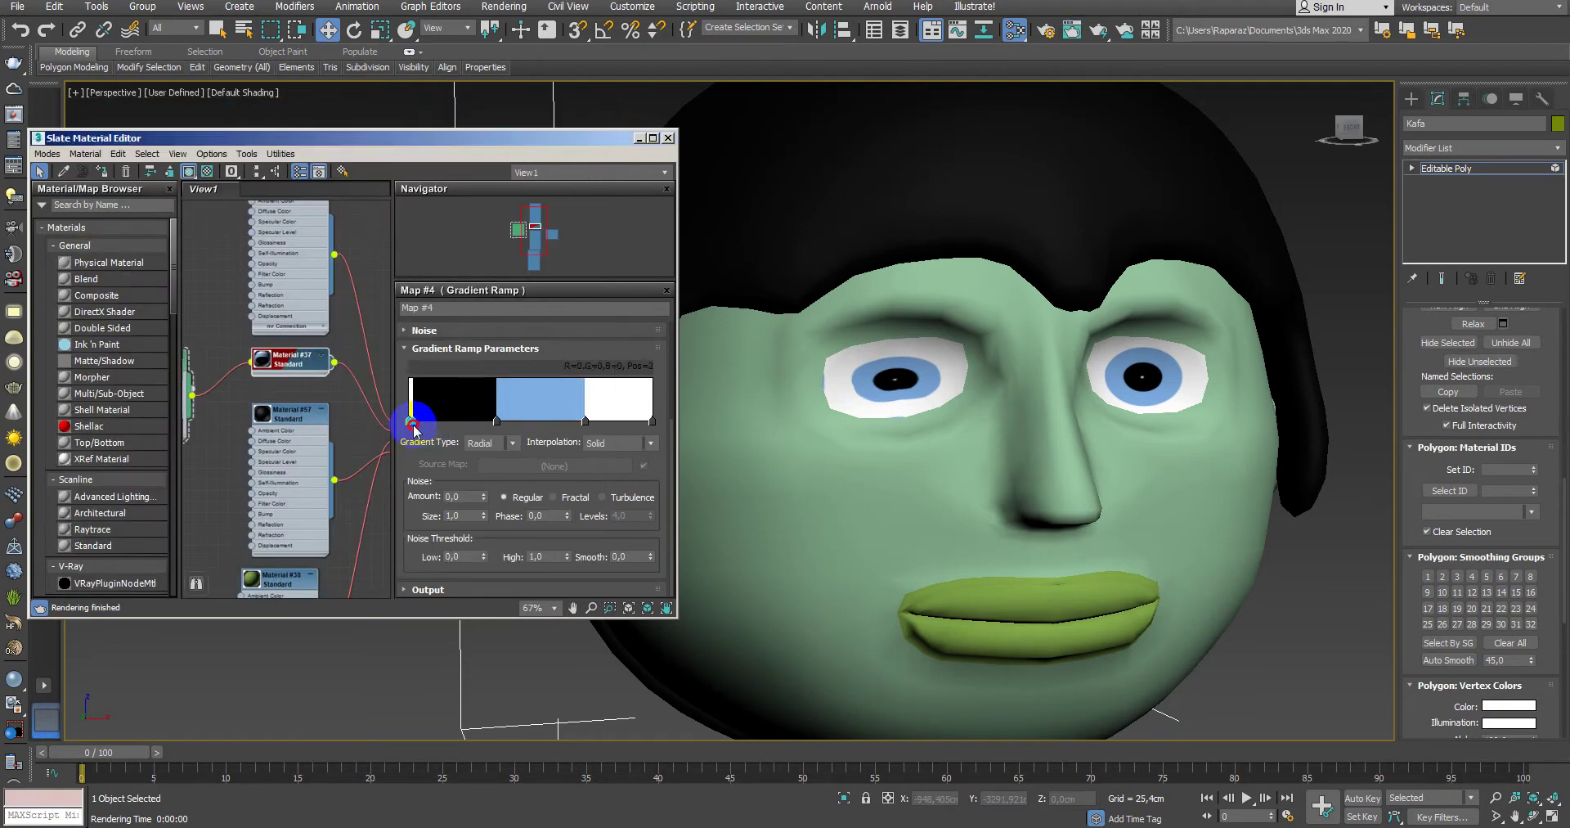
key(shift+q)
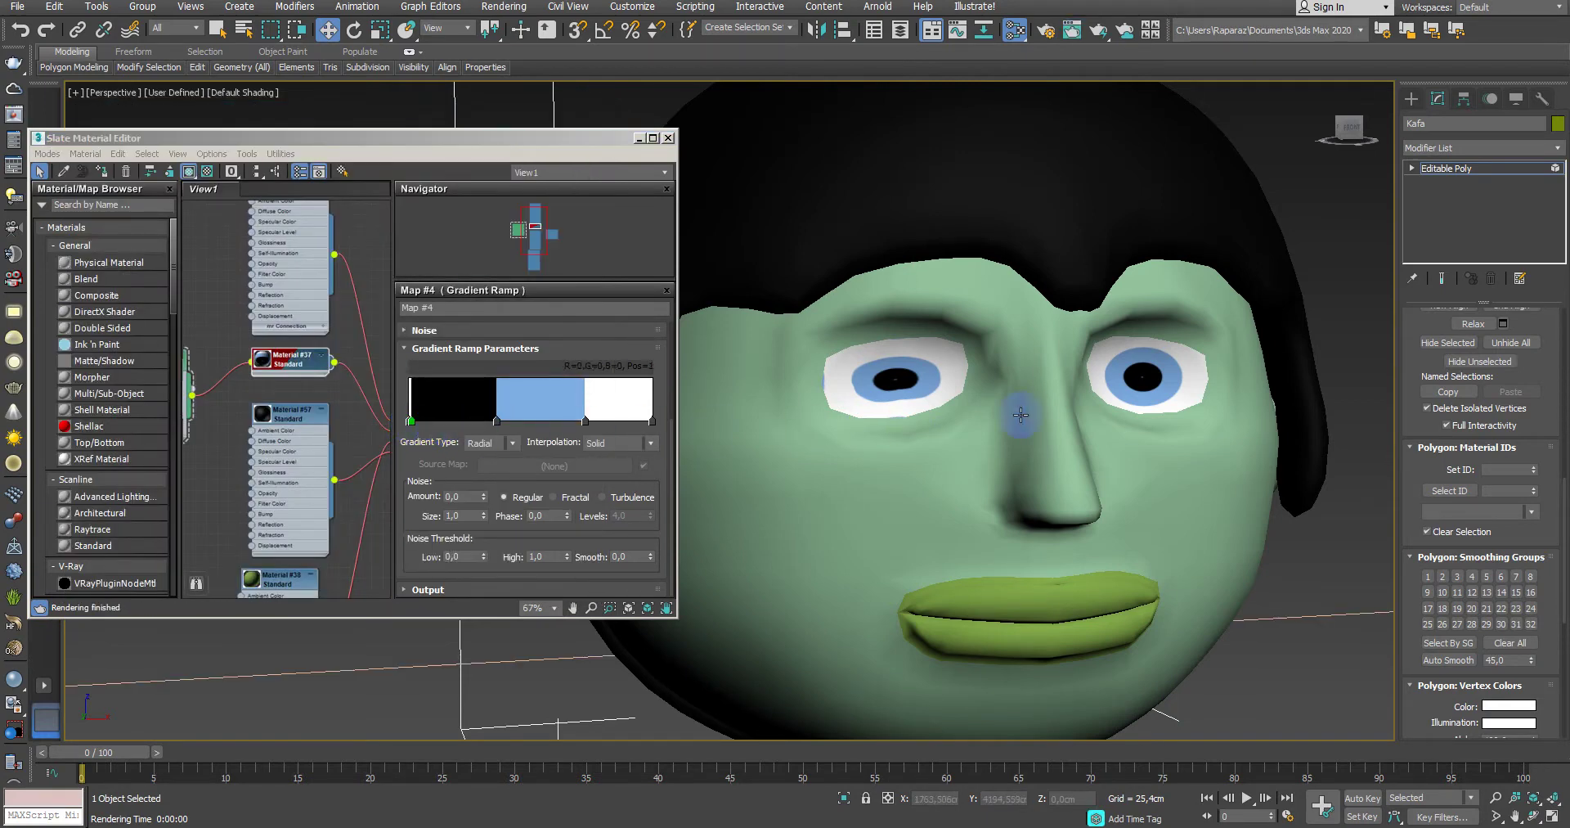
scroll(469, 355, up, 3)
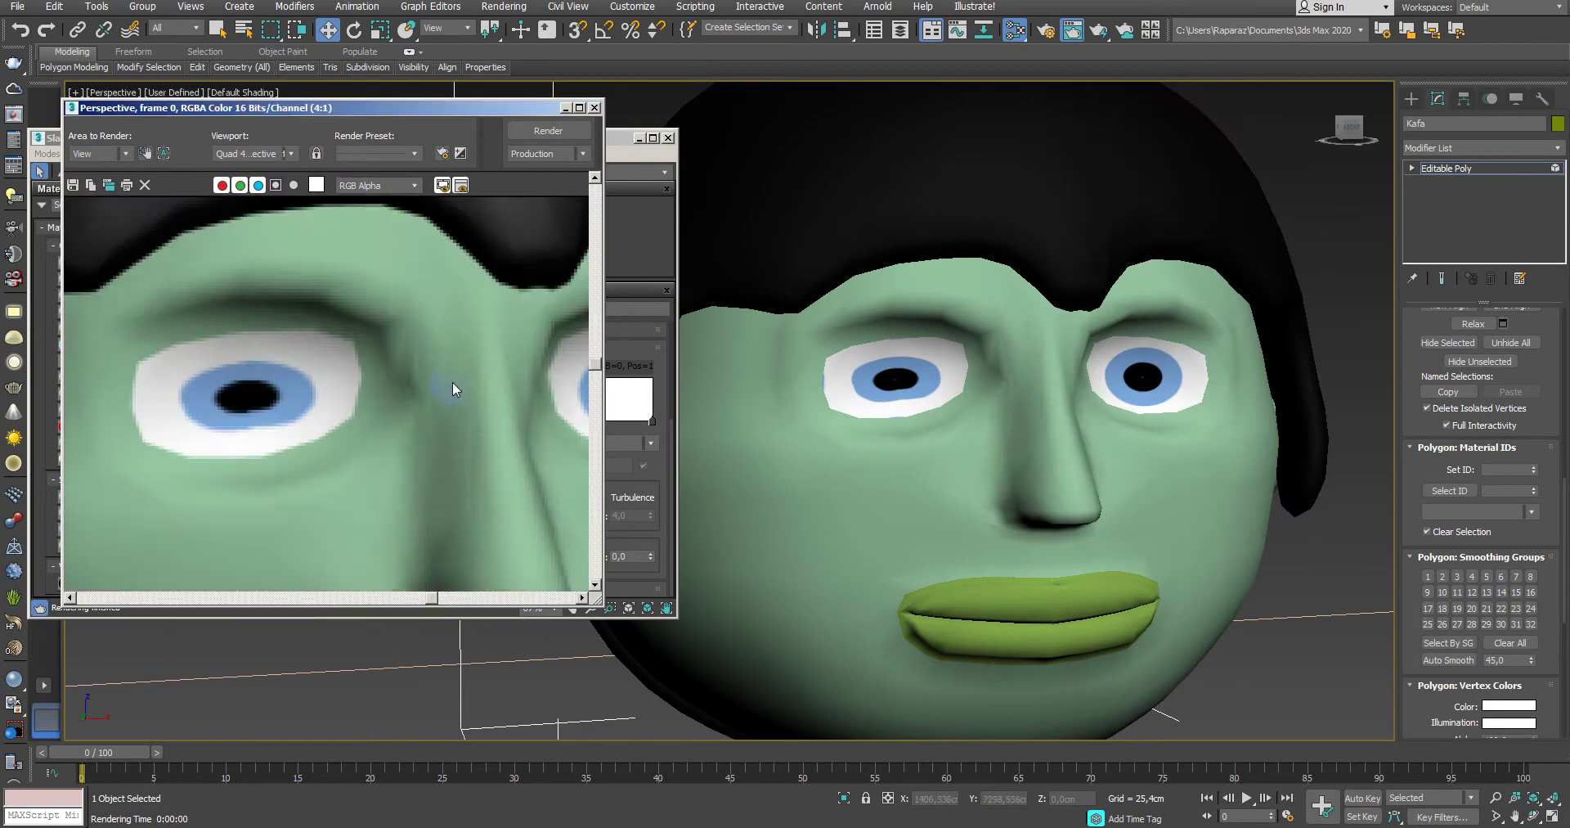
scroll(453, 382, down, 3)
click(594, 108)
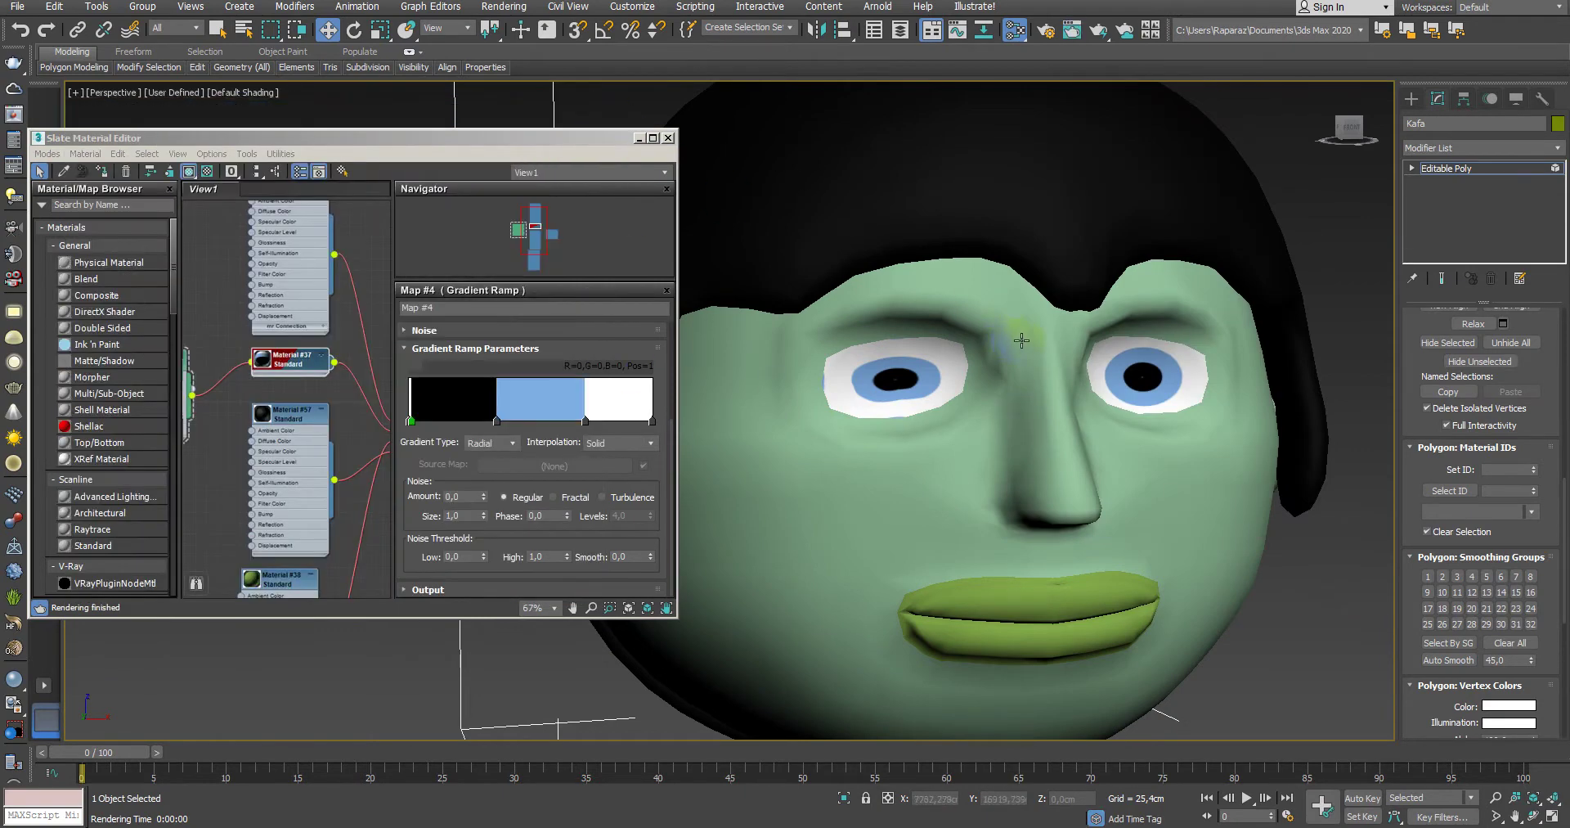
Step: Maximize the Front viewport showing the face, with edged faces off
scroll(1292, 340, down, 5)
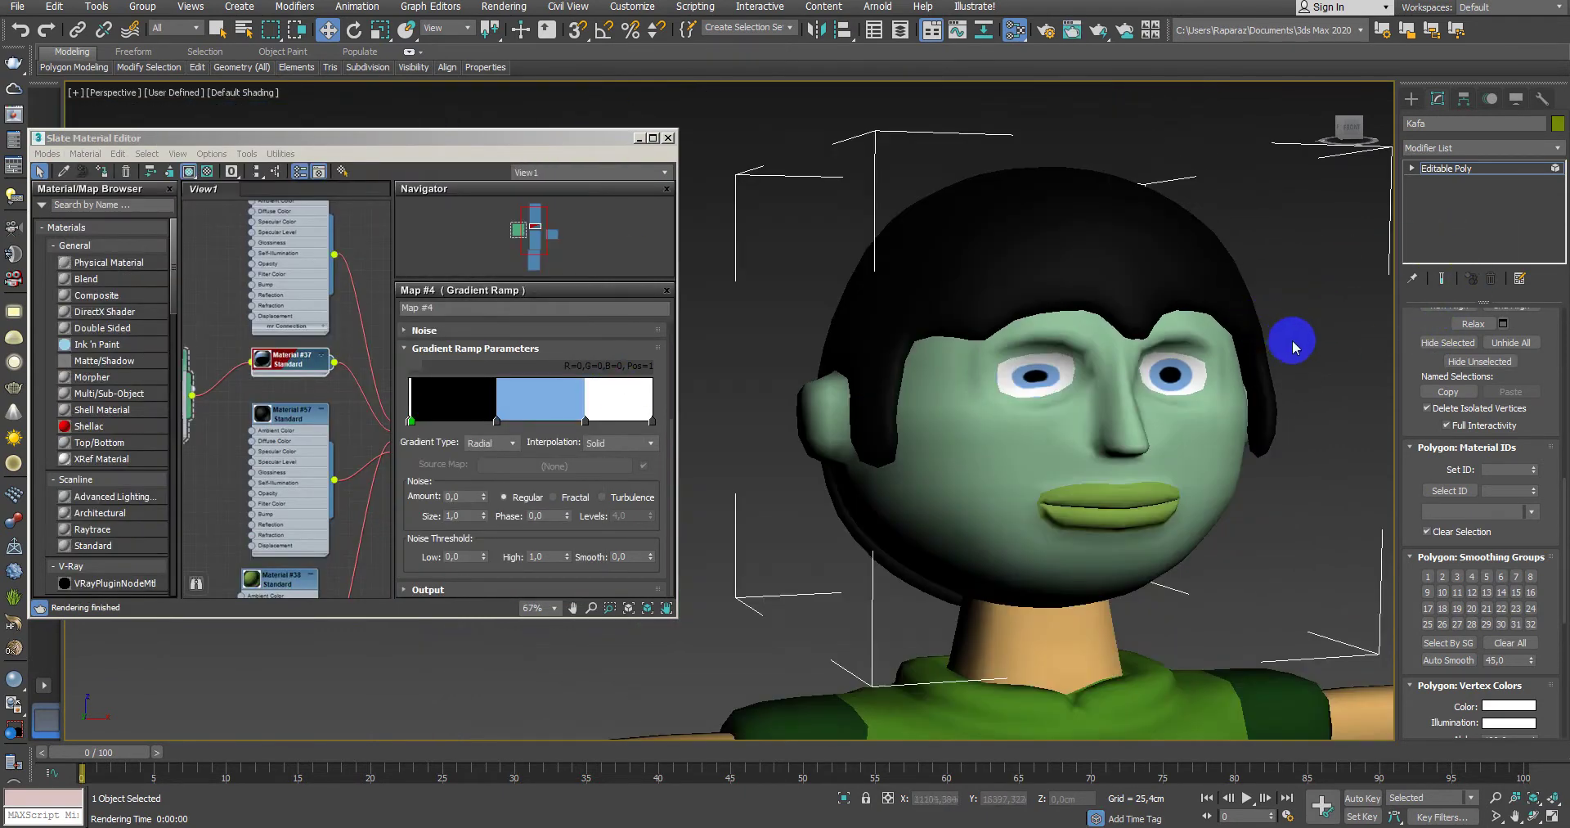
scroll(1283, 354, down, 1)
key(alt+w)
middle_click(1269, 249)
key(alt+w)
scroll(1290, 277, up, 3)
key(F4)
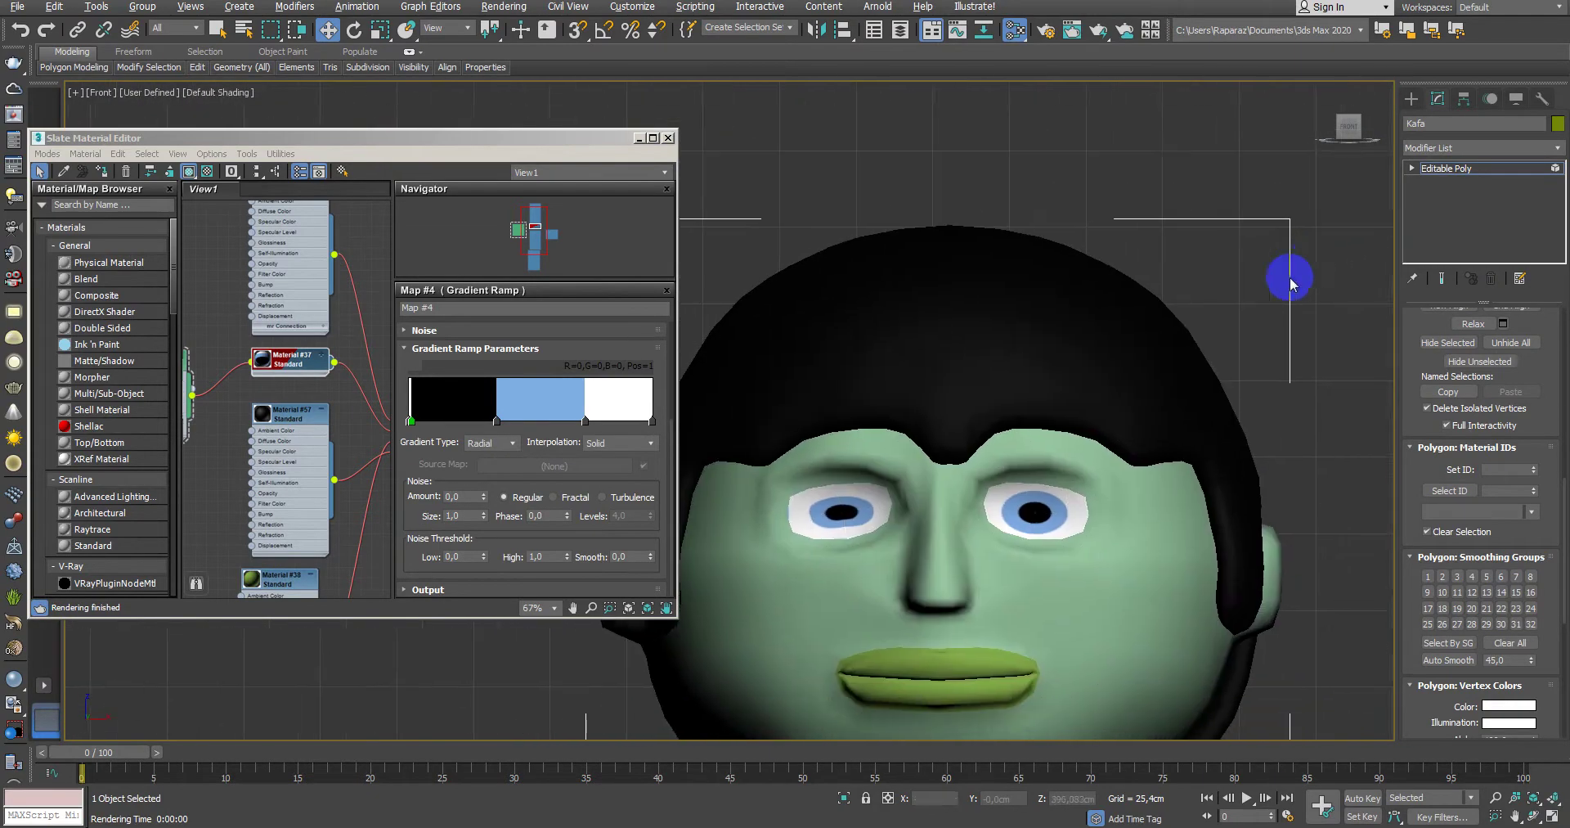
scroll(1308, 245, down, 1)
Step: Put Kafa's Editable Poly at Polygon level with edged faces shown
click(1480, 171)
click(1413, 167)
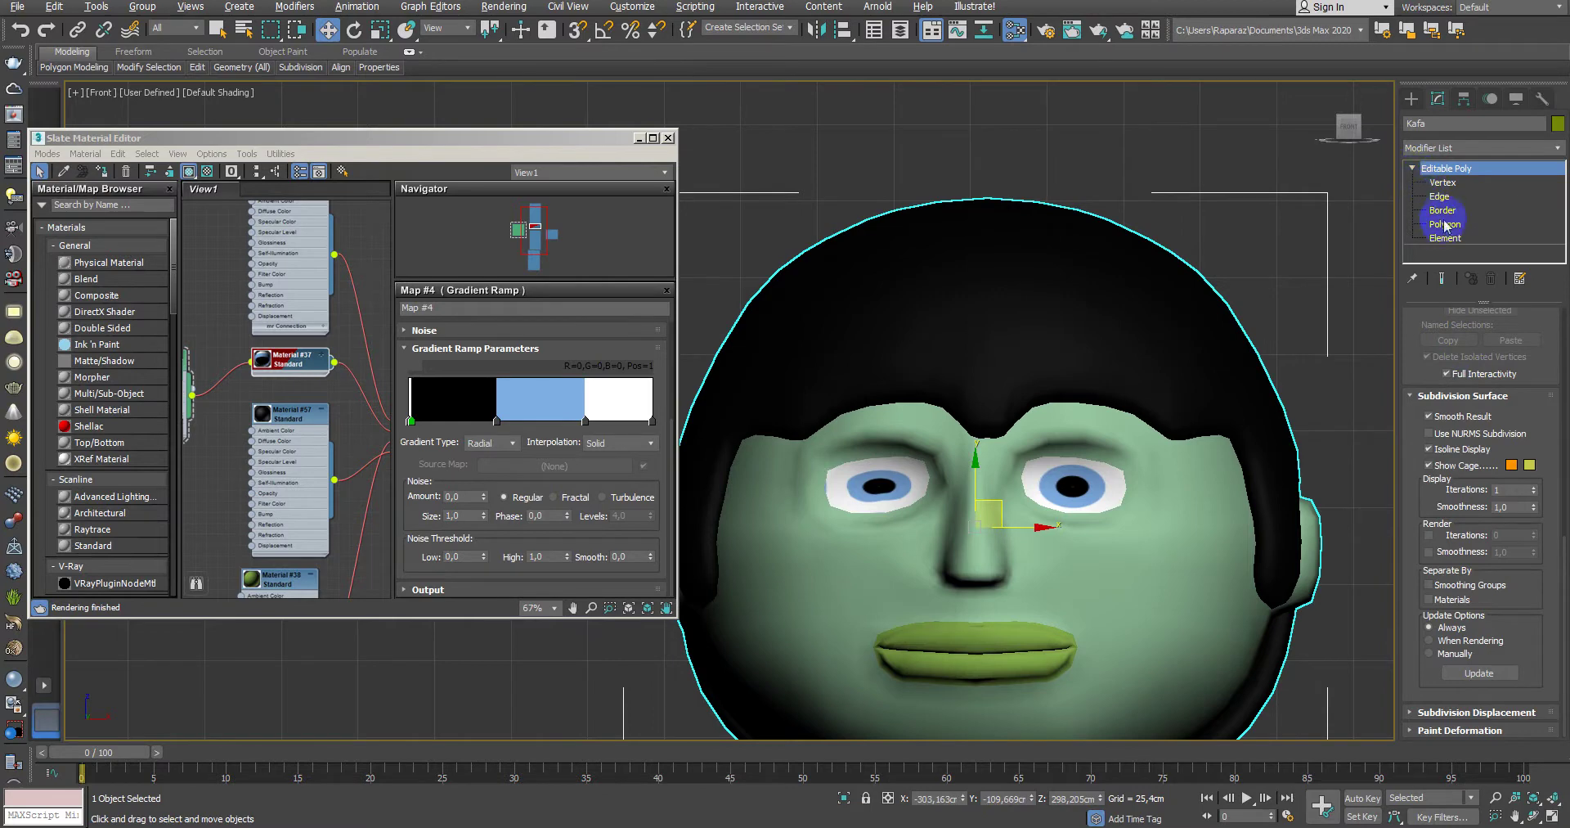
click(1445, 224)
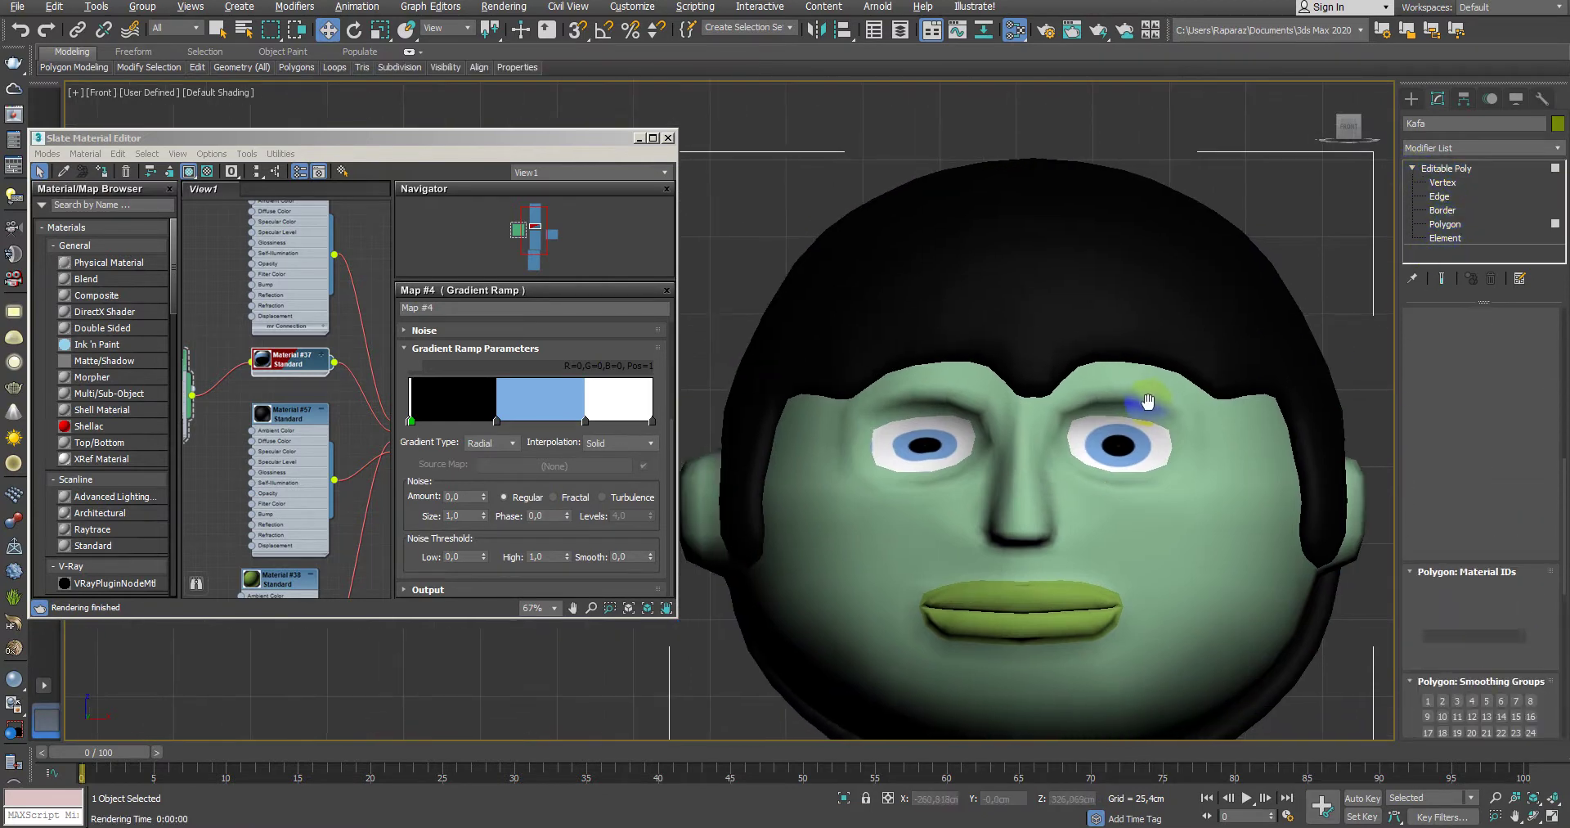
key(F4)
scroll(1032, 456, up, 2)
scroll(1025, 458, up, 2)
scroll(1025, 458, up, 2)
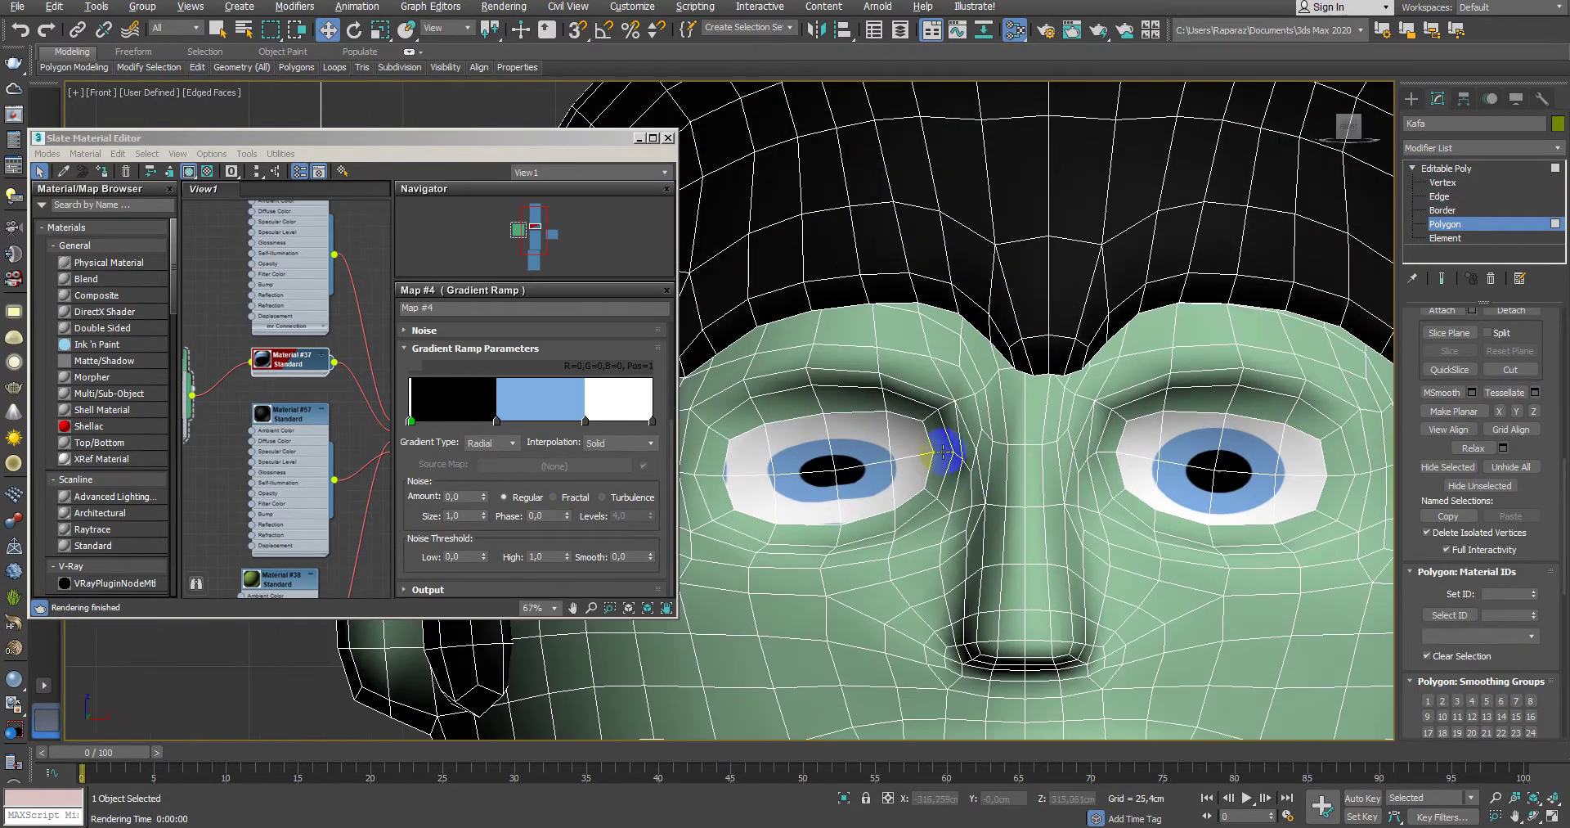
Step: Paint-select all polygons of the left eye and open the Modifier List
click(912, 445)
drag(883, 490, 740, 462)
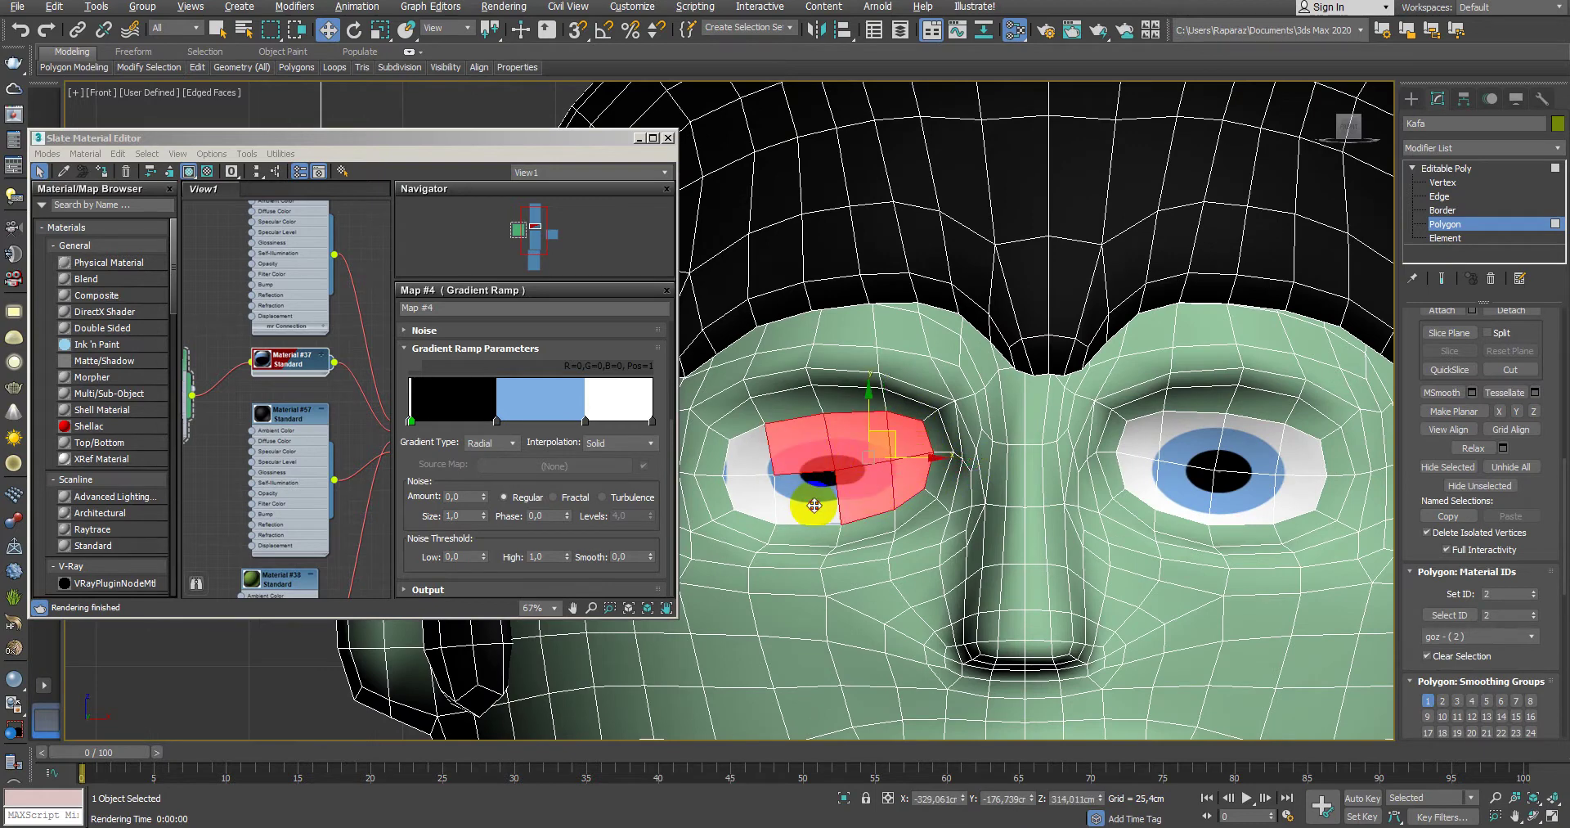
middle_drag(1041, 466, 1023, 463)
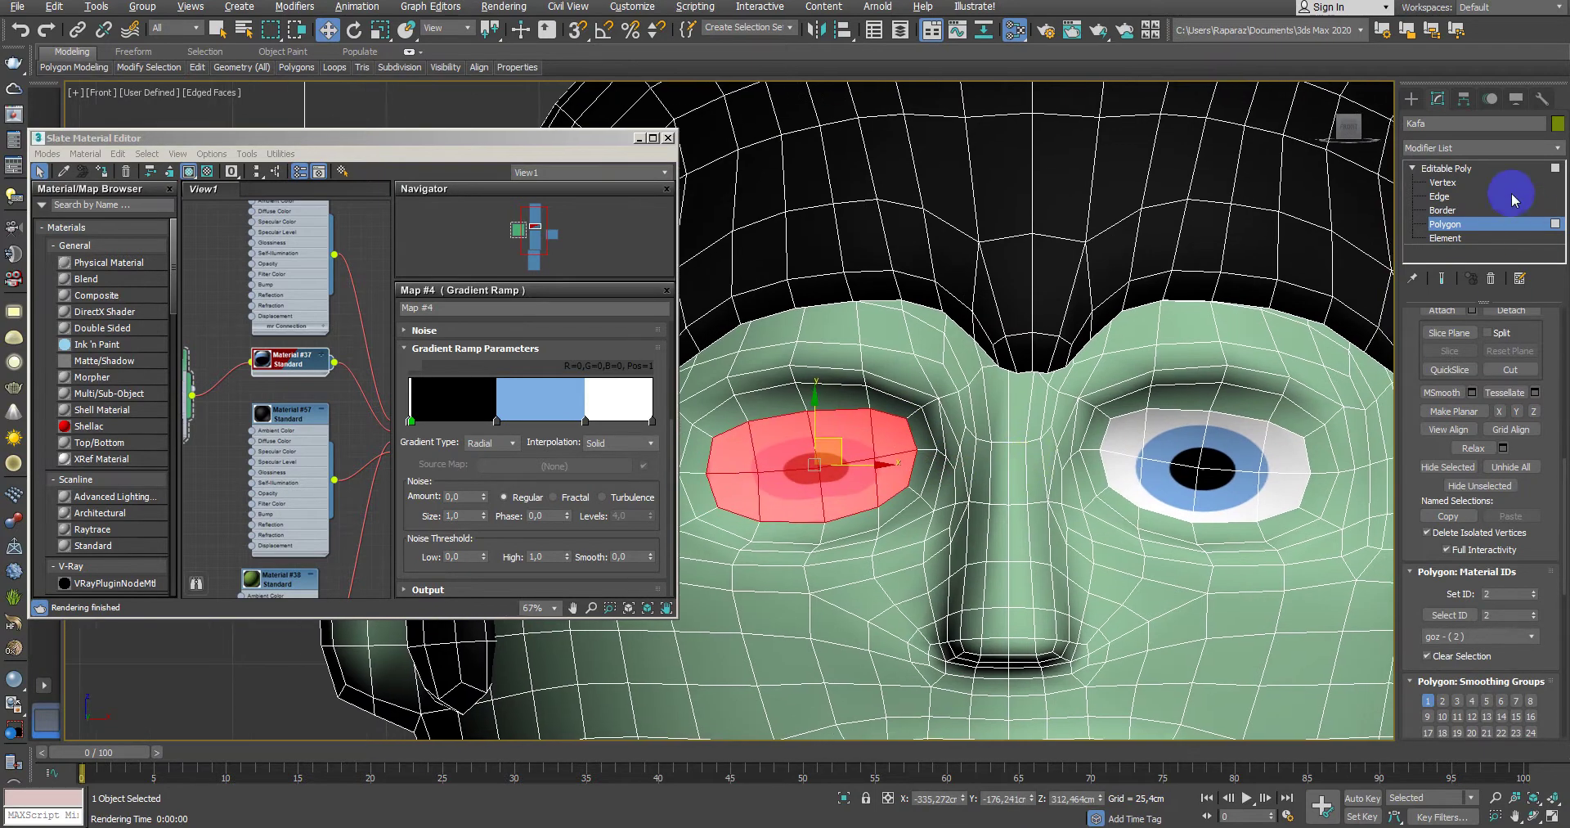
click(1501, 145)
scroll(1463, 398, down, 10)
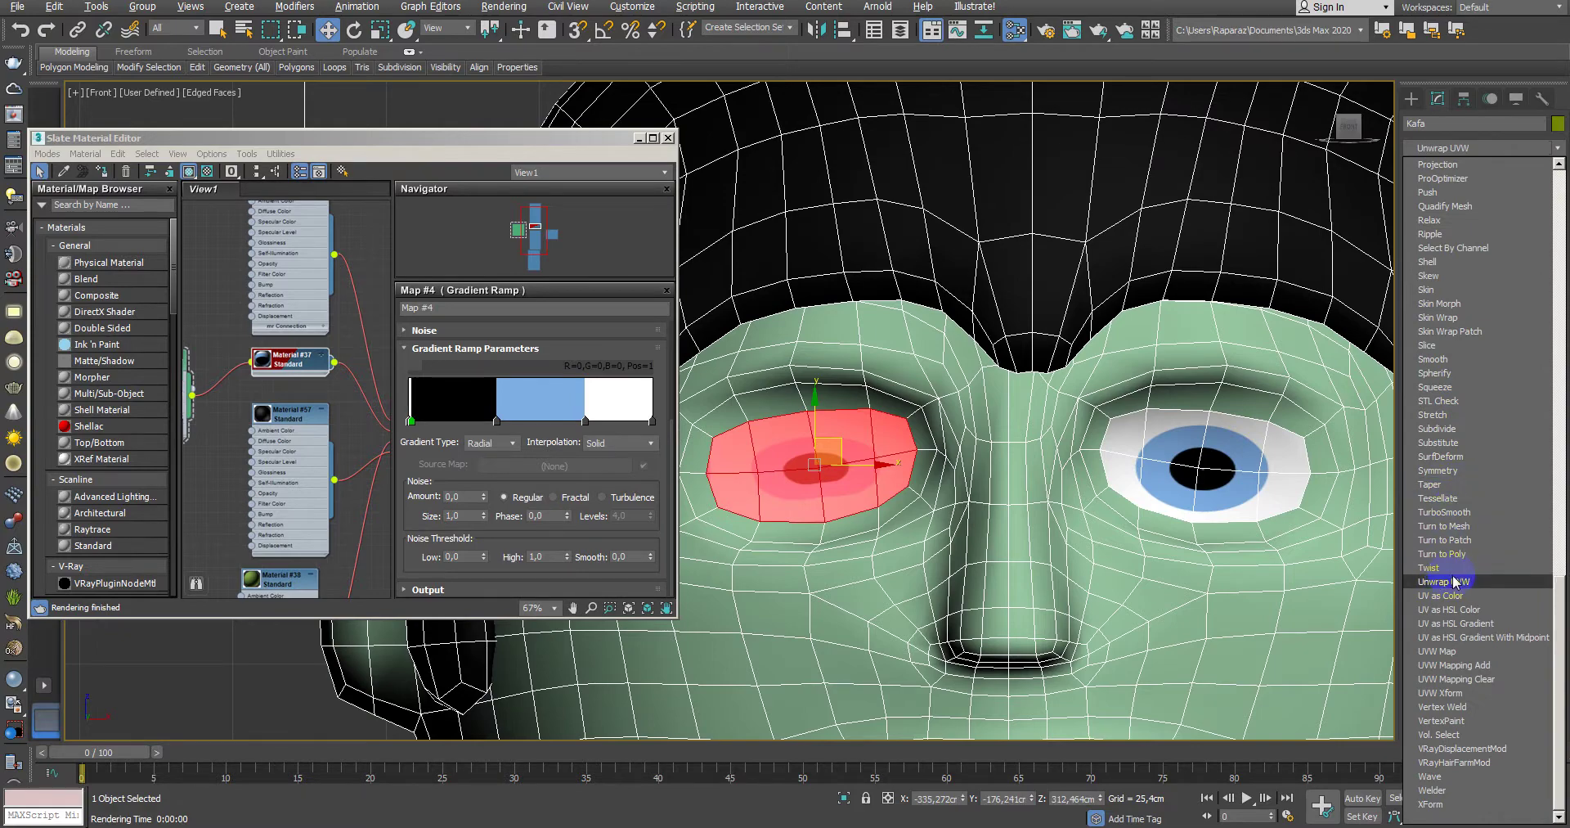
Step: Apply UV mapping to the current eye polygons, then deselect the head and hide edged faces
click(1454, 651)
middle_drag(1129, 549, 1136, 532)
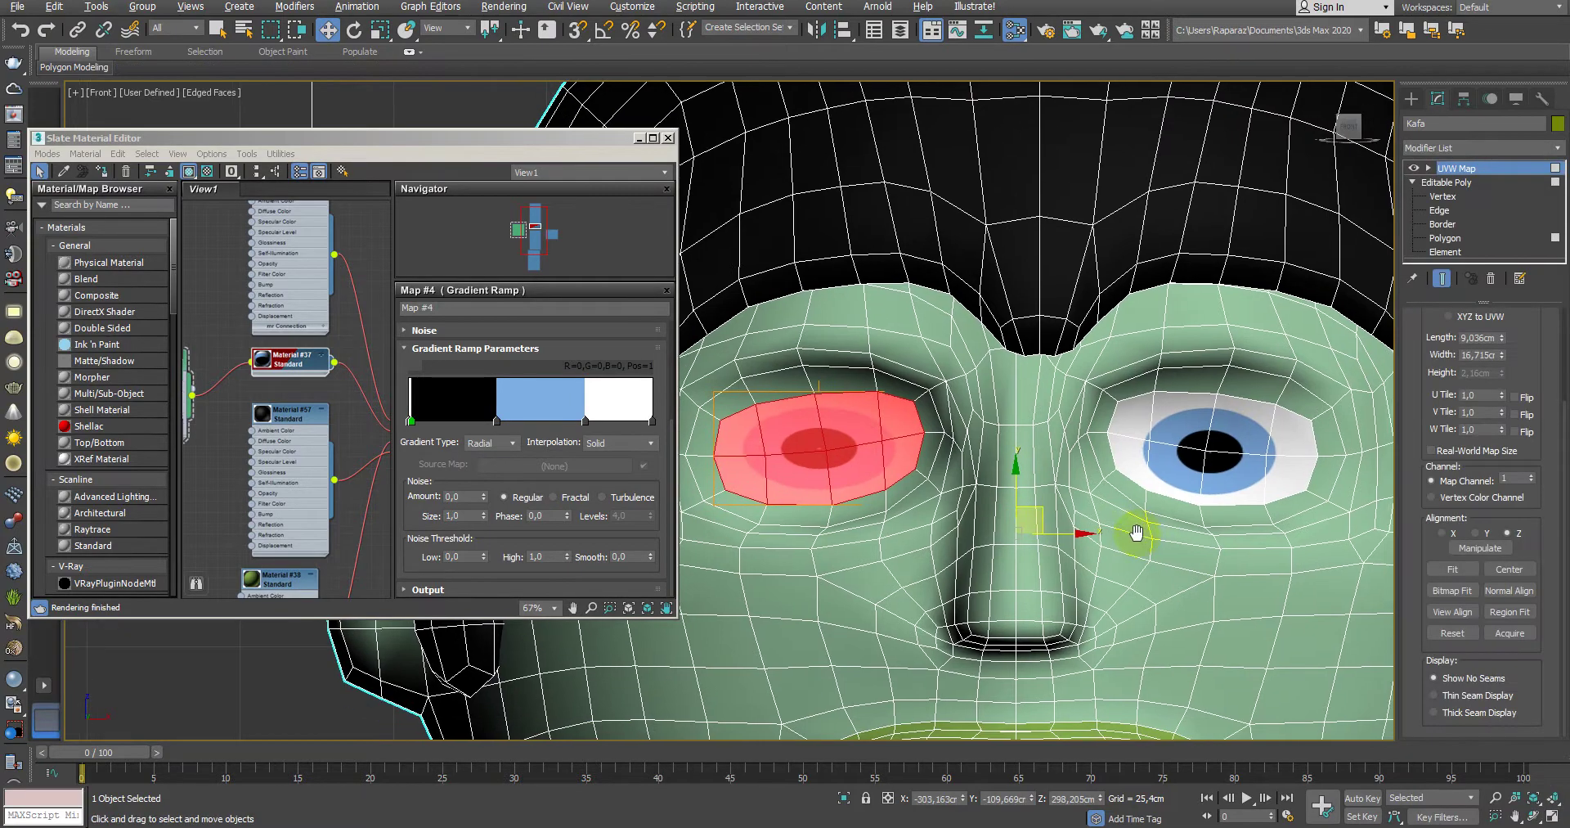
scroll(973, 448, down, 1)
scroll(900, 437, down, 3)
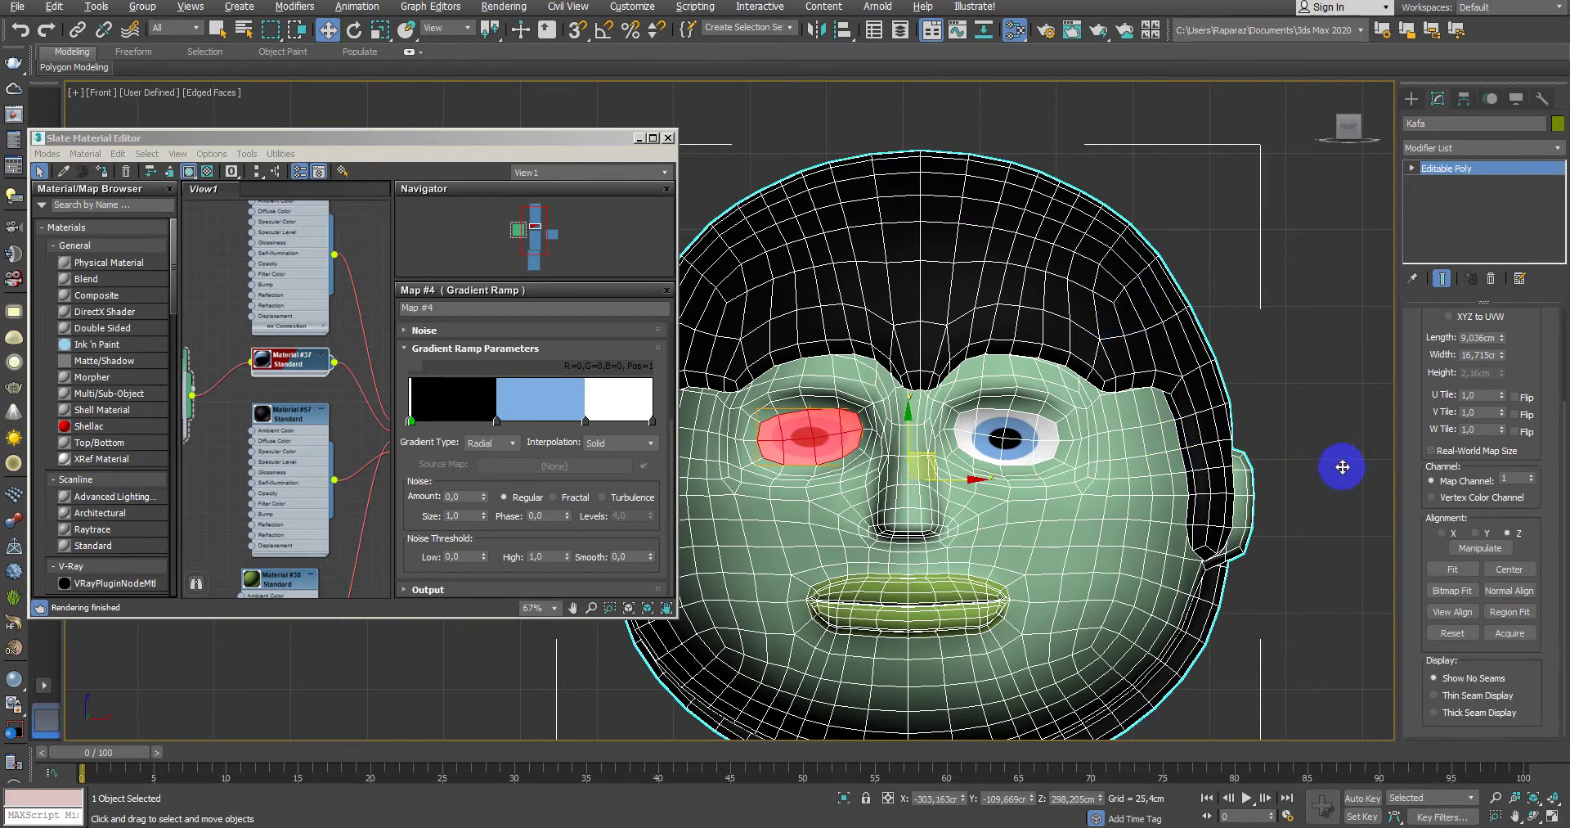
click(1318, 449)
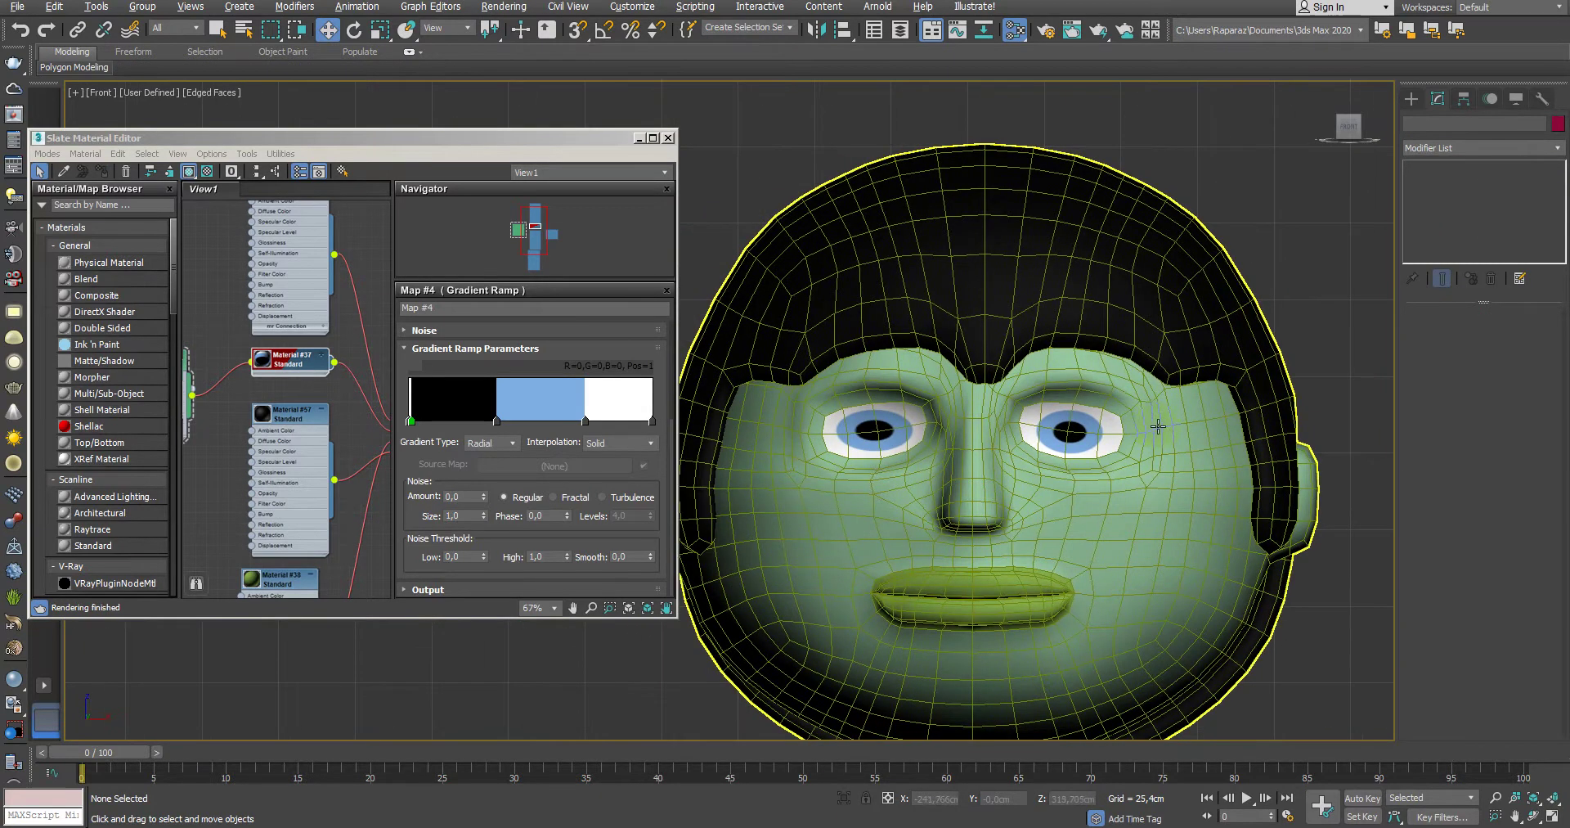
key(F4)
scroll(1078, 428, up, 3)
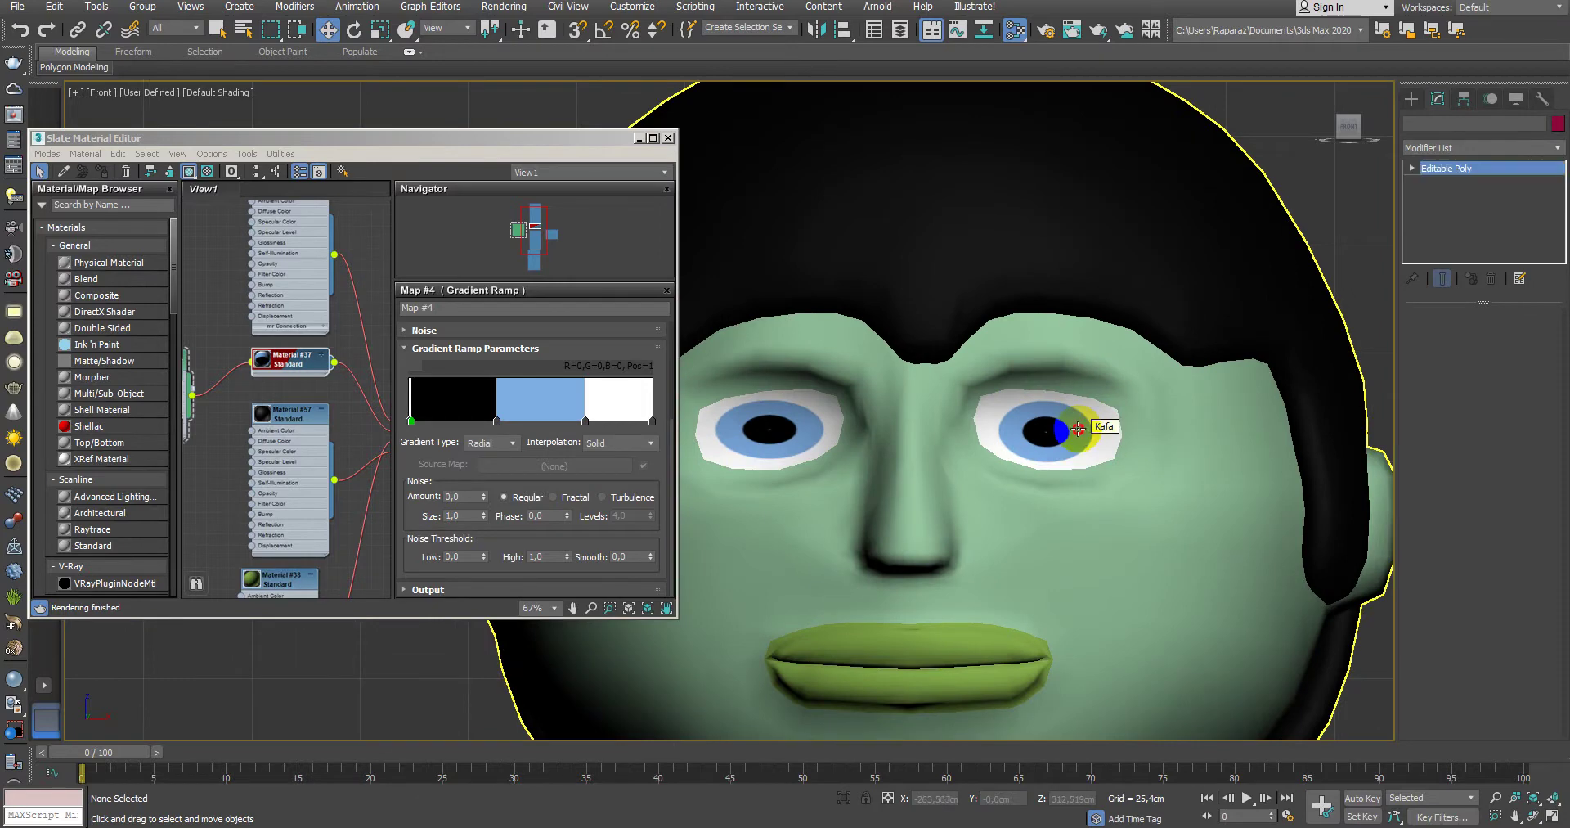
Step: Select the head Kafa and pick the seven polygons covering the right eye
click(1078, 428)
click(1498, 337)
click(1099, 421)
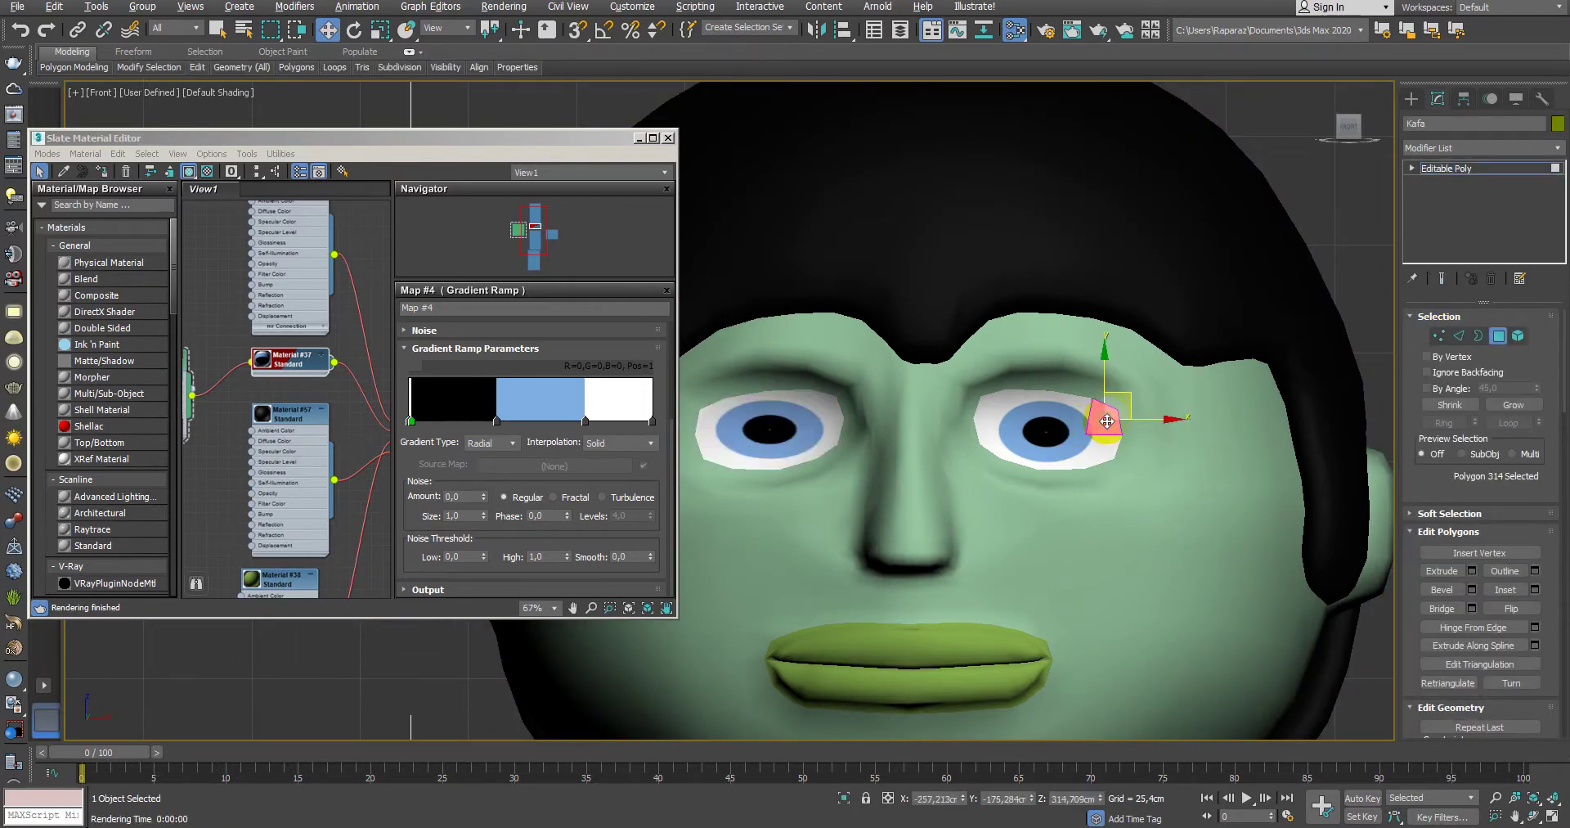
ctrl+click(1063, 442)
ctrl+click(1077, 418)
ctrl+click(1030, 413)
ctrl+click(993, 434)
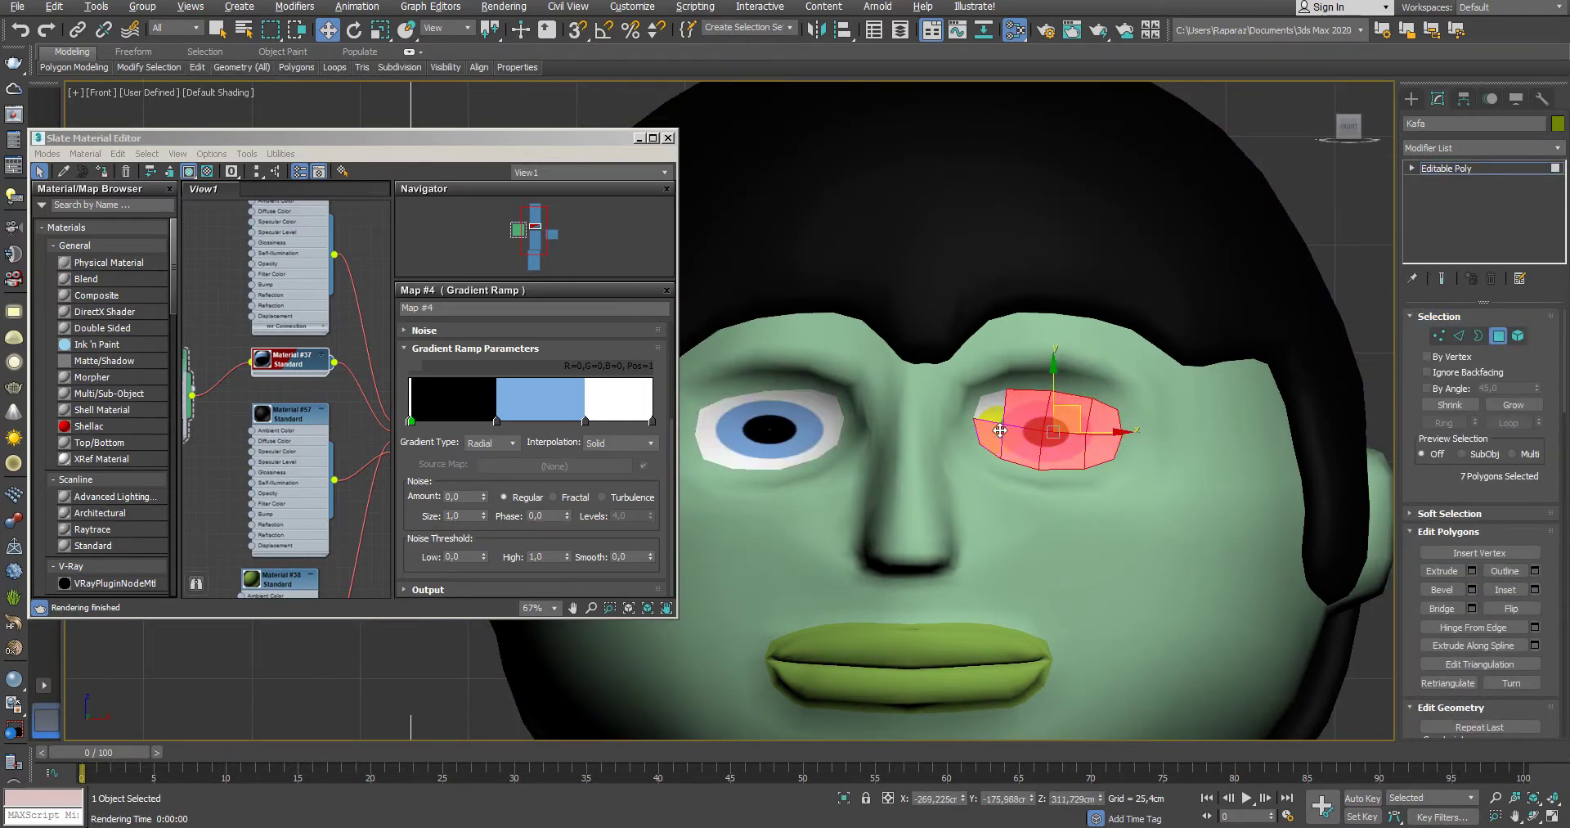
ctrl+click(997, 394)
Step: Add a planar UVW Map modifier to the right-eye polygons
click(1503, 152)
scroll(1458, 360, down, 15)
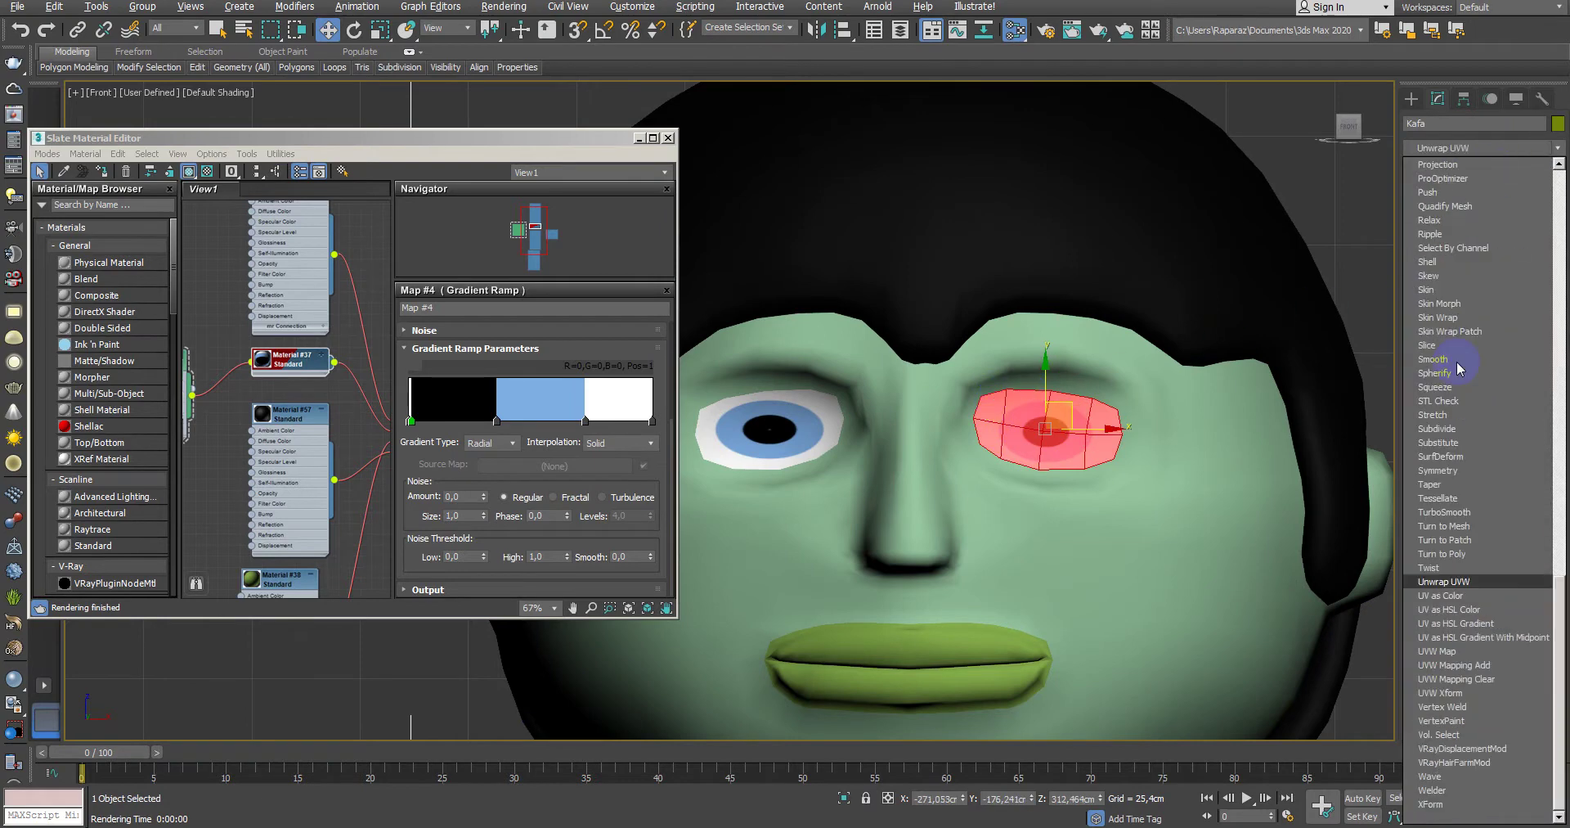
click(1437, 651)
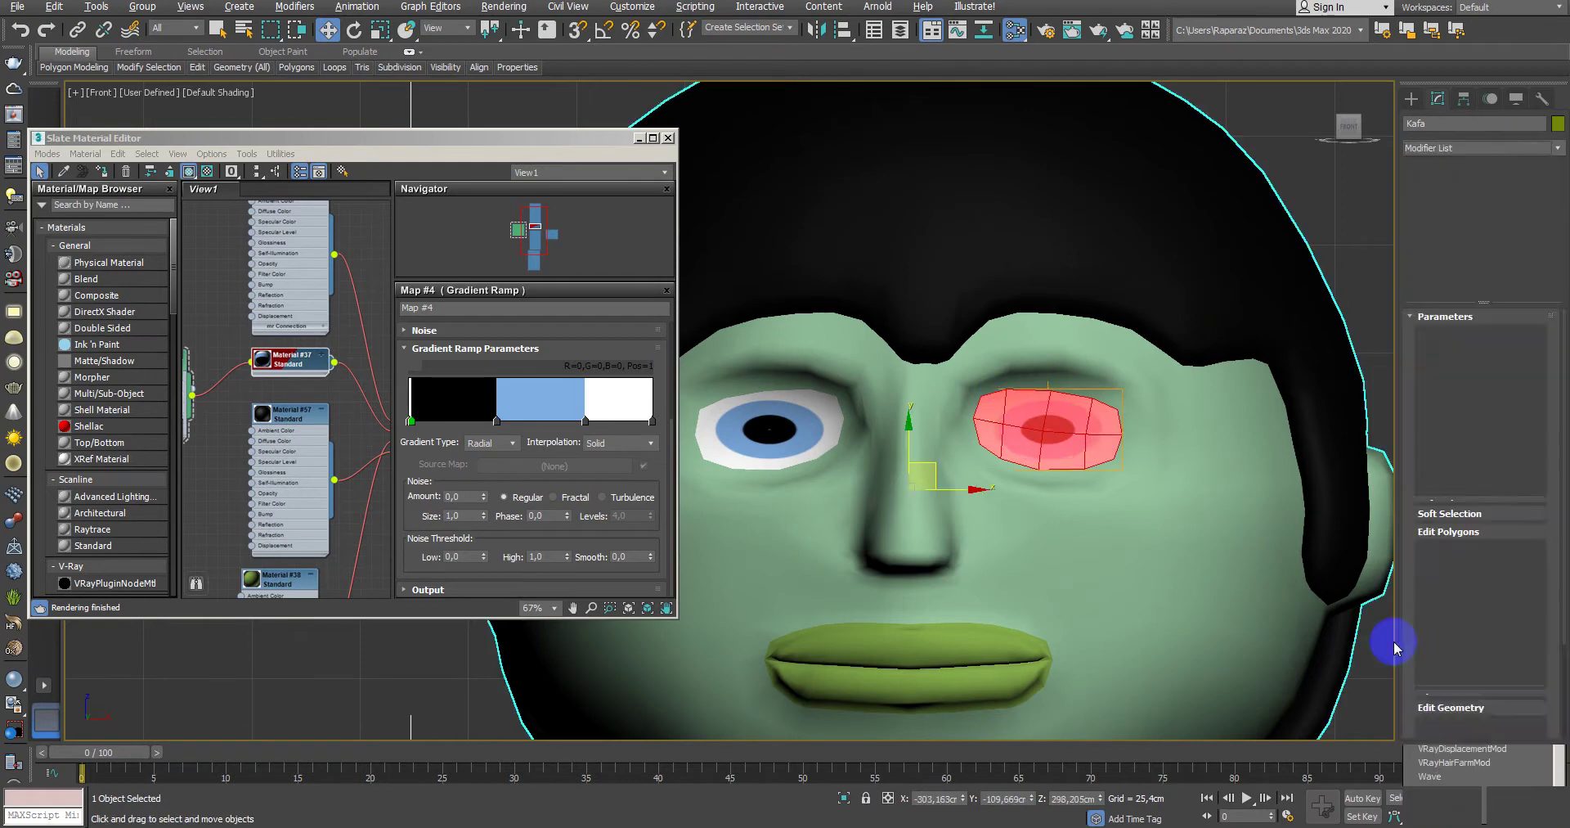
scroll(1325, 408, down, 4)
Step: Remove the UVW Map entry so Kafa's stack holds only Editable Poly, back at object level
click(1464, 169)
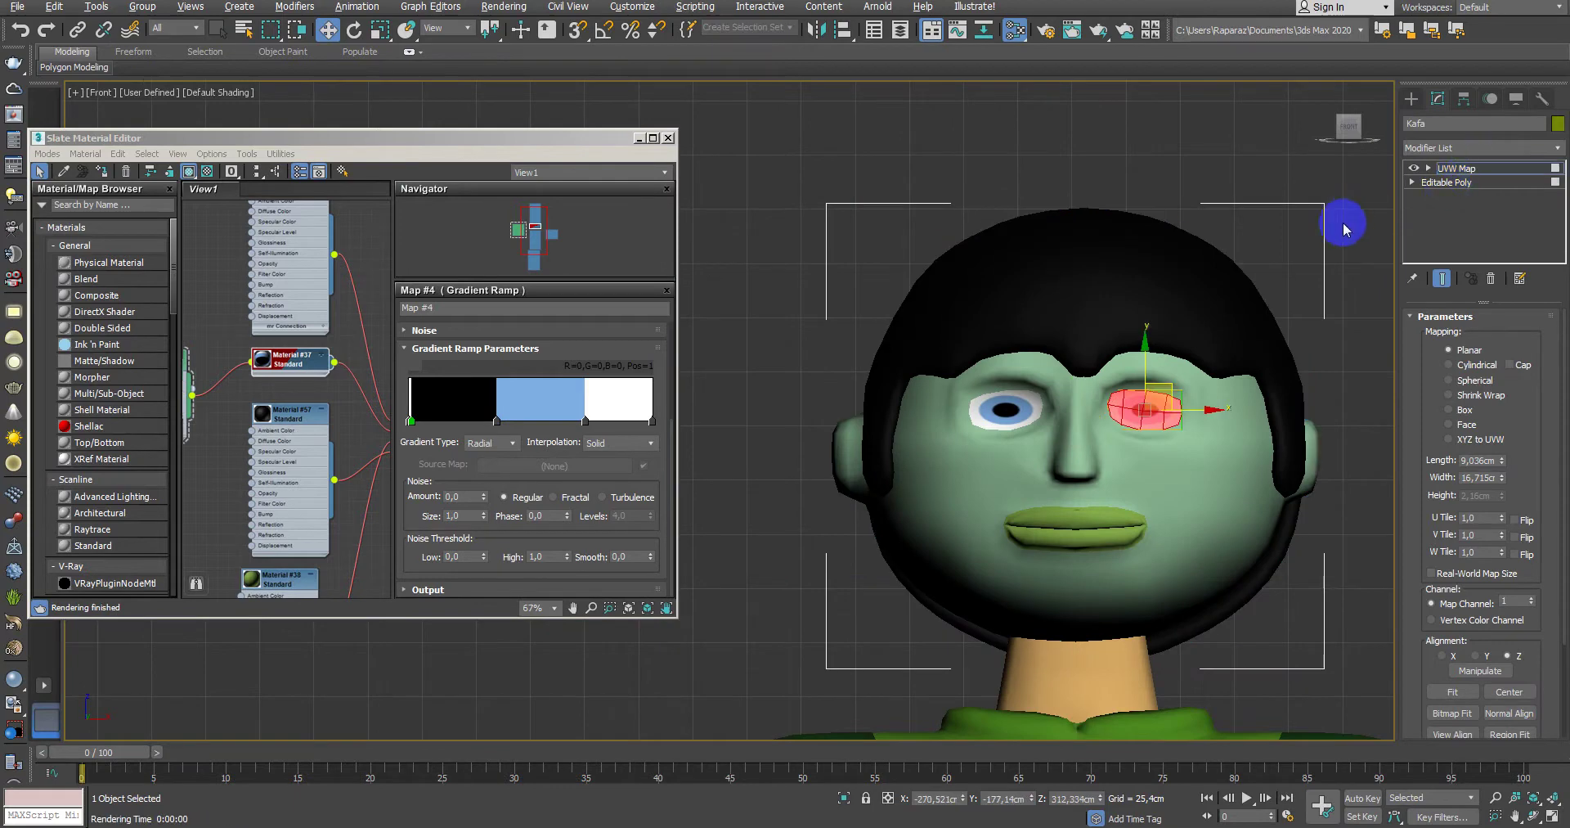
right_click(1455, 195)
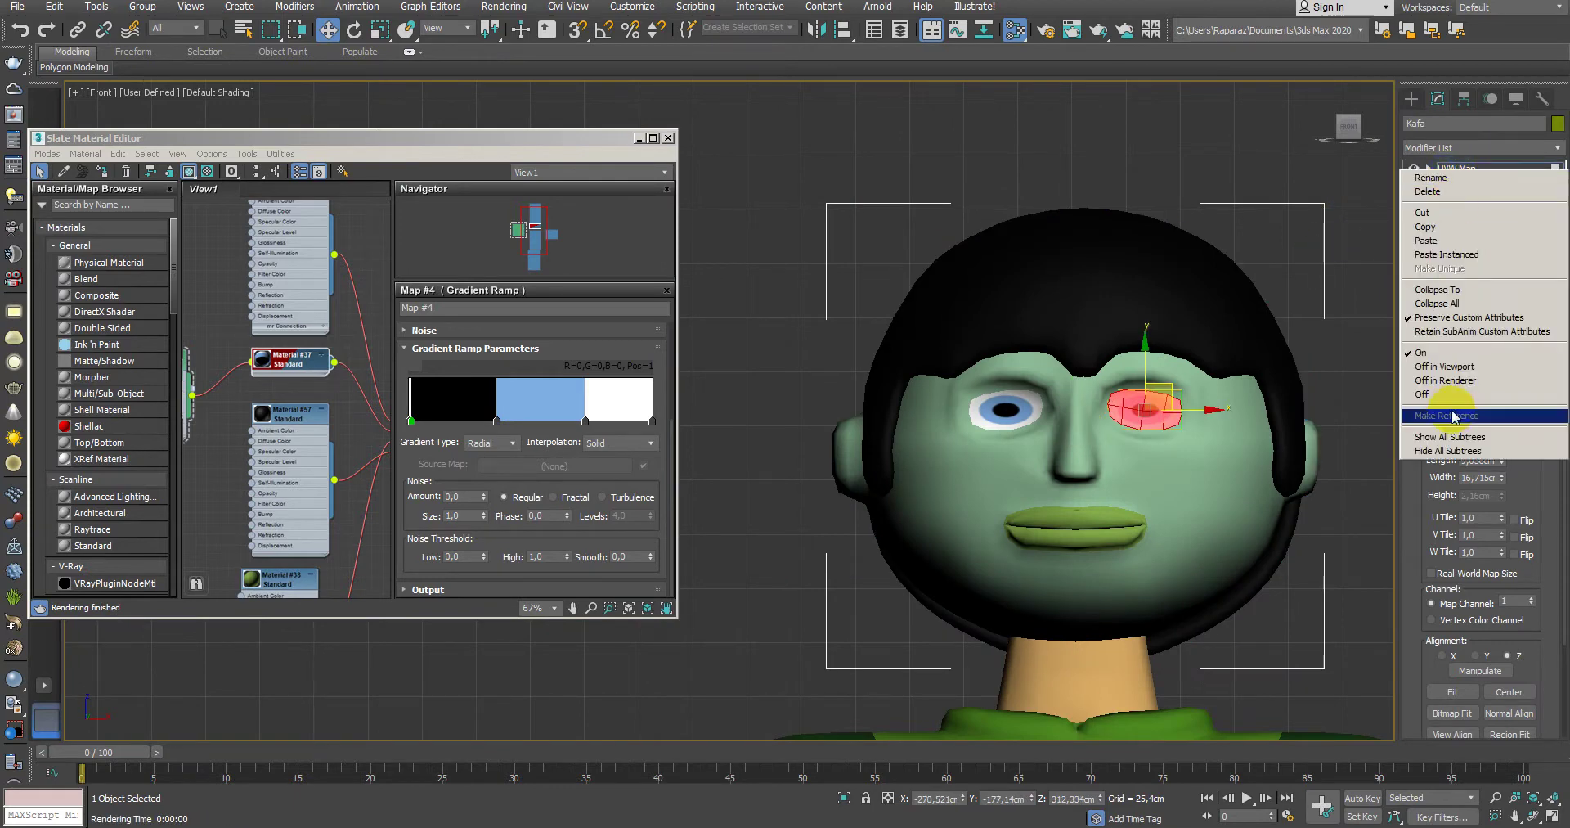
click(1294, 312)
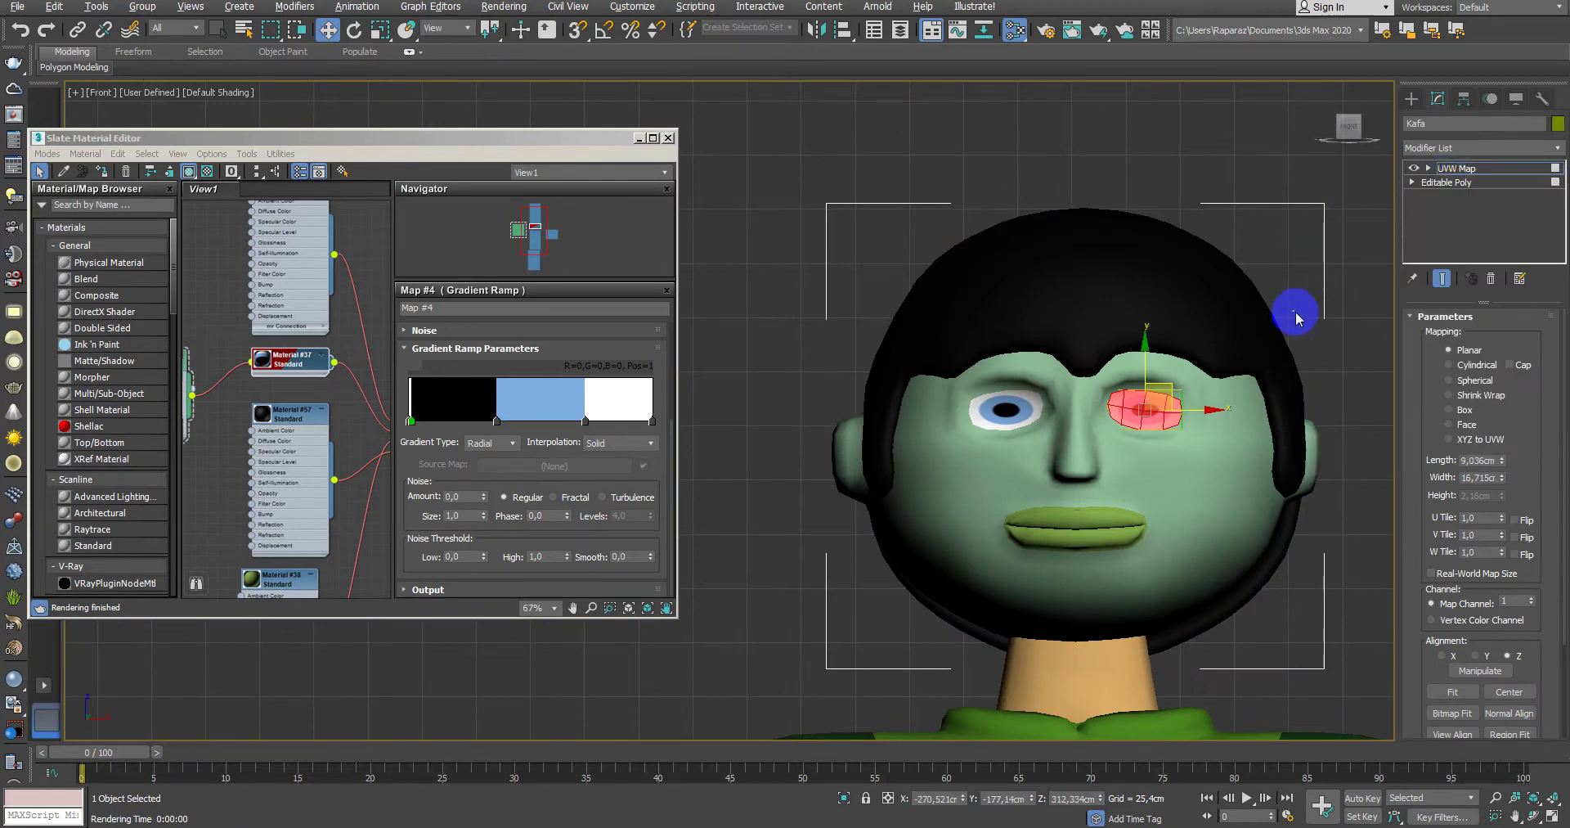
click(1447, 181)
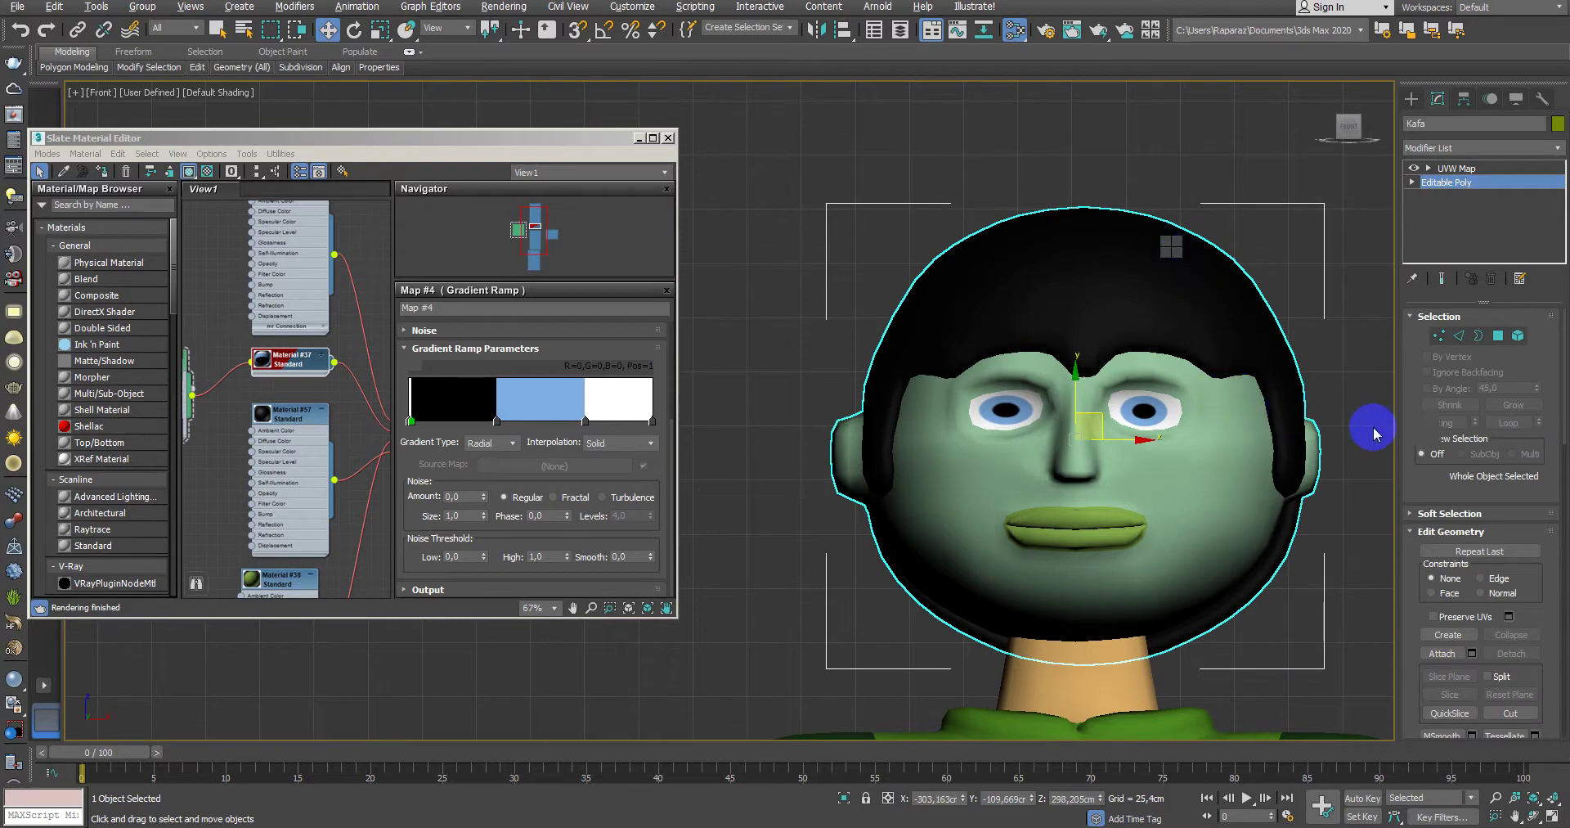
key(ctrl+z)
key(ctrl+z)
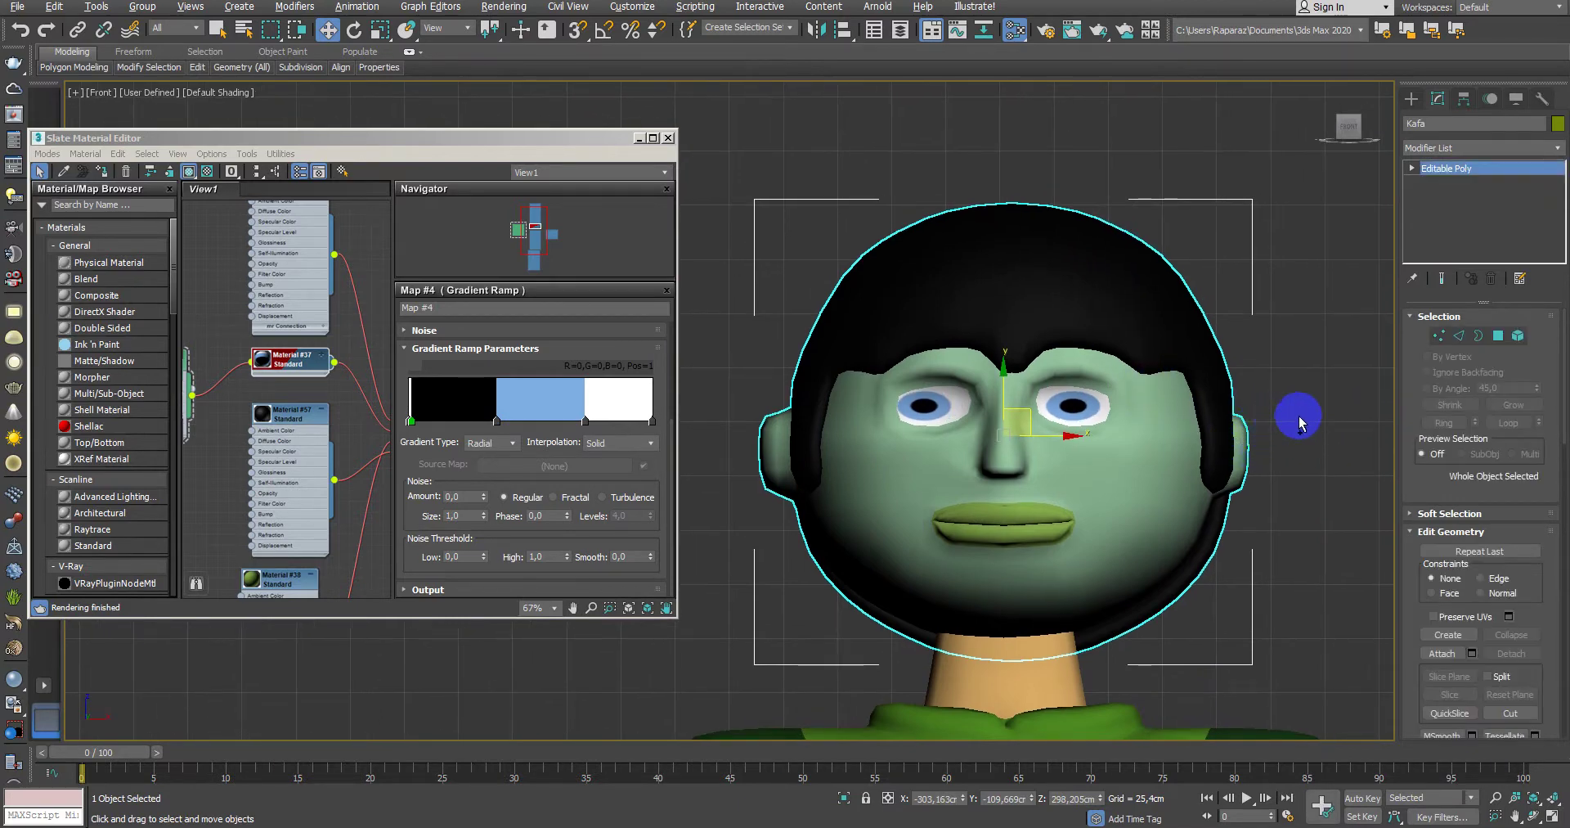
key(1)
key(1)
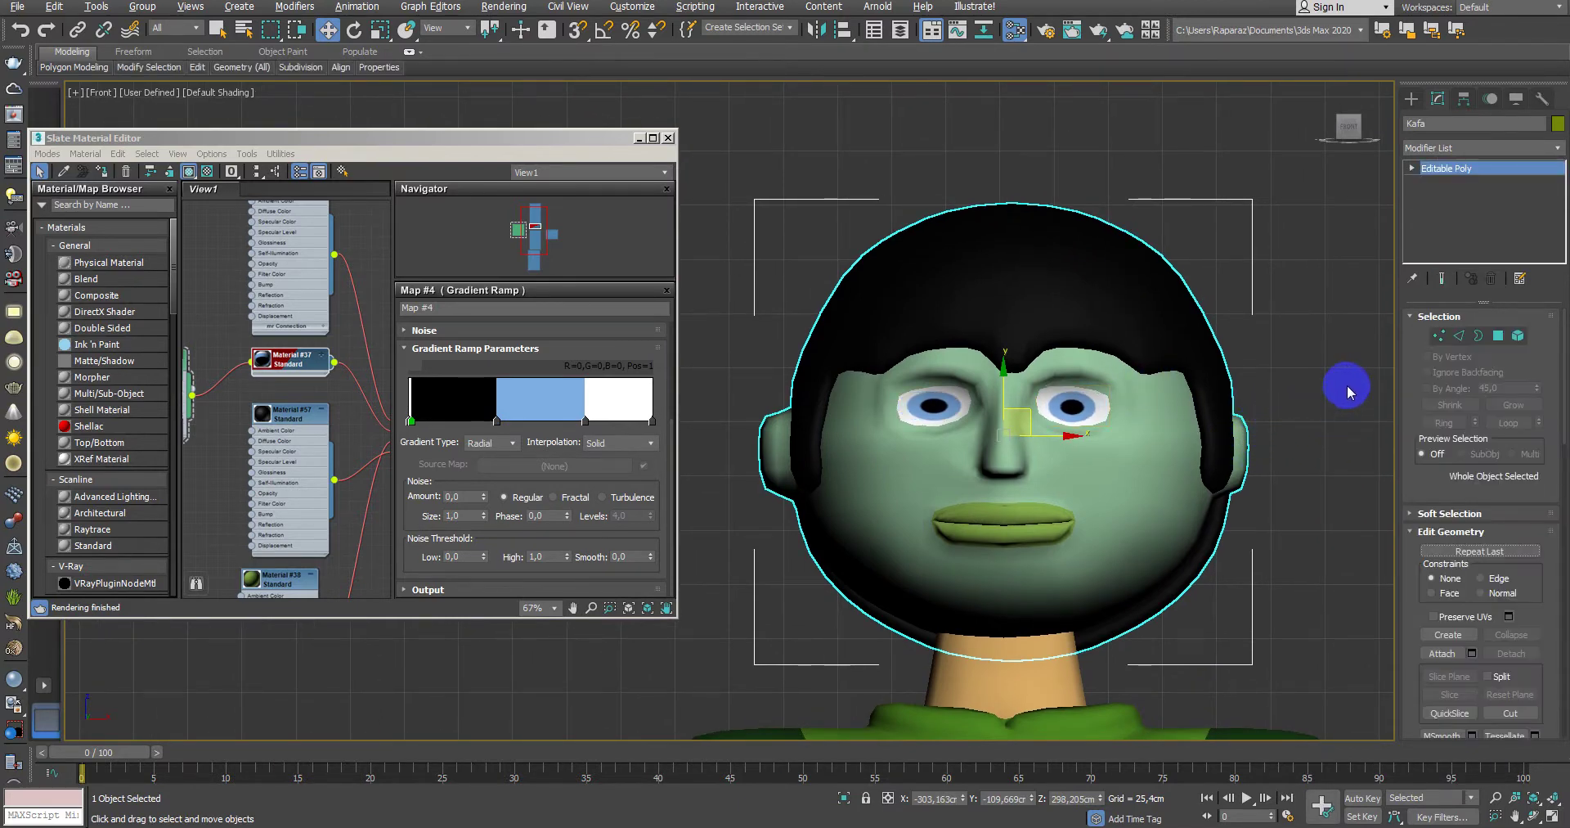
Step: Deselect the head and render to confirm both eyes show blue irises
click(1347, 381)
key(shift+q)
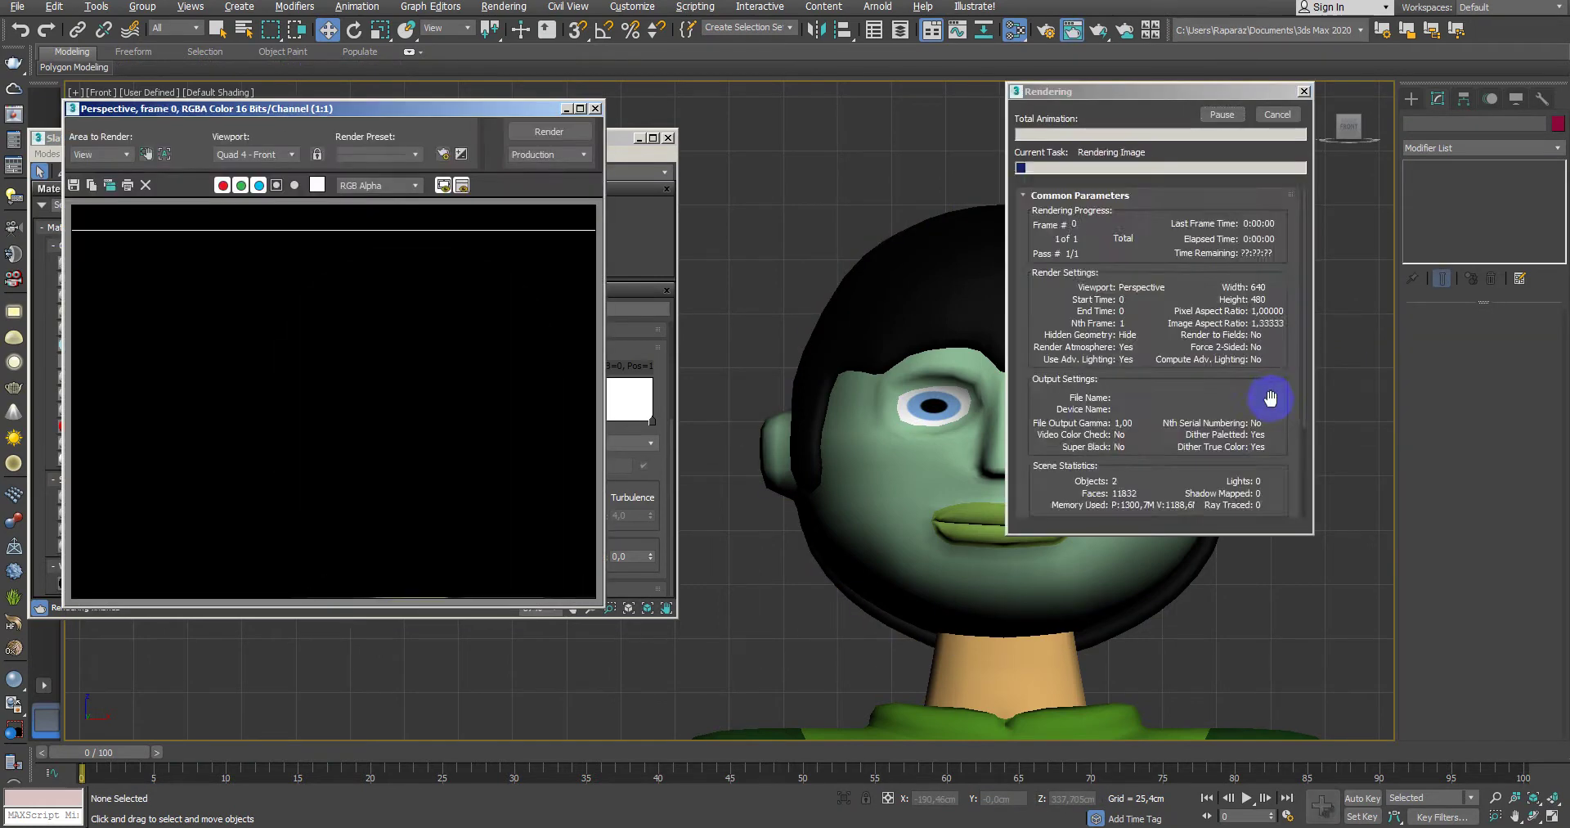
click(595, 108)
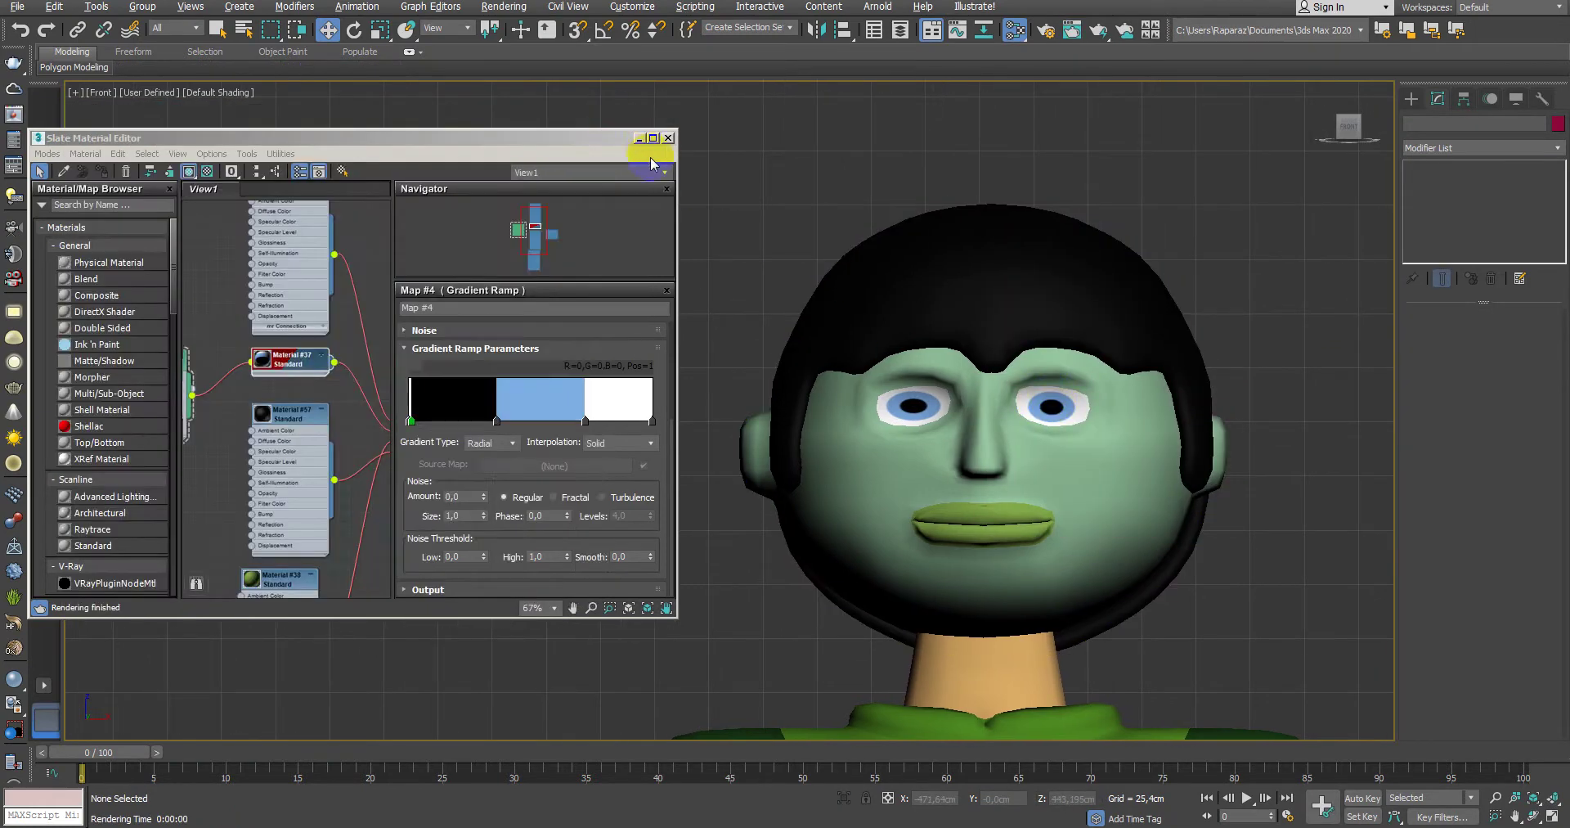
Step: Close the Slate Material Editor and frame the whole character in the view
click(669, 139)
click(842, 341)
scroll(841, 340, down, 2)
key(F4)
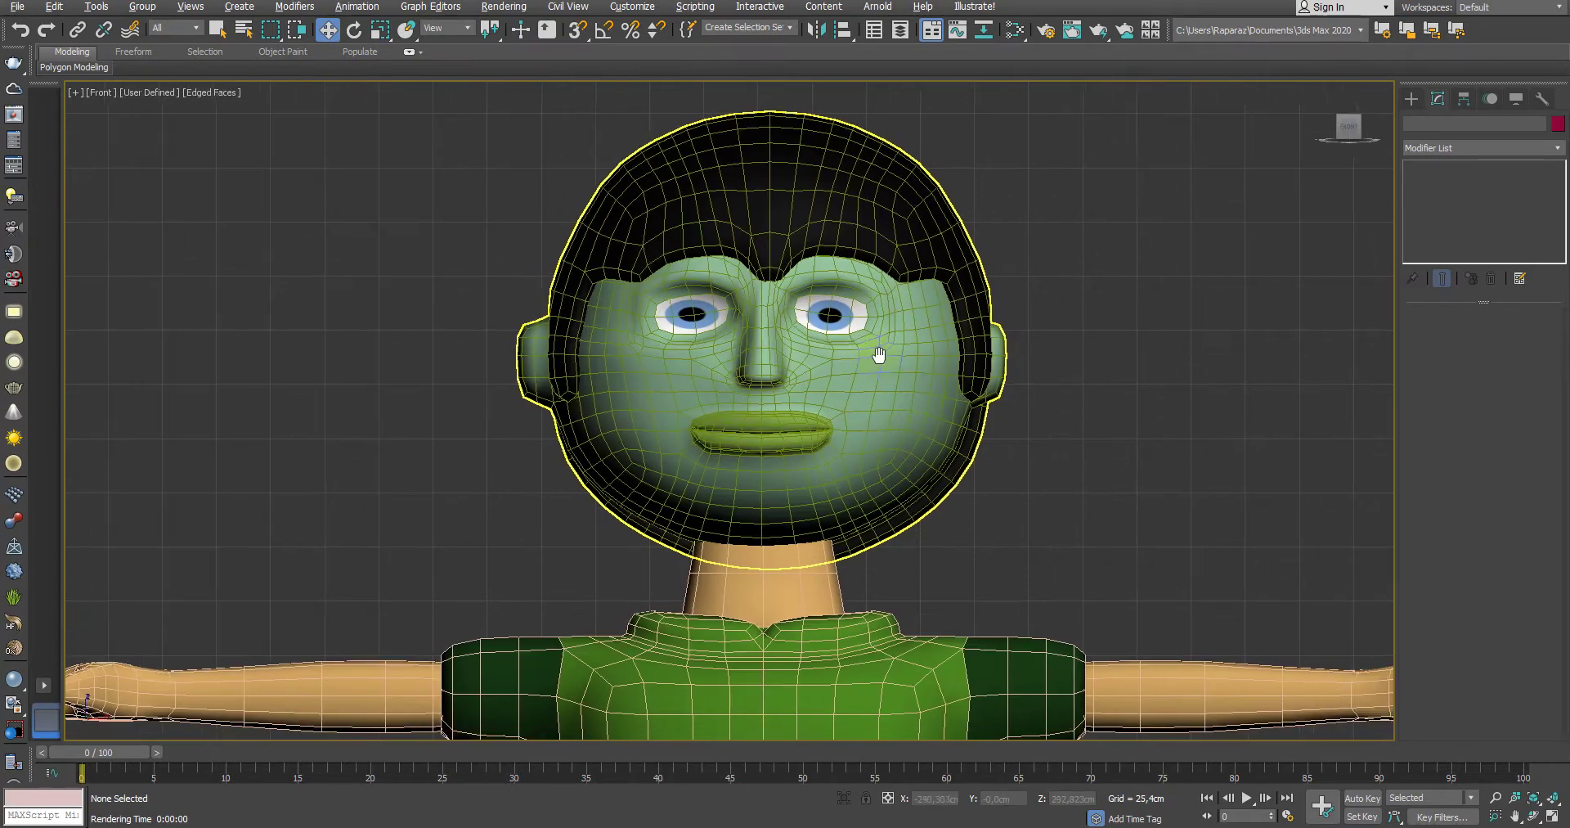
mouse_move(834, 354)
middle_down()
mouse_move(981, 379)
mouse_move(940, 350)
middle_up()
key(F4)
Step: Select the body Govde and select the vertical edges around its neck in wireframe
click(883, 460)
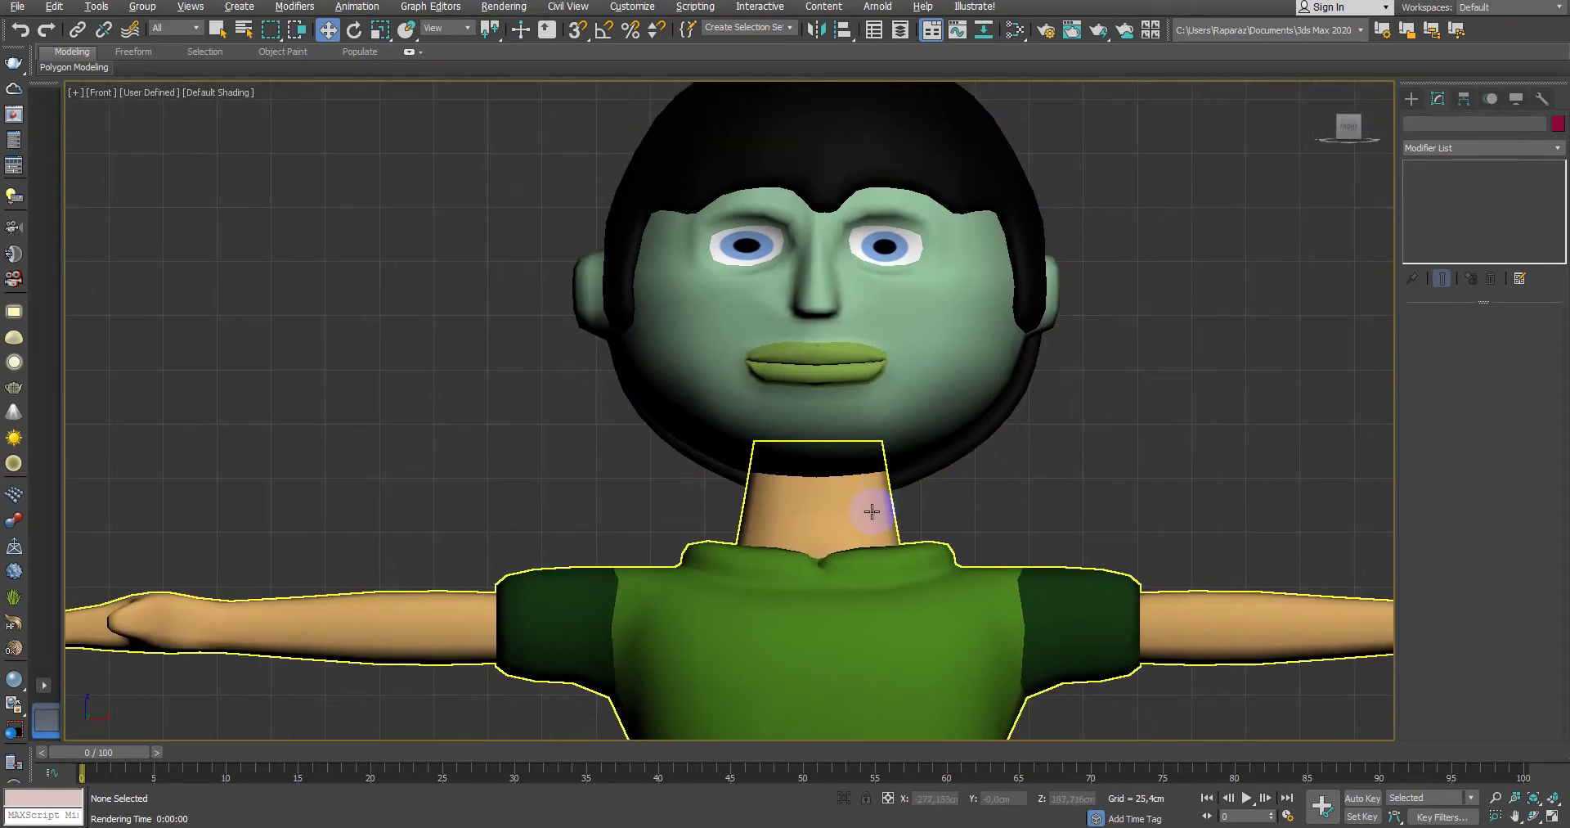
scroll(936, 523, up, 2)
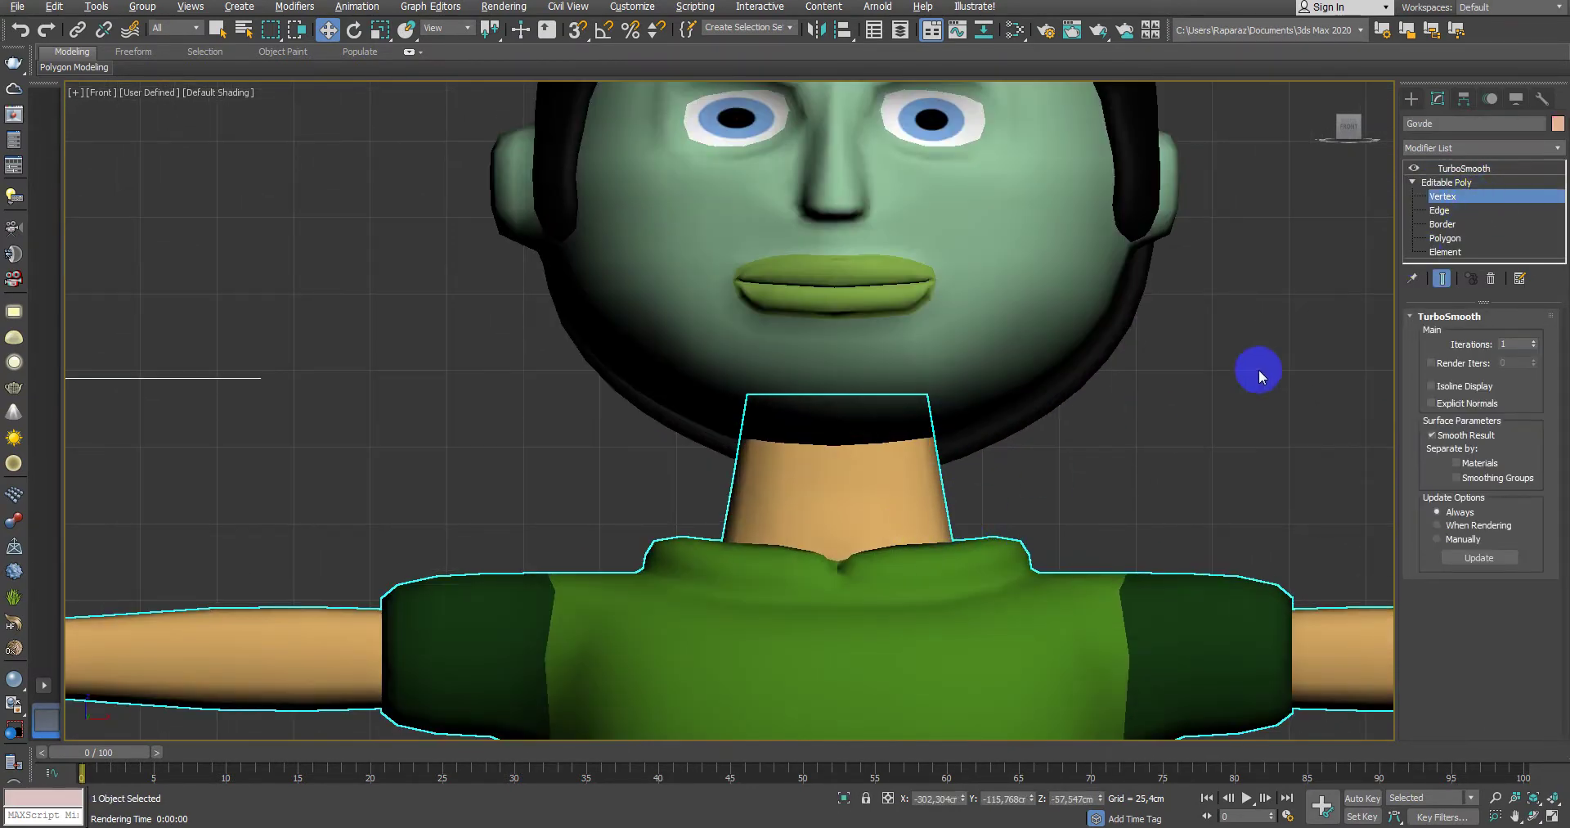
key(F3)
key(2)
drag(677, 455, 1070, 489)
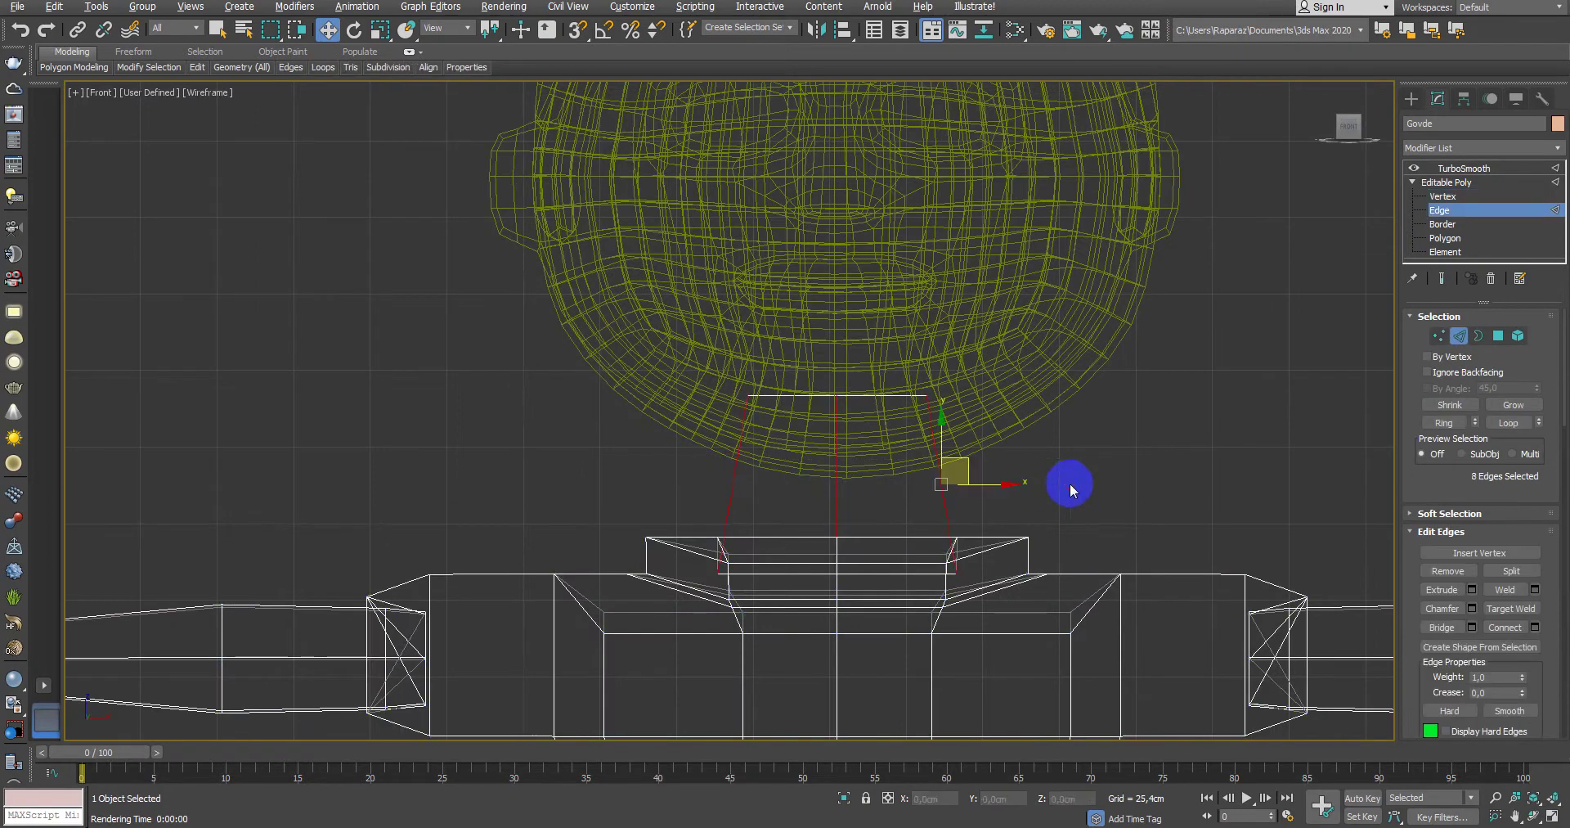
middle_drag(768, 433, 774, 432)
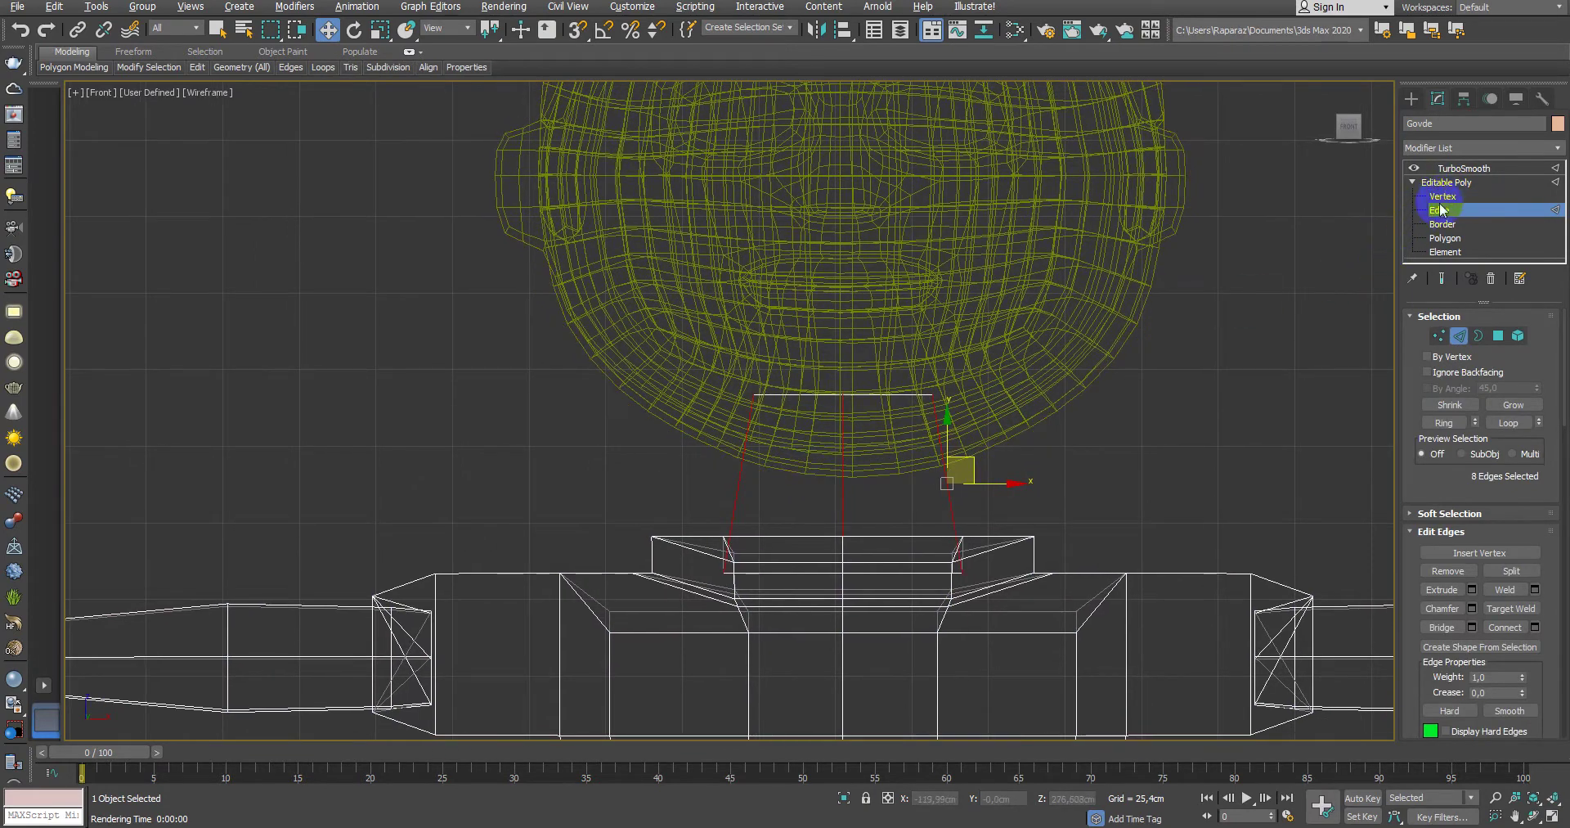
middle_drag(946, 435, 952, 470)
key(F3)
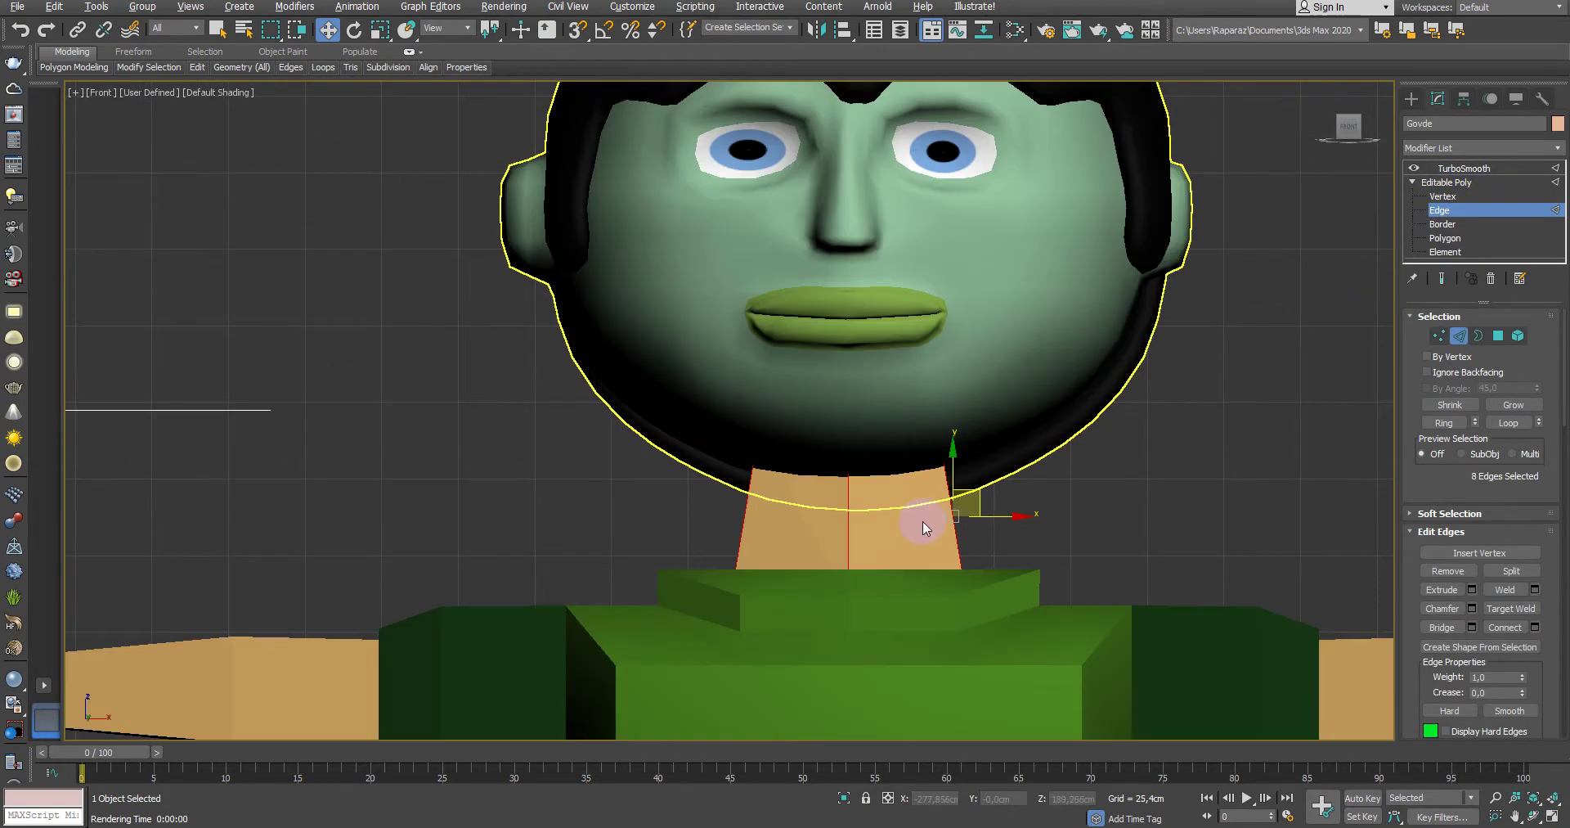
key(F3)
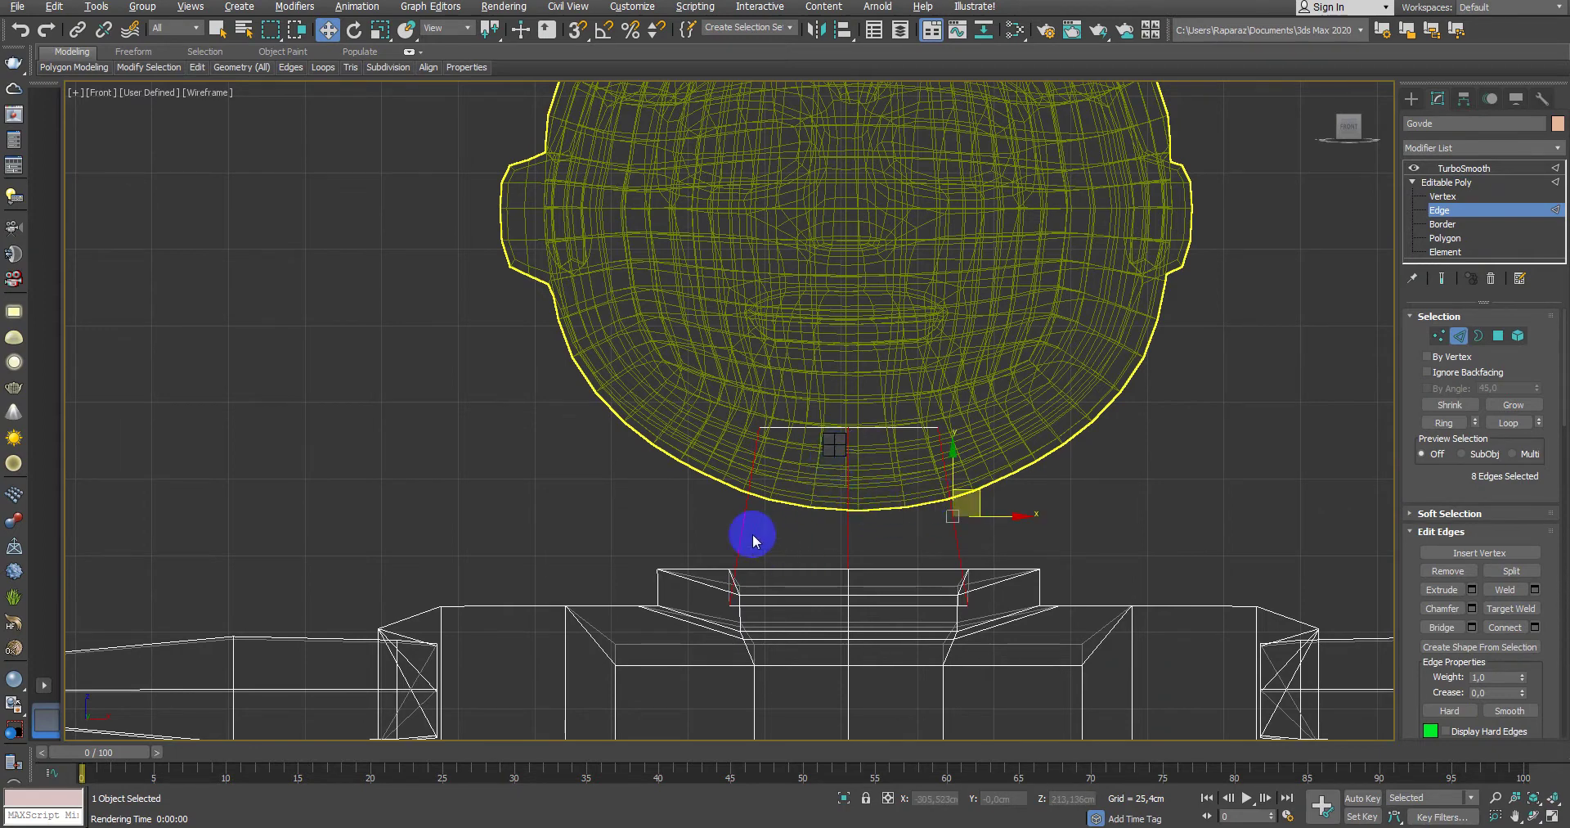
mouse_move(894, 533)
alt+middle_down()
mouse_move(900, 487)
mouse_move(780, 446)
mouse_move(1052, 534)
mouse_move(743, 467)
alt+middle_up()
middle_drag(939, 498, 896, 522)
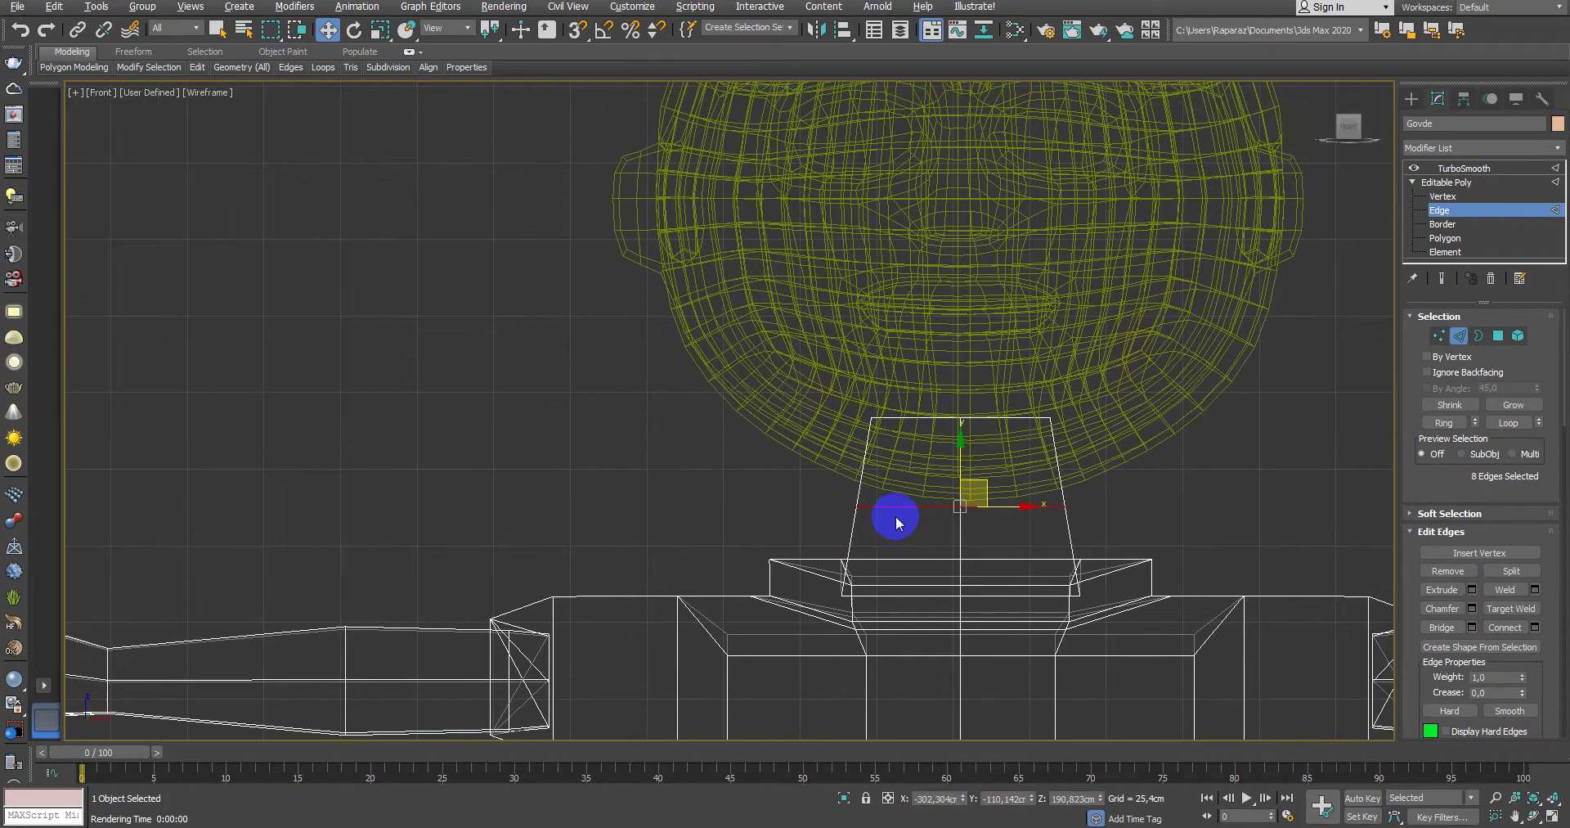
Step: Switch to the neck vertices and scale the middle neck ring inward
click(1442, 339)
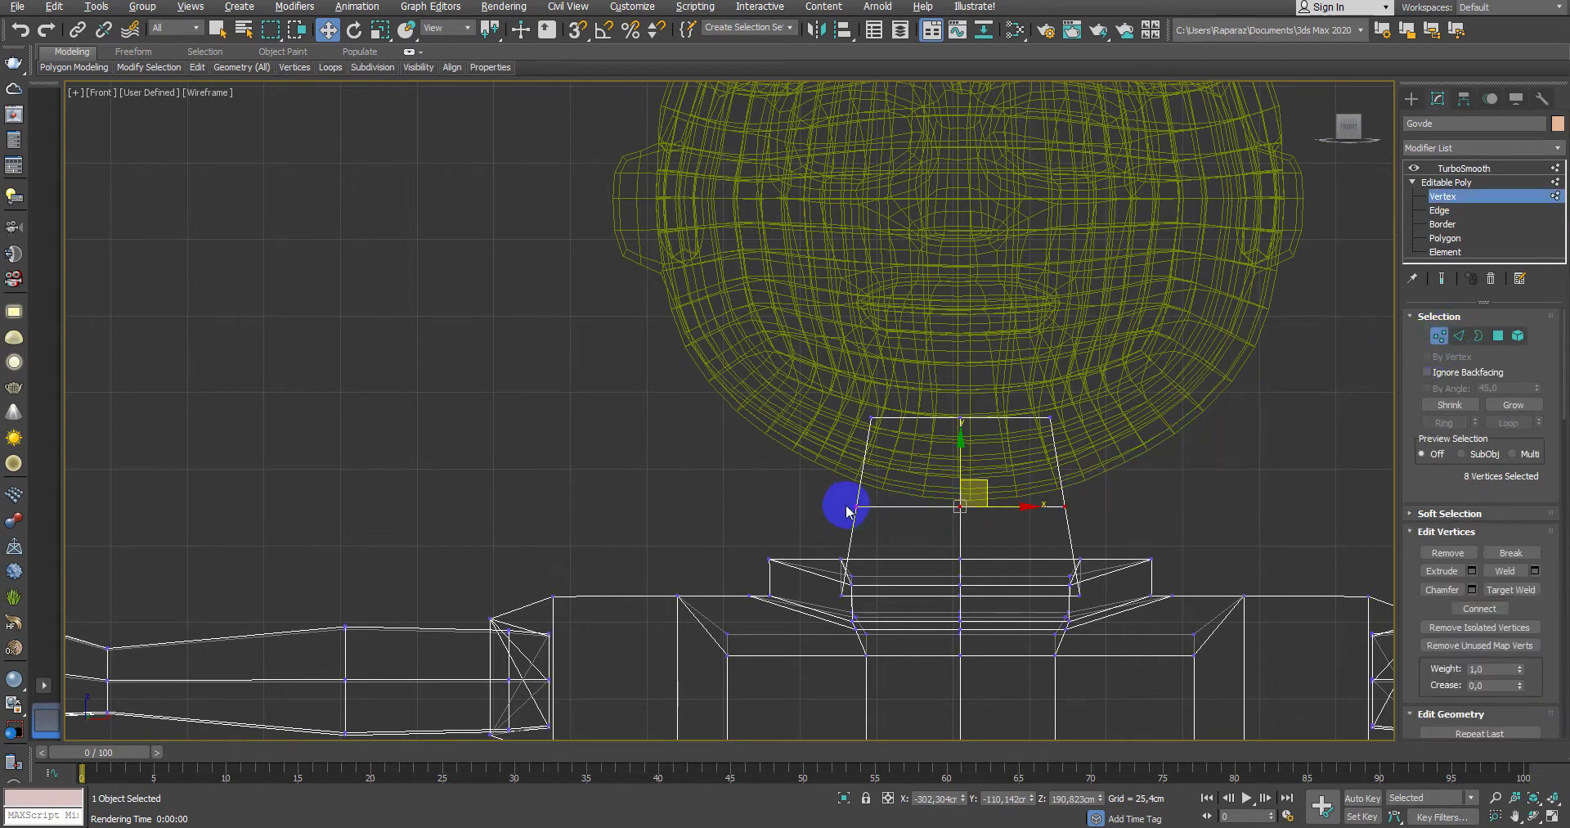
scroll(821, 515, up, 4)
middle_drag(1202, 497, 981, 526)
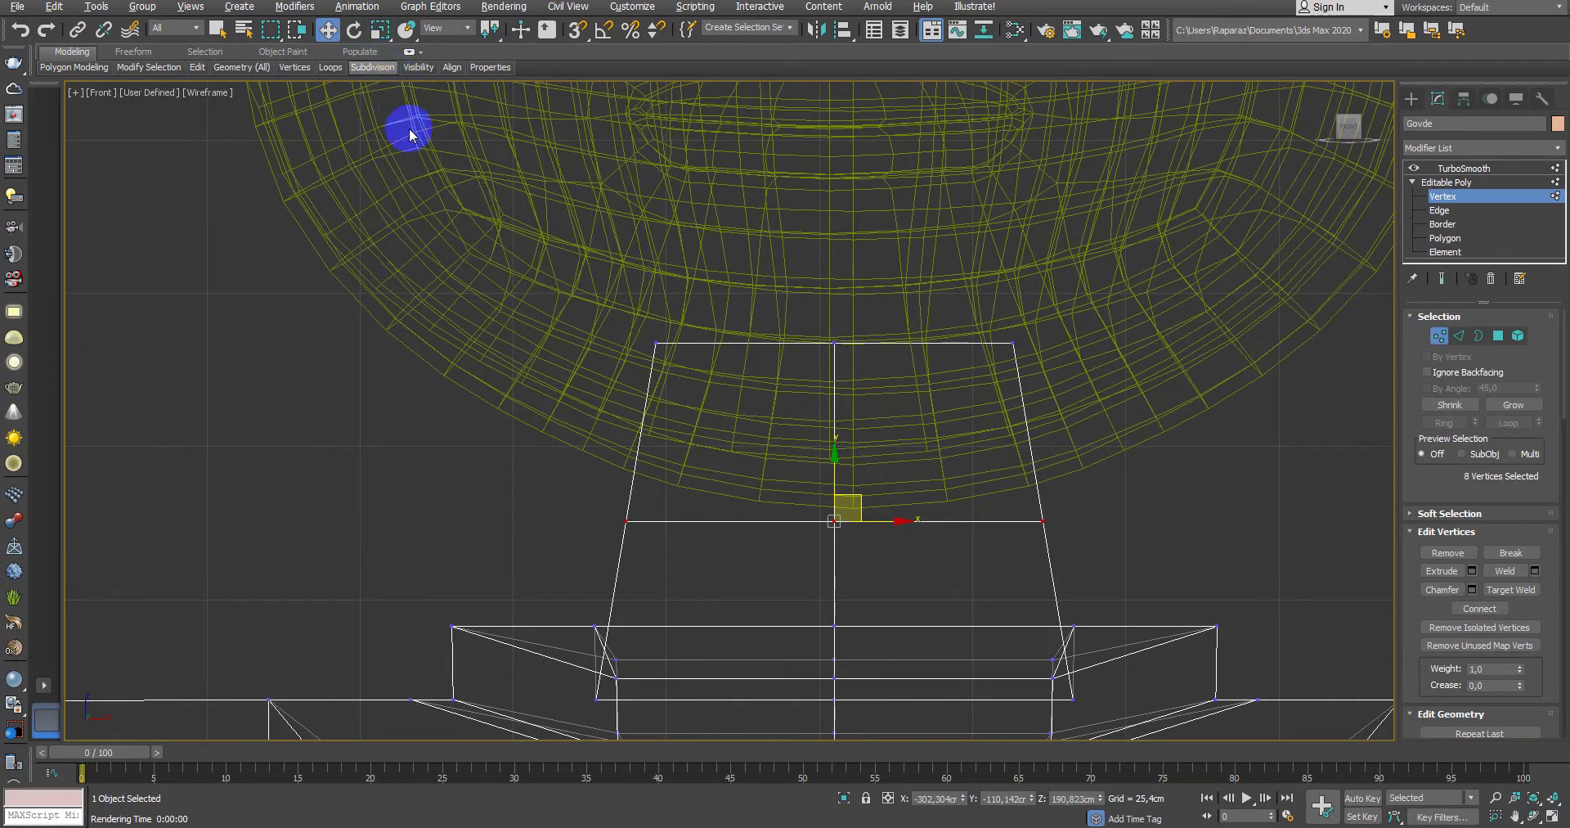
key(r)
drag(841, 515, 851, 580)
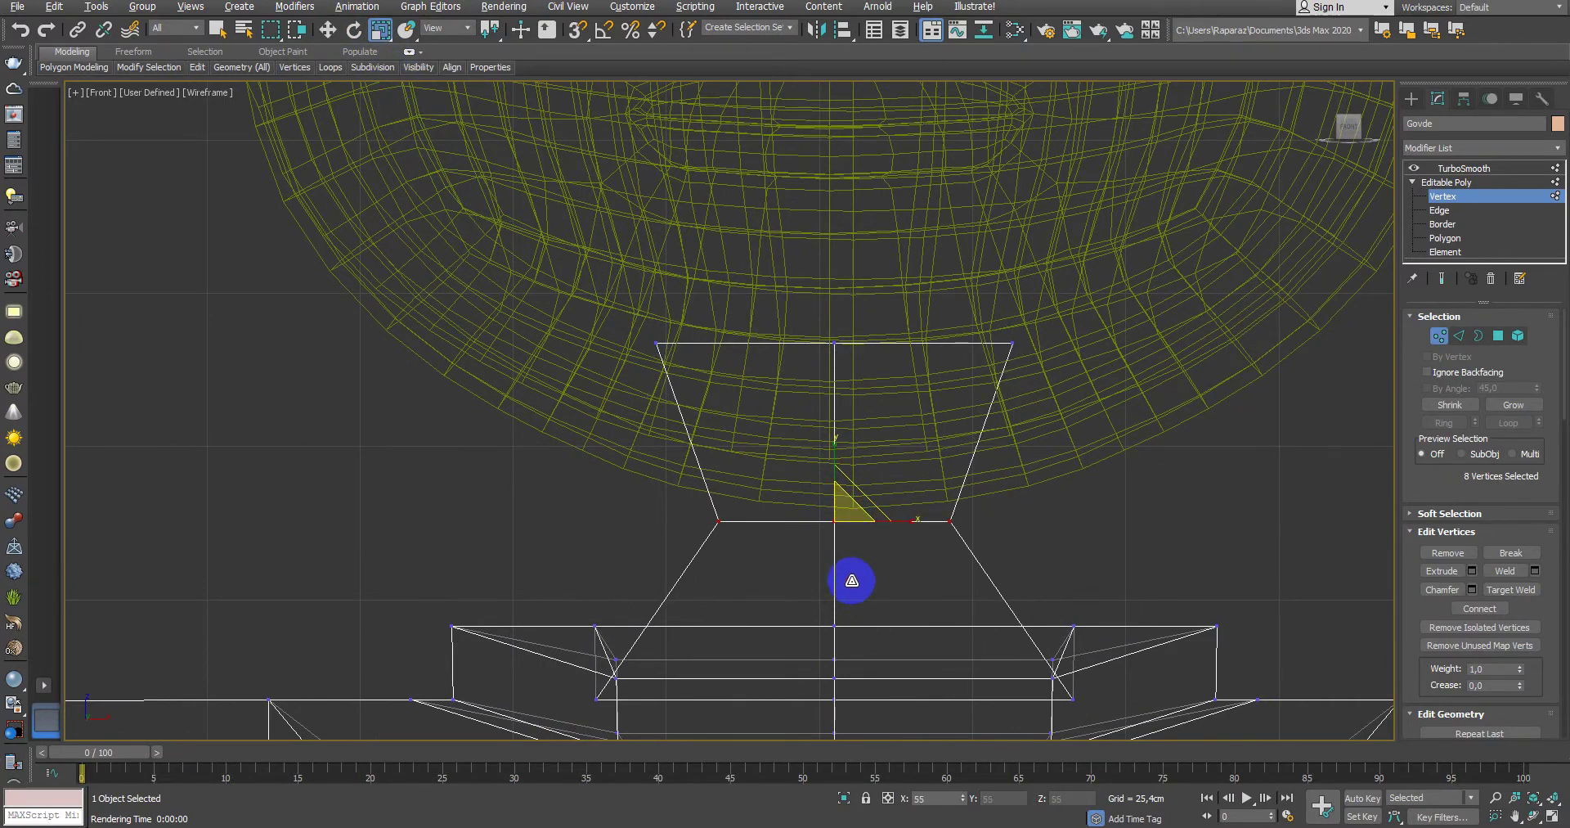
Step: Scale the top ring of eight neck vertices inward, then leave vertex editing in shaded view
drag(597, 305, 1020, 403)
drag(847, 327, 842, 378)
click(1027, 533)
scroll(1087, 537, down, 3)
key(F3)
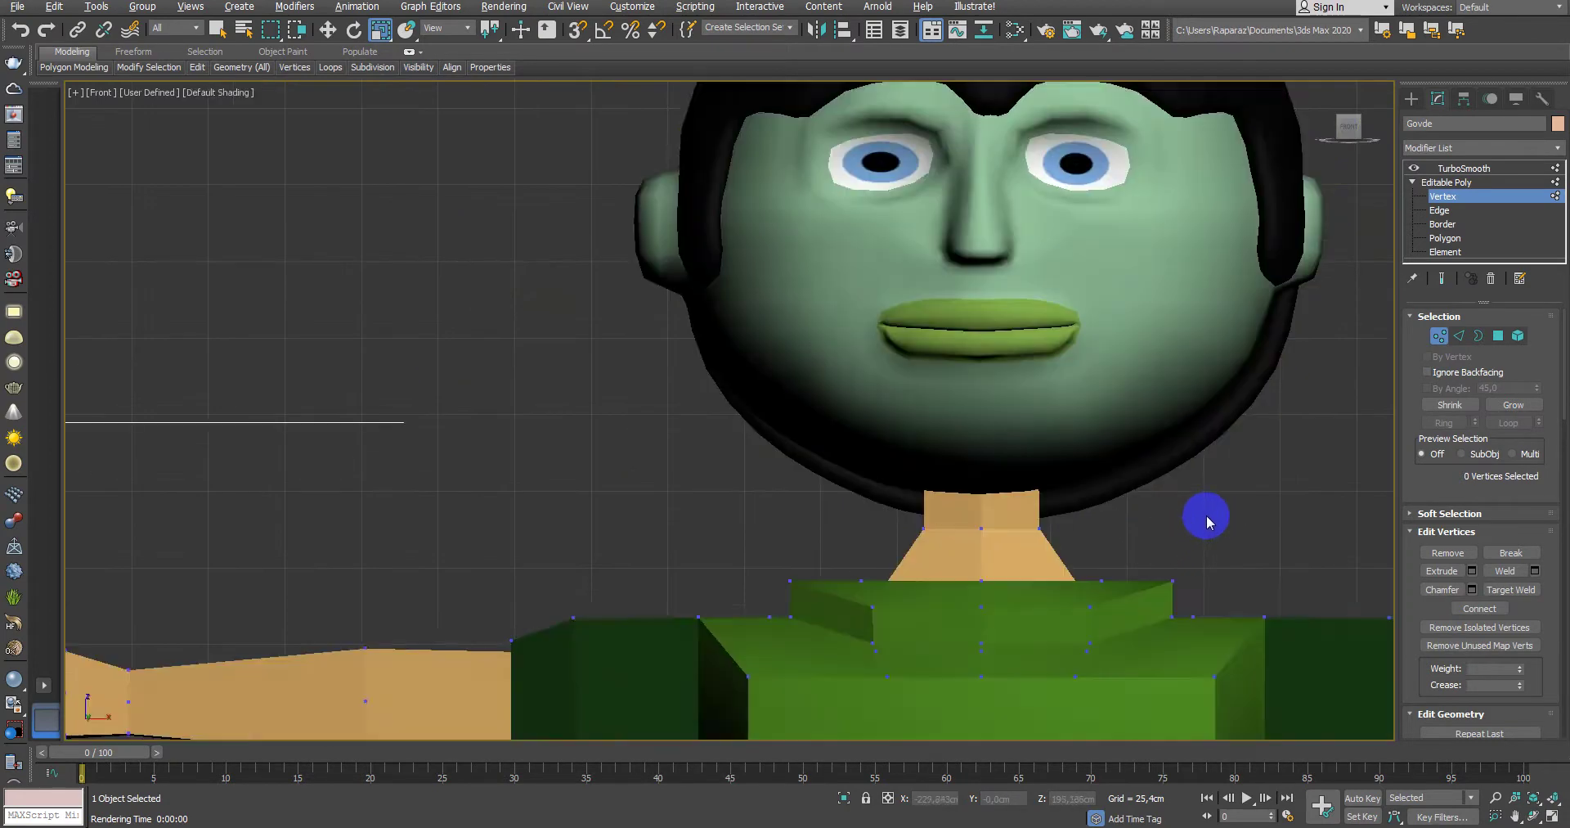
scroll(1207, 516, down, 5)
scroll(1132, 544, down, 1)
click(1445, 181)
Step: Deselect the body, inspect the character in Perspective, then maximize the Front view
click(1463, 168)
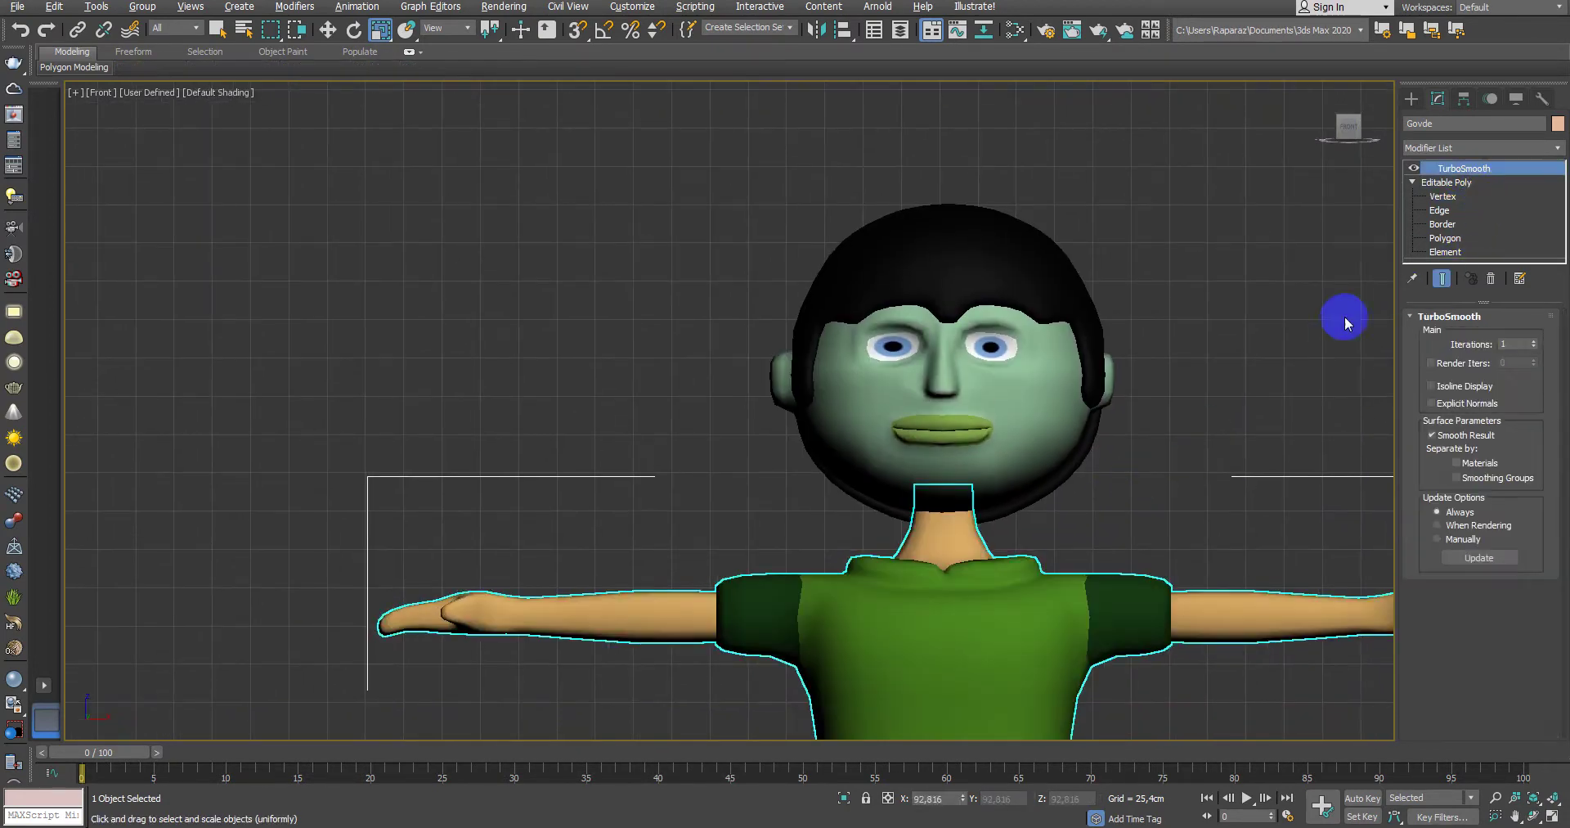
click(1345, 323)
key(alt+w)
right_click(1248, 512)
key(alt+w)
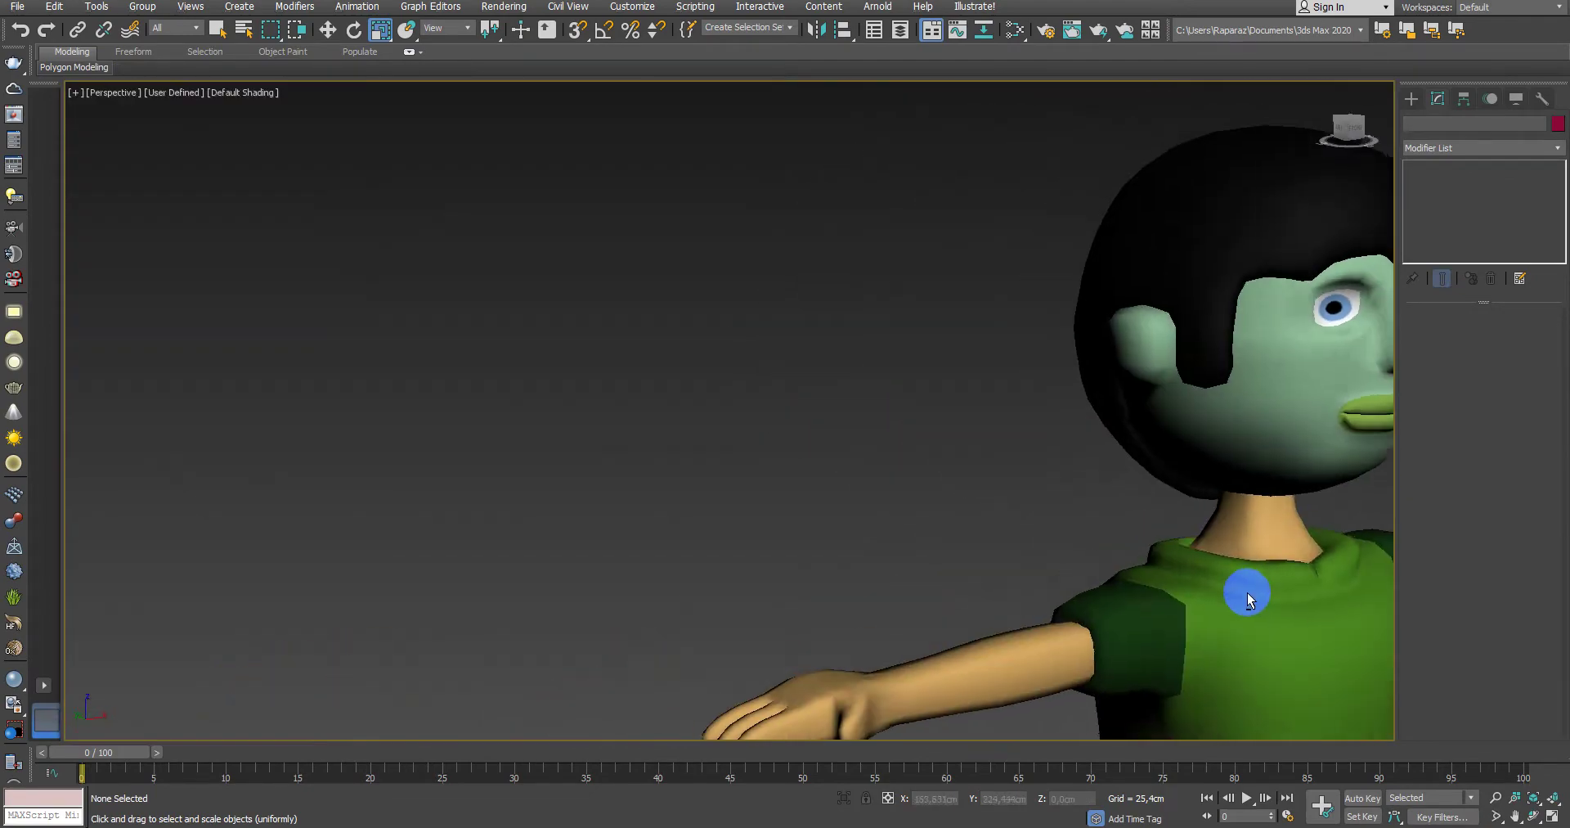
scroll(1248, 592, down, 4)
mouse_move(1069, 550)
alt+middle_down()
mouse_move(982, 509)
mouse_move(1091, 489)
alt+middle_up()
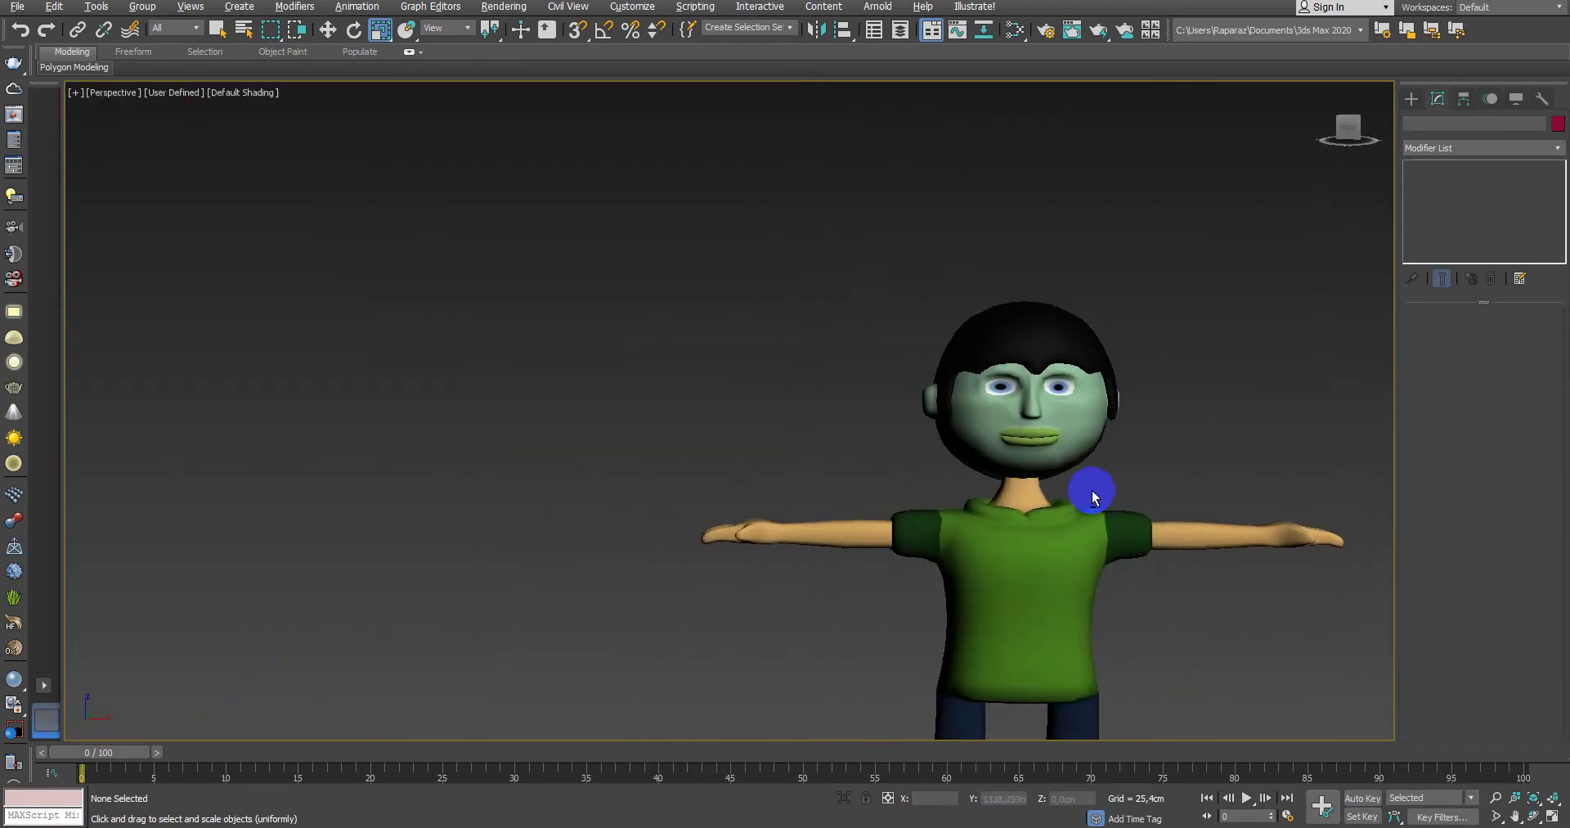
key(alt+w)
right_click(1115, 333)
key(alt+w)
scroll(1185, 424, up, 5)
scroll(1130, 480, up, 3)
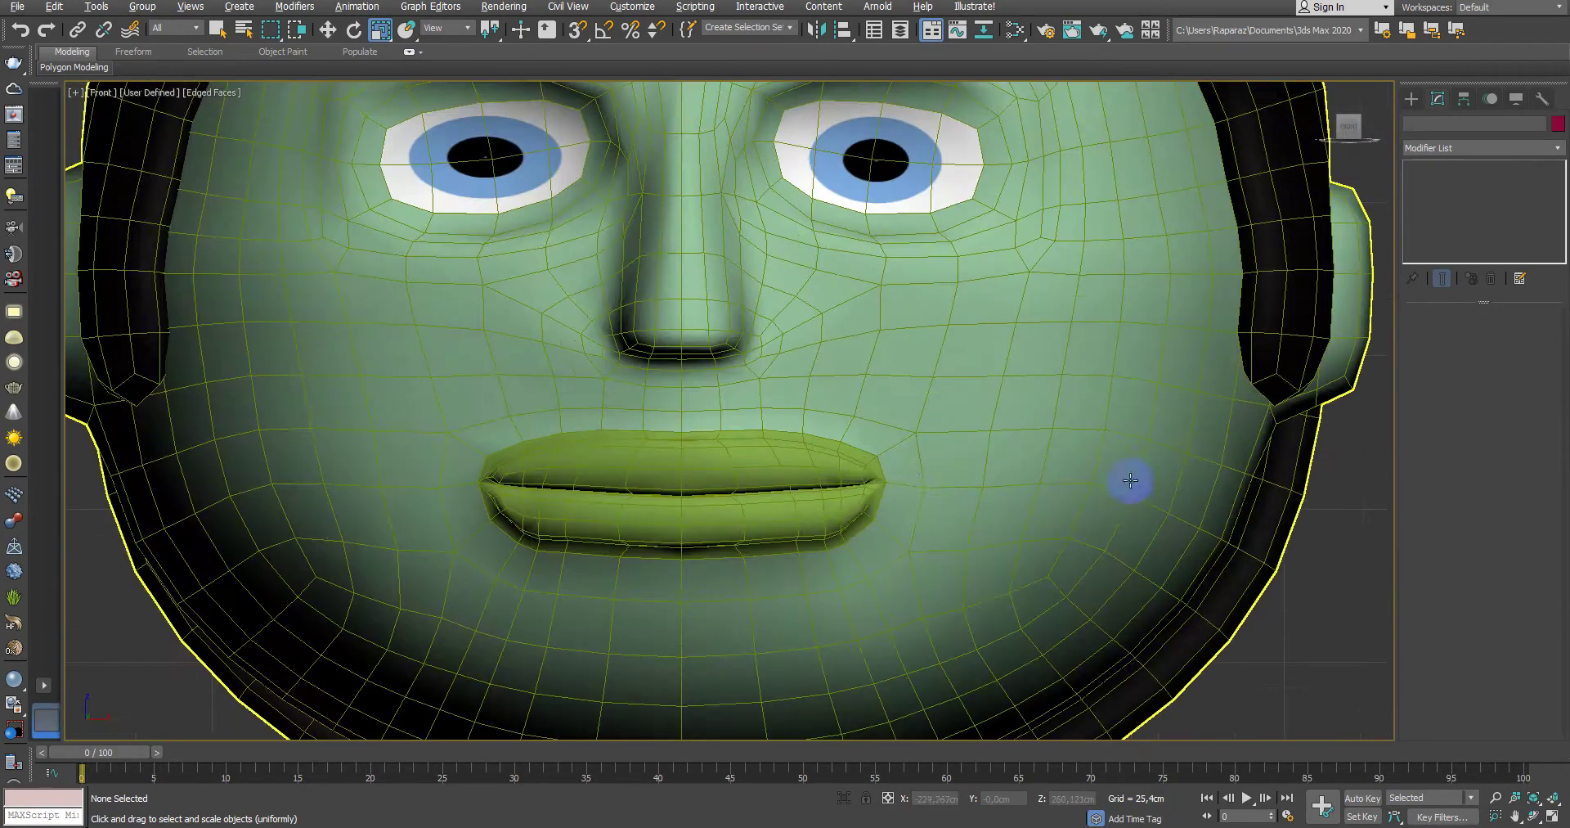
Step: Select the head Kafa and zoom in on the lips, checking them in wireframe
click(802, 459)
middle_drag(803, 459, 1072, 515)
key(1)
scroll(1093, 515, up, 3)
scroll(1130, 495, up, 5)
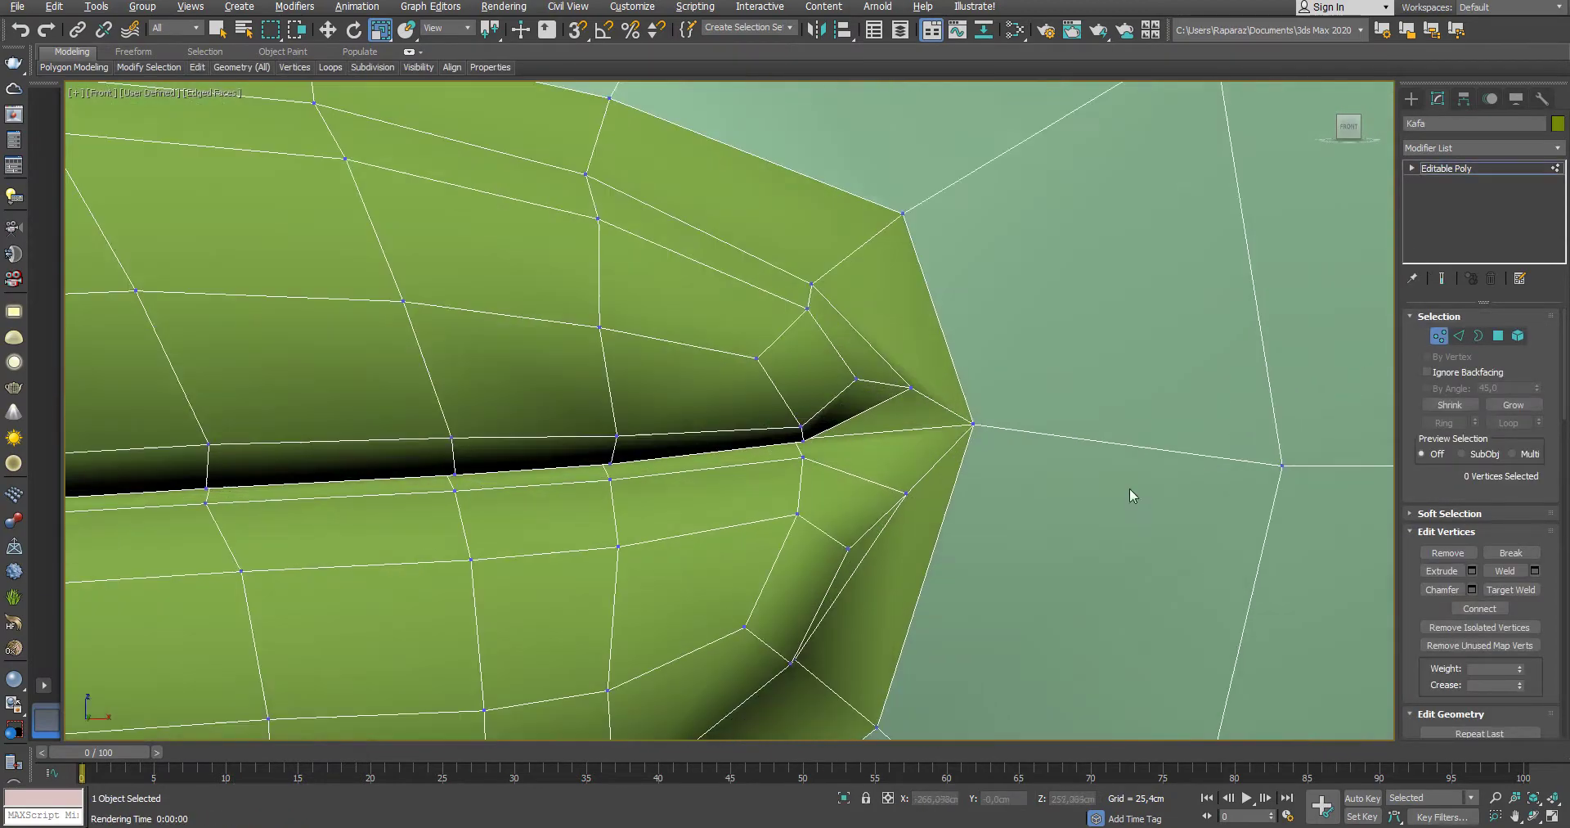
key(F3)
scroll(984, 446, down, 2)
key(F3)
scroll(1145, 449, down, 2)
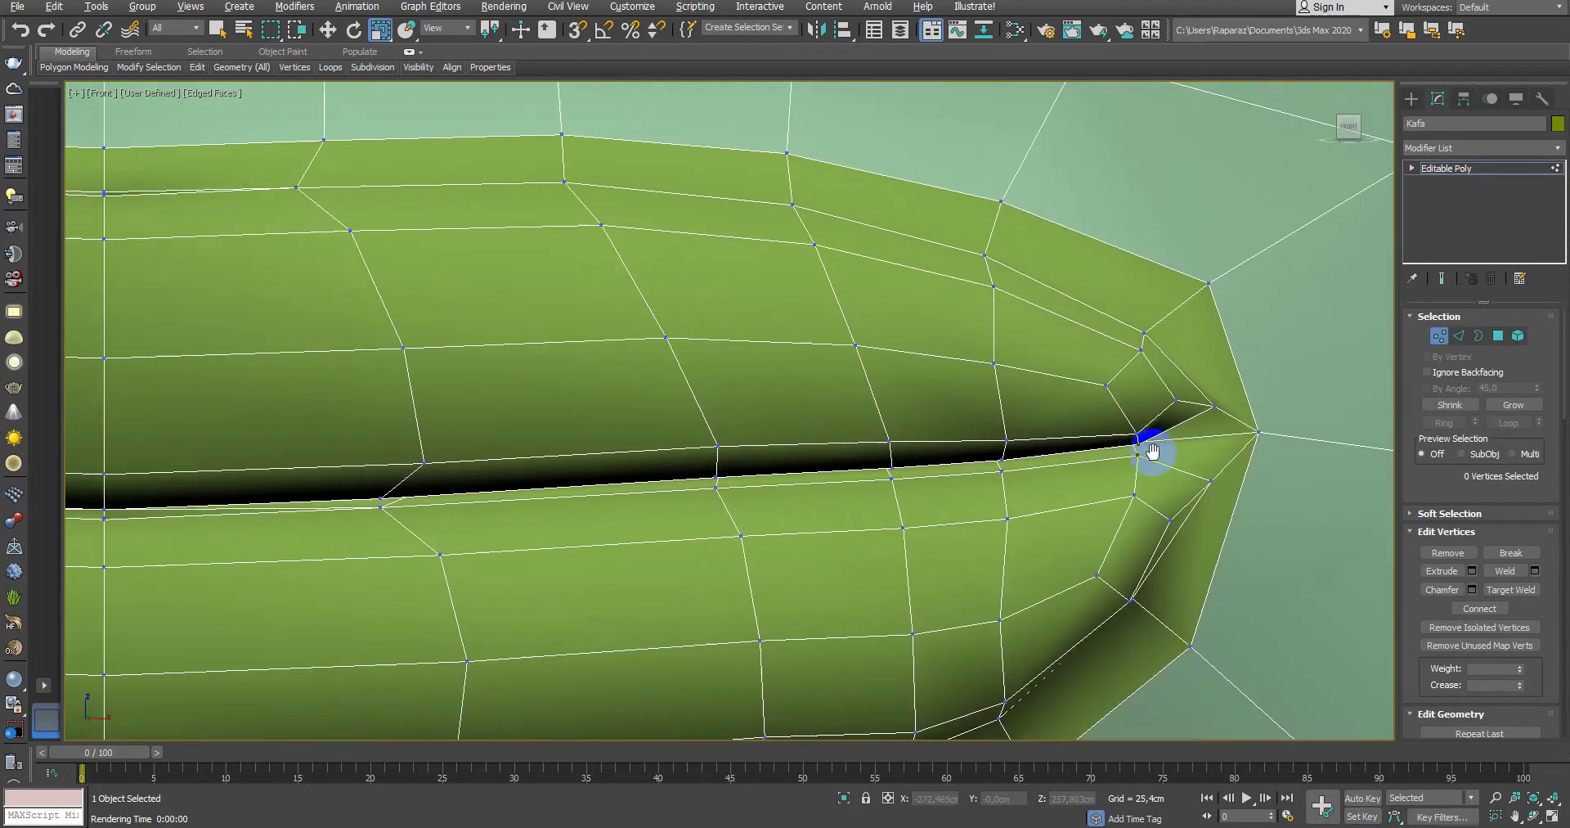
scroll(1051, 455, down, 2)
scroll(1187, 456, down, 2)
key(F3)
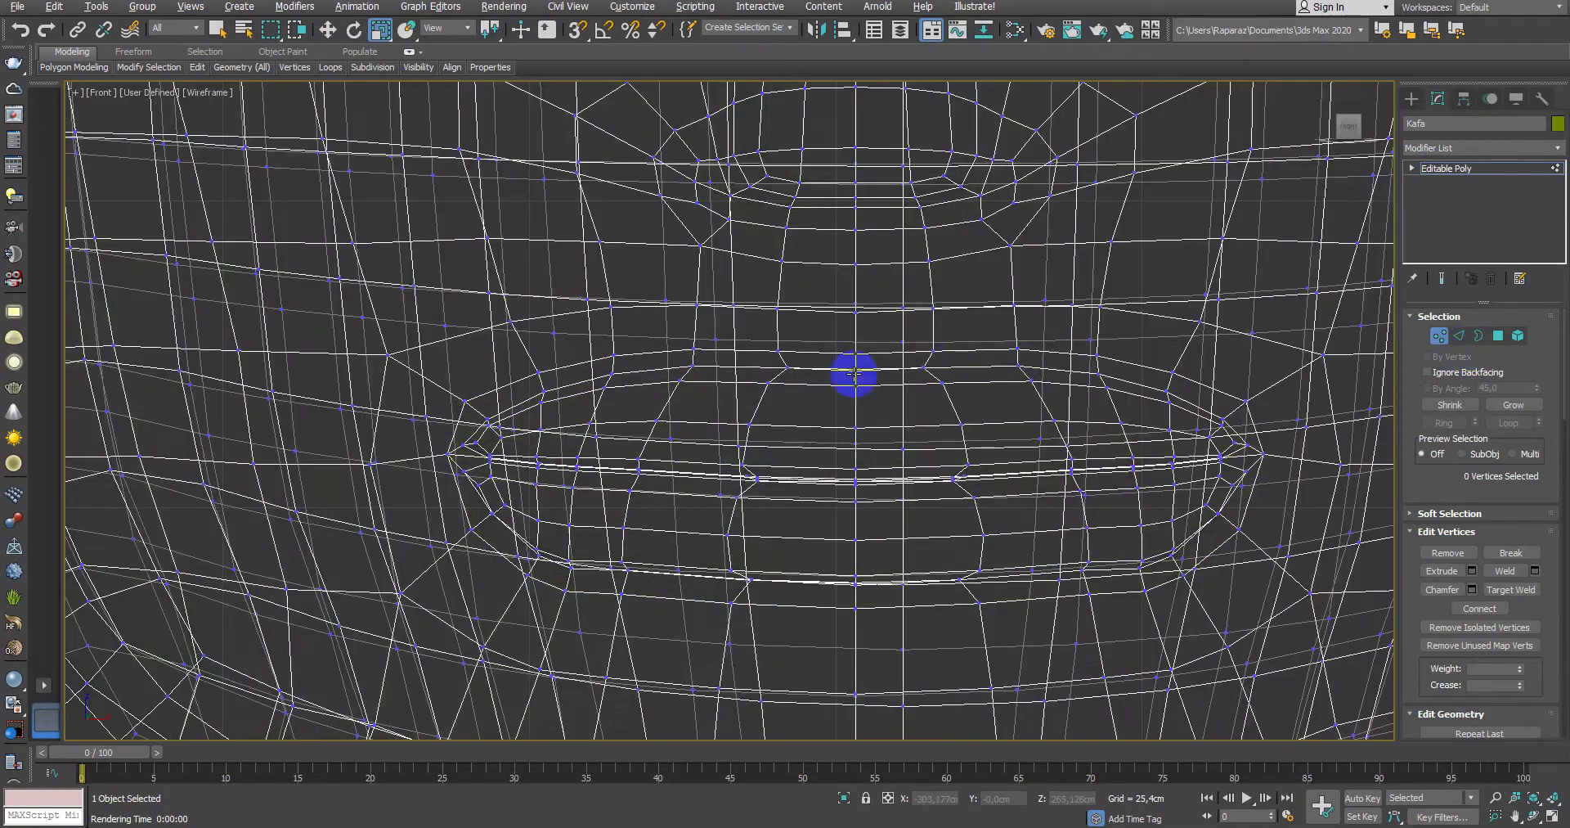
key(F3)
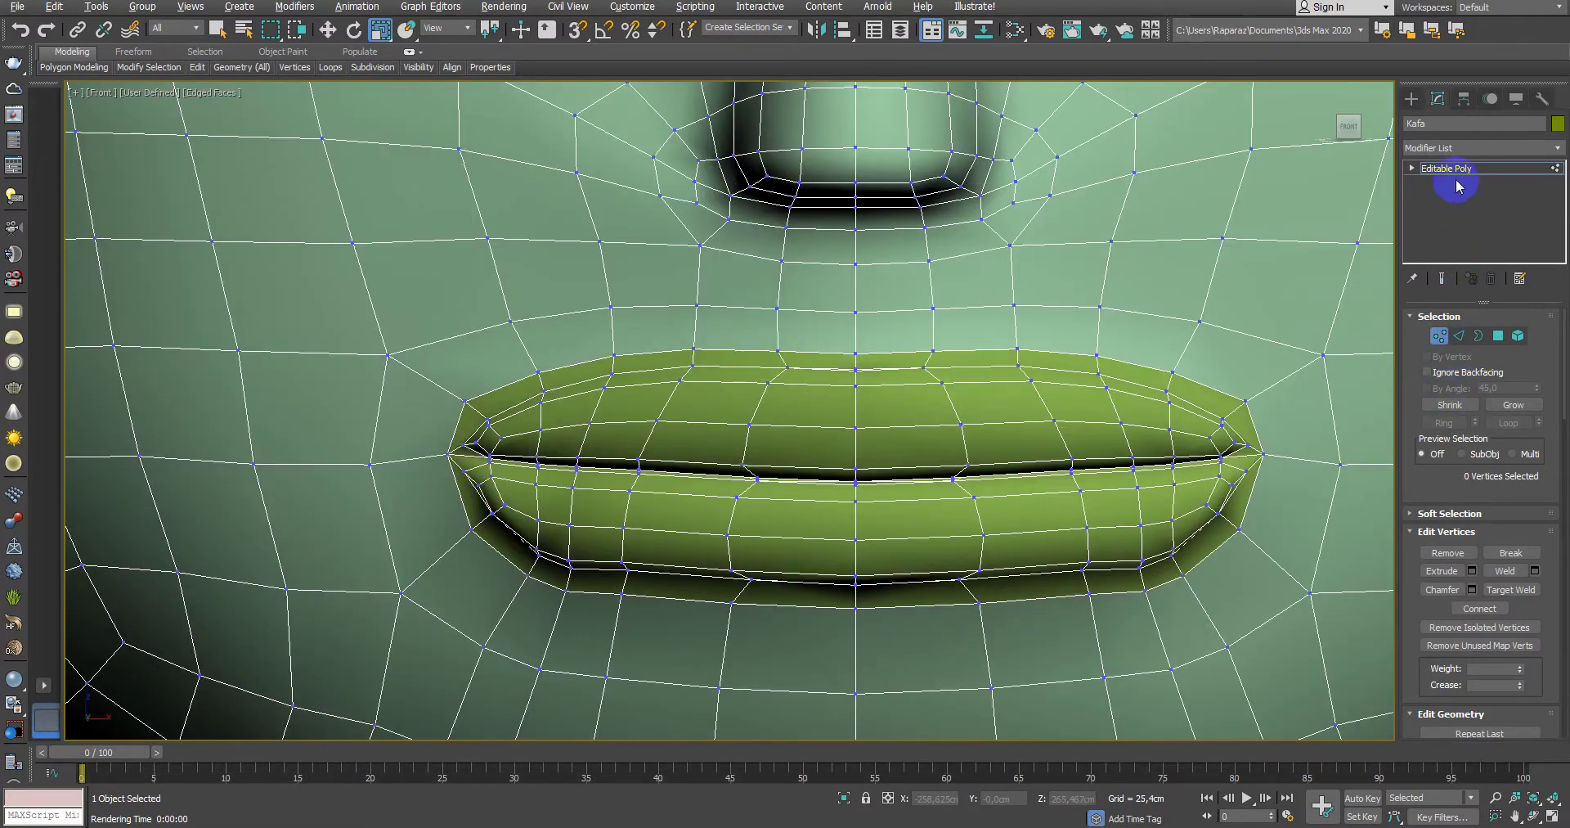
Step: Try converting an edge ring around the lips to polygons, then clear that selection
key(2)
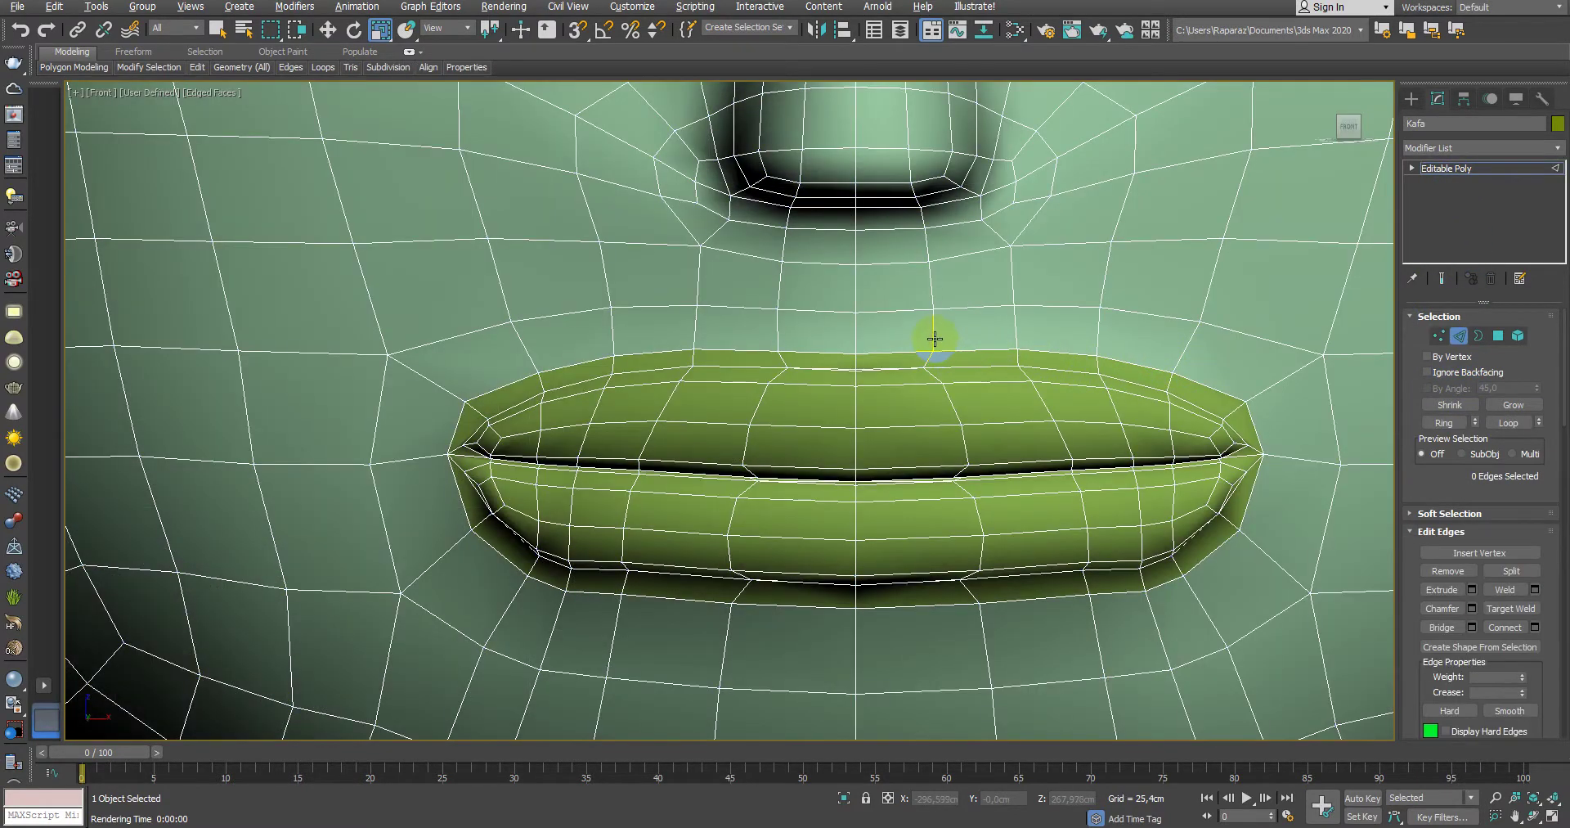
click(1441, 425)
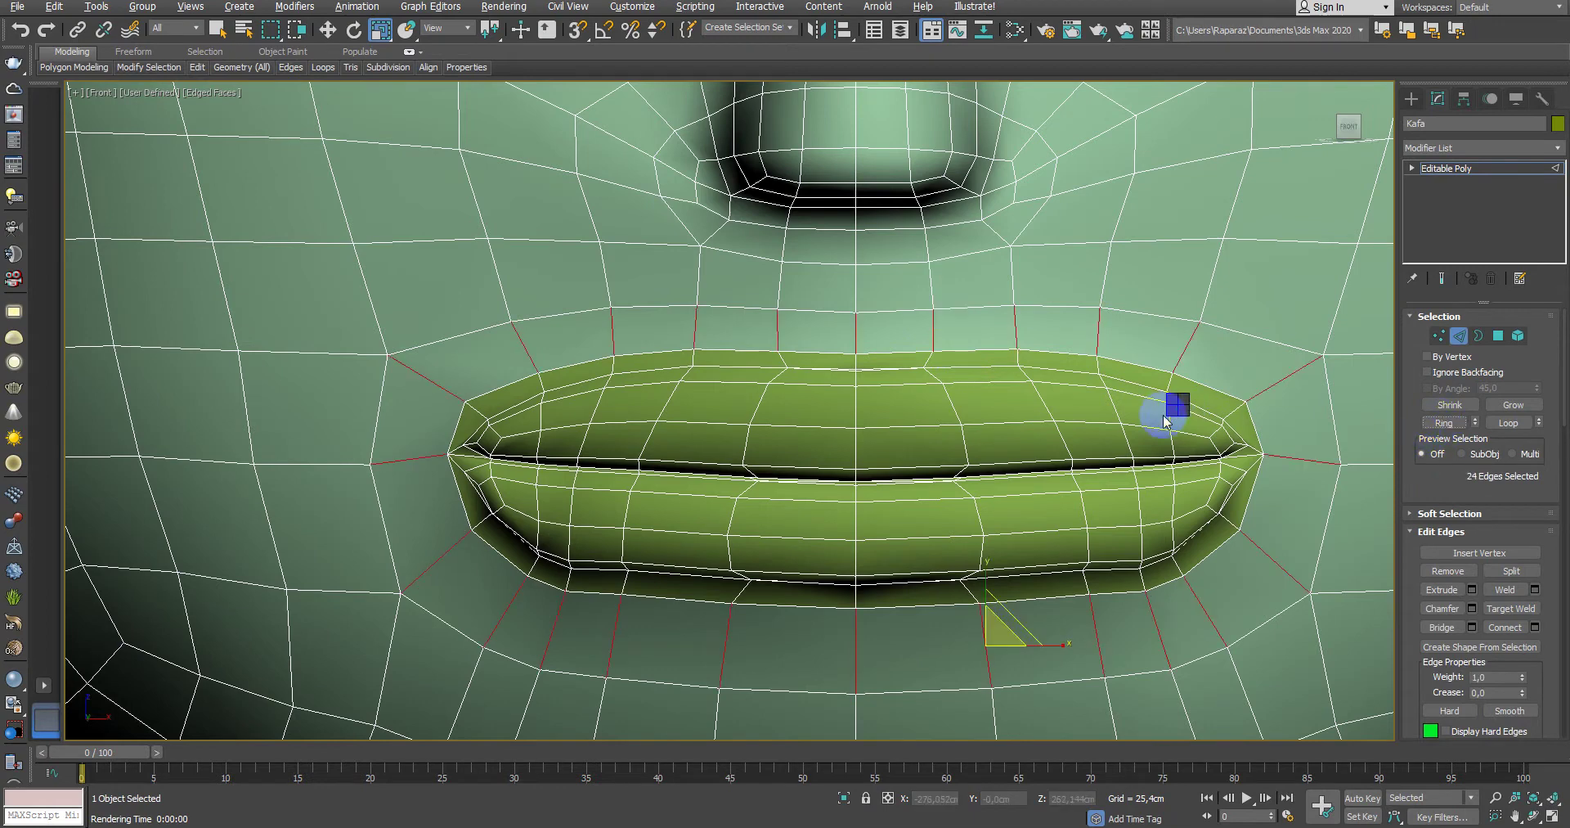
ctrl+click(1498, 337)
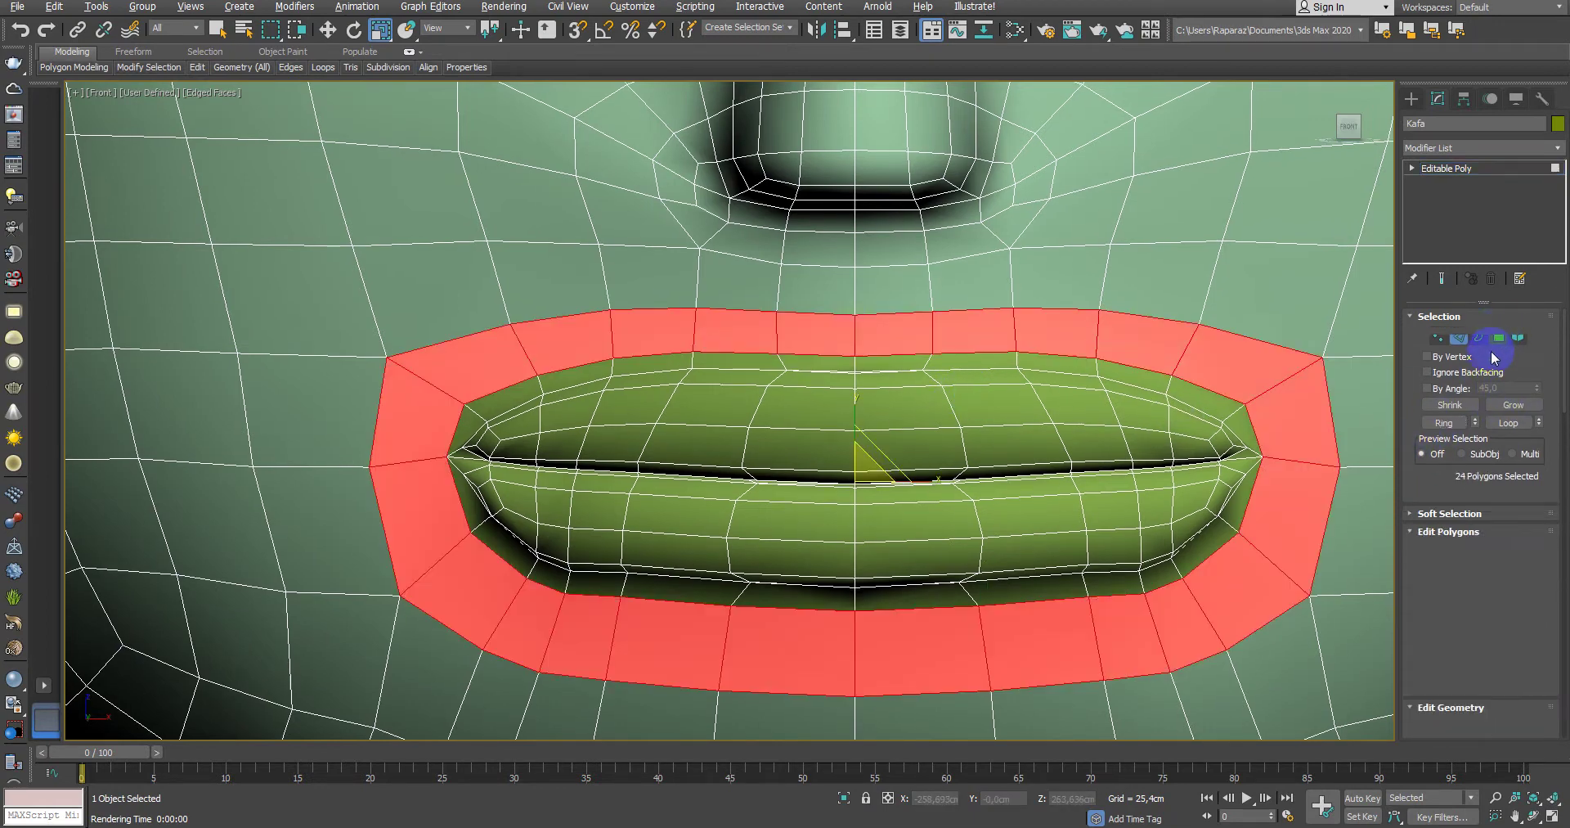
key(4)
Step: Select a 24-polygon ring along the upper lip from one upper-lip edge
key(1)
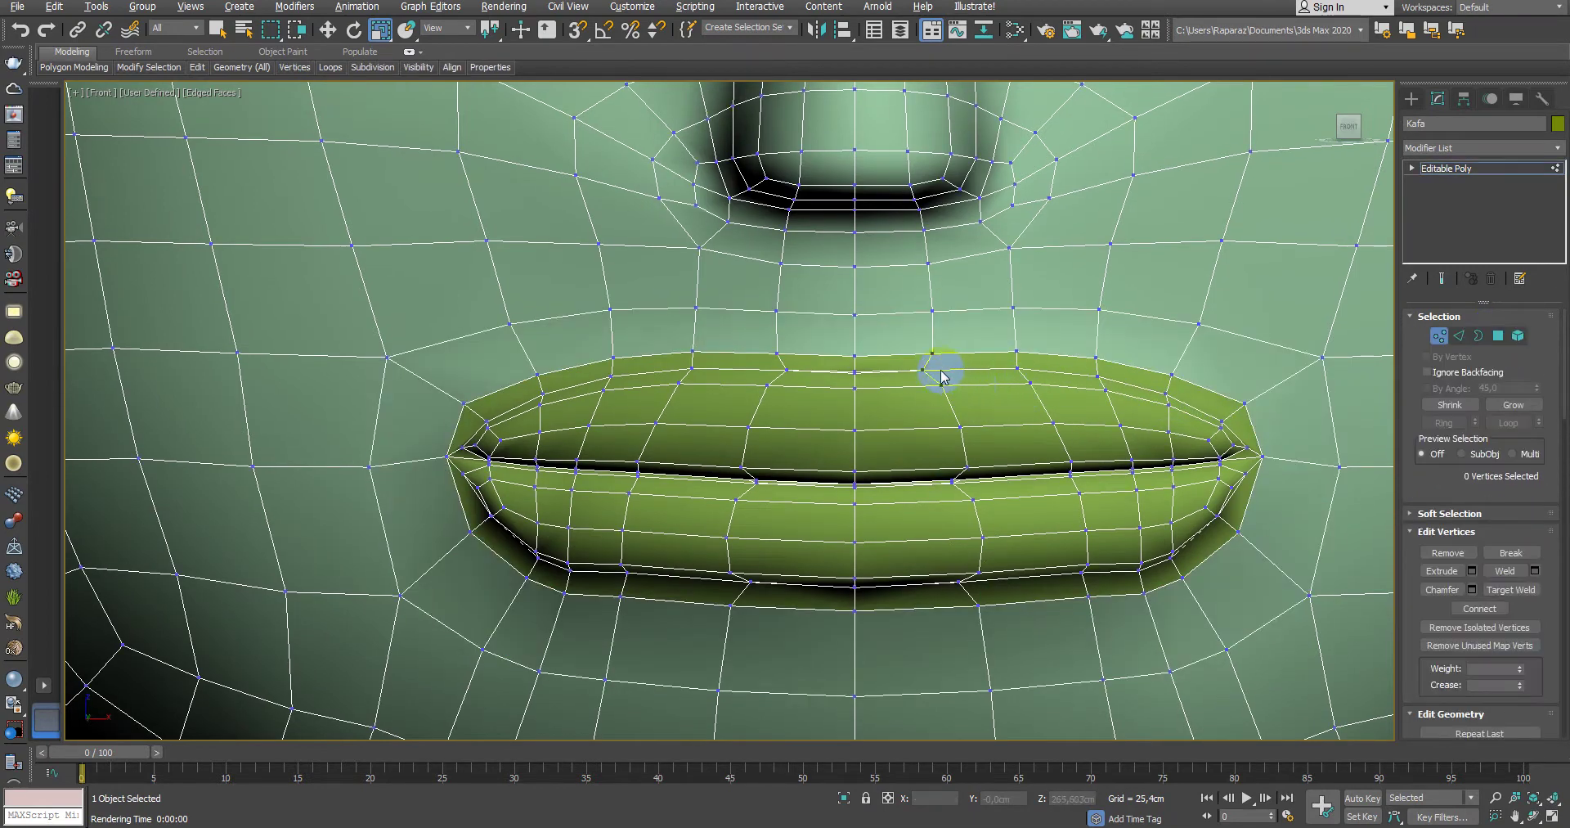
key(2)
click(930, 367)
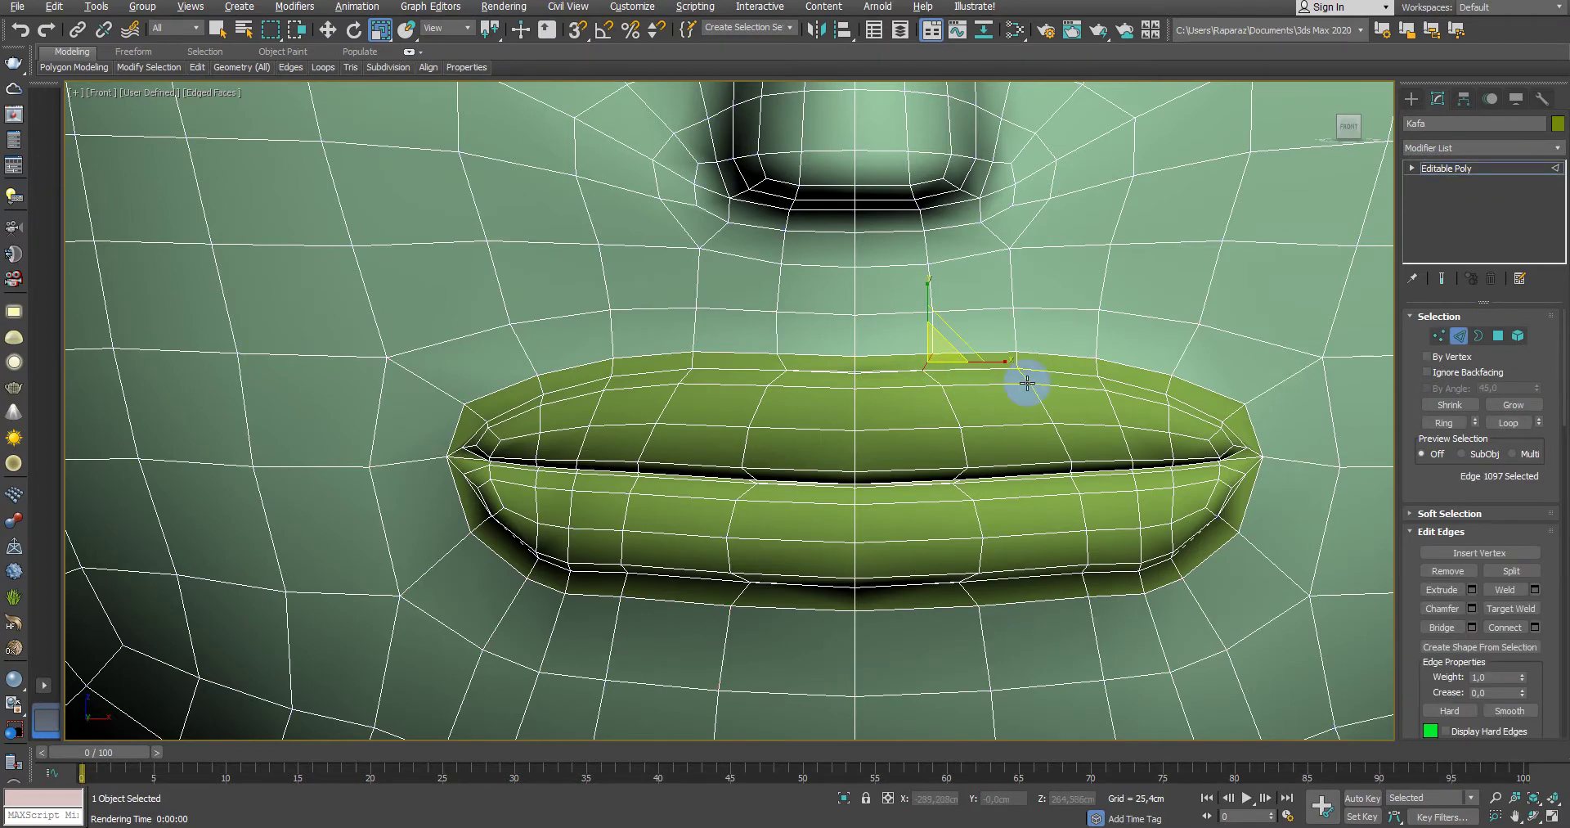
click(1433, 423)
ctrl+click(1498, 335)
middle_drag(1228, 404, 1191, 414)
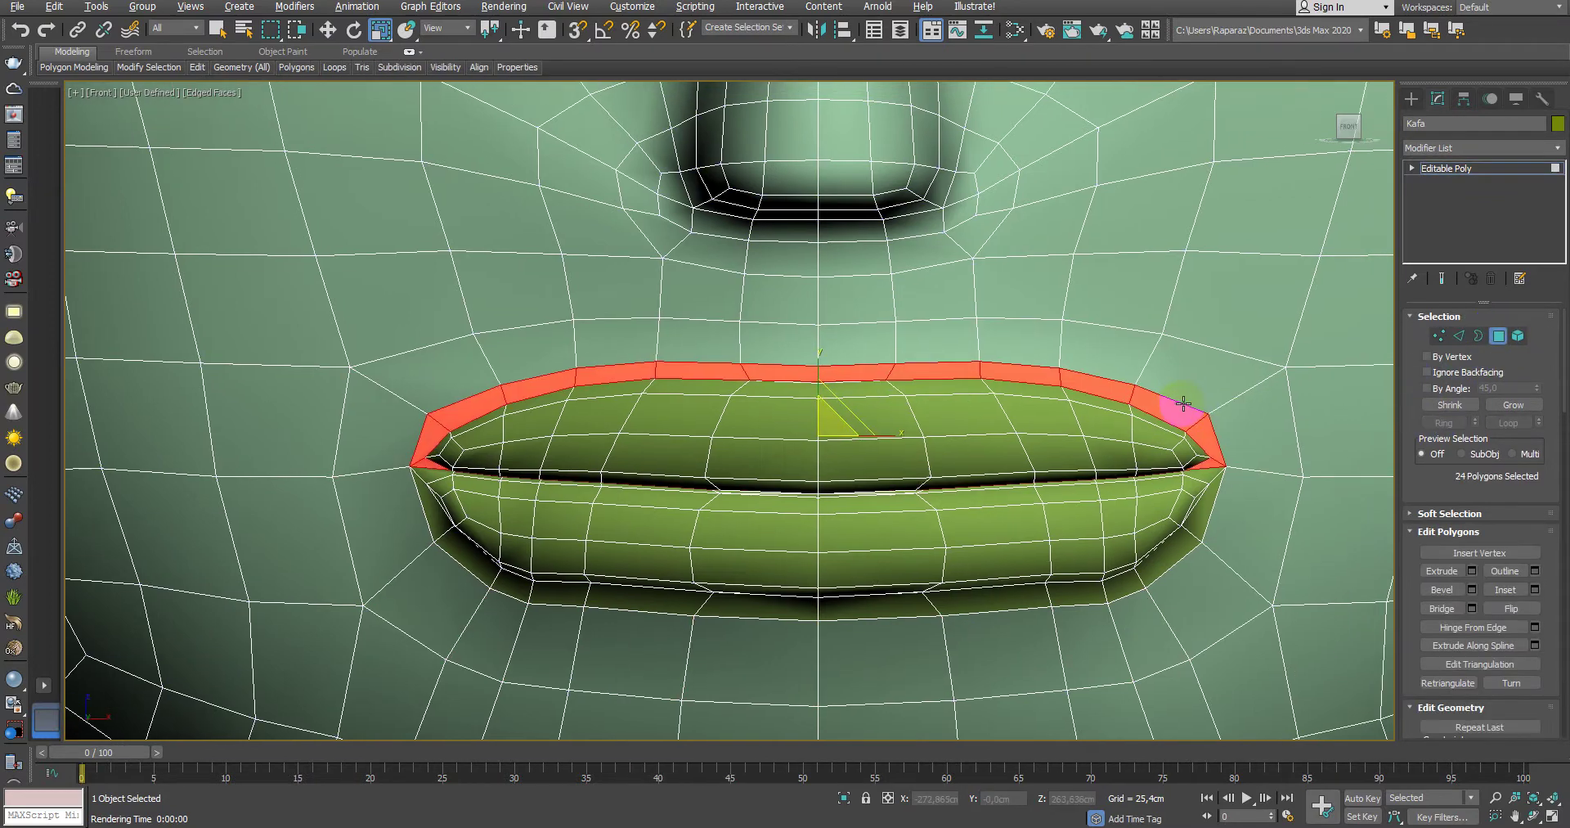
Step: Open the material editor and reselect the upper-lip polygon ring on the head
key(m)
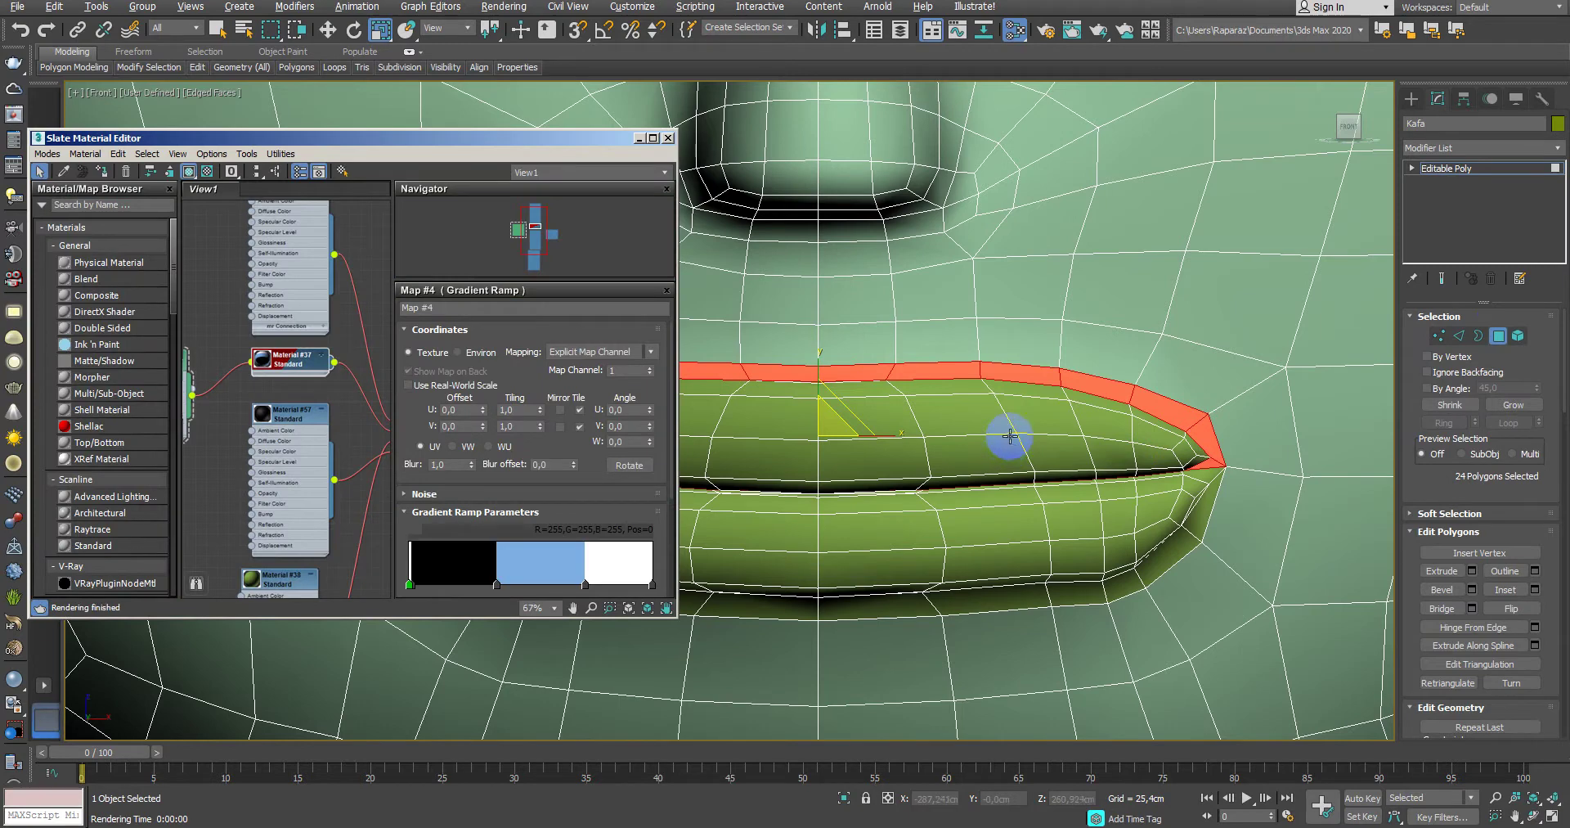
middle_drag(1009, 445, 1024, 440)
click(1496, 336)
ctrl+click(1499, 334)
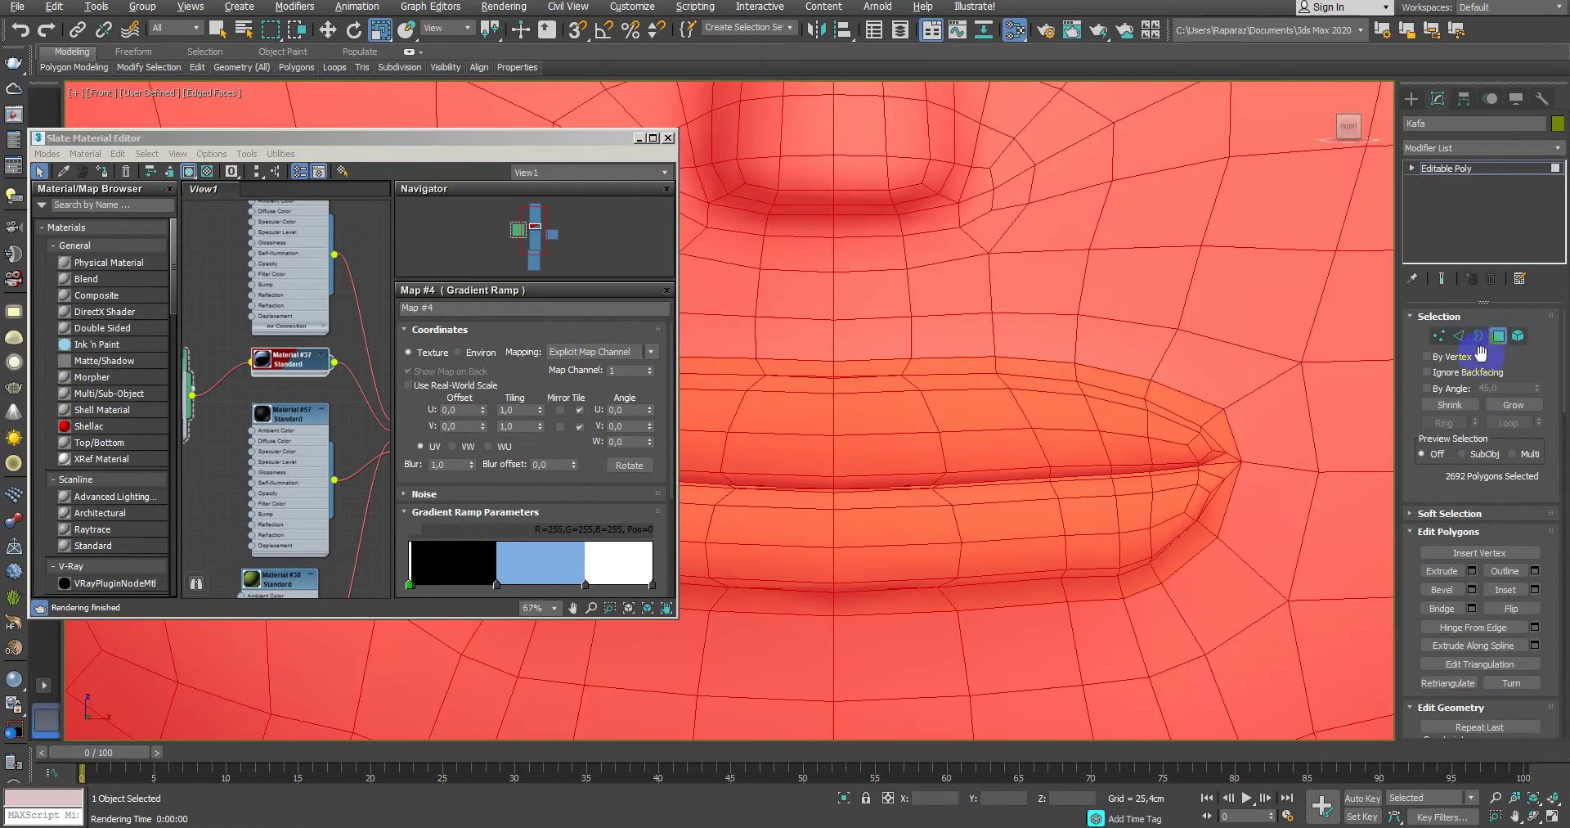
key(2)
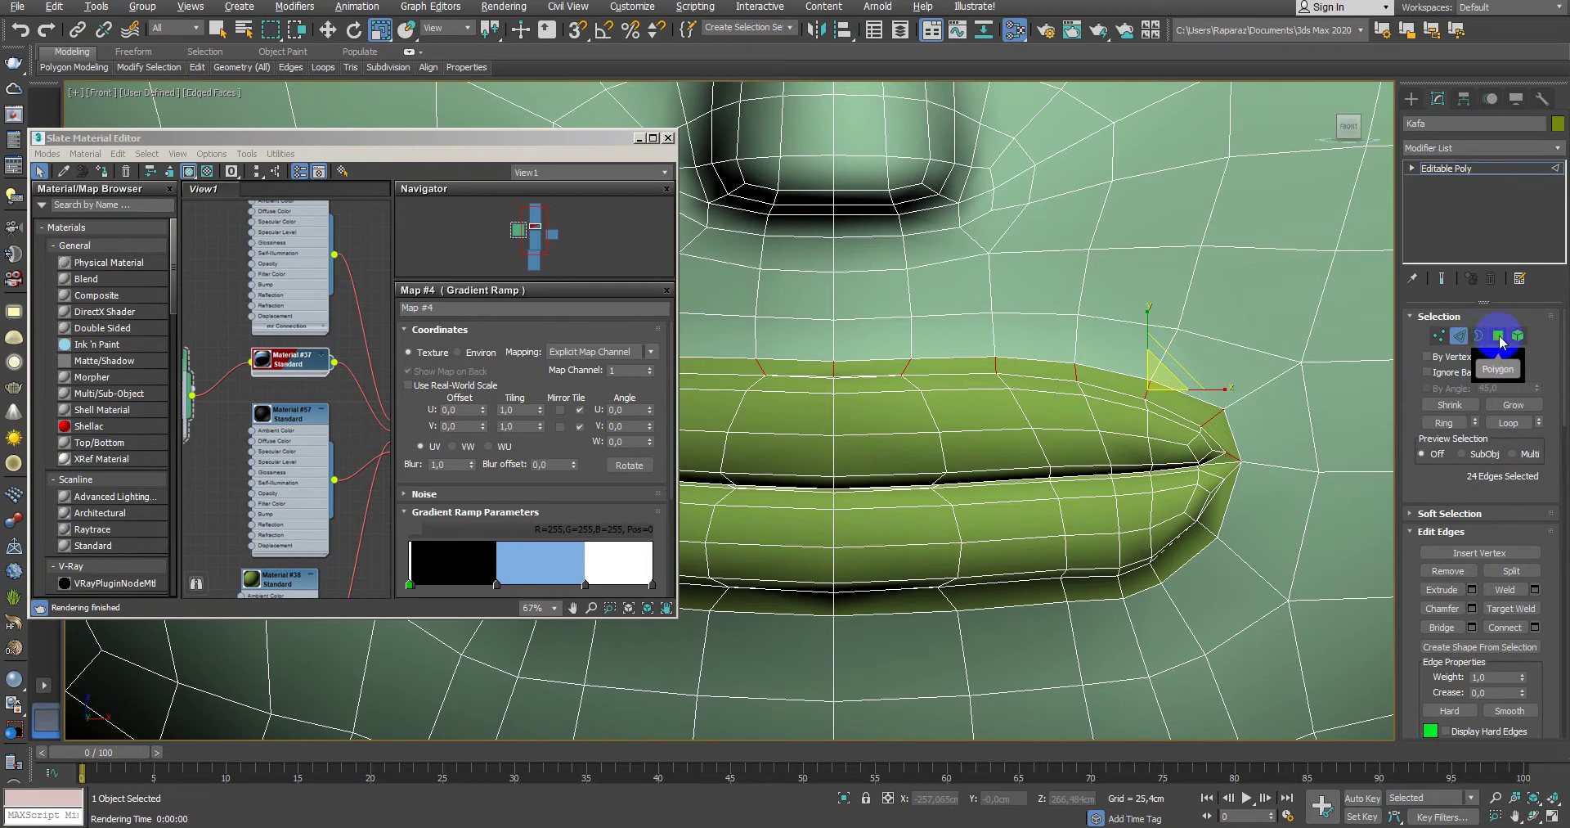
ctrl+click(1499, 335)
alt+middle_drag(1016, 439, 1174, 428)
scroll(1174, 427, up, 2)
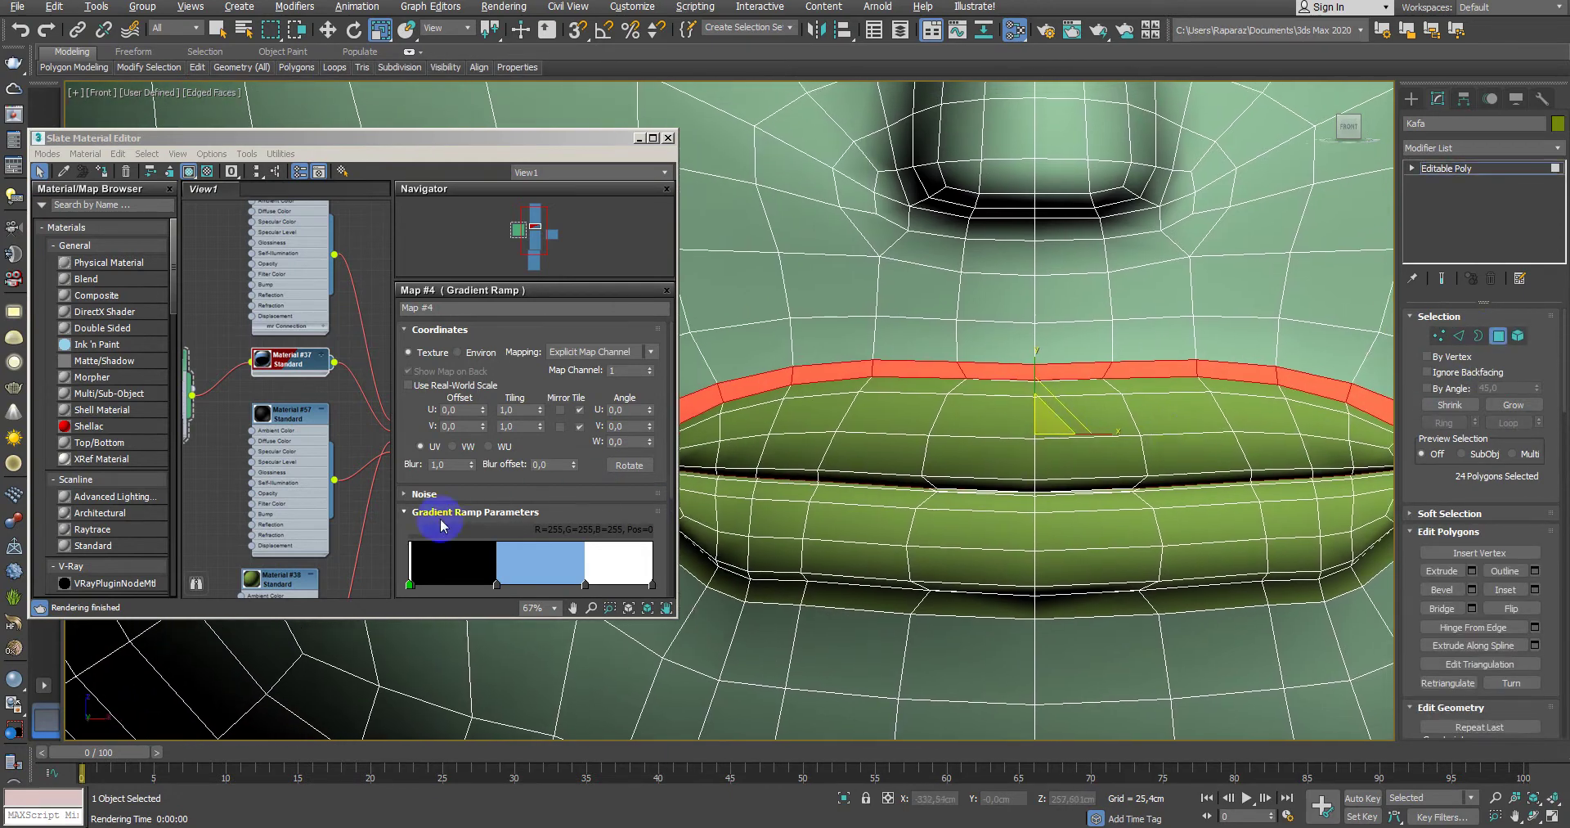
Step: Show the Multi/Sub-Object material's parameters with sub-materials yuz, goz, dudak and sac
mouse_move(348, 432)
middle_down()
mouse_move(311, 370)
mouse_move(305, 435)
mouse_move(342, 491)
mouse_move(267, 519)
middle_up()
scroll(305, 435, down, 2)
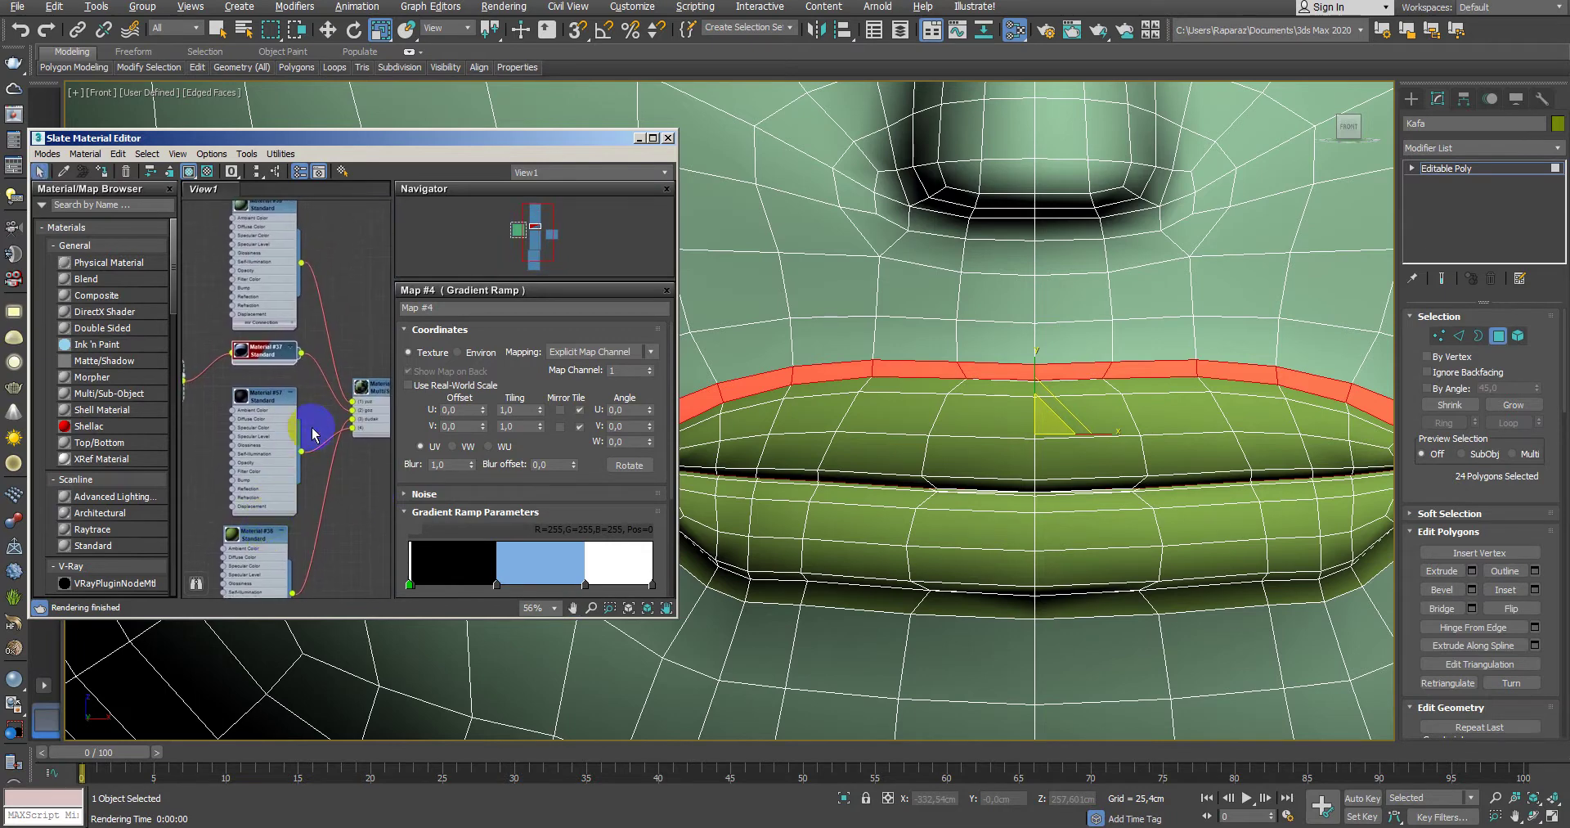
middle_drag(316, 413, 305, 470)
middle_drag(359, 425, 348, 370)
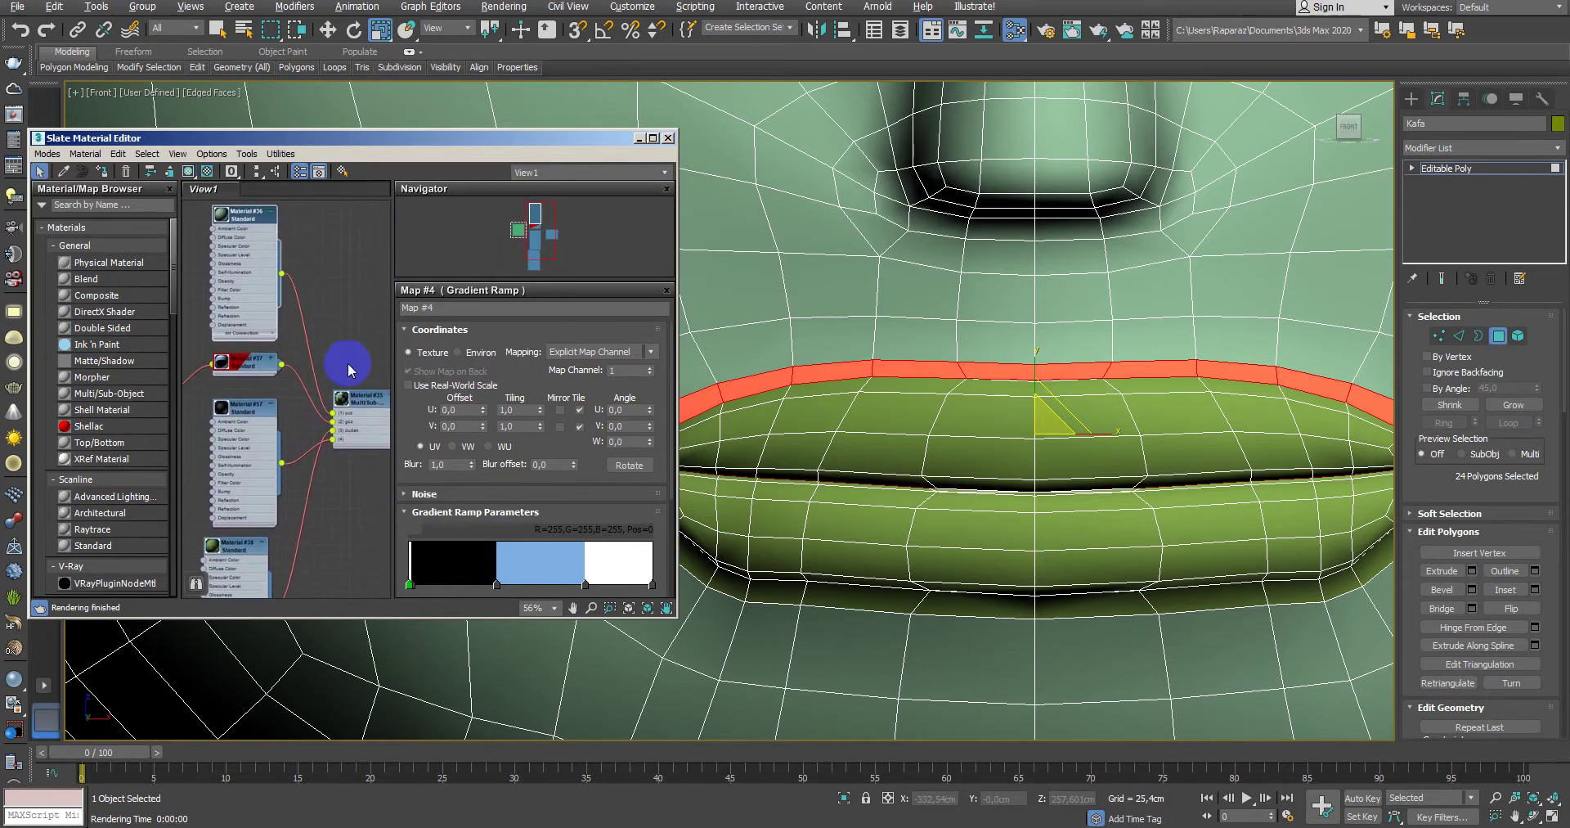
scroll(1500, 597, down, 3)
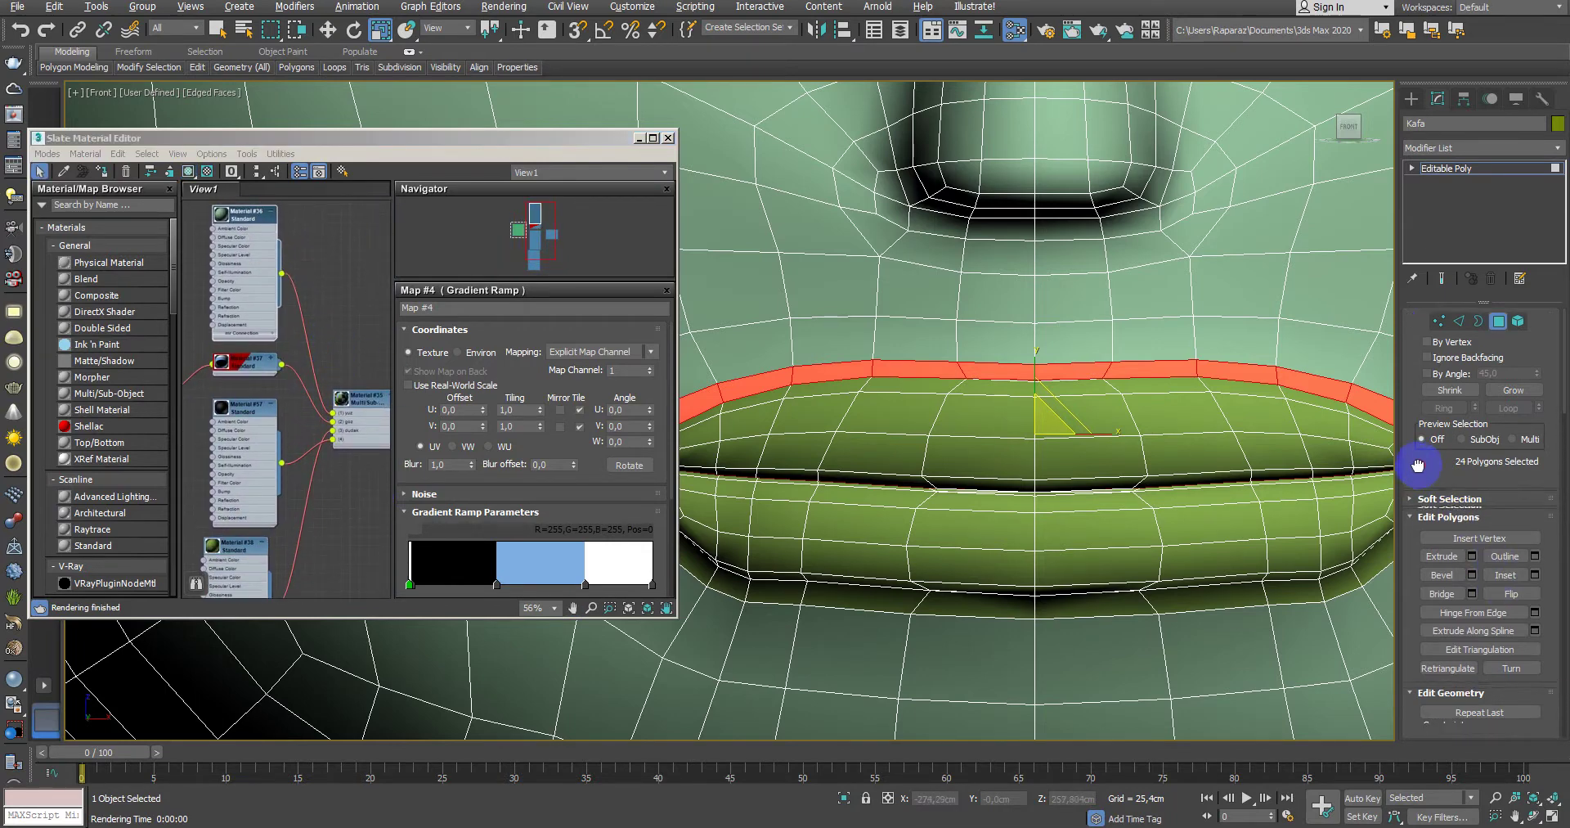
double_click(363, 406)
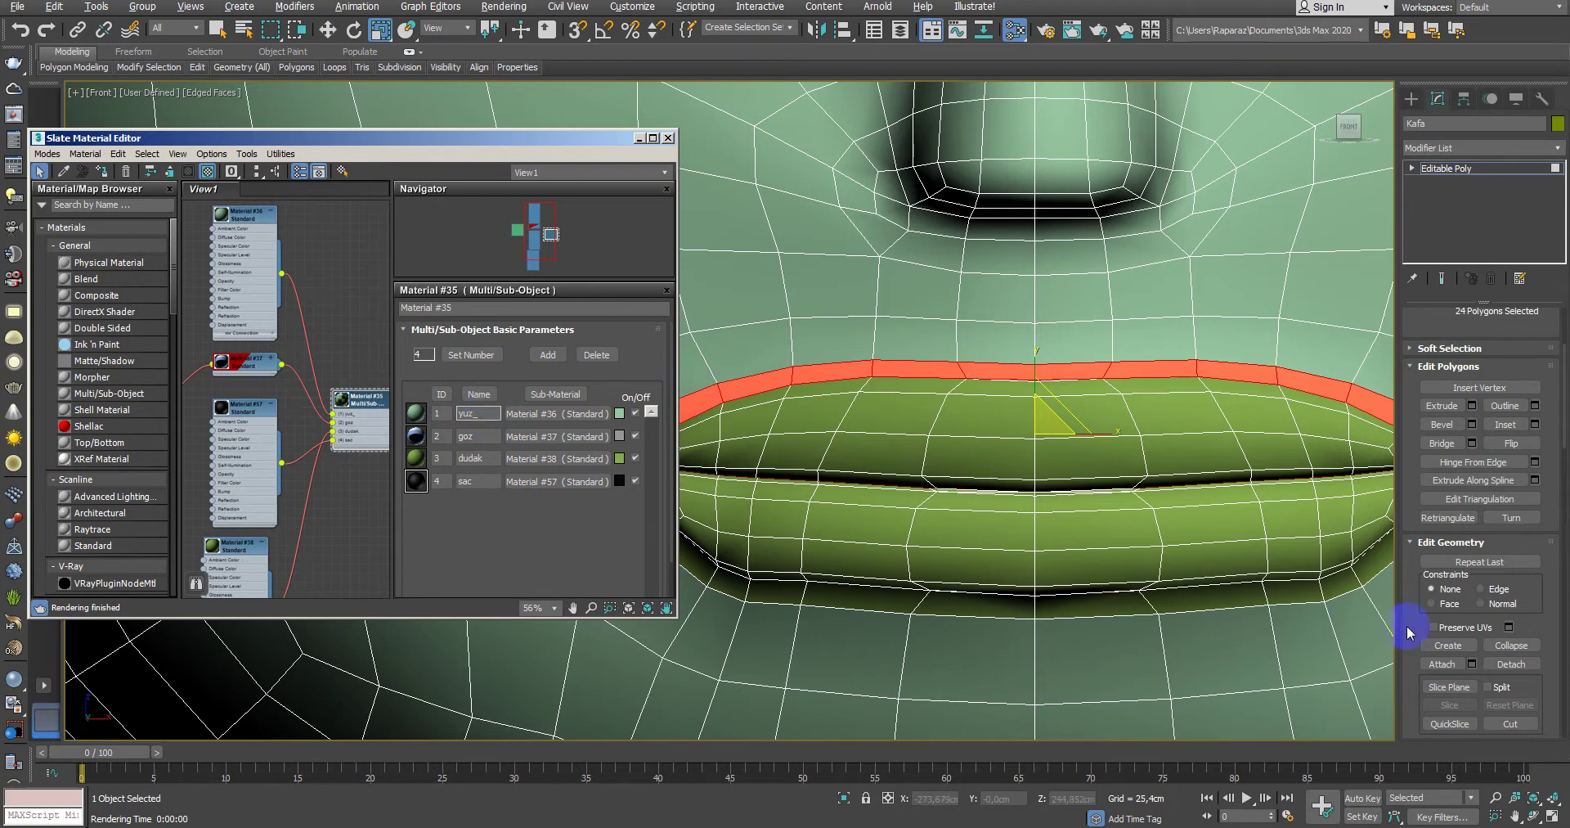
Step: Give the selected upper-lip border polygons material ID 1 and preview the shading
scroll(1553, 615, down, 3)
scroll(1529, 606, down, 2)
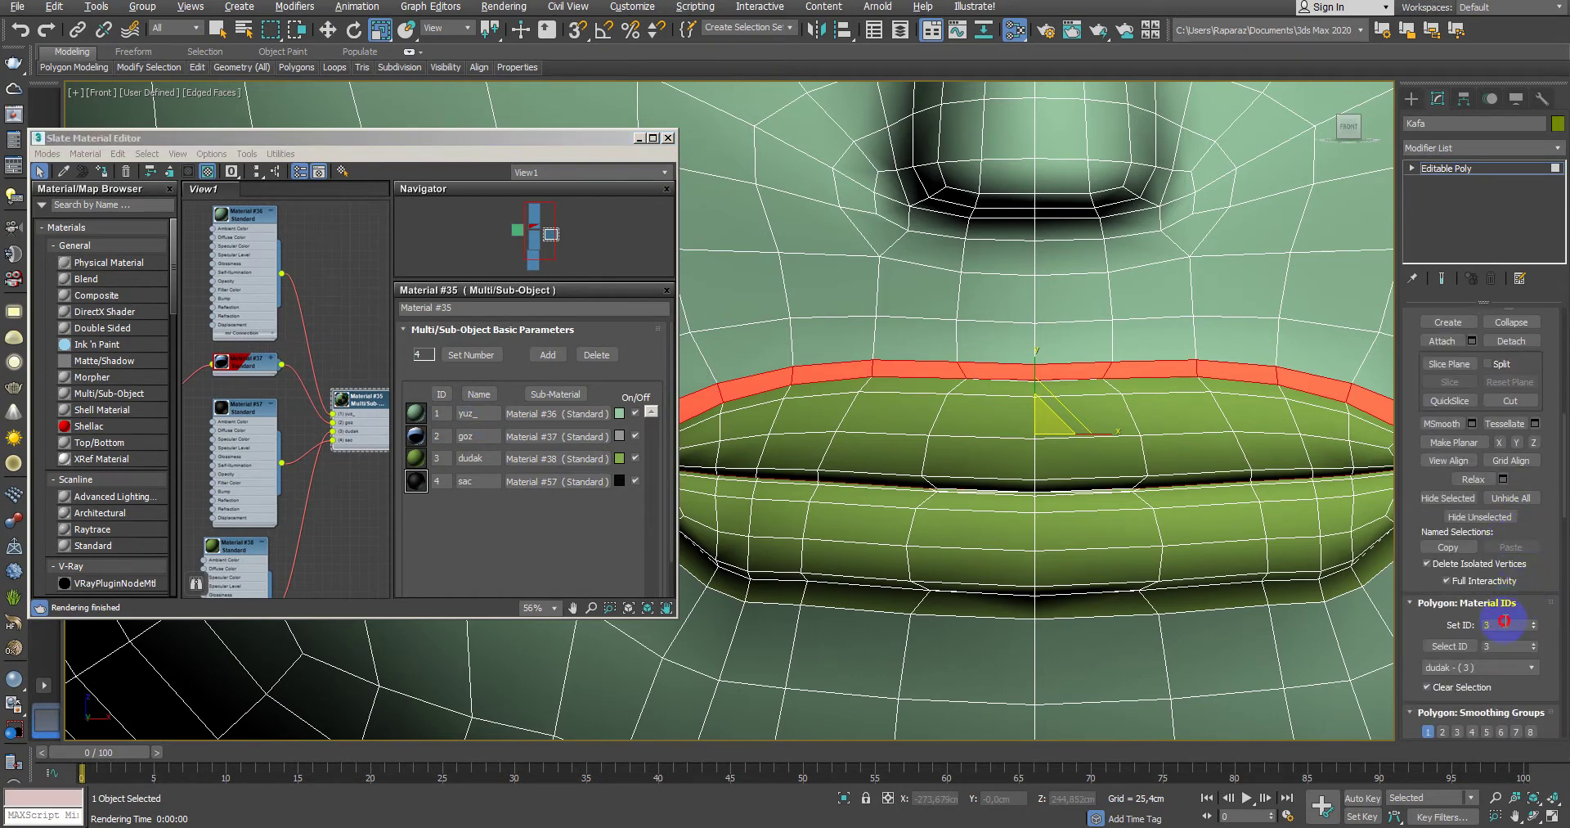
key(Return)
scroll(1240, 546, down, 5)
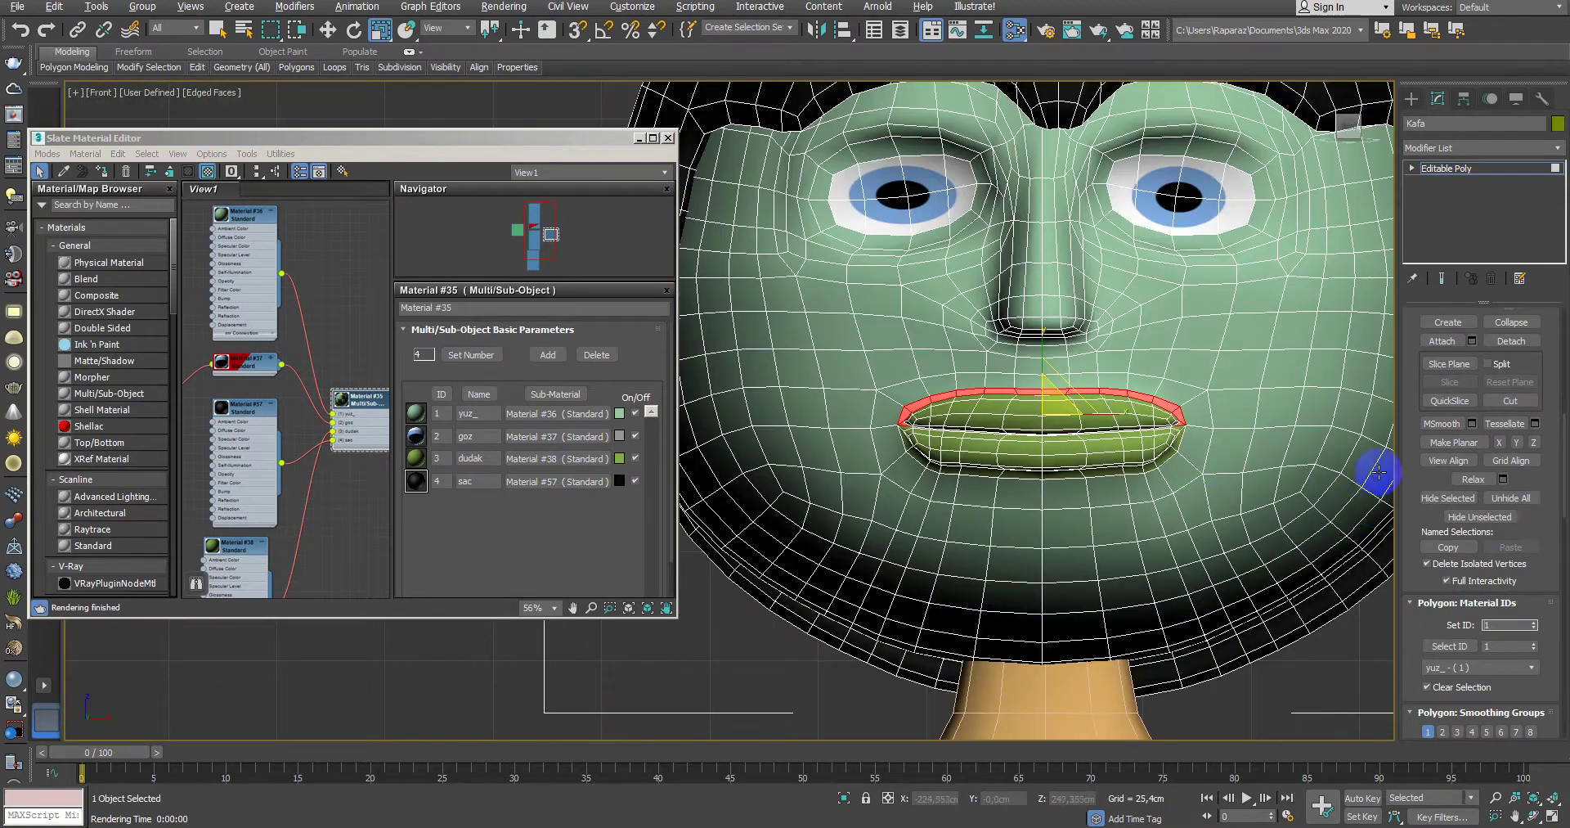
scroll(1317, 490, down, 3)
key(F4)
click(1318, 642)
scroll(1214, 639, up, 6)
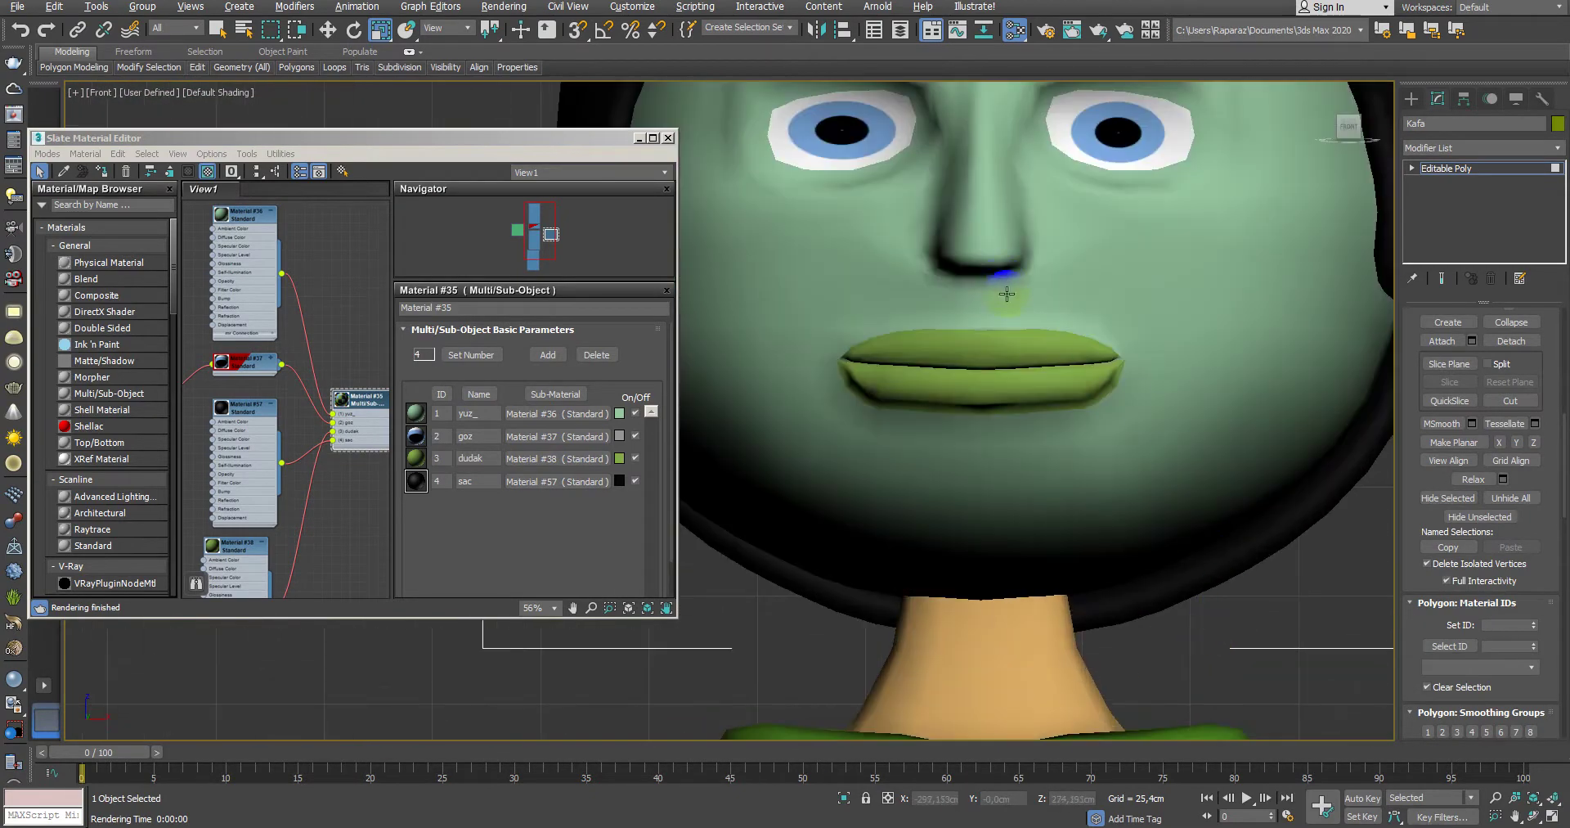
scroll(1014, 328, up, 2)
scroll(1047, 448, up, 2)
scroll(1063, 491, up, 2)
key(F4)
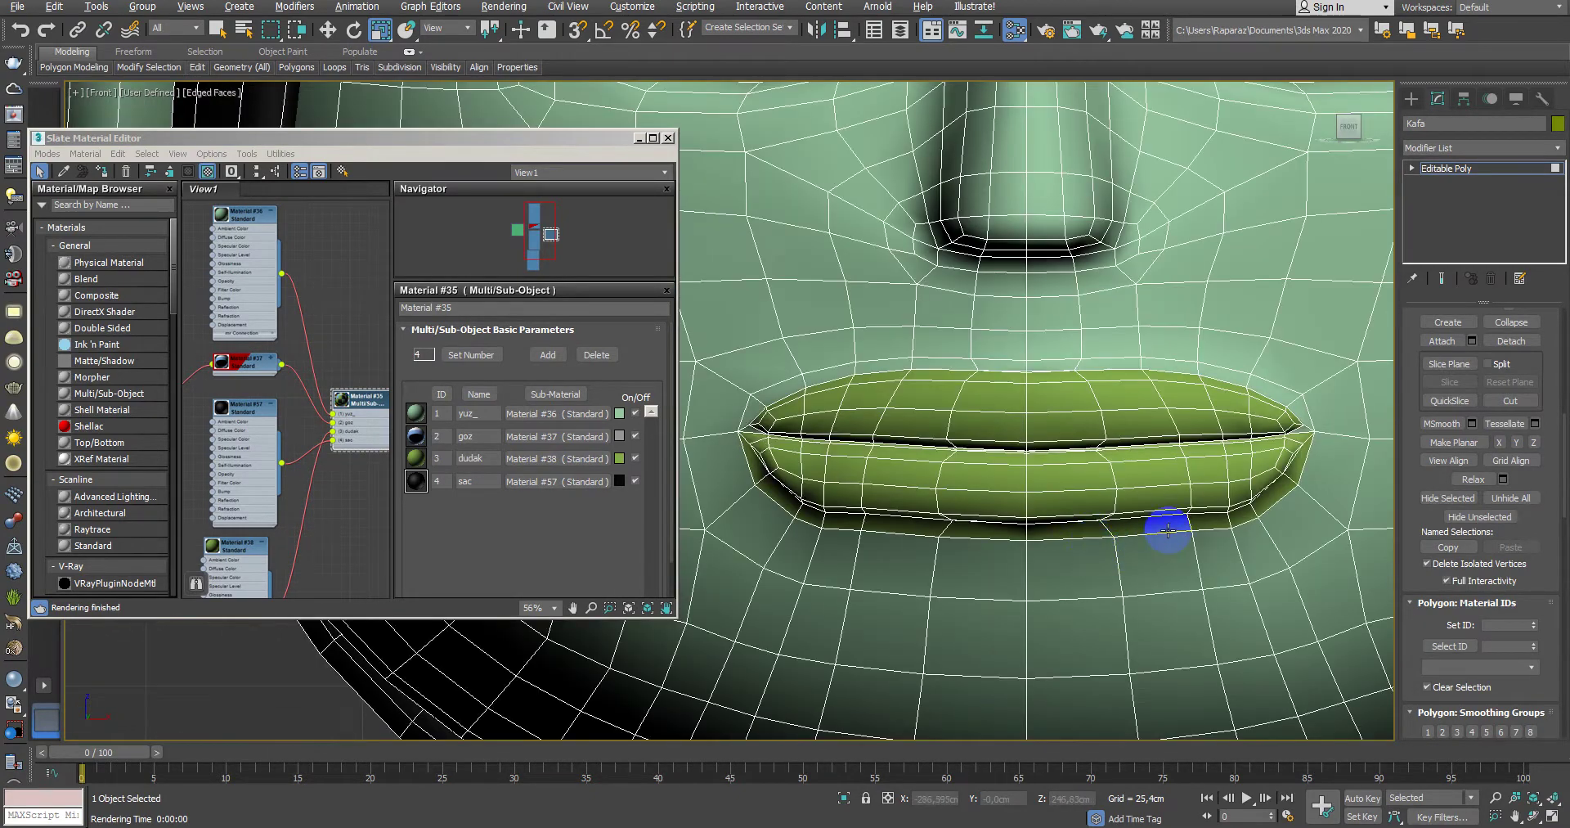
Step: Select the edge ring running along the lower lip's border
key(2)
click(1110, 529)
scroll(1439, 392, up, 2)
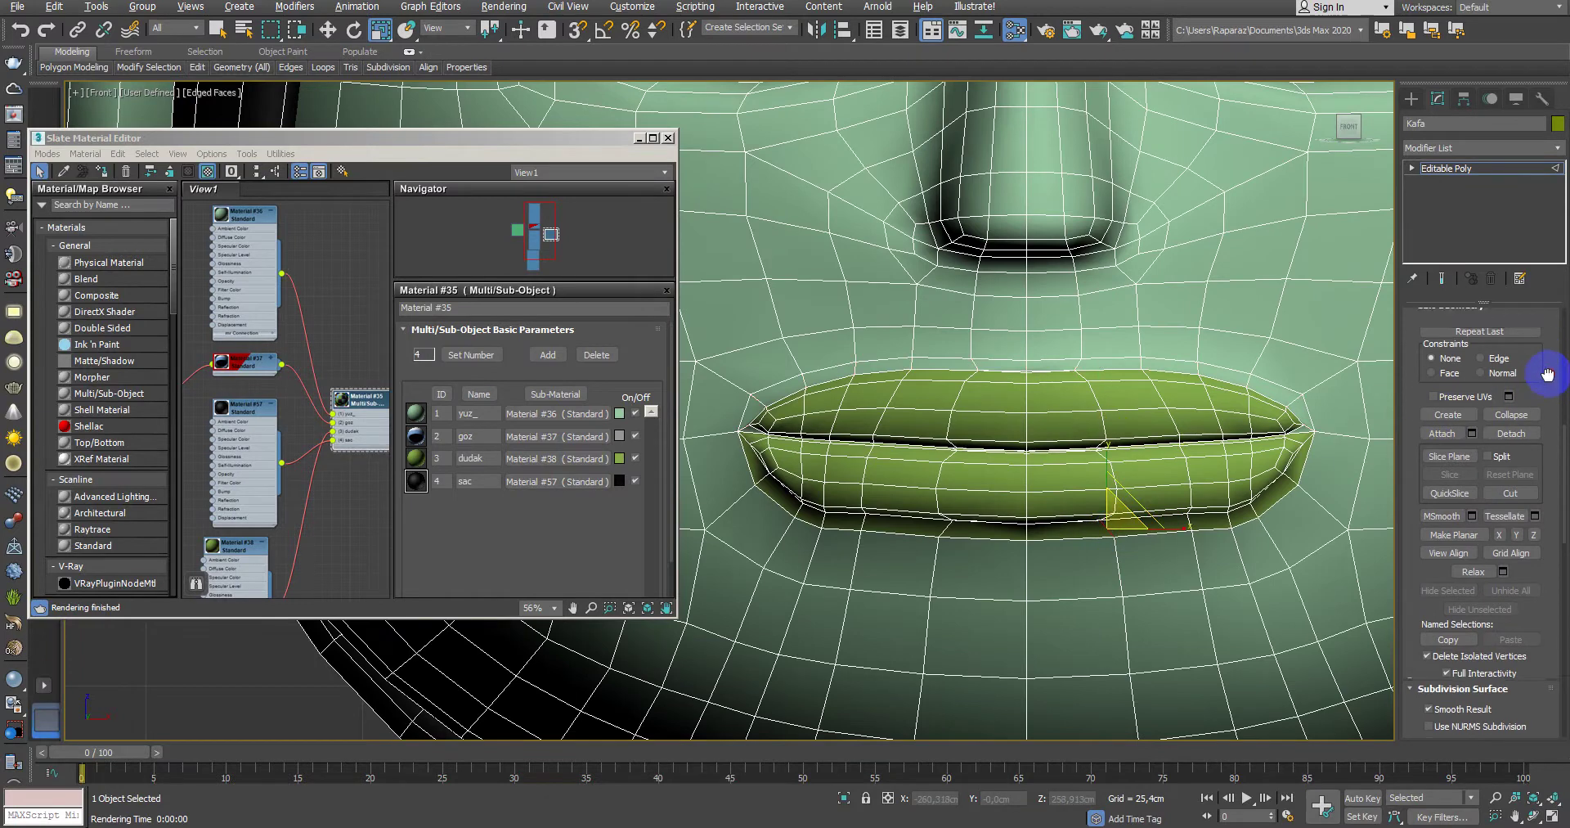
scroll(1444, 425, up, 4)
scroll(1444, 450, up, 4)
scroll(1456, 454, up, 4)
scroll(1463, 456, up, 2)
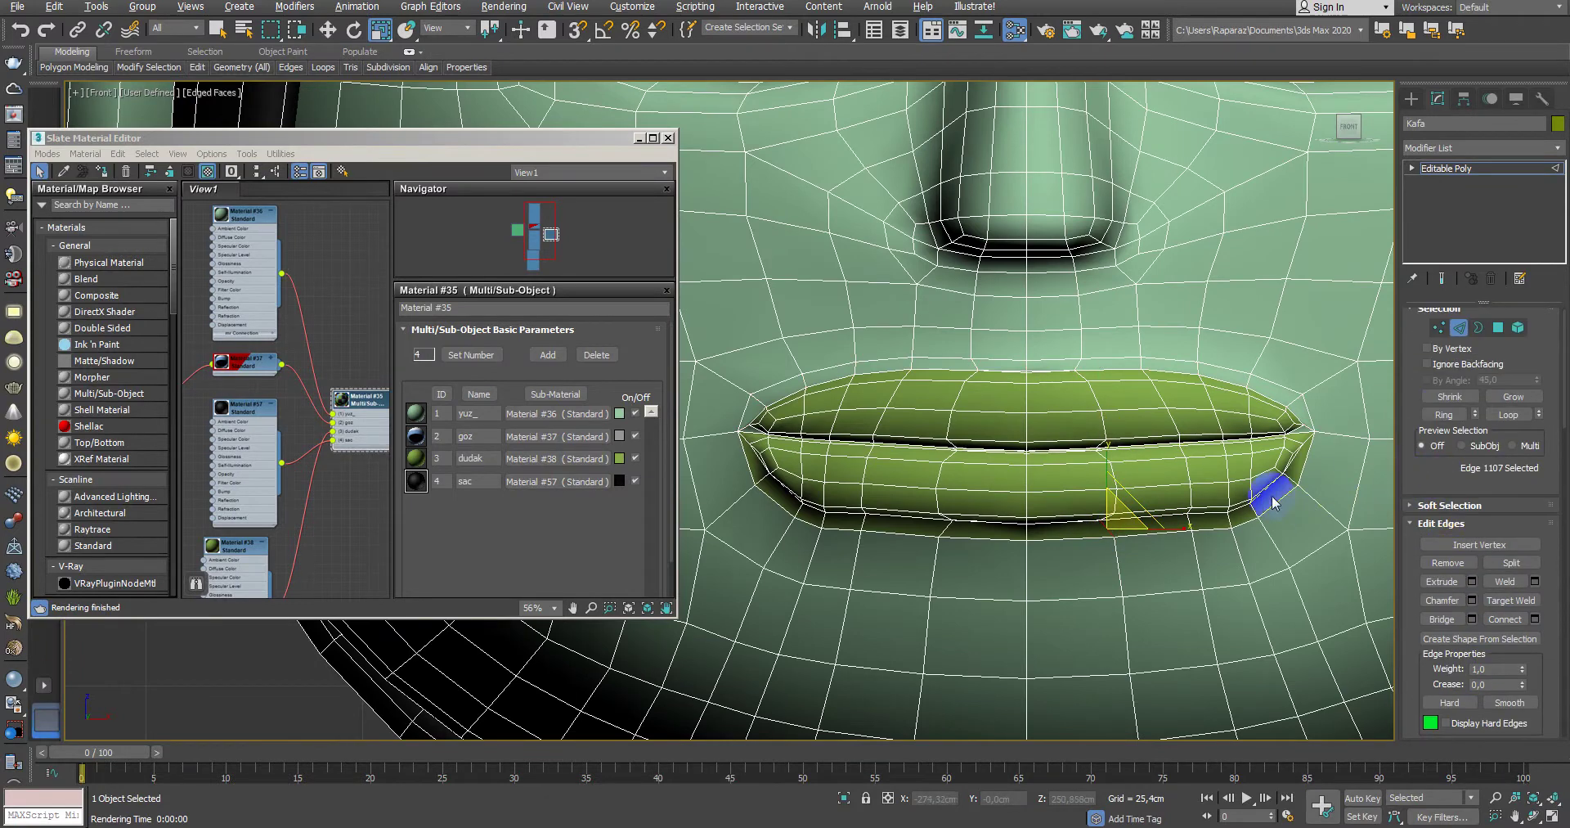
scroll(1211, 511, up, 2)
scroll(1192, 523, up, 1)
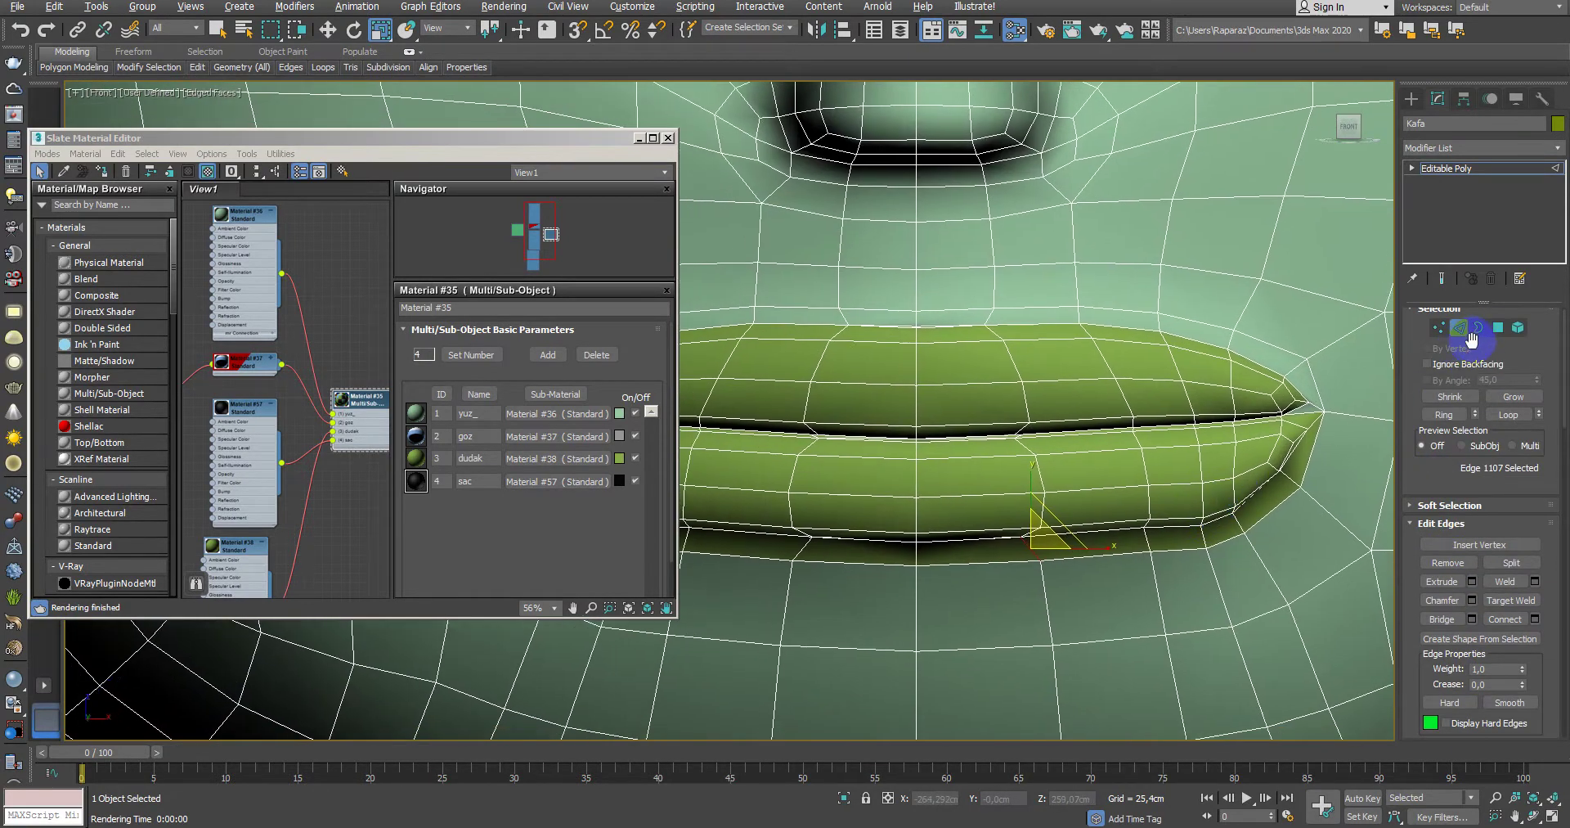
key(4)
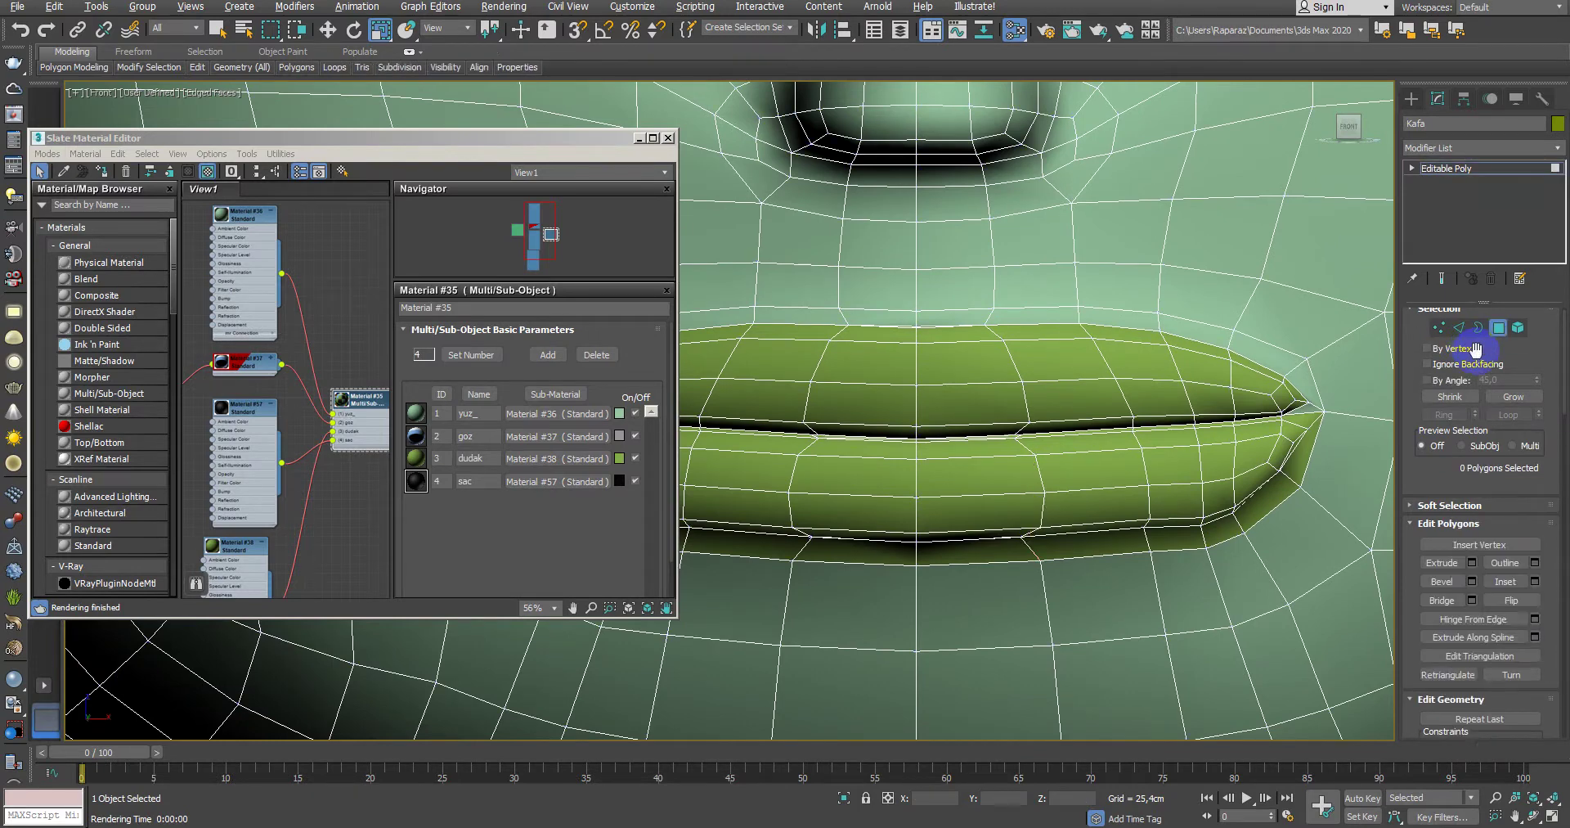
click(1459, 327)
click(1173, 532)
scroll(1173, 532, up, 1)
click(1066, 522)
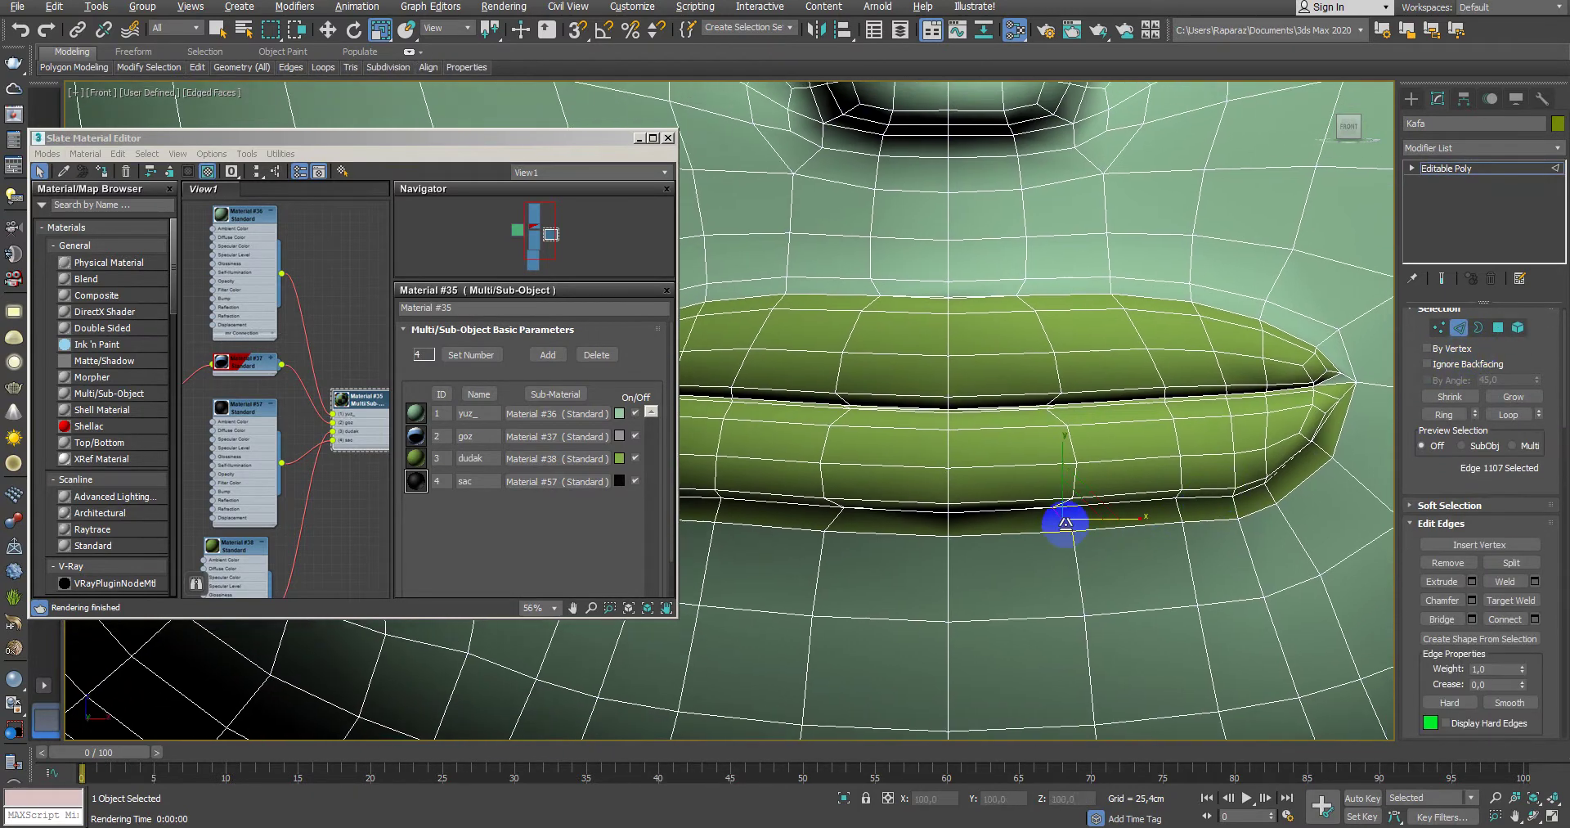
click(1443, 415)
Step: Convert the edge ring to polygons and assign them material ID 3 (dudak)
middle_drag(1287, 534, 1239, 533)
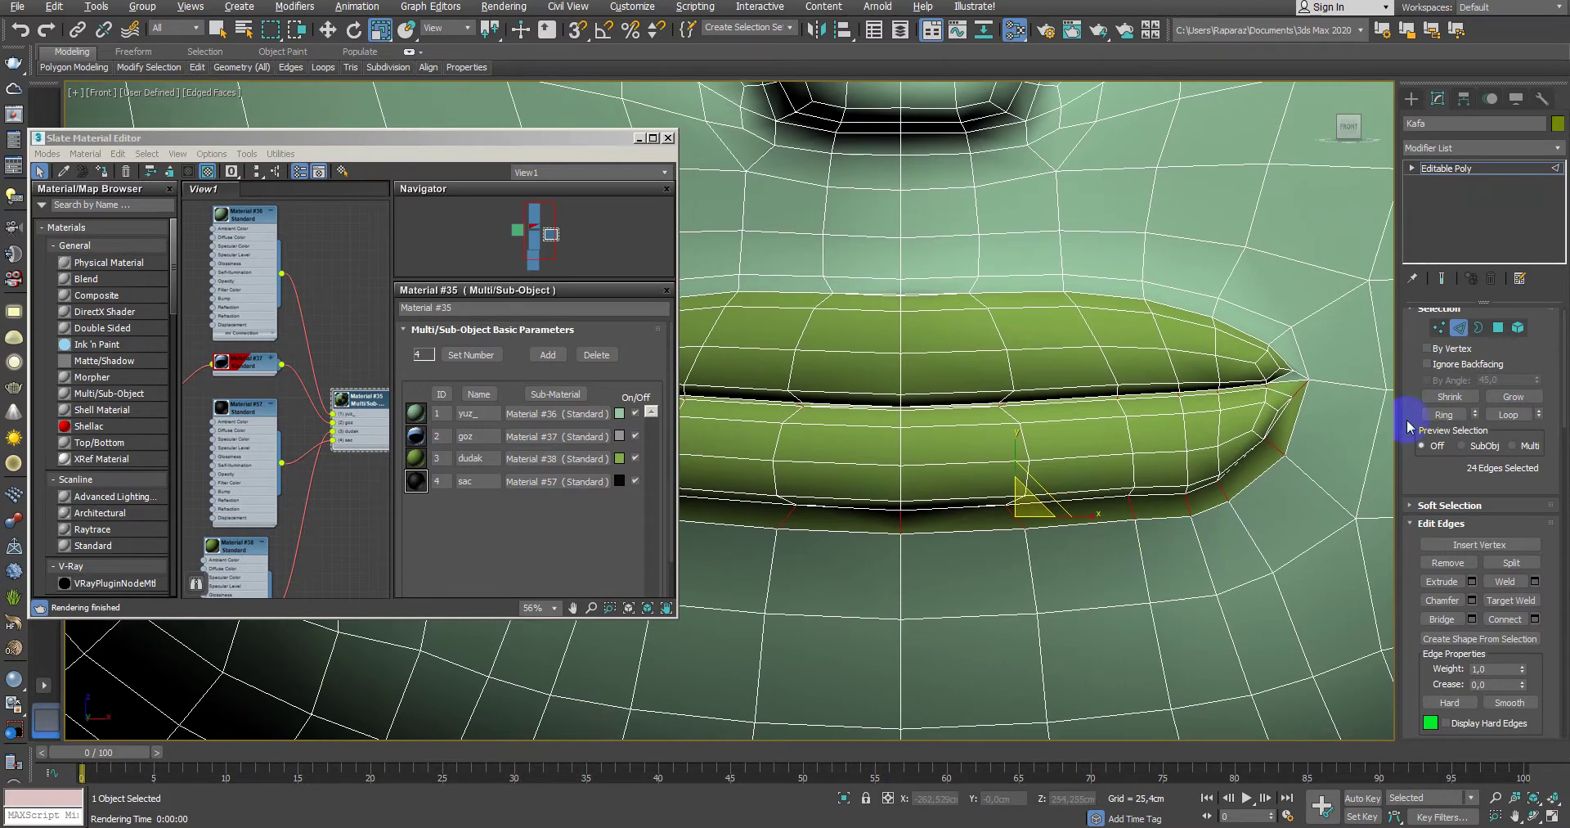
ctrl+click(1498, 329)
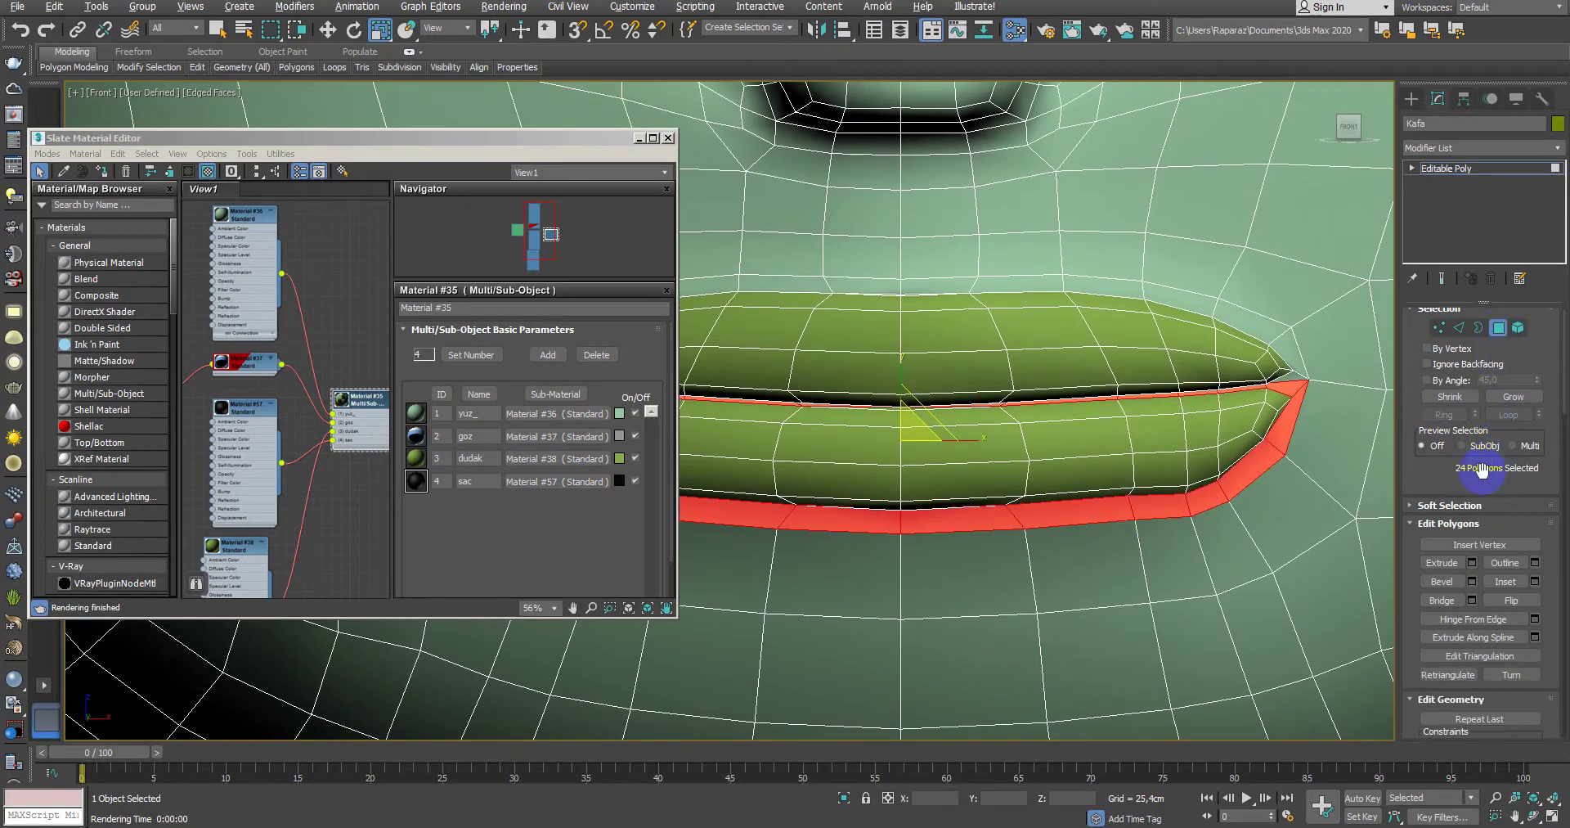
scroll(1464, 531, down, 10)
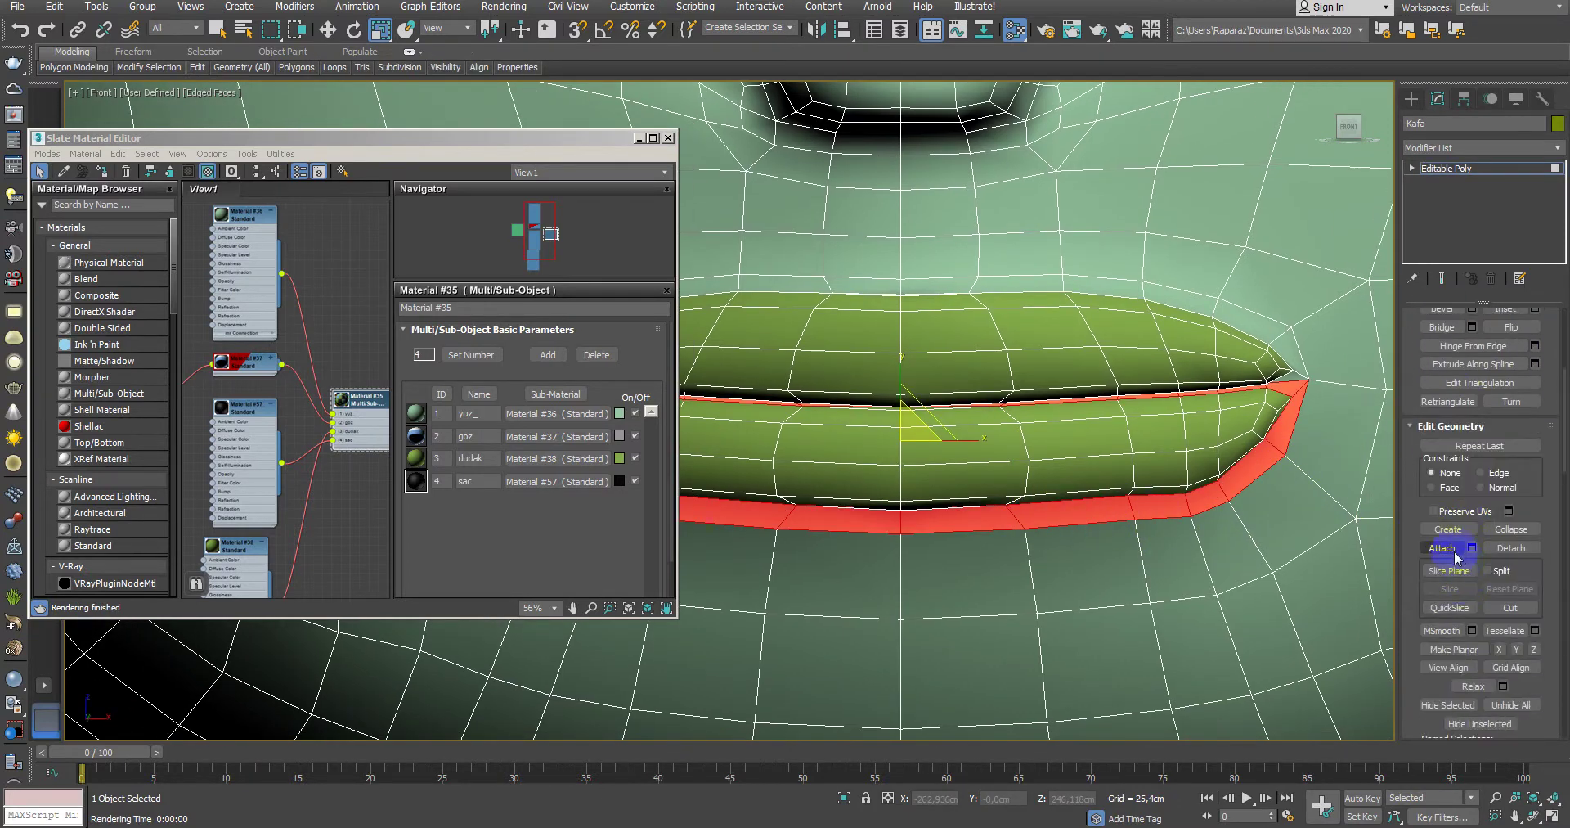
click(1488, 564)
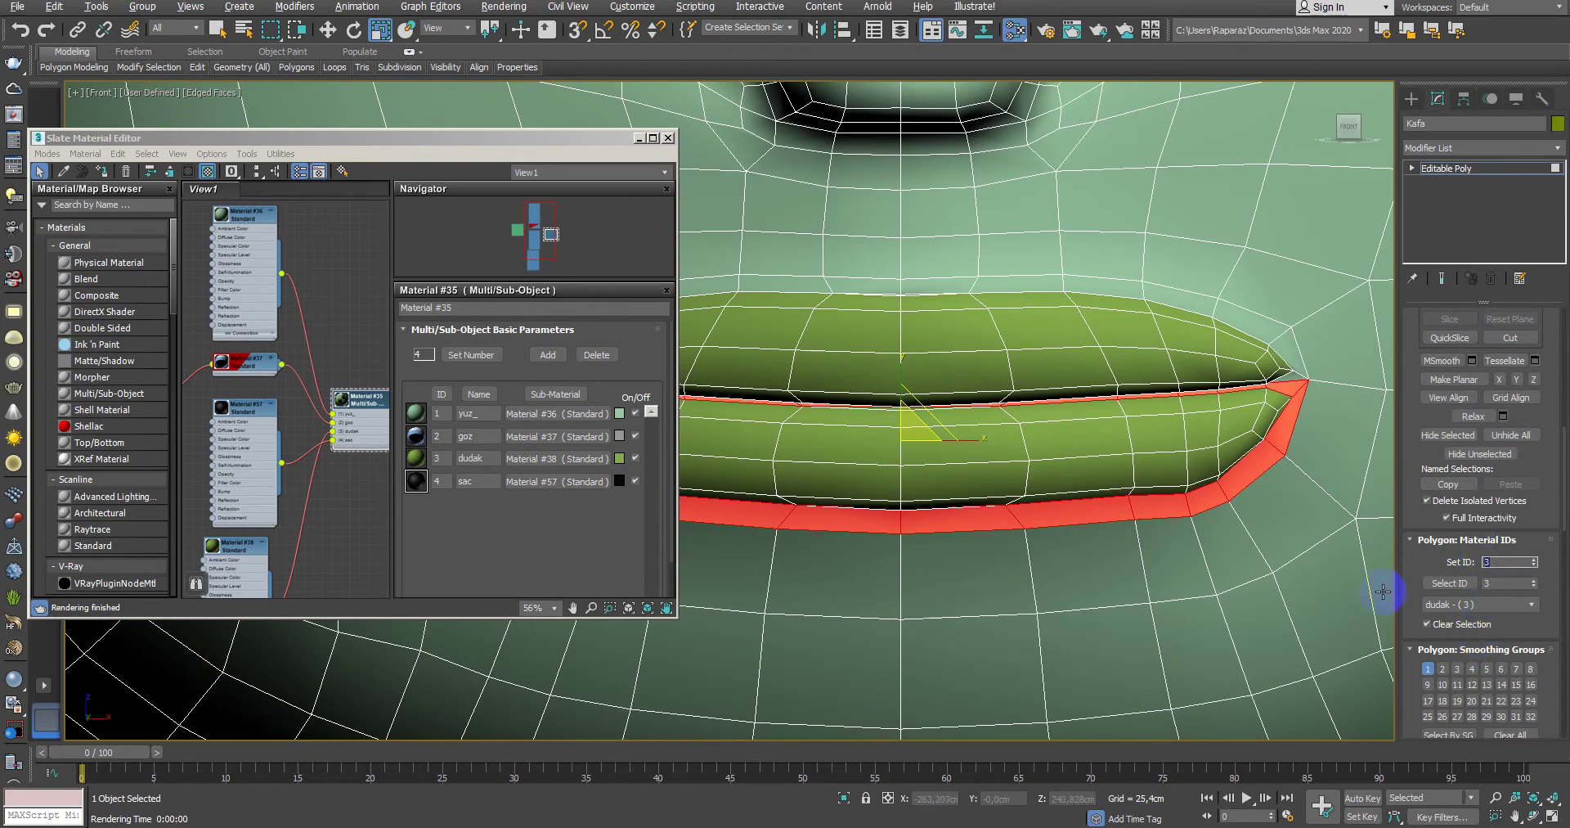
scroll(1175, 560, down, 5)
click(1156, 551)
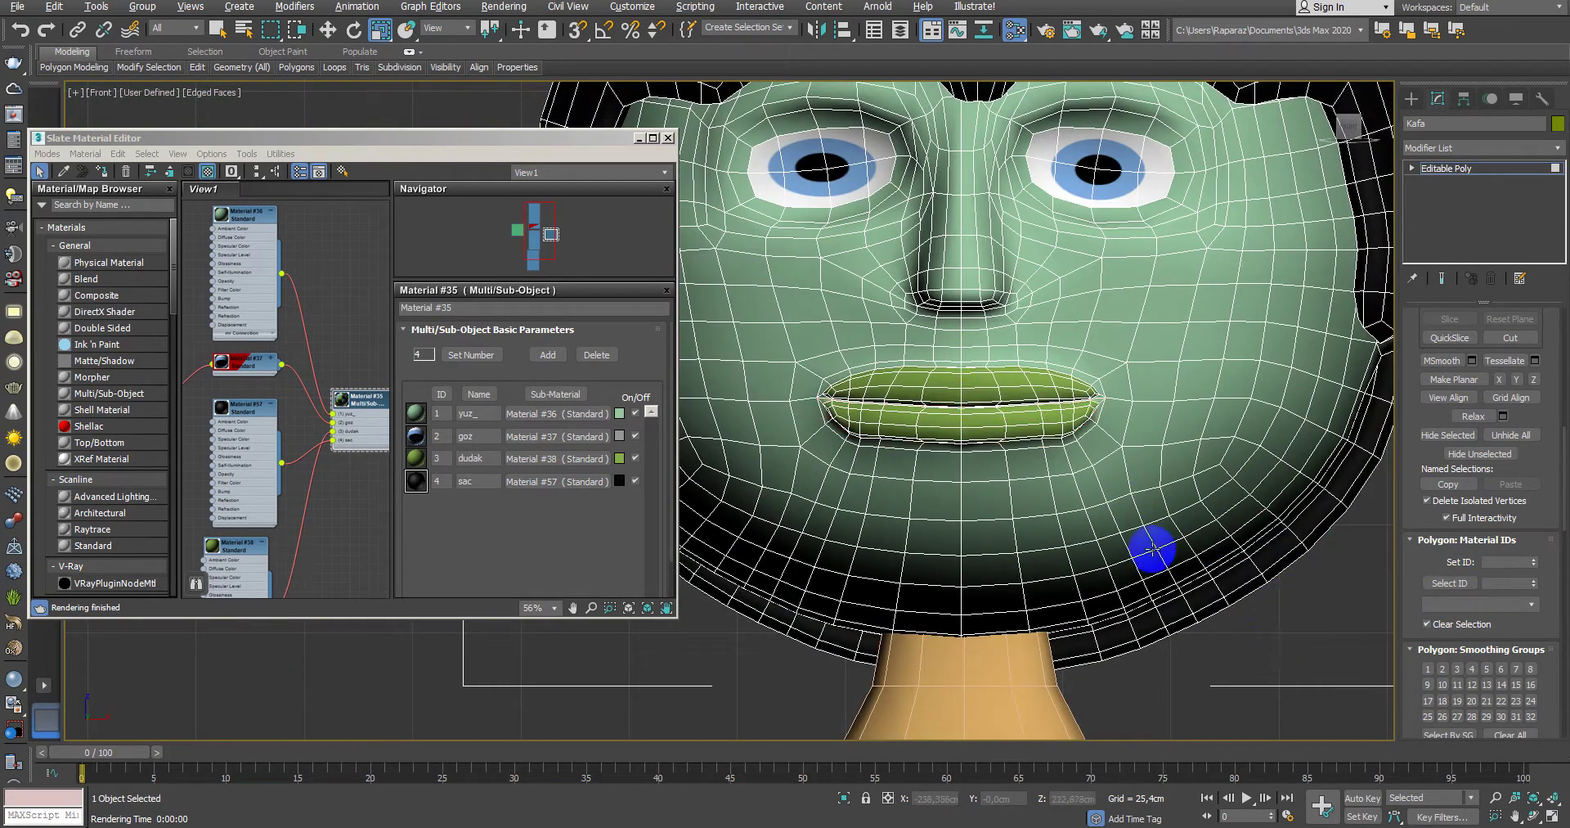
Step: Return to the four-viewport layout and frame the lip corner
scroll(1027, 571, up, 4)
scroll(1047, 599, up, 1)
scroll(939, 525, up, 3)
scroll(1076, 568, up, 2)
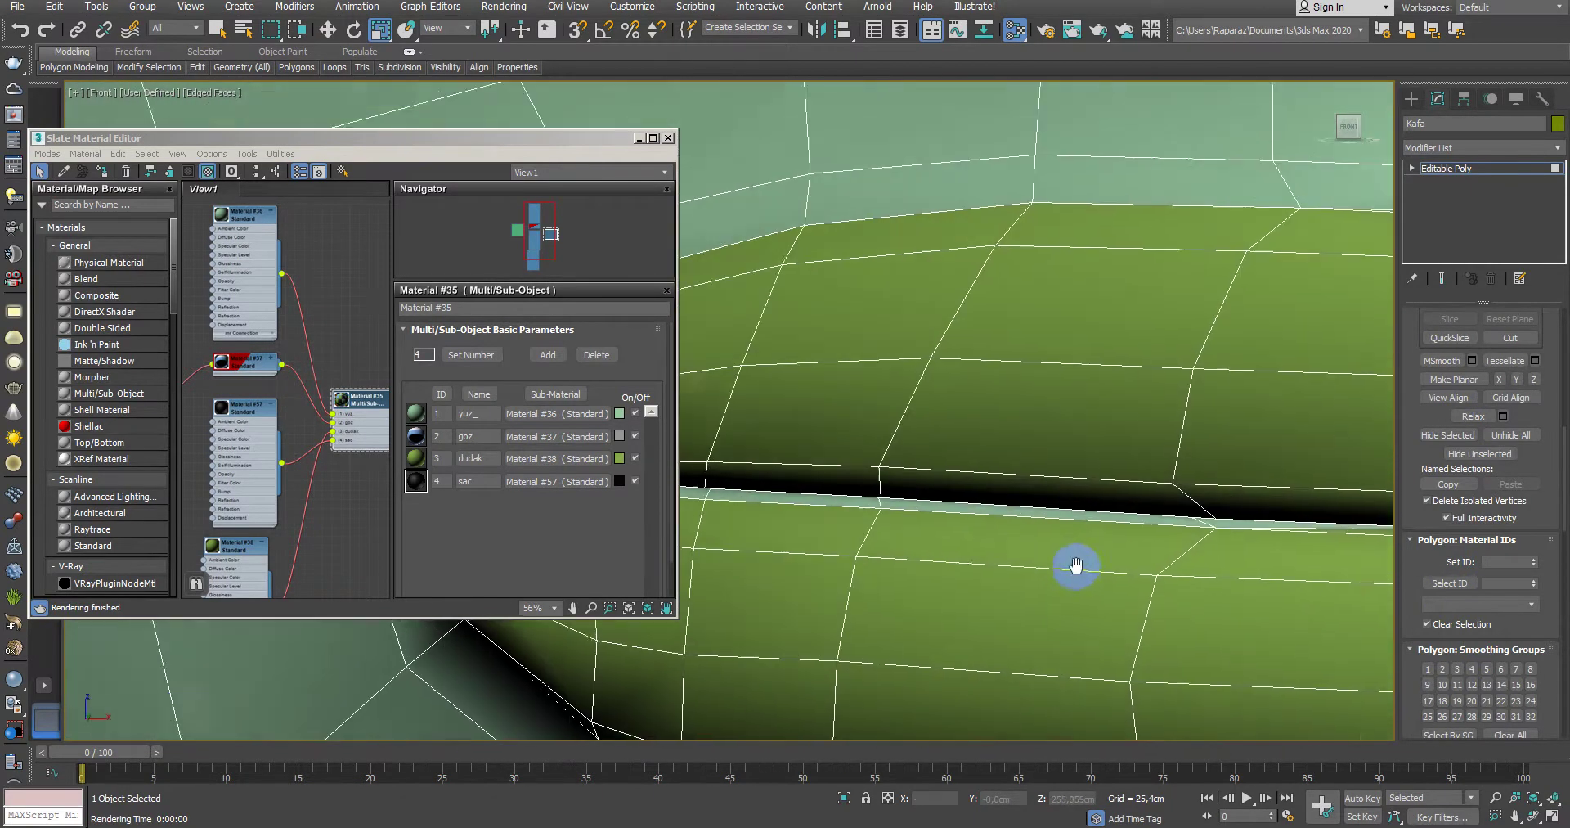
scroll(933, 515, up, 1)
key(alt+w)
key(alt+w)
scroll(1052, 572, up, 5)
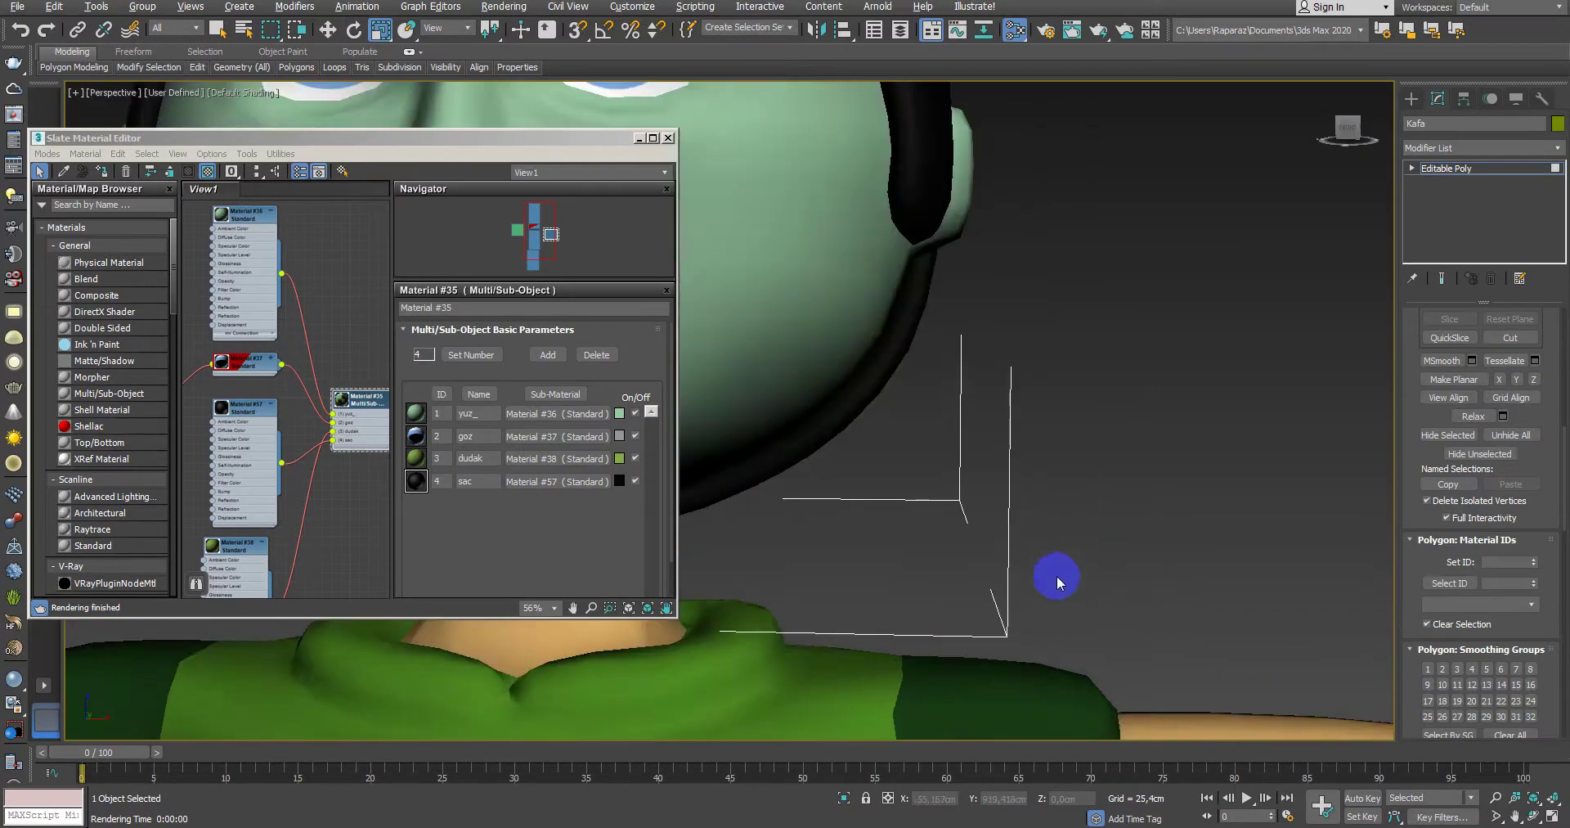
scroll(949, 501, up, 2)
scroll(817, 532, up, 2)
scroll(817, 532, up, 3)
scroll(932, 456, up, 3)
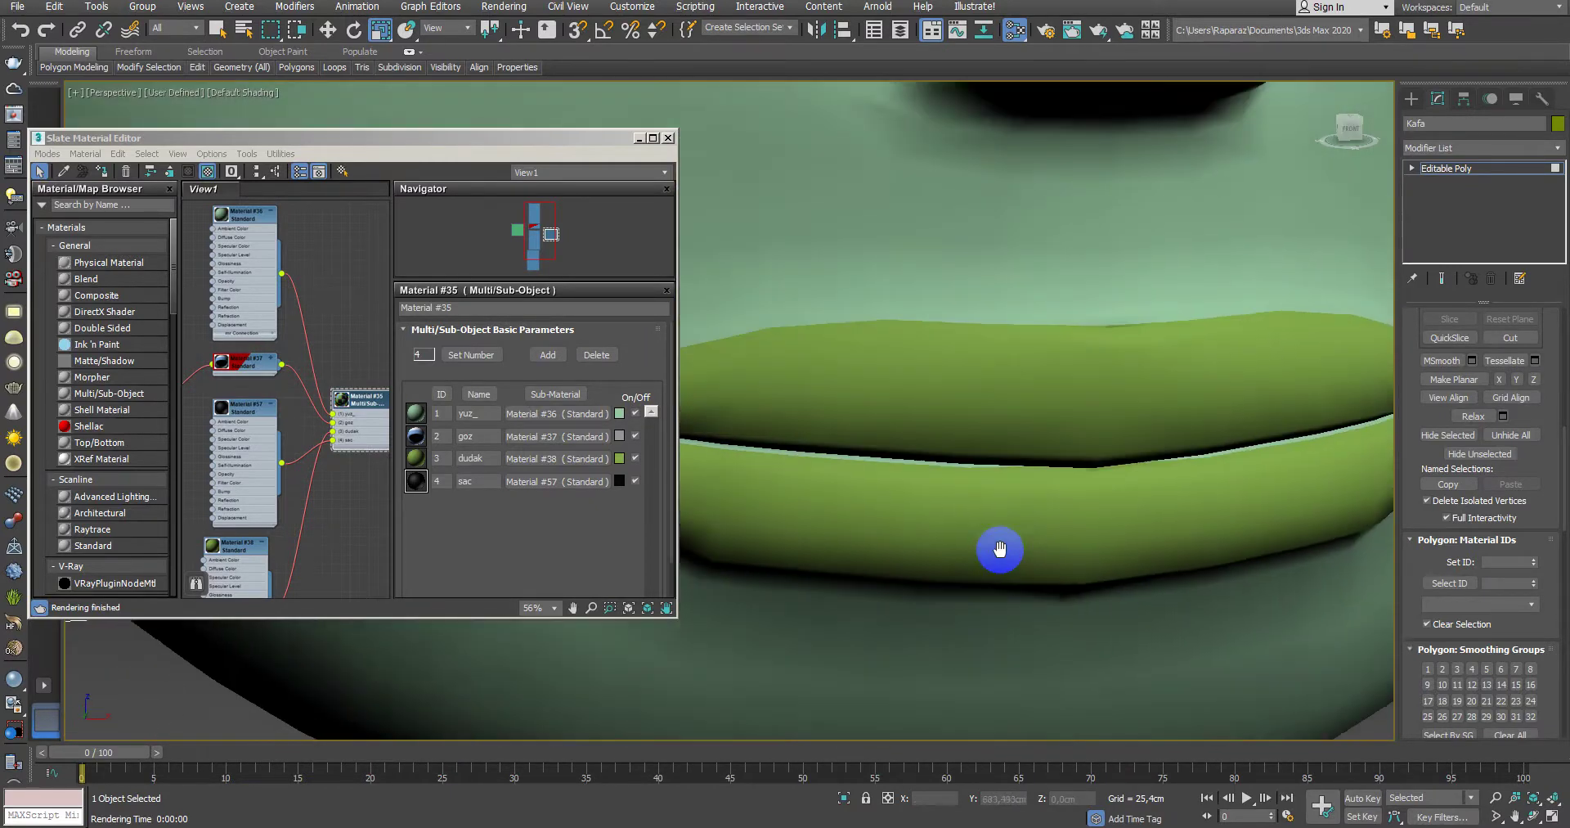
middle_drag(1009, 533, 1031, 504)
Step: Show edged shading and select an edge at the lip corner
key(1)
key(F3)
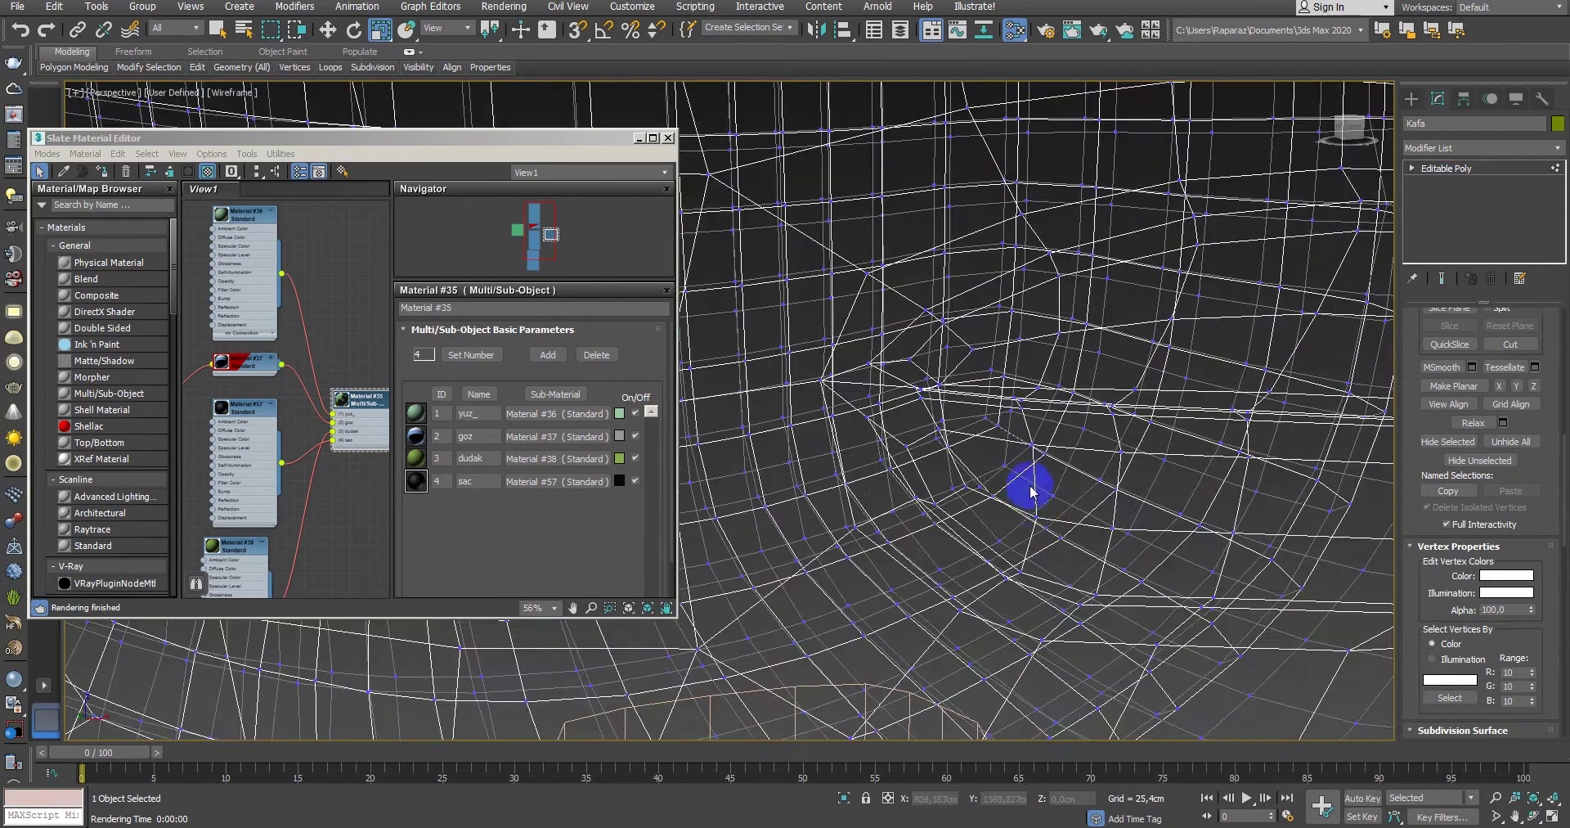
scroll(992, 551, up, 2)
key(F3)
key(F4)
scroll(921, 446, down, 3)
scroll(893, 417, down, 3)
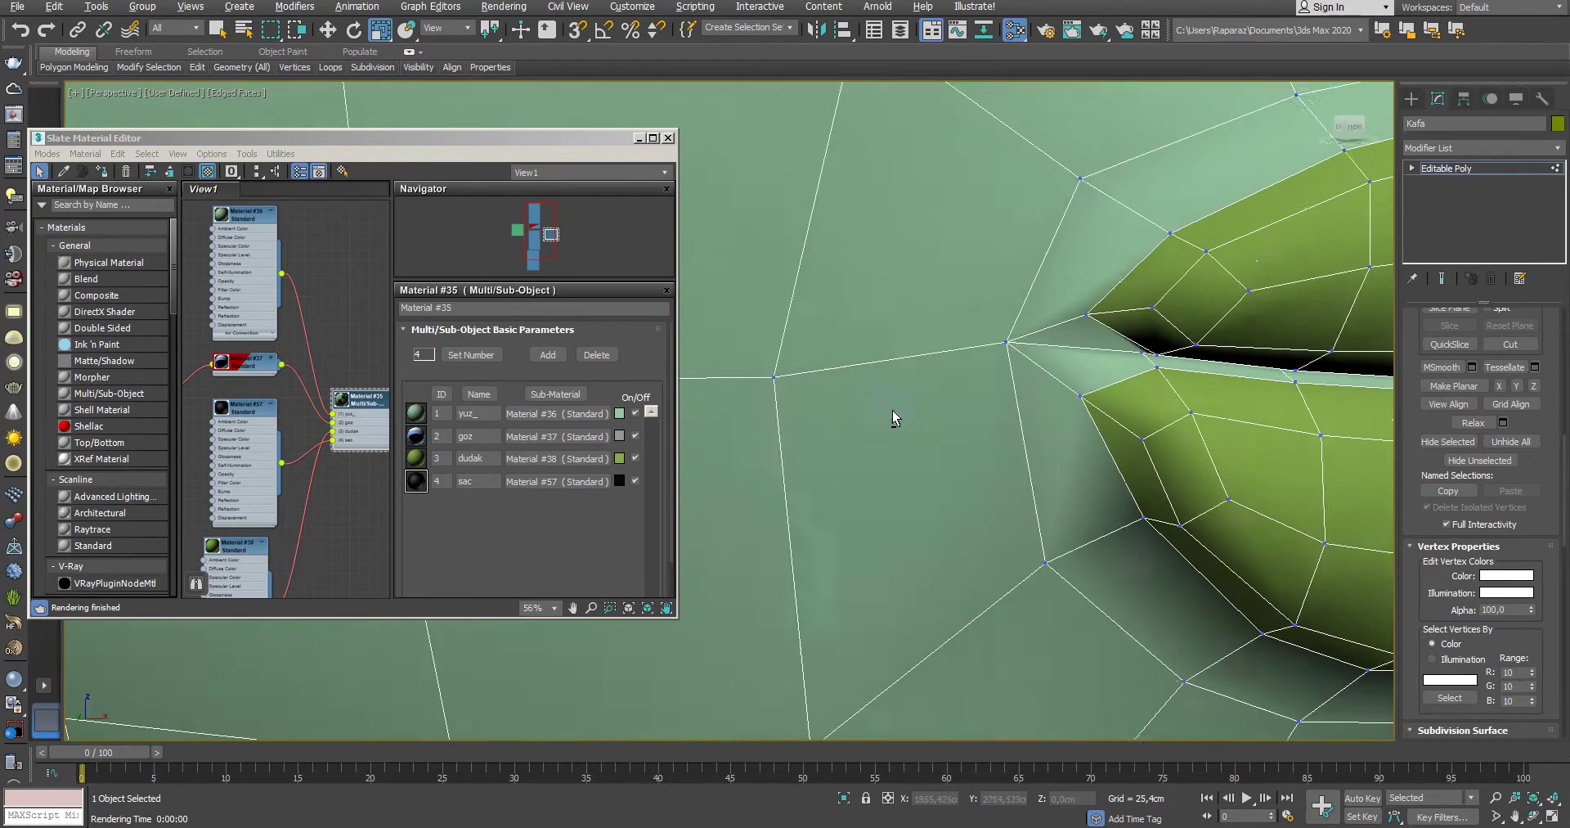
scroll(900, 420, down, 1)
key(2)
click(1097, 330)
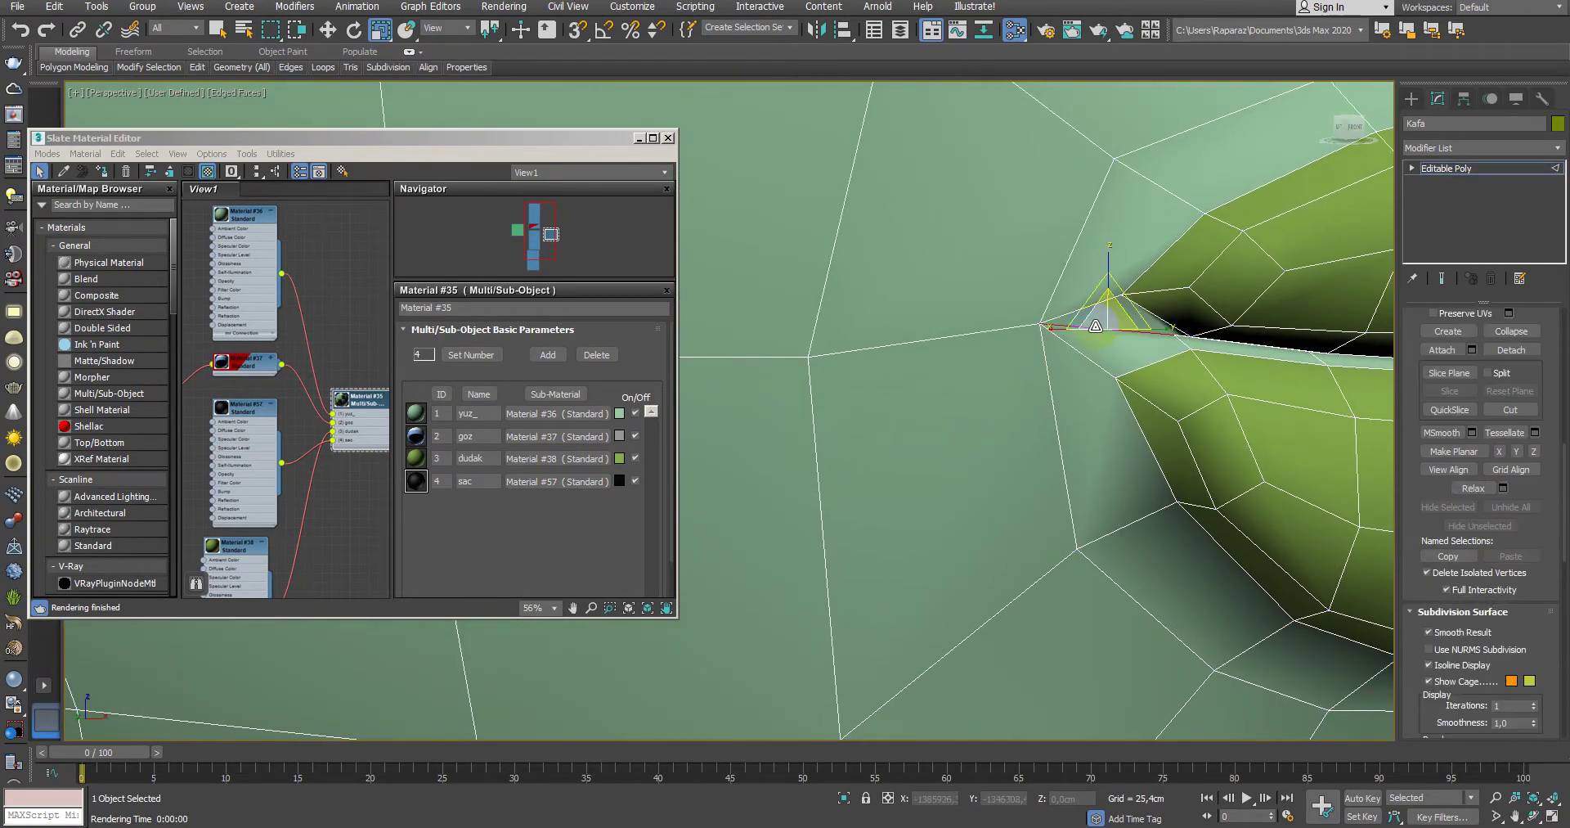
mouse_move(1213, 421)
alt+middle_down()
mouse_move(1169, 450)
mouse_move(946, 449)
mouse_move(1327, 454)
mouse_move(1272, 459)
alt+middle_up()
scroll(1039, 446, down, 2)
scroll(1030, 449, up, 2)
scroll(1273, 459, down, 2)
scroll(1244, 444, up, 5)
scroll(1239, 447, down, 3)
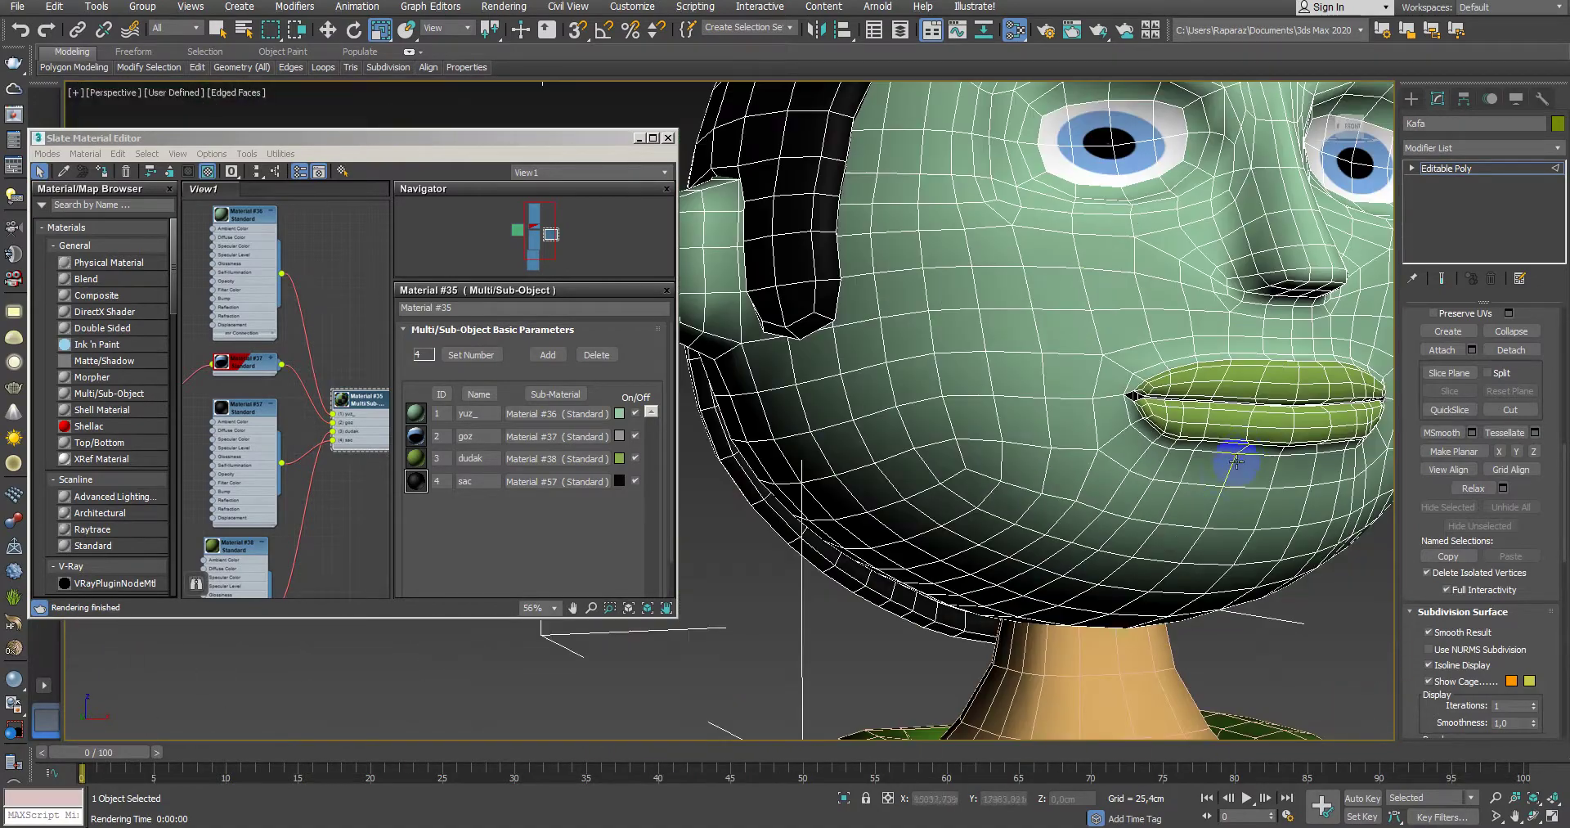
scroll(1235, 449, down, 2)
scroll(1186, 454, up, 3)
scroll(1133, 462, up, 2)
scroll(1133, 462, up, 2)
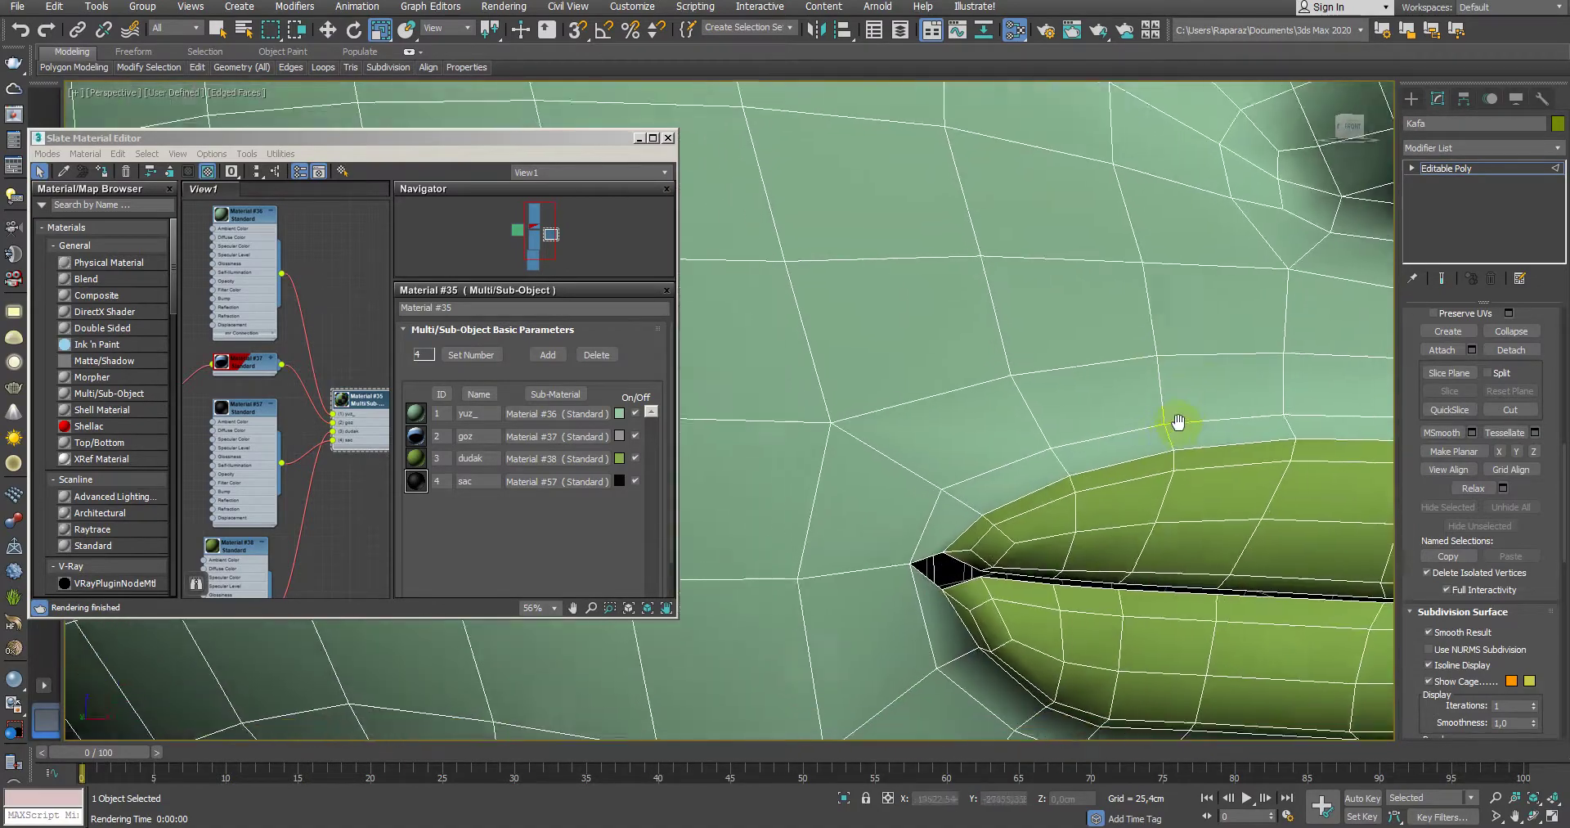
scroll(1069, 445, up, 1)
scroll(1139, 446, up, 1)
scroll(1156, 438, up, 3)
Step: Select the open border around the lip-corner hole
key(2)
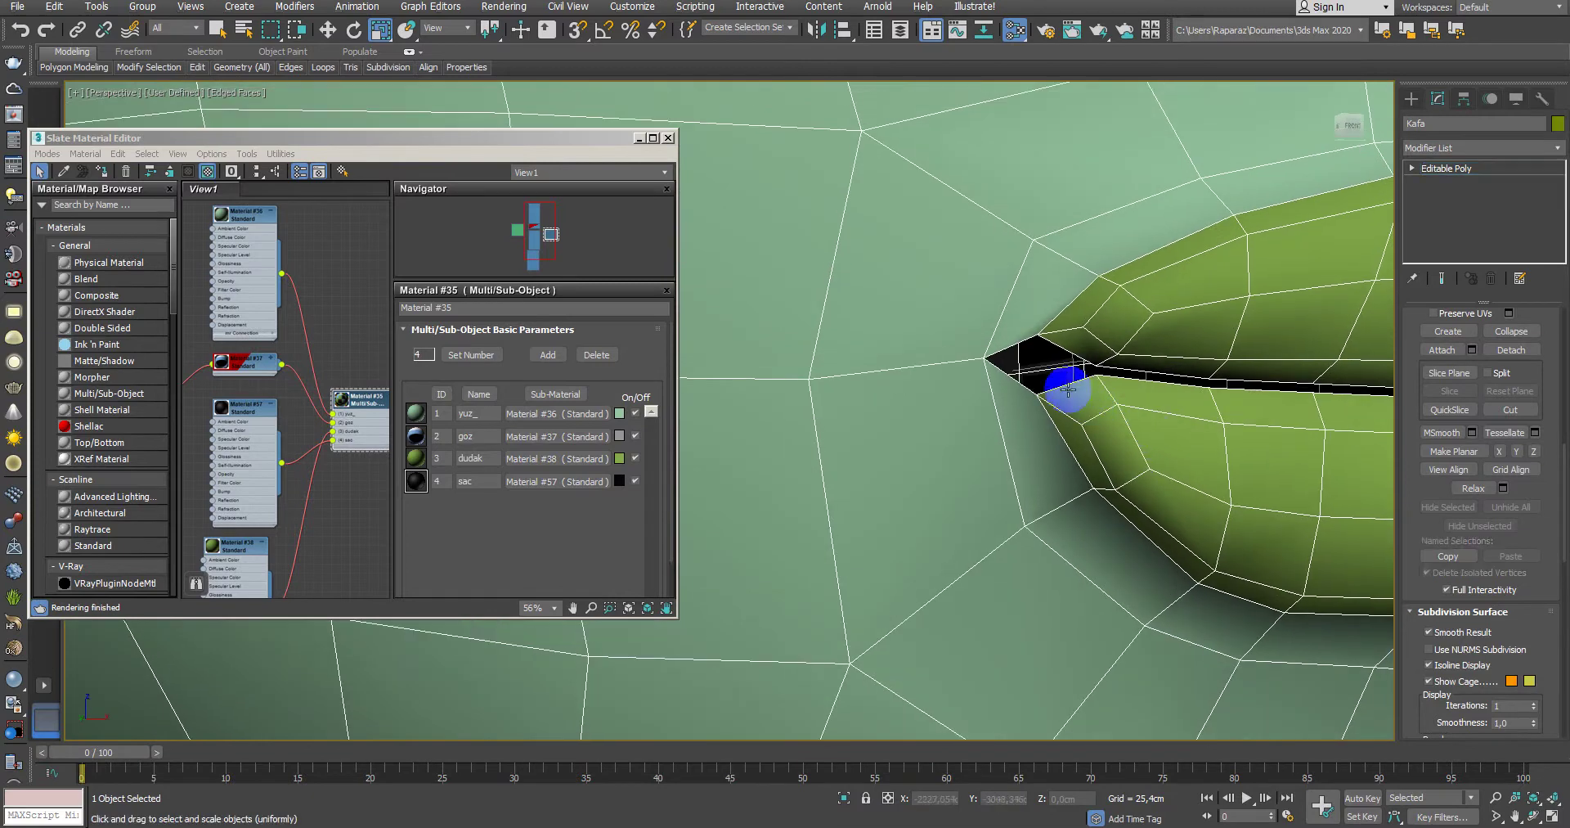
key(2)
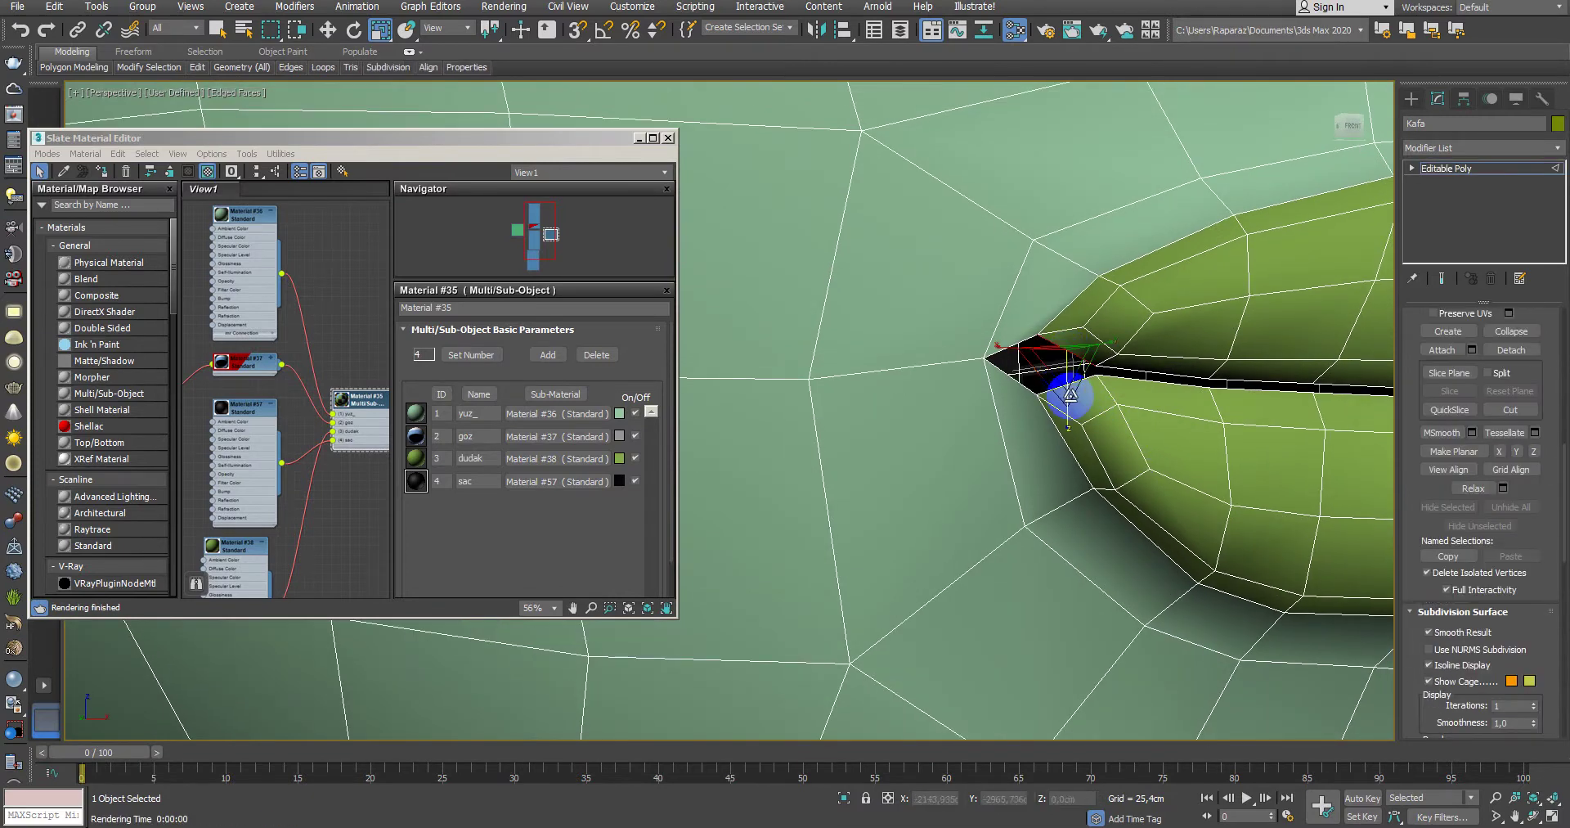
alt+middle_drag(1065, 386, 1129, 438)
mouse_move(1537, 376)
mouse_down()
mouse_move(1532, 486)
mouse_move(1517, 500)
mouse_move(1503, 482)
mouse_up()
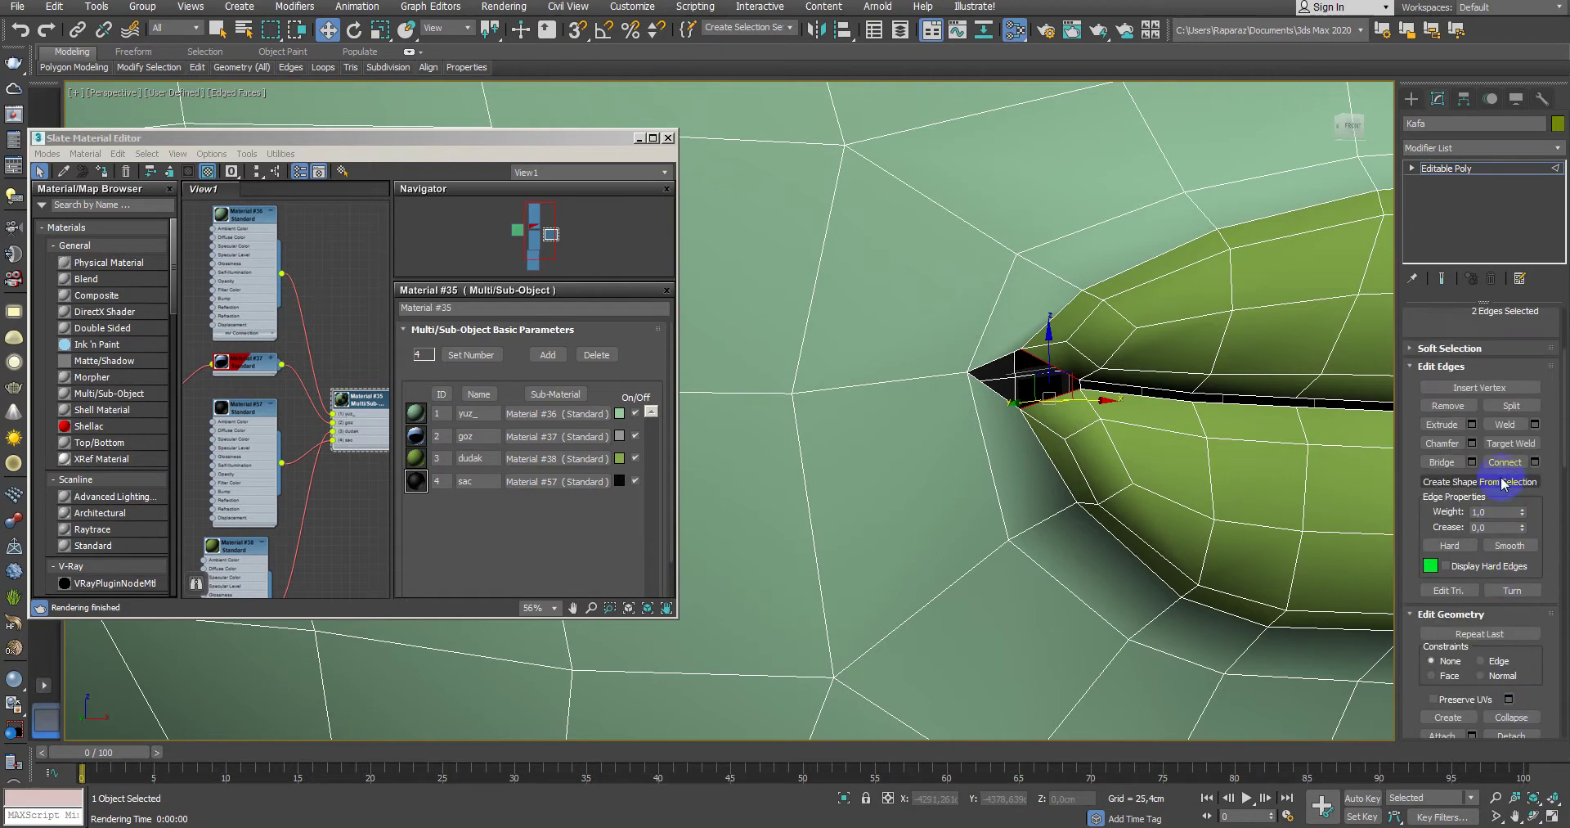
alt+middle_drag(1191, 463, 1011, 424)
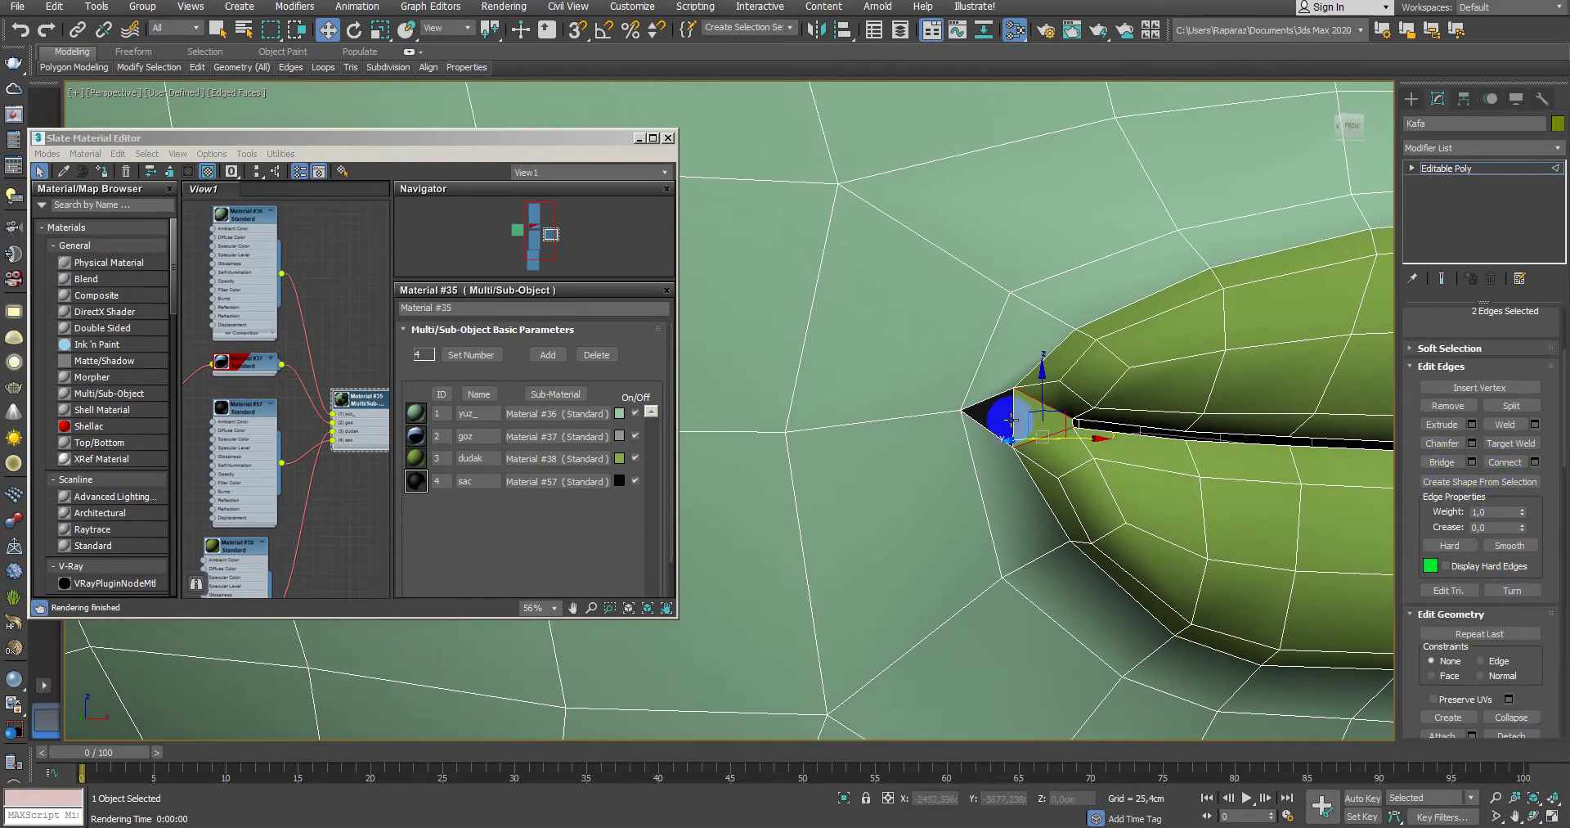
key(3)
click(1012, 419)
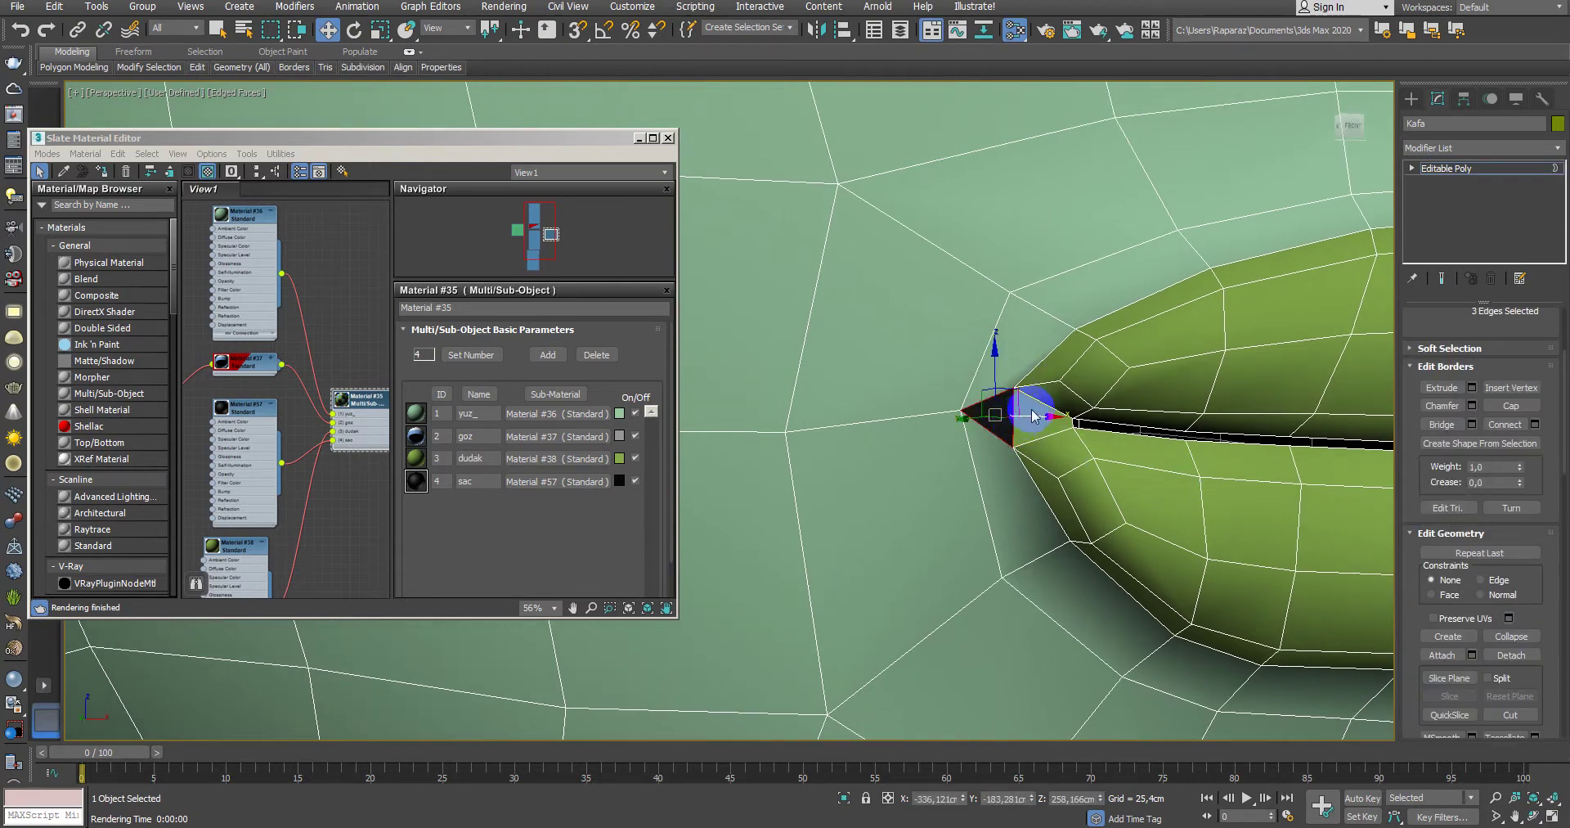
scroll(1132, 438, down, 3)
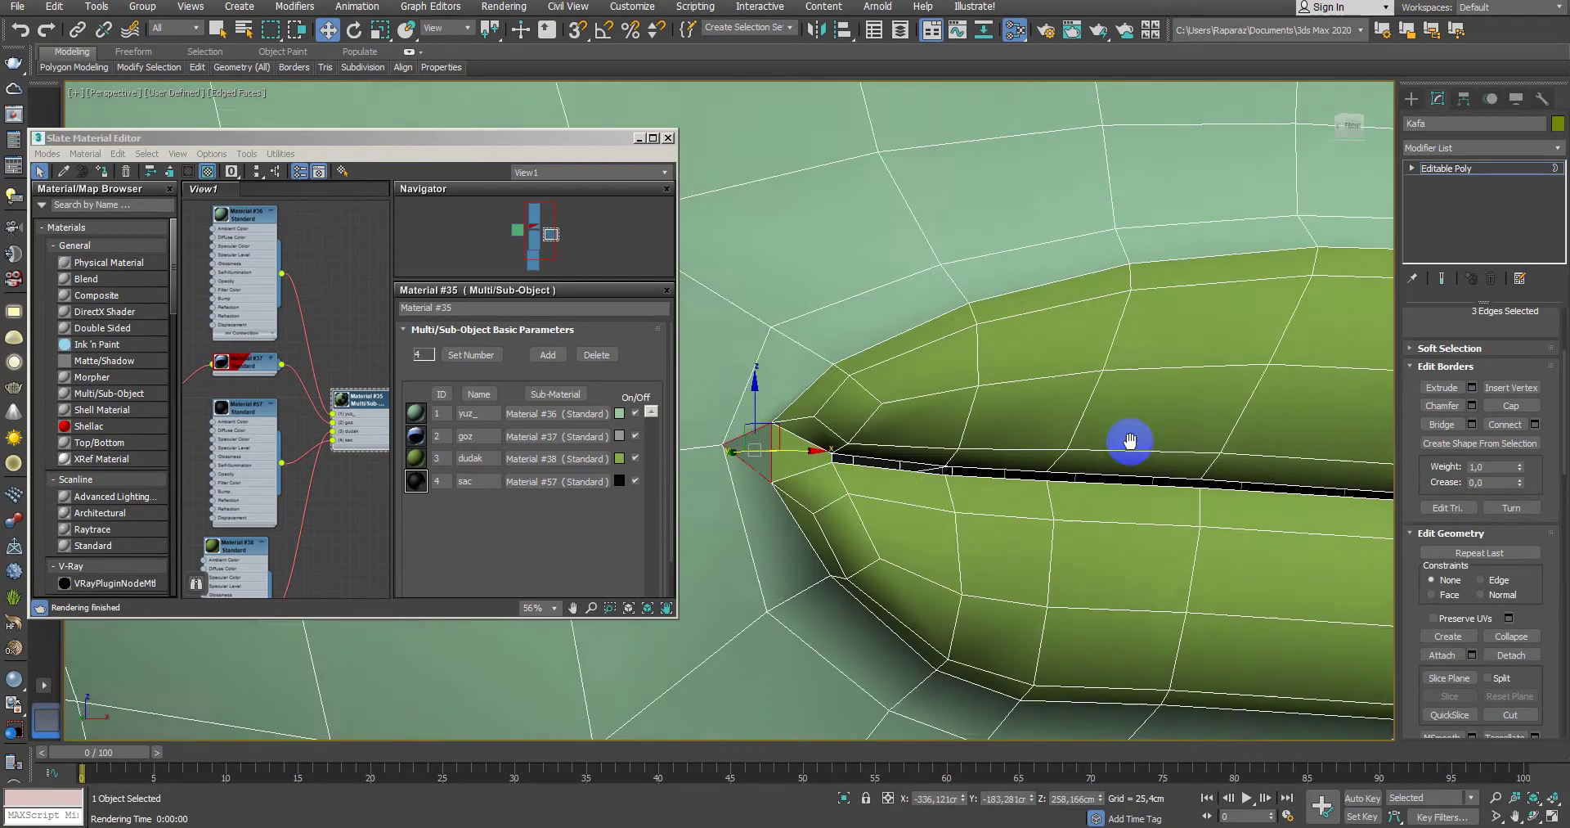
scroll(1243, 456, down, 3)
mouse_move(1244, 455)
alt+middle_down()
mouse_move(1103, 451)
mouse_move(940, 512)
alt+middle_up()
scroll(1104, 451, up, 3)
Step: Connect a new edge across the lip corner, then undo a trial move of it
key(2)
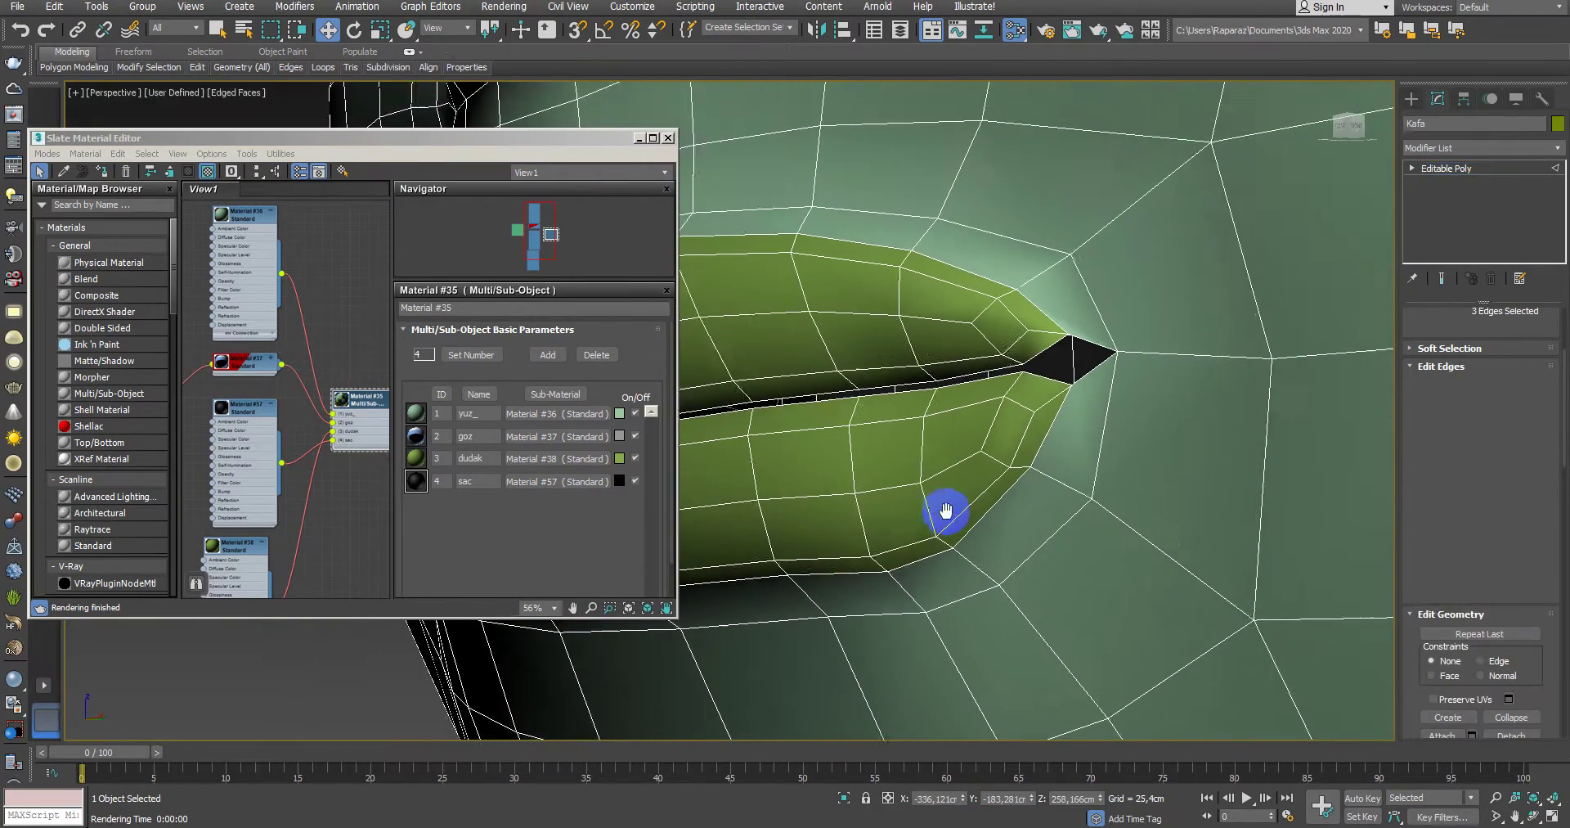
scroll(1264, 417, up, 2)
middle_drag(1263, 417, 1071, 420)
scroll(1071, 420, up, 2)
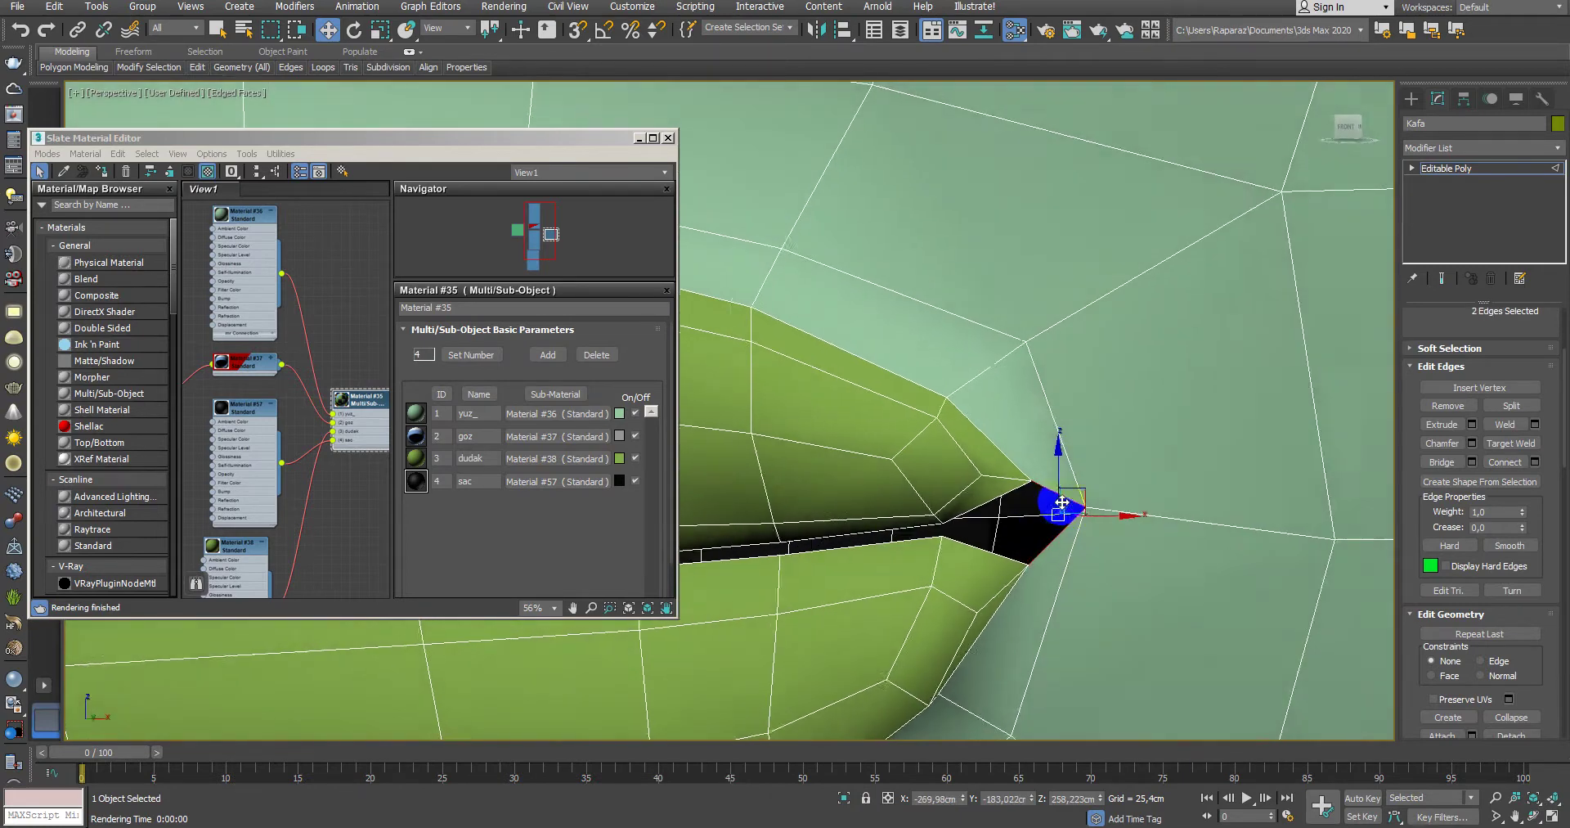
click(1492, 463)
middle_drag(1139, 467, 1183, 455)
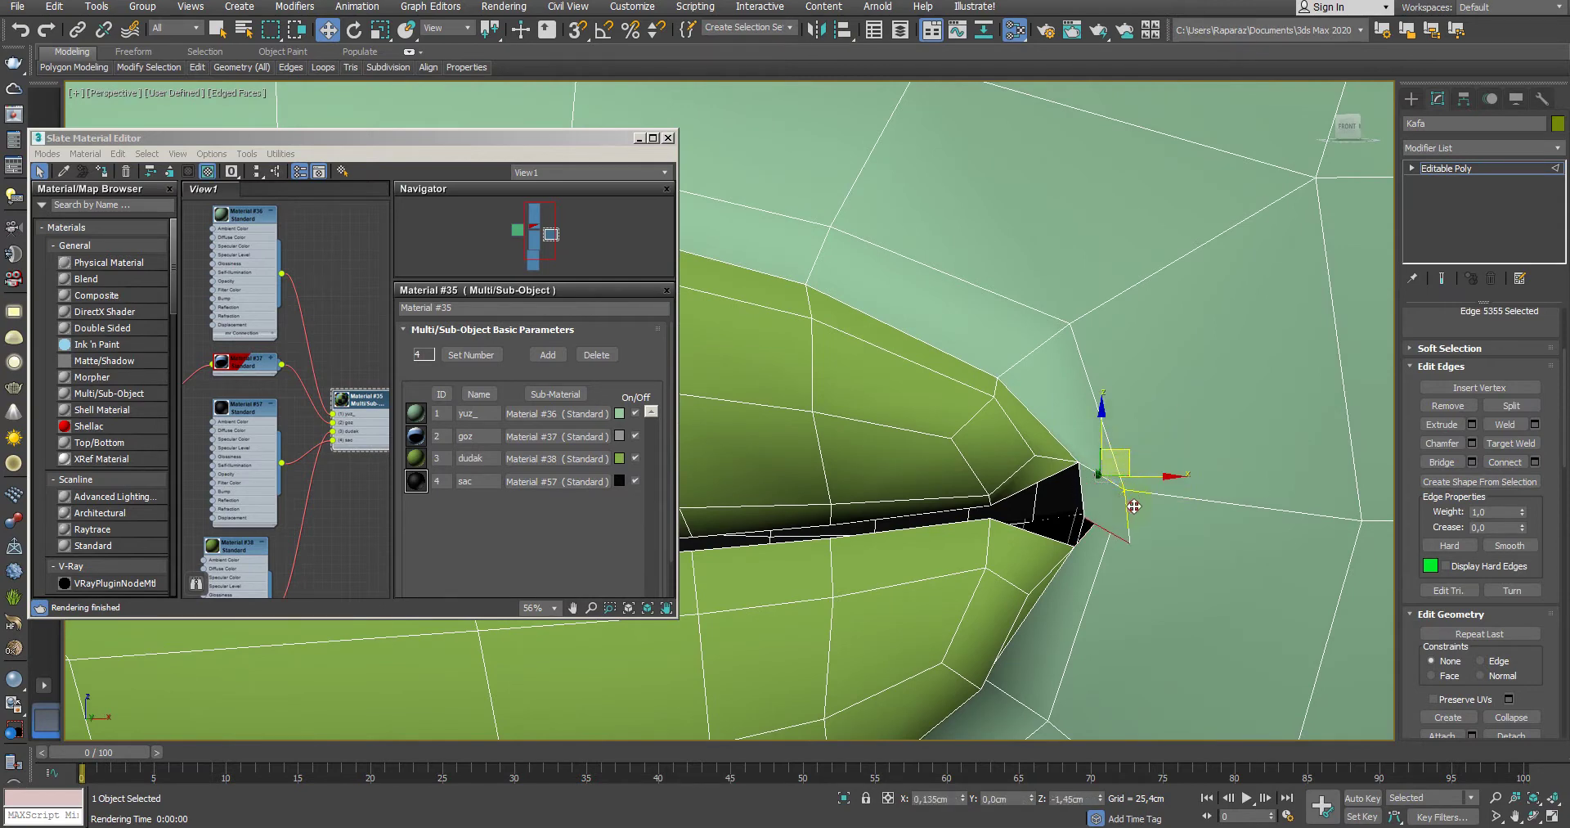
drag(1138, 513, 1060, 494)
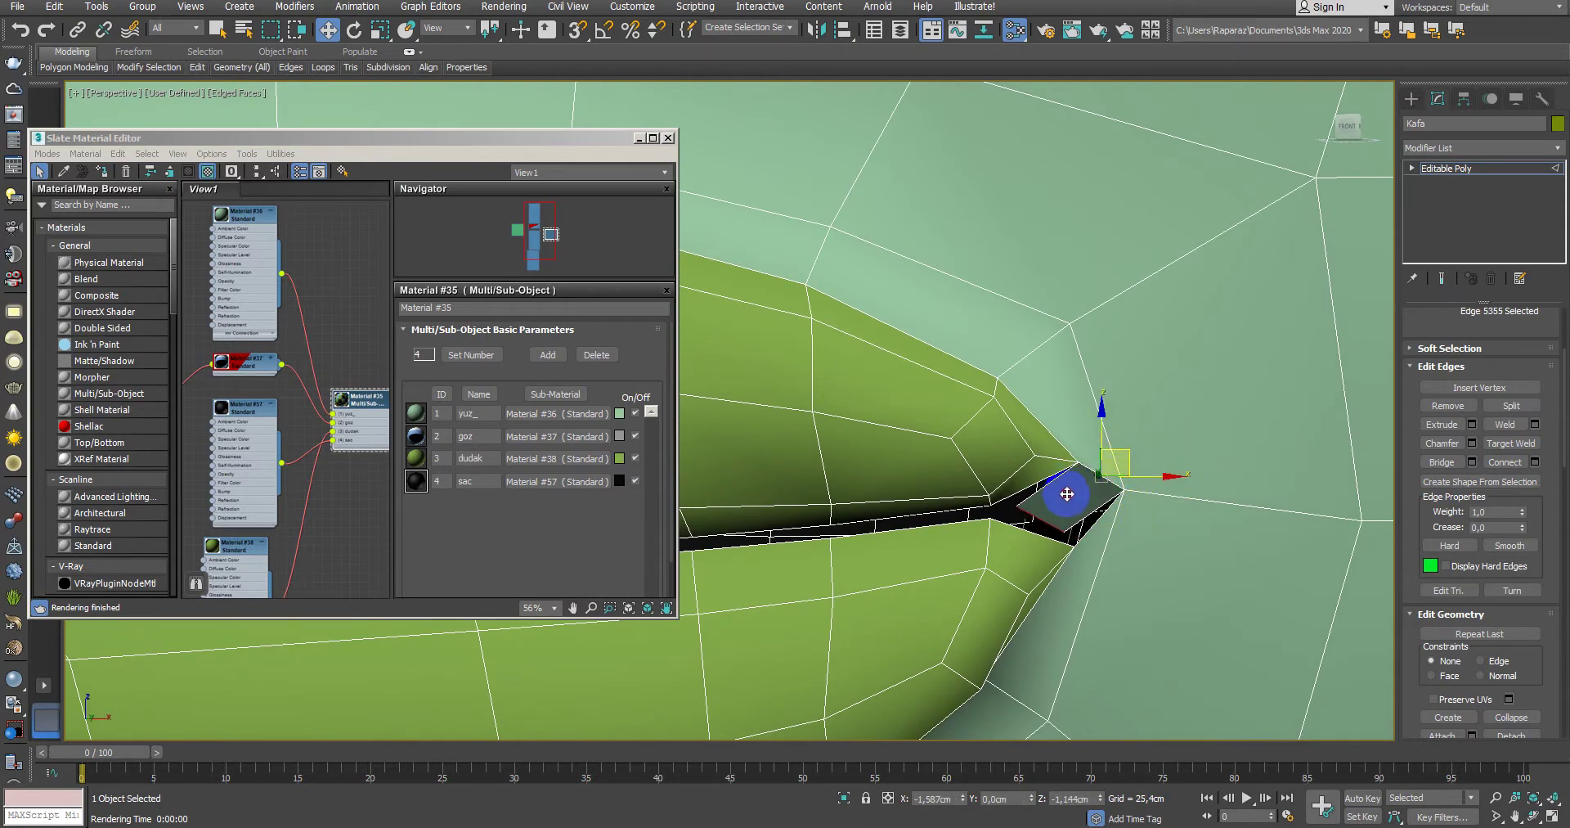
key(ctrl+z)
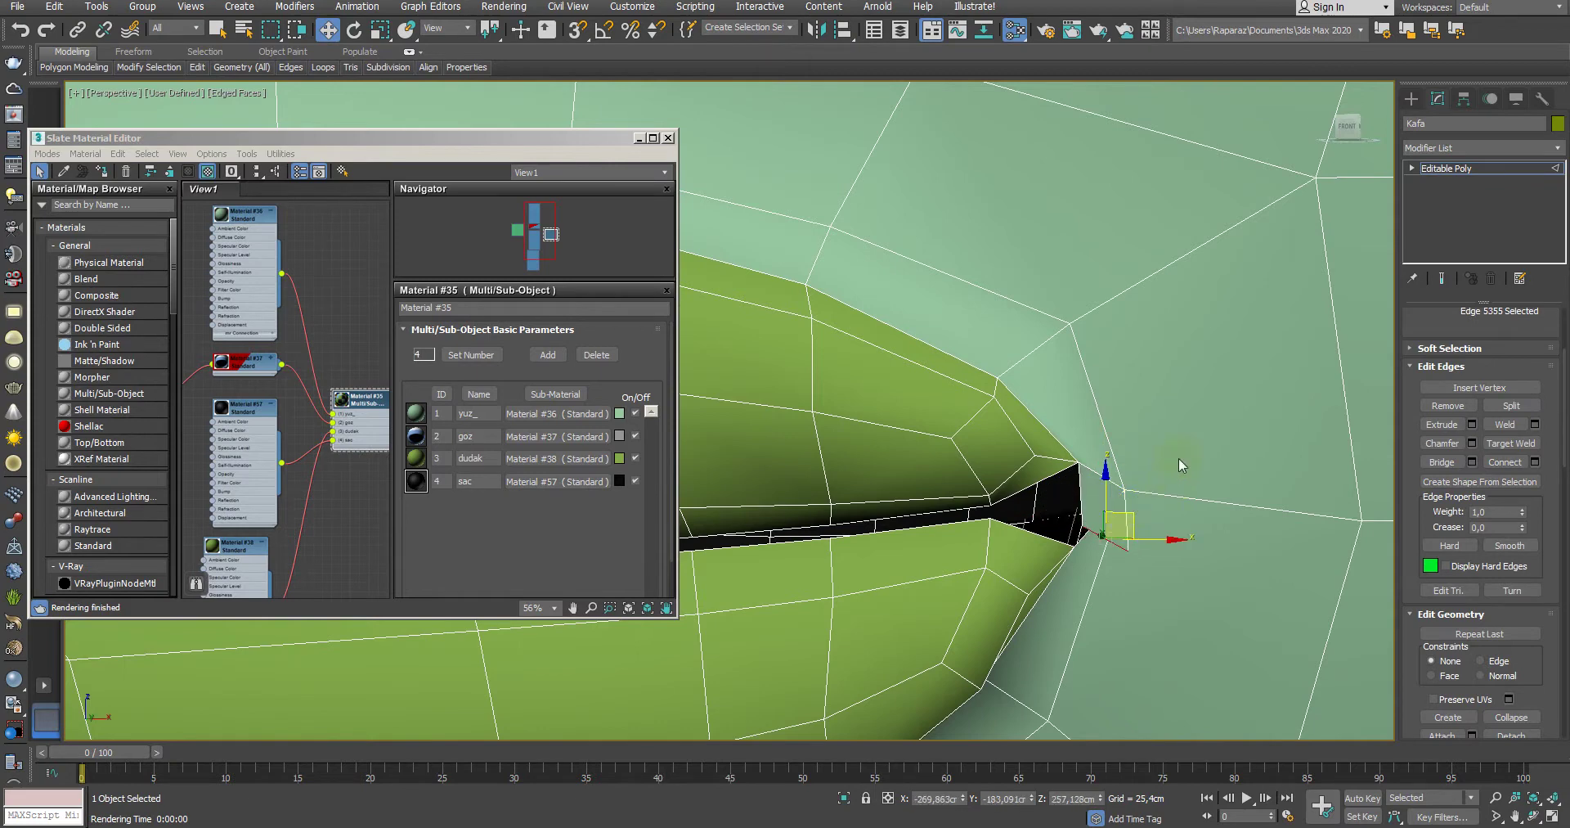
Step: Try Target Weld on a mouth-corner vertex, then orbit the head to face forward
key(1)
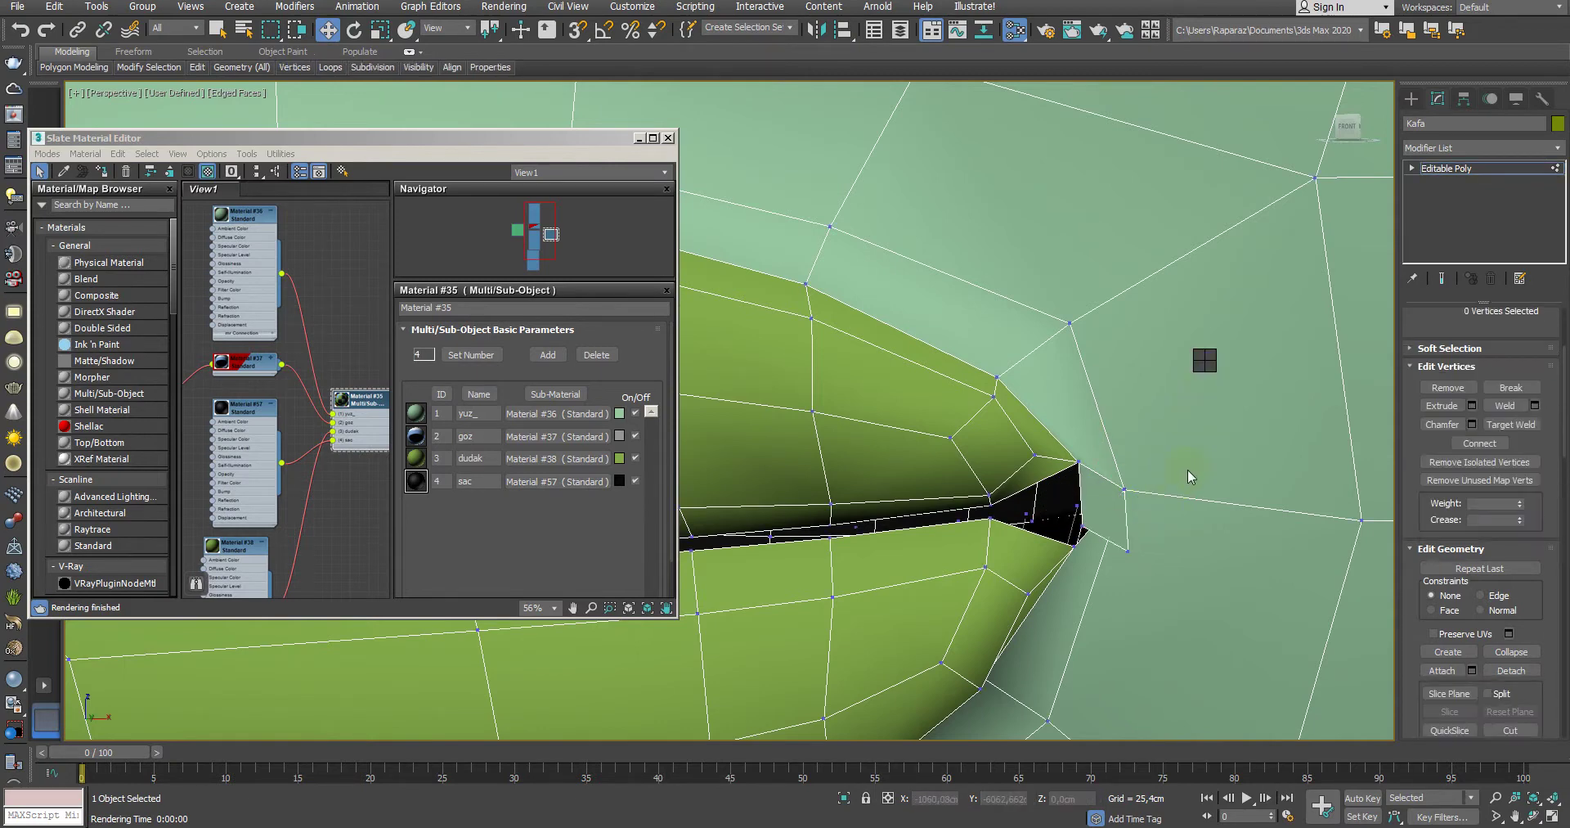
key(ctrl+w)
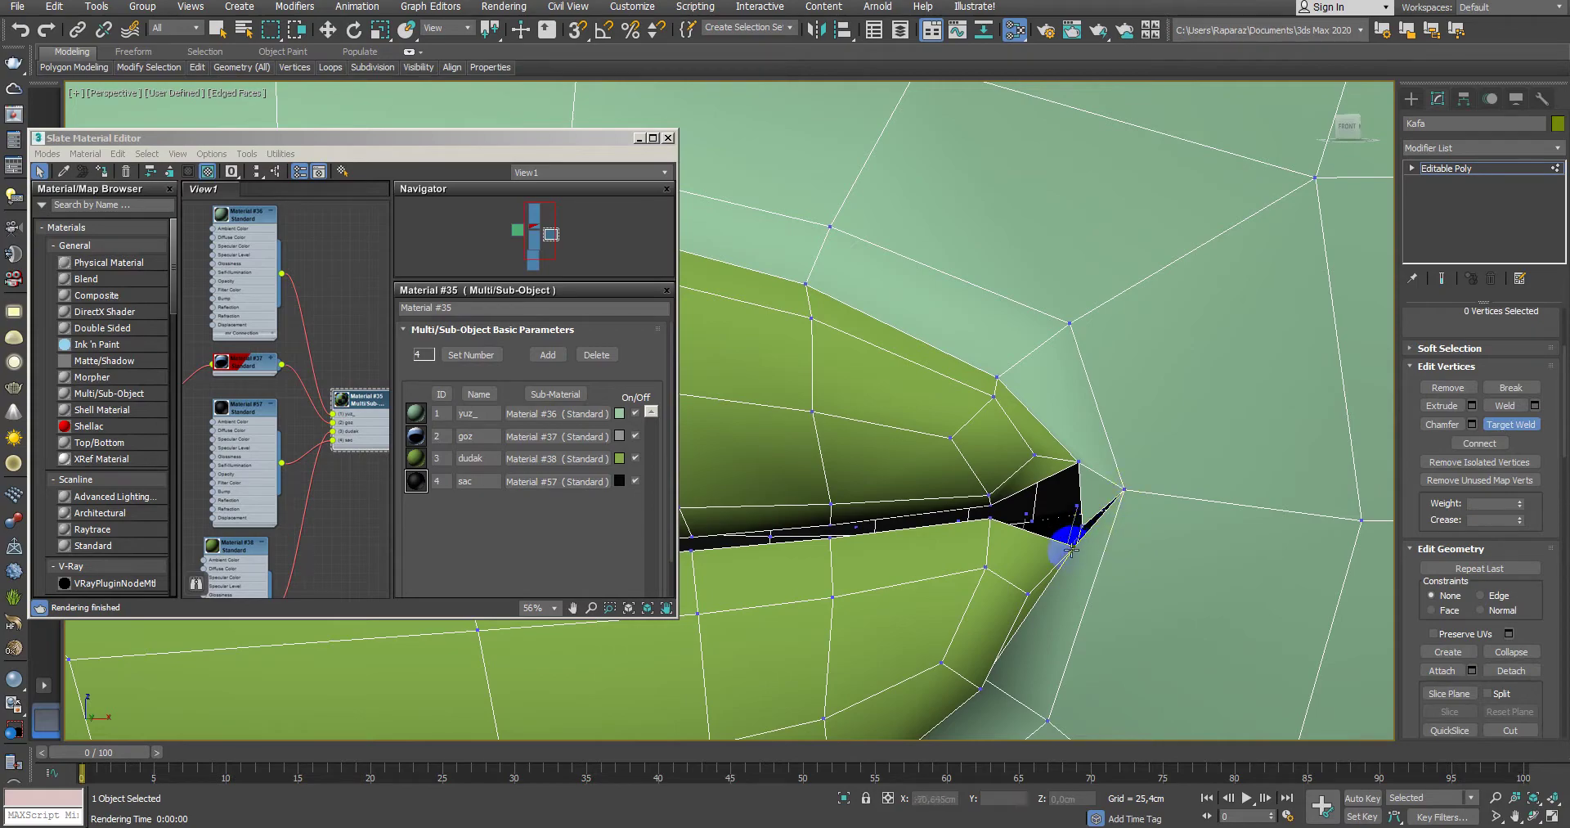
key(w)
scroll(1178, 540, down, 3)
scroll(1156, 547, down, 3)
scroll(1157, 546, down, 1)
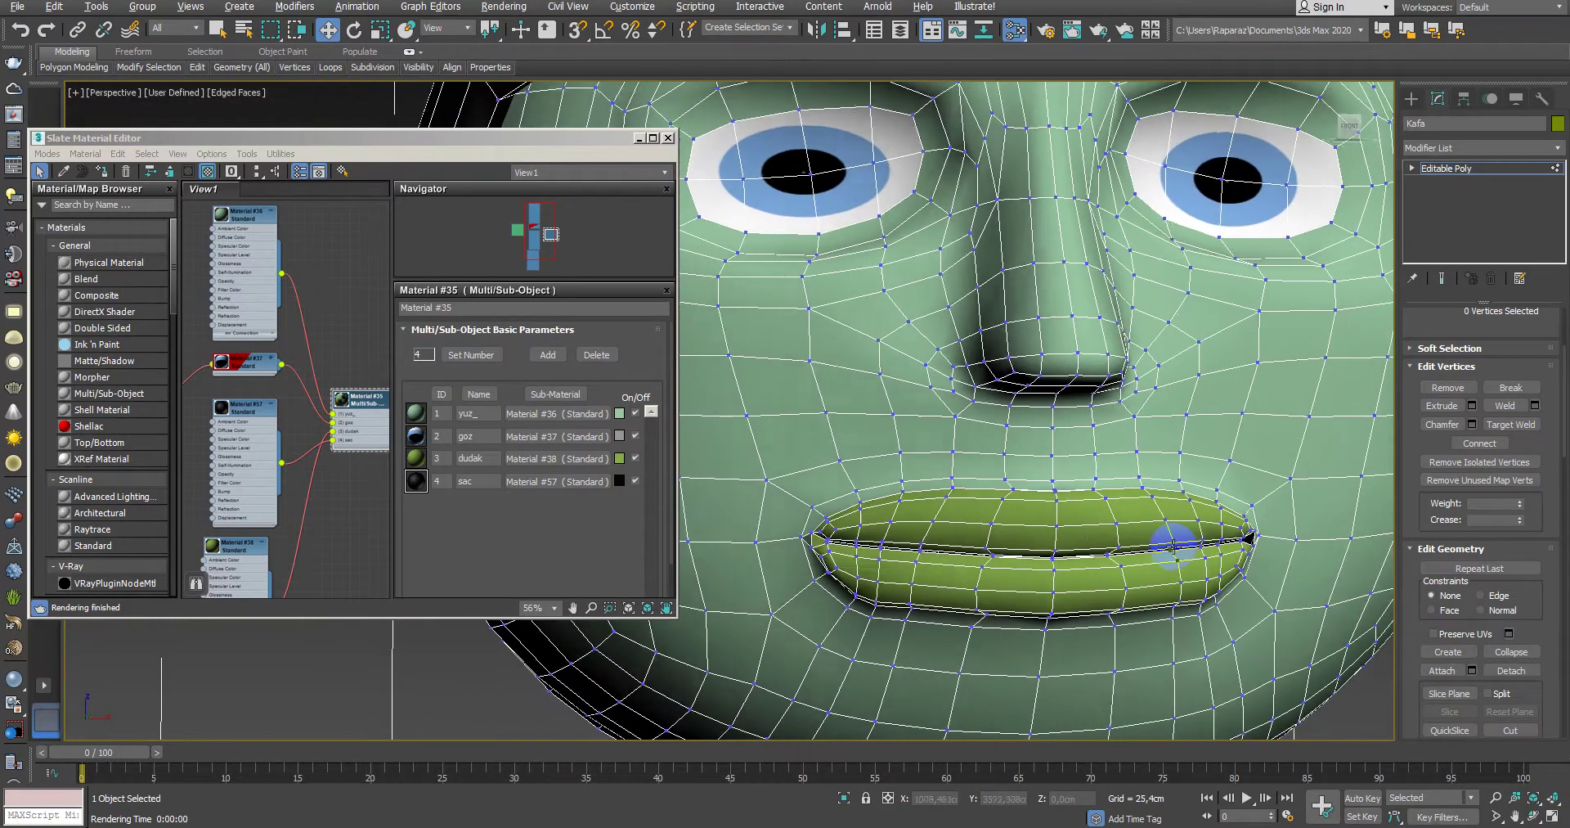
scroll(1160, 545, down, 1)
scroll(1160, 546, down, 2)
scroll(1139, 542, up, 4)
scroll(1131, 527, up, 8)
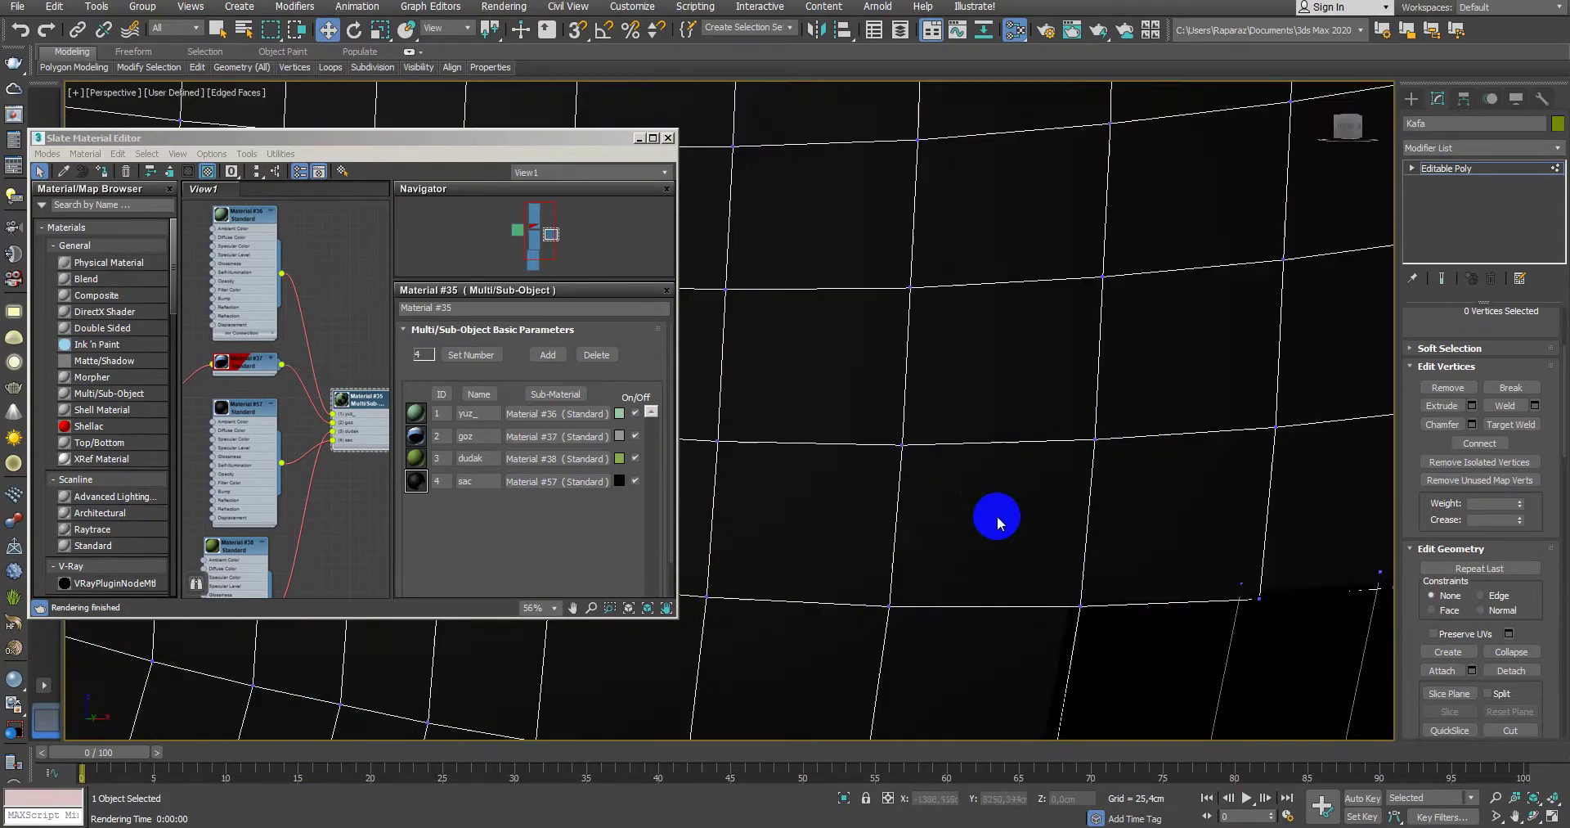
scroll(999, 518, up, 1)
scroll(1027, 542, down, 2)
scroll(1043, 542, down, 1)
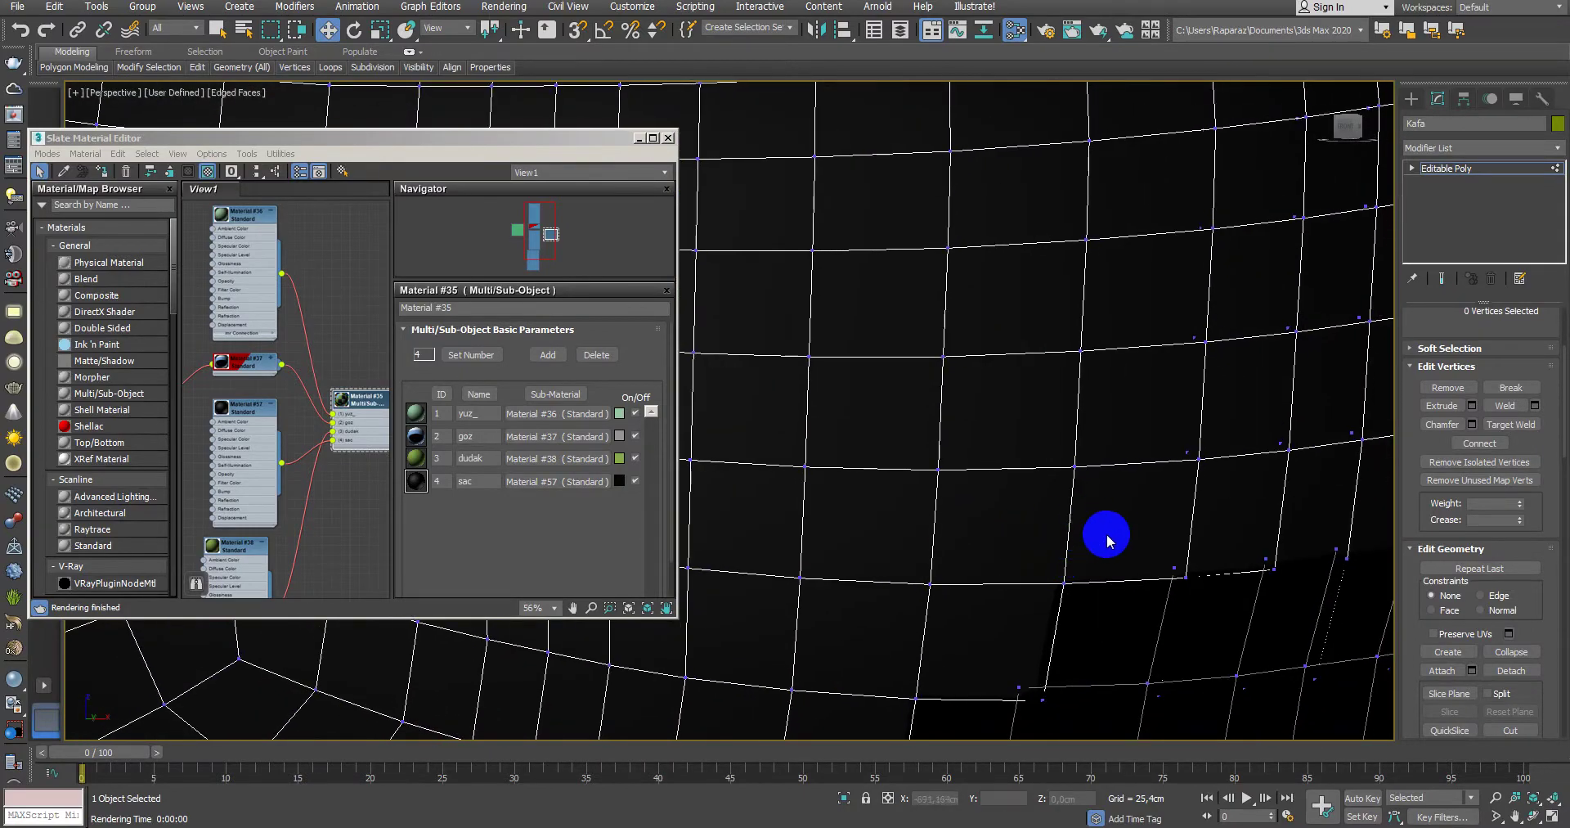
scroll(1129, 522, down, 10)
alt+middle_drag(1132, 525, 1236, 508)
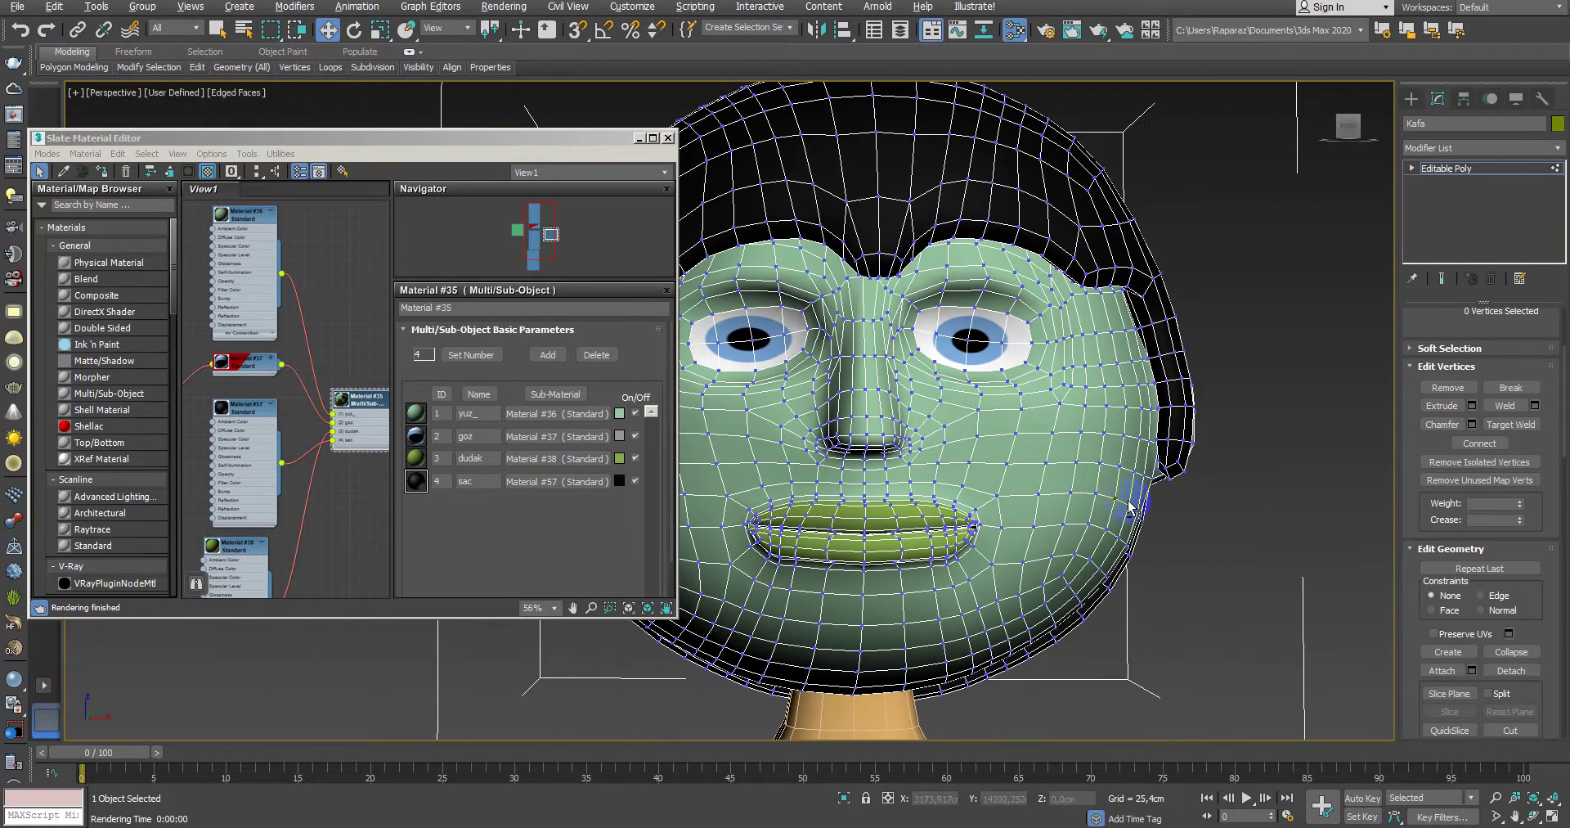
scroll(984, 520, up, 8)
scroll(981, 518, up, 5)
Step: Bridge the two mouth-corner edges to fill the gap with faces
key(2)
click(963, 507)
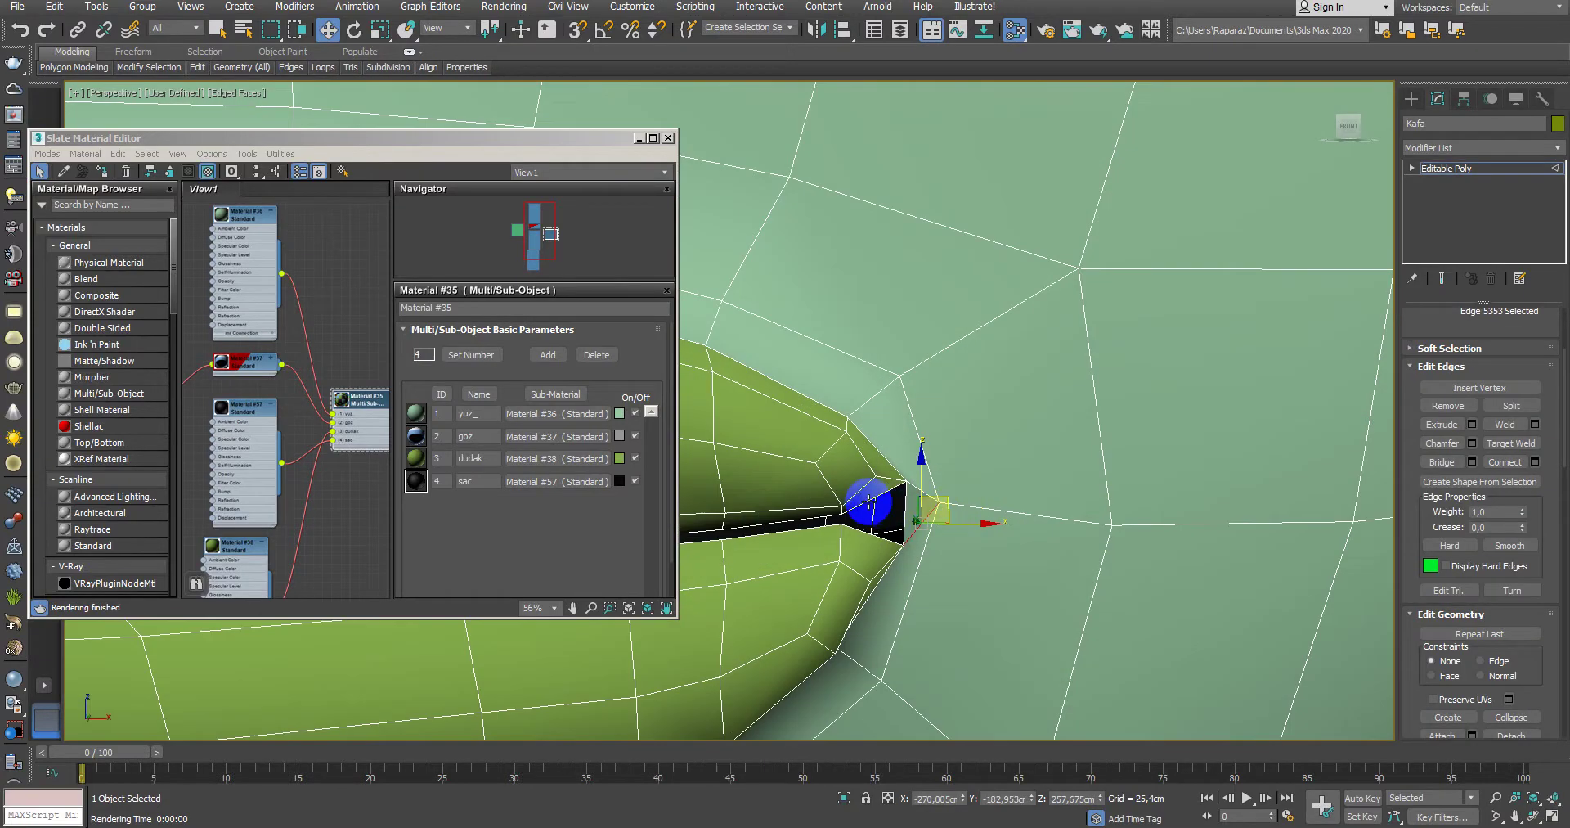
ctrl+click(871, 536)
click(1441, 462)
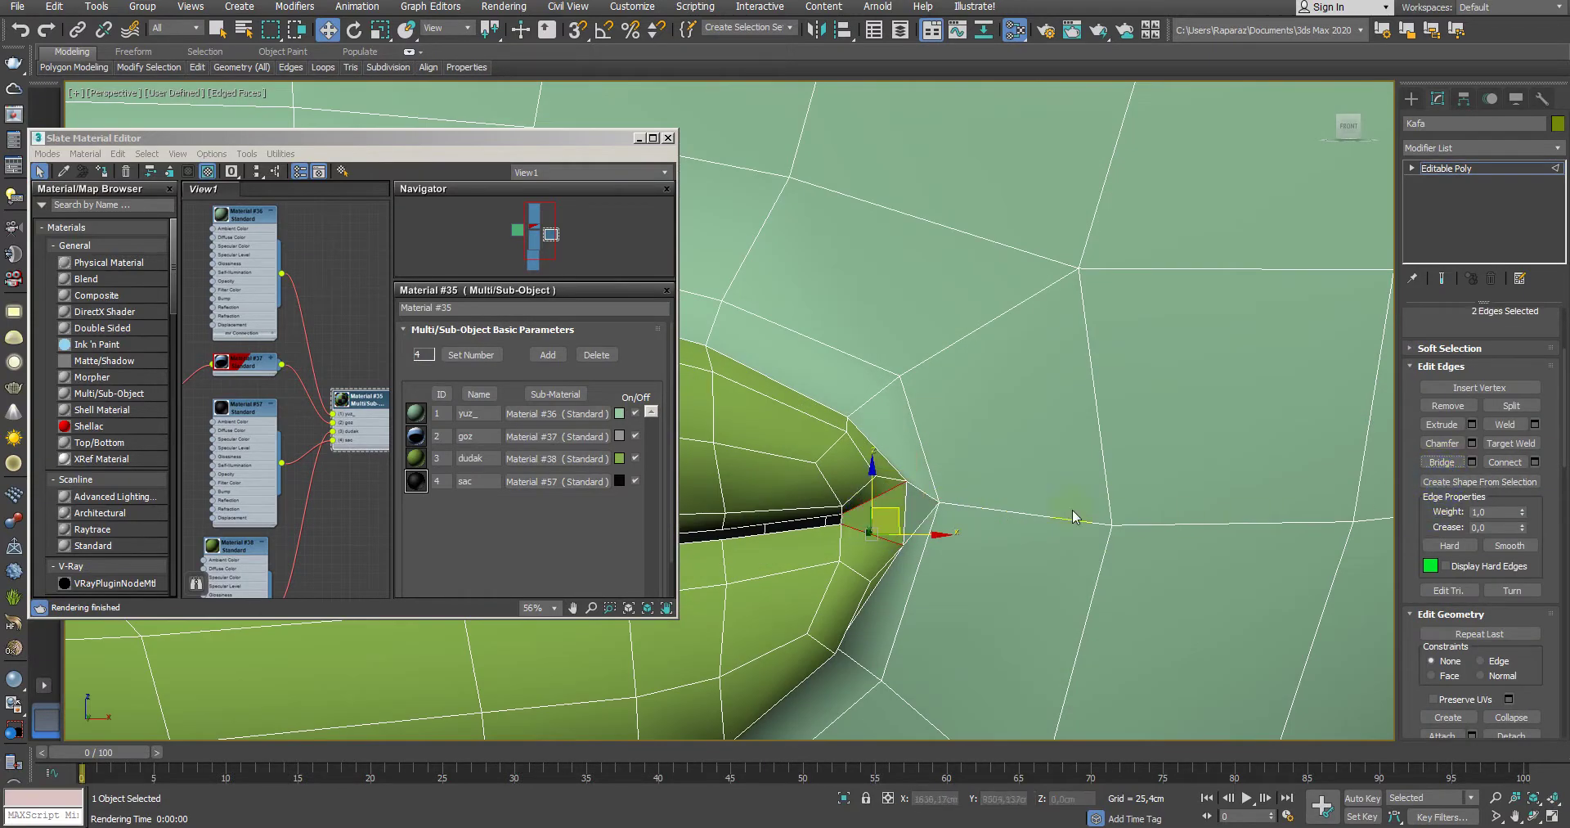
scroll(1194, 523, down, 5)
scroll(1205, 529, down, 2)
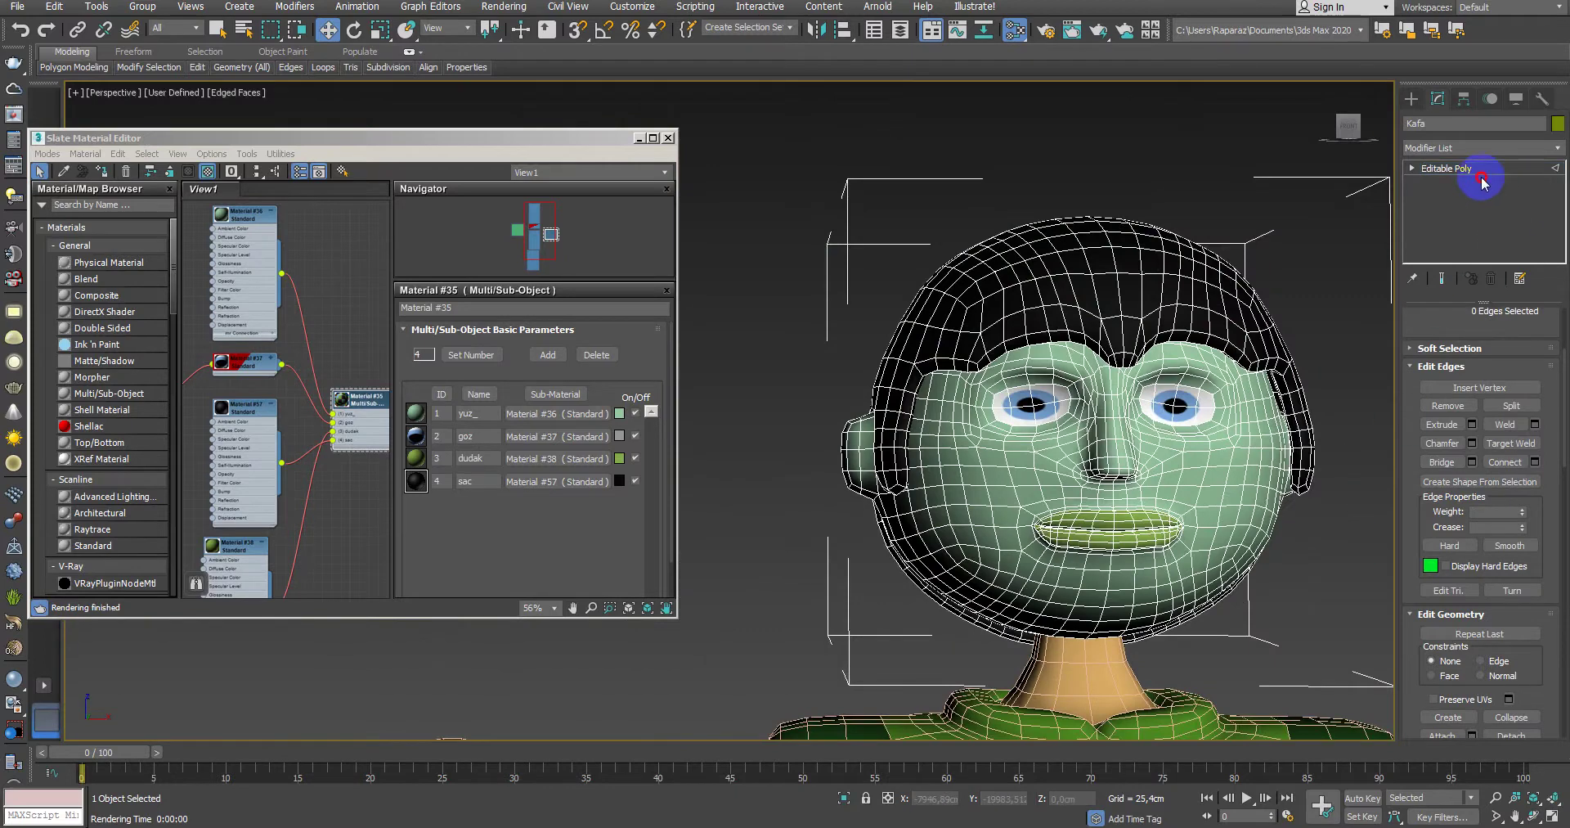
Step: Return to the Editable Poly level and close the Slate Material Editor
click(1468, 168)
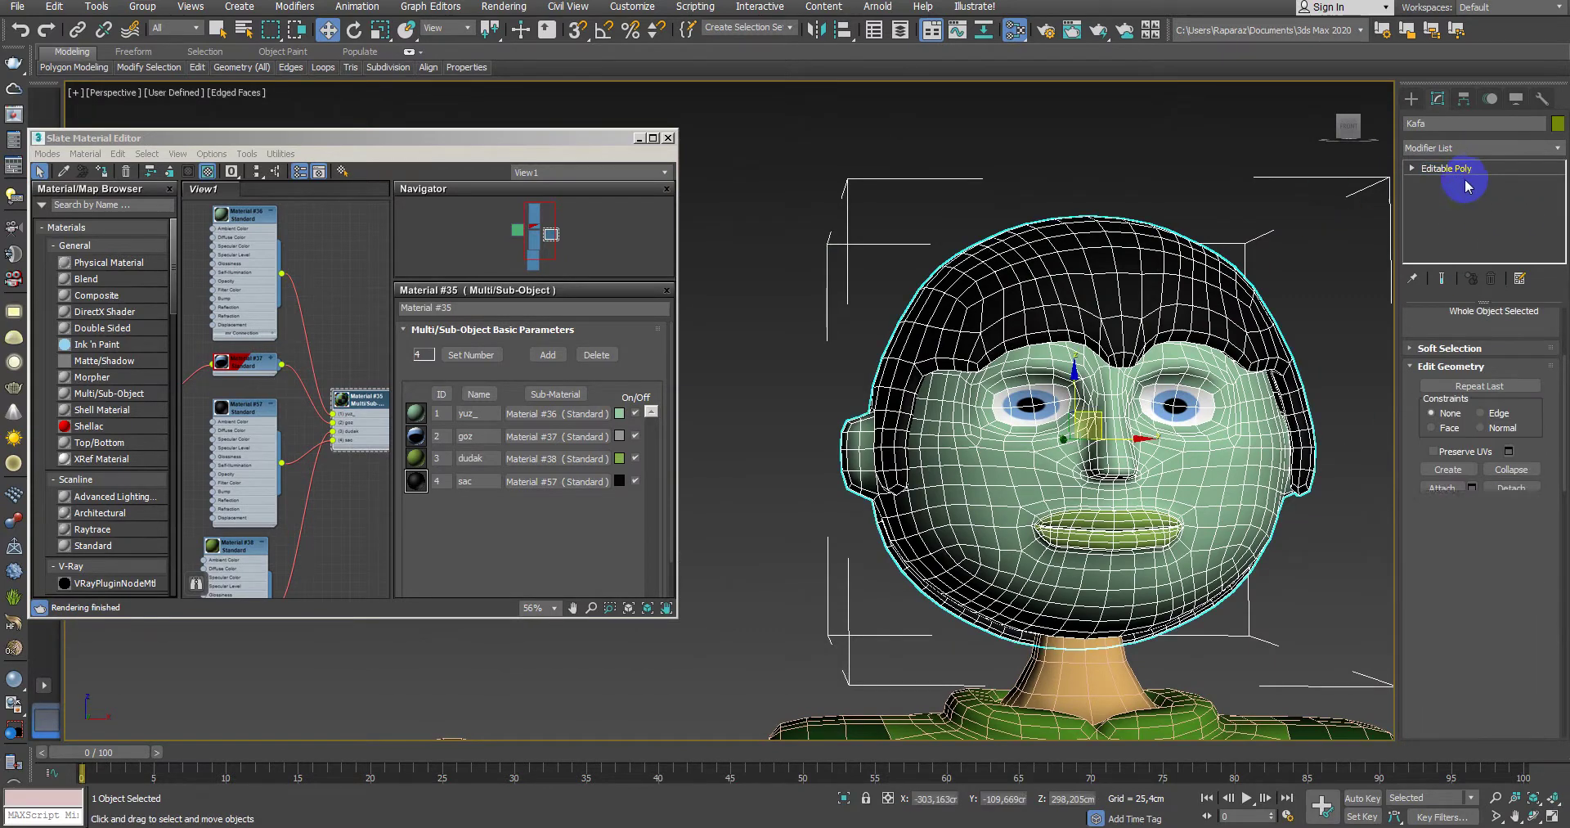
click(668, 137)
click(751, 270)
Step: Clear the selection and switch between the four-viewport layout and a maximized Front view
key(z)
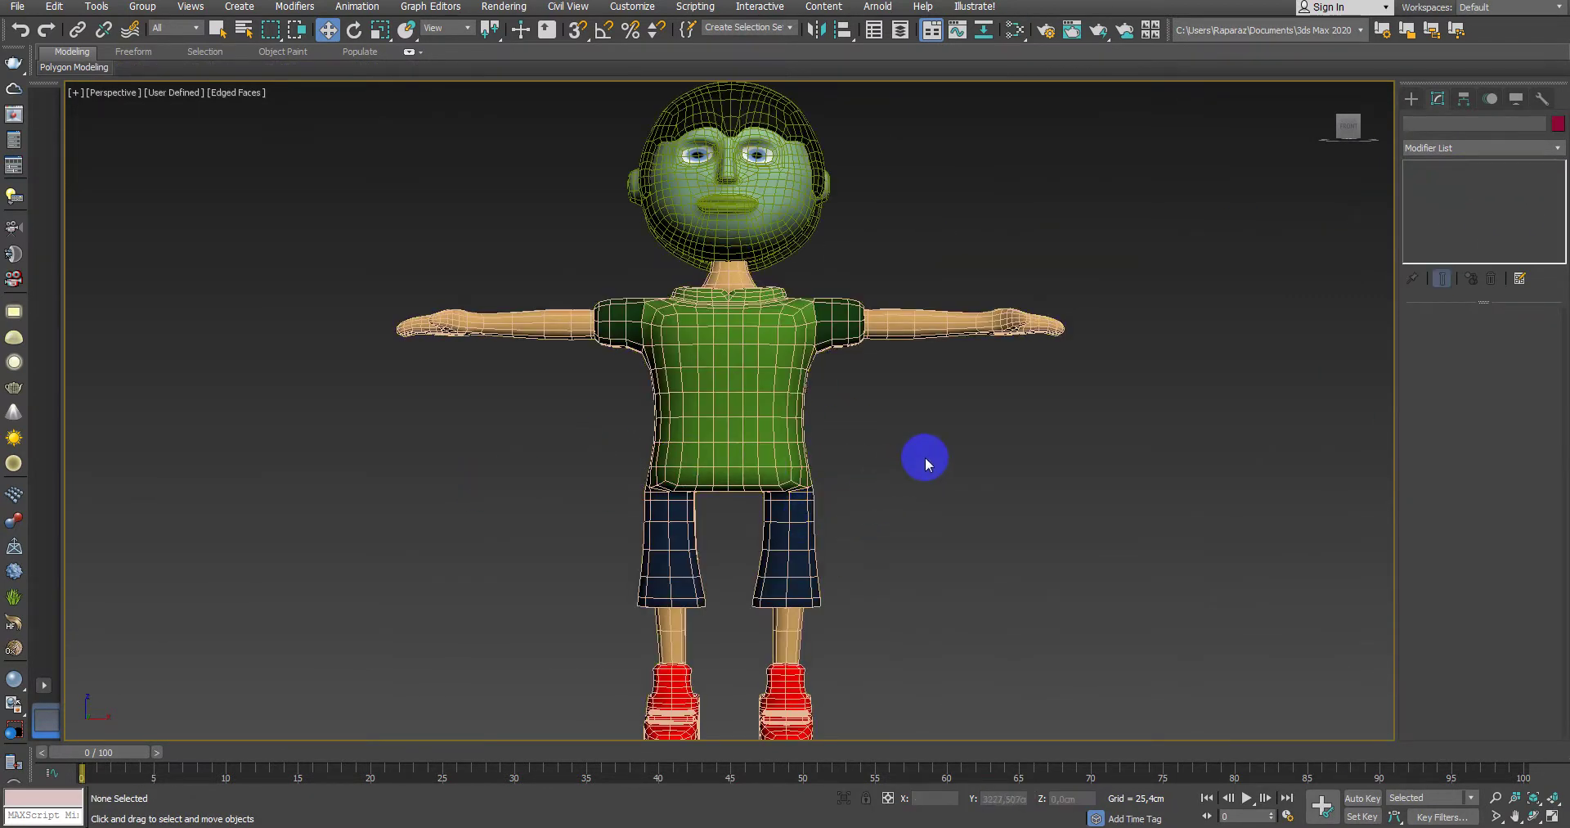
key(alt+w)
scroll(1041, 340, down, 1)
scroll(1027, 354, down, 2)
scroll(1072, 336, down, 3)
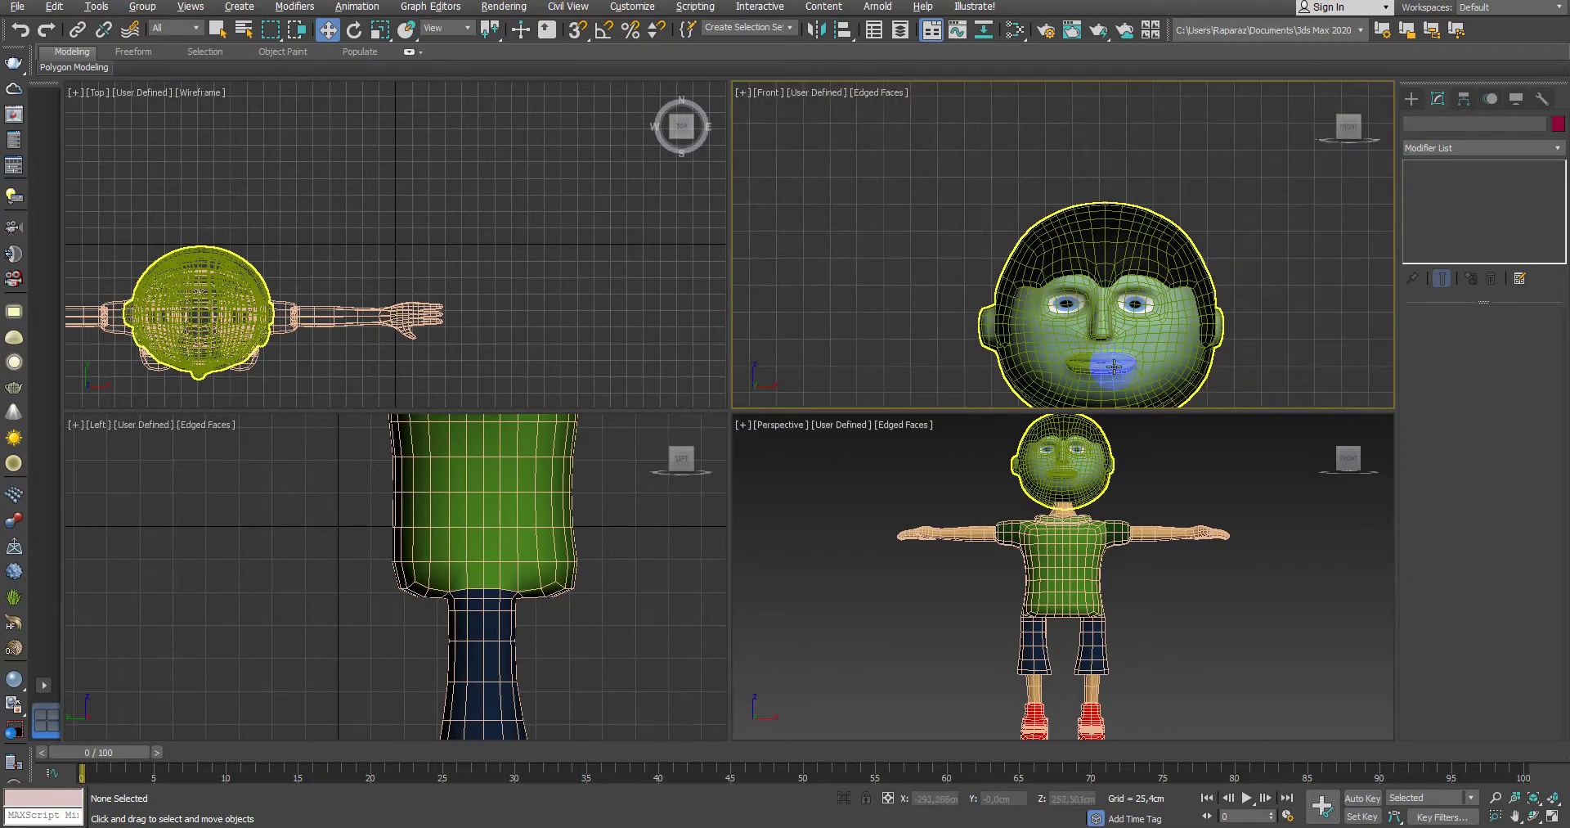
key(alt+w)
scroll(1104, 376, down, 2)
key(alt+w)
scroll(1044, 369, down, 3)
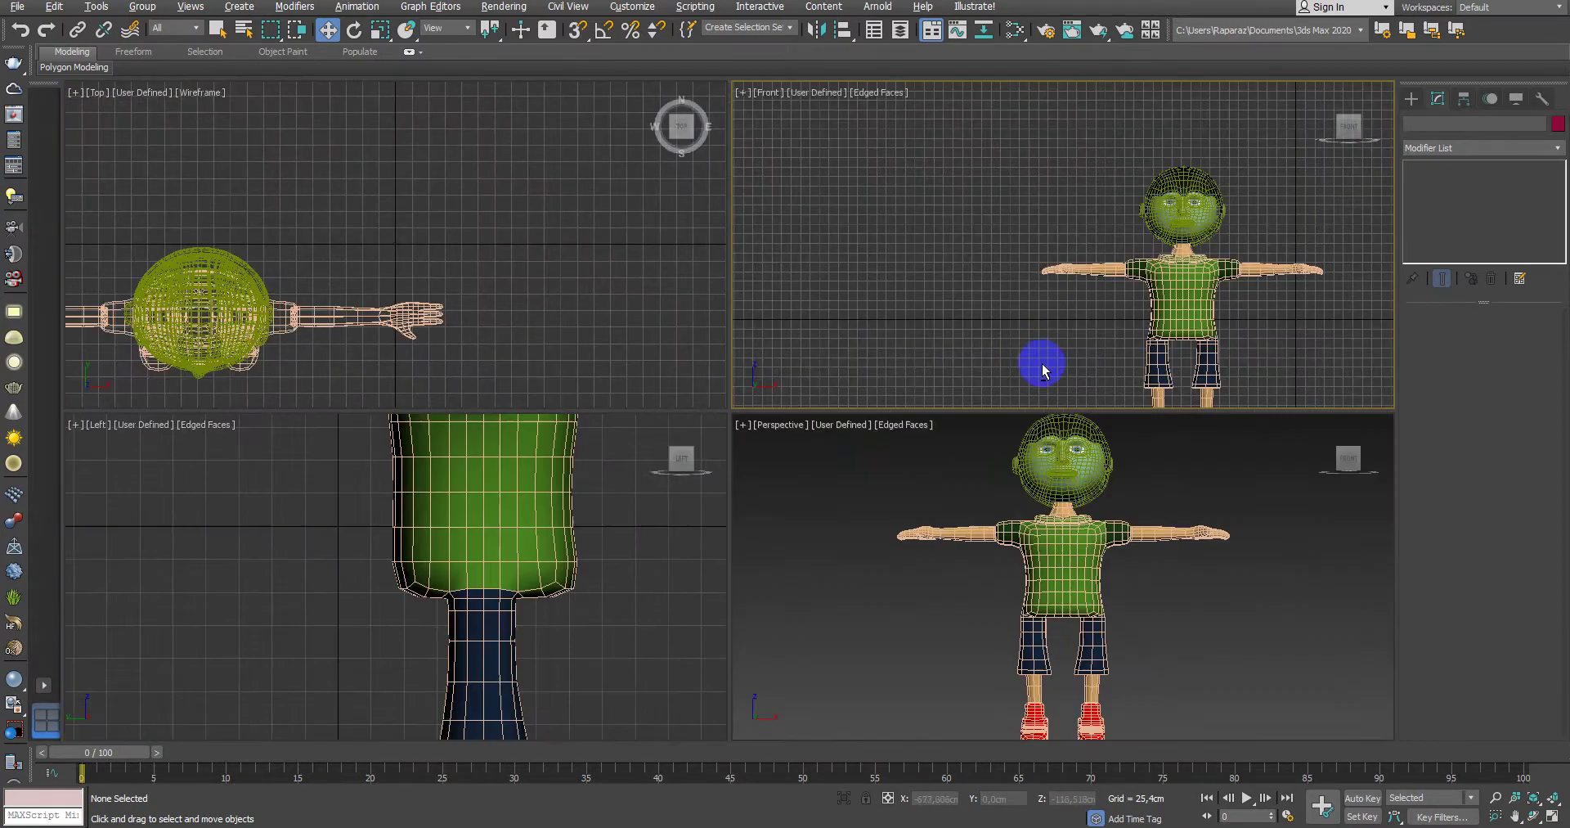
key(alt+w)
key(alt+w)
key(alt+w)
key(alt+w)
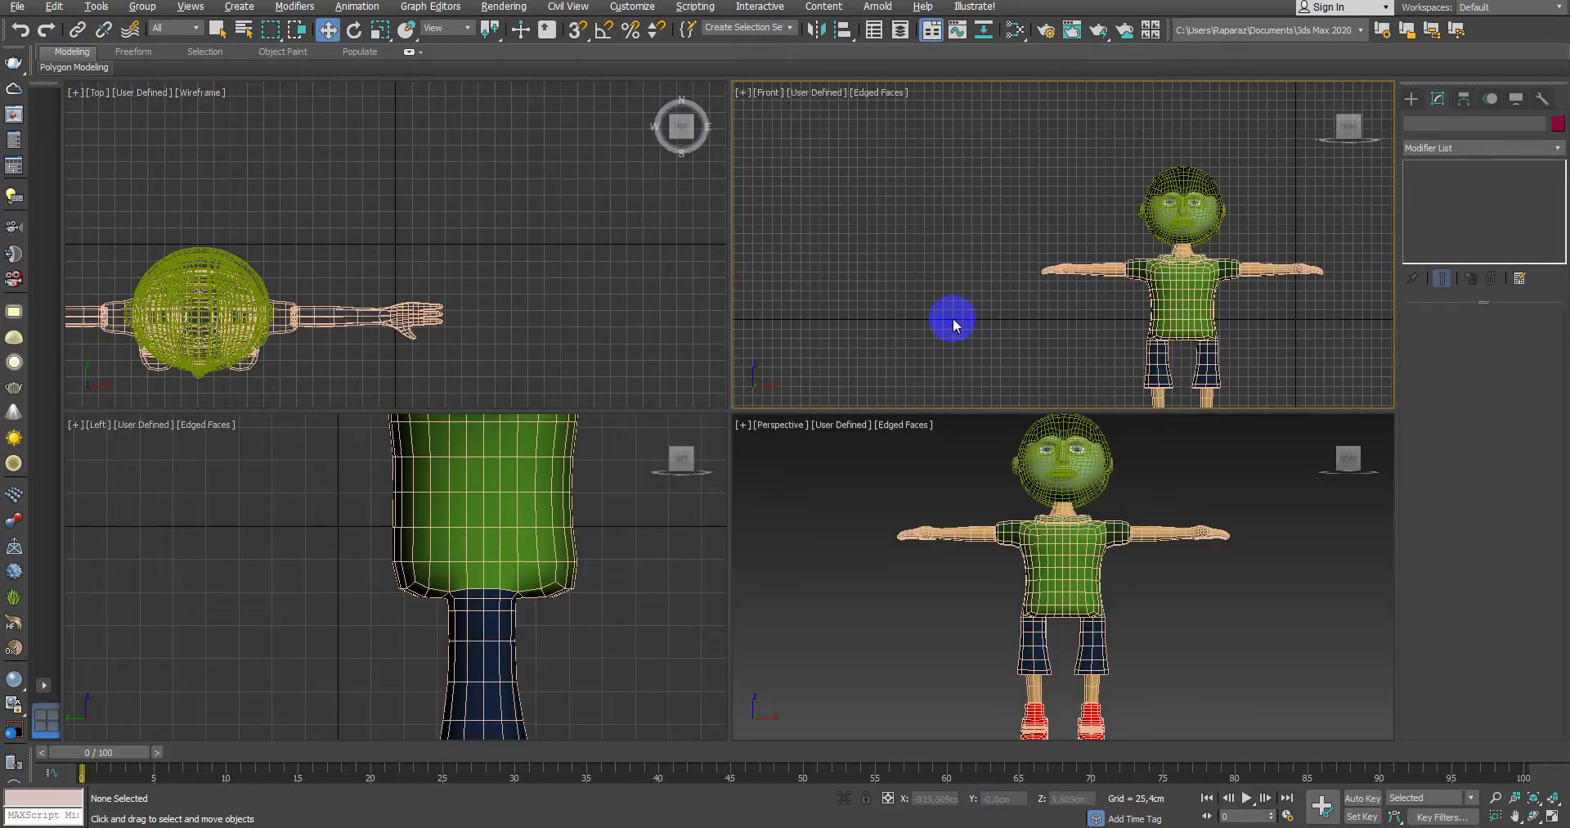
key(alt+w)
Step: Zoom in on the face in wireframe and select the head Kafa
scroll(955, 386, up, 3)
scroll(955, 386, up, 1)
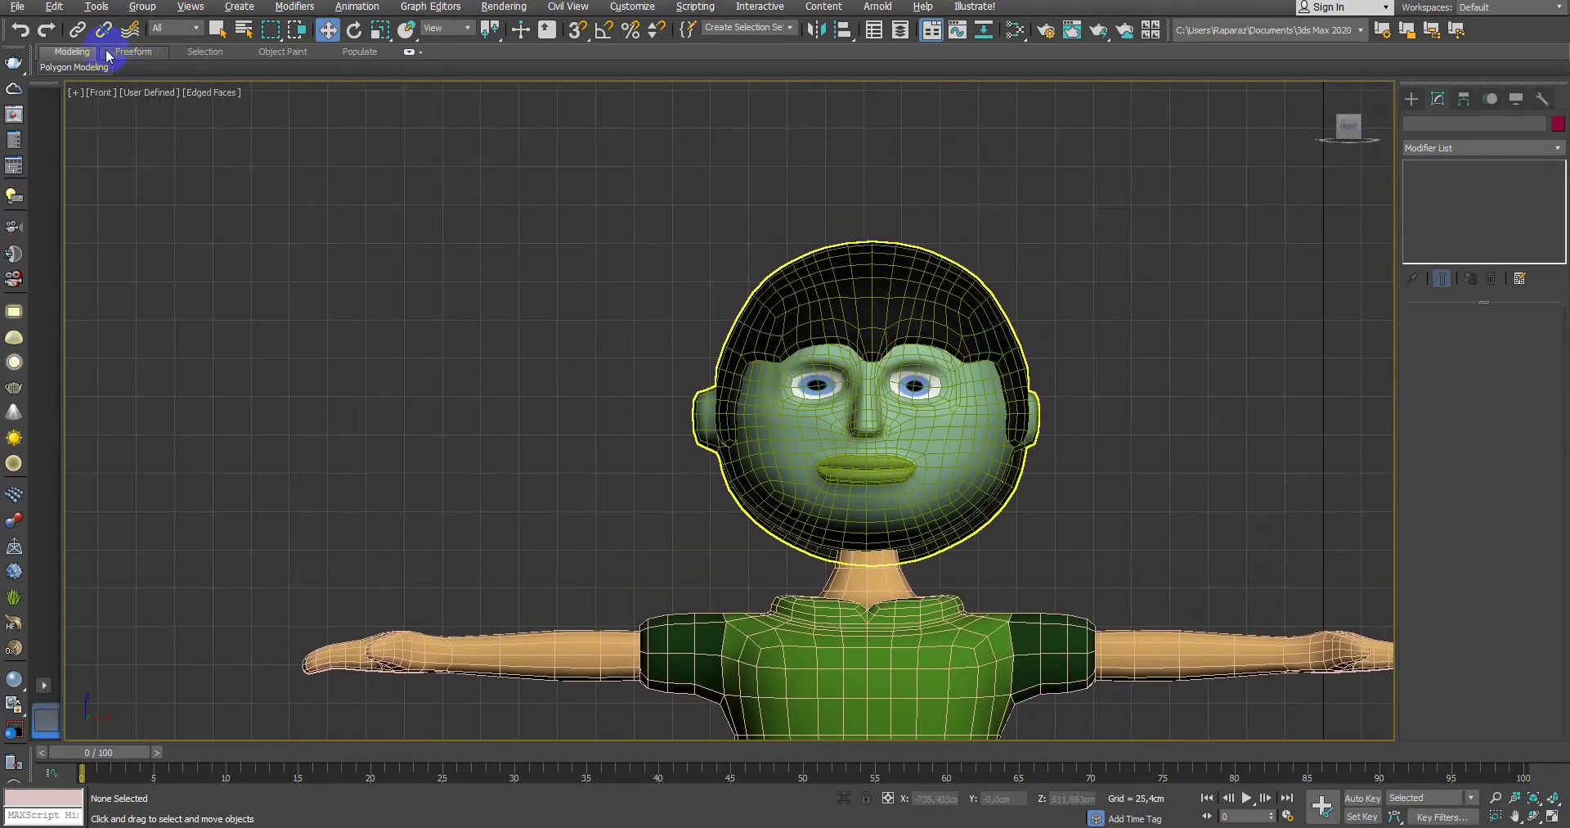
scroll(841, 473, up, 2)
scroll(939, 483, up, 2)
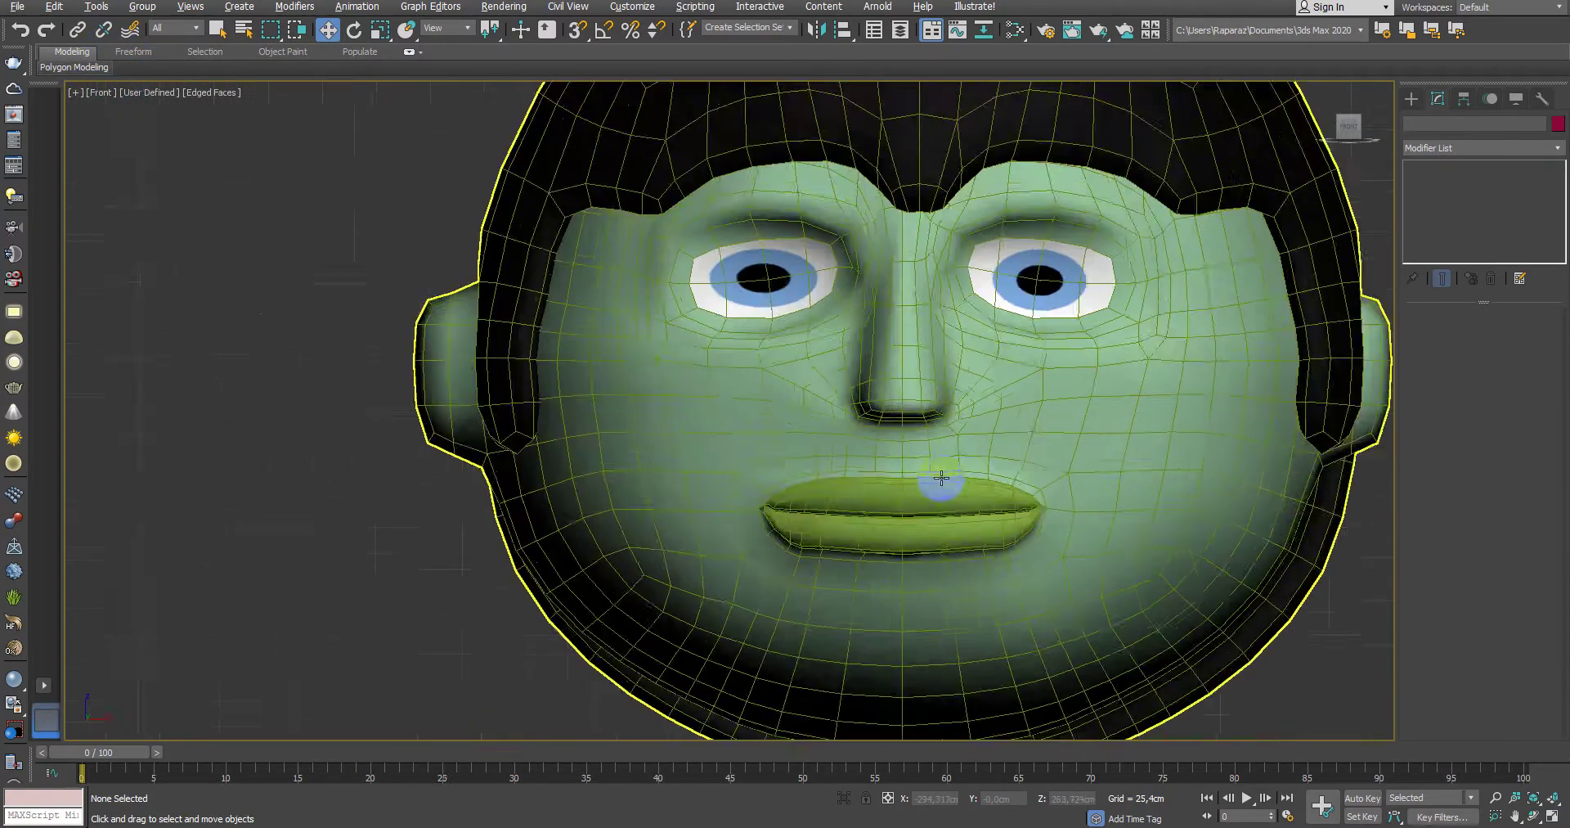
scroll(882, 526, up, 1)
key(F3)
key(F3)
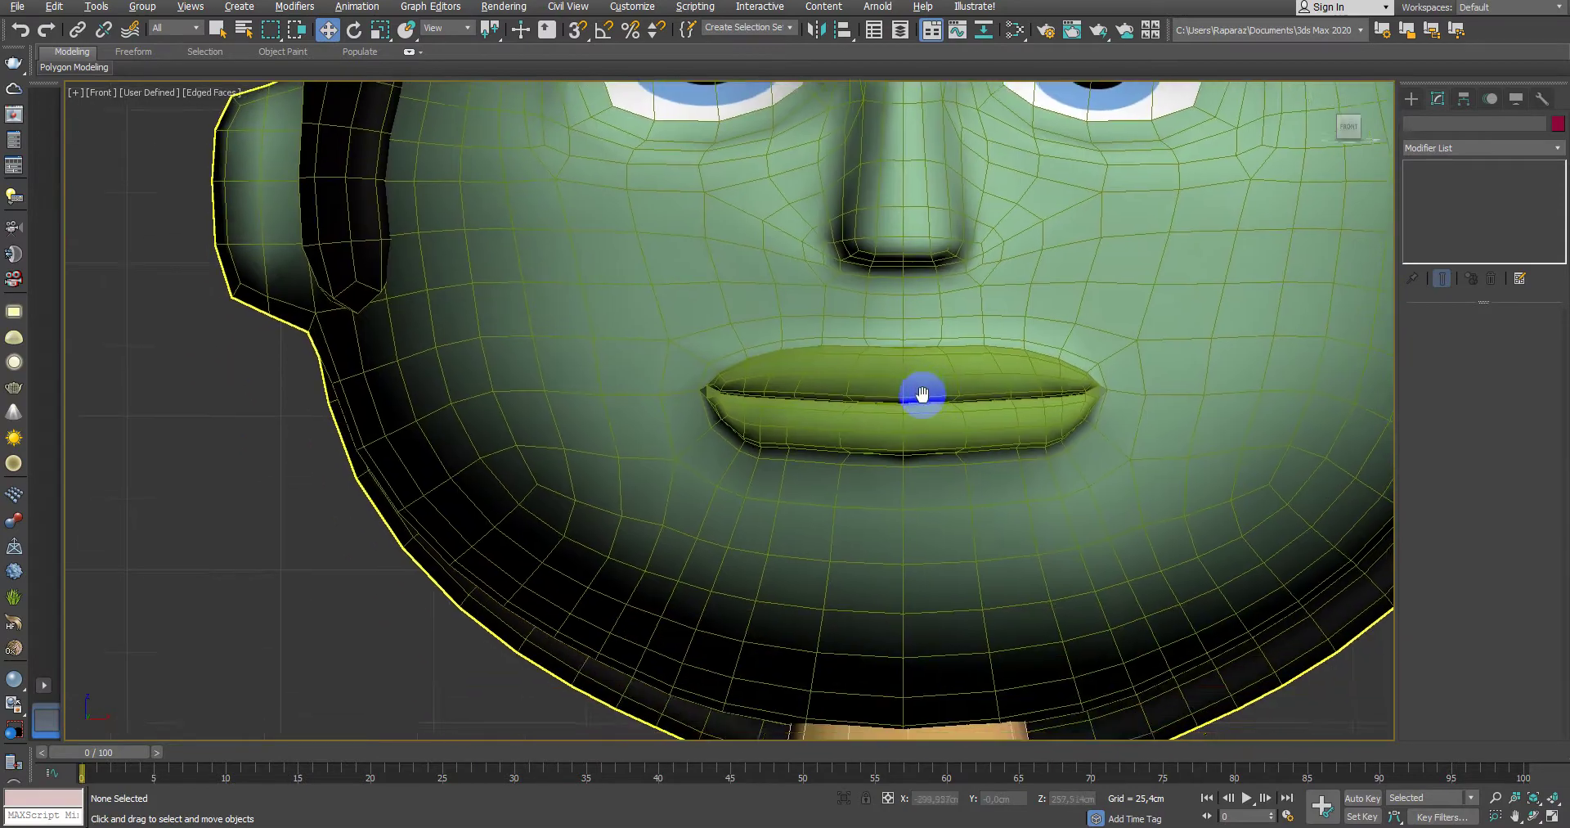
scroll(907, 392, down, 5)
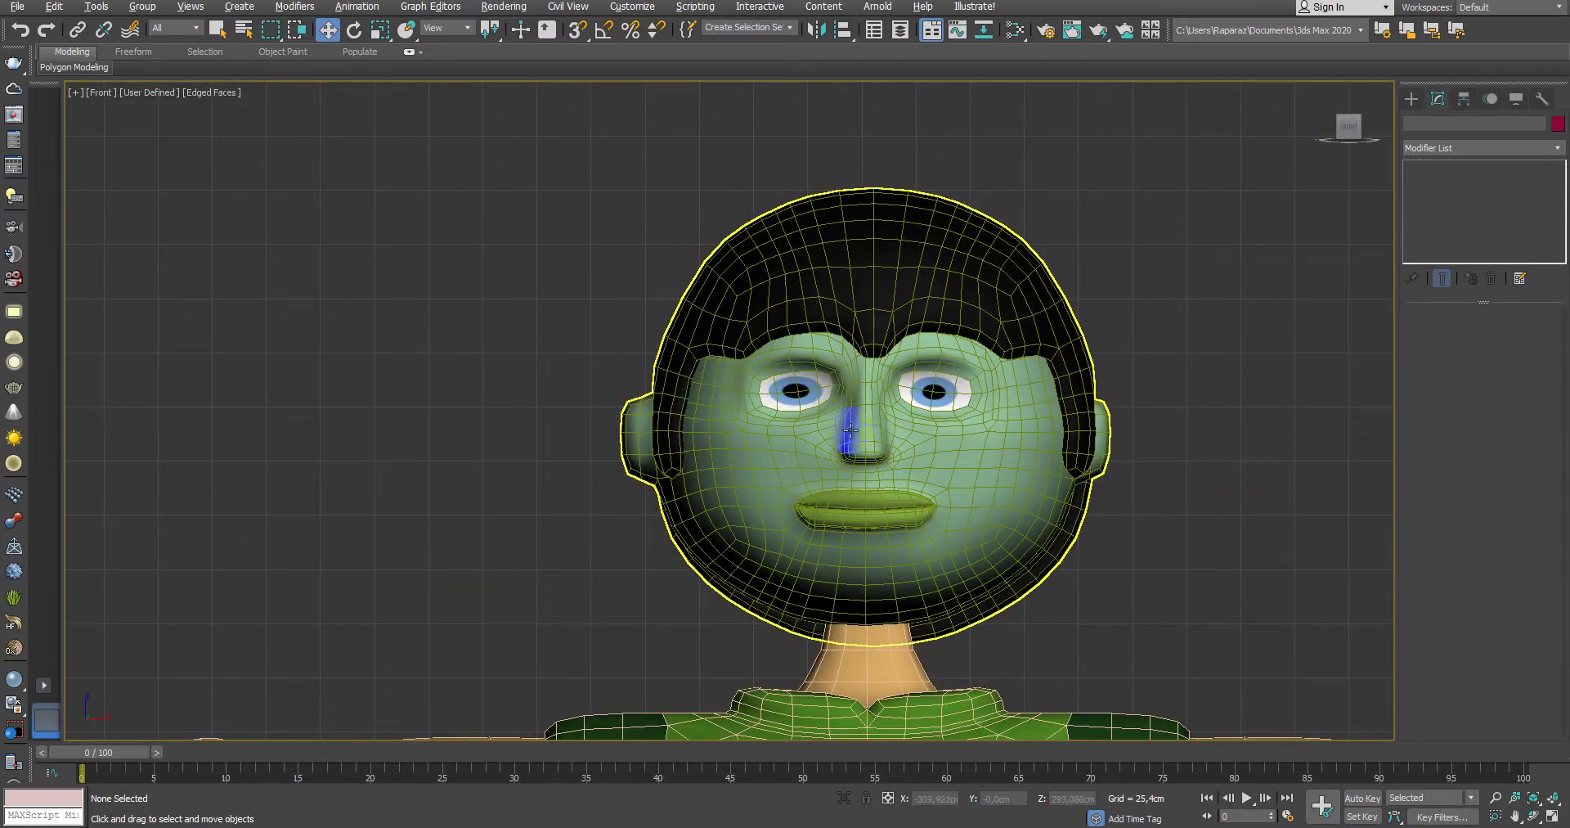
click(851, 428)
scroll(851, 441, up, 2)
scroll(851, 458, up, 2)
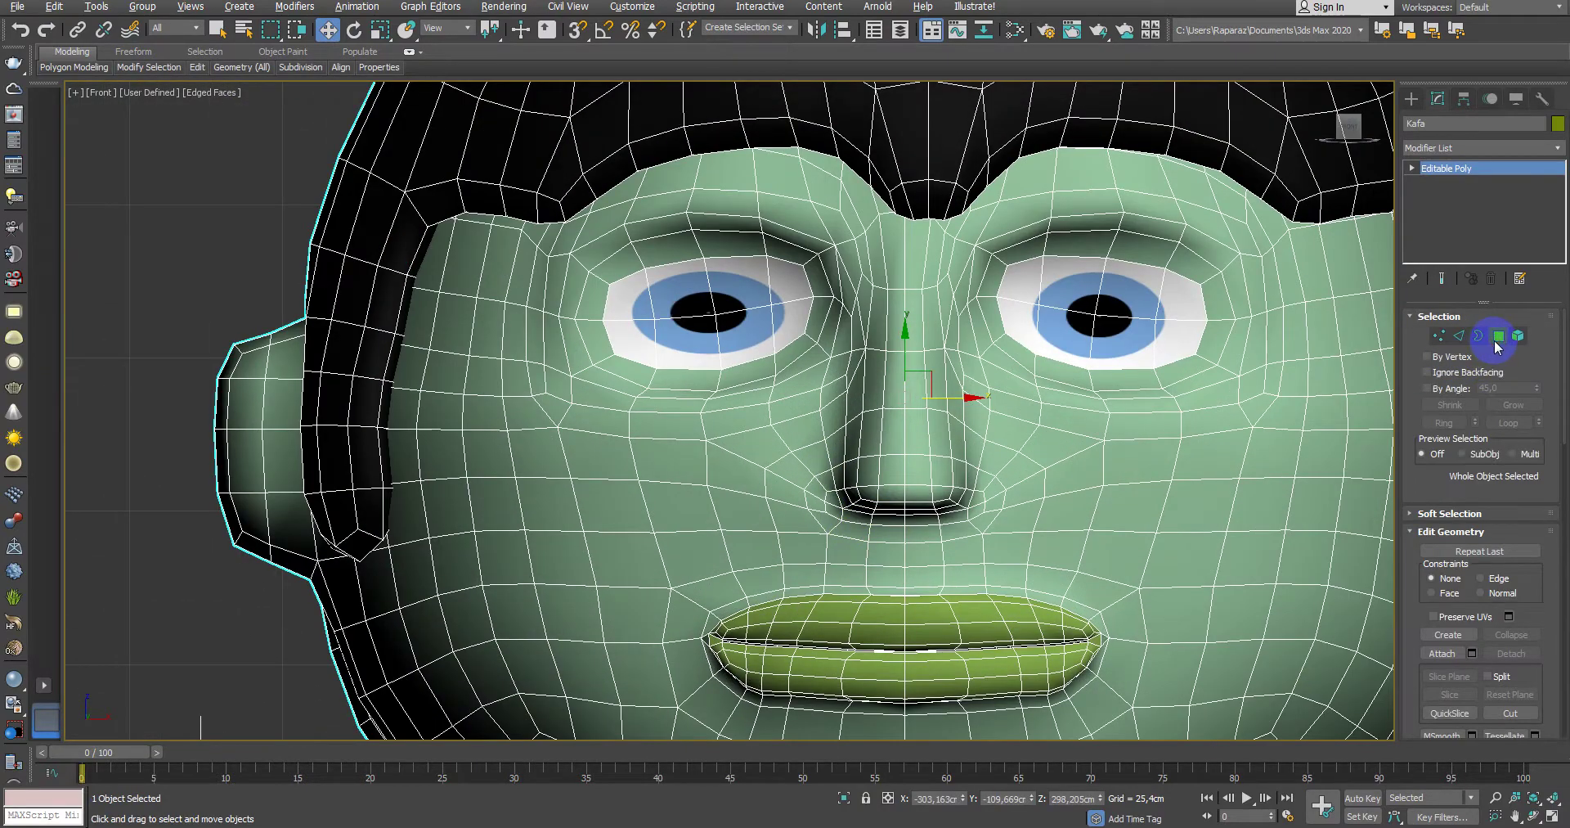
Step: In Polygon mode, select all the polygons covering the head's left eye
click(1498, 335)
middle_drag(856, 337, 852, 350)
click(788, 331)
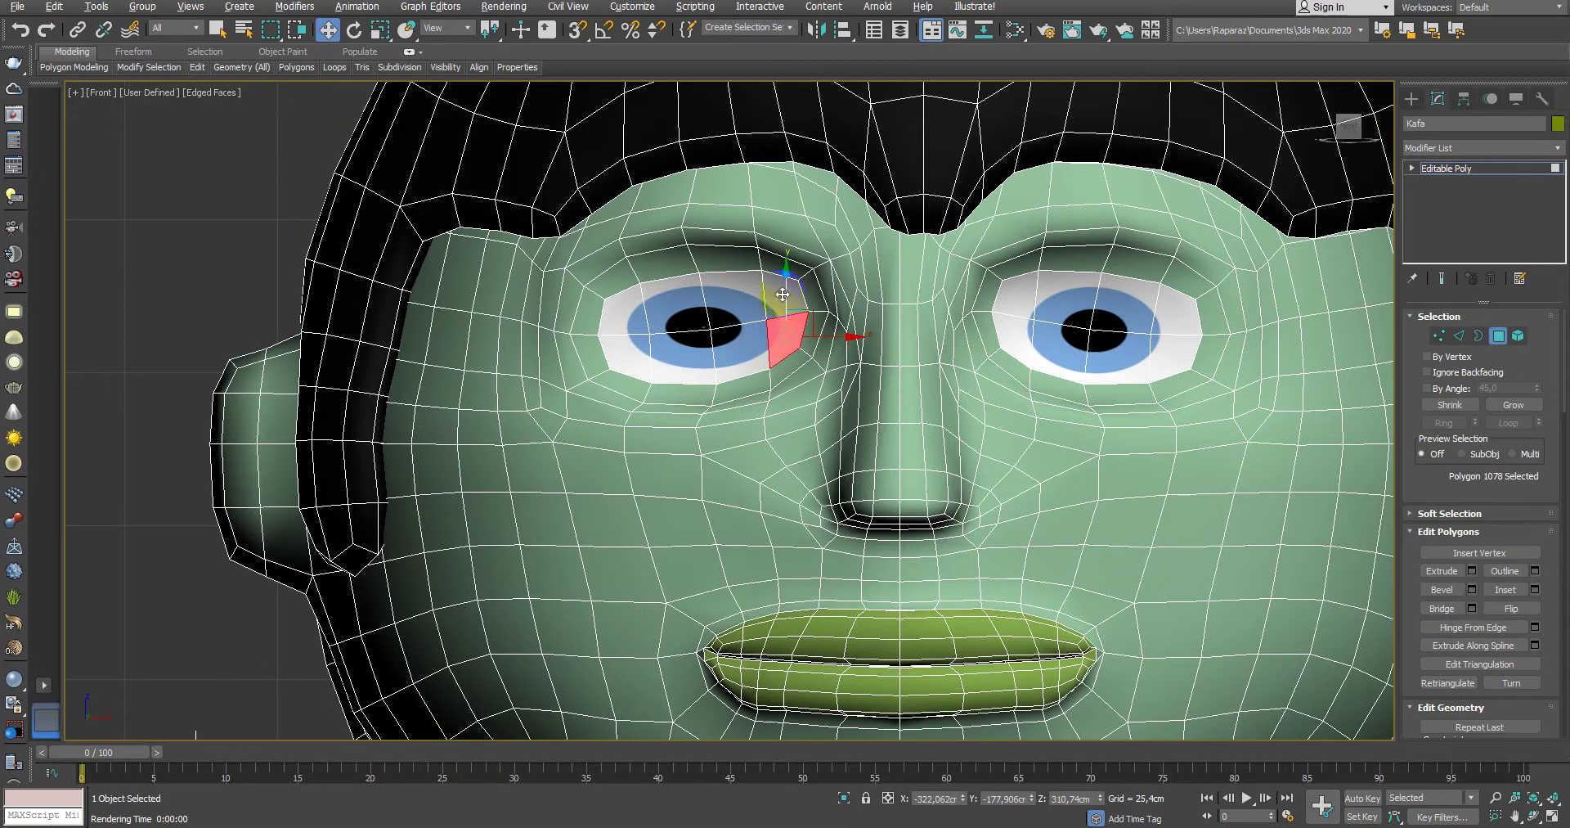
ctrl+click(785, 295)
ctrl+click(740, 360)
ctrl+click(675, 291)
ctrl+click(622, 327)
ctrl+click(670, 364)
ctrl+click(733, 305)
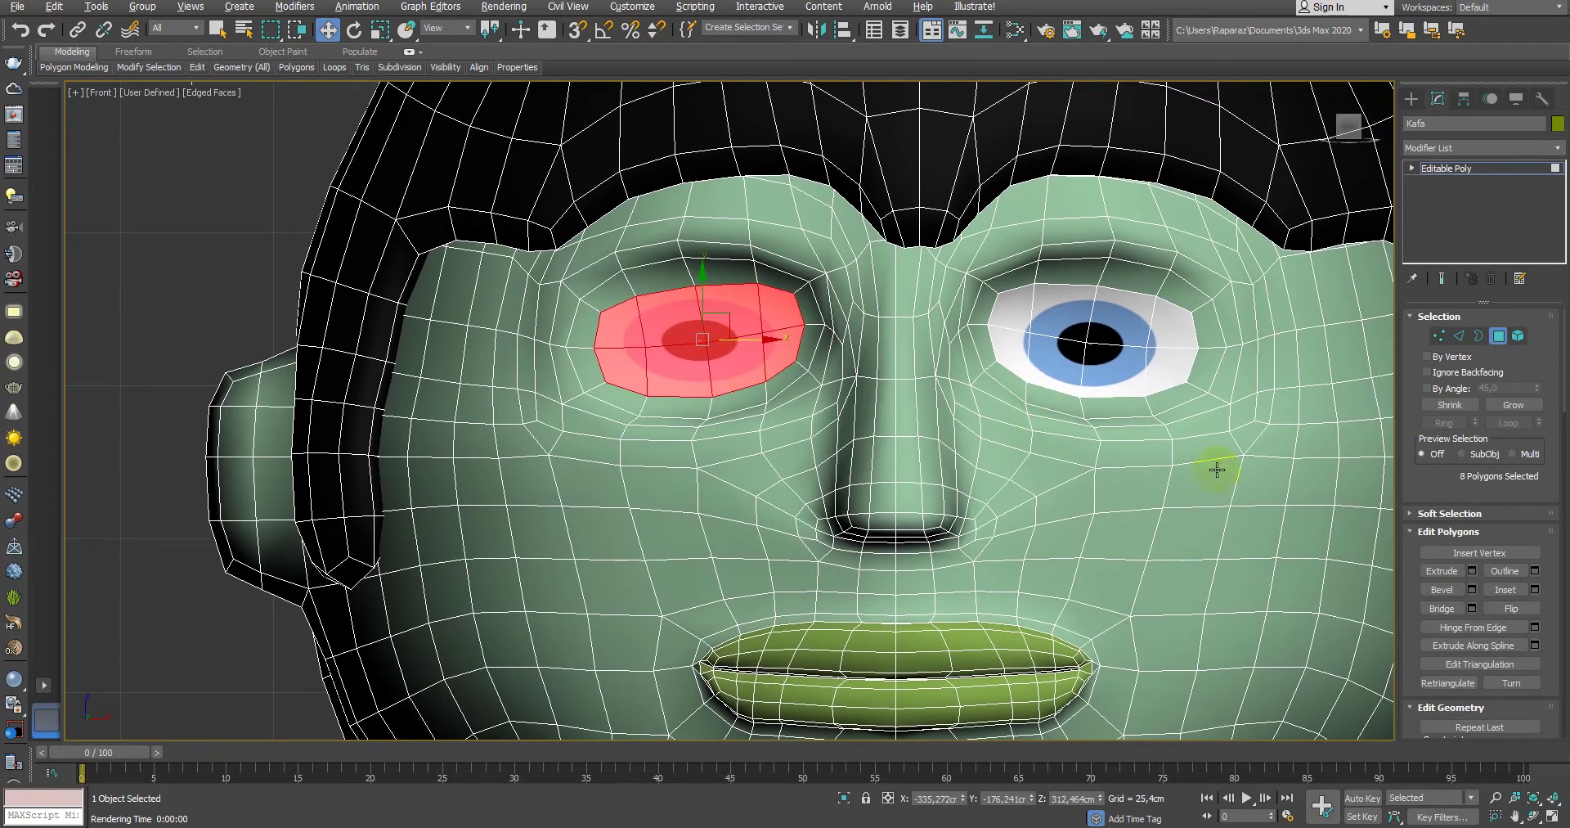
Step: Copy the left-eye polygon selection
scroll(1455, 491, down, 3)
scroll(1495, 622, down, 2)
scroll(1495, 622, down, 2)
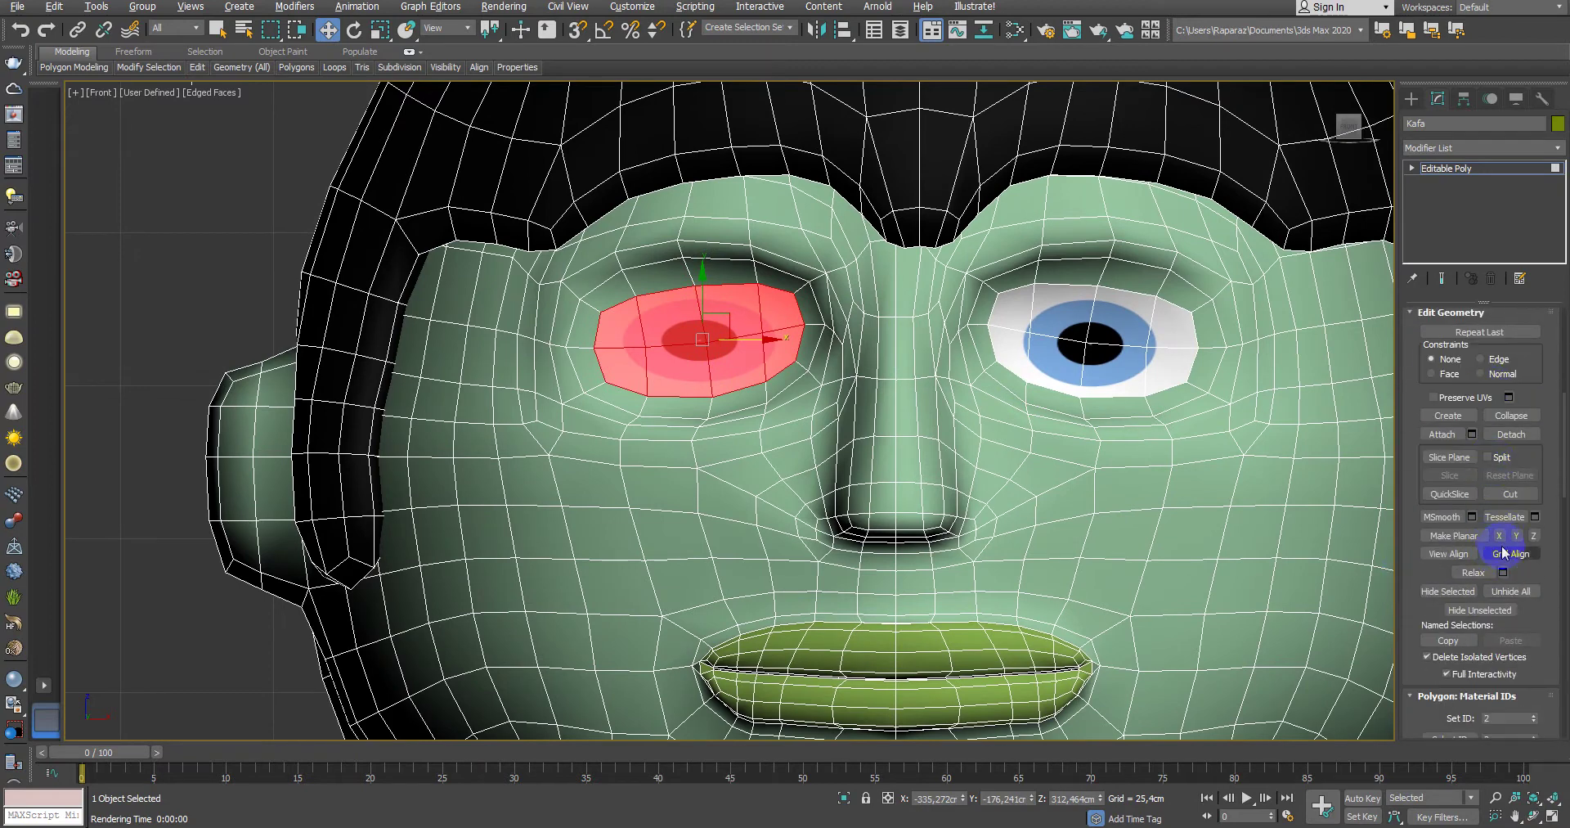
middle_drag(1212, 469, 1168, 426)
scroll(1168, 426, down, 3)
click(1452, 642)
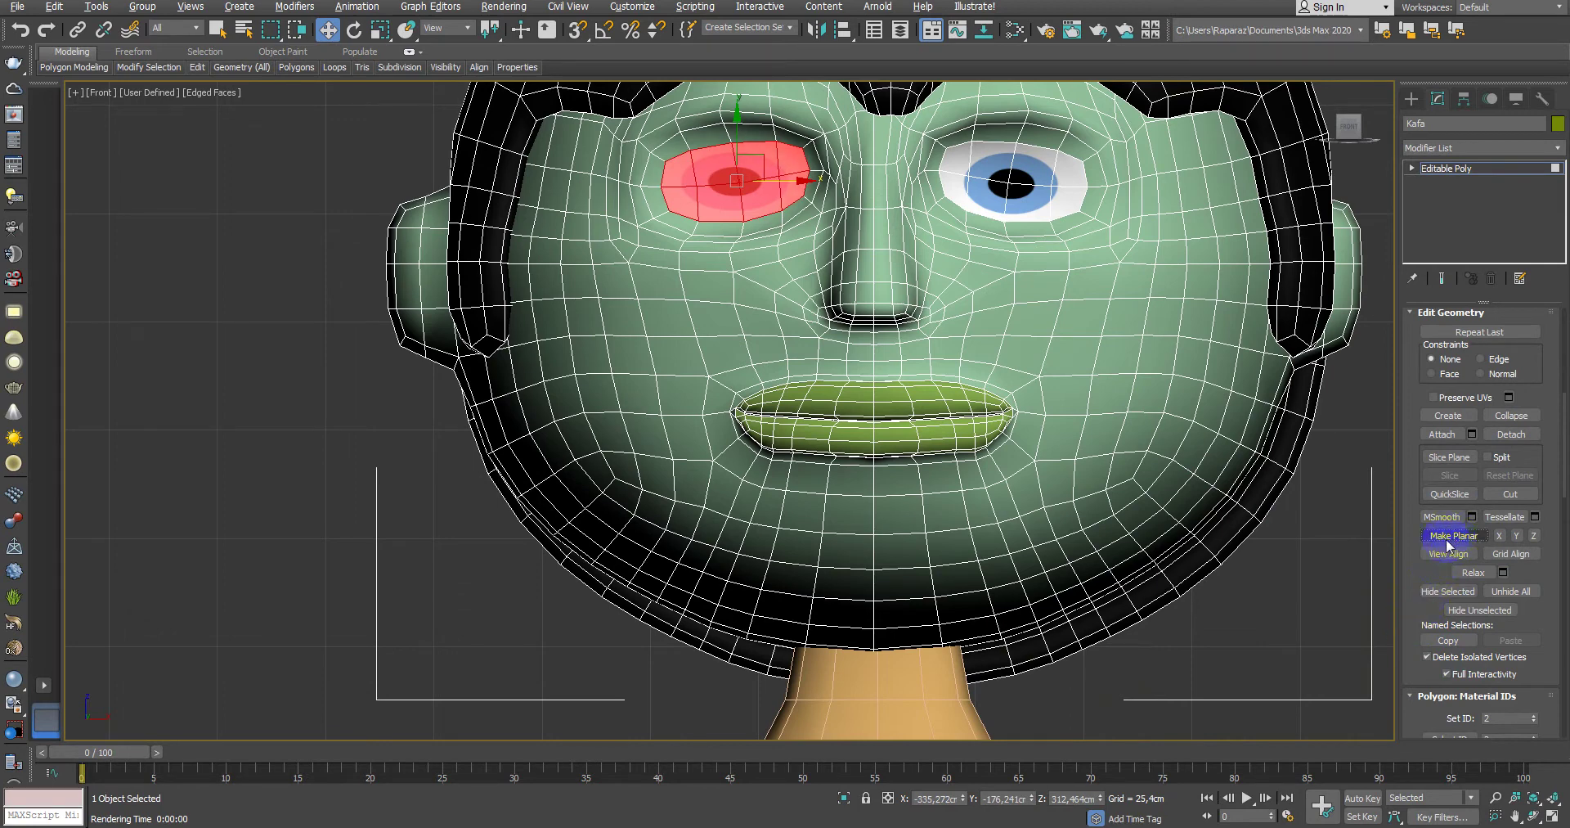
Step: Undo a stray right-eye pick to restore the left-eye polygons, then open the Modifier List
middle_drag(1173, 434, 1156, 597)
click(953, 331)
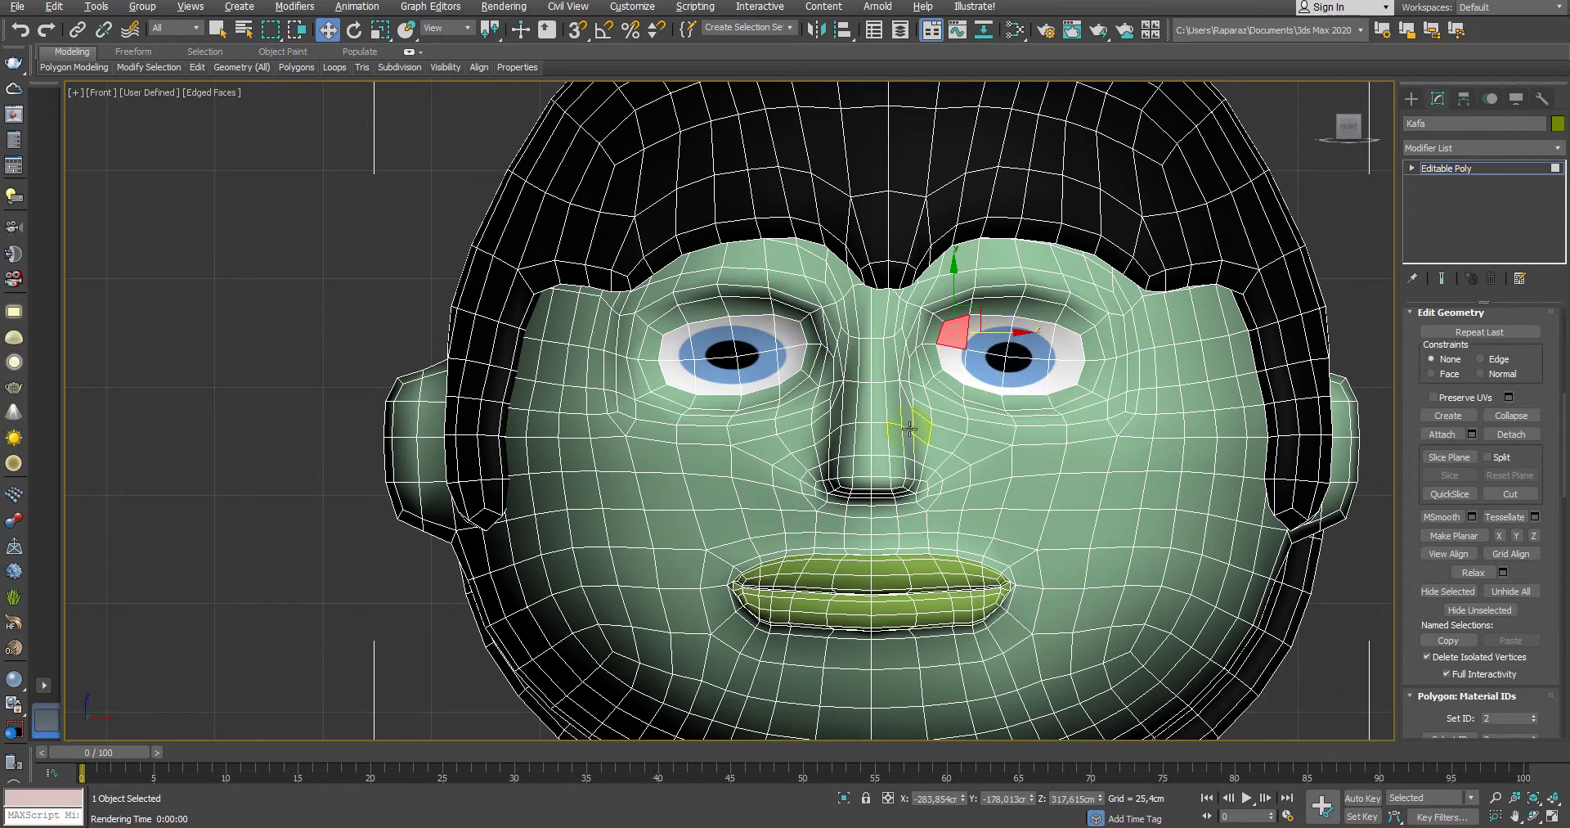
key(ctrl+z)
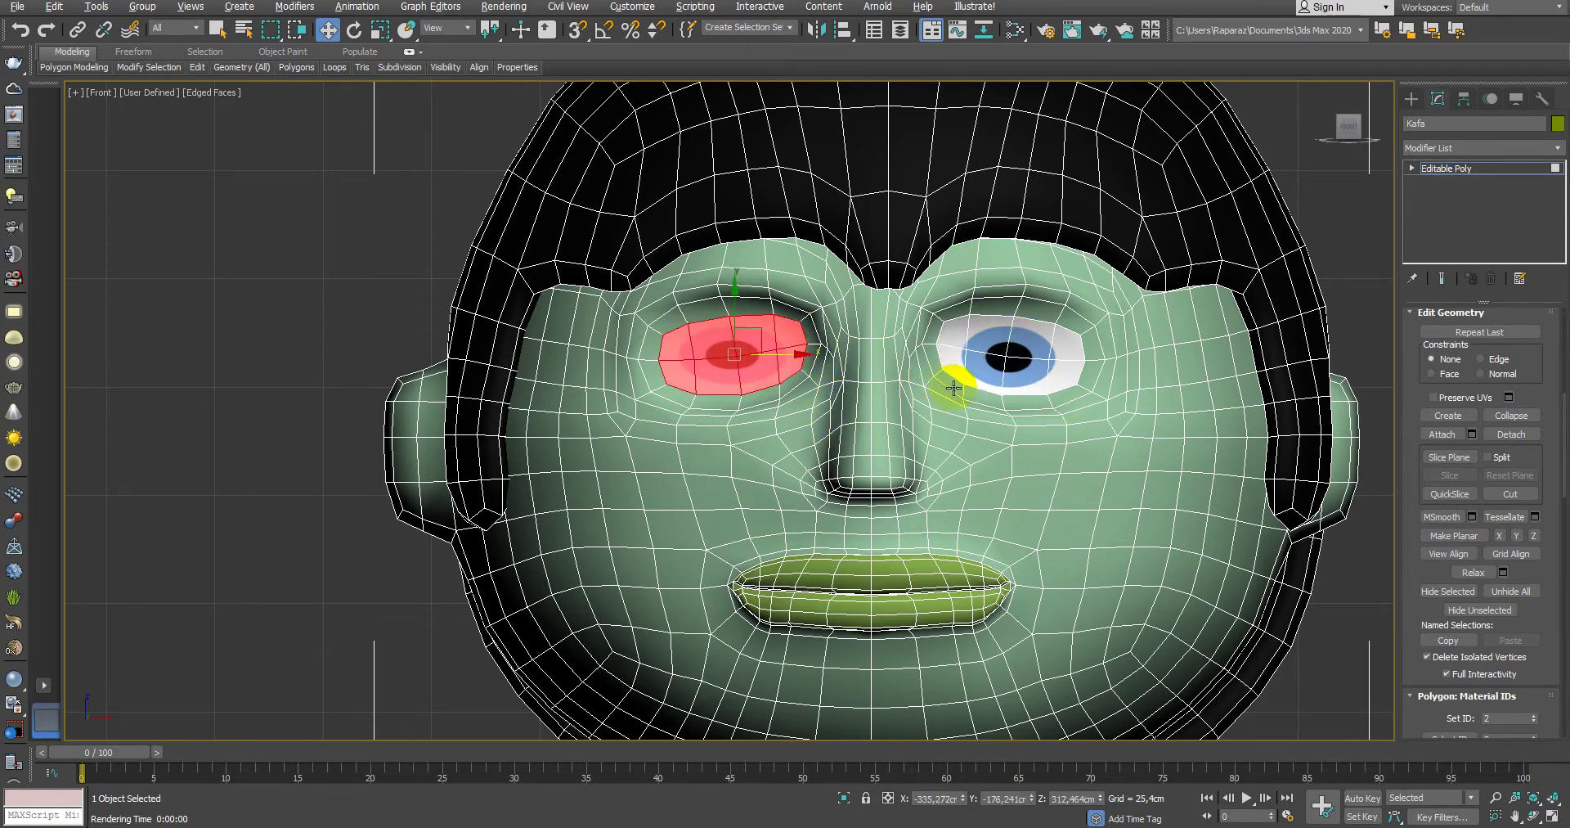
key(shift+z)
click(1486, 151)
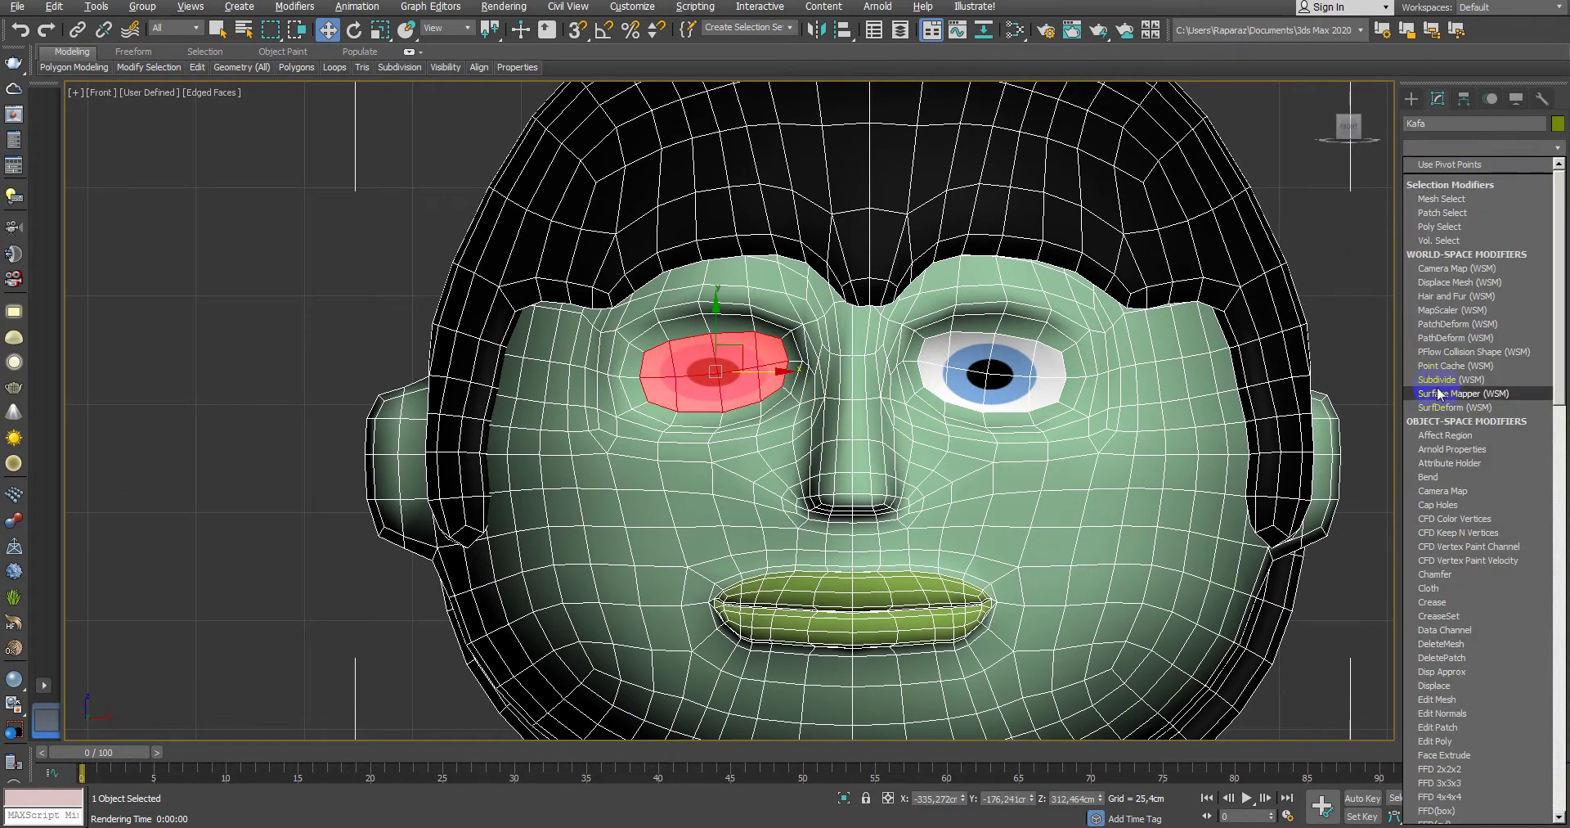
Step: Apply a UVW Map to the eye polygons with Length 7 cm and Width 14 cm
key(u)
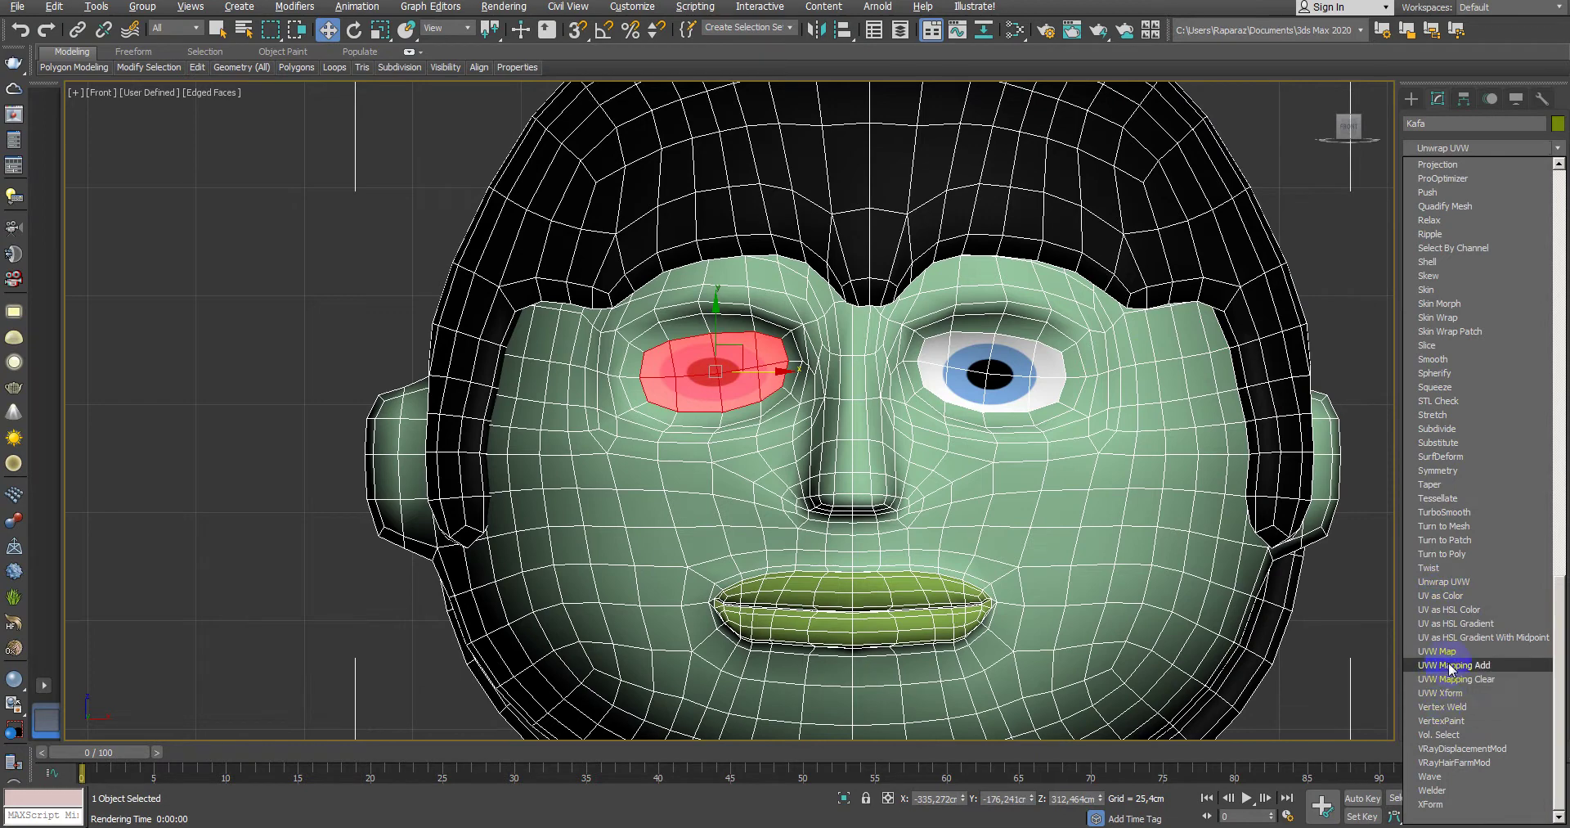
click(1436, 652)
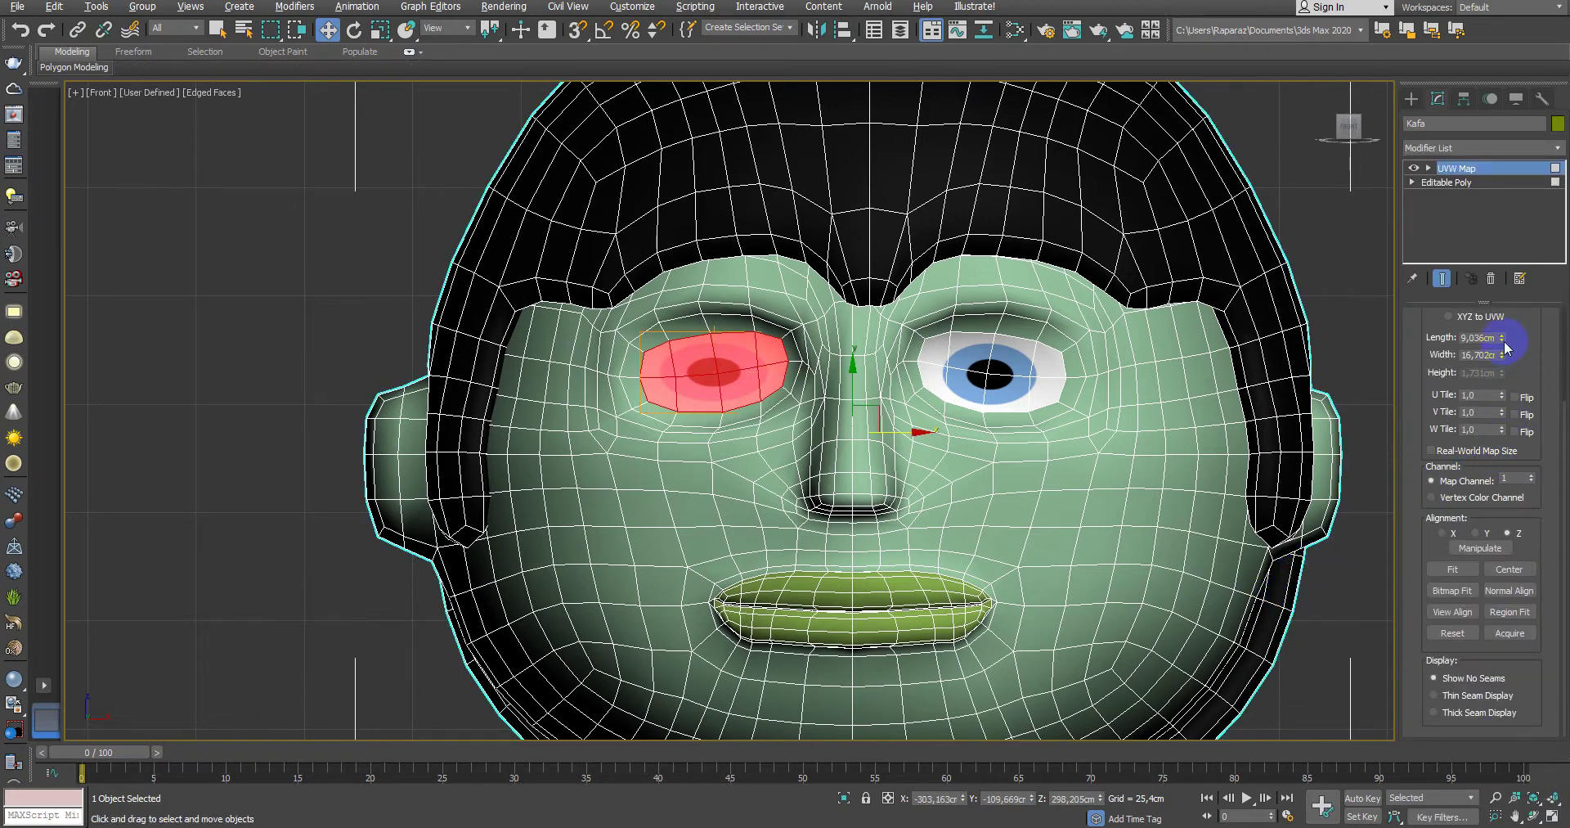
drag(1504, 342, 1503, 355)
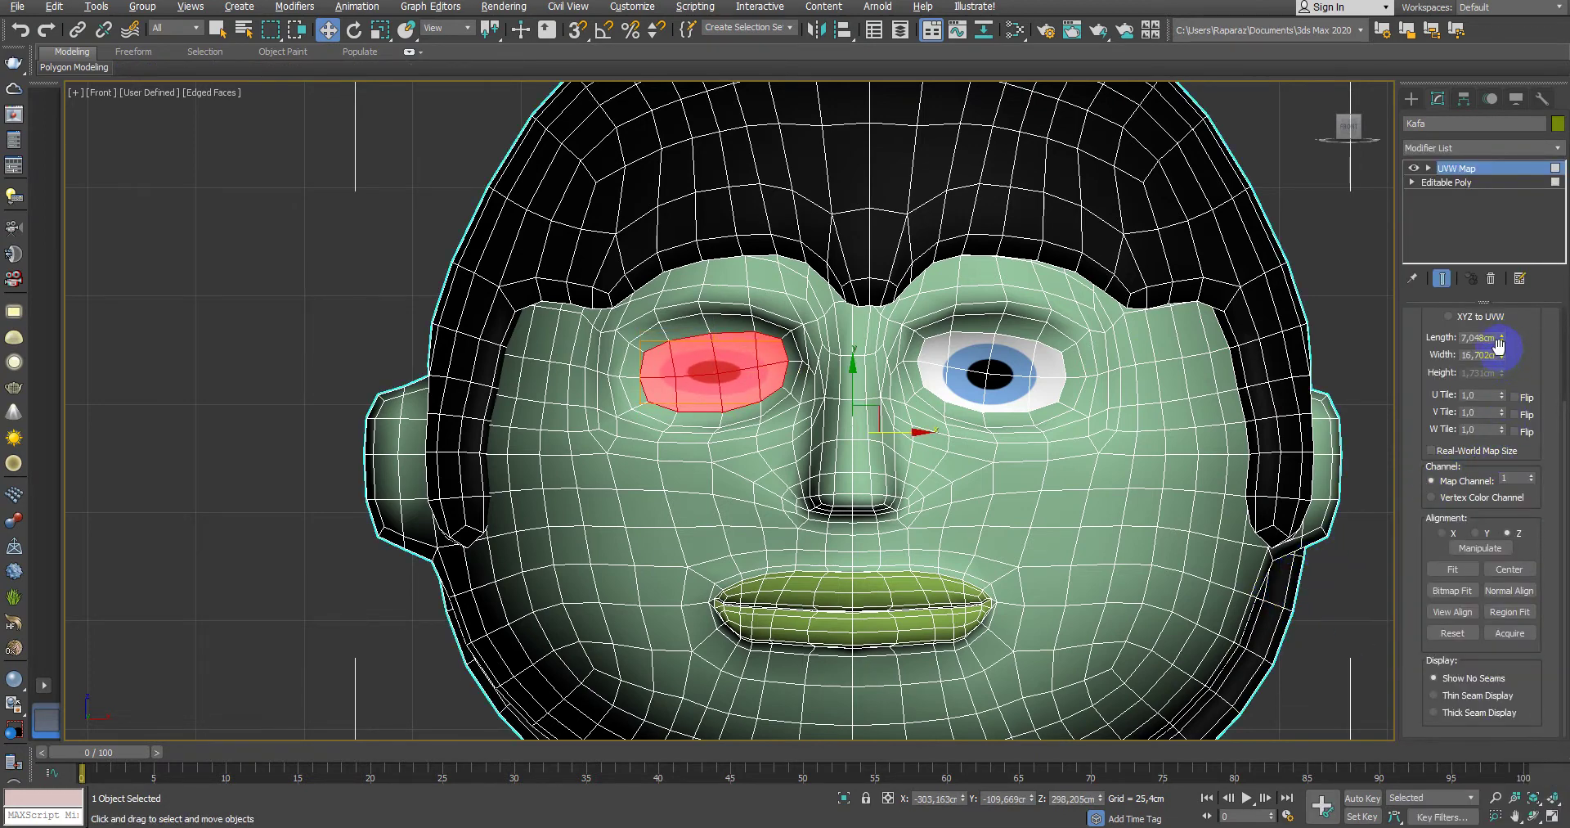
click(1493, 339)
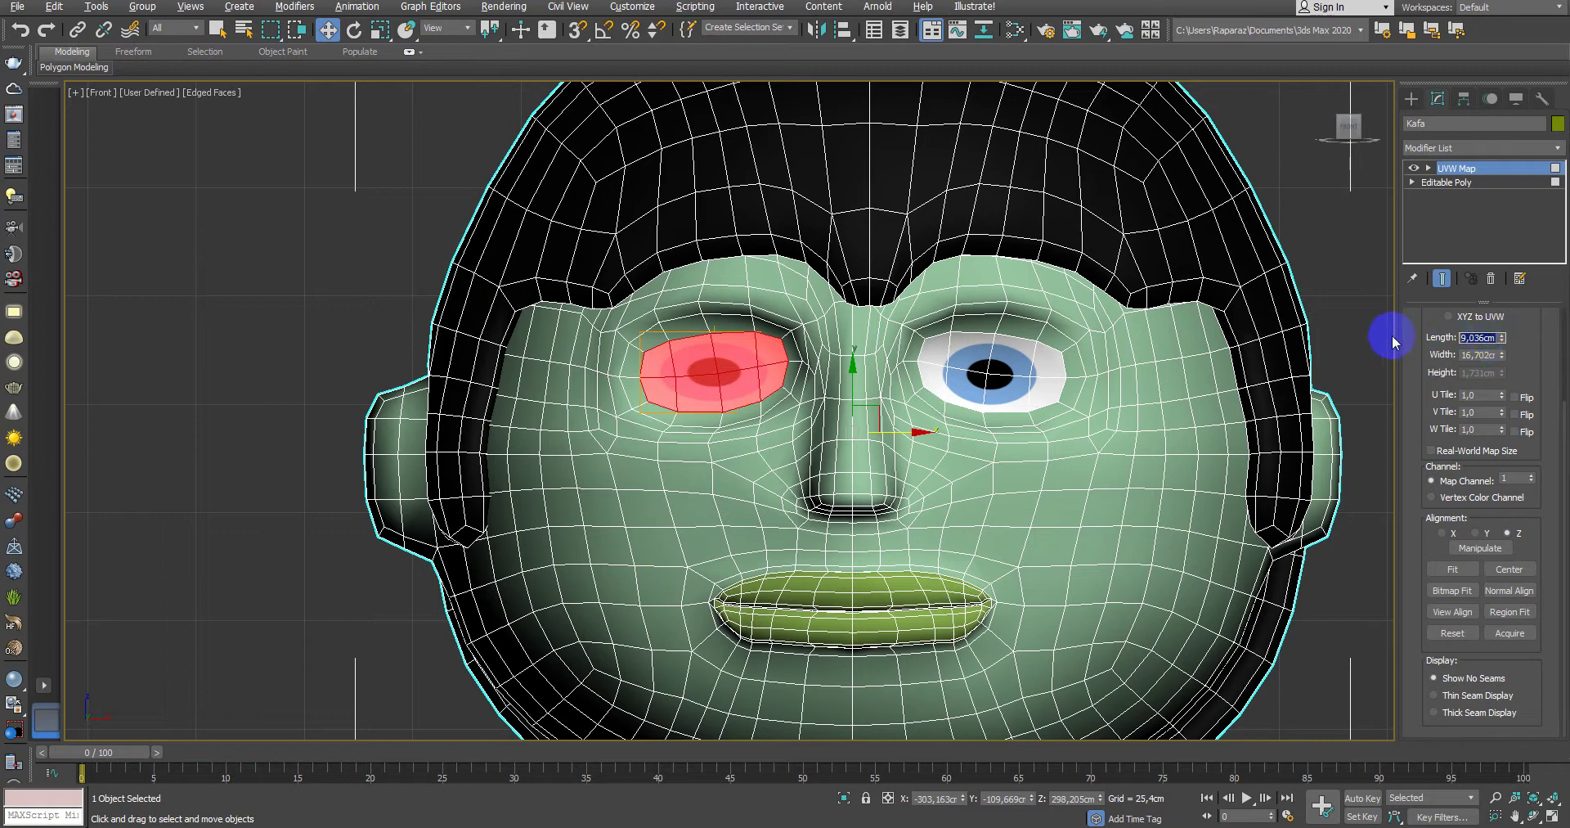
text(7)
key(Tab)
key(Return)
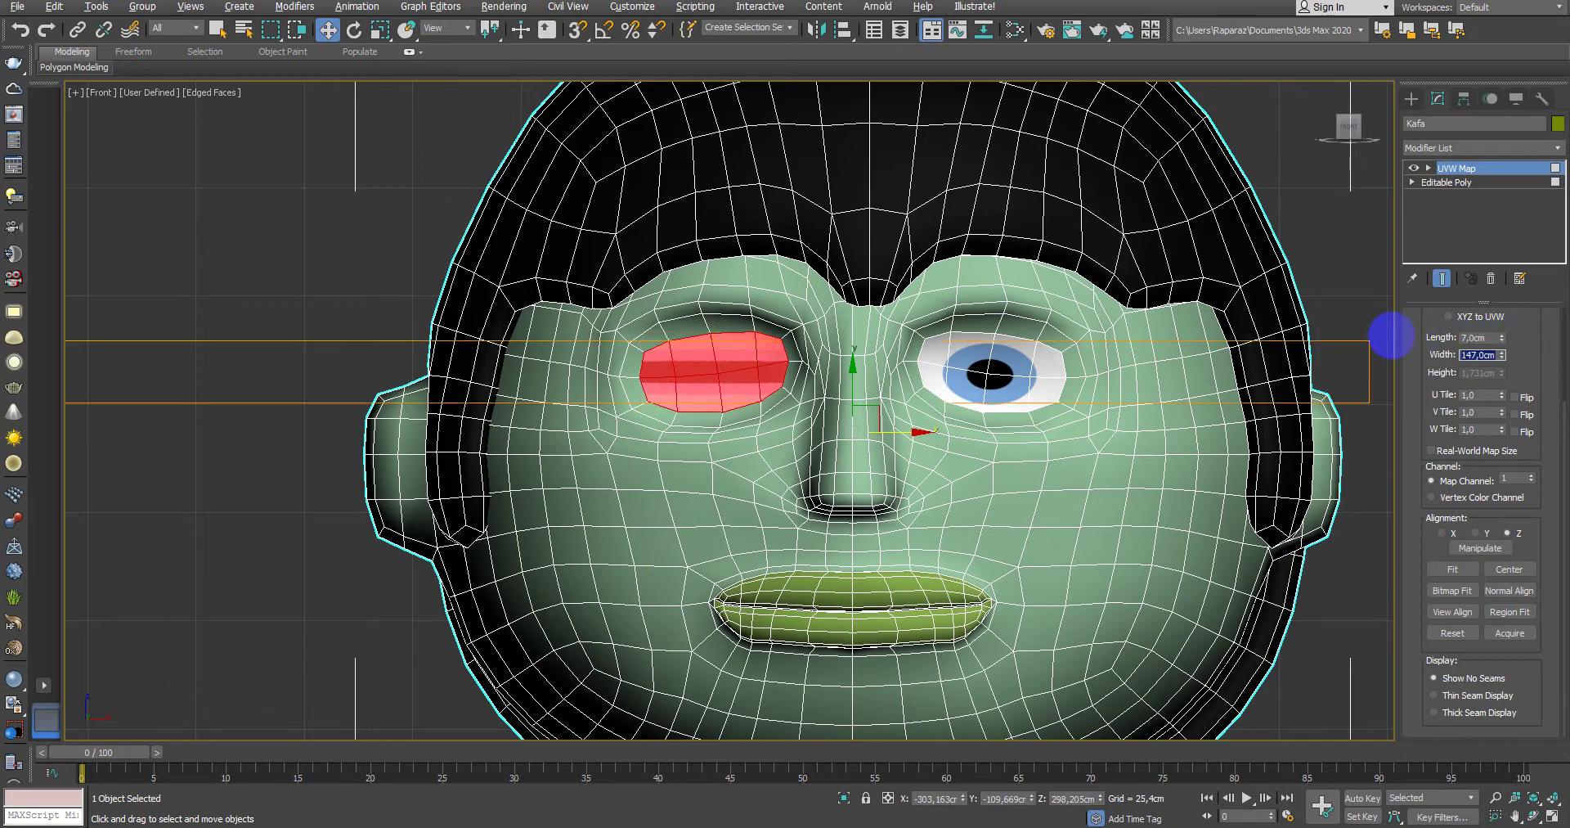
text(4)
key(Return)
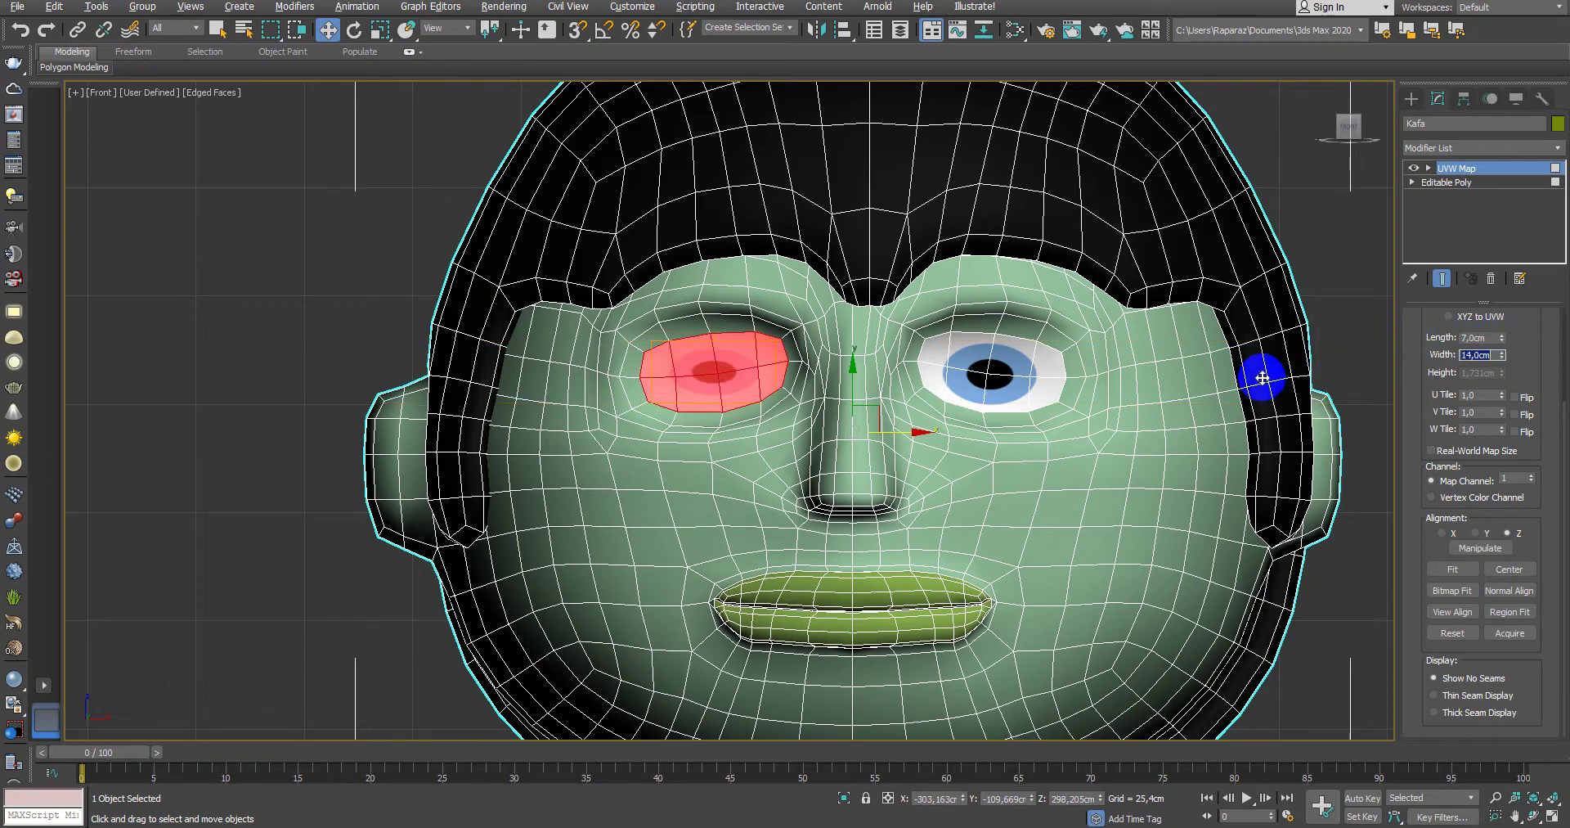
Step: Deselect the head Kafa and turn off the edged faces display with F4
scroll(1260, 363, down, 3)
click(1266, 365)
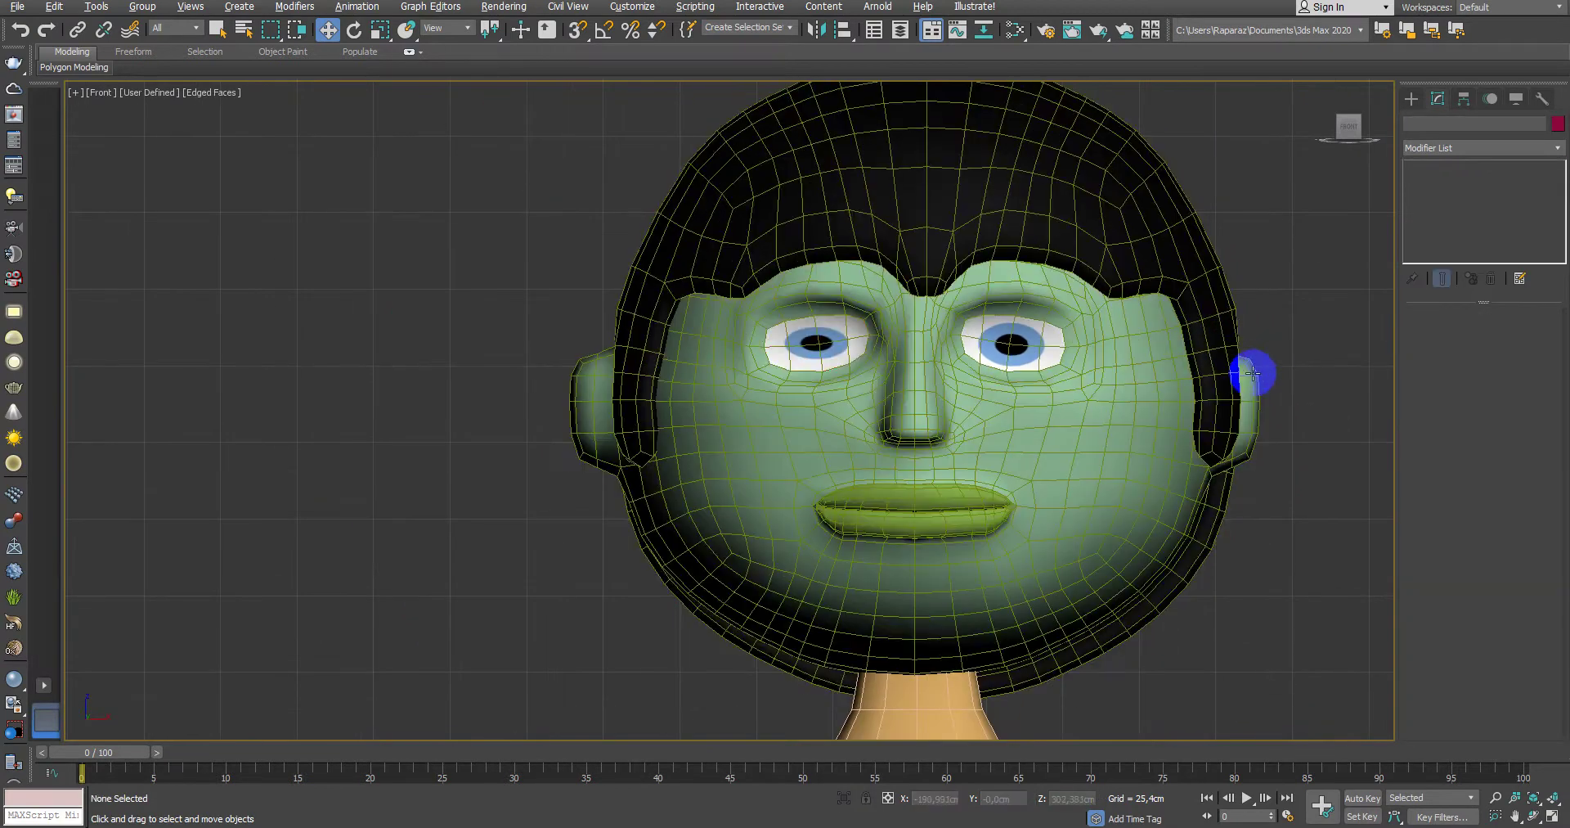
click(1156, 376)
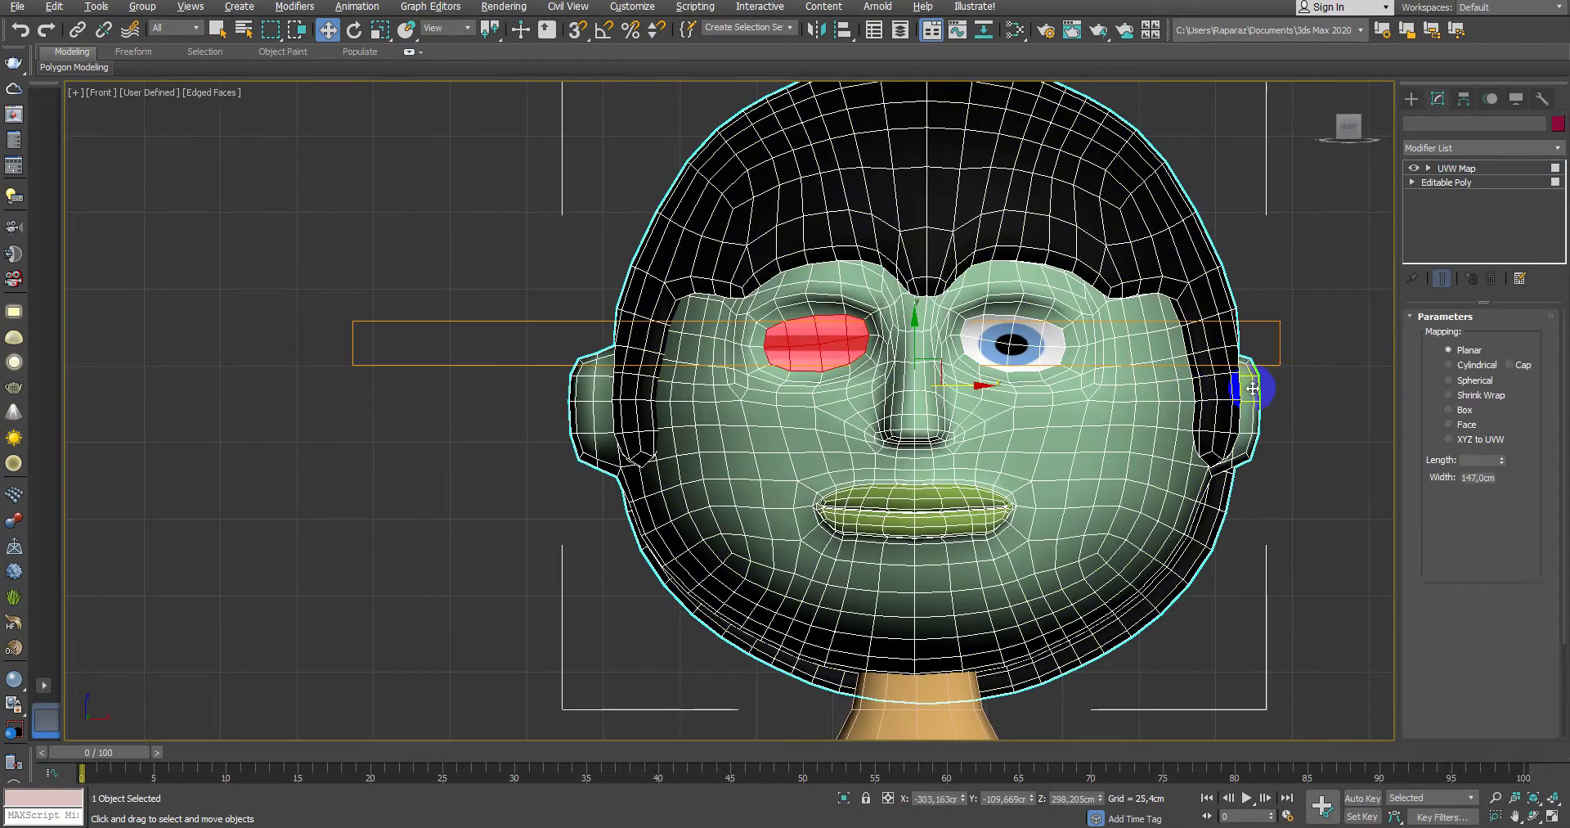
click(1316, 370)
key(F4)
Step: Render the character with Shift+Q to check the eye mapping
scroll(1270, 393, down, 5)
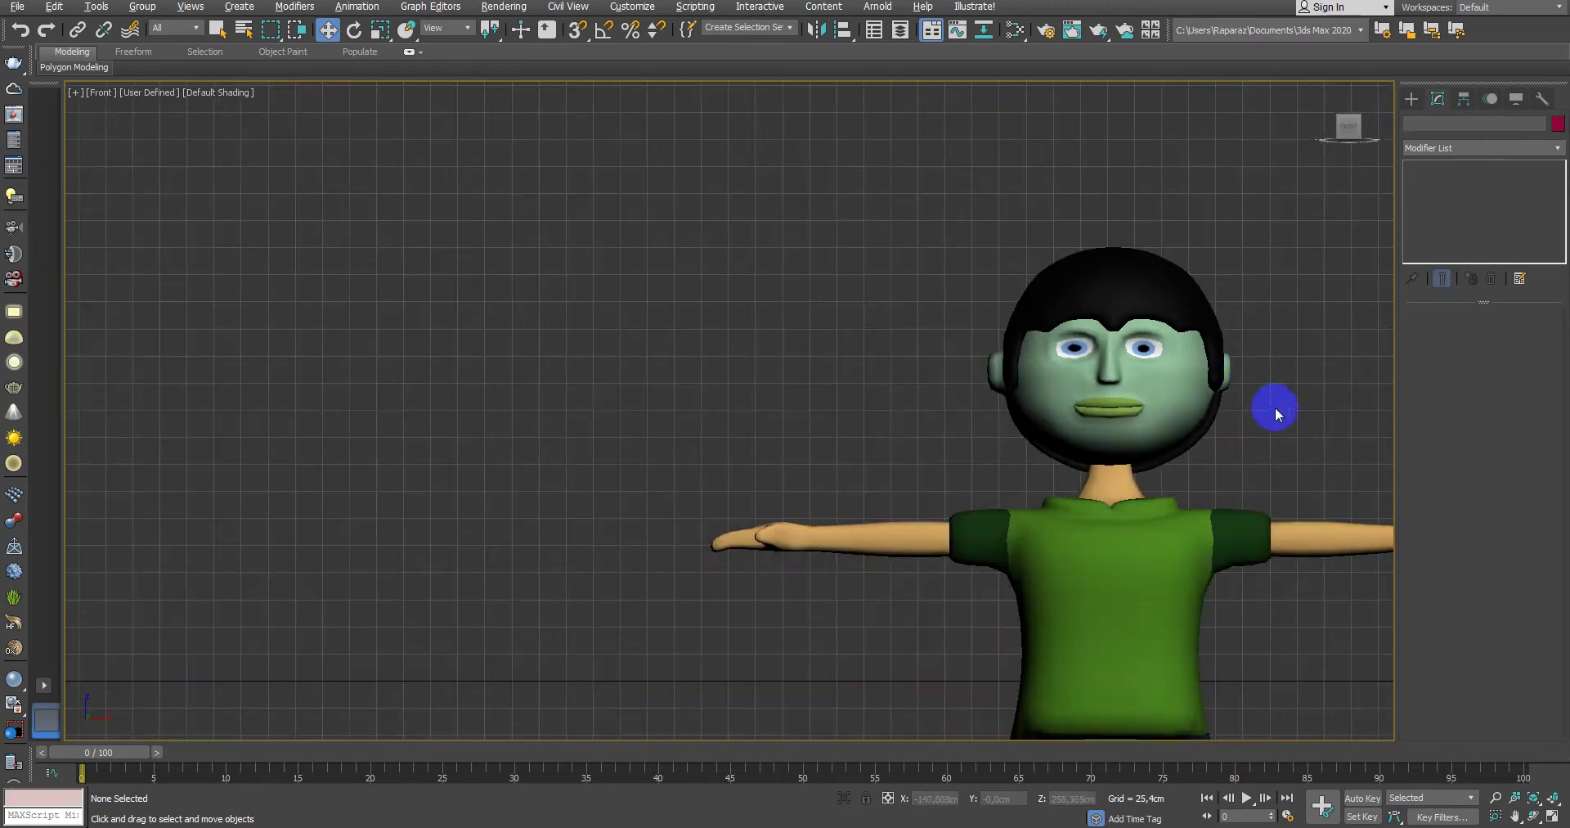
scroll(1280, 411, down, 2)
key(shift+q)
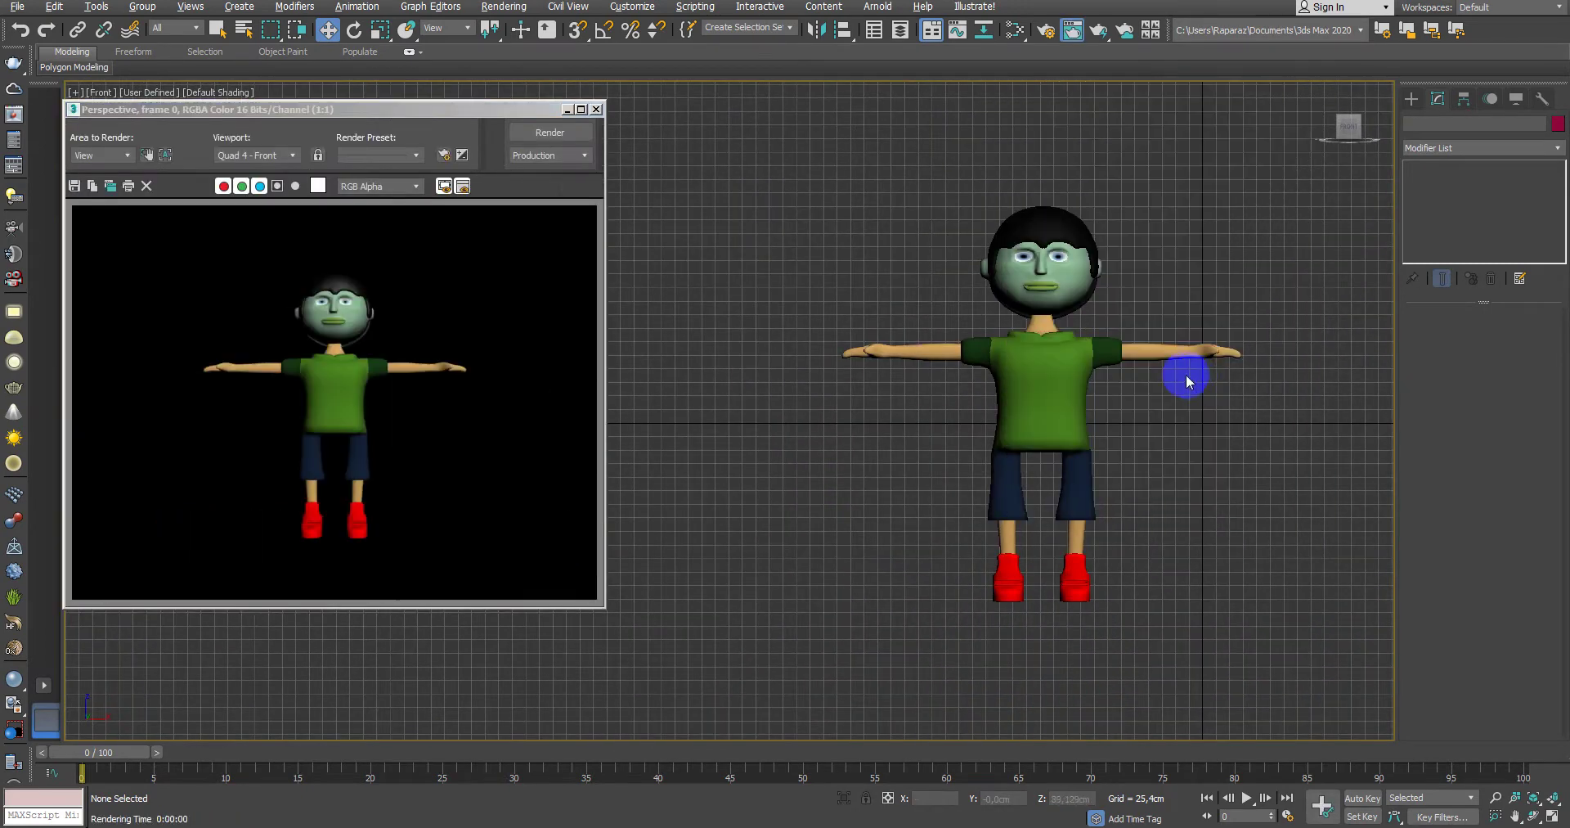
click(1111, 309)
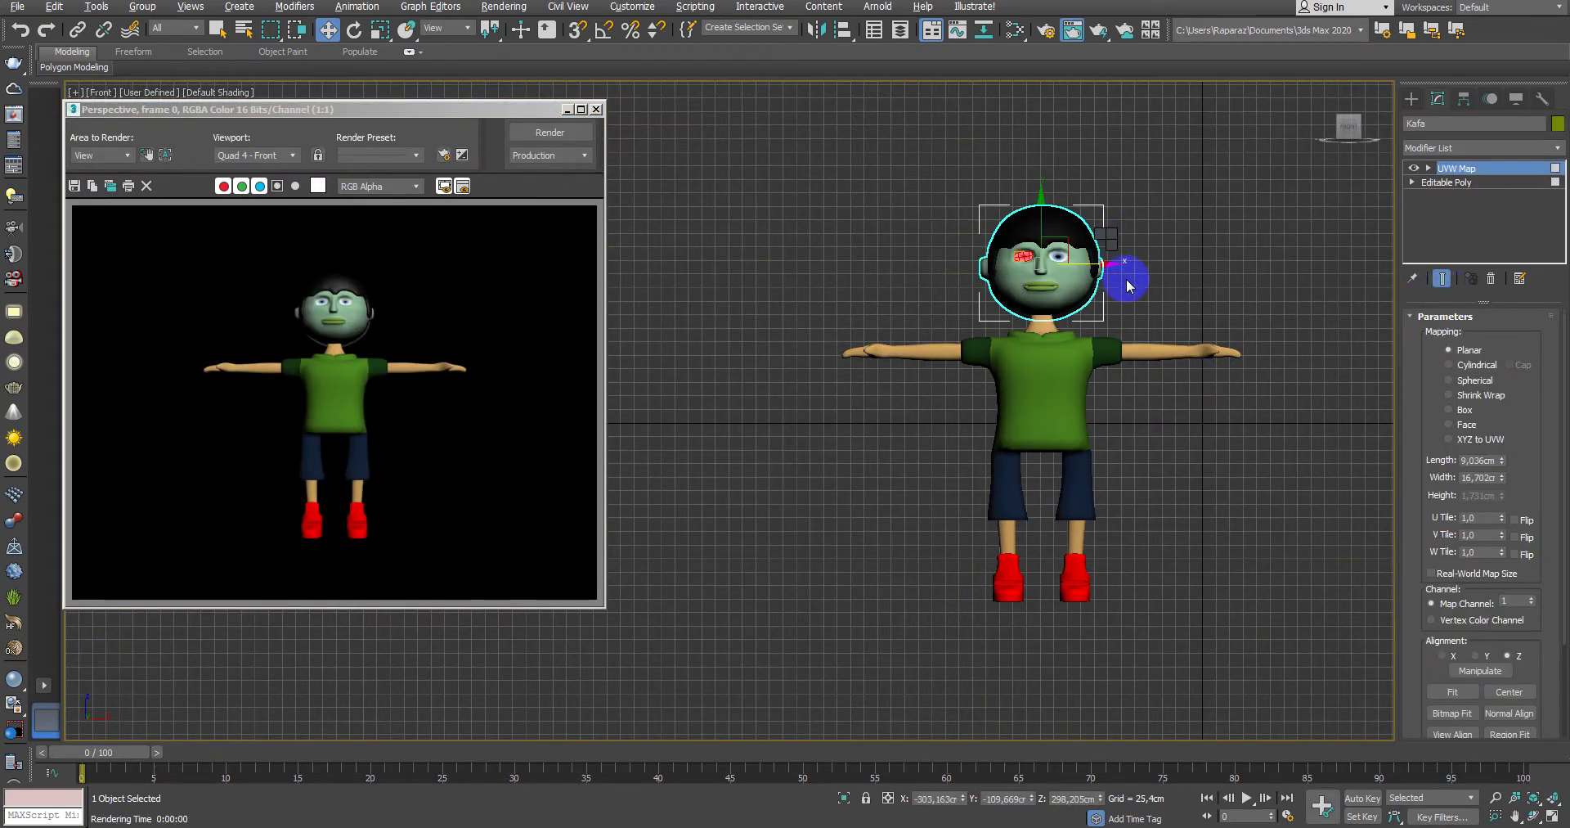
click(1221, 386)
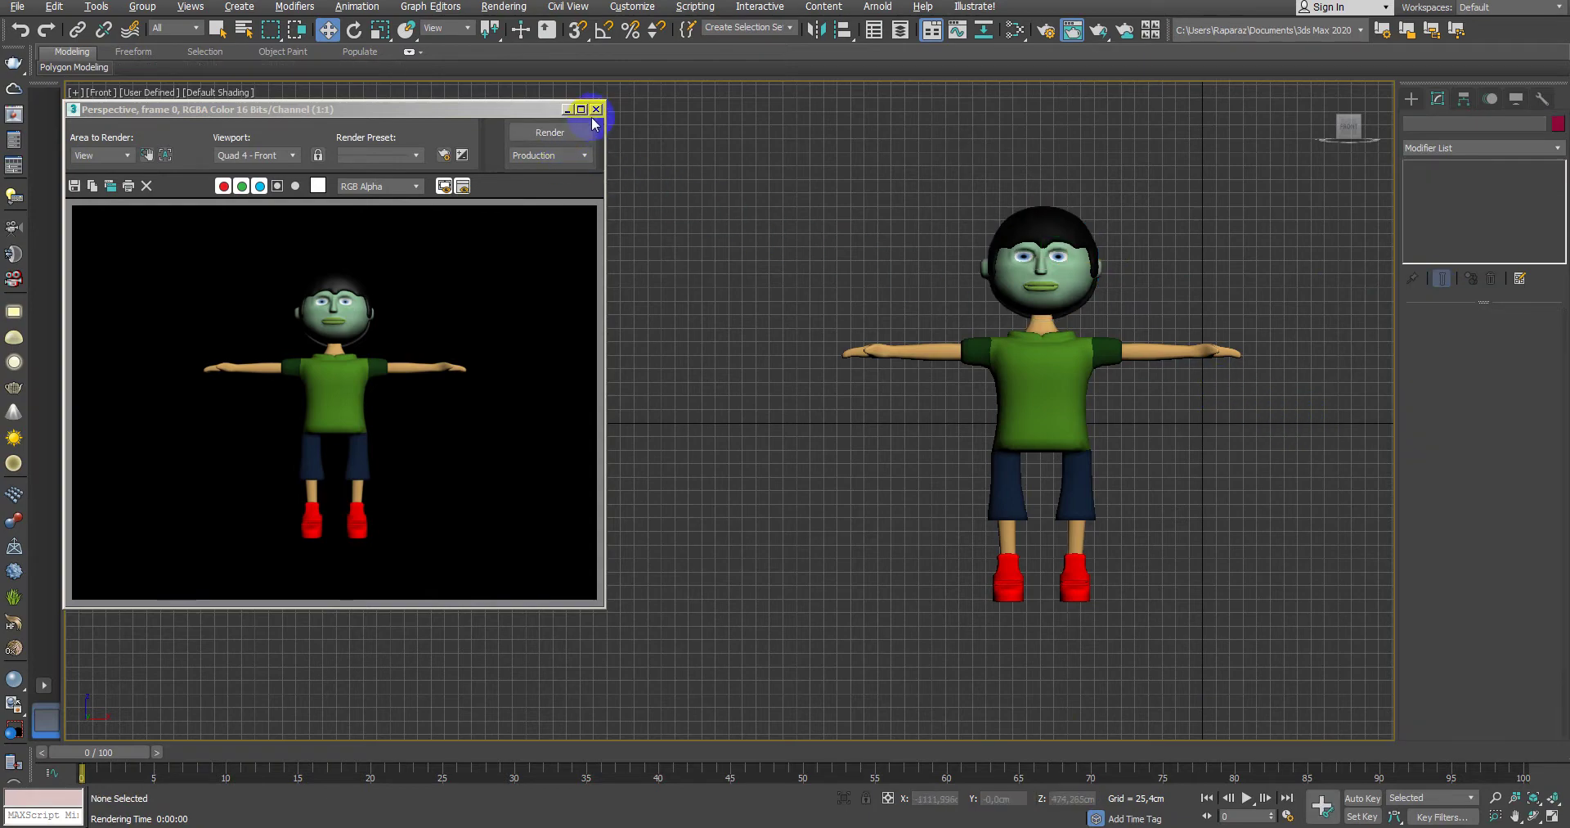
Step: Close the Rendered Frame Window and frame the whole character in the Front view
click(596, 109)
scroll(834, 325, up, 3)
scroll(848, 350, up, 3)
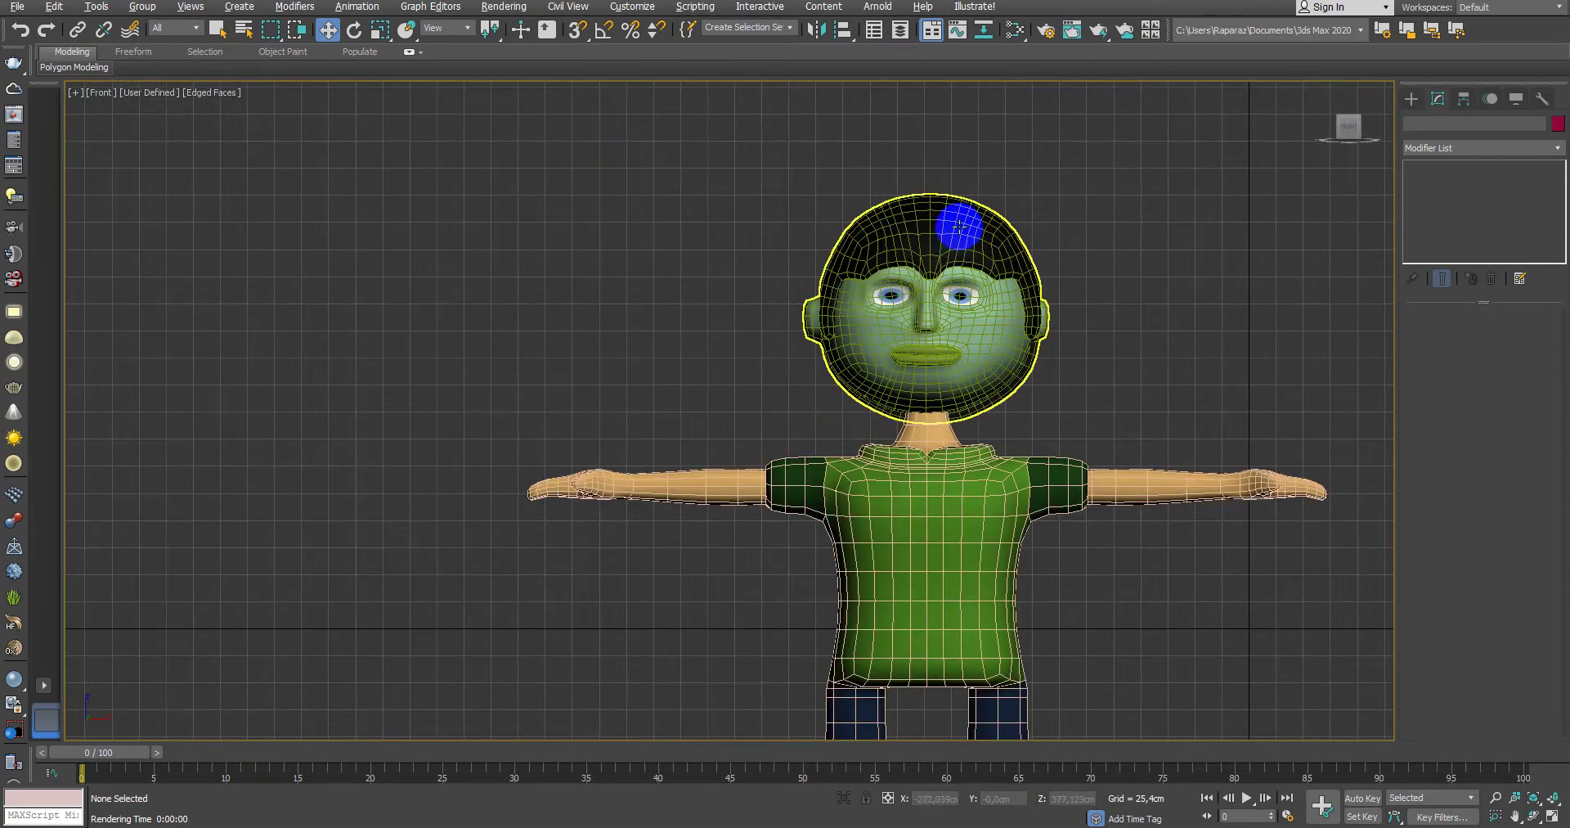
middle_drag(1054, 341, 981, 323)
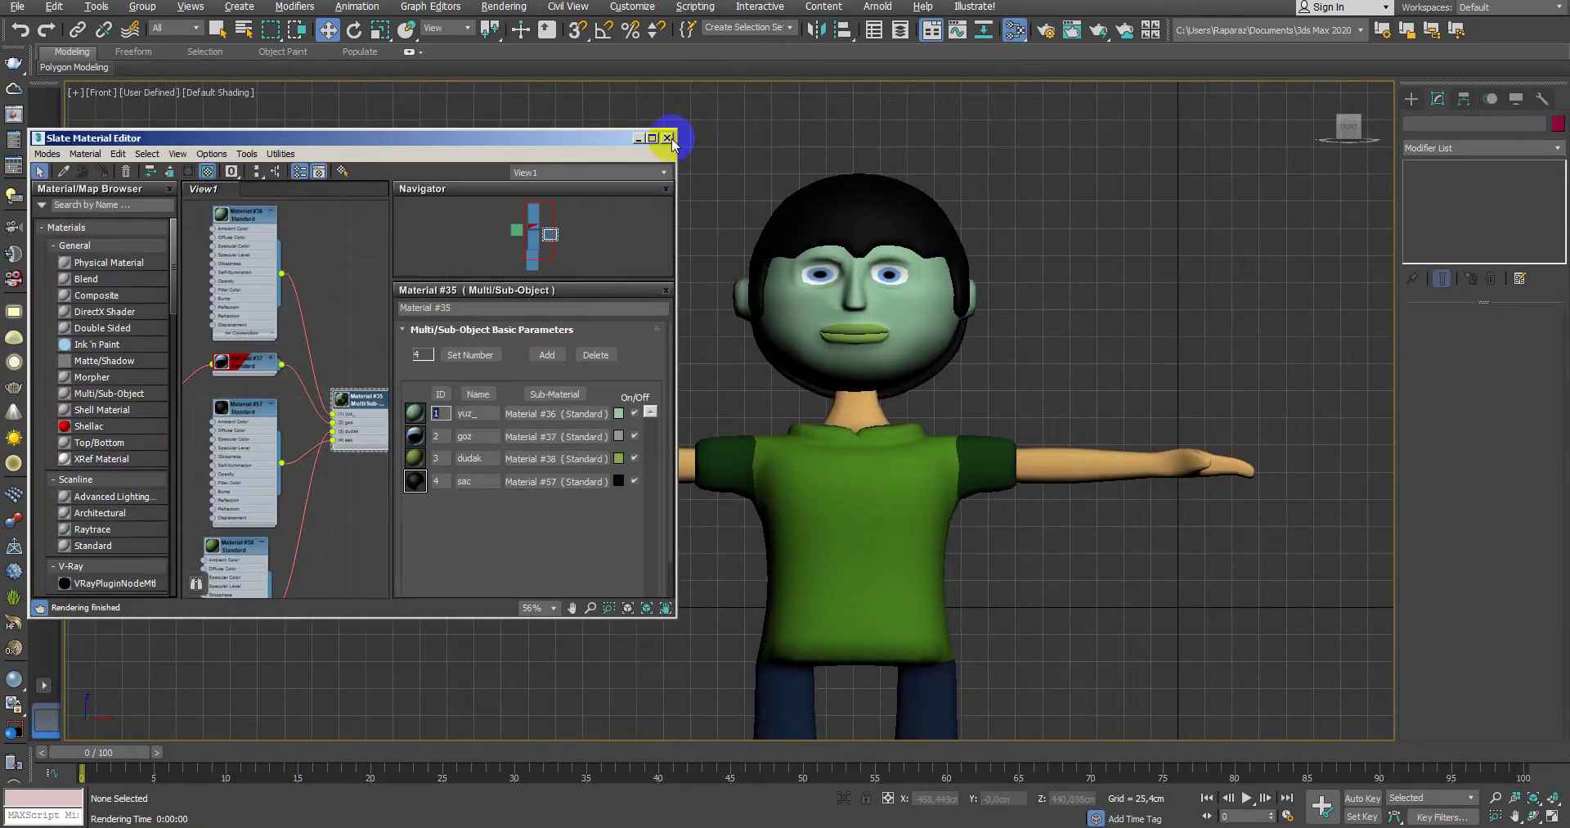
scroll(681, 280, down, 3)
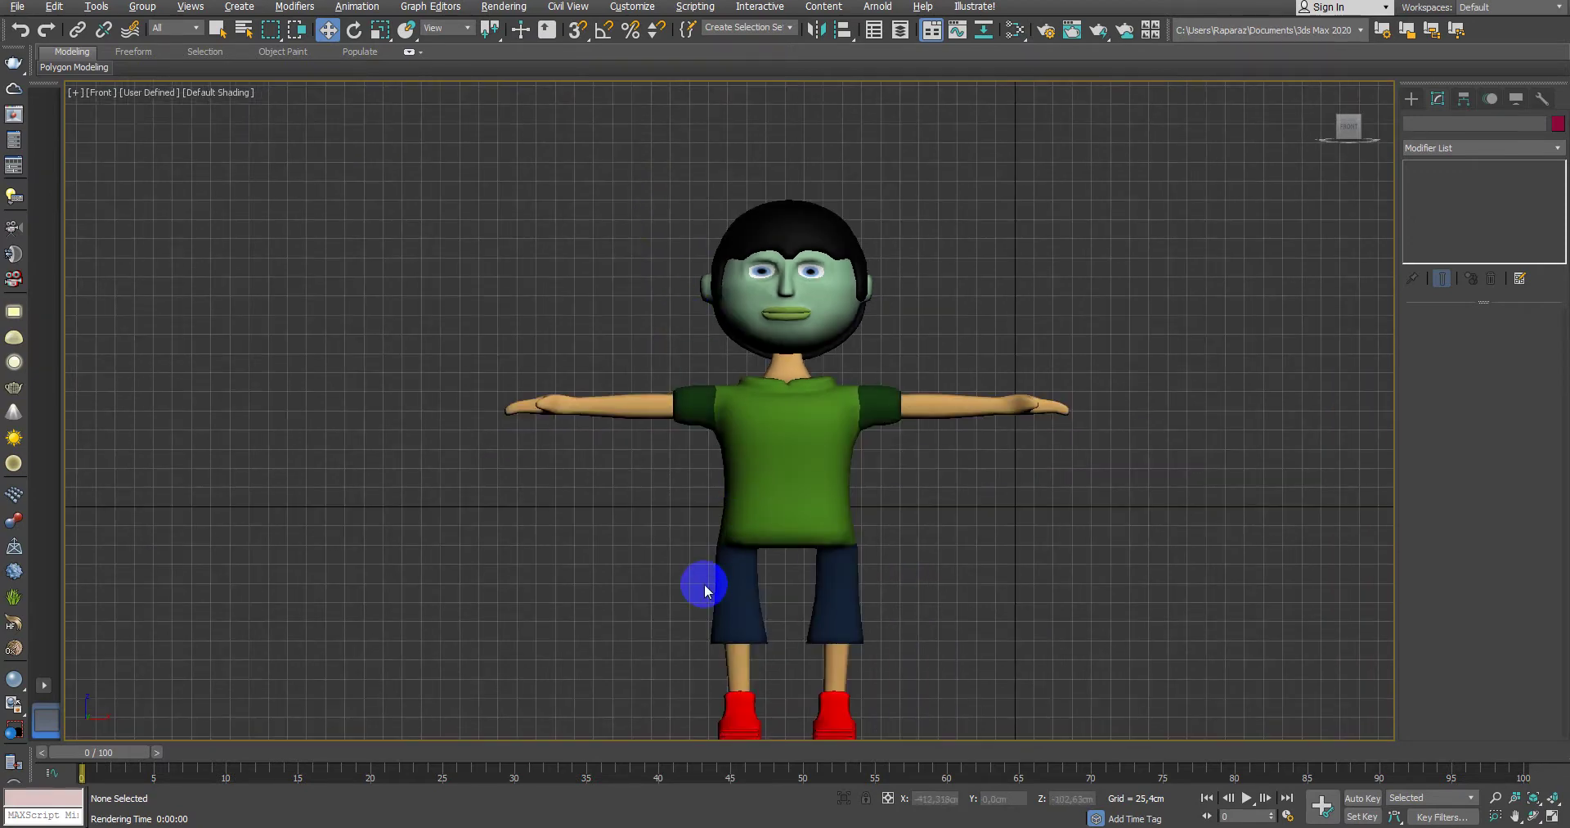
middle_drag(705, 589, 840, 309)
scroll(858, 327, up, 2)
Step: Open the Bone Tools floater and place it at the lower left of the viewport
key(F3)
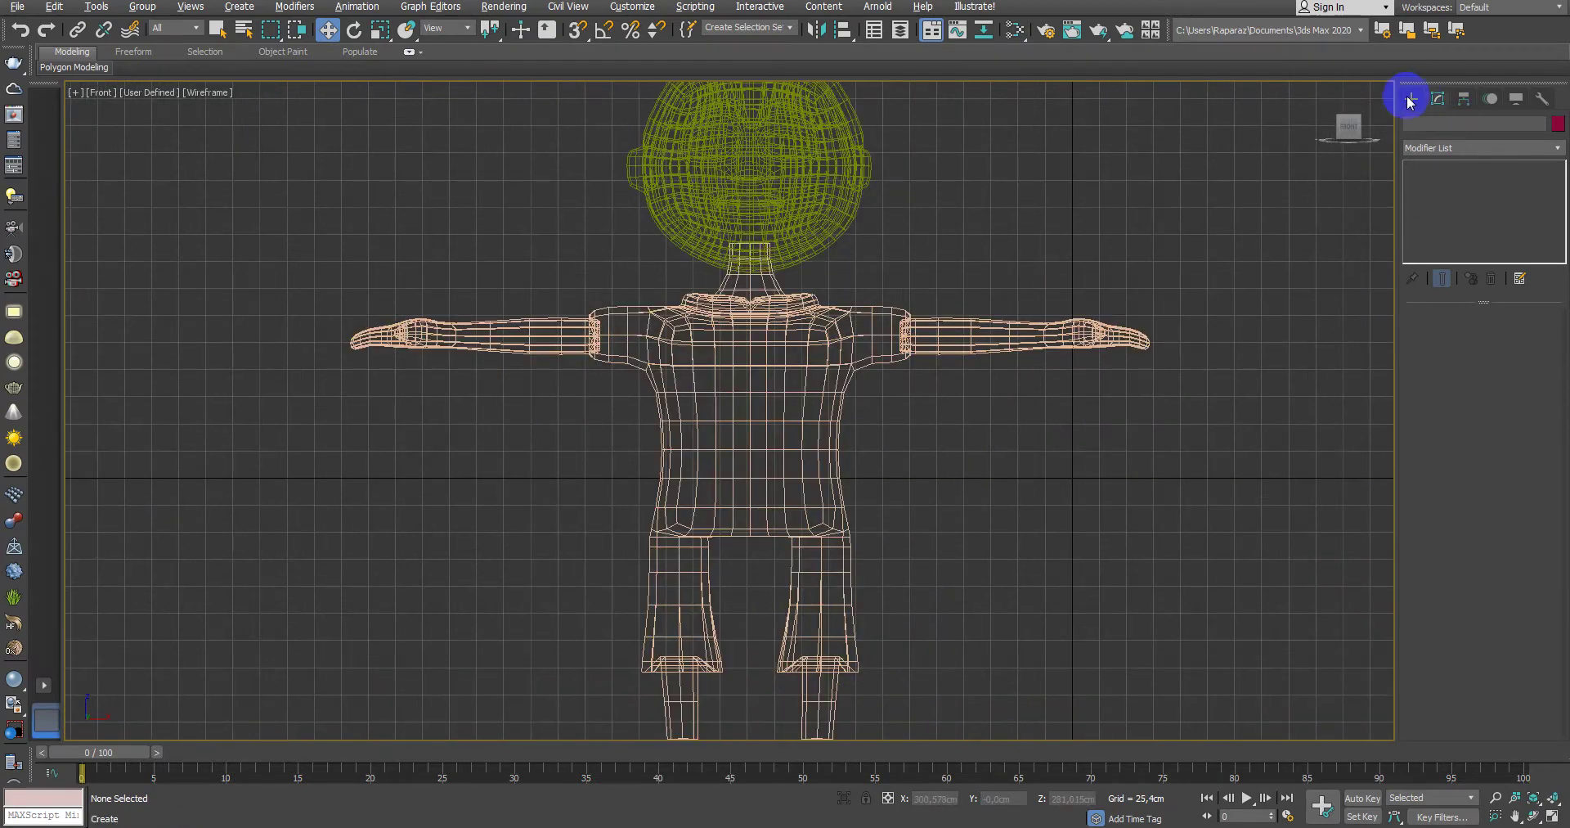
click(1412, 99)
middle_drag(1115, 281, 1112, 322)
key(F3)
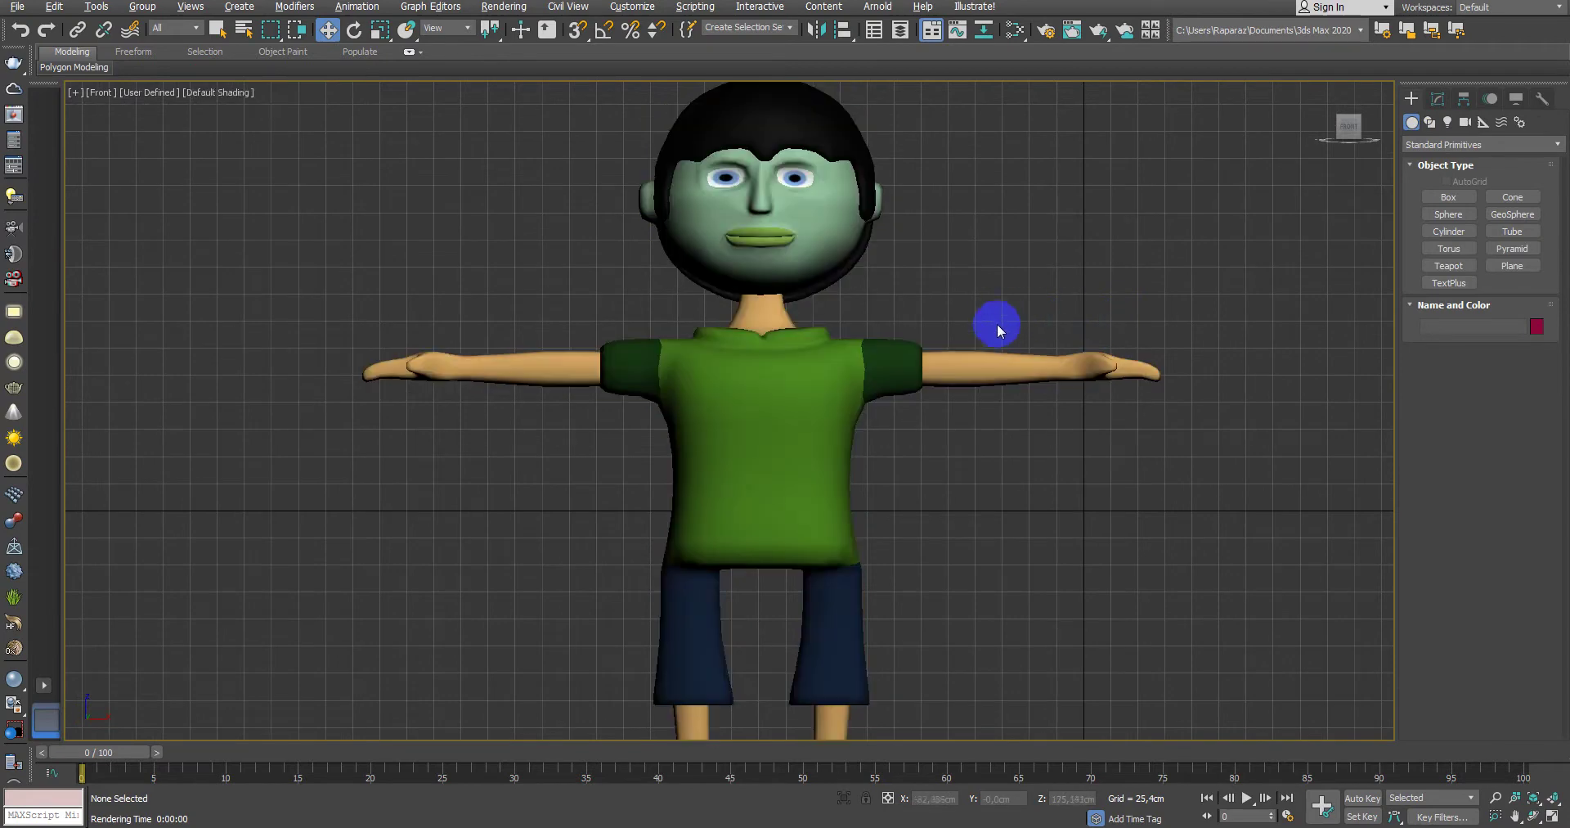
click(1448, 265)
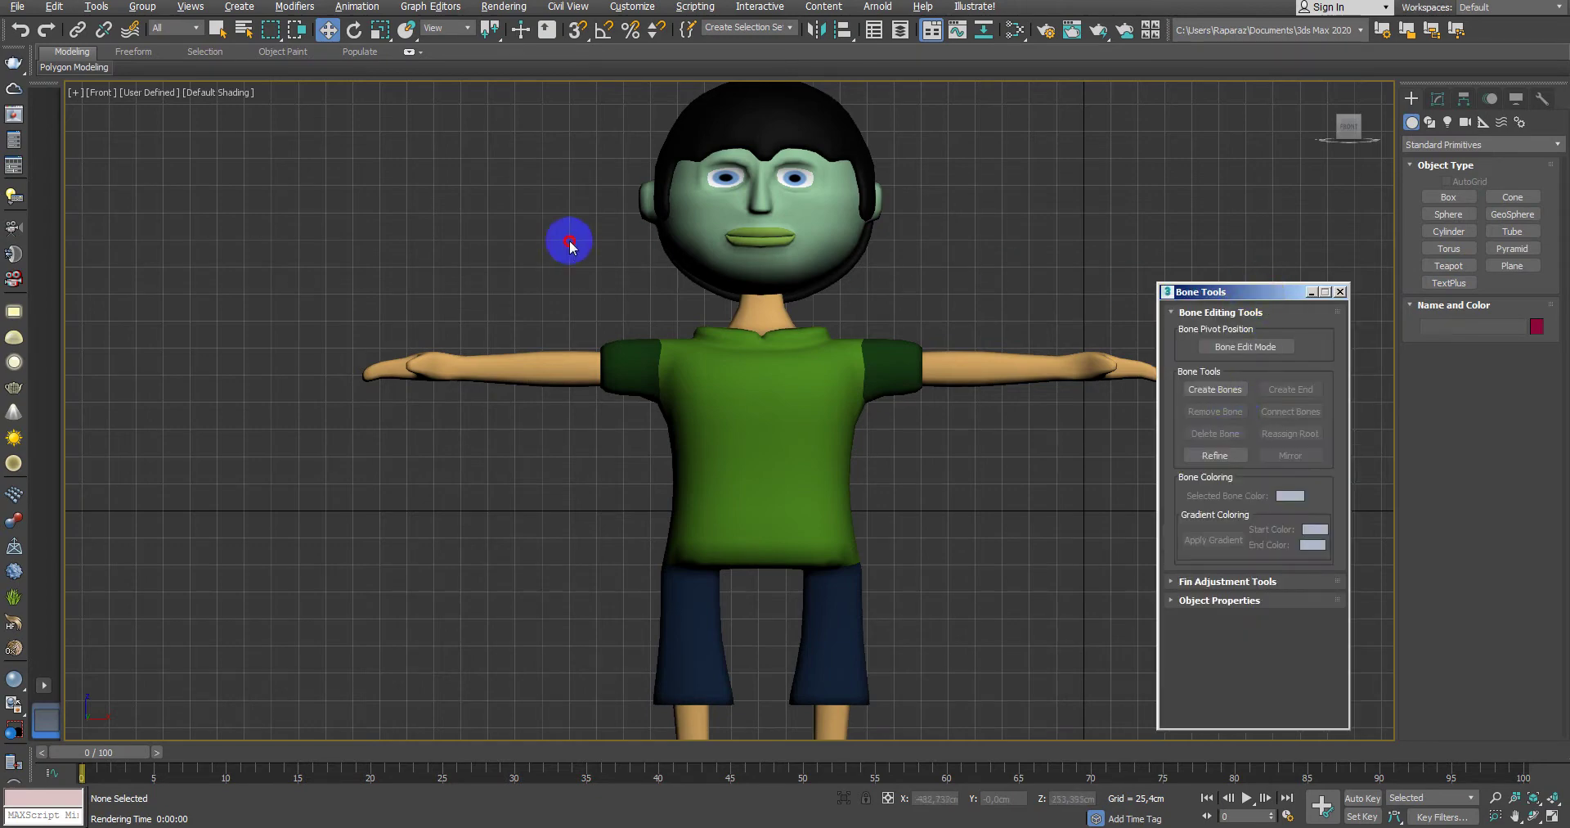
drag(1183, 298, 227, 231)
click(356, 6)
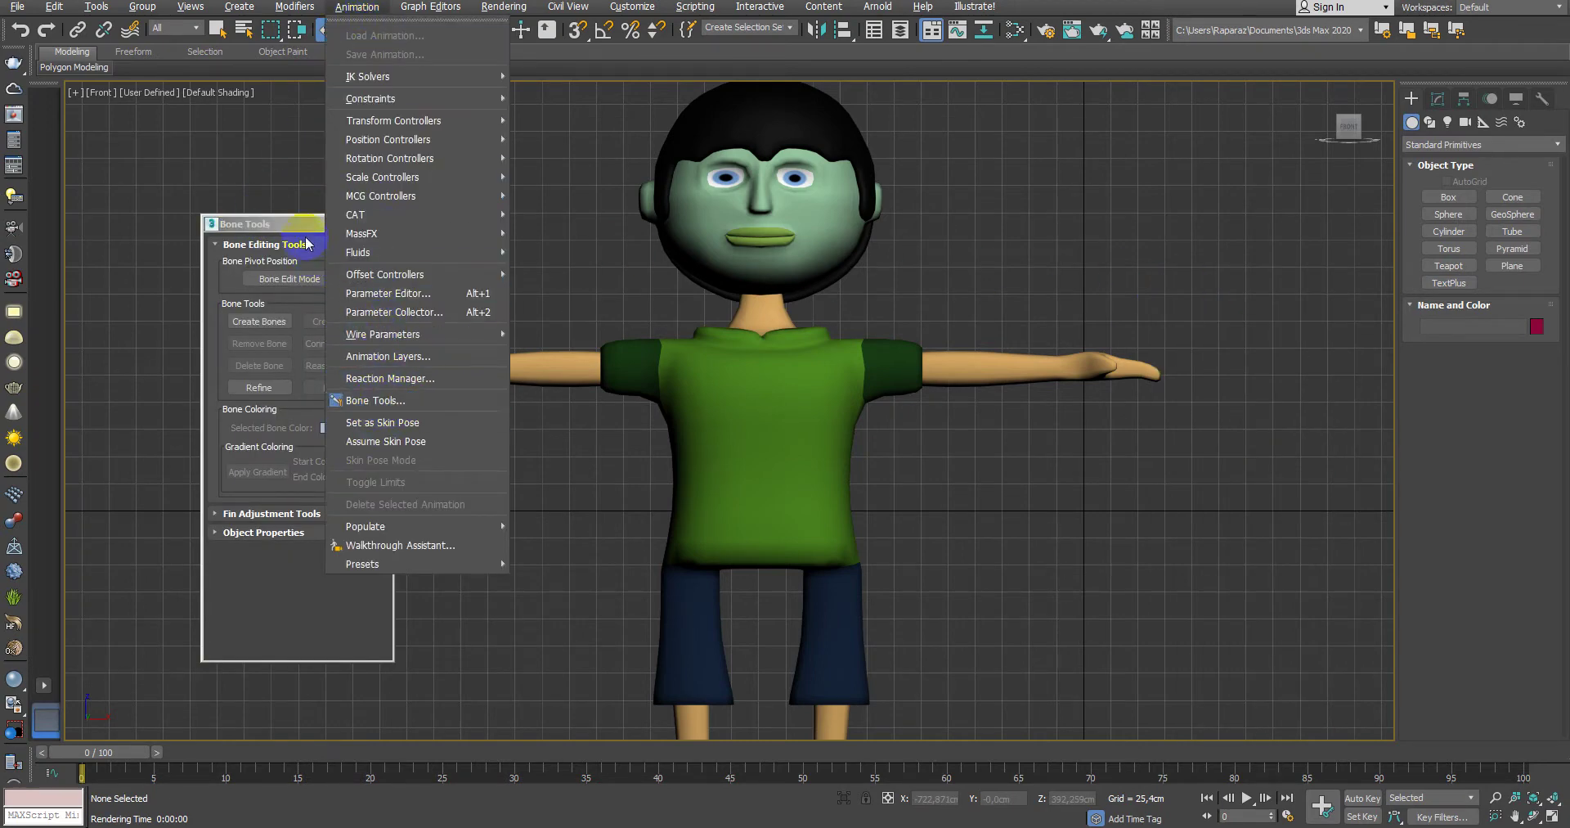
click(402, 401)
middle_drag(466, 357, 535, 378)
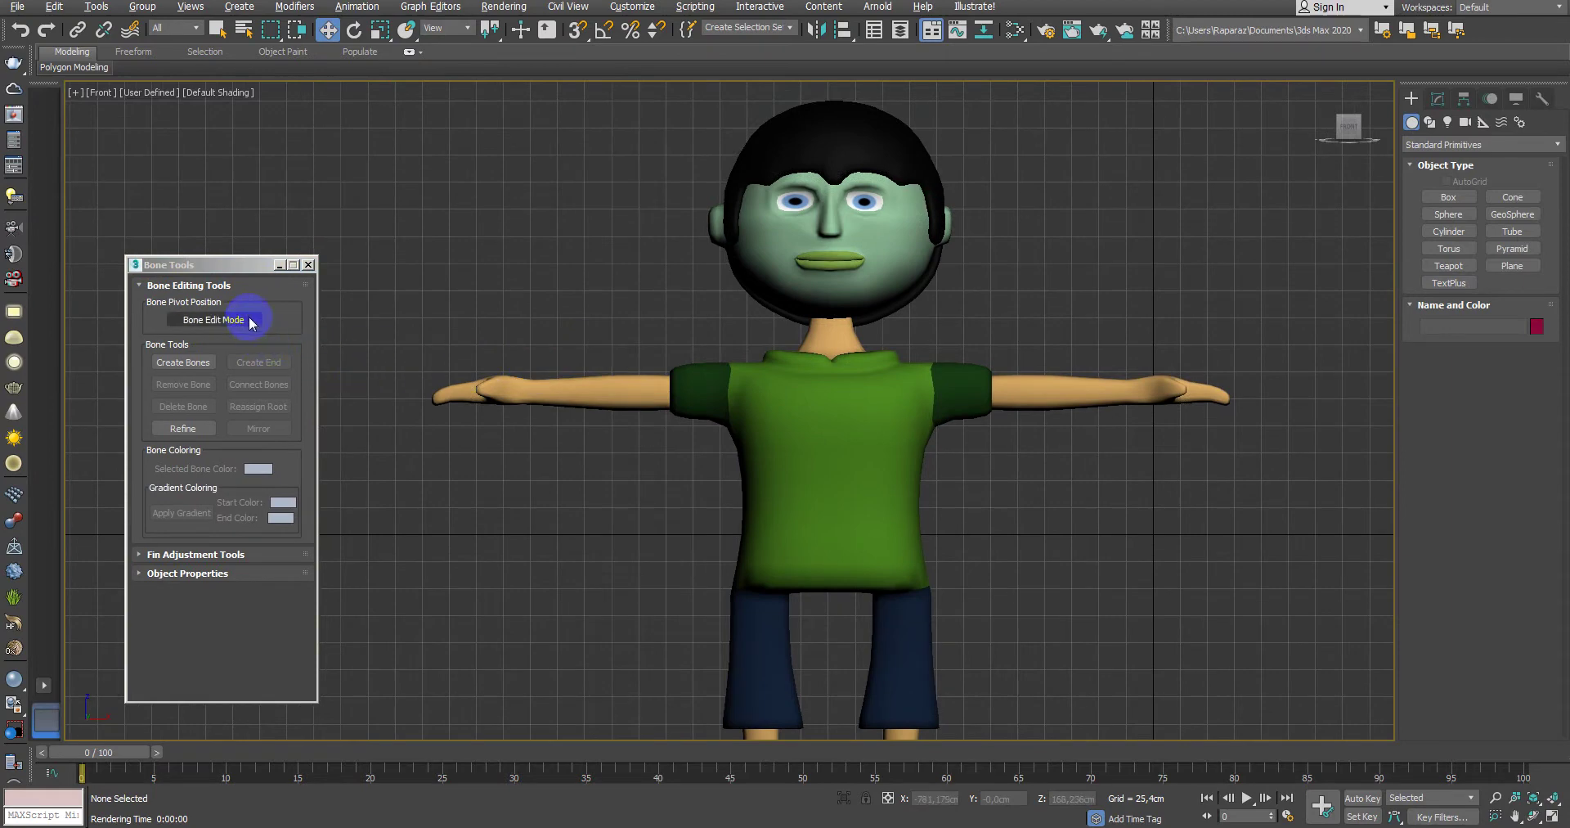
Step: Create a spine bone chain from the waist through the chest and neck base to the head
click(194, 369)
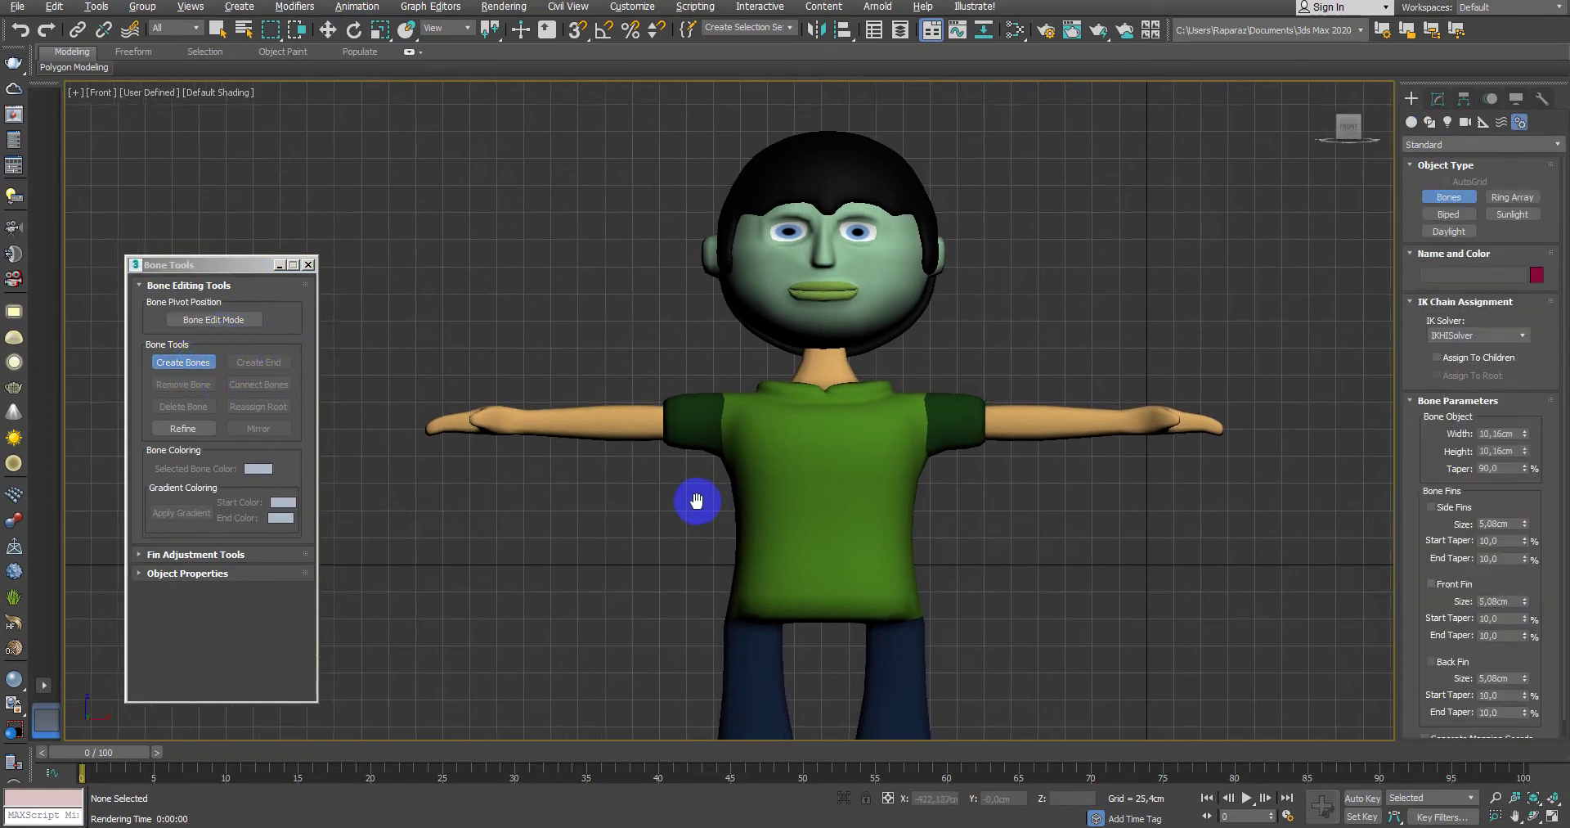
scroll(736, 523, up, 4)
key(F3)
middle_drag(863, 602, 860, 605)
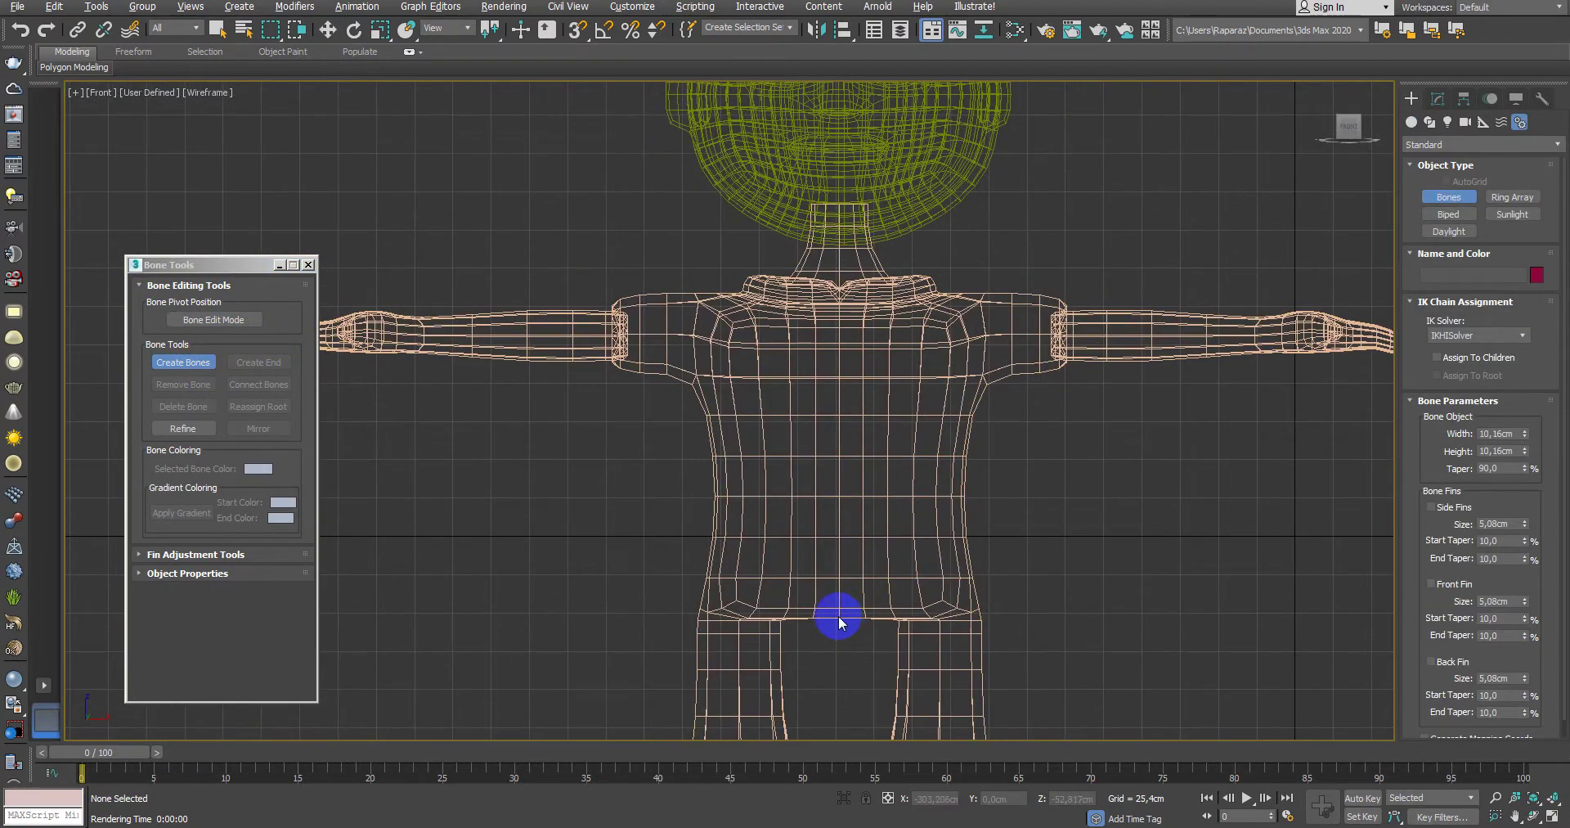
click(838, 617)
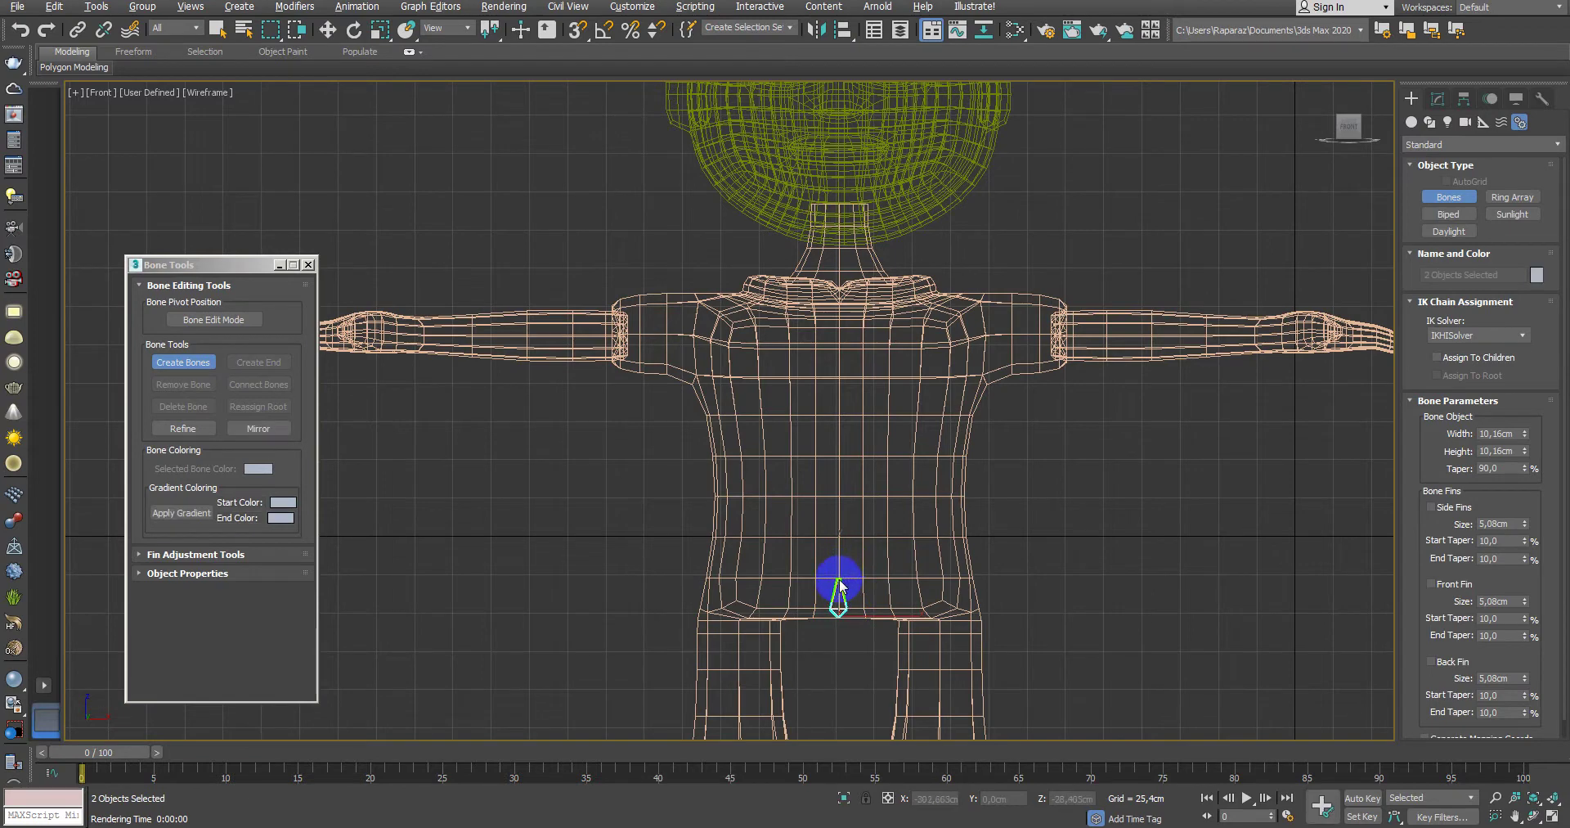
click(838, 301)
click(838, 285)
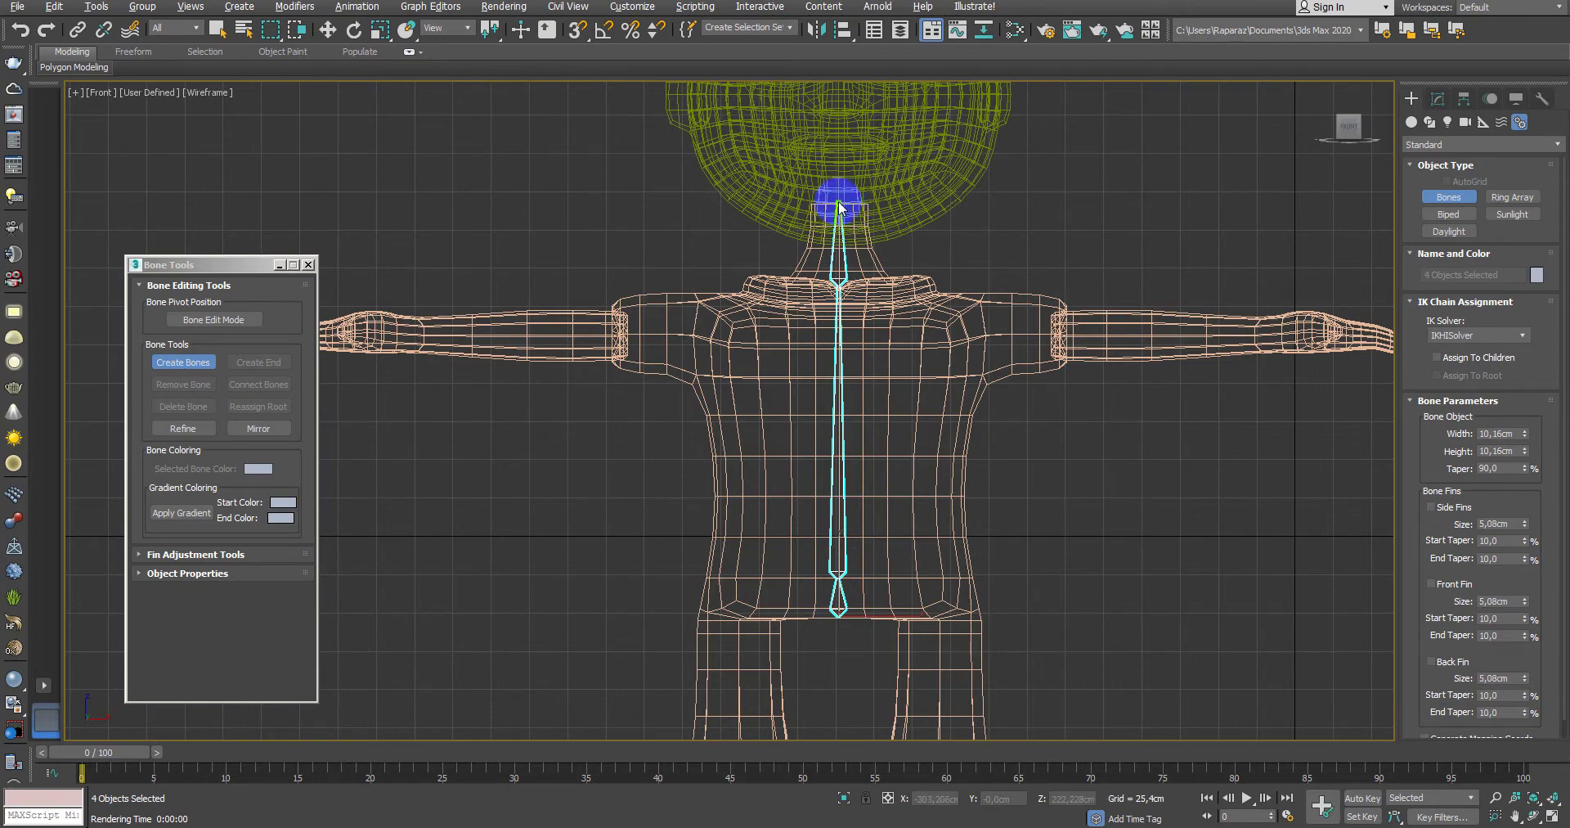
click(838, 205)
right_click(865, 283)
Step: End bone creation, then select the bone chain and clear the selection
middle_drag(946, 316, 960, 406)
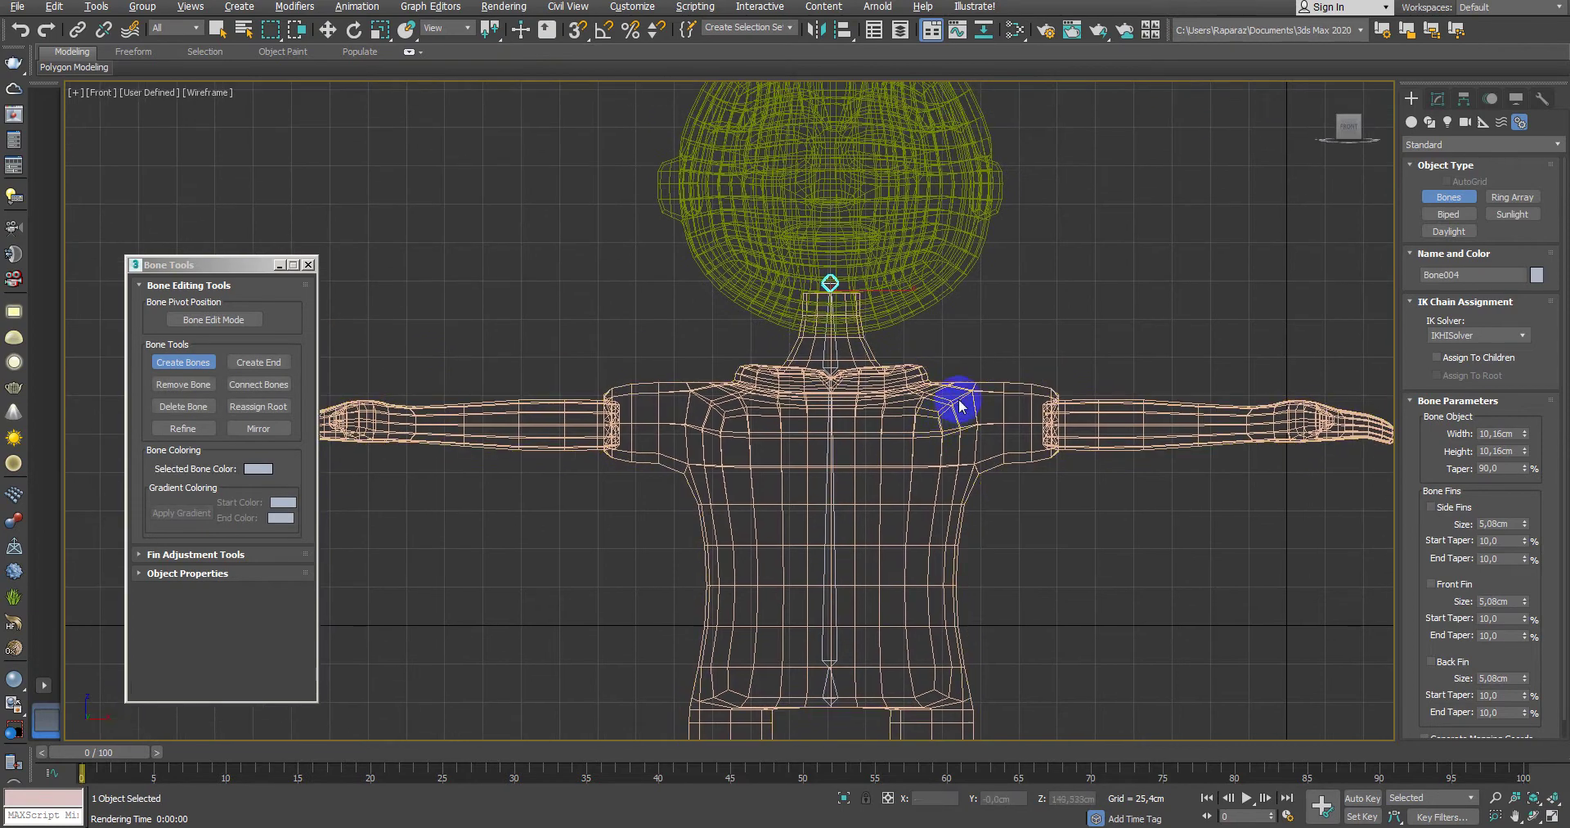
right_click(965, 401)
scroll(1085, 350, down, 2)
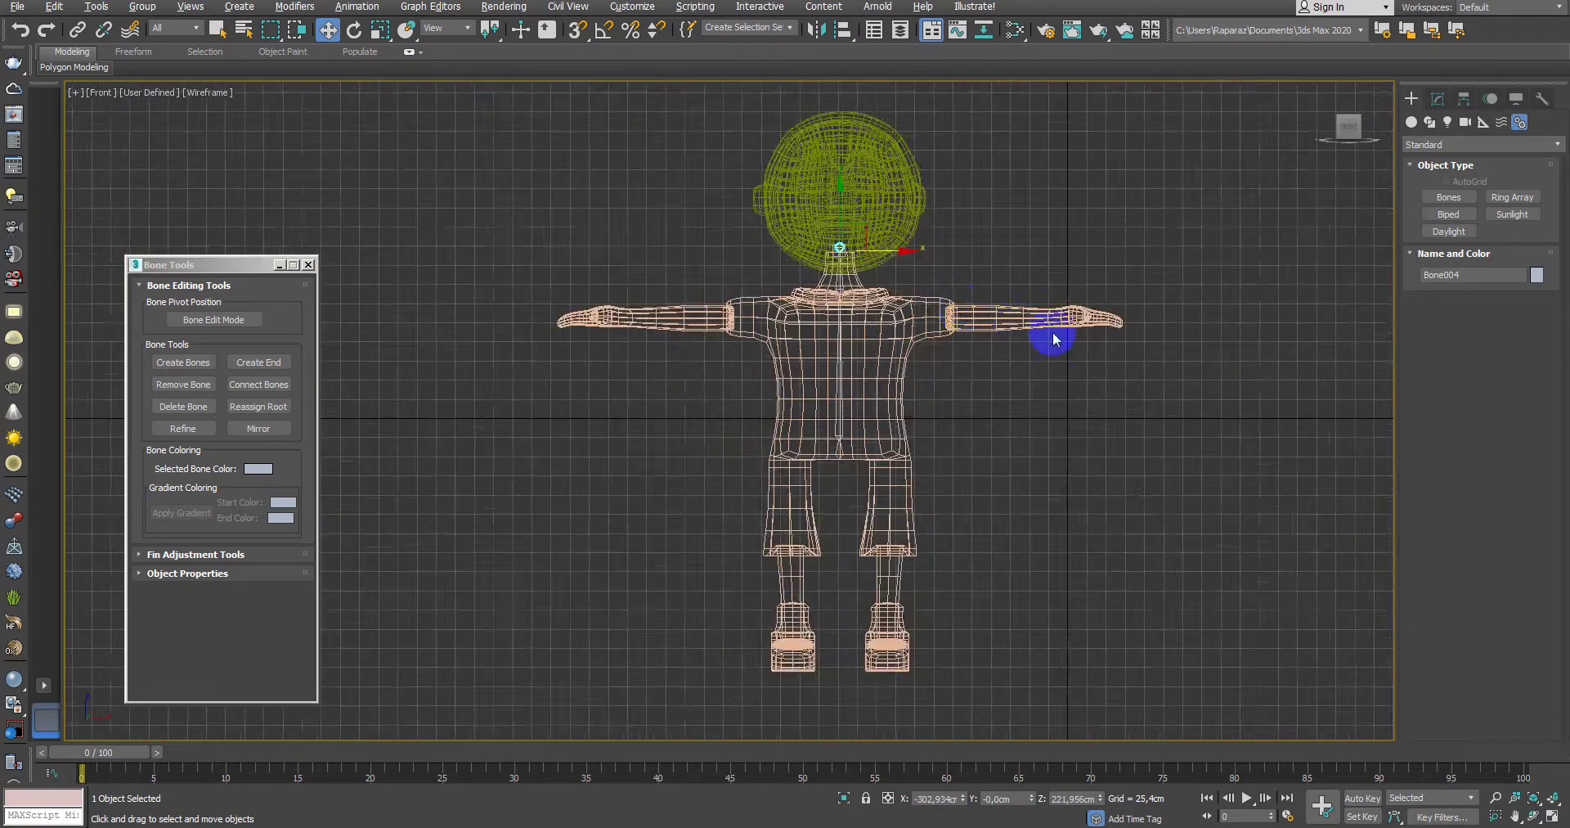
scroll(1051, 340, down, 2)
scroll(1107, 420, down, 2)
scroll(1022, 405, up, 4)
scroll(916, 417, up, 2)
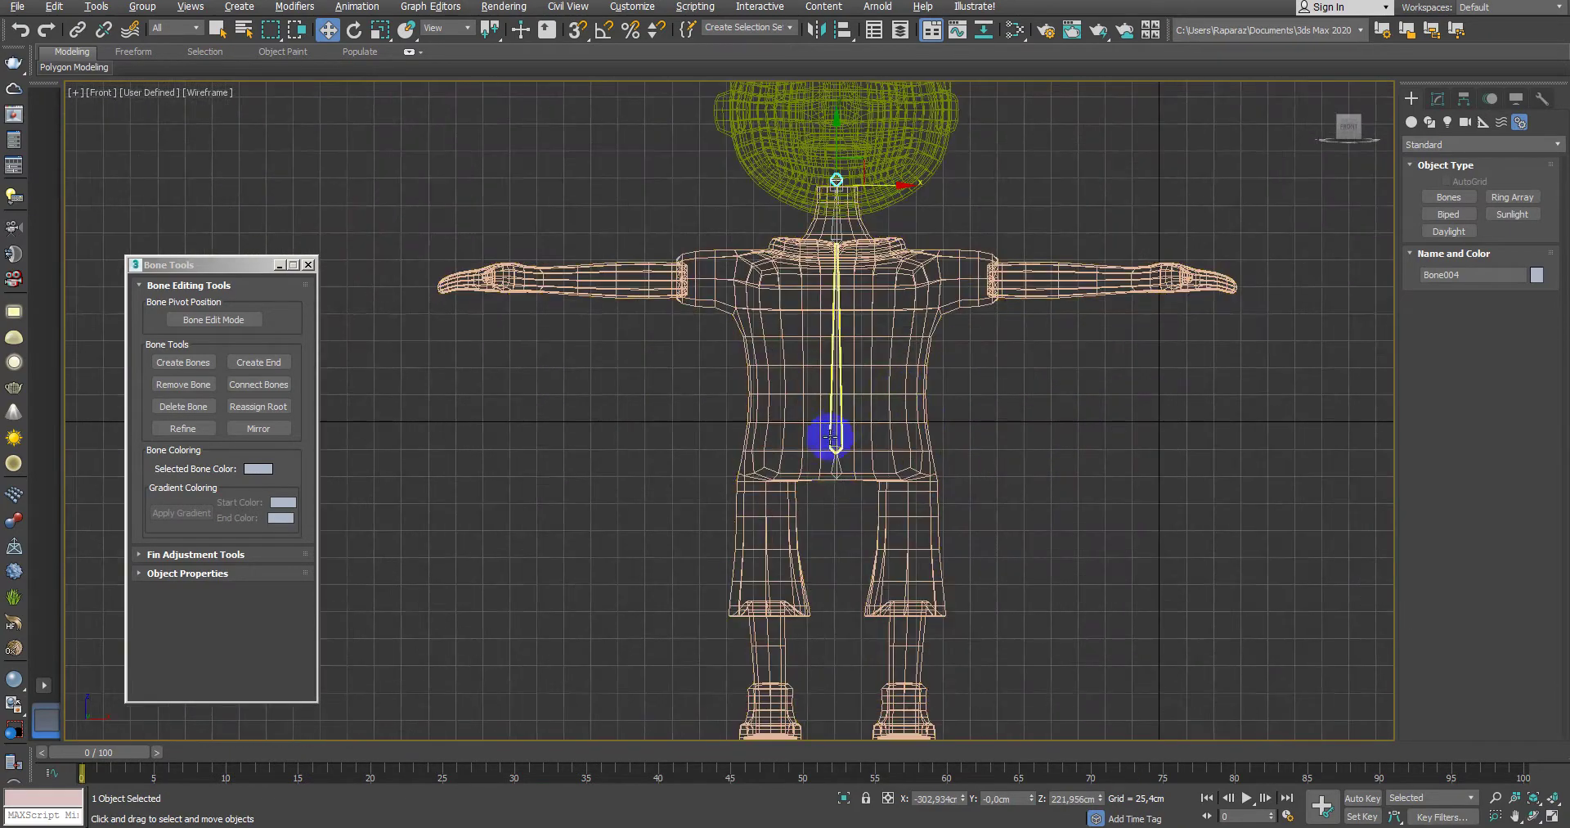
click(838, 466)
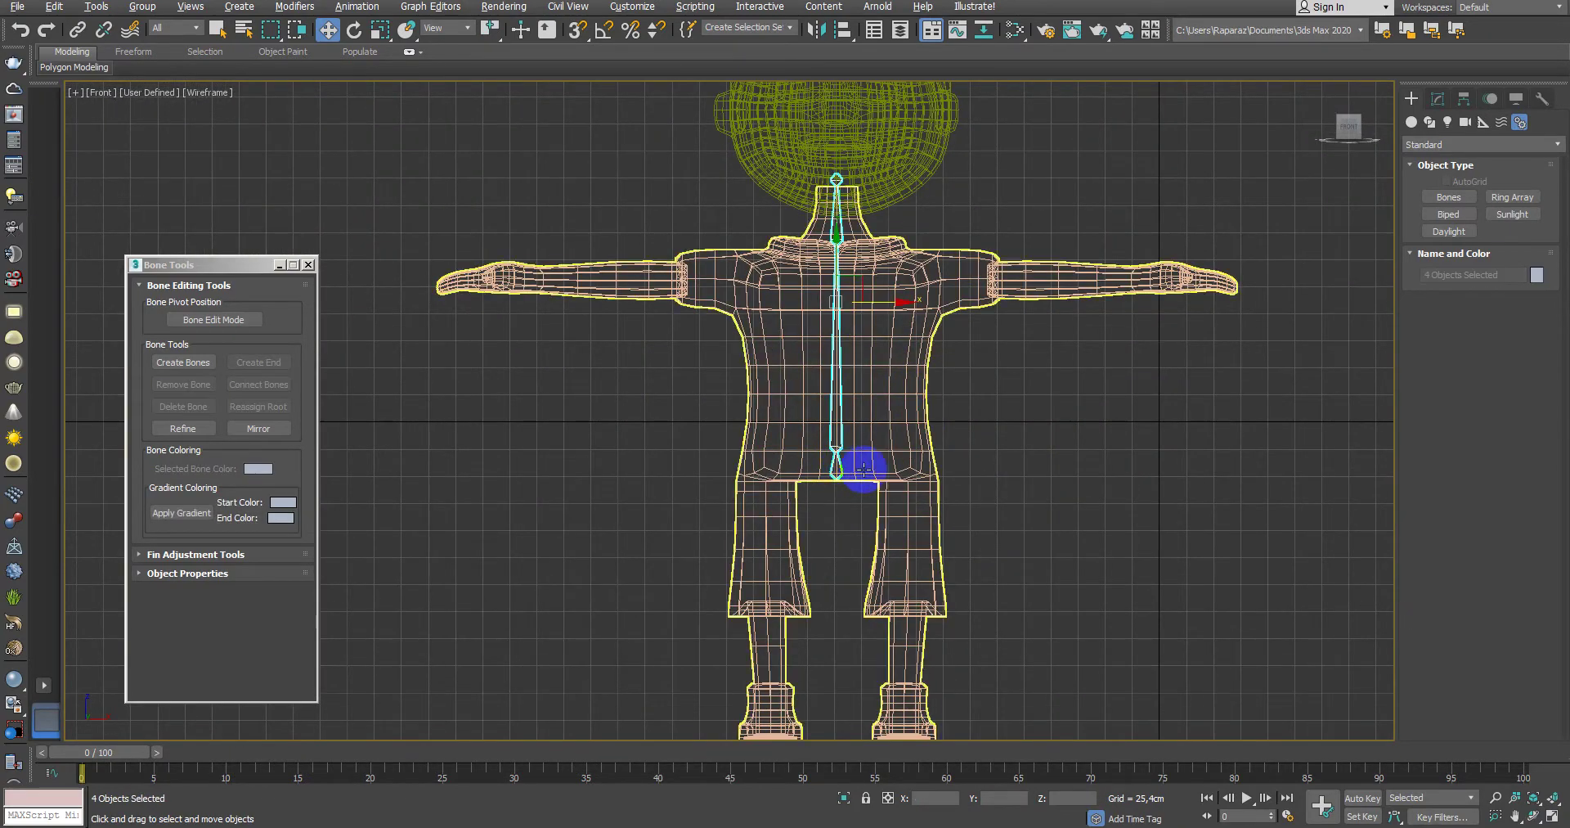
click(1008, 455)
scroll(1060, 464, down, 2)
scroll(1061, 464, down, 2)
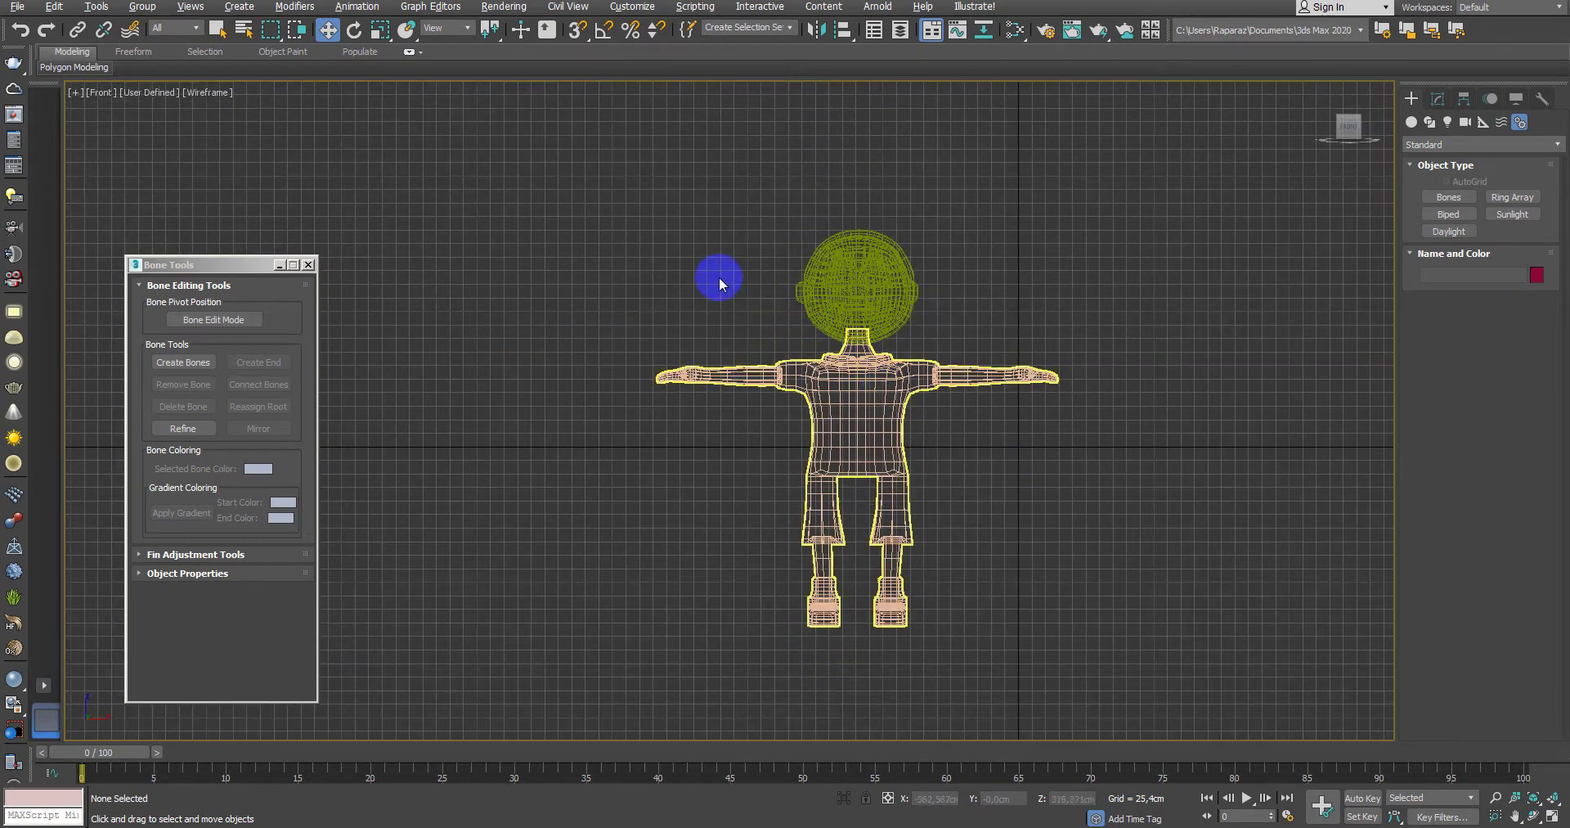
Step: Group all of the character's parts into Group001
mouse_move(602, 170)
mouse_down()
mouse_move(1087, 635)
mouse_move(1162, 682)
mouse_up()
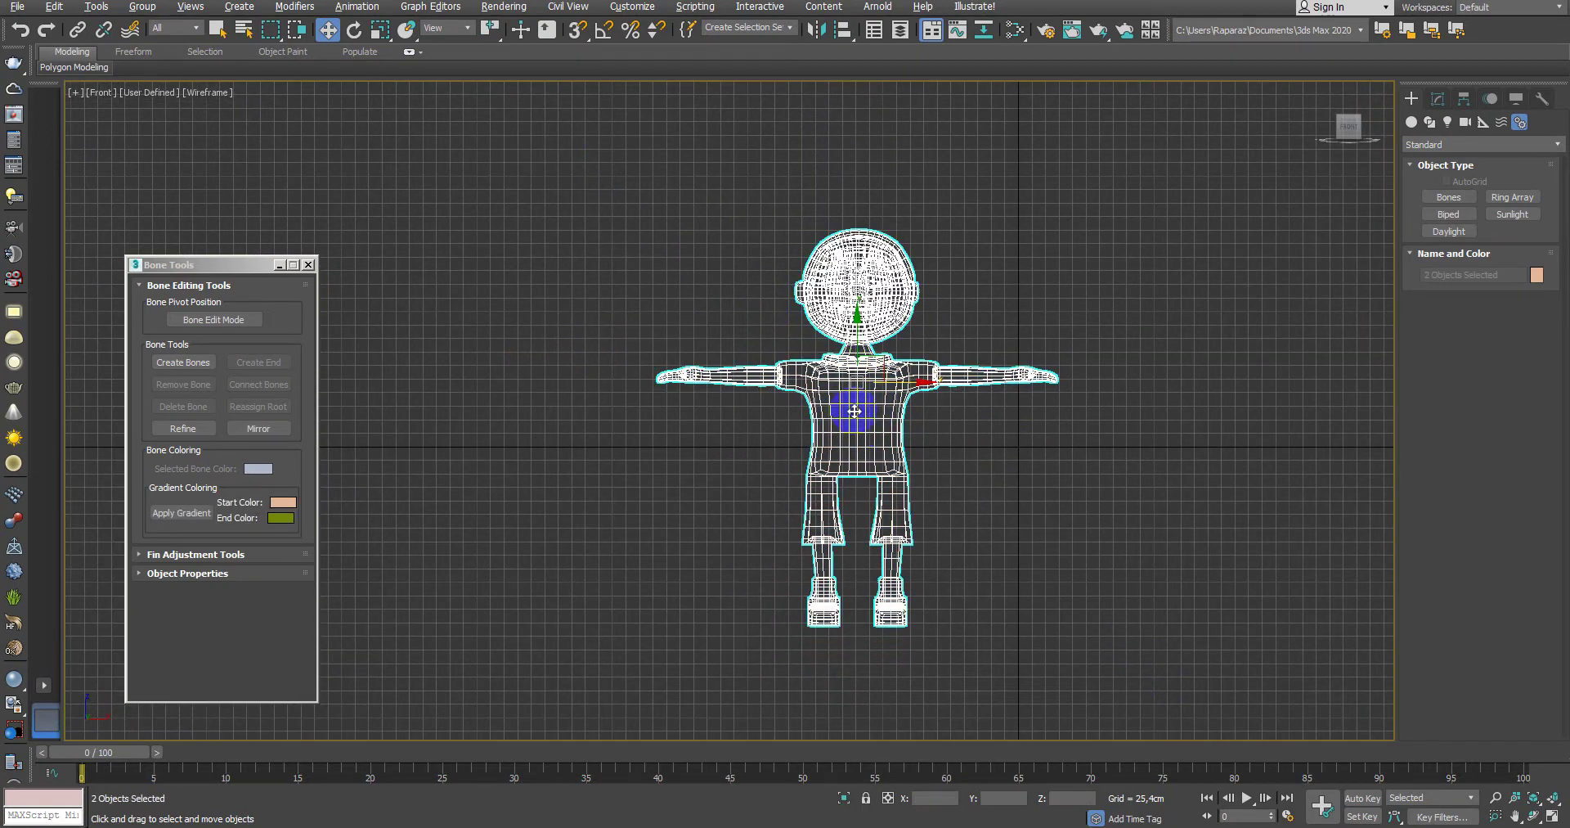
click(142, 7)
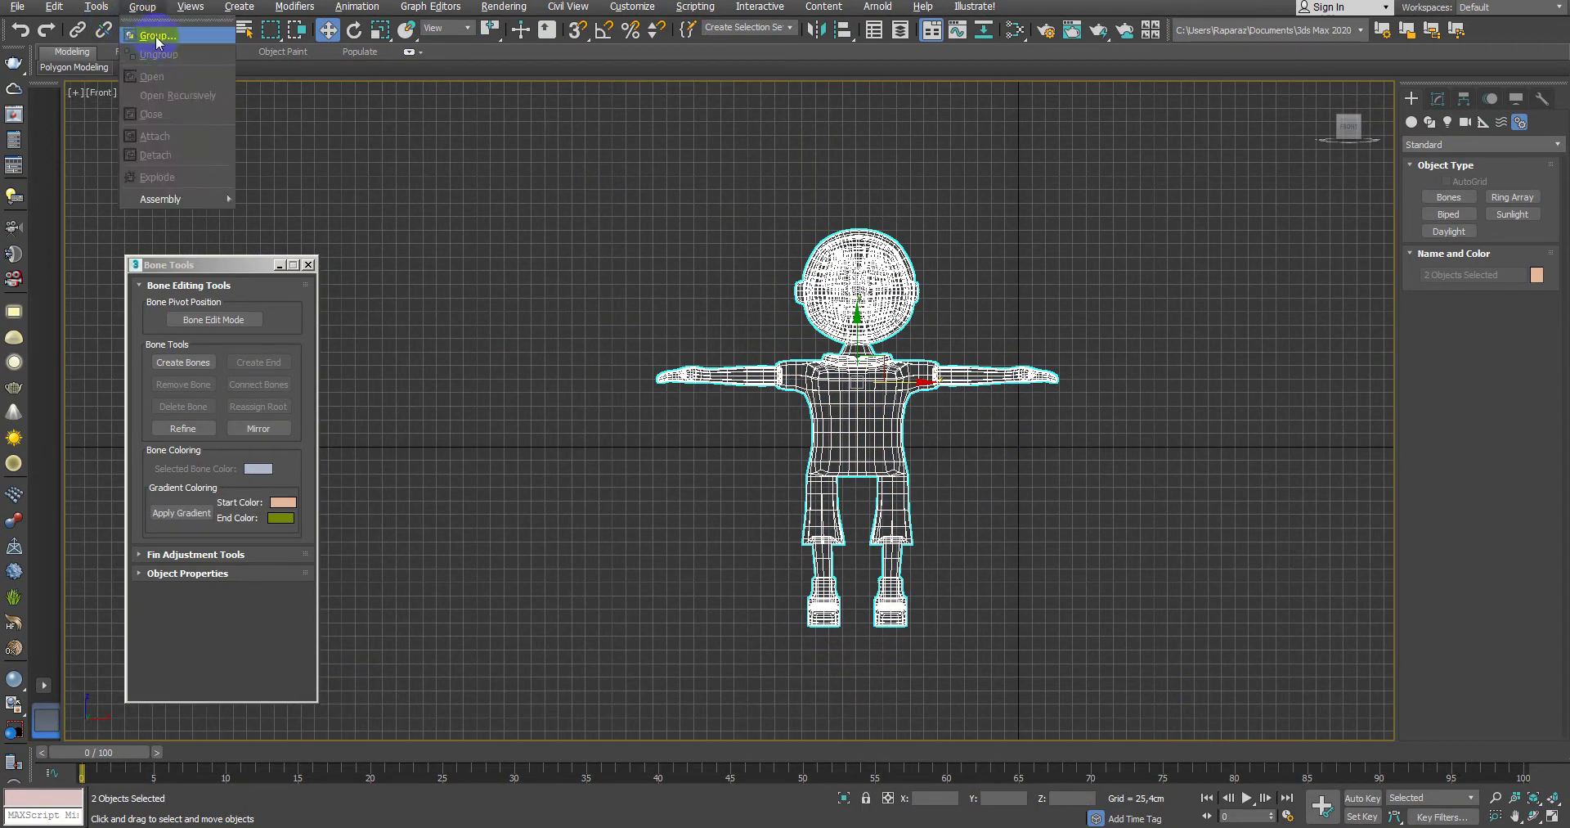
click(157, 36)
click(798, 436)
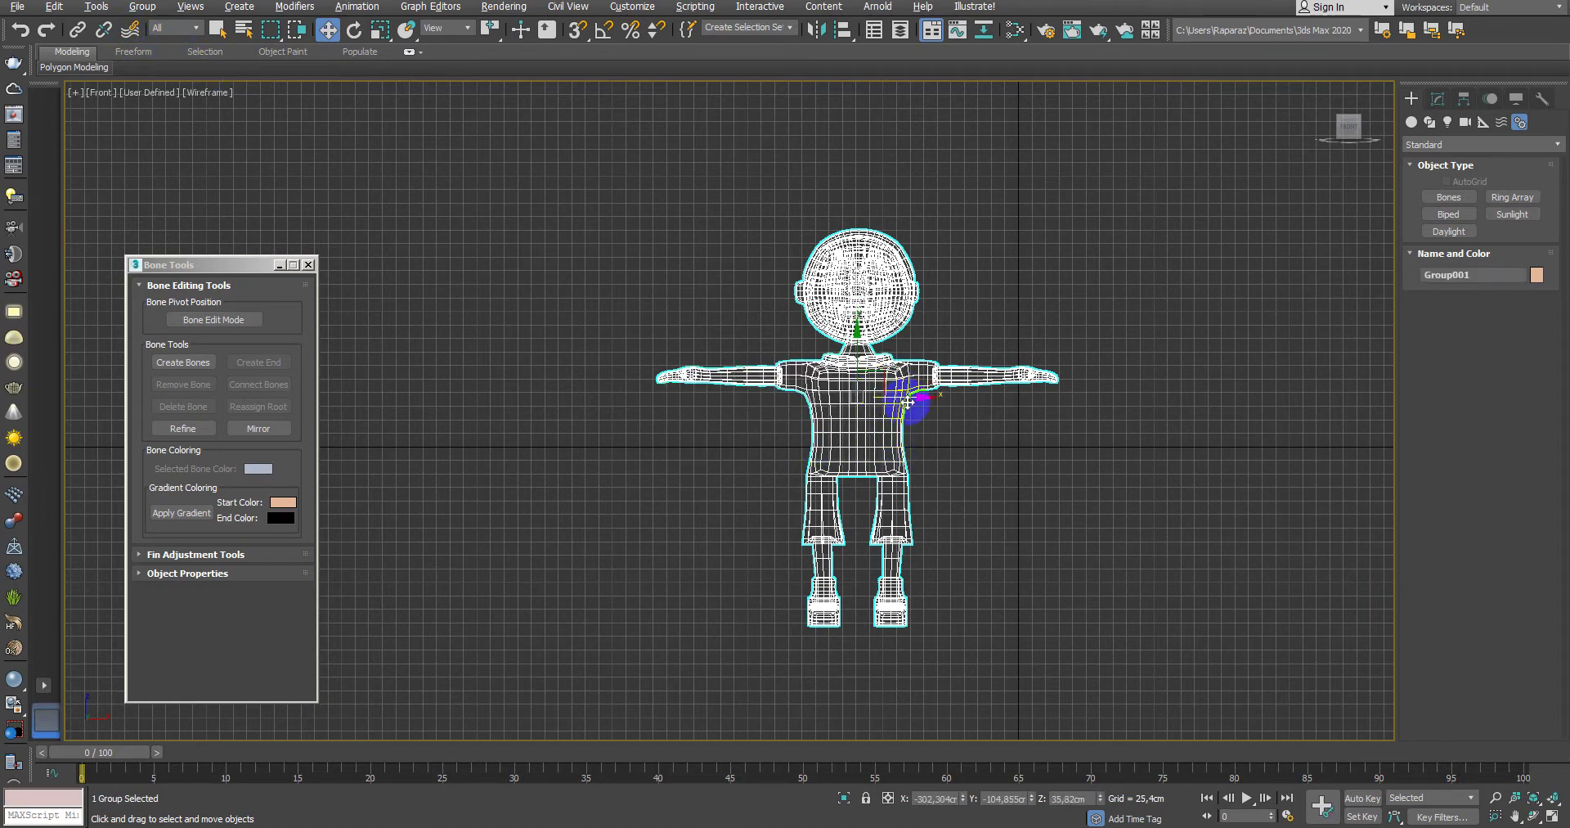
Step: Center the group's pivot on the object using Affect Pivot Only
click(1464, 99)
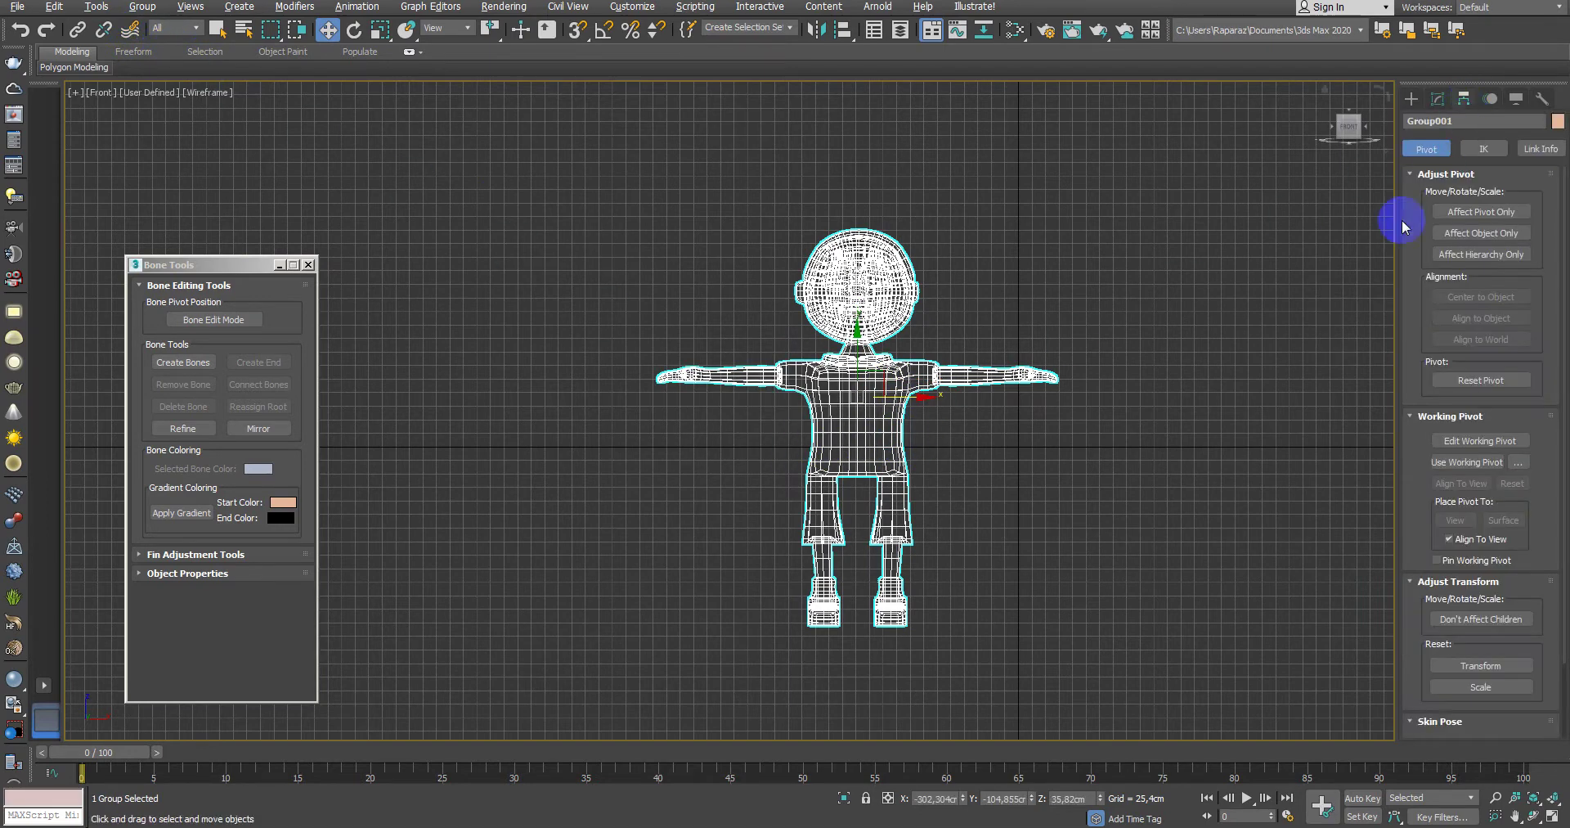
click(1474, 214)
click(1480, 297)
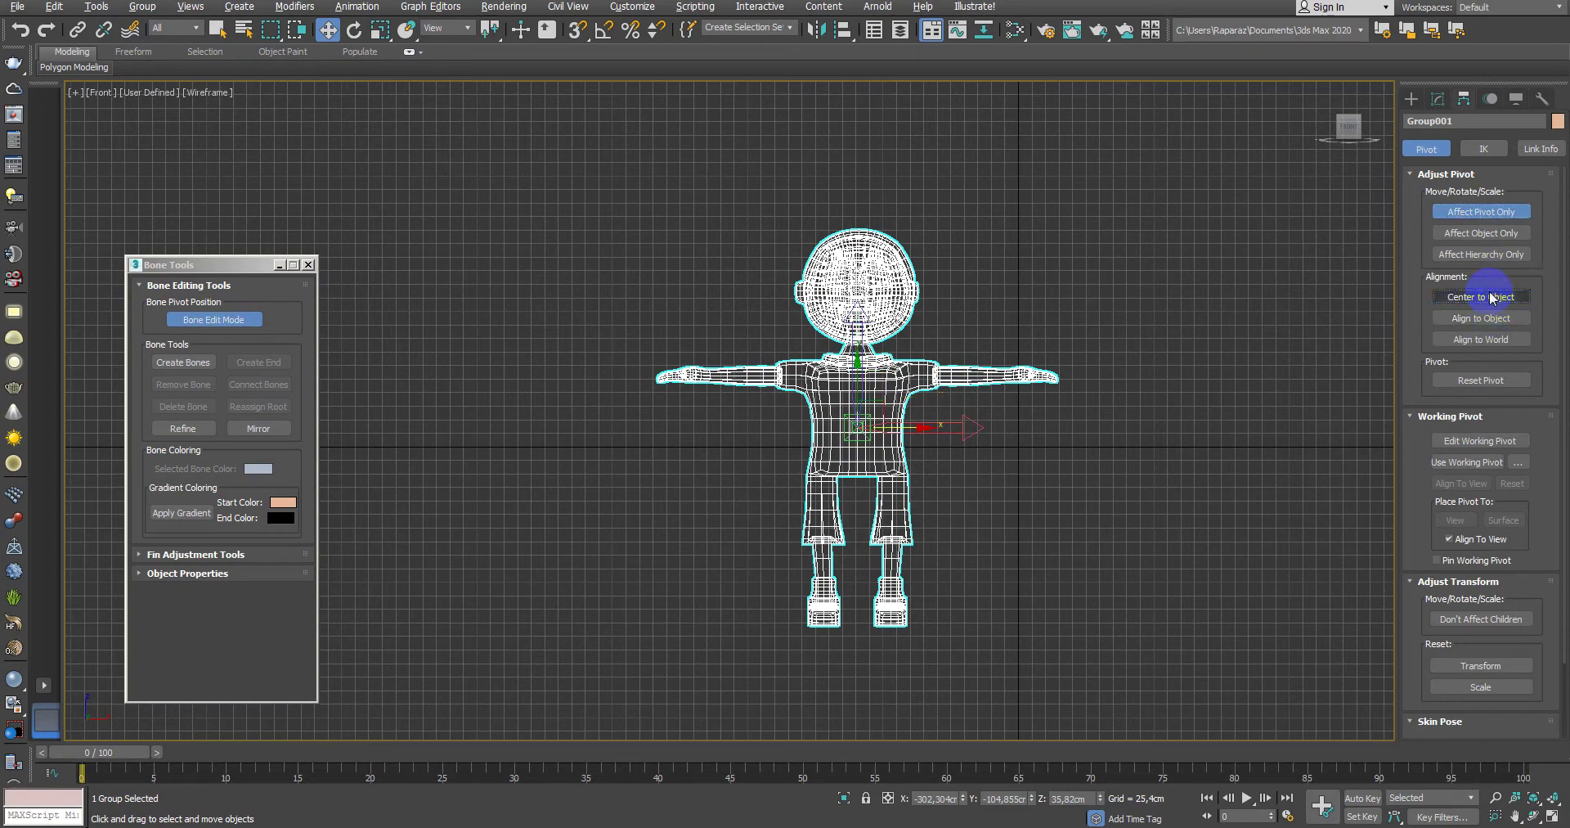
click(1412, 99)
Step: Move the group to the world origin by setting X, Y and Z to 0 in Move Type-In
scroll(1036, 277, down, 3)
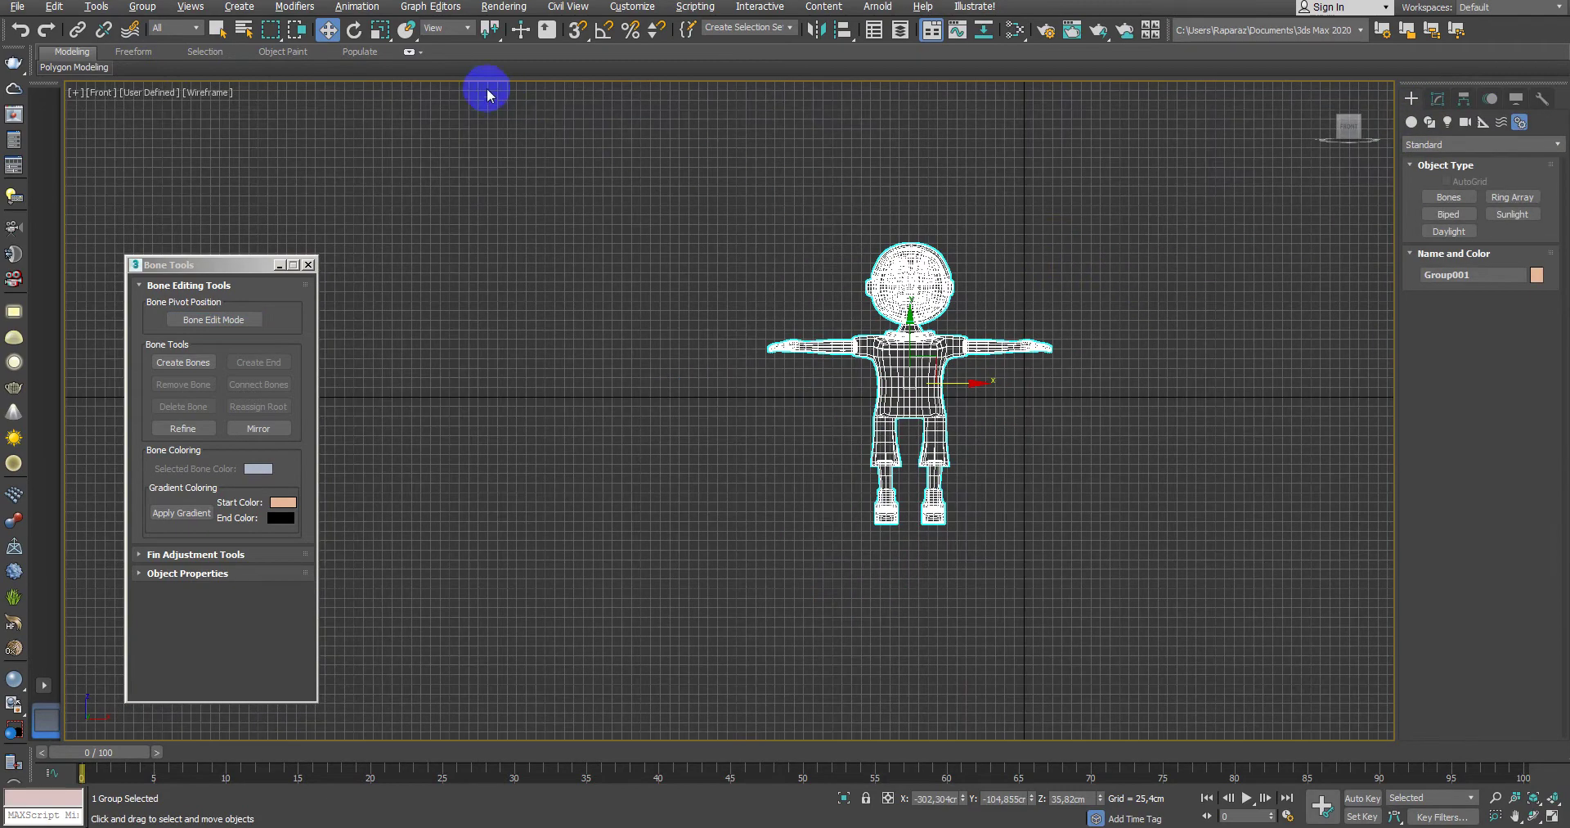
right_click(329, 35)
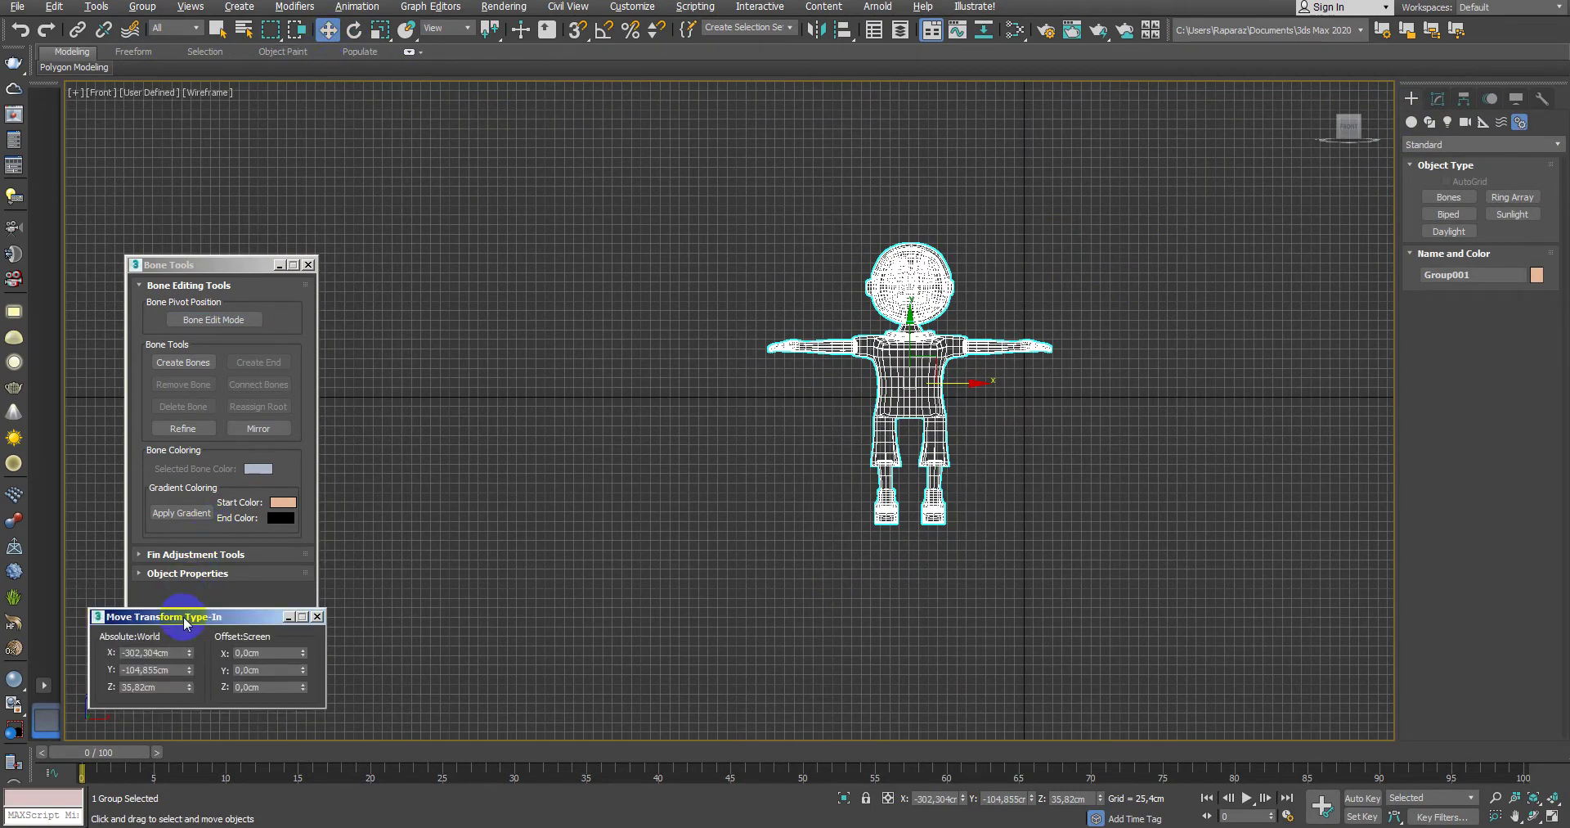
drag(186, 615, 558, 305)
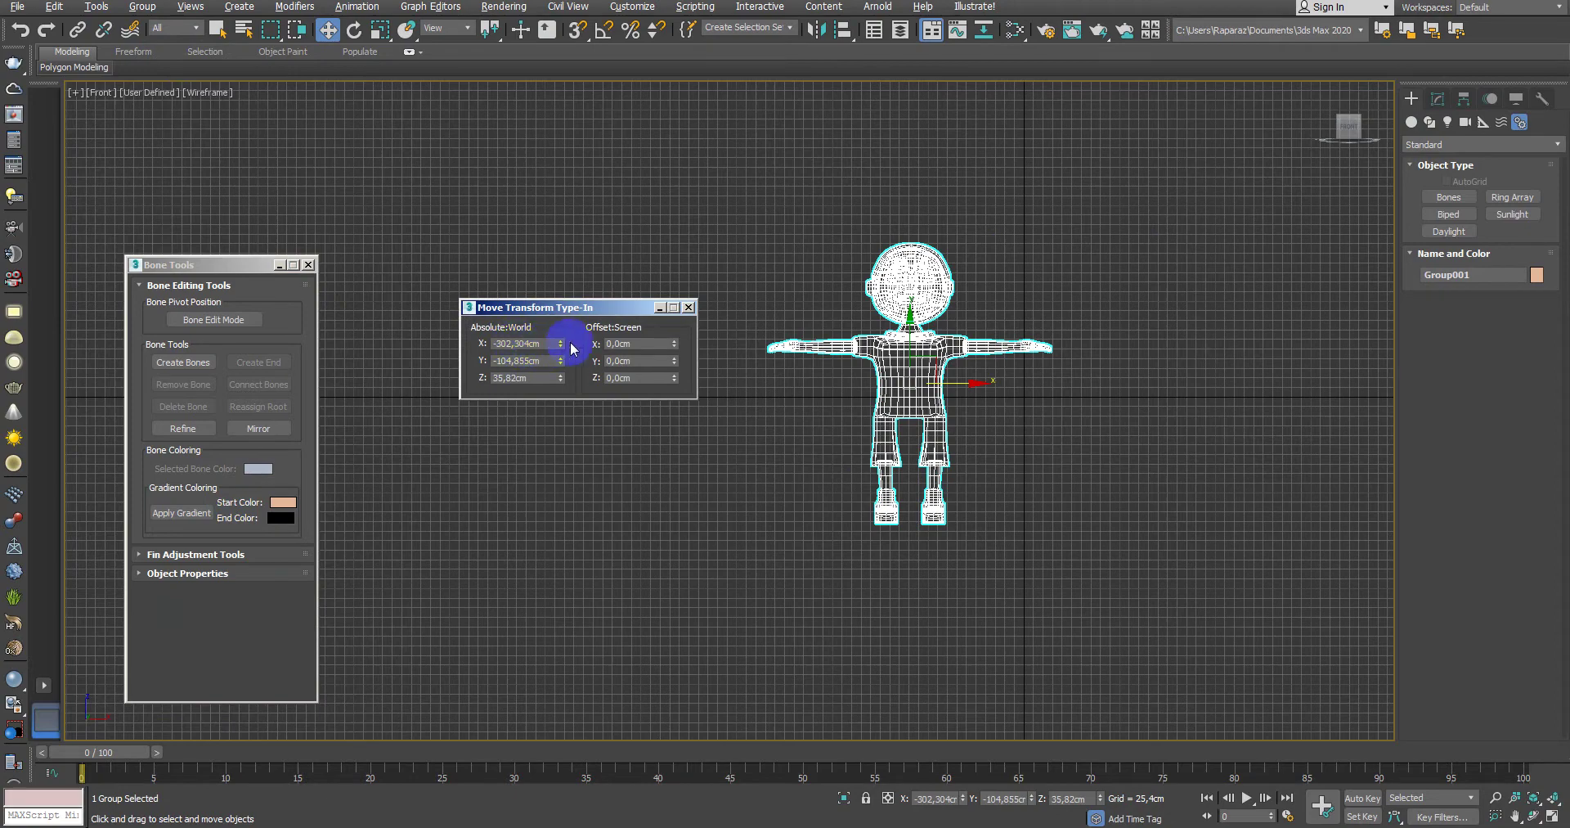
double_click(548, 343)
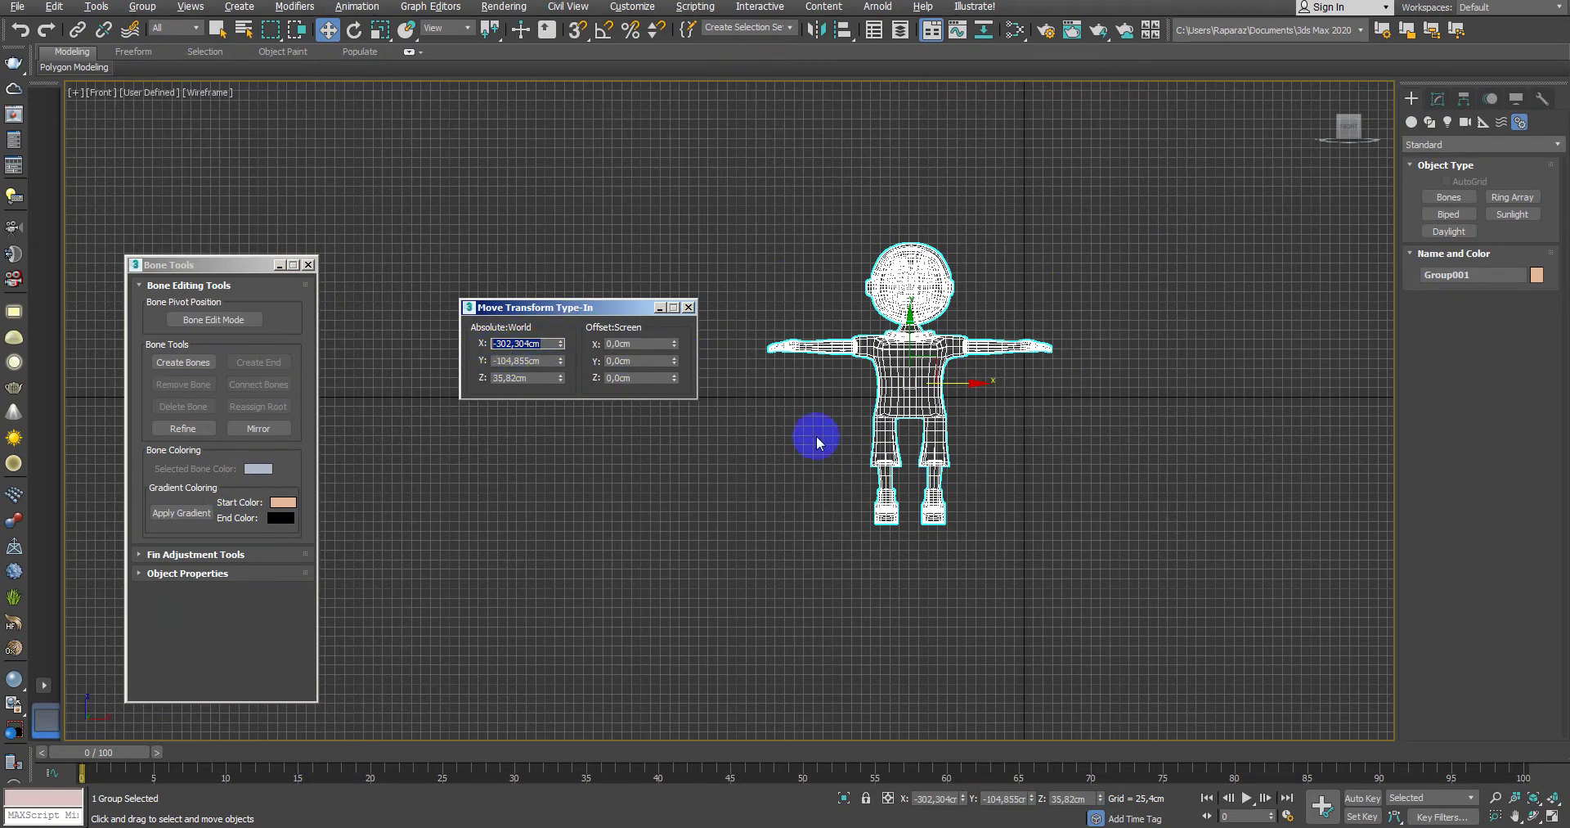
drag(562, 347, 558, 348)
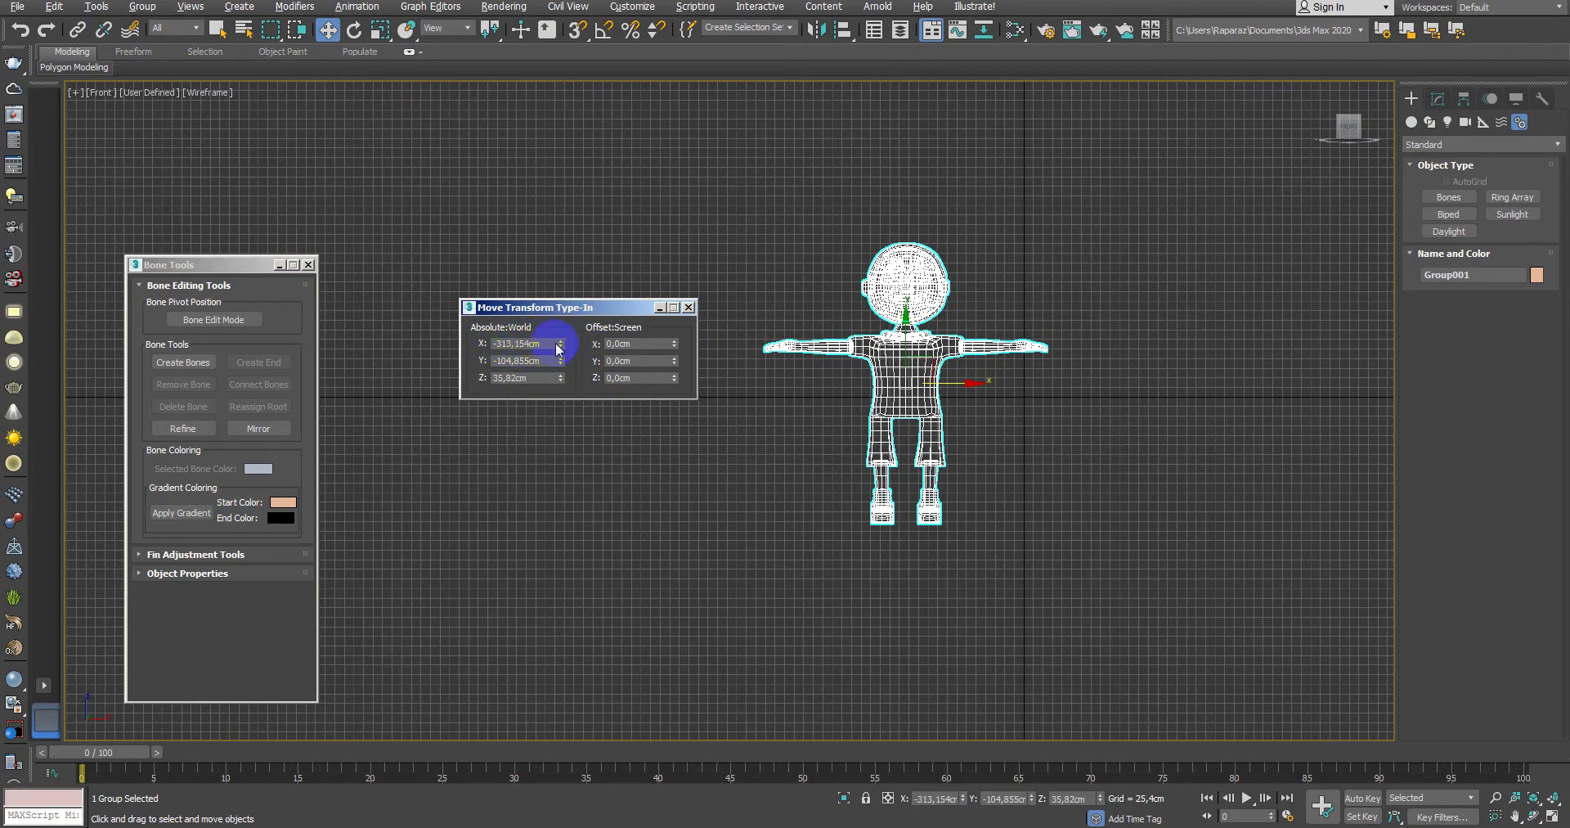
right_click(560, 343)
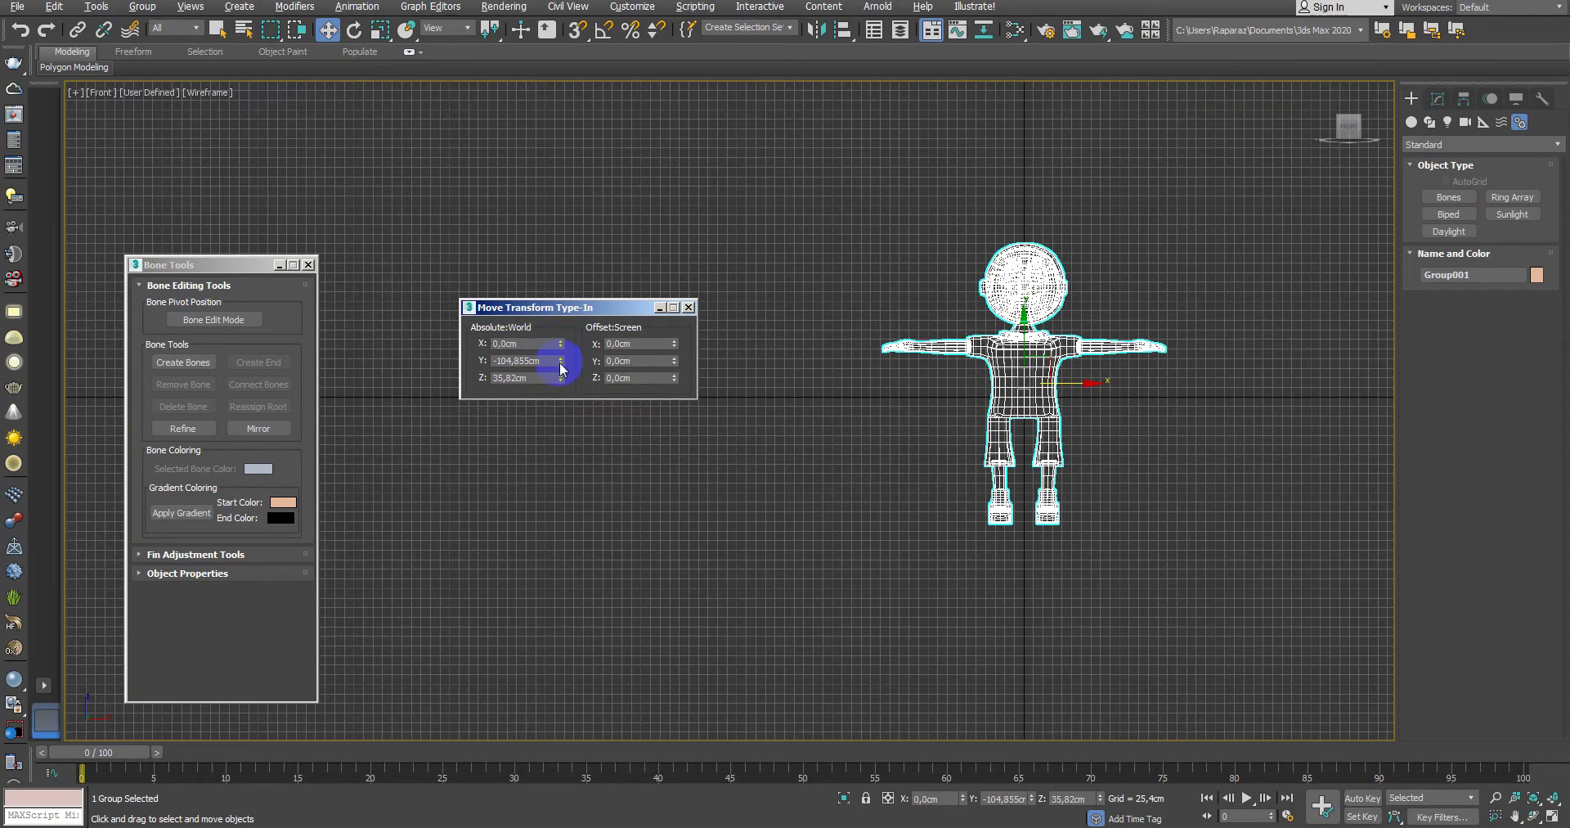
right_click(561, 377)
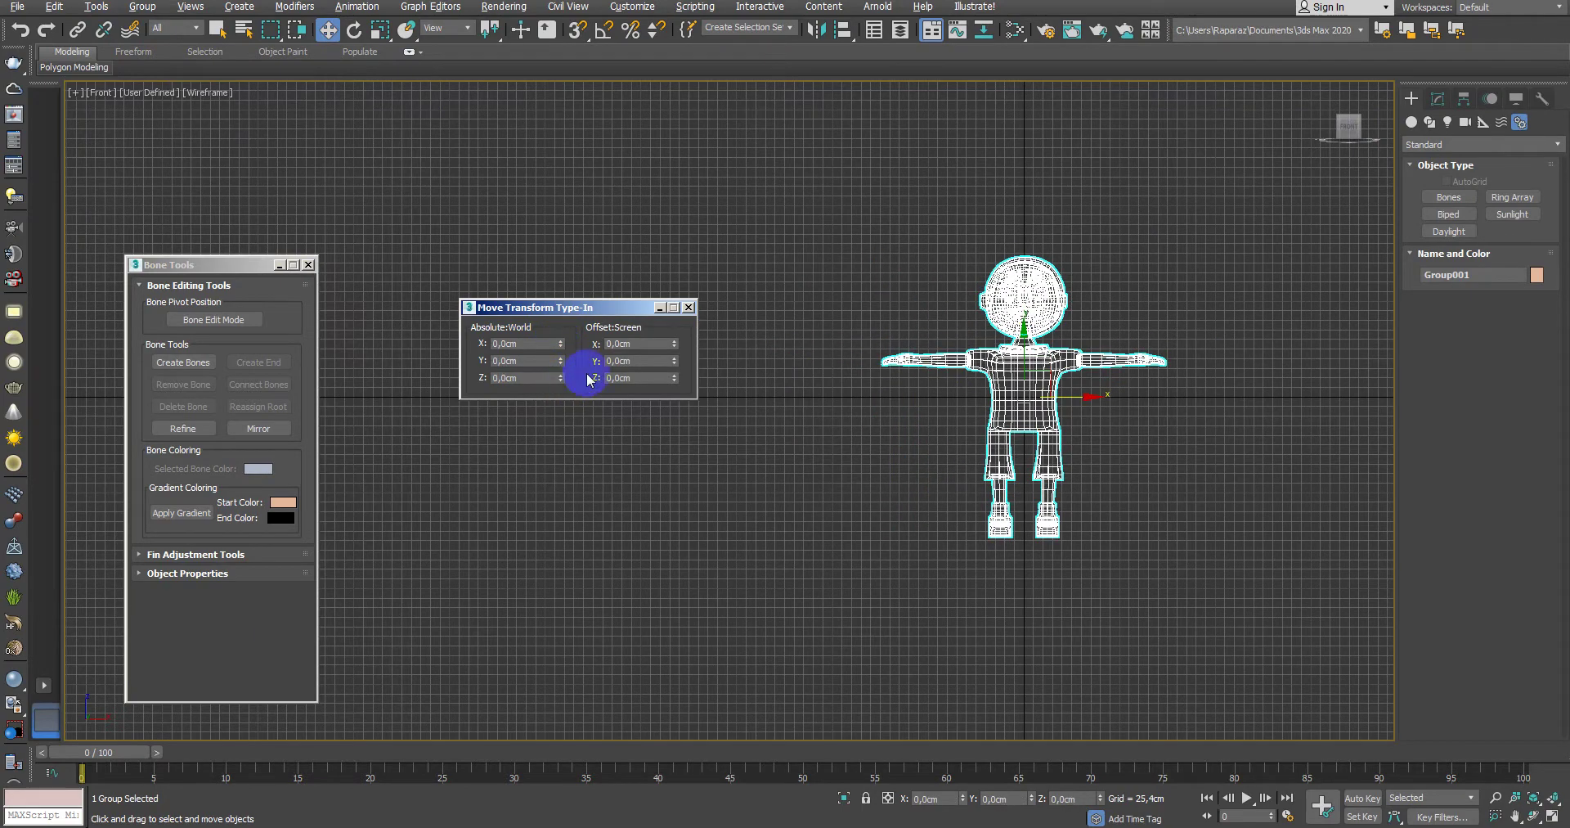
click(688, 306)
Step: Frame the character and select the group with shaded display
click(790, 399)
key(z)
click(998, 411)
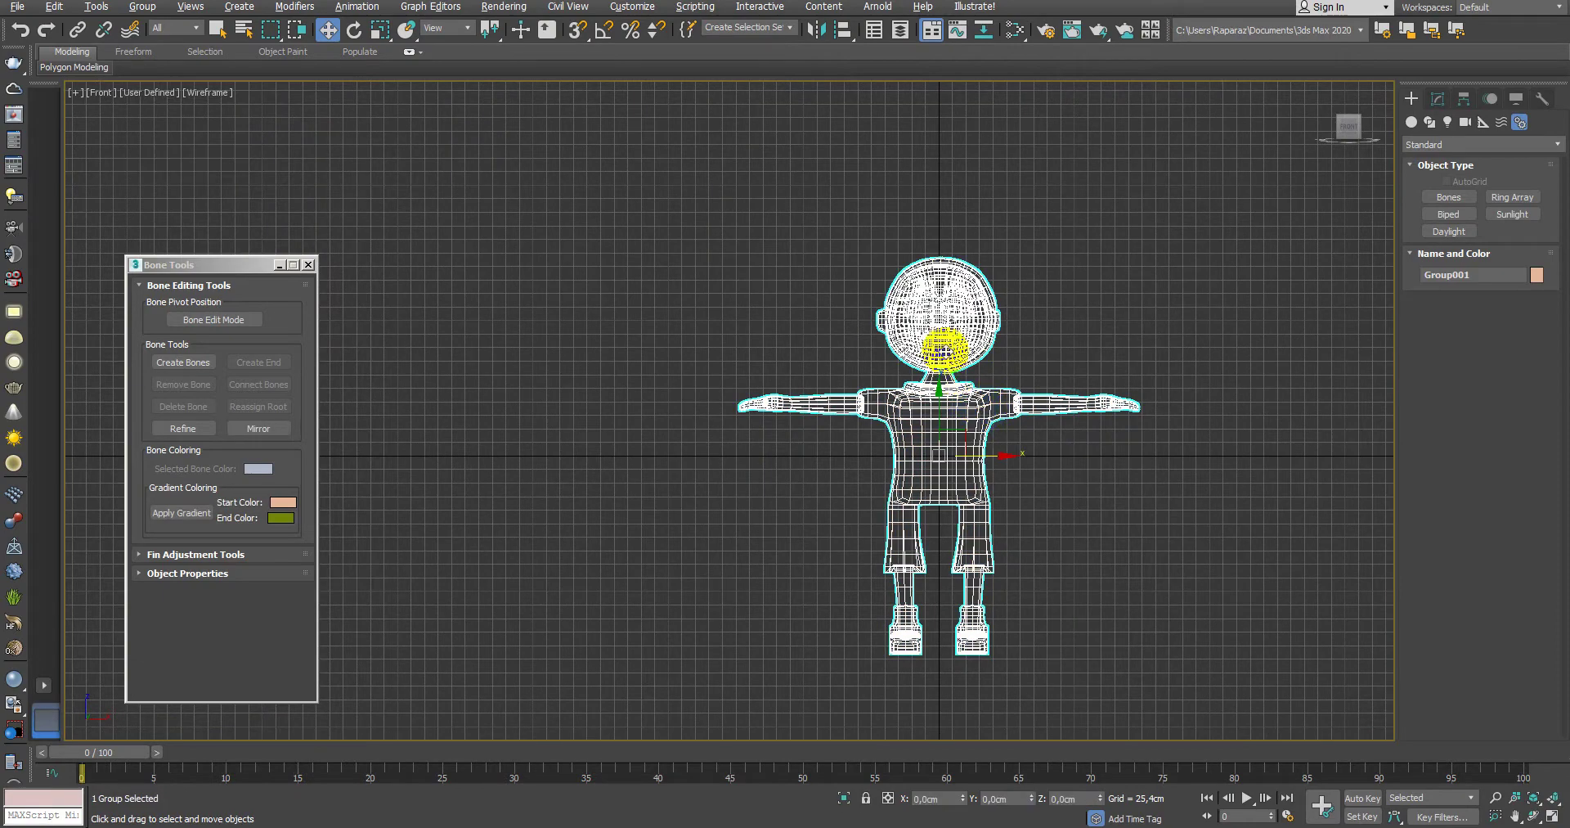
key(F3)
scroll(1086, 323, up, 2)
Step: Explode Group001 back into separate objects, leaving the Front view shaded
click(143, 7)
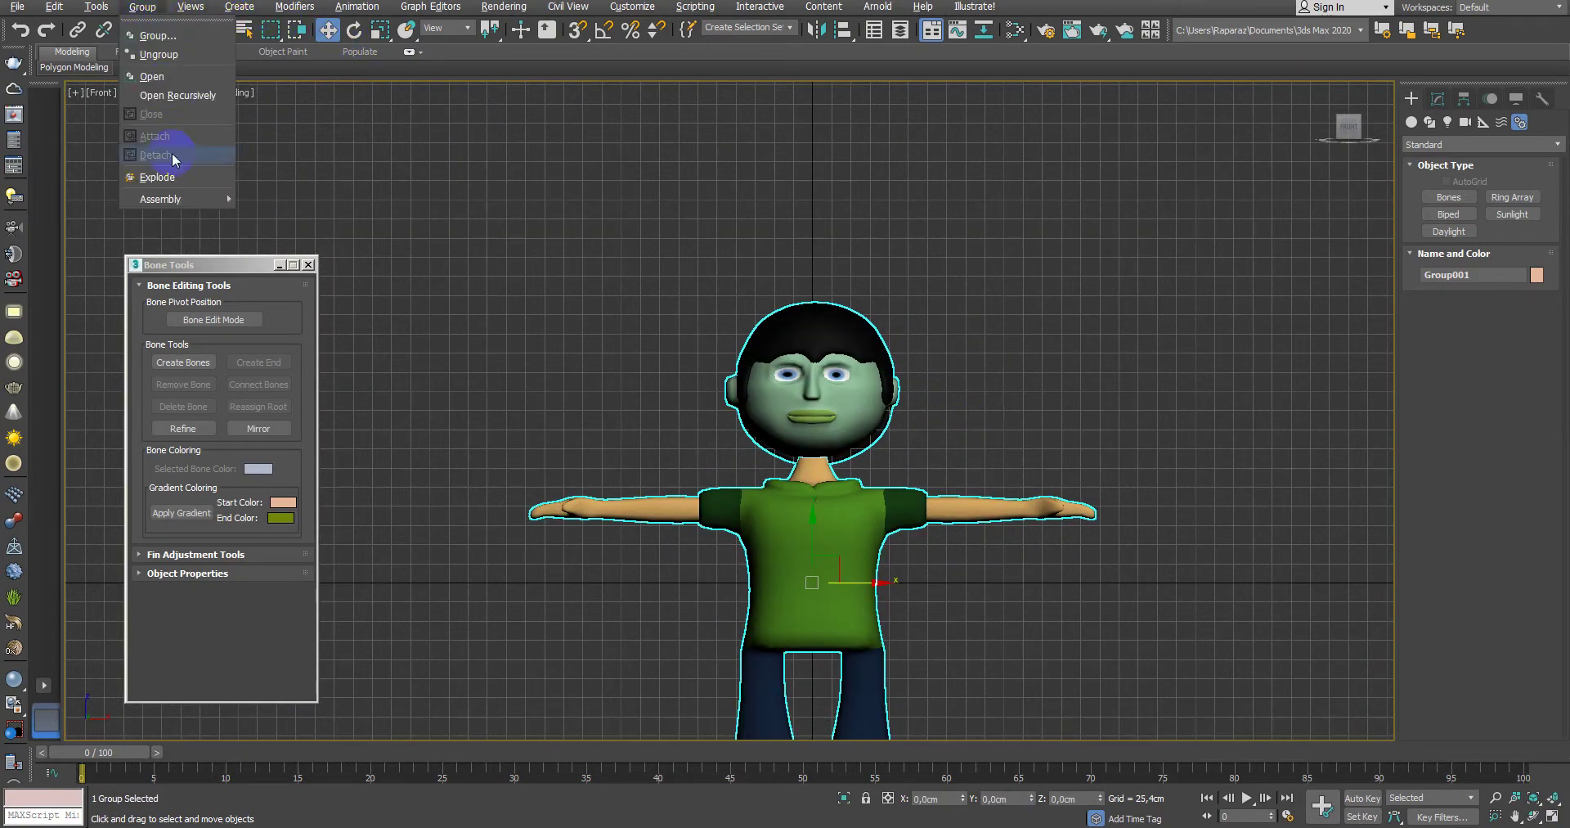
click(157, 176)
click(719, 430)
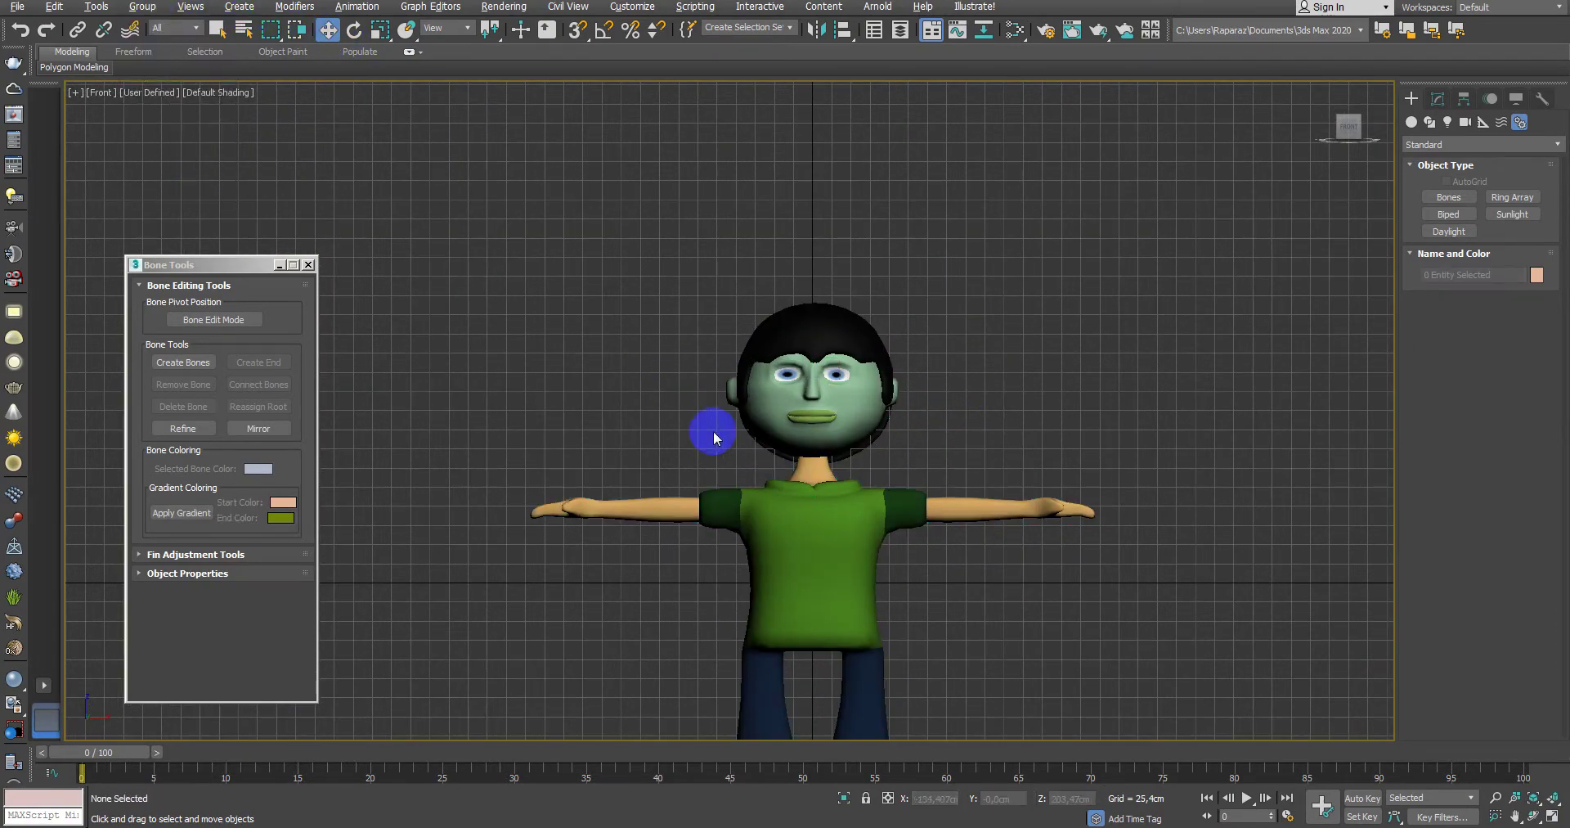
scroll(736, 431, up, 2)
click(143, 7)
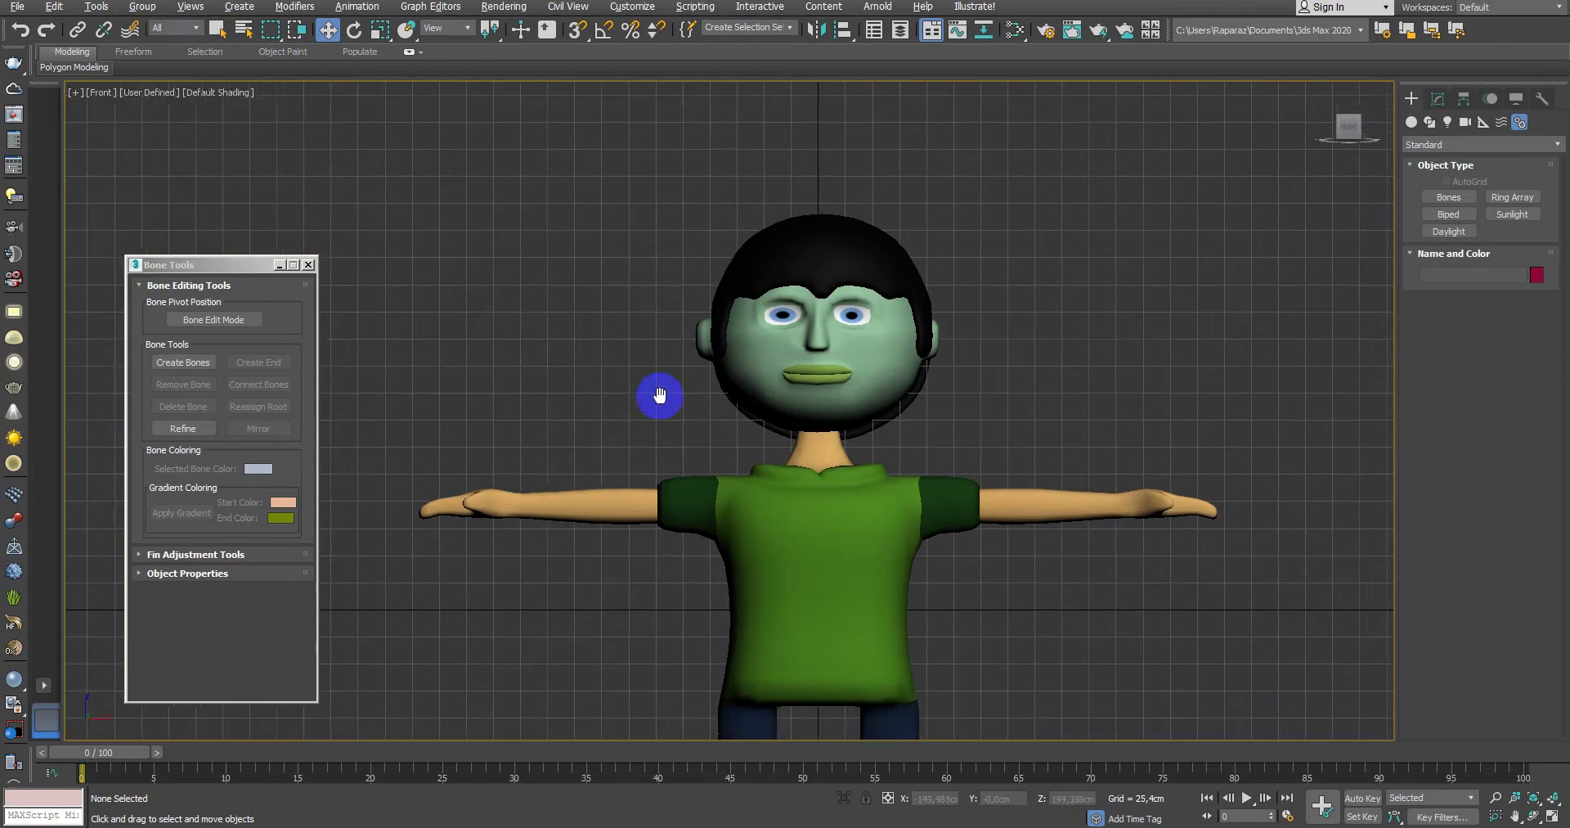
scroll(816, 359, up, 3)
scroll(1070, 397, up, 2)
key(F3)
key(F3)
scroll(1047, 409, down, 3)
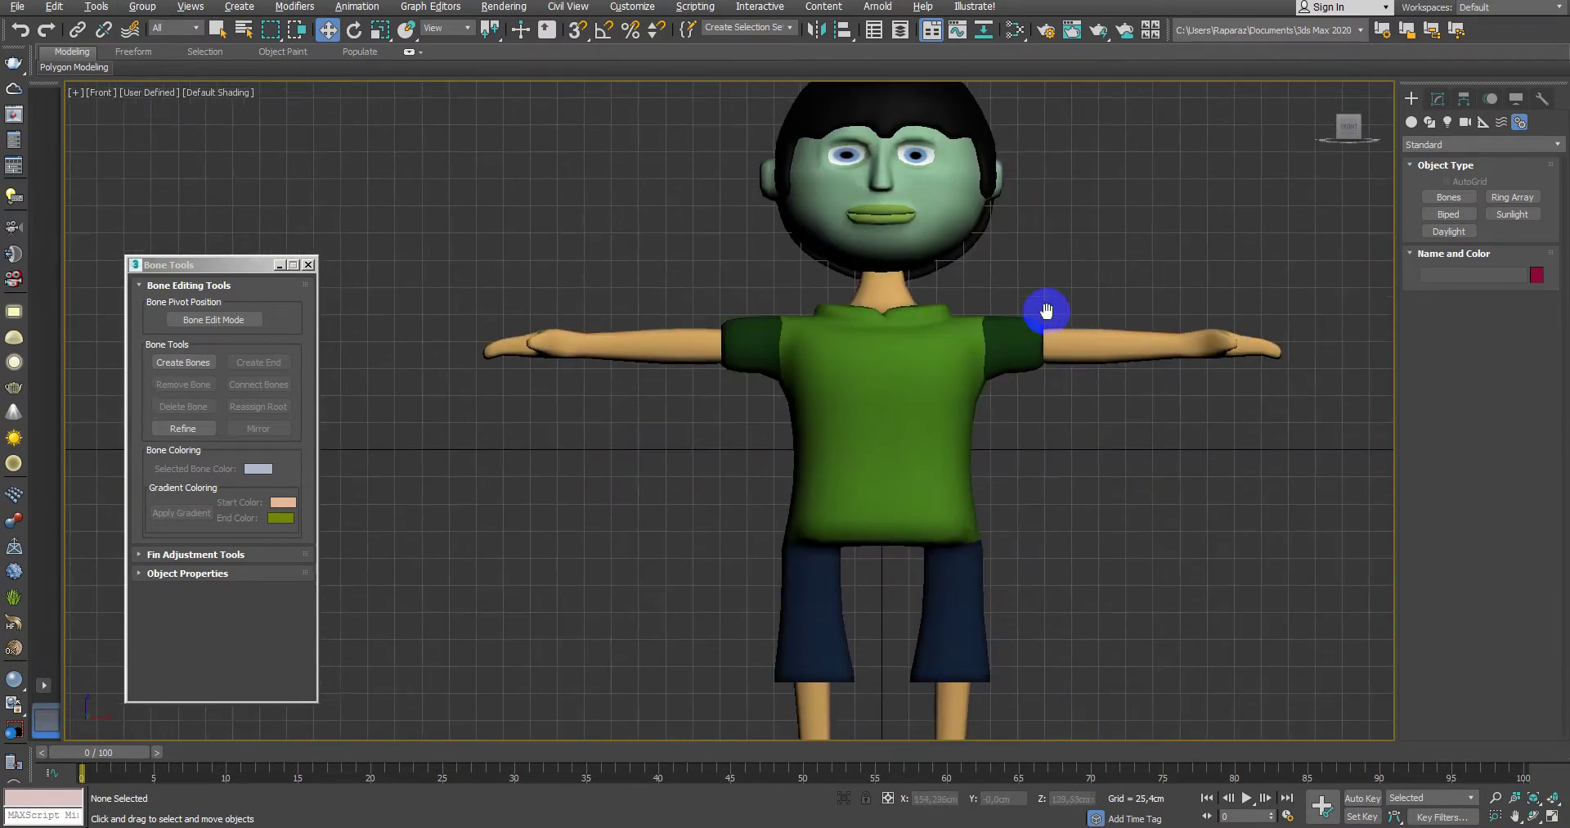
scroll(1055, 311, down, 2)
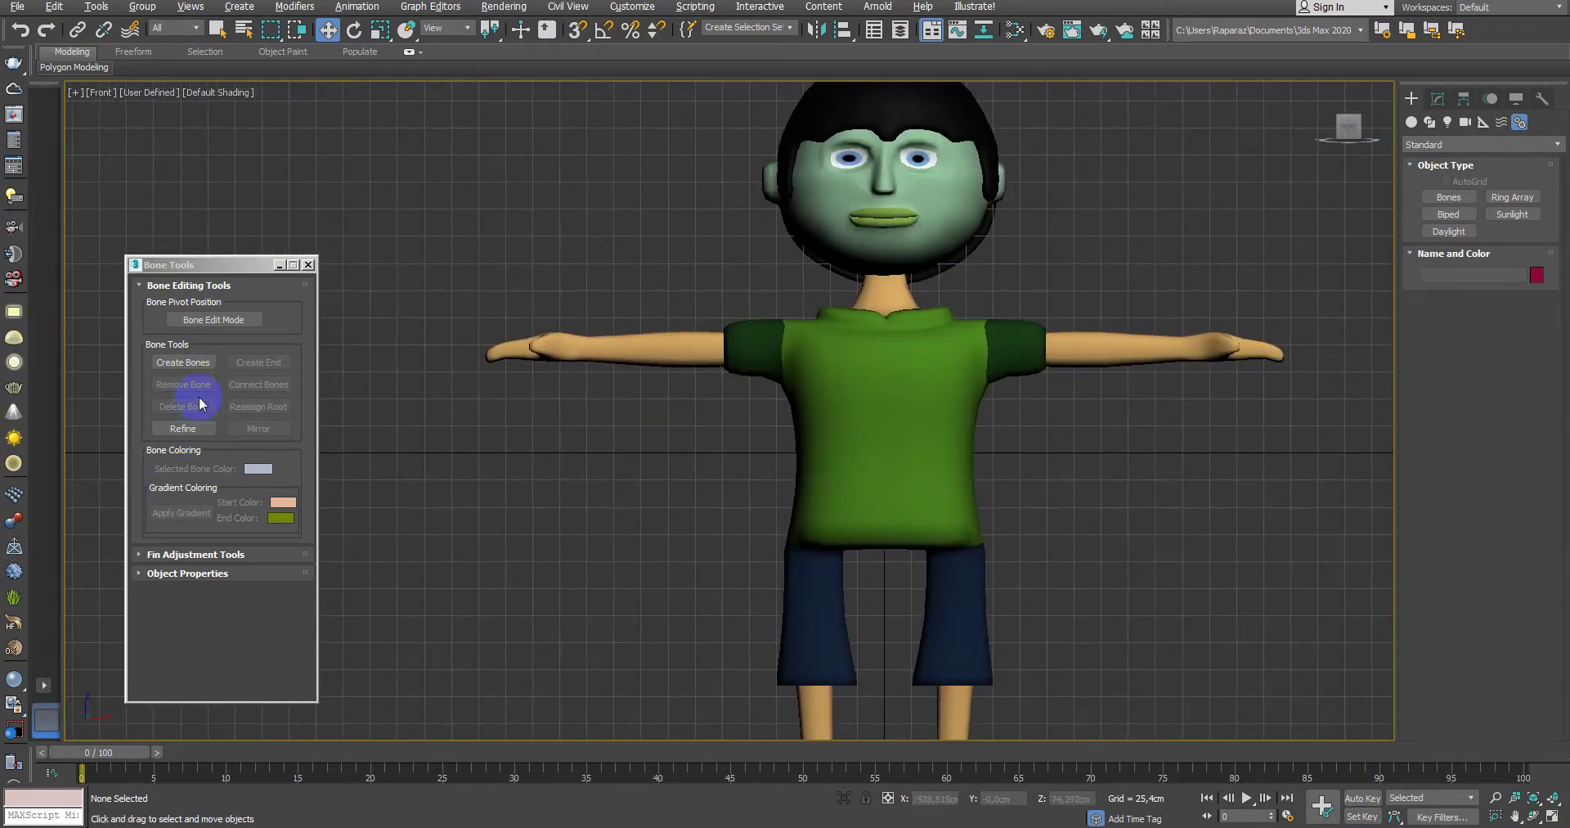
Step: Start a new spine chain with Create Bones, placing the first joint at the pelvis in wireframe
click(183, 363)
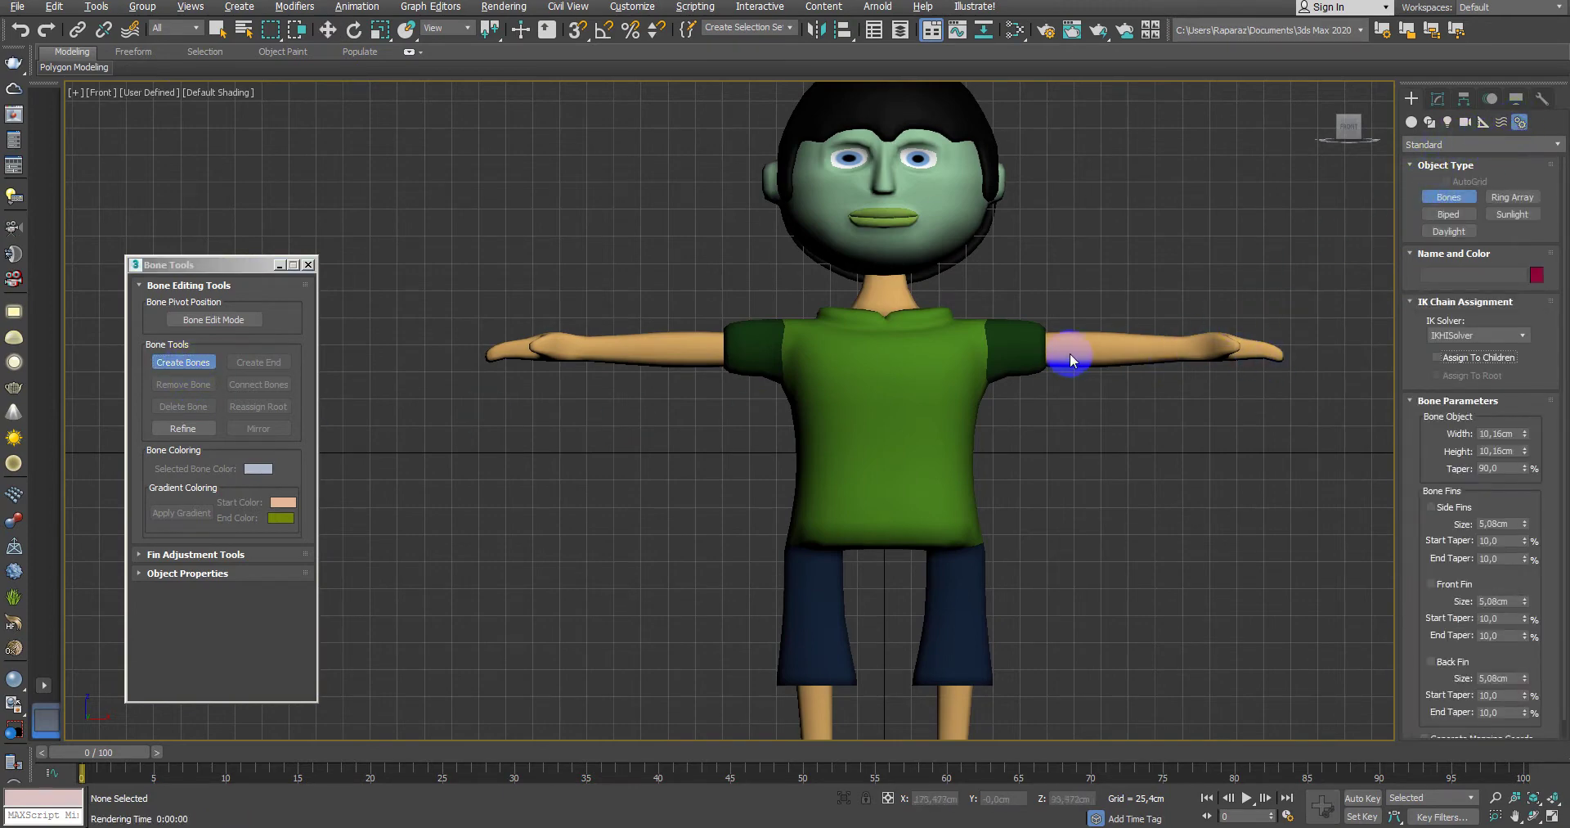
scroll(1071, 450, up, 3)
scroll(1054, 392, down, 4)
scroll(1063, 359, up, 5)
key(F3)
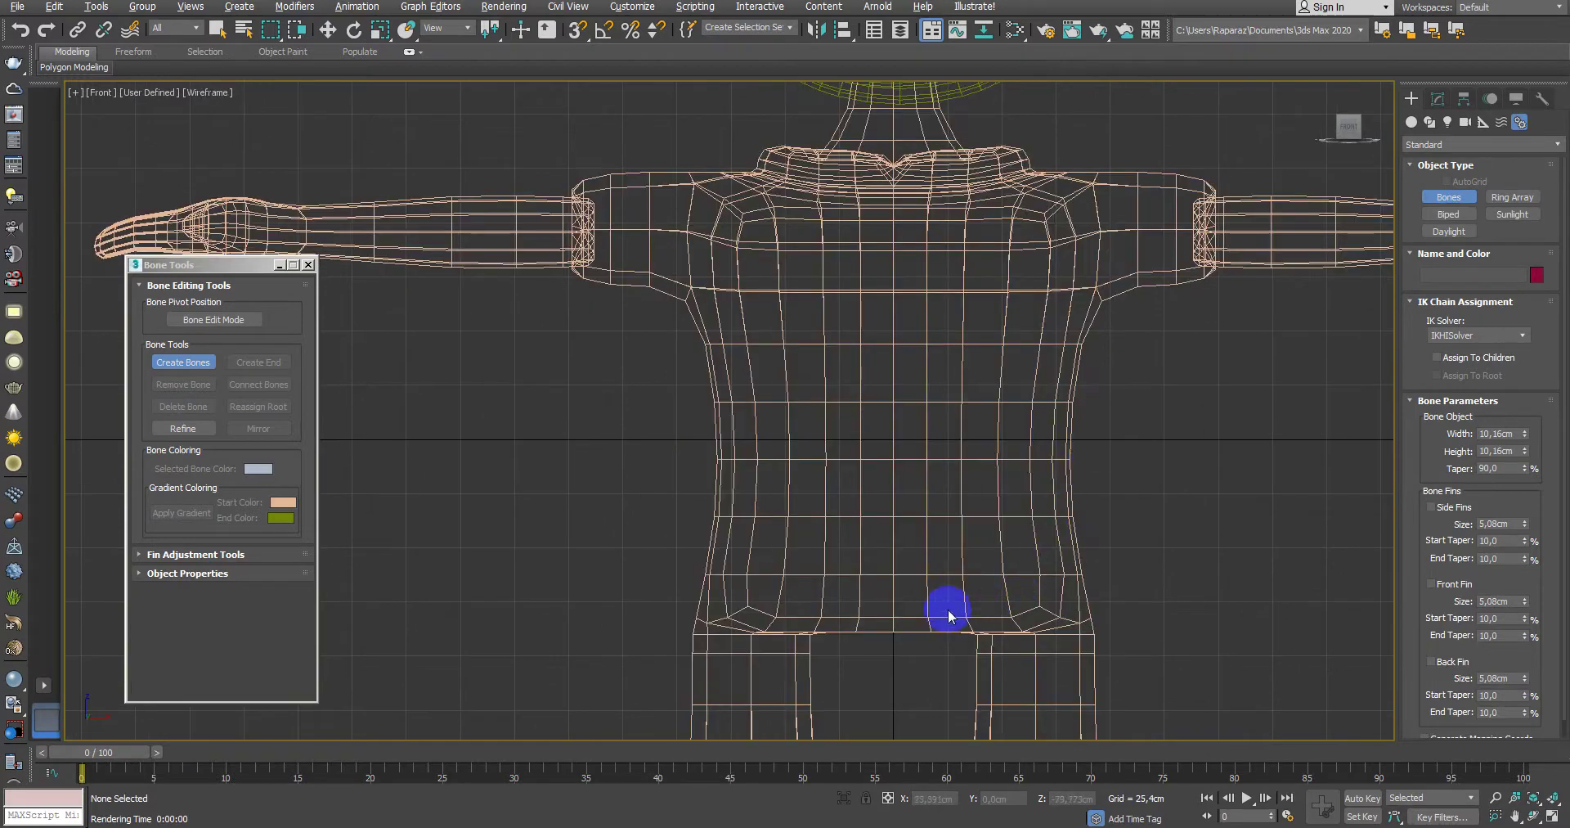
click(891, 629)
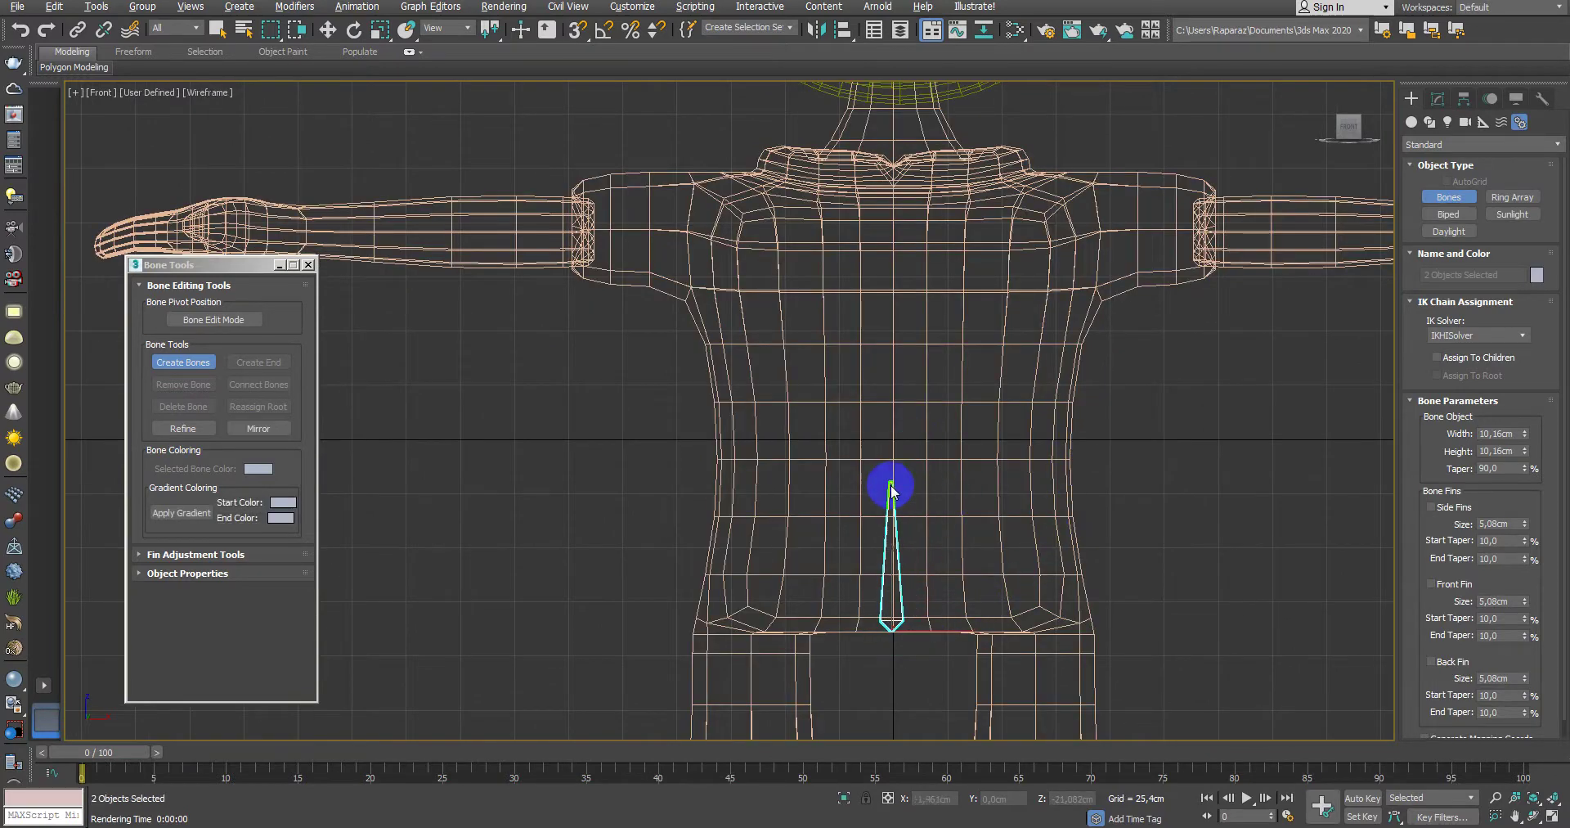
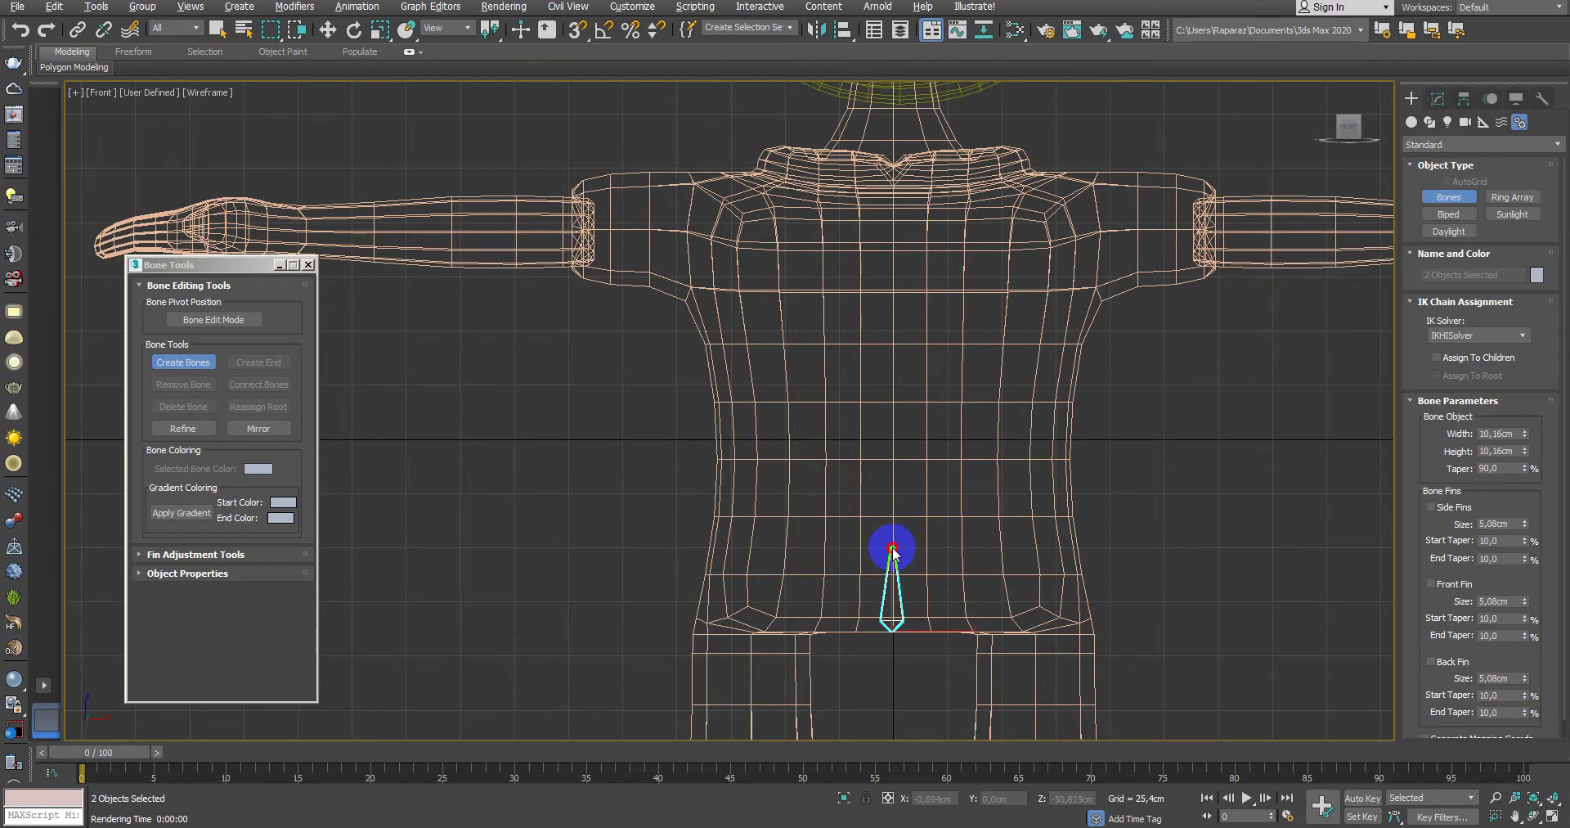
Step: Place spine bones rising from above the pelvis through mid-chest up to the neck
click(893, 540)
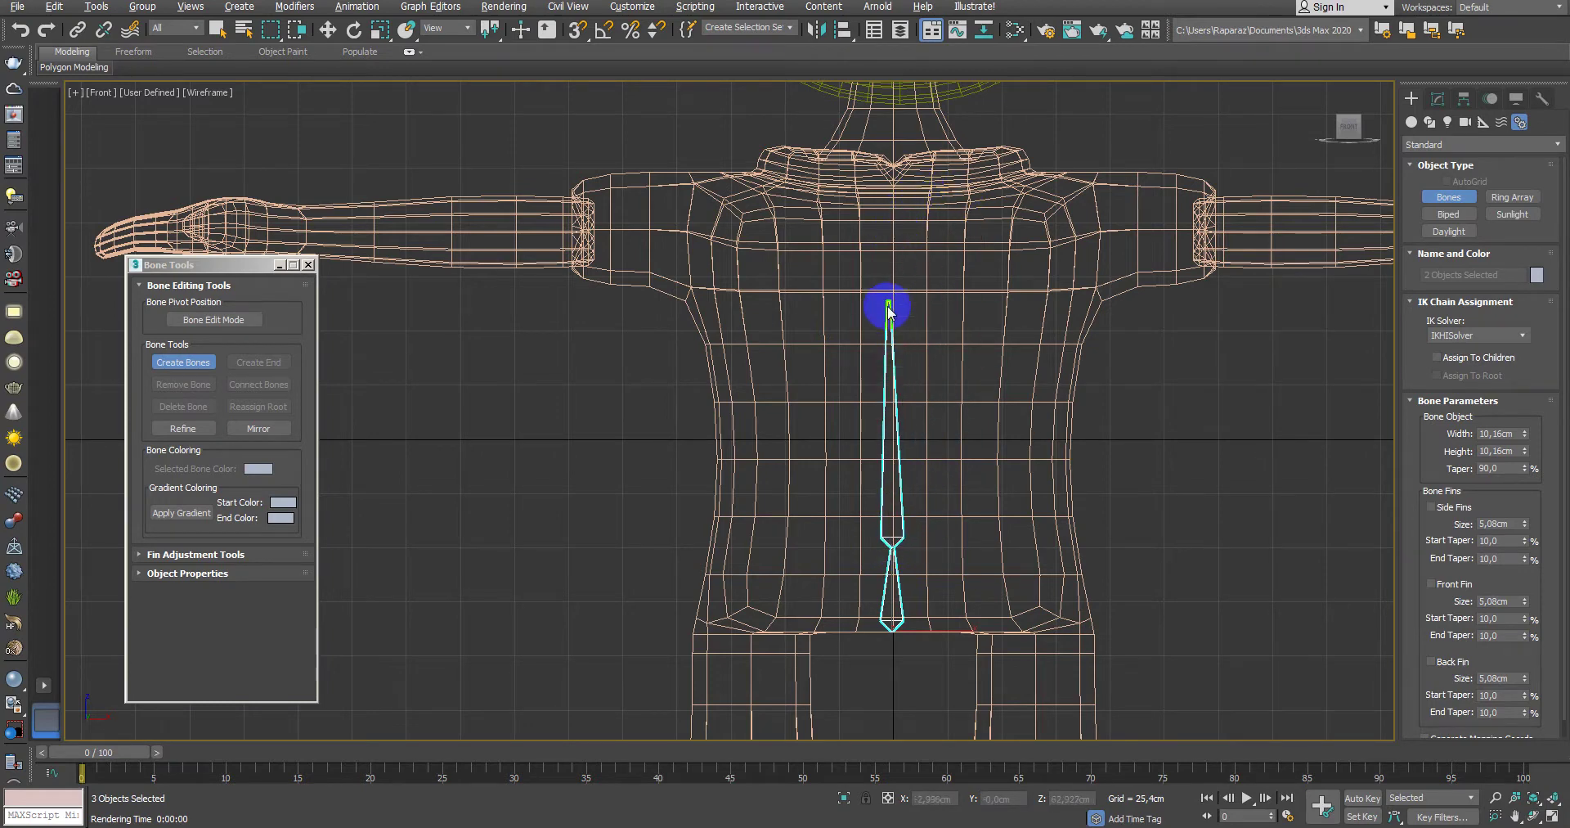
click(892, 403)
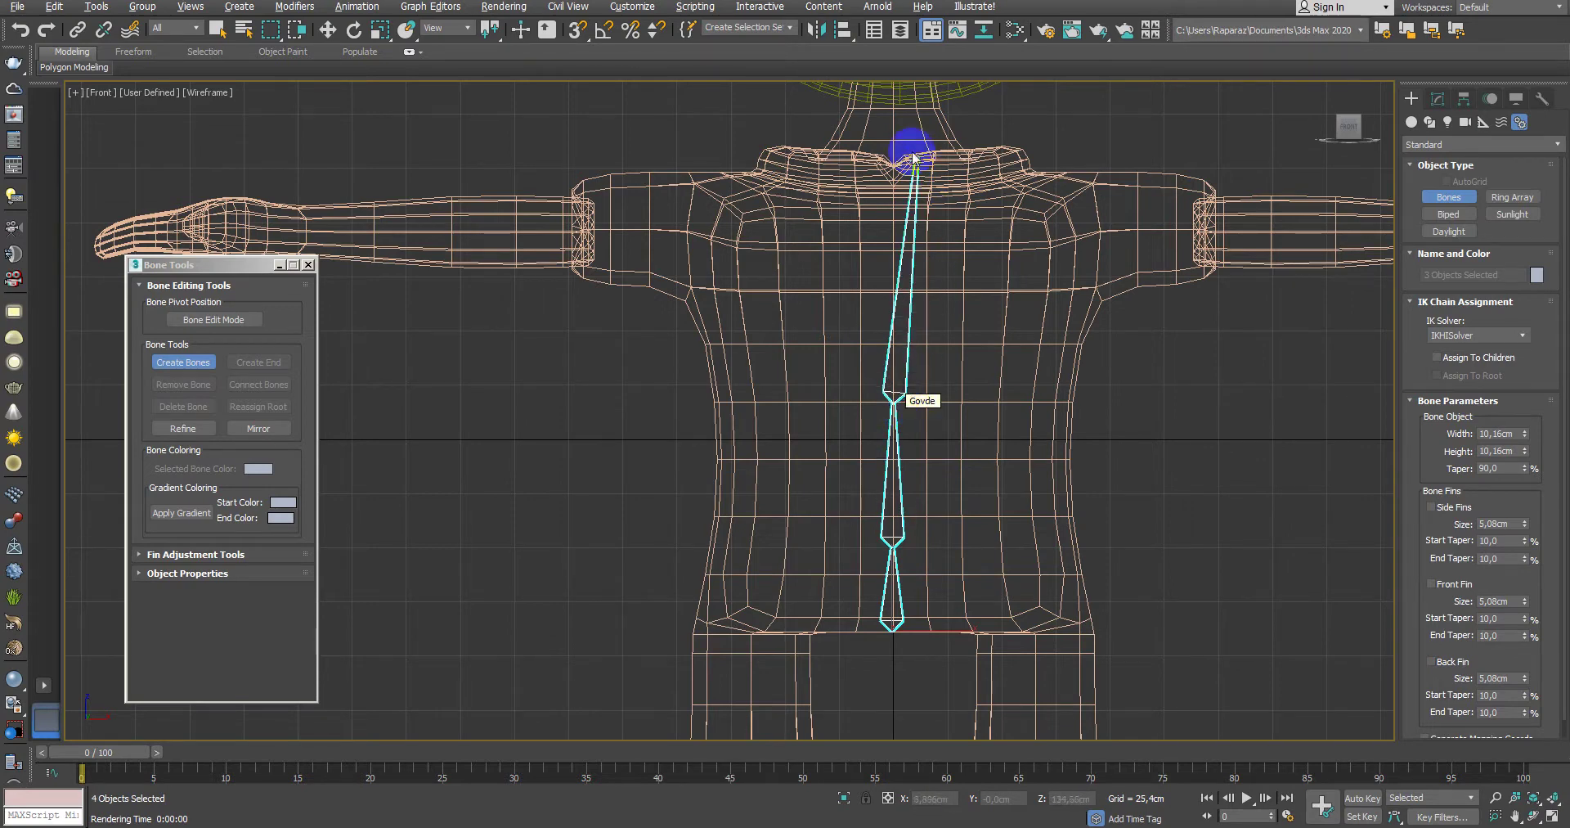
click(894, 84)
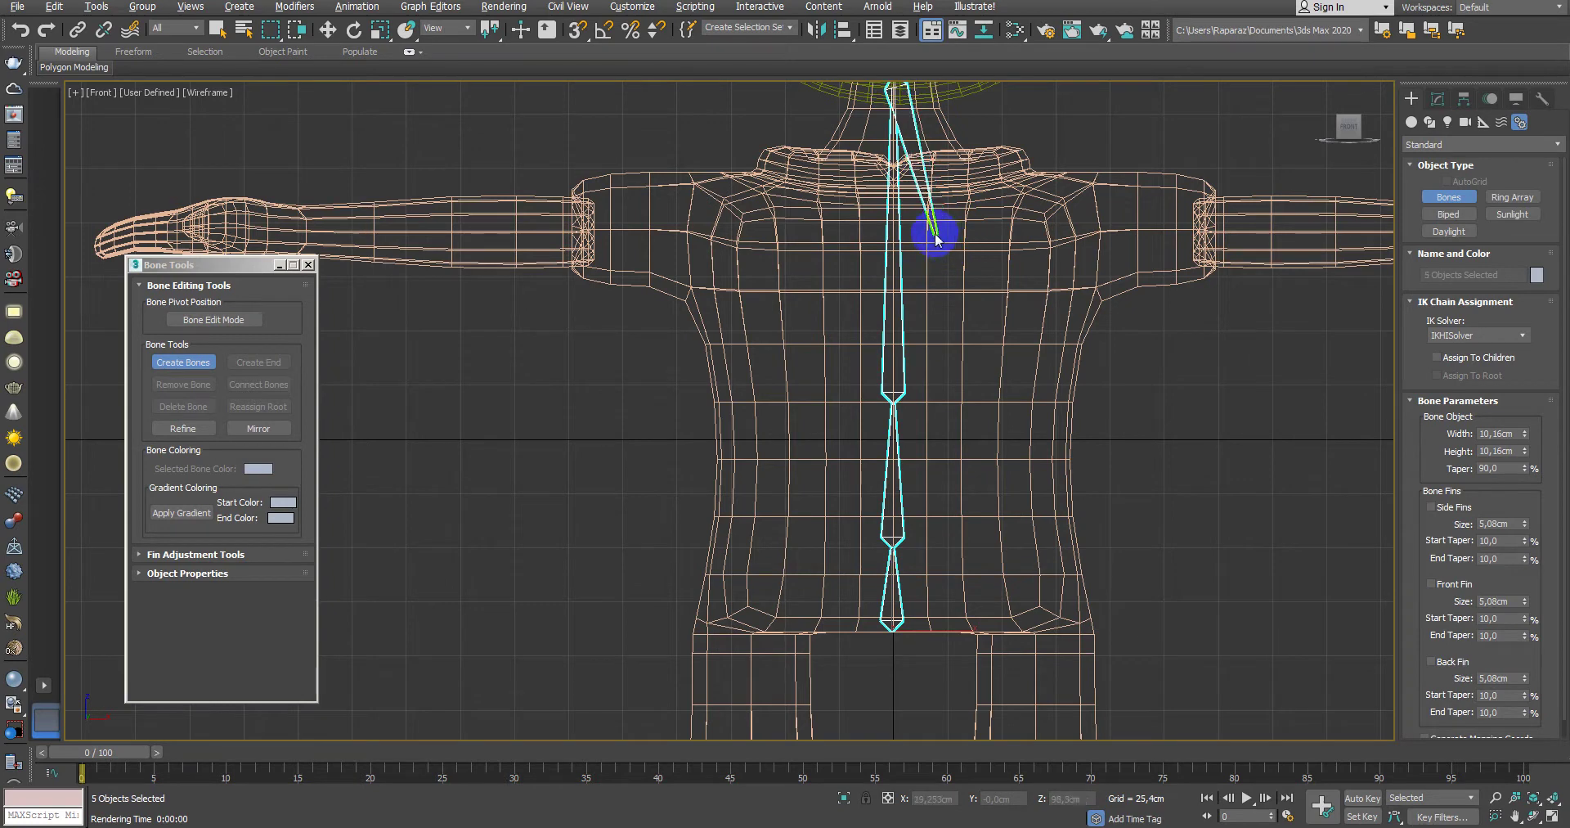
scroll(730, 416, down, 3)
scroll(727, 413, up, 3)
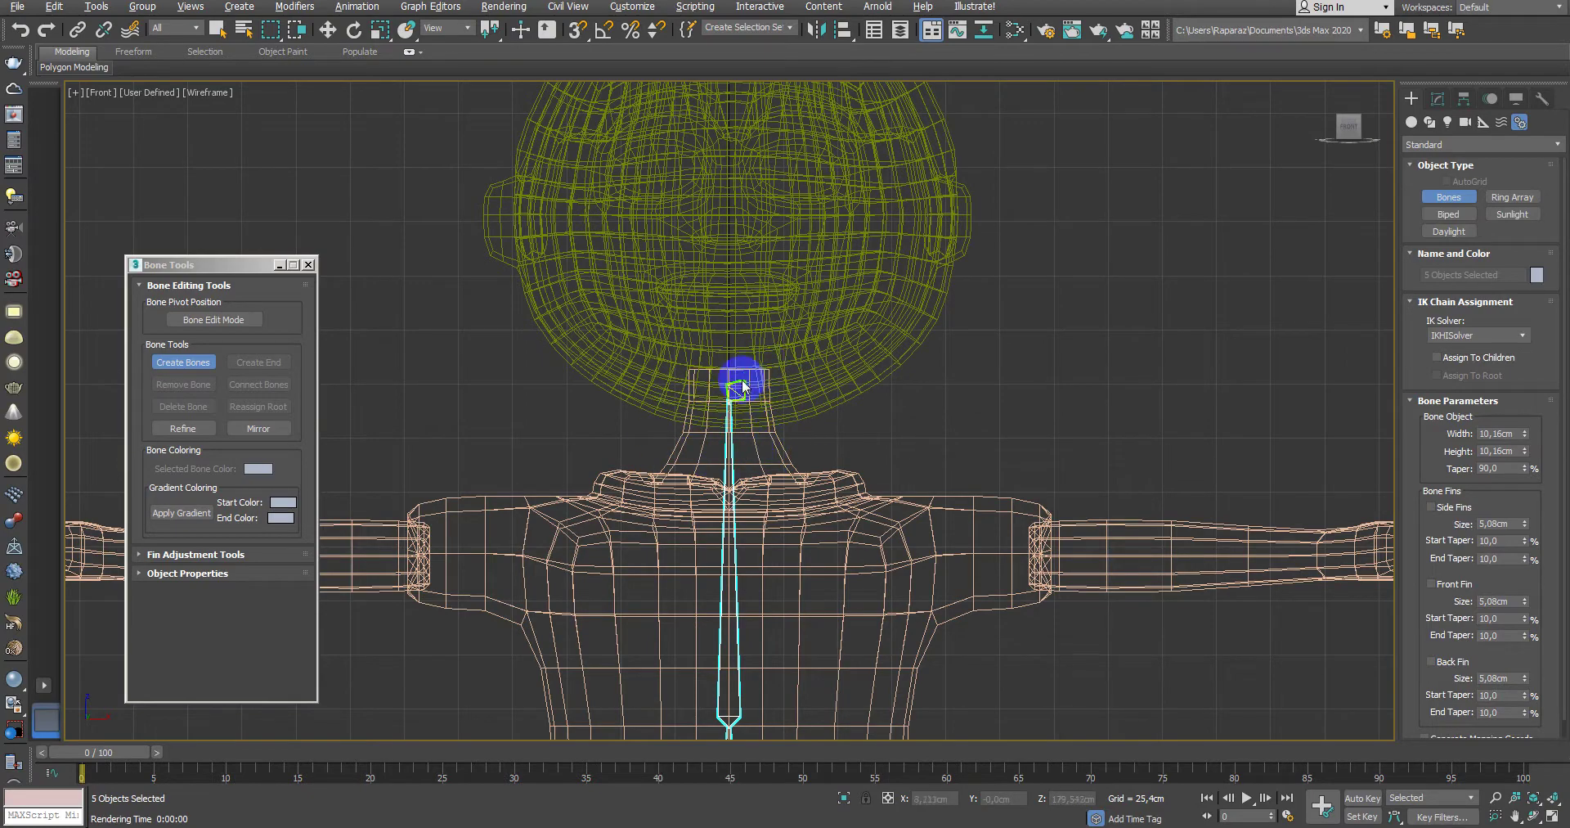
Step: End the spine chain with an end bone and, in Bone Edit Mode, raise it slightly
right_click(759, 342)
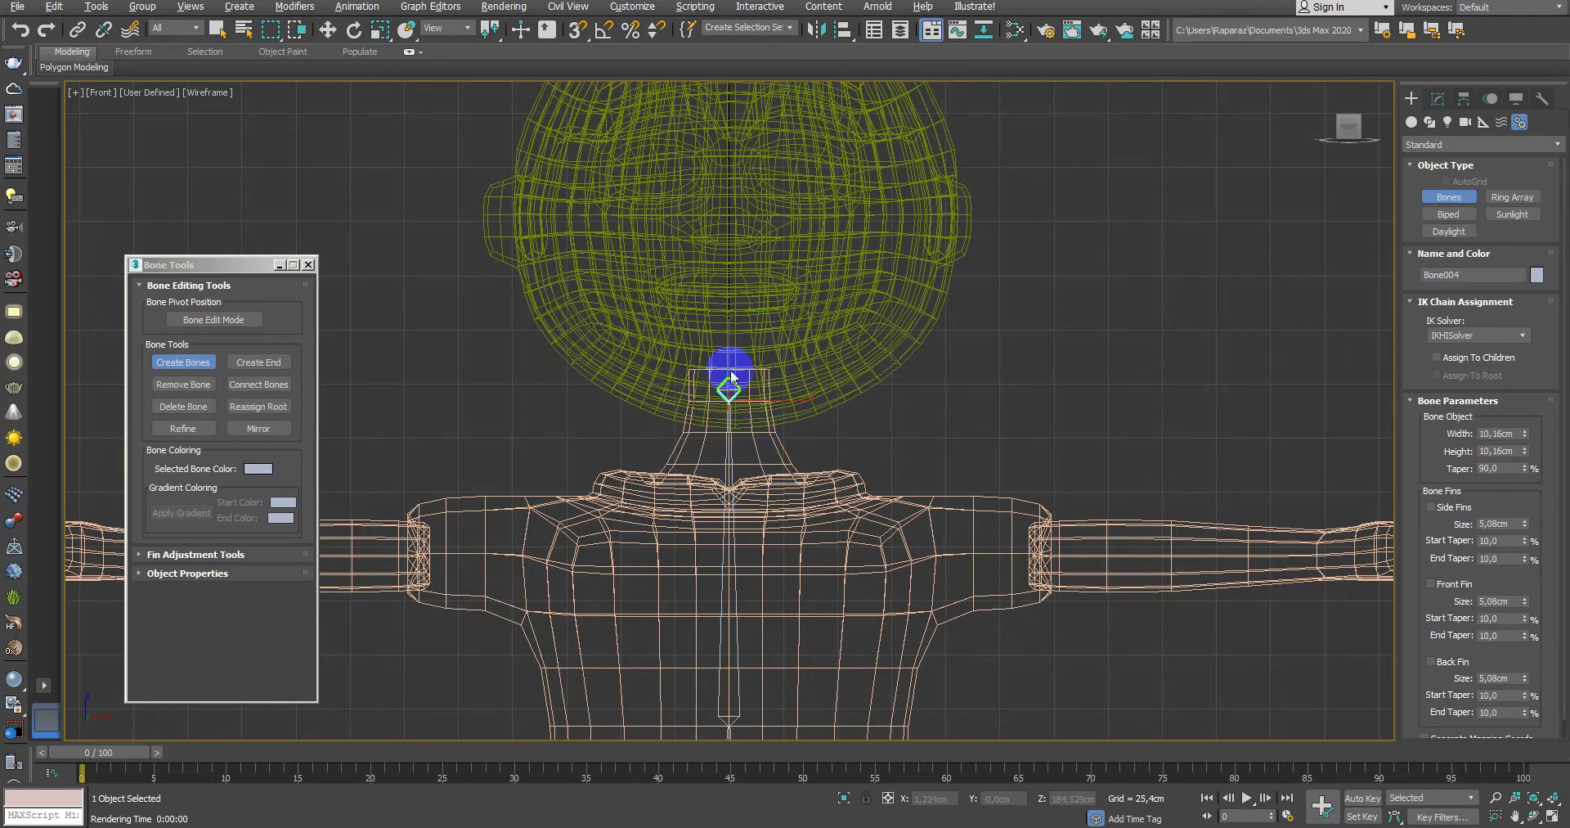
scroll(789, 428, up, 2)
scroll(813, 481, up, 4)
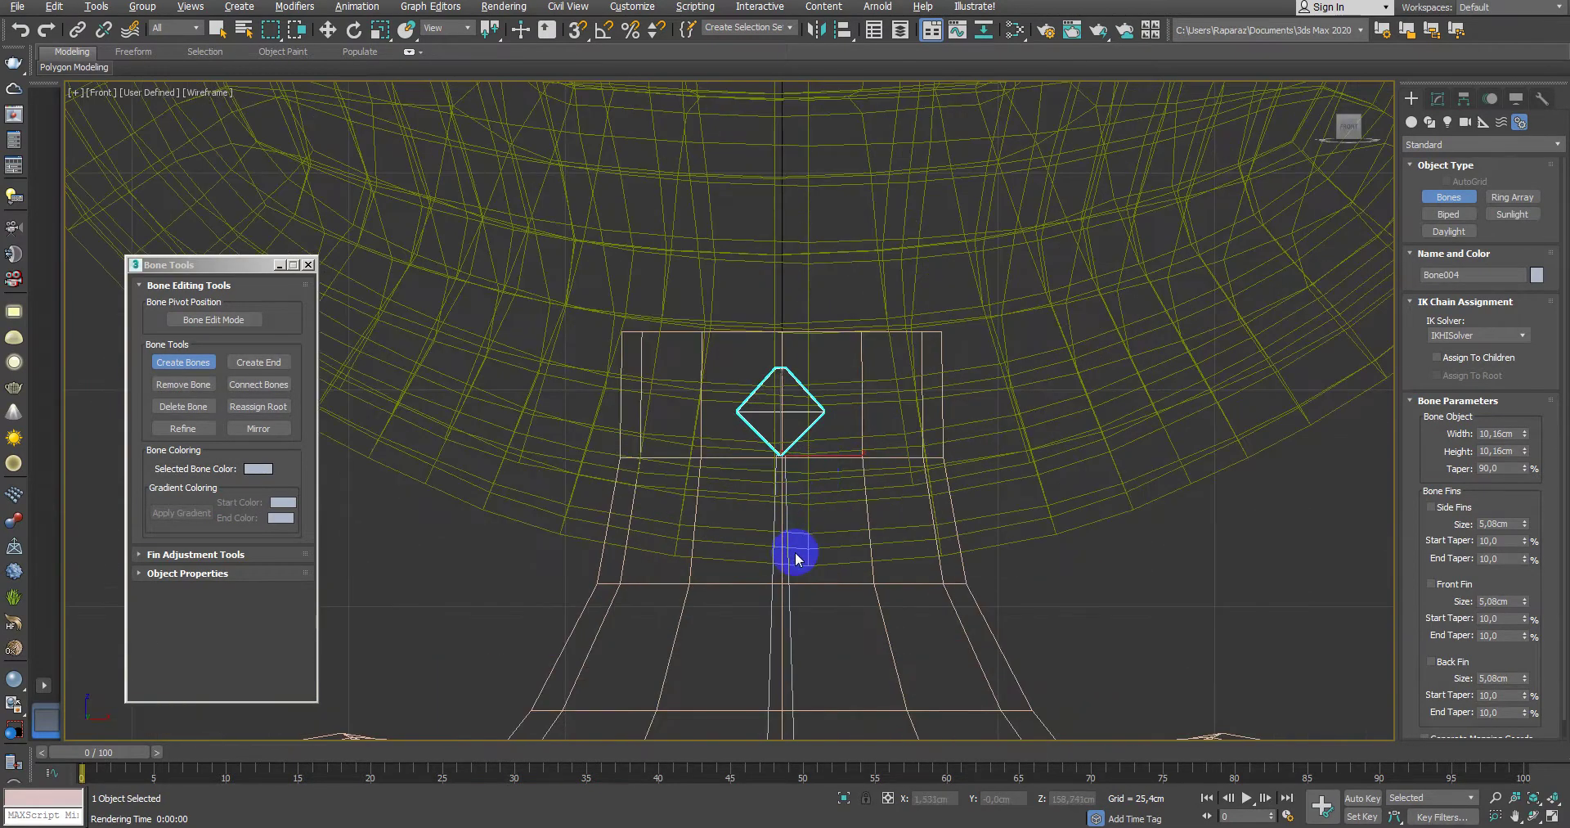
scroll(800, 507, down, 2)
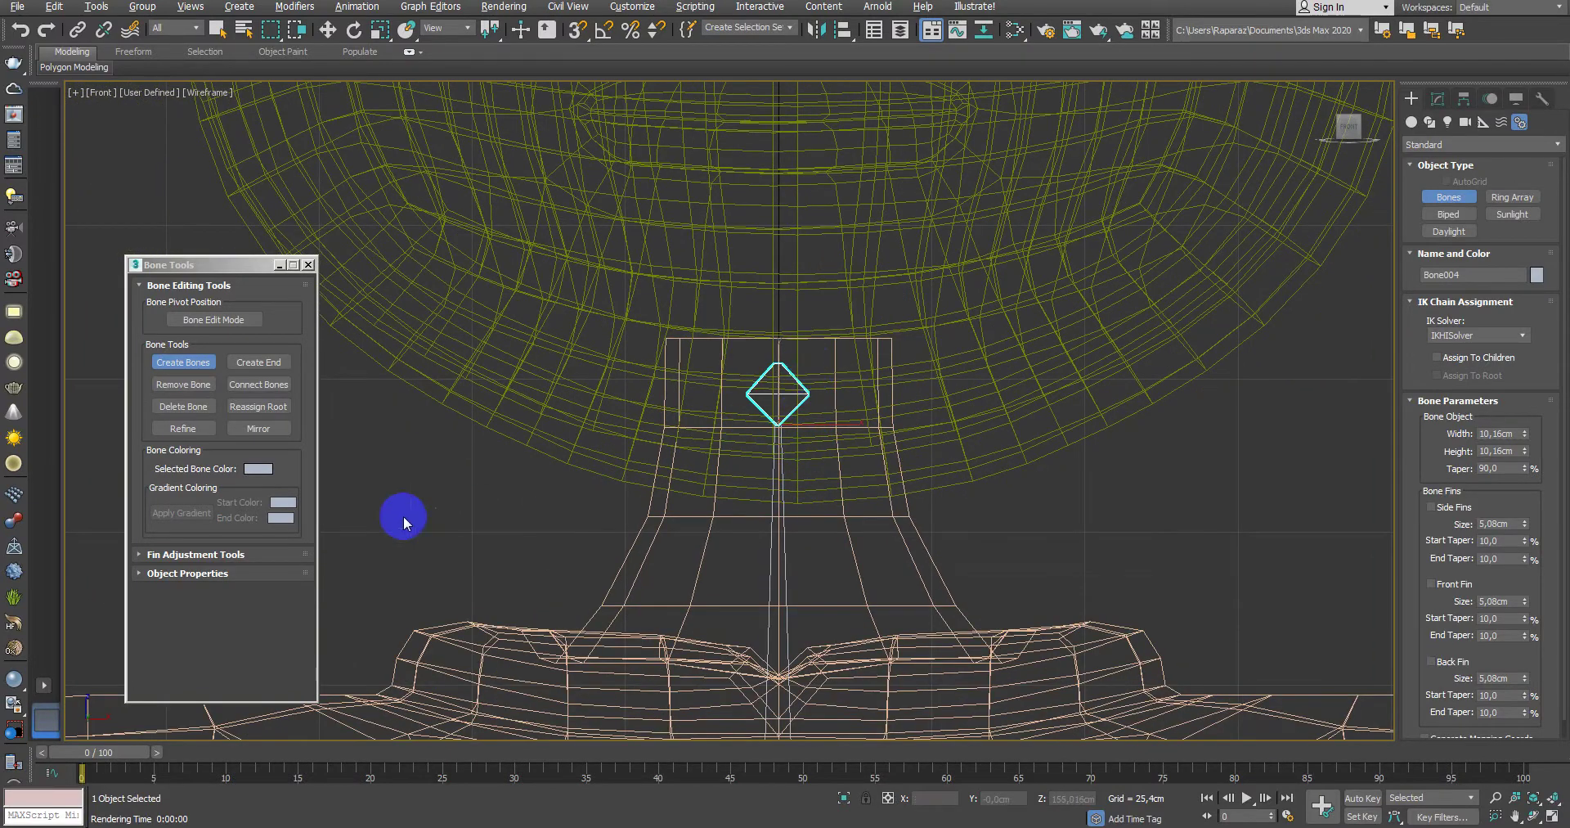
click(243, 322)
drag(780, 372, 792, 283)
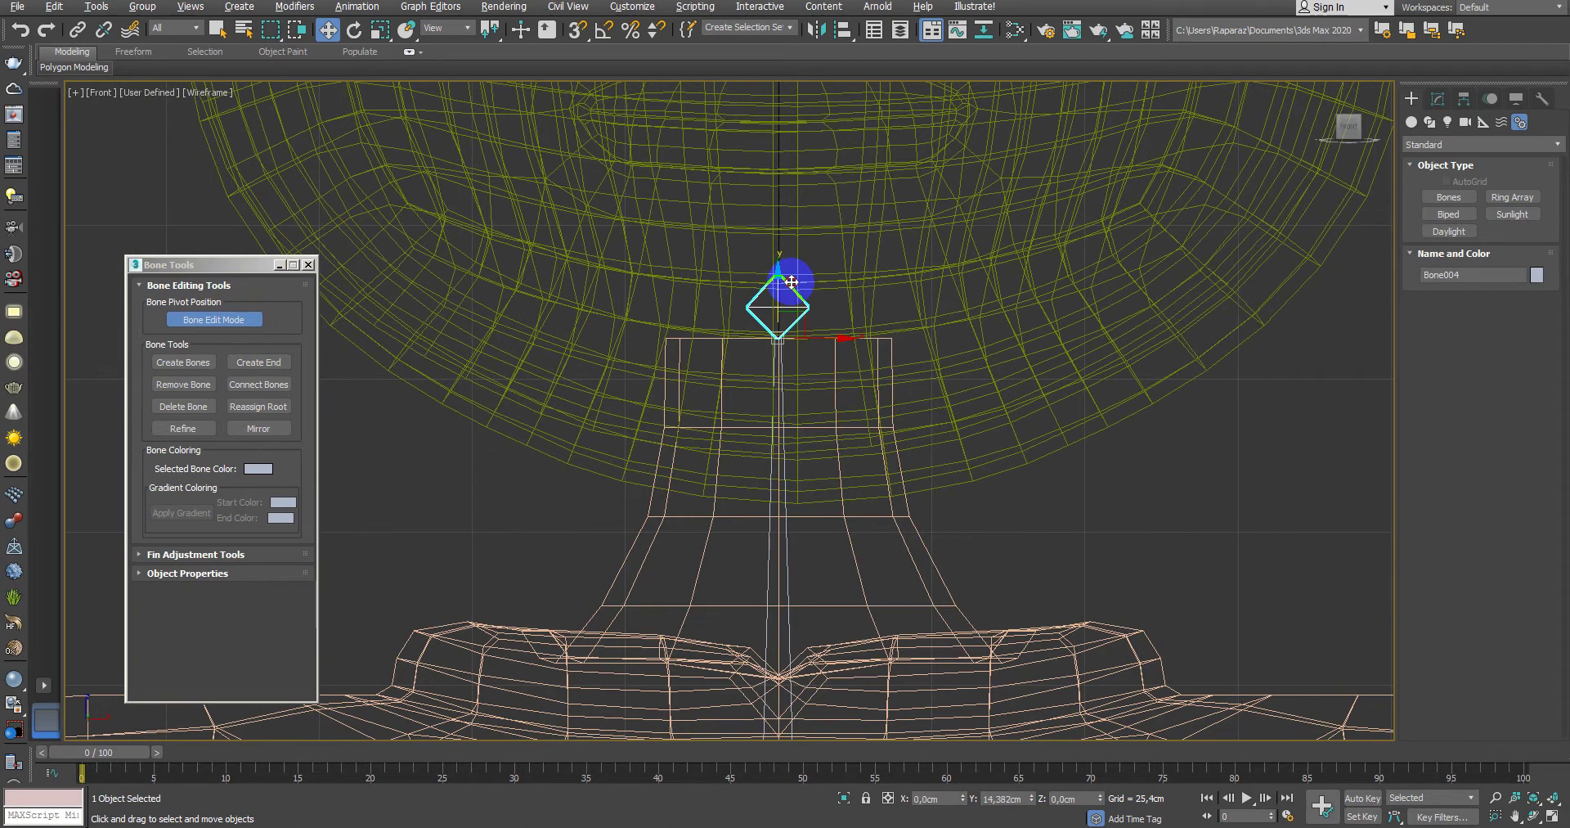
Step: Rename the neck end bone to Bone004_R and clear the selection
click(1438, 99)
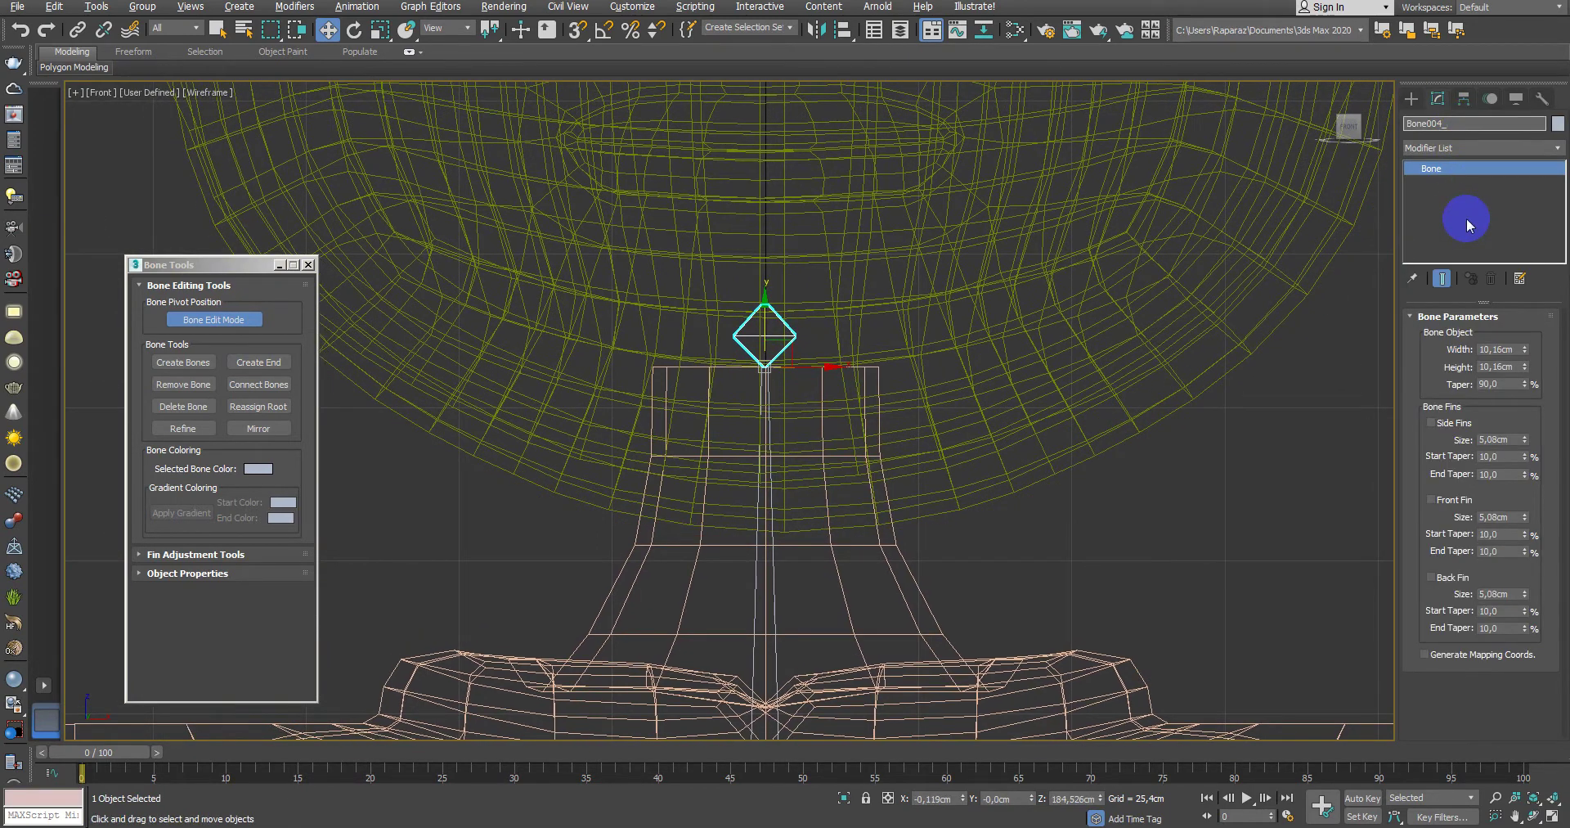
text(R)
key(Return)
scroll(1037, 435, down, 2)
scroll(1181, 532, down, 3)
scroll(1082, 527, down, 3)
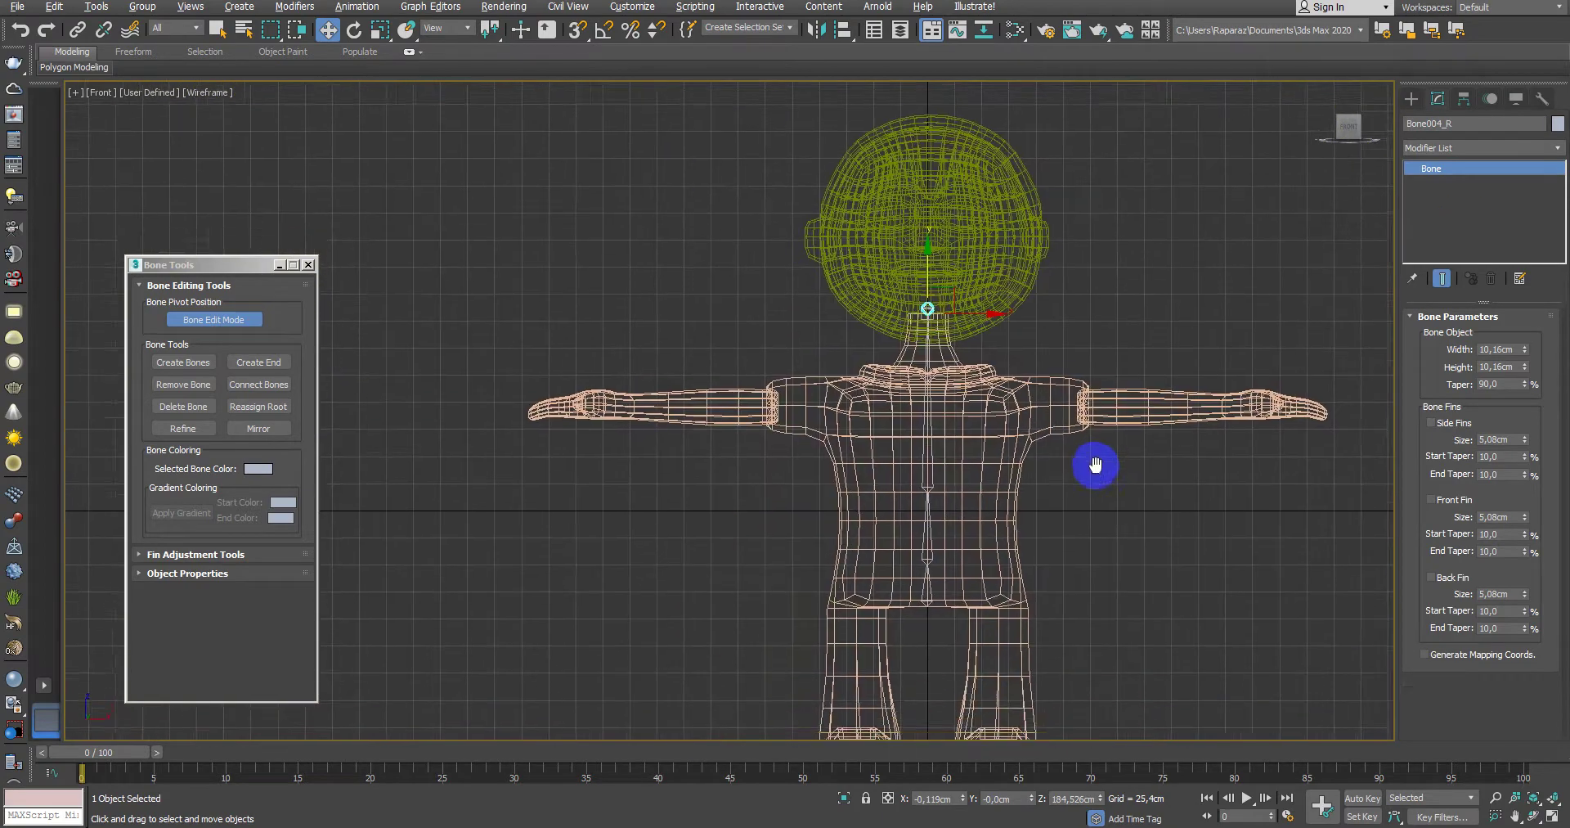
click(1121, 523)
scroll(1121, 523, up, 3)
scroll(1072, 484, up, 3)
Step: Draw a trial neck-to-shoulder bone and lower the neck end bone Bone004_R slightly
click(1413, 105)
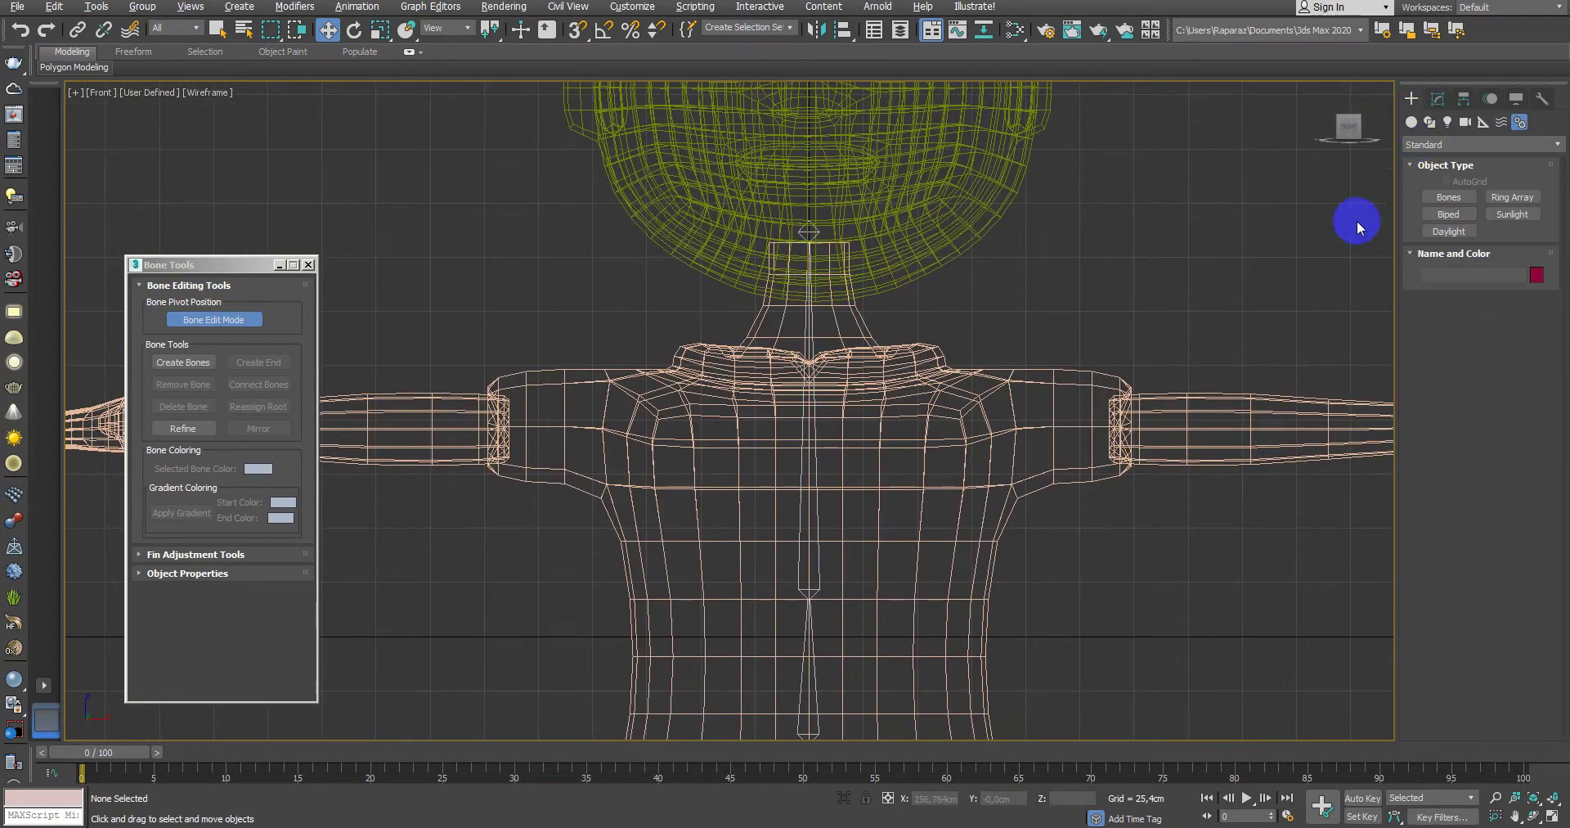
click(1449, 197)
scroll(957, 385, up, 3)
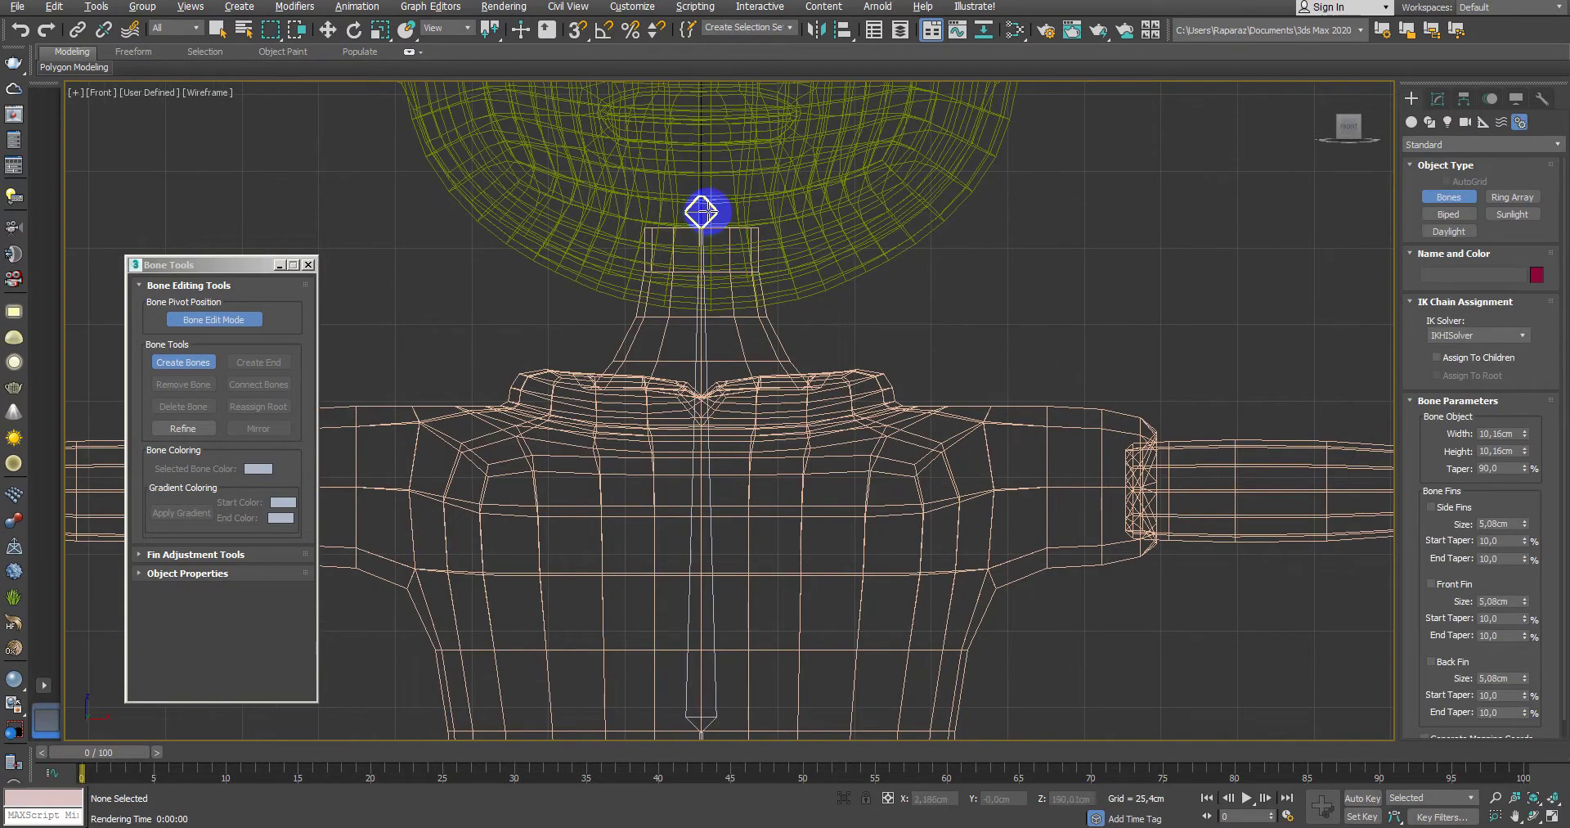
drag(702, 212, 777, 391)
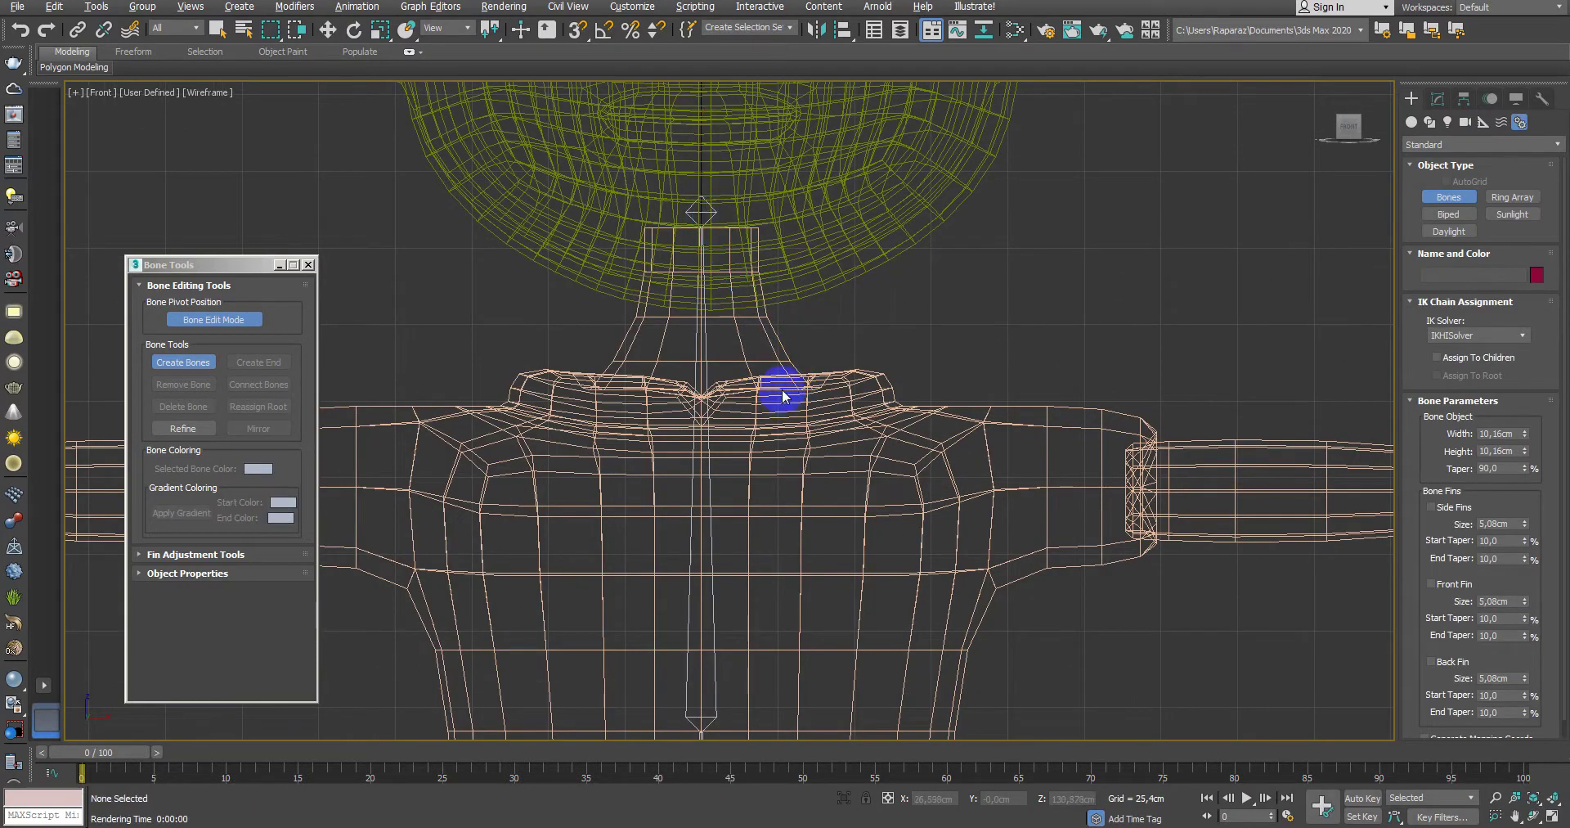
right_click(788, 390)
click(708, 211)
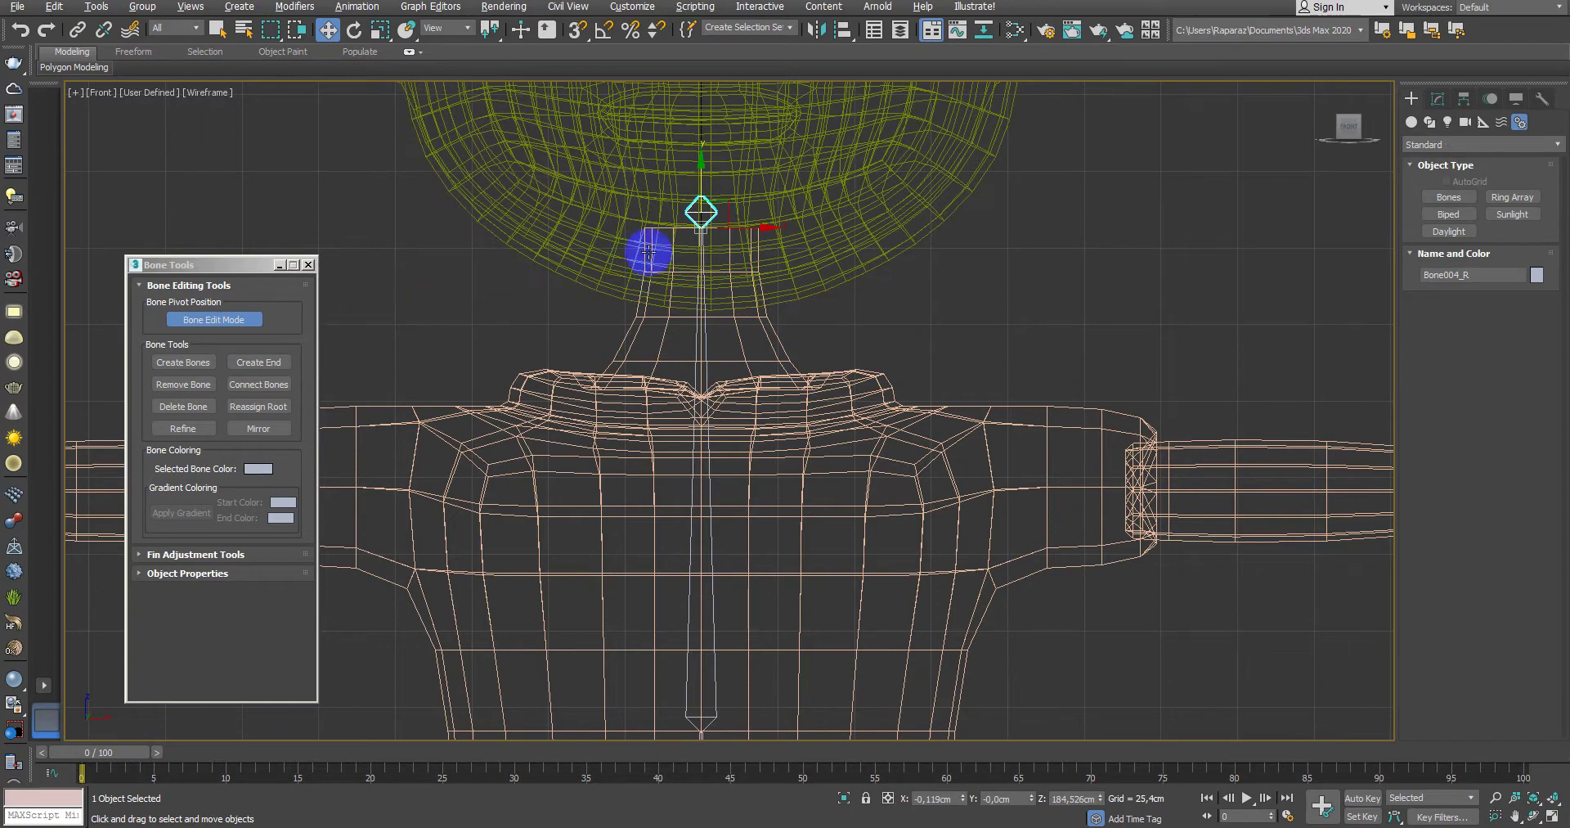
drag(703, 176, 693, 225)
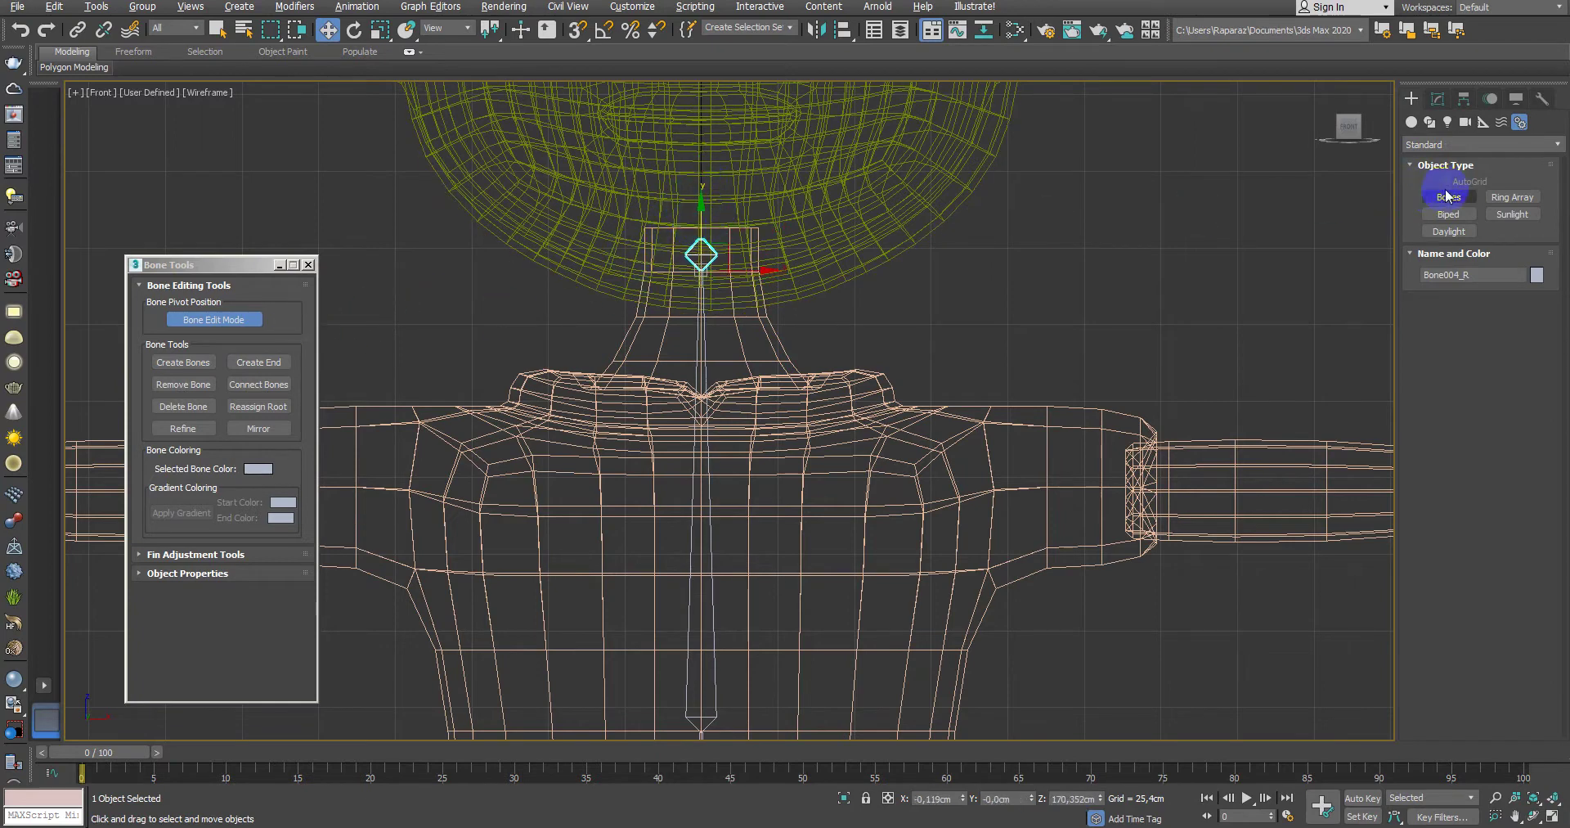
click(1446, 196)
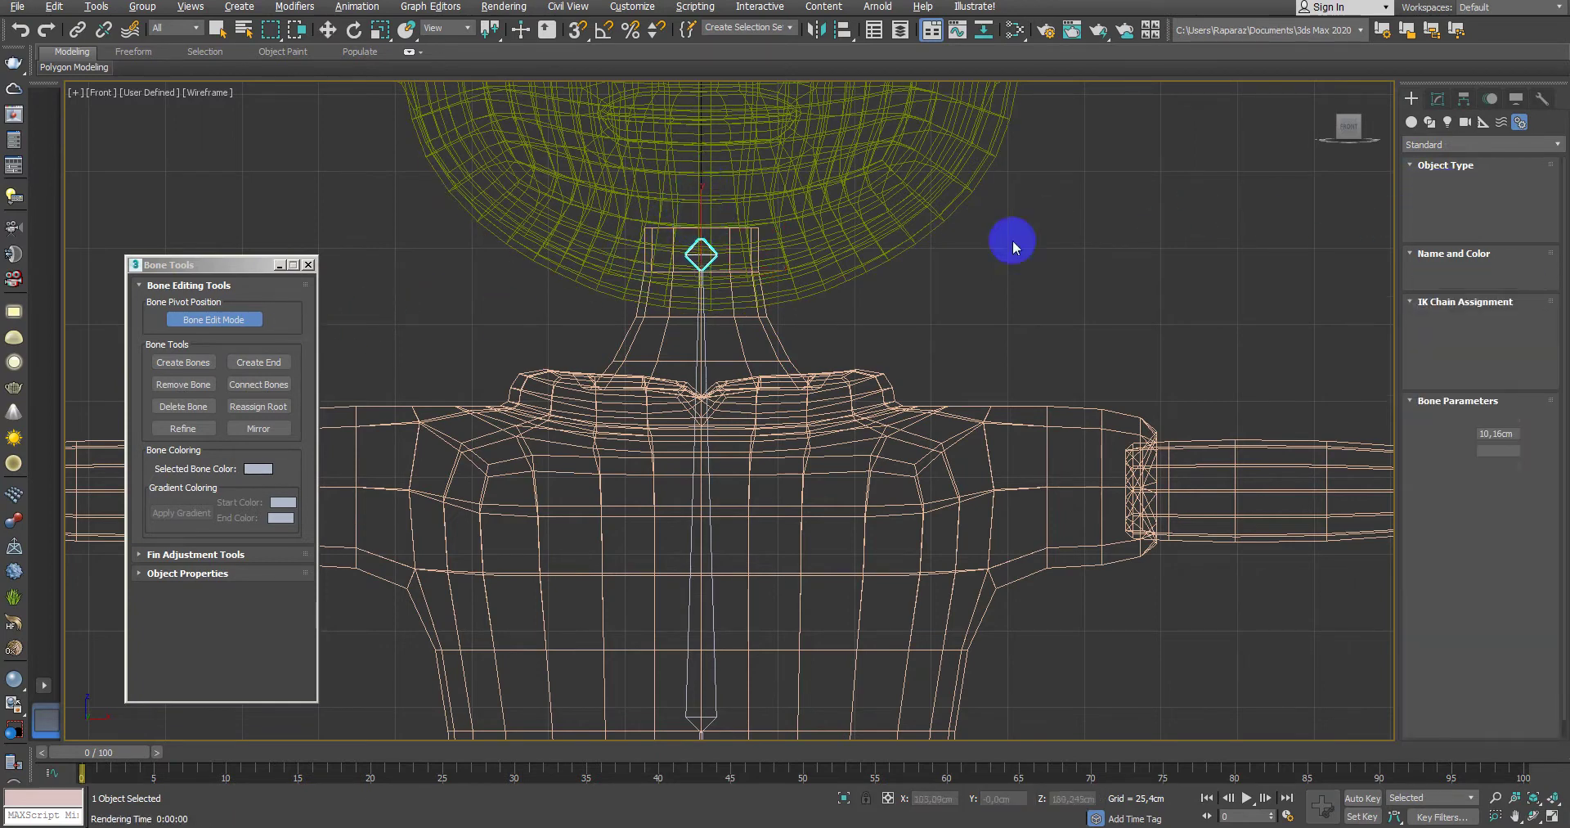
click(705, 246)
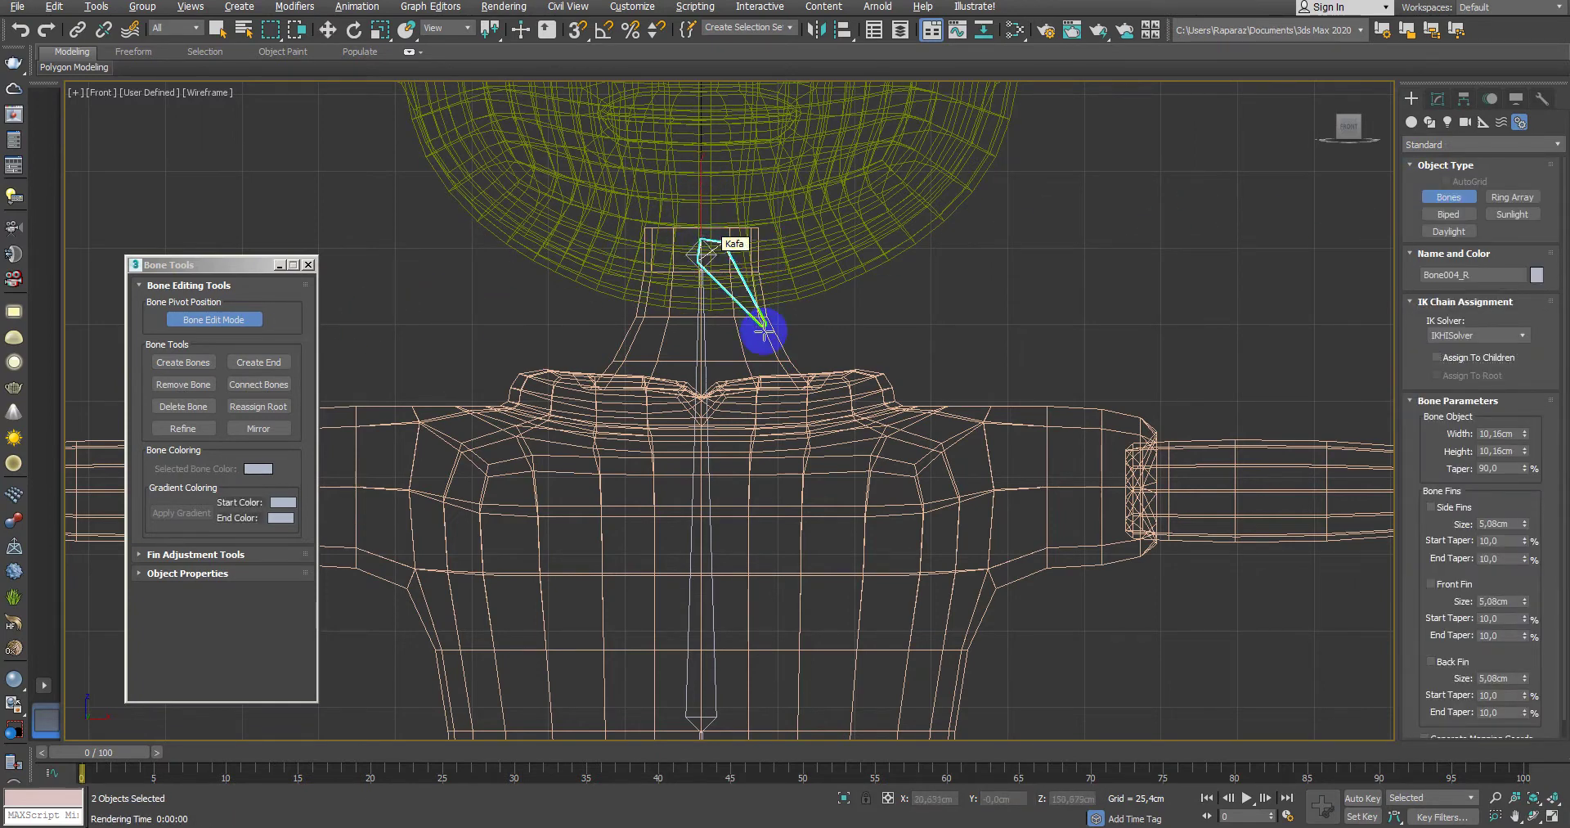
right_click(786, 446)
right_click(860, 317)
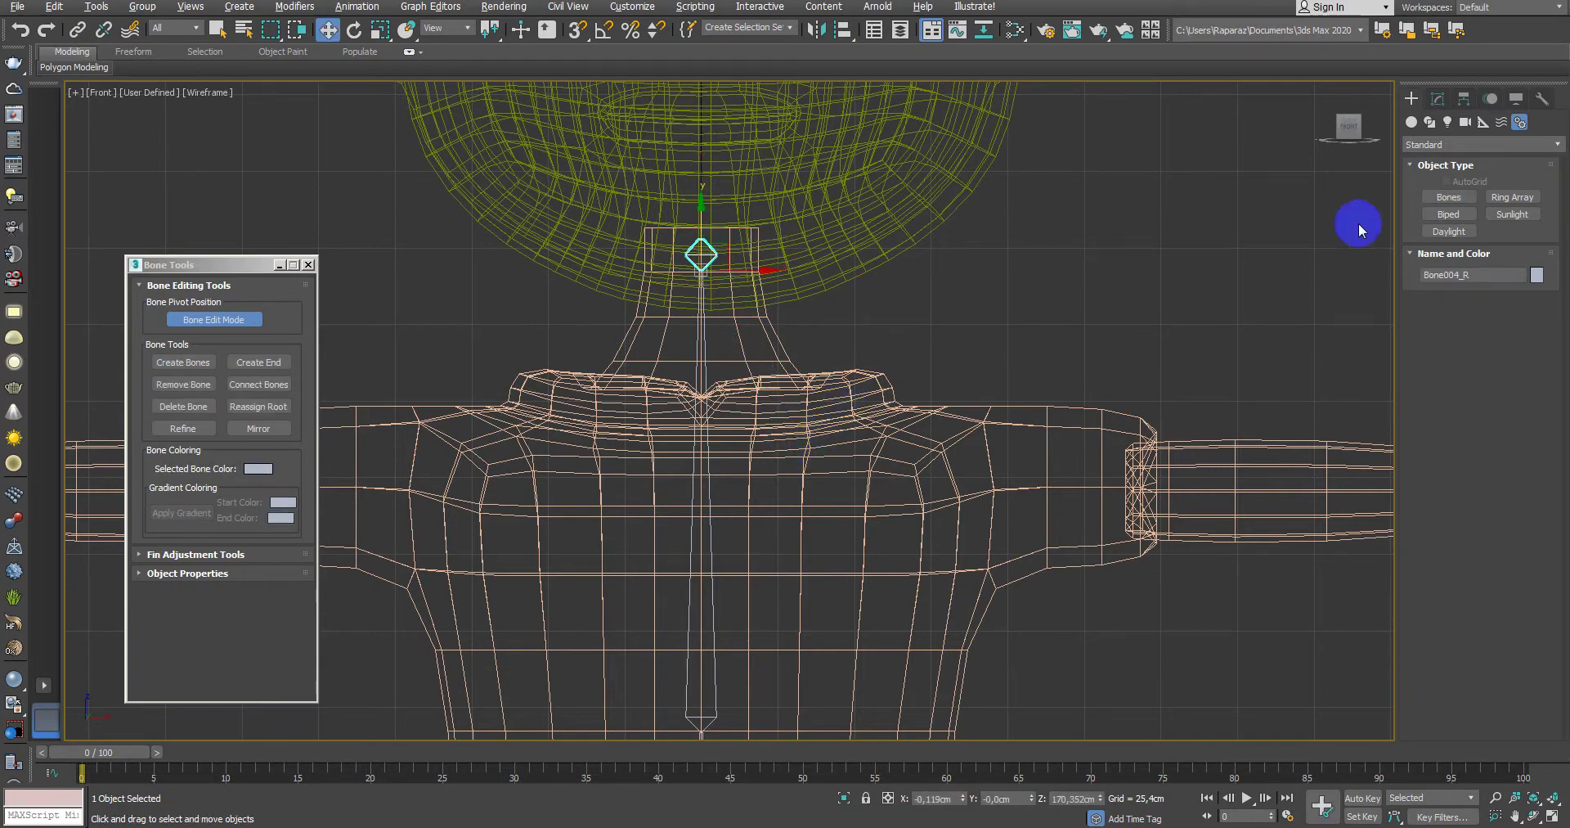
Step: Create the arm chain from the neck through collarbone, shoulder and elbow to the wrist
click(1449, 197)
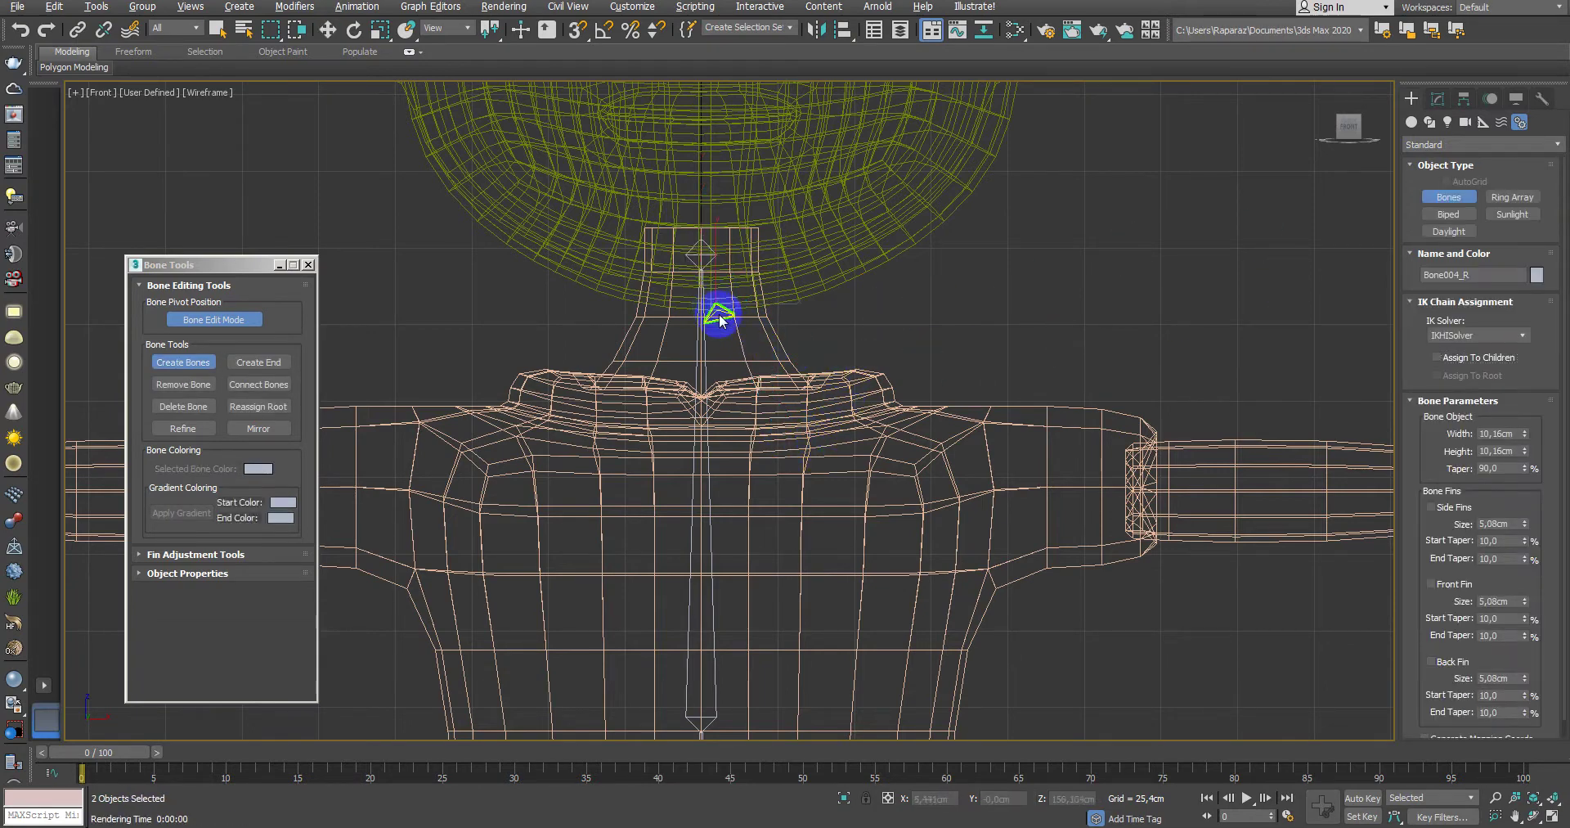
click(788, 429)
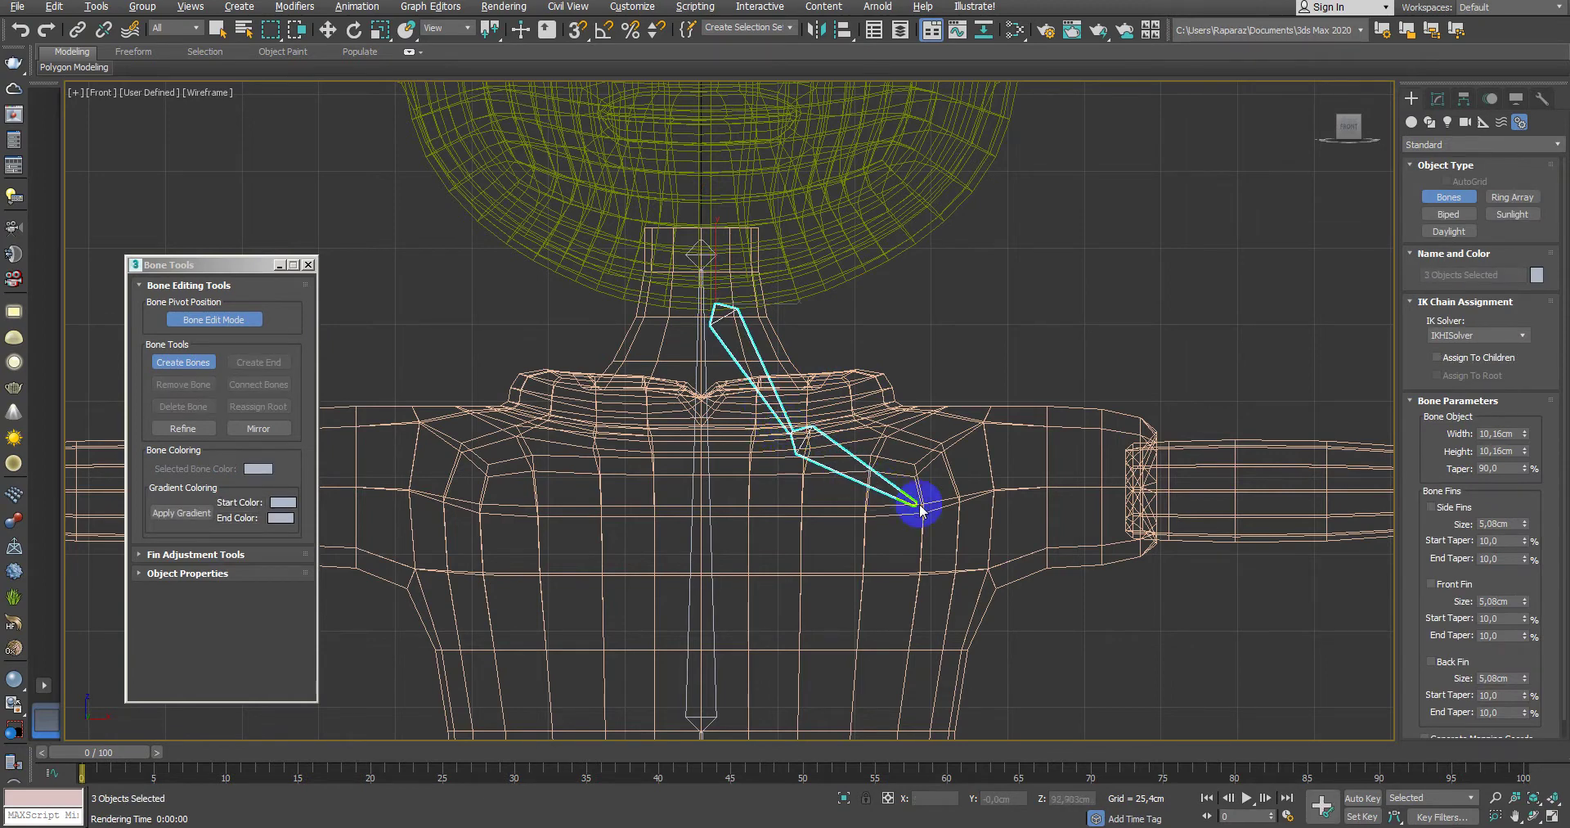
click(960, 490)
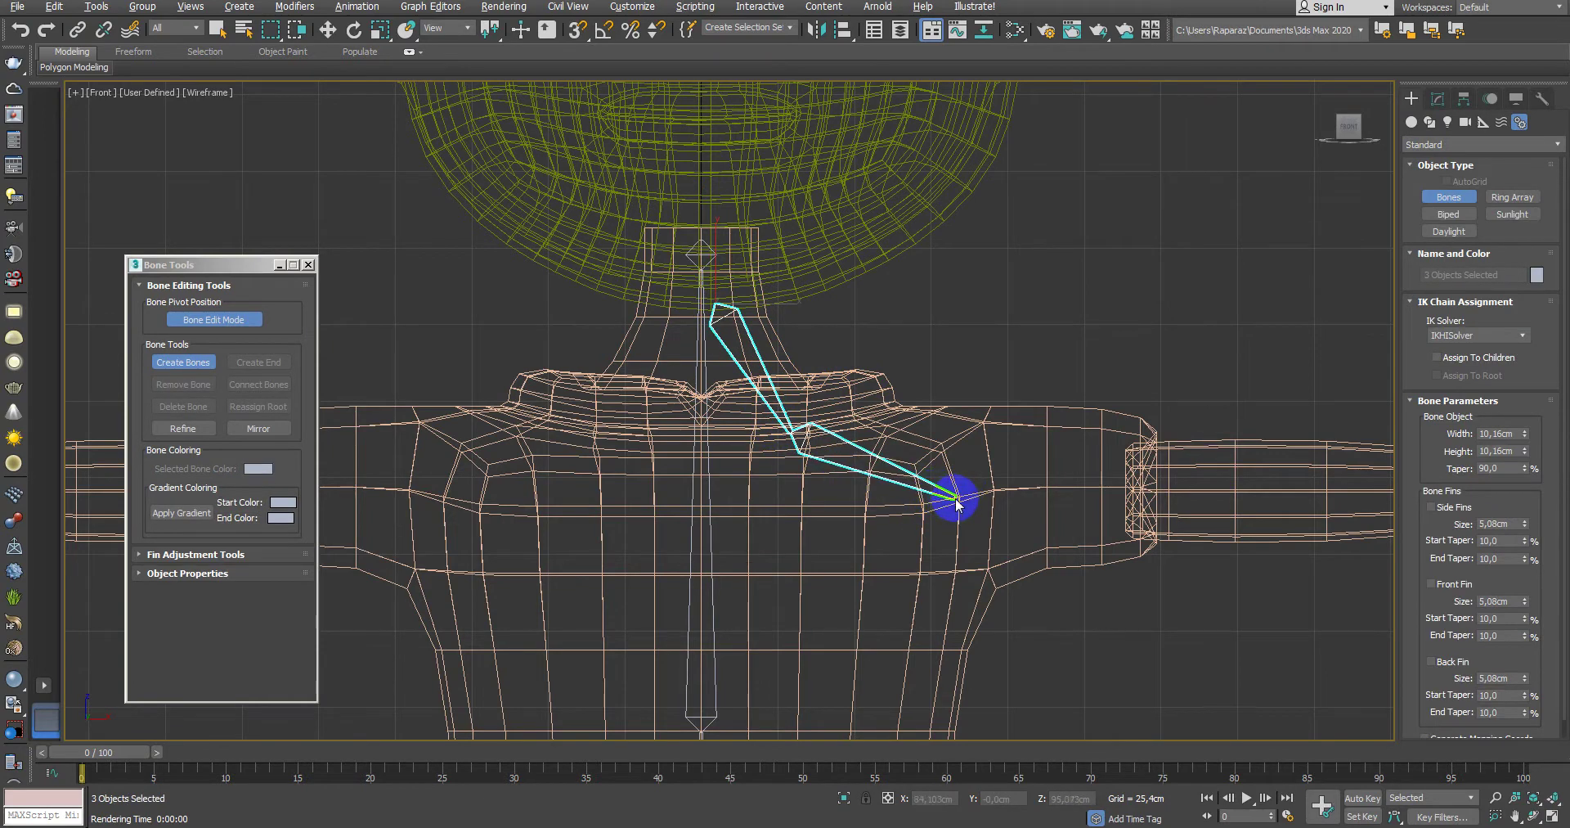
drag(959, 498, 1144, 505)
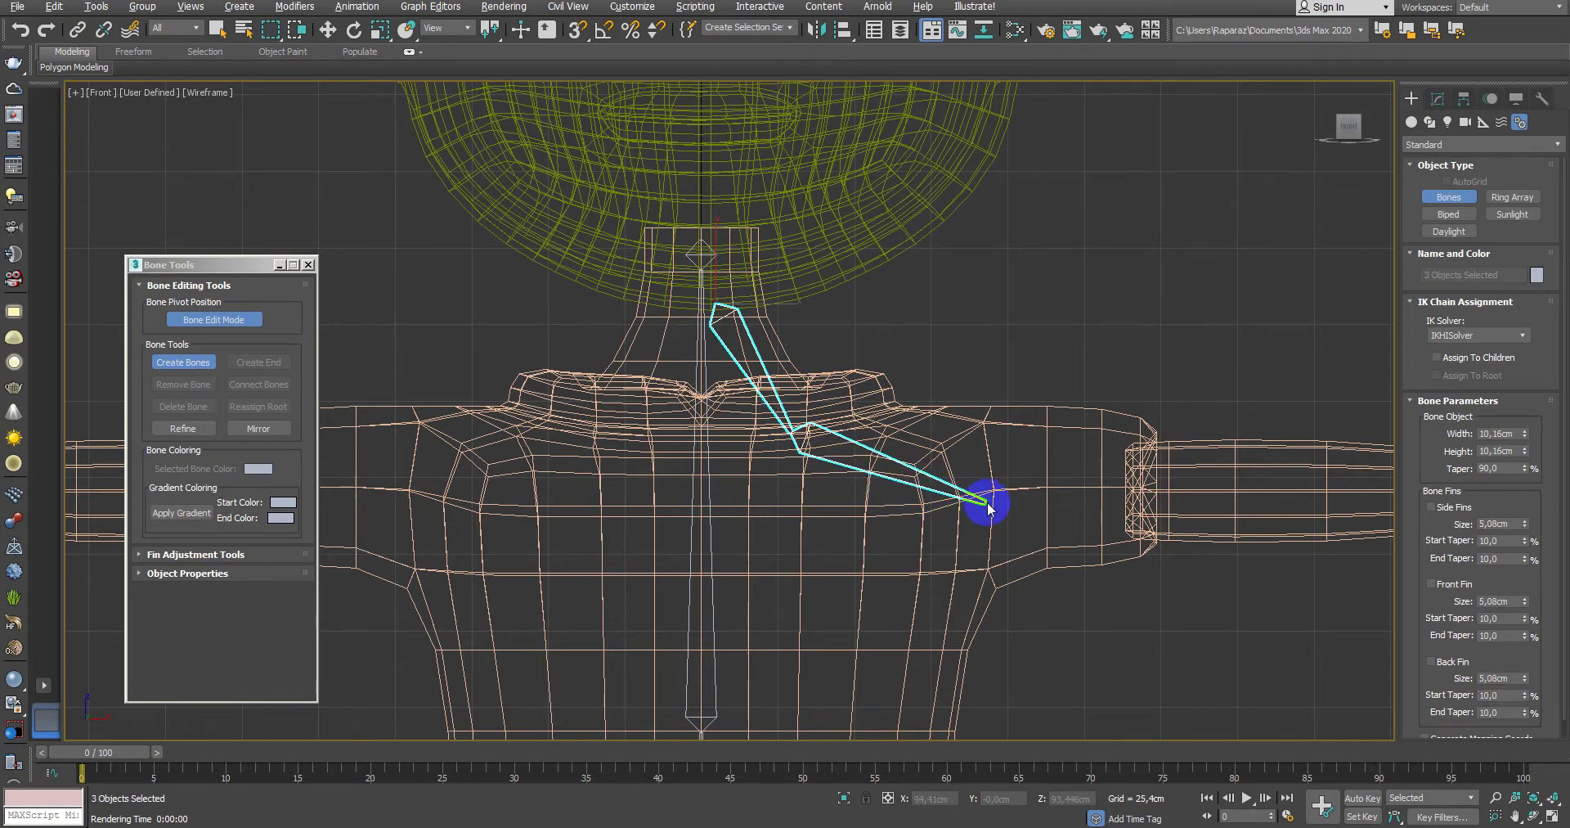
click(1143, 506)
scroll(1143, 505, down, 3)
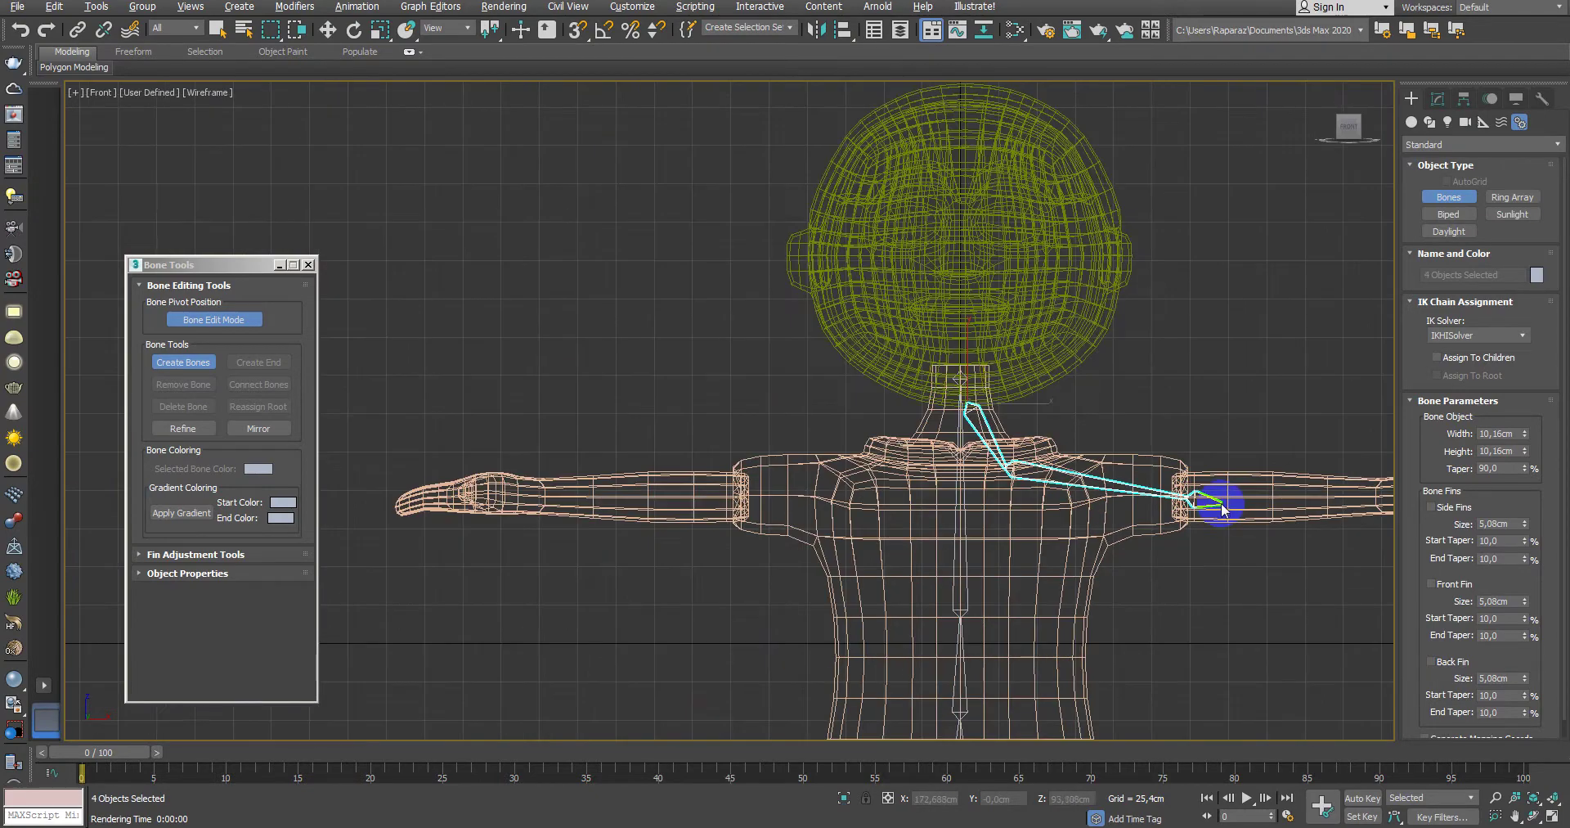
scroll(1278, 512, down, 2)
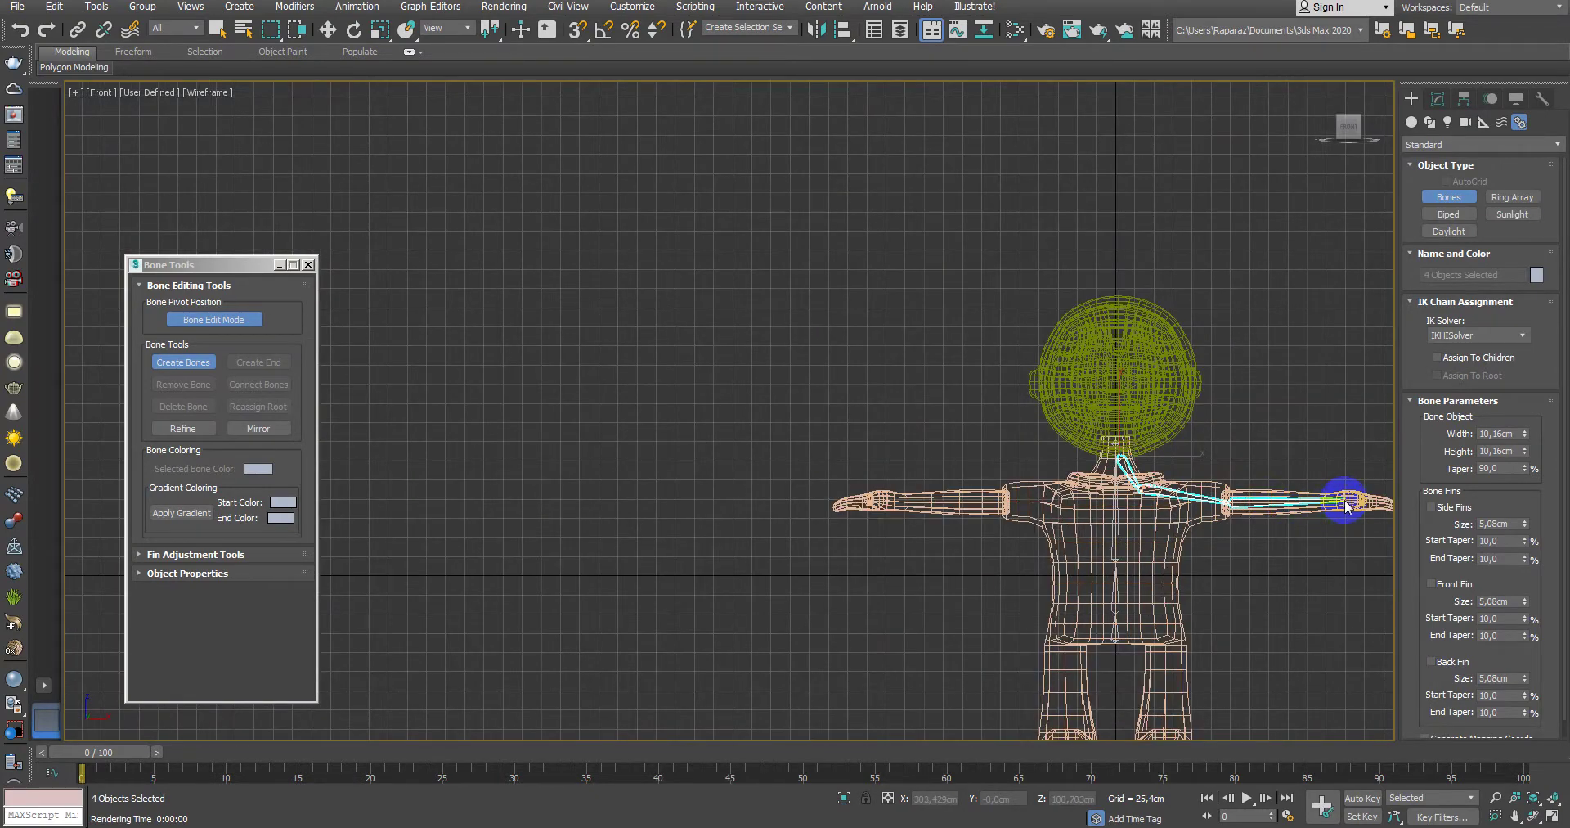
right_click(1362, 546)
scroll(1308, 573, up, 3)
Step: Switch to a maximized wireframe Top view framed on the hand
scroll(1071, 544, up, 3)
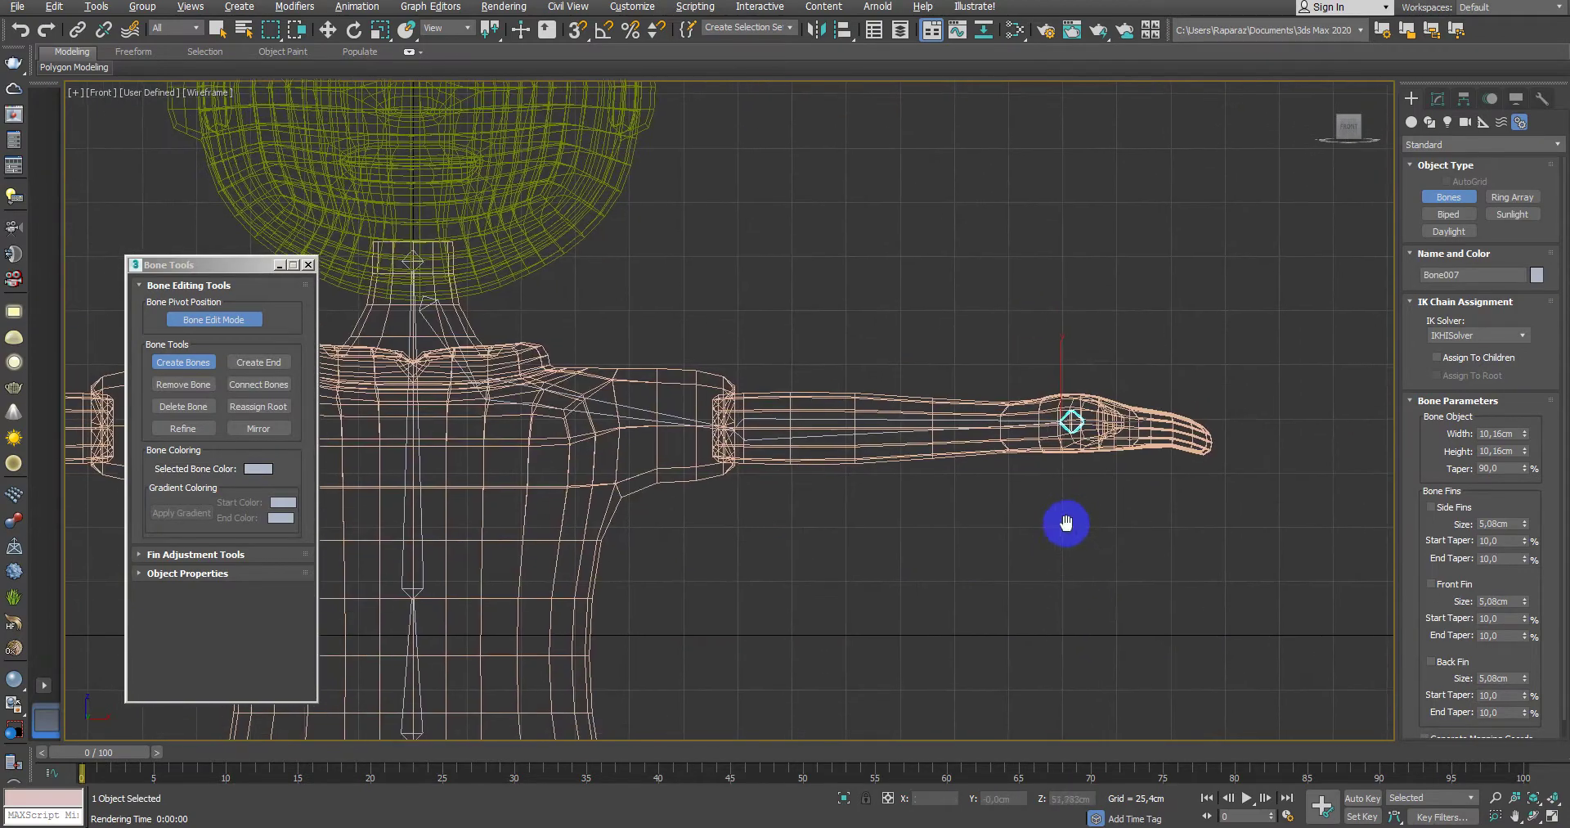
key(alt+w)
key(t)
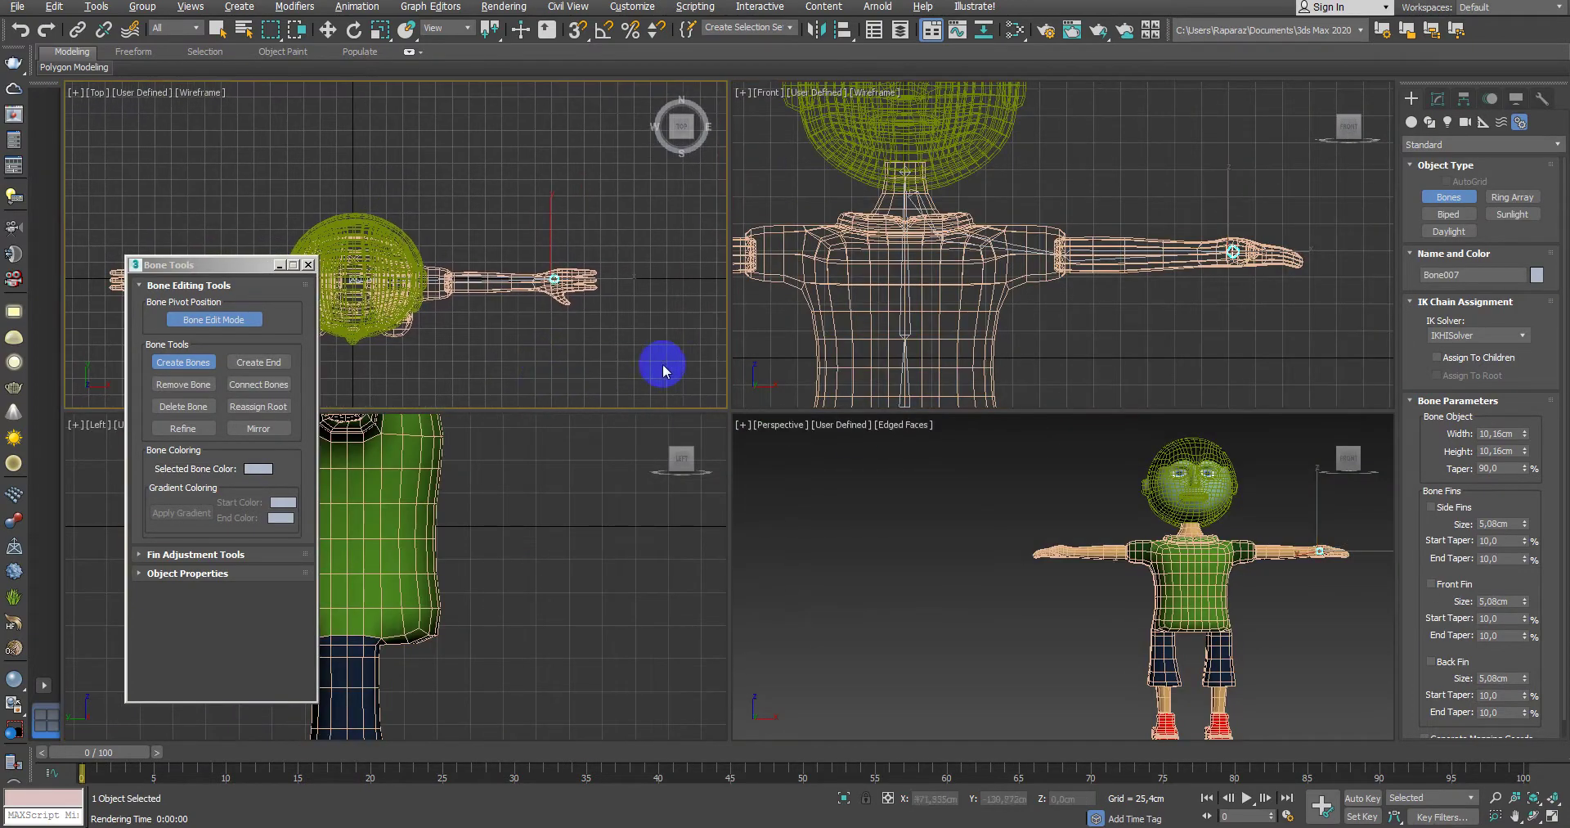
key(alt+w)
scroll(899, 408, up, 2)
scroll(970, 434, up, 2)
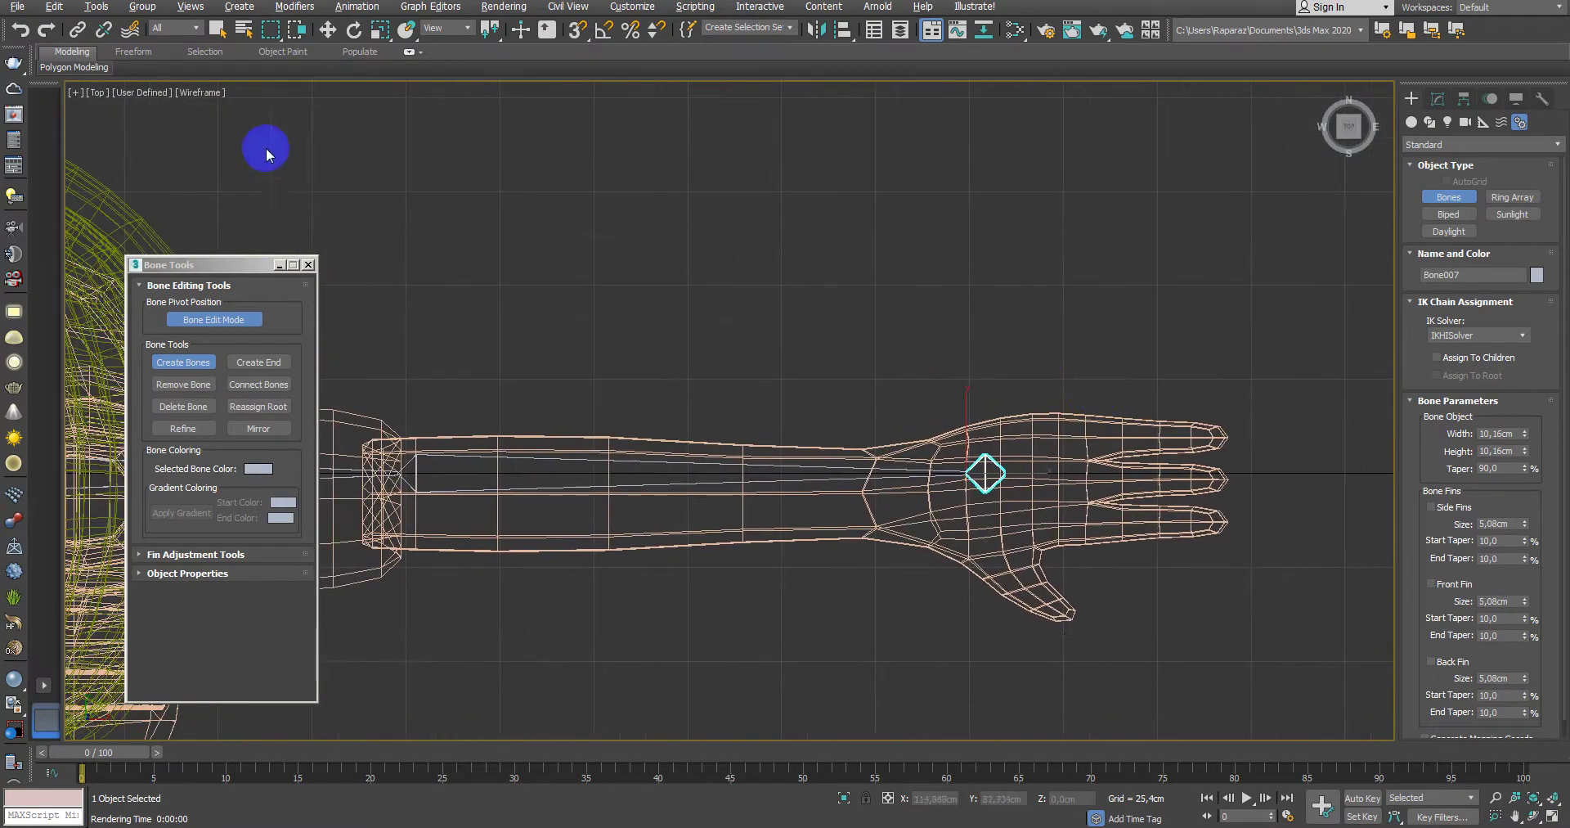
key(F3)
scroll(904, 409, up, 3)
scroll(870, 445, up, 2)
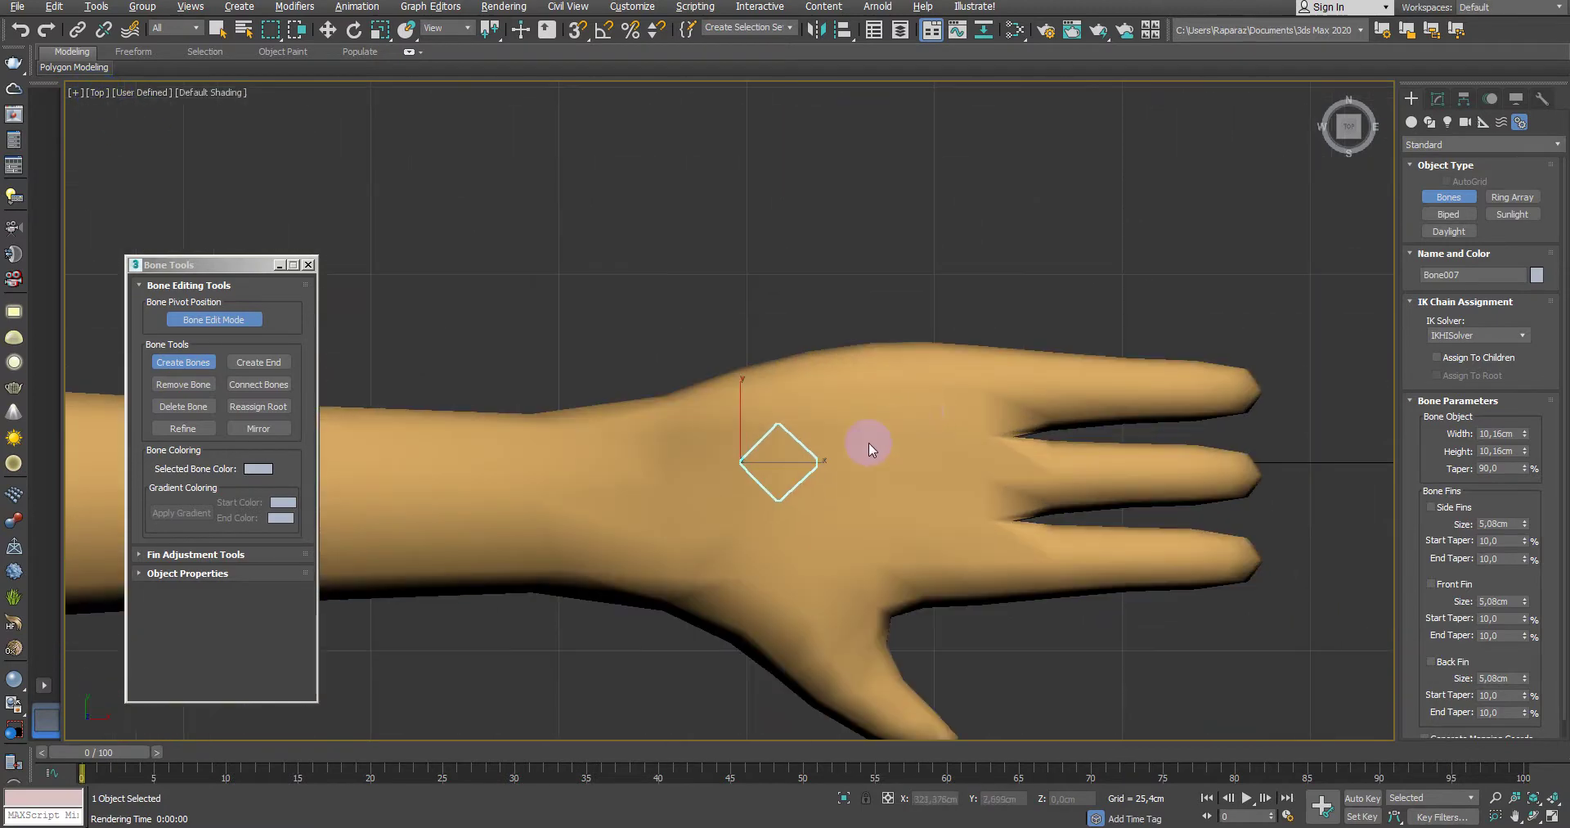
scroll(832, 496, up, 2)
key(F3)
middle_drag(833, 495, 826, 427)
scroll(827, 427, down, 3)
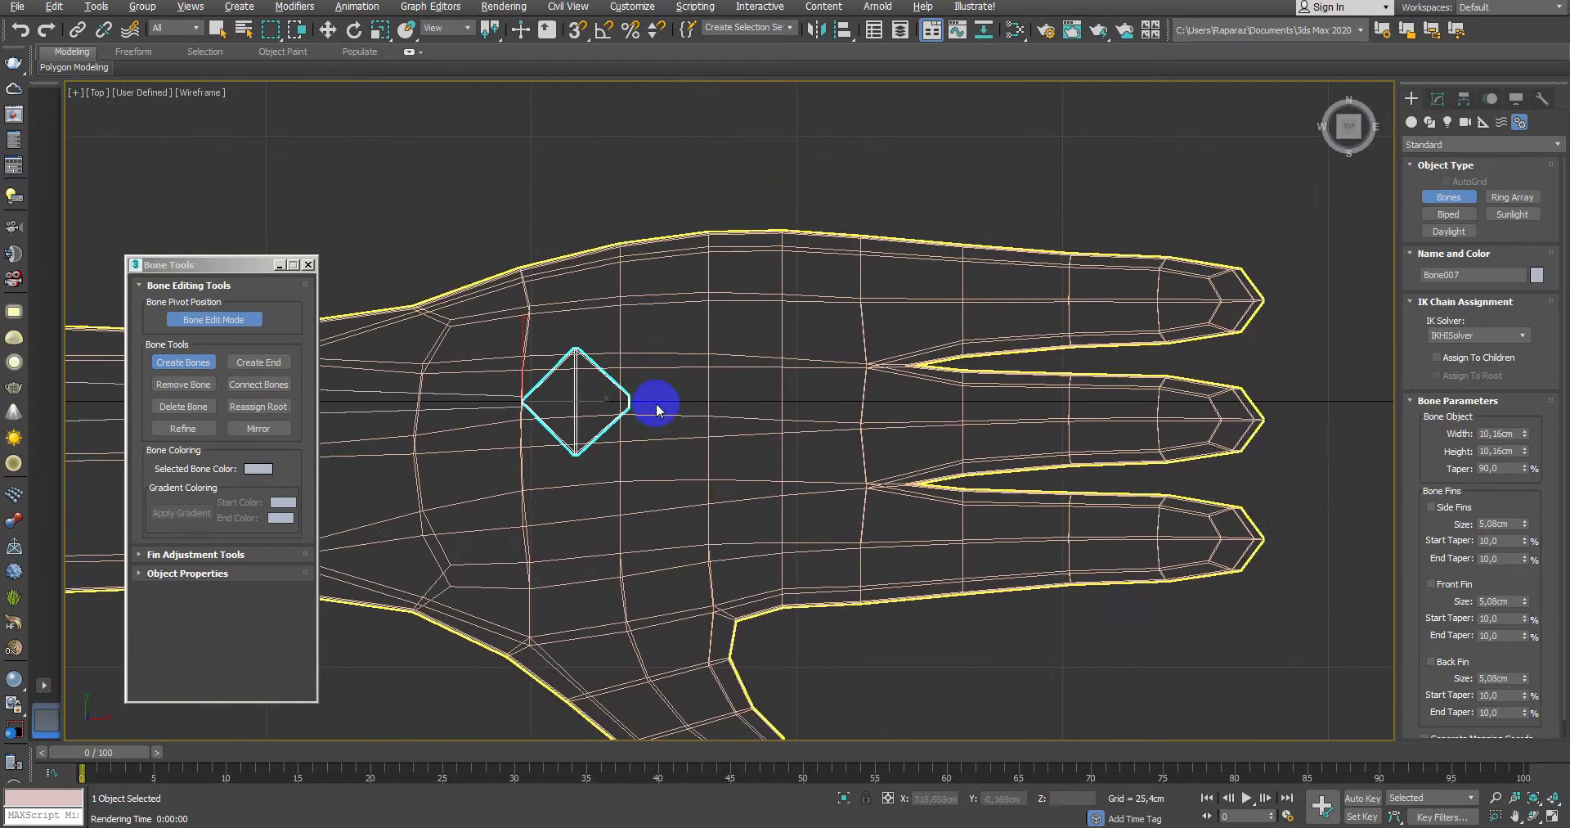
Step: Build bone chains from the wrist along the top and middle fingers, ending past each tip
click(612, 378)
drag(612, 378, 863, 302)
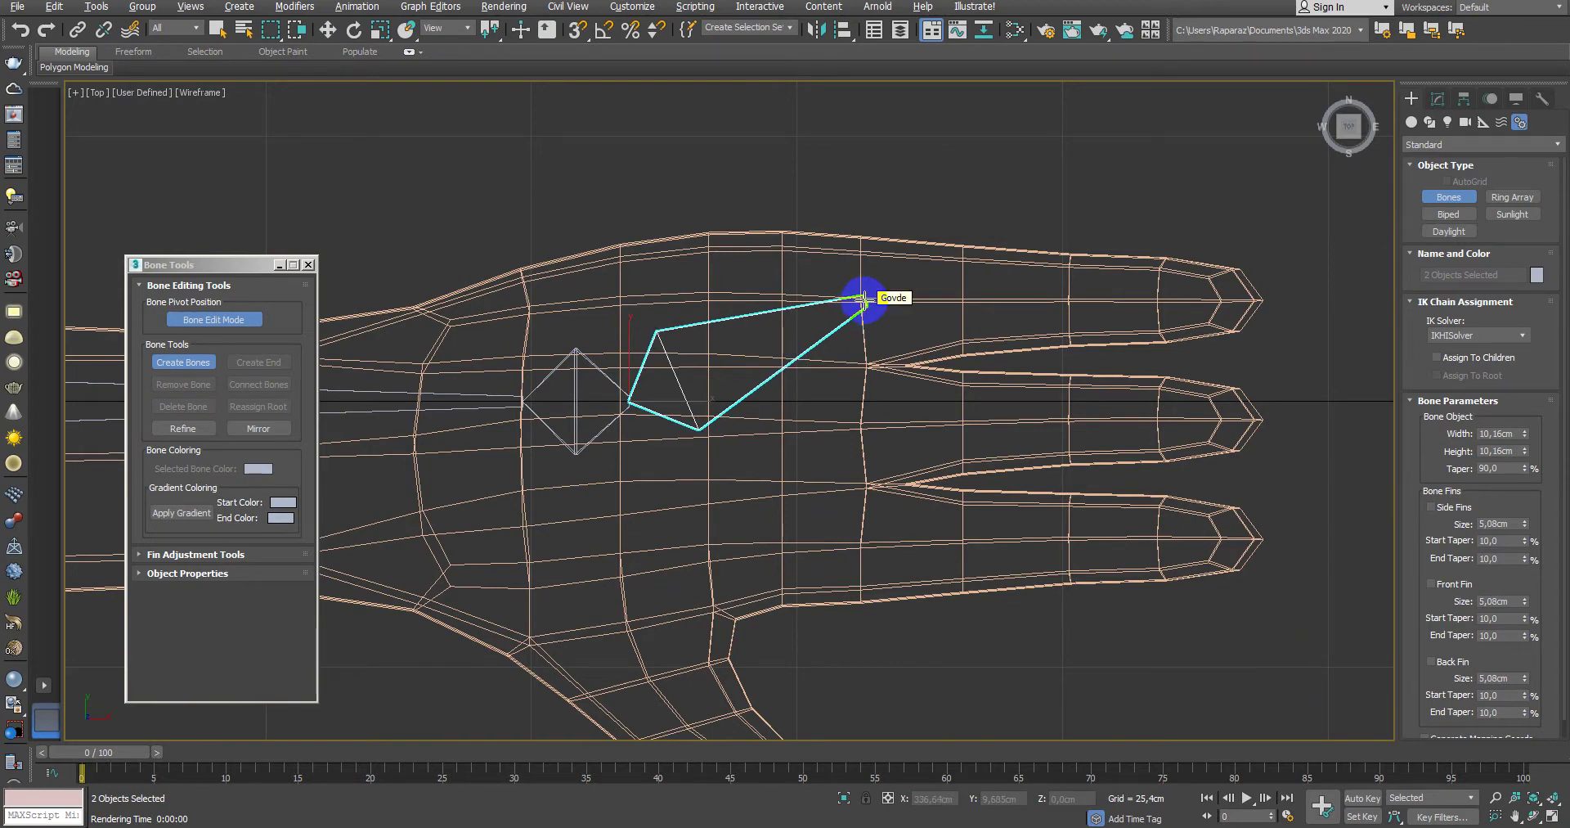
drag(863, 300, 857, 302)
click(1072, 303)
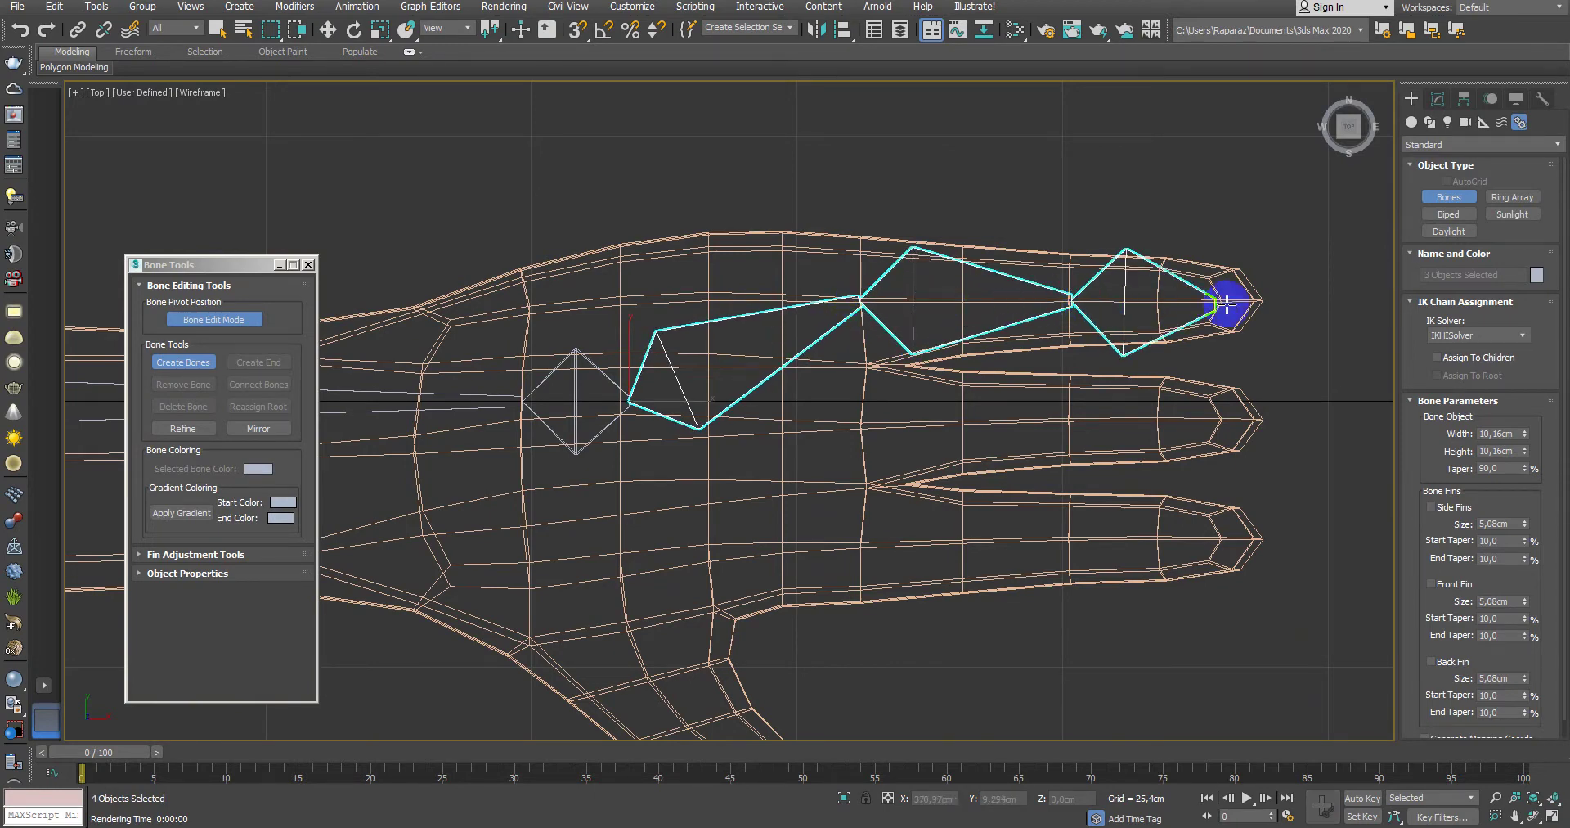
click(1265, 299)
right_click(1300, 325)
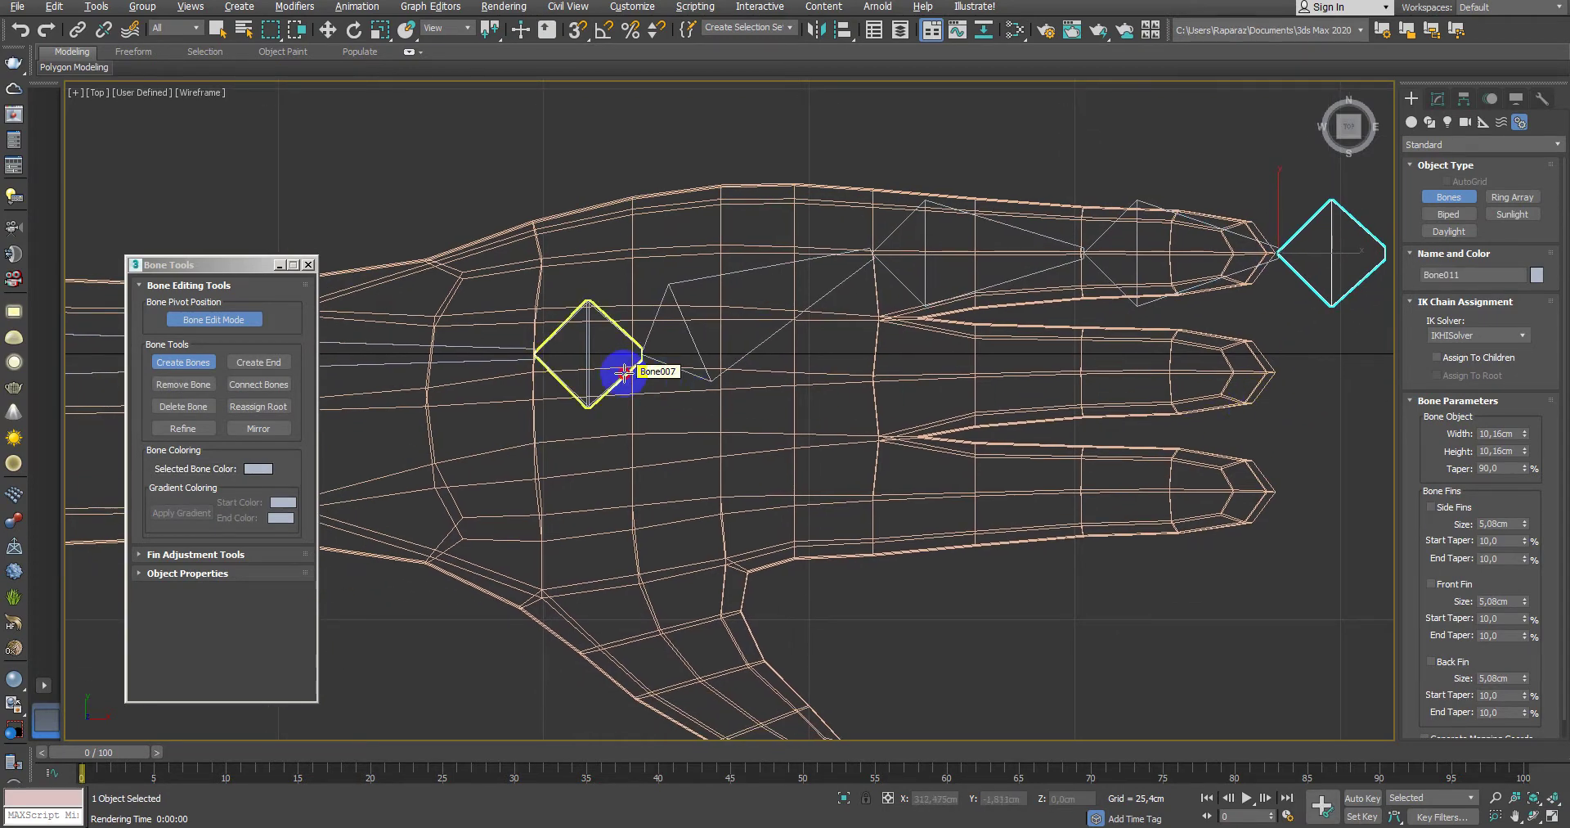
click(642, 354)
click(875, 378)
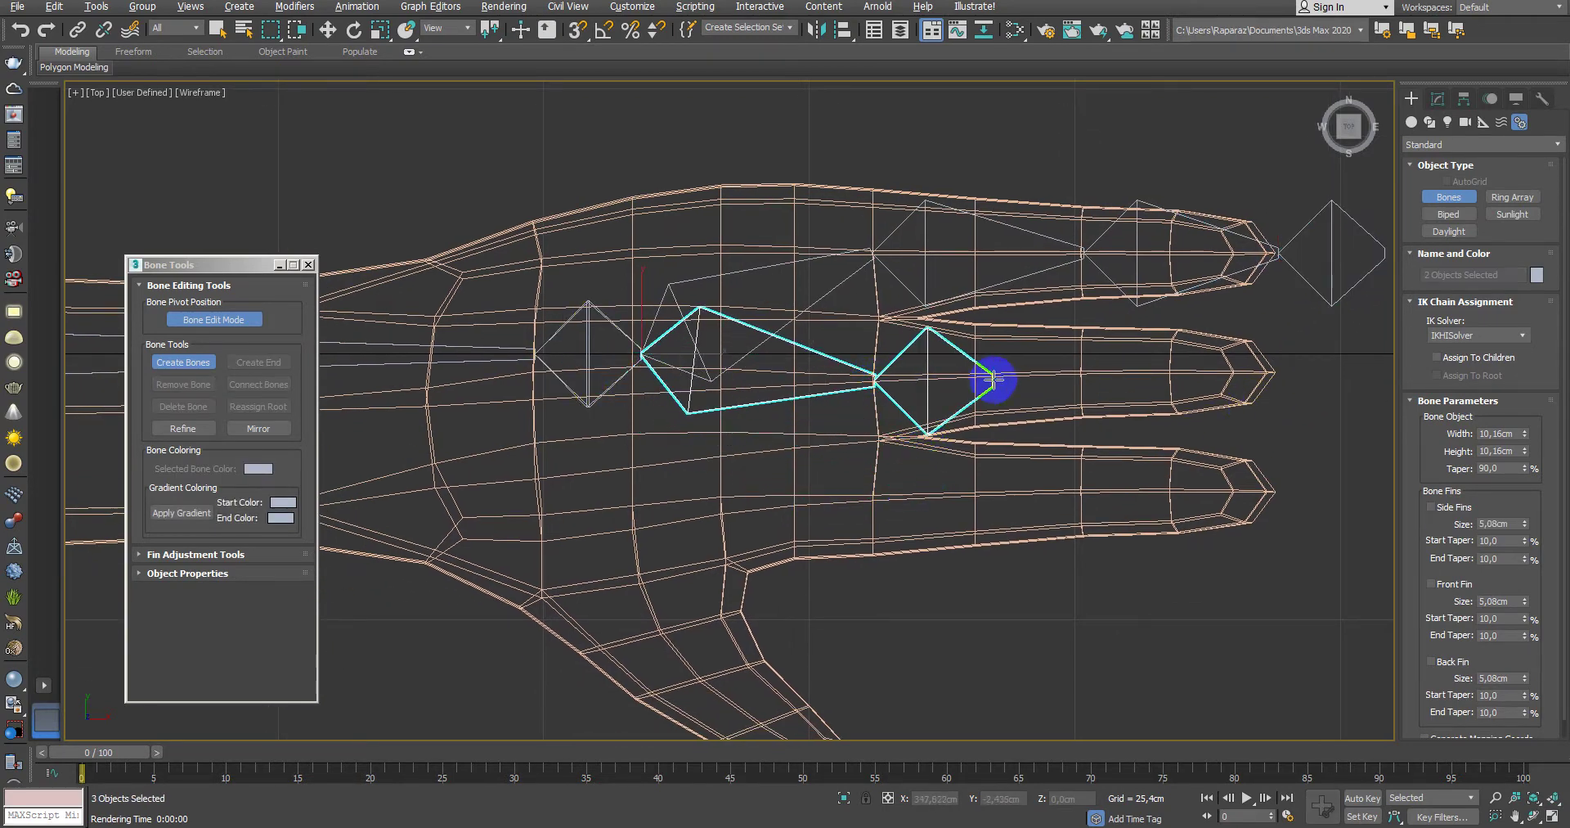
click(1083, 368)
click(1276, 372)
right_click(1287, 441)
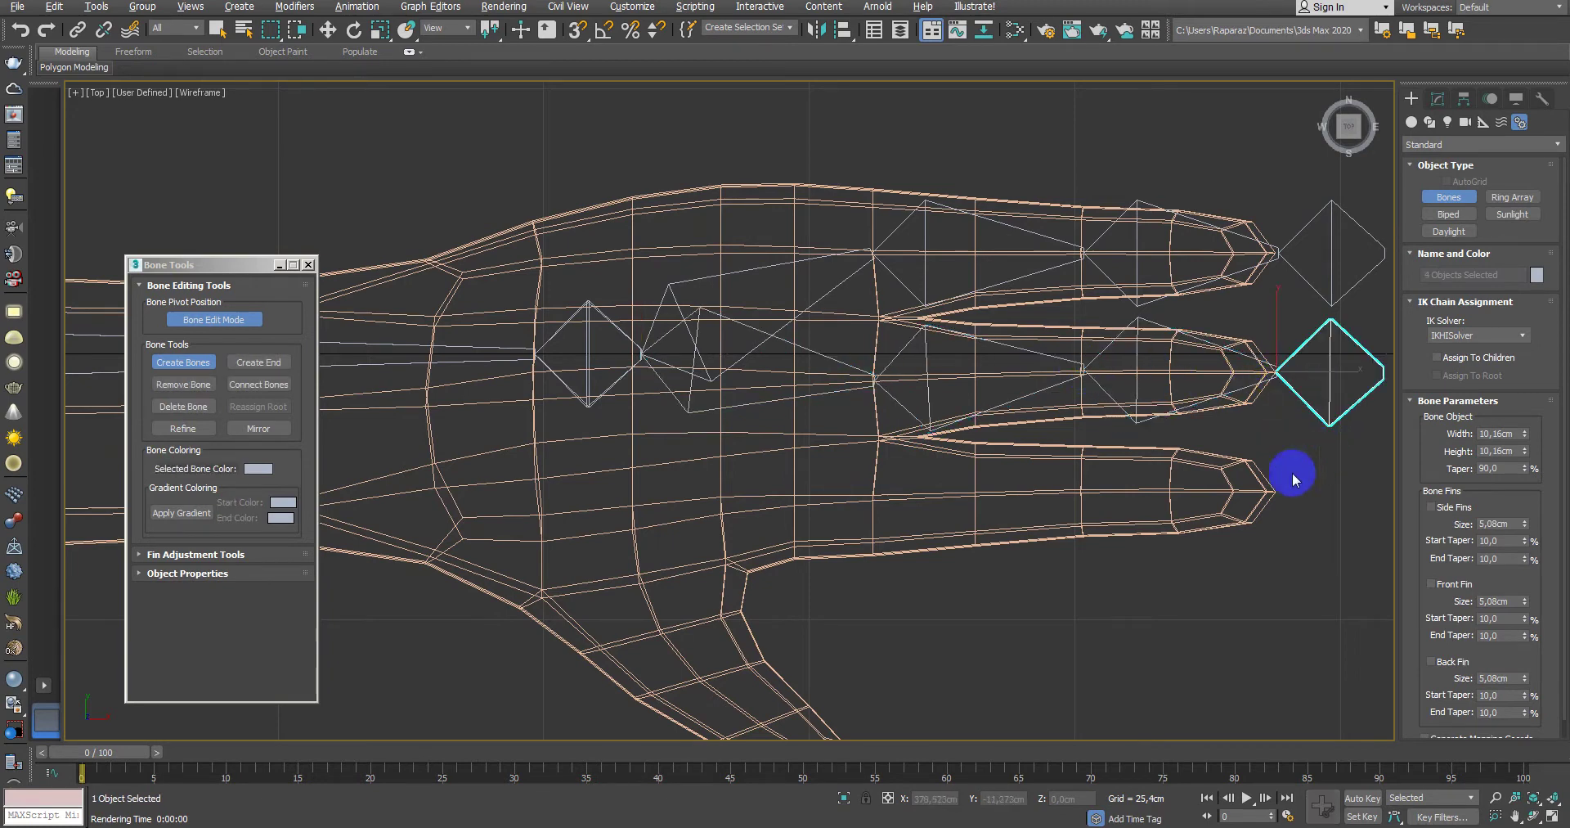
Step: Build bone chains along the bottom finger and the thumb, each ending in an end bone
middle_drag(852, 541, 859, 484)
click(648, 297)
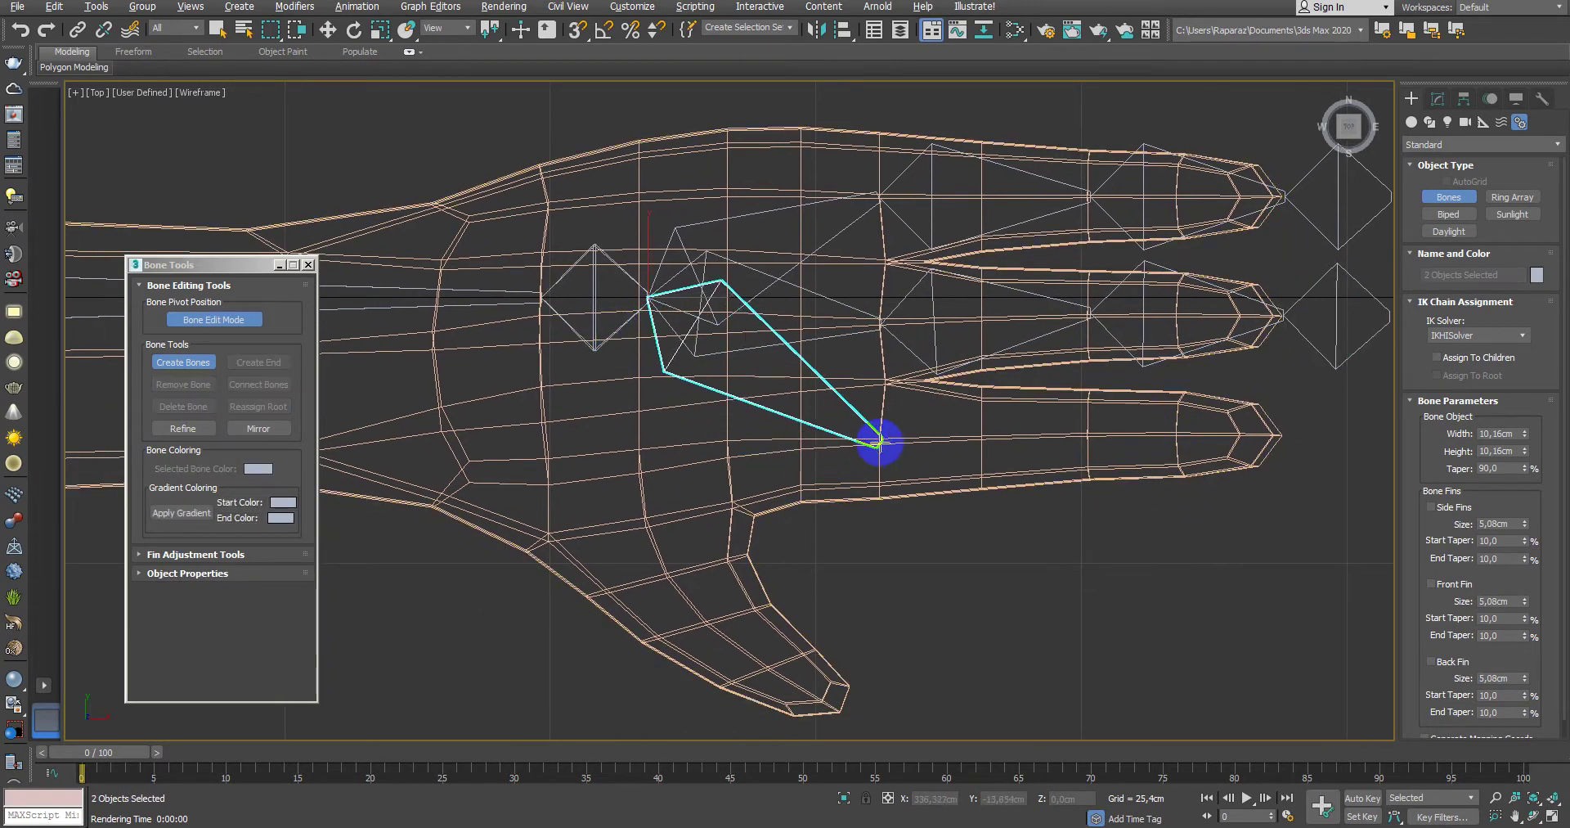
click(879, 441)
click(1094, 434)
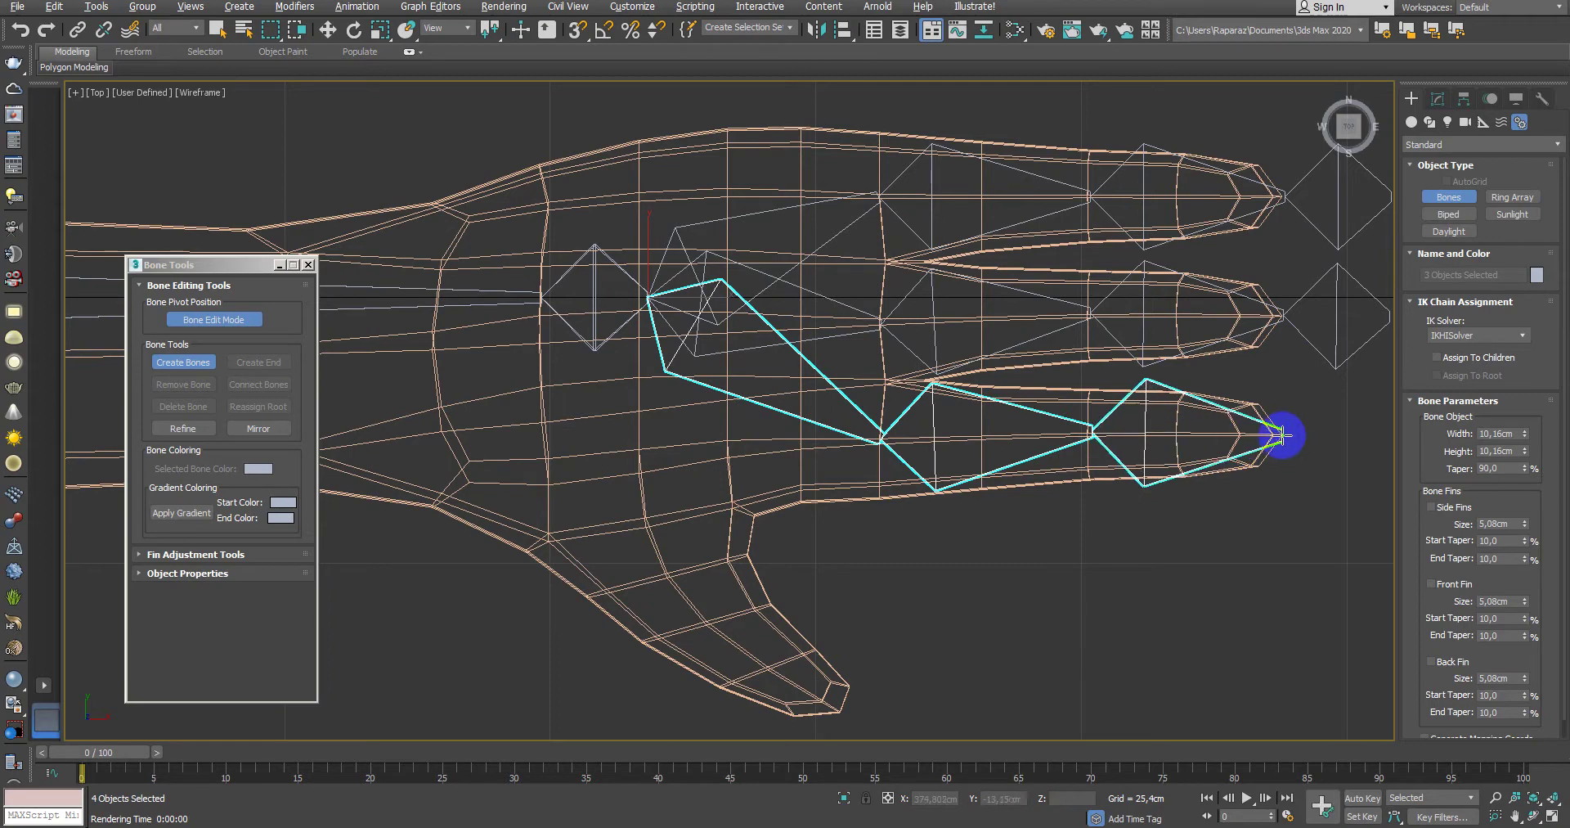
right_click(1087, 553)
middle_drag(1087, 554, 1036, 479)
click(598, 222)
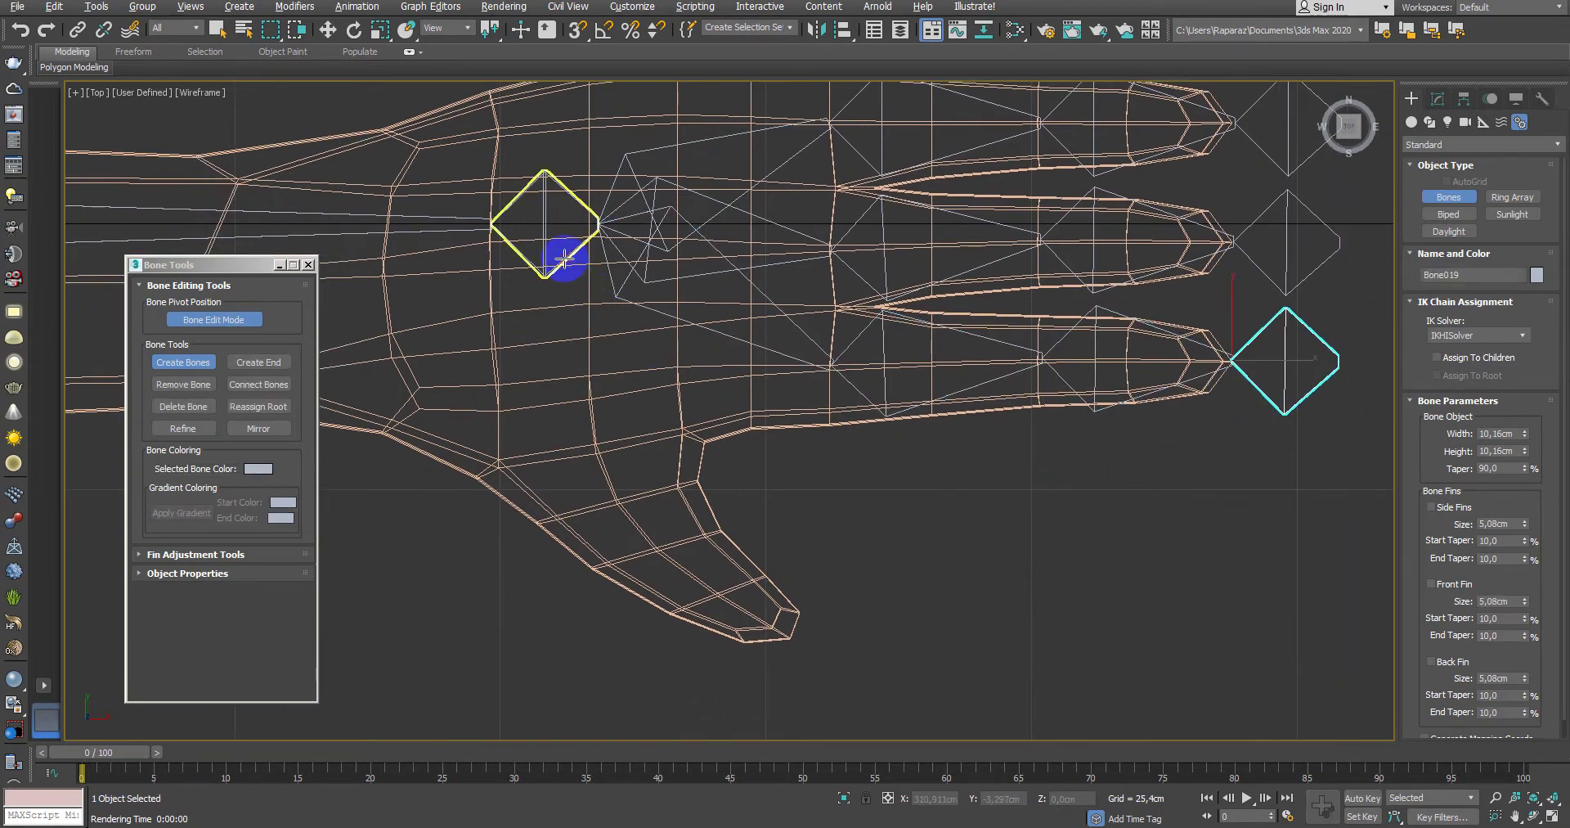
click(594, 452)
click(595, 442)
click(667, 552)
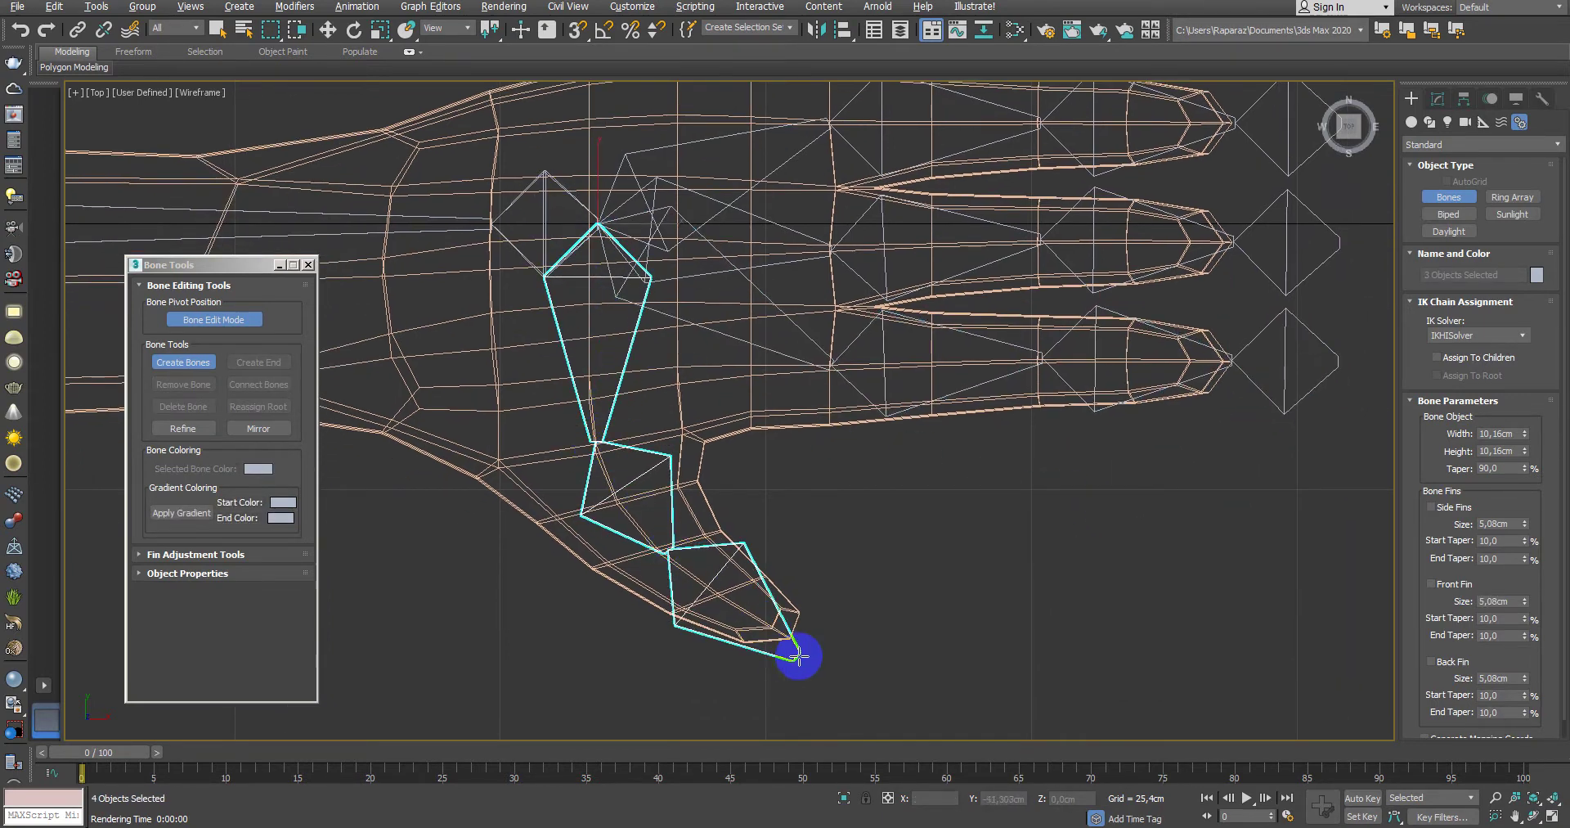
right_click(793, 634)
scroll(1146, 624, down, 3)
Step: Append _R to the top finger-tip end bone, making it Bone011_R
right_click(1090, 533)
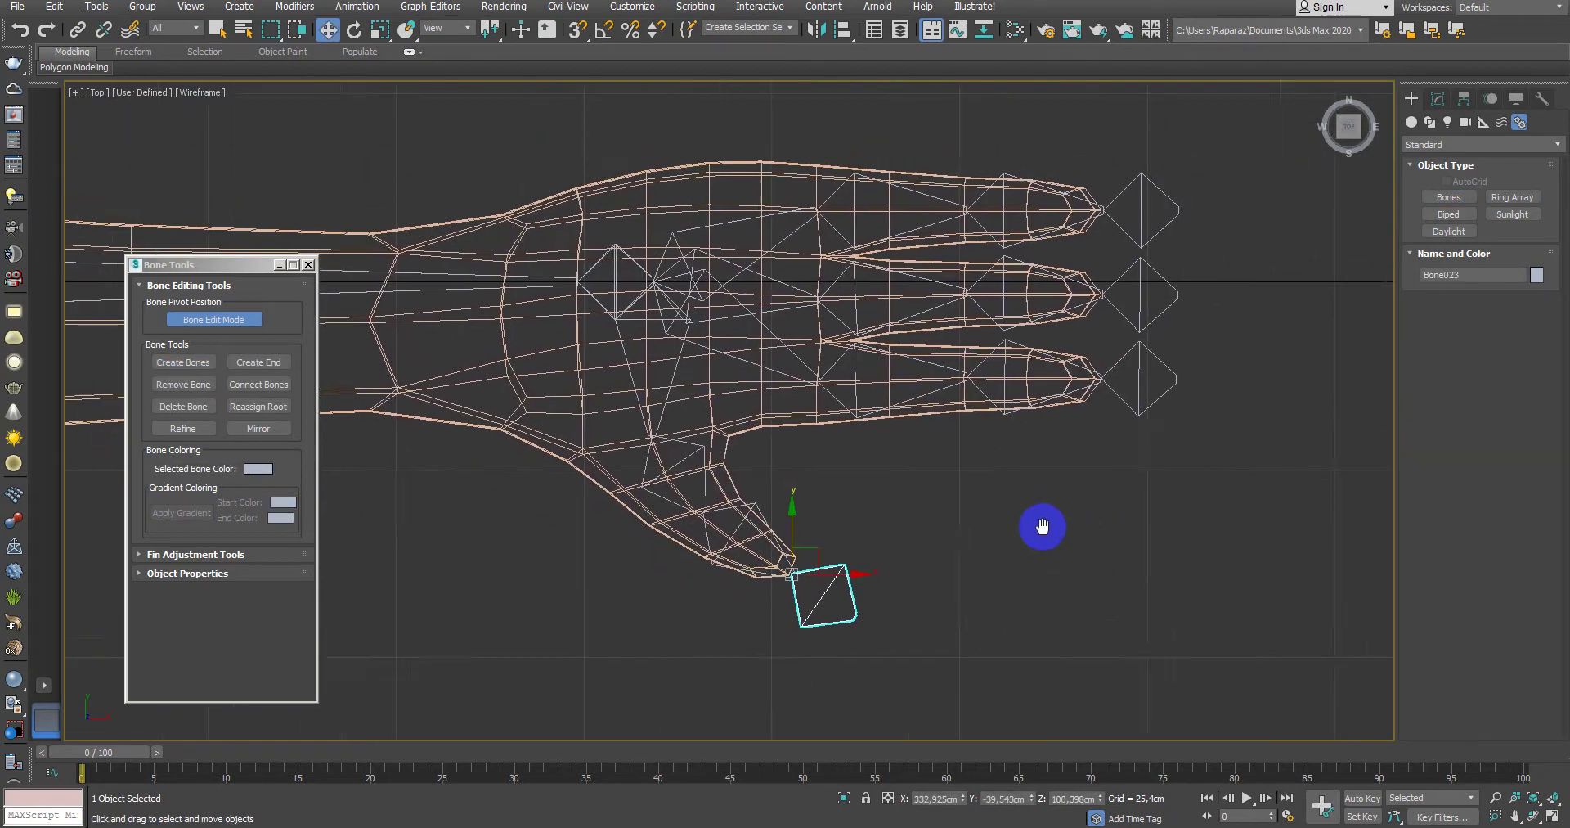
scroll(1040, 526, down, 1)
click(1178, 259)
click(1438, 98)
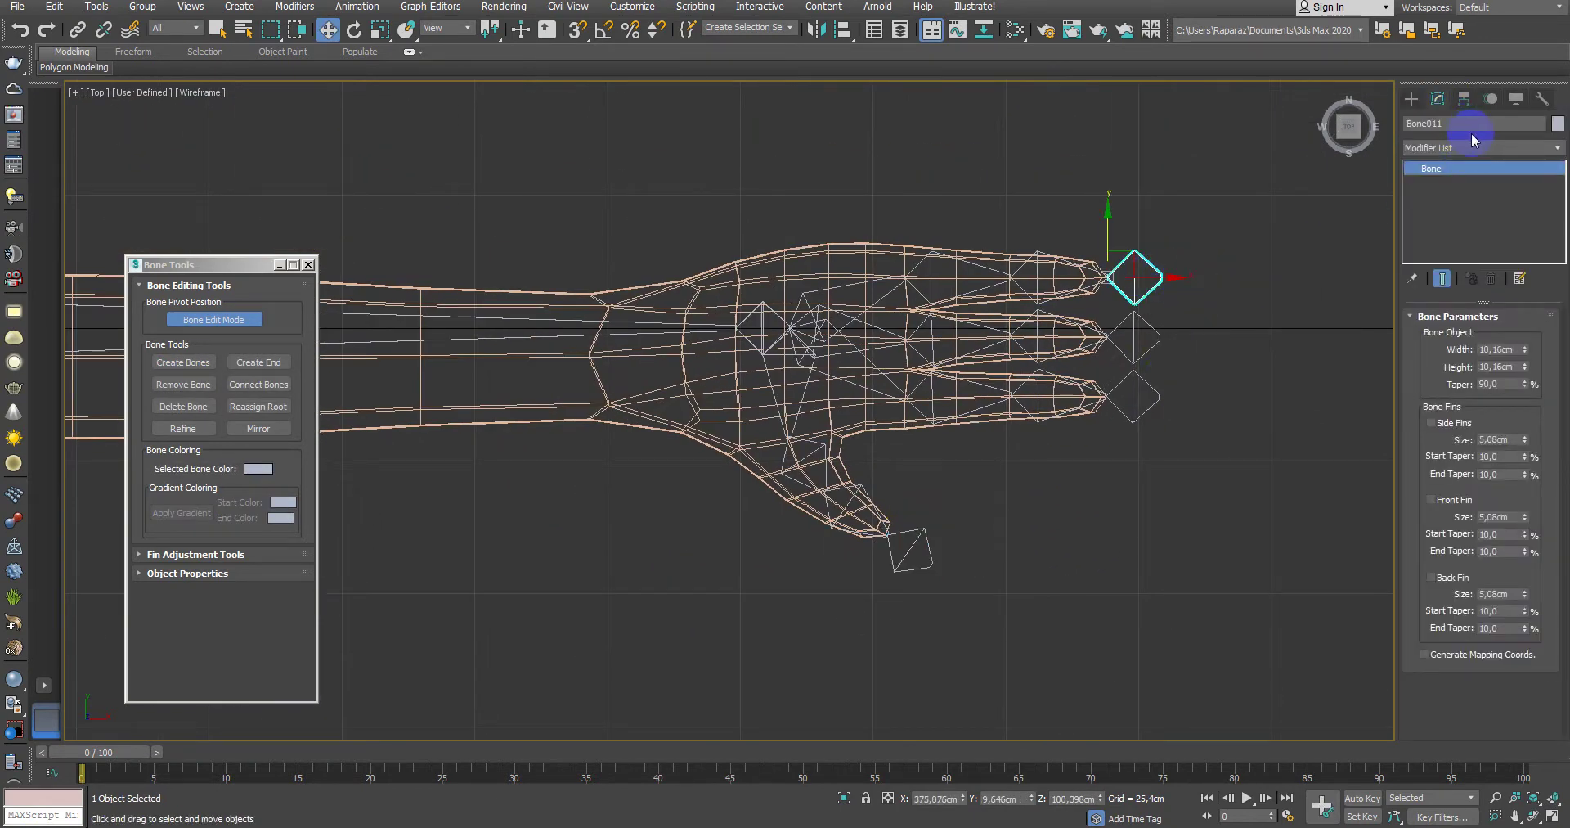
click(1470, 128)
text(_R)
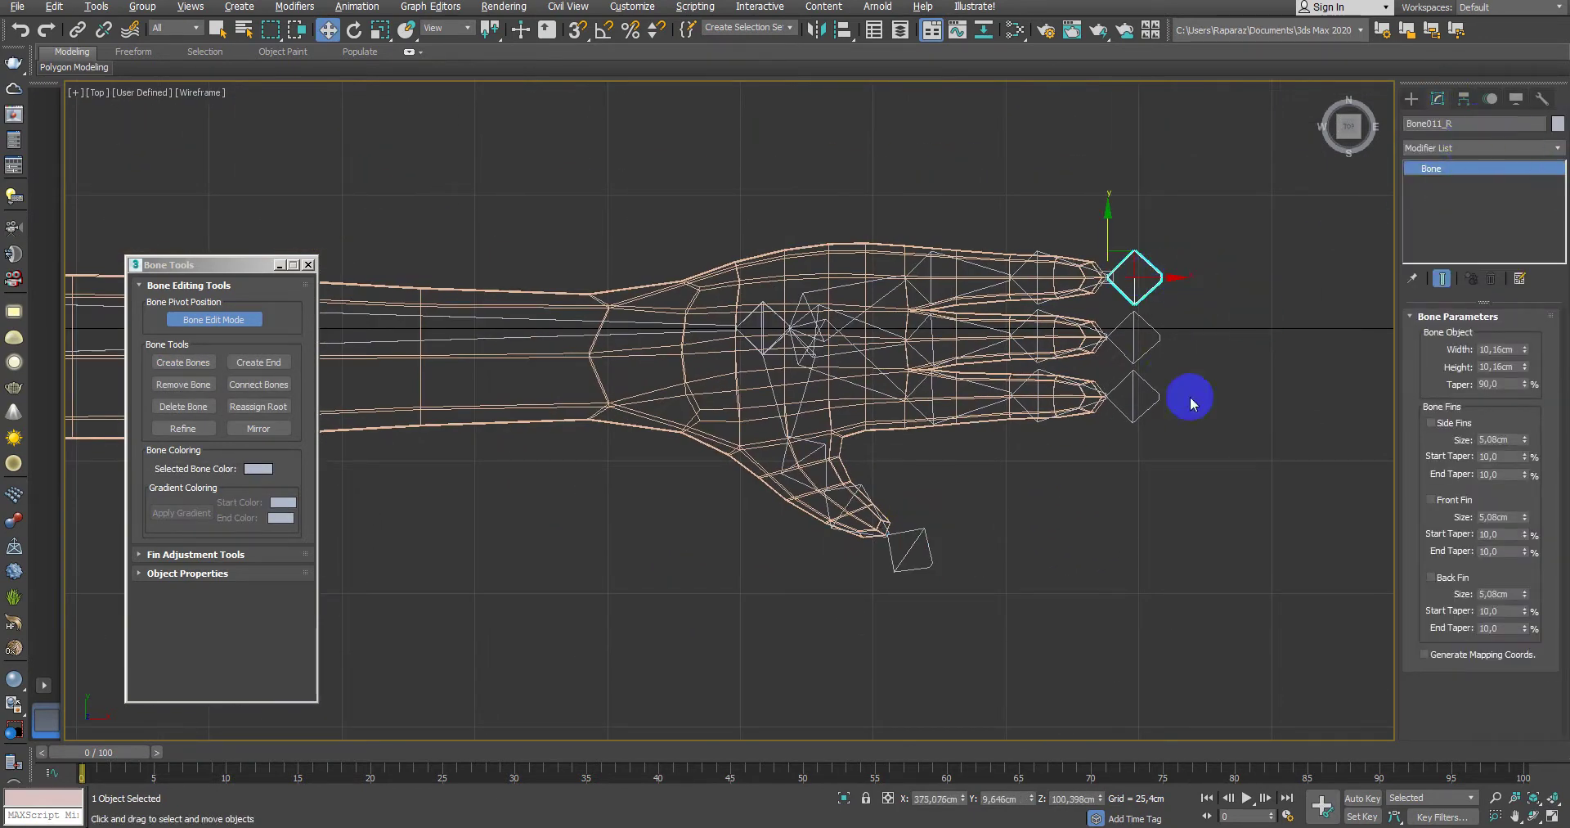
Step: Append _R to the bottom finger-tip end bone, making it Bone019_R
click(1189, 402)
click(1153, 335)
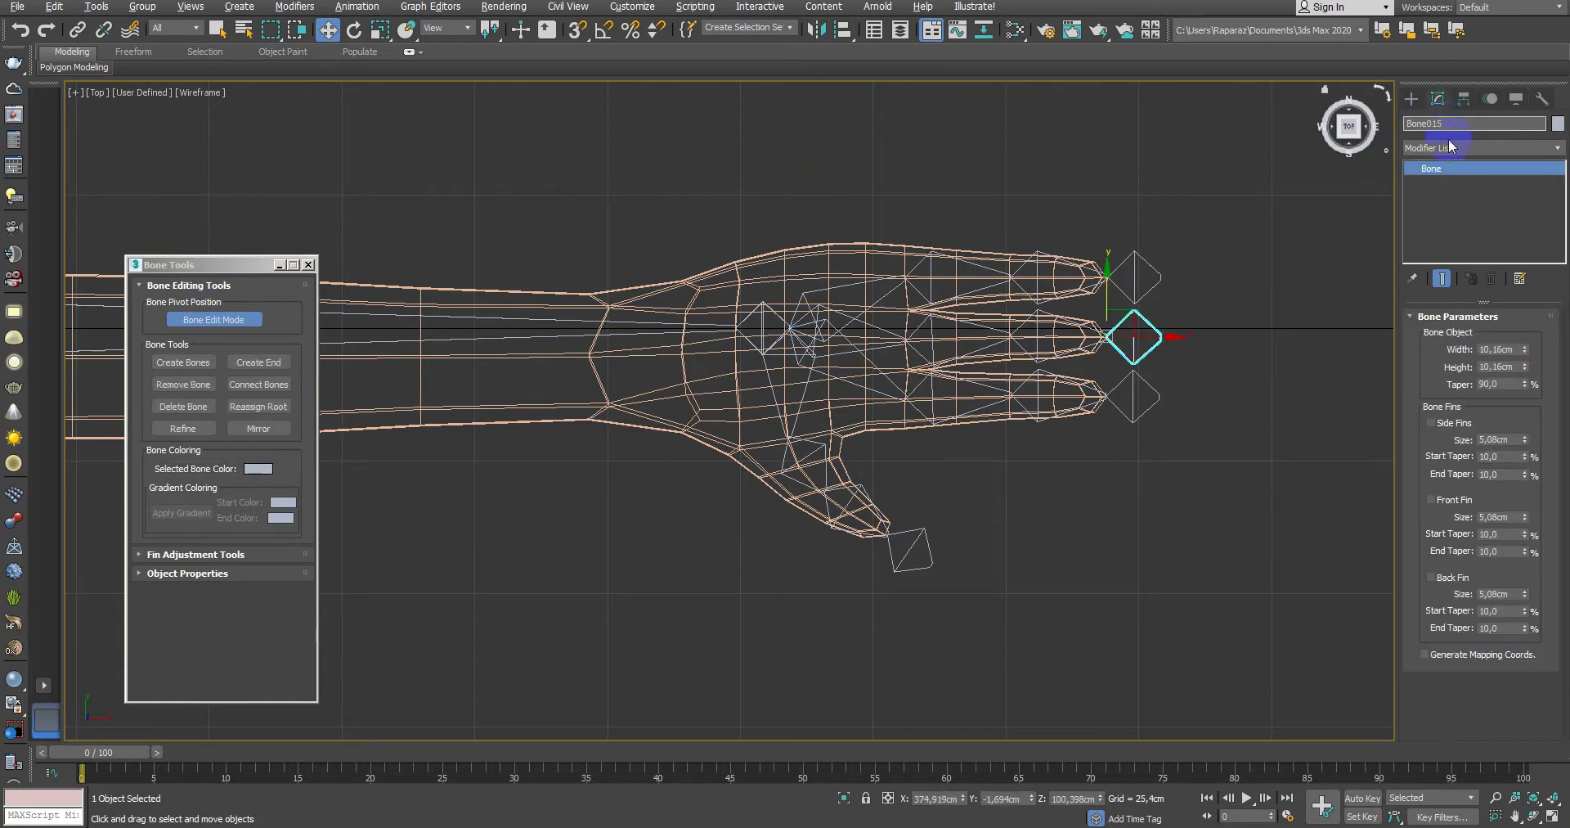
click(1317, 487)
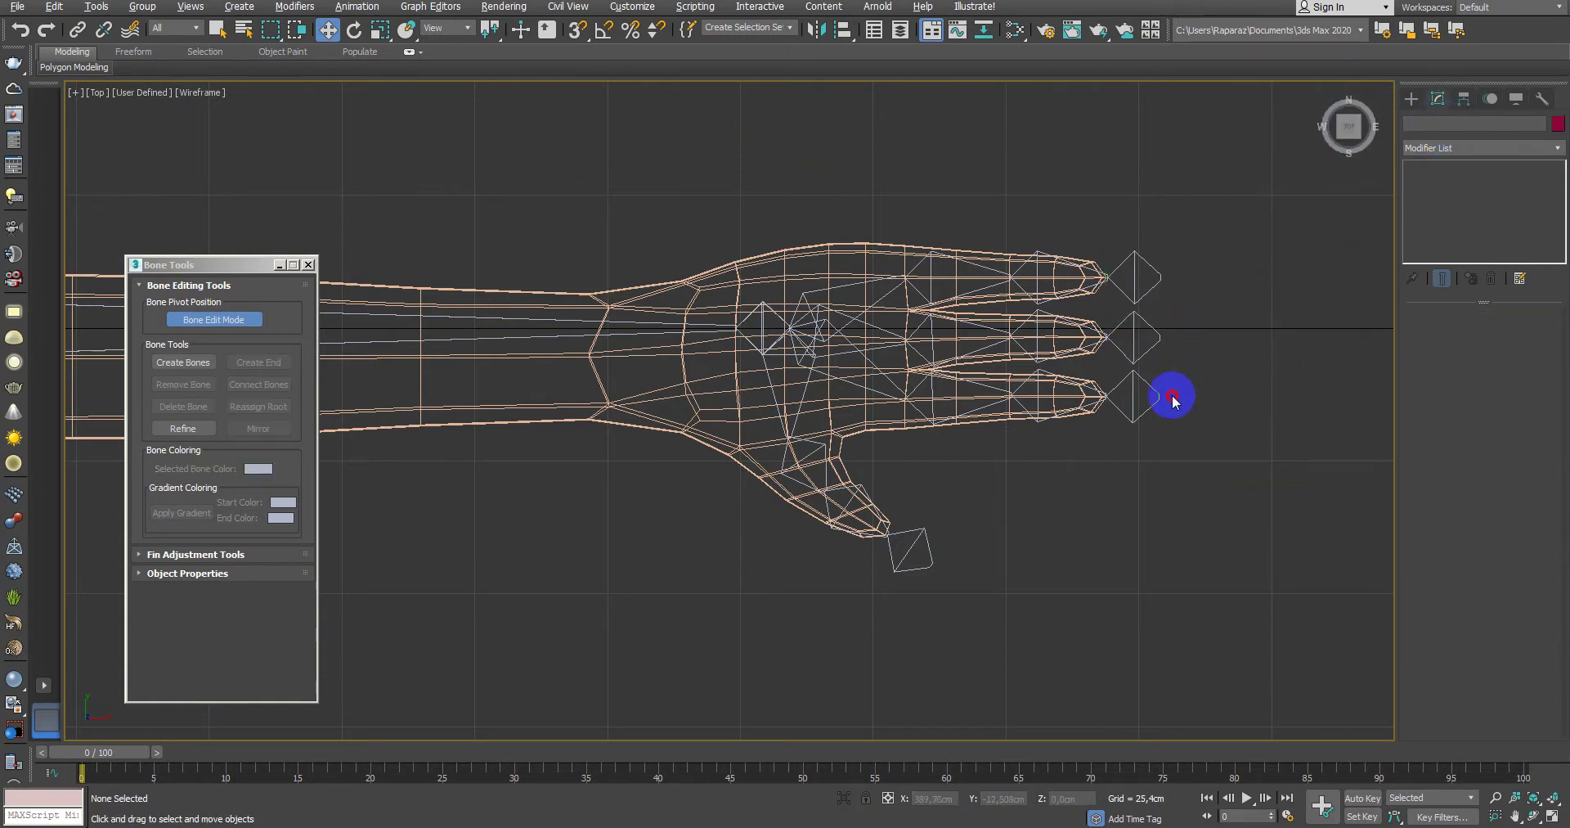
click(1174, 392)
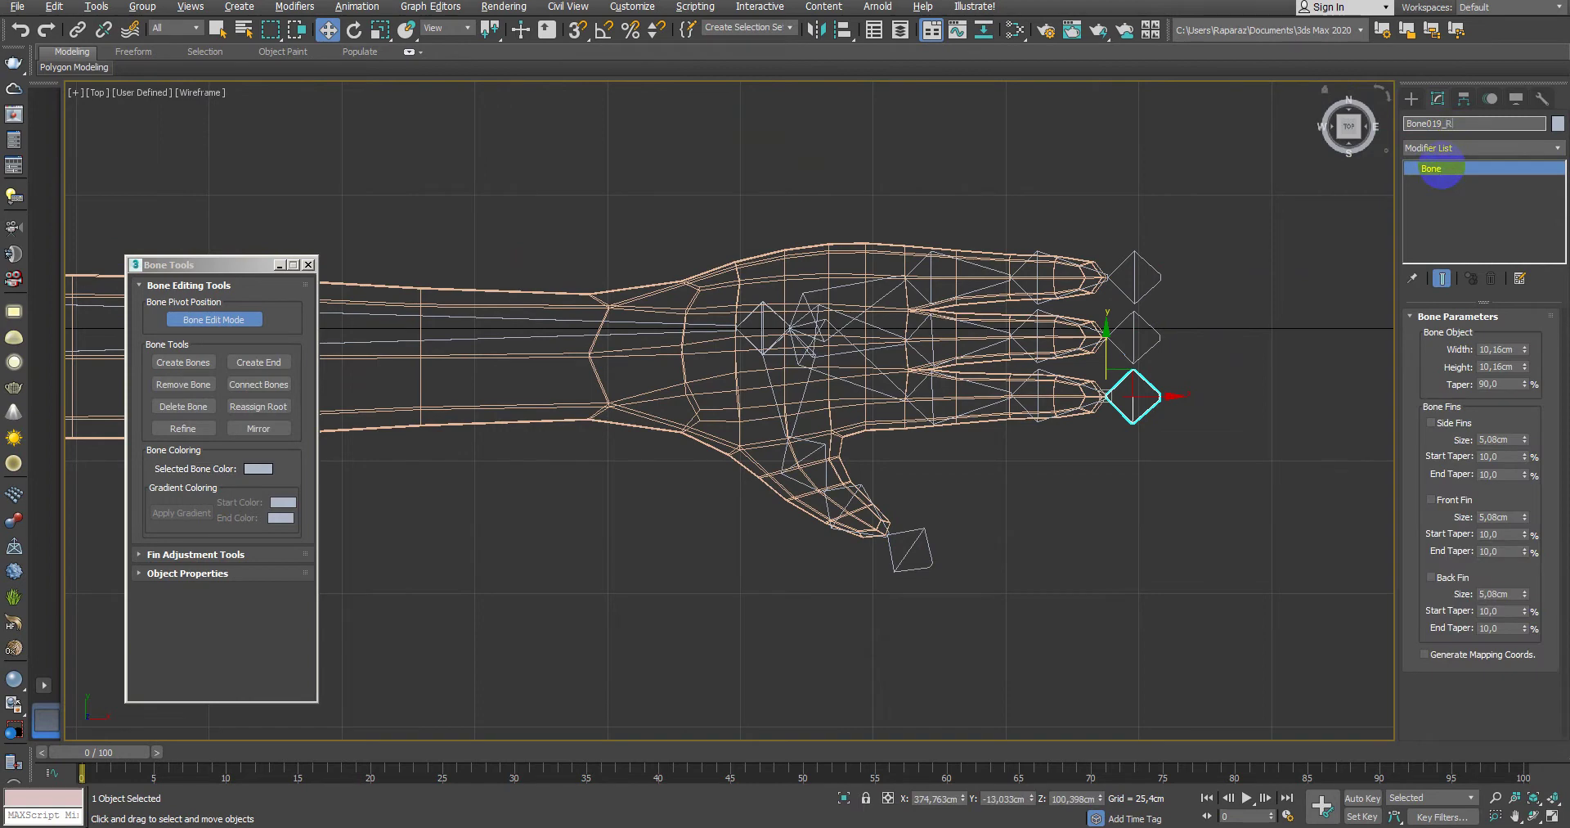
text(_R)
click(1007, 579)
click(911, 550)
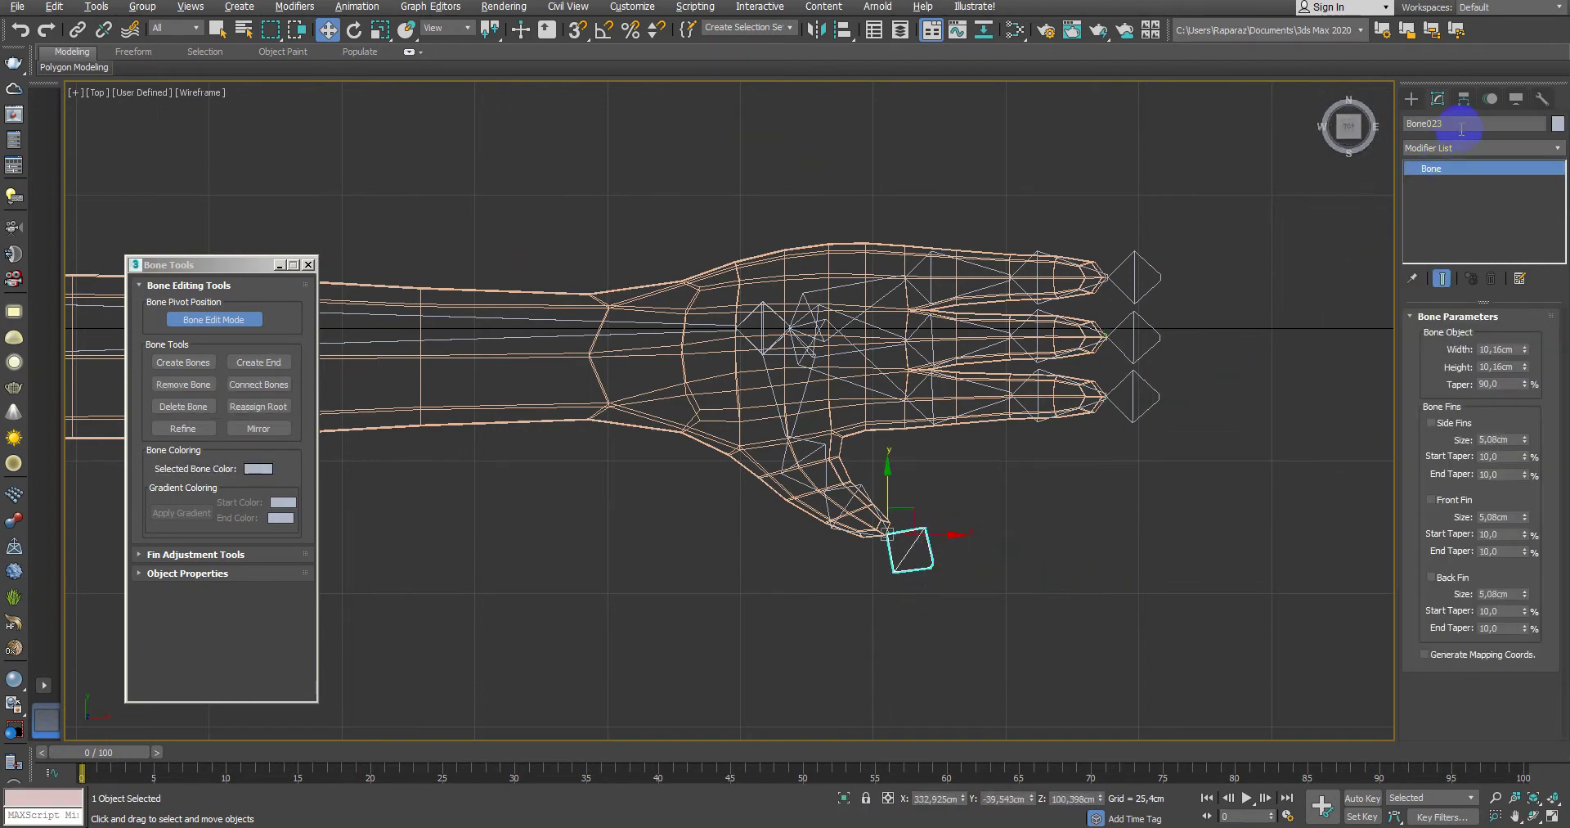
Step: Finish renaming the thumb-tip end bone to Bone023_R and deselect it
text(_R)
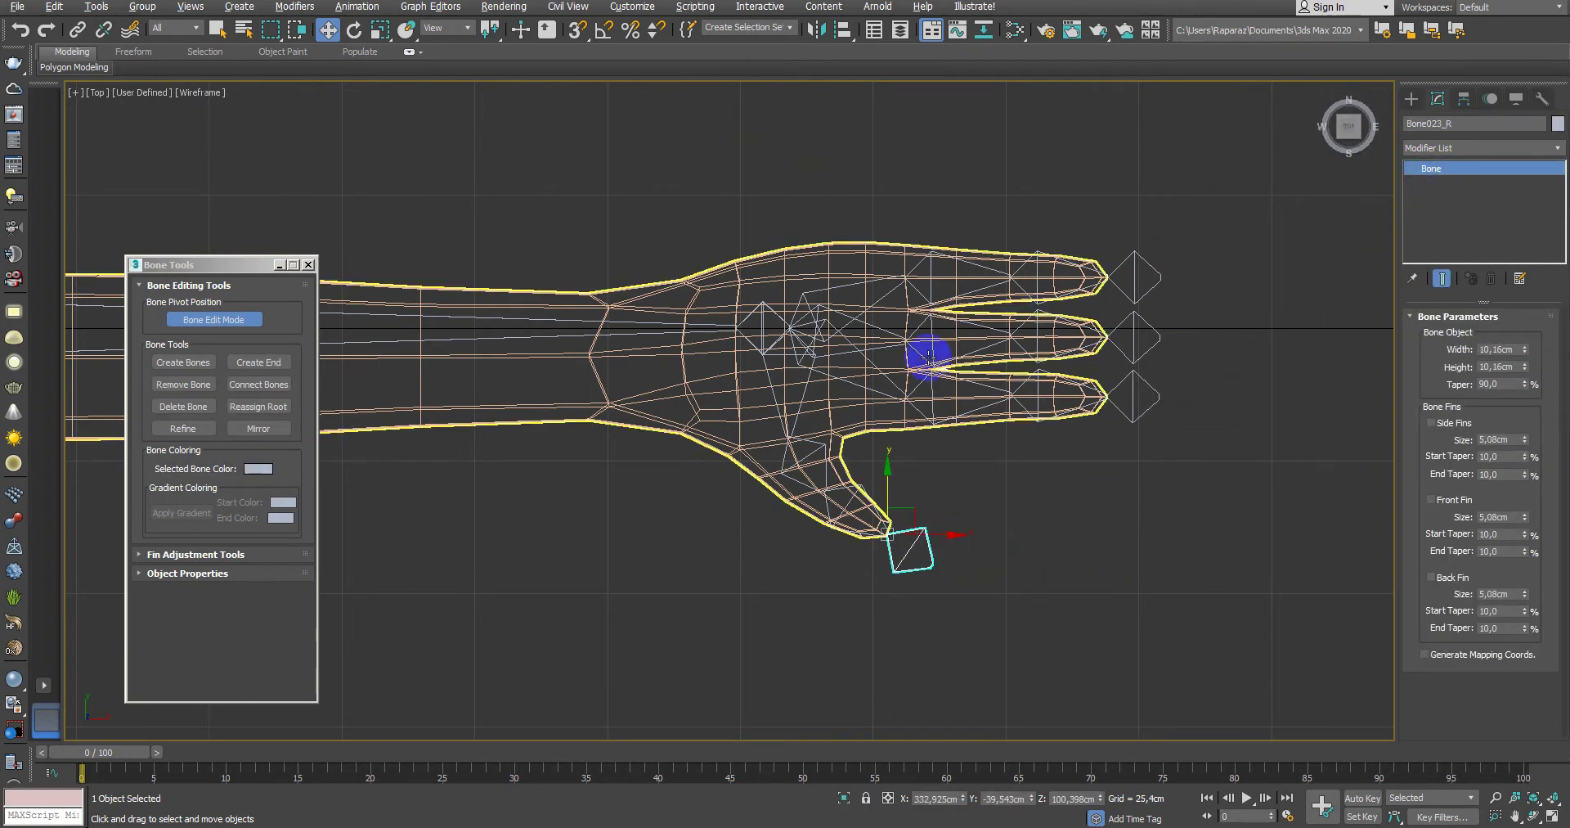
scroll(917, 500, down, 2)
click(916, 500)
scroll(1038, 442, up, 5)
scroll(1055, 368, up, 2)
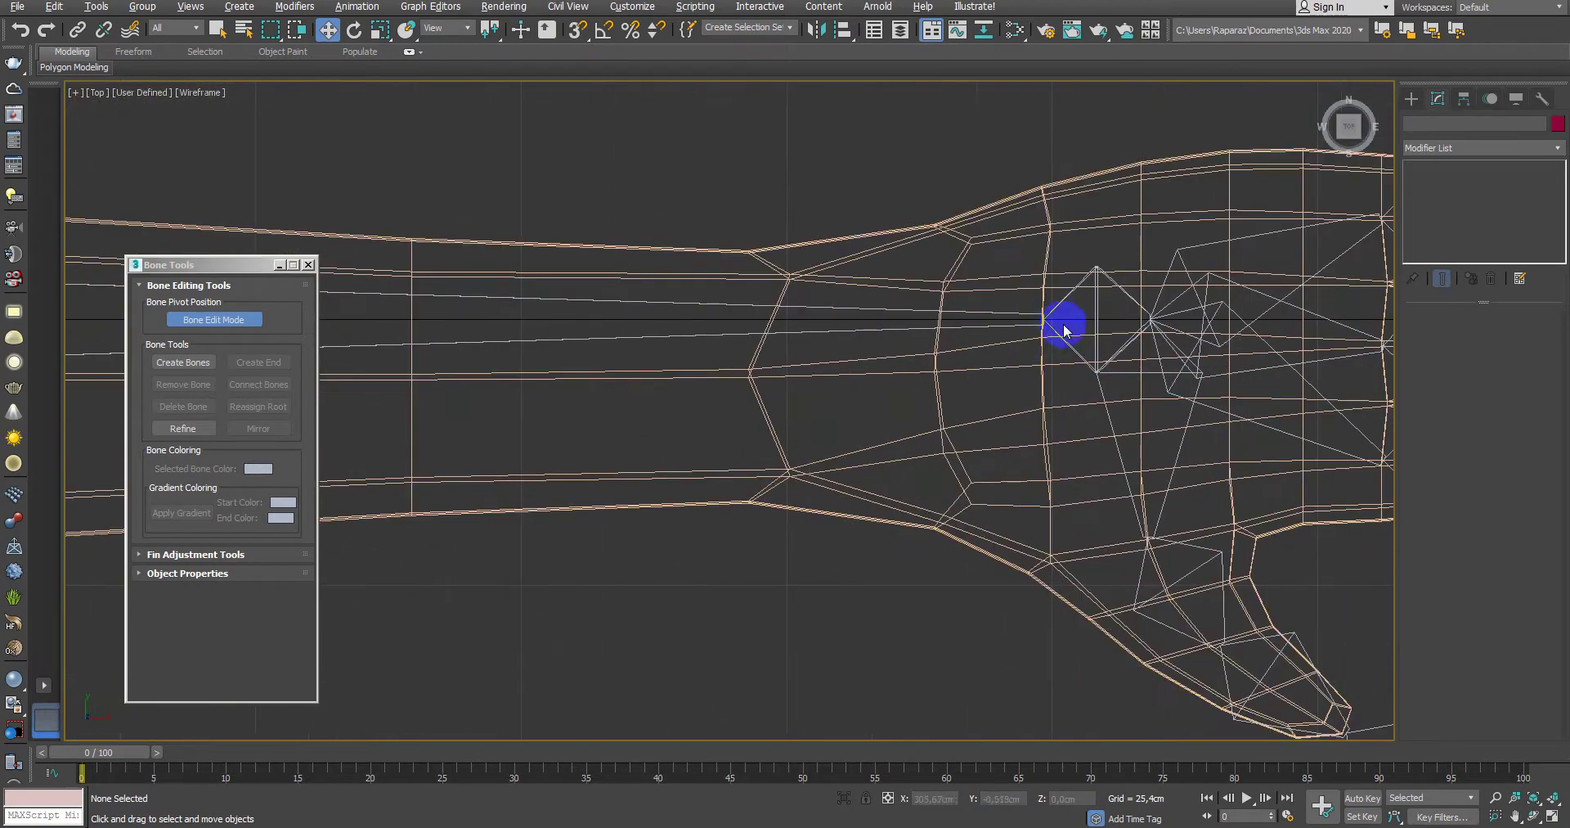
scroll(1088, 302, up, 2)
Step: Move Bone007's pivot toward the wrist, then shift Bone007 and its children down
click(1109, 278)
middle_drag(1093, 424, 856, 266)
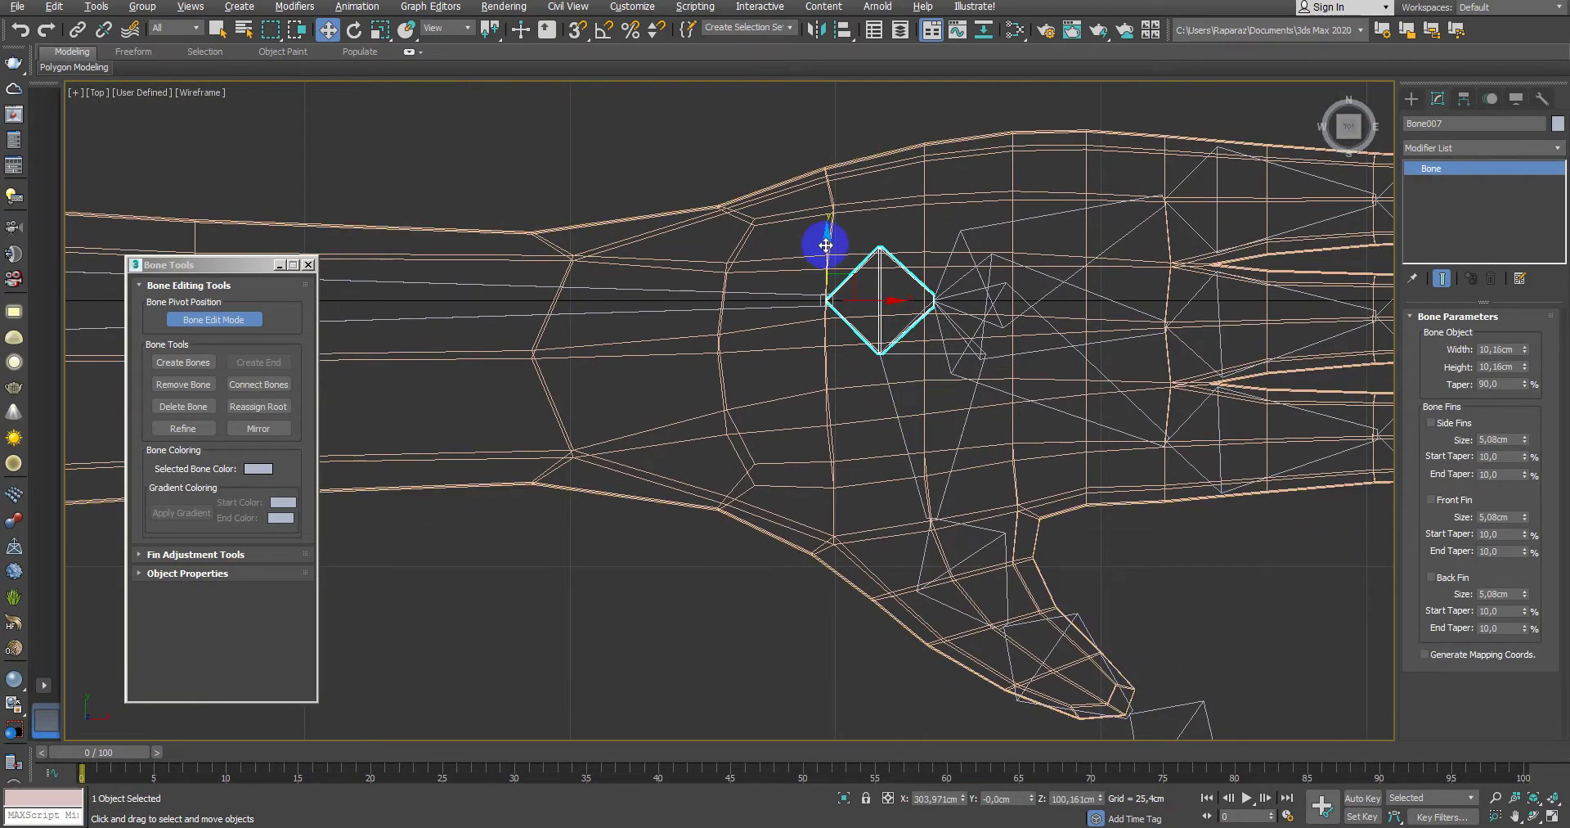
mouse_move(826, 244)
mouse_down()
mouse_move(826, 364)
mouse_move(834, 90)
mouse_move(820, 413)
mouse_move(827, 245)
mouse_up()
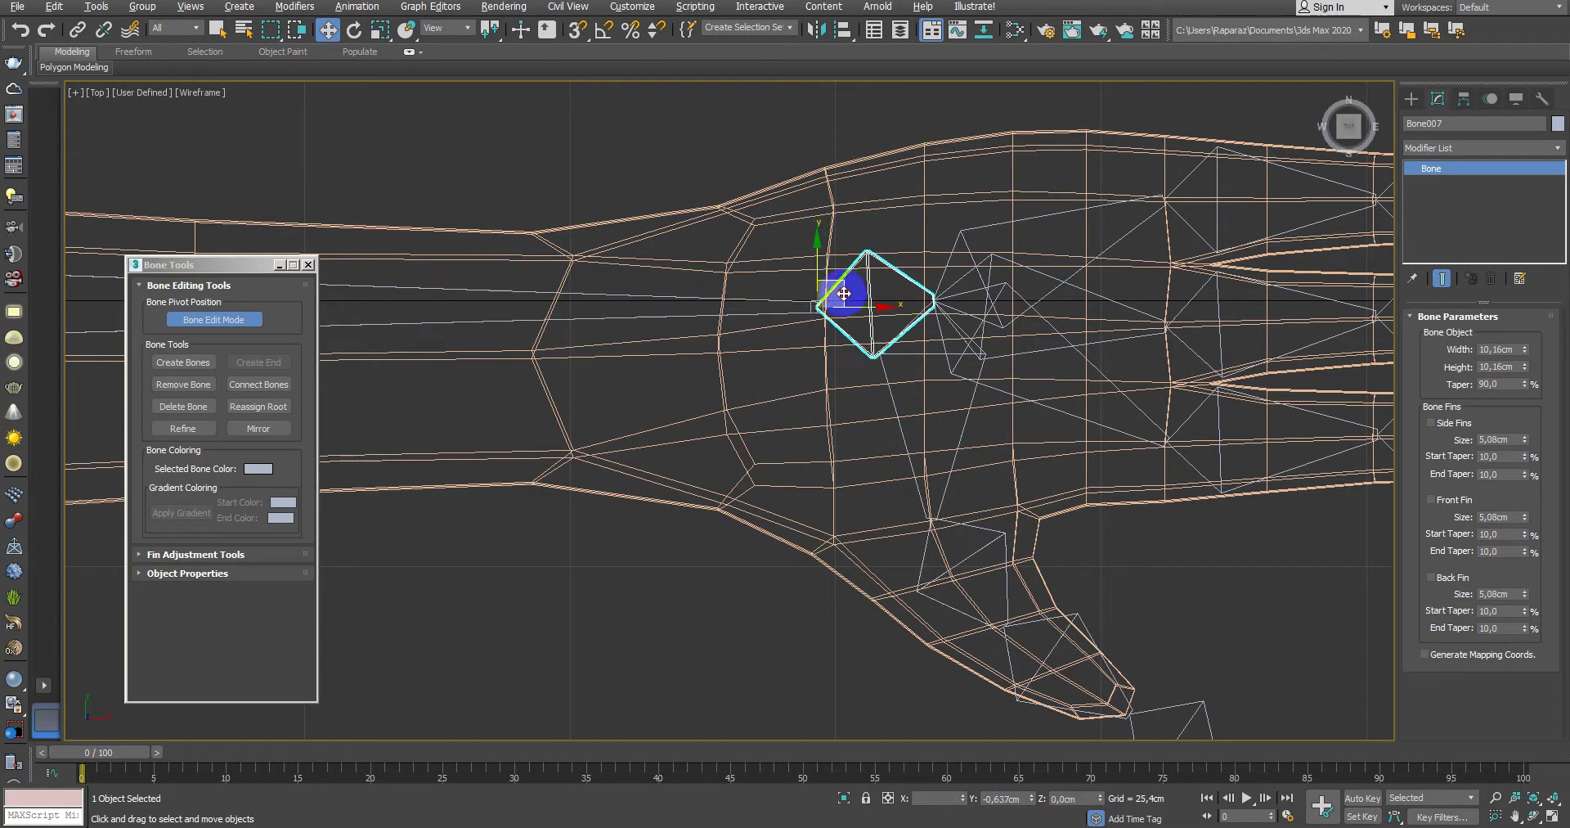
drag(861, 298, 298, 335)
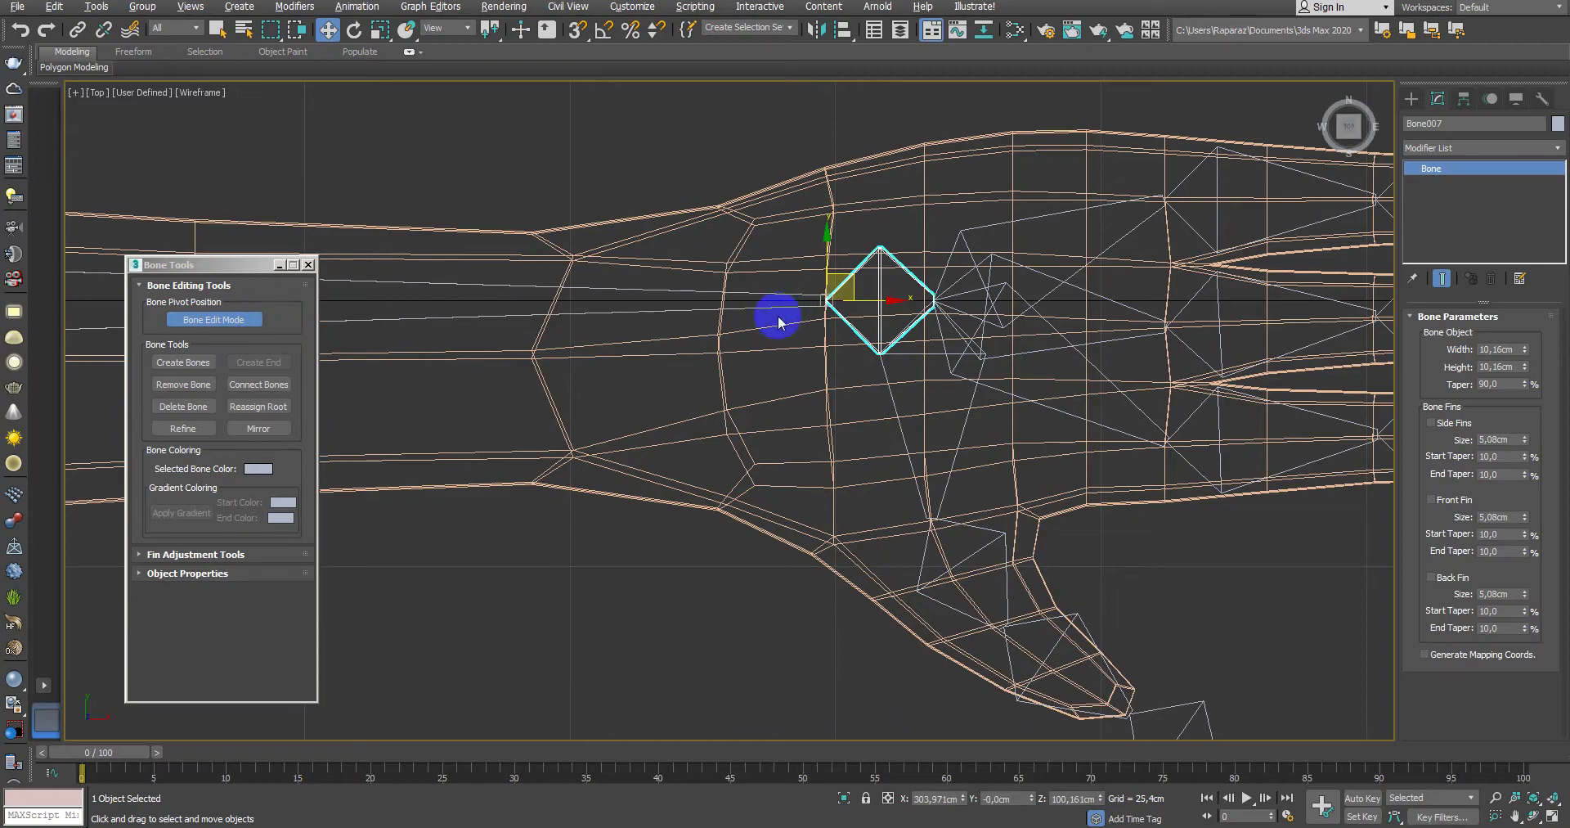
click(247, 318)
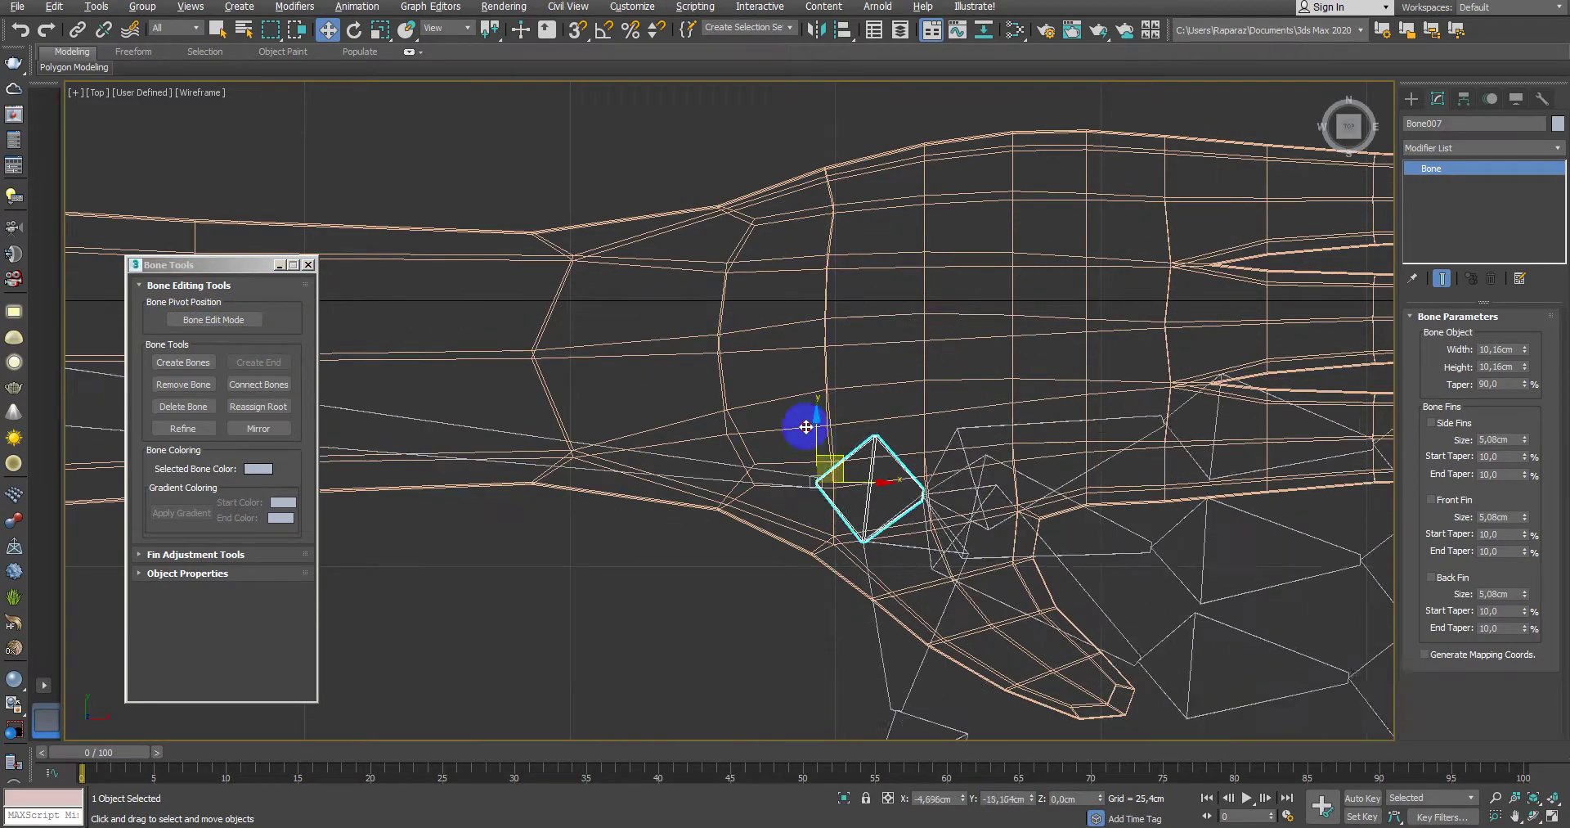
mouse_move(861, 290)
mouse_down()
mouse_move(820, 359)
mouse_move(727, 446)
mouse_up()
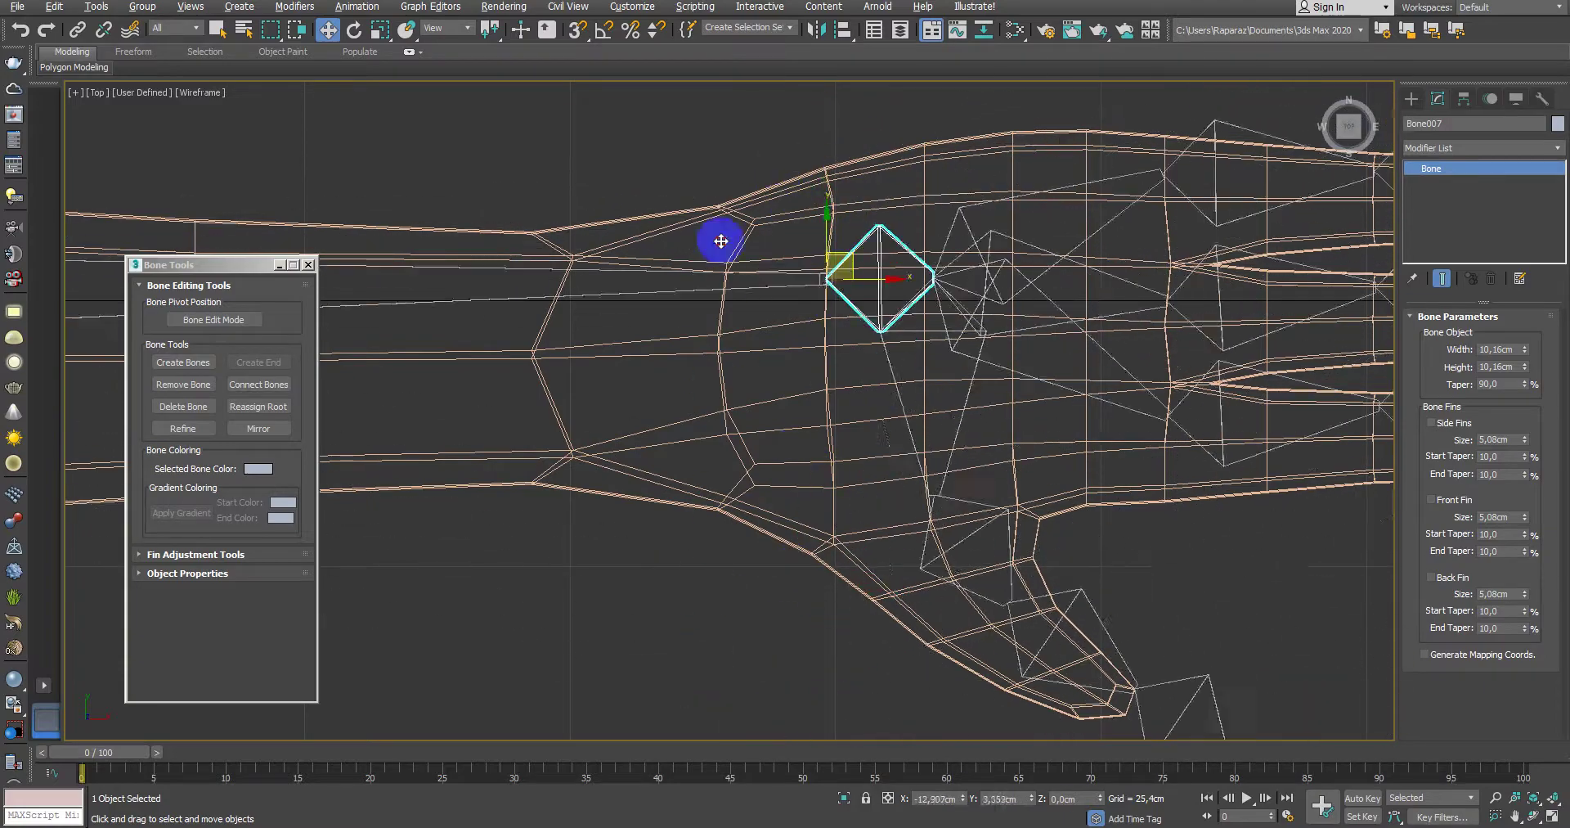
scroll(726, 446, down, 5)
drag(849, 484, 898, 439)
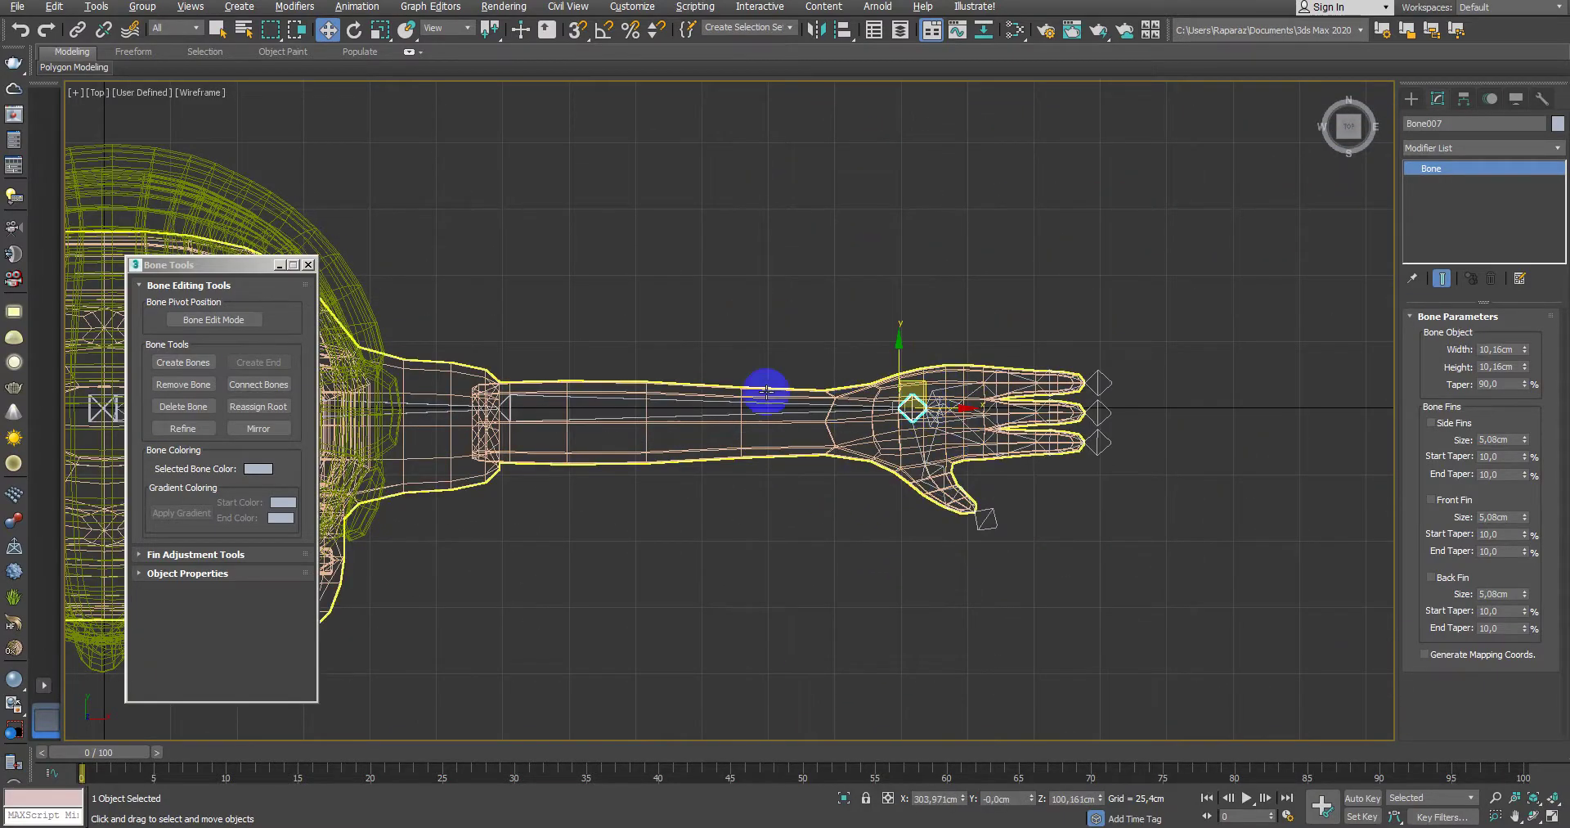
scroll(898, 439, up, 5)
Step: Reposition the base joints of Bone007, Bone020 and Bone008, then exit Bone Edit Mode
click(213, 319)
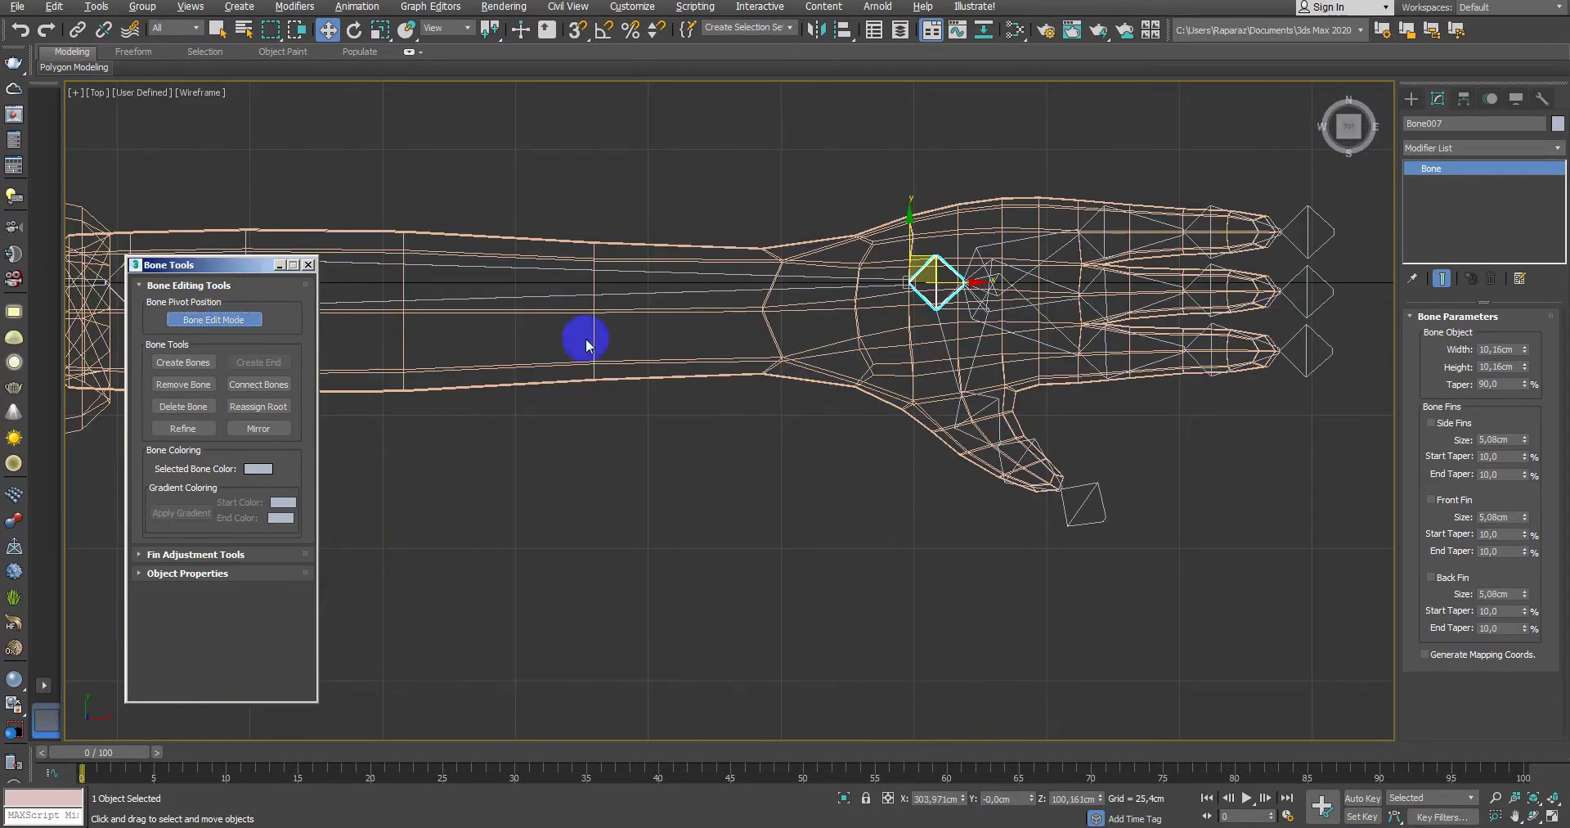
middle_drag(586, 340, 575, 419)
drag(925, 343, 874, 364)
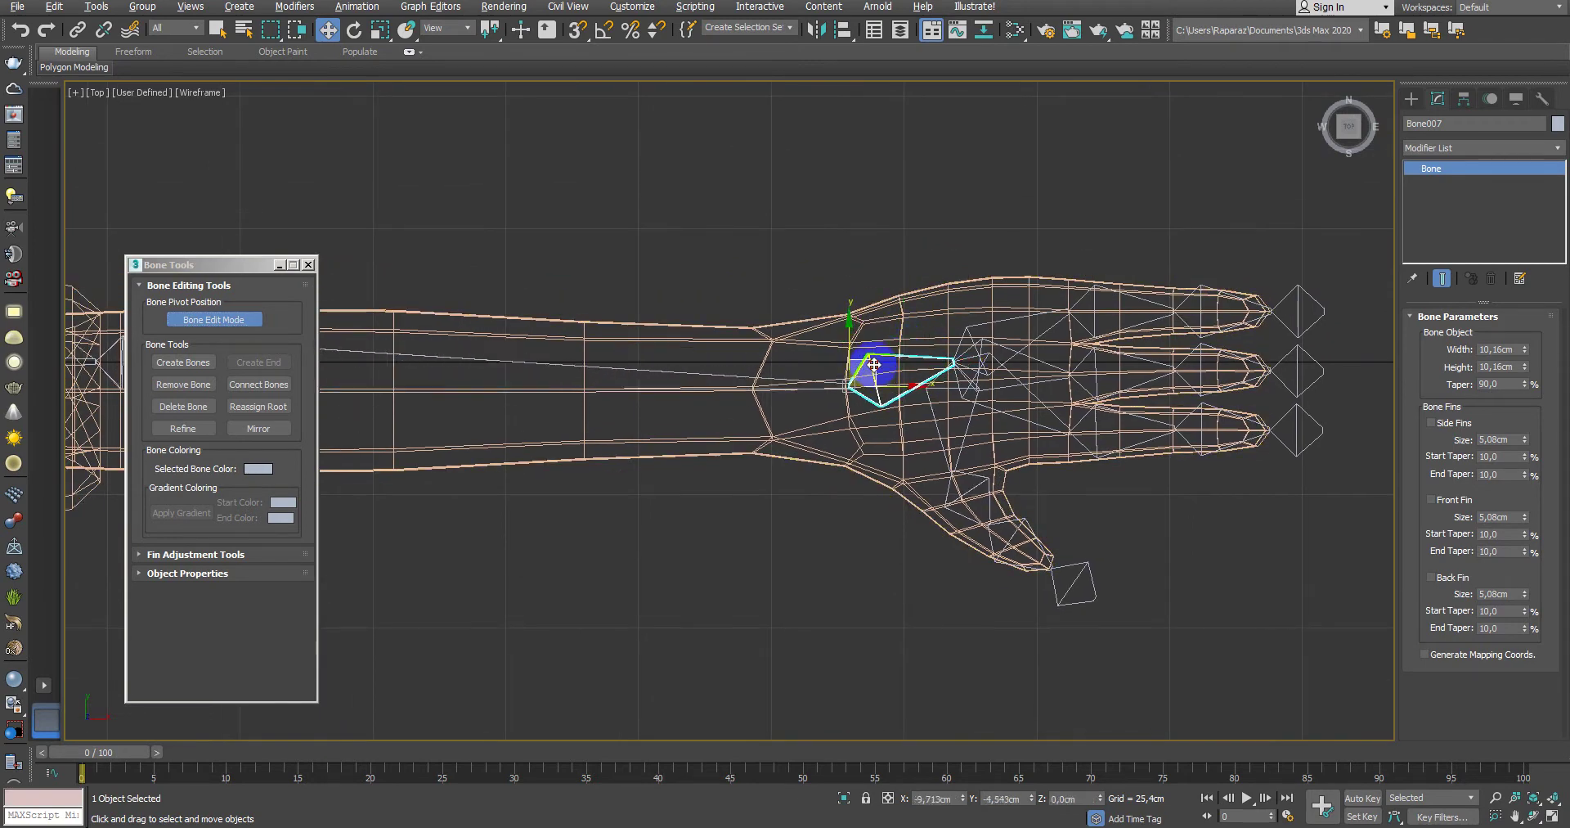
middle_drag(765, 433, 695, 464)
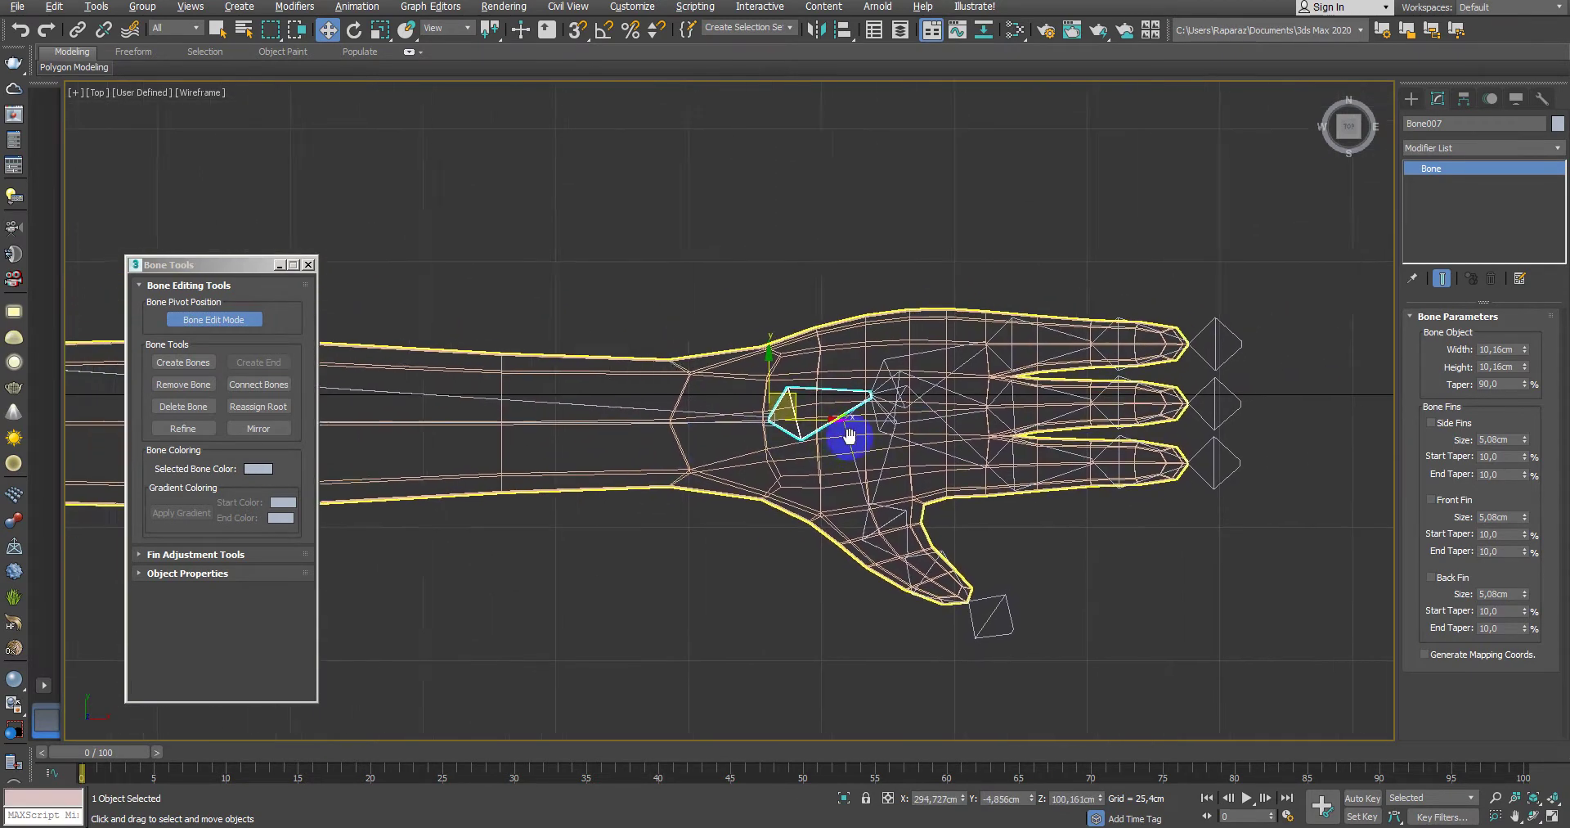
click(887, 378)
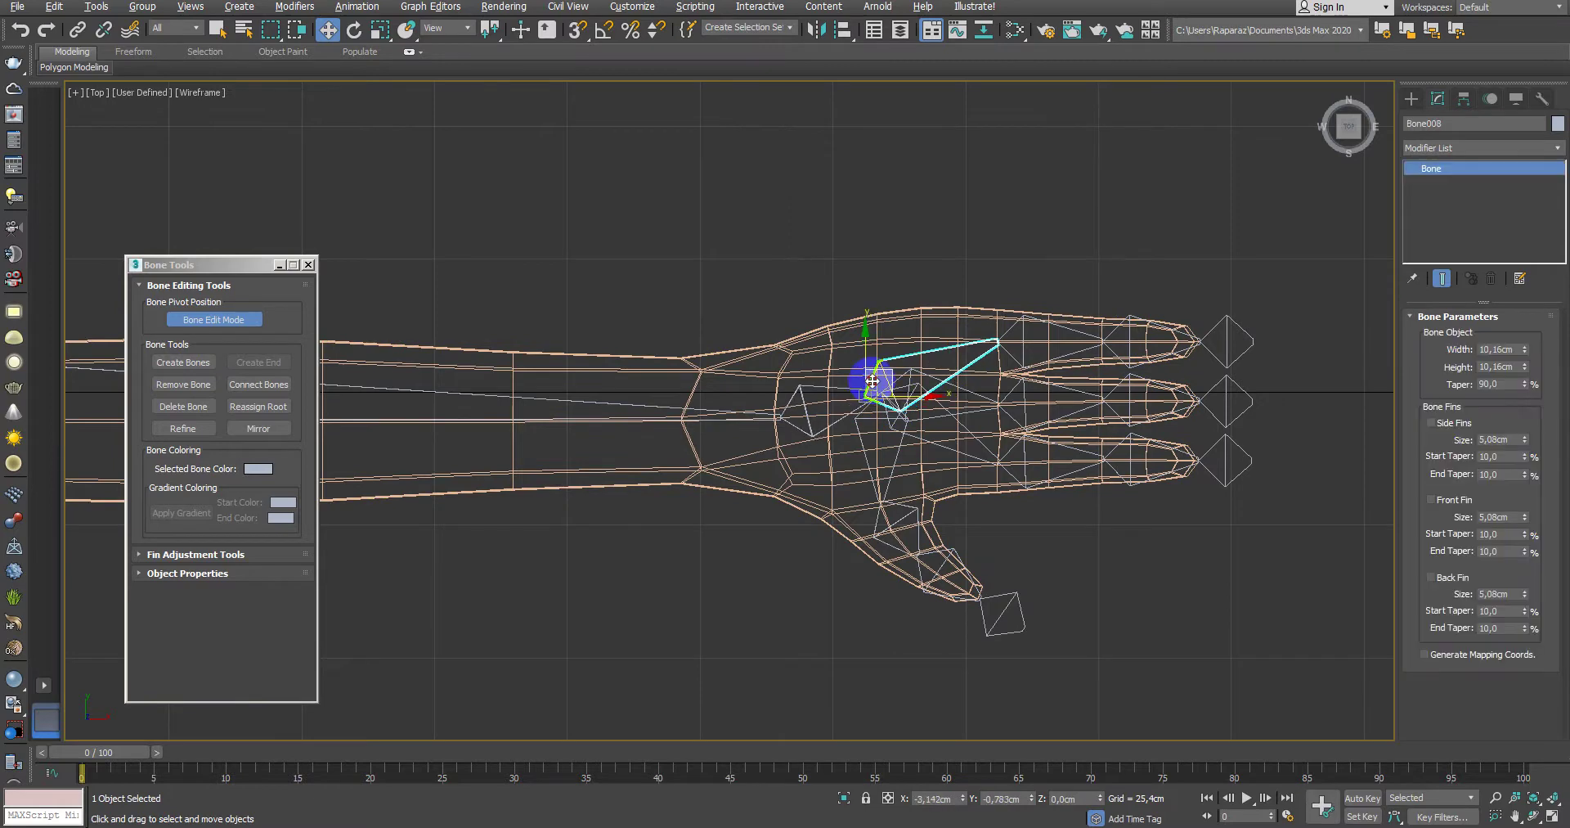
scroll(923, 426, up, 3)
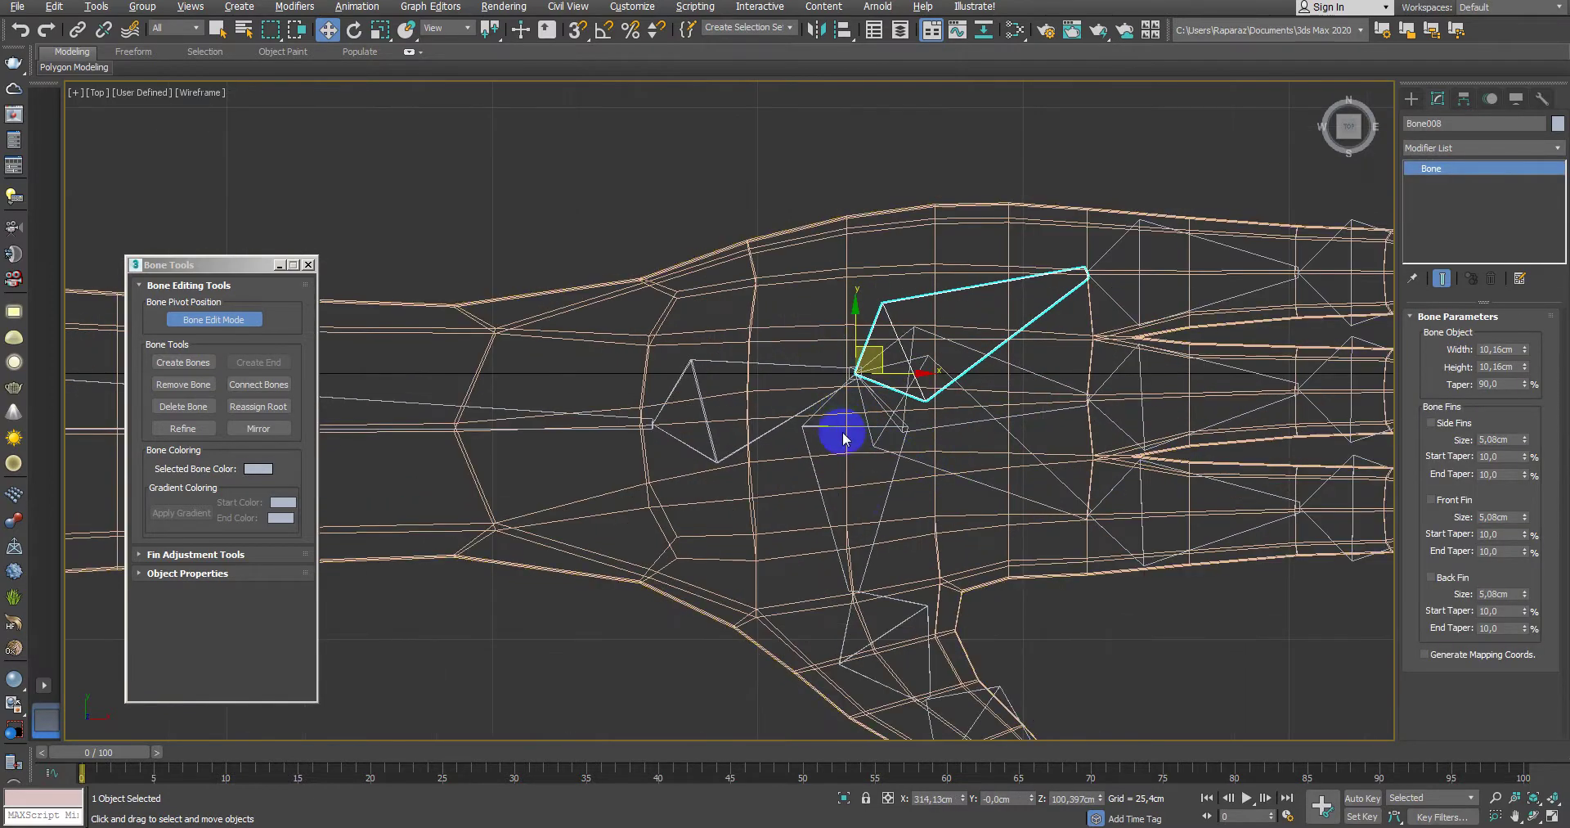
mouse_move(837, 428)
mouse_down()
mouse_move(810, 456)
mouse_move(785, 454)
mouse_up()
click(866, 360)
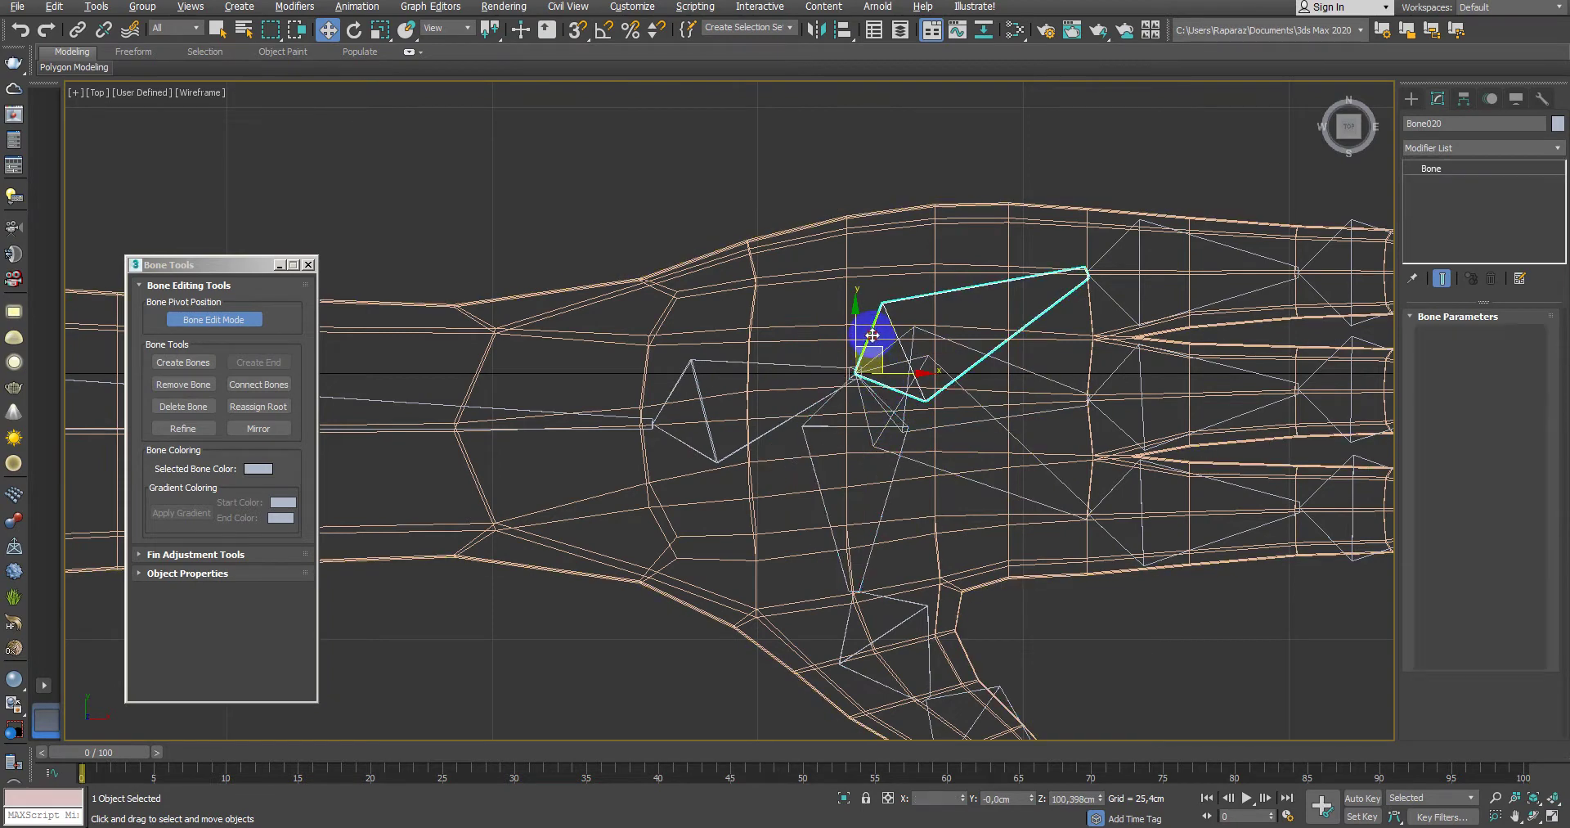
mouse_move(866, 351)
mouse_down()
mouse_move(843, 340)
mouse_move(874, 334)
mouse_up()
click(250, 323)
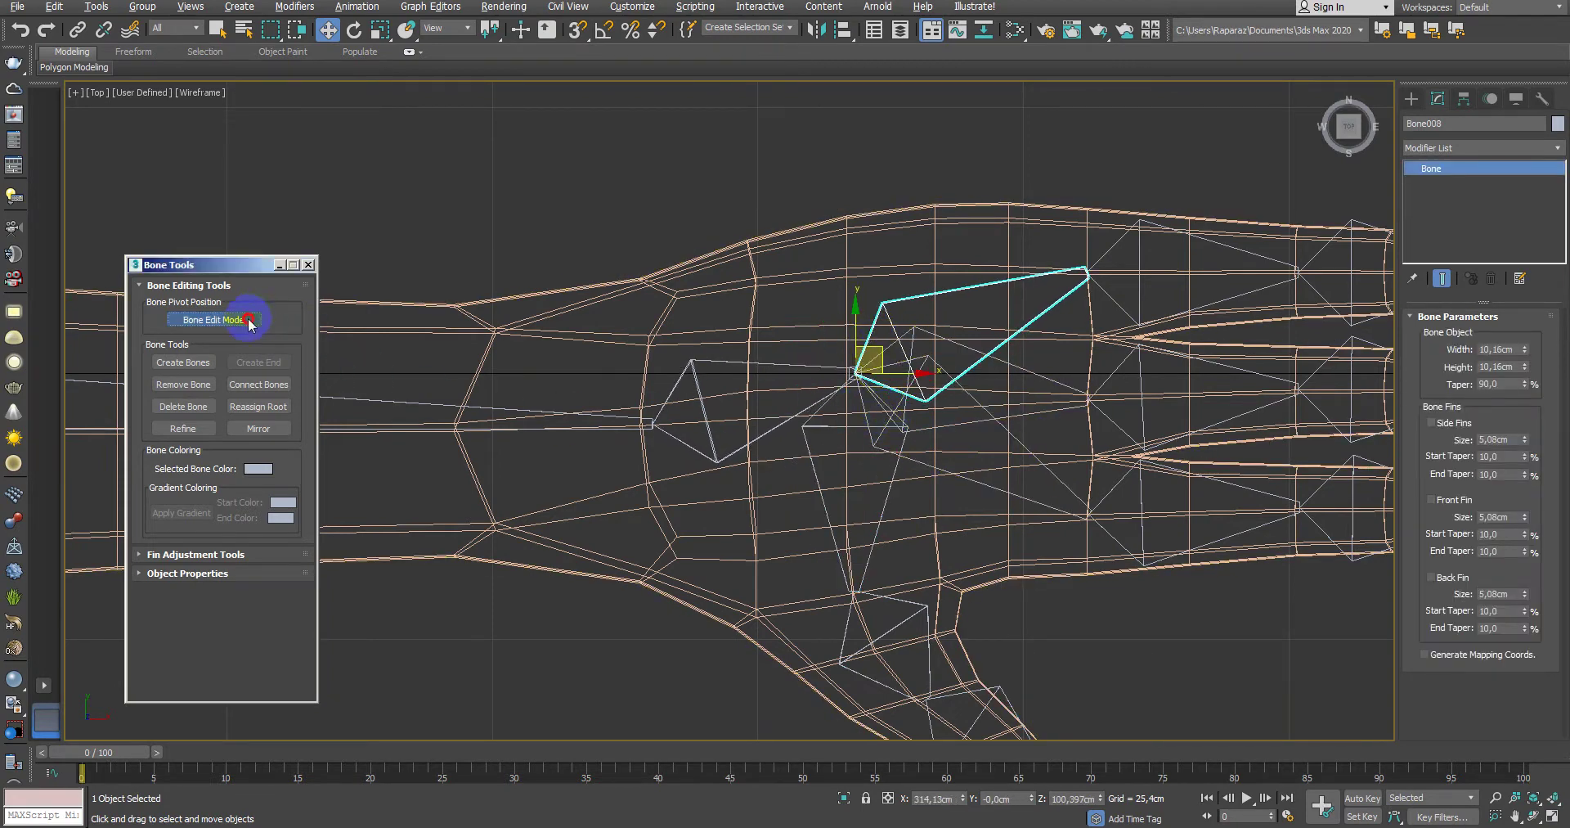
click(308, 264)
Step: Test-rotate the fingertip bone in the four-view layout, then cancel to keep its orientation
scroll(676, 389, down, 5)
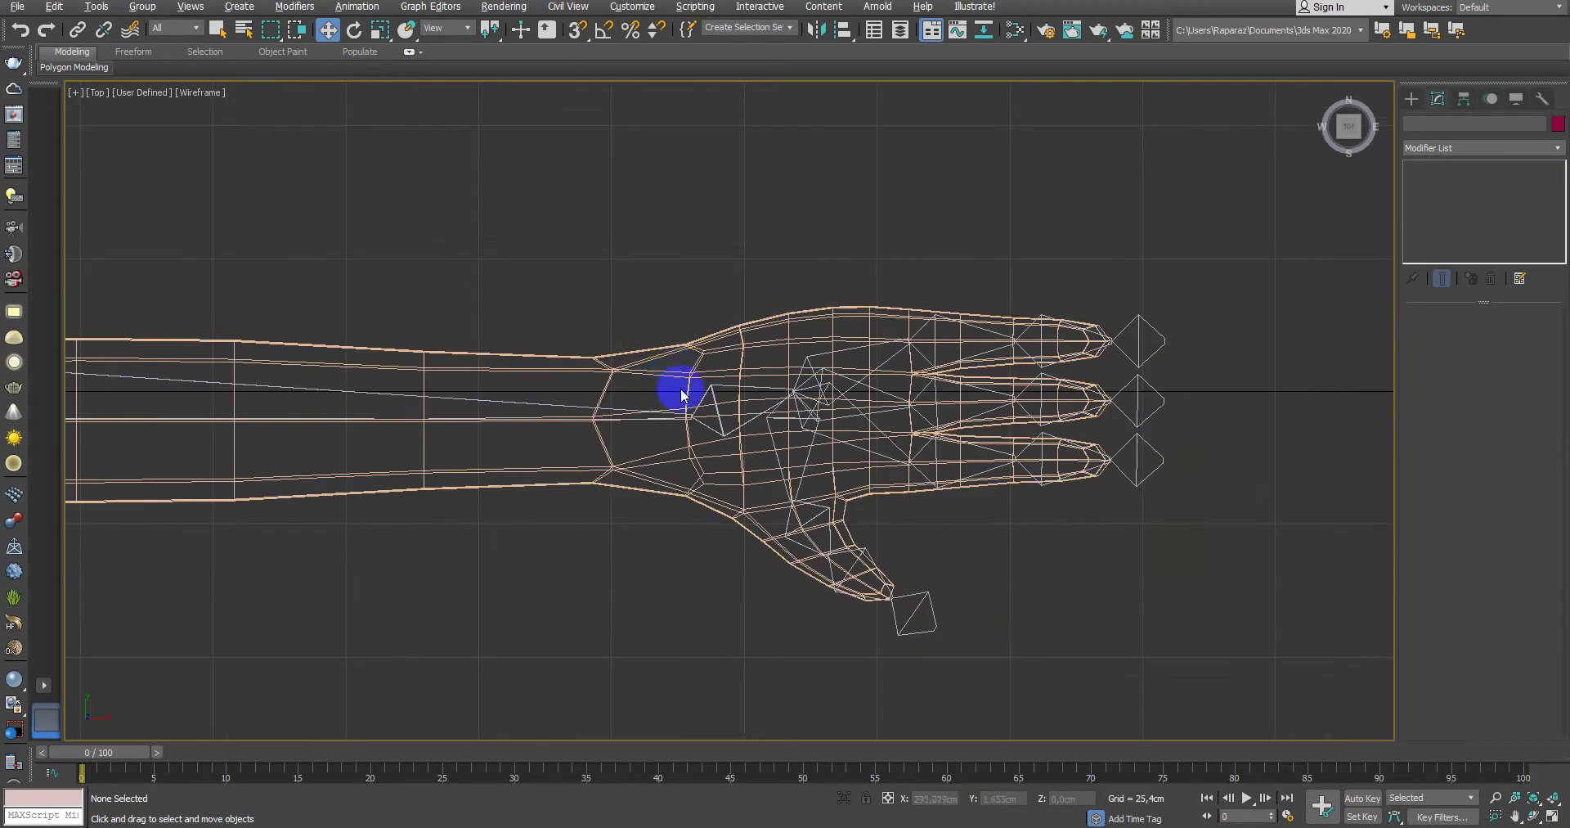
key(alt+w)
key(alt+w)
scroll(957, 350, up, 3)
scroll(774, 382, up, 3)
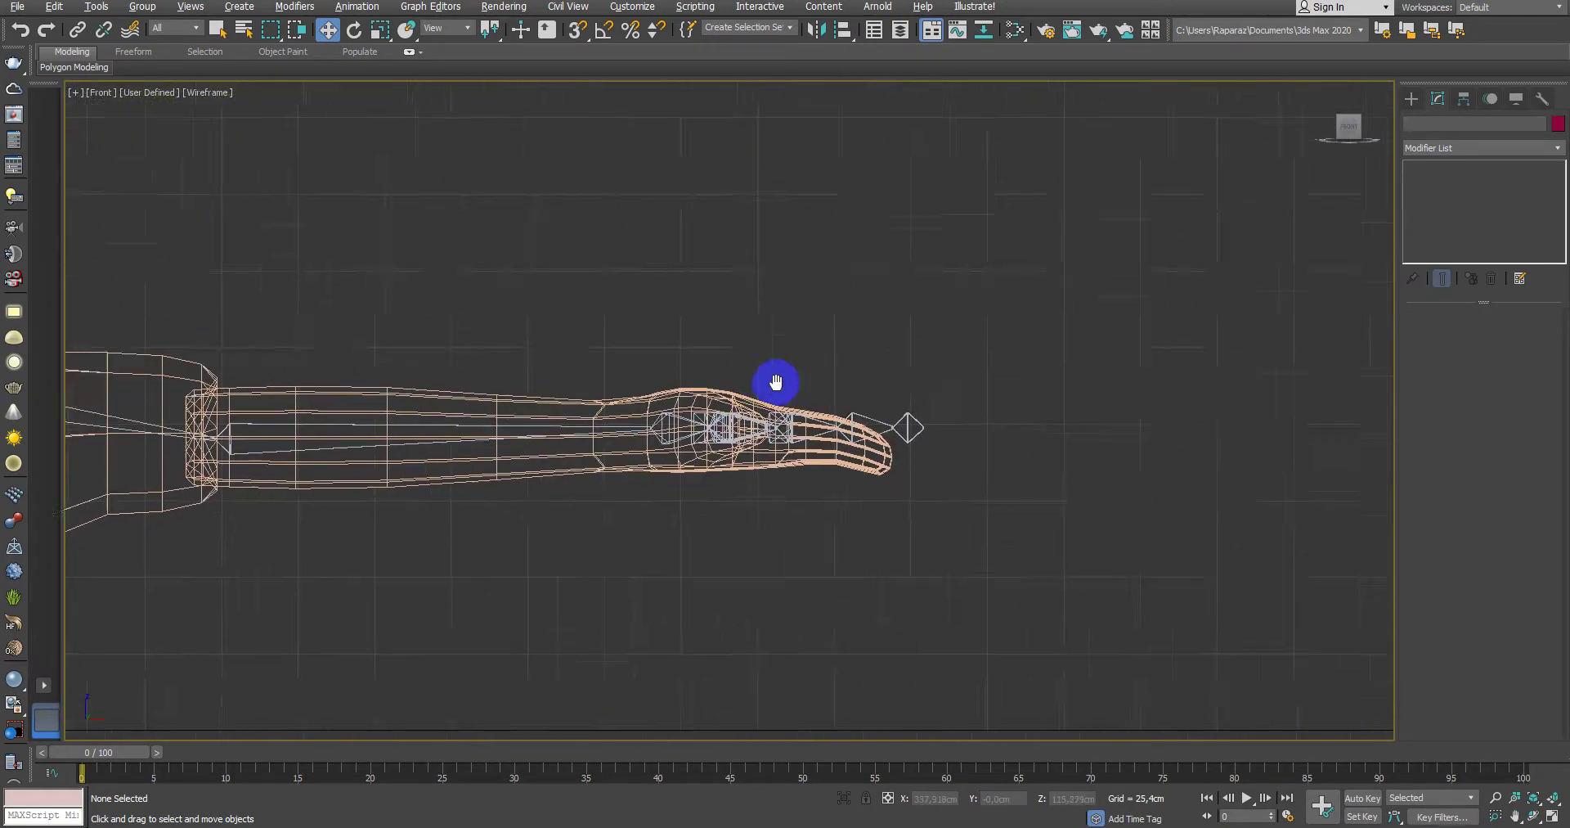
scroll(992, 445, up, 3)
click(888, 442)
scroll(923, 483, up, 3)
key(e)
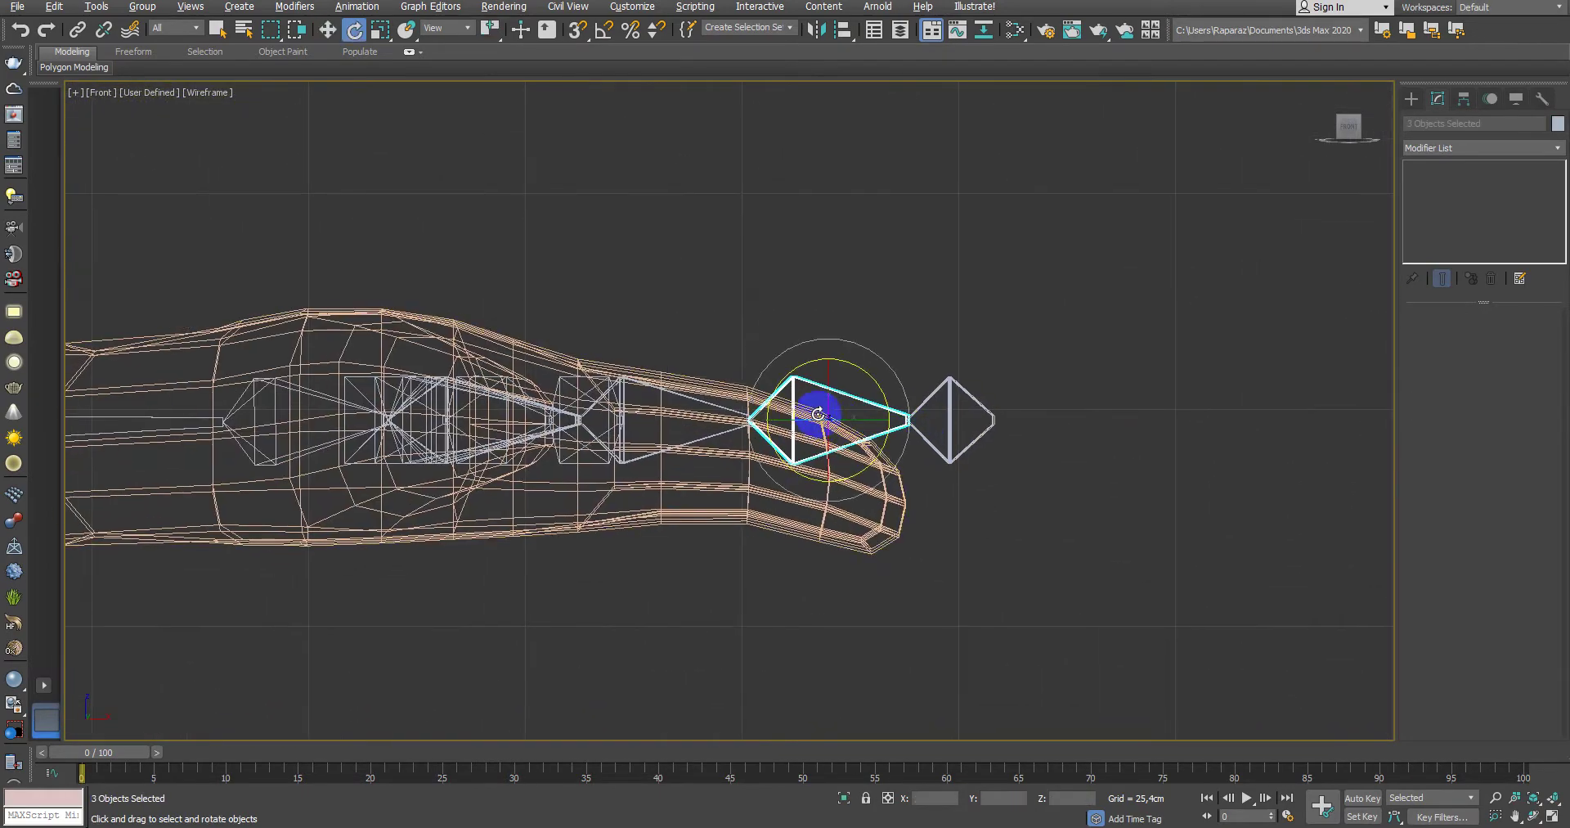
drag(867, 384, 891, 414)
right_click(894, 414)
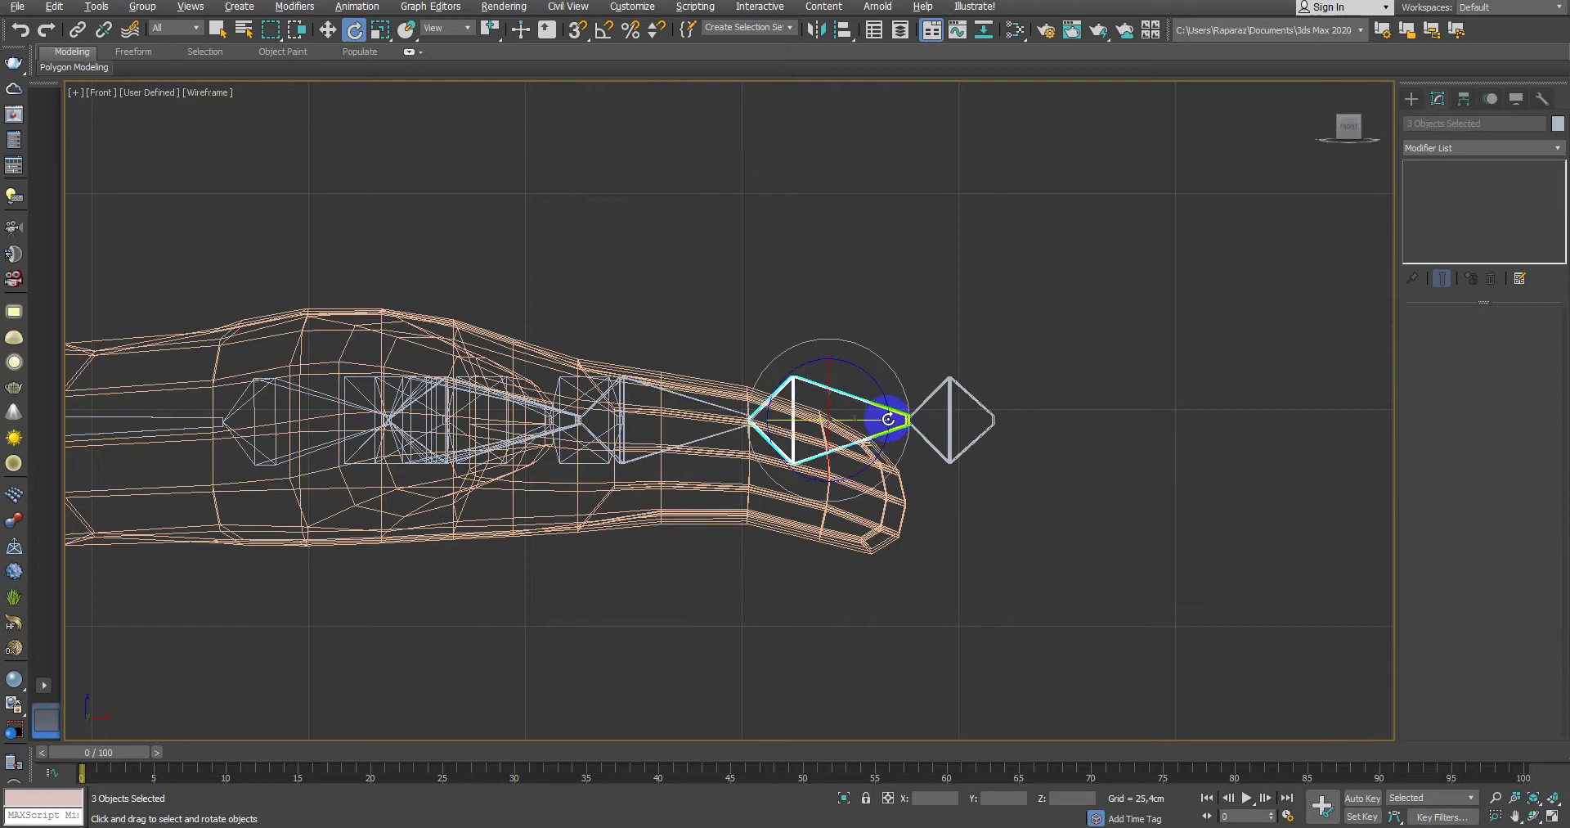
middle_drag(894, 414, 956, 445)
click(991, 464)
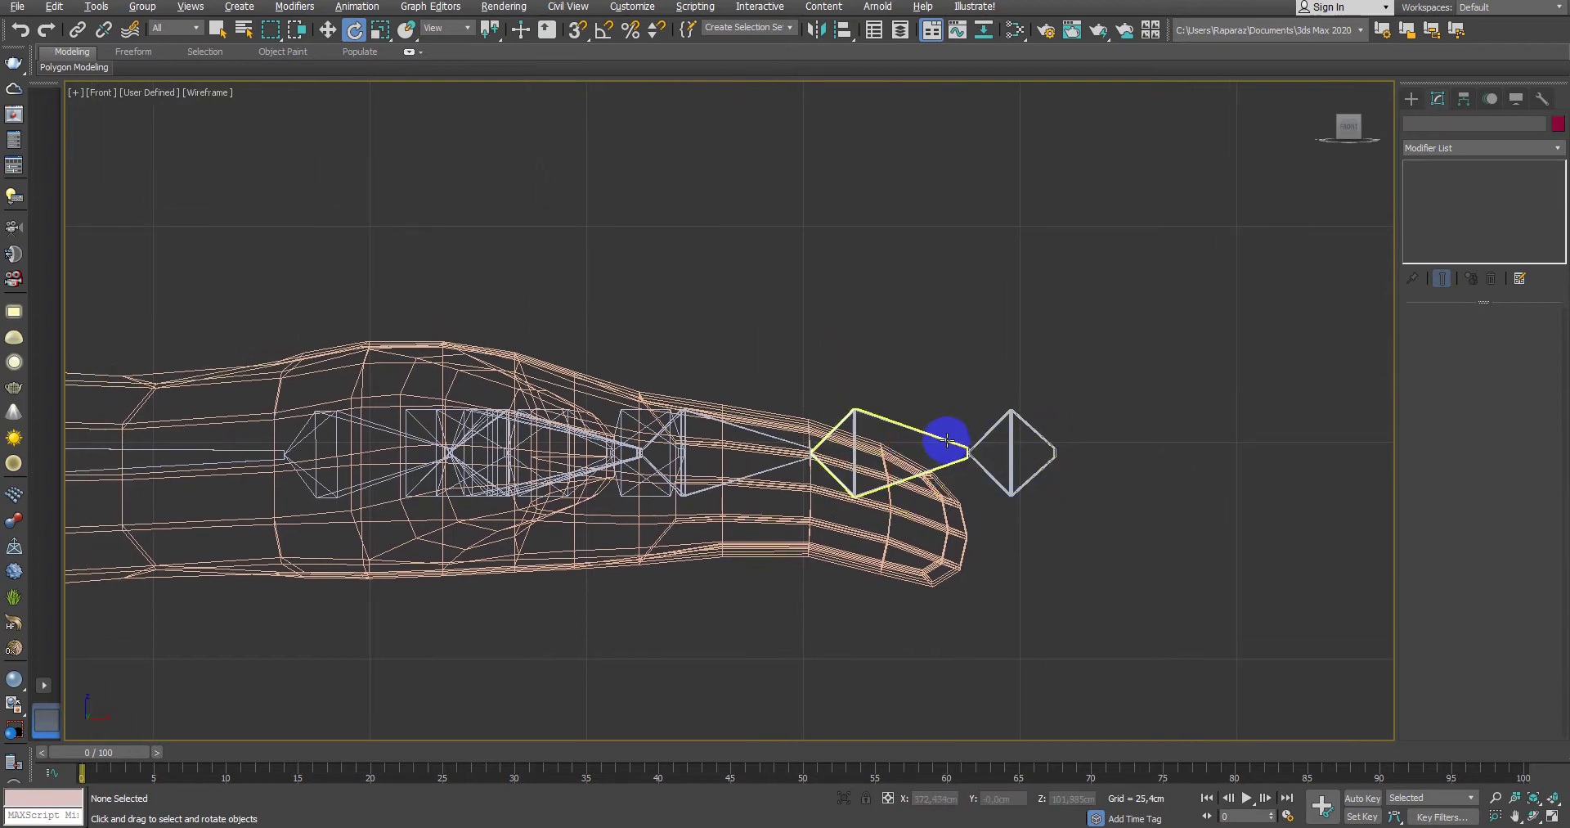
click(337, 9)
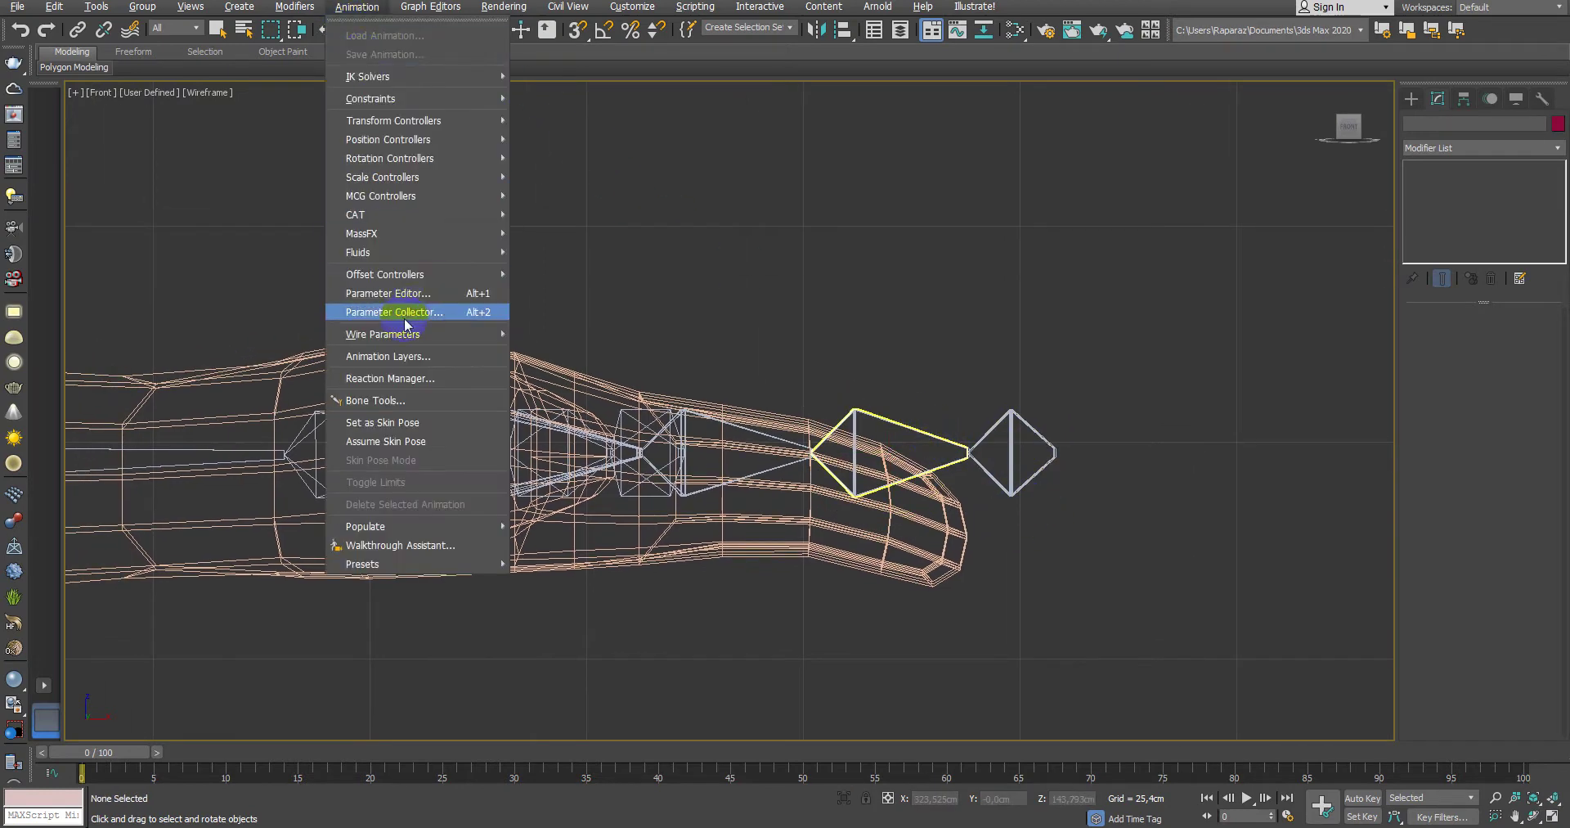
Step: From Bone Tools, move the three fingertip bones down along the finger's curve, then maximize Top view
click(396, 400)
click(895, 463)
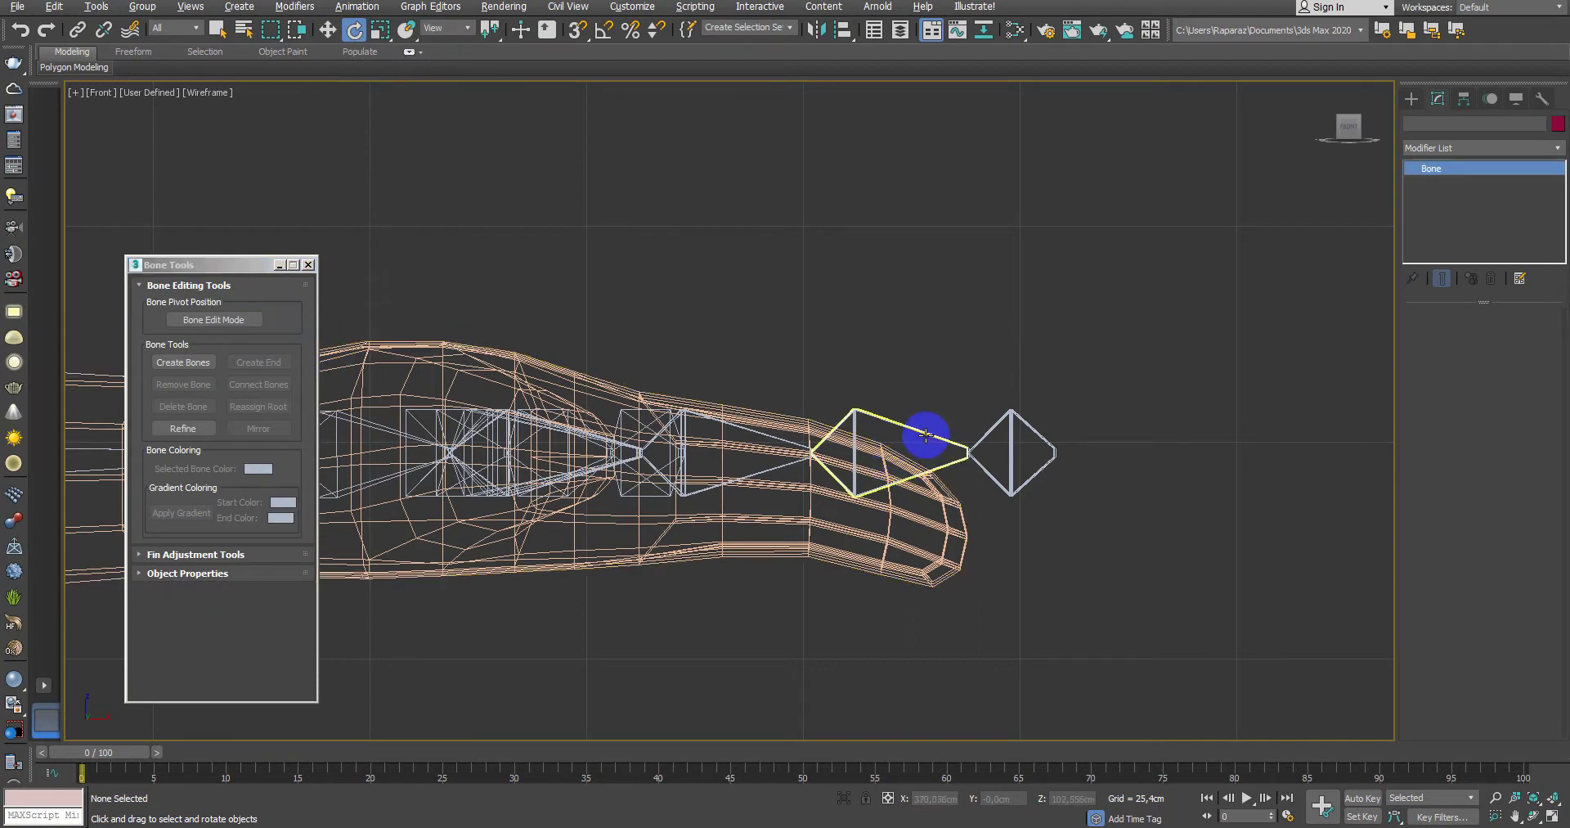
drag(830, 420, 866, 475)
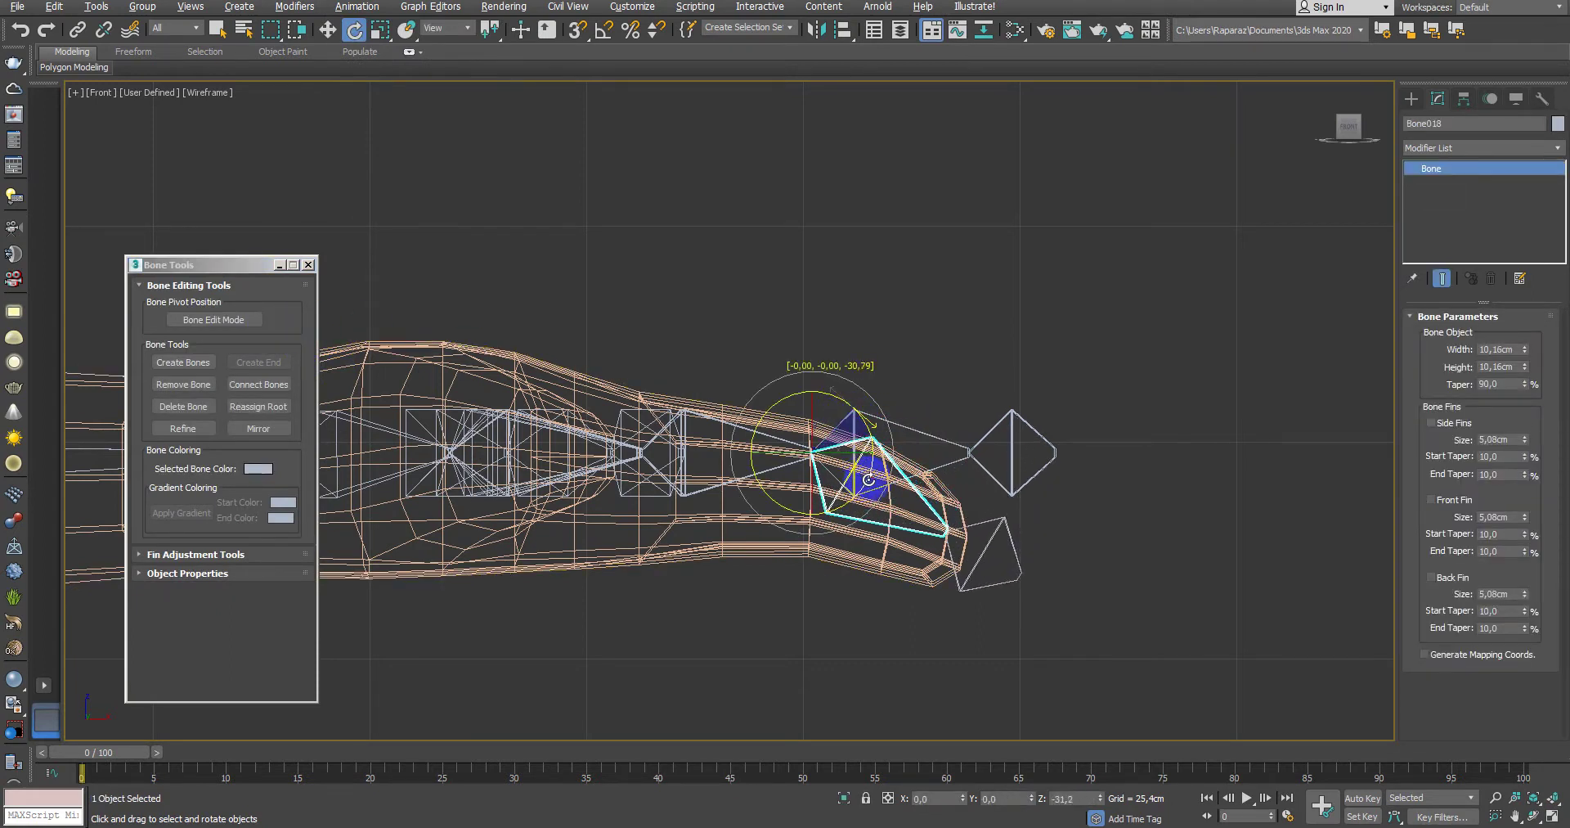
key(ctrl+z)
double_click(939, 416)
drag(939, 415, 944, 475)
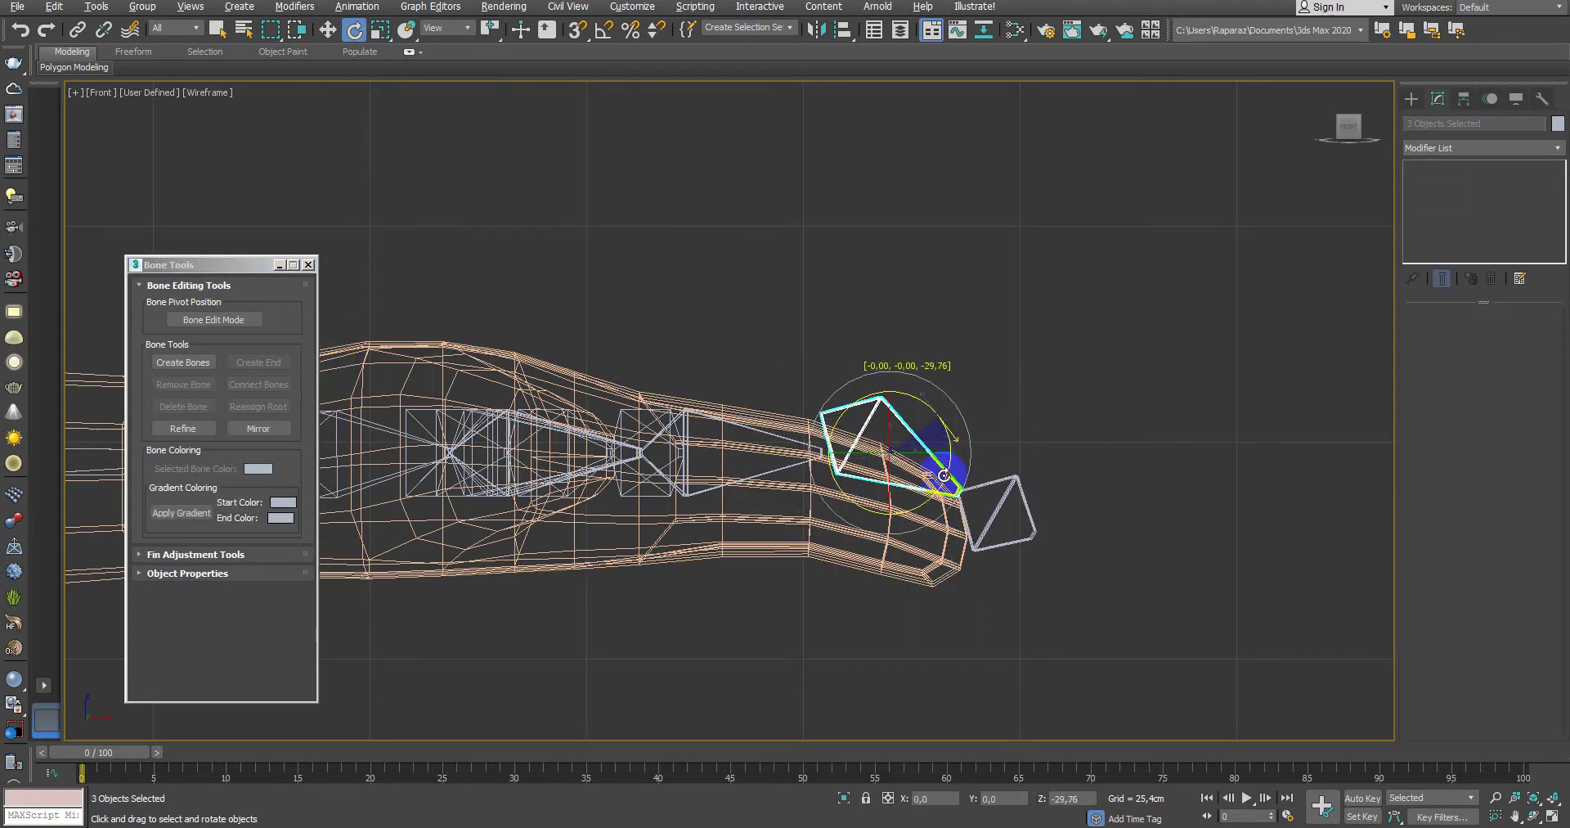
key(ctrl+z)
key(w)
drag(841, 433, 853, 483)
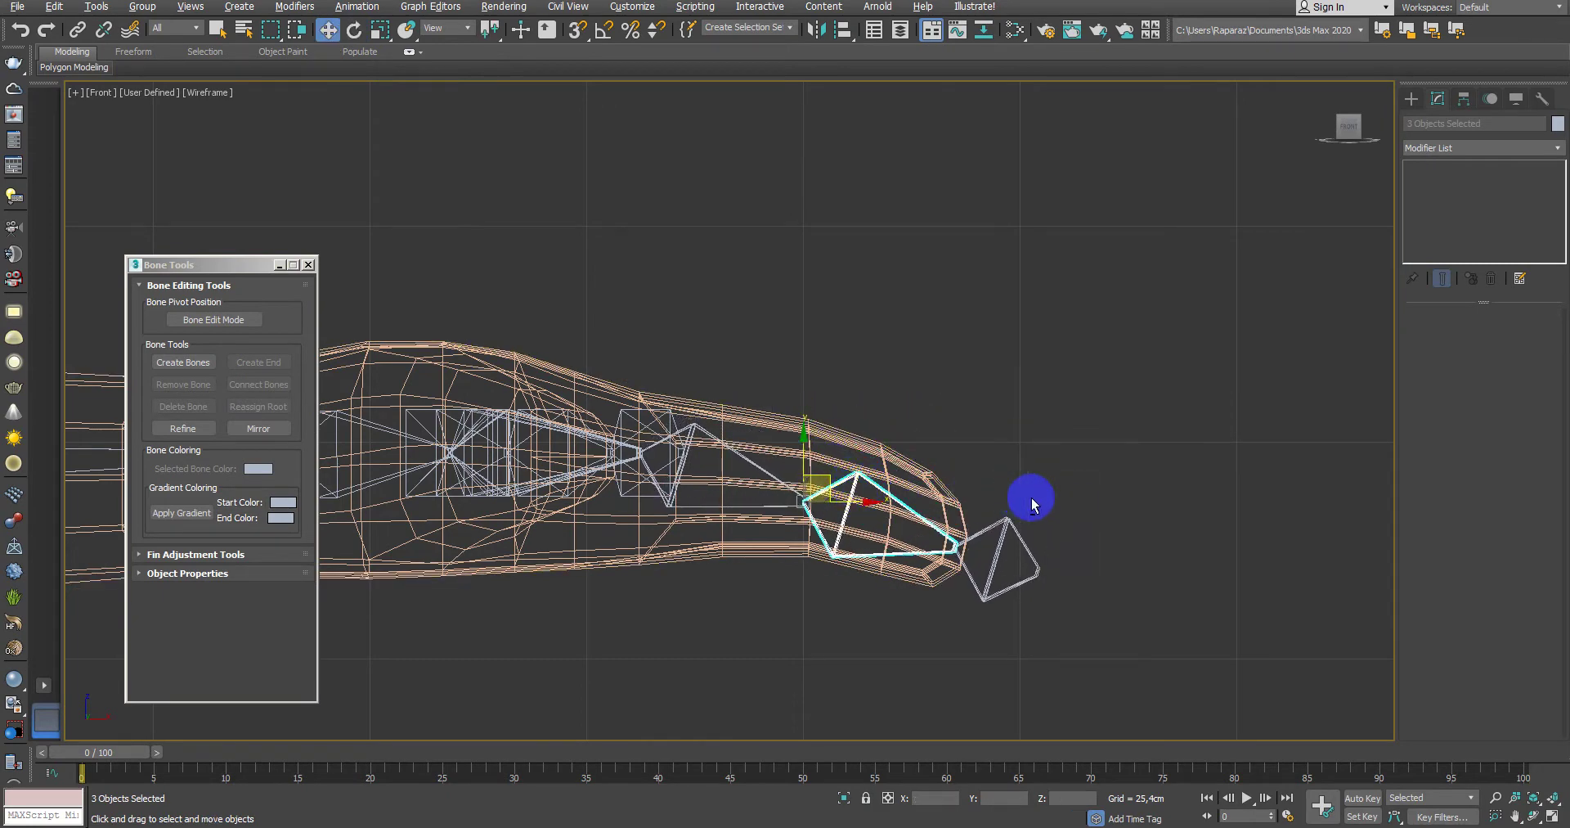
key(alt+w)
right_click(553, 305)
key(alt+w)
Step: In Bone Edit Mode, shift the three fingertip nub bones right along X, just past the fingers
key(z)
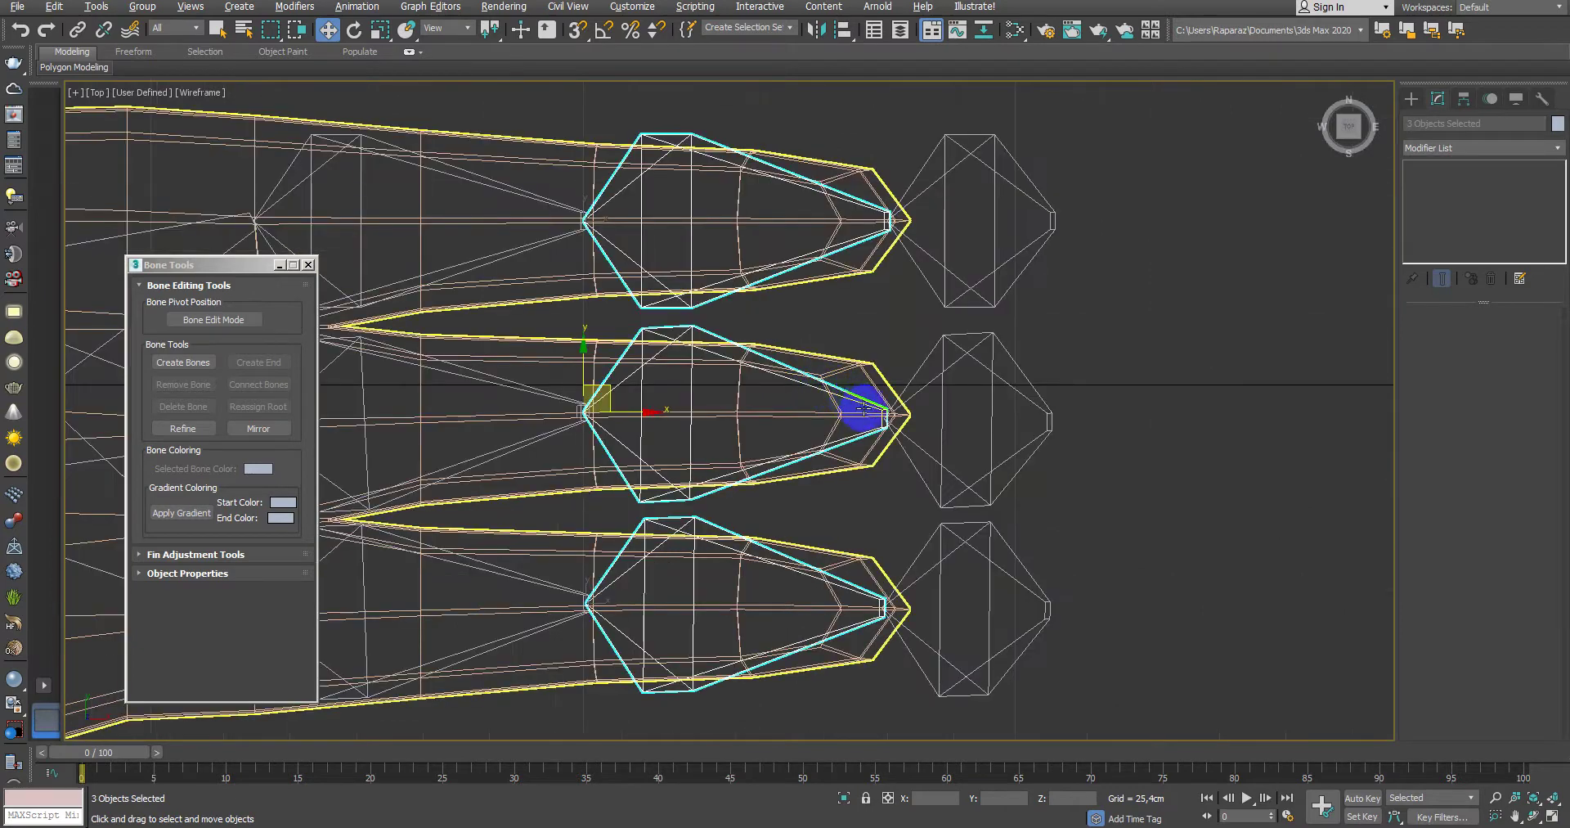
mouse_move(863, 409)
middle_down()
mouse_move(894, 404)
mouse_move(726, 395)
middle_up()
click(213, 320)
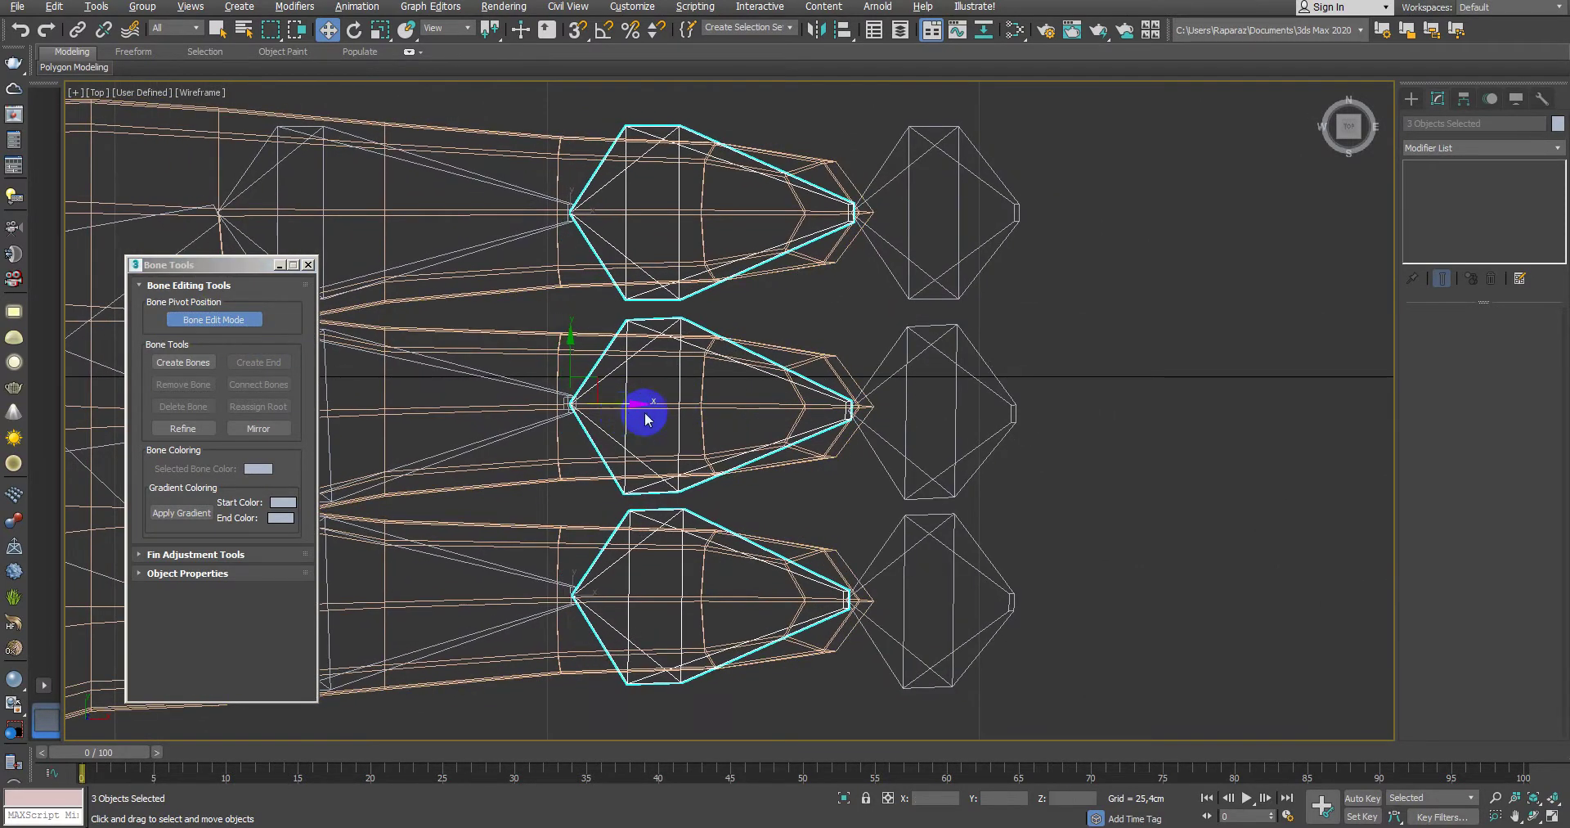
drag(1104, 256, 949, 630)
drag(882, 410, 909, 409)
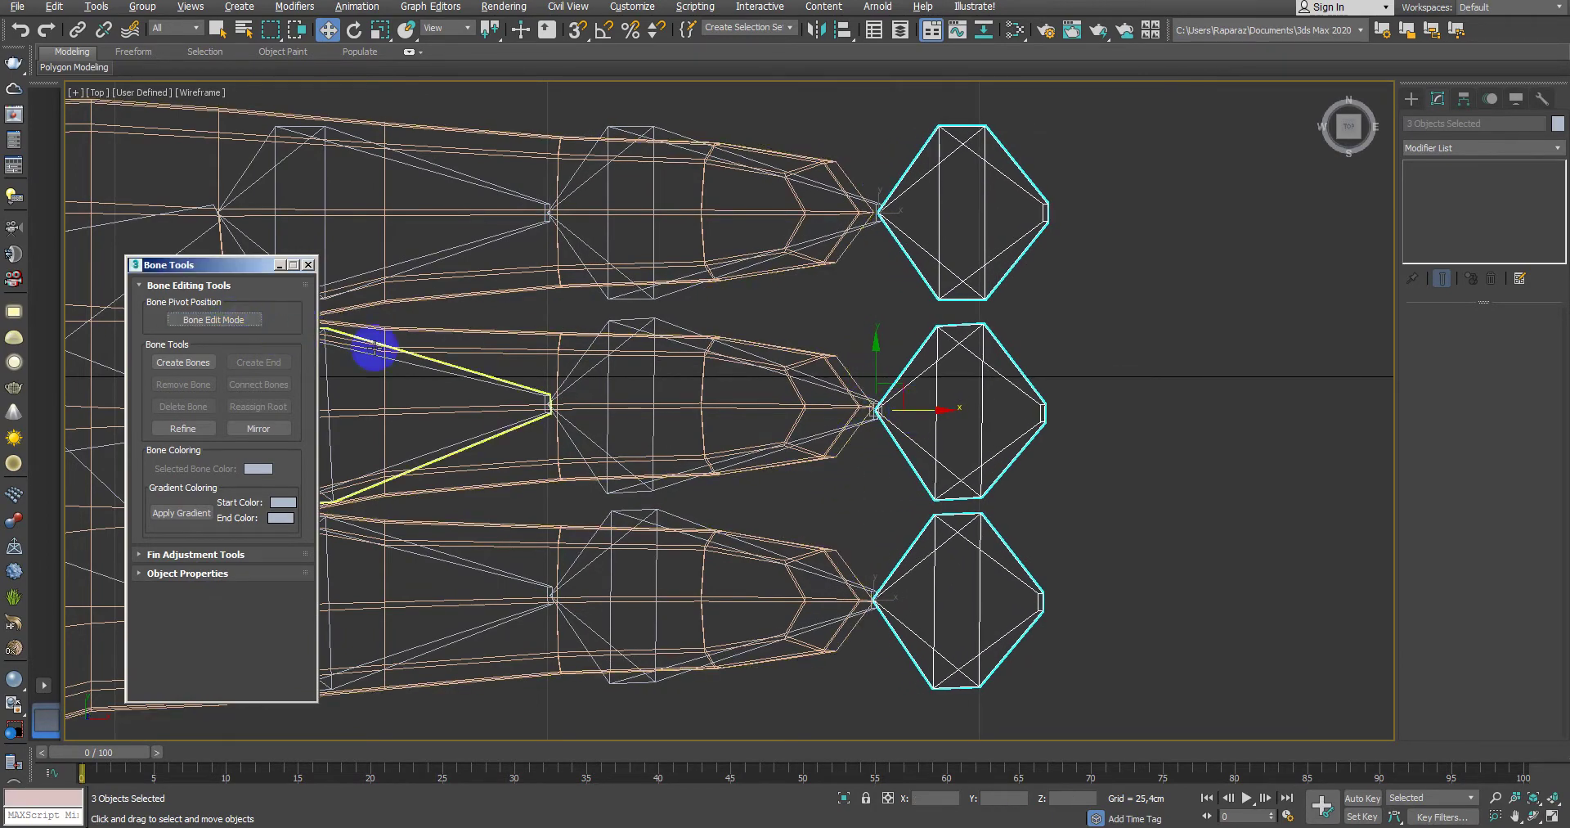
click(1128, 414)
scroll(1128, 414, down, 3)
scroll(1004, 399, down, 2)
Step: Maximize the Front view in wireframe and zoom in on the character
key(alt+w)
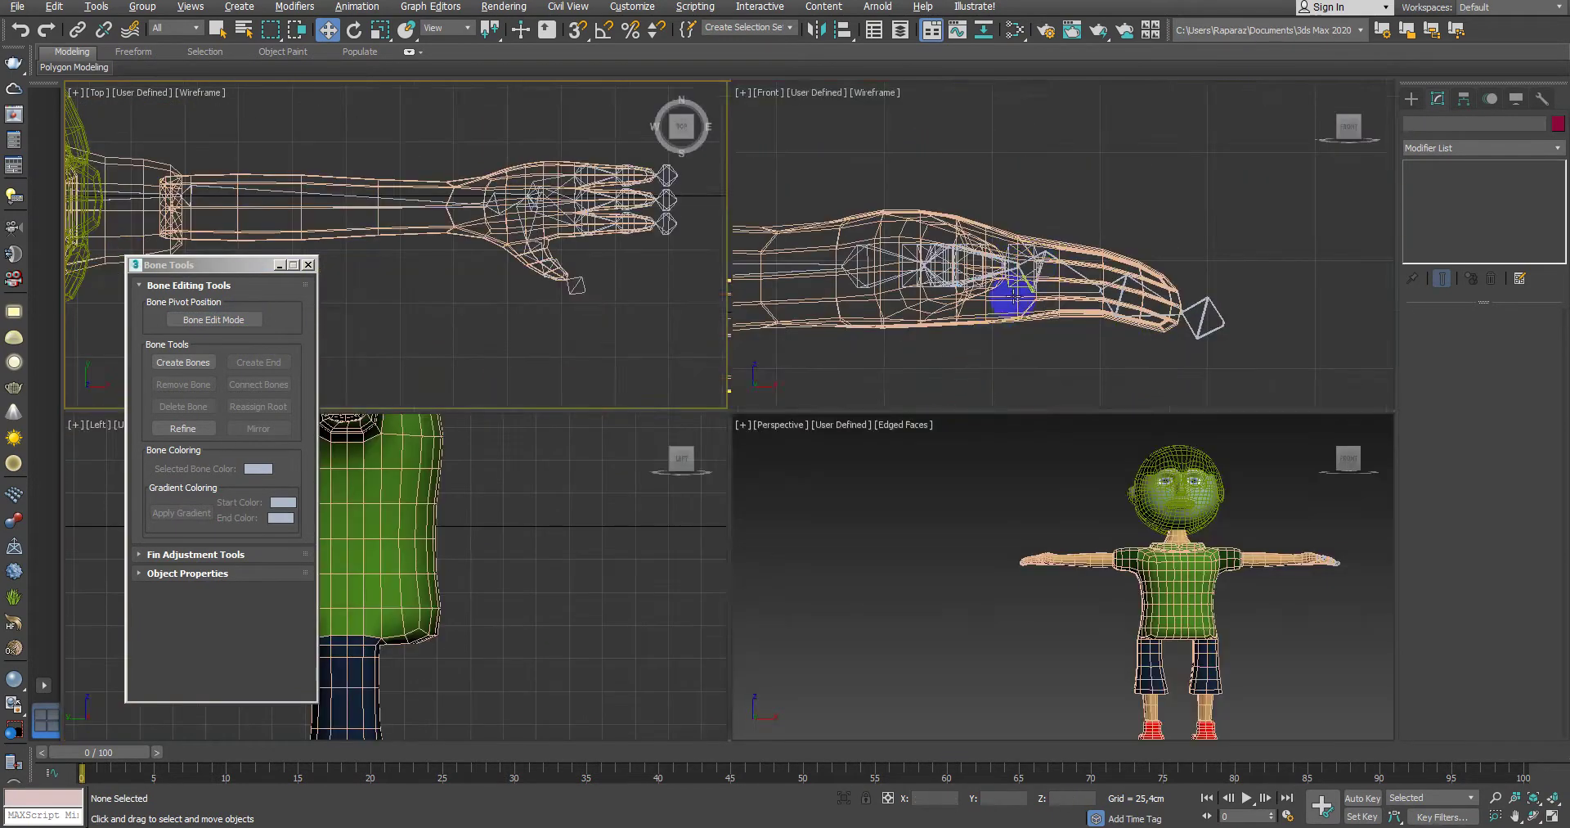
key(alt+w)
scroll(911, 385, down, 4)
key(F3)
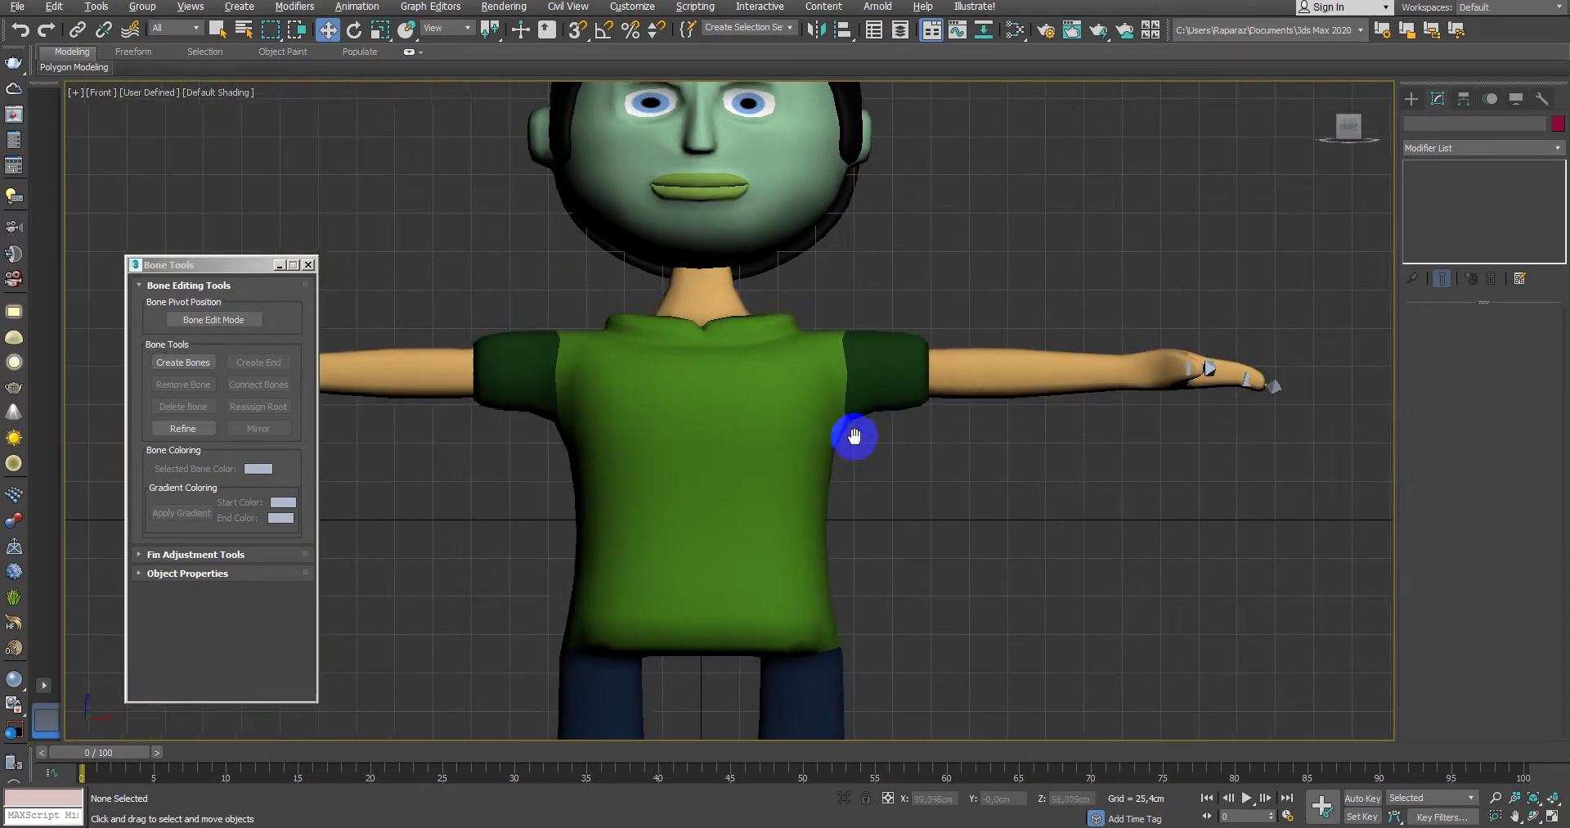
key(F3)
scroll(842, 427, down, 2)
scroll(905, 478, up, 4)
scroll(895, 408, down, 3)
scroll(896, 409, down, 2)
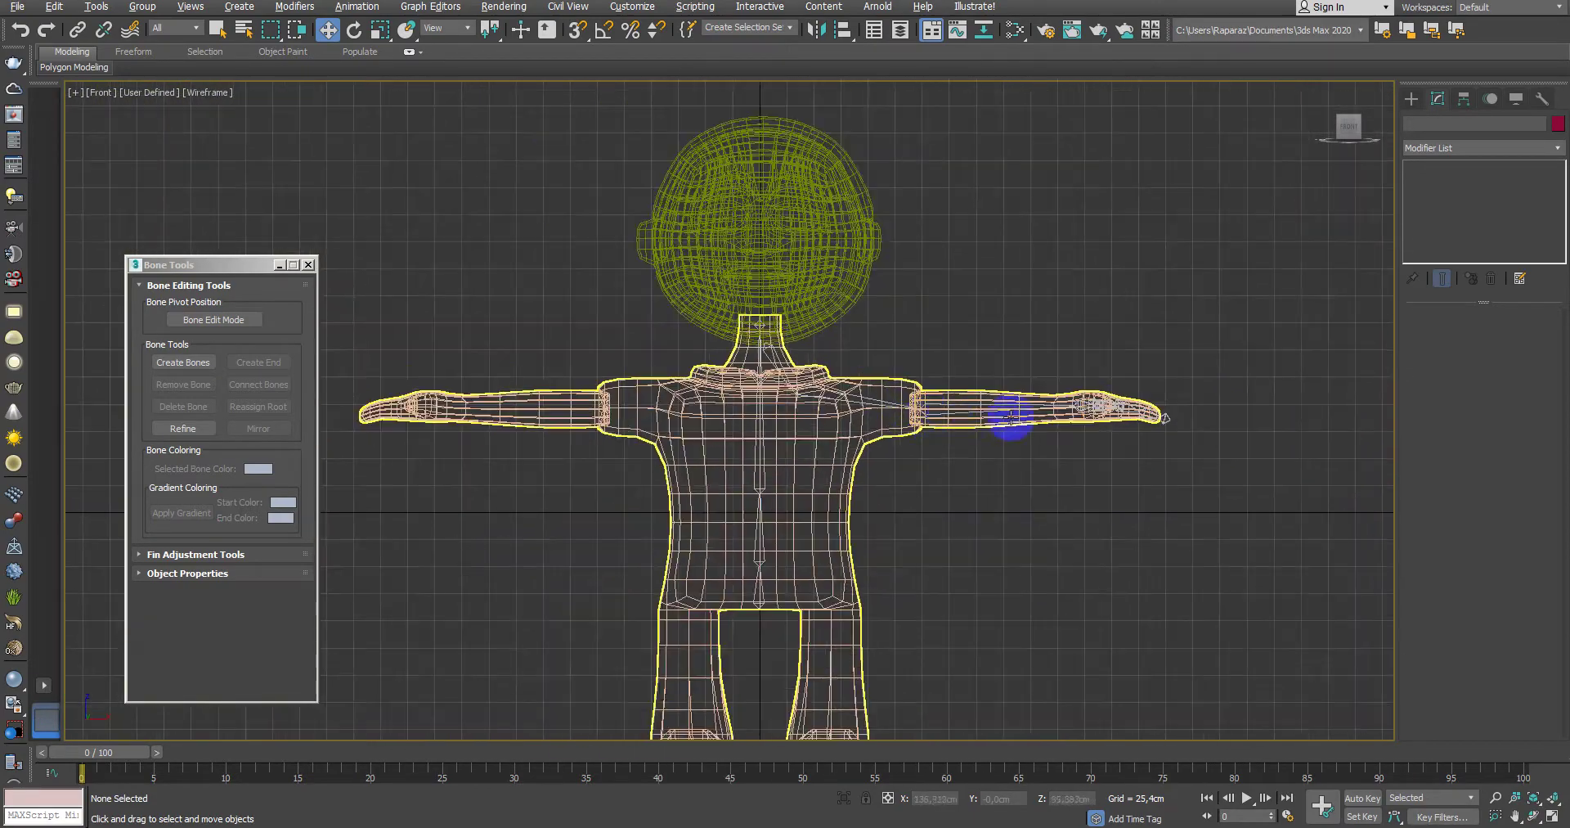
Step: Select all the arm bones but not the body mesh, and group them
drag(787, 497, 790, 498)
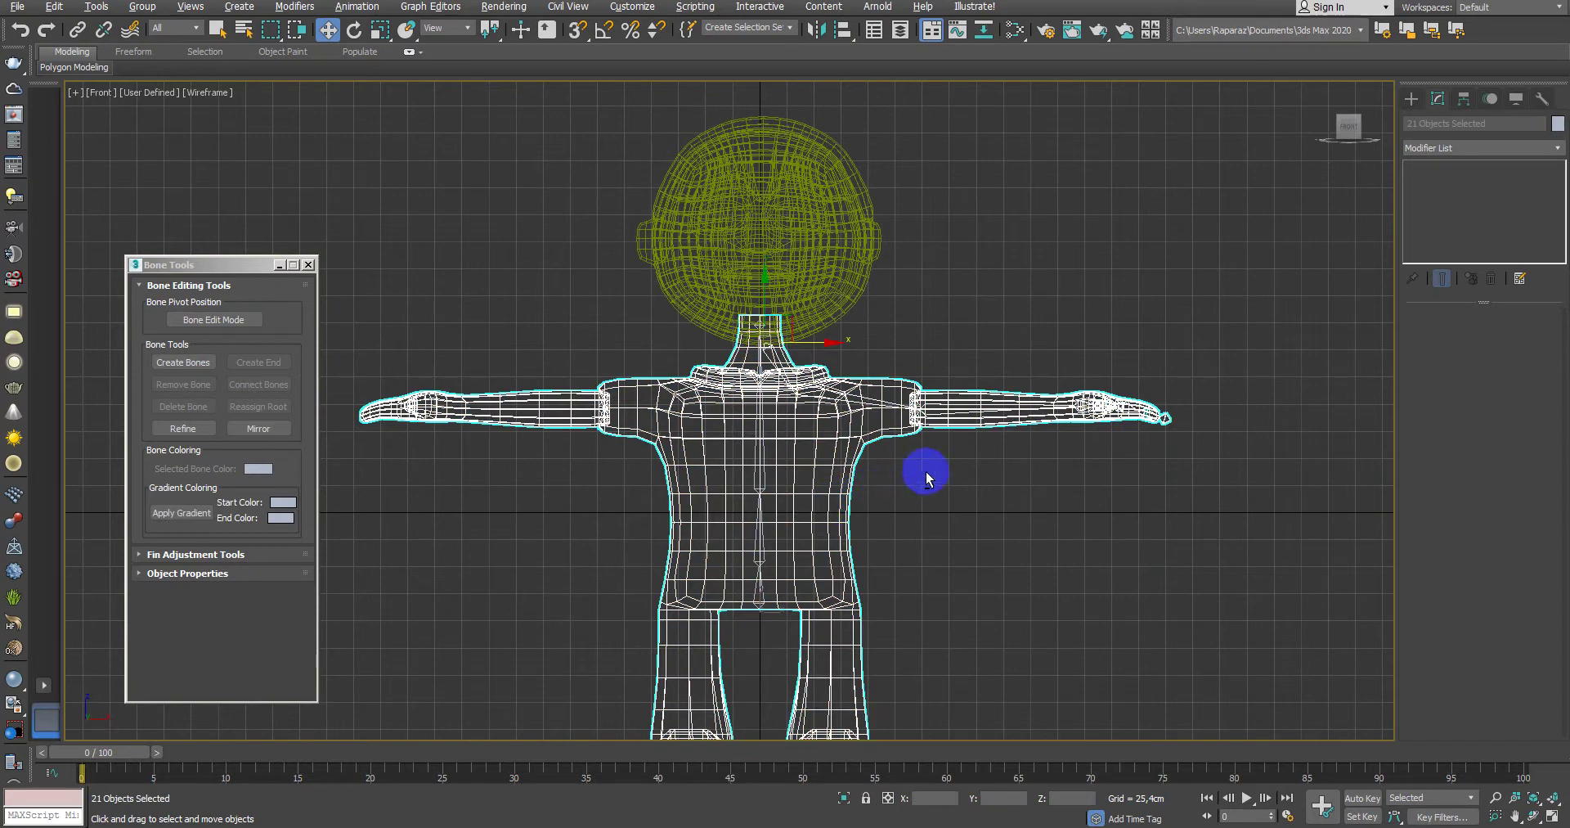
alt+click(824, 512)
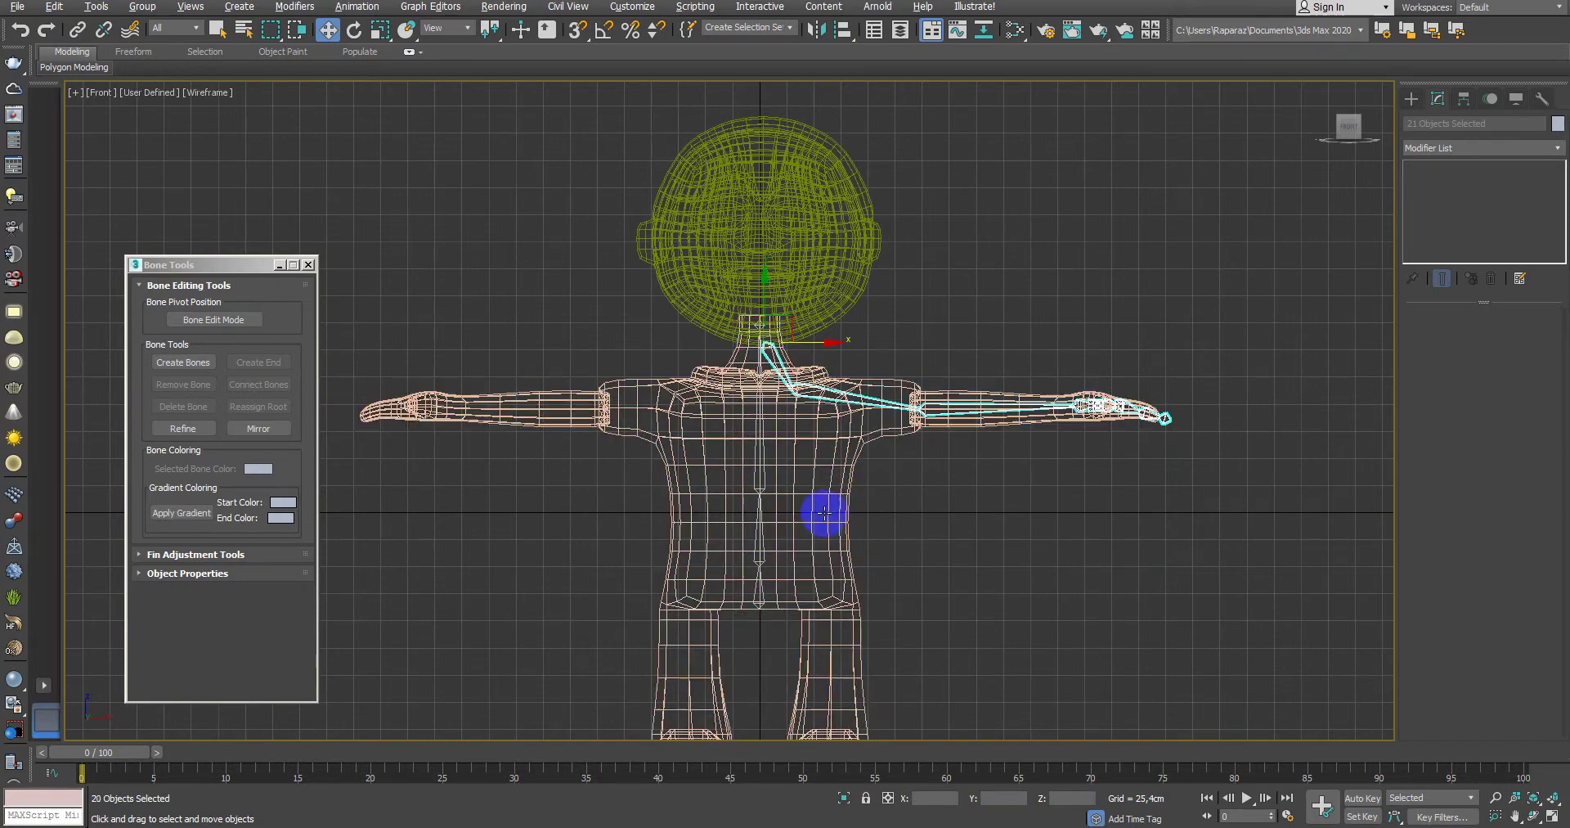
scroll(928, 511, up, 2)
scroll(899, 581, up, 2)
scroll(859, 605, up, 1)
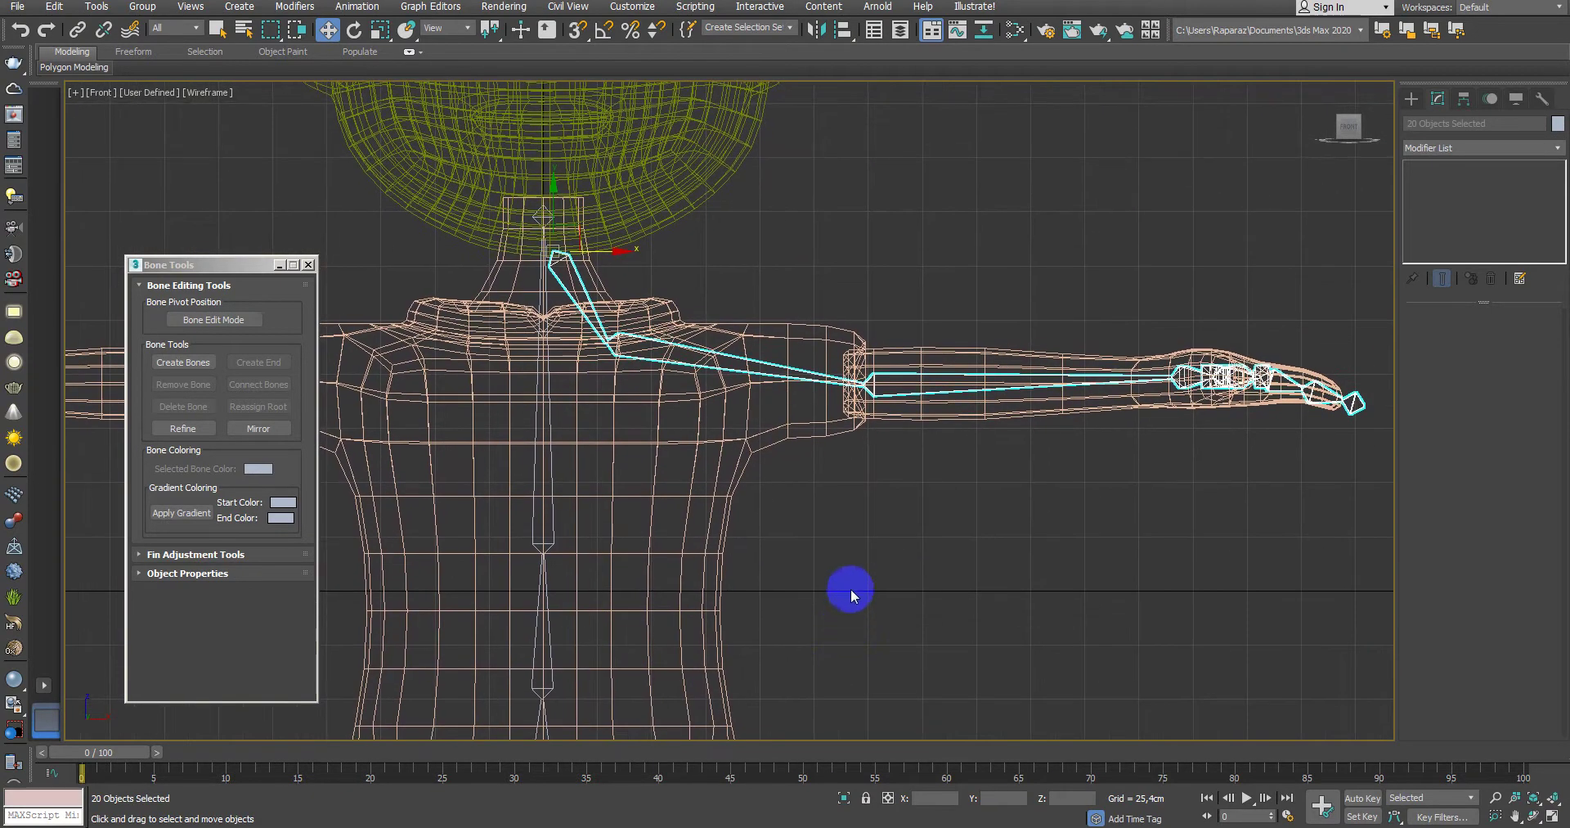
click(142, 5)
click(155, 22)
Step: Name the group Group001, then enable Affect Pivot Only and Bone Edit Mode
click(803, 439)
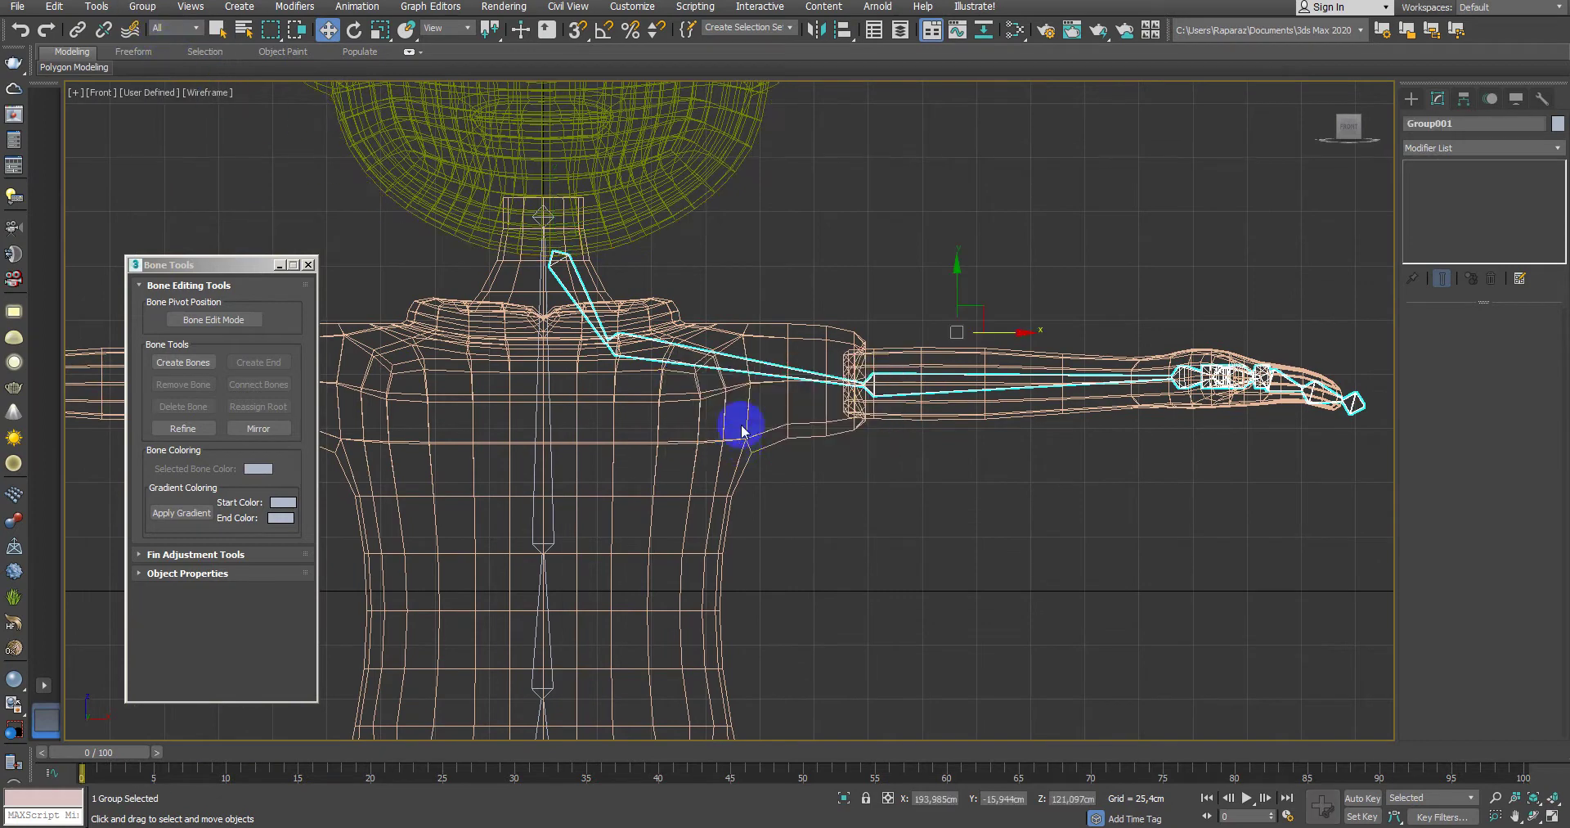
scroll(900, 393, down, 3)
click(1464, 98)
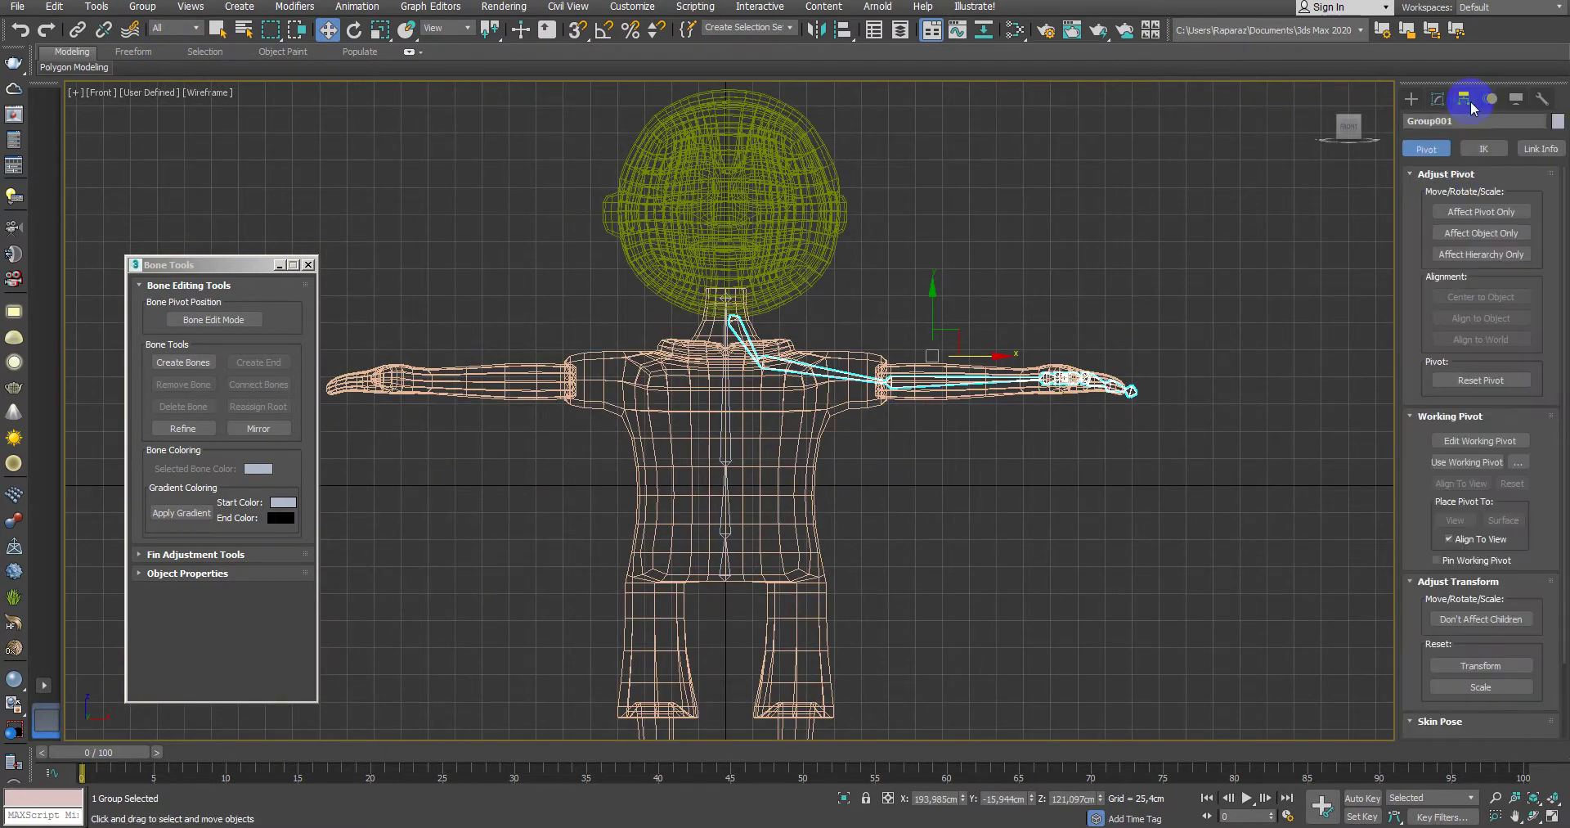
click(1470, 213)
click(1131, 368)
click(957, 327)
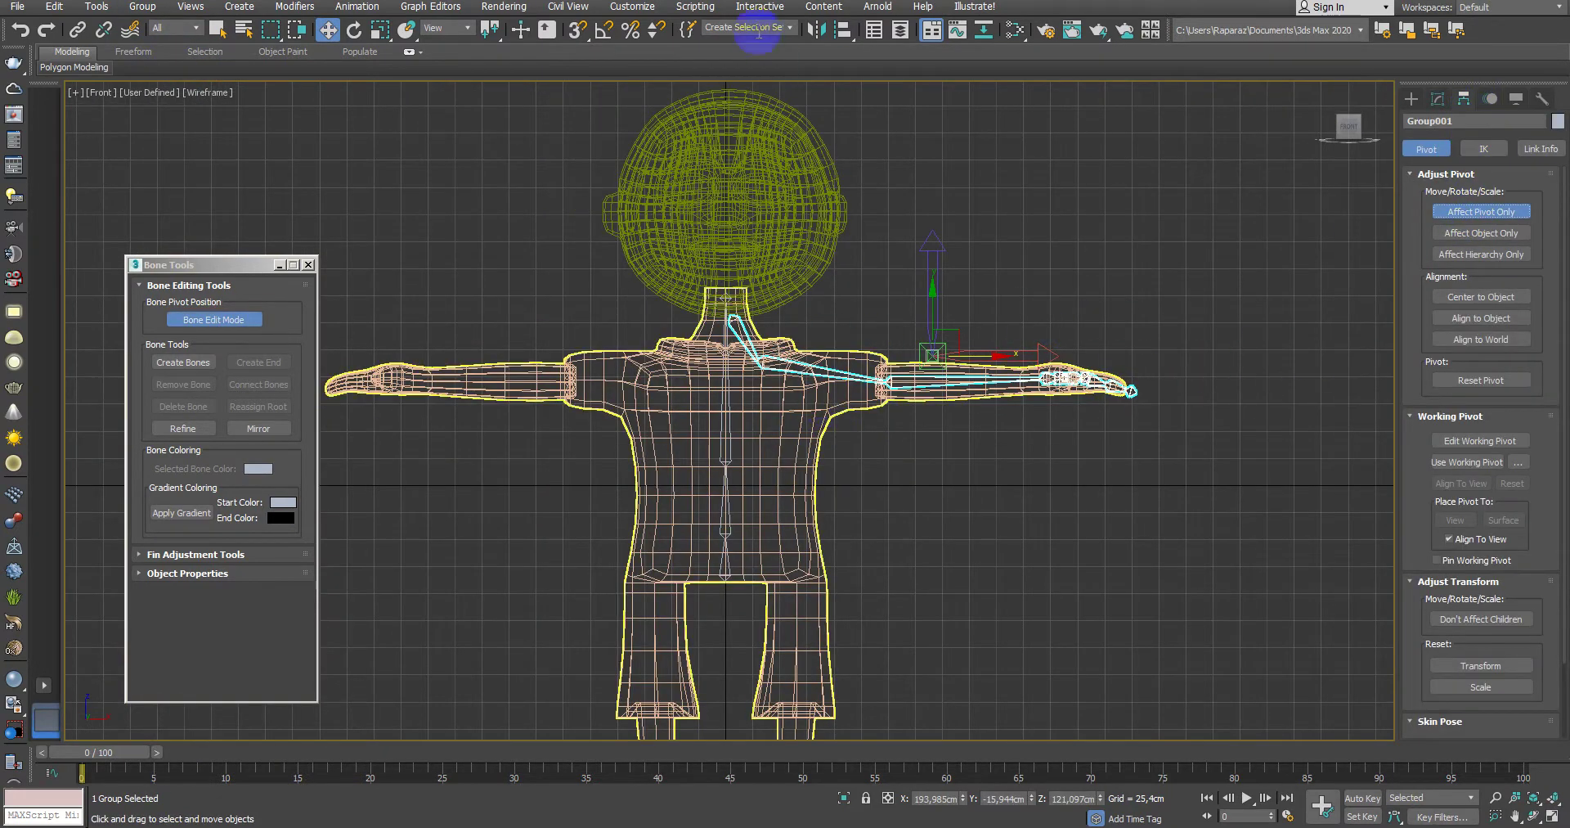
Step: Try aligning Group001 to the body mesh, cancel it, and turn off Affect Pivot Only
click(847, 38)
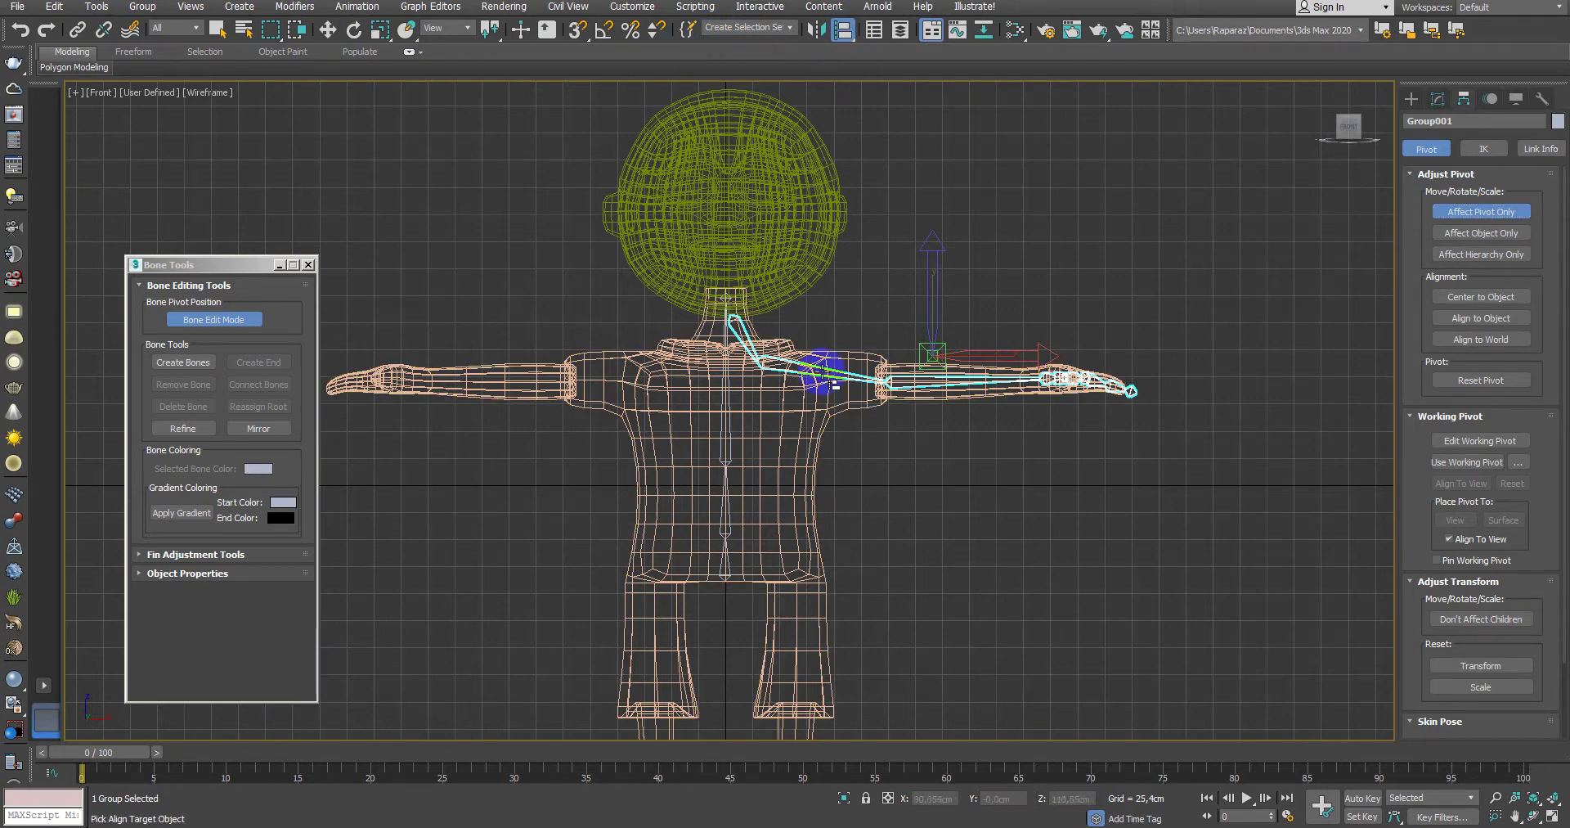
click(813, 438)
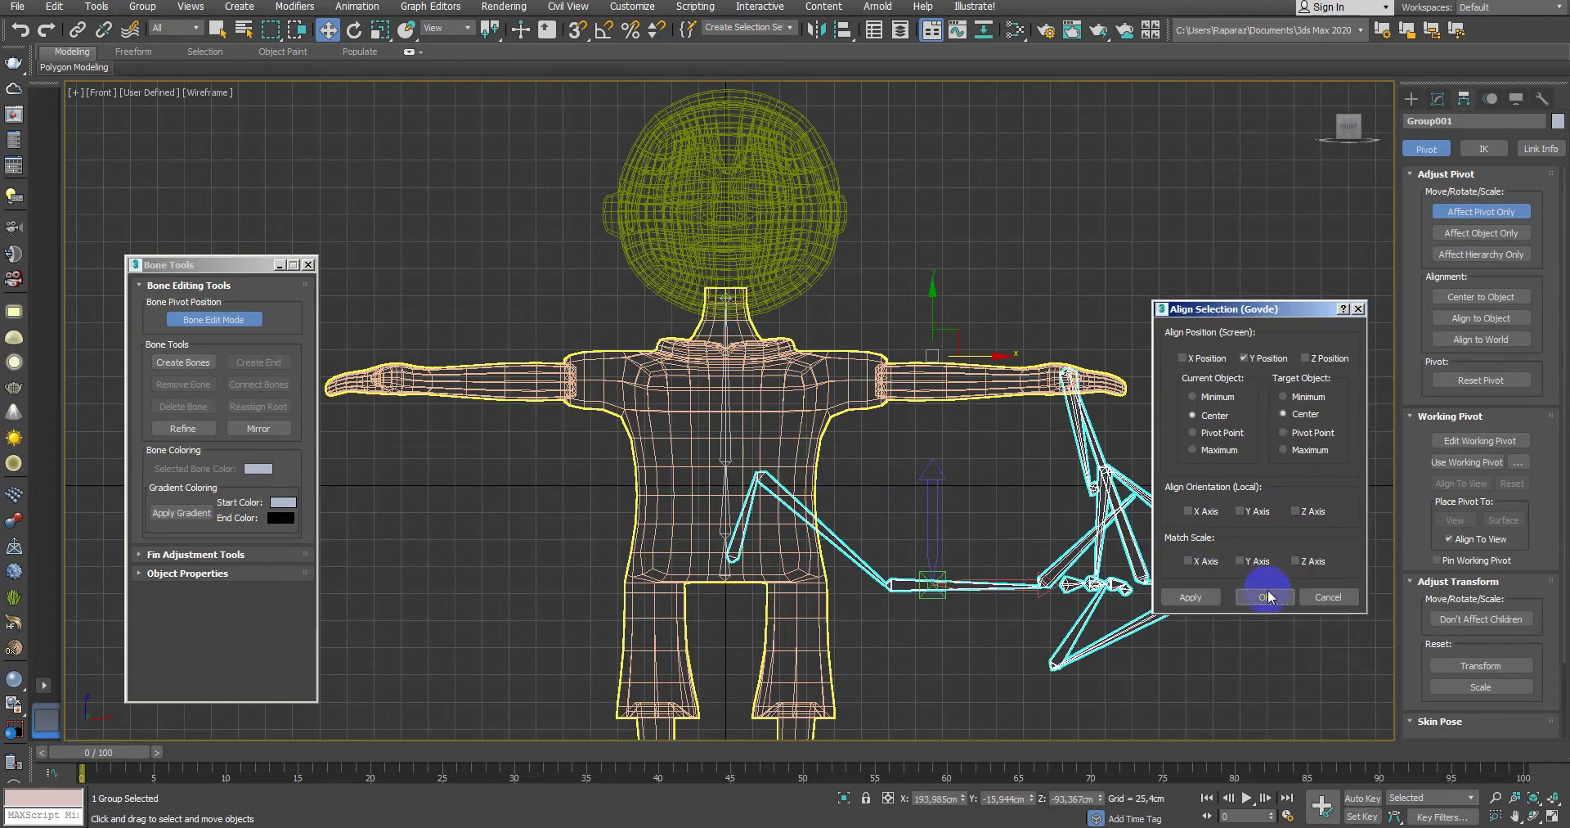
click(1322, 598)
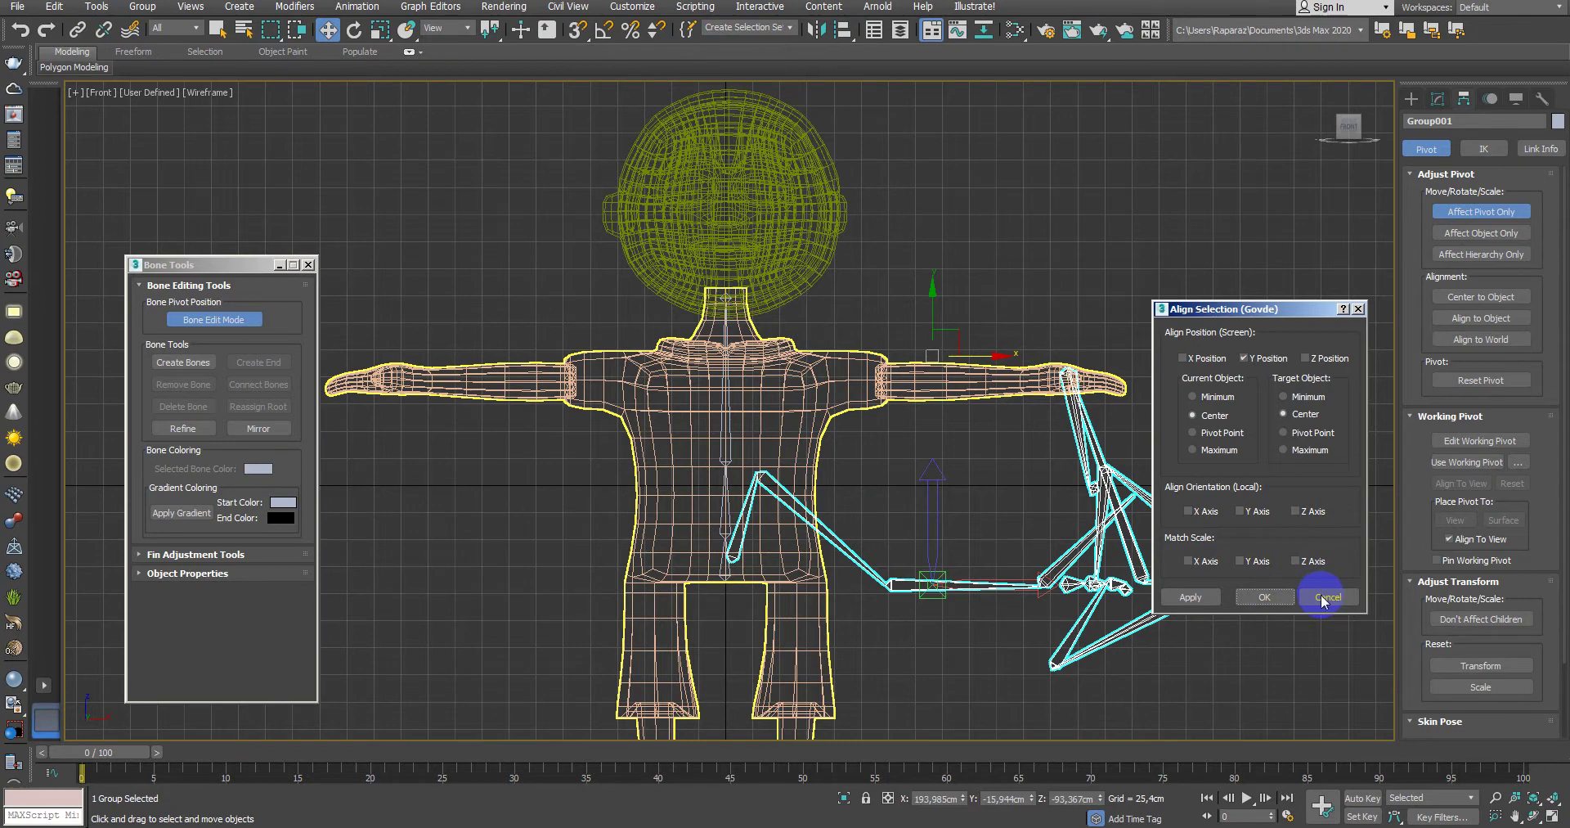
click(213, 319)
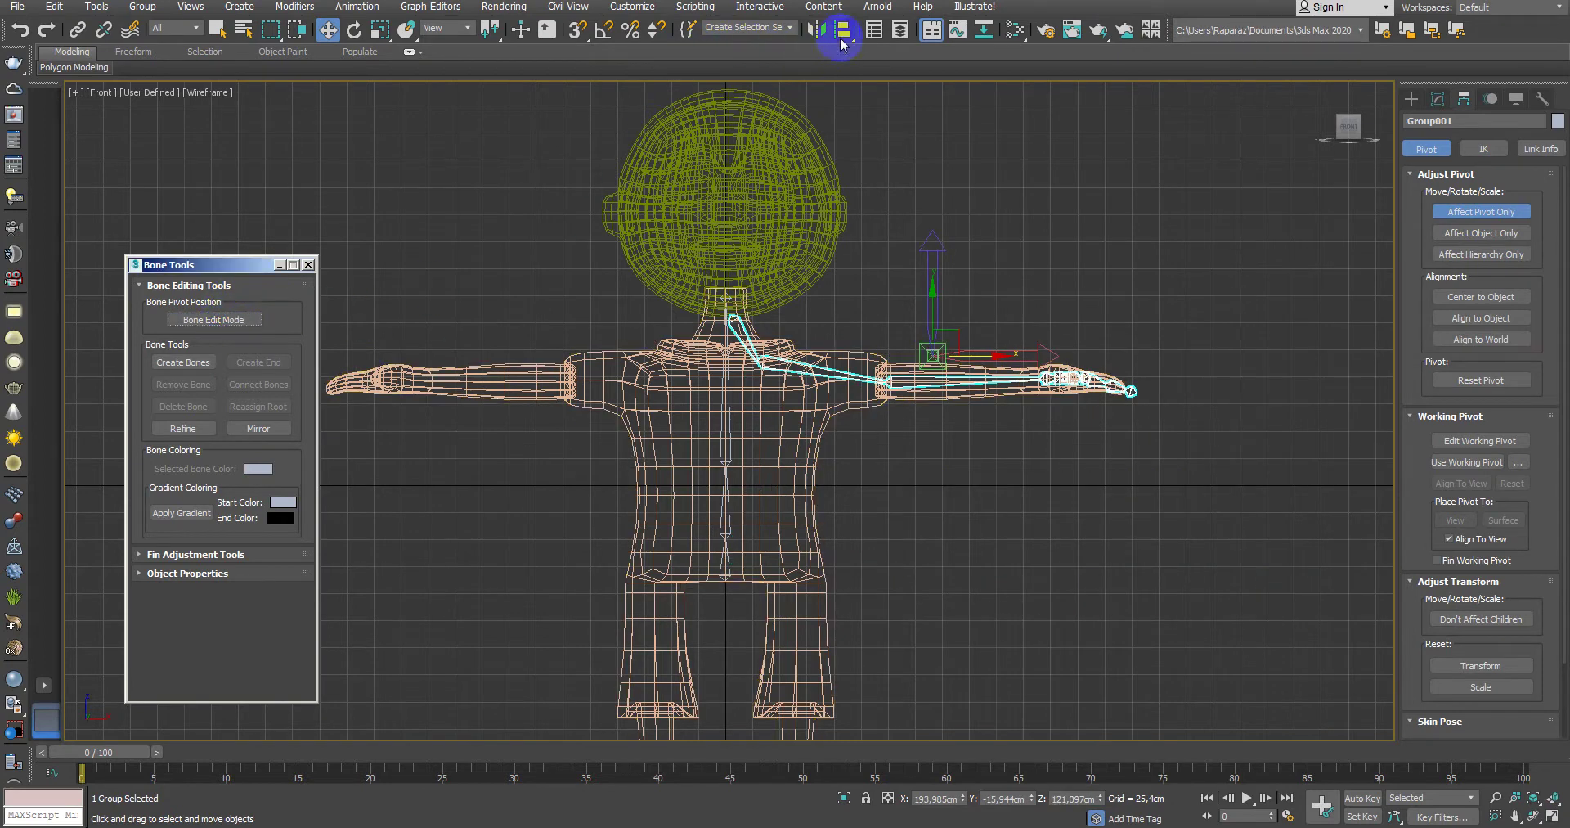
click(828, 448)
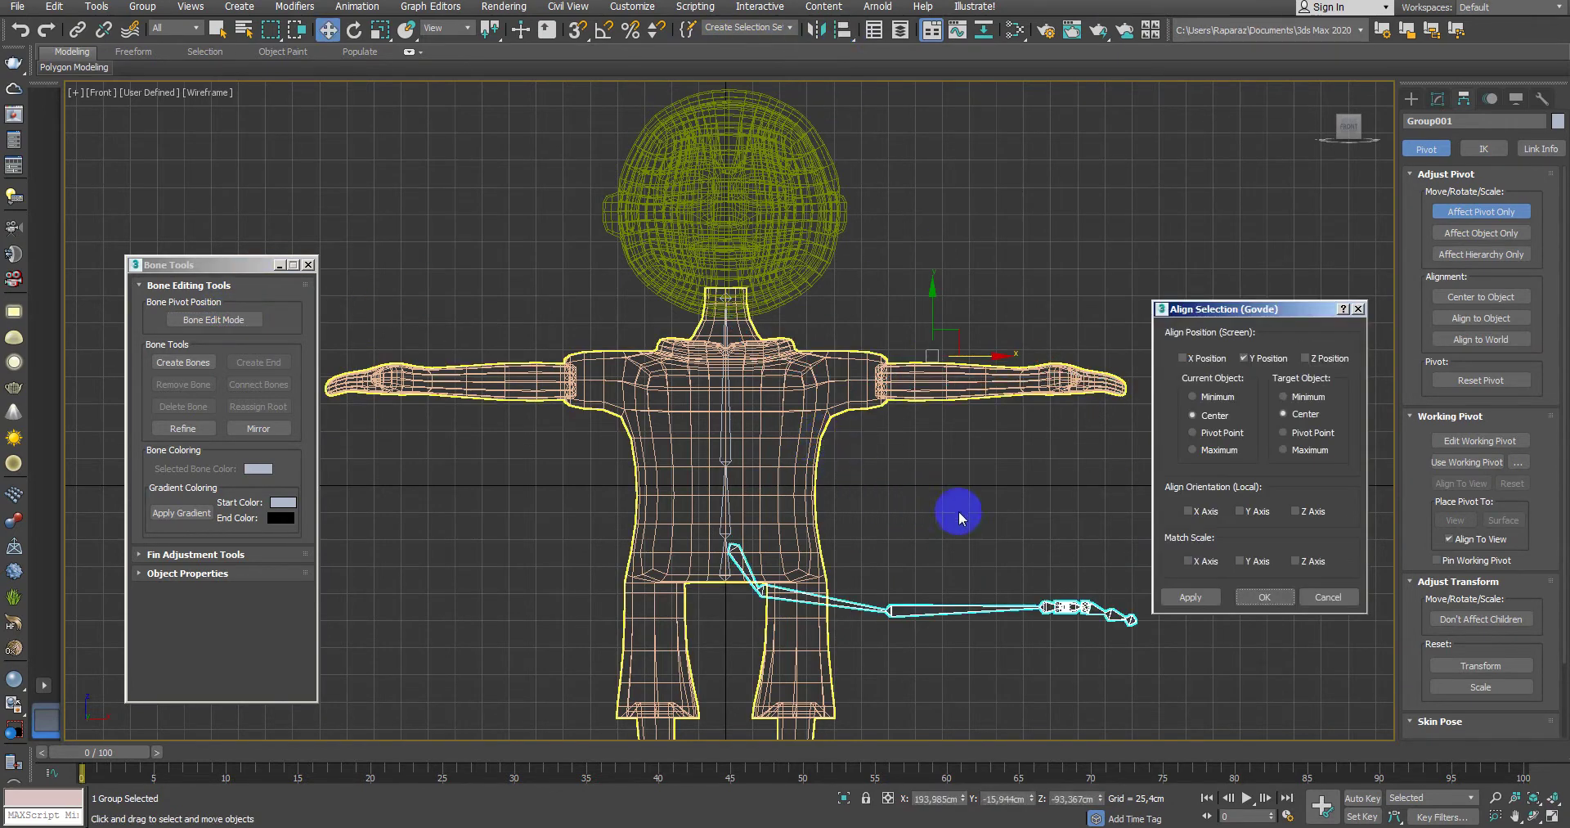
click(1317, 601)
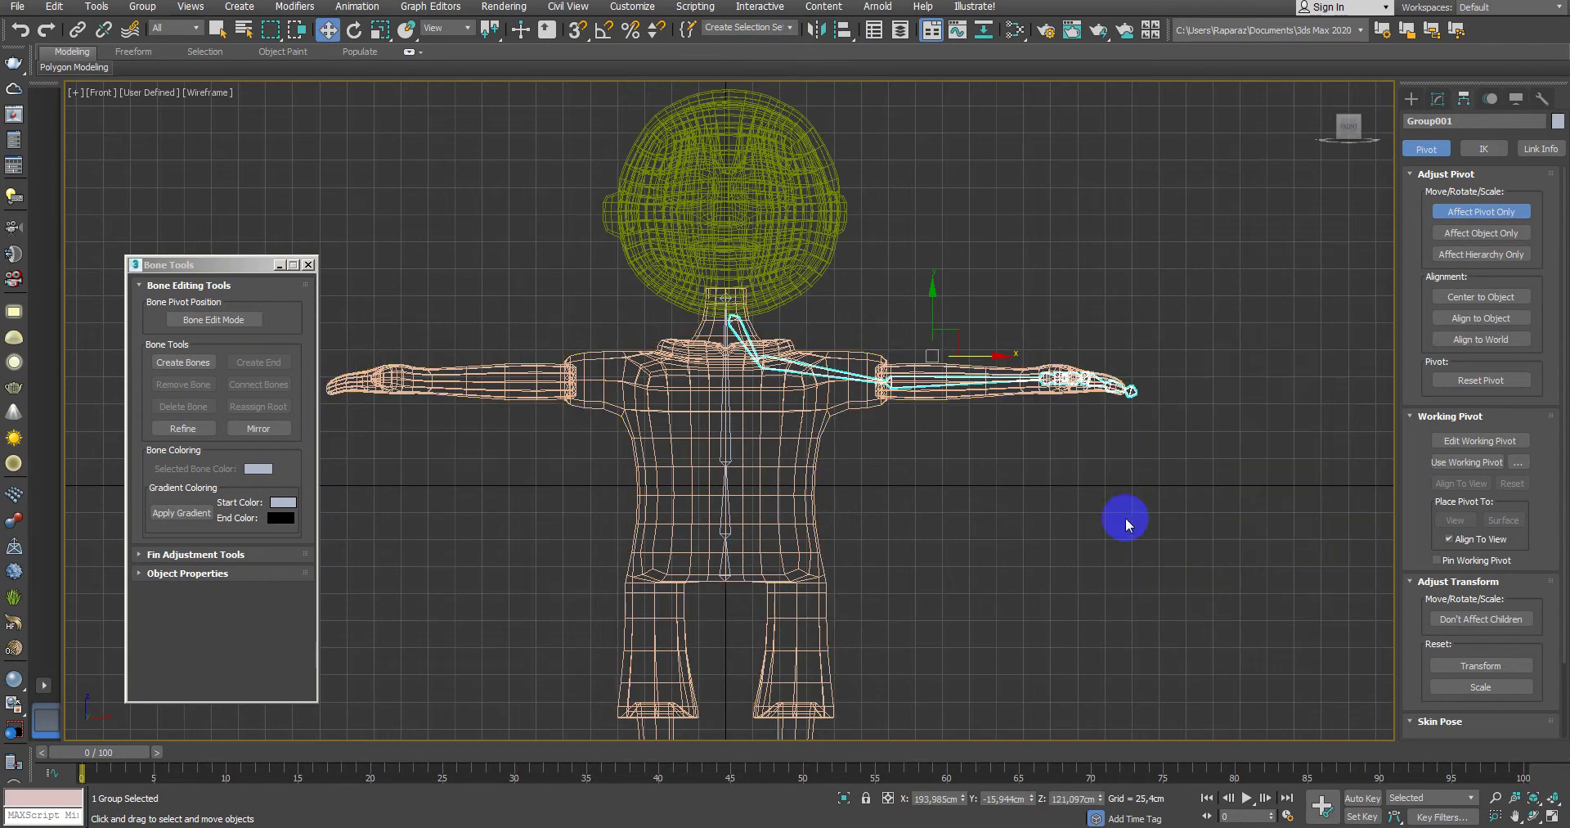
click(1490, 214)
click(1251, 322)
Step: Reselect Group001, preview an X and Z position alignment to the body, then cancel it
click(914, 410)
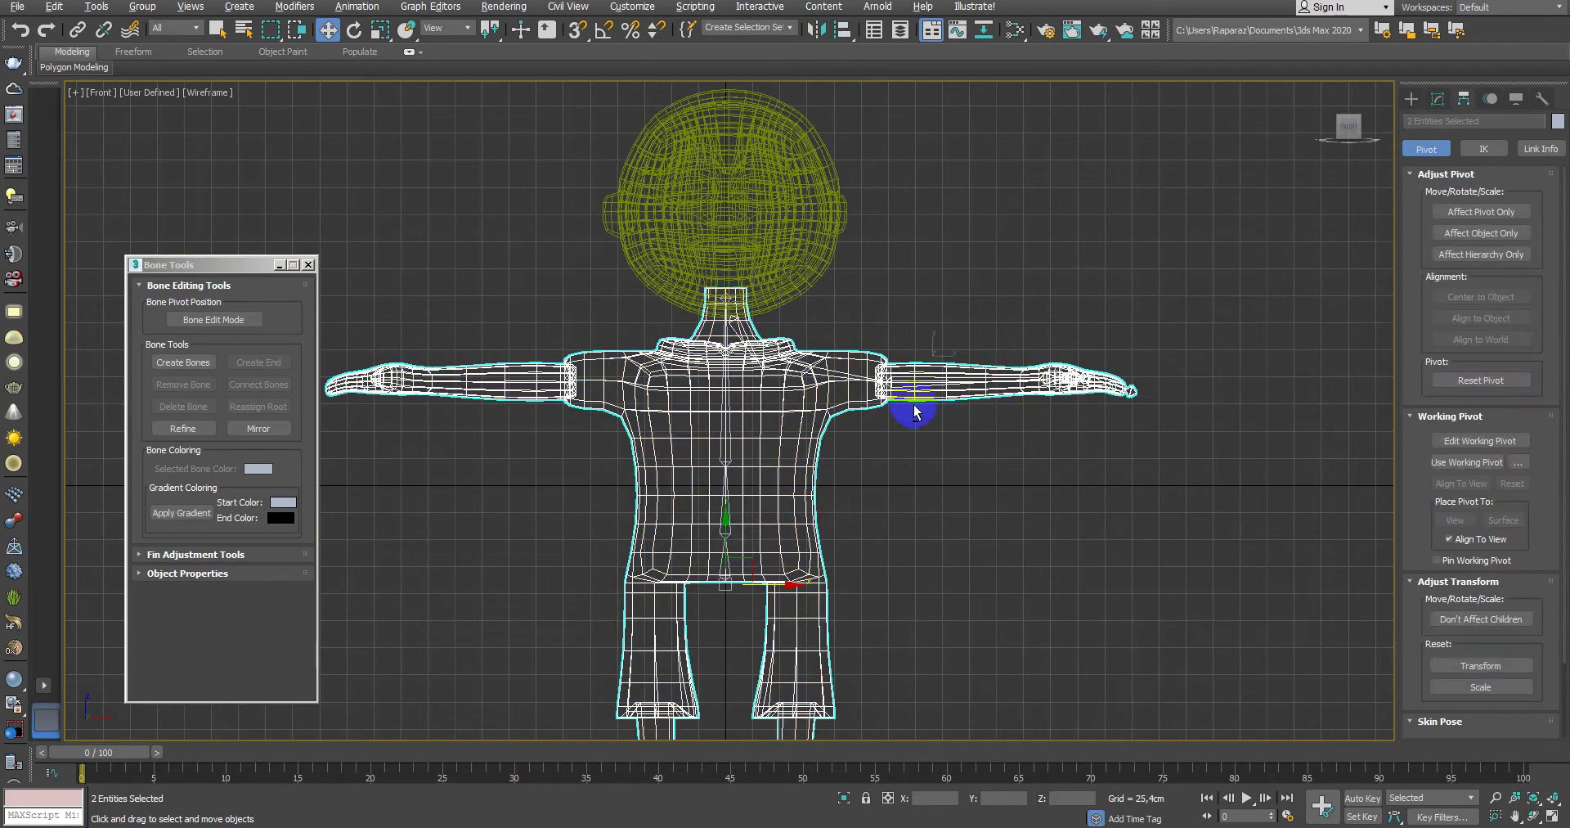
click(842, 407)
middle_drag(939, 417, 1067, 448)
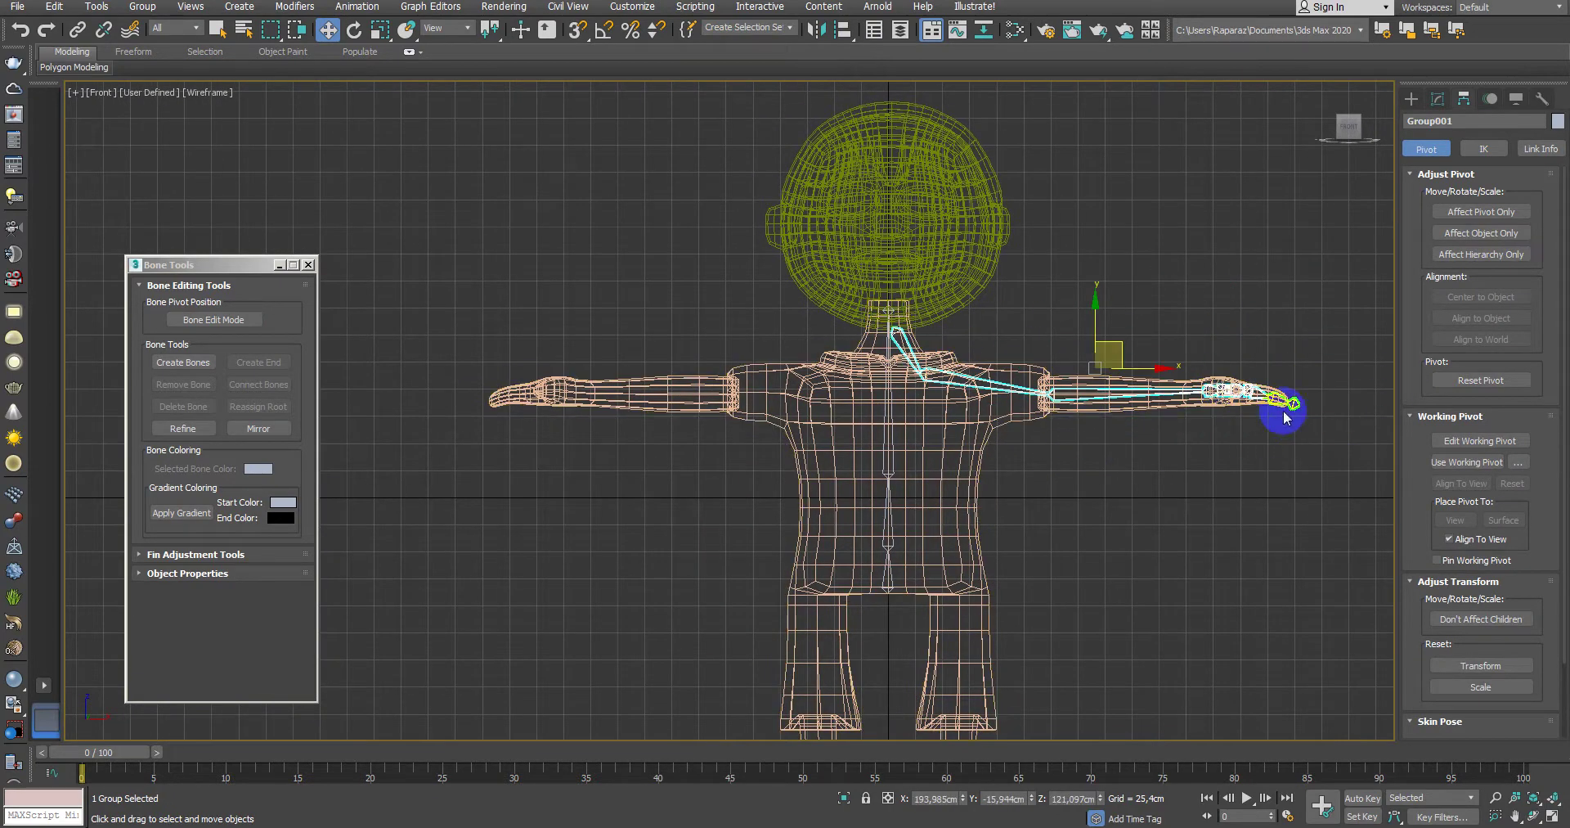
click(1484, 212)
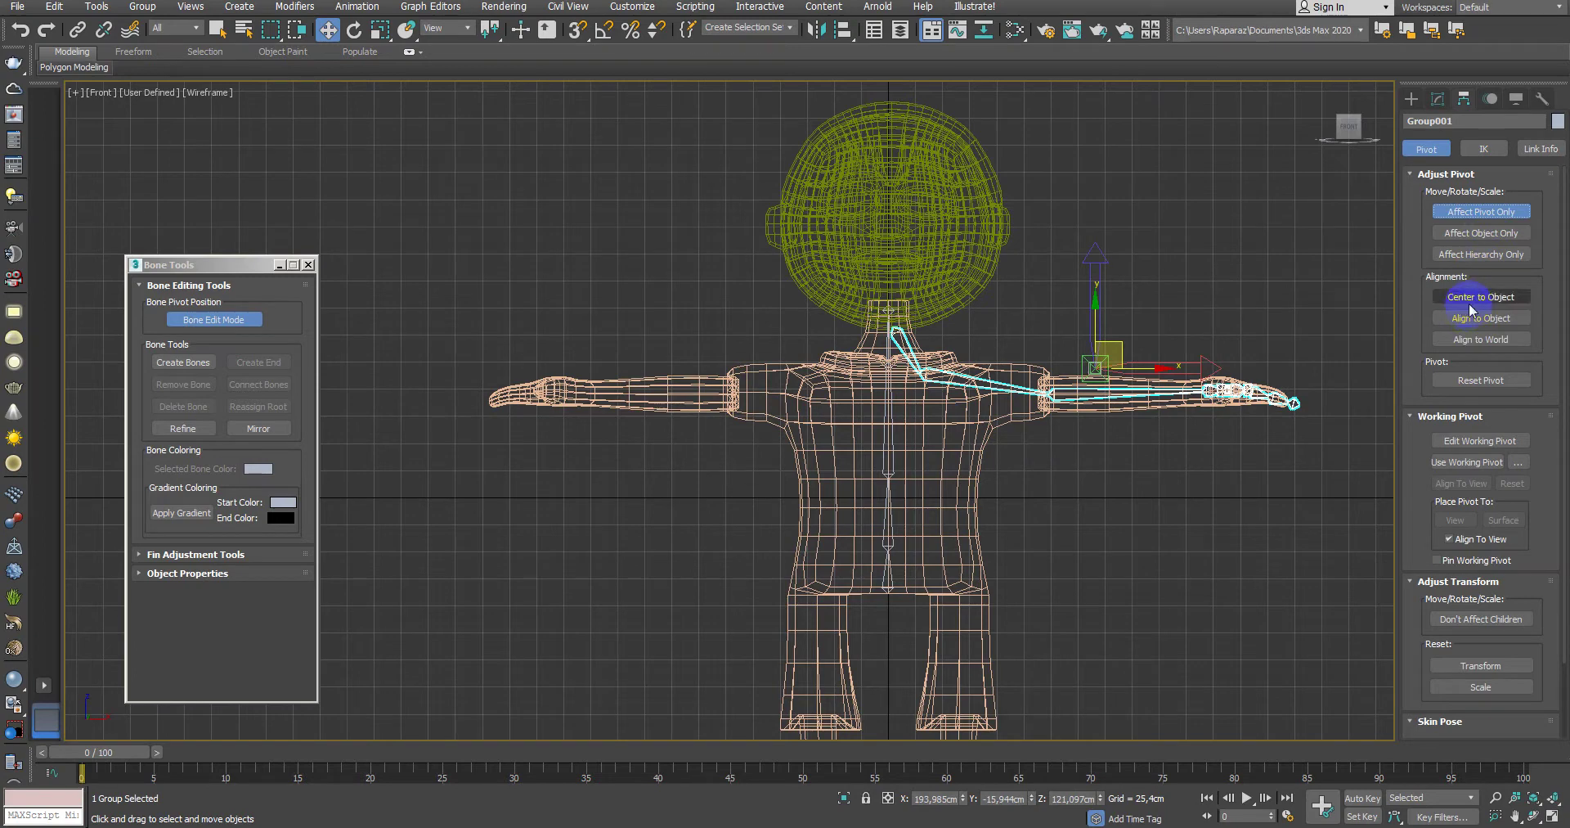
click(939, 449)
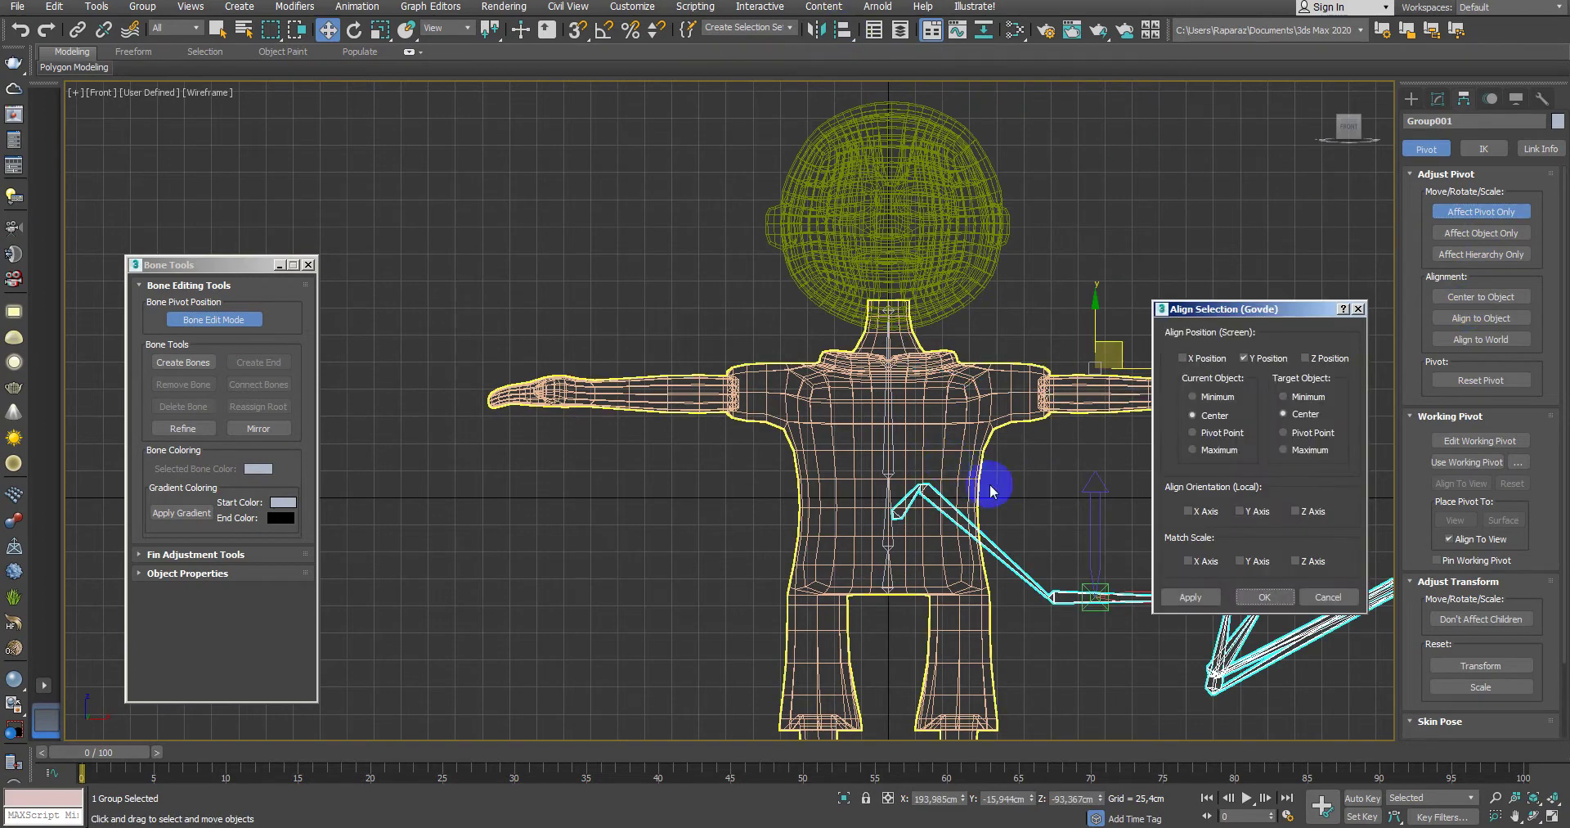
click(1212, 363)
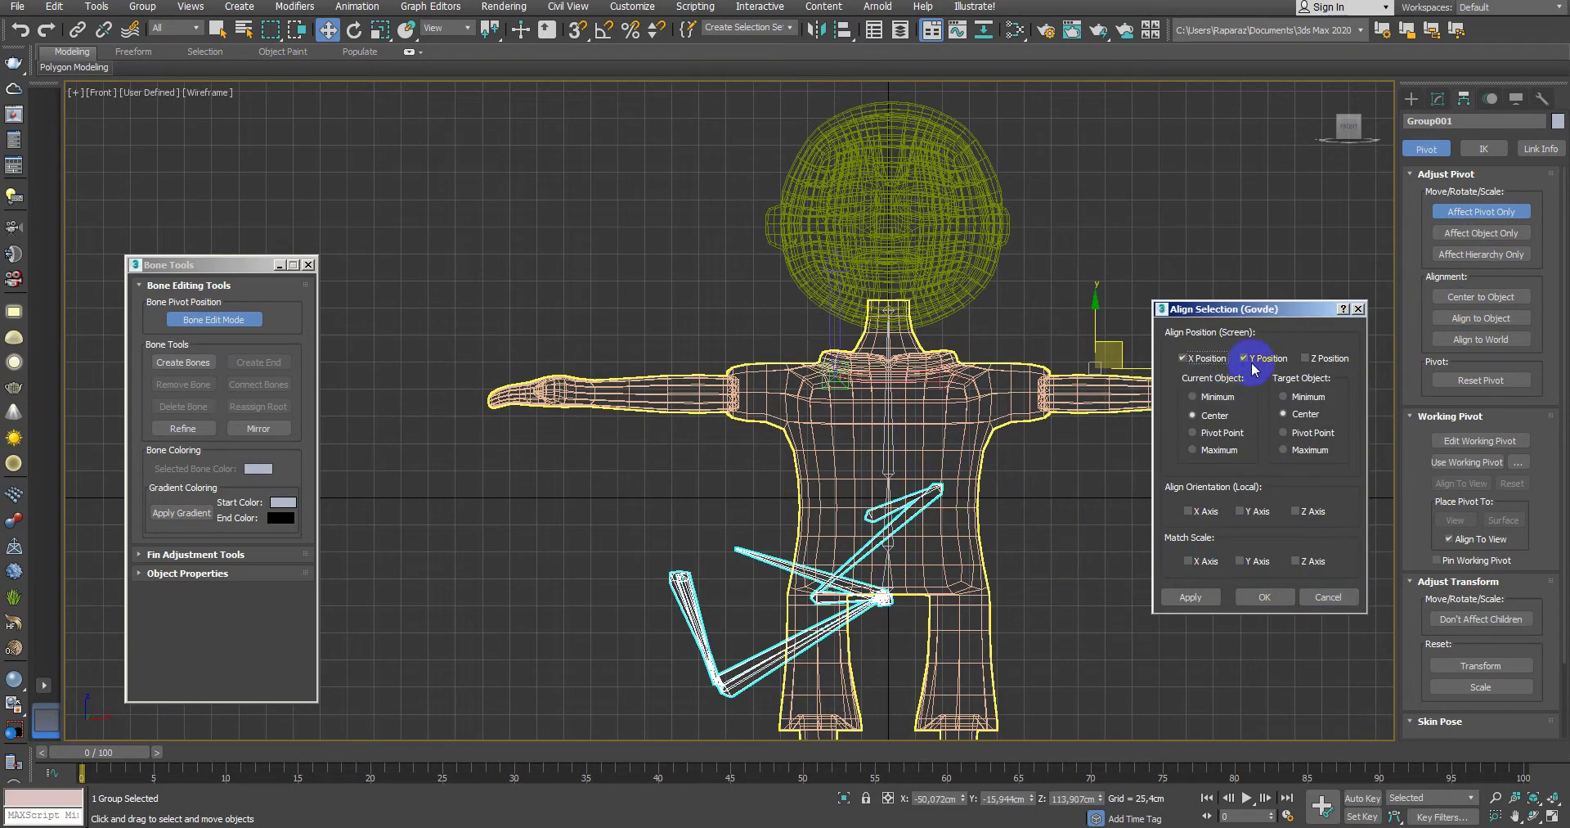
click(1263, 358)
click(1325, 358)
click(1328, 597)
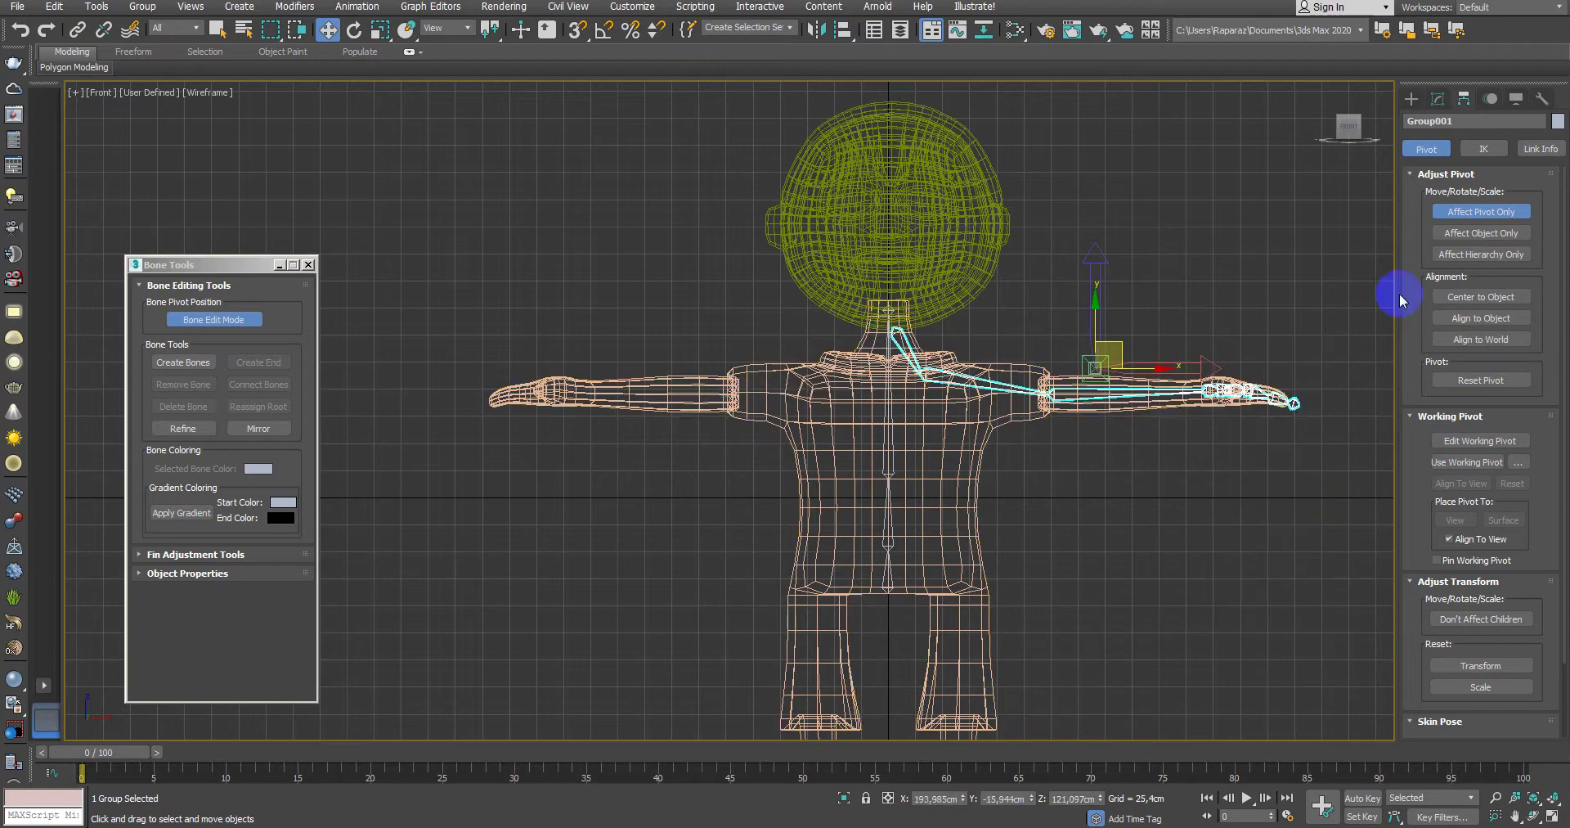
click(1486, 234)
Step: Align the arm bone group's pivot to the body mesh so the bones sit inside the arm
click(1139, 266)
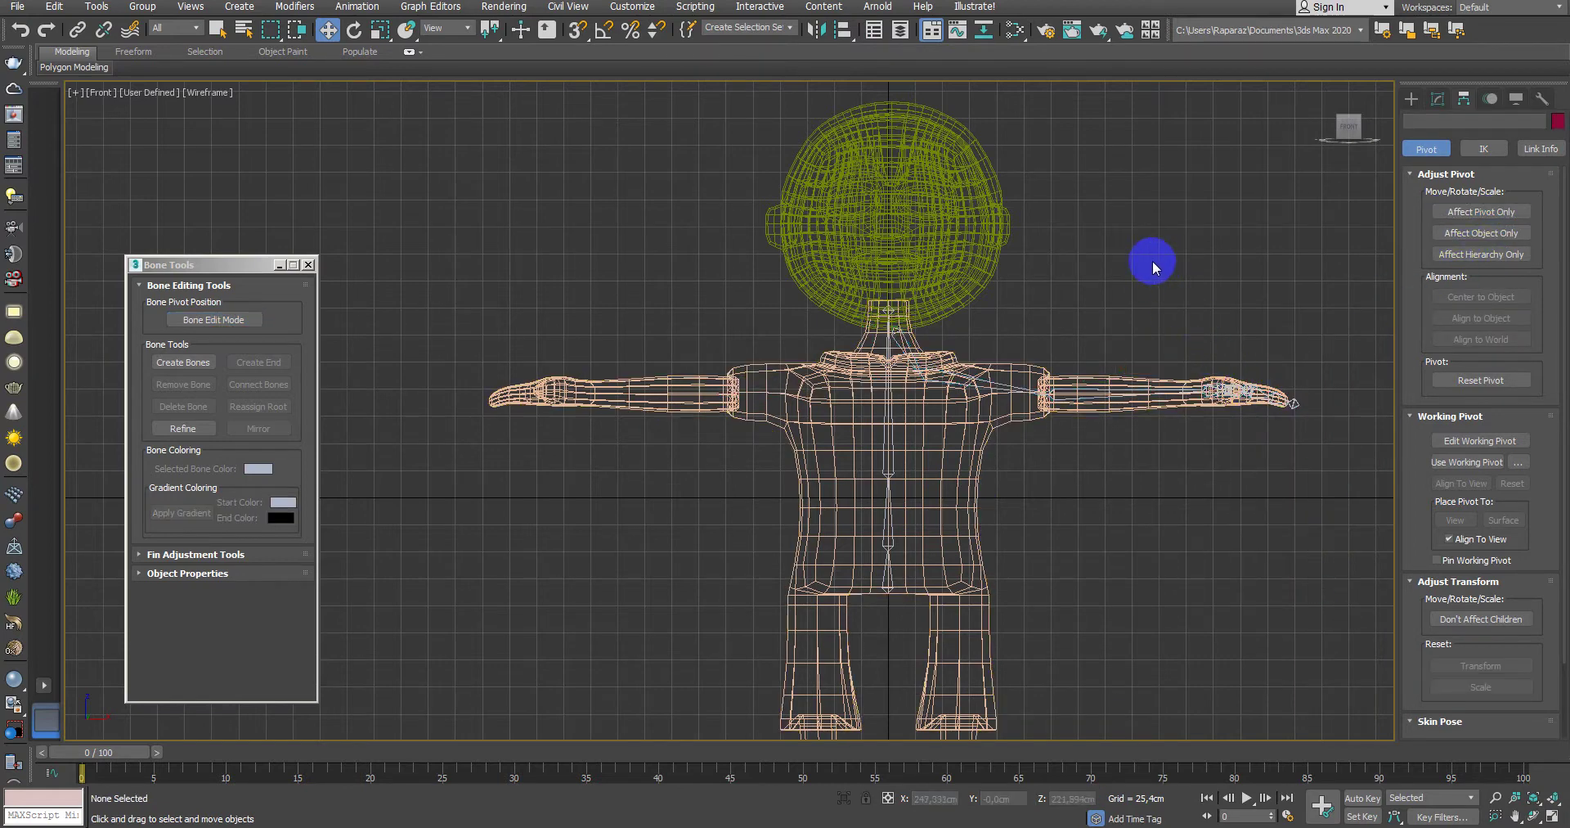
scroll(1149, 352, up, 2)
scroll(1063, 335, up, 2)
click(894, 519)
click(804, 421)
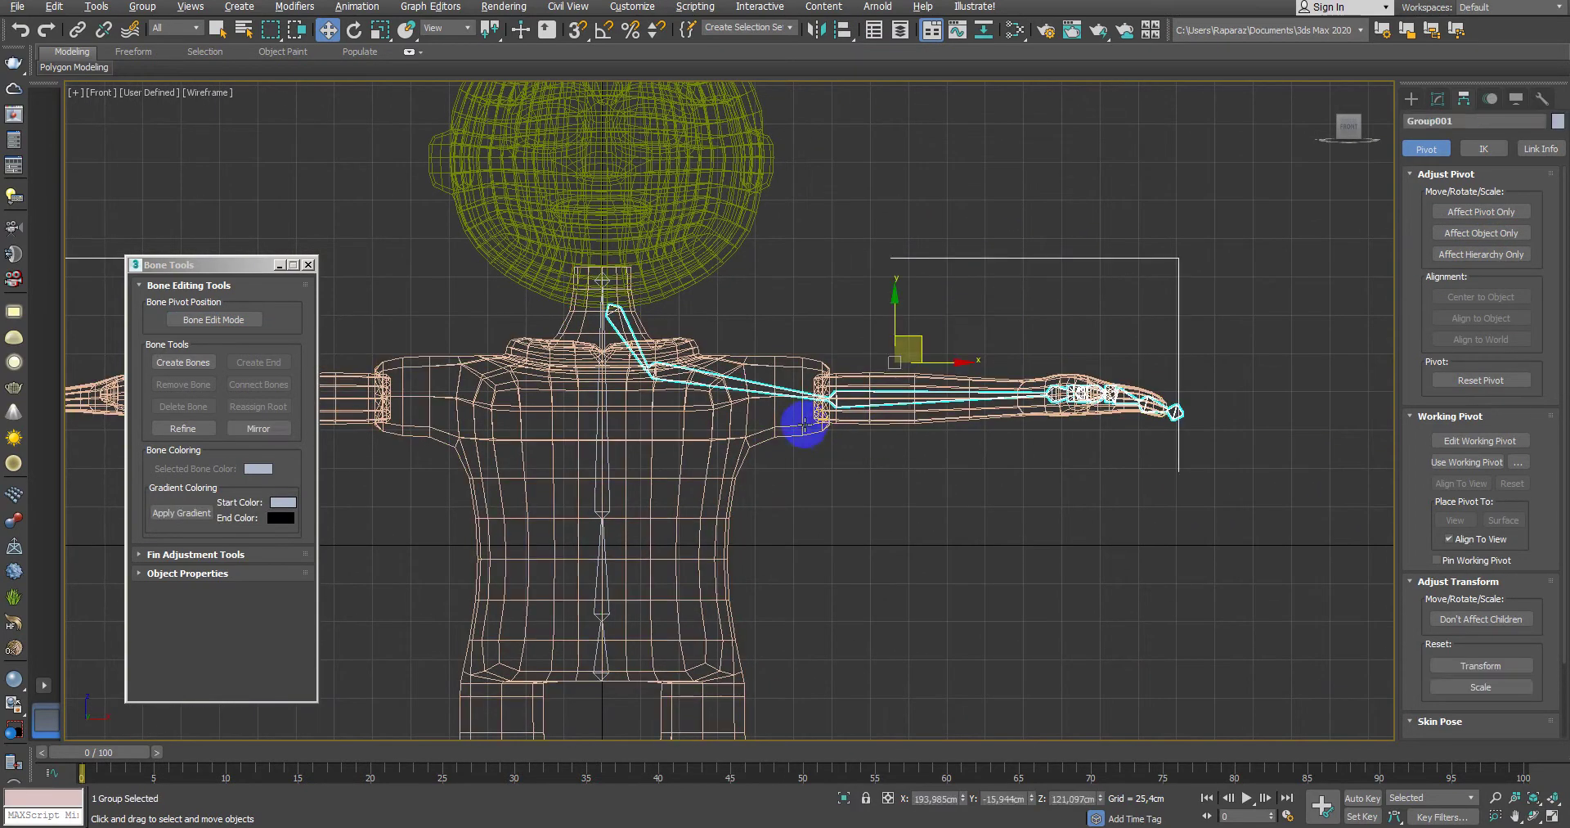
middle_drag(804, 421, 777, 407)
click(245, 319)
click(1468, 213)
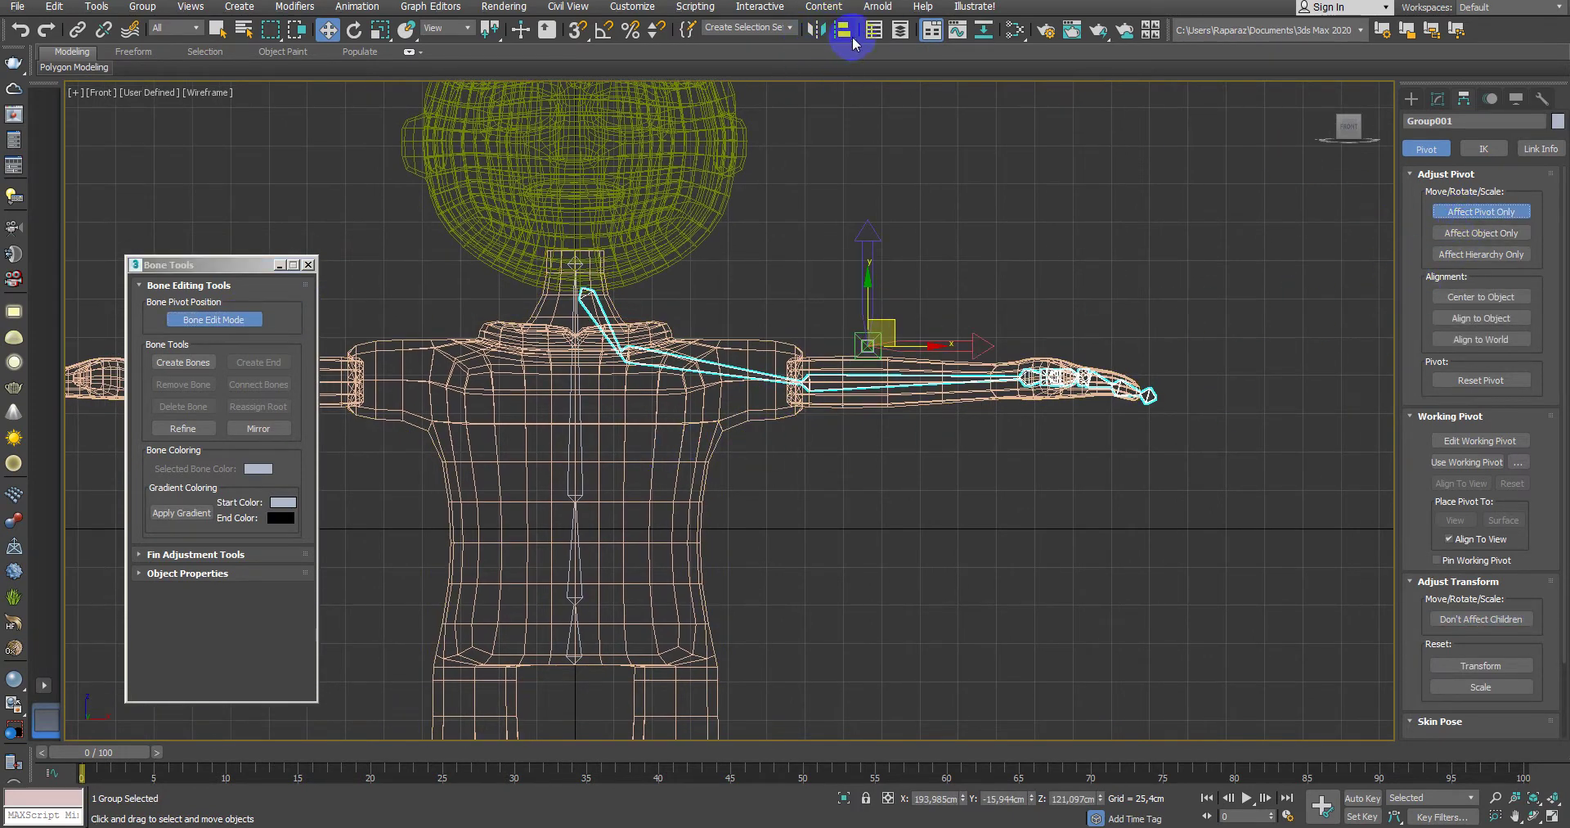
click(717, 433)
click(1264, 596)
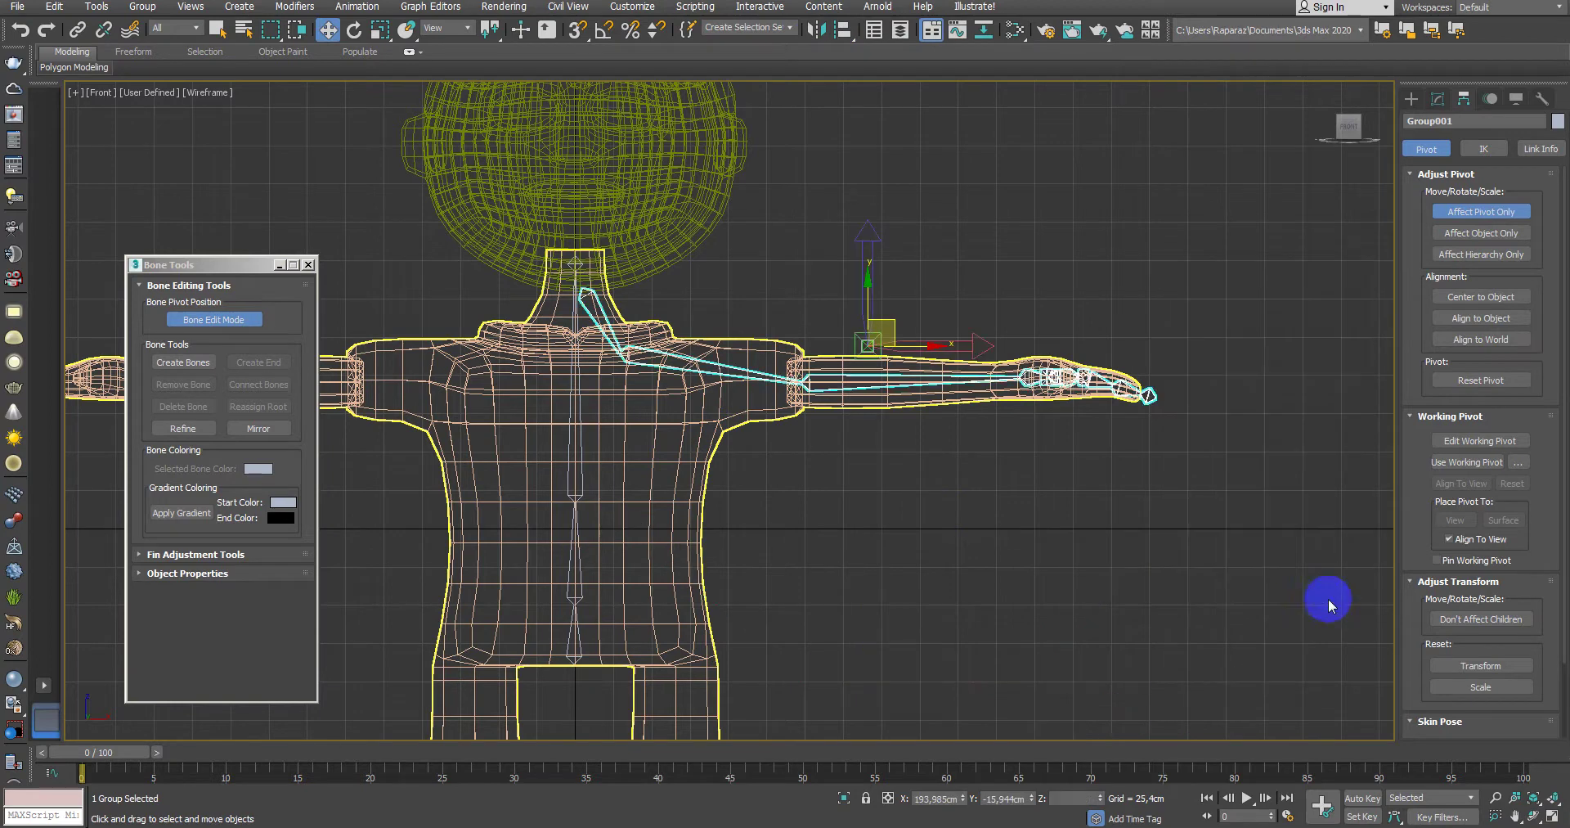
click(1481, 211)
Step: Mirror a copy of the arm bones on X and move it onto the other arm
middle_drag(1136, 353, 1220, 358)
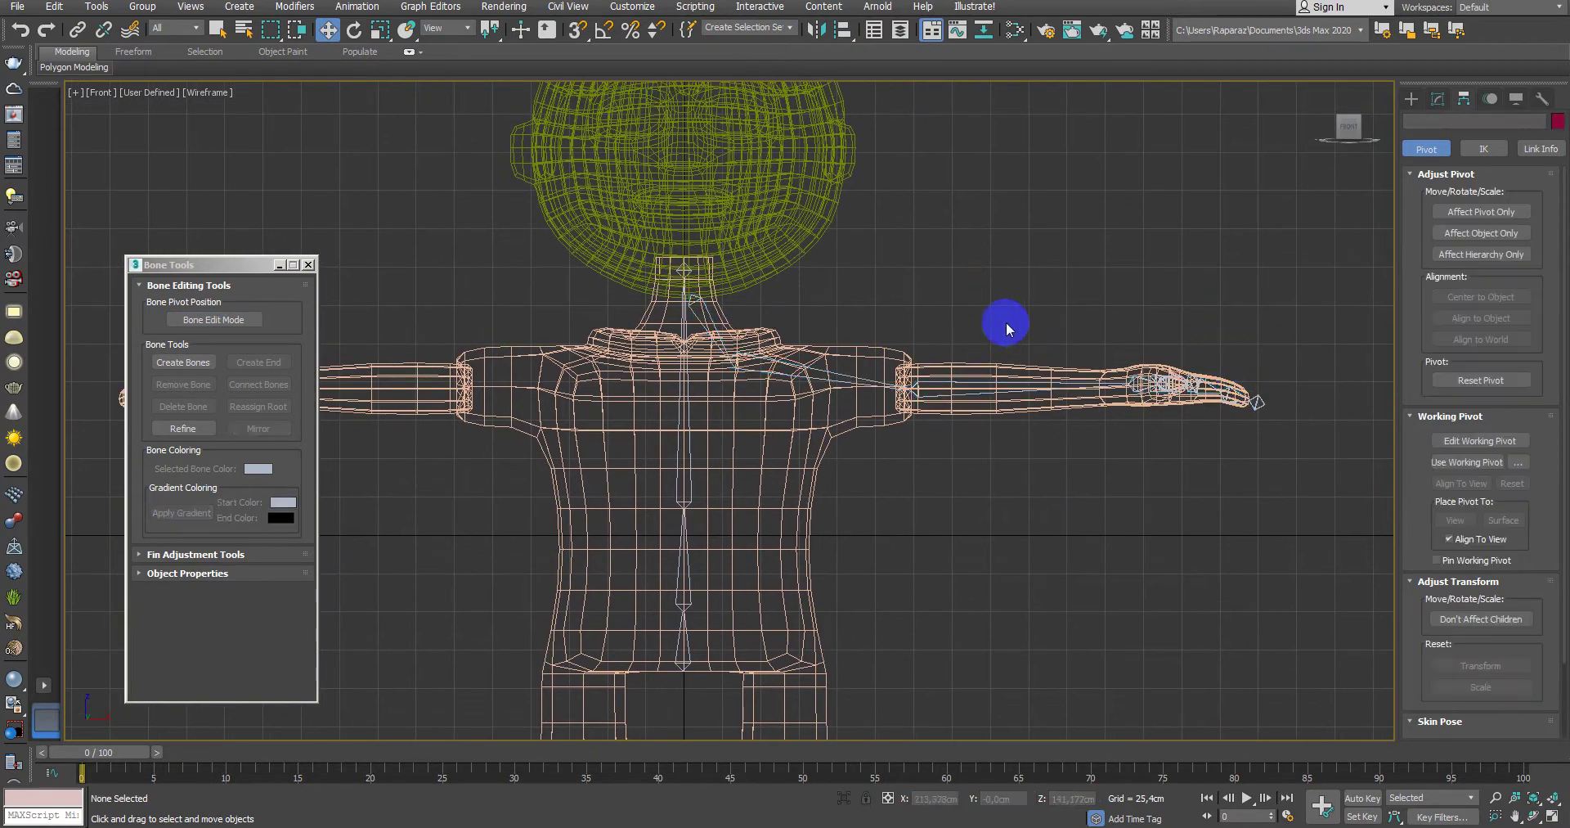
middle_drag(1005, 323, 1061, 306)
middle_drag(847, 428, 937, 397)
click(818, 29)
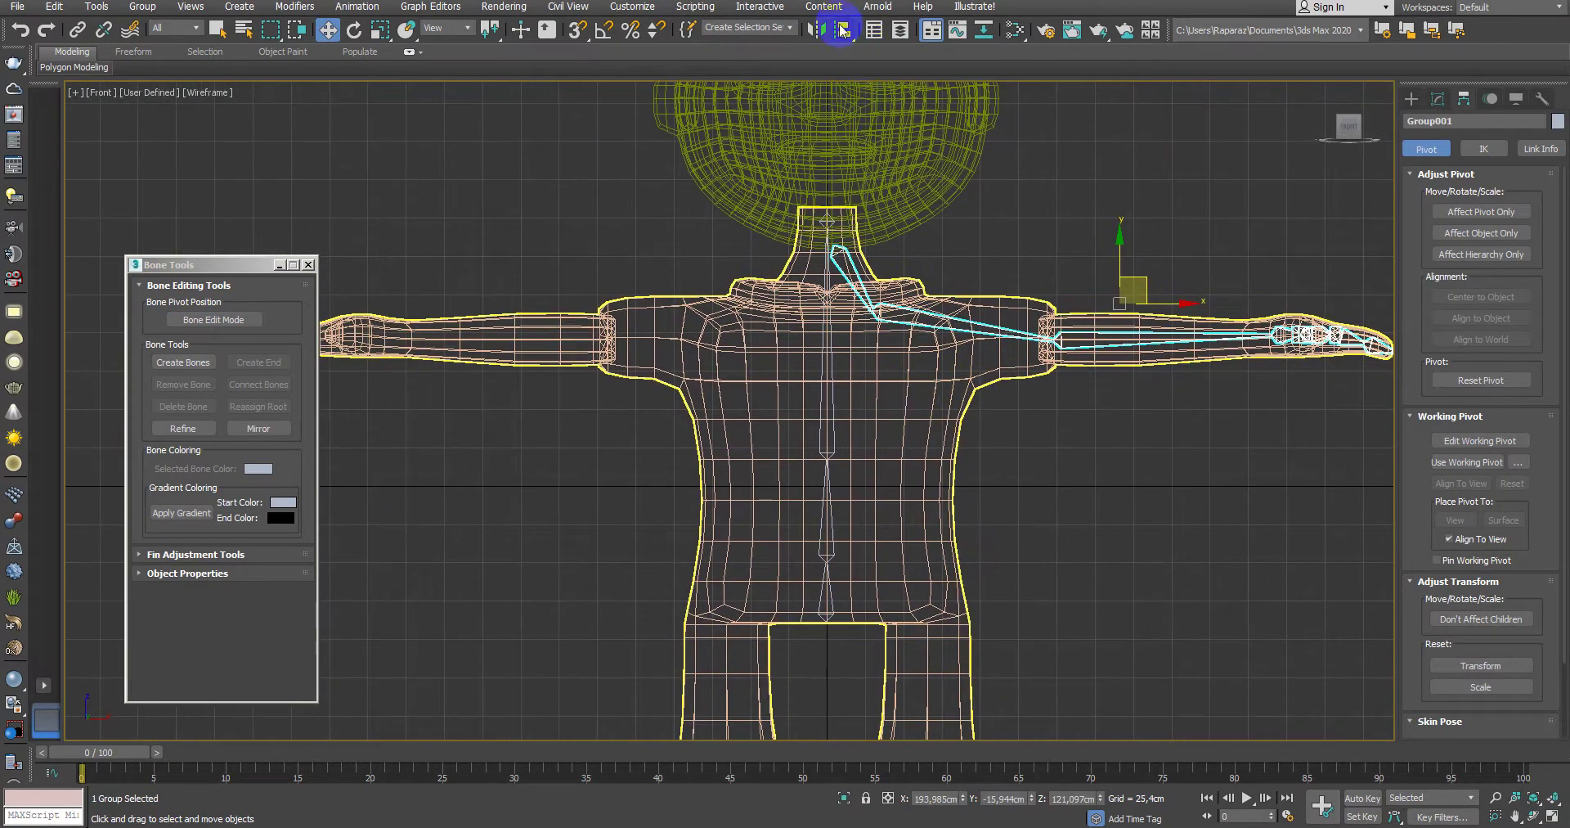
click(767, 447)
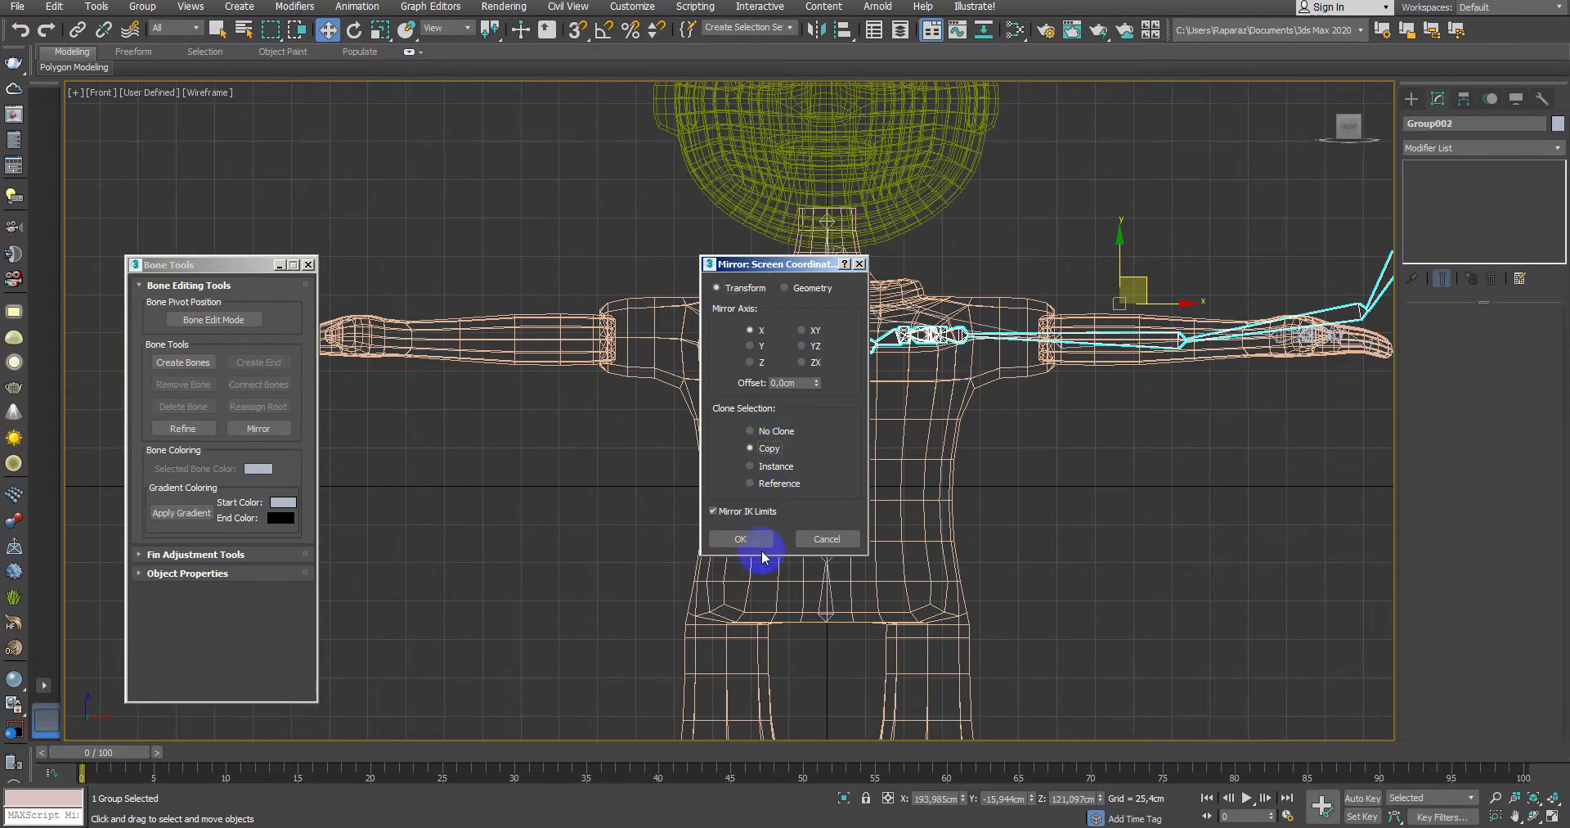
click(740, 538)
scroll(872, 487, down, 4)
drag(1060, 369, 782, 370)
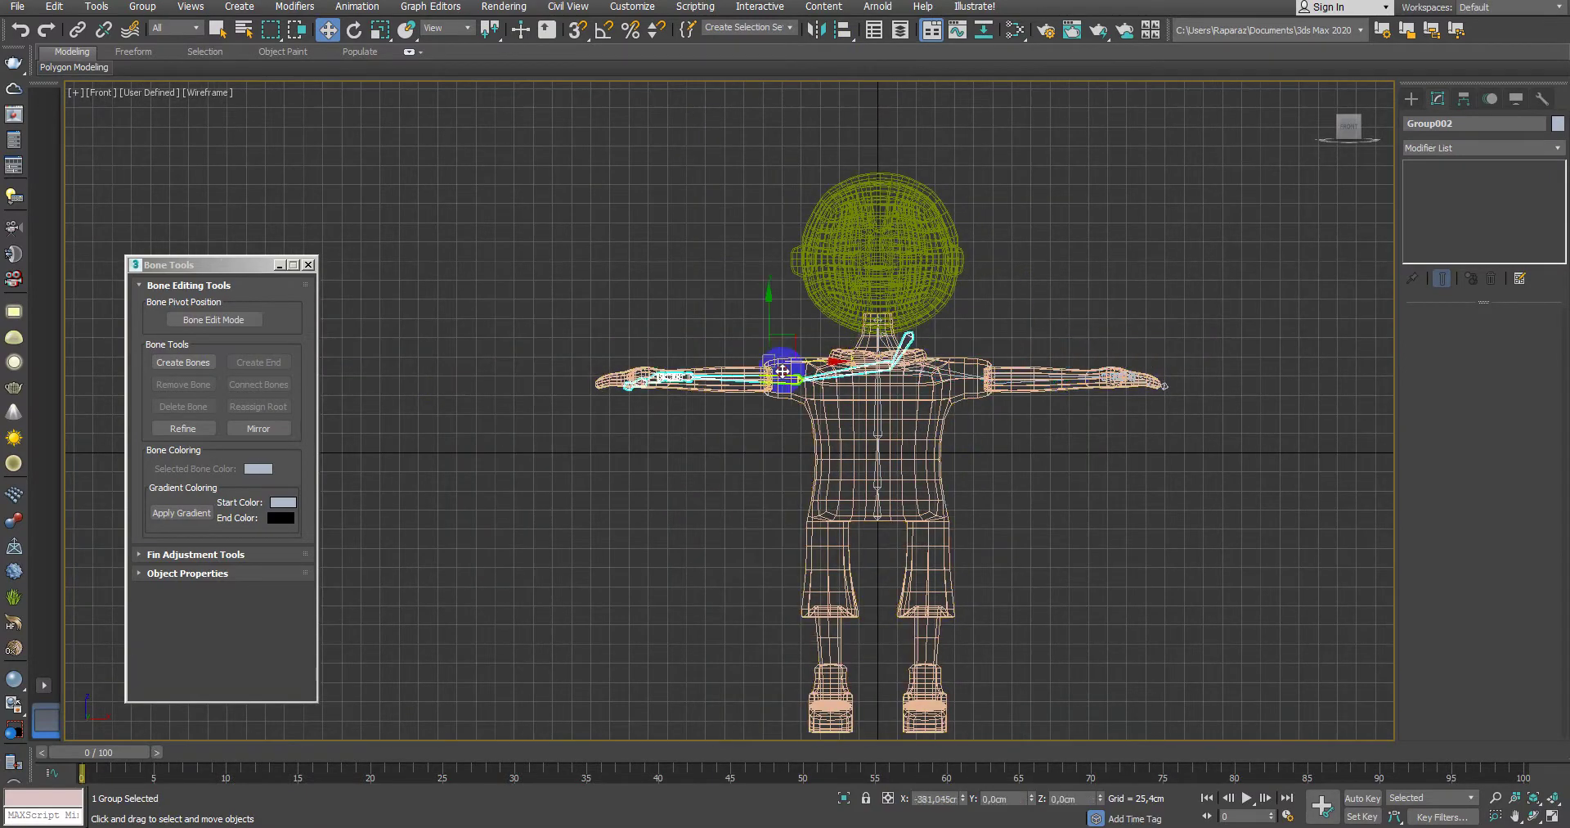
Step: Move the mirrored collar bone tip in toward the neck, then deselect
scroll(786, 382, up, 4)
scroll(827, 379, up, 3)
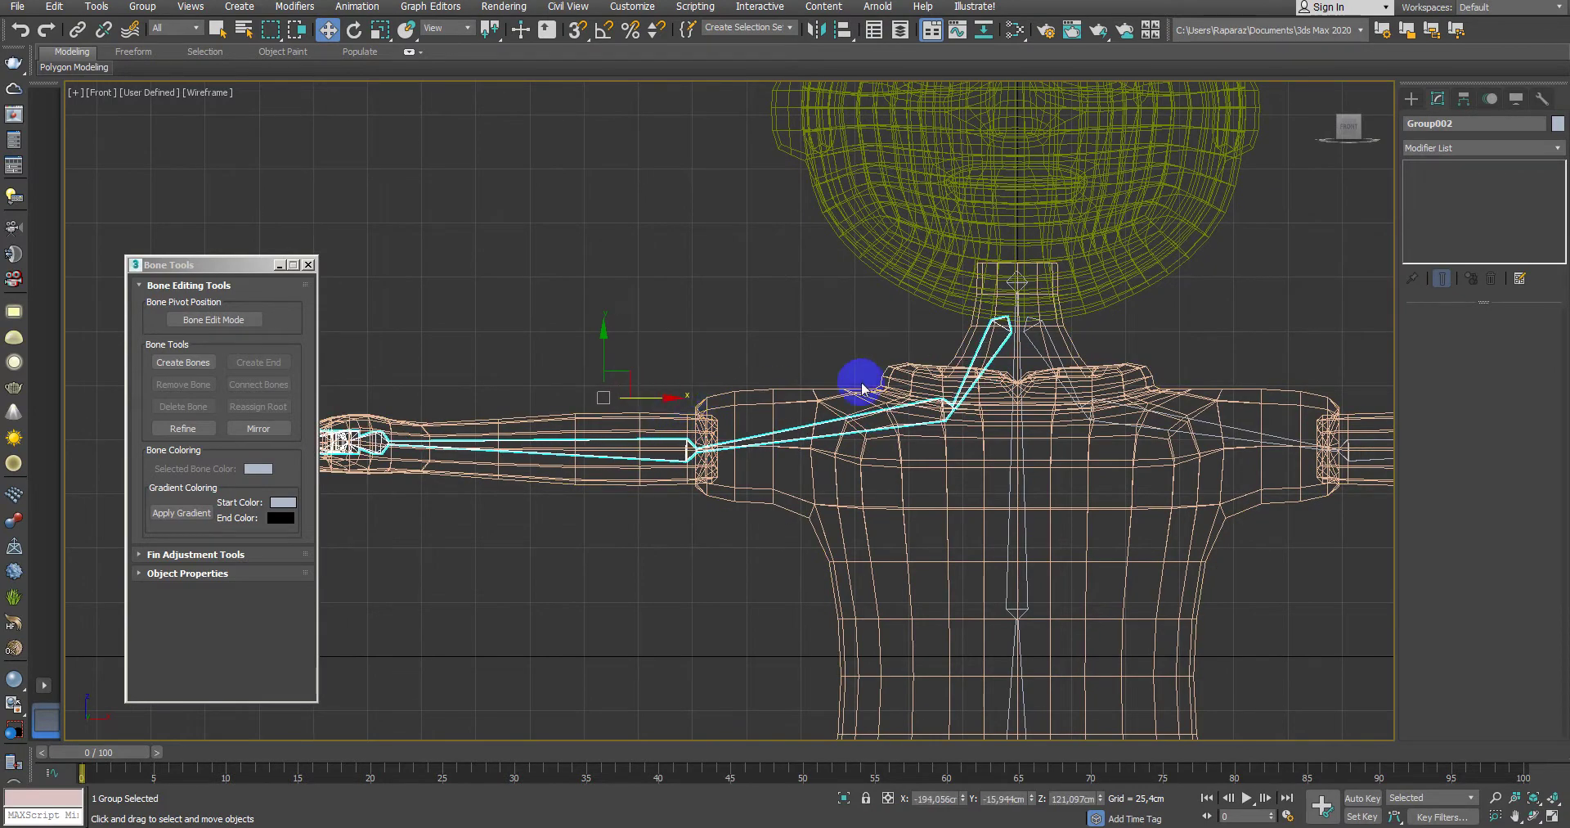
scroll(965, 368, up, 5)
middle_drag(1124, 282, 813, 410)
scroll(914, 386, up, 2)
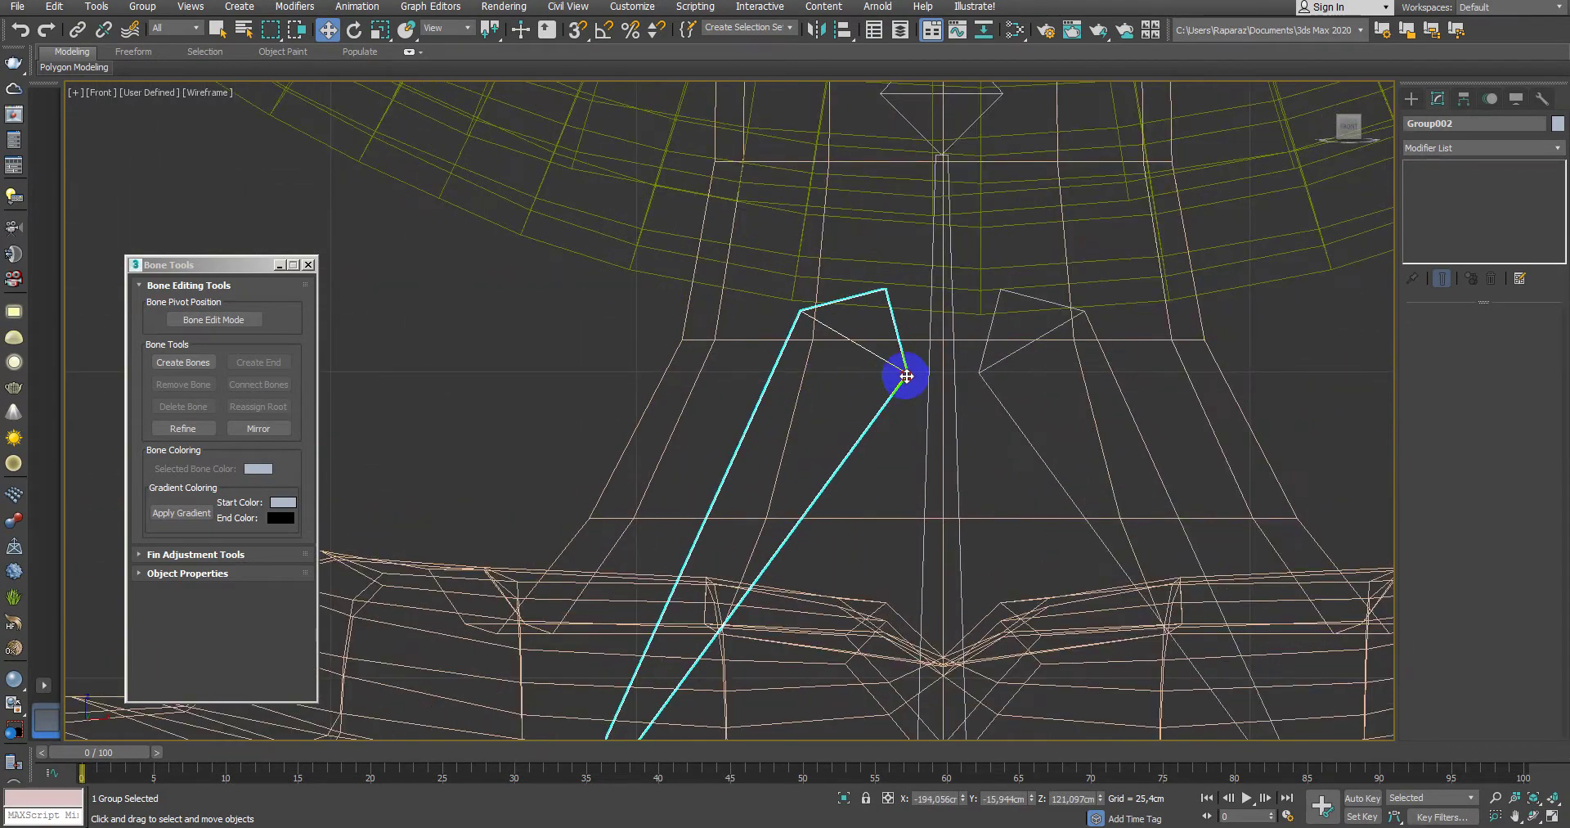
drag(906, 376, 943, 386)
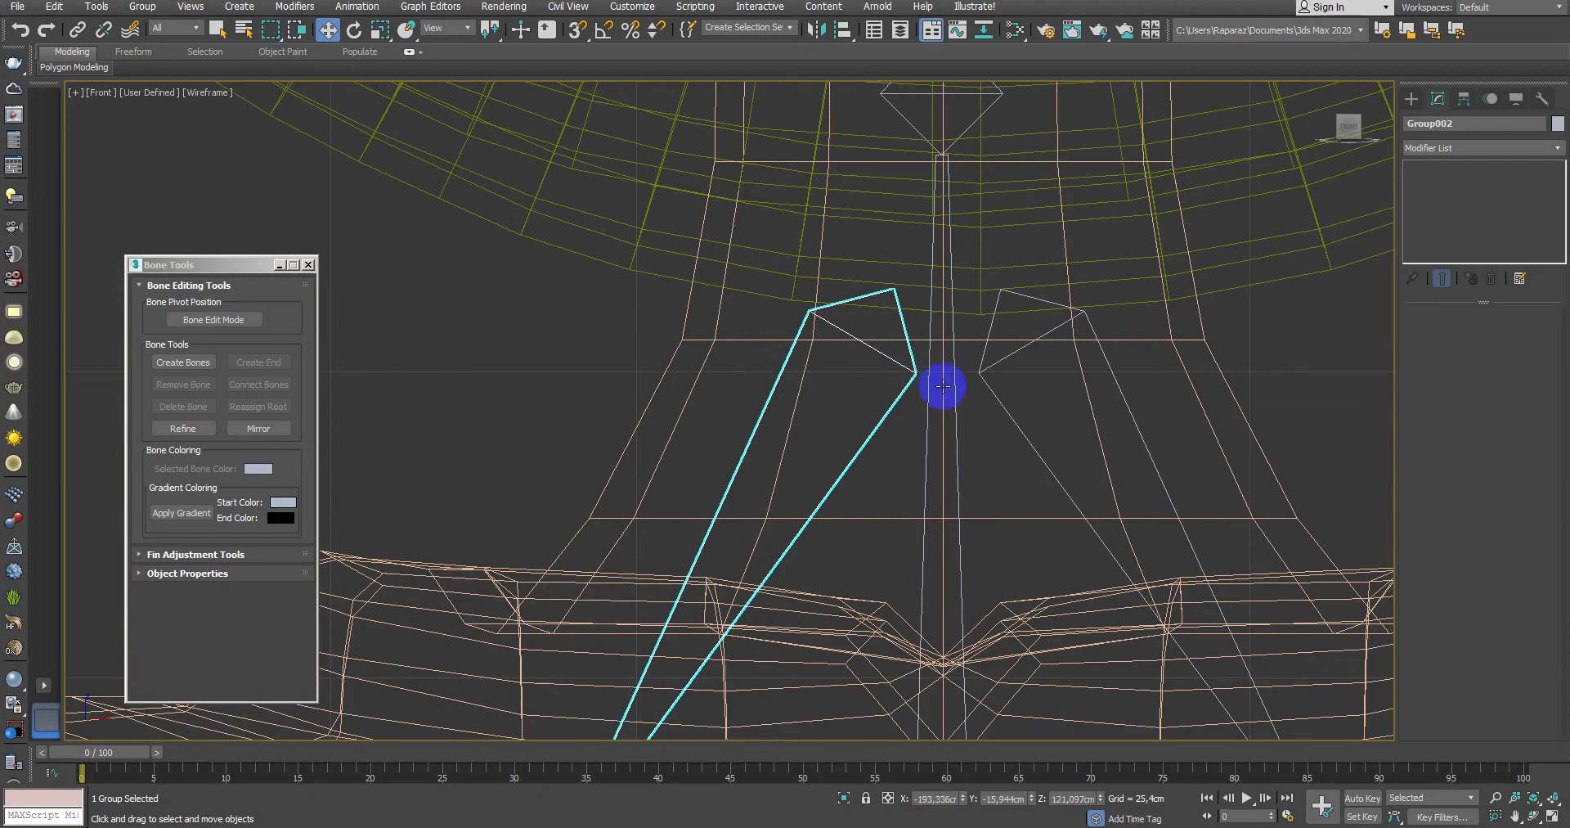
scroll(943, 386, down, 3)
scroll(1071, 435, up, 2)
drag(1011, 414, 998, 414)
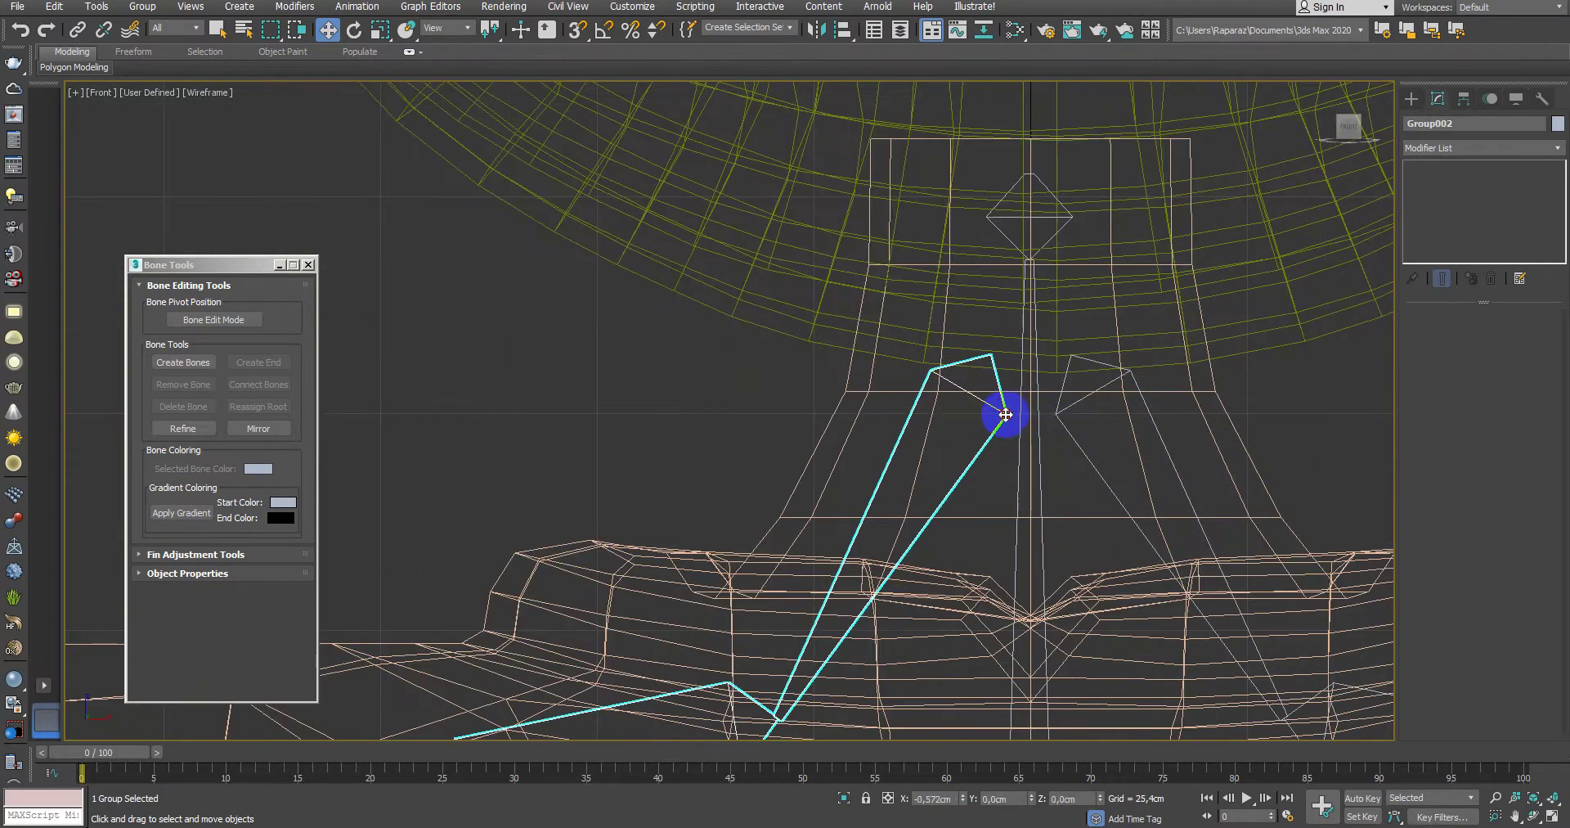
scroll(998, 413, down, 3)
scroll(1121, 472, down, 2)
scroll(1255, 582, down, 2)
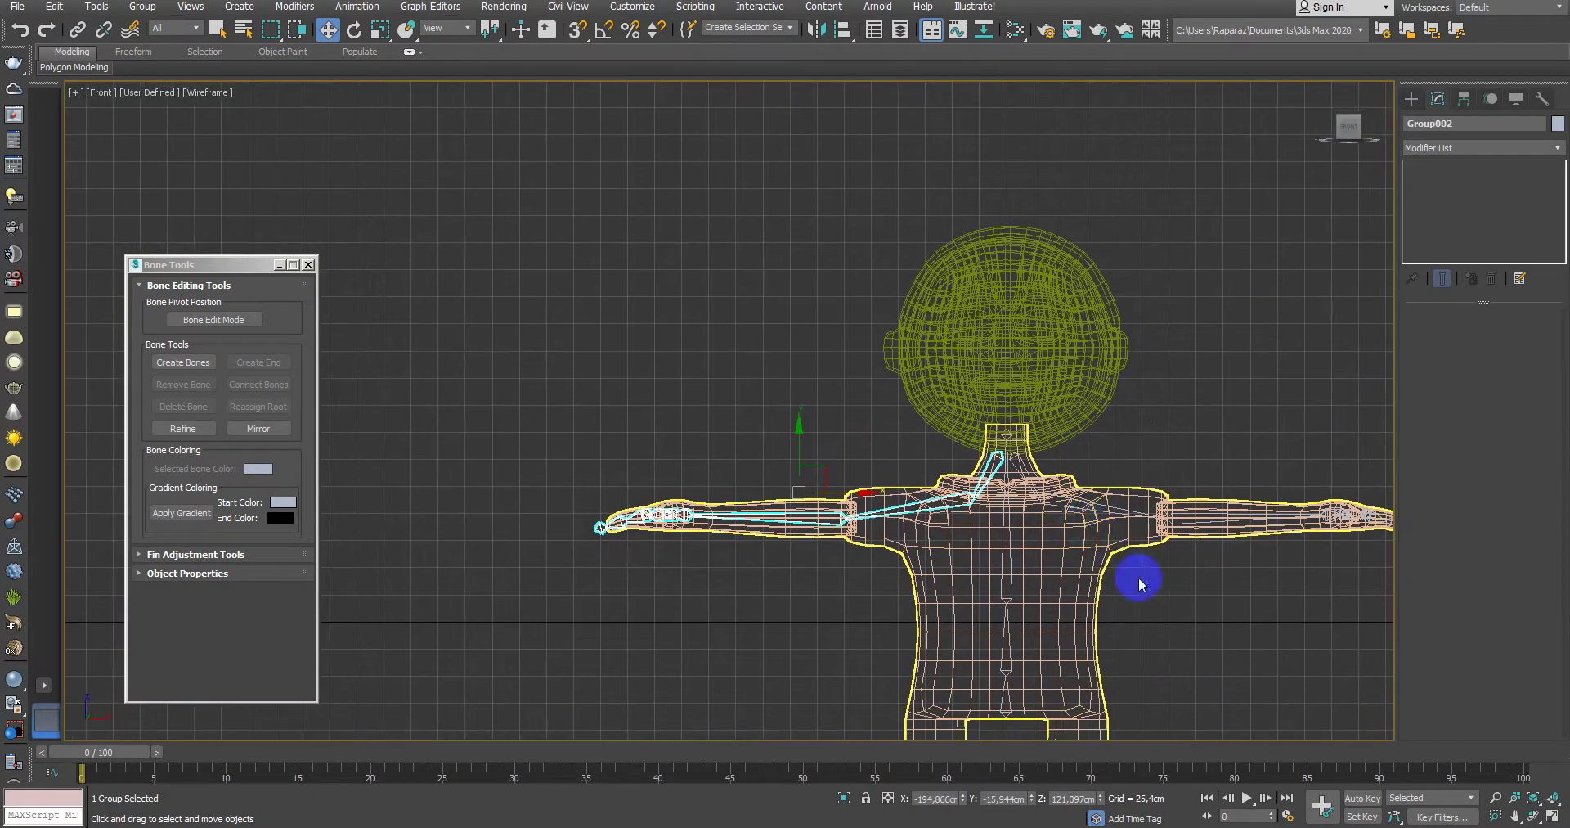
scroll(1139, 578, down, 2)
click(1149, 526)
scroll(988, 480, down, 1)
Step: Explode the character group into separate objects
click(699, 380)
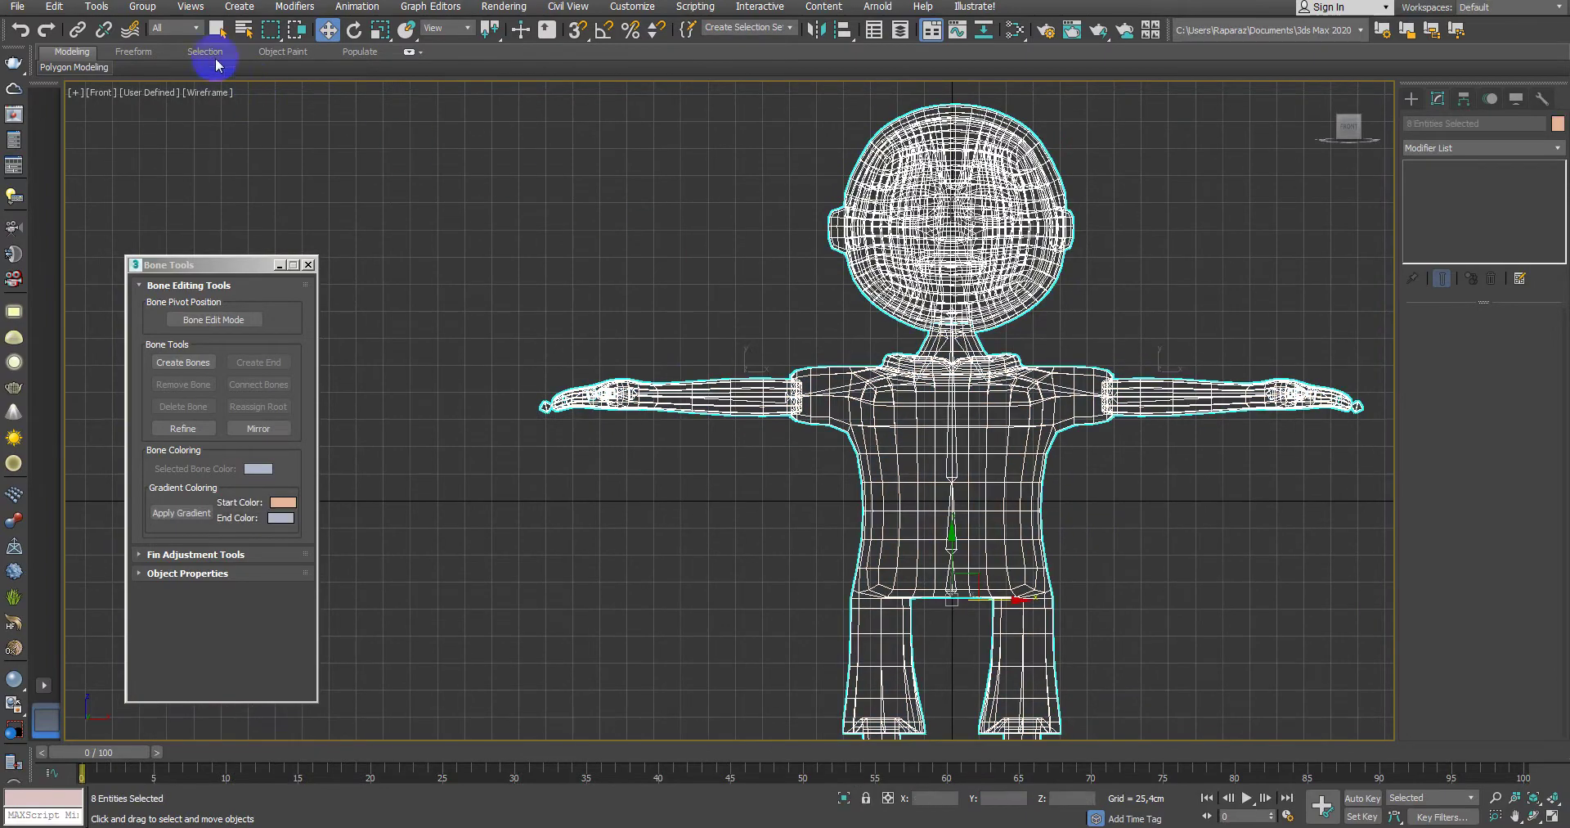
click(142, 6)
click(164, 177)
scroll(777, 466, up, 2)
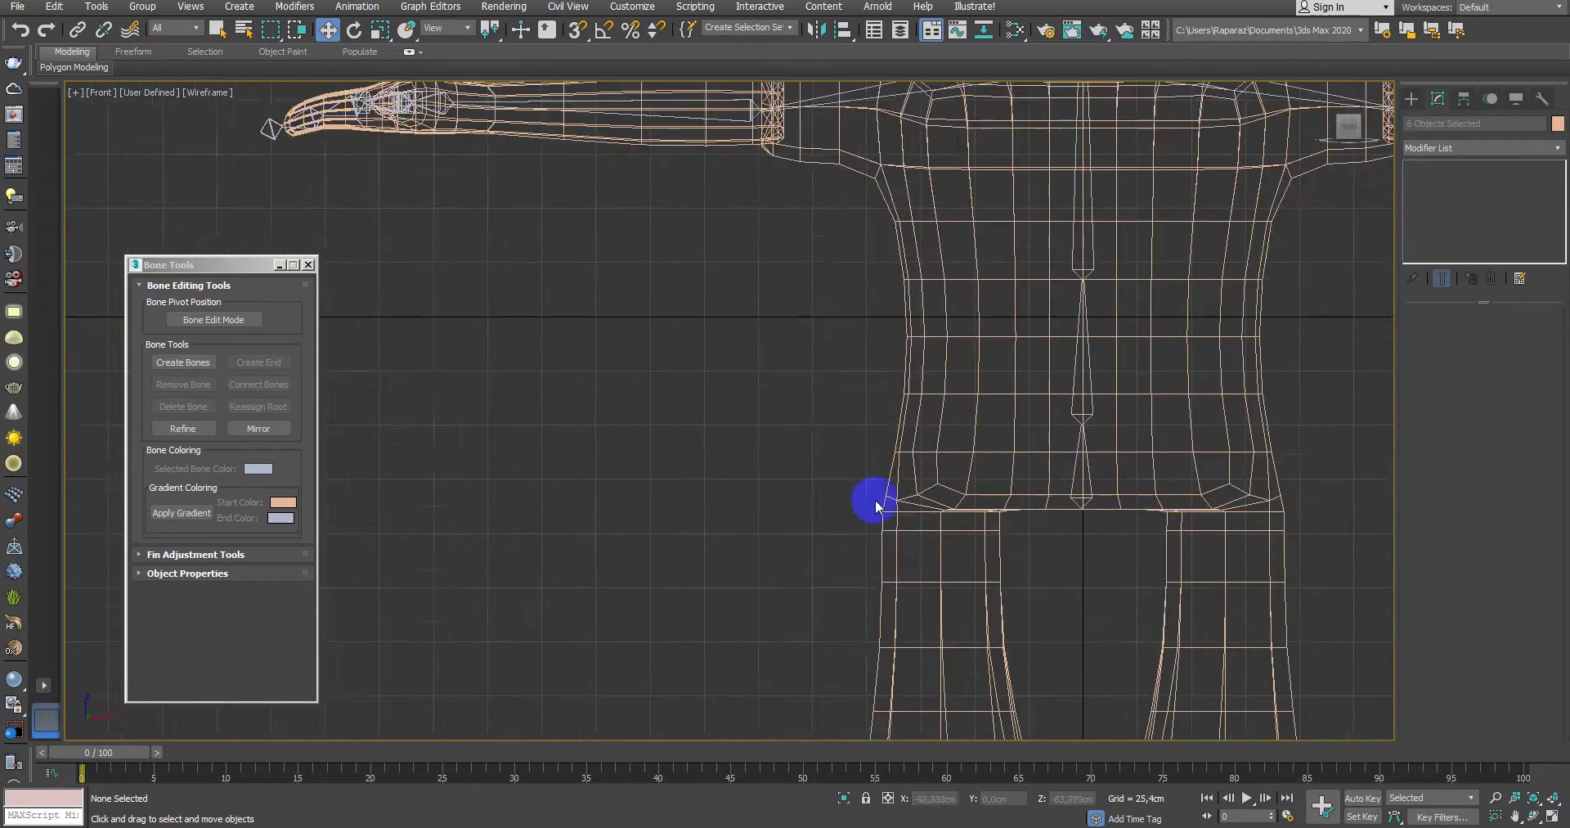
scroll(899, 482, up, 2)
scroll(929, 466, up, 2)
Step: Draw a trial hip bone at the pelvis with the Bones tool, then undo it
click(1411, 98)
click(1519, 122)
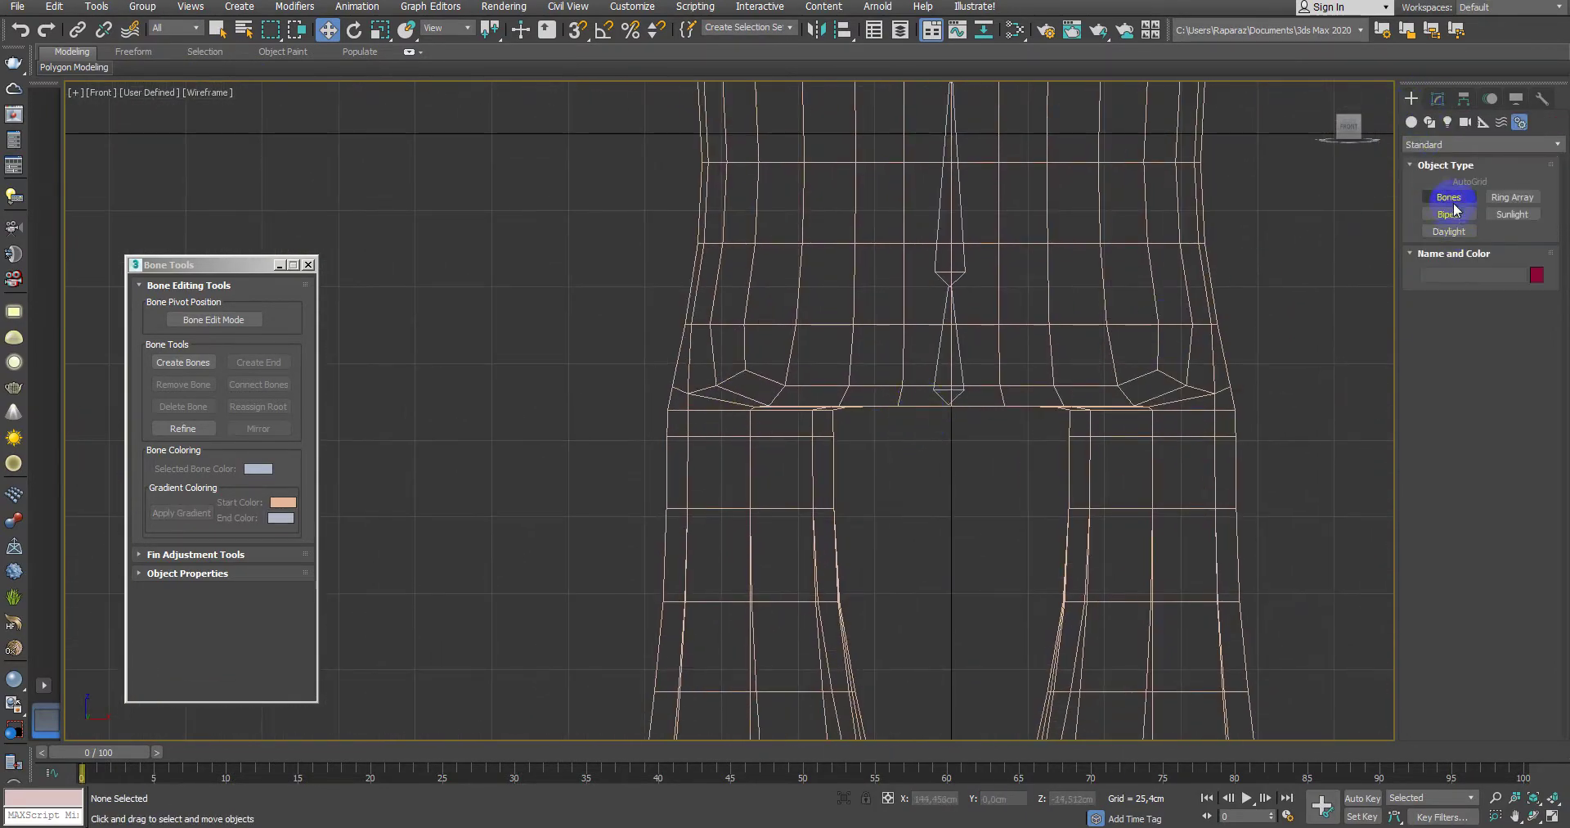
click(1448, 197)
scroll(1098, 466, up, 2)
scroll(969, 462, up, 1)
click(915, 438)
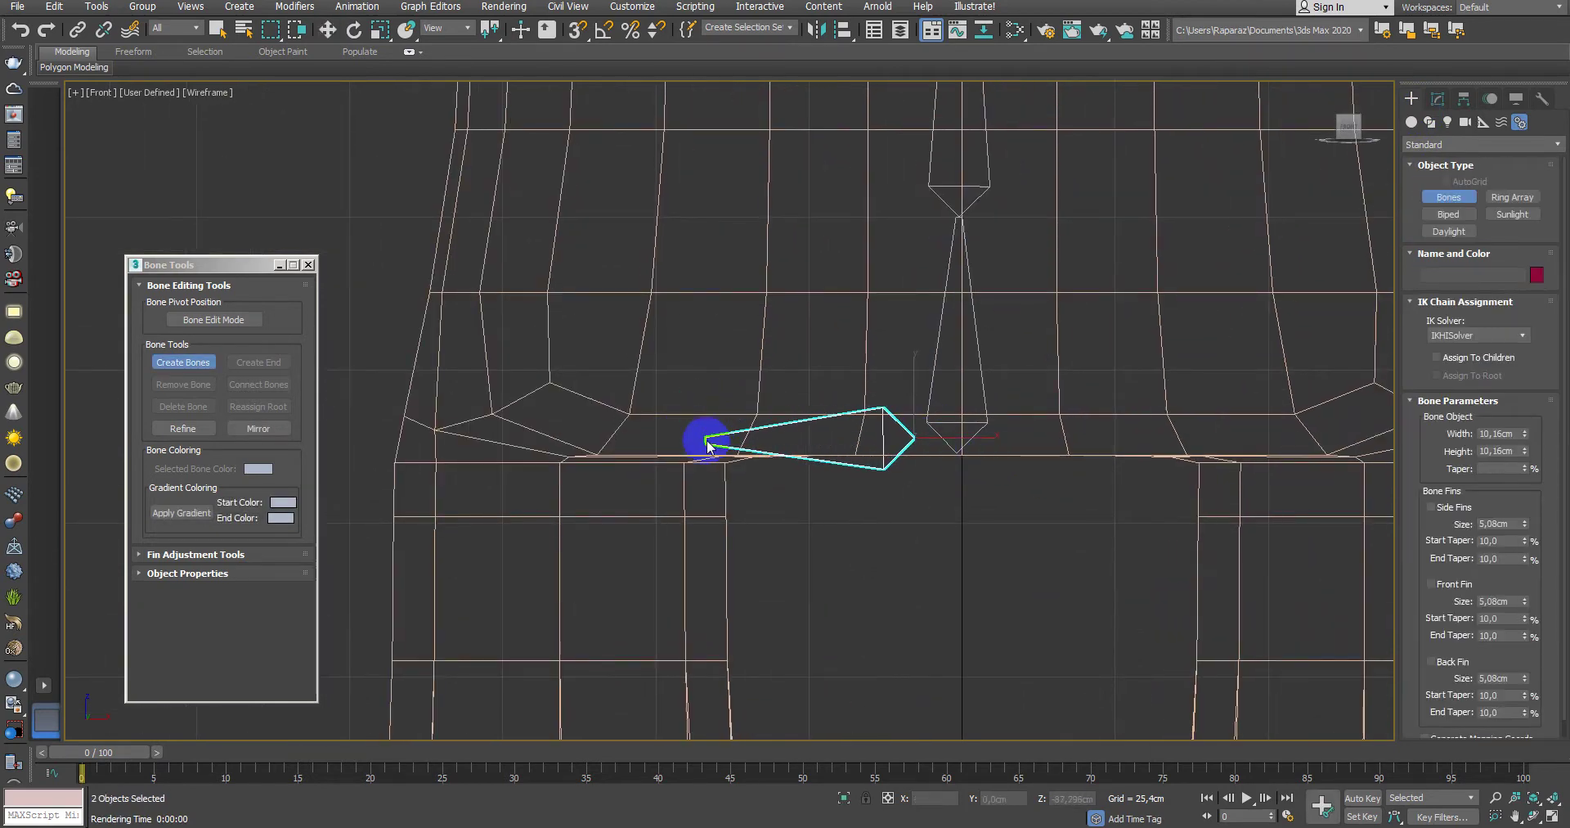
click(732, 414)
middle_drag(684, 466, 736, 340)
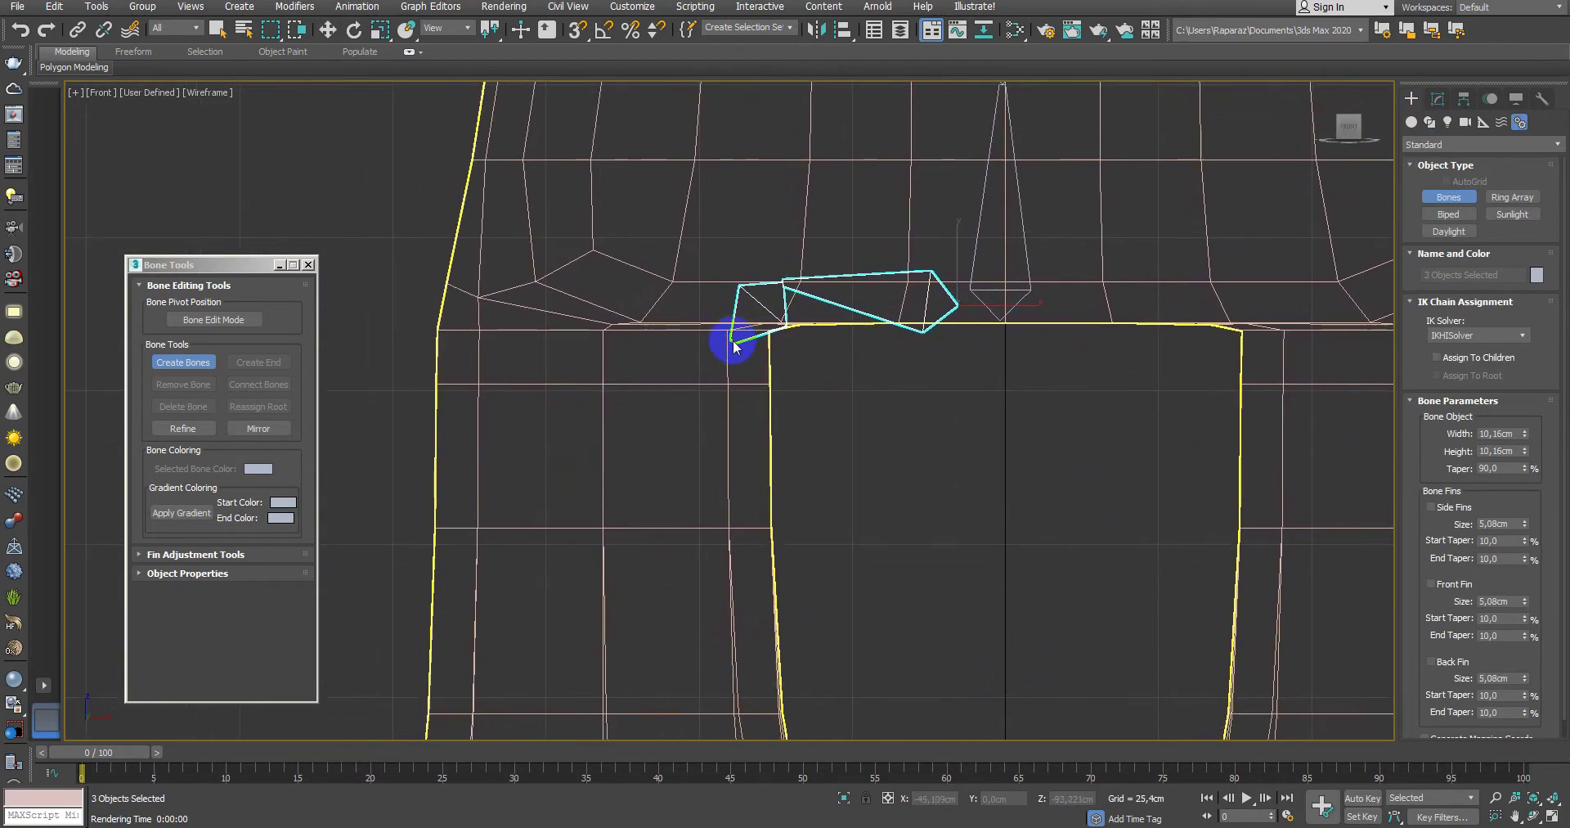
right_click(892, 352)
key(ctrl+z)
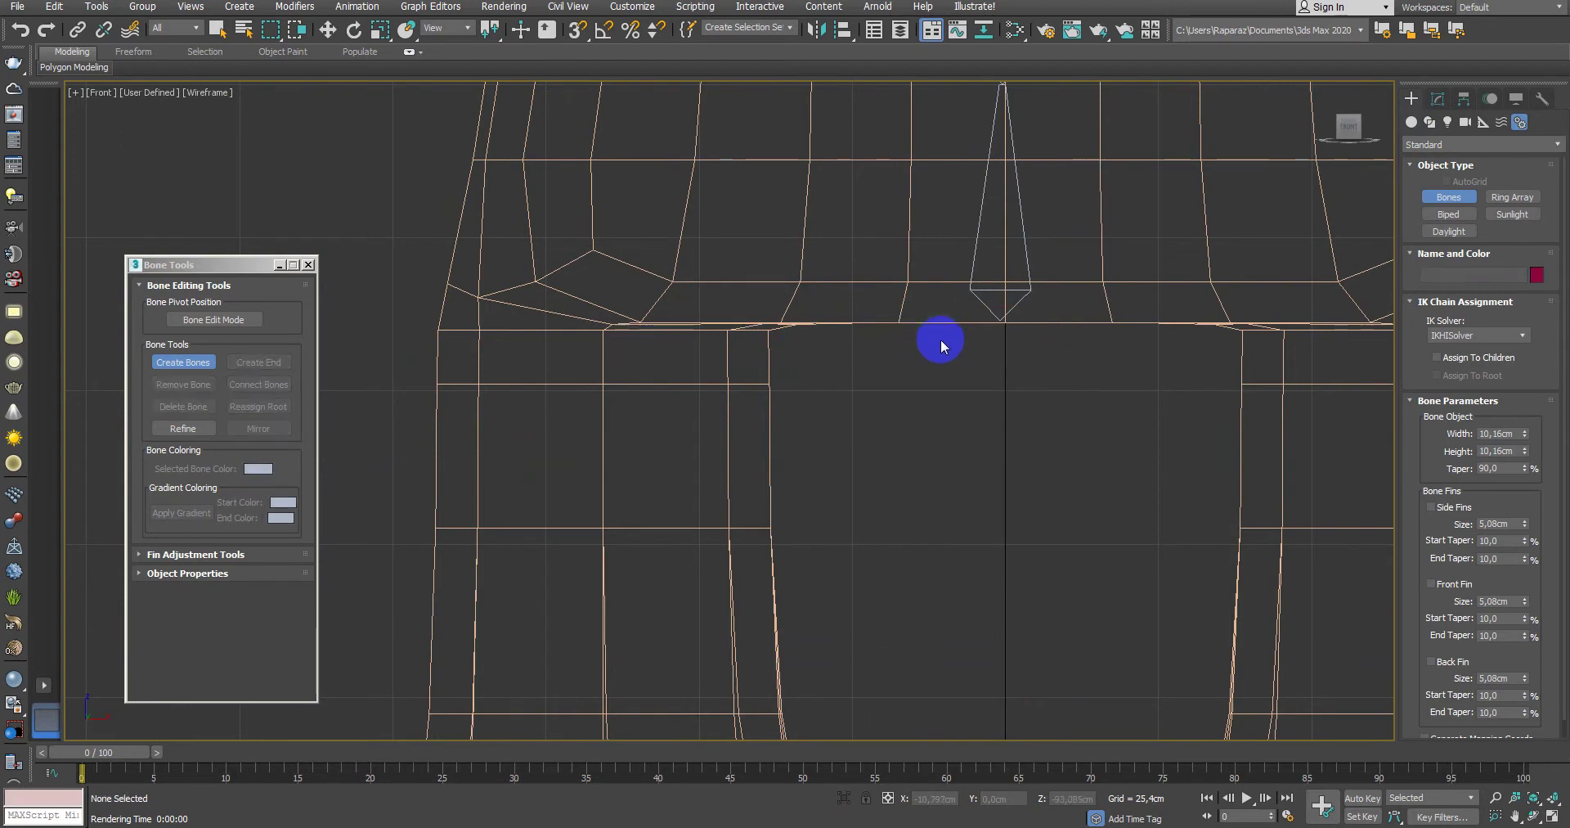
Step: Redraw the leg chain from the pelvis centre through the hip joint to the knee
click(946, 297)
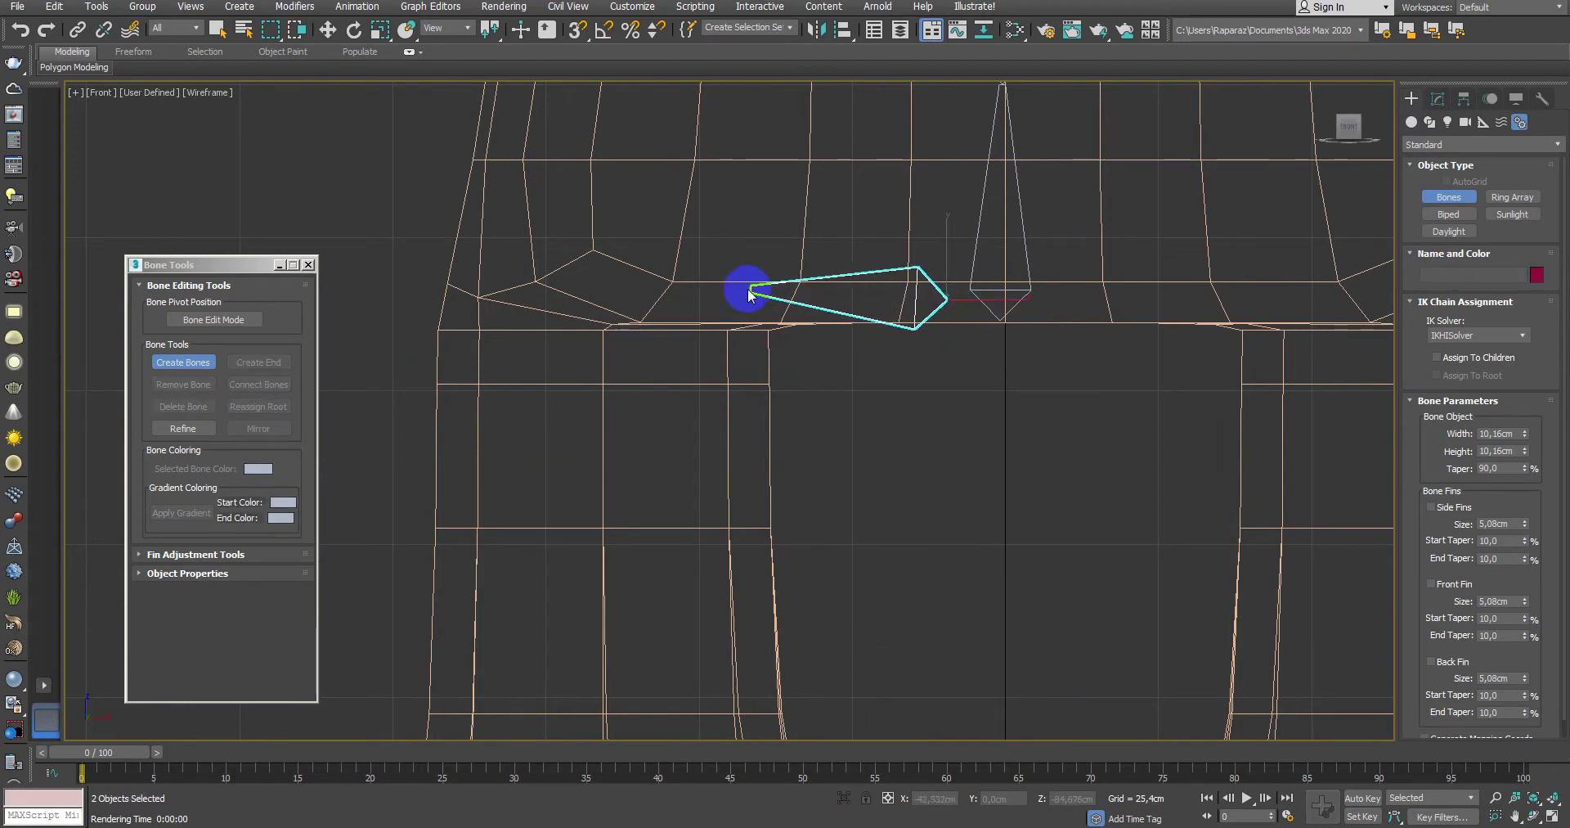
right_click(738, 291)
click(974, 309)
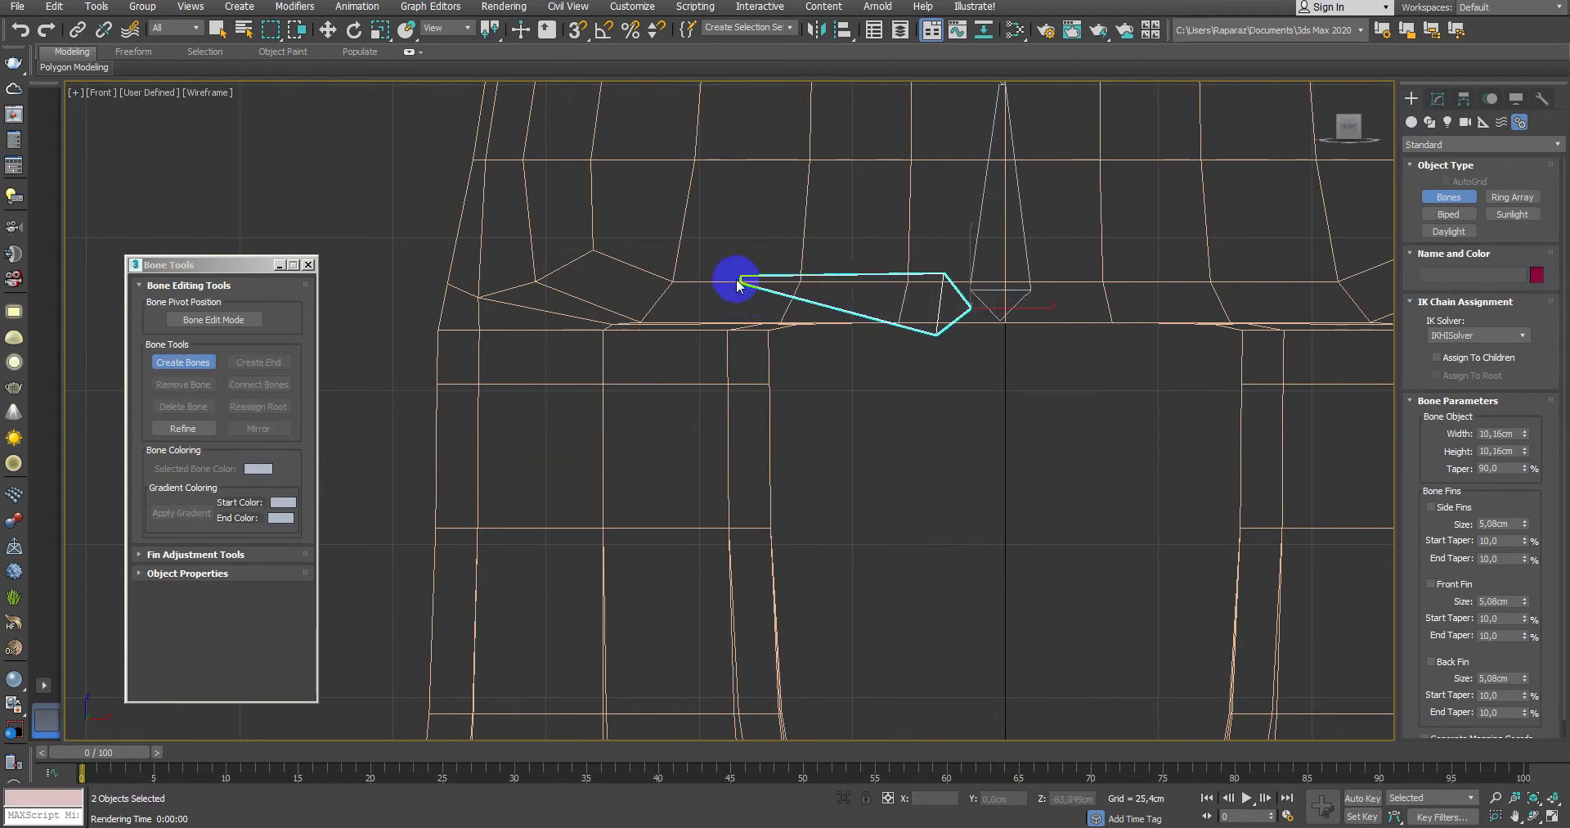
click(780, 295)
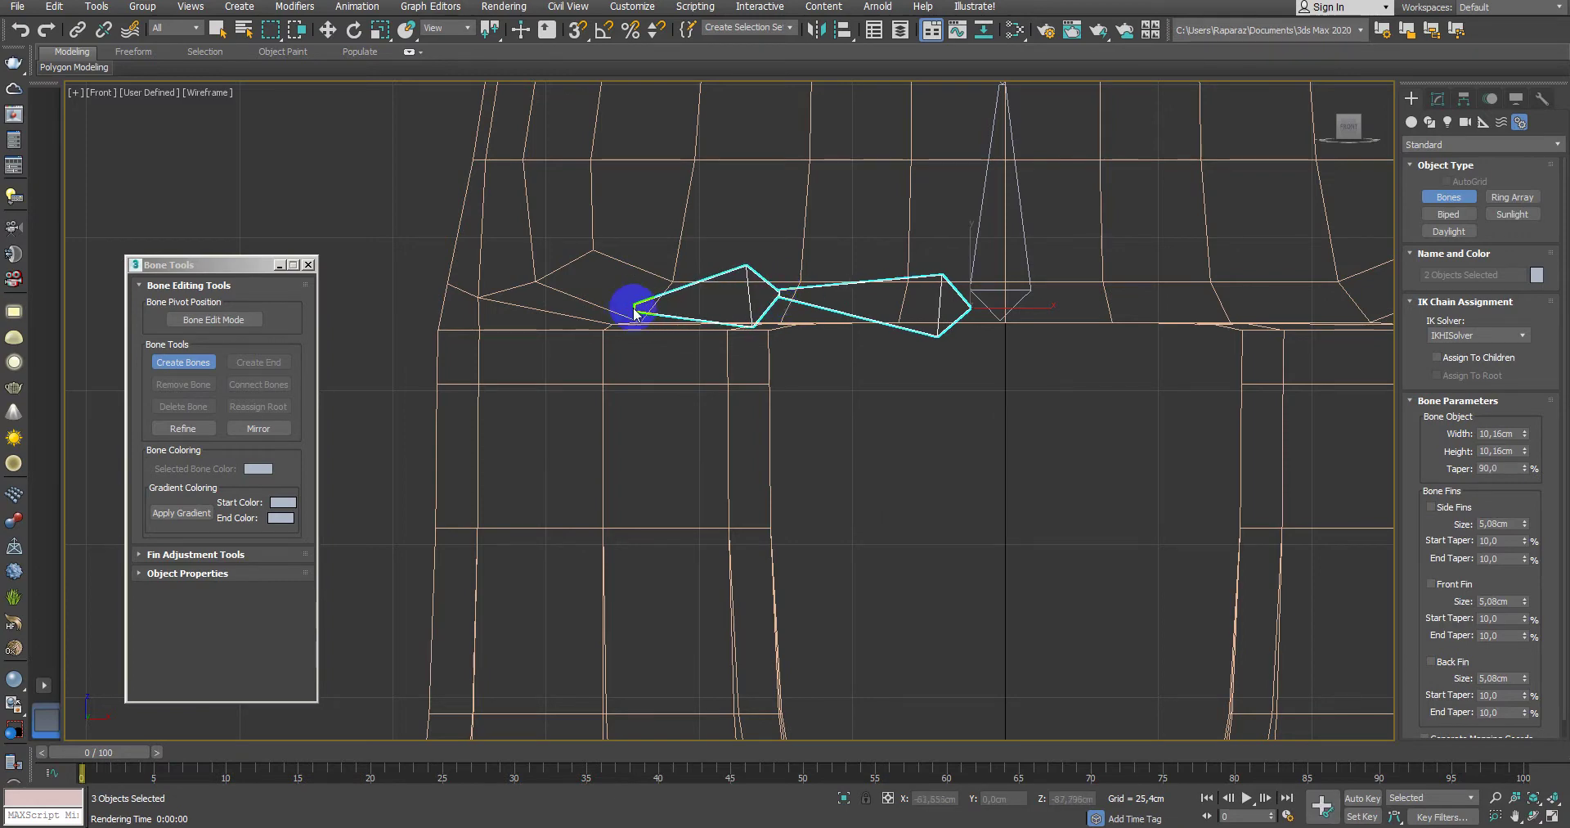
click(628, 321)
scroll(659, 540, down, 3)
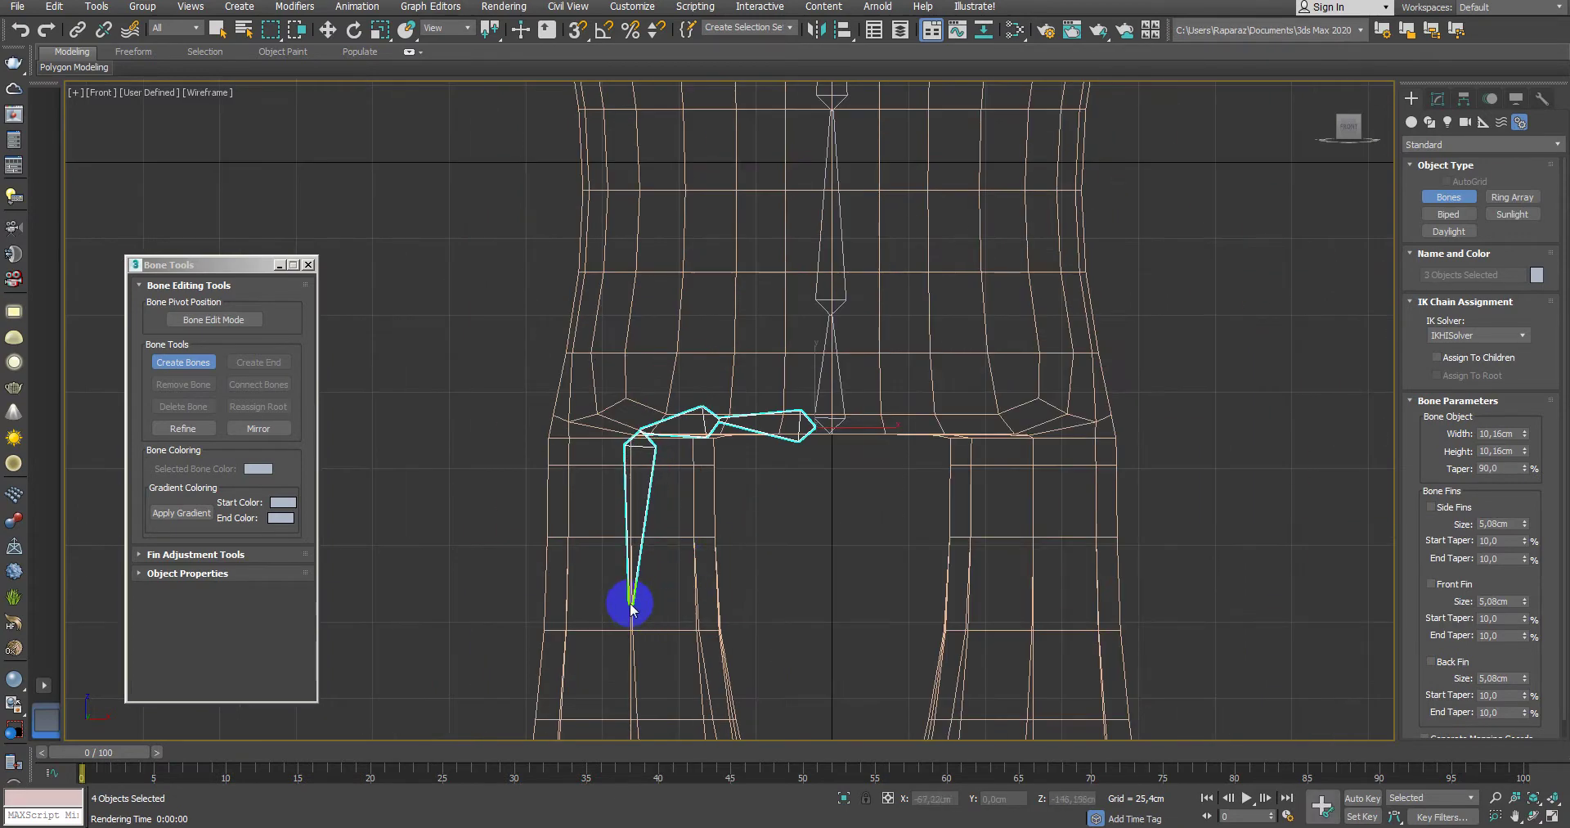
scroll(764, 403, down, 2)
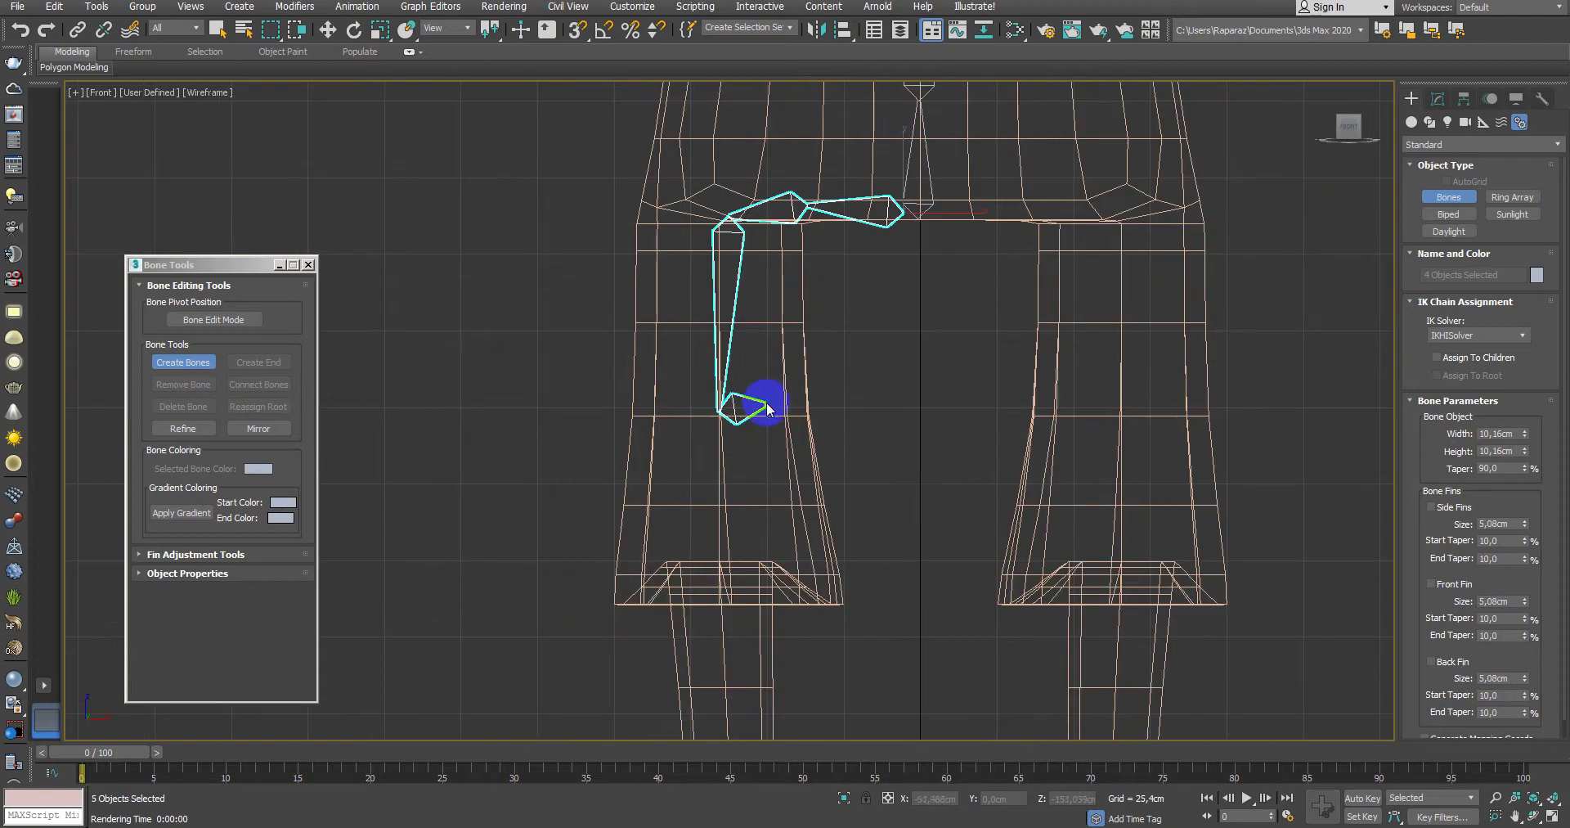
click(728, 507)
scroll(697, 519, down, 2)
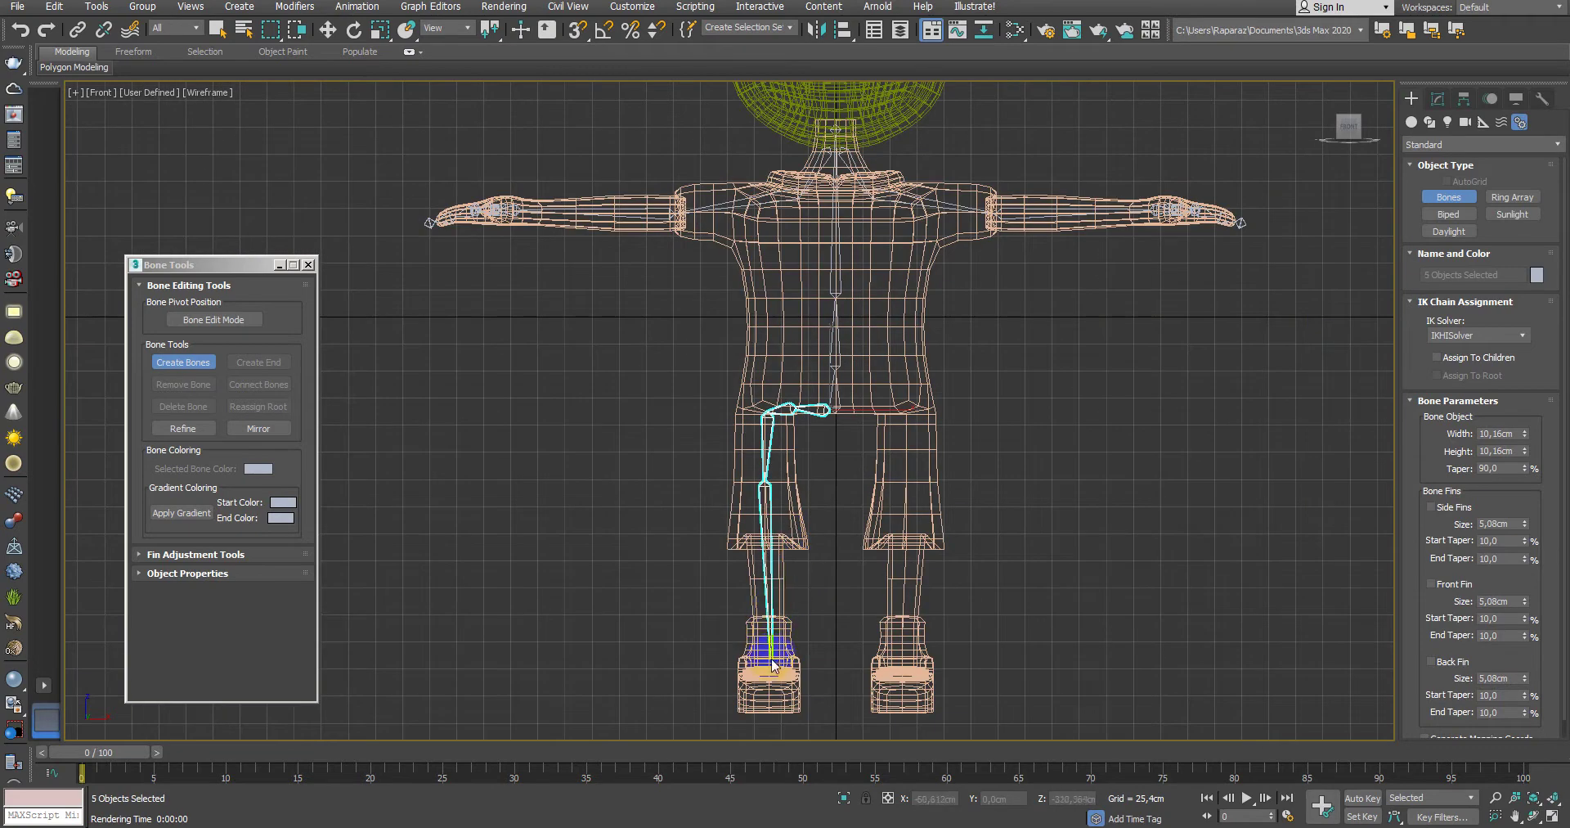
Step: End the leg bone chain with a final joint at the foot
click(767, 685)
right_click(876, 659)
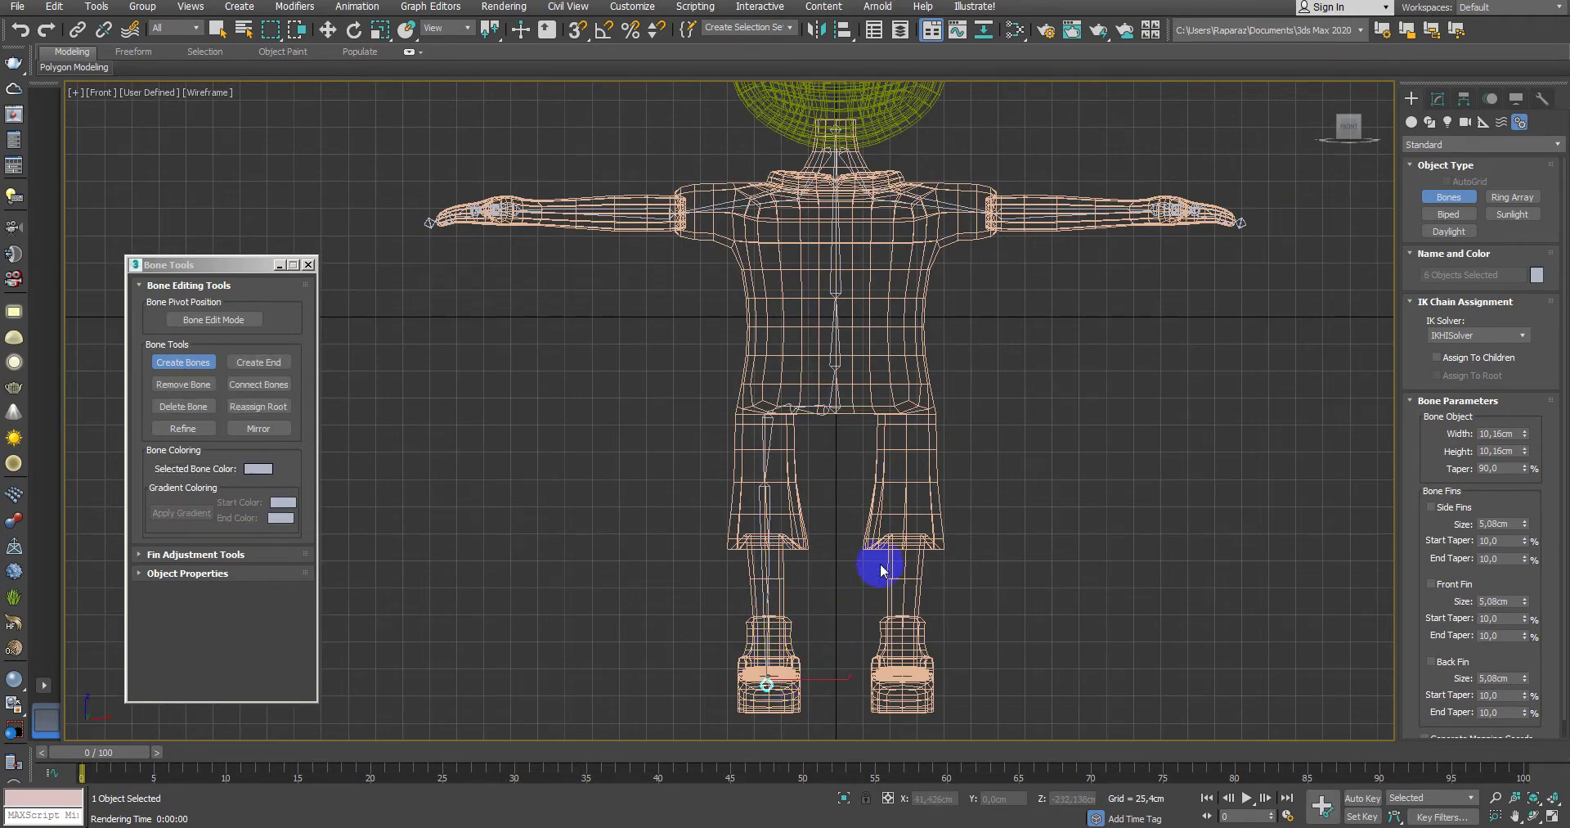
scroll(848, 508, up, 2)
scroll(826, 427, up, 2)
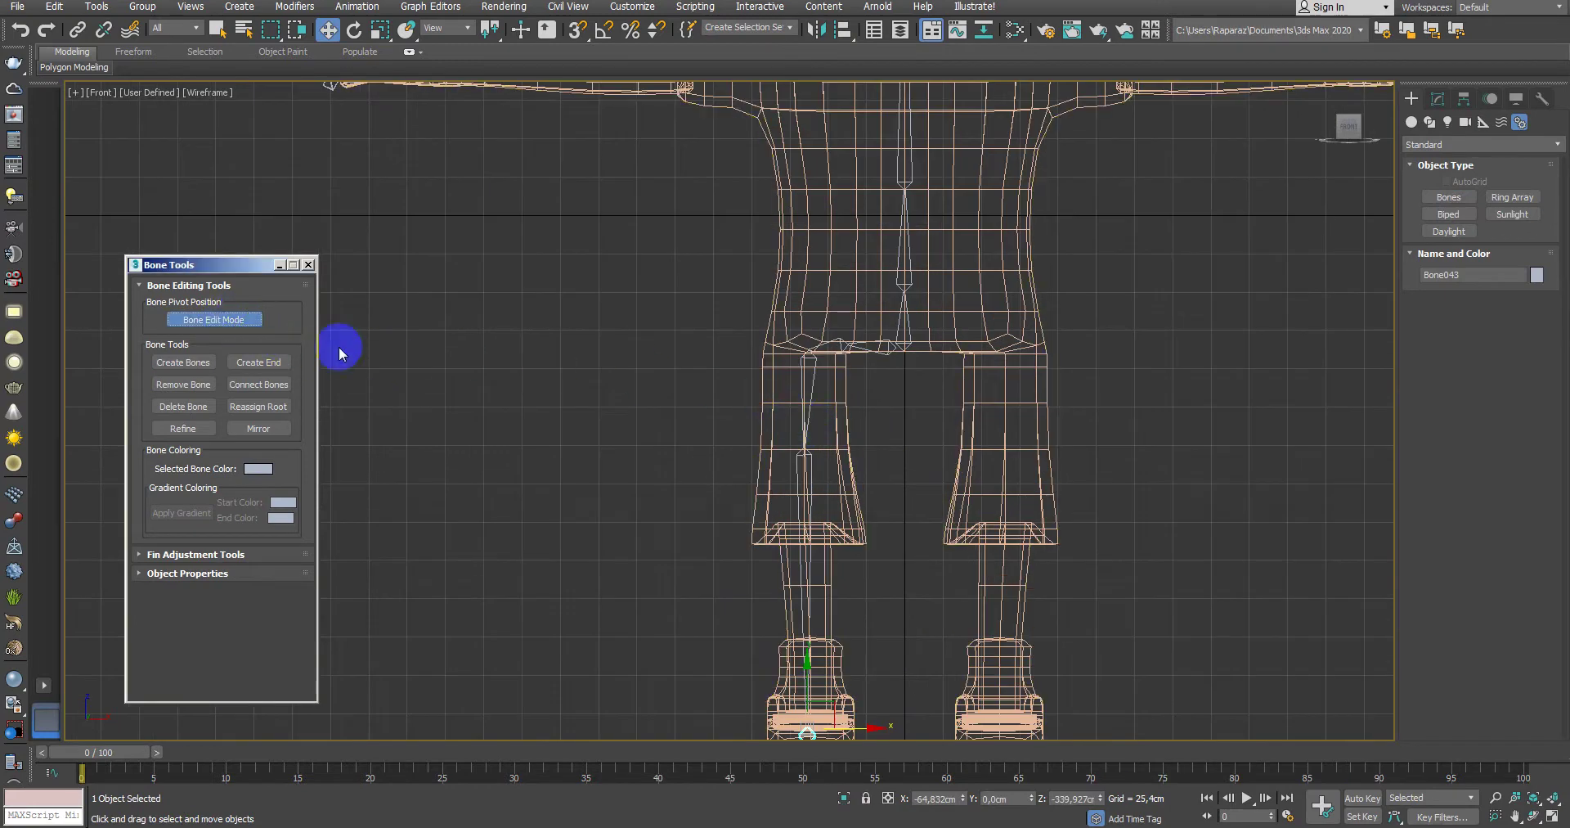
Step: Select the leg bones Bone041 and Bone042 inside the screen-left leg
click(811, 432)
click(929, 421)
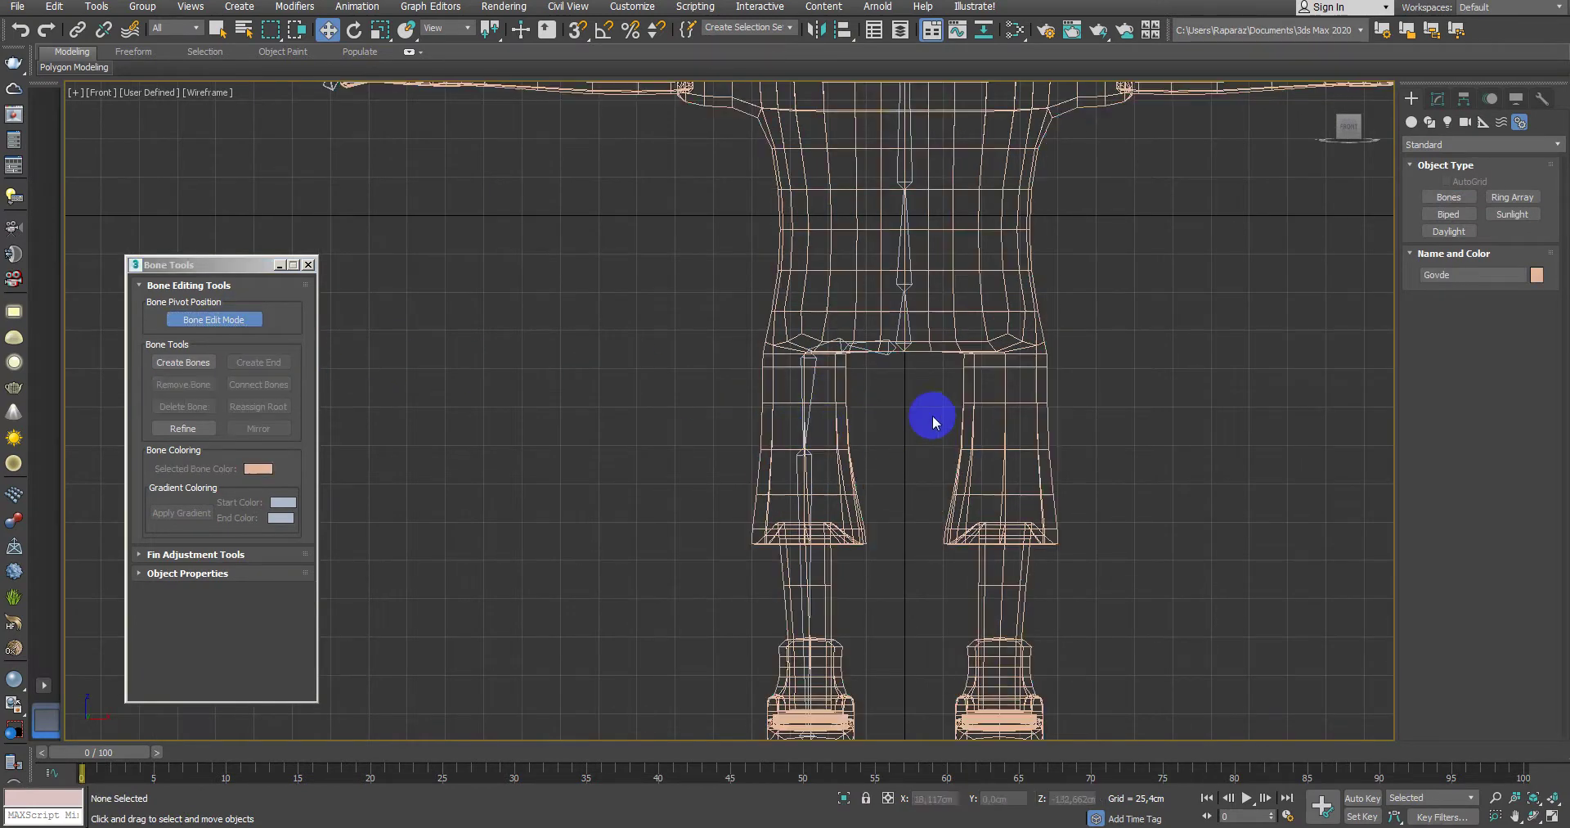
click(810, 430)
drag(889, 408, 798, 436)
click(800, 436)
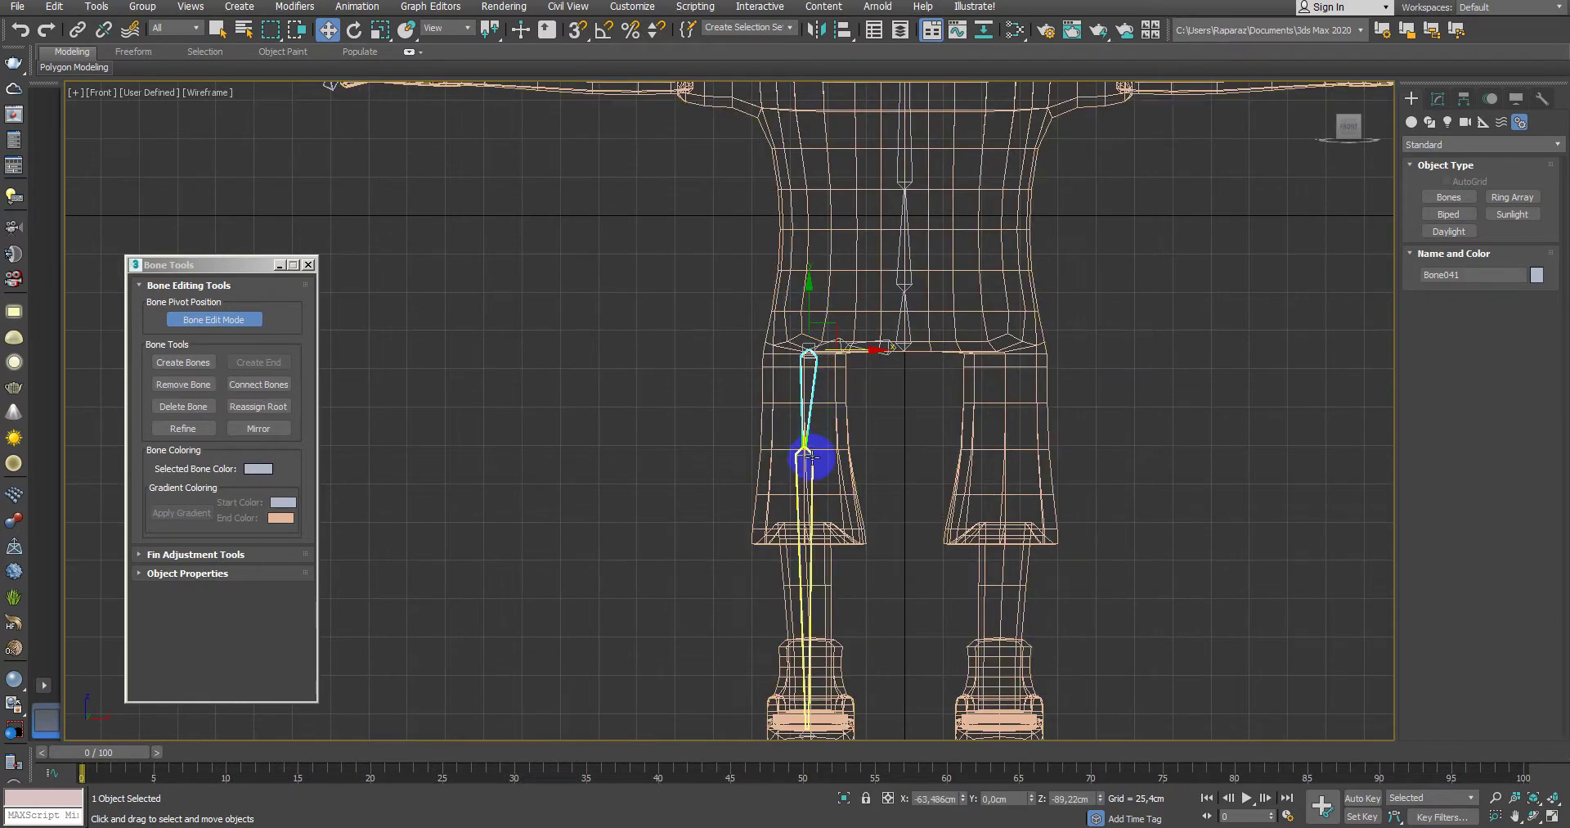
click(812, 397)
click(810, 456)
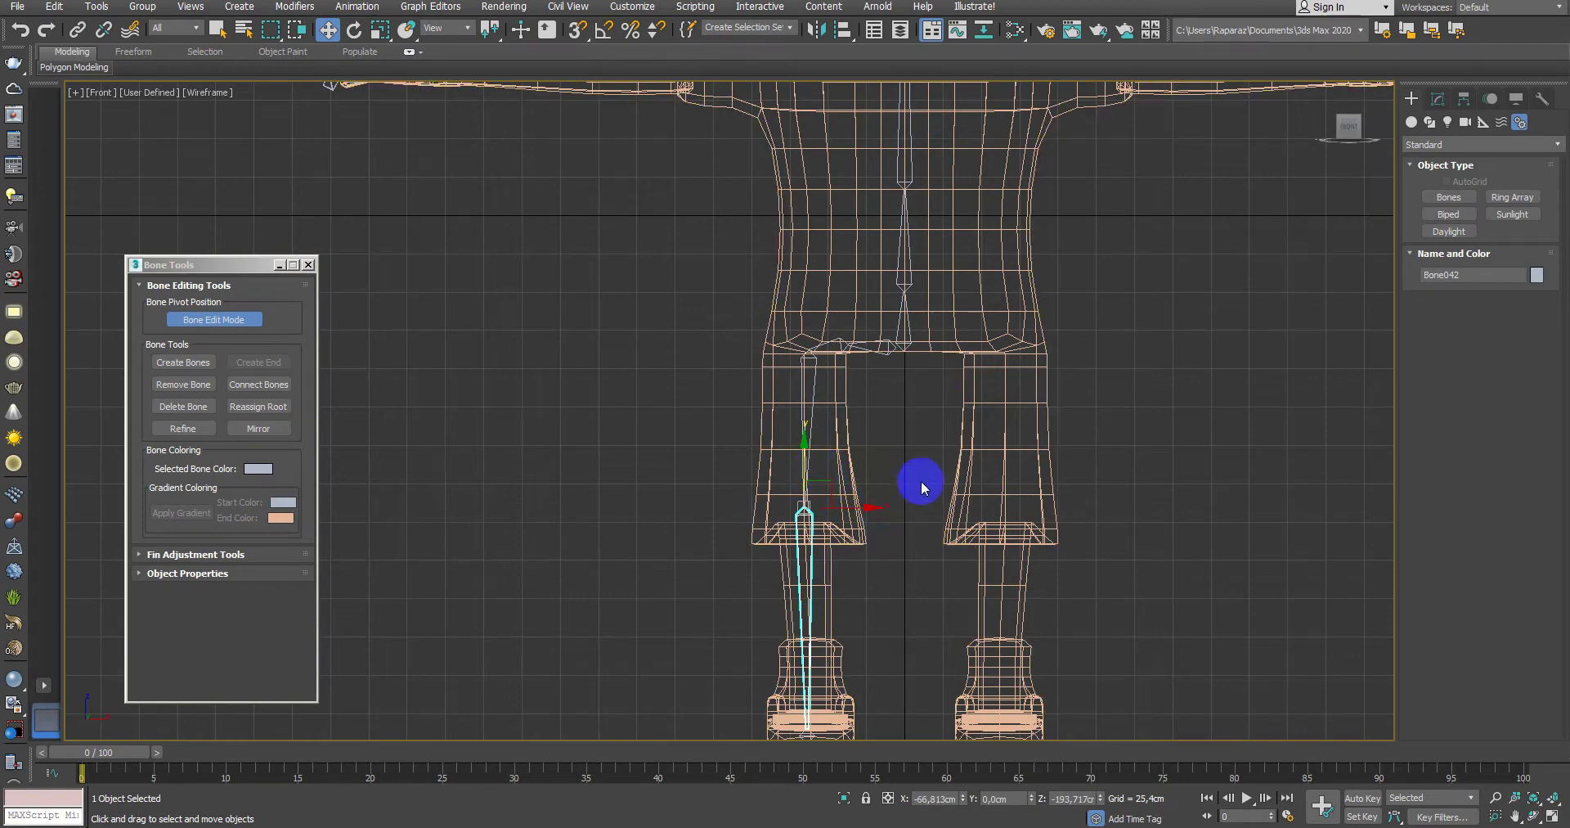
Step: Turn off Bone Edit Mode and return to the four-viewport layout
scroll(860, 449, up, 3)
click(213, 319)
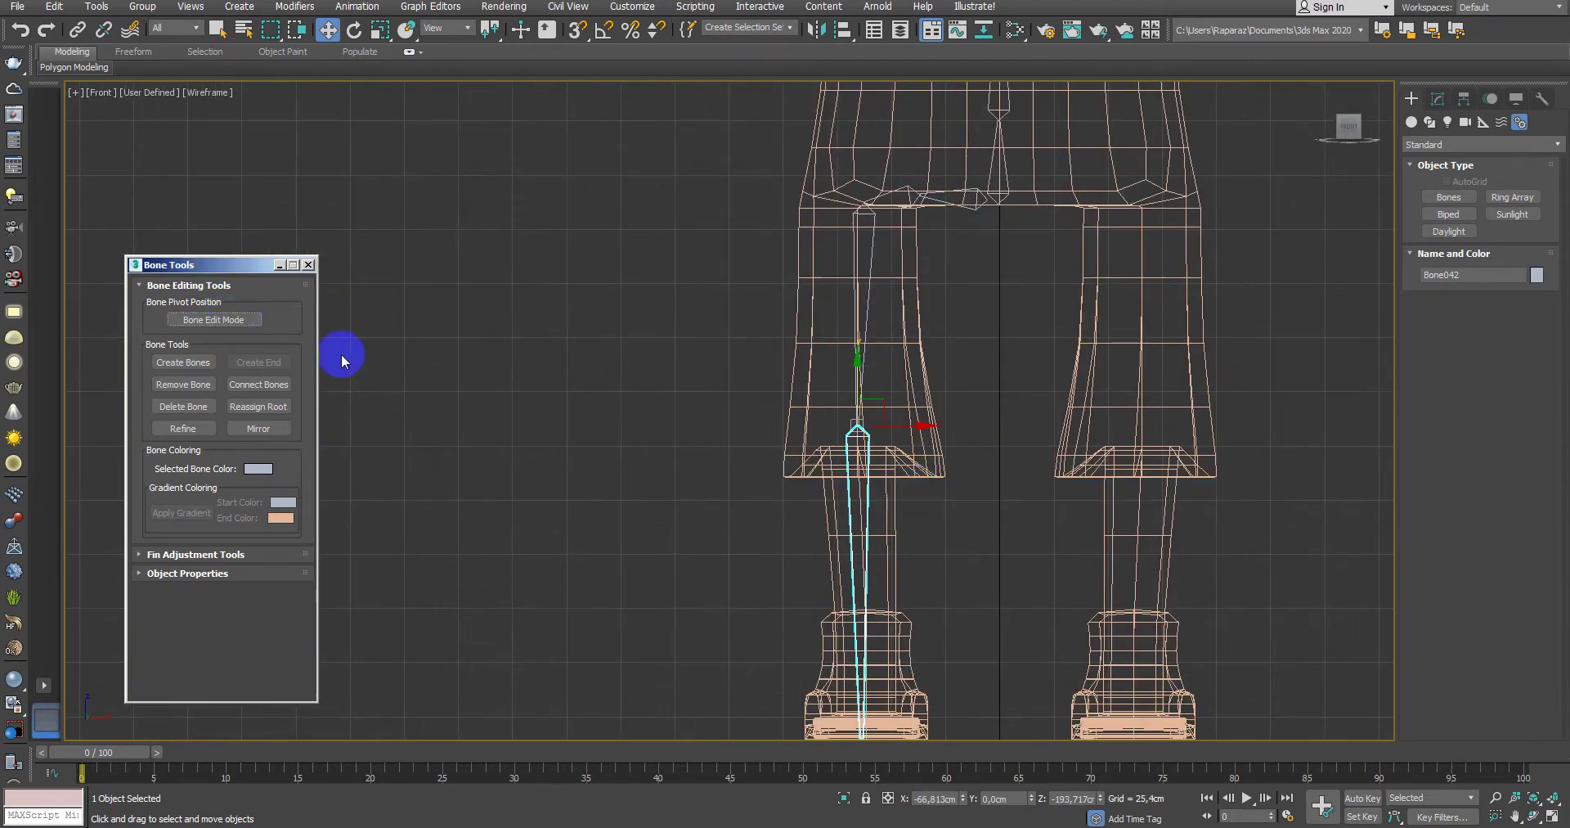
scroll(810, 449, down, 2)
key(alt+w)
scroll(1016, 468, up, 3)
Step: Maximize the side view in wireframe, zoomed in on the shoe
key(alt+w)
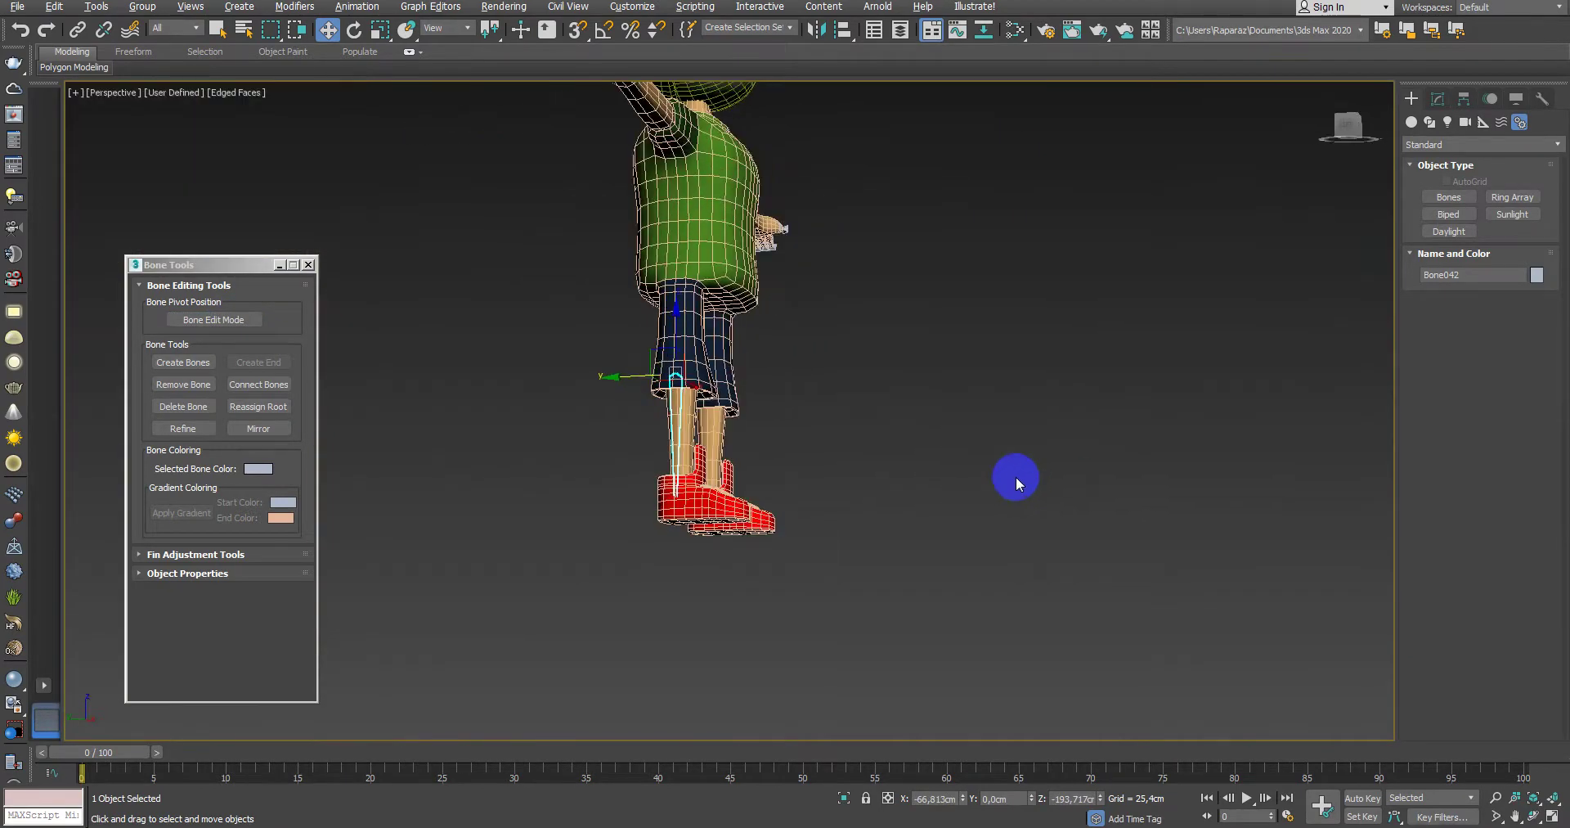
scroll(1016, 476, up, 2)
mouse_move(918, 512)
alt+middle_down()
mouse_move(736, 498)
mouse_move(851, 452)
alt+middle_up()
scroll(717, 514, up, 2)
click(752, 484)
key(F3)
key(alt+w)
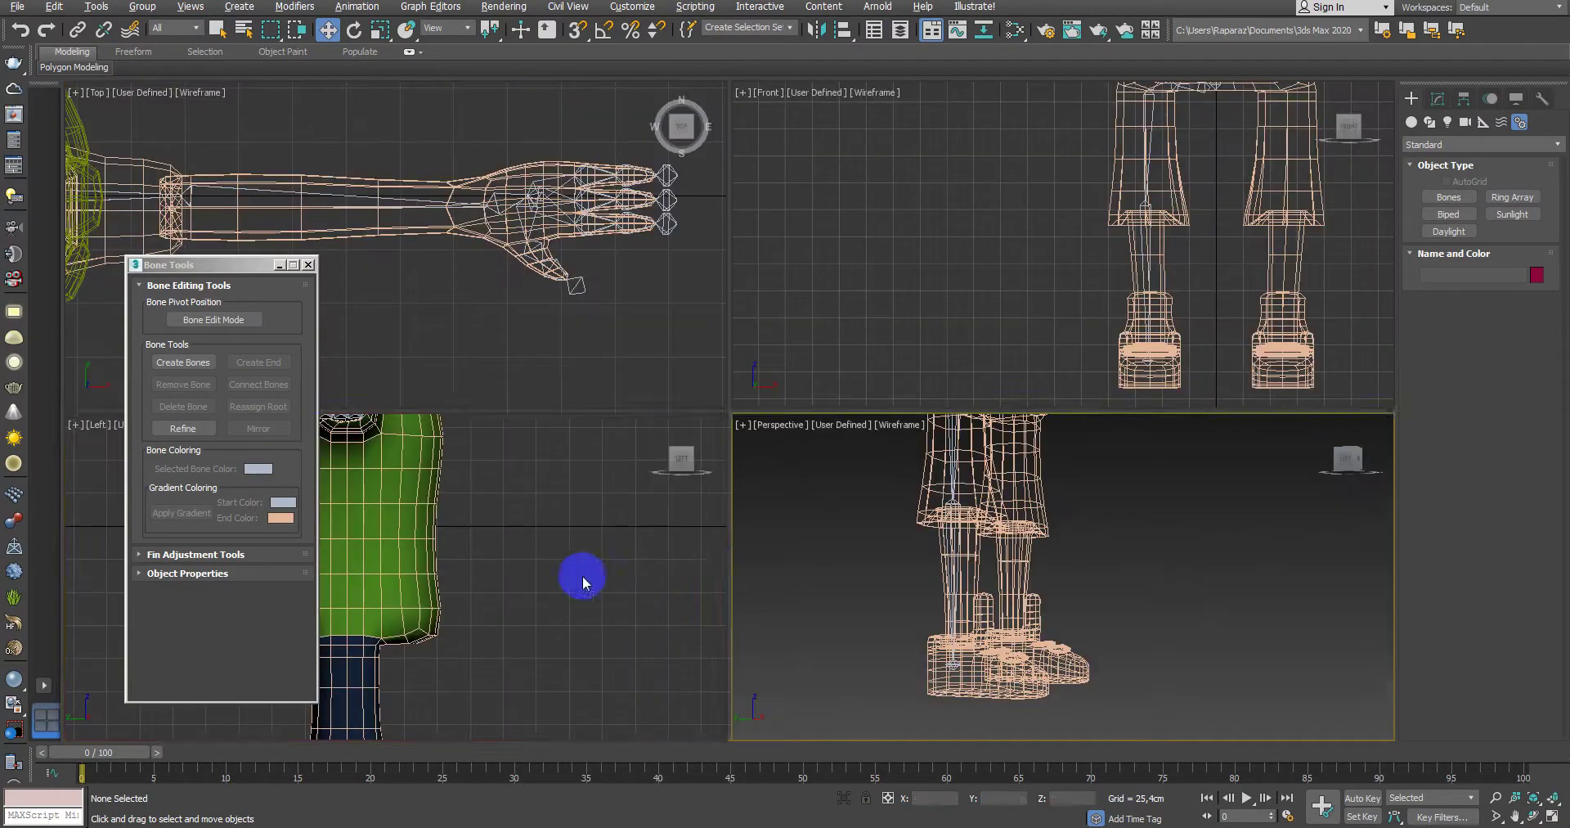
middle_drag(583, 582, 665, 348)
key(alt+w)
scroll(673, 354, up, 3)
scroll(768, 435, up, 1)
key(F3)
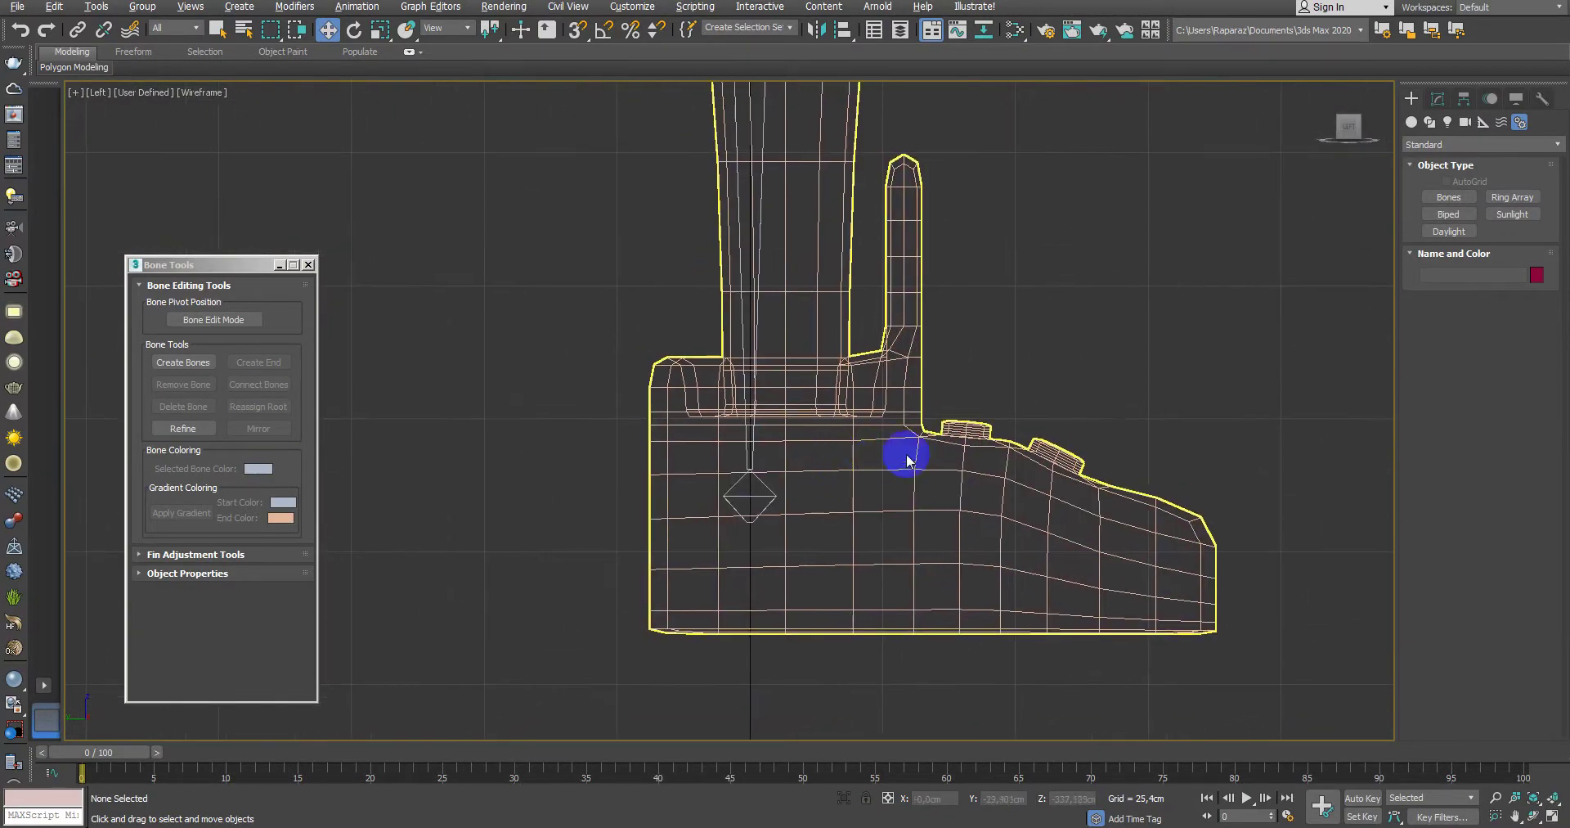
Step: Draw a foot bone chain from the ankle to the toe tip, capped with an end bone
click(1448, 197)
click(764, 515)
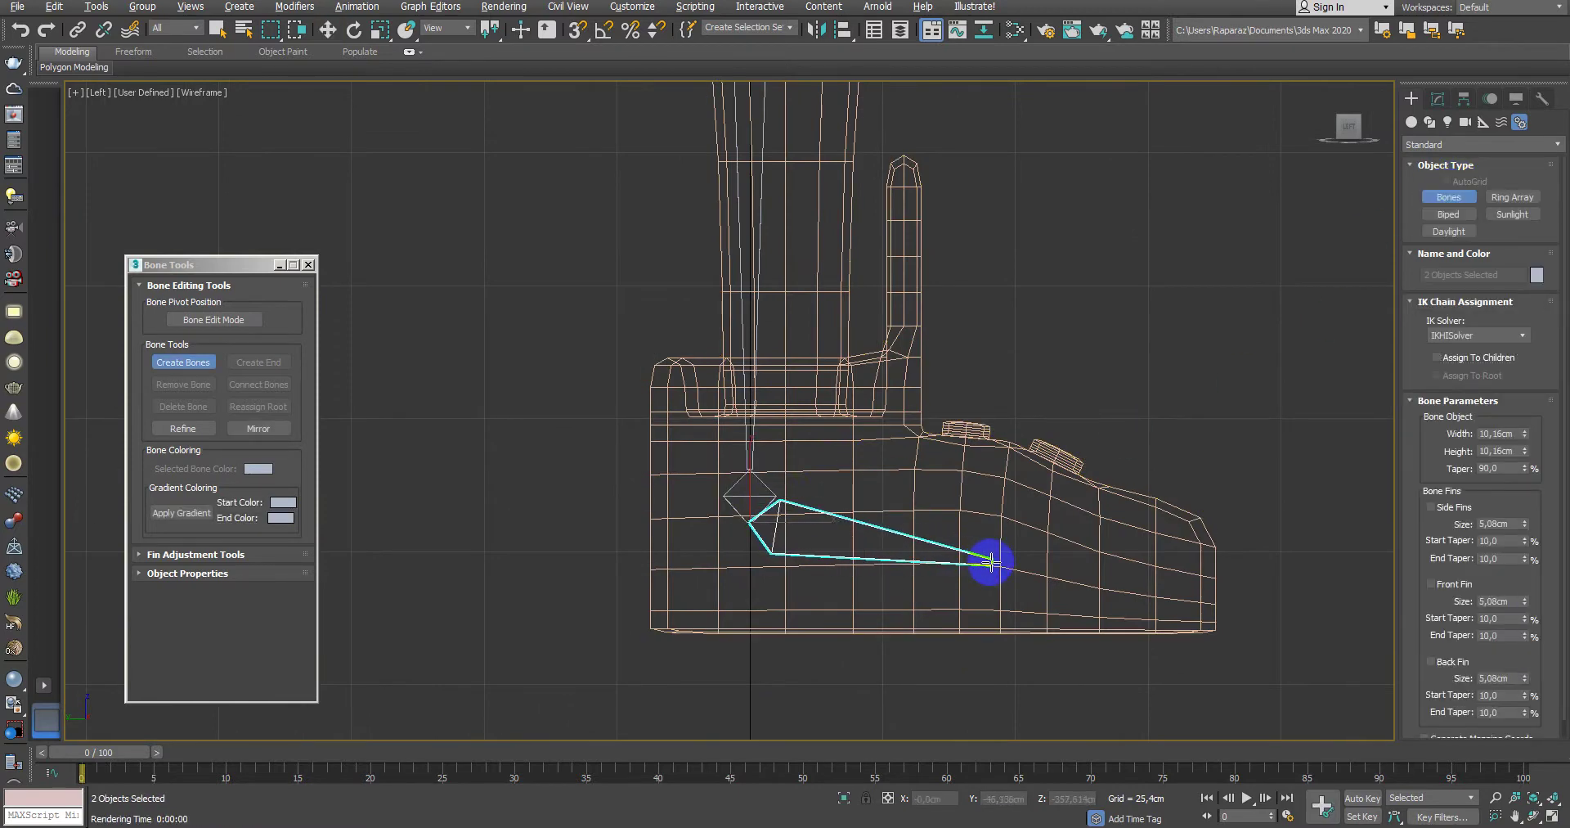
click(1218, 577)
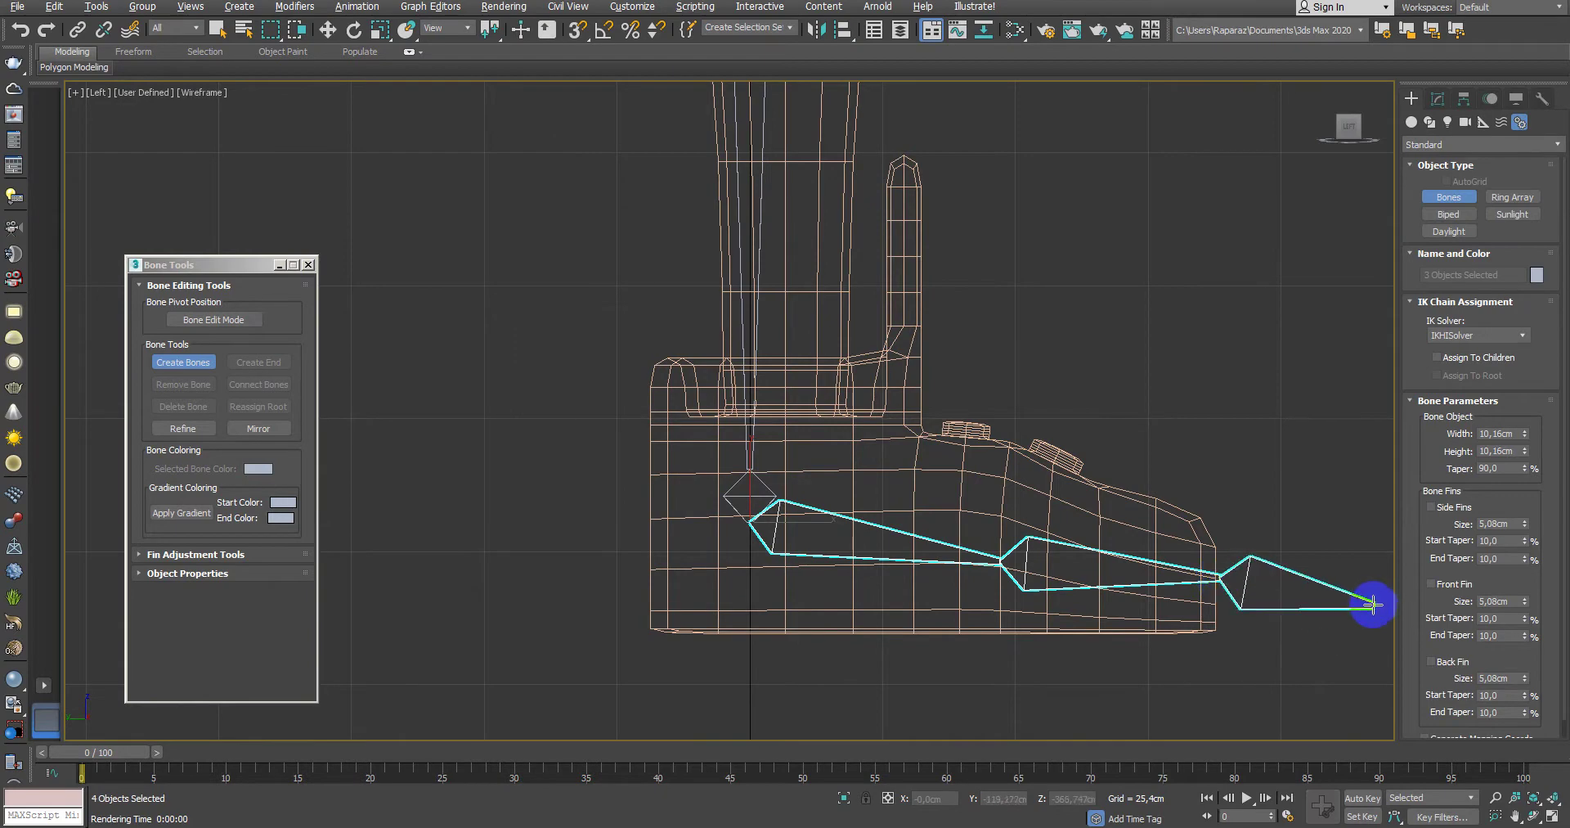
right_click(1371, 603)
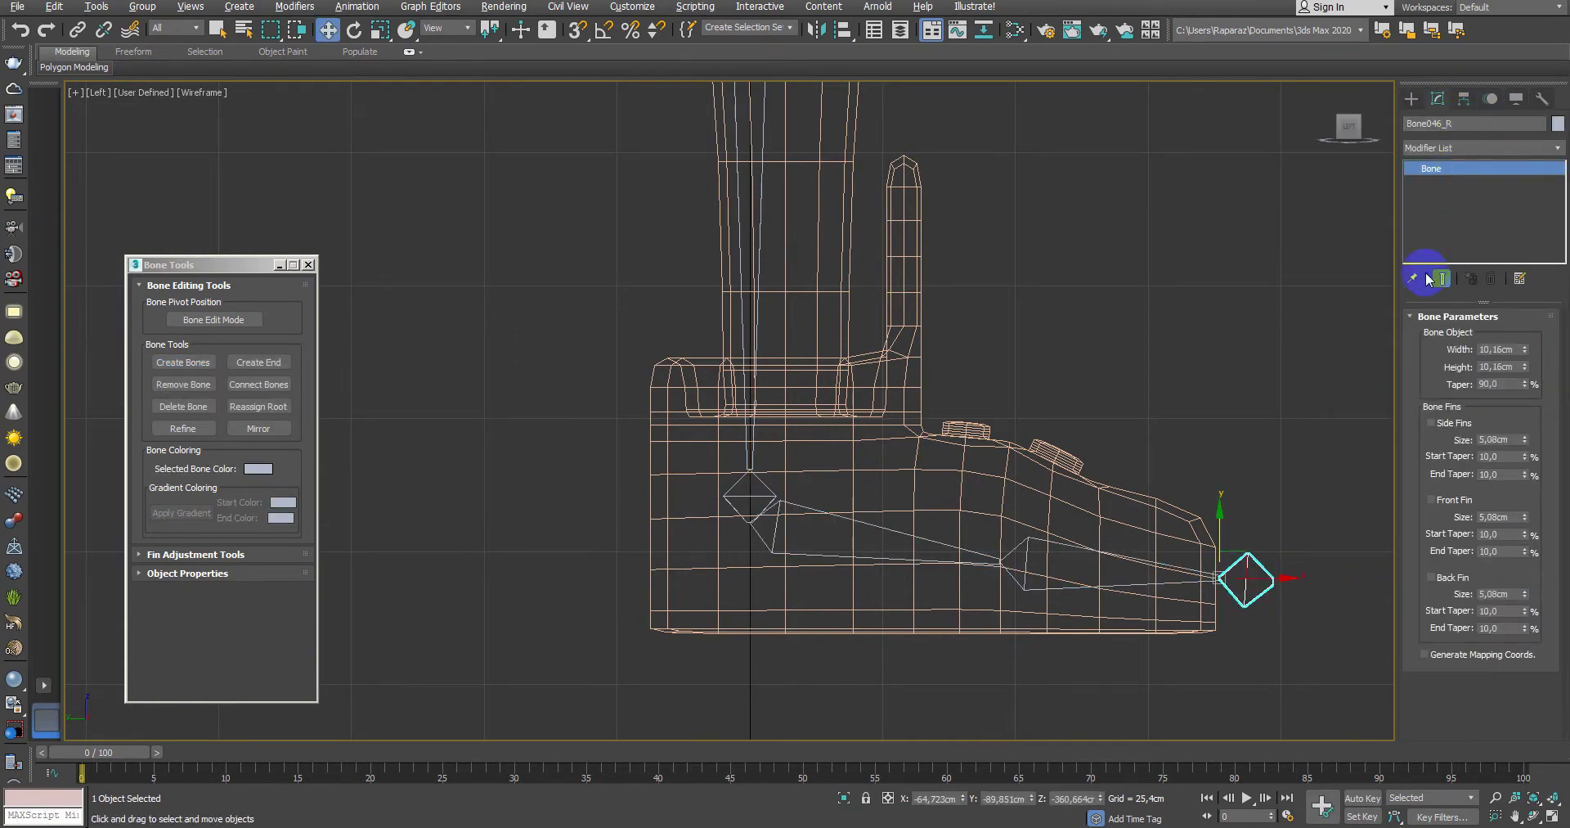
click(1249, 446)
scroll(1121, 404, down, 3)
scroll(1099, 424, up, 1)
scroll(1102, 397, up, 1)
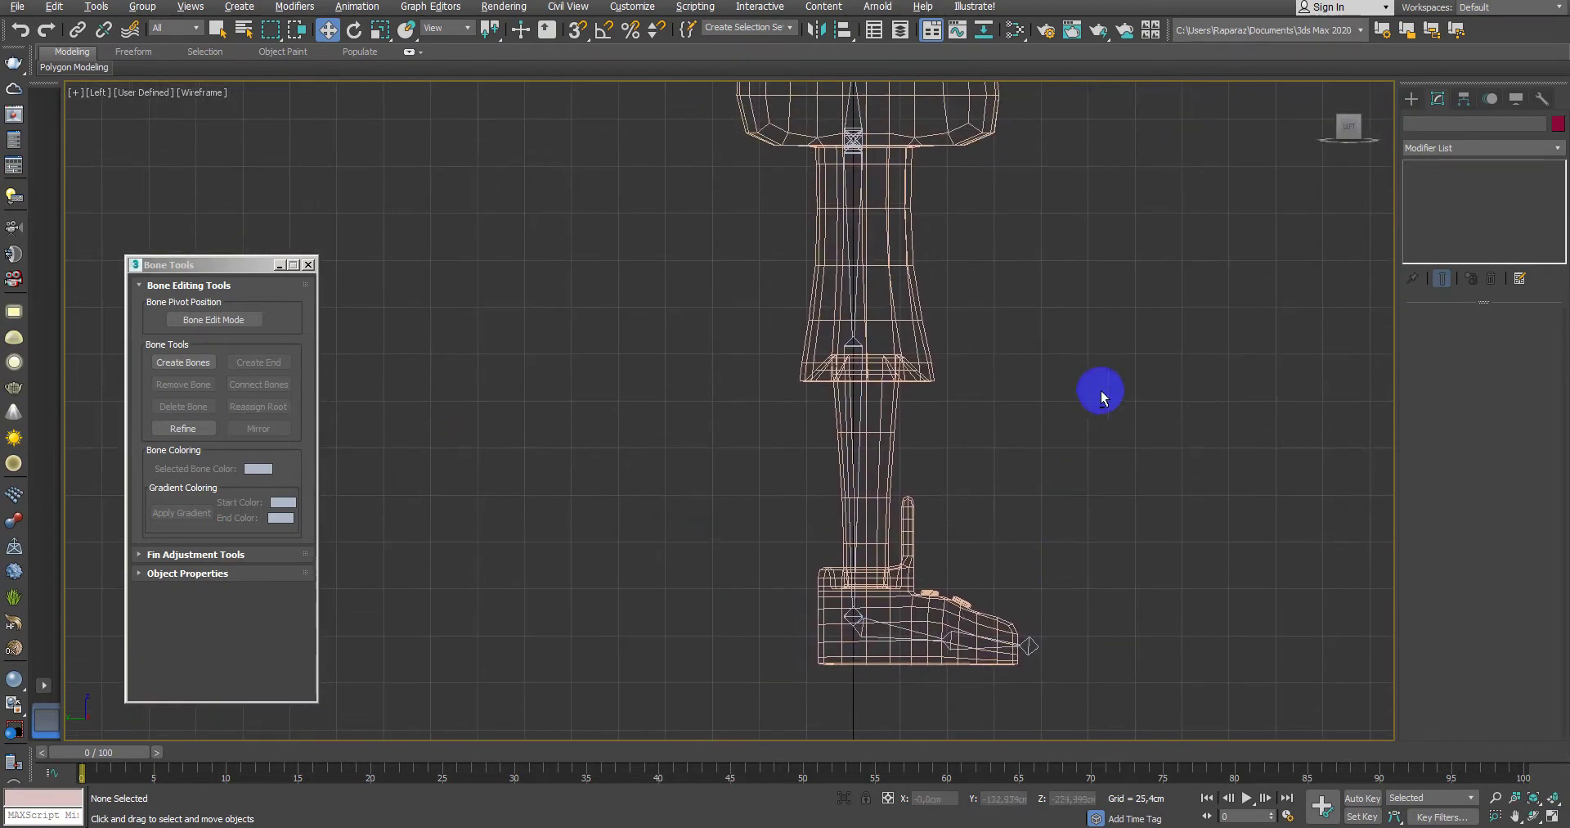
key(alt+w)
key(alt+w)
scroll(892, 410, down, 2)
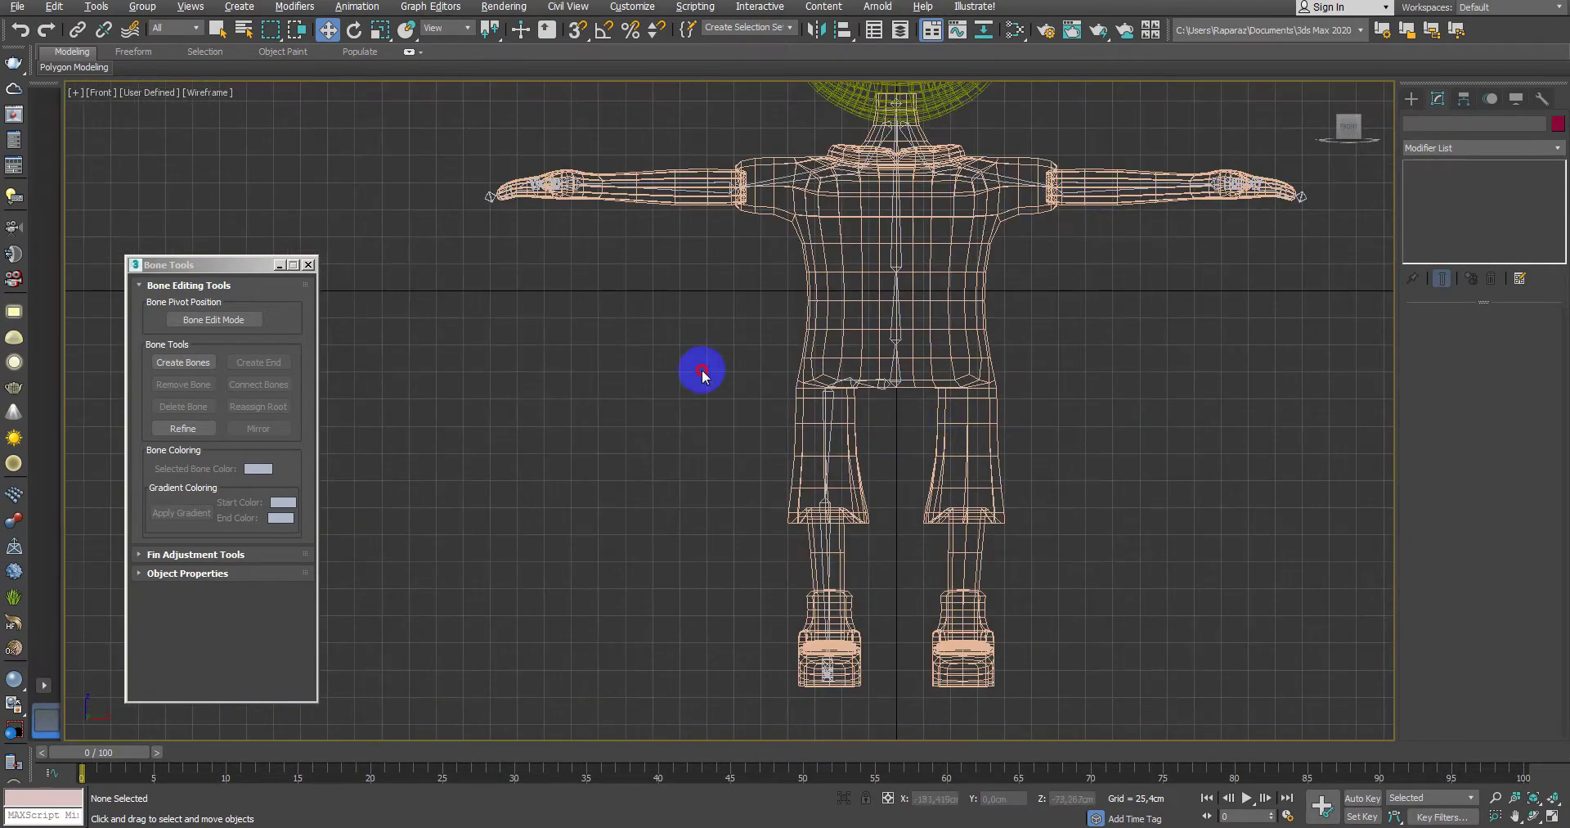
Step: Select the eight leg bones and group them
drag(695, 358, 904, 717)
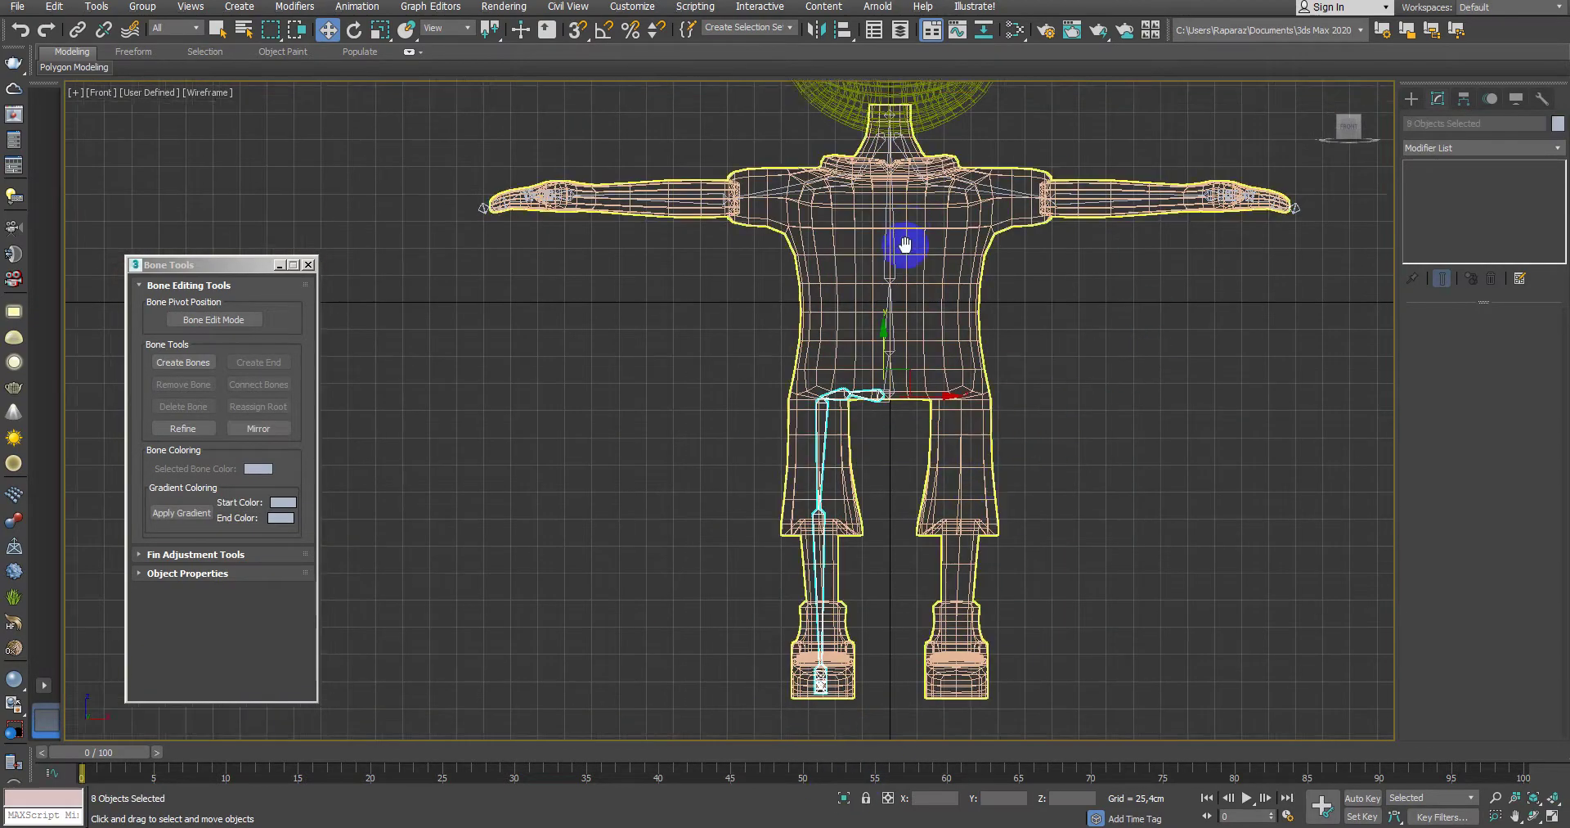
middle_drag(903, 252, 878, 298)
click(142, 7)
click(164, 24)
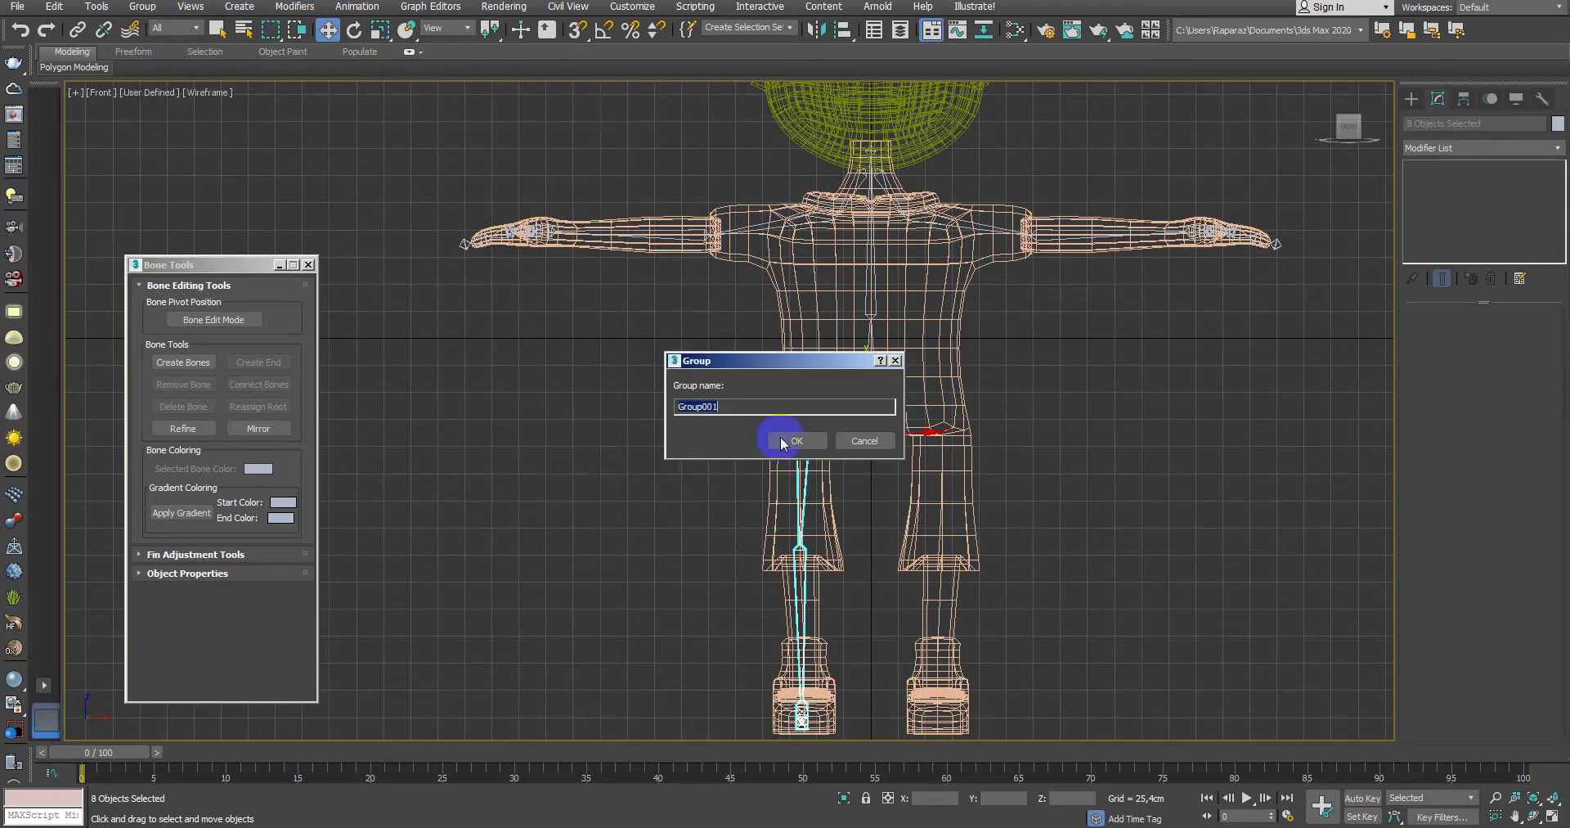
click(798, 433)
Step: Mirror a copy of the leg bone group across the X axis
middle_drag(901, 180, 914, 94)
click(840, 133)
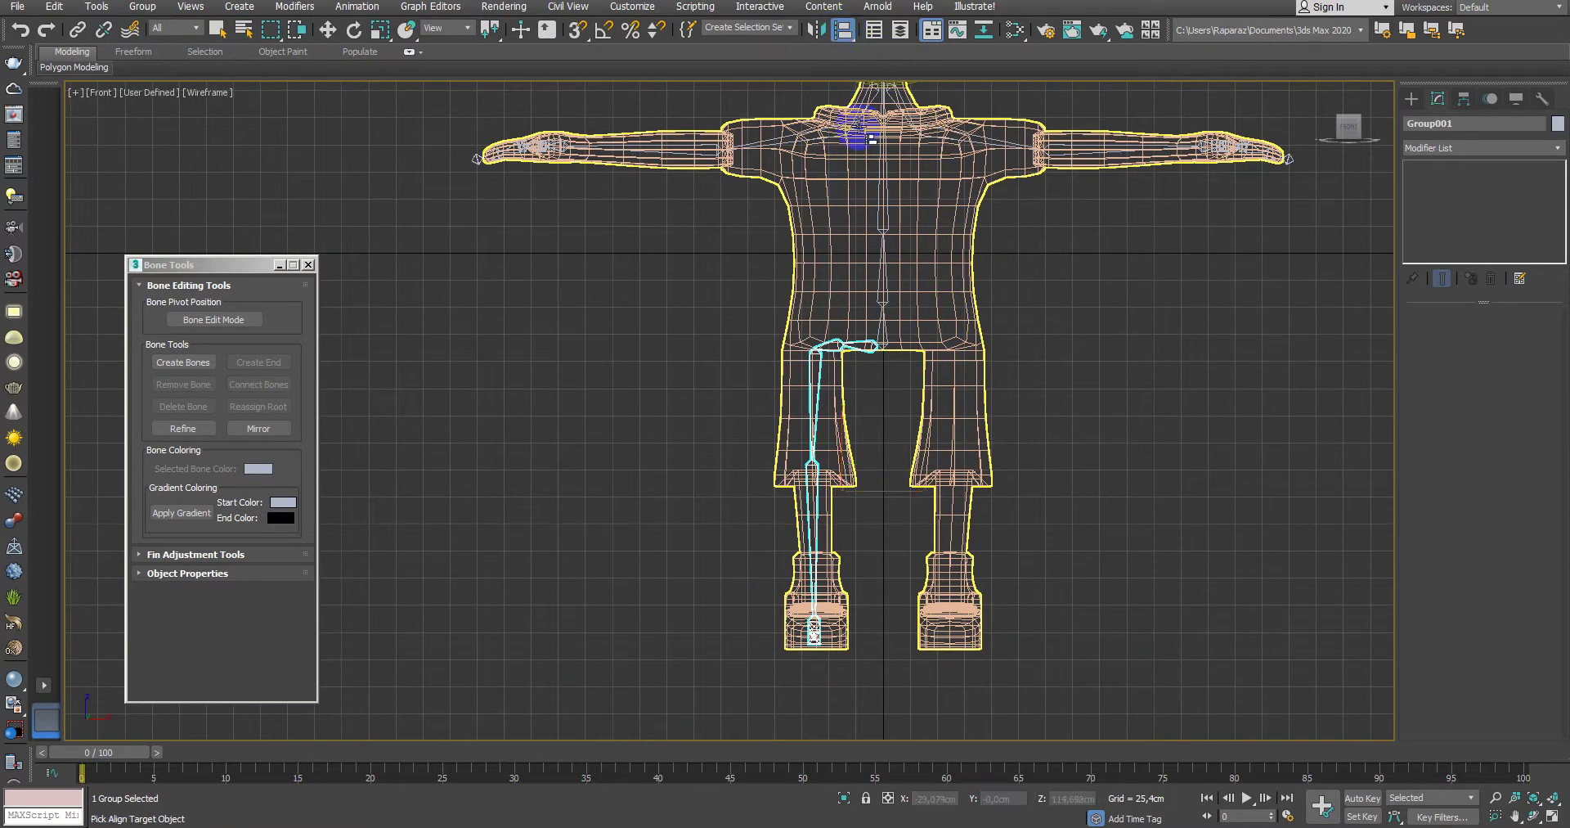
click(822, 32)
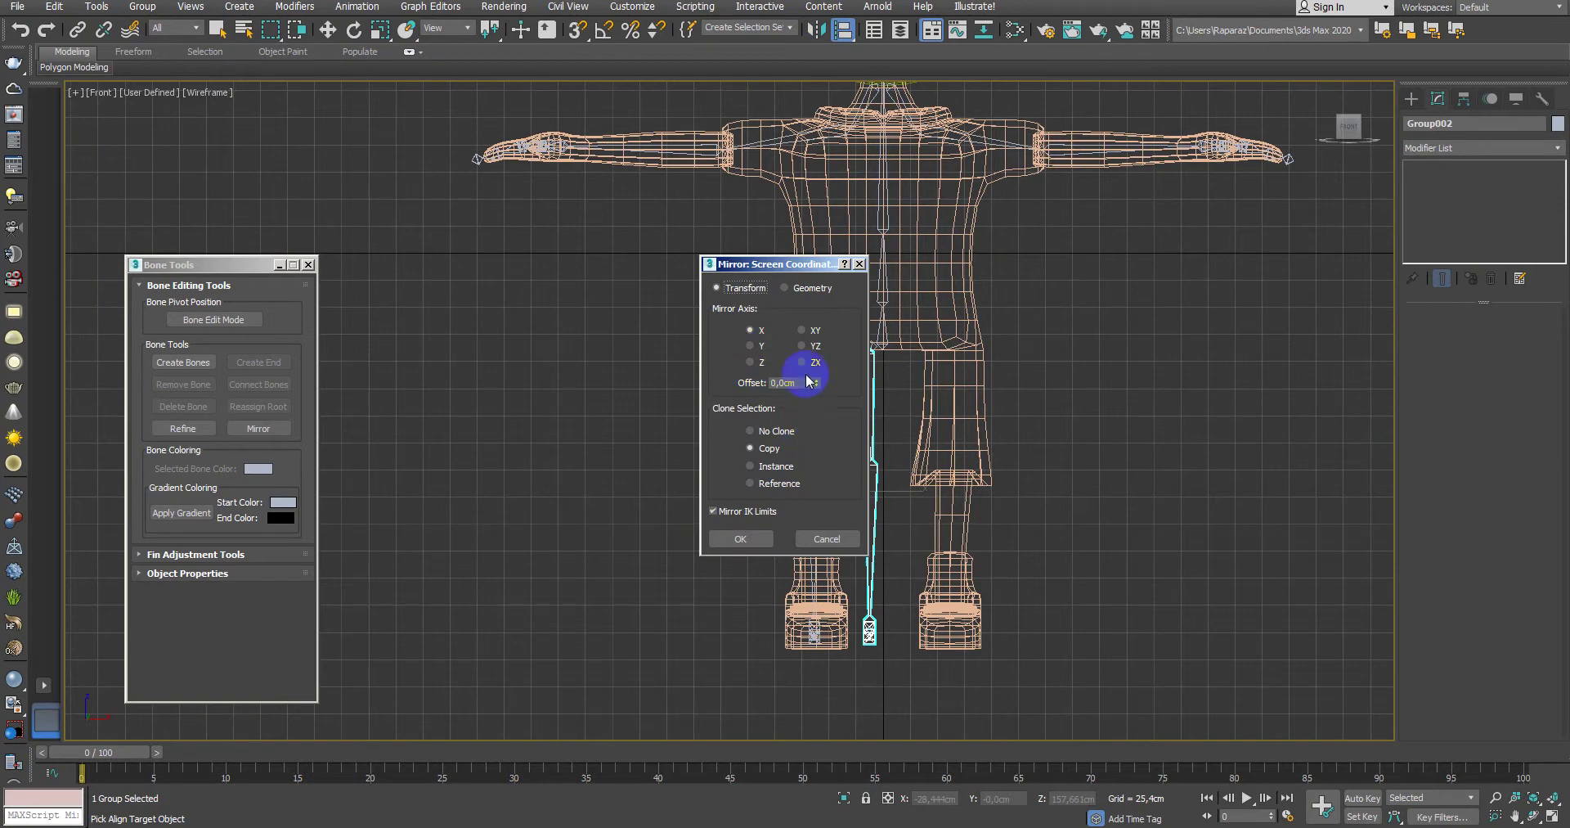
drag(788, 264, 507, 287)
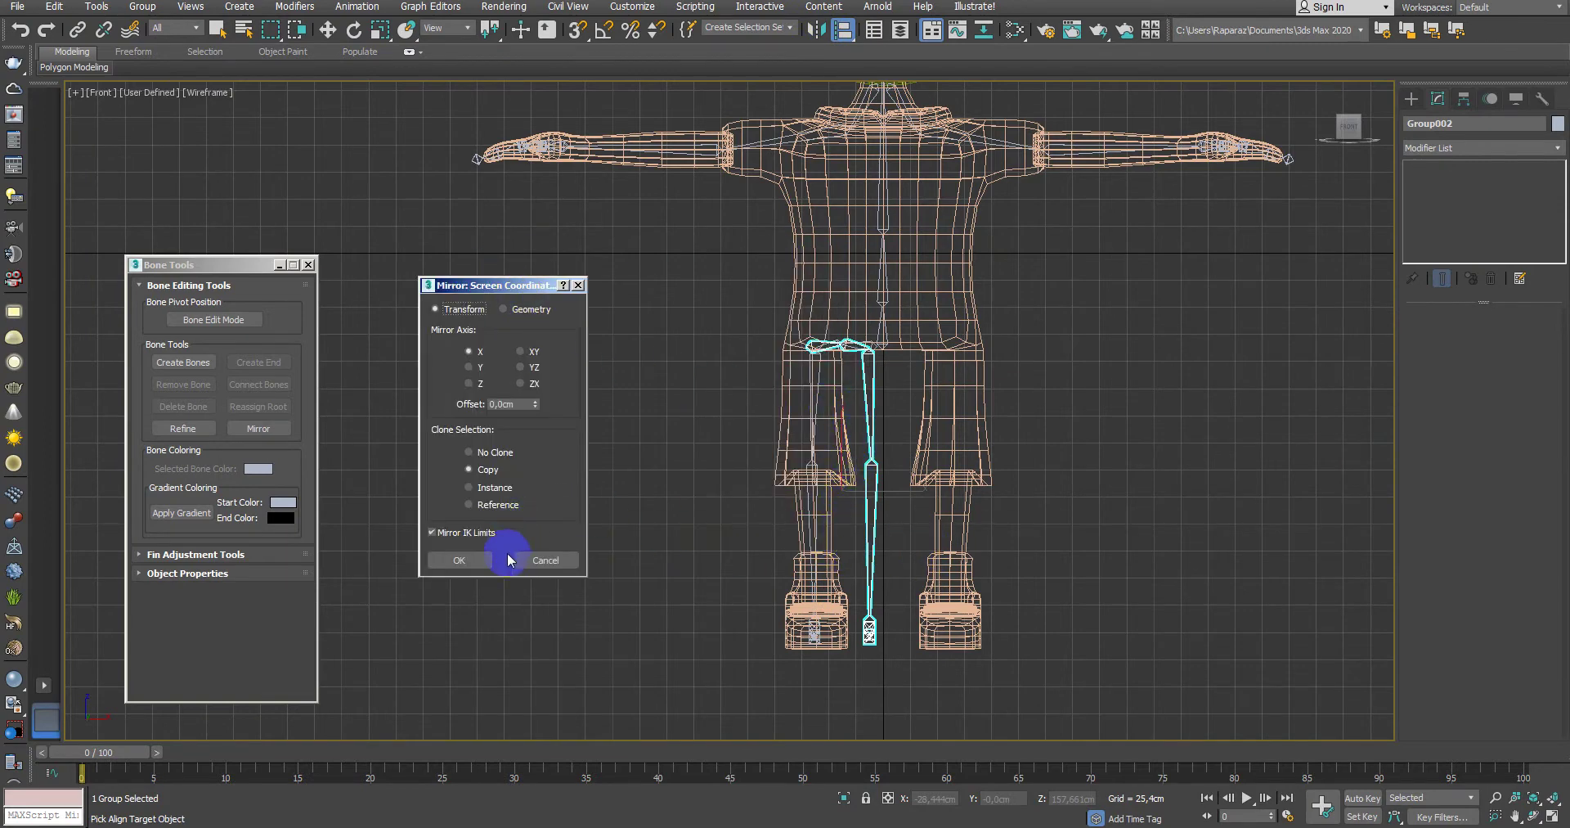
click(462, 560)
Step: Position the mirrored copy, Group002, inside the other leg
drag(882, 494, 966, 495)
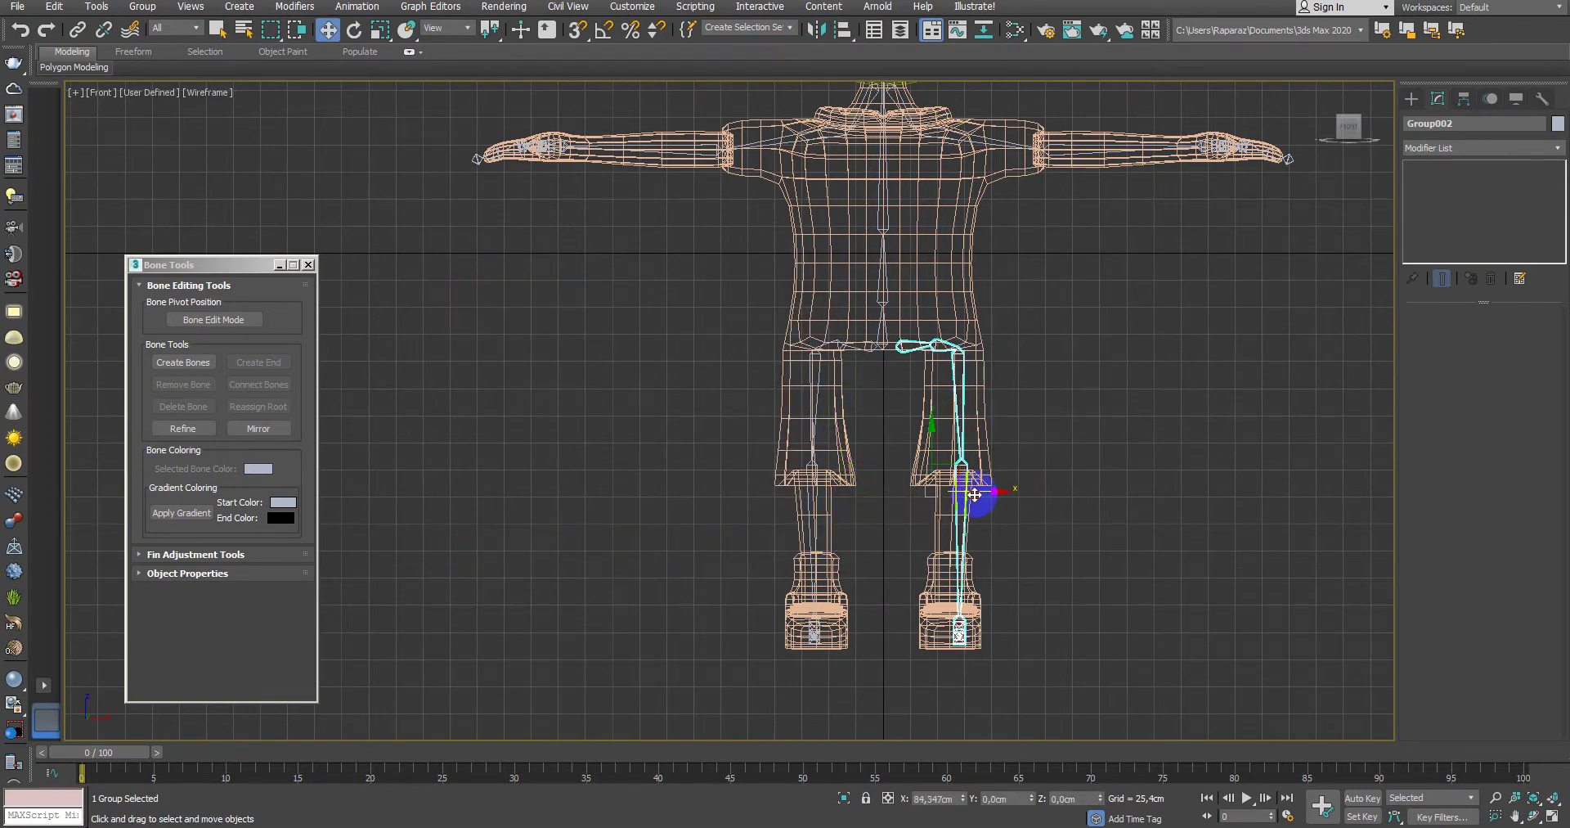
scroll(969, 489, up, 3)
scroll(1063, 458, up, 3)
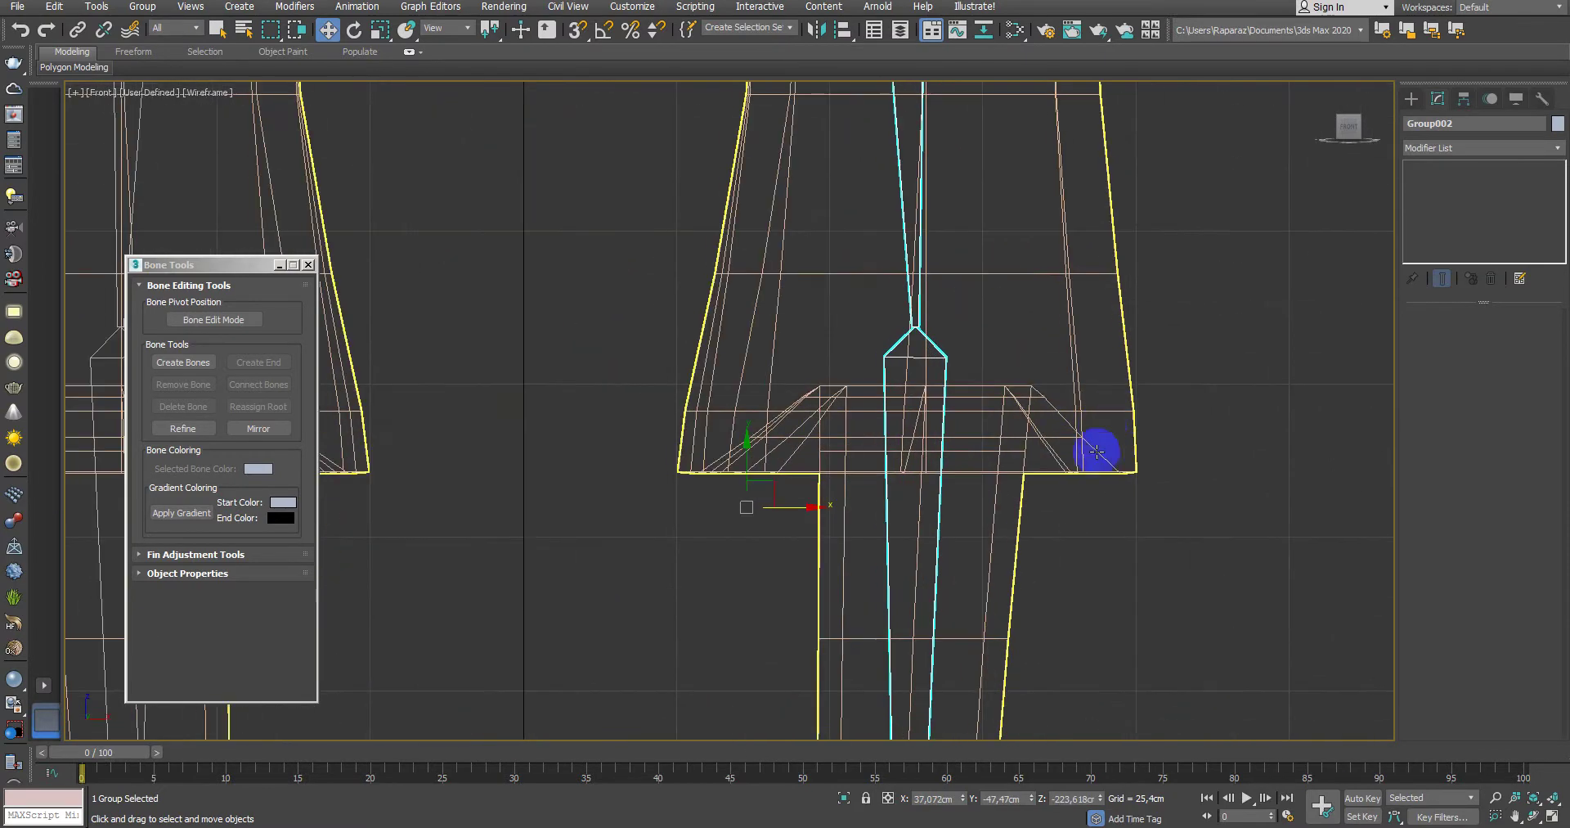
click(941, 503)
click(886, 514)
scroll(1077, 529, down, 3)
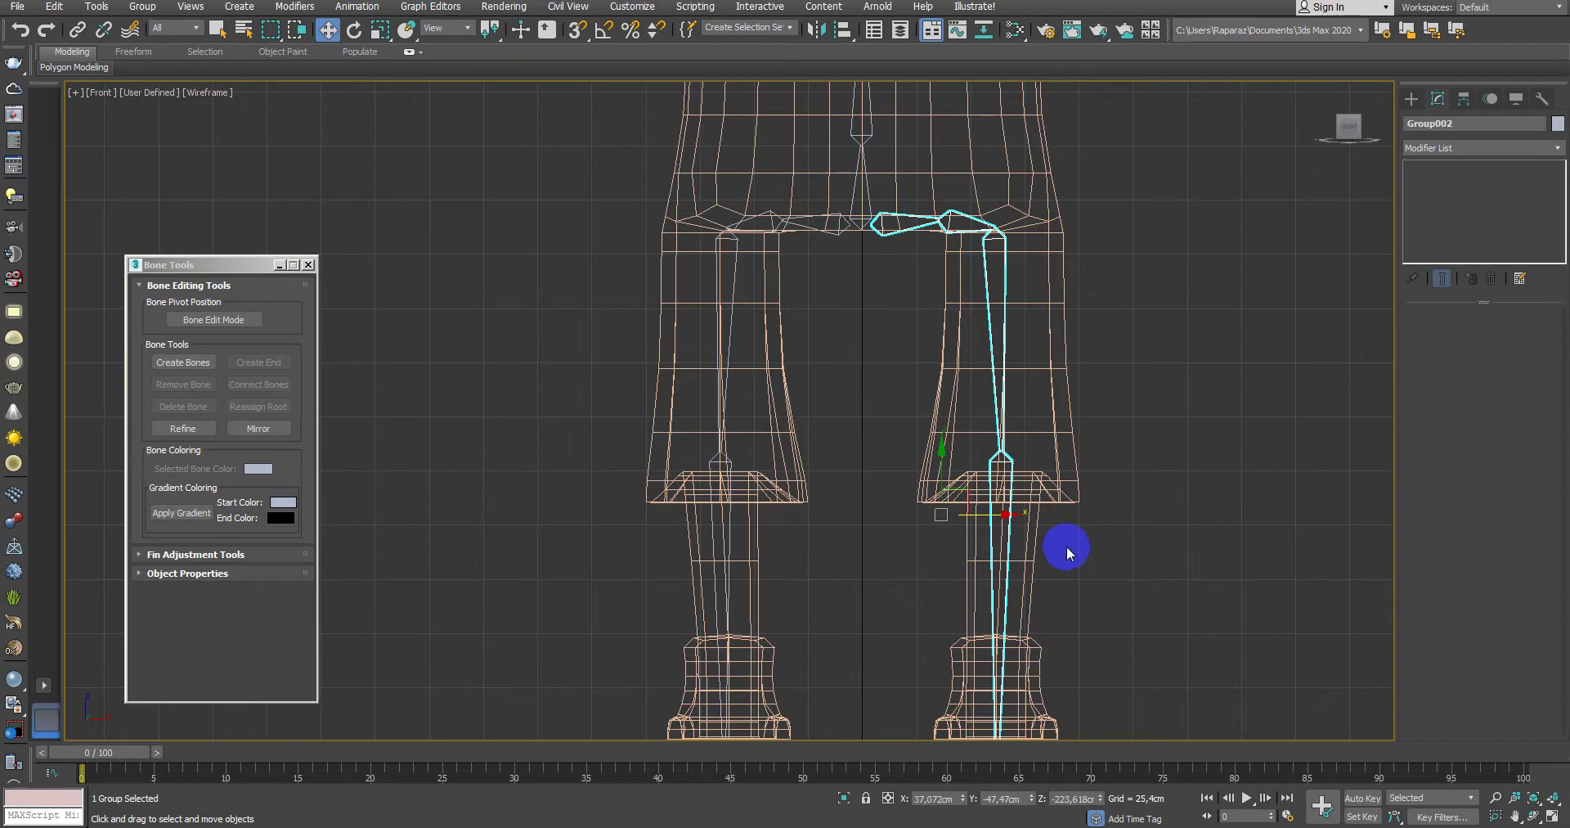
scroll(1066, 547, down, 1)
key(Delete)
scroll(1178, 460, down, 3)
scroll(1004, 417, up, 1)
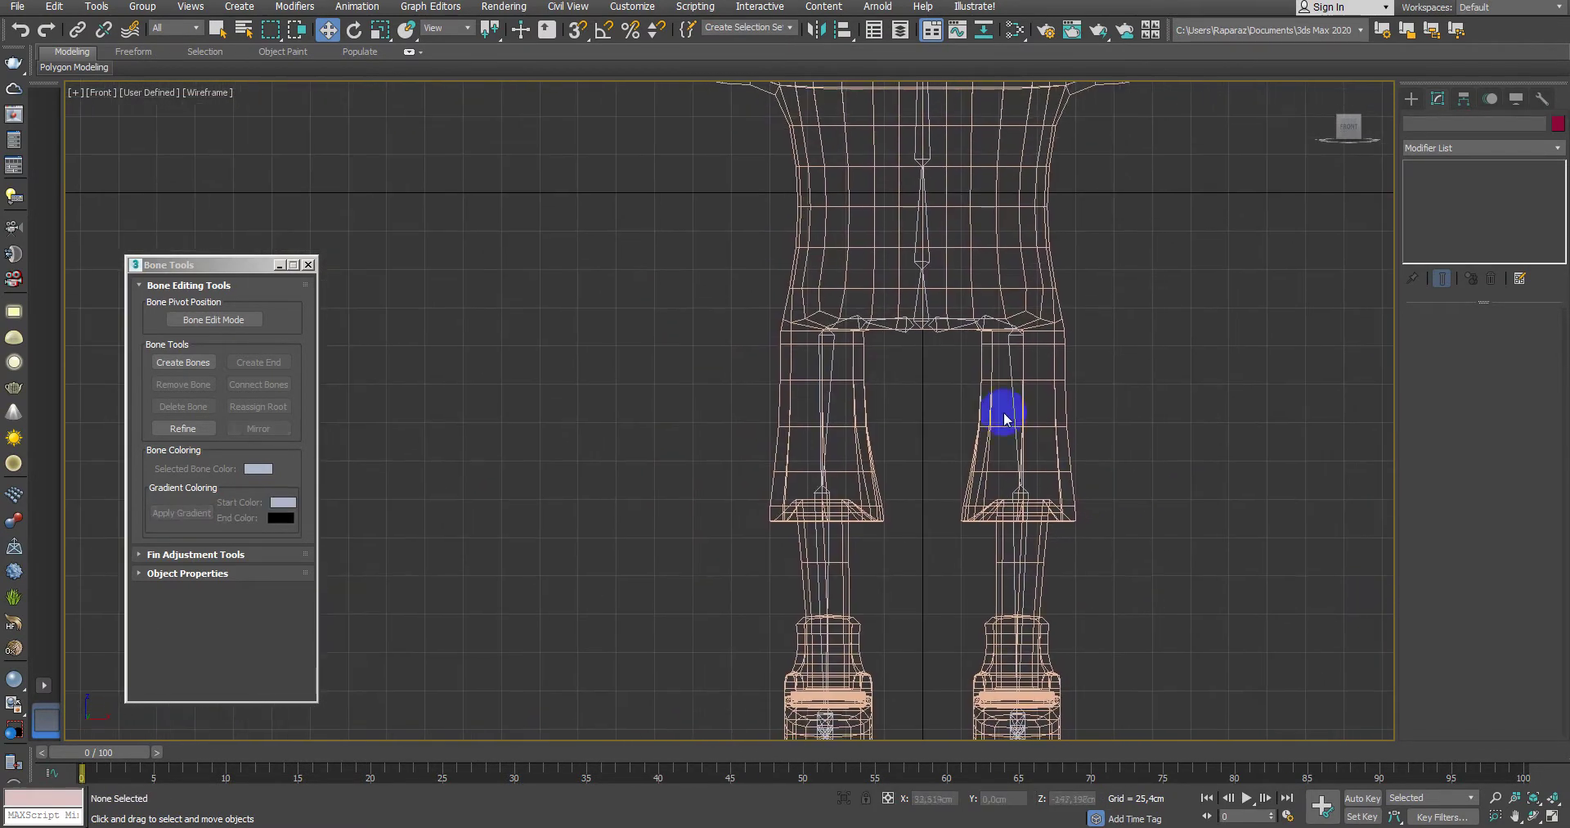
key(ctrl+a)
Step: Explode all bone groups into separate bones
click(142, 5)
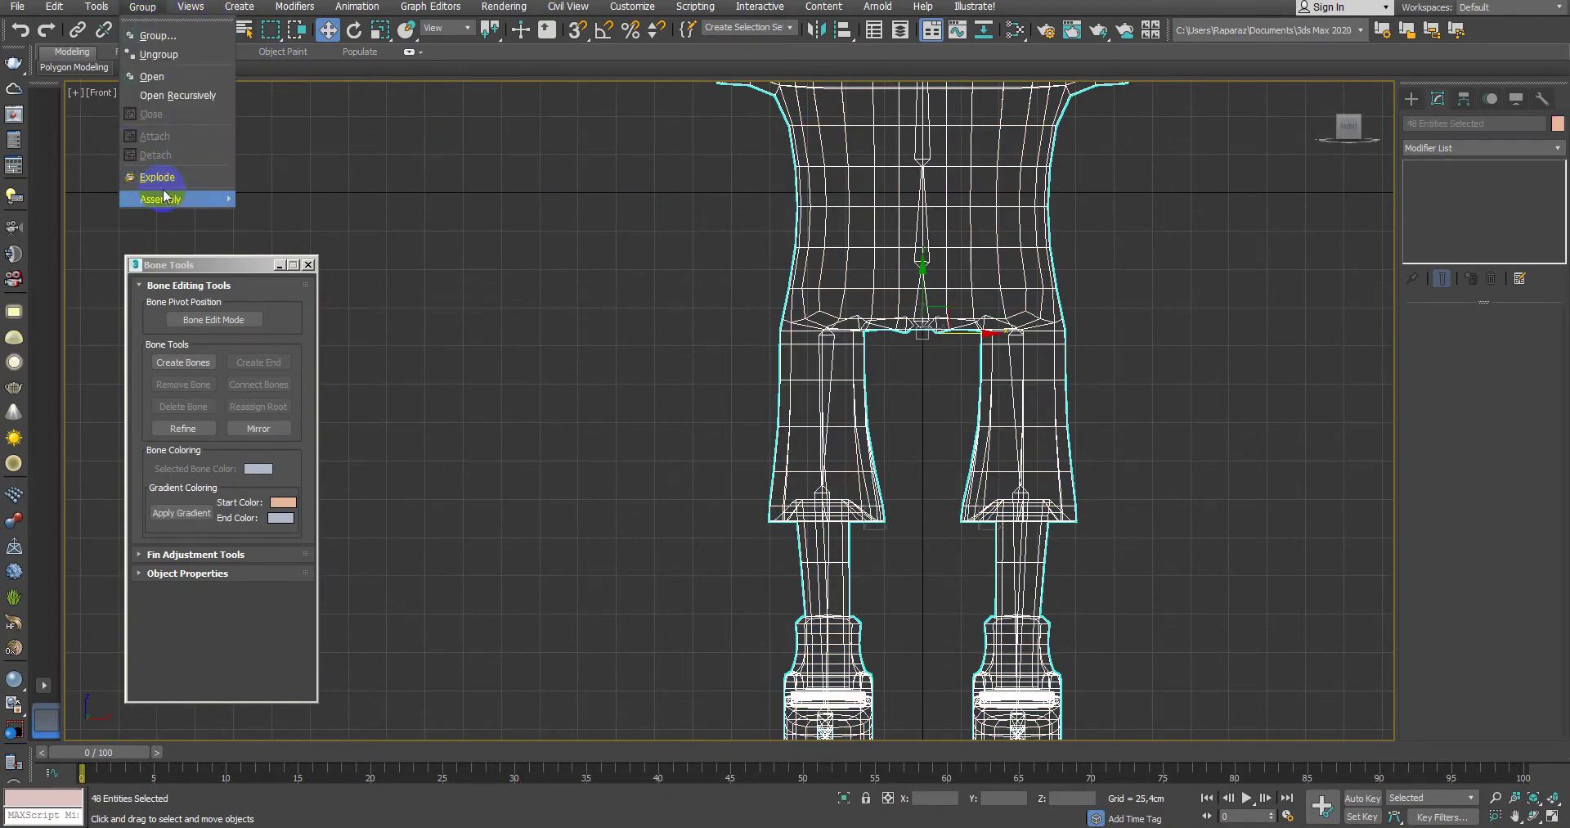
click(164, 181)
middle_drag(730, 300, 661, 370)
scroll(834, 474, down, 4)
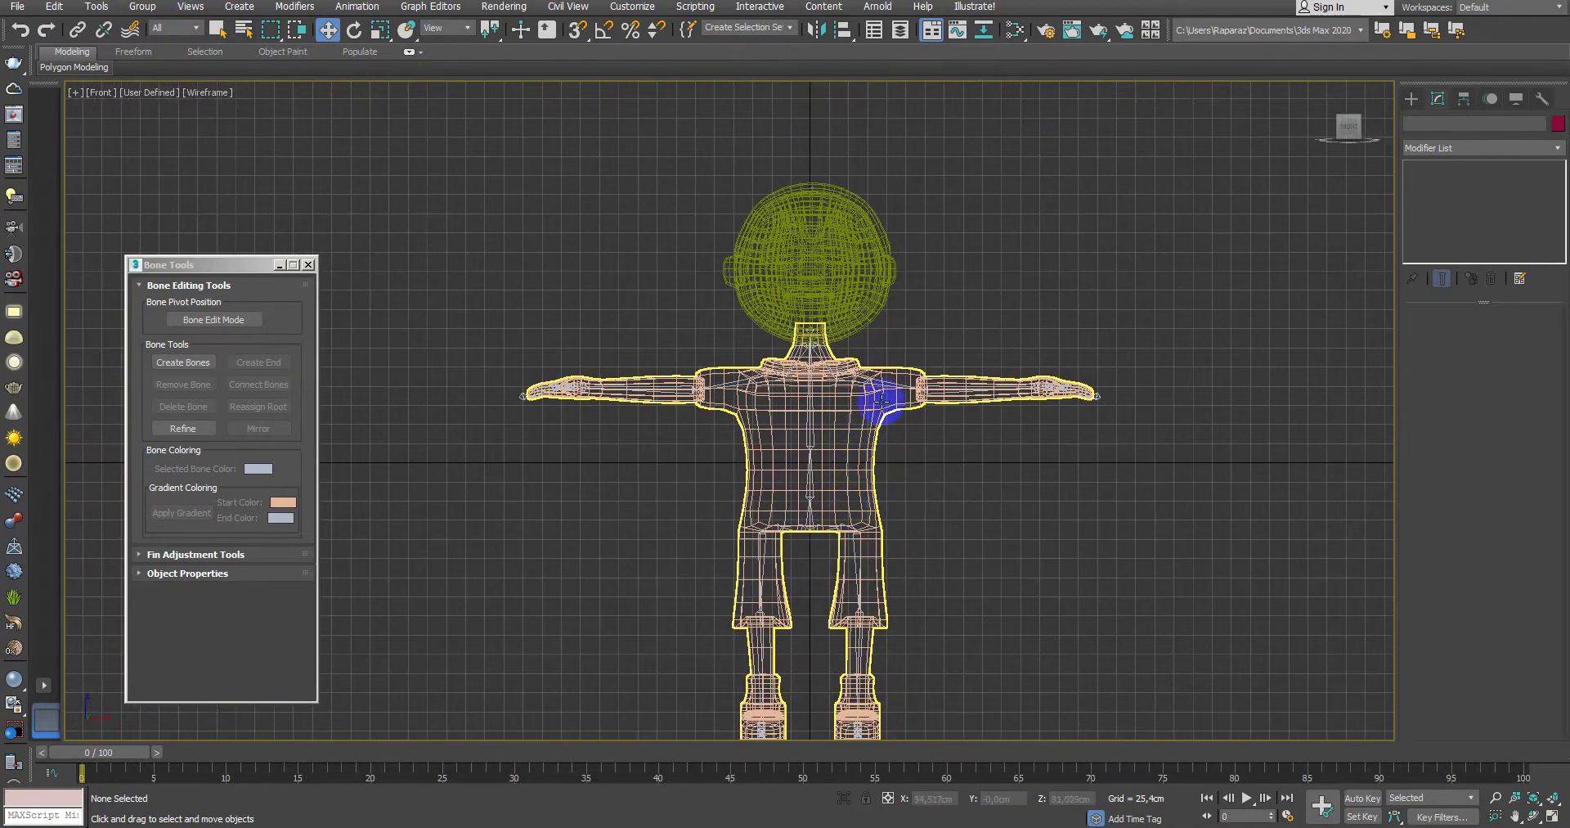
click(905, 435)
scroll(829, 404, up, 5)
scroll(959, 601, down, 3)
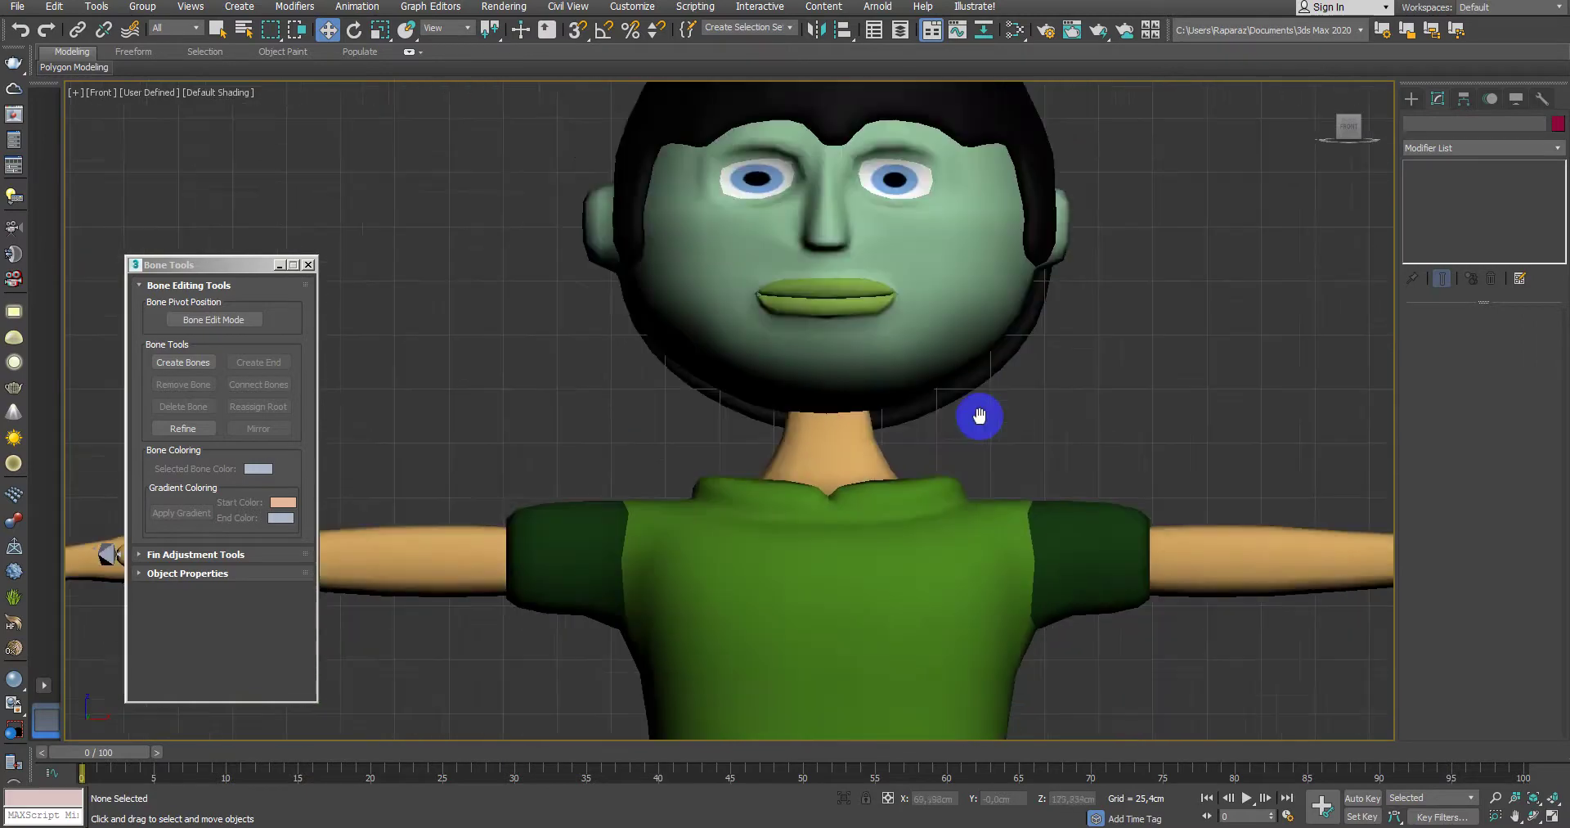
Step: Select the mirrored foot's toe-tip end bone in a maximized perspective view
key(alt+w)
click(1171, 587)
key(alt+w)
scroll(981, 526, up, 2)
key(F3)
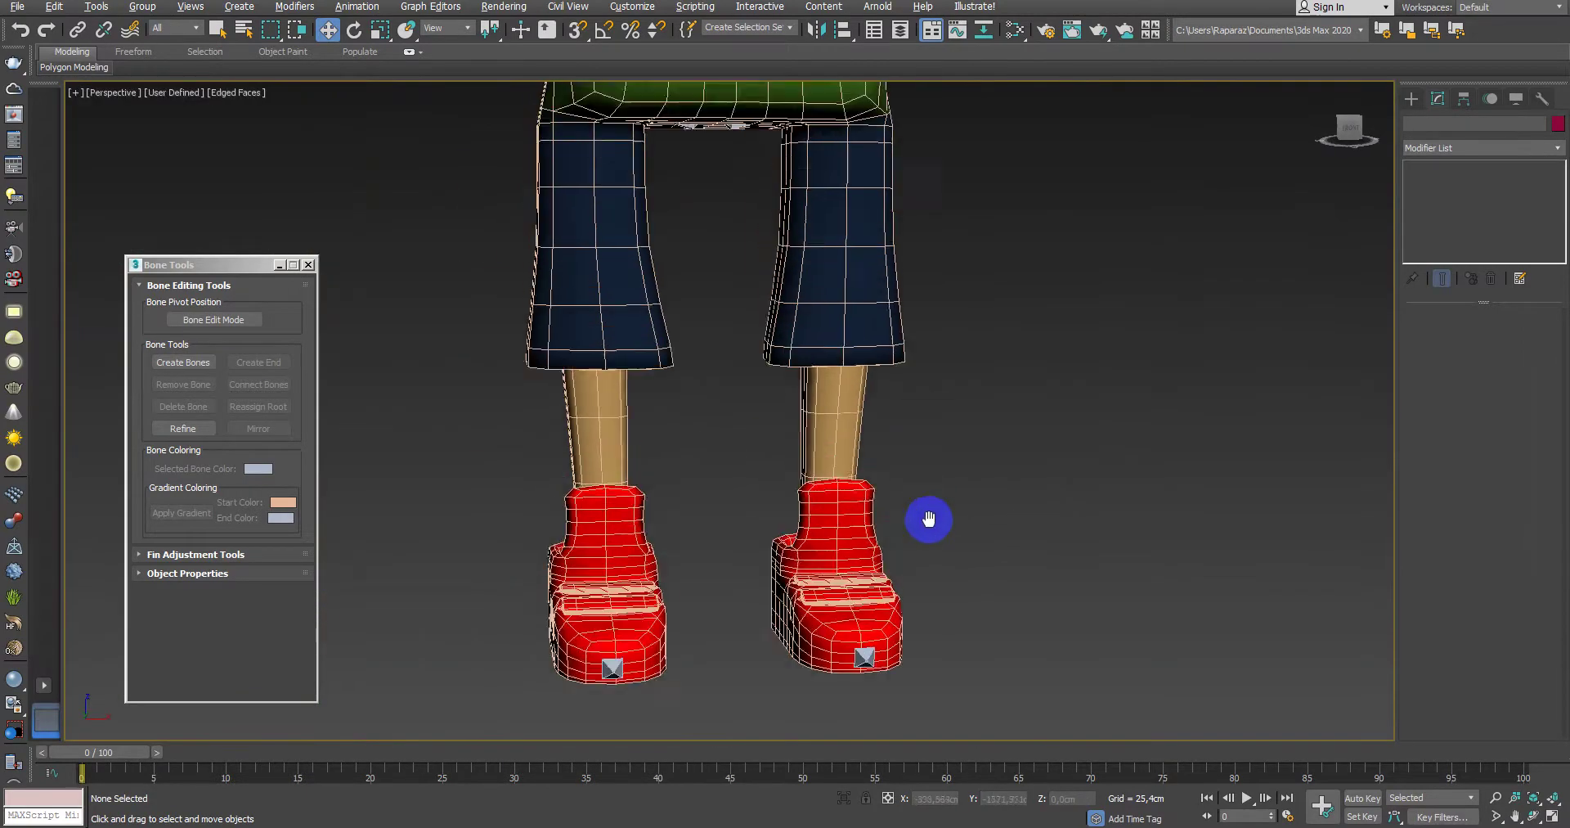
alt+middle_drag(929, 519, 985, 550)
click(753, 628)
click(1465, 127)
text(Bone046_R)
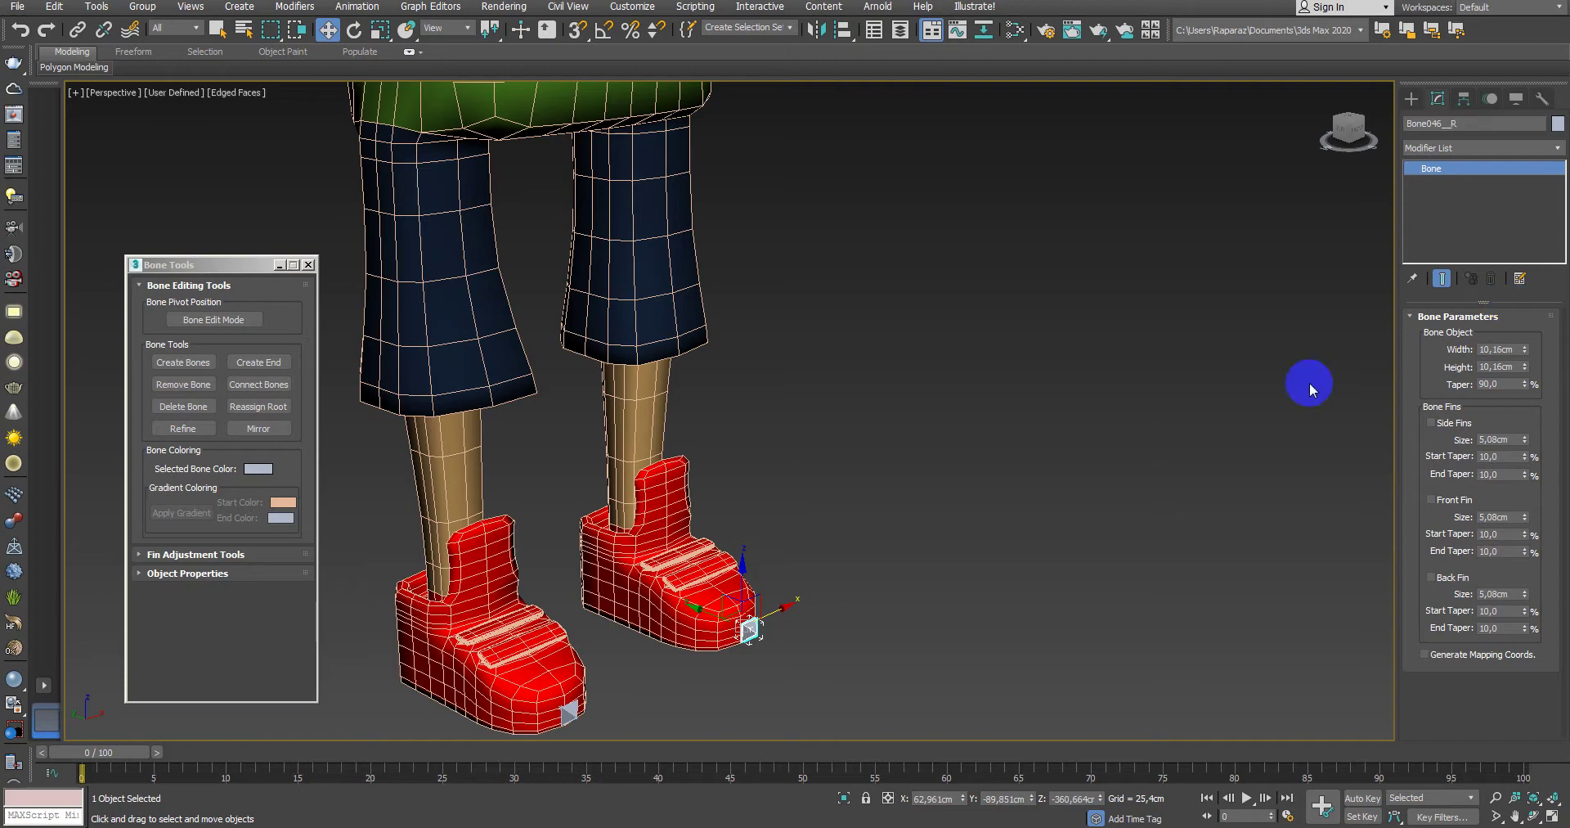
click(900, 622)
click(564, 713)
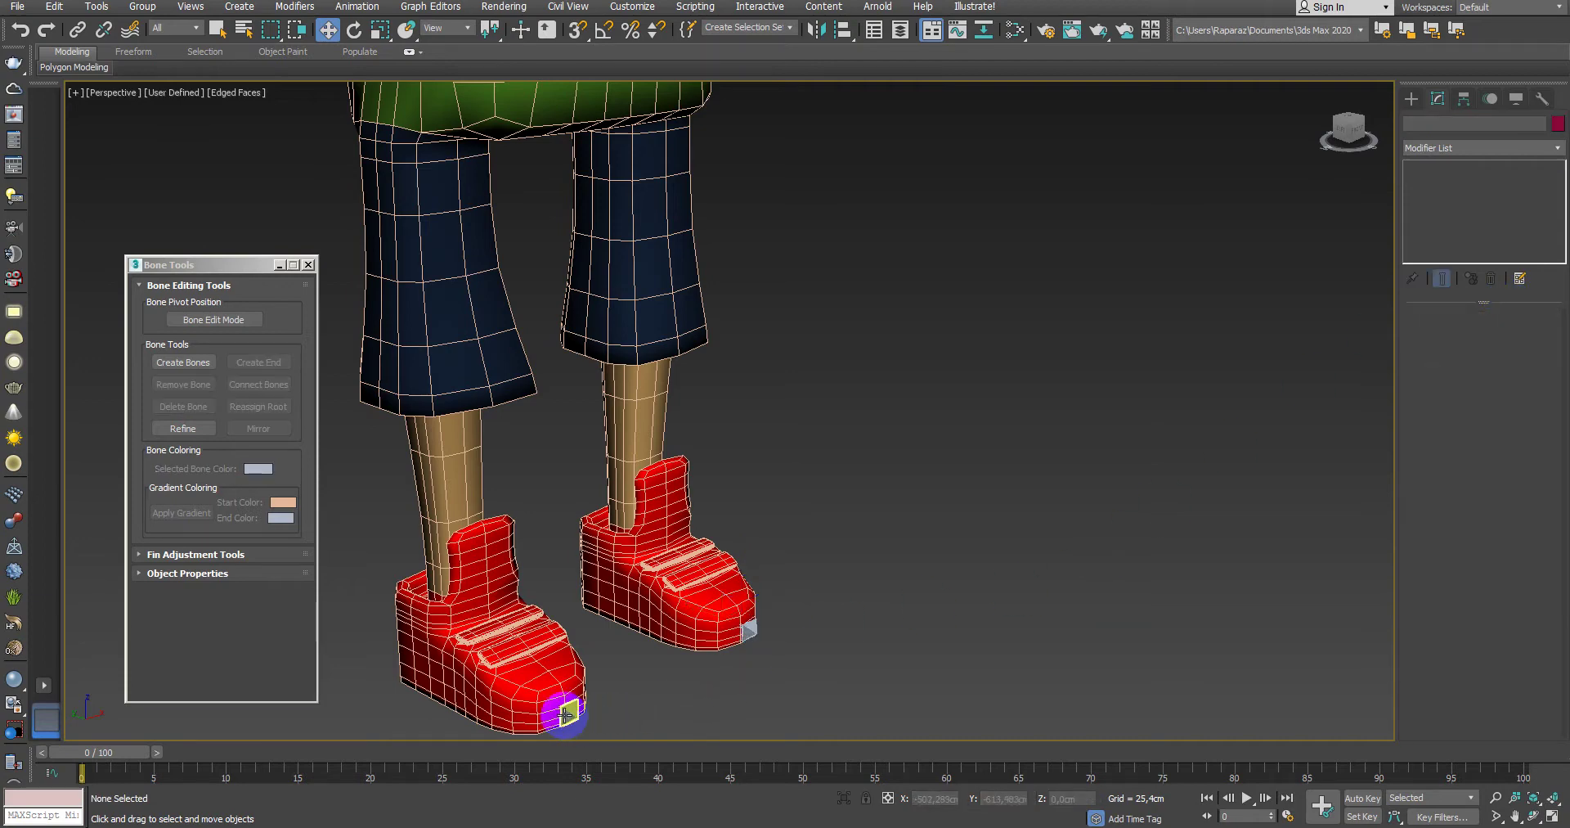
click(993, 619)
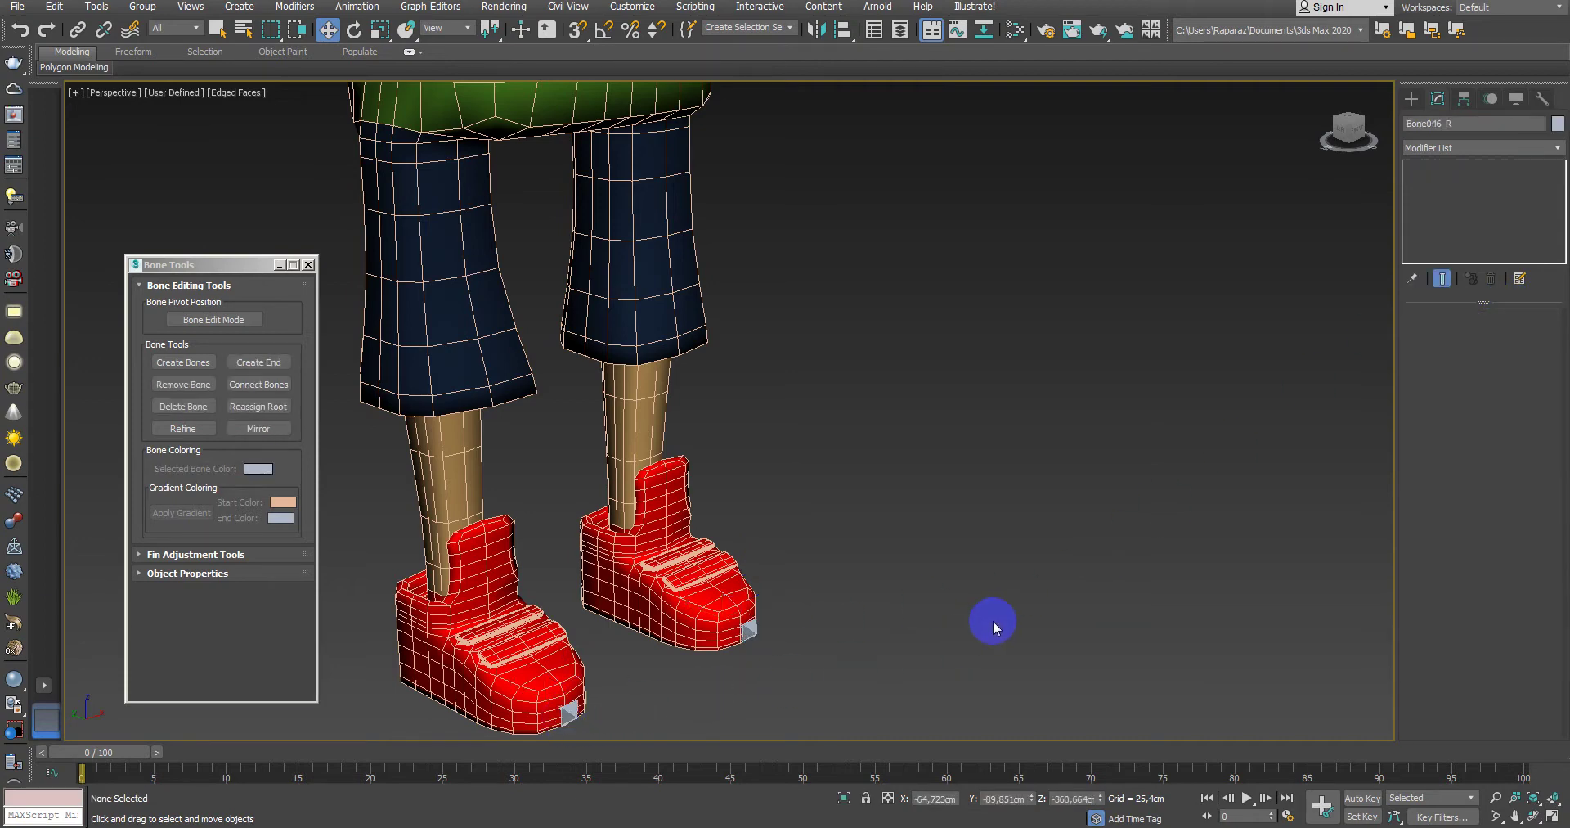
click(749, 630)
Step: Append 01 to the toe bone's name Bone046_R001
text(01)
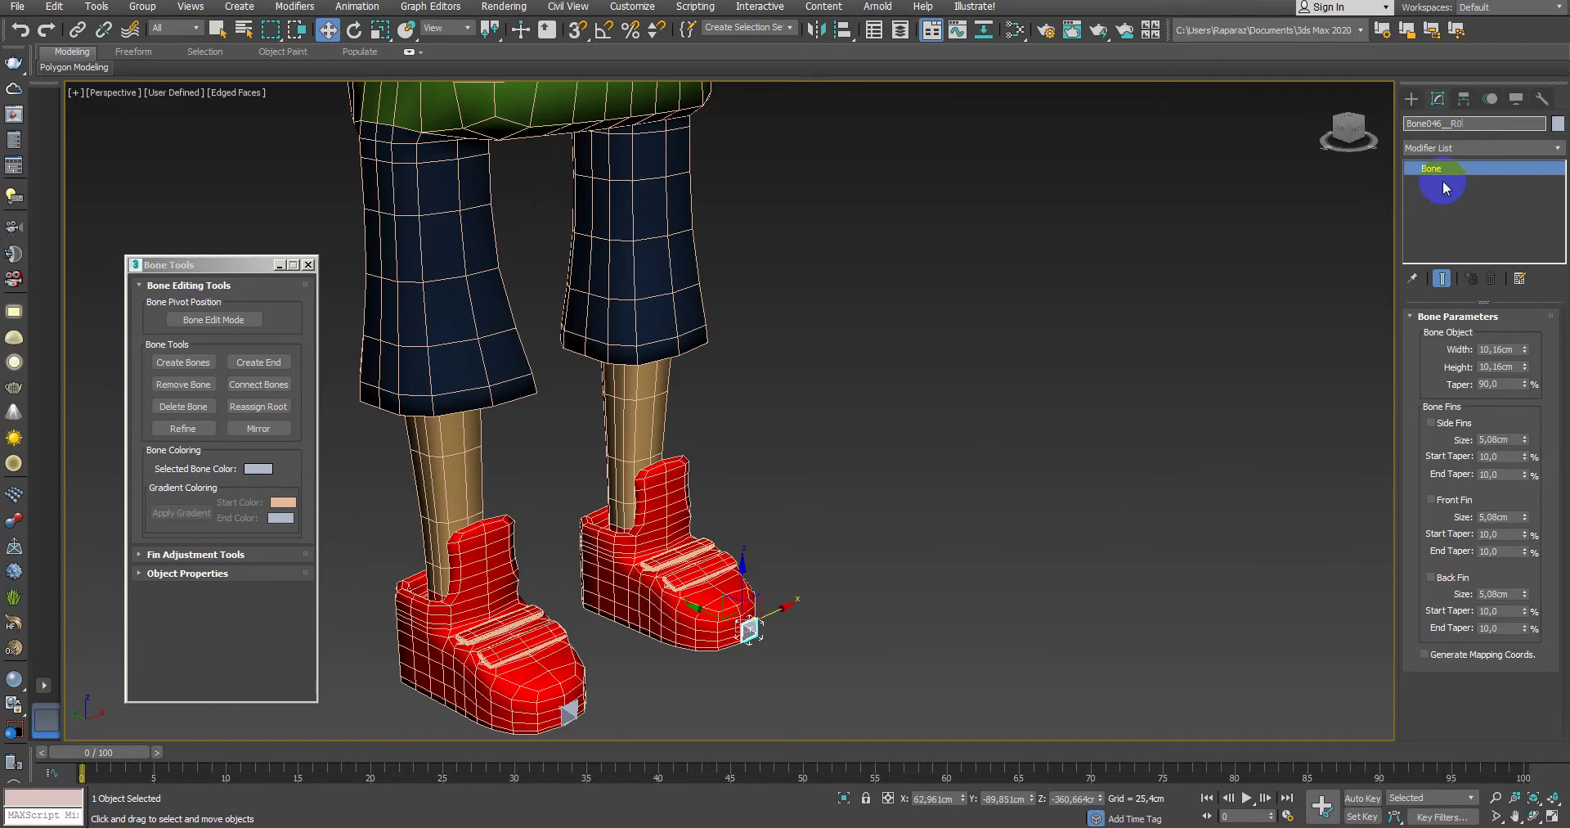
key(Return)
click(1028, 323)
scroll(1028, 323, down, 5)
middle_drag(1028, 323, 1025, 420)
scroll(831, 420, up, 3)
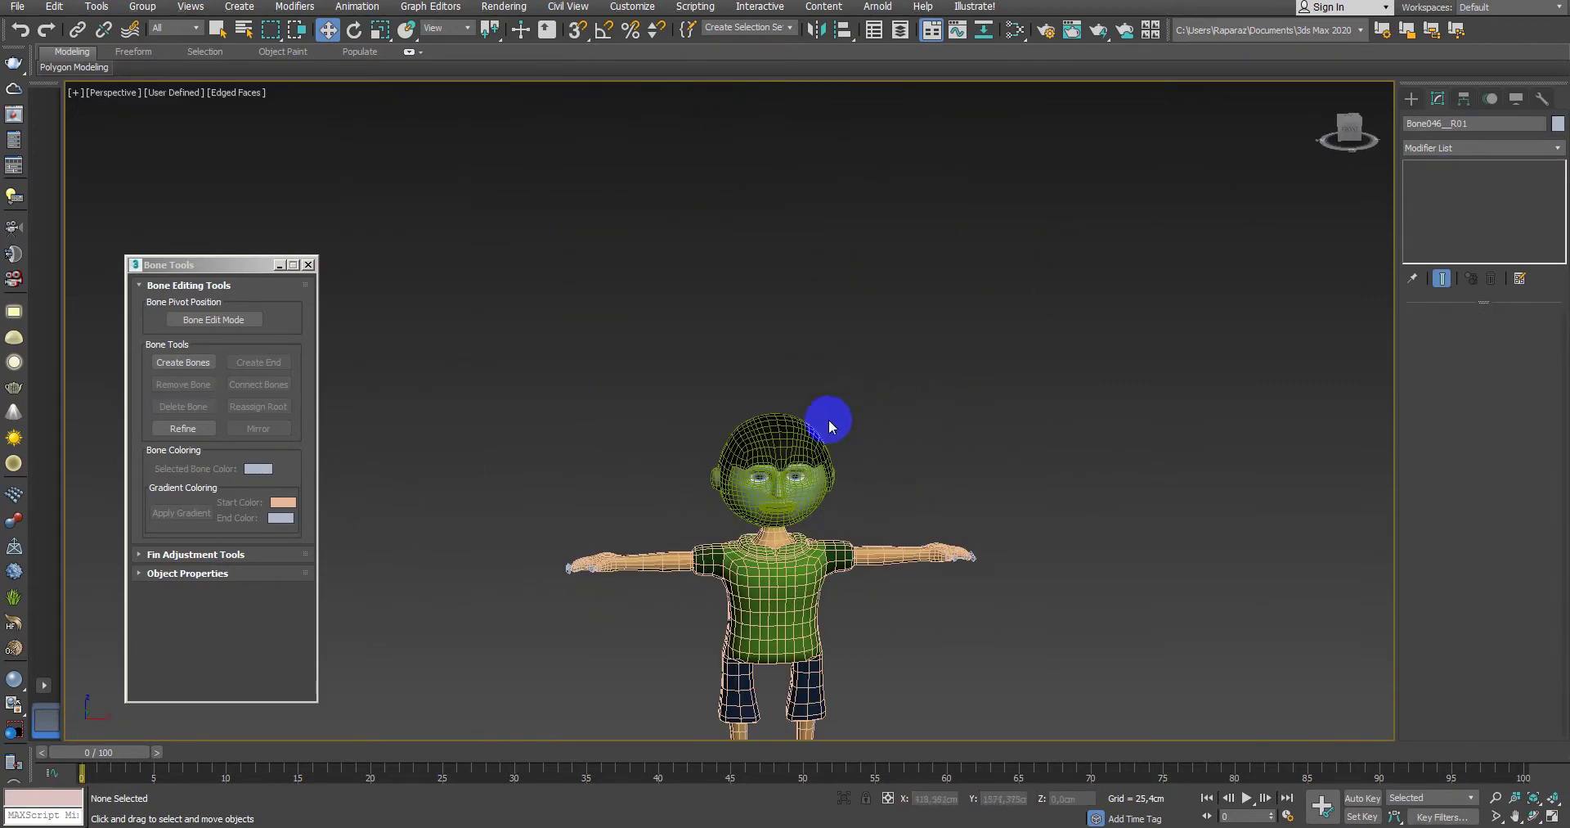
scroll(817, 438, up, 3)
Step: Maximize the front view in wireframe, zoomed in on the pelvis bones
key(alt+w)
click(1041, 186)
key(alt+w)
key(F3)
scroll(939, 299, down, 3)
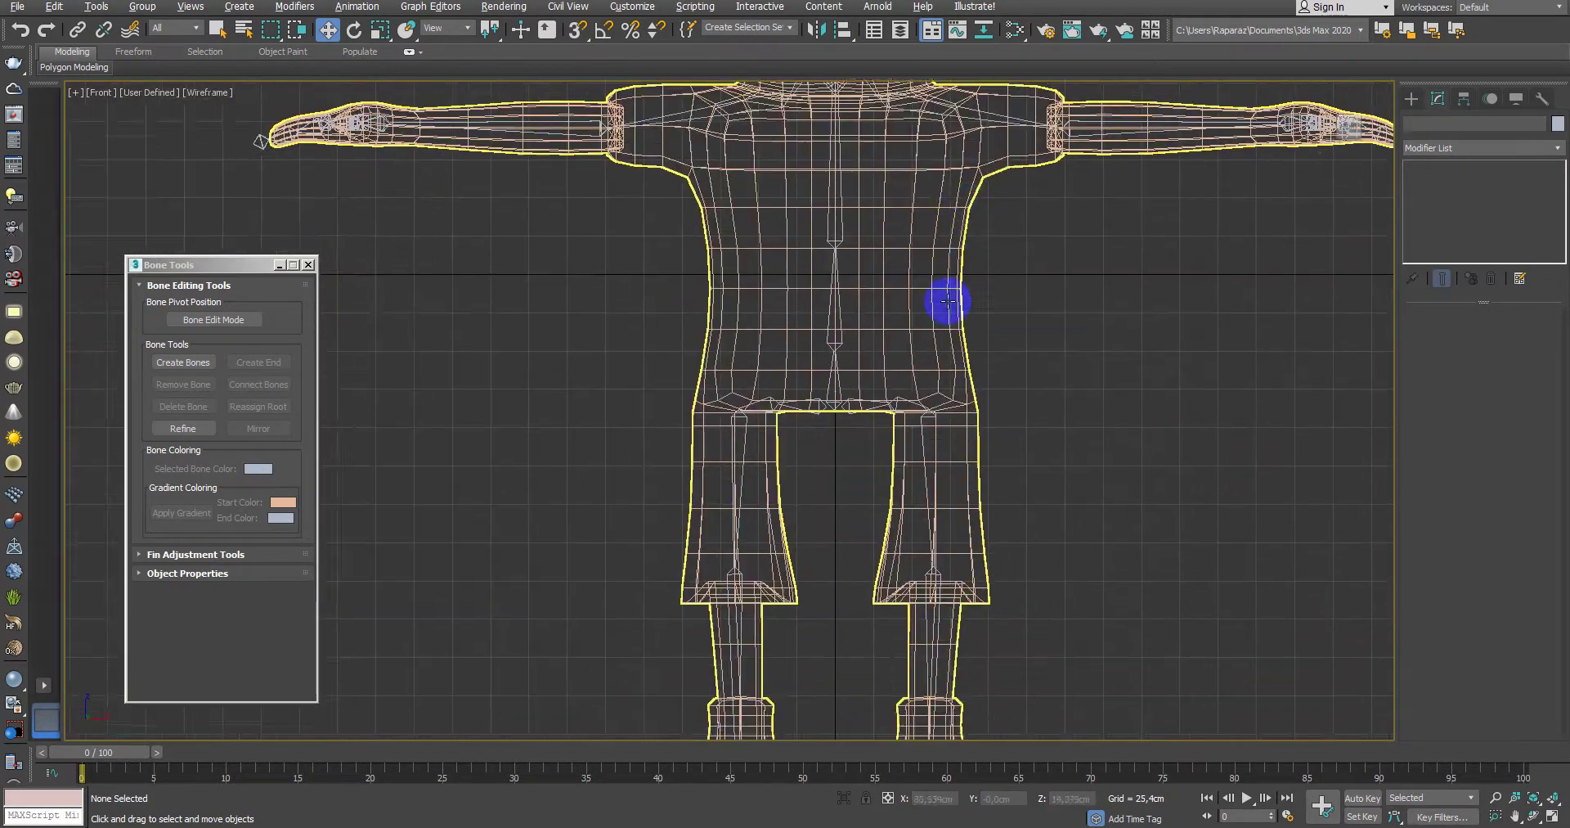
scroll(865, 463, up, 3)
scroll(848, 420, up, 2)
click(838, 394)
middle_drag(837, 393, 897, 474)
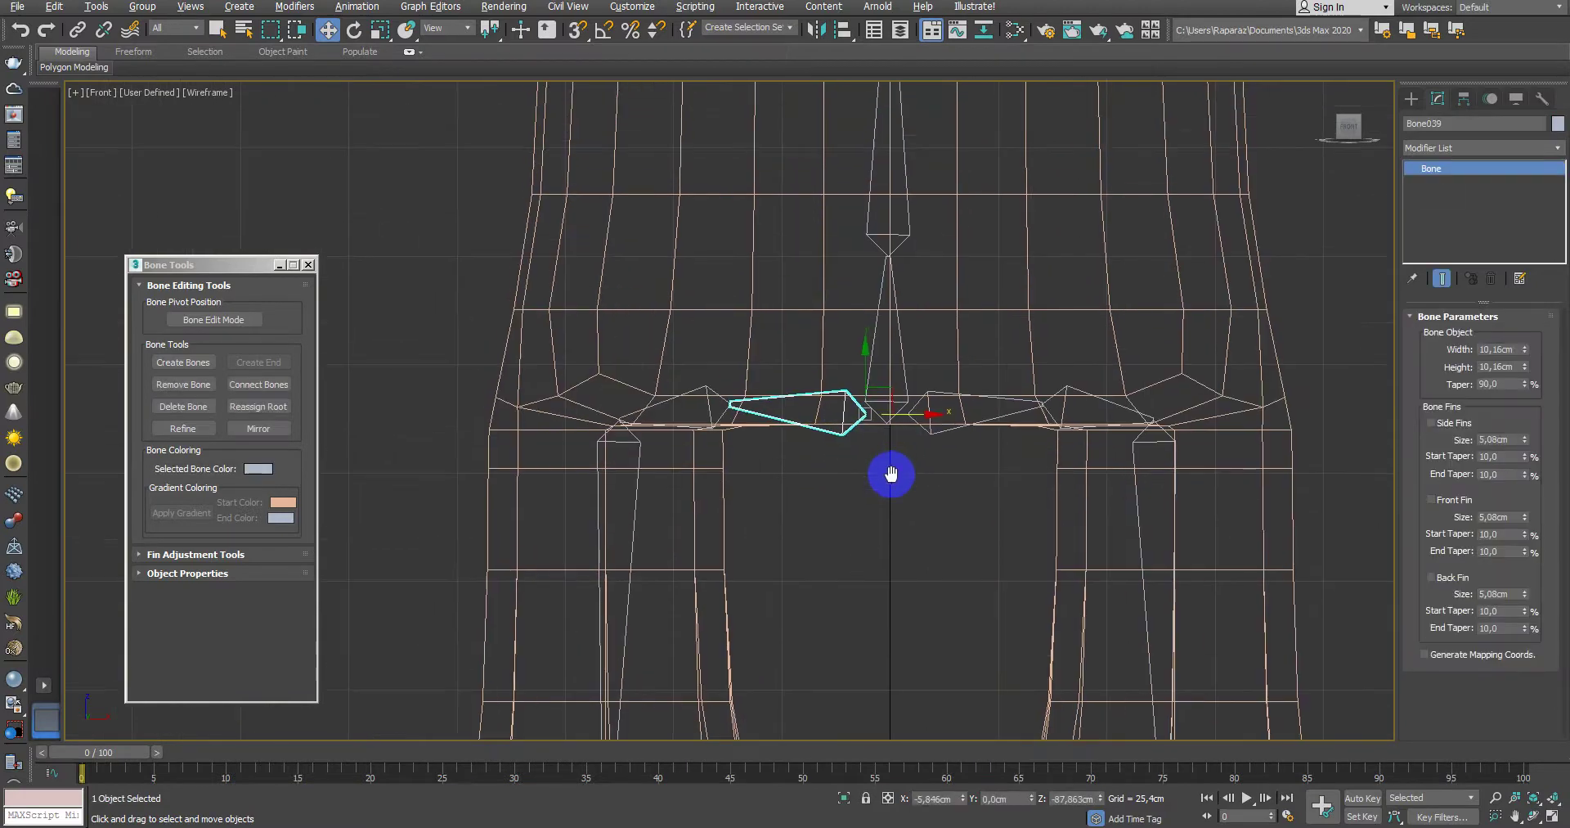
scroll(887, 483, up, 2)
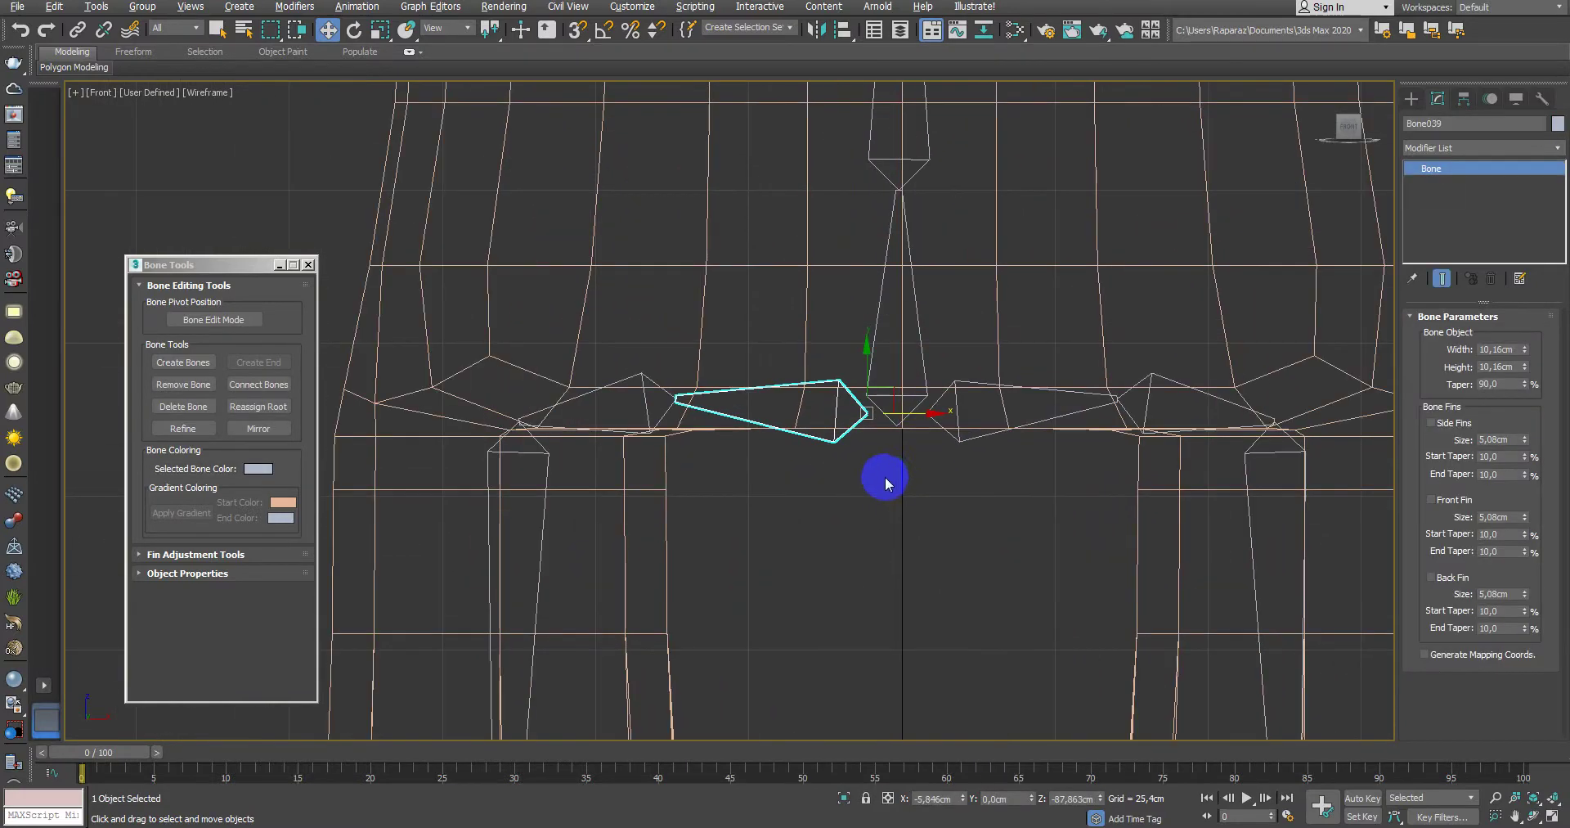
Step: Link the right hip bone to the central vertical pelvis bone as its parent
click(78, 32)
scroll(719, 422, up, 2)
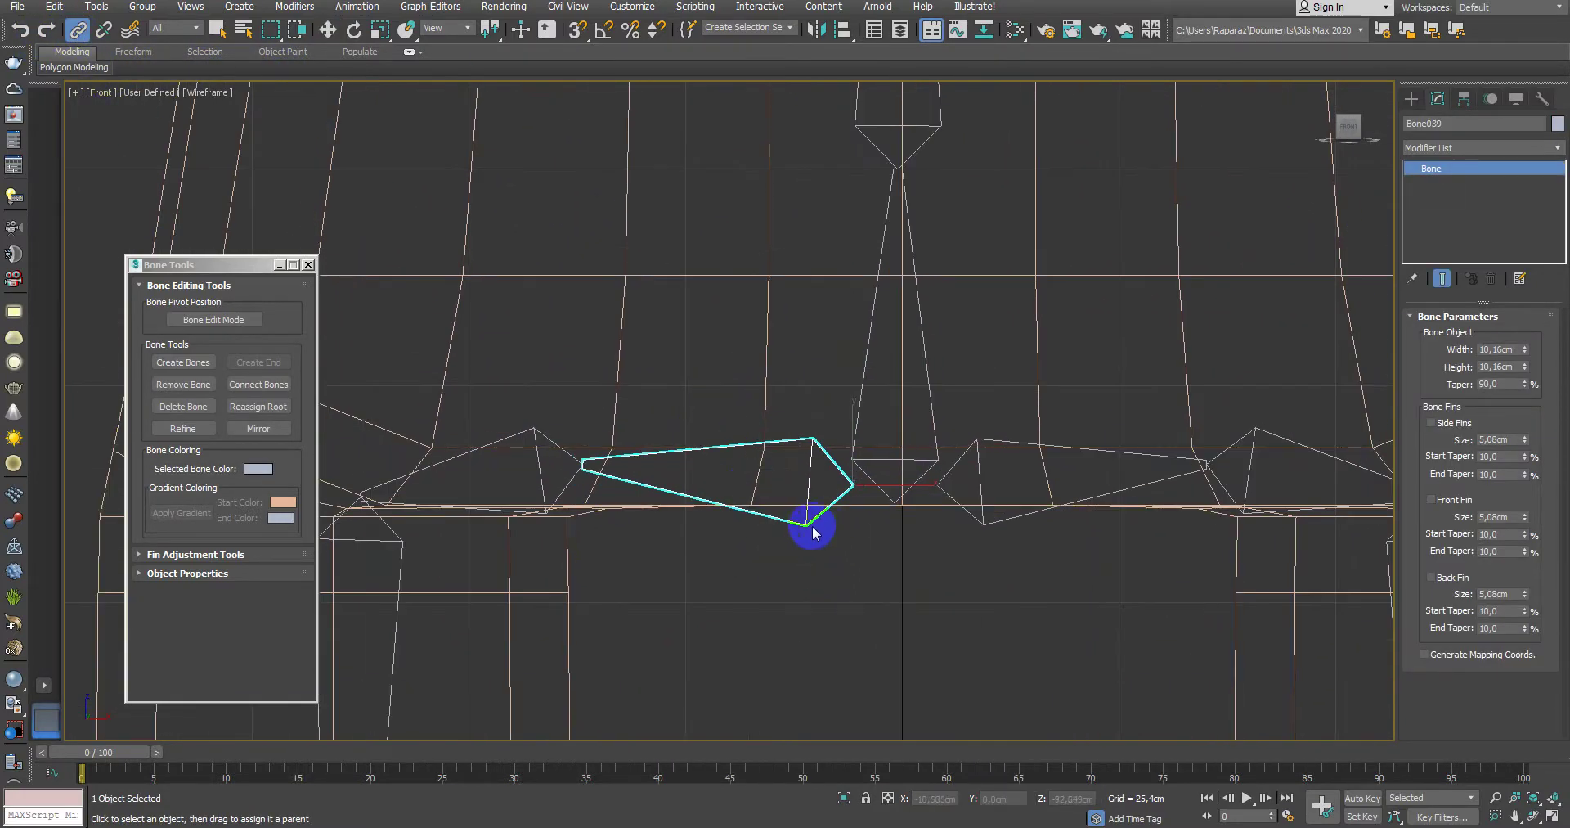
click(977, 516)
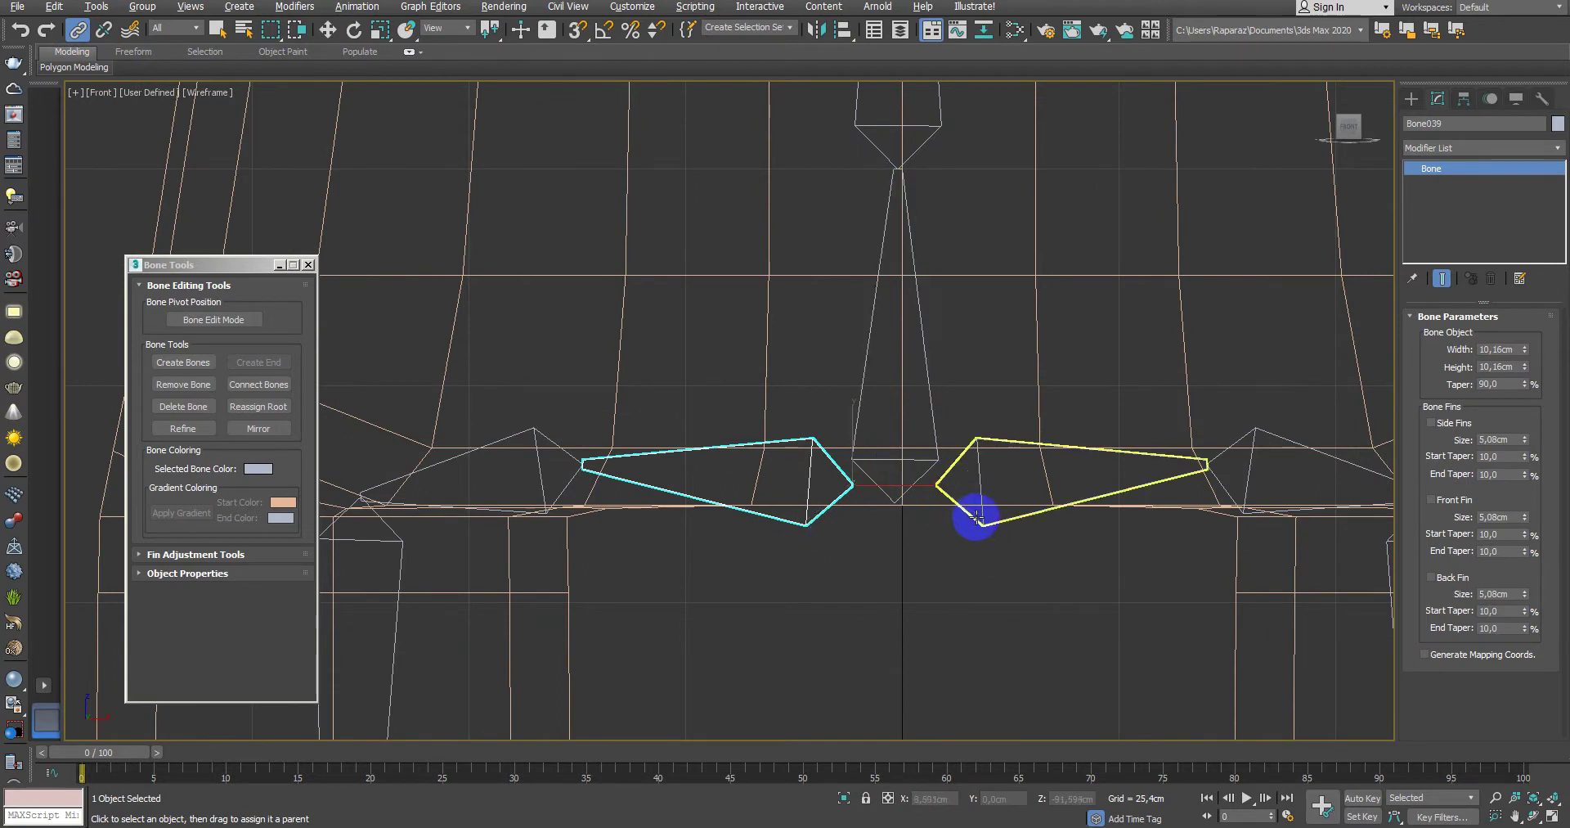
mouse_move(981, 517)
mouse_down()
mouse_move(916, 466)
mouse_move(979, 449)
mouse_up()
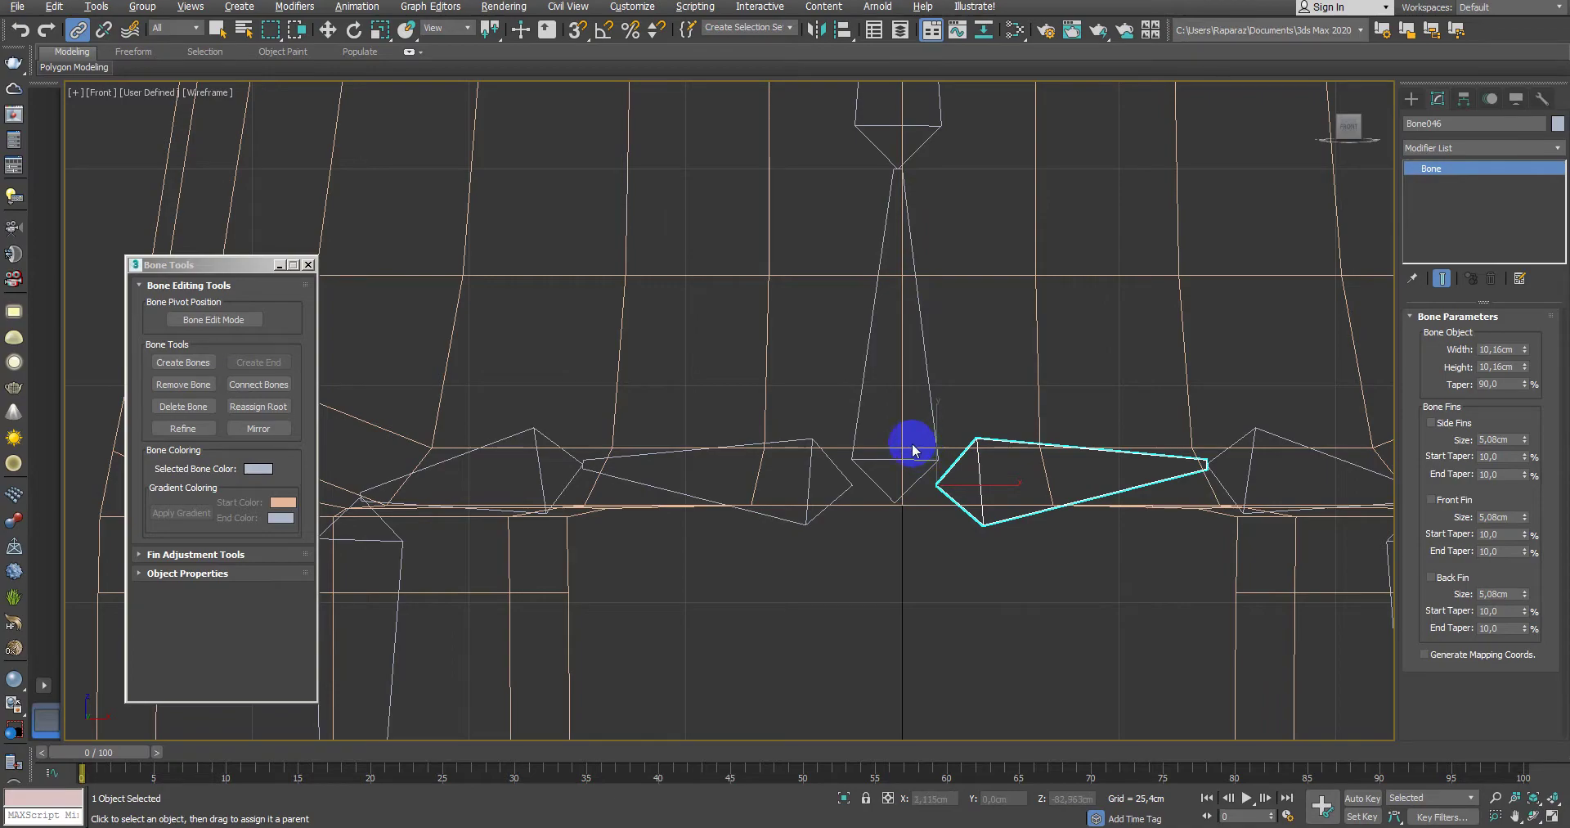
scroll(1014, 450, down, 3)
scroll(1038, 301, down, 3)
Step: Link the right diagonal shoulder bone to the diamond-shaped neck bone
scroll(1016, 419, up, 5)
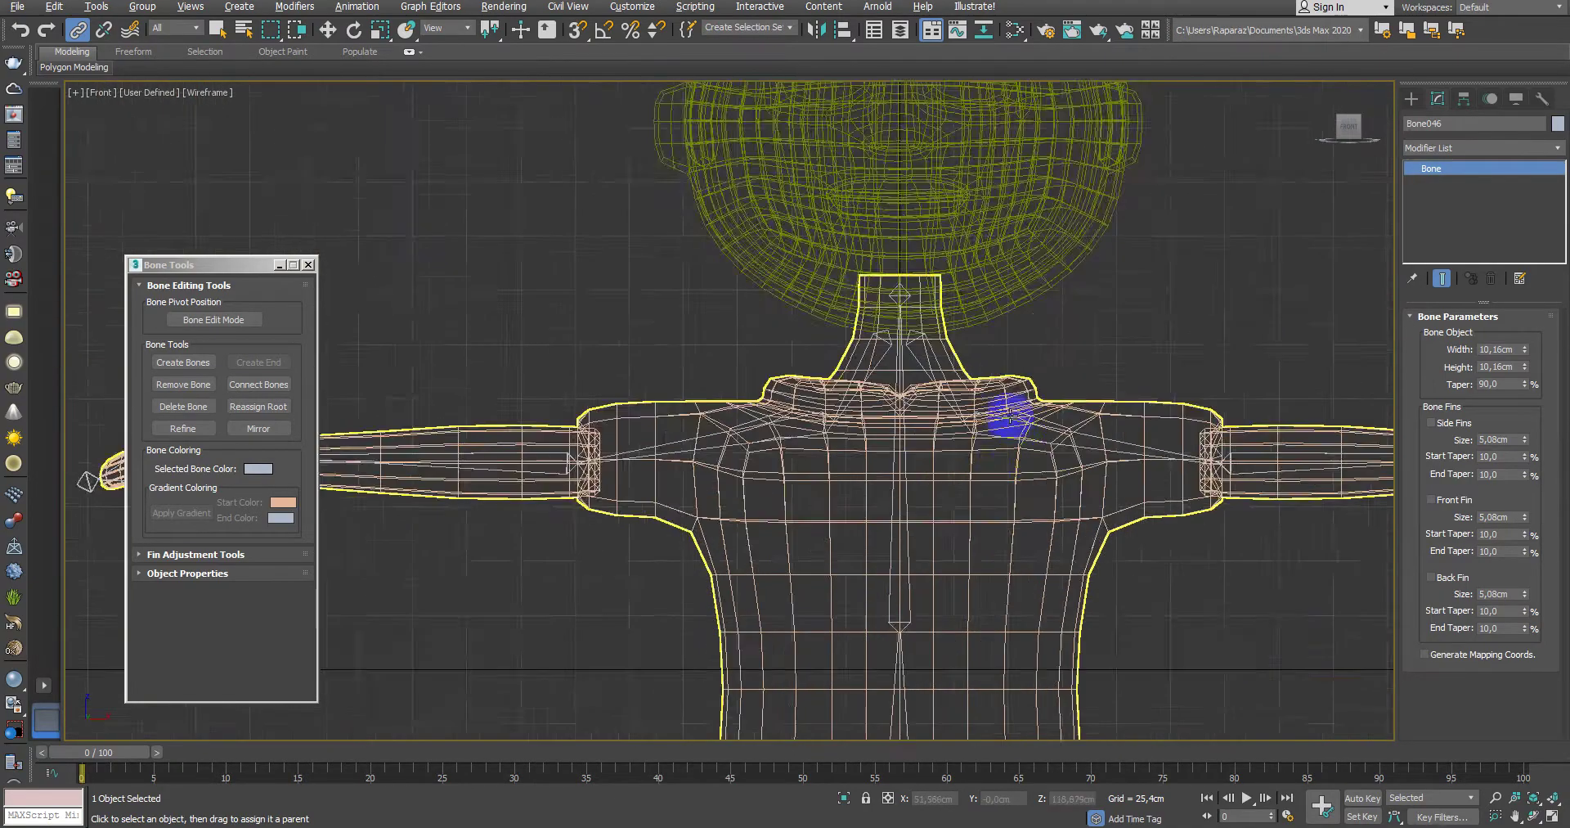
scroll(830, 272, up, 3)
scroll(832, 343, up, 2)
scroll(890, 429, up, 2)
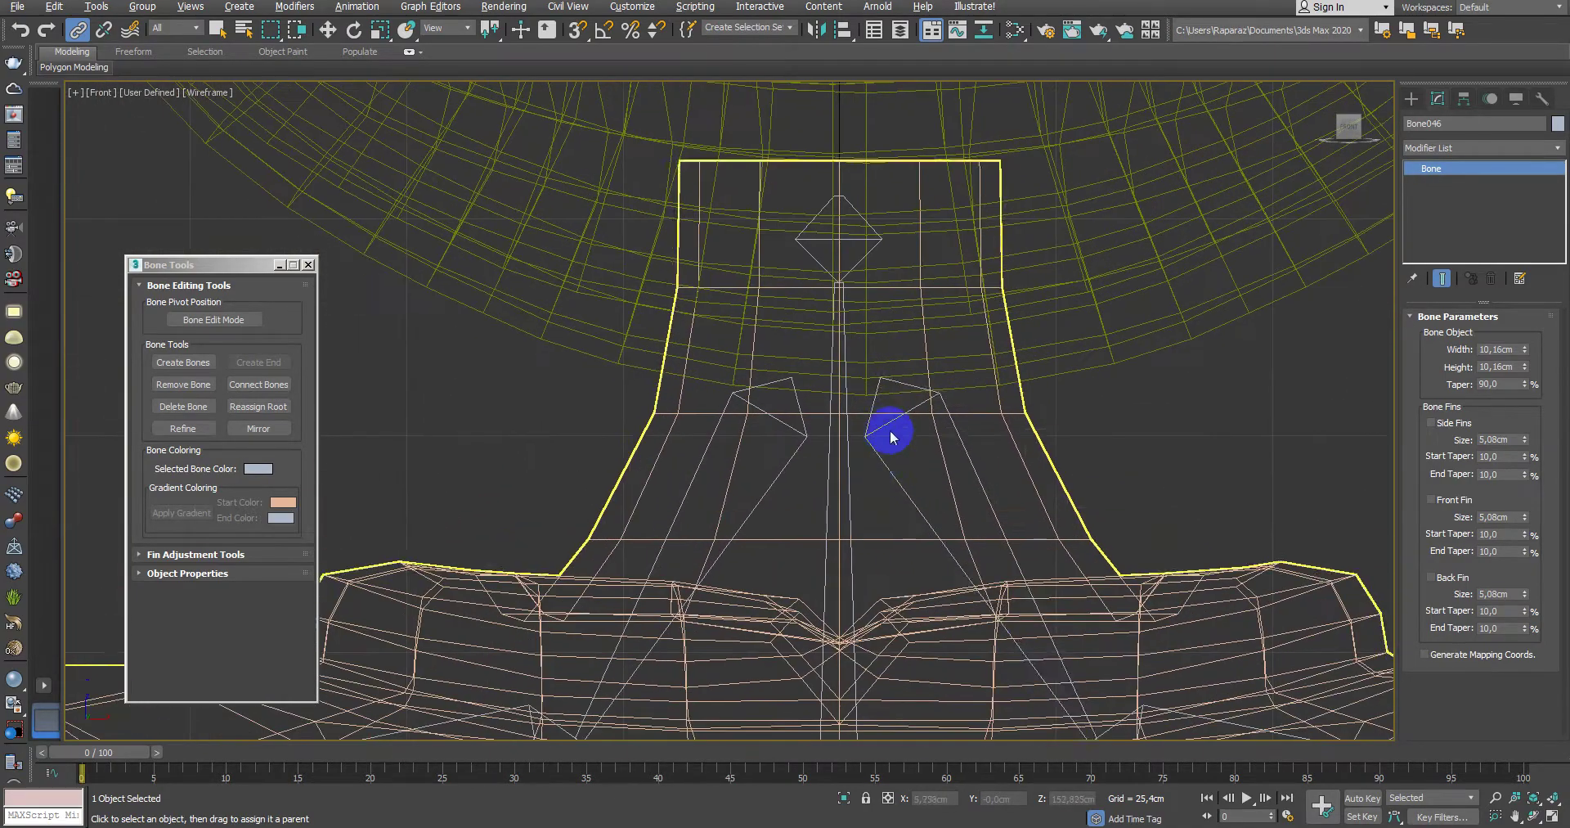
drag(892, 420, 900, 427)
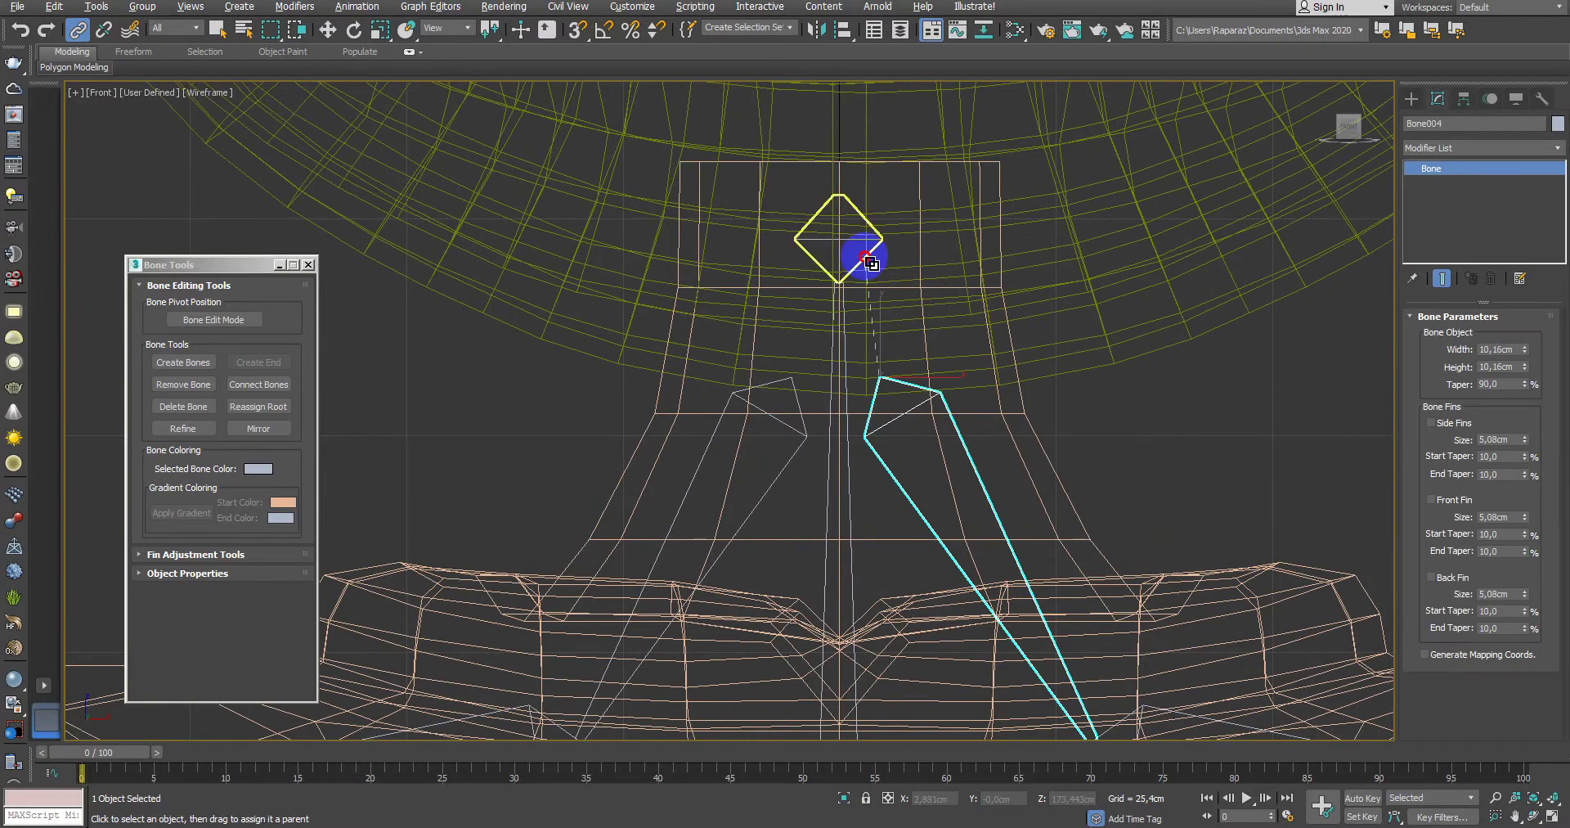
drag(906, 356, 932, 395)
Step: Test the hierarchy by rotating the diamond neck bone, then cancel the rotation
key(e)
right_click(886, 316)
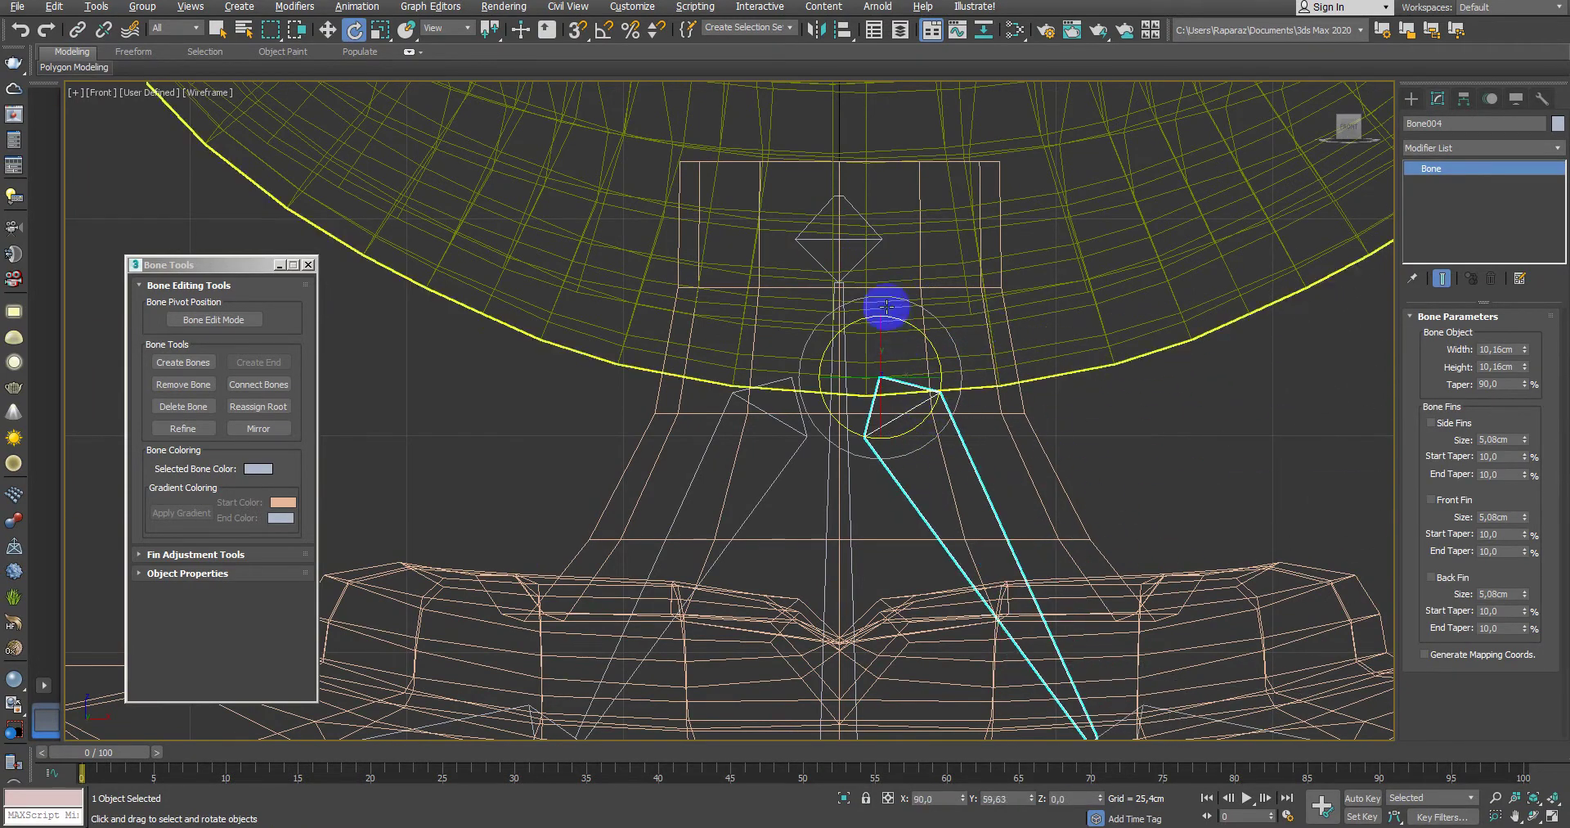
click(869, 266)
mouse_move(887, 336)
mouse_down()
mouse_move(928, 321)
mouse_move(901, 392)
mouse_up()
right_click(901, 393)
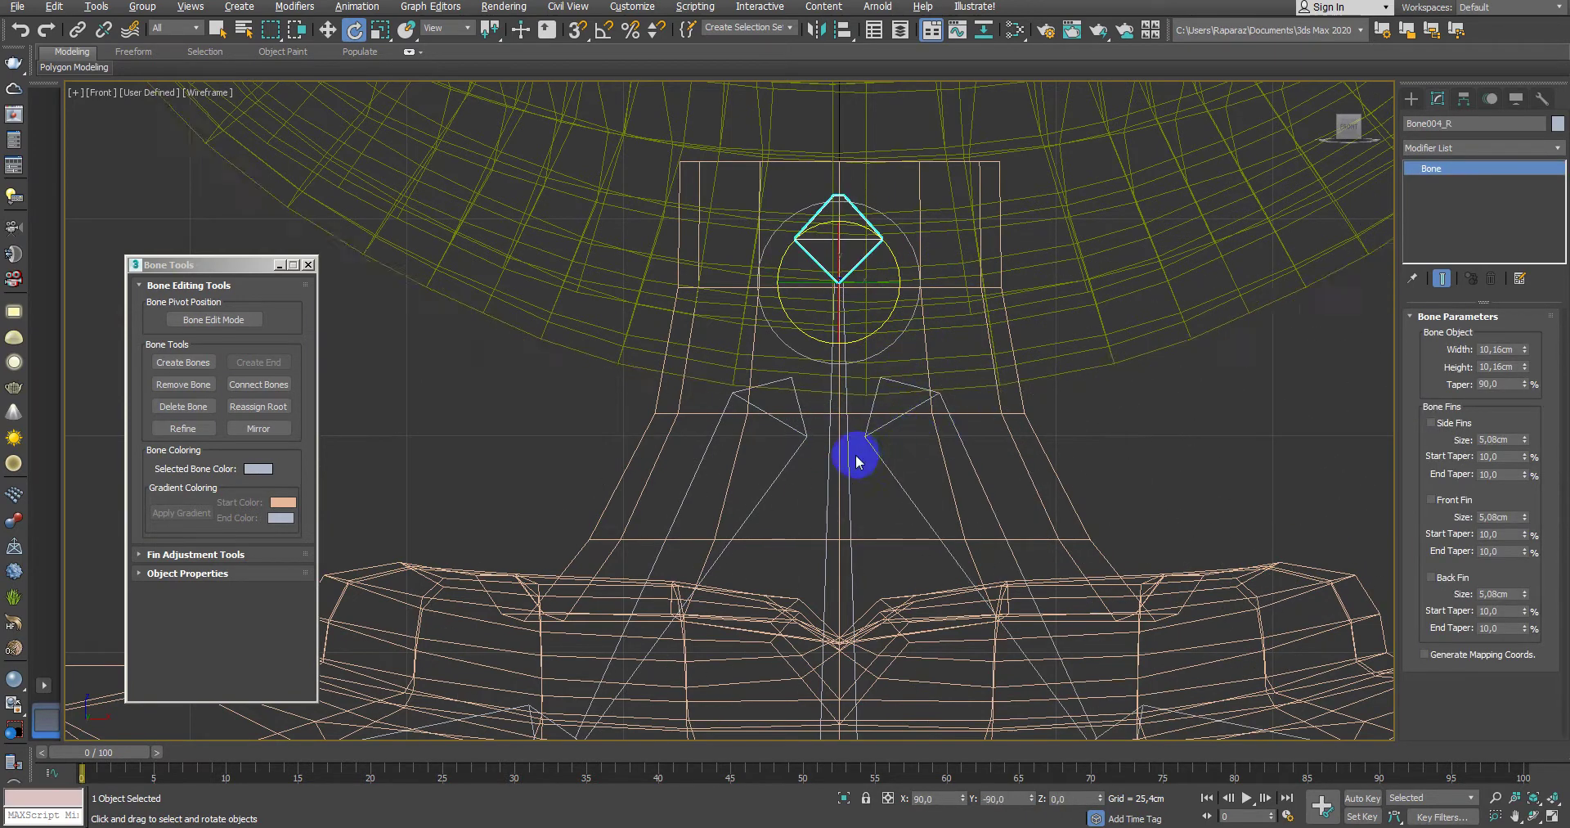
Step: Link the left diagonal shoulder bone to the diamond neck bone
middle_drag(856, 460, 928, 439)
click(896, 434)
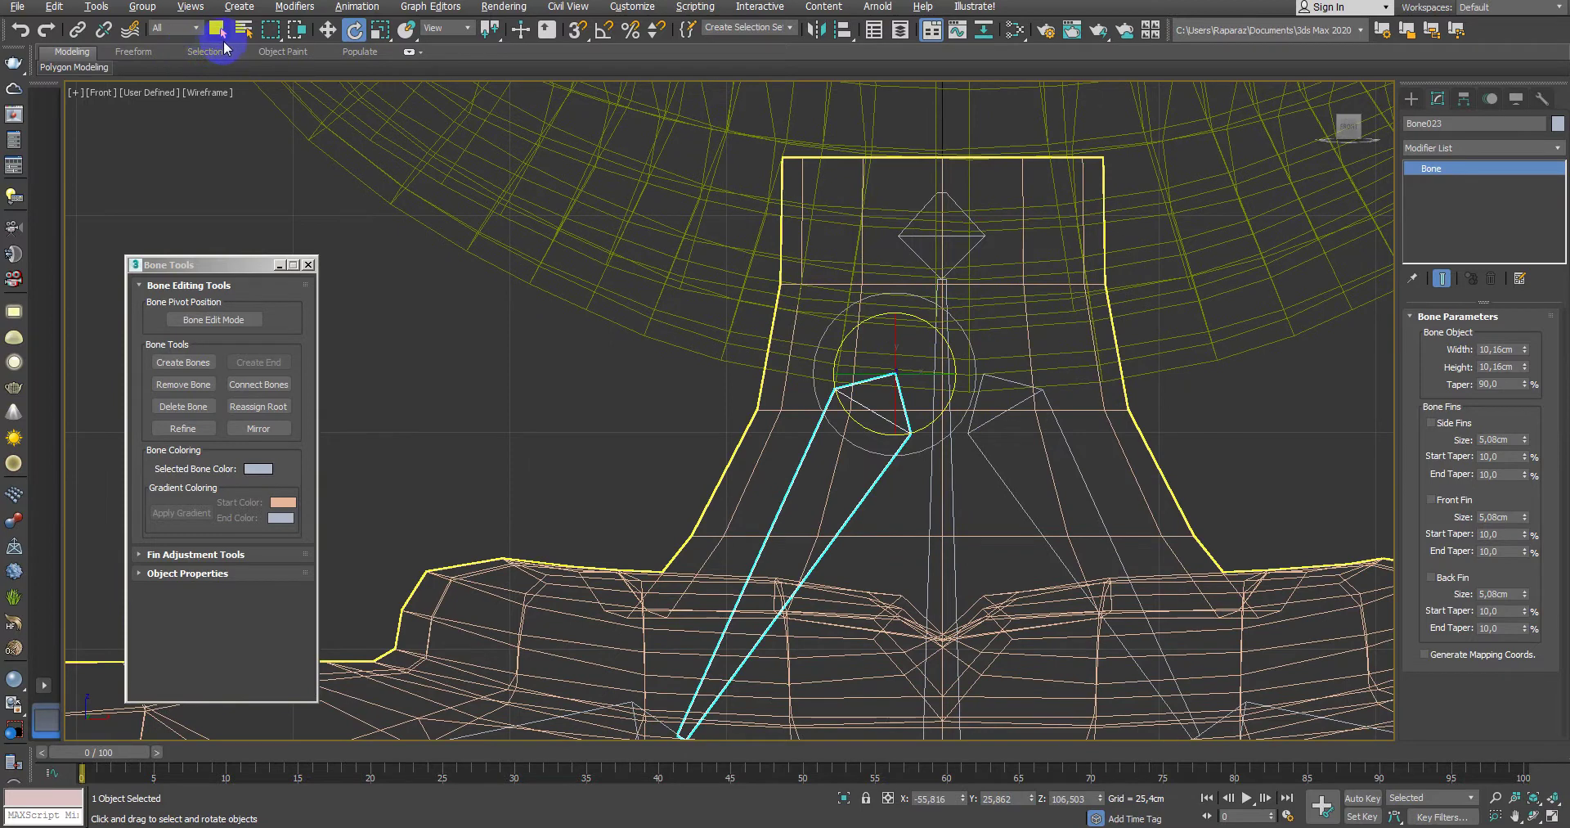
click(78, 30)
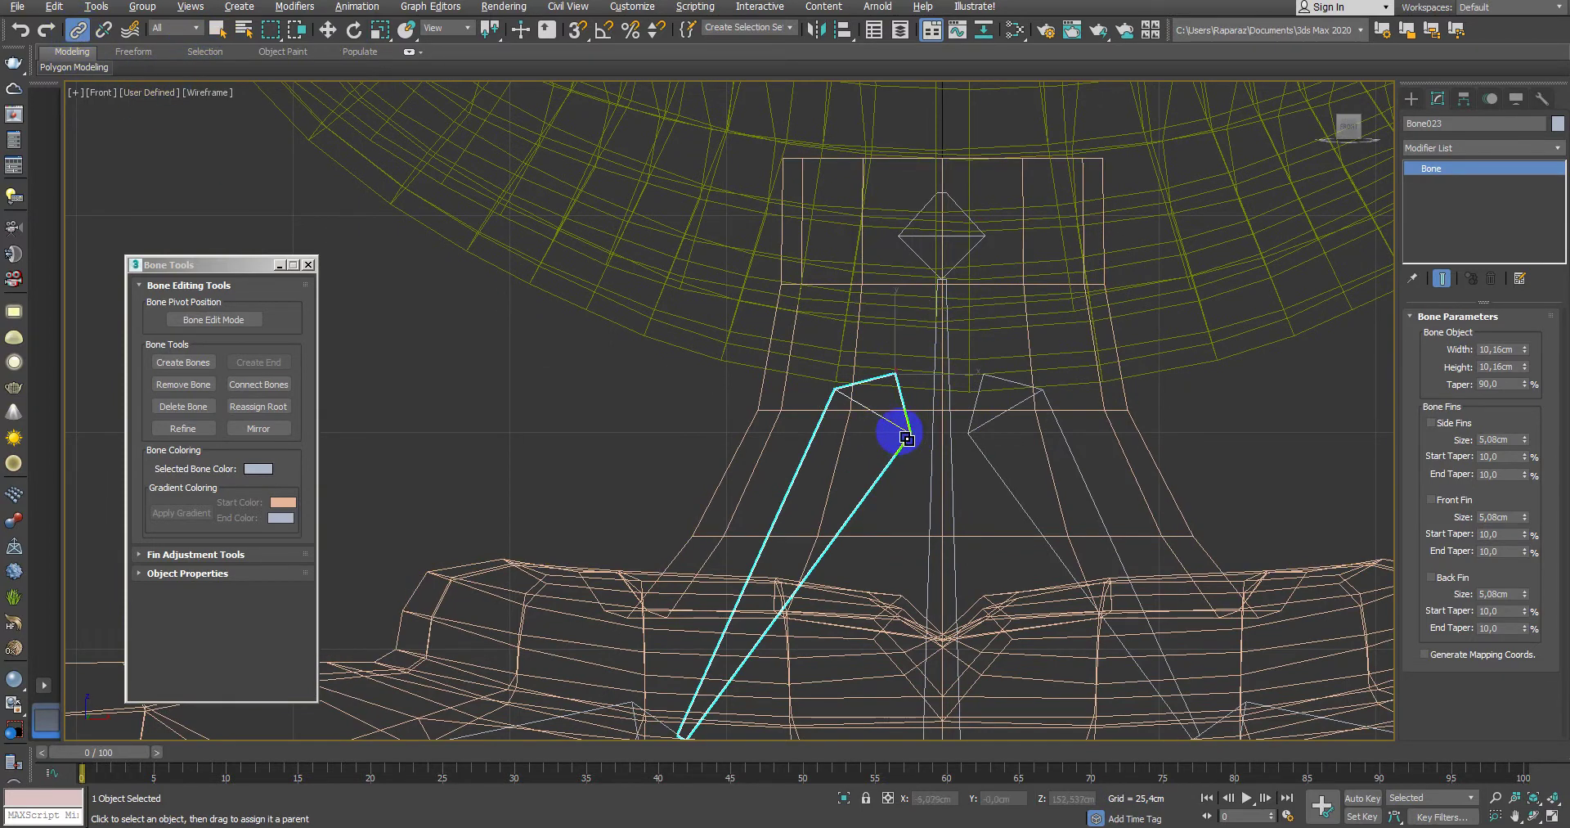
drag(906, 453, 916, 438)
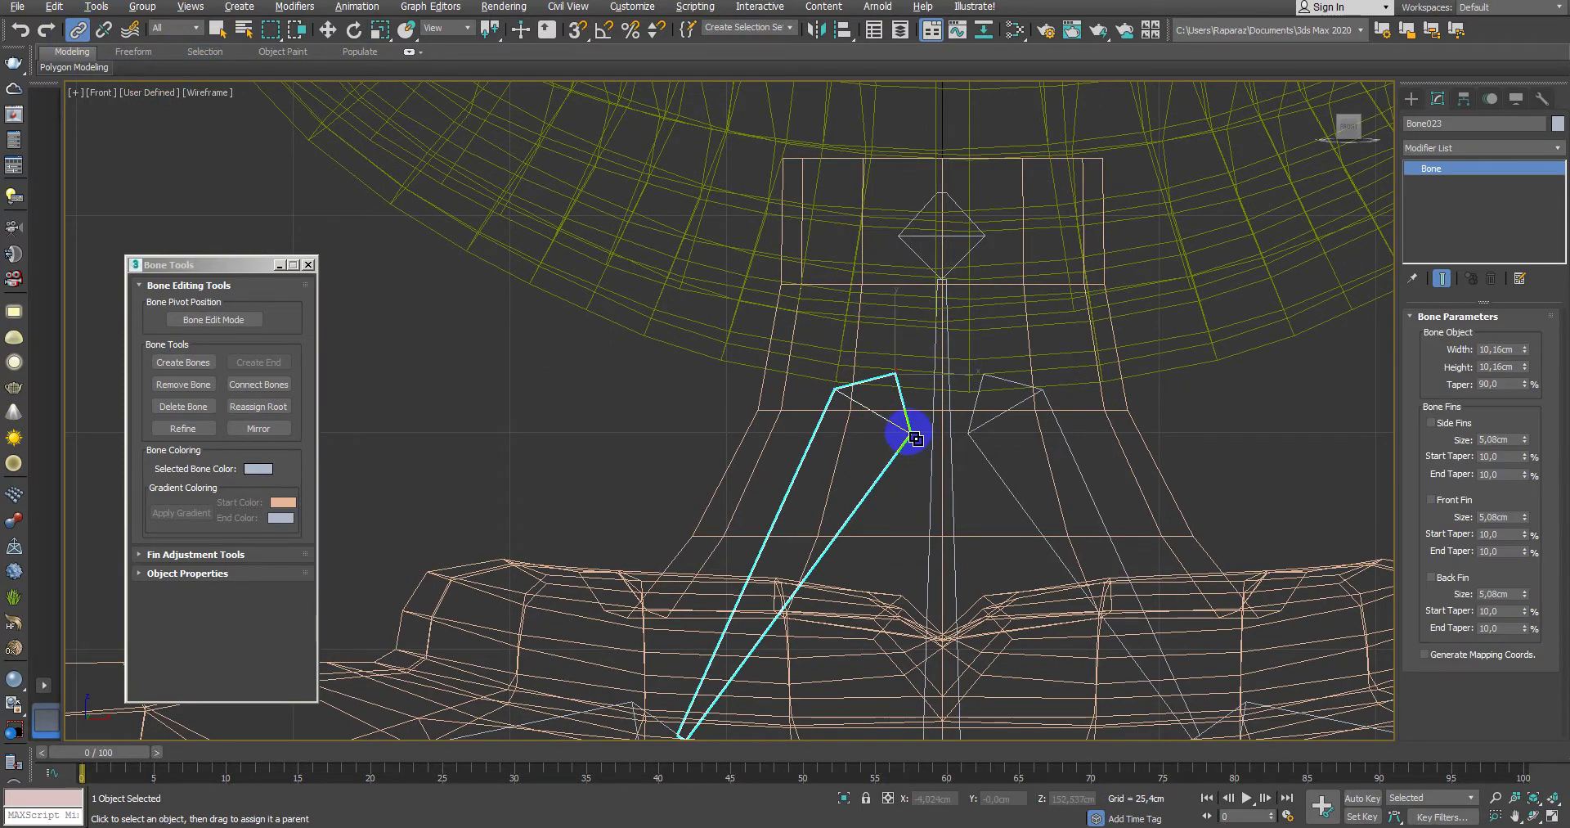
drag(975, 247, 927, 266)
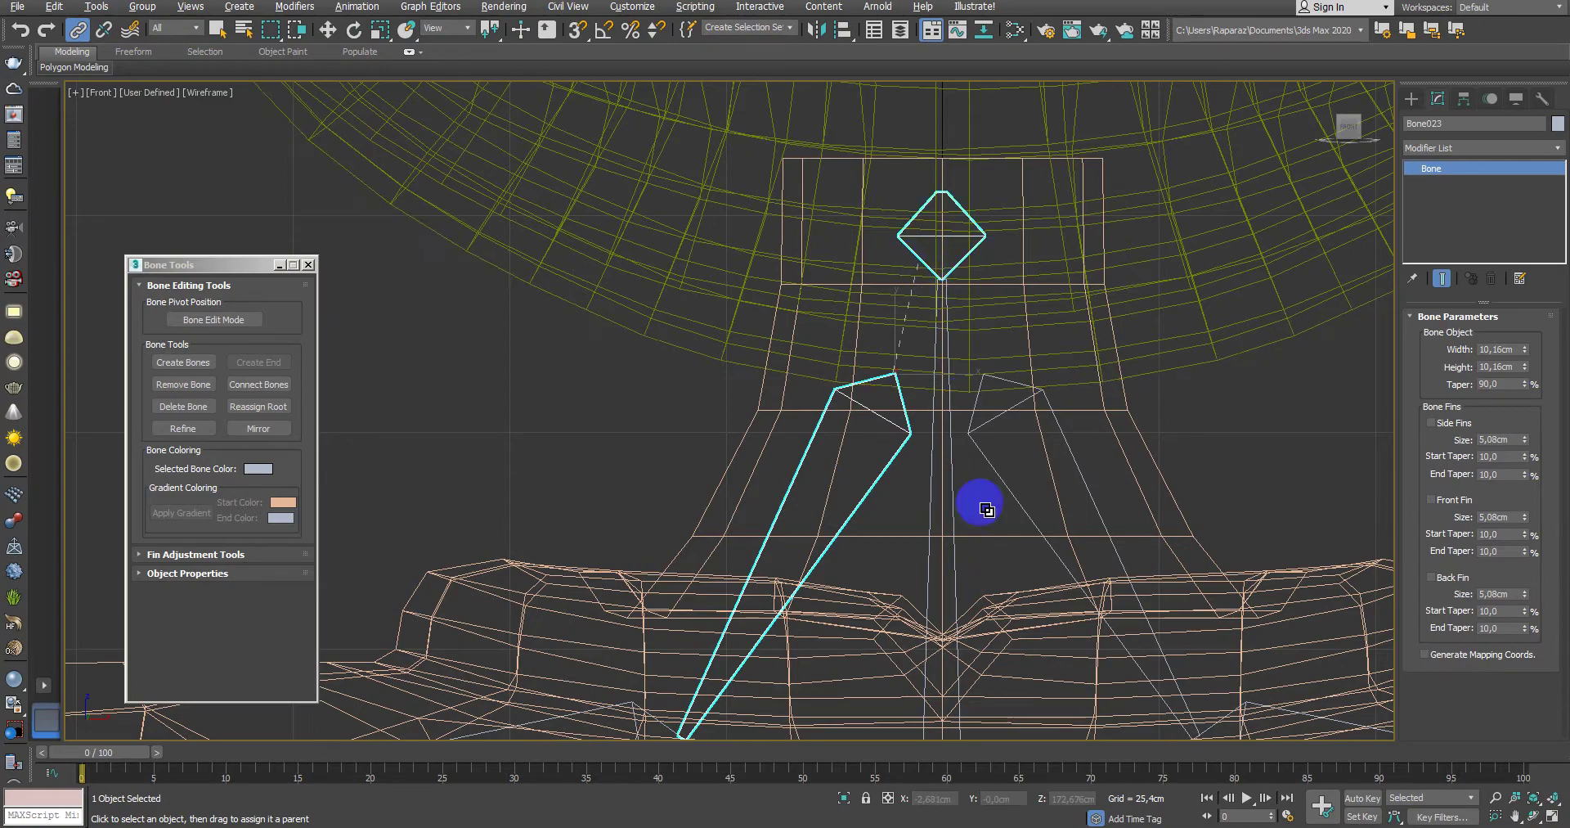
scroll(987, 510, down, 3)
scroll(831, 350, down, 3)
click(999, 375)
Step: Frame the head and shoulders in shaded view with edges and inspect the head mesh
key(w)
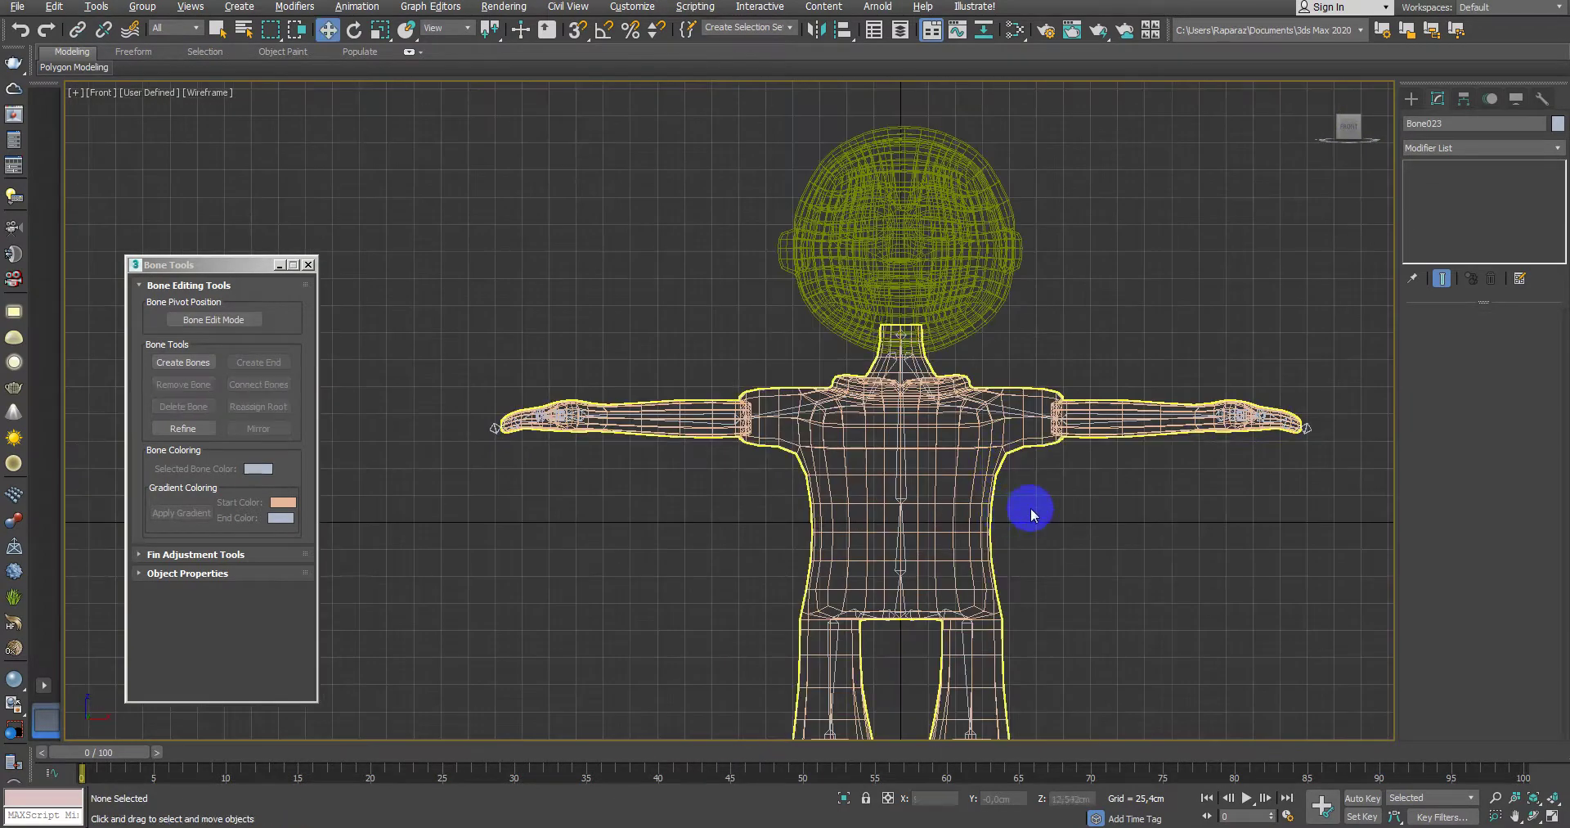
scroll(1031, 513, up, 2)
click(1100, 495)
scroll(1145, 468, up, 2)
middle_drag(1133, 433, 1052, 280)
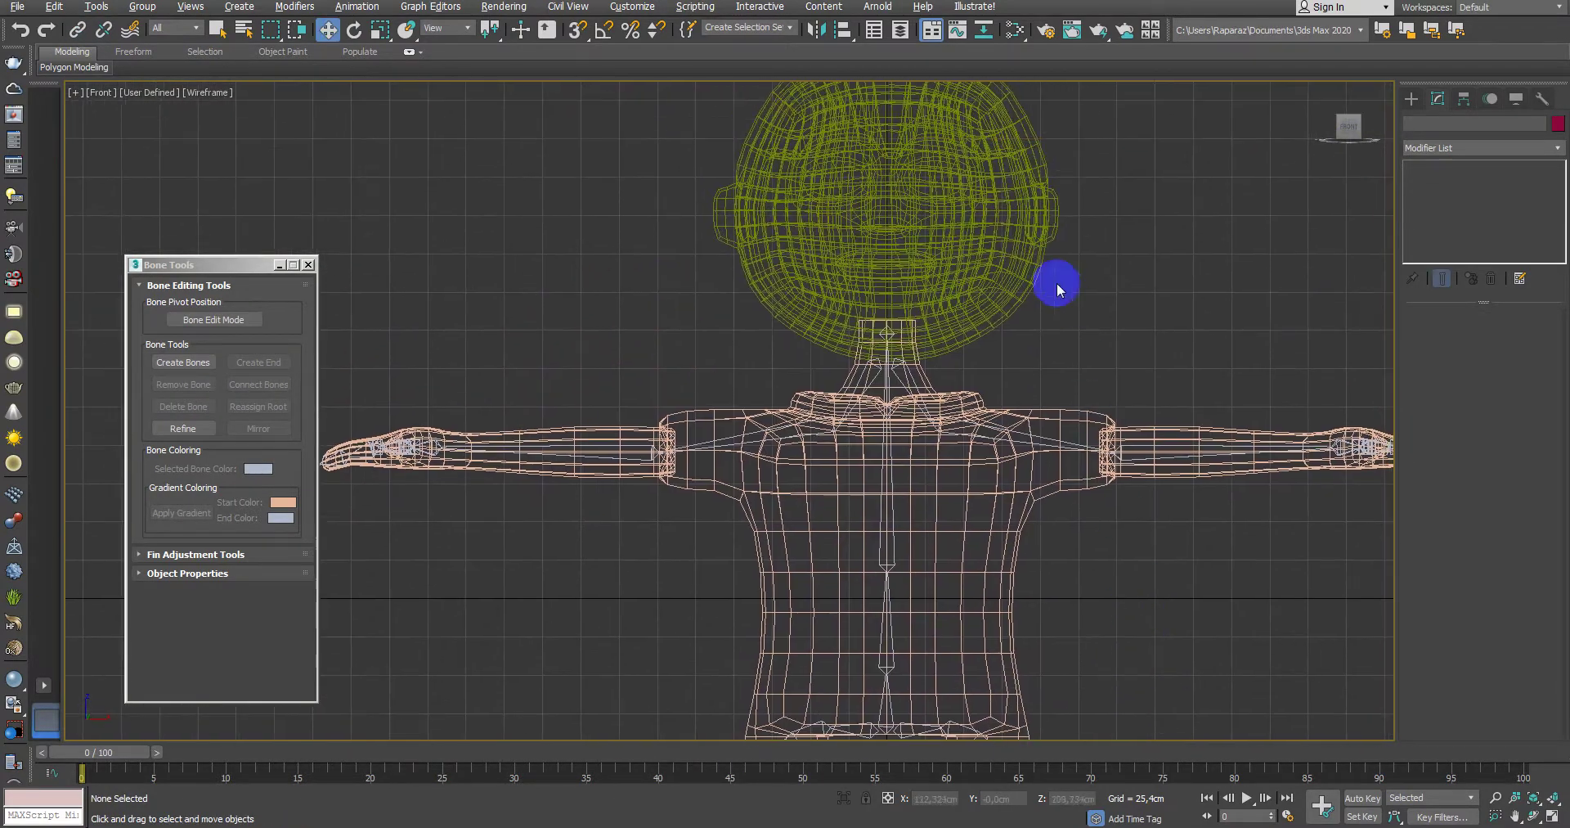
key(F3)
scroll(1128, 578, up, 3)
mouse_move(1129, 578)
middle_down()
mouse_move(1142, 441)
mouse_move(1140, 537)
middle_up()
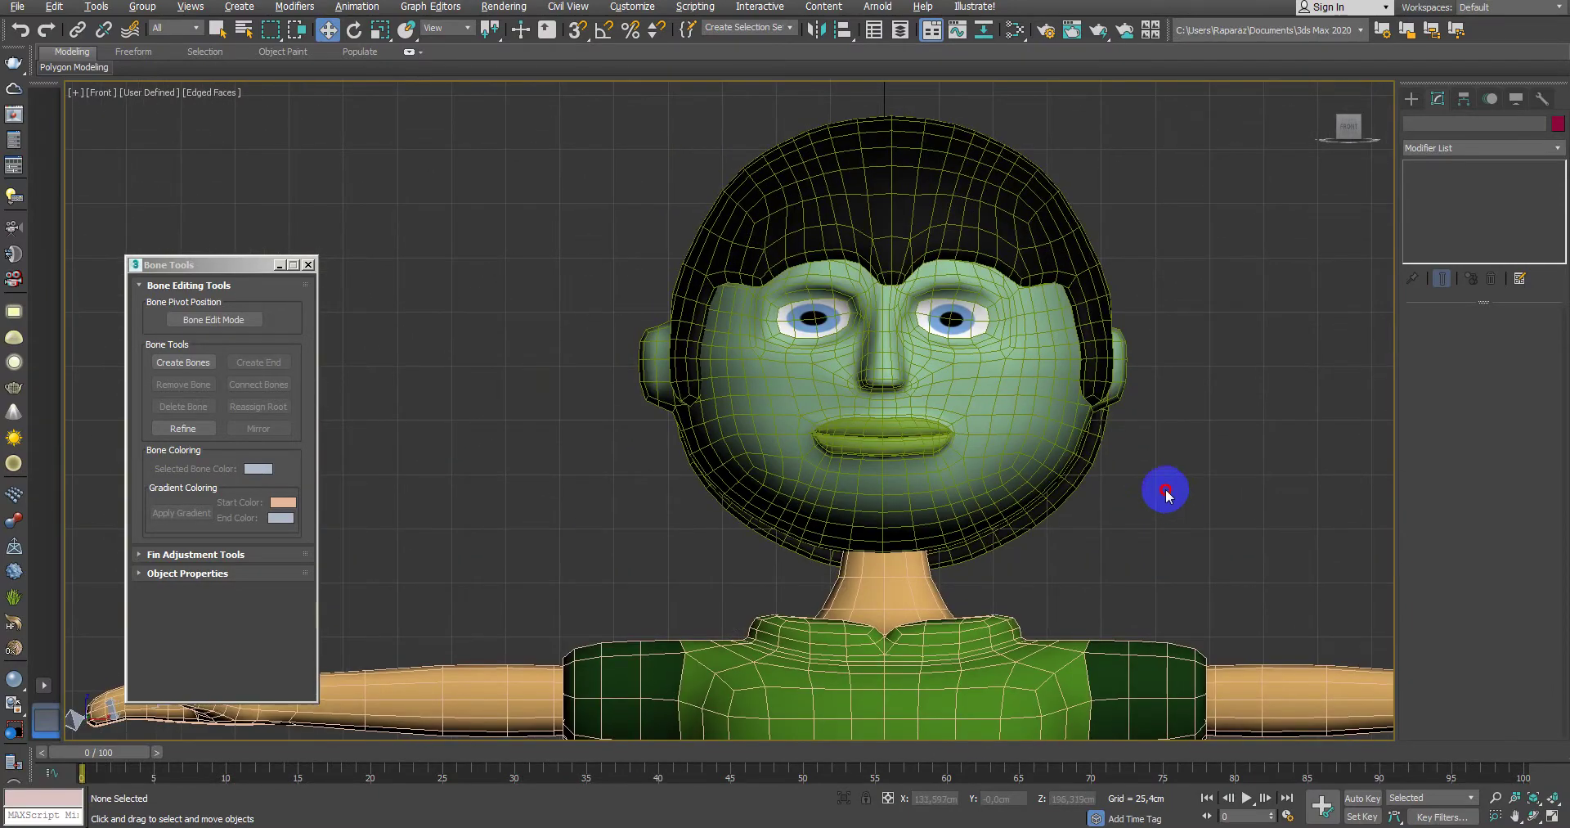
click(1056, 382)
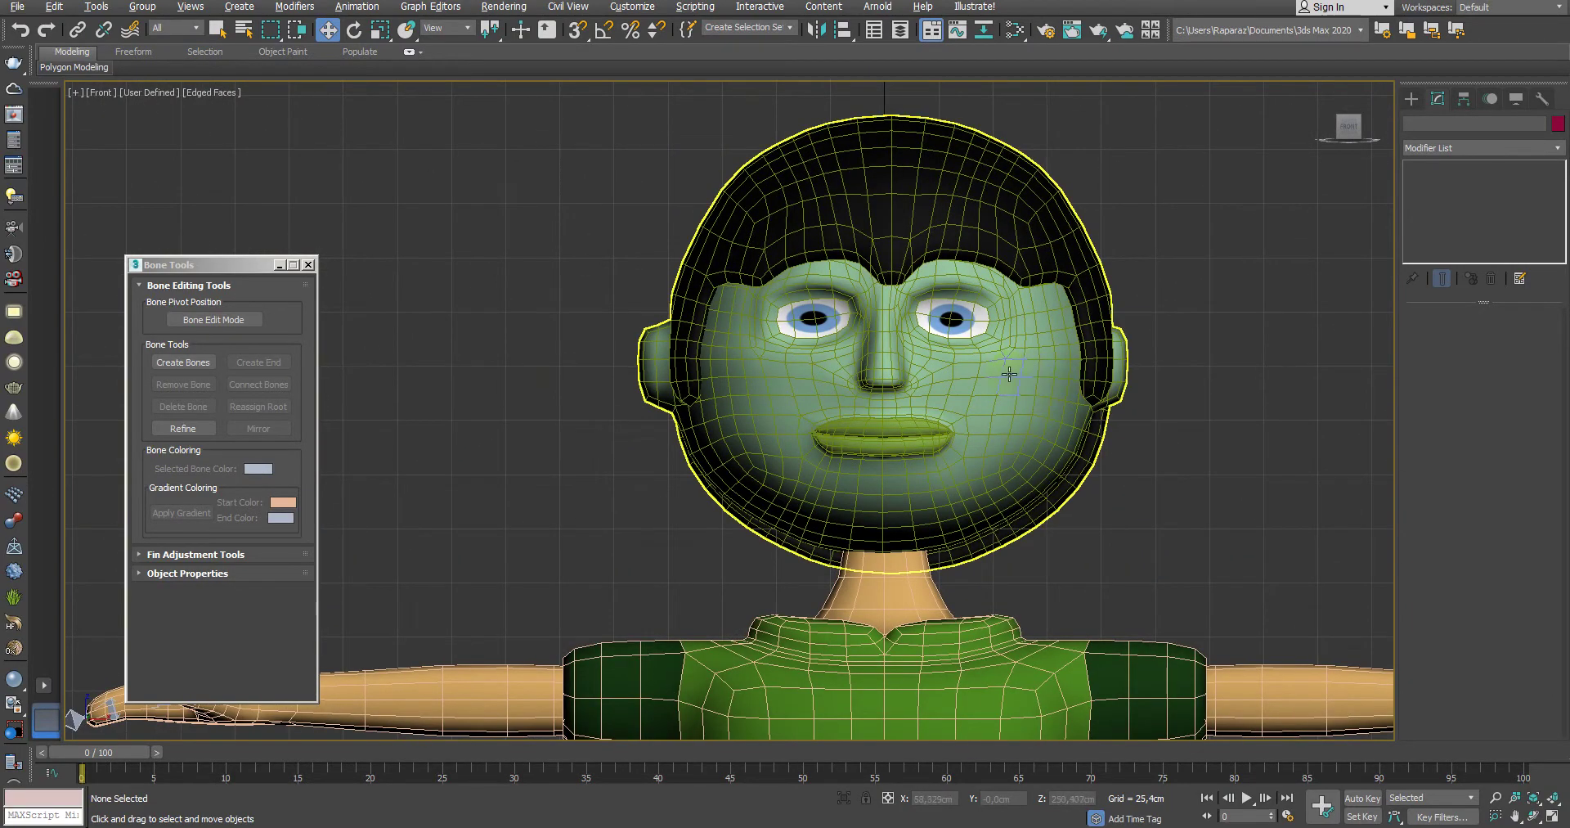
click(1063, 438)
mouse_move(1121, 466)
middle_down()
mouse_move(1087, 480)
mouse_move(1010, 336)
mouse_move(995, 613)
mouse_move(993, 571)
mouse_move(1091, 466)
middle_up()
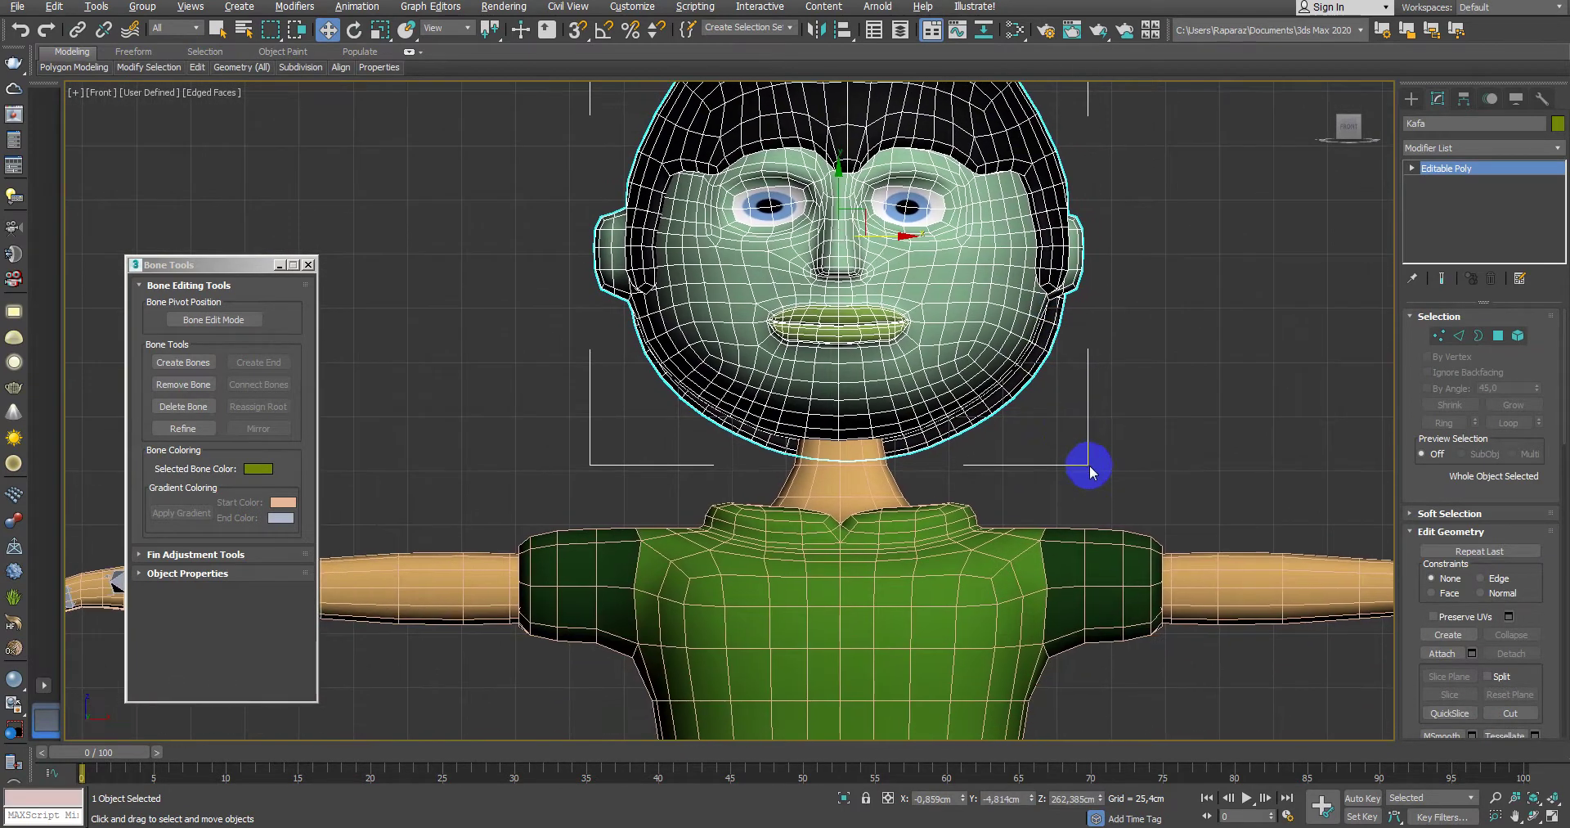
click(1090, 466)
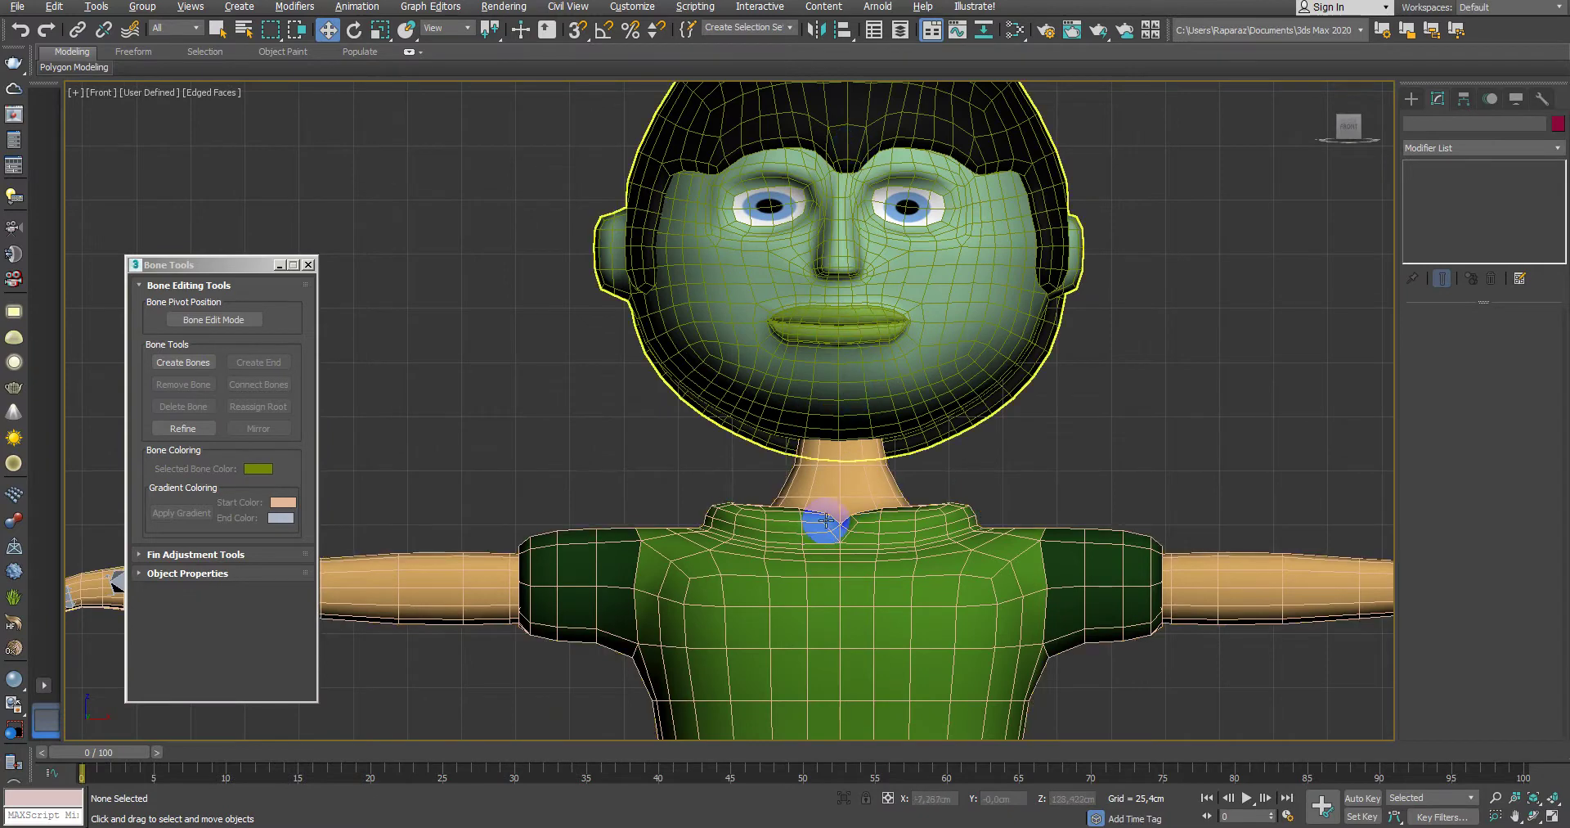
Step: Compare wireframe and shaded display, ending shaded with the body mesh Govde selected
middle_drag(844, 385, 851, 332)
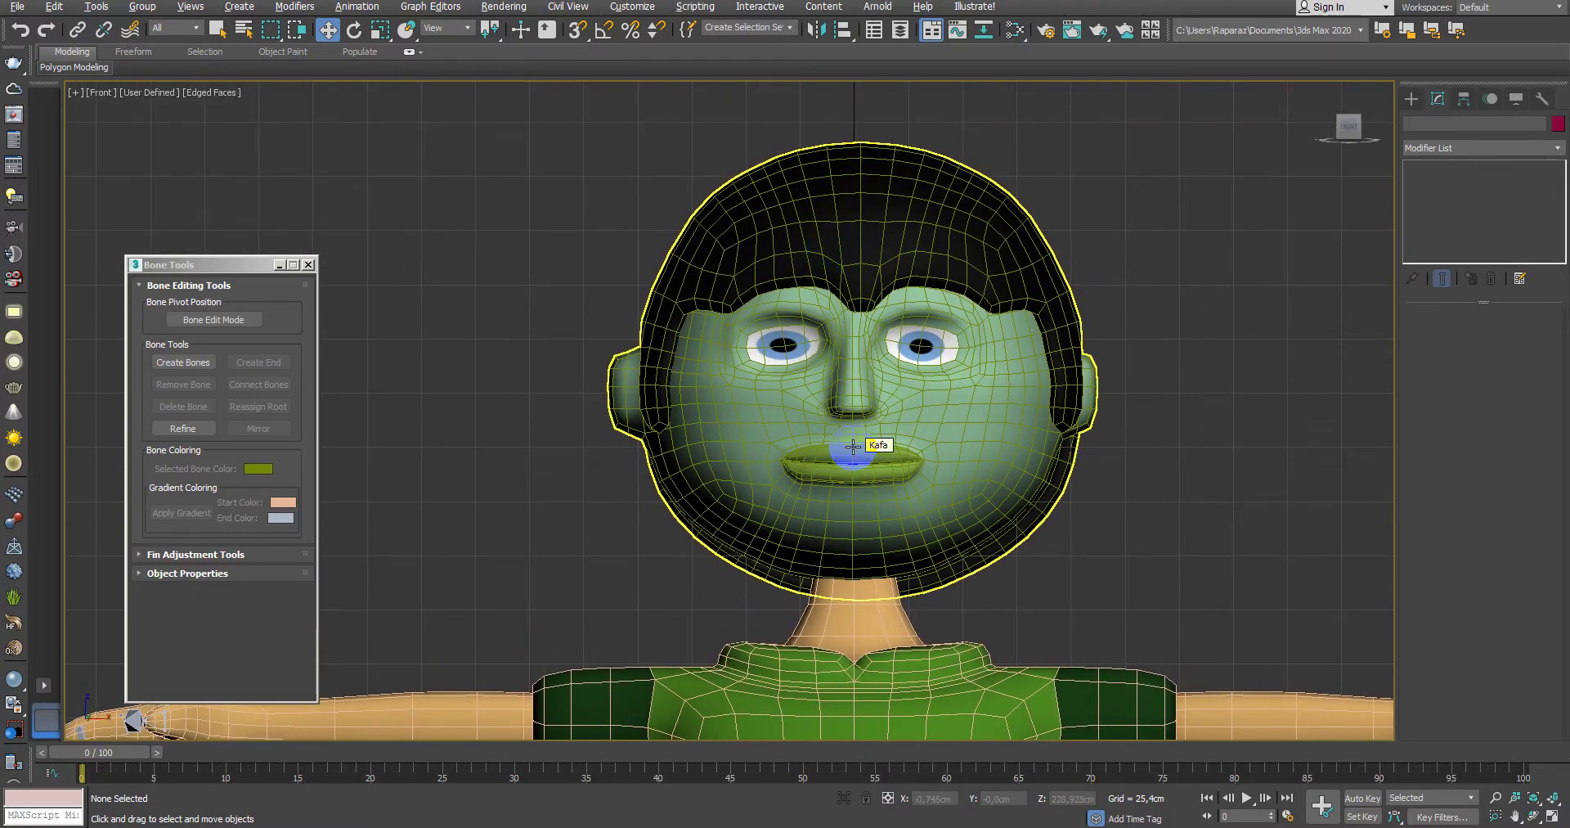
scroll(942, 531, up, 5)
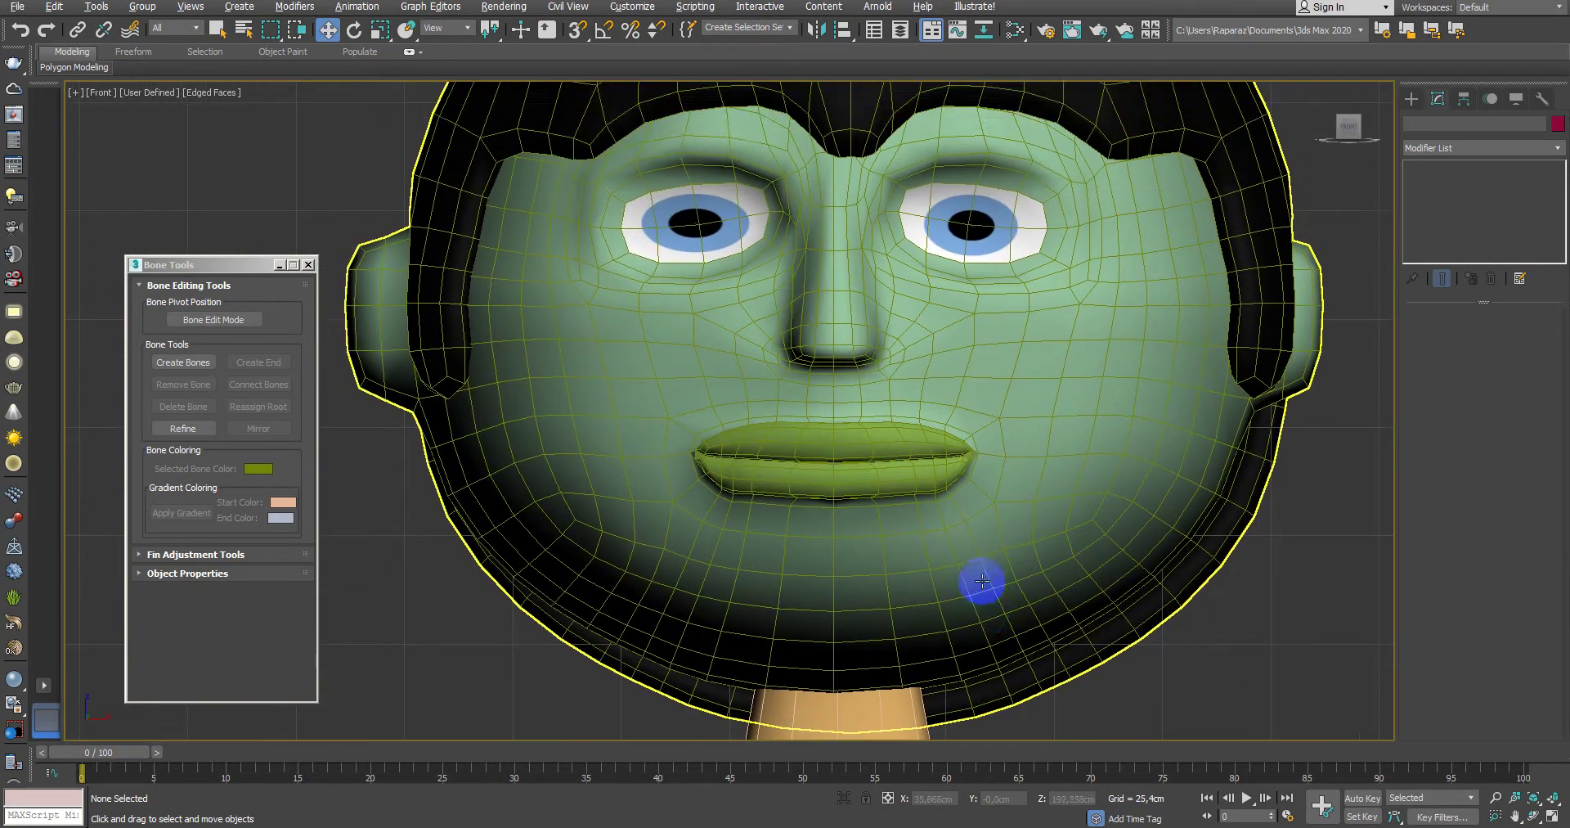
key(F4)
scroll(900, 458, down, 5)
key(F3)
middle_drag(900, 451, 932, 551)
key(F3)
key(F3)
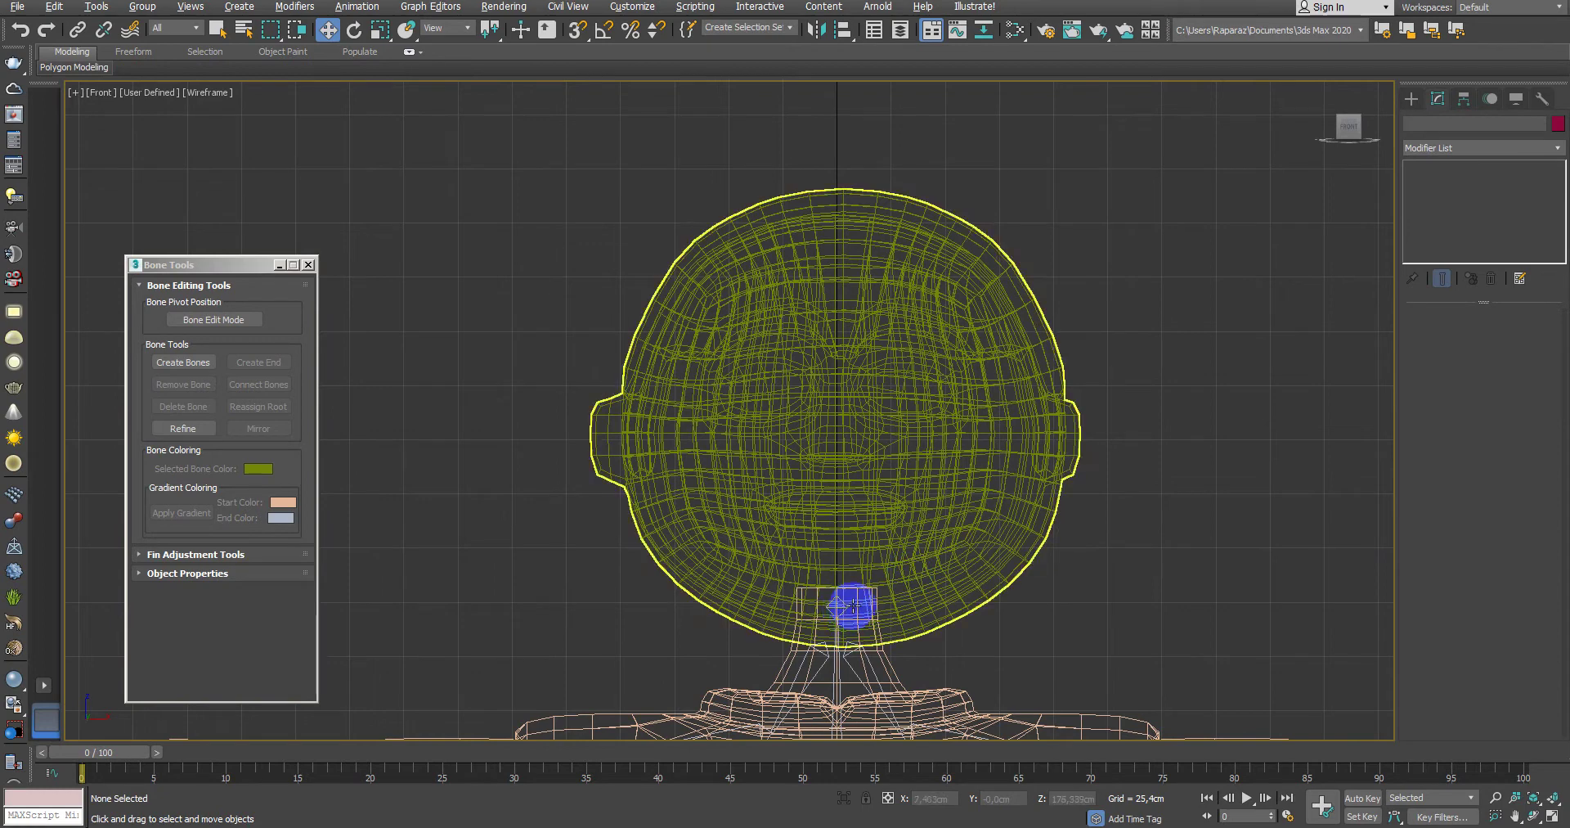
middle_drag(1016, 613, 1166, 532)
key(F3)
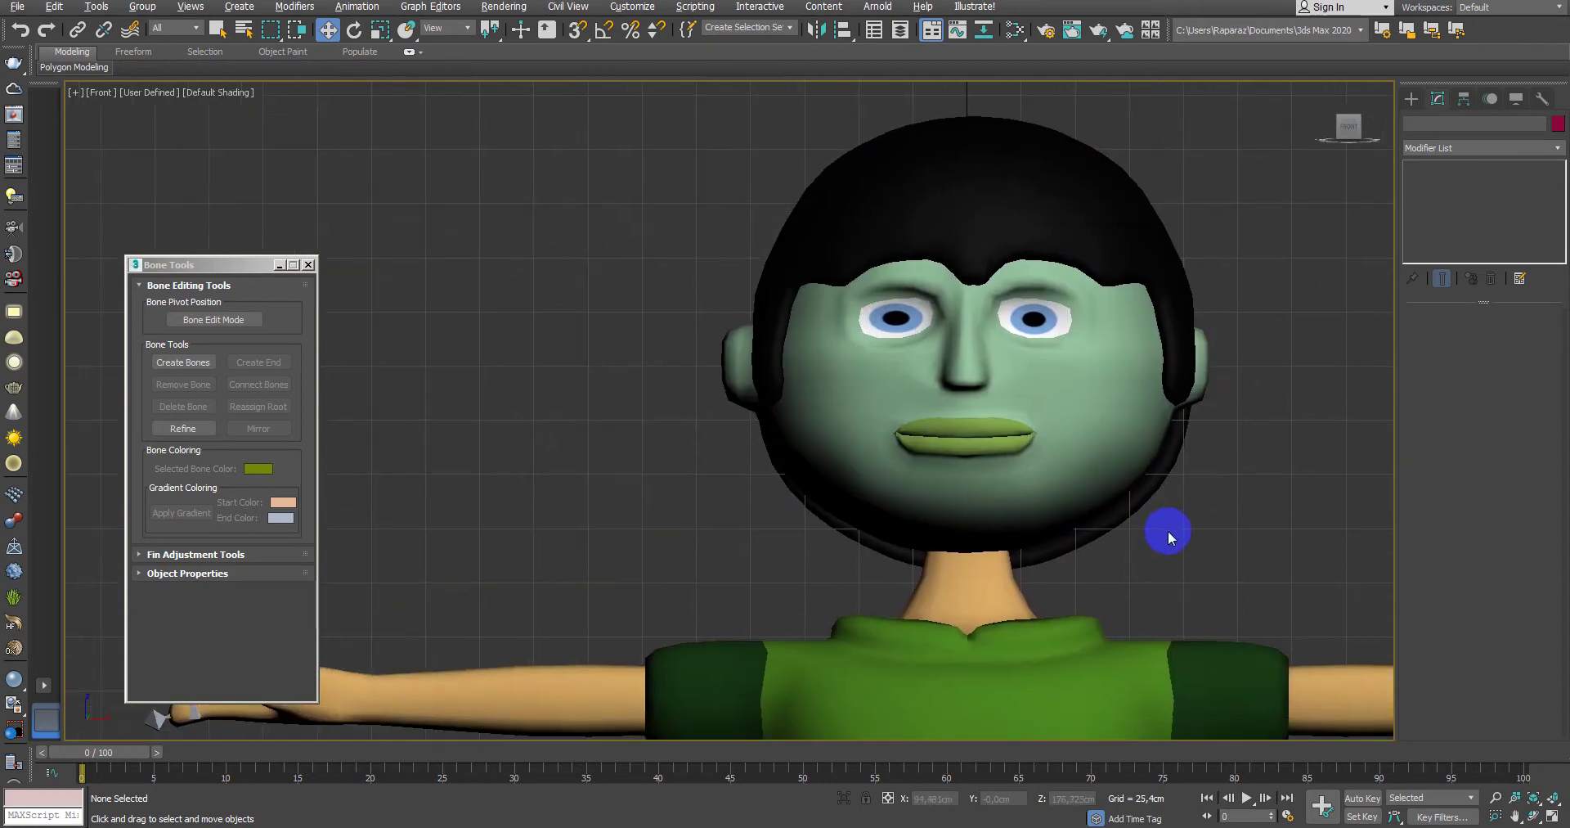
click(1097, 569)
key(F3)
middle_drag(1065, 595, 1027, 624)
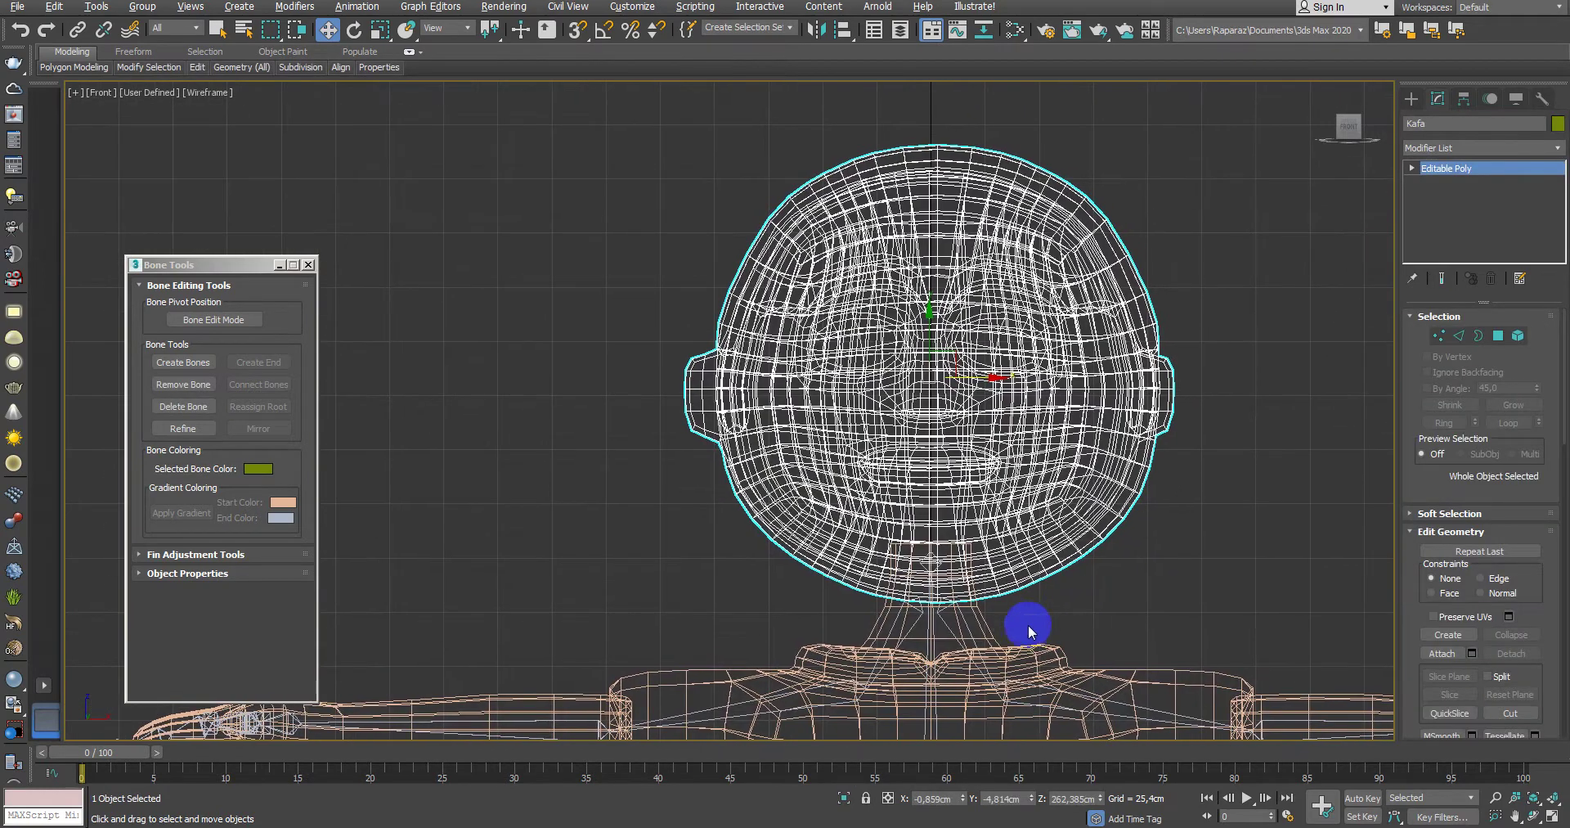
key(F3)
click(981, 619)
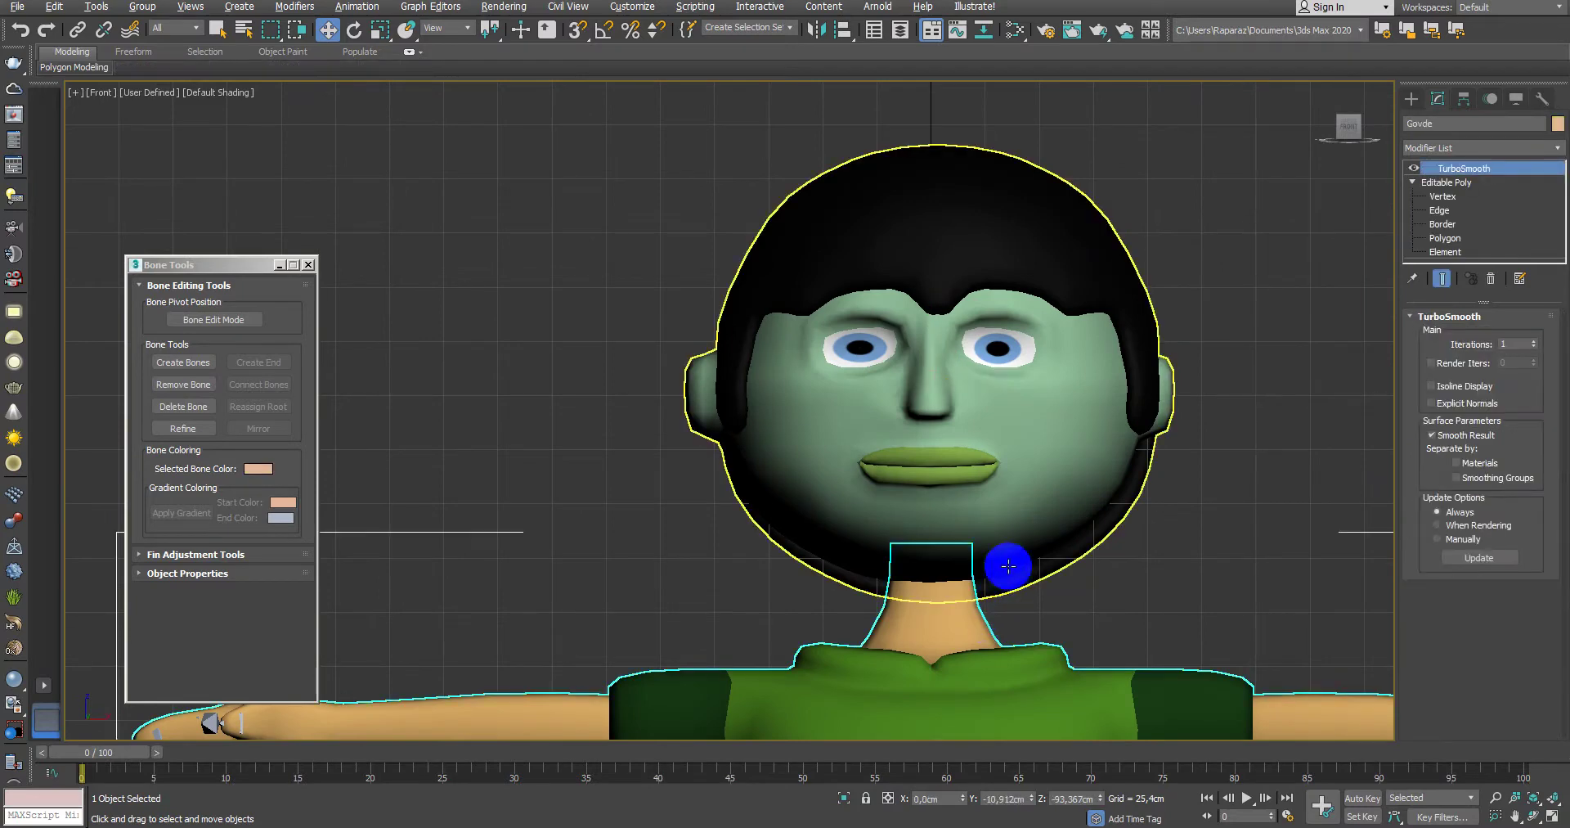
middle_drag(1009, 561, 935, 499)
Step: Remove TurboSmooth from the body and attach the head mesh to it
click(952, 545)
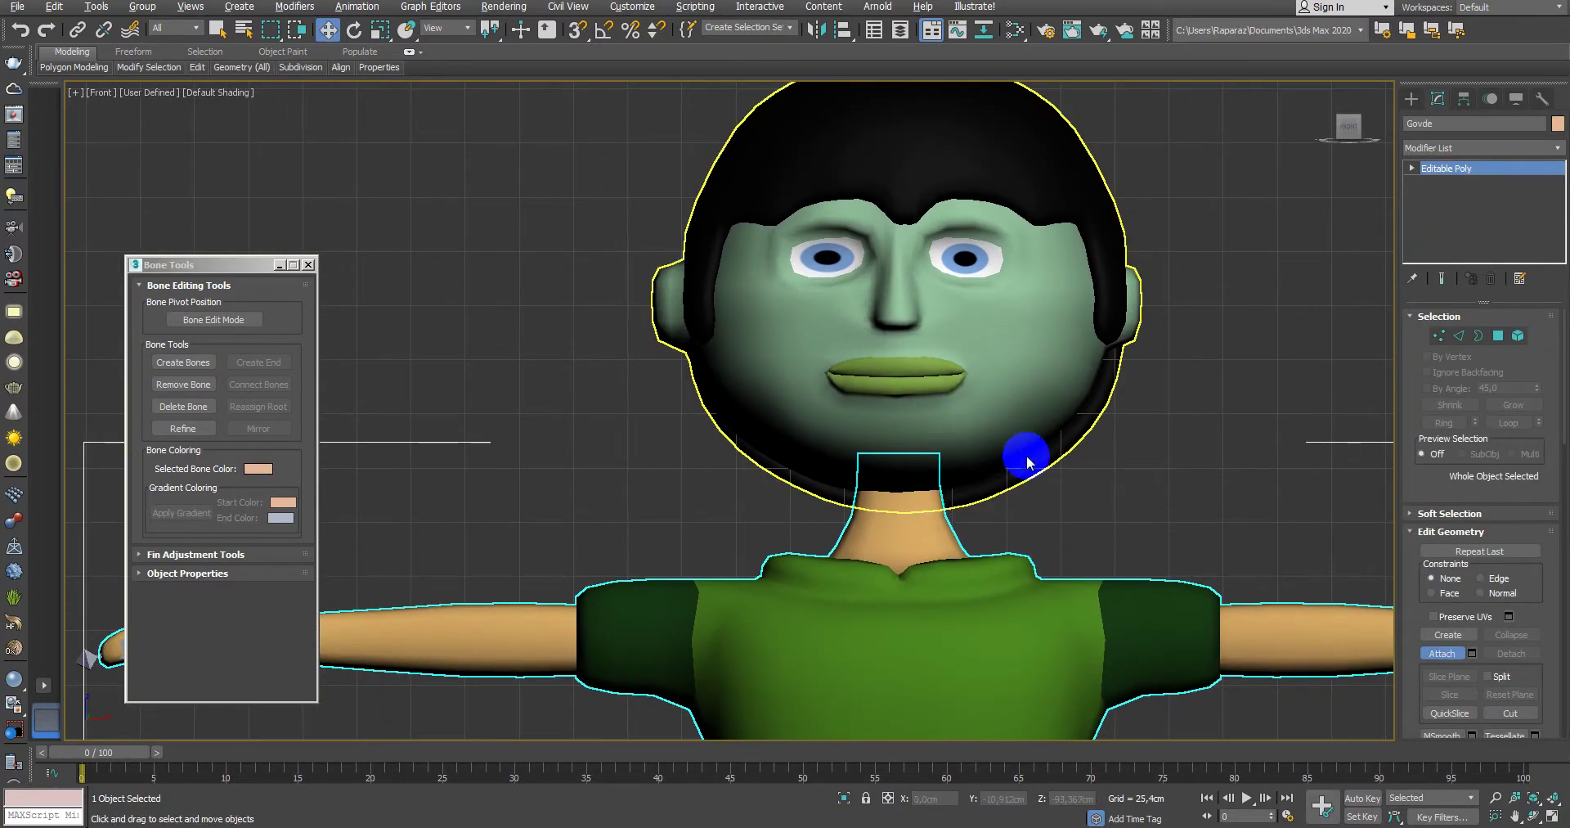
click(959, 498)
click(873, 389)
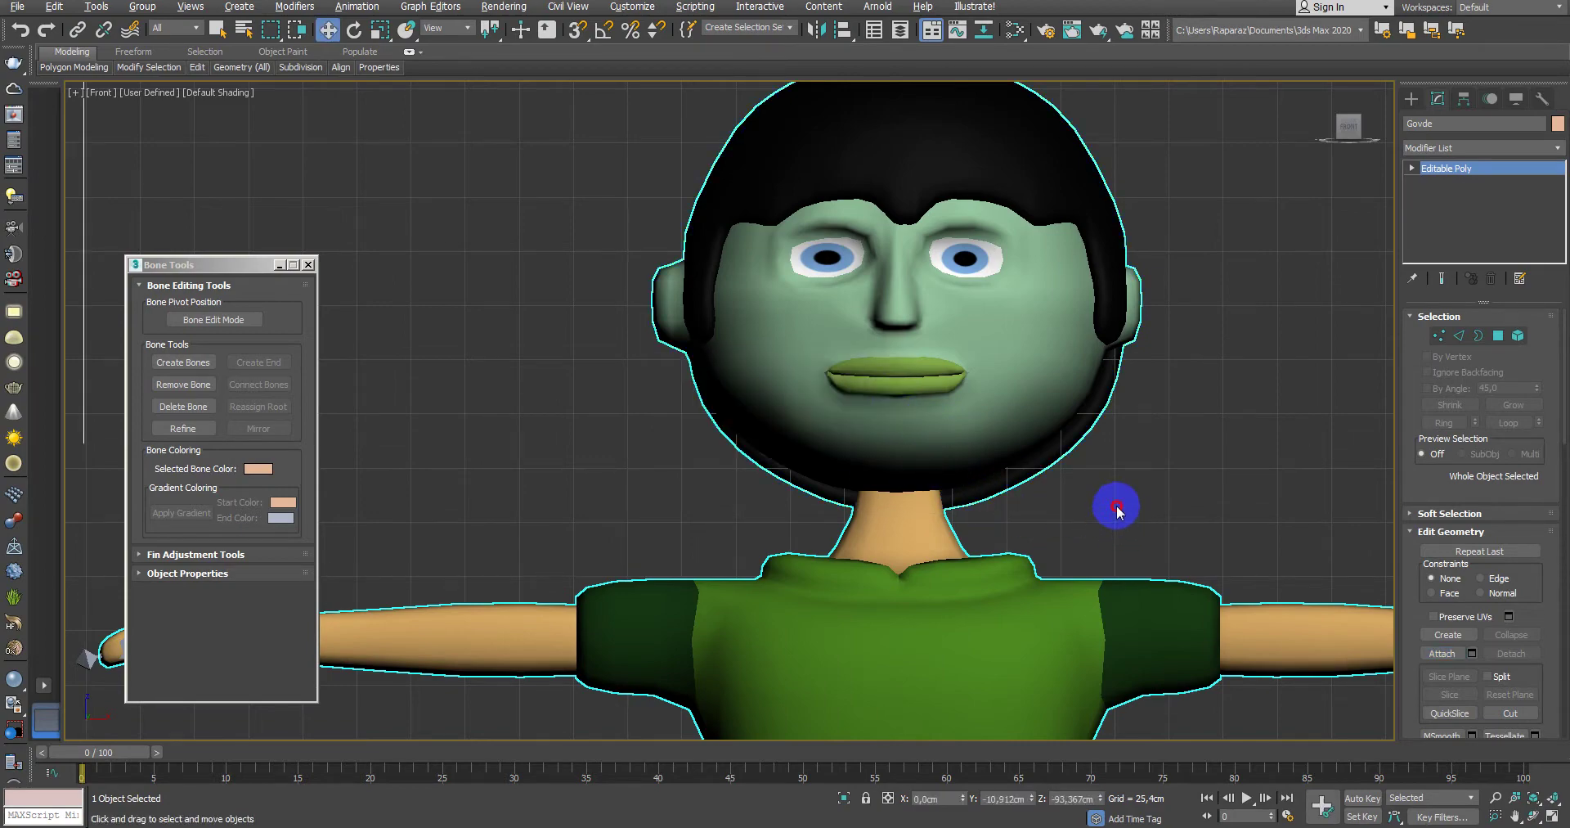
click(1112, 505)
Step: In wireframe, draw a bone chain from the chin up through the centre of the head
key(F3)
key(F3)
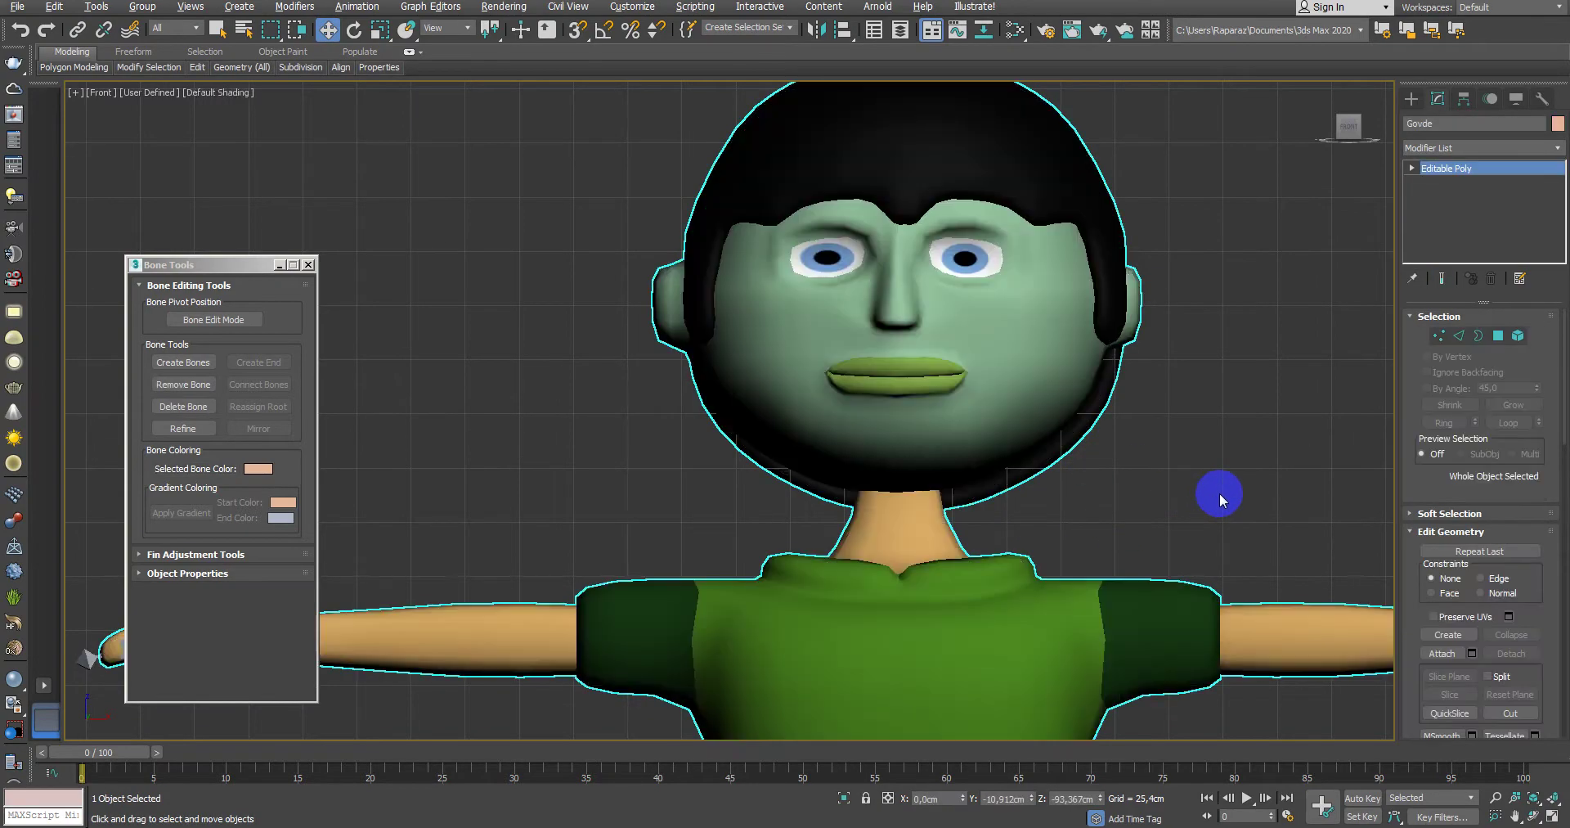
key(F3)
middle_drag(958, 476, 968, 500)
scroll(968, 501, up, 2)
scroll(974, 589, up, 1)
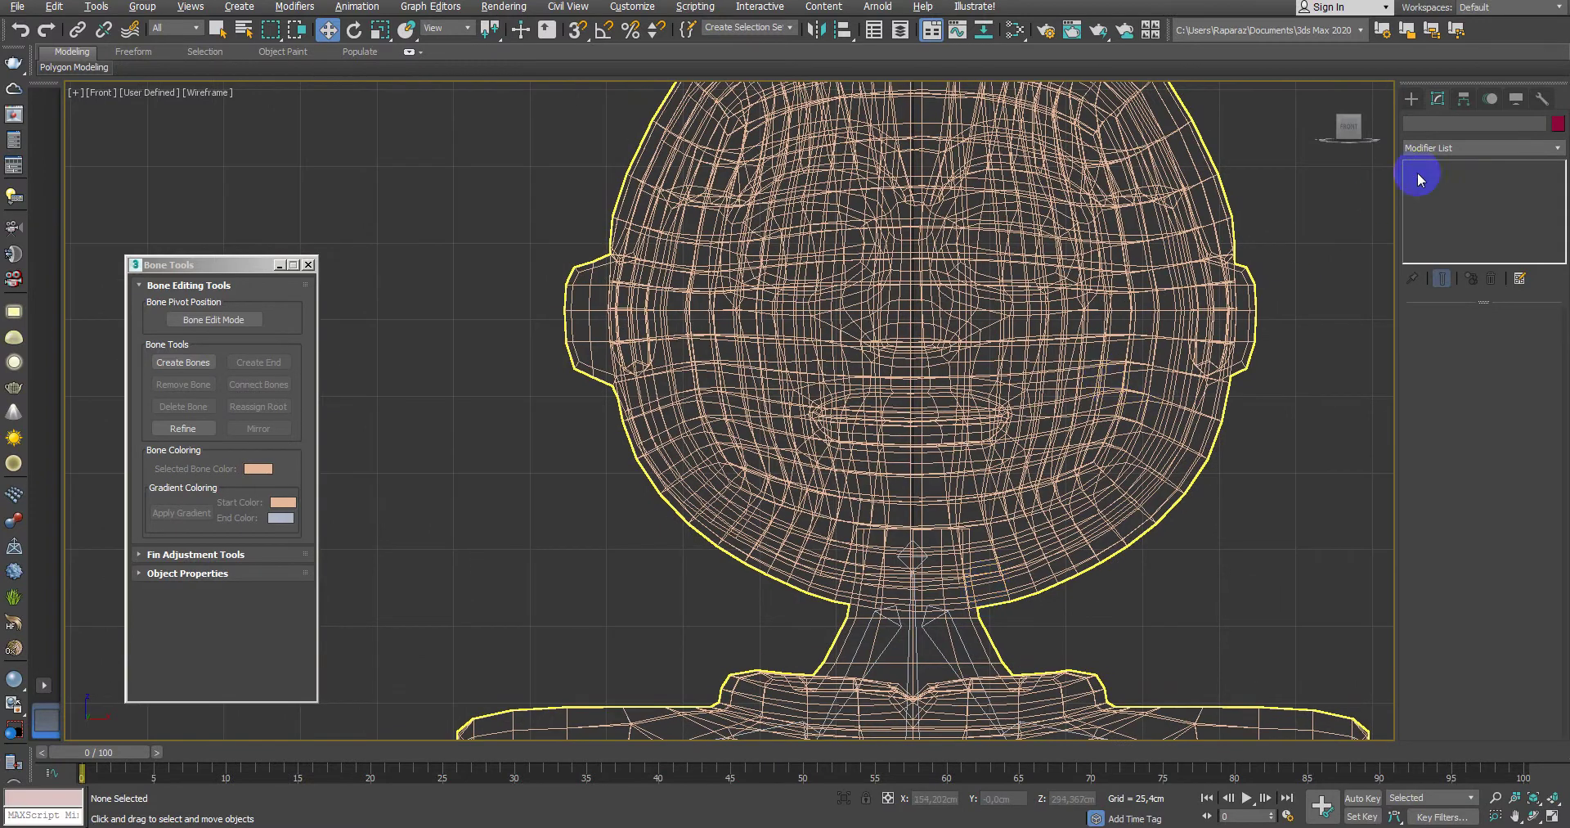
click(1411, 98)
click(1446, 201)
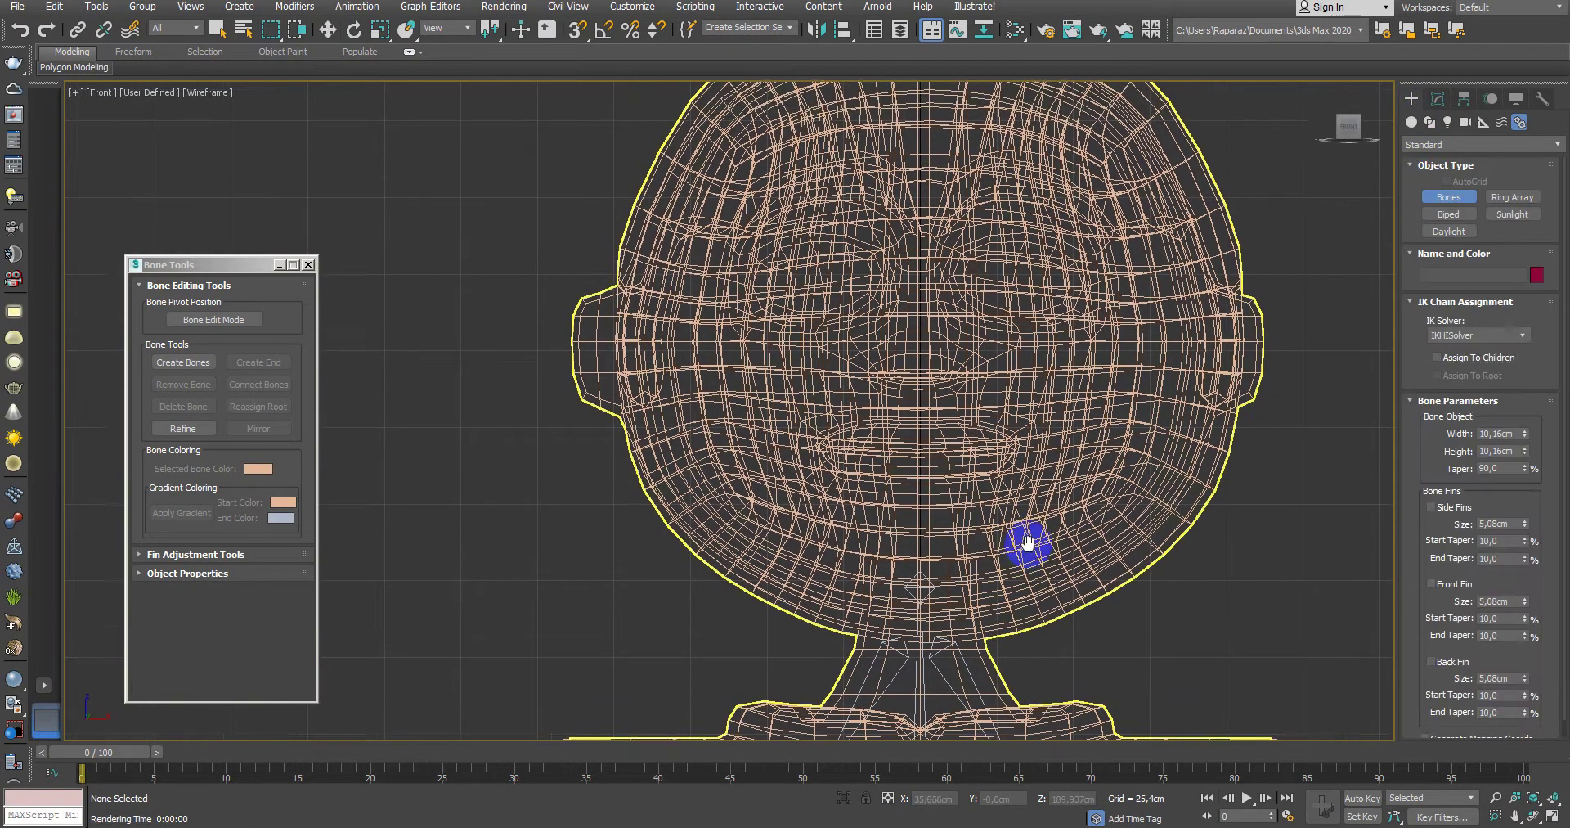
middle_drag(920, 563, 913, 592)
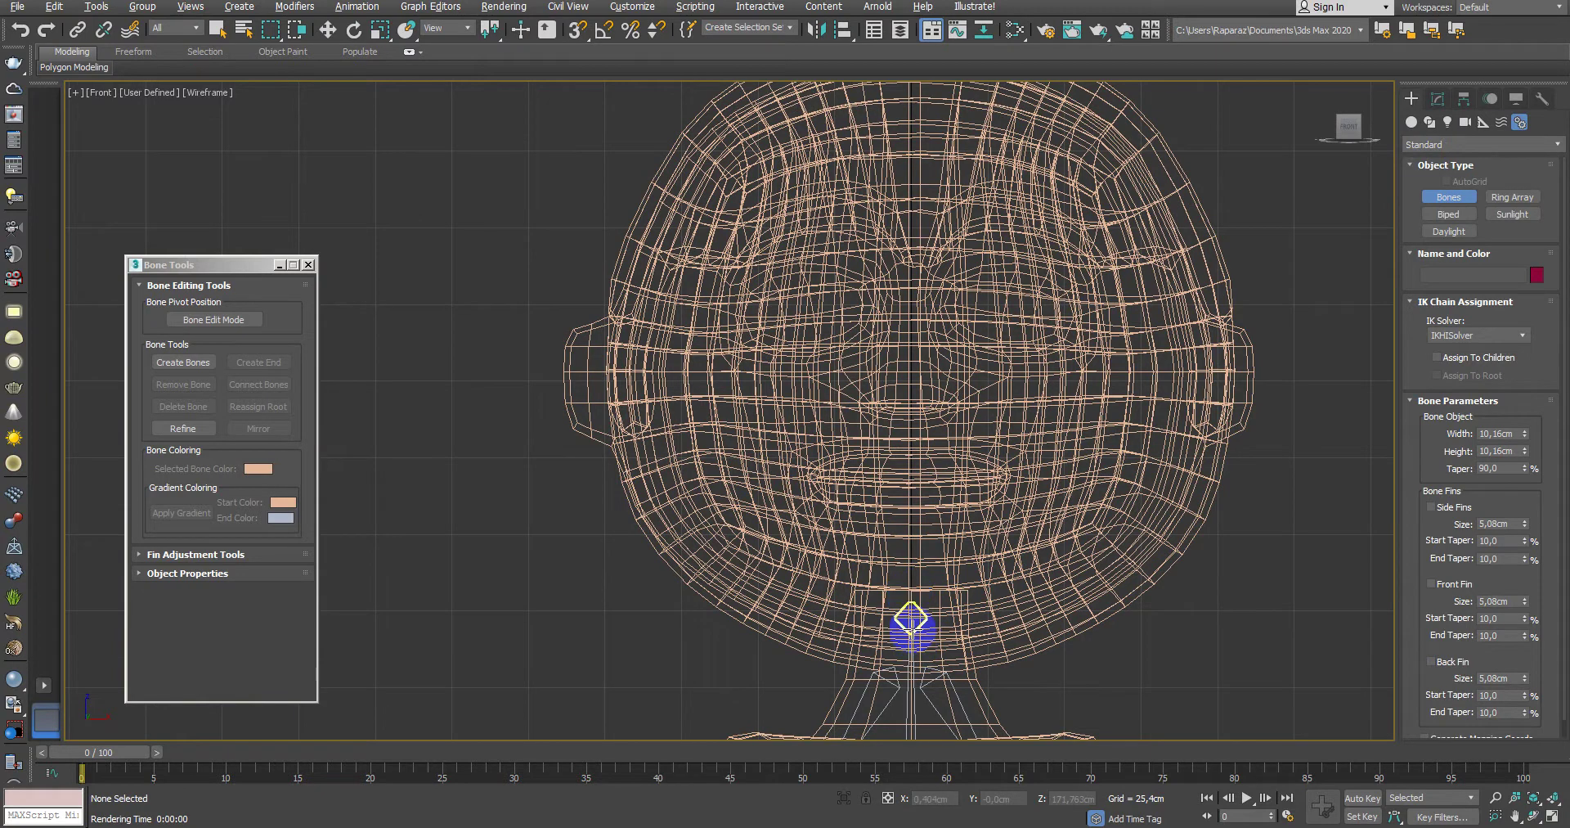
click(911, 615)
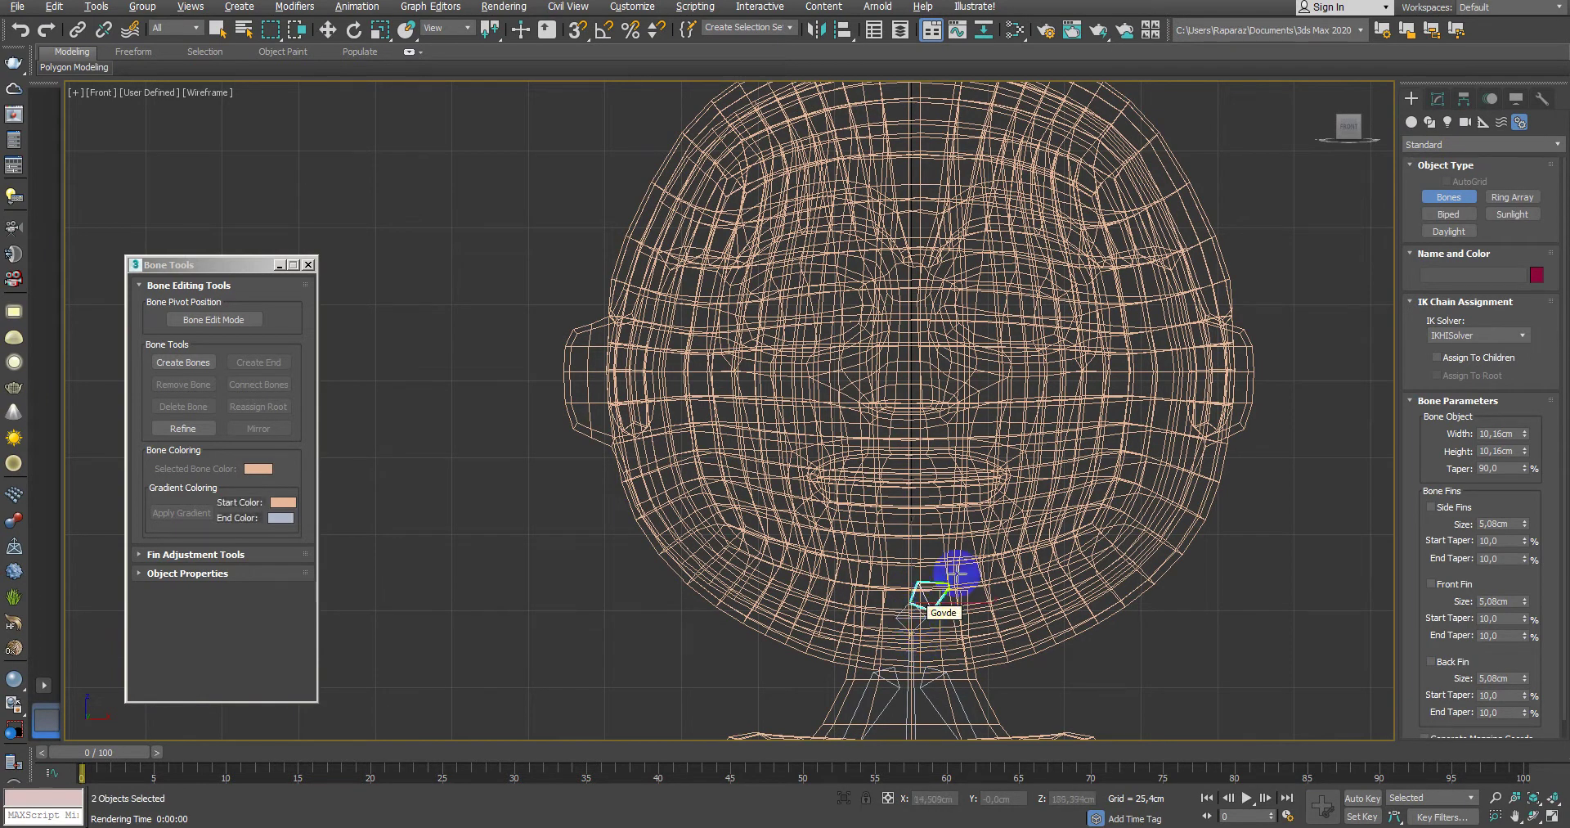
scroll(989, 393, down, 1)
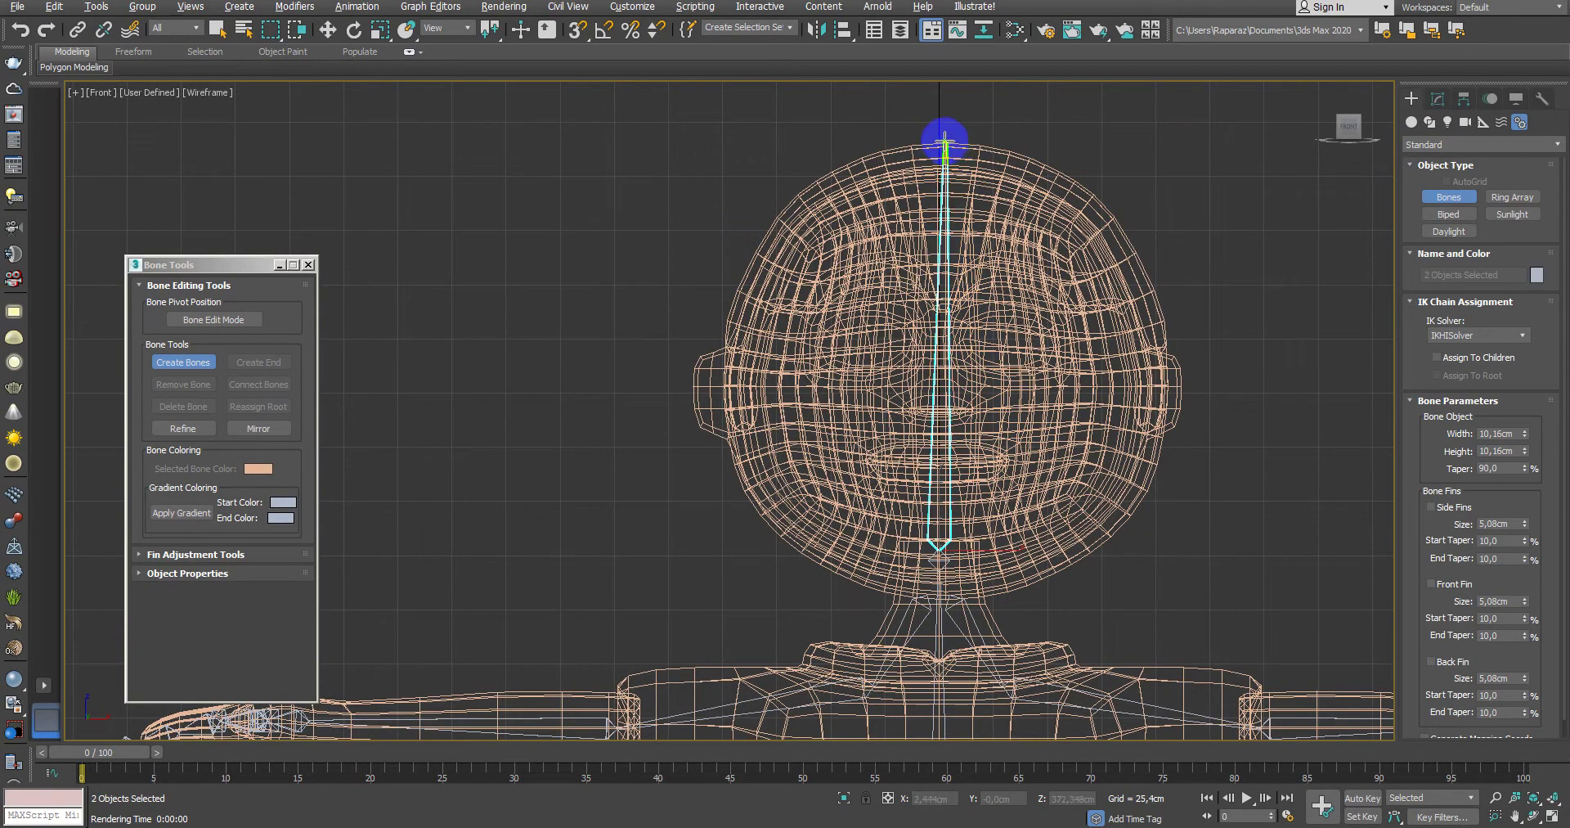
right_click(973, 171)
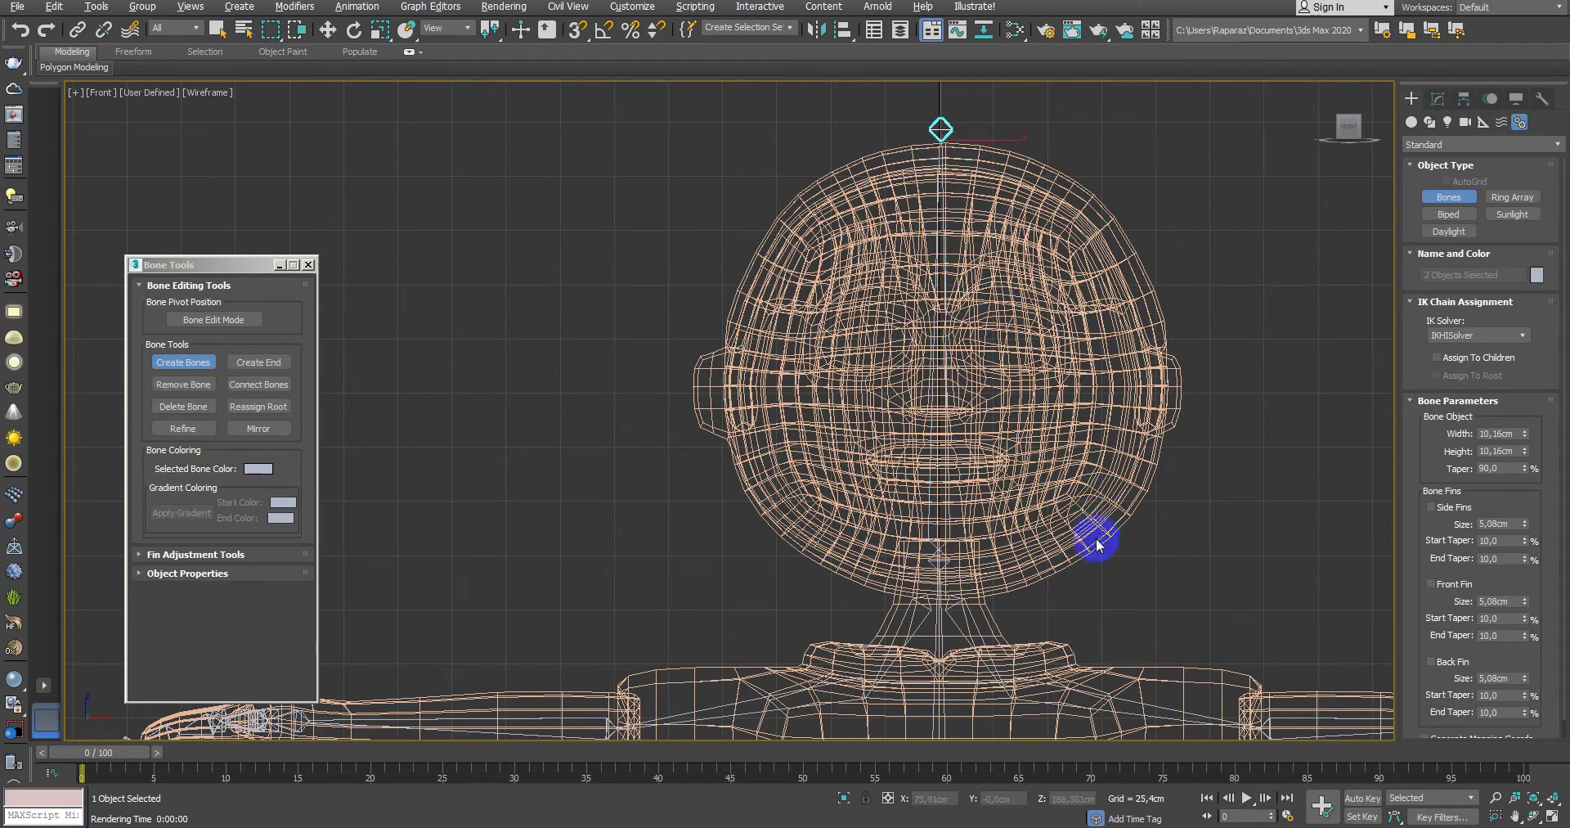
Step: Check the new end bone in the Modify panel, deselect it, and return to shaded view
click(1458, 99)
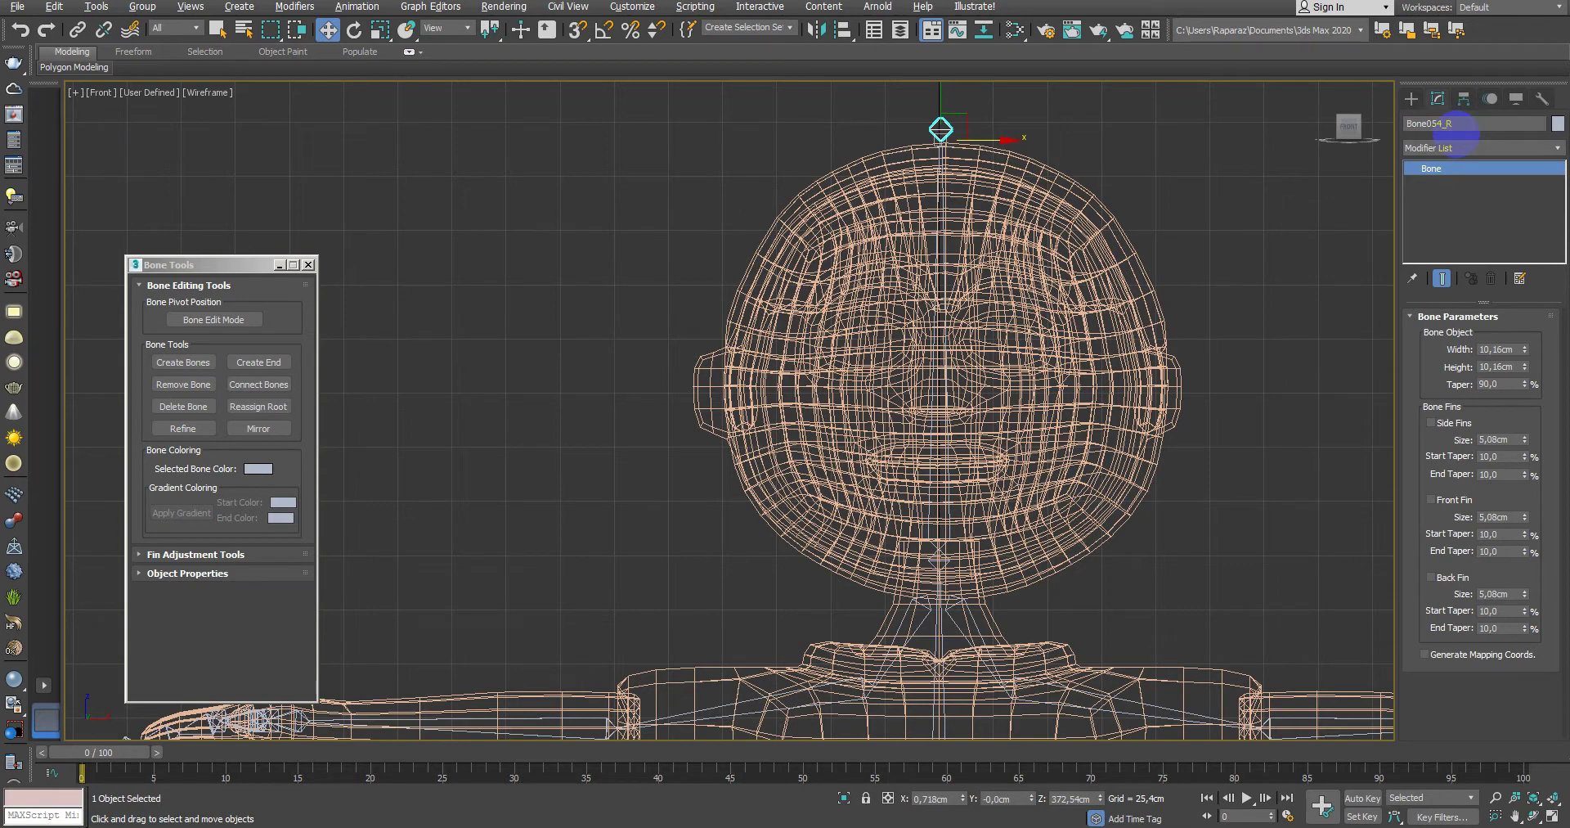
click(1269, 402)
key(F3)
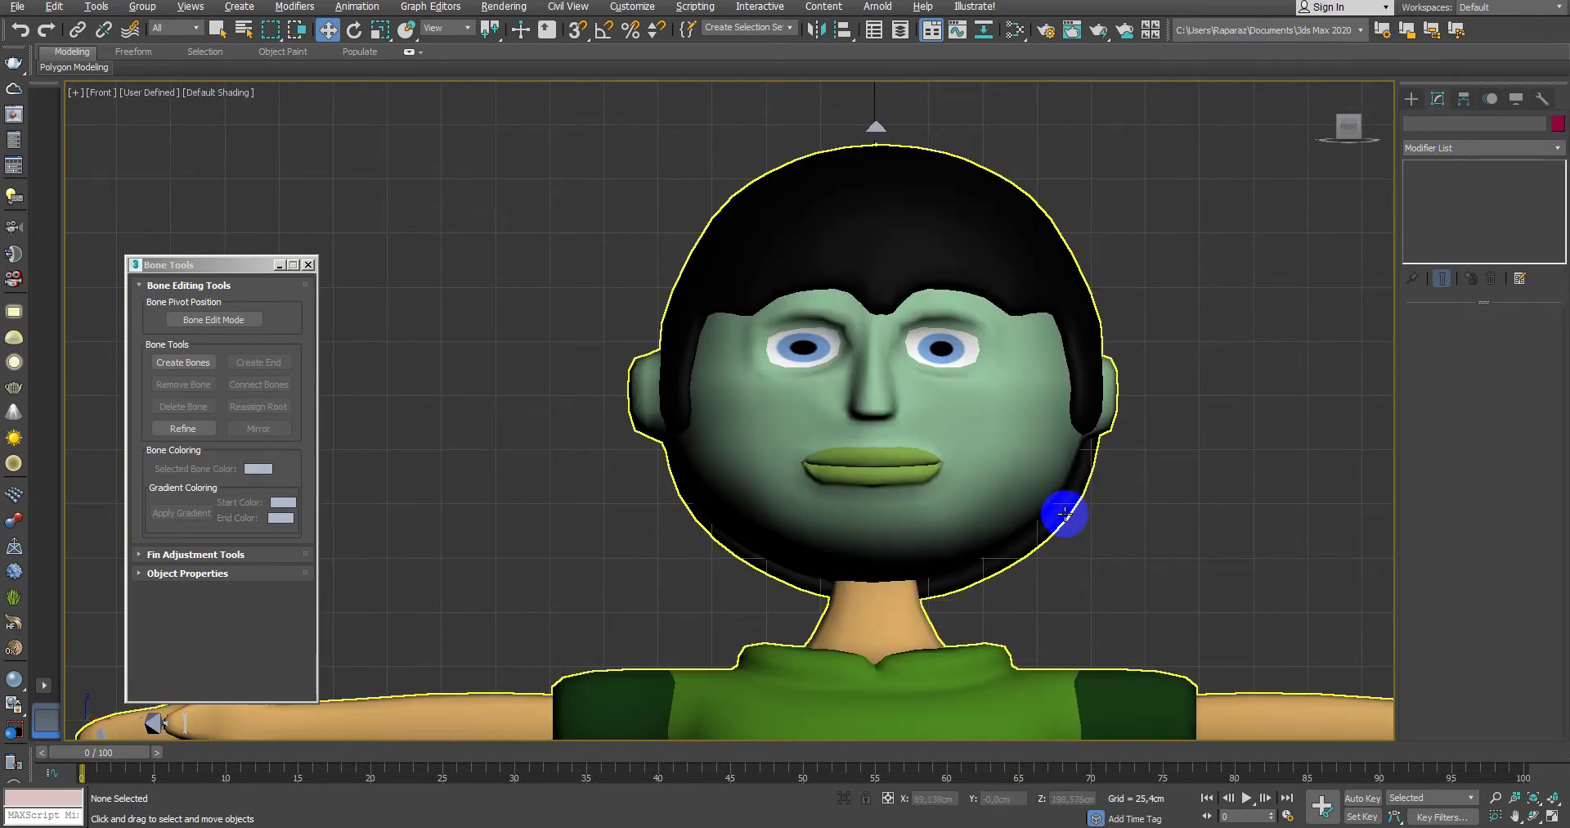
Step: Select the body mesh Govde and add a Skin modifier to it
scroll(1086, 487, down, 4)
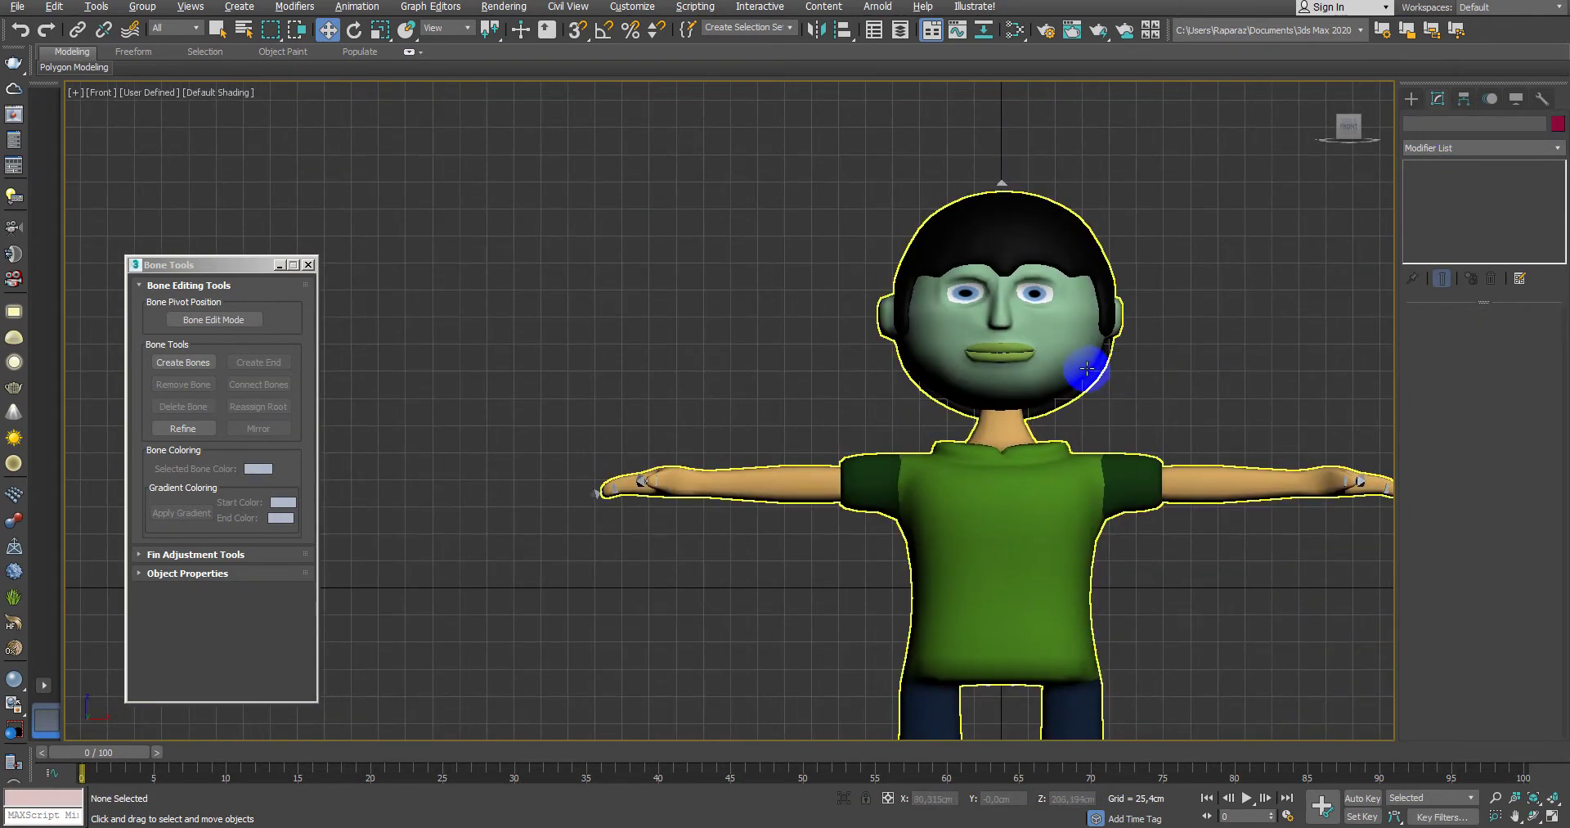
click(218, 30)
click(977, 376)
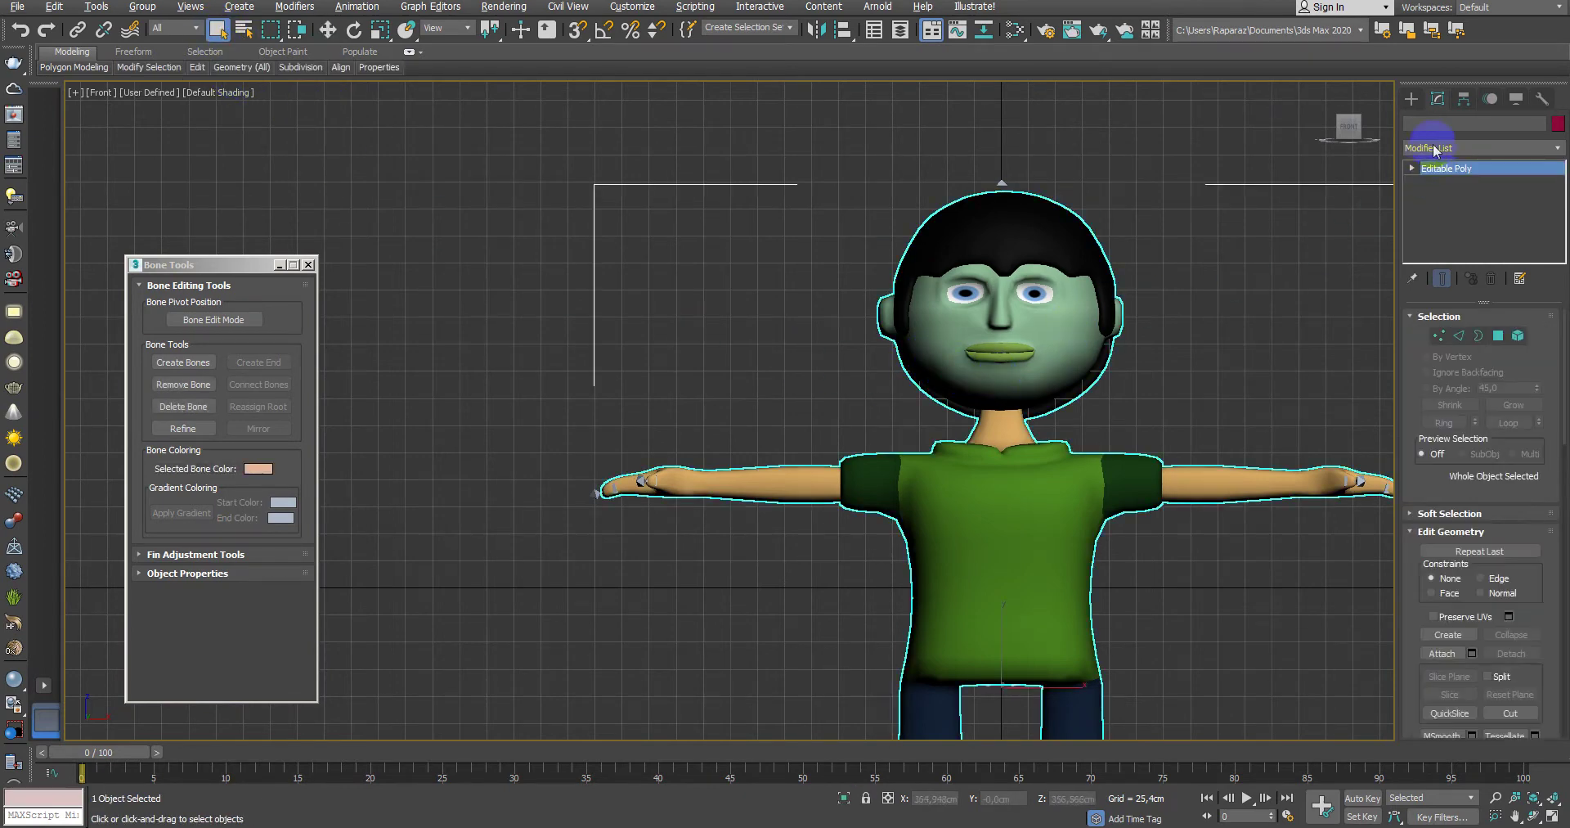
click(1441, 143)
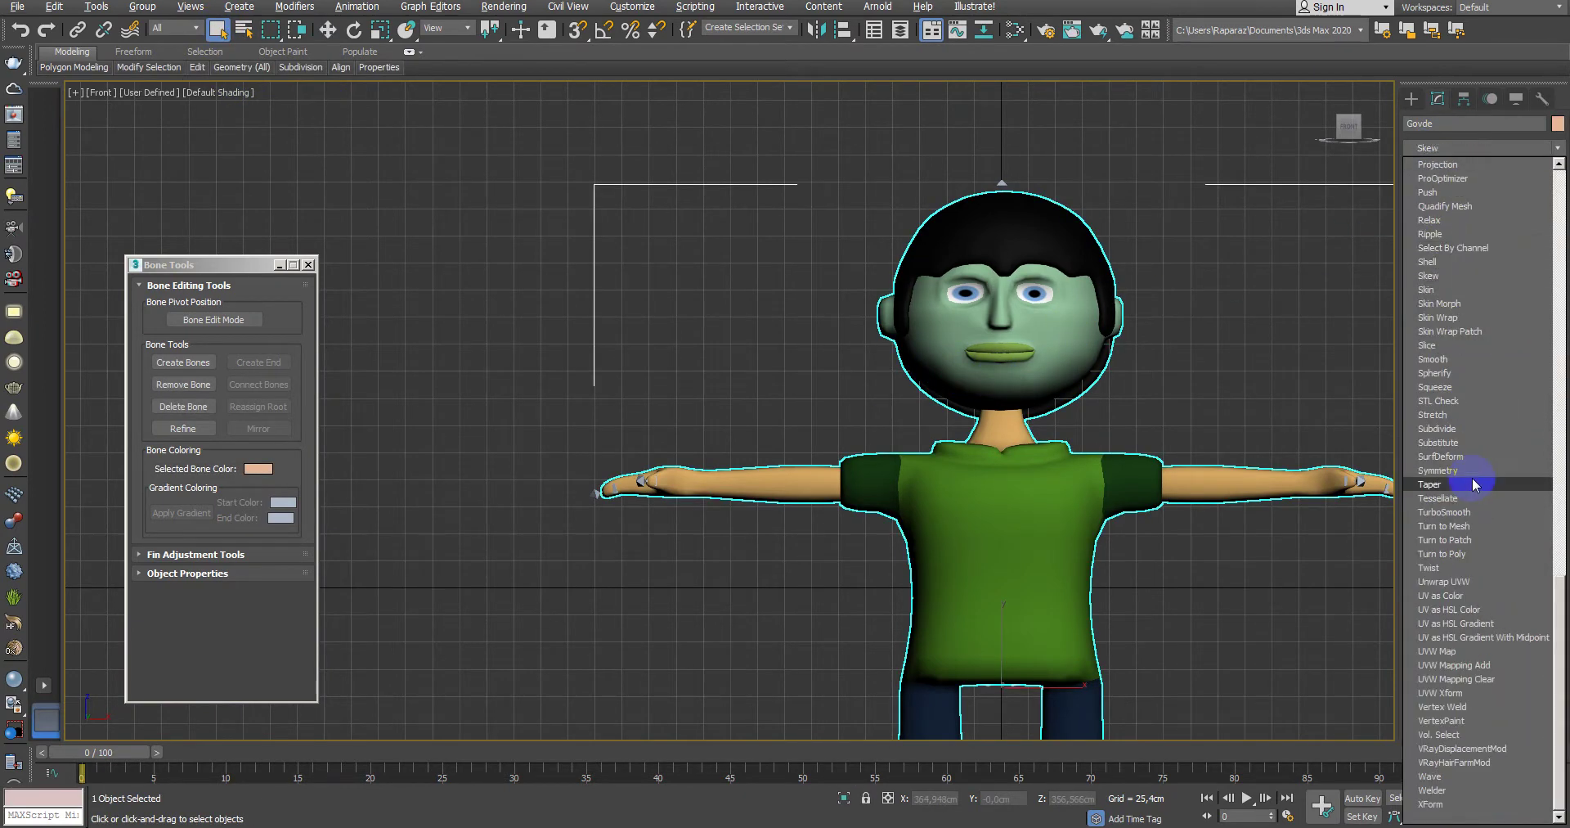
key(Return)
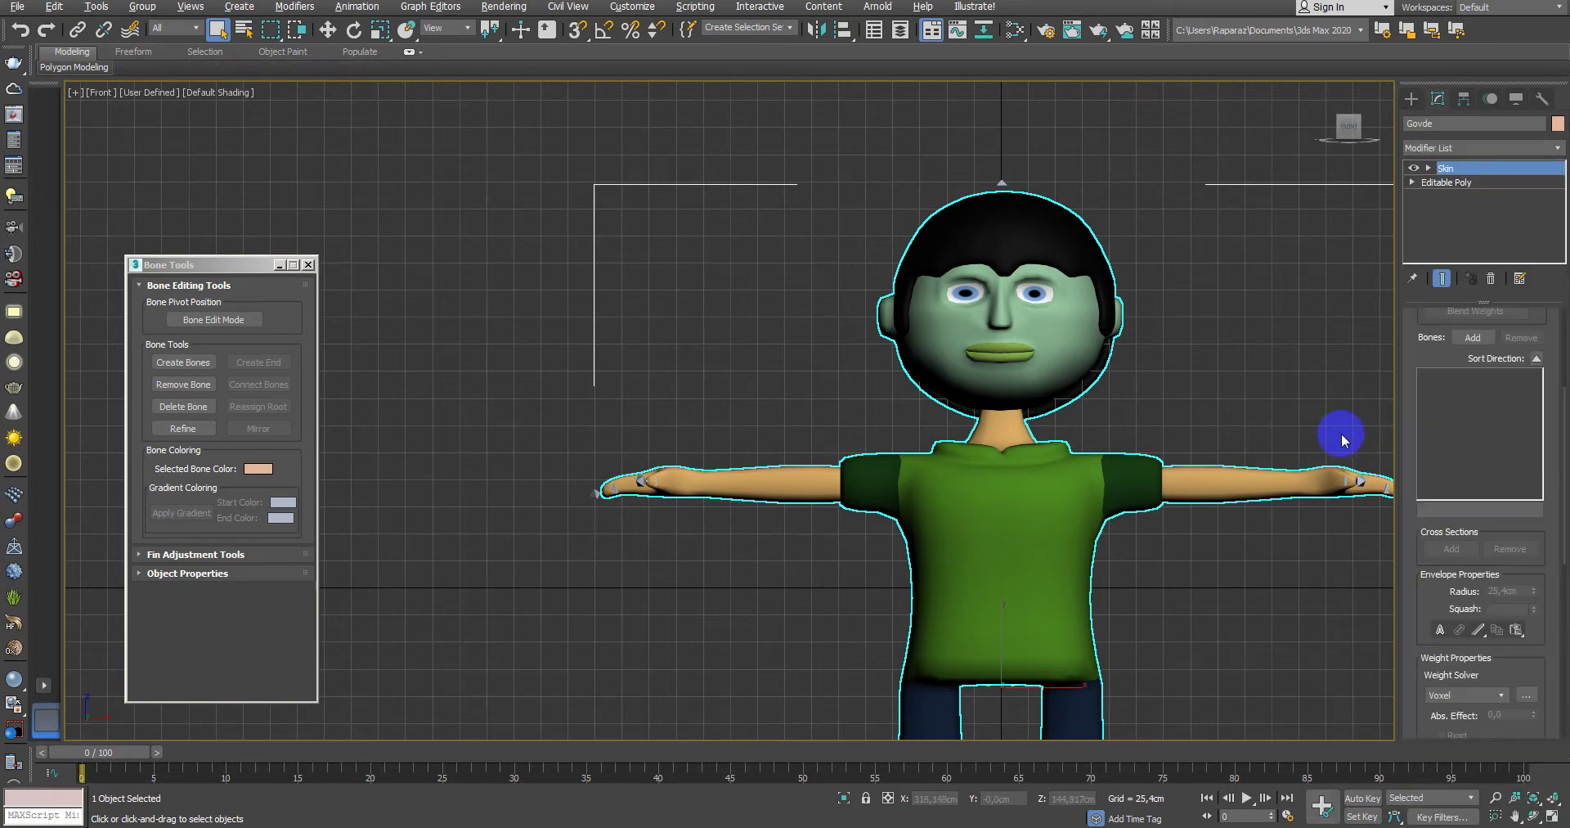
drag(1466, 361, 1469, 456)
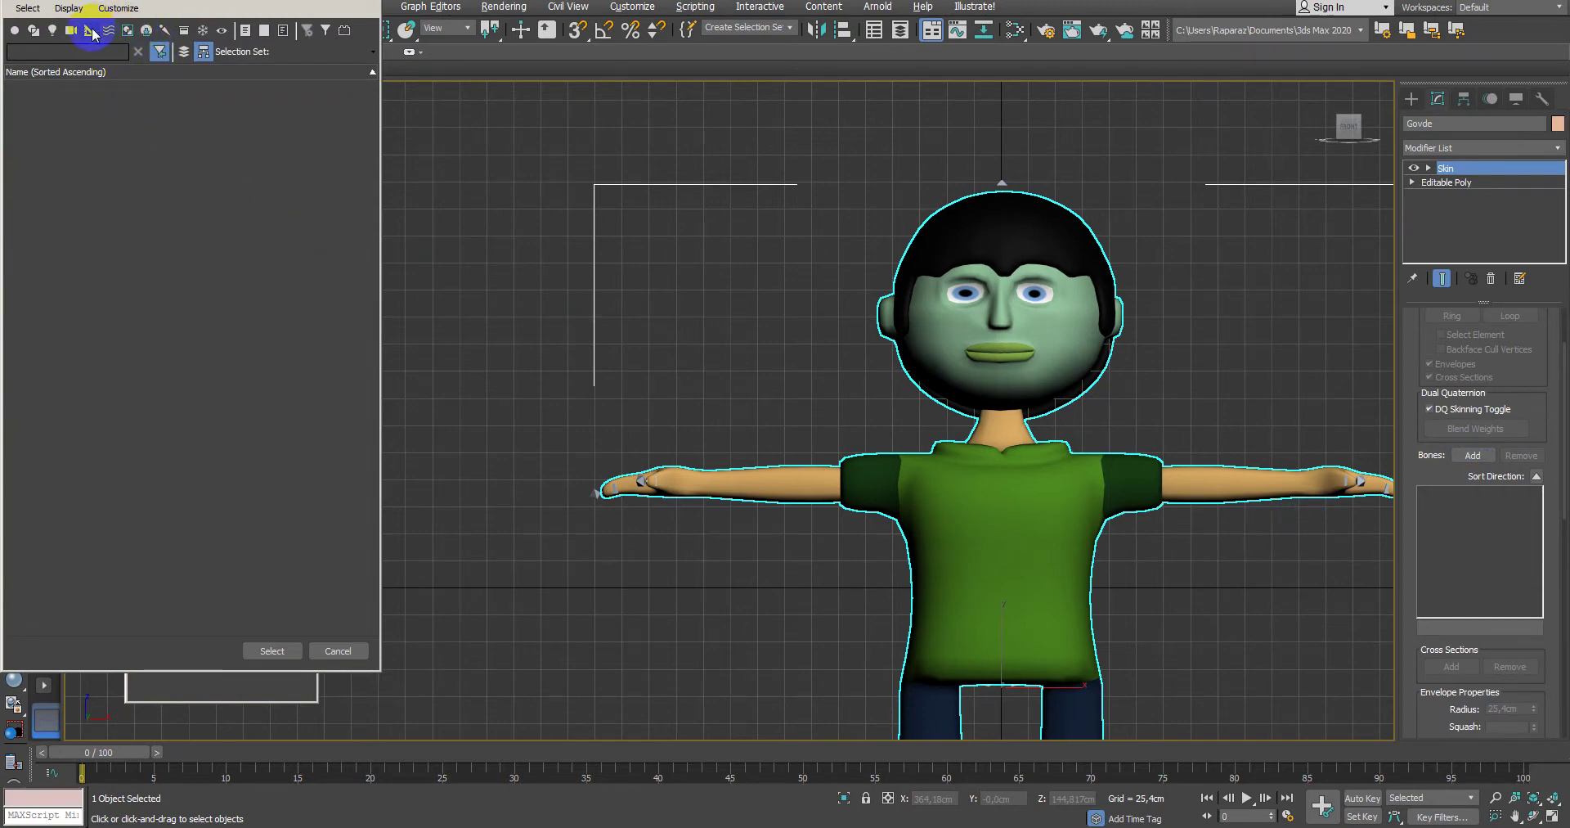
Step: Add all bones to the Skin list except end bones Bone011_R001, Bone015_R001, Bone023_R001 and the last one
click(165, 30)
click(12, 89)
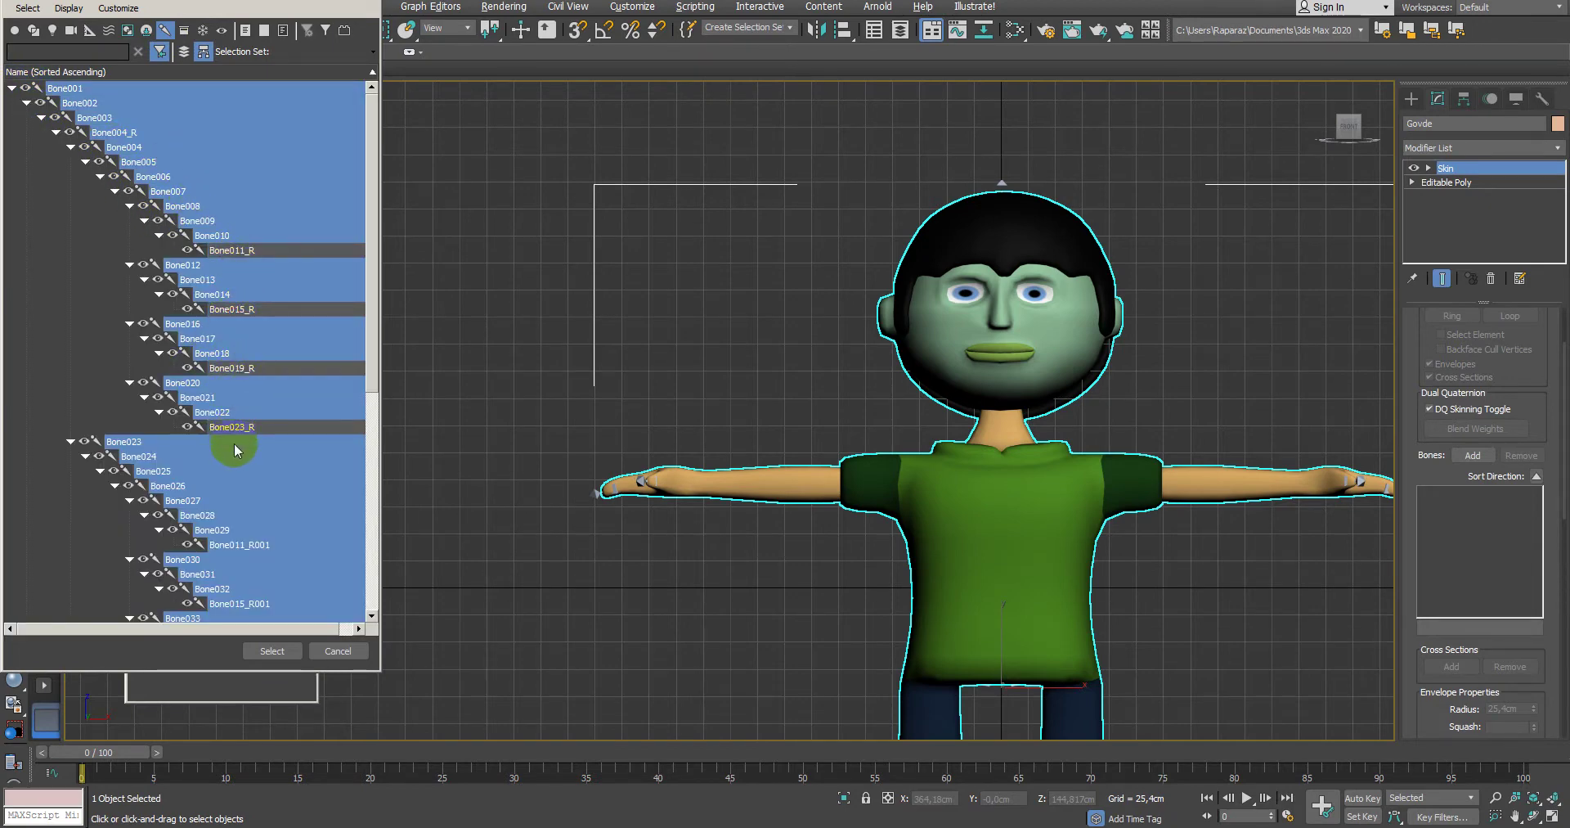
ctrl+click(246, 545)
scroll(341, 525, down, 3)
scroll(276, 456, down, 4)
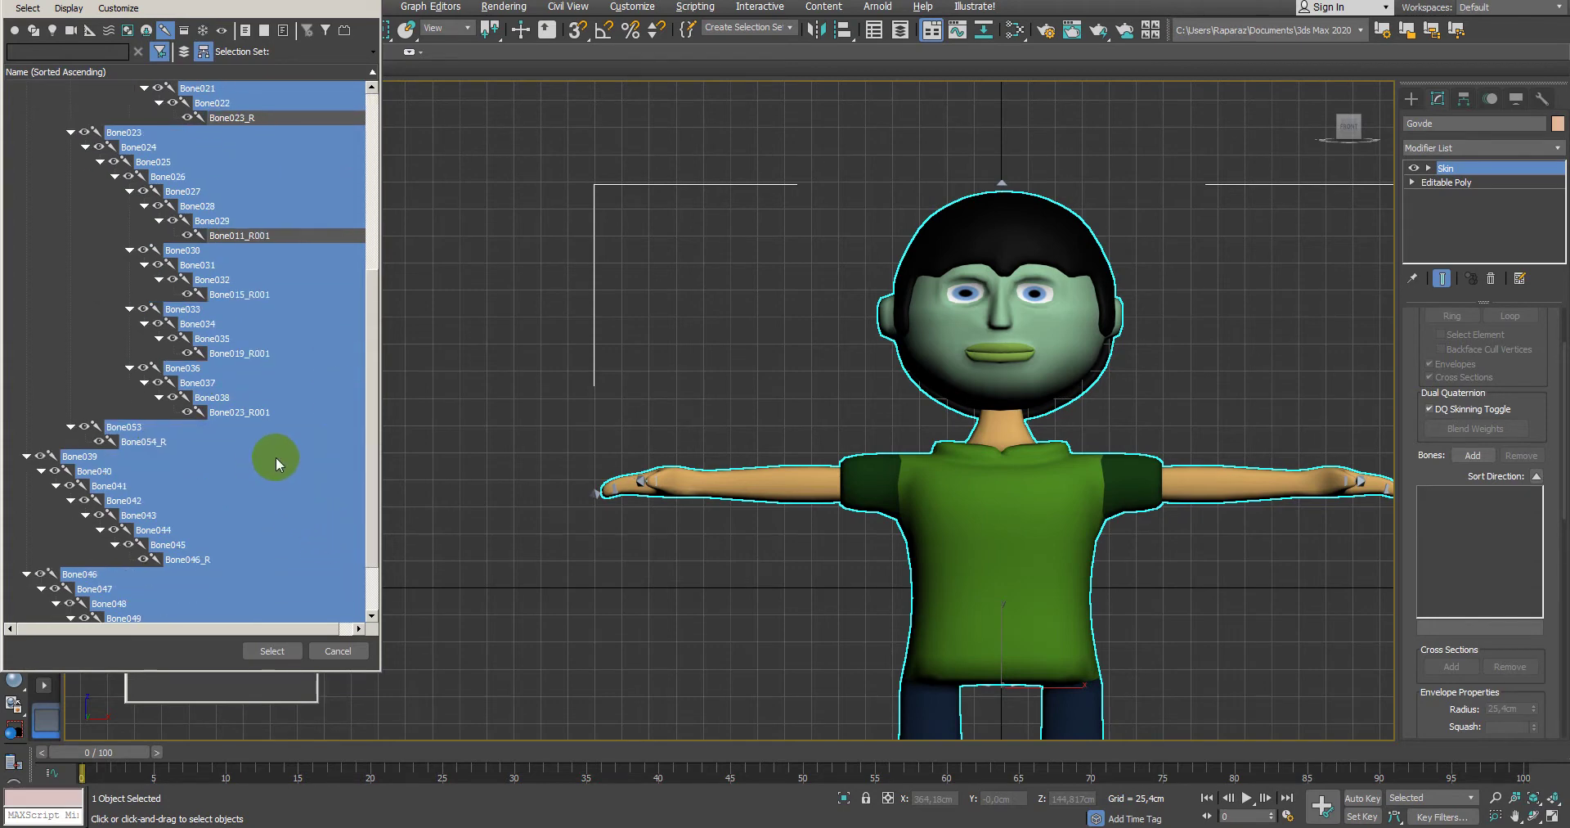
ctrl+click(261, 412)
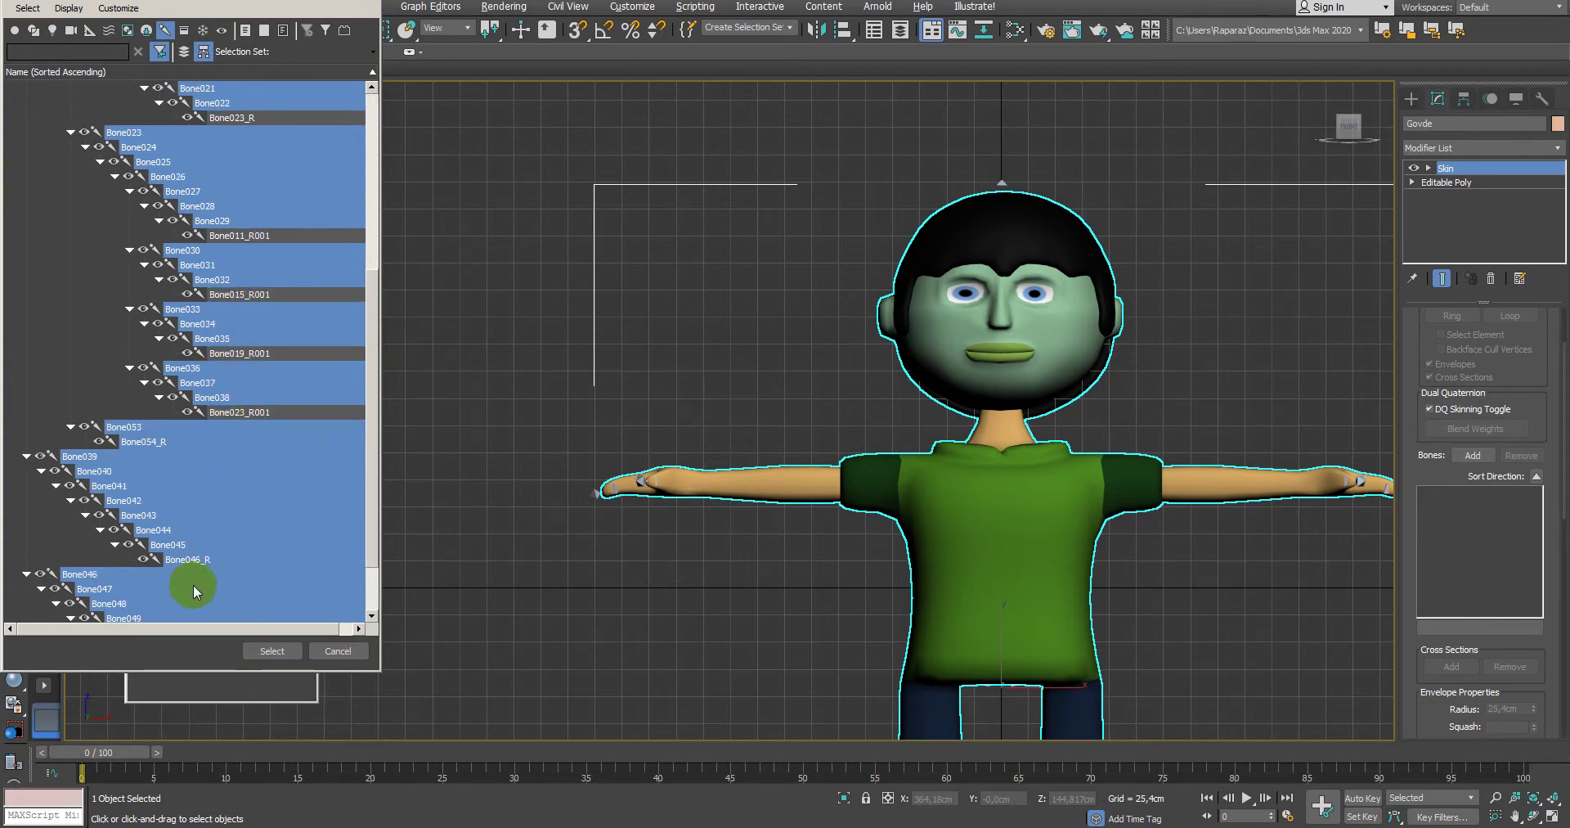
scroll(248, 515, down, 2)
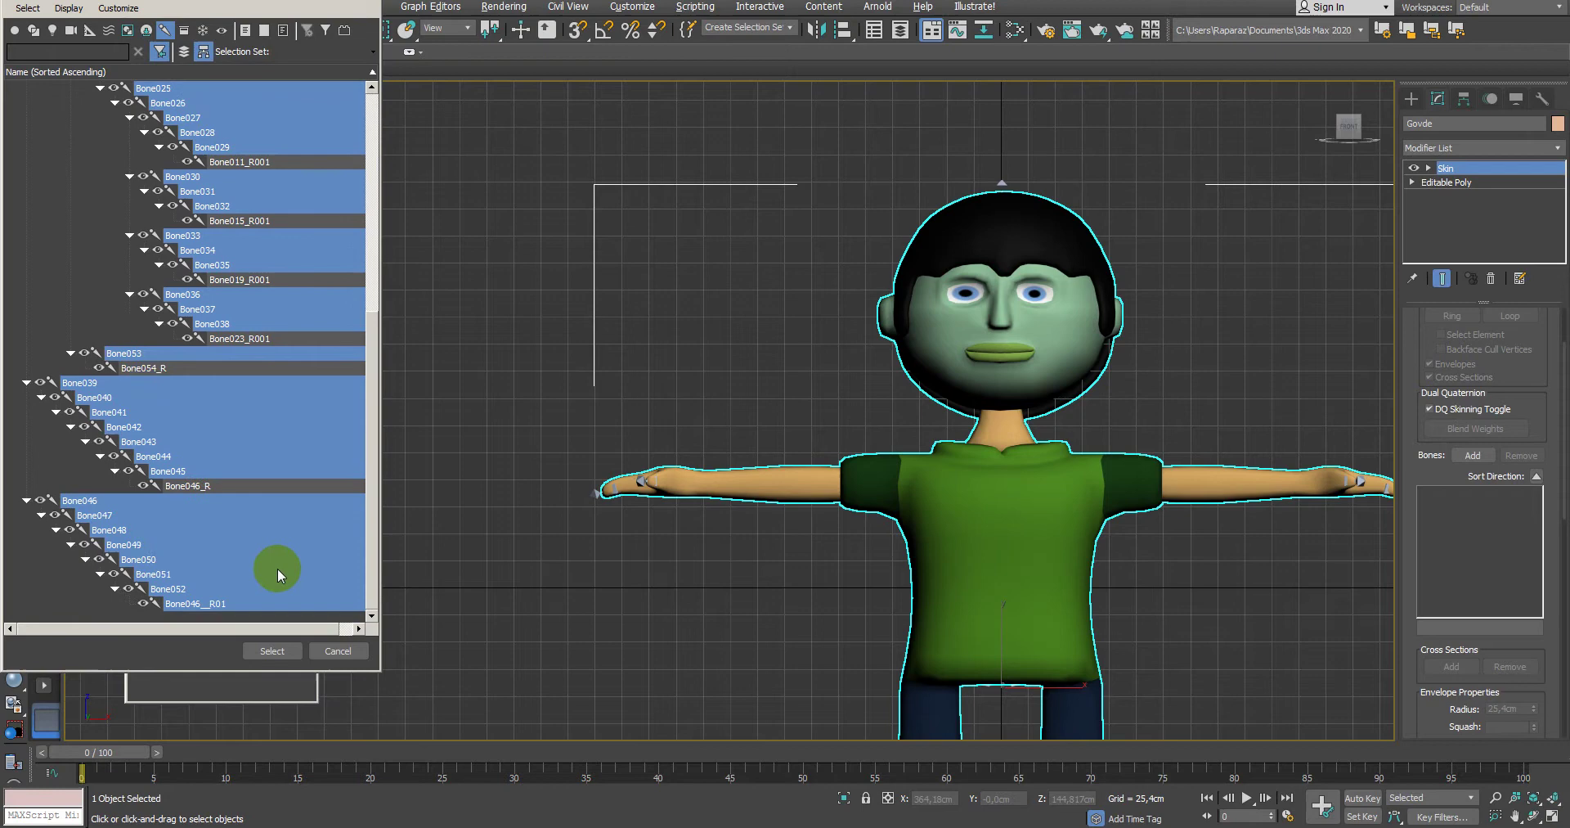
ctrl+click(227, 615)
click(276, 651)
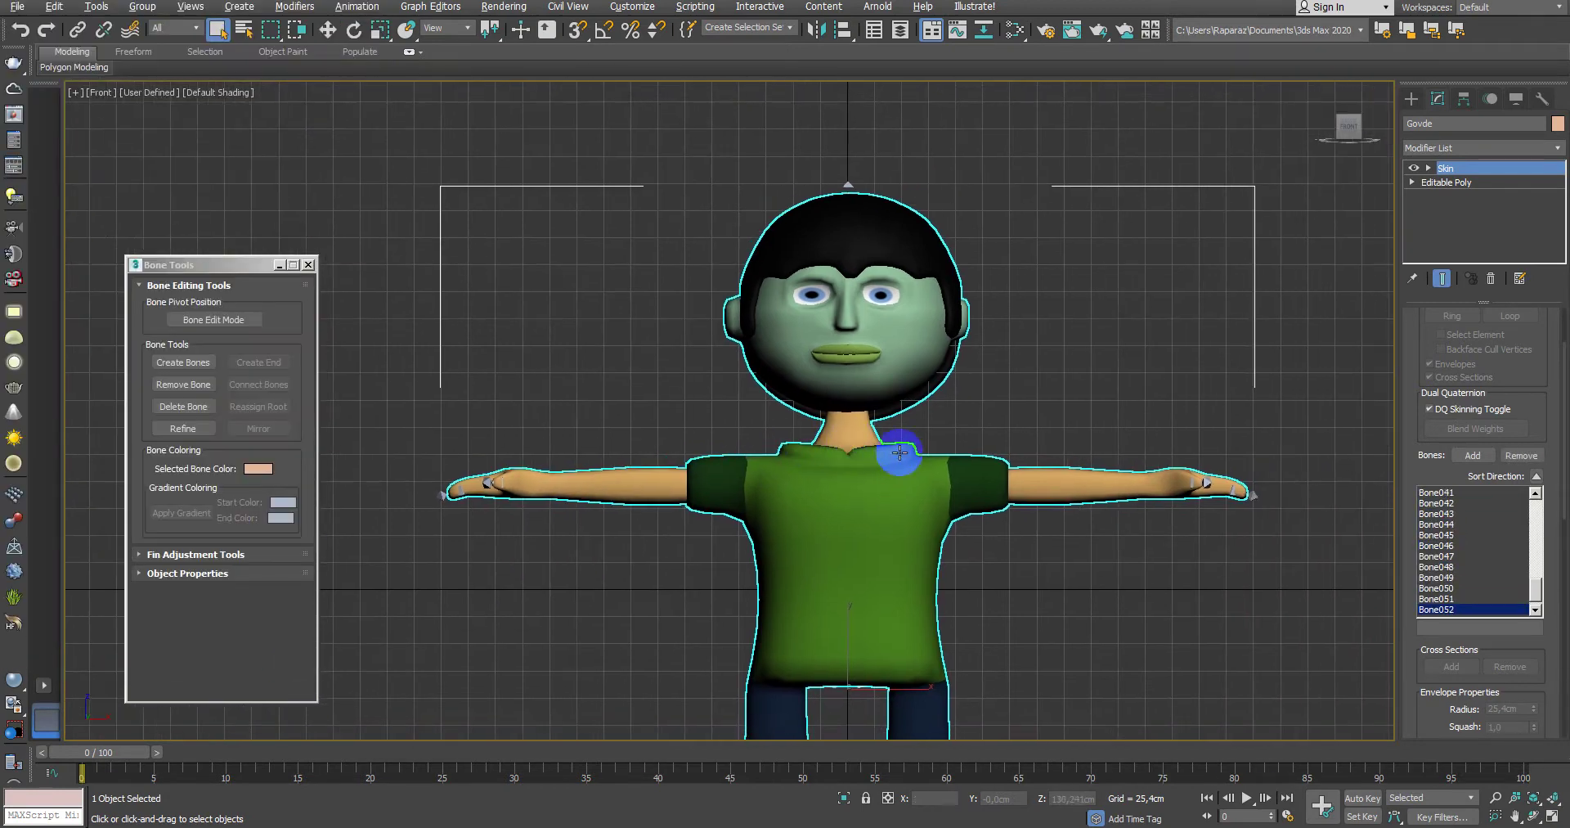
click(1032, 434)
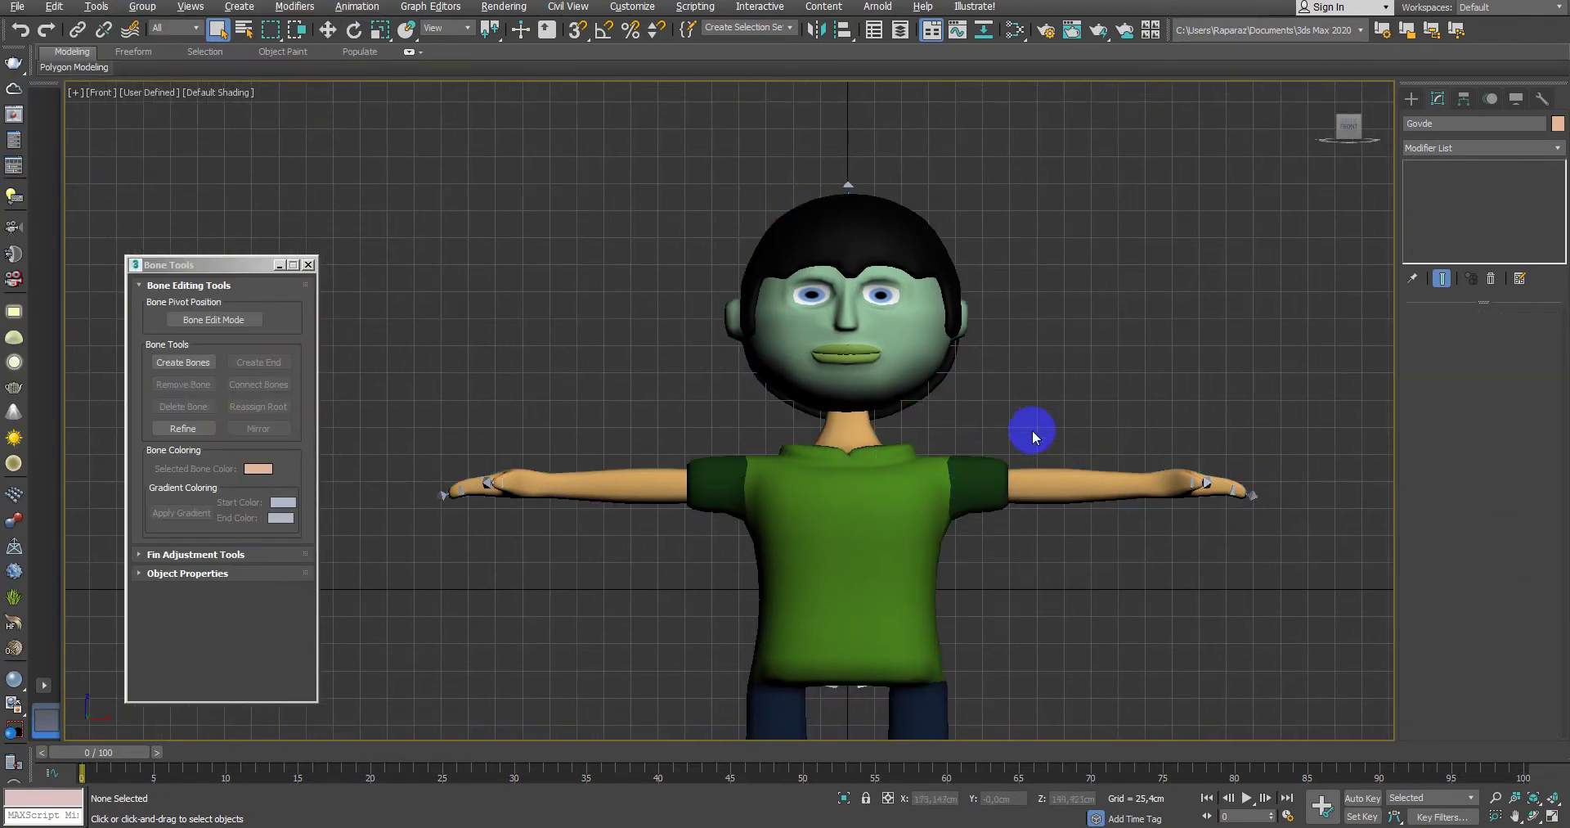
Step: Rotate arm bone Bone006 to test how the skinned mesh bends, then deselect it
drag(1014, 401, 973, 498)
click(969, 479)
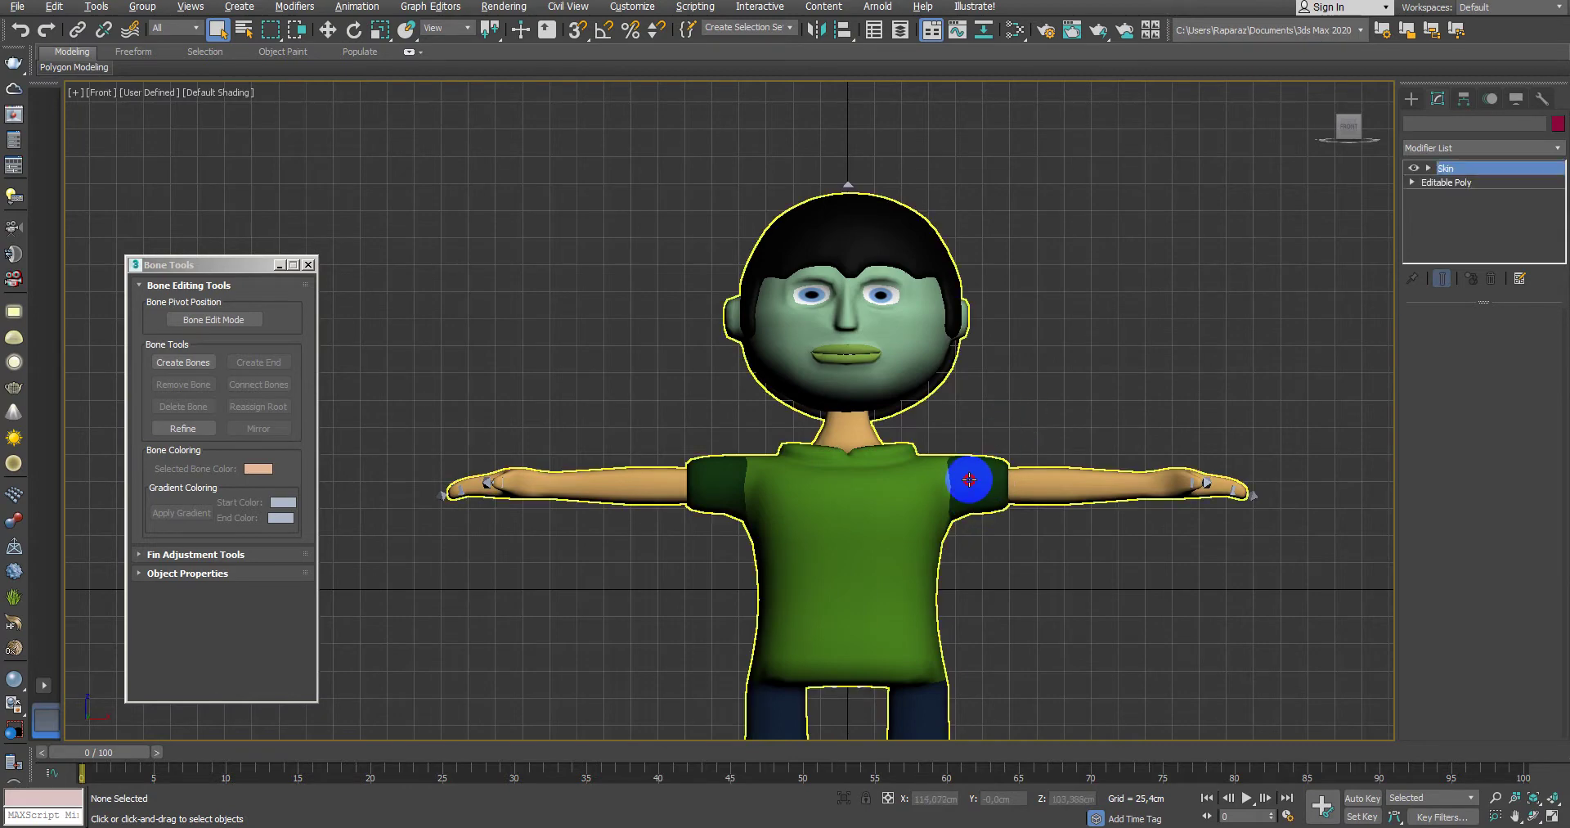
click(1017, 464)
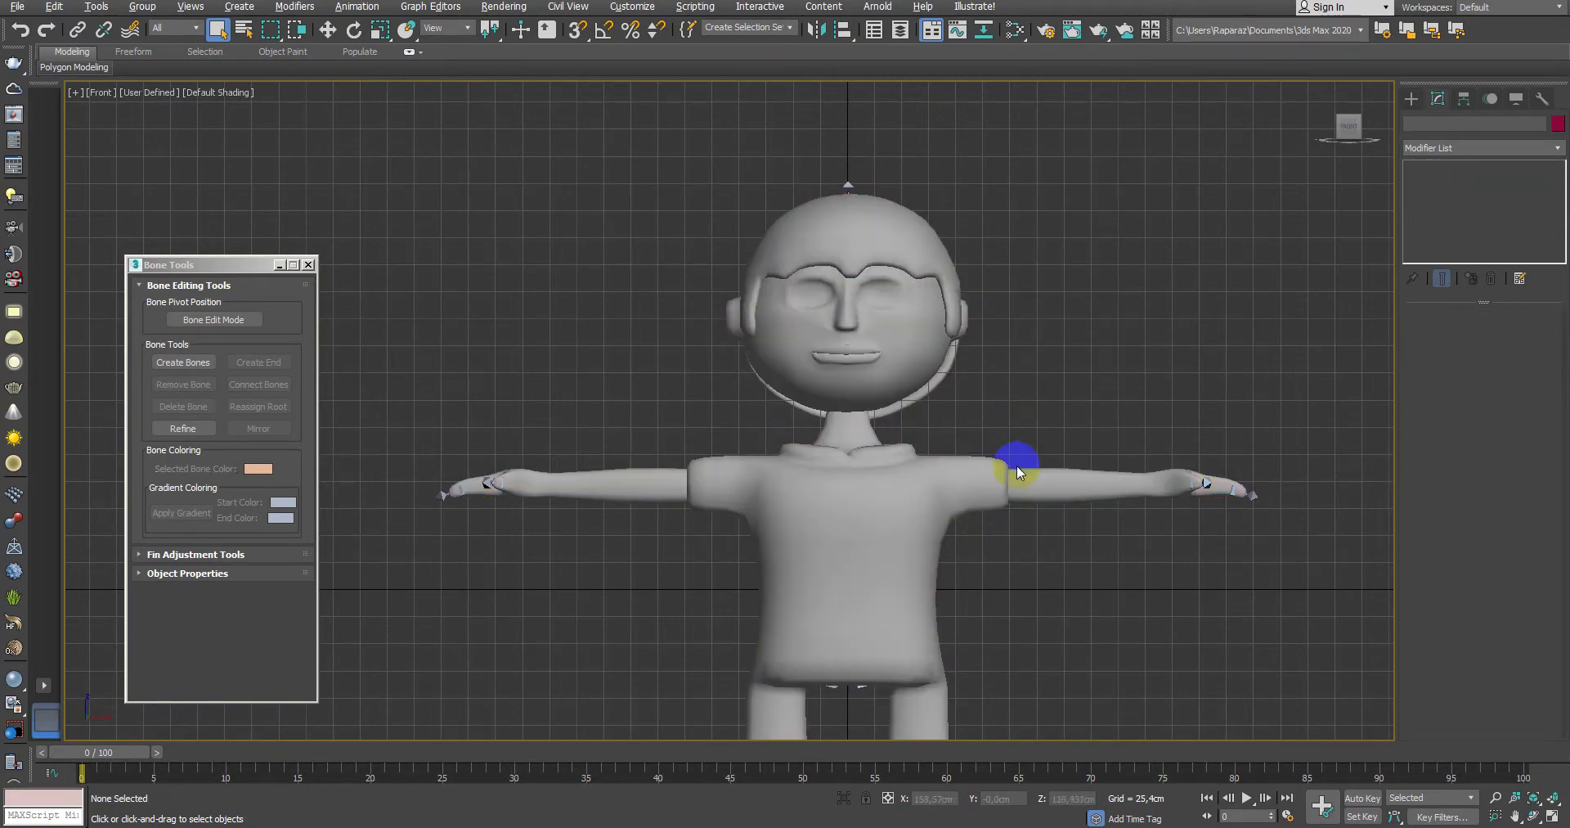
scroll(973, 425, up, 3)
key(F3)
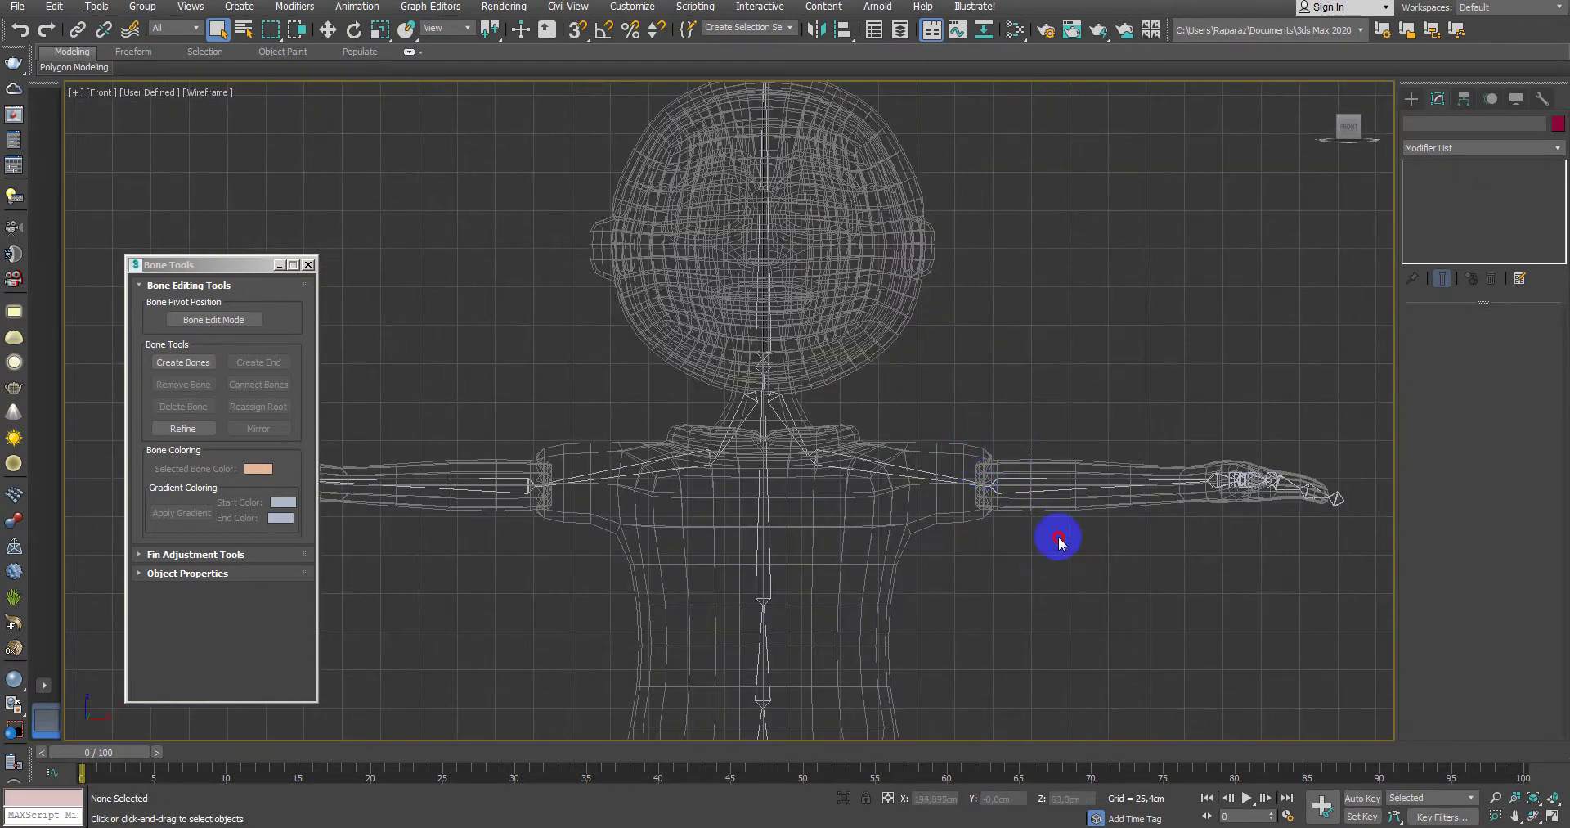
click(1055, 484)
middle_drag(1027, 516, 1051, 473)
key(e)
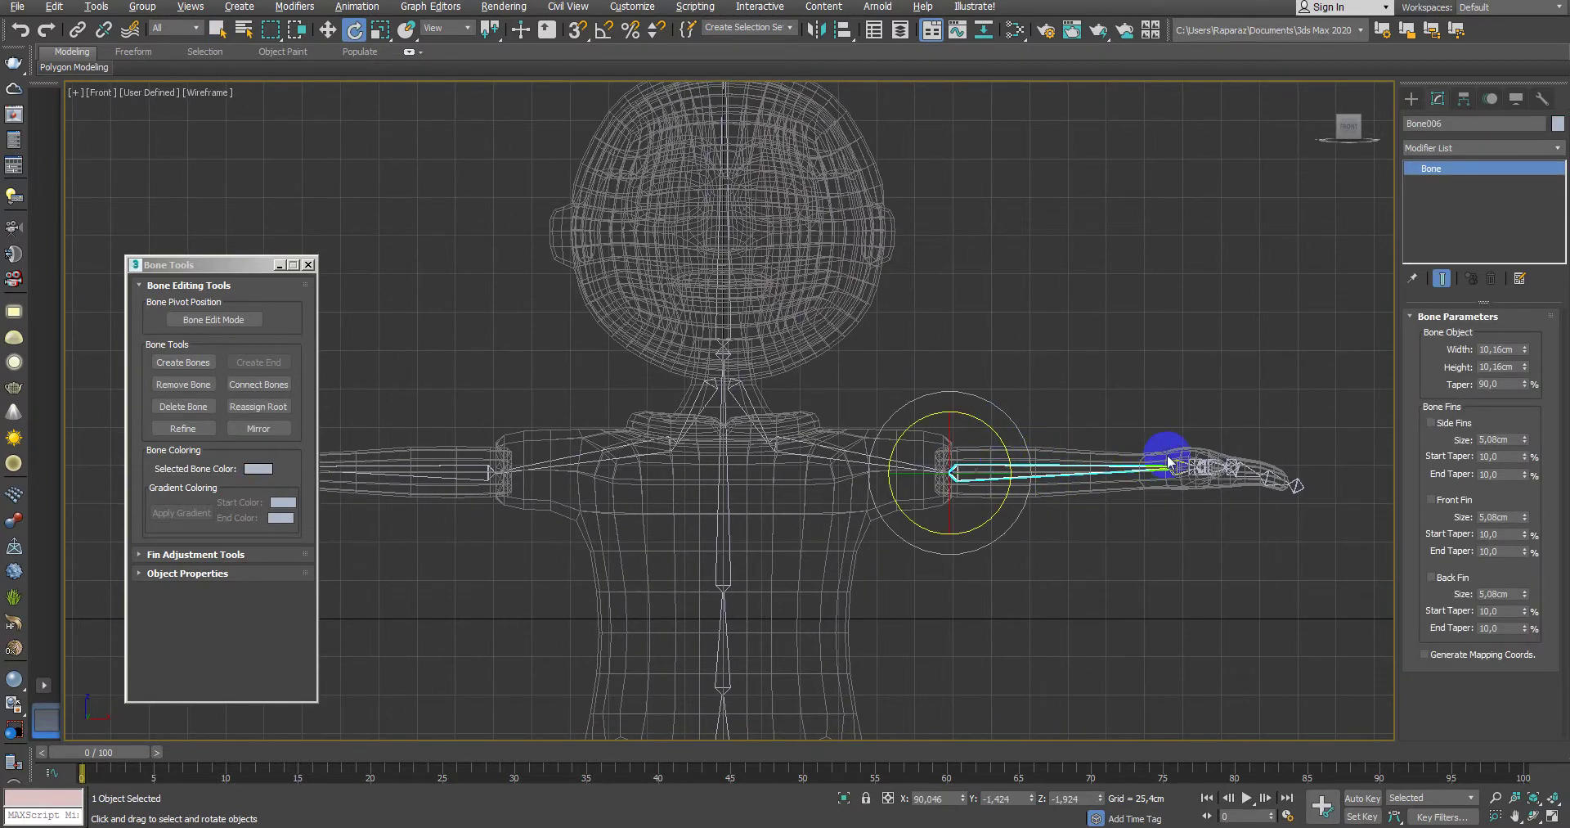
mouse_move(997, 435)
mouse_down()
mouse_move(996, 381)
mouse_move(1036, 448)
mouse_move(957, 315)
mouse_move(1027, 677)
mouse_move(964, 348)
mouse_move(923, 472)
mouse_move(989, 483)
mouse_move(1061, 567)
mouse_up()
key(F3)
key(F3)
key(F3)
click(1143, 533)
Step: Maximize the Perspective view and frame the character's torso in wireframe
key(alt+w)
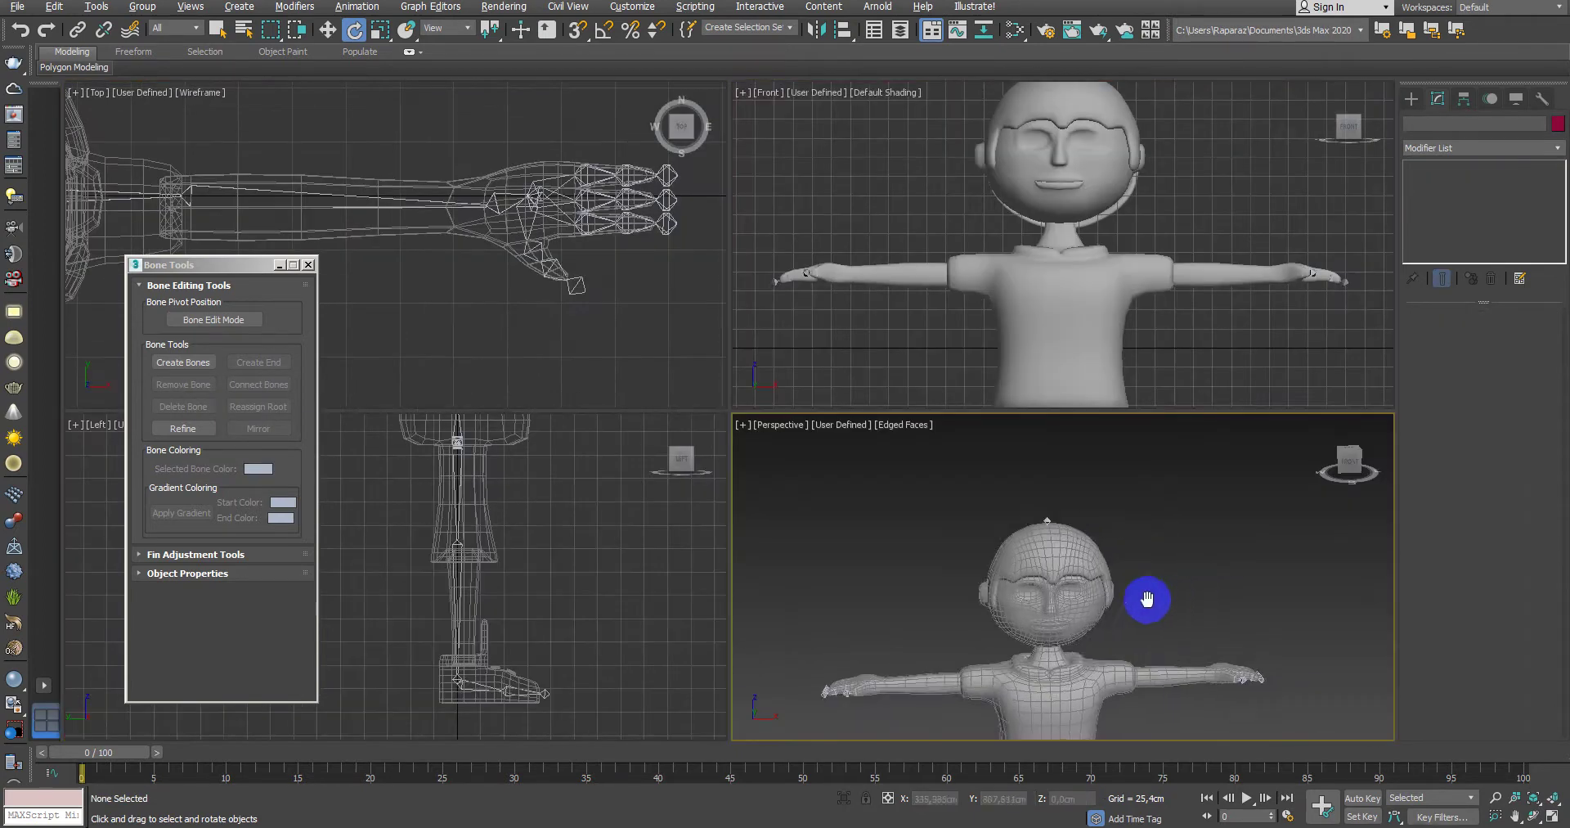
click(1144, 596)
key(alt+w)
key(F3)
middle_drag(988, 634, 1029, 600)
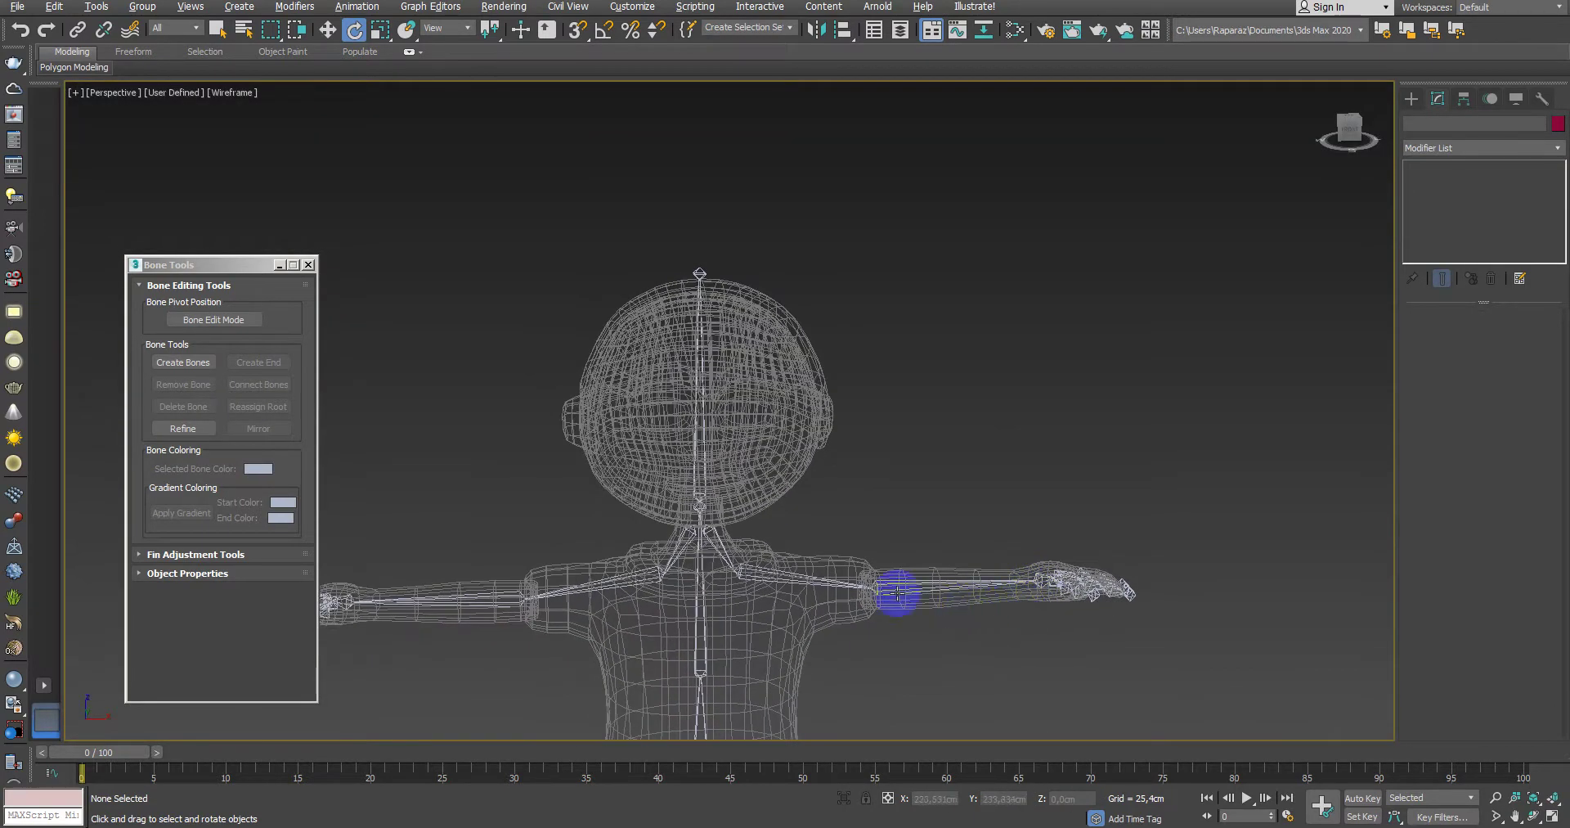
mouse_move(897, 593)
middle_down()
mouse_move(842, 655)
mouse_move(939, 525)
middle_up()
key(F3)
scroll(991, 561, up, 5)
key(F3)
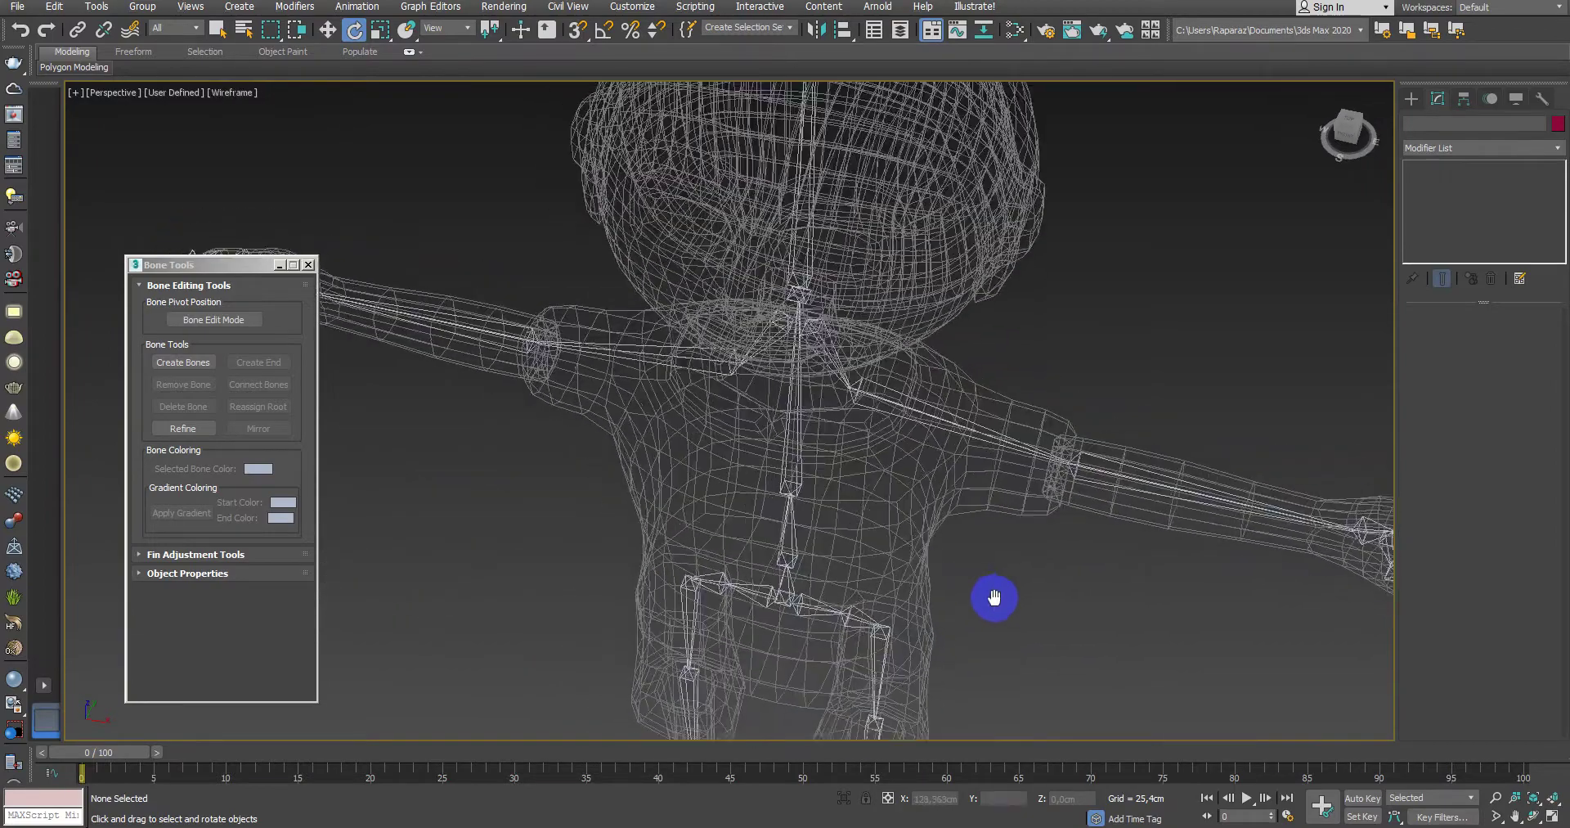
scroll(993, 596, down, 5)
Step: Rotate arm bone Bone025 down to test bending, then cancel back to T-pose
click(1153, 360)
scroll(1063, 483, up, 3)
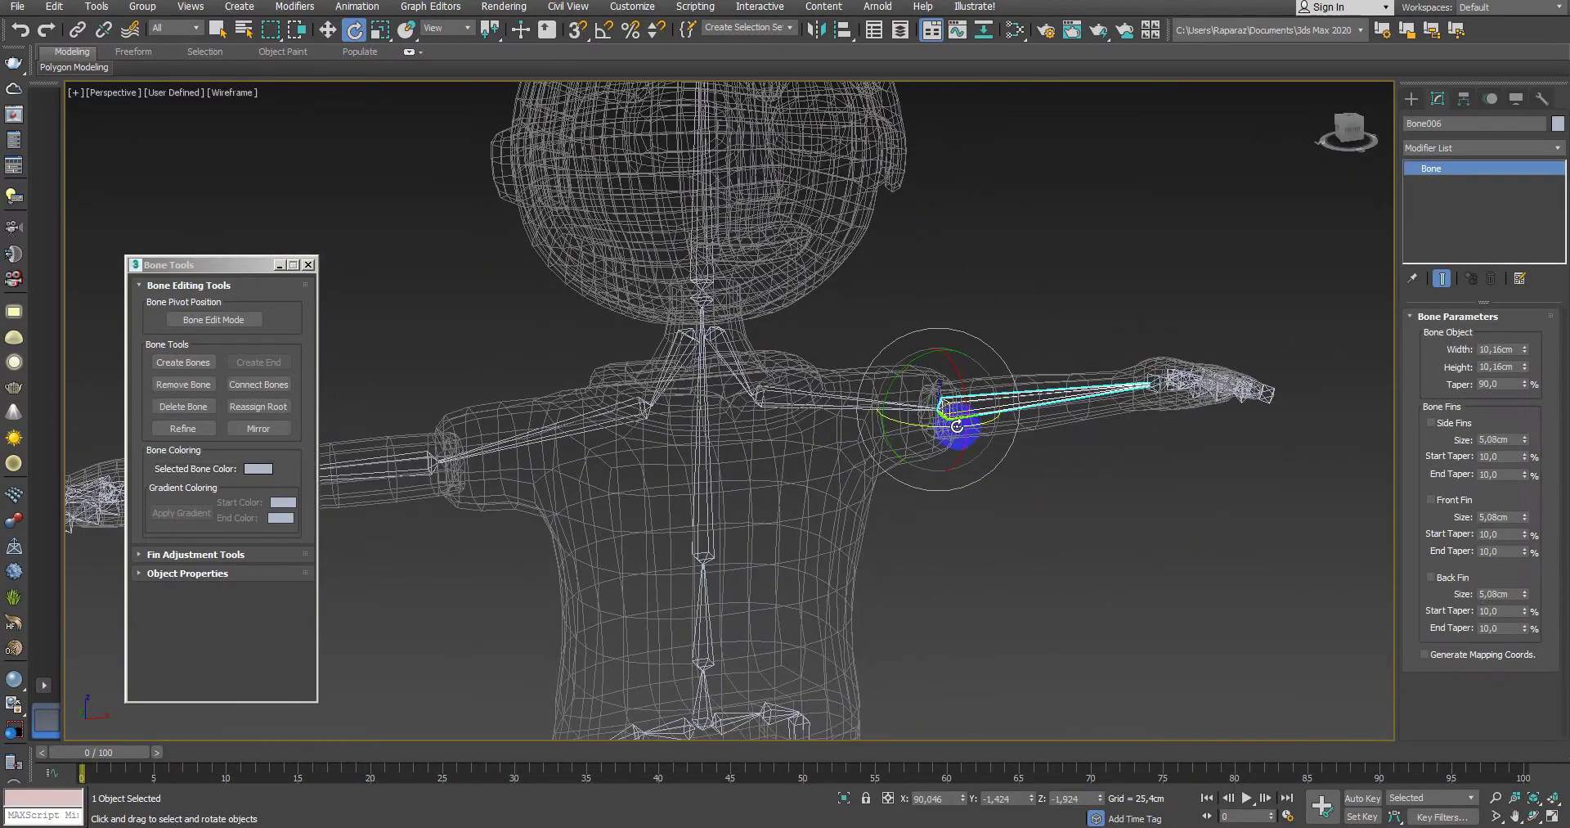
key(F3)
click(400, 470)
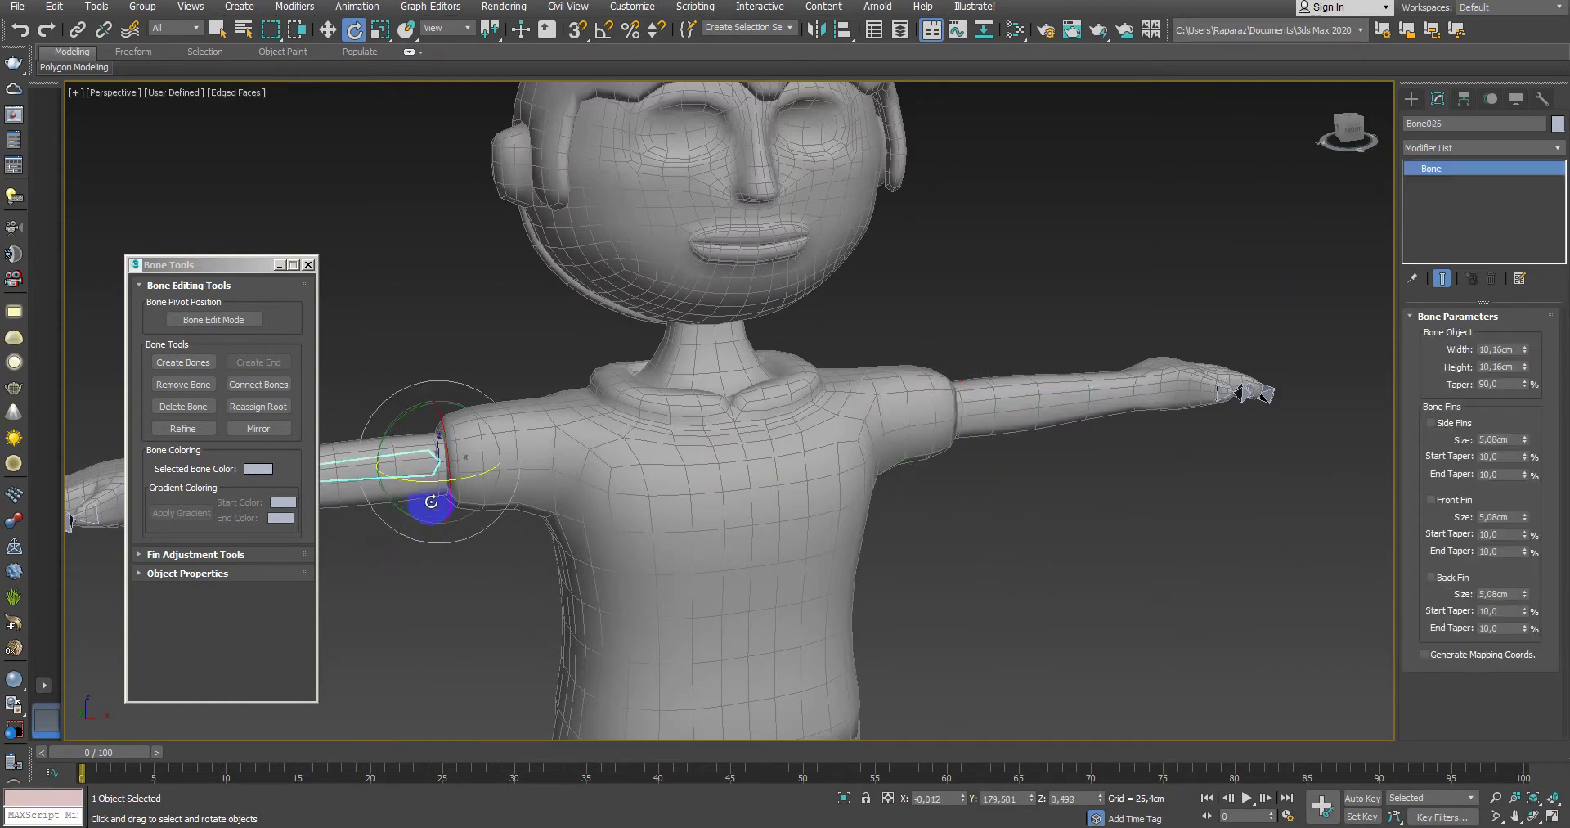
scroll(431, 501, down, 2)
drag(431, 501, 642, 543)
right_click(876, 536)
scroll(877, 536, down, 2)
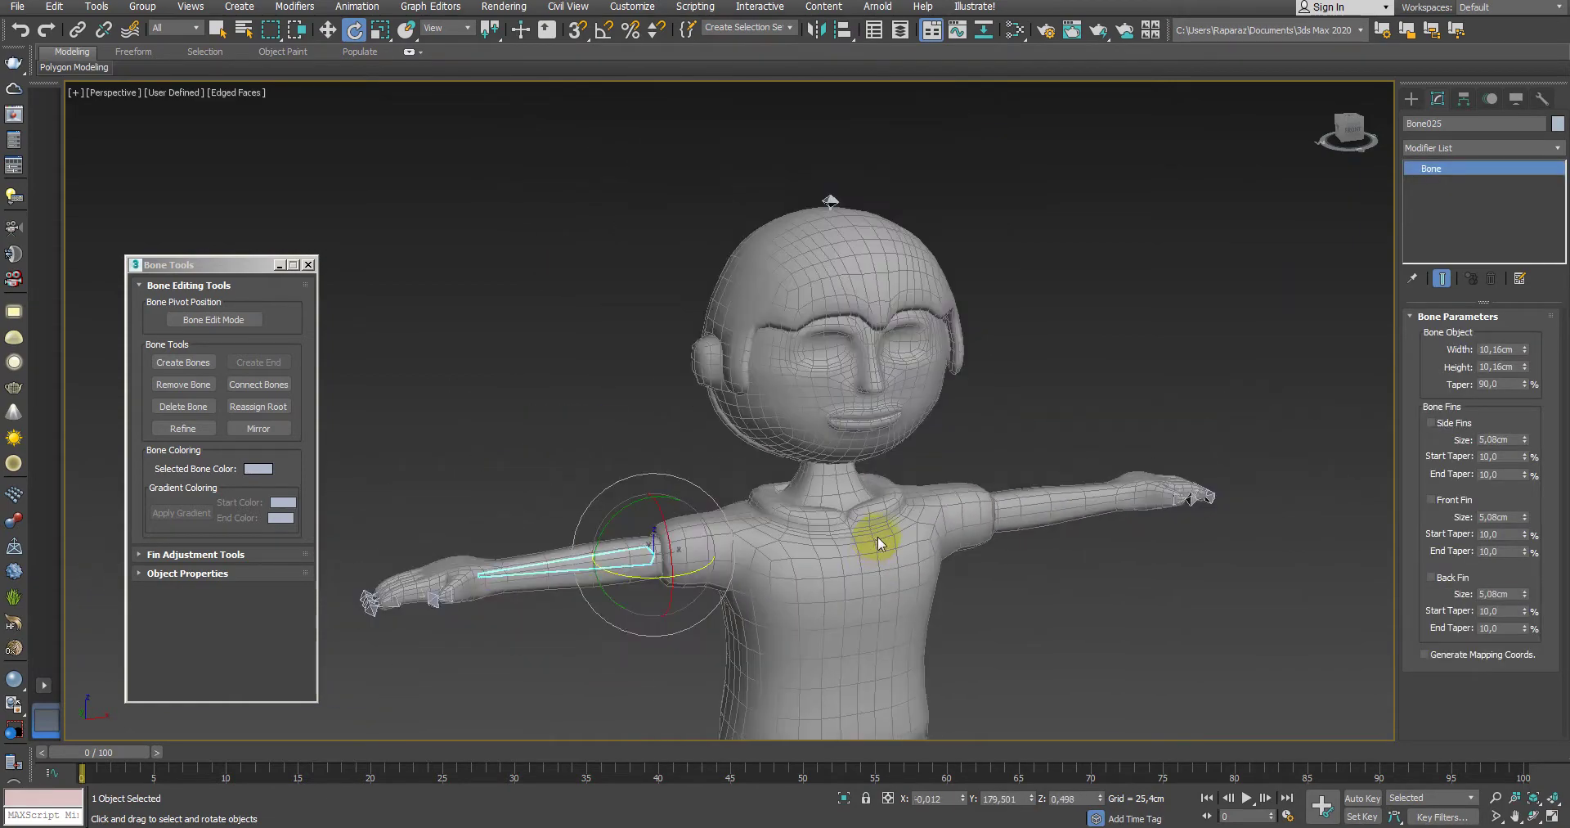
Step: Tilt head bone Bone053 about 29 degrees and rotate the spine bone to test deformation
key(F3)
alt+middle_drag(887, 480, 829, 424)
click(842, 413)
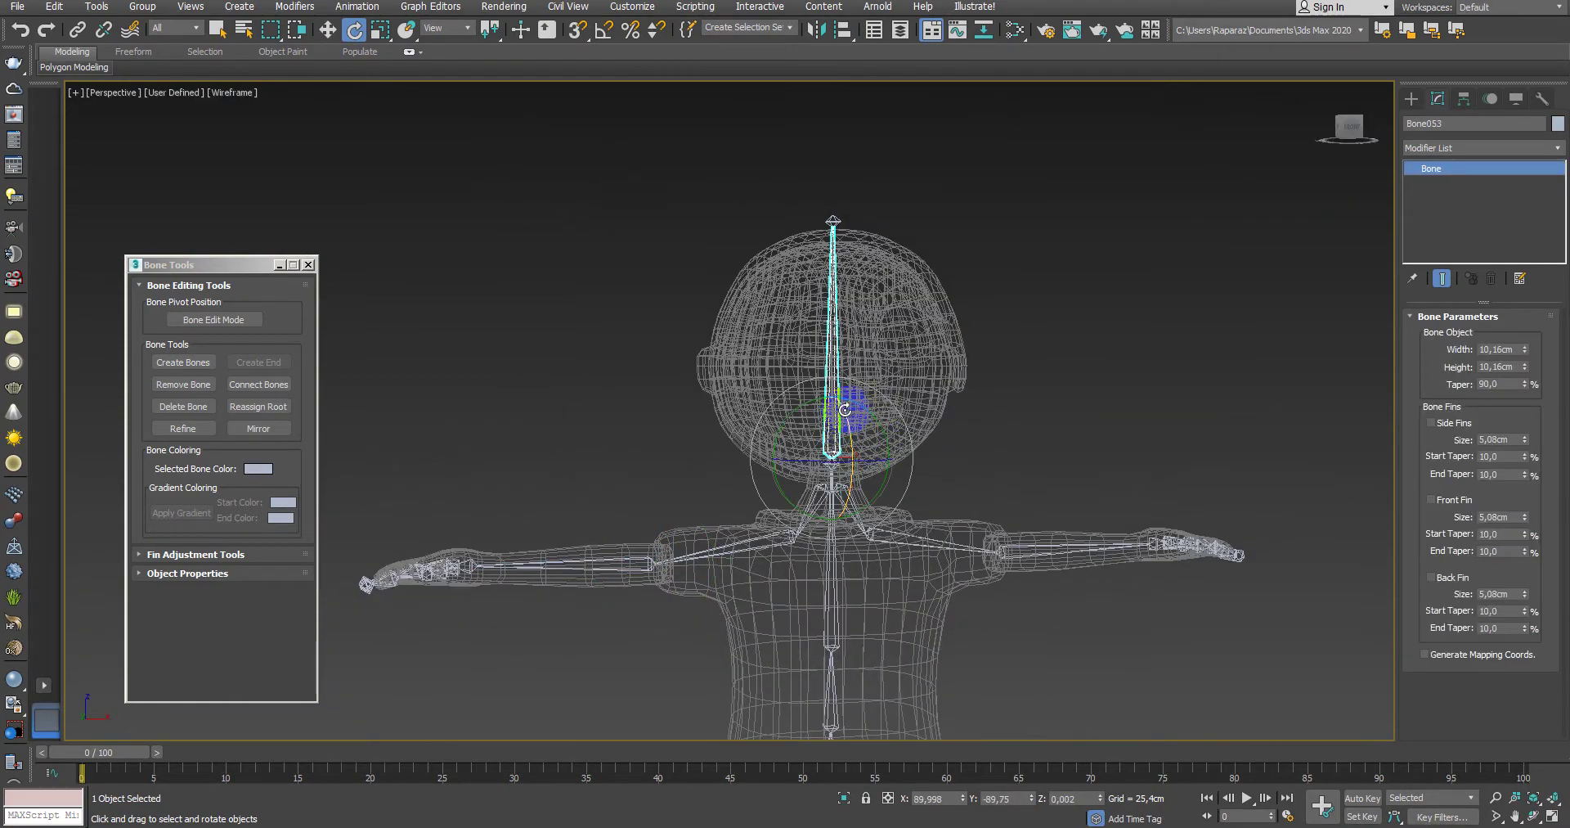
mouse_move(843, 409)
mouse_down()
mouse_move(829, 382)
mouse_move(805, 511)
mouse_move(798, 392)
mouse_move(846, 377)
mouse_move(877, 488)
mouse_up()
key(F3)
key(F3)
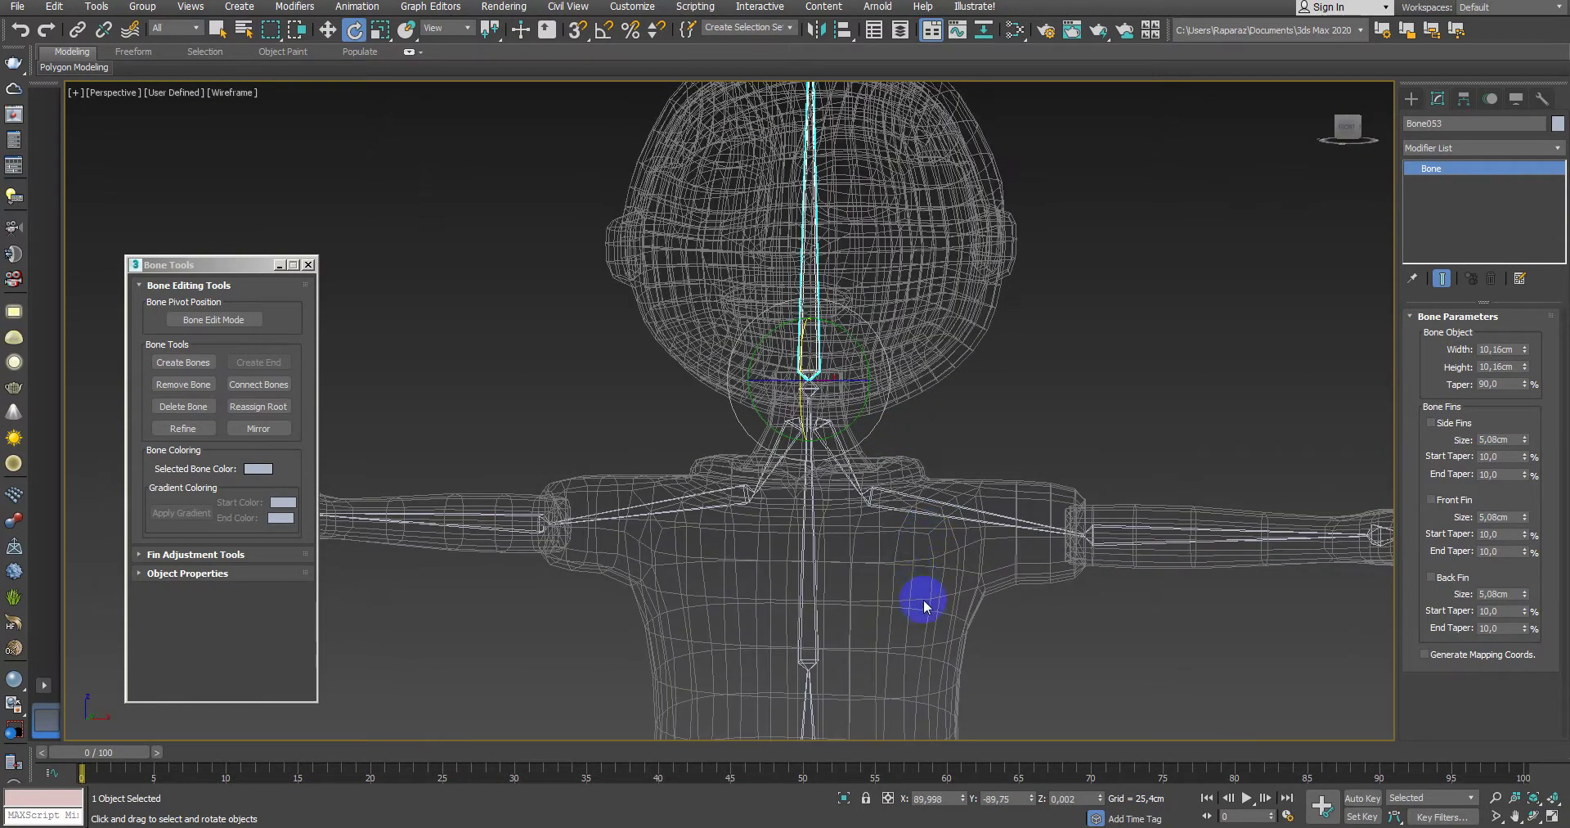
middle_drag(924, 599, 896, 448)
drag(801, 434, 827, 362)
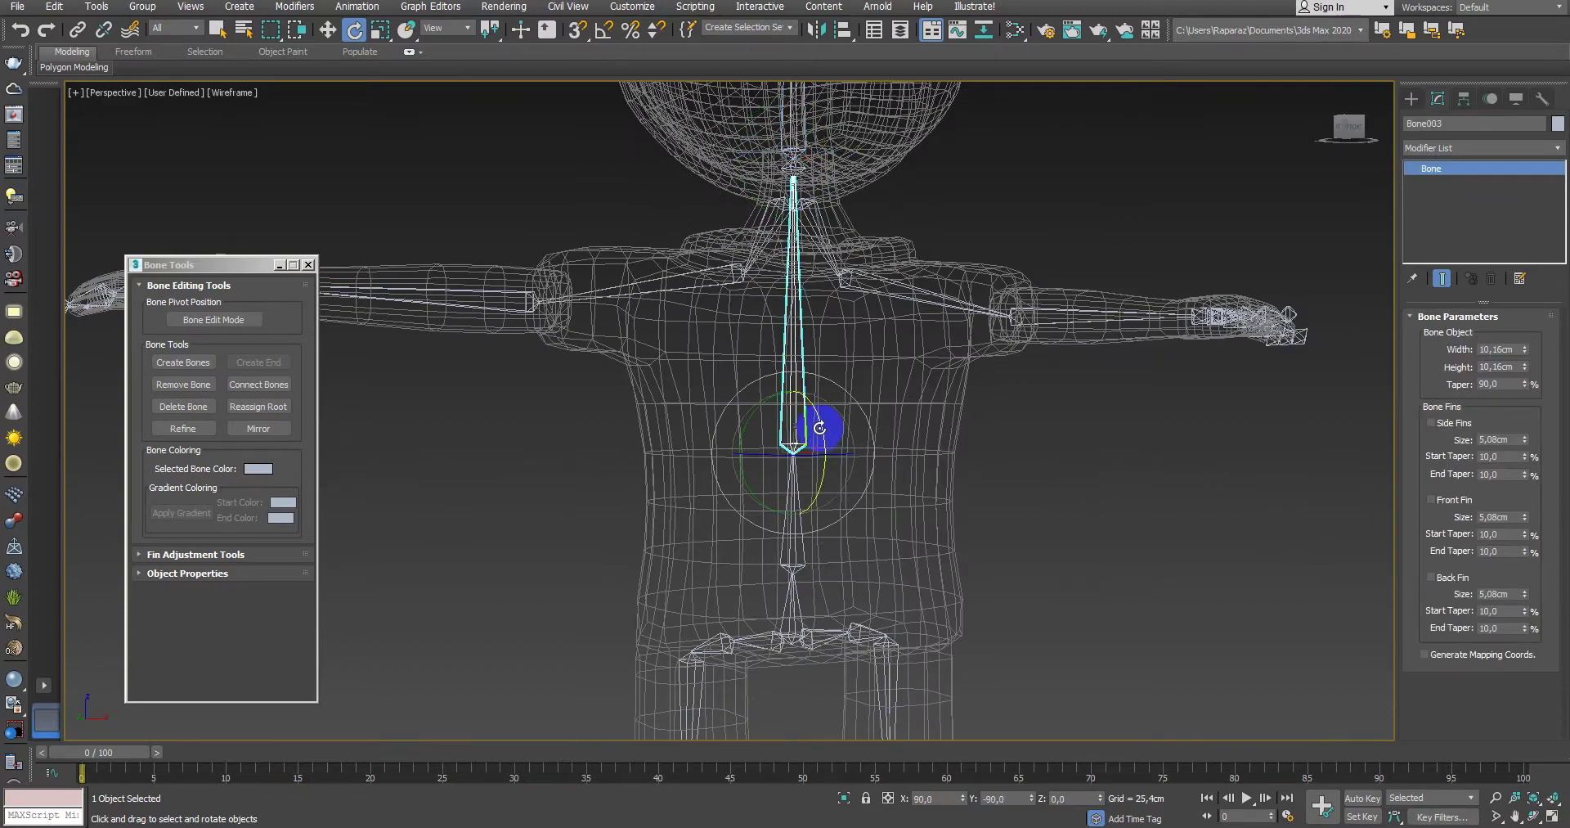
key(F3)
Step: Bend leg bones Bone042 (about 68 degrees) and Bone049, cancelling each rotation afterward
middle_drag(827, 362, 729, 473)
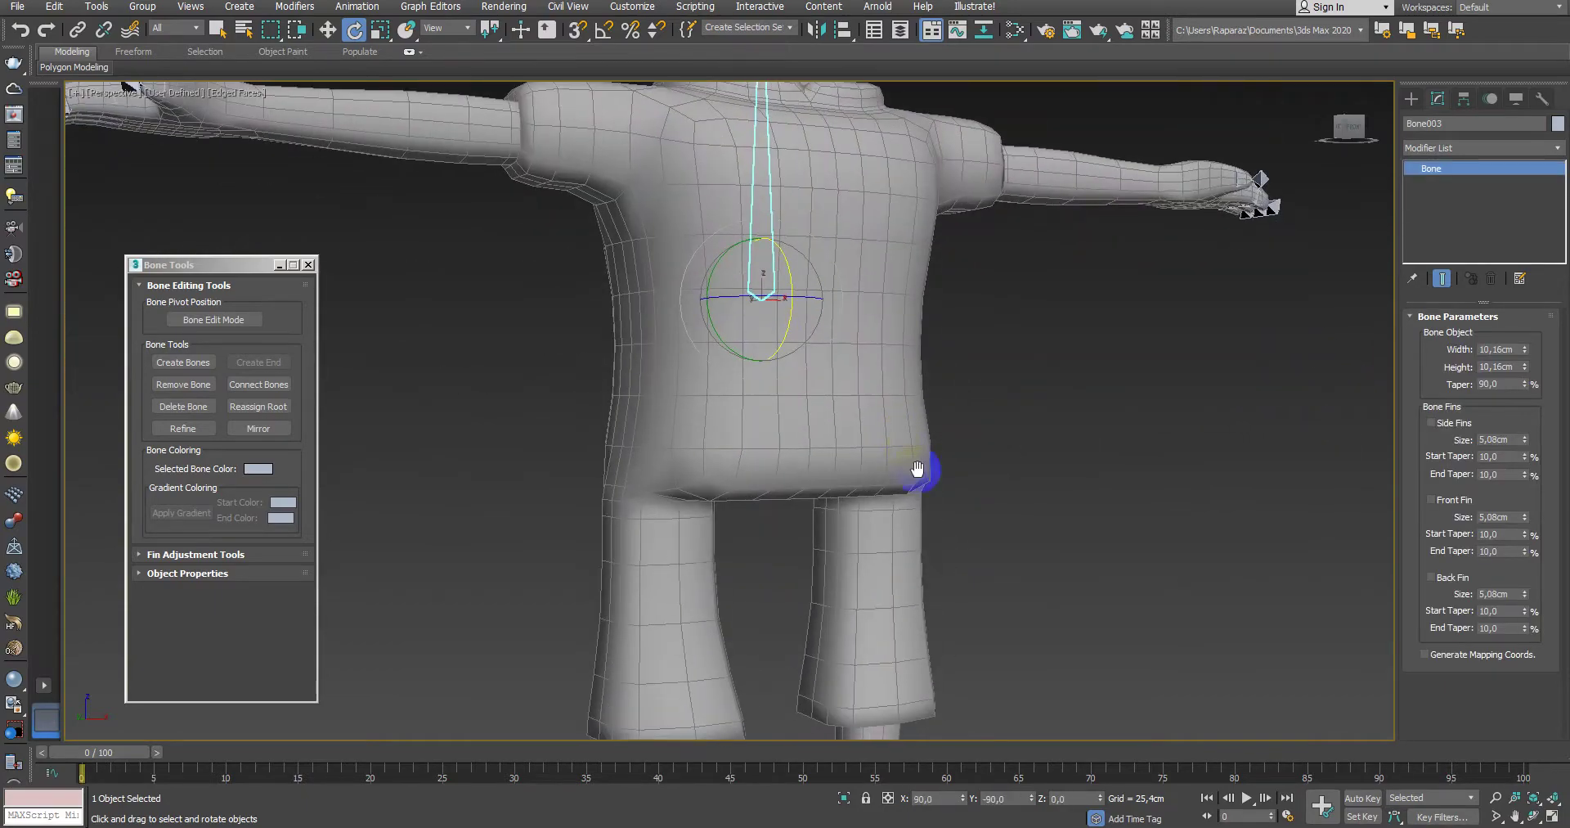
scroll(728, 641, down, 3)
key(F3)
click(777, 544)
key(F3)
drag(776, 544, 795, 644)
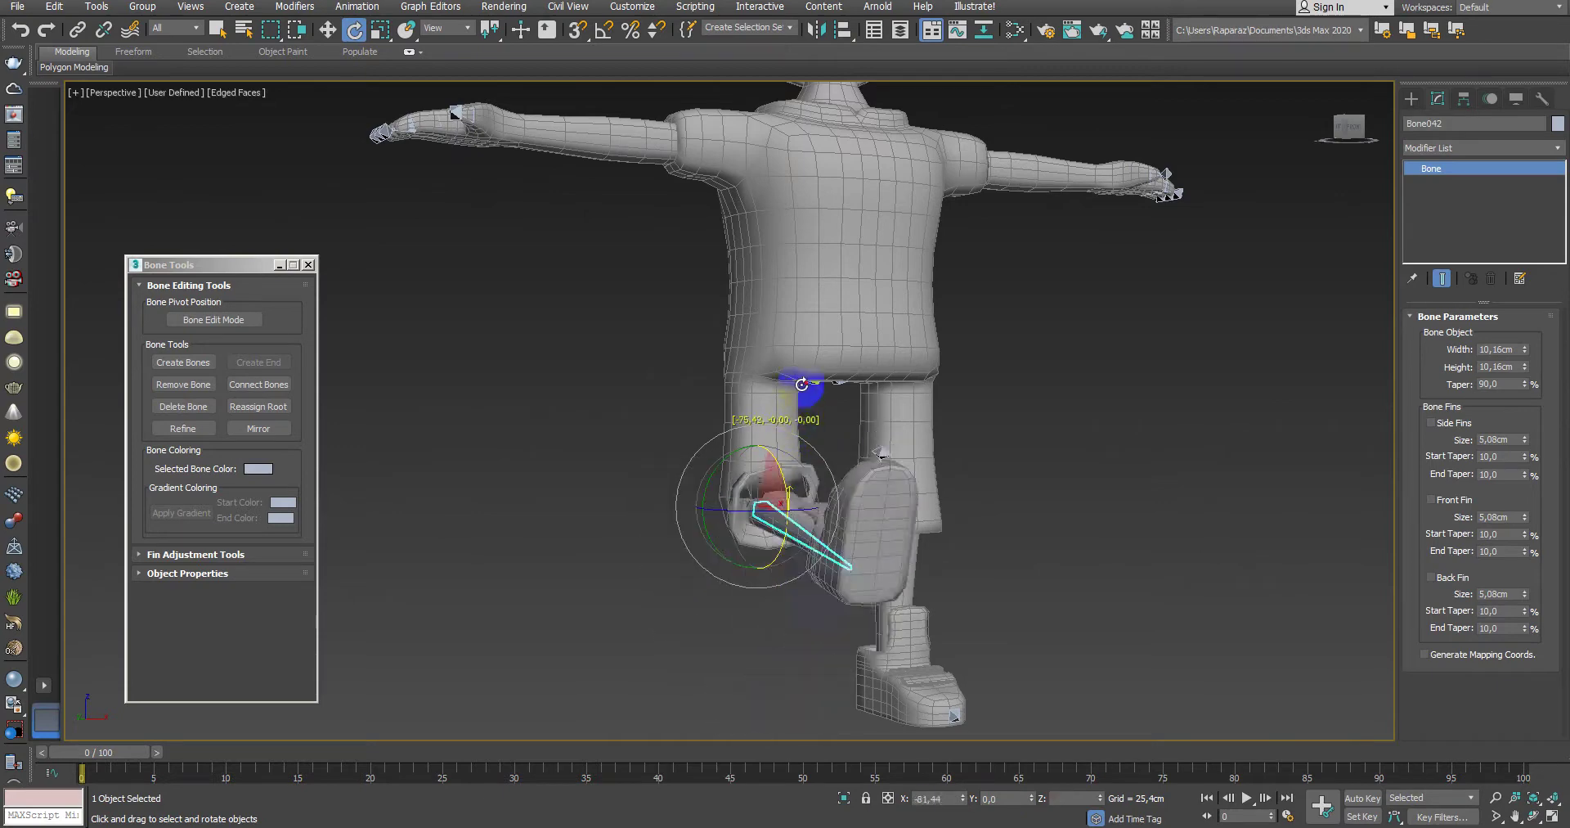
right_click(795, 644)
key(F3)
click(903, 568)
key(F3)
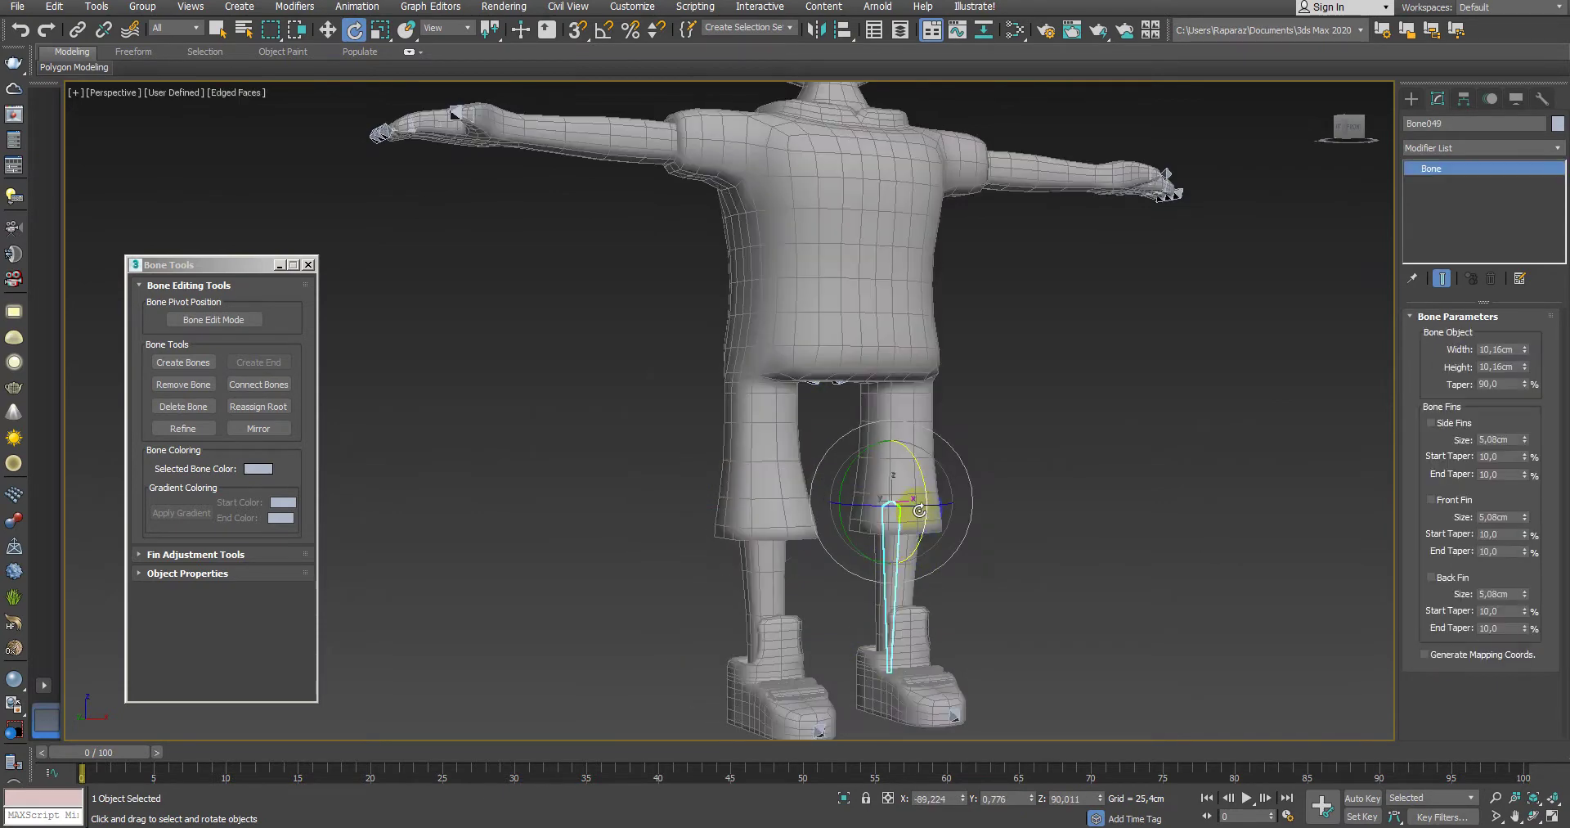
drag(903, 567, 955, 471)
right_click(955, 471)
Step: From a side view, bend the right leg forward, then undo it back to straight
alt+middle_drag(1027, 671, 965, 420)
drag(965, 420, 1034, 526)
mouse_move(1034, 525)
alt+middle_down()
mouse_move(1215, 572)
mouse_move(1370, 522)
mouse_move(1083, 524)
mouse_move(908, 550)
alt+middle_up()
key(ctrl+z)
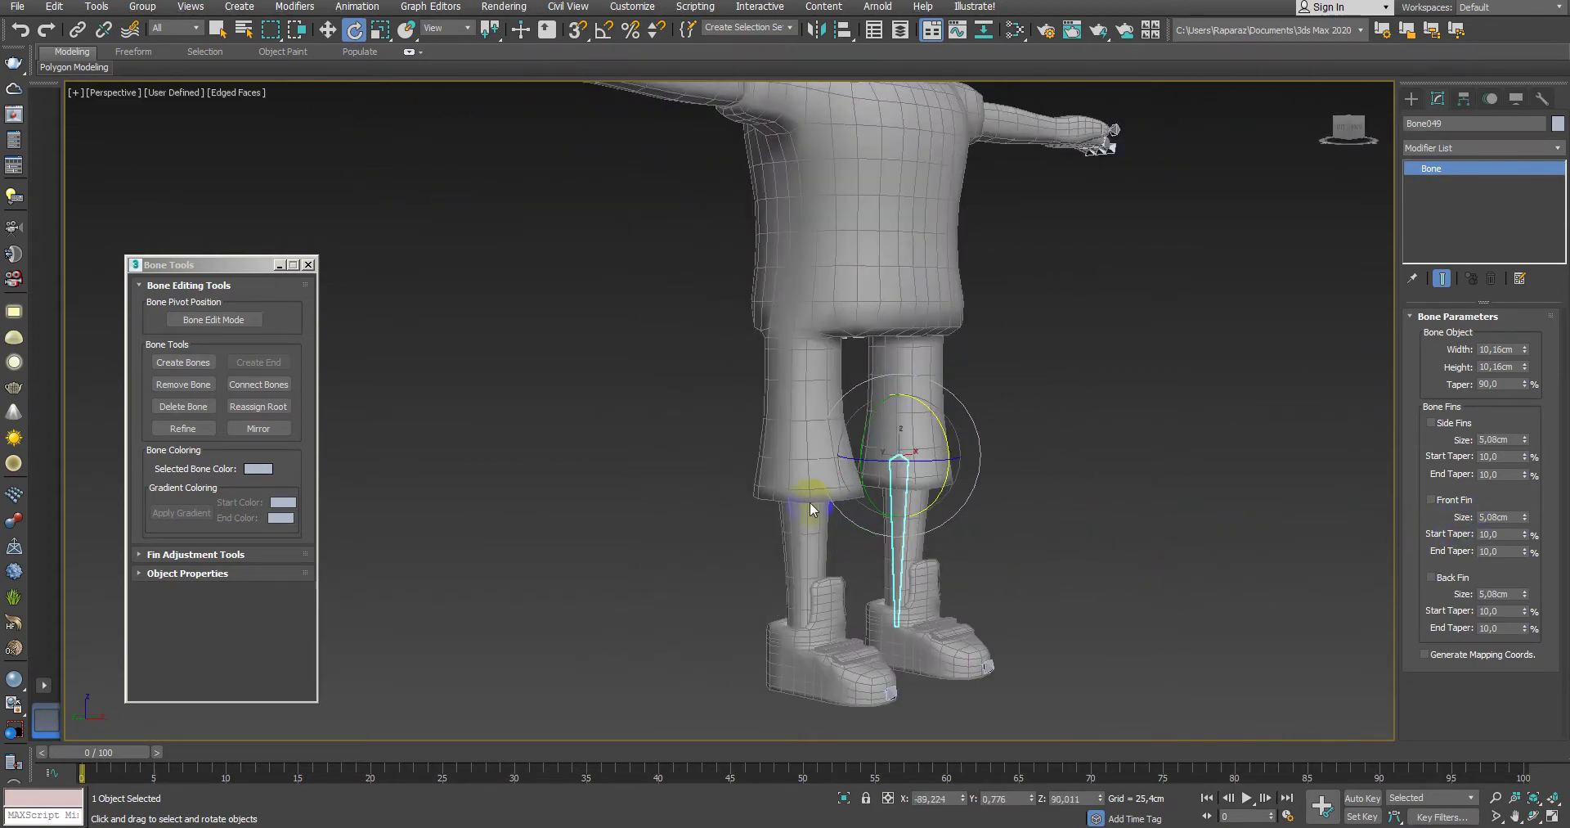
key(F3)
key(F3)
Step: Test-rotate the left thigh and lower-leg bones, reverting both, then deselect
click(803, 434)
mouse_move(816, 368)
mouse_down()
mouse_move(806, 501)
mouse_move(849, 545)
mouse_up()
right_click(816, 507)
click(805, 522)
alt+middle_drag(1001, 600, 1140, 589)
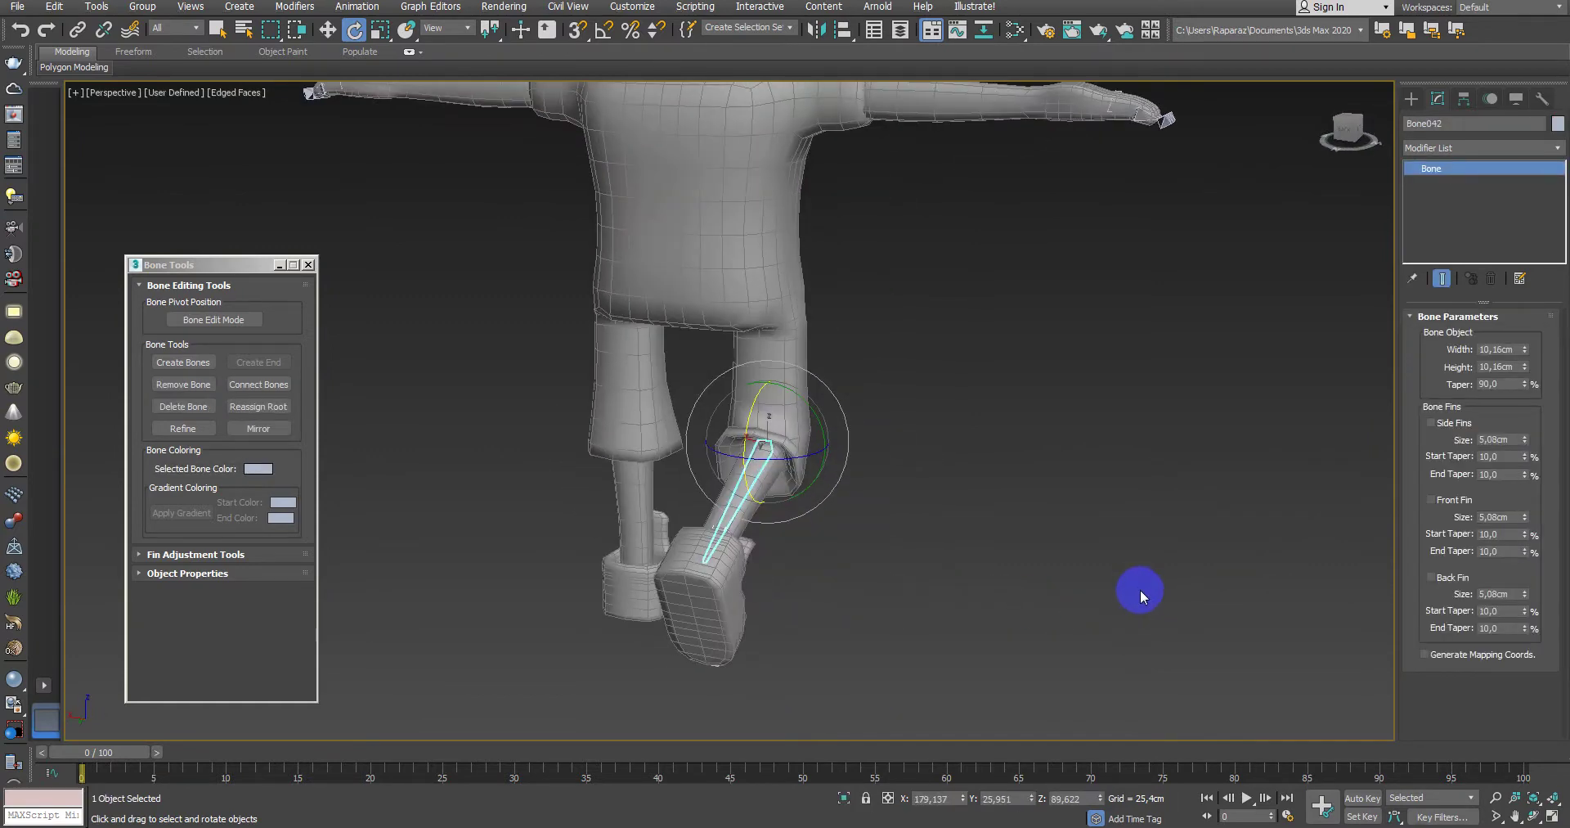
key(ctrl+z)
click(1017, 553)
Step: Enlarge the Front viewport on the character's chin, toggling between shaded and wireframe display
key(alt+w)
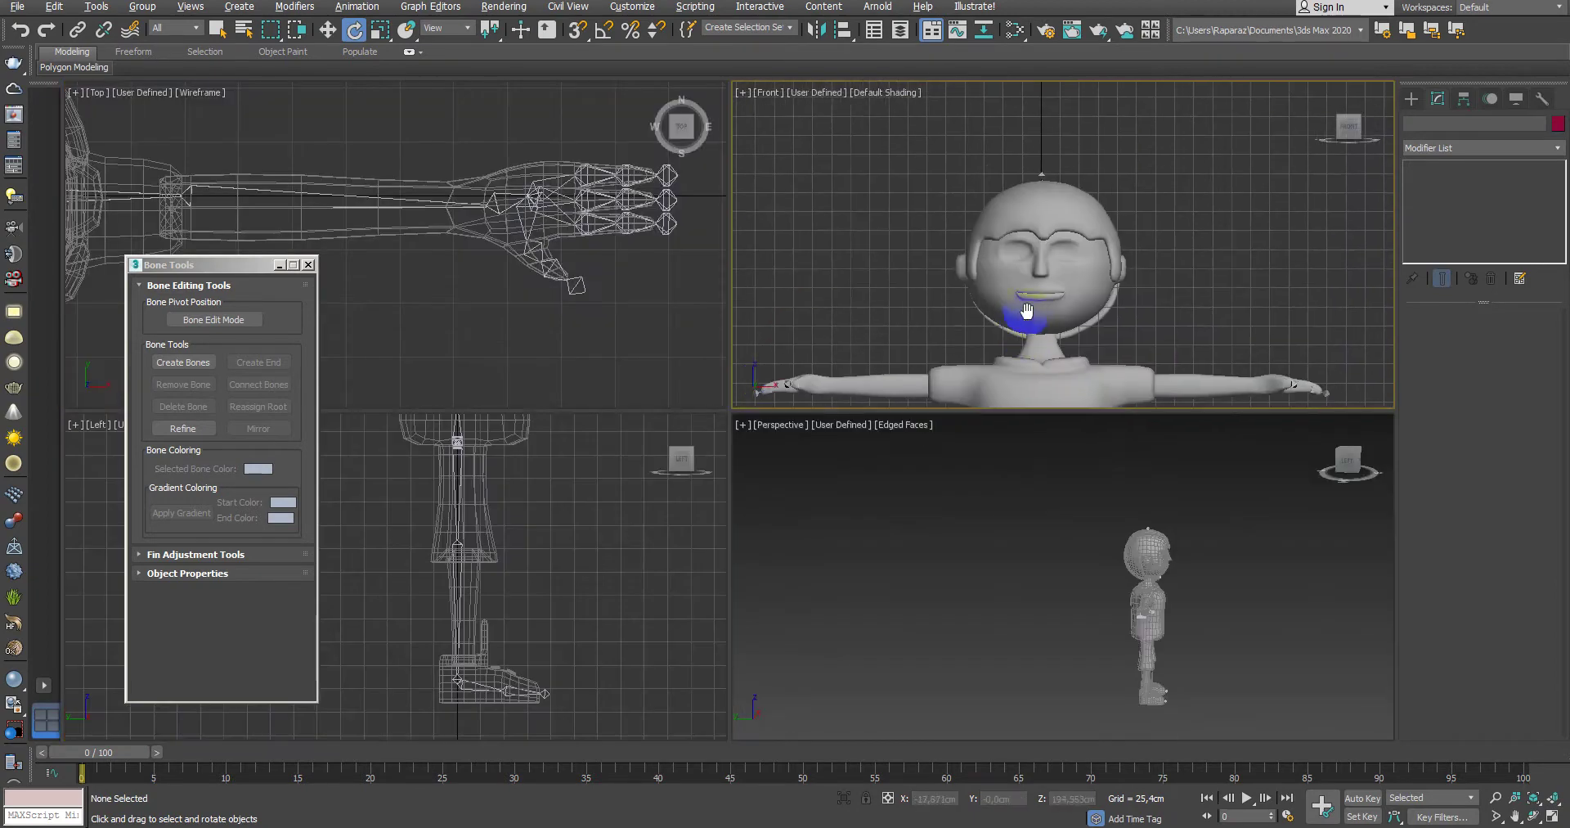
key(alt+w)
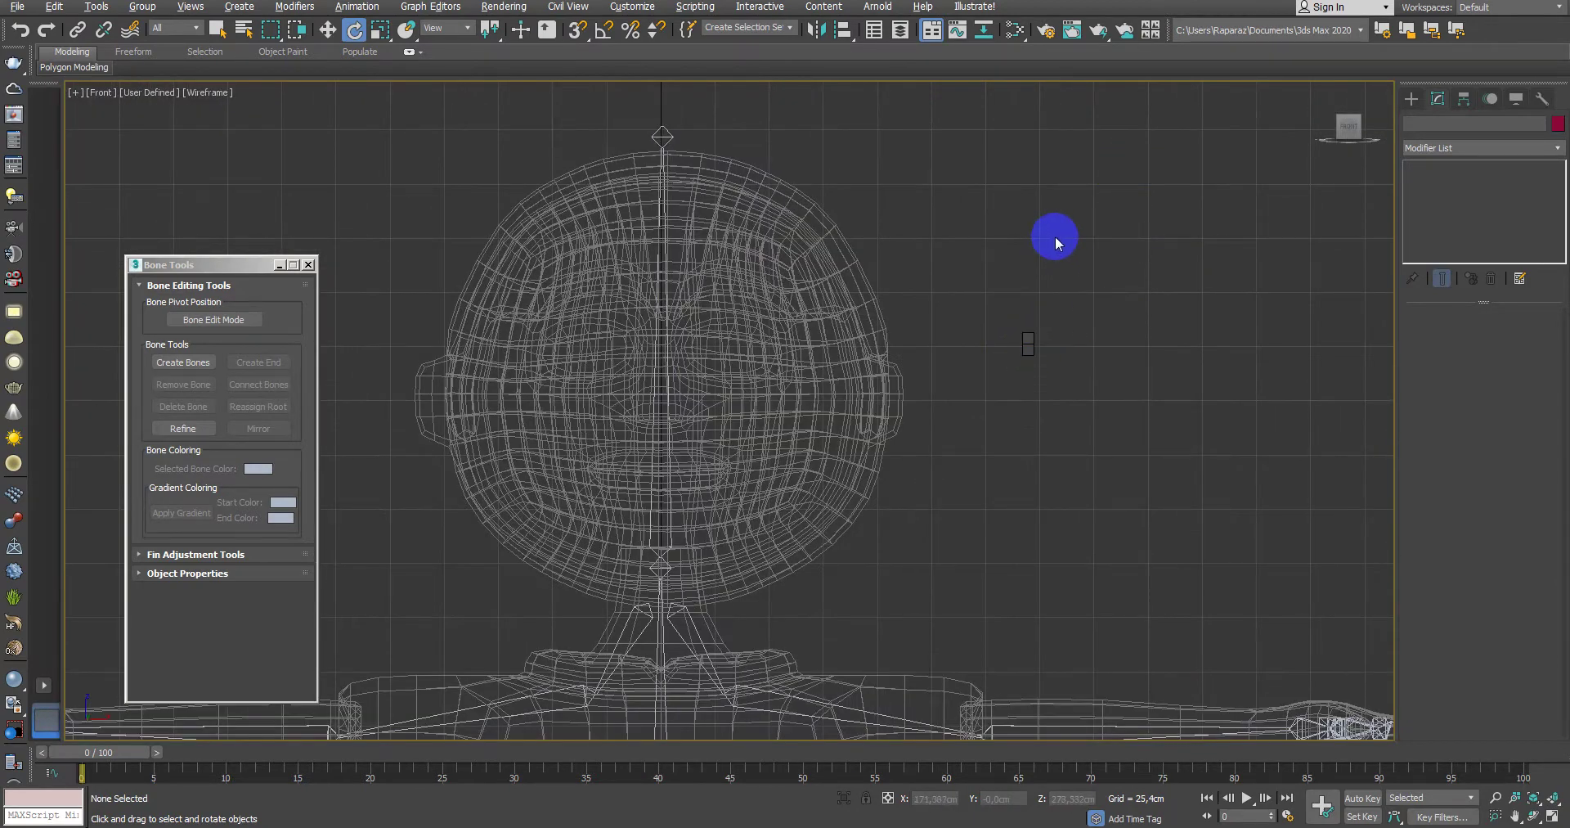
key(F3)
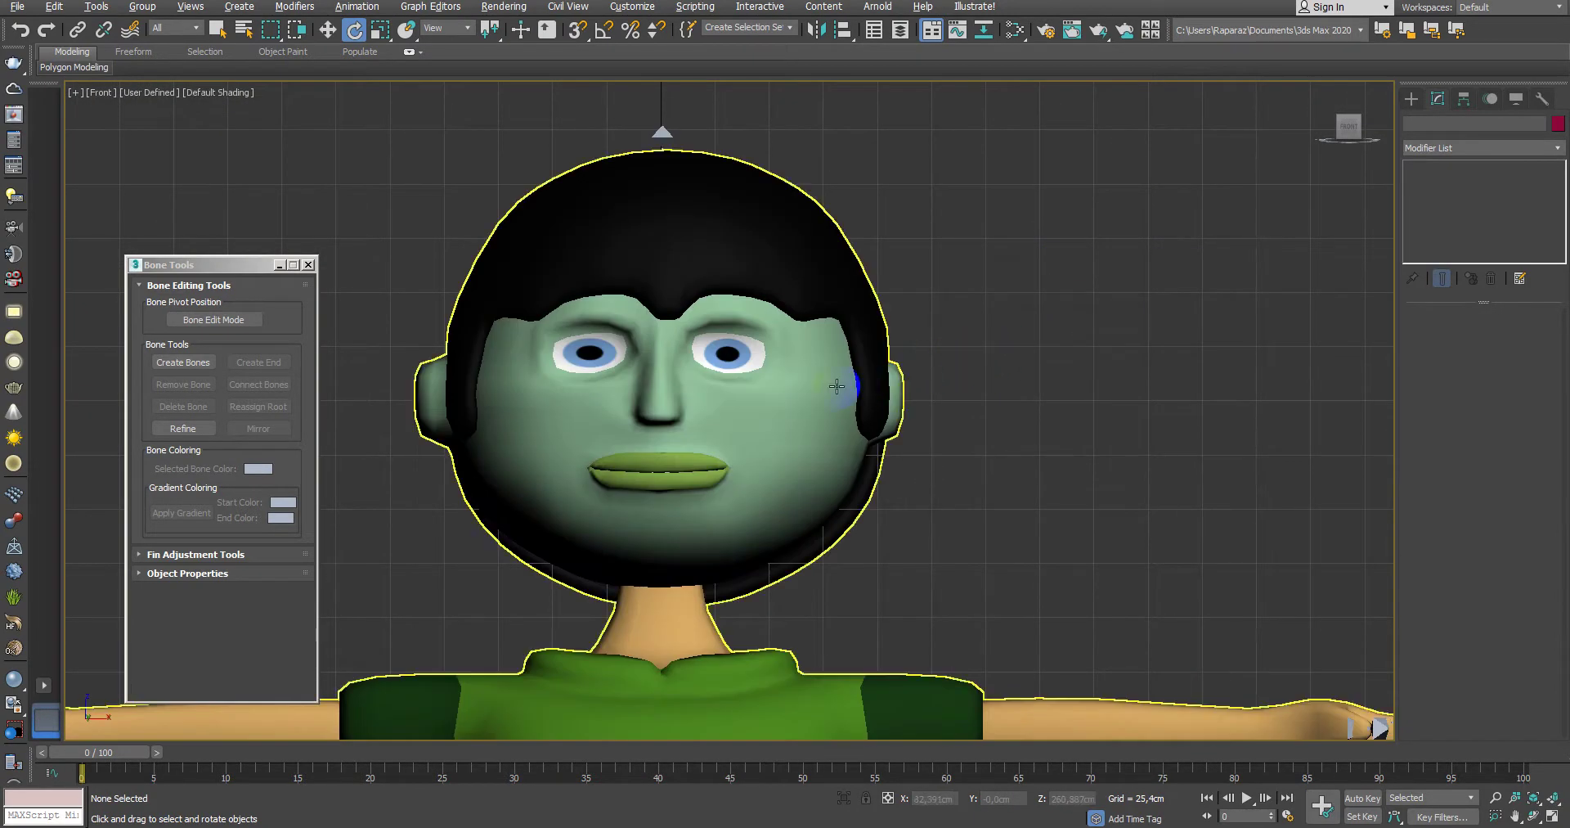
click(829, 474)
key(F3)
scroll(922, 537, up, 3)
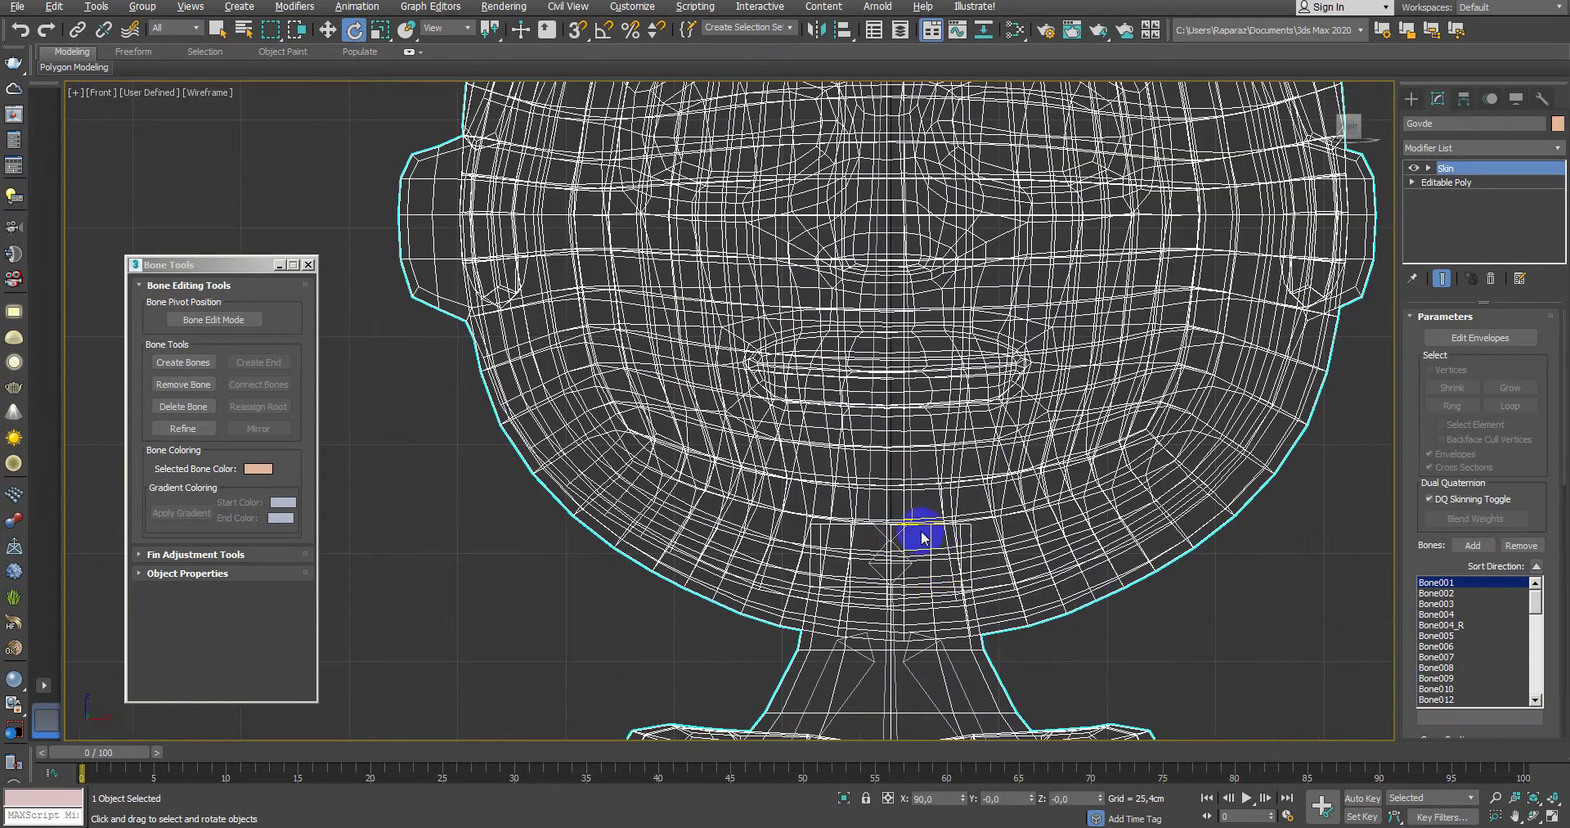
middle_drag(921, 537, 973, 481)
scroll(972, 481, down, 3)
key(ctrl+d)
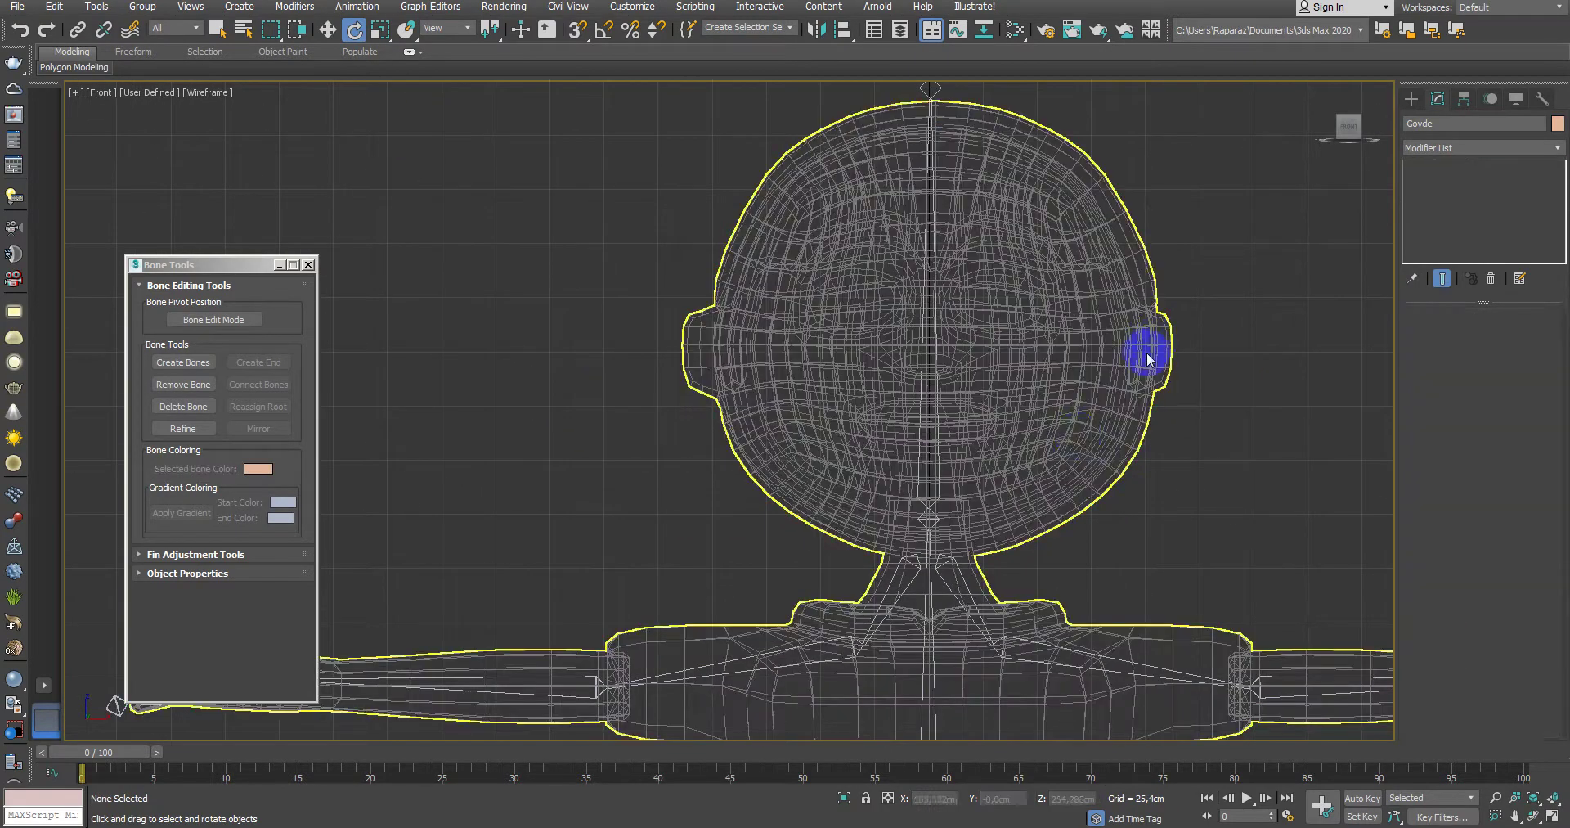
key(F3)
scroll(1053, 512, up, 3)
Step: Remove the Skin modifier from the character mesh and zoom into the head in wireframe
click(1146, 409)
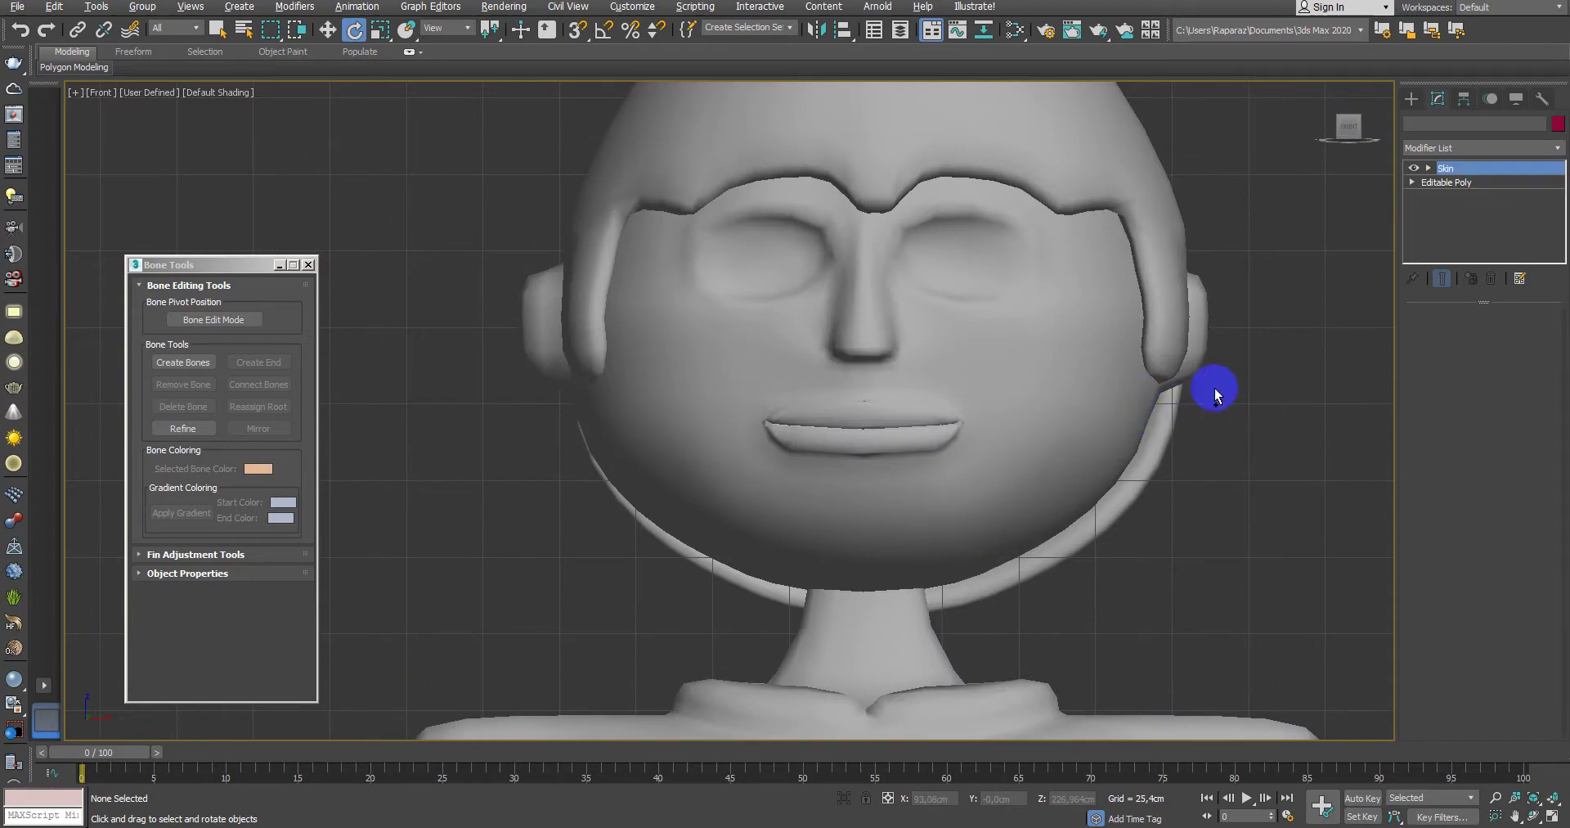
click(1492, 279)
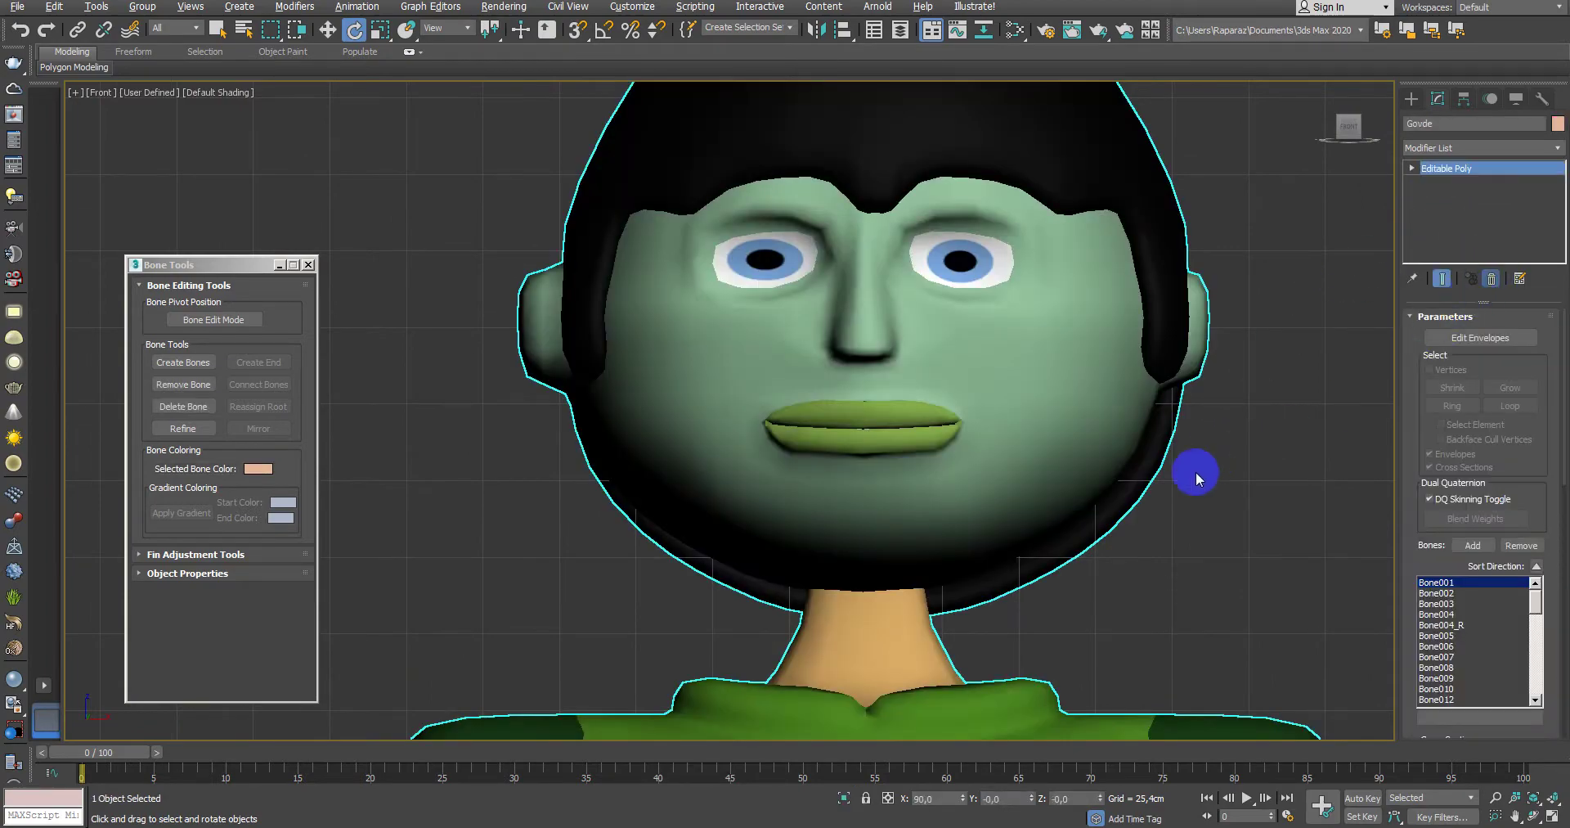
key(F3)
scroll(1053, 408, up, 2)
scroll(897, 494, up, 1)
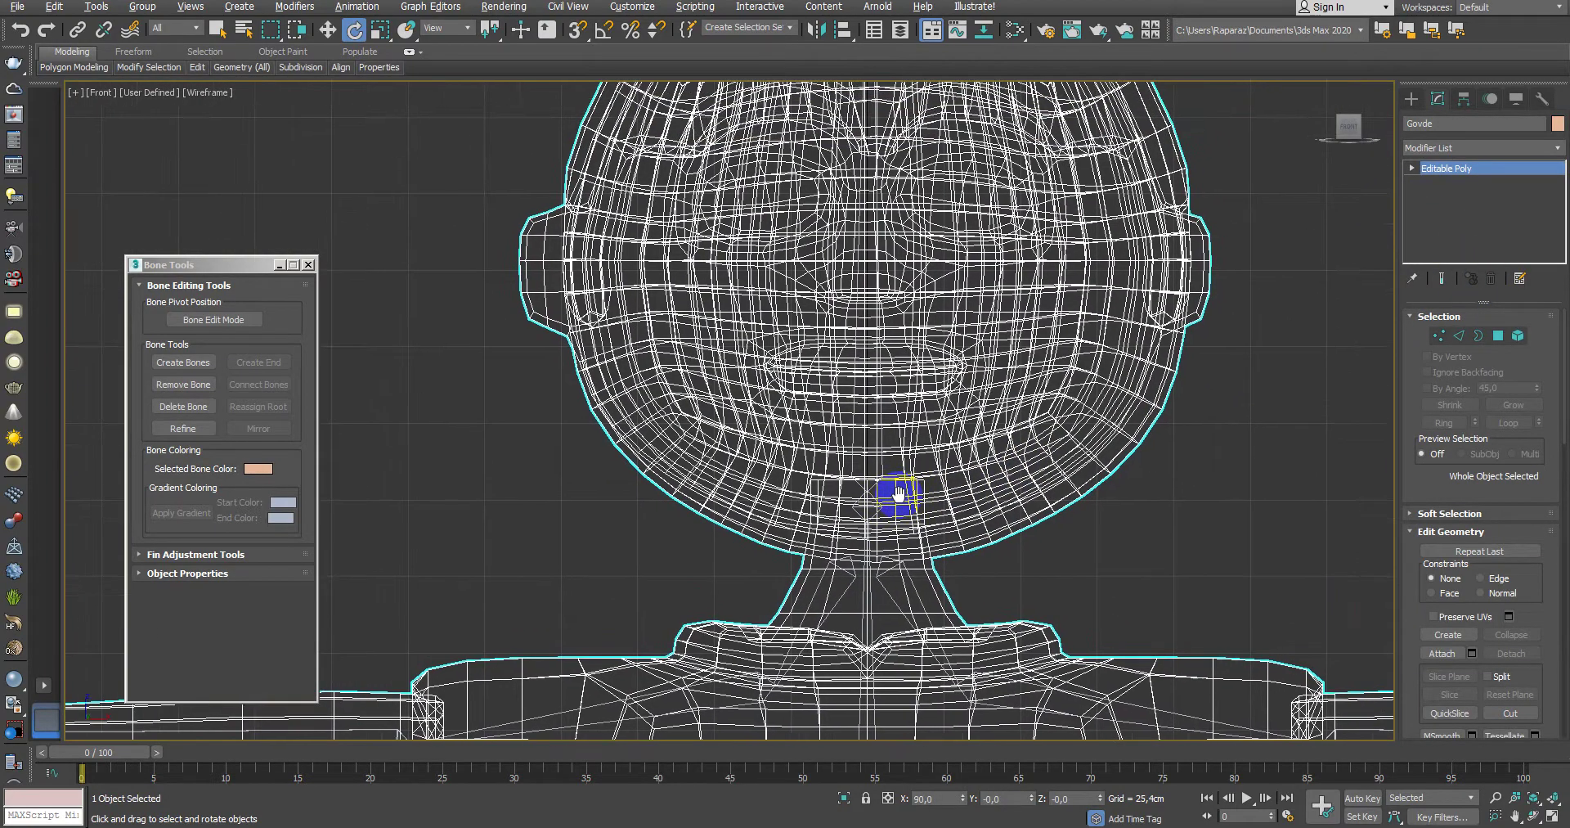
scroll(897, 494, up, 1)
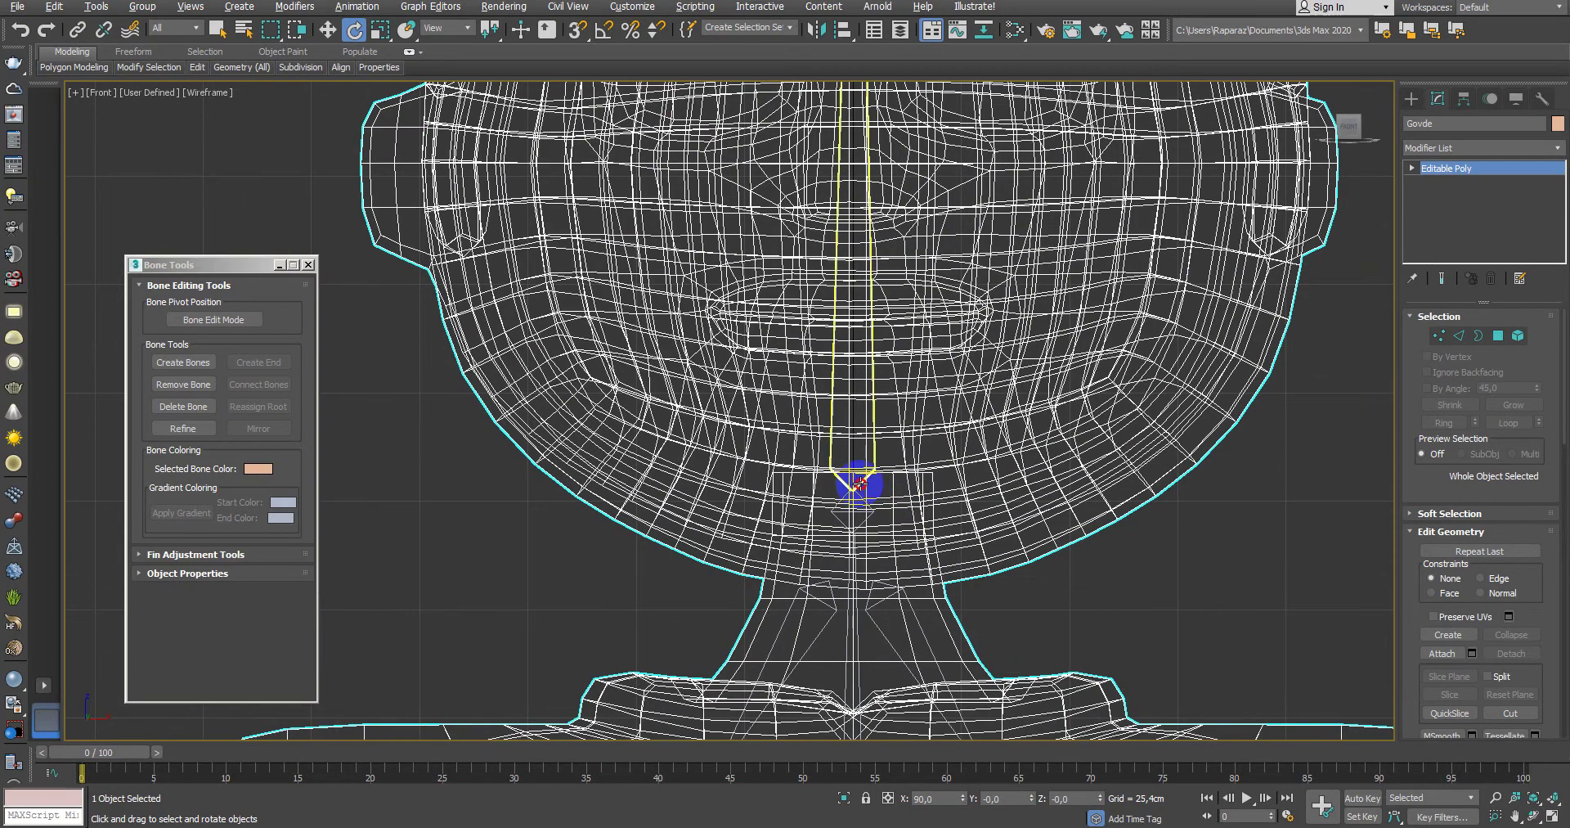
Step: With Bone Edit Mode on, move the chin end bone Bone004_R lower
click(861, 483)
middle_drag(929, 498, 925, 442)
key(w)
click(256, 321)
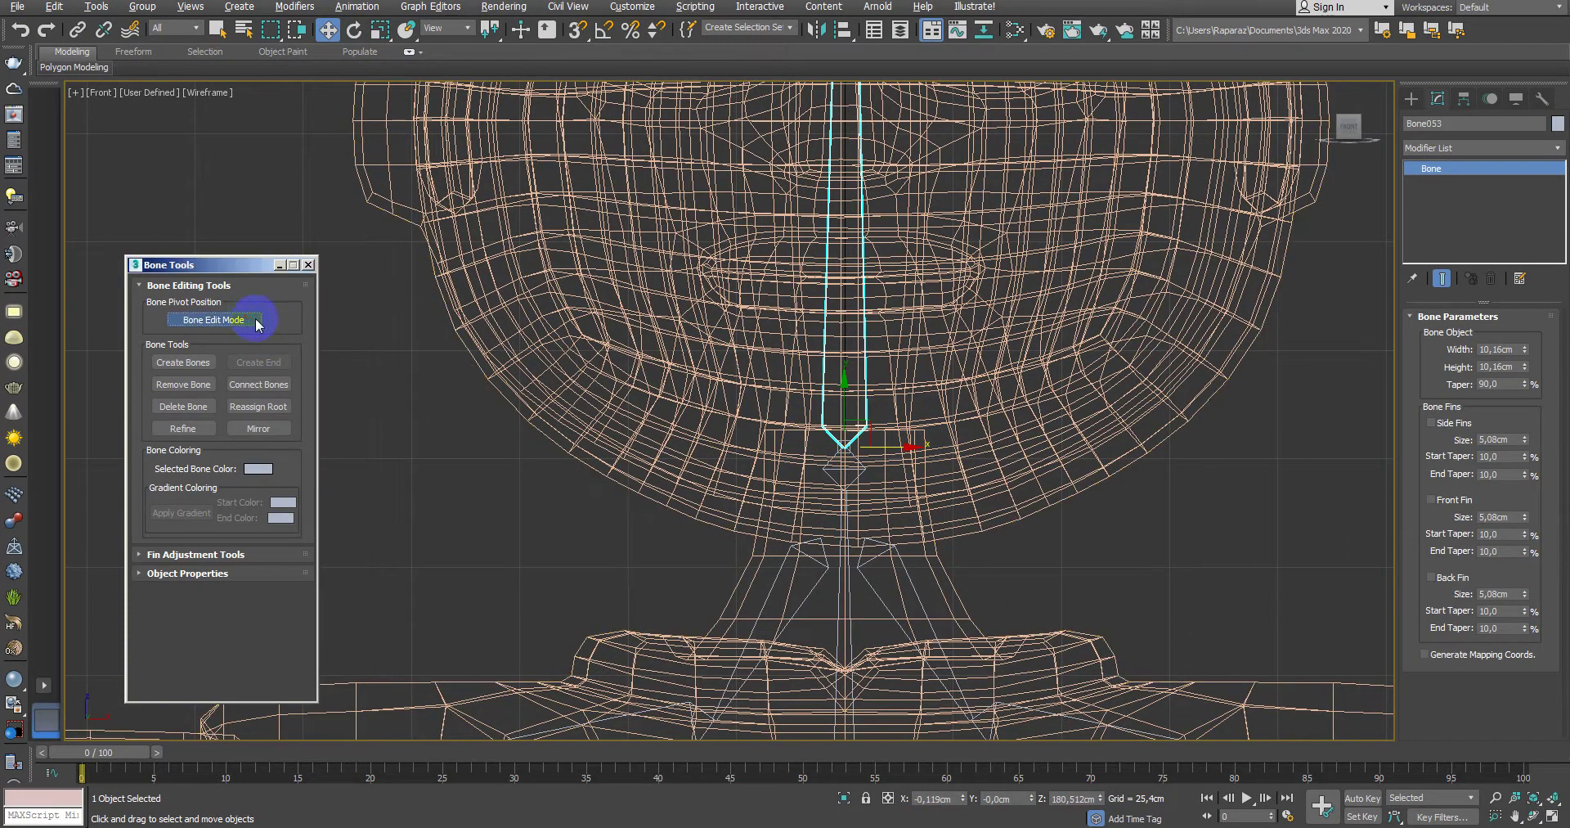
click(861, 467)
middle_drag(860, 467, 852, 360)
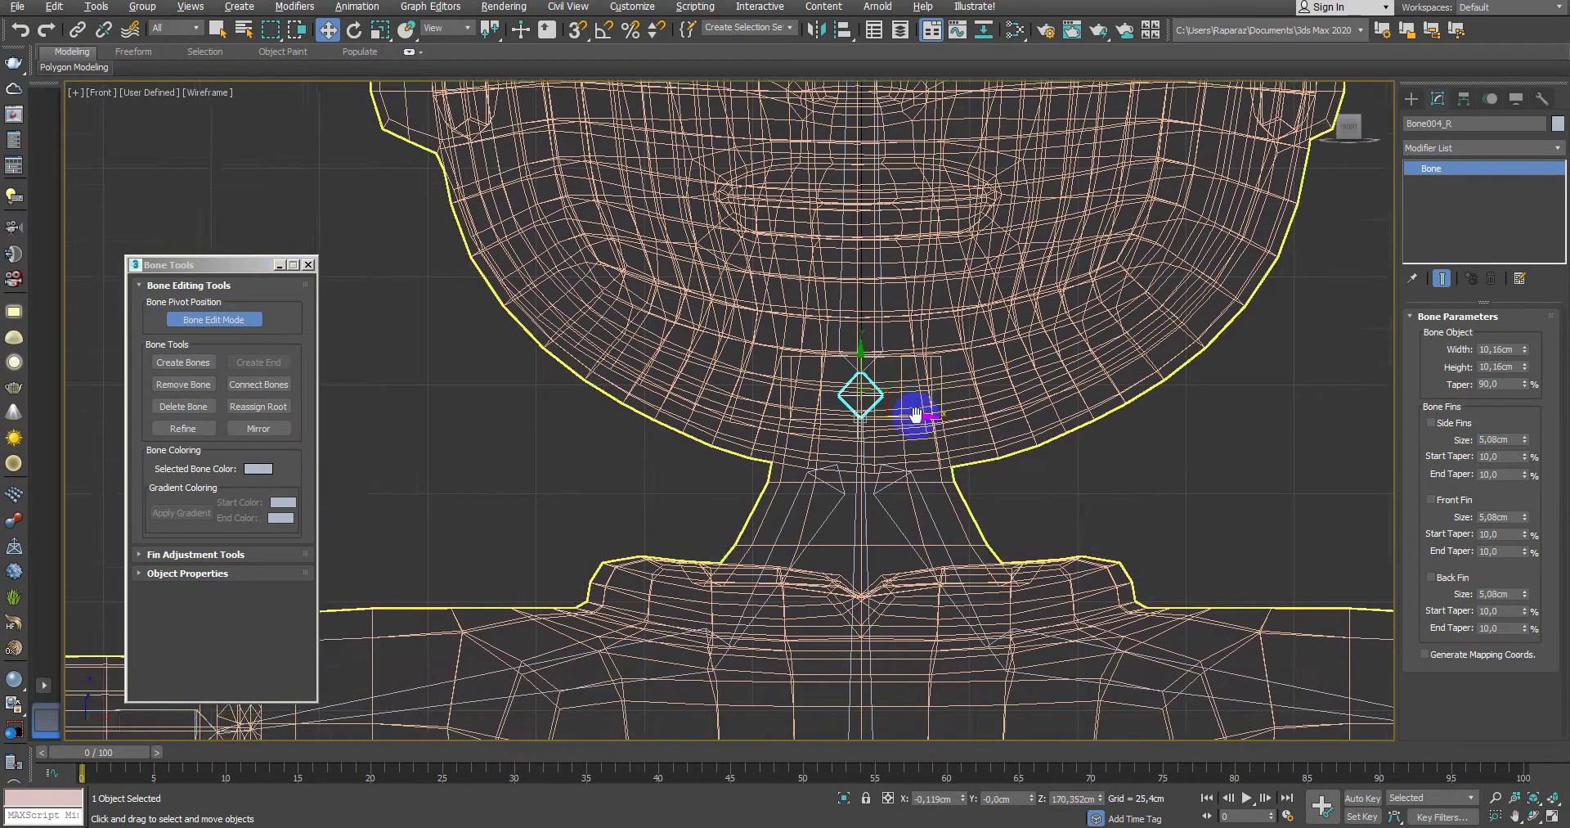
drag(852, 360, 850, 389)
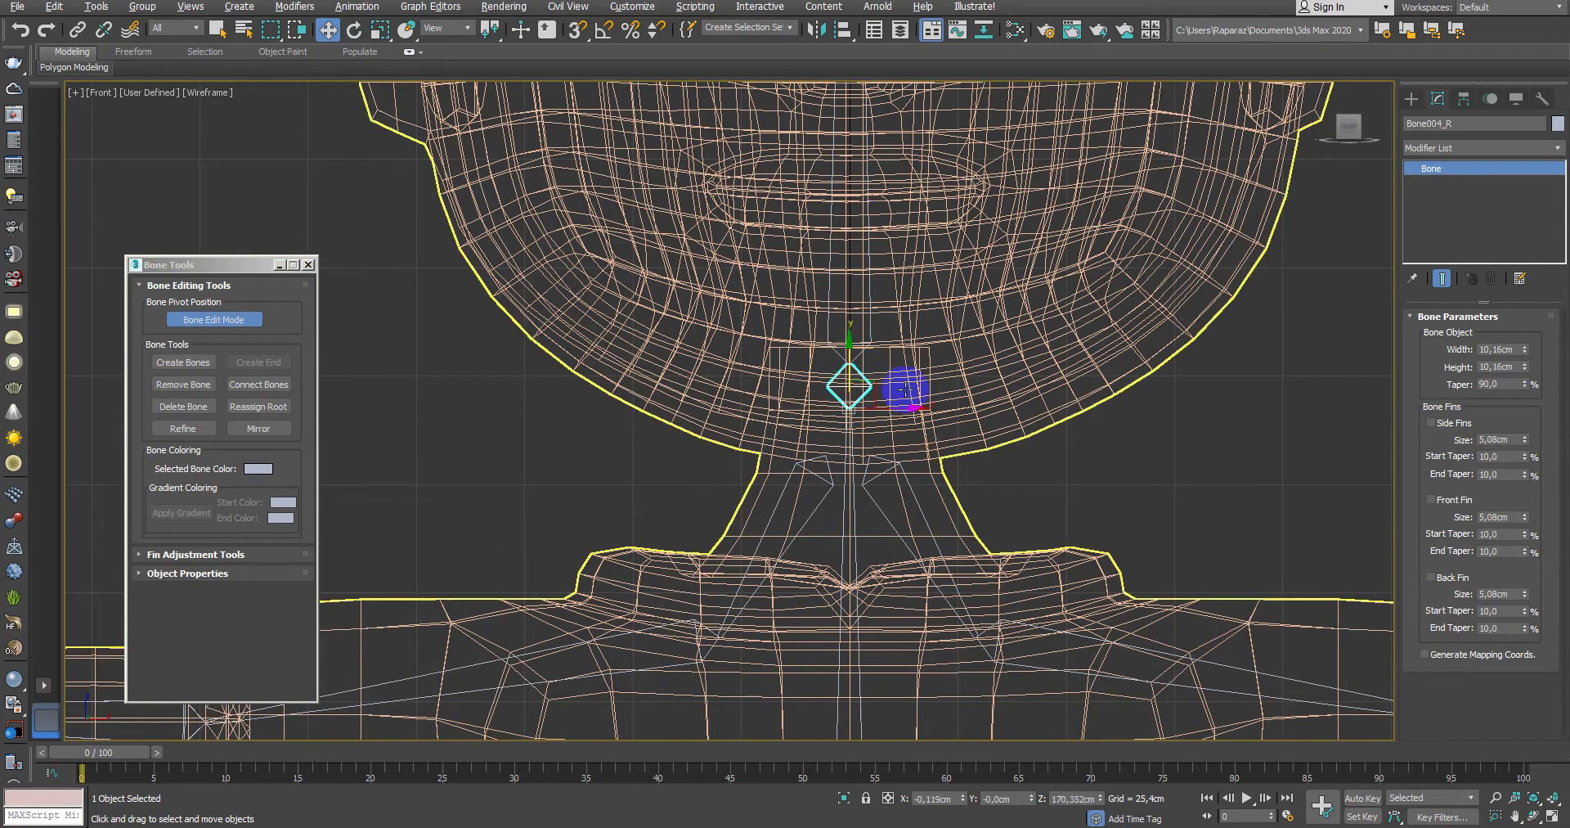
middle_drag(904, 392, 881, 479)
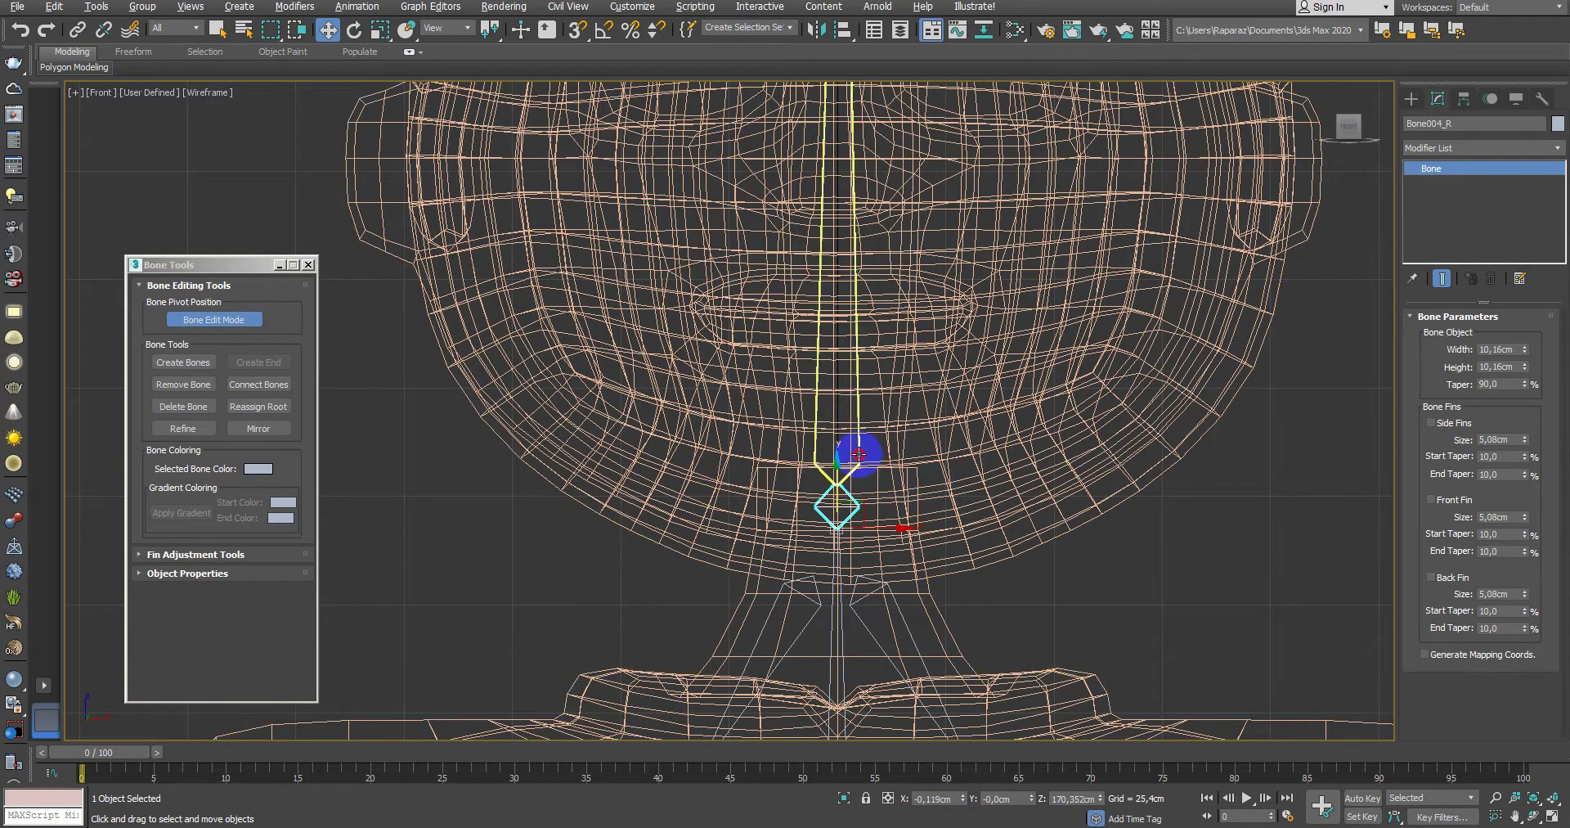
Step: Select head bone Bone053 together with the head mesh, then press Delete
click(838, 460)
right_click(838, 466)
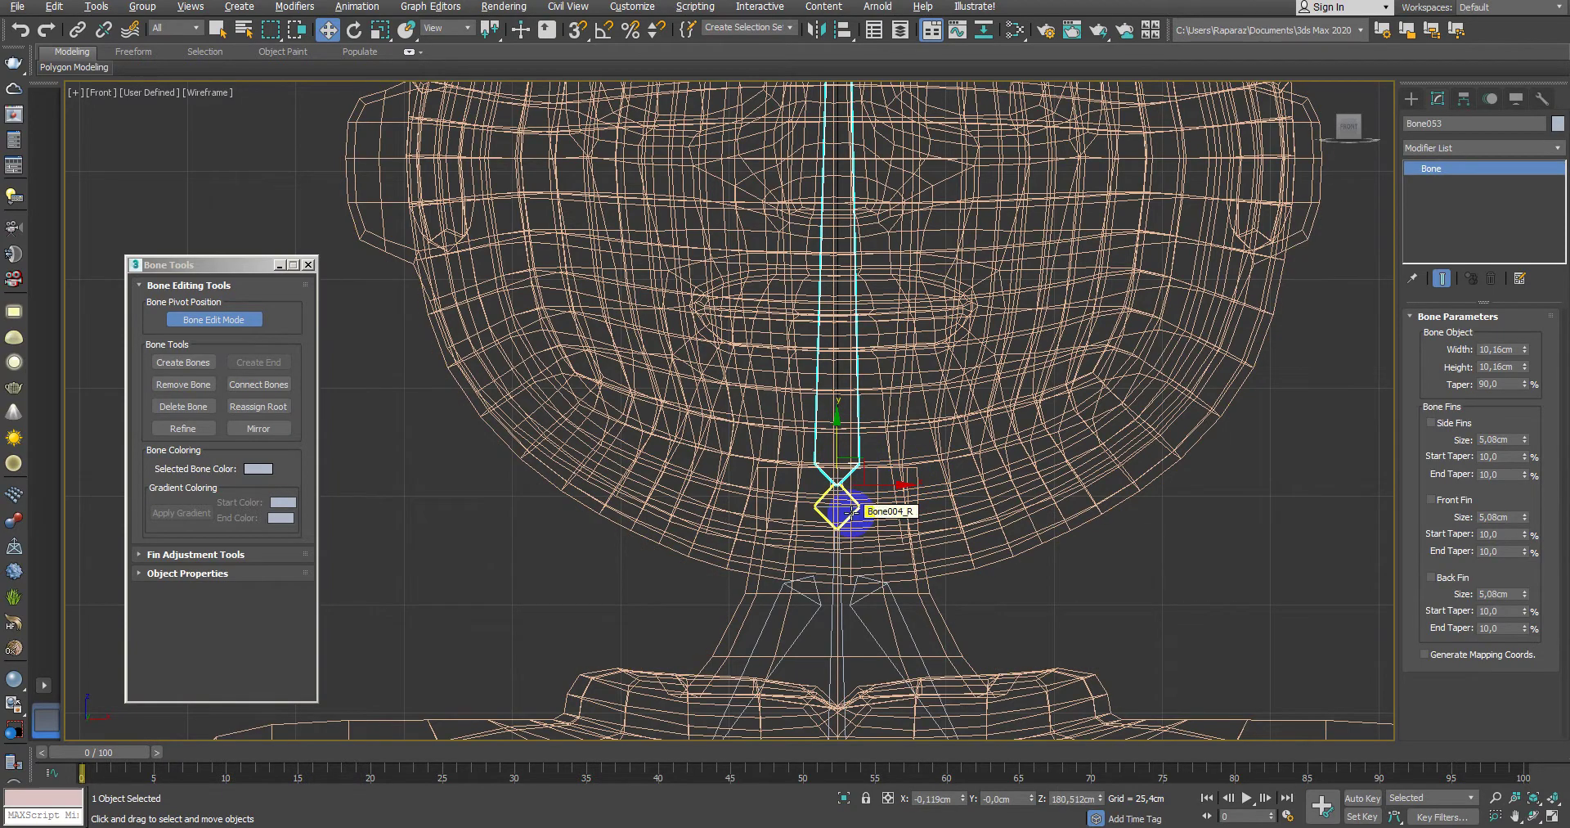
scroll(853, 507, up, 2)
scroll(765, 455, down, 4)
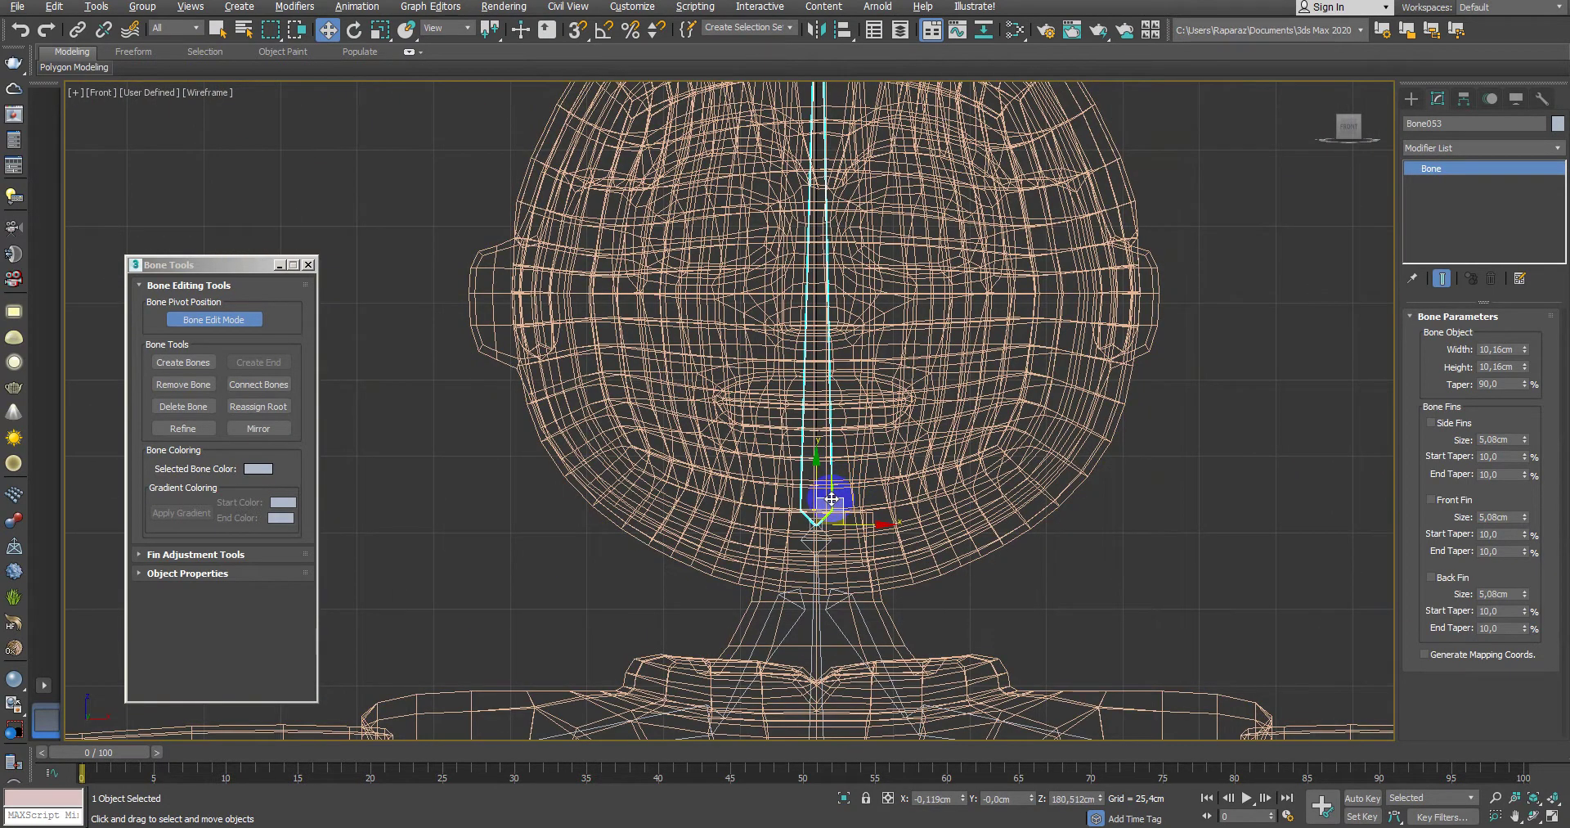
ctrl+click(826, 493)
scroll(869, 532, up, 2)
scroll(869, 430, down, 4)
scroll(853, 509, up, 2)
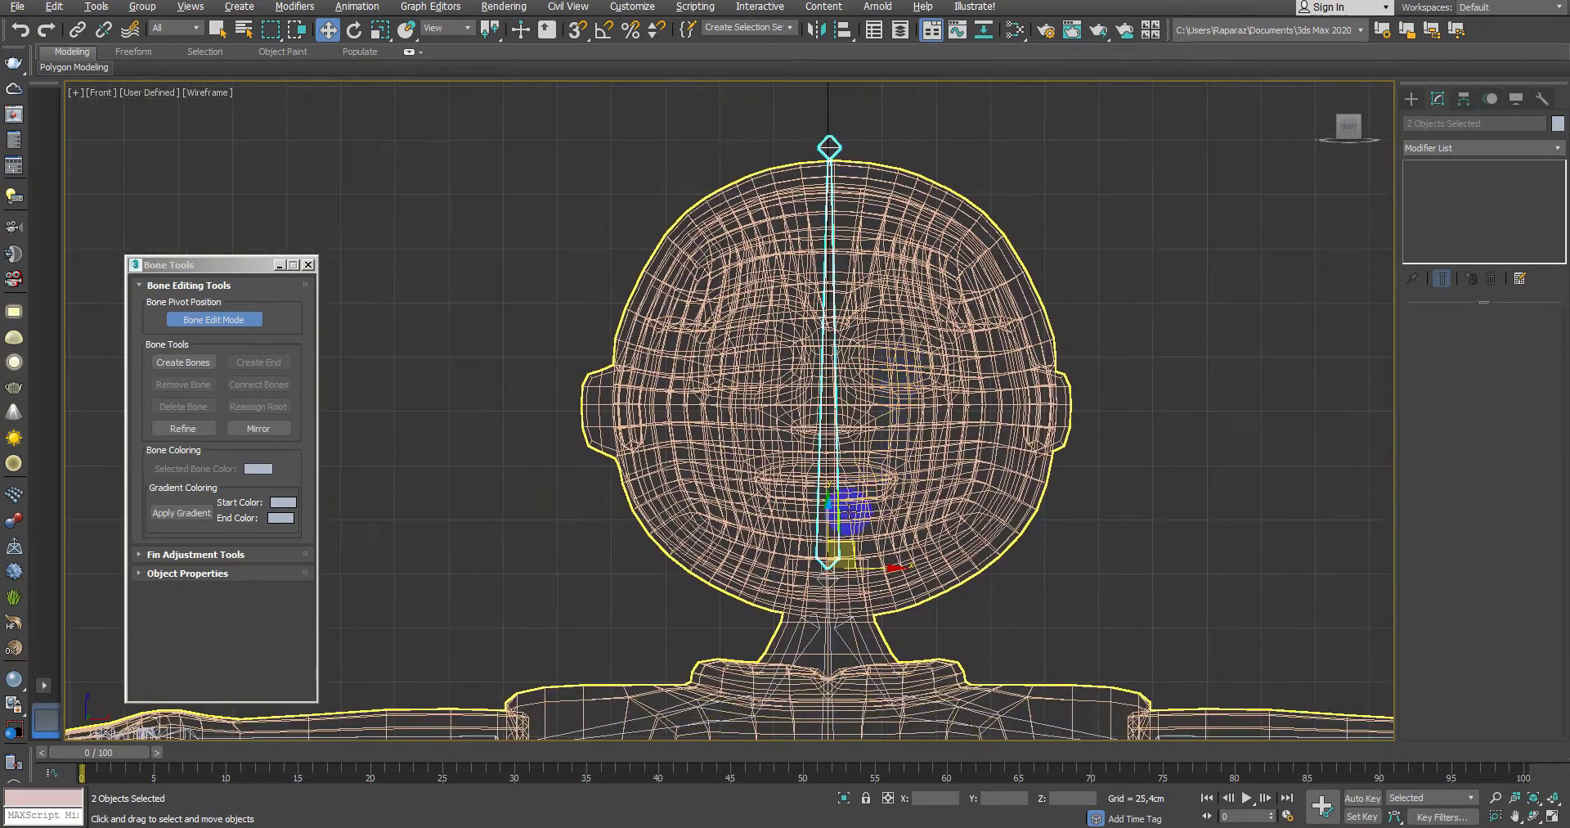
scroll(850, 509, up, 2)
scroll(838, 552, down, 2)
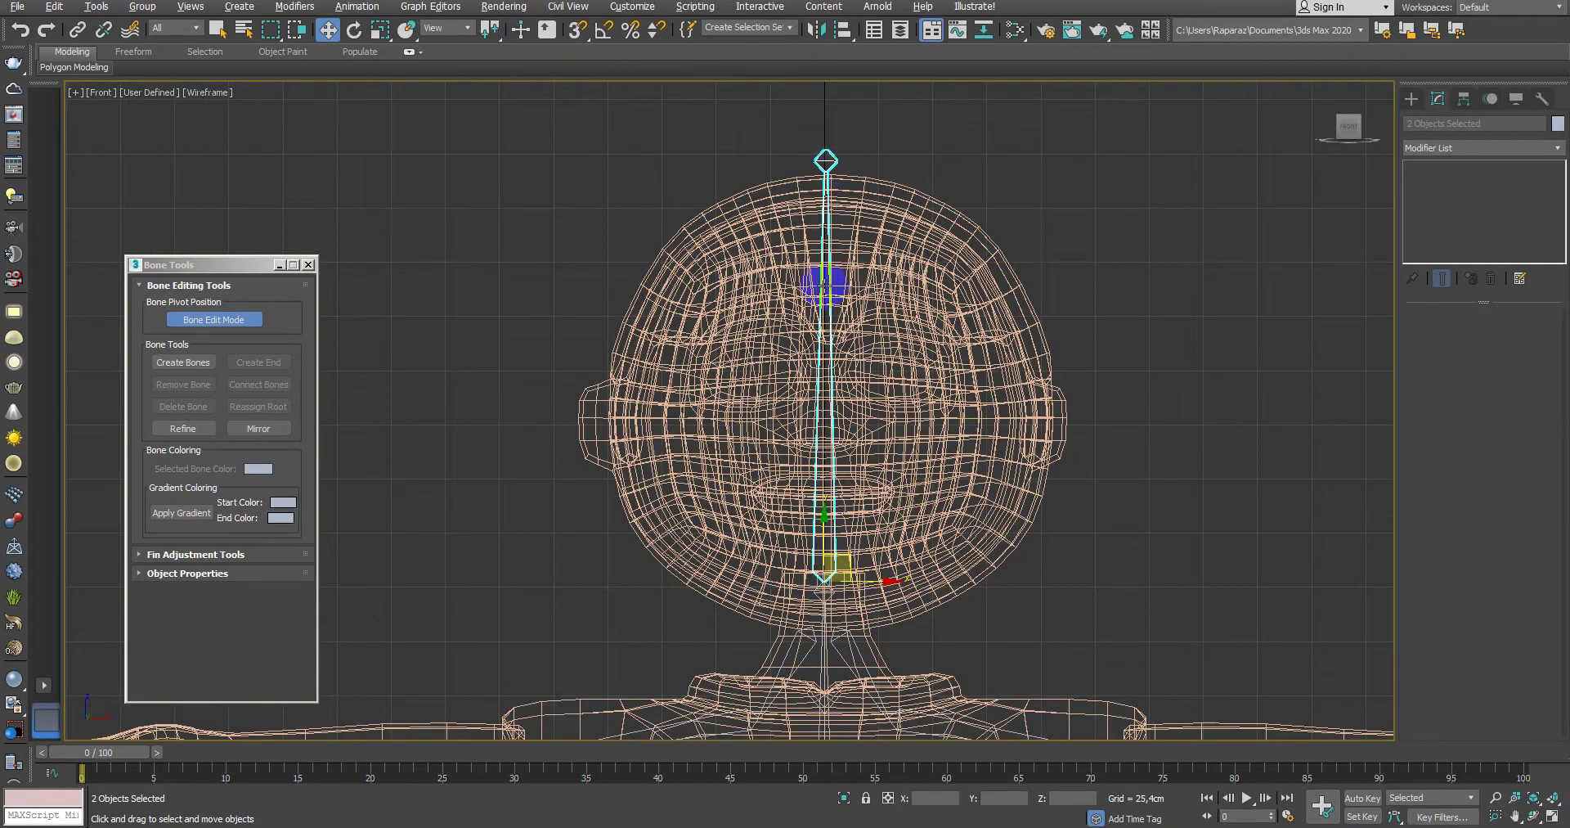
key(Delete)
Step: Frame the neck and shoulders, then select Bone004_R, the Govde mesh and neck bone Bone003
scroll(921, 480, up, 1)
scroll(869, 490, up, 1)
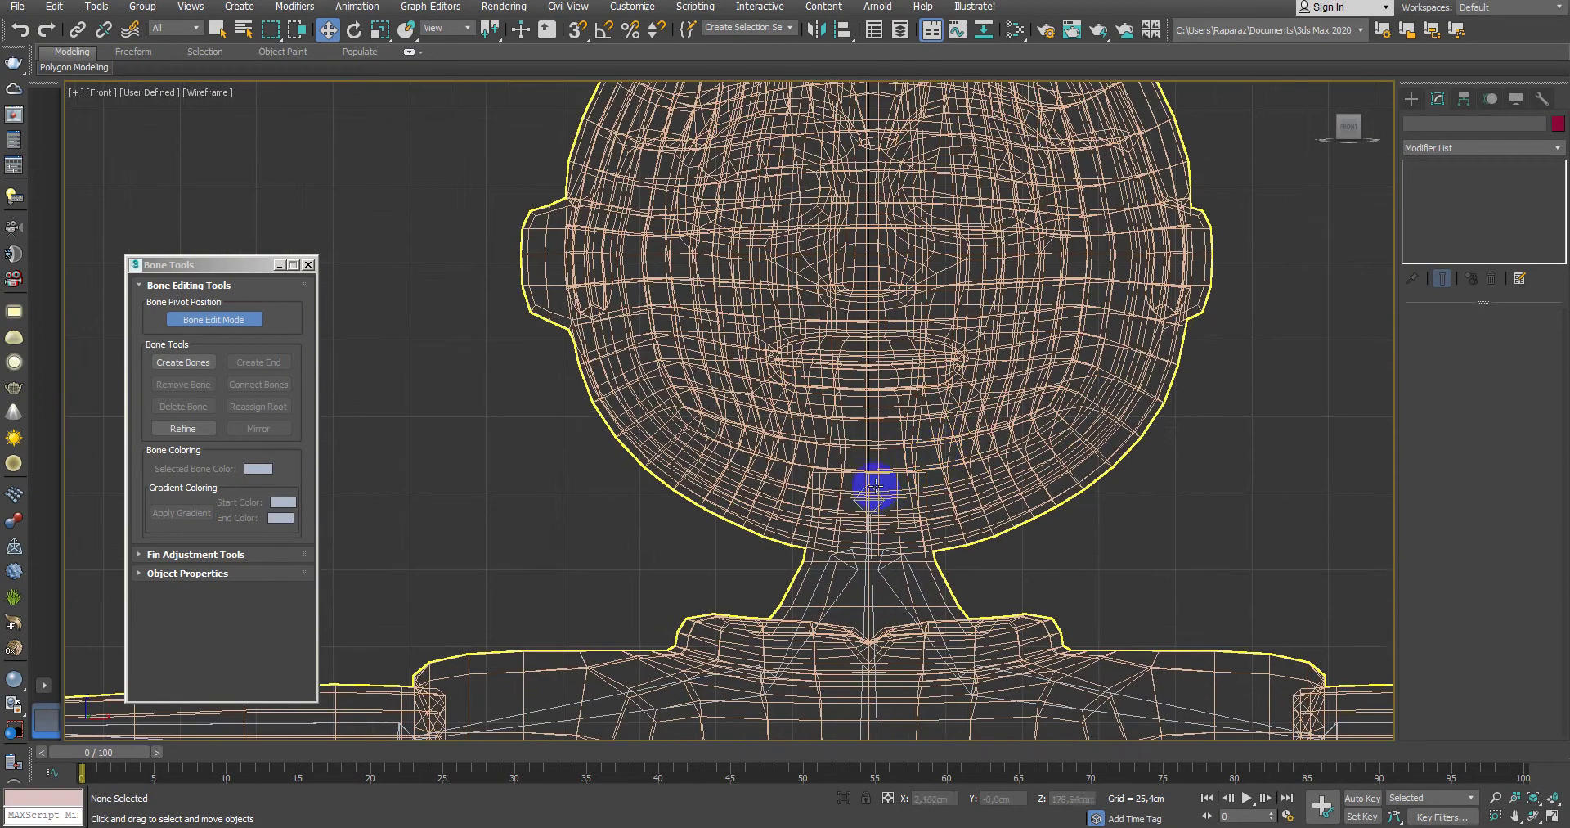
scroll(866, 534, up, 2)
scroll(859, 543, up, 1)
middle_drag(859, 544, 865, 463)
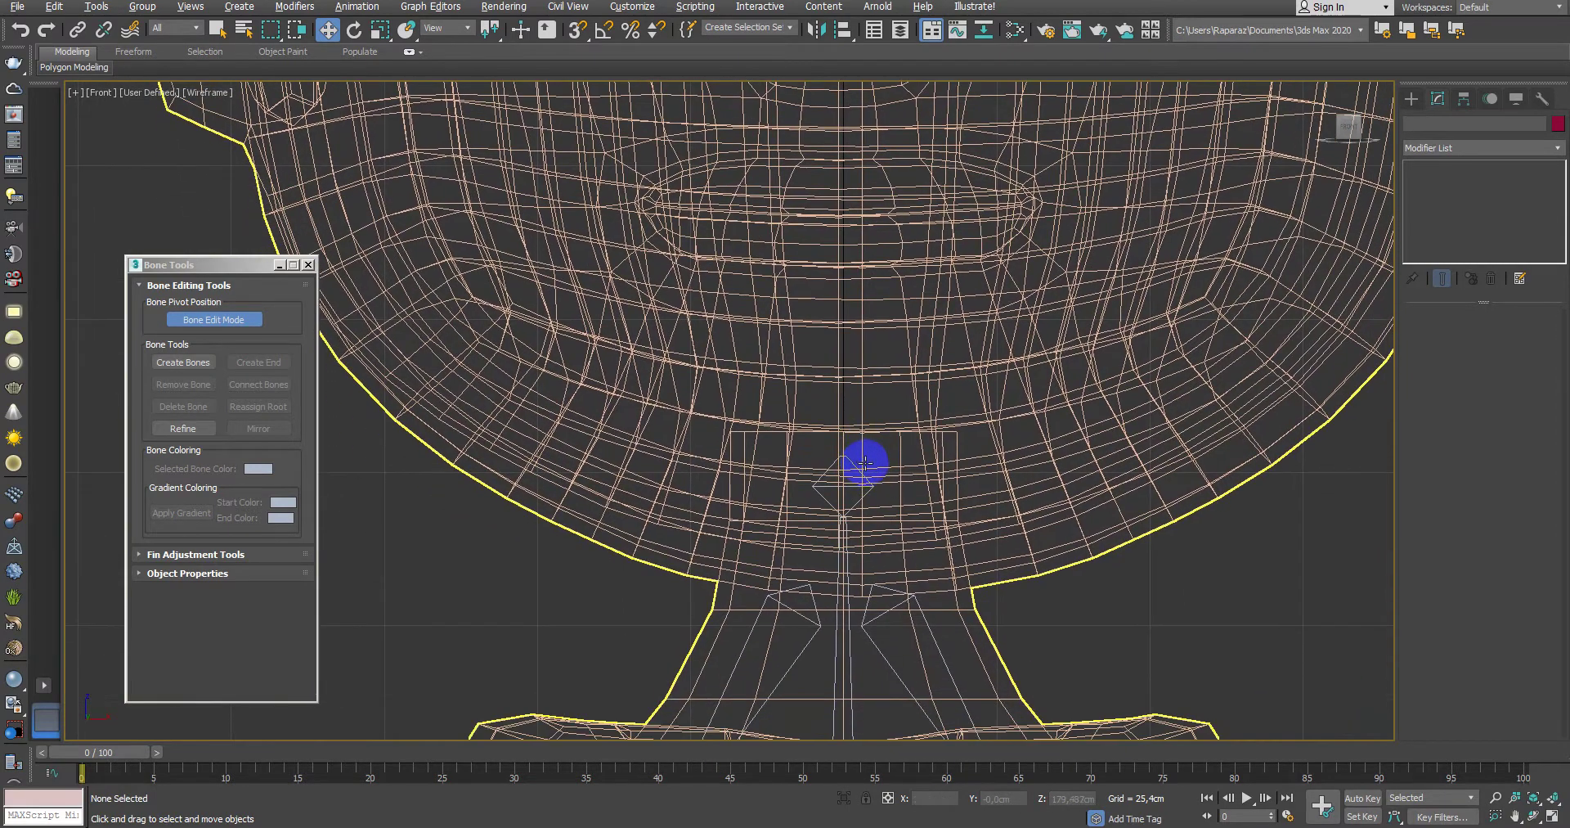
scroll(876, 480, down, 3)
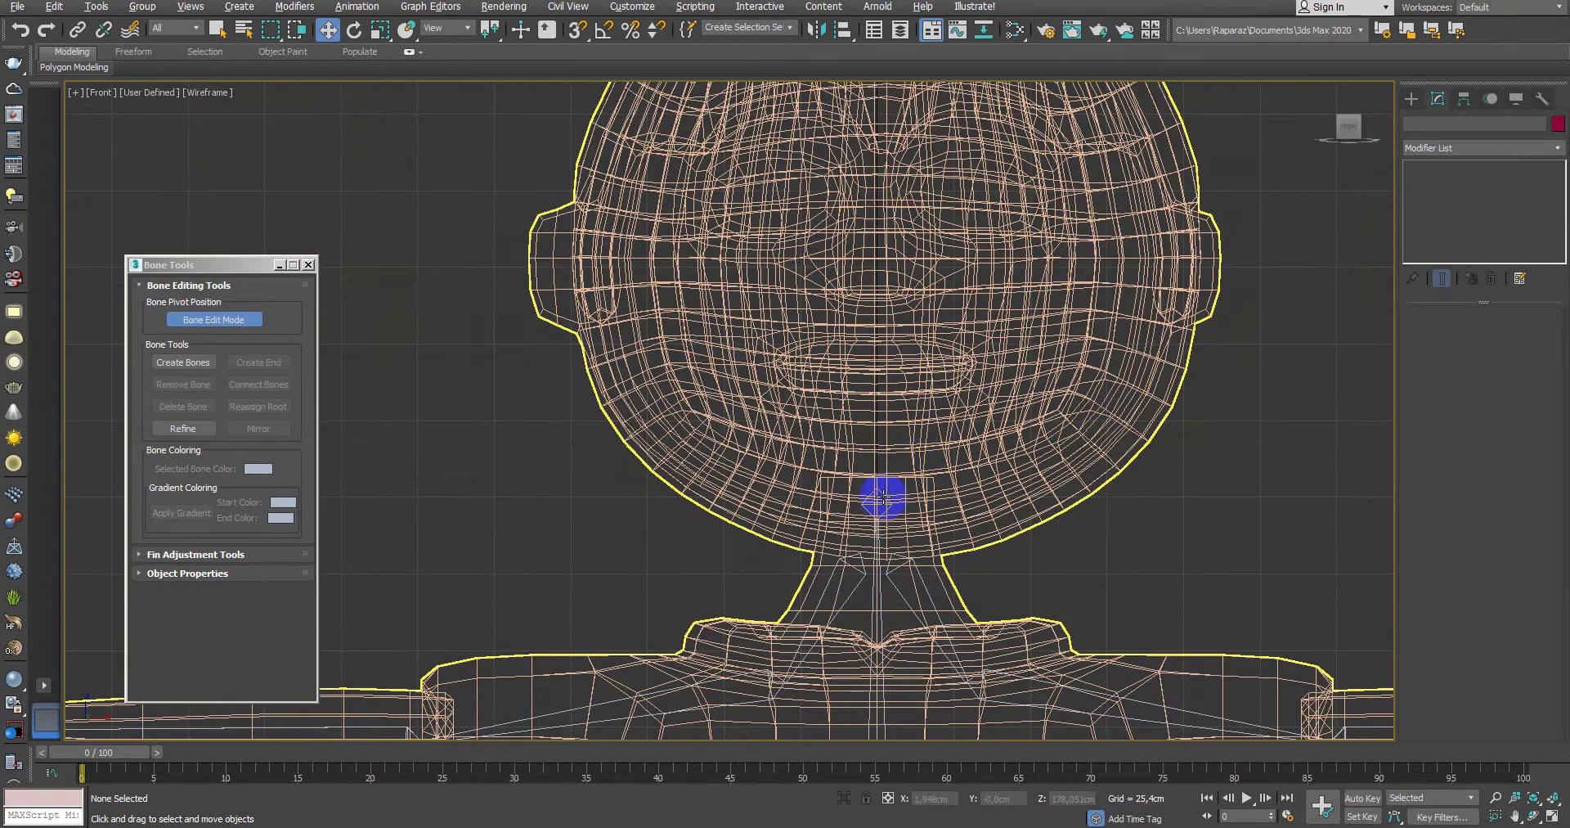
click(877, 499)
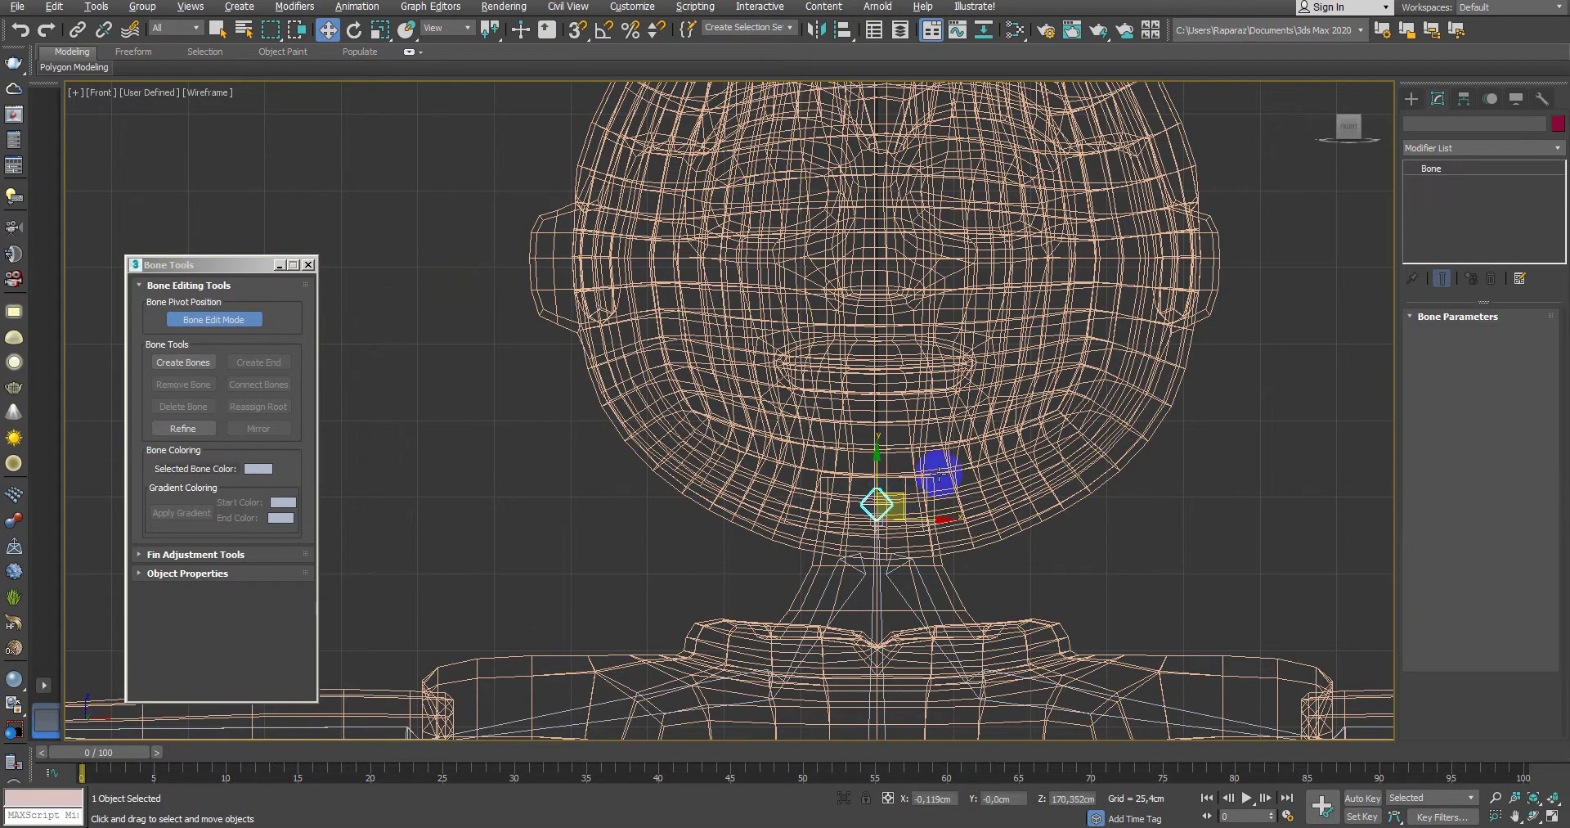
click(1464, 123)
middle_drag(1094, 450, 1072, 487)
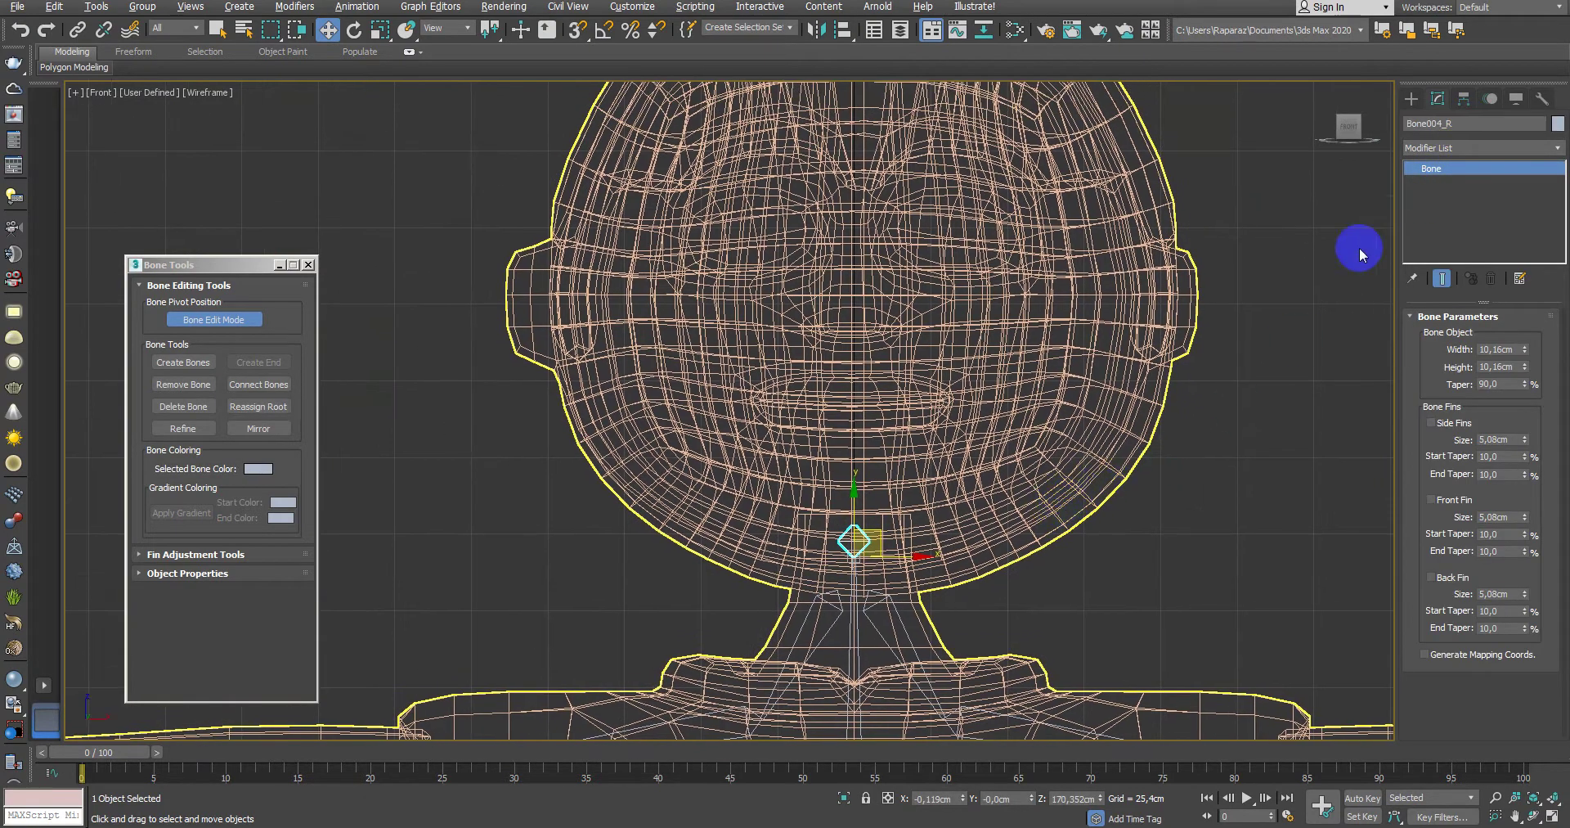
click(1412, 98)
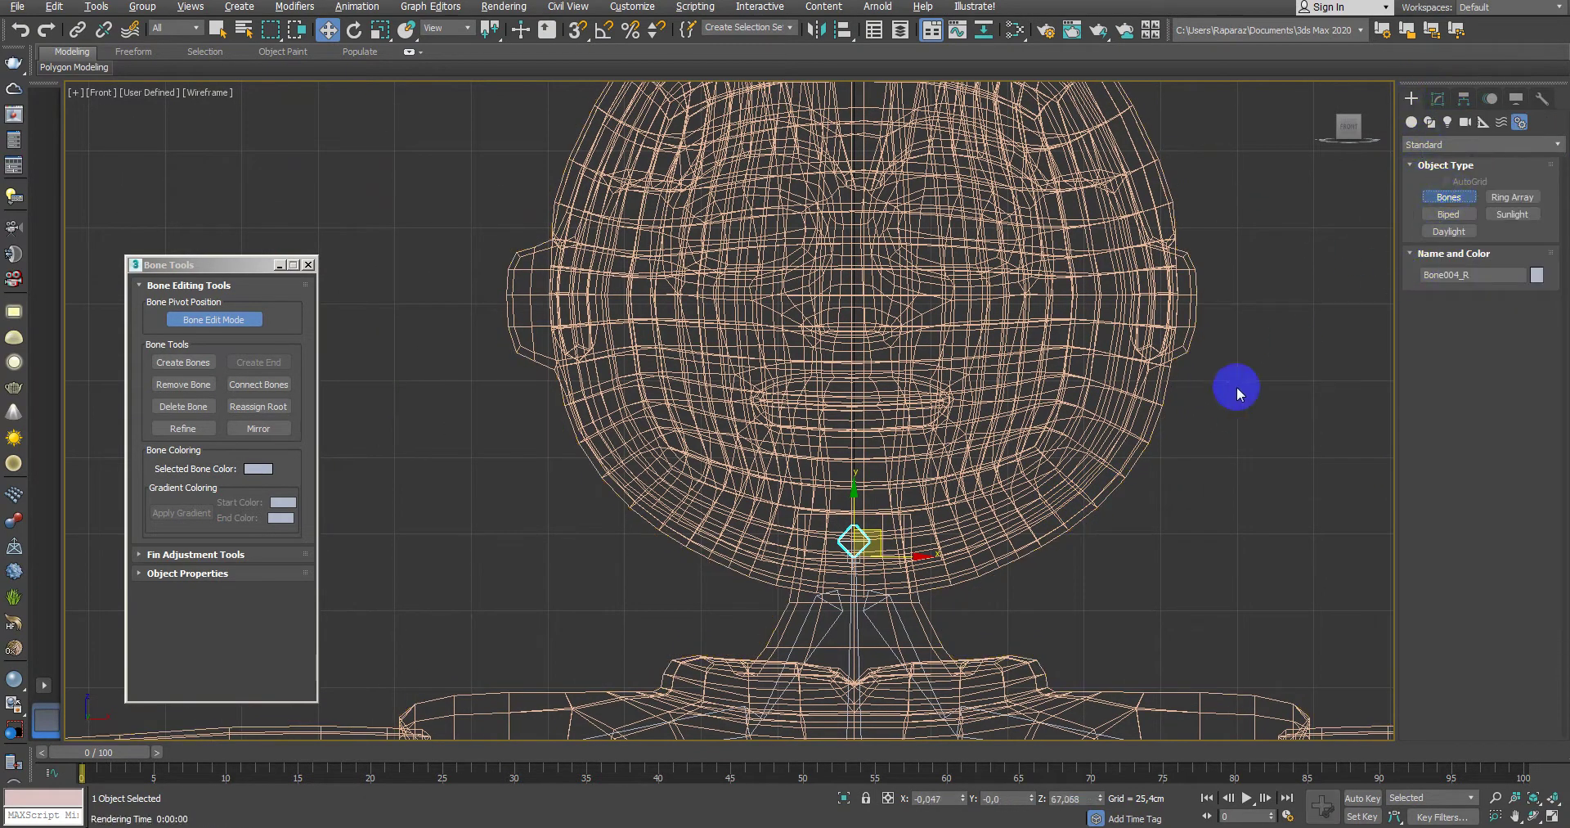
right_click(851, 579)
click(853, 577)
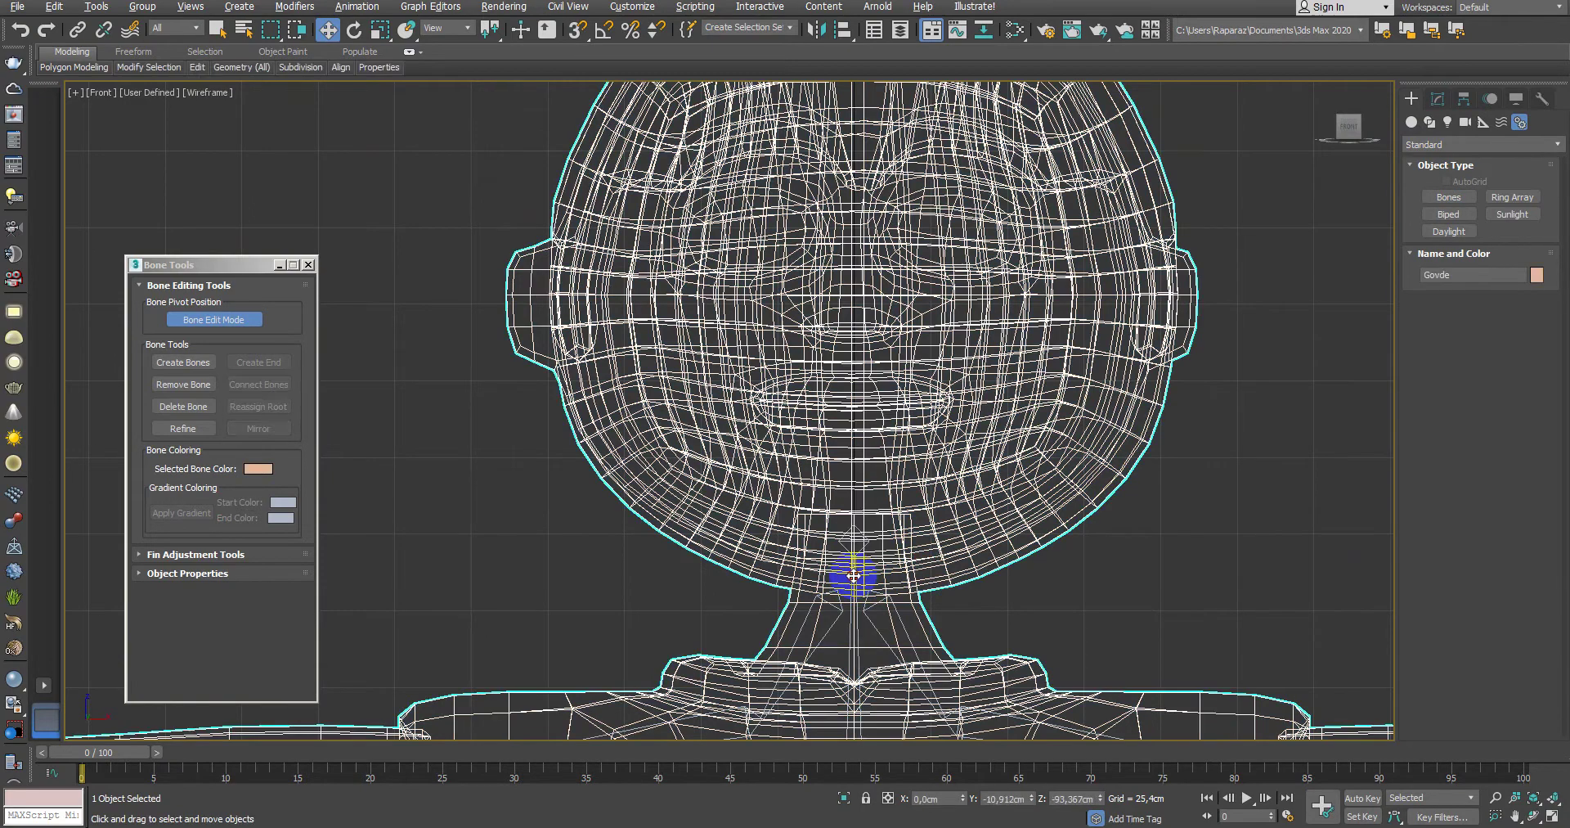
click(856, 632)
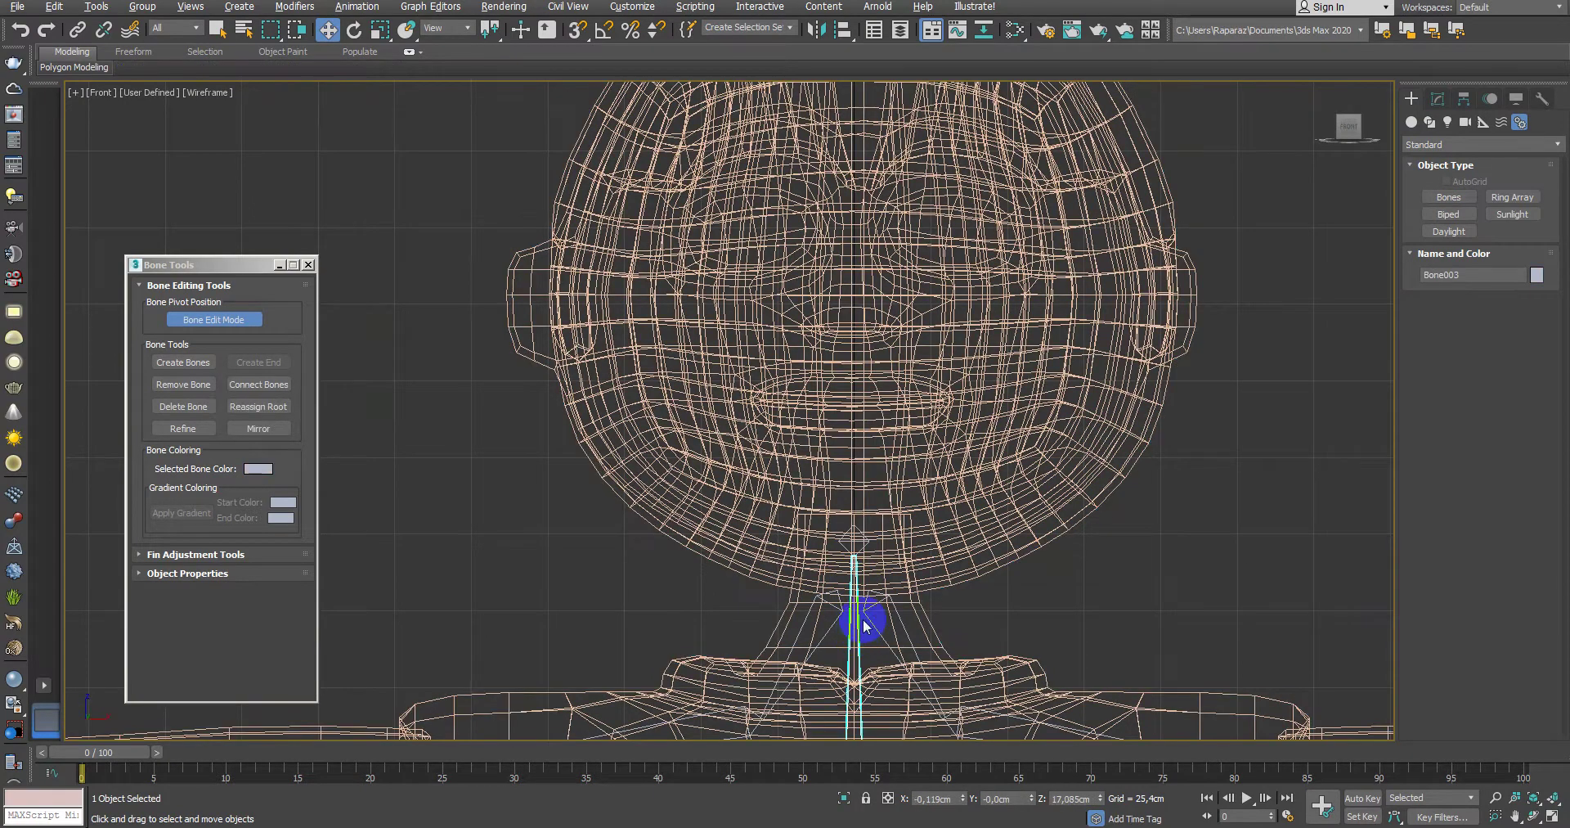
Step: Nudge Bone004_R slightly lower, then start a new bone chain at the neck
scroll(873, 505, down, 3)
scroll(918, 518, down, 3)
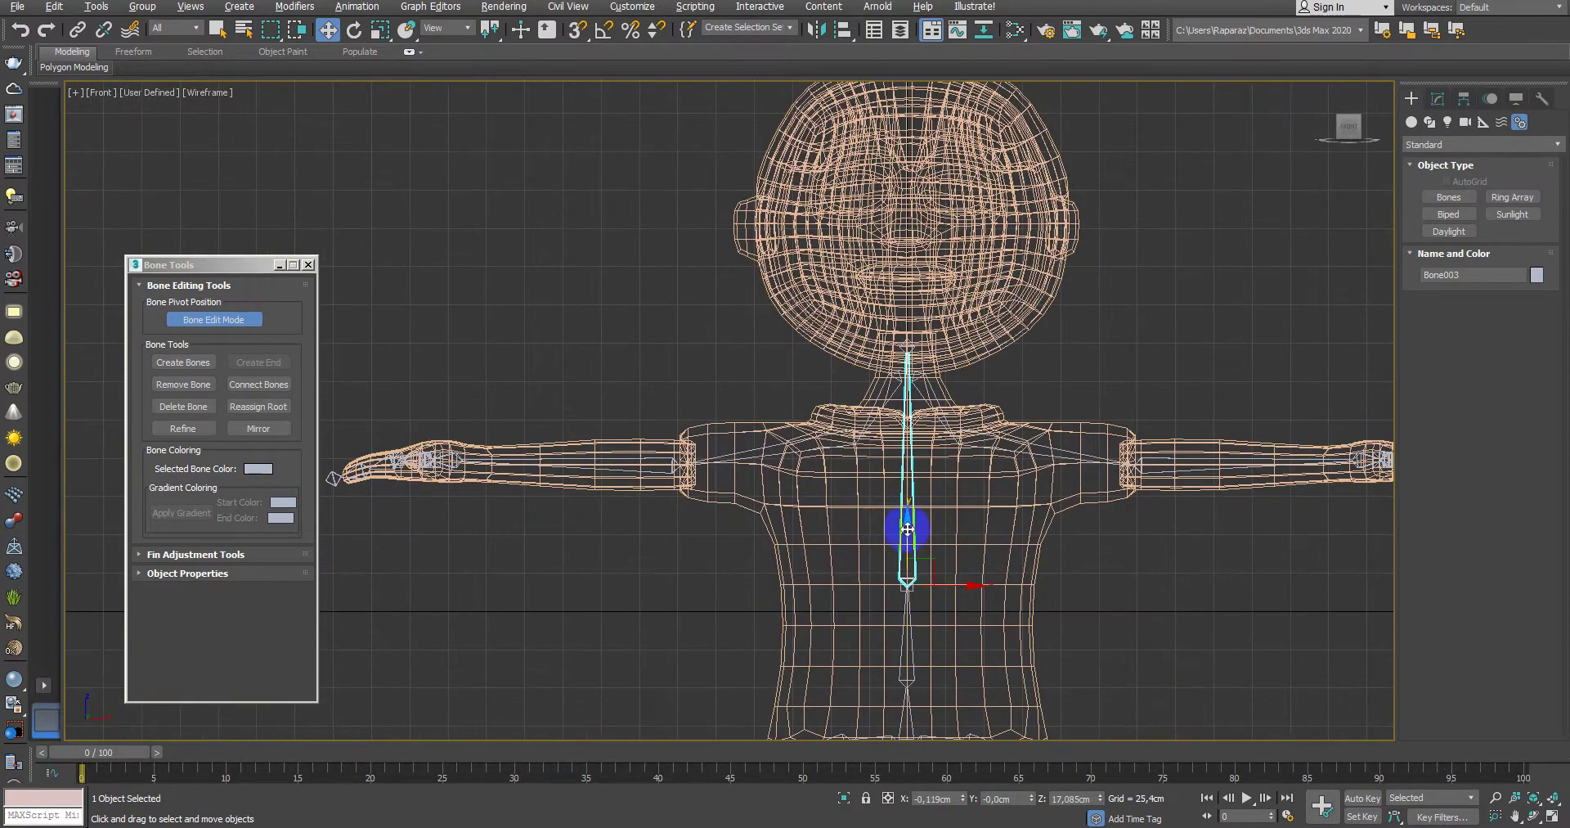
scroll(932, 433, up, 3)
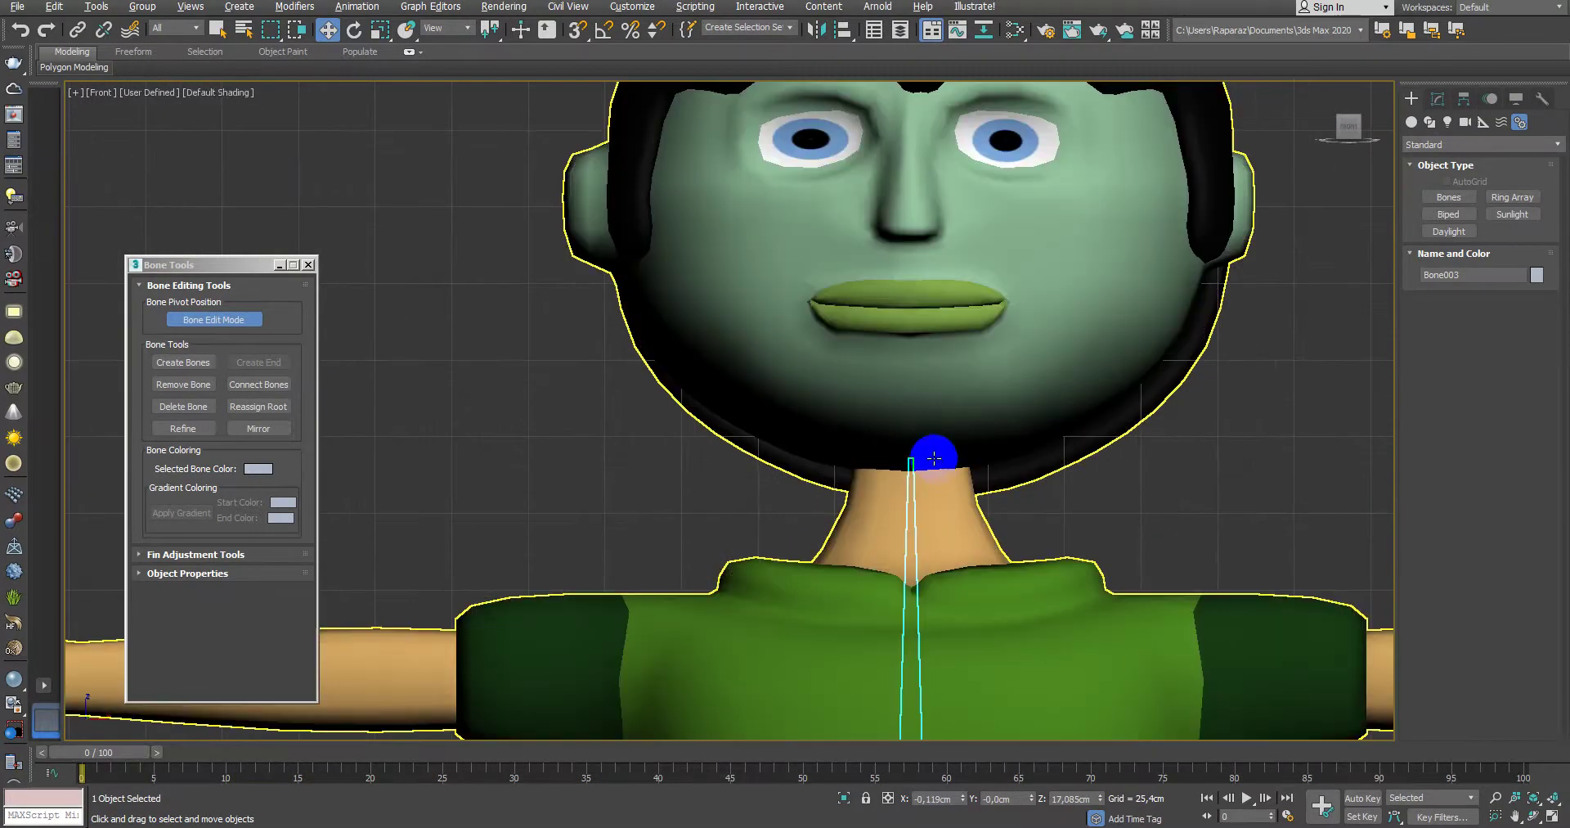
scroll(928, 431, up, 3)
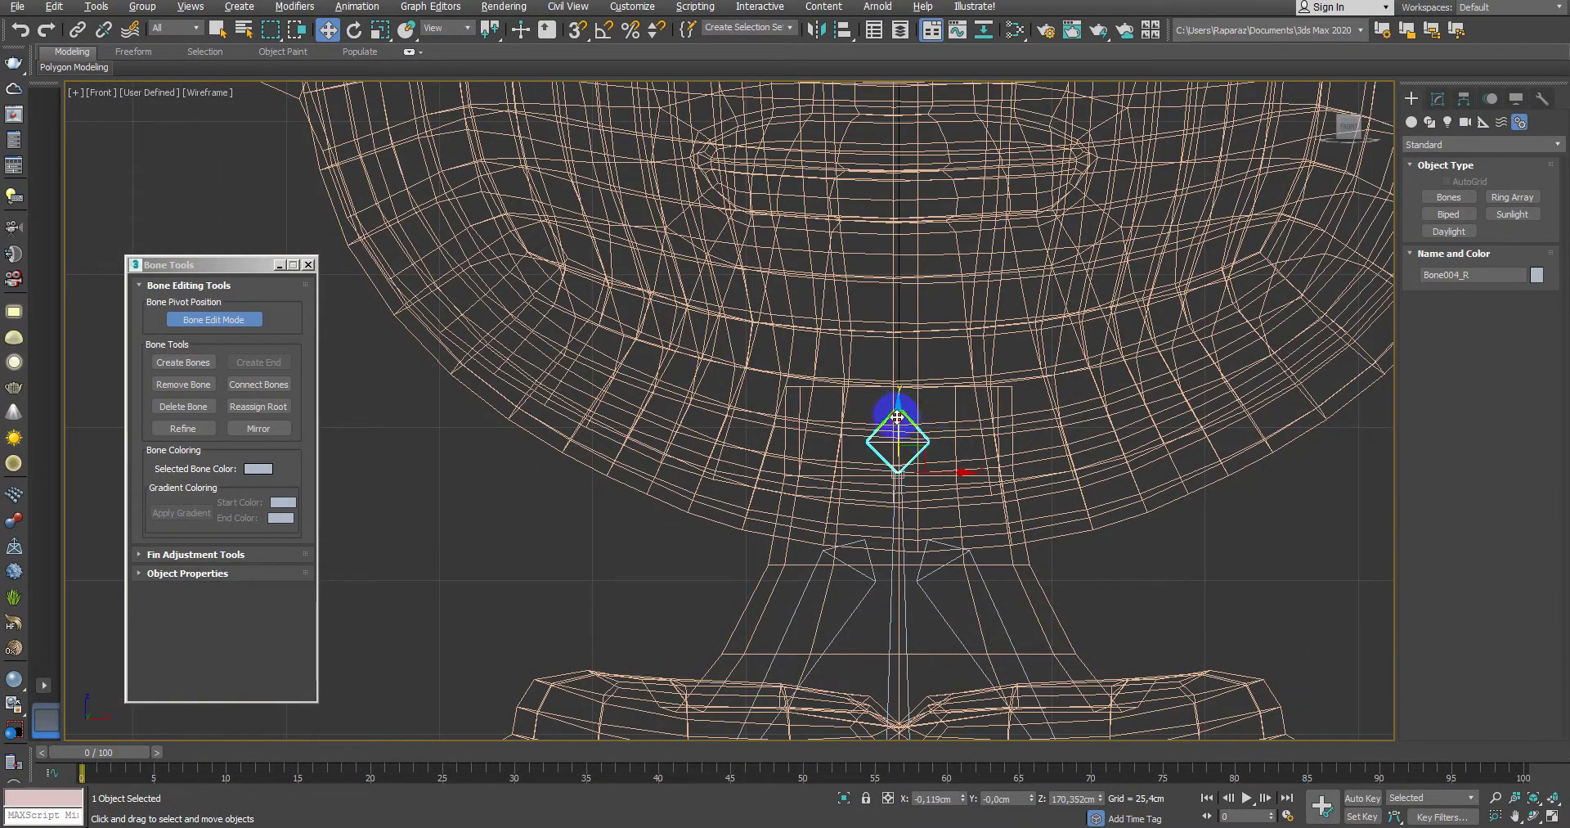
drag(897, 417, 896, 447)
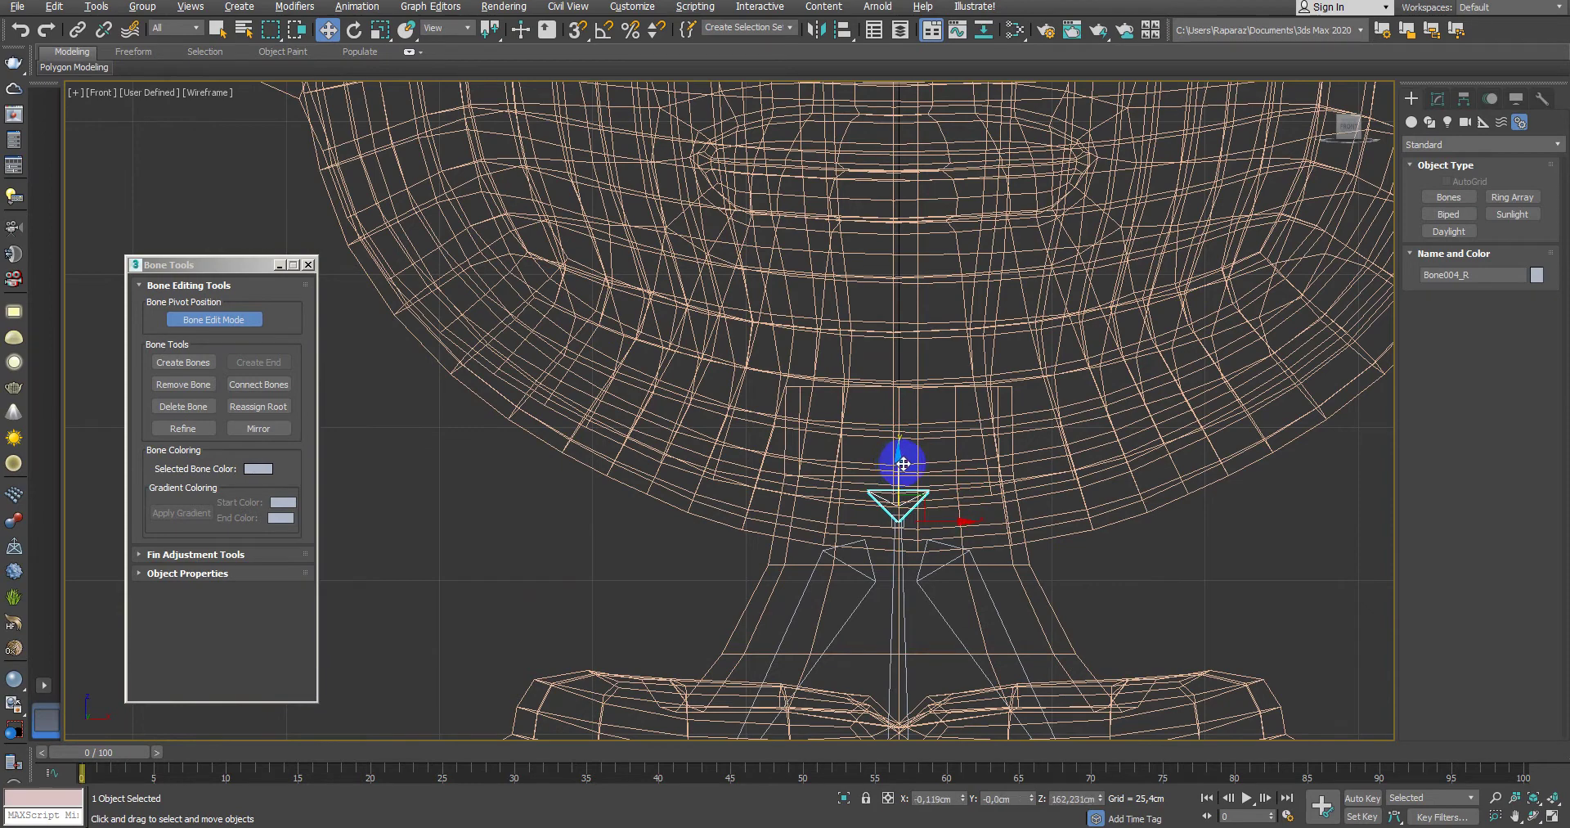
click(999, 444)
scroll(989, 425, down, 2)
scroll(965, 433, down, 2)
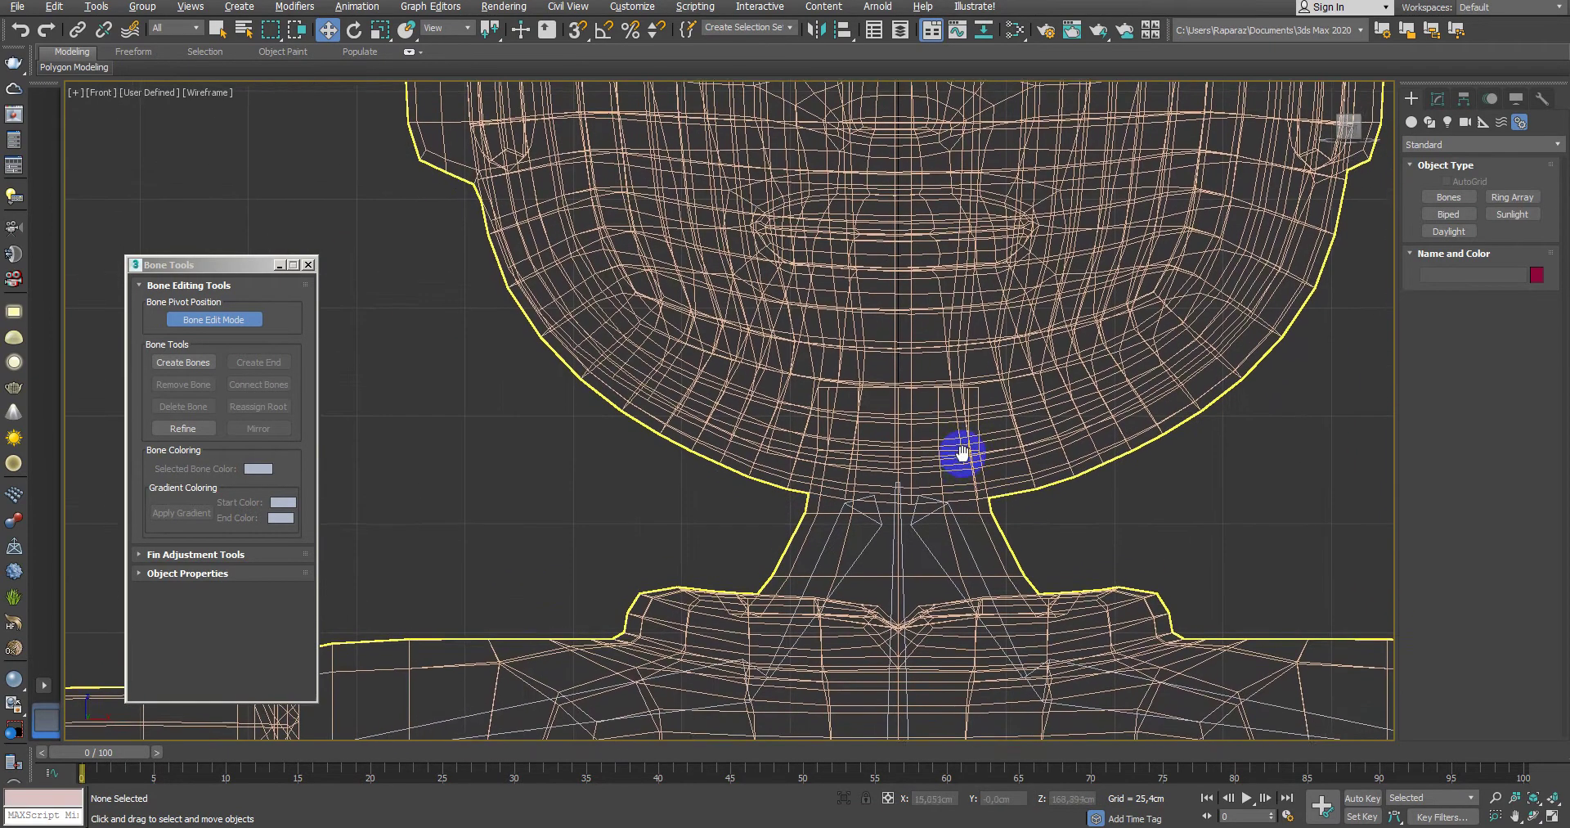
middle_drag(962, 452, 963, 456)
click(1448, 197)
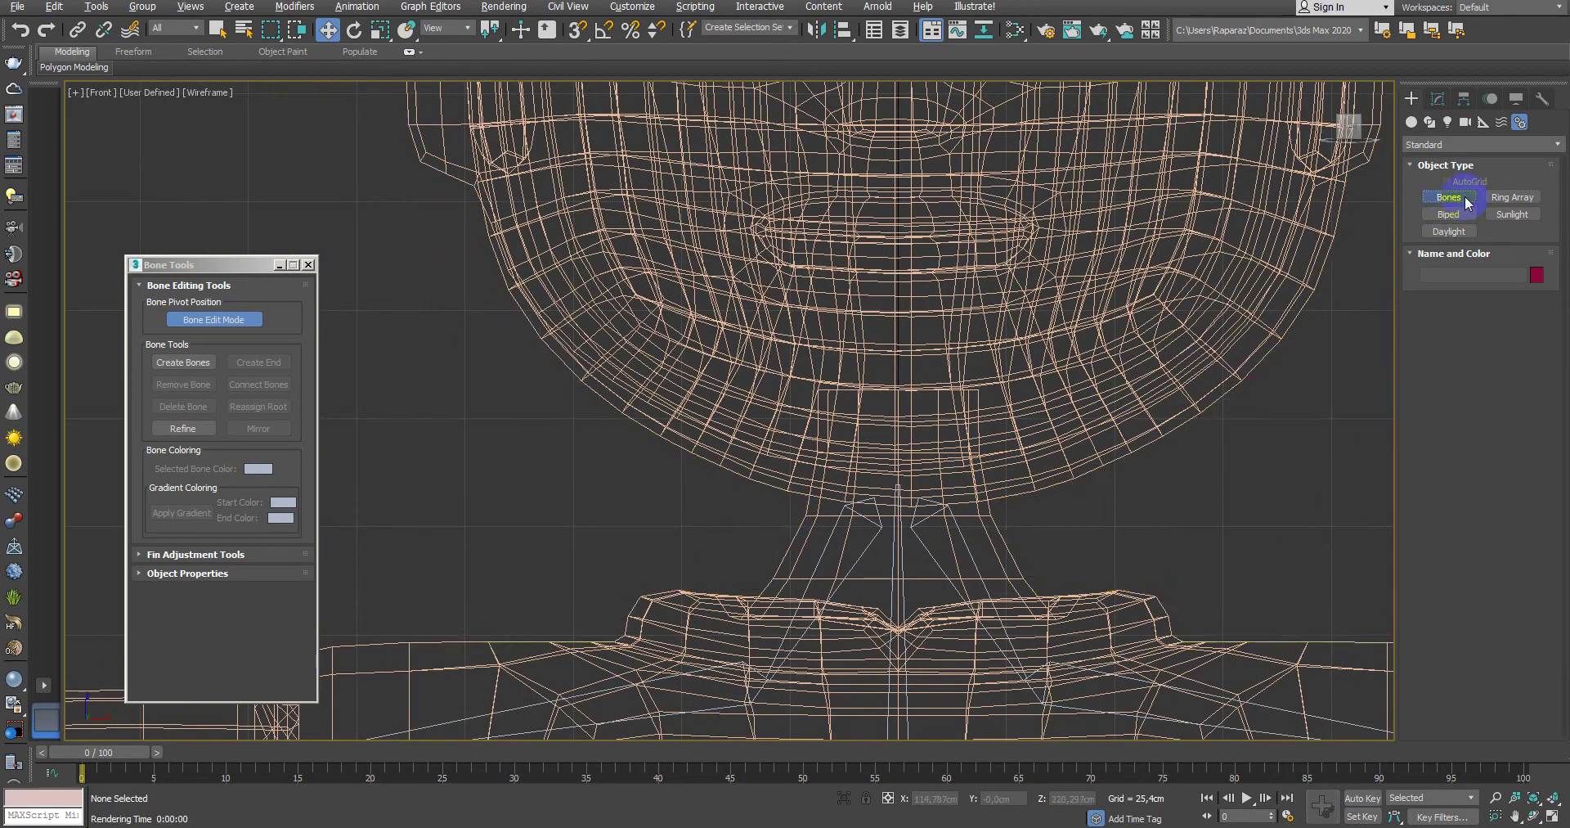
click(910, 480)
Step: Draw the head bone from the neck to the crown, capped by Bone054_R, and shade the view
right_click(910, 480)
scroll(911, 480, down, 2)
scroll(876, 385, down, 2)
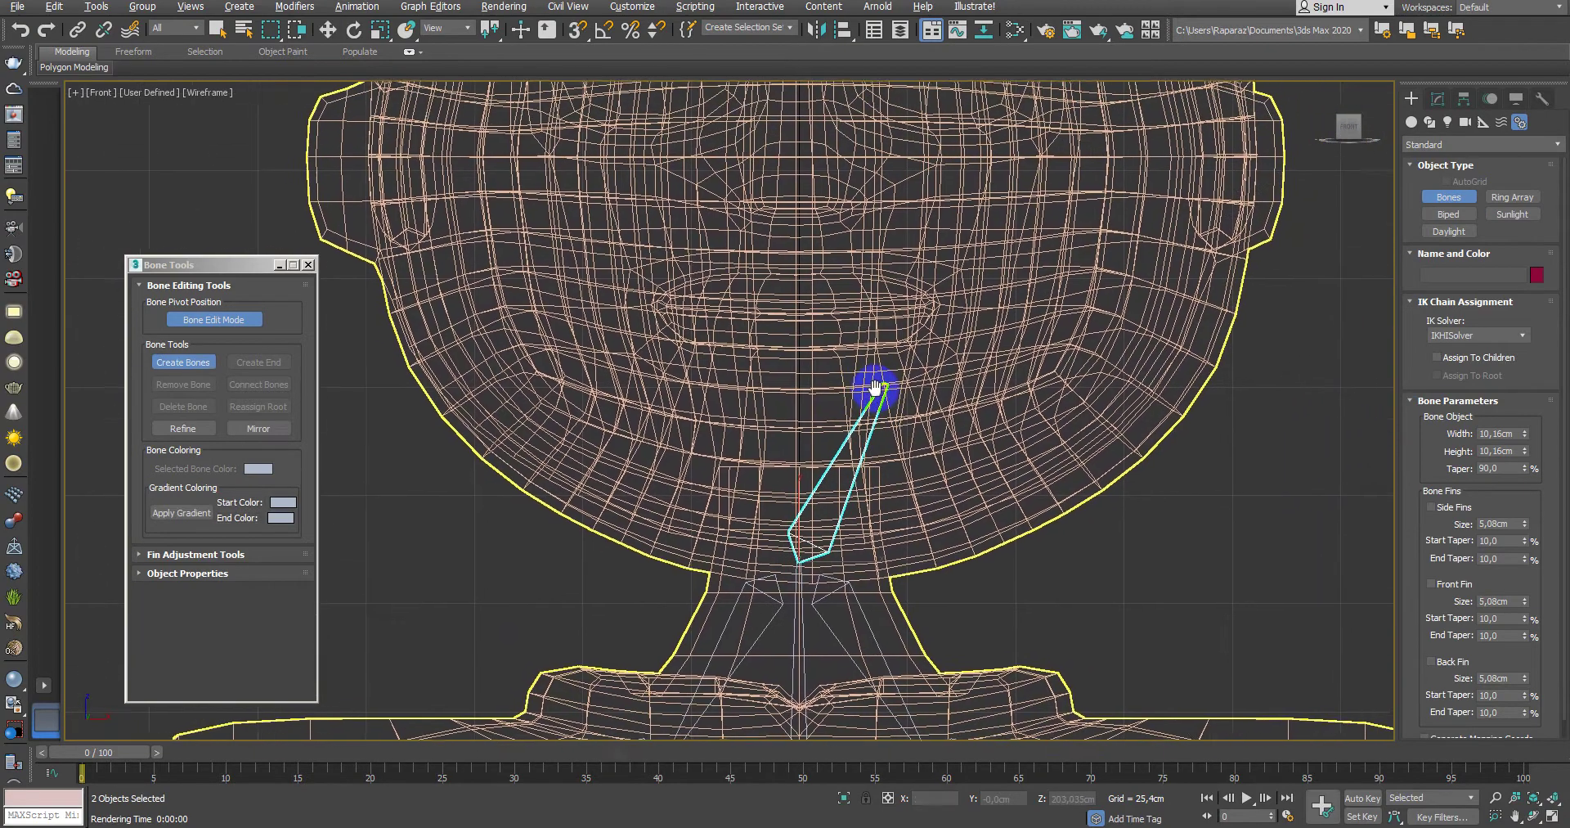
scroll(862, 414, down, 2)
scroll(789, 384, down, 2)
scroll(789, 384, down, 2)
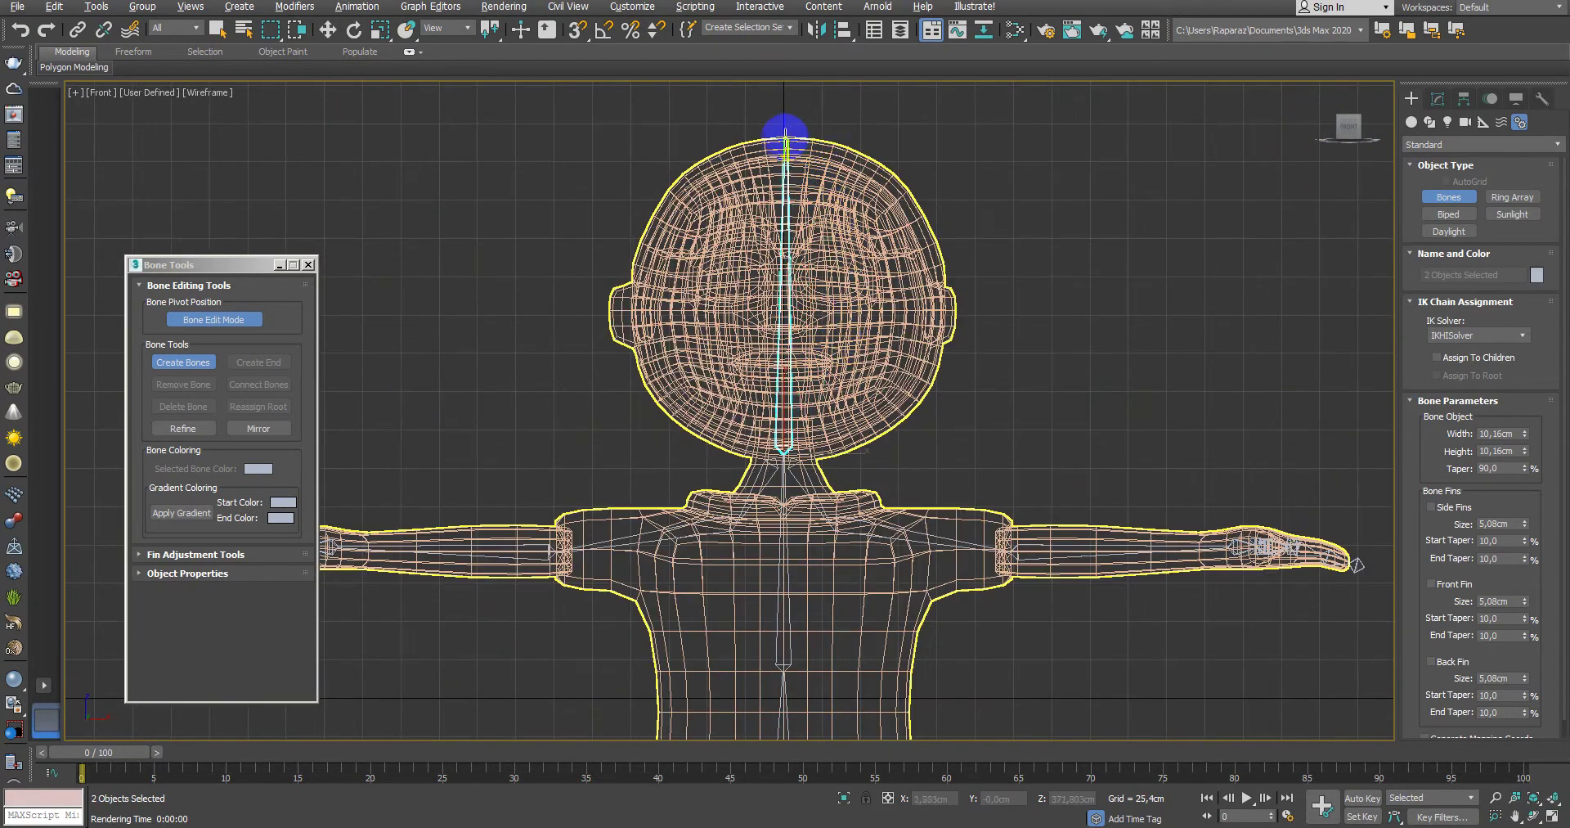
right_click(784, 131)
click(1438, 98)
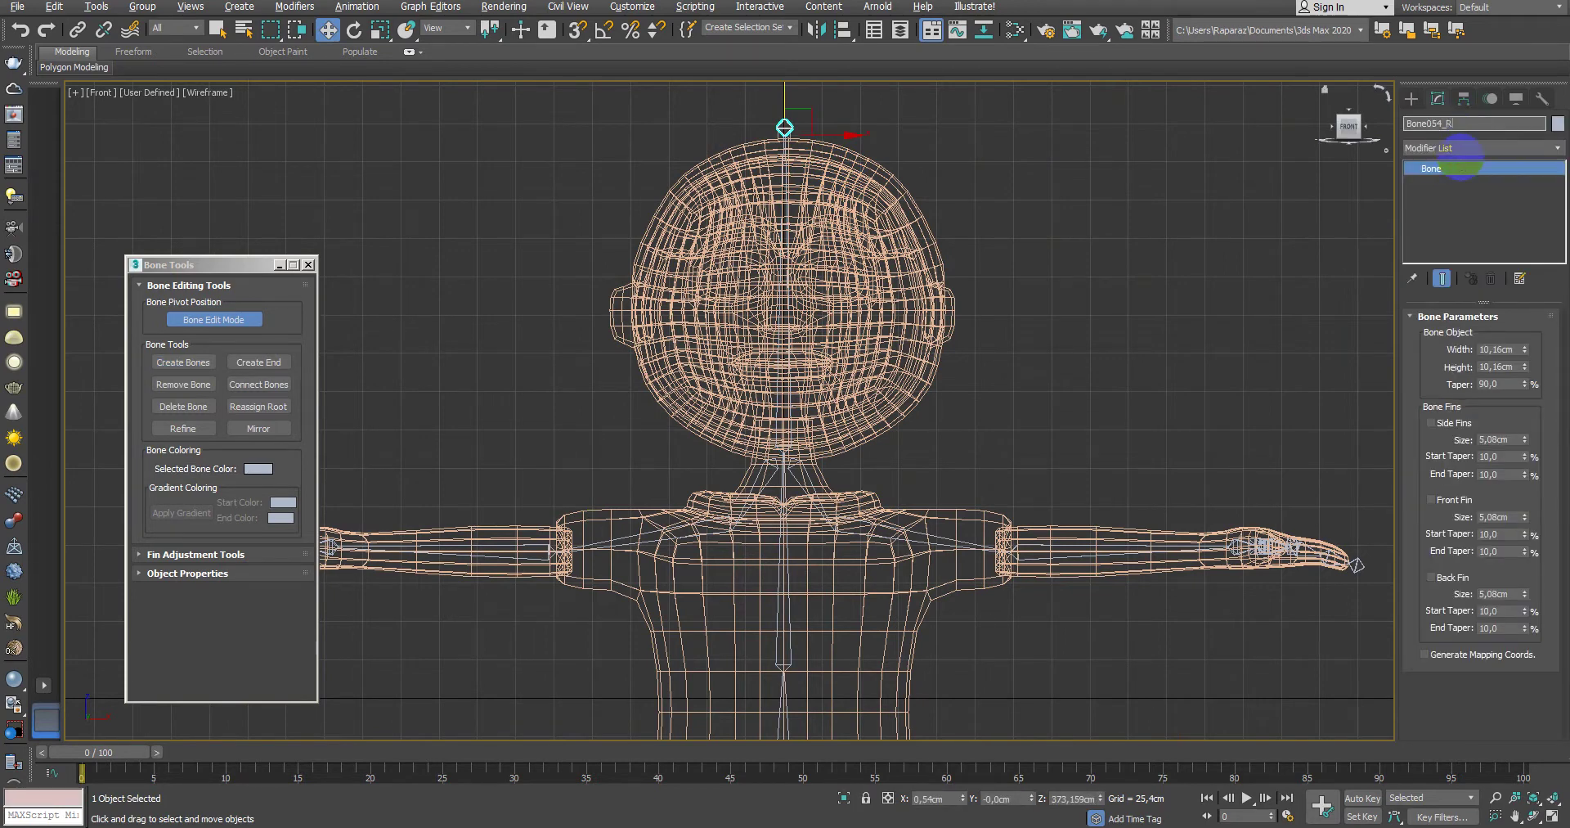
key(F3)
click(1390, 141)
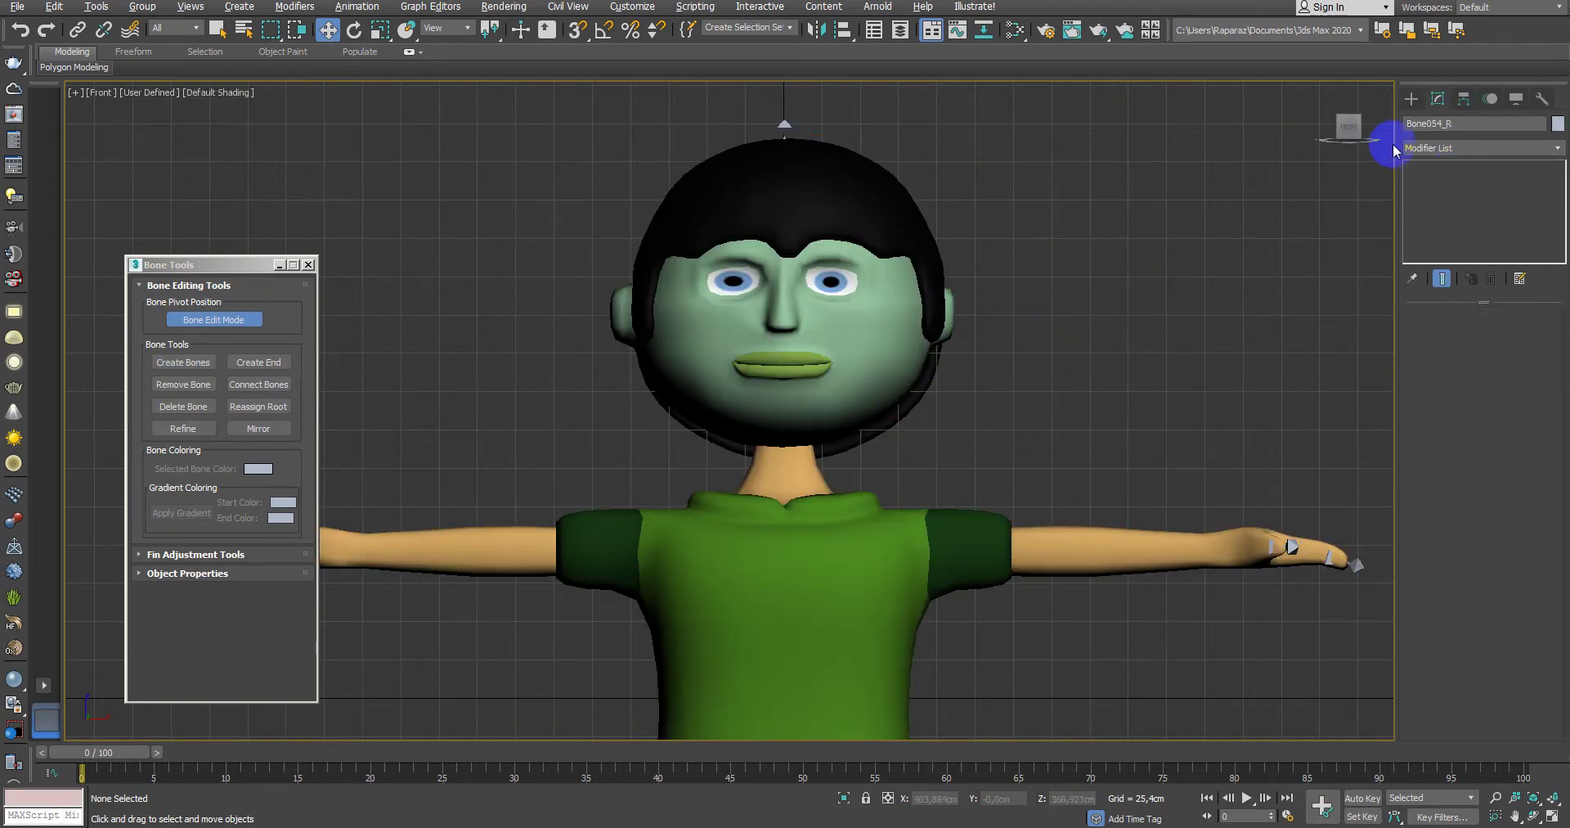
Step: Apply a Skin modifier to the Govde body mesh
click(1008, 240)
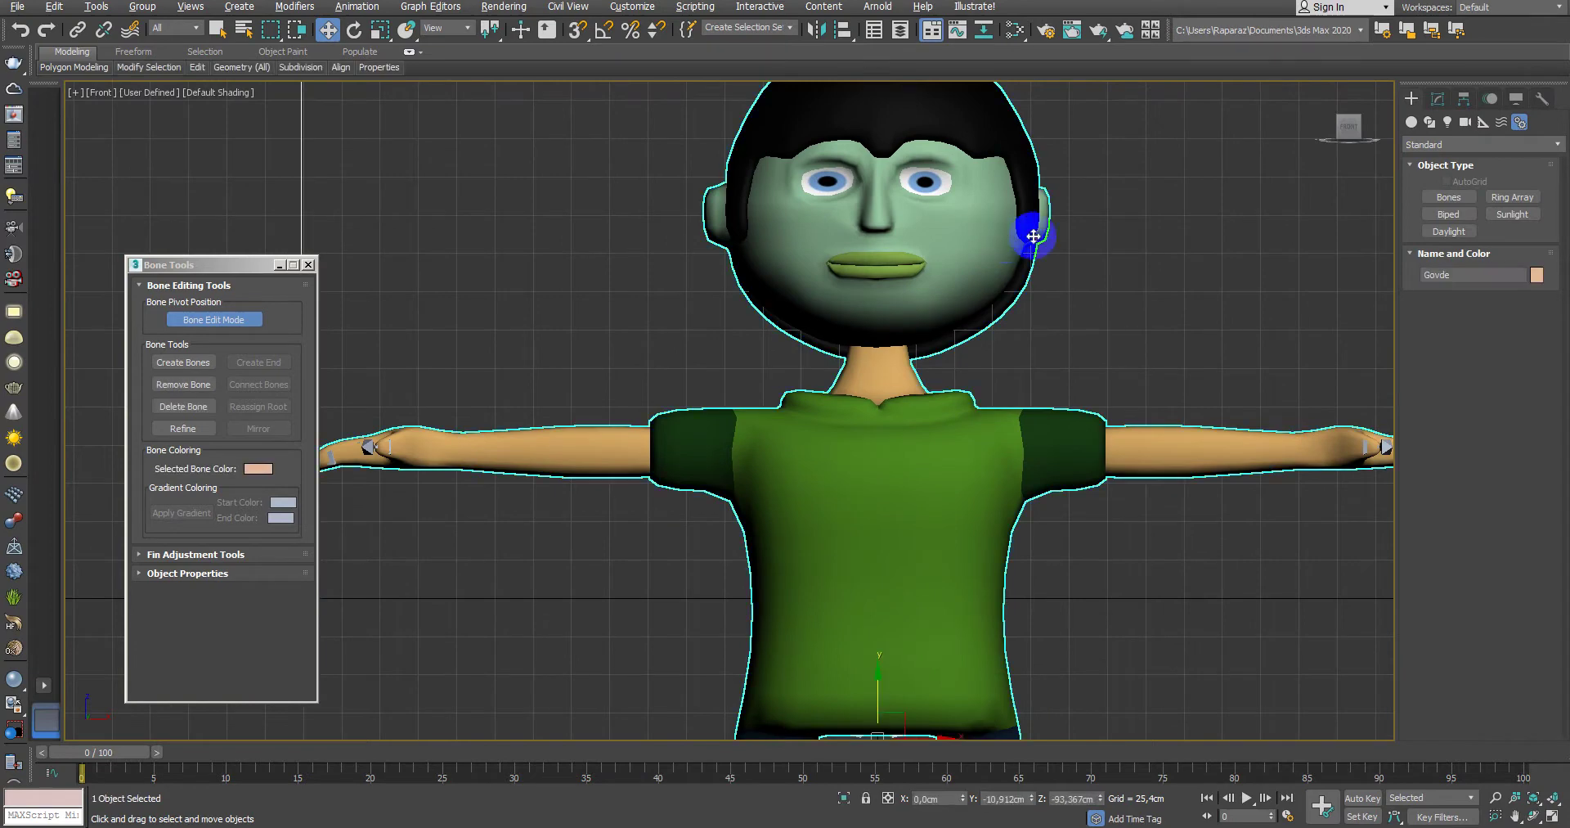
click(1437, 99)
click(1455, 147)
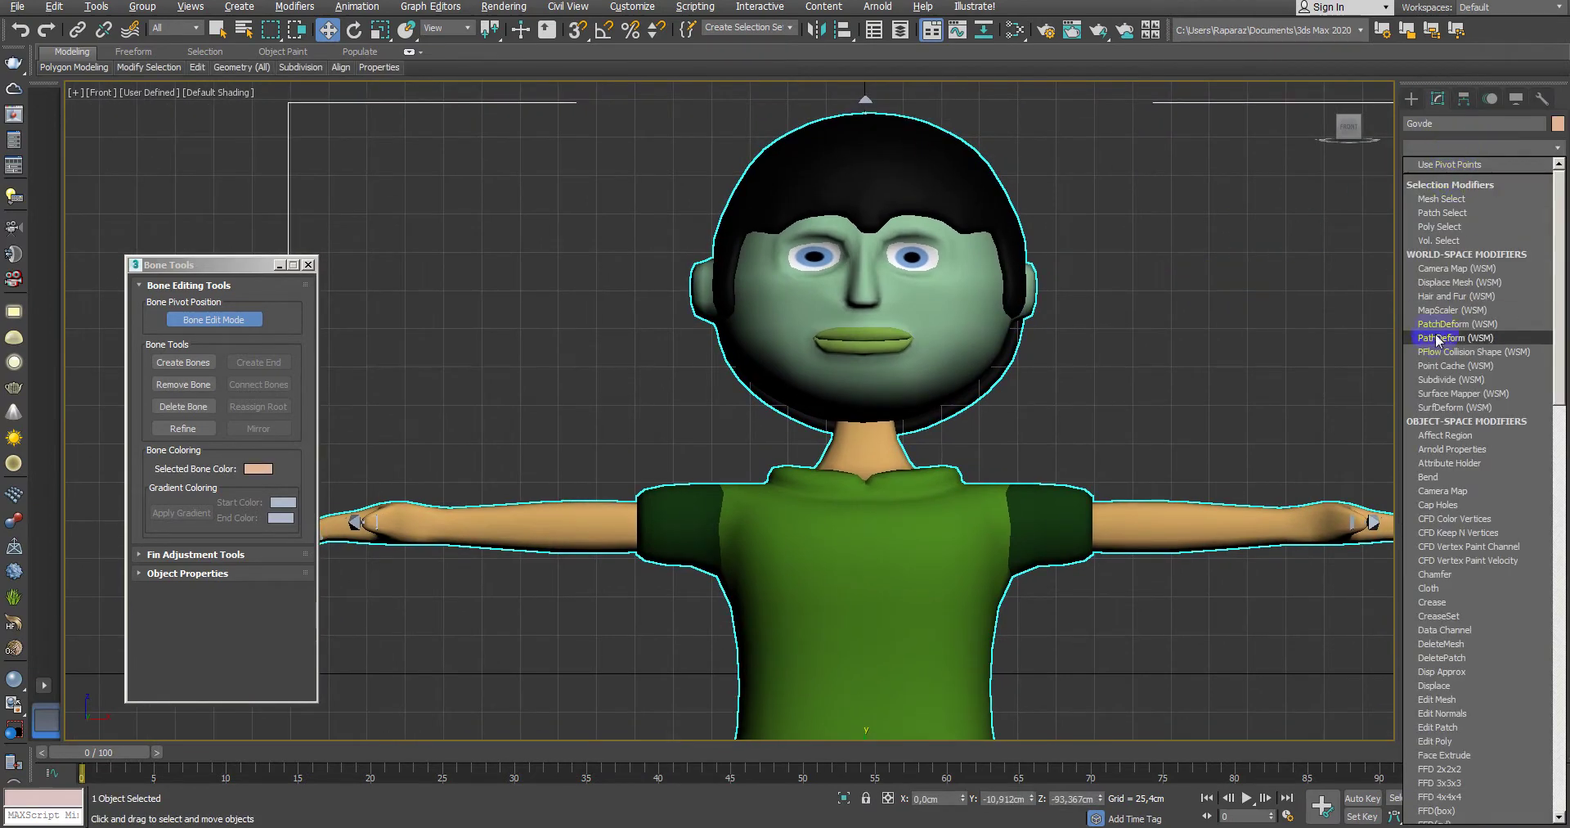
scroll(1435, 332, down, 5)
scroll(1431, 355, down, 15)
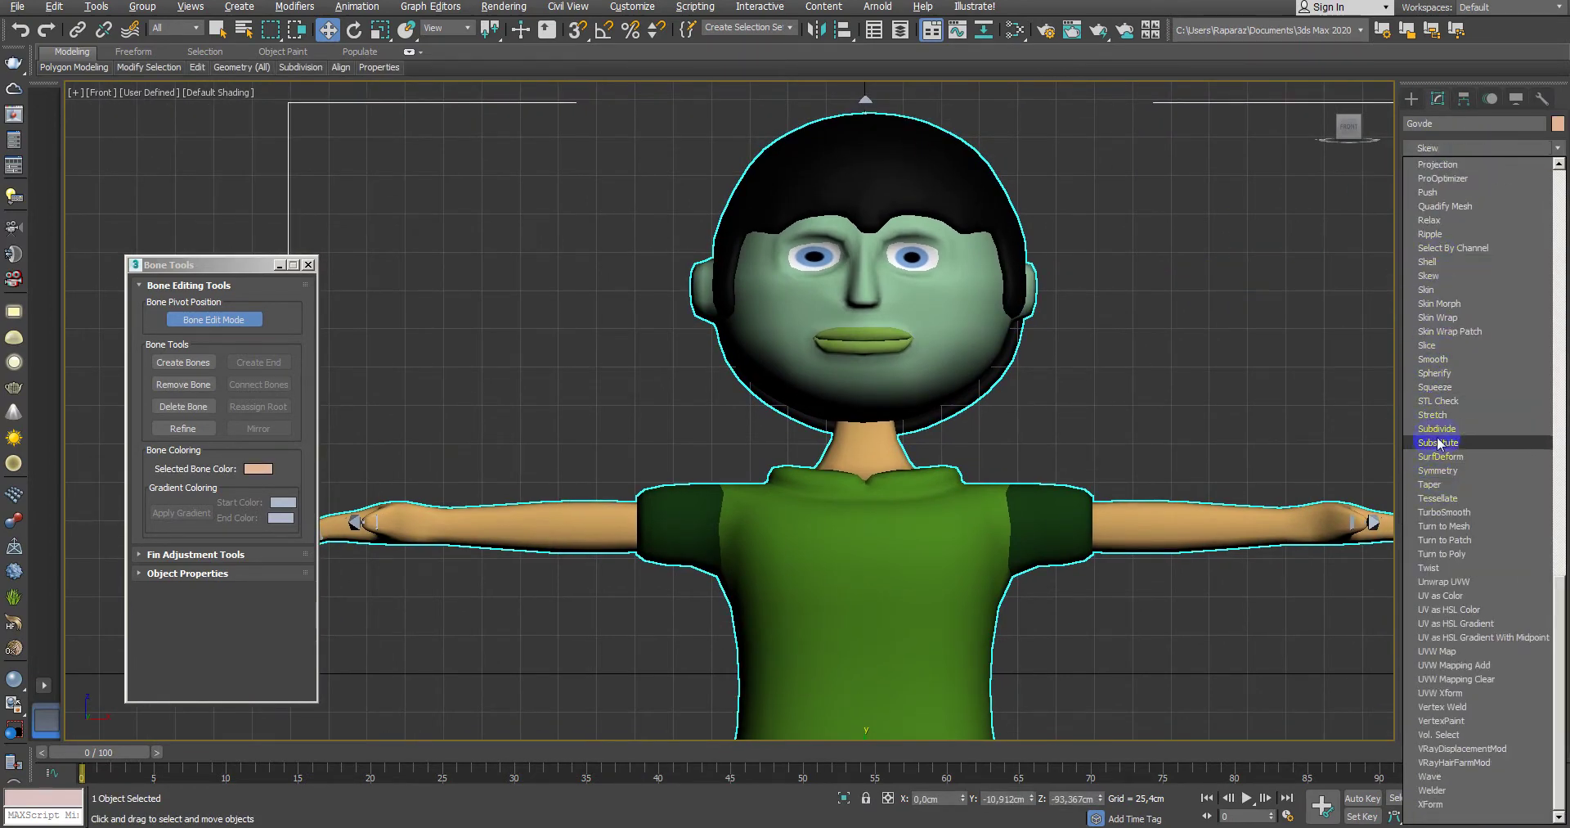
click(1441, 288)
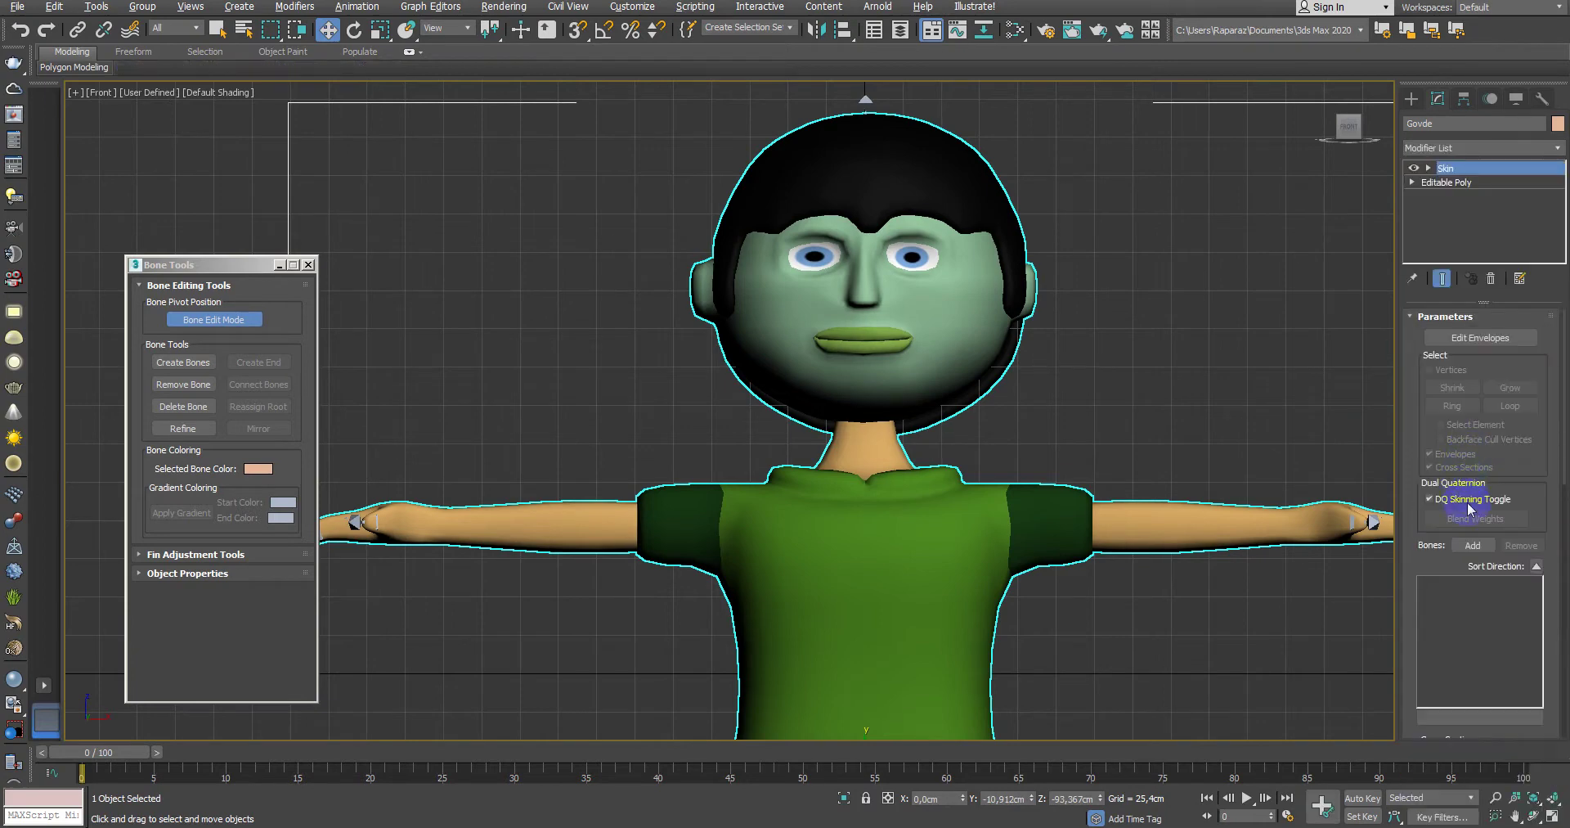
Step: Add all bones to the Skin except end bones like Bone054_R, Bone011_R, Bone019_R, Bone015_R
click(1472, 546)
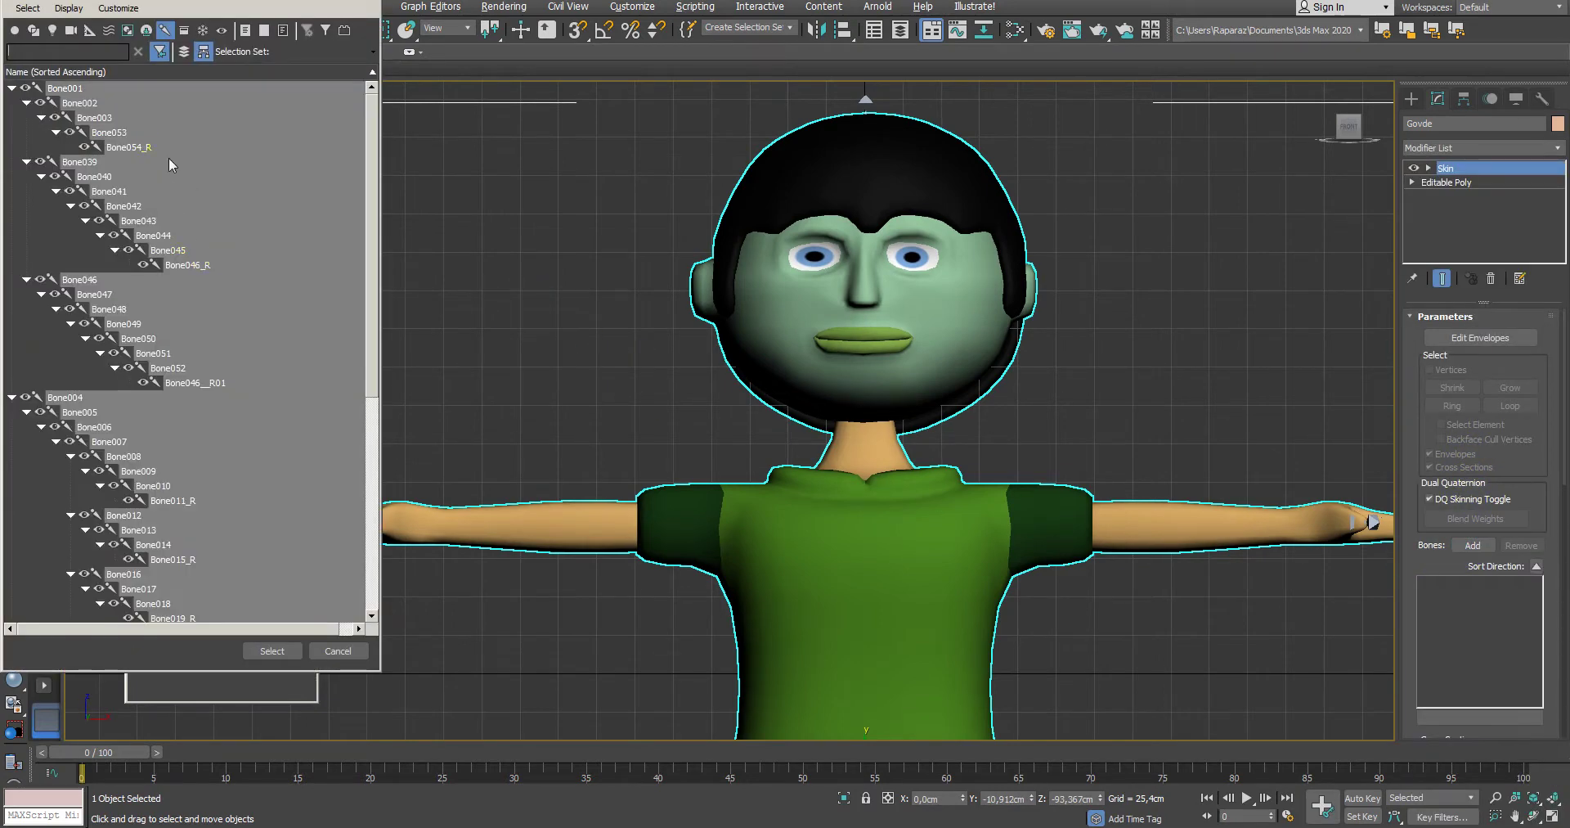
key(ctrl+a)
ctrl+click(128, 148)
ctrl+click(187, 264)
ctrl+click(213, 396)
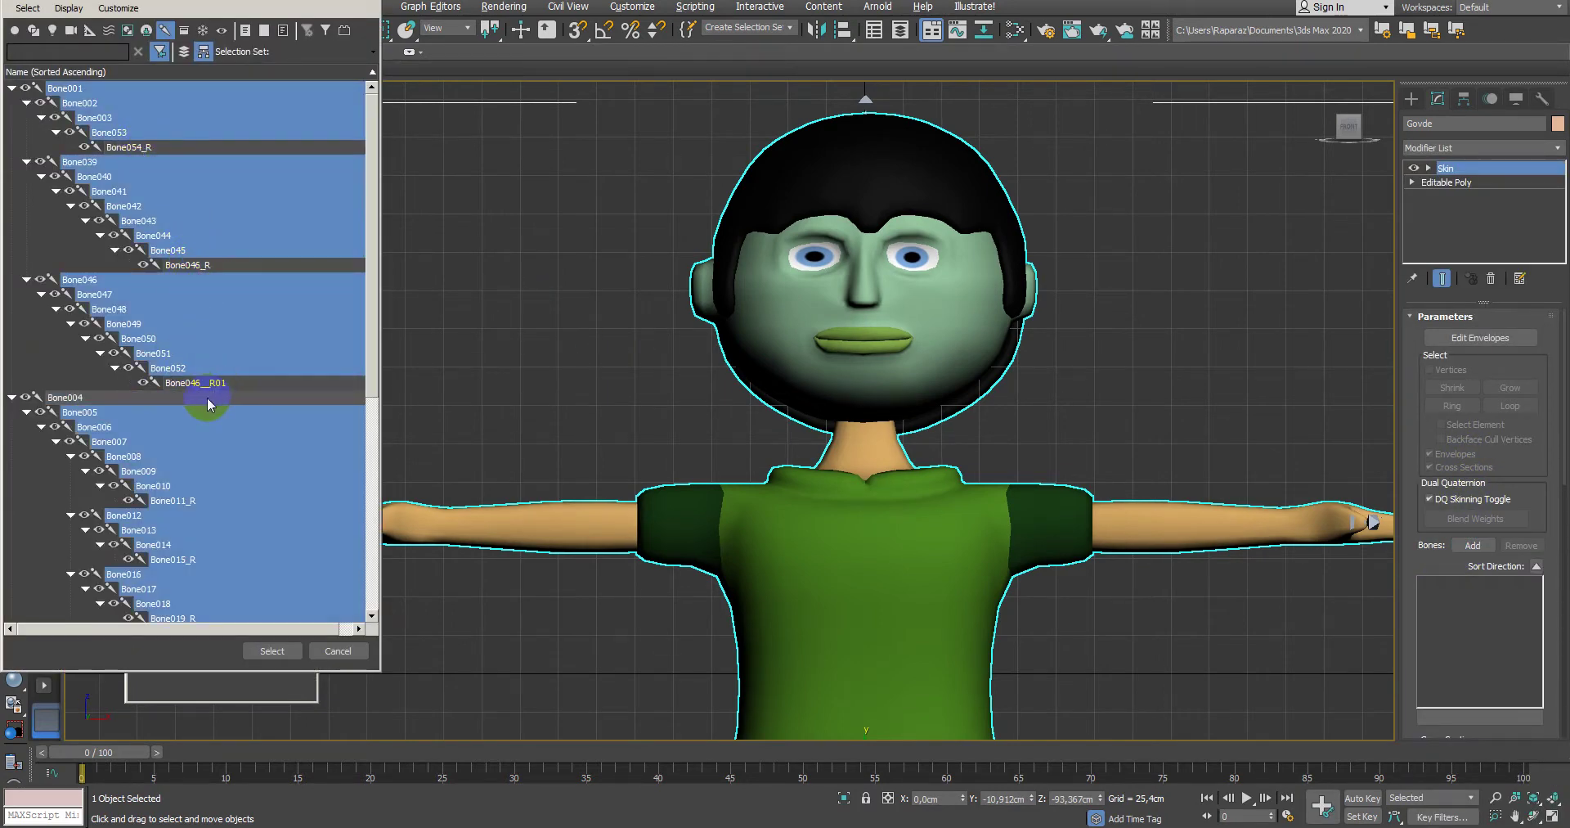
ctrl+click(170, 500)
scroll(263, 511, down, 3)
scroll(262, 510, down, 2)
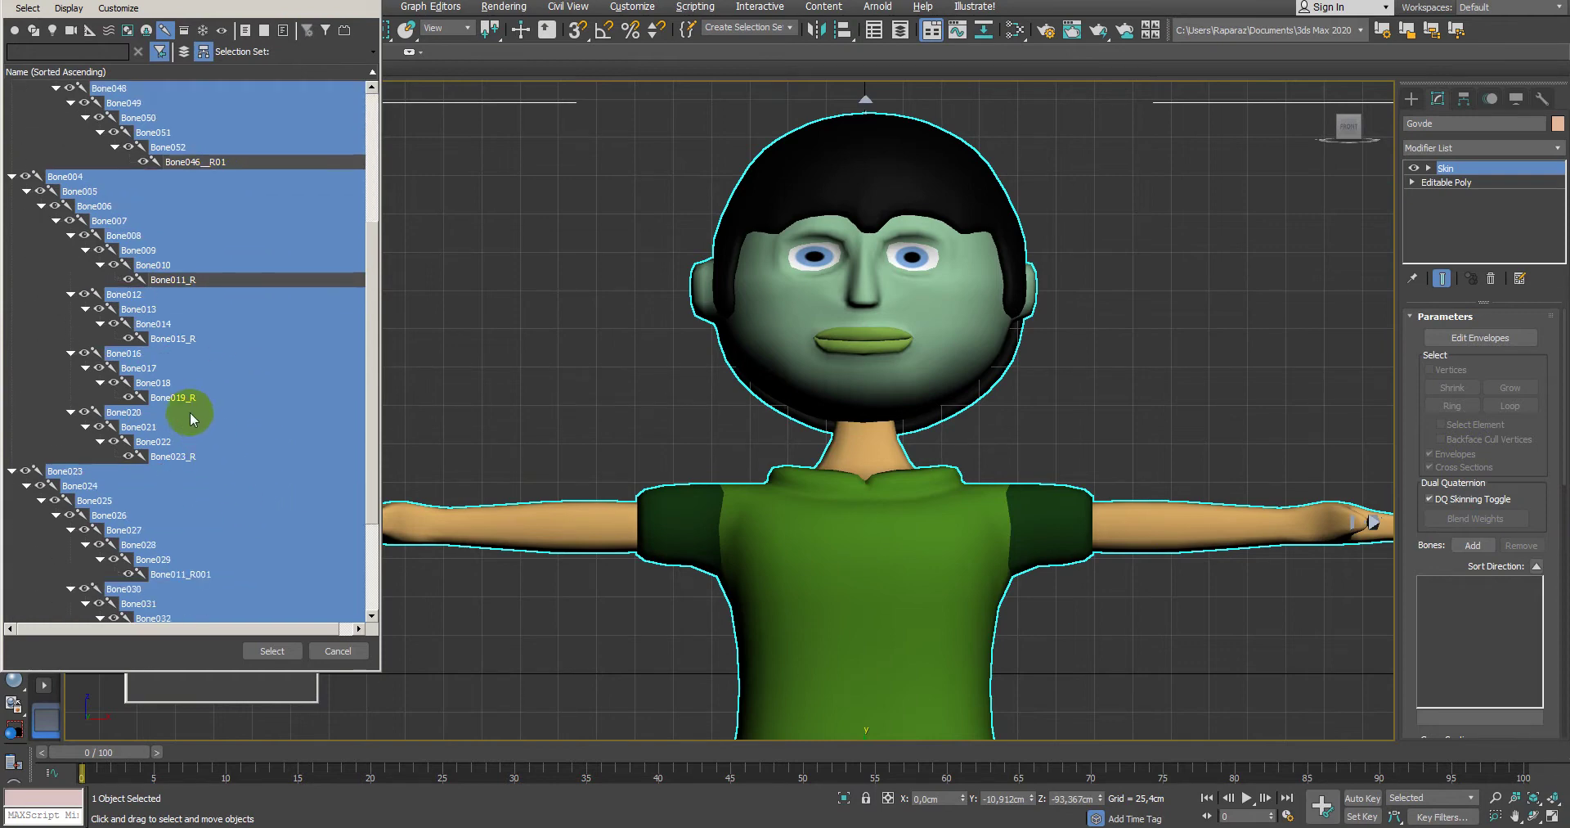
ctrl+click(188, 399)
ctrl+click(198, 338)
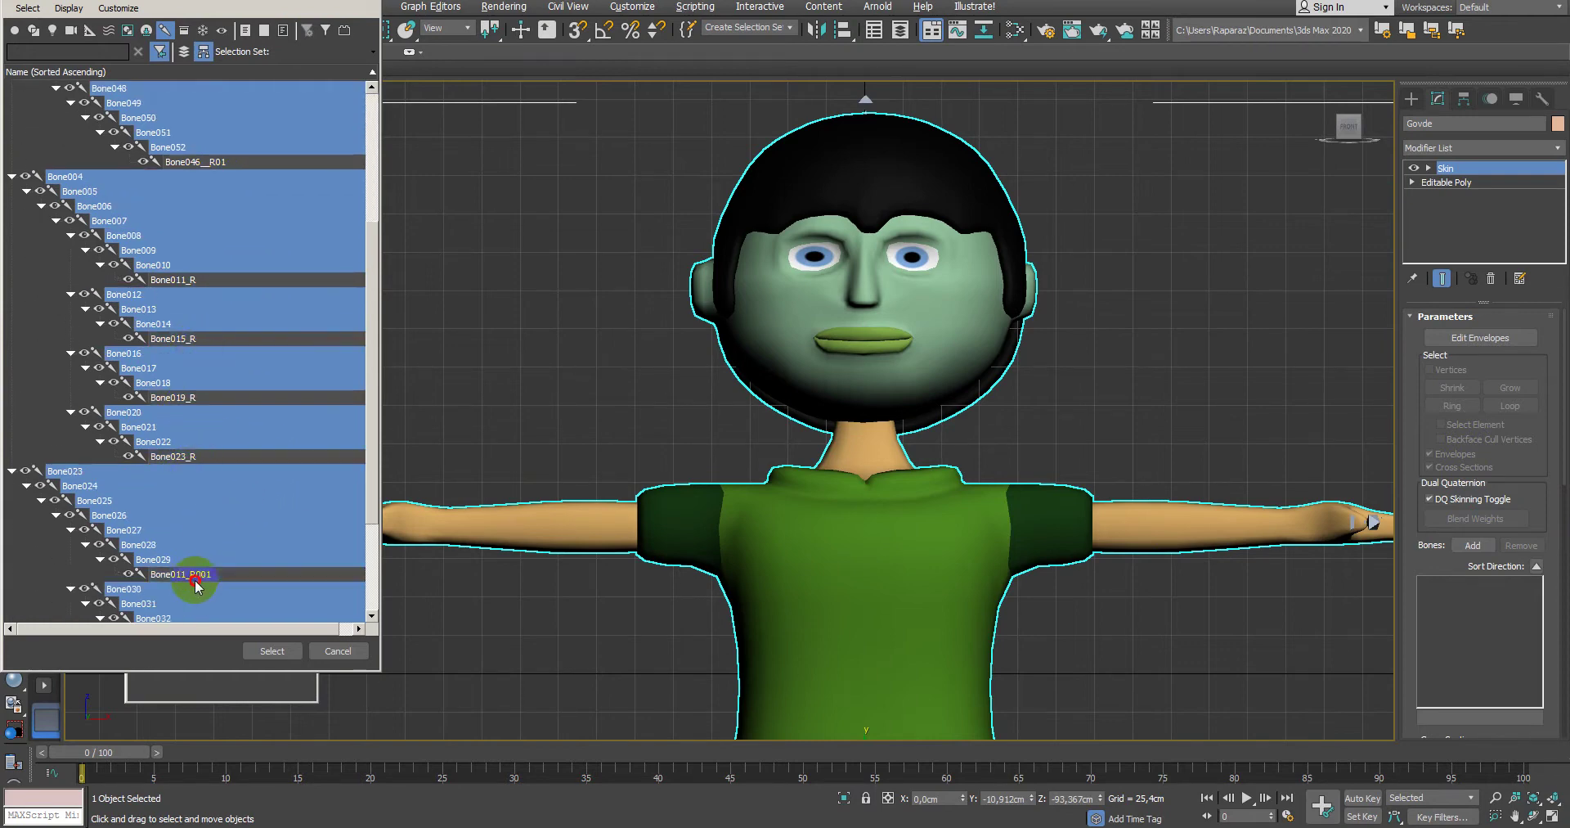
scroll(323, 538, down, 3)
scroll(209, 493, down, 1)
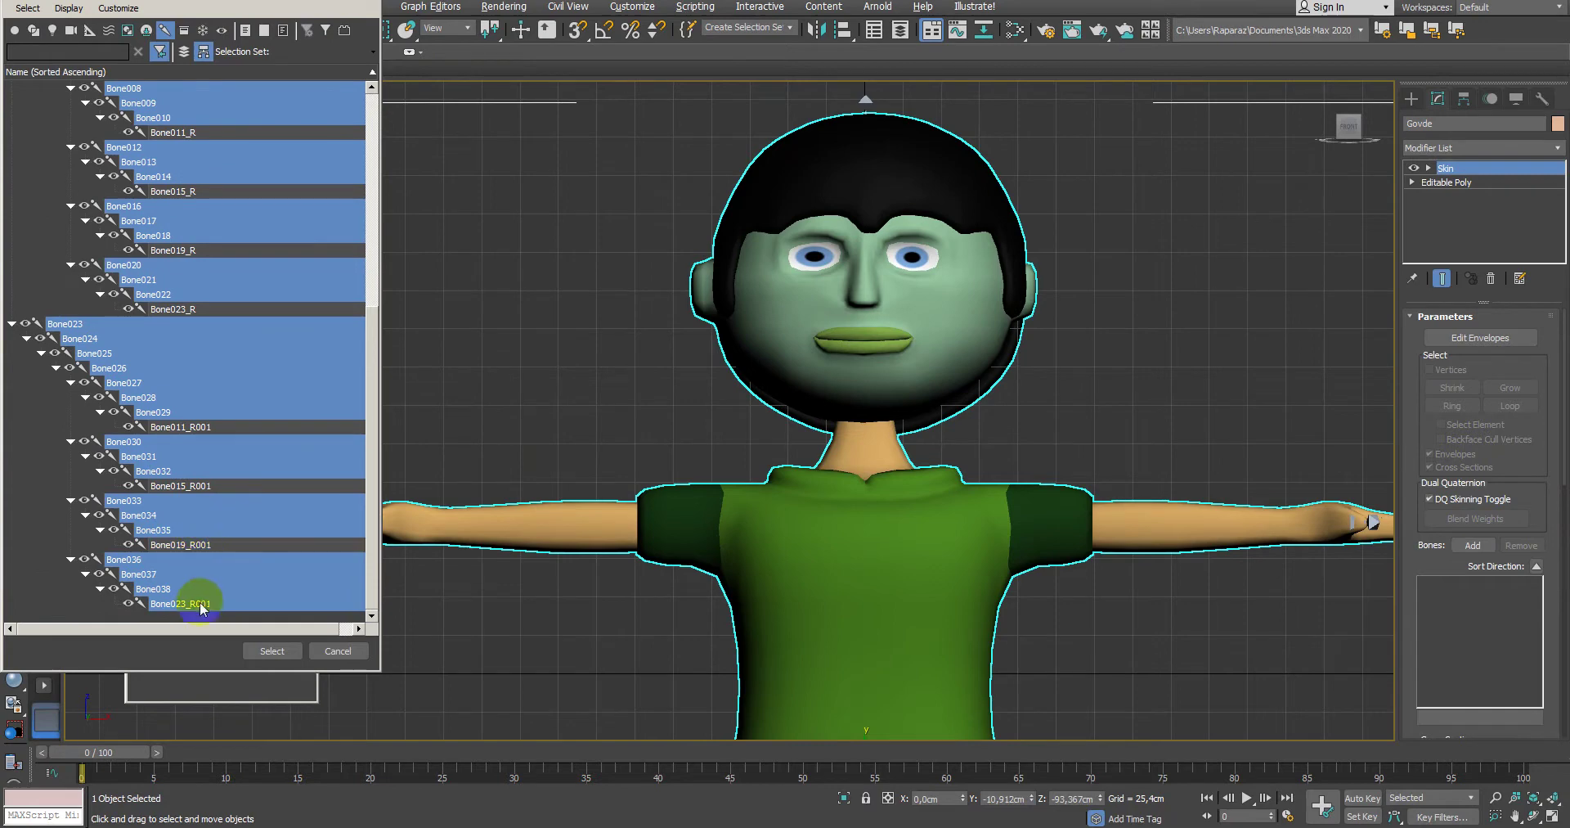
click(275, 646)
middle_drag(918, 518, 929, 589)
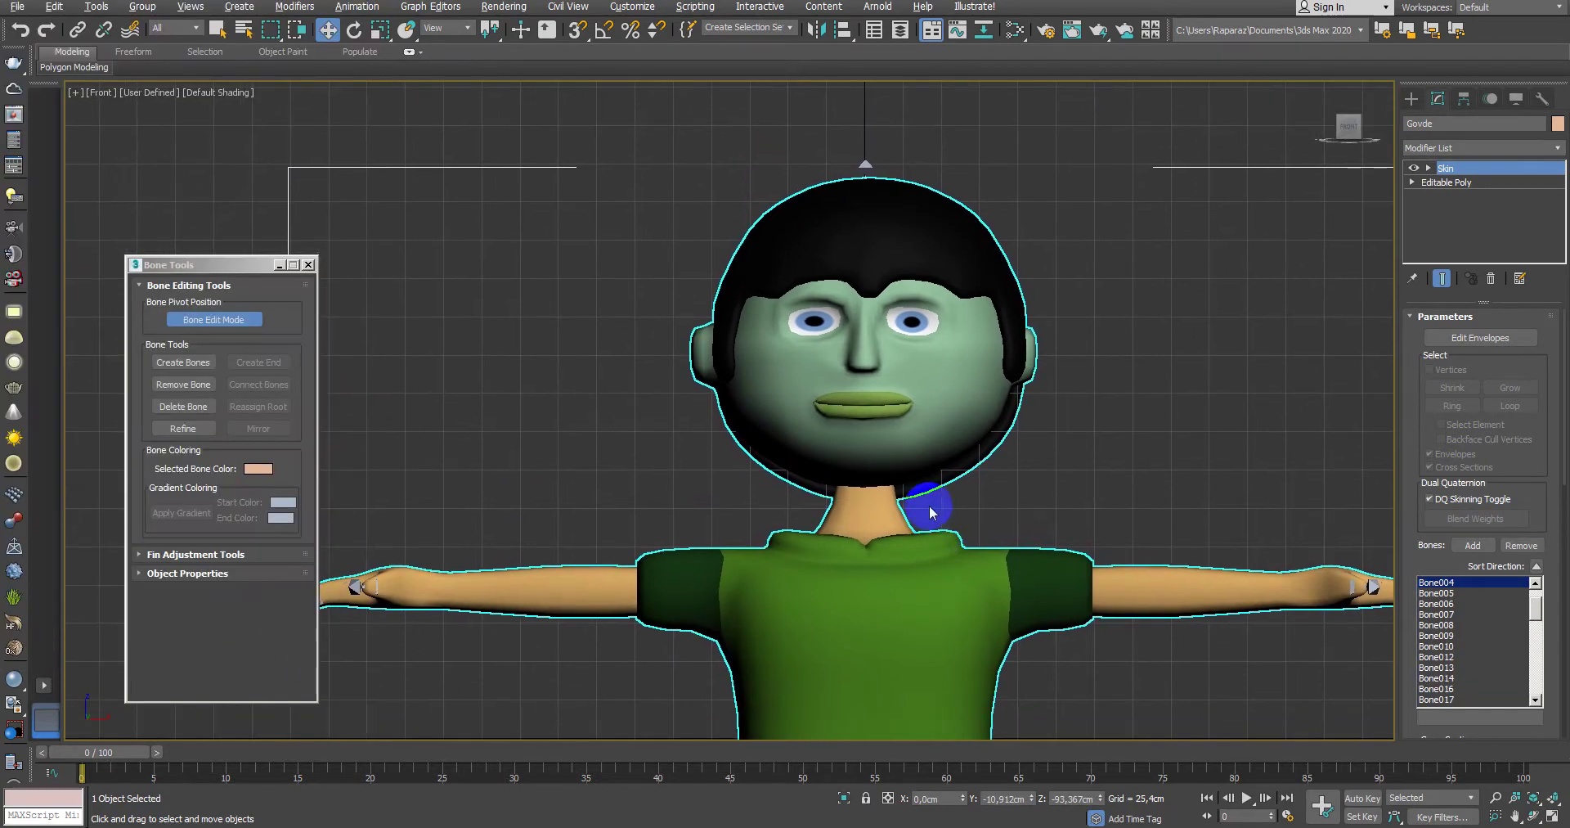
click(1096, 511)
click(1157, 603)
middle_drag(1191, 617, 1090, 494)
key(e)
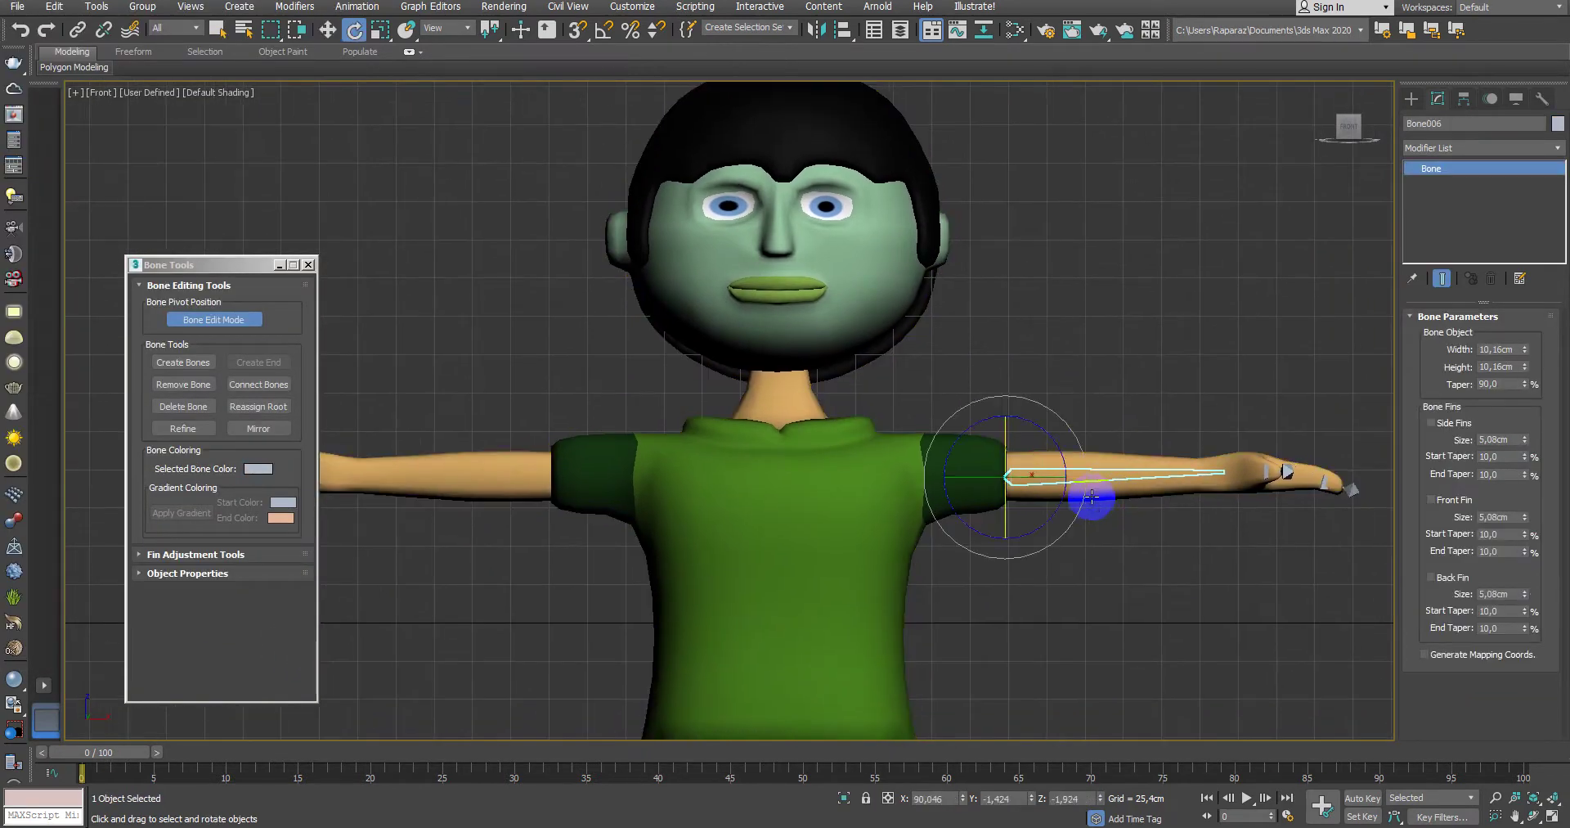
drag(1061, 450, 1026, 378)
right_click(1054, 458)
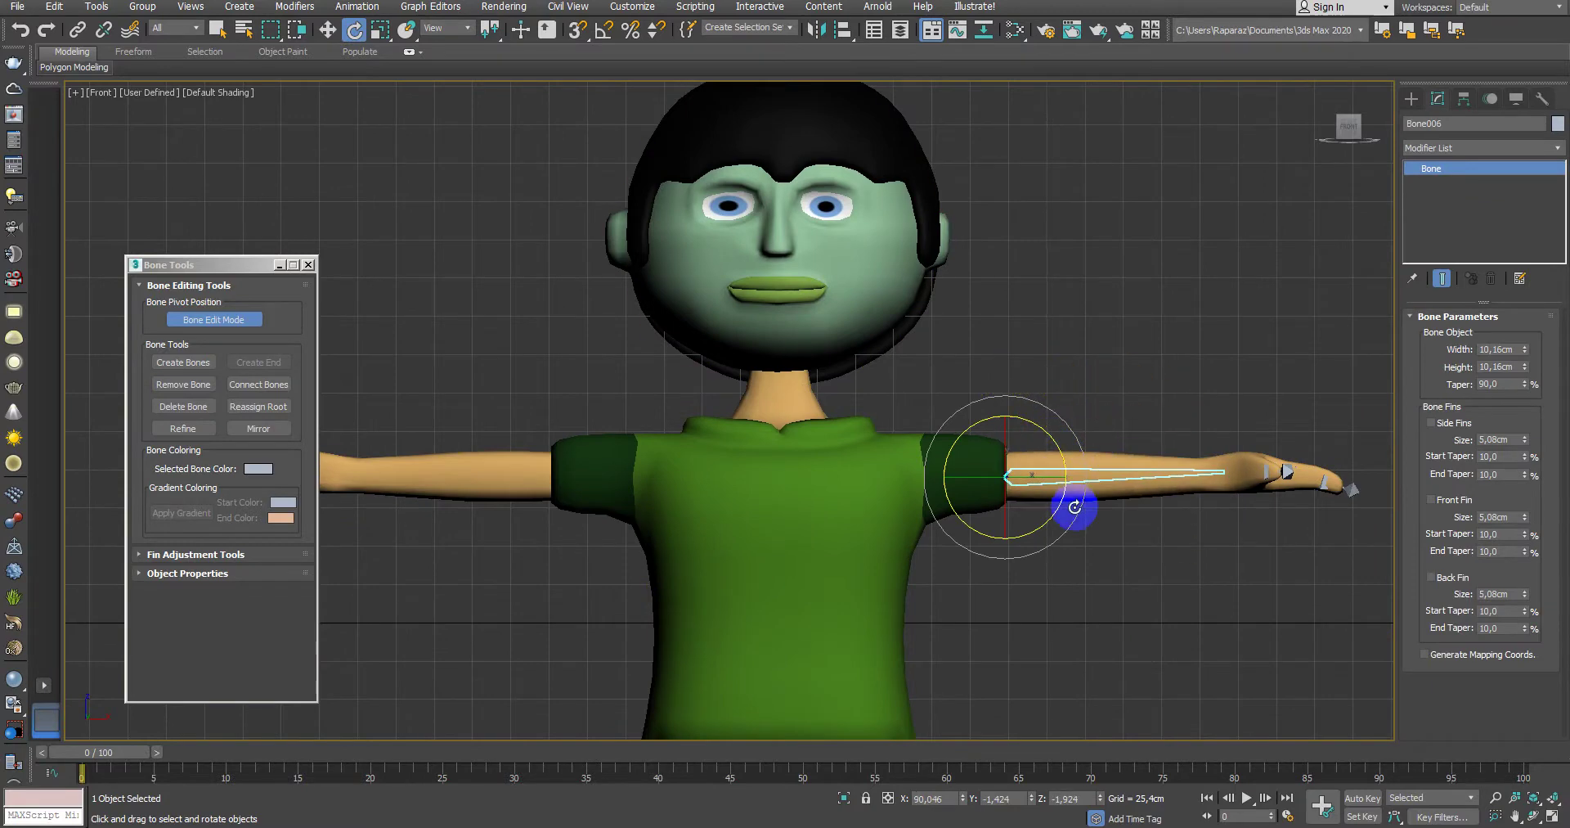
click(214, 318)
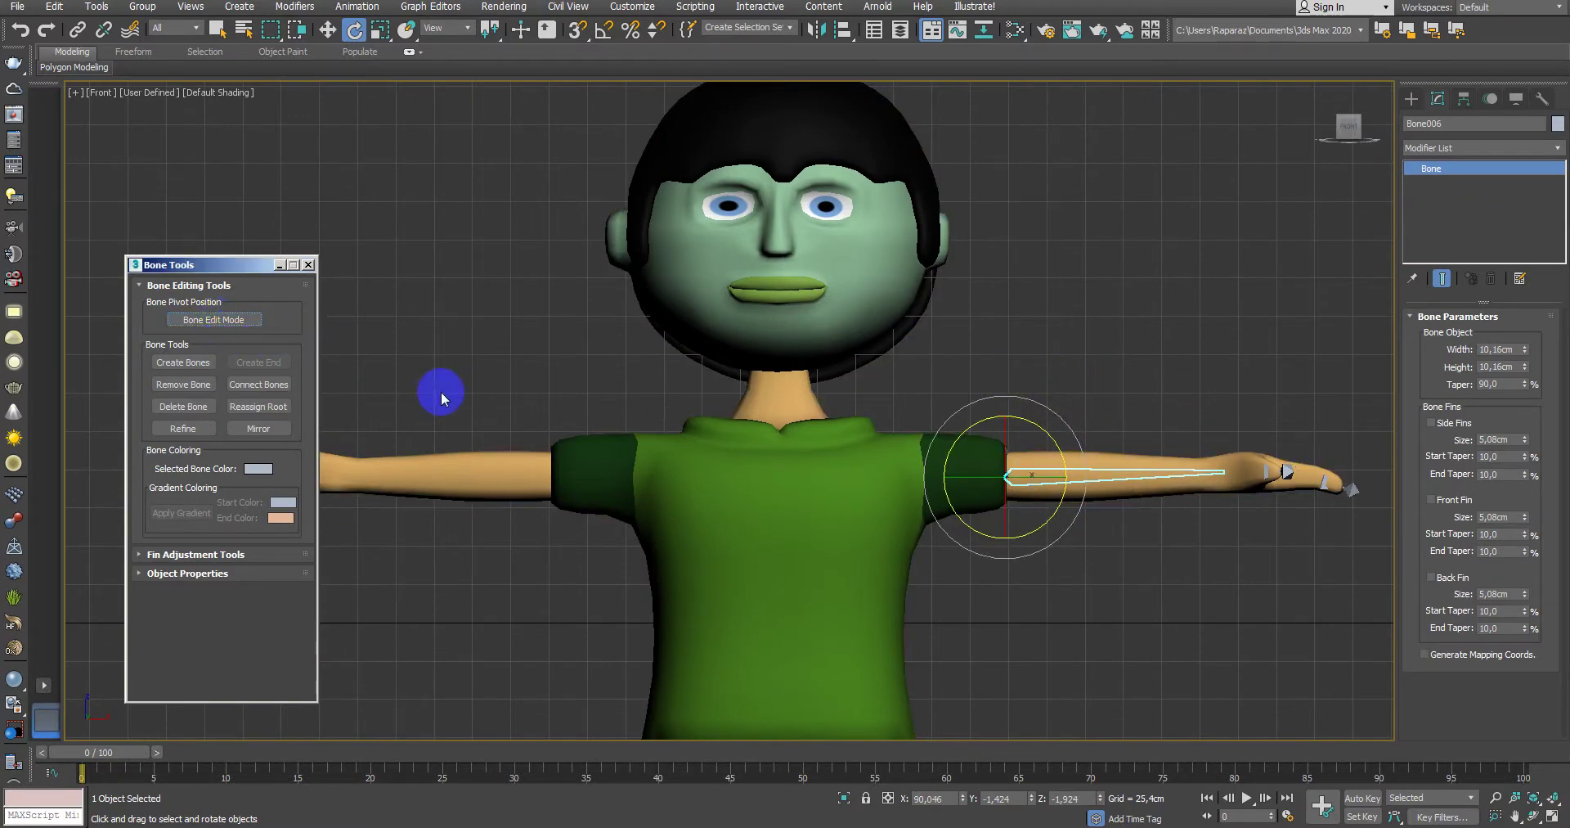
drag(1017, 496, 1038, 528)
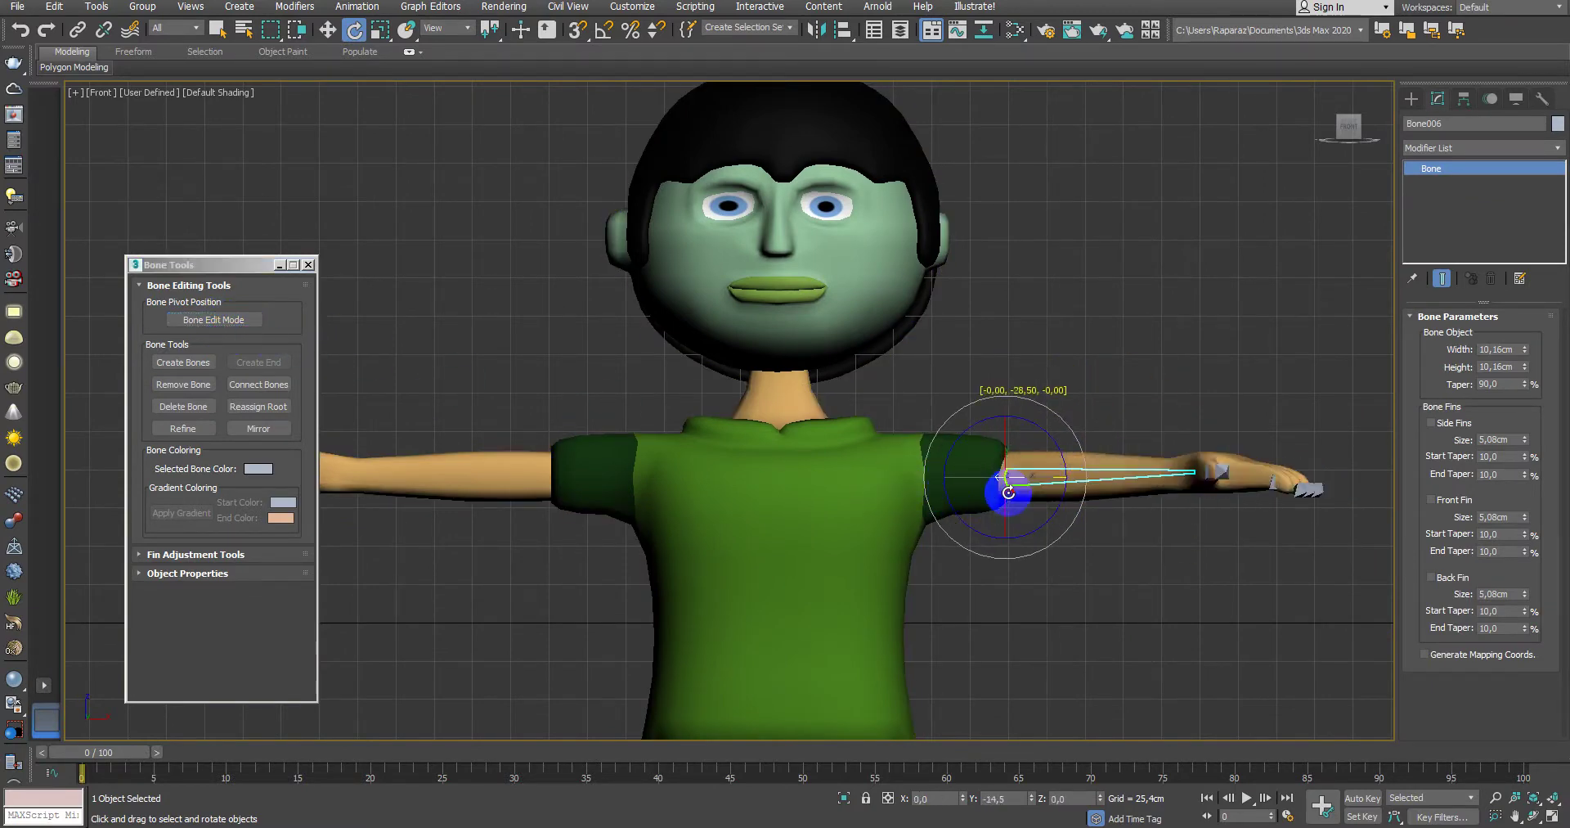
key(ctrl+z)
key(alt+w)
key(alt+w)
key(z)
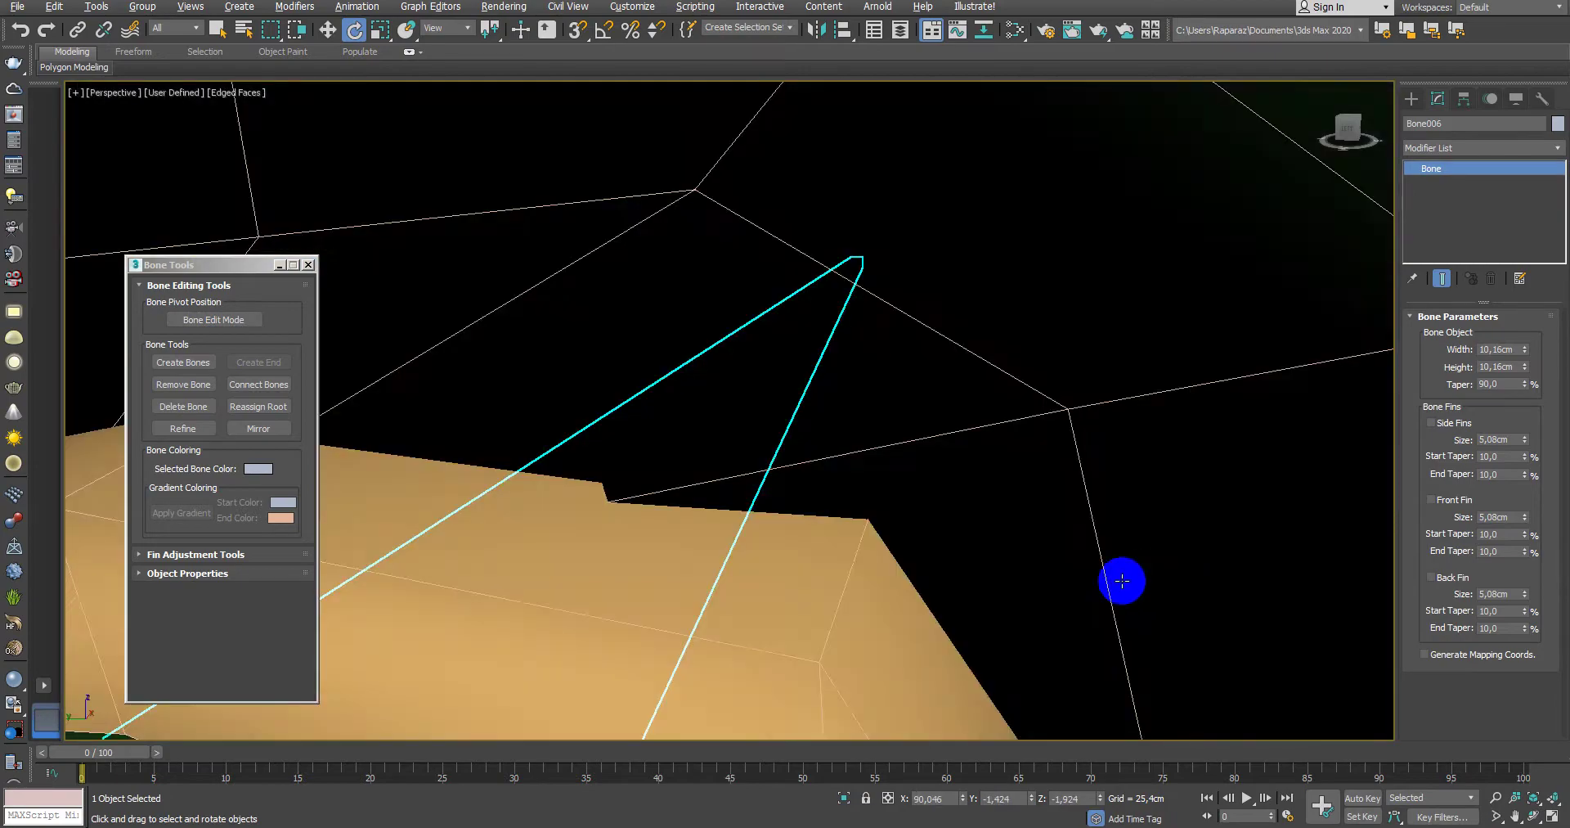
scroll(1032, 585, down, 10)
alt+middle_drag(1044, 582, 939, 567)
mouse_move(939, 568)
mouse_down()
mouse_move(820, 575)
mouse_move(887, 577)
mouse_up()
click(1101, 444)
alt+middle_drag(1054, 355, 1005, 302)
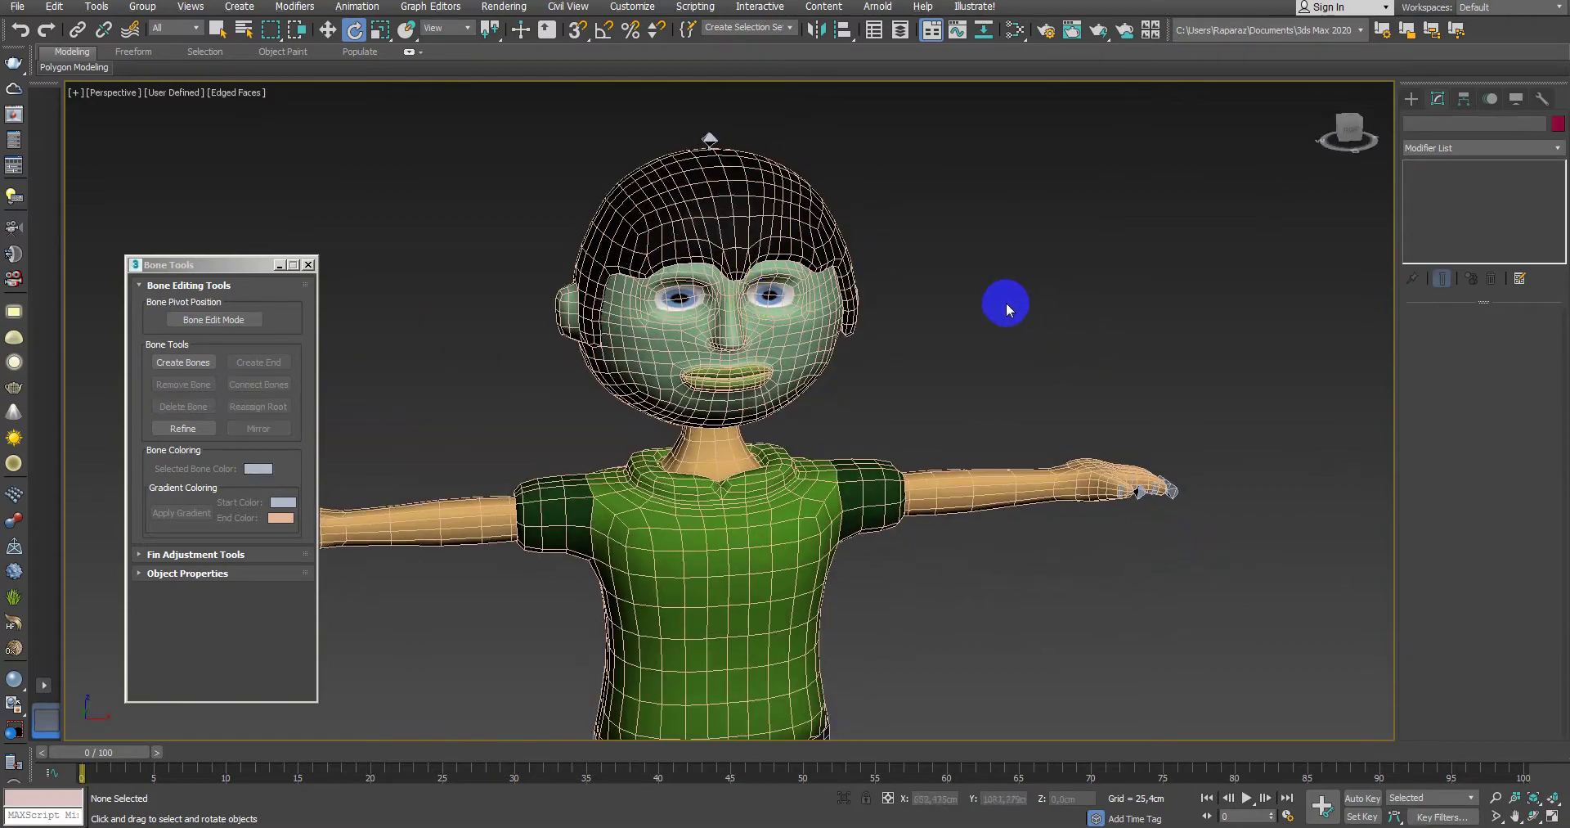
click(747, 323)
alt+middle_drag(746, 323, 736, 384)
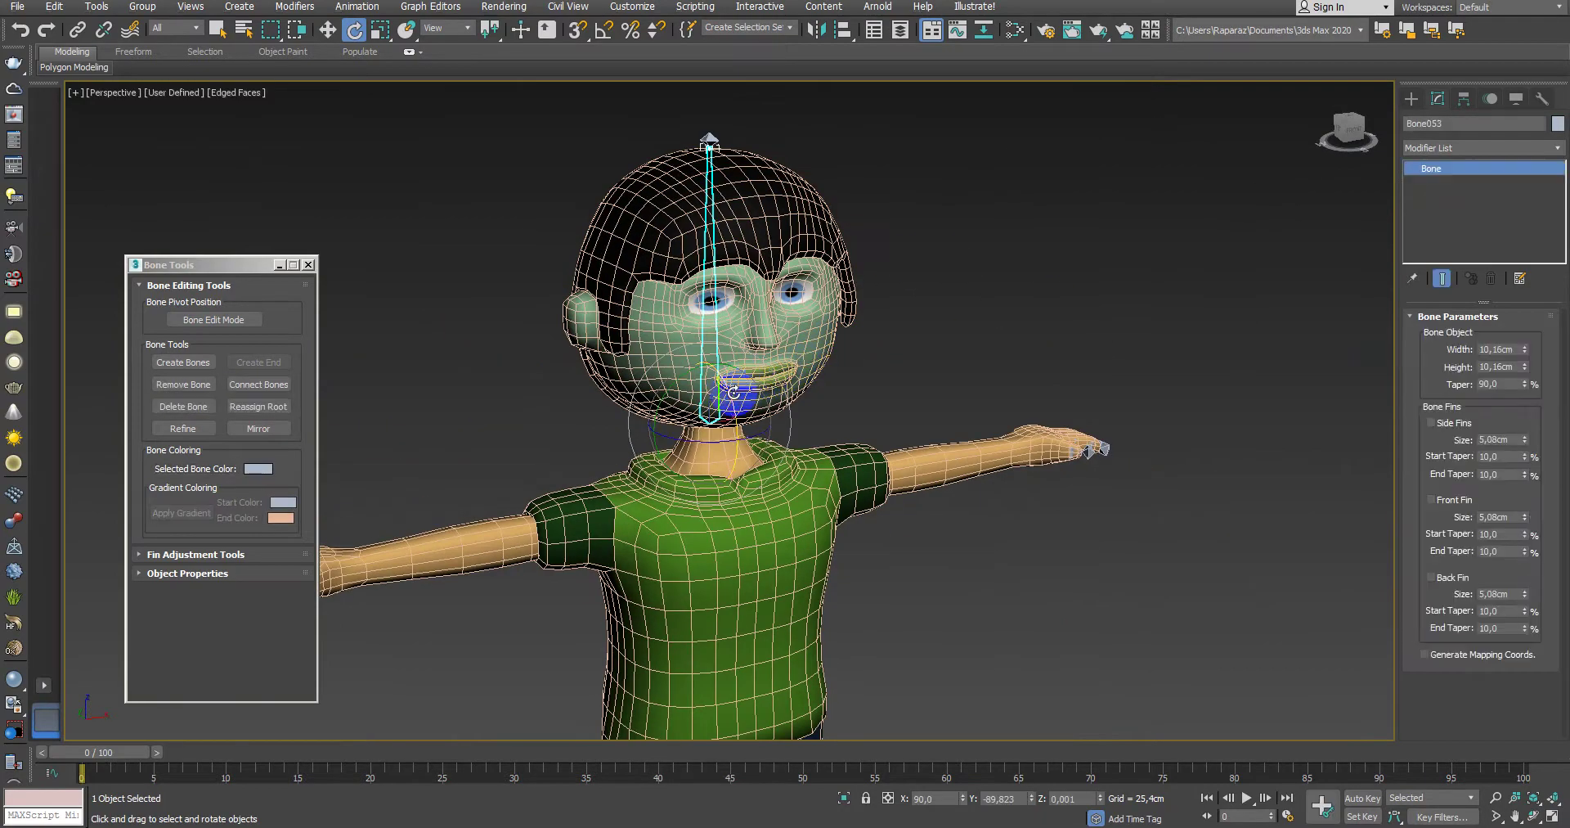
mouse_move(736, 384)
mouse_down()
mouse_move(708, 322)
mouse_move(818, 319)
mouse_up()
Step: Compute Govde's skin weights with the Geodesic Voxel Solver at falloff 0.2, resolution 256
right_click(851, 325)
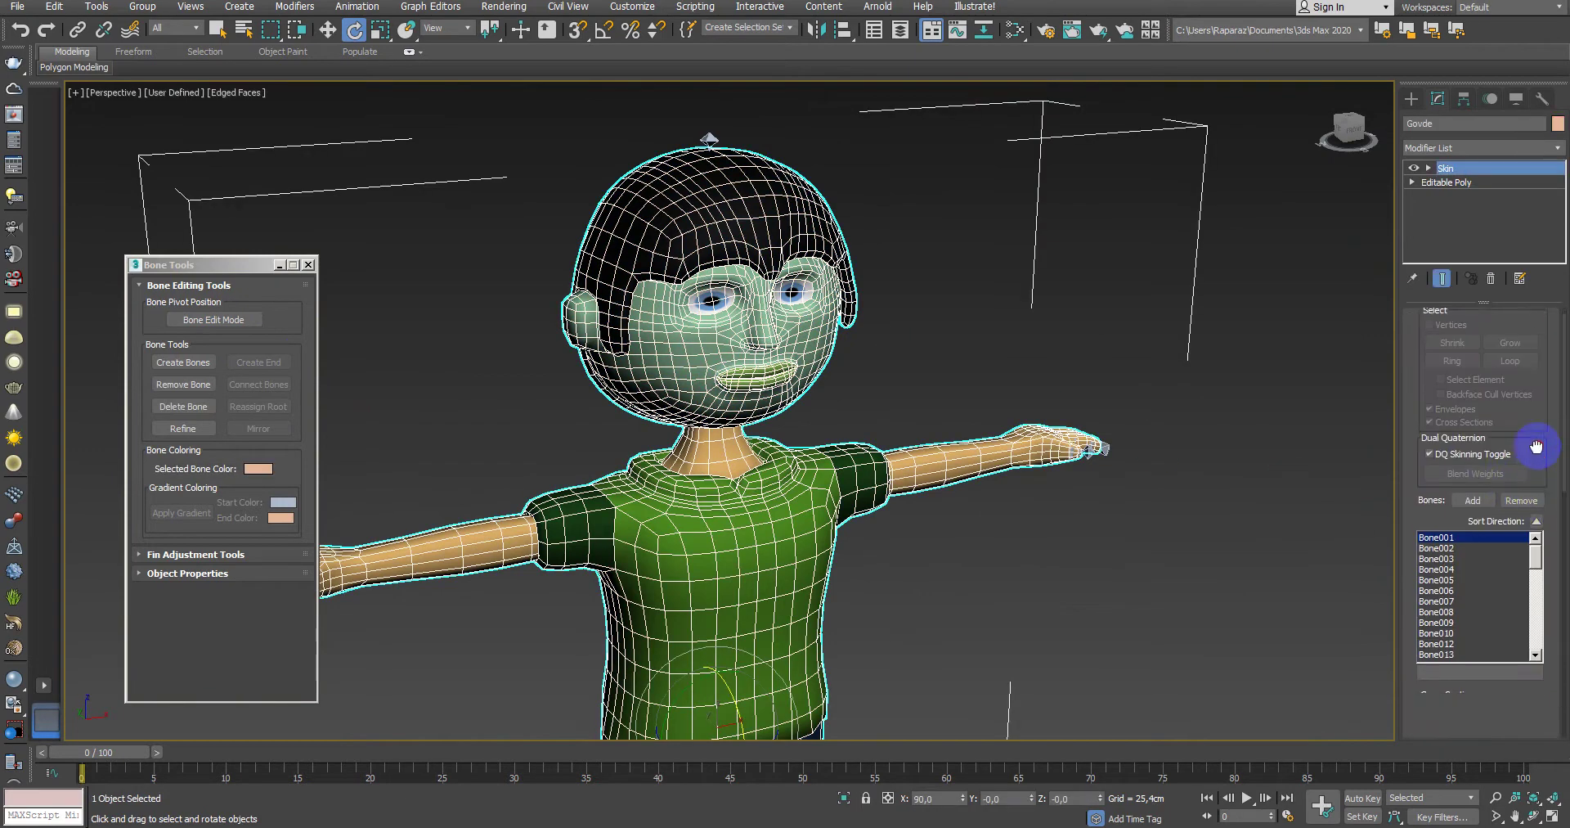
scroll(1533, 490, down, 3)
click(1527, 585)
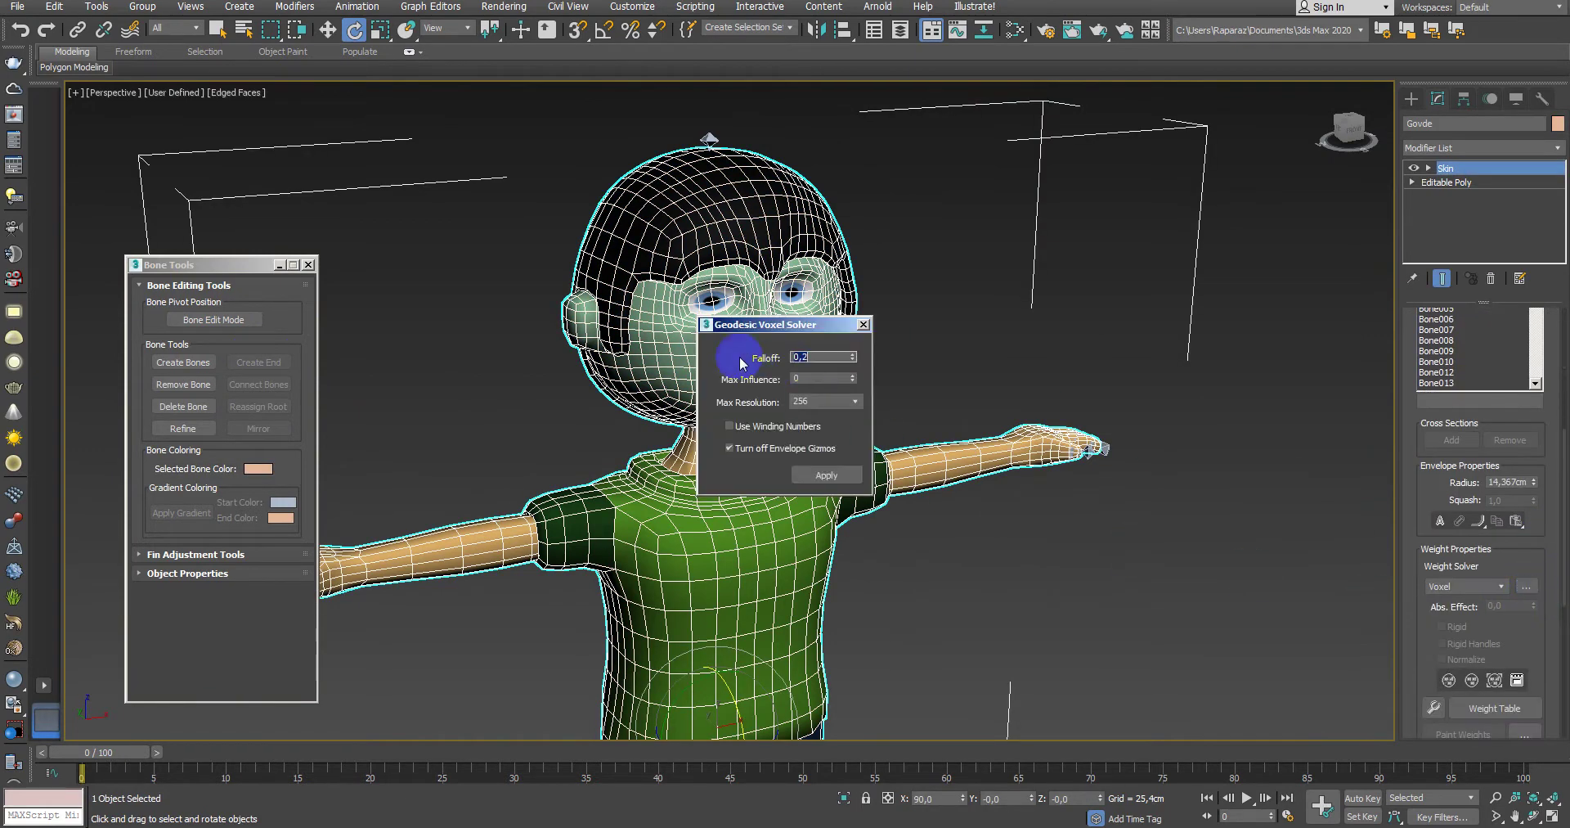
click(826, 464)
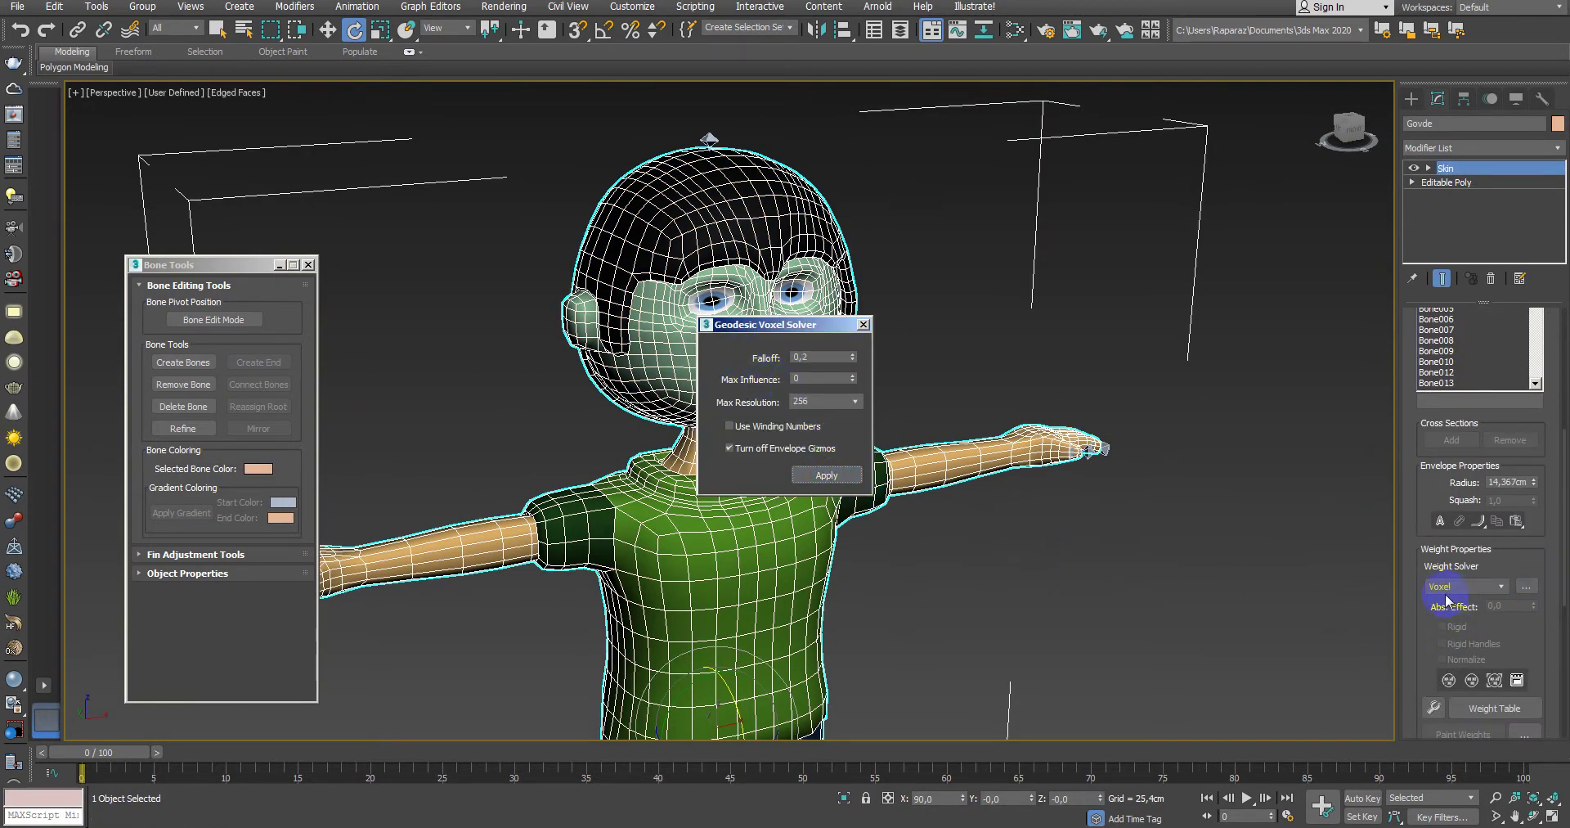
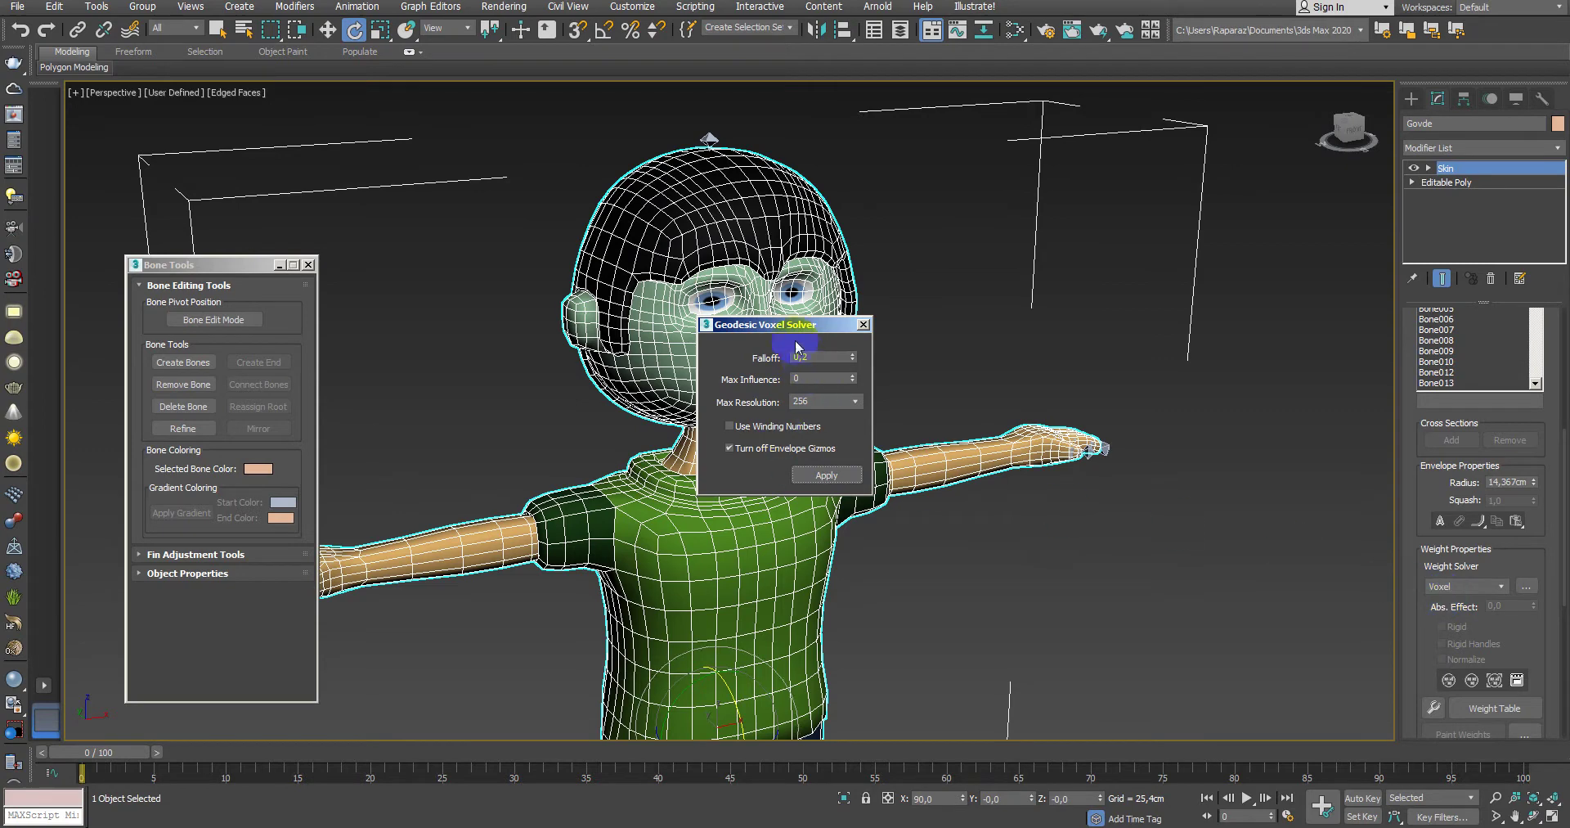
Step: Apply the Geodesic Voxel Solver weights and maximize the Front view framed on the head
click(1096, 356)
key(alt+w)
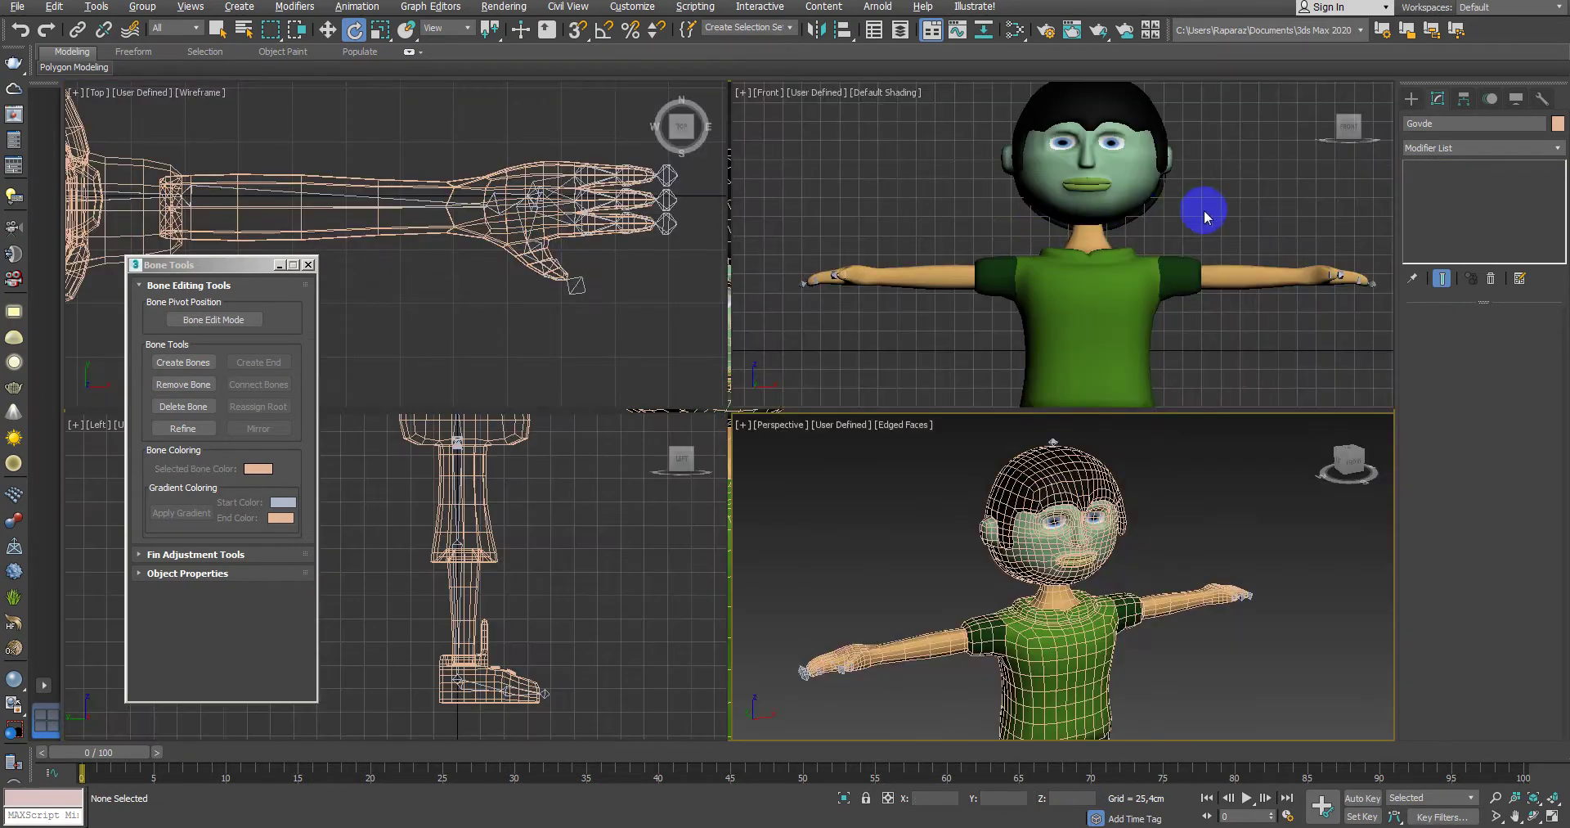
middle_click(1149, 331)
key(alt+w)
middle_drag(1149, 331, 1006, 333)
Step: Tilt the head bone and rotate the upper arm bone to test deformation, then restore both
click(848, 472)
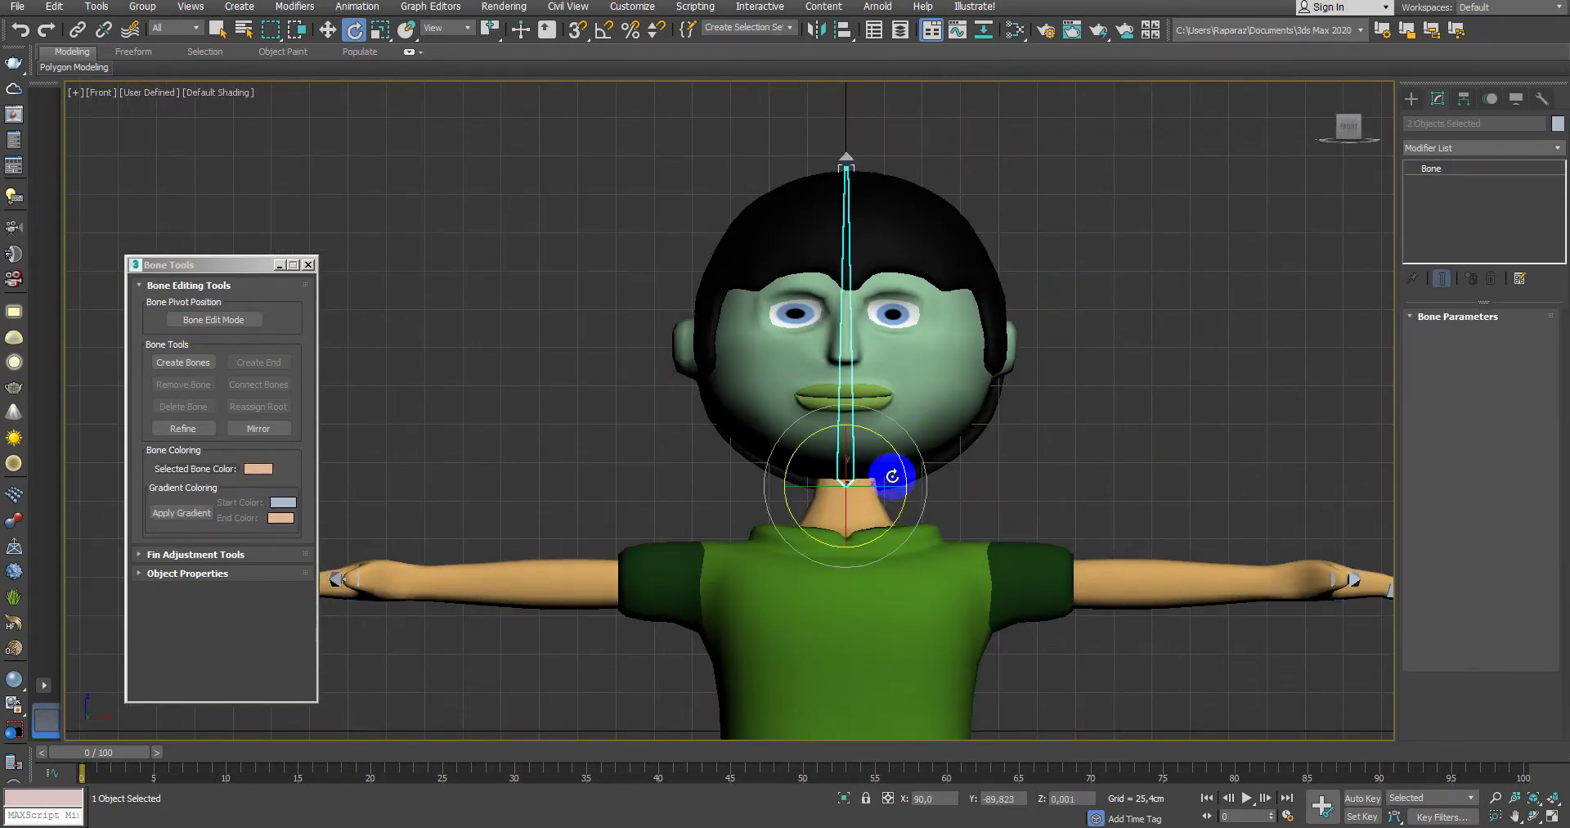
mouse_move(848, 472)
mouse_down()
mouse_move(878, 405)
mouse_move(1055, 455)
mouse_up()
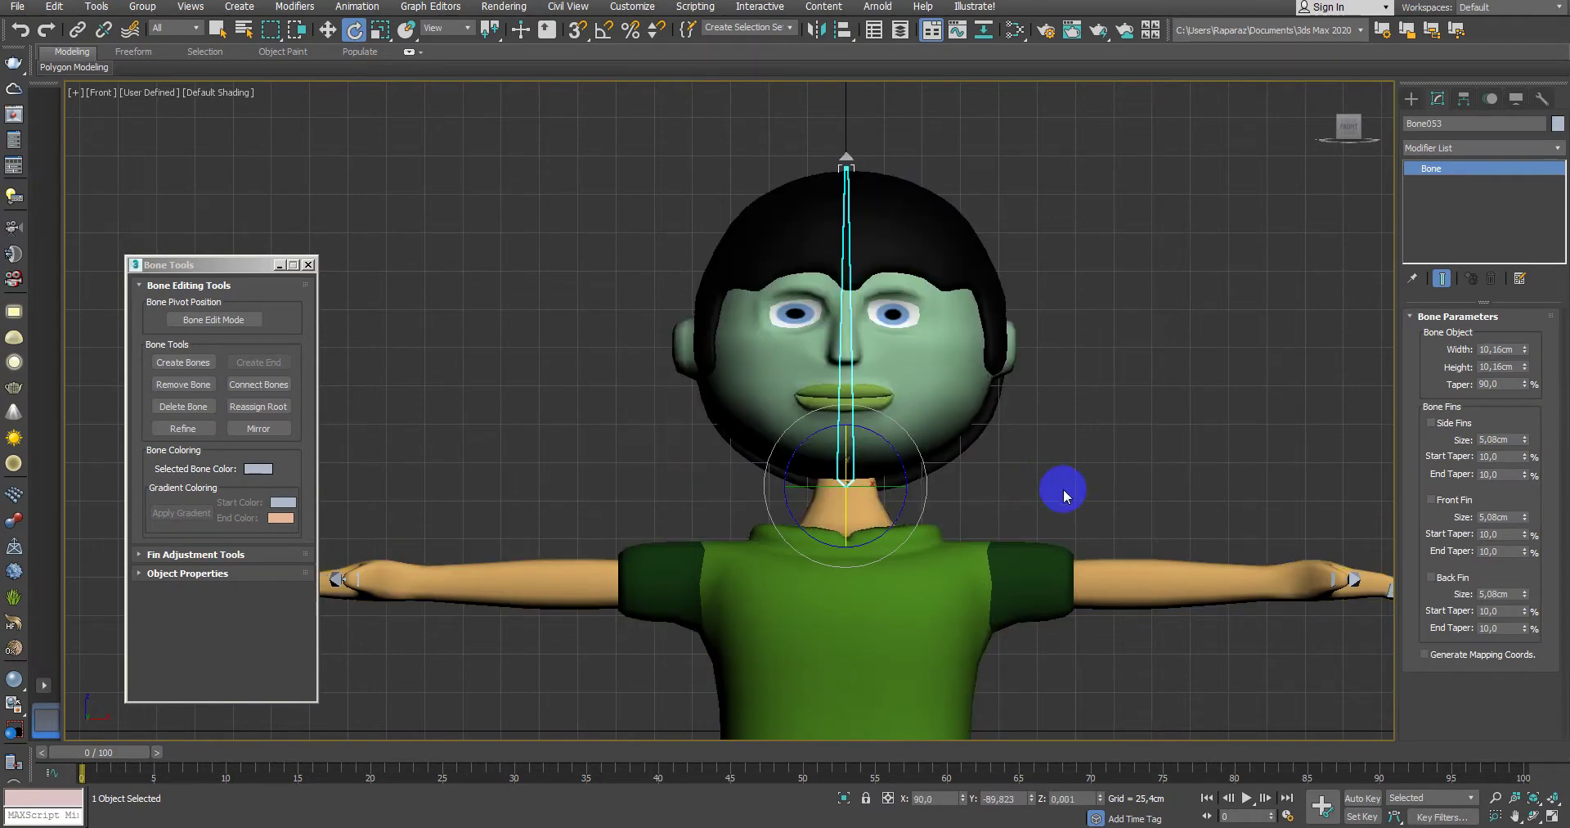
middle_drag(1061, 484, 1102, 433)
click(1102, 478)
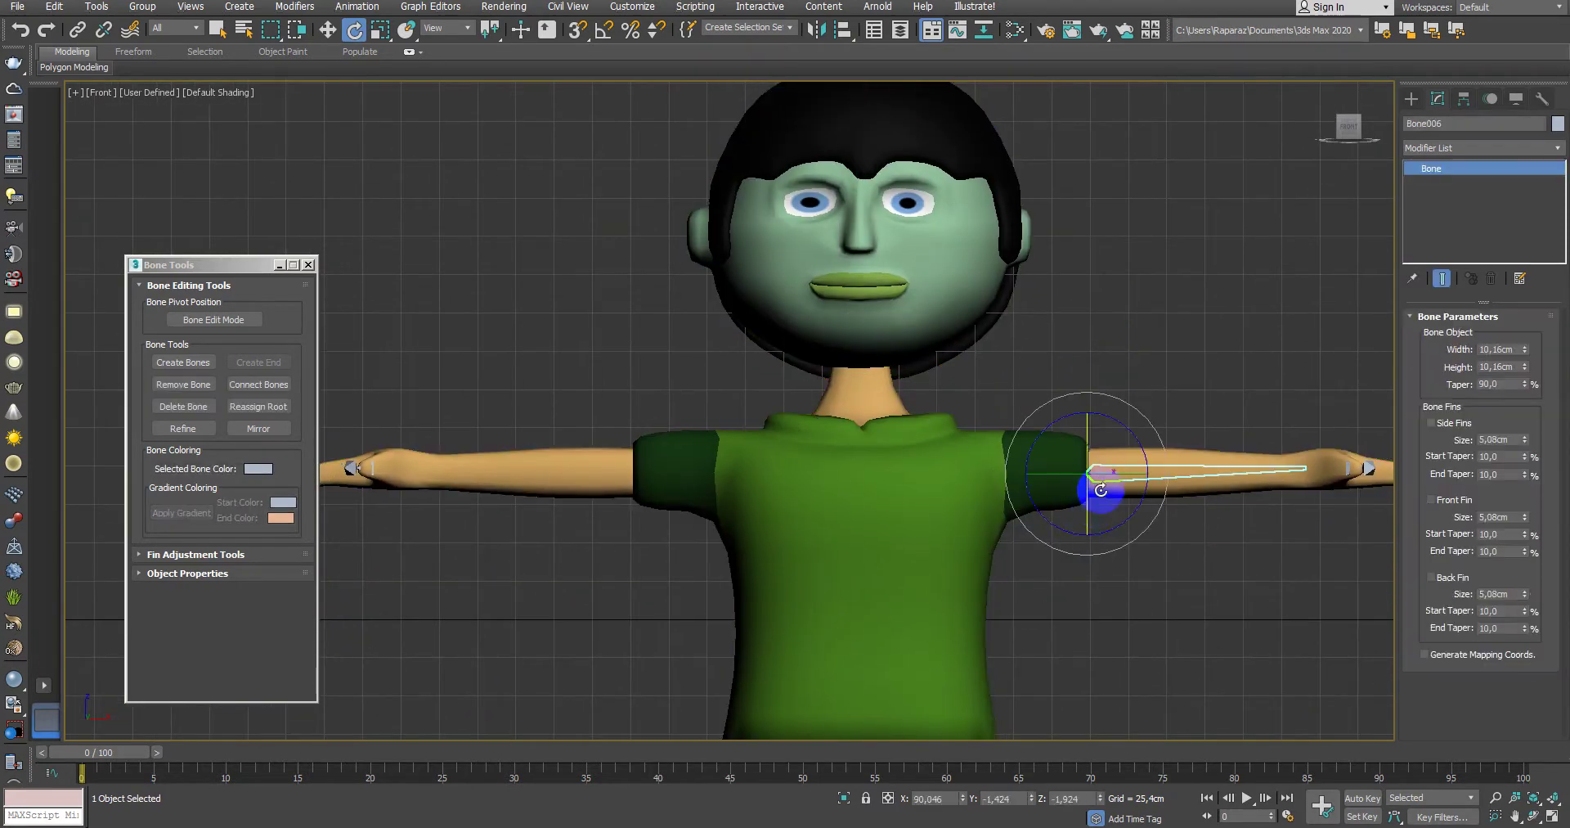
drag(1107, 476, 991, 480)
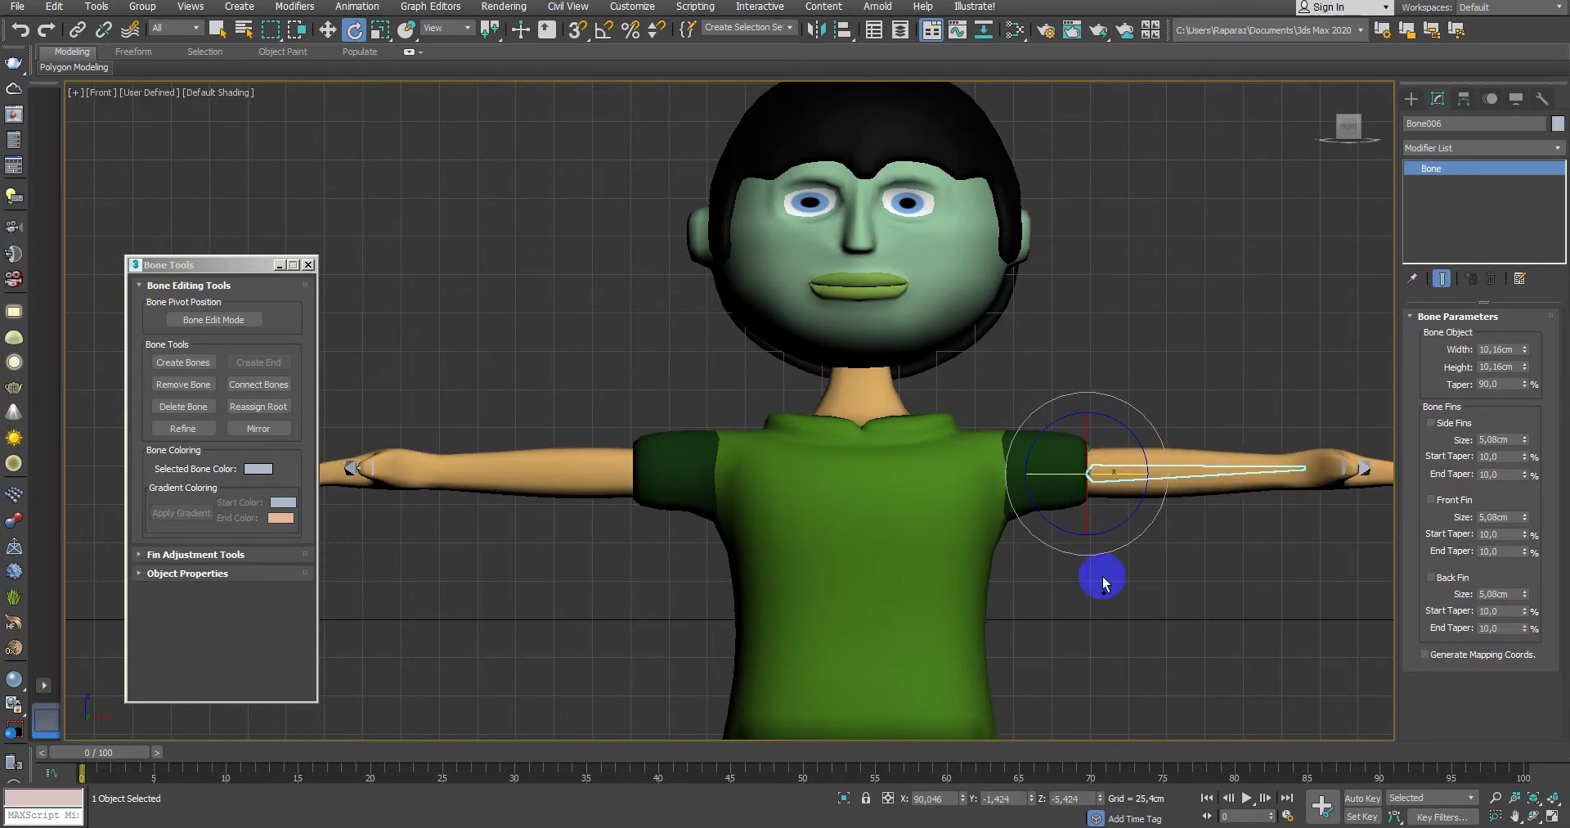
middle_drag(1104, 579, 1046, 571)
Step: Swing the lower leg and thigh bones to test knee and hip deformation, cancelling each rotation
click(929, 434)
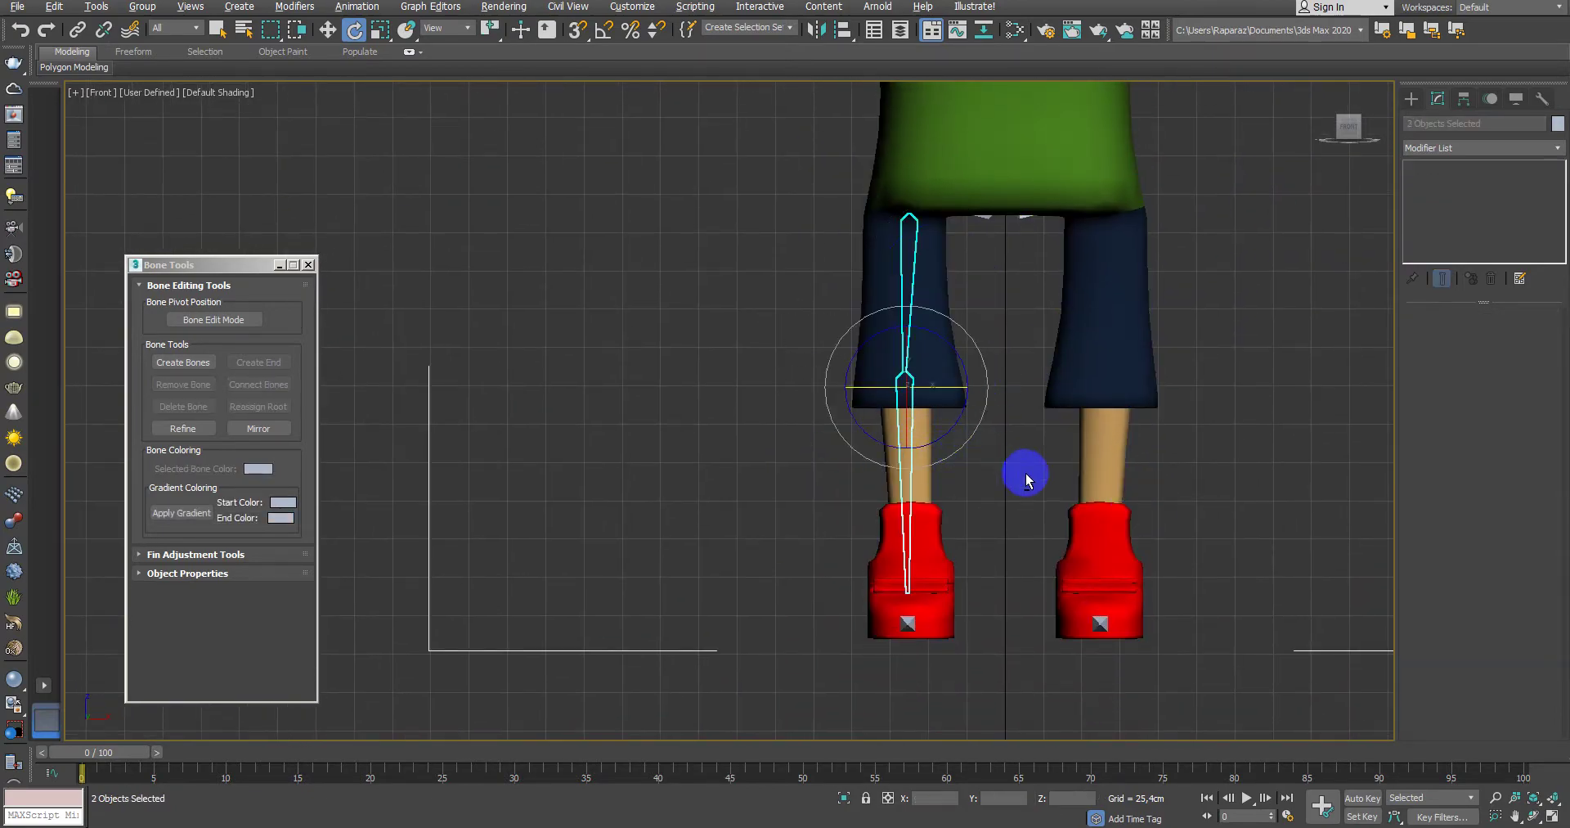
alt+middle_drag(1023, 474, 981, 449)
drag(971, 394, 998, 482)
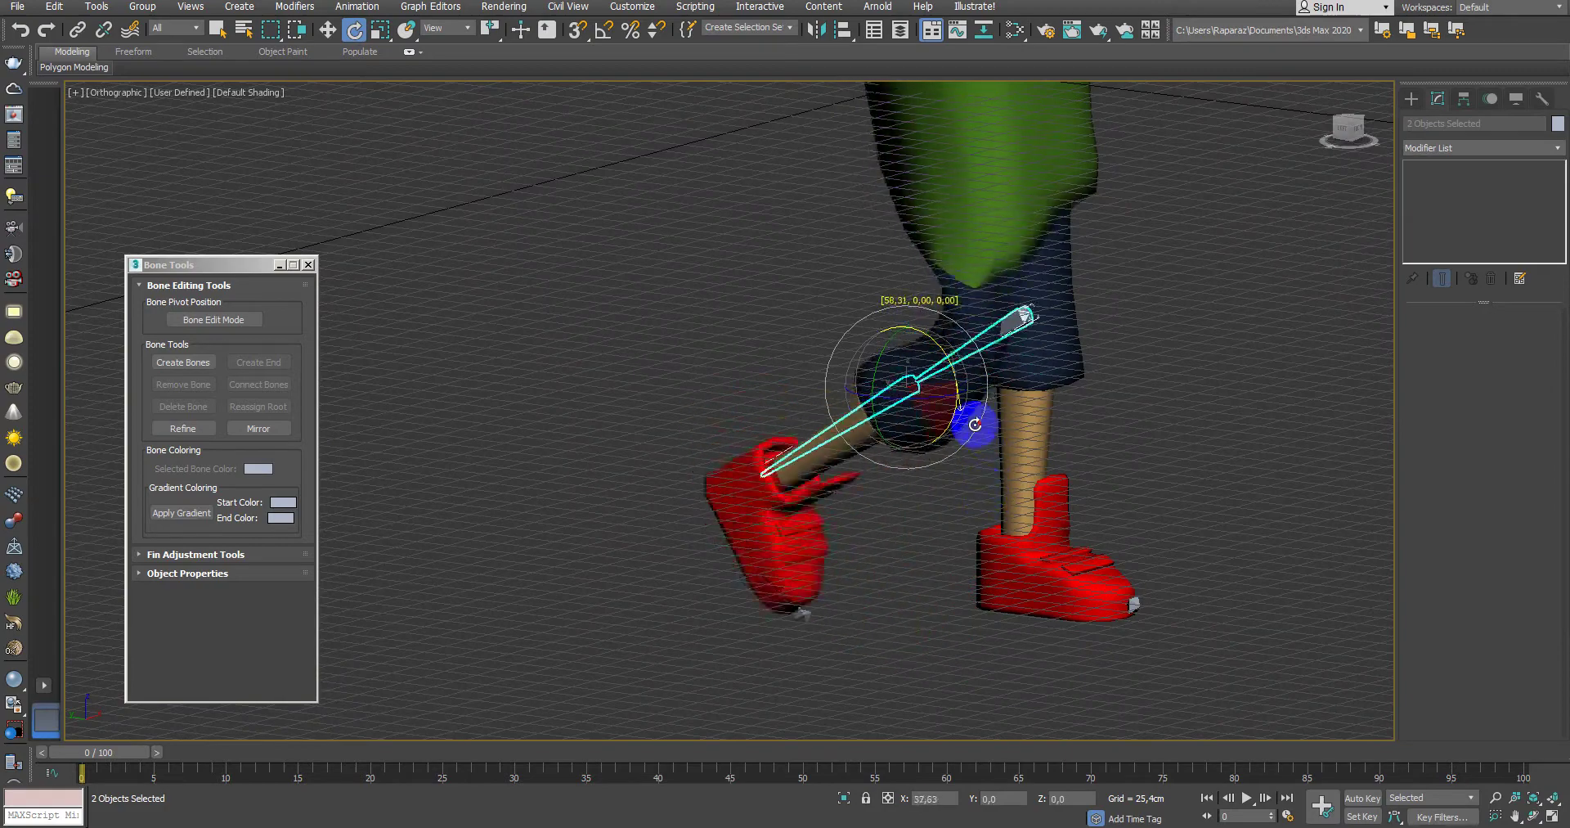
right_click(998, 483)
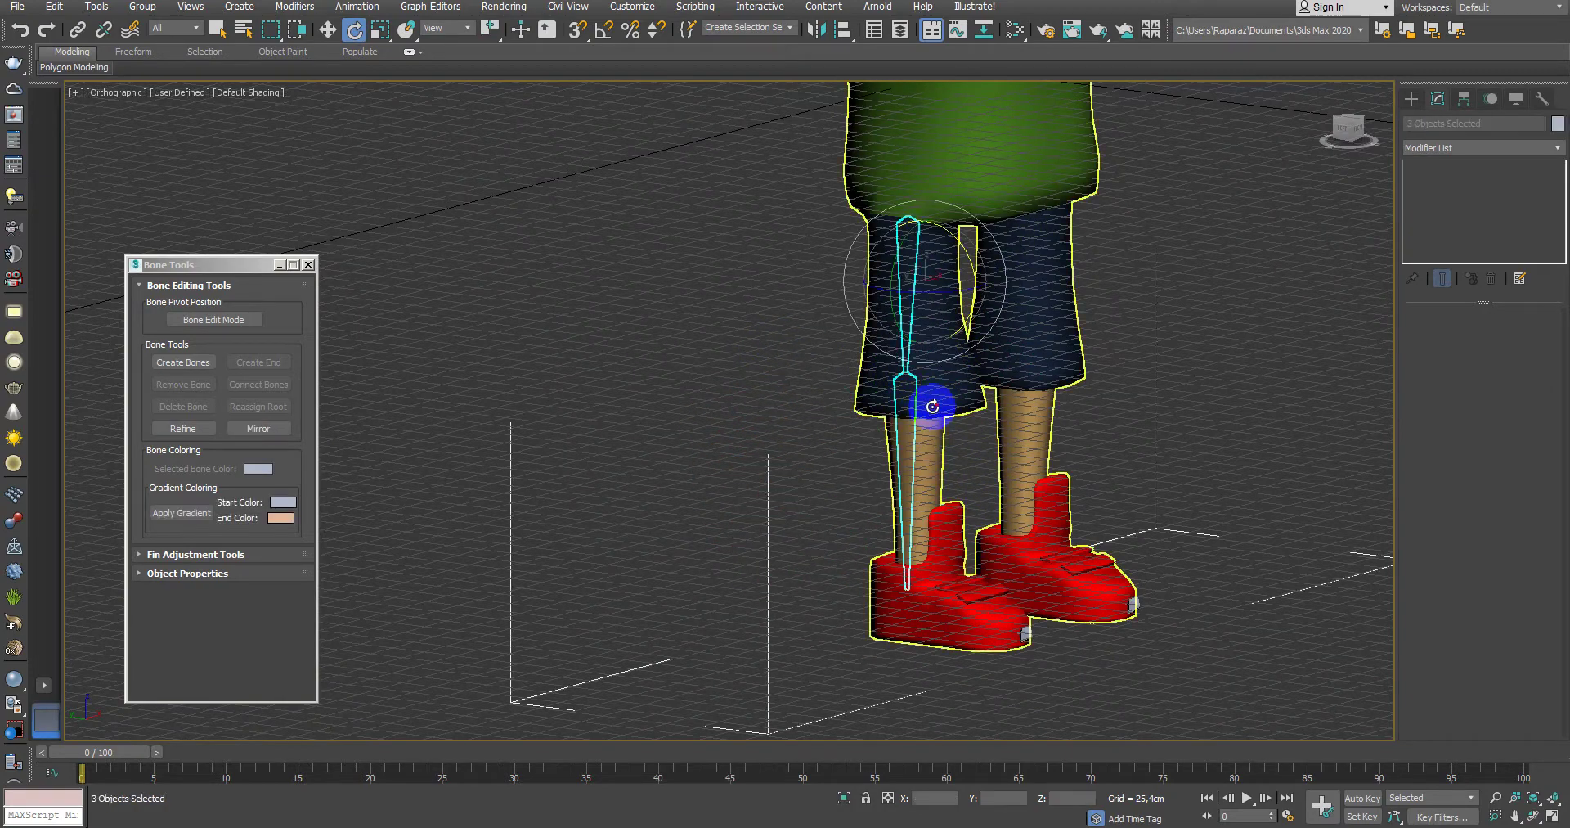
key(Page_Up)
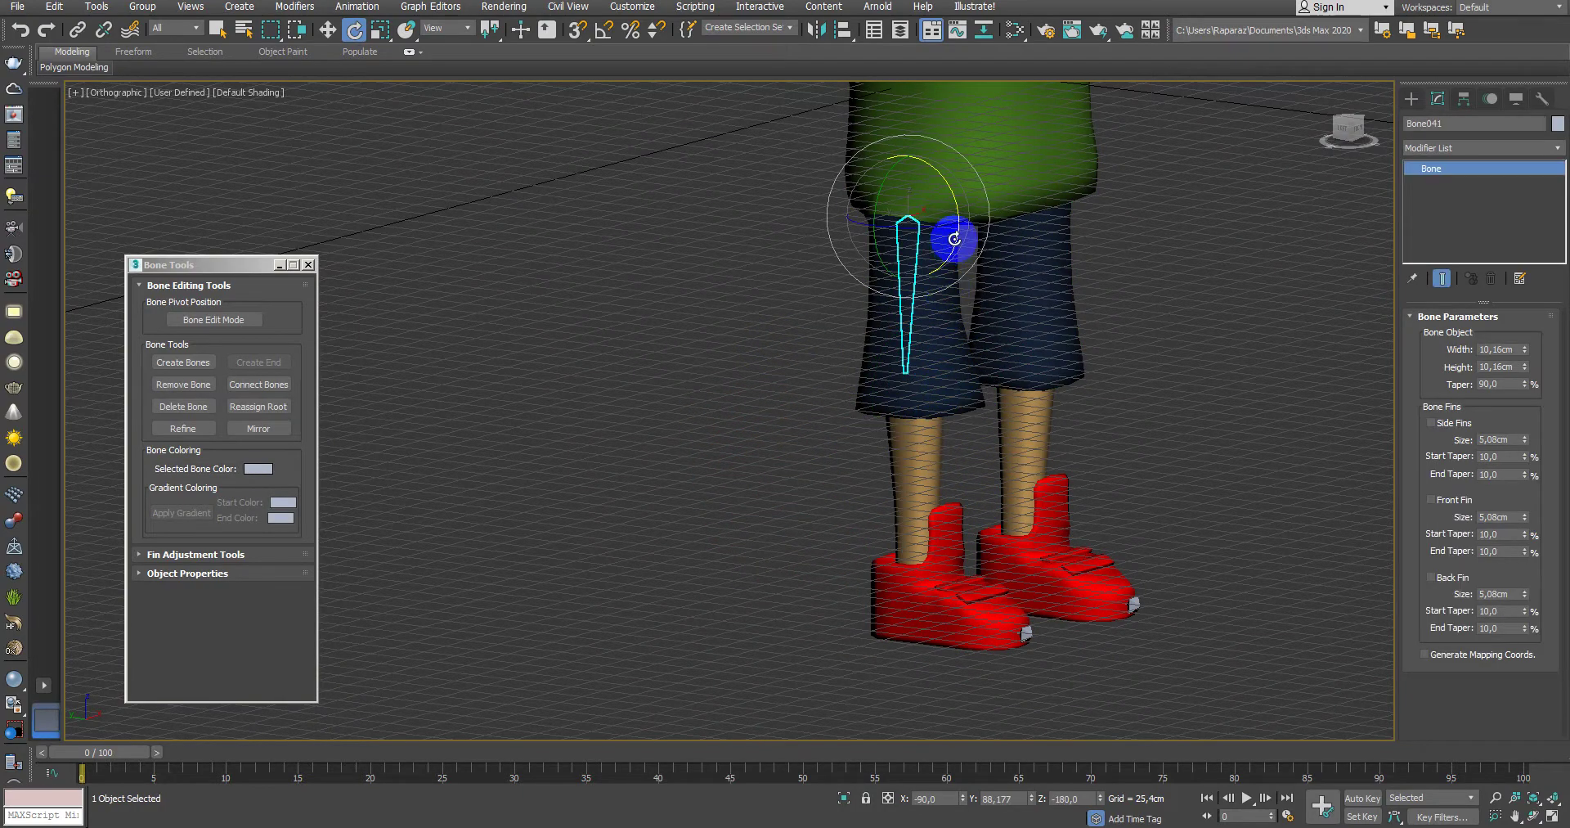
mouse_move(918, 235)
mouse_down()
mouse_move(965, 320)
mouse_move(946, 350)
mouse_up()
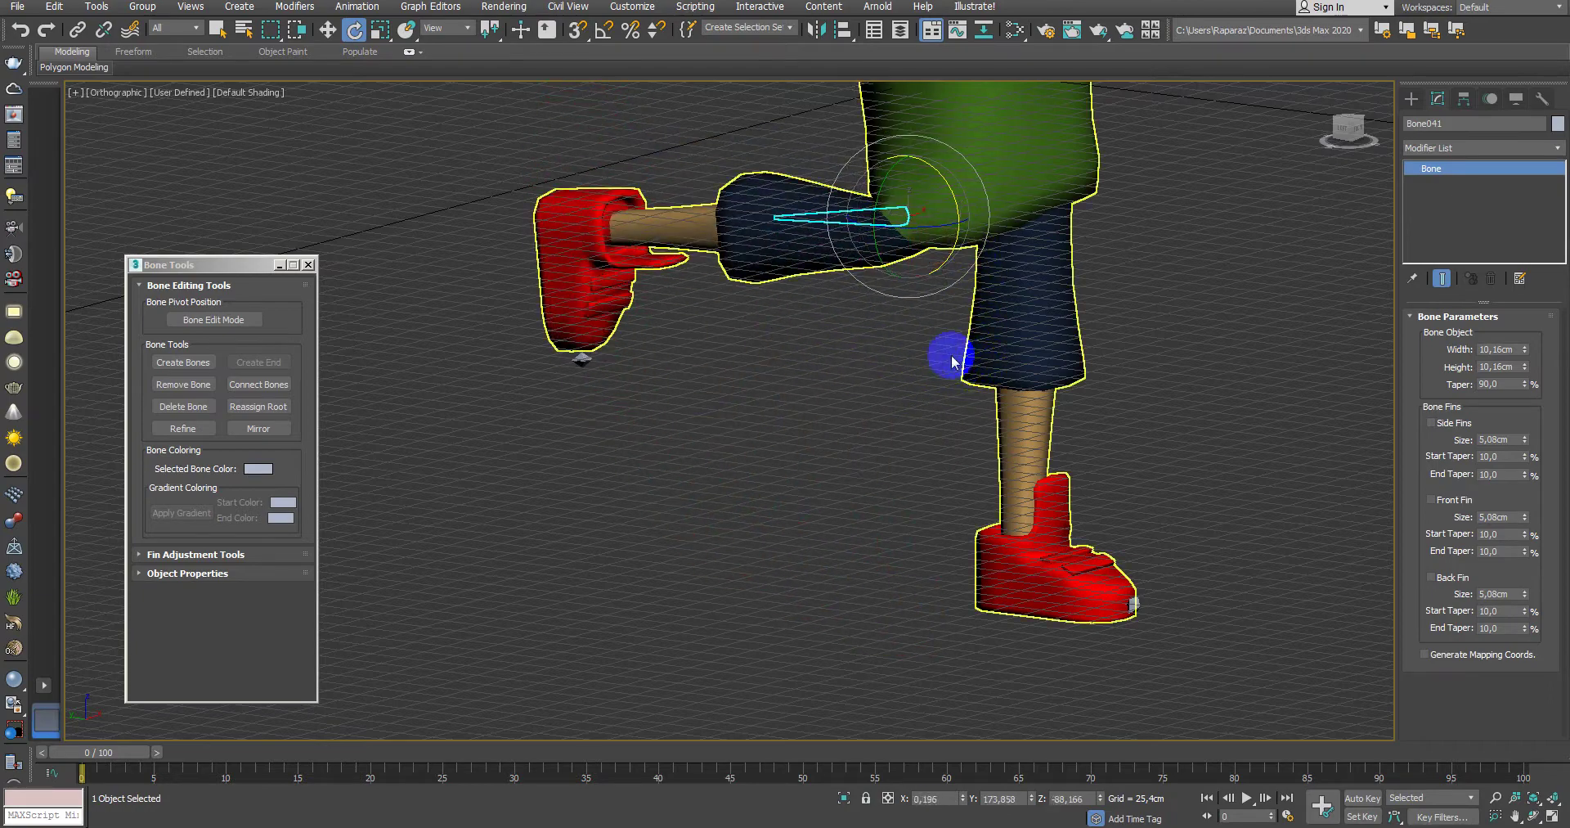
right_click(894, 434)
Step: Bend the calf bone forward at the knee, inspect it, then undo and maximize the full Front view
click(921, 466)
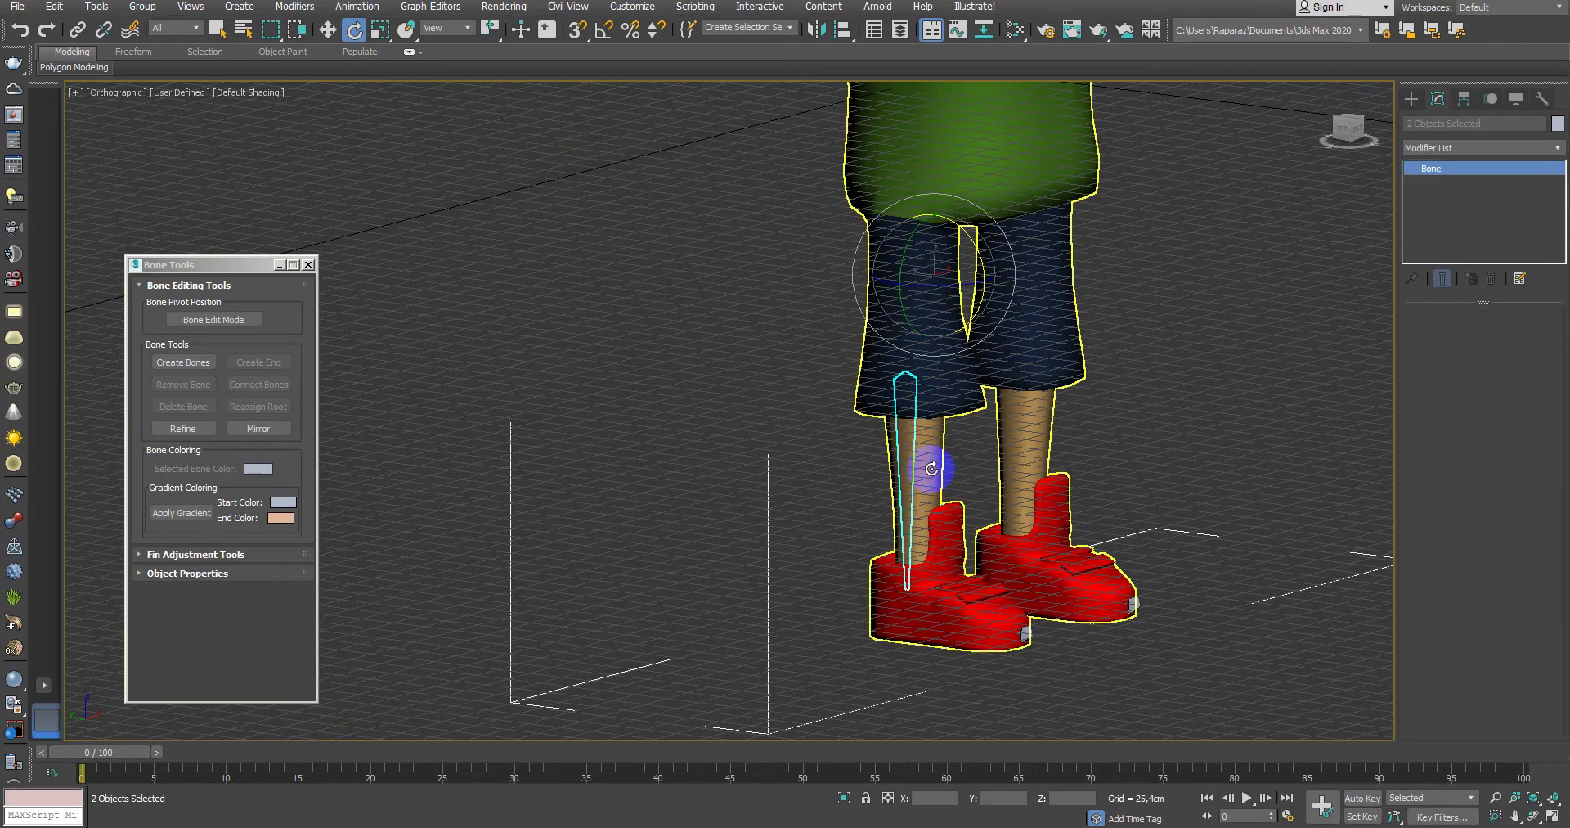
click(957, 361)
drag(956, 360, 999, 511)
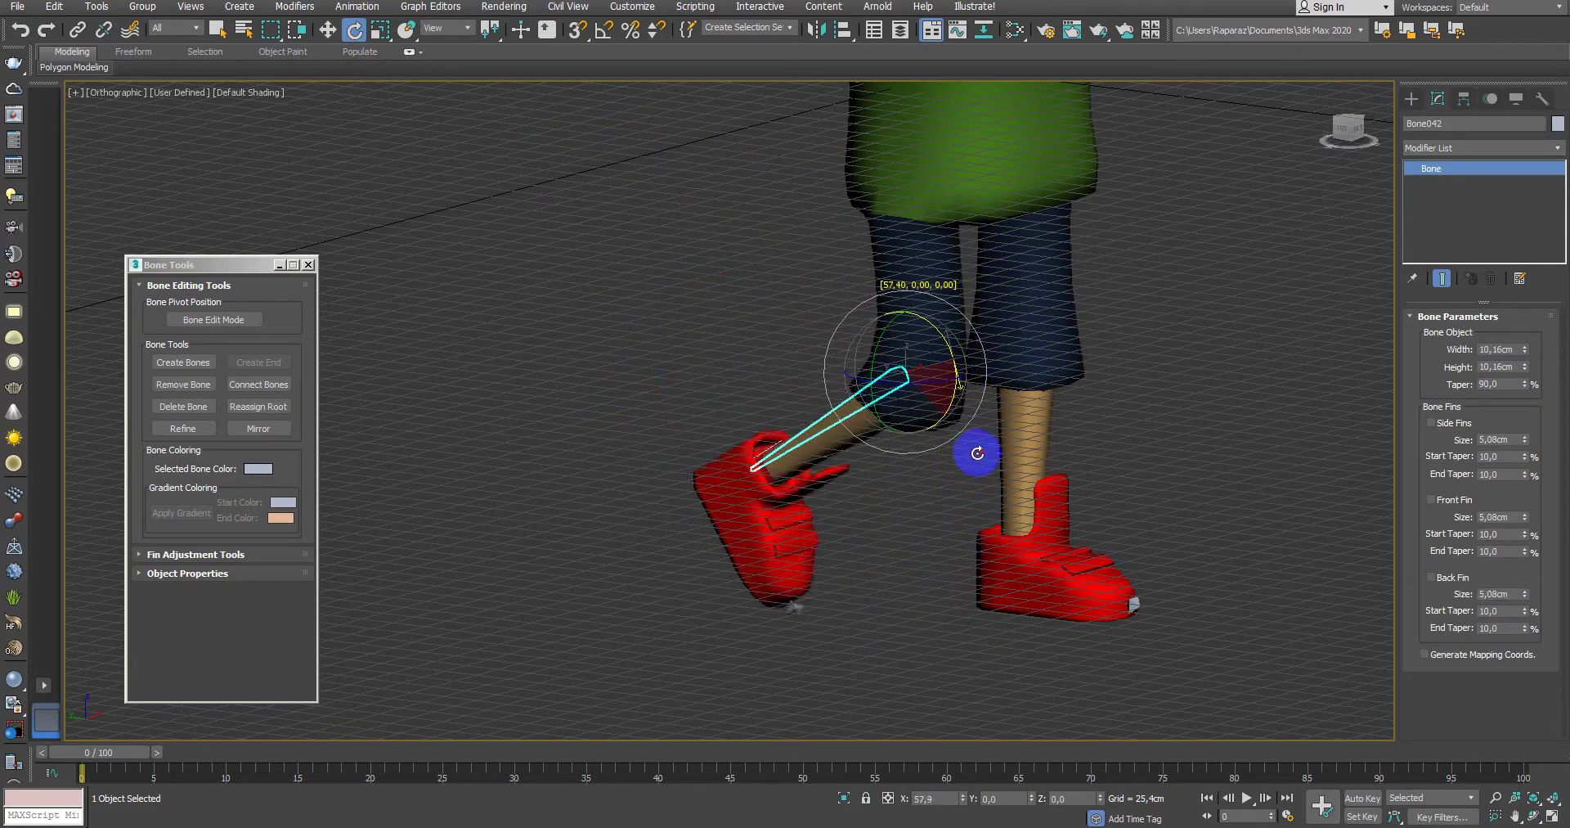
mouse_move(999, 510)
alt+middle_down()
mouse_move(1288, 509)
mouse_move(1191, 490)
mouse_move(1012, 497)
alt+middle_up()
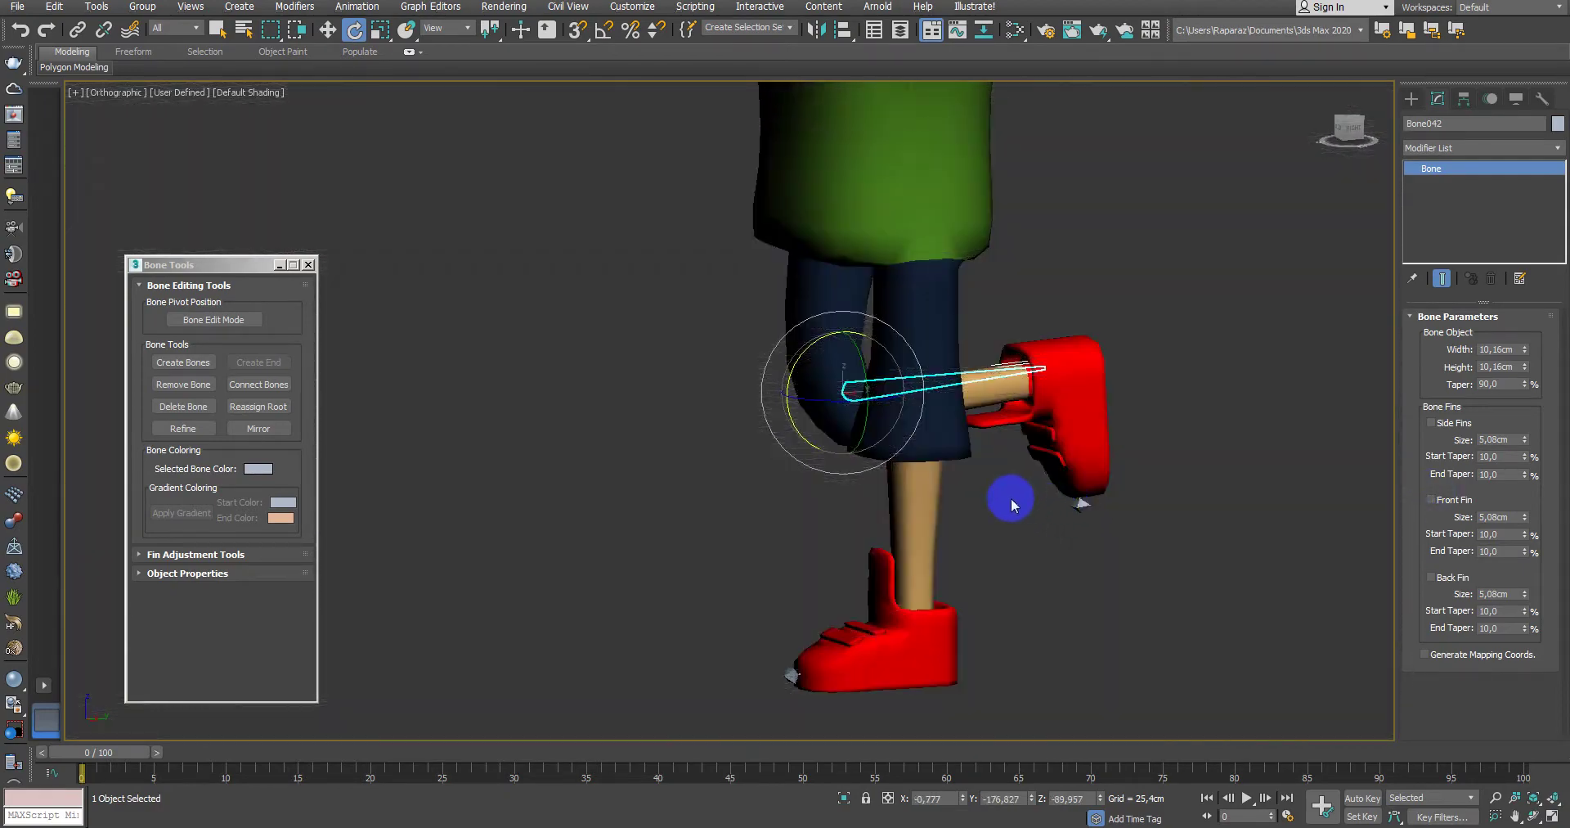
scroll(1008, 515, up, 5)
key(F4)
key(F4)
key(ctrl+z)
key(ctrl+z)
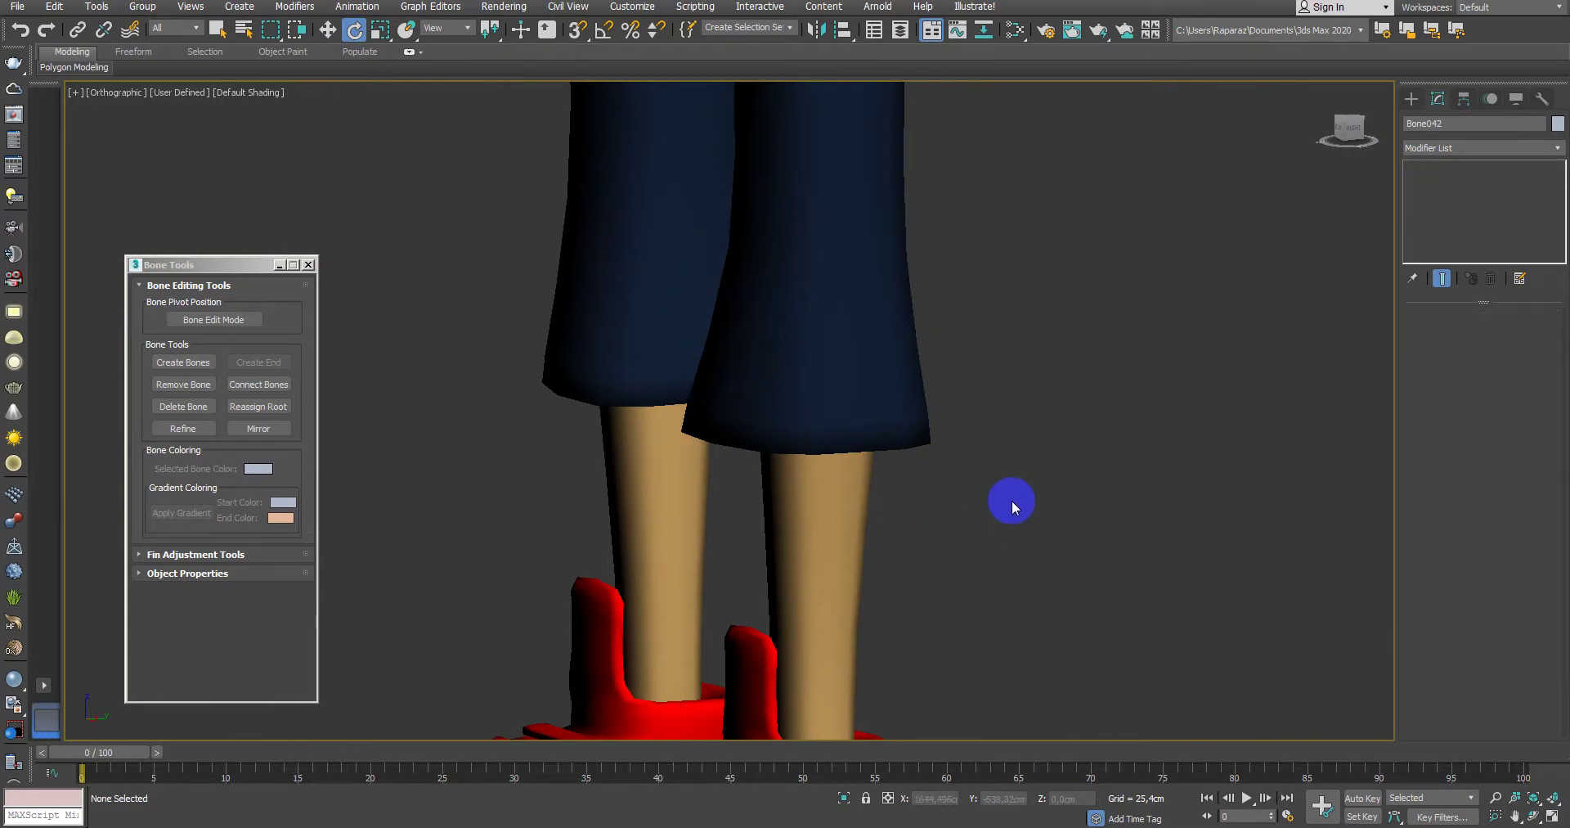
key(ctrl+z)
key(alt+w)
key(alt+w)
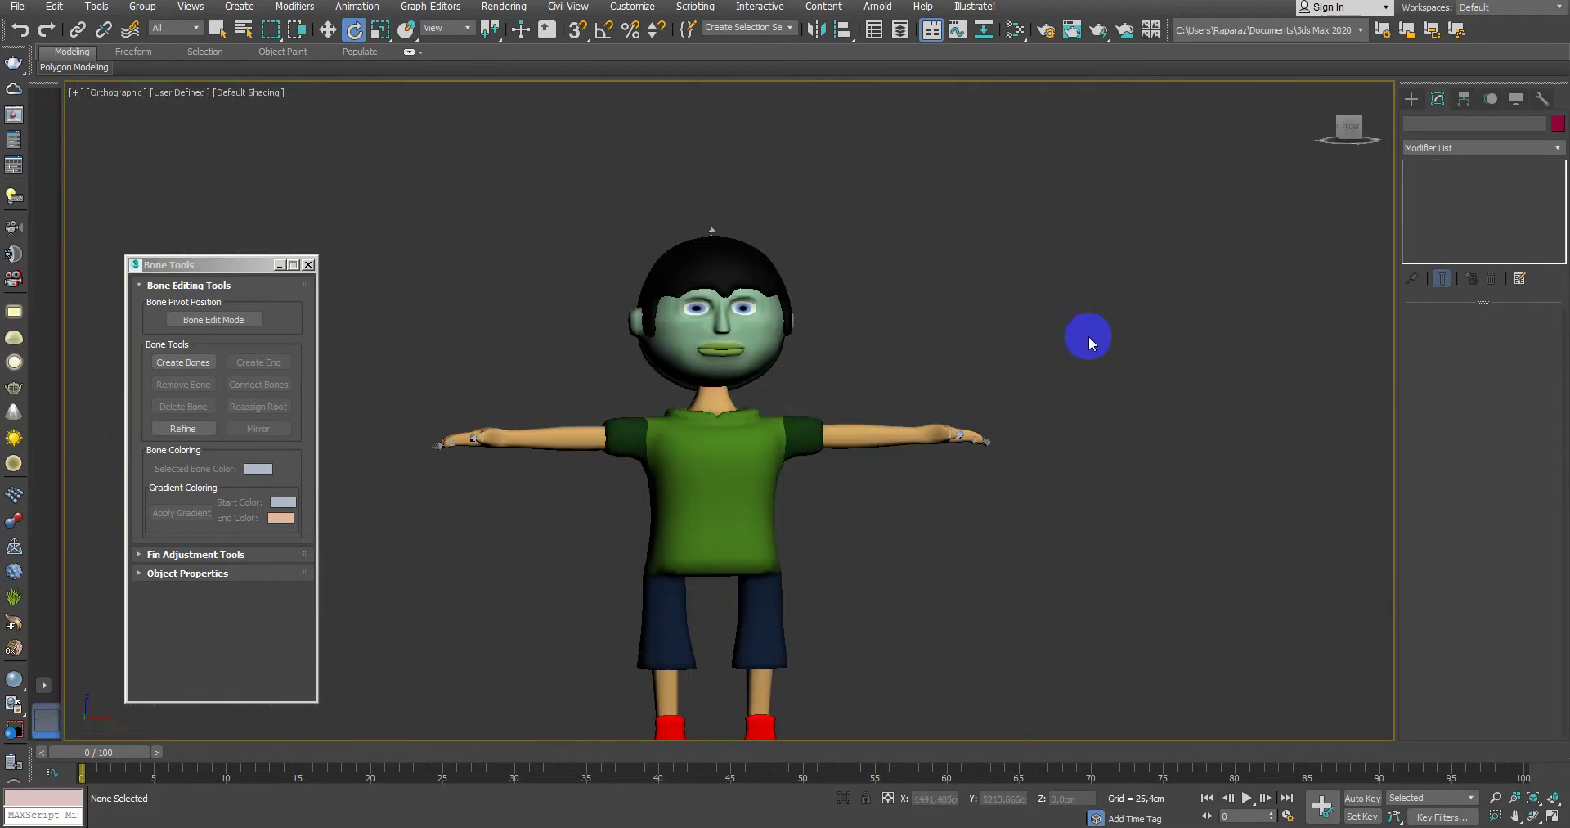
Step: Zoom around the character and check the body mesh's modifier stack before deselecting it
scroll(928, 238, up, 5)
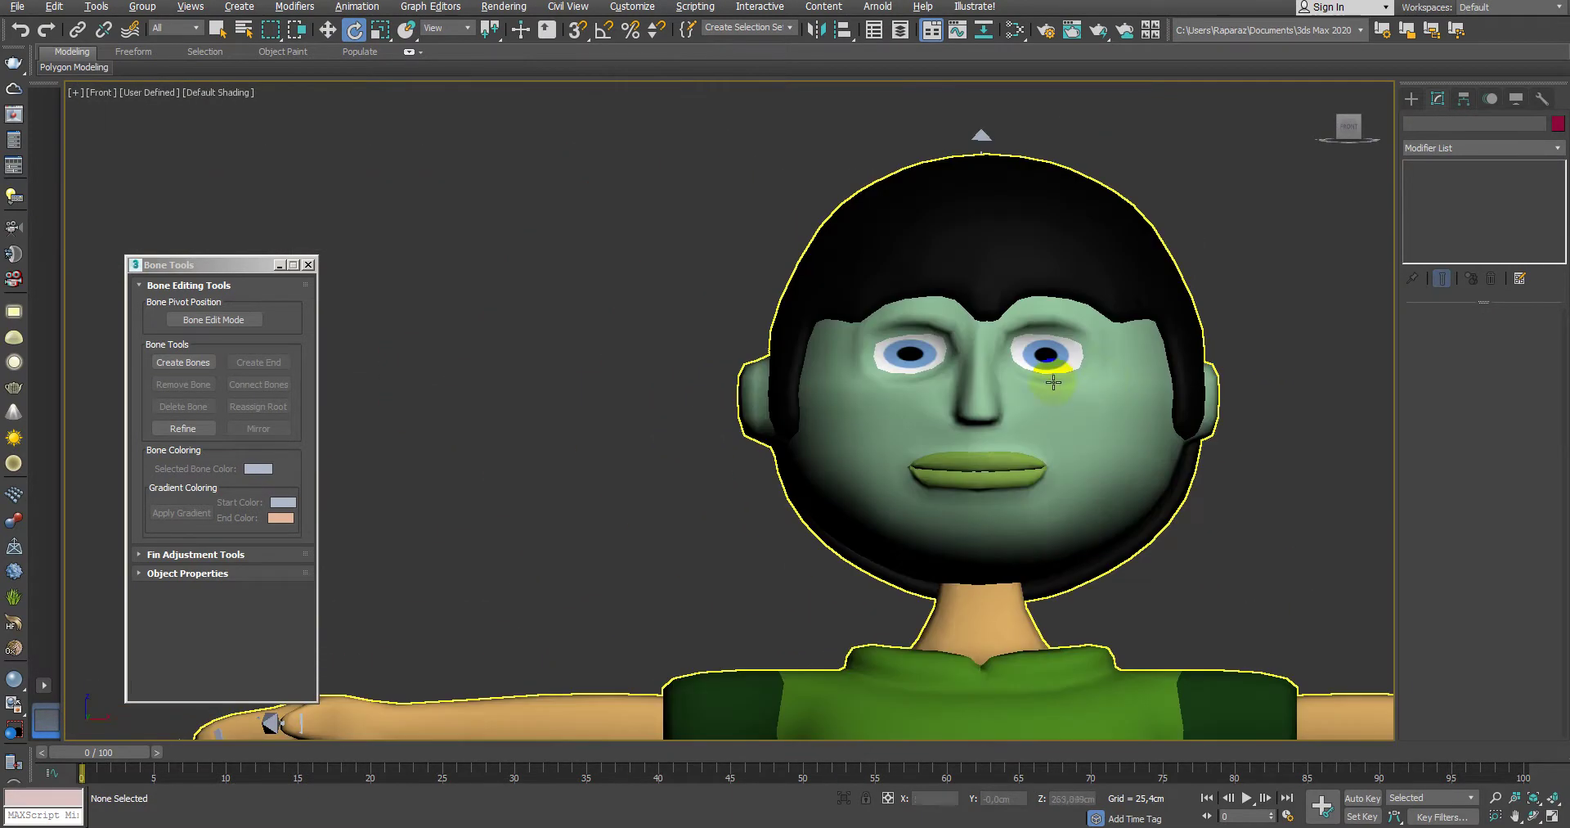
scroll(1104, 417, up, 2)
scroll(1090, 444, down, 3)
scroll(1052, 456, down, 1)
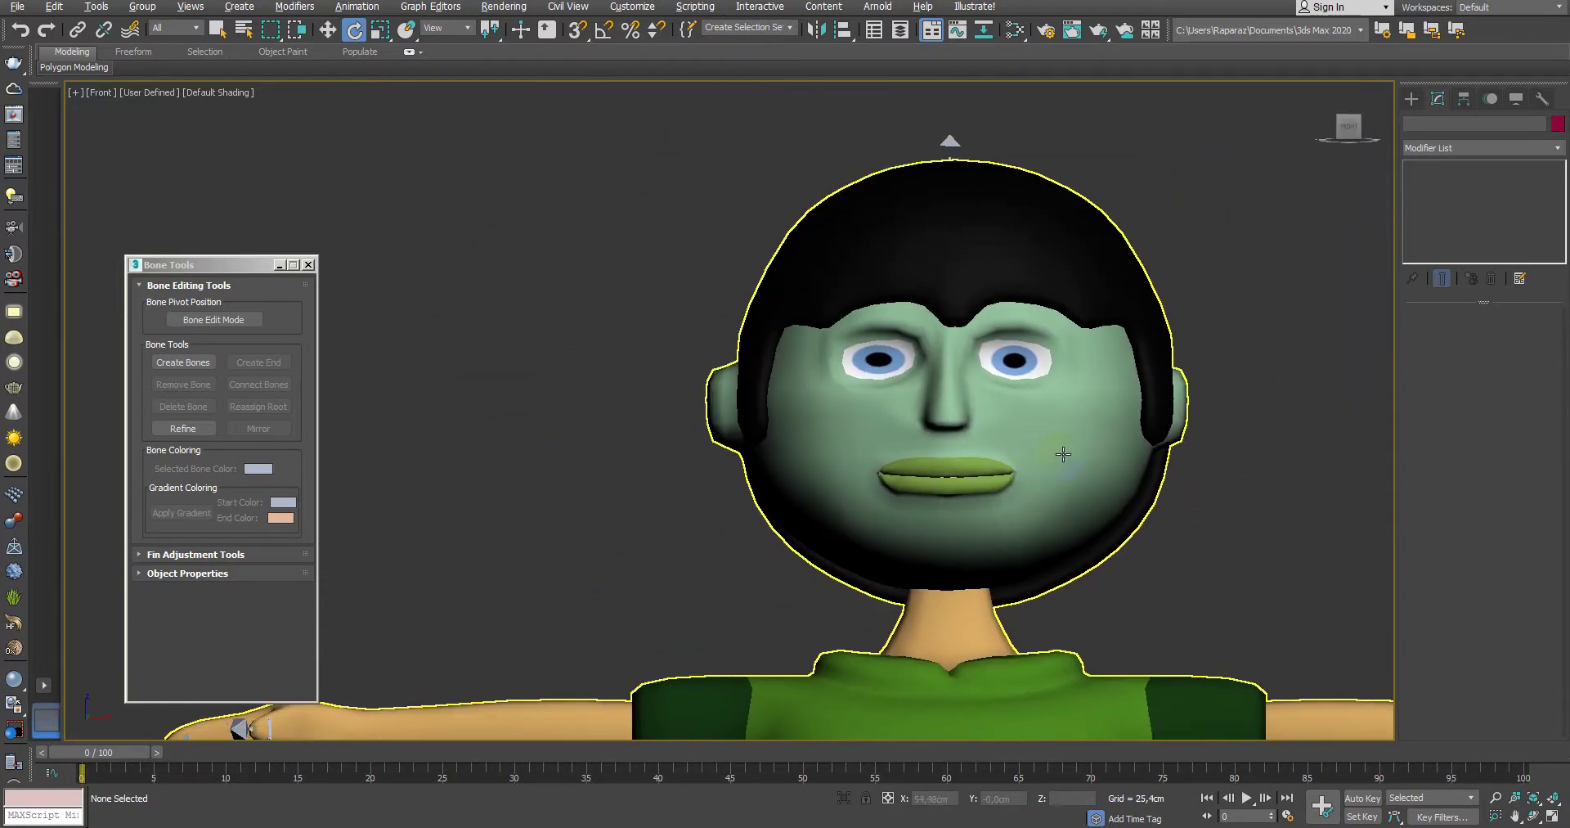
scroll(1067, 445, up, 1)
scroll(1060, 459, up, 1)
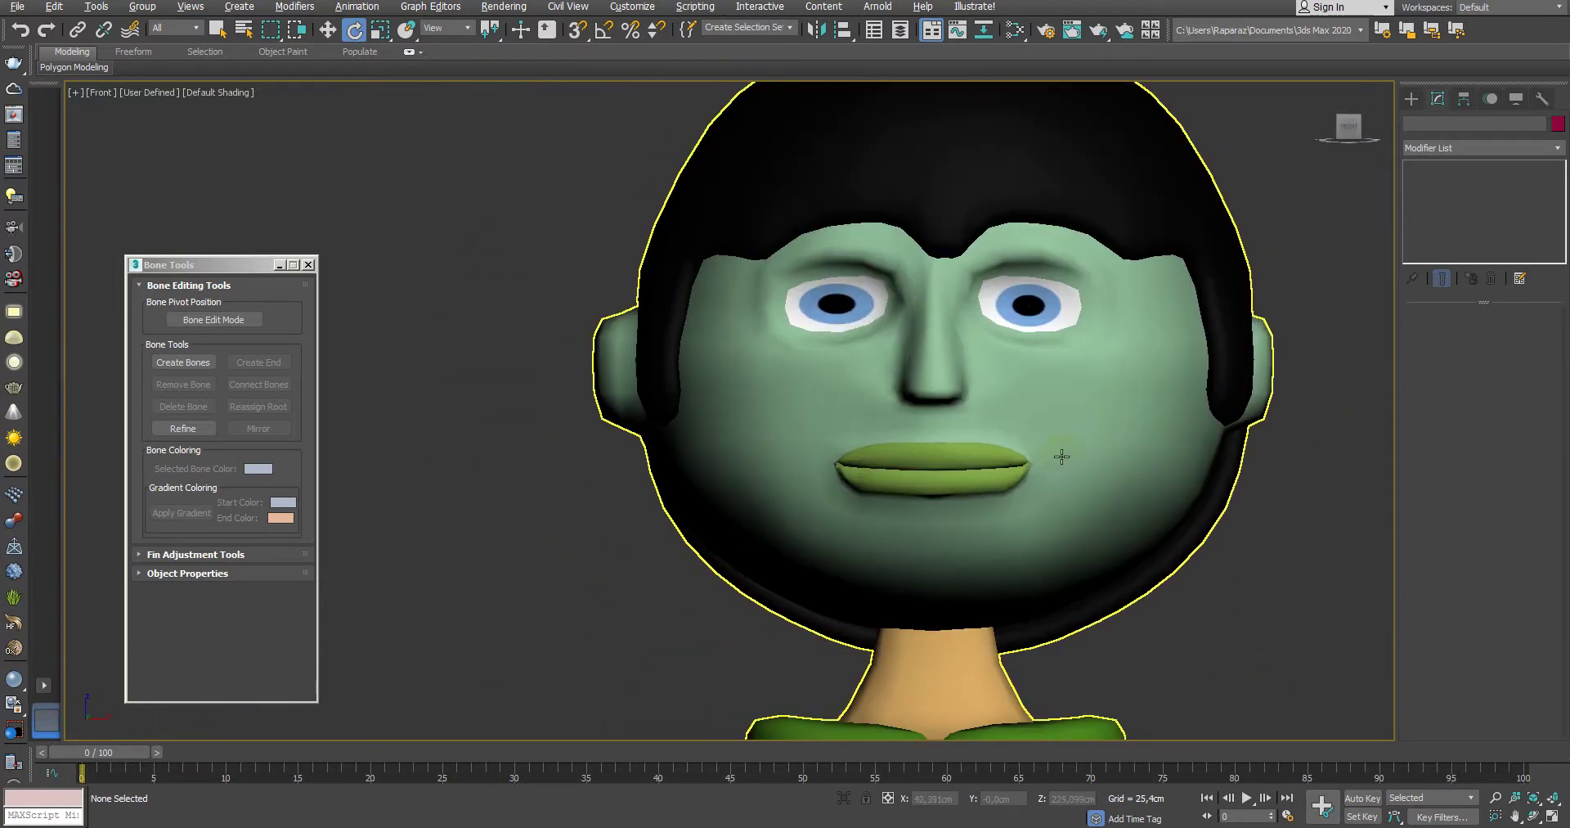
scroll(1061, 456, down, 1)
scroll(1065, 482, down, 1)
click(1410, 98)
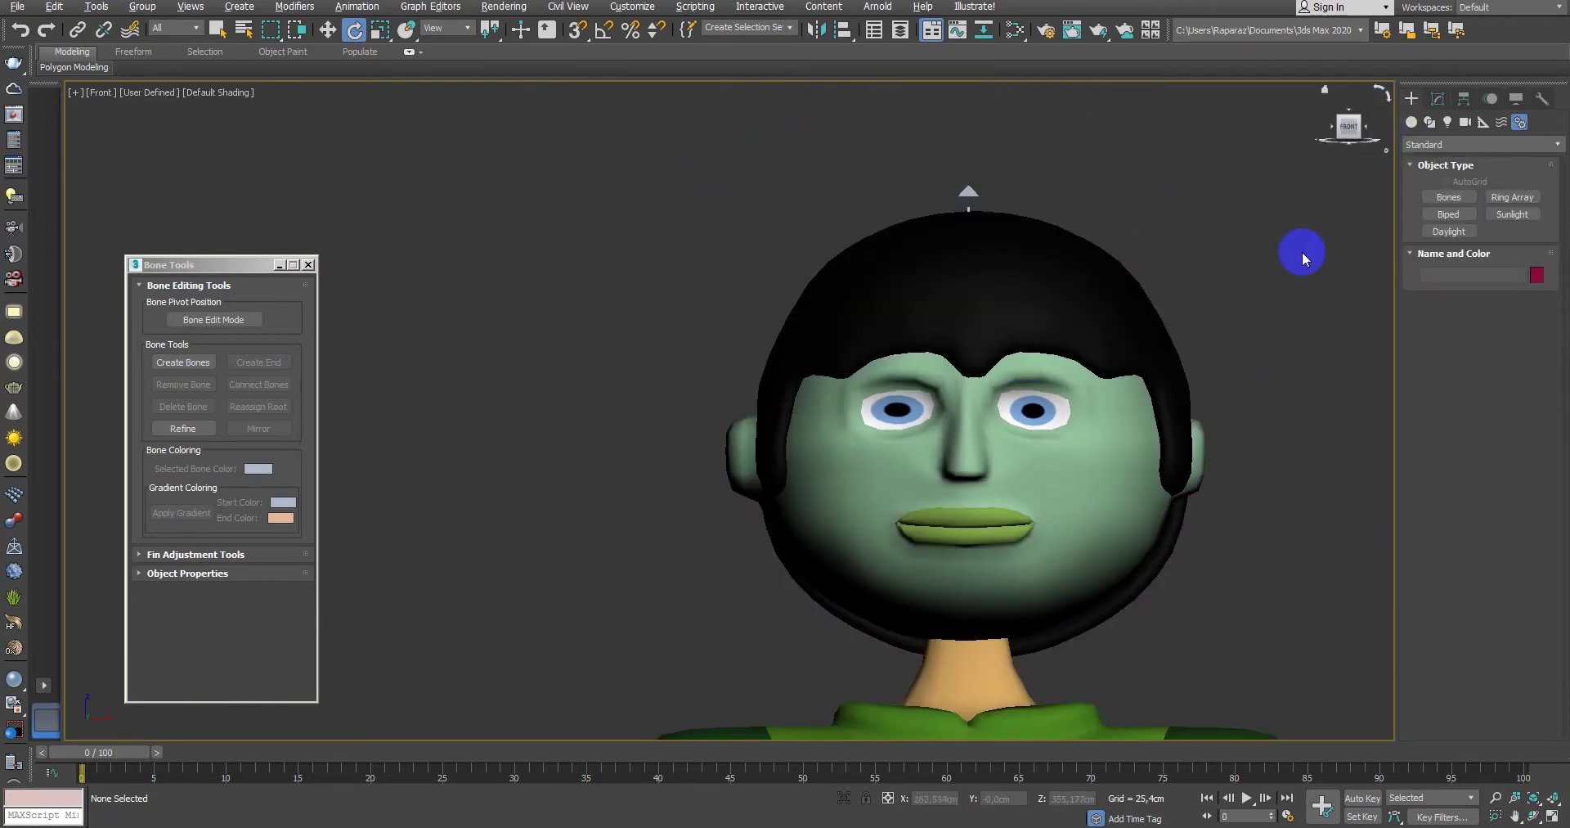
click(1107, 316)
click(1435, 97)
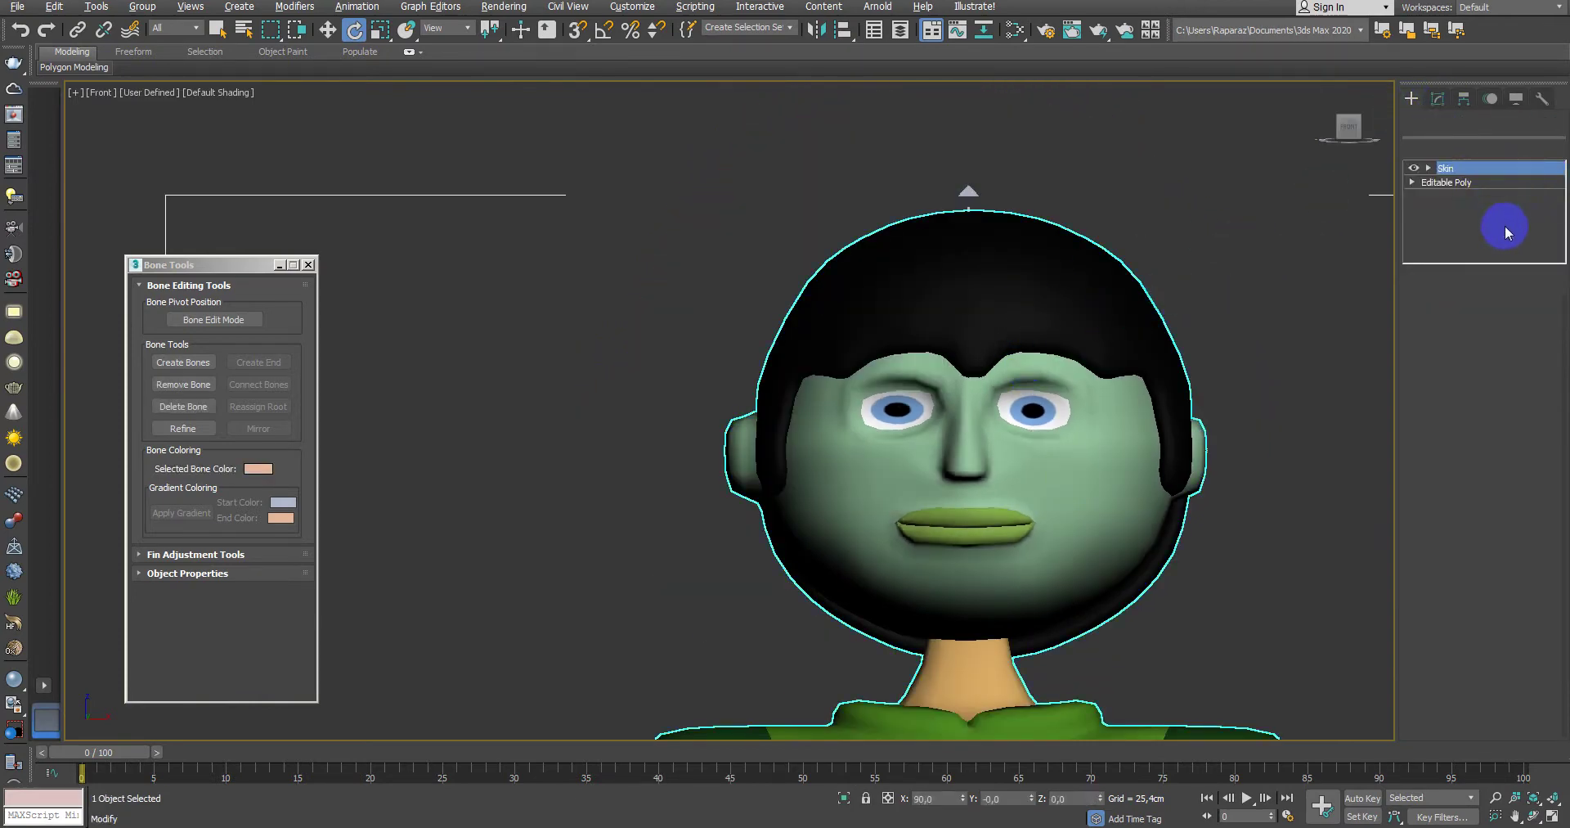
click(1297, 327)
Step: Start a Box-display Point helper and turn on edged faces and vertex snapping at the mouth
click(1412, 97)
click(1480, 124)
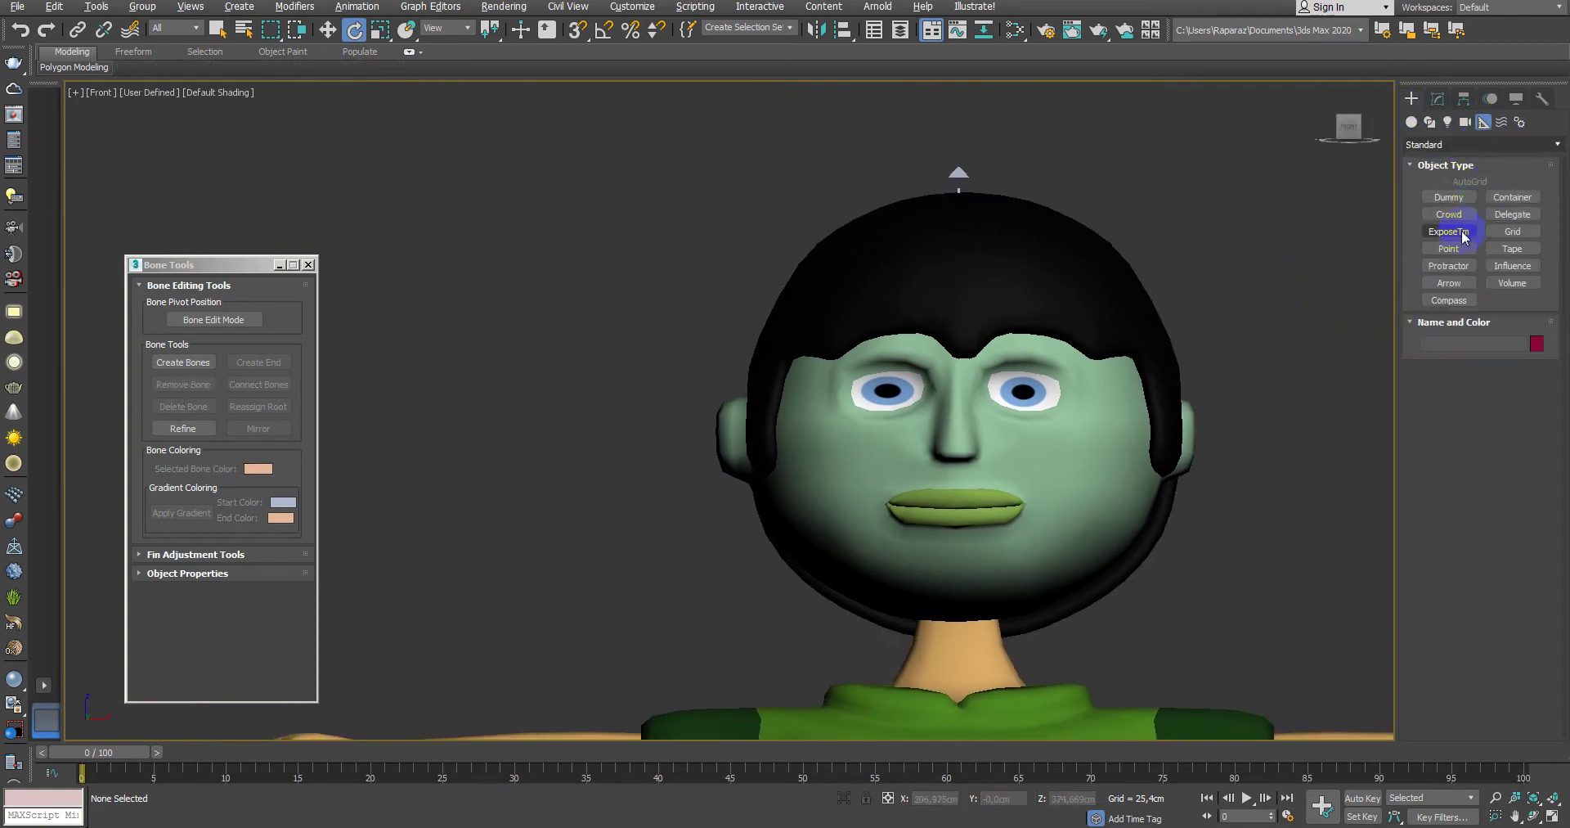
click(1448, 249)
scroll(1226, 392, up, 2)
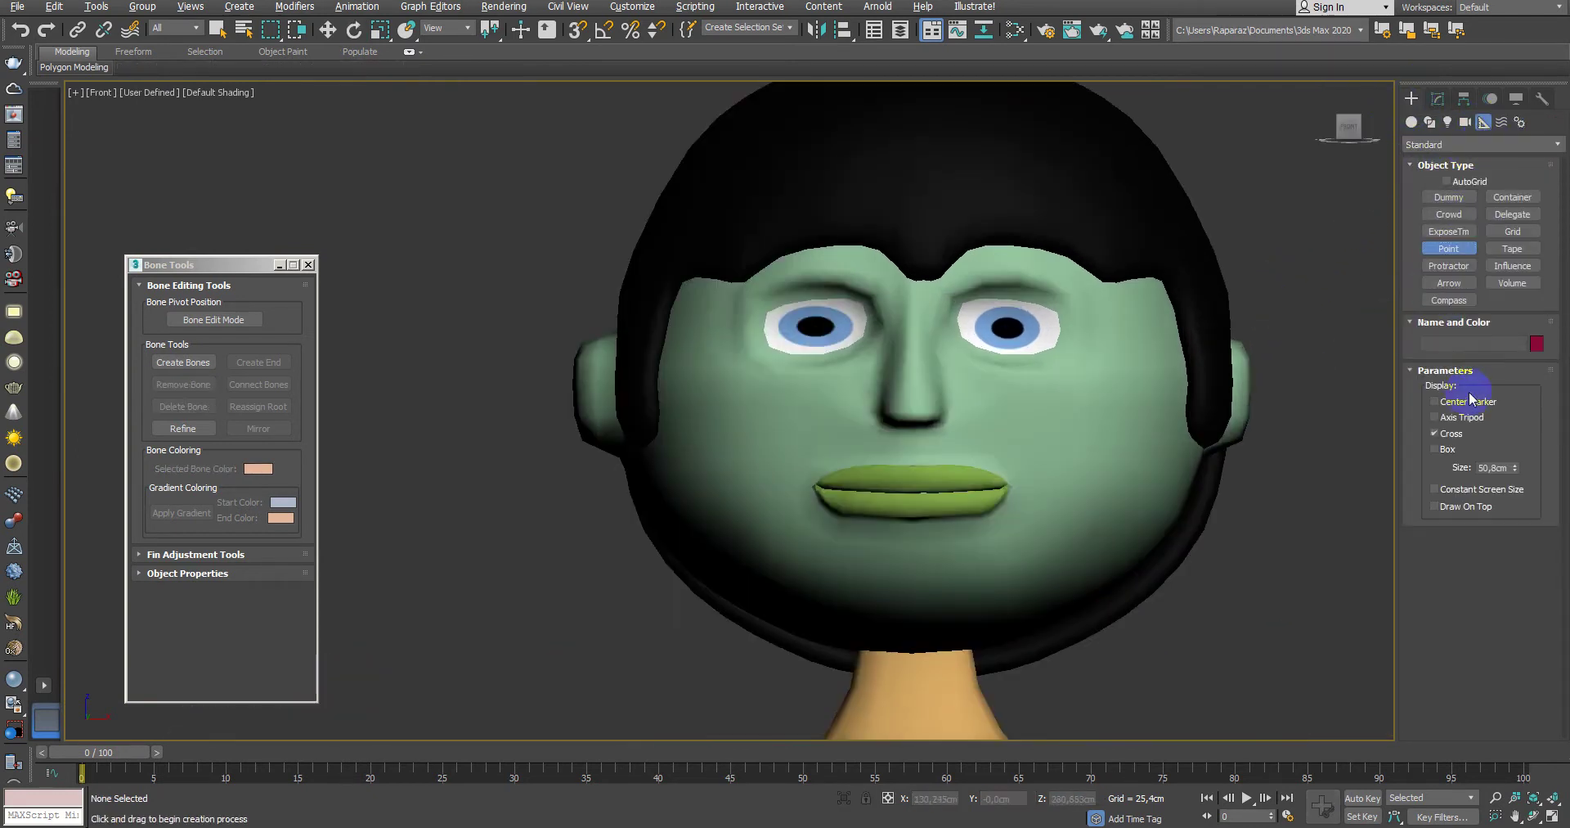
click(1445, 455)
scroll(1194, 403, up, 2)
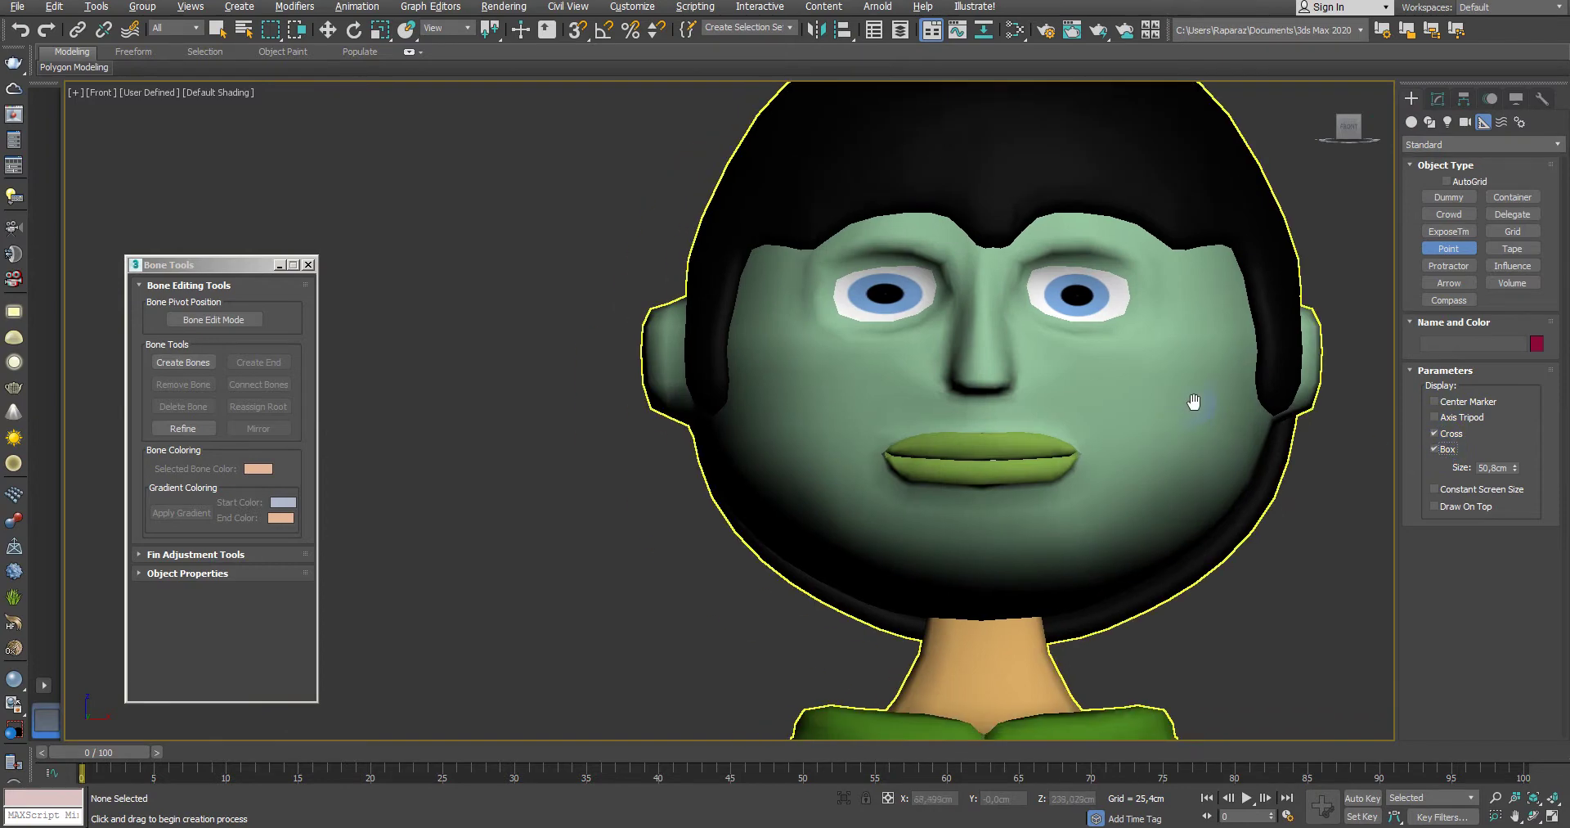
scroll(1055, 443, up, 2)
key(s)
key(F4)
scroll(1009, 449, up, 4)
Step: Place a box-only Point helper at the lip centre, shrunk to about 15.7 cm
scroll(1009, 449, up, 2)
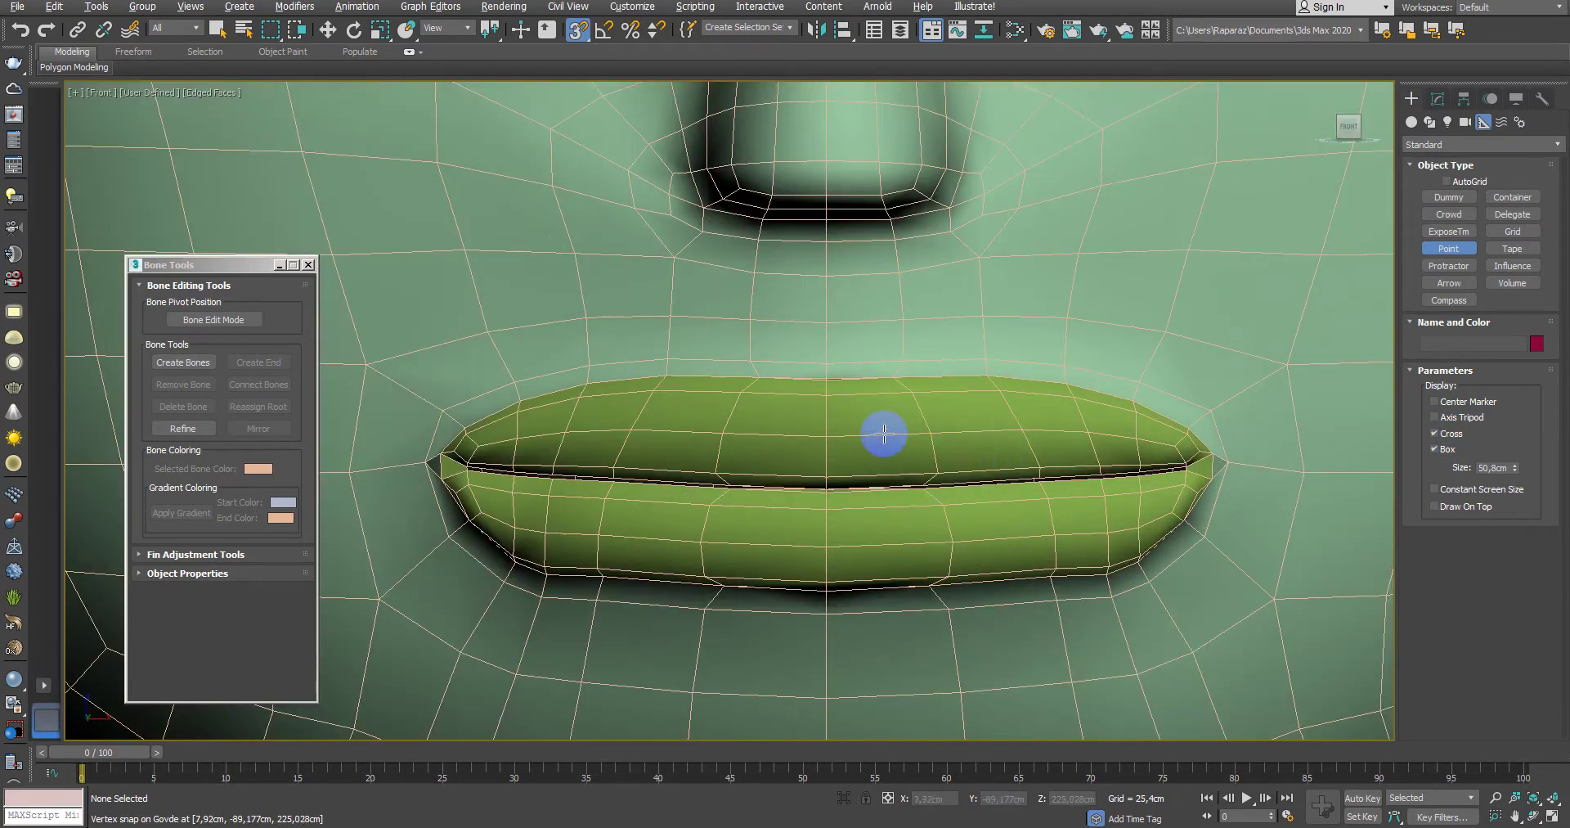
click(827, 435)
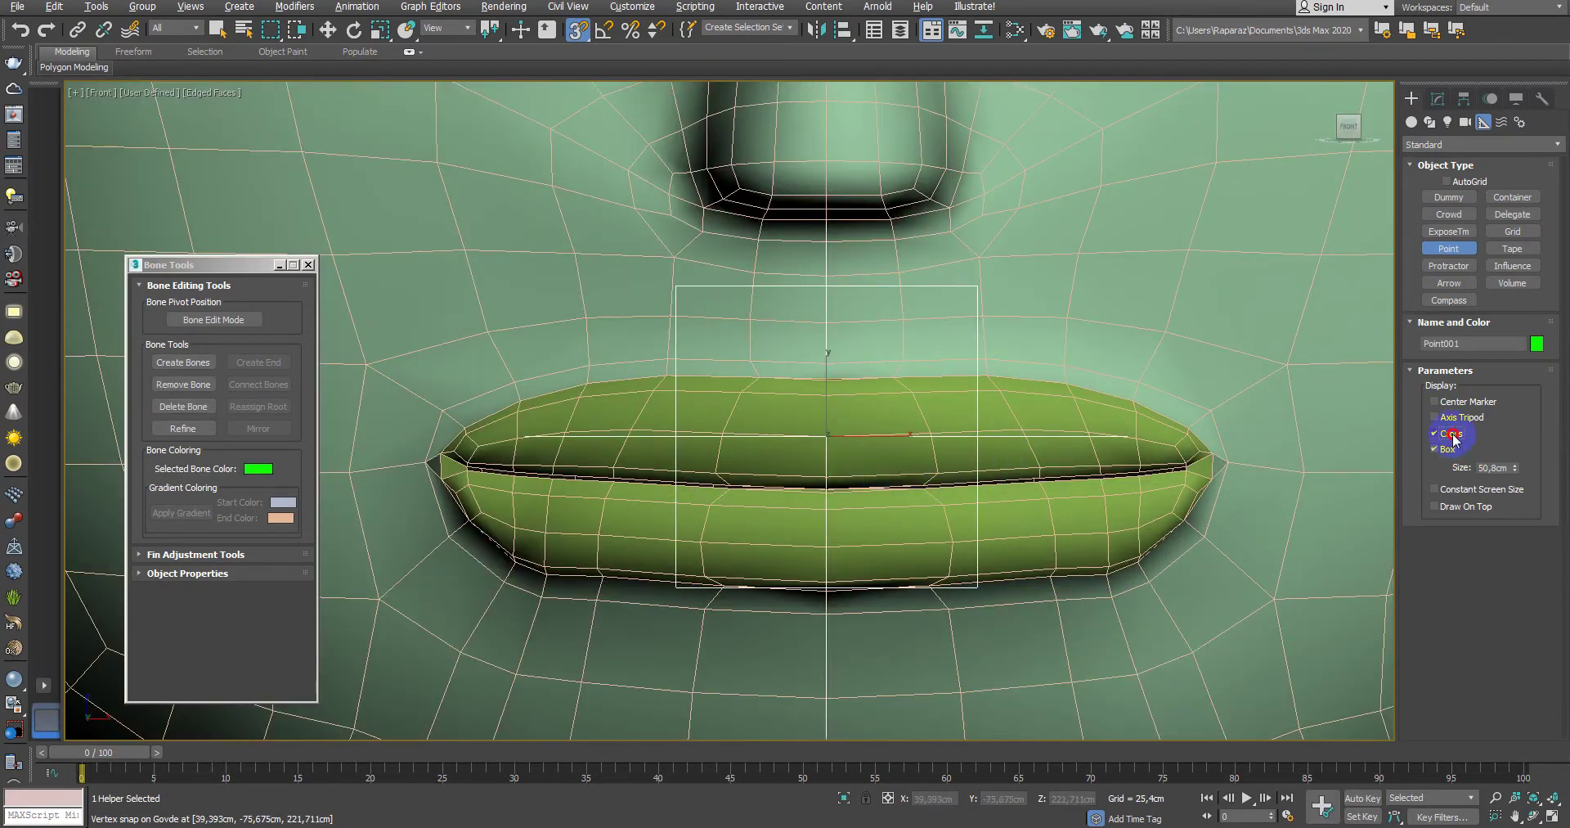
click(1452, 437)
drag(1515, 472, 1517, 522)
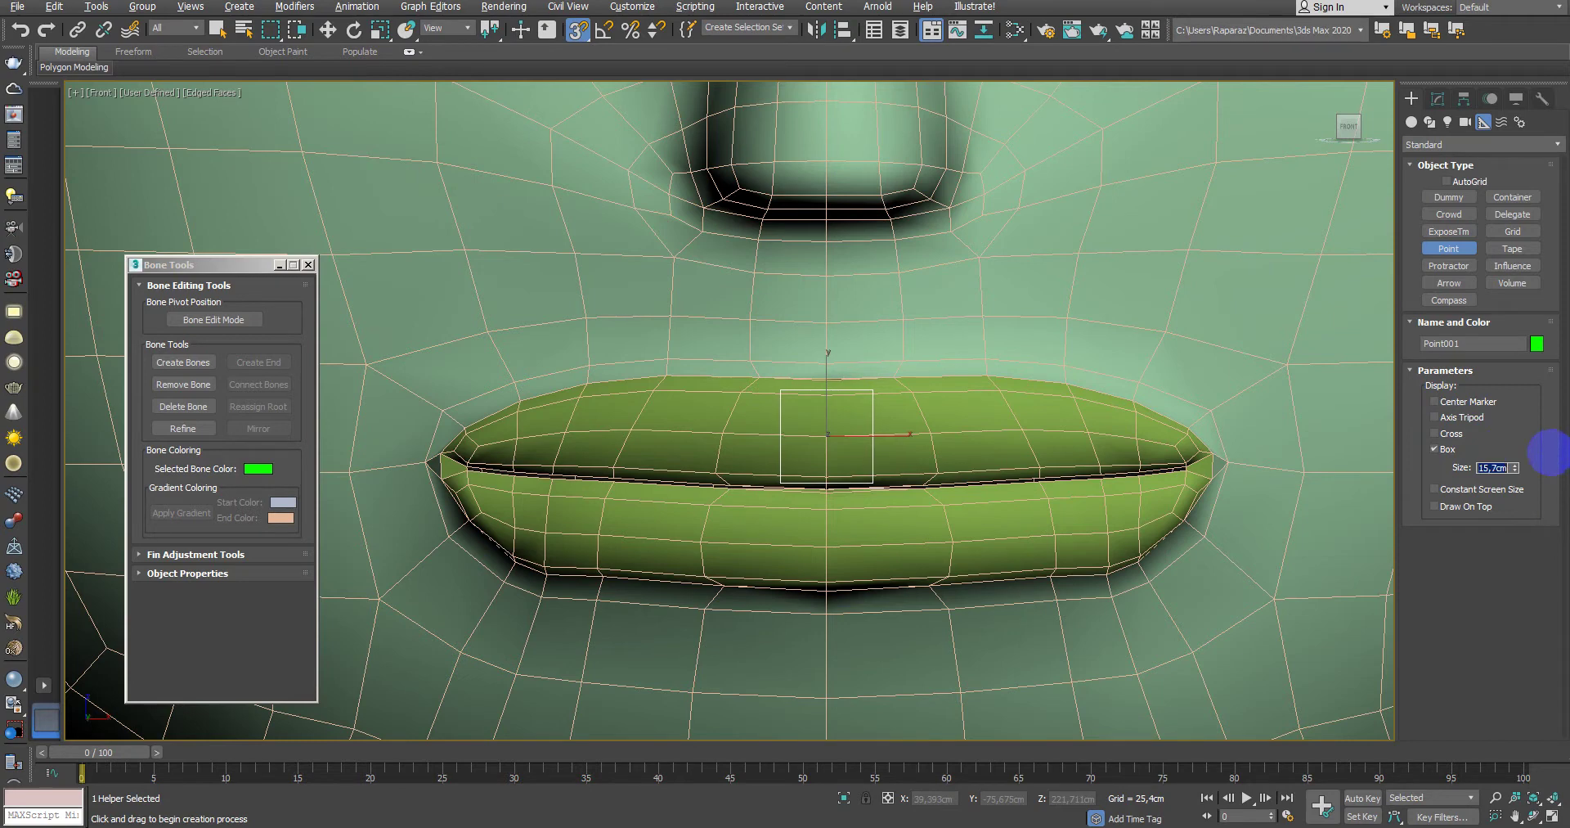
Step: Place Point helpers at the left and right lip corners and on both upper lip sides
middle_drag(902, 388, 974, 379)
key(e)
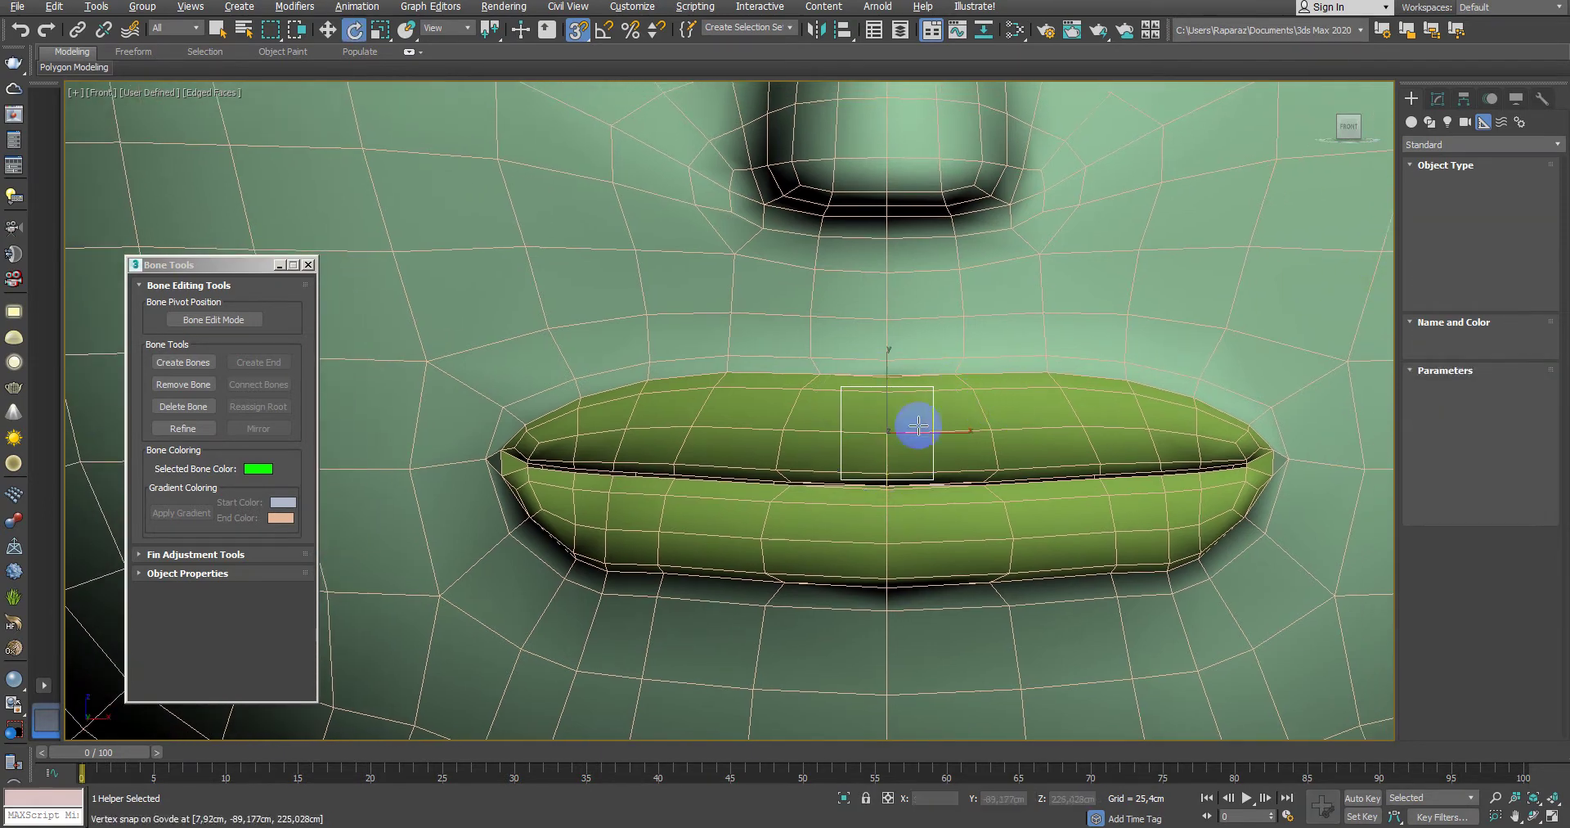
middle_drag(917, 425, 1007, 401)
click(576, 439)
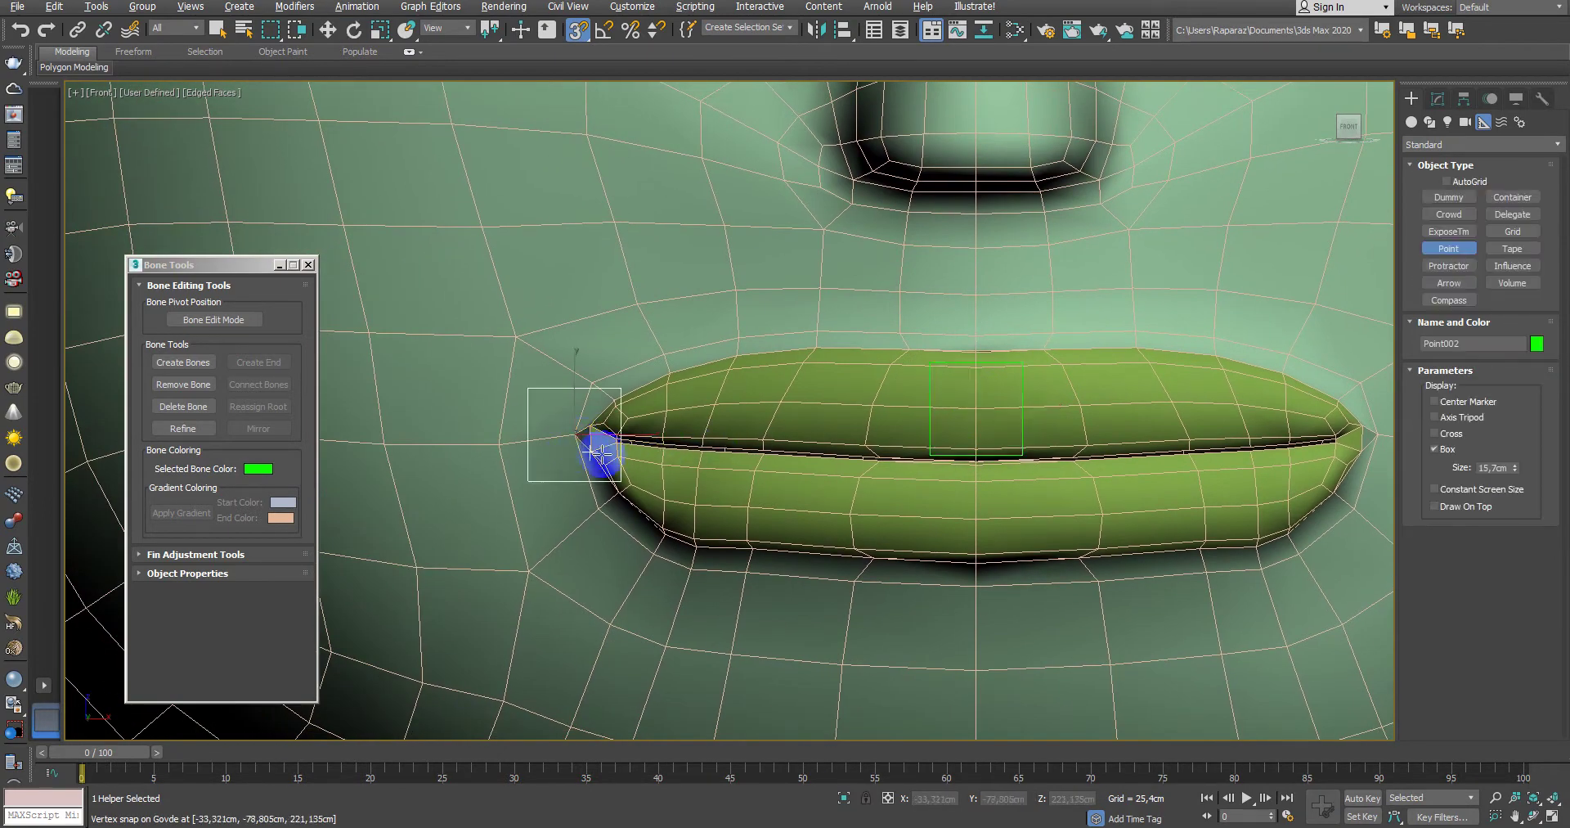
mouse_move(1070, 516)
middle_down()
mouse_move(884, 488)
mouse_move(1023, 512)
middle_up()
click(1192, 403)
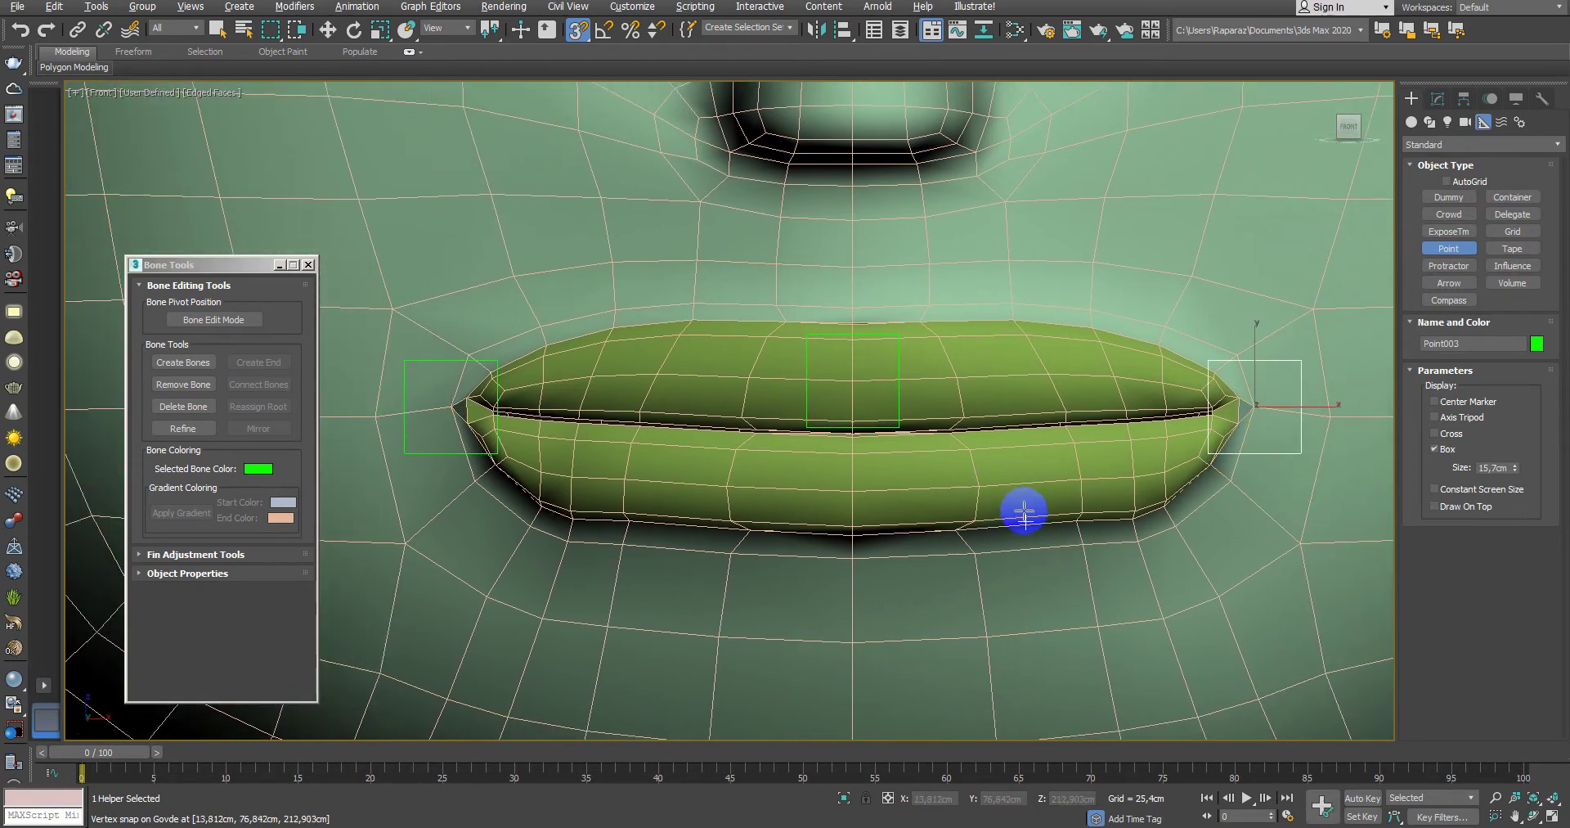
click(1049, 375)
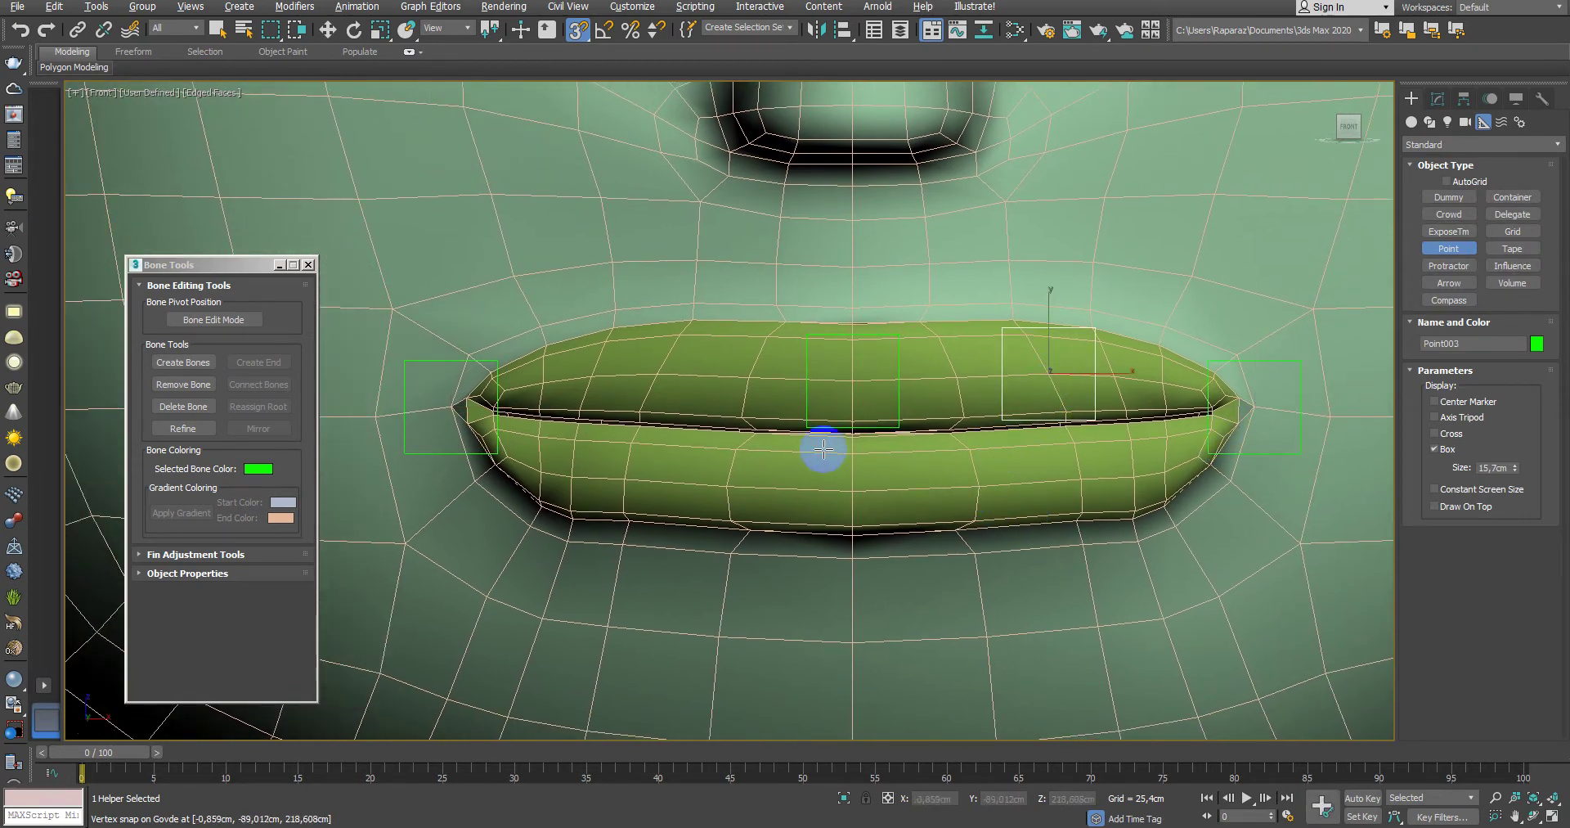
click(656, 375)
Step: Add Point helpers along the lower lip (left, centre, right) and one below the lips
click(626, 483)
click(853, 489)
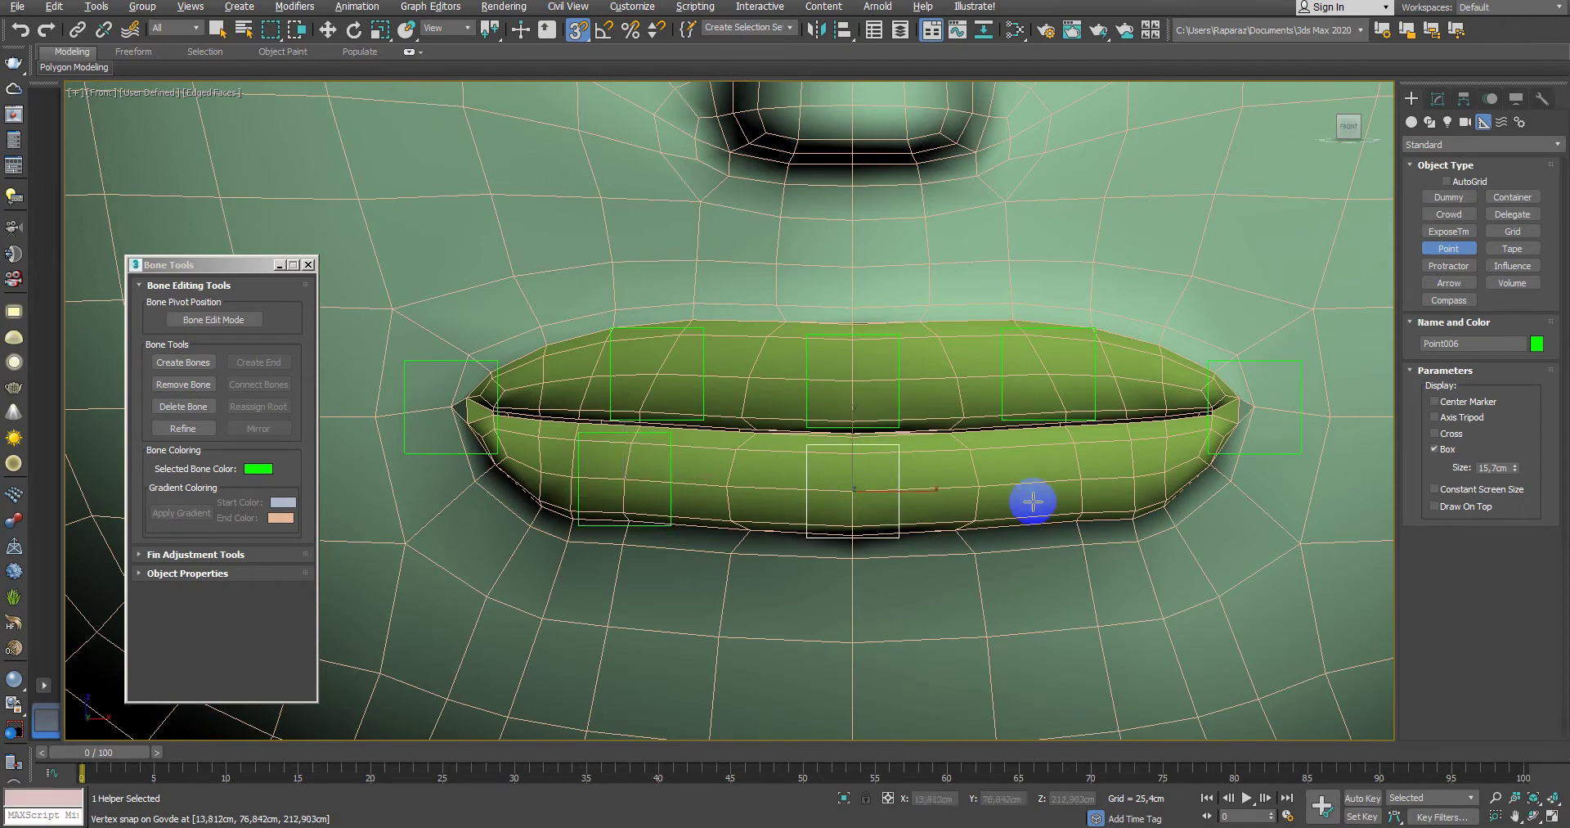
click(1083, 480)
scroll(981, 648, down, 3)
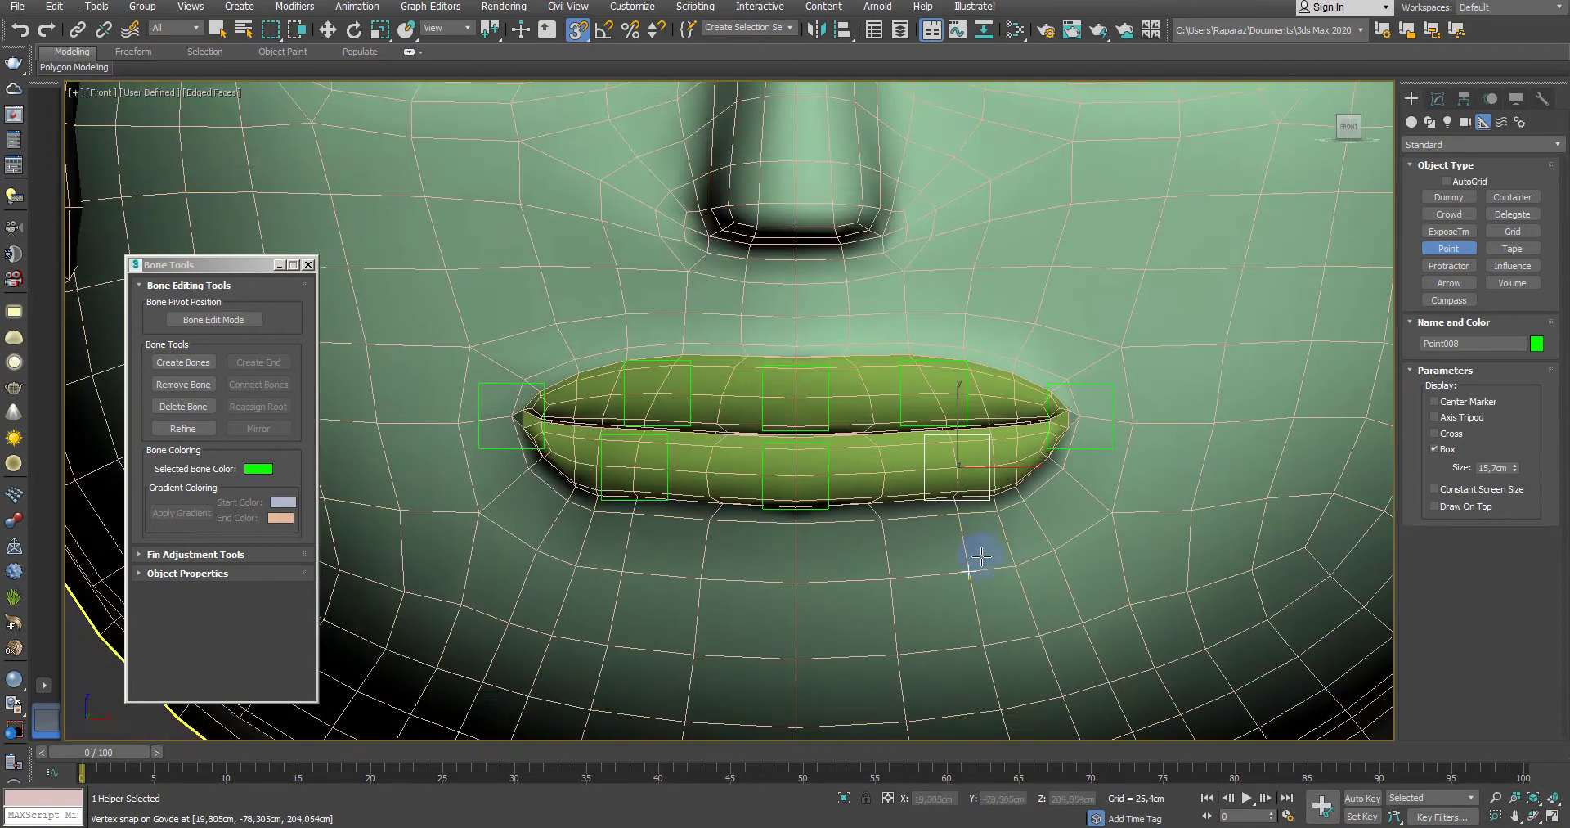
scroll(982, 676, down, 2)
mouse_move(982, 677)
middle_down()
mouse_move(920, 550)
mouse_move(938, 459)
middle_up()
click(851, 537)
scroll(998, 561, down, 2)
scroll(919, 550, down, 2)
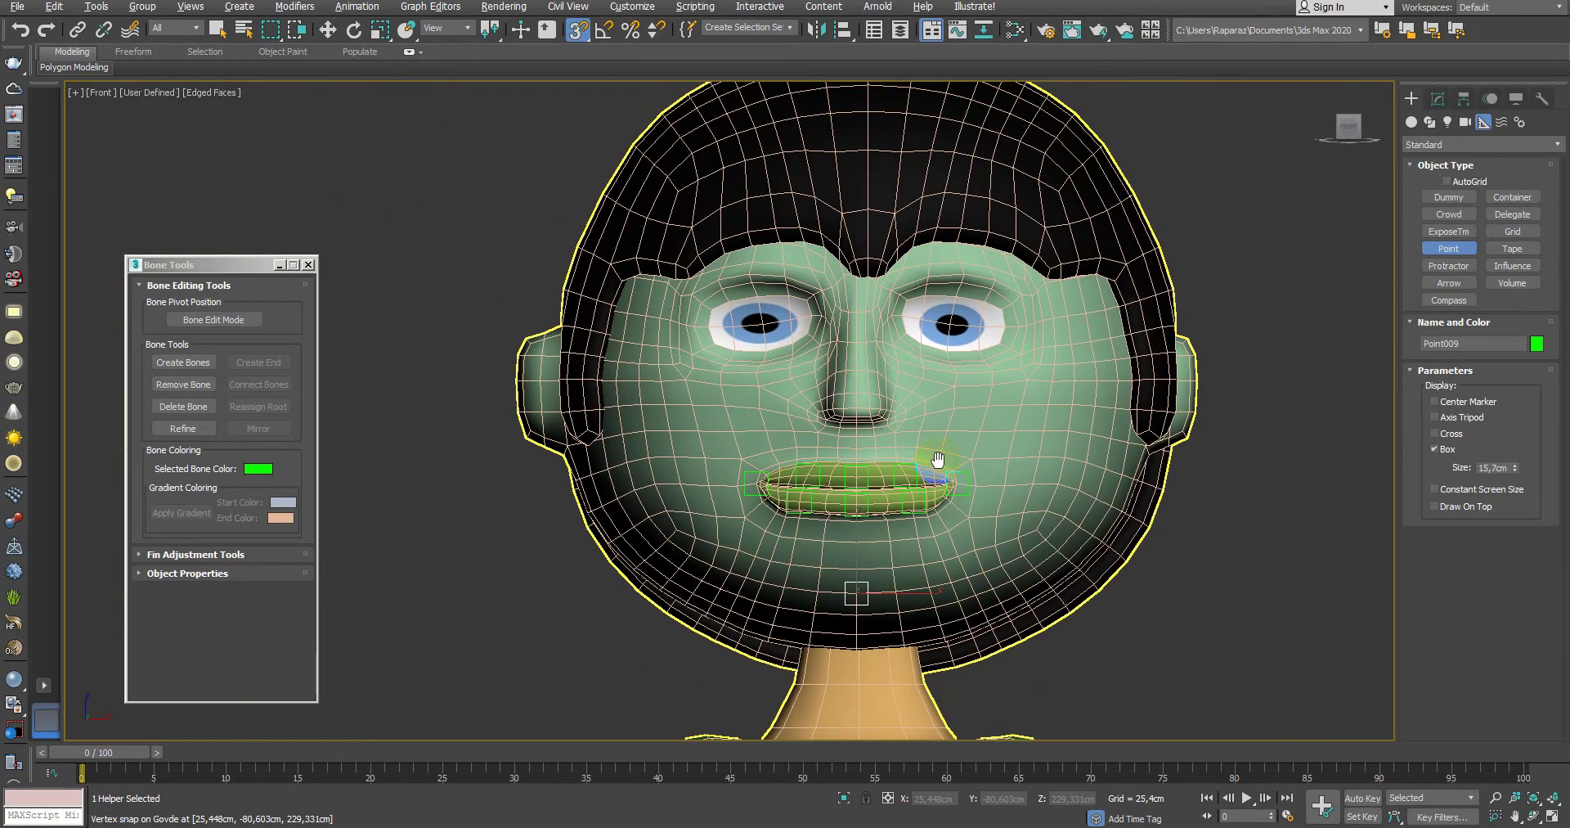
Step: Place Point helpers on both cheeks and enlarge the right cheek helper's size to about 70
click(677, 456)
click(1039, 458)
key(r)
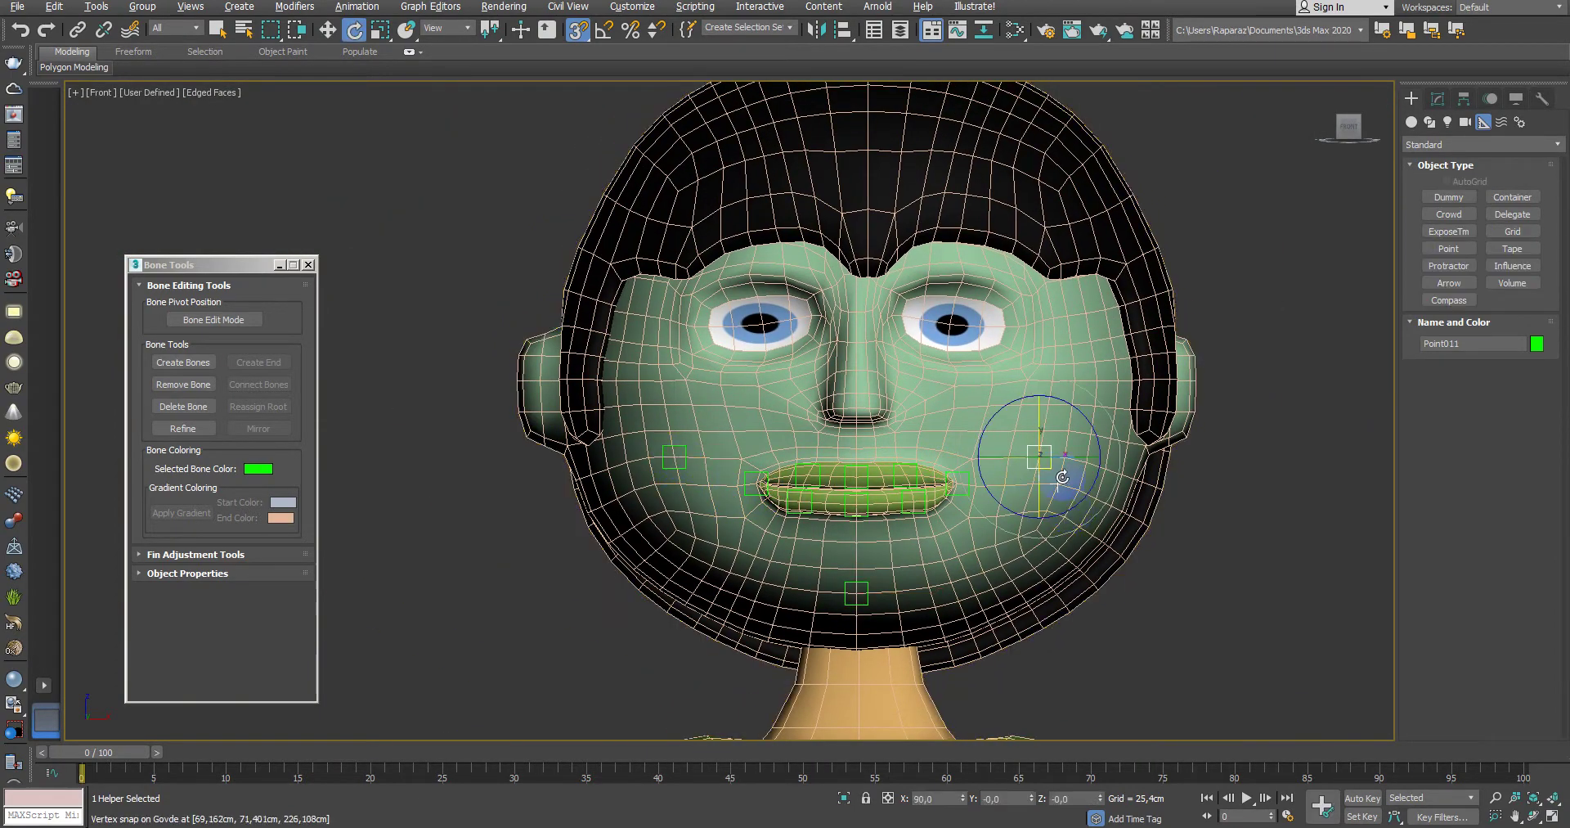
drag(1053, 450, 1216, 184)
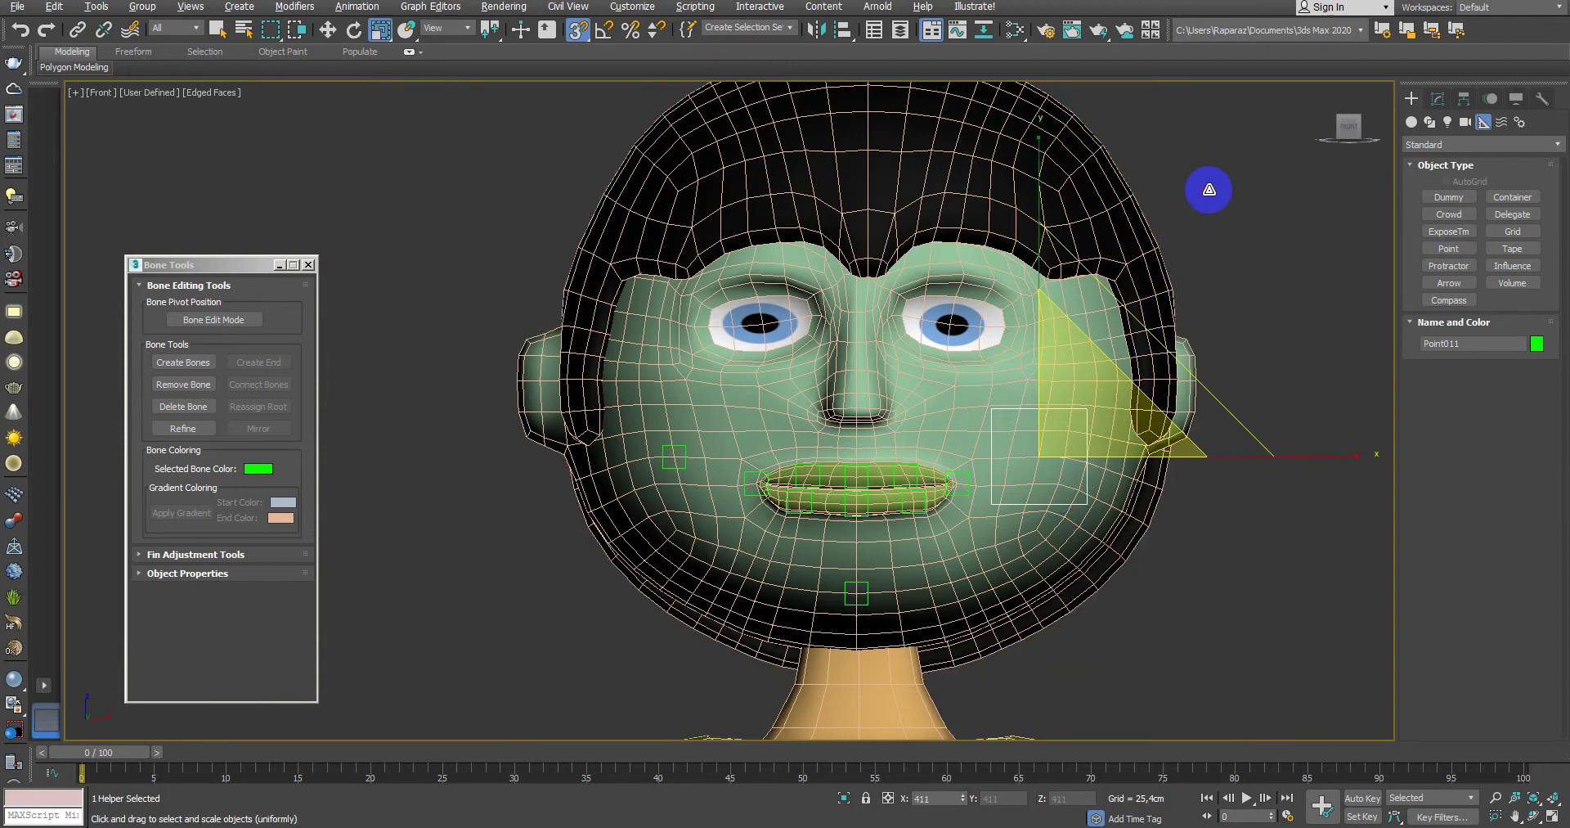
click(694, 448)
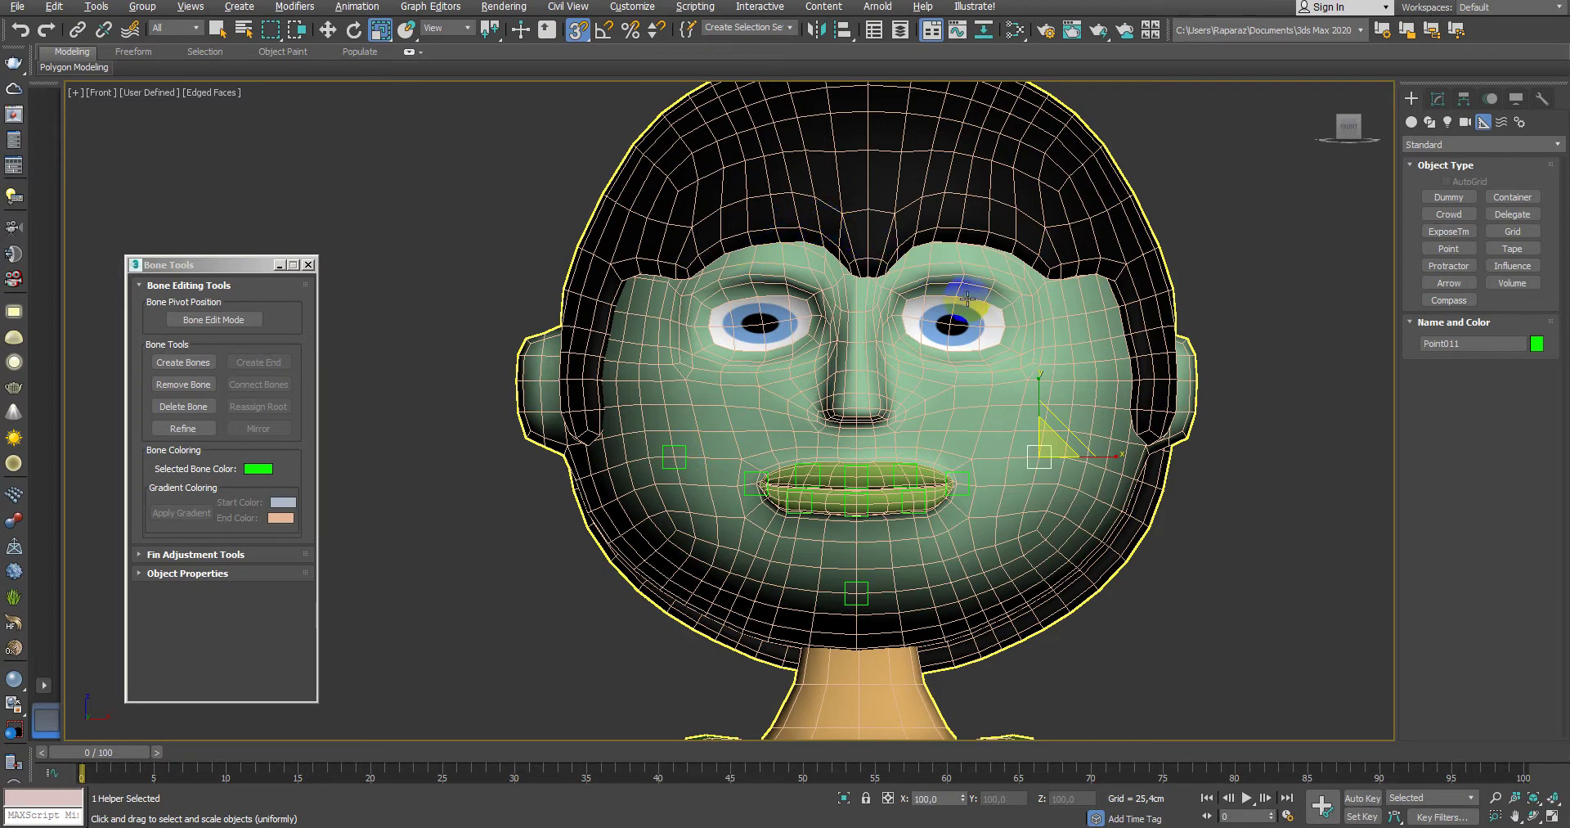
click(1437, 98)
drag(1516, 421, 1553, 131)
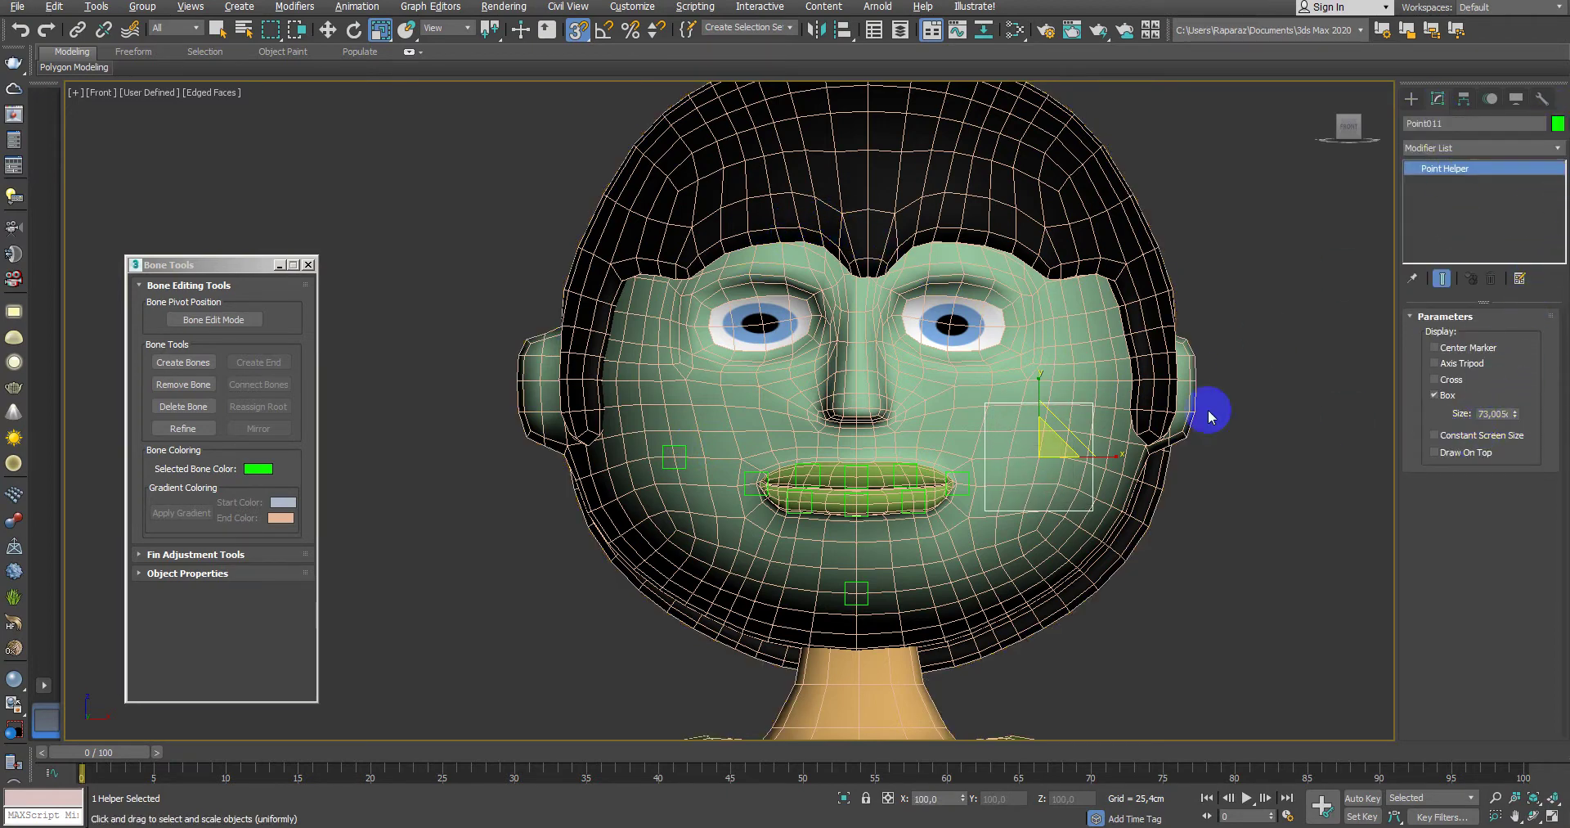
Step: Select the left cheek helper and raise its Size to a similar large box, about 73
click(688, 448)
key(F3)
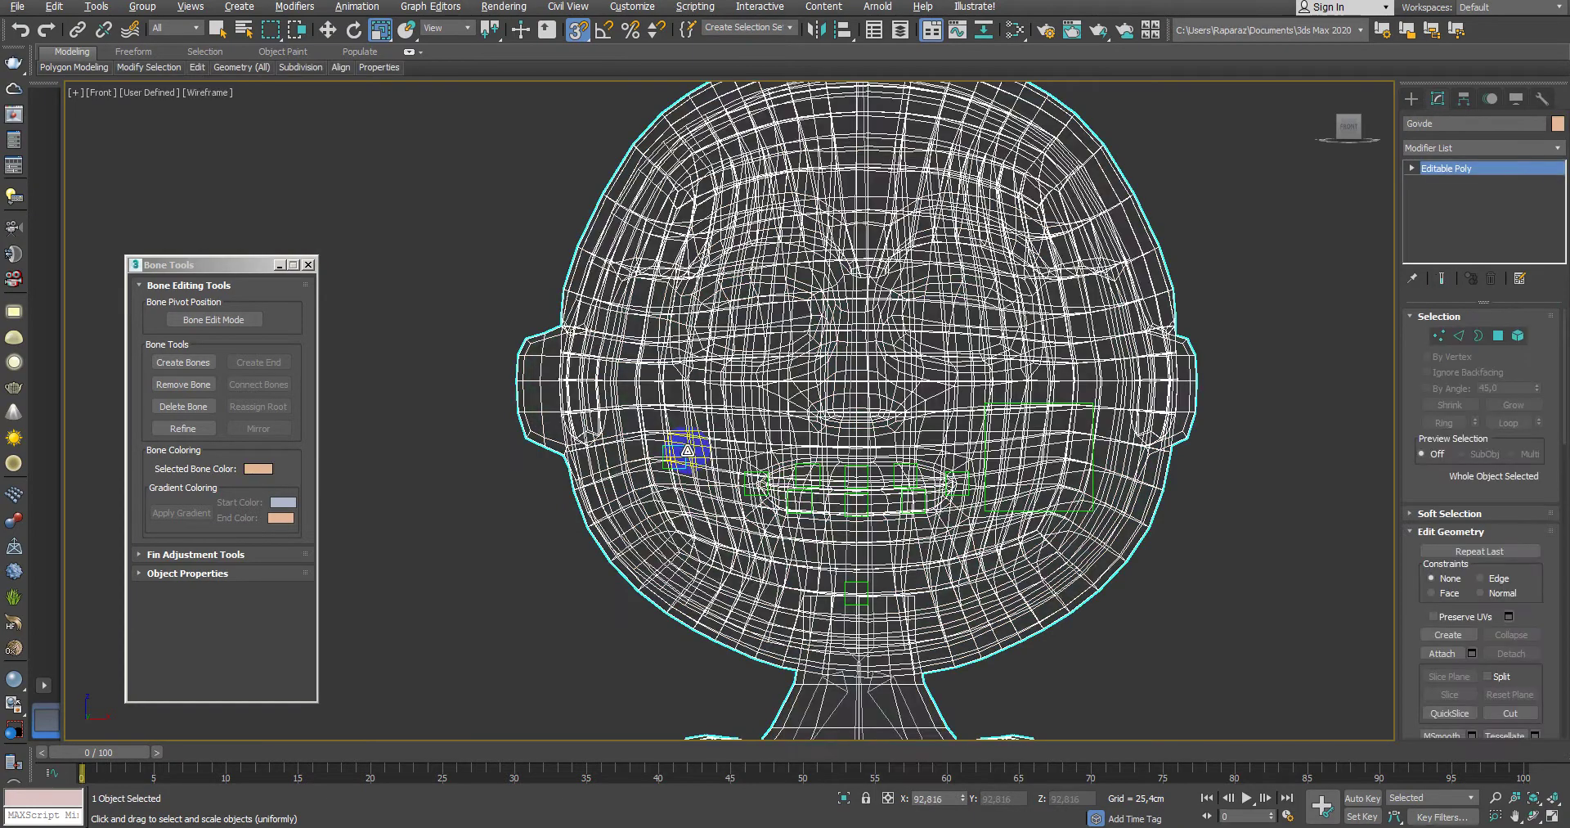
key(w)
click(474, 456)
key(F3)
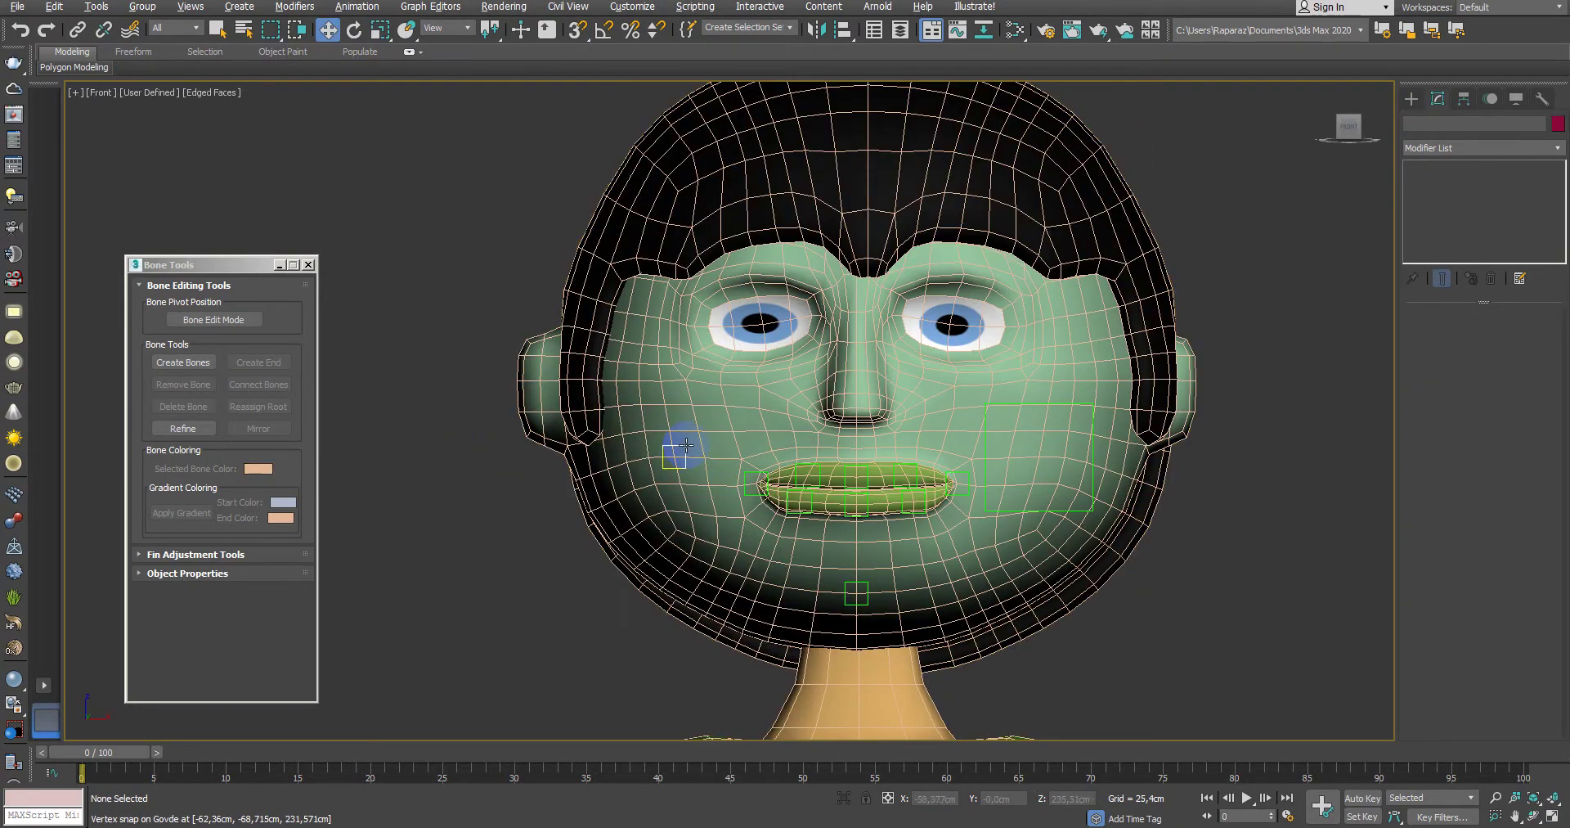
click(683, 445)
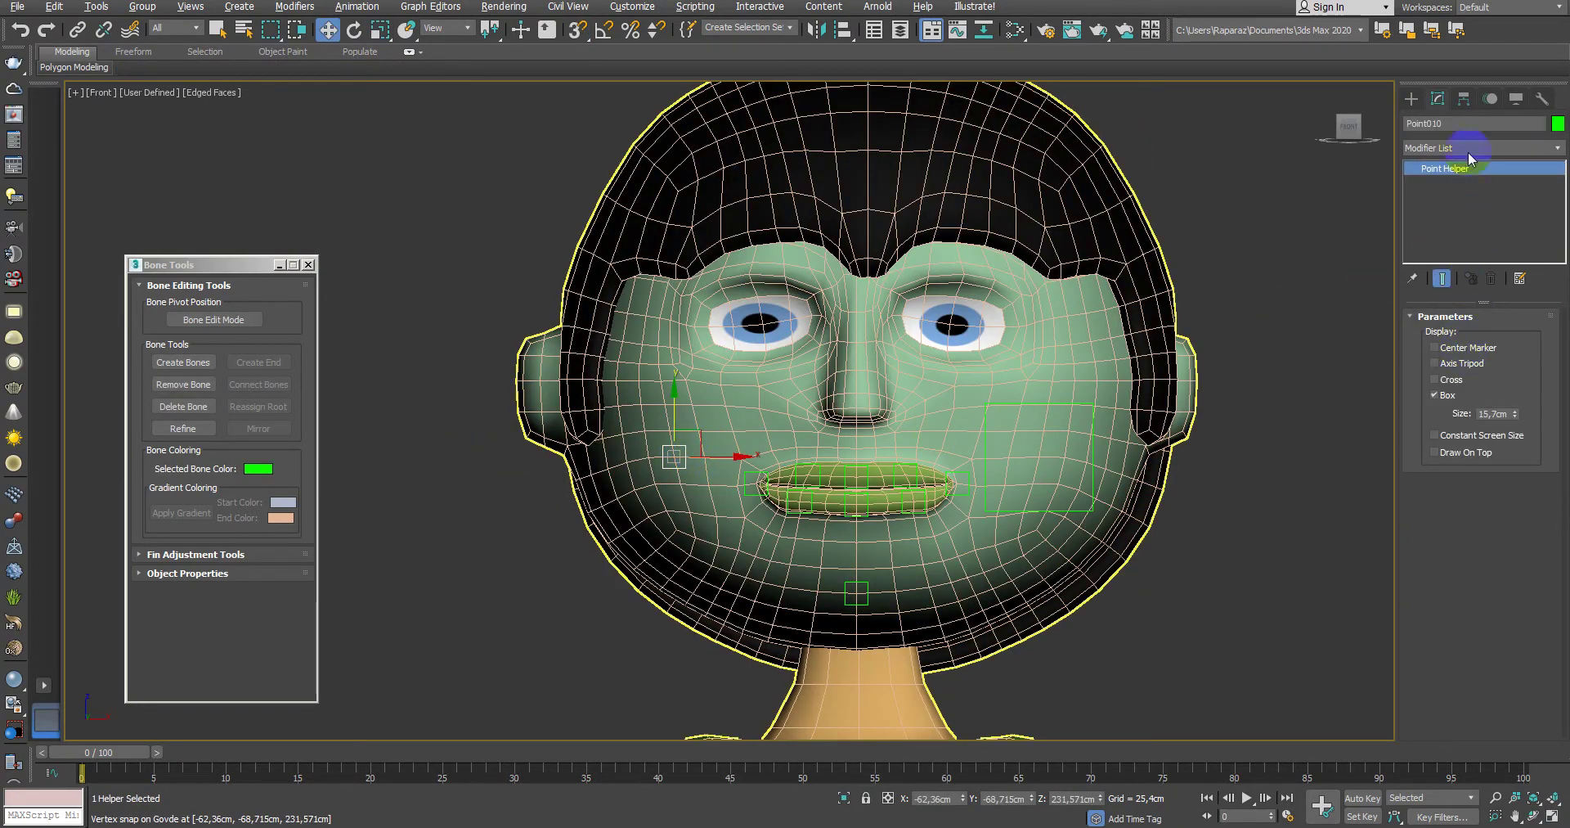
click(1483, 413)
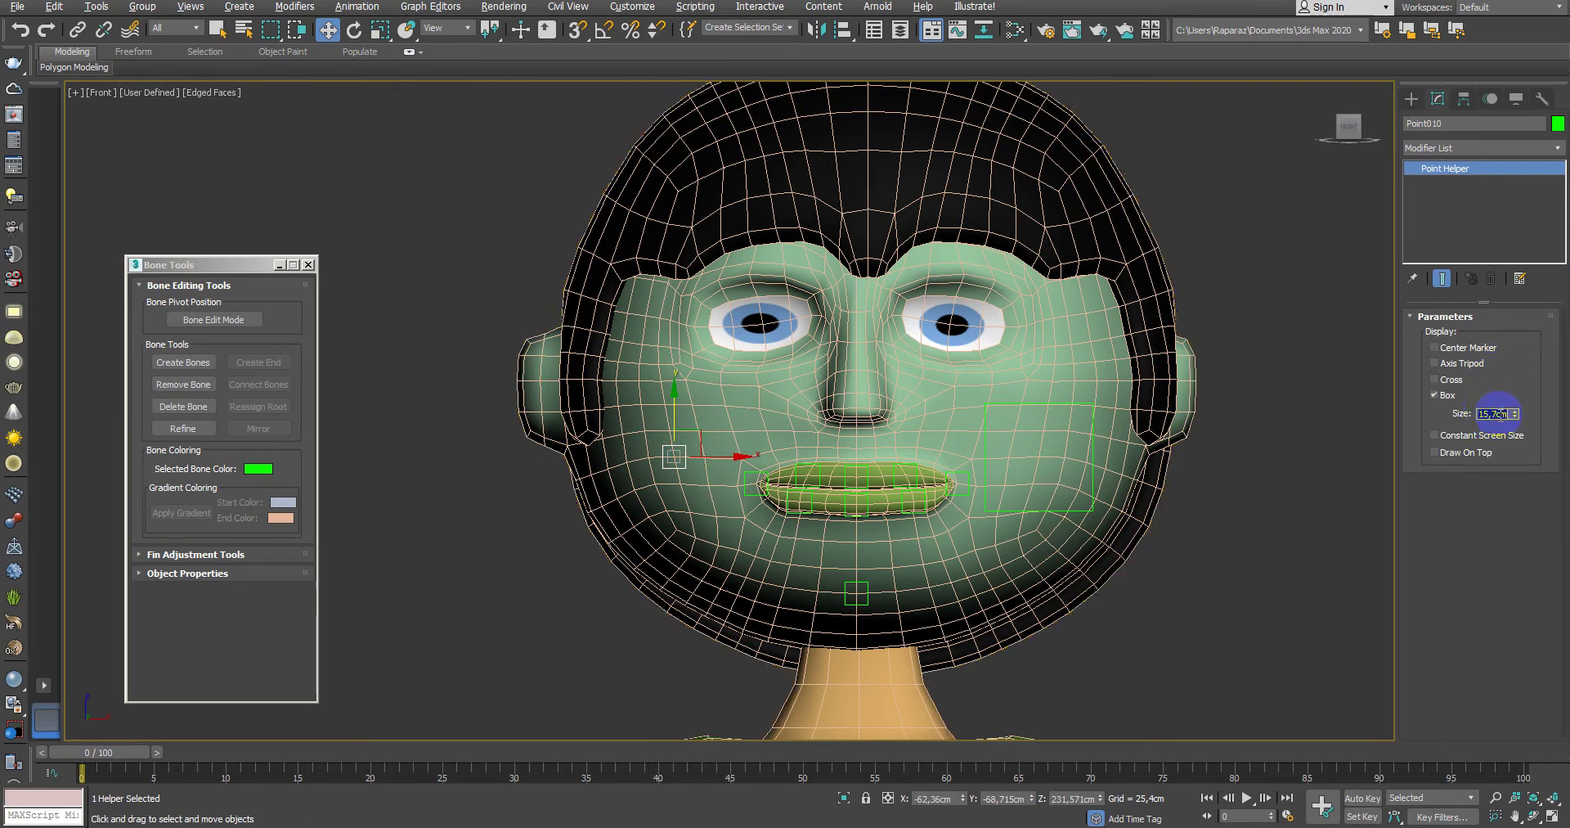
text(73)
click(1341, 507)
alt+middle_drag(1341, 507, 1038, 444)
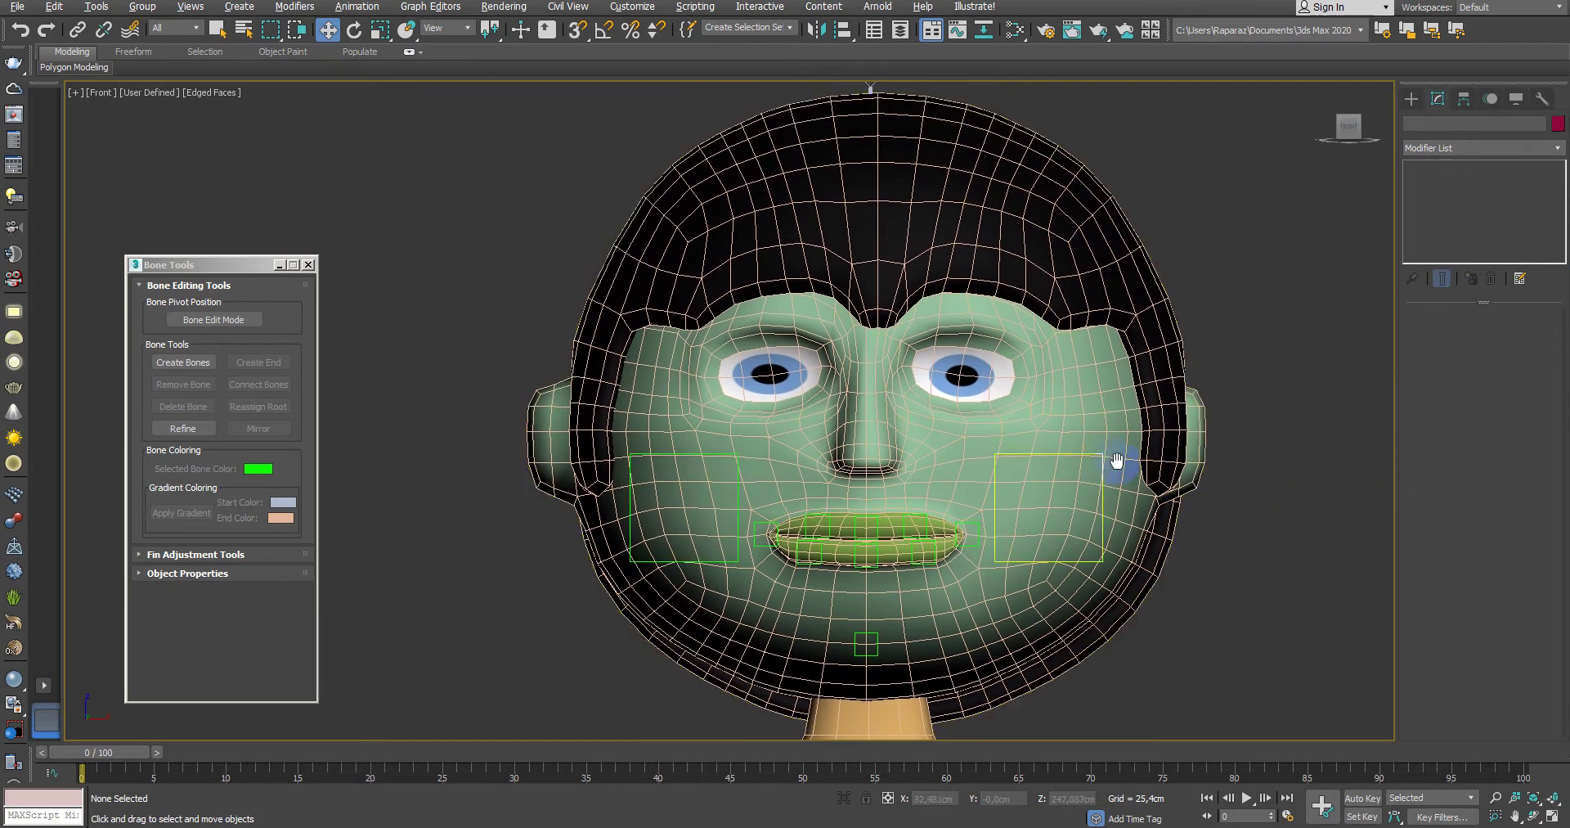
click(1411, 99)
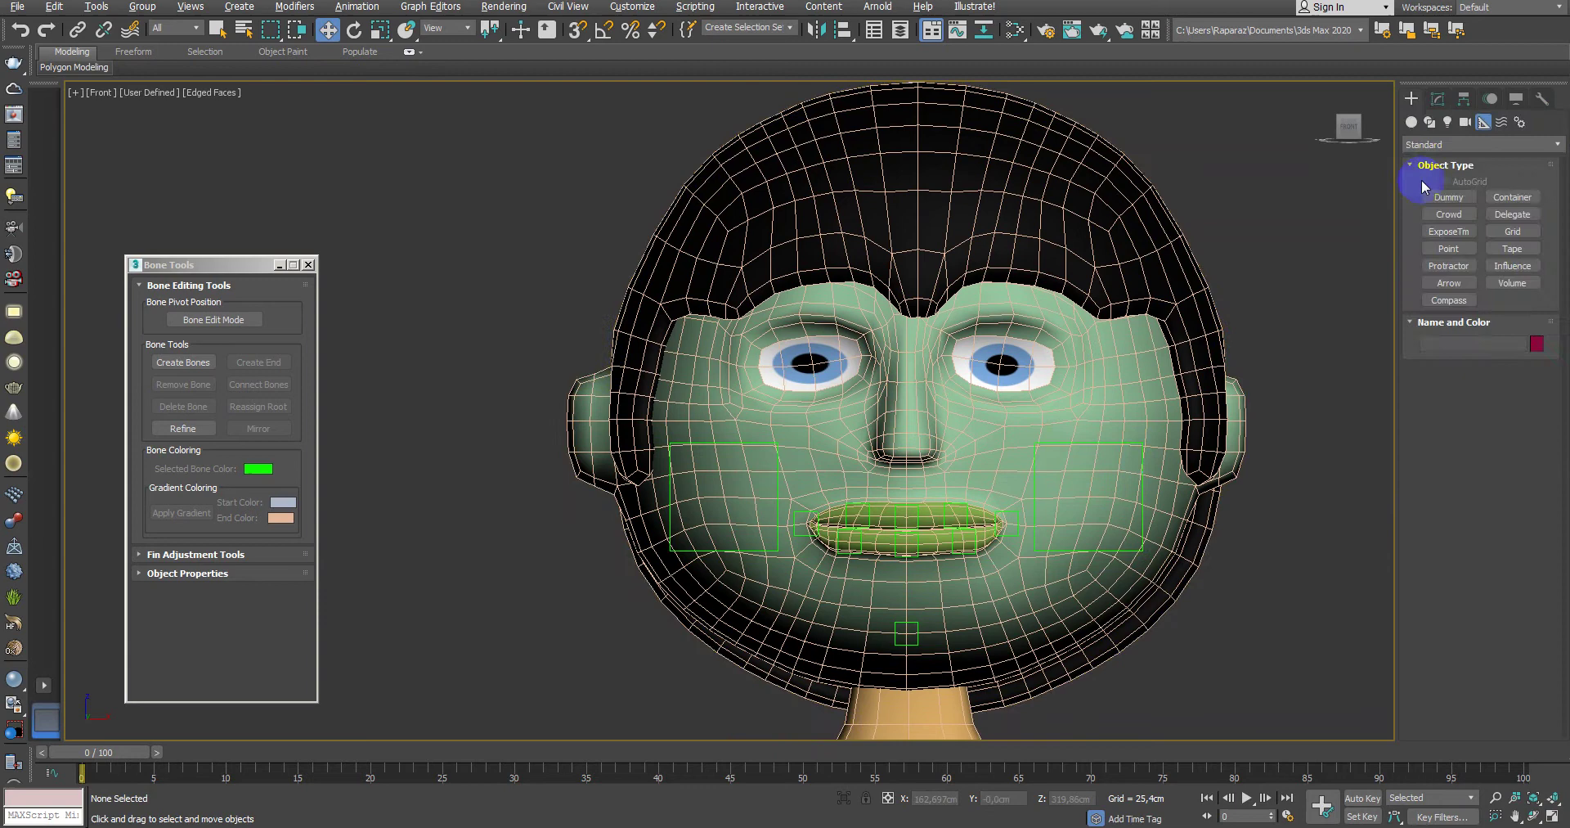
Step: Start Point helpers at size 15 and enable vertex snapping through the snap settings
click(1448, 253)
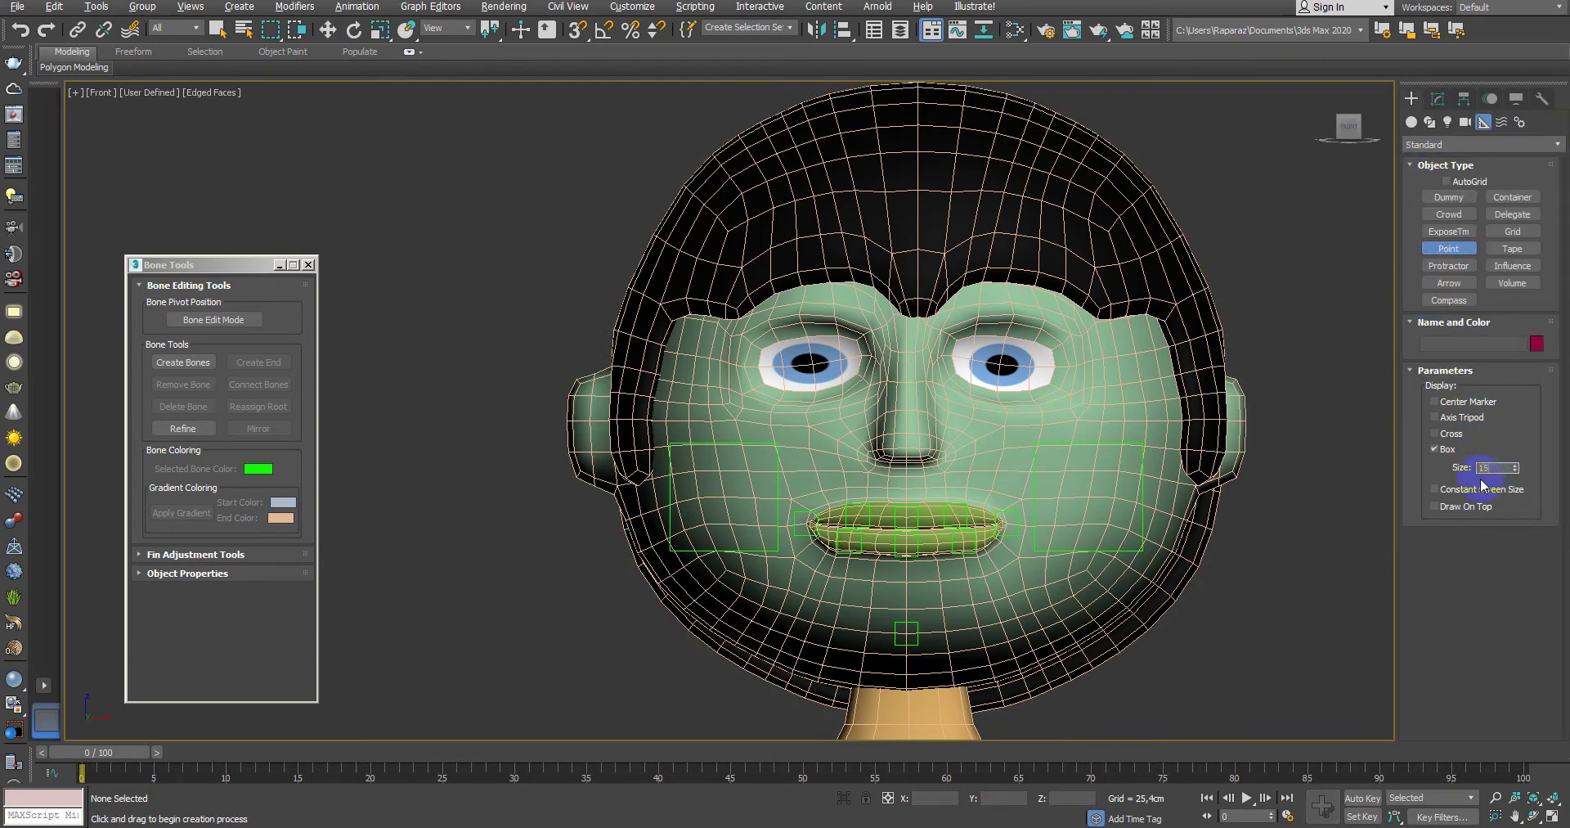
key(Return)
scroll(1226, 466, up, 1)
scroll(894, 283, up, 2)
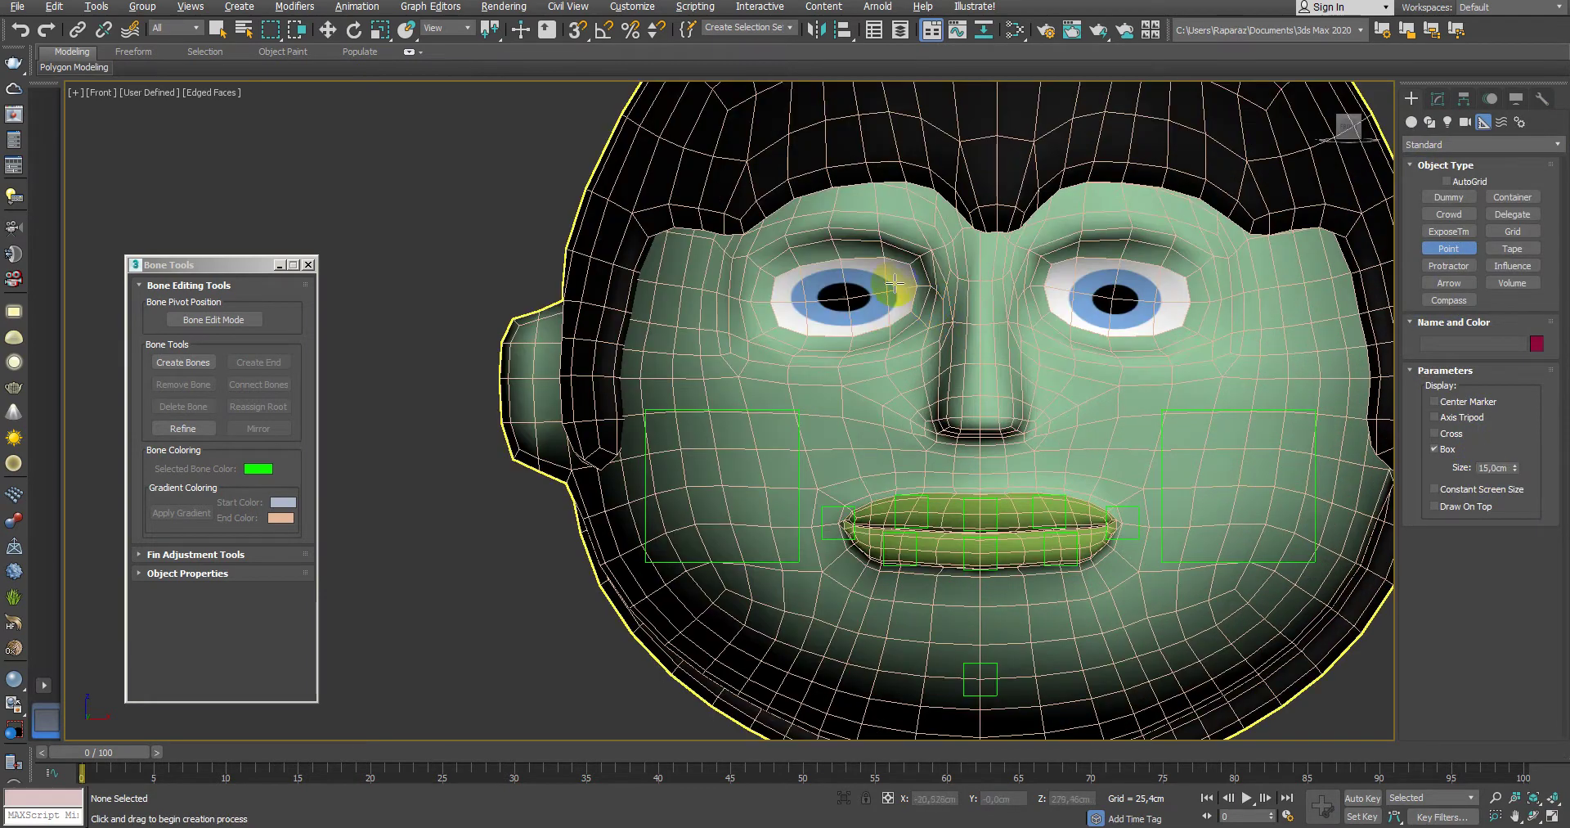
right_click(577, 31)
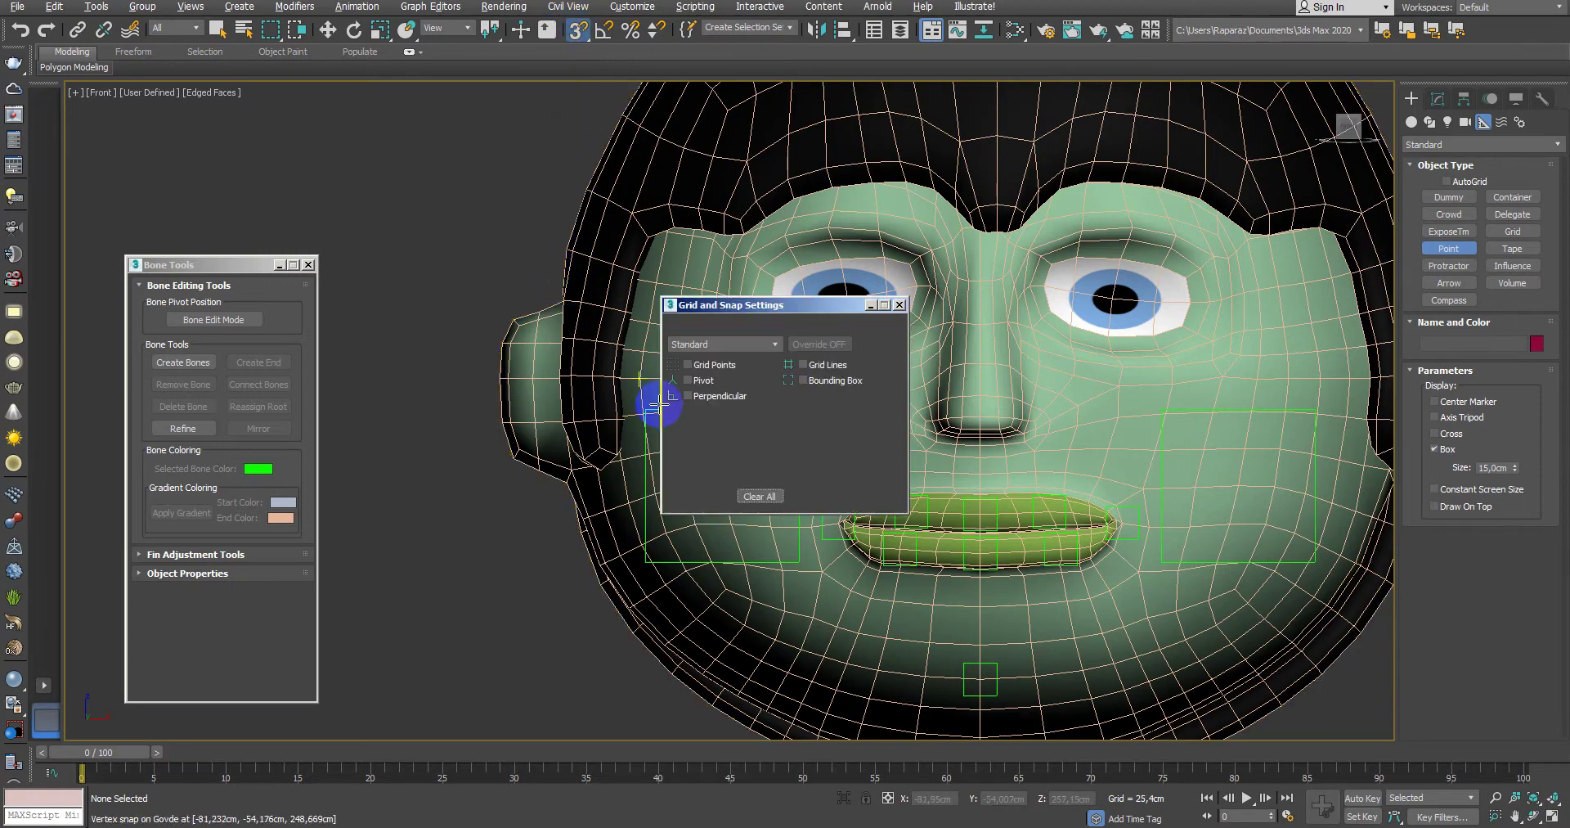
drag(763, 311, 632, 310)
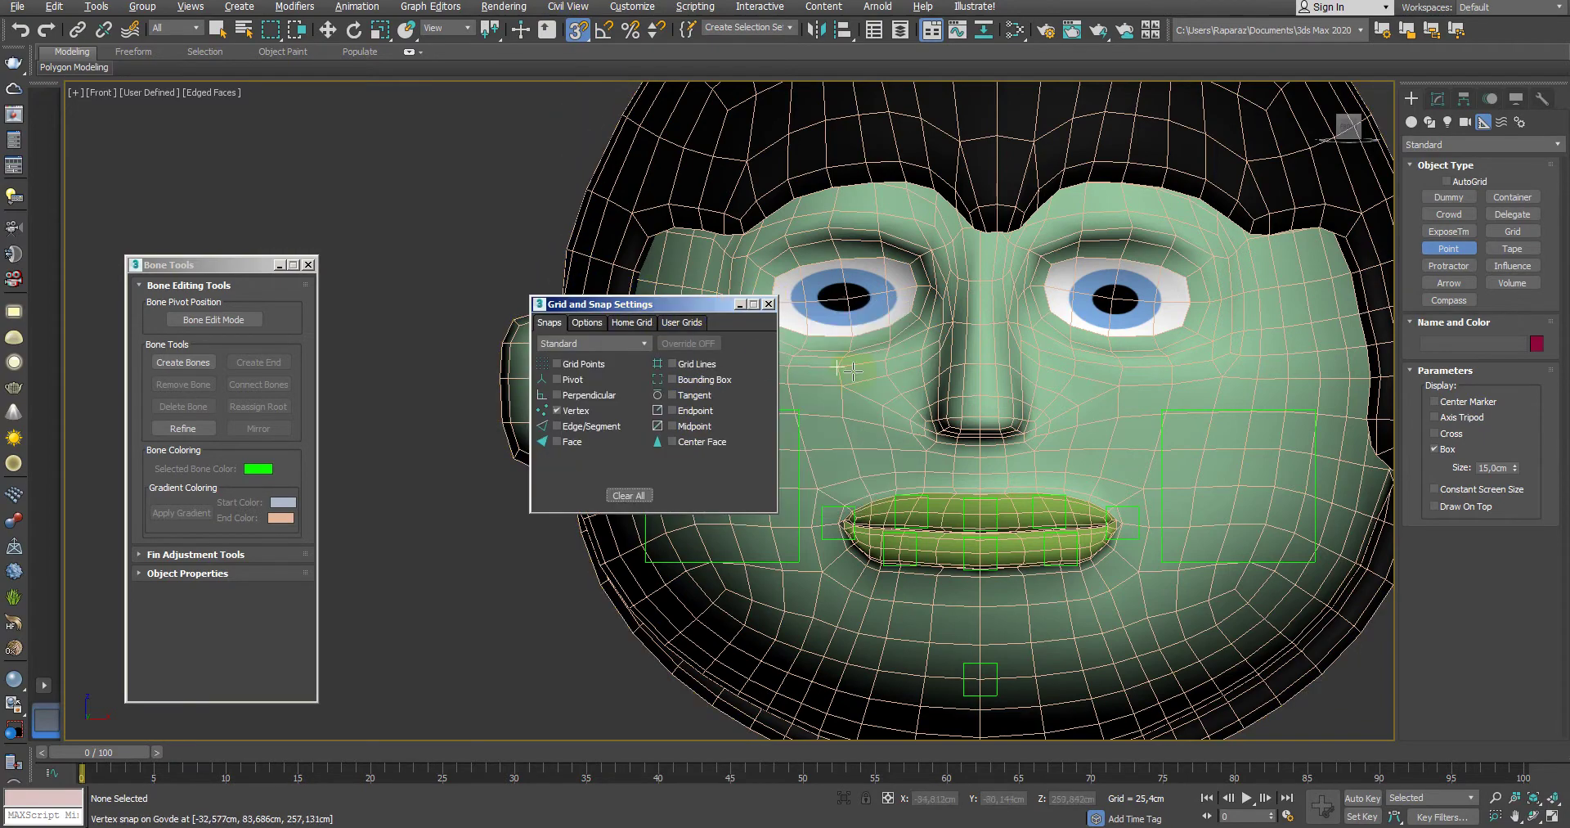
scroll(955, 447, up, 3)
scroll(955, 447, up, 2)
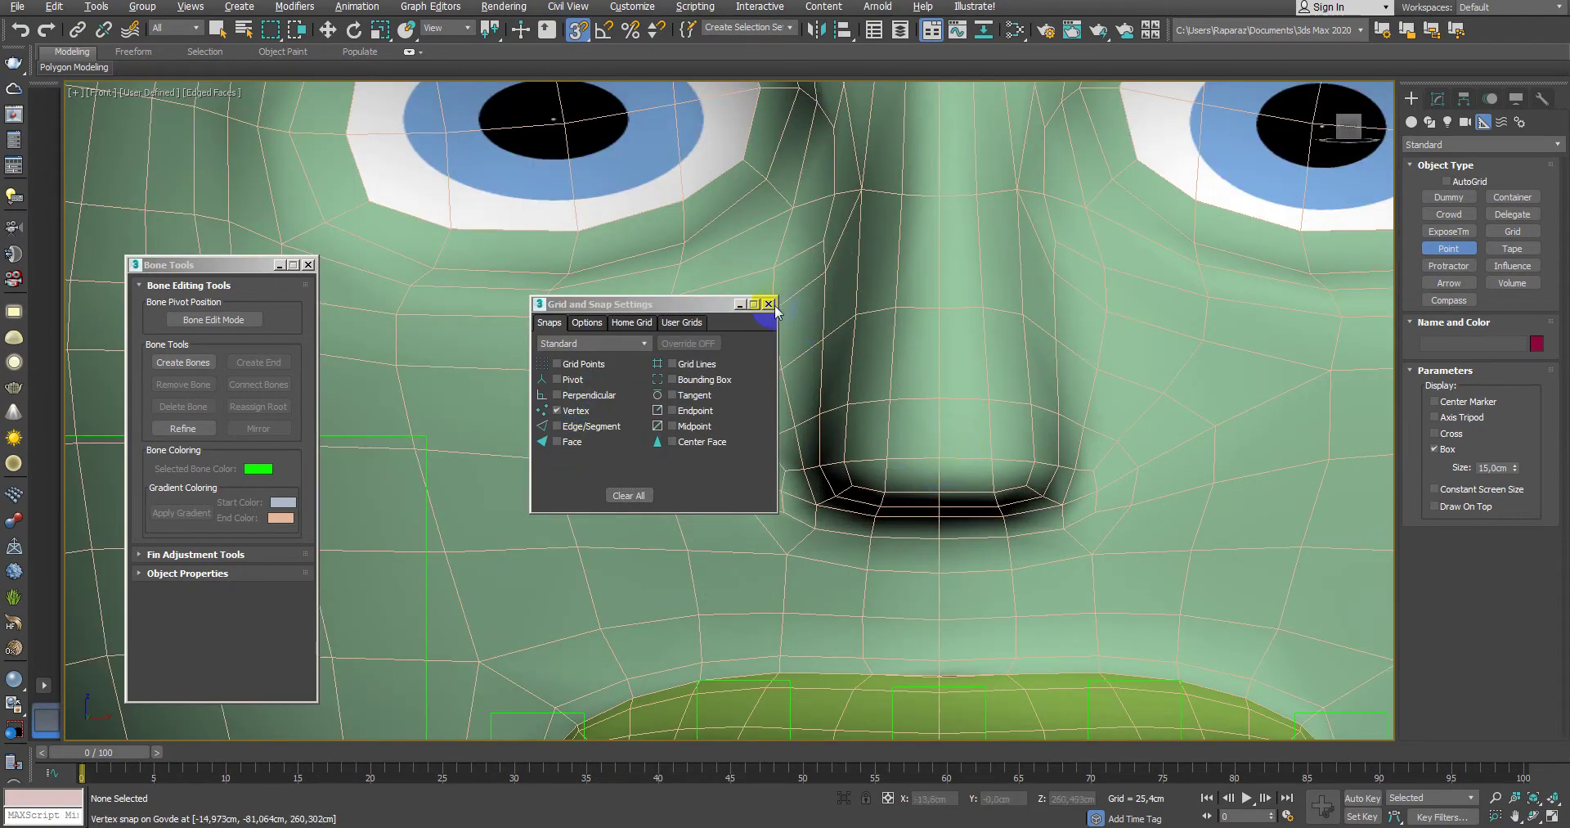
click(771, 305)
Step: Place a Point helper at the nose and raise its Size to 38,25
click(940, 454)
scroll(936, 458, down, 4)
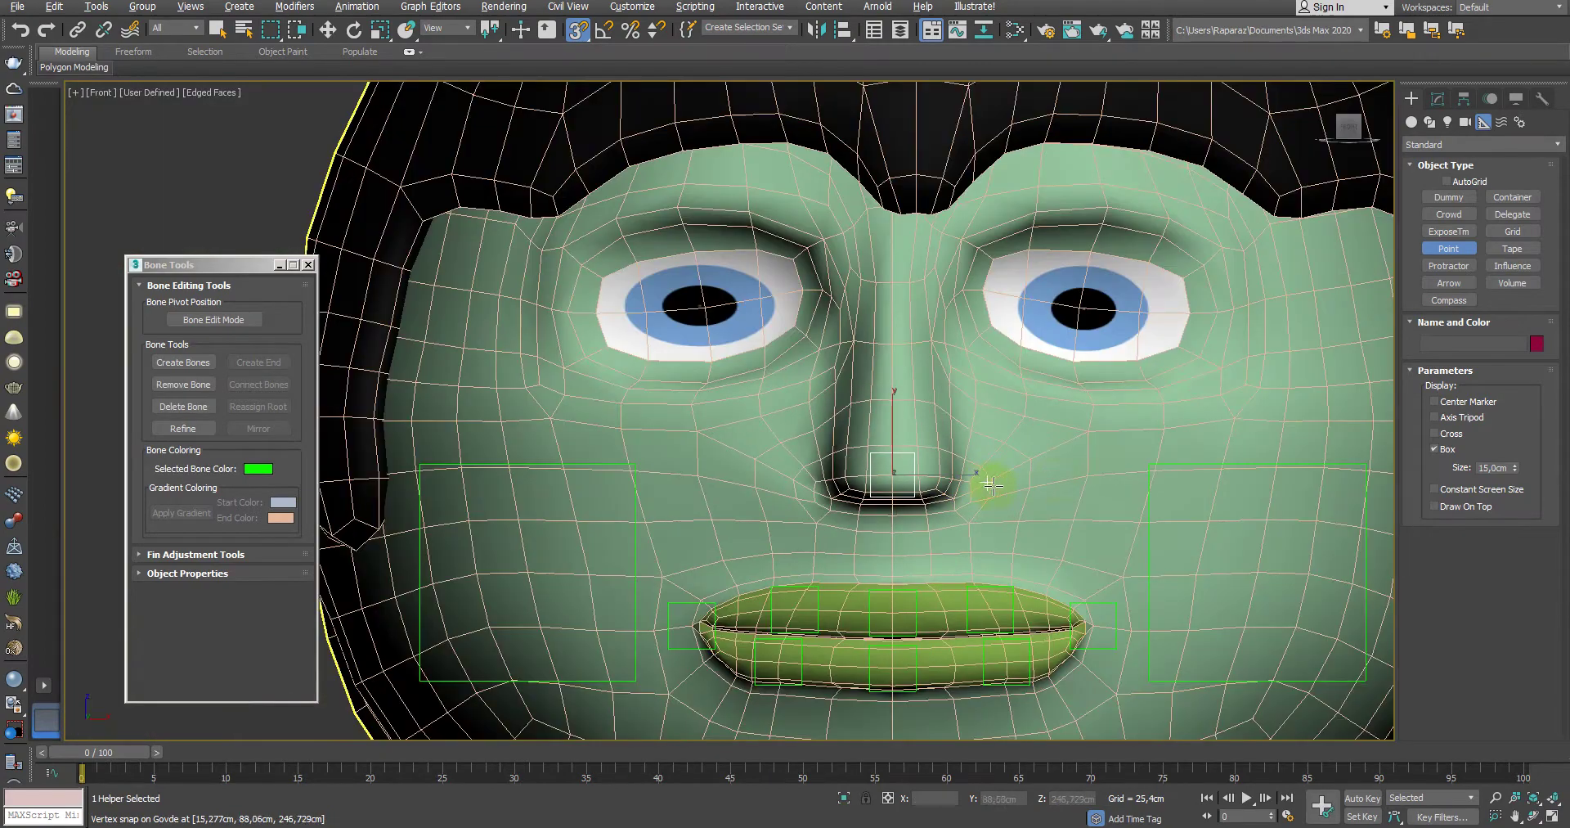
drag(1513, 472, 1542, 386)
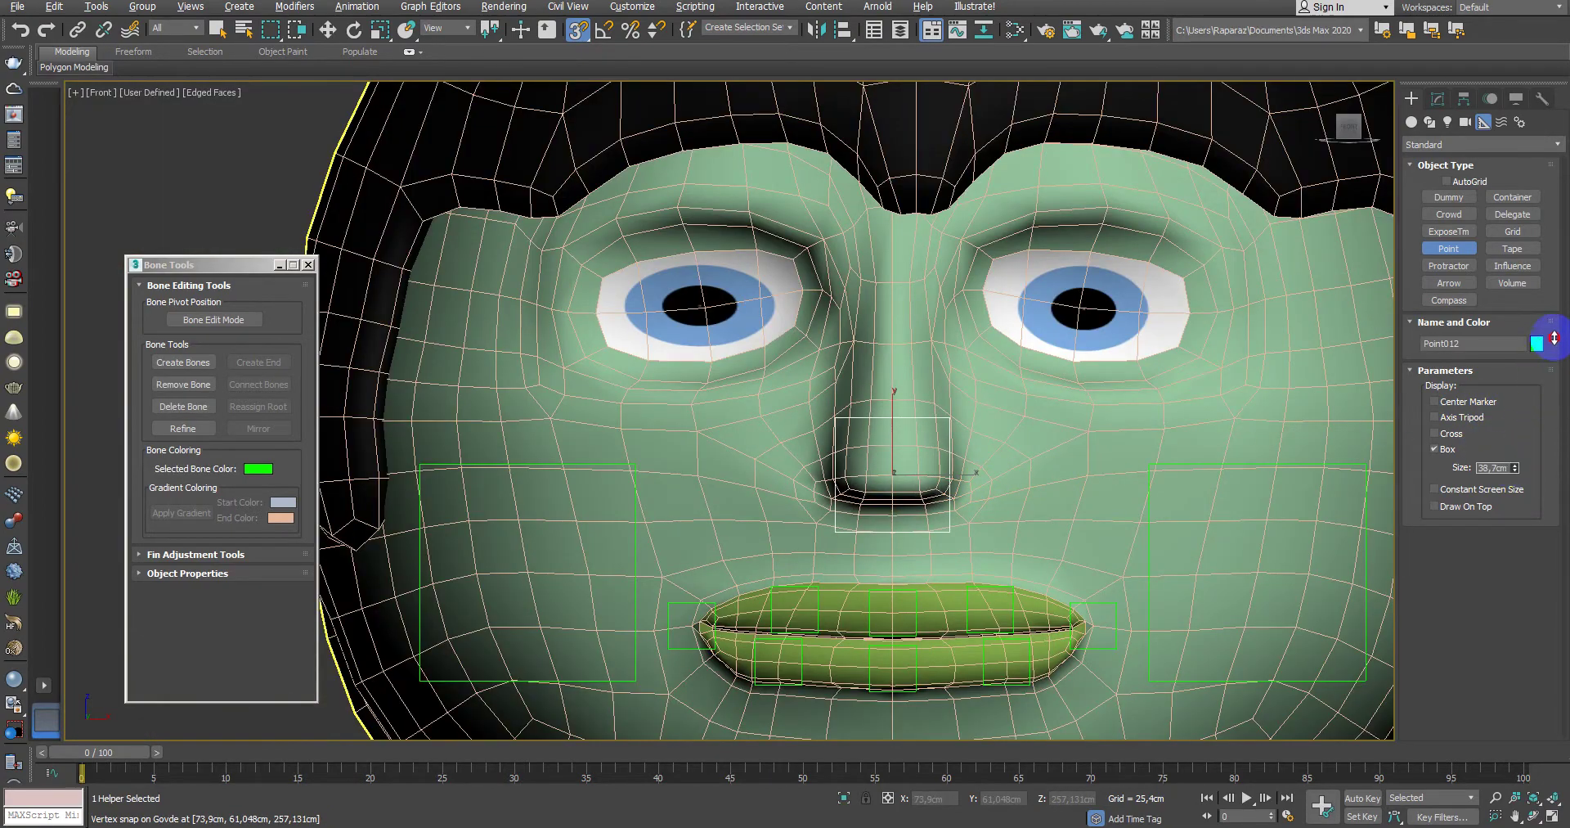
scroll(1026, 435, down, 1)
scroll(911, 474, down, 3)
Step: Place three Point helpers across the forehead at centre, right and left, then stop creating
middle_drag(911, 474, 908, 531)
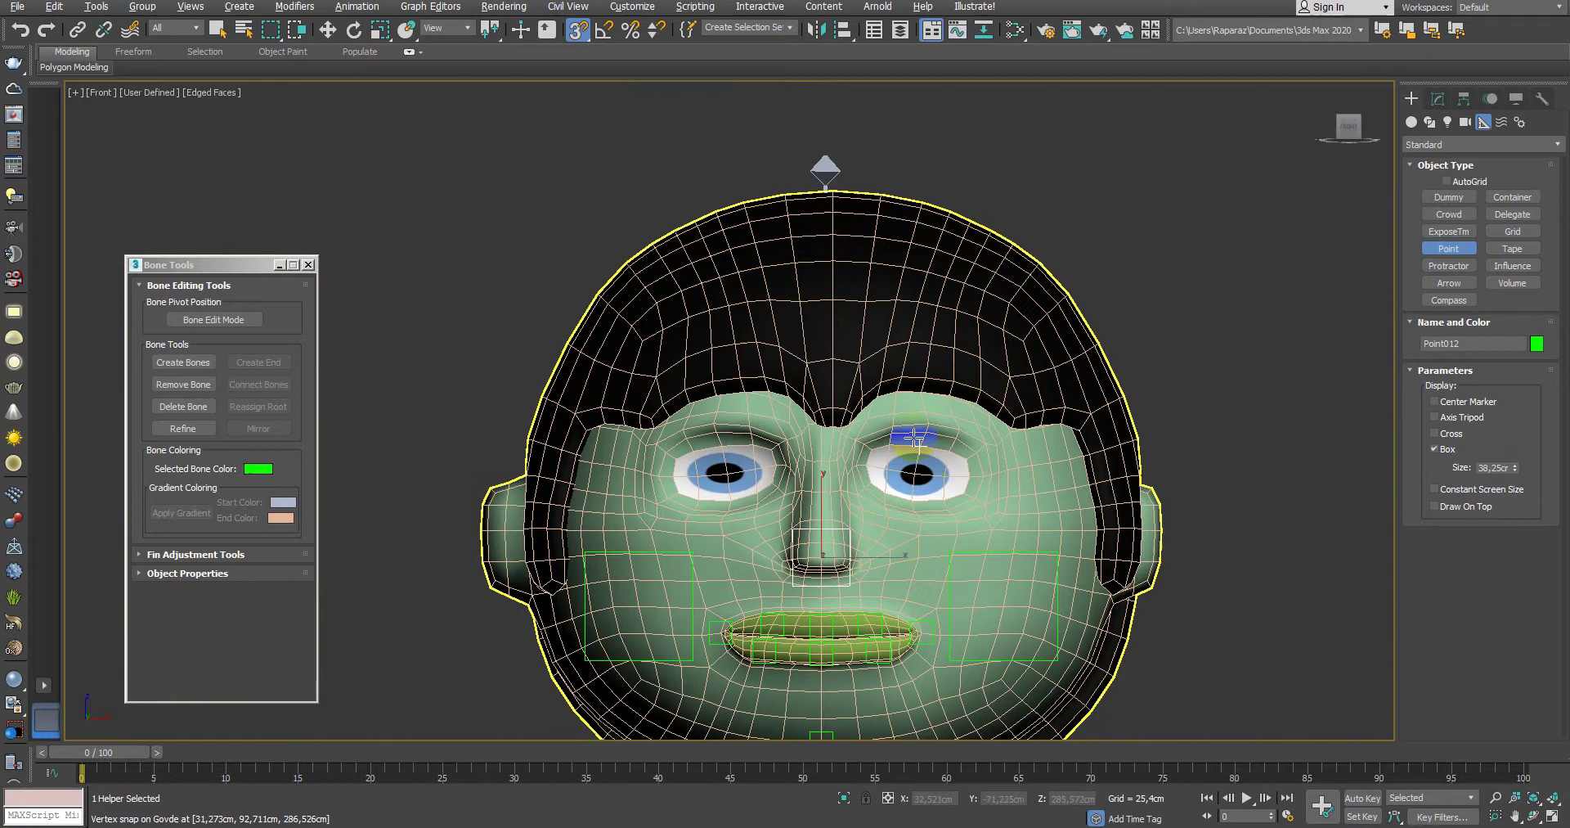
click(834, 358)
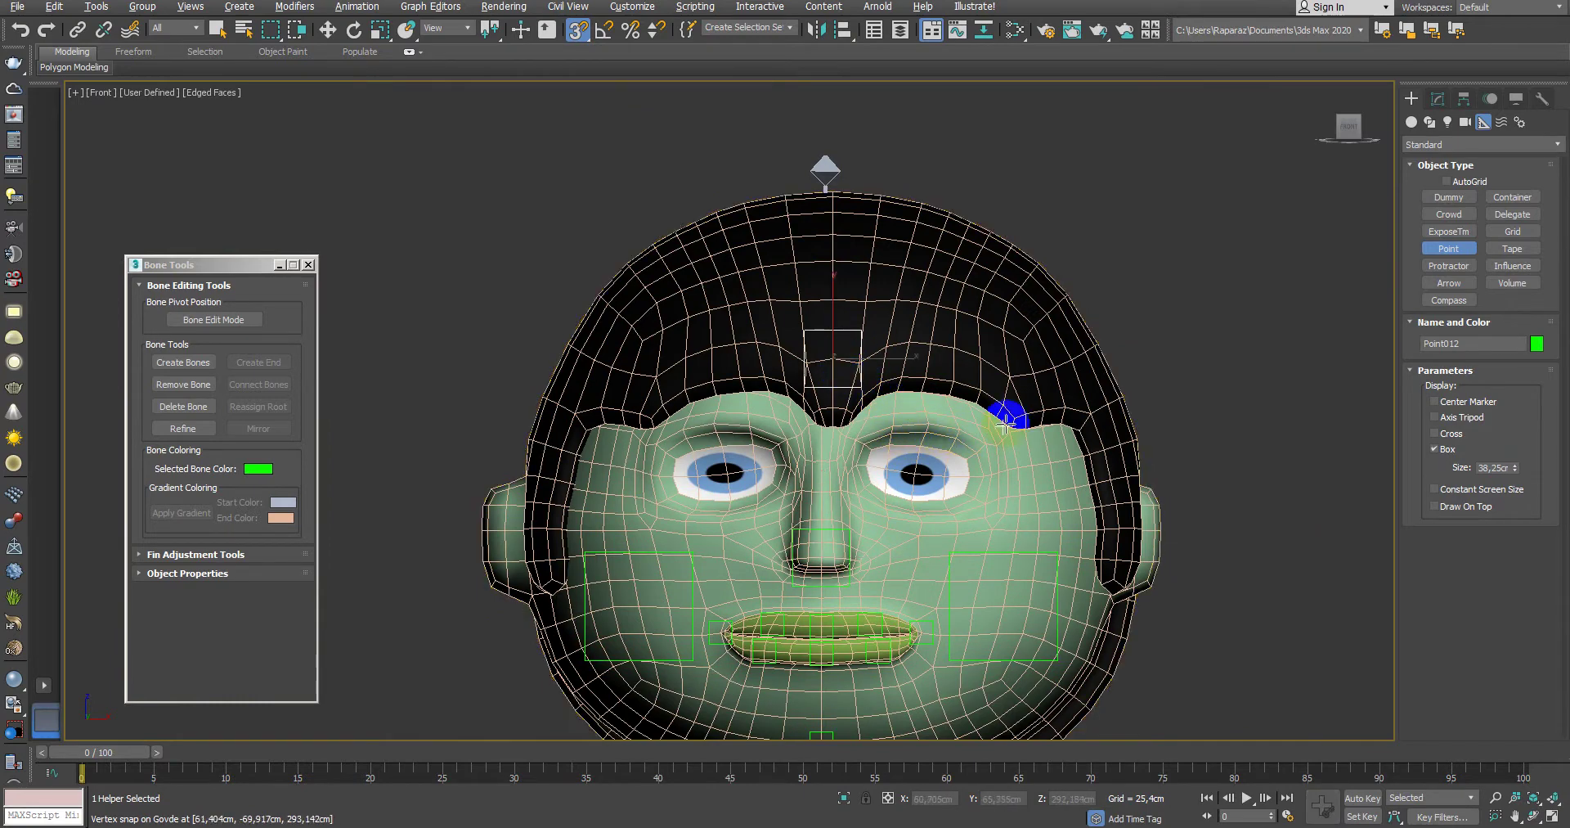
click(981, 358)
drag(697, 357, 707, 405)
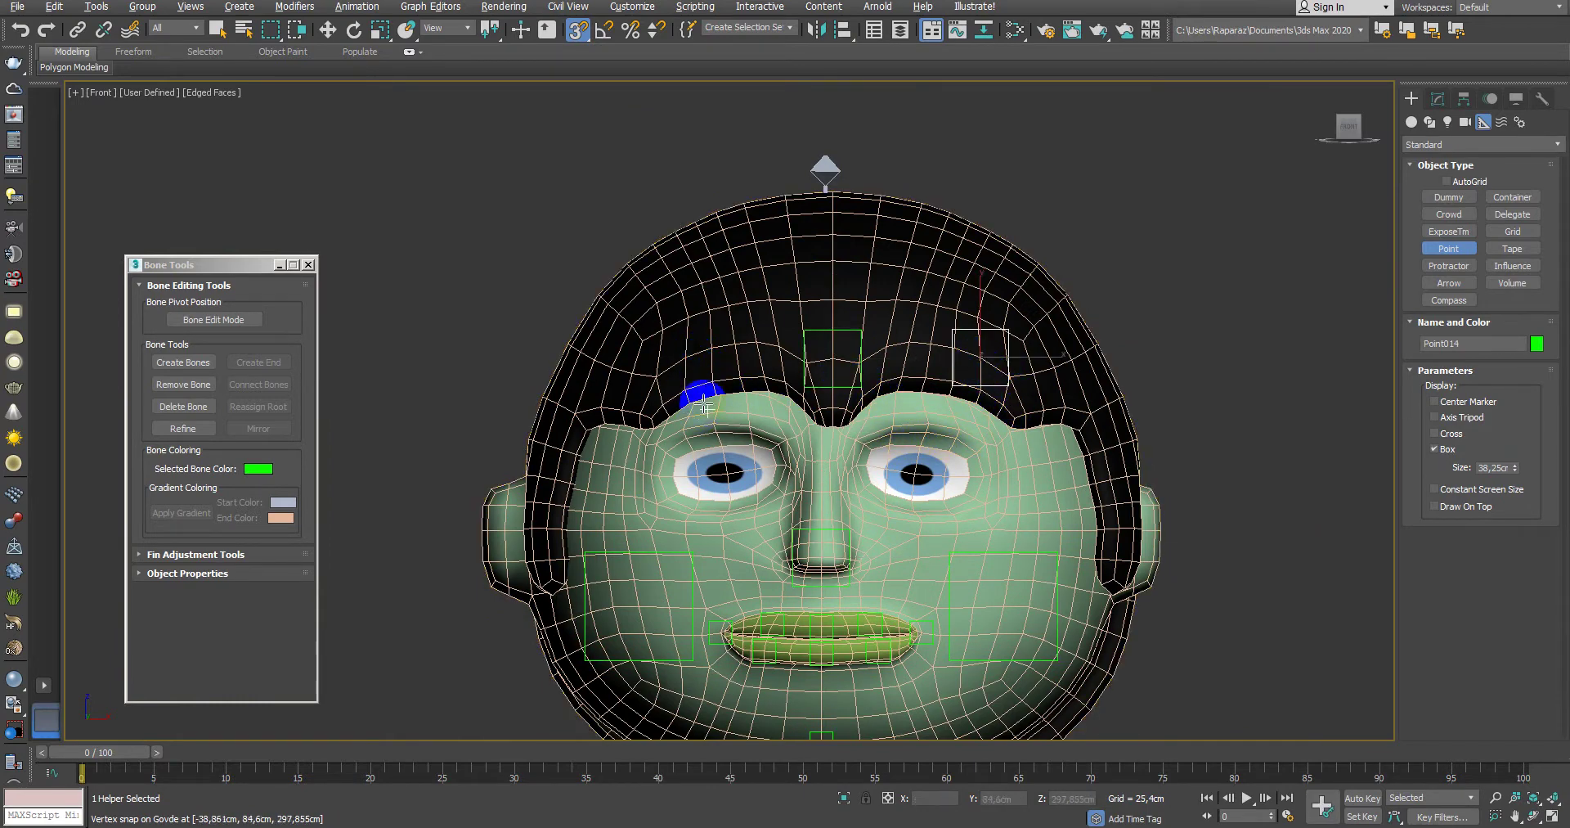
click(700, 370)
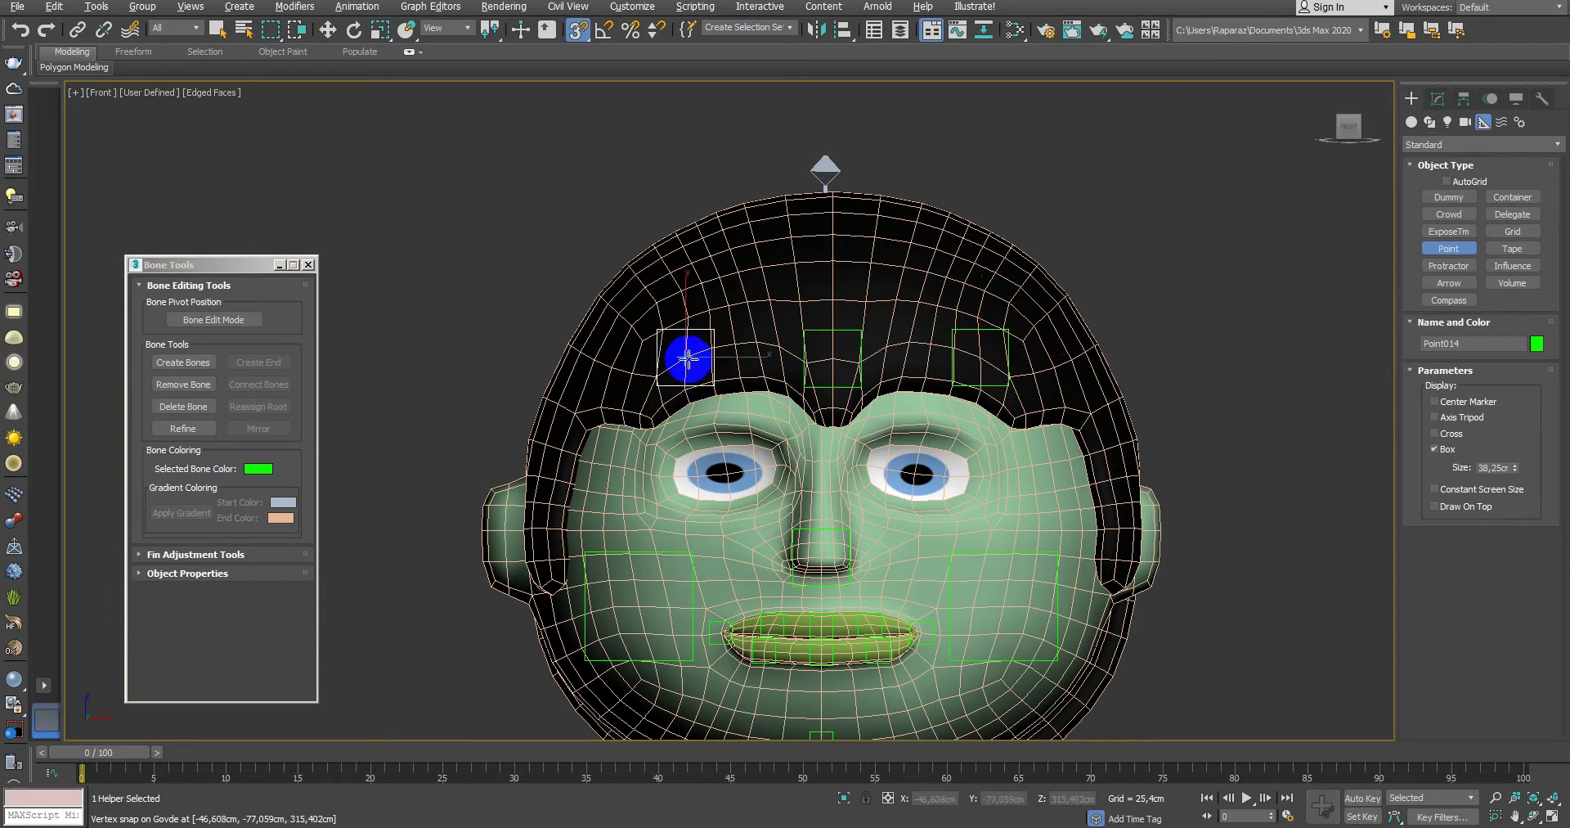
right_click(820, 465)
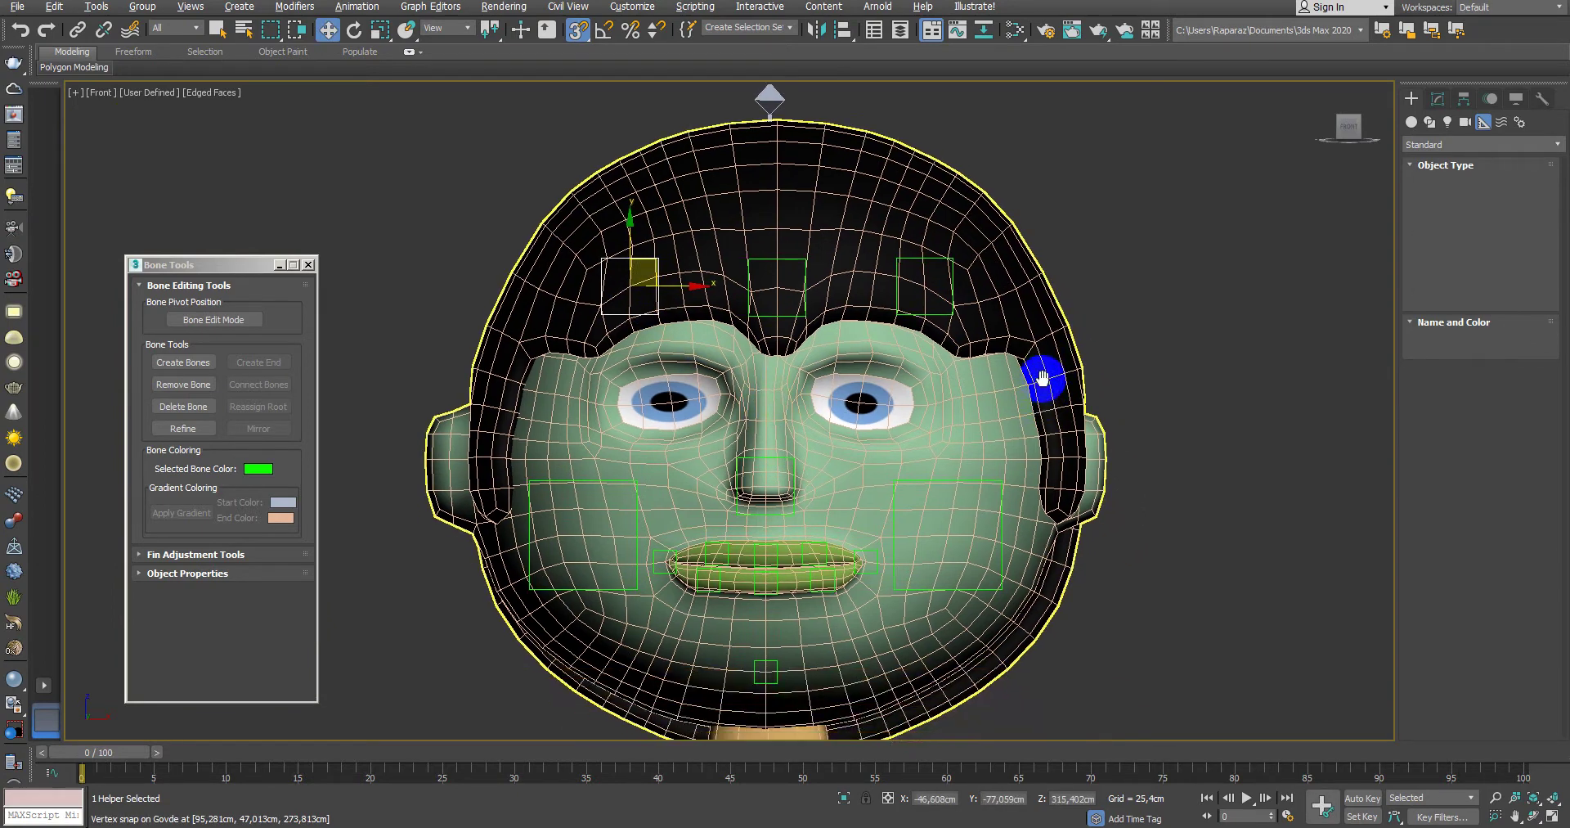
Step: Select the body mesh and add a Skin modifier to it
scroll(1038, 379, down, 3)
click(1161, 502)
click(1095, 415)
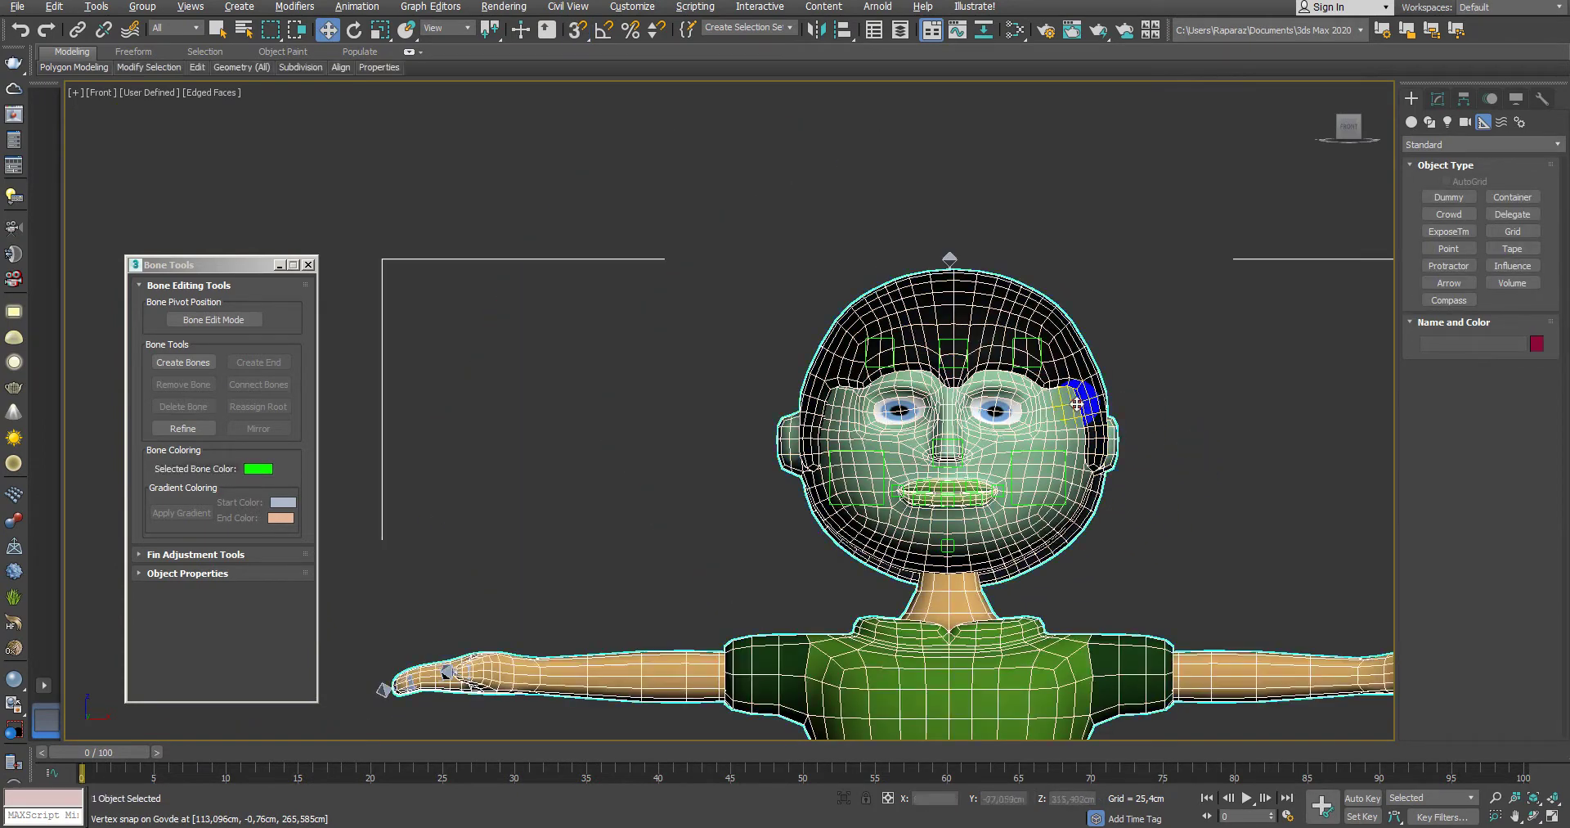
click(1438, 99)
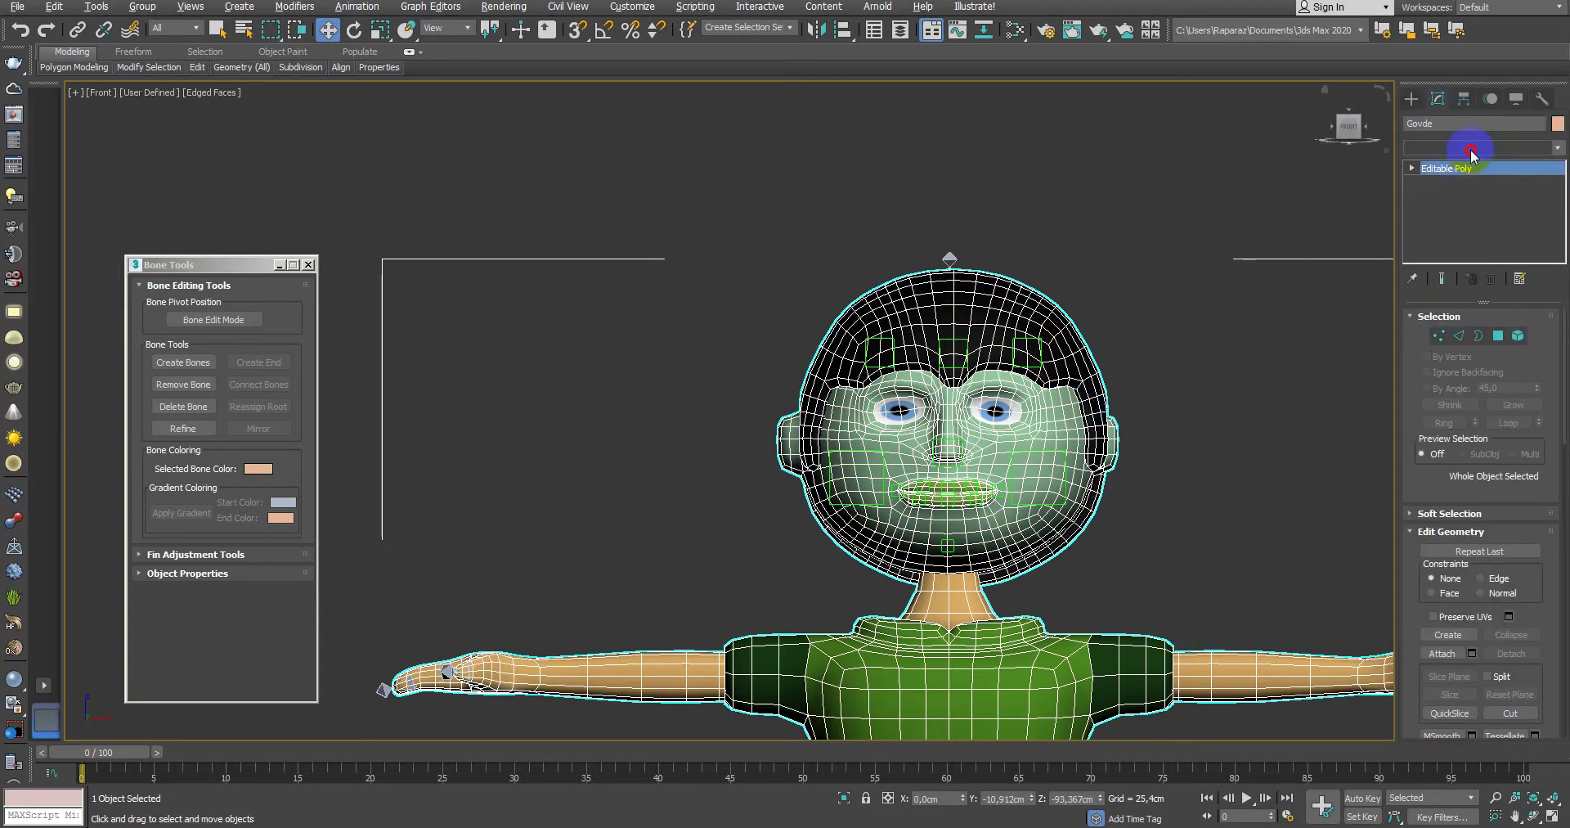
click(1465, 147)
key(s)
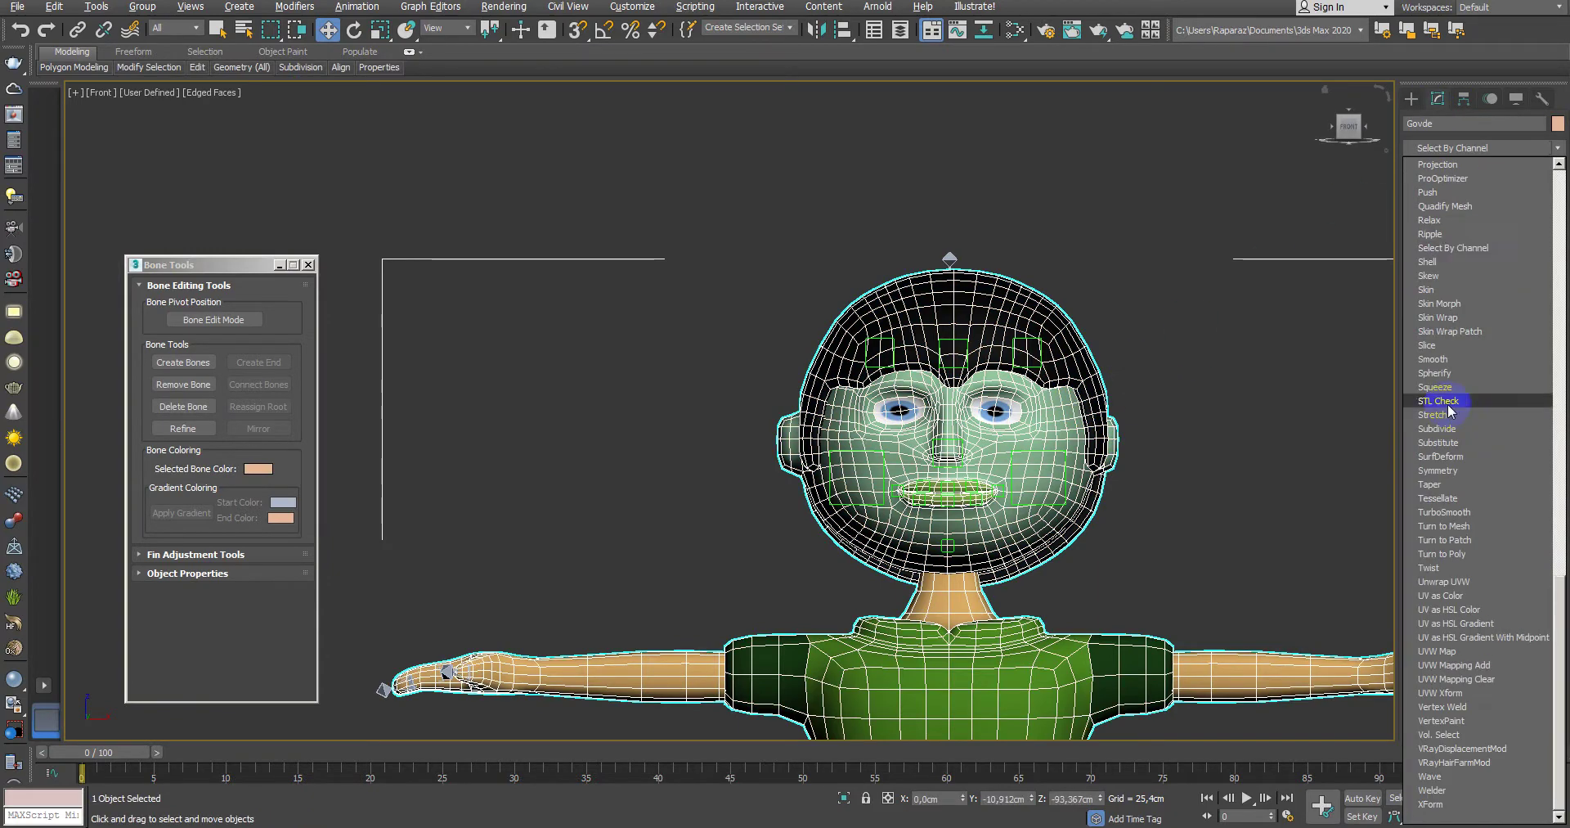
key(Return)
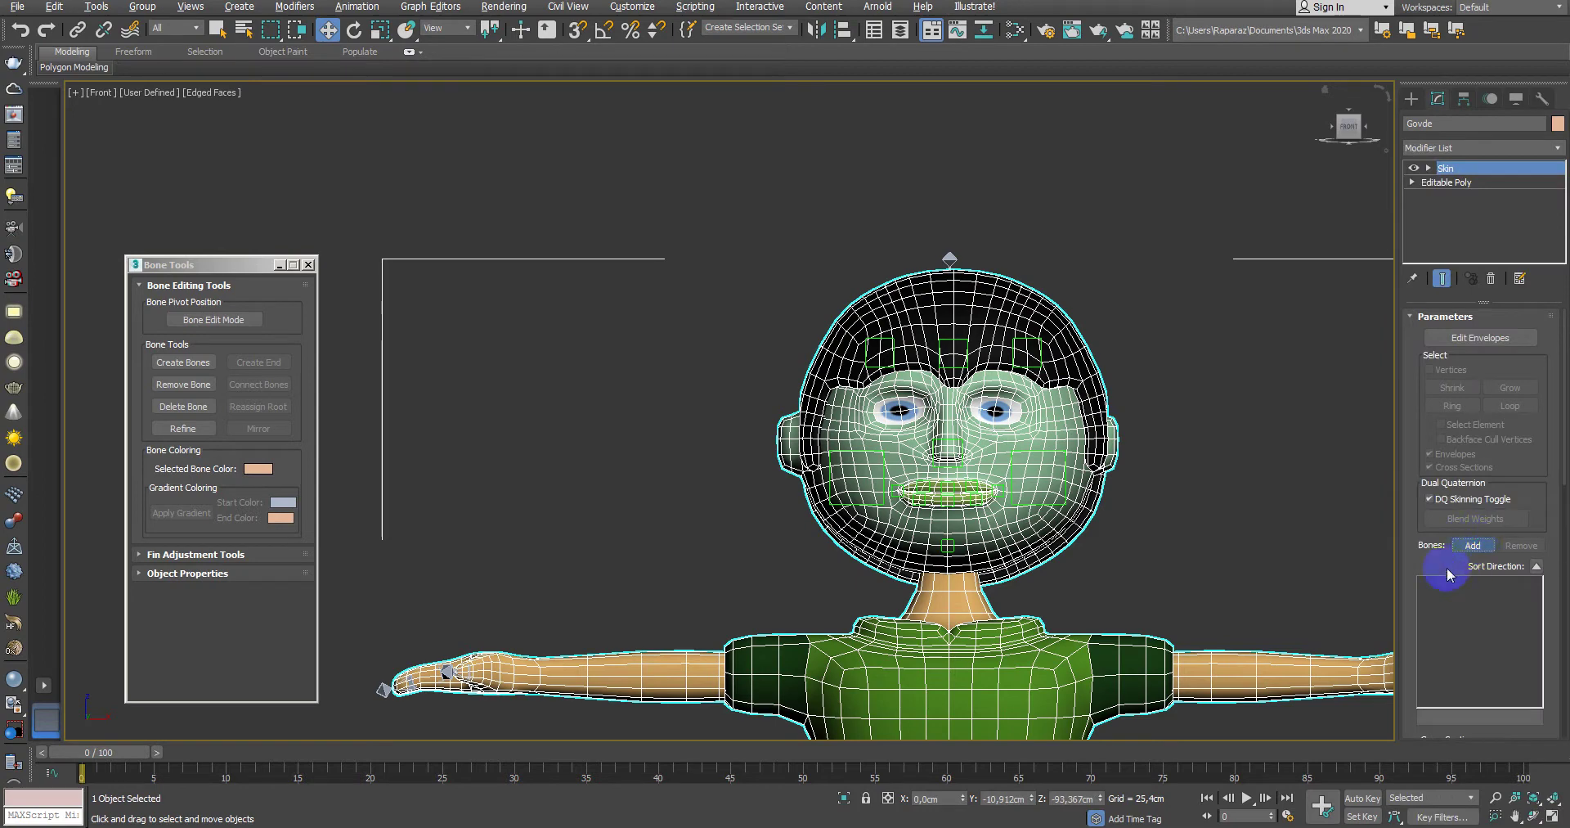
Step: Add all bones and face Point helpers to the Skin, excluding Bone032
key(ctrl+a)
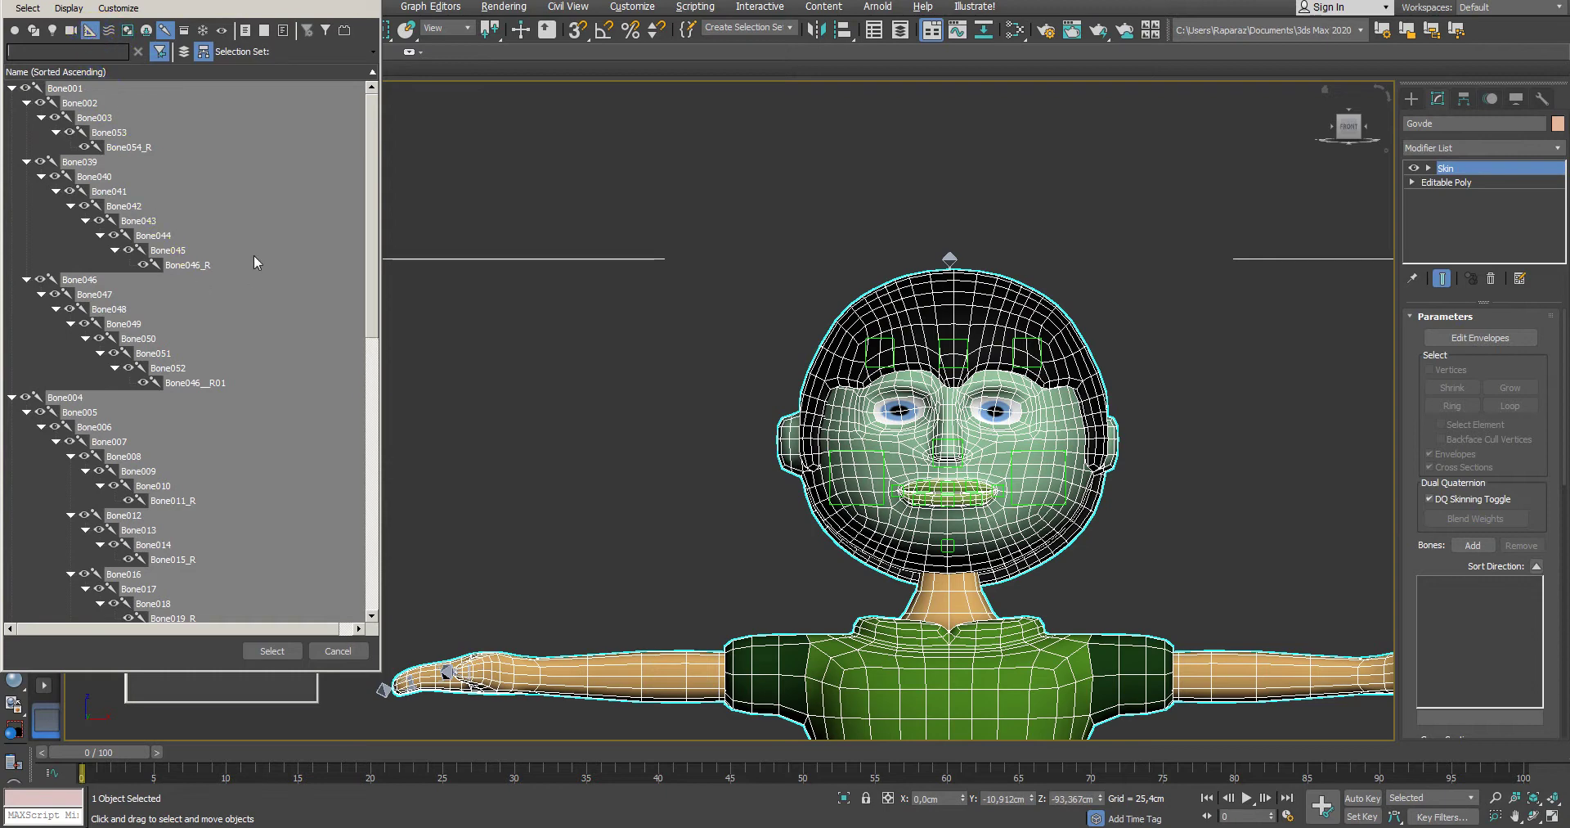
click(373, 147)
mouse_move(387, 325)
mouse_down()
mouse_move(350, 544)
mouse_move(407, 139)
mouse_up()
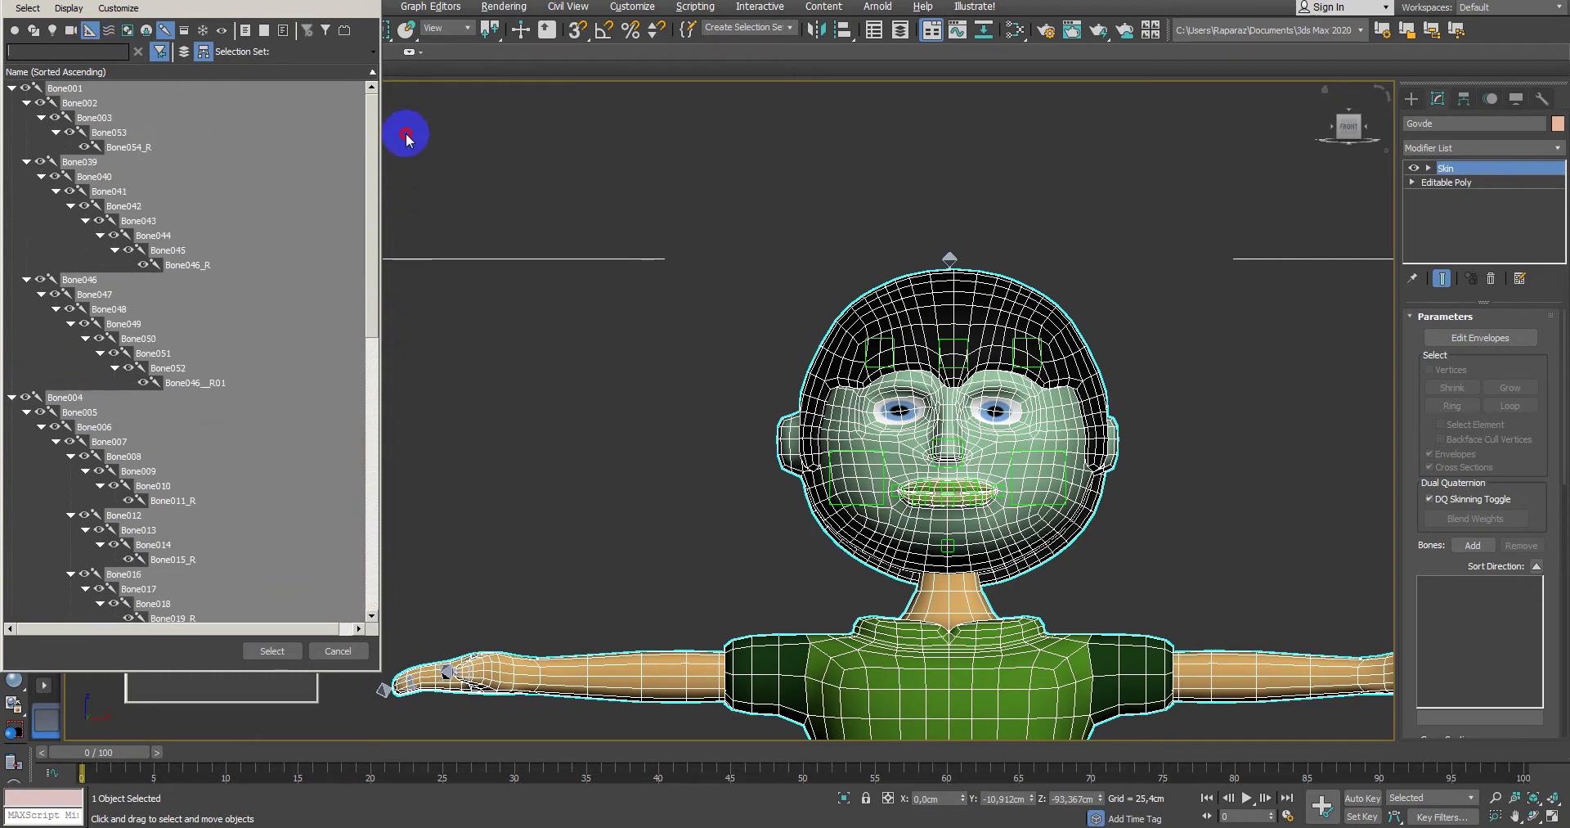
scroll(220, 524, down, 4)
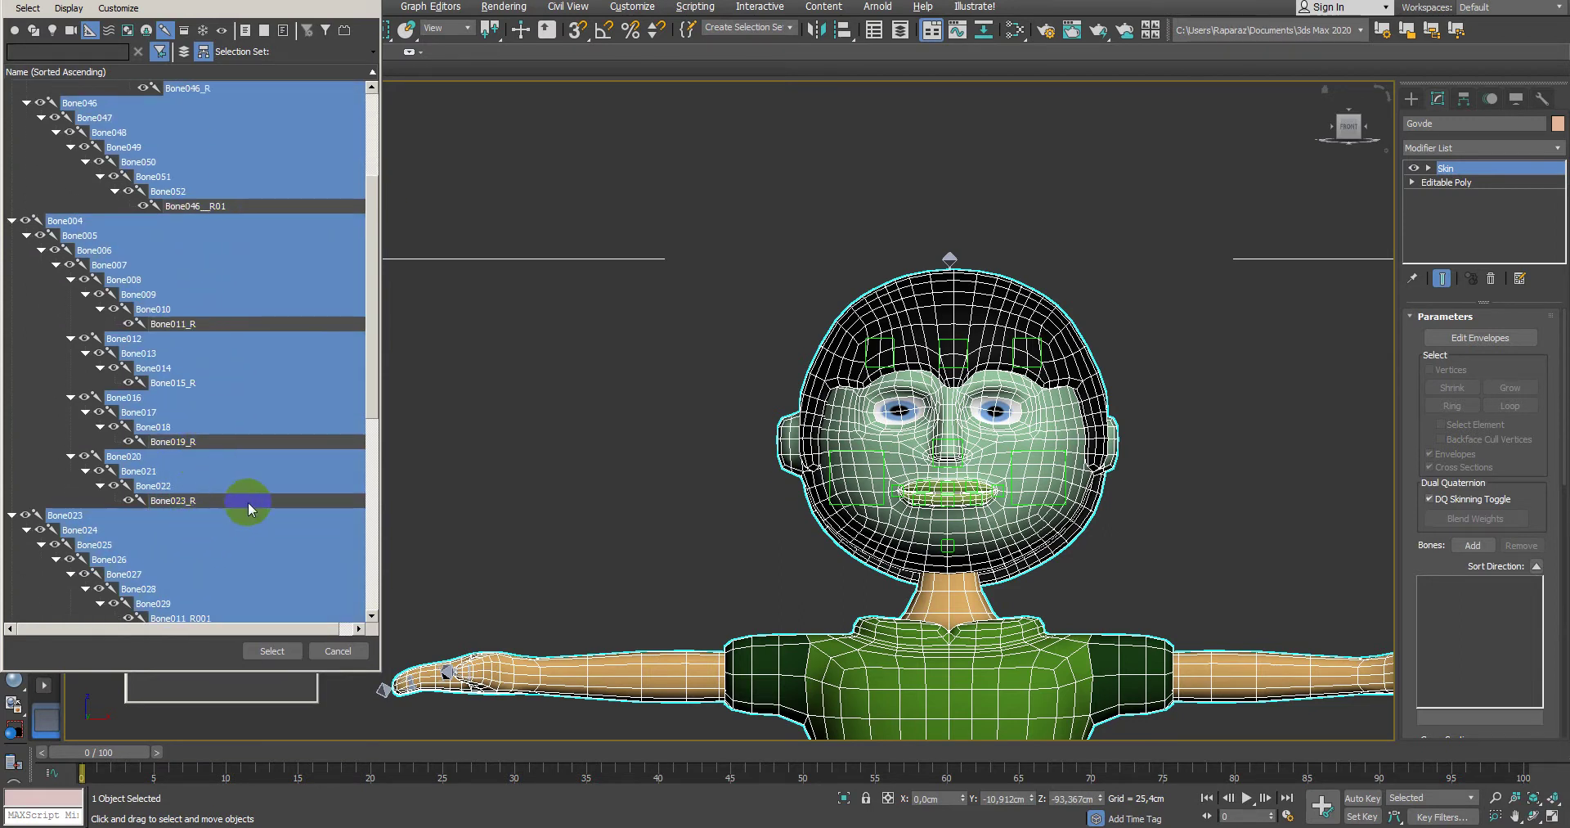
scroll(248, 503, down, 2)
ctrl+click(210, 575)
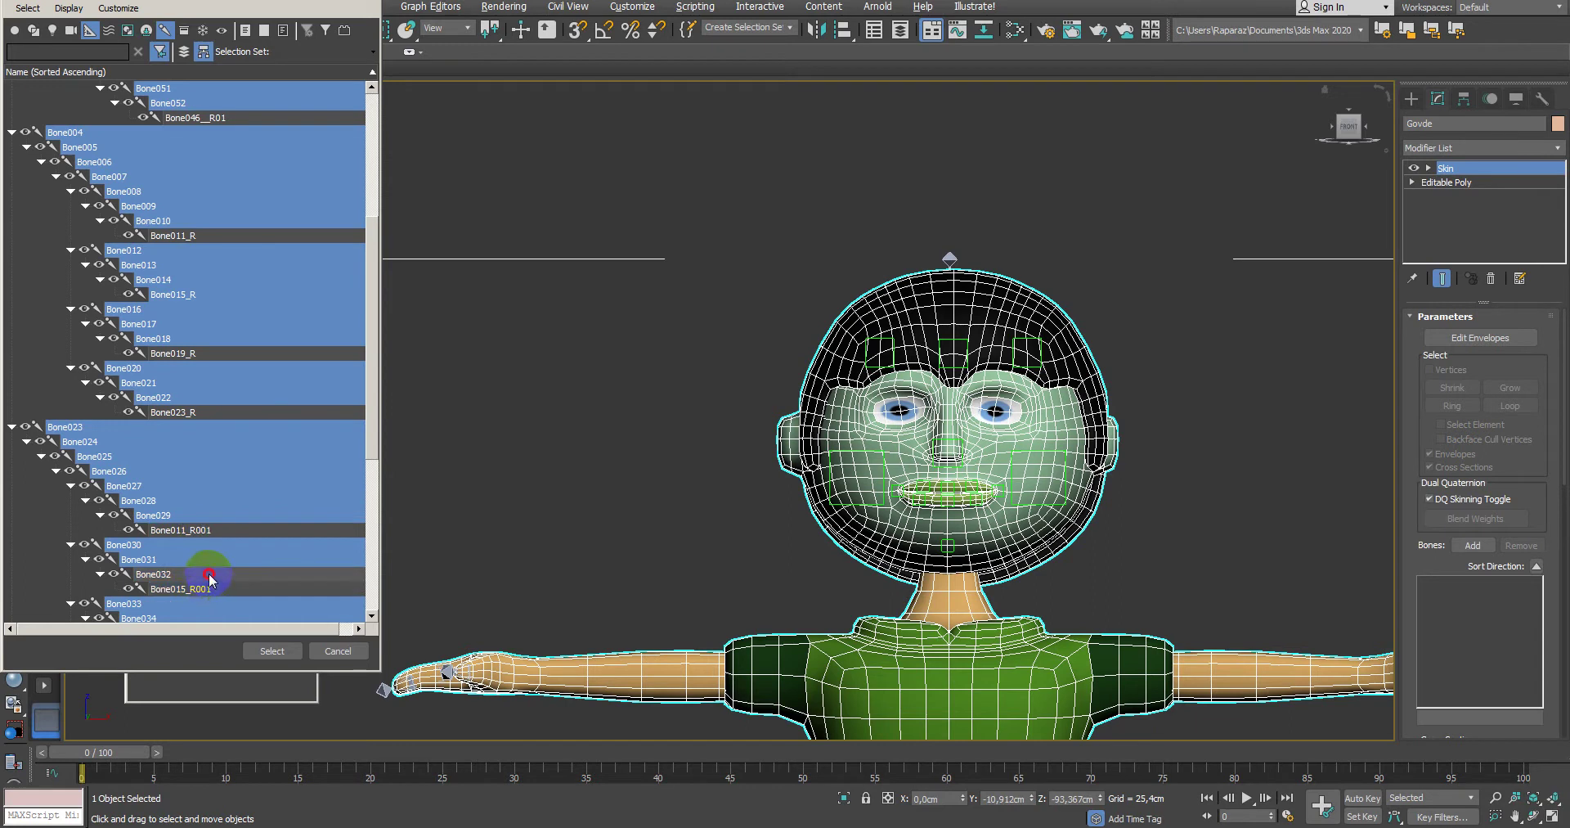
scroll(245, 564, down, 3)
scroll(282, 545, down, 2)
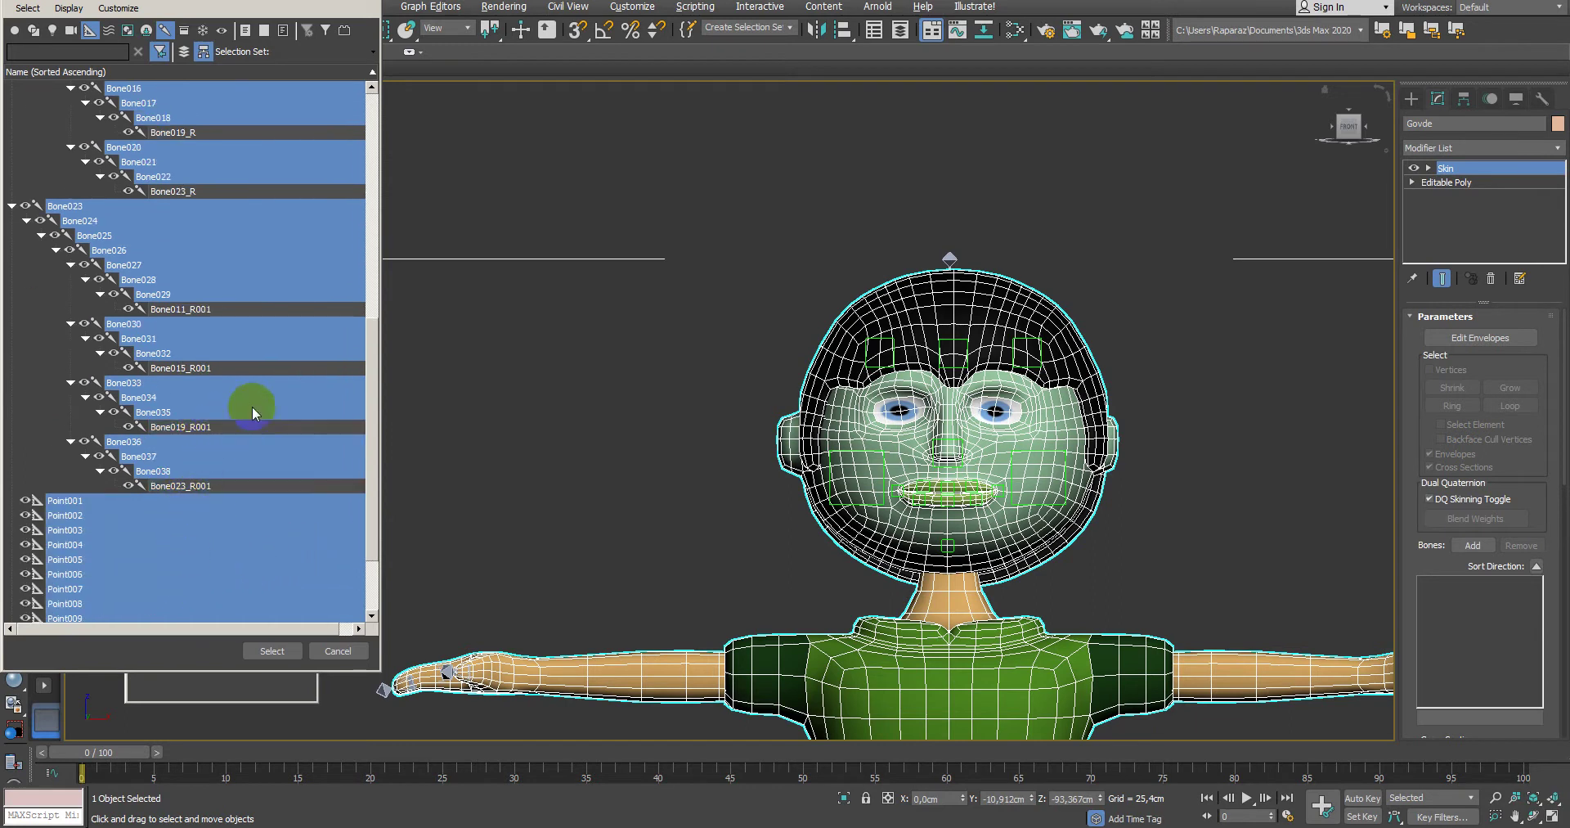
scroll(252, 406, up, 3)
scroll(272, 417, up, 3)
scroll(208, 518, up, 3)
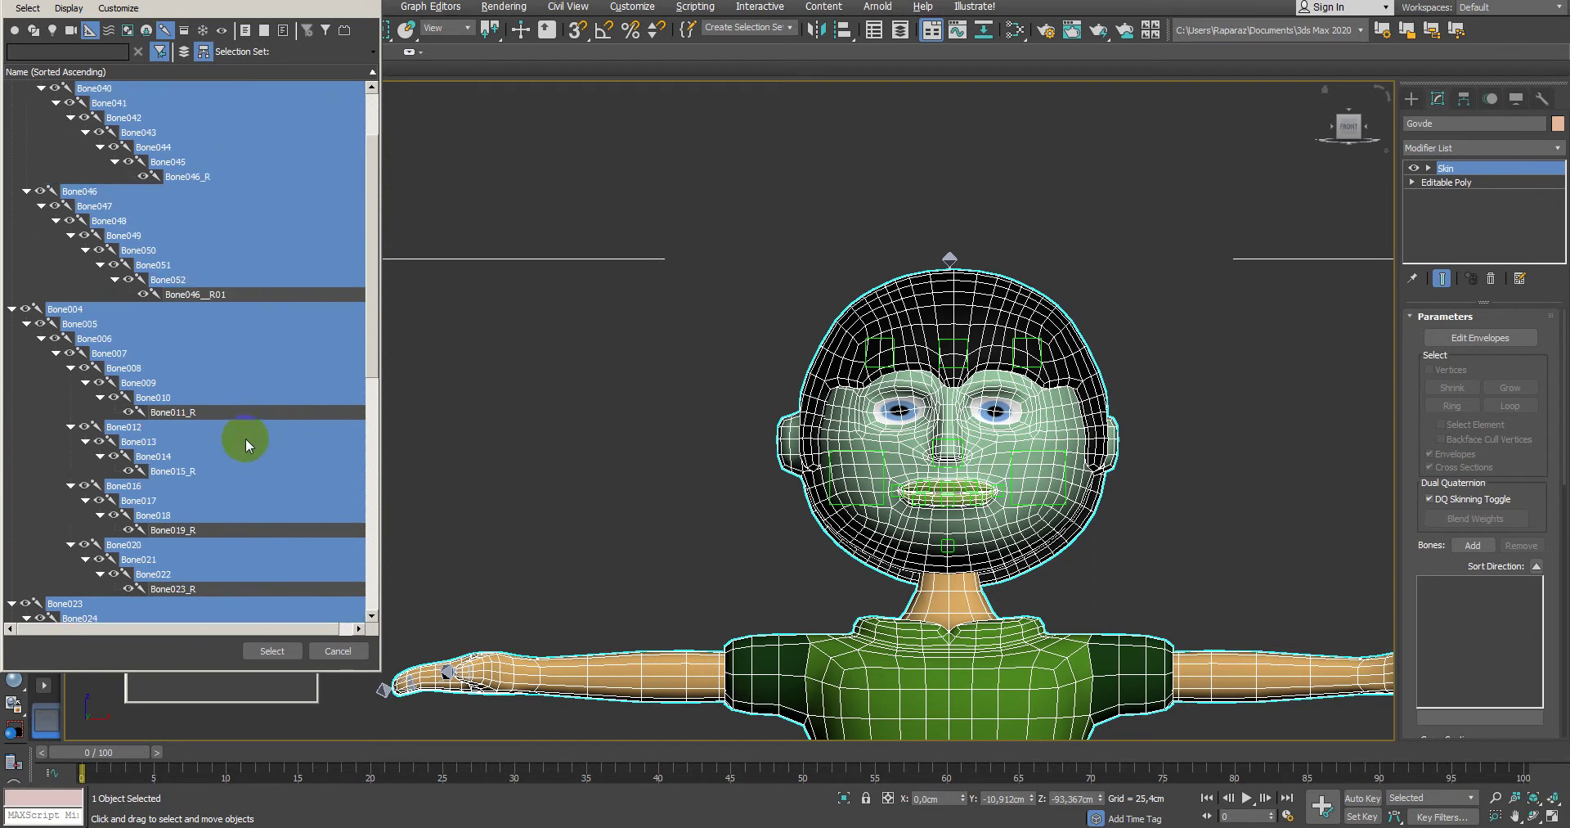
scroll(246, 439, up, 2)
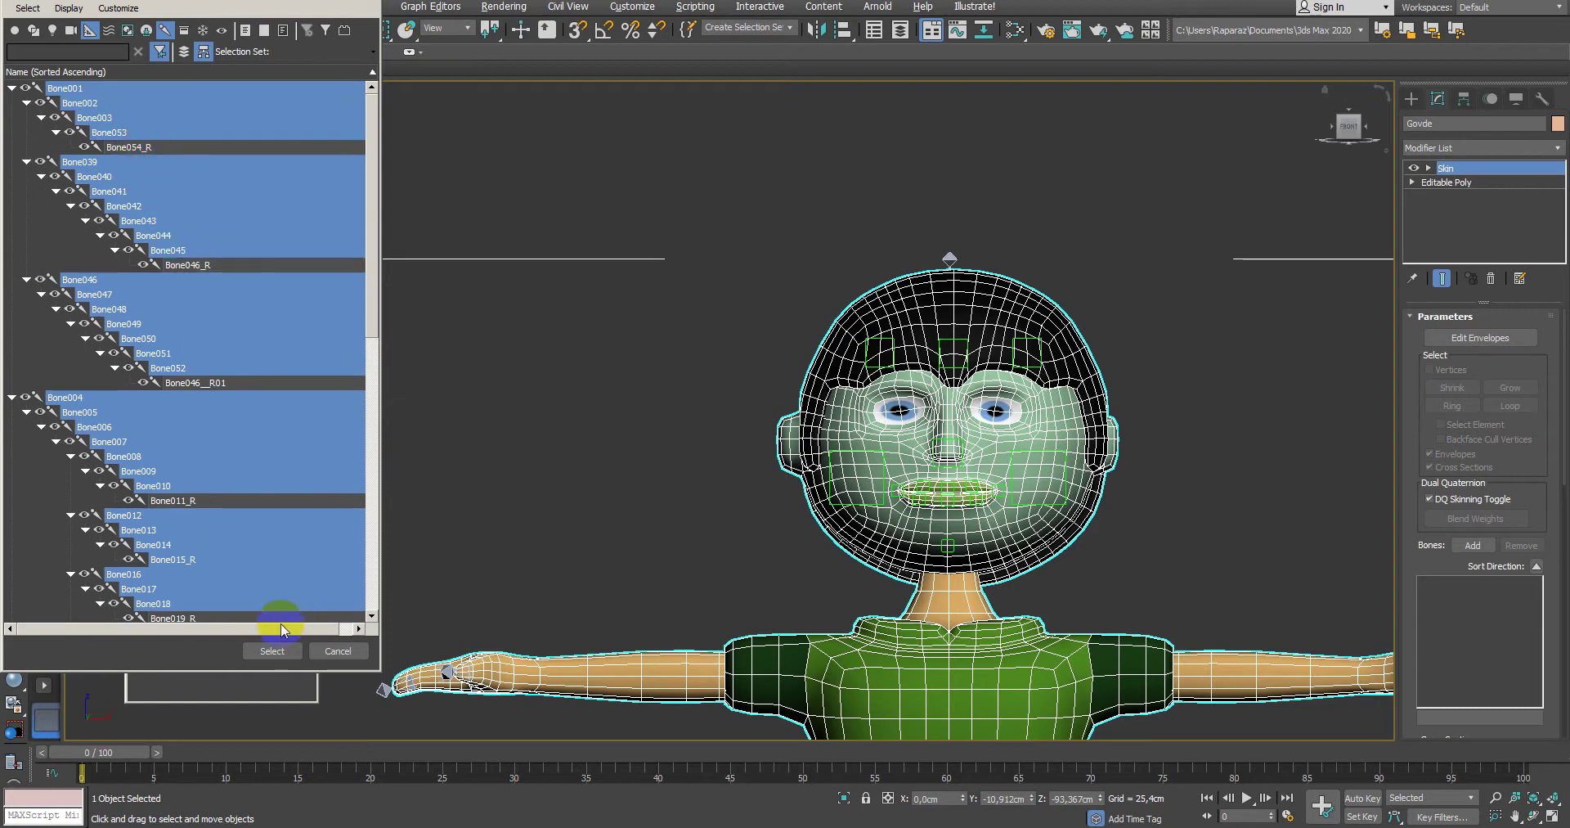
click(273, 646)
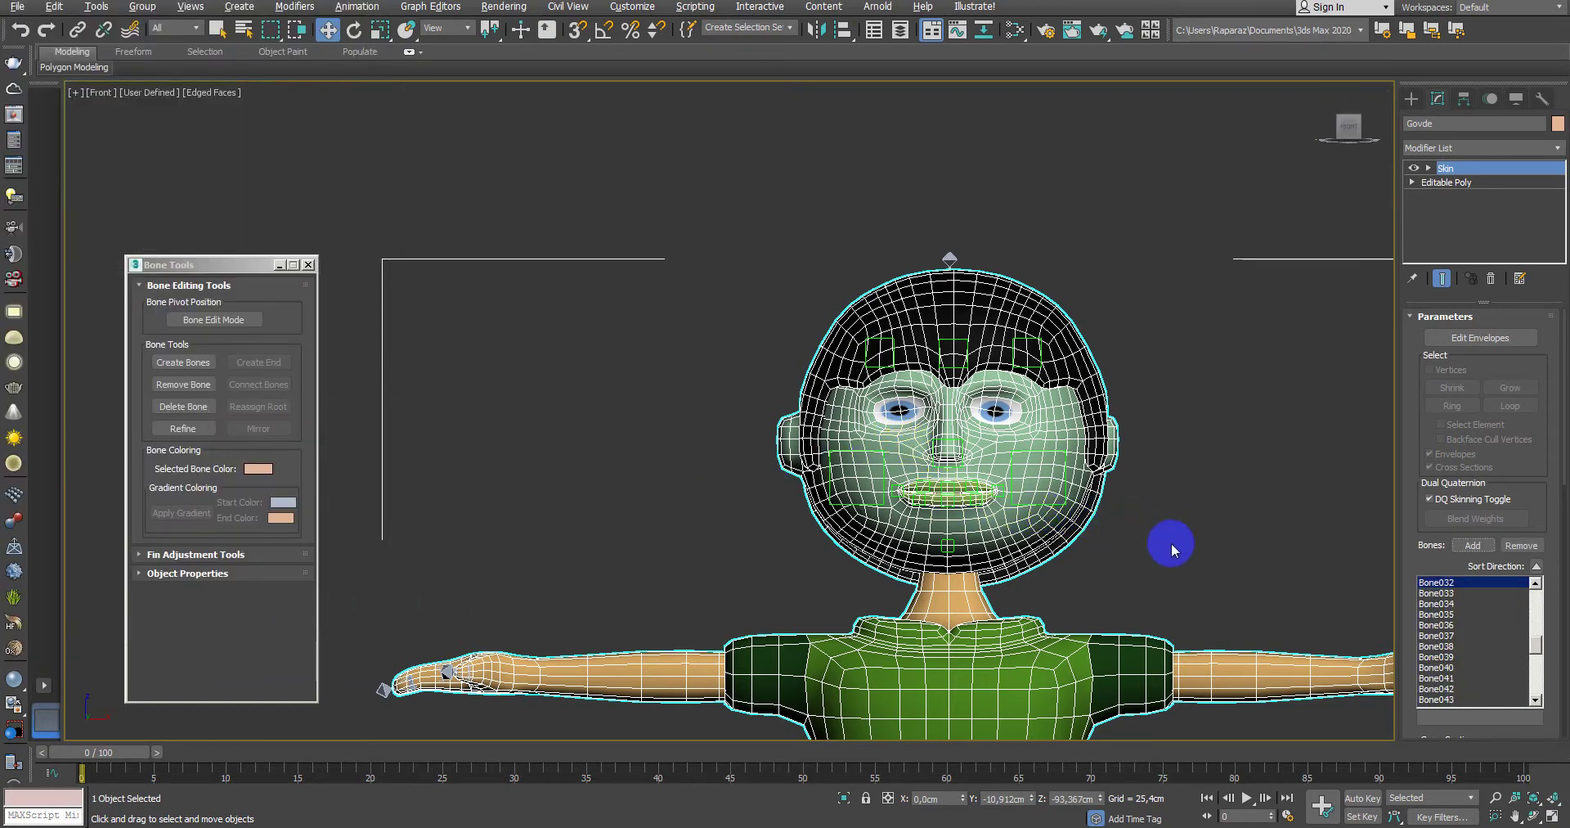
Step: Recompute the skin weights with the Geodesic Voxel Solver, then deselect the body
middle_drag(1191, 566, 1184, 517)
scroll(1471, 526, down, 3)
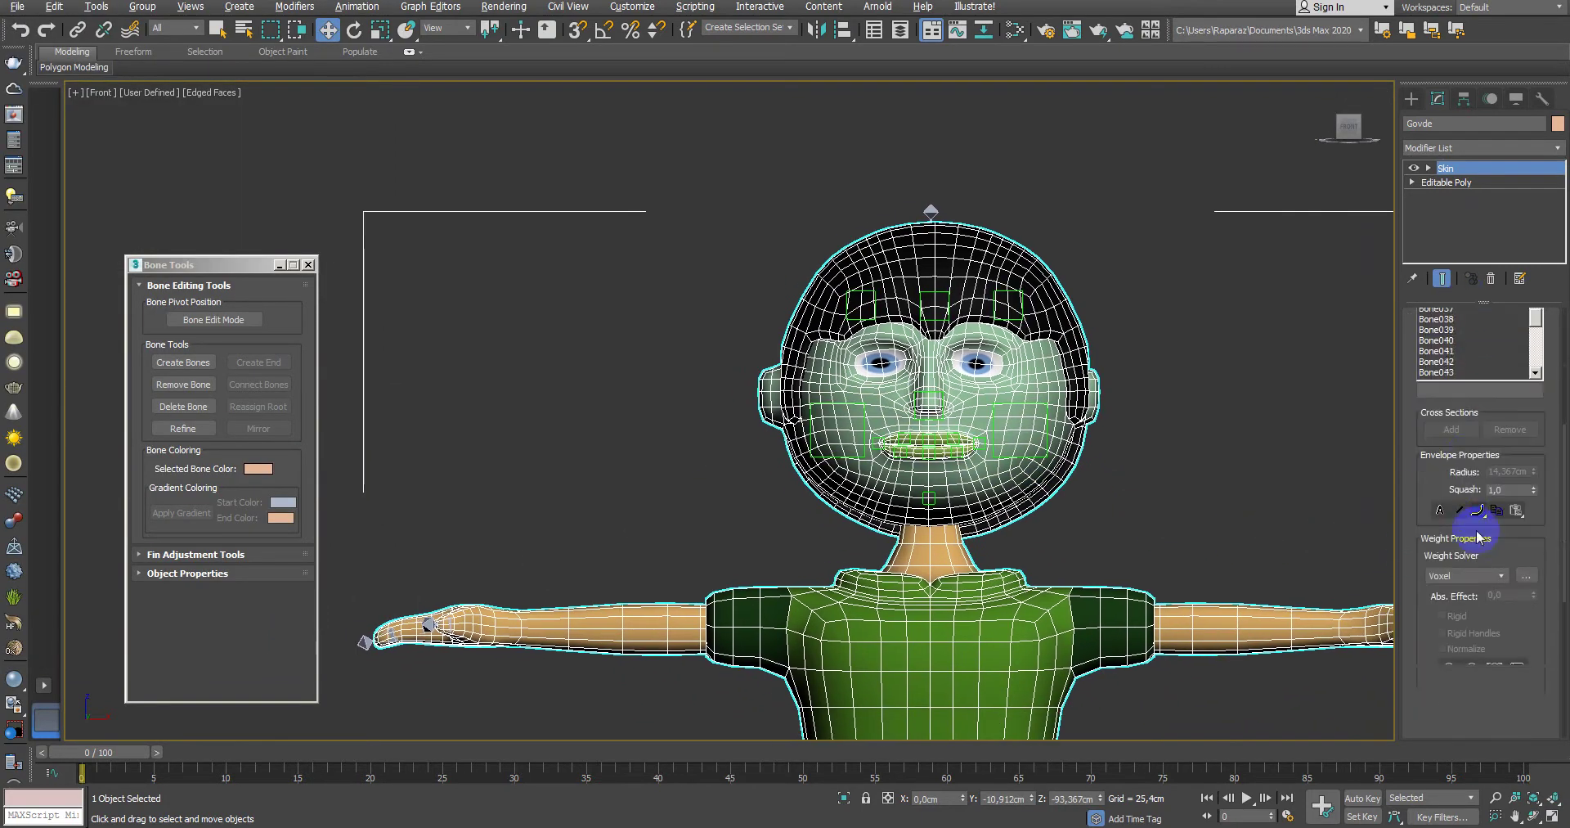
scroll(1472, 526, down, 2)
click(1526, 550)
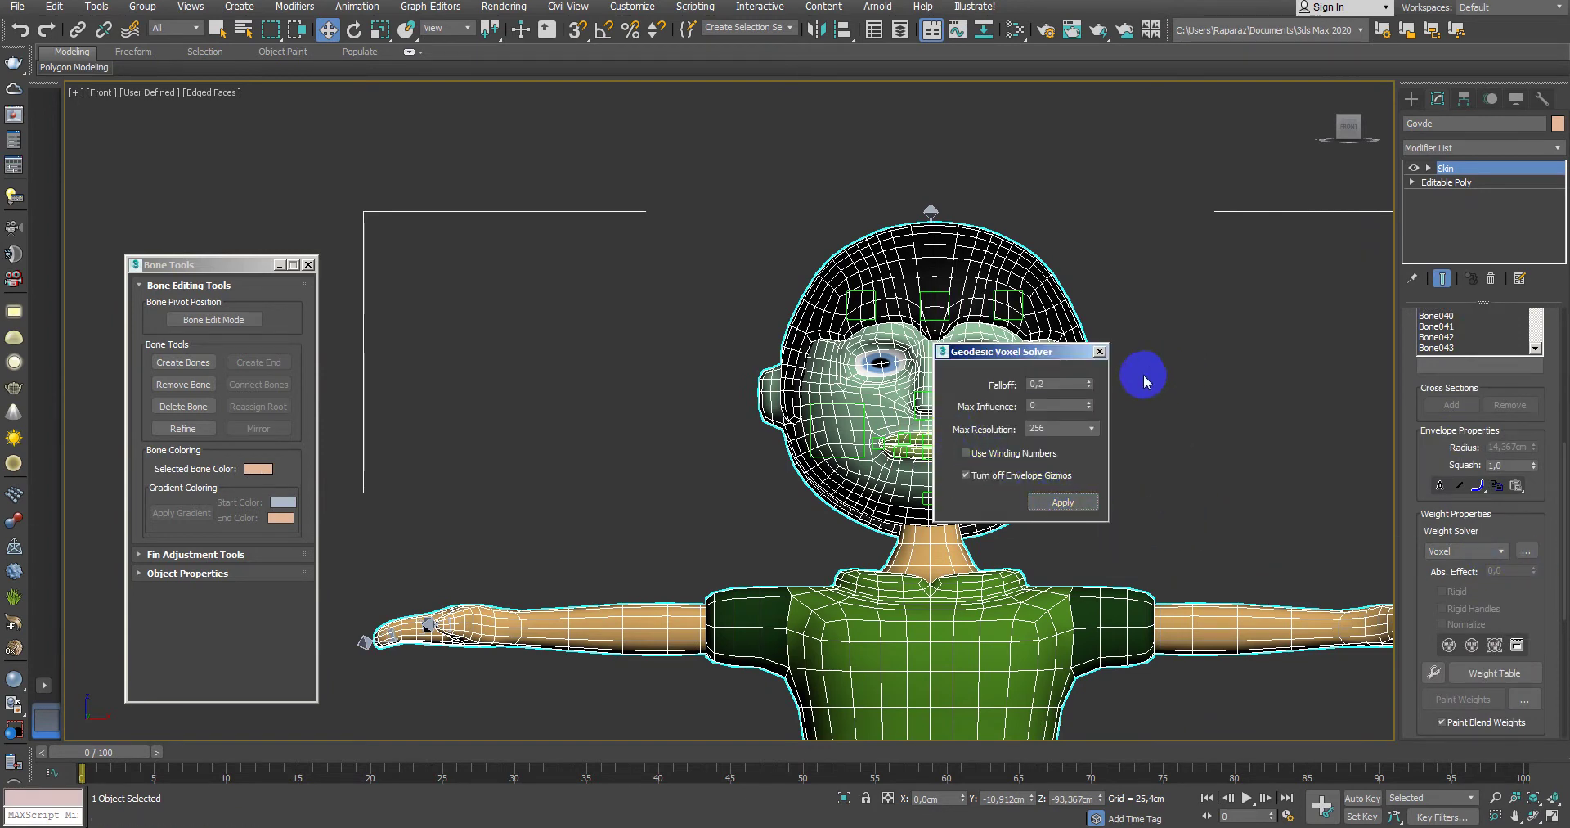
click(1103, 353)
click(1181, 379)
scroll(1145, 417, up, 4)
Step: Test-move the cheek point helper to check the deformation, then cancel the move
scroll(1018, 511, up, 1)
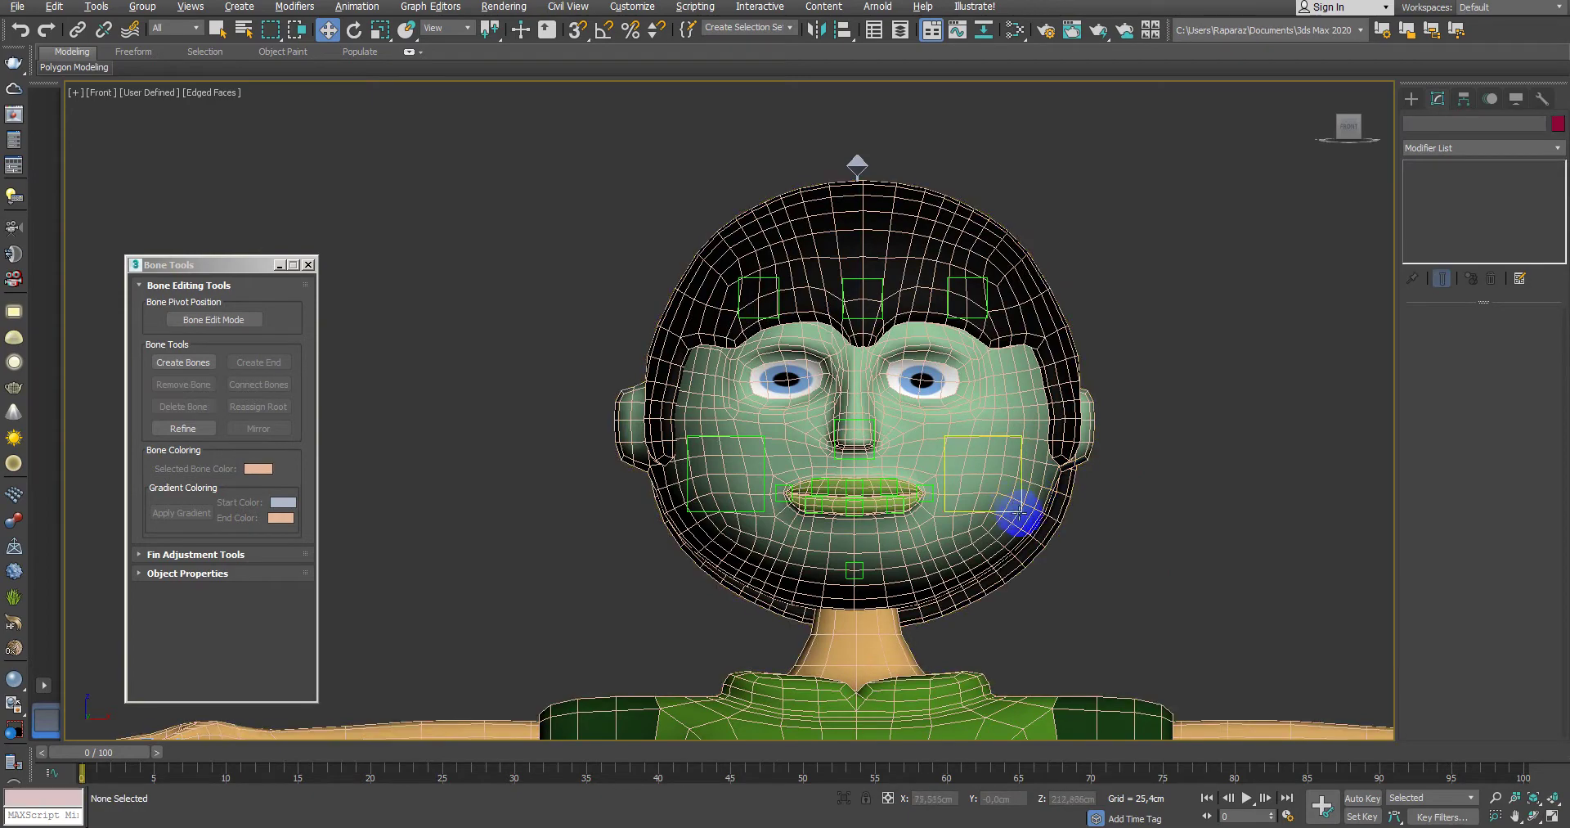
click(1022, 511)
drag(1013, 447, 978, 460)
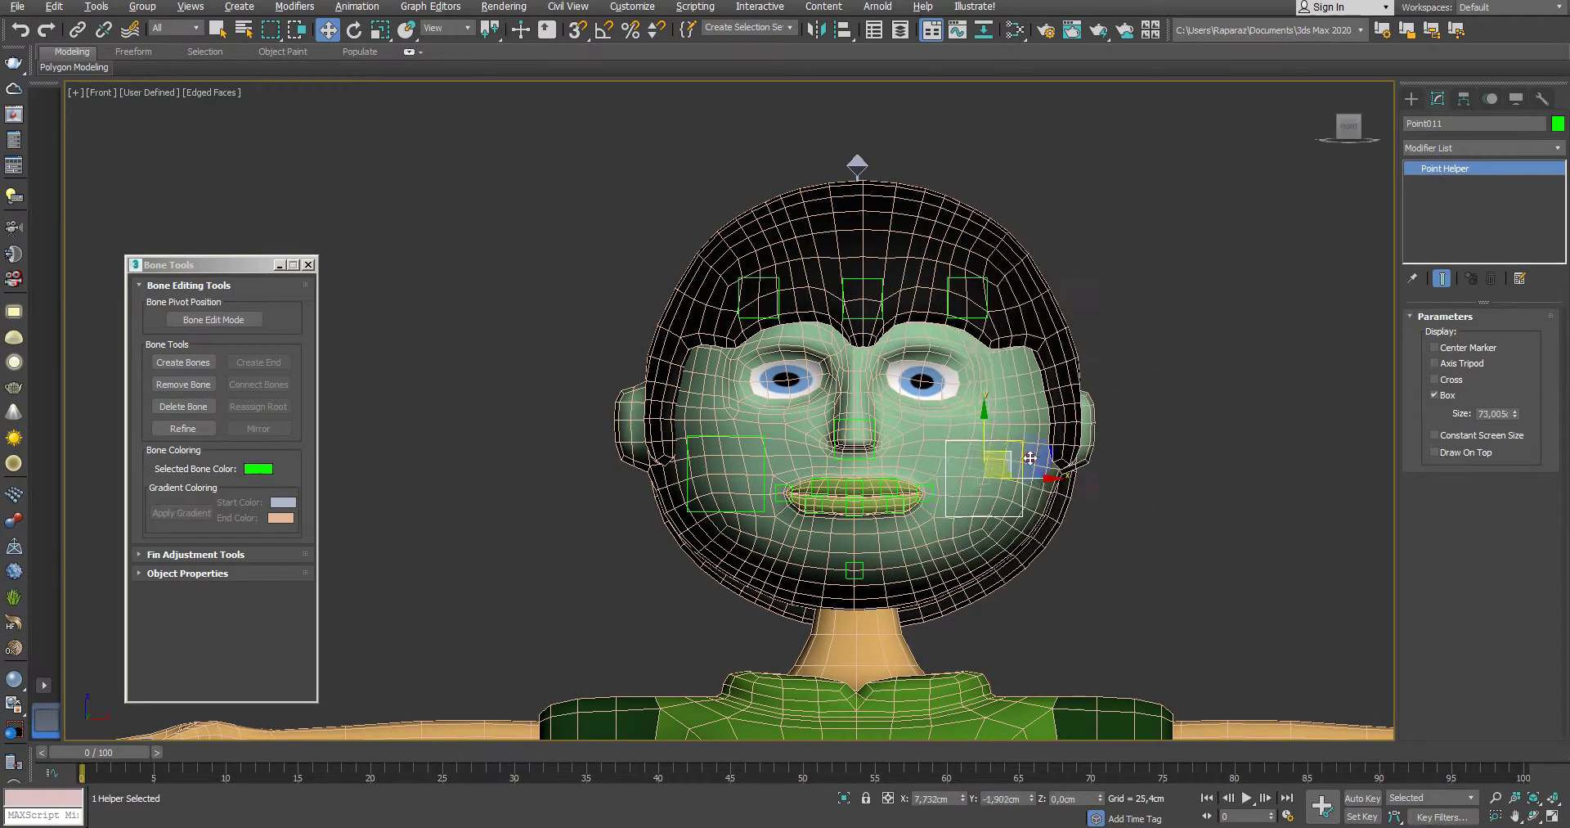
right_click(978, 460)
Step: Test-stretch the right lip corner and raise the upper lip helpers, cancelling each move
scroll(957, 524, up, 4)
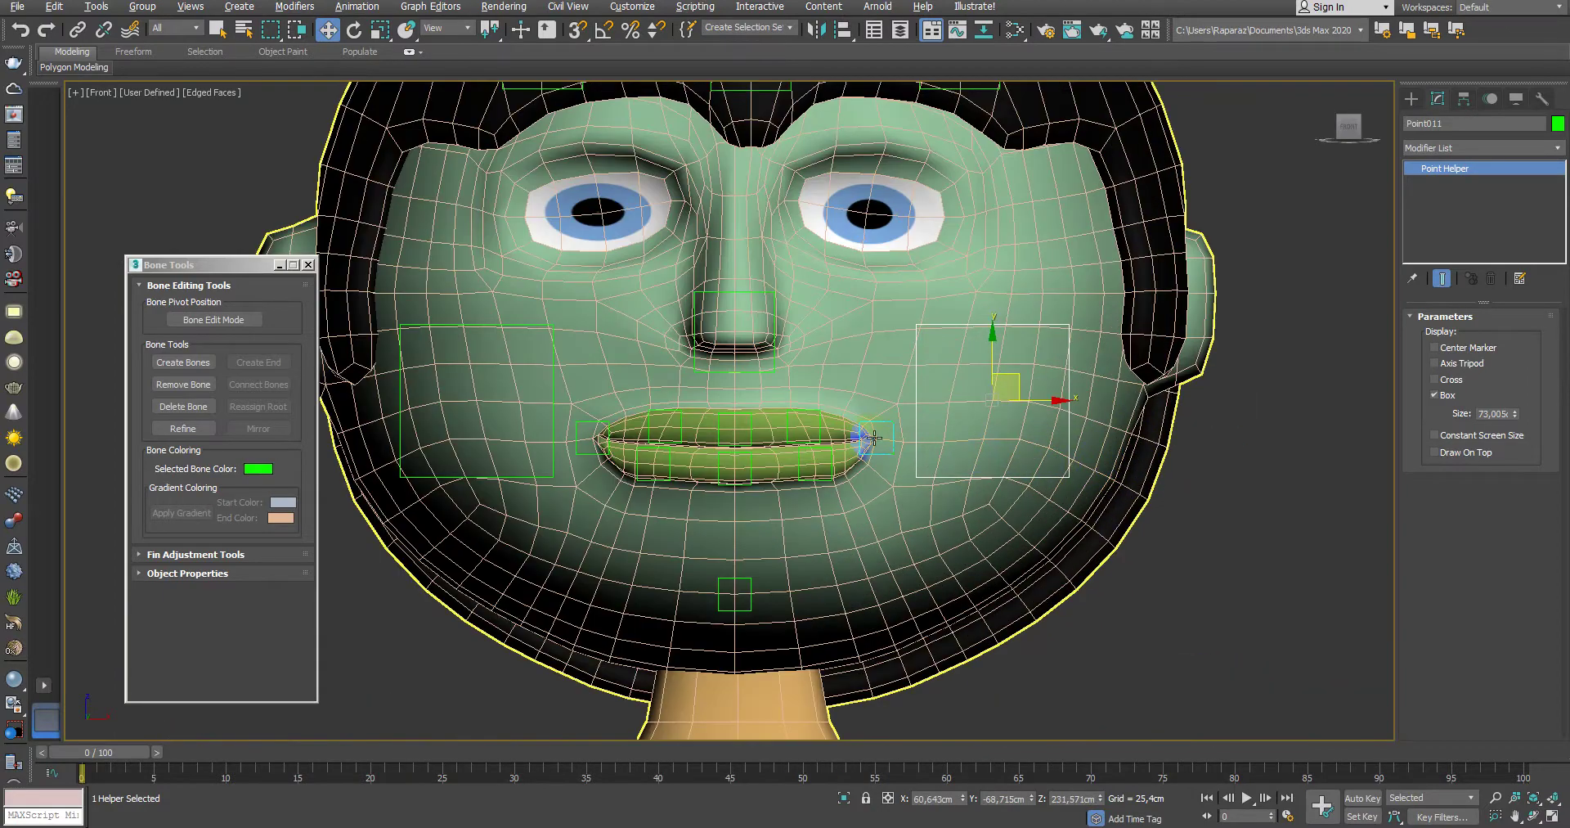
drag(876, 425, 822, 429)
right_click(821, 429)
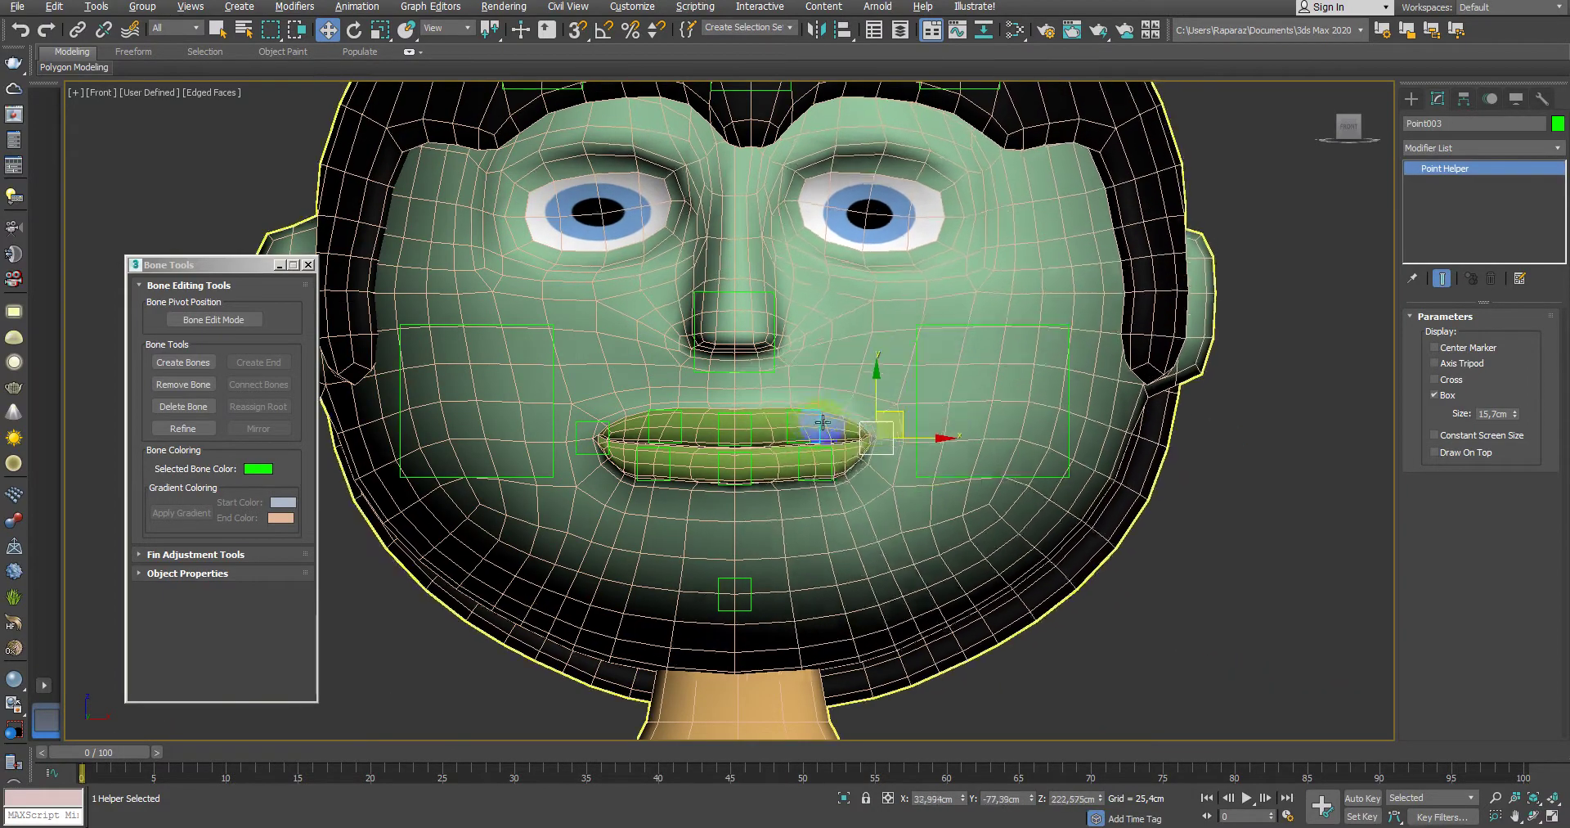
ctrl+click(807, 411)
ctrl+click(744, 416)
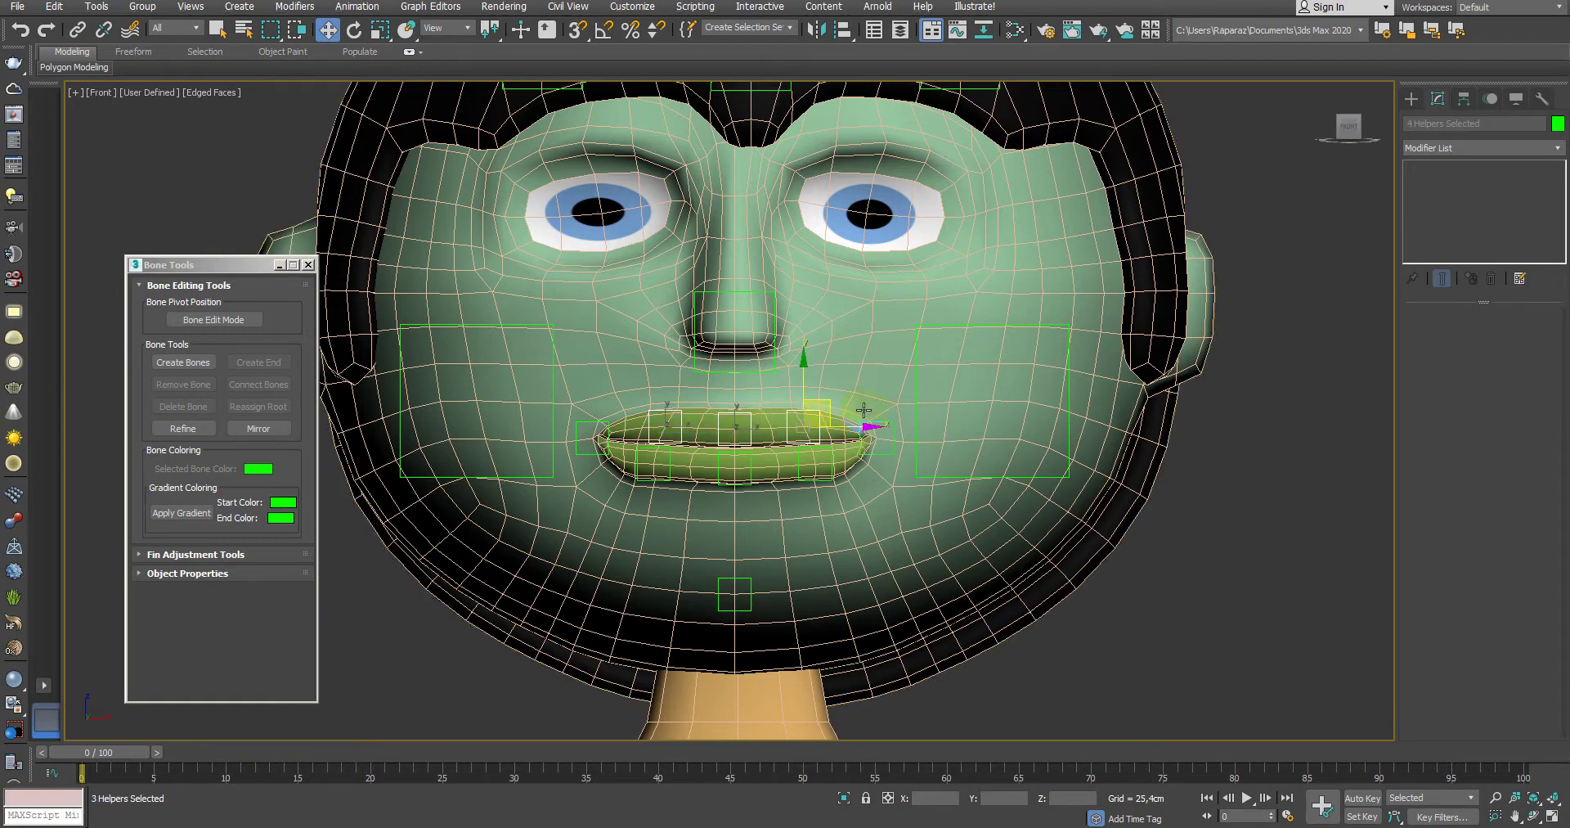
drag(805, 382, 811, 351)
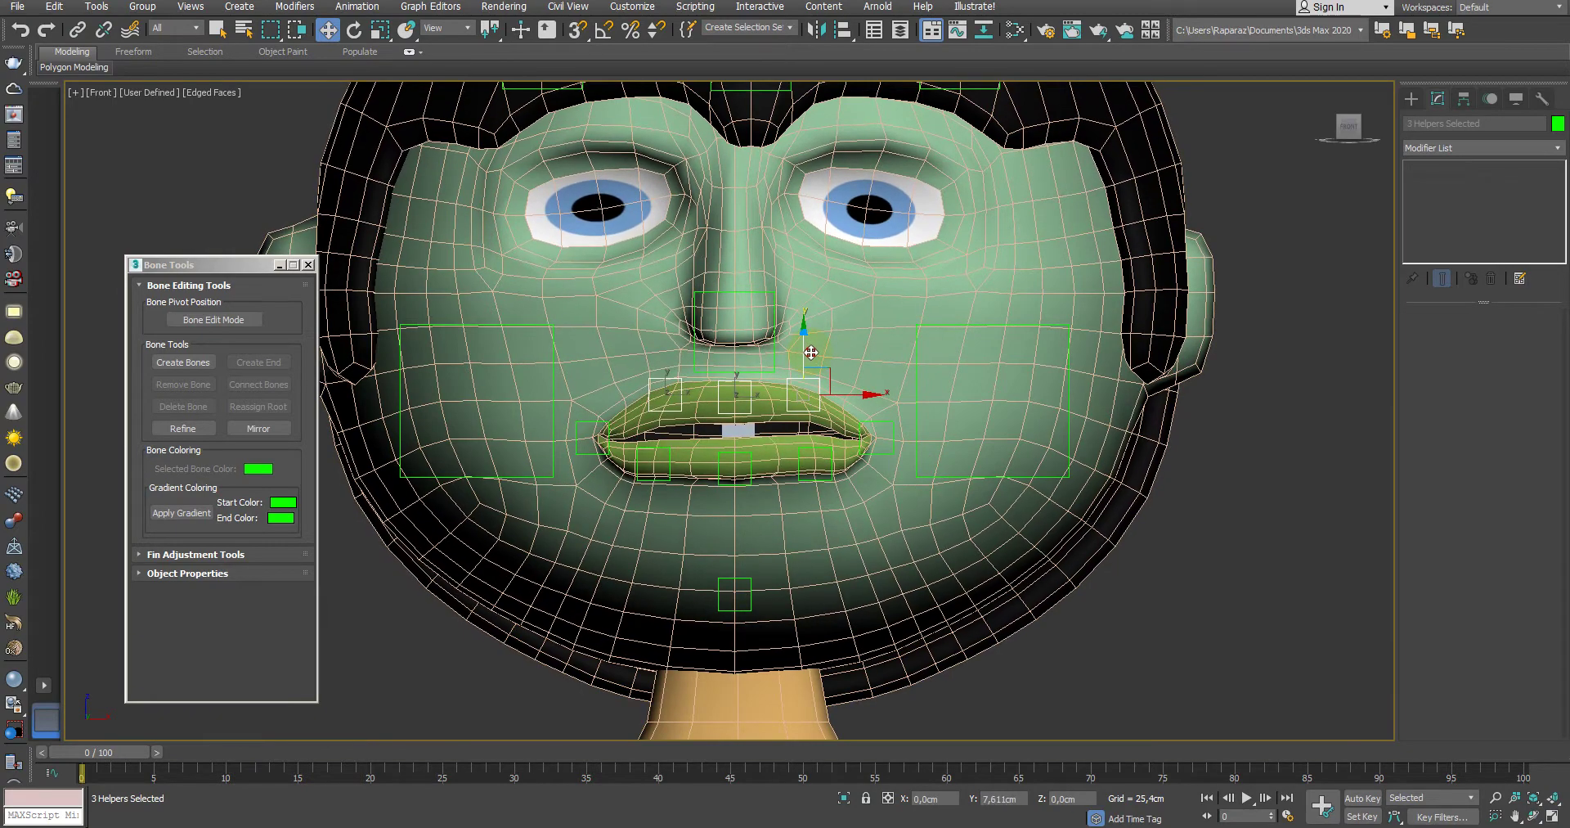
right_click(811, 352)
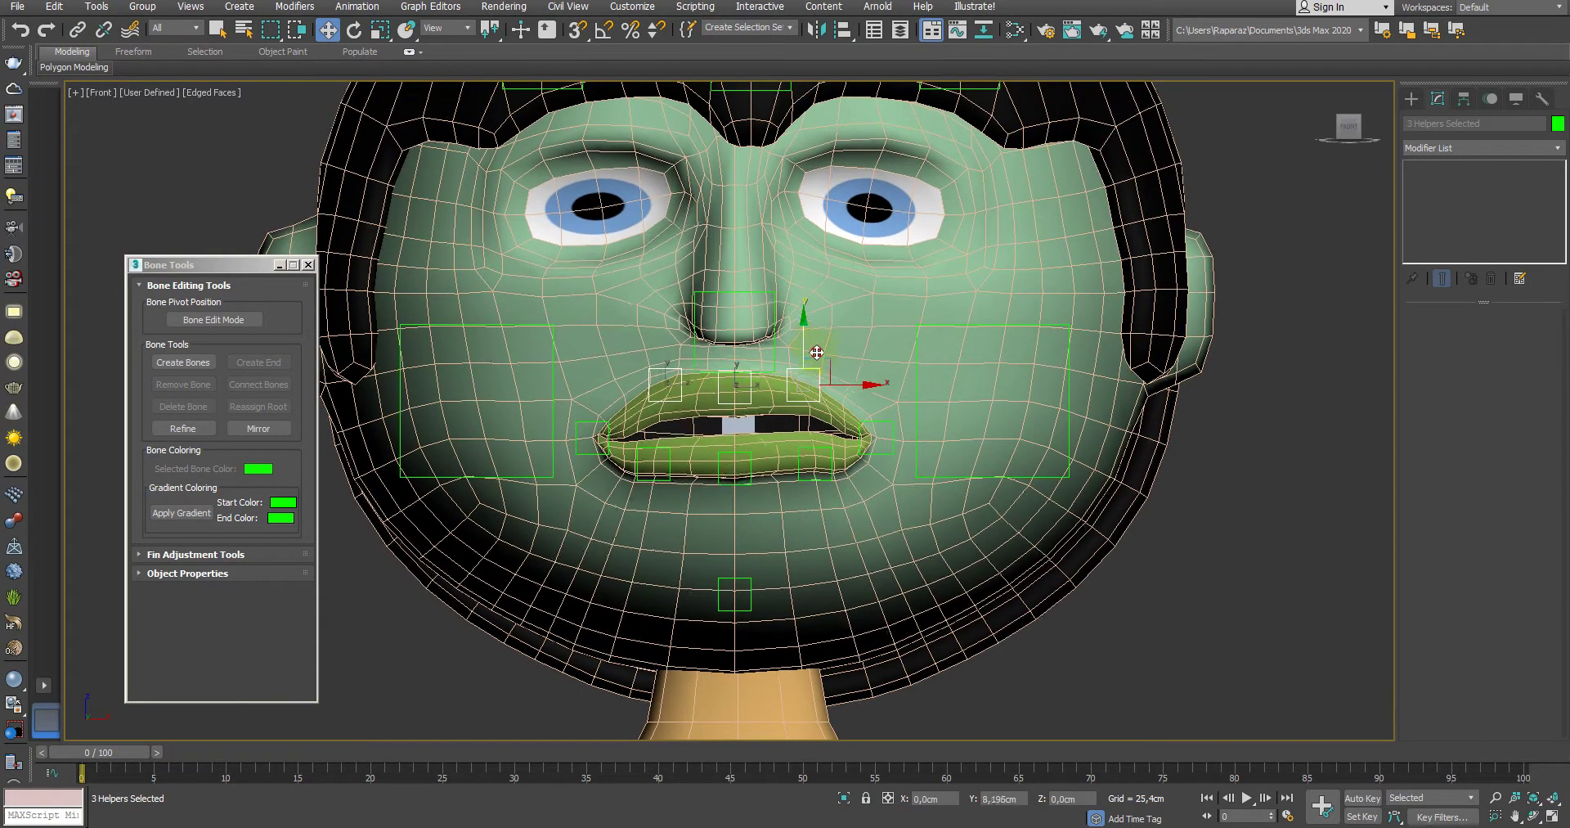
Step: Select two lower lip helpers and pull them down to open the mouth
click(749, 484)
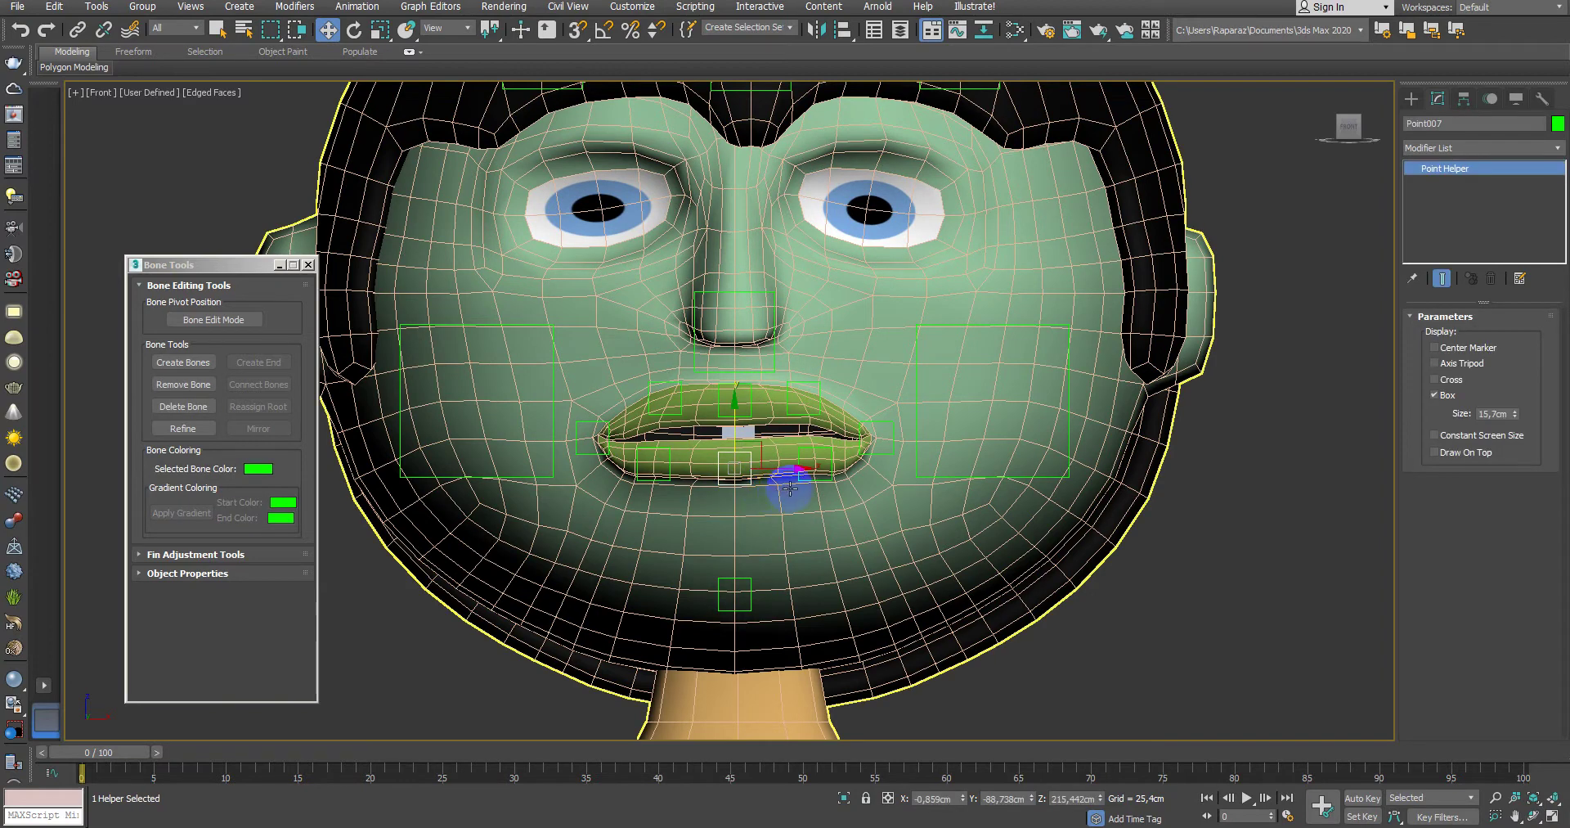
ctrl+click(730, 489)
alt+click(672, 489)
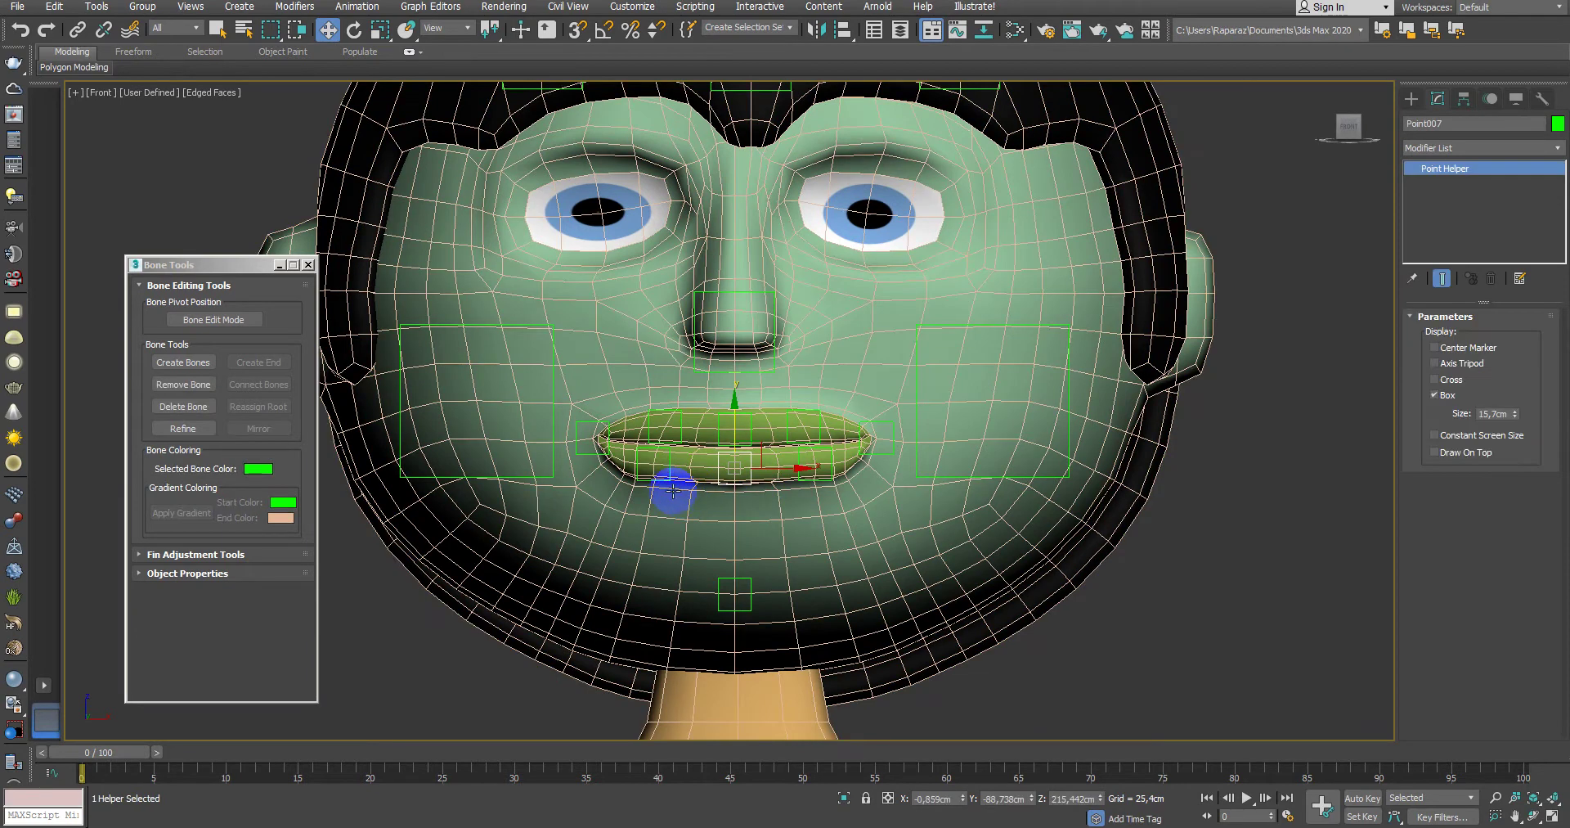
ctrl+click(675, 473)
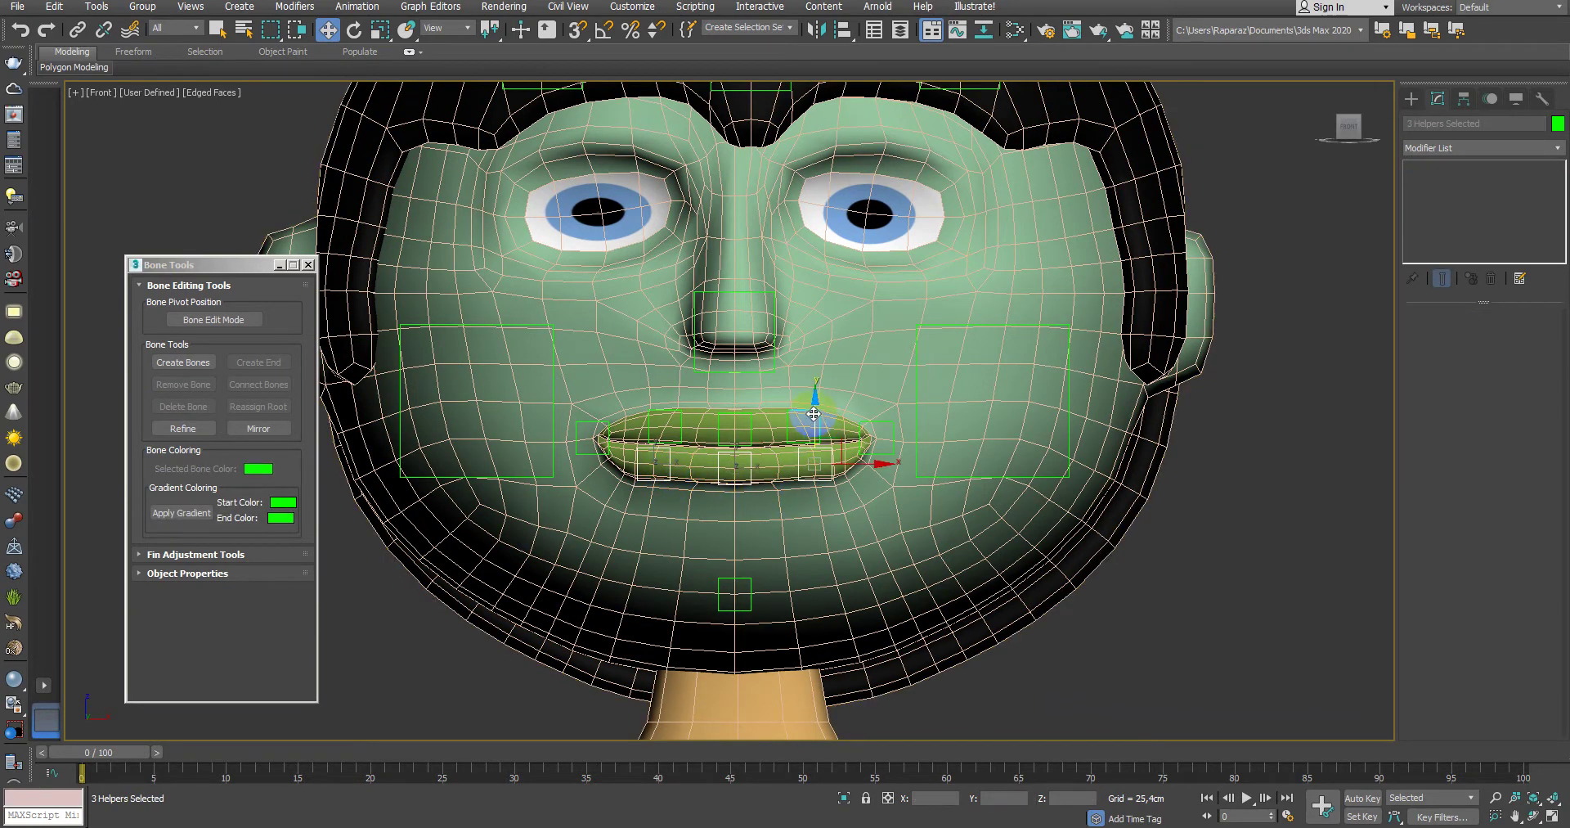
drag(814, 414, 816, 514)
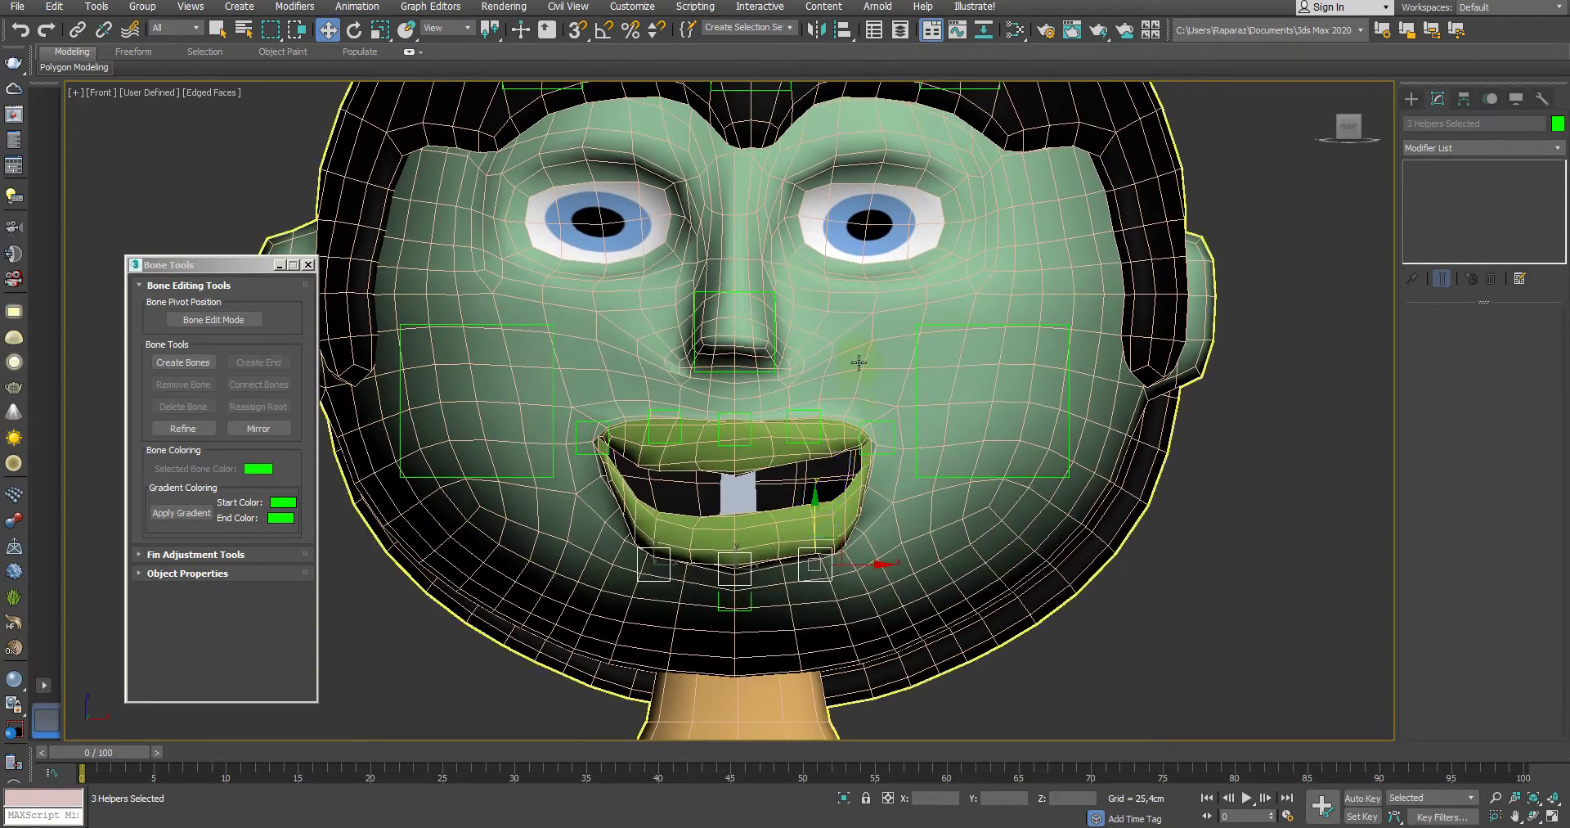
scroll(859, 362, down, 3)
scroll(858, 362, down, 2)
Step: In the Perspective view, test-move the forehead and right brow helpers from the front
key(alt+w)
key(alt+w)
alt+middle_drag(1132, 560, 1009, 488)
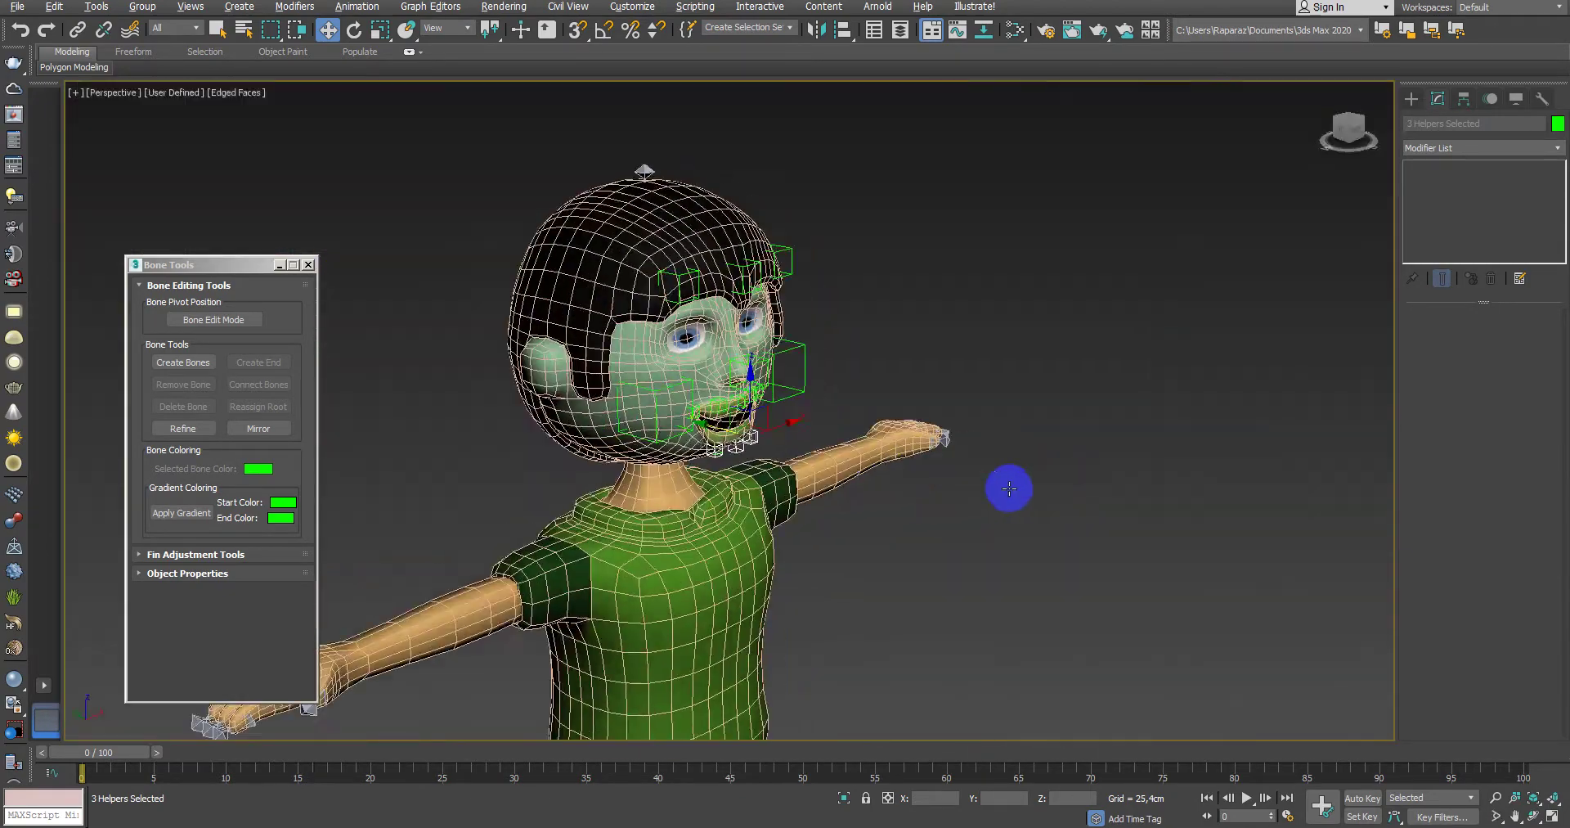
scroll(1009, 489, up, 3)
mouse_move(946, 414)
alt+middle_down()
mouse_move(830, 428)
mouse_move(948, 390)
mouse_move(775, 376)
mouse_move(812, 389)
alt+middle_up()
scroll(791, 386, up, 2)
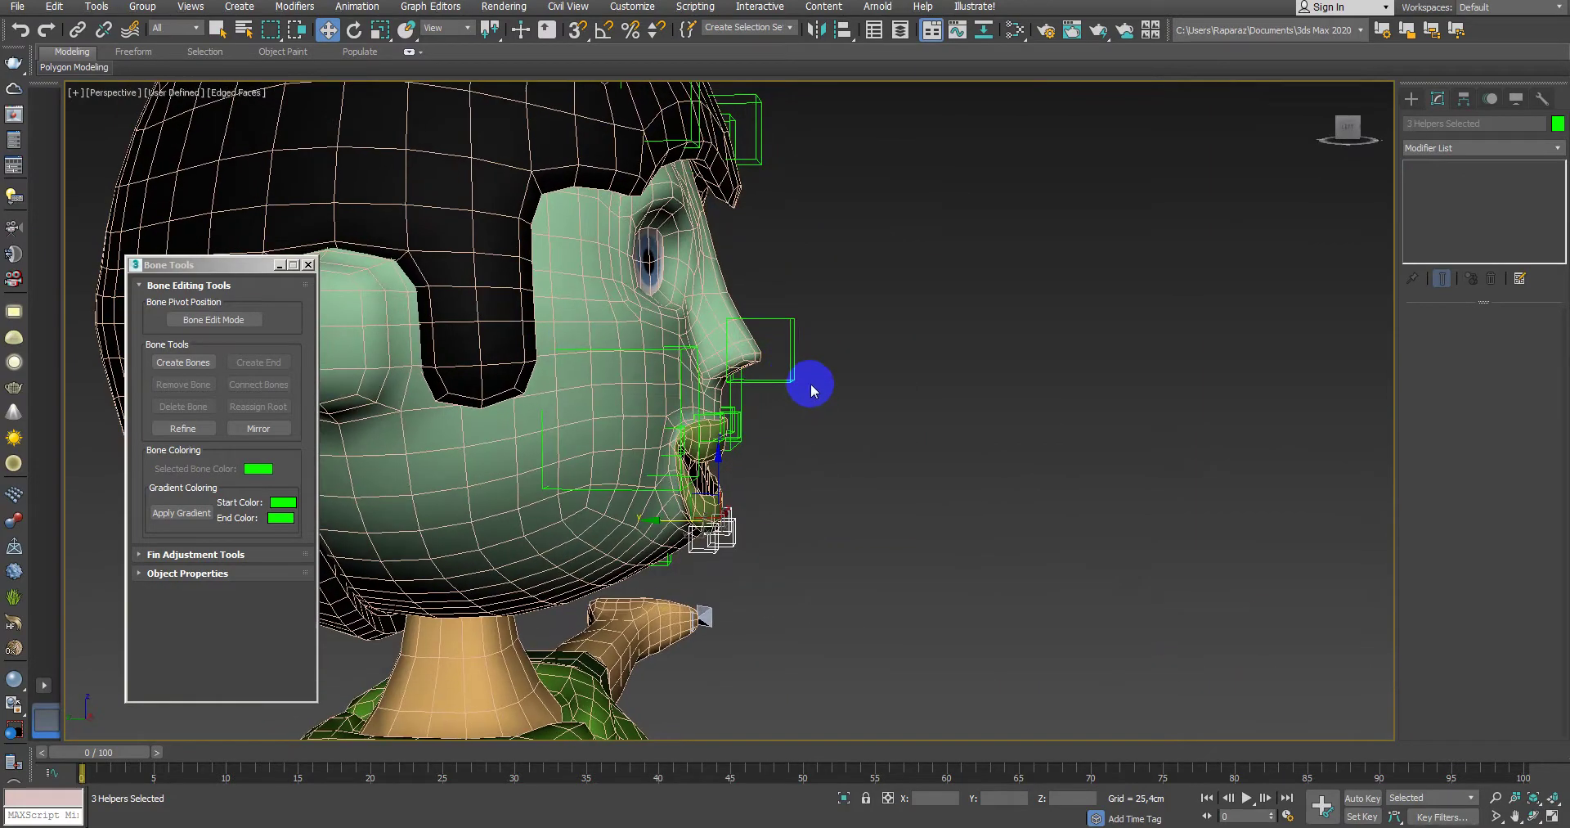
alt+middle_drag(777, 449, 666, 252)
click(719, 233)
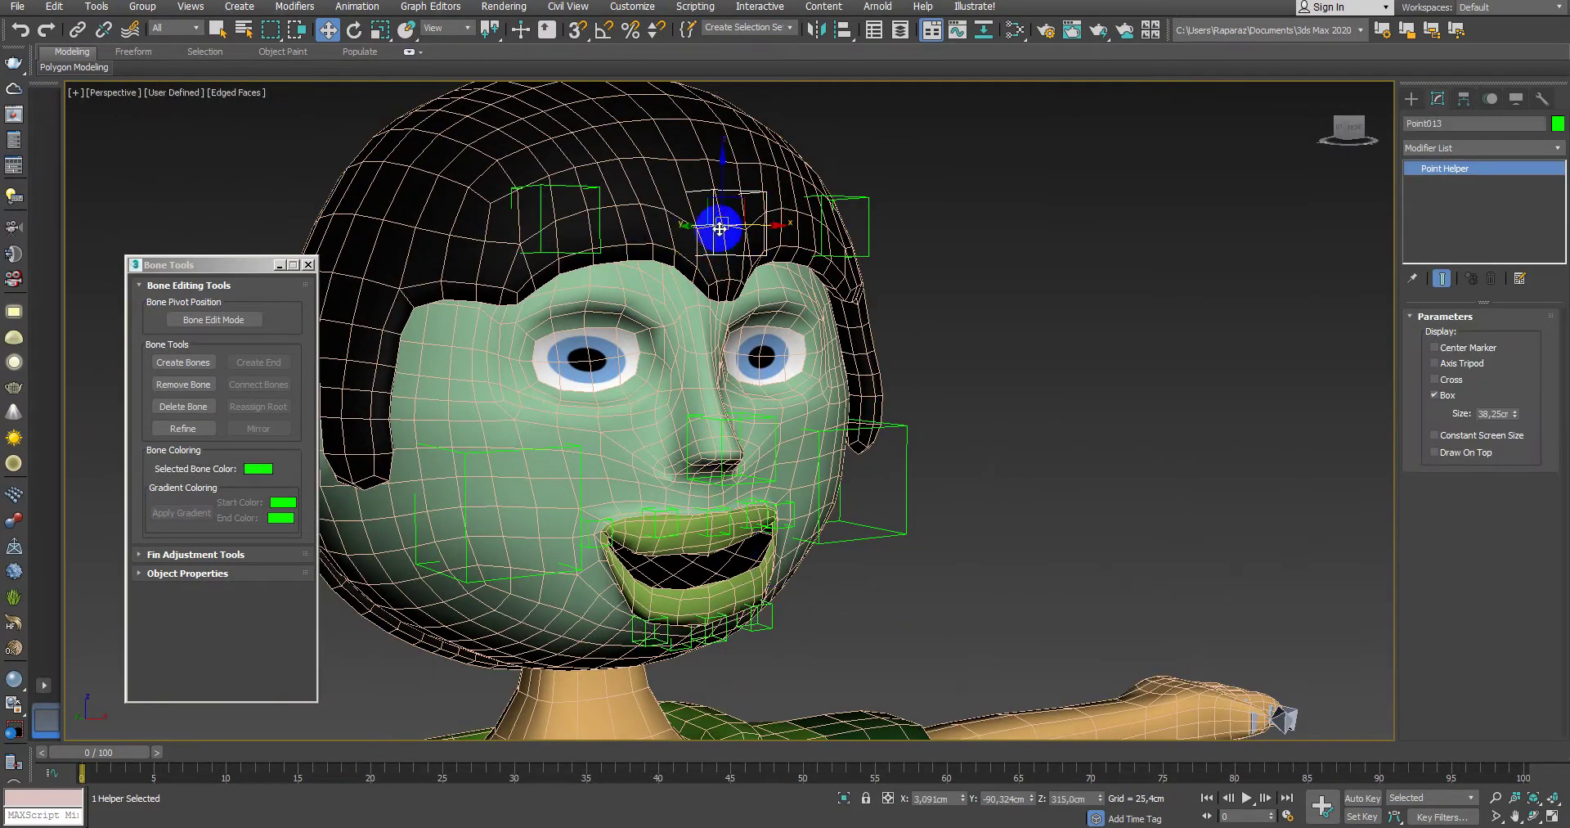
drag(719, 228, 701, 184)
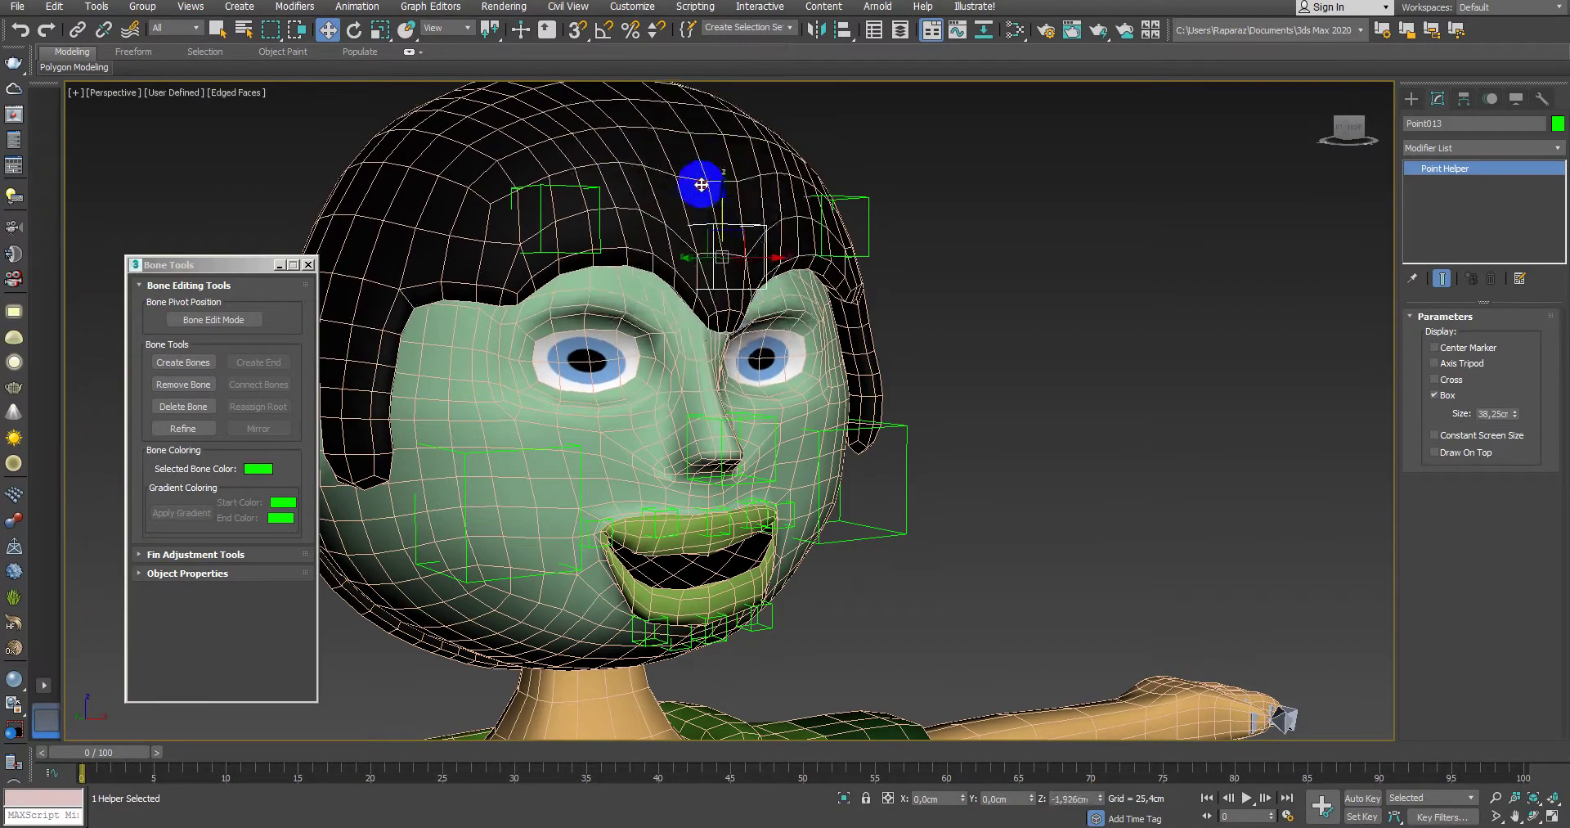
alt+middle_drag(701, 184, 668, 292)
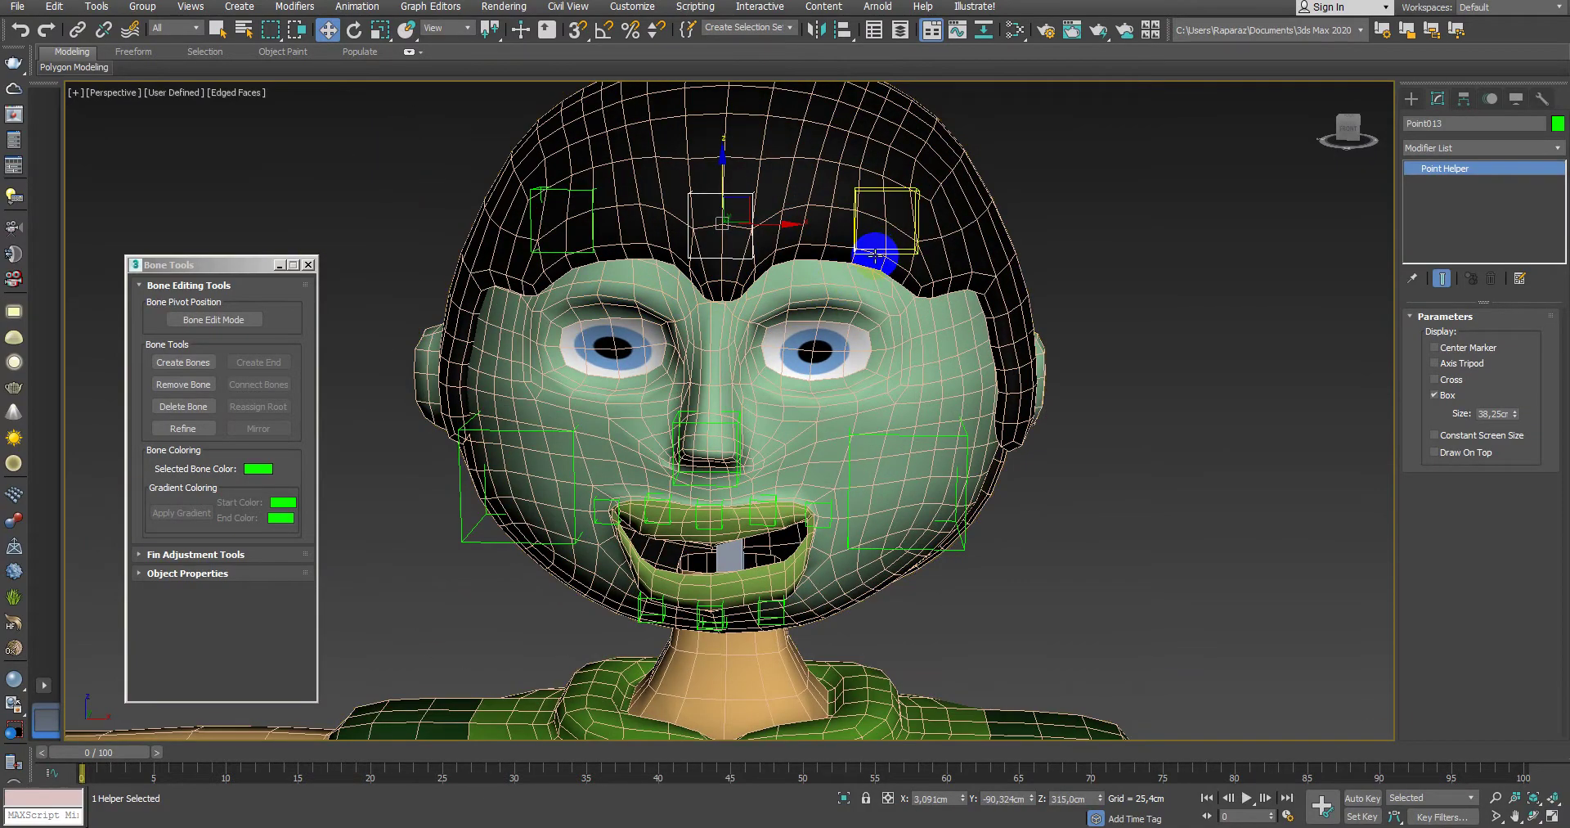
drag(722, 222, 885, 188)
middle_drag(911, 254, 929, 333)
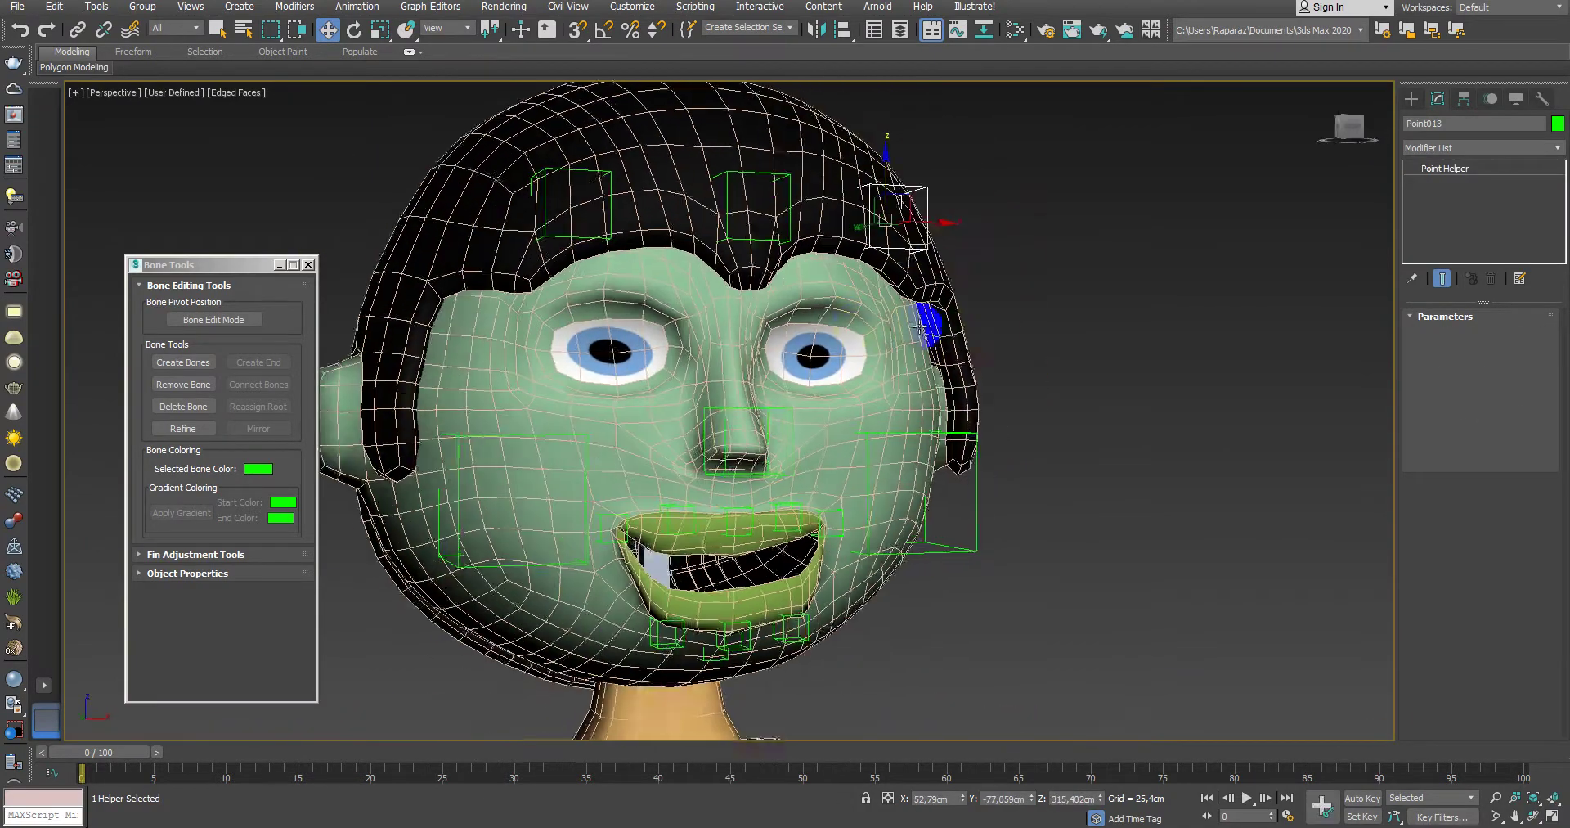
Step: Select another forehead helper and two lip helpers, then select the body mesh to inspect its skin
click(813, 350)
scroll(931, 424, down, 3)
scroll(930, 424, down, 3)
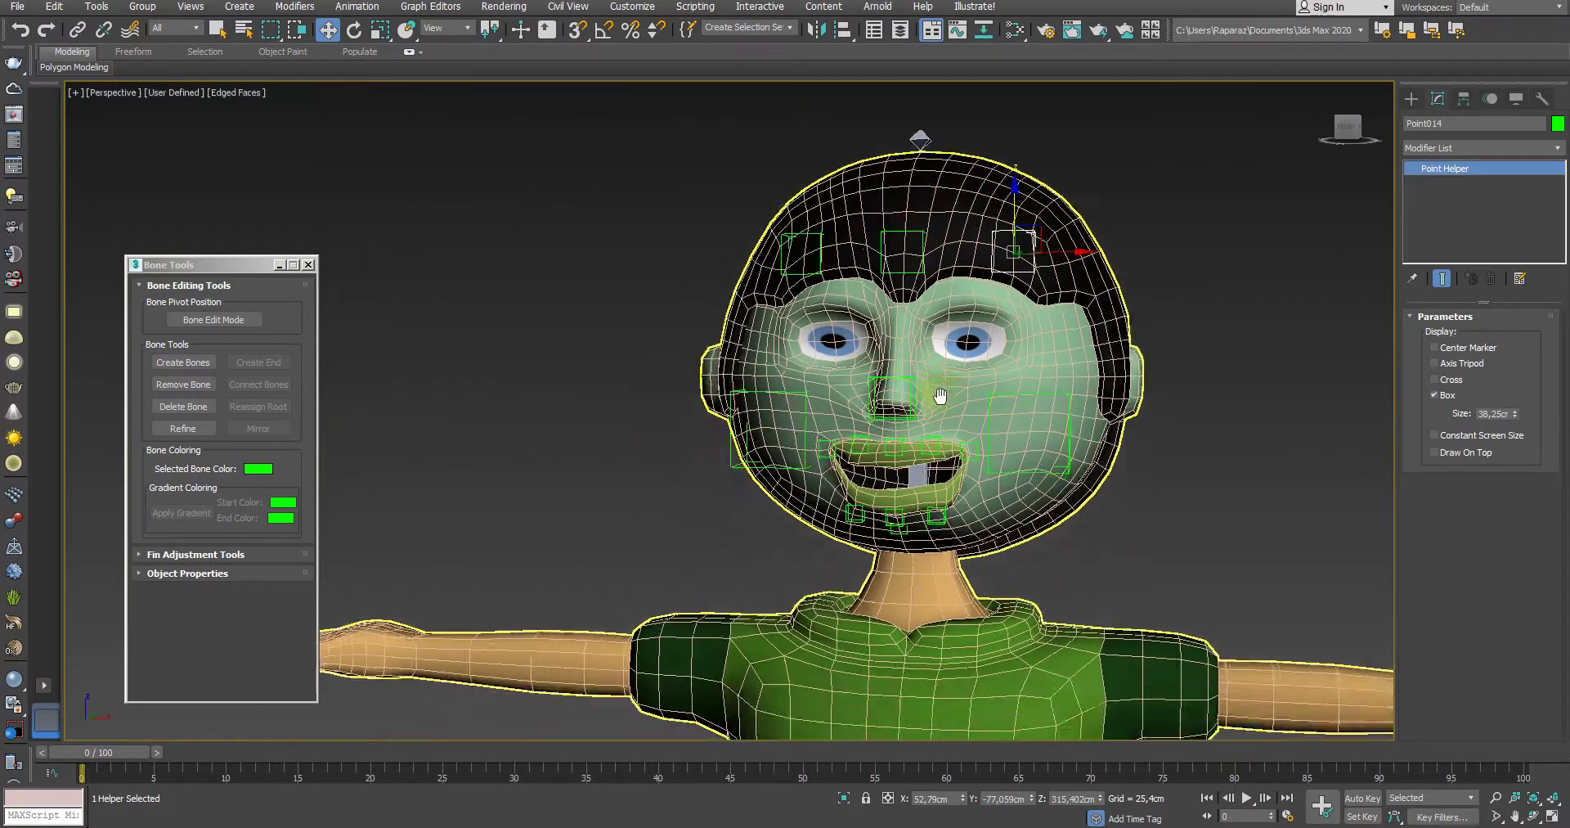
scroll(992, 466, up, 6)
ctrl+click(1043, 544)
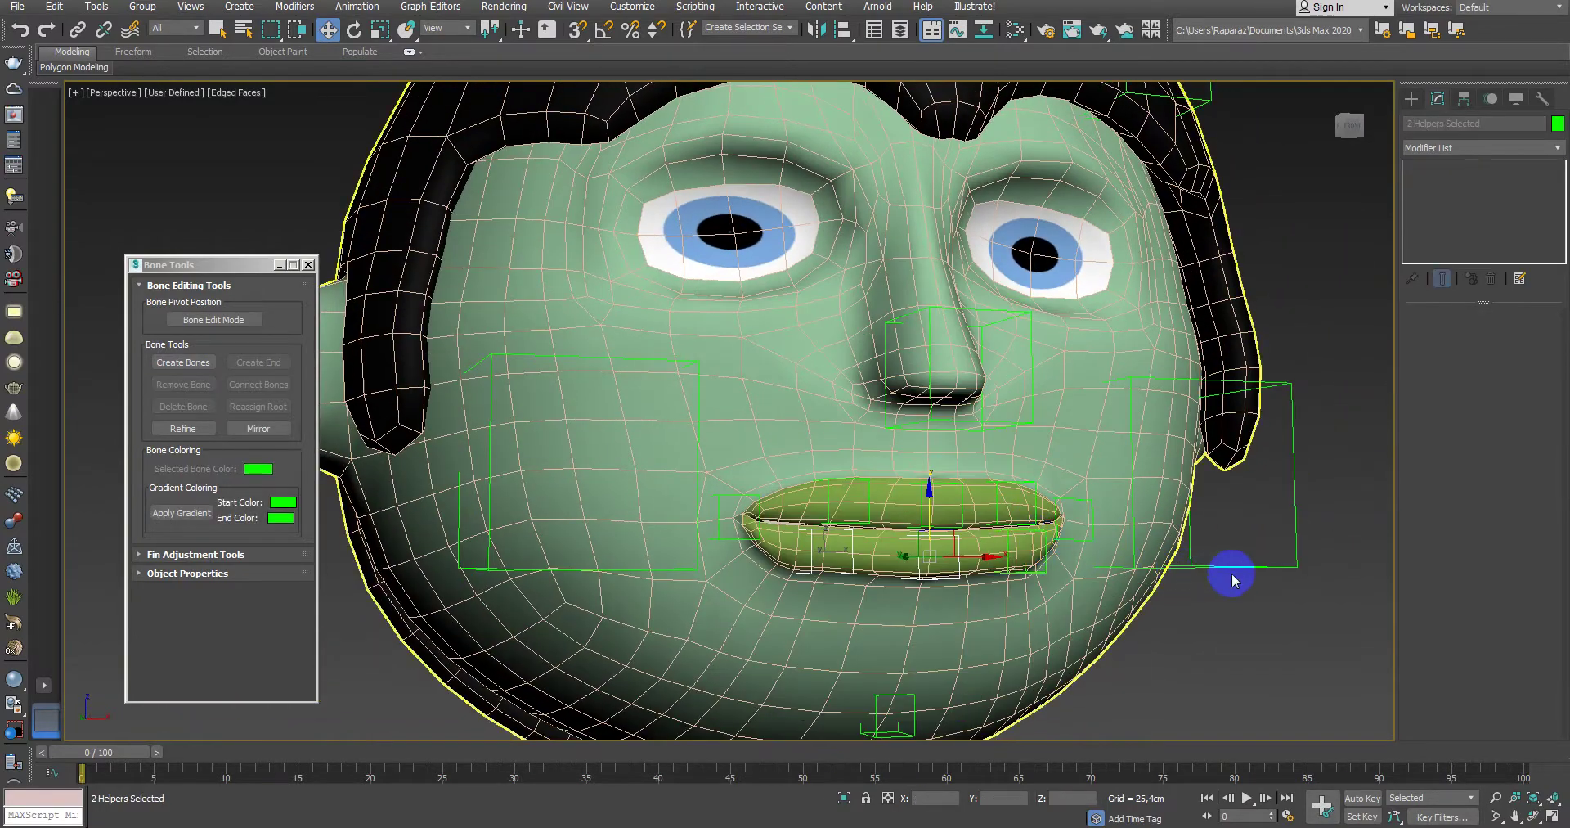
scroll(1231, 572, down, 5)
alt+middle_drag(1156, 532, 1198, 546)
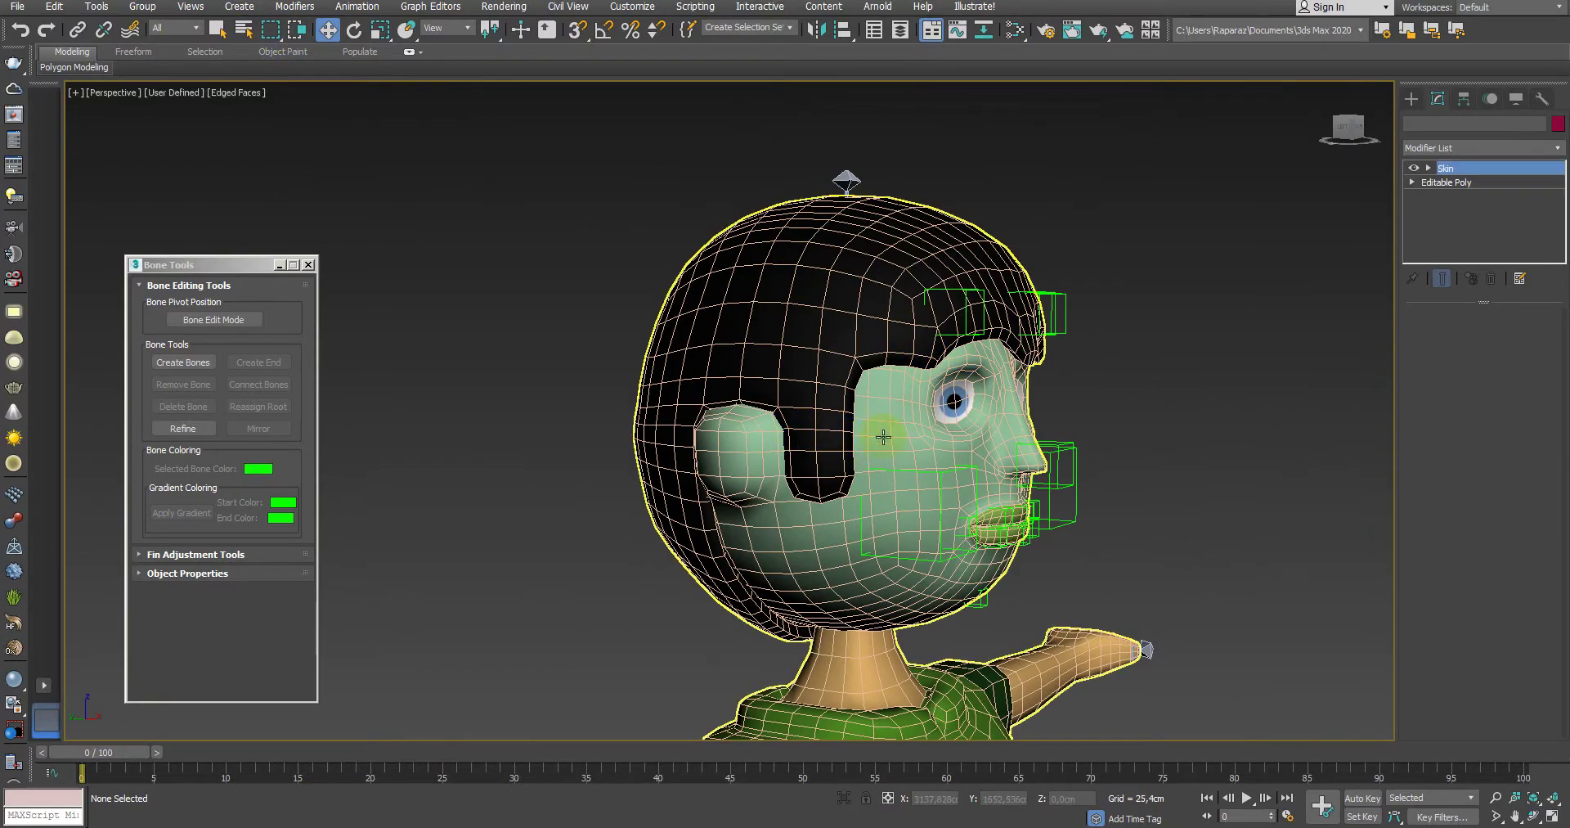
click(883, 436)
click(1490, 278)
Step: Select the cheek helper and two more helpers and move them to test deformation
mouse_move(1135, 399)
alt+middle_down()
mouse_move(1154, 452)
mouse_move(1130, 483)
mouse_move(1145, 463)
alt+middle_up()
click(1093, 515)
mouse_move(1092, 515)
alt+middle_down()
mouse_move(946, 543)
mouse_move(911, 452)
alt+middle_up()
mouse_move(914, 397)
alt+middle_down()
mouse_move(869, 410)
mouse_move(922, 433)
alt+middle_up()
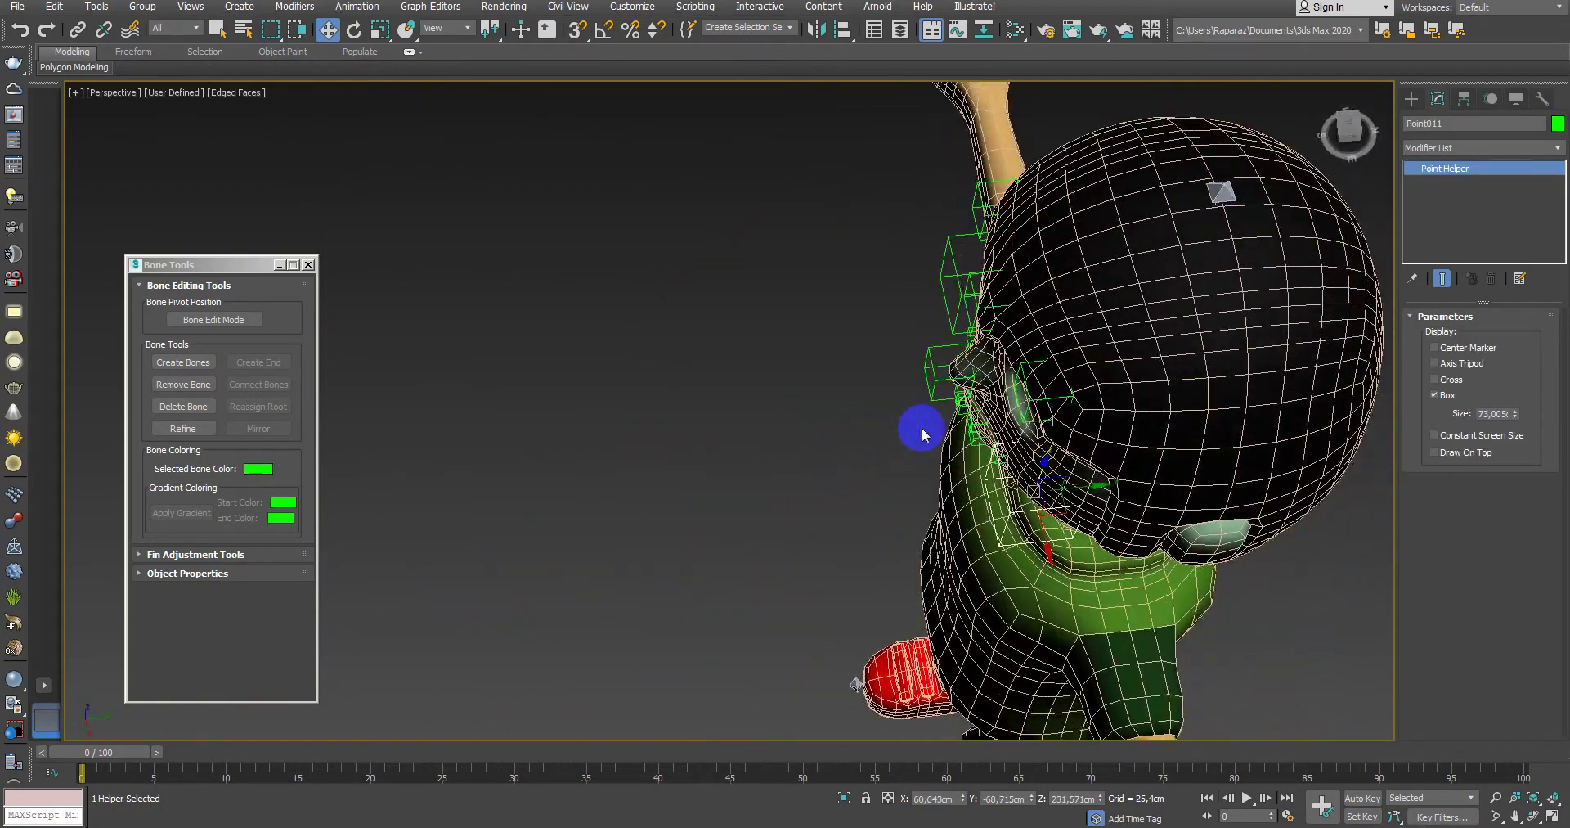
ctrl+click(936, 378)
mouse_move(936, 377)
alt+middle_down()
mouse_move(1052, 378)
mouse_move(1121, 414)
mouse_move(1223, 372)
mouse_move(1140, 517)
mouse_move(1097, 554)
mouse_move(911, 532)
mouse_move(999, 512)
mouse_move(1010, 463)
alt+middle_up()
ctrl+click(1011, 463)
drag(1010, 463, 1040, 456)
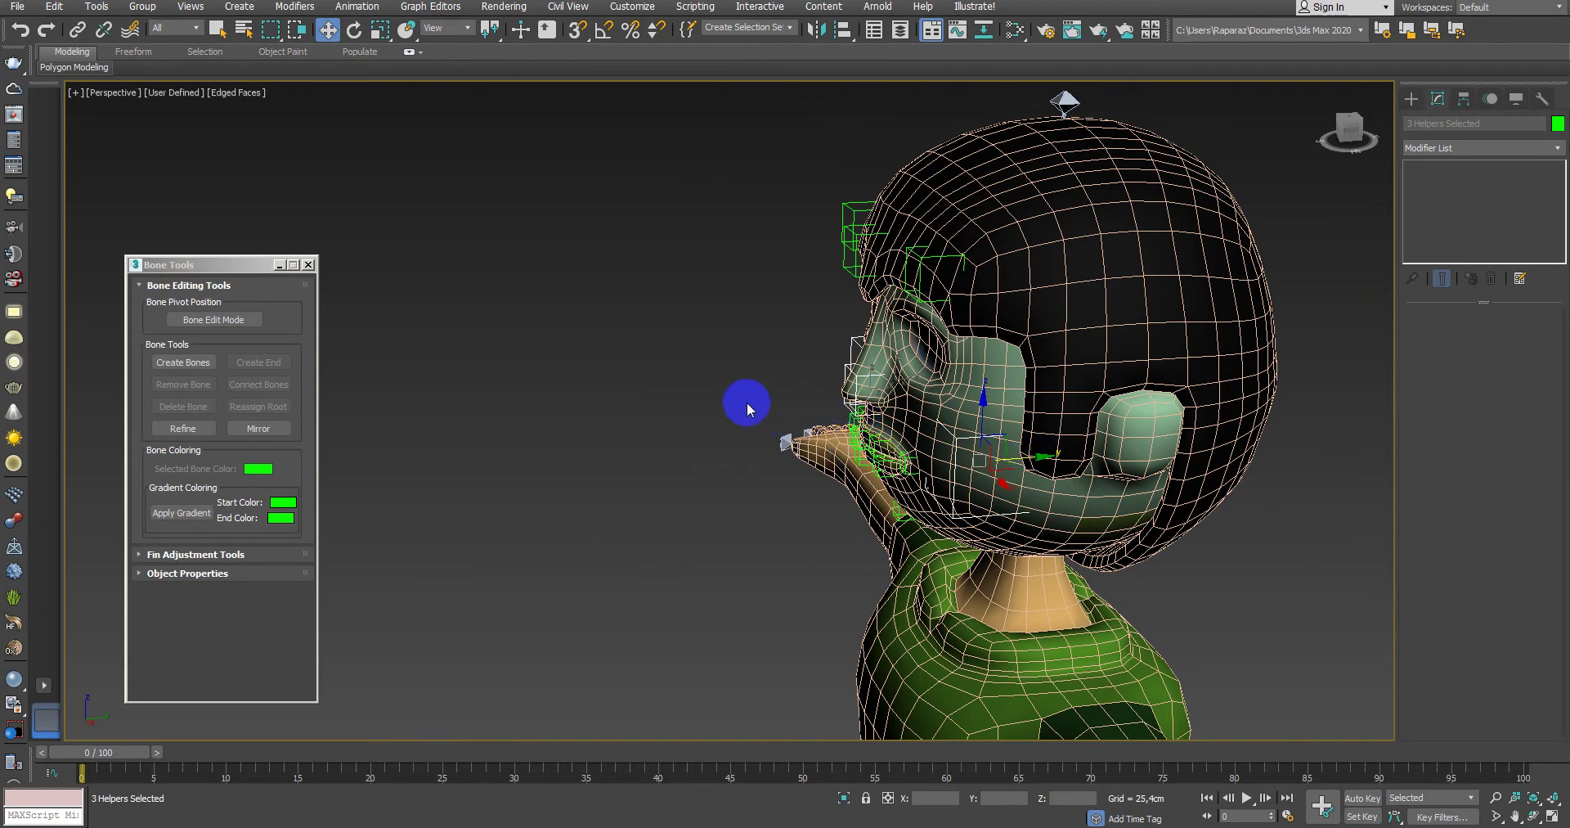
Step: Move the helper near the eye toward the nose
click(842, 370)
key(r)
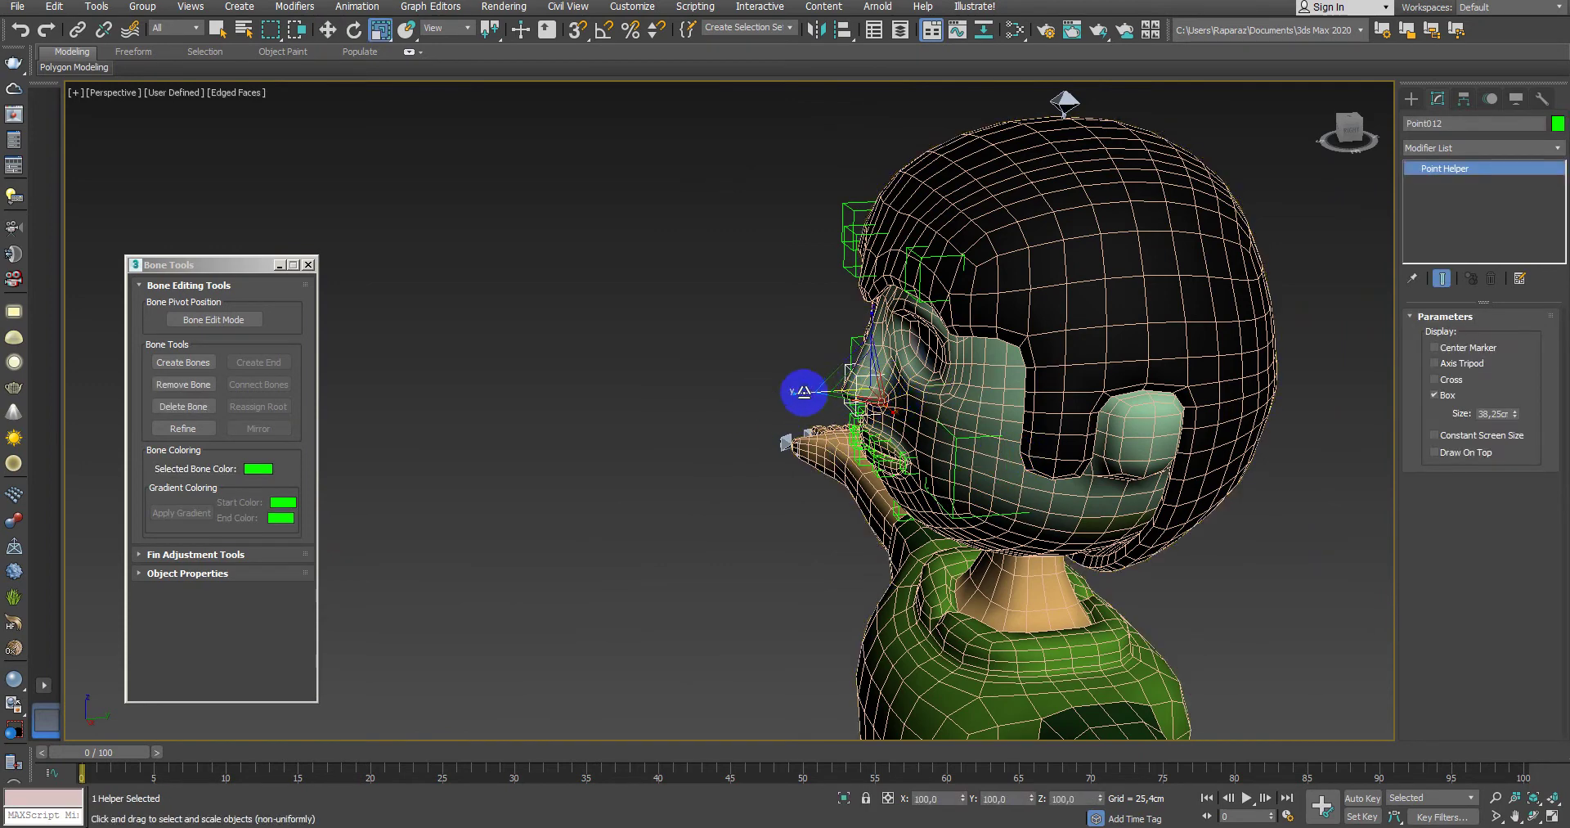
key(w)
drag(729, 399, 889, 398)
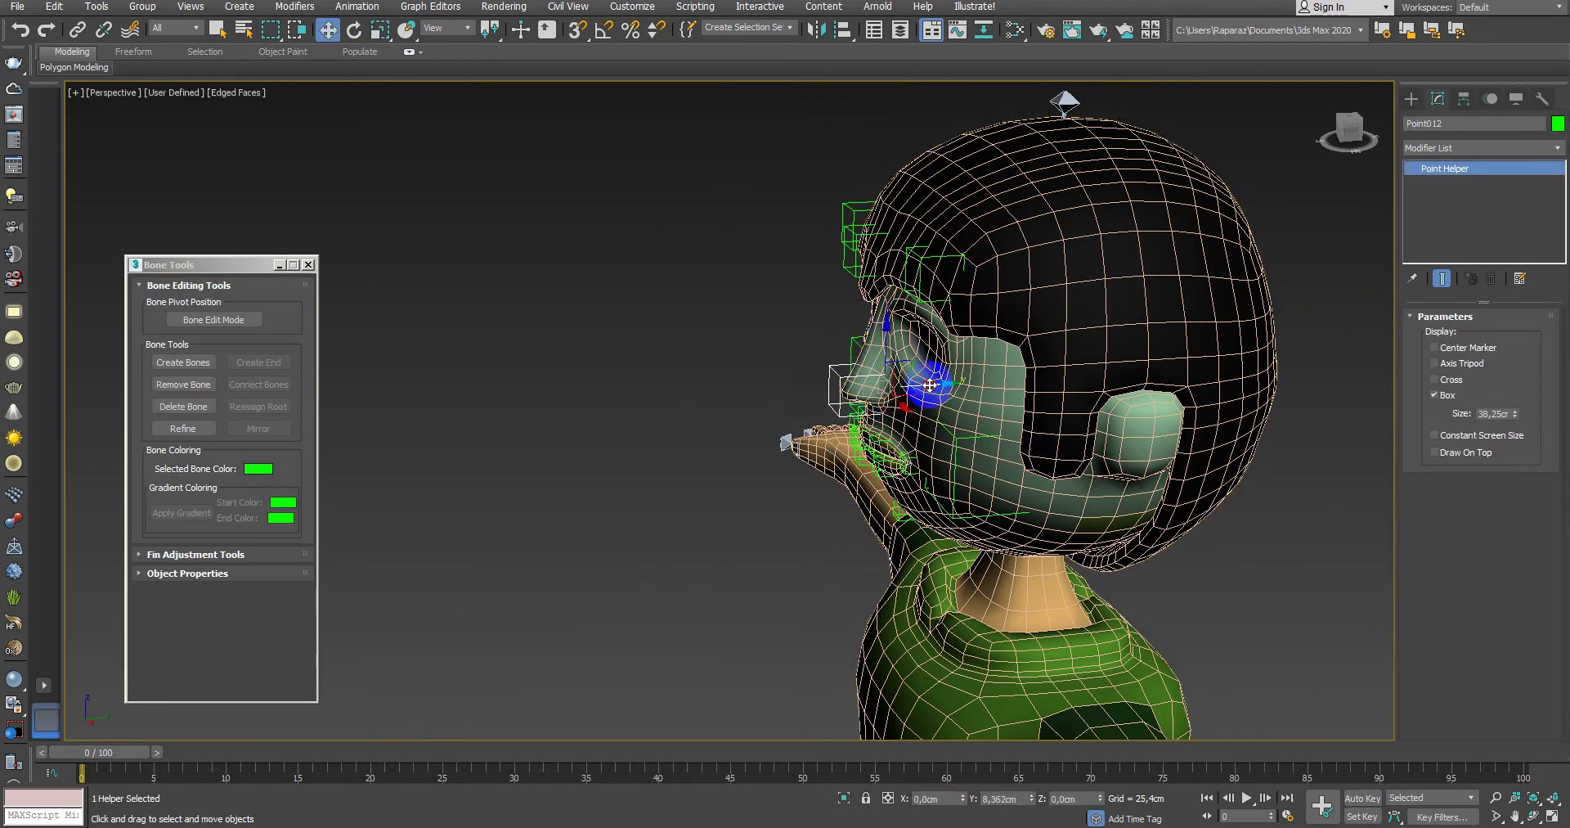
Step: Select and move the three brow helpers, switch to Scale, and maximize the Front view
alt+middle_drag(932, 386, 1143, 364)
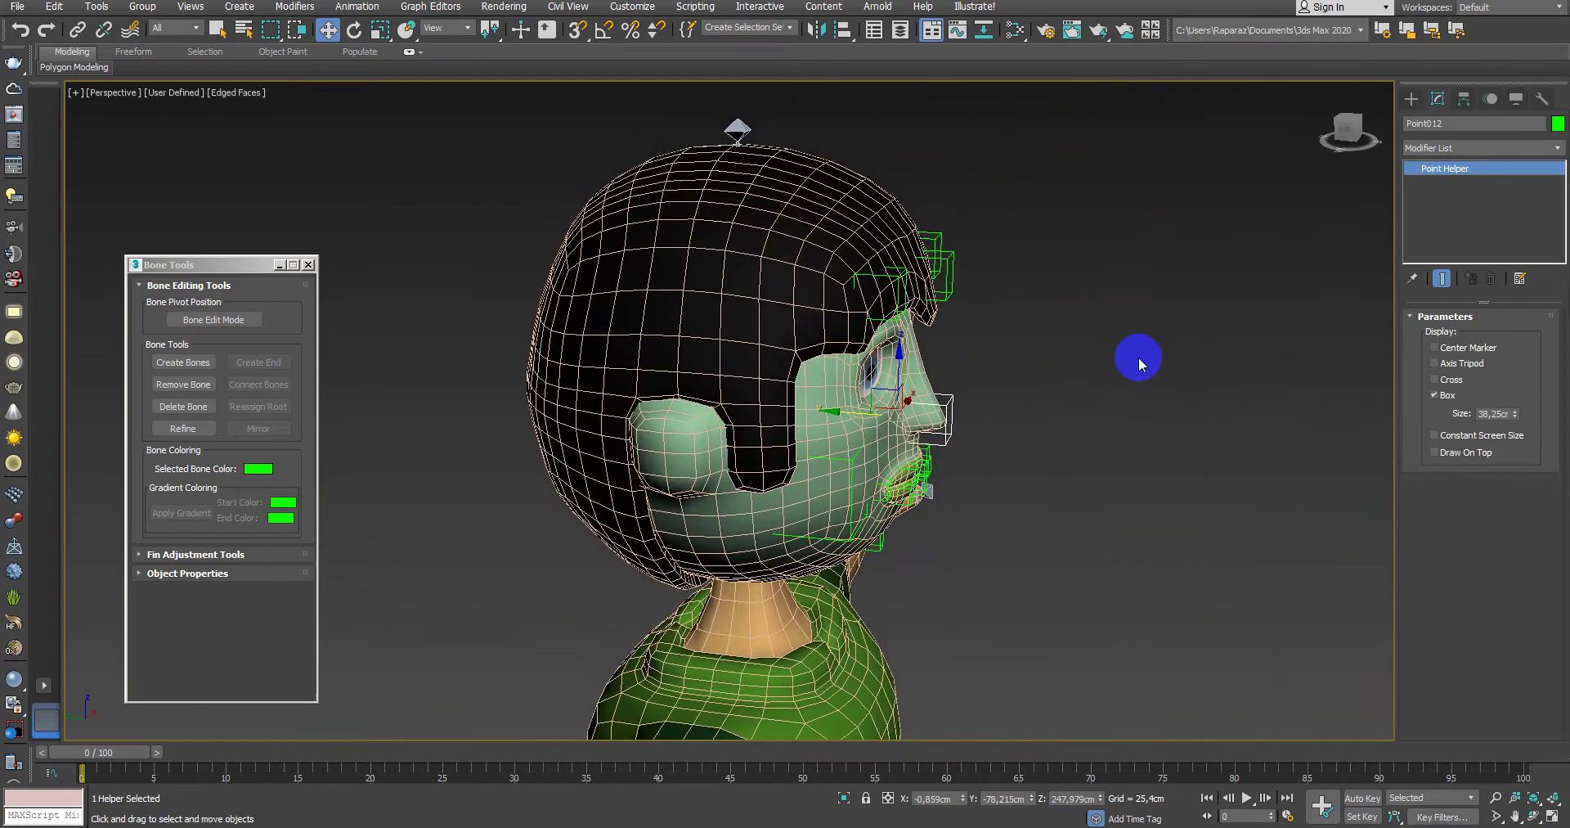
drag(1008, 235, 851, 291)
alt+middle_drag(852, 291, 895, 276)
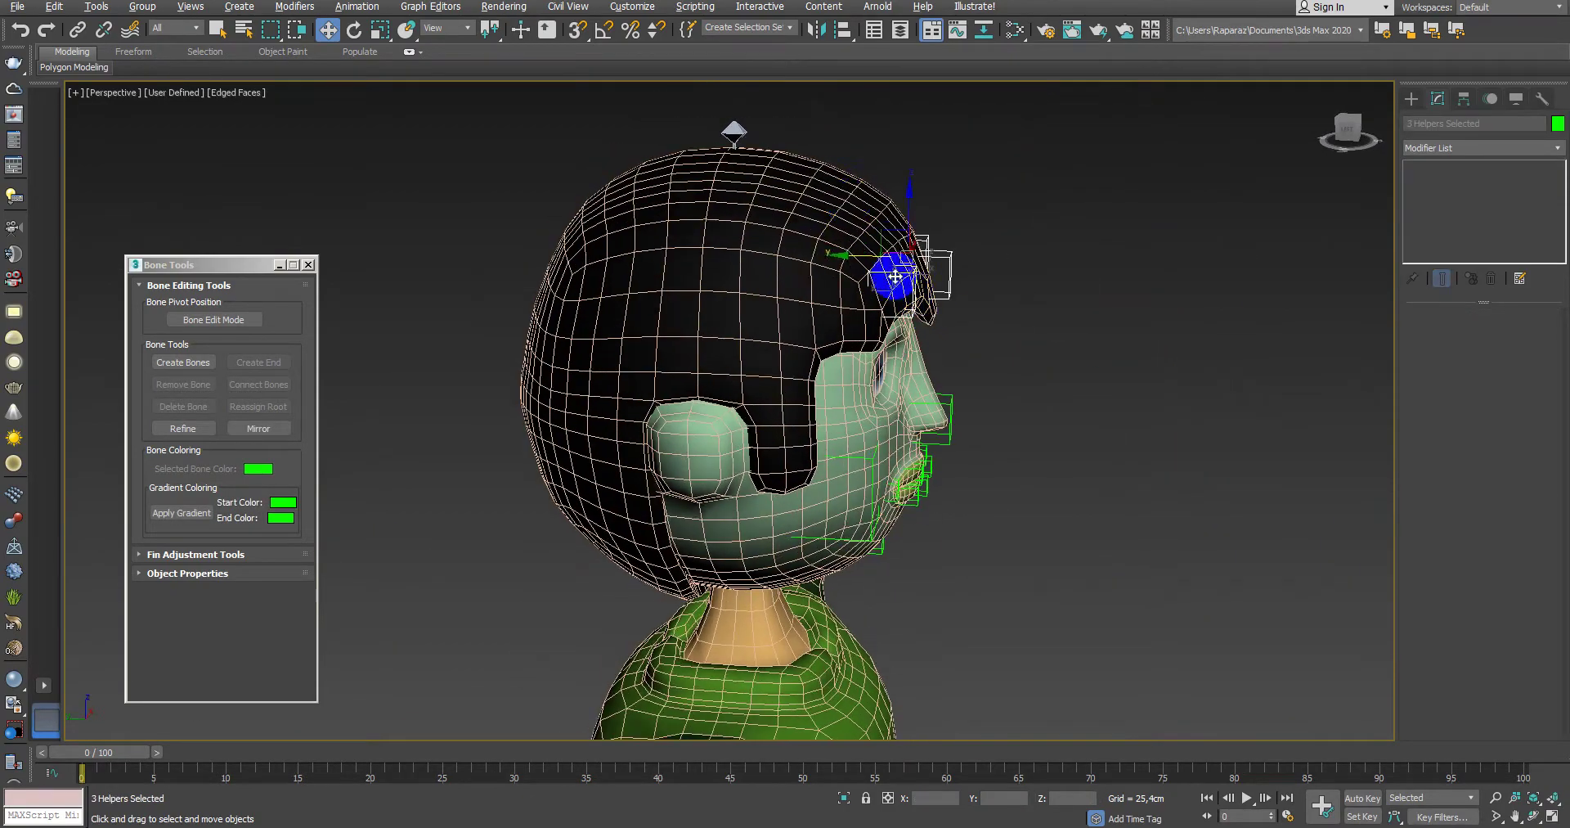
mouse_move(750, 295)
mouse_down()
mouse_move(871, 262)
mouse_move(838, 290)
mouse_up()
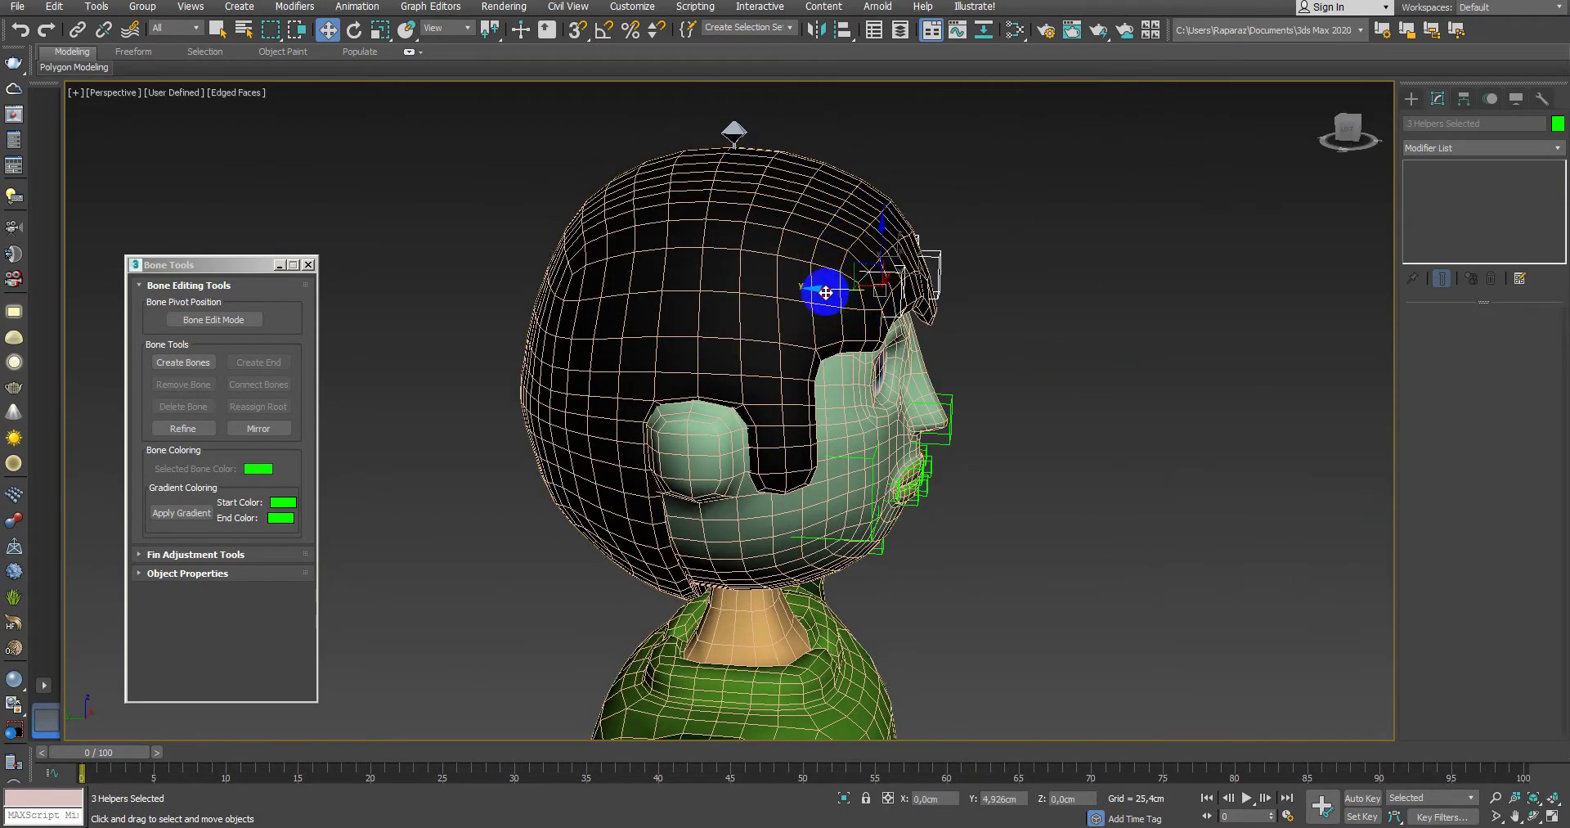
alt+middle_drag(826, 292, 837, 273)
key(r)
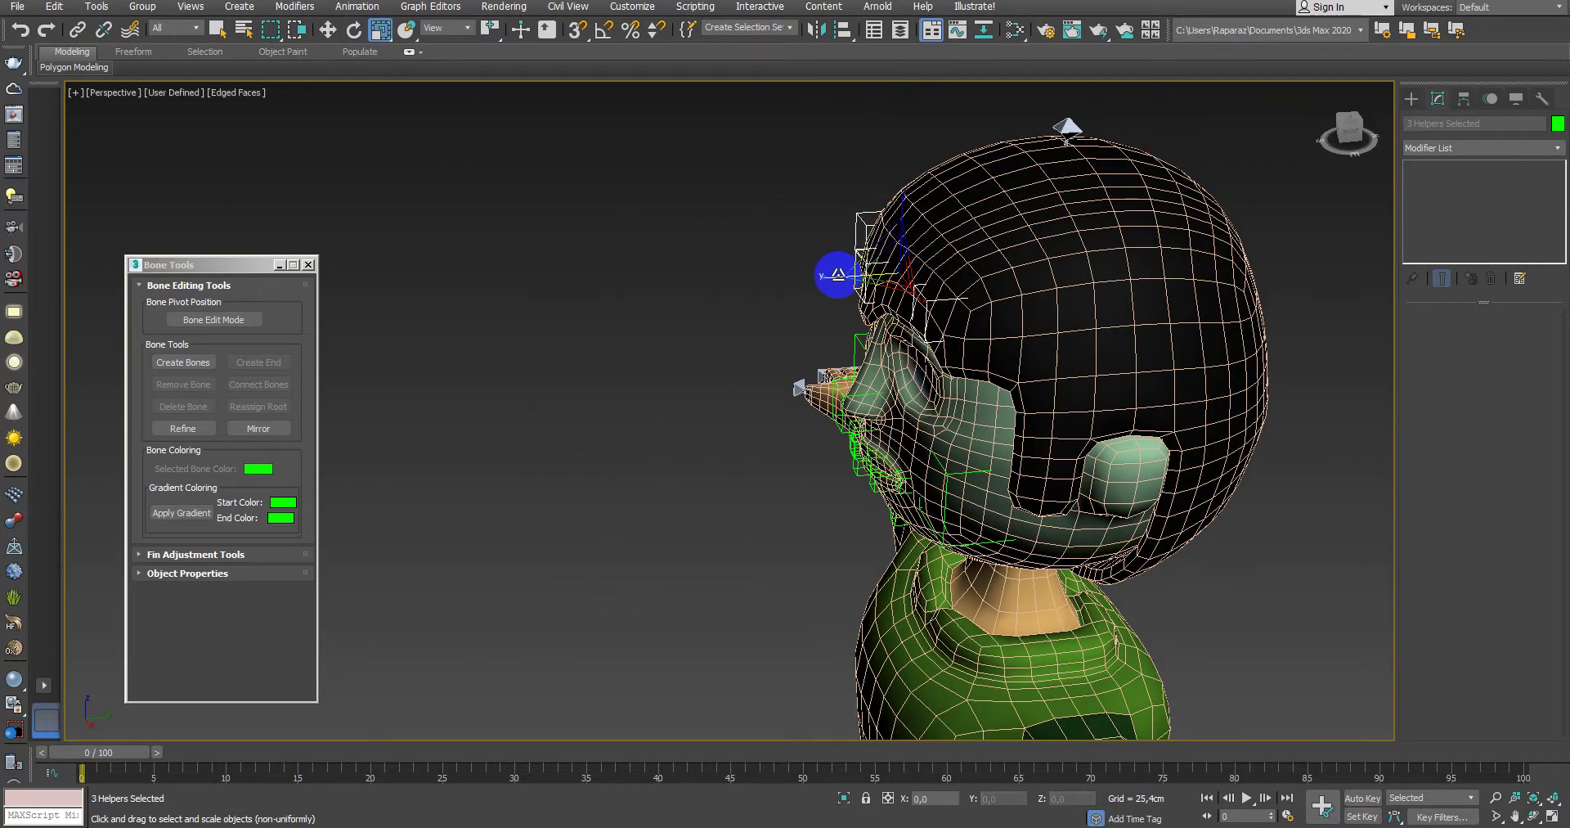
mouse_move(845, 288)
alt+middle_down()
mouse_move(1015, 260)
mouse_move(1051, 280)
alt+middle_up()
key(alt+w)
key(alt+w)
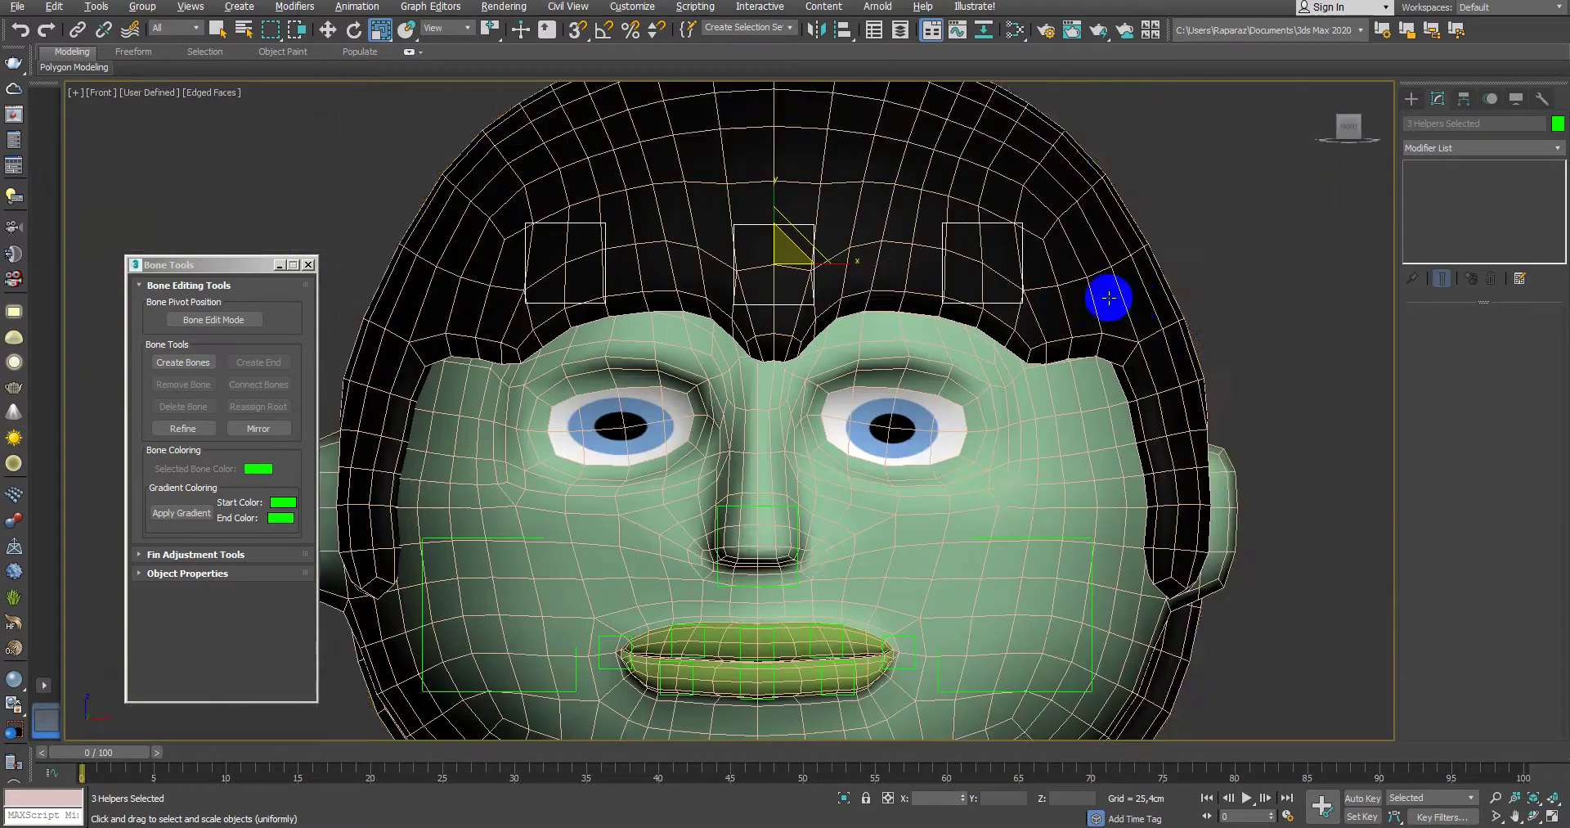
Step: Start creating Point helpers with mesh snapping on and a size of 17 cm
scroll(1109, 297, up, 2)
click(1412, 98)
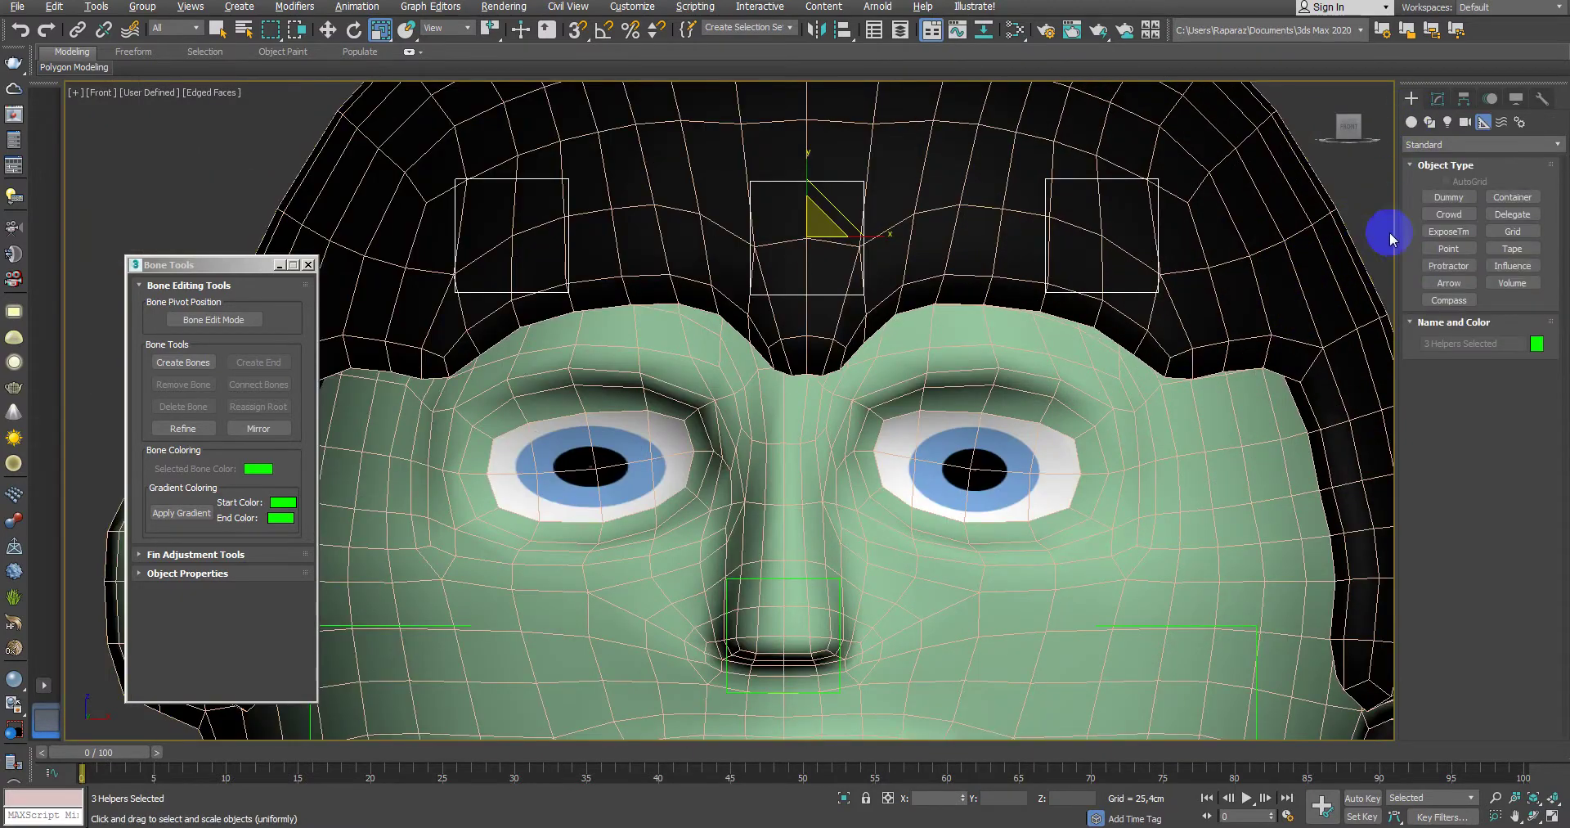
click(1448, 247)
middle_drag(1209, 350, 1208, 391)
click(577, 29)
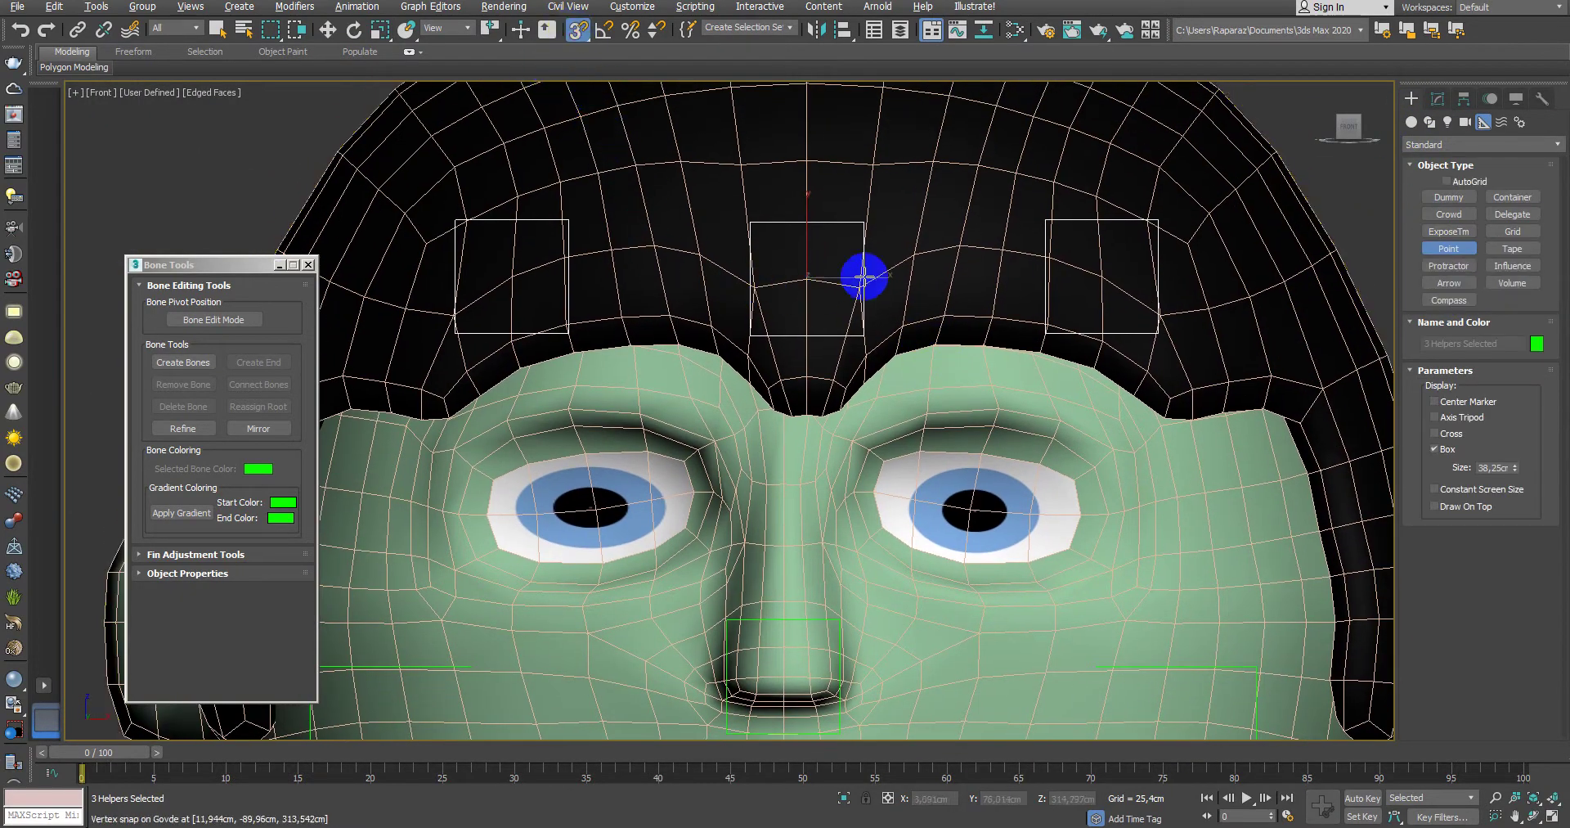
middle_drag(863, 276, 874, 293)
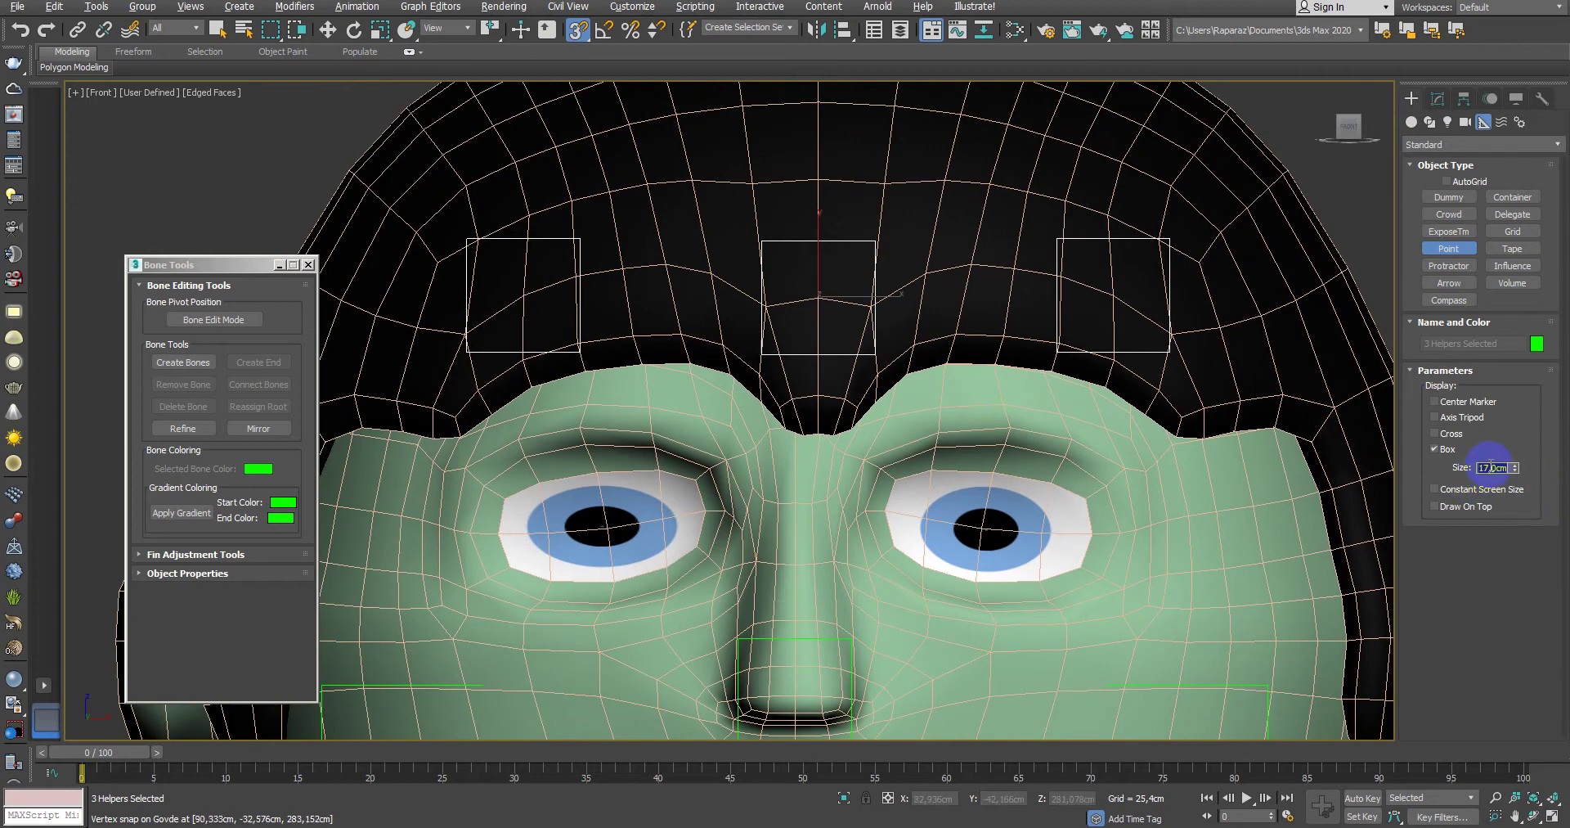
key(s)
Step: Place new point helpers on both brows and the cheek, up to Point023
middle_drag(970, 442, 943, 420)
click(922, 419)
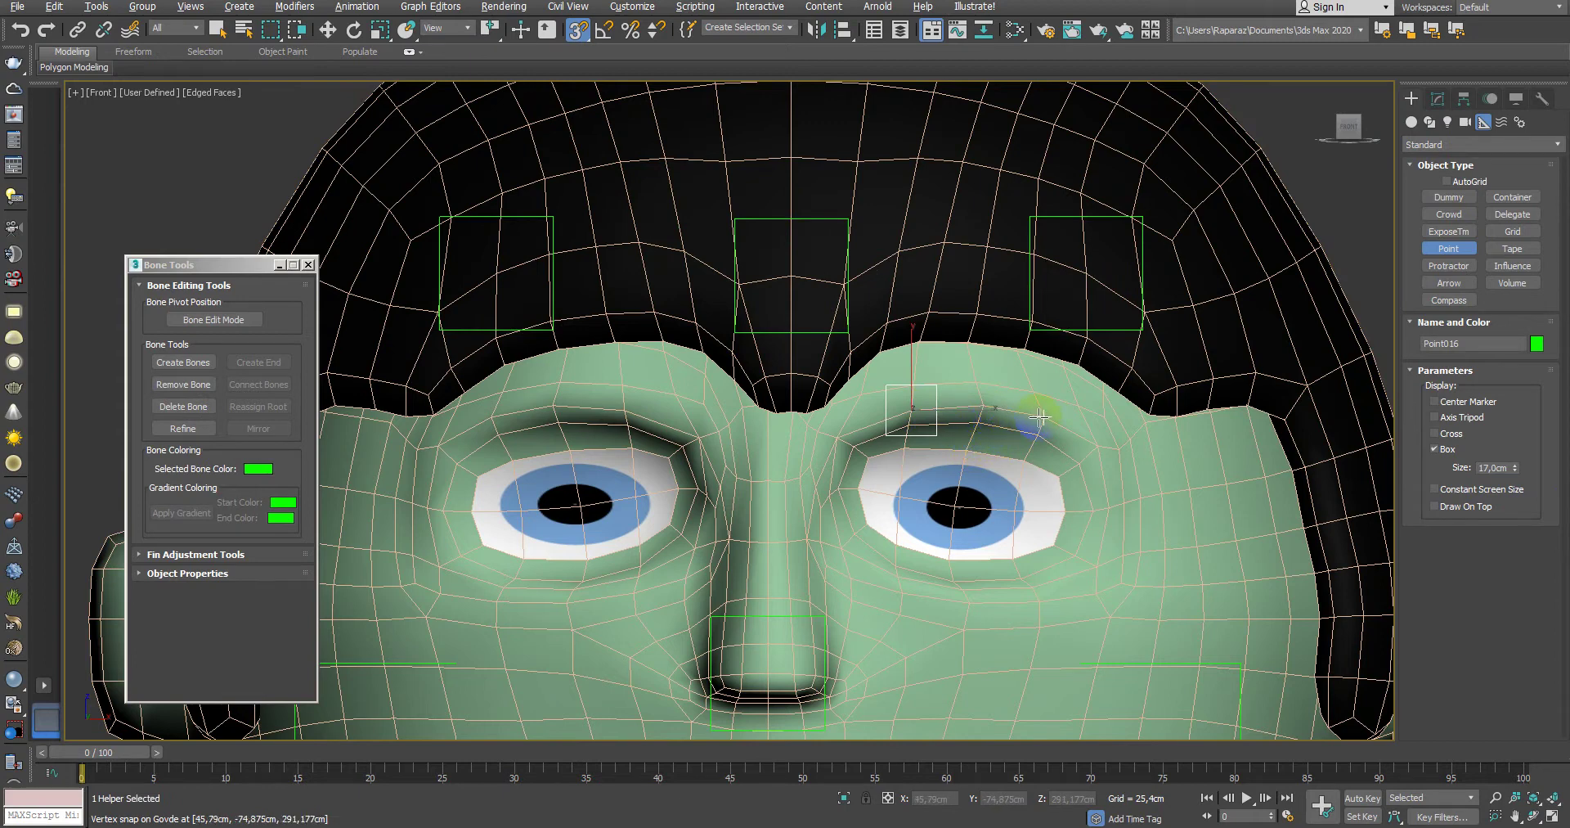
middle_drag(1004, 458, 1030, 502)
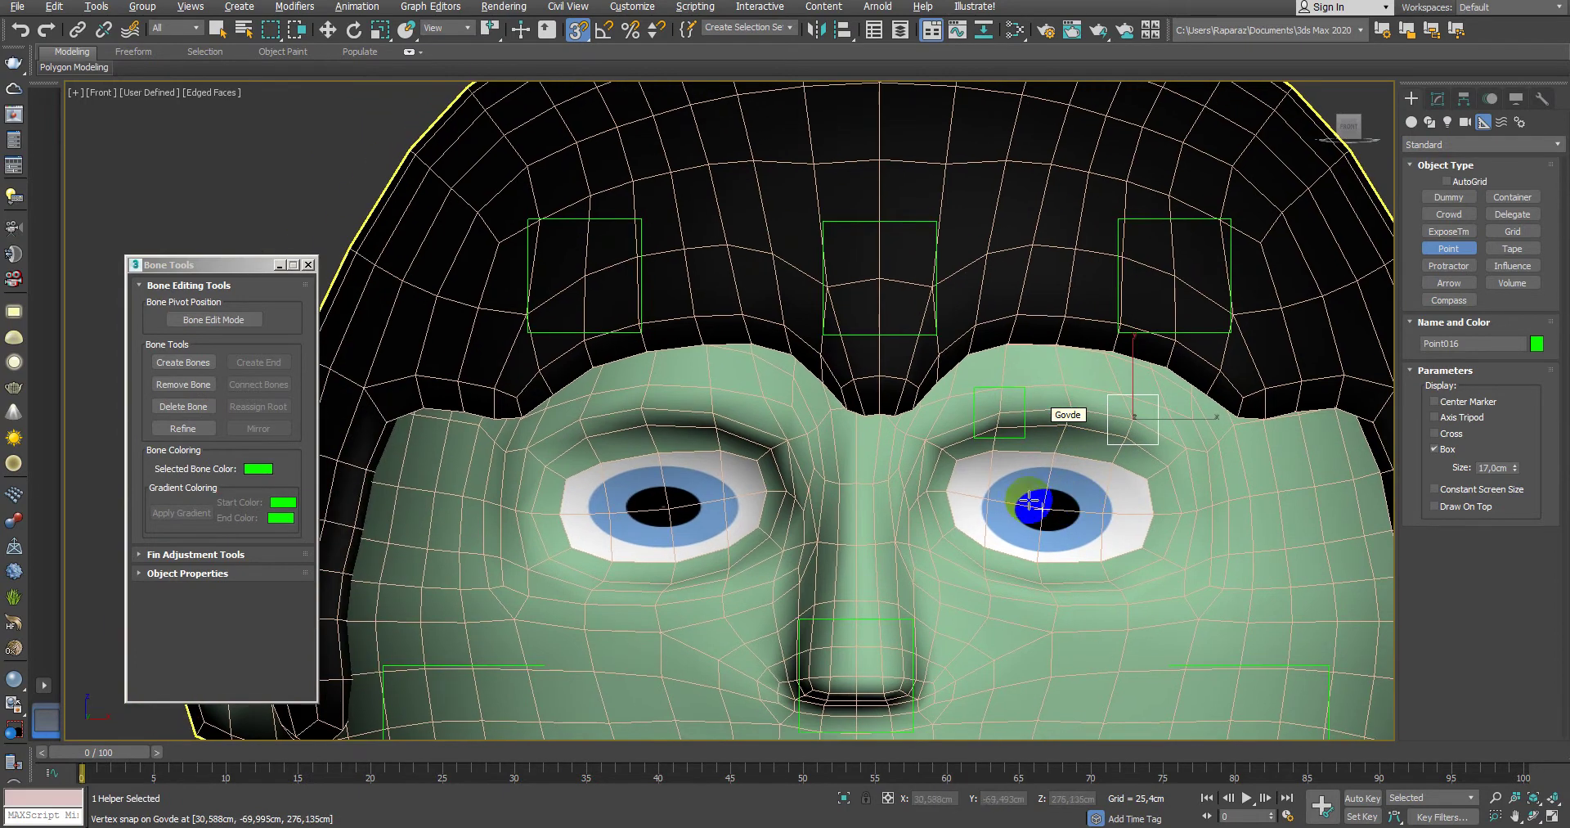
click(578, 424)
scroll(815, 508, down, 1)
scroll(826, 491, down, 1)
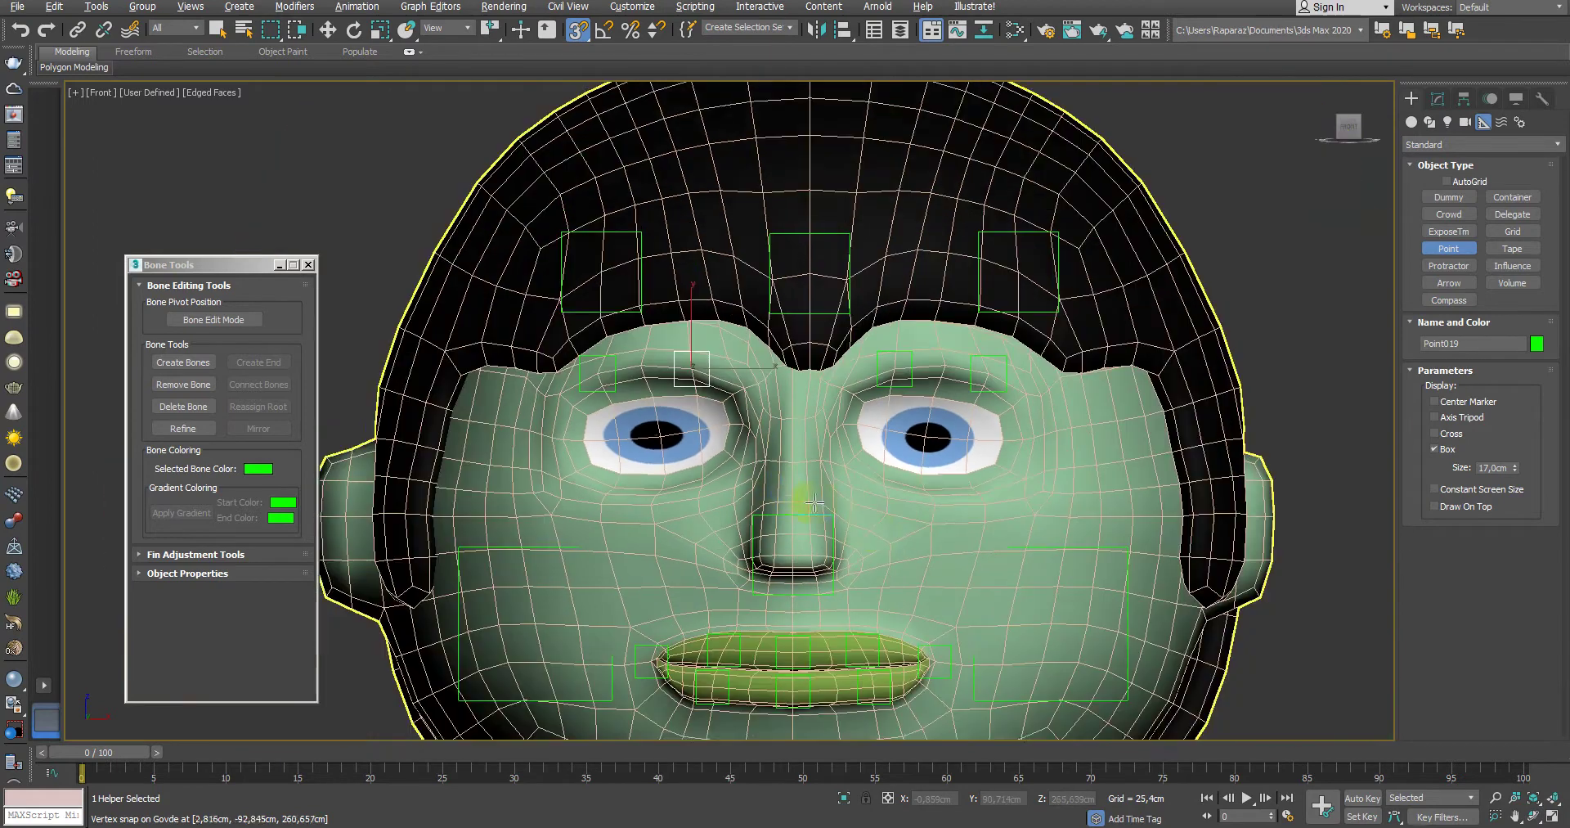
scroll(825, 505, down, 1)
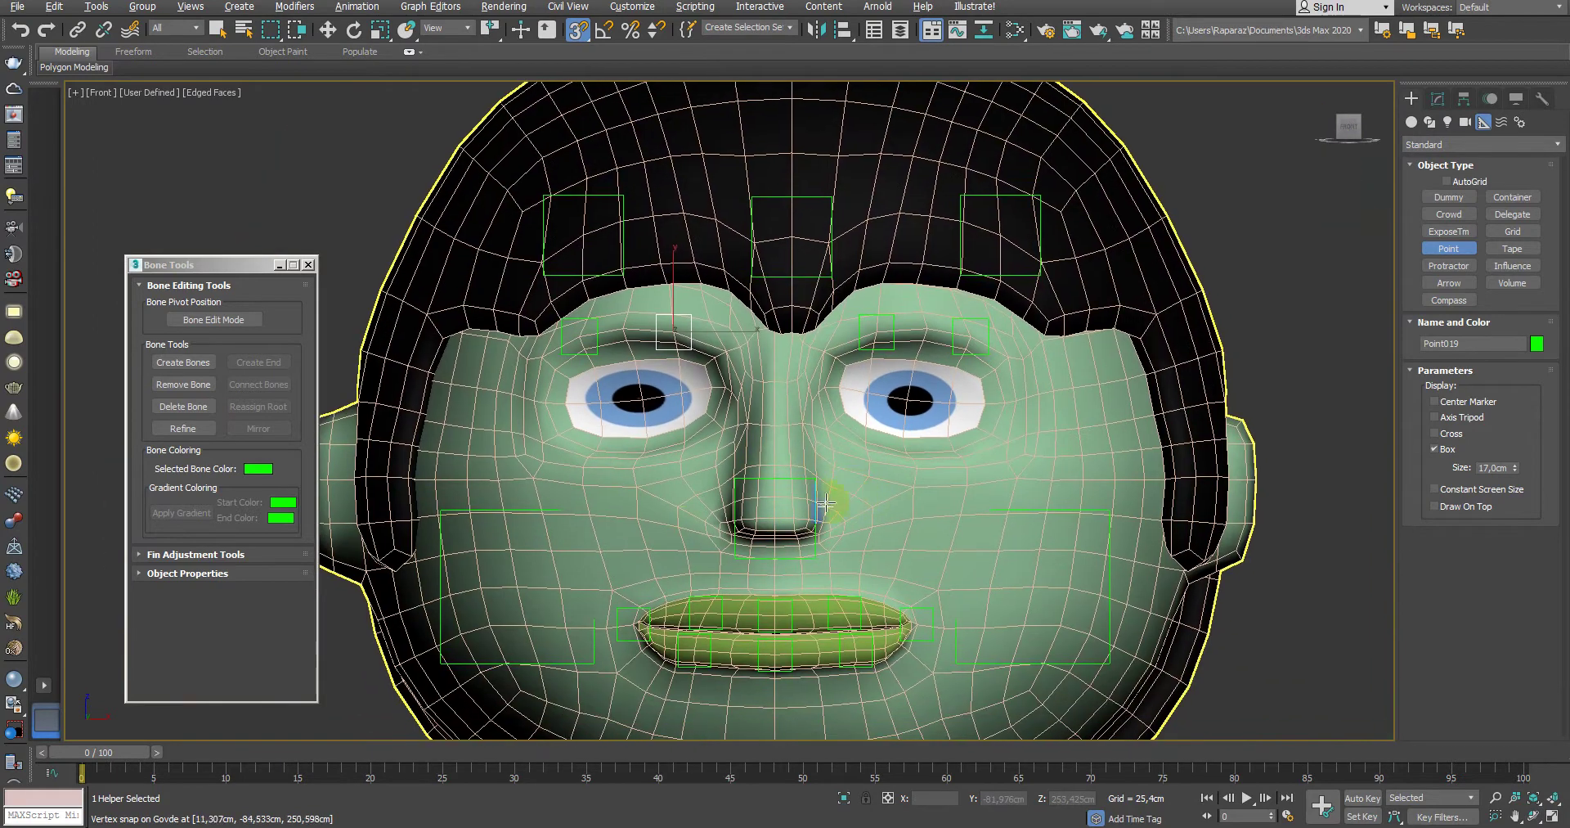
click(592, 460)
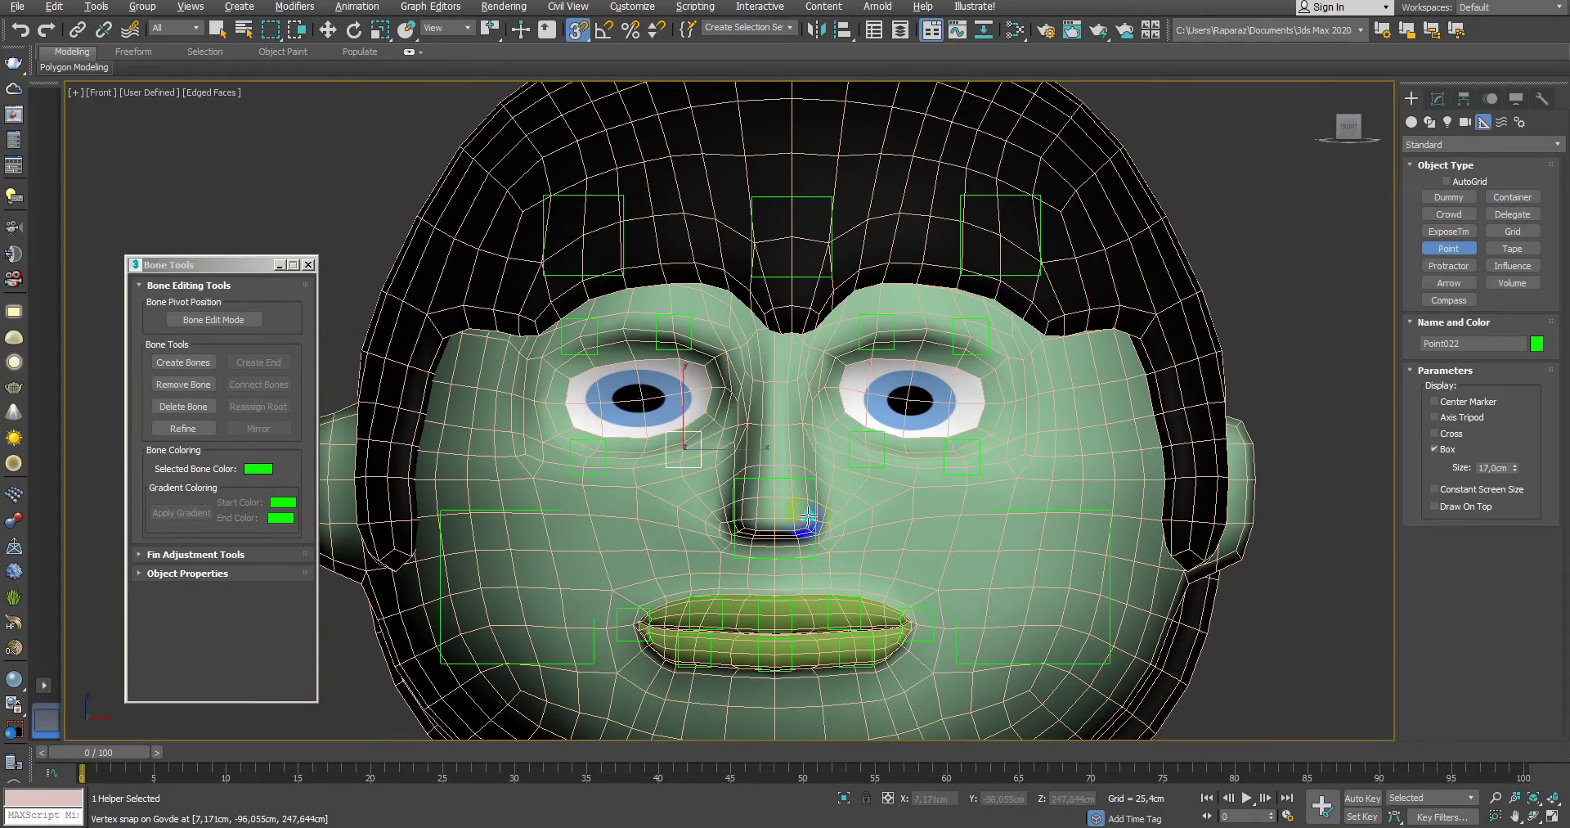
Step: Check the new helpers in the Perspective view, then return to the Front view
key(r)
key(alt+w)
key(alt+w)
alt+middle_drag(1139, 624, 949, 556)
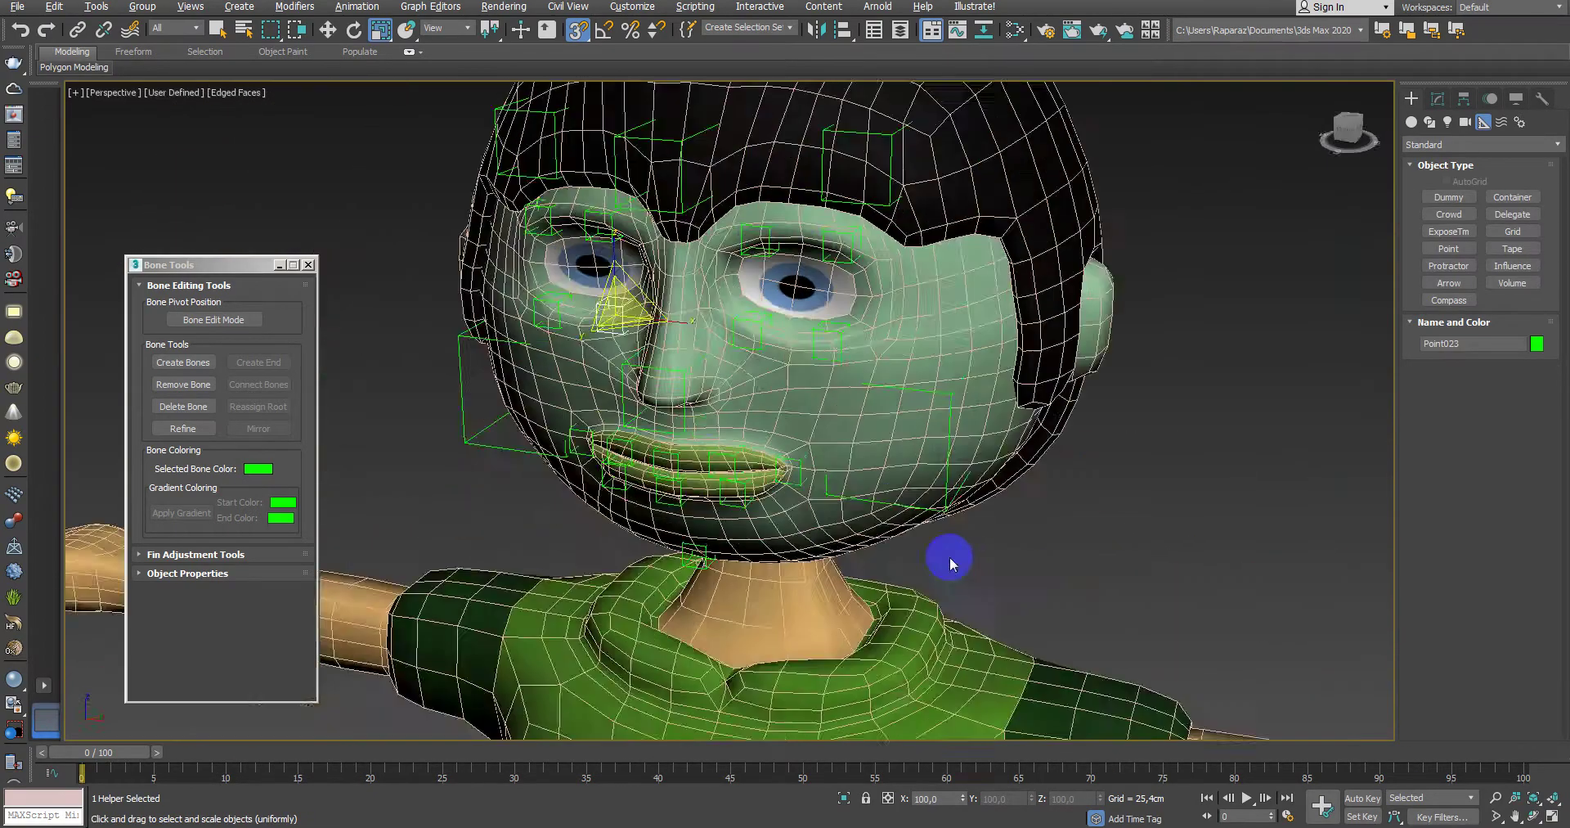
key(alt+w)
click(1190, 405)
key(alt+w)
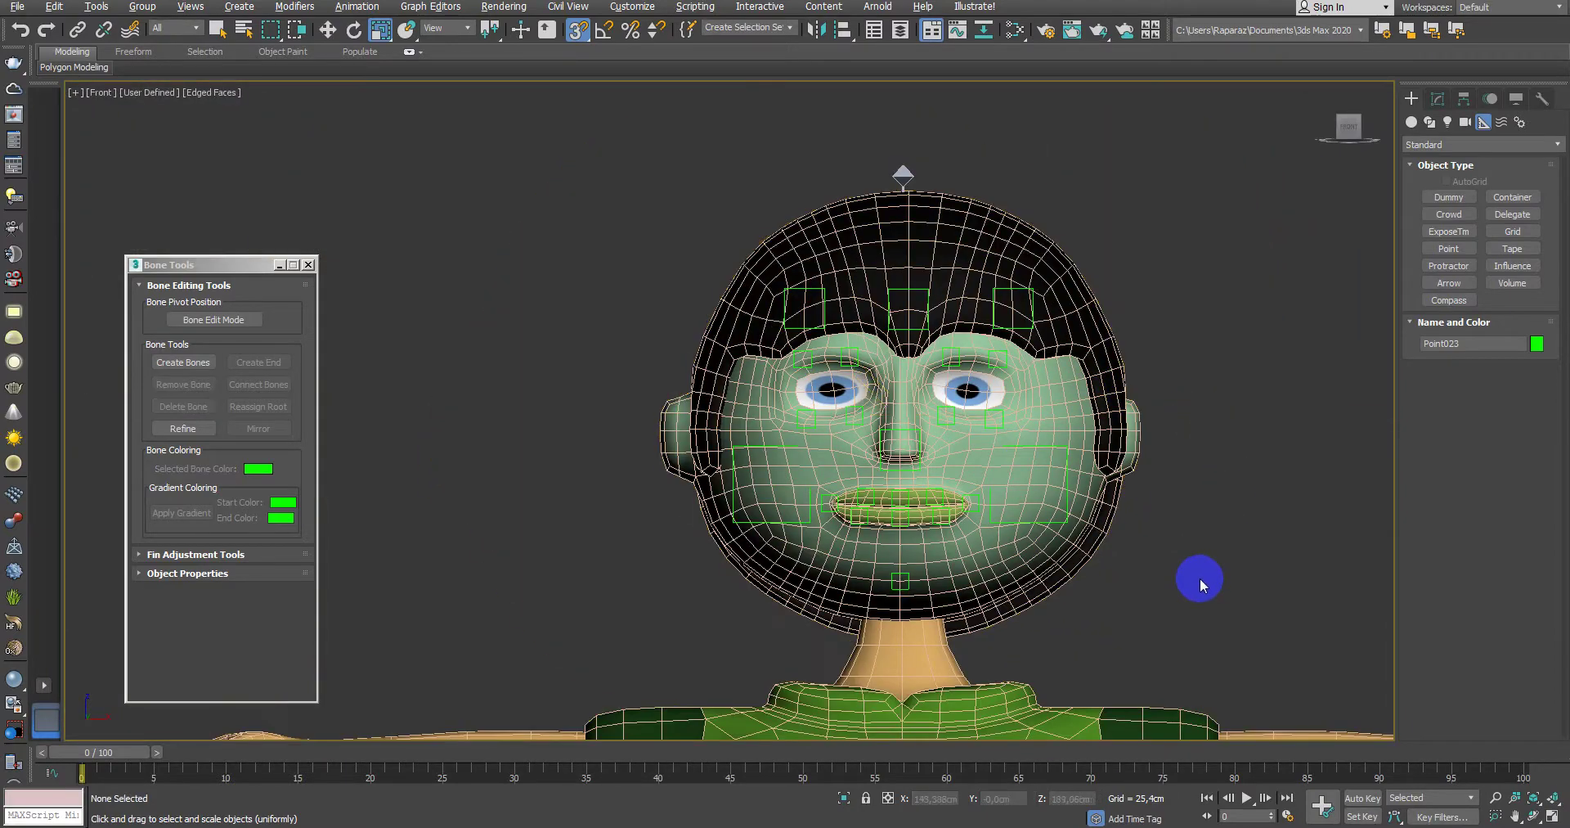
Step: Add a Skin modifier to the body mesh Govde
key(F4)
scroll(1186, 409, down, 3)
scroll(1154, 411, down, 3)
scroll(1153, 411, down, 1)
click(1436, 98)
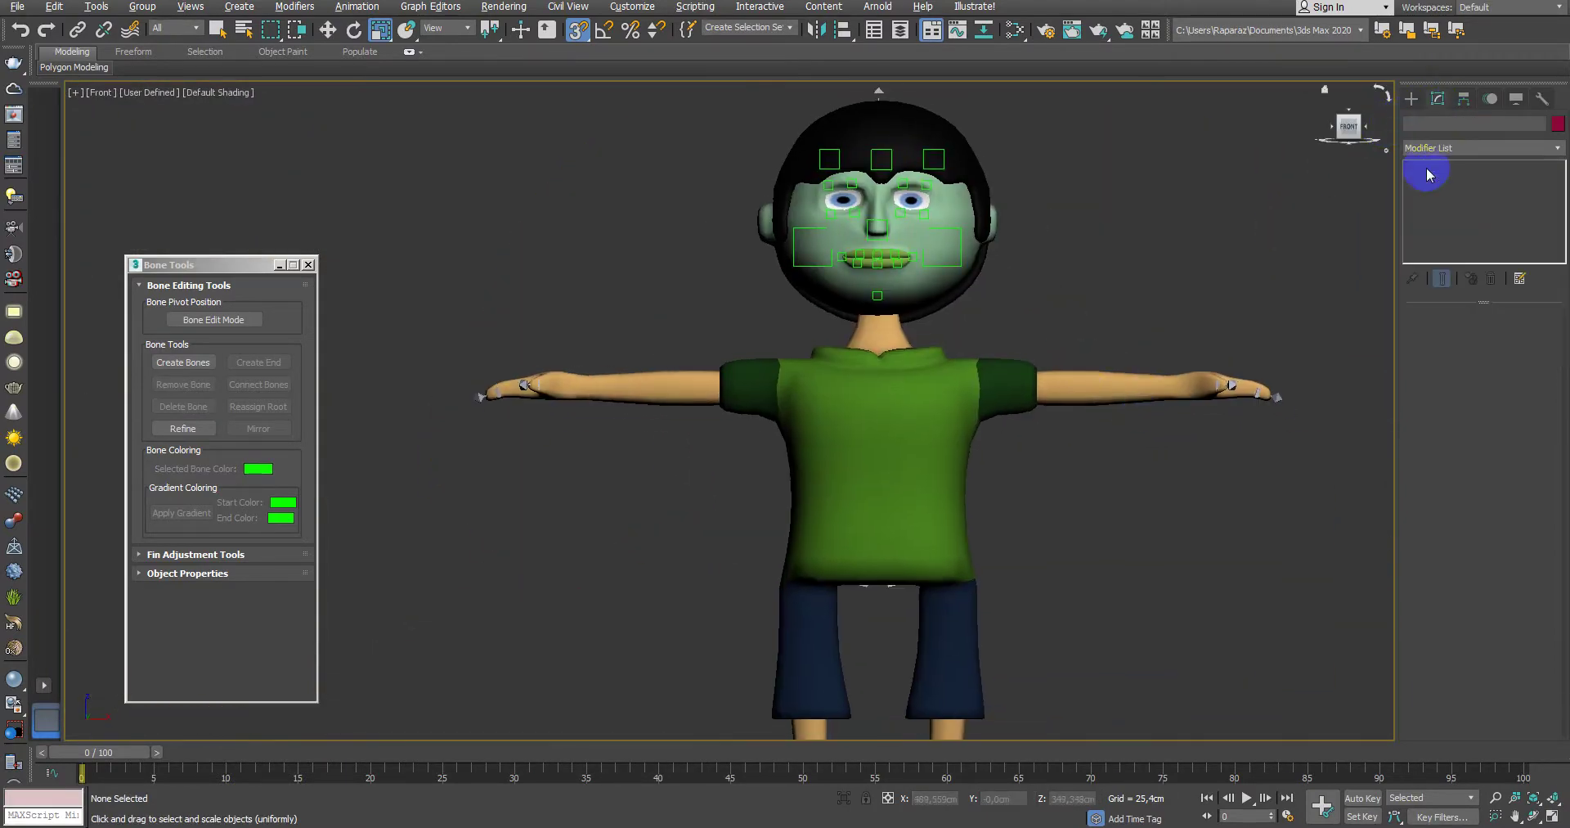
click(218, 31)
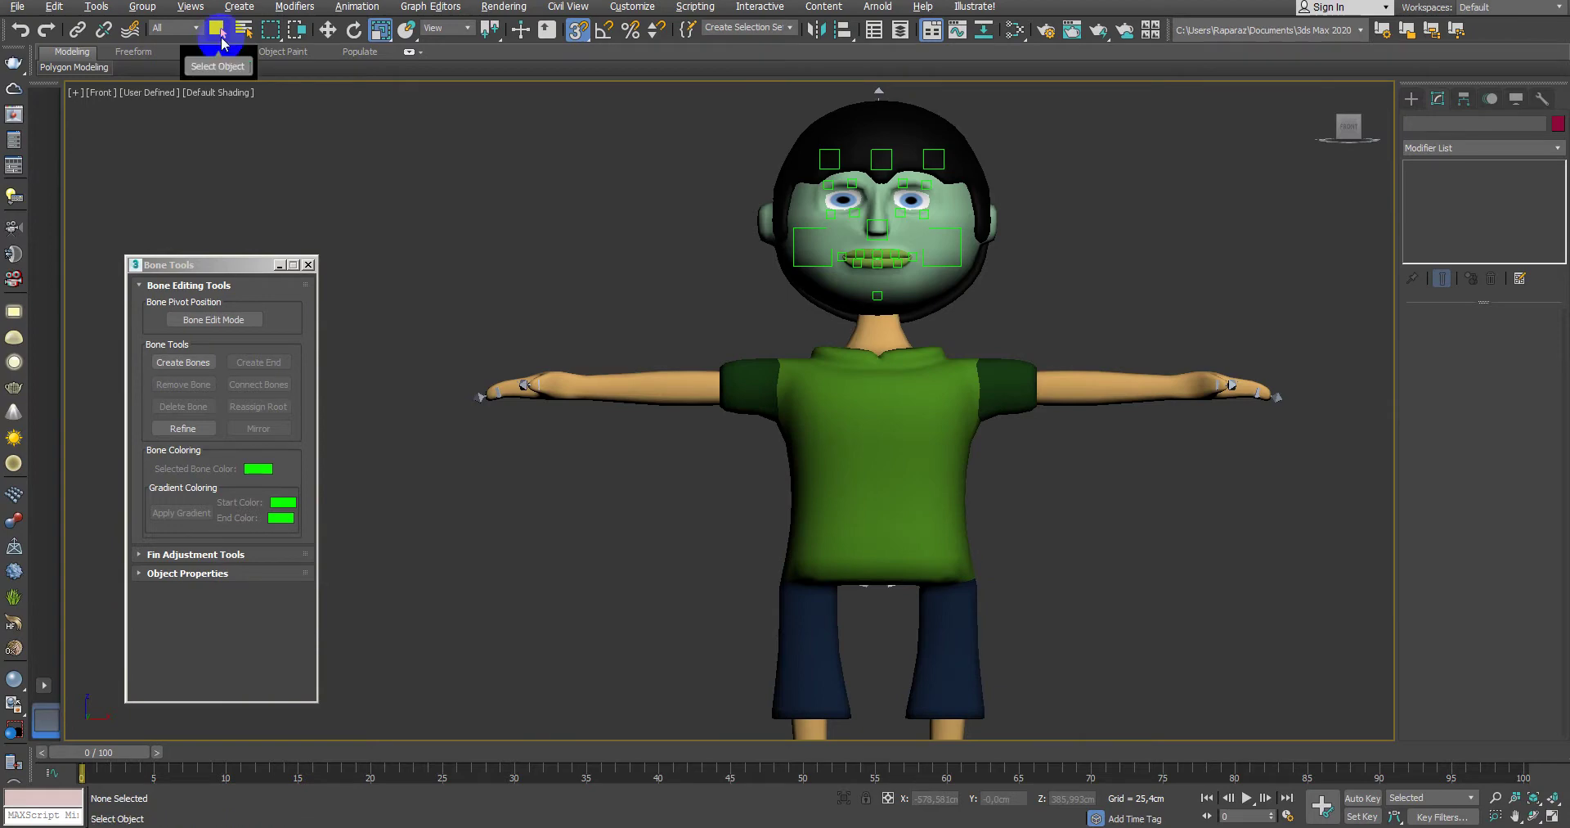
click(598, 389)
click(1482, 149)
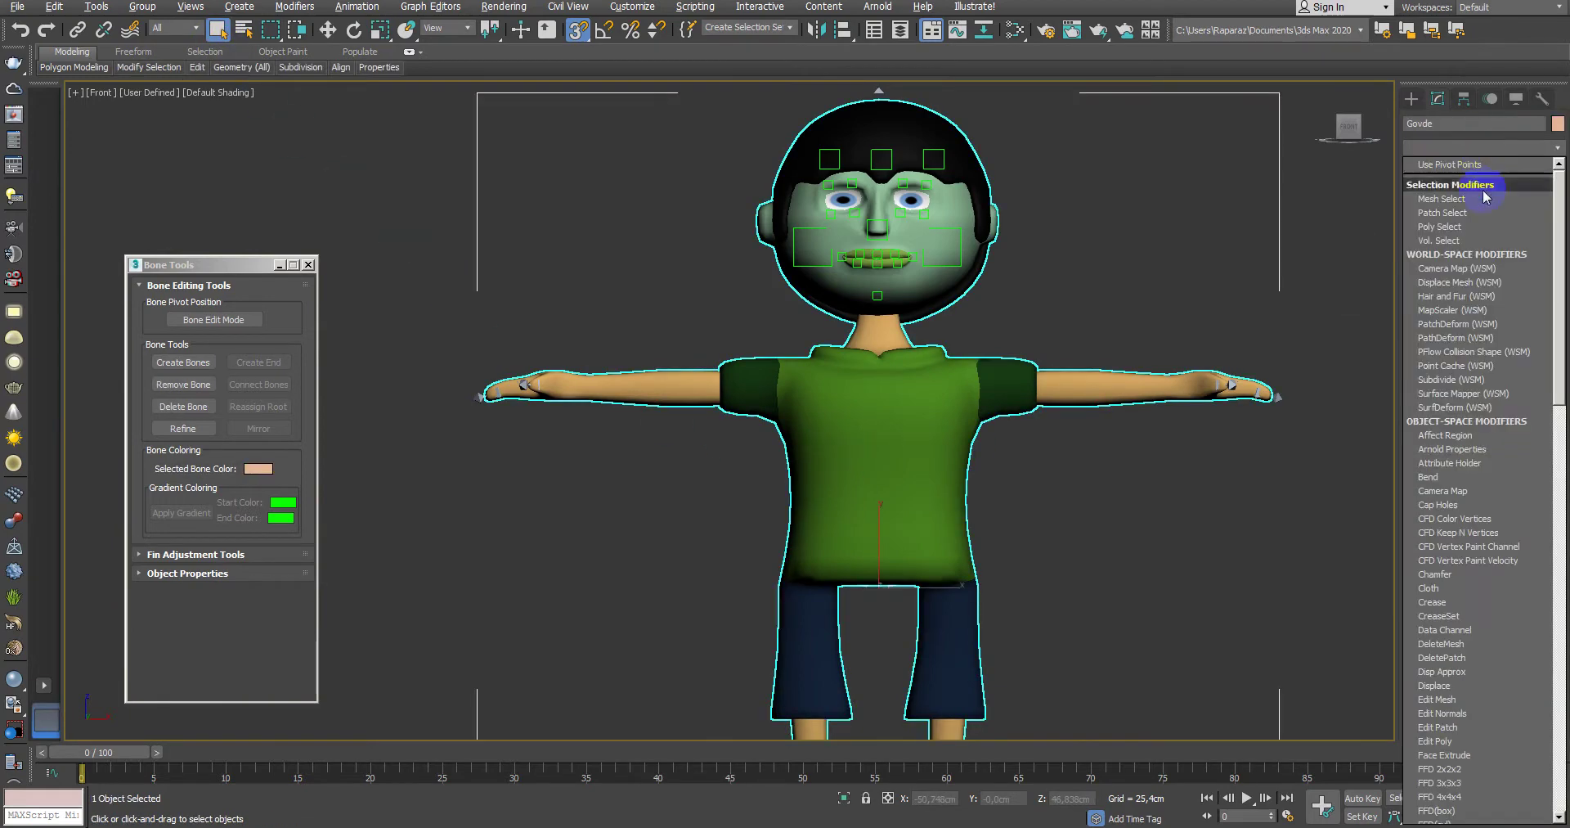
key(s)
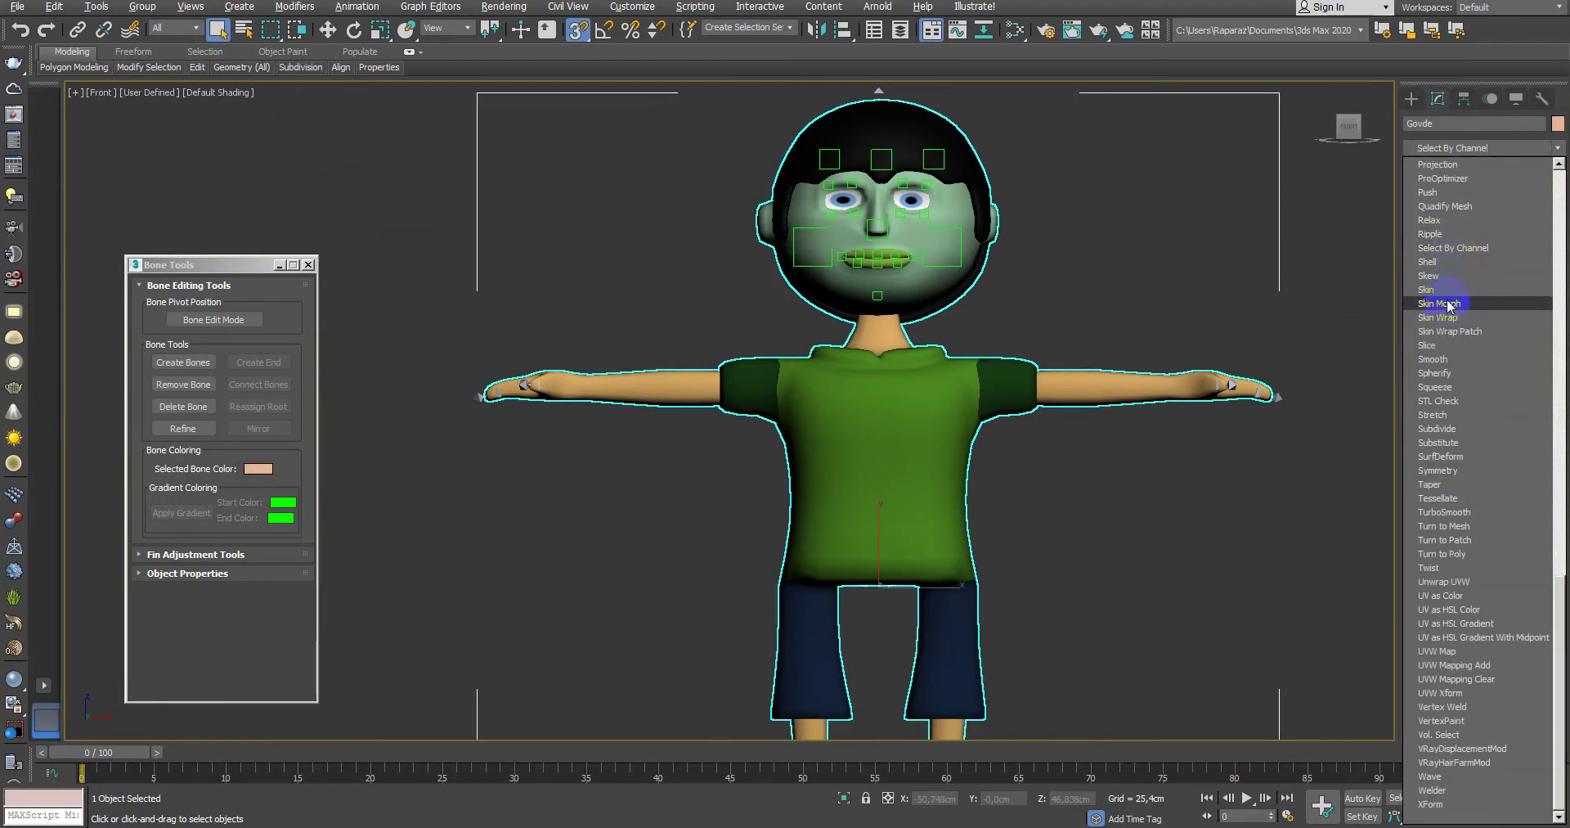
click(1426, 289)
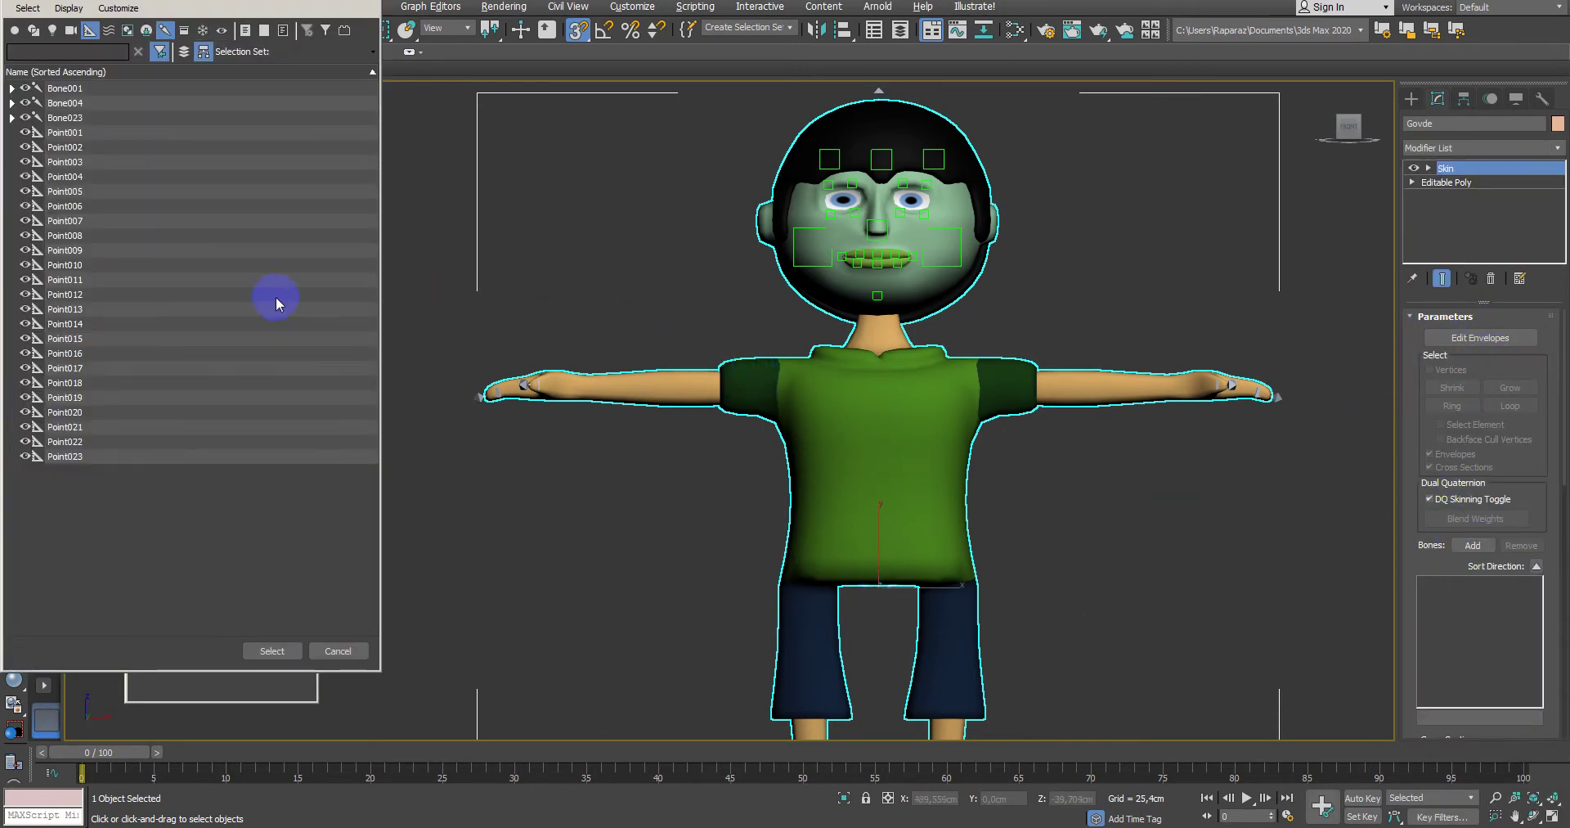
Step: Add all bones and point helpers to the Skin, excluding Bone054_R, Bone015_R and Bone023_R
key(ctrl+a)
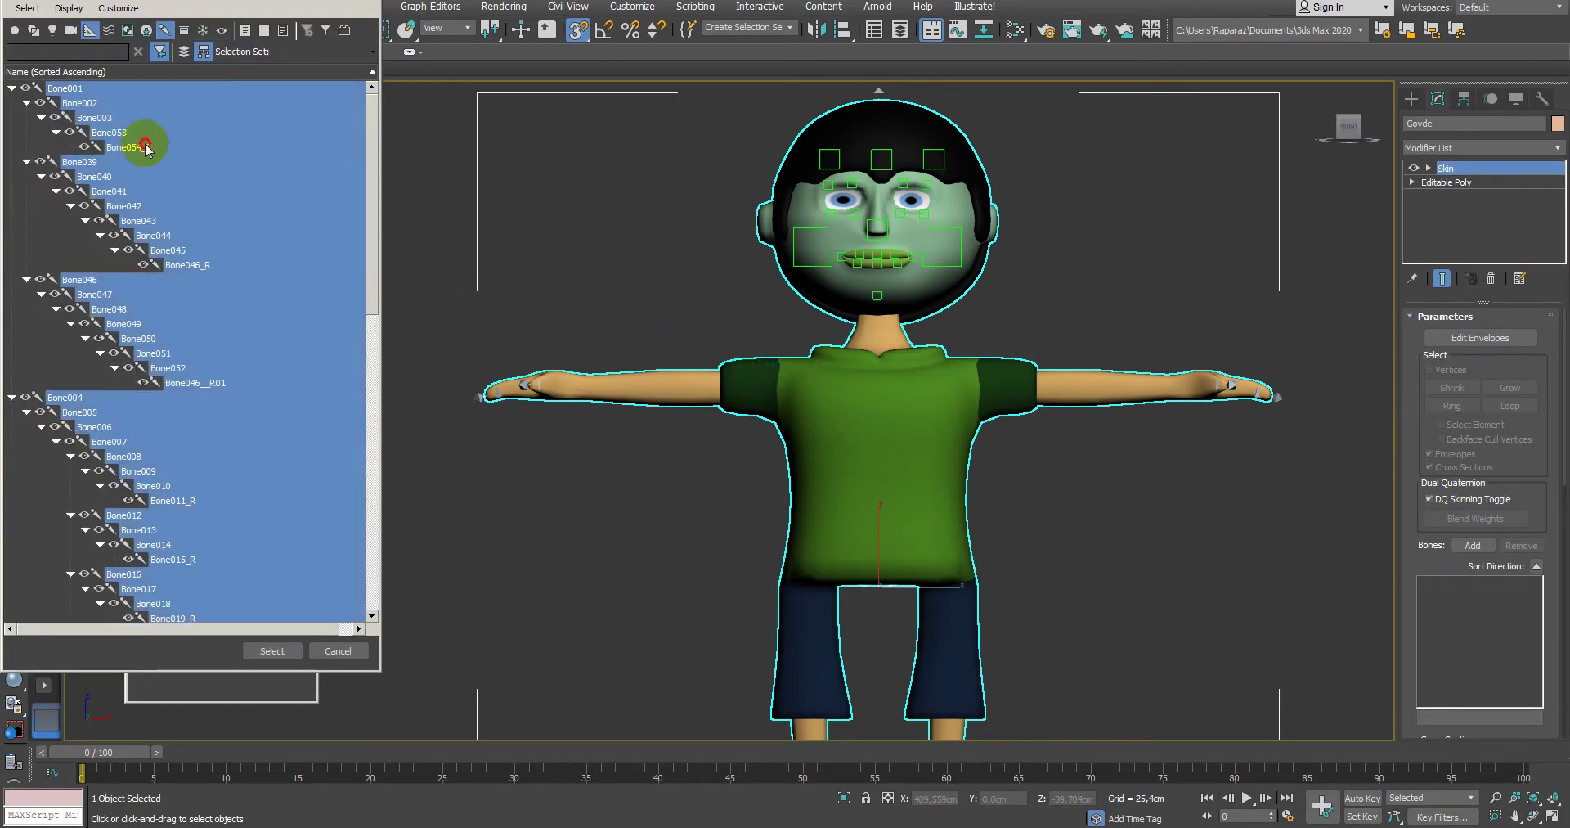
ctrl+click(146, 148)
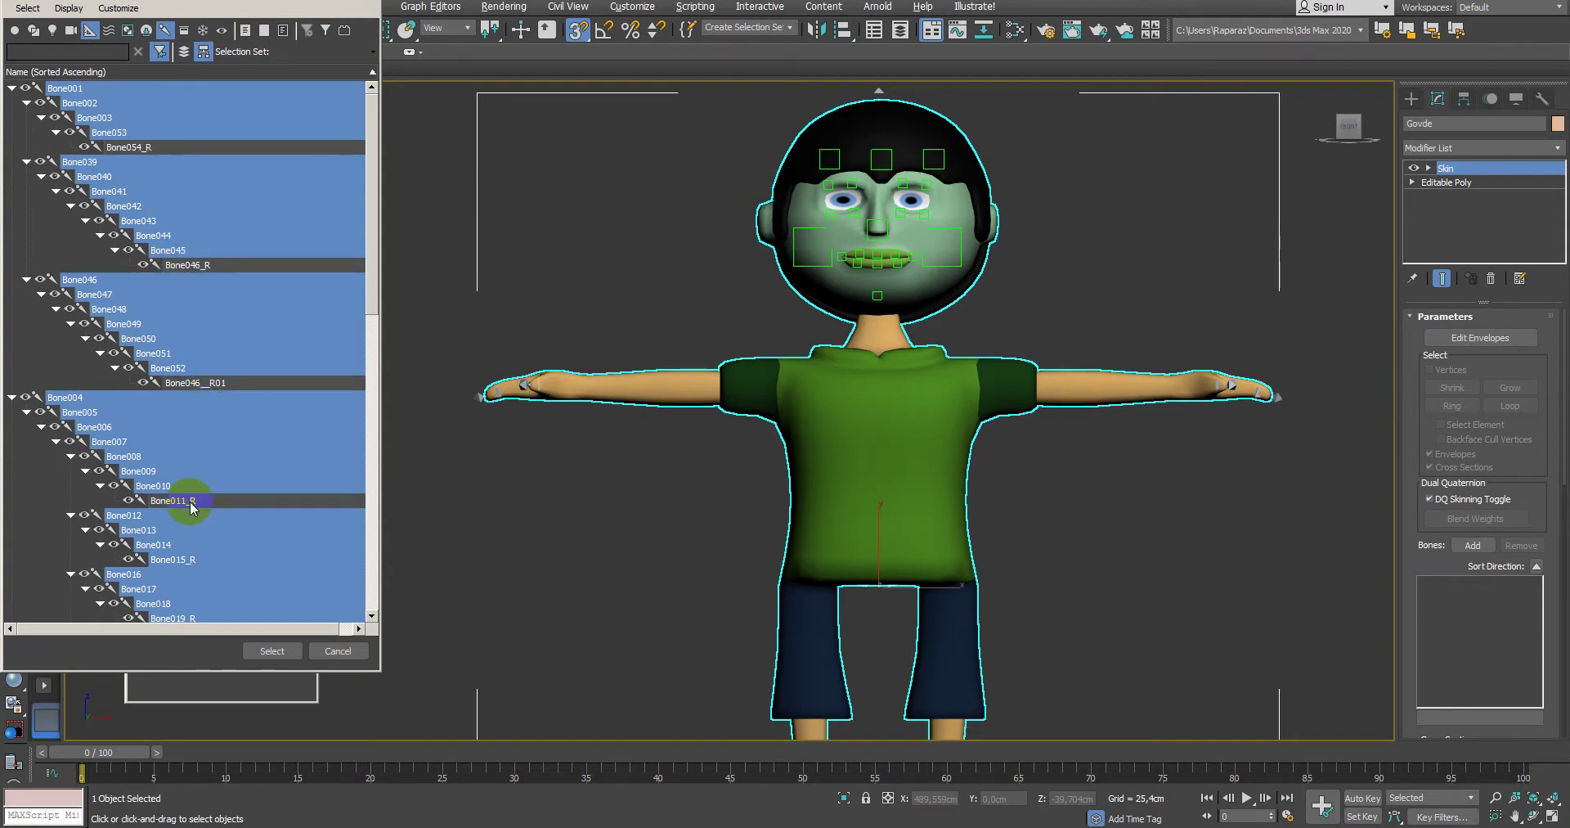
scroll(261, 490, down, 4)
ctrl+click(197, 381)
scroll(249, 510, down, 4)
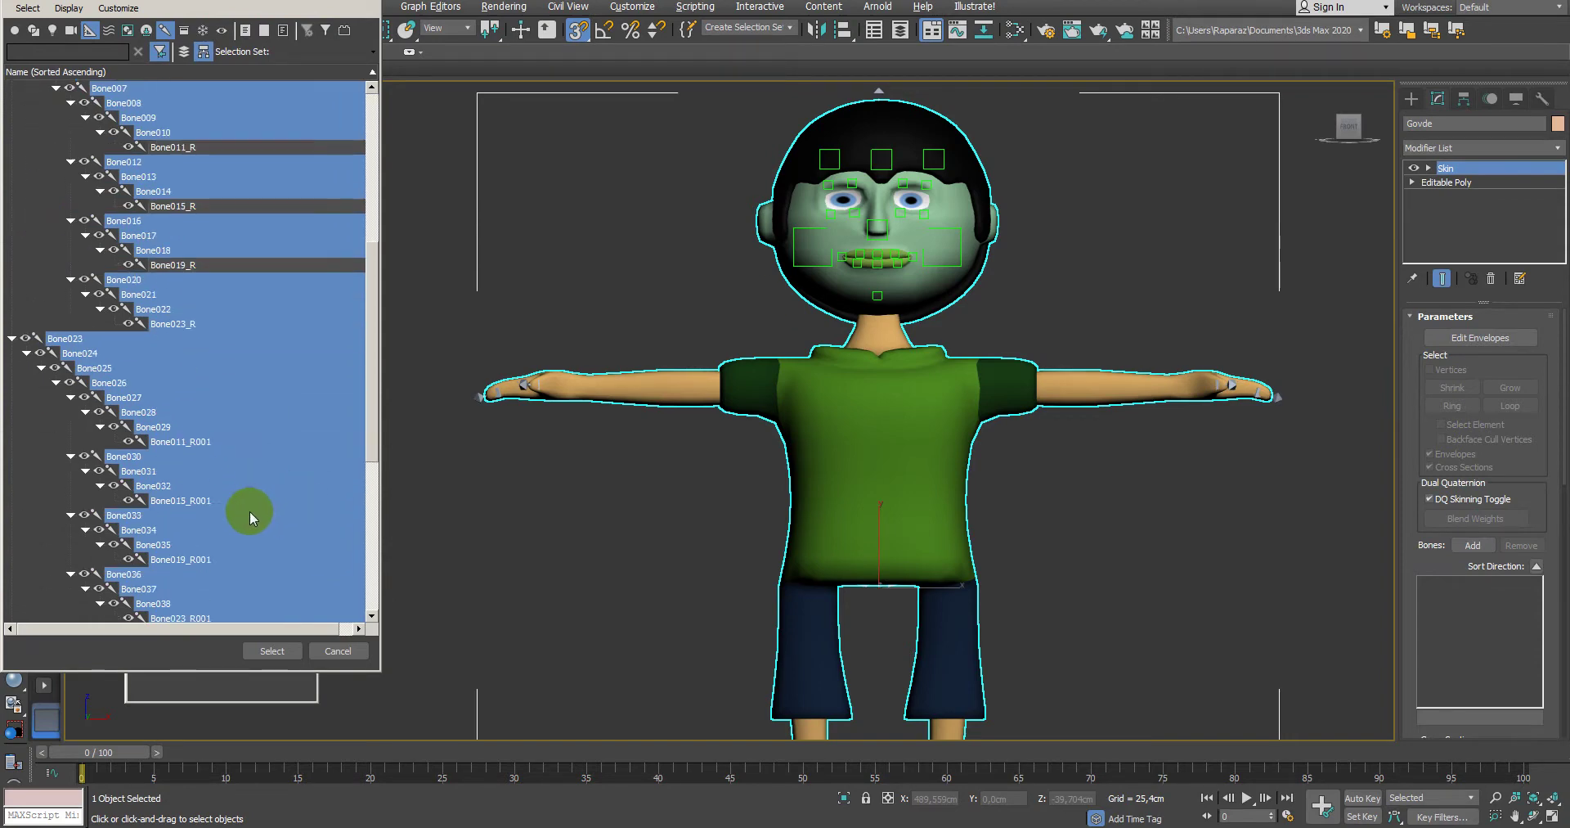
ctrl+click(188, 323)
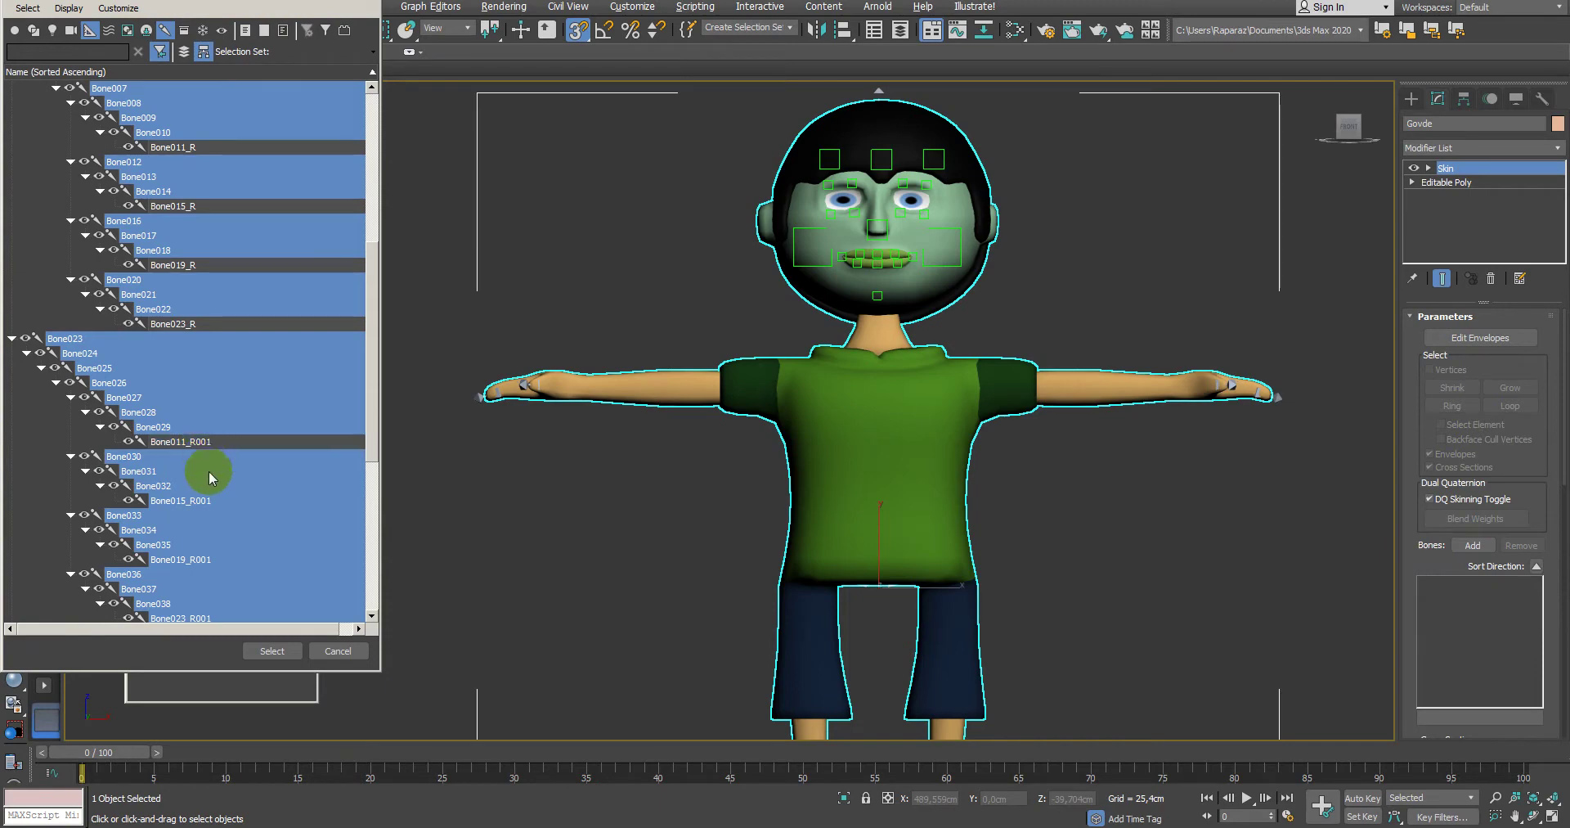
scroll(258, 513, down, 5)
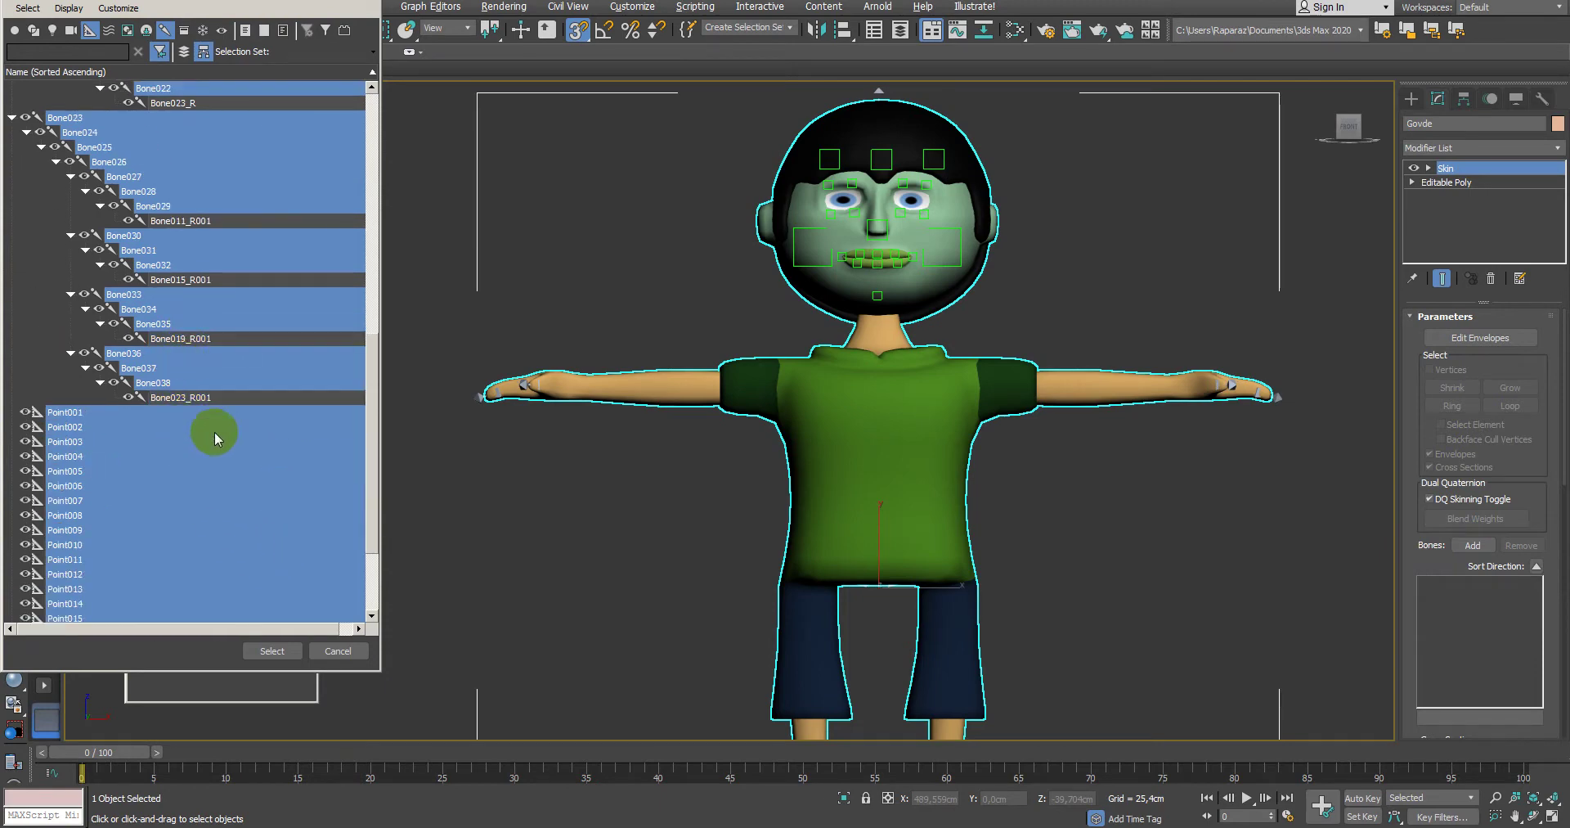
scroll(245, 446, down, 3)
click(276, 652)
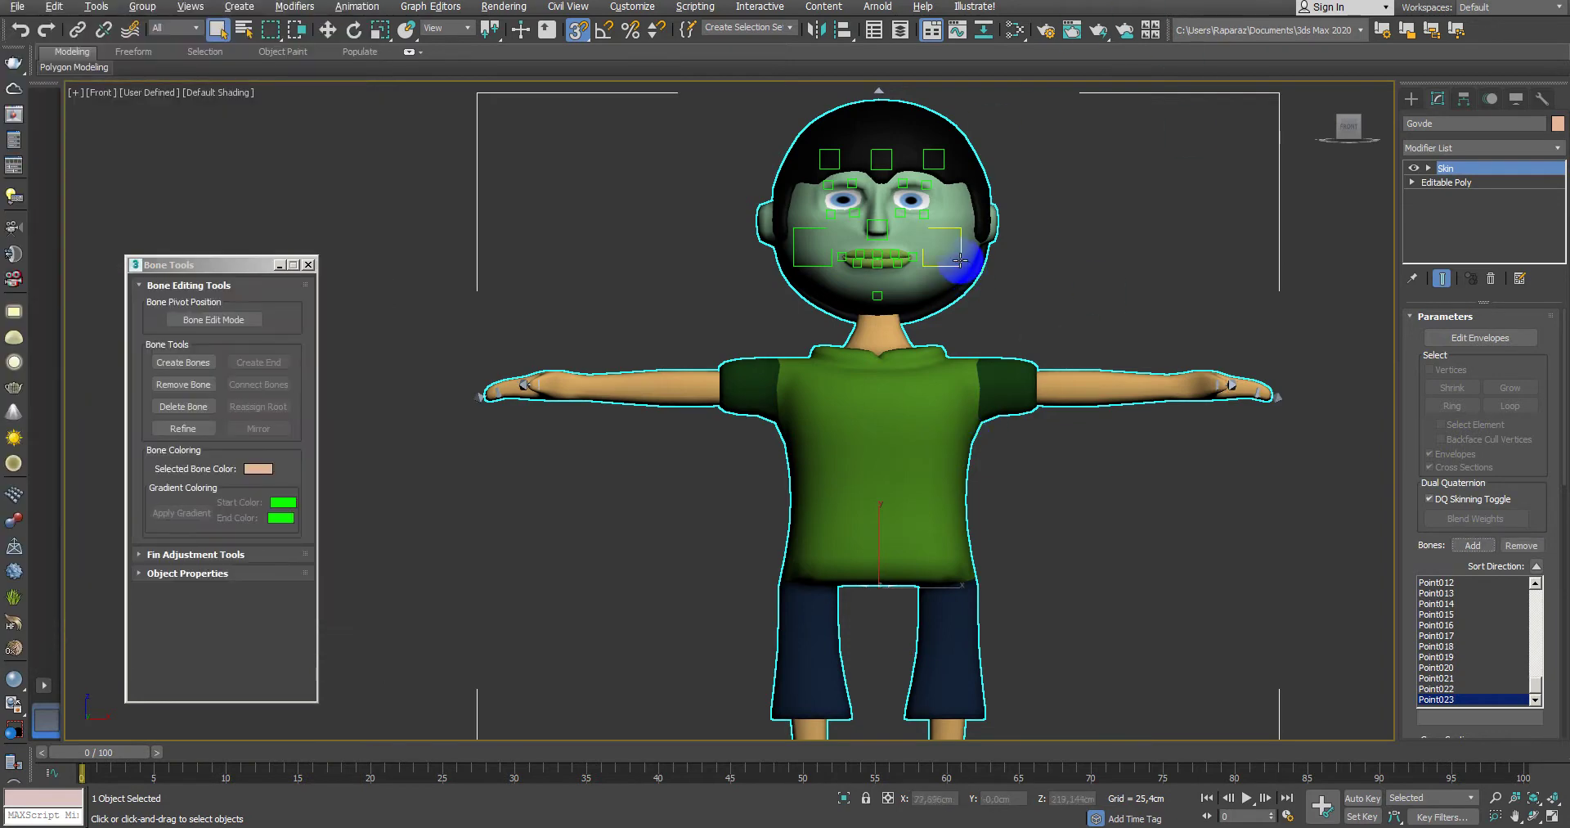
Step: Select the Point011 cheek helper and test-move it right and back
scroll(960, 259, down, 2)
scroll(962, 257, down, 1)
middle_drag(964, 256, 1000, 424)
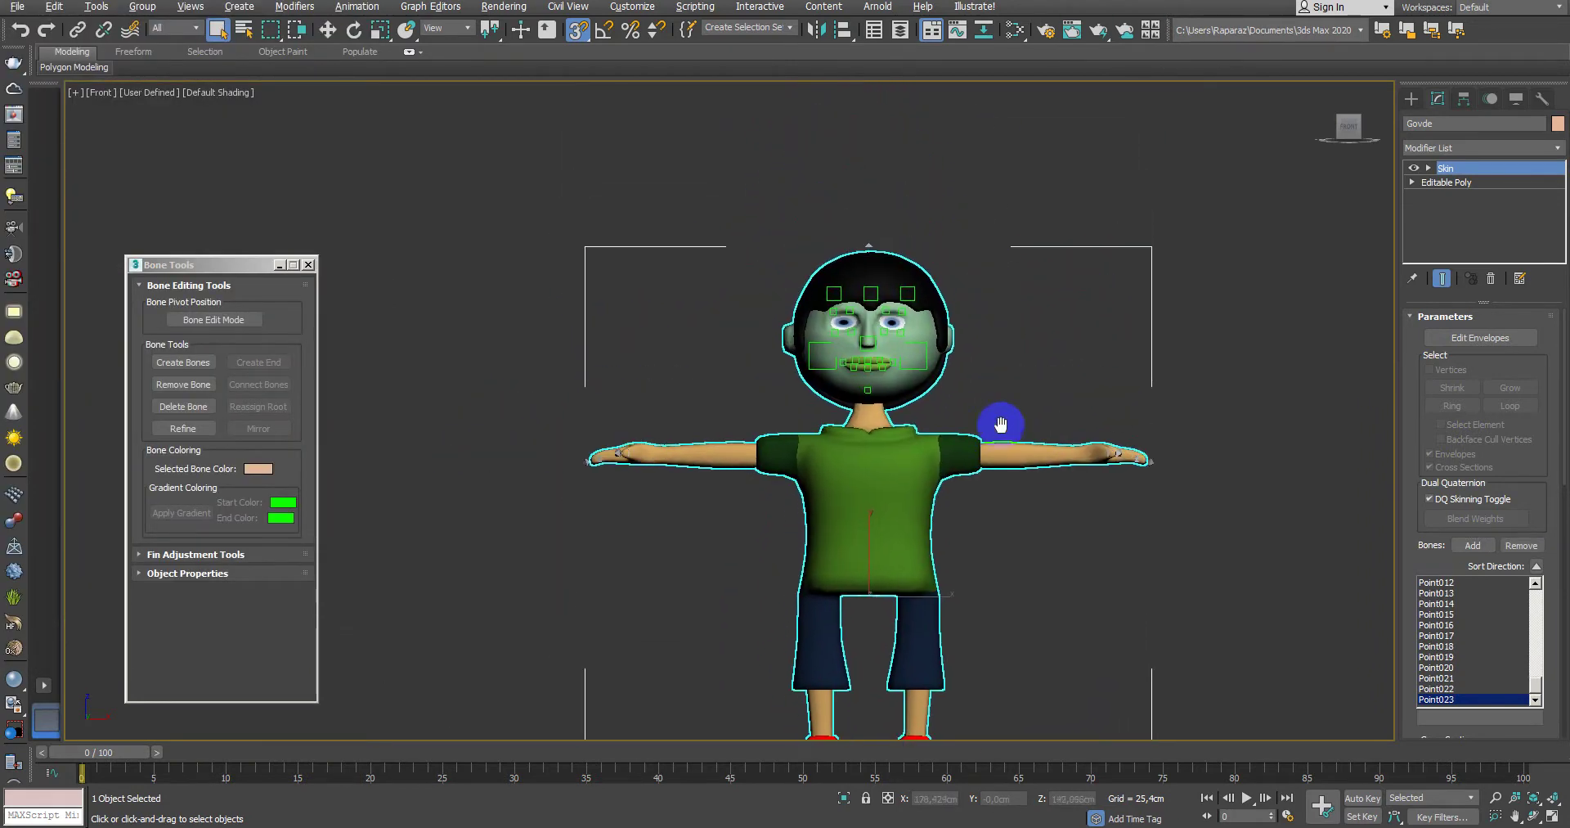
scroll(1000, 424, up, 2)
click(981, 379)
scroll(894, 420, up, 4)
drag(657, 267, 812, 417)
click(841, 425)
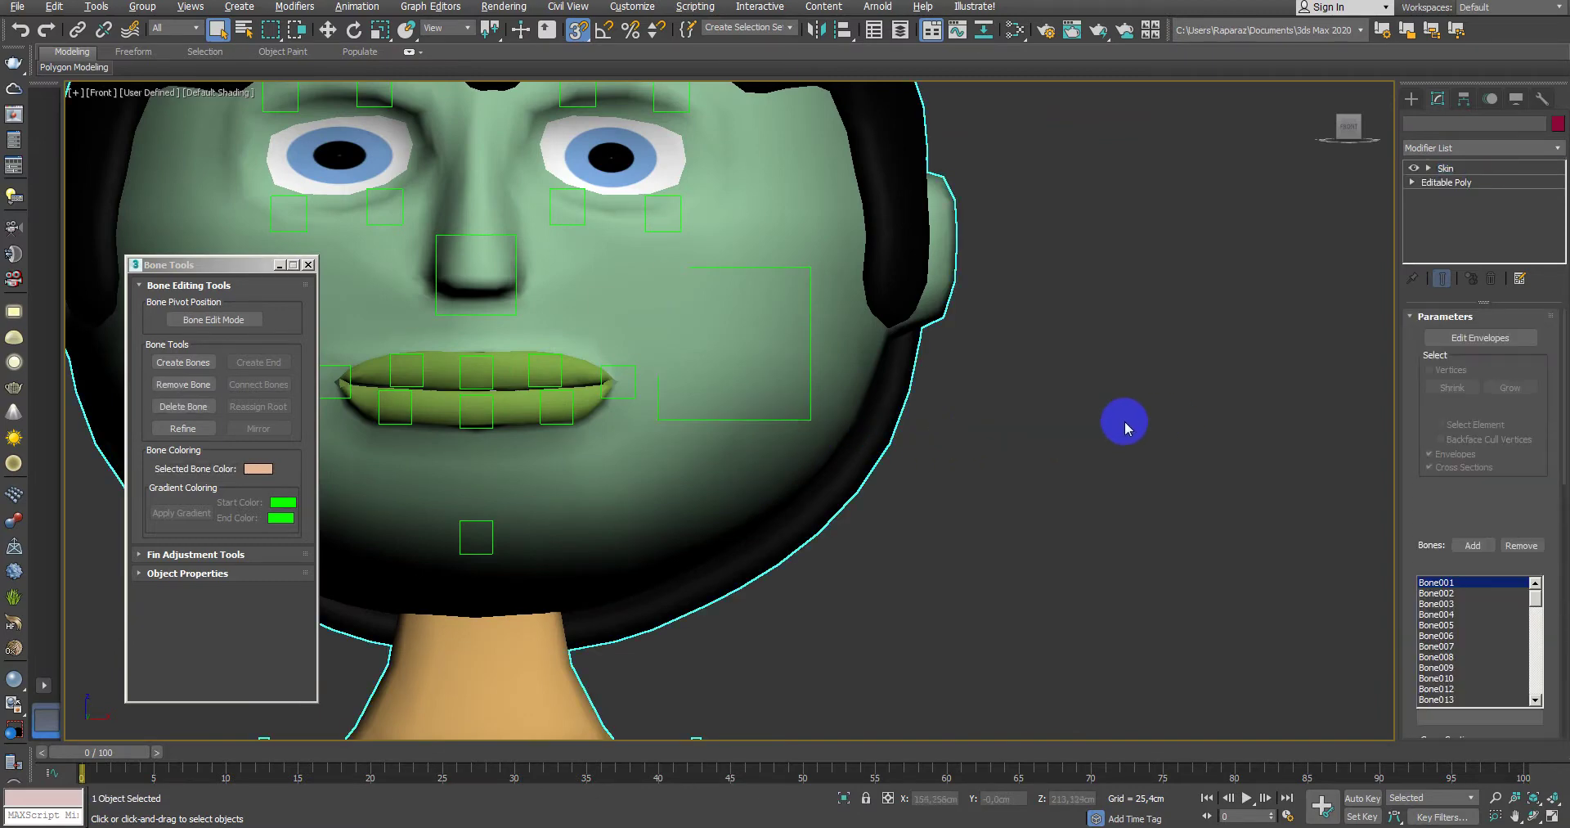
click(771, 340)
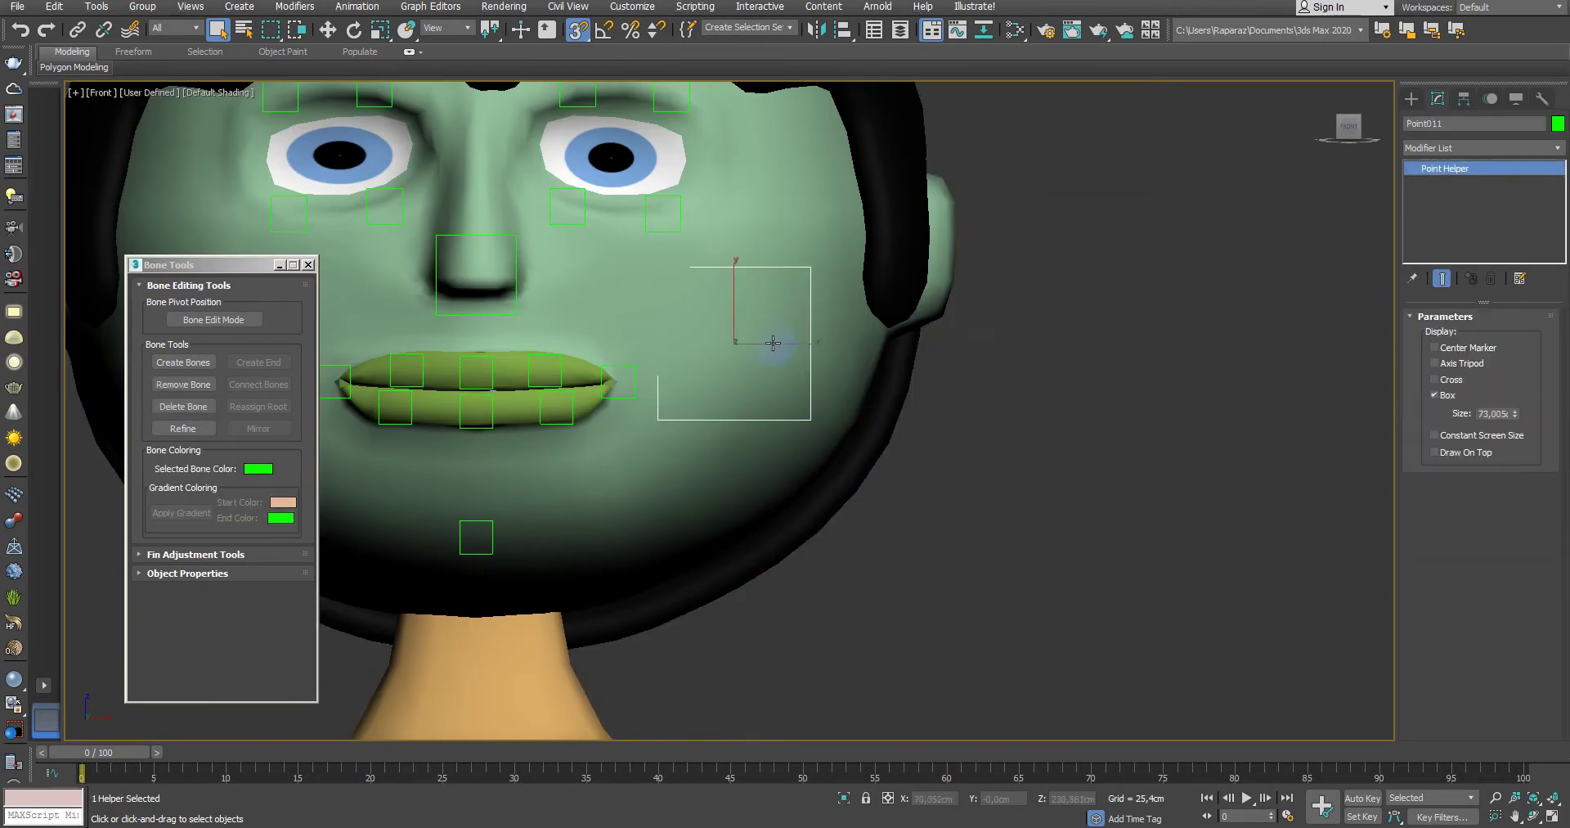
key(w)
drag(736, 343, 758, 349)
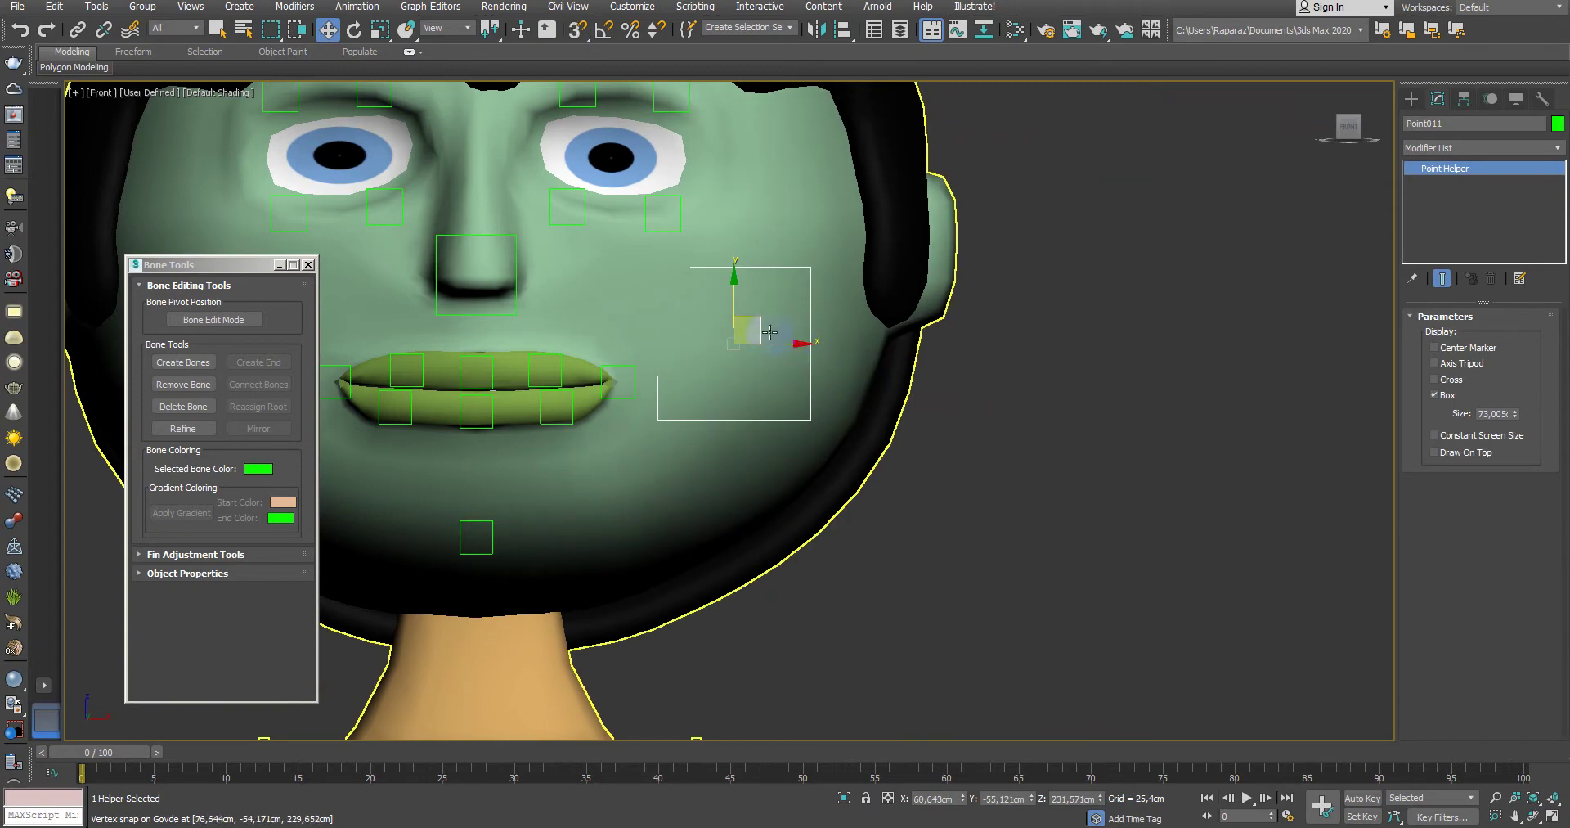
drag(854, 370, 813, 357)
Step: Apply a geodesic voxel weight solve to Govde's Skin
click(917, 301)
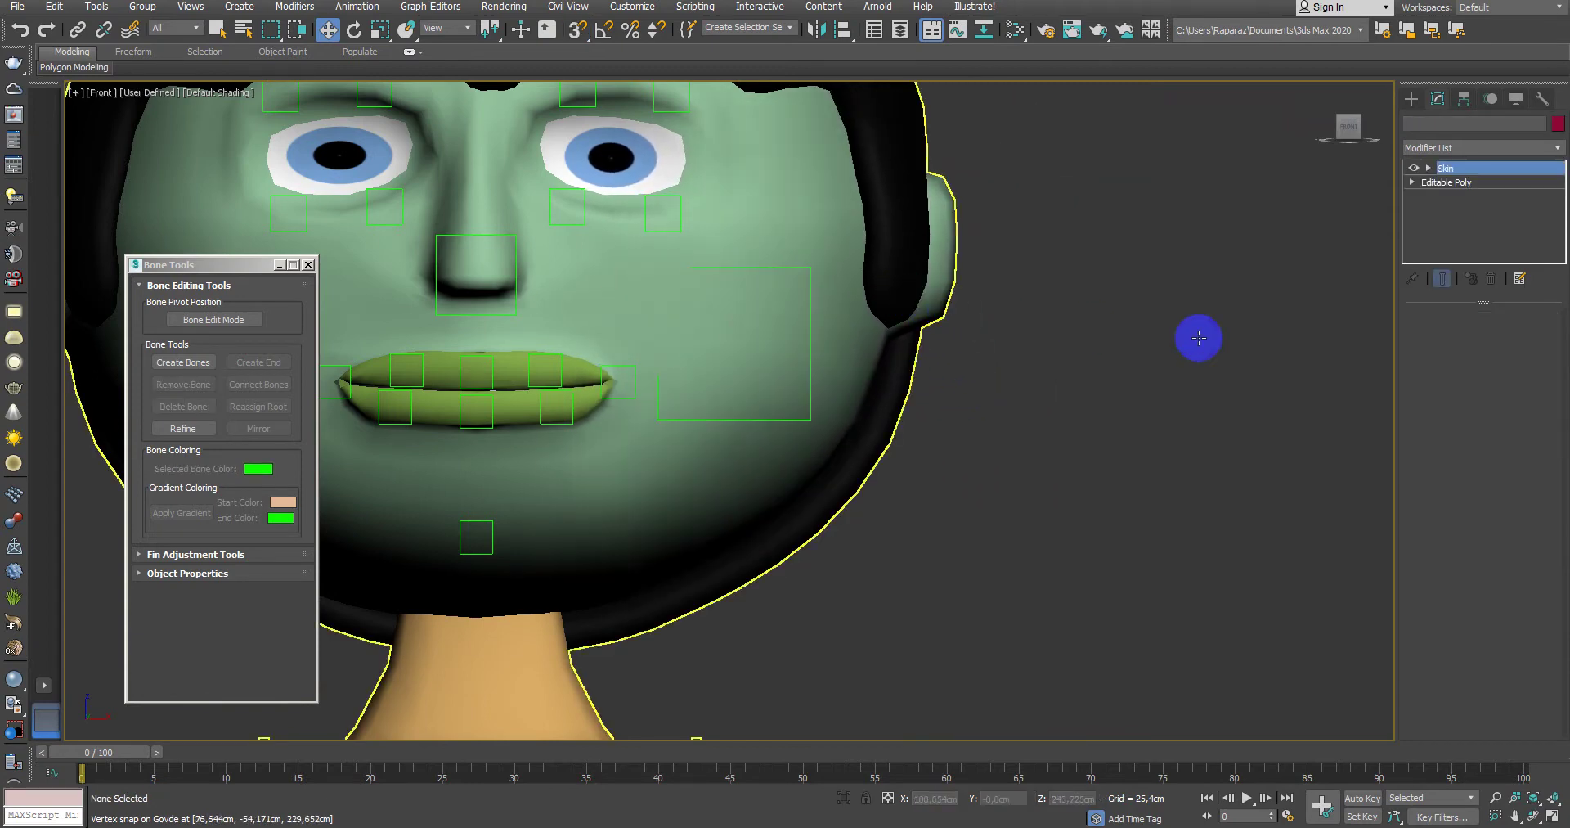
drag(1544, 577, 1556, 375)
scroll(1536, 530, down, 2)
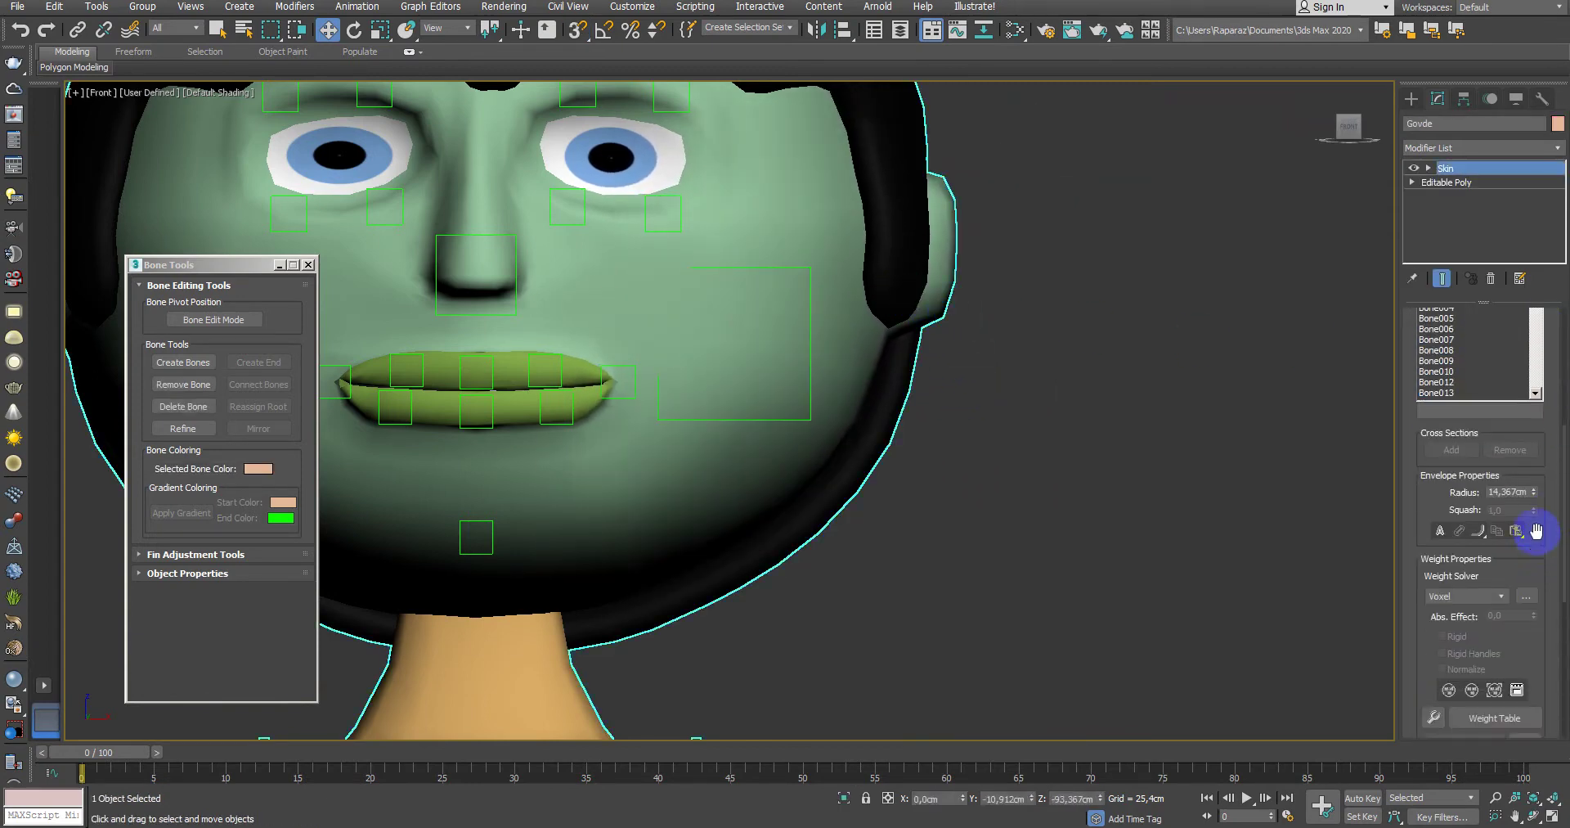
click(1526, 597)
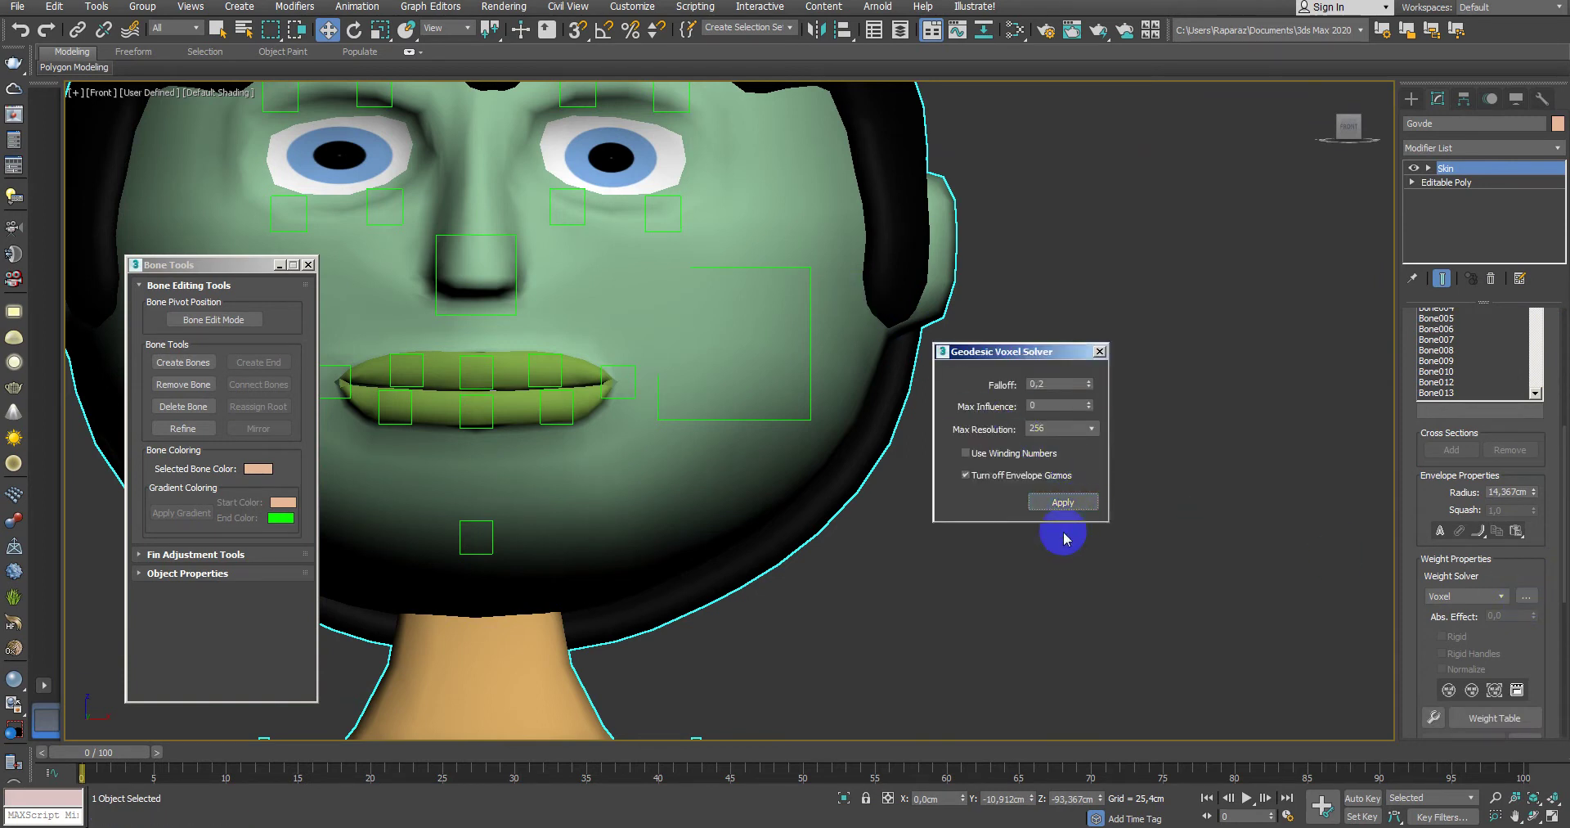
click(1100, 352)
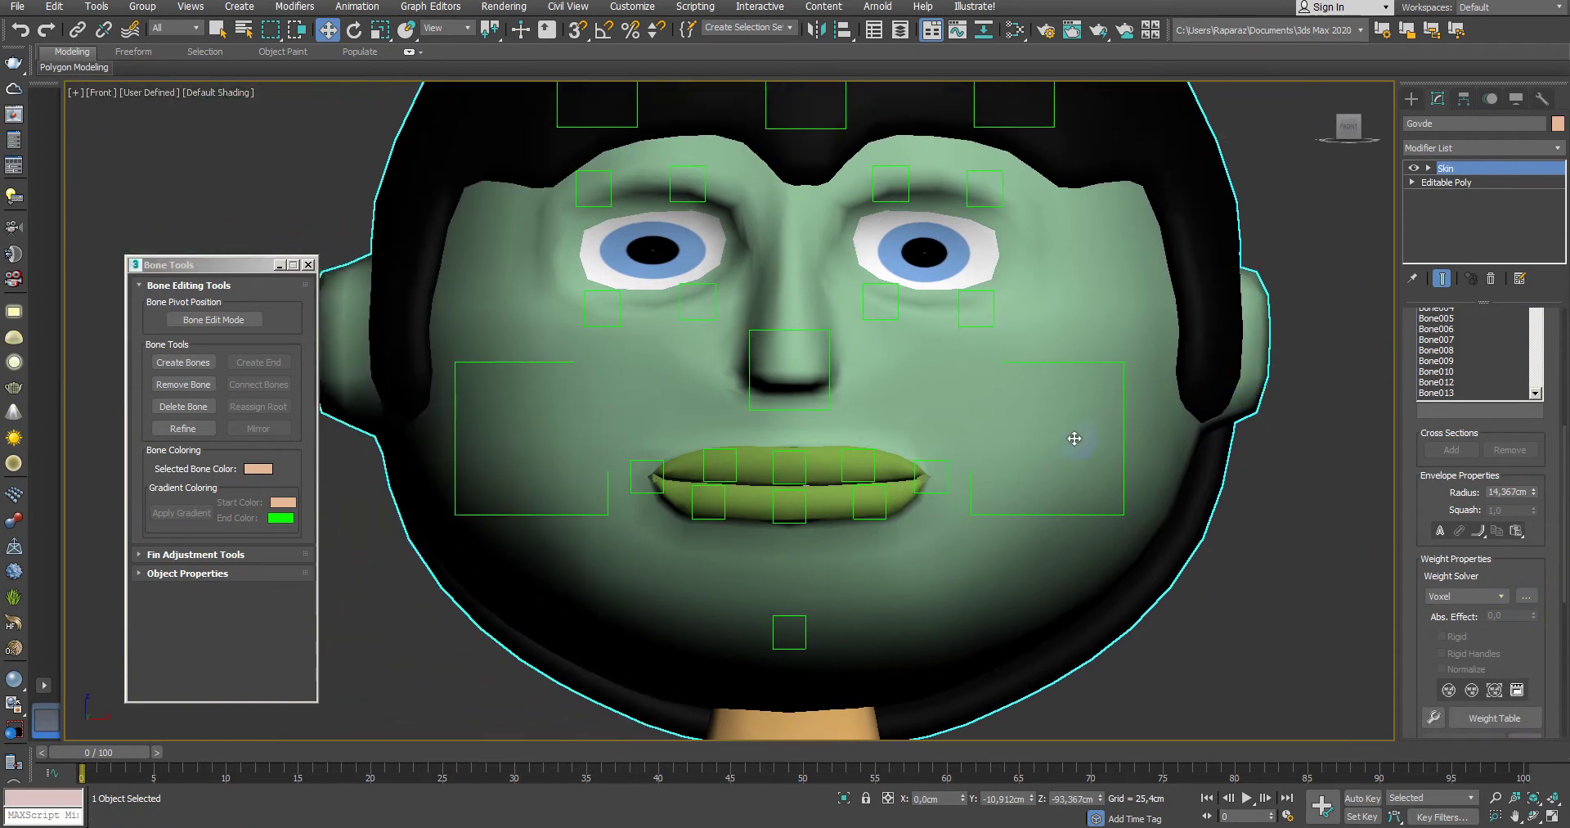
Step: Raise two lip helpers to test the mouth opening, then undo
scroll(842, 442, up, 3)
click(828, 433)
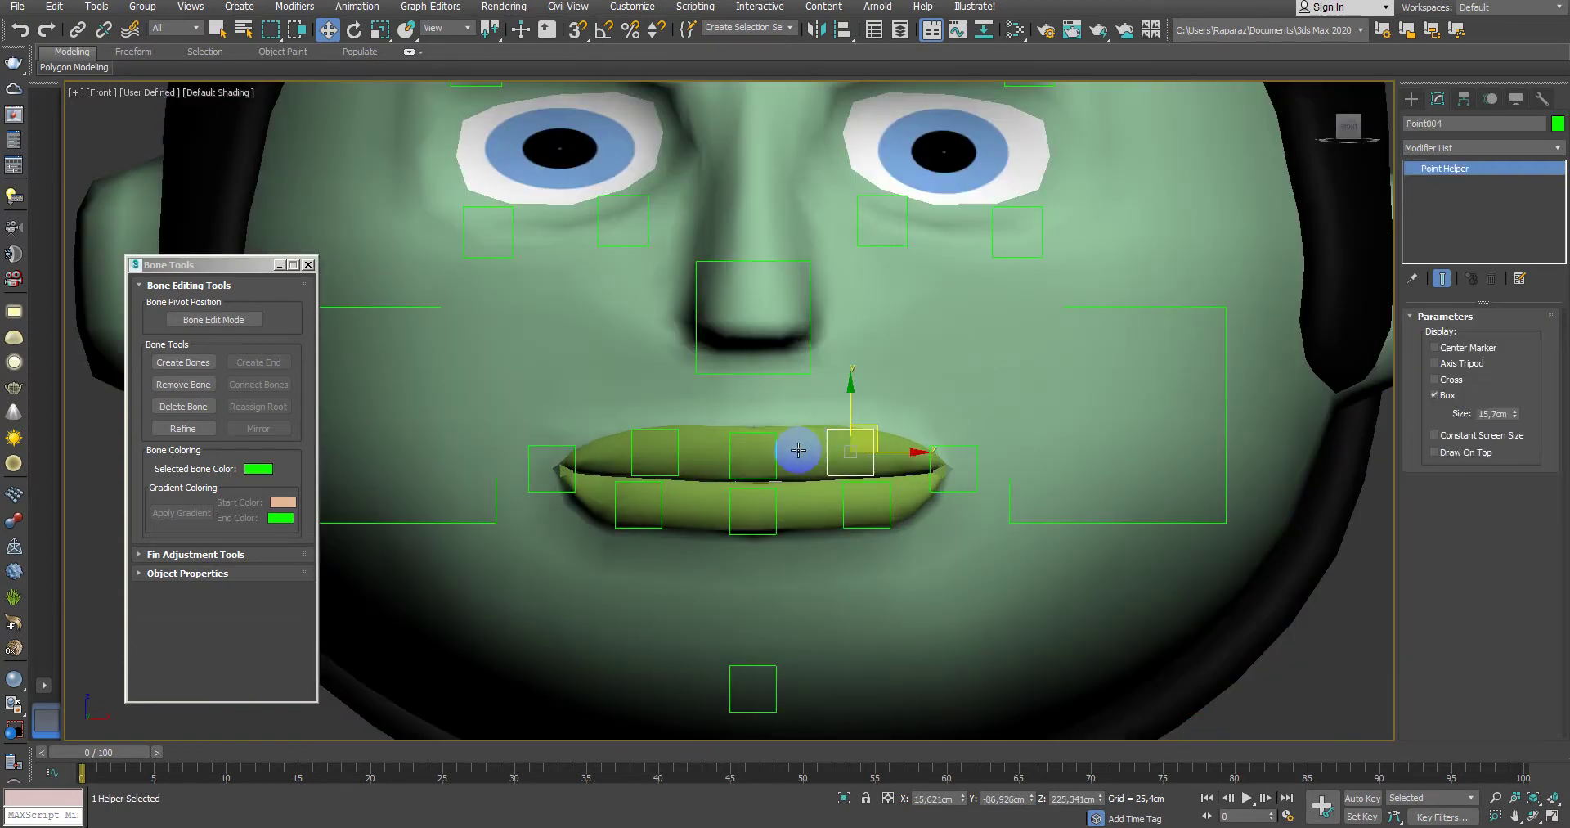
ctrl+click(757, 435)
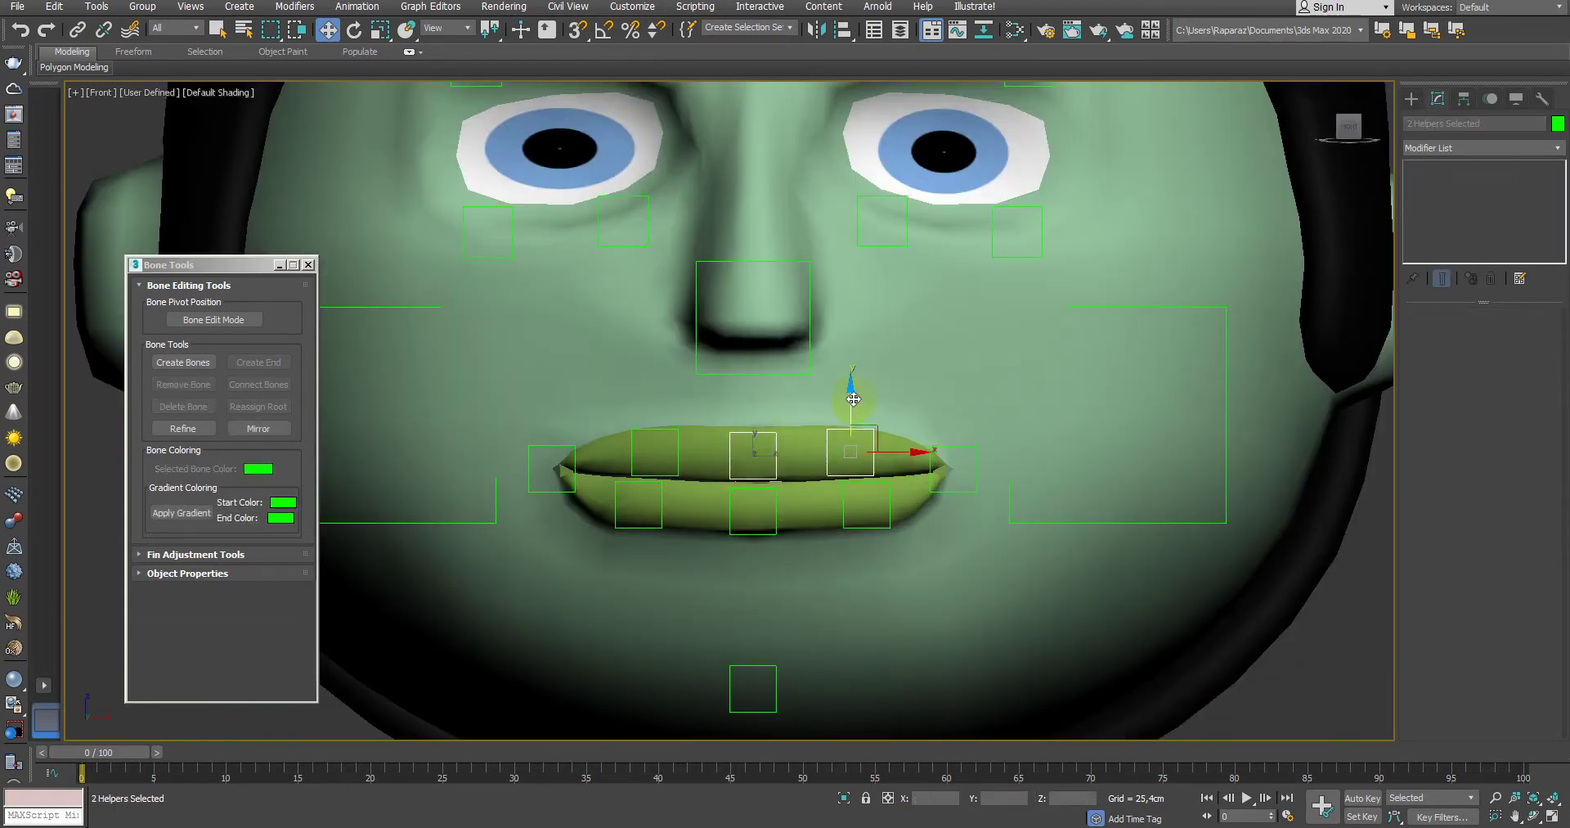
drag(852, 401, 833, 425)
key(ctrl+z)
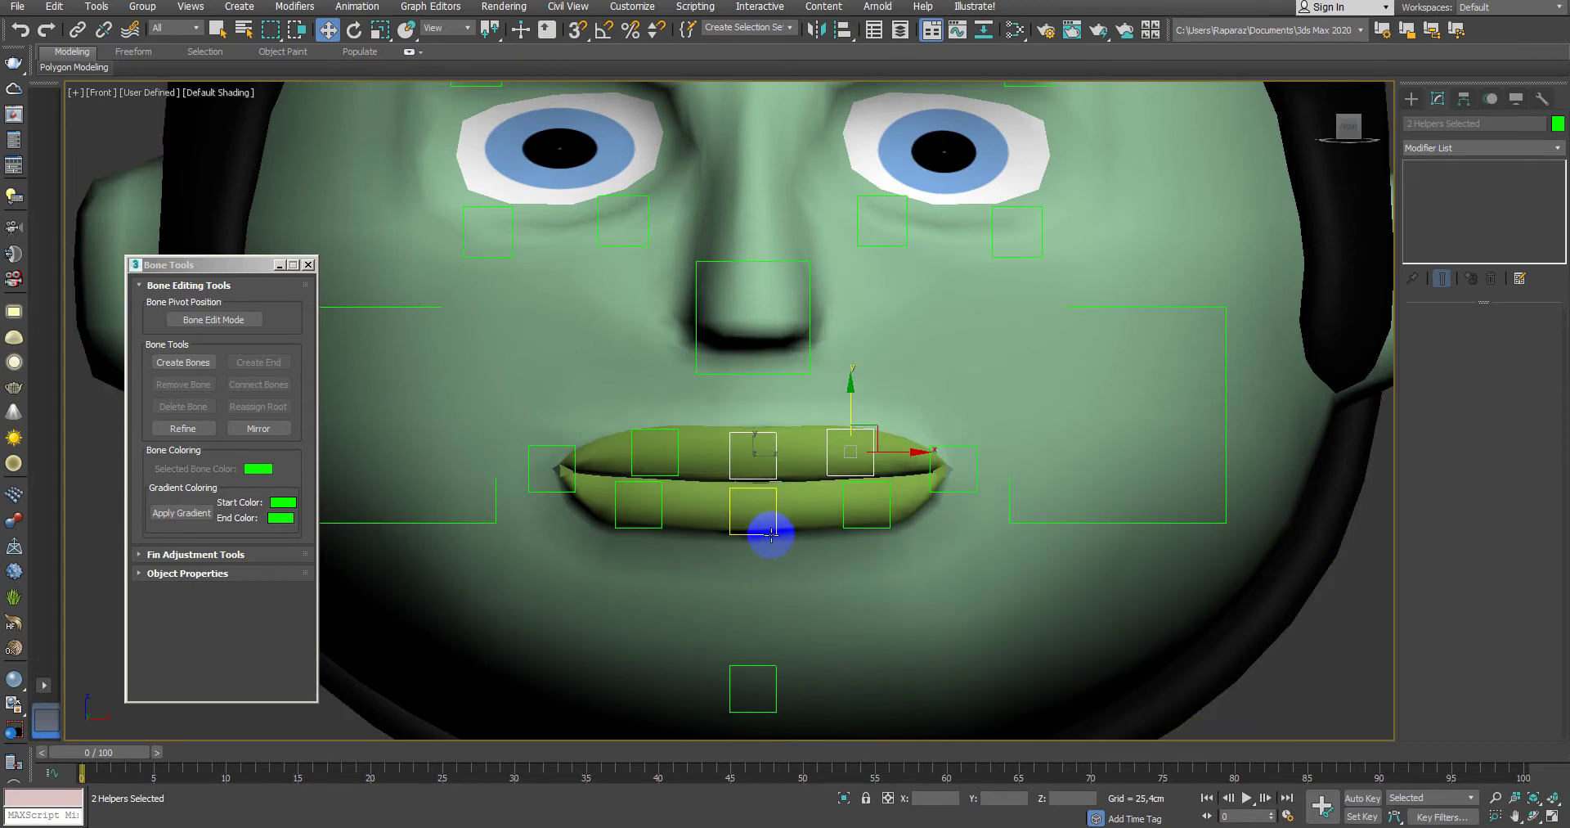
Step: Pull the lower-lip helpers, including Point007, down to open the mouth, undoing each test
click(798, 533)
click(778, 533)
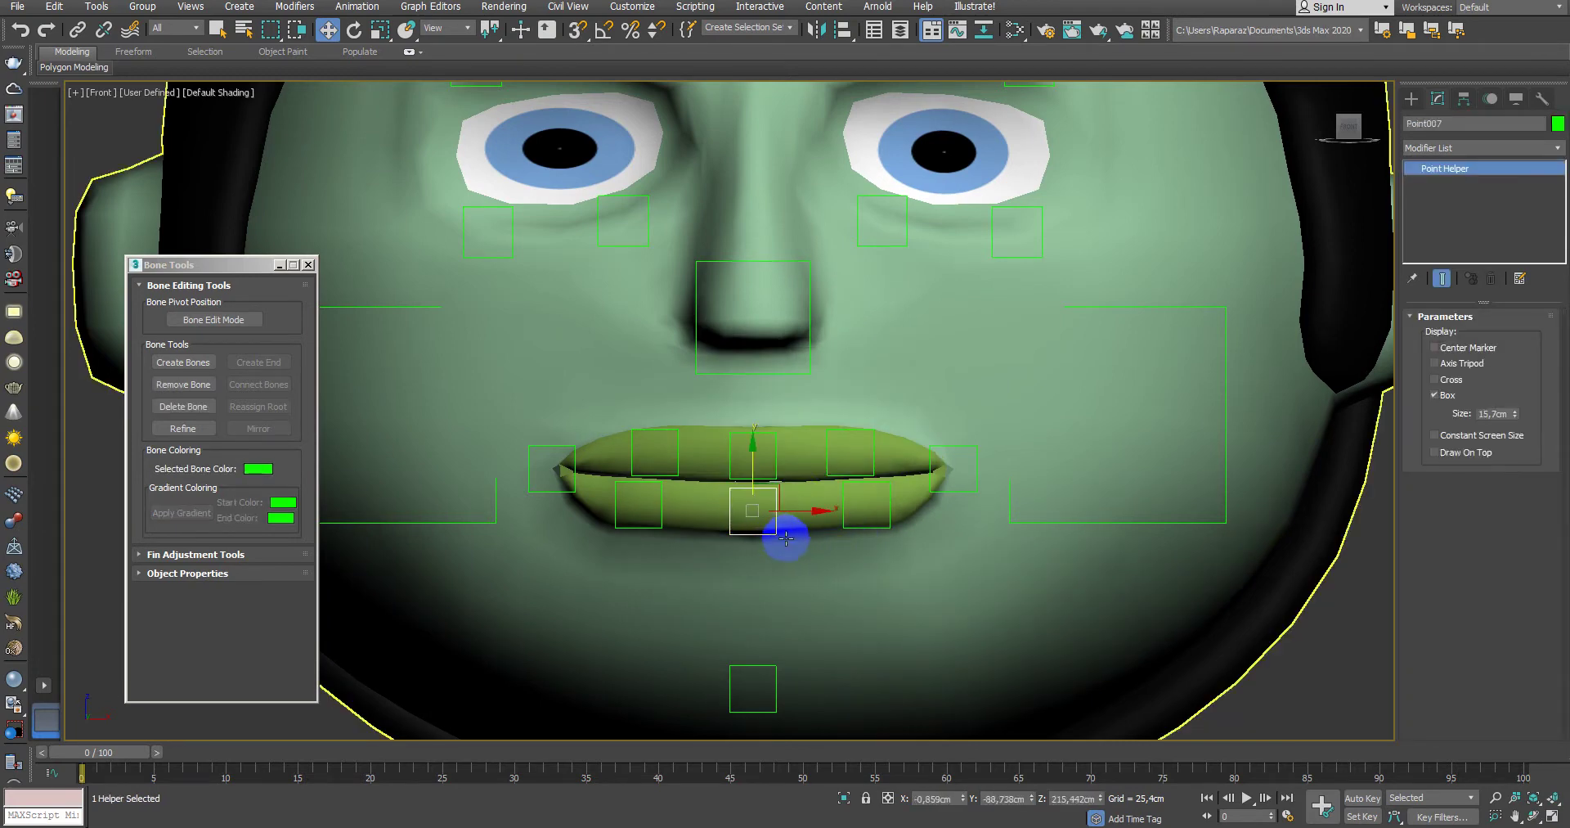
ctrl+click(856, 525)
drag(865, 472, 862, 584)
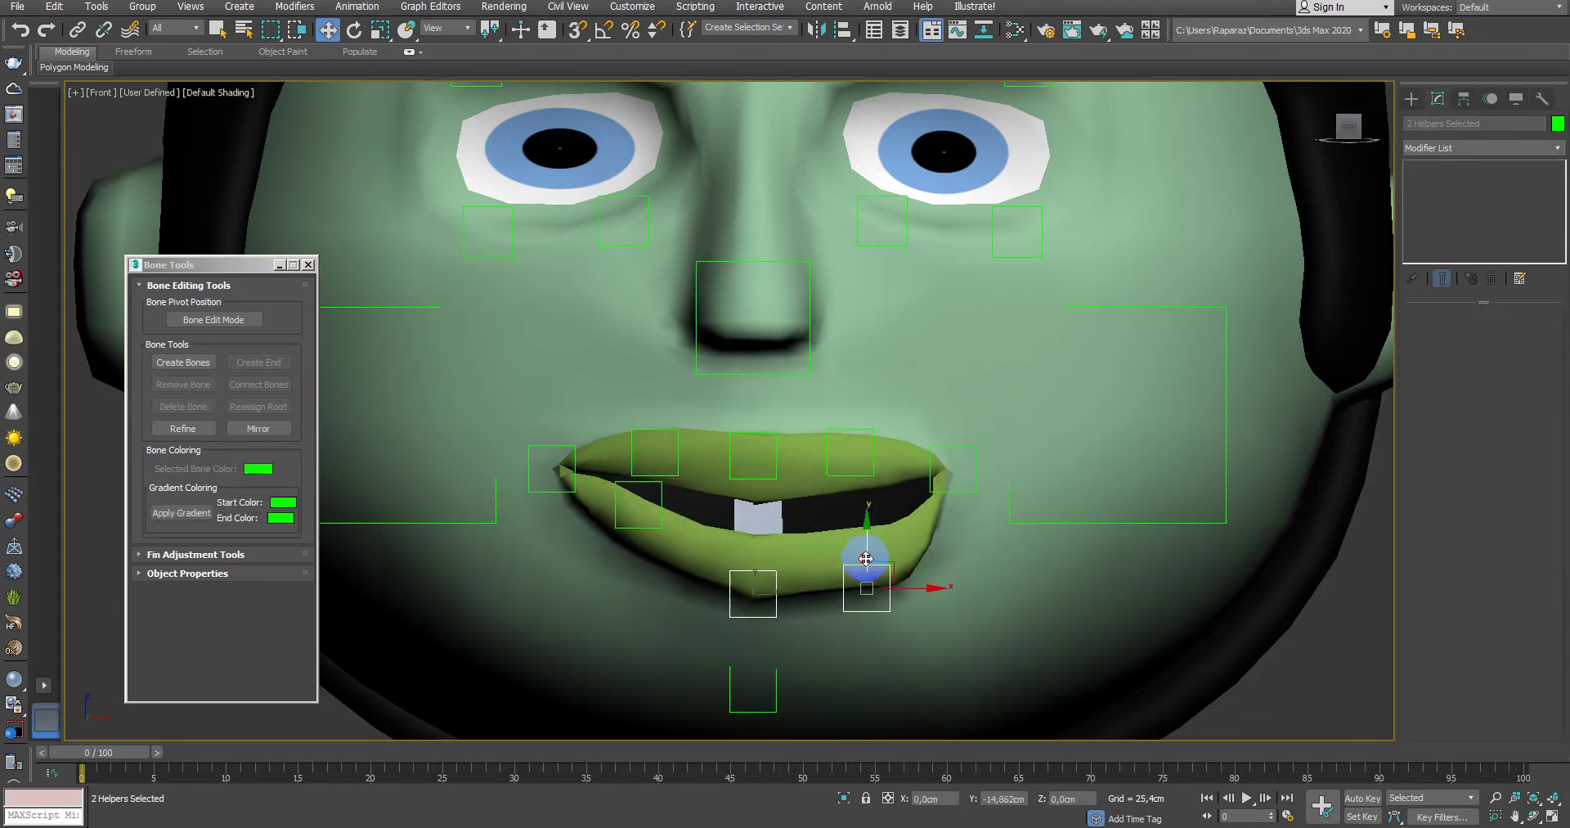
key(ctrl+z)
ctrl+click(639, 528)
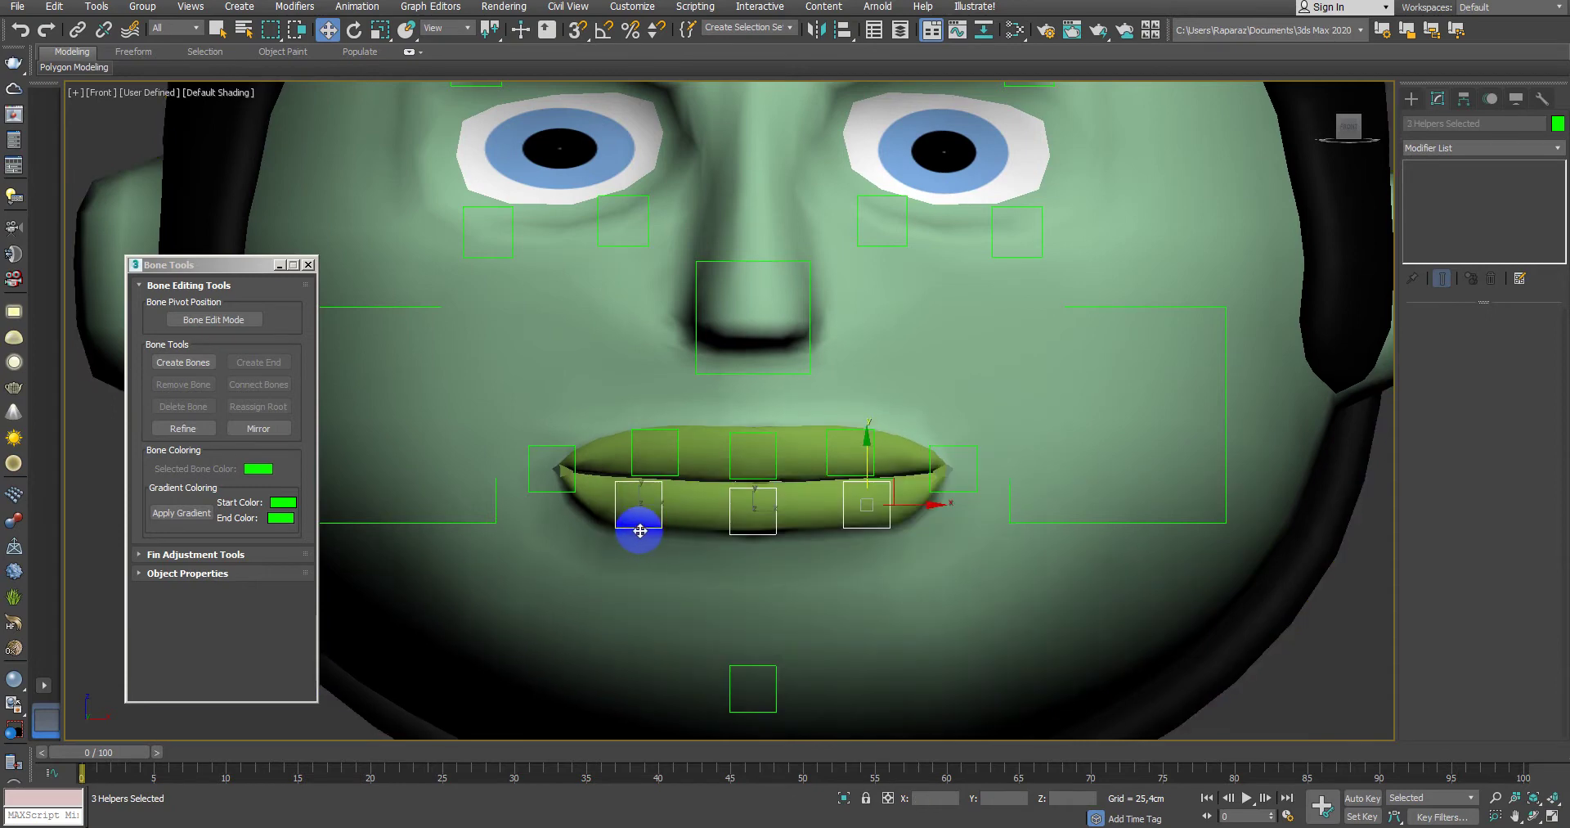
middle_drag(660, 465, 932, 480)
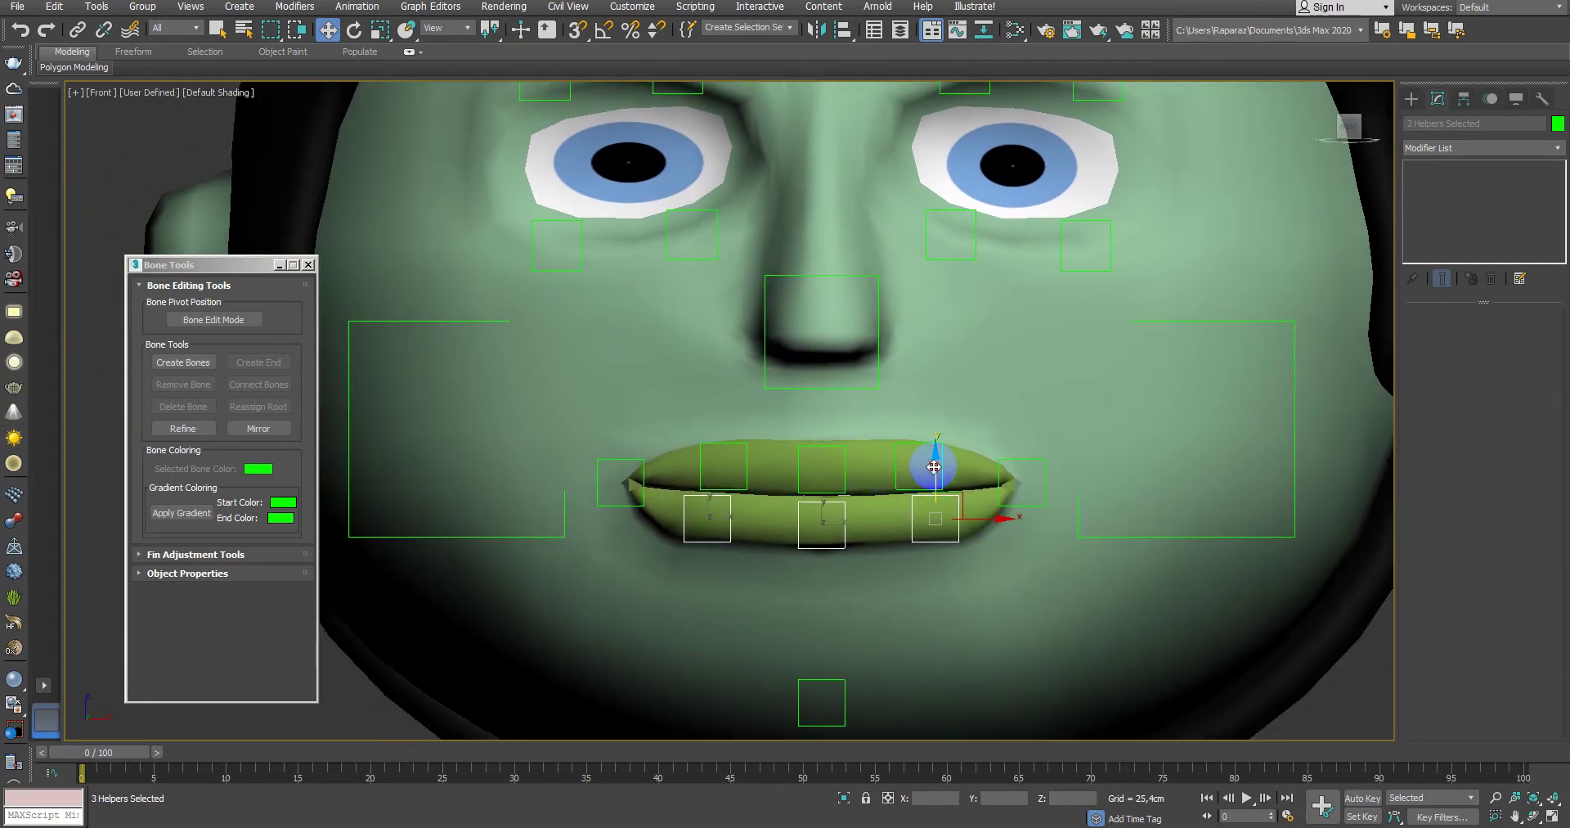
drag(934, 467, 954, 594)
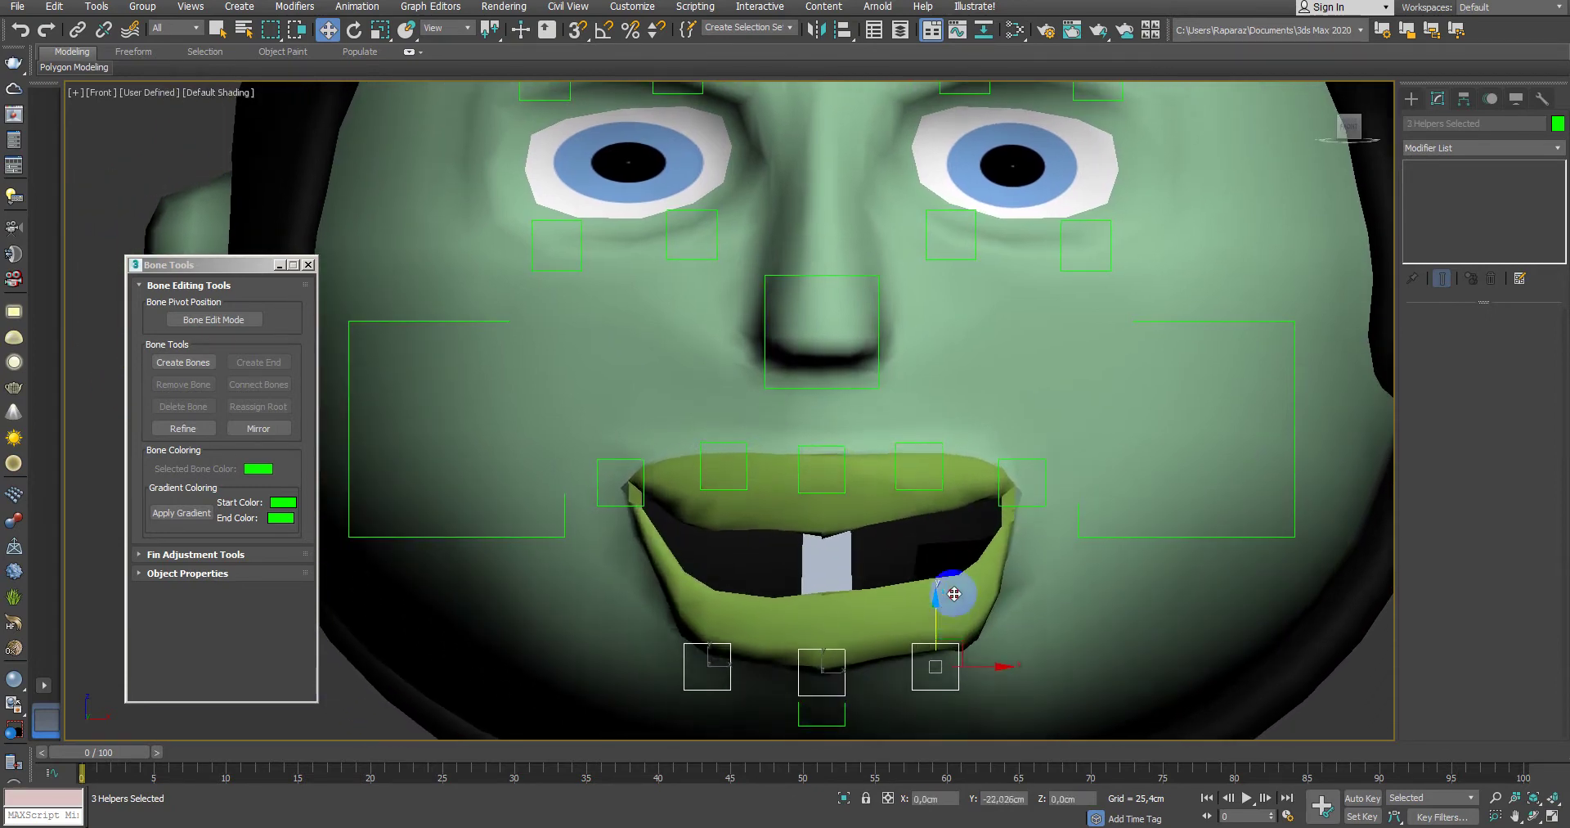
key(ctrl+z)
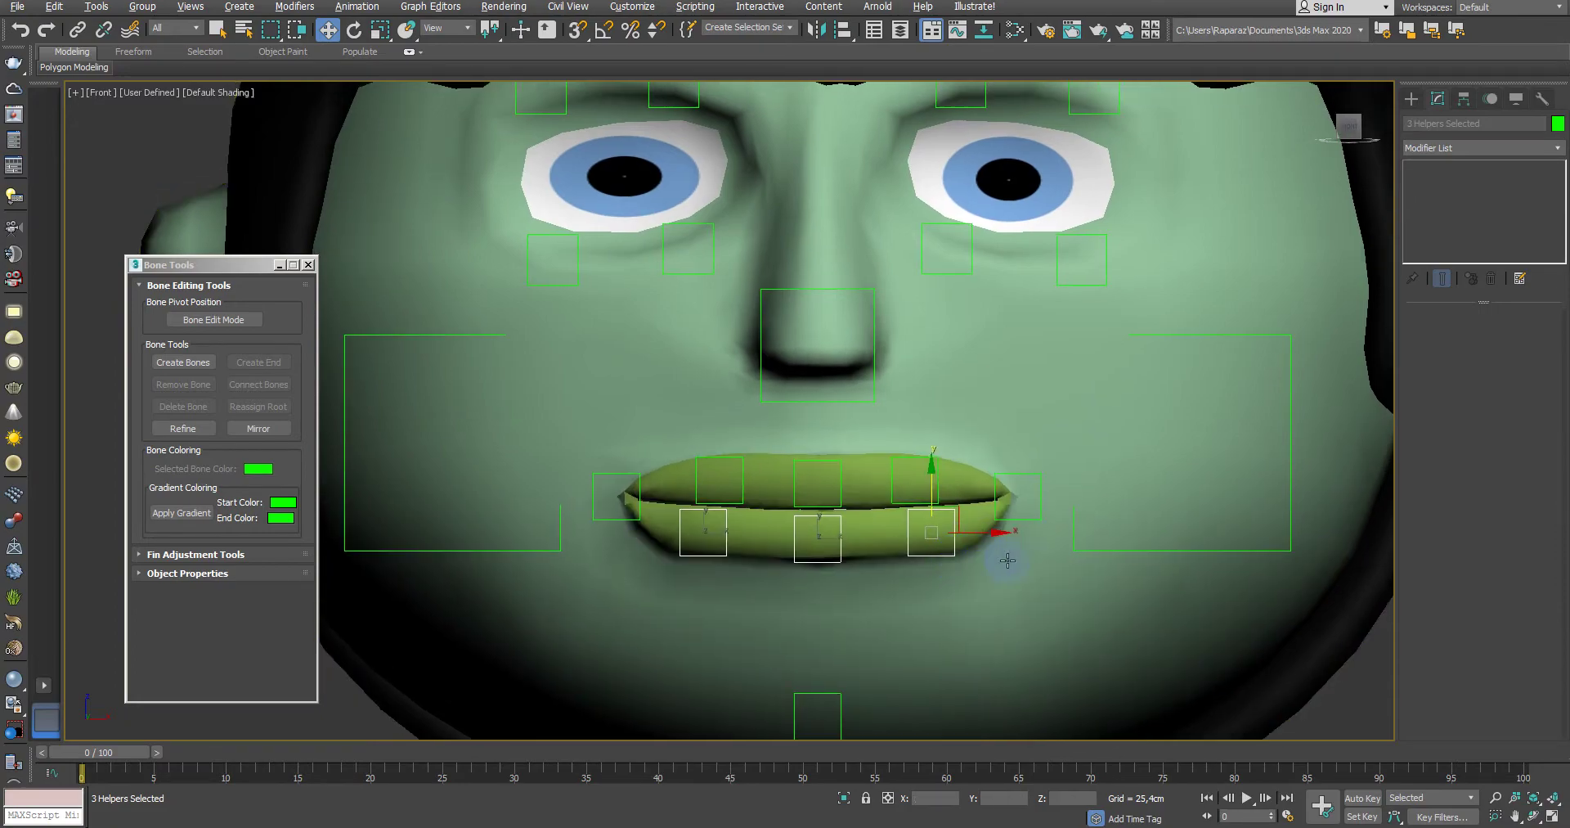
Step: Frame the mouth in Perspective, undo the last helper move, and edit Govde's Skin envelopes
key(alt+w)
middle_click(995, 561)
key(alt+w)
scroll(838, 543, up, 3)
mouse_move(837, 543)
middle_down()
mouse_move(921, 521)
mouse_move(840, 484)
middle_up()
scroll(703, 483, up, 3)
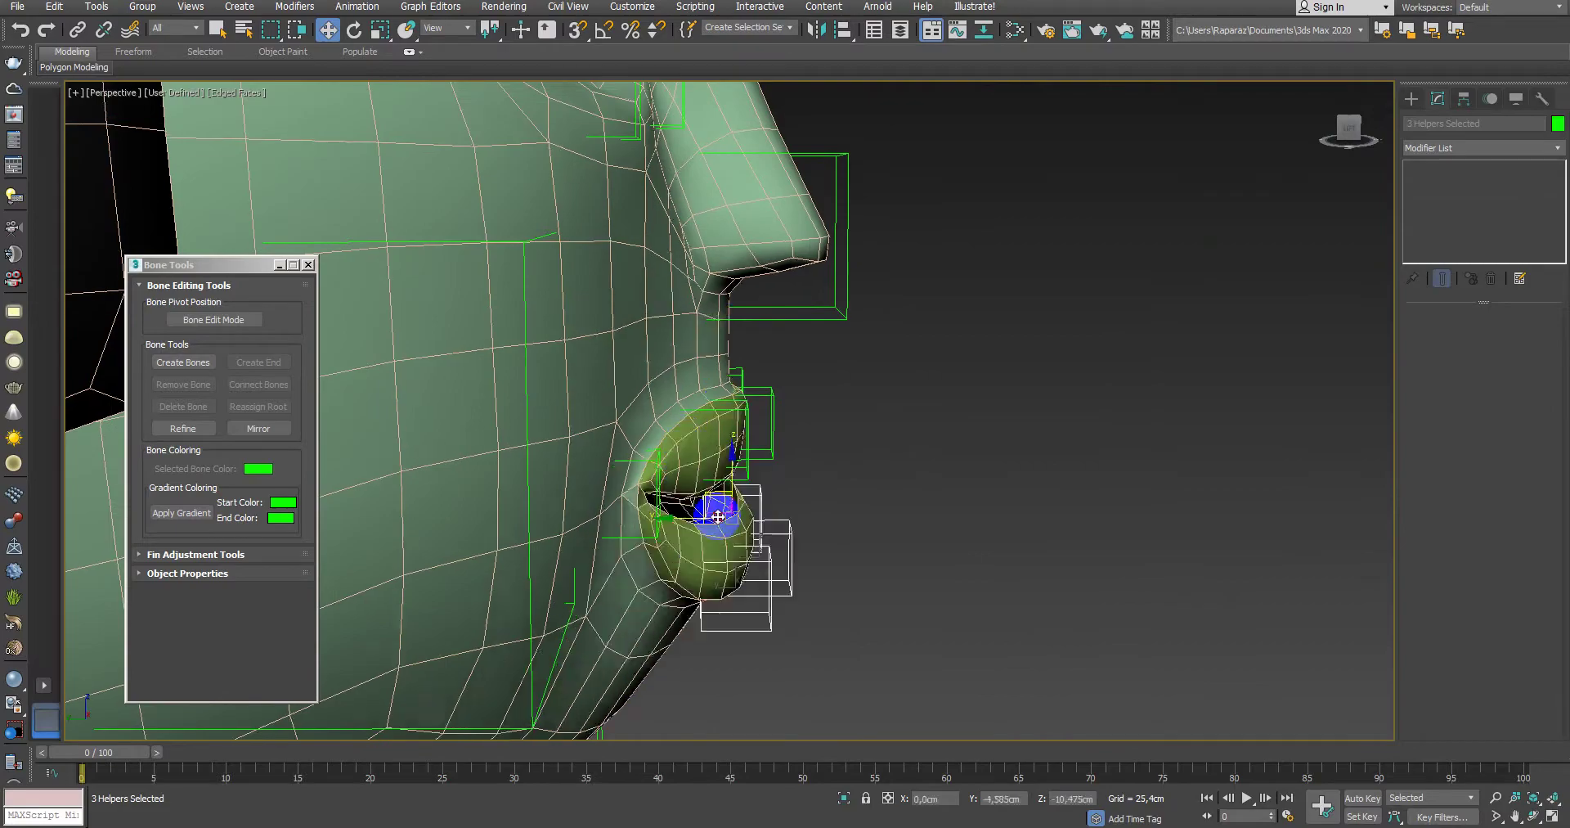
mouse_move(687, 567)
alt+middle_down()
mouse_move(712, 526)
mouse_move(837, 547)
alt+middle_up()
key(ctrl+z)
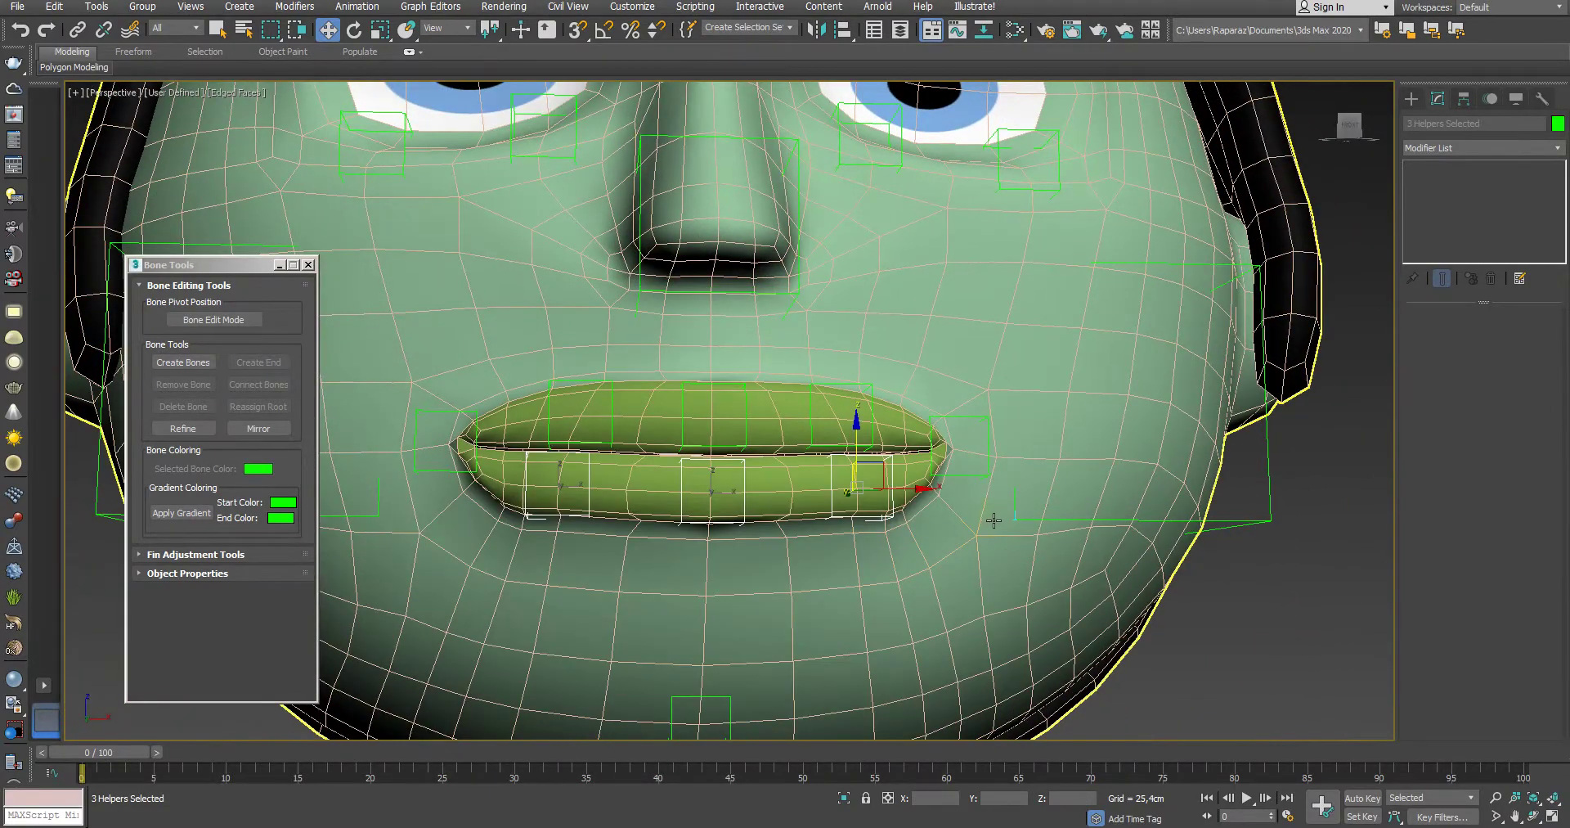
click(1227, 501)
click(1488, 338)
Step: Select Point006 in the Skin bones list to show its envelope weights around the mouth
scroll(1107, 497, up, 2)
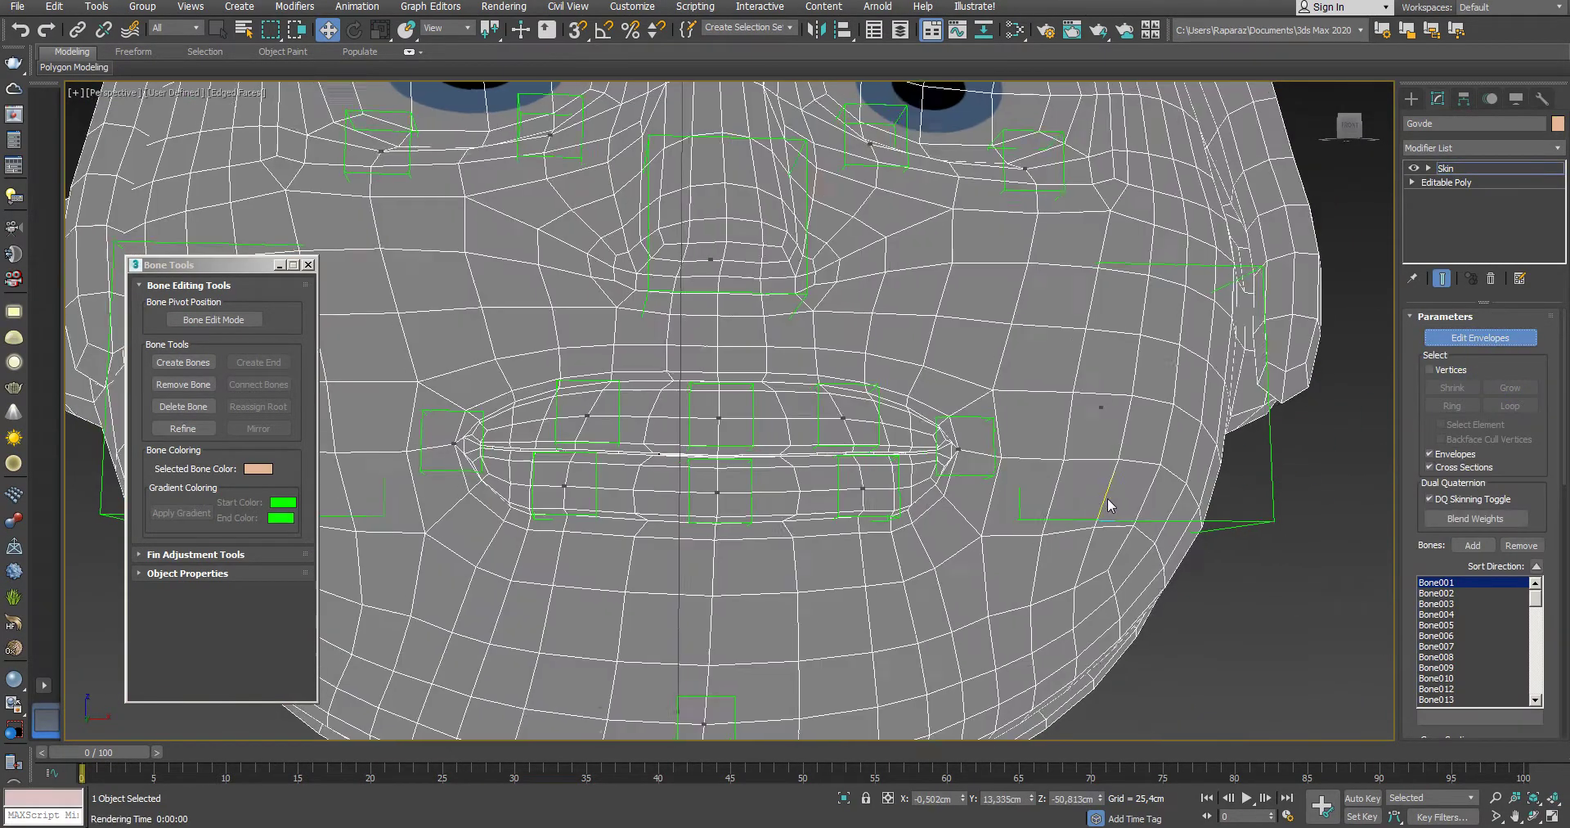
mouse_move(1107, 498)
alt+middle_down()
mouse_move(956, 612)
mouse_move(959, 530)
mouse_move(1012, 526)
alt+middle_up()
click(932, 609)
Step: Maximize the Front viewport in wireframe and frame the mouth
key(alt+w)
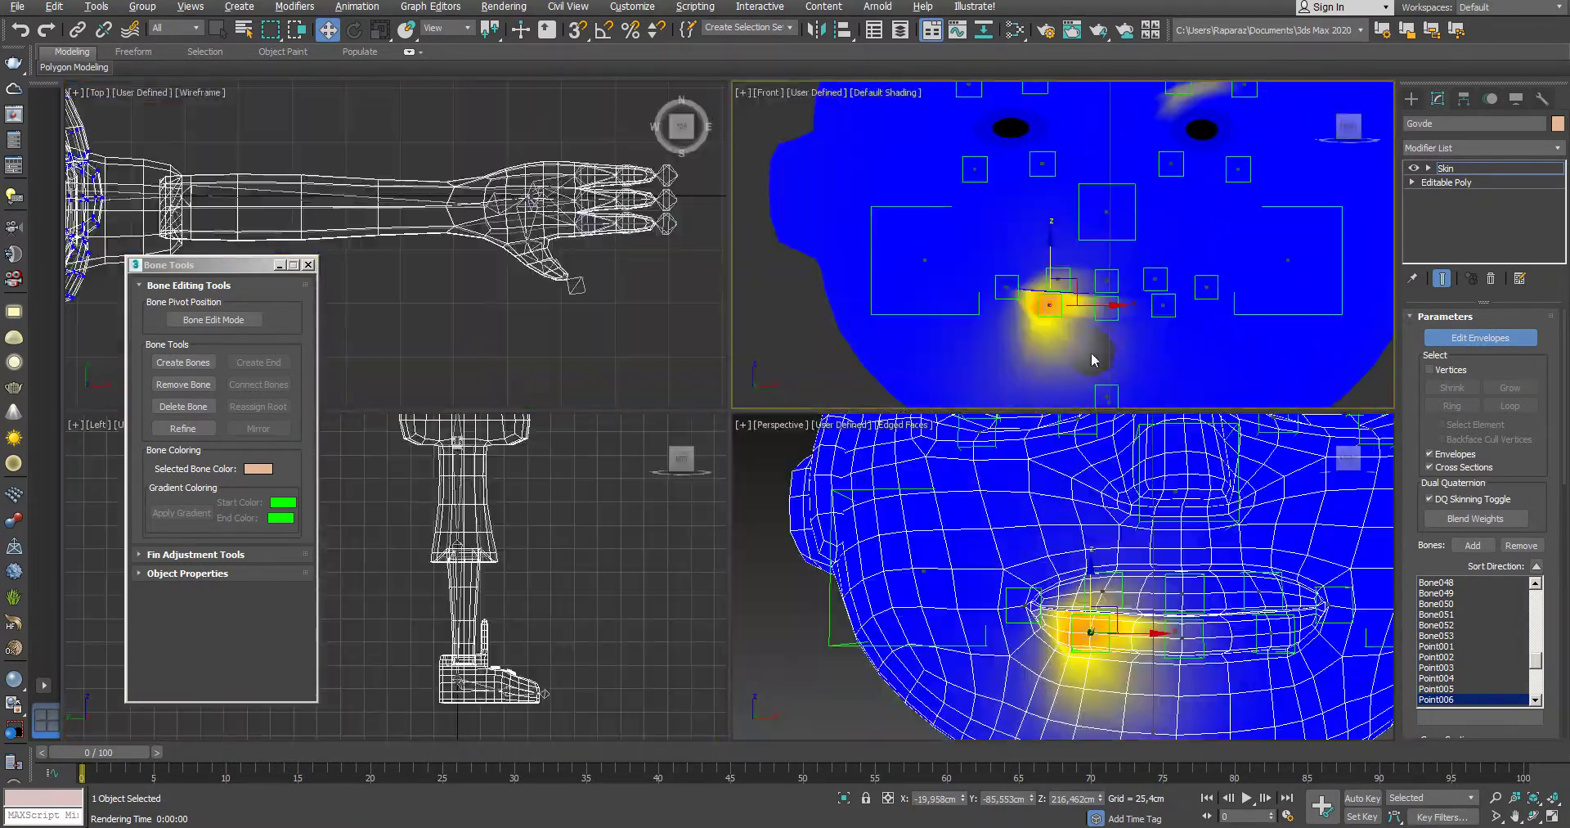
key(alt+w)
scroll(994, 372, up, 3)
scroll(999, 431, up, 3)
key(F3)
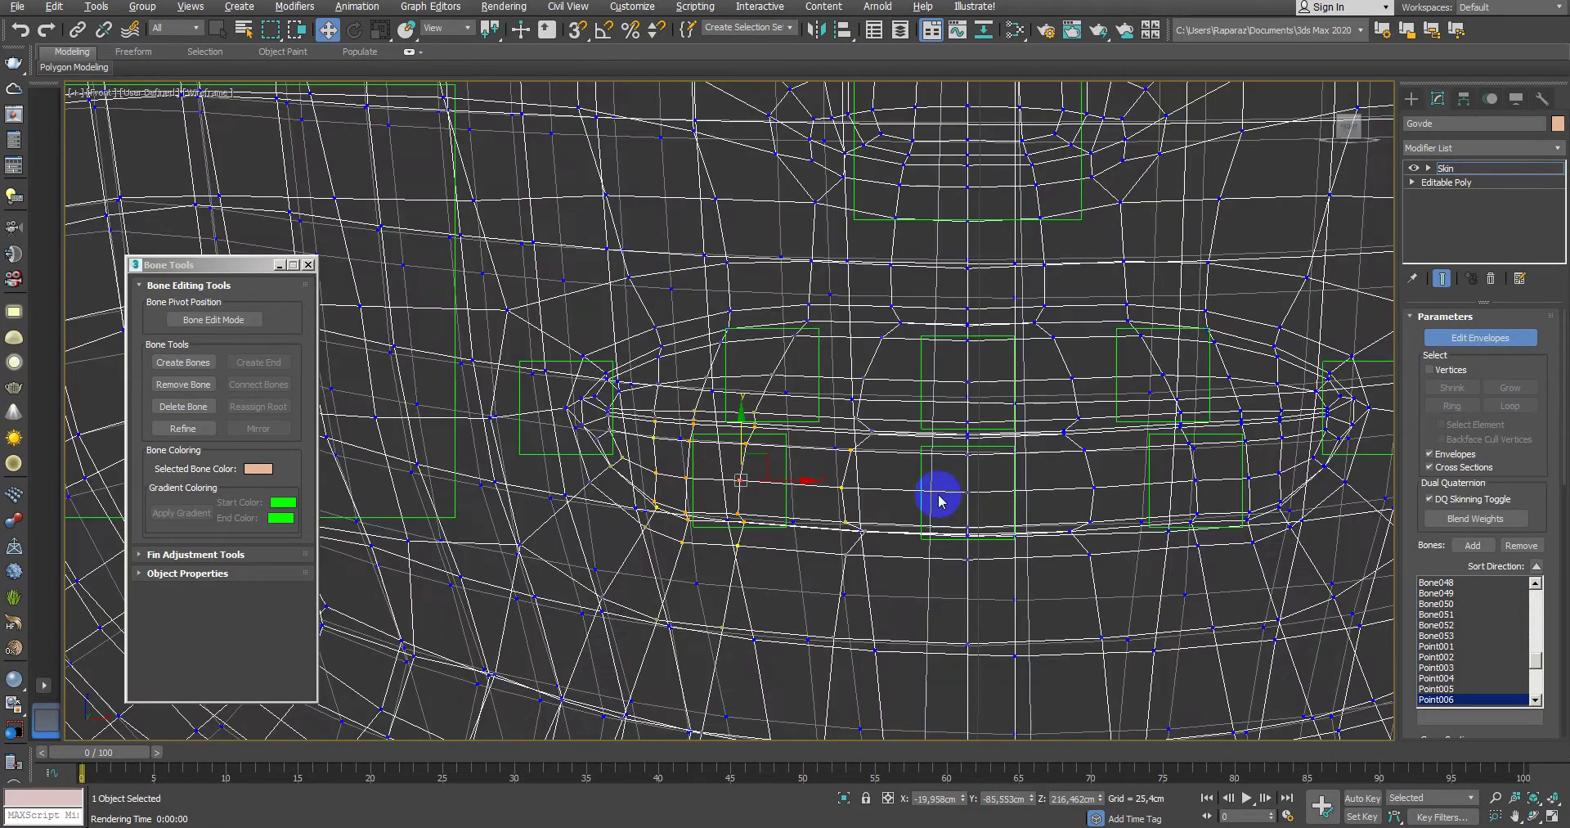
middle_drag(939, 491, 965, 530)
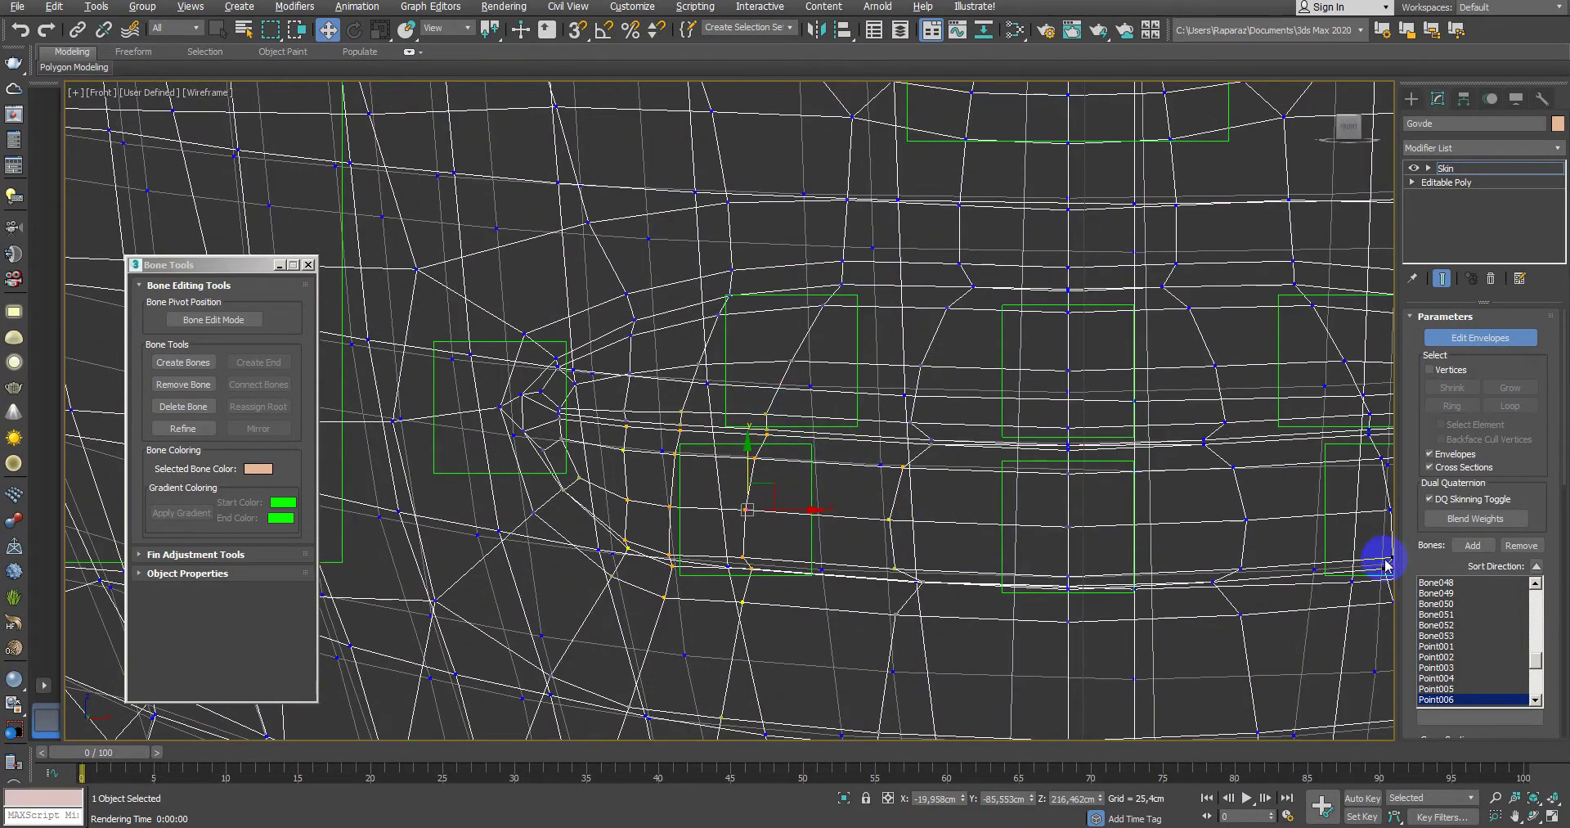
scroll(1472, 573, down, 5)
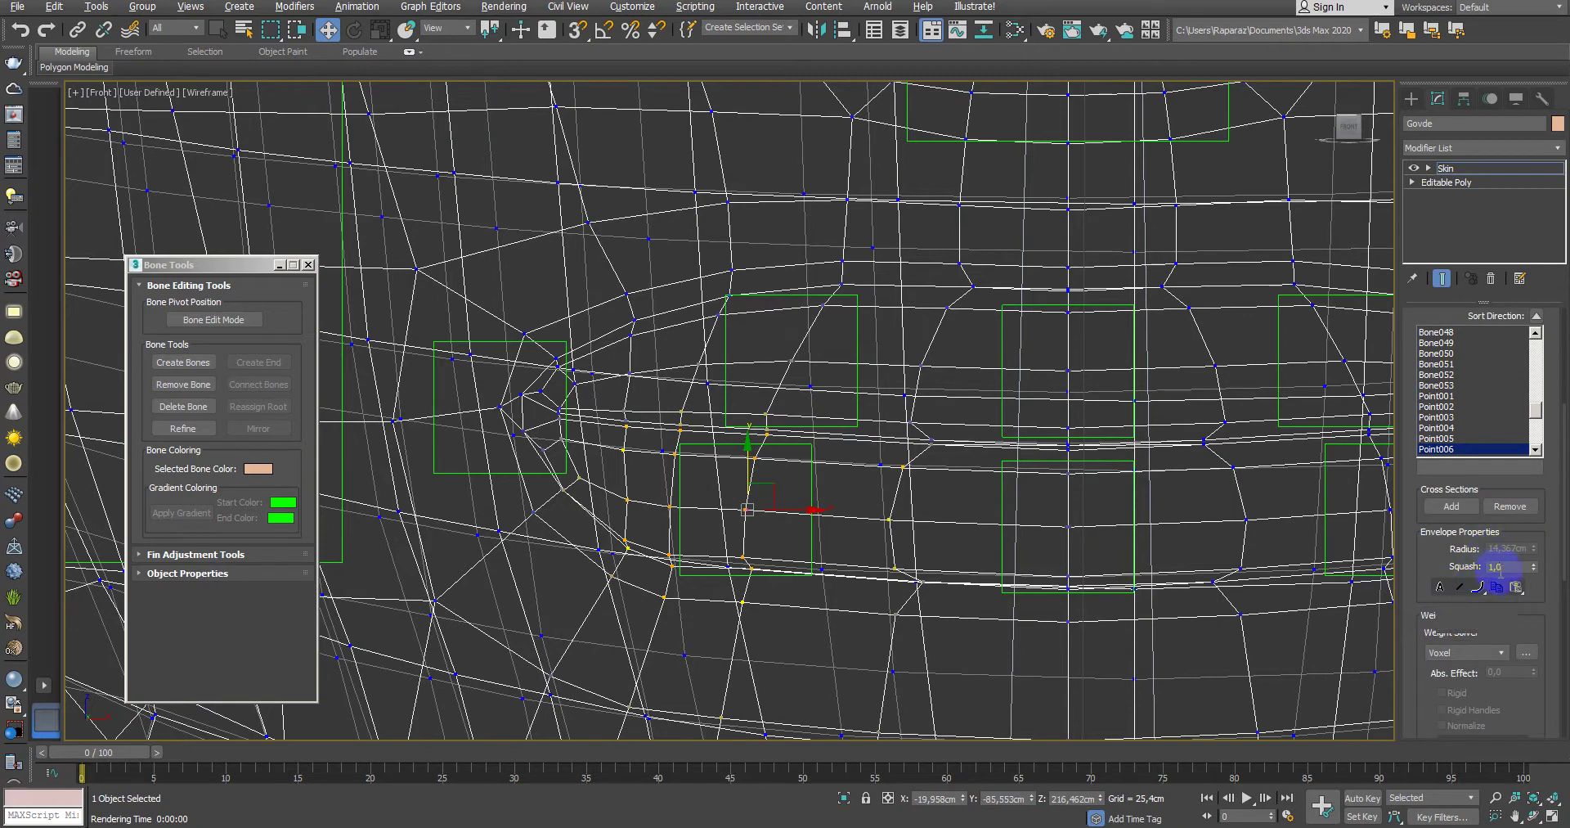
scroll(1548, 614, down, 2)
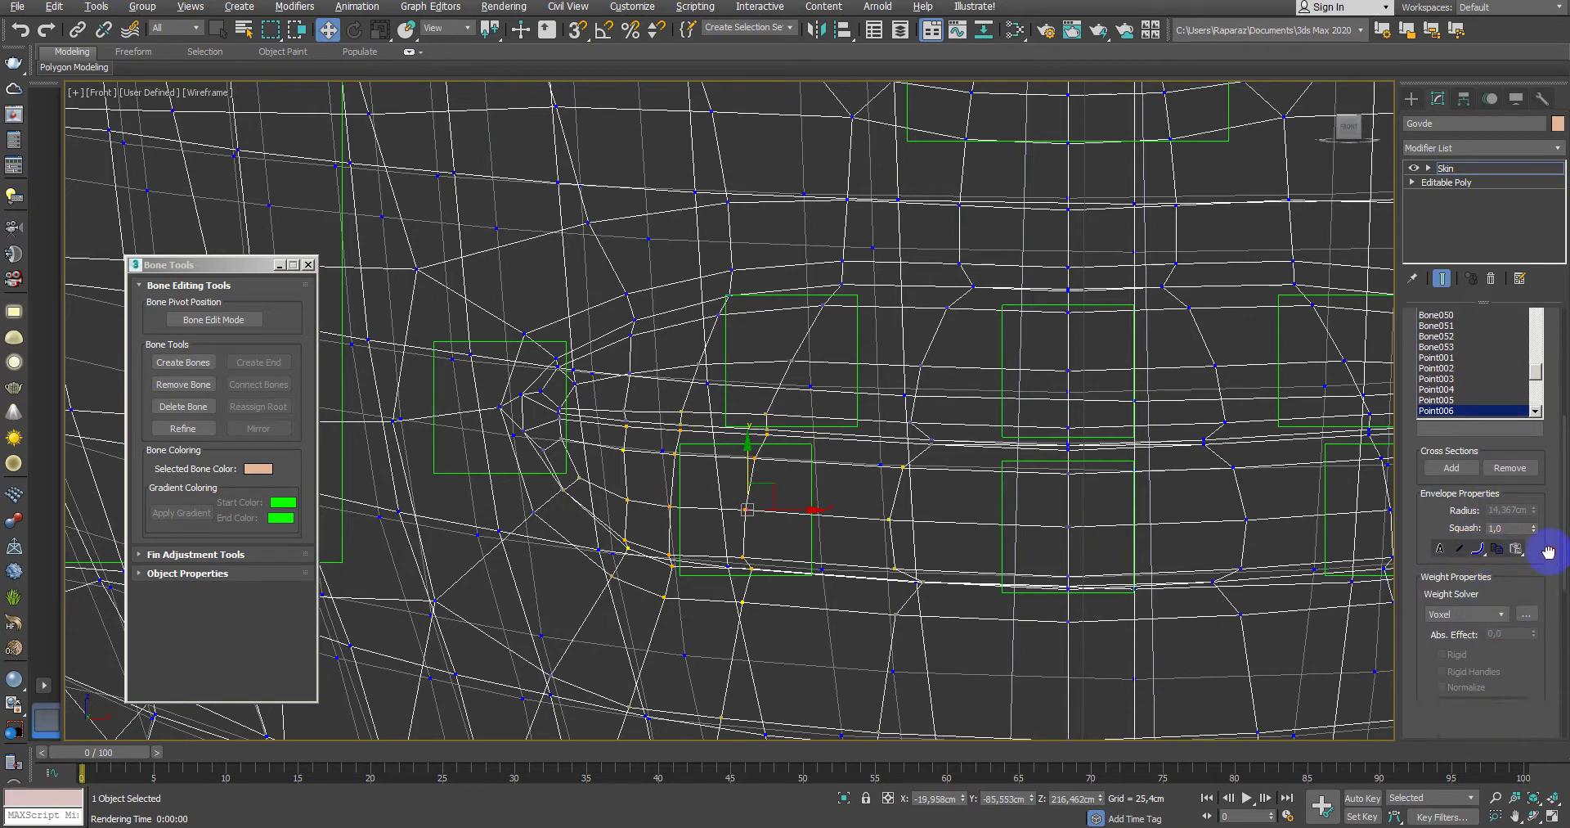
scroll(1541, 613, down, 2)
scroll(1534, 612, down, 1)
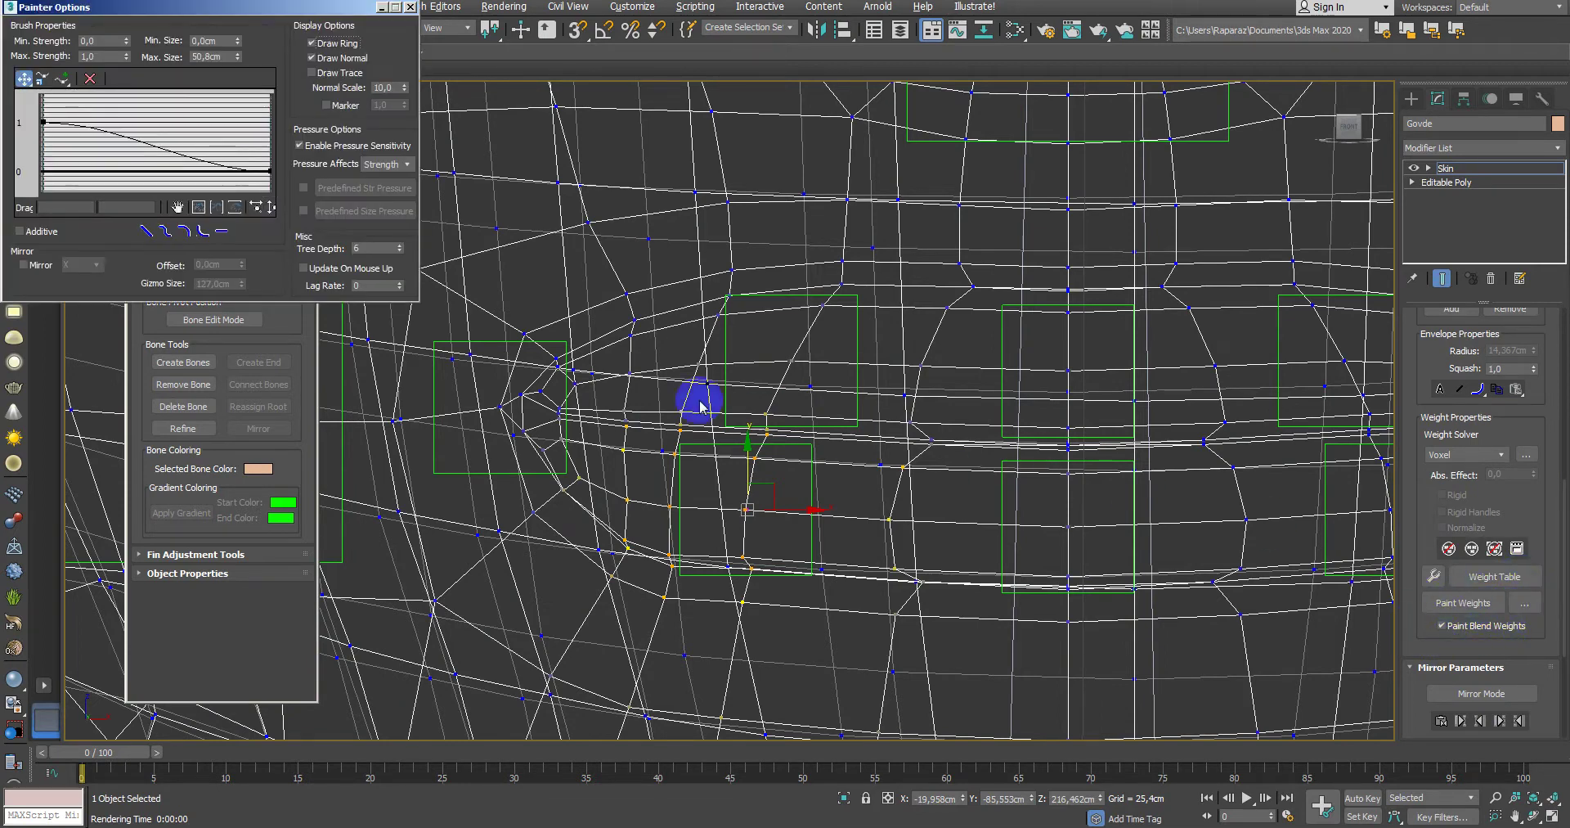
Step: Close Painter Options, open the Weight Tool, and expand the Skin modifier
click(412, 8)
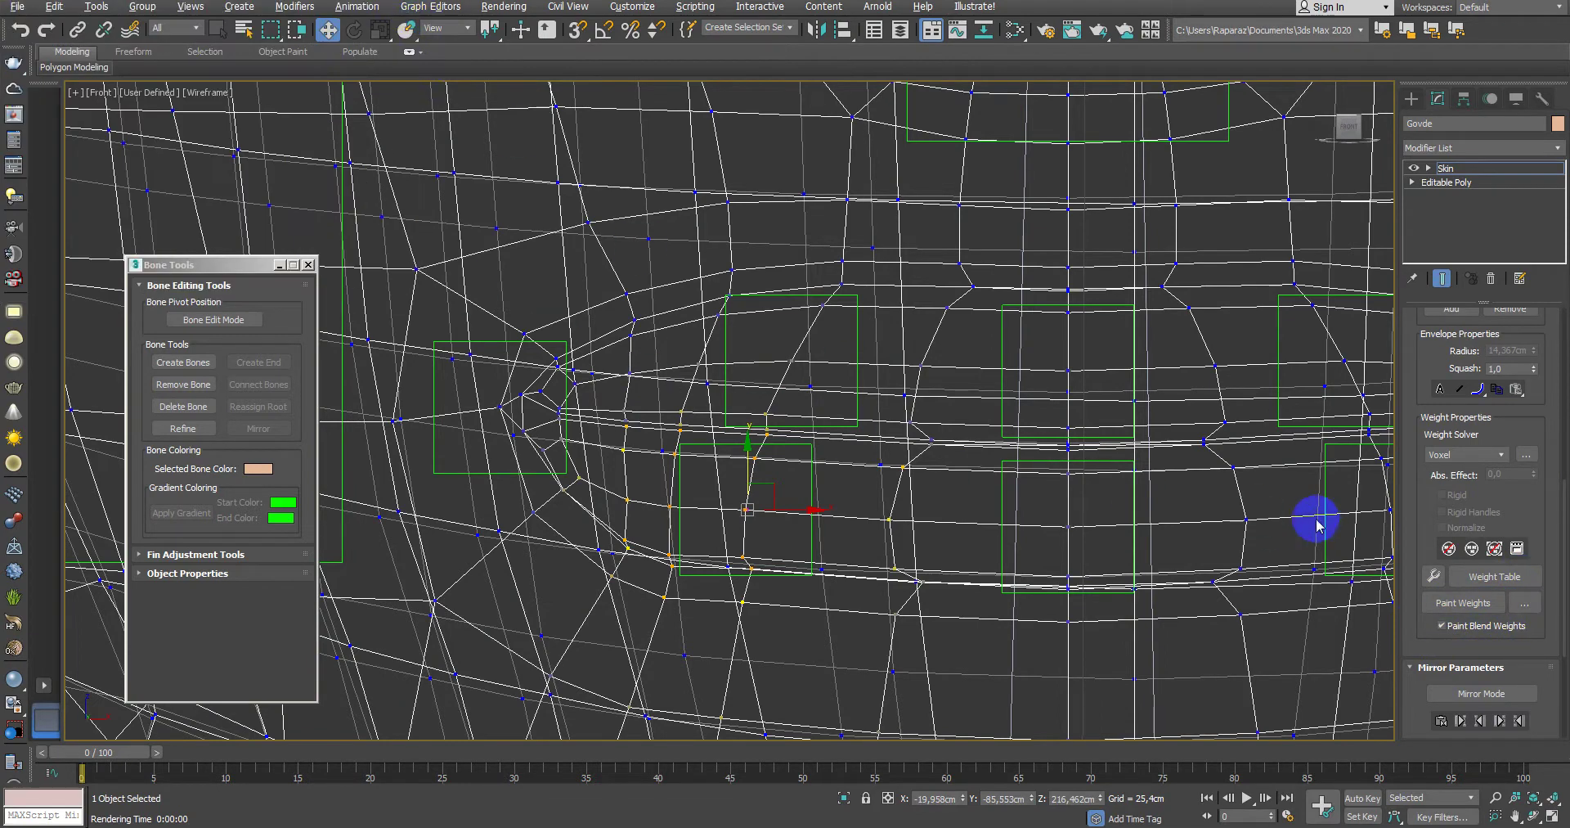
click(1432, 575)
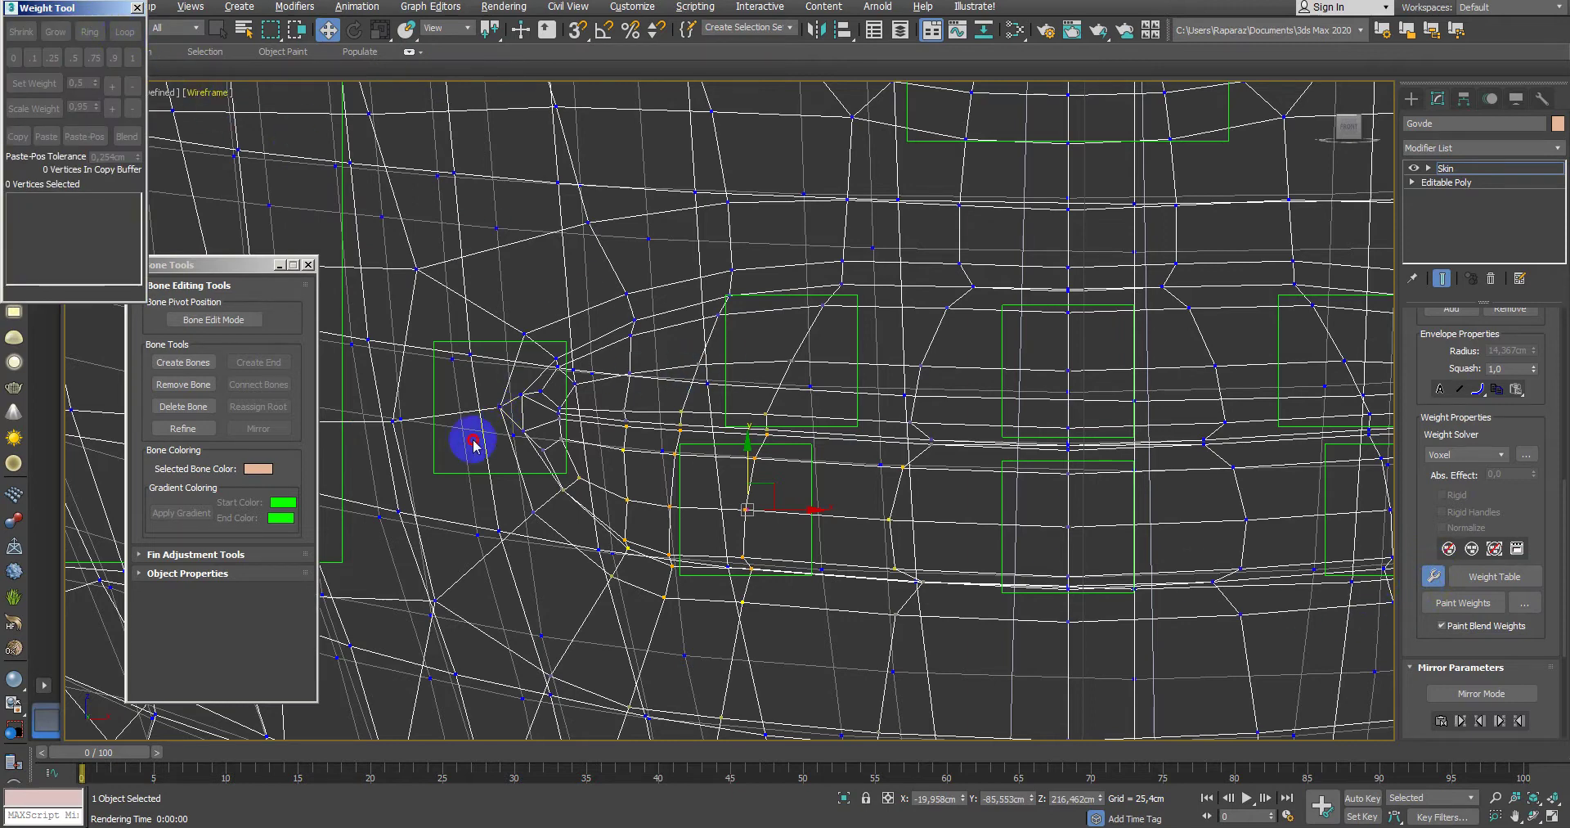
click(1428, 168)
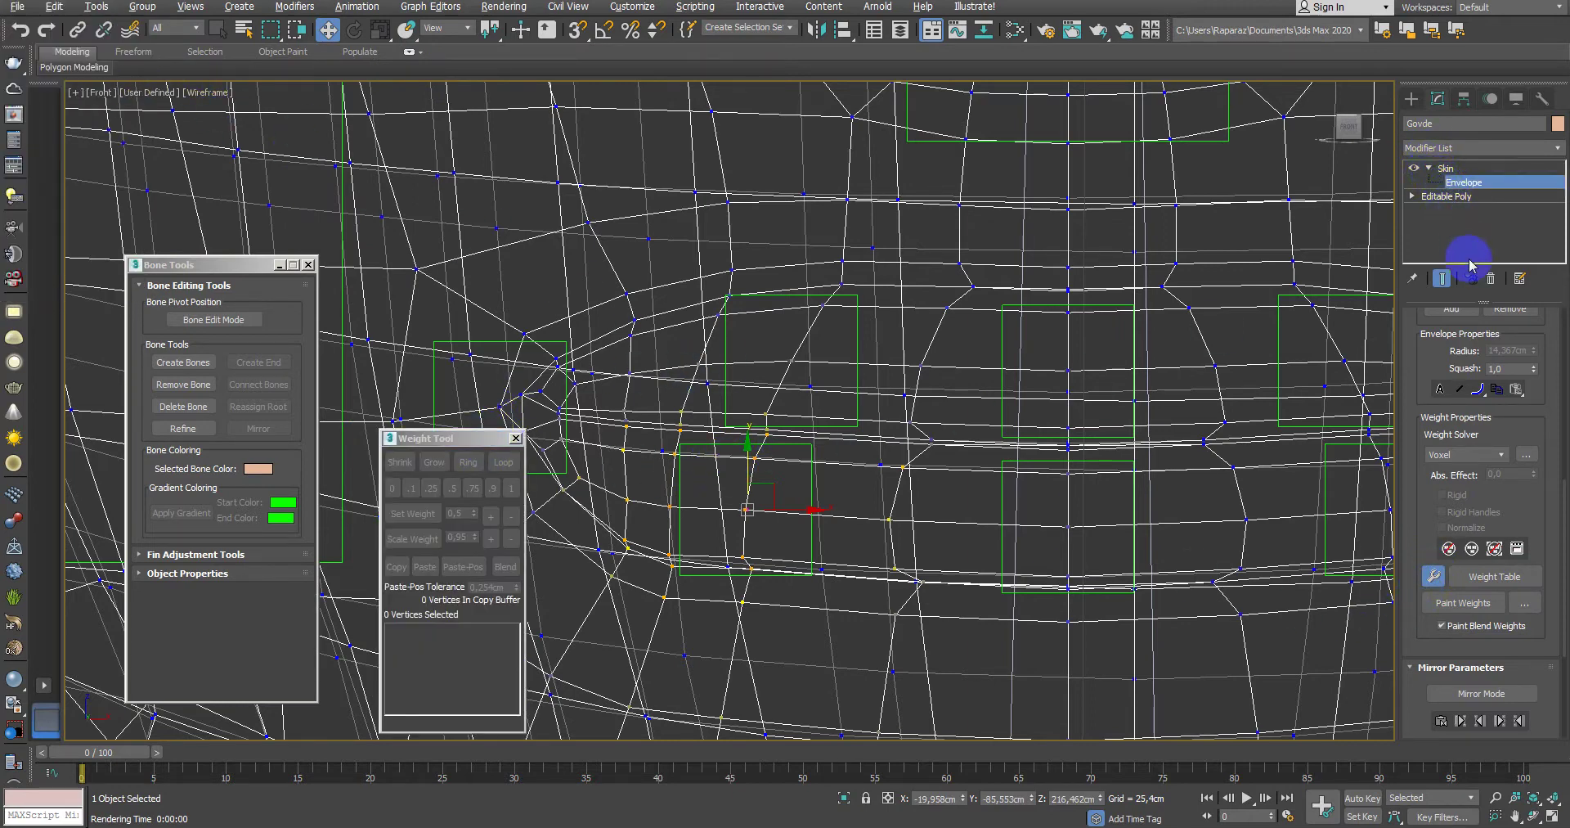
Step: Enable Vertices selection in the Skin modifier's Select options
scroll(1525, 515, up, 3)
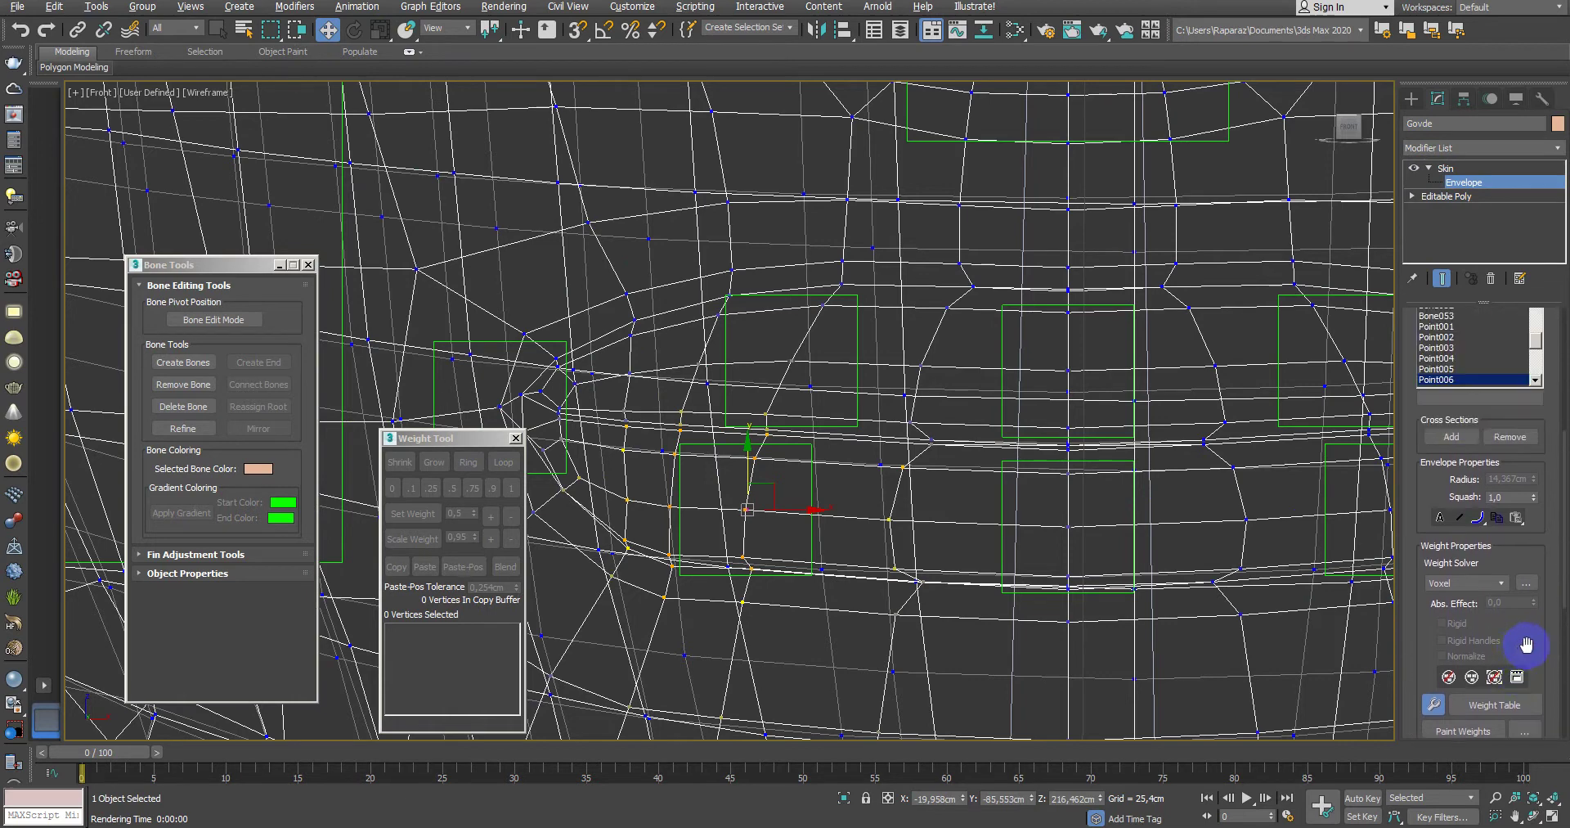
scroll(1527, 642, up, 3)
scroll(1518, 631, up, 3)
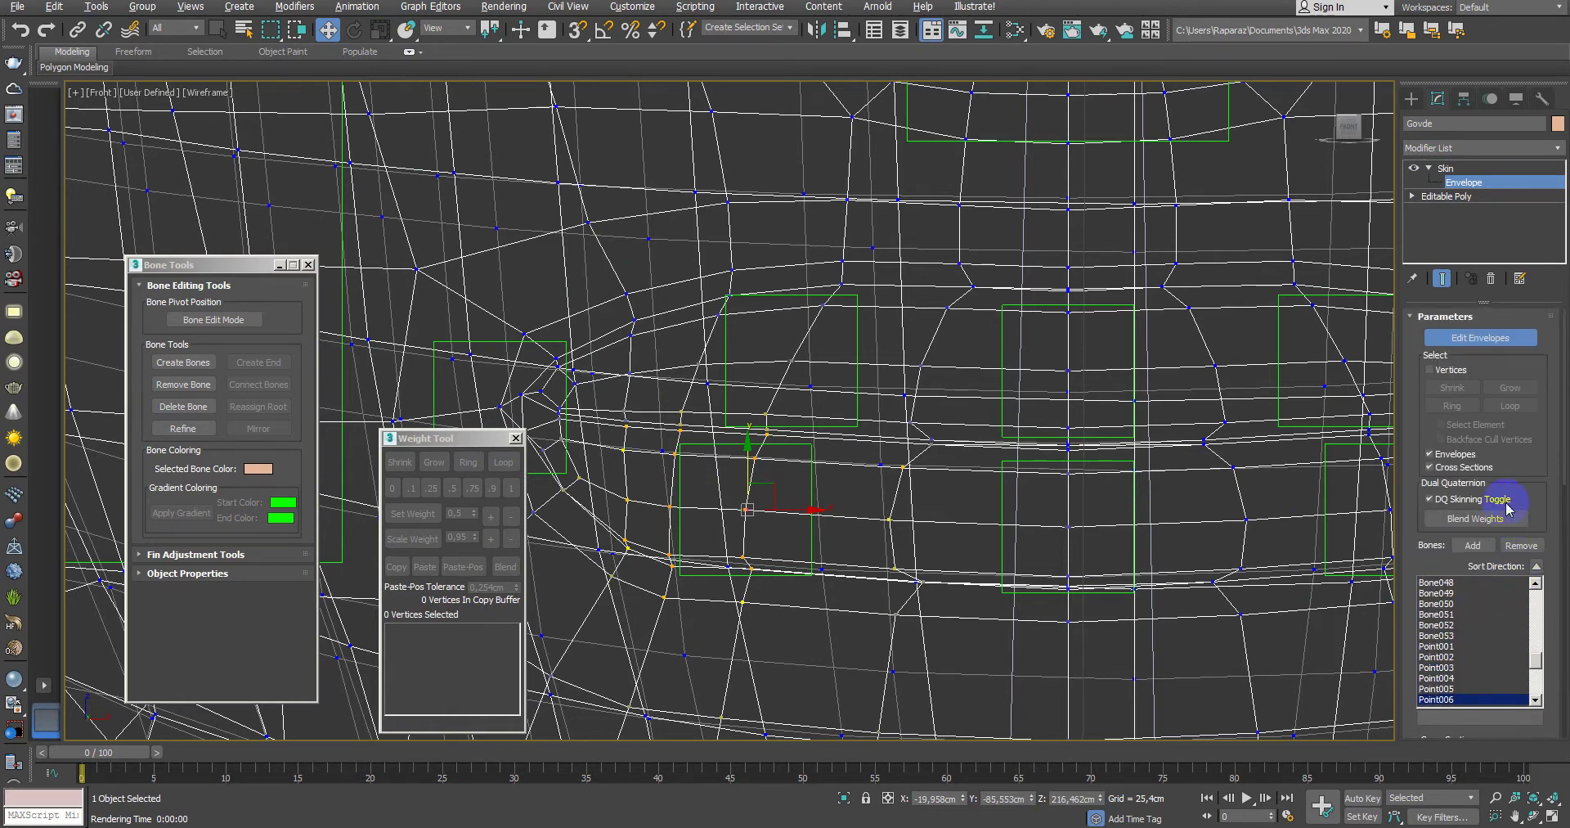
click(1437, 370)
Step: Zoom the Front view and toggle wireframe/shaded to inspect Point006's weight gradient on the lower lip
scroll(1181, 462, up, 2)
scroll(1156, 496, up, 2)
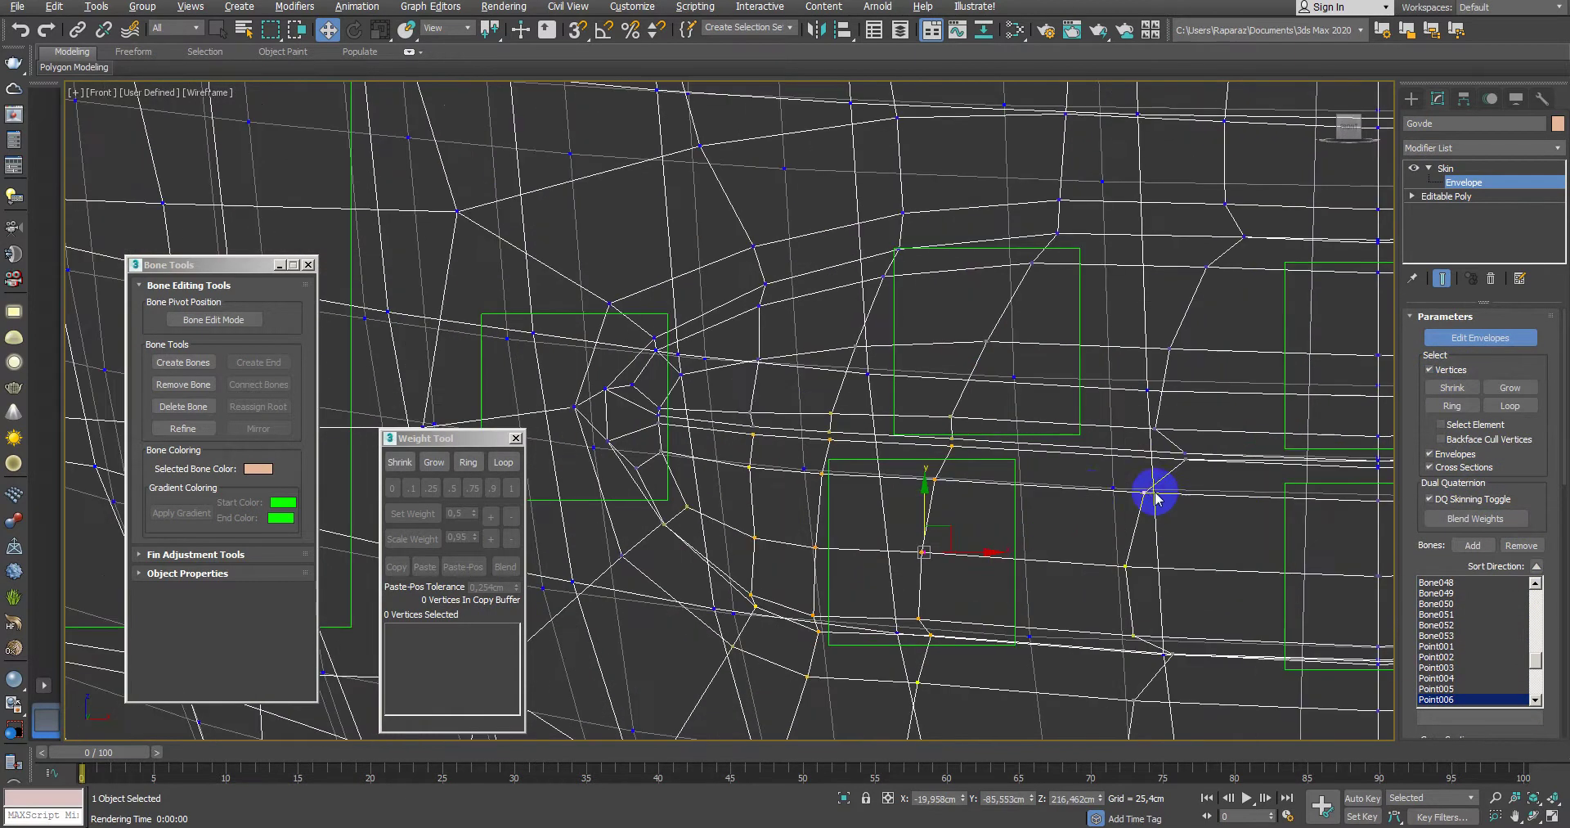
key(F3)
scroll(899, 433, down, 3)
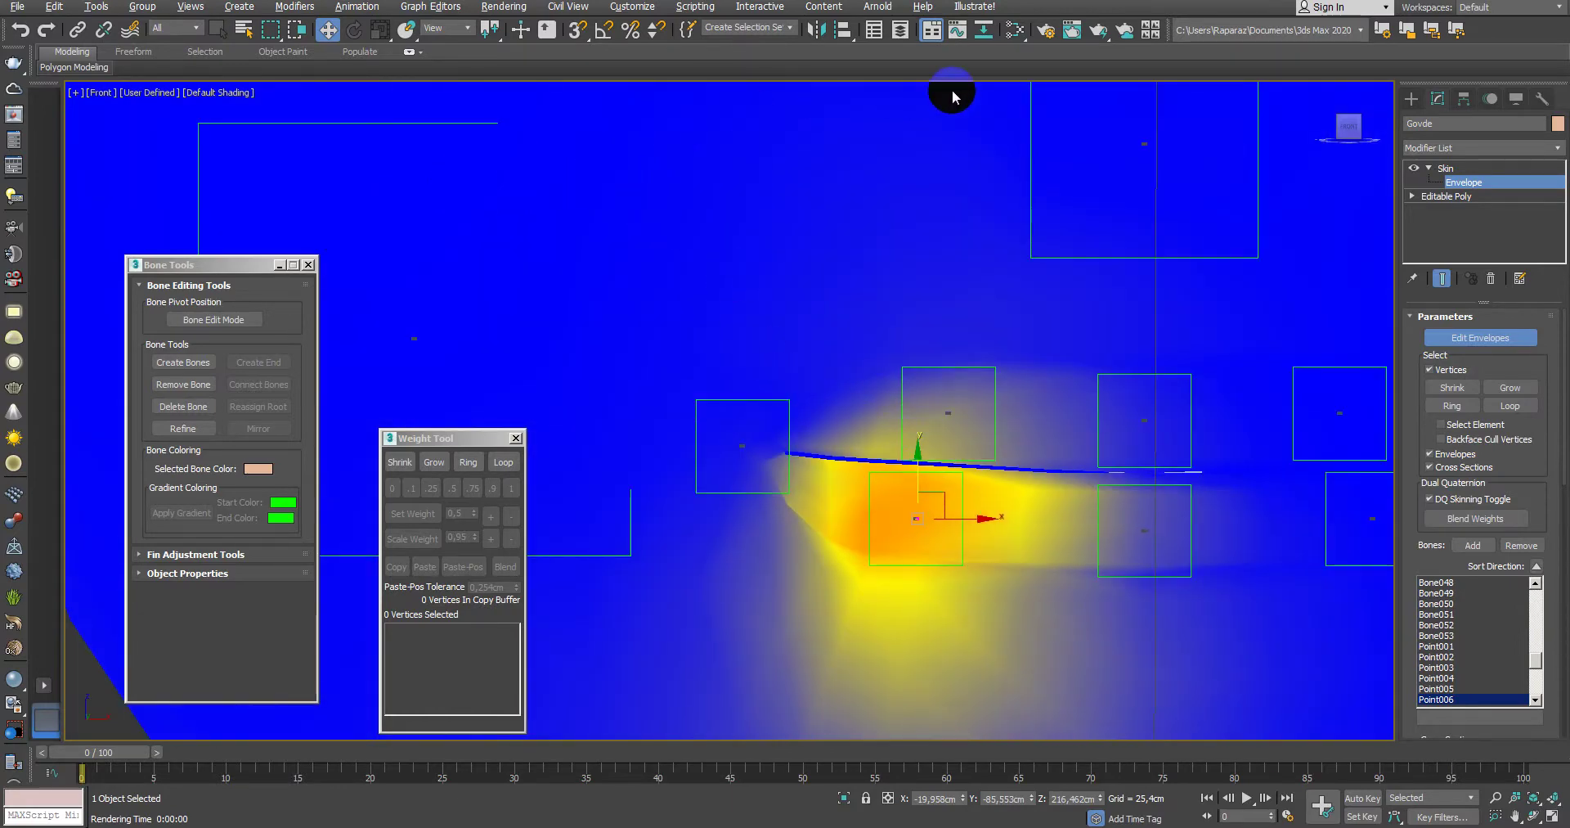
scroll(883, 641, up, 2)
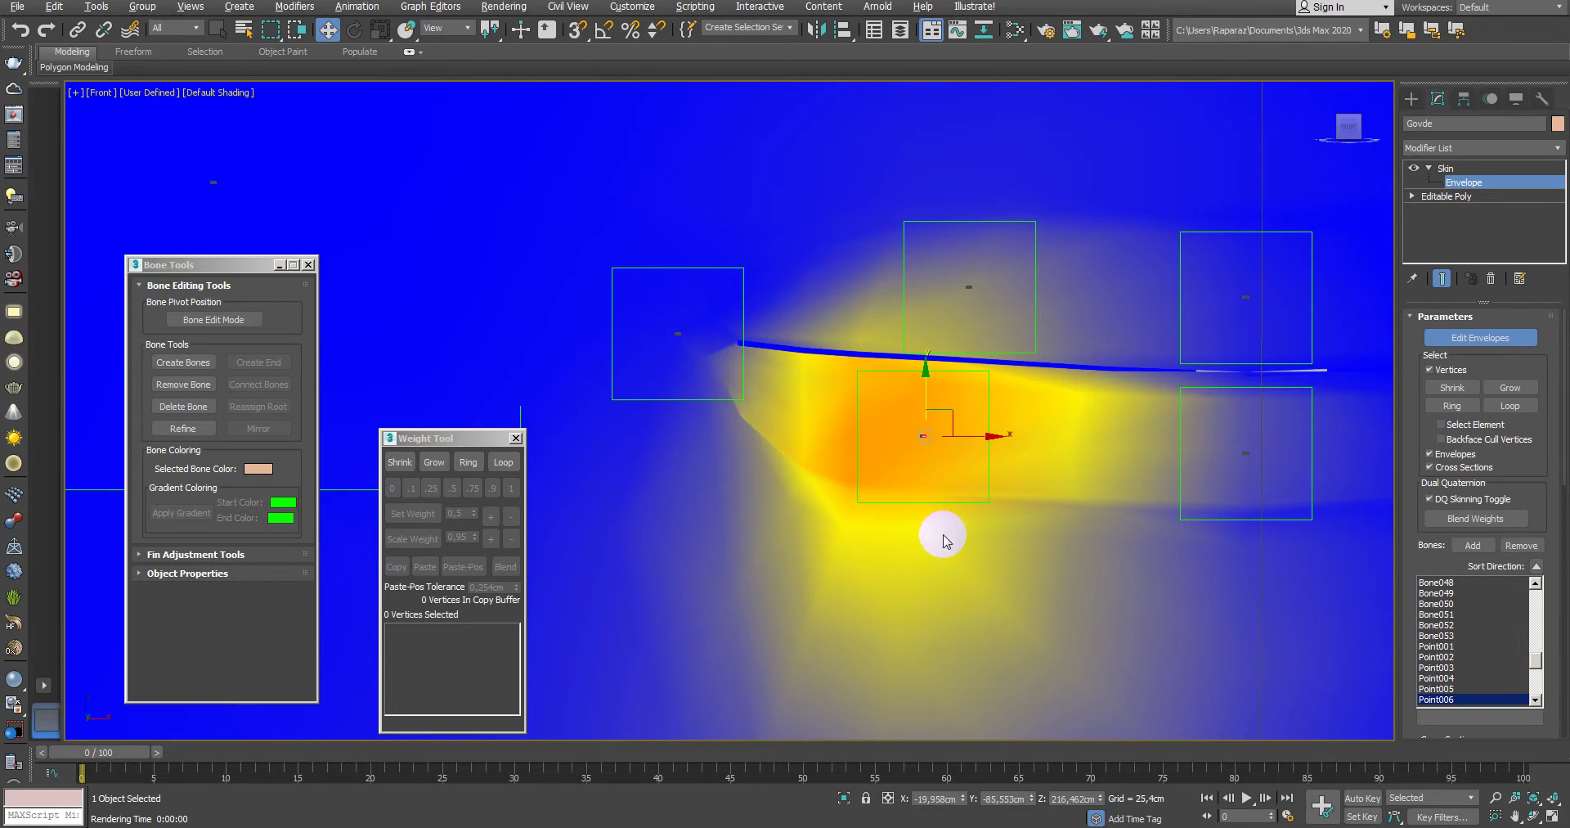
scroll(1034, 392, up, 1)
scroll(991, 473, up, 1)
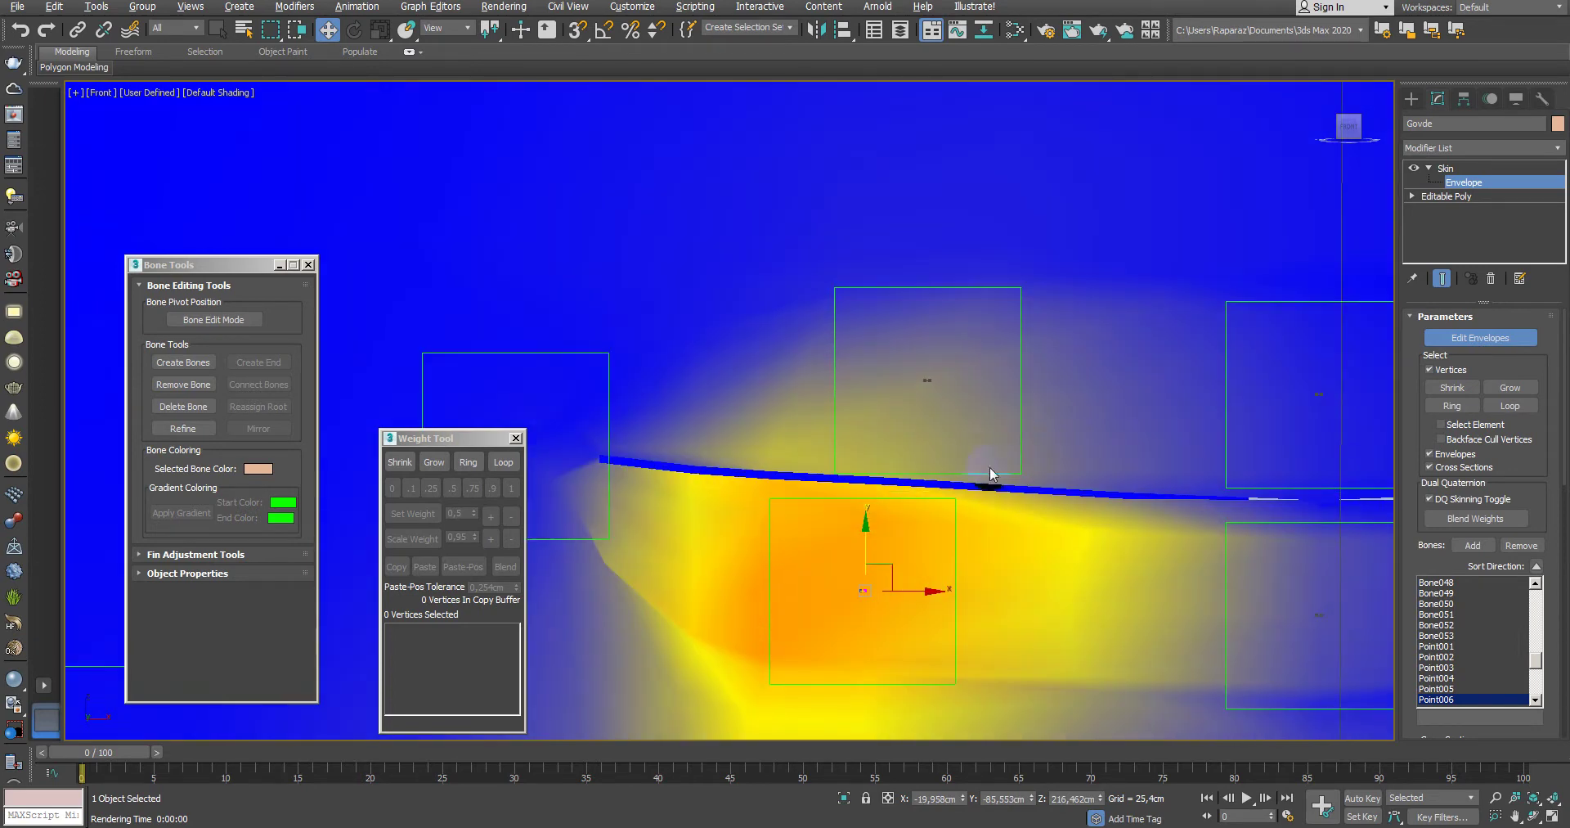
scroll(990, 473, up, 2)
key(F3)
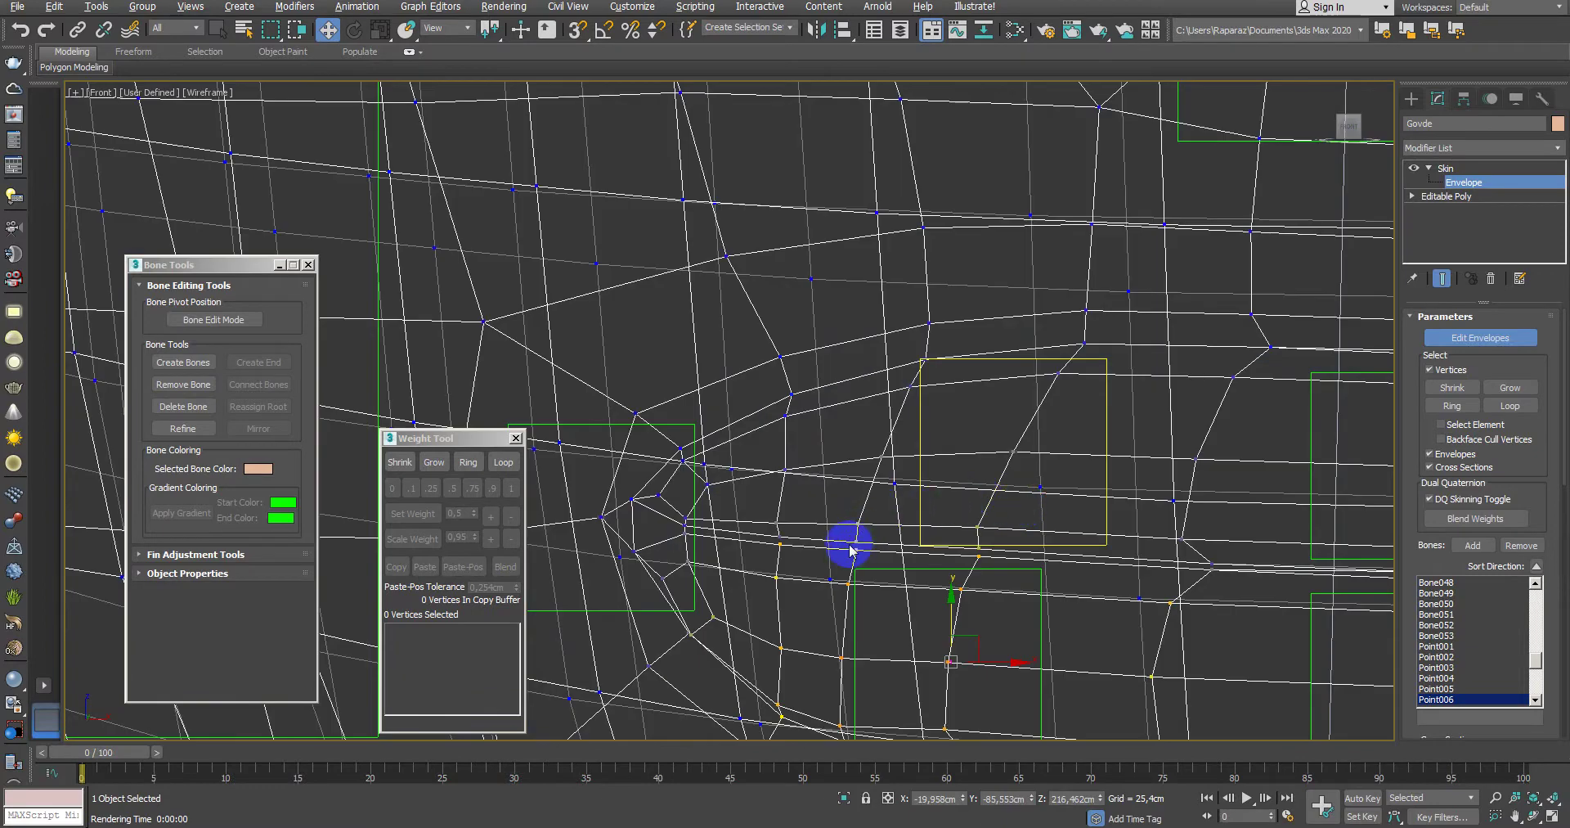
scroll(850, 550, up, 2)
key(F3)
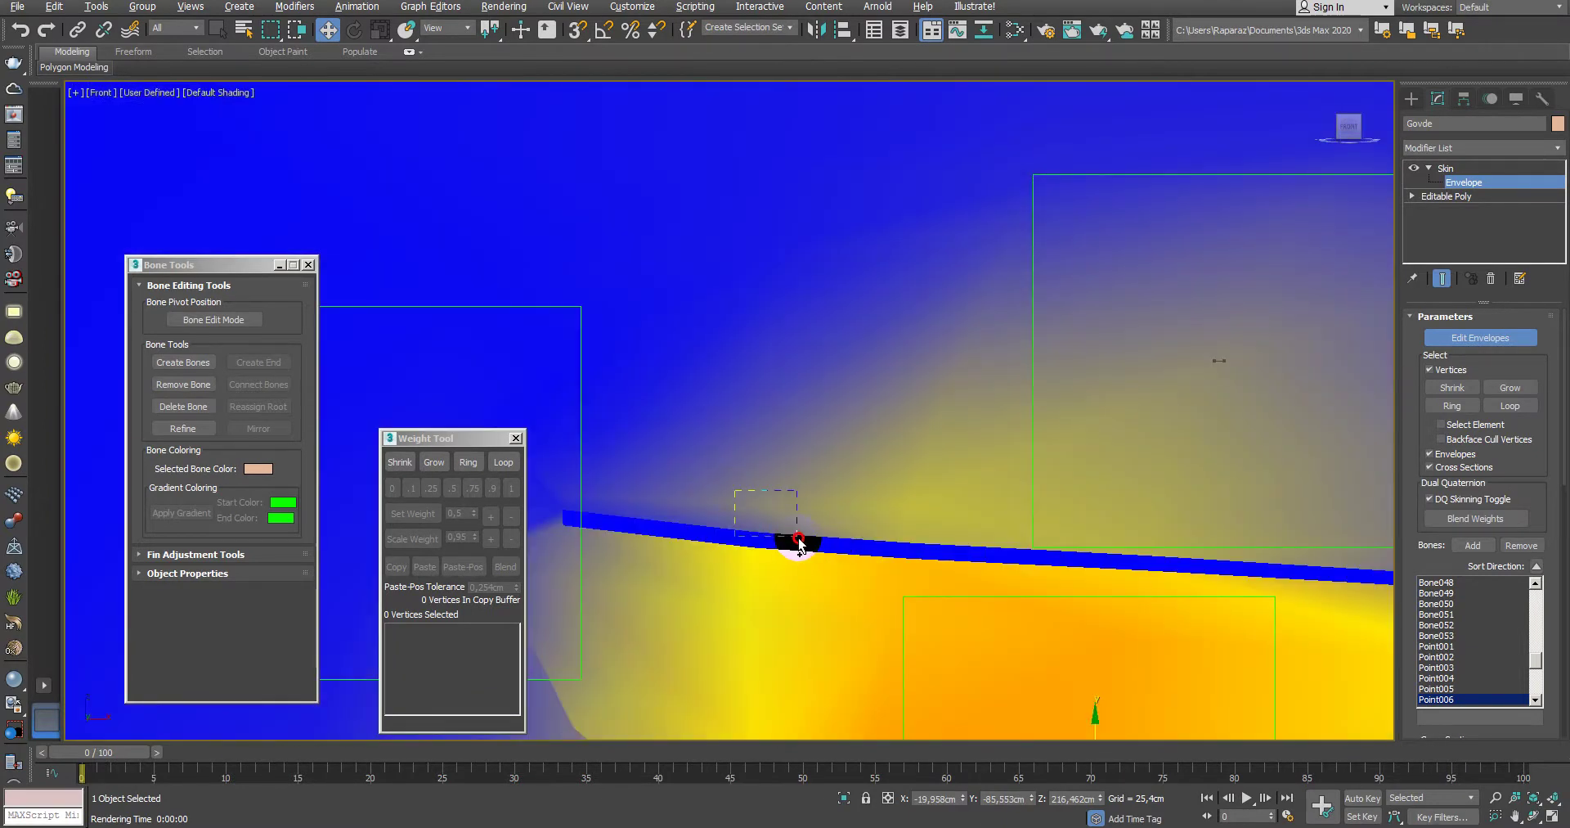
Step: Select a band of lip vertices along the mouth in the Front view
drag(799, 543, 800, 541)
key(F3)
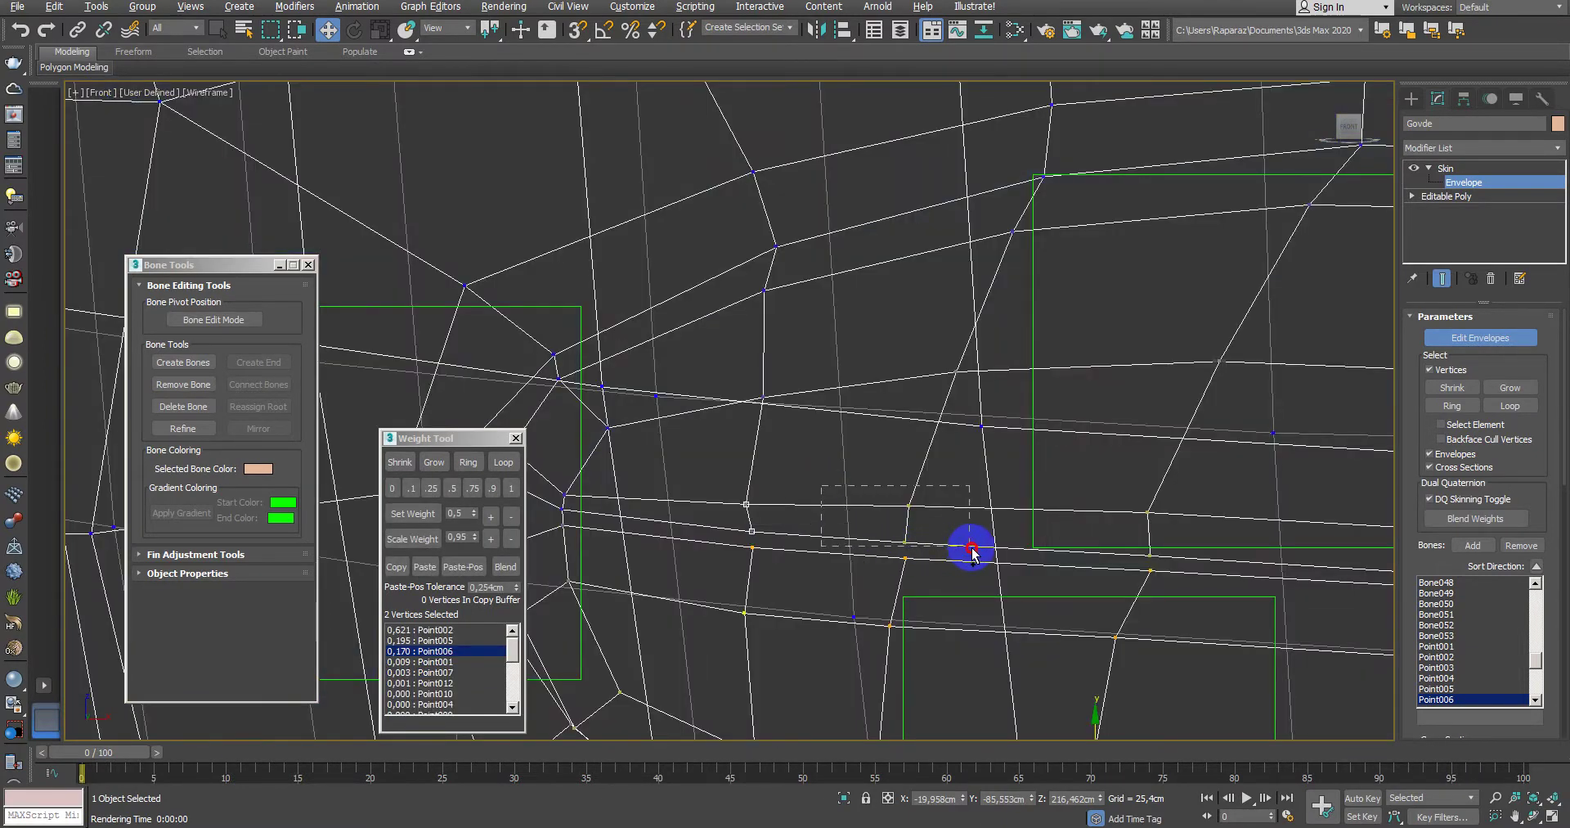
drag(1053, 483, 1226, 572)
middle_drag(1227, 571, 965, 495)
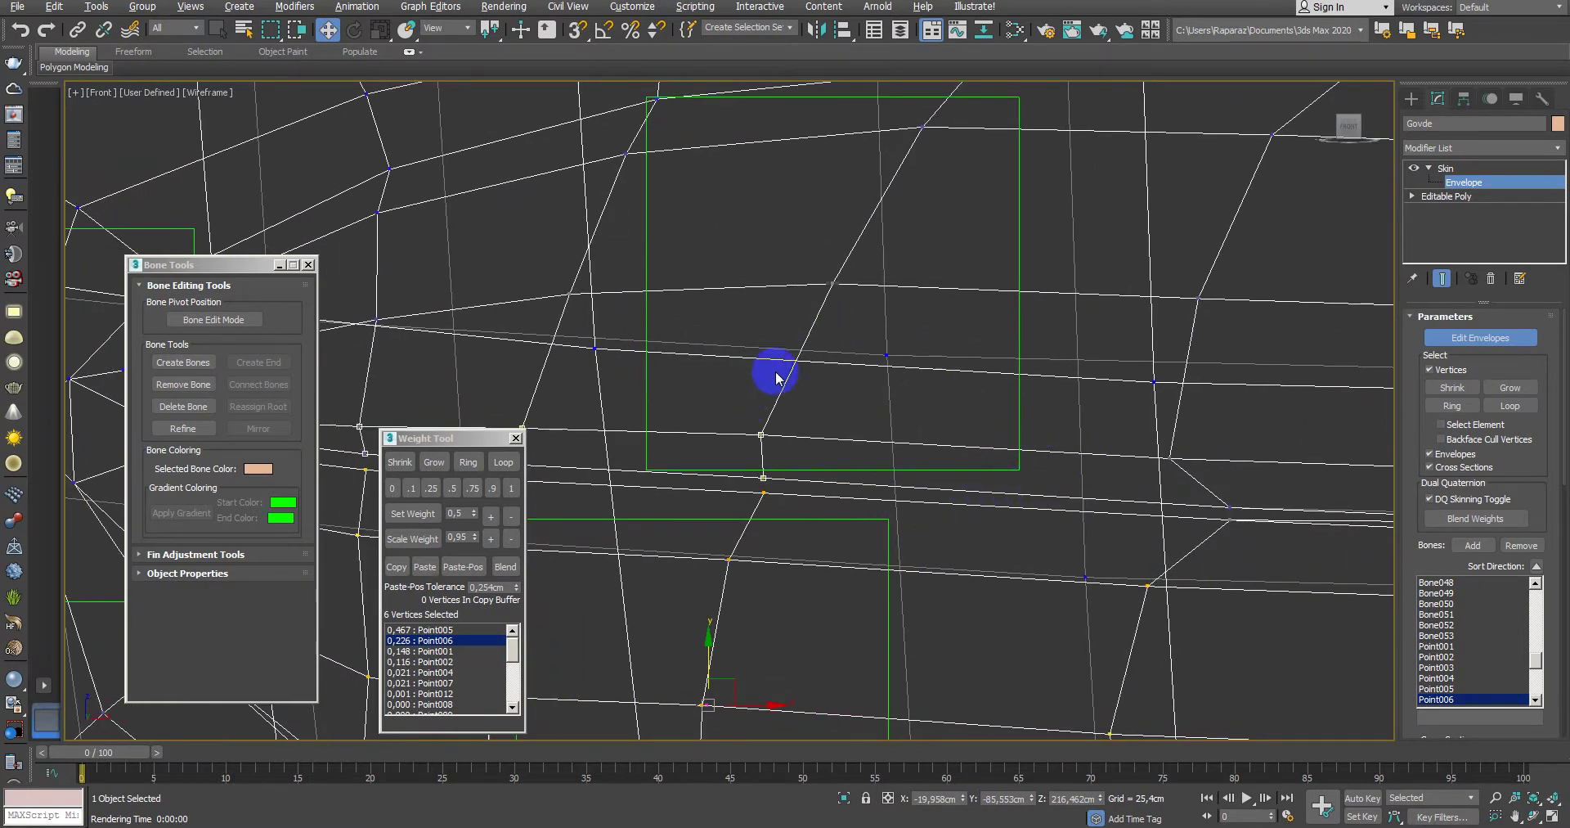
middle_drag(771, 371, 987, 385)
scroll(988, 384, down, 3)
drag(698, 254, 1367, 454)
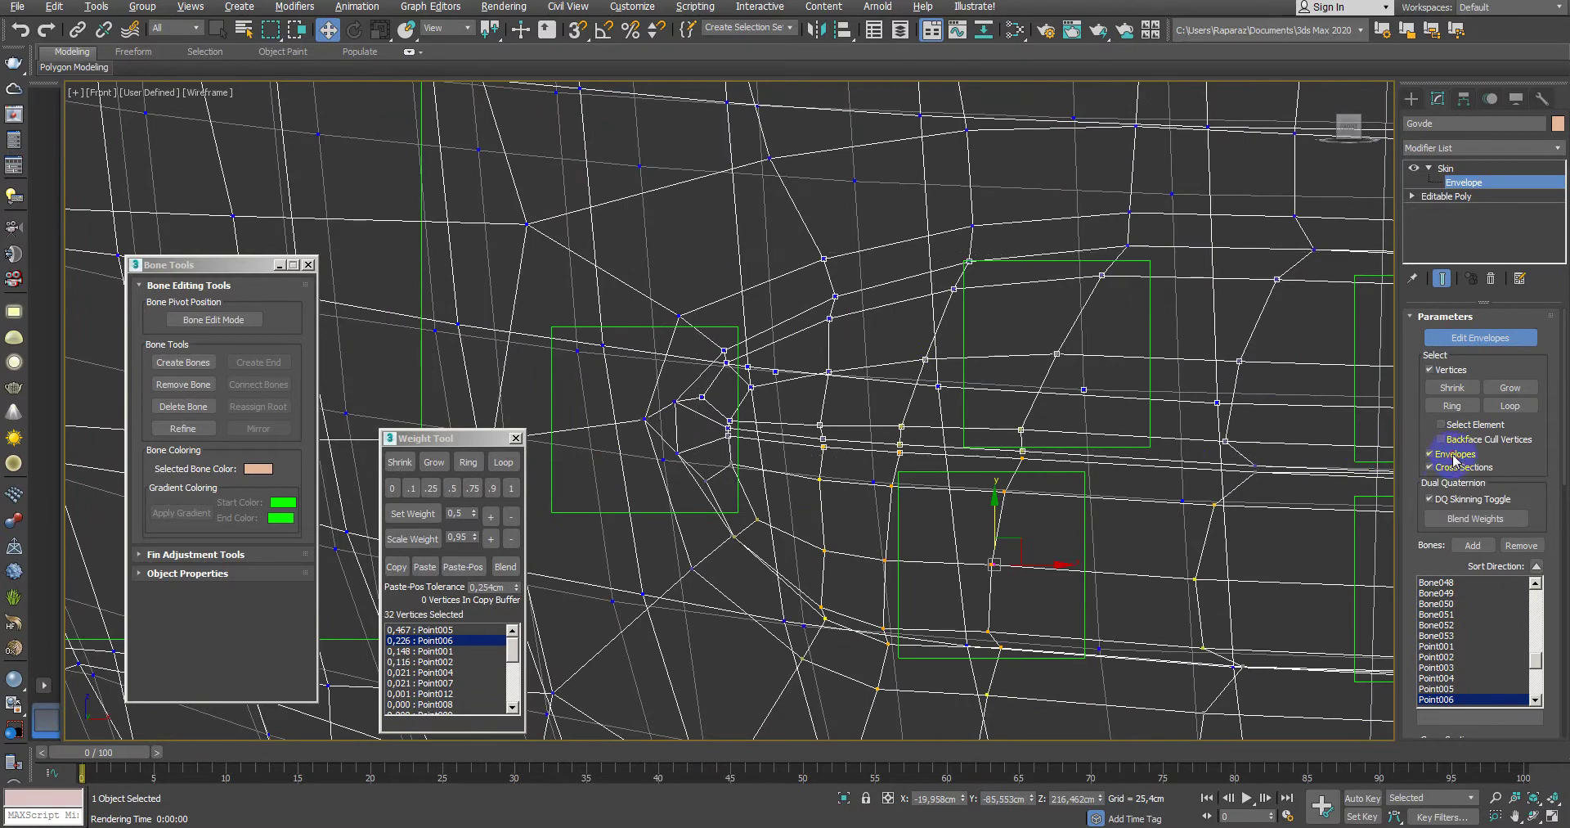
middle_drag(1129, 450, 1028, 431)
key(F3)
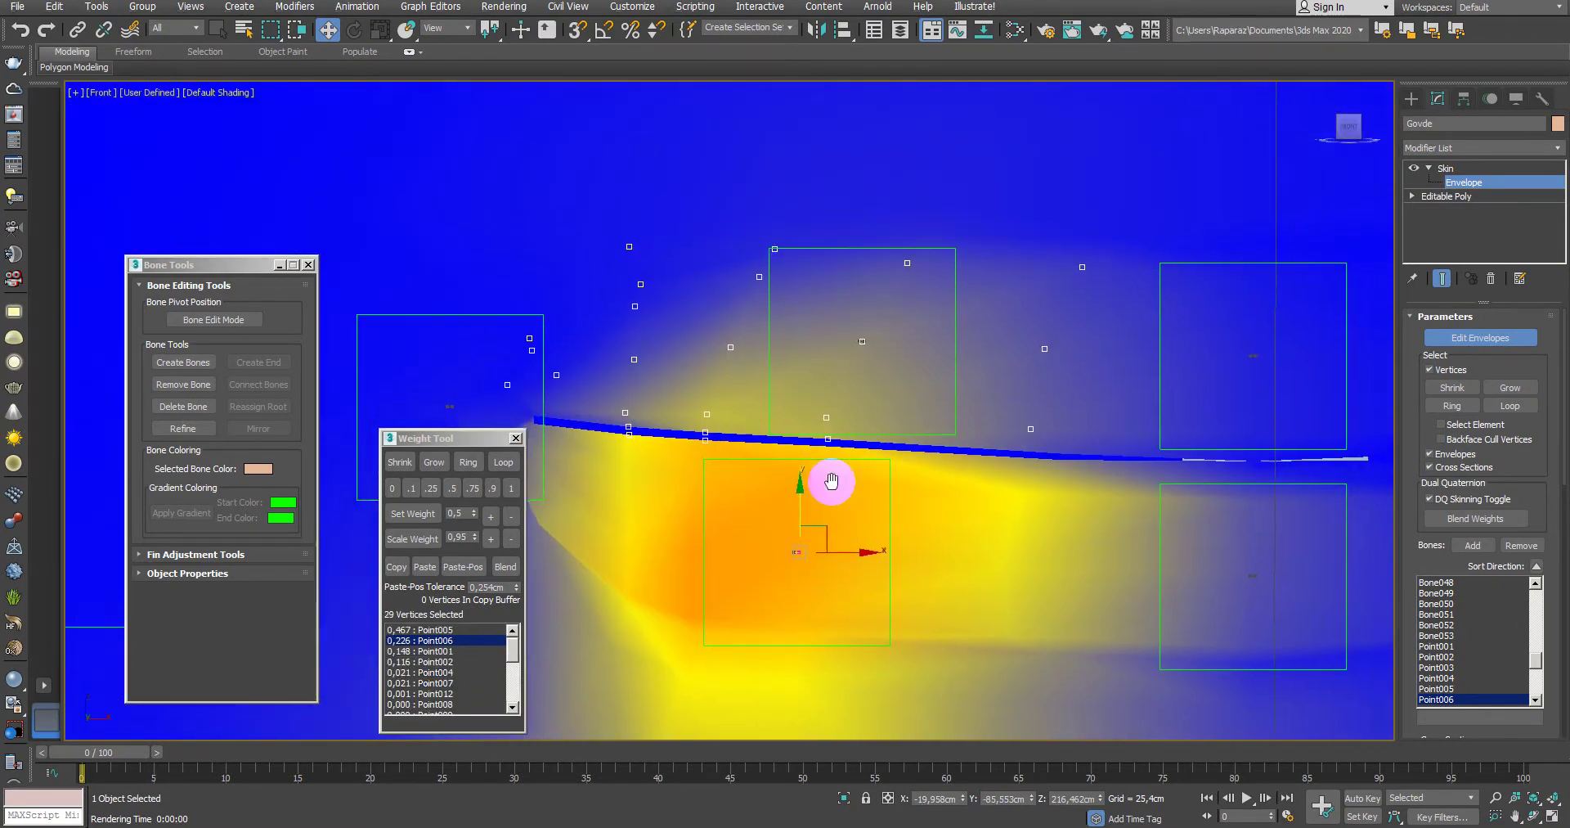
middle_drag(835, 480, 910, 448)
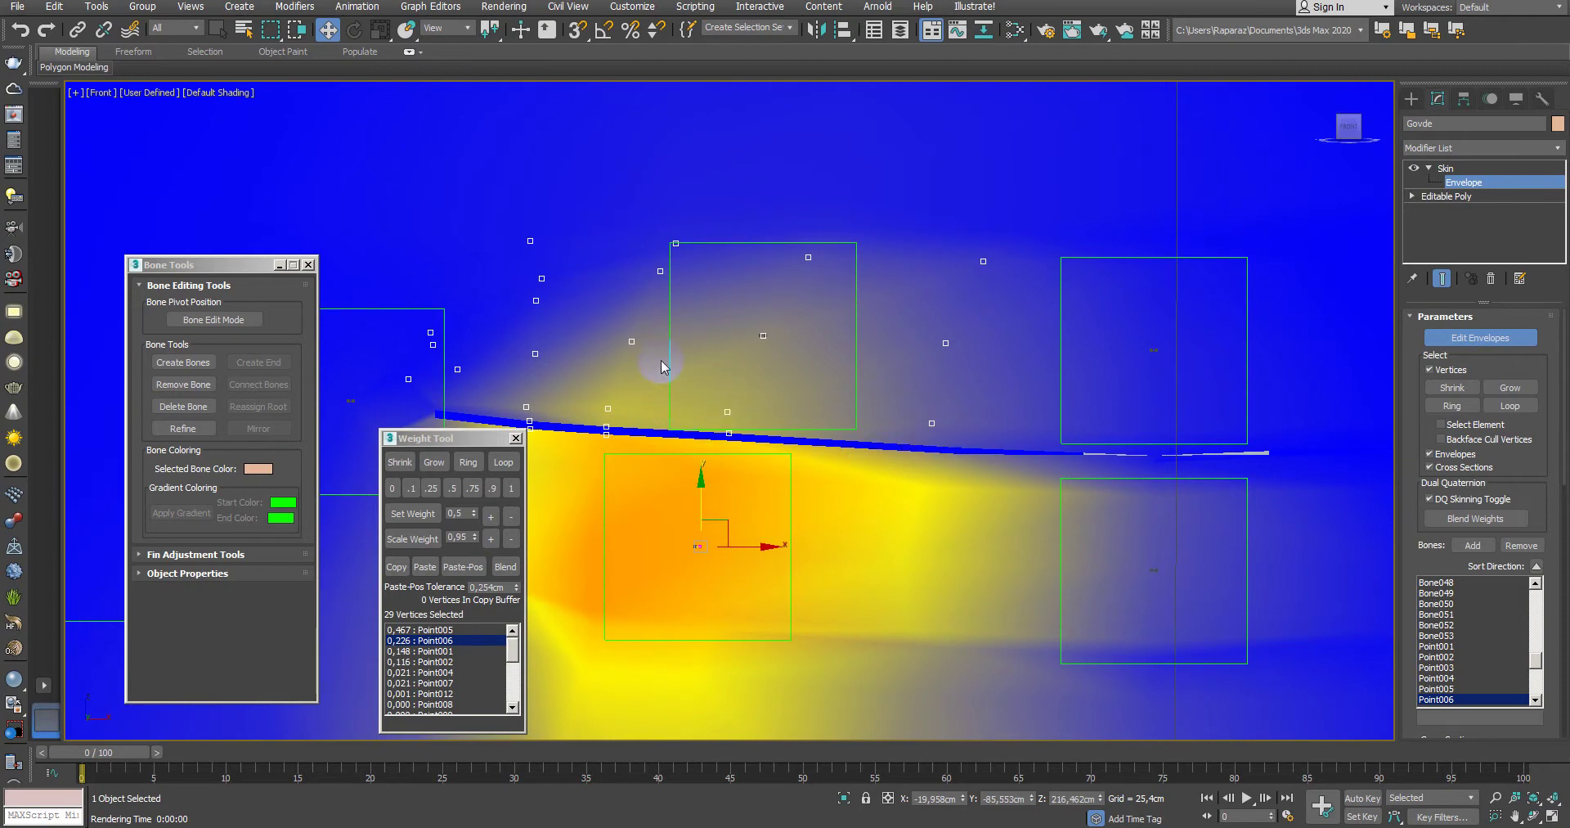
middle_drag(955, 305, 826, 281)
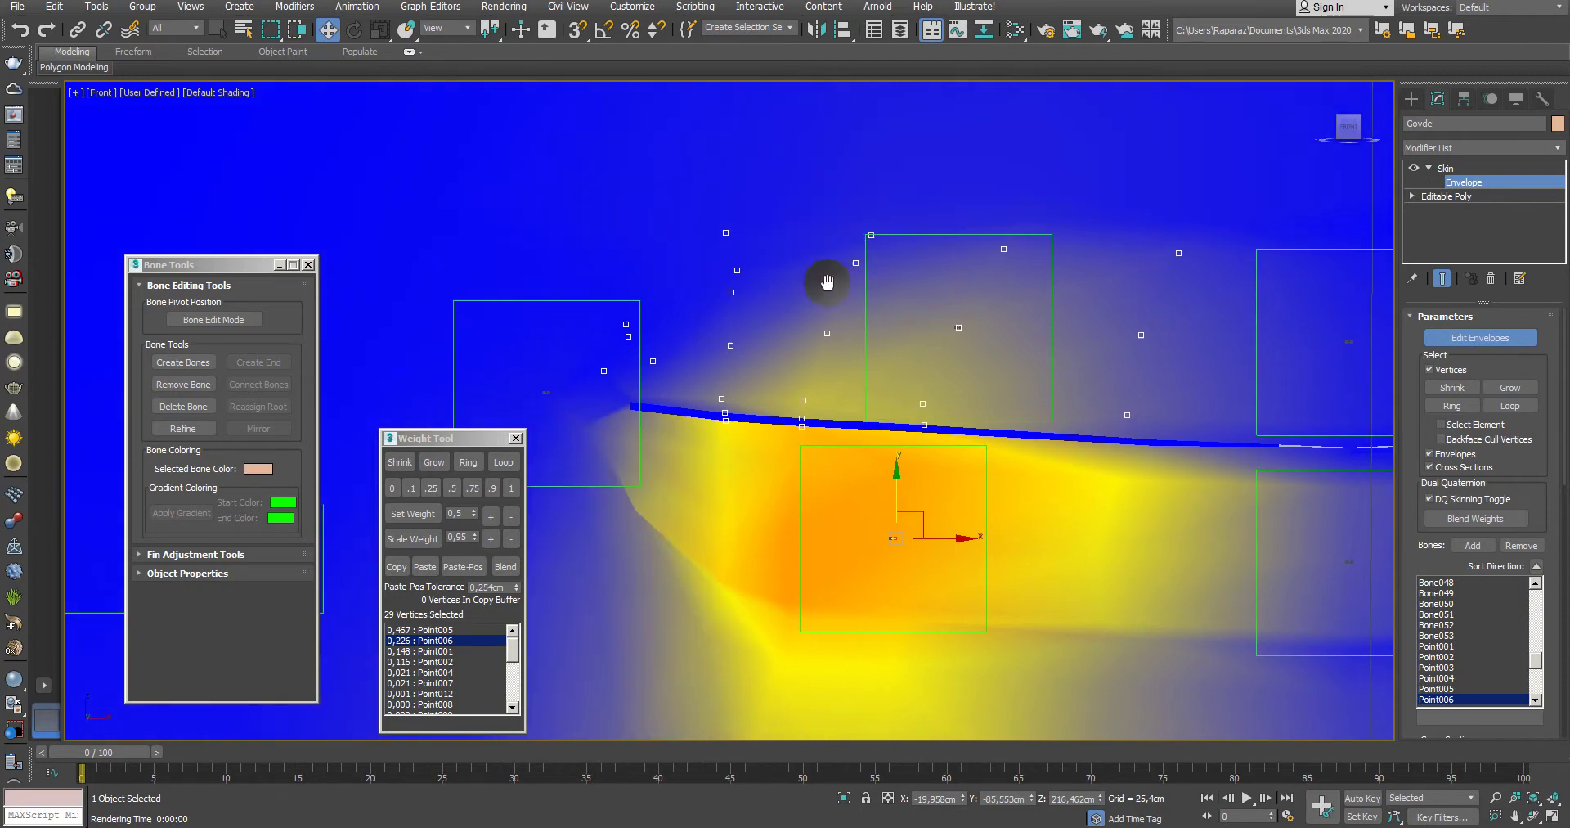
Step: Set the selected vertices' Point006 weight to 0 in the Weight Tool
click(395, 489)
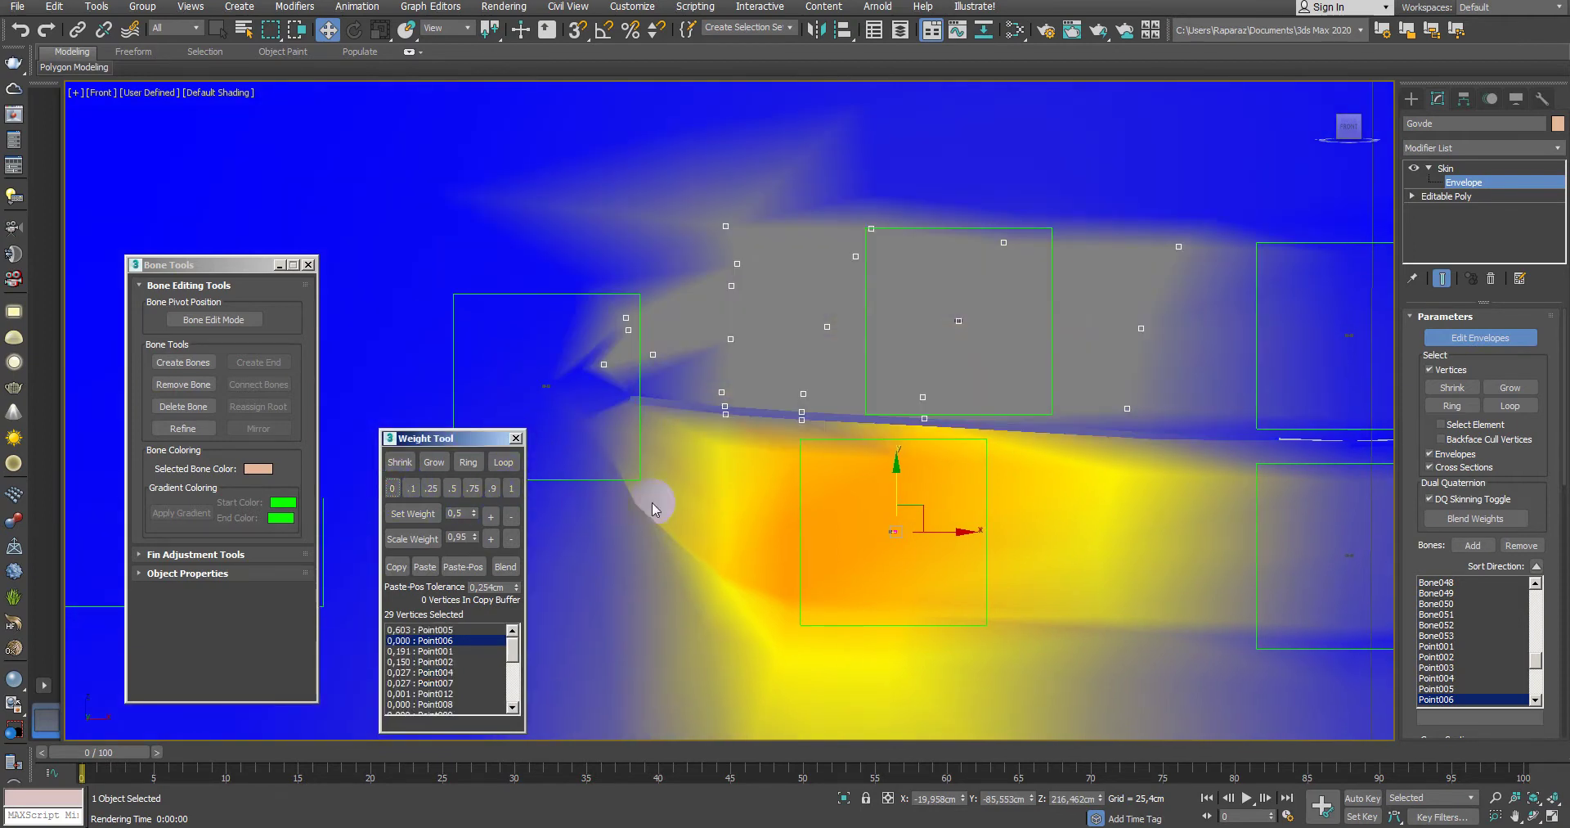
scroll(789, 490, down, 3)
key(F4)
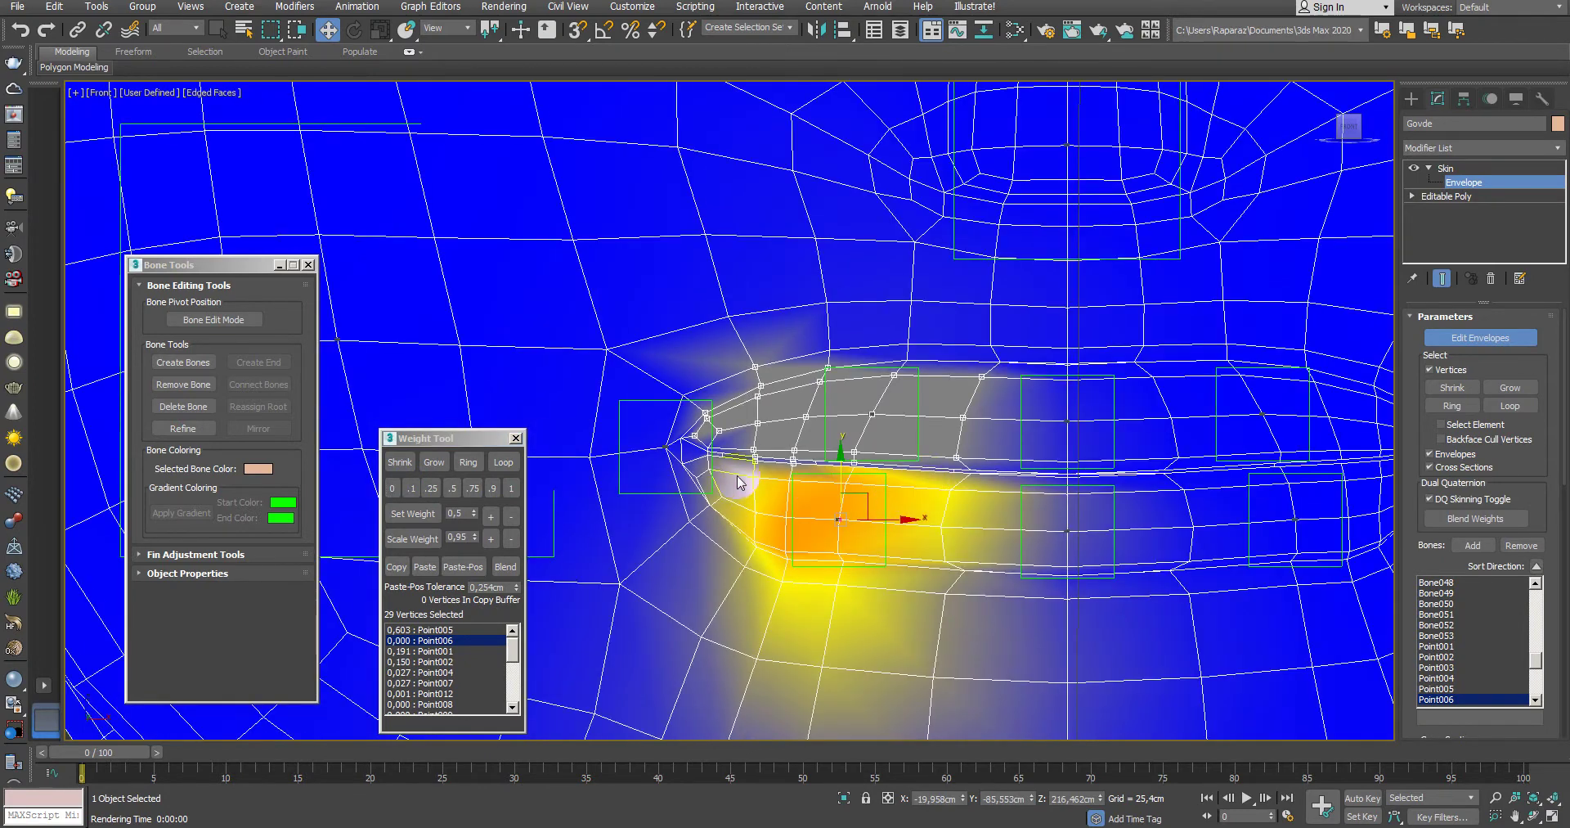
scroll(738, 481, up, 2)
key(F4)
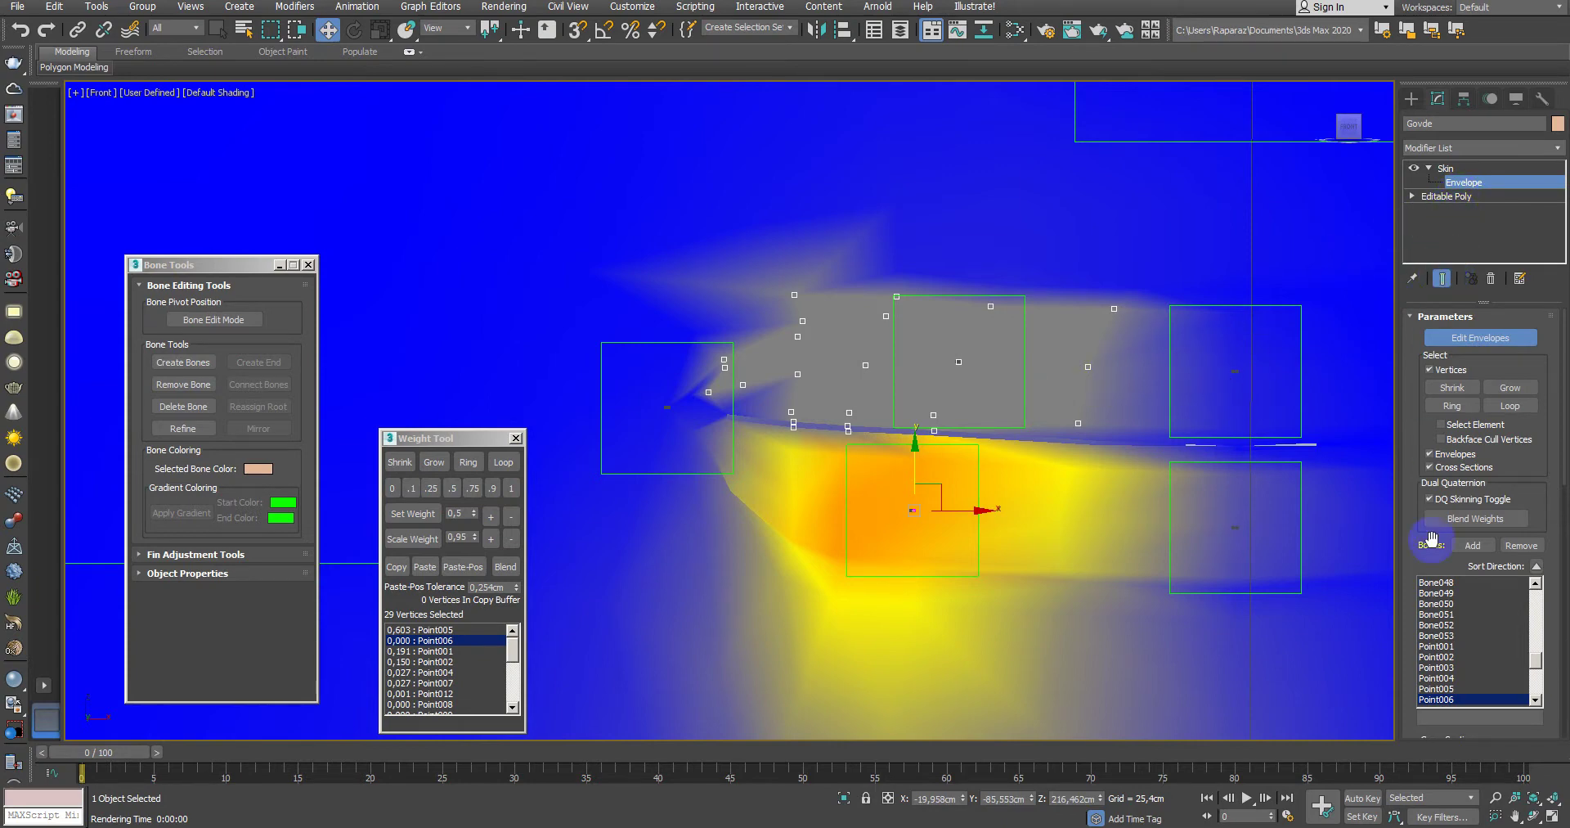
Step: Switch to Point005's weights, then exit Envelope editing on the Skin modifier
click(1467, 689)
middle_drag(1039, 507, 1016, 519)
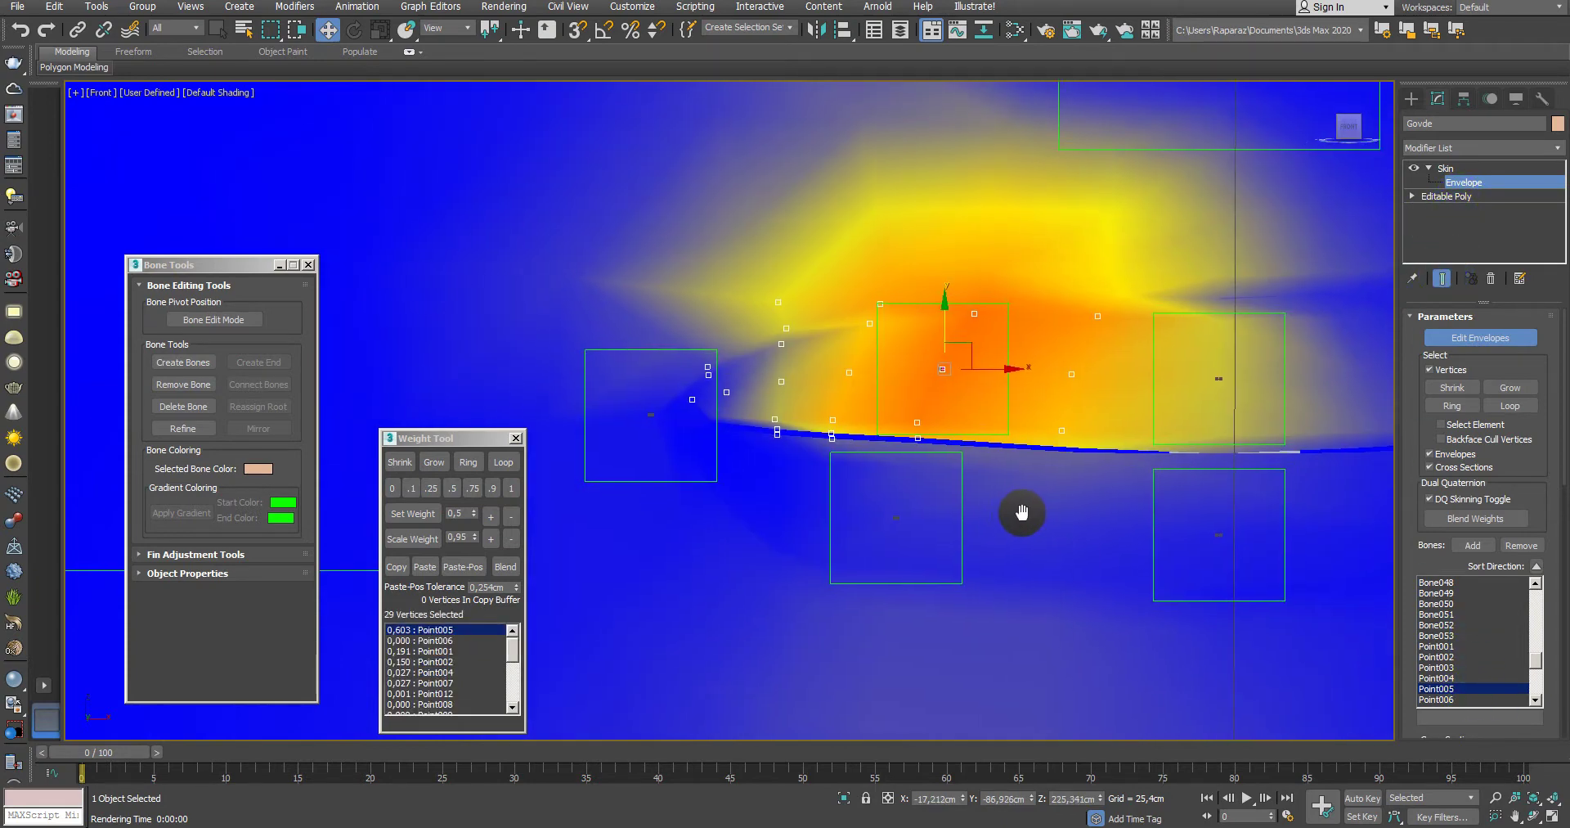
click(1495, 190)
scroll(1202, 457, down, 5)
scroll(925, 550, down, 3)
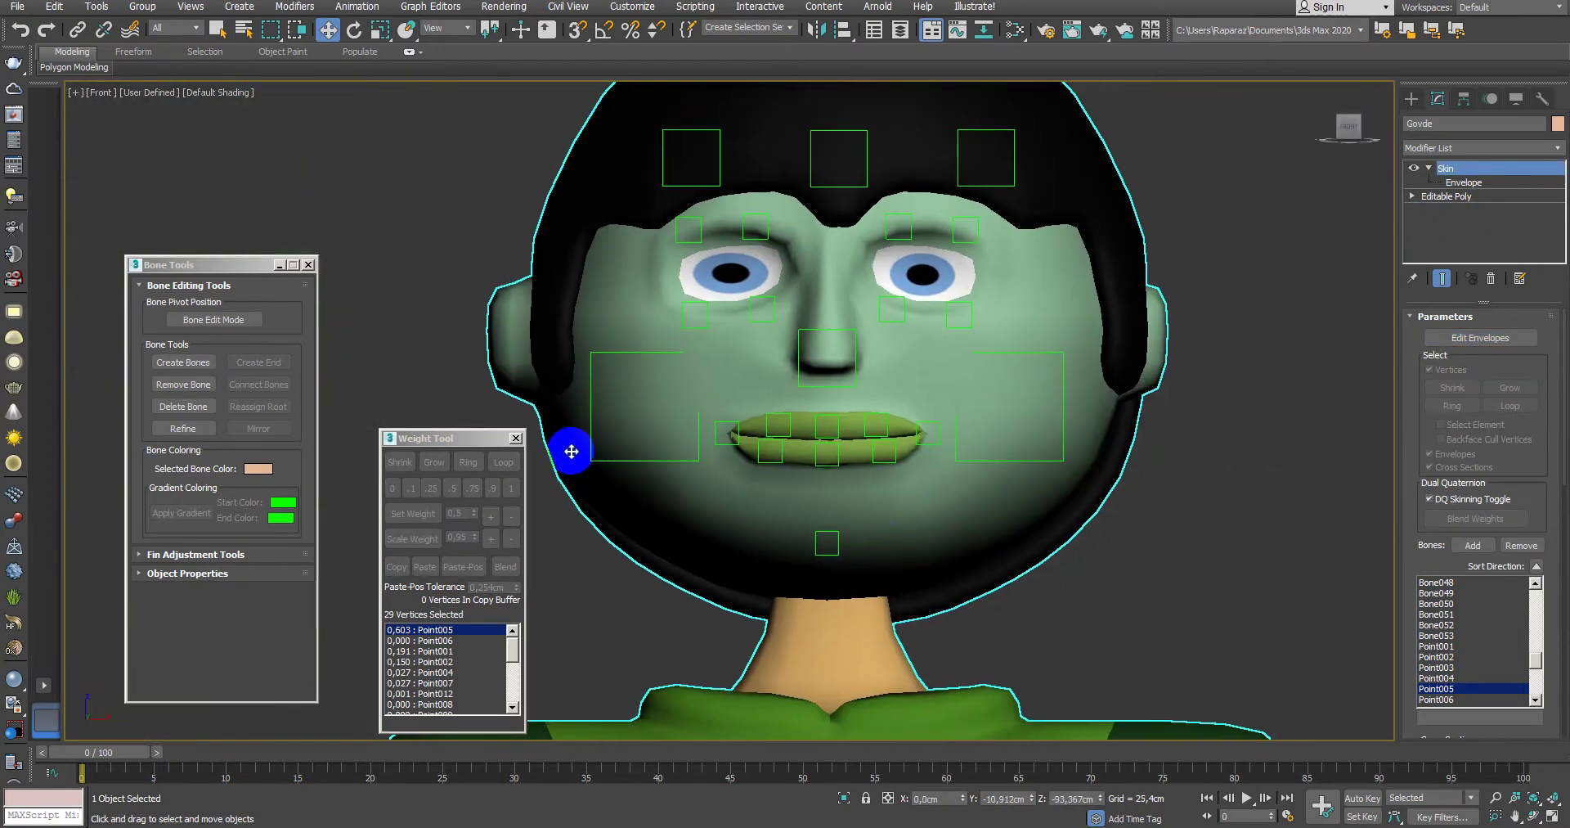
Step: Close the Weight Tool and pull Point006 down to test the lip deformation
click(516, 438)
scroll(720, 483, up, 5)
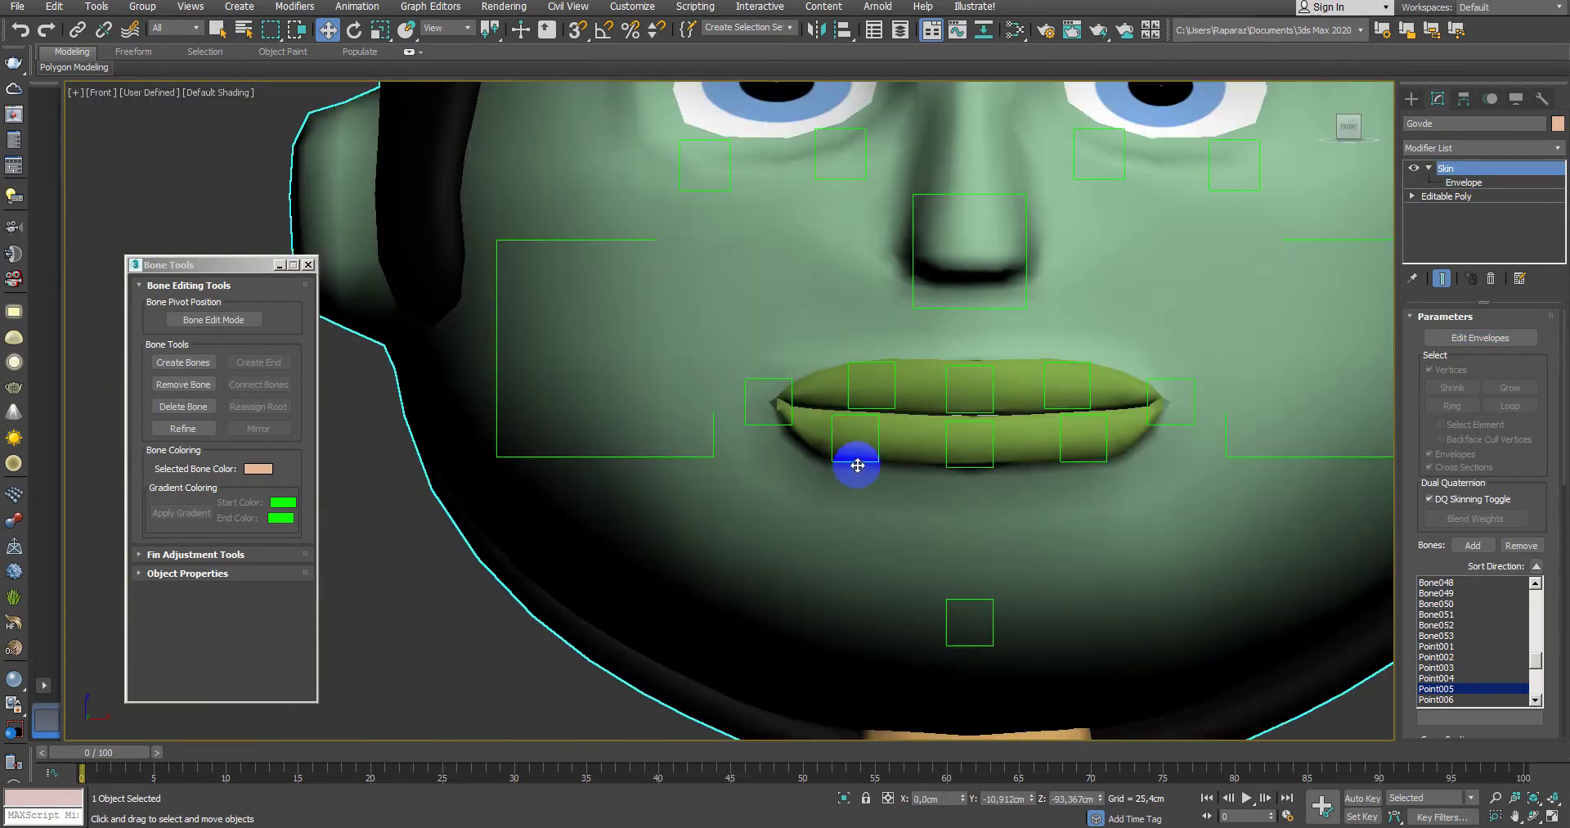
click(858, 465)
drag(865, 409, 868, 496)
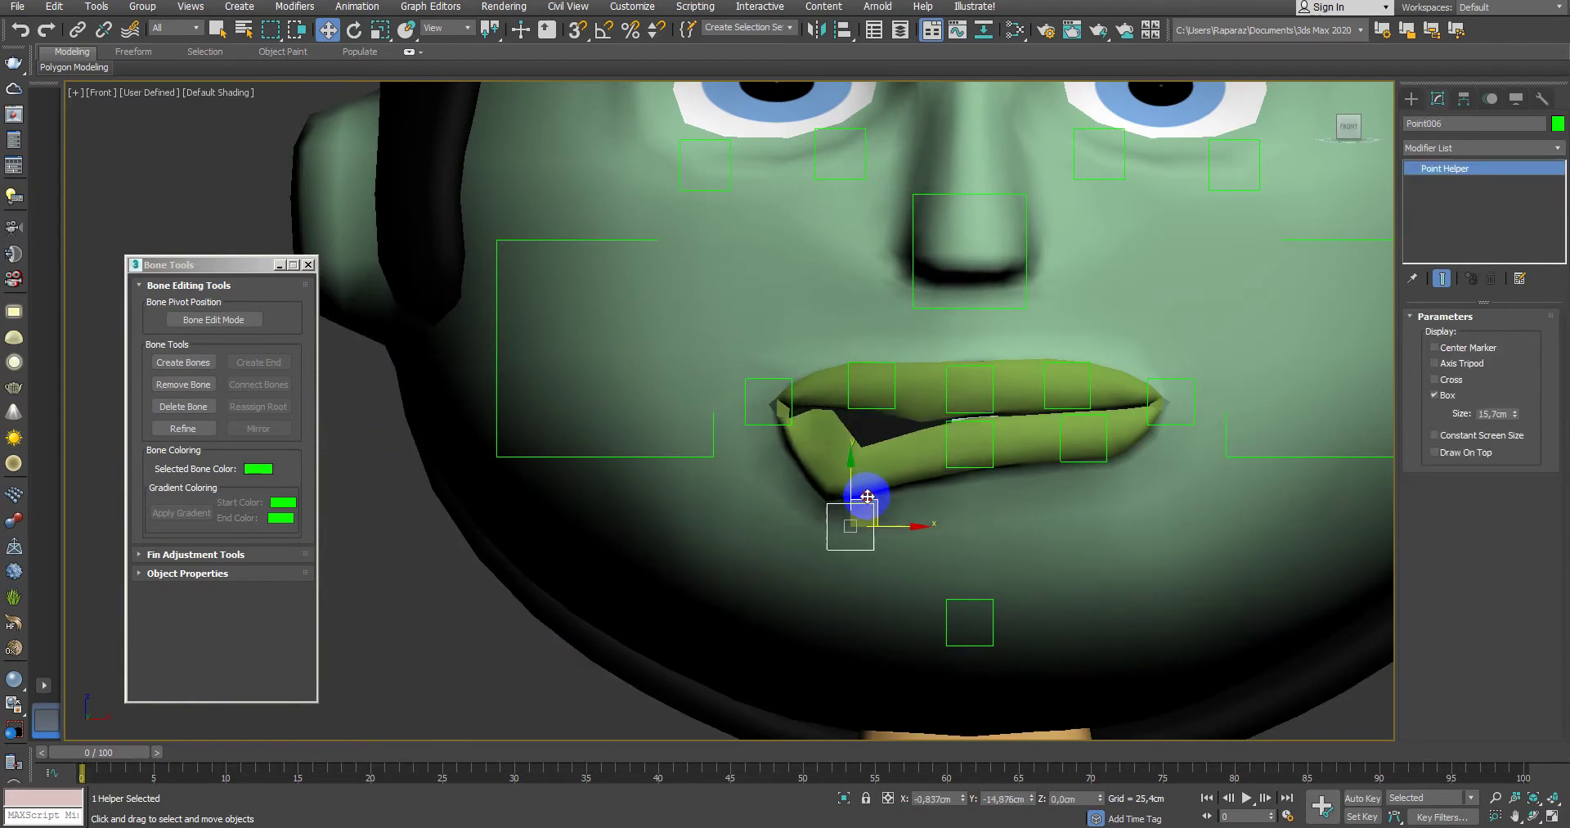
Step: Undo the Point006 test move and reselect the Govde body mesh in wireframe
scroll(859, 446, up, 5)
scroll(842, 425, up, 3)
key(F3)
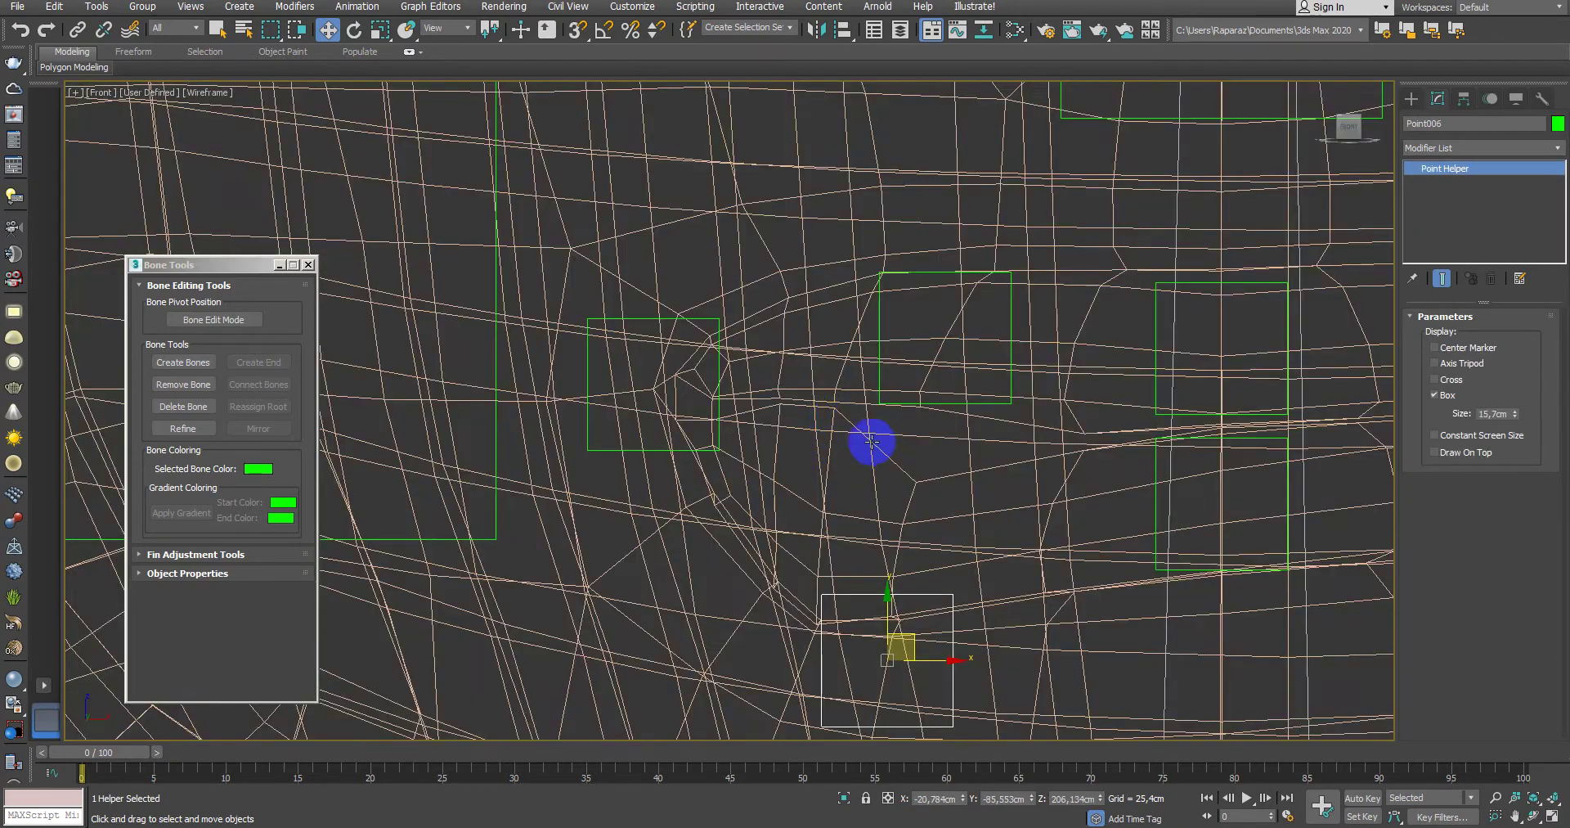
key(ctrl+z)
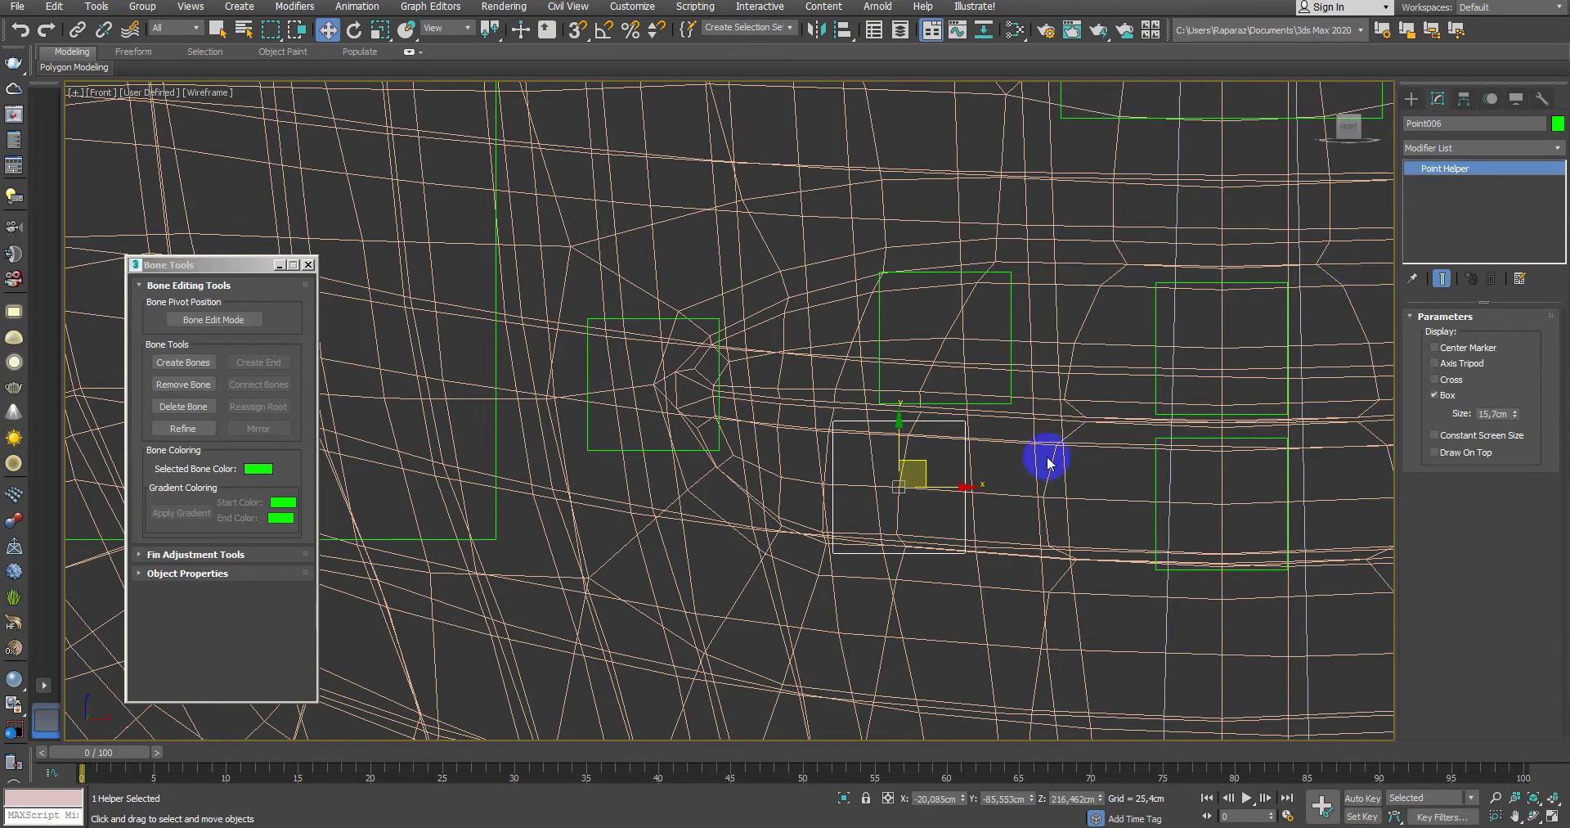
click(1059, 446)
click(1468, 183)
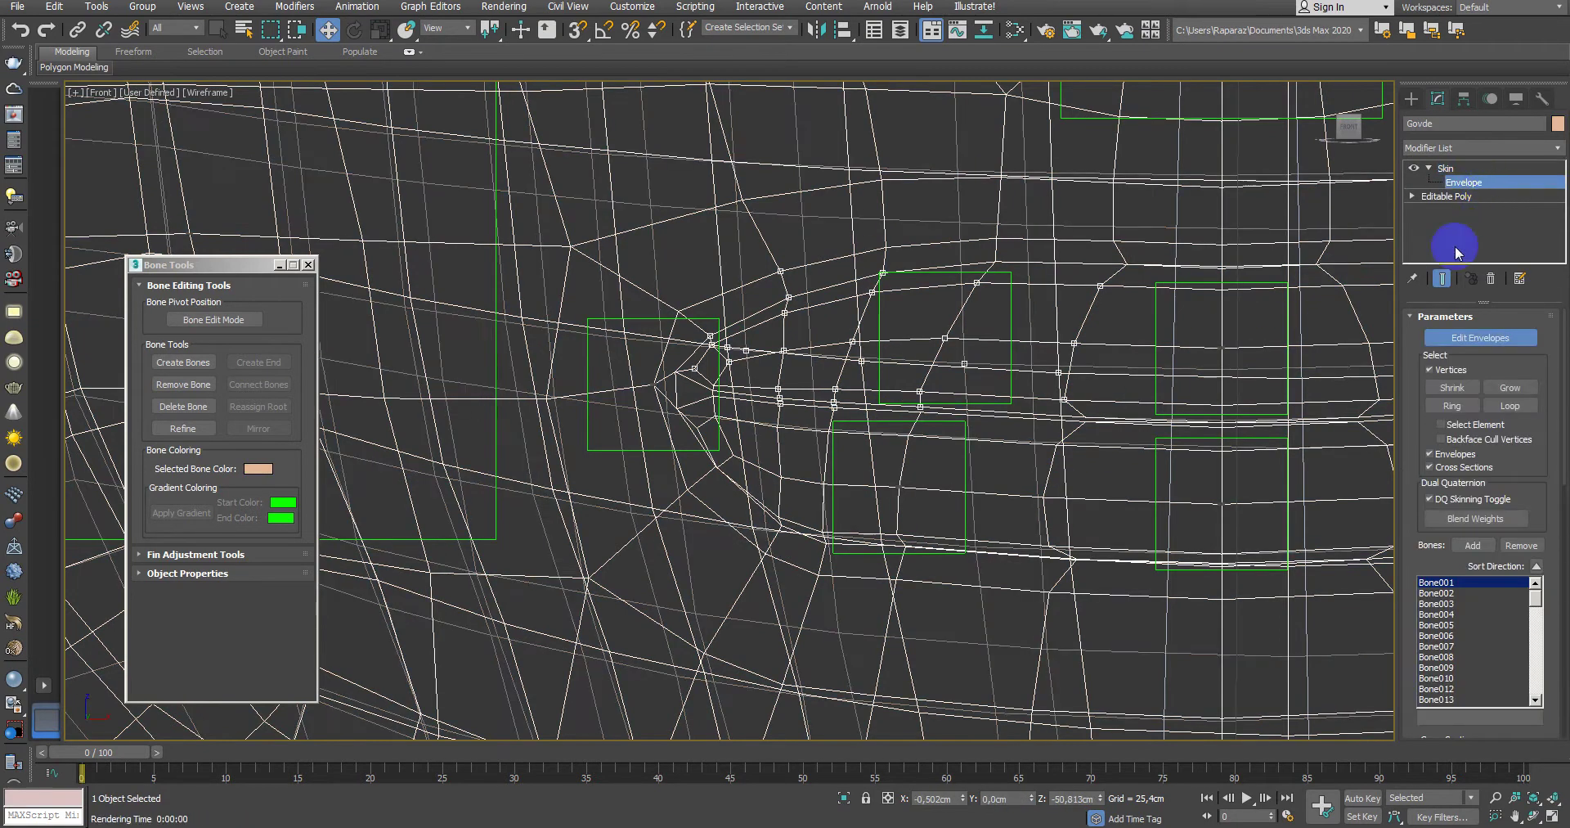
key(F3)
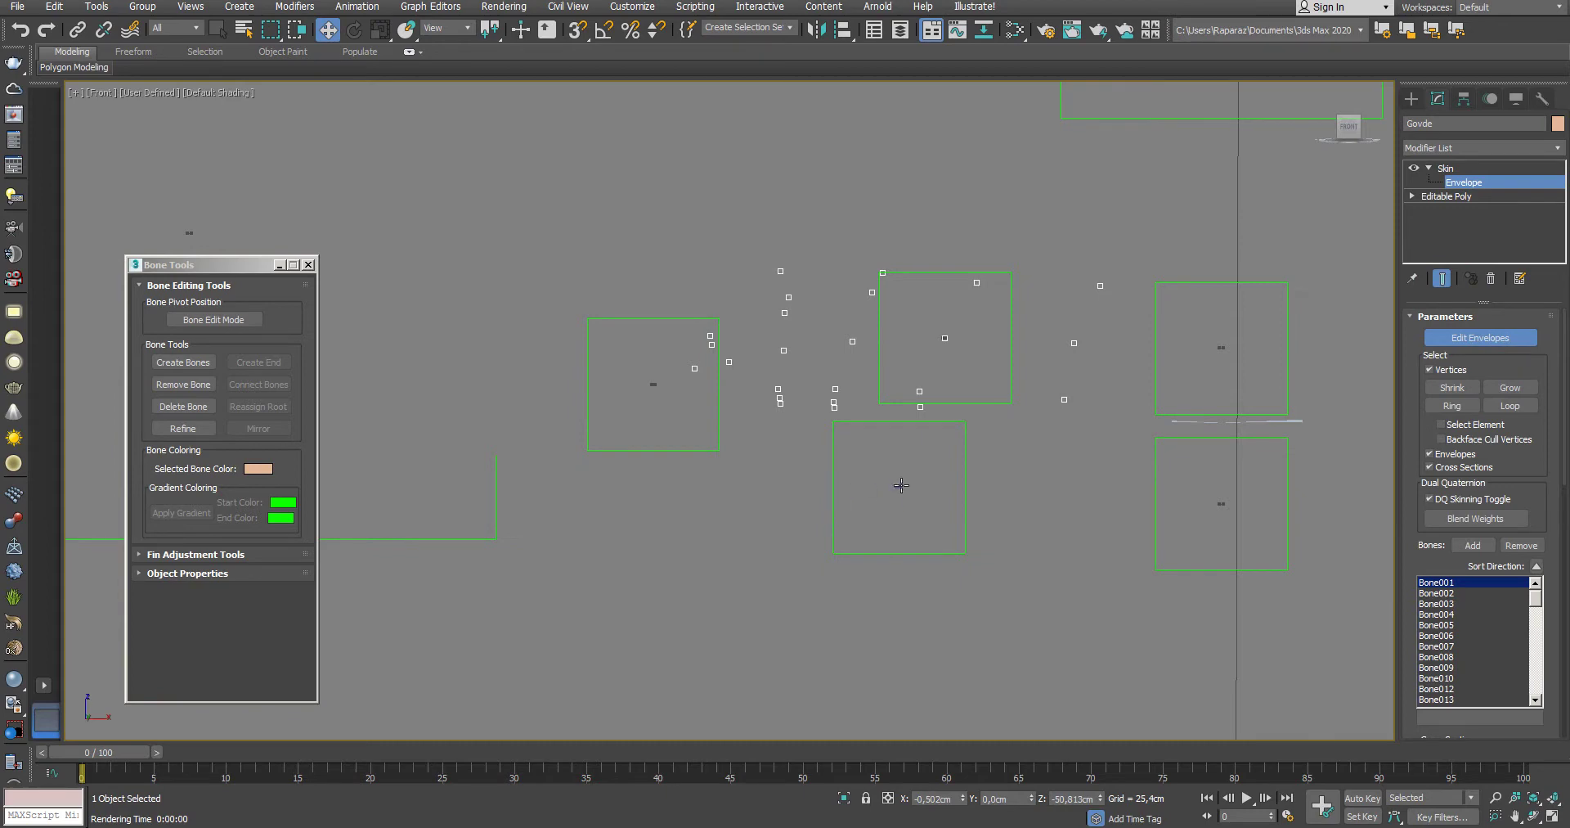
click(899, 487)
key(F3)
key(F3)
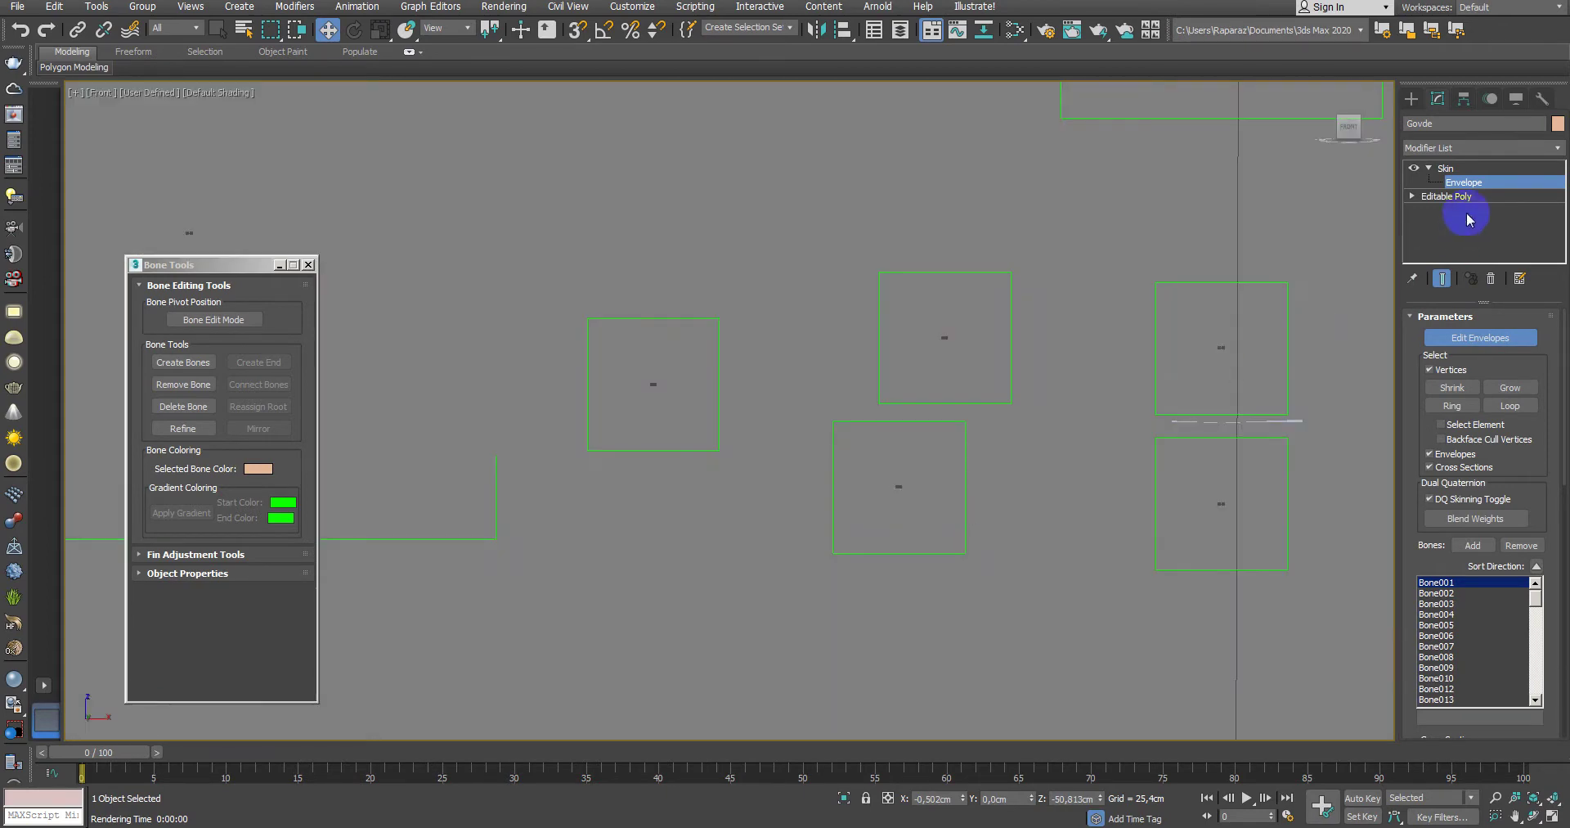
click(1463, 691)
scroll(940, 498, down, 2)
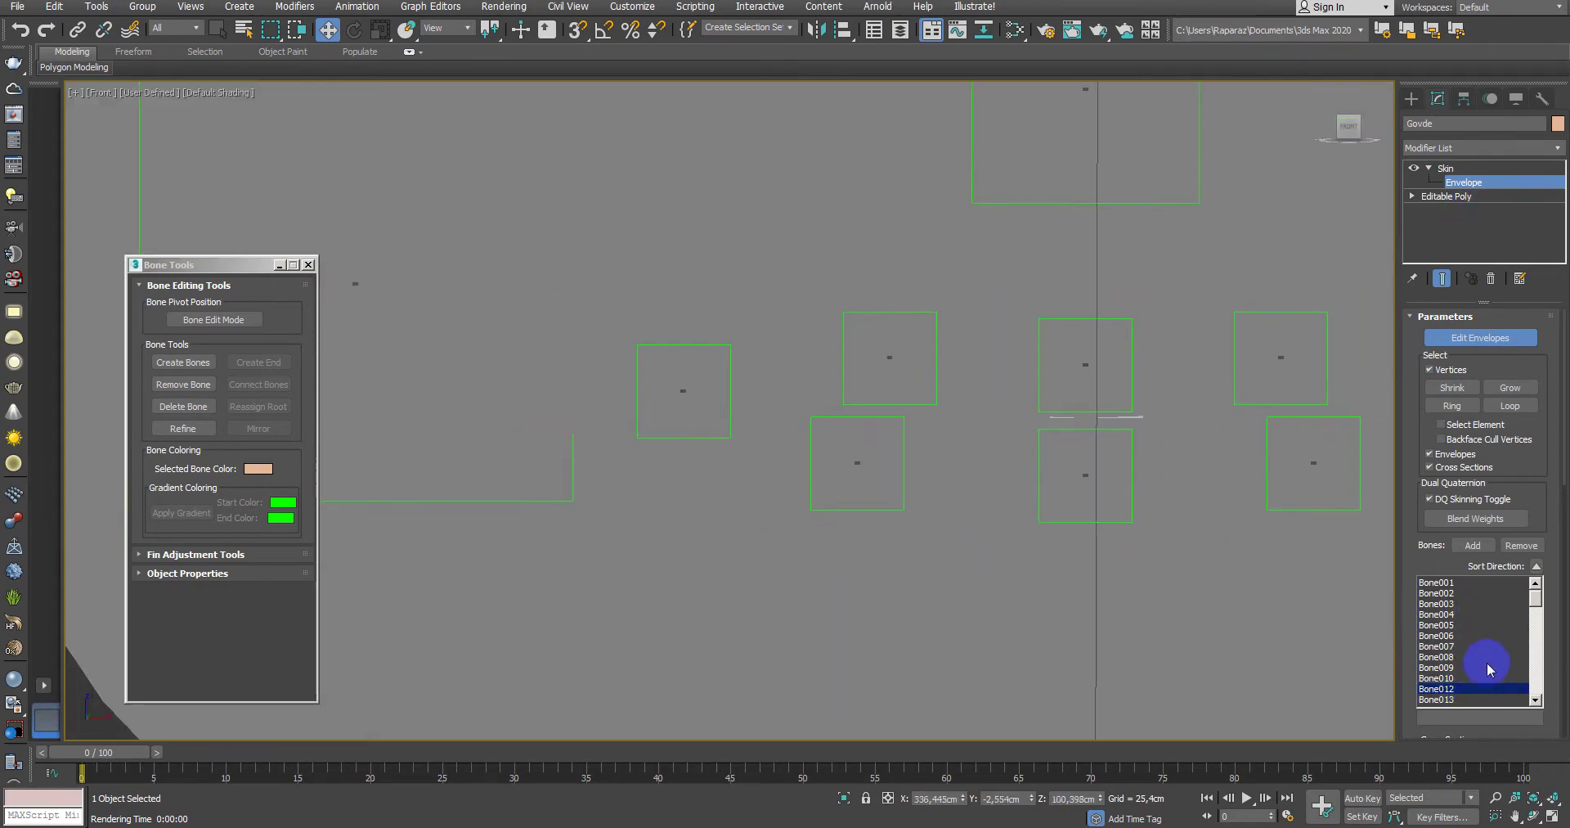
drag(1540, 612, 1537, 674)
middle_drag(1160, 537, 1115, 550)
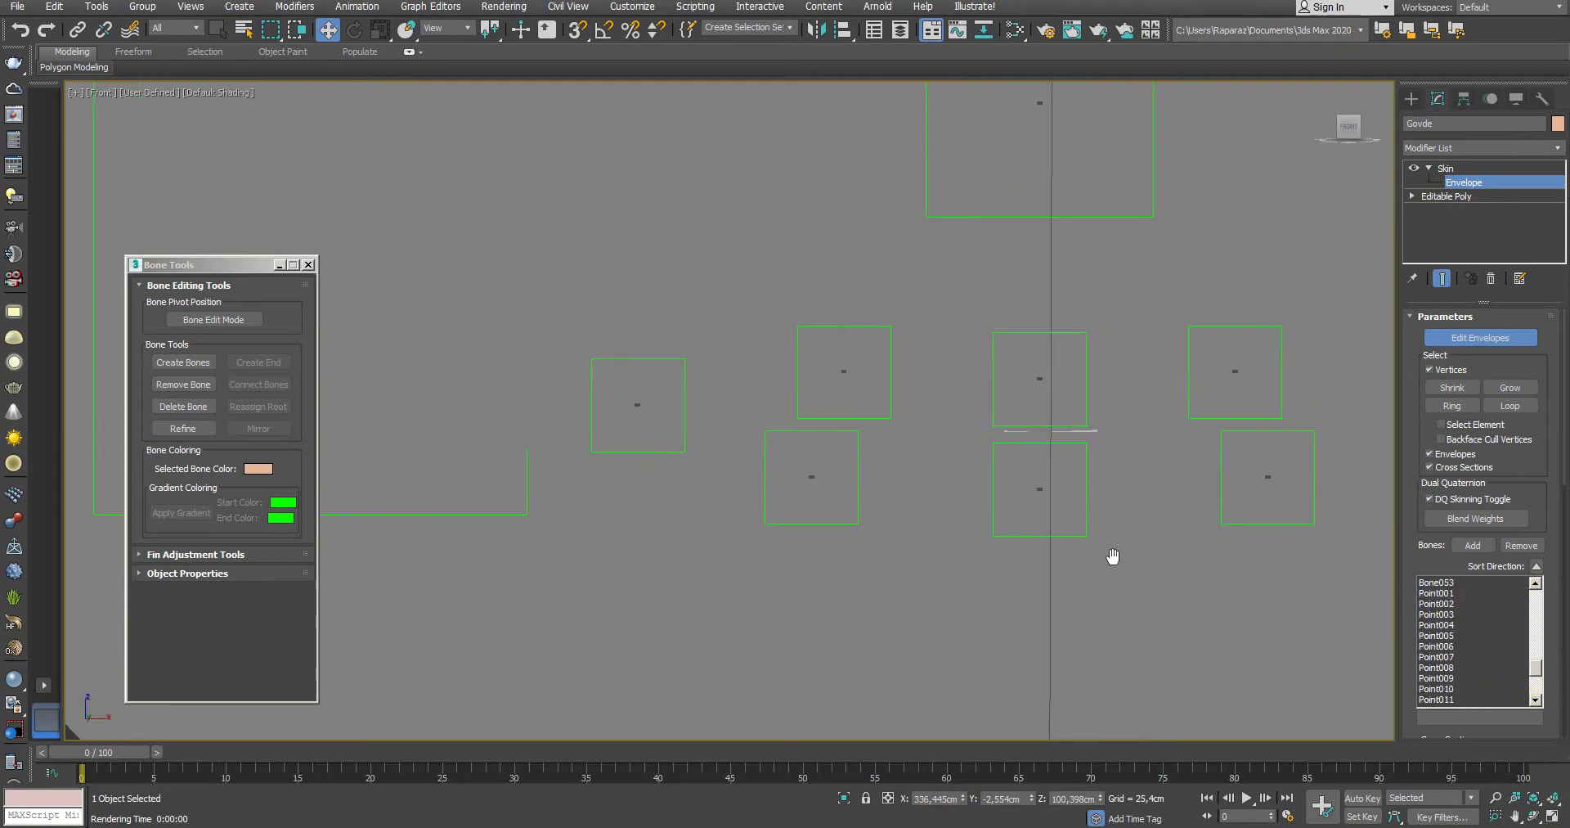
key(F3)
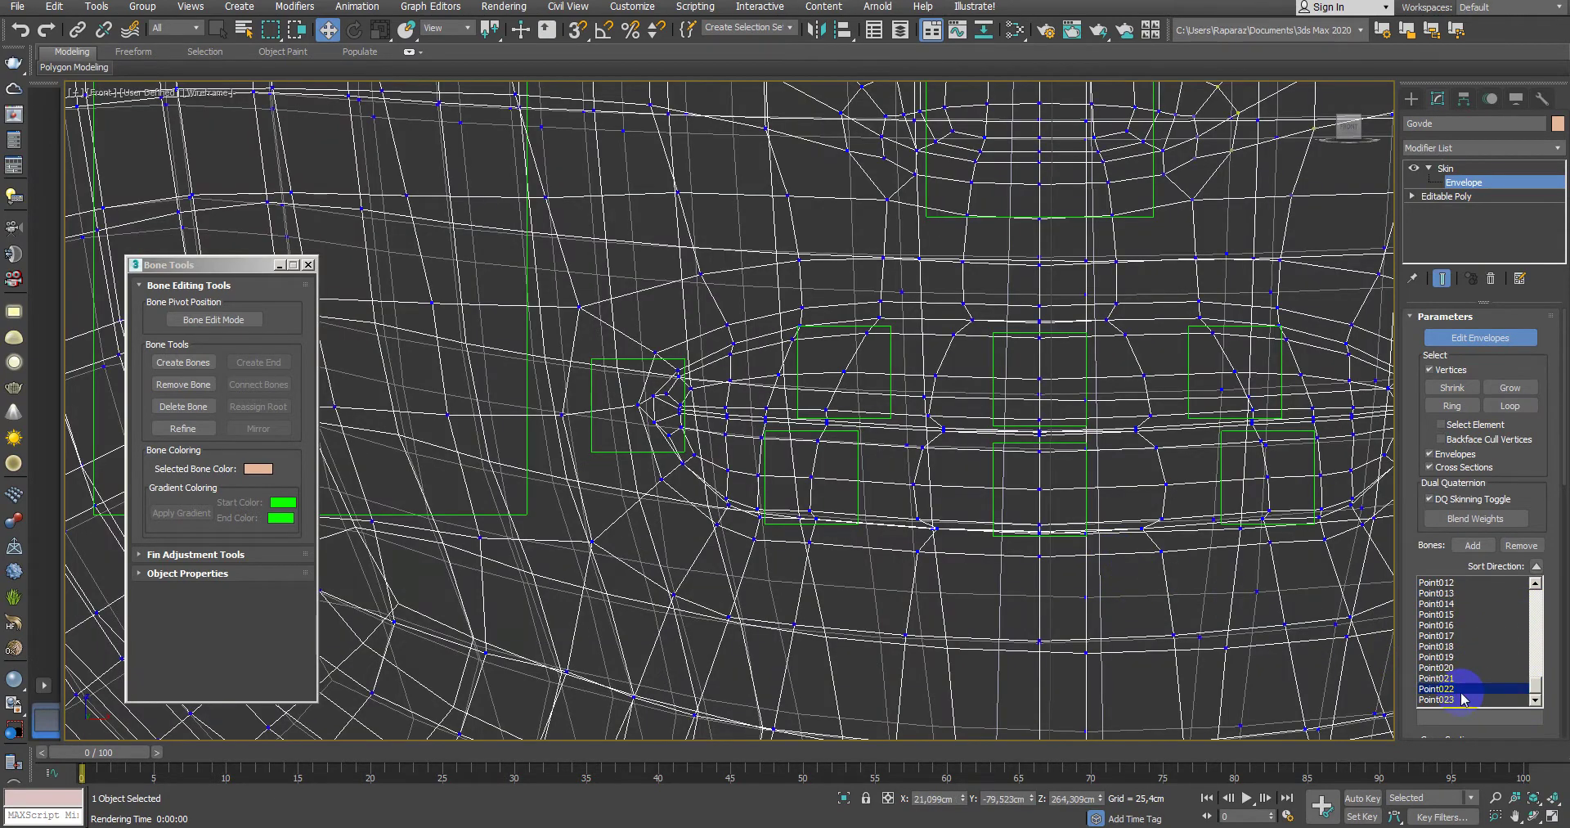
key(F3)
click(1460, 666)
click(1453, 637)
click(1448, 614)
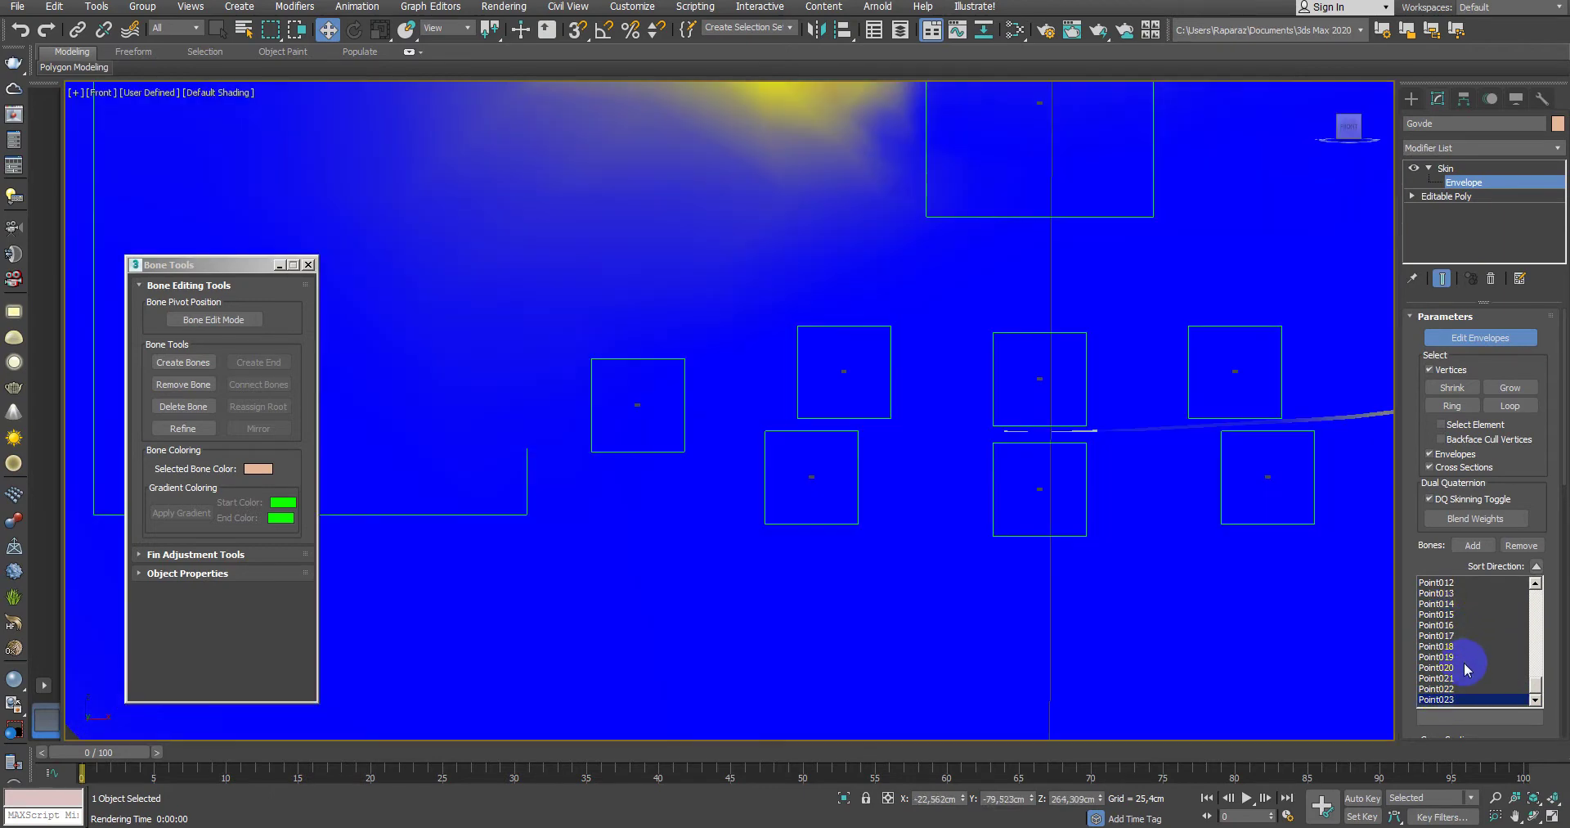
click(1459, 646)
click(1455, 625)
click(1454, 614)
click(1454, 604)
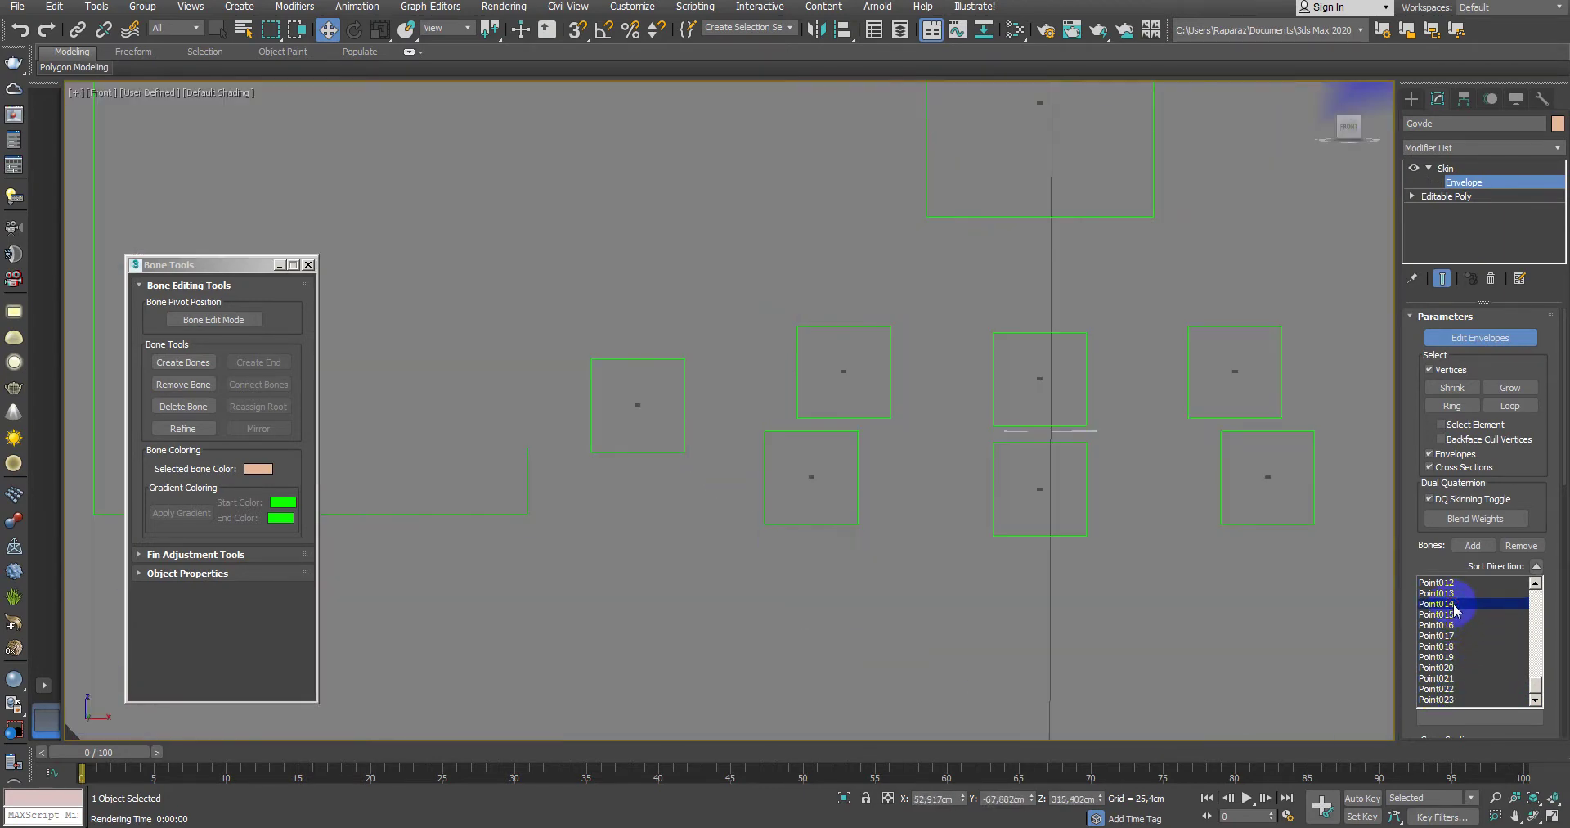
scroll(1453, 609, up, 2)
scroll(1454, 612, up, 1)
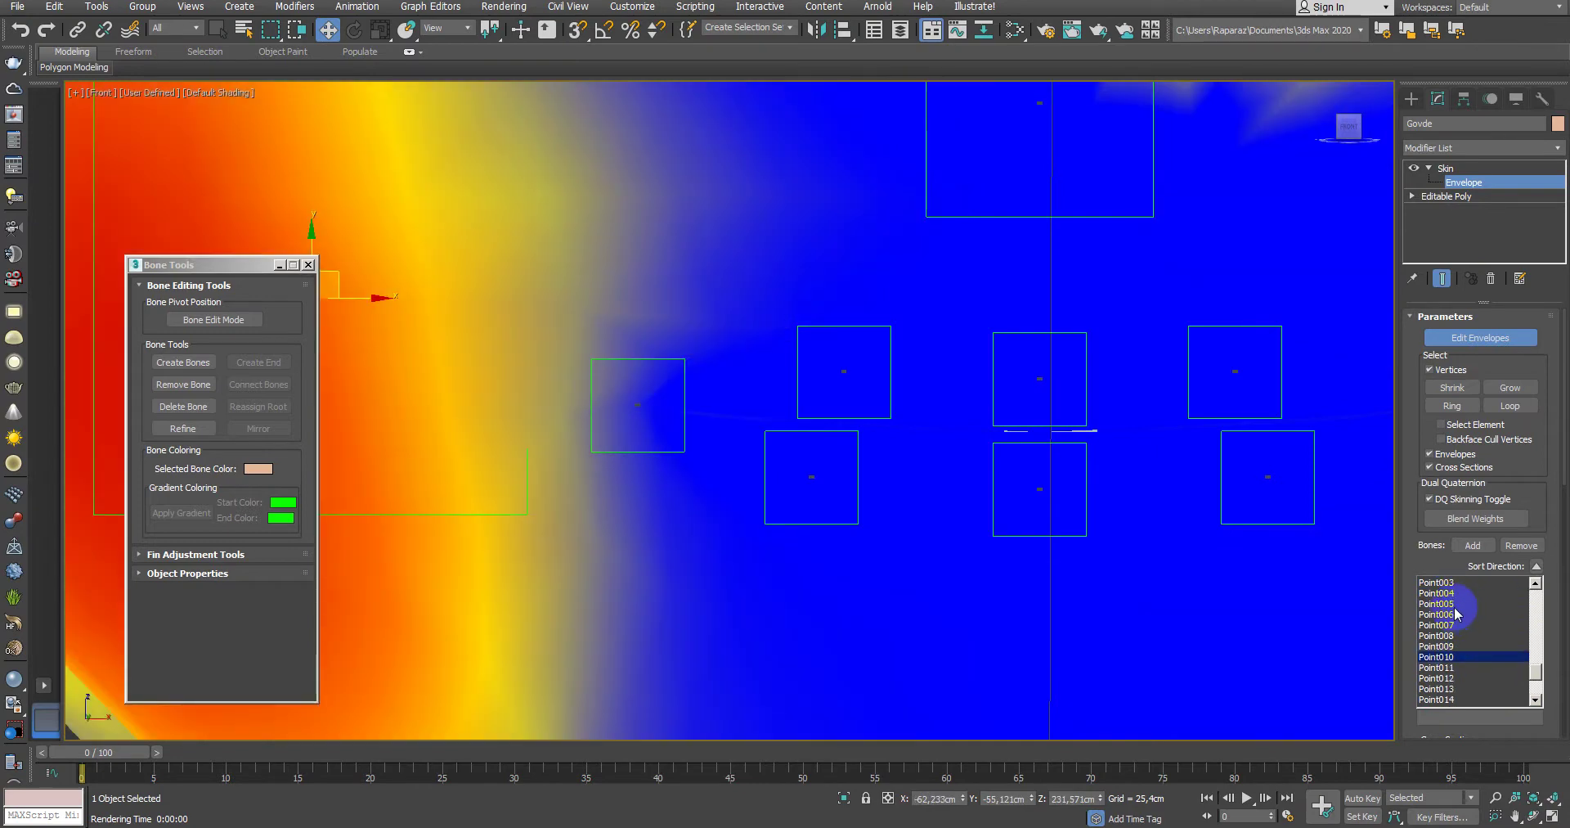
click(1456, 605)
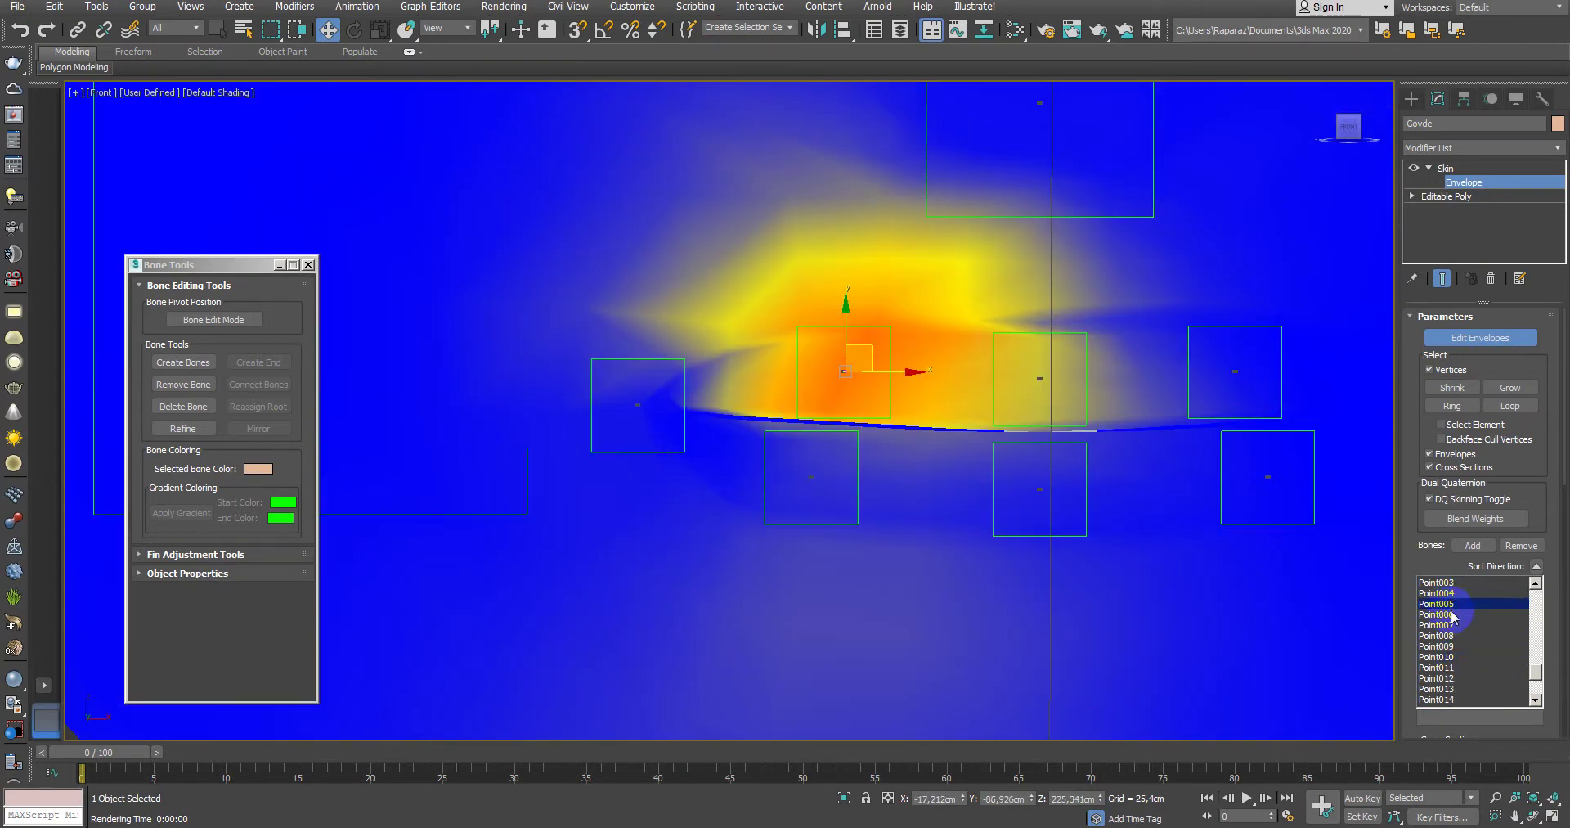
click(1453, 614)
click(1453, 604)
click(1449, 614)
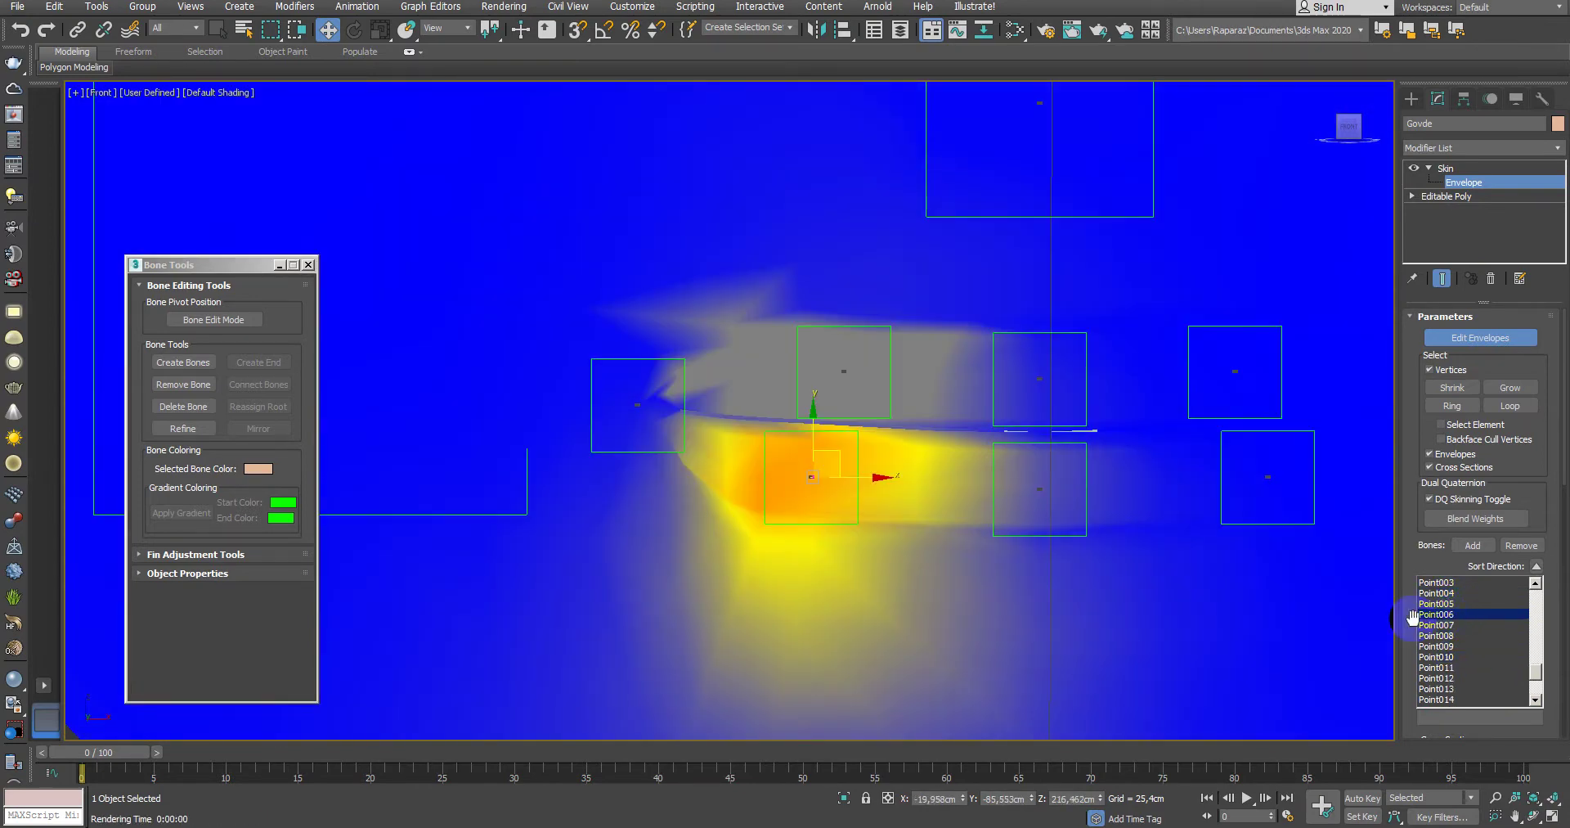
scroll(1086, 560, up, 2)
scroll(1199, 683, up, 2)
key(F3)
Step: Select the two vertices on the lip line near the mouth corner
middle_drag(873, 464, 929, 529)
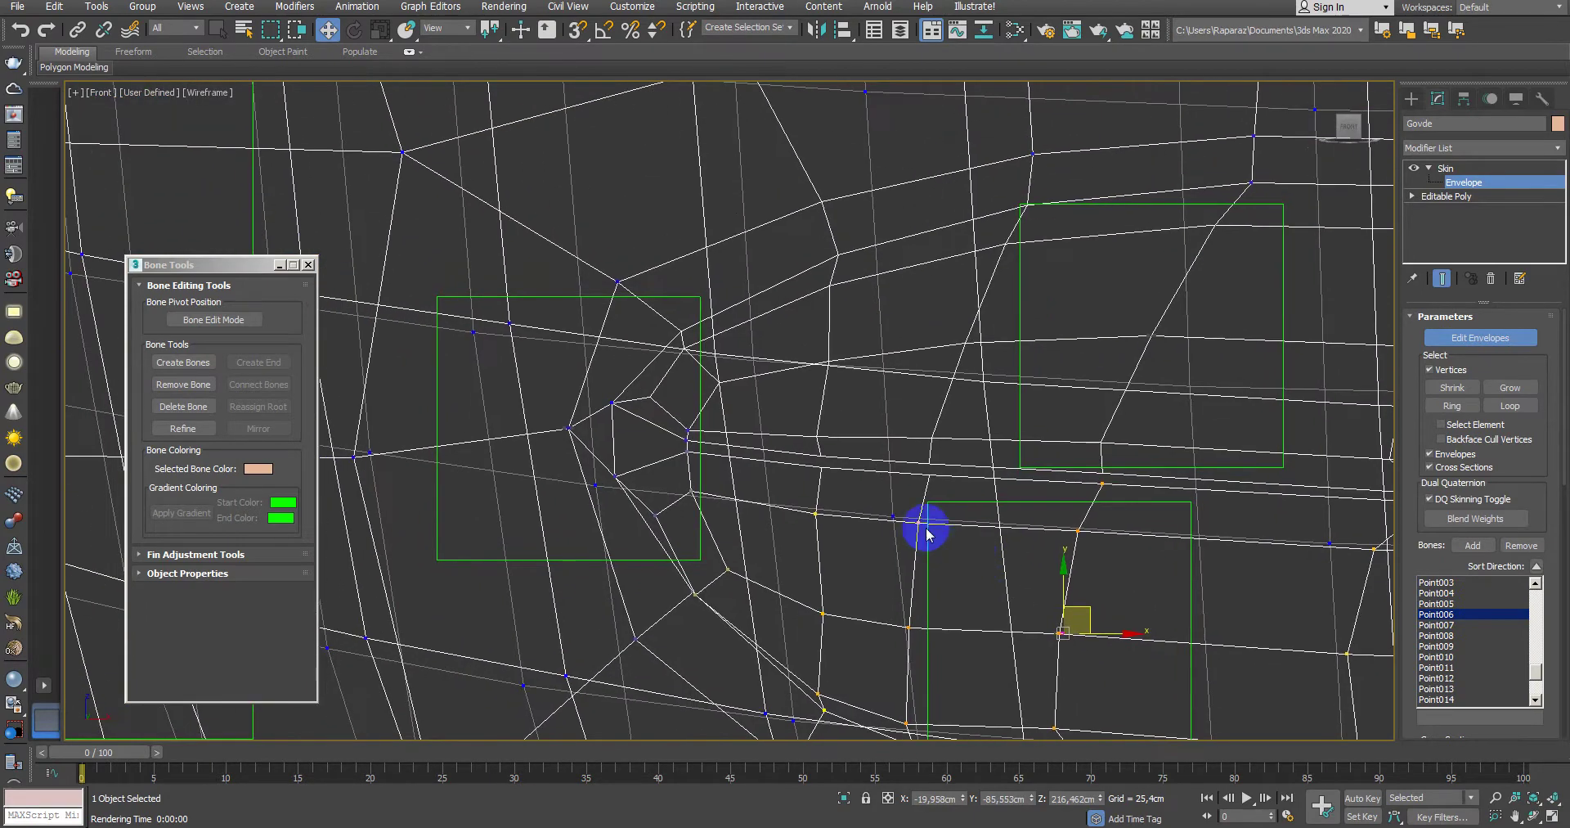
key(ctrl+b)
key(ctrl+b)
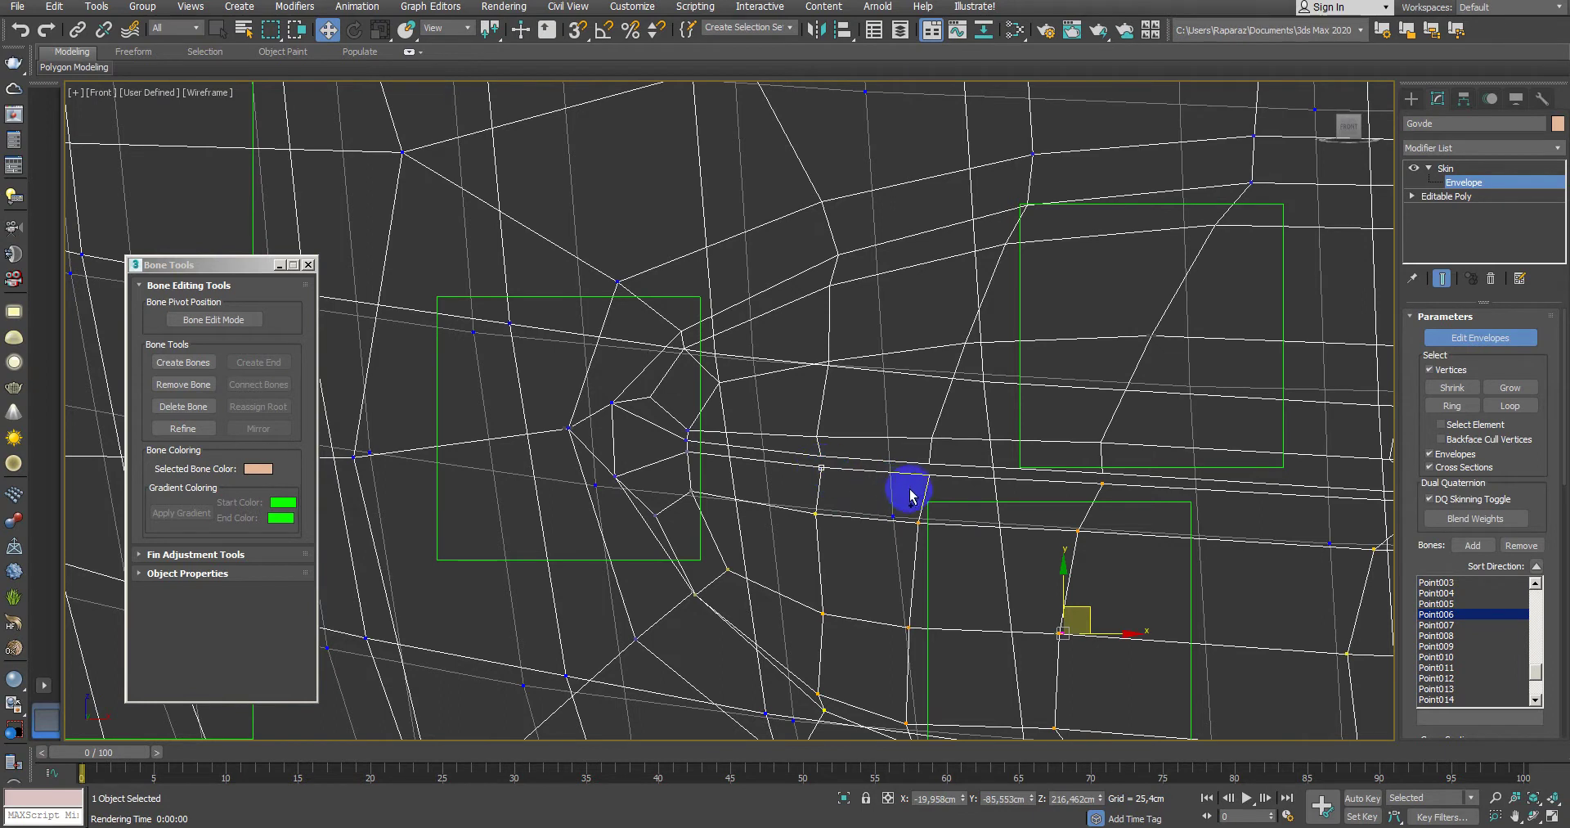
drag(937, 472, 929, 506)
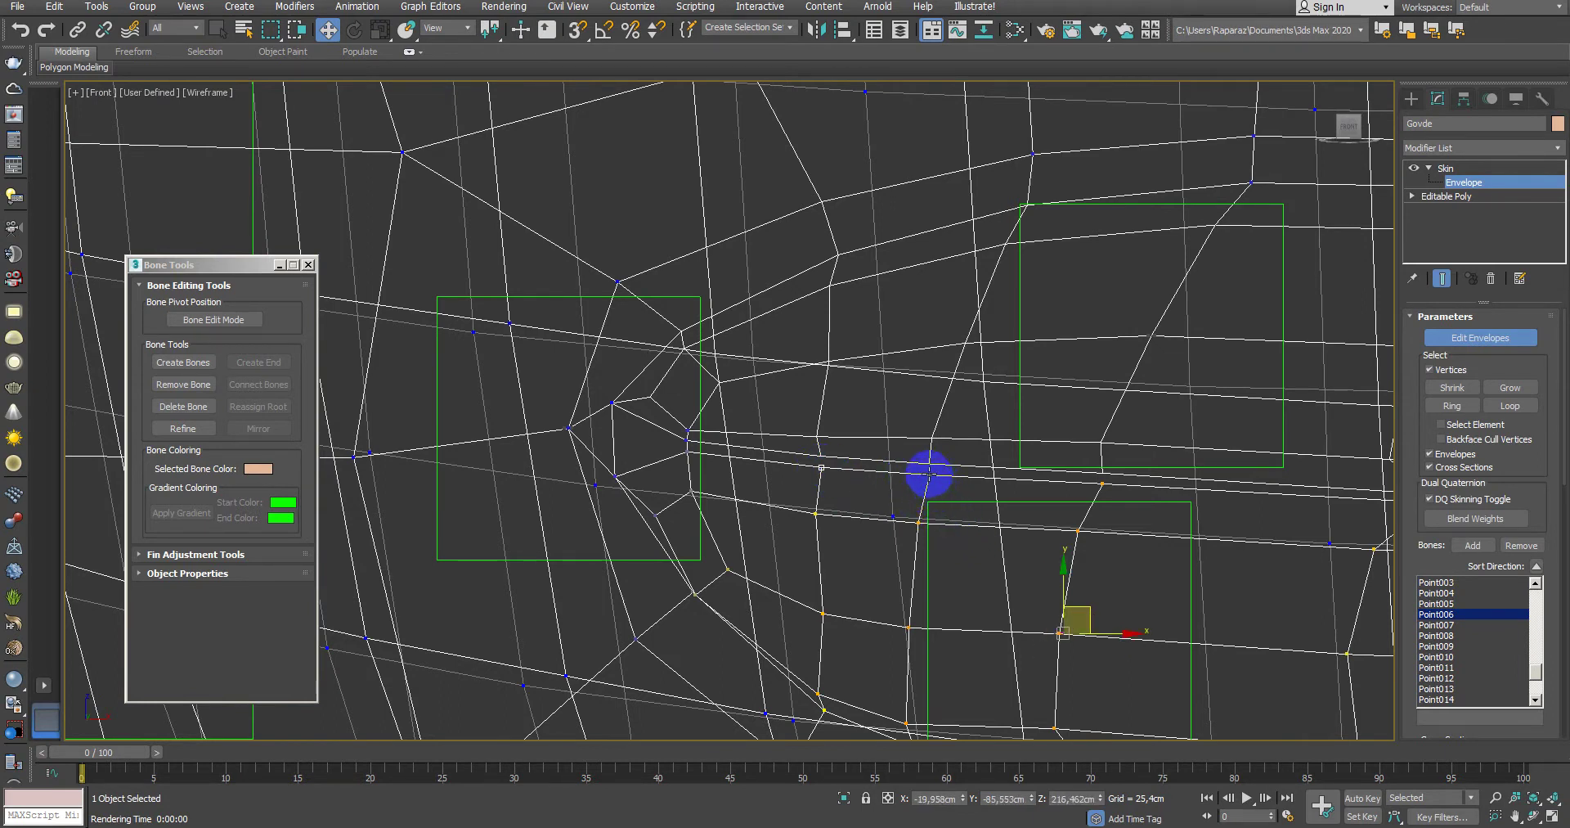
Step: Give the two vertices 0.9 weight from Point006 in the Weight Tool
key(F3)
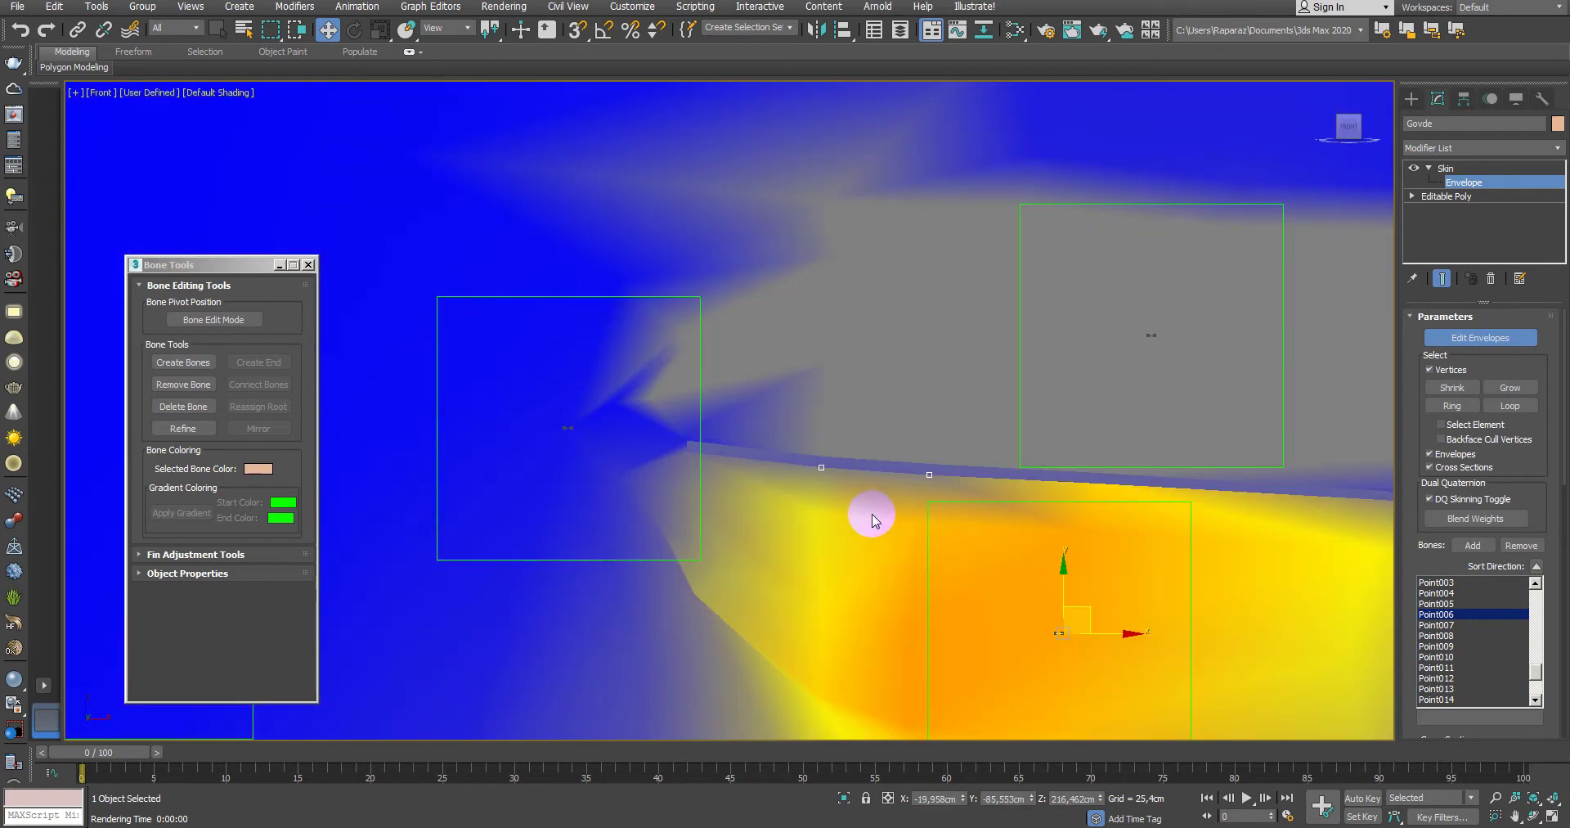
scroll(1422, 565, down, 2)
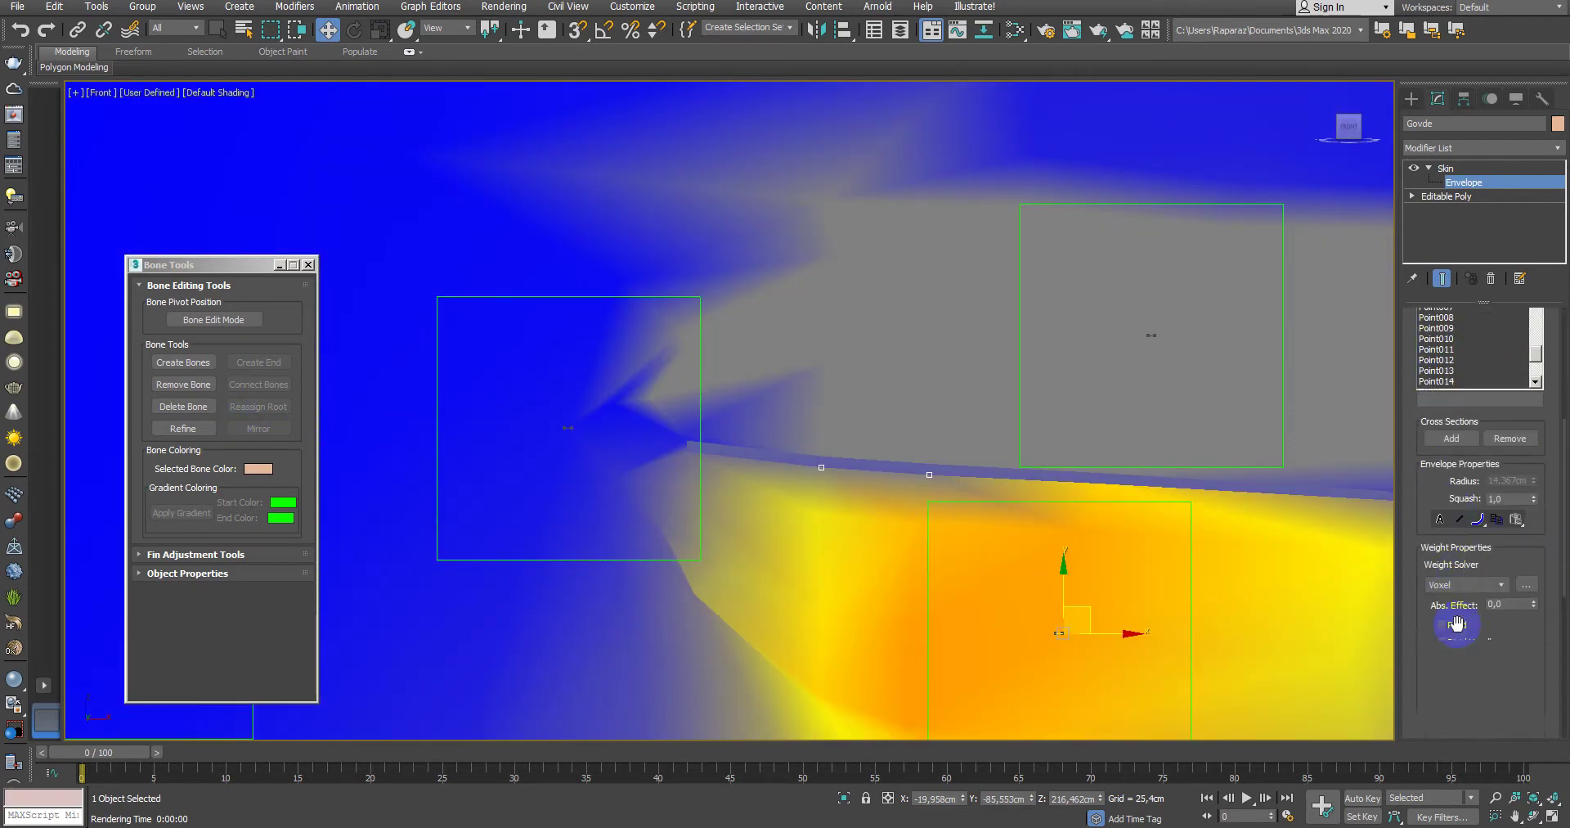
scroll(1456, 654, down, 2)
scroll(1488, 617, down, 2)
click(1434, 583)
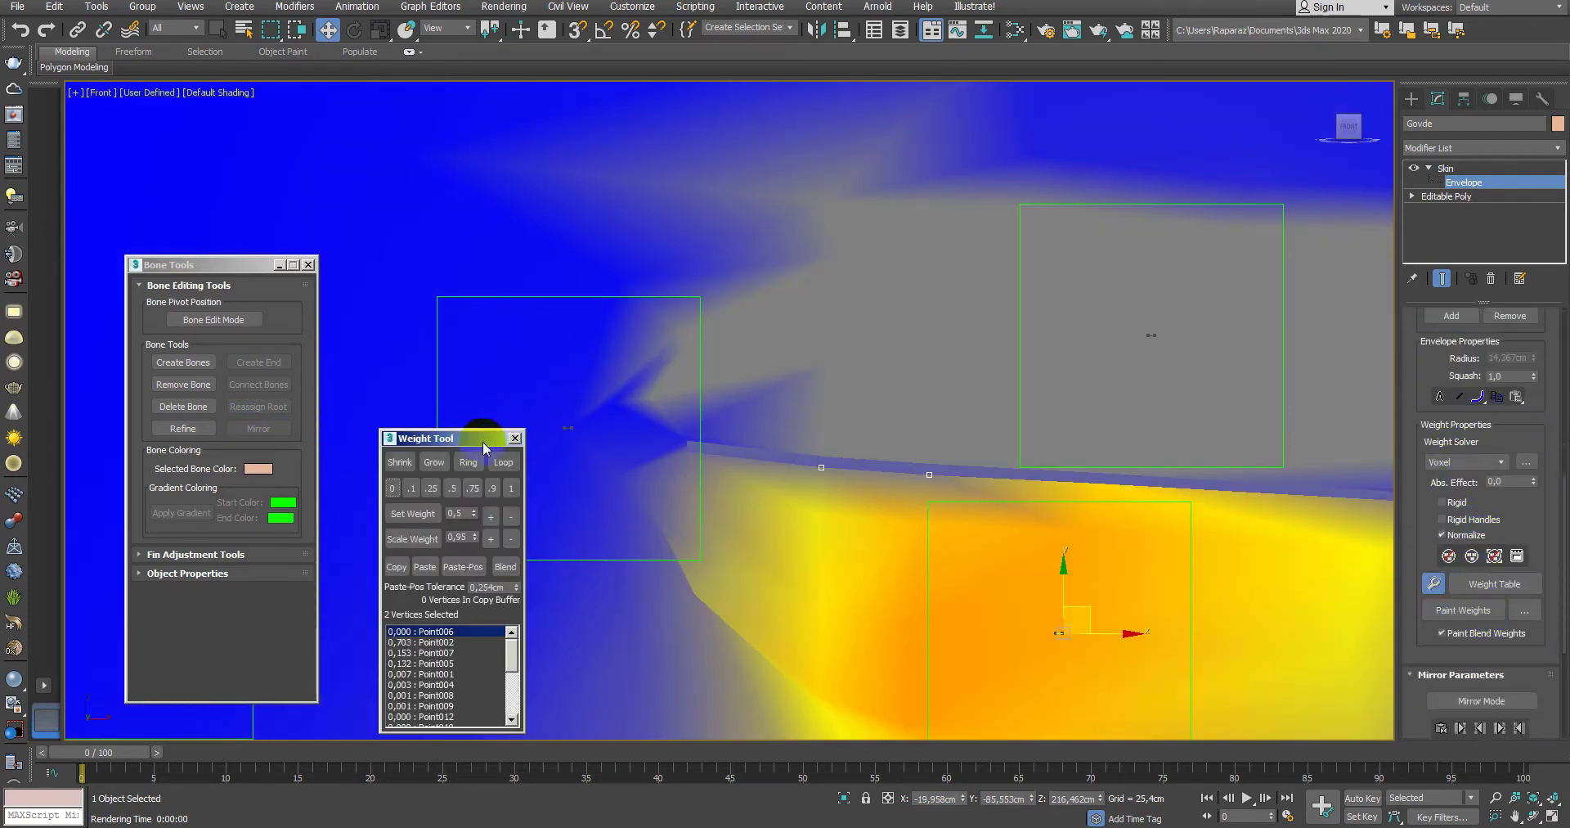
click(493, 488)
scroll(818, 524, down, 2)
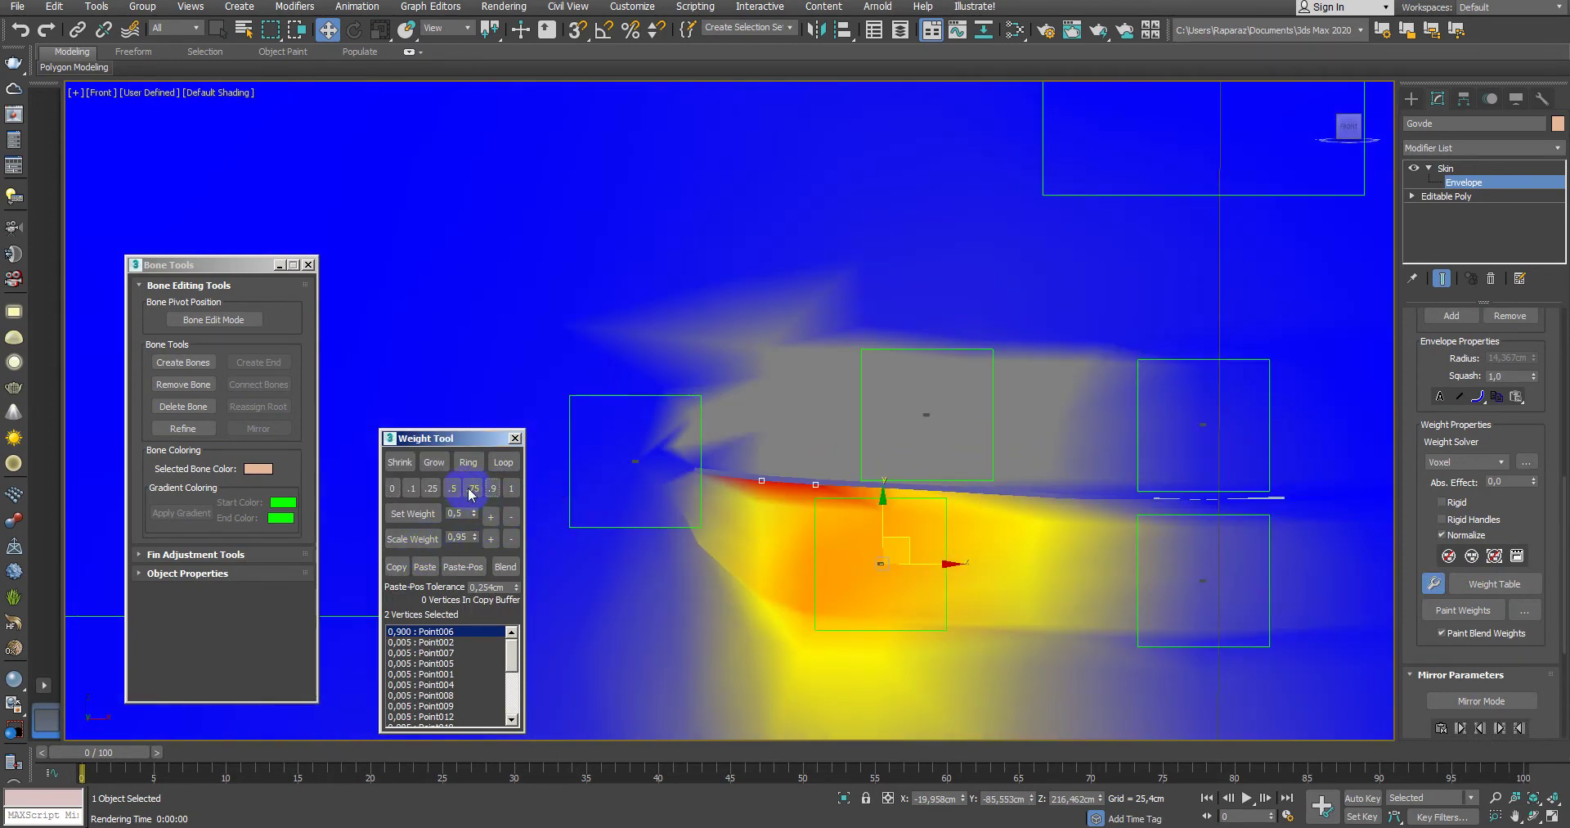
click(515, 437)
Step: Exit Envelope editing and return to the four-viewport layout
click(1518, 169)
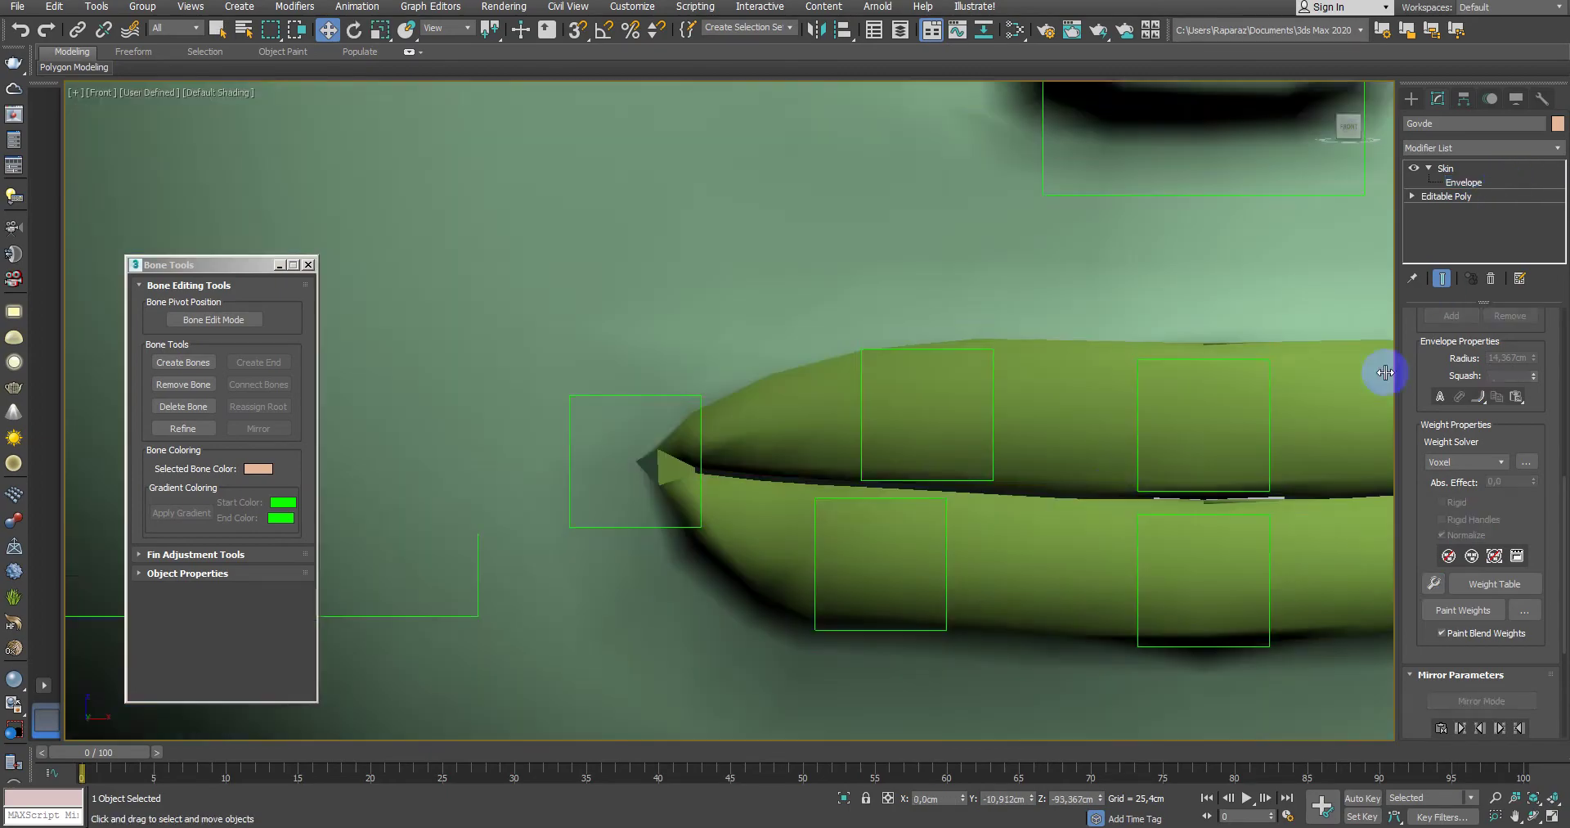
scroll(1226, 441, down, 5)
key(alt+w)
scroll(1234, 617, down, 3)
key(alt+w)
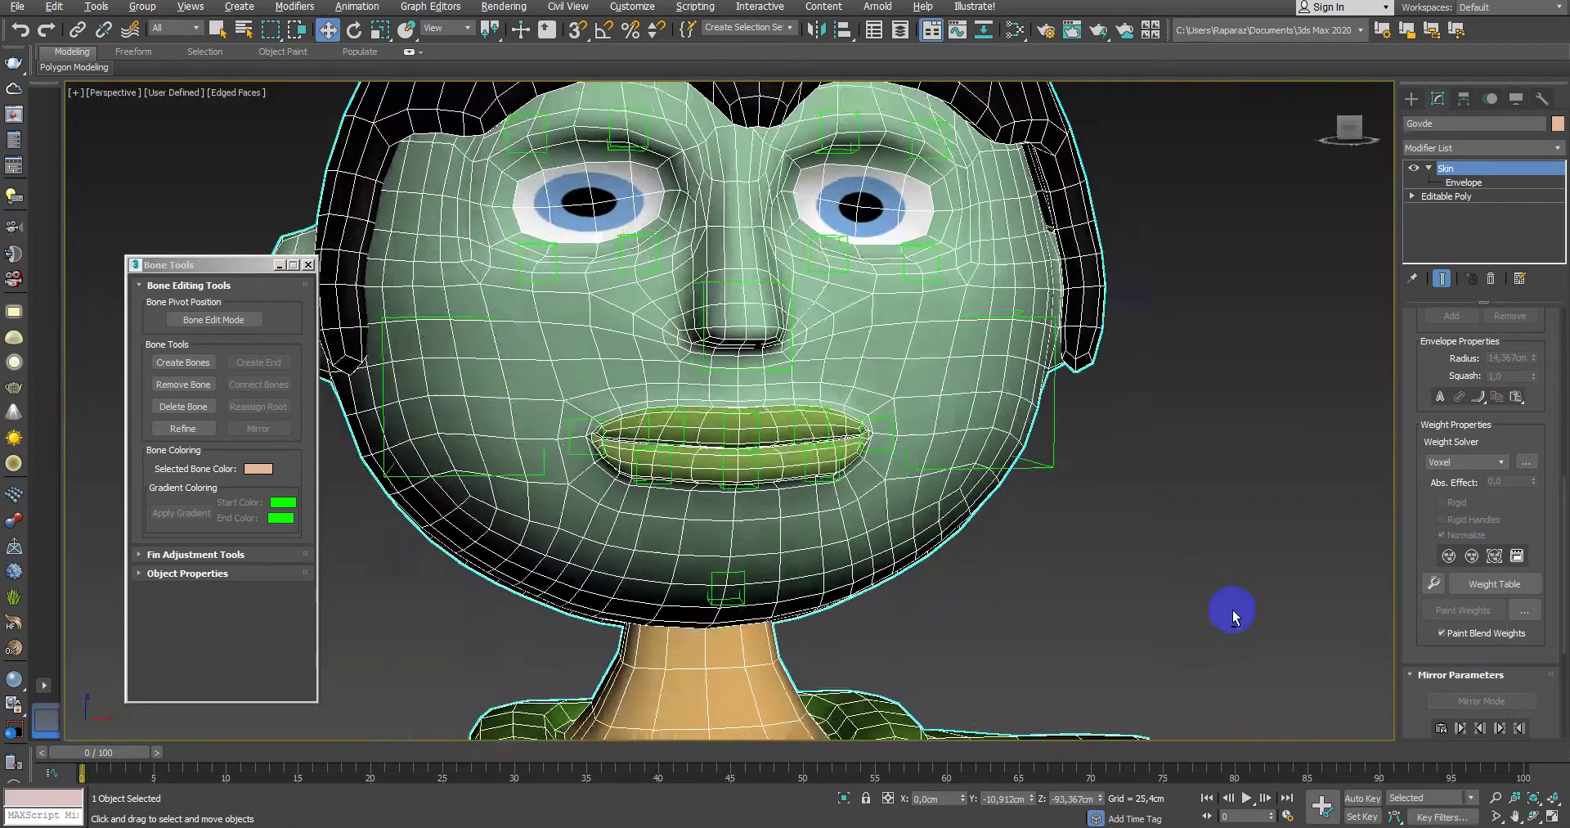
scroll(1161, 609, down, 3)
alt+middle_drag(1086, 604, 1012, 565)
scroll(940, 556, up, 5)
click(869, 550)
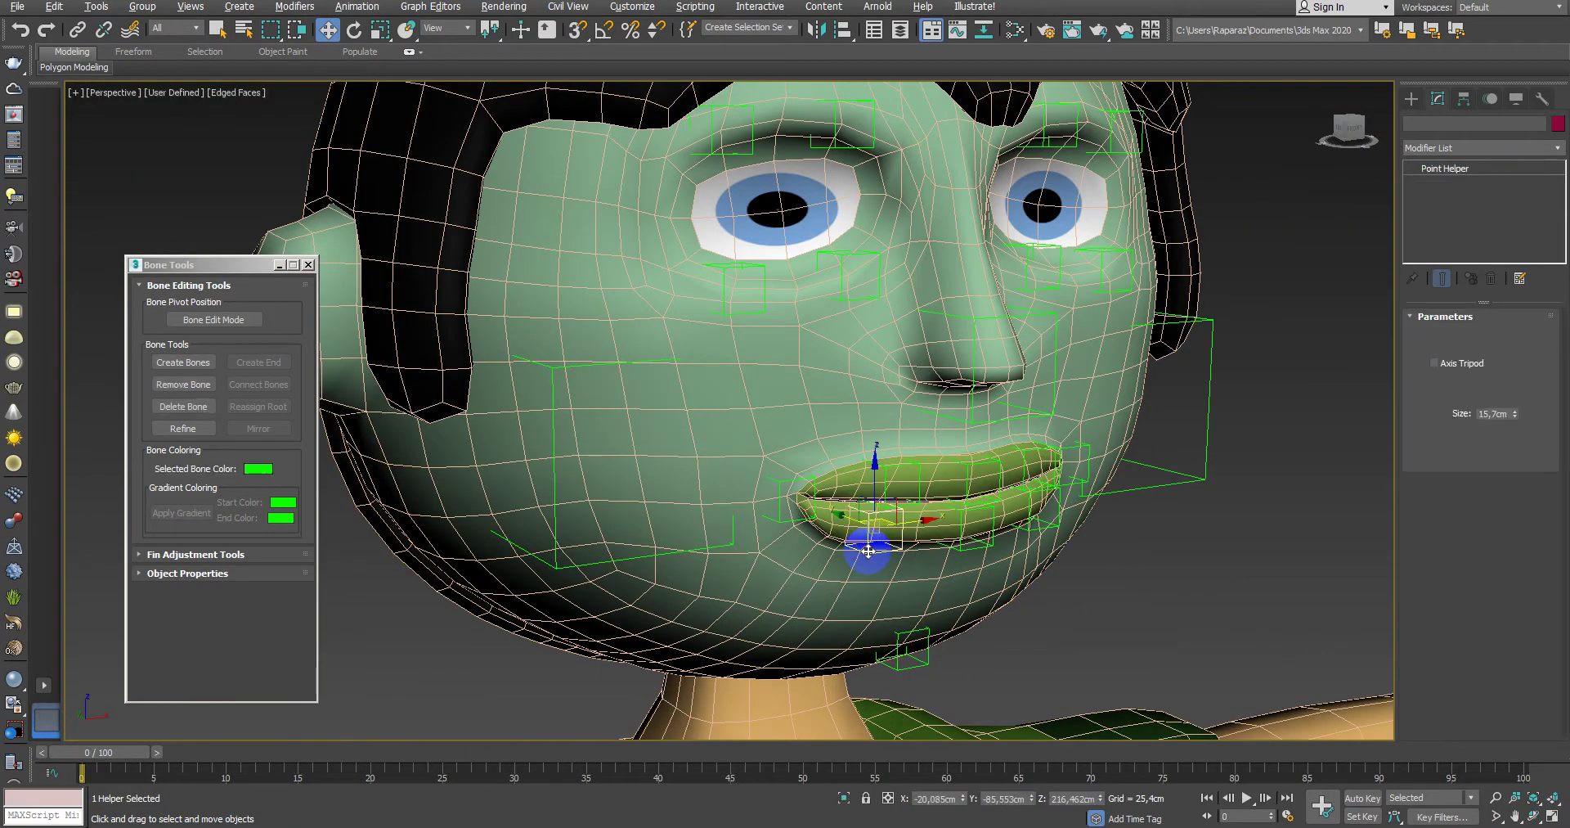
drag(868, 550, 885, 587)
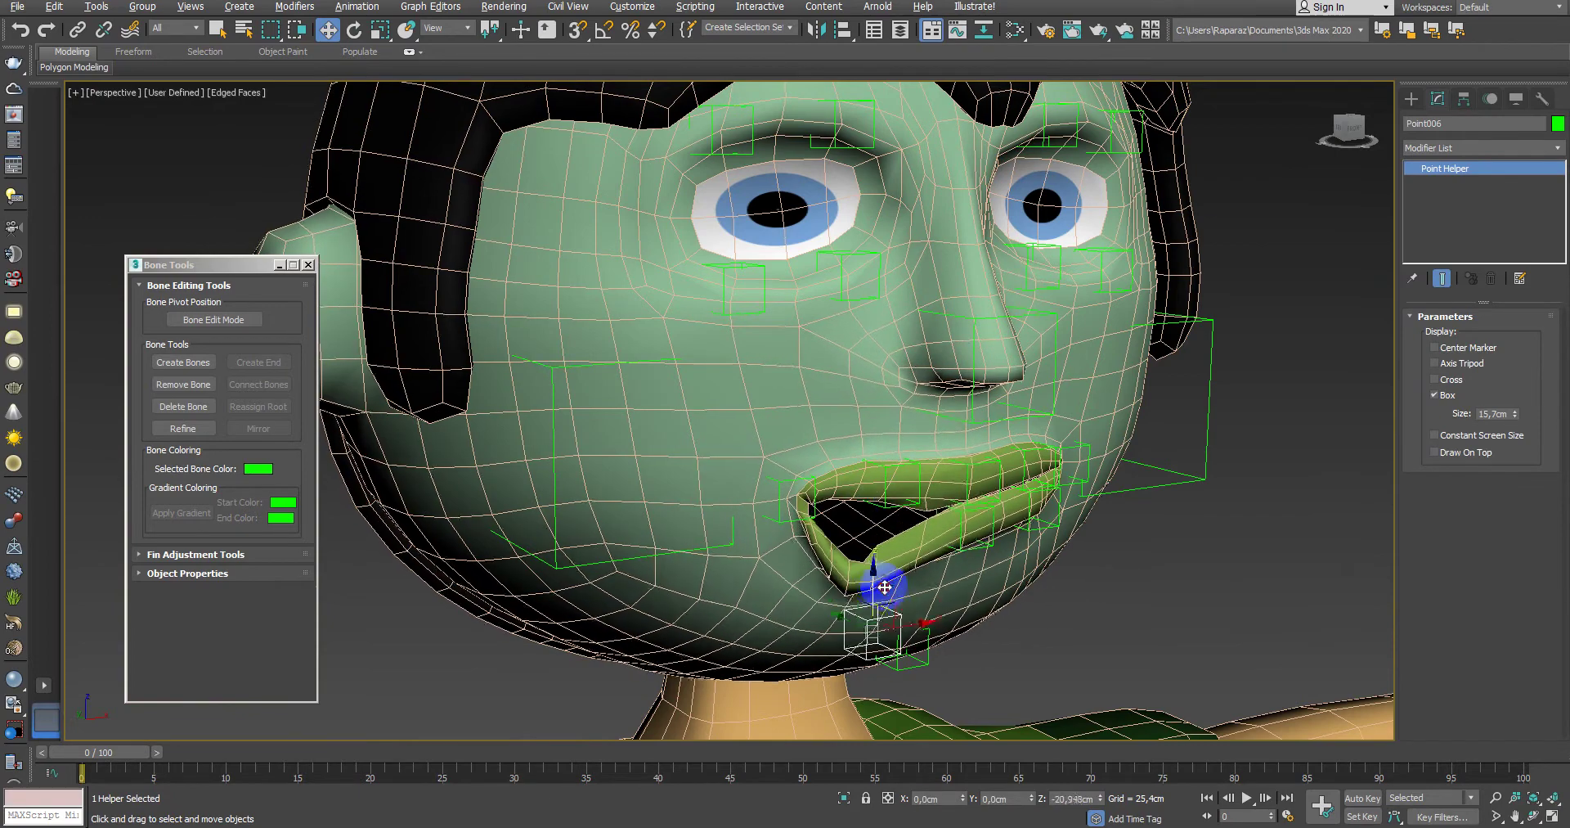
alt+middle_drag(884, 587, 965, 550)
key(ctrl+z)
ctrl+click(980, 521)
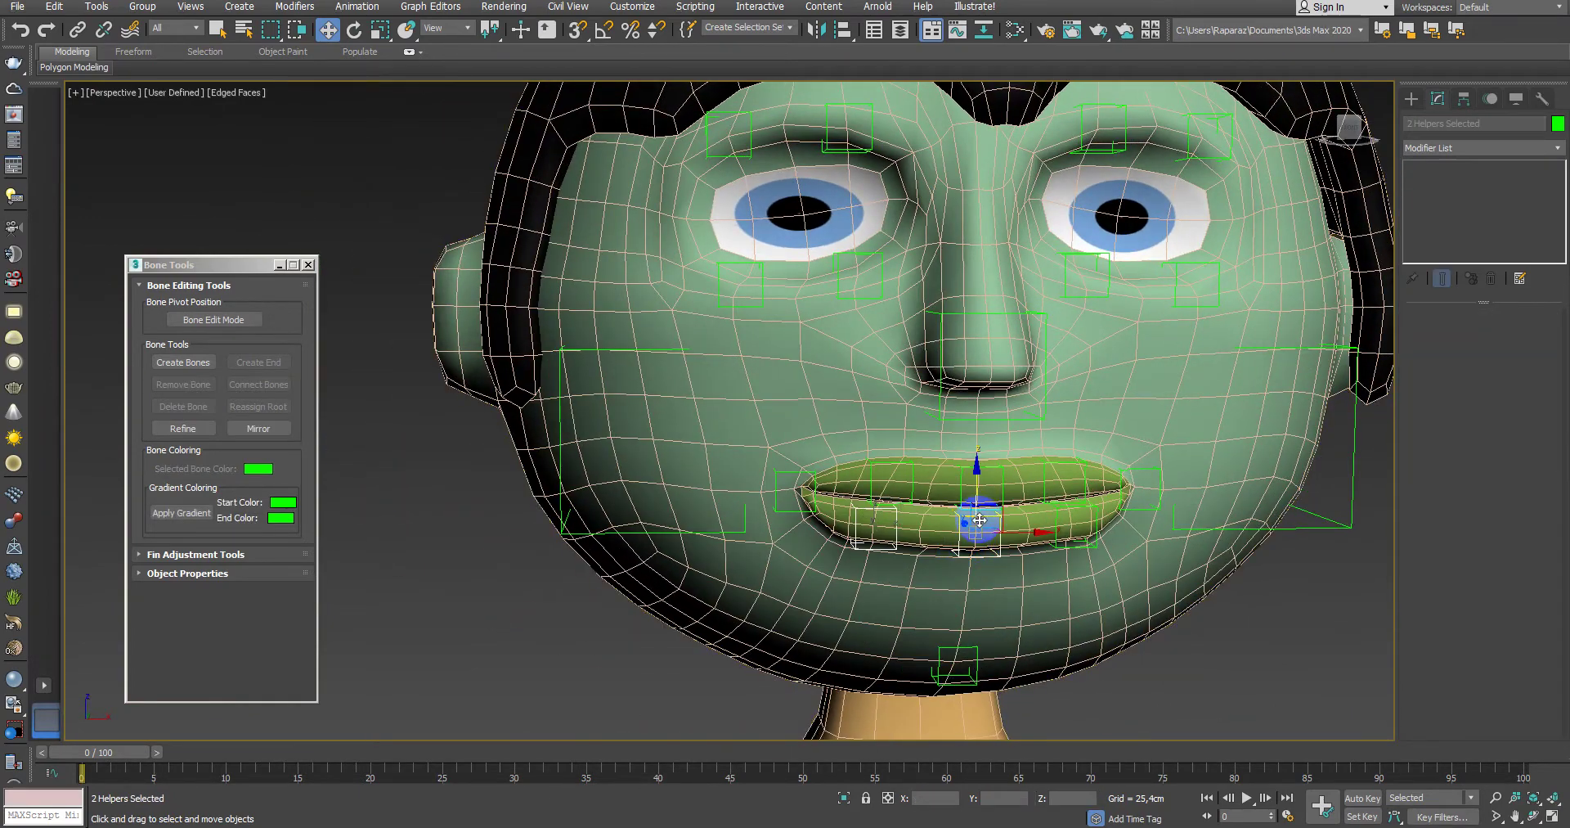
drag(980, 520, 981, 552)
key(ctrl+z)
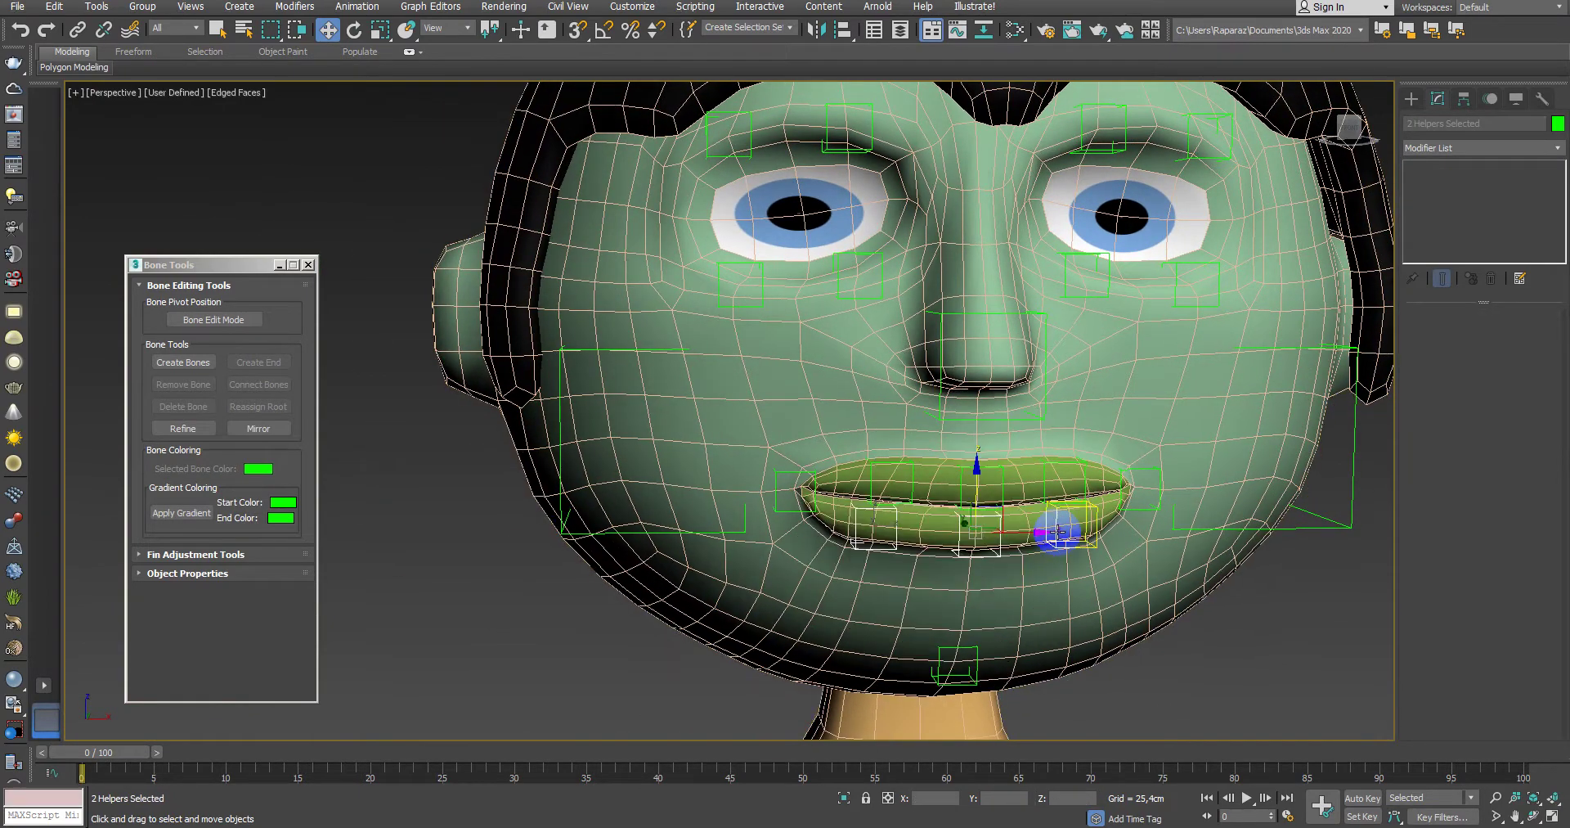
alt+middle_drag(1057, 532, 1034, 491)
ctrl+drag(988, 484, 998, 579)
key(ctrl+z)
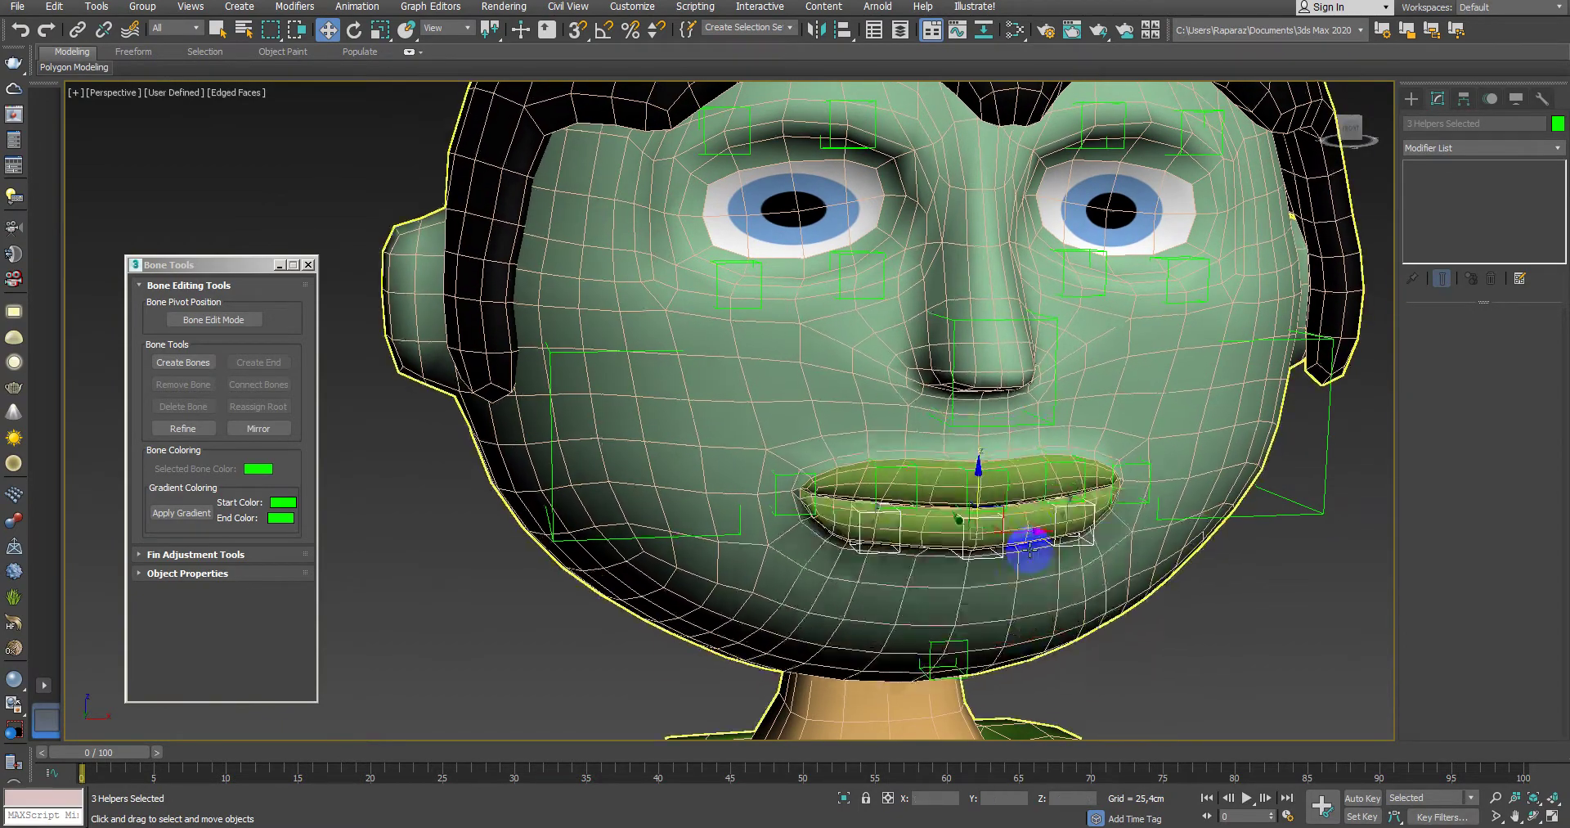
click(1013, 509)
mouse_move(1012, 509)
alt+middle_down()
mouse_move(1120, 505)
mouse_move(1005, 494)
alt+middle_up()
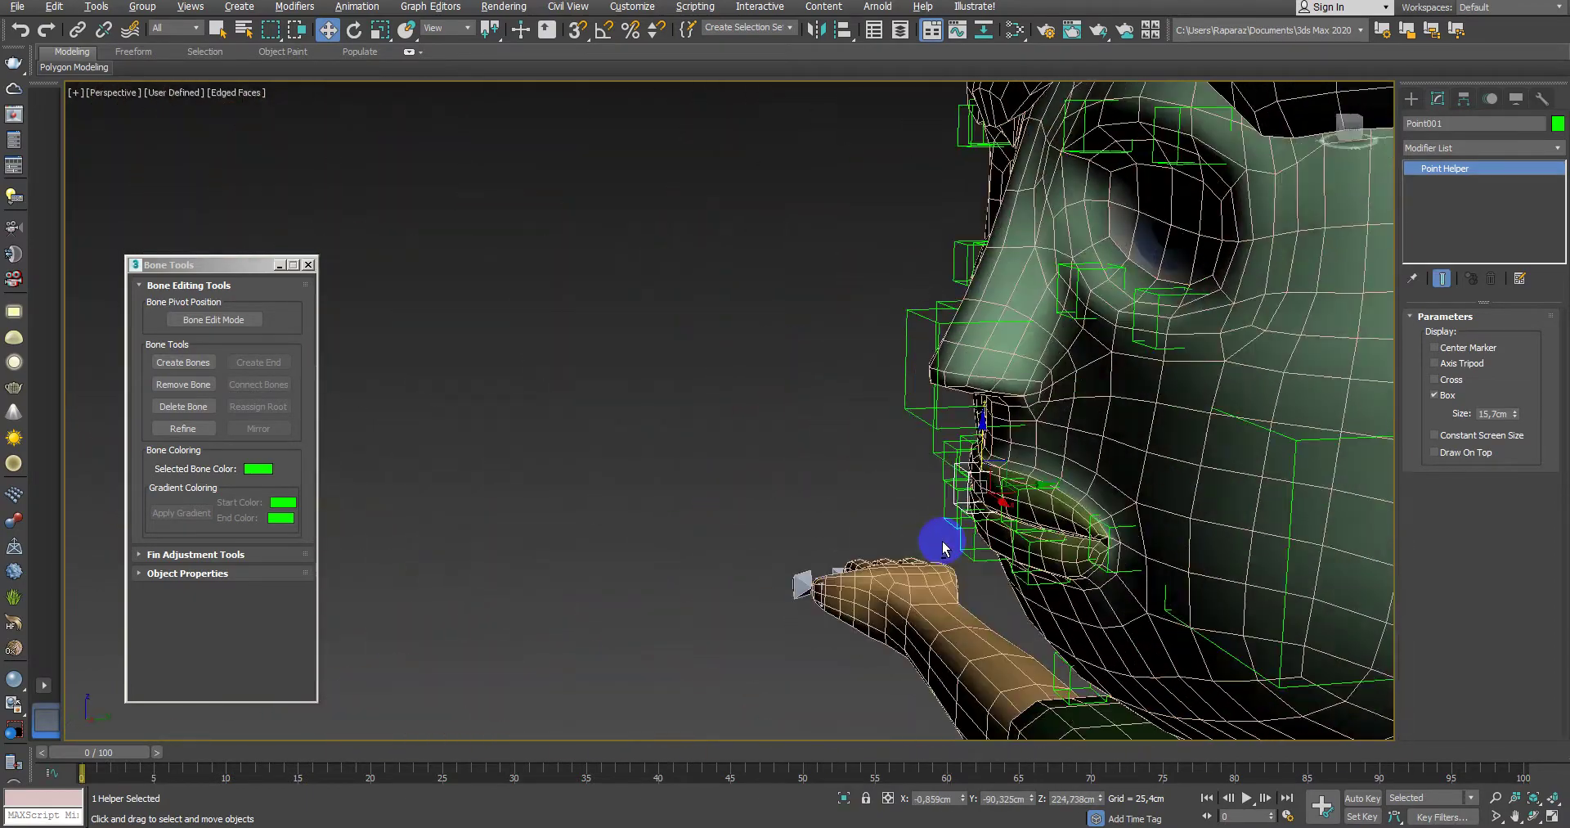
drag(1005, 493, 986, 408)
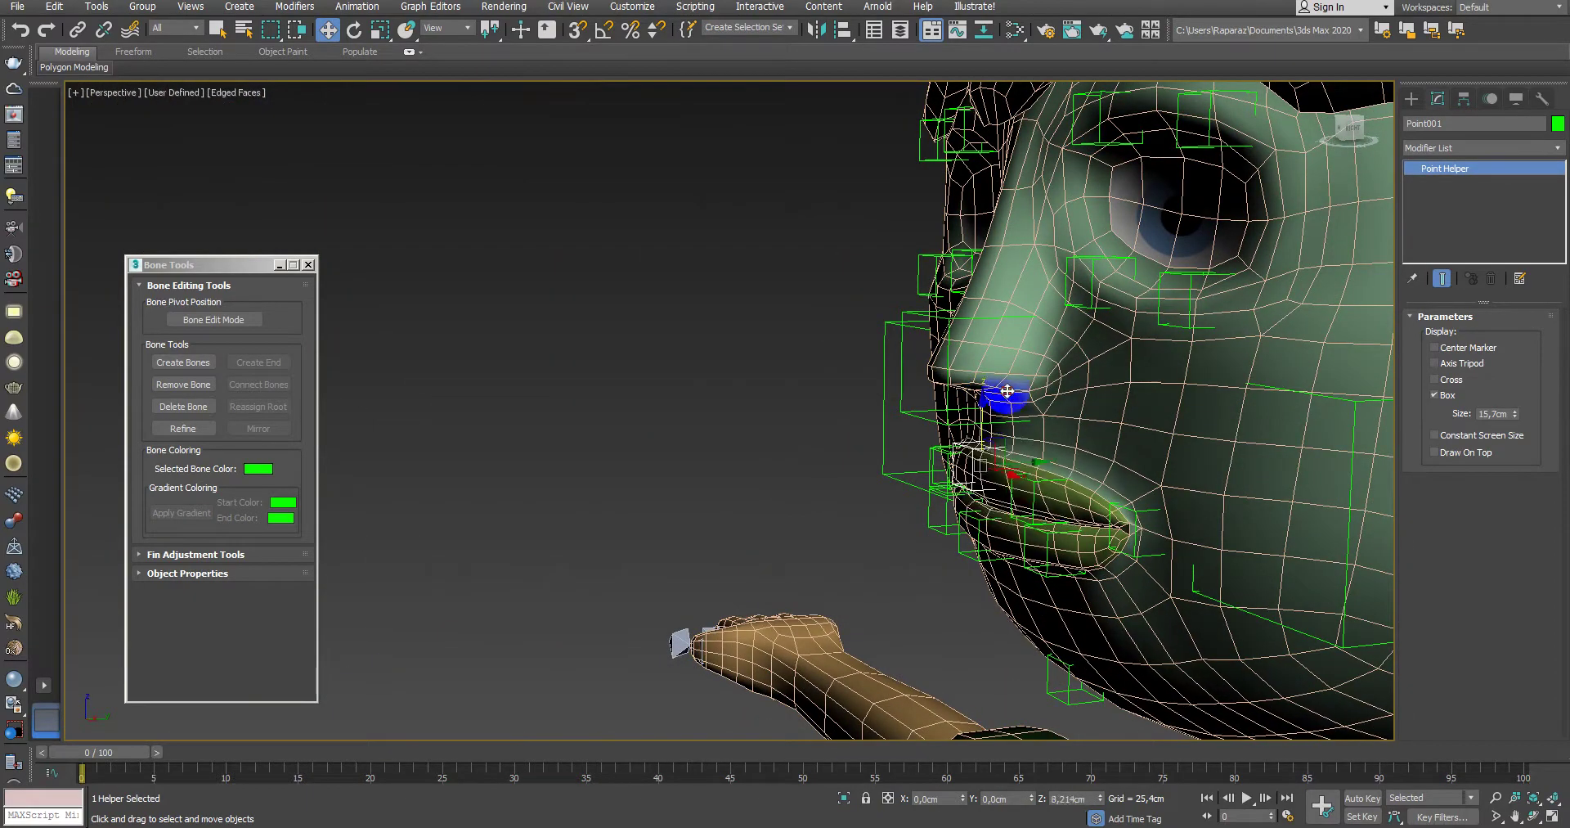
drag(1036, 350, 1051, 526)
alt+middle_drag(1052, 526, 967, 628)
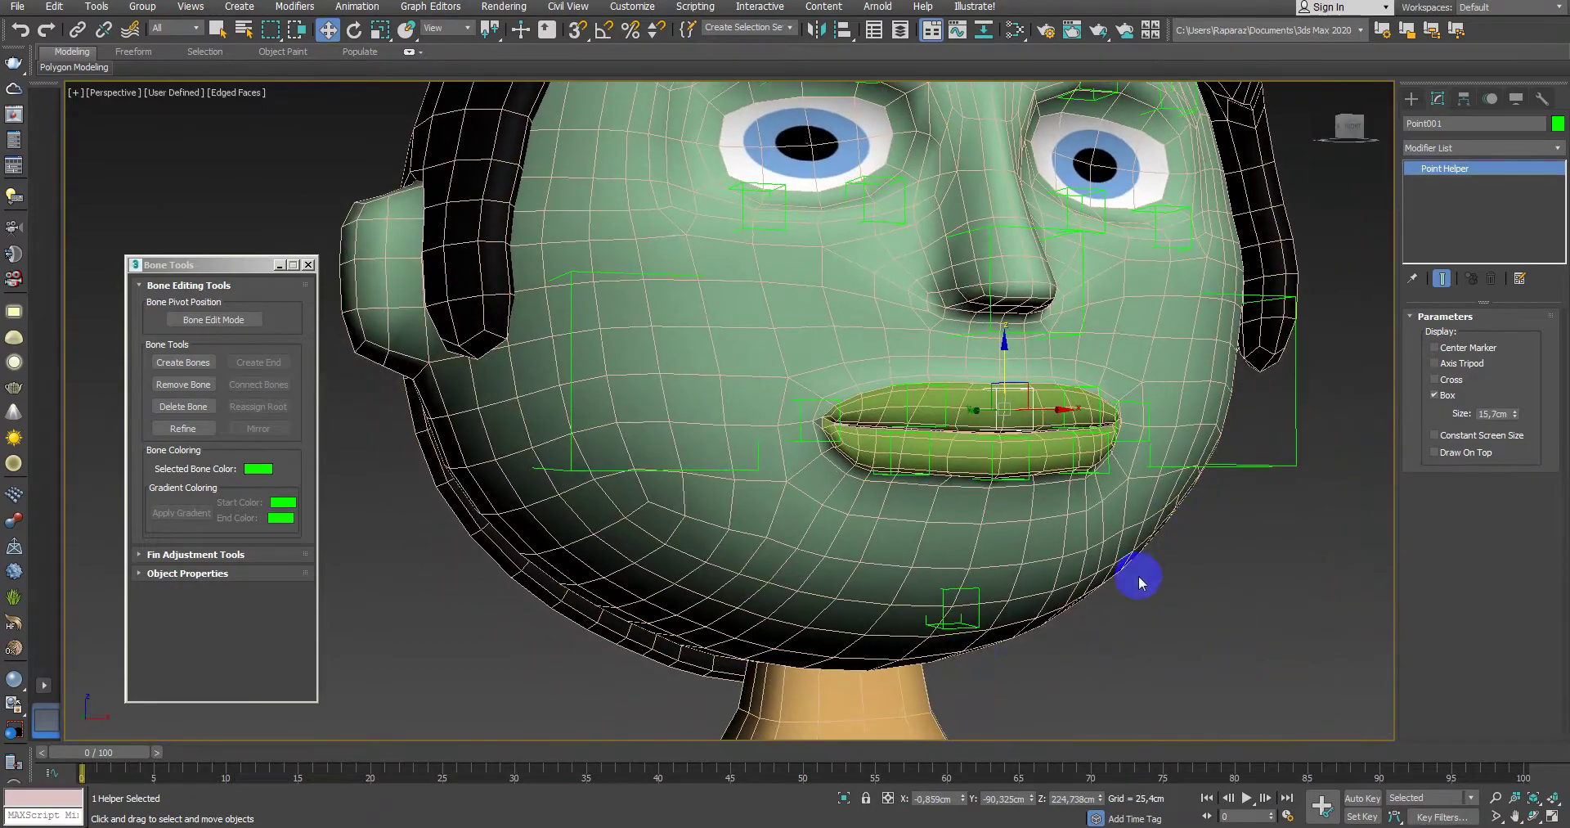
mouse_move(968, 628)
mouse_down()
mouse_move(967, 490)
mouse_move(956, 617)
mouse_up()
drag(588, 466, 574, 589)
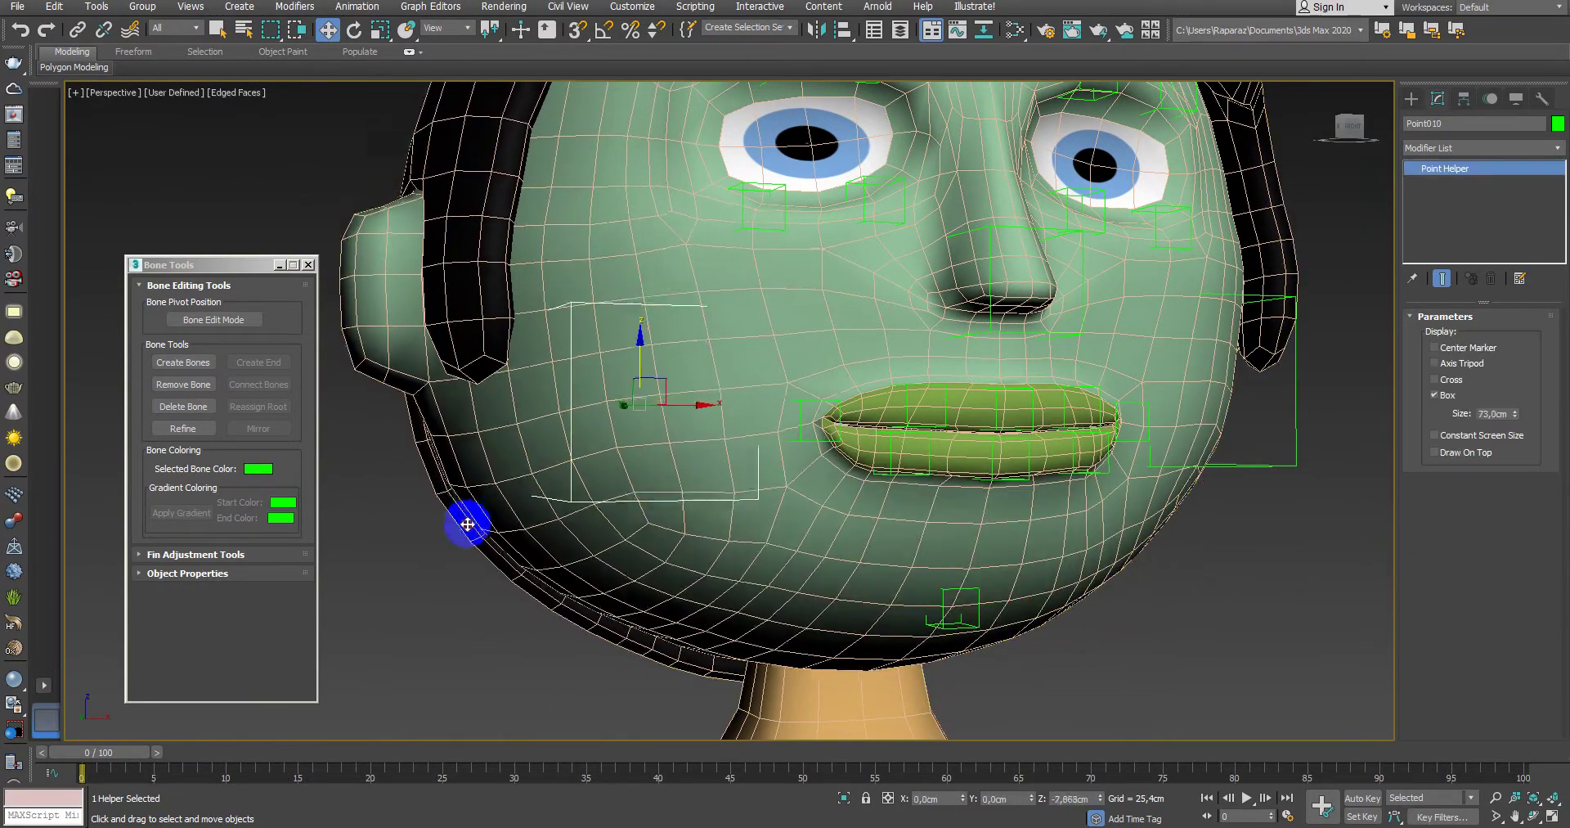
scroll(588, 613, down, 3)
alt+middle_drag(1018, 526, 989, 524)
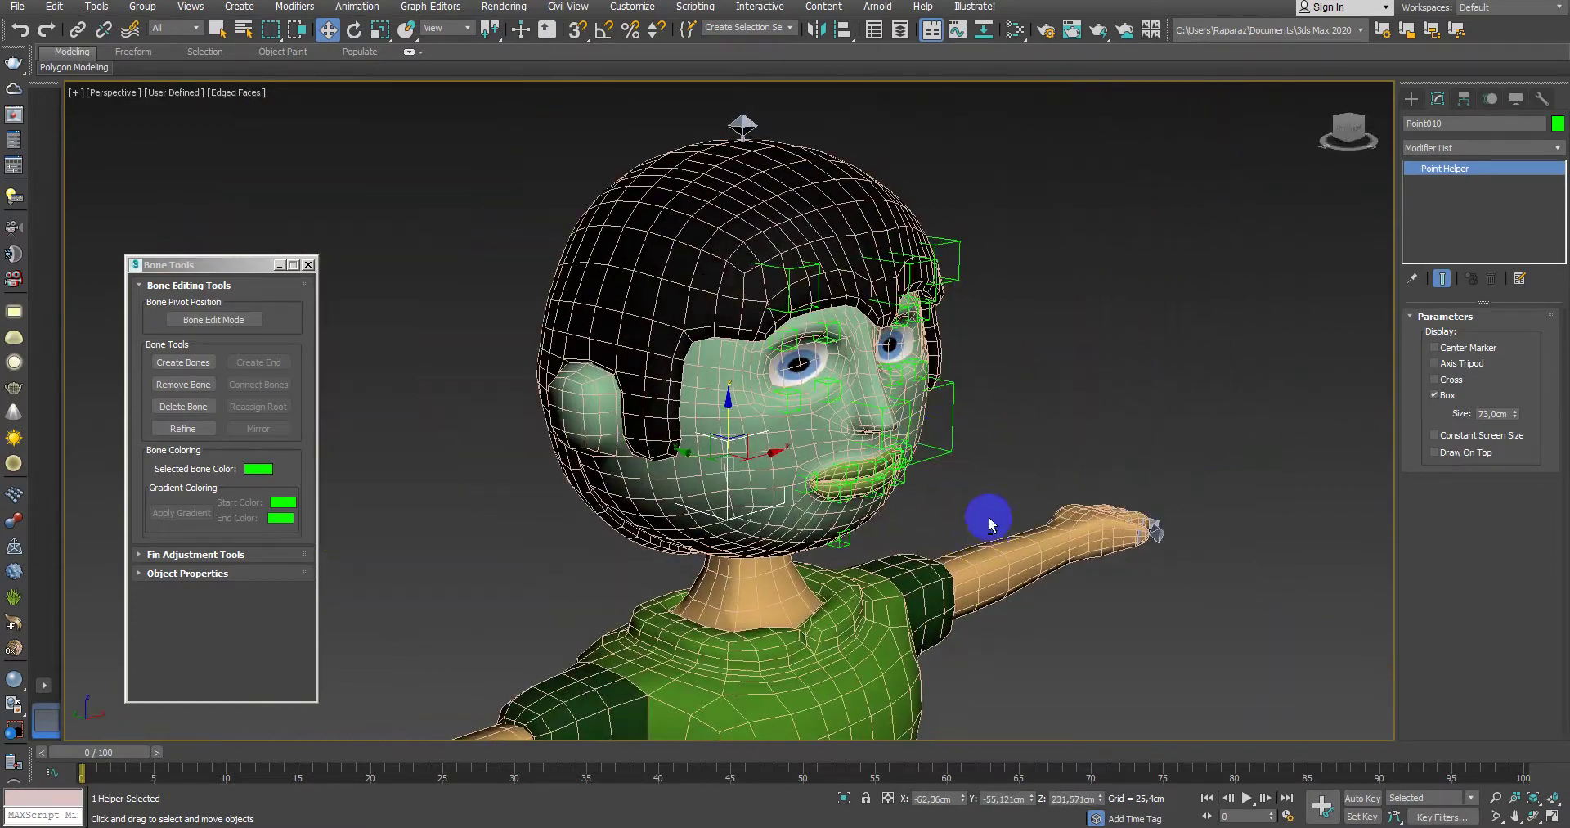
mouse_move(909, 426)
alt+middle_down()
mouse_move(848, 410)
mouse_move(1094, 533)
alt+middle_up()
scroll(1094, 533, up, 4)
click(1099, 342)
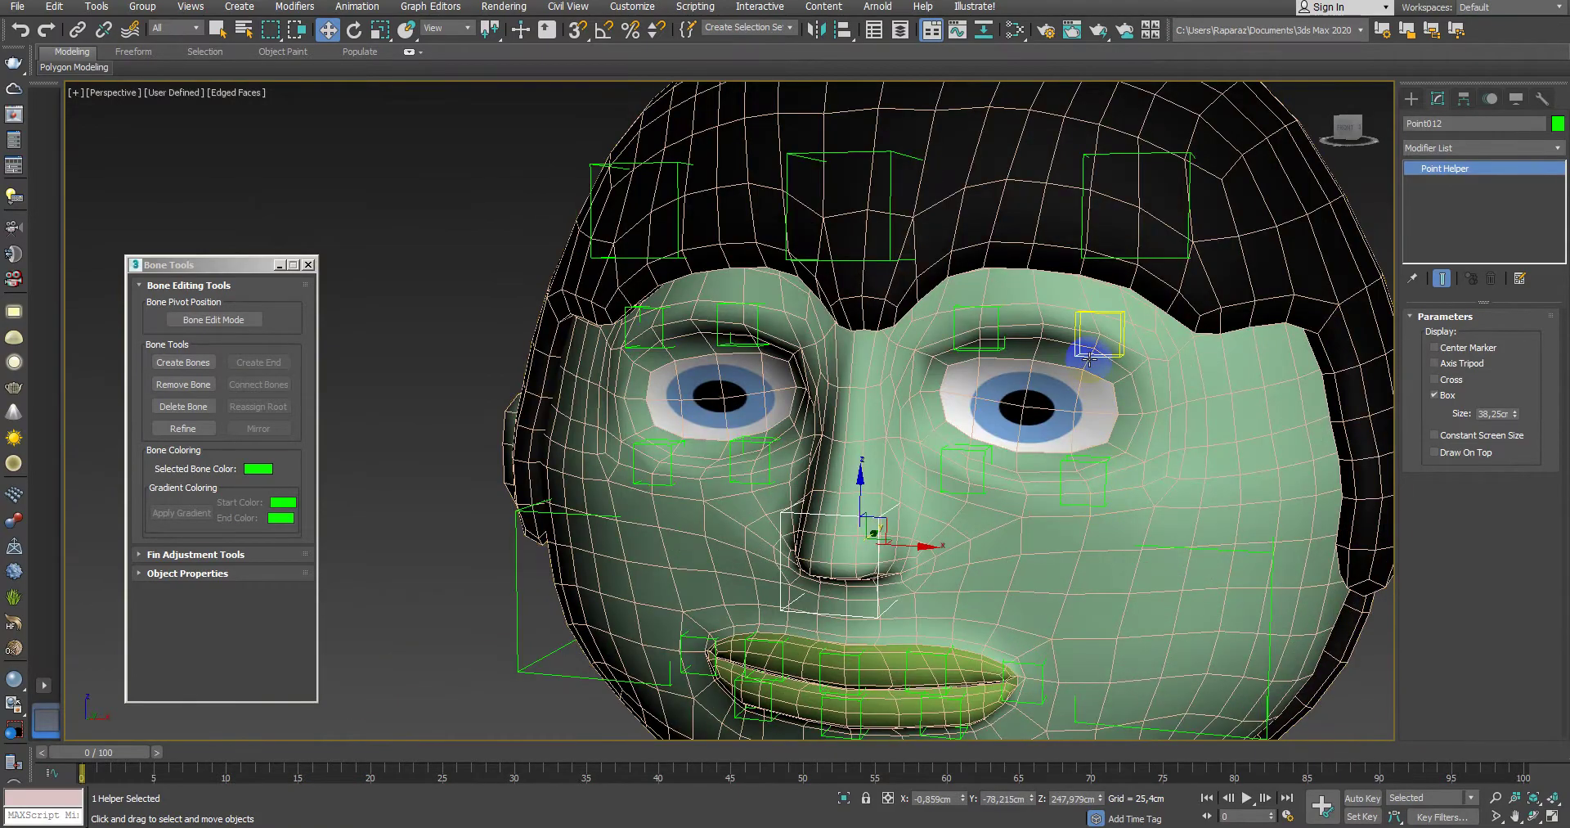
mouse_move(1123, 317)
mouse_down()
mouse_move(999, 350)
mouse_move(978, 436)
mouse_up()
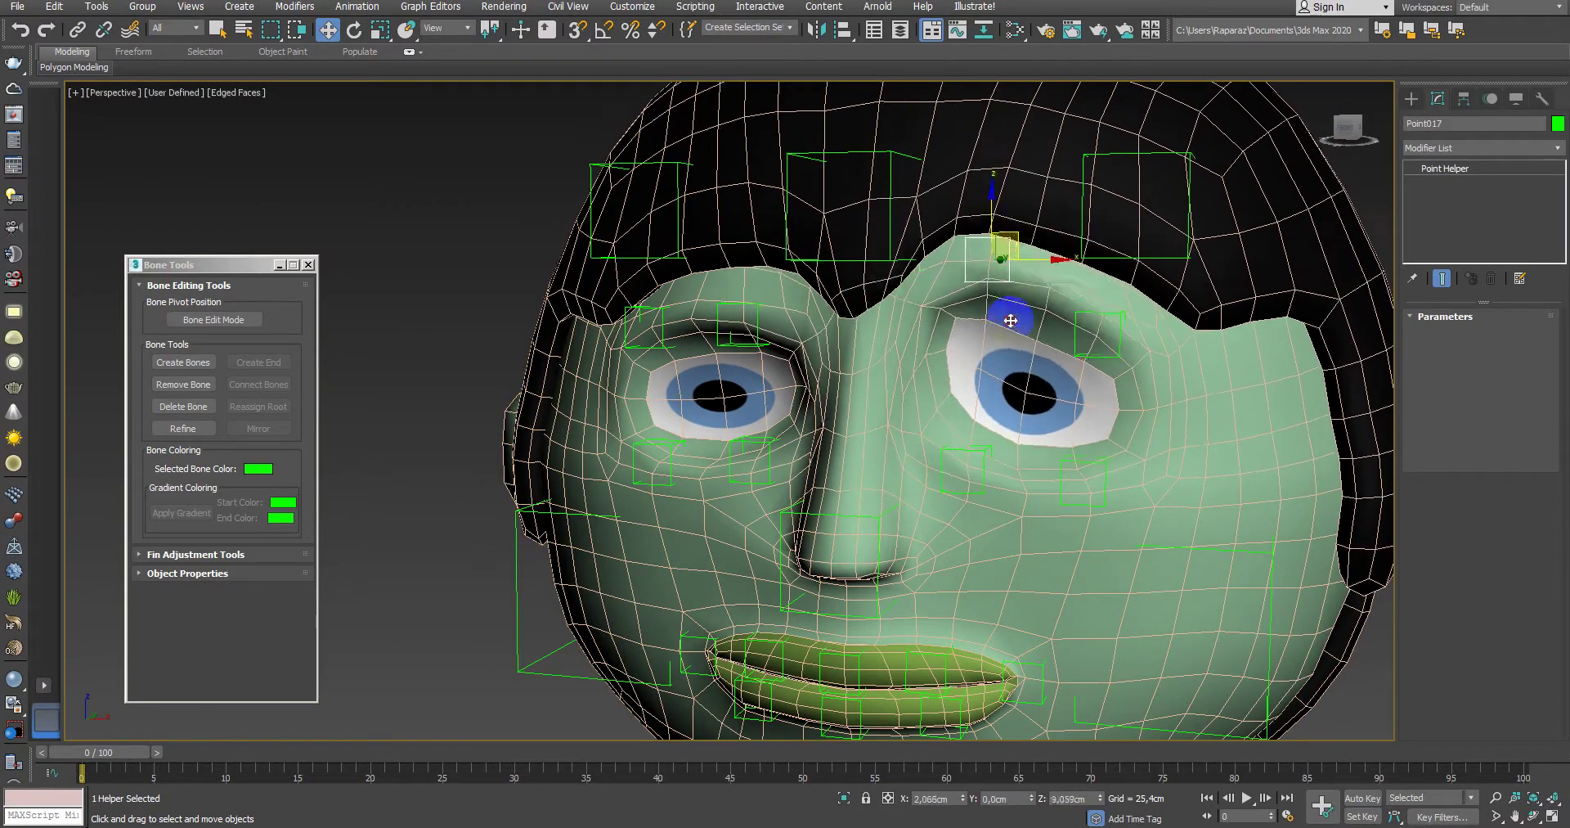
key(ctrl+z)
mouse_move(979, 436)
alt+middle_down()
mouse_move(1051, 370)
mouse_move(979, 143)
alt+middle_up()
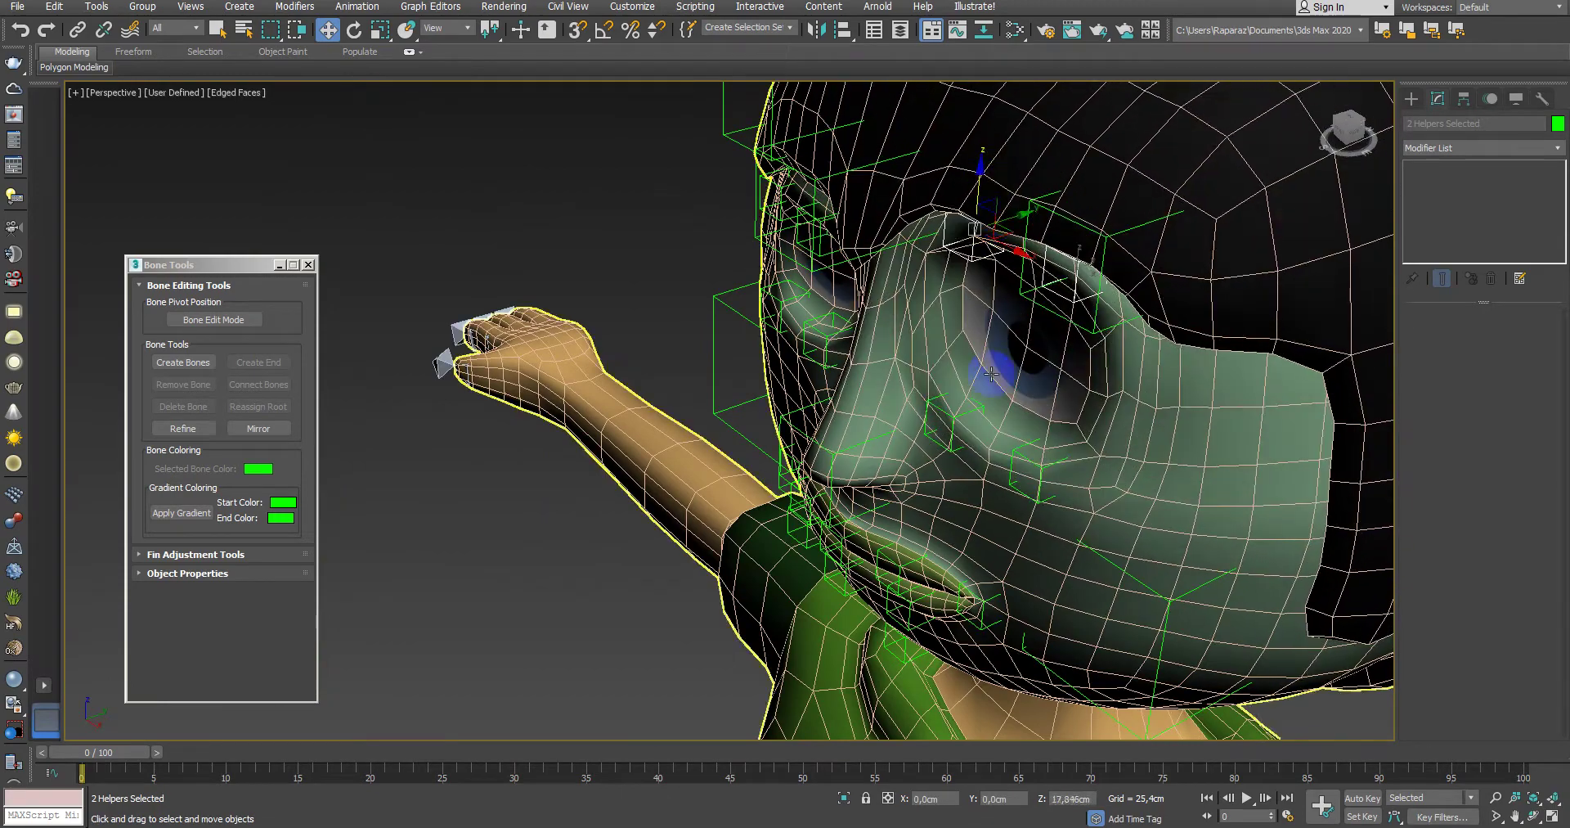
alt+middle_drag(980, 143, 1137, 531)
scroll(1149, 590, down, 3)
mouse_move(1149, 590)
alt+middle_down()
mouse_move(1002, 447)
mouse_move(988, 389)
alt+middle_up()
alt+middle_drag(899, 447, 966, 425)
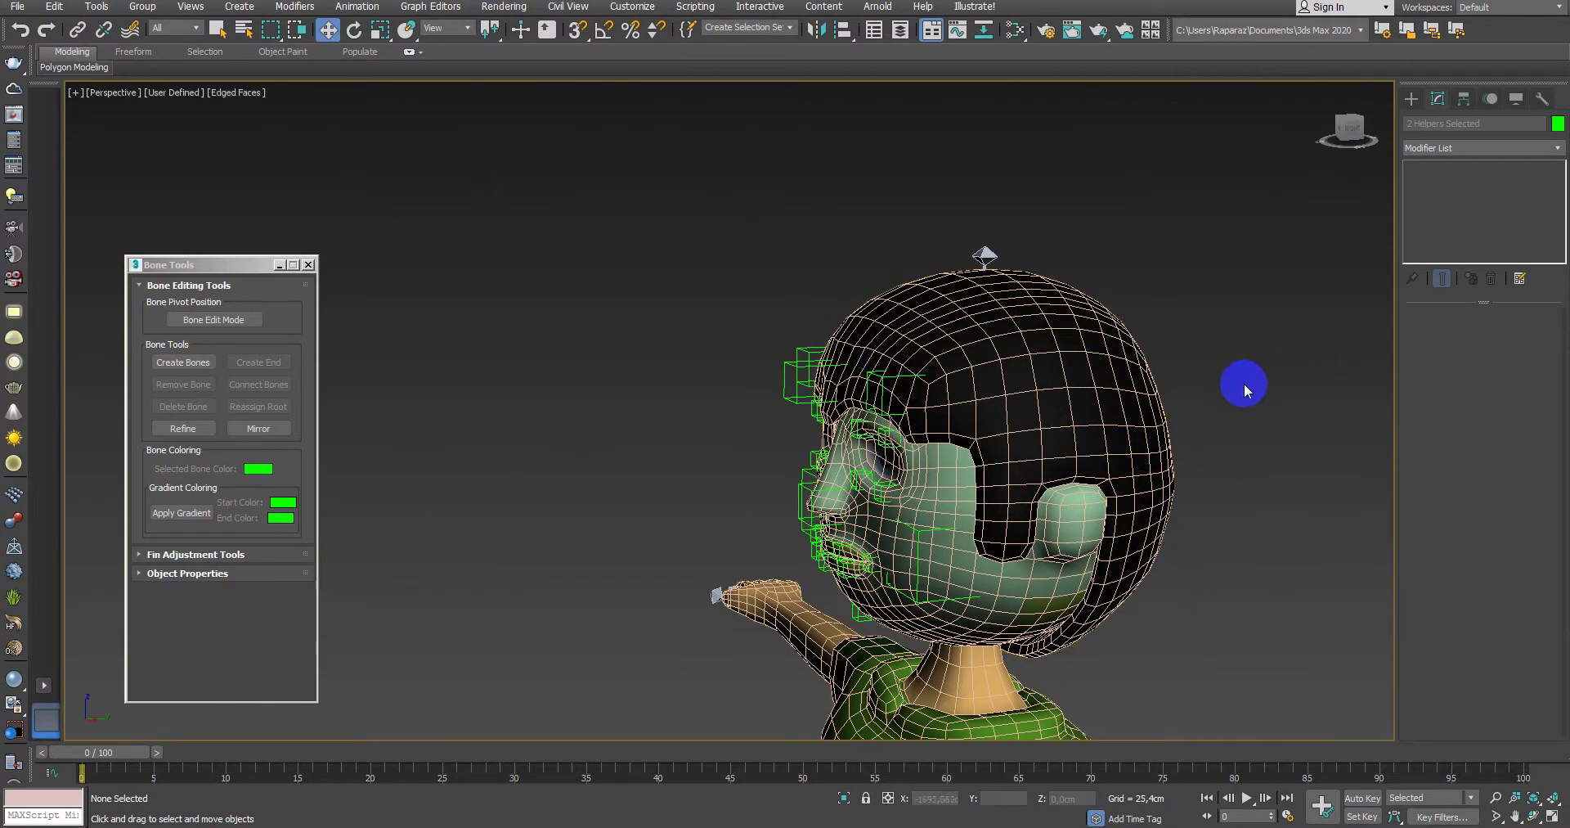
Step: Delete Govde's Skin modifier and place a new Point helper beside the head in the Left view
click(1115, 386)
click(1503, 280)
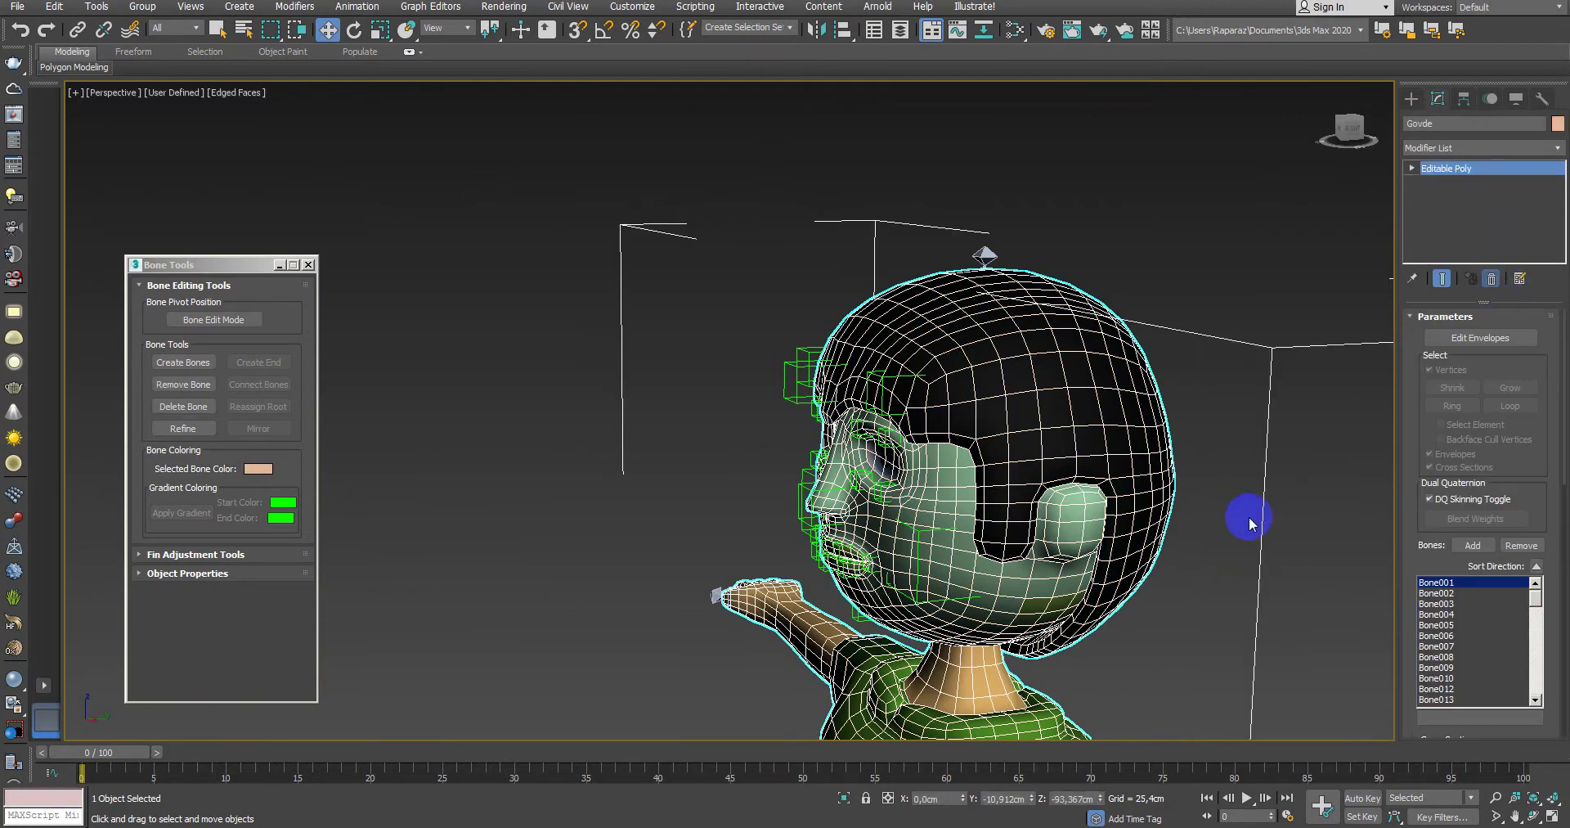
click(1414, 99)
click(1436, 200)
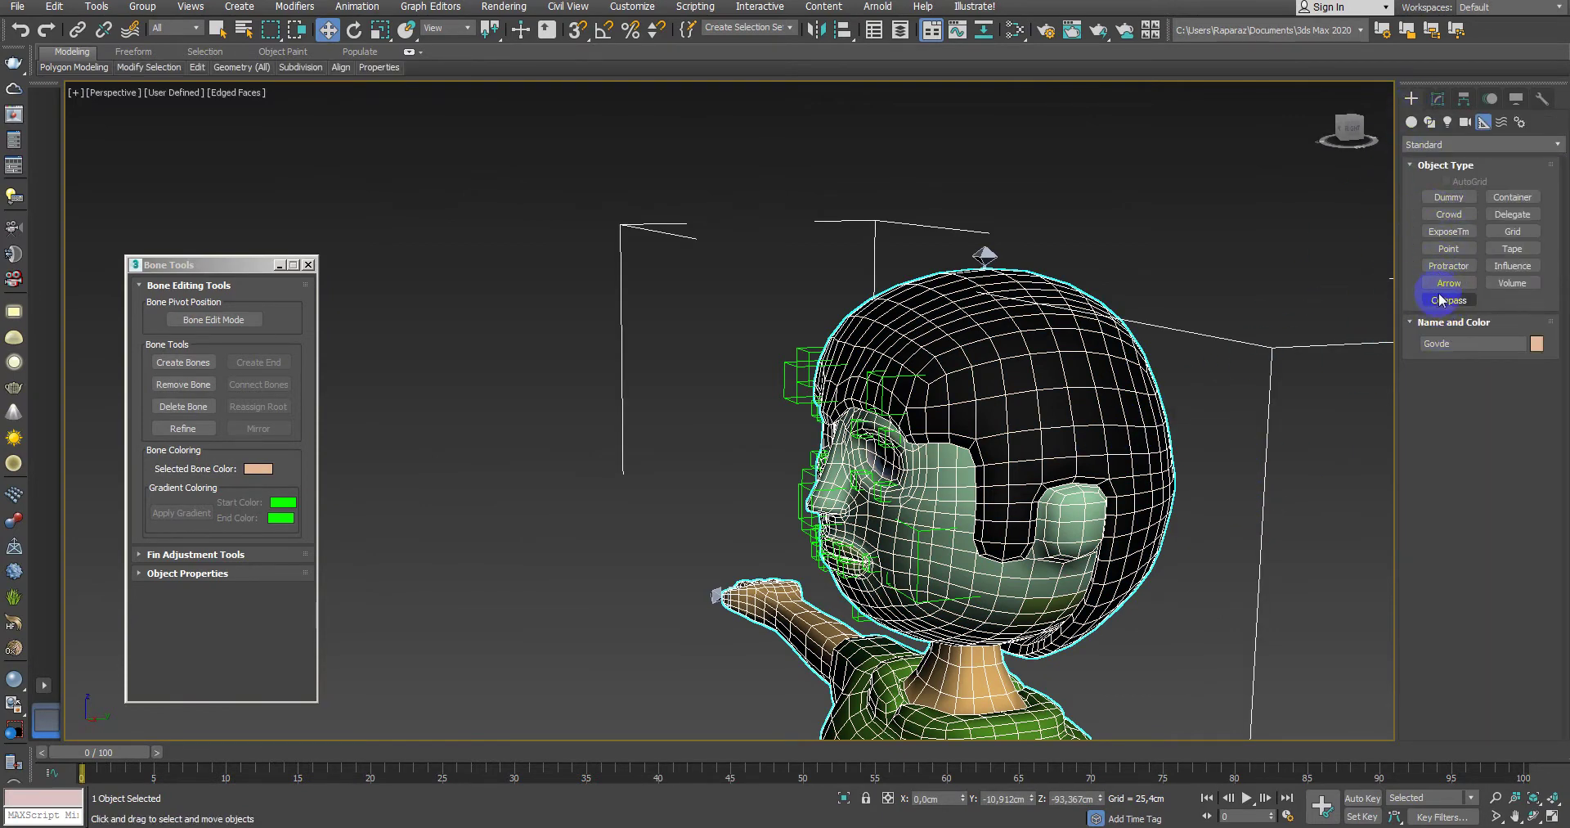
click(1449, 248)
key(alt+w)
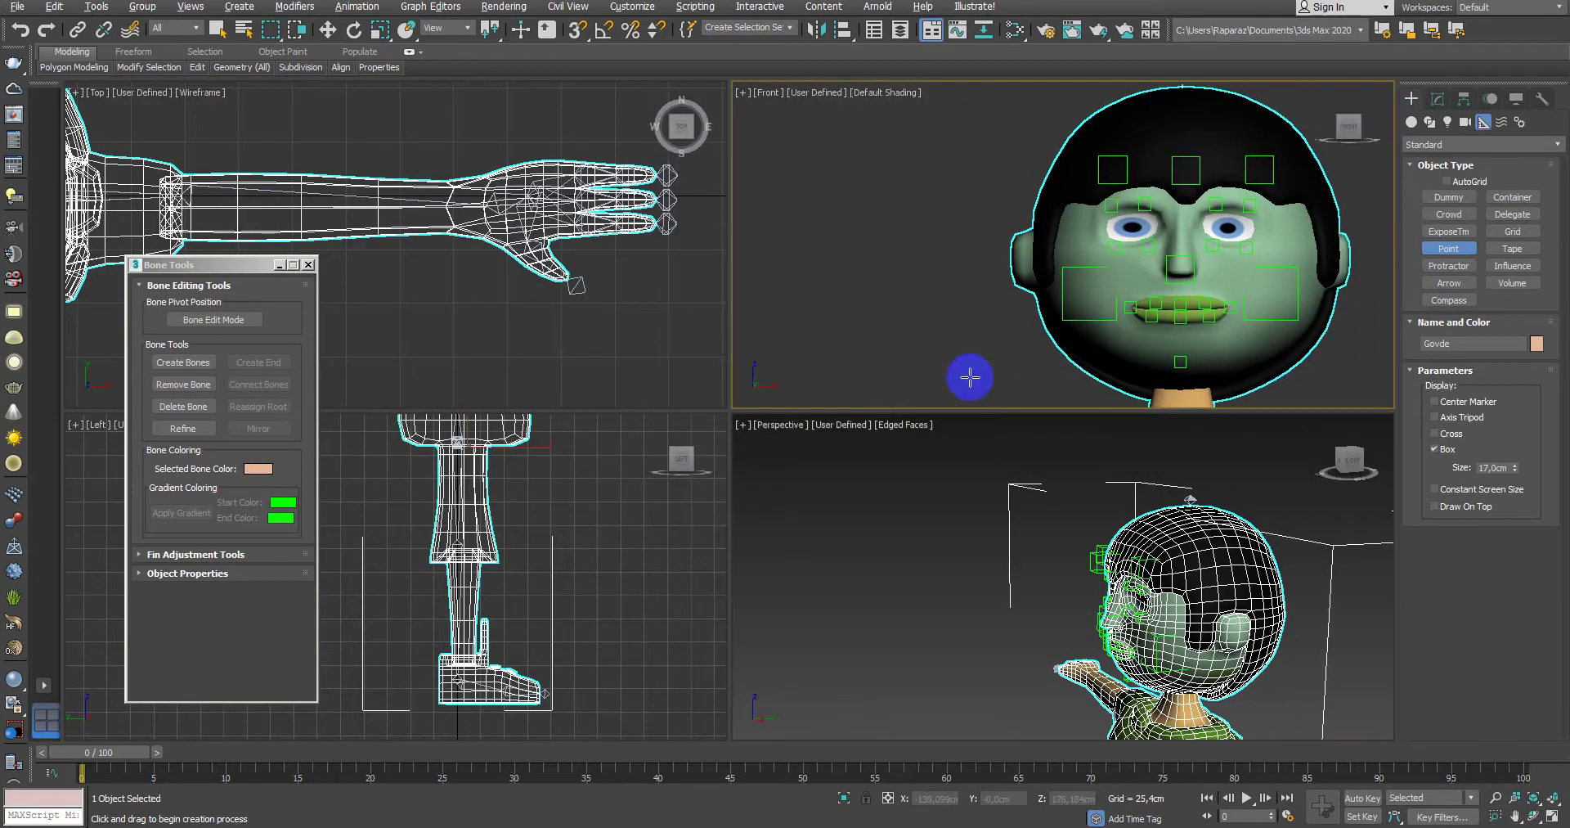
right_click(615, 700)
key(alt+w)
scroll(842, 561, down, 3)
scroll(719, 368, down, 2)
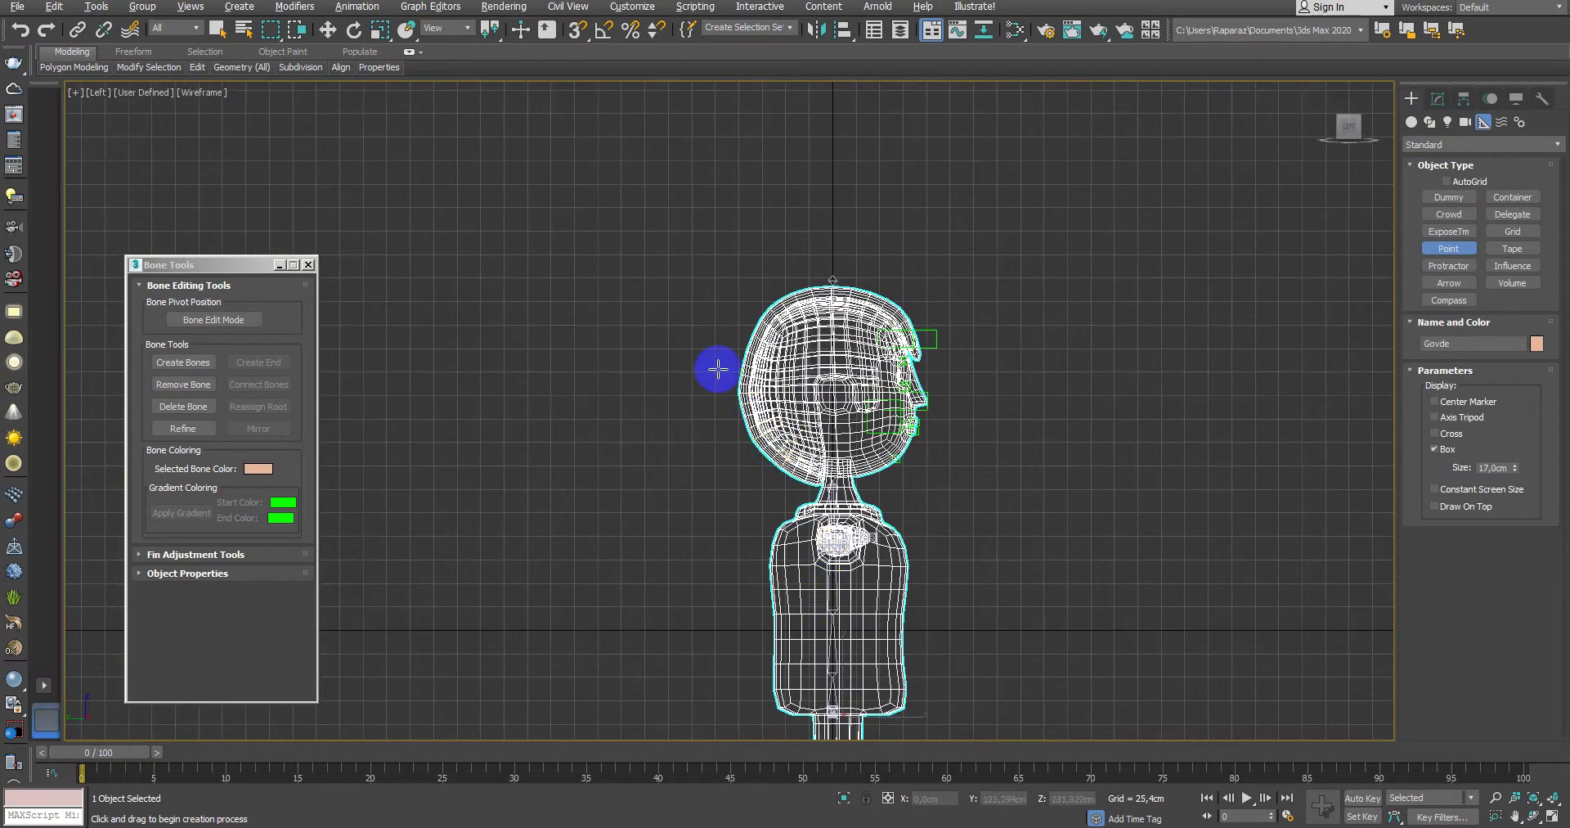
click(719, 432)
Step: Scale the new Point024 helper box up and move it over the boy's head
key(r)
mouse_move(701, 431)
mouse_down()
mouse_move(1192, 351)
mouse_move(1185, 576)
mouse_up()
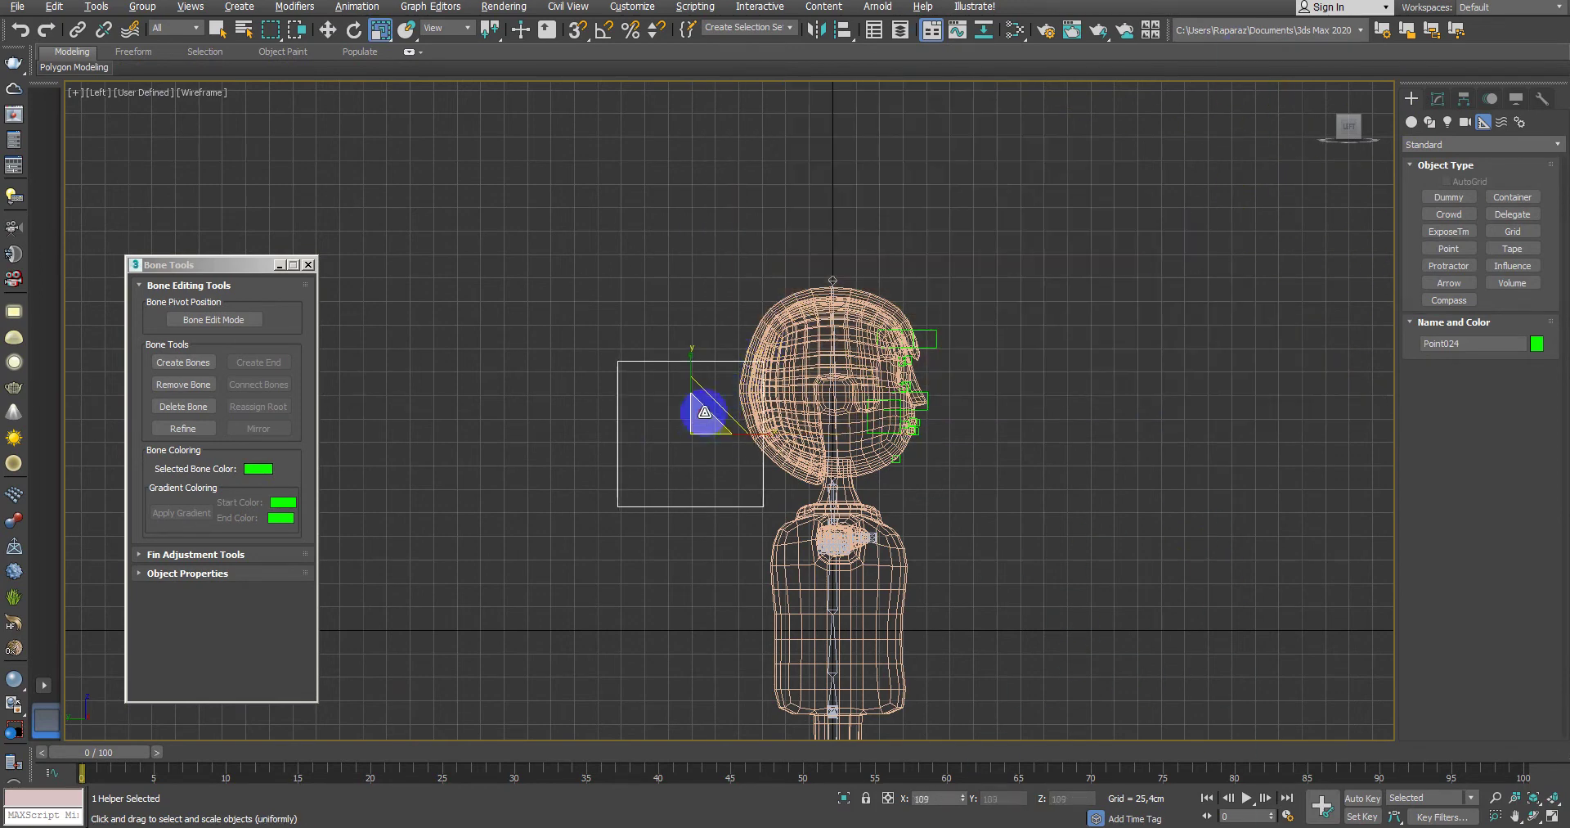
key(w)
mouse_move(705, 411)
mouse_down()
mouse_move(887, 392)
mouse_move(865, 391)
mouse_up()
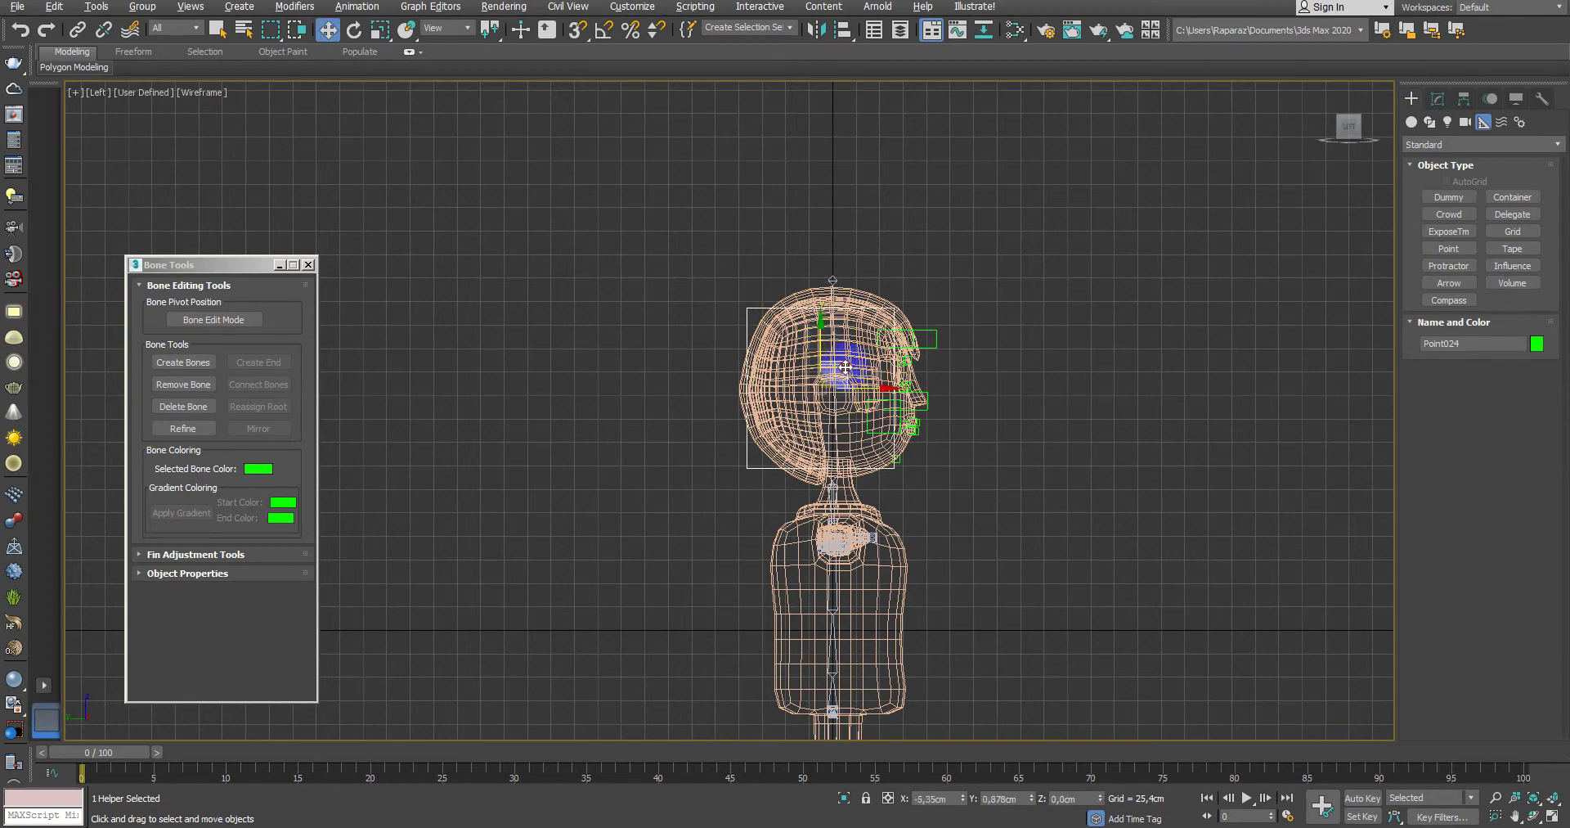
key(r)
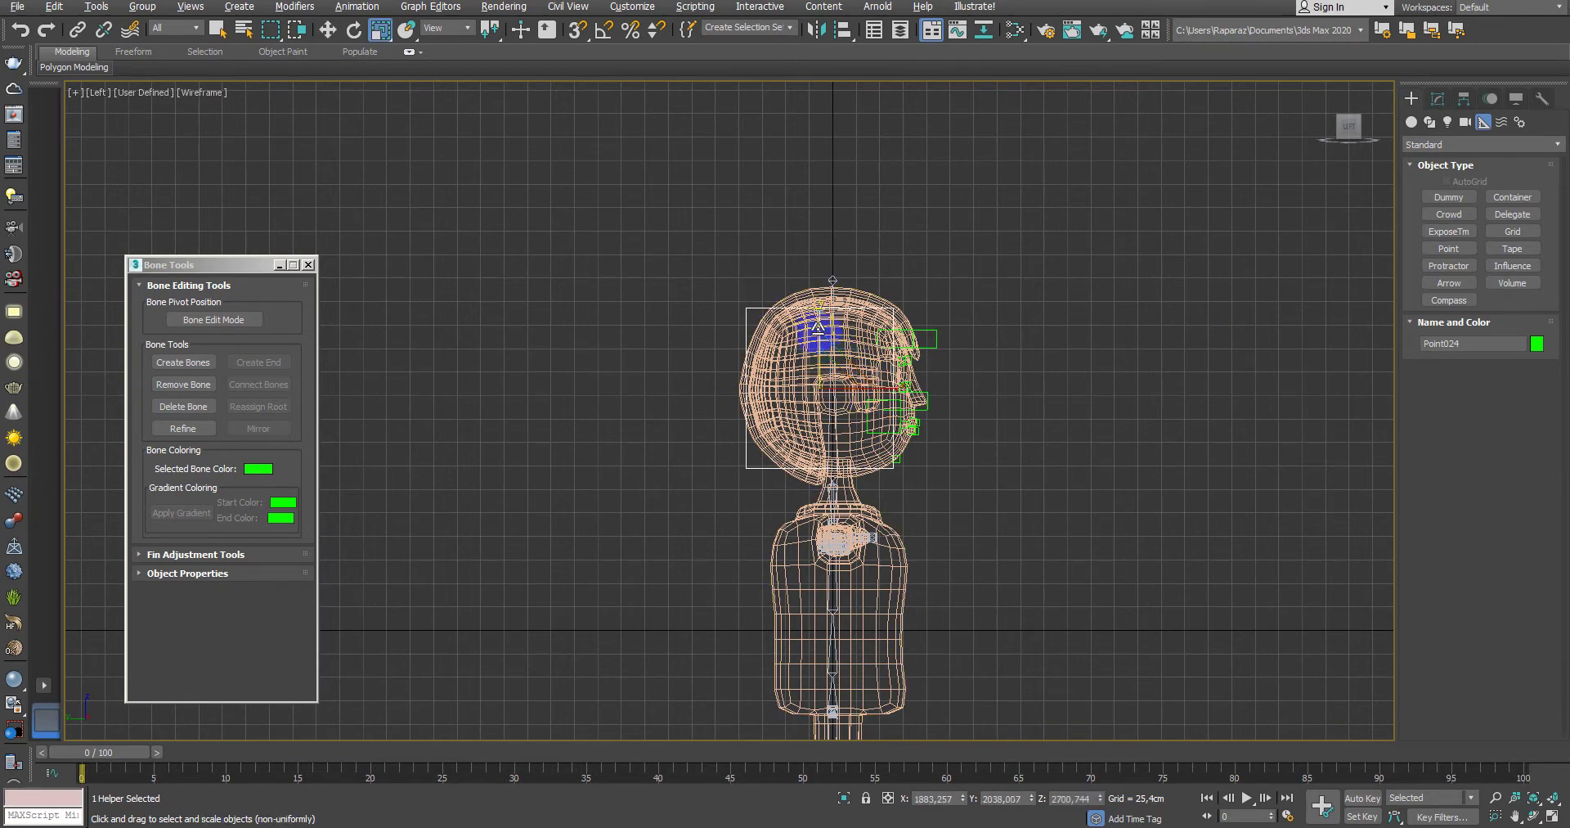
key(w)
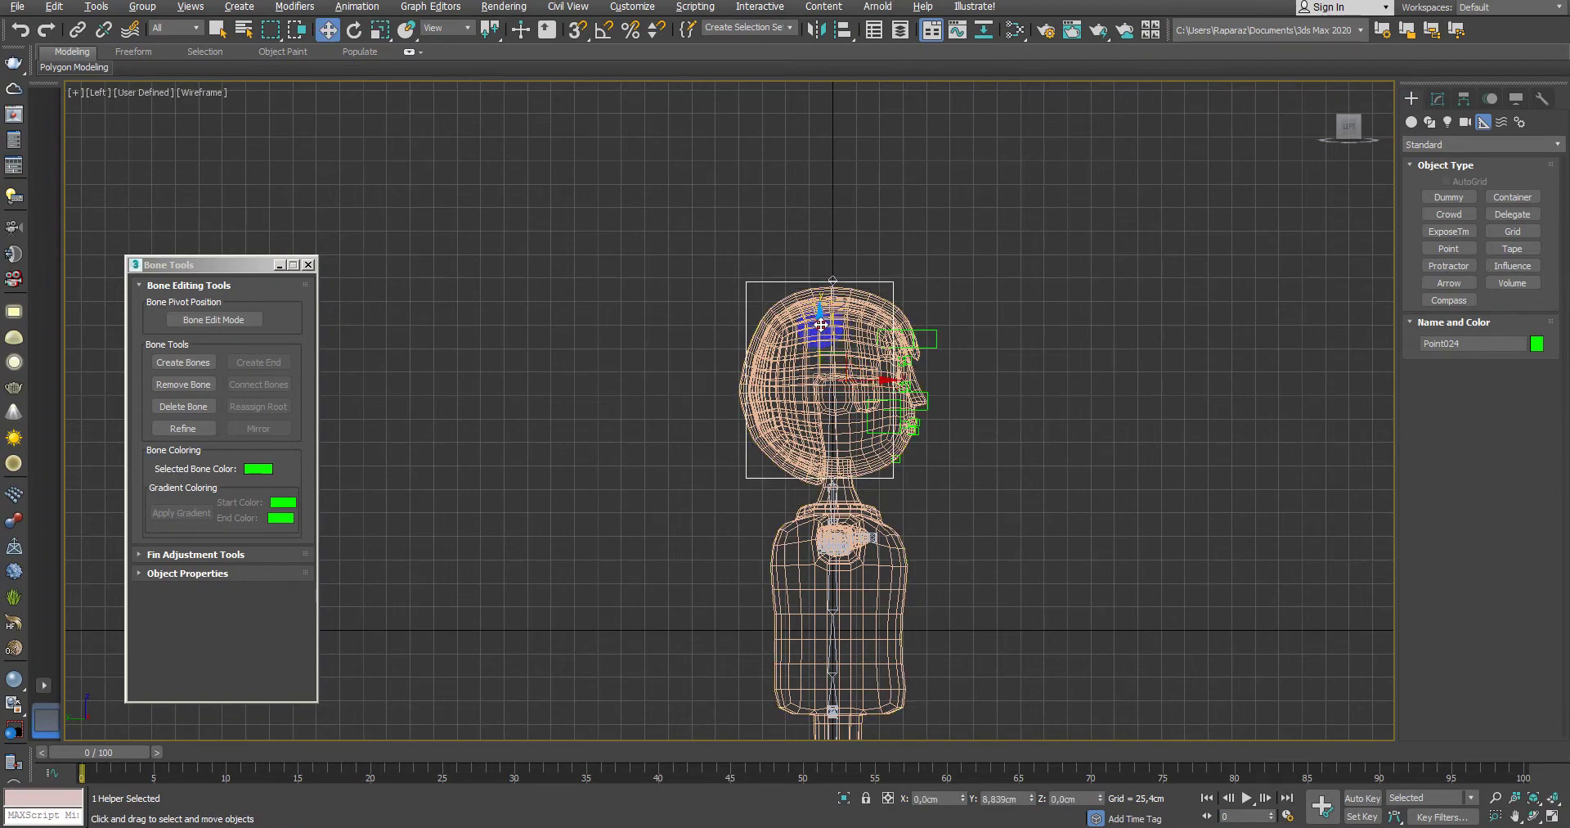
click(1090, 449)
Step: Maximize the Perspective view and center the character
key(alt+w)
click(1210, 564)
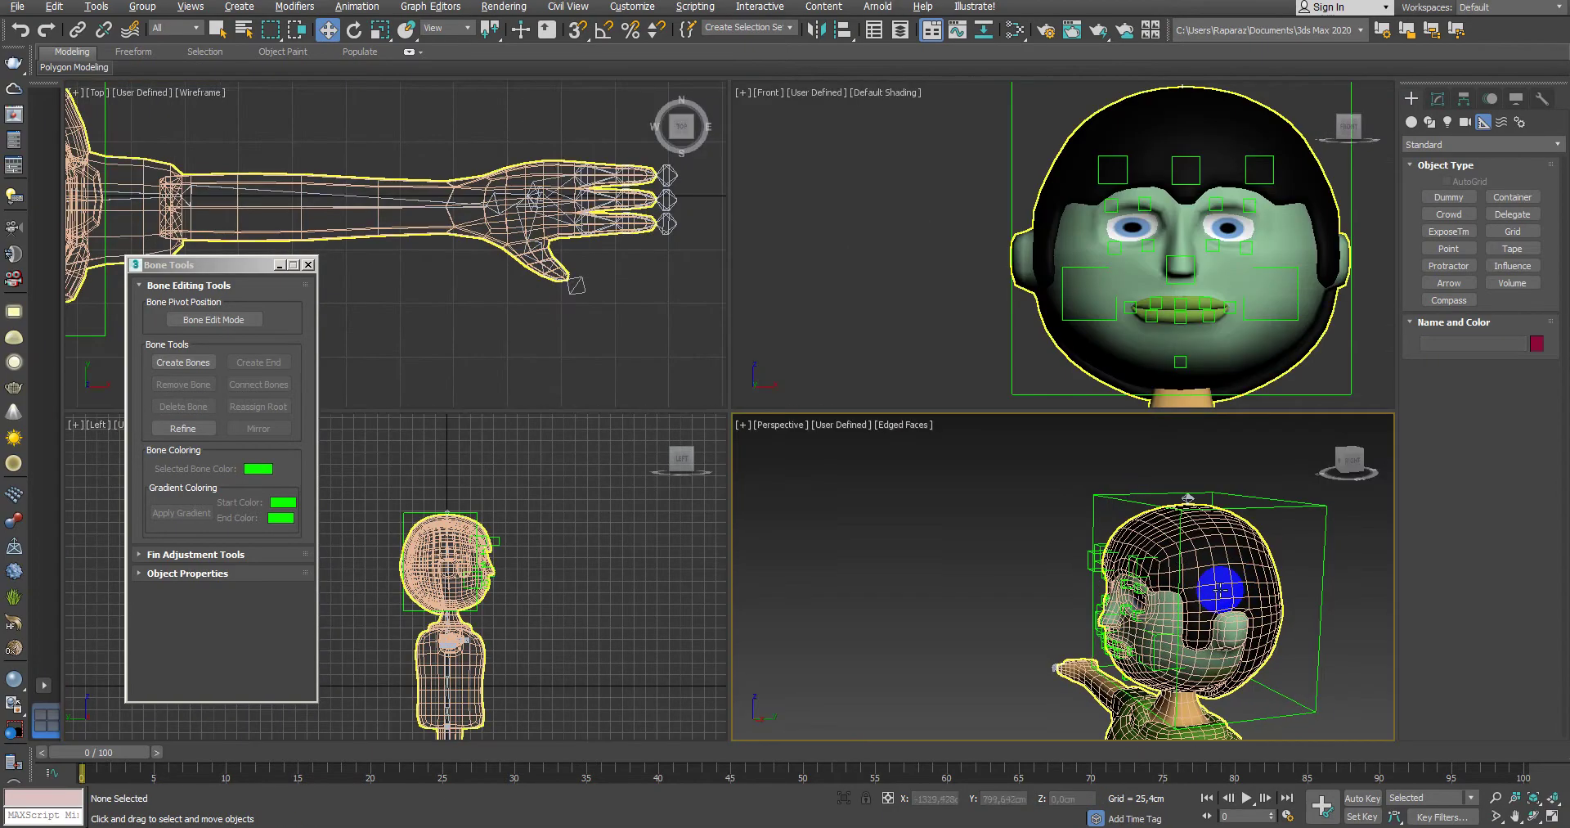
key(alt+w)
scroll(1324, 587, down, 2)
middle_drag(1324, 587, 1129, 603)
Step: Add a new Skin modifier to the Govde body mesh
click(1012, 623)
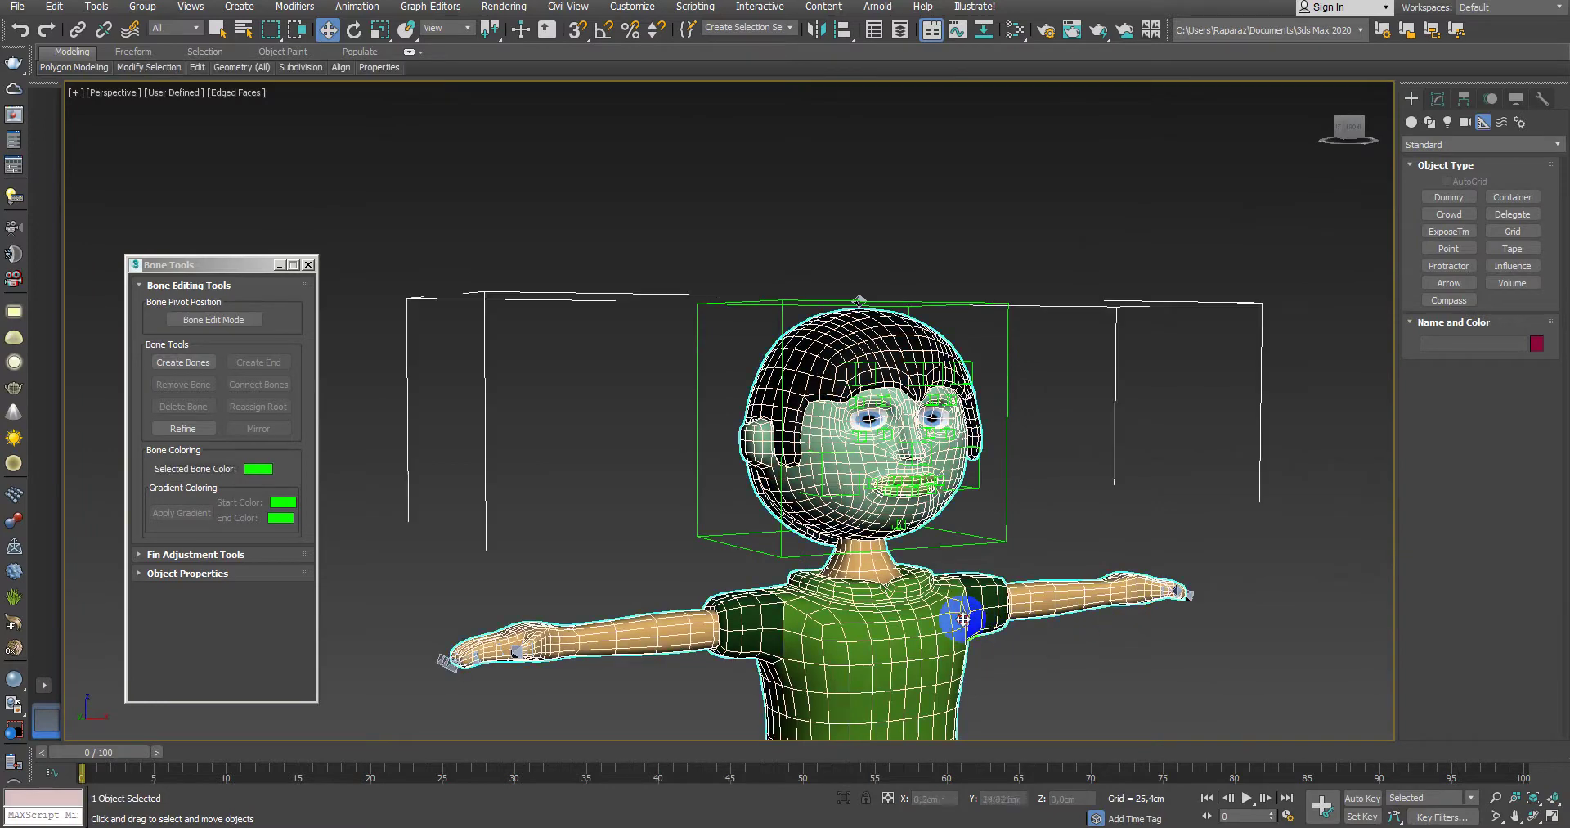
click(1436, 99)
click(1439, 149)
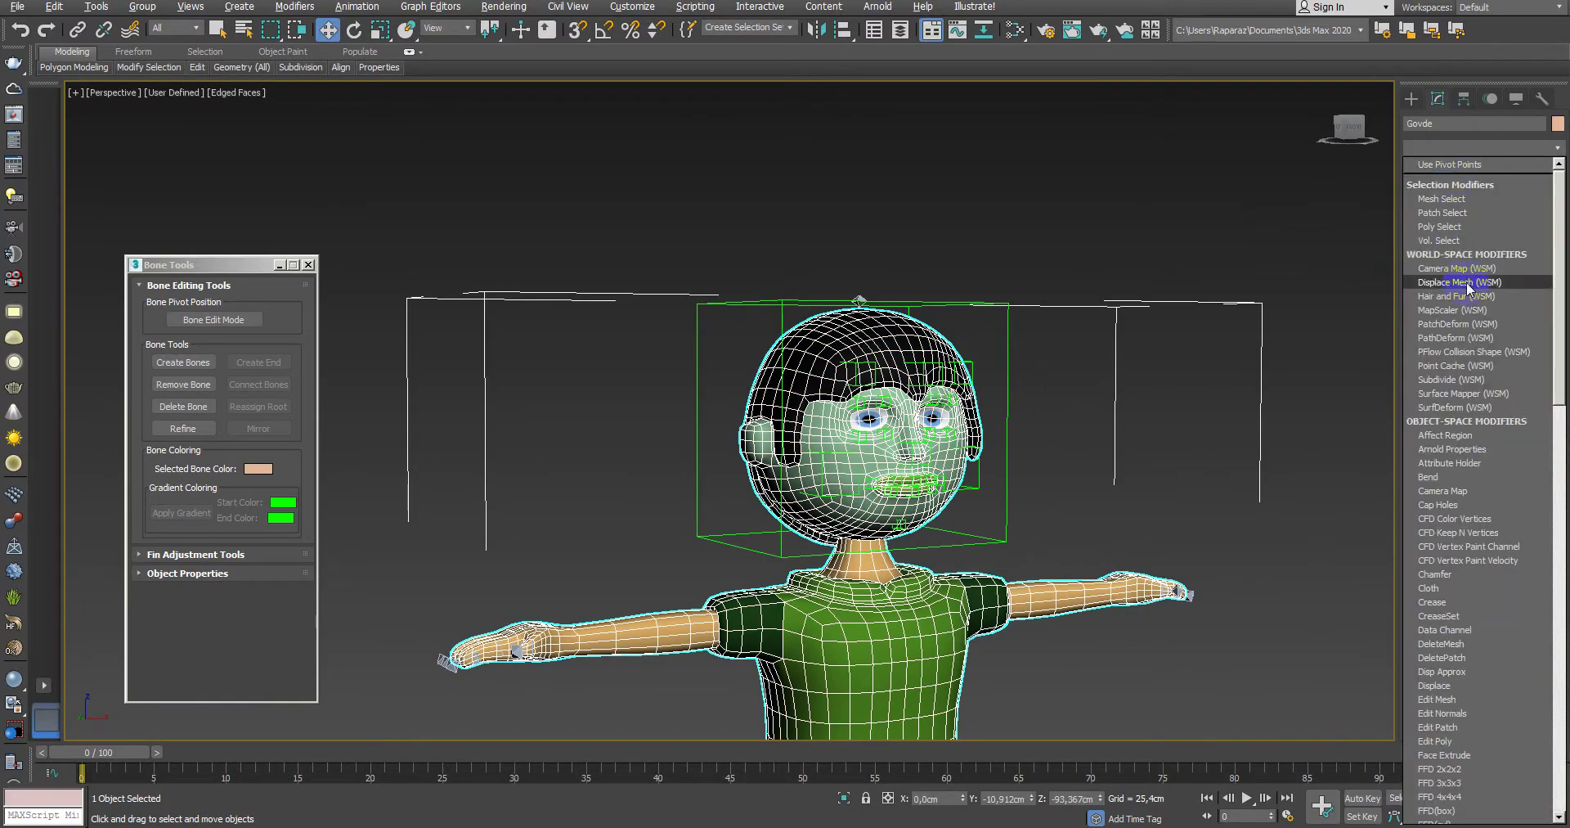
text(sk)
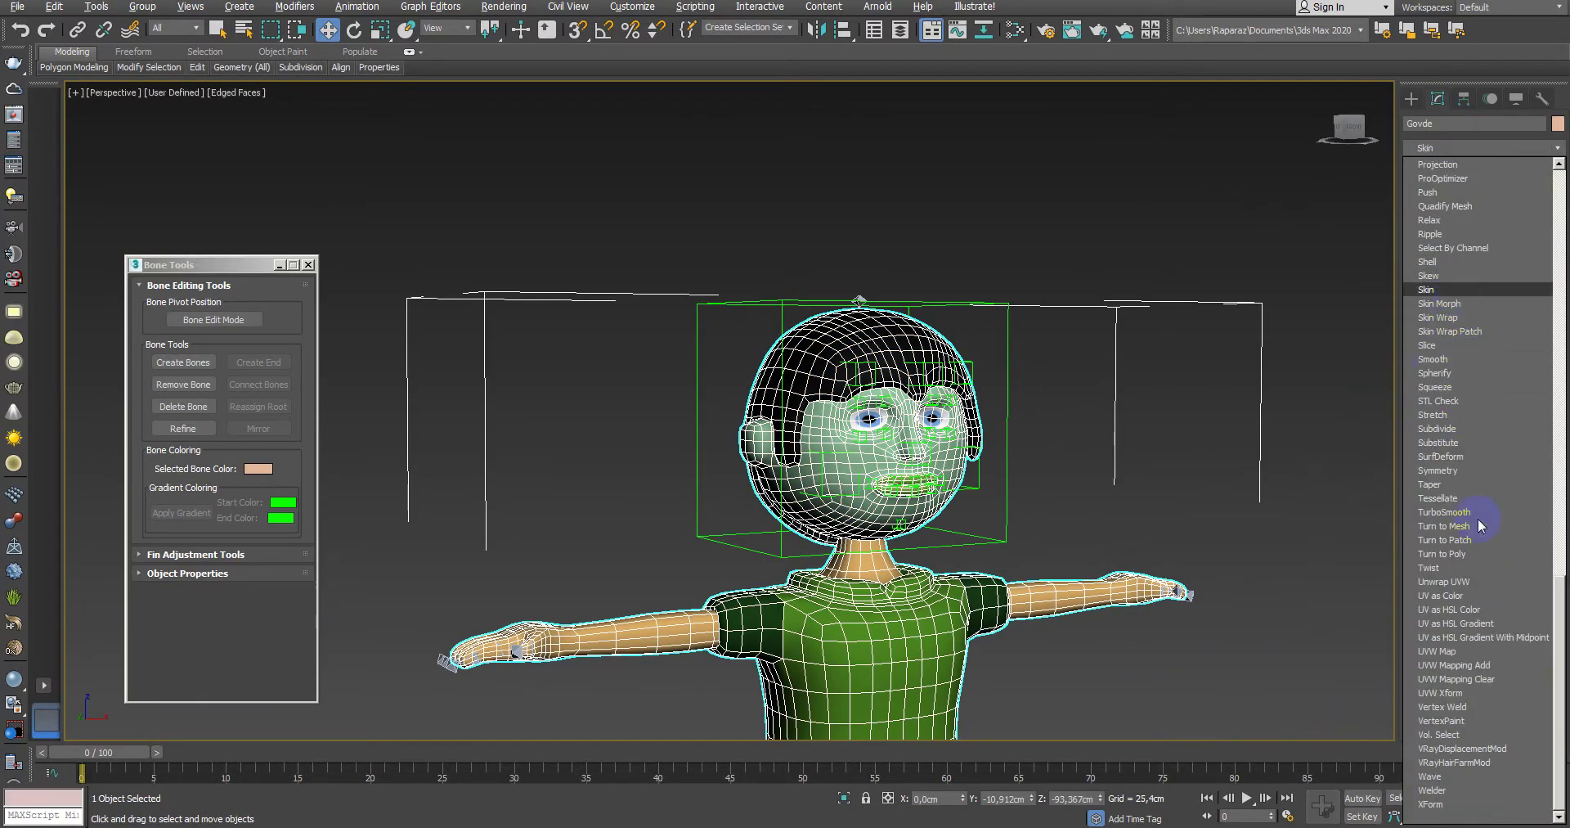
key(Return)
Step: Add all bones and Point helpers through Point024 to the Skin
click(1472, 546)
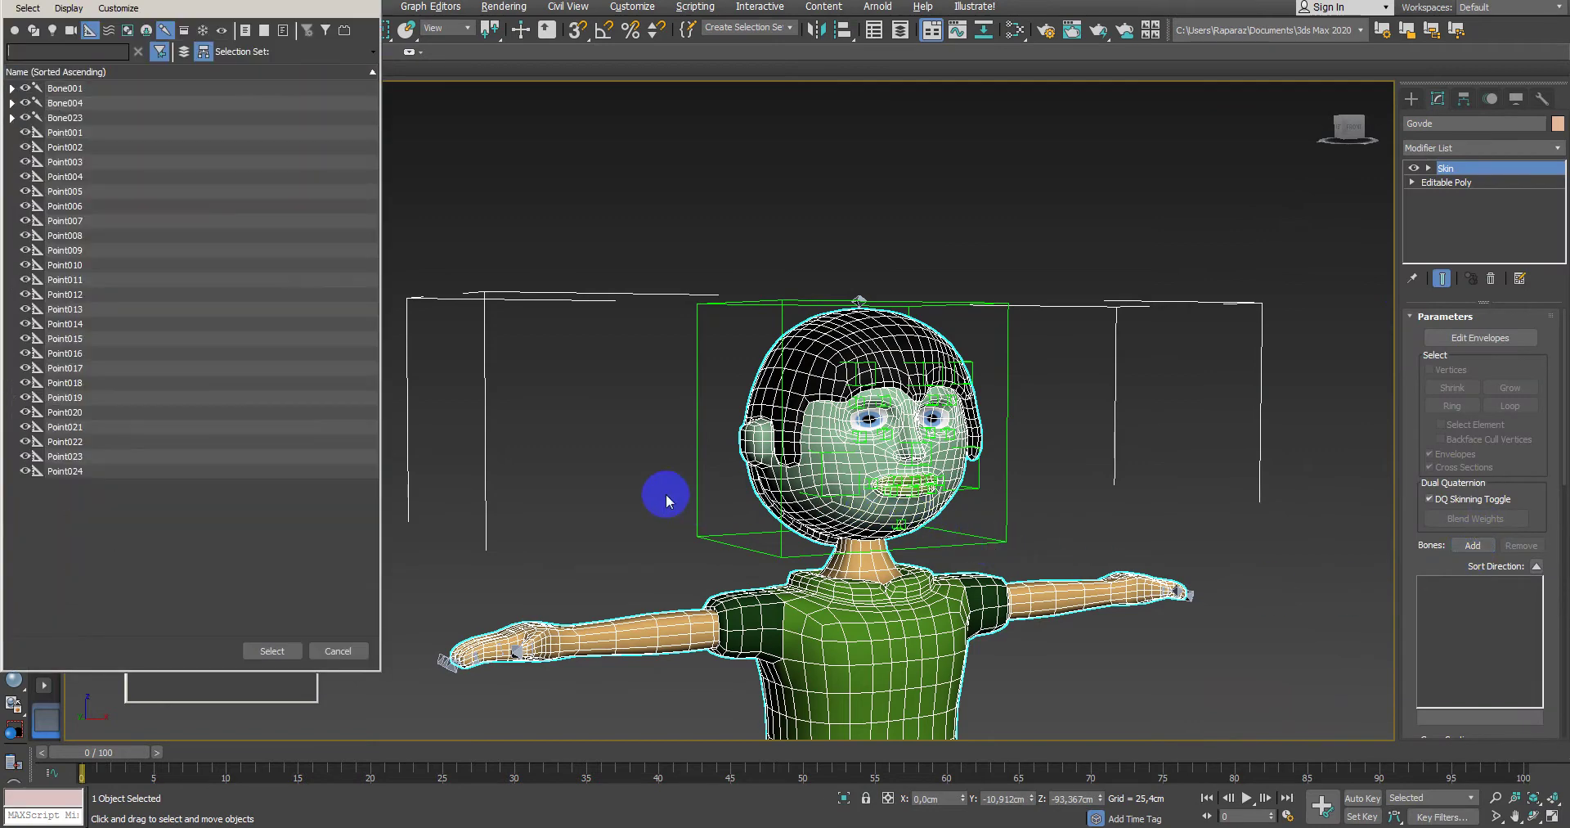
key(ctrl+a)
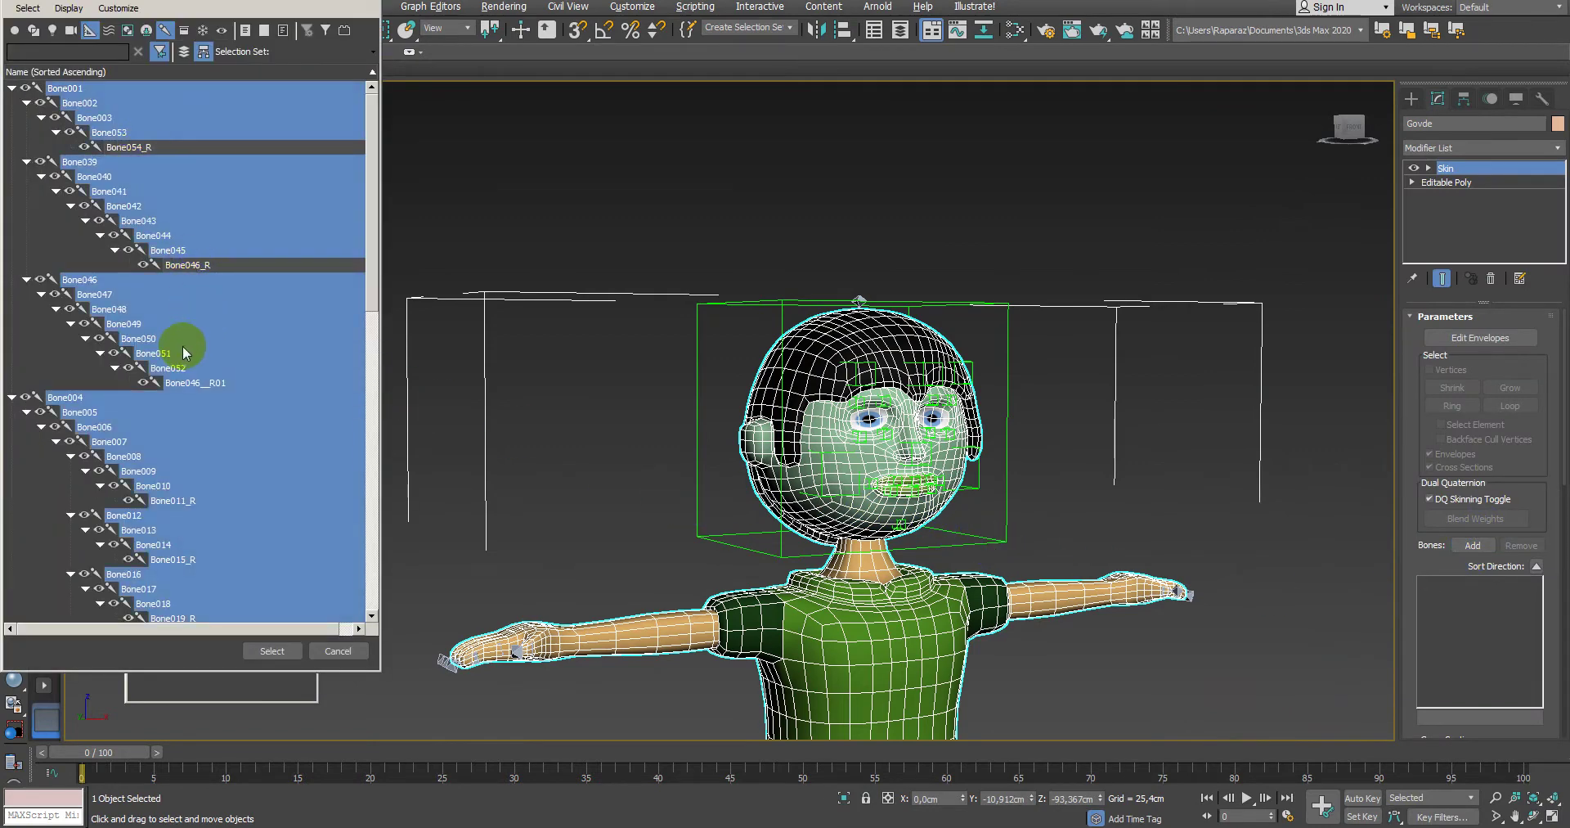
scroll(228, 448, down, 4)
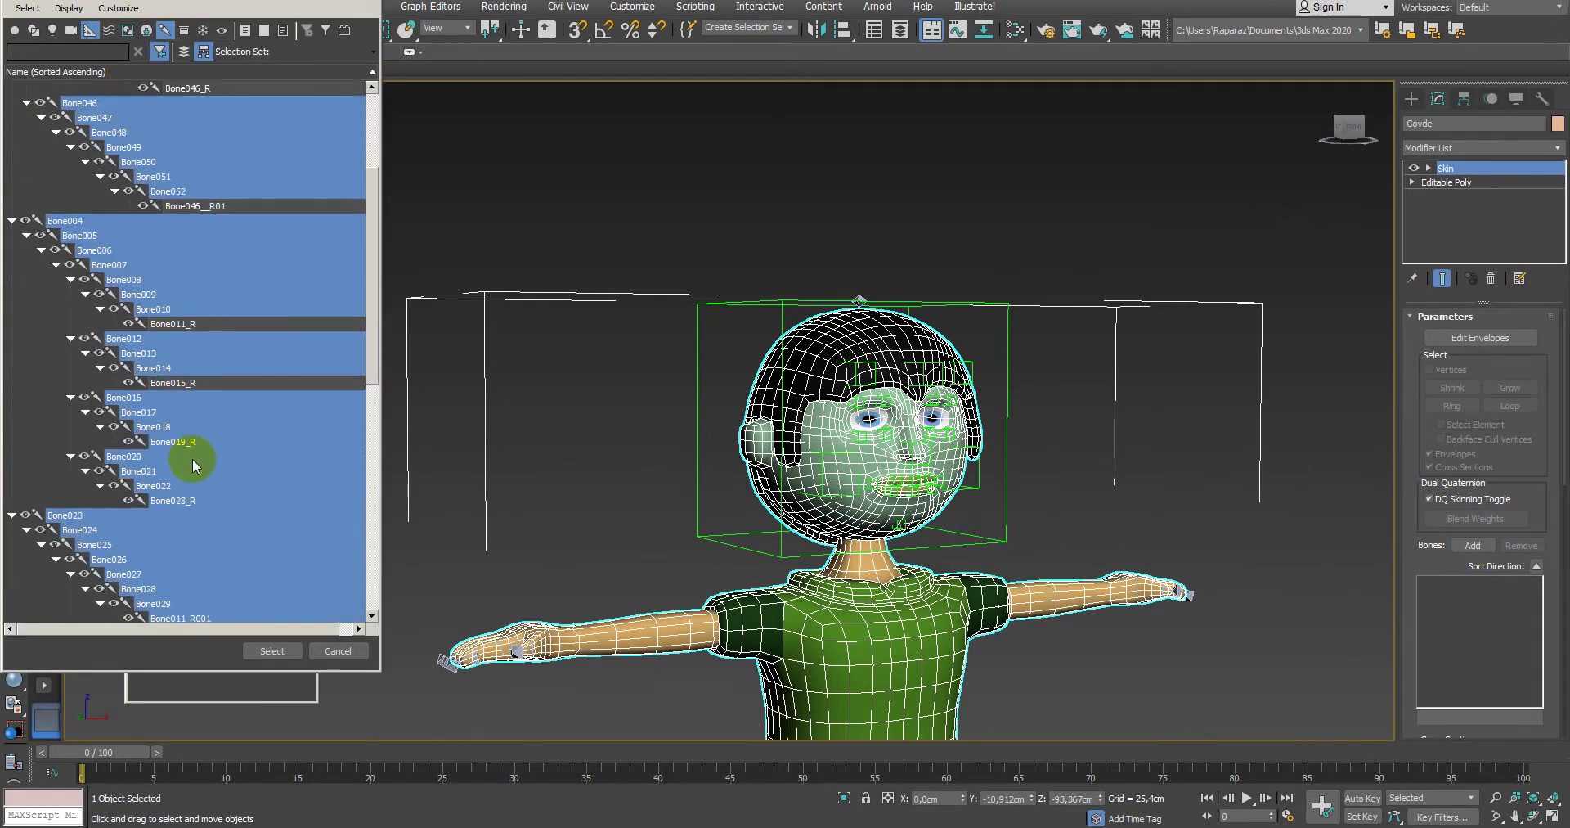
scroll(321, 564, down, 4)
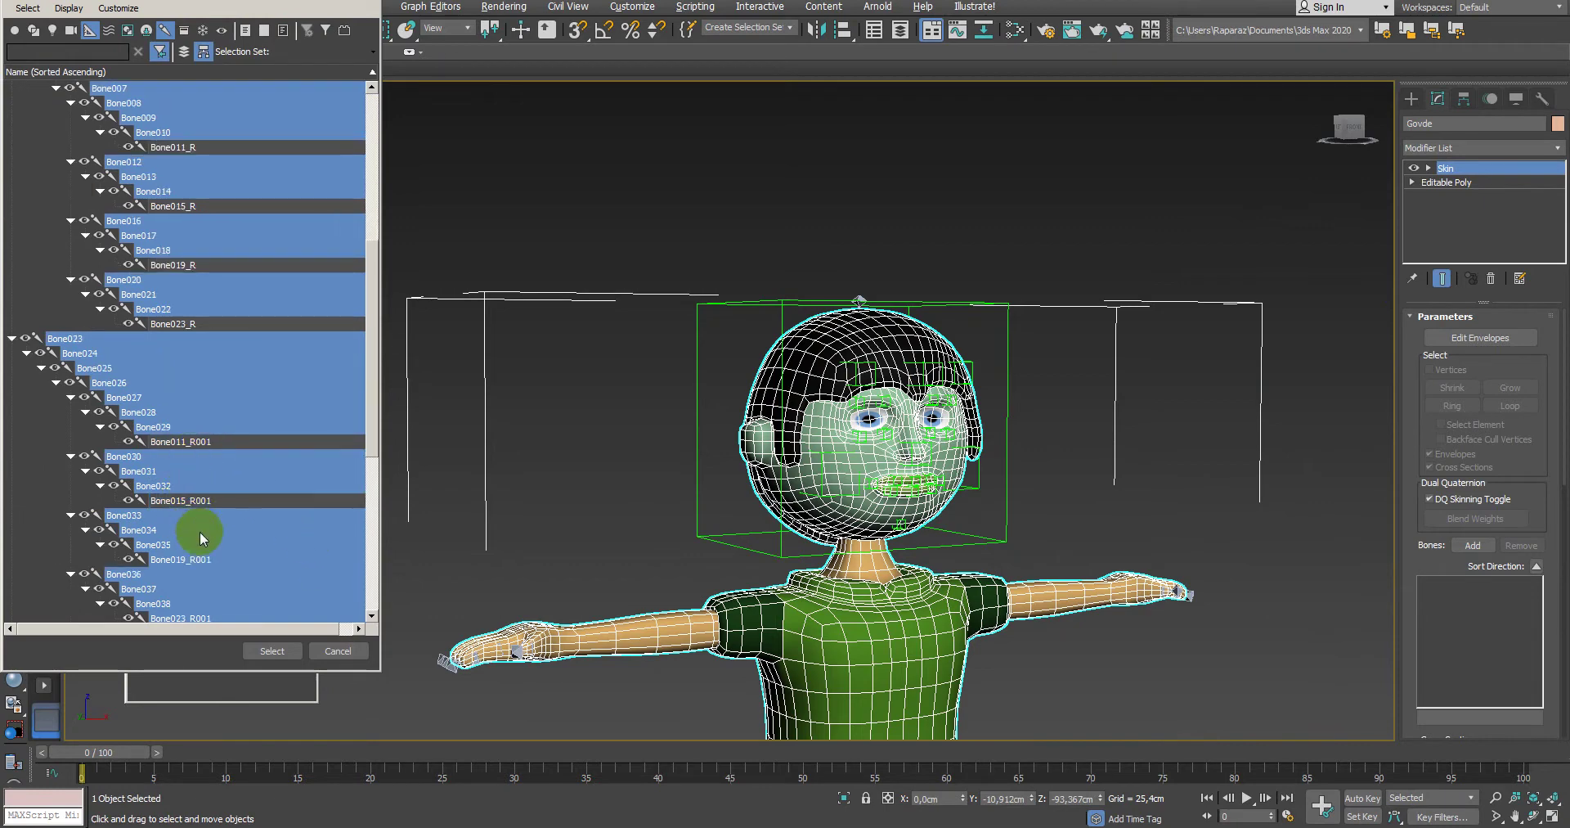
scroll(306, 576, down, 3)
scroll(193, 438, down, 5)
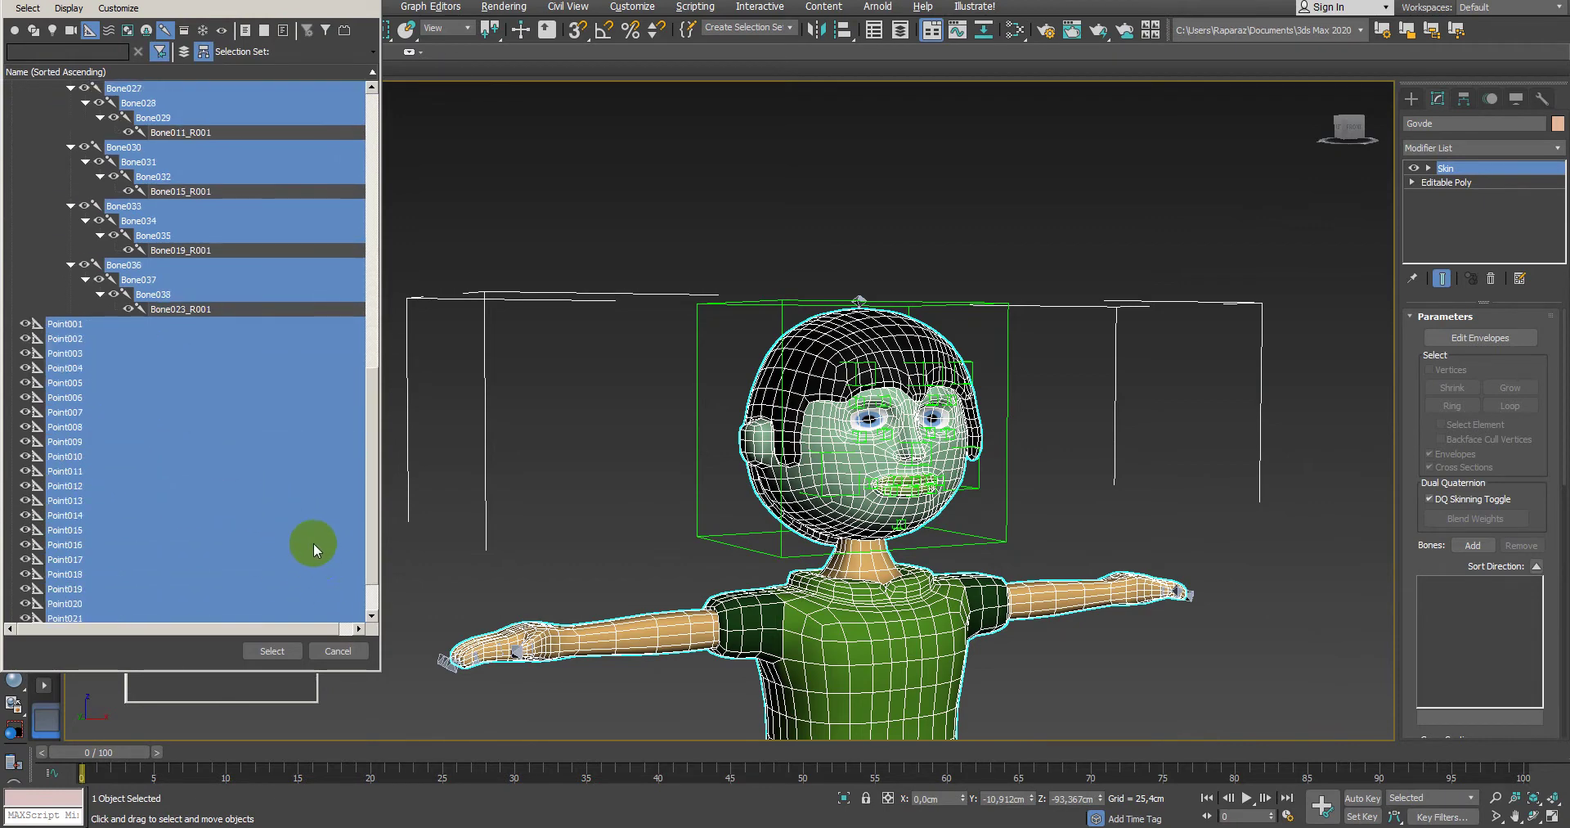
click(293, 650)
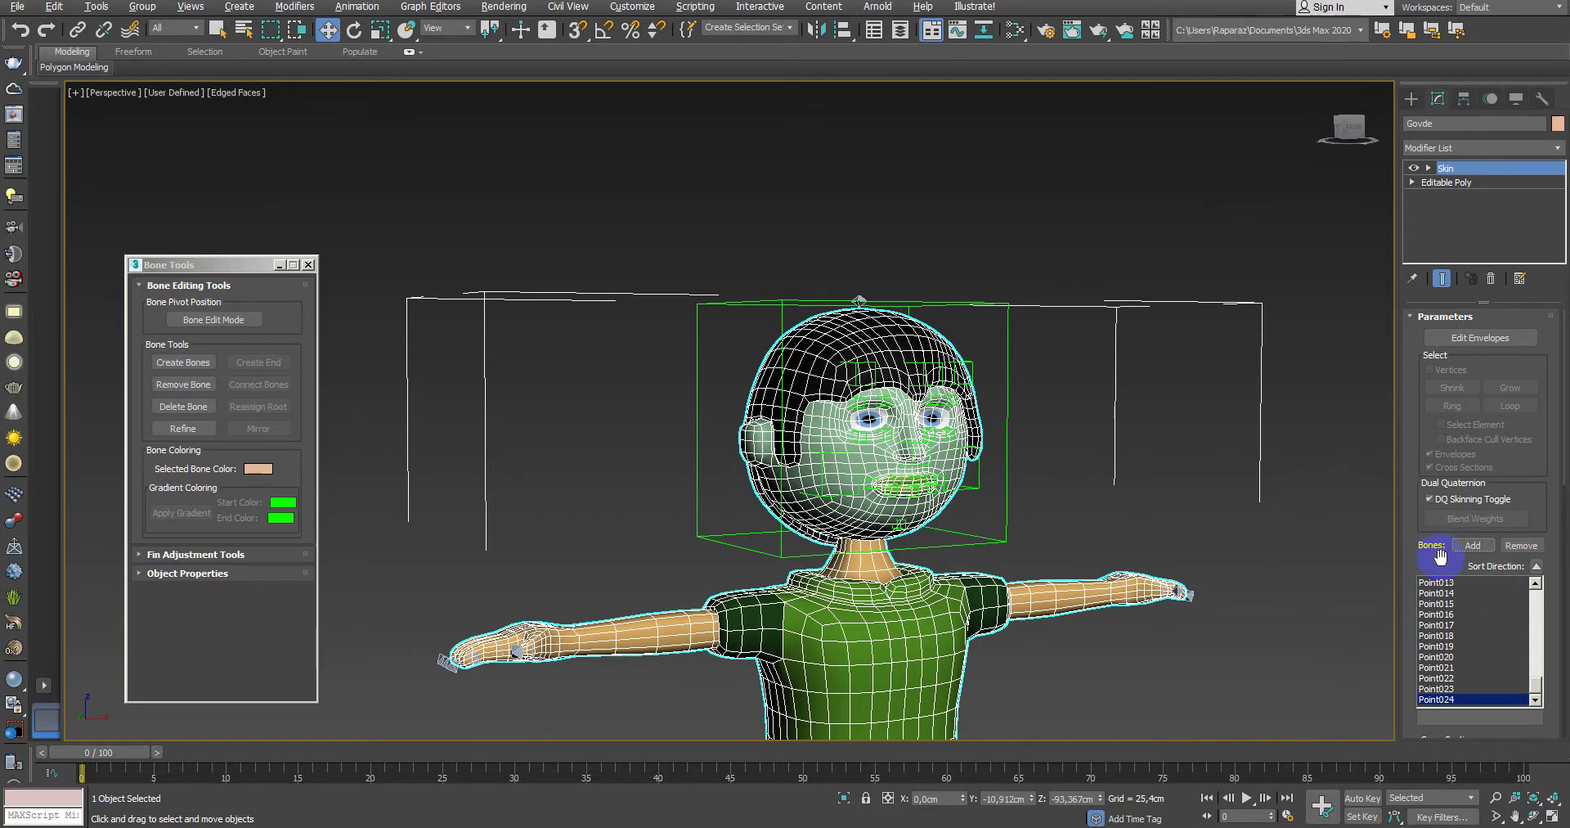
Step: Apply the Geodesic Voxel Solver with falloff 0.2, then close its settings
scroll(1508, 661, down, 5)
click(1526, 630)
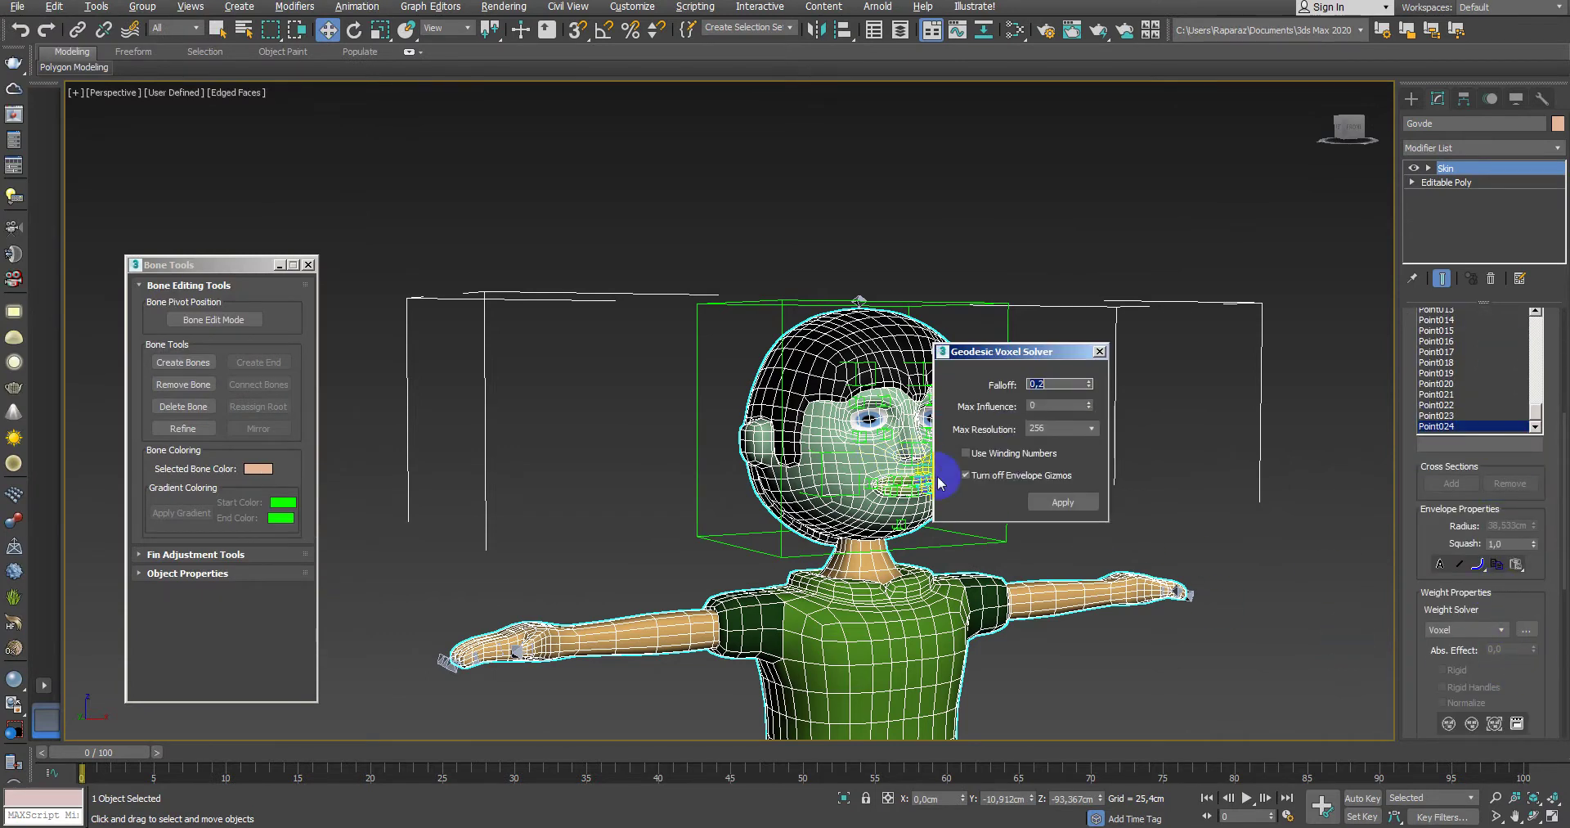
click(1055, 504)
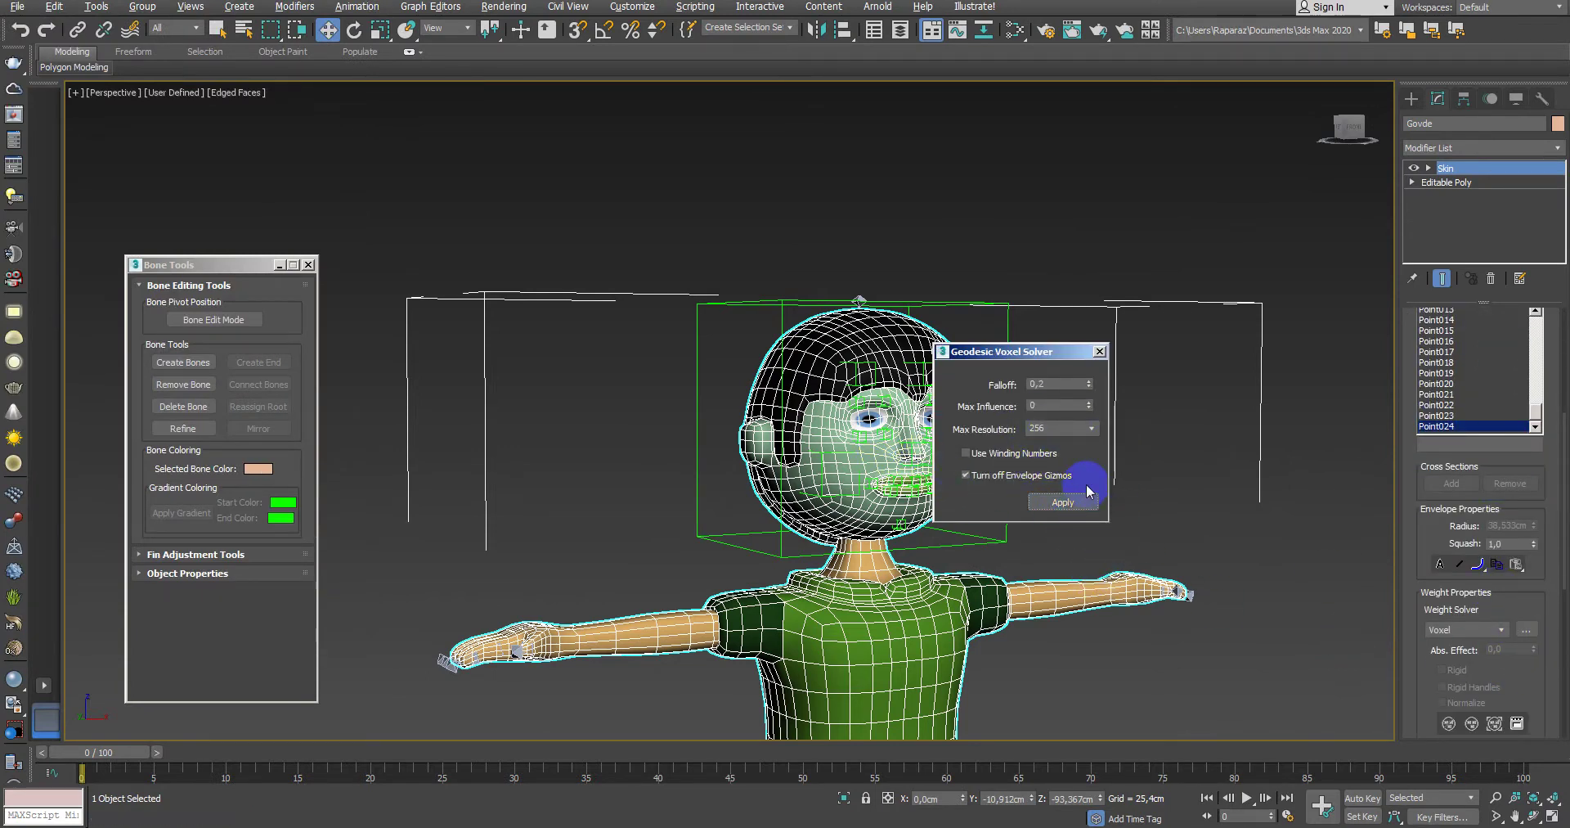
click(1099, 352)
Step: Orbit to a three-quarter view of the head and pick out brow helper Point019 in wireframe
scroll(1086, 491, up, 2)
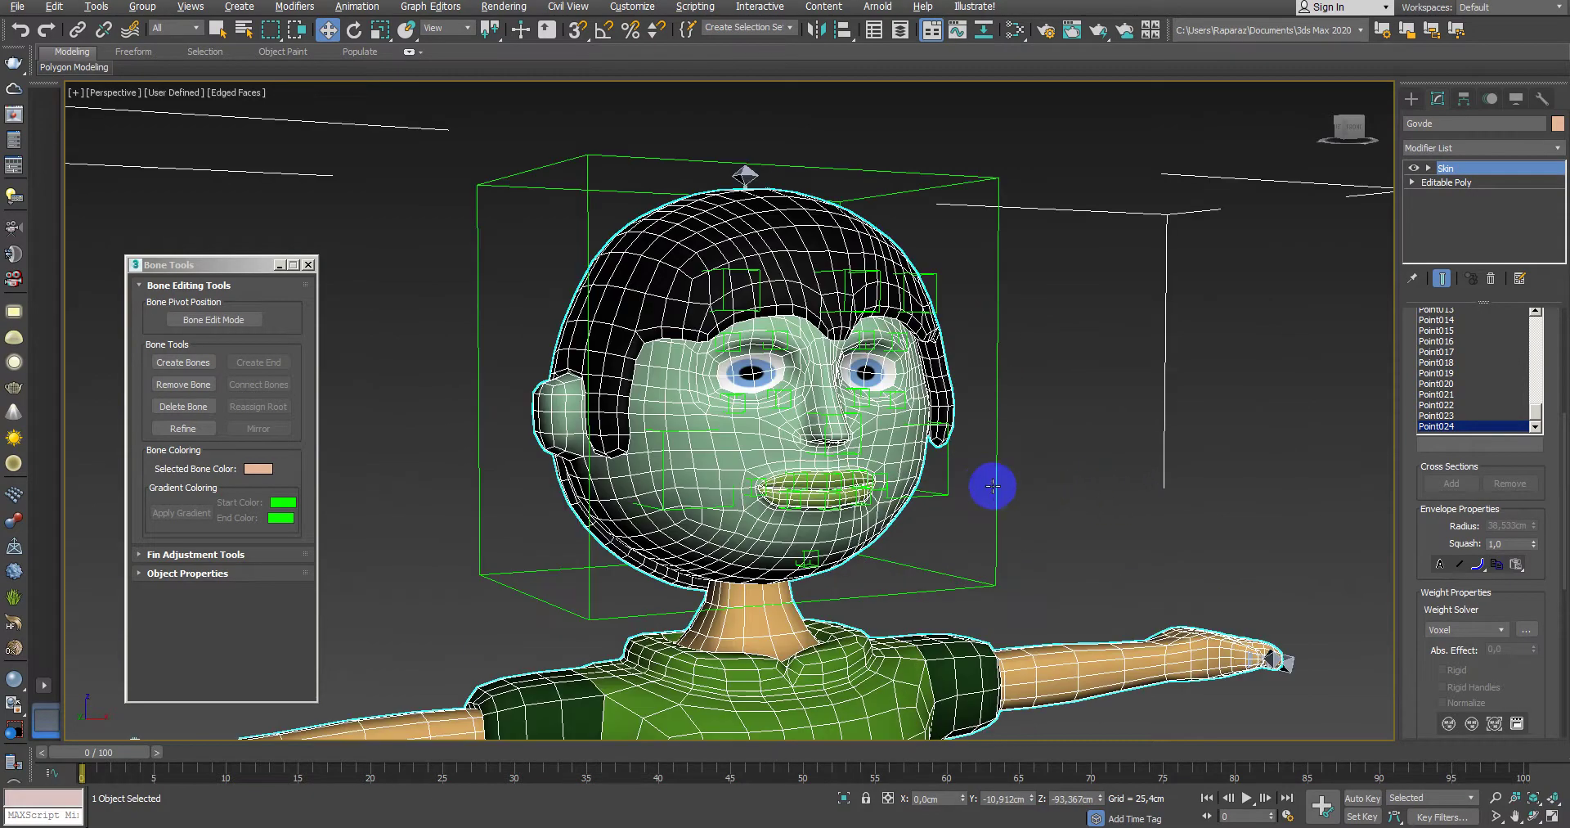
scroll(996, 484, up, 3)
scroll(995, 497, up, 3)
middle_drag(1020, 630, 869, 392)
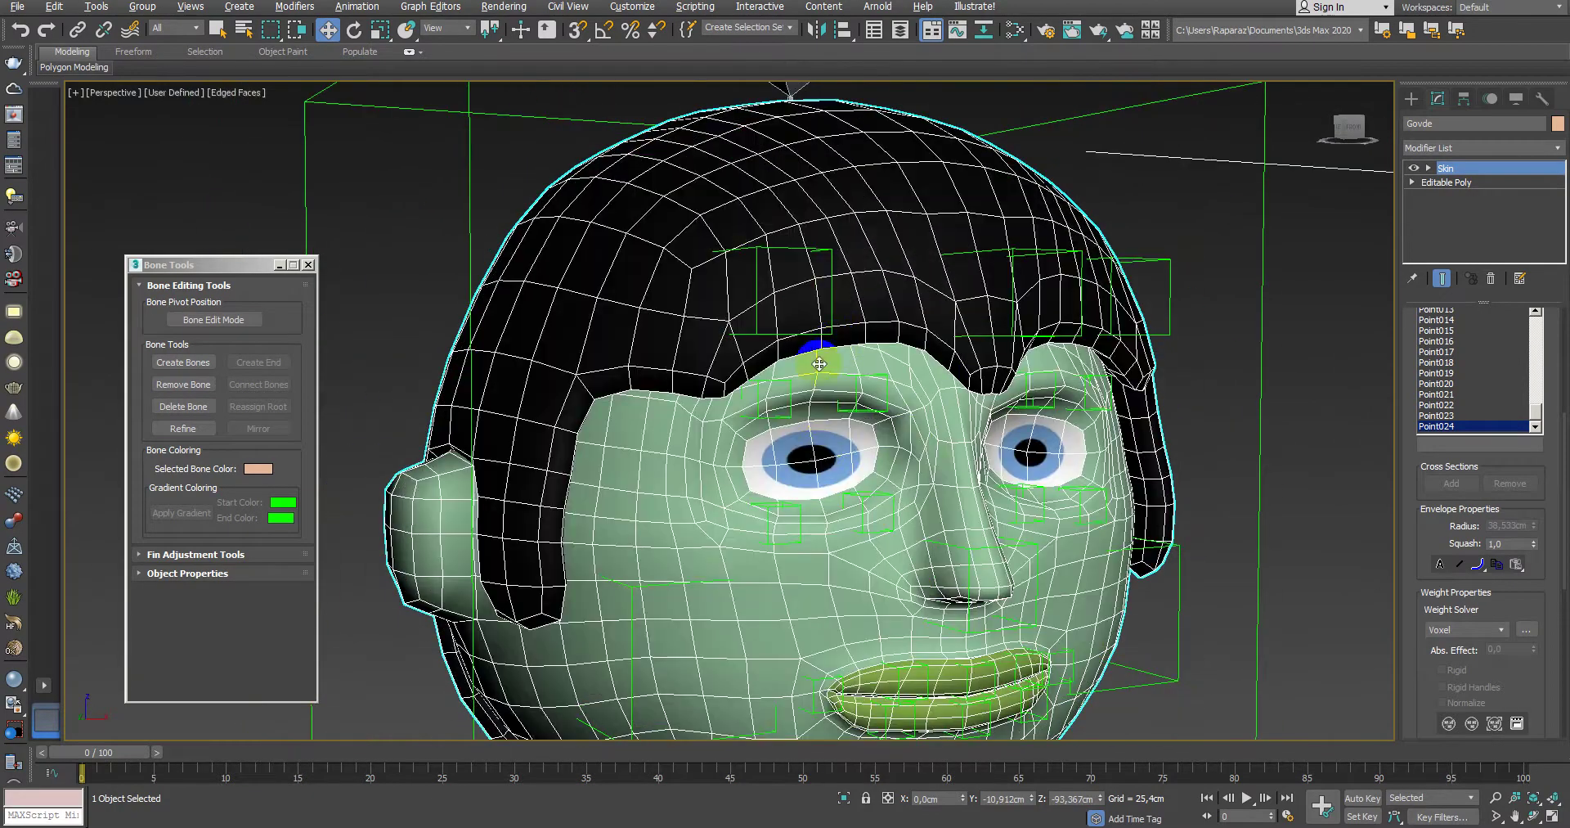
scroll(824, 344, down, 3)
alt+middle_drag(824, 343, 849, 467)
scroll(1033, 532, up, 2)
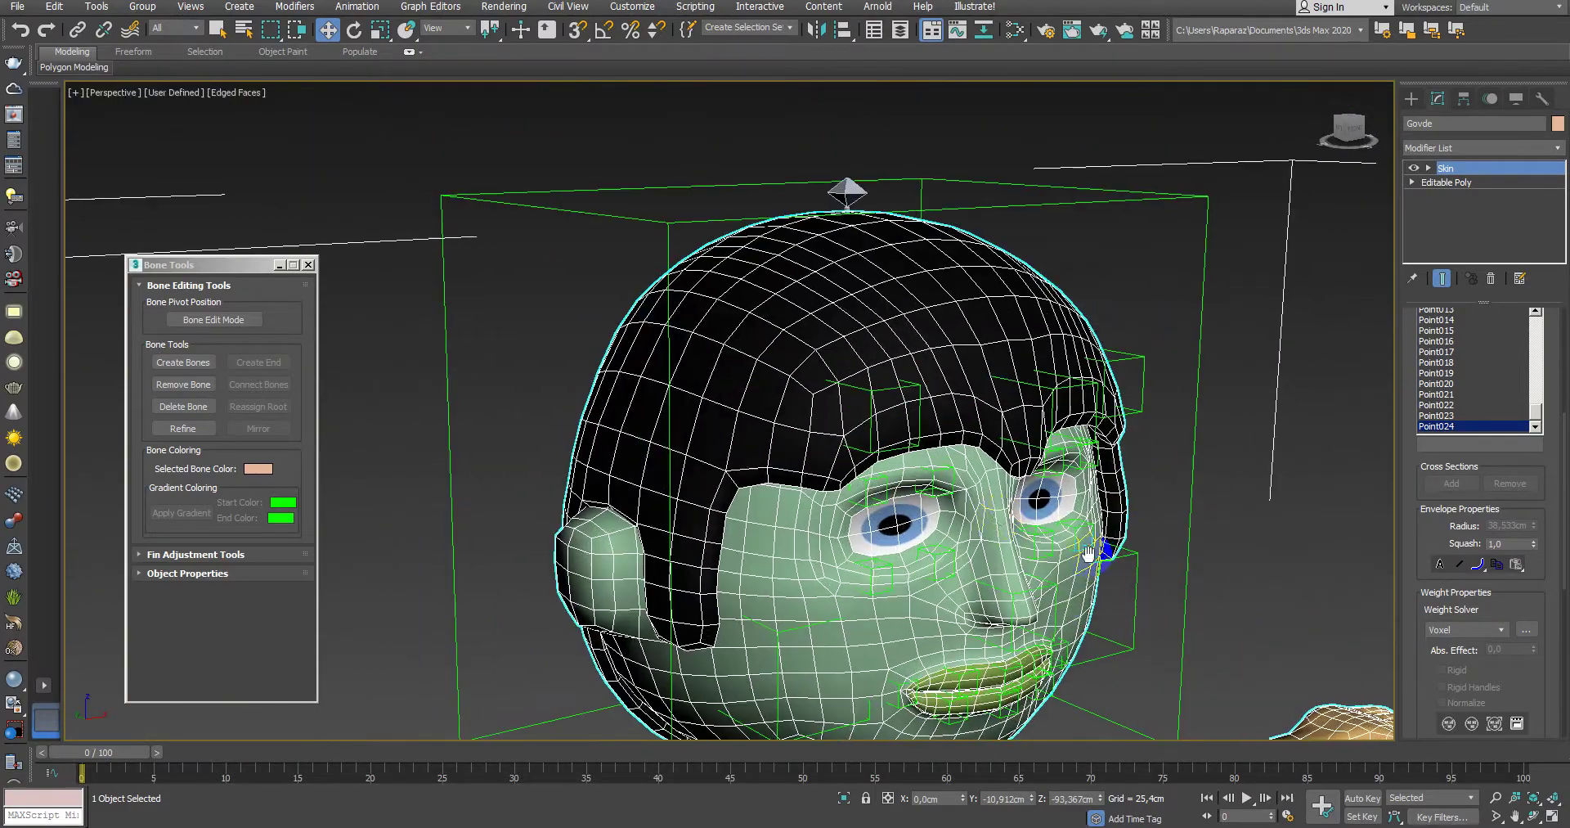
key(F3)
click(950, 464)
key(F3)
Step: From a front view of the head, raise forehead helper Point015 higher toward the hairline
scroll(887, 446, up, 5)
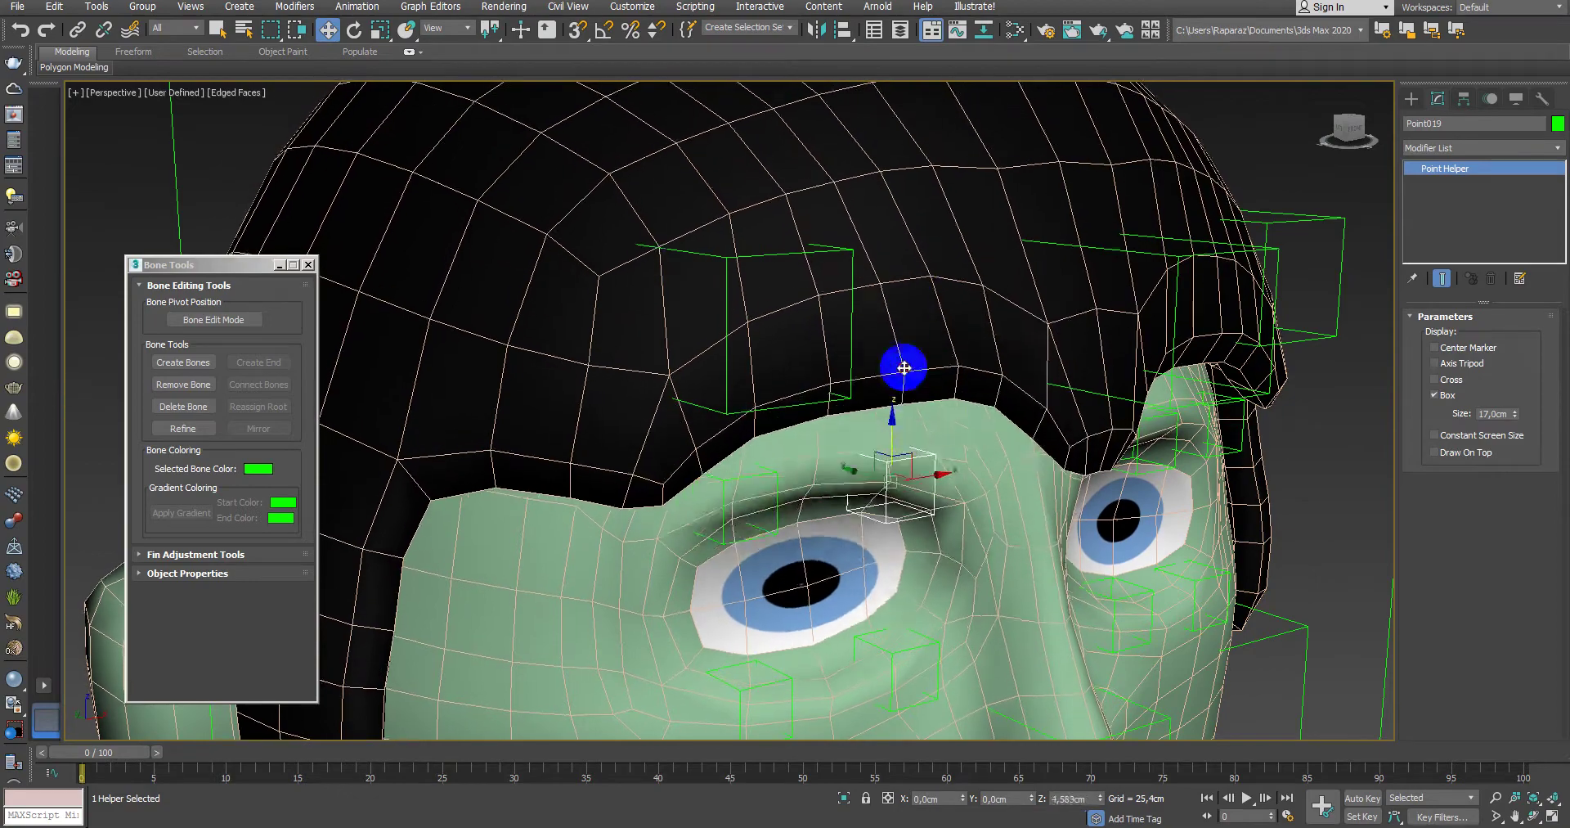
scroll(915, 344, down, 5)
alt+middle_drag(926, 485, 992, 444)
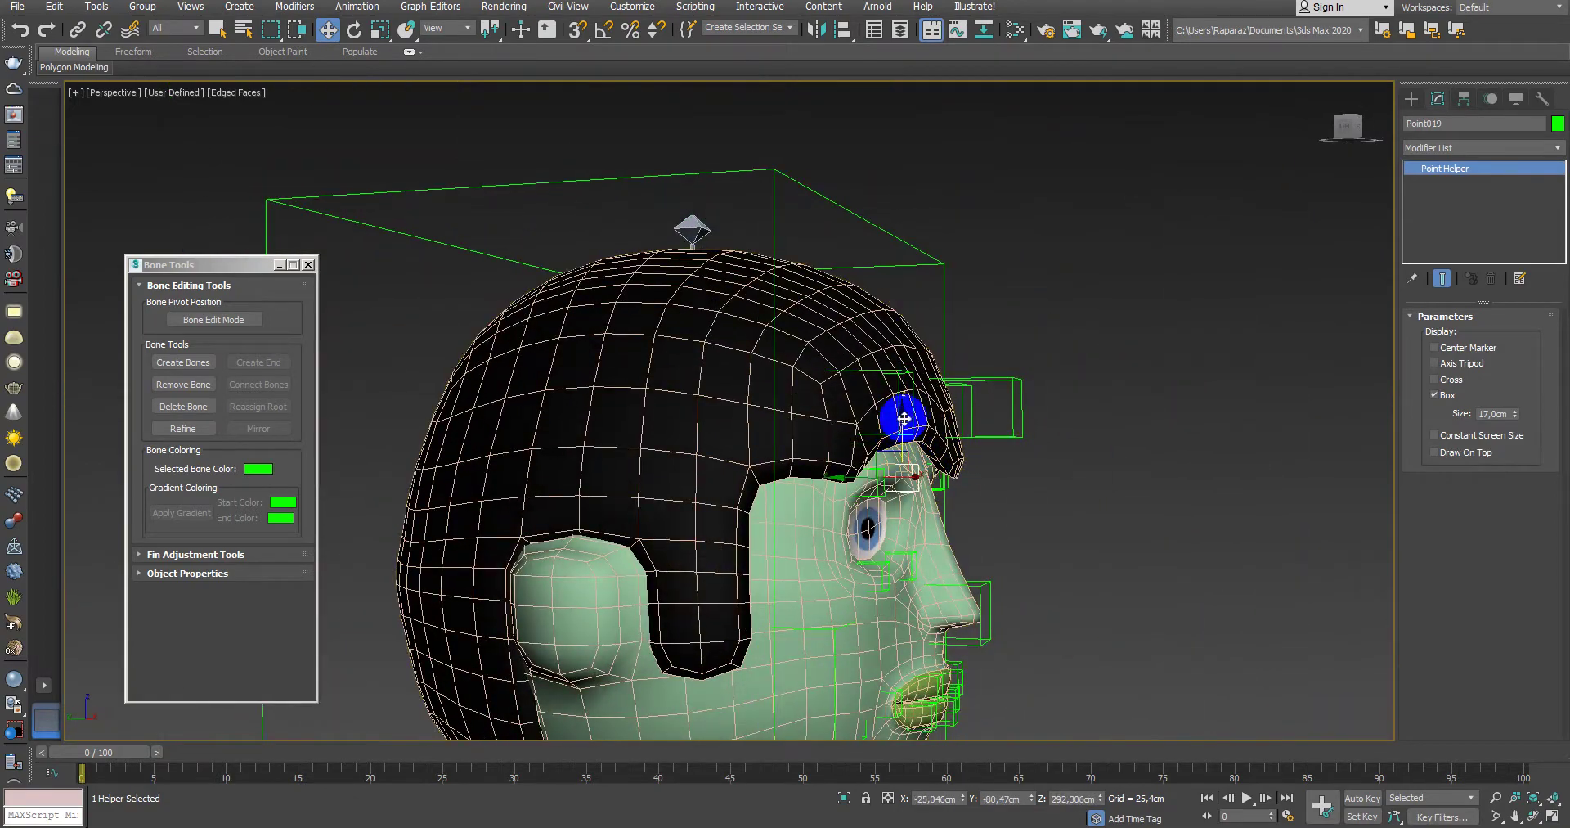
middle_drag(704, 417, 699, 408)
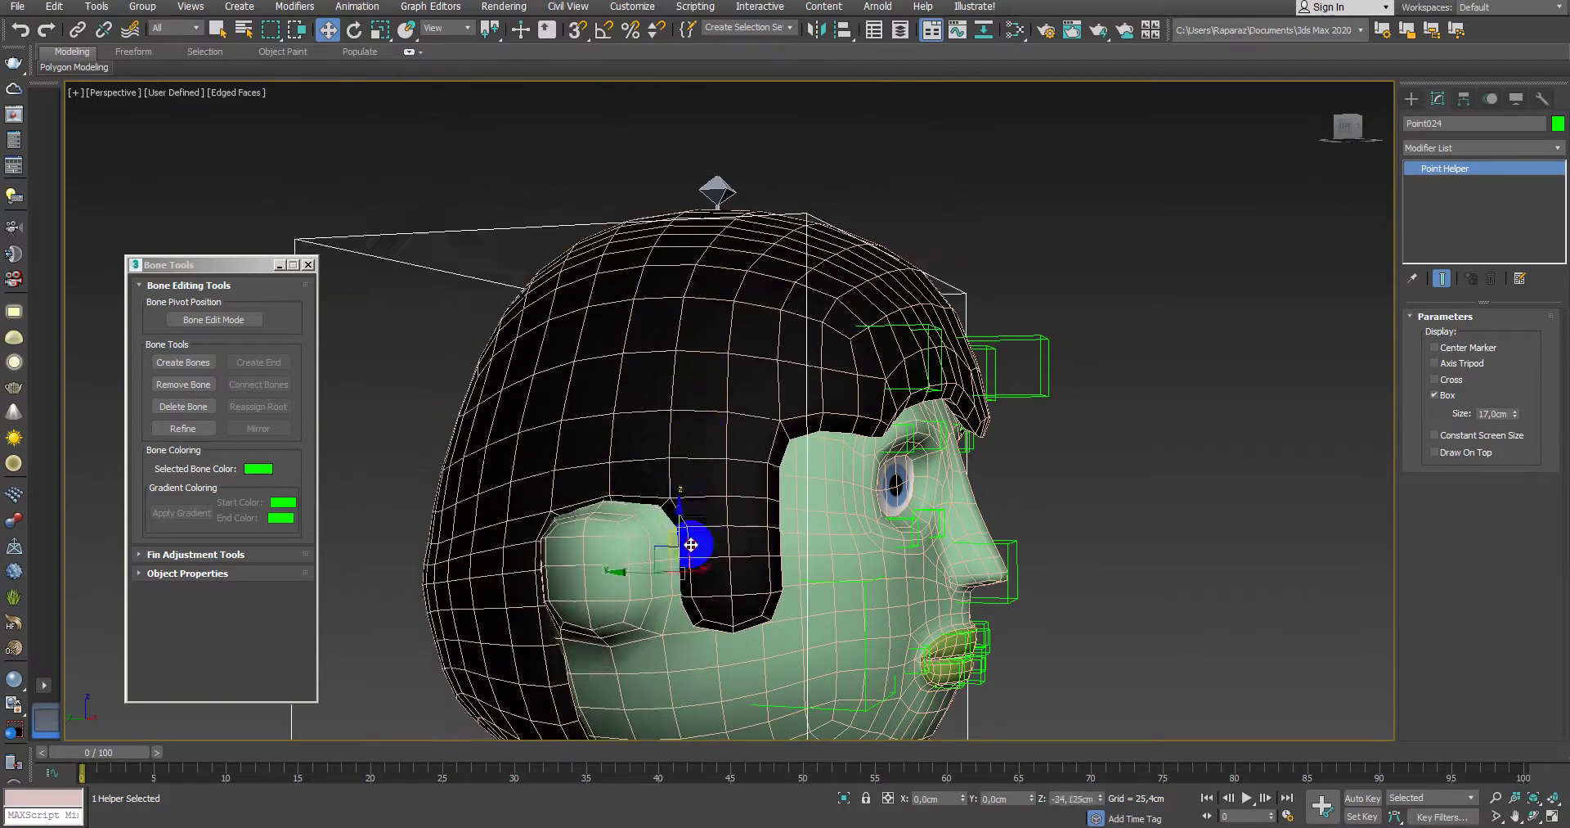
alt+middle_drag(699, 409, 601, 395)
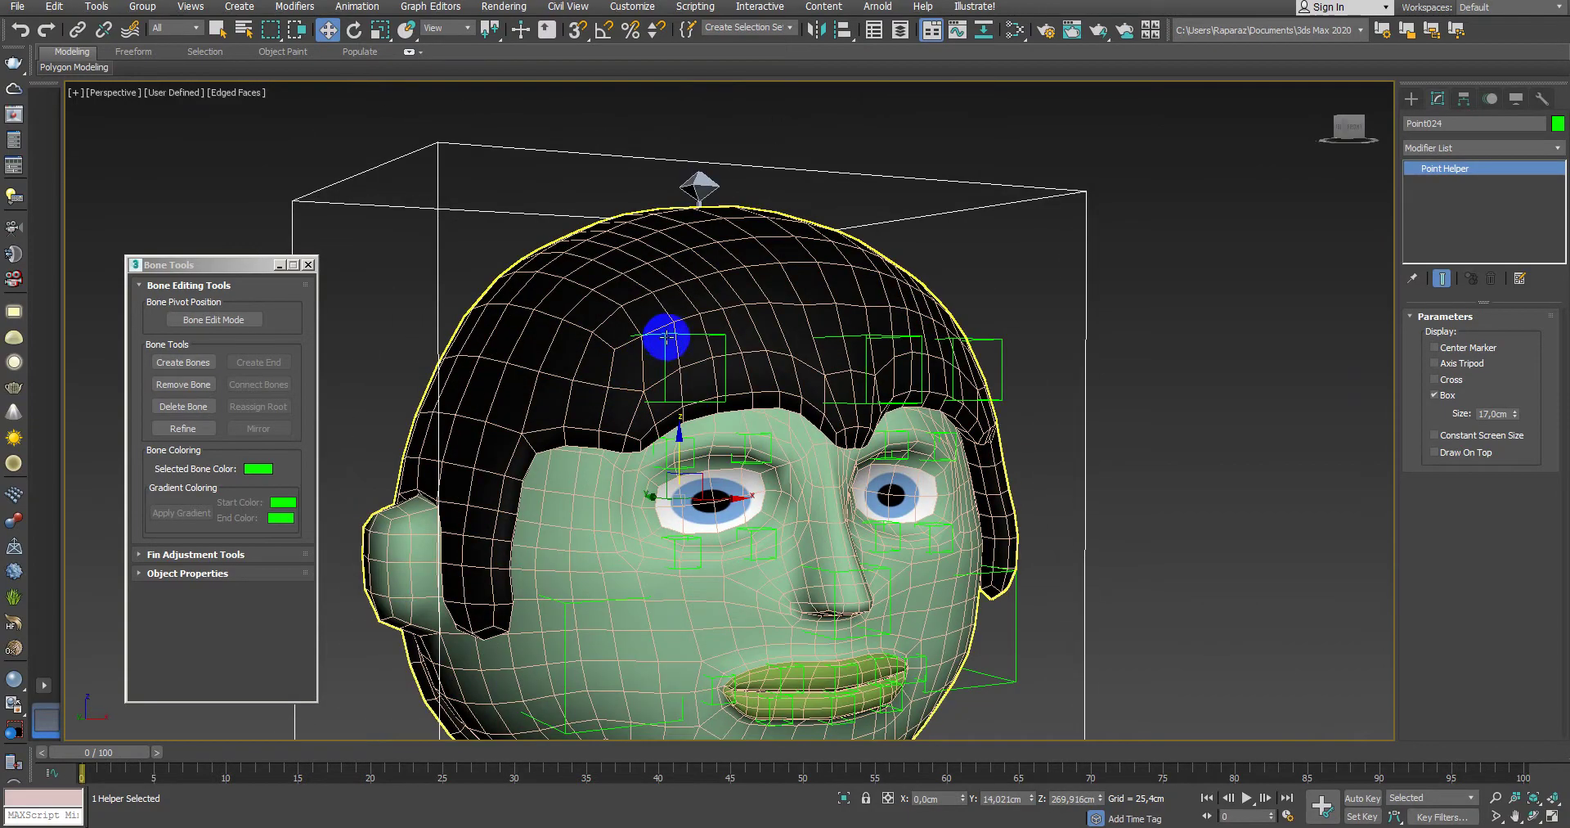
click(667, 333)
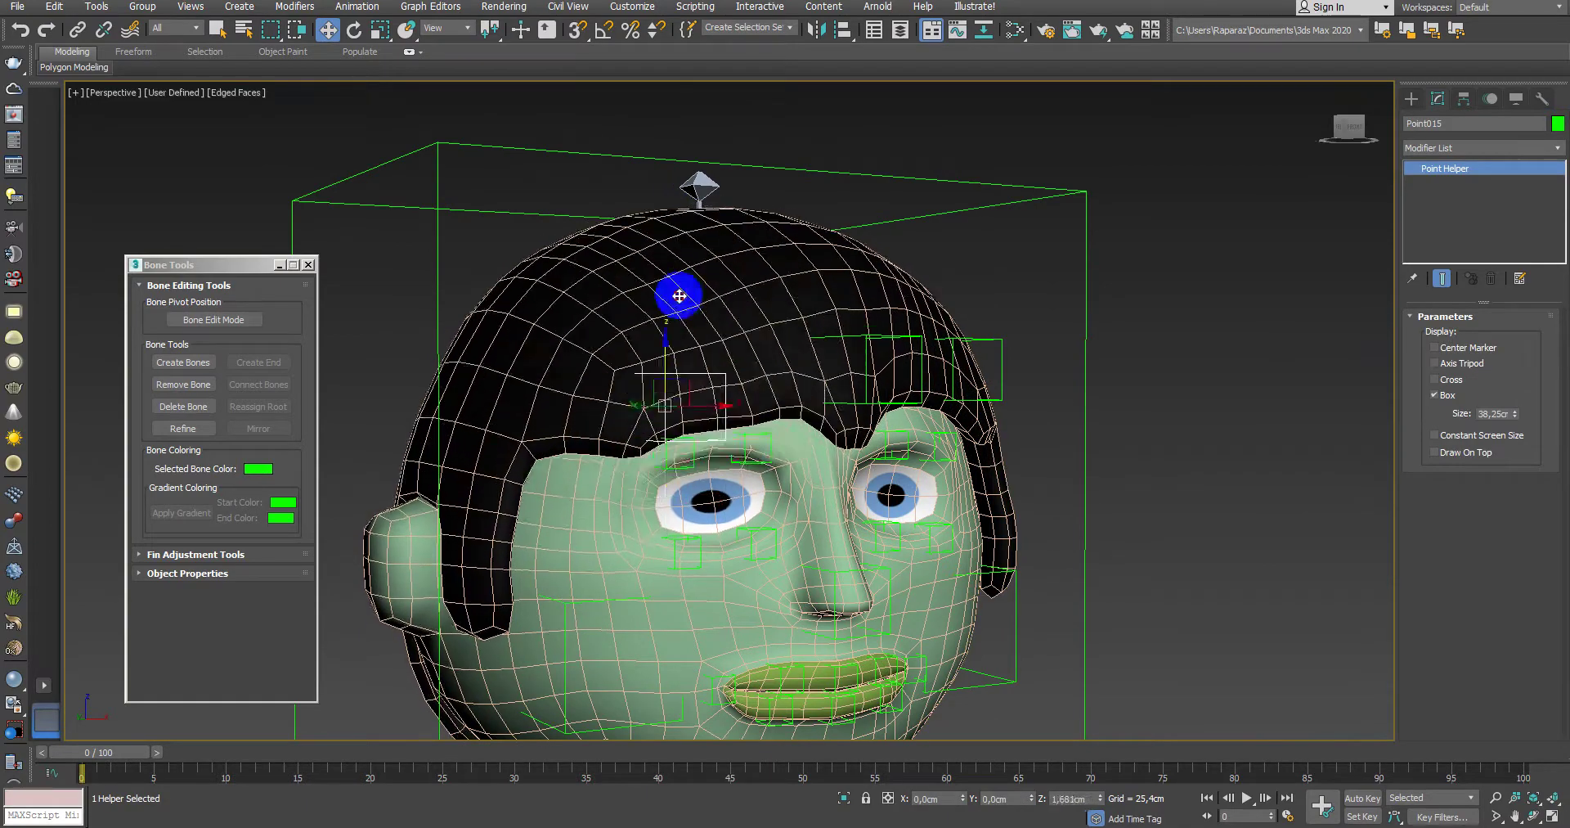
drag(678, 296, 679, 299)
Step: Inspect the head from the back and side, checking helpers Point019 and Point013 in wireframe
drag(745, 461, 750, 395)
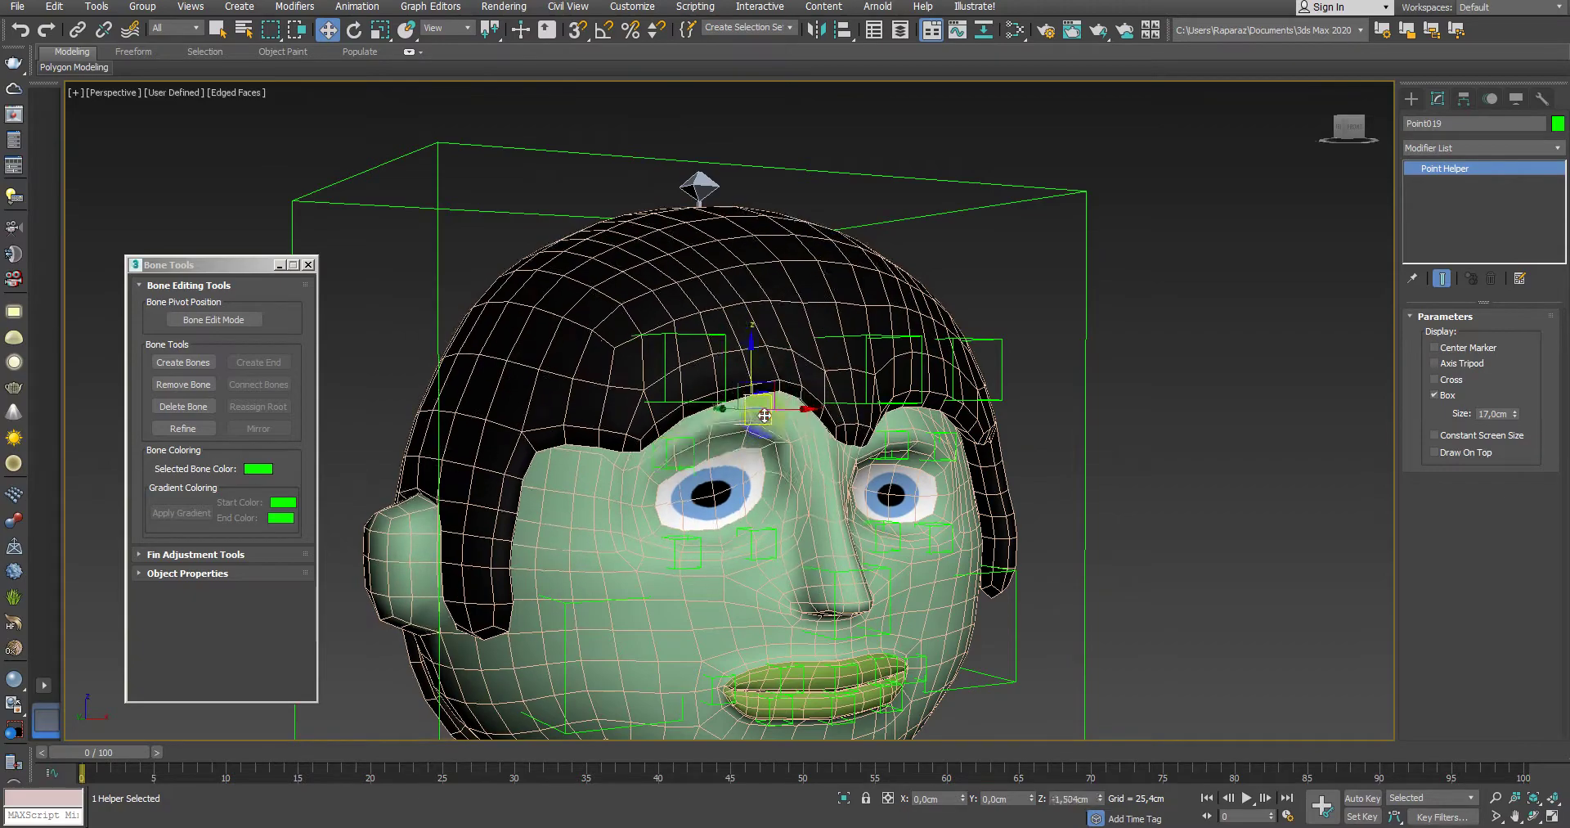
mouse_move(757, 442)
alt+middle_down()
mouse_move(821, 363)
mouse_move(906, 371)
alt+middle_up()
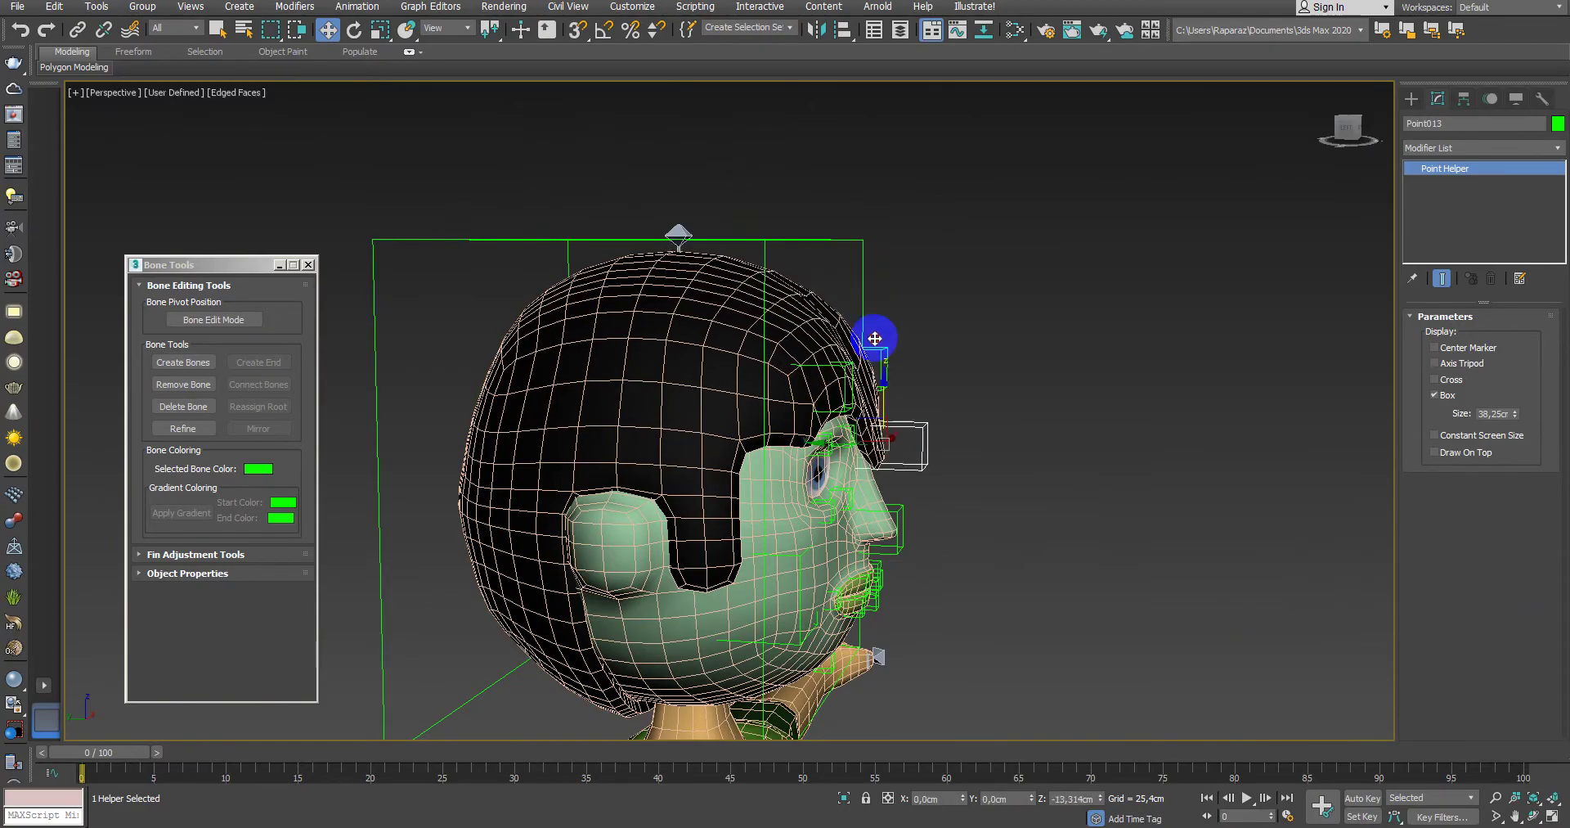
mouse_move(875, 338)
alt+middle_down()
mouse_move(932, 508)
mouse_move(867, 504)
mouse_move(759, 375)
alt+middle_up()
scroll(866, 505, up, 5)
scroll(867, 504, down, 5)
key(F3)
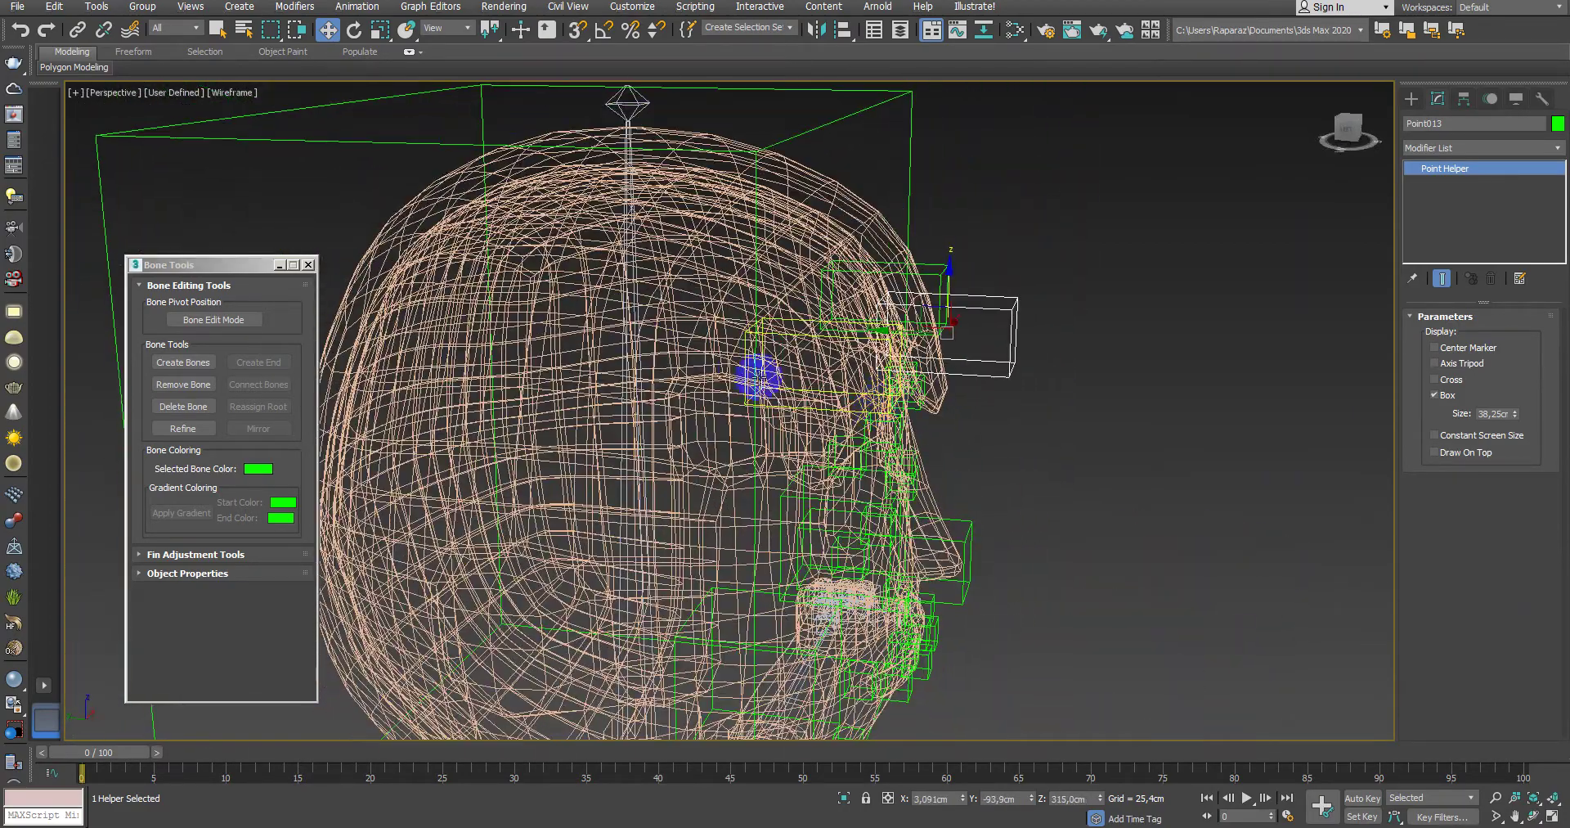
click(668, 335)
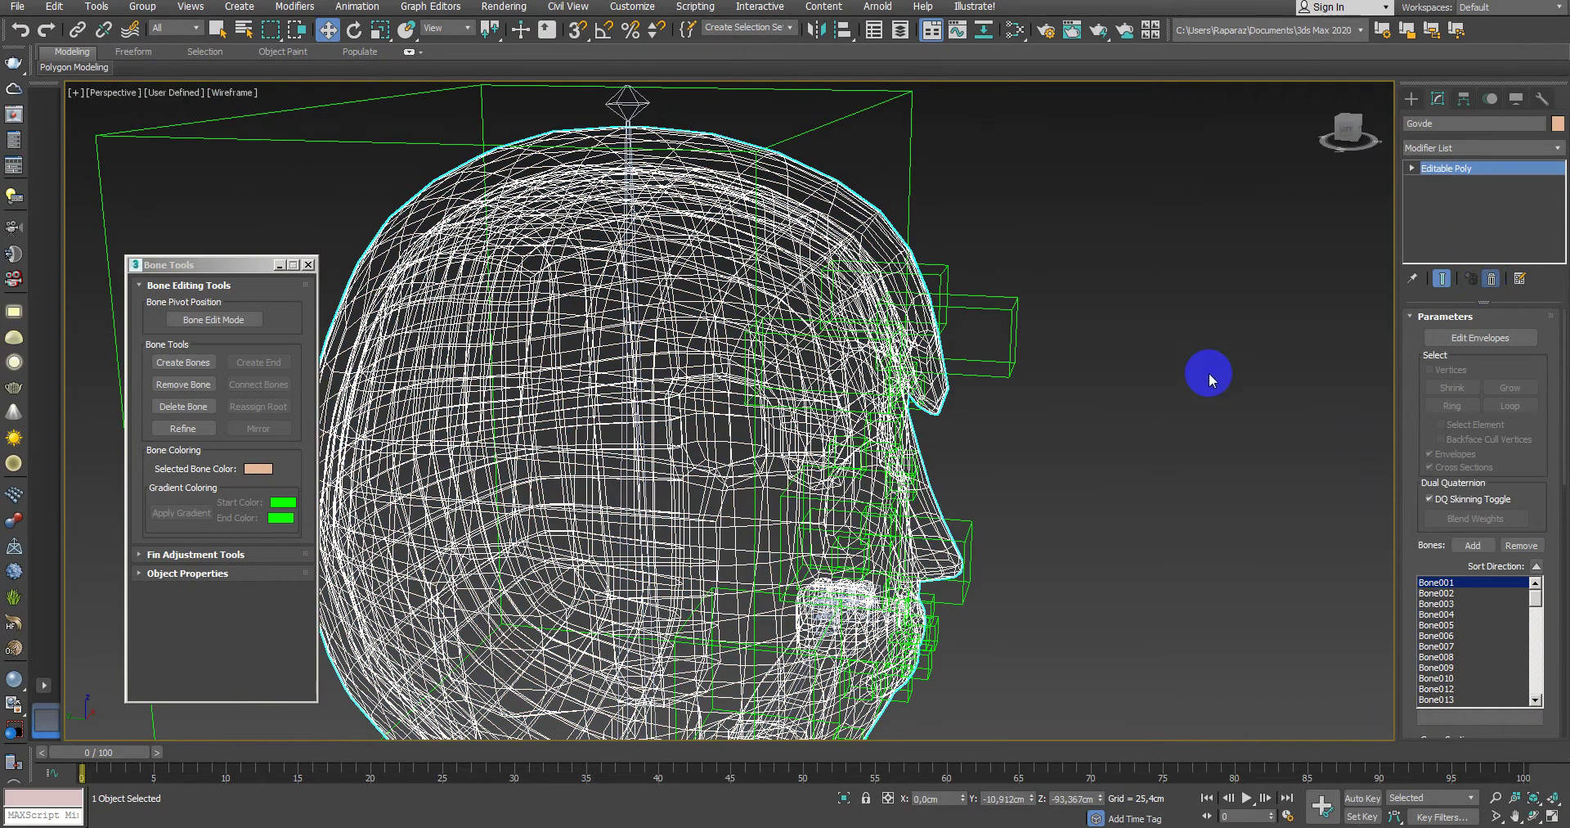
key(F3)
drag(995, 389, 904, 376)
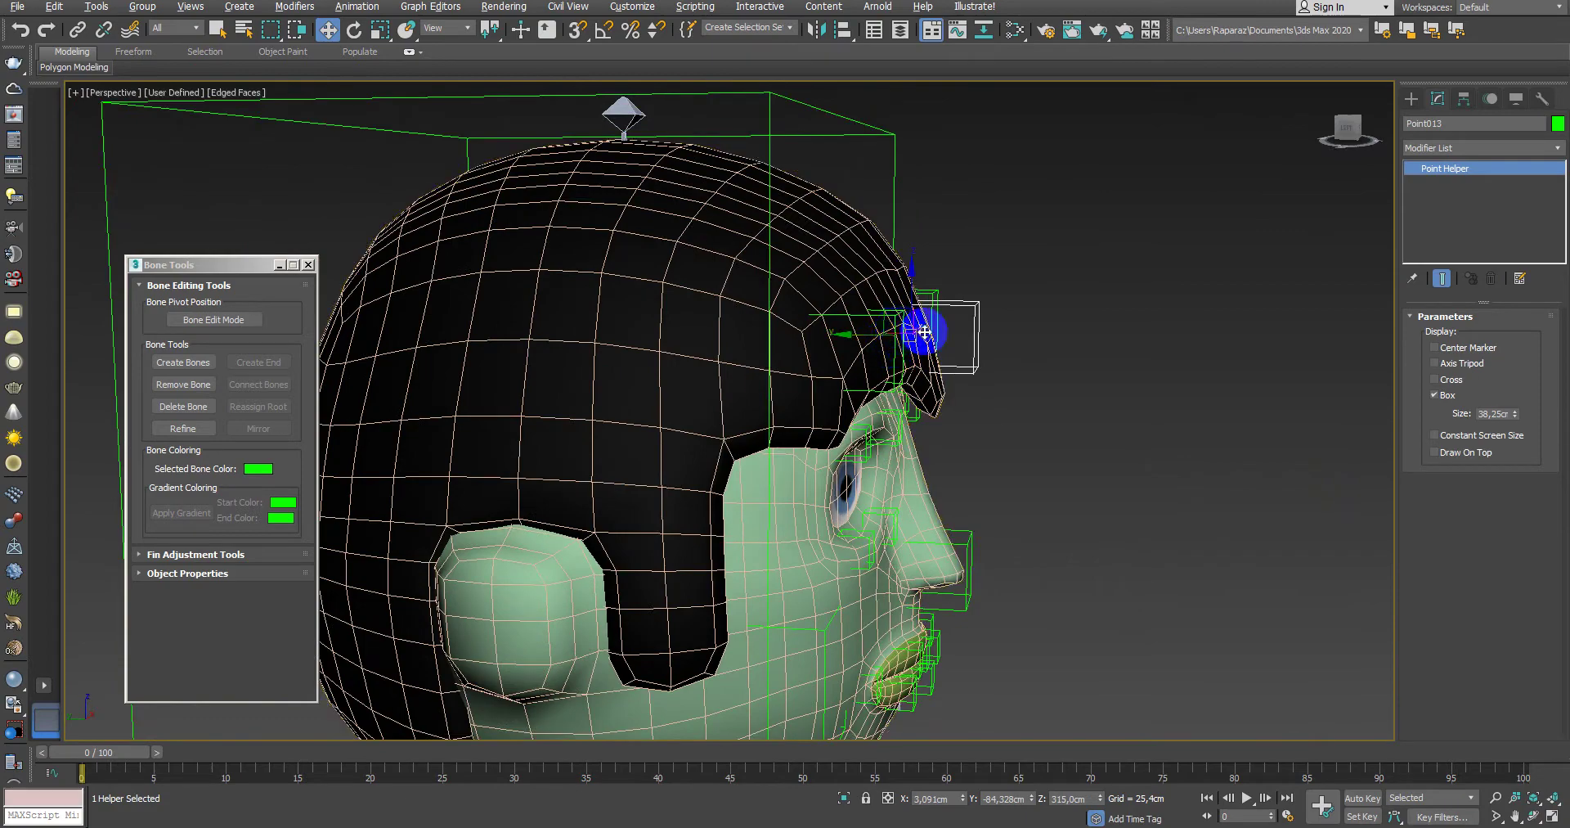
key(alt+w)
Step: Maximize the Front view and select the forehead helper Point015
scroll(1088, 246, up, 2)
key(alt+w)
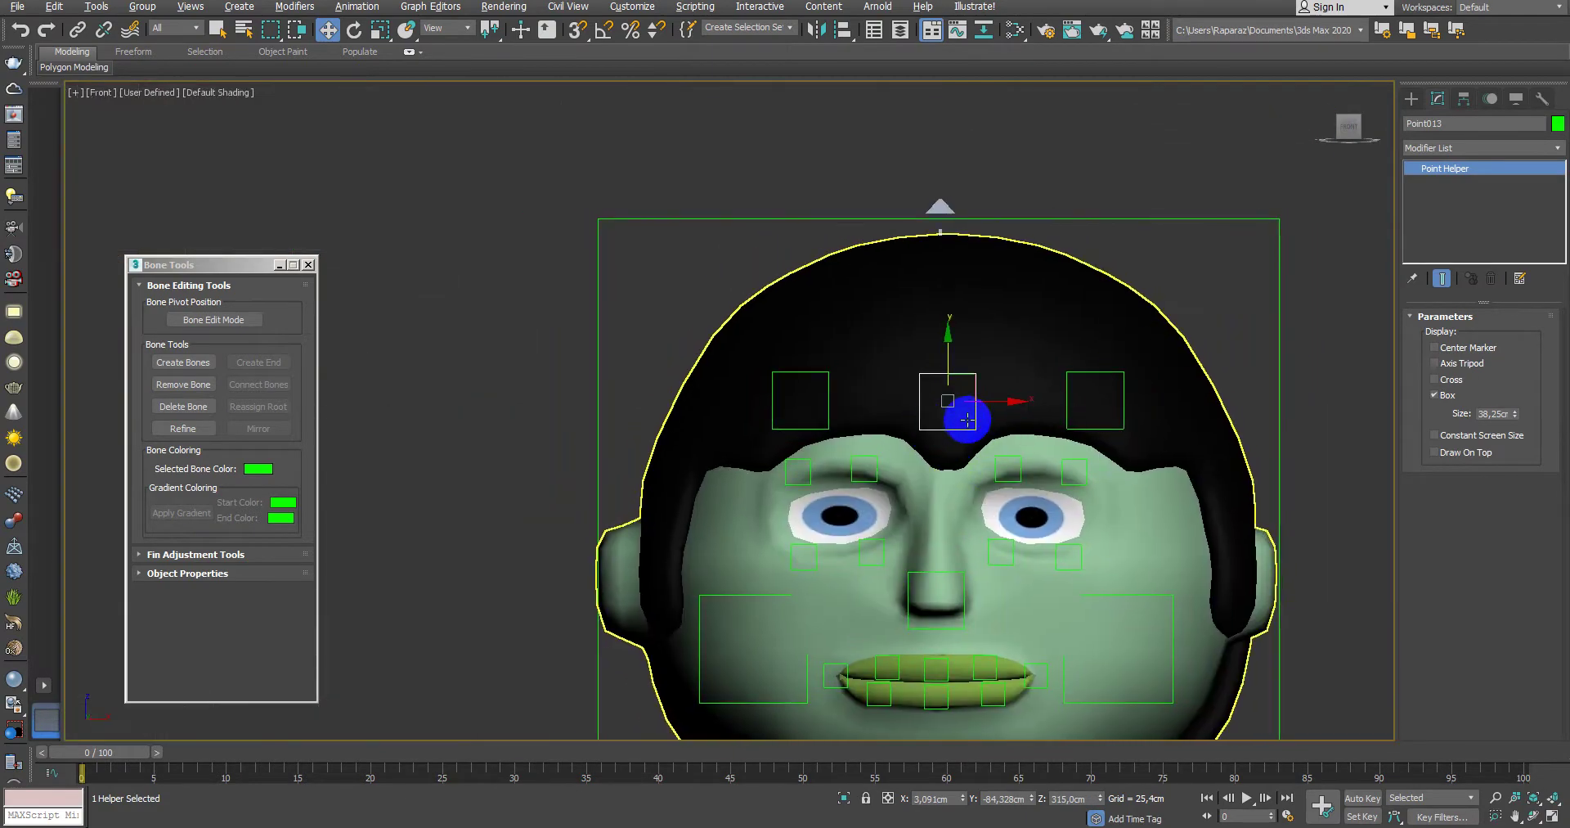
click(1071, 419)
click(1073, 415)
click(1007, 421)
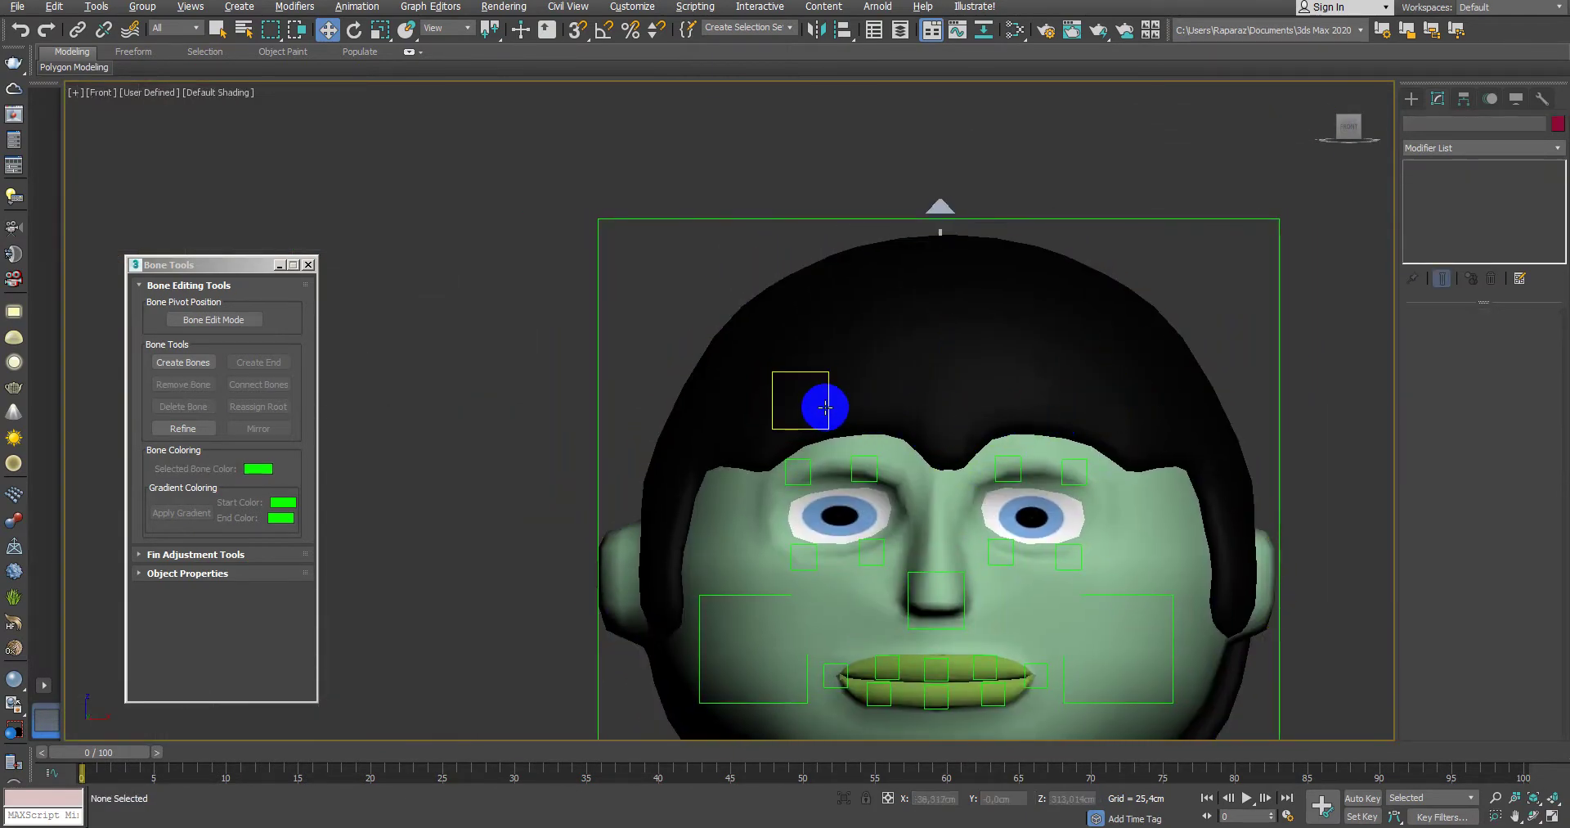
click(829, 404)
click(827, 400)
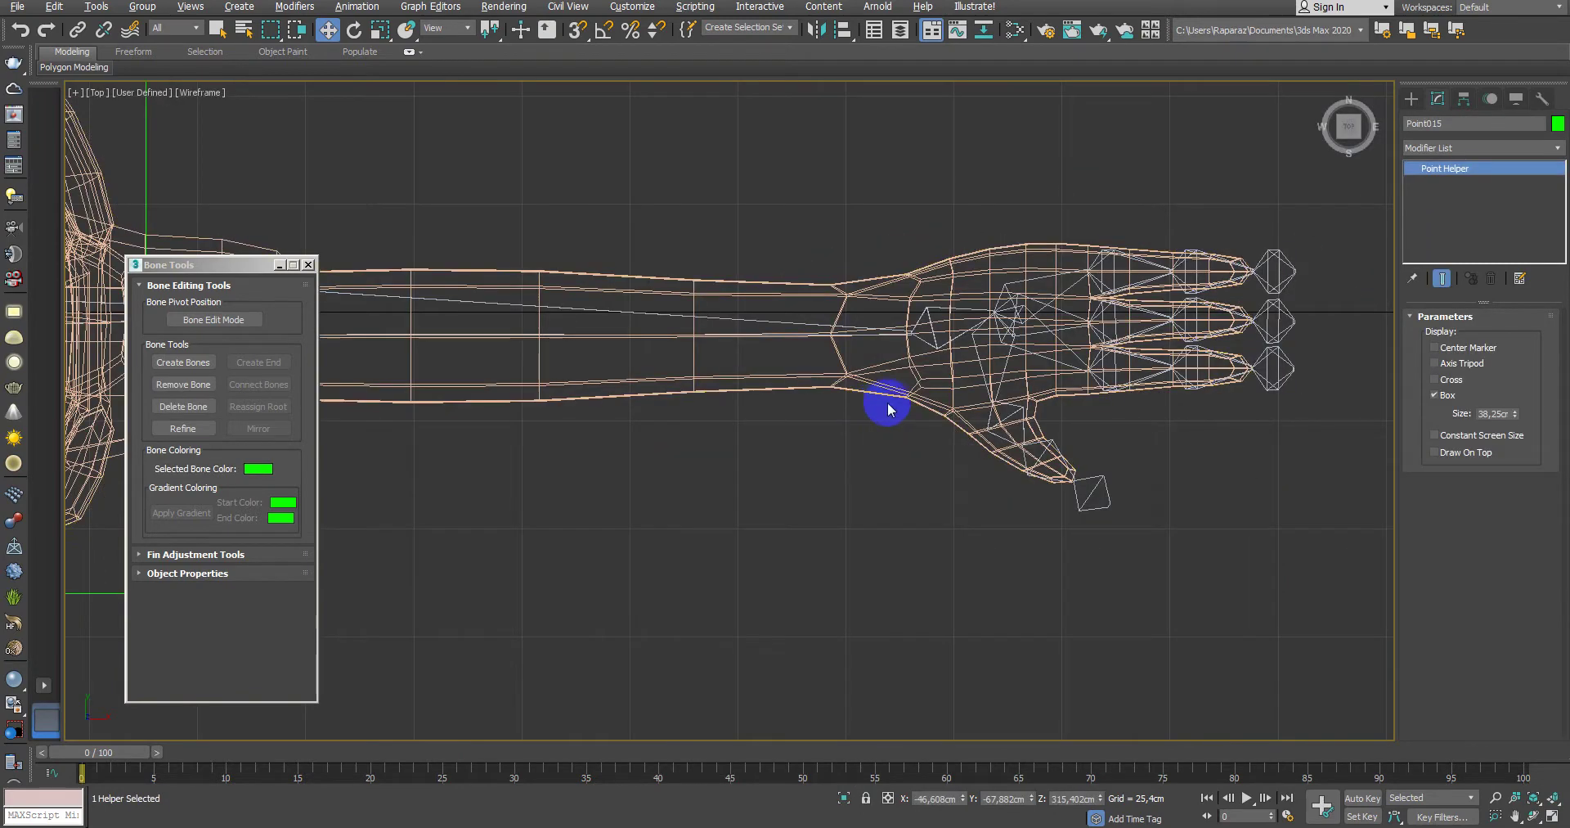
Step: Stretch Point015 wide across the head and raise it over the top of the skull
key(r)
drag(887, 401, 1490, 396)
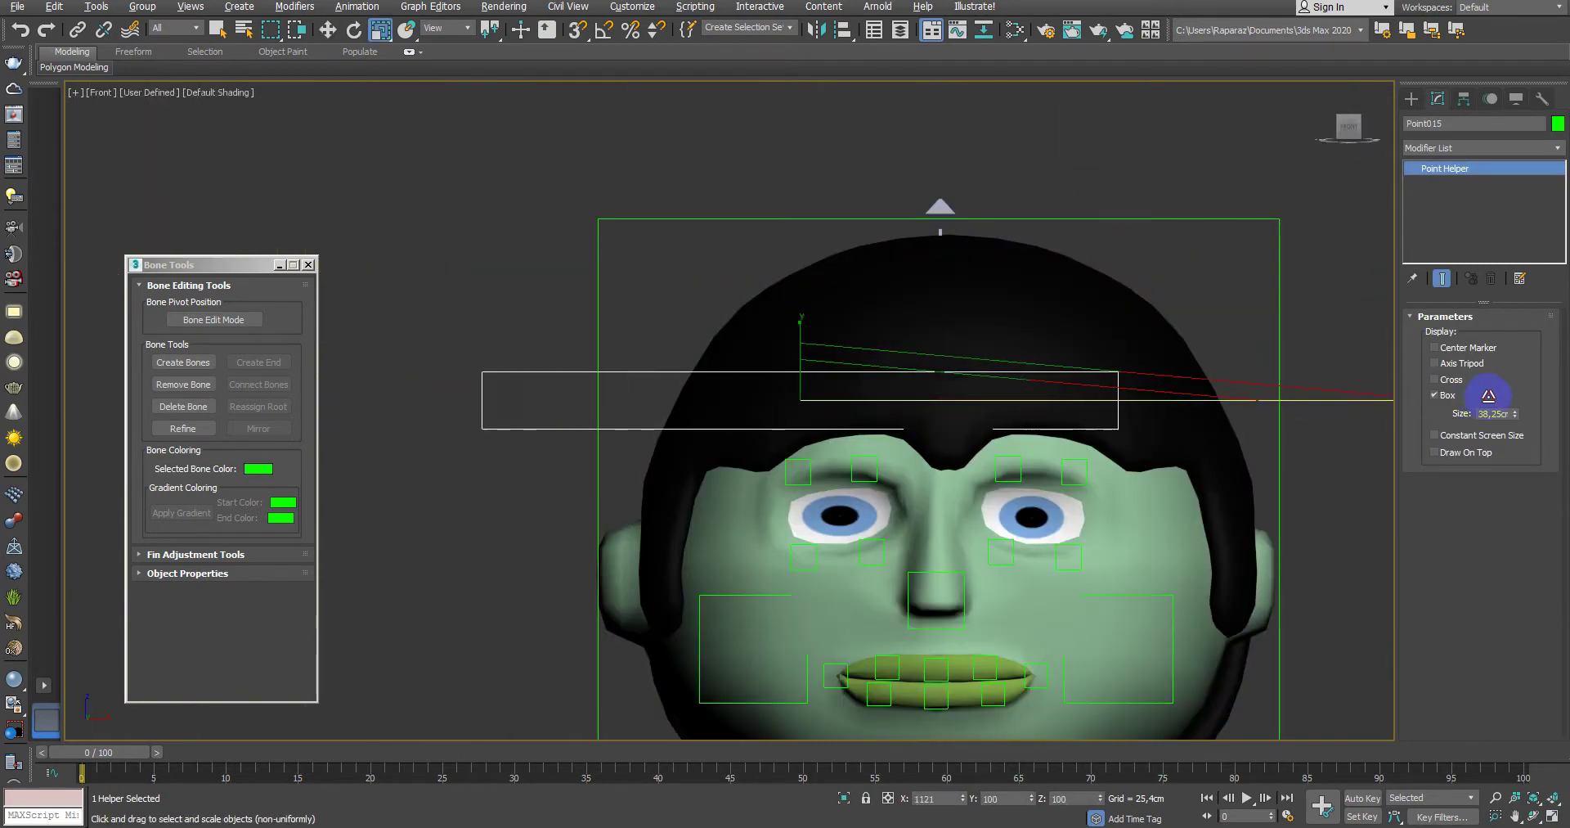
key(w)
mouse_move(824, 382)
mouse_down()
mouse_move(1044, 358)
mouse_move(961, 369)
mouse_move(978, 185)
mouse_up()
key(r)
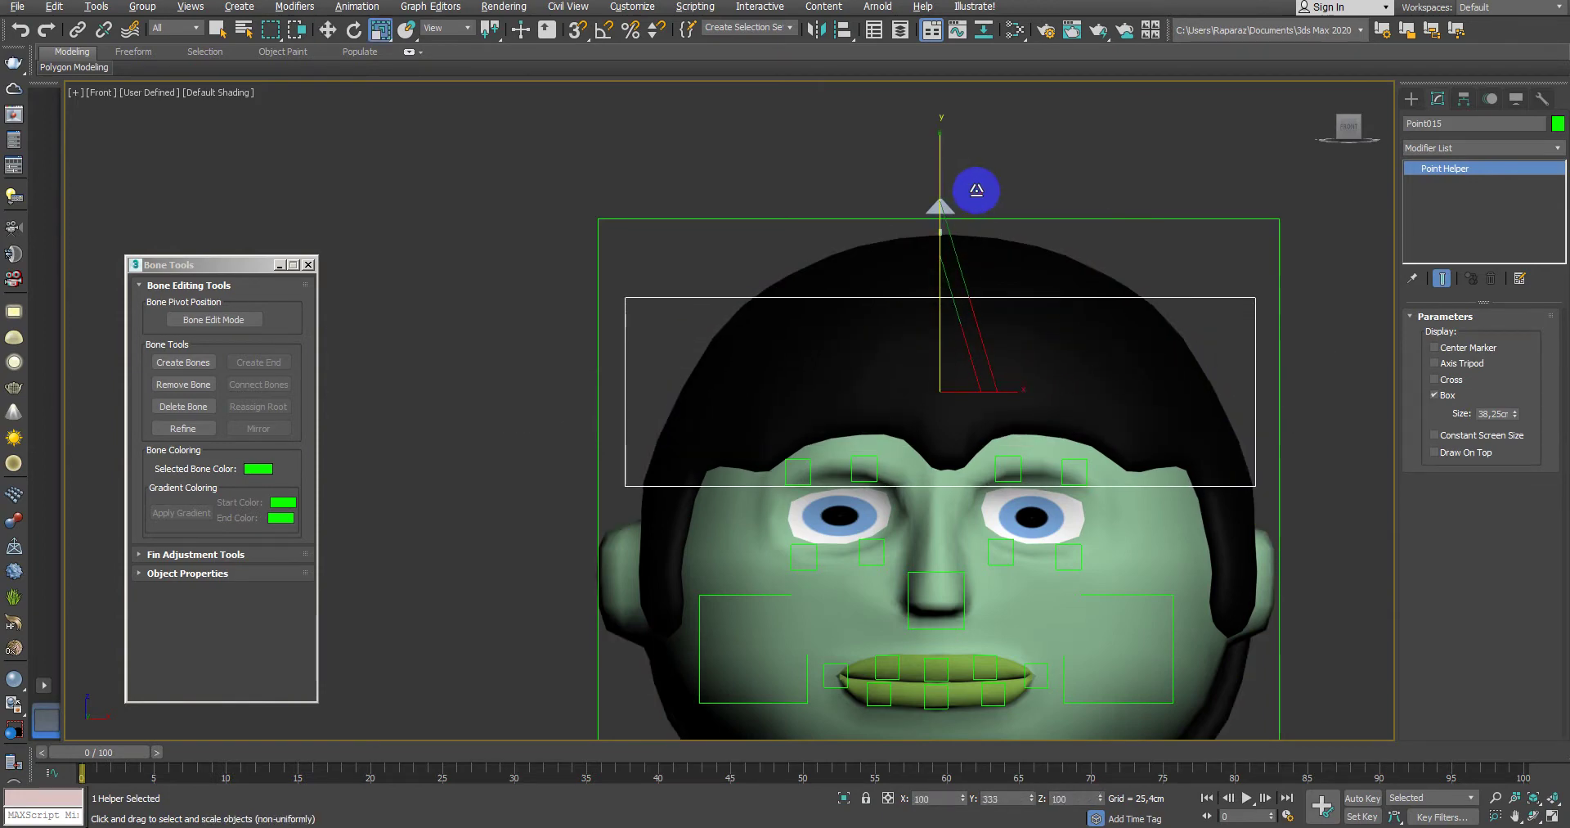
key(w)
drag(936, 330, 953, 275)
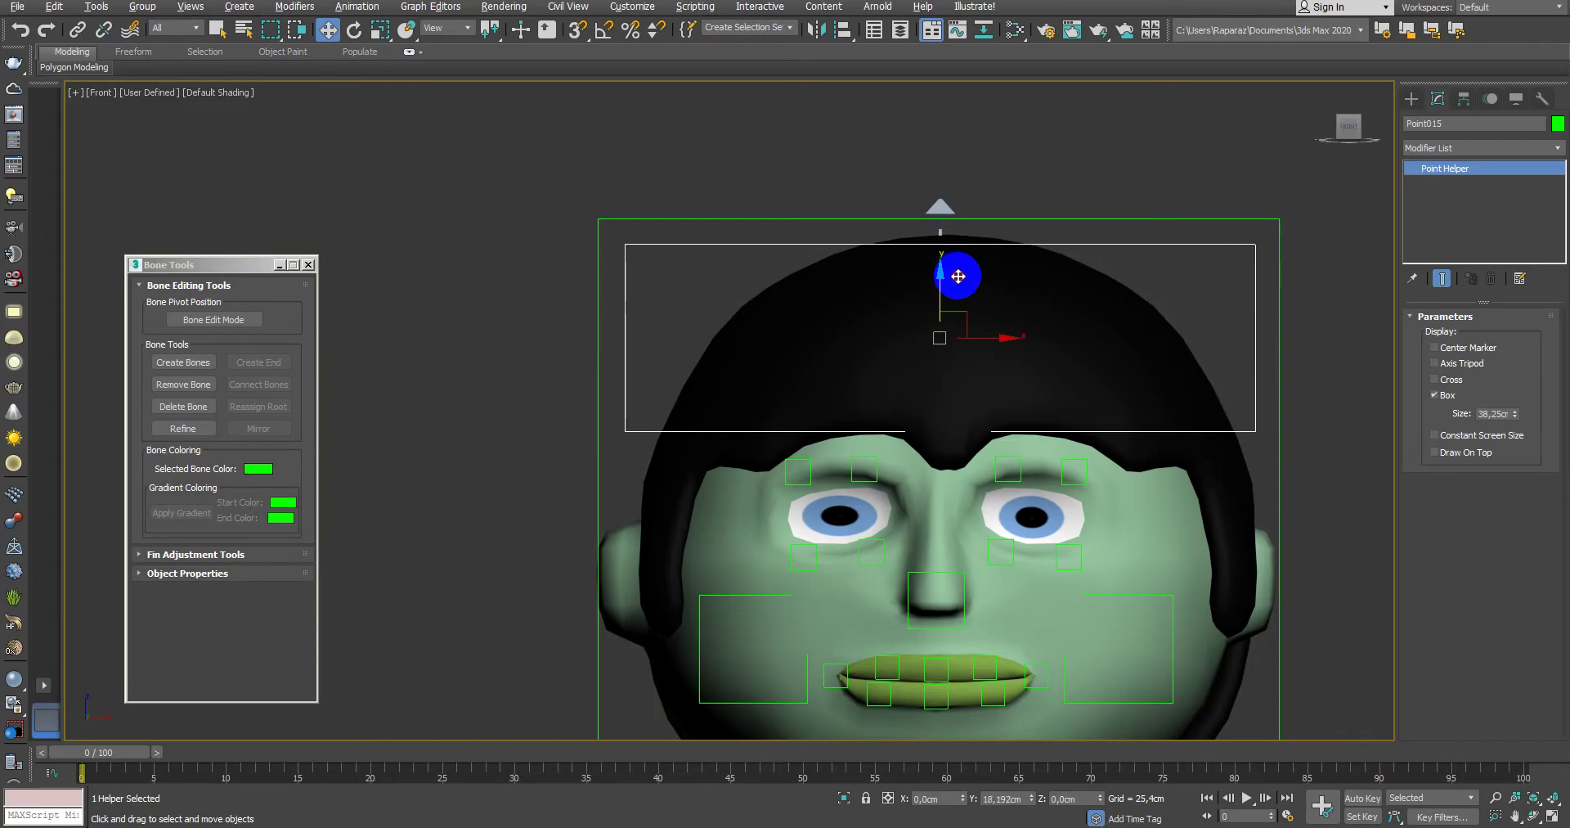
key(alt+w)
Step: Check Point015 in the Perspective view and bring up its exact Move Type-In position
middle_click(1108, 521)
key(alt+w)
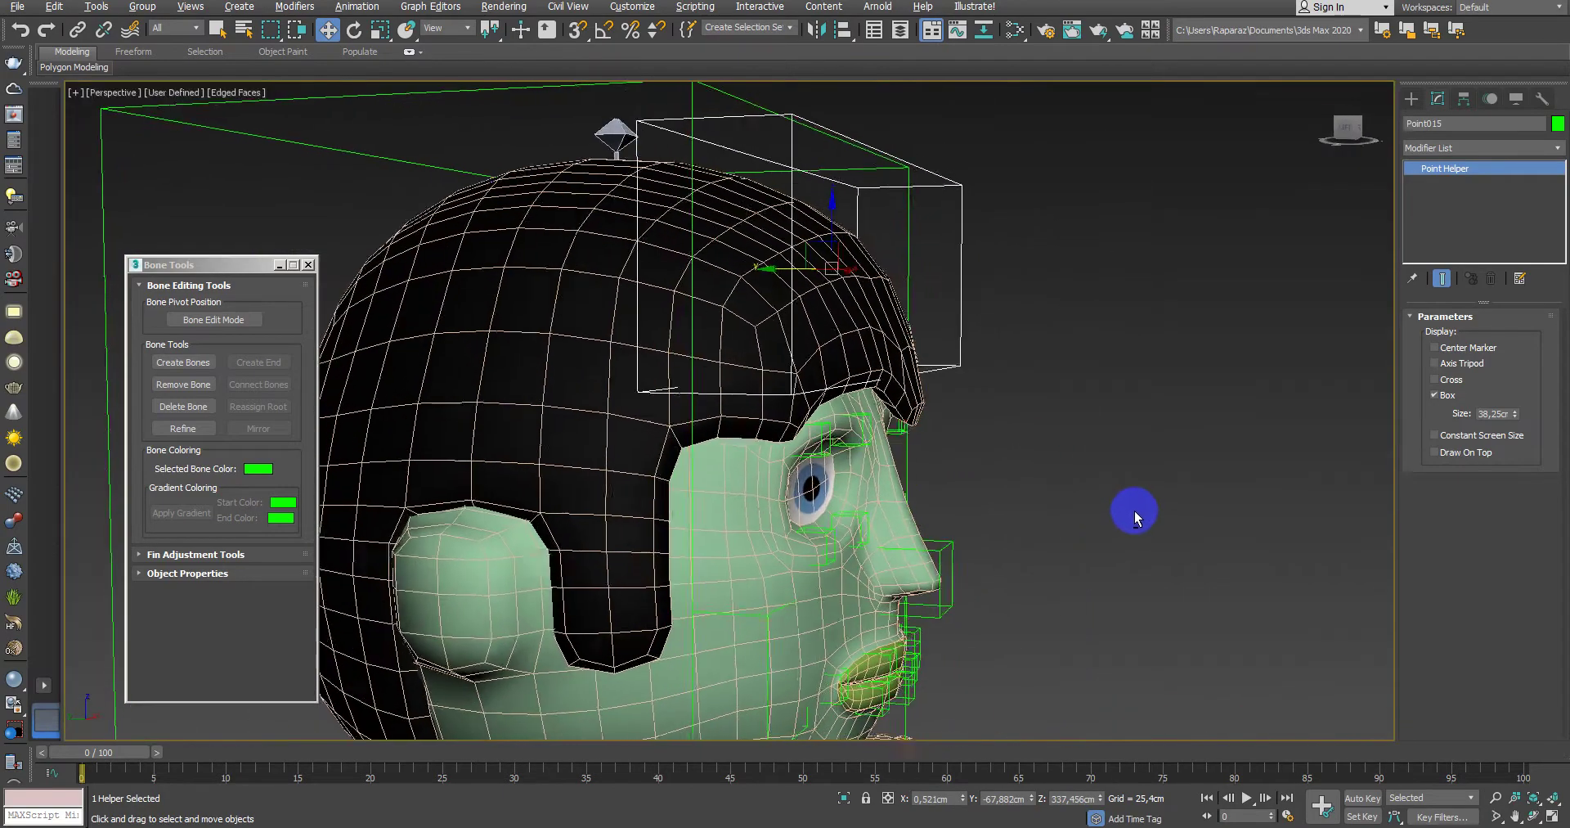
alt+middle_drag(1108, 521, 1113, 524)
alt+middle_drag(969, 462, 1036, 556)
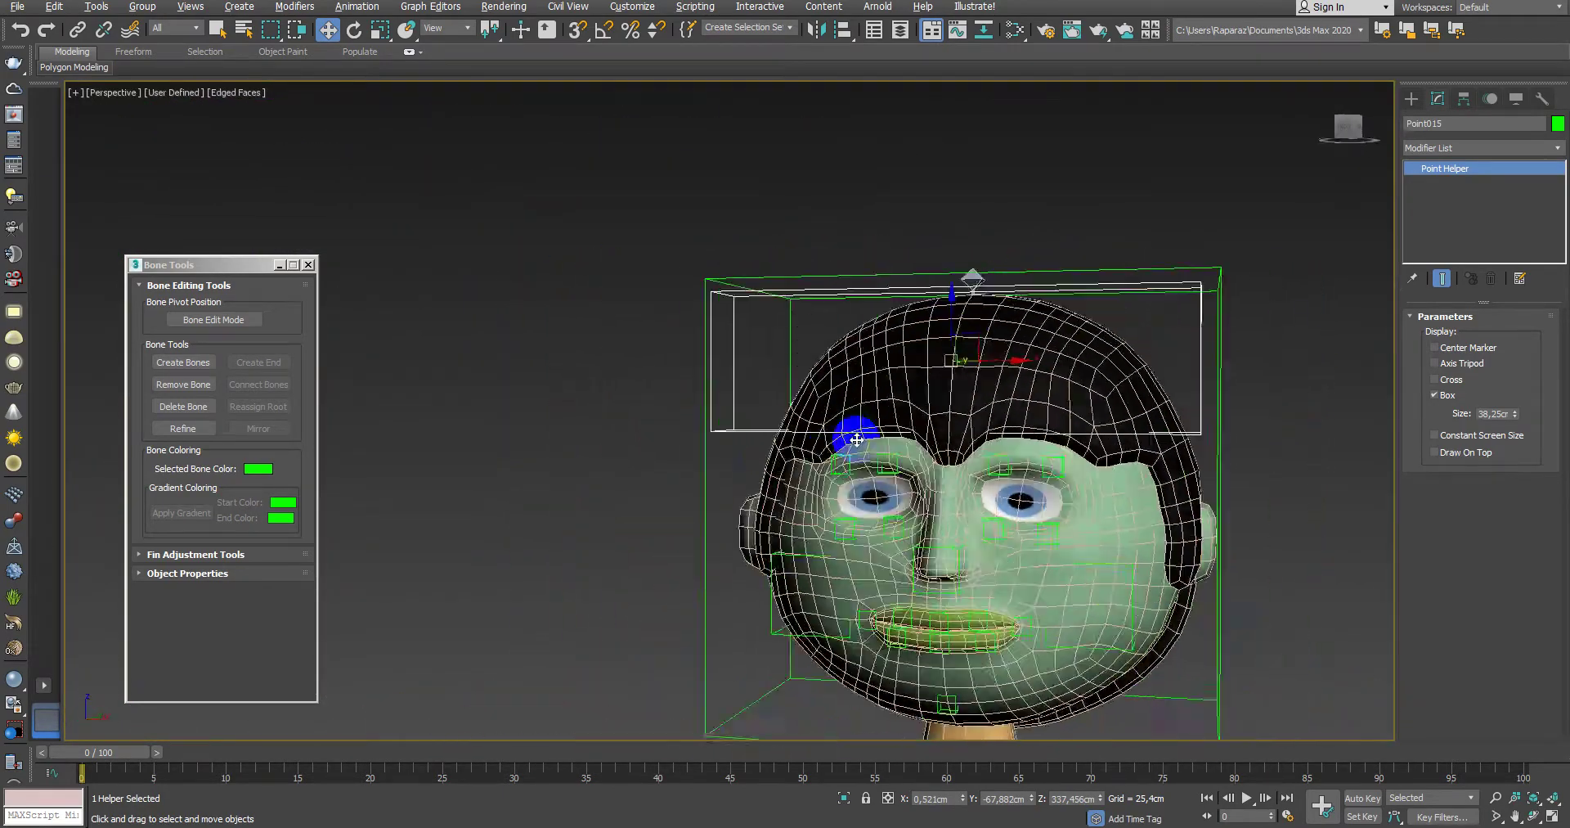
click(1045, 578)
click(1177, 428)
click(1091, 386)
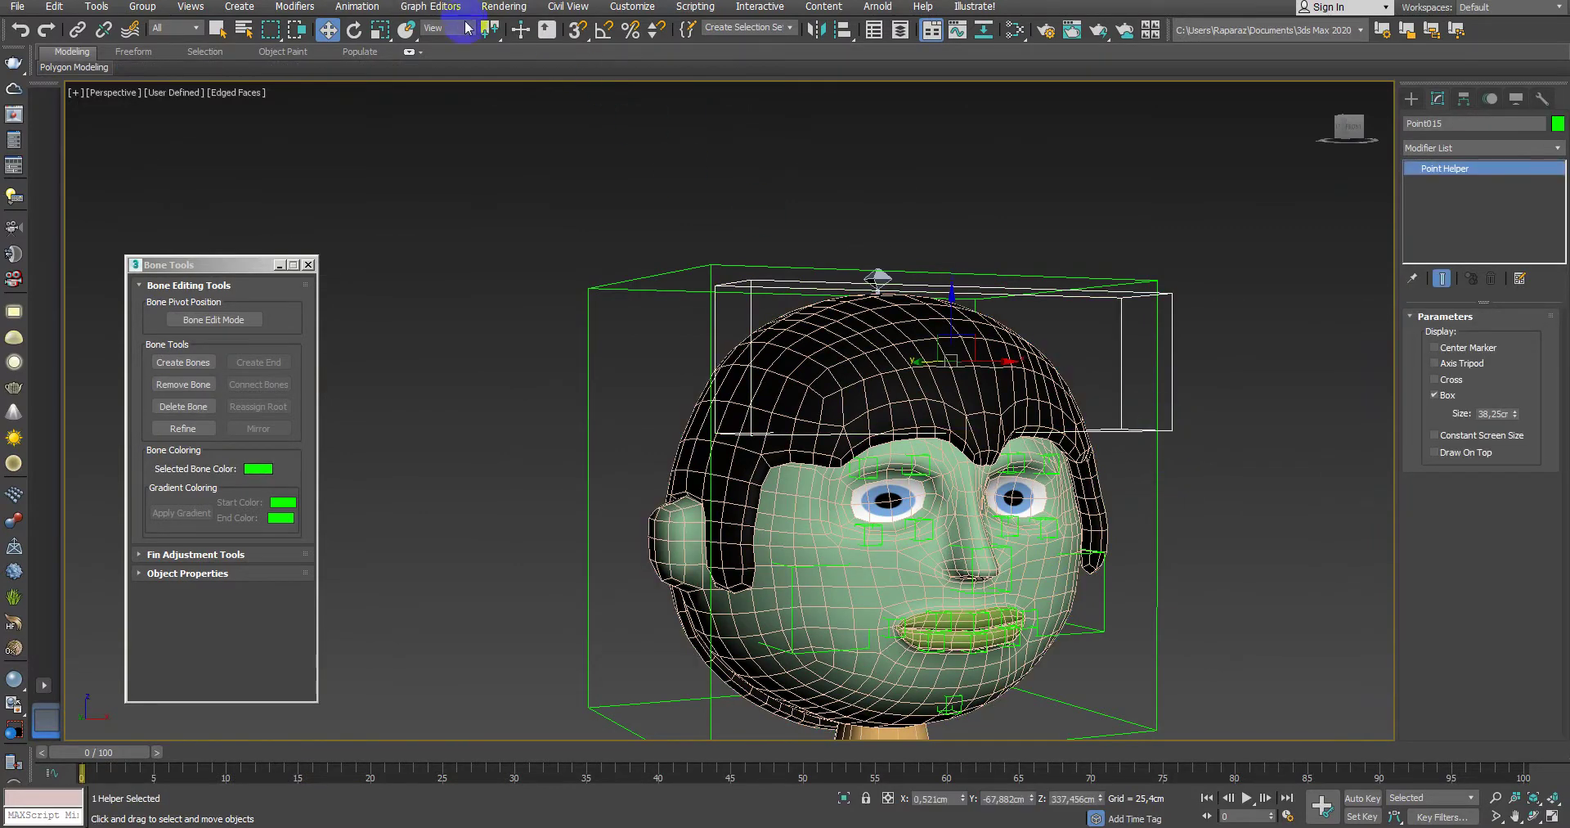
right_click(328, 32)
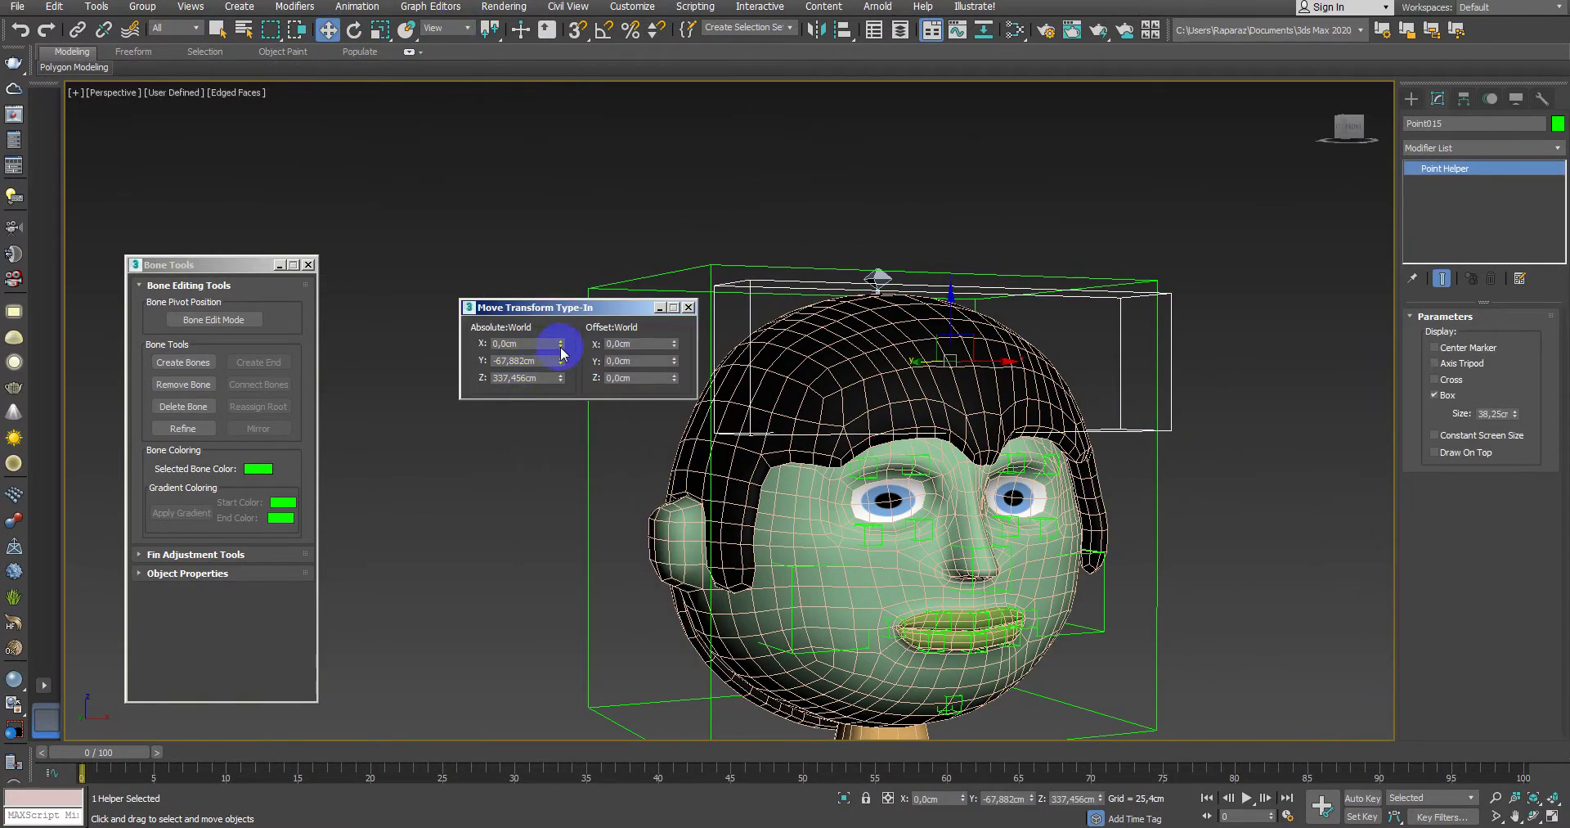
Step: Apply a Skin modifier to the Govde body mesh
click(689, 307)
click(899, 551)
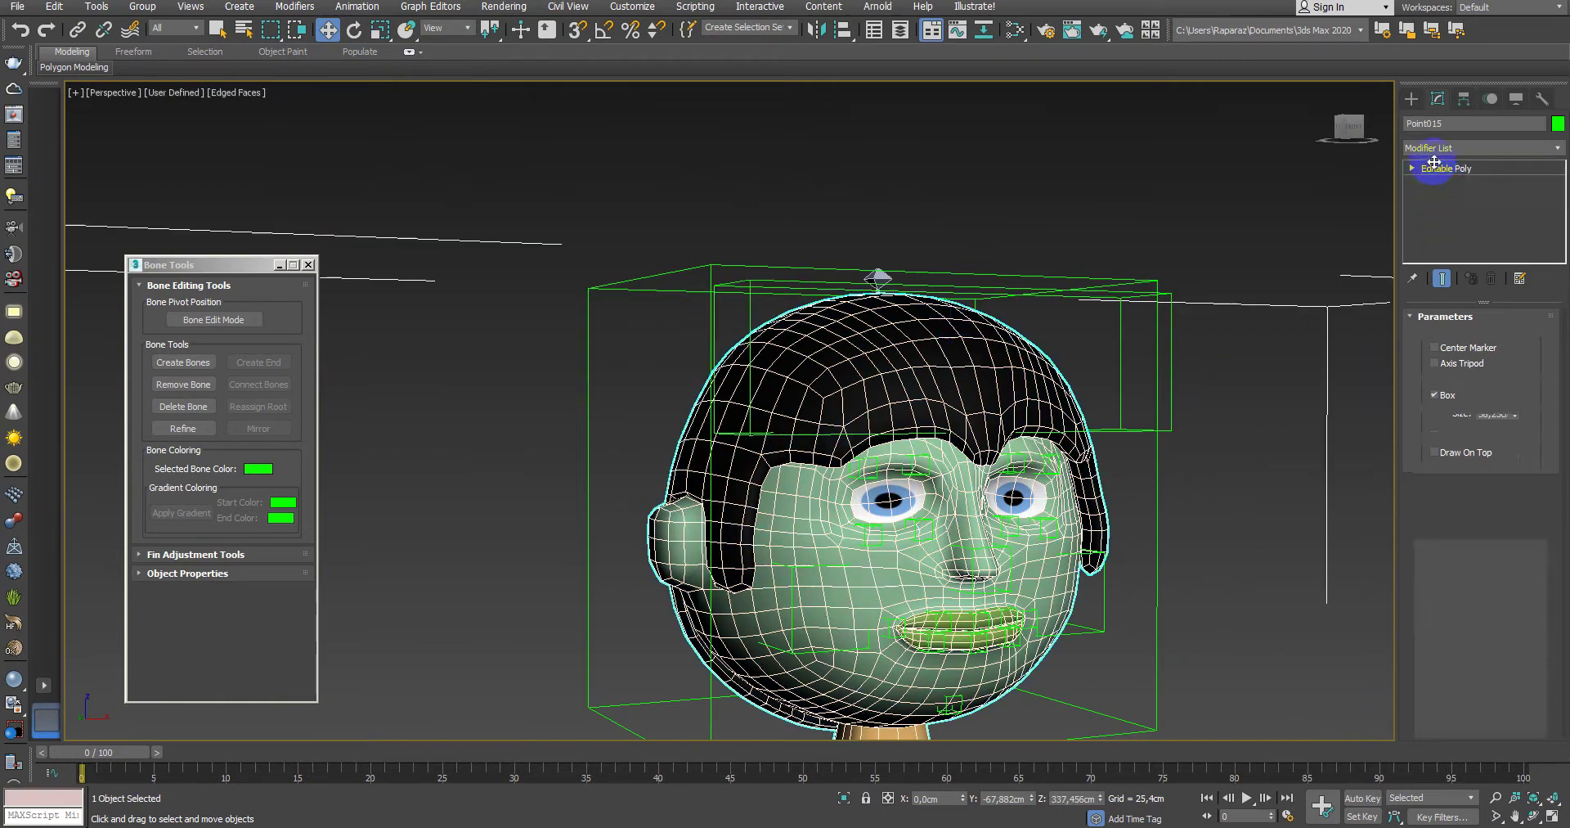
click(1447, 148)
text(skin)
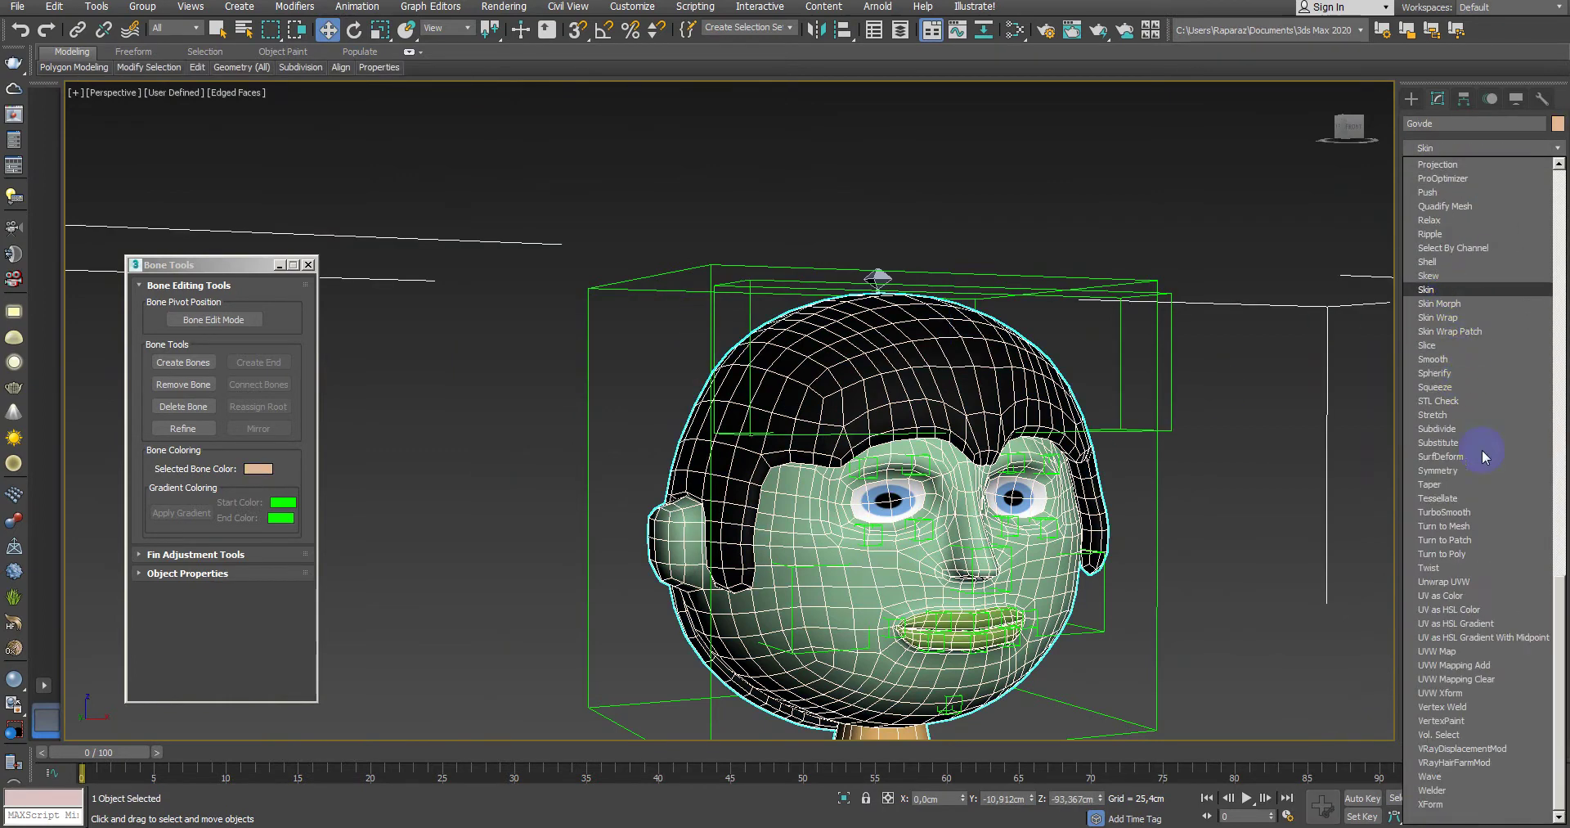
key(Return)
Step: In the Add Bones list, select all bones except the end bone Bone054_R
click(1472, 545)
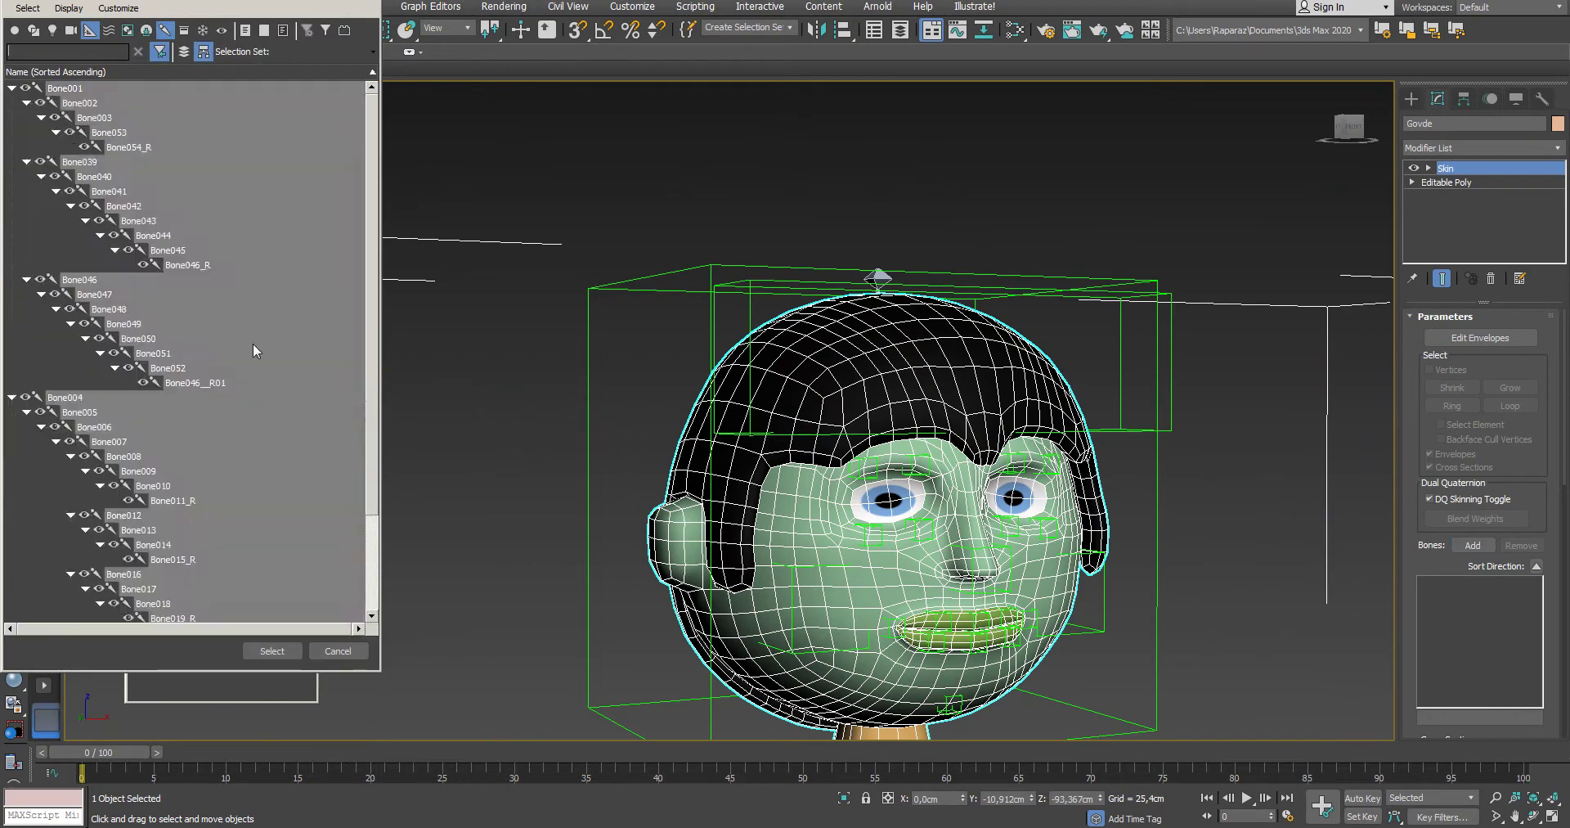
key(ctrl+a)
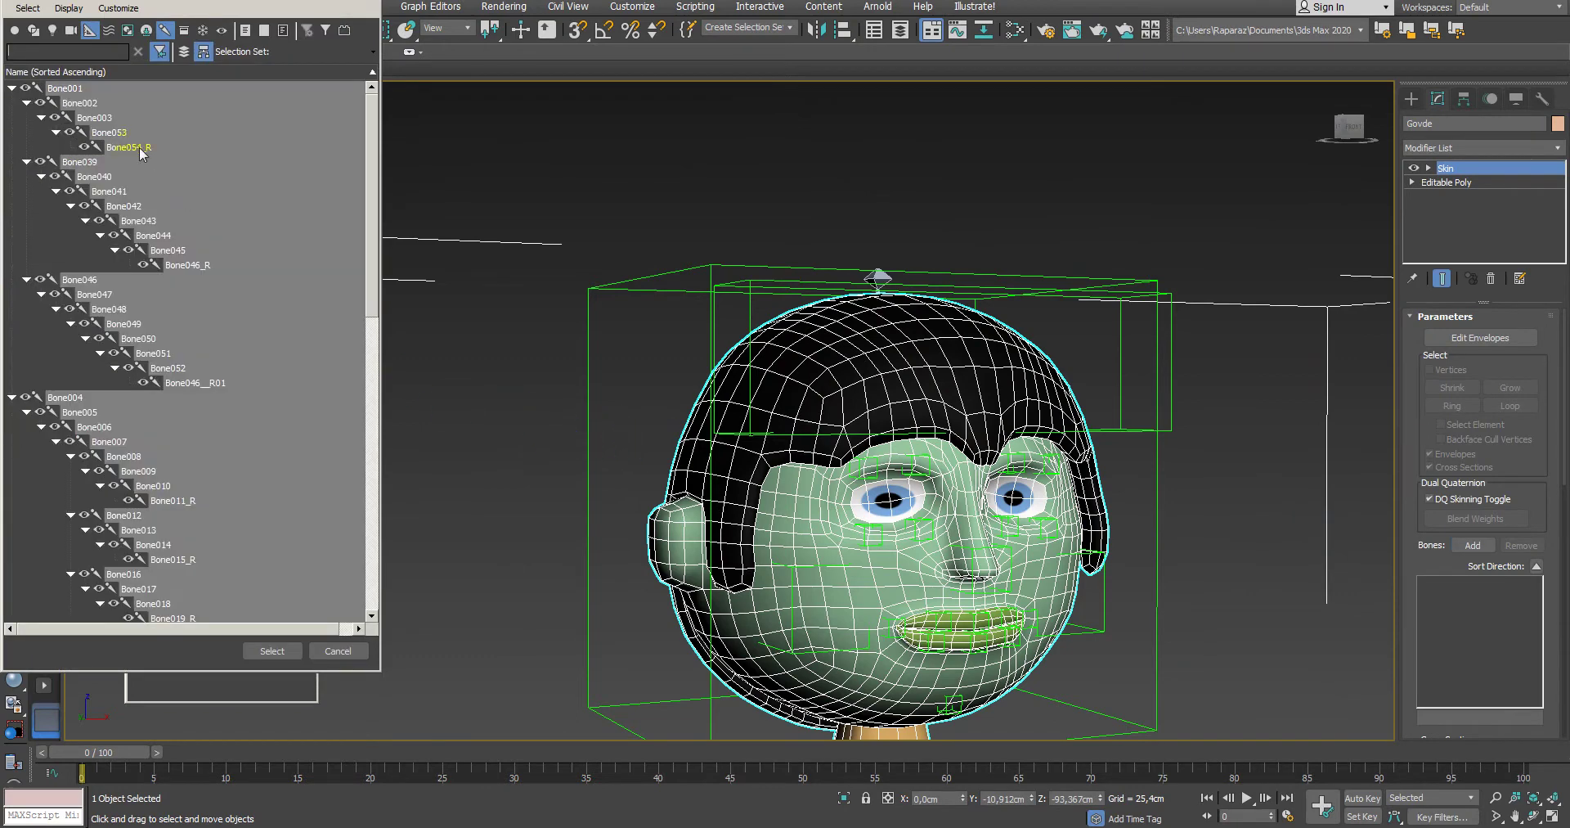
ctrl+click(129, 147)
scroll(209, 413, down, 3)
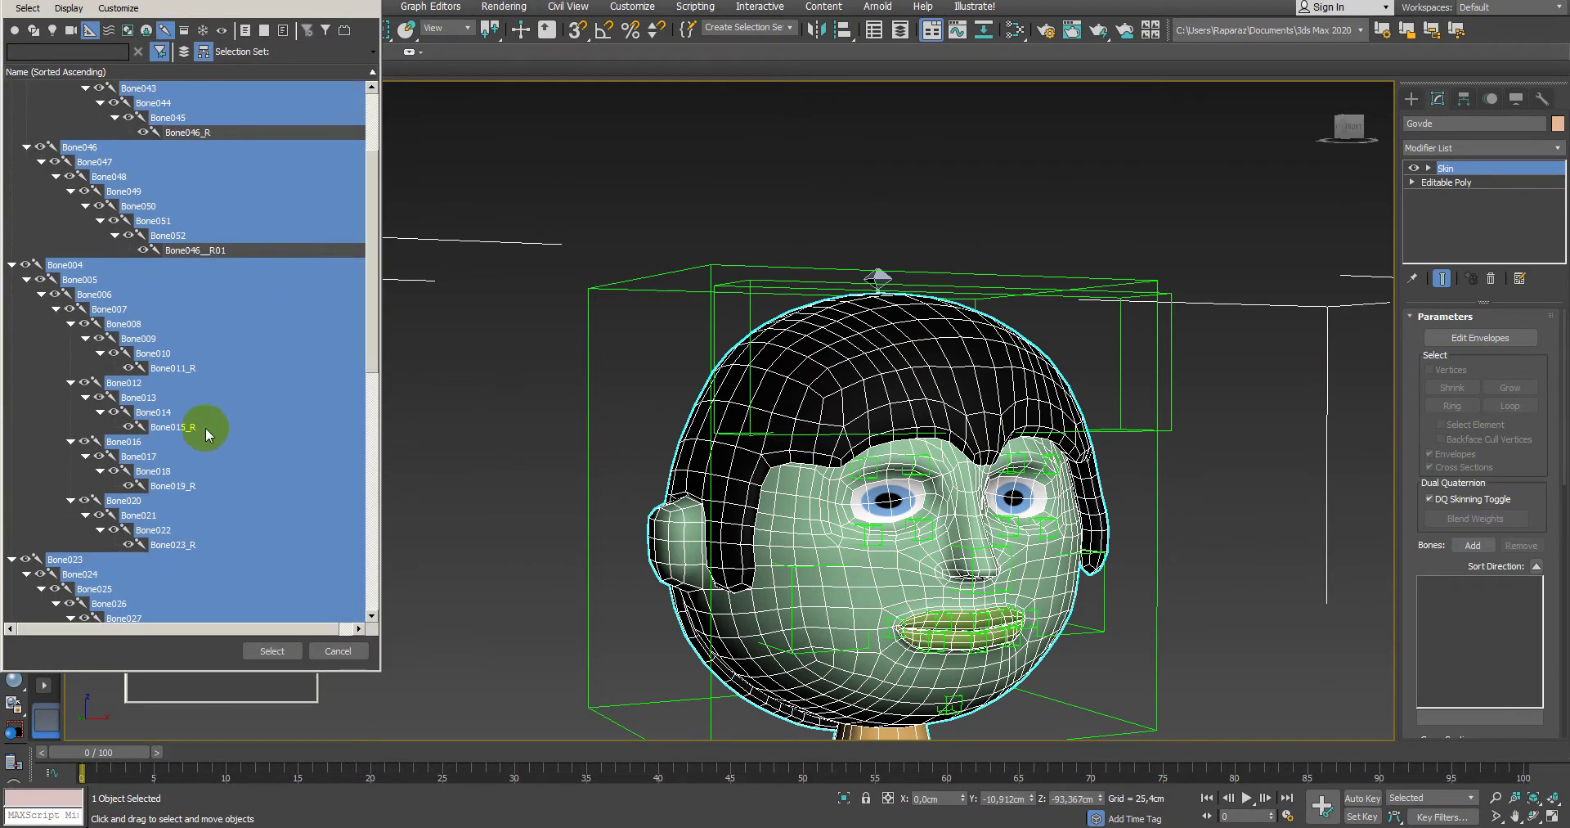
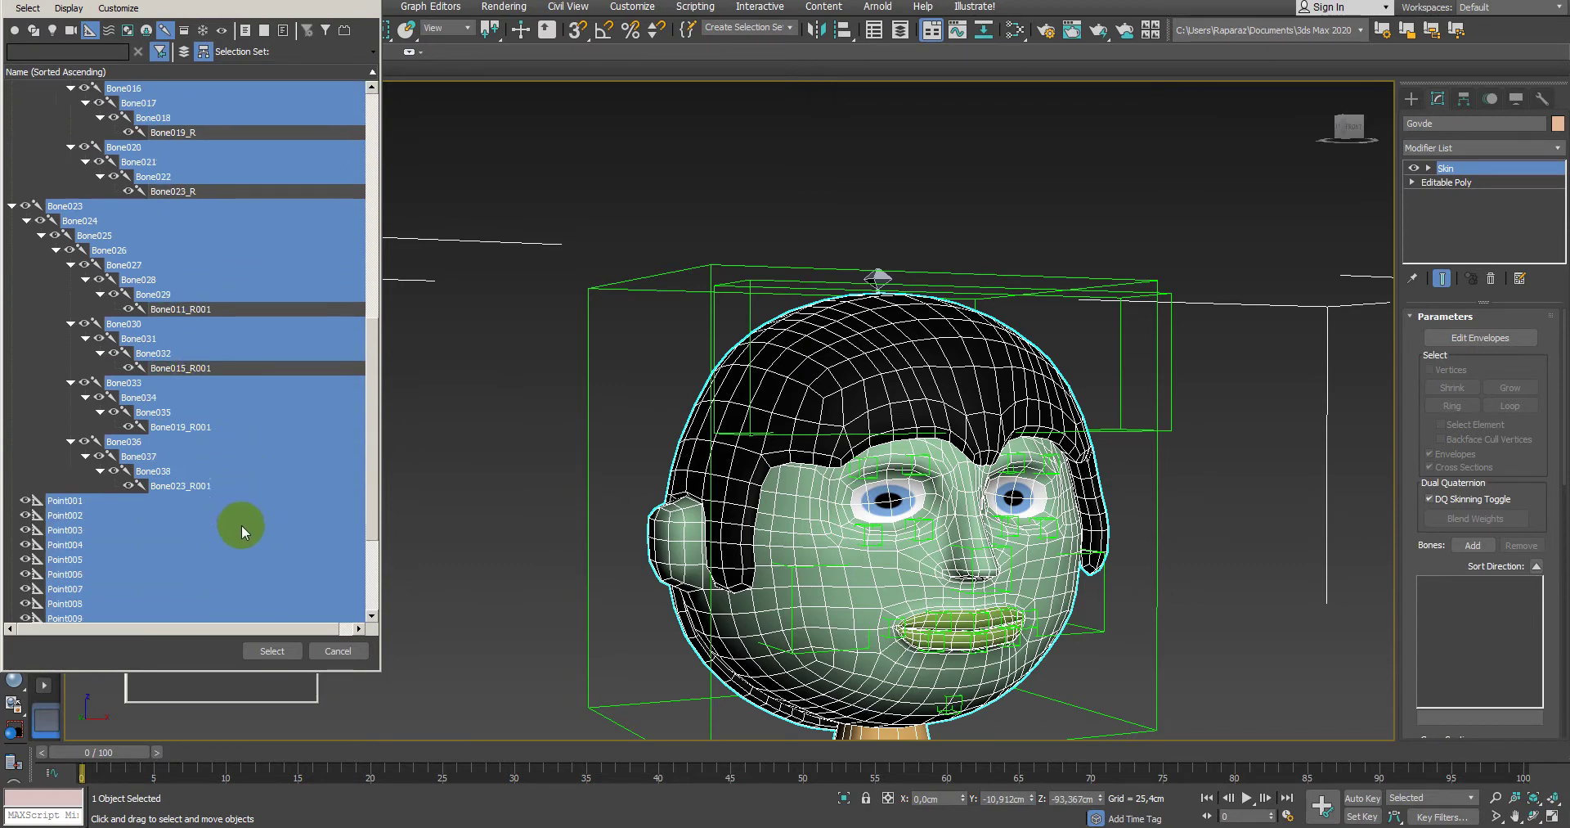
Step: Add the chosen Point helpers as bones to the head's Skin modifier
click(272, 651)
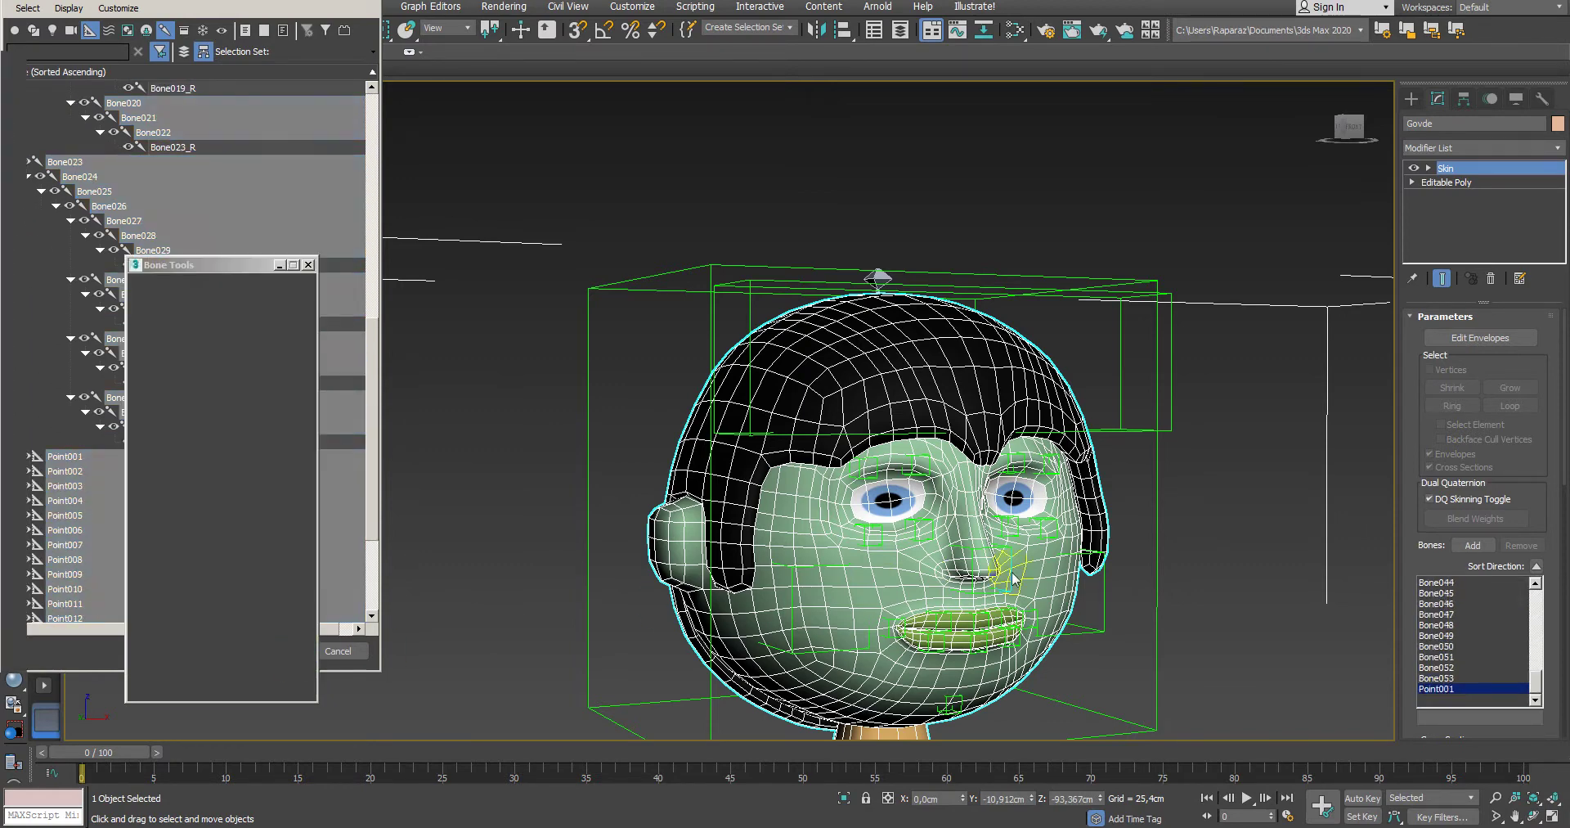
click(1235, 379)
scroll(1100, 521, up, 5)
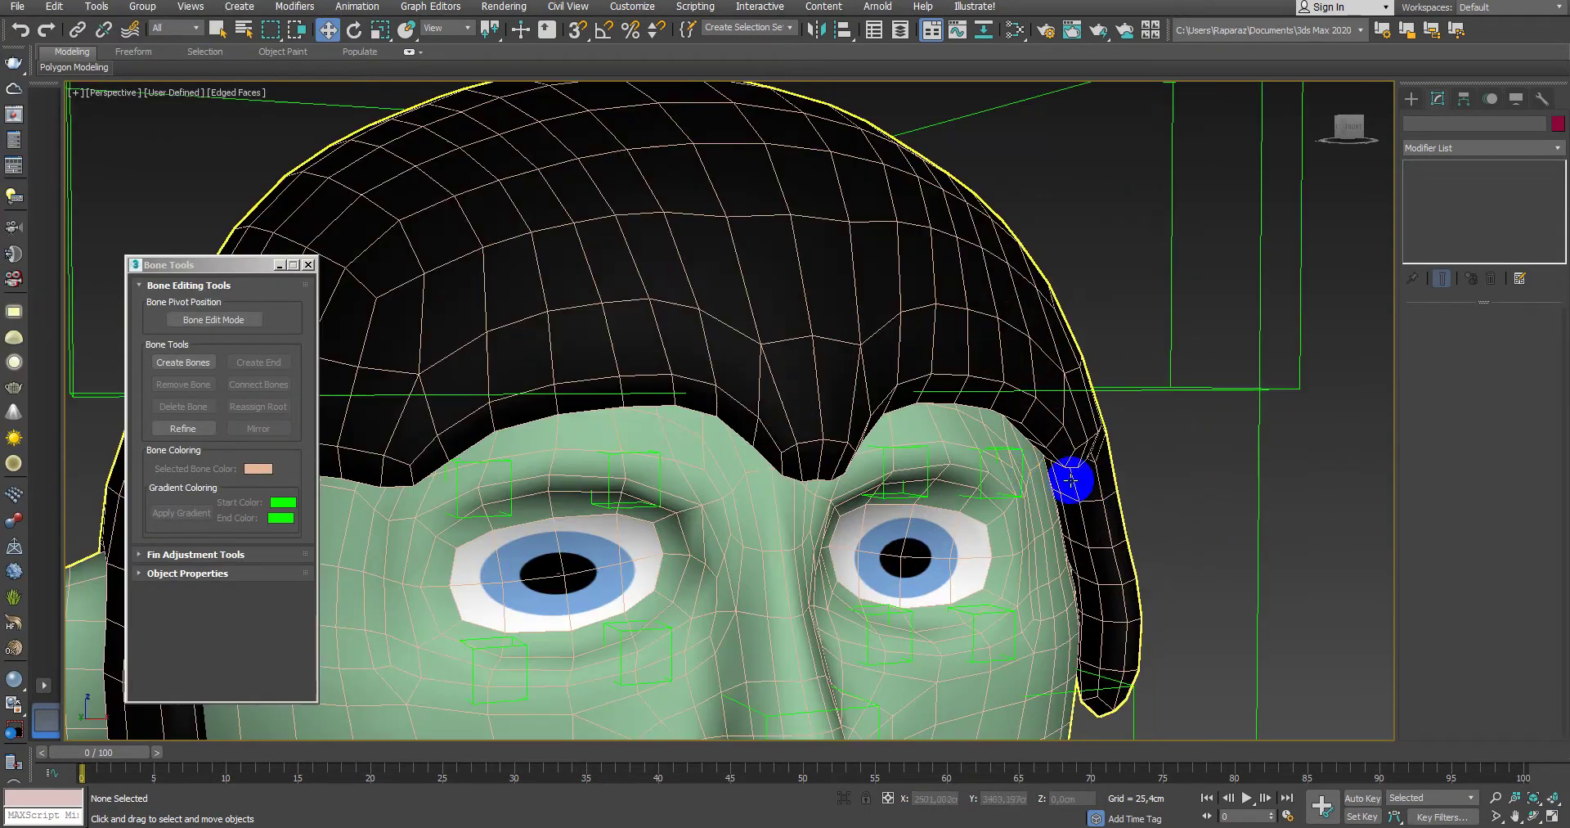
click(1010, 466)
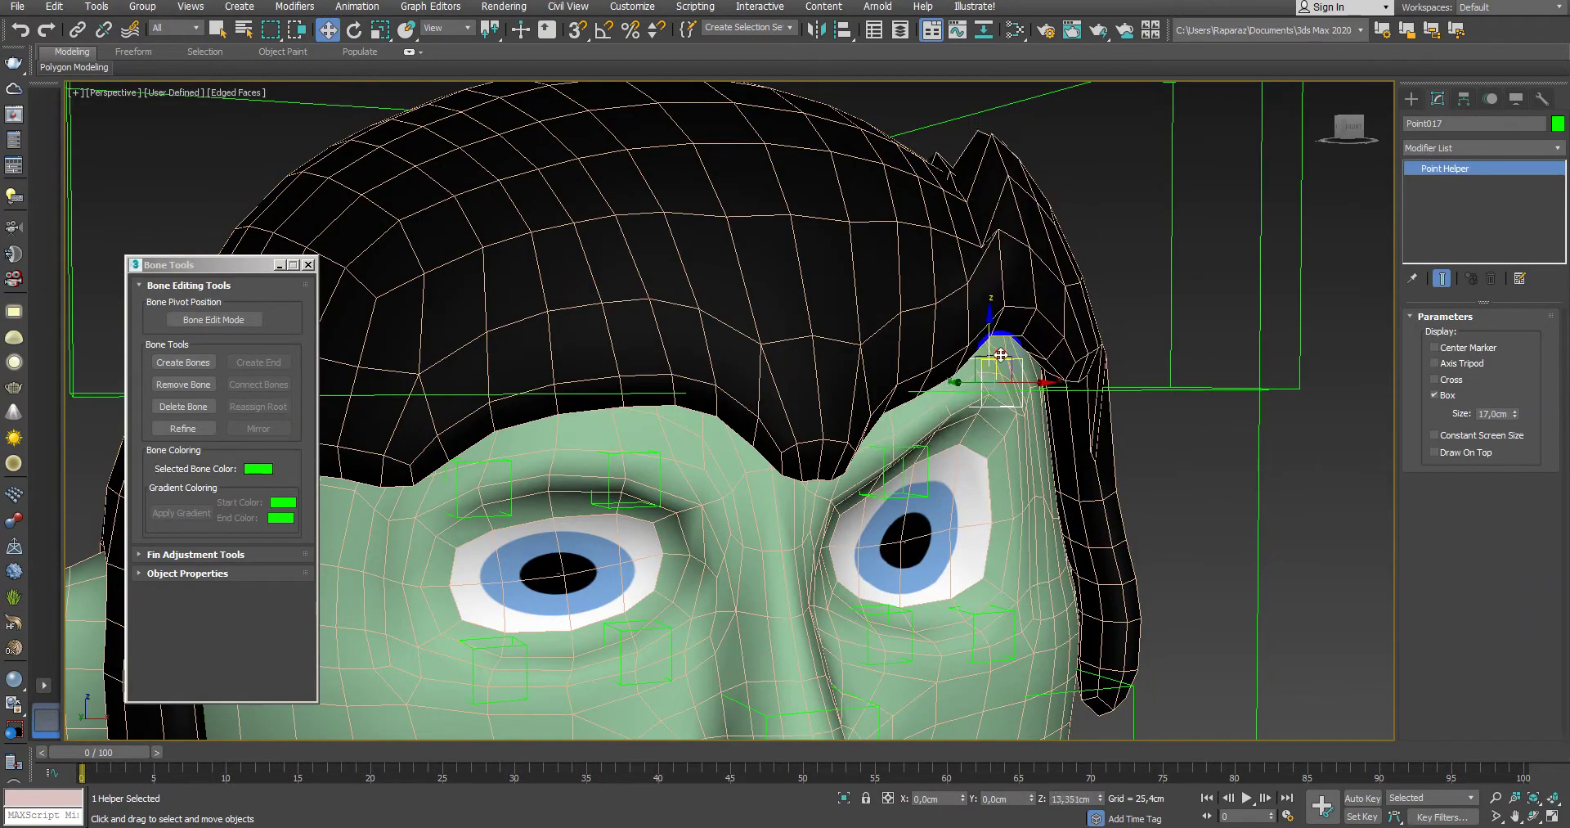
click(1188, 471)
Step: Recompute the Govde head's skin weights with the Geodesic Voxel solver (falloff 0.2, resolution 256)
click(1103, 499)
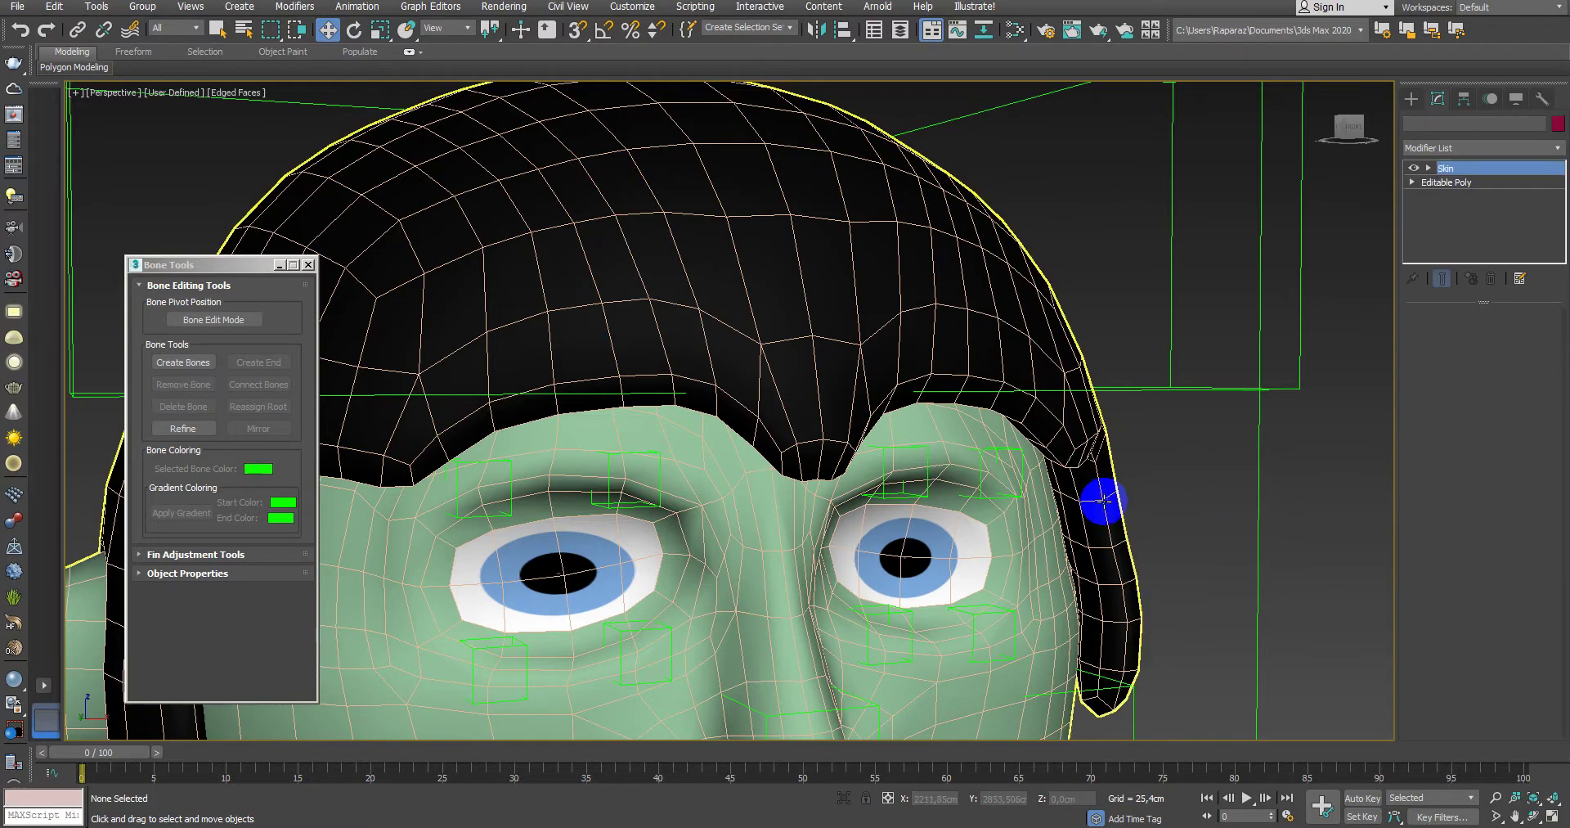
scroll(1540, 634, down, 1)
scroll(1539, 646, down, 5)
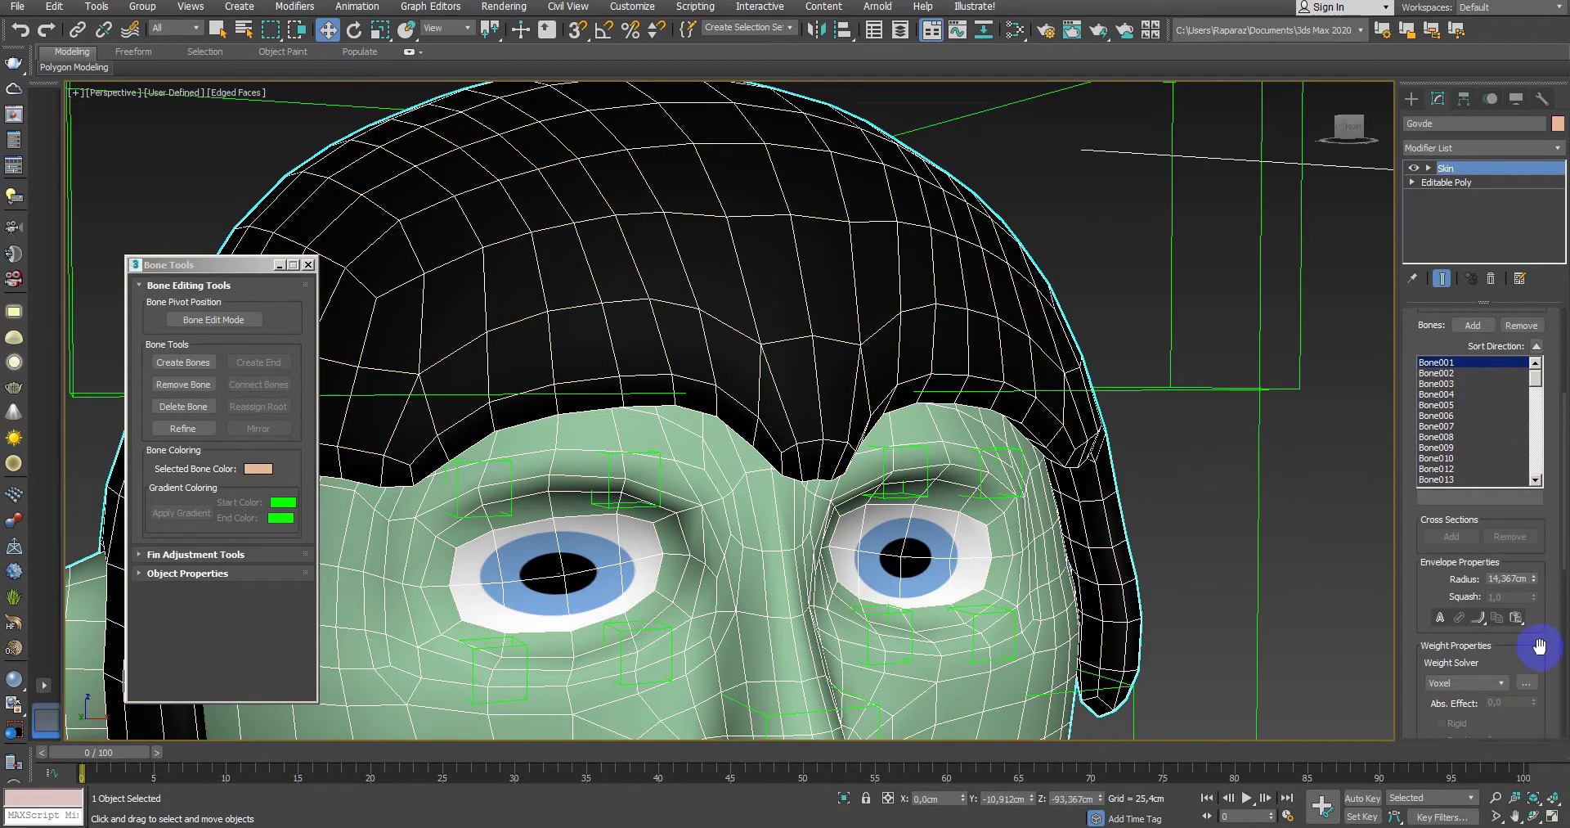
click(1528, 684)
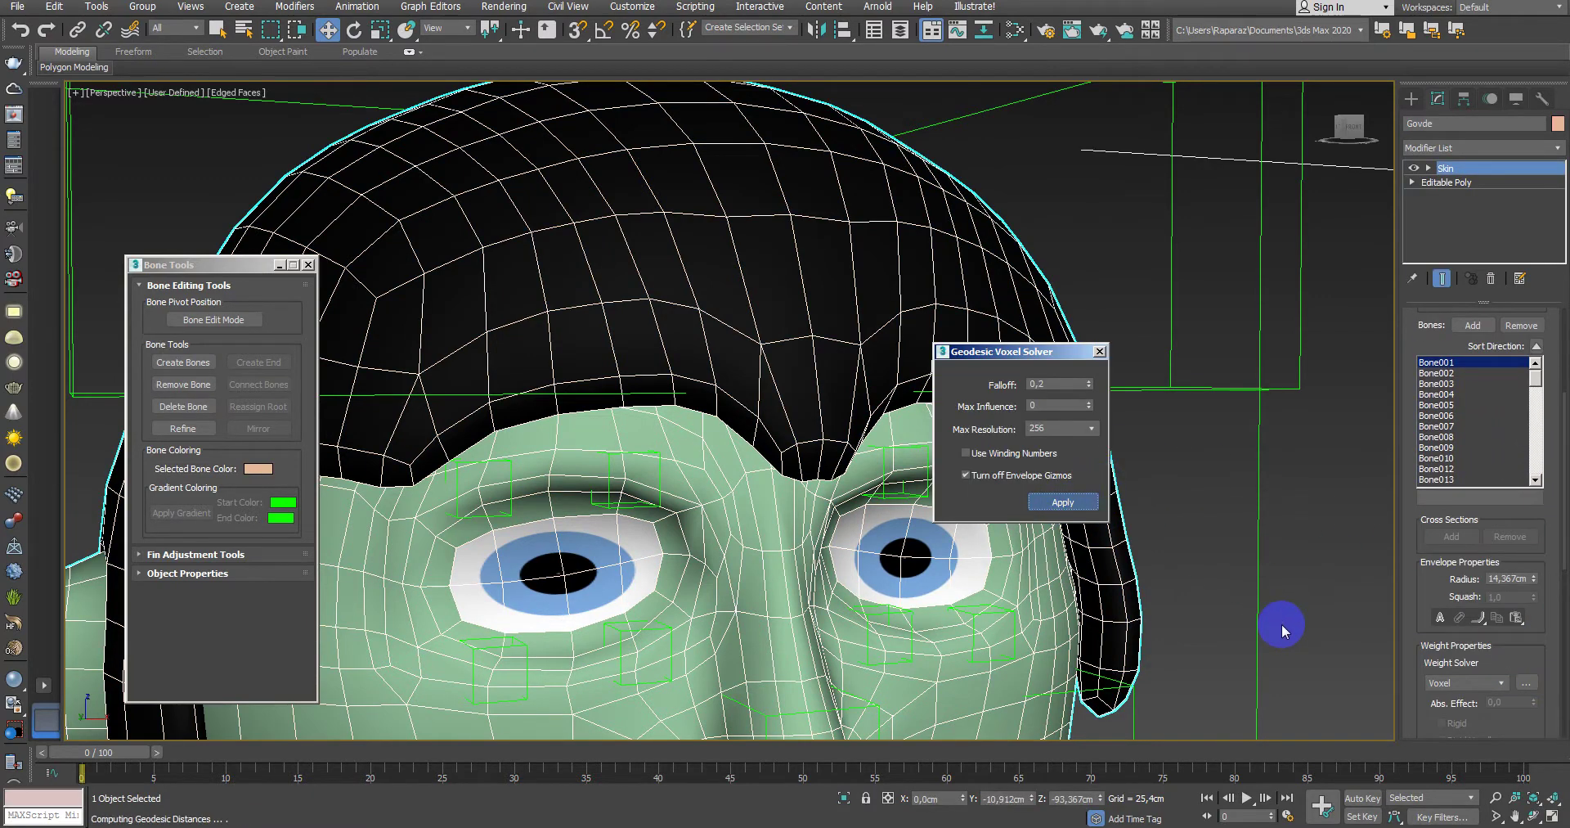
click(1099, 351)
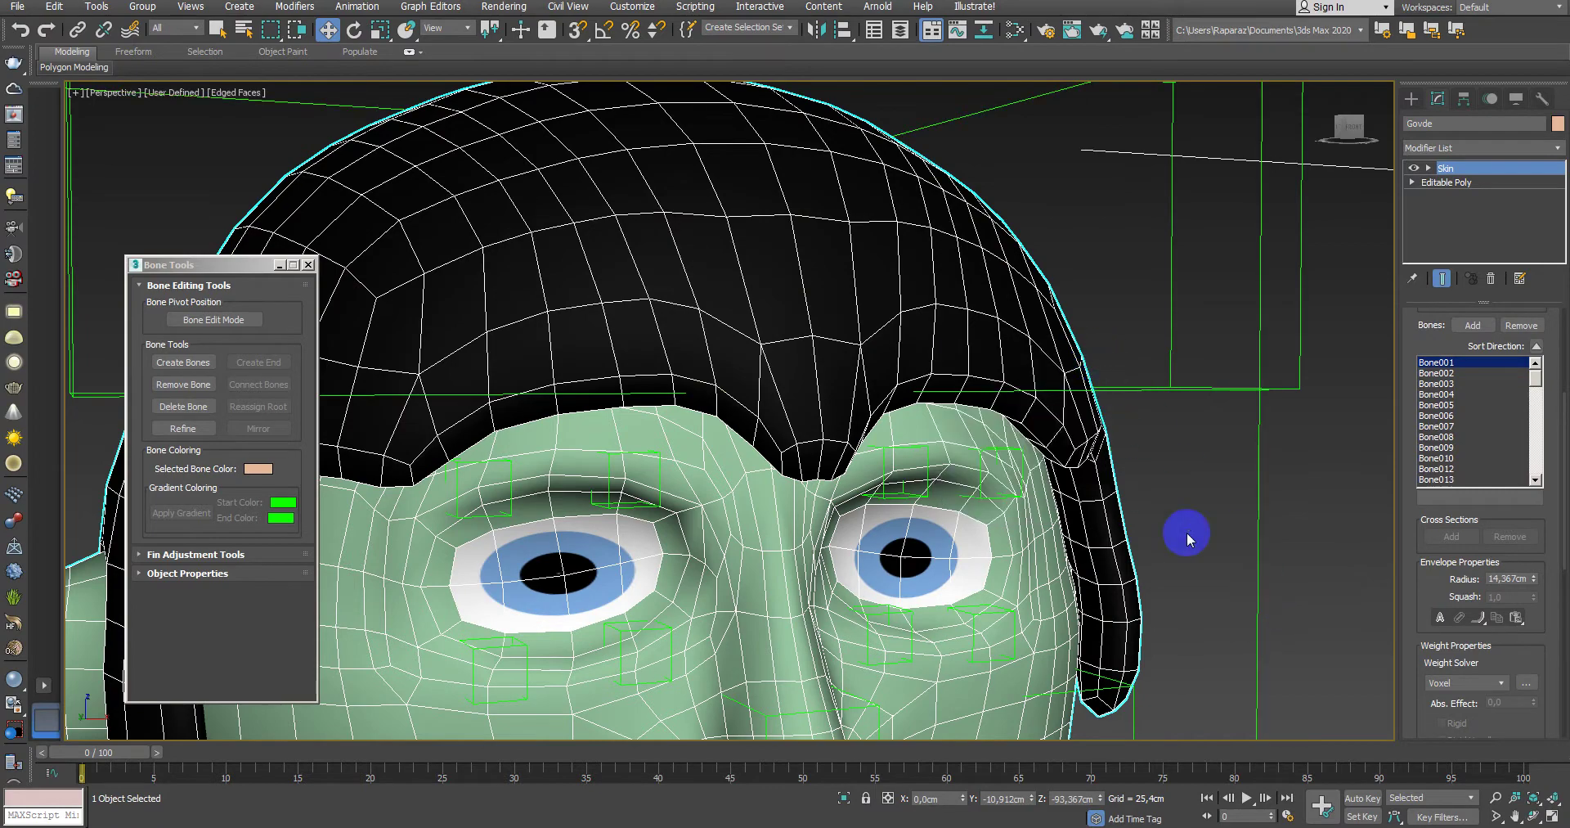
click(1128, 455)
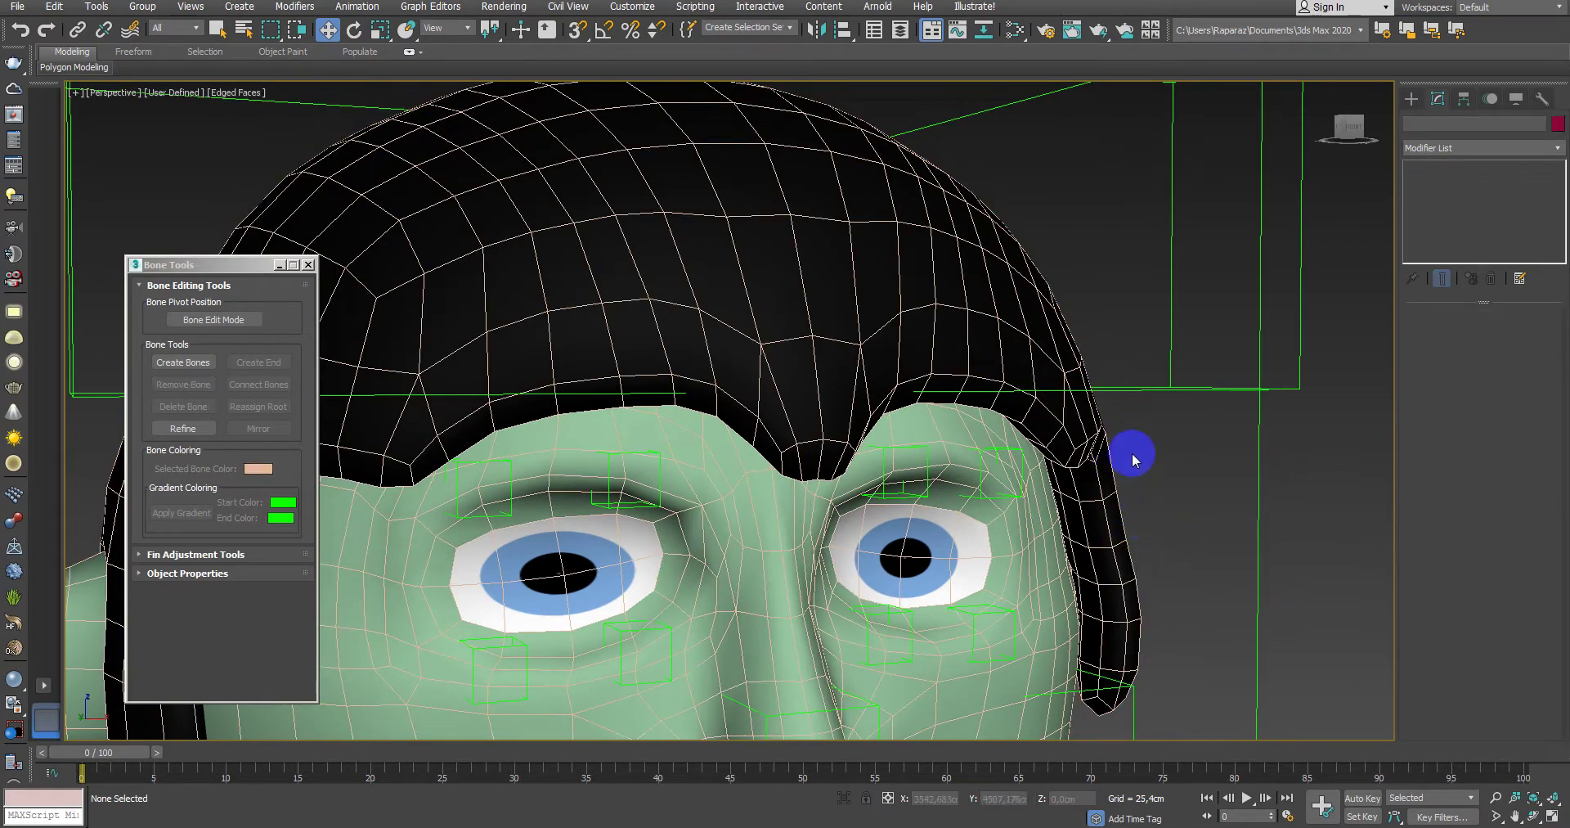
Step: Test-move the Point017 and Point016 brow helpers to check the face deforms
click(1000, 472)
mouse_move(998, 403)
mouse_down()
mouse_move(955, 437)
mouse_move(891, 360)
mouse_move(851, 404)
mouse_up()
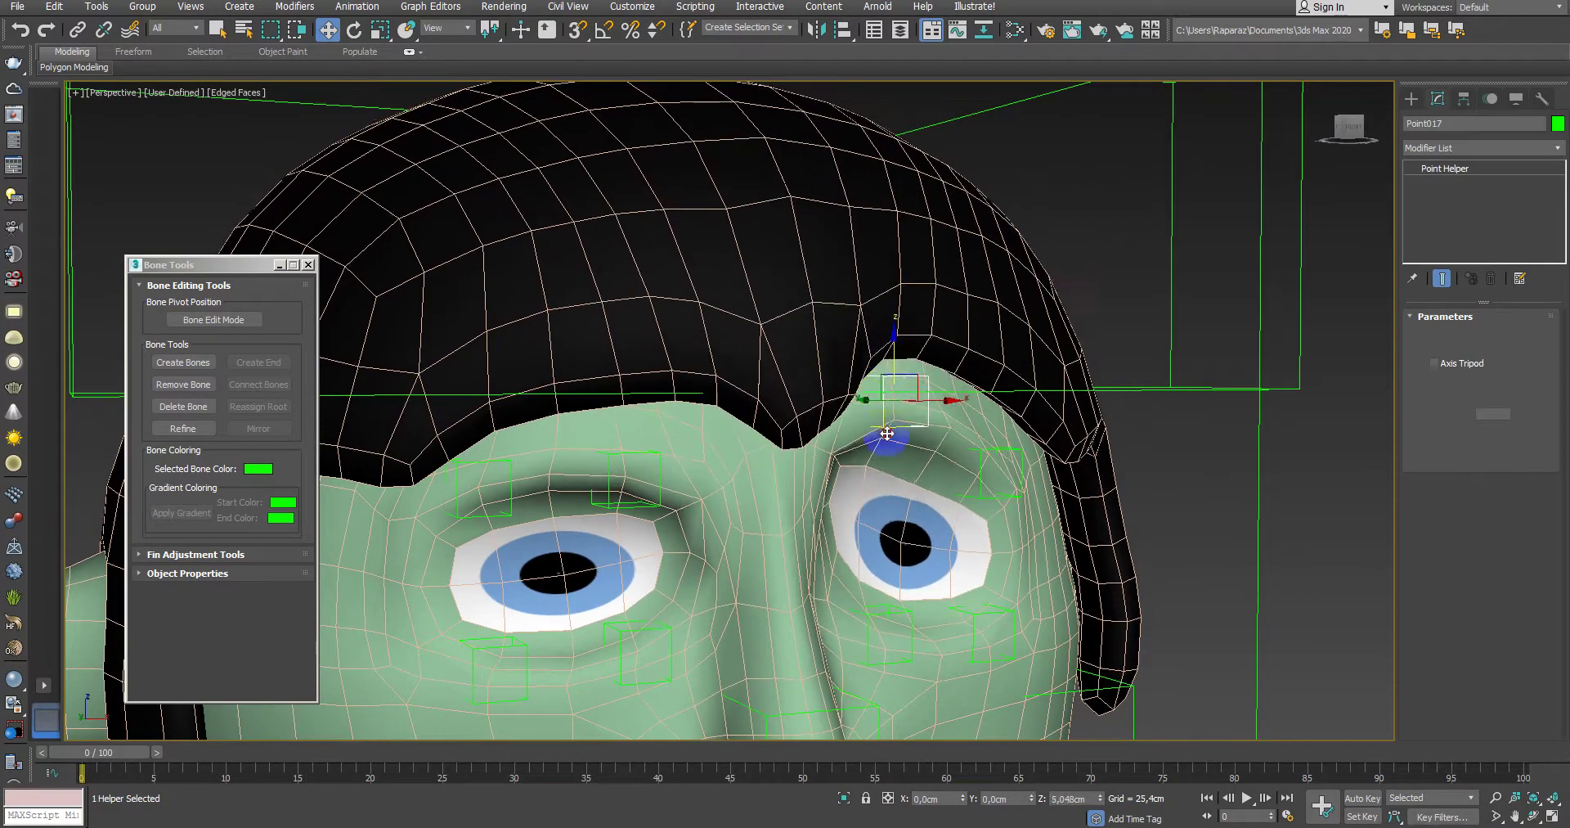
scroll(851, 403, down, 5)
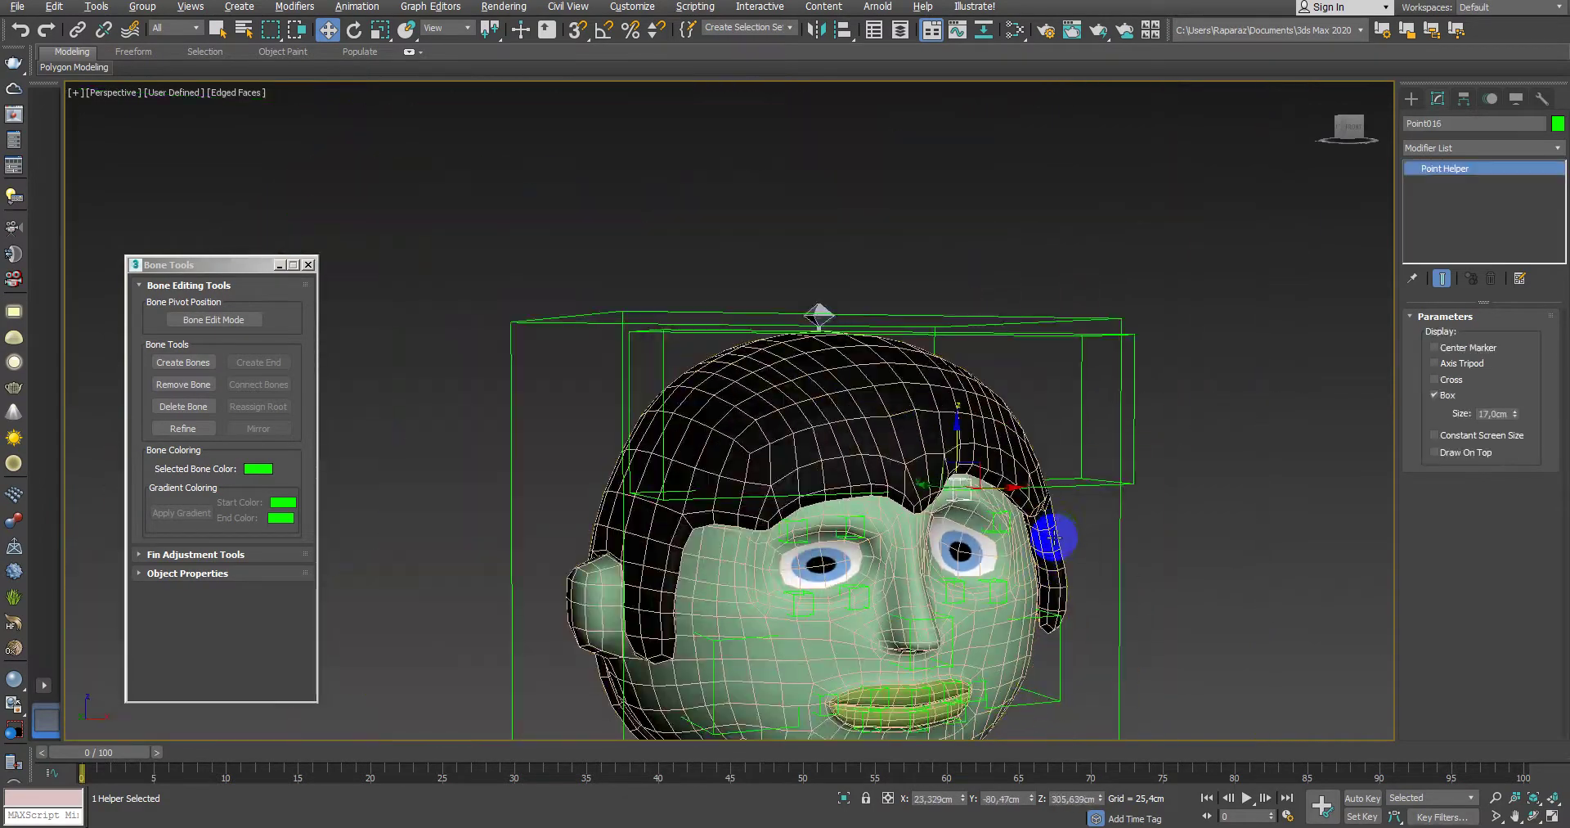
alt+middle_drag(851, 404, 932, 530)
drag(966, 498, 945, 531)
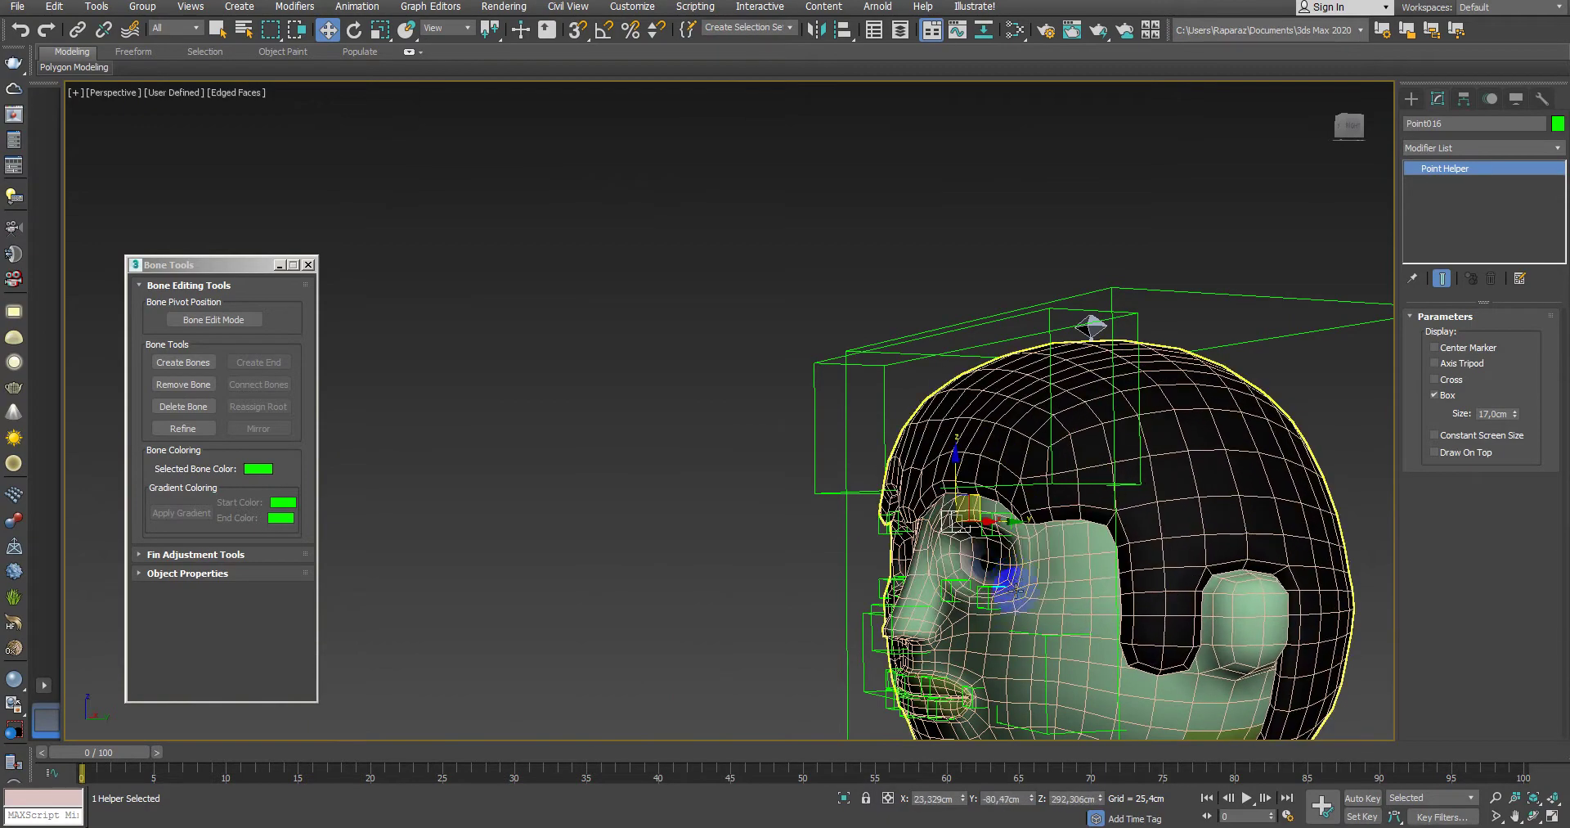
alt+middle_drag(945, 531, 1049, 574)
Step: Raise Point021 and the lip helpers to open the mouth, then undo the move
click(1049, 574)
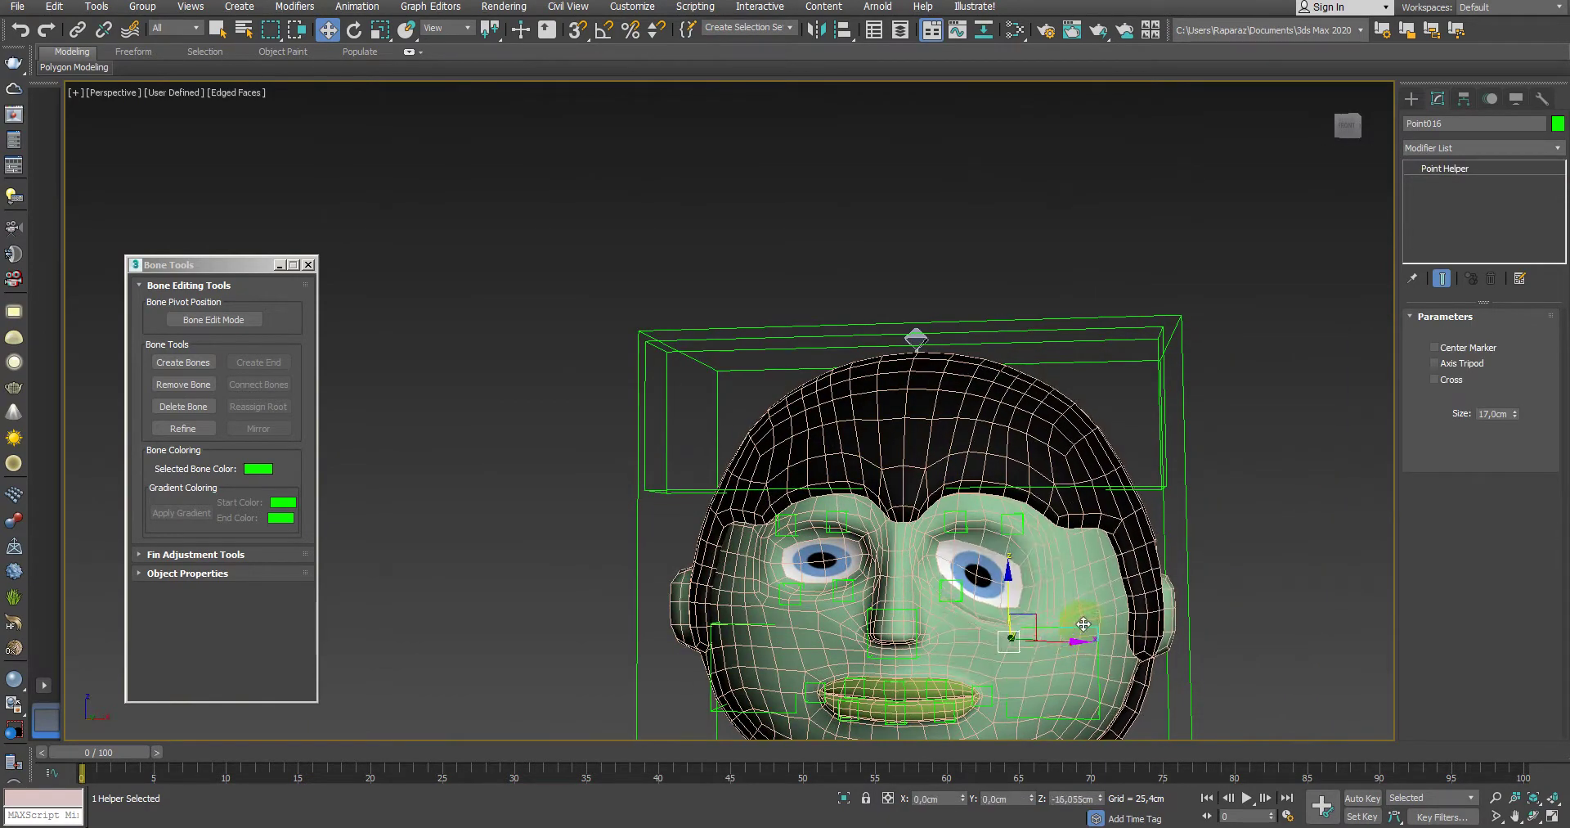
scroll(1054, 573, down, 3)
alt+middle_drag(1128, 491, 1094, 561)
scroll(1082, 480, up, 4)
alt+middle_drag(1081, 480, 965, 497)
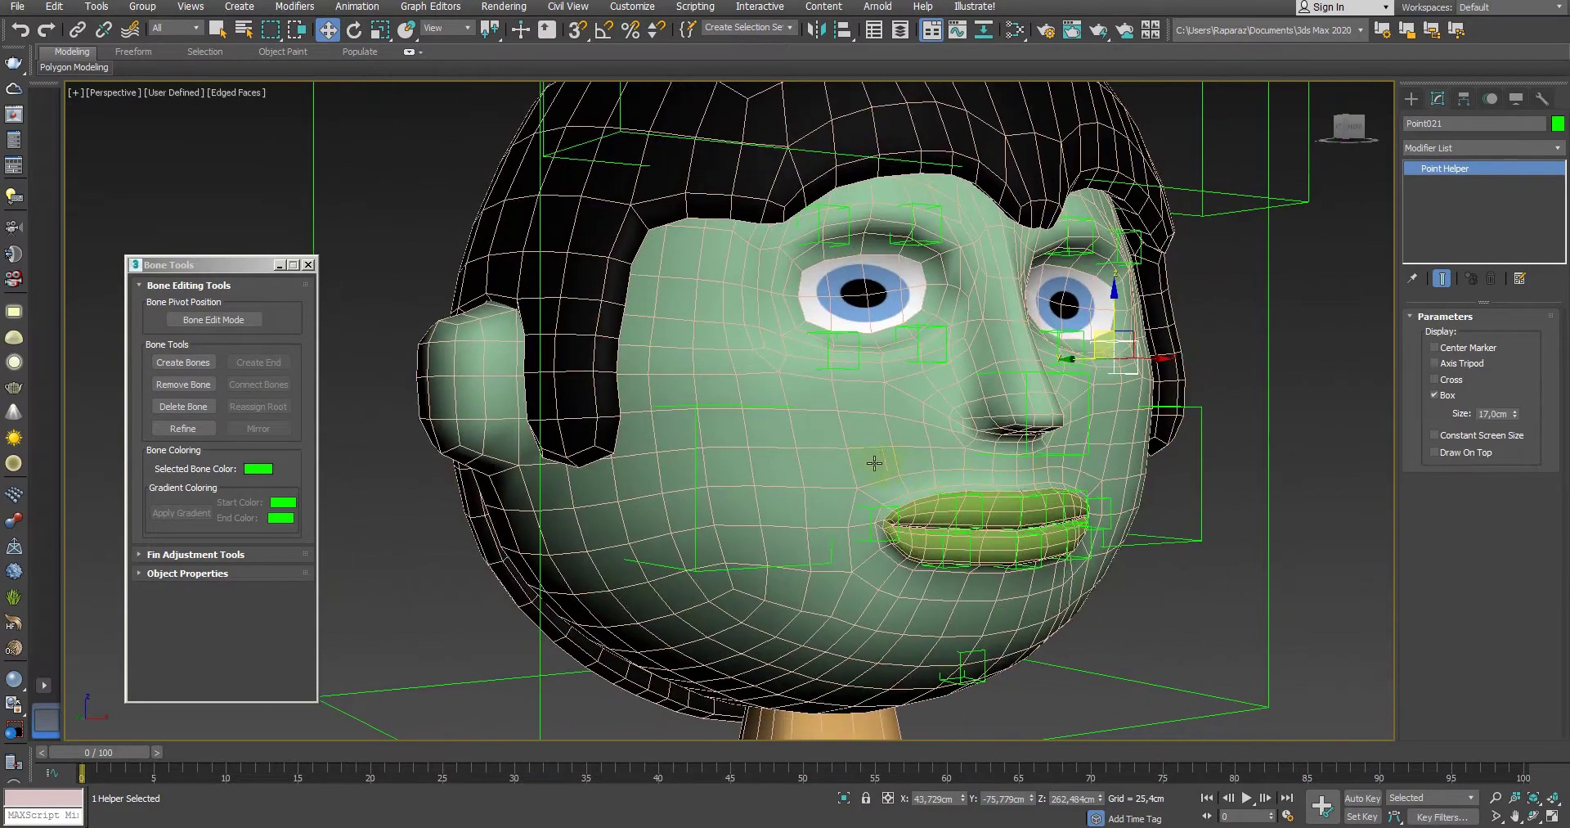
click(956, 507)
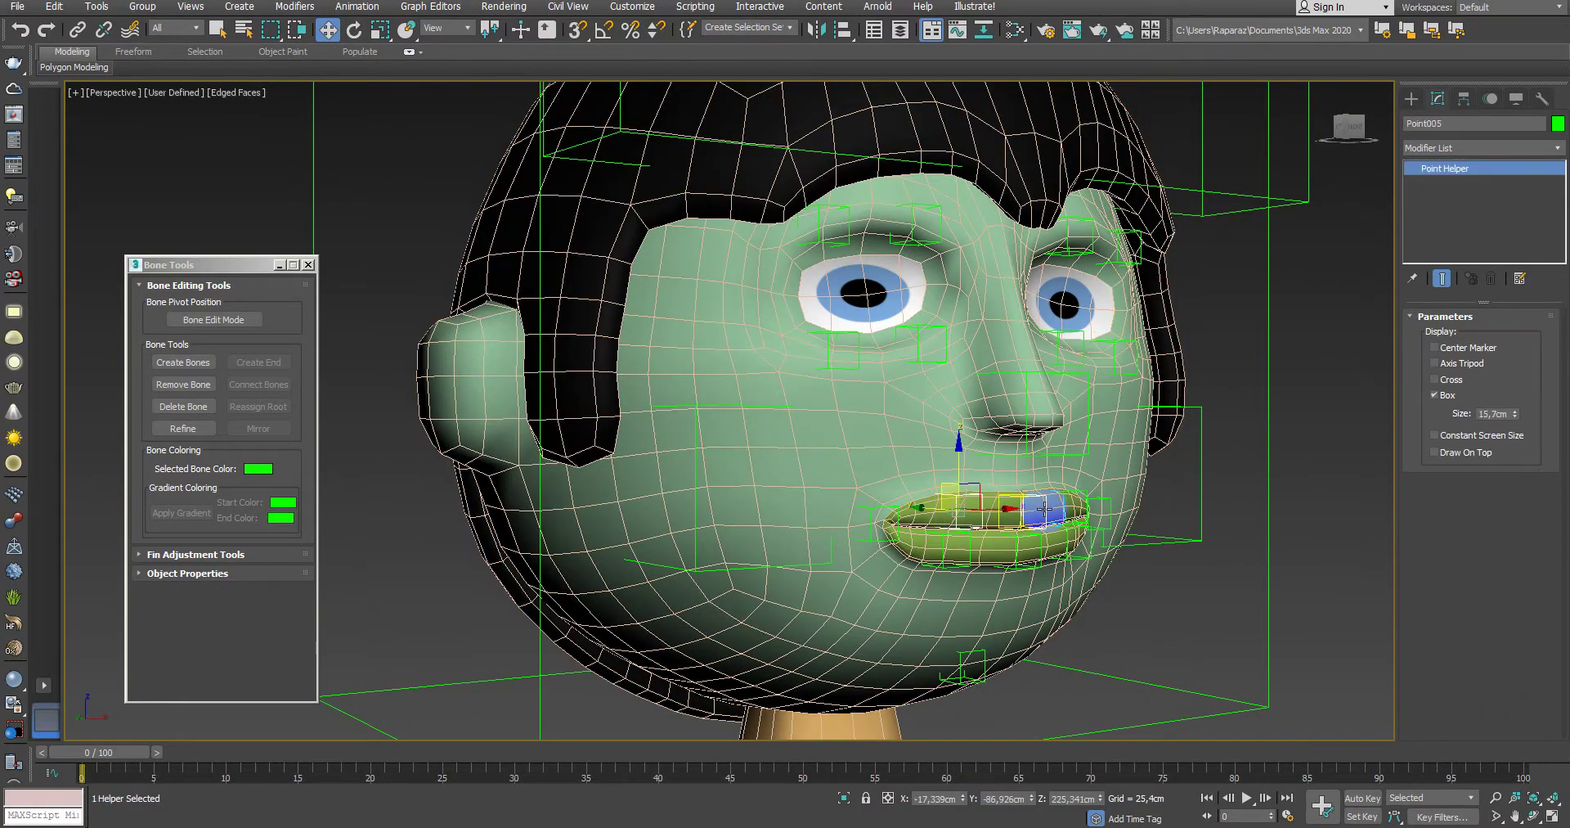
ctrl+click(1071, 495)
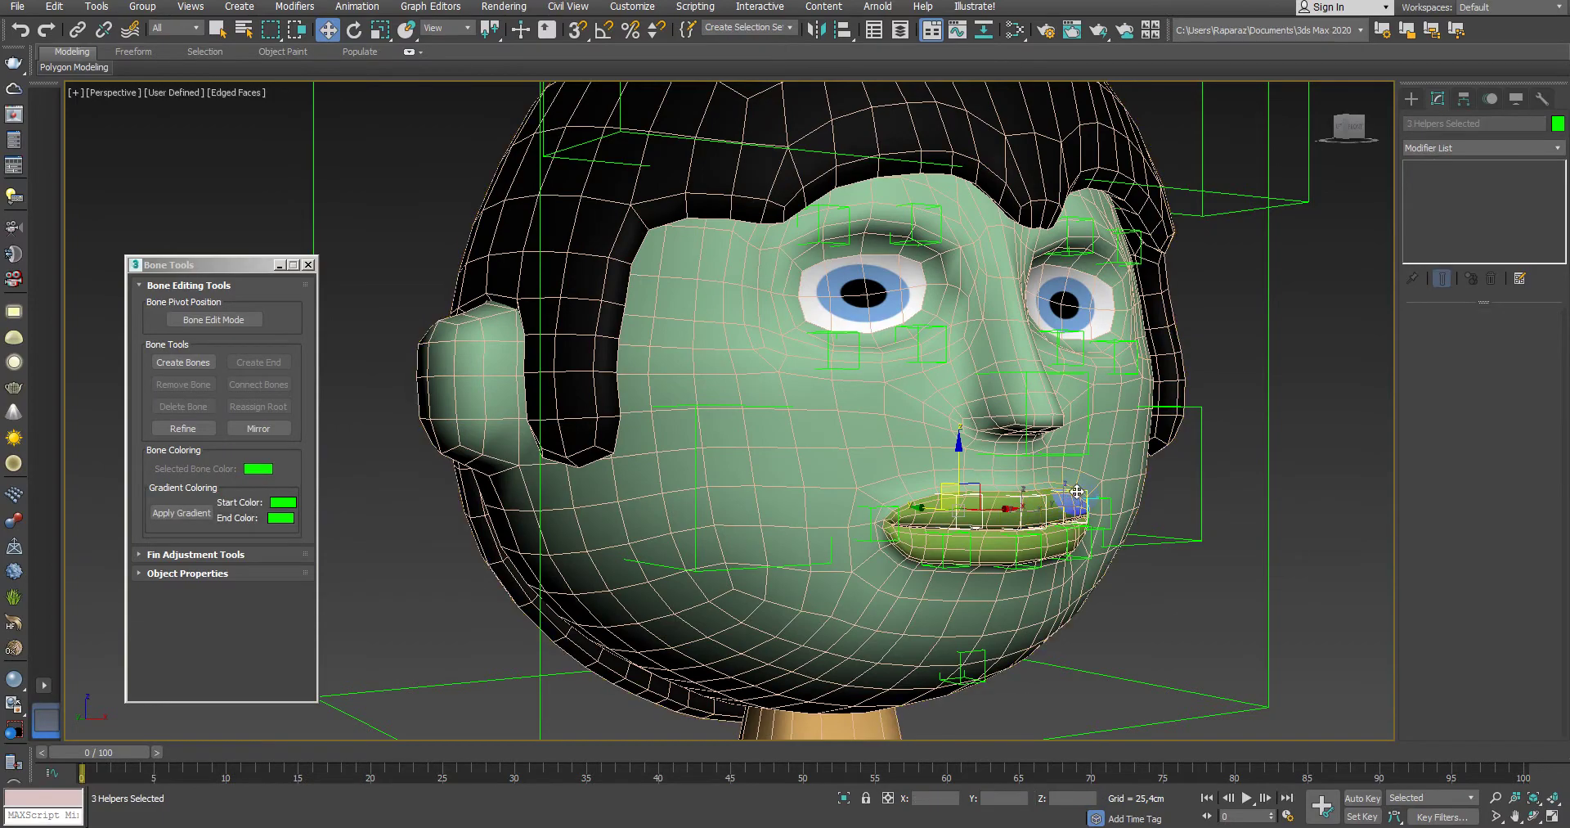
drag(1077, 491, 1081, 418)
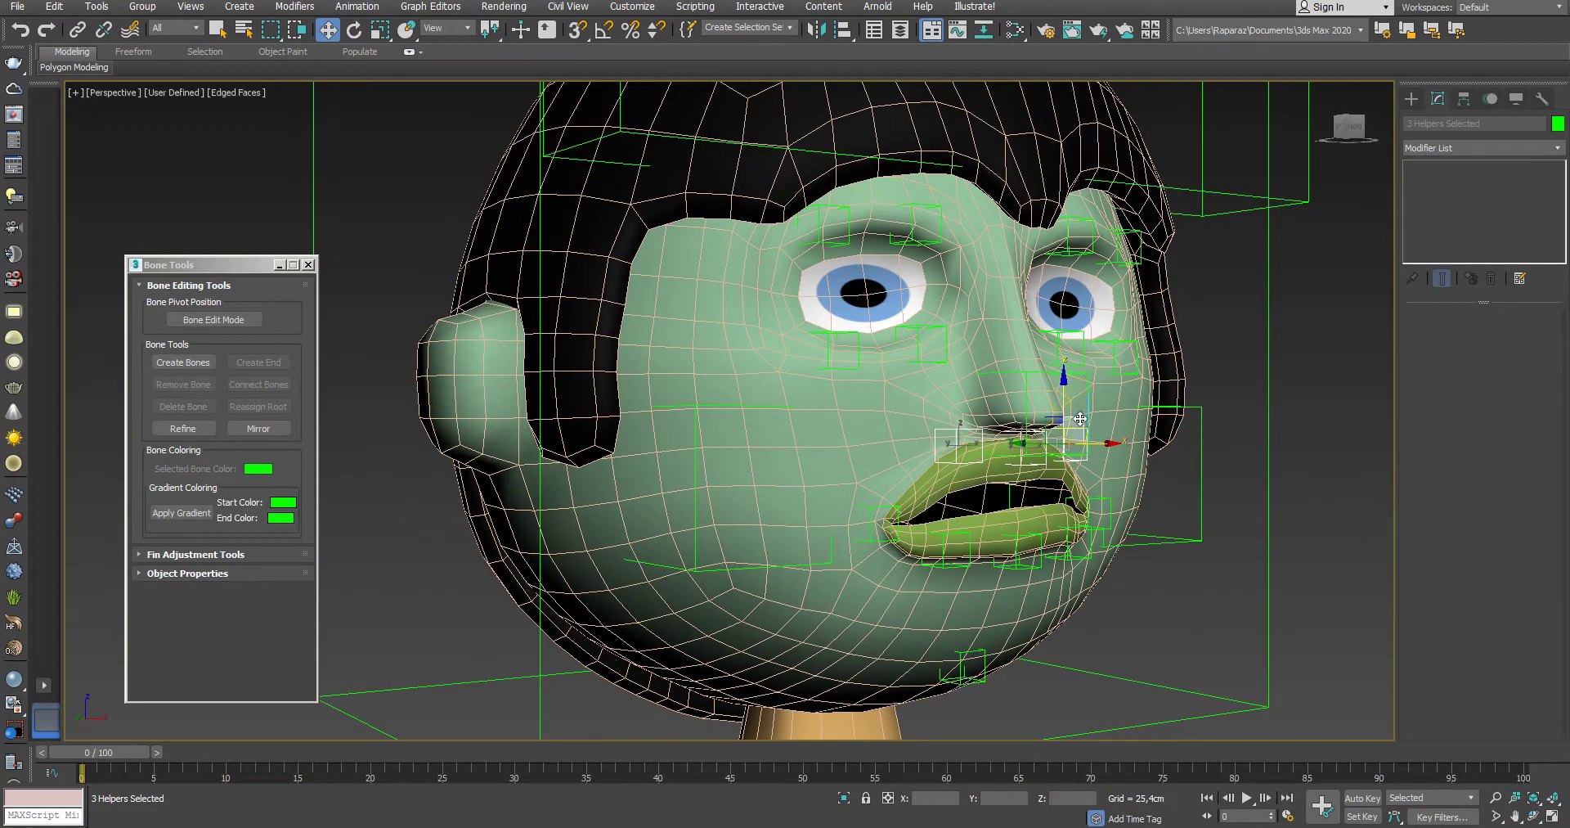
alt+middle_drag(1080, 418, 1186, 519)
key(ctrl+z)
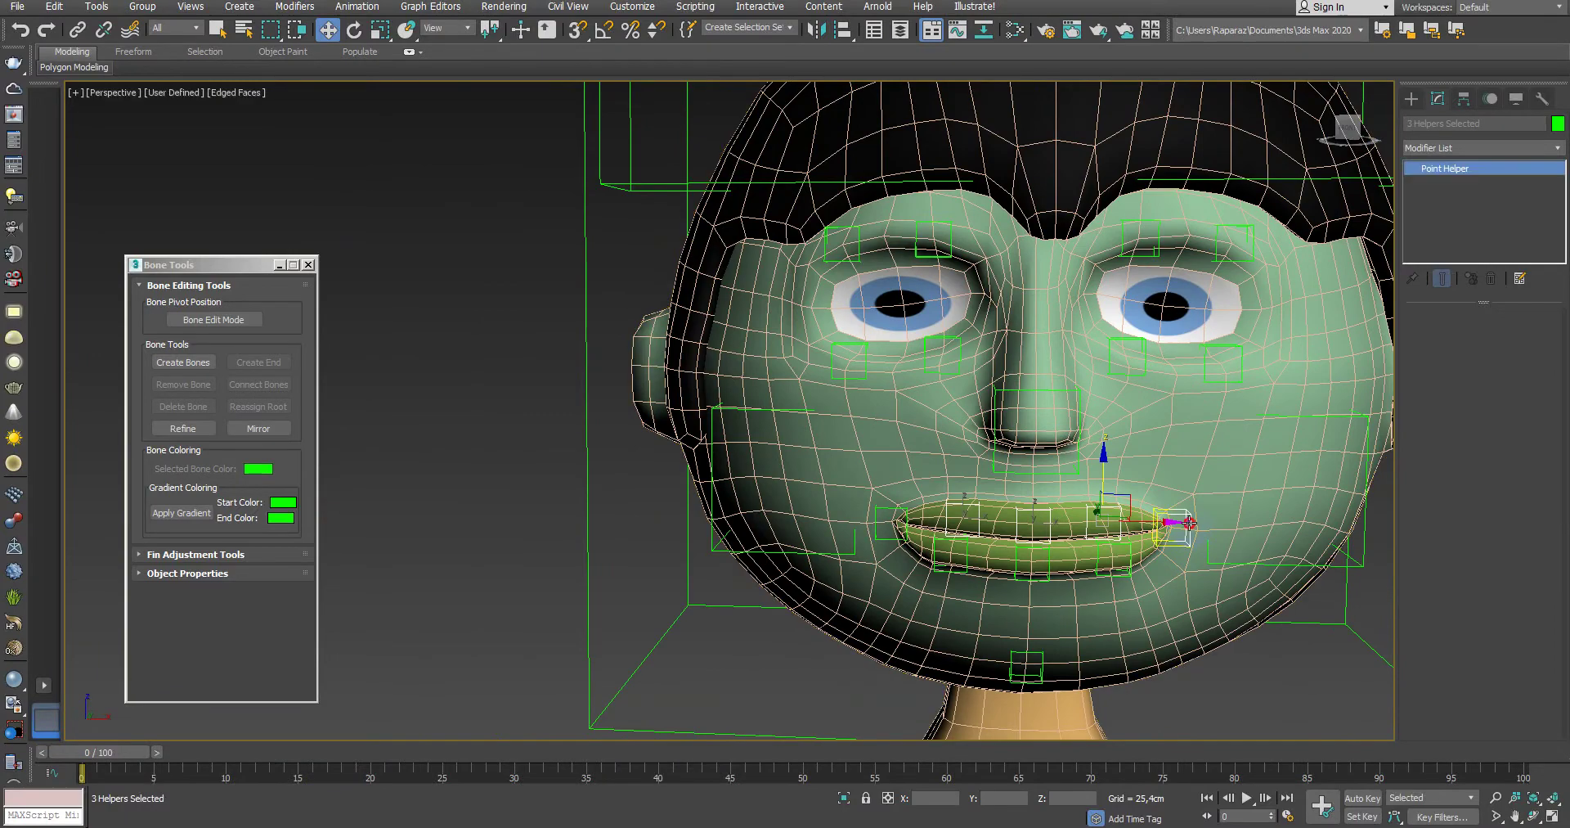
Step: Move both mouth-corner helpers 0.952 cm to reshape the lips
click(1189, 521)
ctrl+click(886, 508)
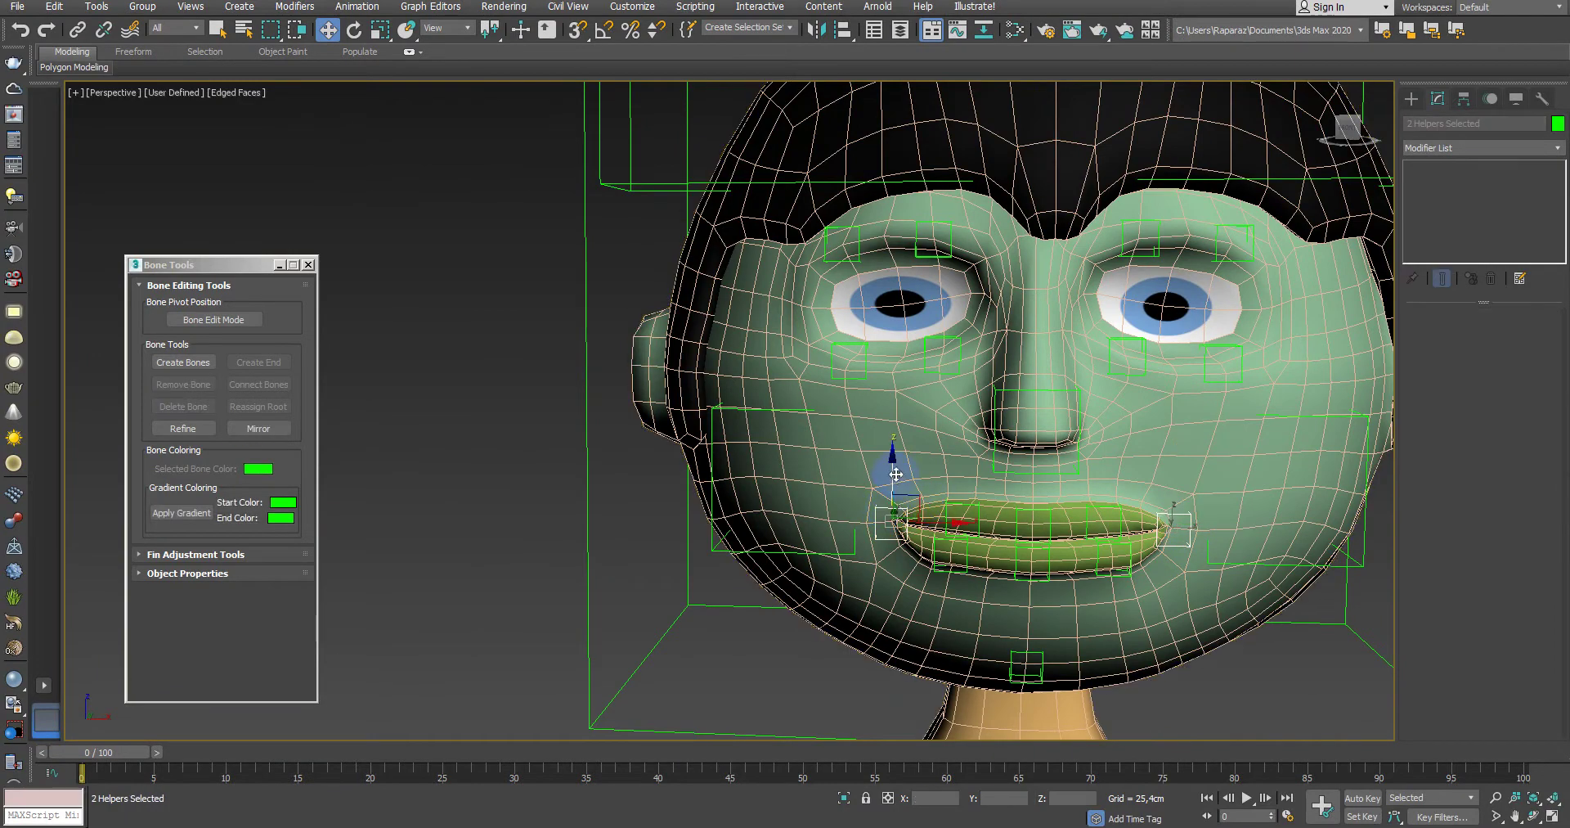
drag(896, 474, 913, 462)
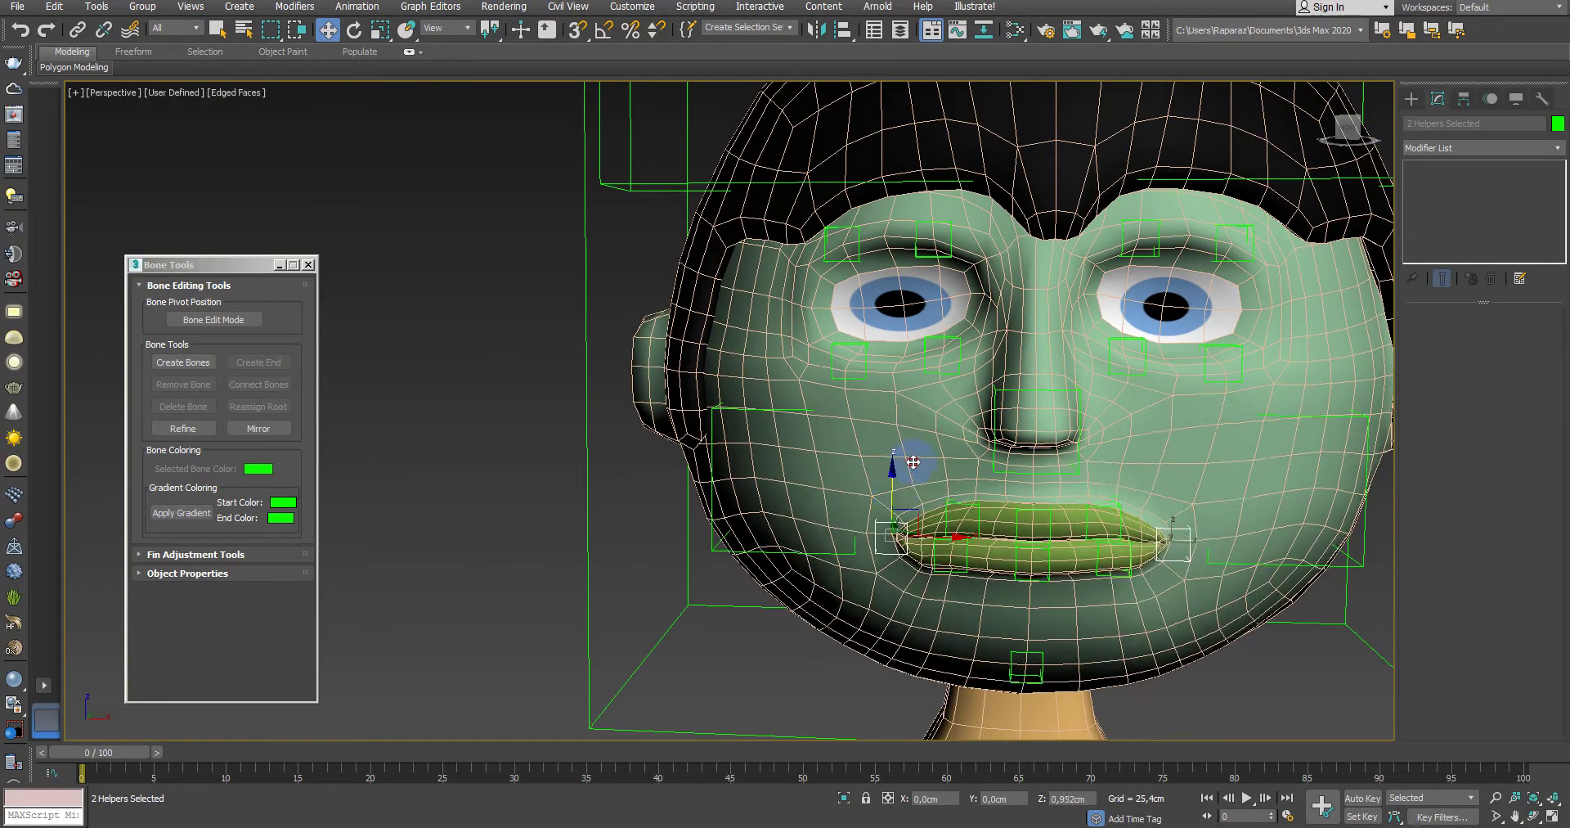
scroll(1104, 613, down, 2)
scroll(1199, 600, down, 5)
scroll(1234, 589, down, 3)
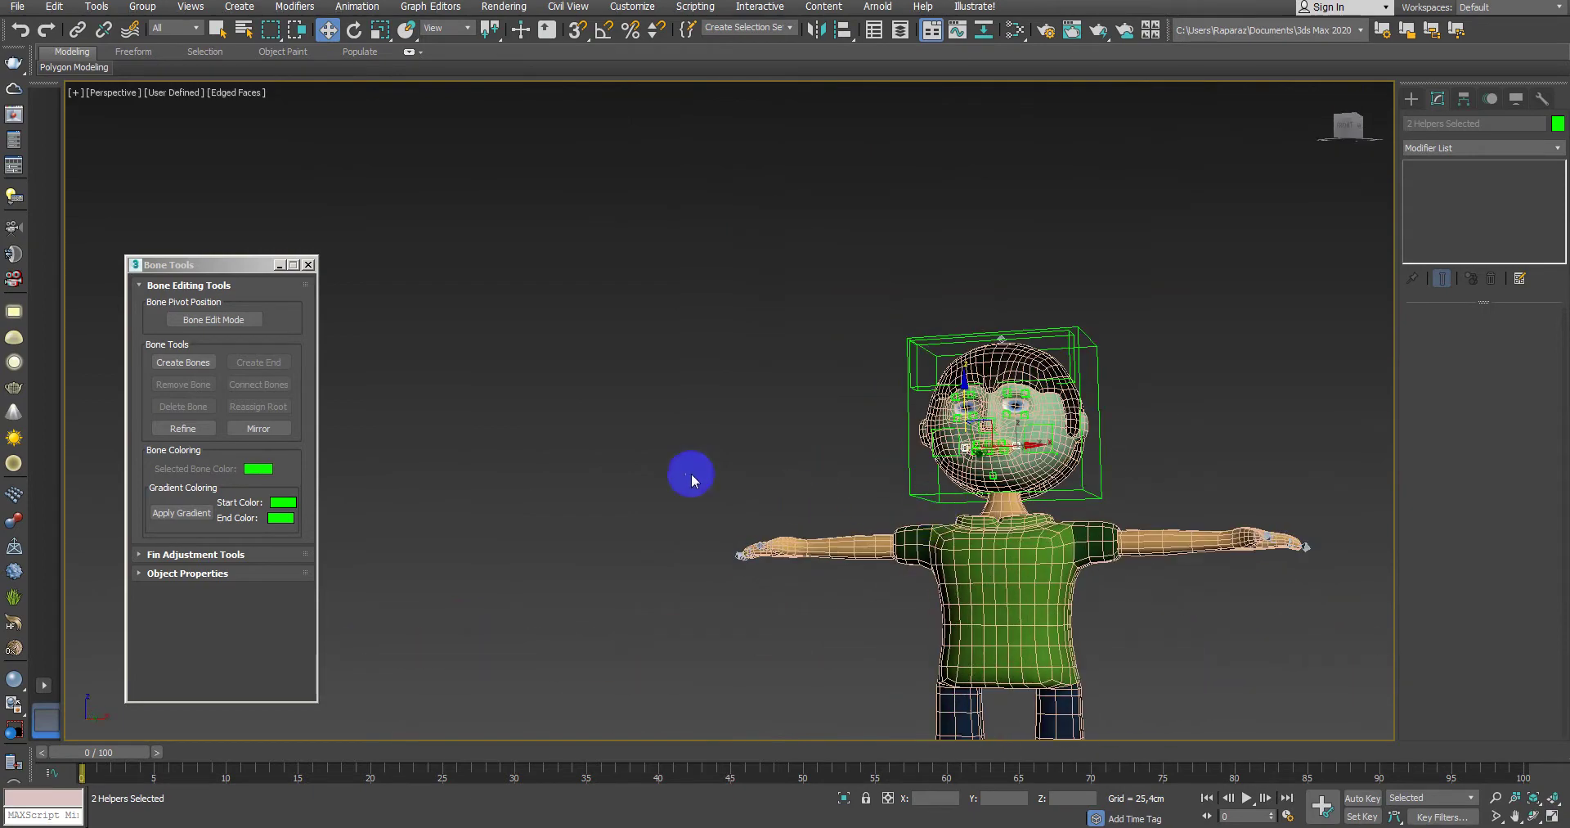
Step: Close Bone Tools and save the scene as a new incremented version
click(309, 264)
click(526, 372)
scroll(526, 371, down, 4)
scroll(850, 564, up, 5)
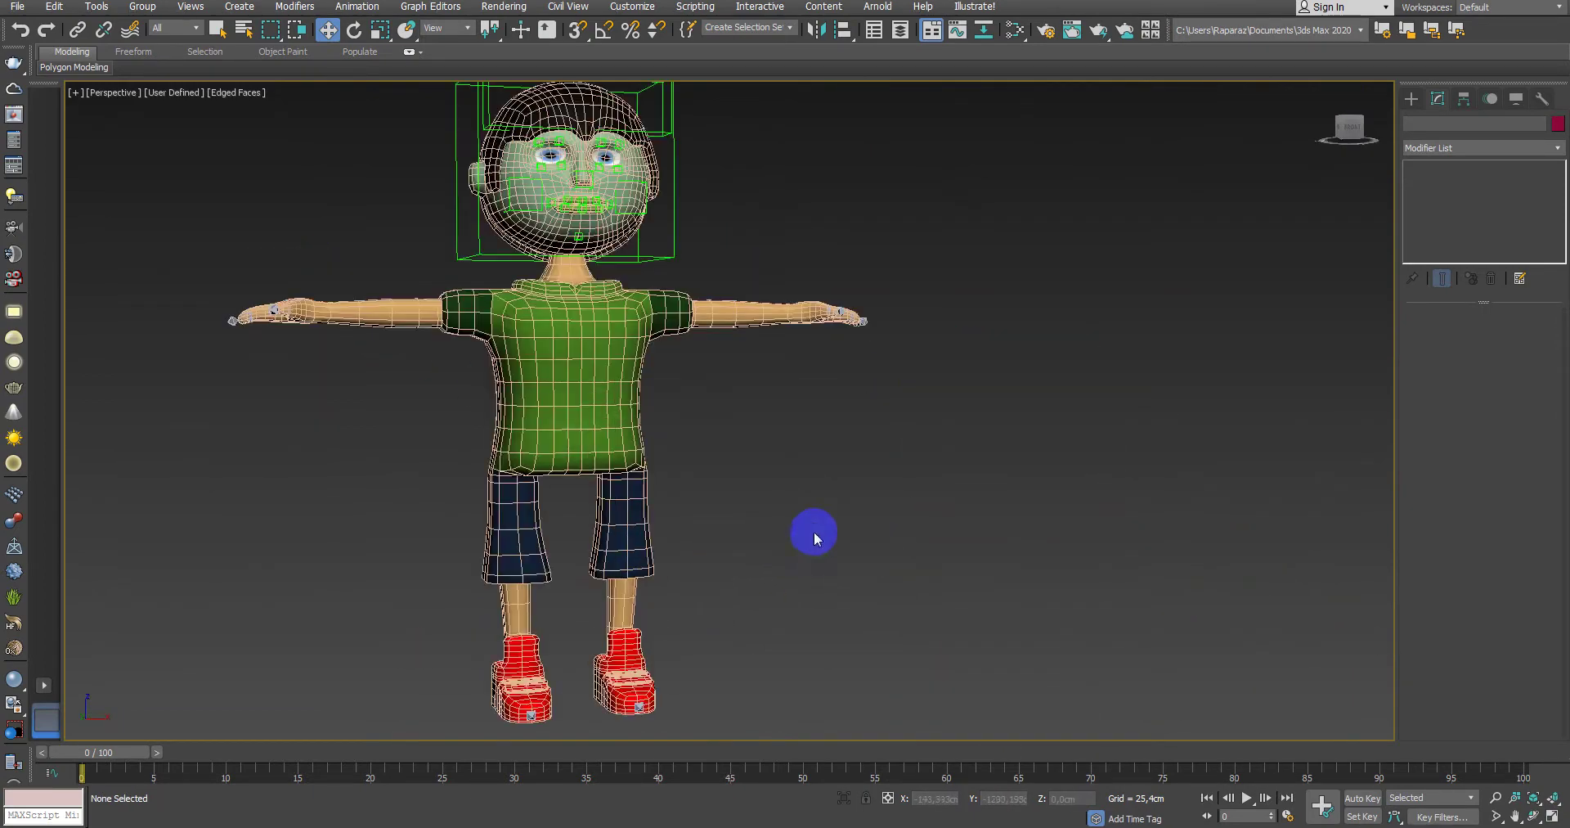
click(16, 7)
click(86, 153)
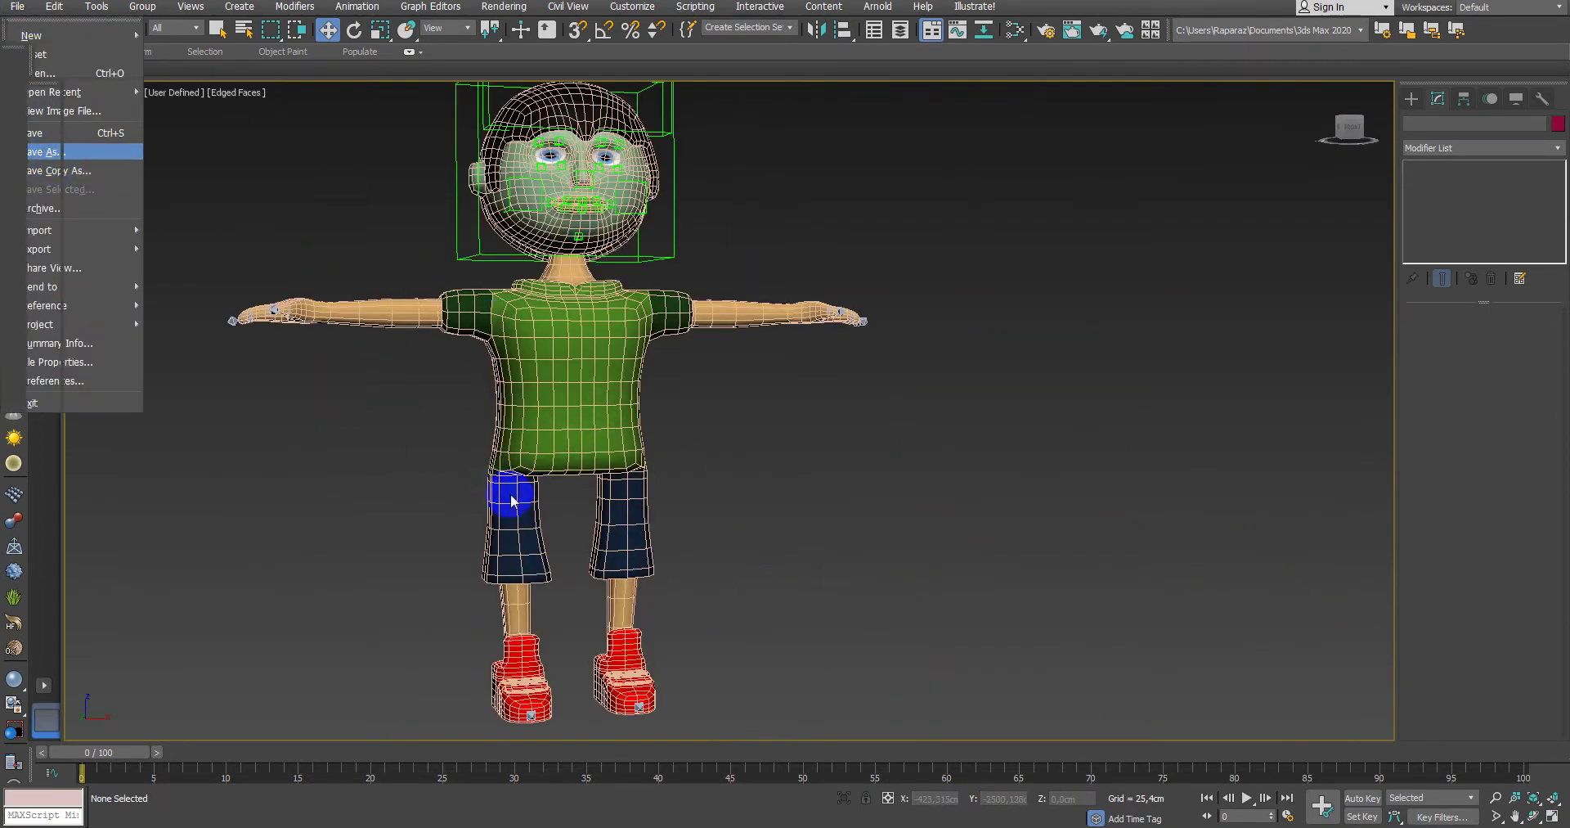
click(508, 492)
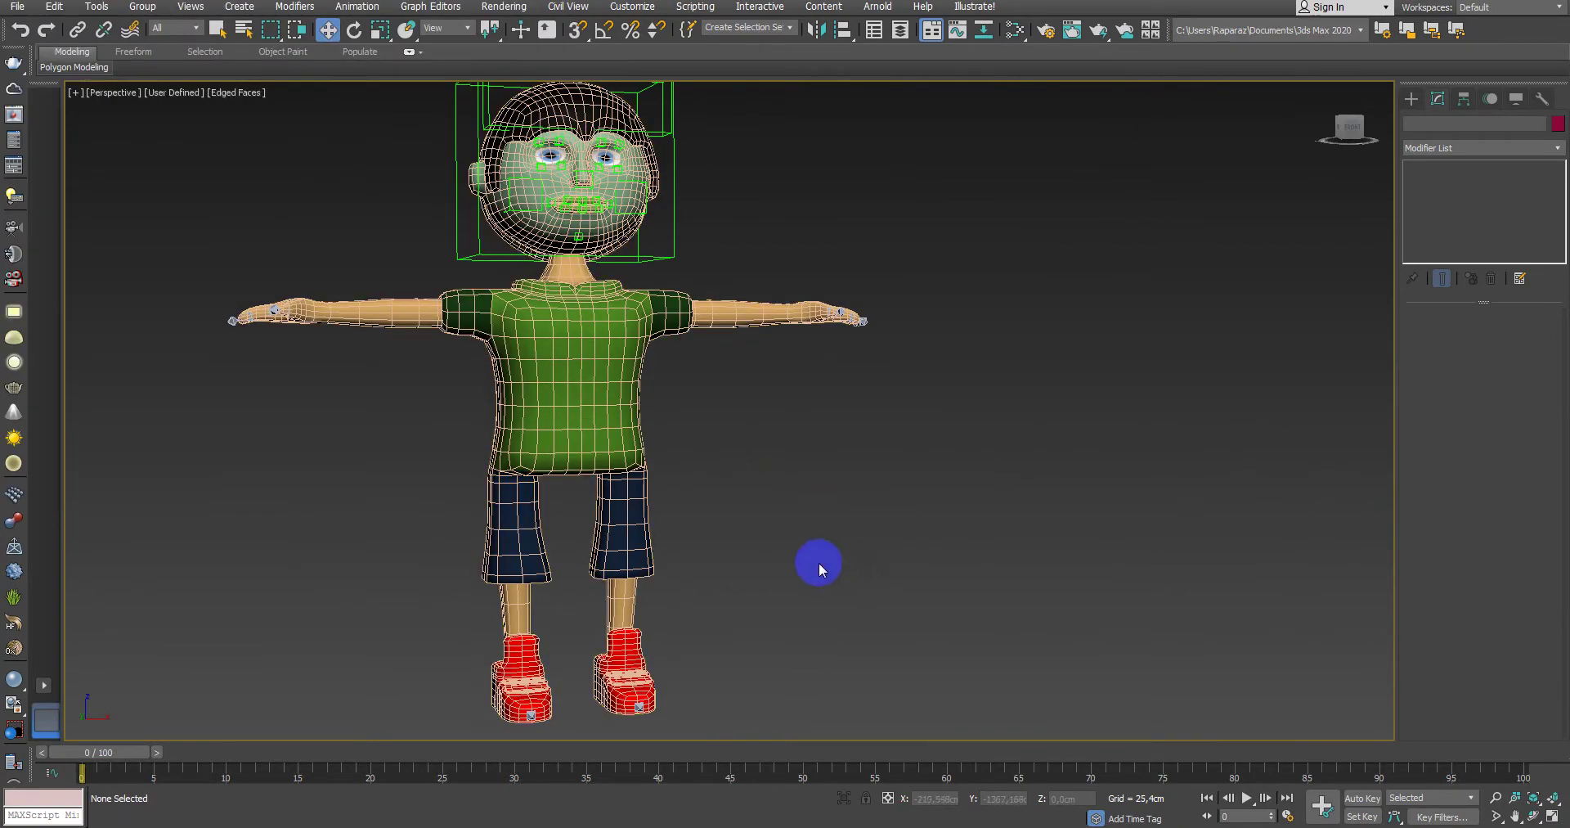
Step: Turn on Auto Key at frame 0
scroll(818, 564, down, 3)
middle_drag(818, 564, 891, 586)
scroll(890, 586, up, 2)
scroll(863, 572, up, 2)
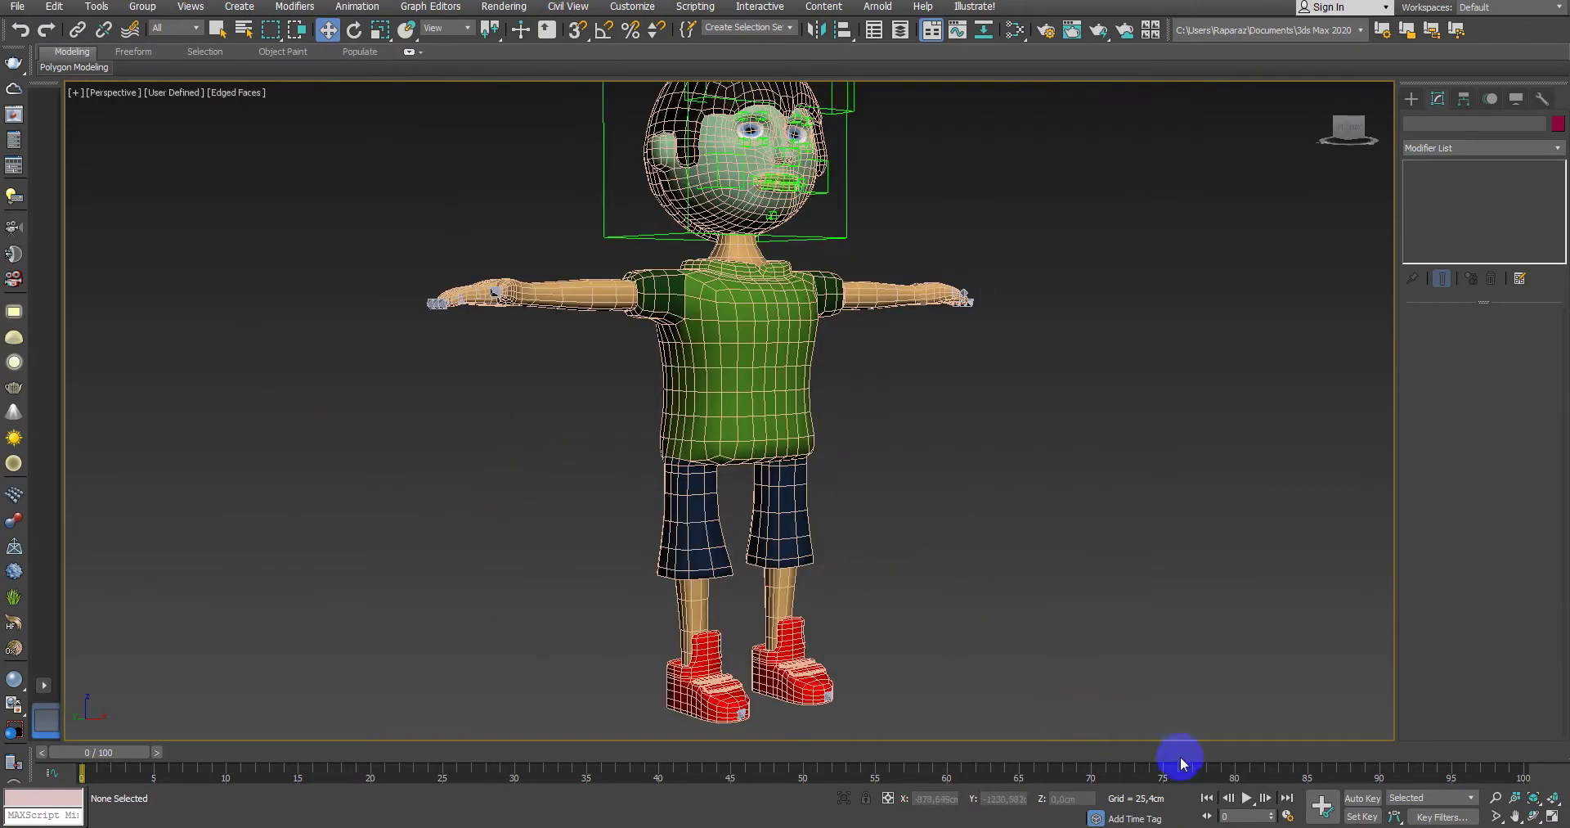
click(1353, 799)
scroll(1043, 626, down, 2)
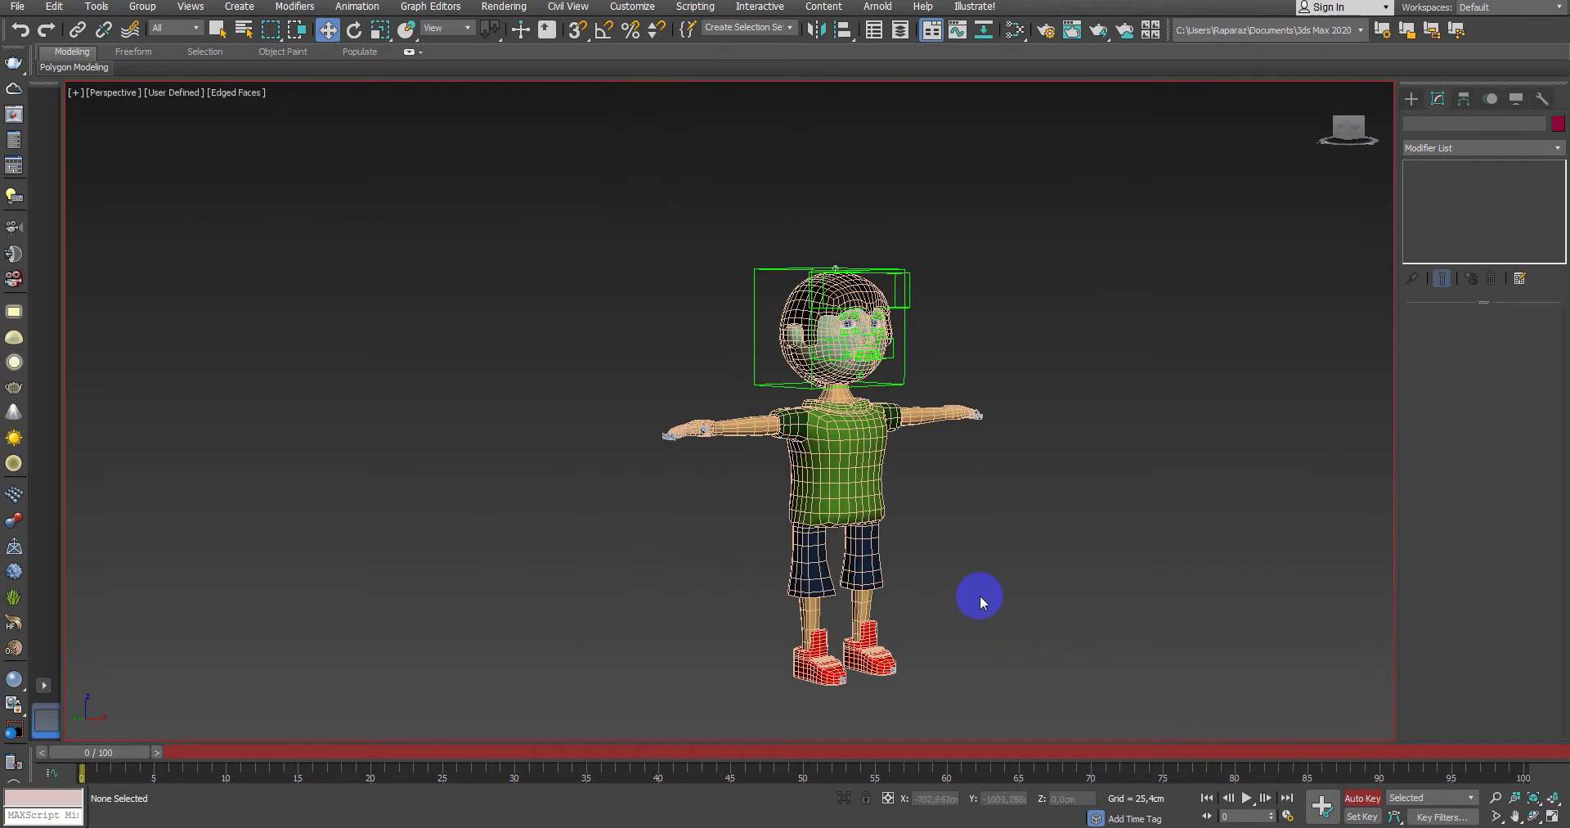
Step: Test-rotate the Point024 head helper
click(870, 474)
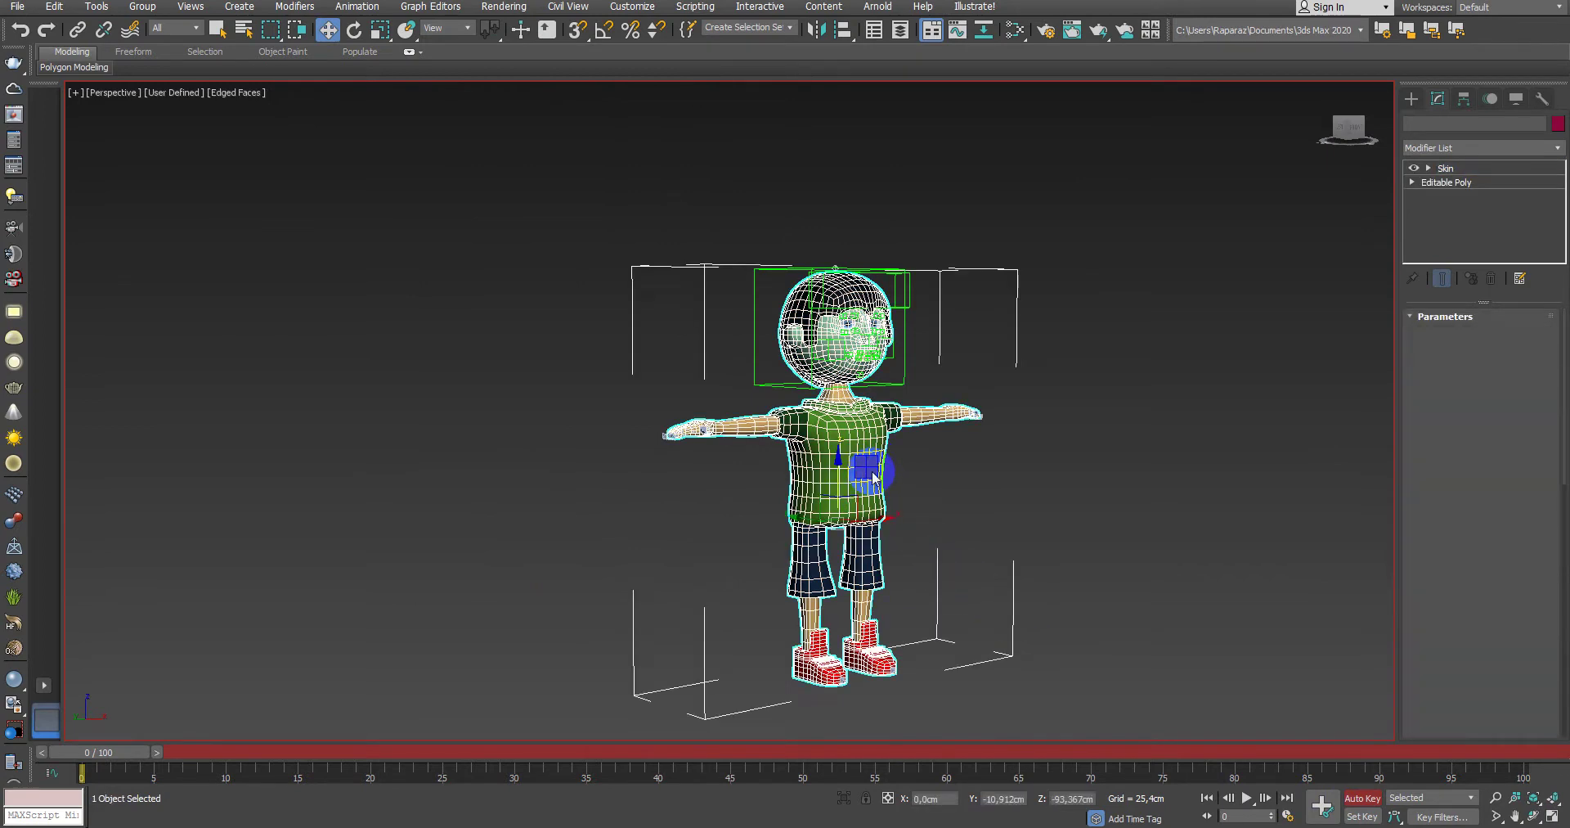
click(910, 374)
alt+middle_drag(905, 397, 941, 486)
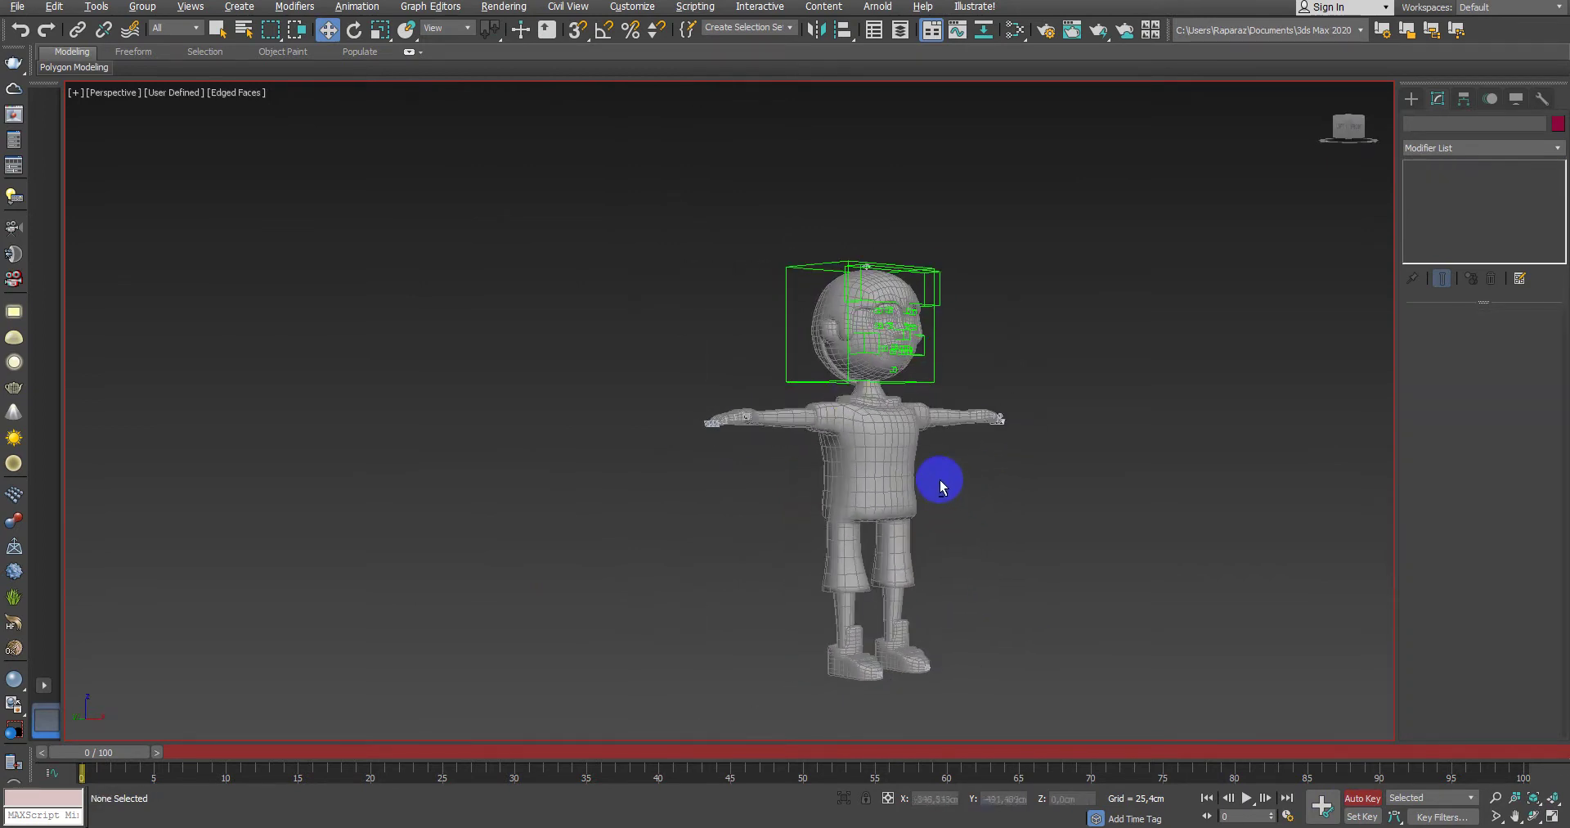
click(852, 384)
key(e)
mouse_move(920, 309)
mouse_down()
mouse_move(924, 282)
mouse_move(929, 333)
mouse_up()
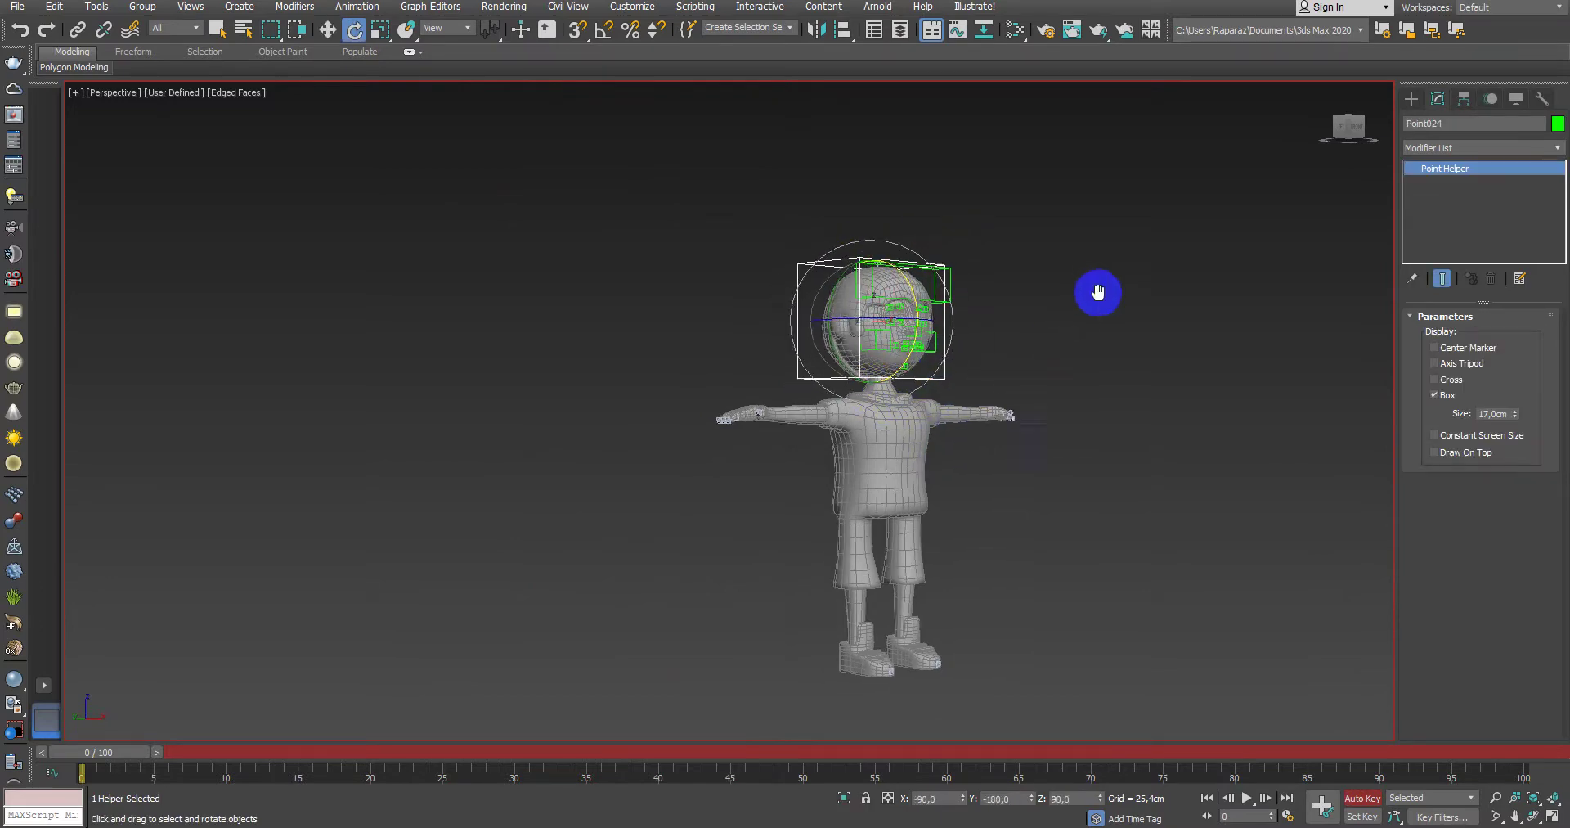
scroll(1097, 291, up, 5)
mouse_move(910, 468)
alt+middle_down()
mouse_move(963, 480)
mouse_move(929, 480)
alt+middle_up()
scroll(946, 466, up, 3)
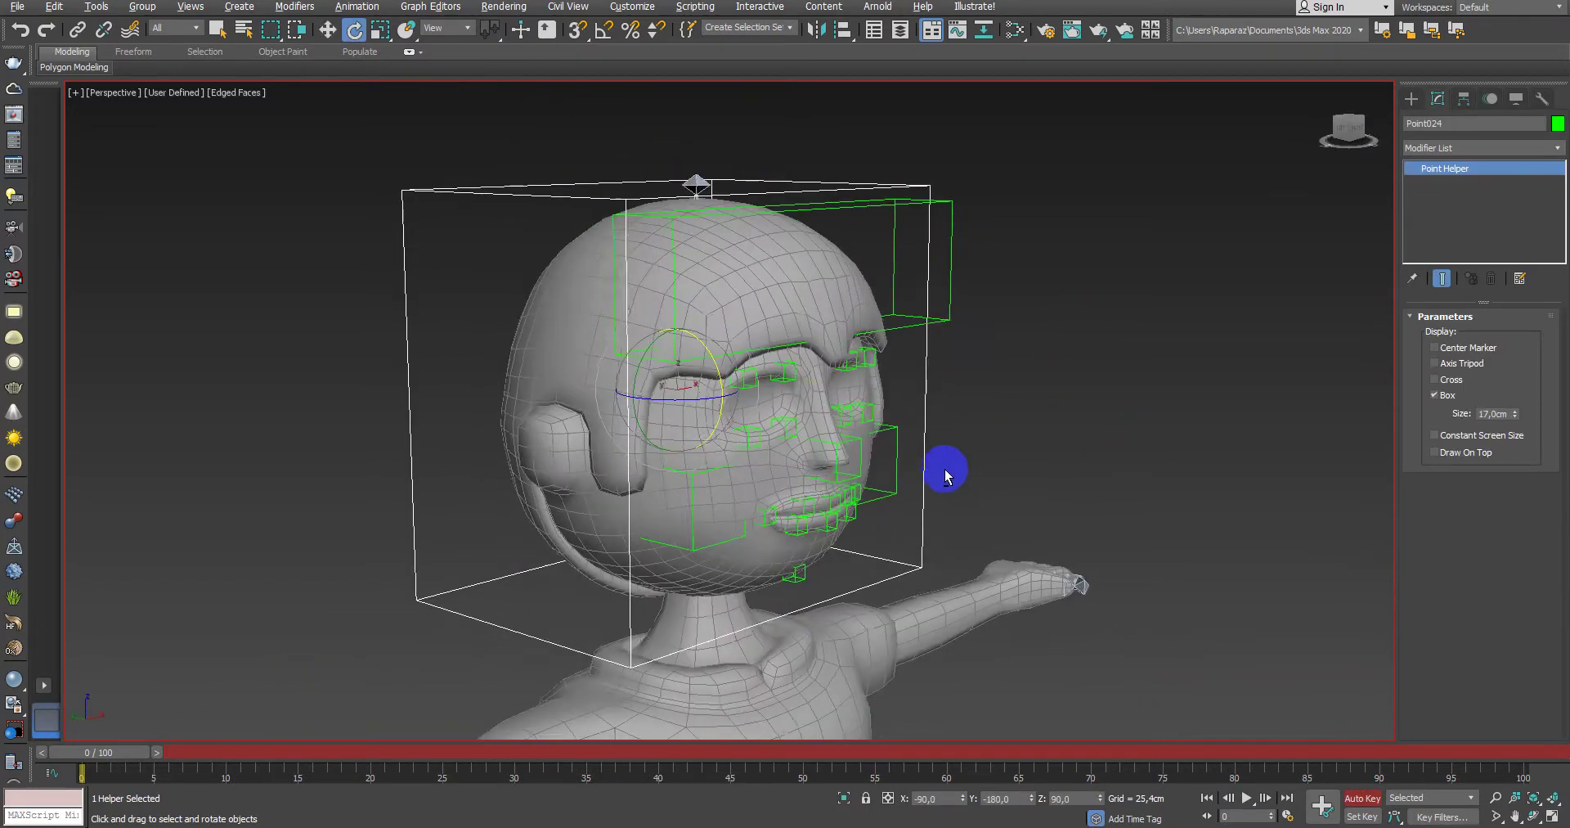
Step: Swing head bone Bone053 to test the skinned head's deformation, then set it upright
click(700, 188)
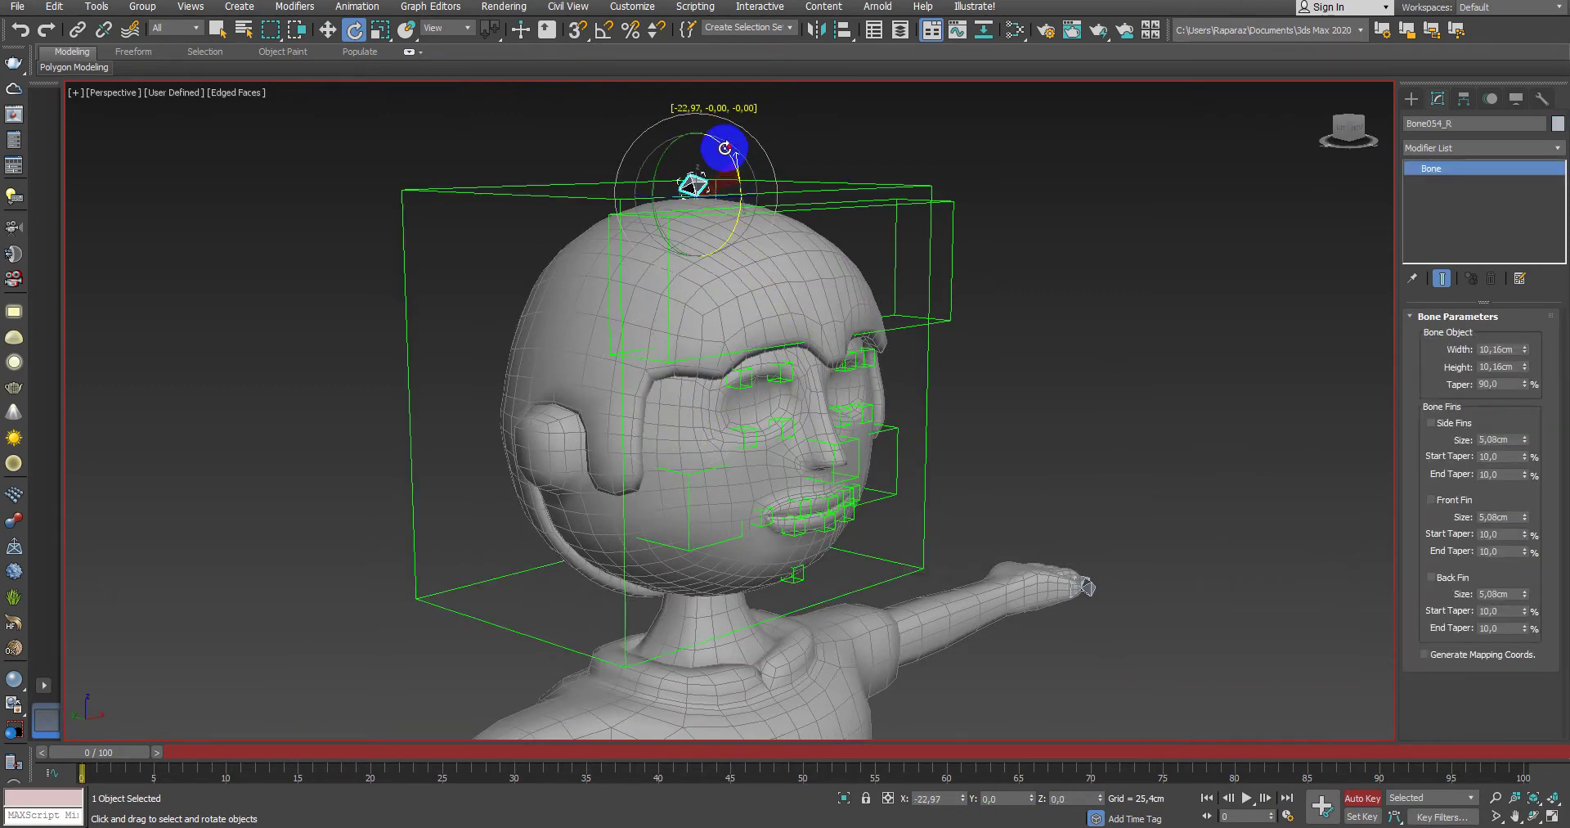
mouse_move(724, 148)
mouse_down()
mouse_move(753, 269)
mouse_move(701, 301)
mouse_up()
key(F3)
click(695, 303)
key(F3)
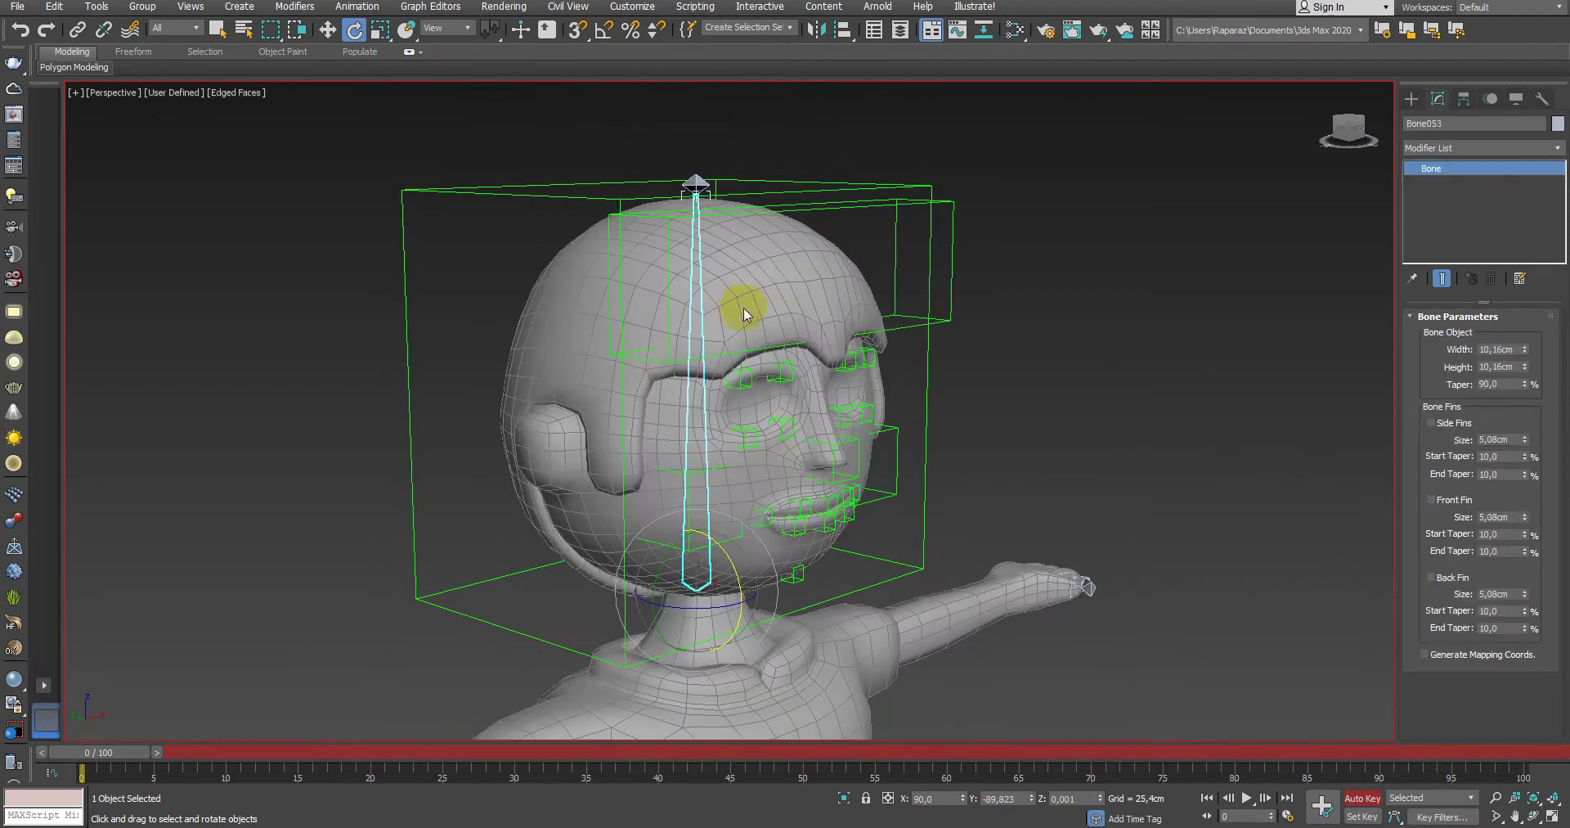
drag(729, 567, 746, 611)
mouse_move(712, 515)
mouse_down()
mouse_move(717, 503)
mouse_move(758, 577)
mouse_move(724, 569)
mouse_move(893, 480)
mouse_up()
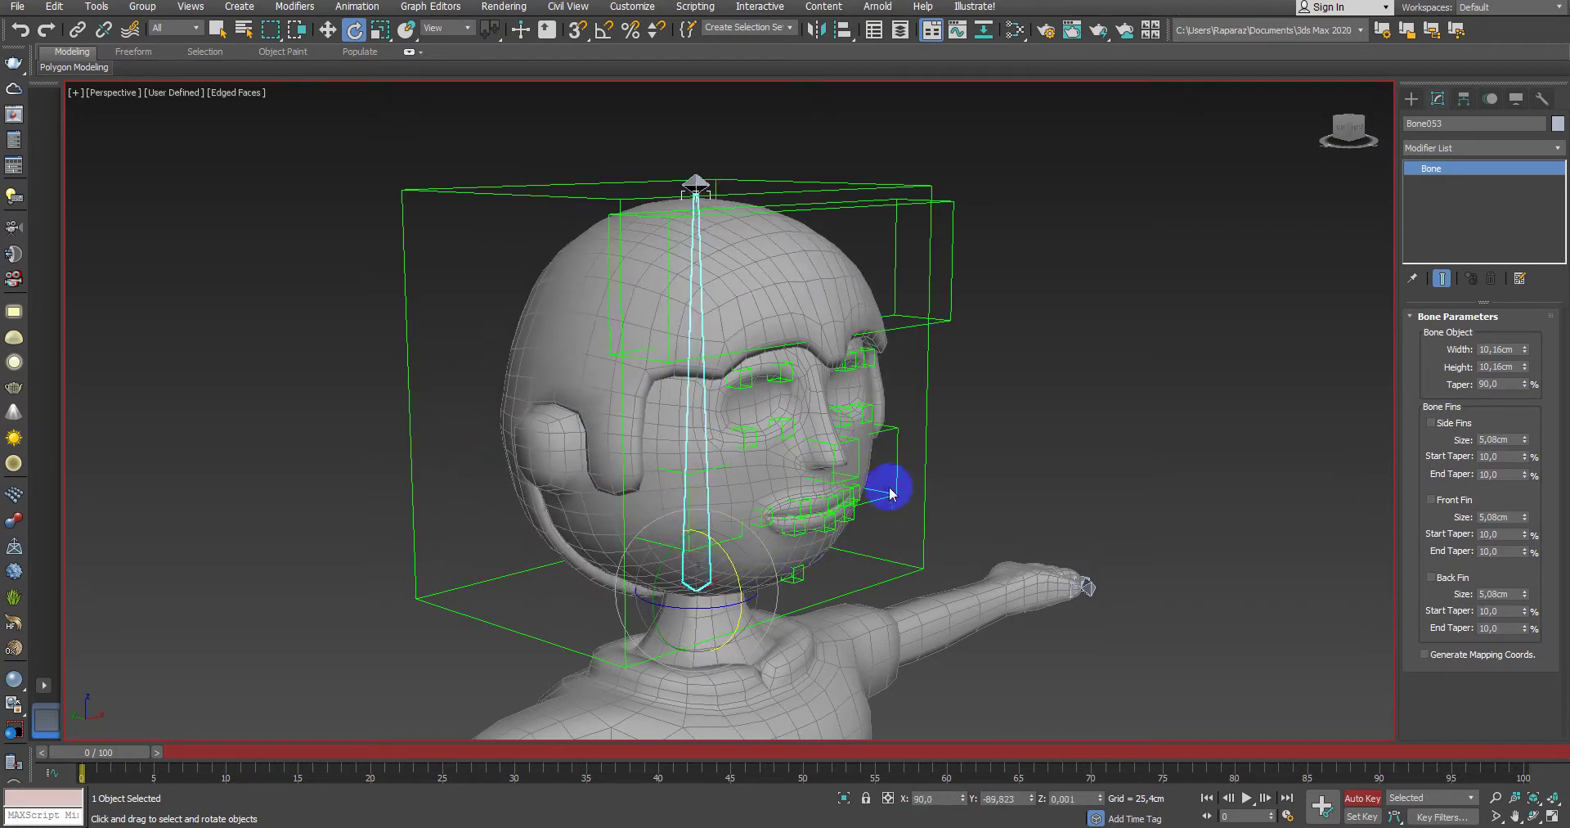
alt+middle_drag(867, 521, 862, 511)
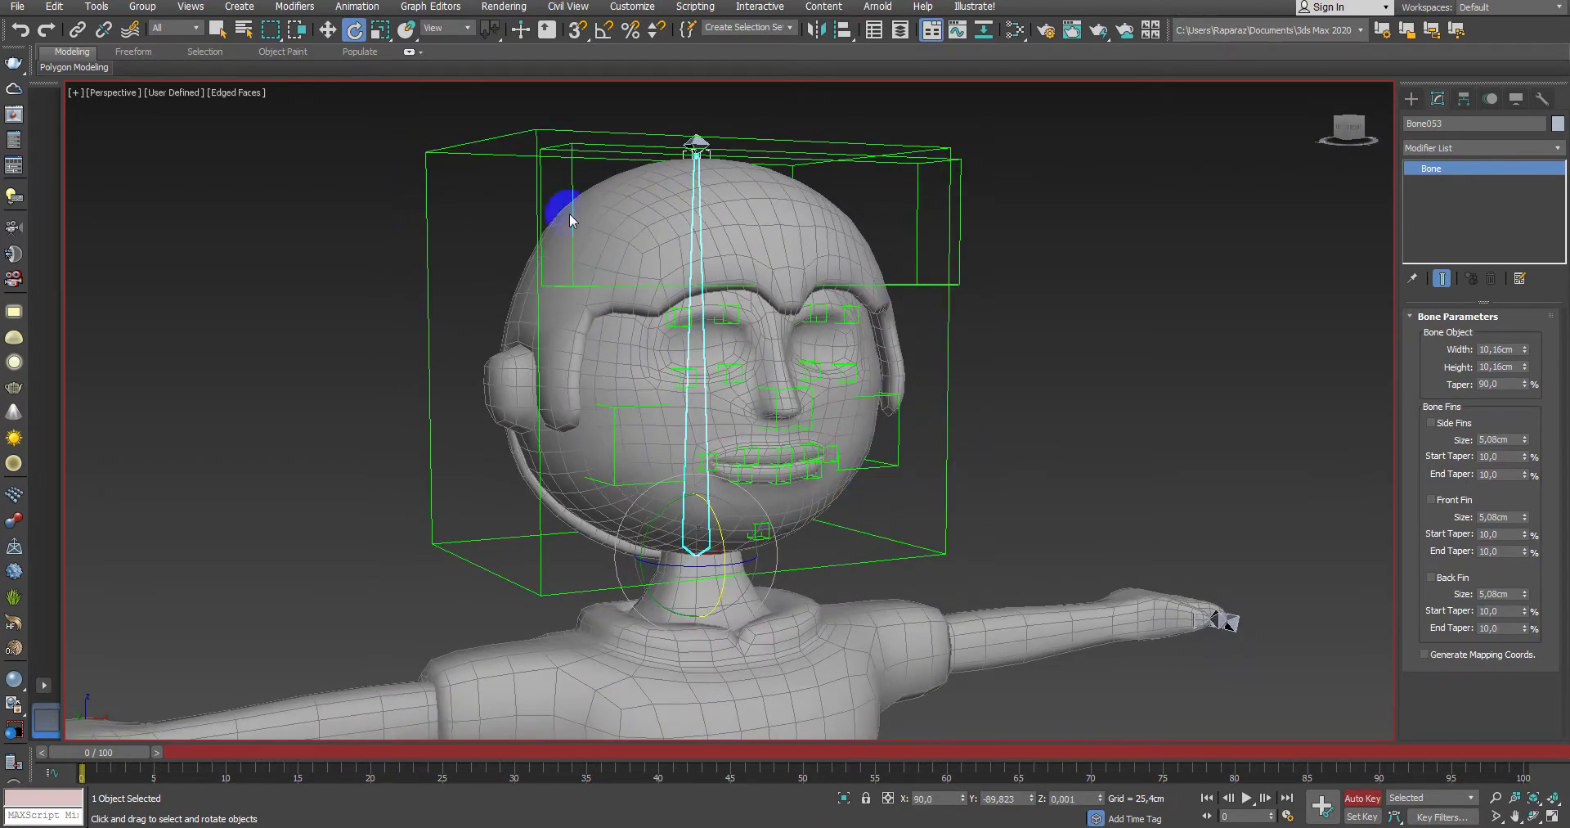
Step: Rock Bone053 side to side ending upright, then select the Govde mesh
alt+middle_drag(719, 232, 706, 219)
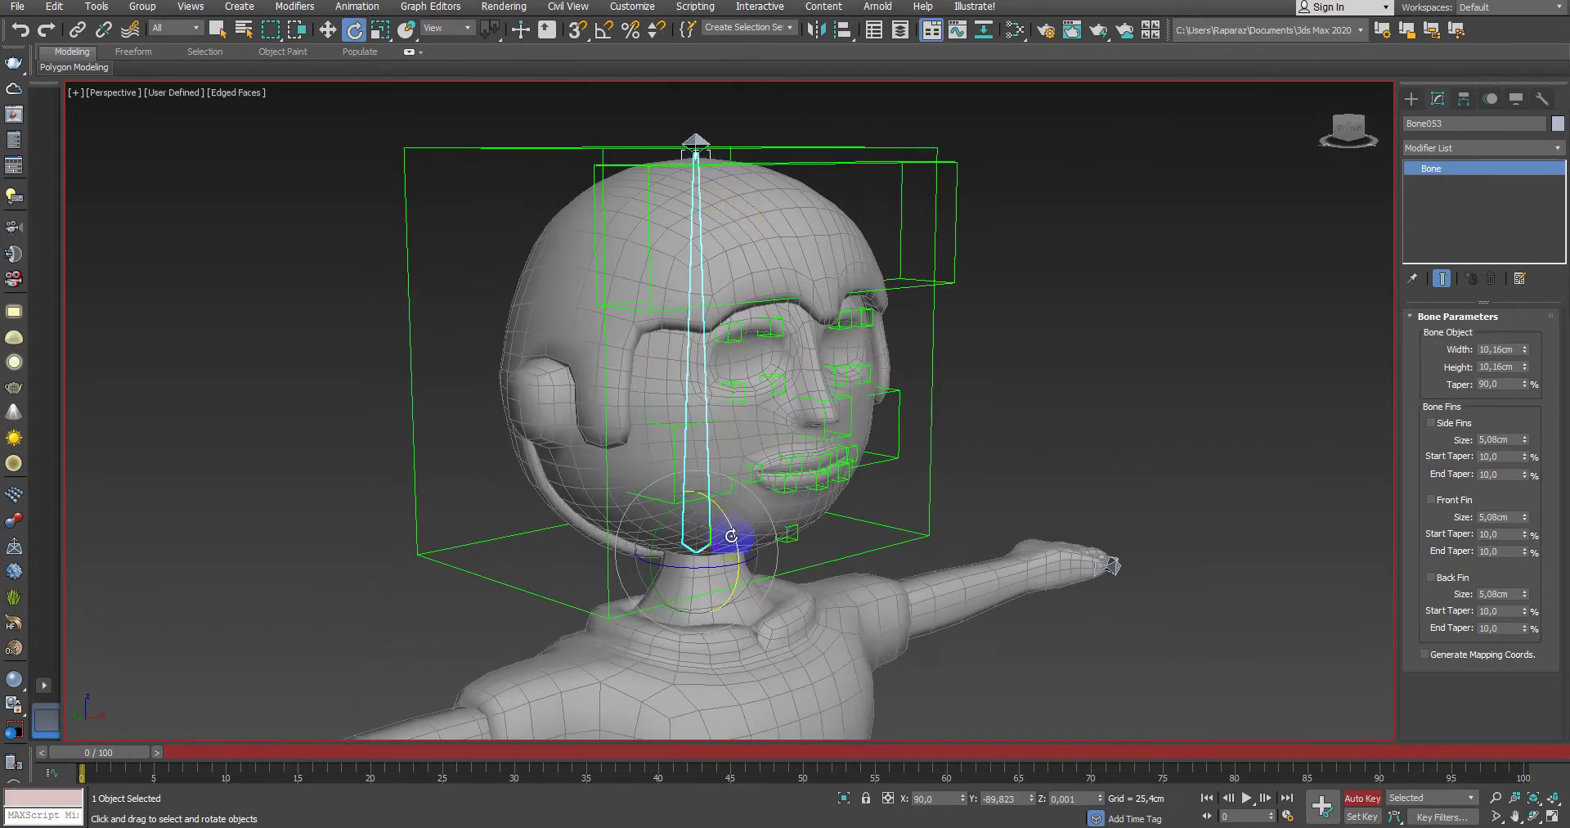
drag(731, 536, 974, 477)
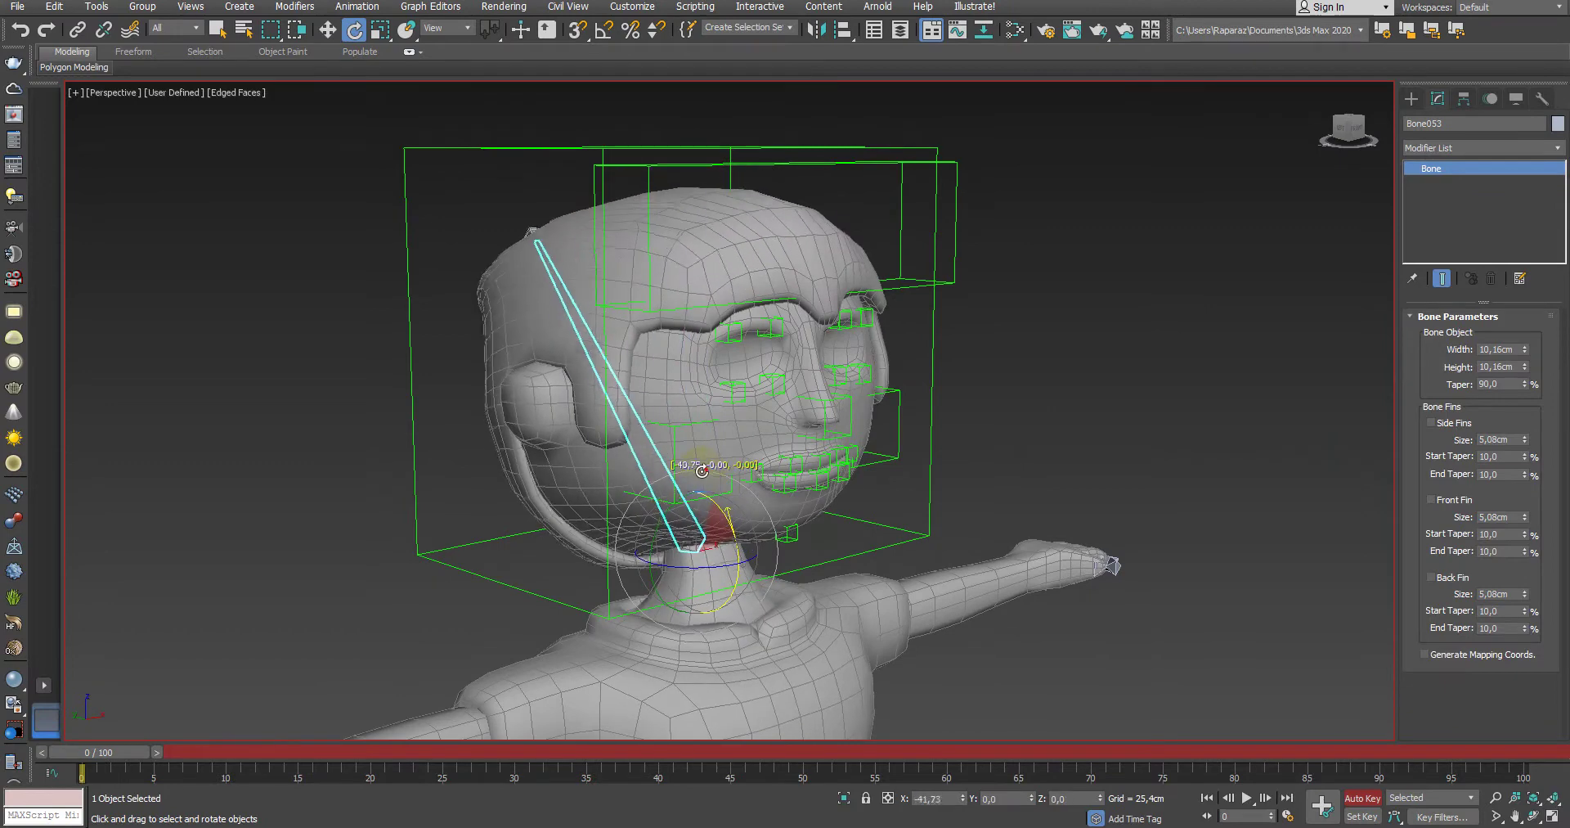
click(974, 477)
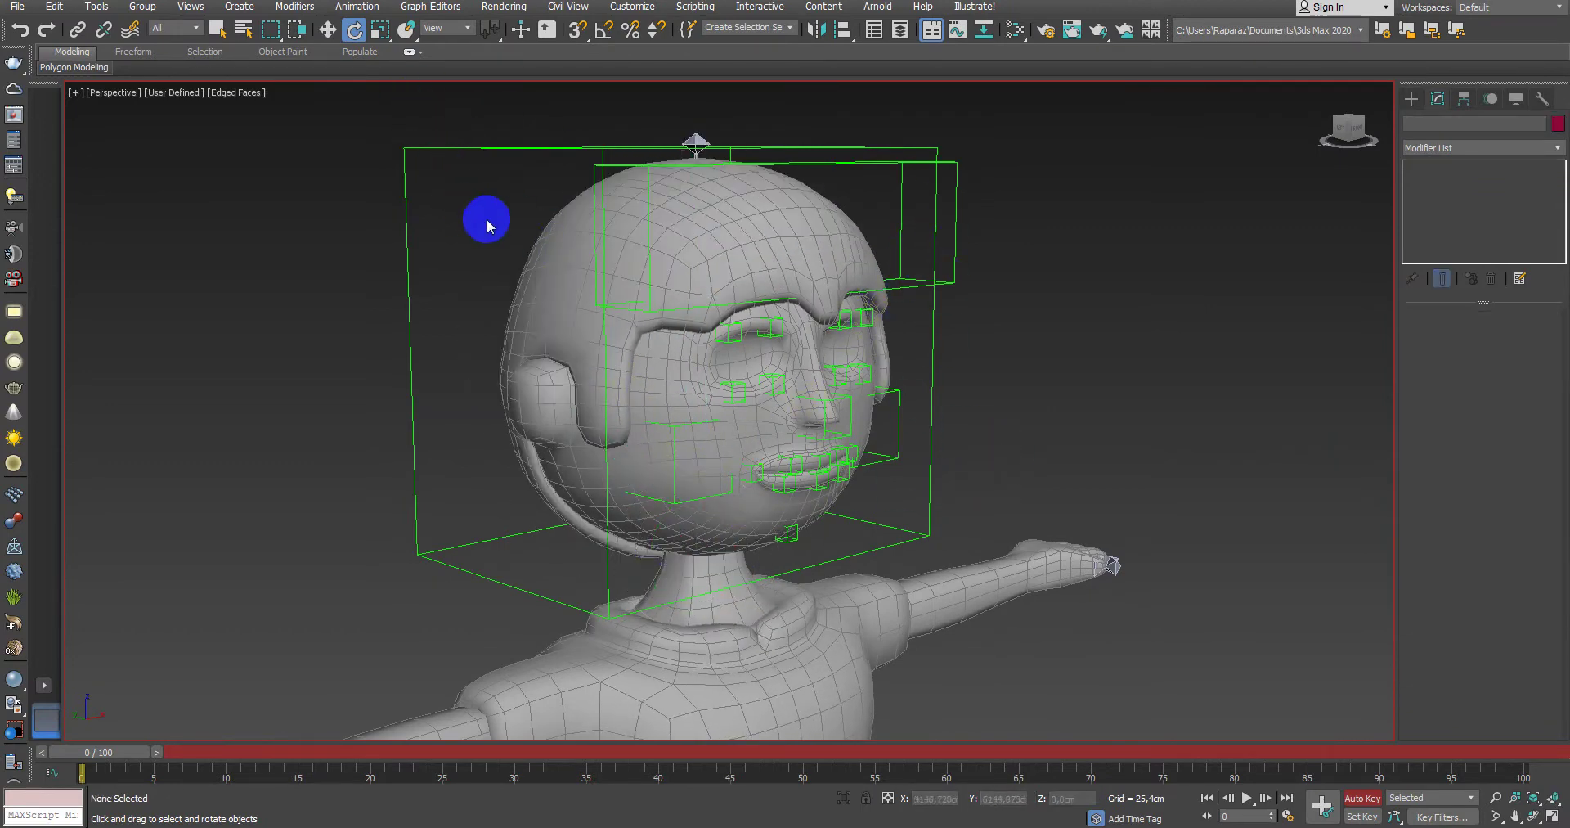
click(691, 217)
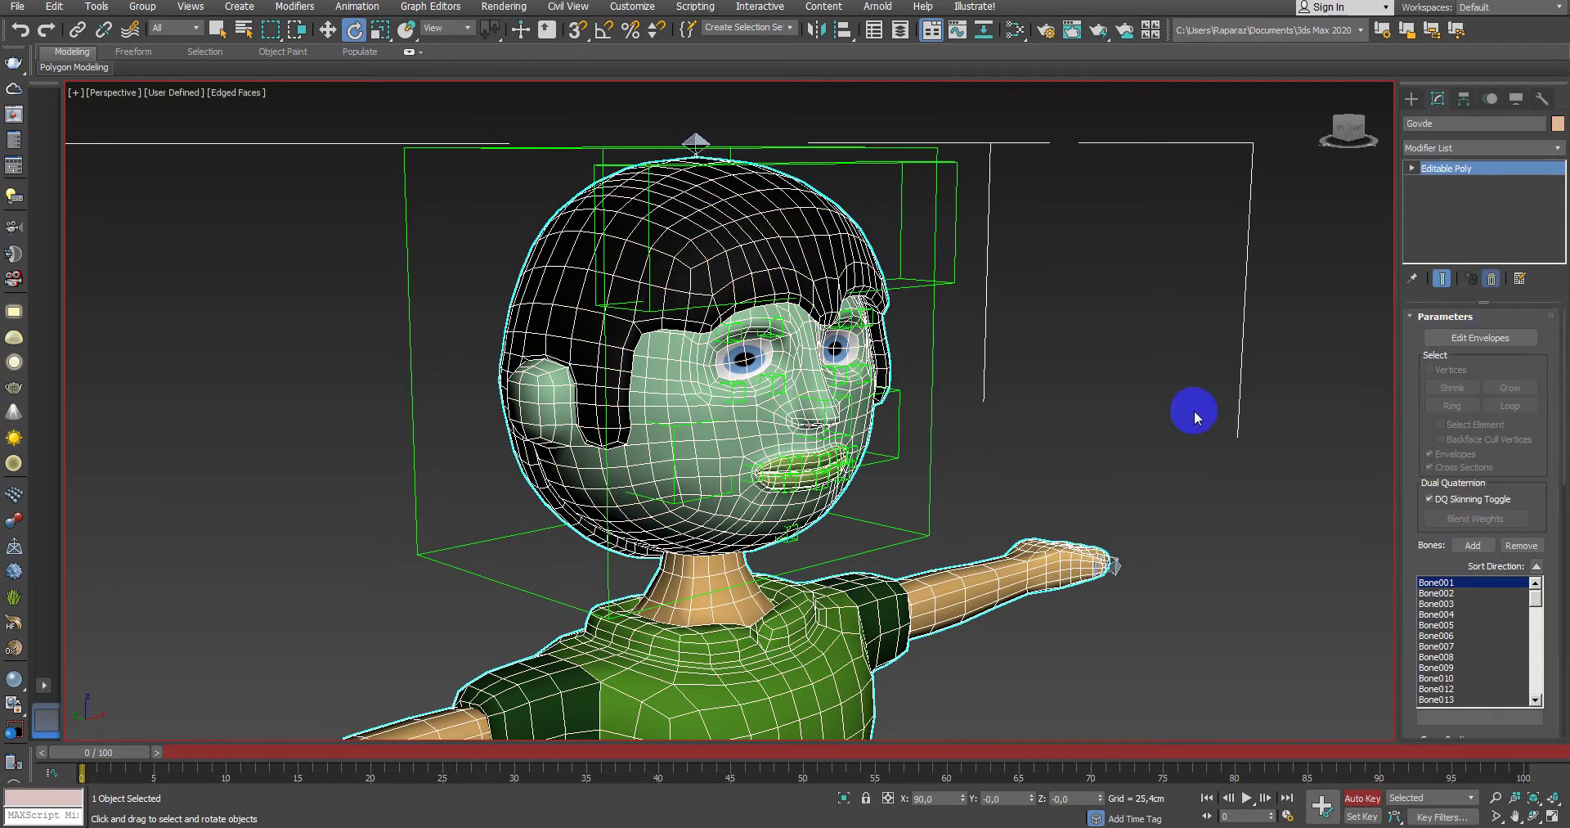
Step: Maximize the Front view and select the large Point024 head helper
key(alt+w)
middle_click(1105, 330)
key(alt+w)
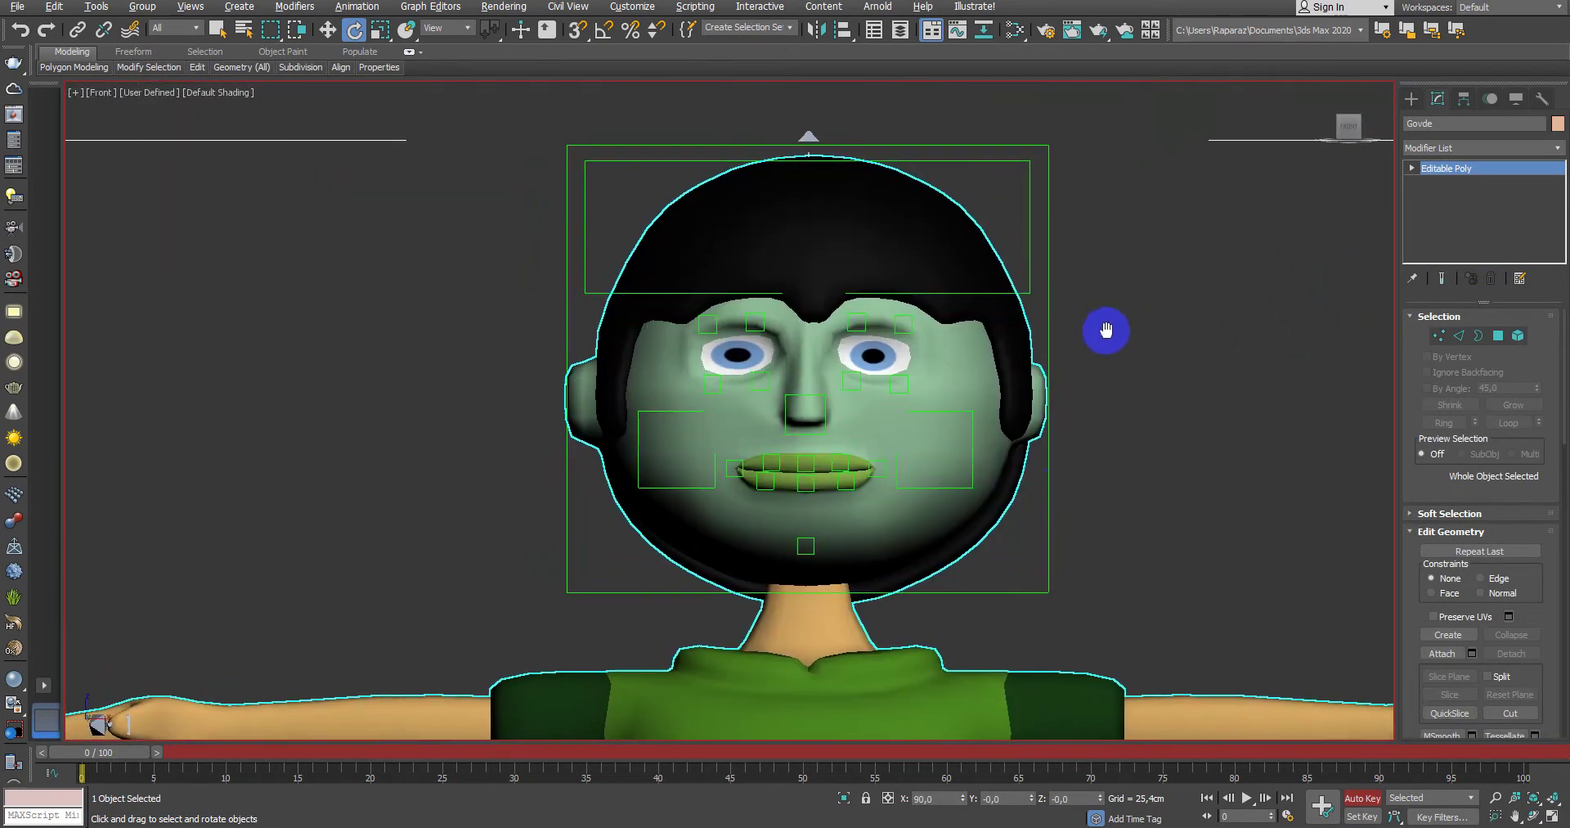
click(1060, 585)
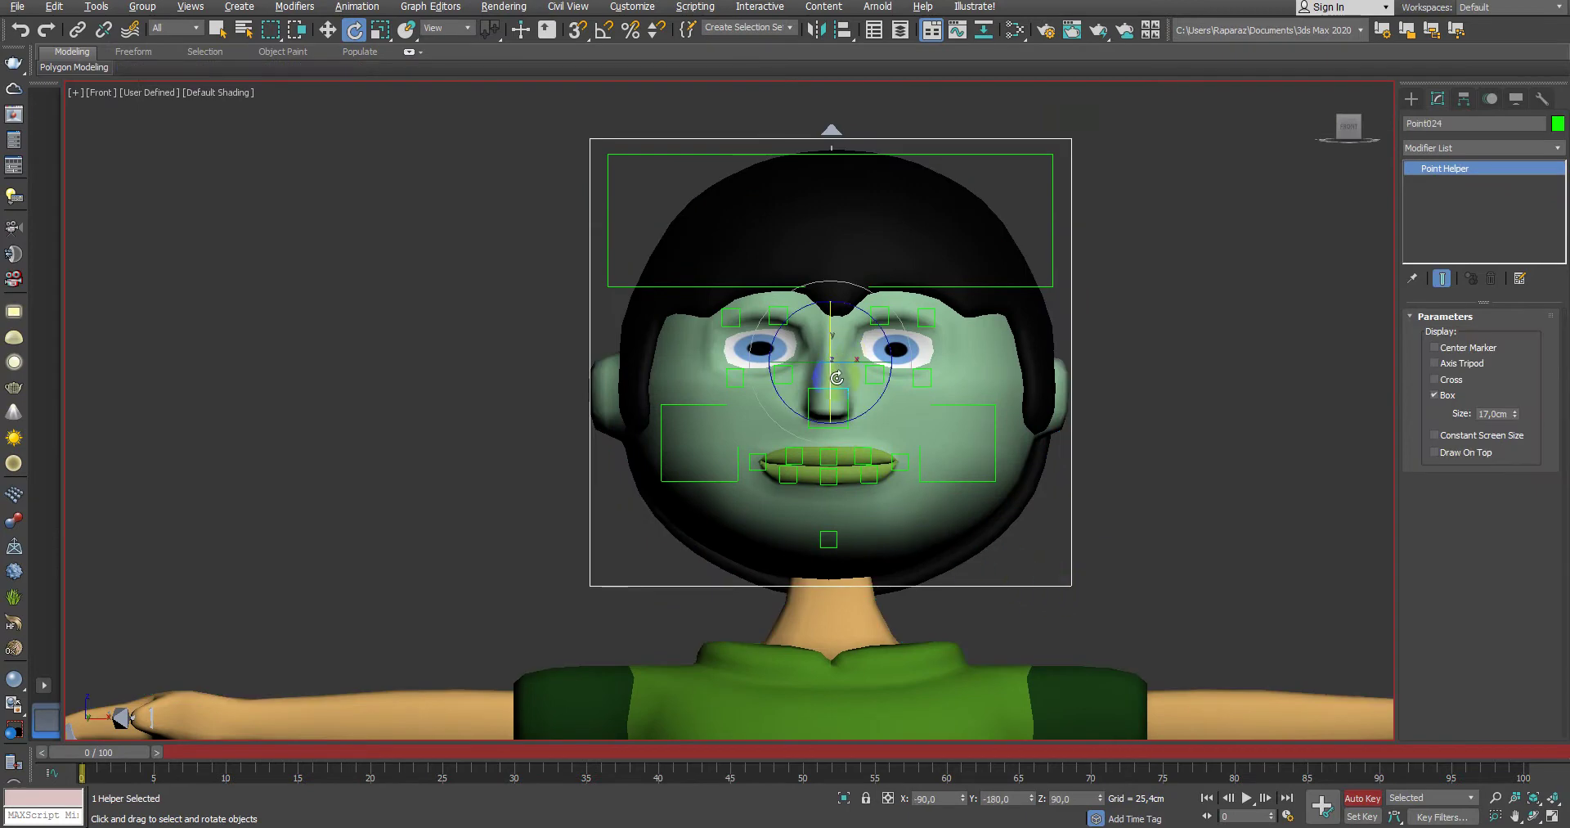
drag(837, 377, 1272, 204)
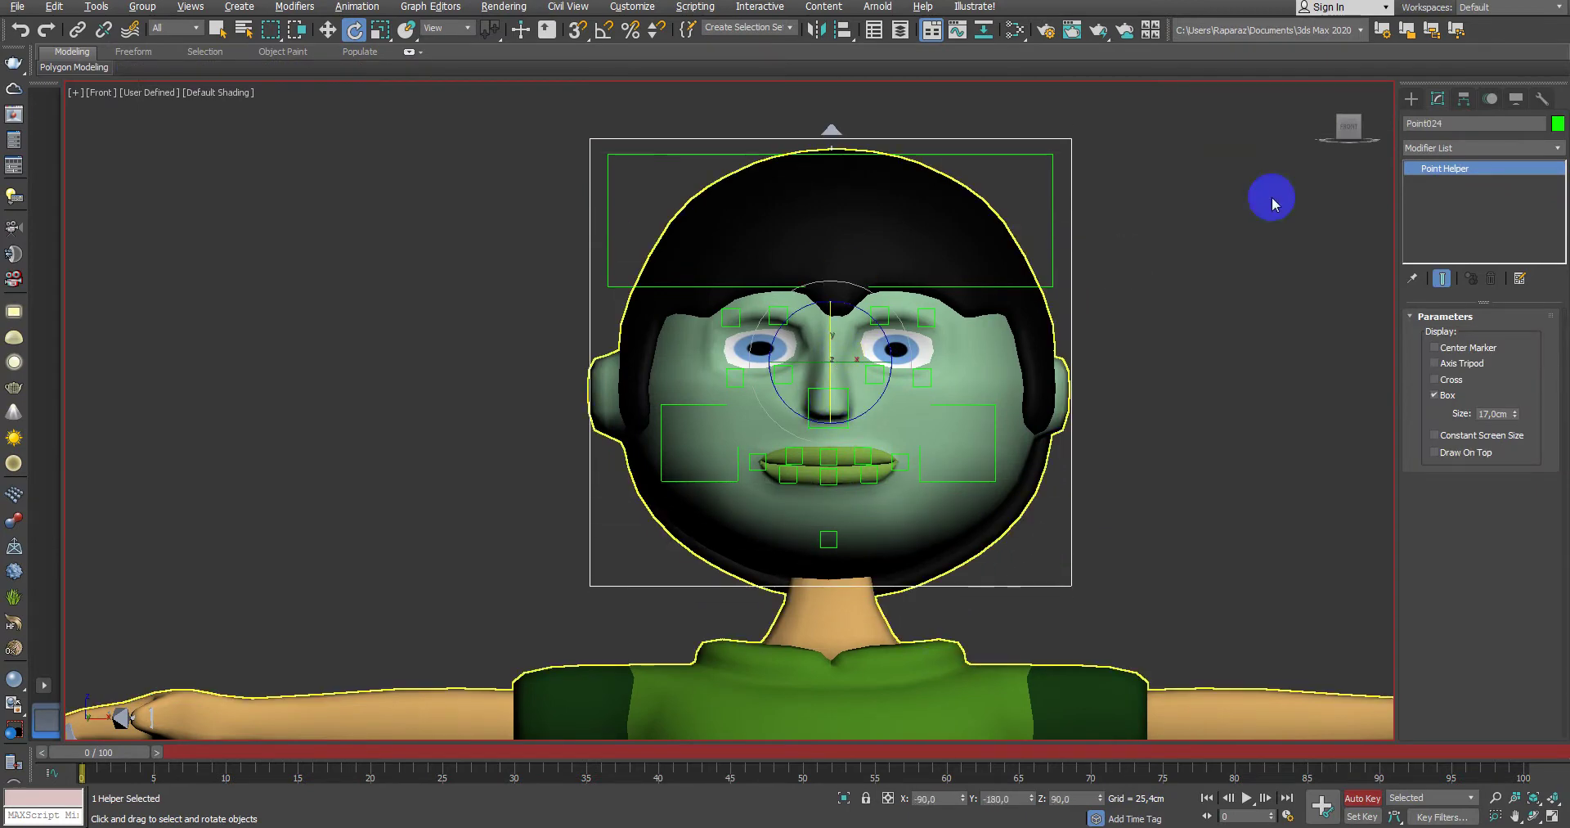
Step: With Affect Pivot Only, move Point024's pivot down to the chin
click(1464, 99)
click(1481, 211)
key(w)
middle_drag(839, 316, 958, 304)
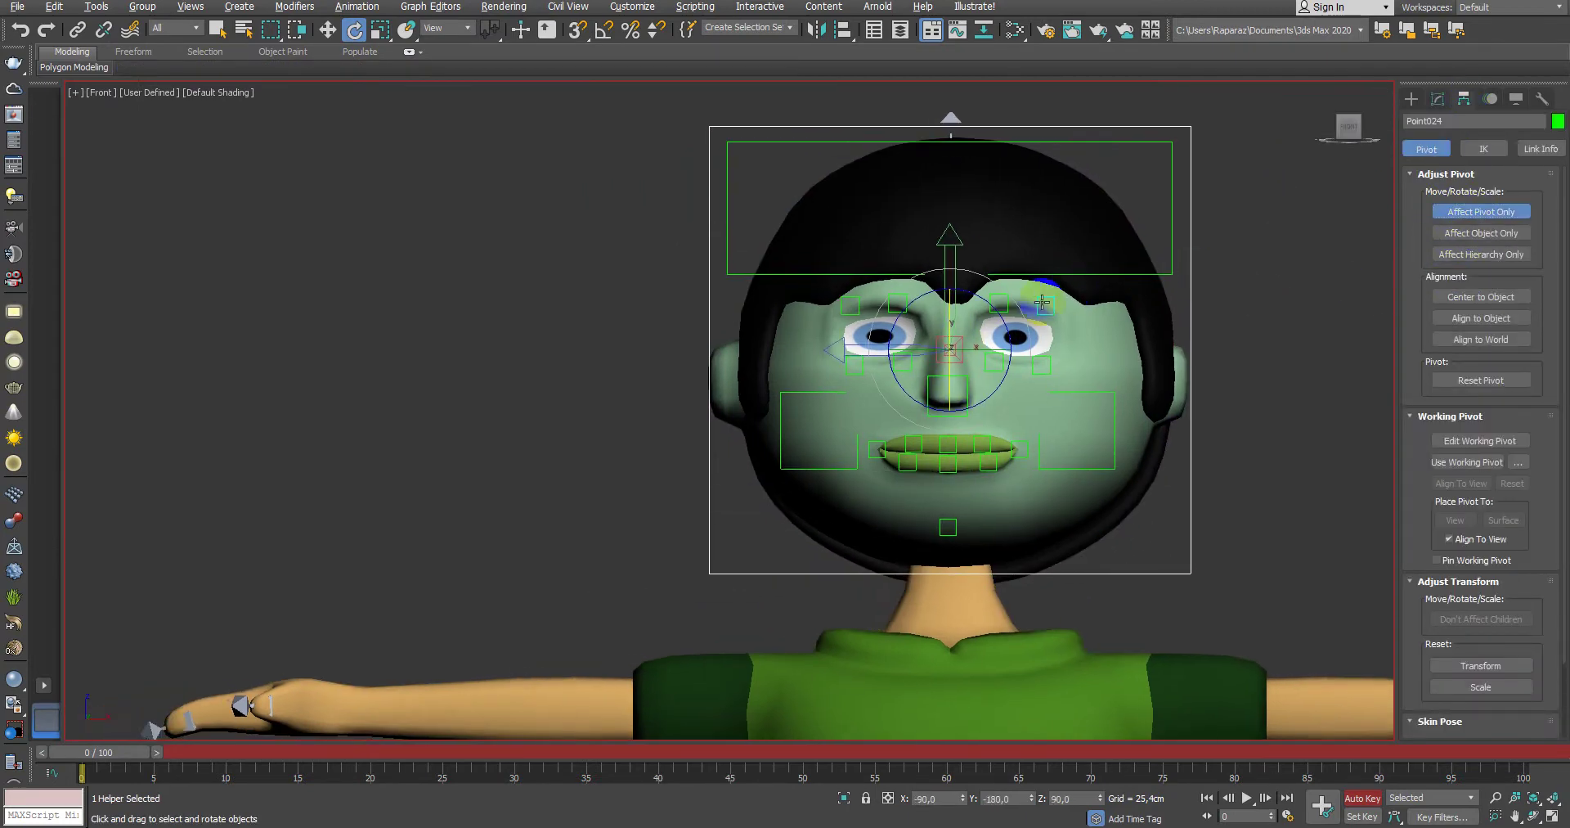
drag(958, 305, 956, 328)
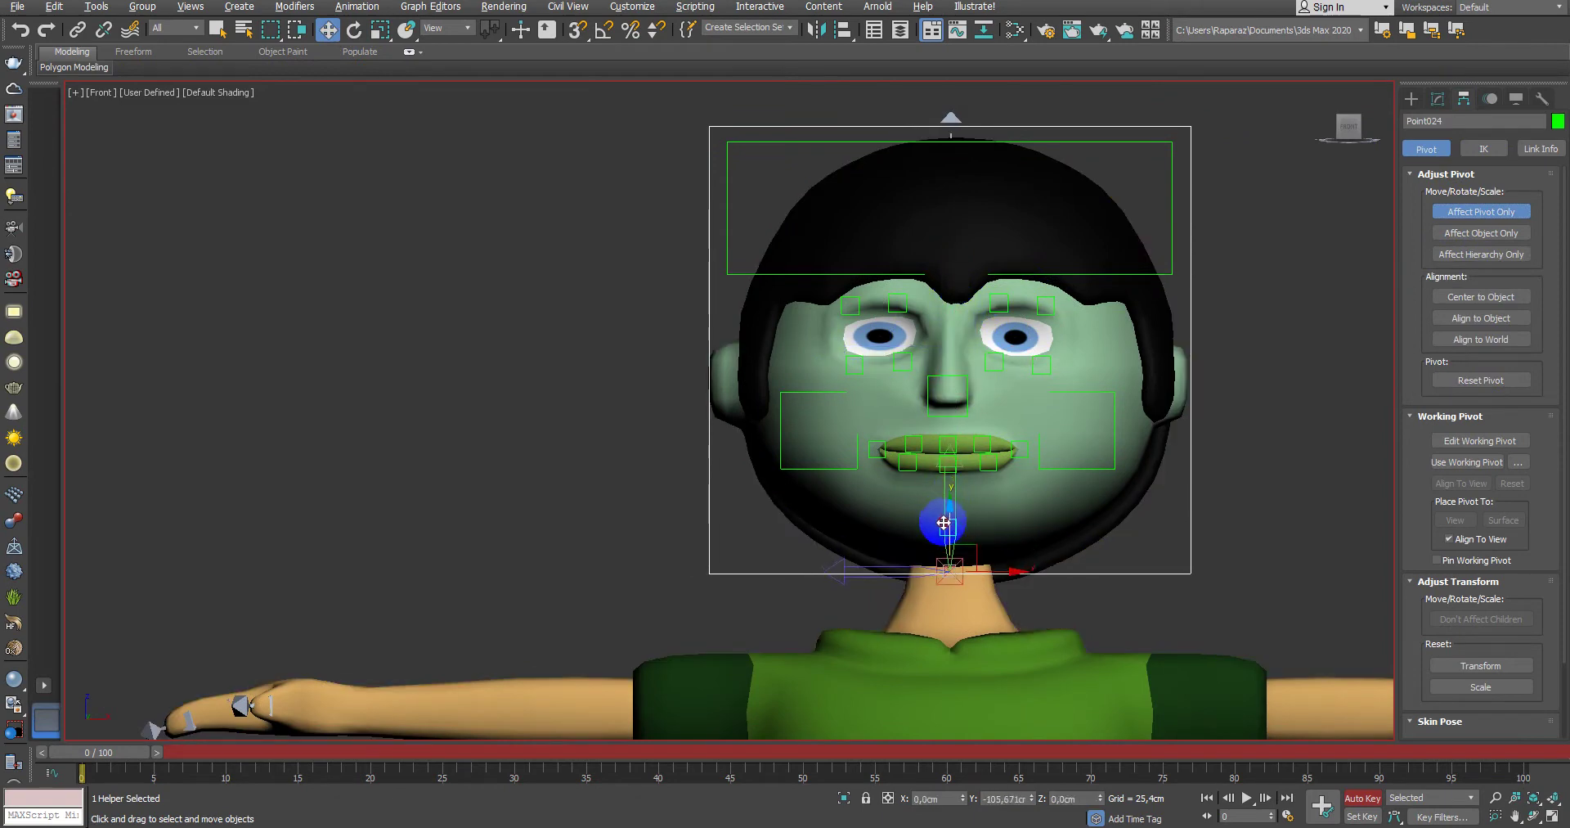
Step: Select all Point helpers except Point024 through Select by Name
click(1412, 99)
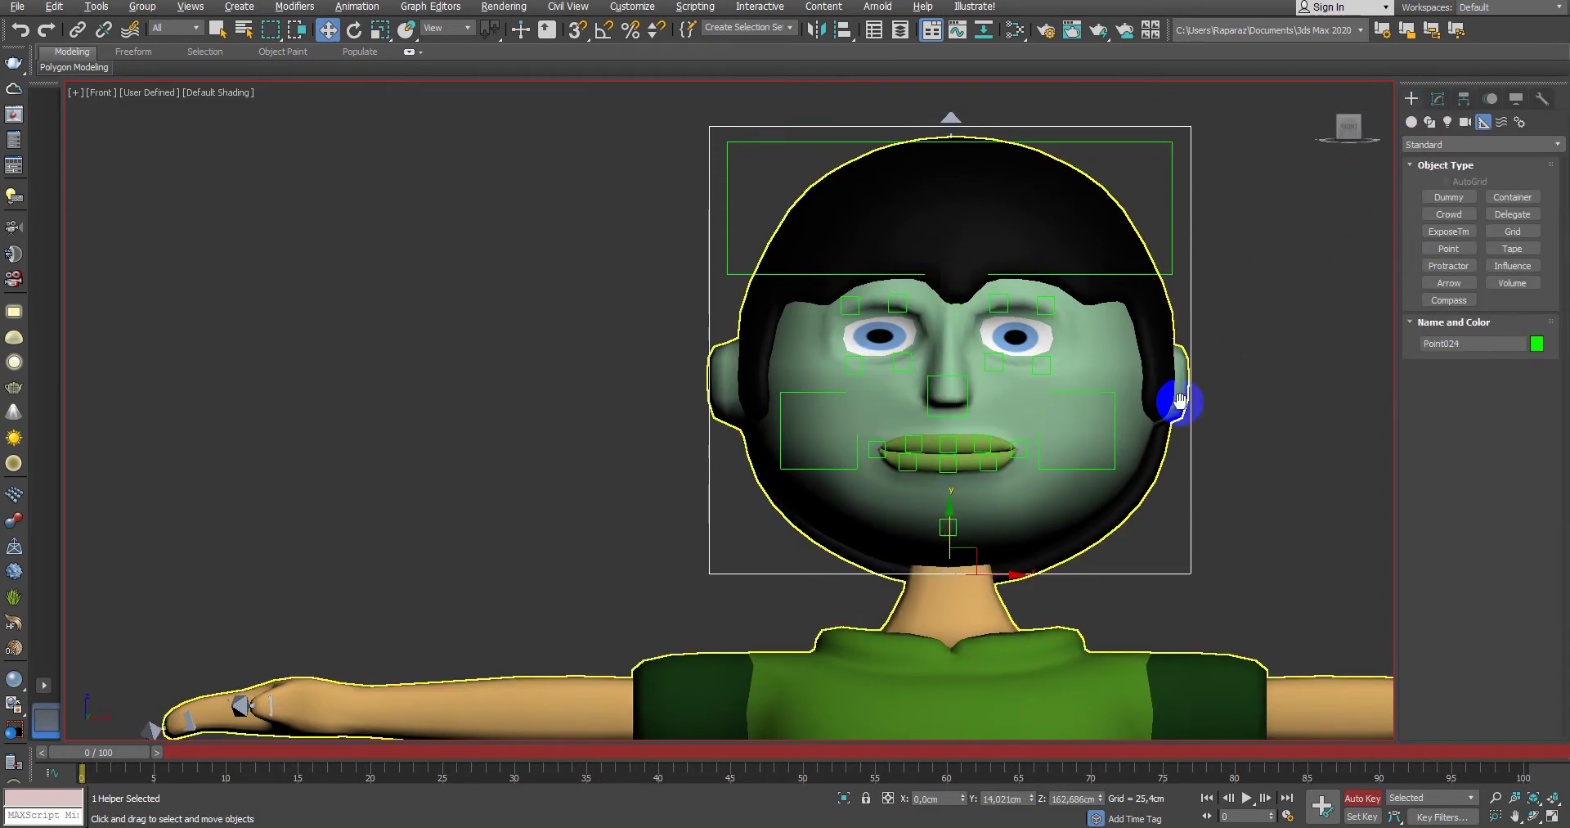
scroll(1181, 392, down, 2)
scroll(1063, 386, down, 2)
click(282, 52)
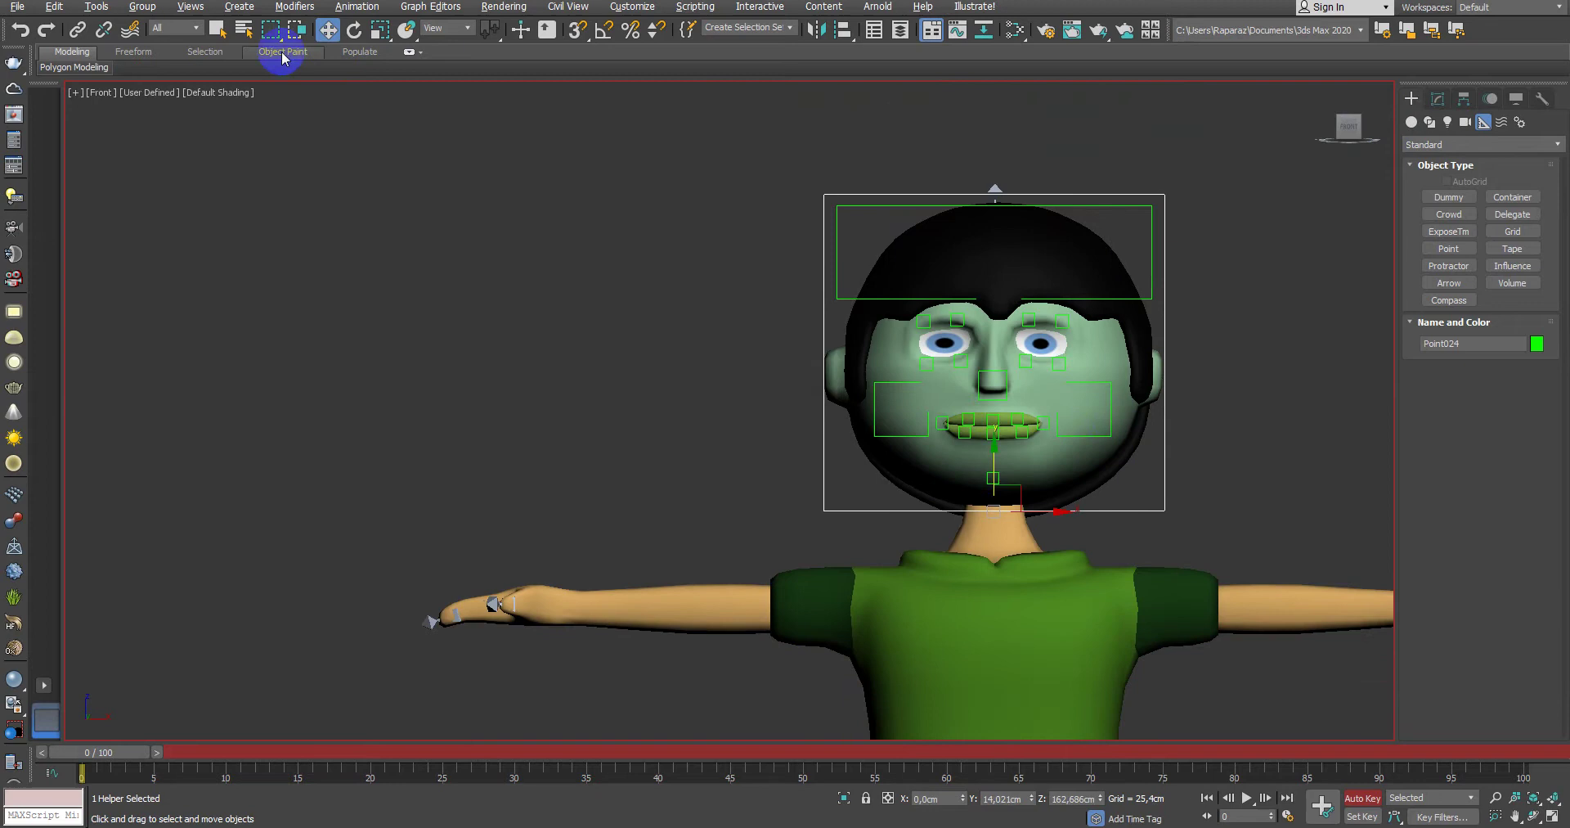
click(244, 30)
click(164, 30)
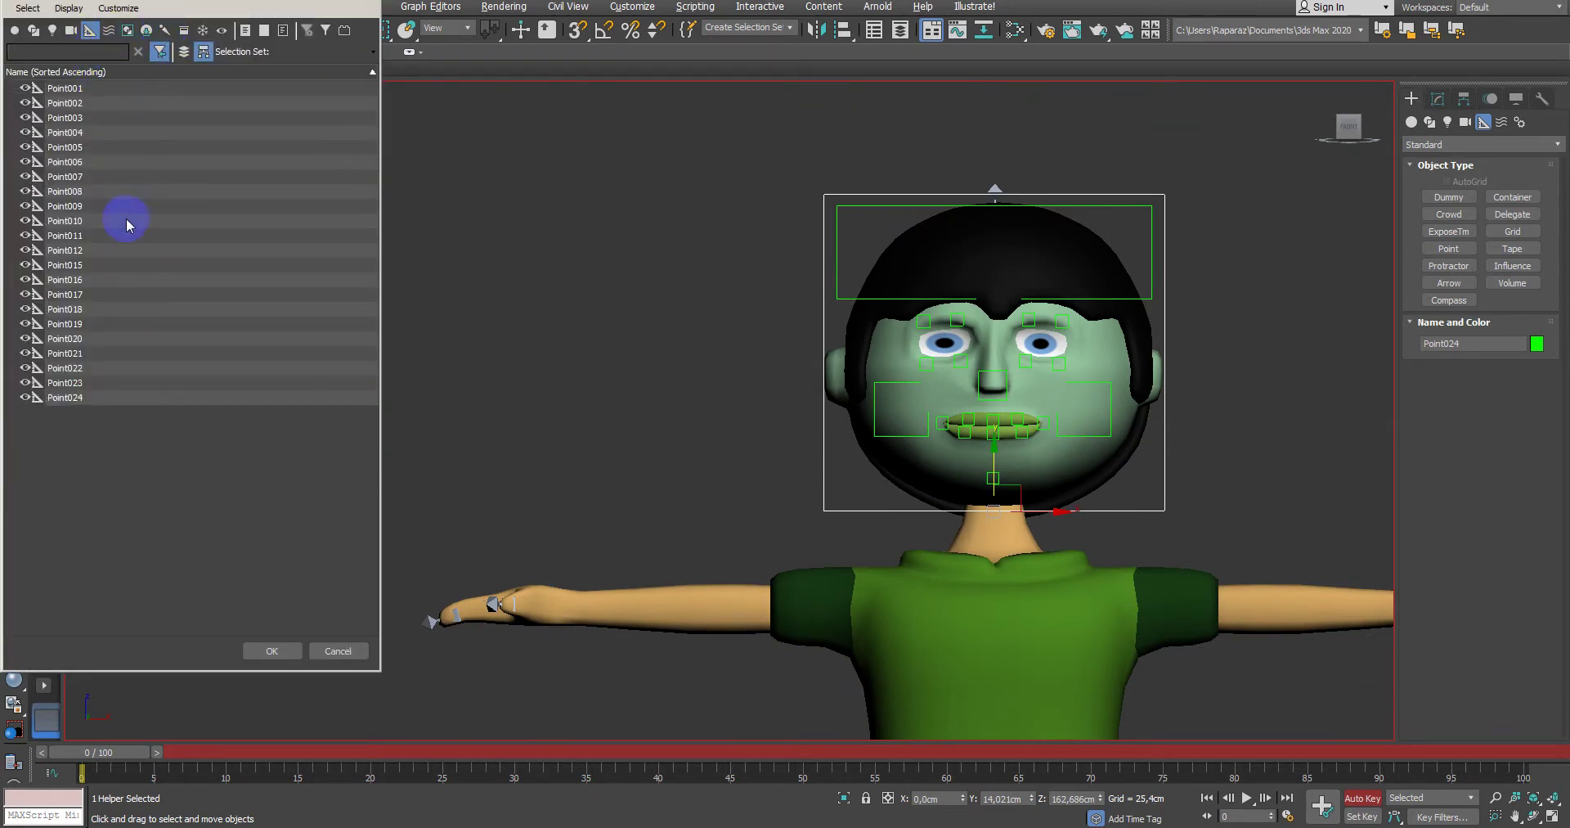
key(ctrl+a)
click(270, 650)
Step: Link the 21 facial helpers to Point024, then select Point024 in wireframe
middle_drag(836, 519, 780, 555)
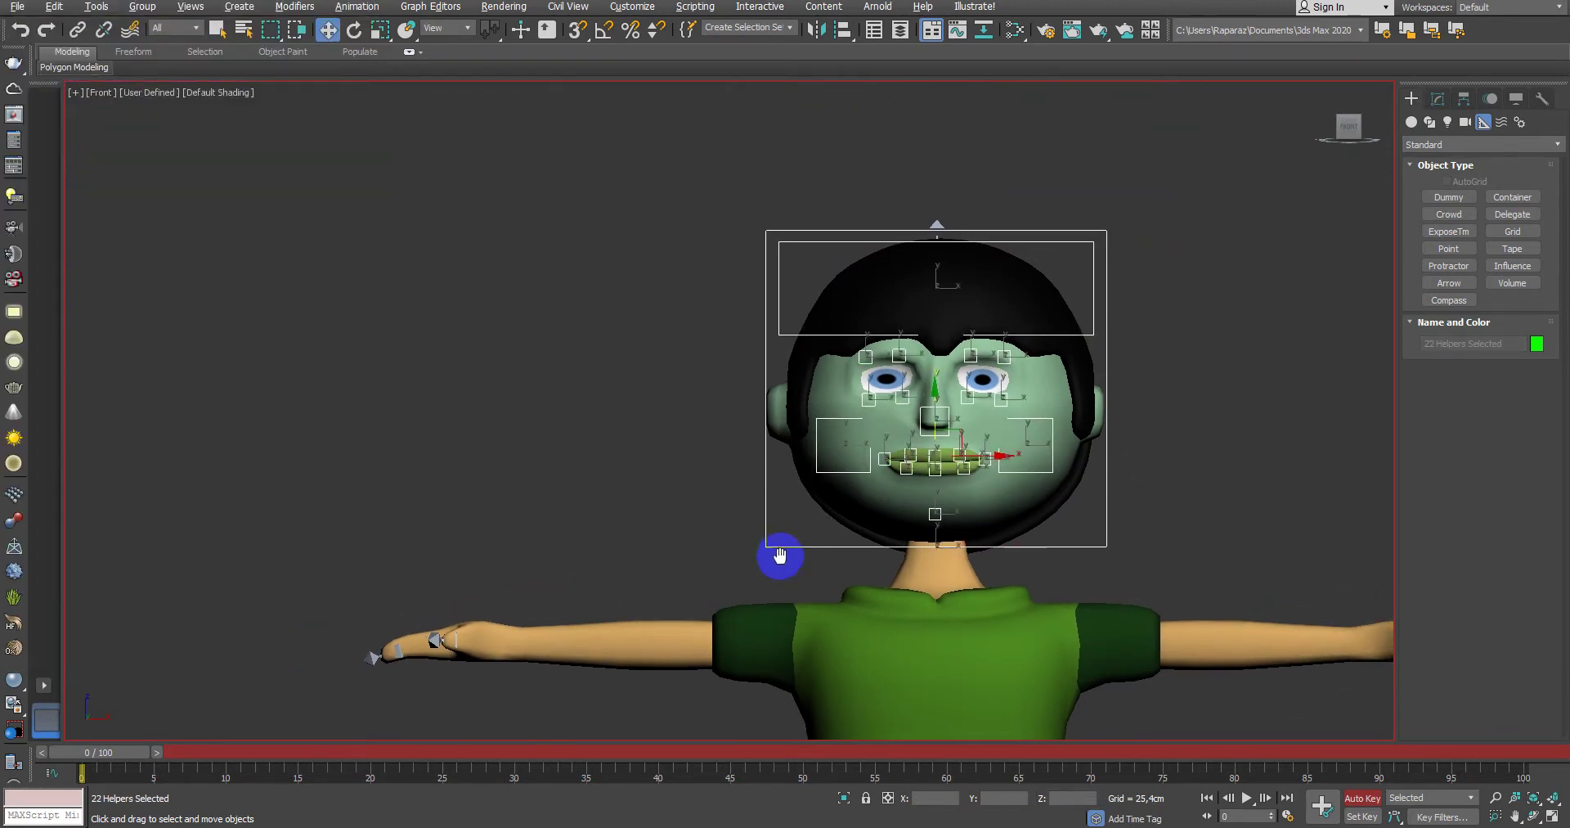
scroll(865, 567, up, 3)
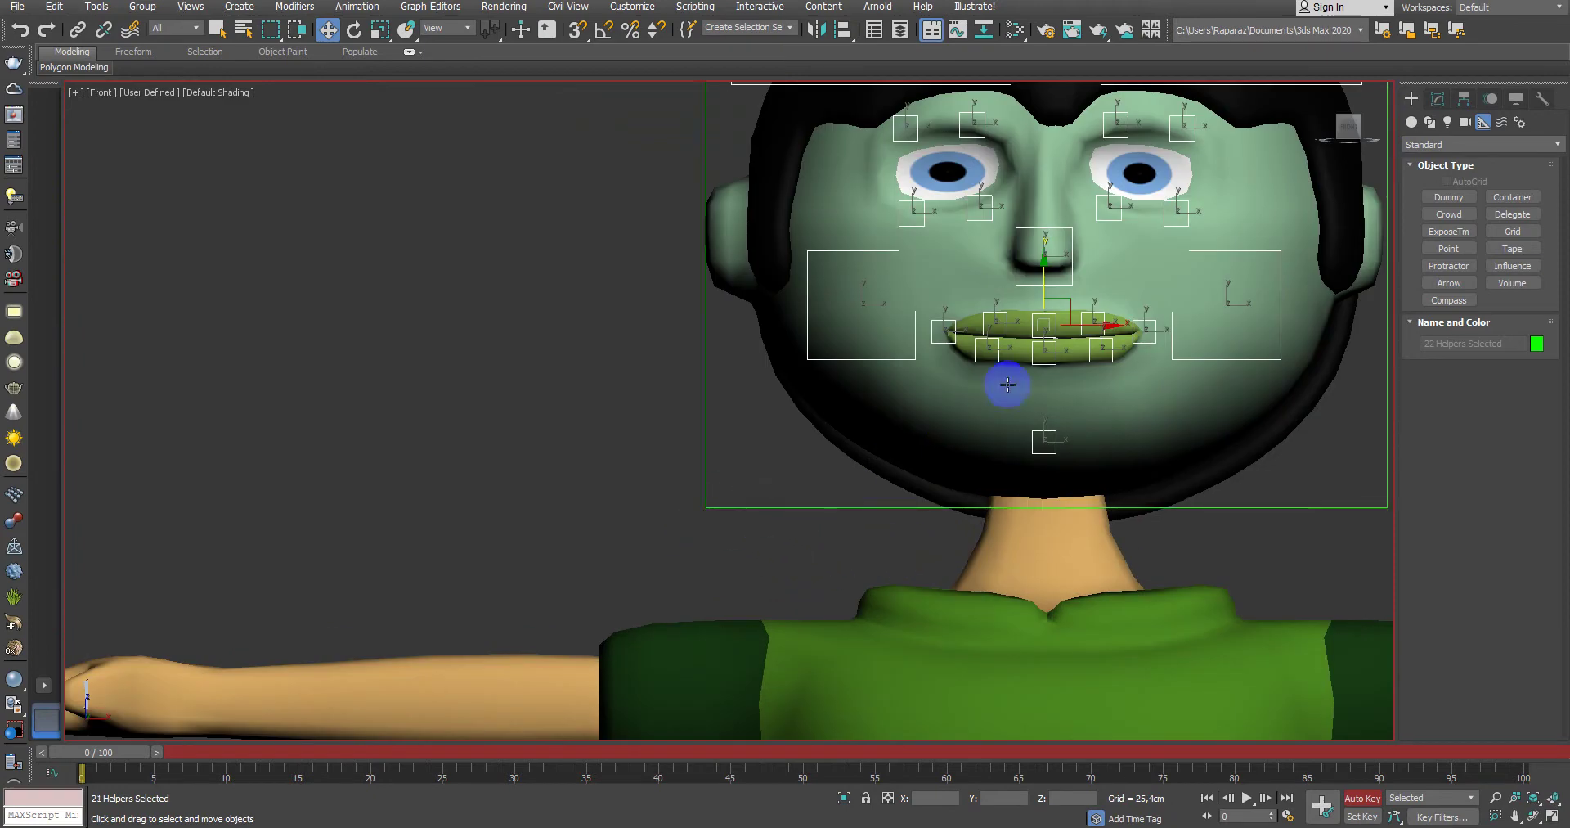
scroll(1008, 385, down, 2)
scroll(965, 450, down, 2)
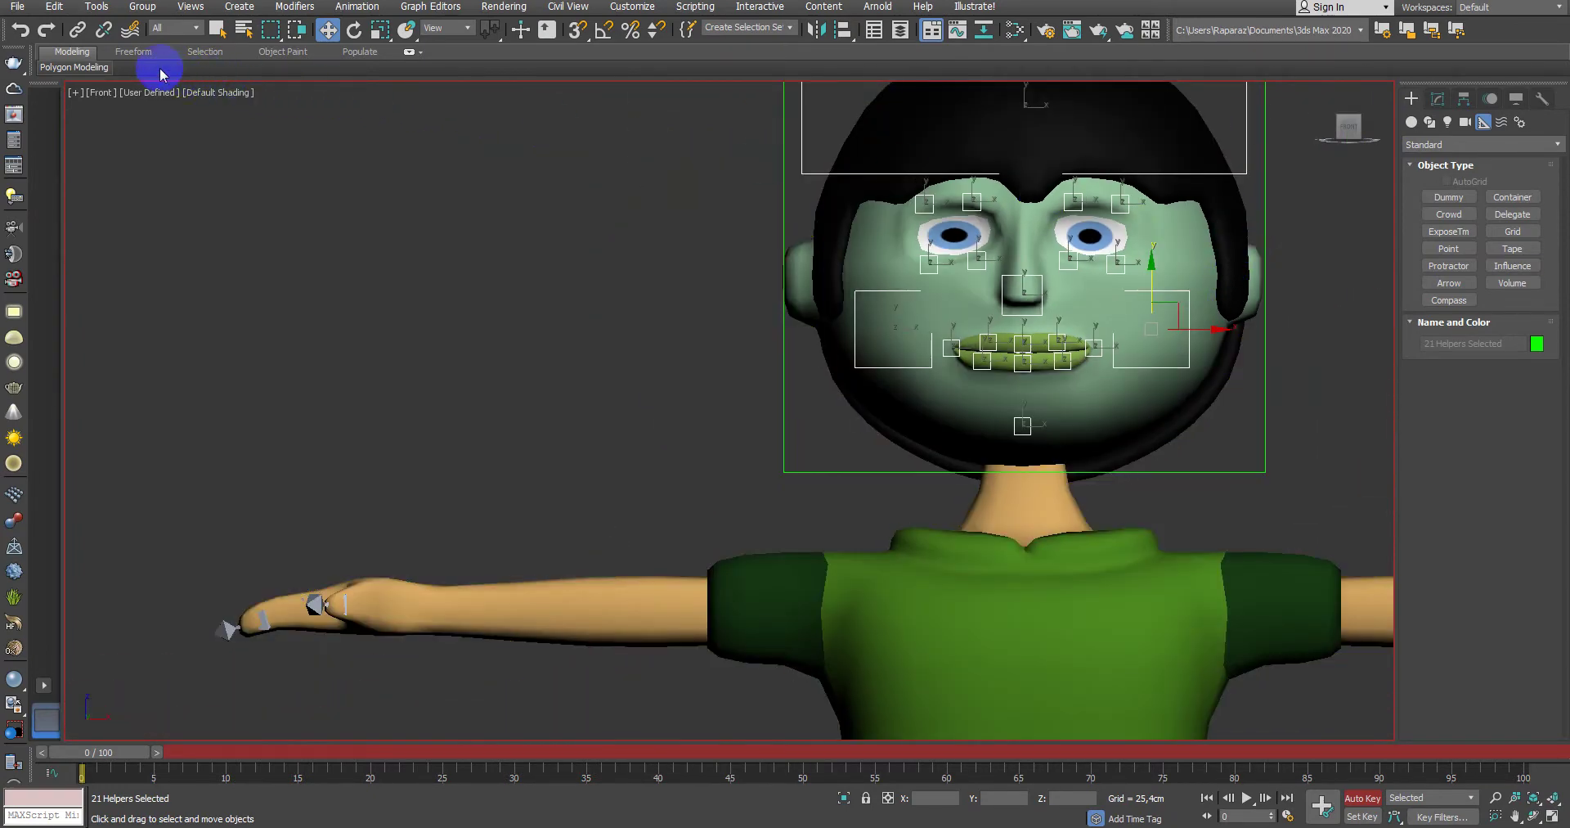
scroll(708, 446, up, 1)
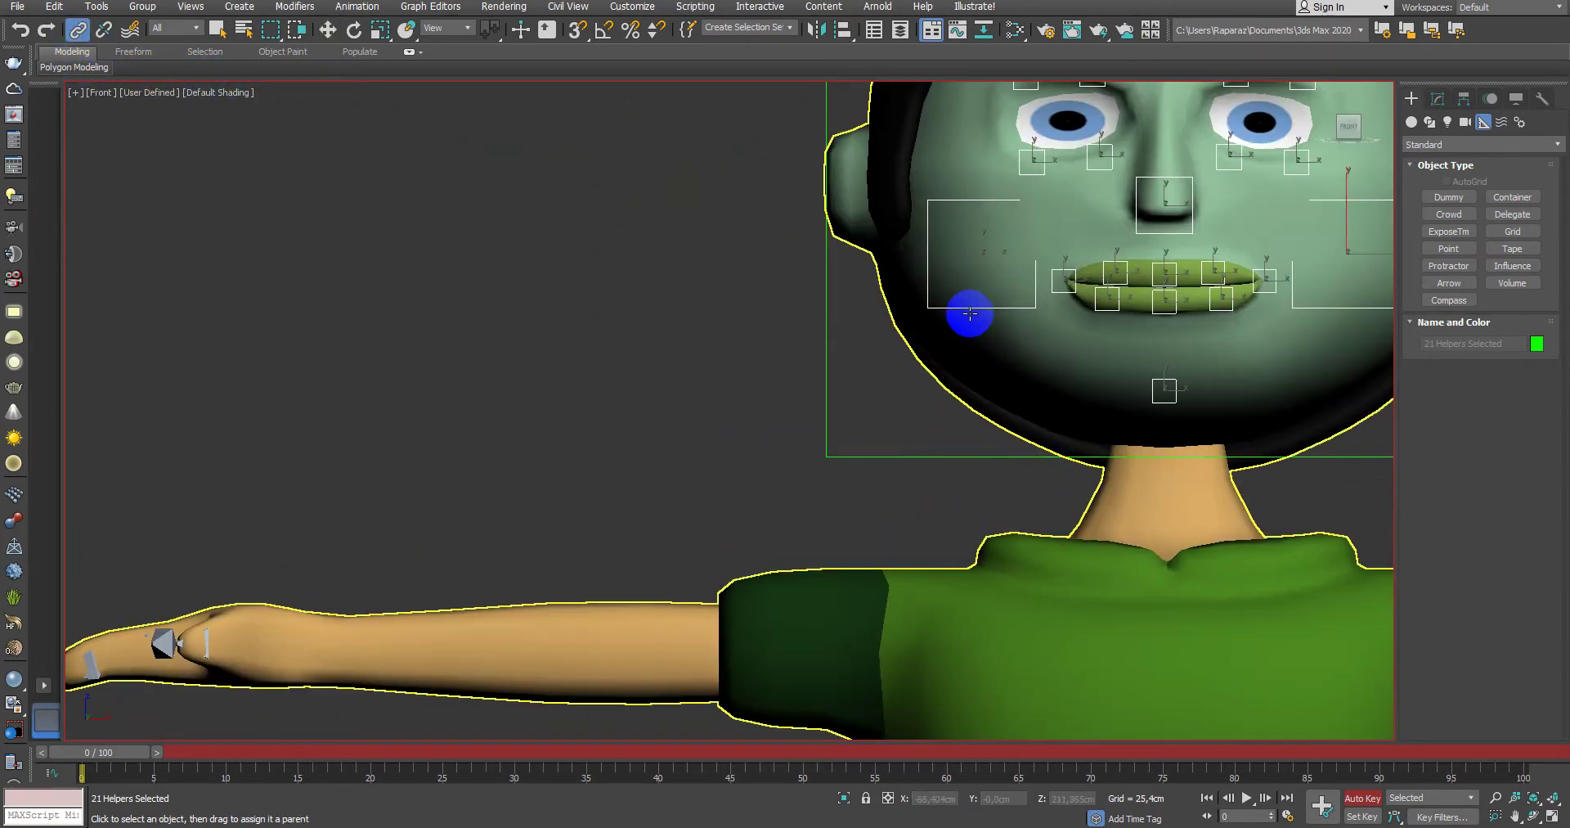
drag(941, 331, 832, 462)
scroll(764, 487, down, 1)
scroll(744, 596, up, 1)
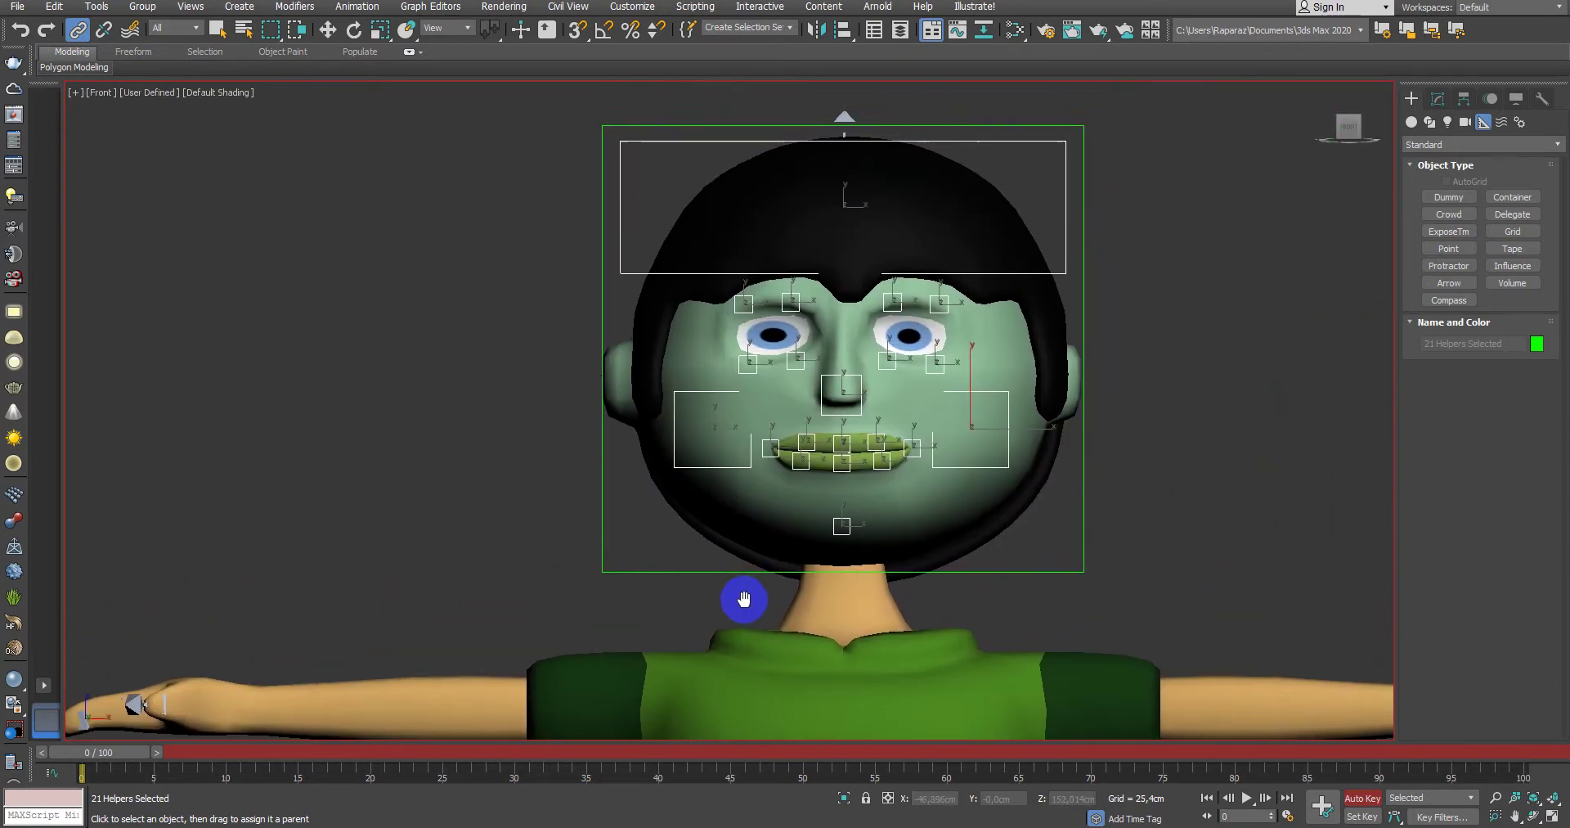
middle_drag(743, 596, 757, 424)
scroll(756, 423, up, 2)
scroll(855, 494, up, 2)
key(F3)
click(906, 276)
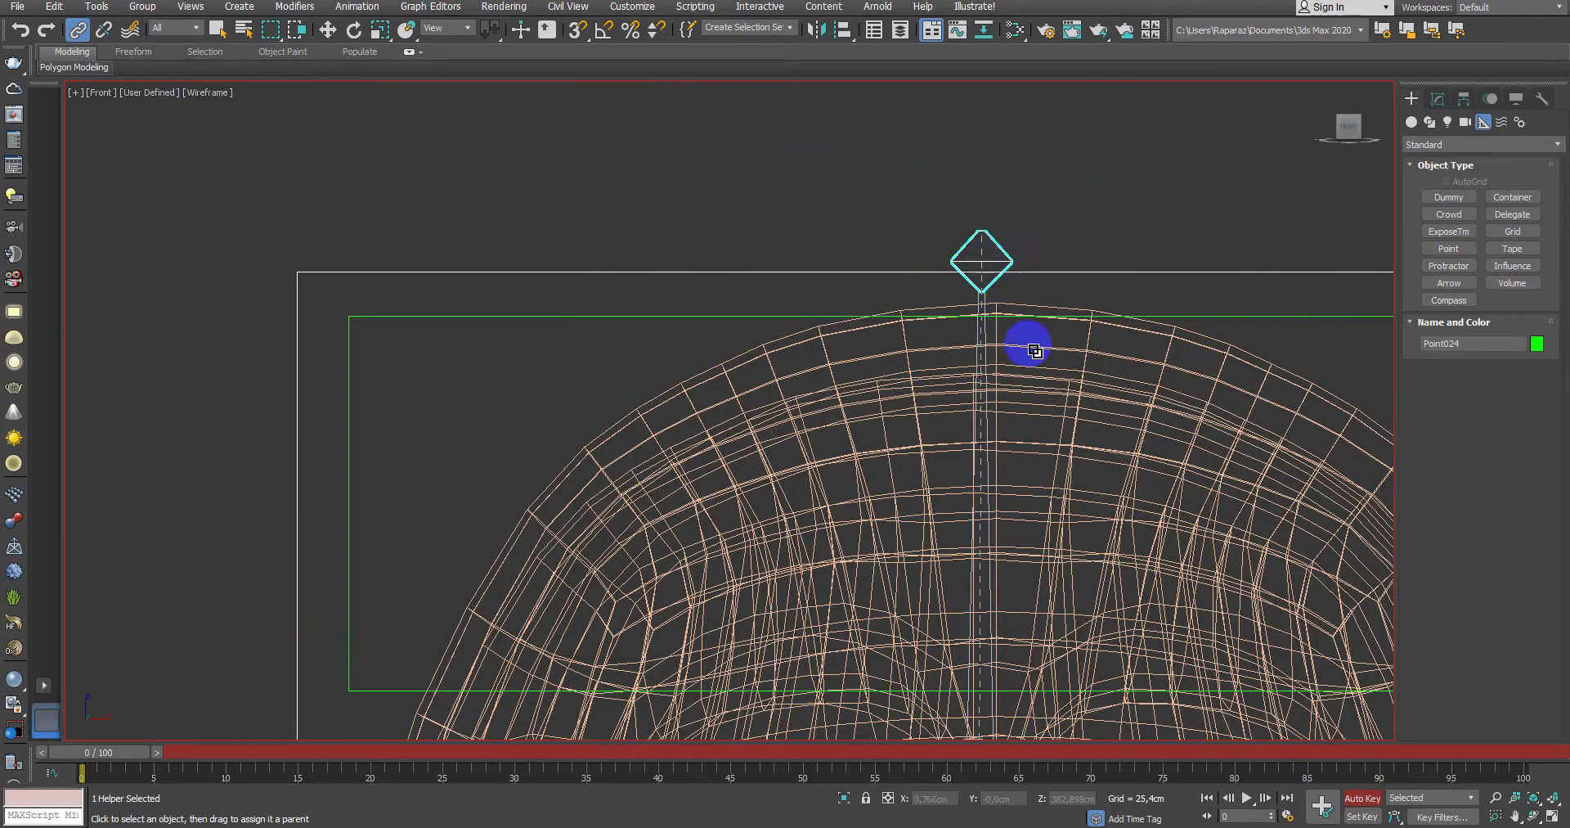
Step: Link the Point024 head helper to the head bone Bone053
scroll(1034, 350, down, 3)
key(F3)
scroll(974, 340, down, 2)
click(1191, 518)
key(alt+w)
middle_click(1165, 595)
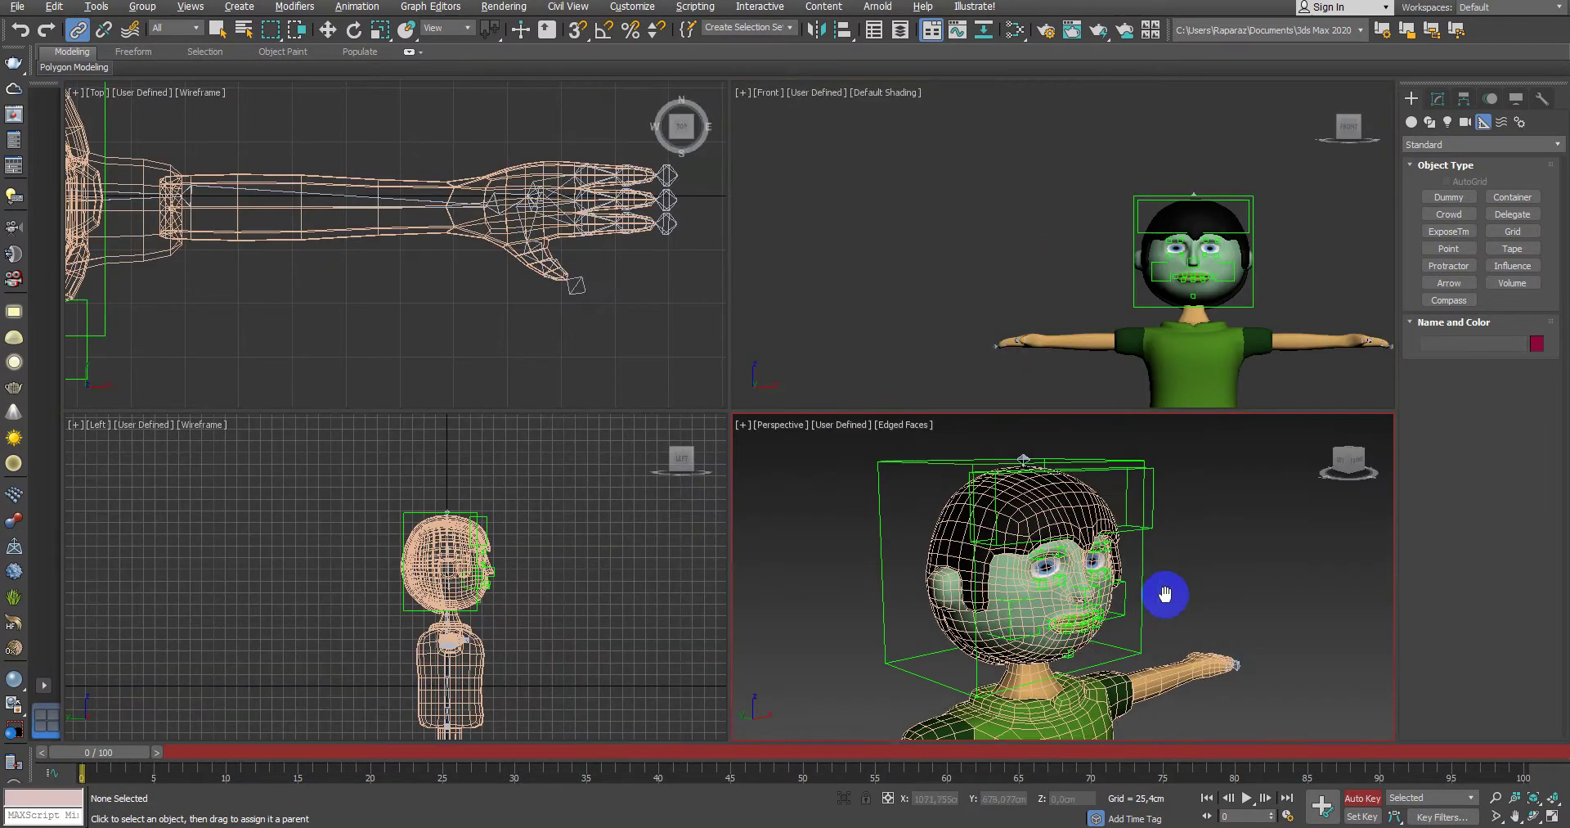
key(alt+w)
middle_drag(1166, 595, 1128, 394)
key(F3)
scroll(810, 393, up, 3)
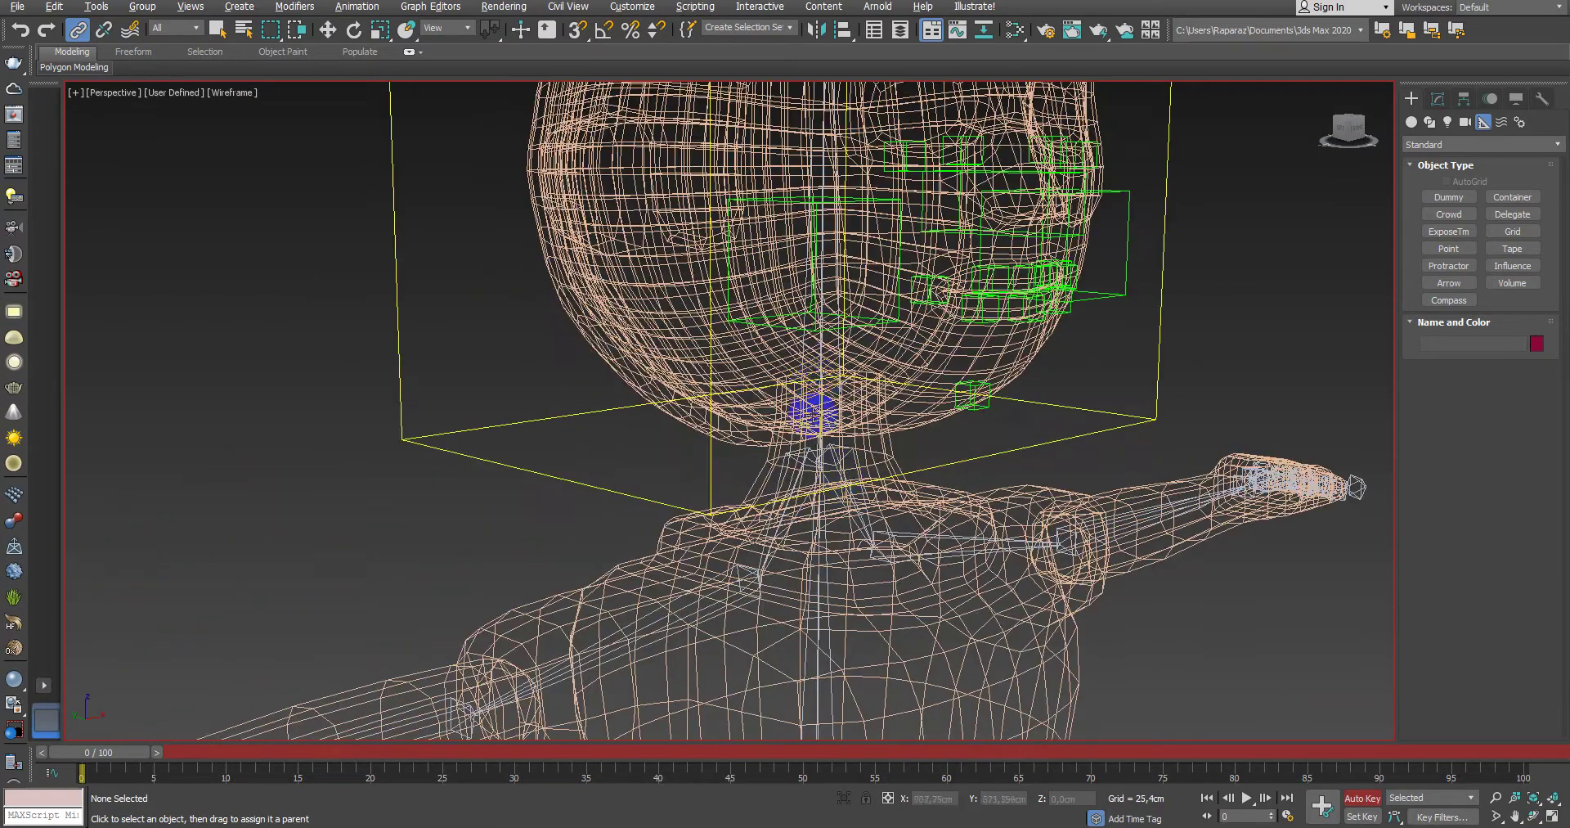
key(F3)
key(F3)
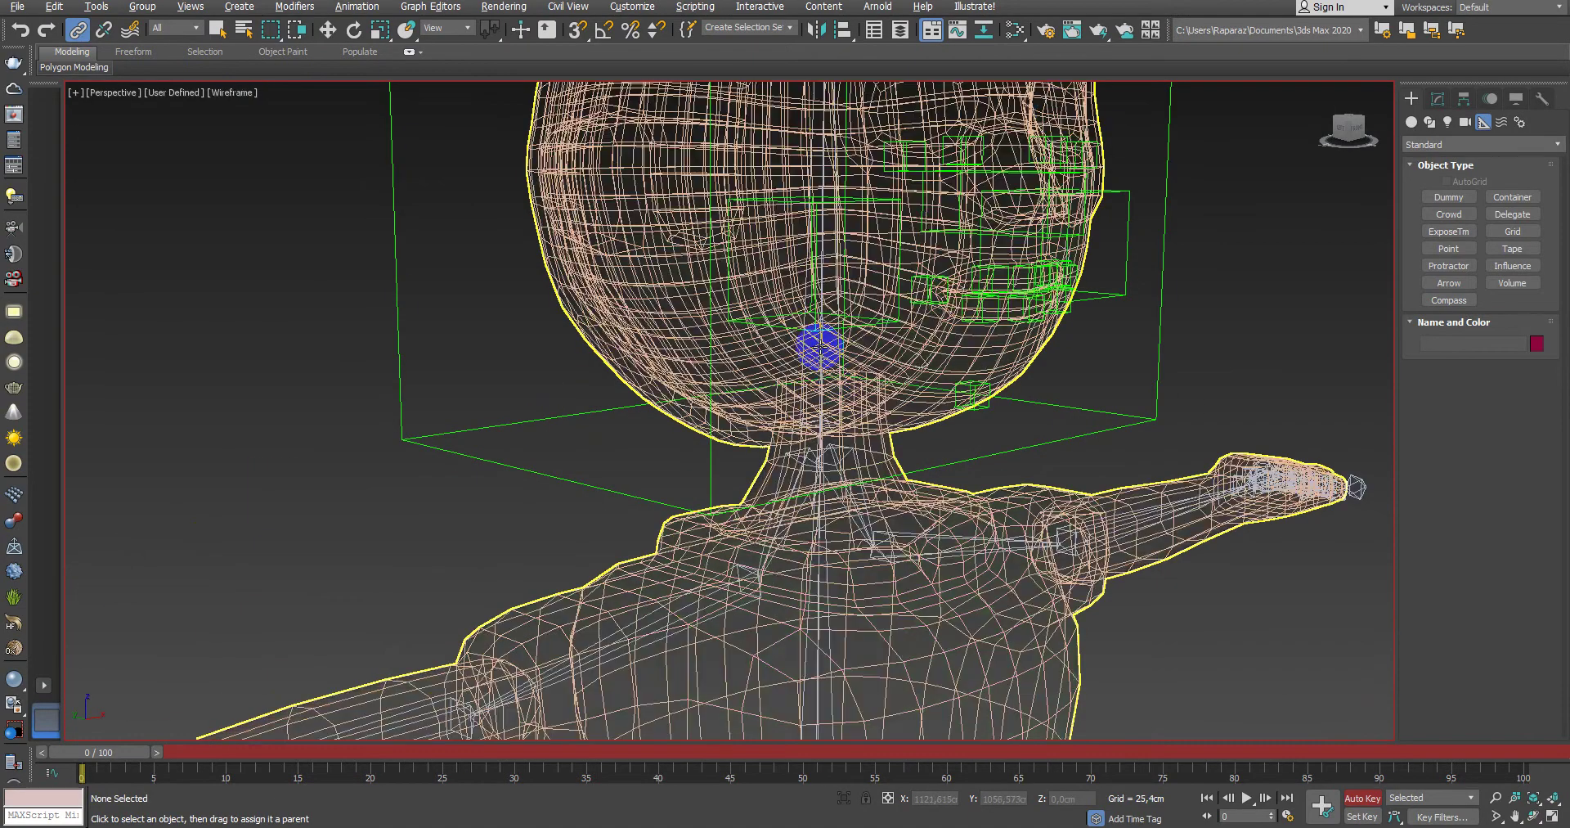
scroll(836, 390, up, 3)
scroll(787, 359, down, 2)
click(786, 355)
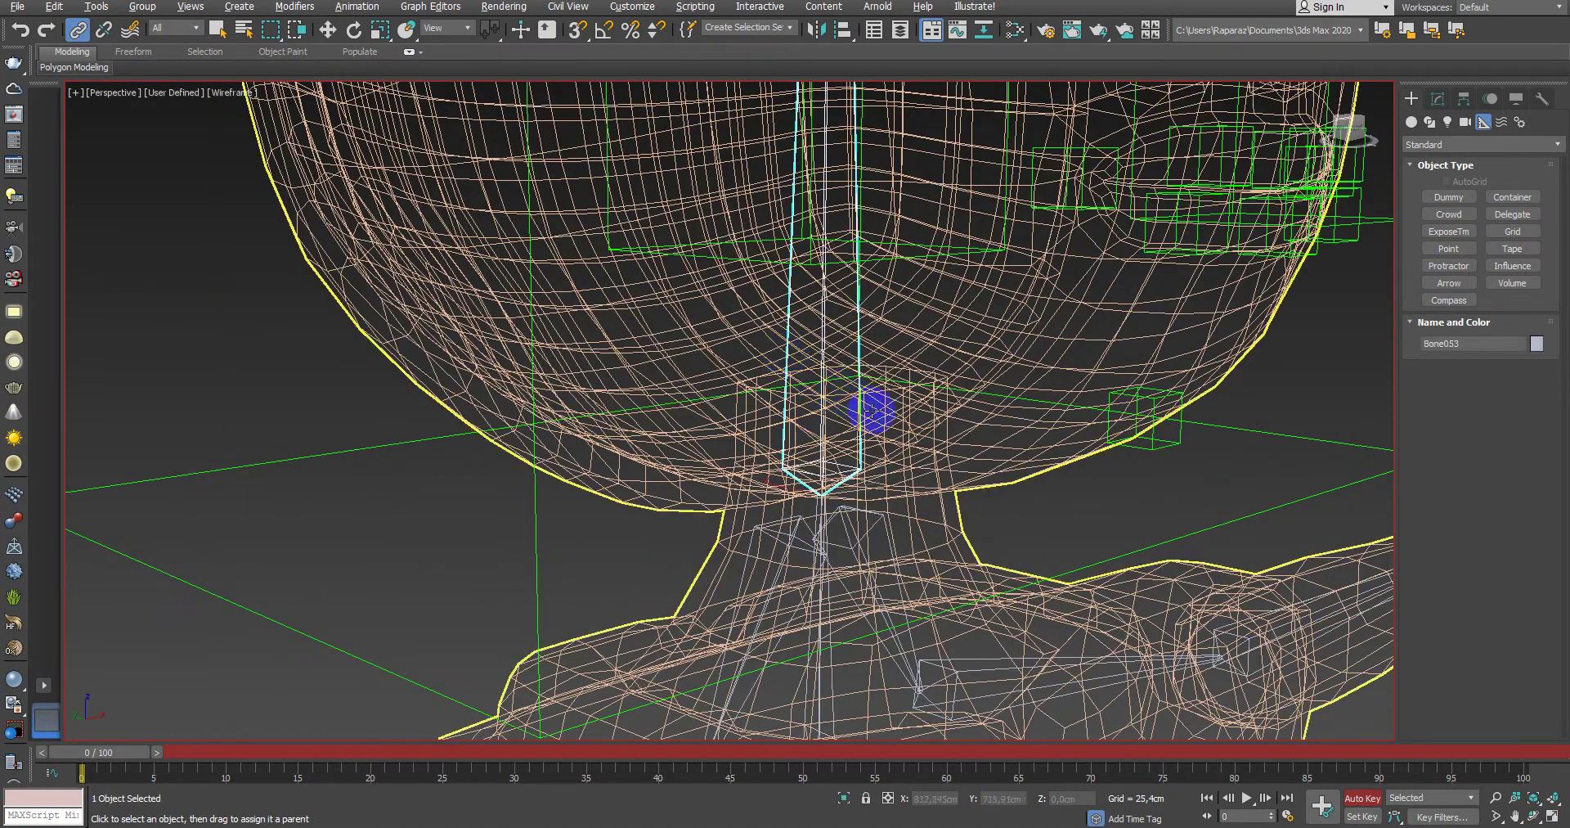
key(F3)
scroll(946, 442, down, 3)
scroll(955, 447, down, 3)
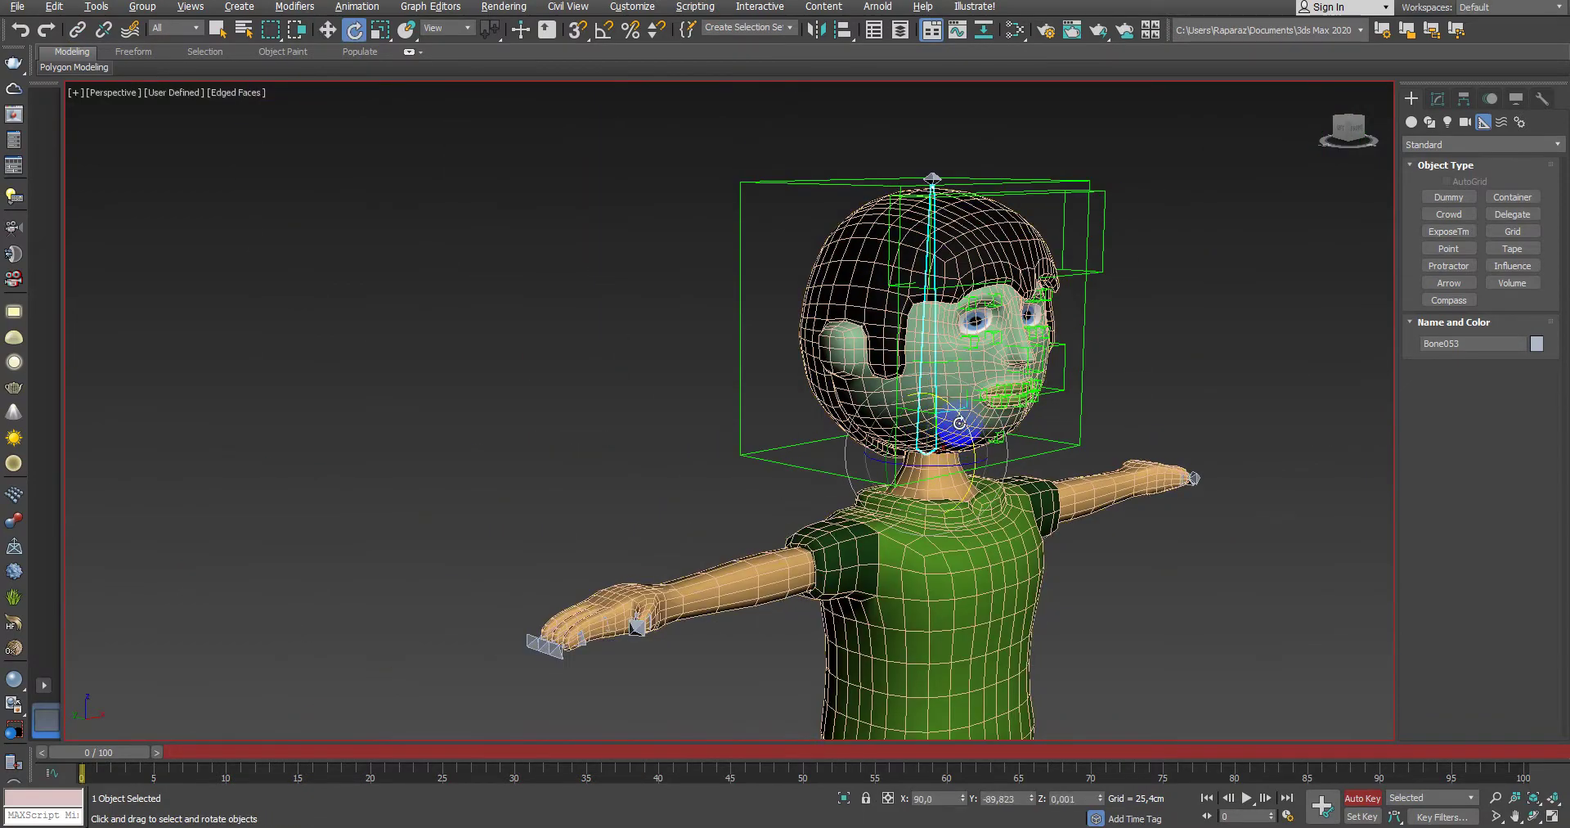
Step: Tilt Bone053 to confirm the helpers follow, then return it upright
drag(959, 423, 974, 445)
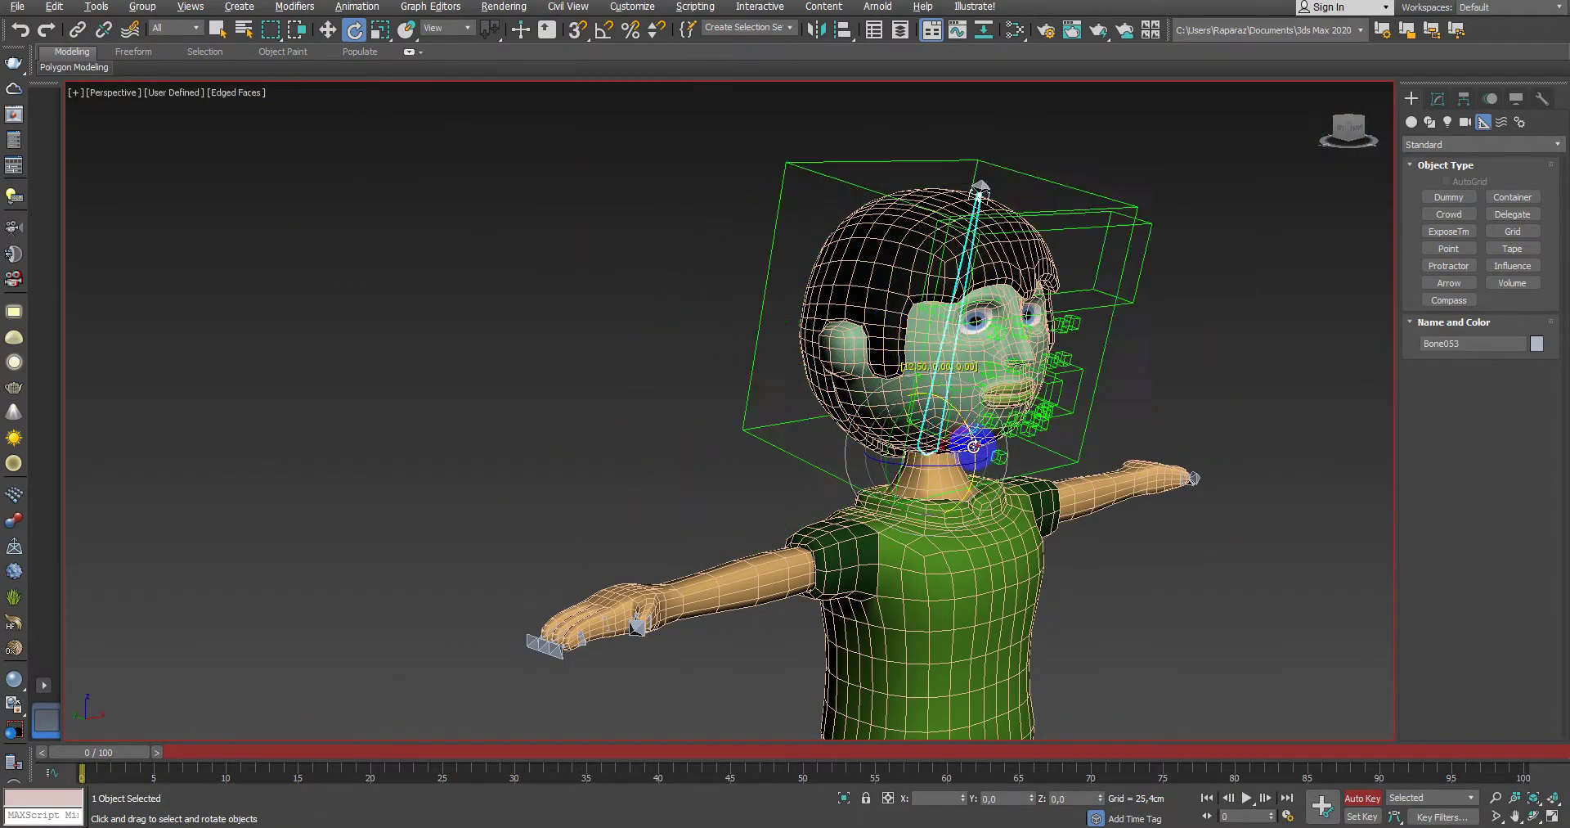
drag(973, 446, 1054, 617)
scroll(993, 527, up, 4)
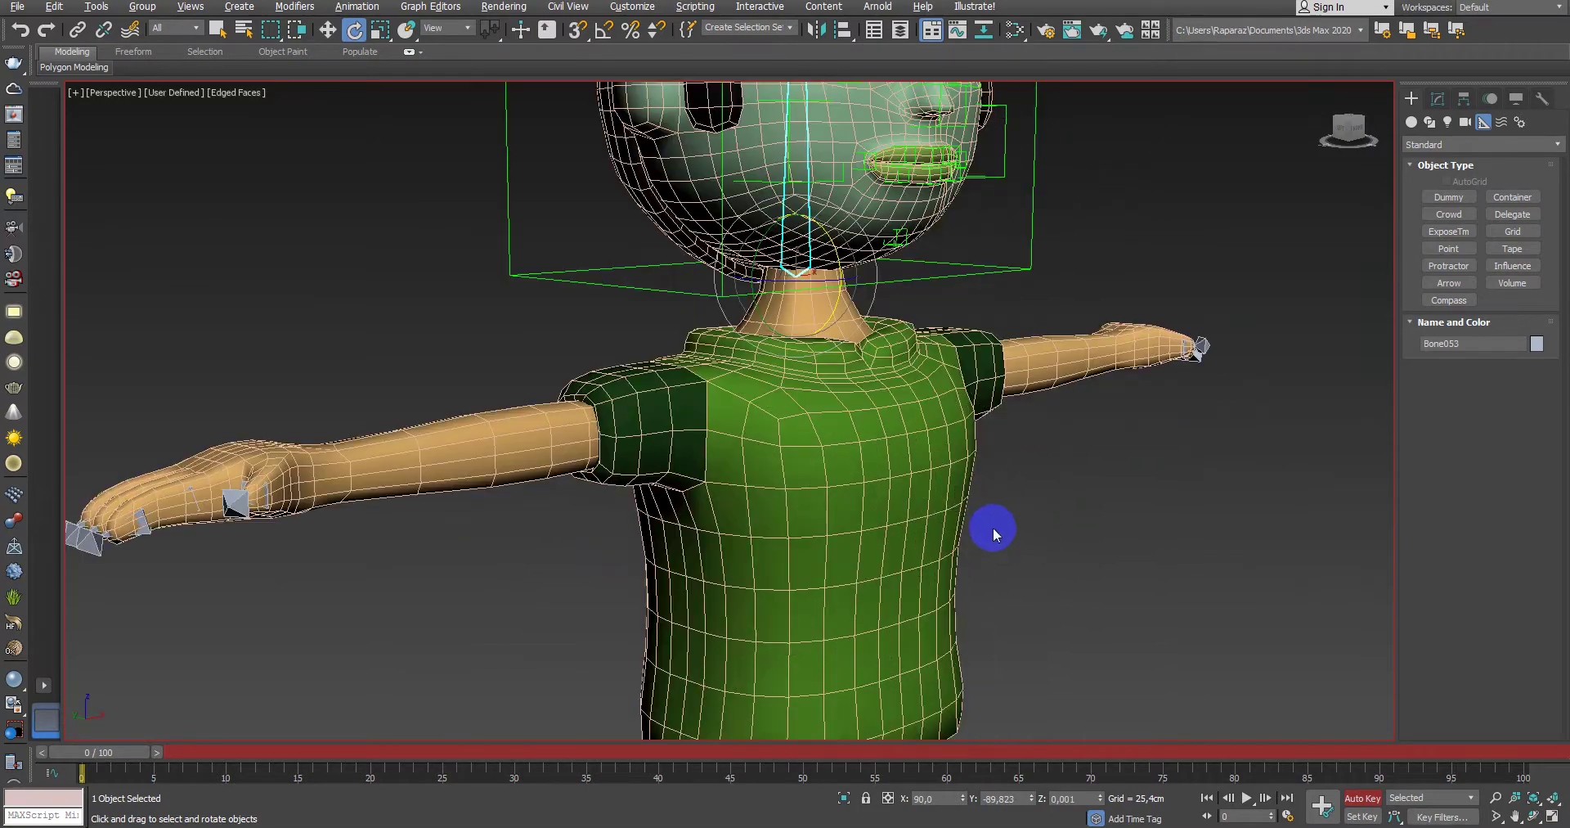
Step: Test-rotate the spine bone Bone003, then cancel so the character stays upright
key(F3)
click(794, 320)
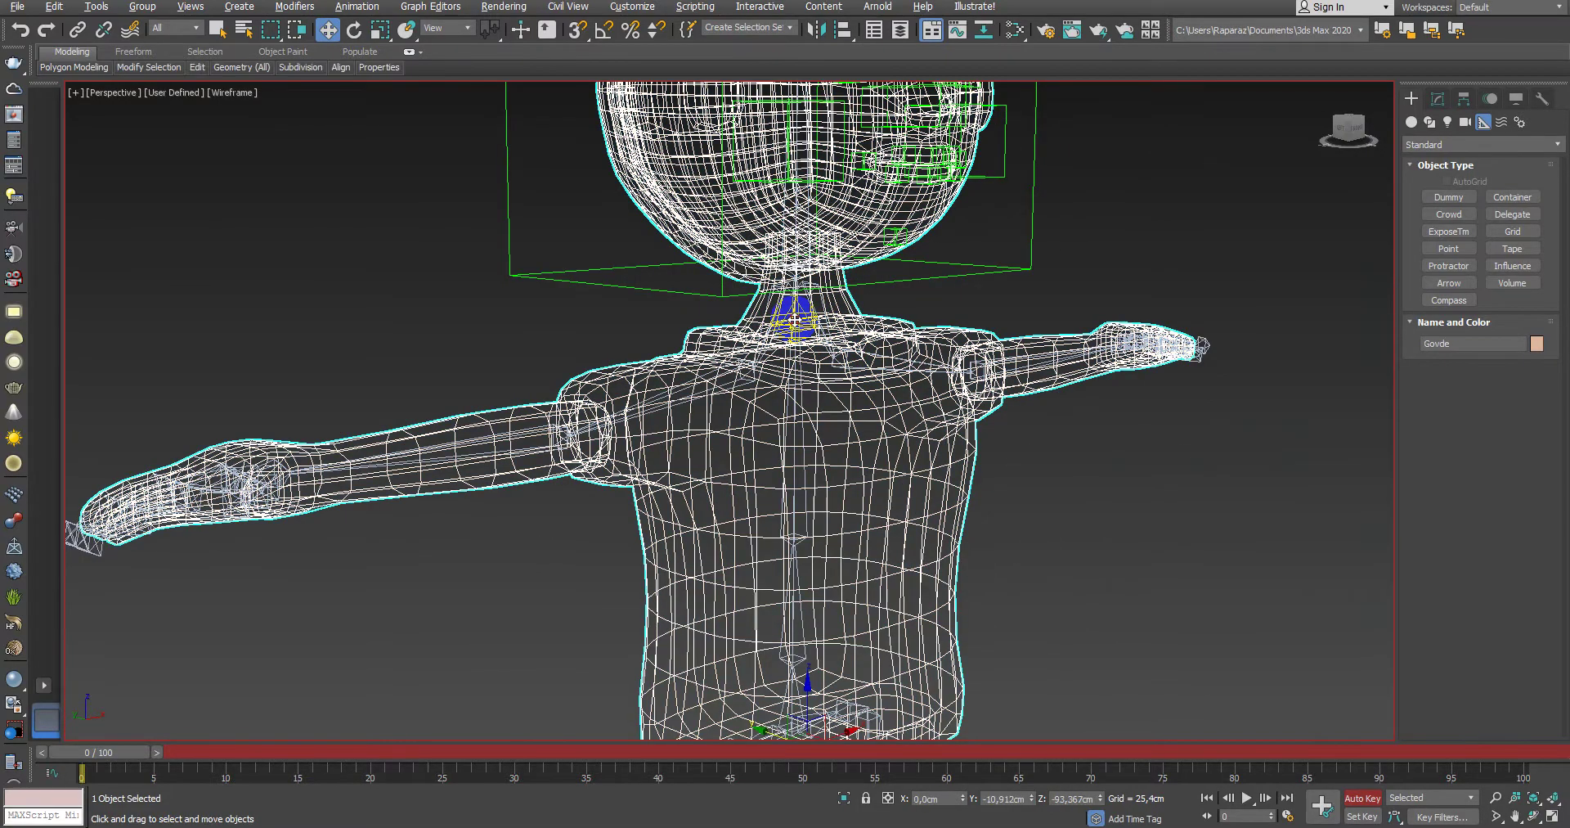
click(794, 320)
key(e)
key(F3)
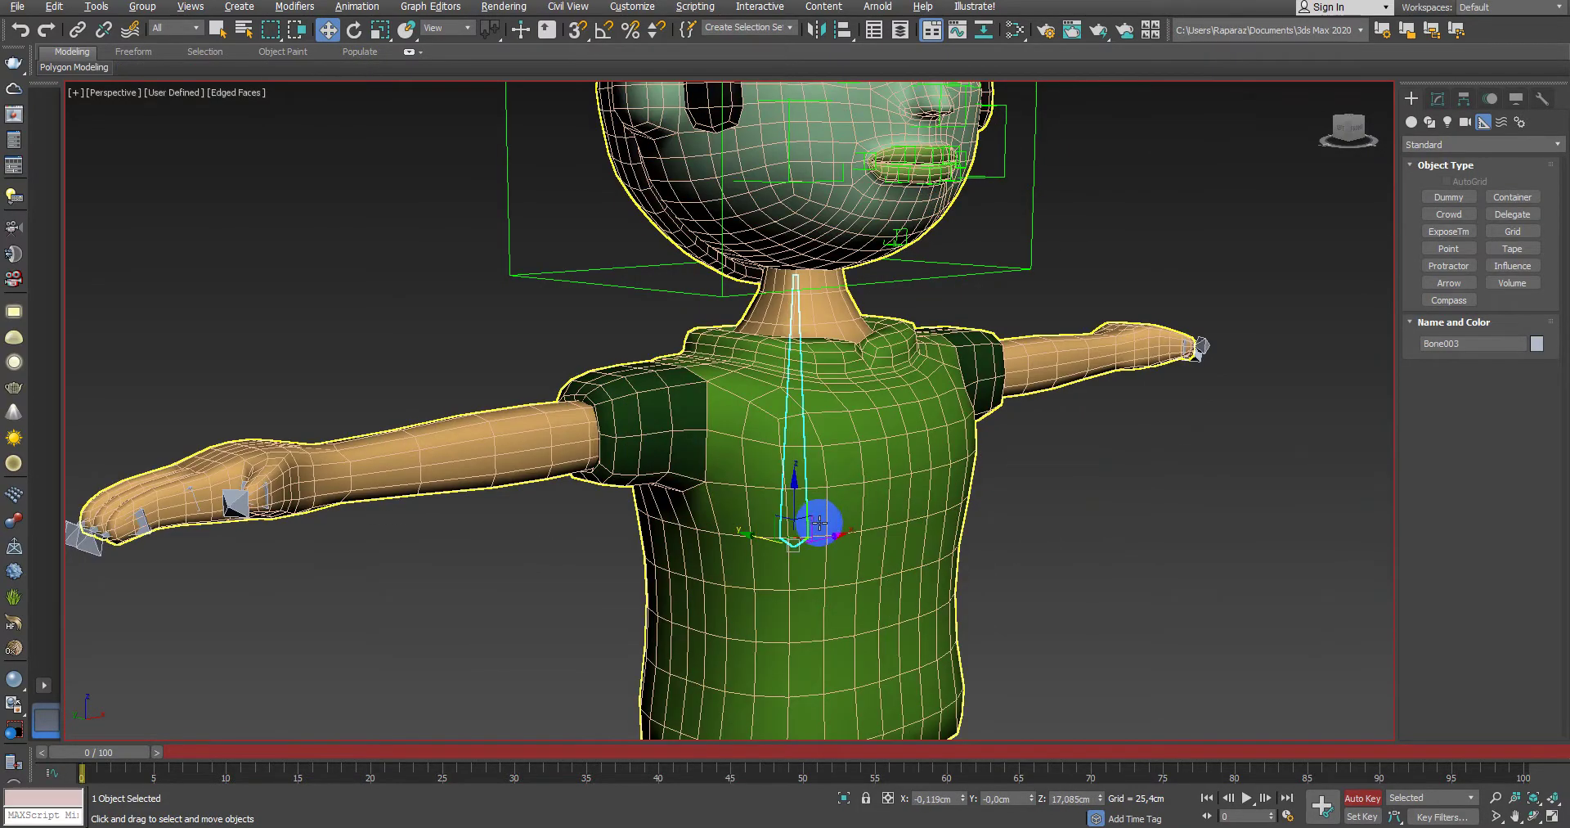
drag(822, 518, 813, 439)
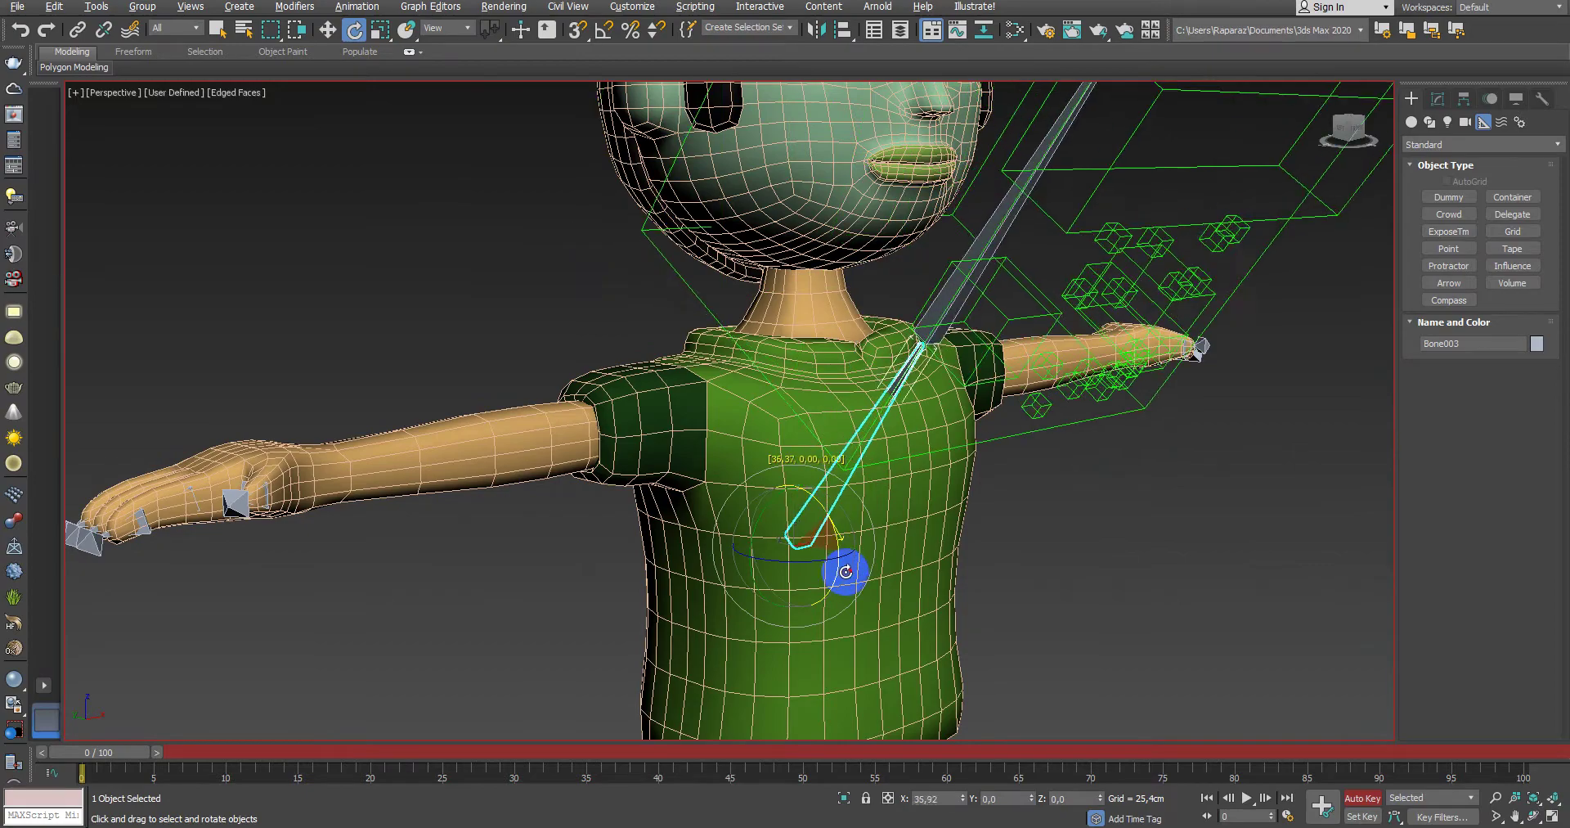
right_click(813, 438)
scroll(1172, 407, down, 5)
key(alt+w)
click(1181, 264)
key(alt+w)
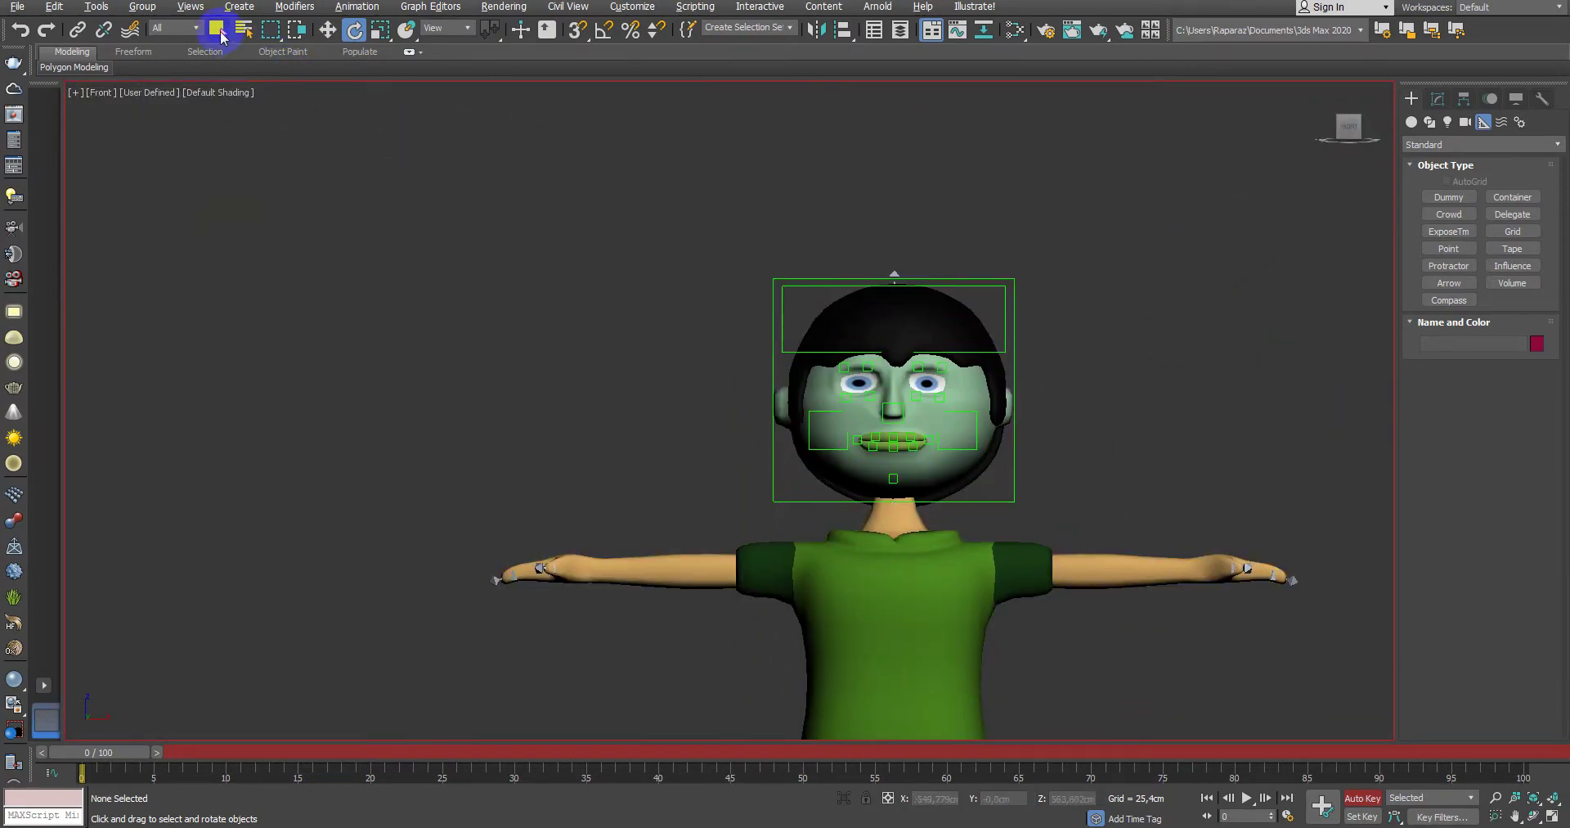
Step: Select the Govde body mesh and add a Skin modifier in the Modify panel
click(849, 626)
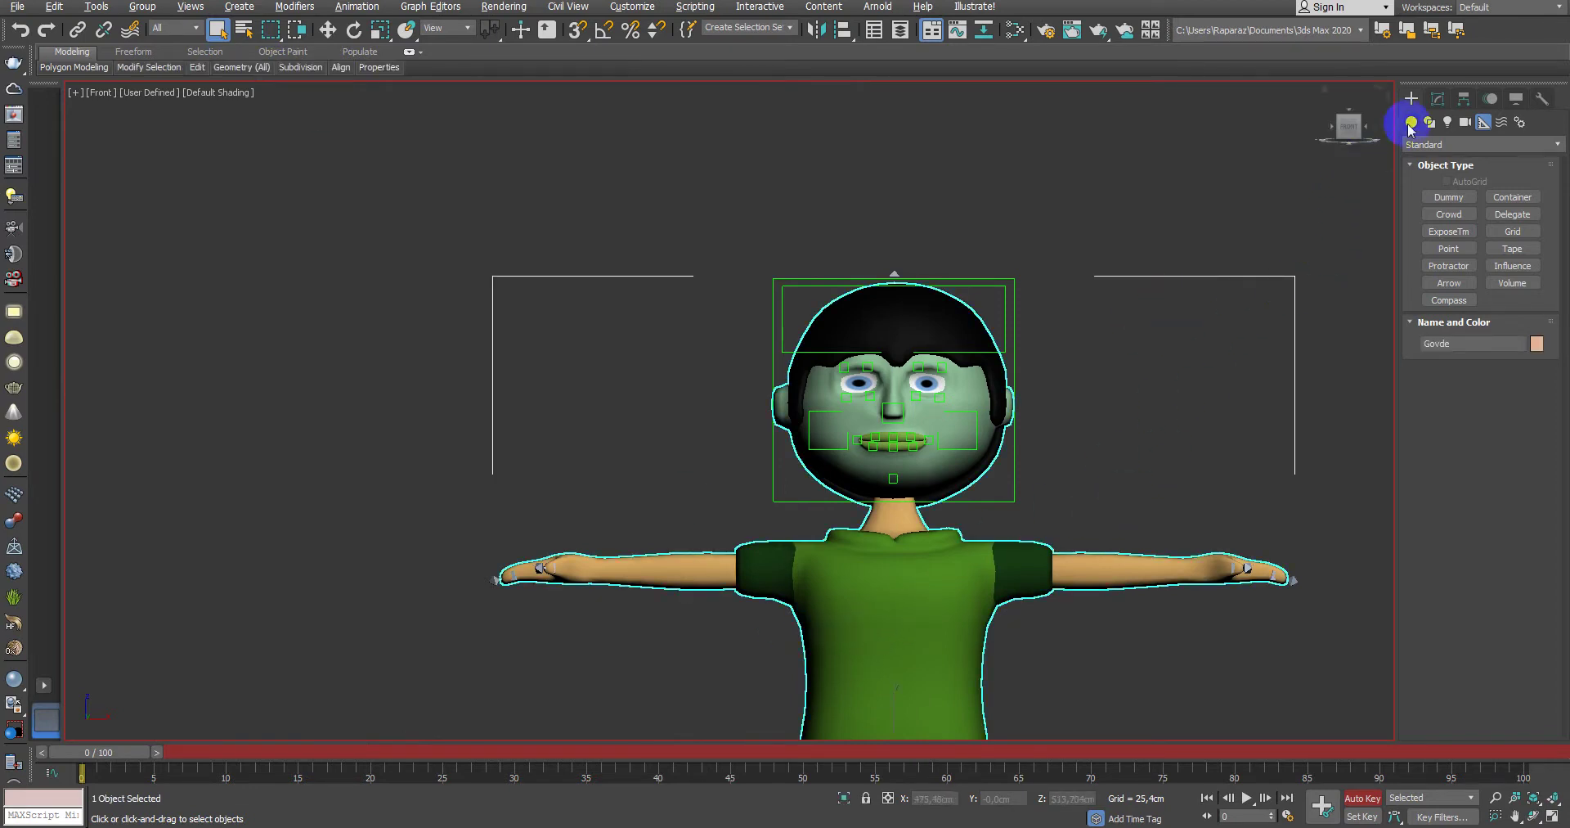
click(1438, 98)
click(1452, 147)
scroll(1456, 335, down, 5)
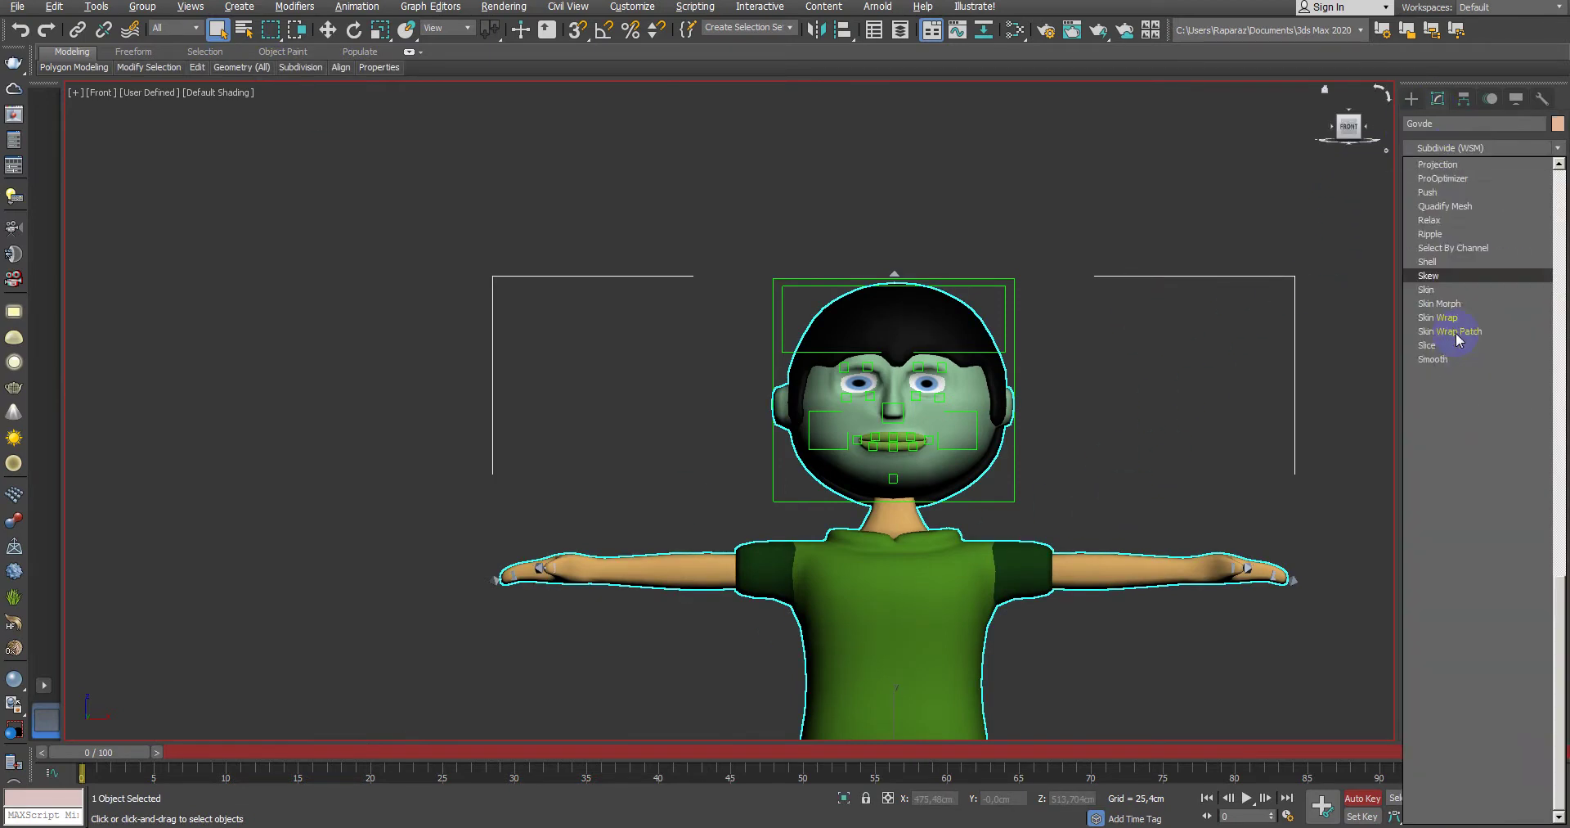
key(Return)
middle_drag(1105, 518, 1197, 391)
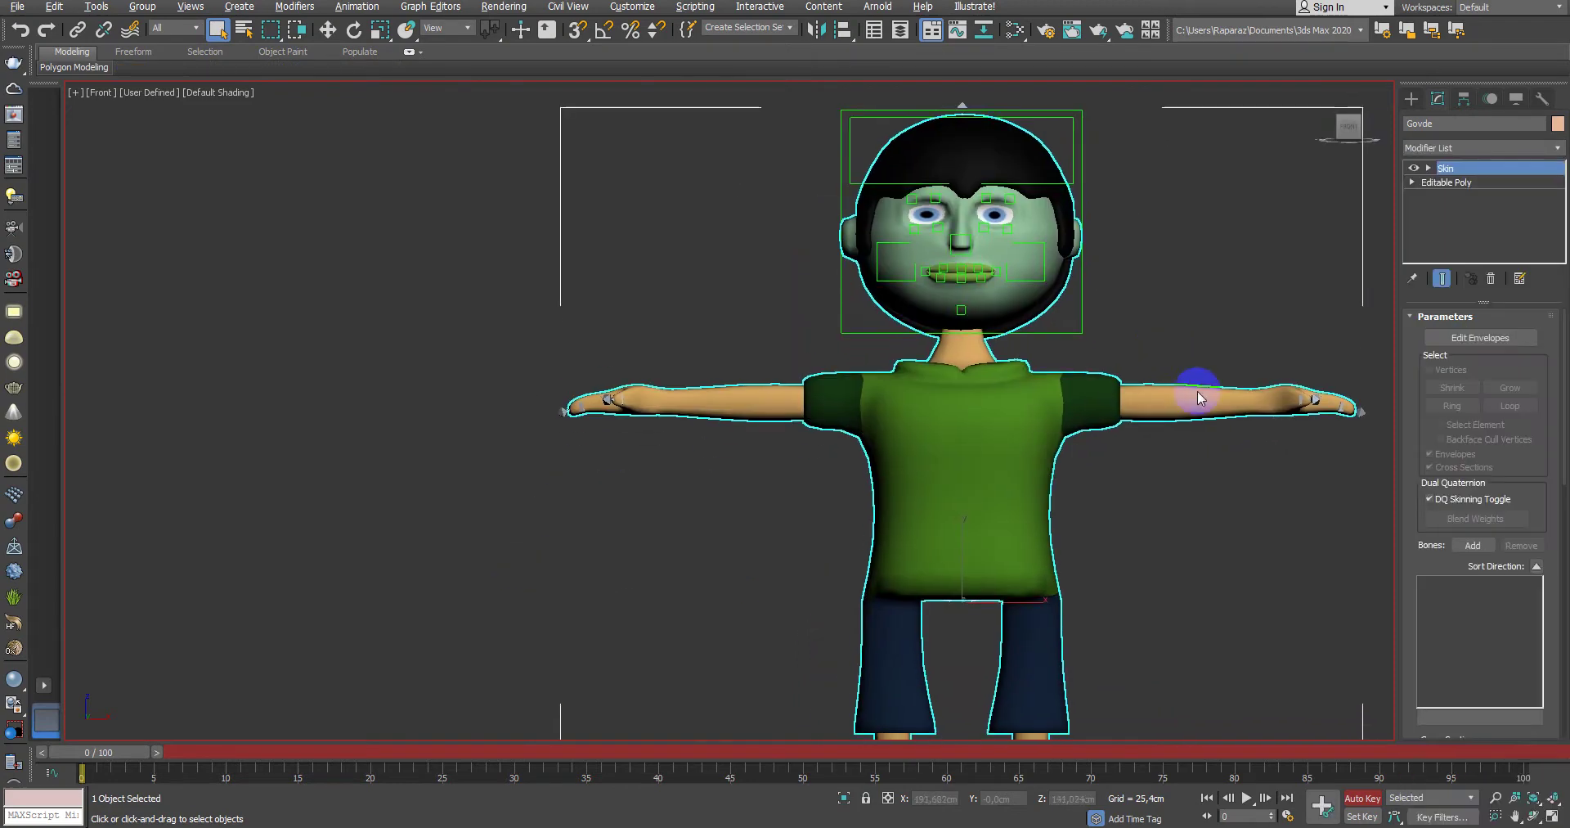
Step: Open the Skin's Add bones list, select all entries, then cancel the selection
click(1471, 546)
key(ctrl+a)
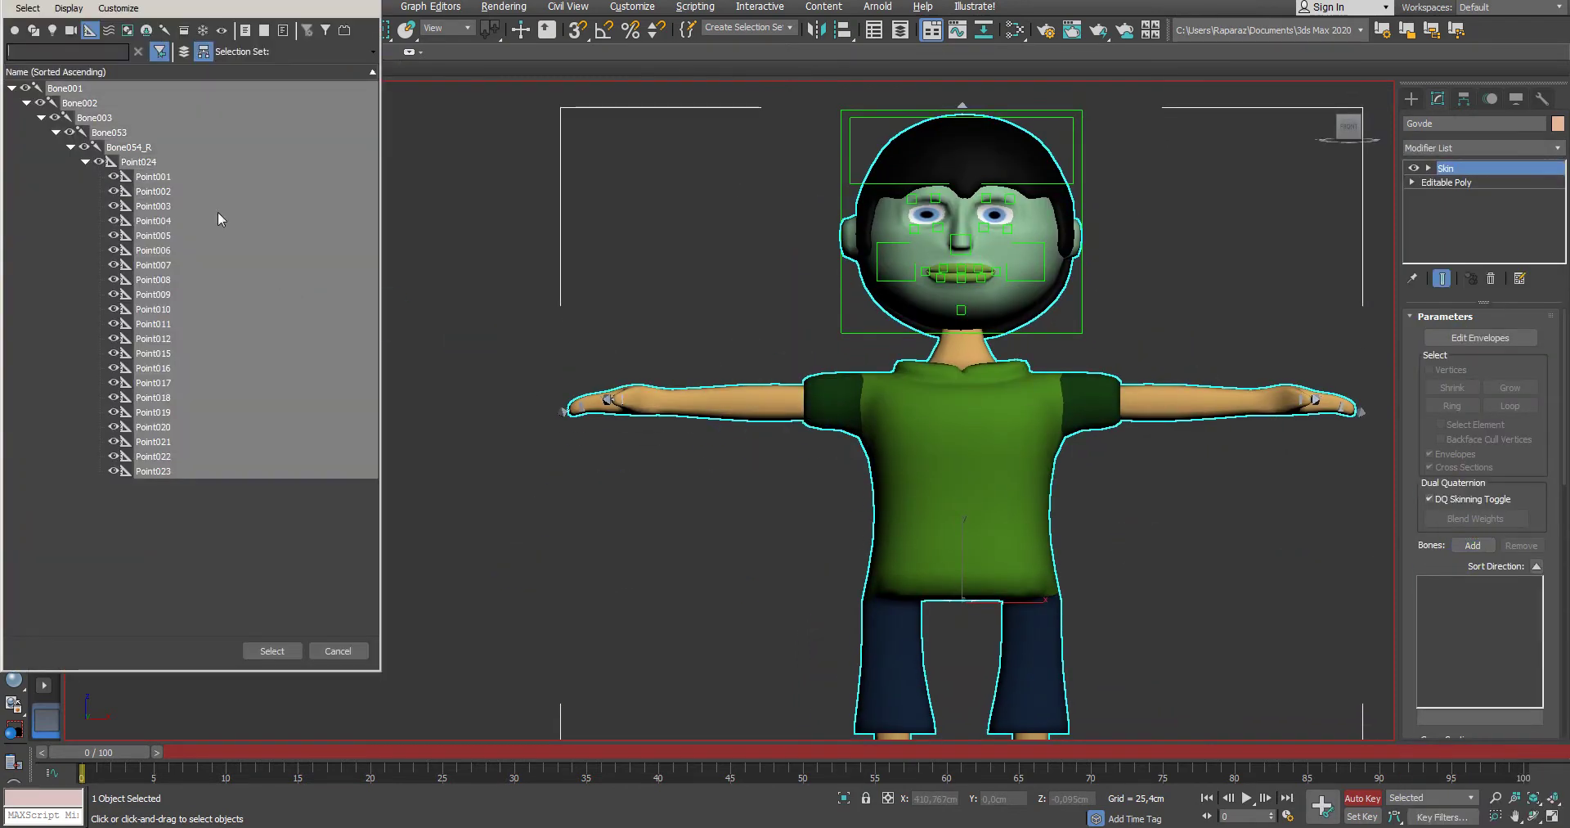
click(167, 33)
key(ctrl+a)
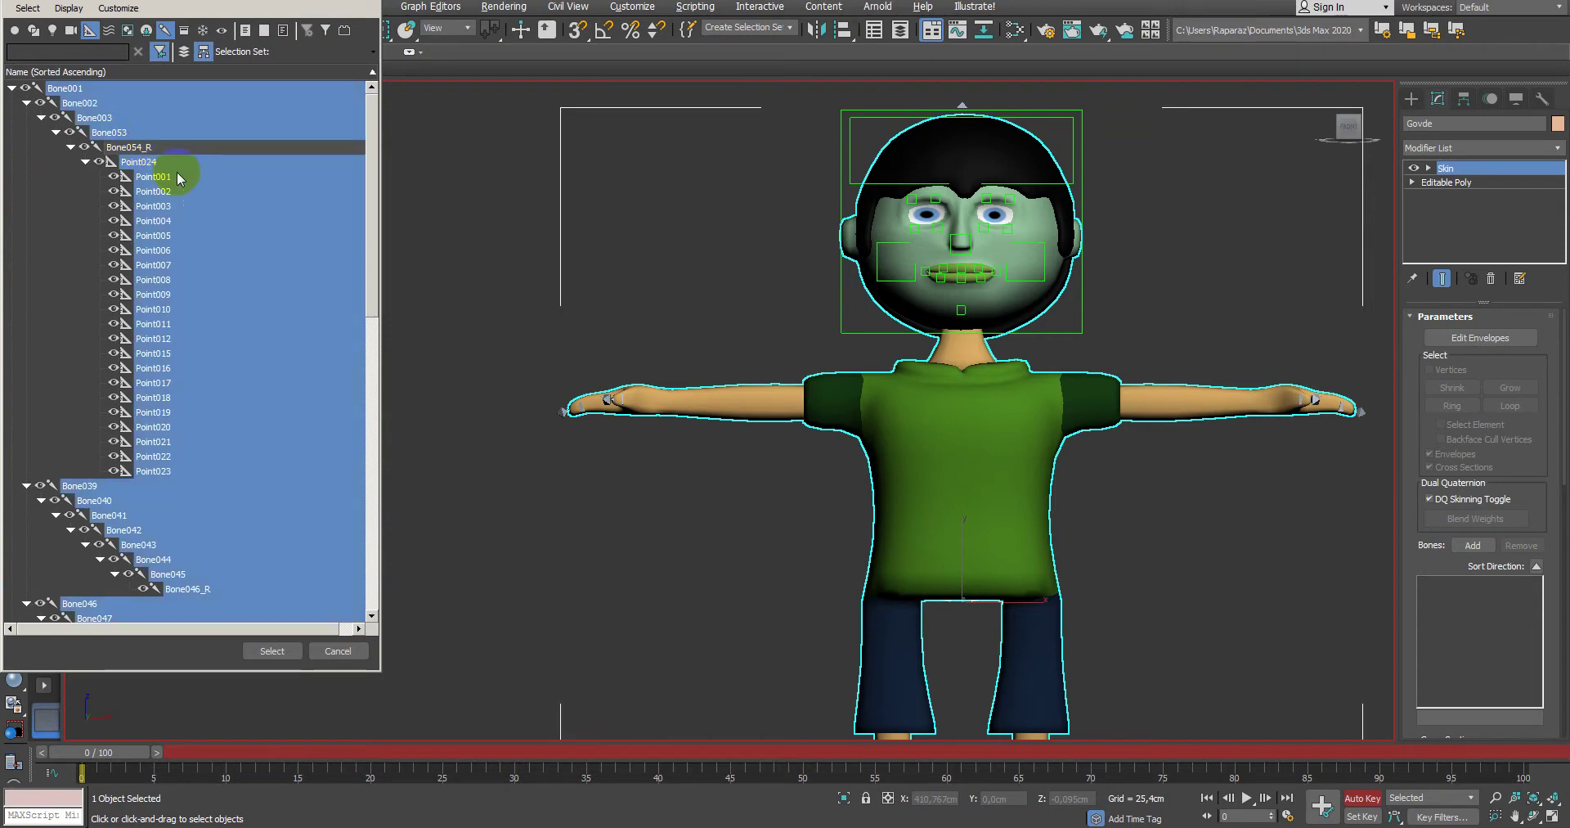
click(330, 651)
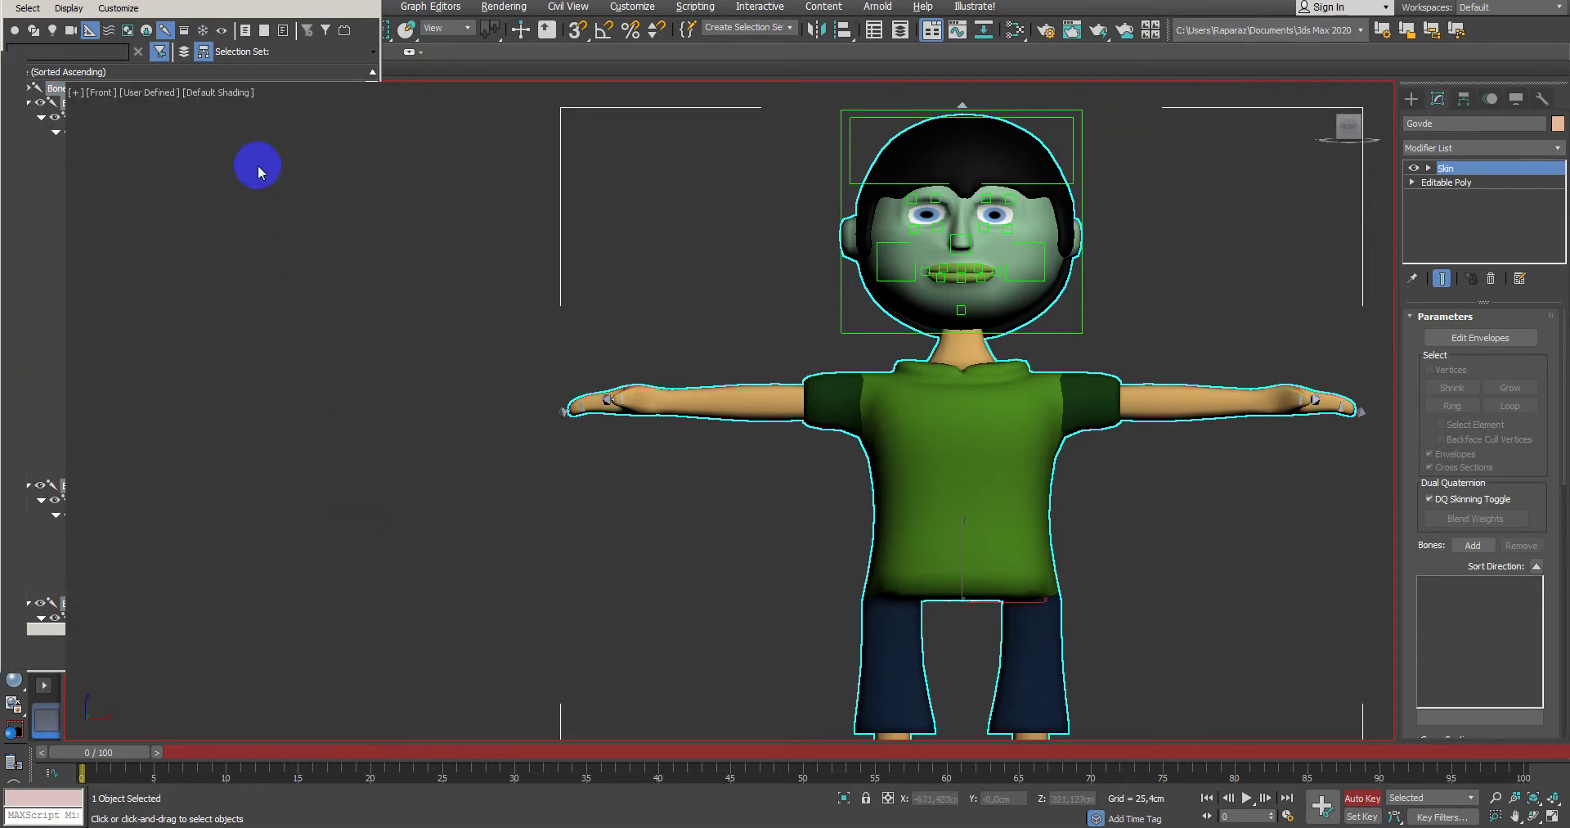
Step: Add all the character's bones and face helper points to the Skin's bone list
click(1484, 555)
key(ctrl+a)
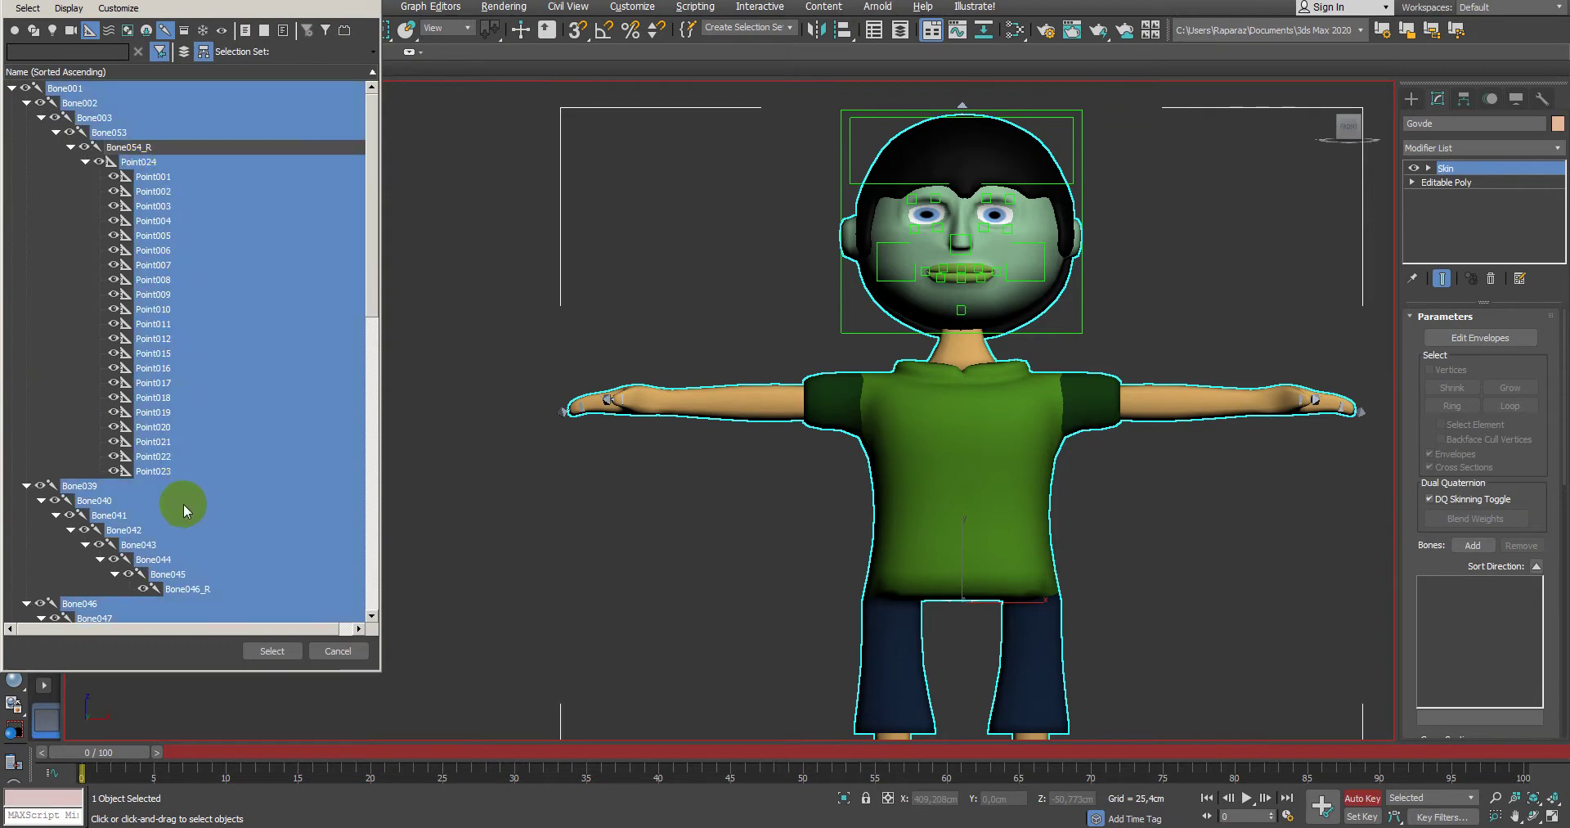
scroll(204, 532, down, 3)
scroll(210, 481, down, 3)
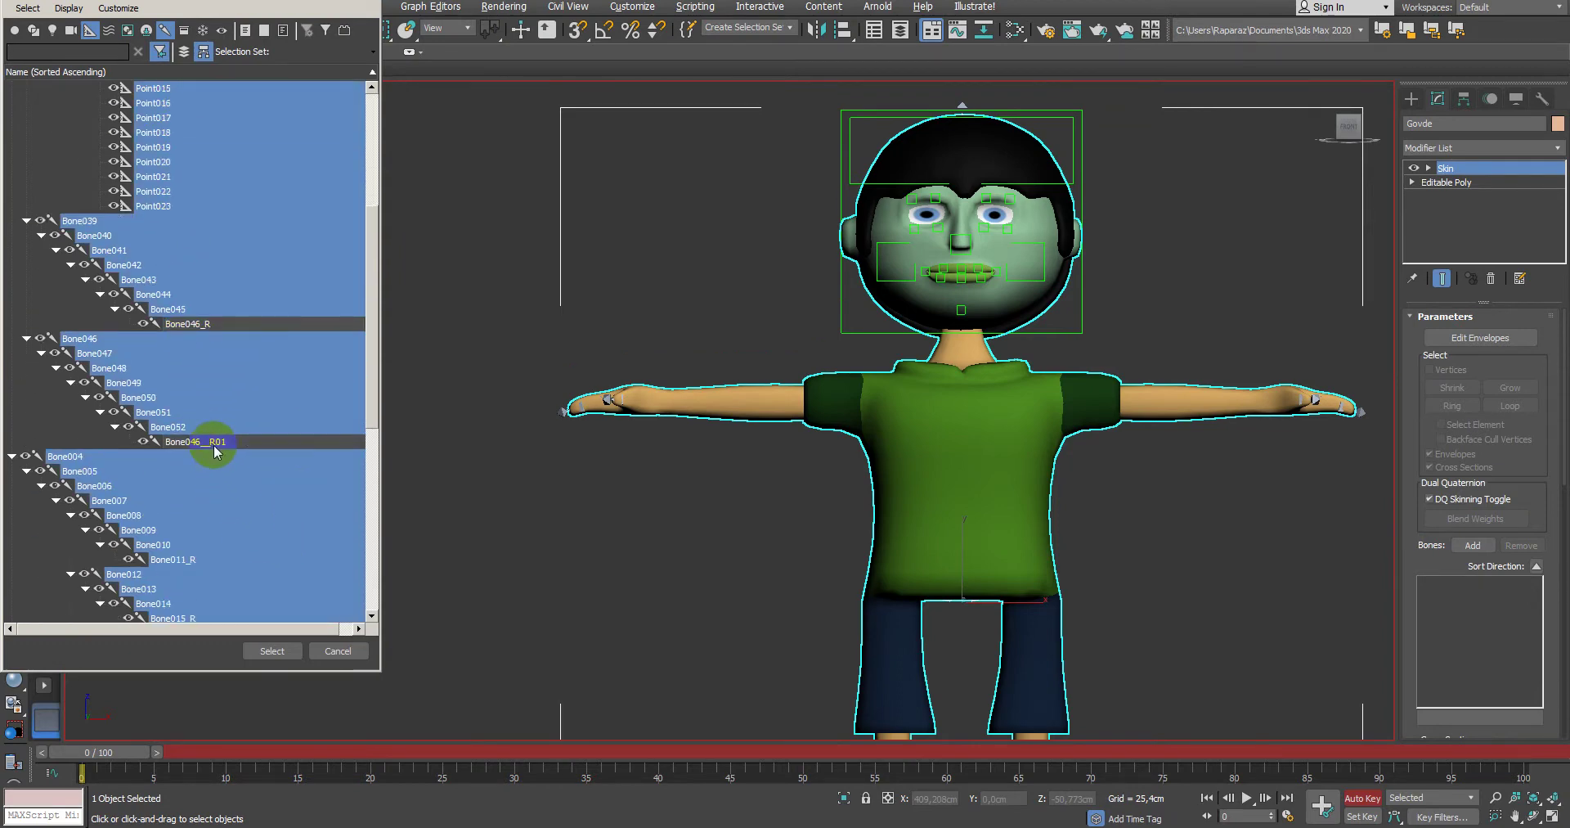
scroll(219, 491, down, 3)
scroll(193, 432, down, 3)
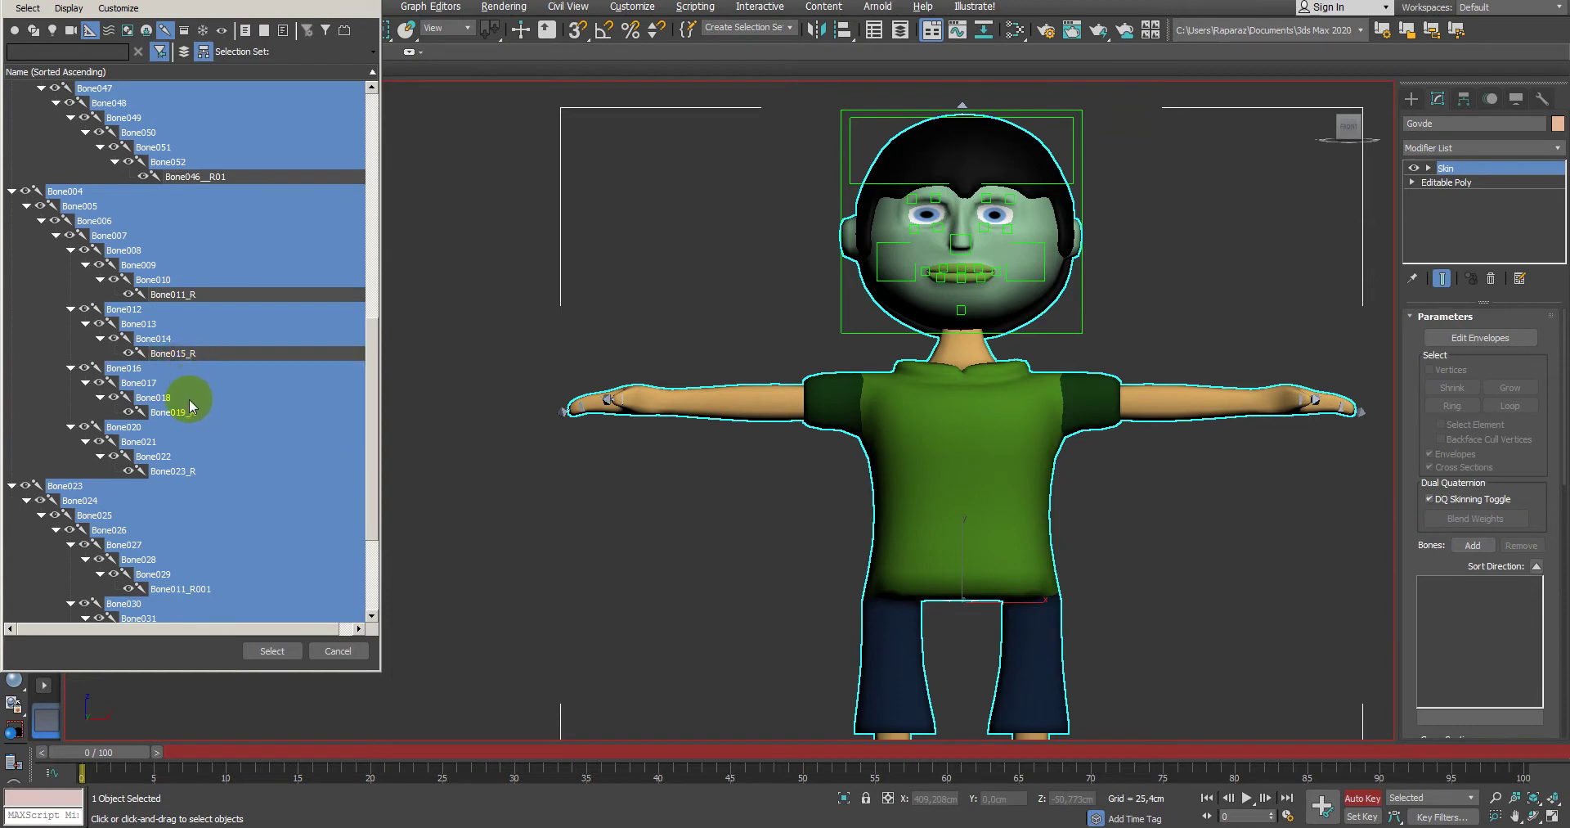
scroll(280, 563, down, 3)
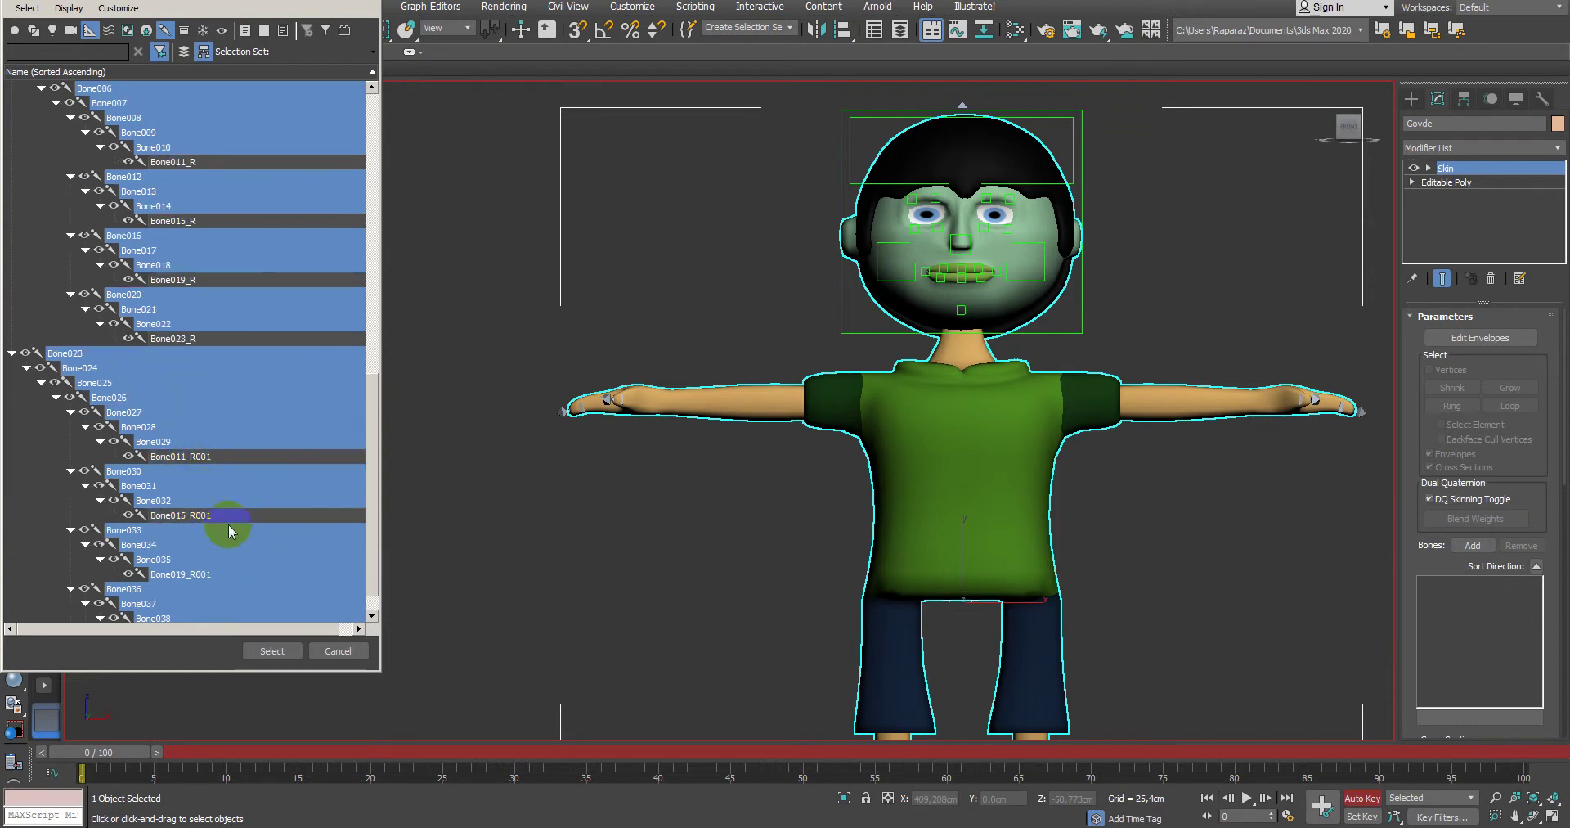
scroll(228, 526, down, 1)
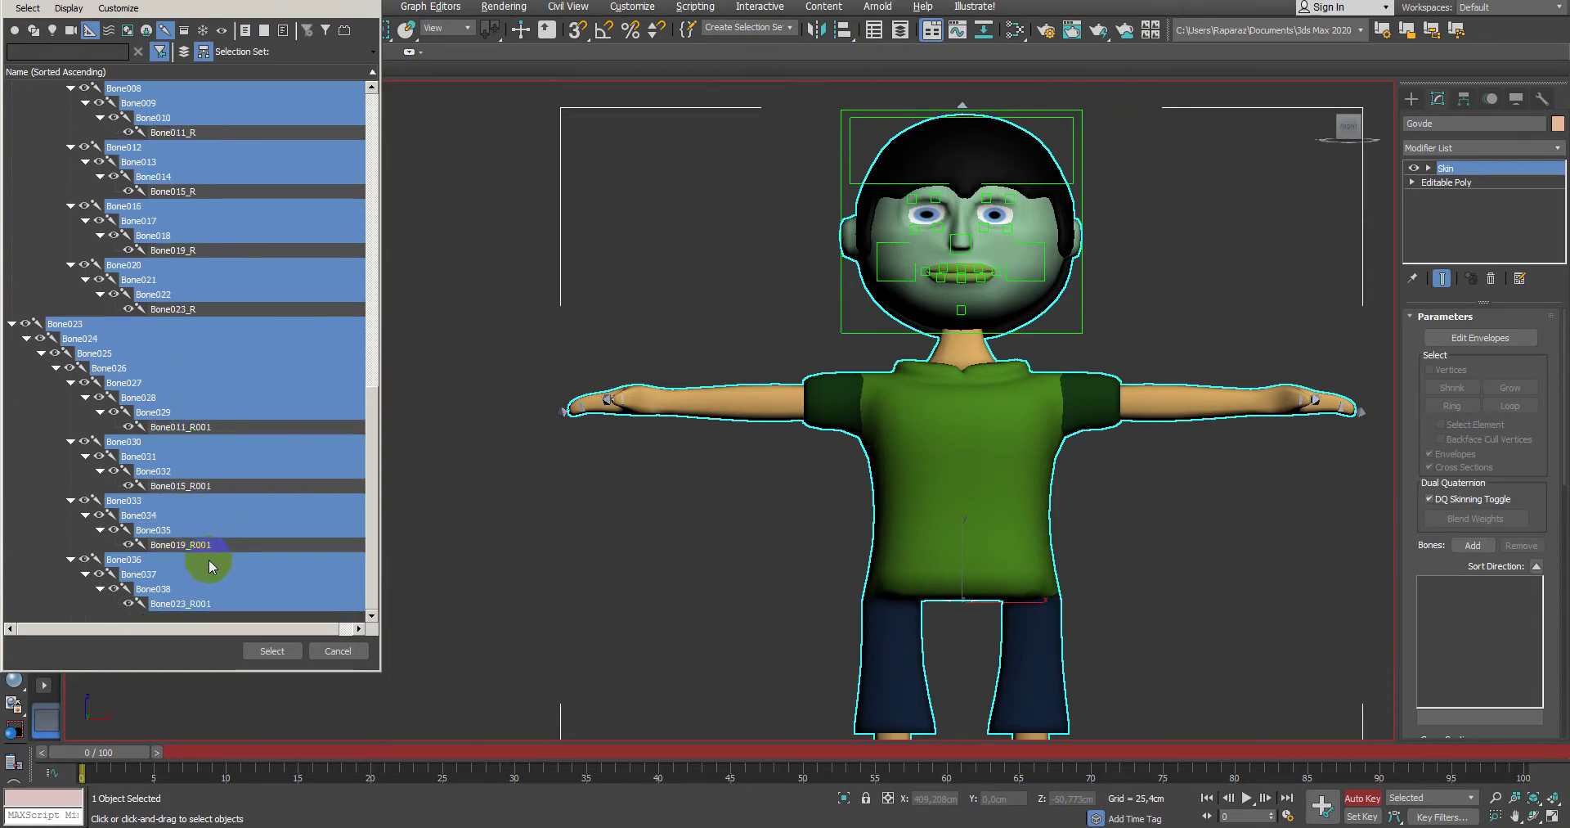
scroll(282, 539, up, 5)
scroll(319, 475, up, 5)
scroll(343, 442, up, 5)
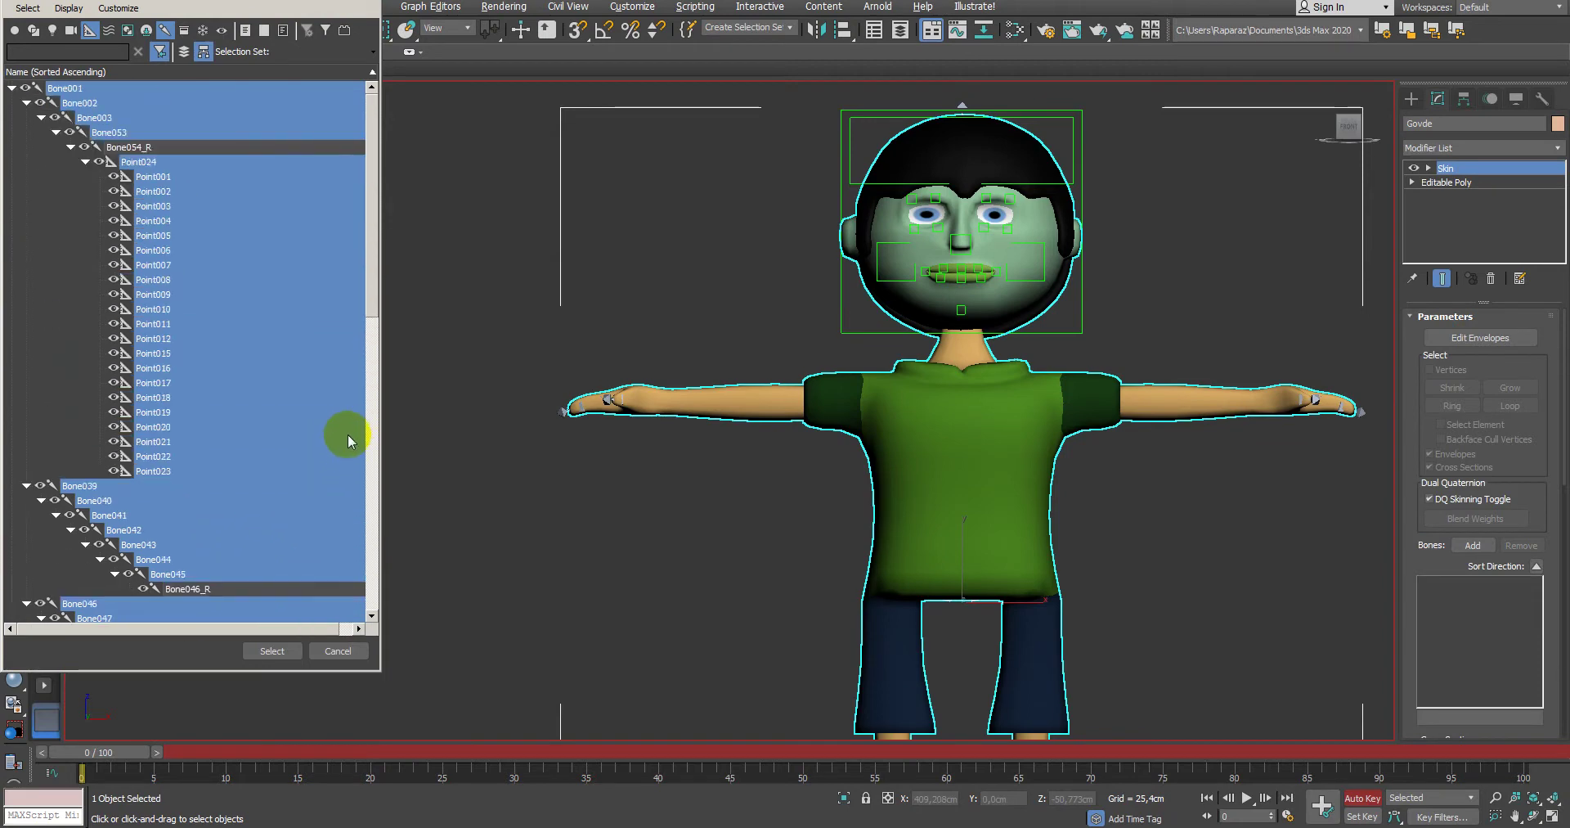
key(Return)
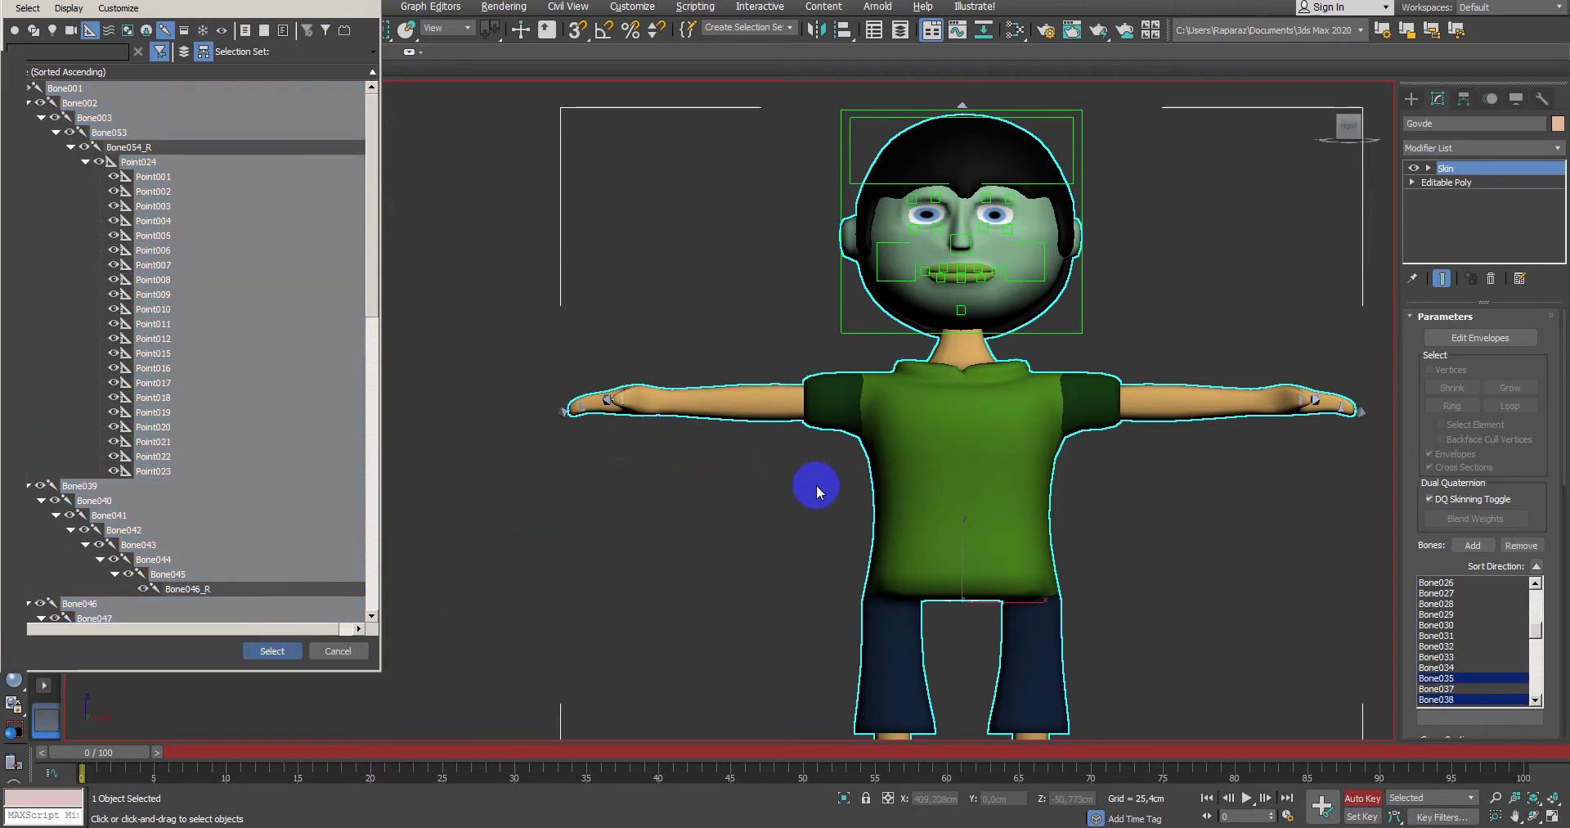
click(1166, 554)
Step: Rotate the Point024 head helper to test the skinning
scroll(1079, 493, up, 2)
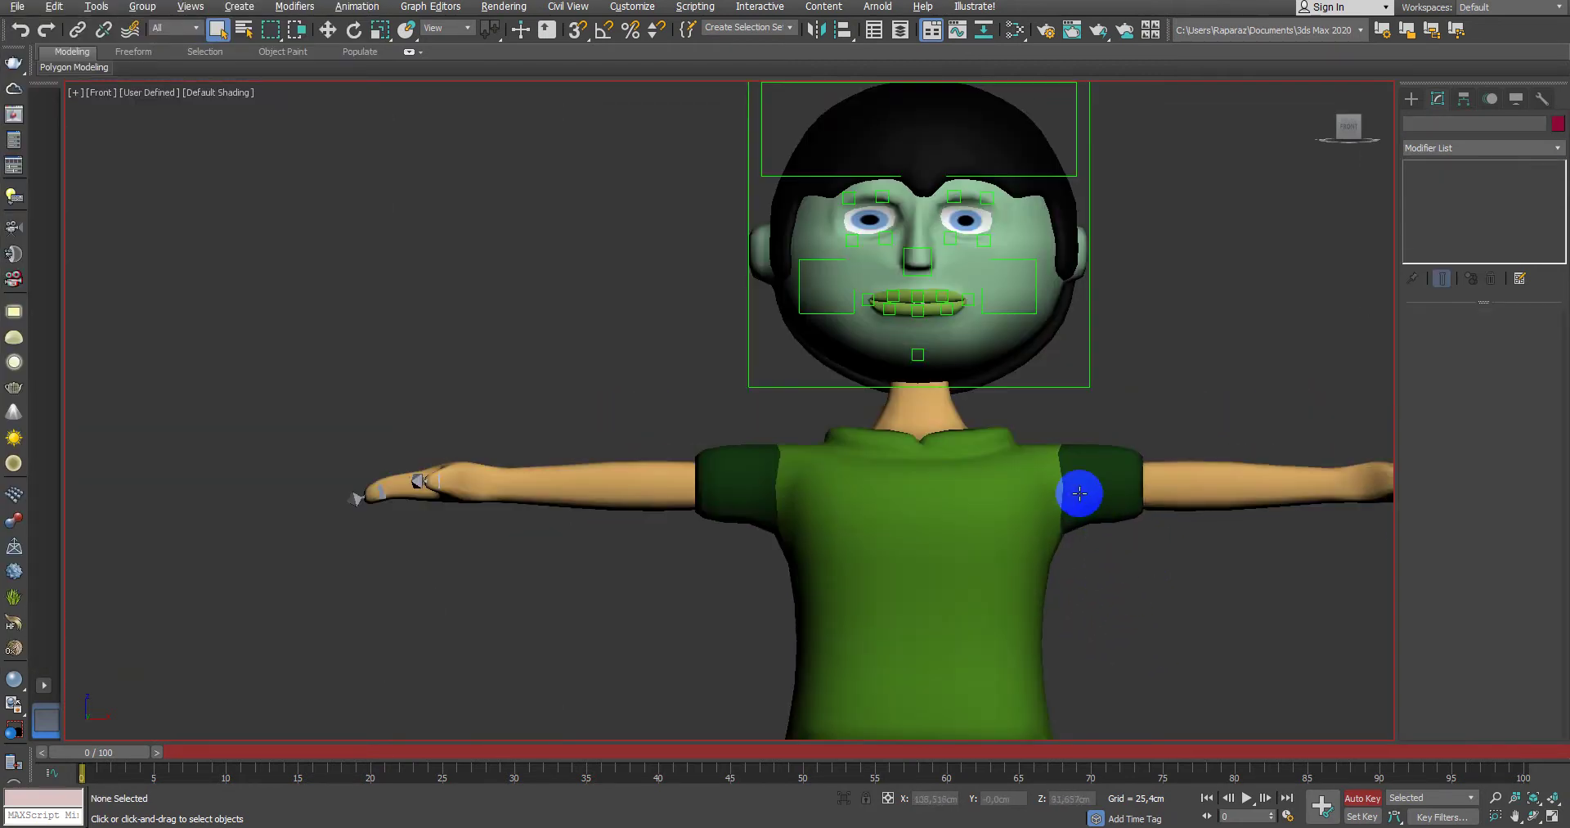
click(1047, 390)
key(e)
drag(925, 358, 929, 427)
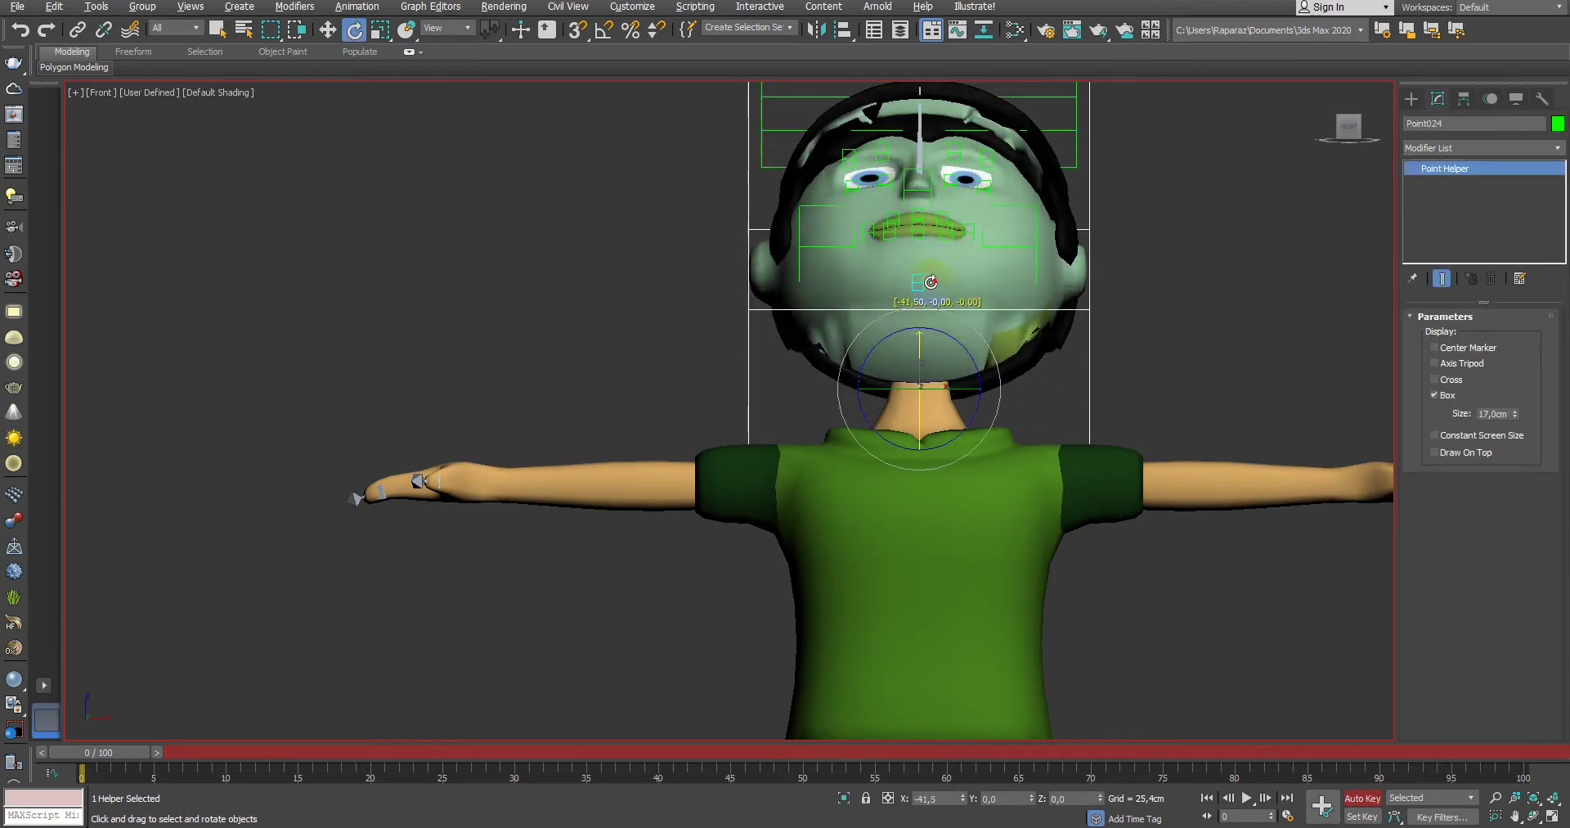
Step: Switch to the four-viewport layout with the front view shown as wireframe
scroll(982, 392, down, 1)
scroll(1052, 351, down, 2)
key(alt+w)
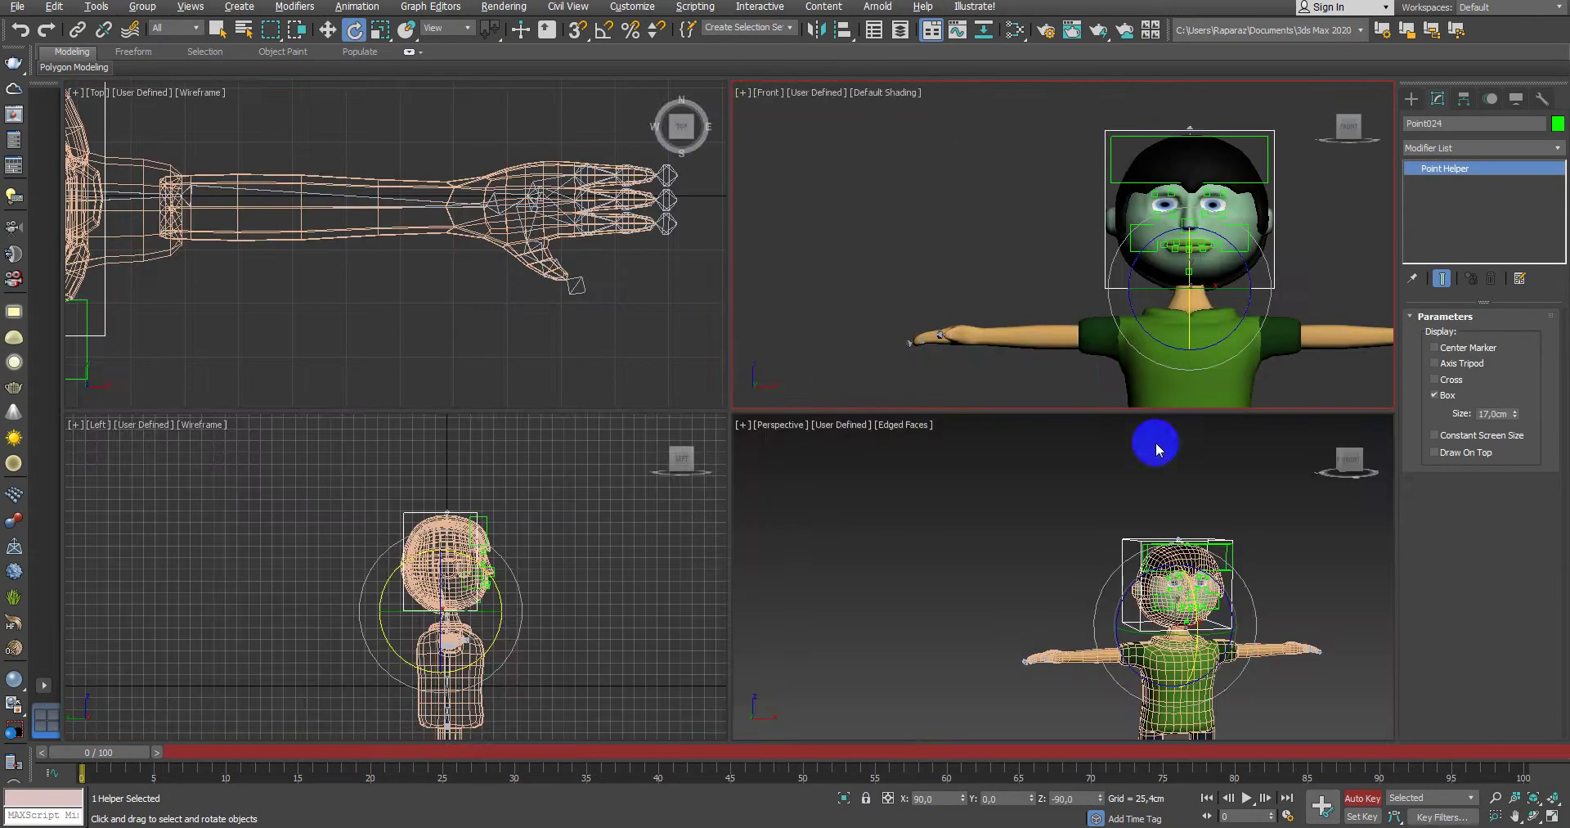
scroll(1136, 340, up, 2)
key(F3)
scroll(1161, 356, up, 2)
scroll(1177, 372, up, 2)
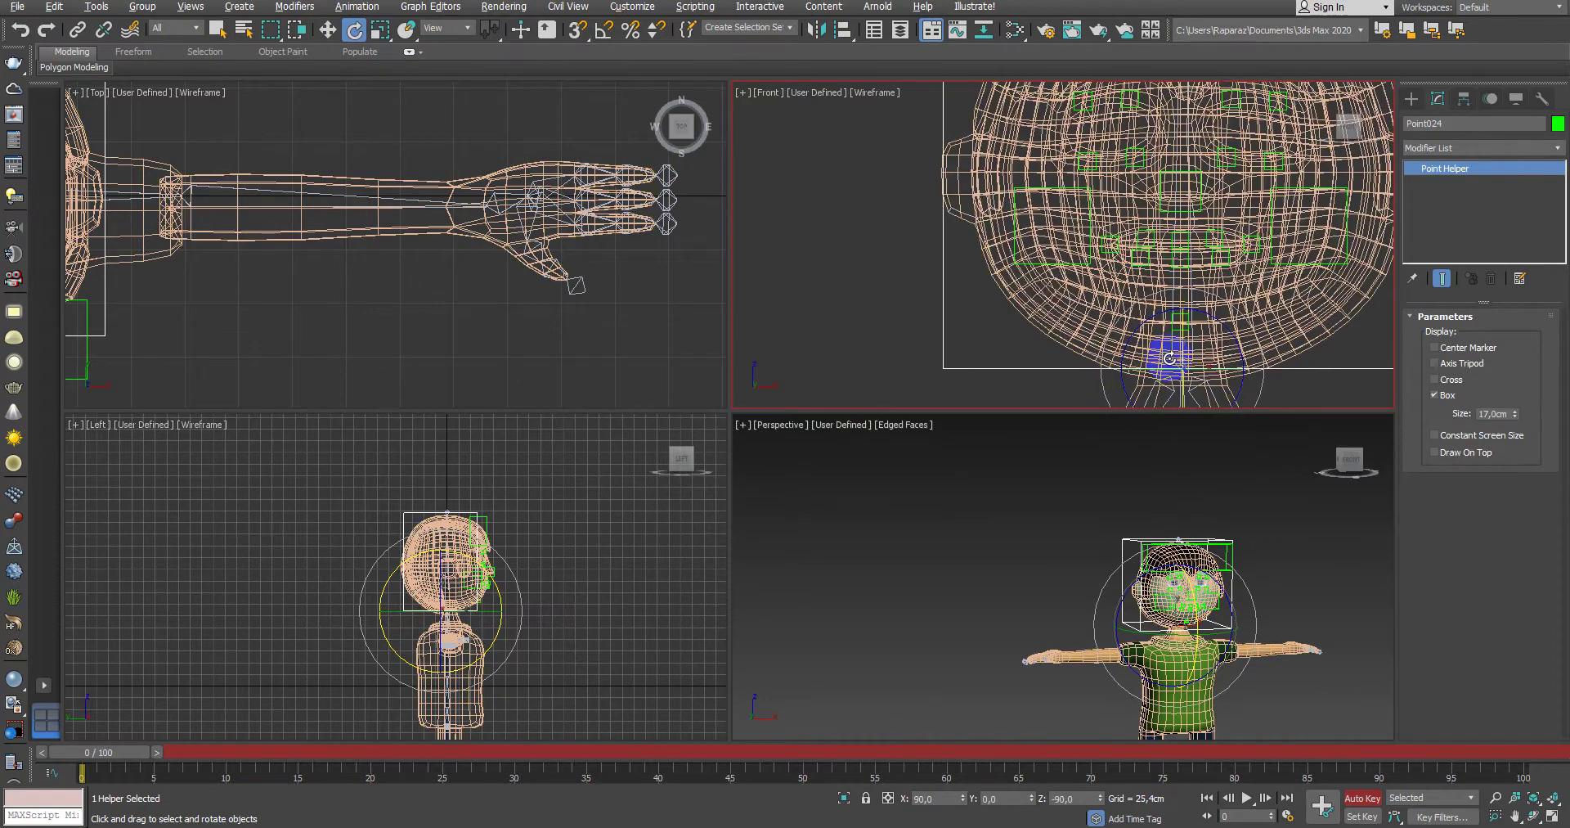
key(w)
scroll(1227, 606, up, 3)
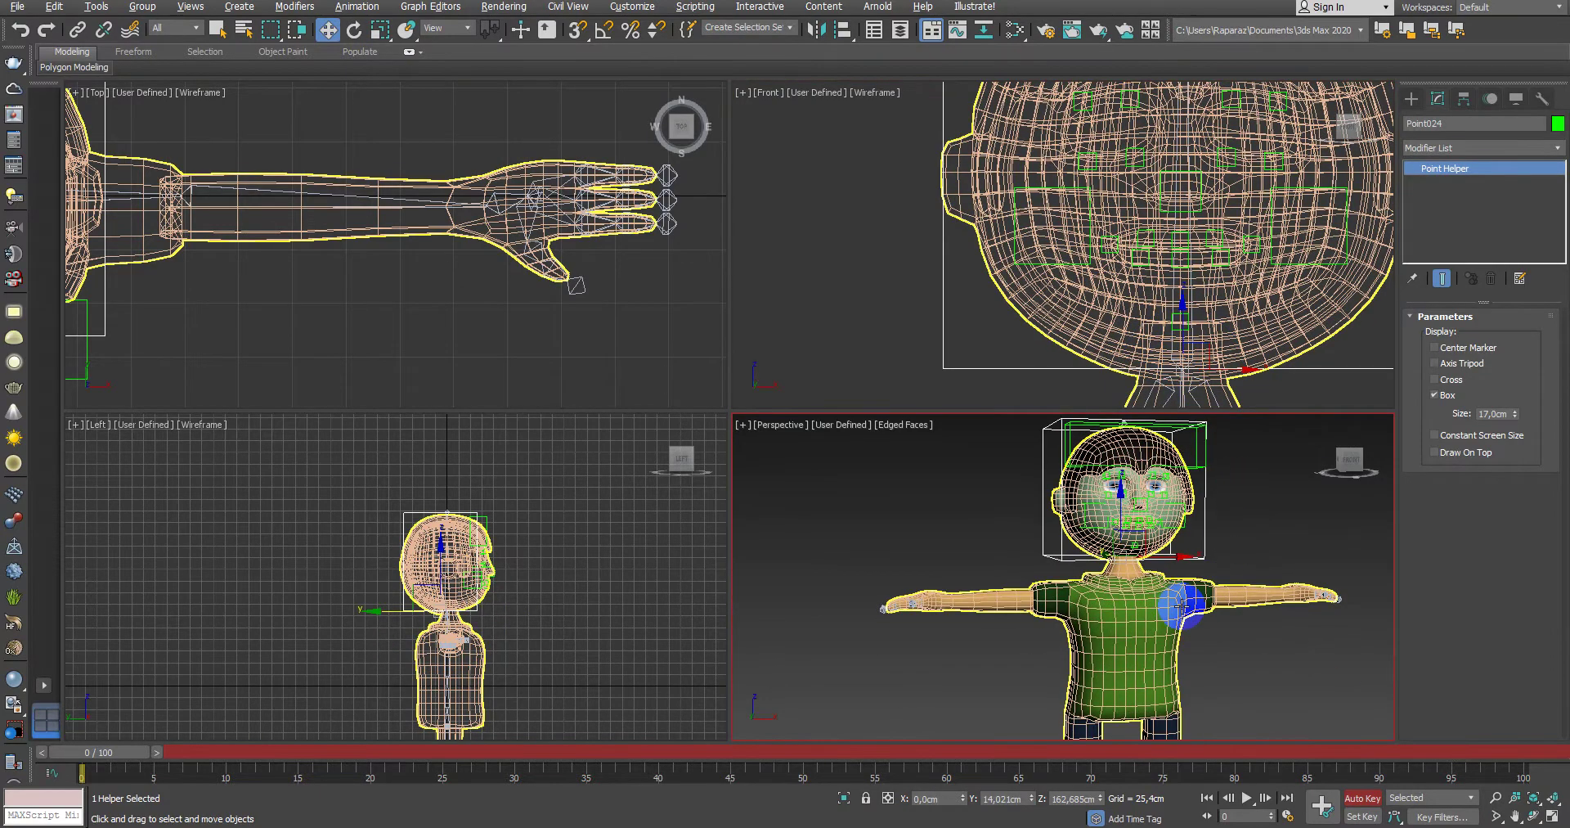
Step: Reselect Govde and open the Geodesic Voxel weight settings (Falloff 0.2, resolution 256)
click(1245, 609)
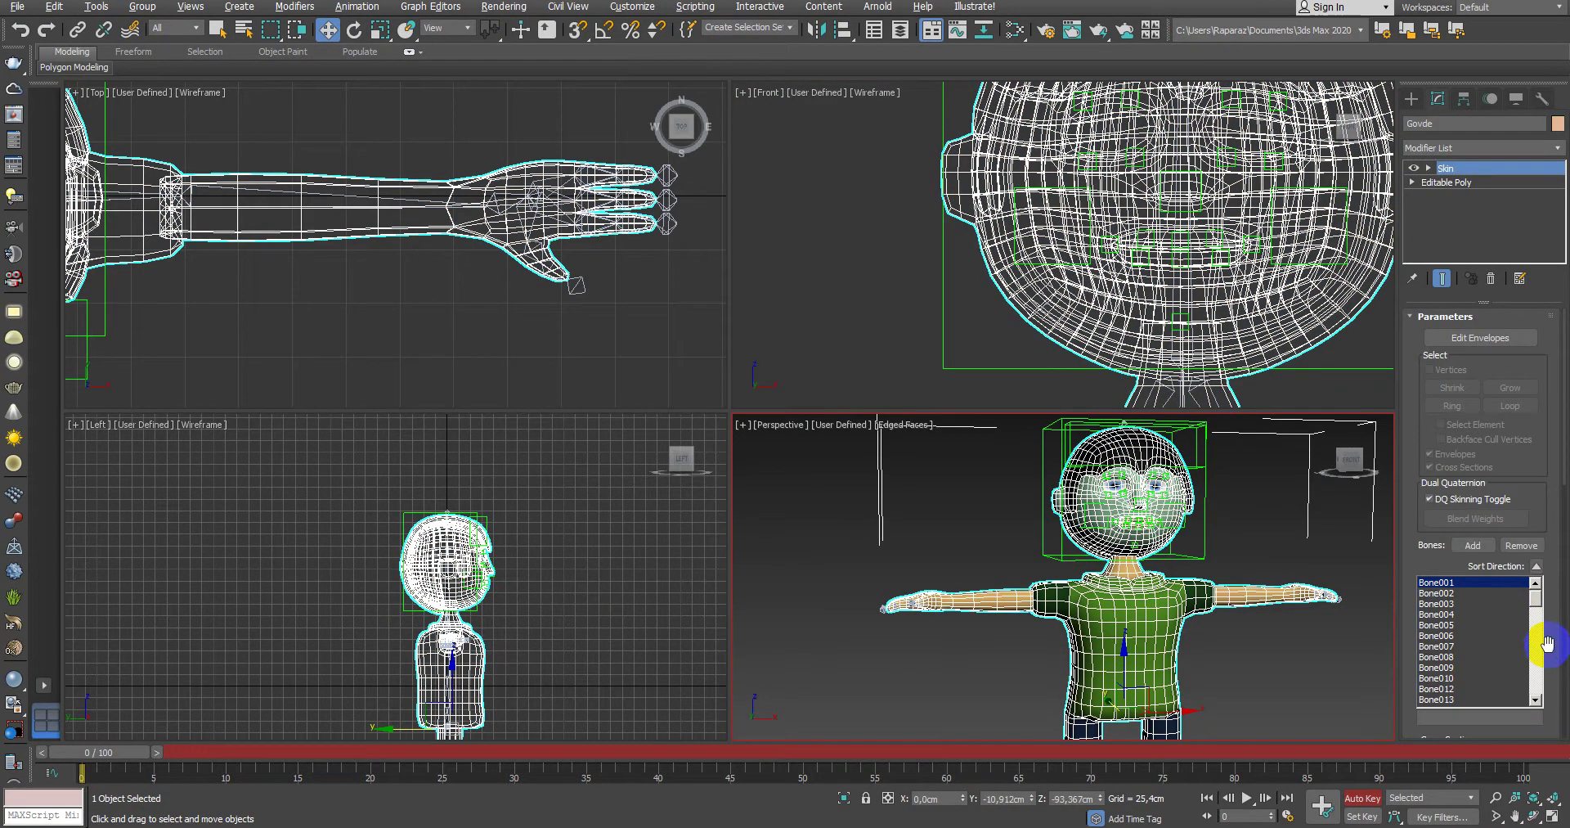
drag(1547, 645, 1560, 529)
click(1525, 714)
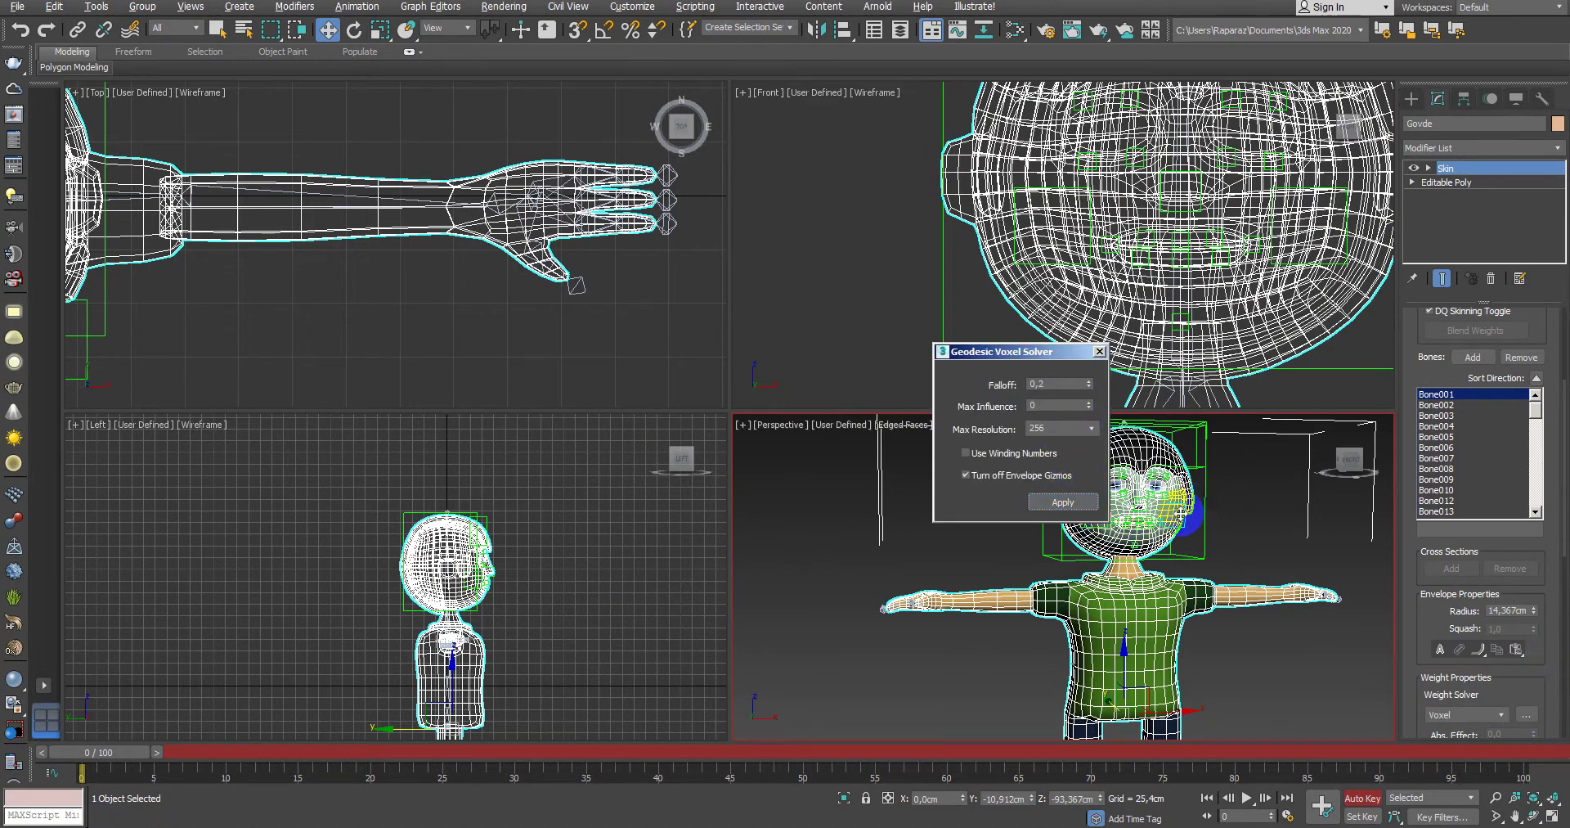
Step: Apply the voxel weights and maximize the perspective view on the character
click(1100, 354)
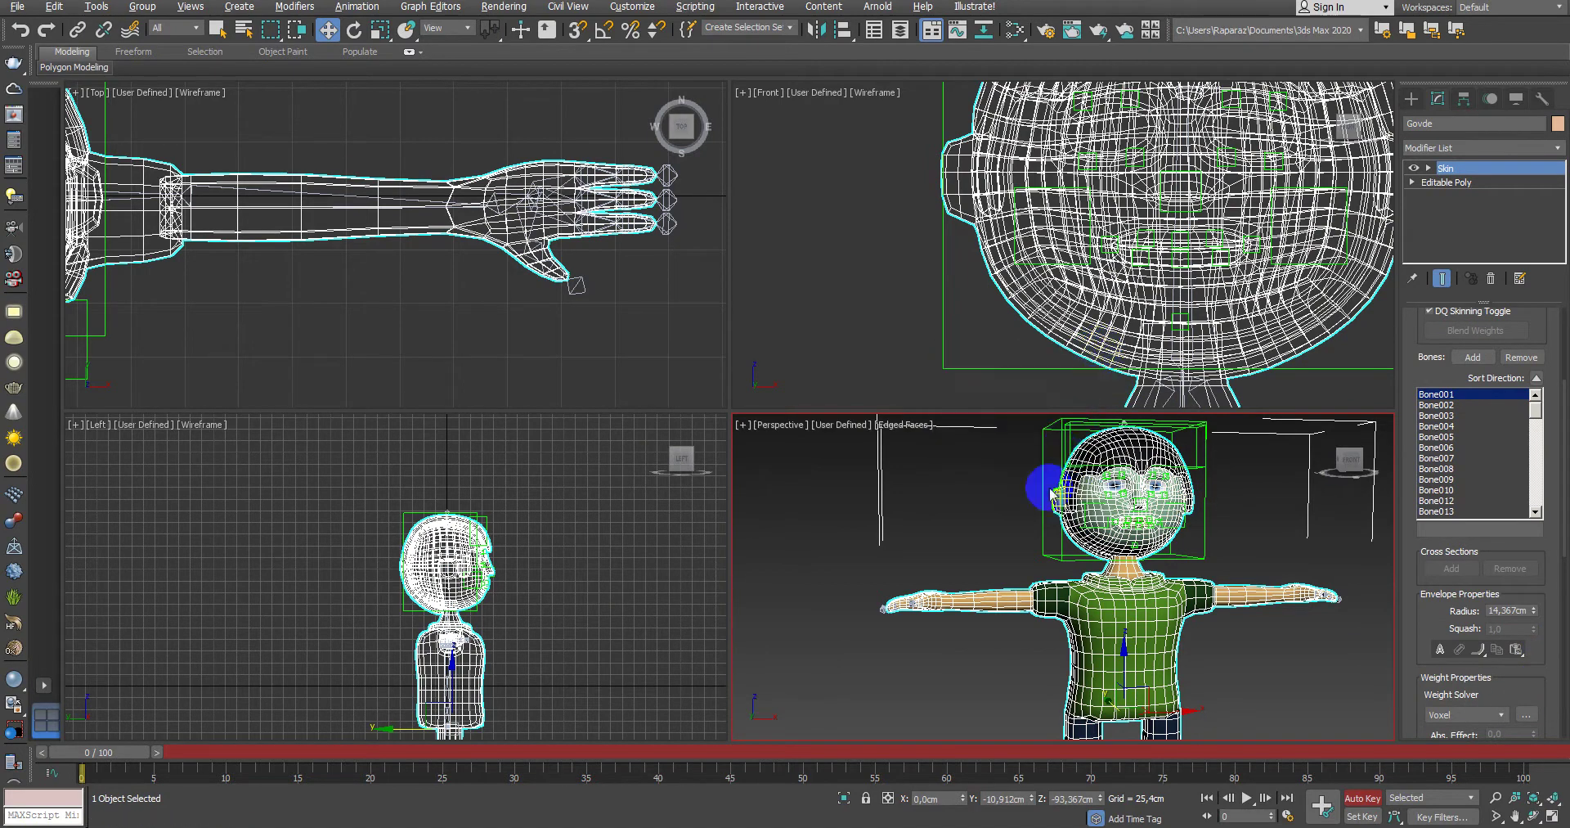
middle_drag(1041, 484, 938, 568)
key(alt+w)
alt+middle_drag(816, 561, 628, 468)
Step: Tilt the Point024 head helper upward to test deformation, then undo it
drag(543, 393, 613, 449)
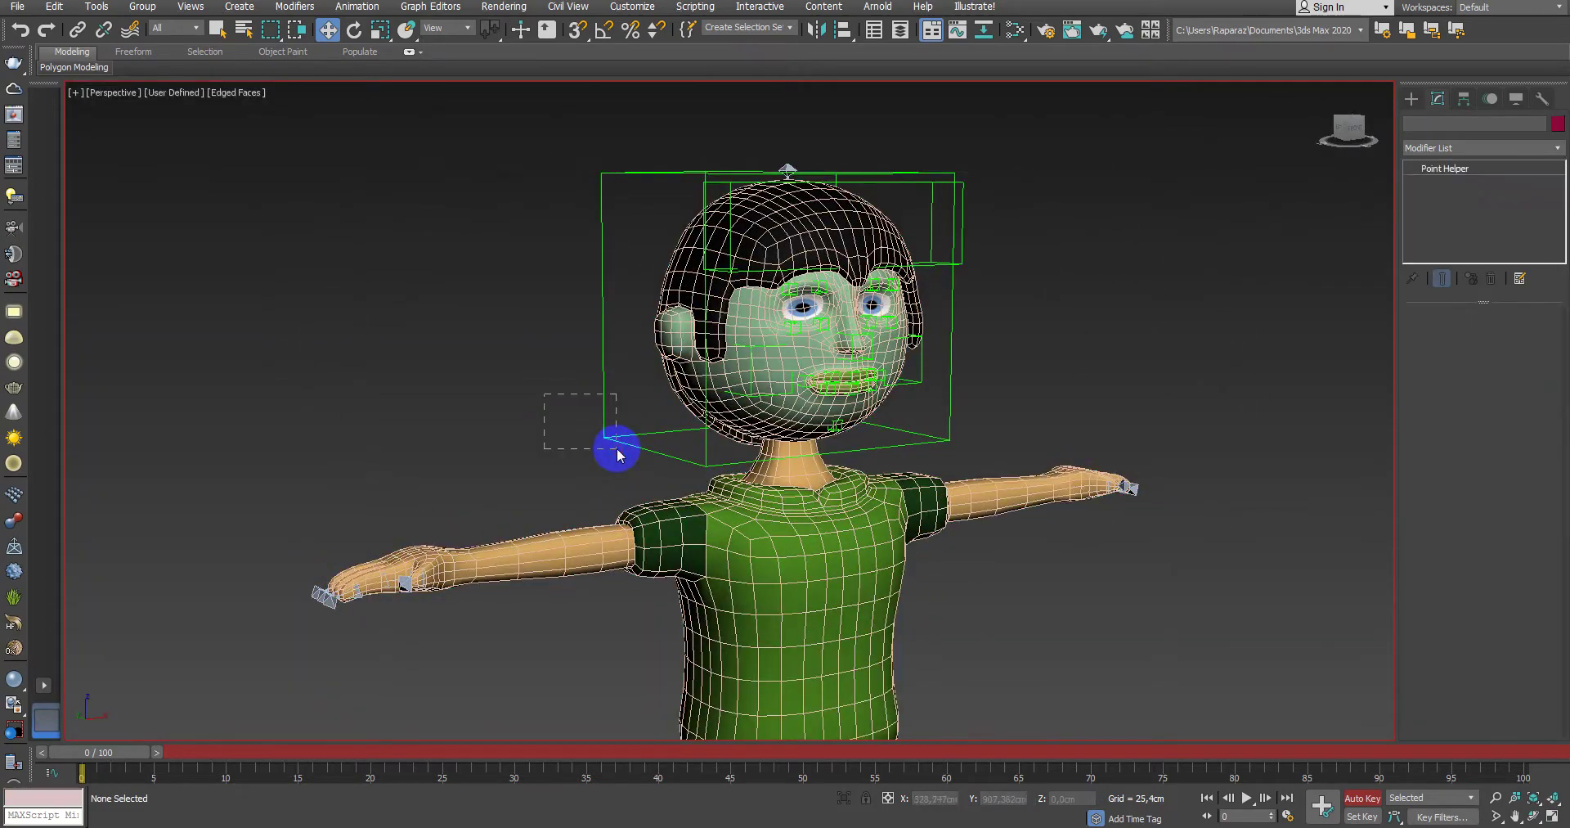
key(e)
drag(806, 428, 810, 352)
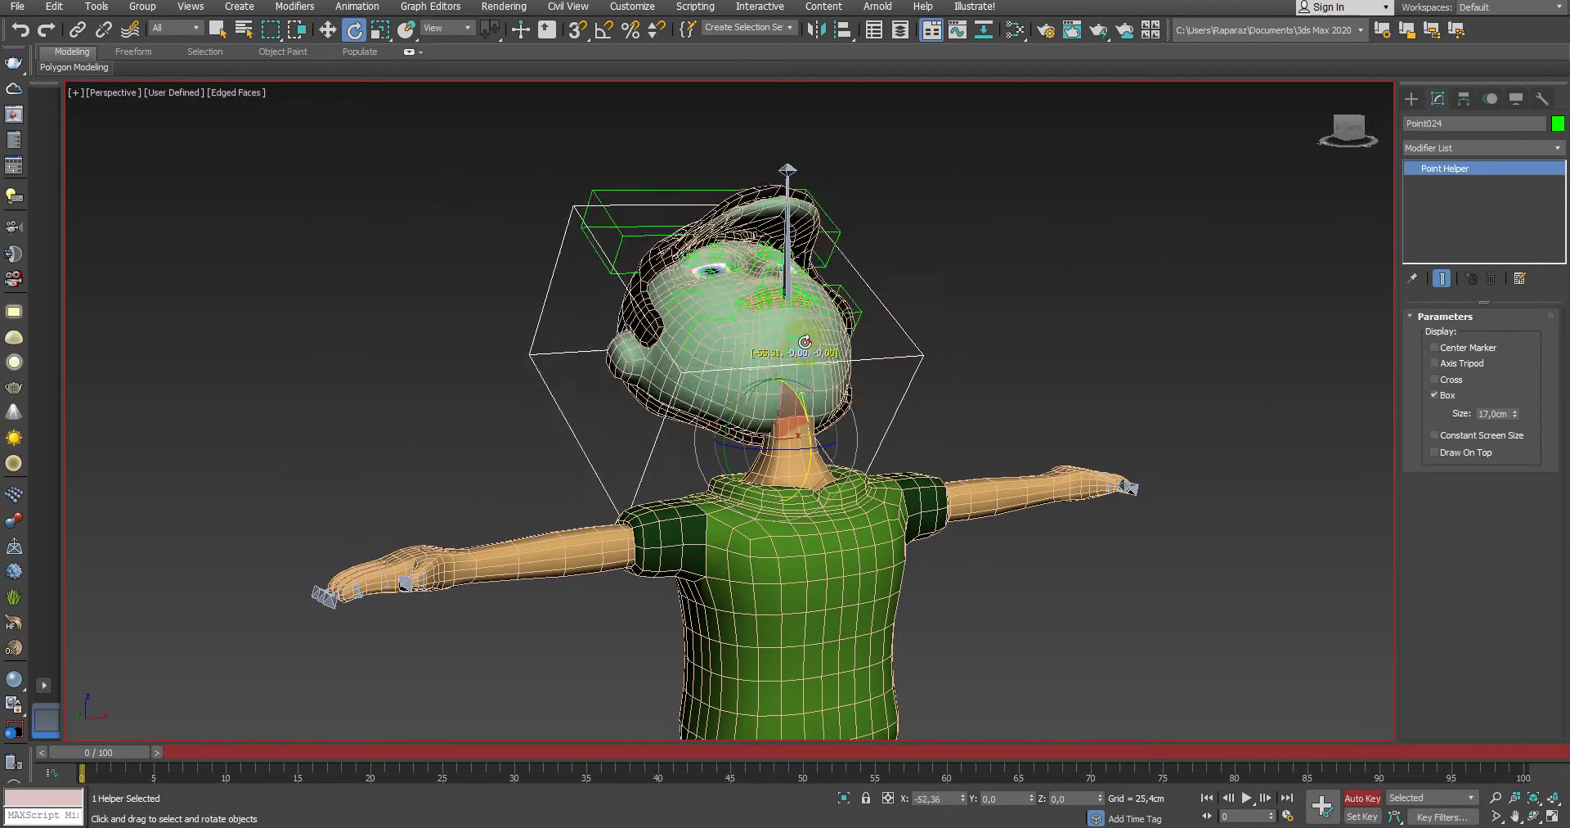
key(ctrl+z)
Step: Zoom in on the head and test-rotate the head bone chain, cancelling the rotation
mouse_move(807, 455)
ctrl+alt+middle_down()
mouse_move(826, 319)
mouse_move(826, 360)
ctrl+alt+middle_up()
key(F3)
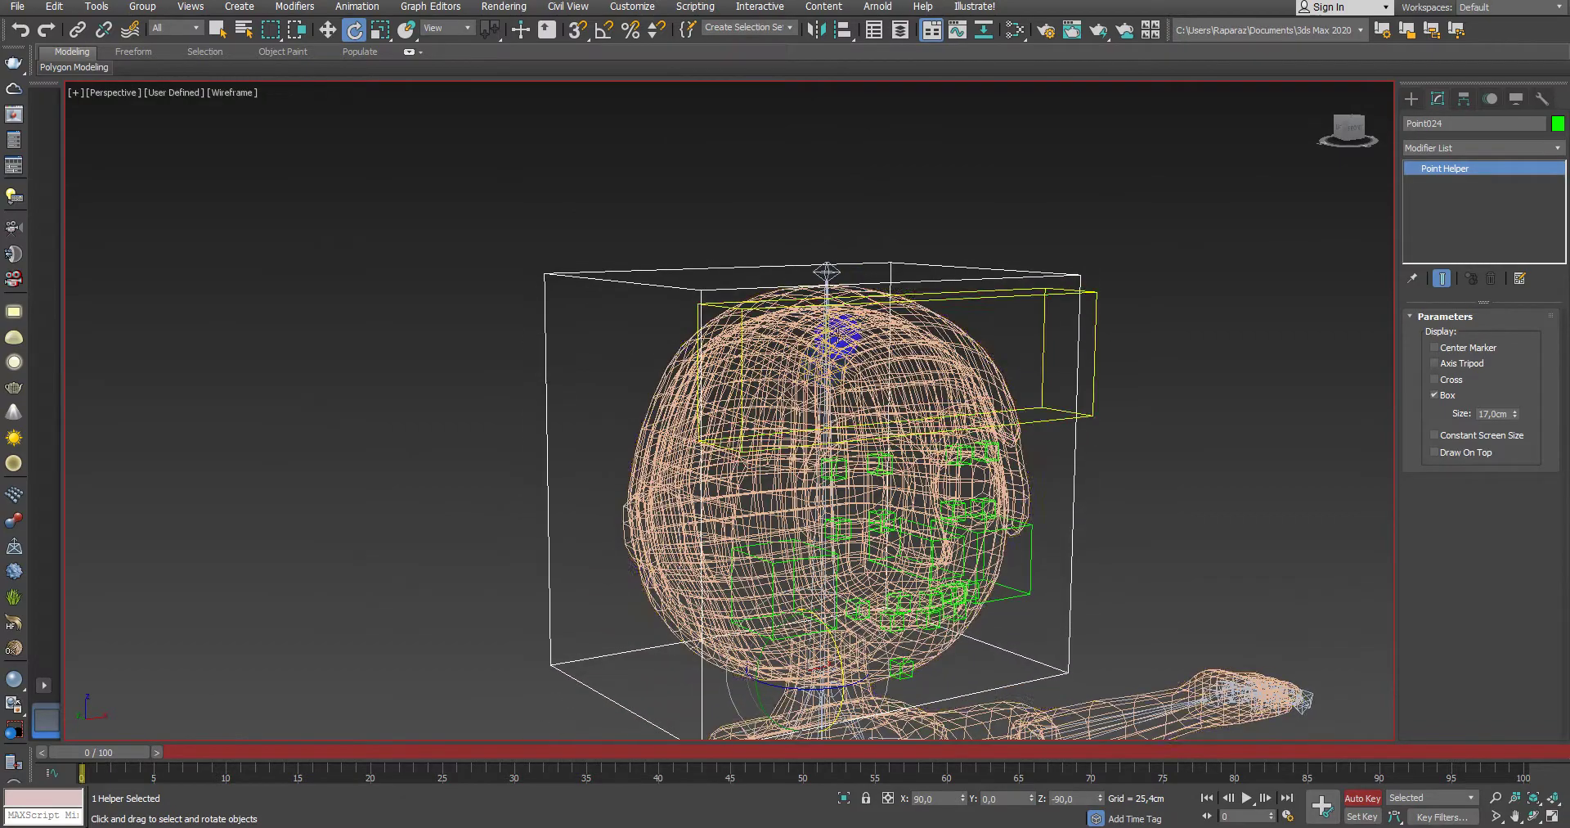
double_click(834, 299)
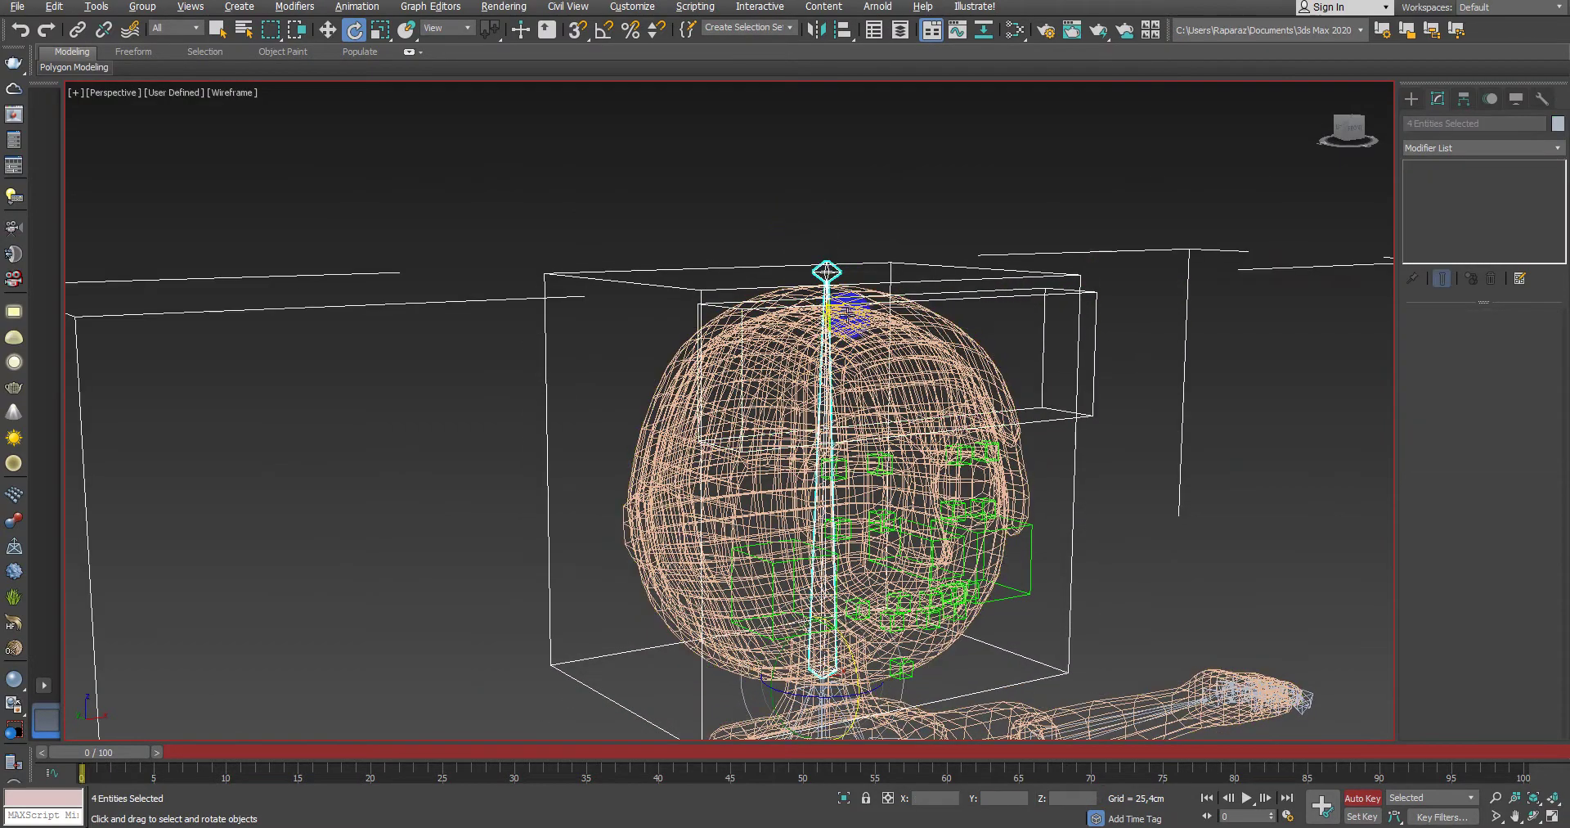
drag(933, 328, 842, 492)
key(F3)
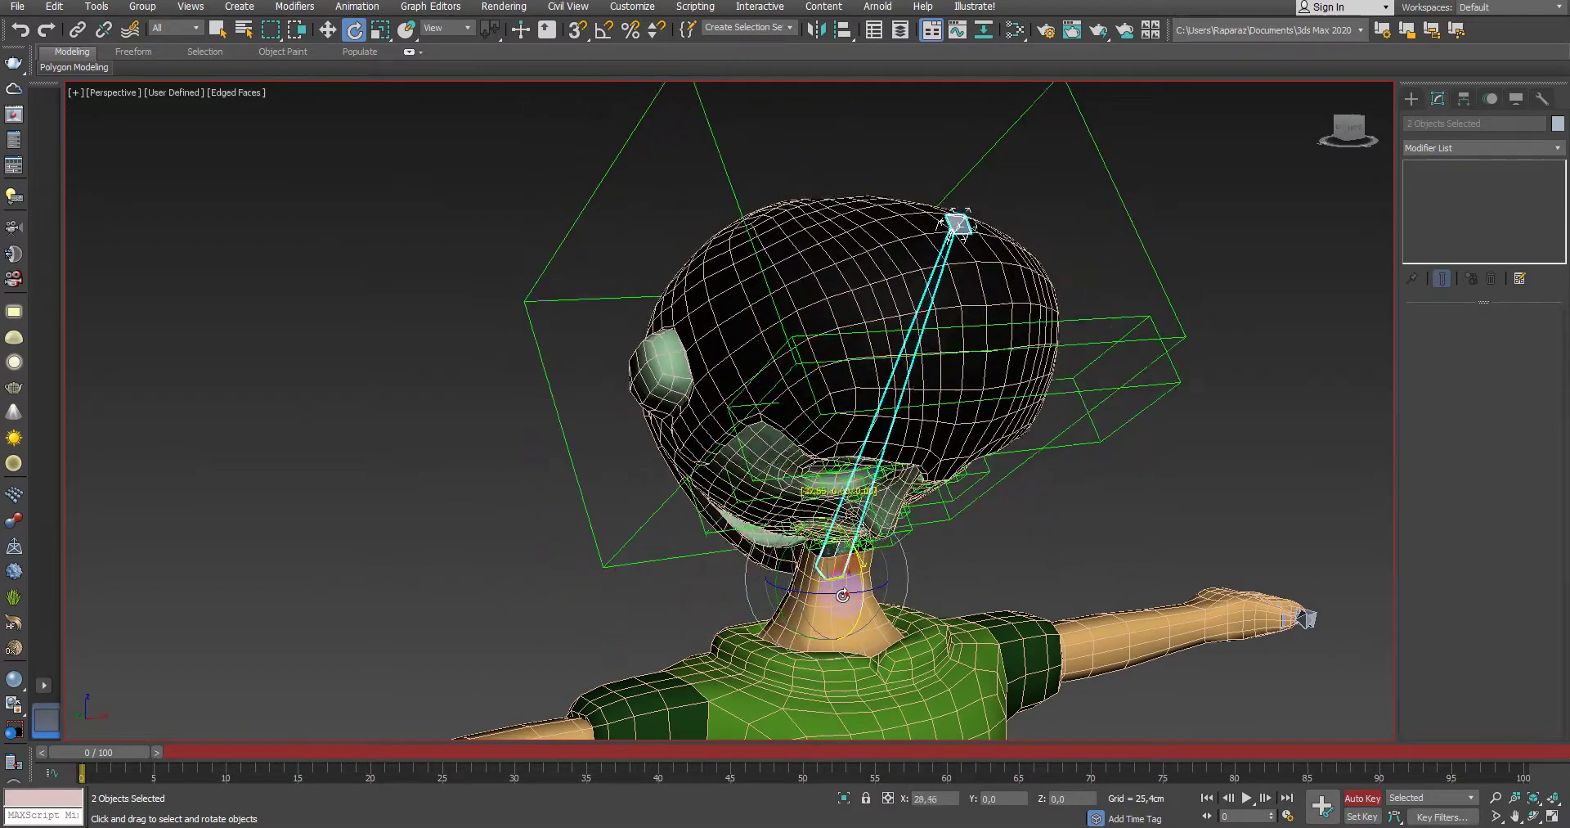
drag(842, 492, 839, 550)
right_click(807, 139)
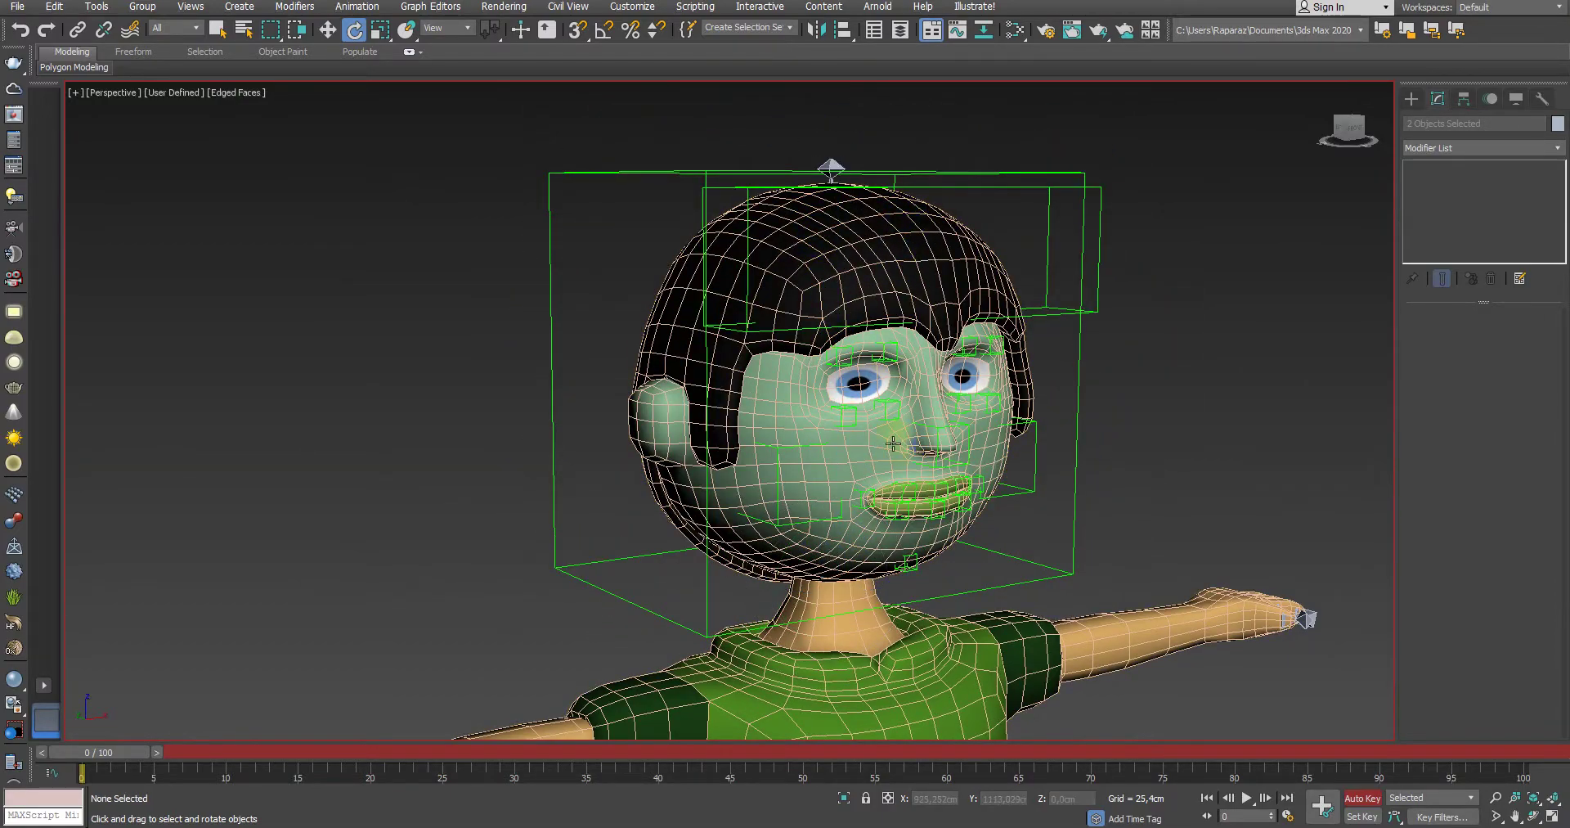
Step: Tilt the head back with Bone053, then bring it upright again
click(911, 238)
click(891, 307)
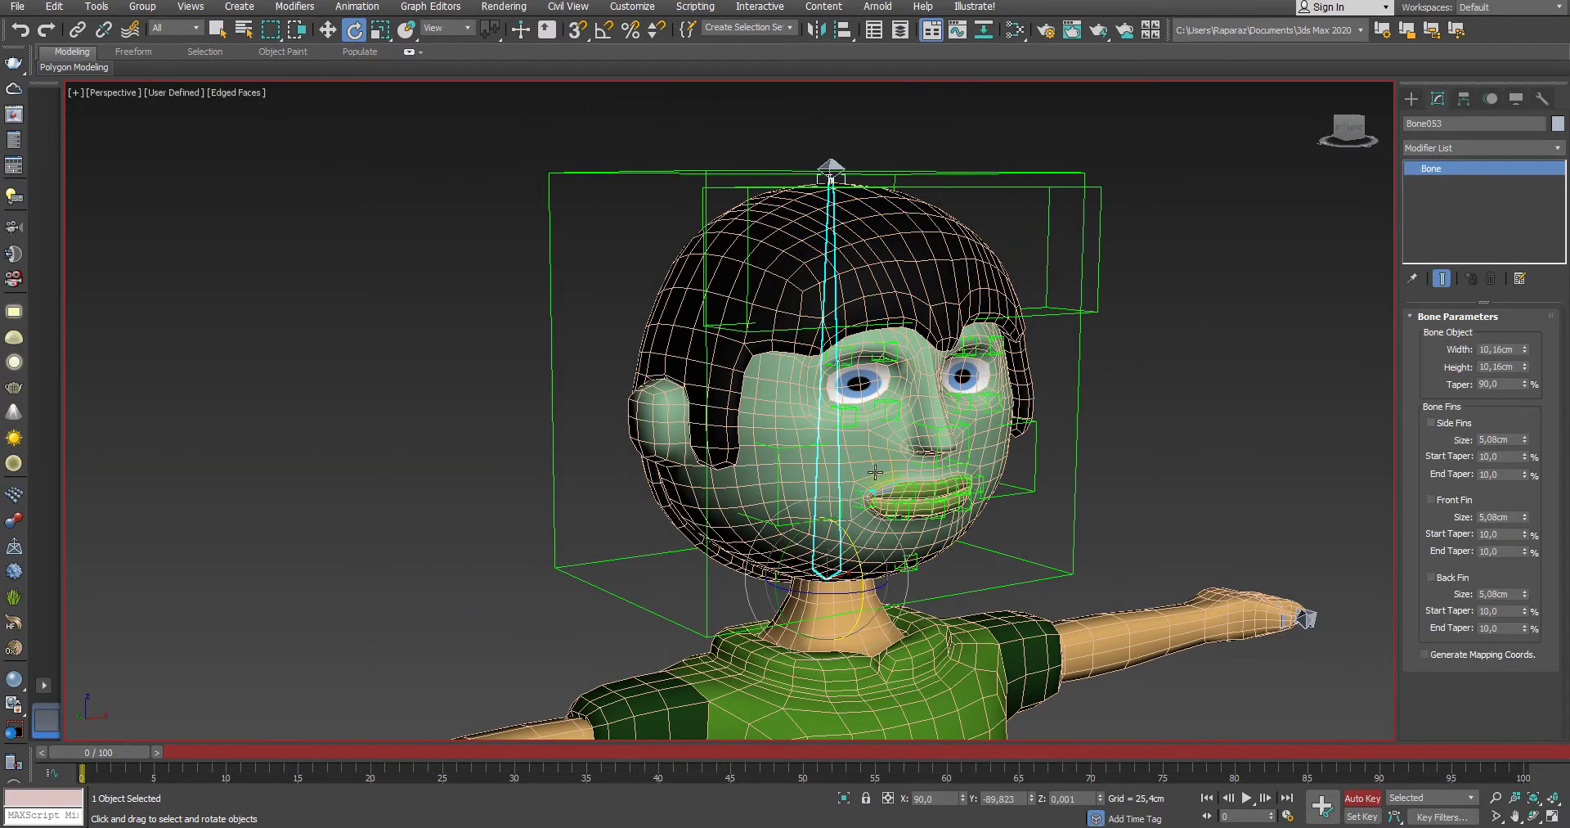
mouse_move(862, 554)
mouse_down()
mouse_move(851, 619)
mouse_move(852, 588)
mouse_up()
scroll(852, 589, down, 3)
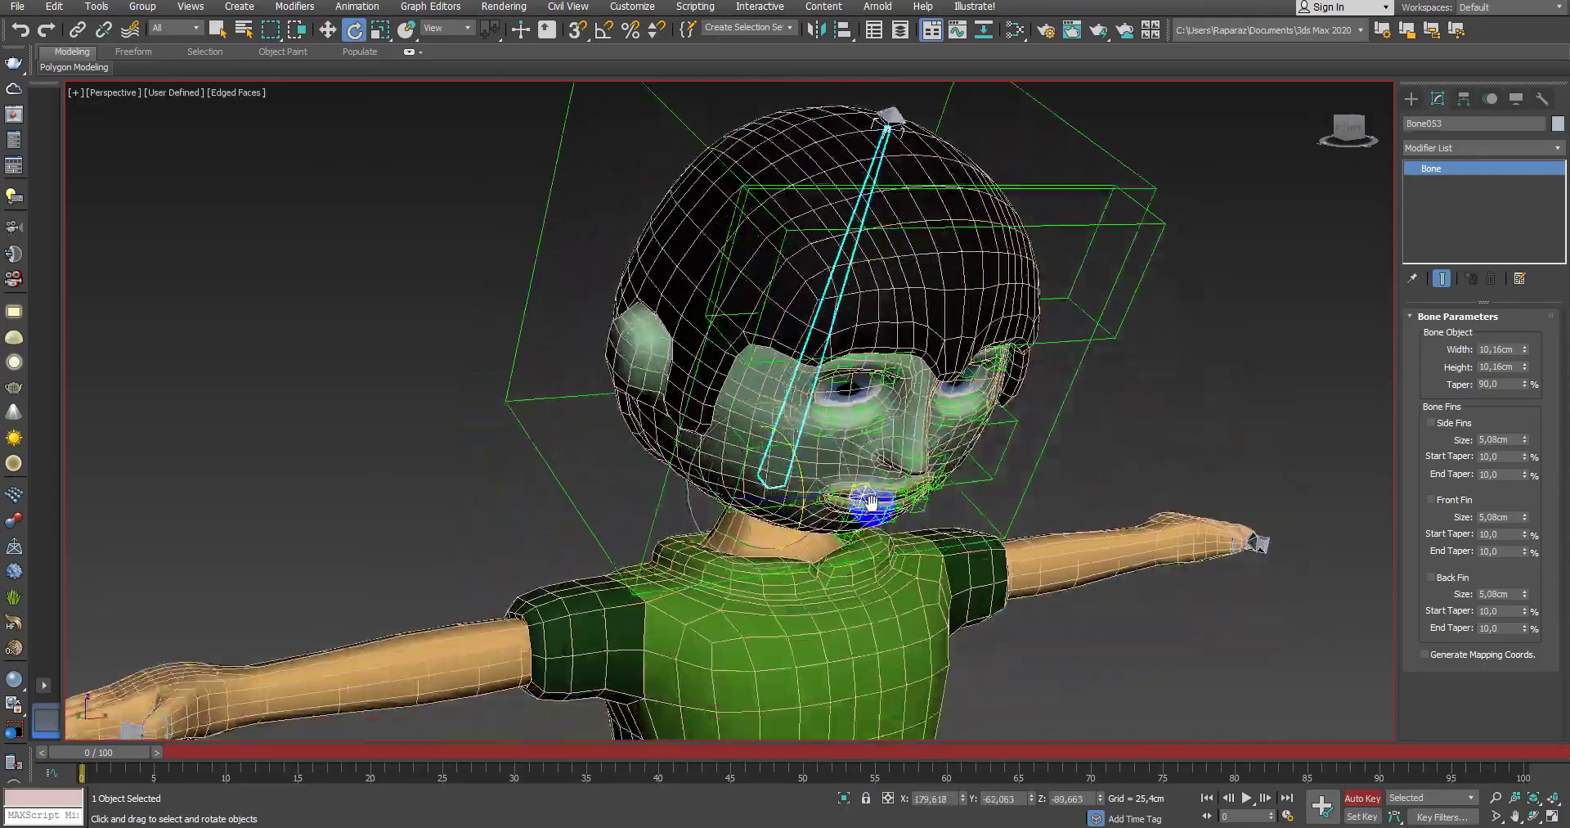
mouse_move(876, 516)
middle_down()
mouse_move(938, 512)
mouse_move(813, 330)
mouse_move(826, 483)
middle_up()
Step: Frame the character at an angle, zoom onto the face and select helper Point021
key(shift+z)
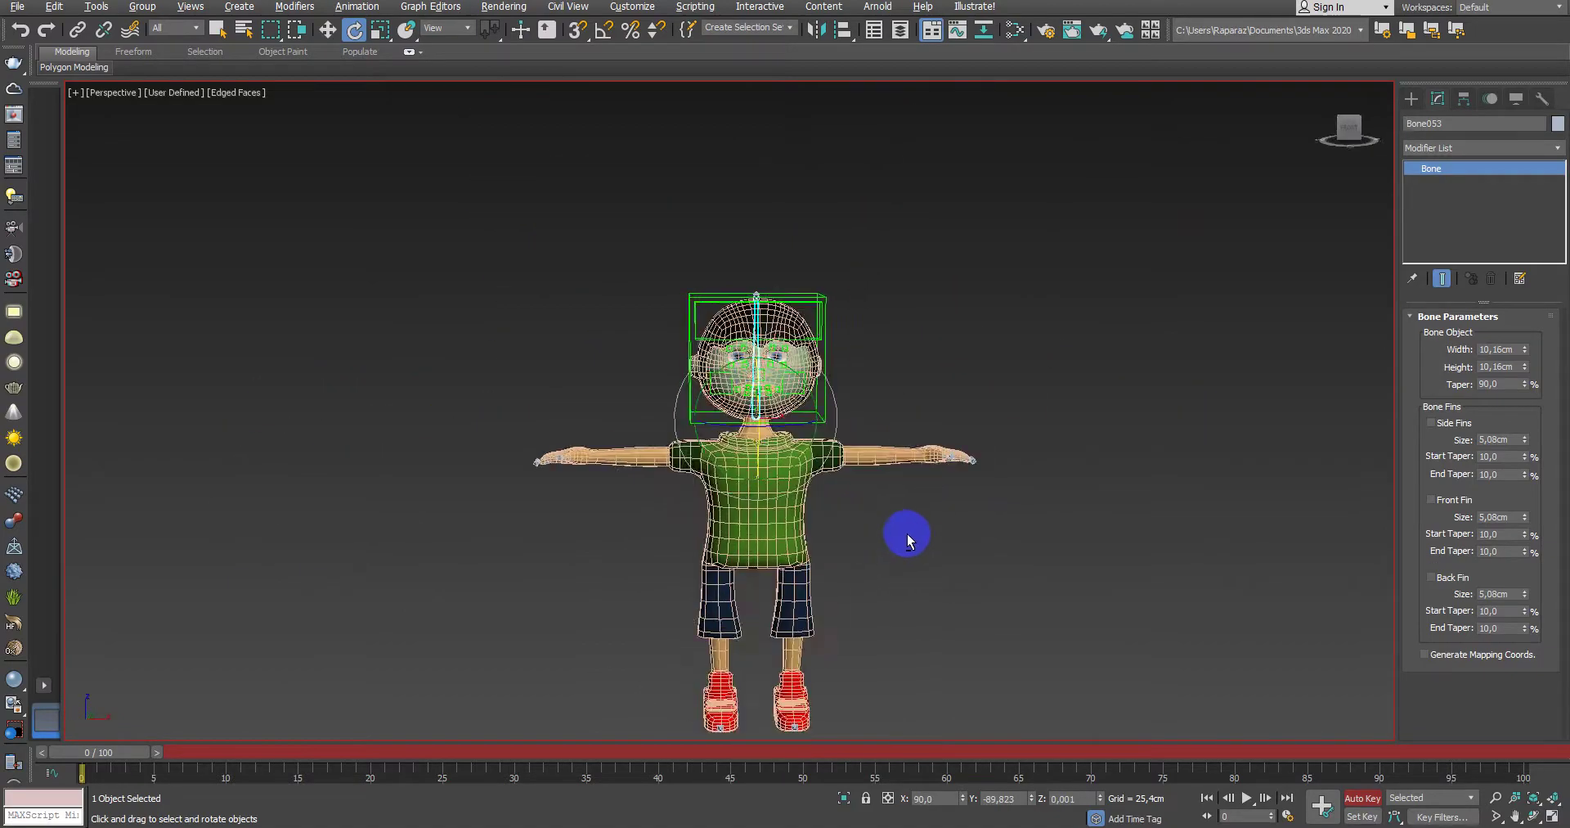
scroll(865, 563, up, 2)
alt+middle_drag(865, 563, 821, 449)
scroll(838, 423, up, 2)
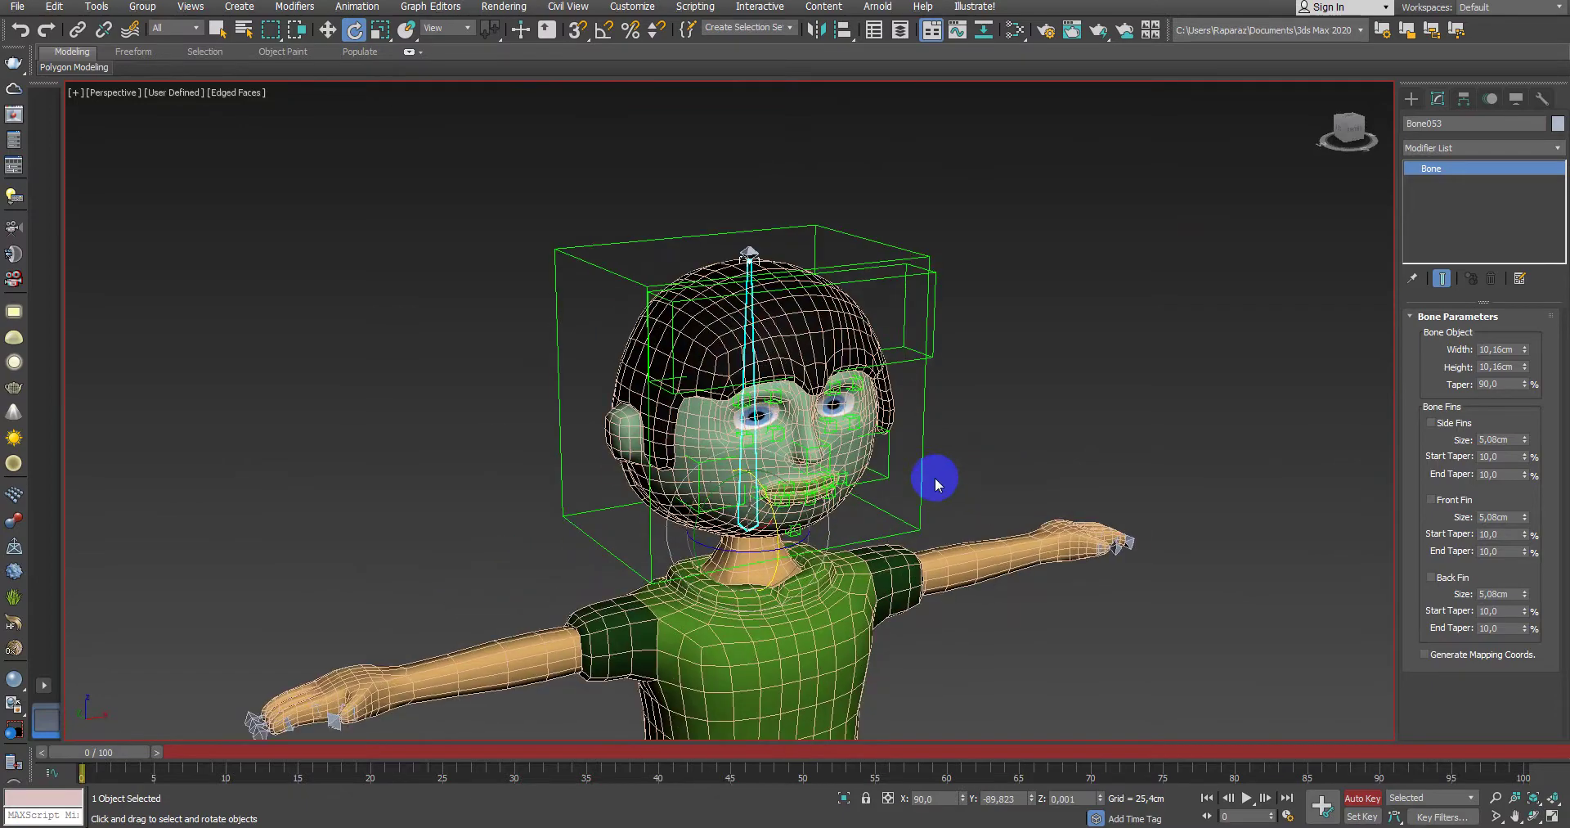
scroll(834, 409, up, 4)
scroll(833, 400, up, 2)
click(832, 401)
scroll(833, 400, up, 2)
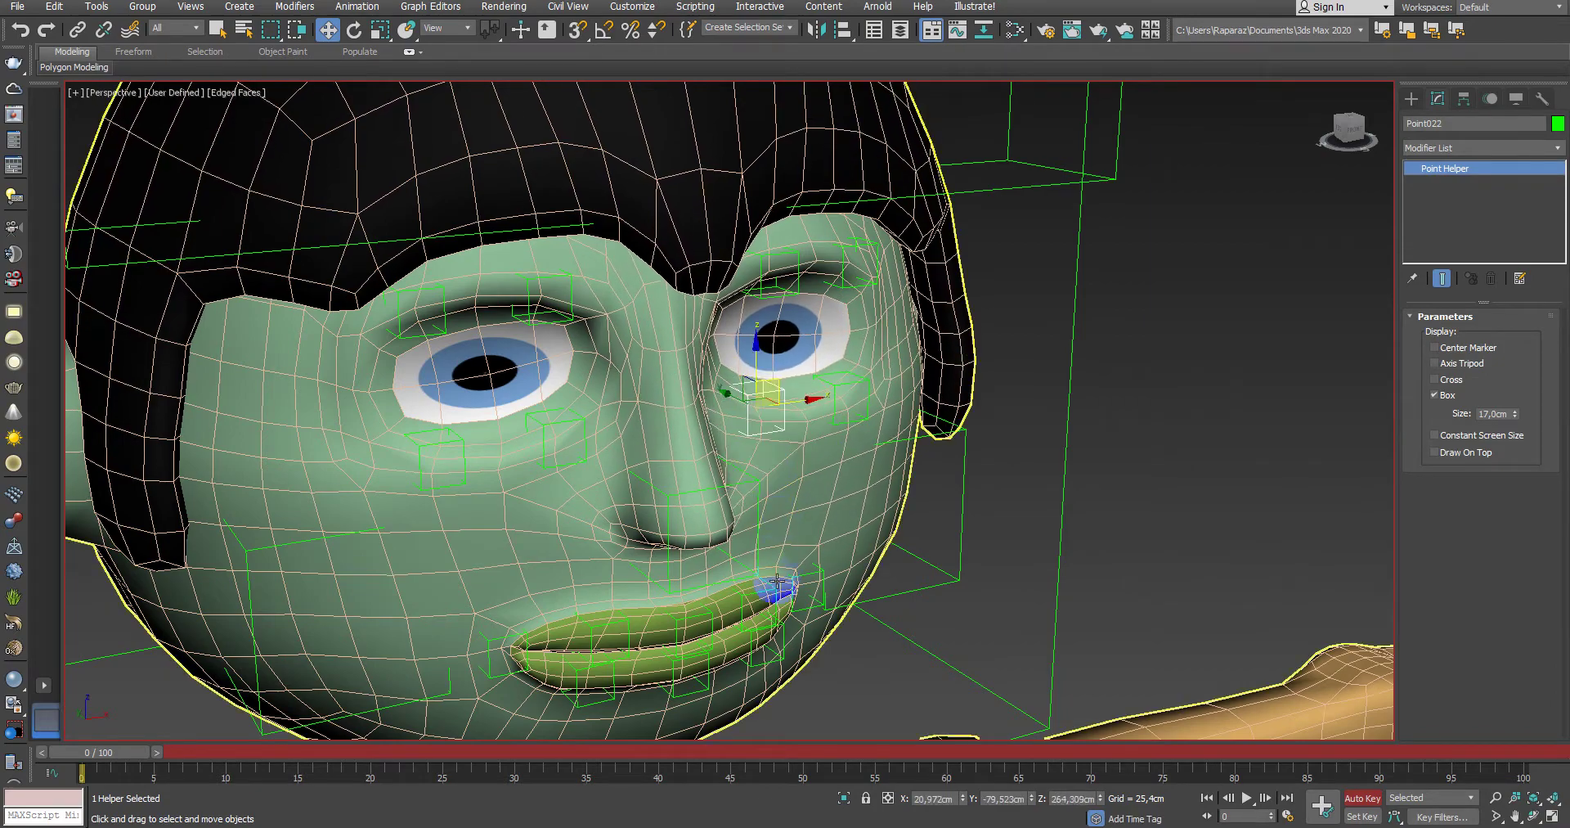
Step: Select the upper lip helpers and raise them toward the nose
alt+middle_drag(763, 596, 738, 534)
click(736, 536)
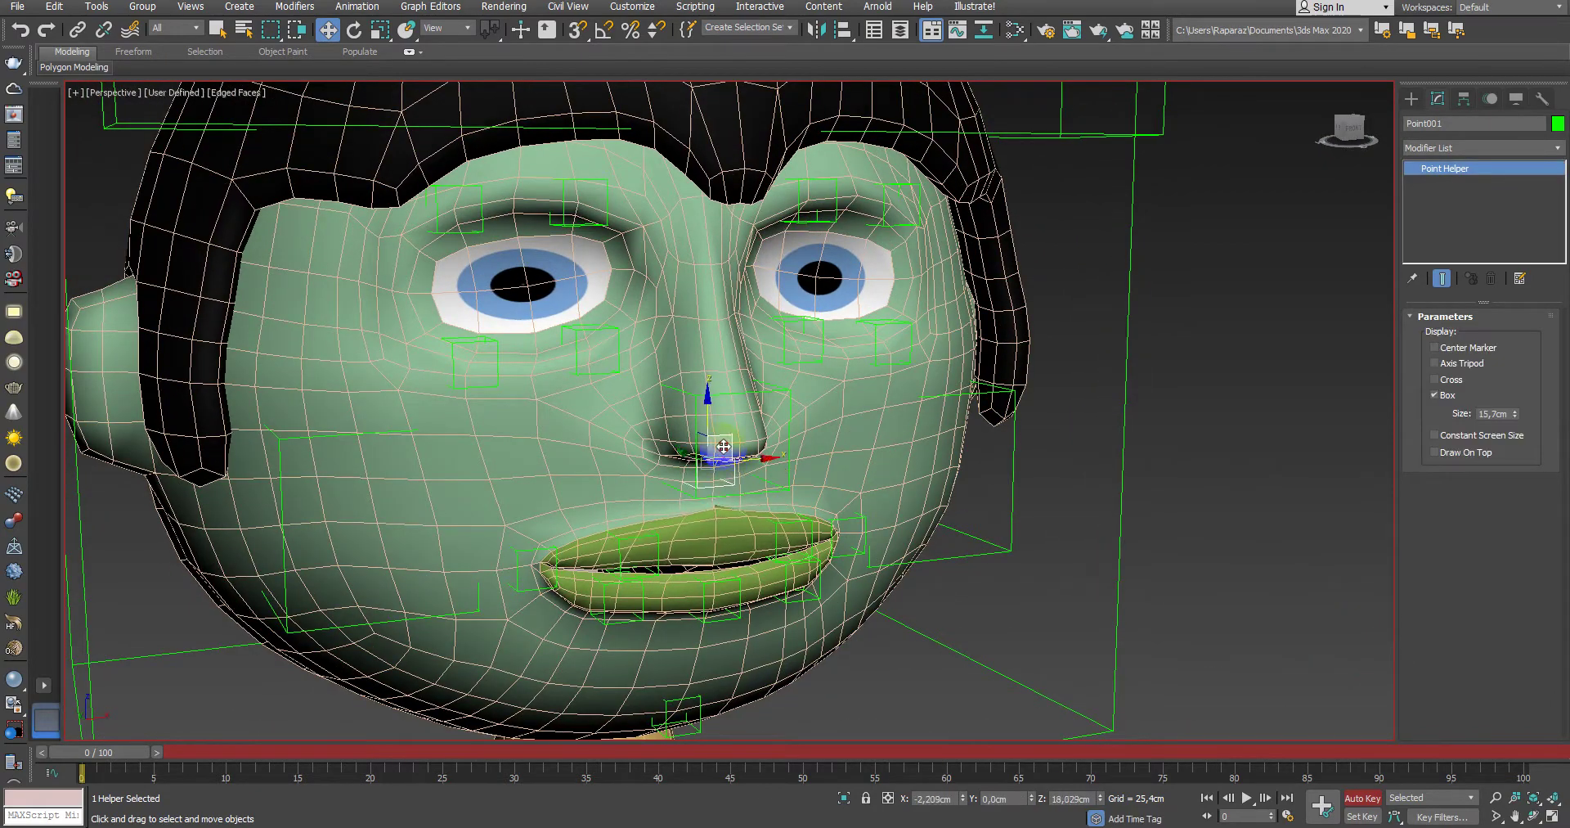
ctrl+click(781, 524)
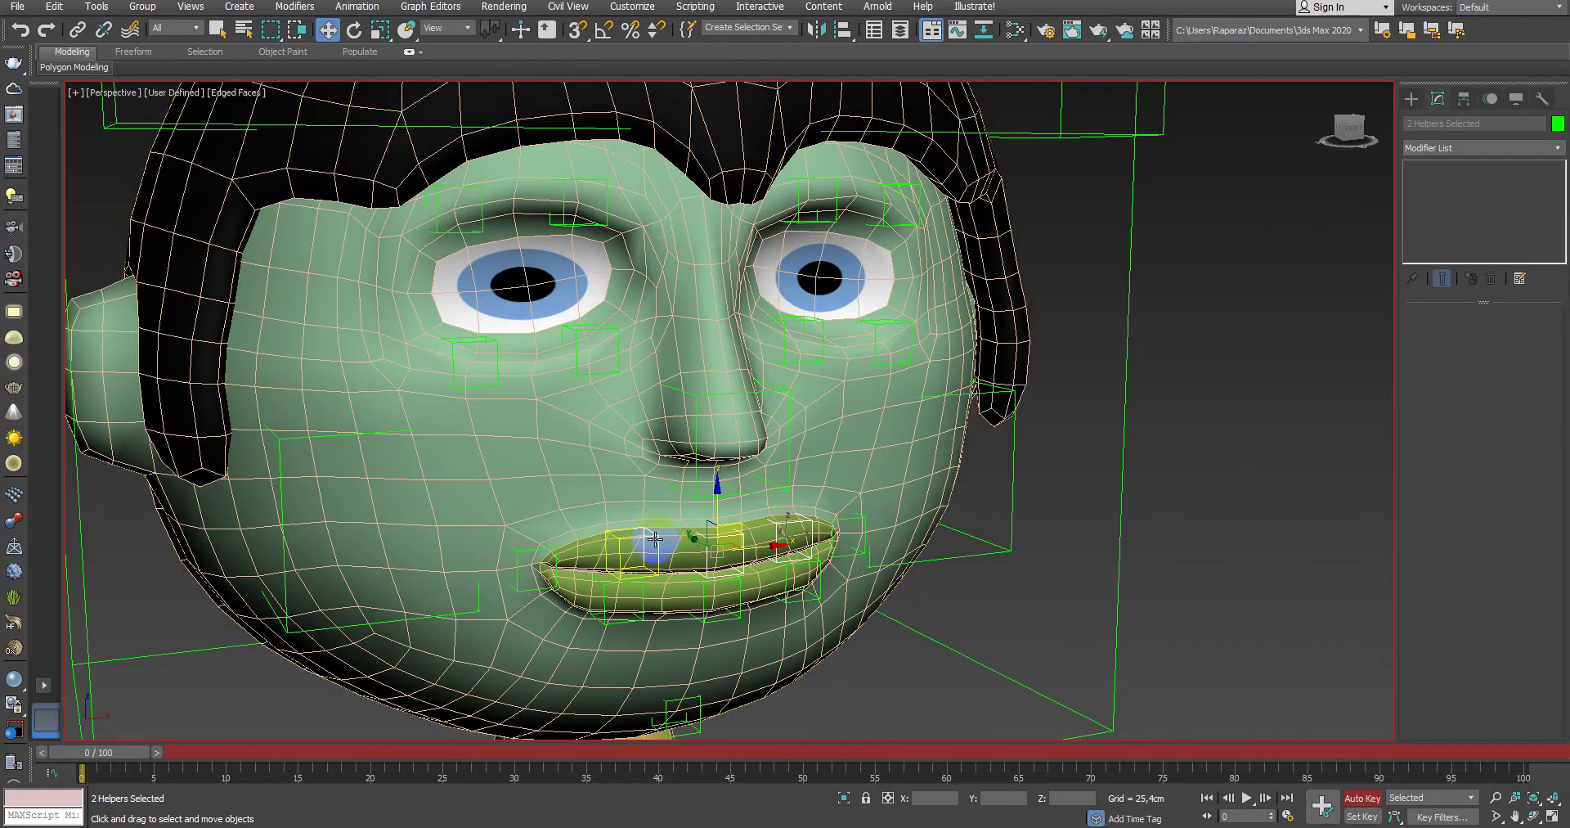
drag(717, 498, 717, 445)
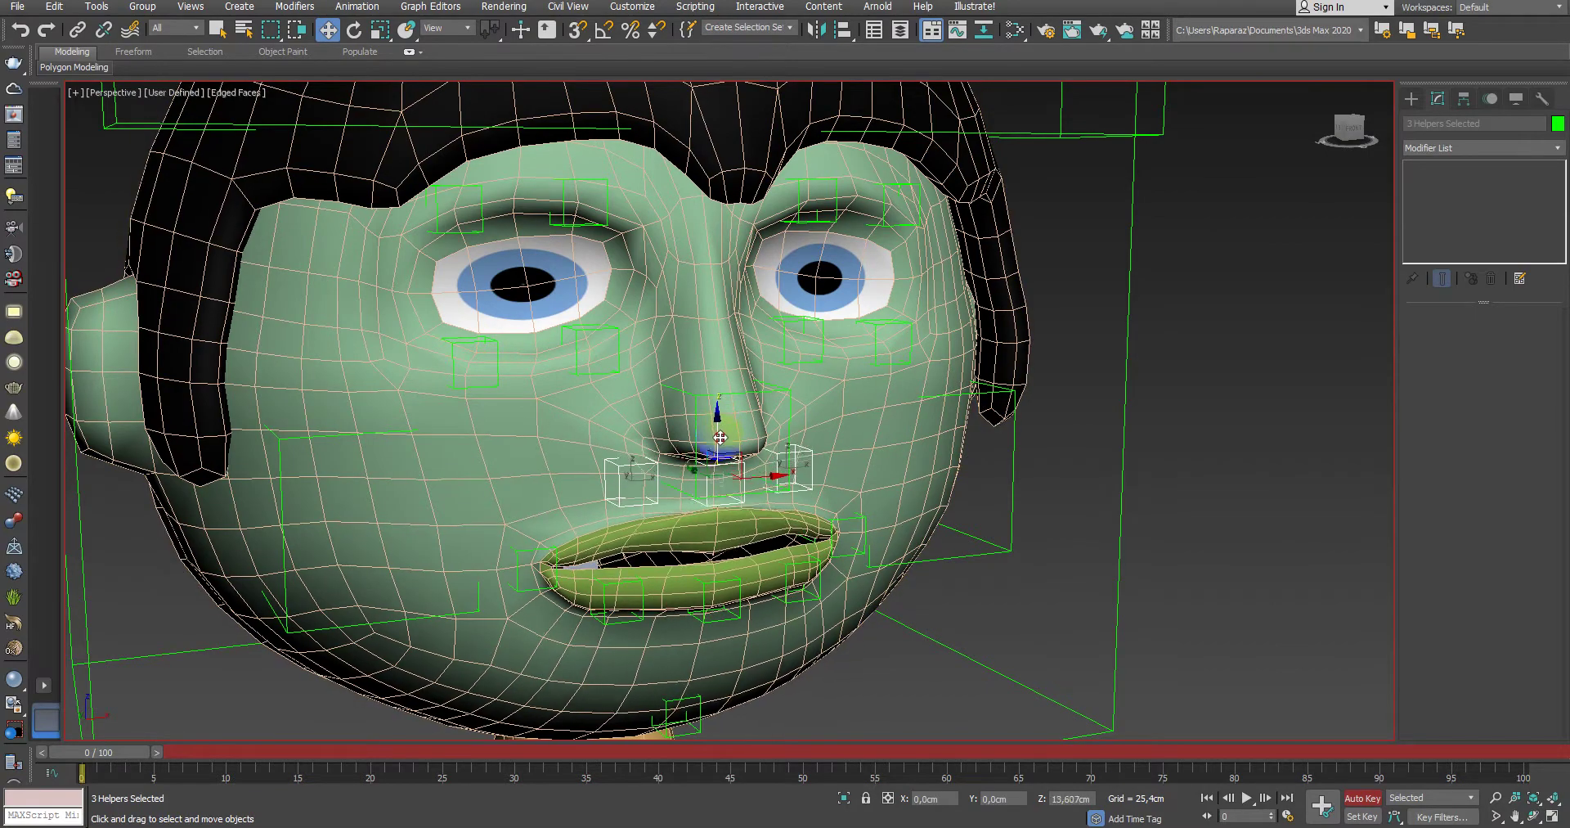
mouse_move(851, 532)
alt+middle_down()
mouse_move(750, 506)
mouse_move(806, 540)
alt+middle_up()
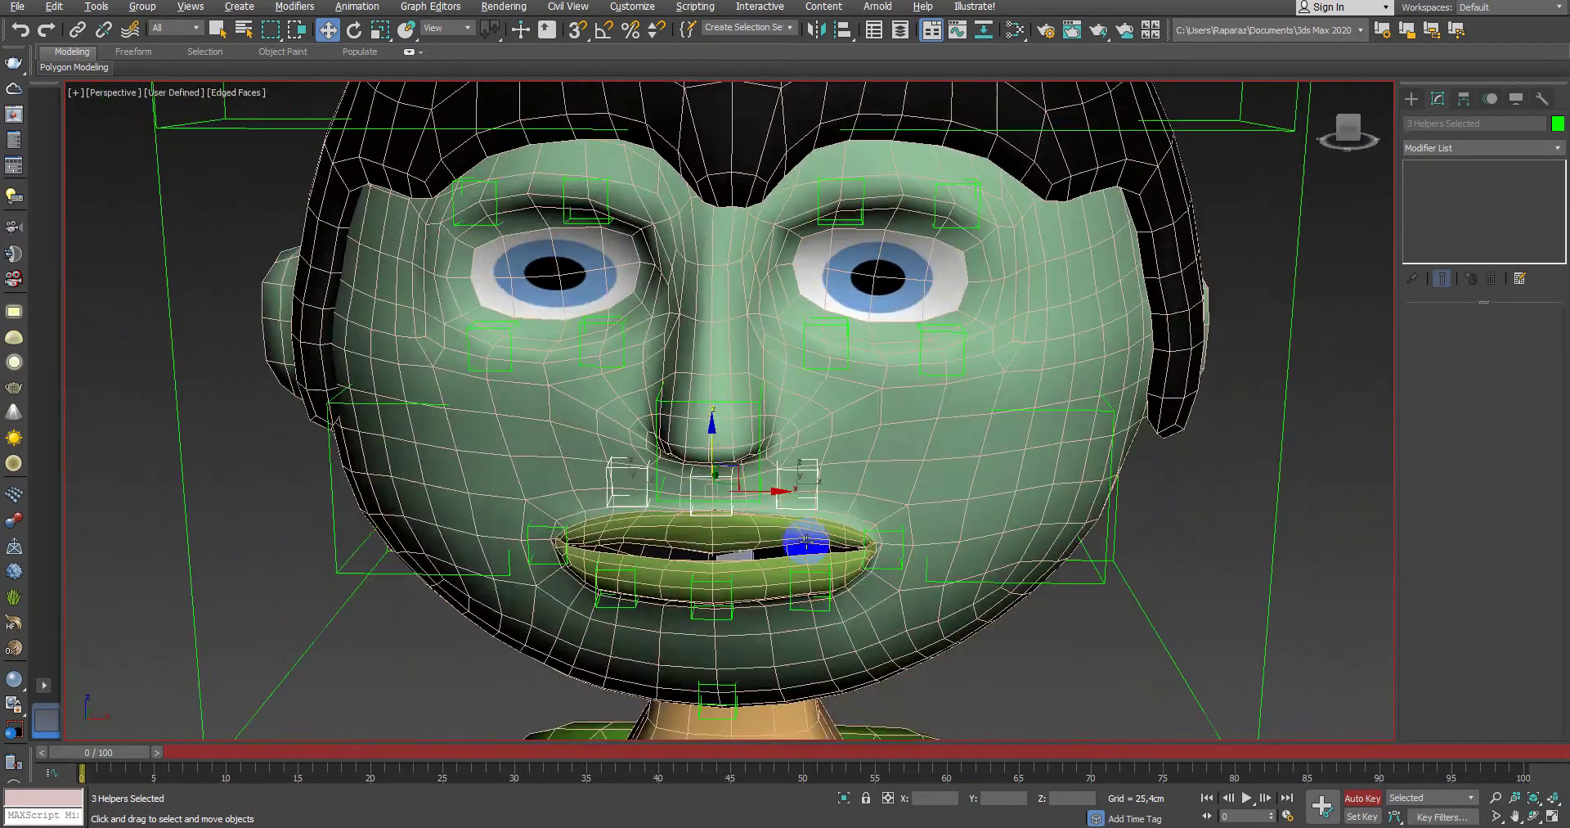
Step: Select the lower lip helpers, including Point007 and the lip corner, and pull them down
click(726, 592)
click(660, 583)
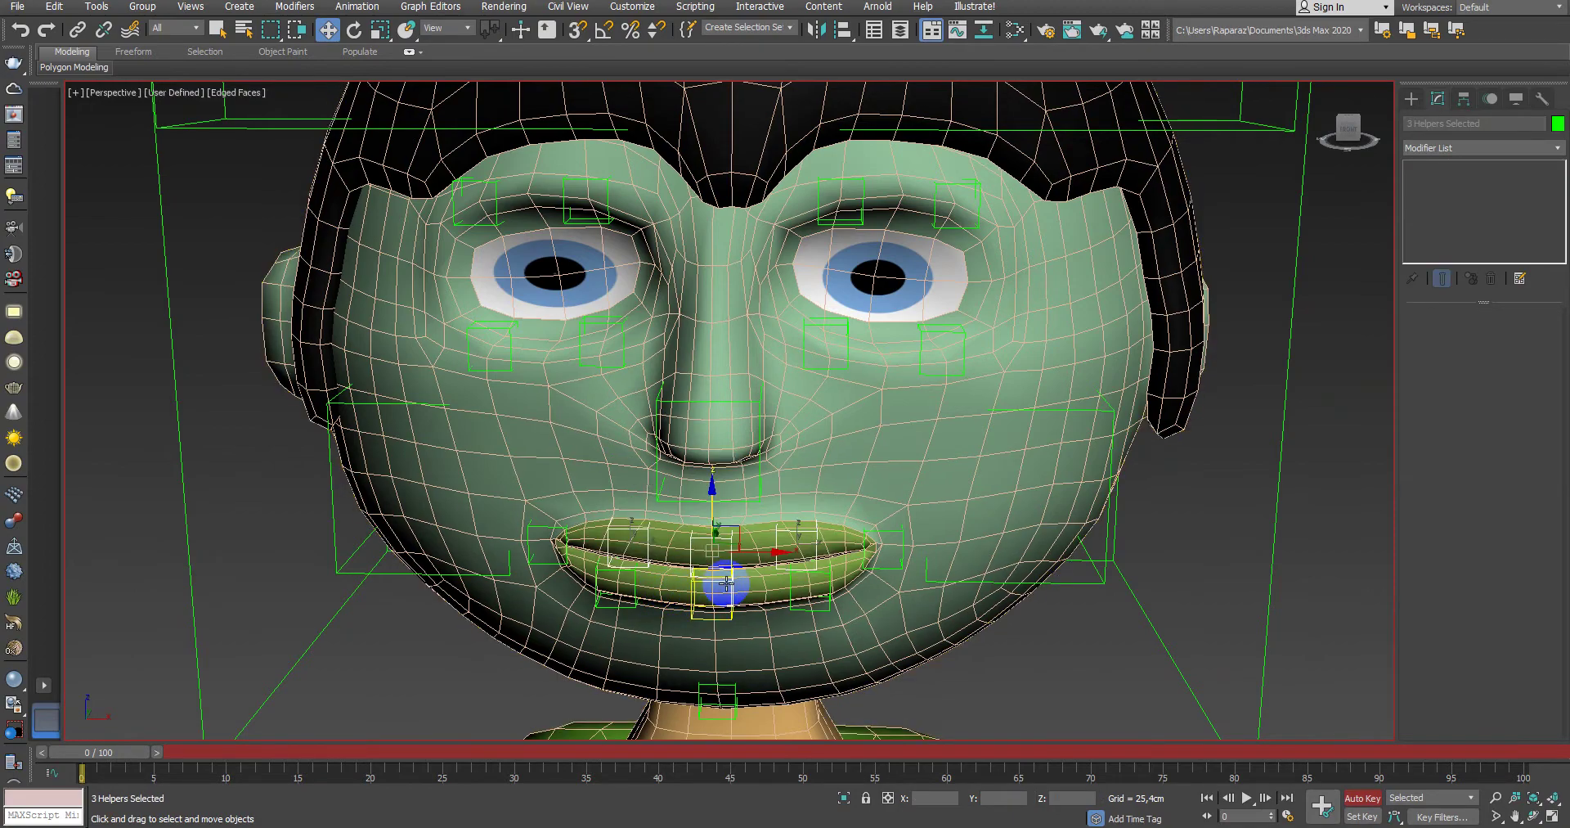
click(785, 602)
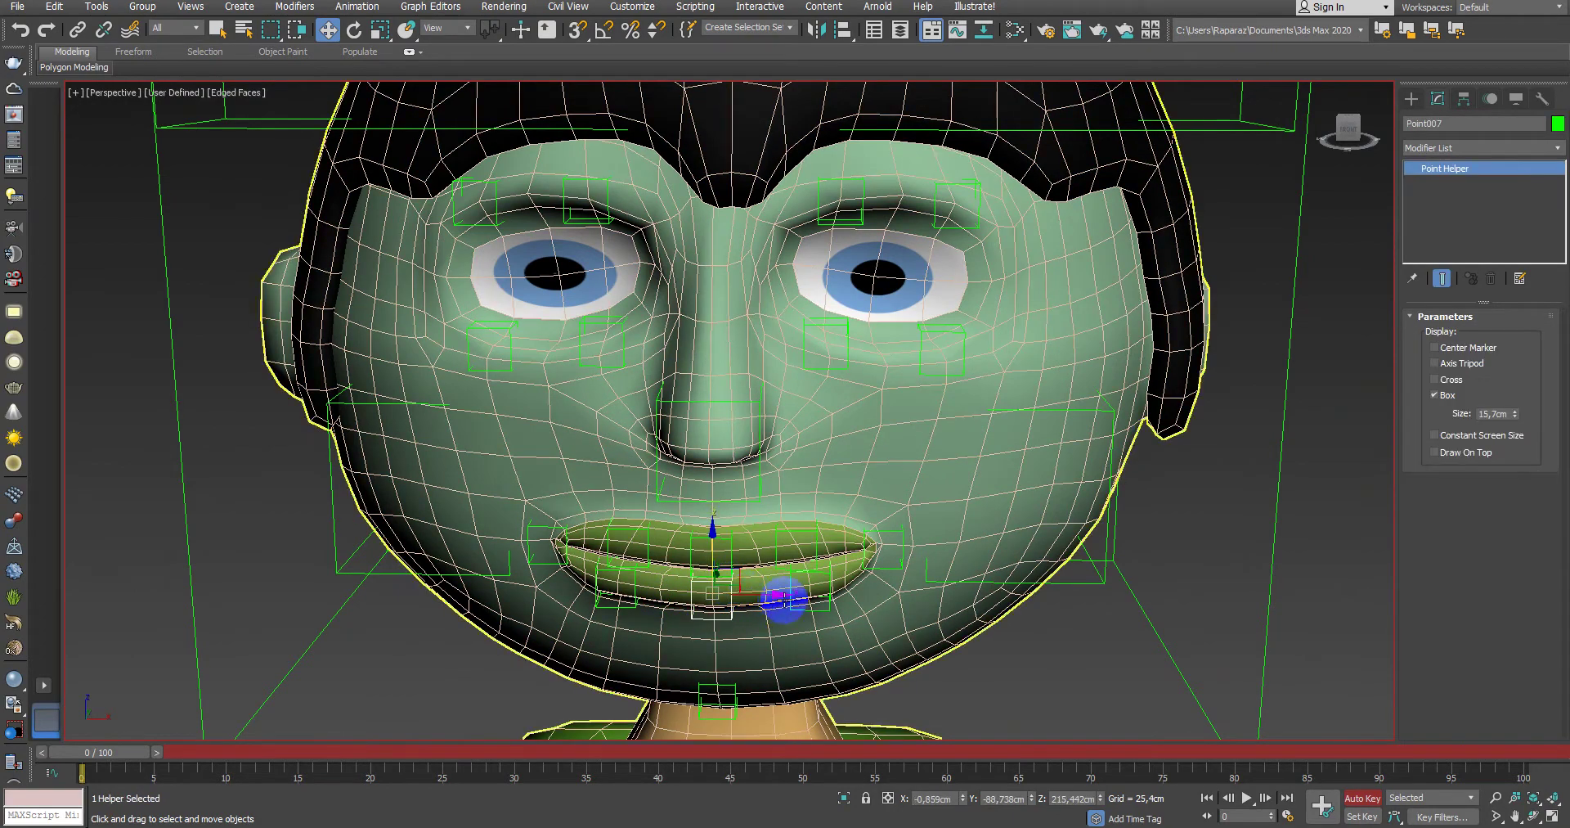
alt+middle_drag(785, 602, 844, 537)
scroll(852, 536, up, 3)
ctrl+click(844, 524)
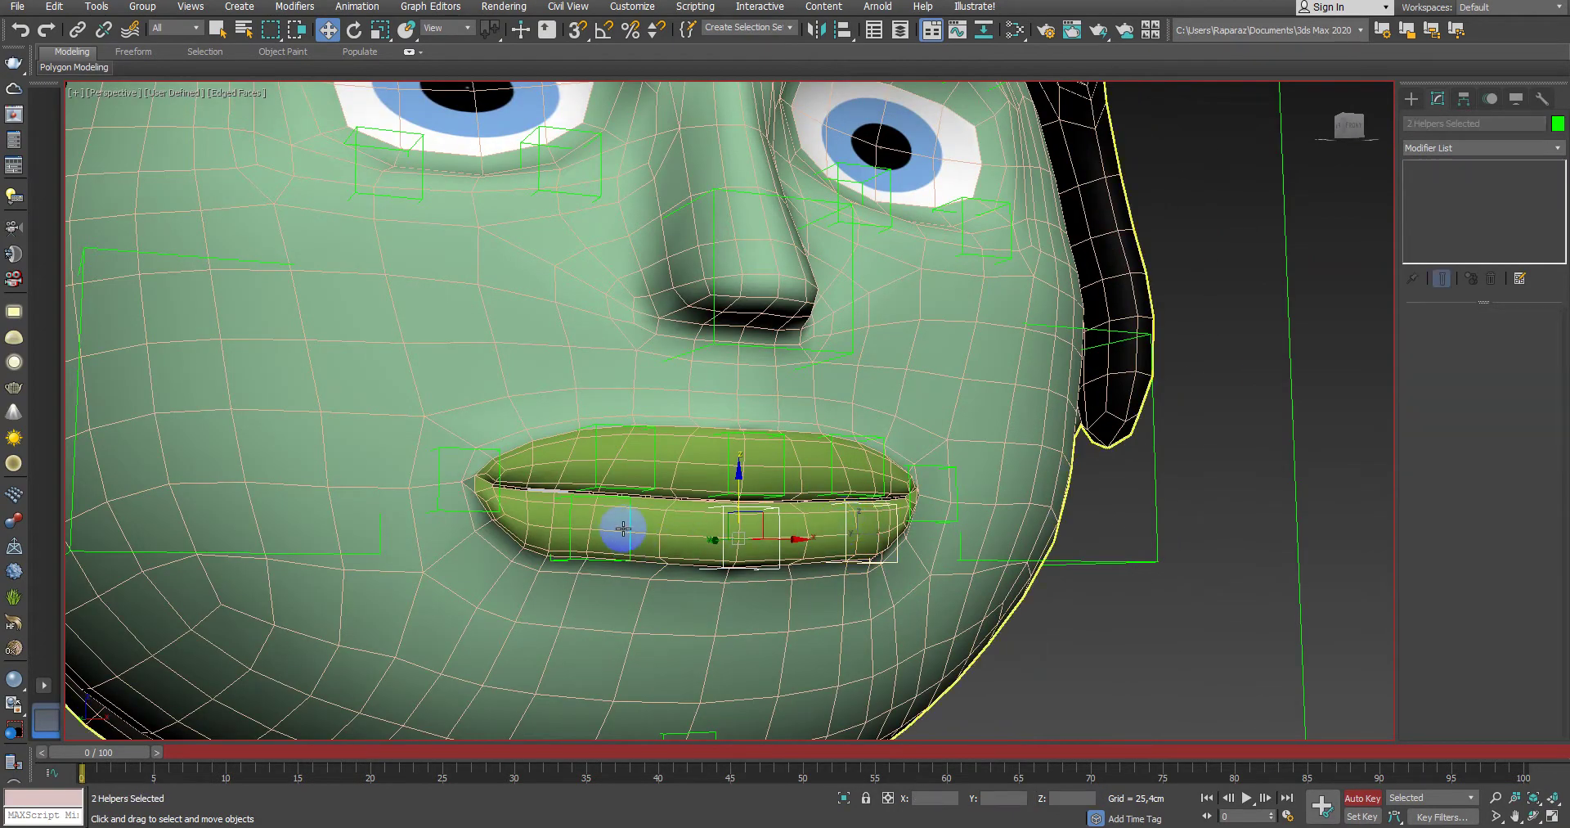
drag(738, 492, 736, 637)
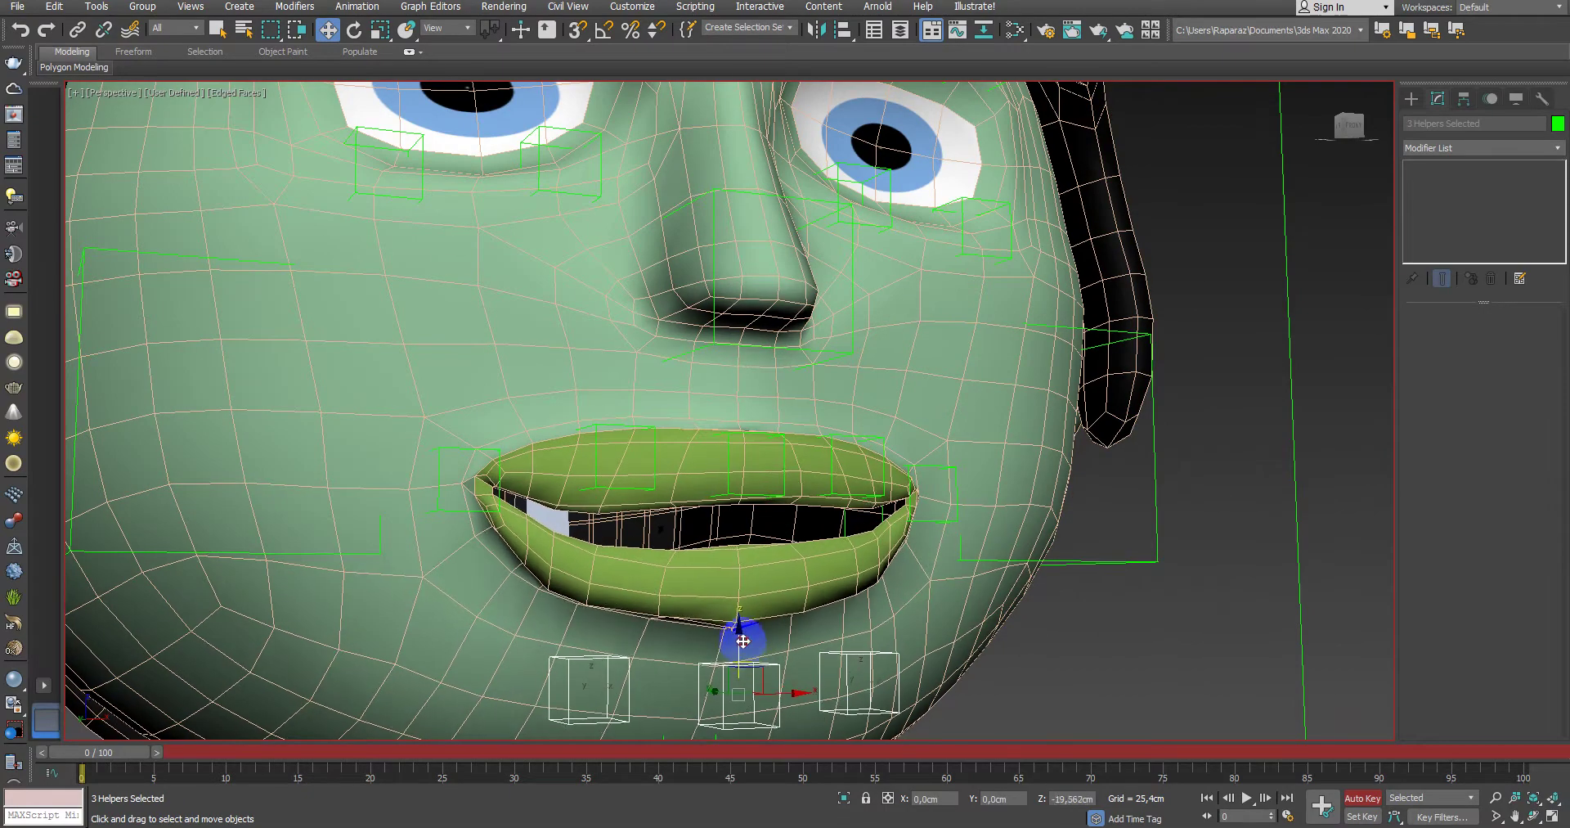
alt+middle_drag(733, 655, 804, 597)
key(shift+z)
key(shift+z)
key(shift+z)
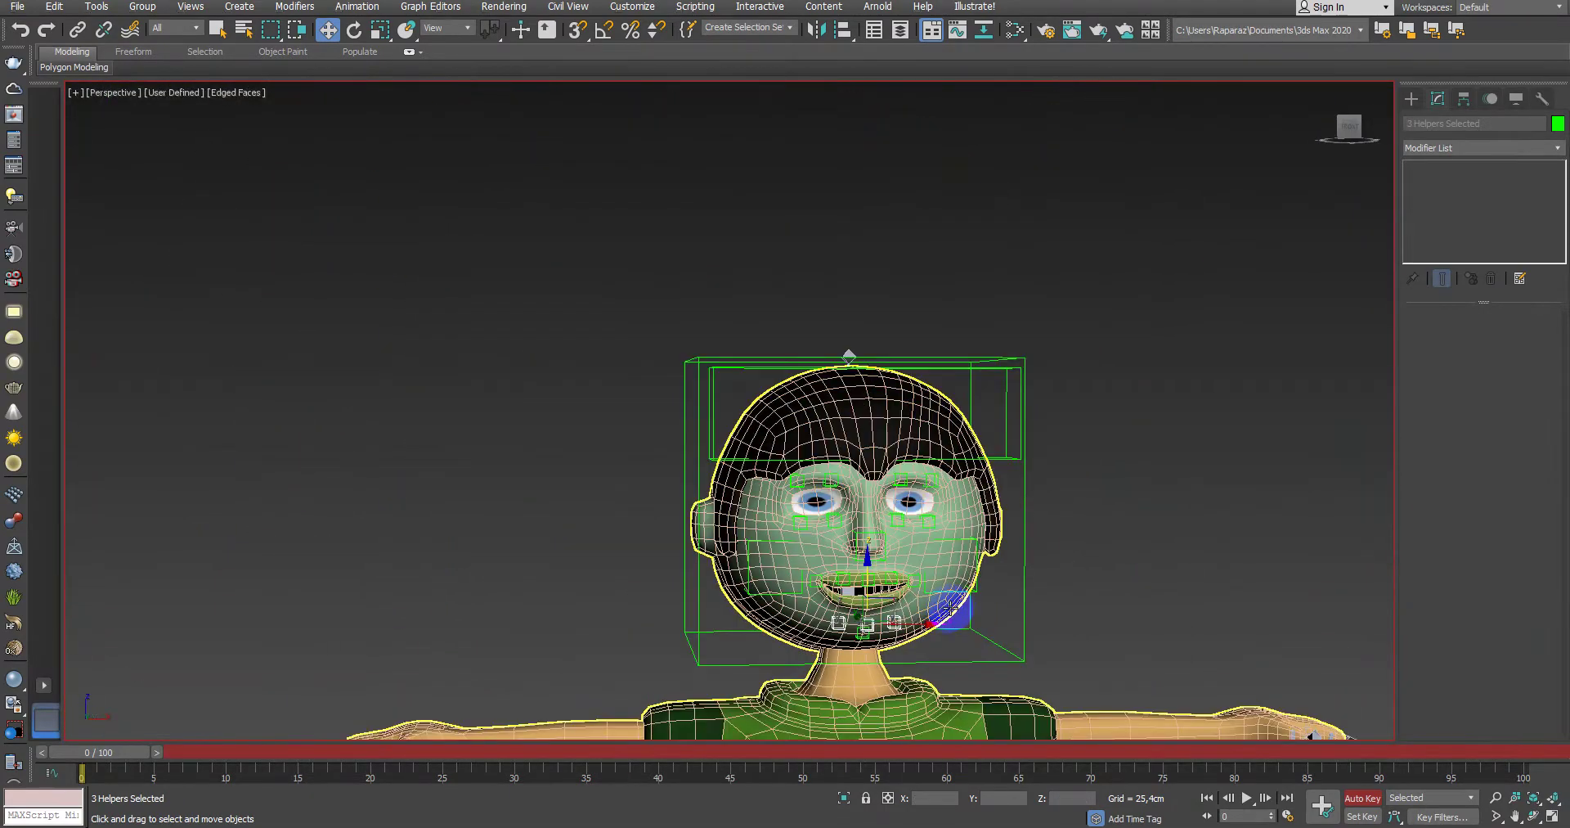
key(shift+z)
key(shift+z)
Step: Check the whole character by toggling between four viewports and maximized front and perspective views
key(alt+w)
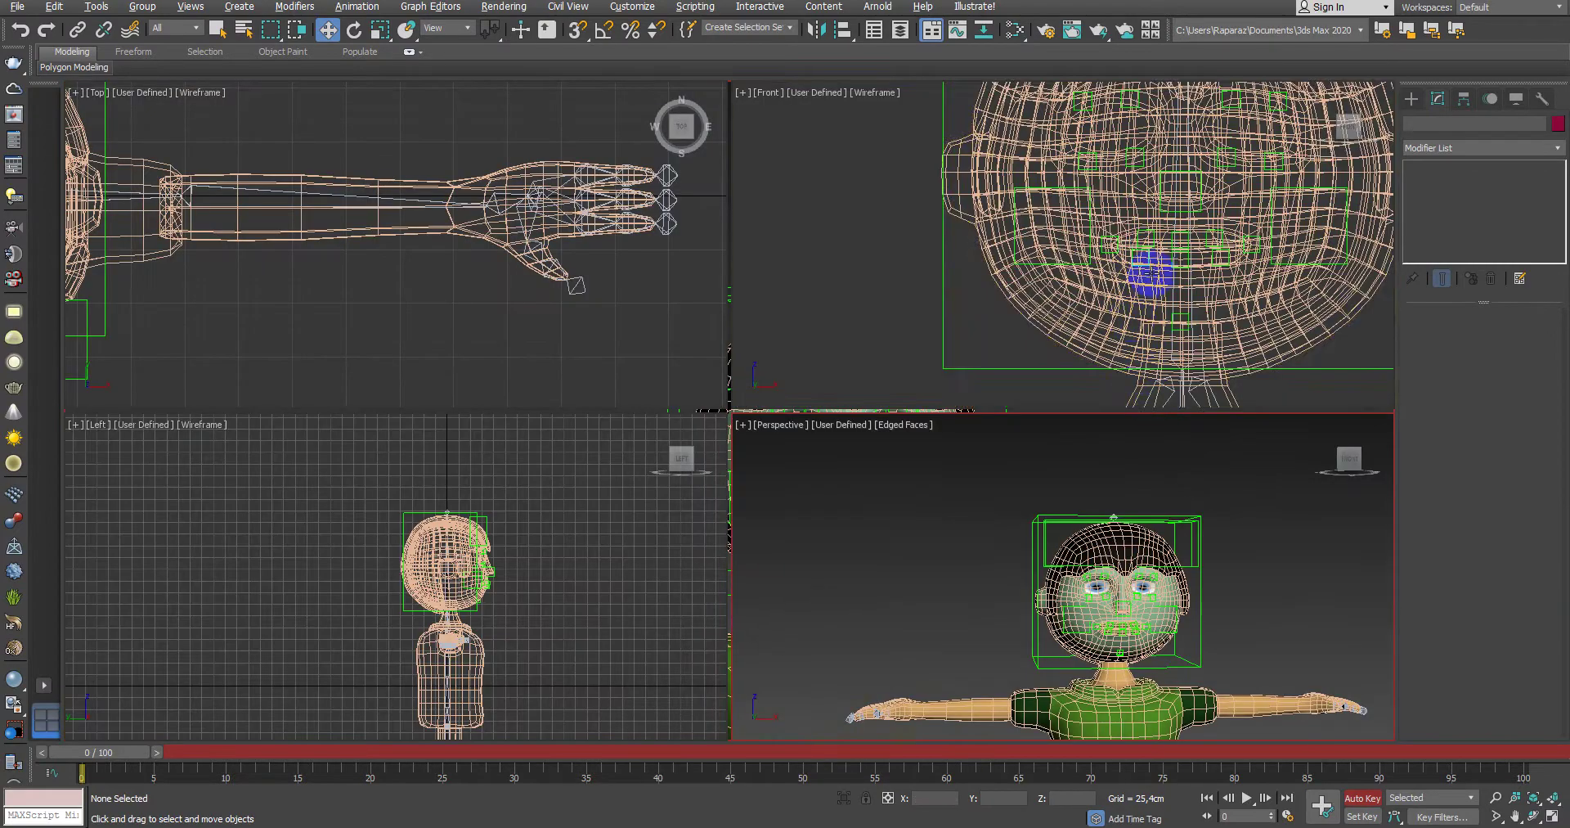
scroll(1115, 351, down, 3)
key(alt+w)
scroll(1104, 448, down, 5)
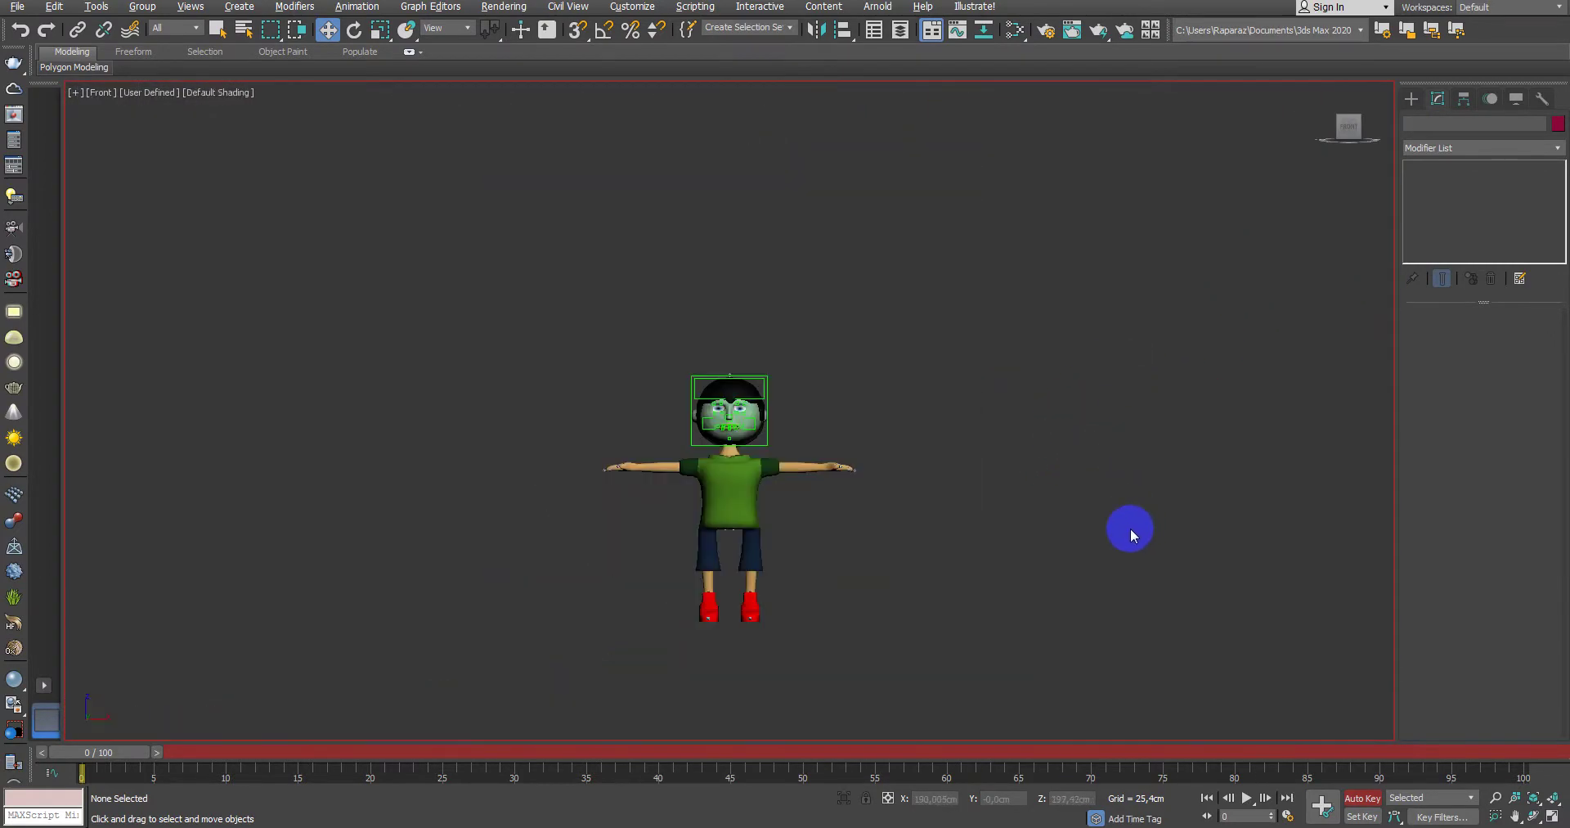
scroll(889, 502, up, 1)
scroll(933, 493, up, 4)
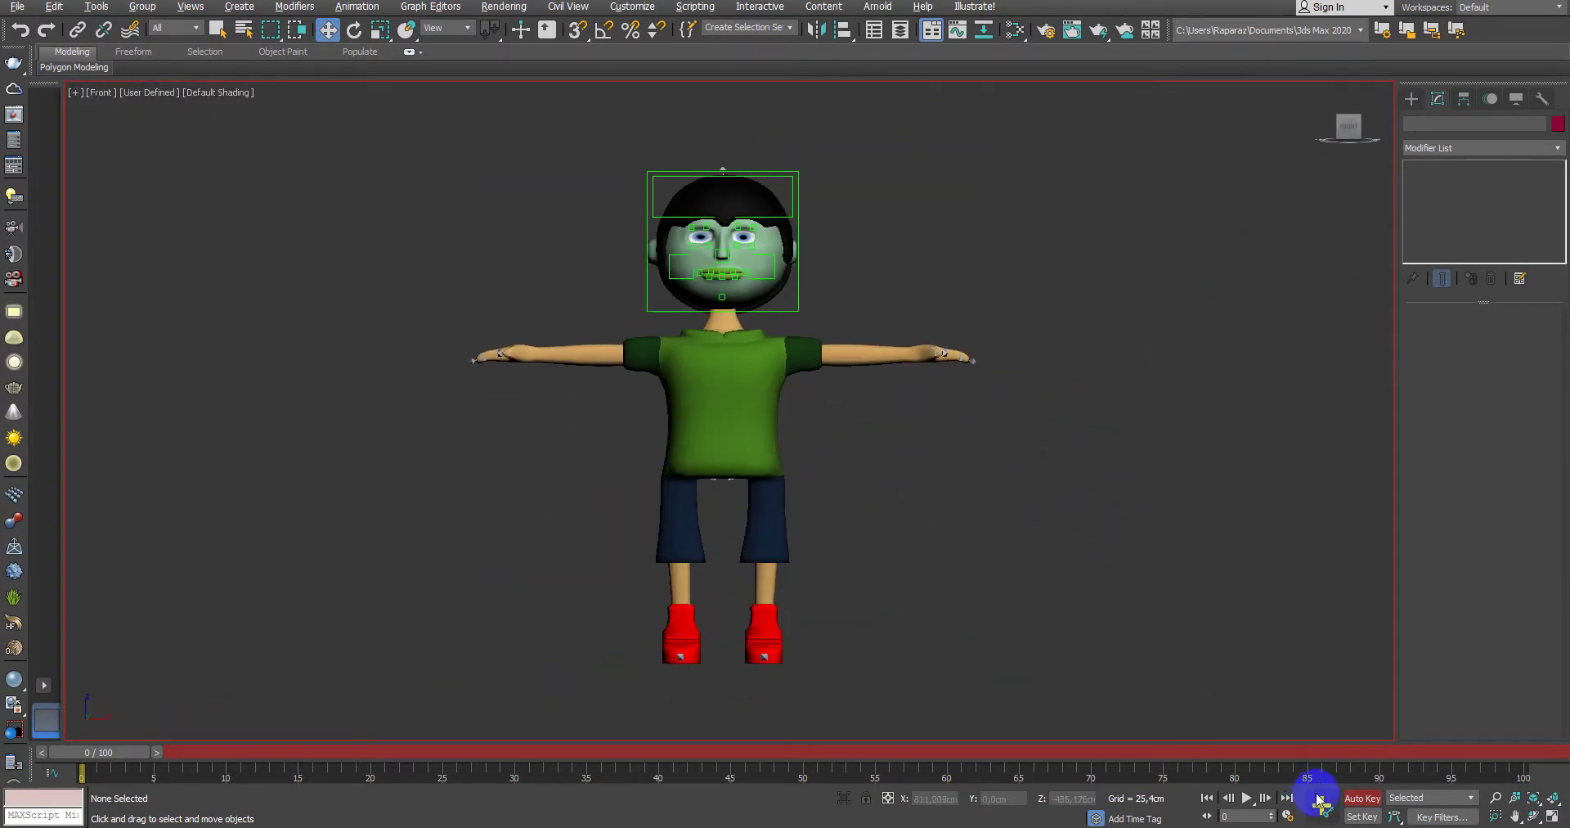
key(alt+w)
click(1036, 659)
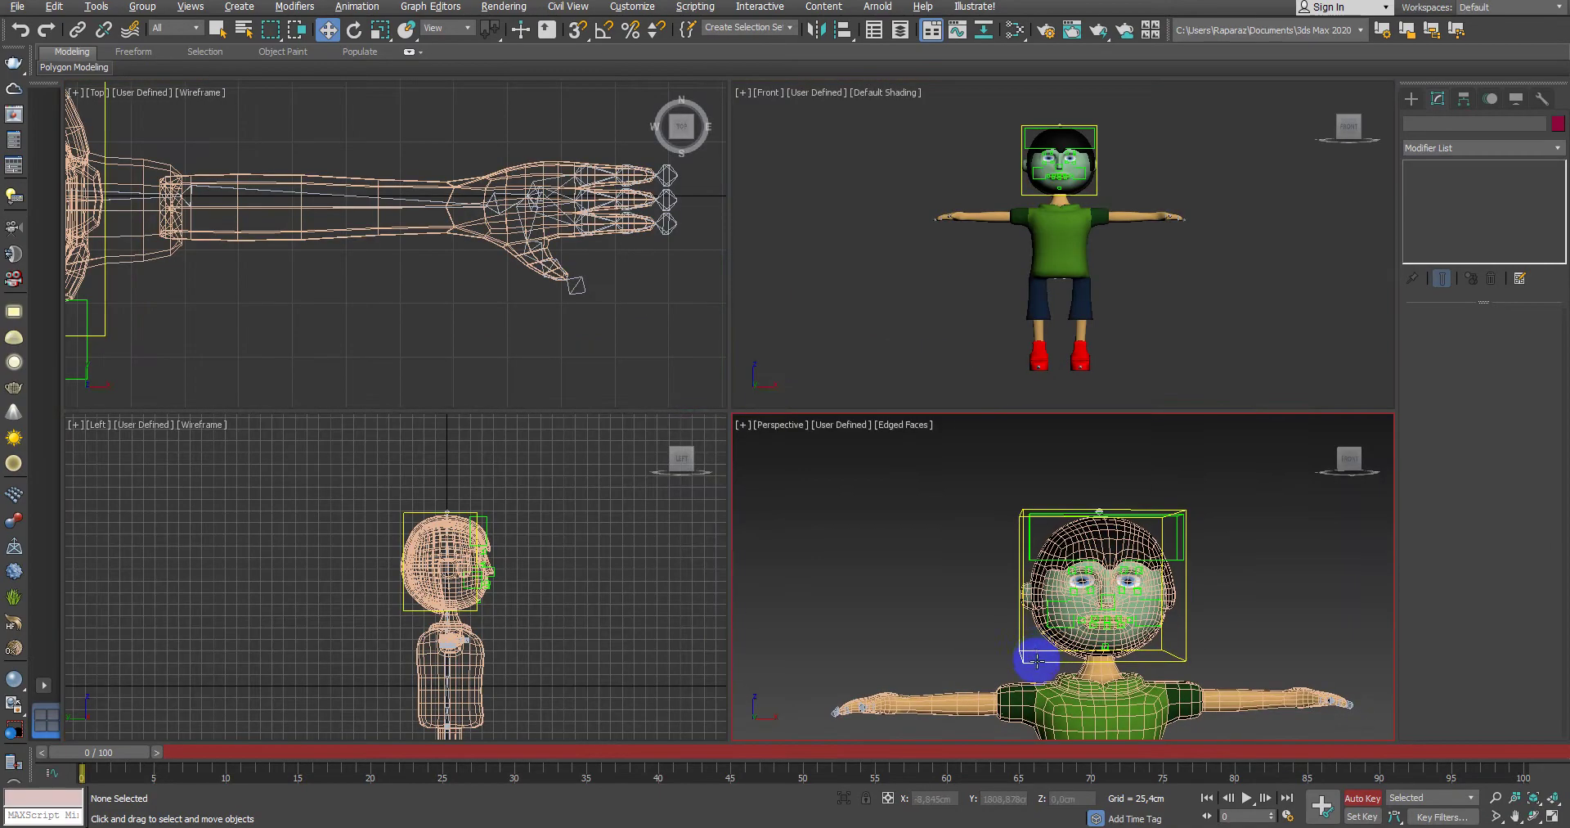
key(alt+w)
scroll(1088, 601, down, 2)
Step: Recentre the character, display it as wireframe, and region-select the leg bones around the thighs
key(ctrl+a)
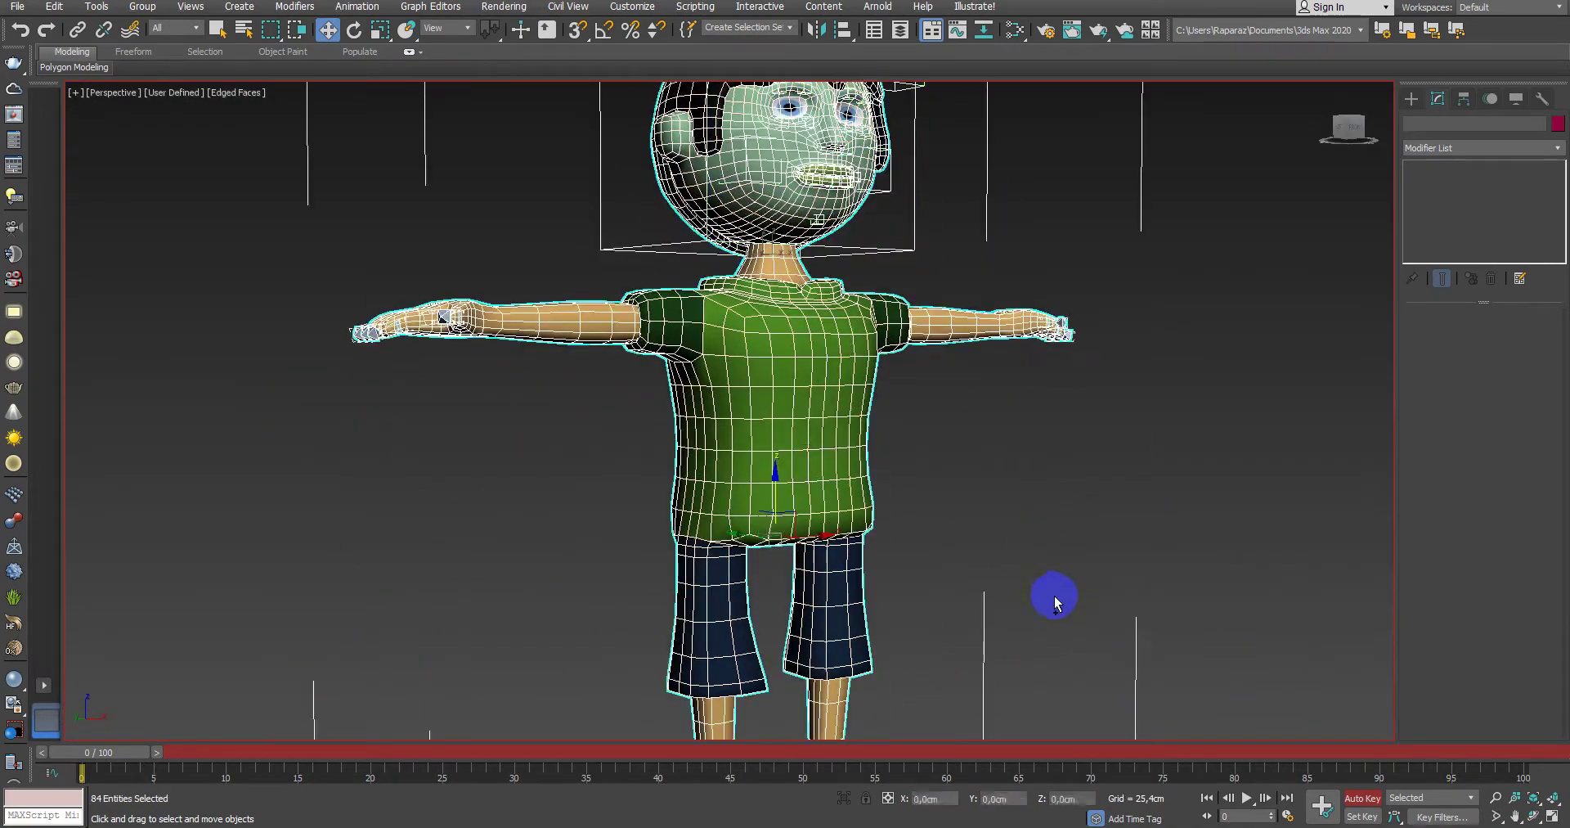
scroll(981, 605, down, 3)
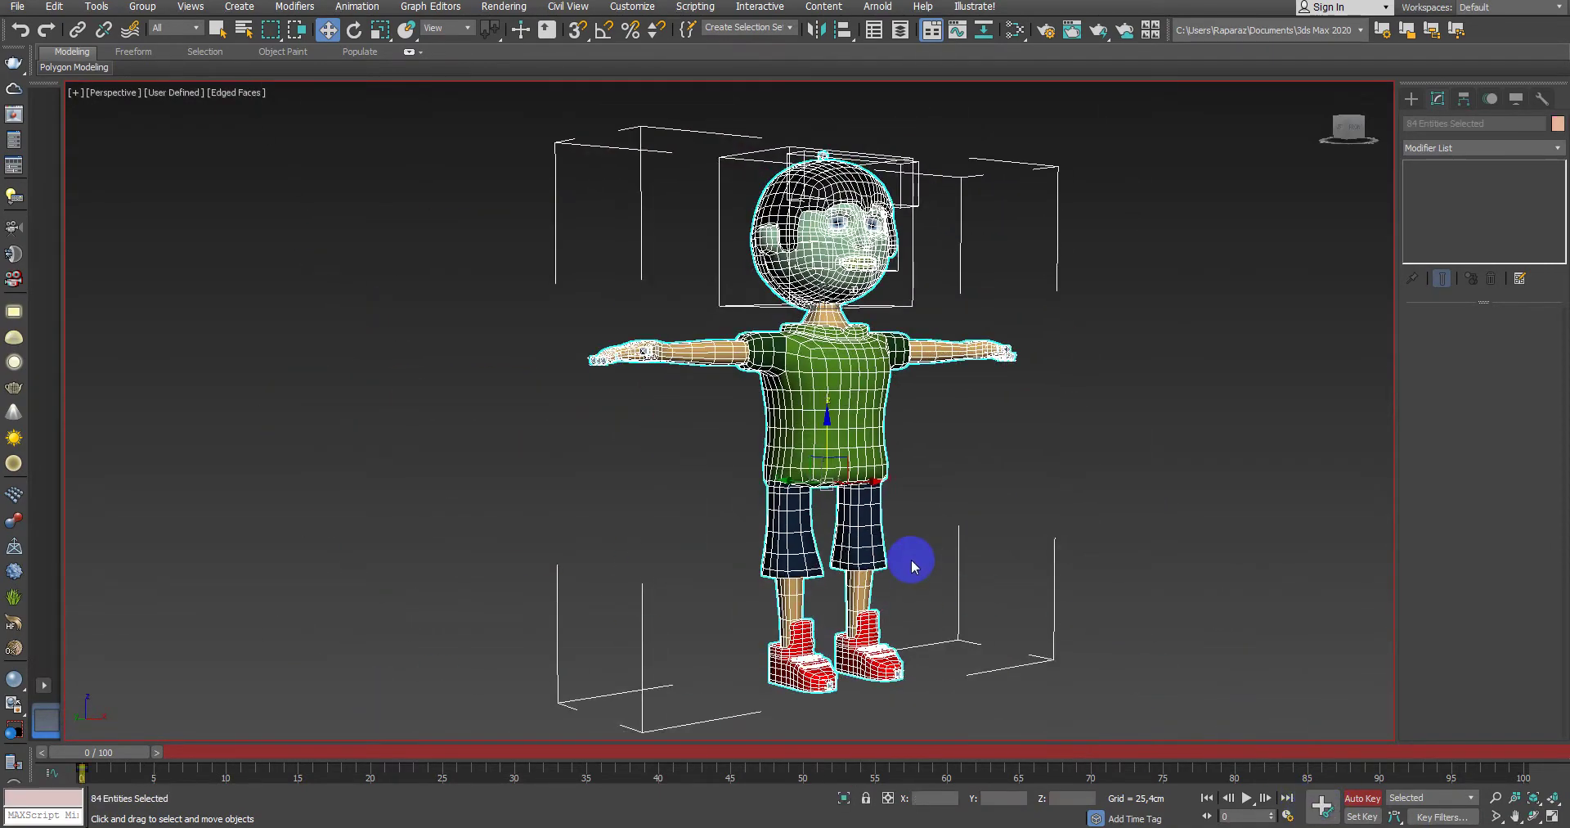
middle_drag(913, 564, 934, 609)
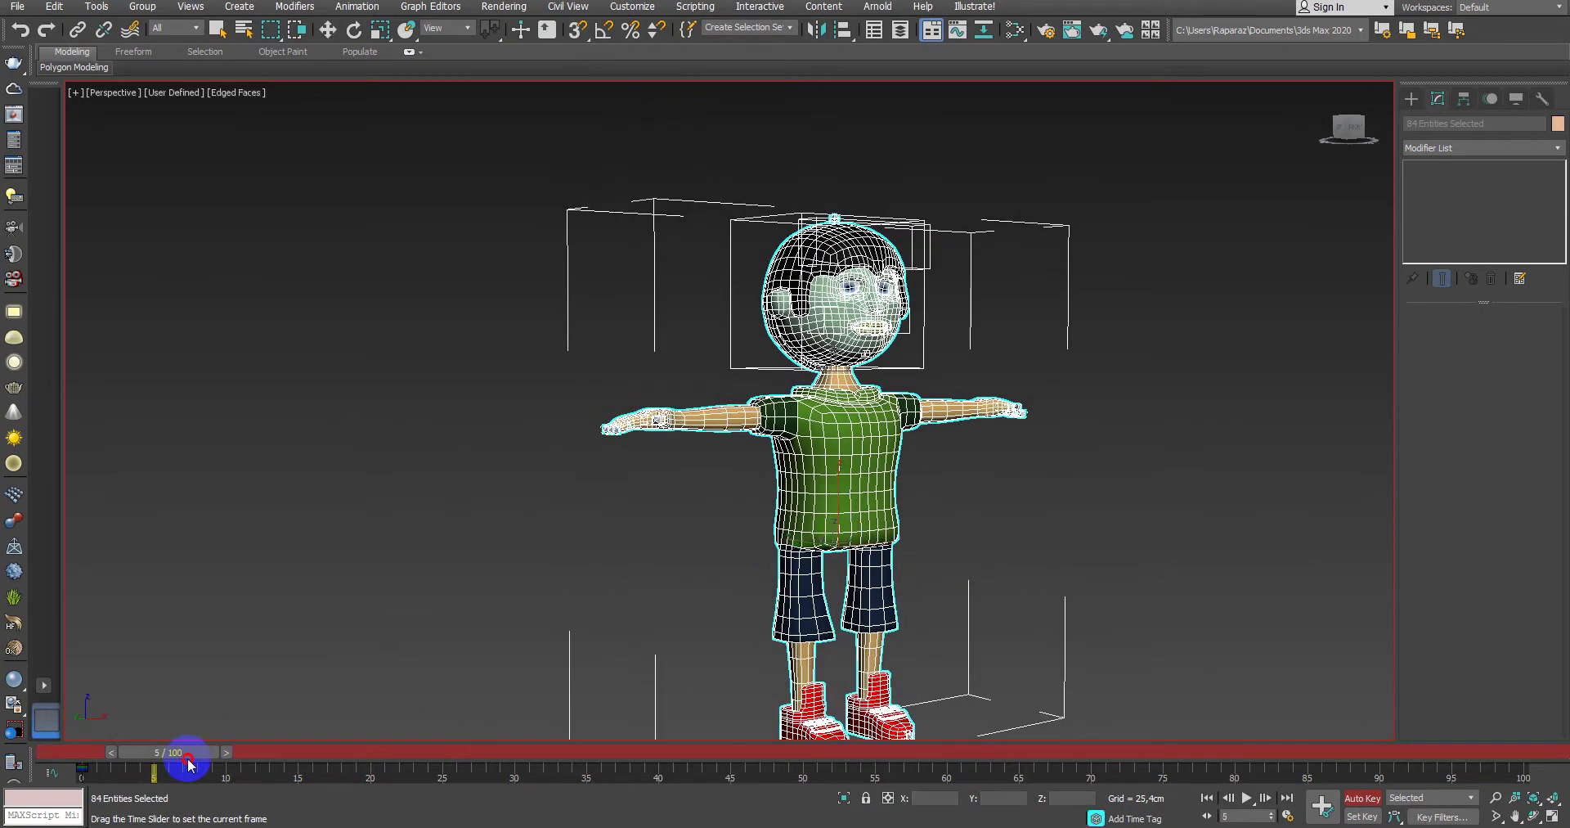
click(966, 570)
scroll(966, 570, up, 2)
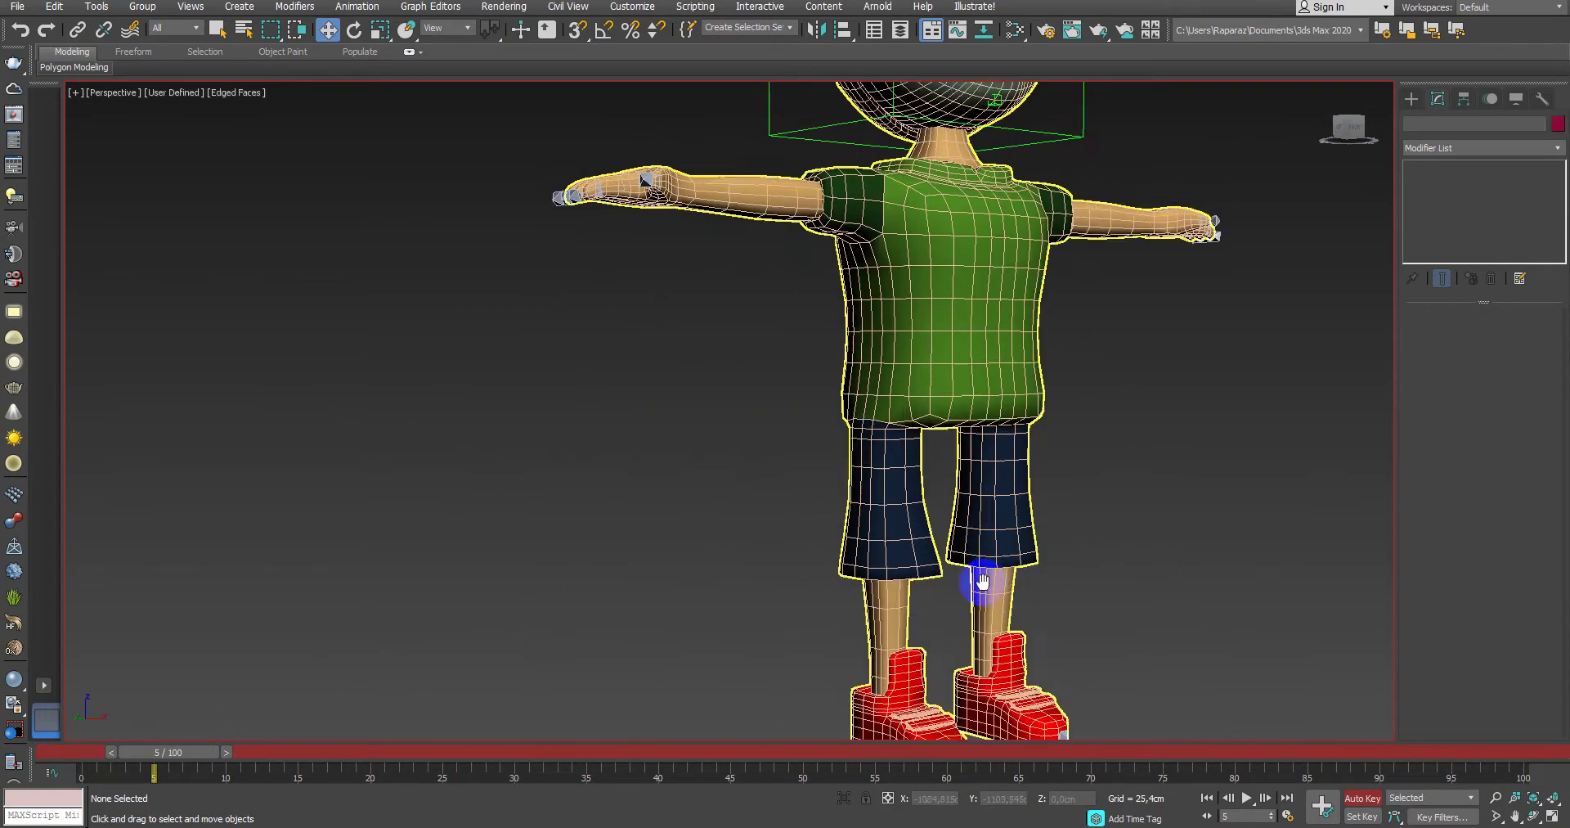
scroll(989, 589, up, 3)
key(F3)
mouse_move(663, 464)
mouse_down()
mouse_move(870, 513)
mouse_move(900, 552)
mouse_up()
Step: With angle snap on, swing thigh Bone041 forward 40 degrees and thigh Bone048 back 30 degrees
scroll(982, 551, down, 4)
key(e)
mouse_move(1012, 551)
alt+middle_down()
mouse_move(995, 568)
mouse_move(894, 522)
alt+middle_up()
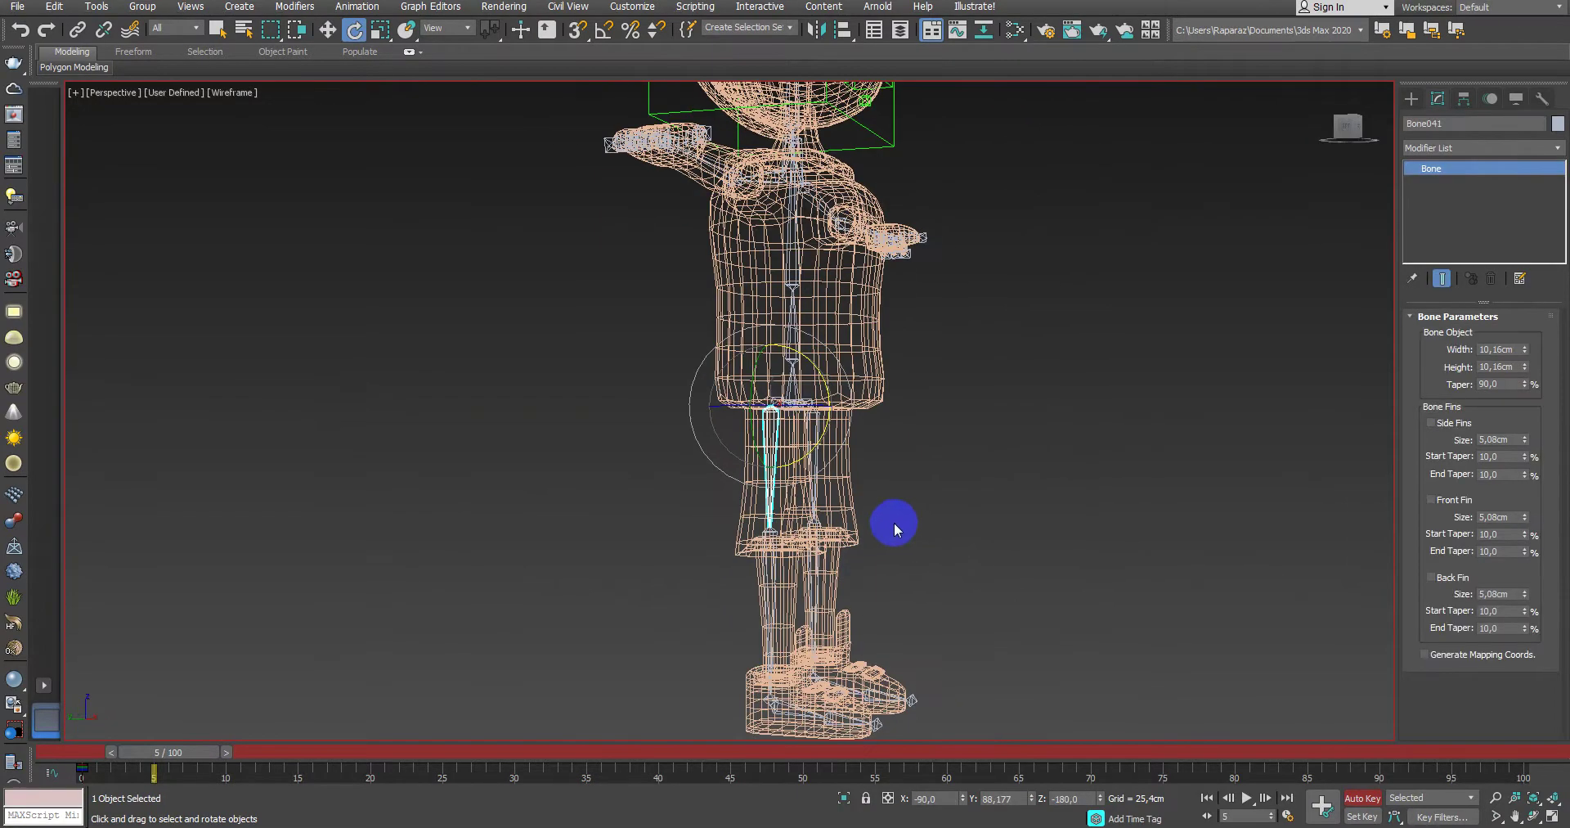
mouse_move(745, 324)
alt+middle_down()
mouse_move(848, 393)
mouse_move(901, 477)
mouse_move(758, 411)
alt+middle_up()
key(a)
drag(758, 411, 754, 412)
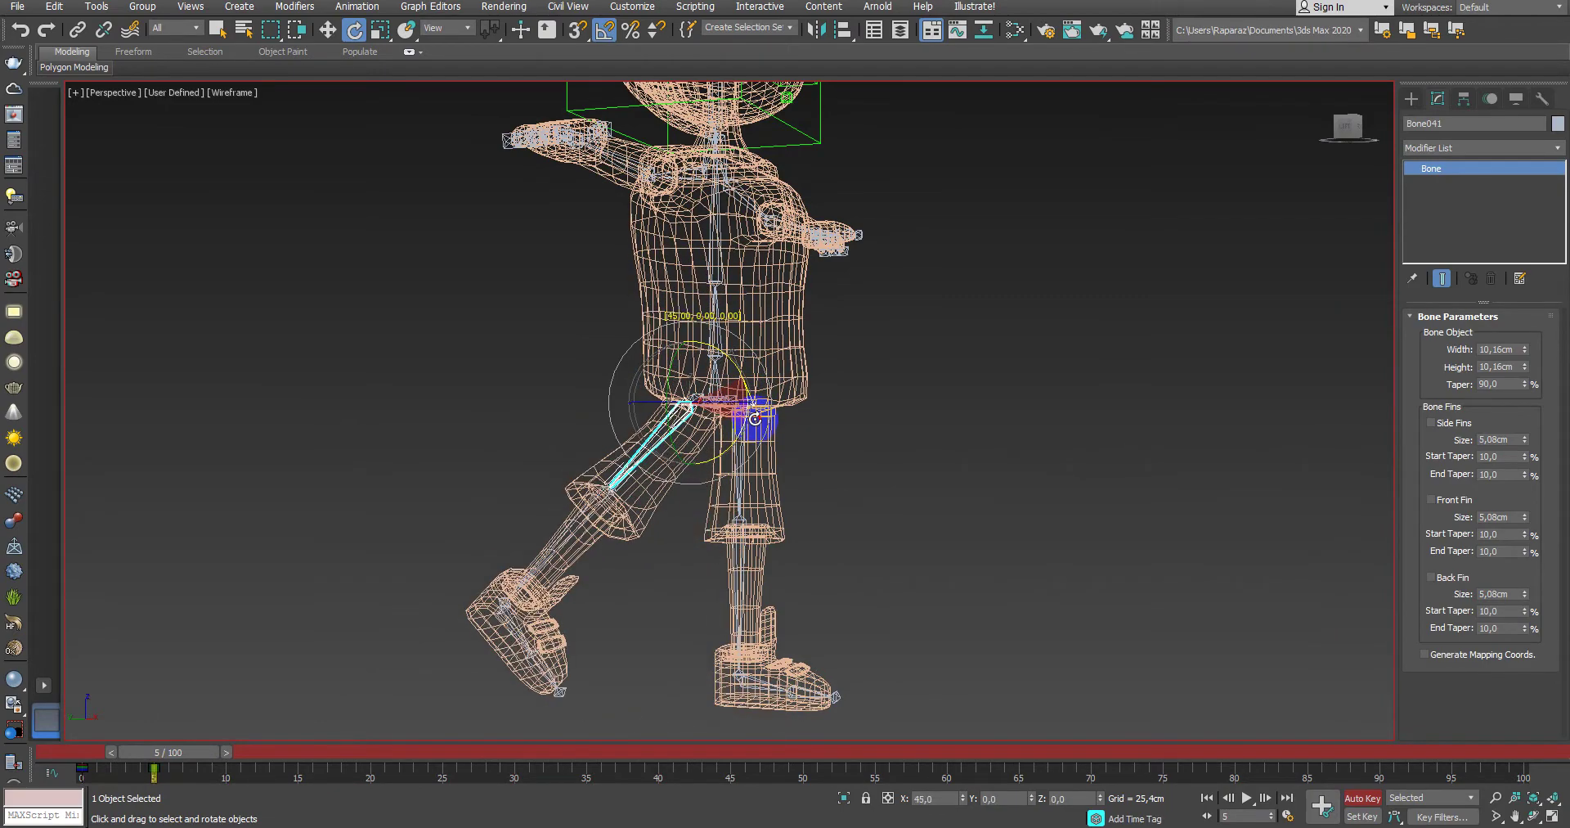
alt+middle_drag(897, 474, 869, 456)
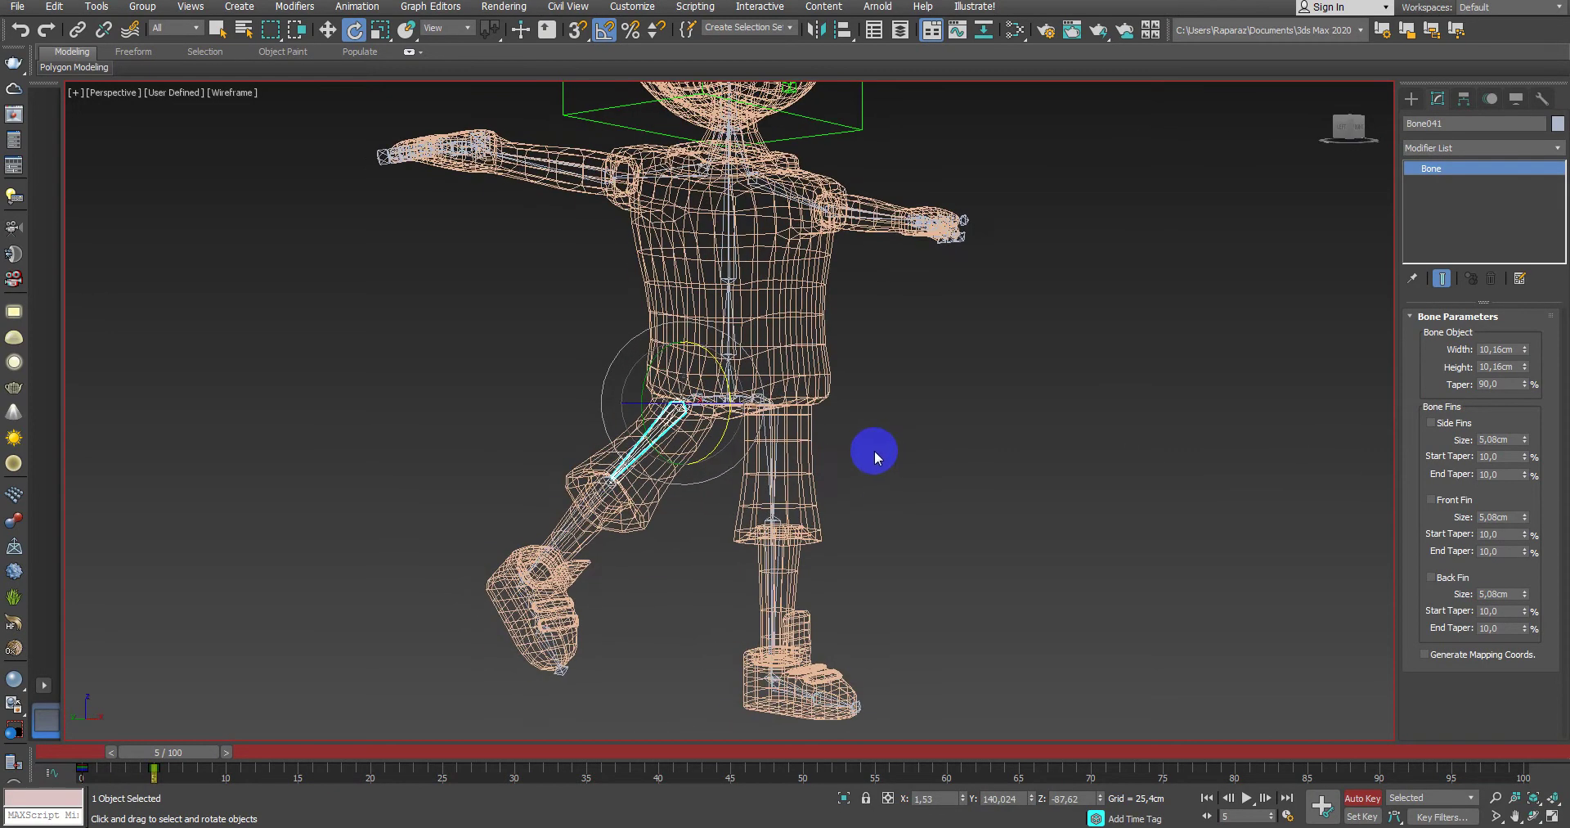
ctrl+click(808, 498)
click(808, 498)
alt+middle_drag(807, 498, 885, 563)
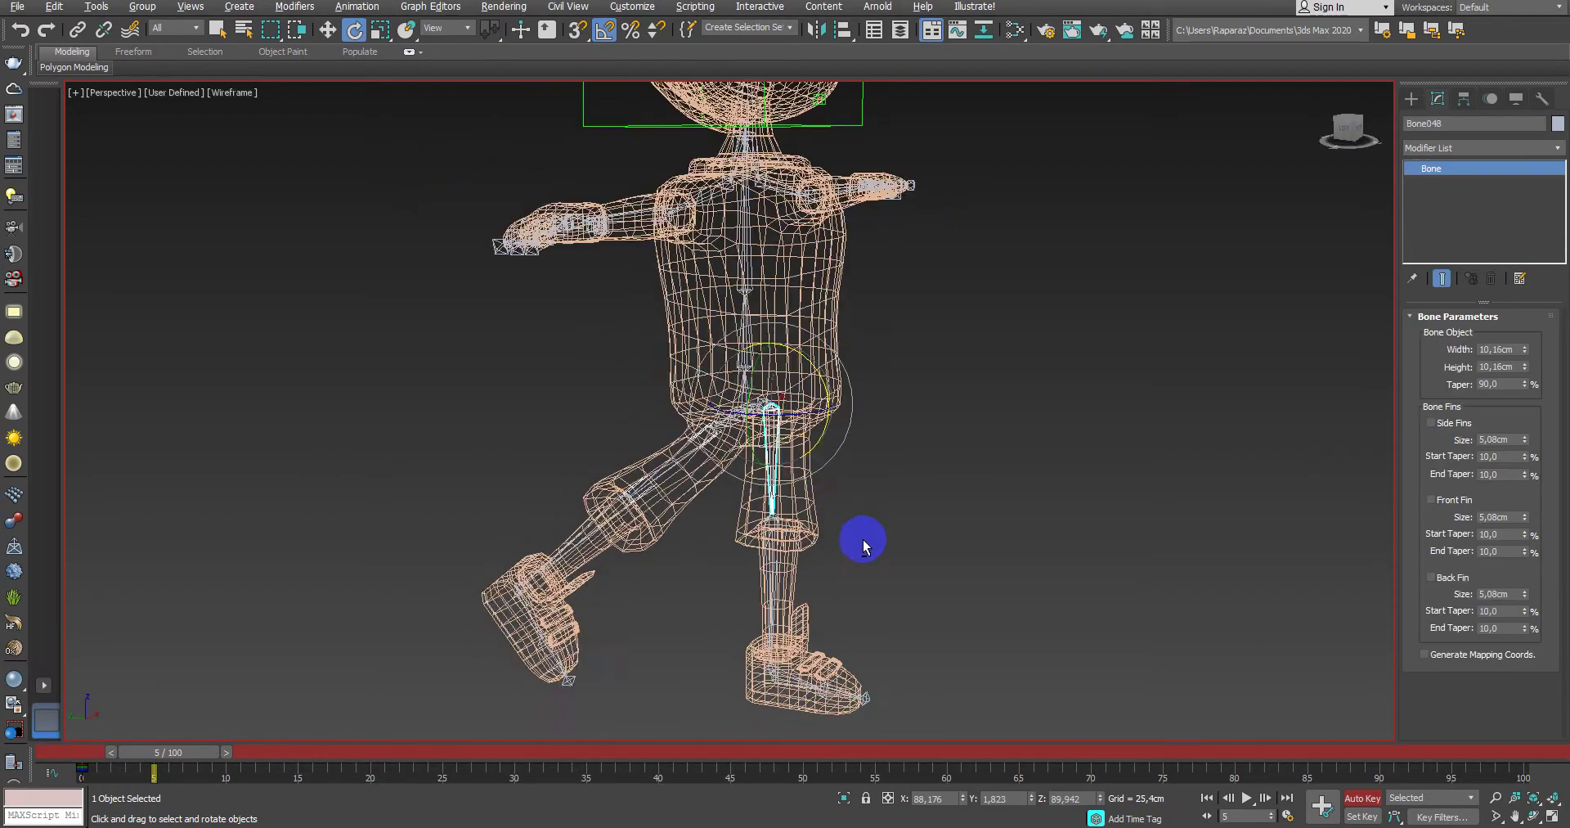
drag(824, 450, 838, 415)
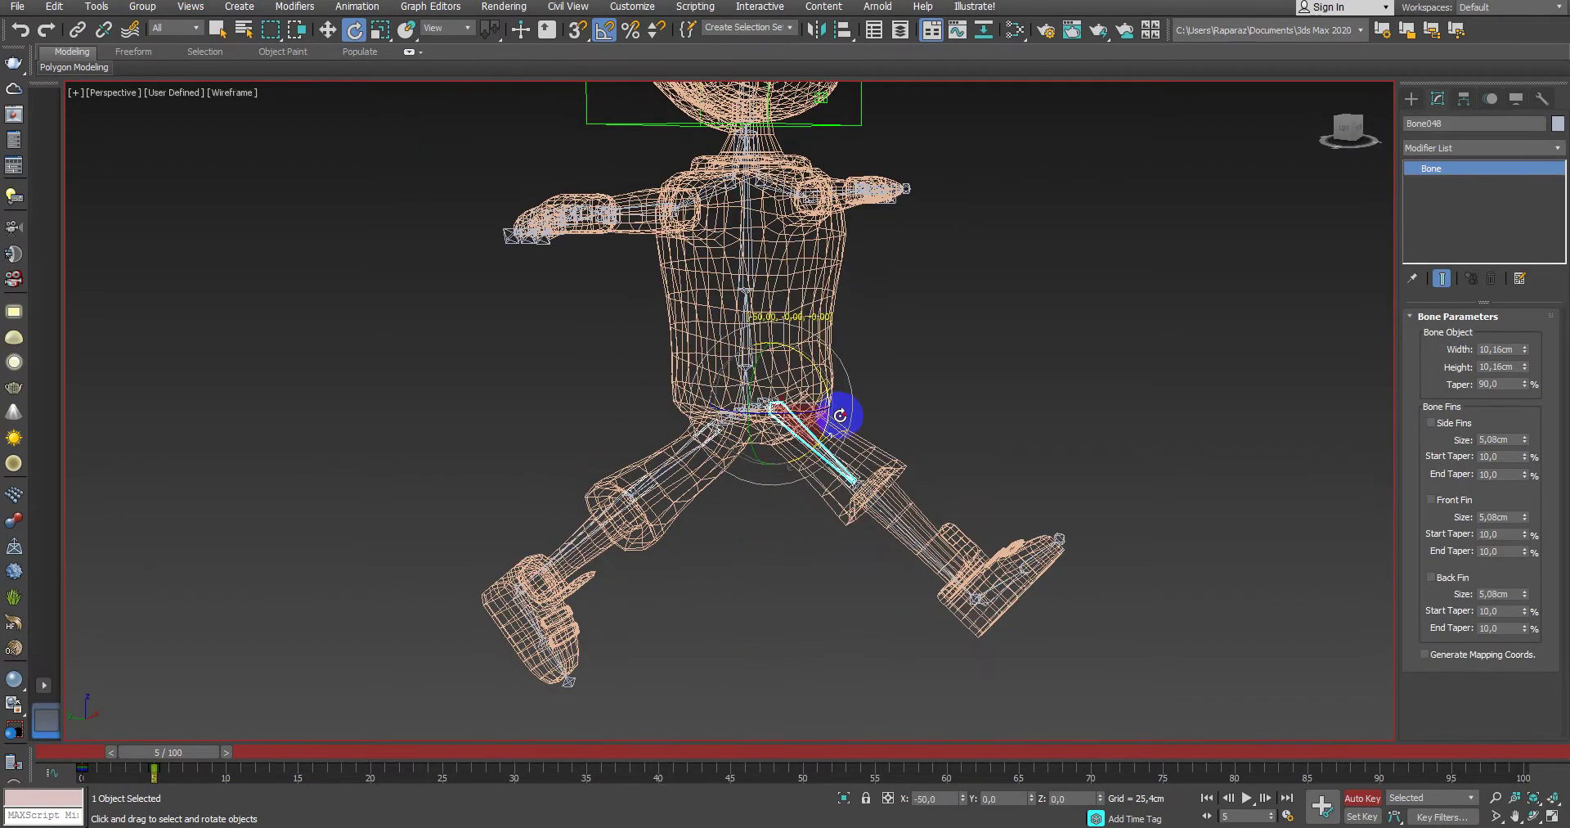
click(1027, 382)
Step: Select upper-arm bone Bone024 and rotate it down, switching to shaded-with-edges display
scroll(973, 409, down, 3)
alt+middle_drag(921, 435, 814, 459)
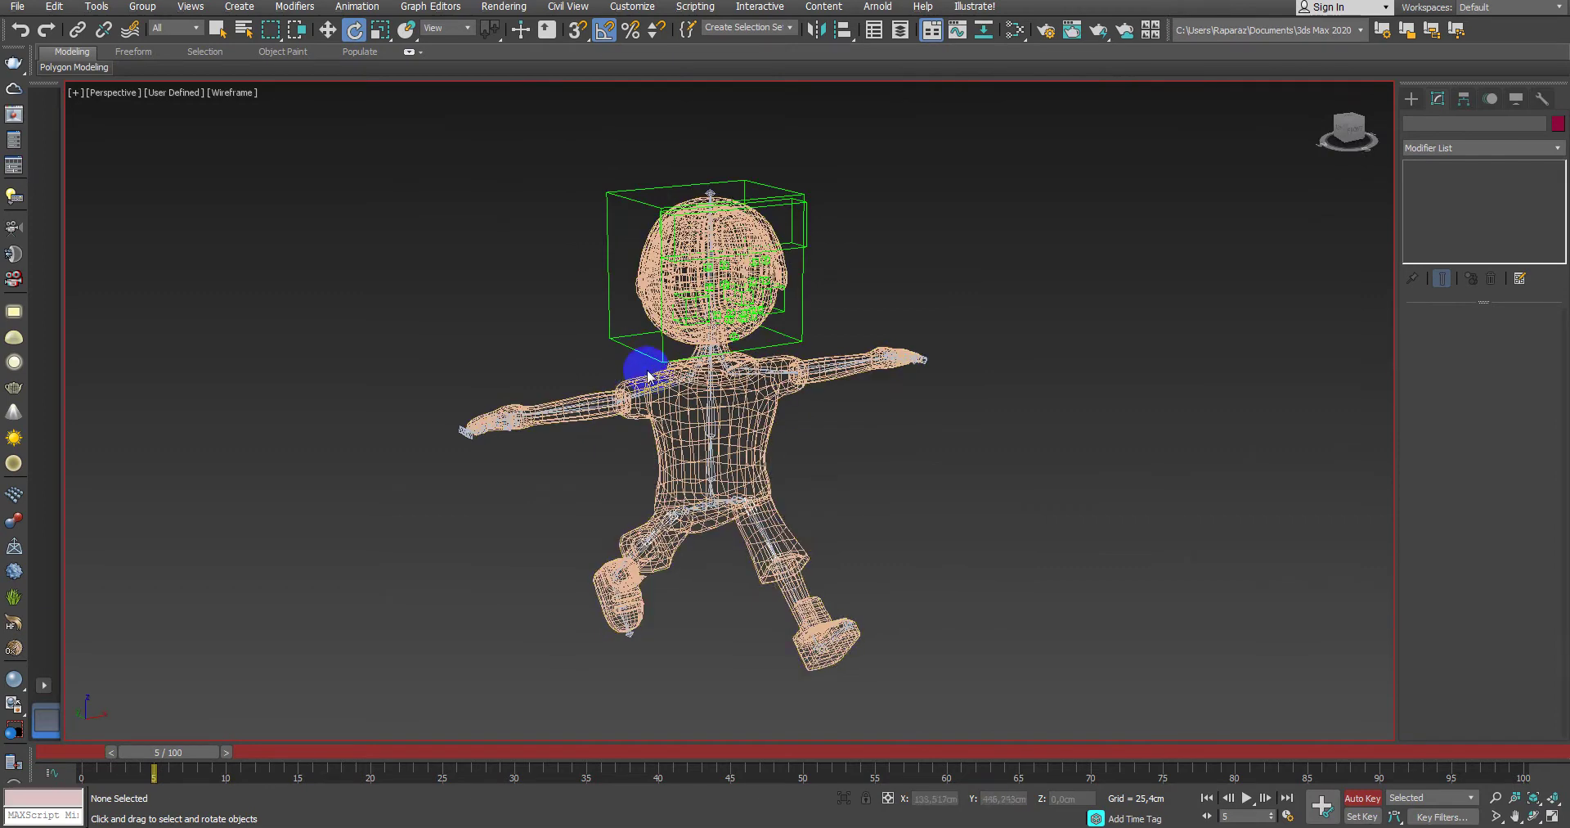
click(643, 399)
click(701, 436)
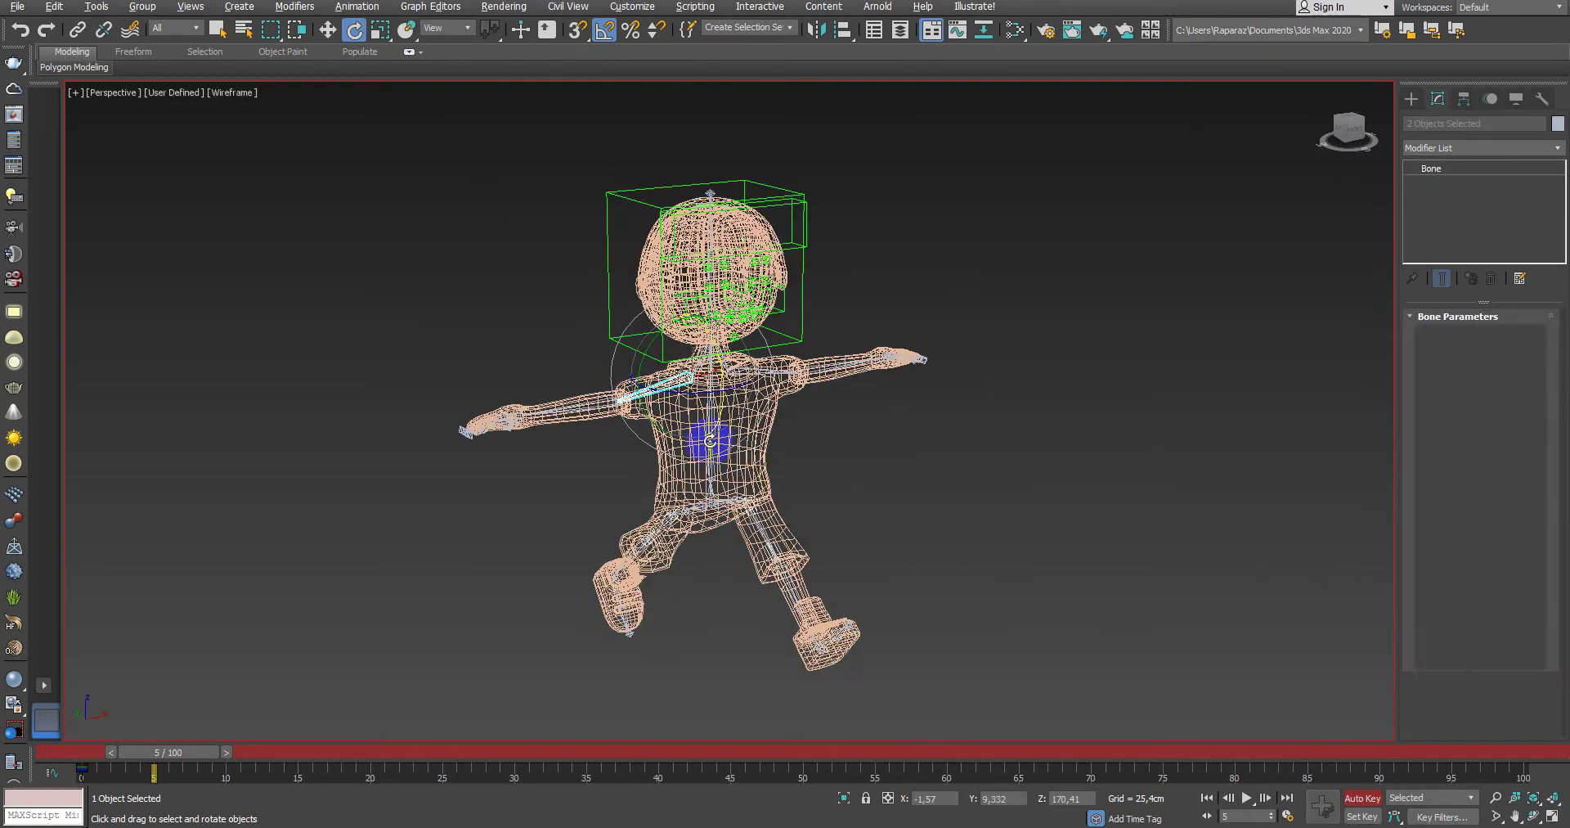
click(817, 453)
click(768, 429)
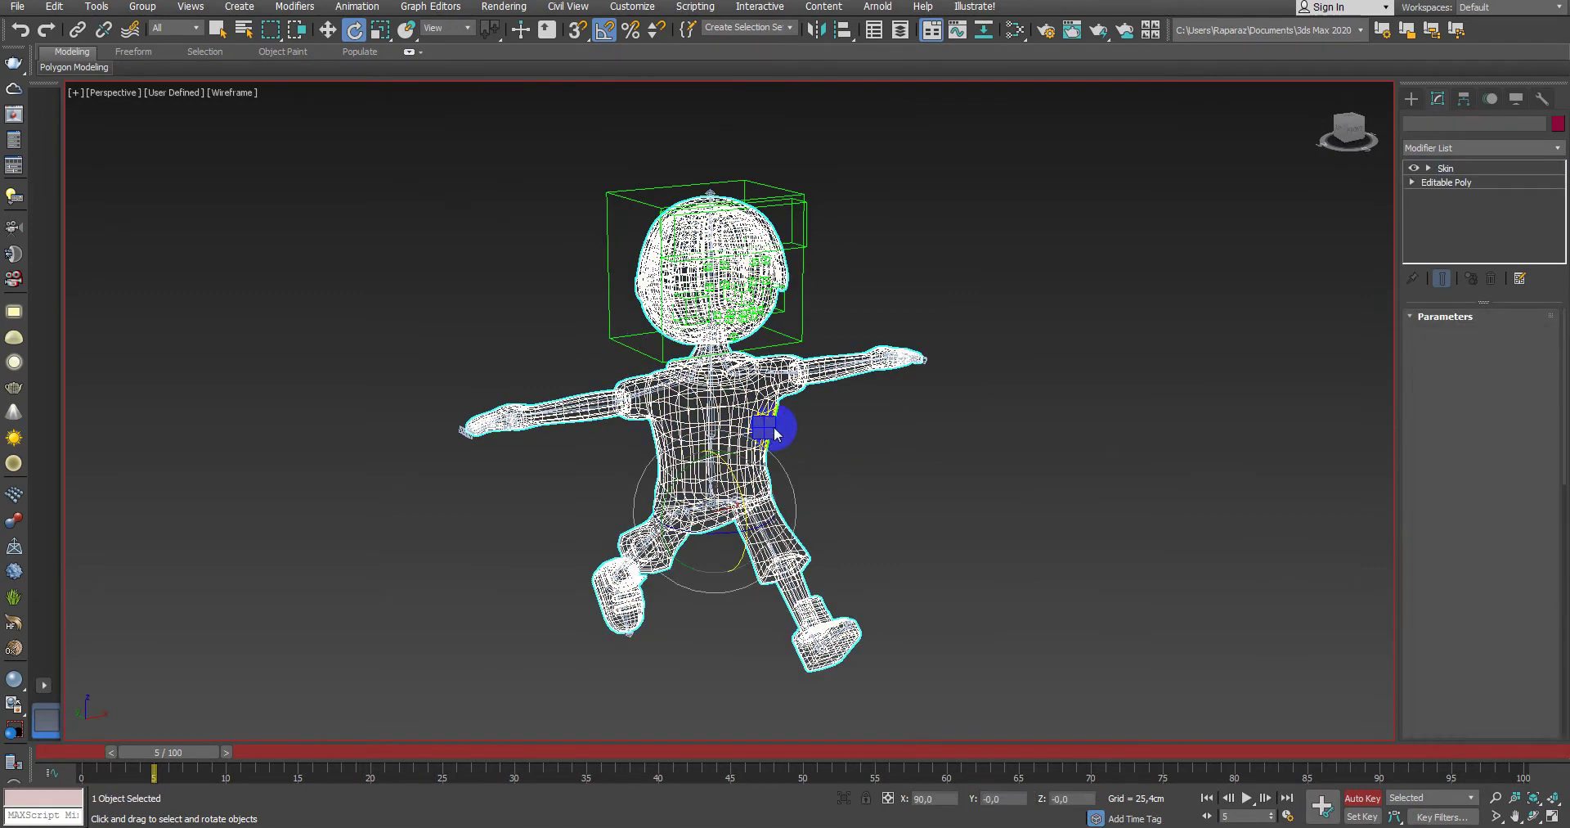
click(806, 333)
mouse_move(799, 395)
alt+middle_down()
mouse_move(719, 414)
mouse_move(723, 448)
alt+middle_up()
click(727, 447)
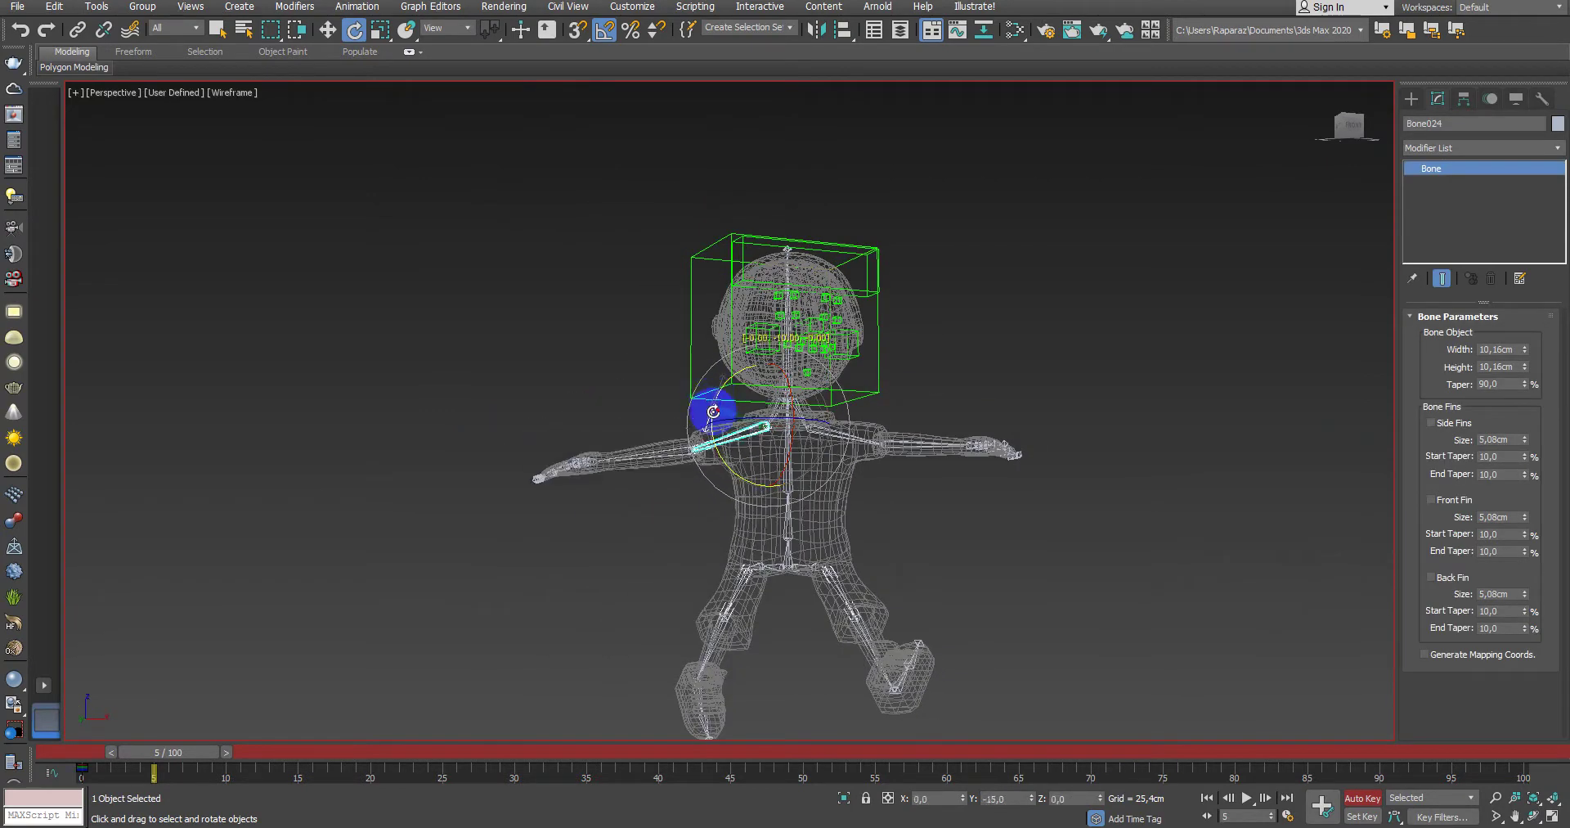
drag(723, 448, 696, 429)
key(F3)
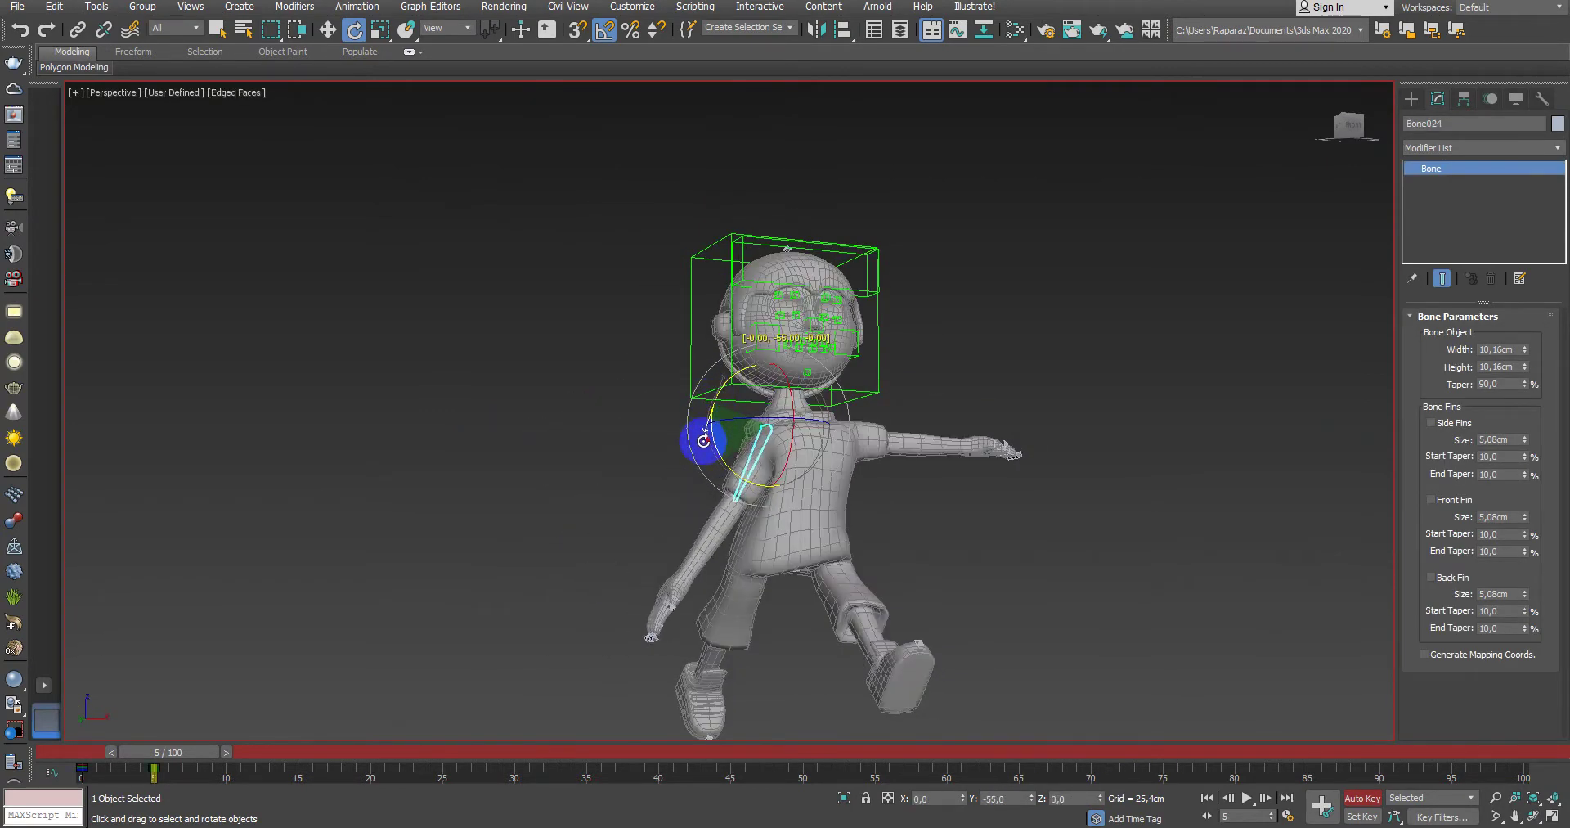
alt+middle_drag(696, 428, 713, 513)
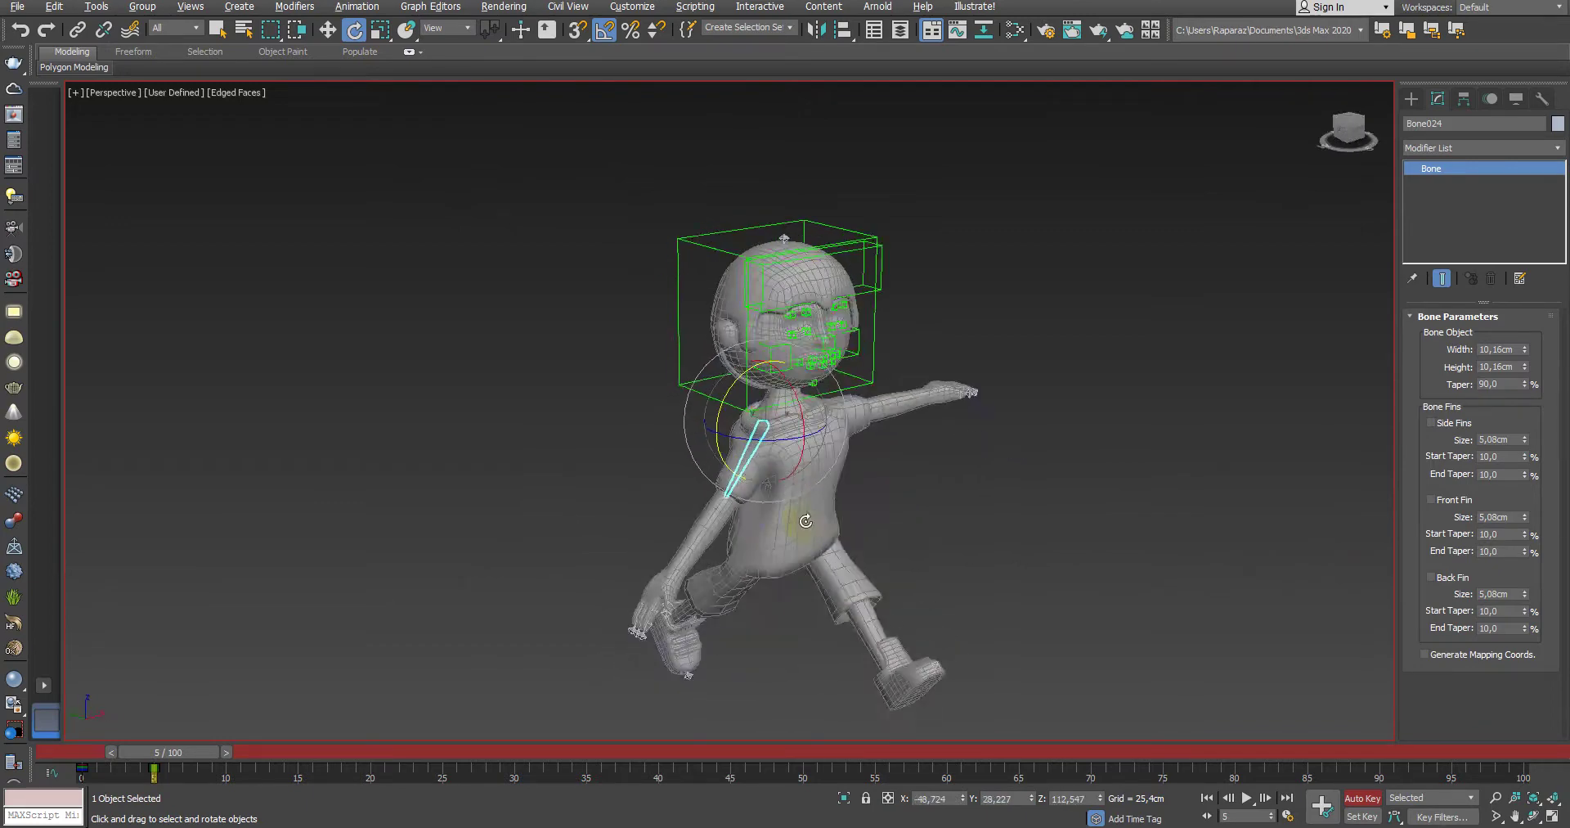
Step: Bend forearm Bone025 down about 30 degrees and lower upper arm Bone024 beside the body
click(677, 509)
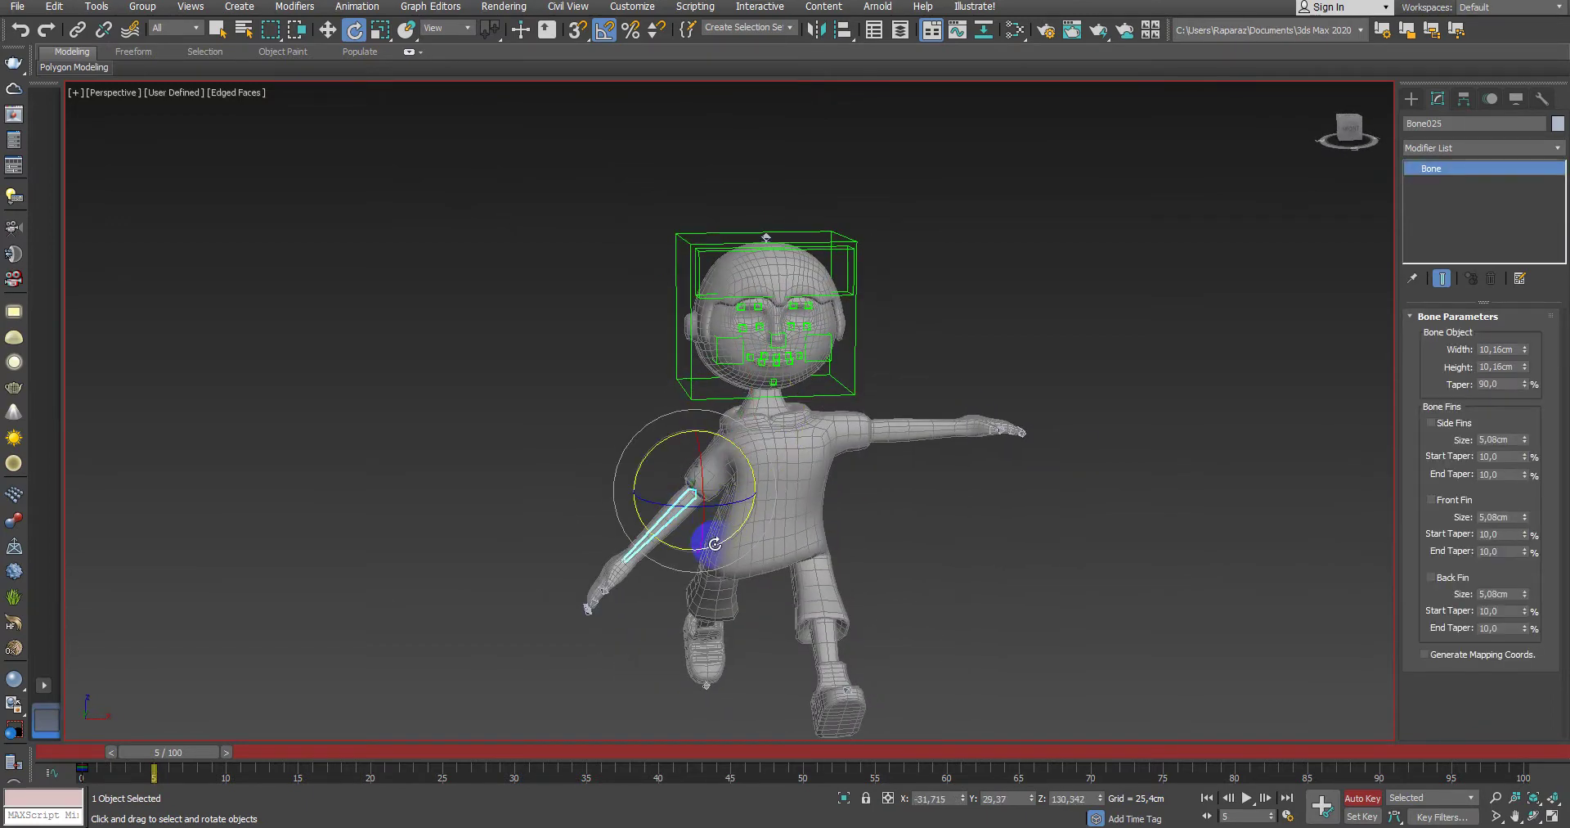
mouse_move(705, 531)
mouse_down()
mouse_move(740, 535)
mouse_move(720, 540)
mouse_move(701, 463)
mouse_up()
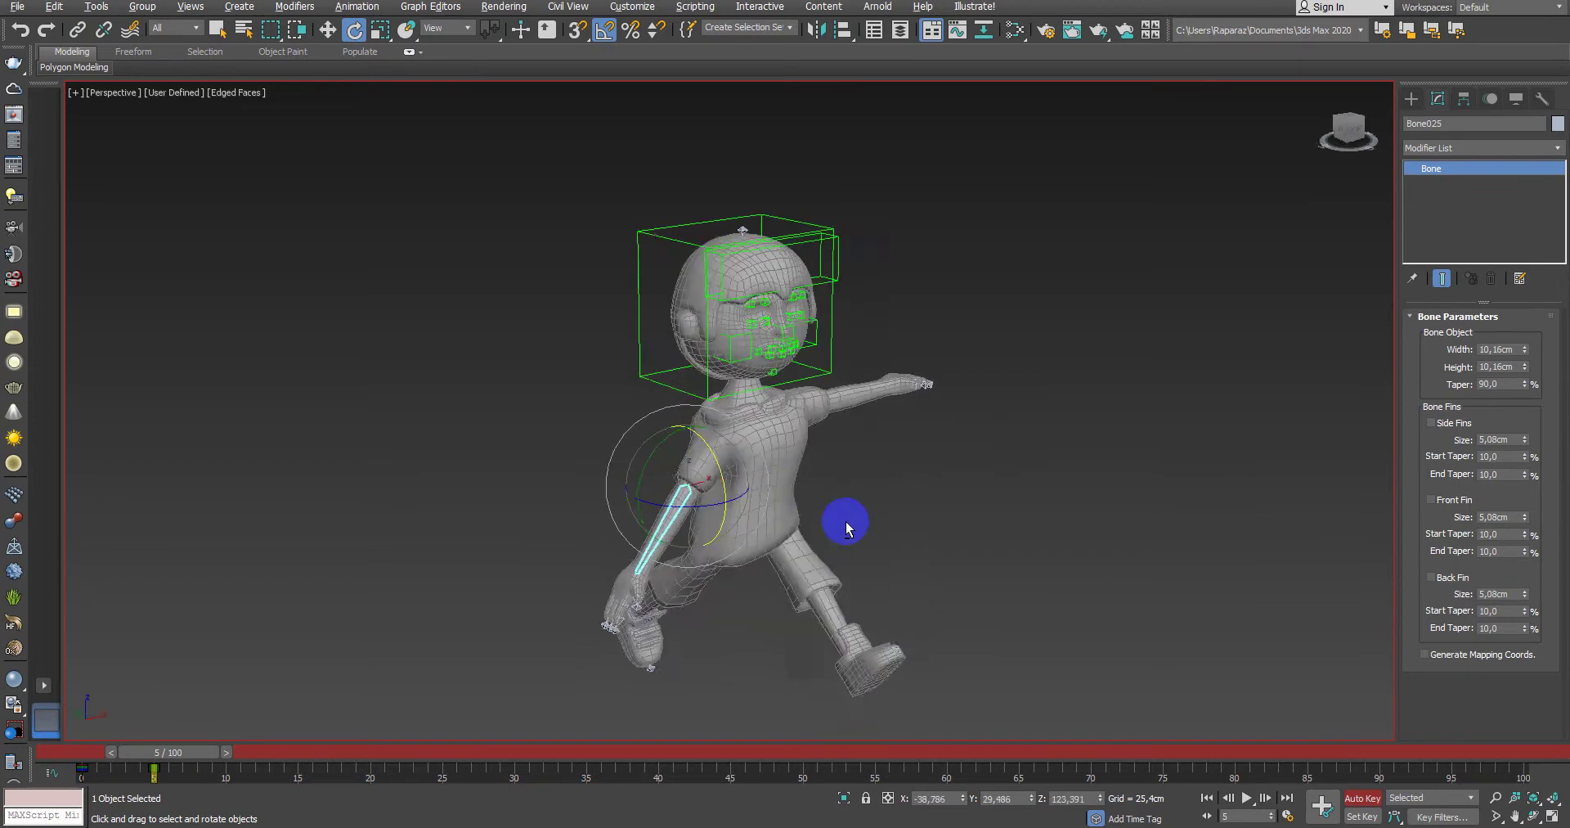
alt+middle_drag(701, 463, 700, 460)
click(824, 457)
alt+middle_drag(824, 458, 652, 444)
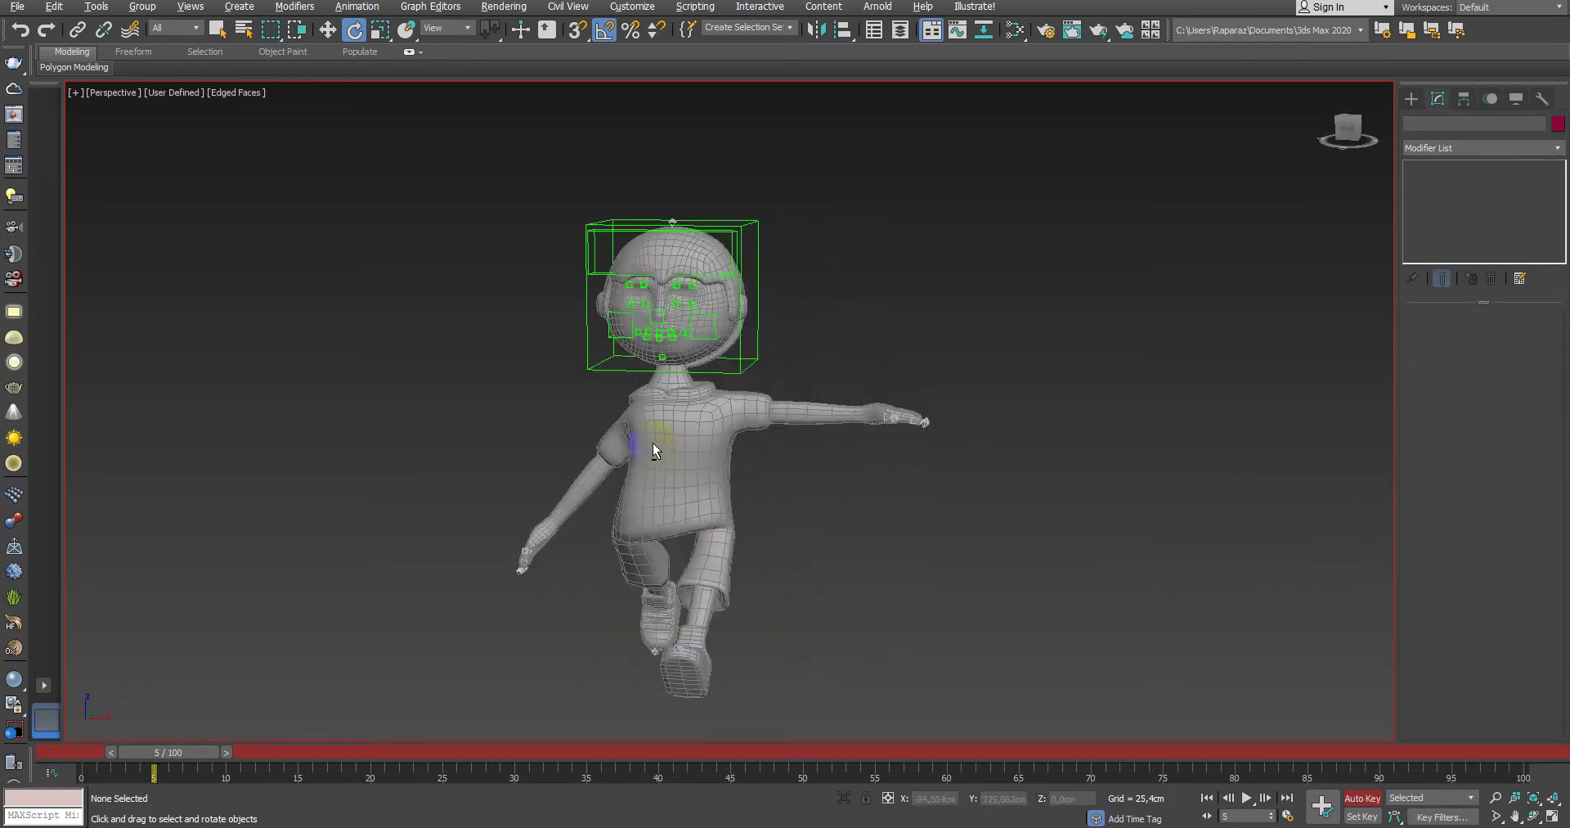
click(628, 430)
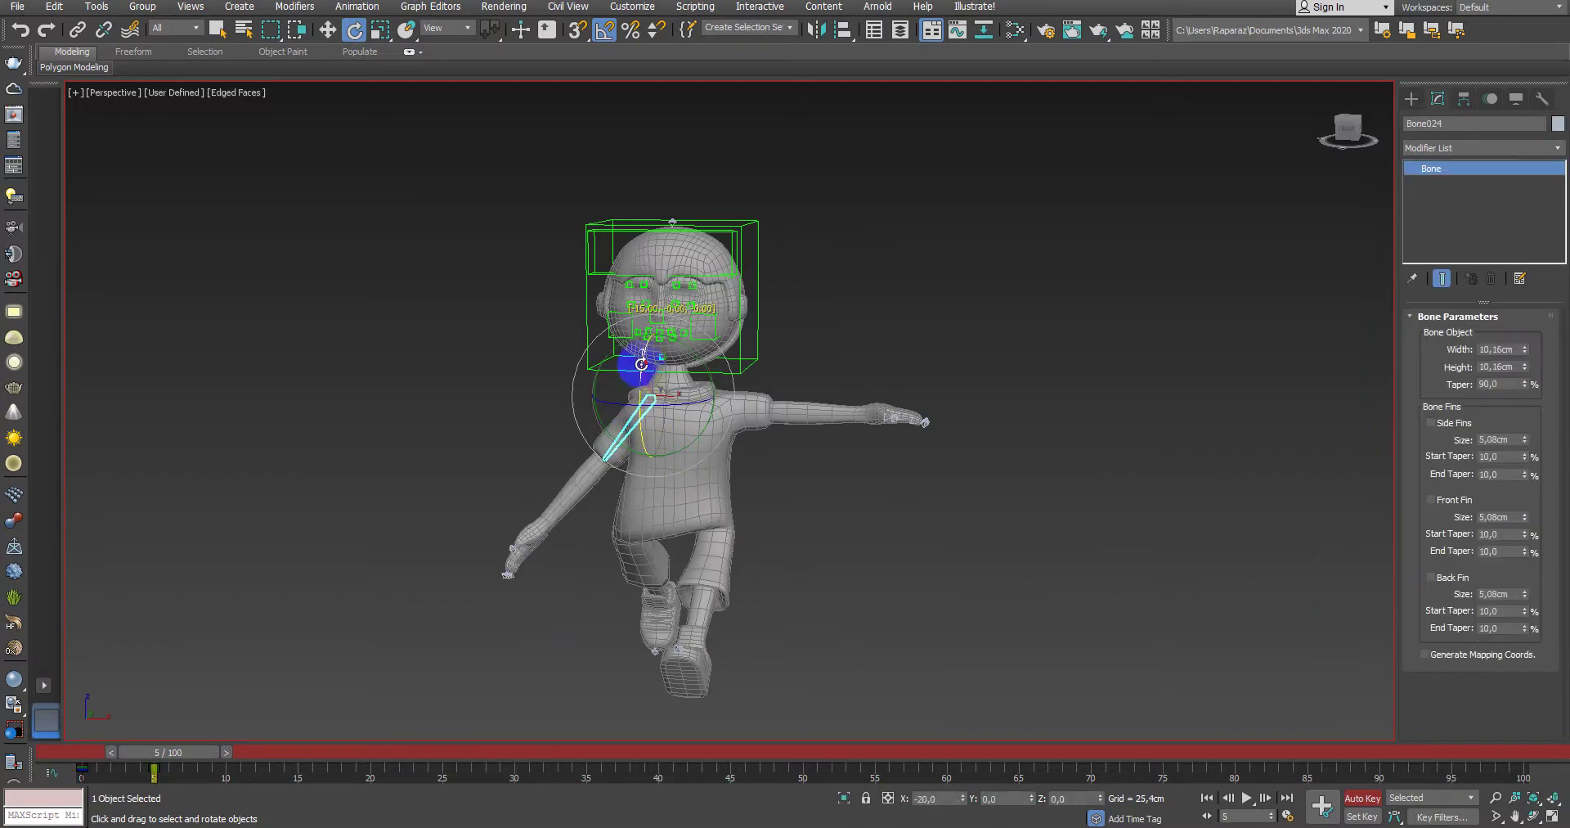
drag(629, 431, 647, 335)
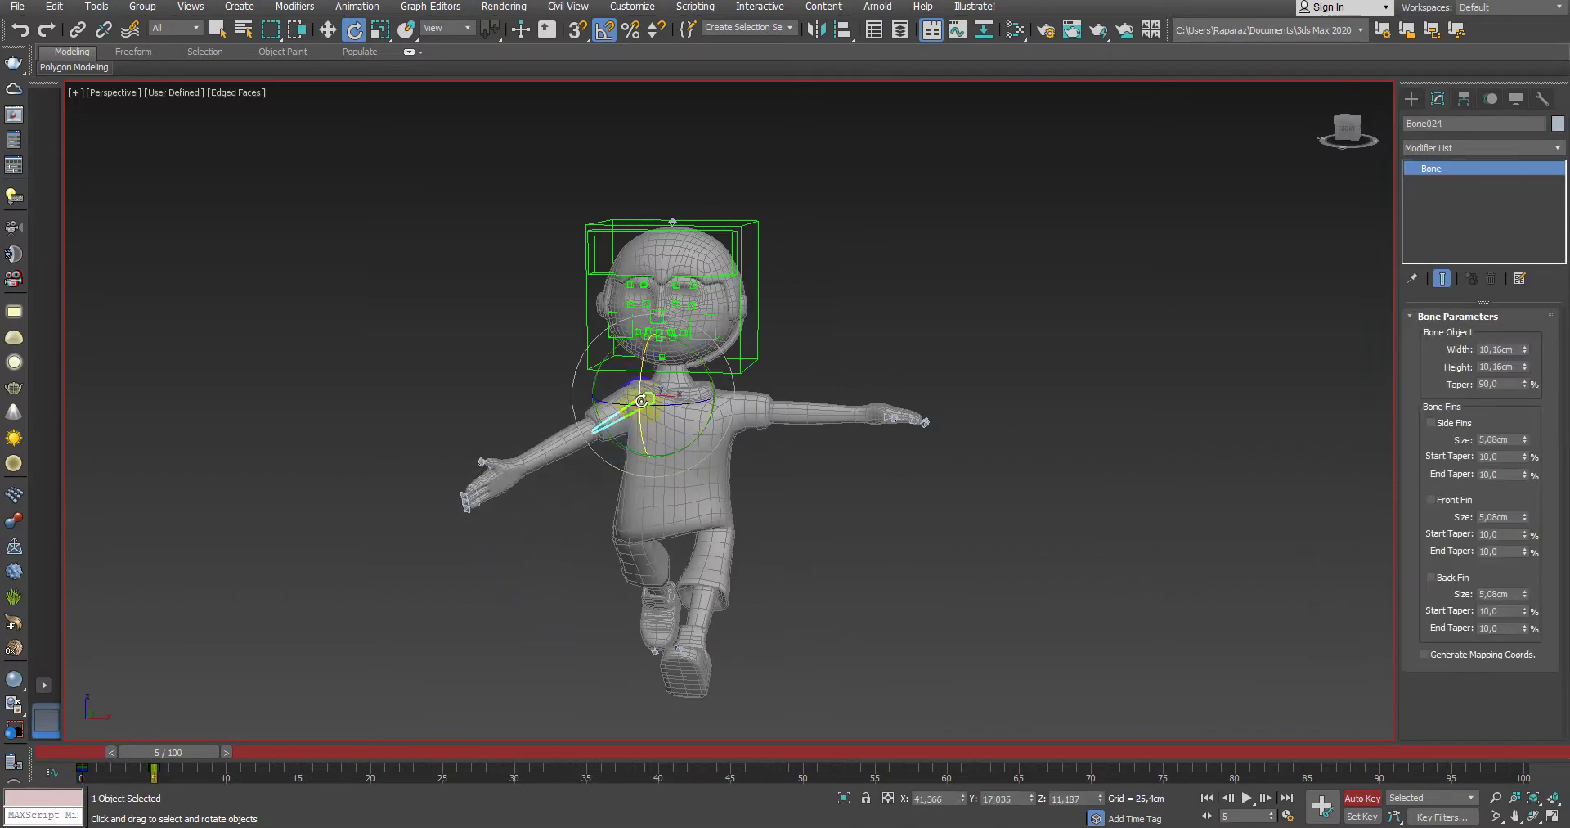
drag(641, 400, 655, 425)
Step: Swing the other arm bone Bone005 into position and raise it outward 30 degrees
mouse_move(746, 444)
alt+middle_down()
mouse_move(848, 456)
mouse_move(1041, 435)
mouse_move(716, 441)
mouse_move(650, 421)
alt+middle_up()
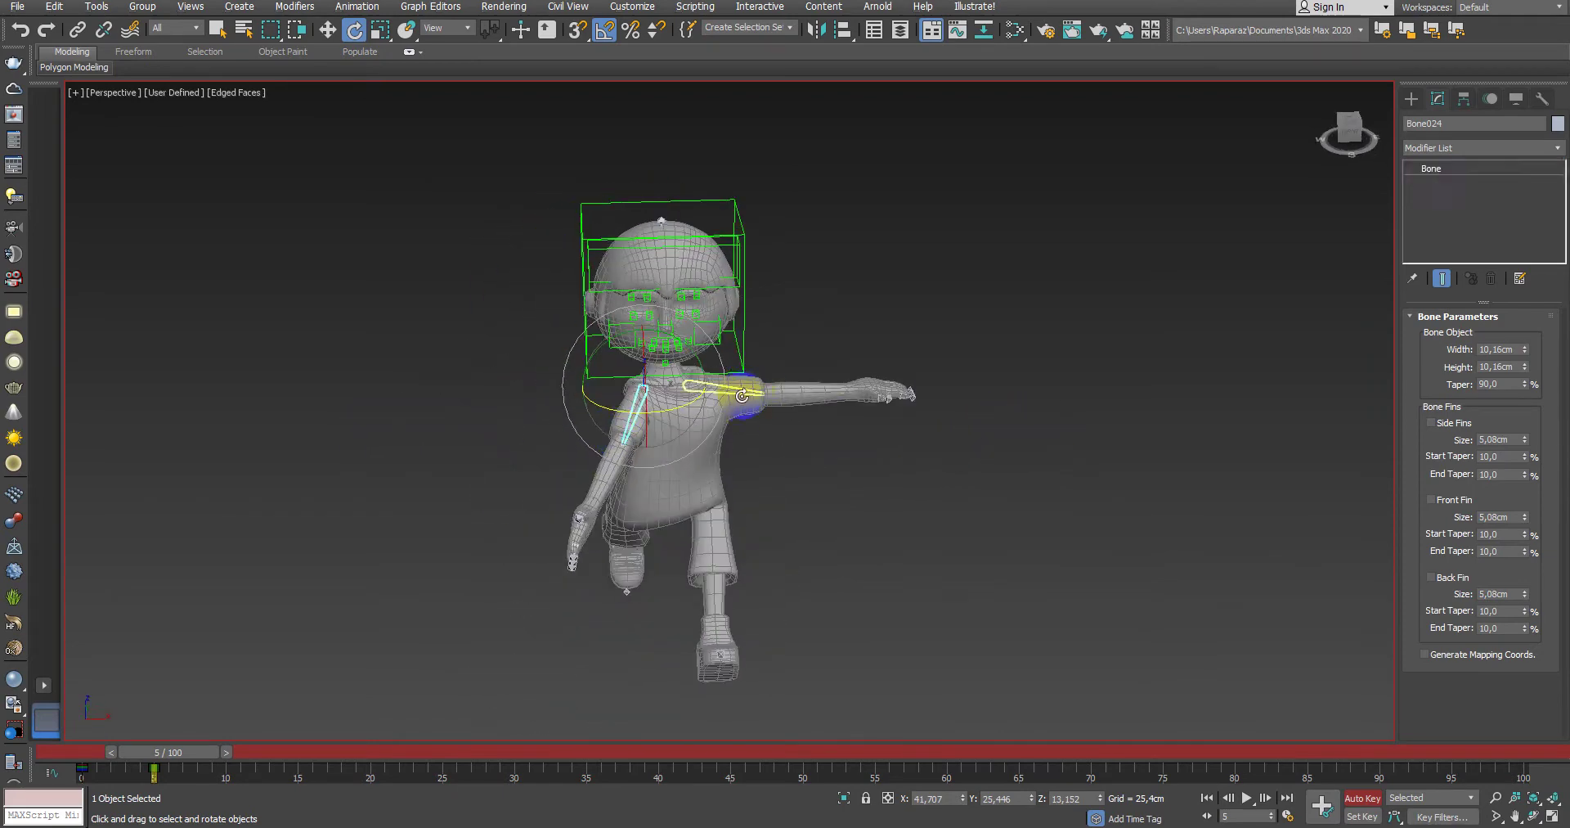
drag(741, 395, 686, 449)
mouse_move(671, 442)
alt+middle_down()
mouse_move(685, 454)
mouse_move(731, 425)
alt+middle_up()
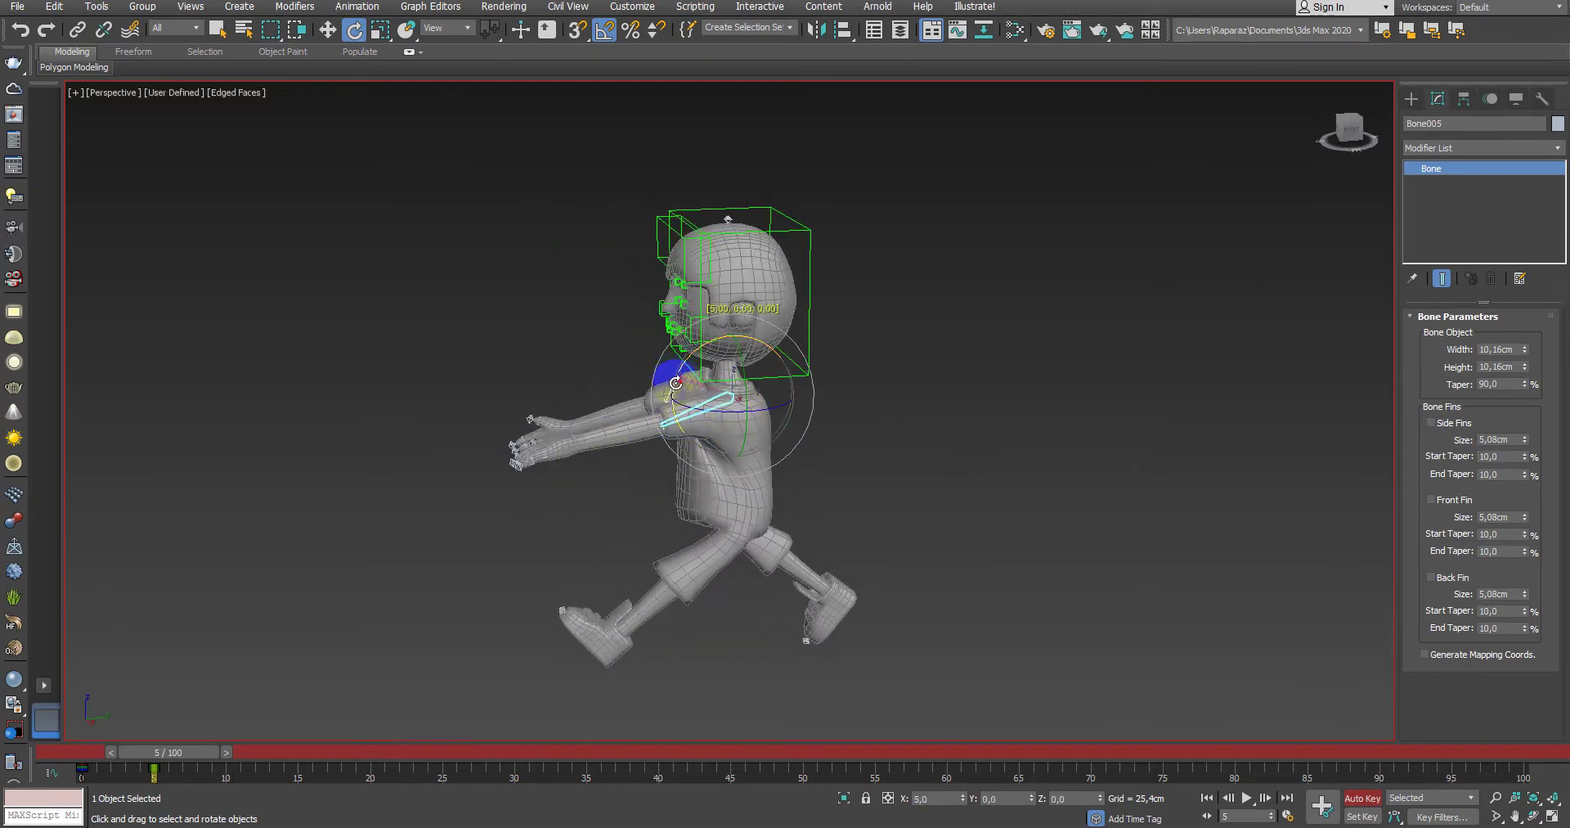
mouse_move(671, 401)
mouse_down()
mouse_move(691, 482)
mouse_move(852, 455)
mouse_up()
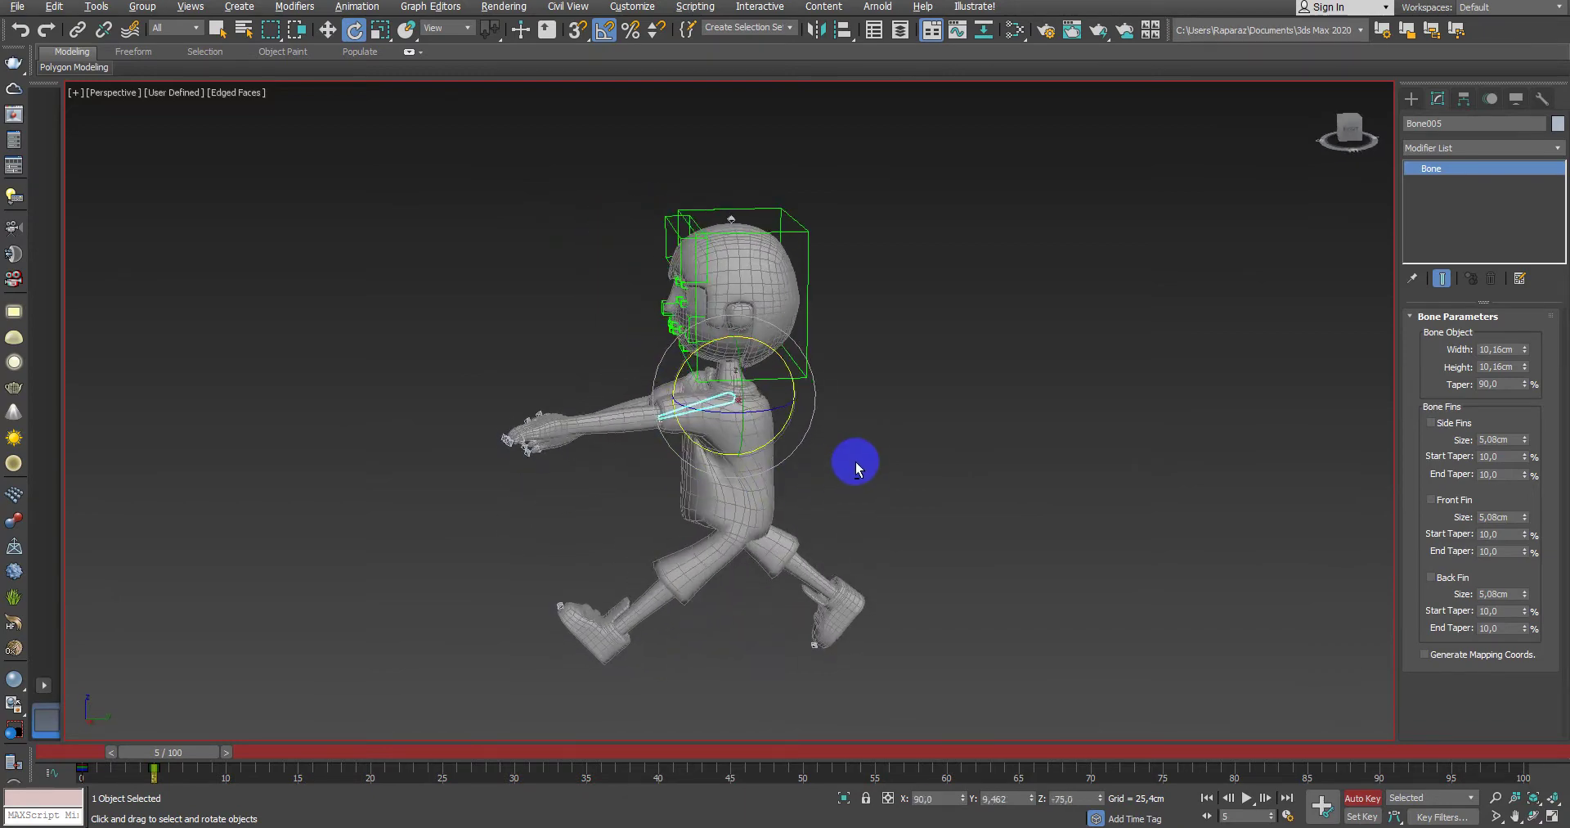
alt+middle_drag(851, 456, 726, 450)
mouse_move(726, 450)
mouse_down()
mouse_move(741, 371)
mouse_move(762, 392)
mouse_move(680, 427)
mouse_up()
mouse_move(680, 427)
alt+middle_down()
mouse_move(966, 437)
mouse_move(1077, 410)
alt+middle_up()
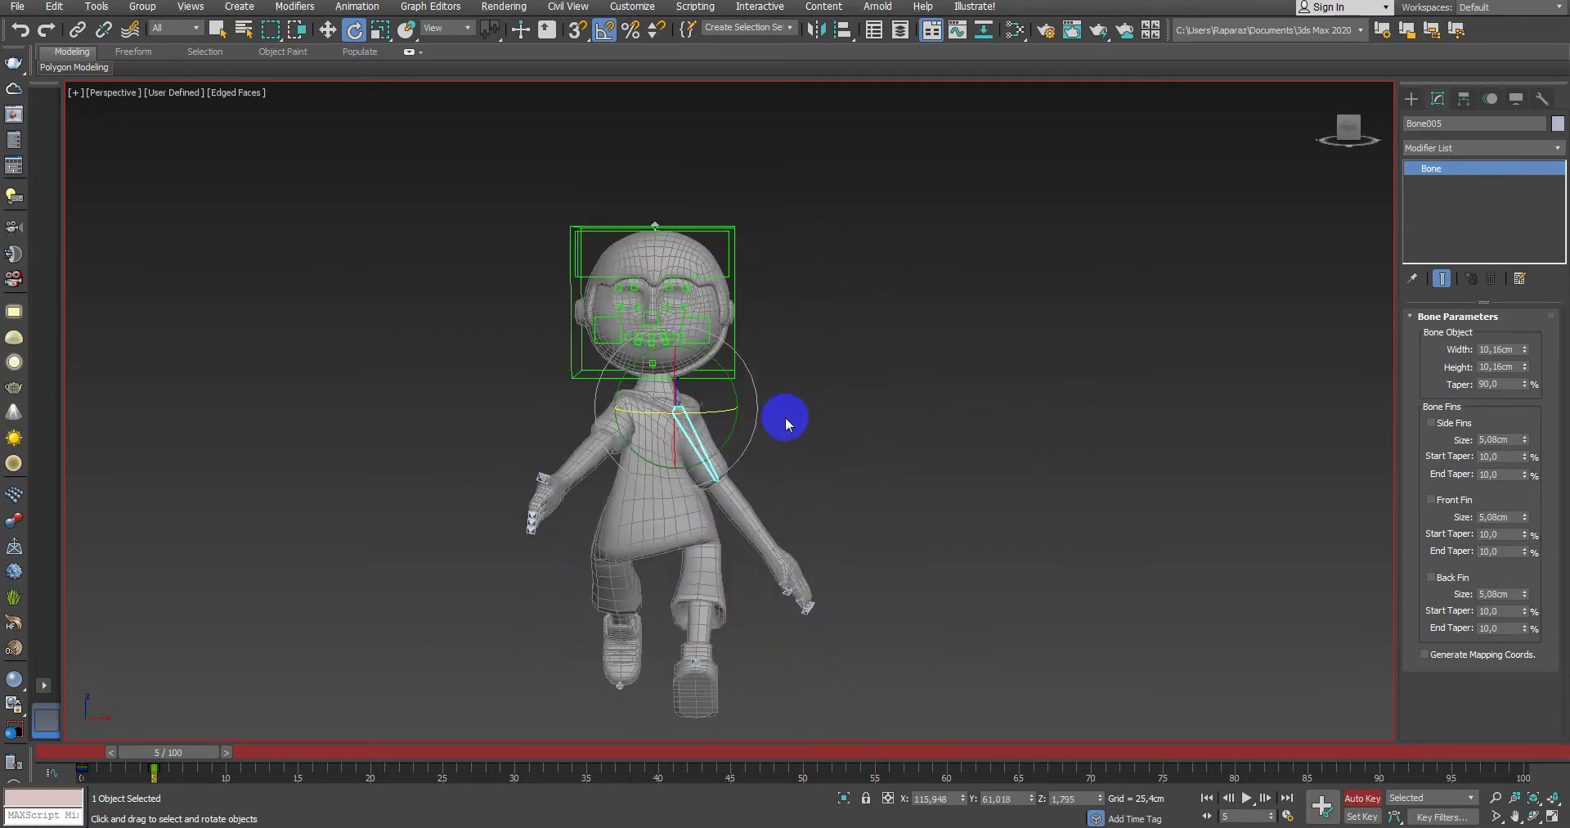
drag(733, 428, 745, 409)
Step: Bend forearm Bone006 about 5 degrees
mouse_move(785, 442)
alt+middle_down()
mouse_move(736, 445)
mouse_move(722, 476)
alt+middle_up()
click(713, 477)
drag(763, 477, 775, 499)
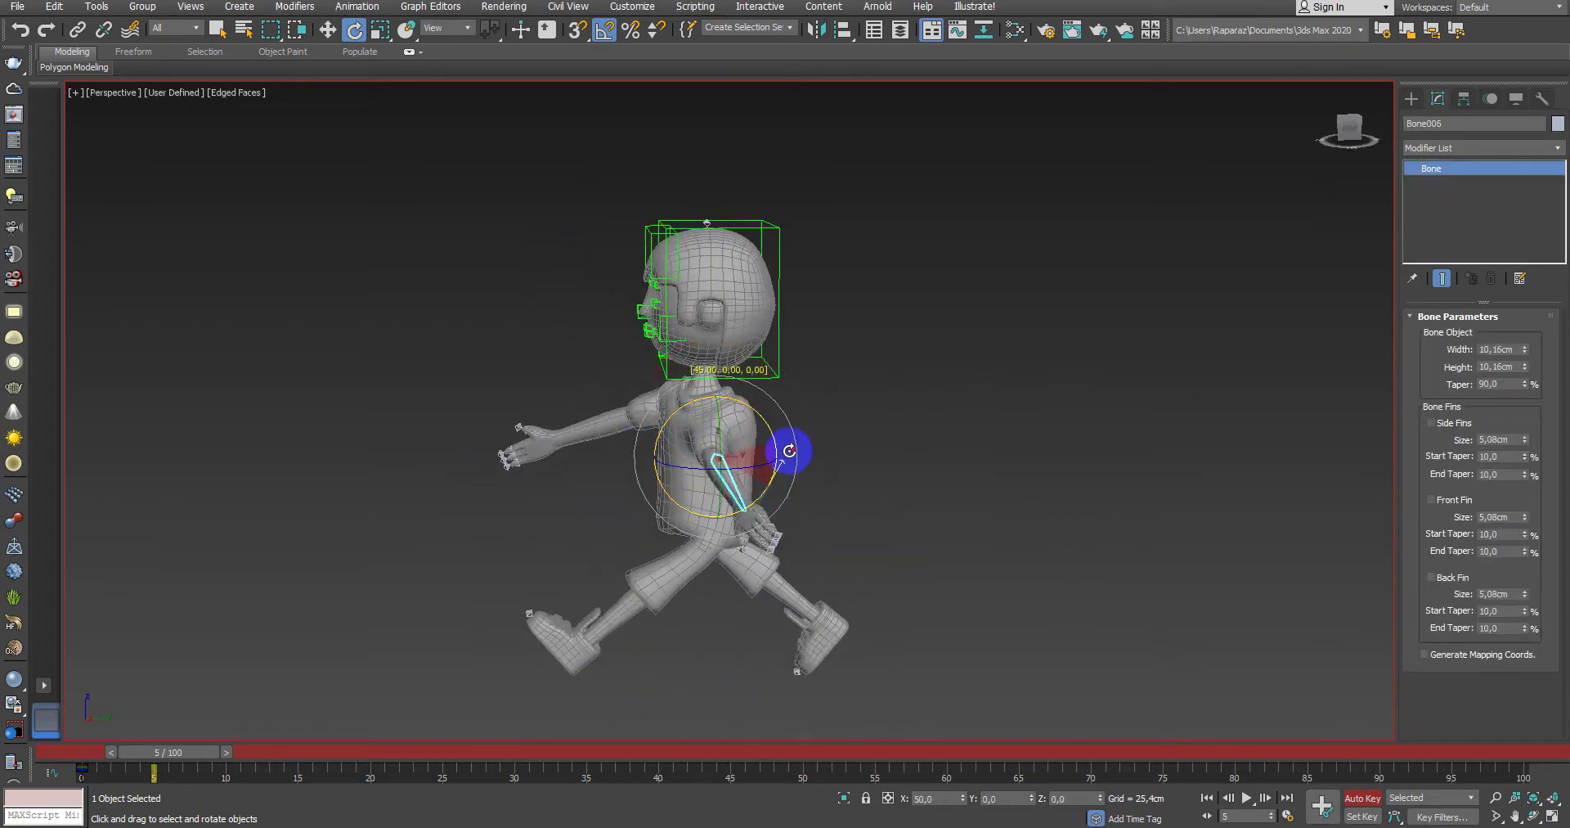
alt+middle_drag(772, 490, 930, 490)
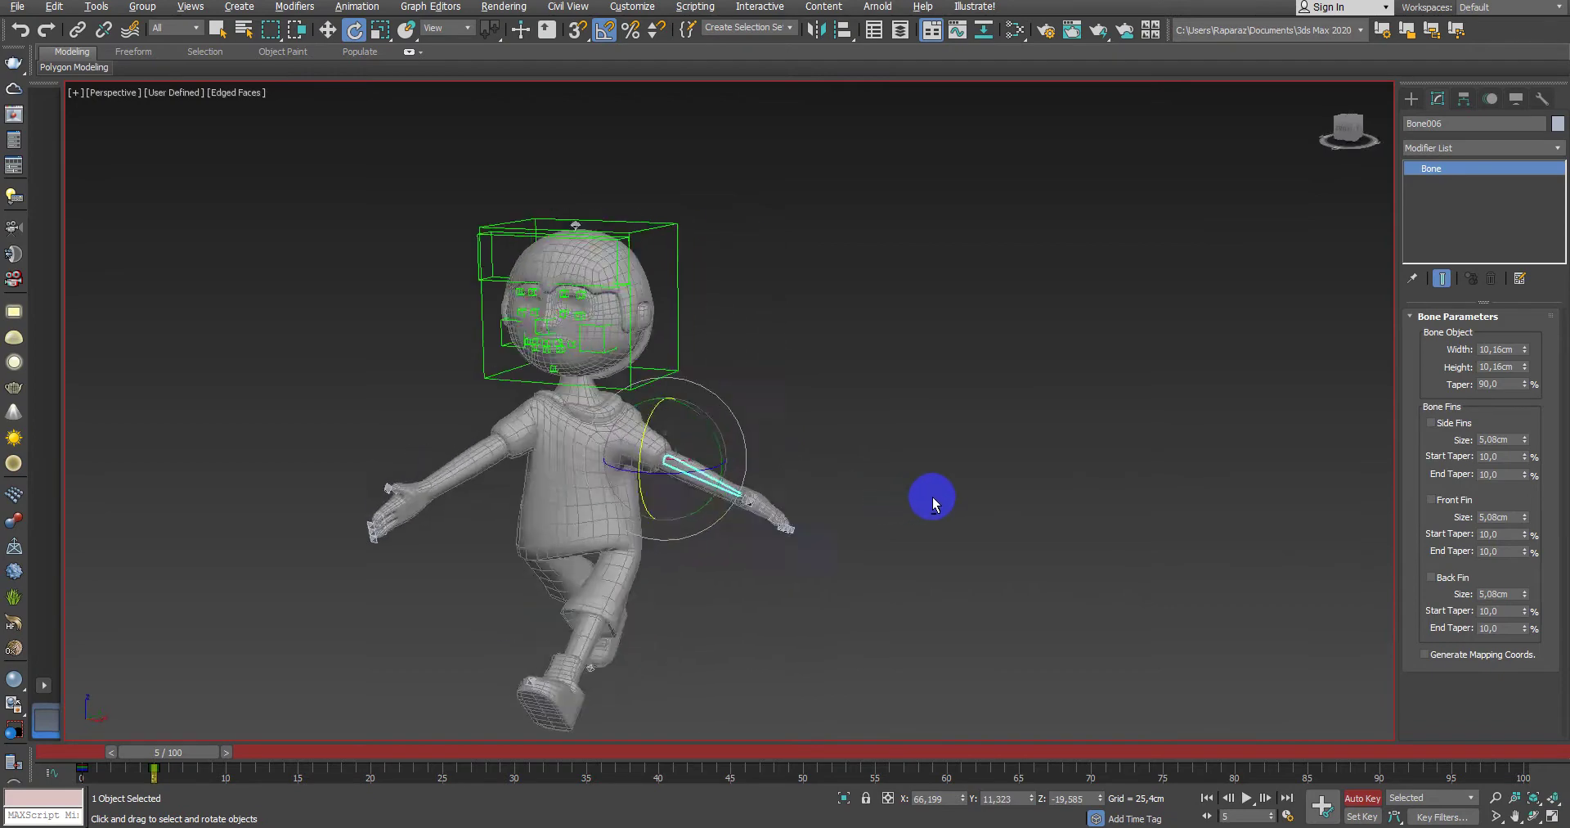
Step: In a wireframe Front view, rotate shoulder Bone023 down and lower upper arm Bone024 about 5 degrees
click(1164, 319)
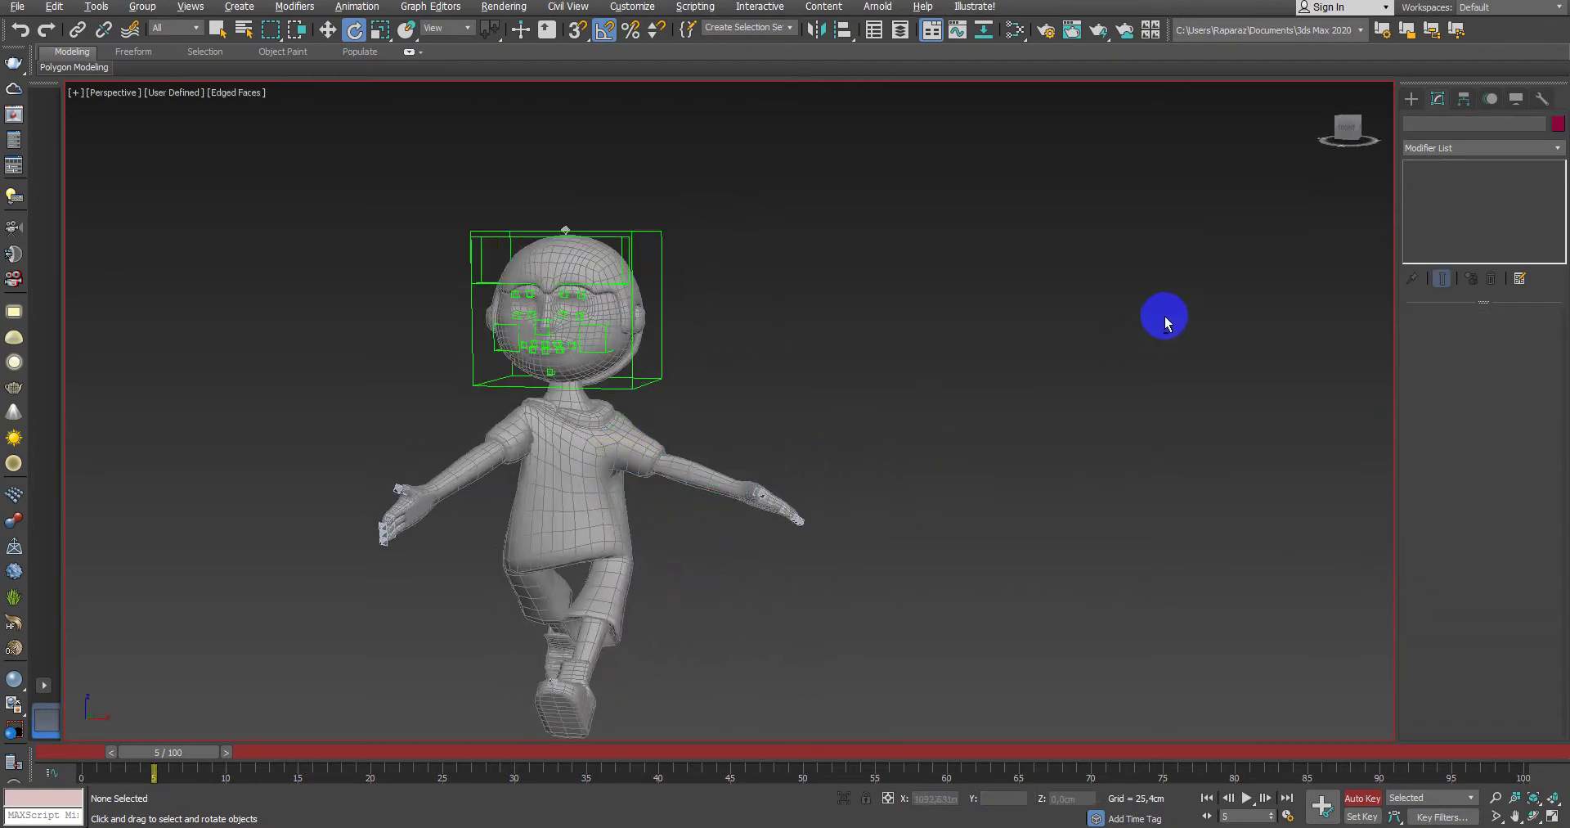
key(alt+w)
key(alt+w)
key(F3)
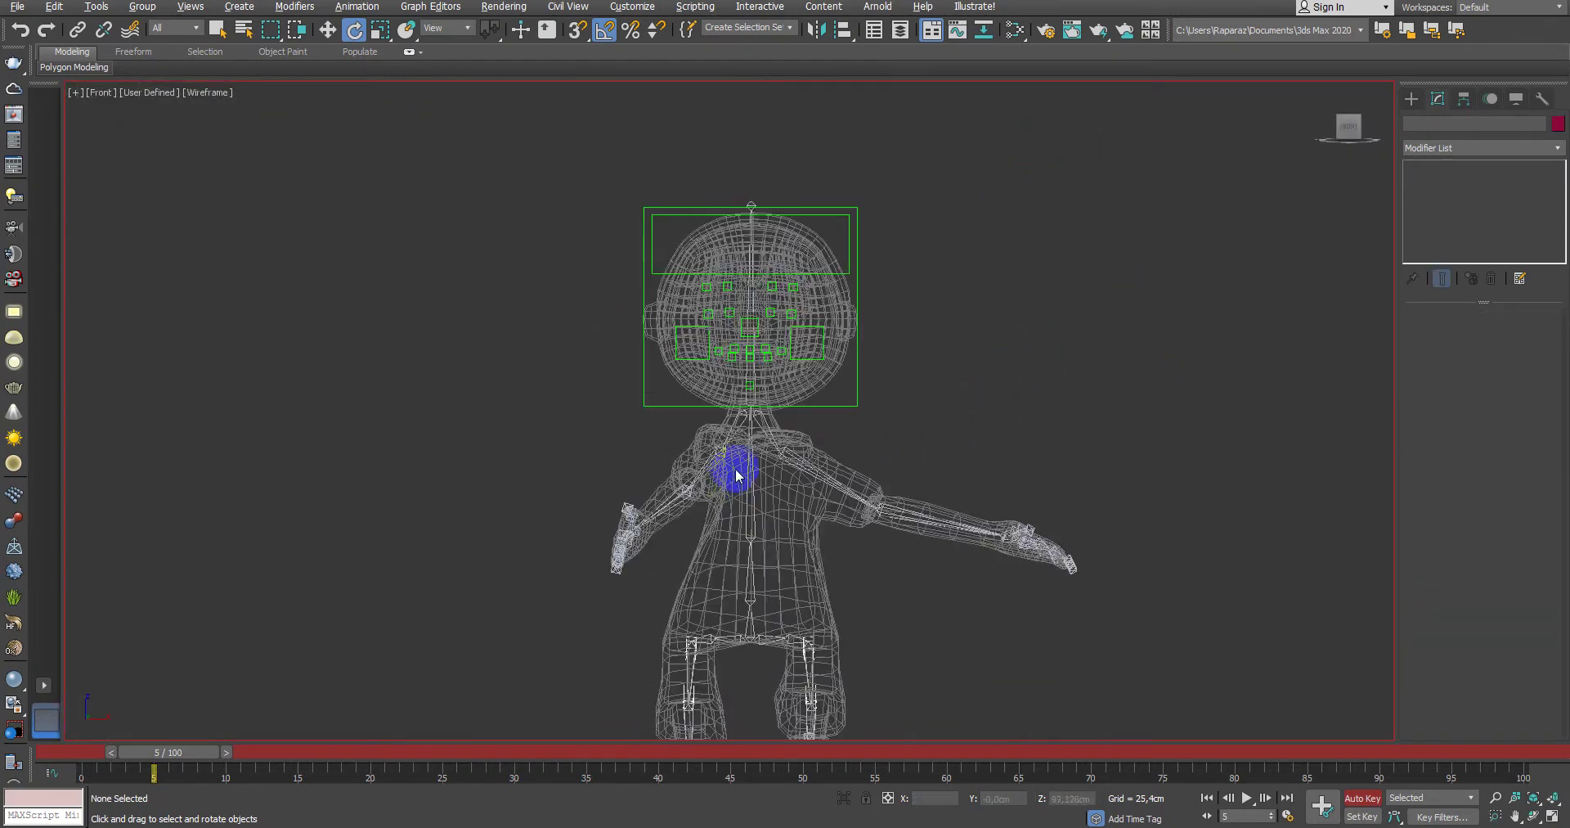
click(727, 439)
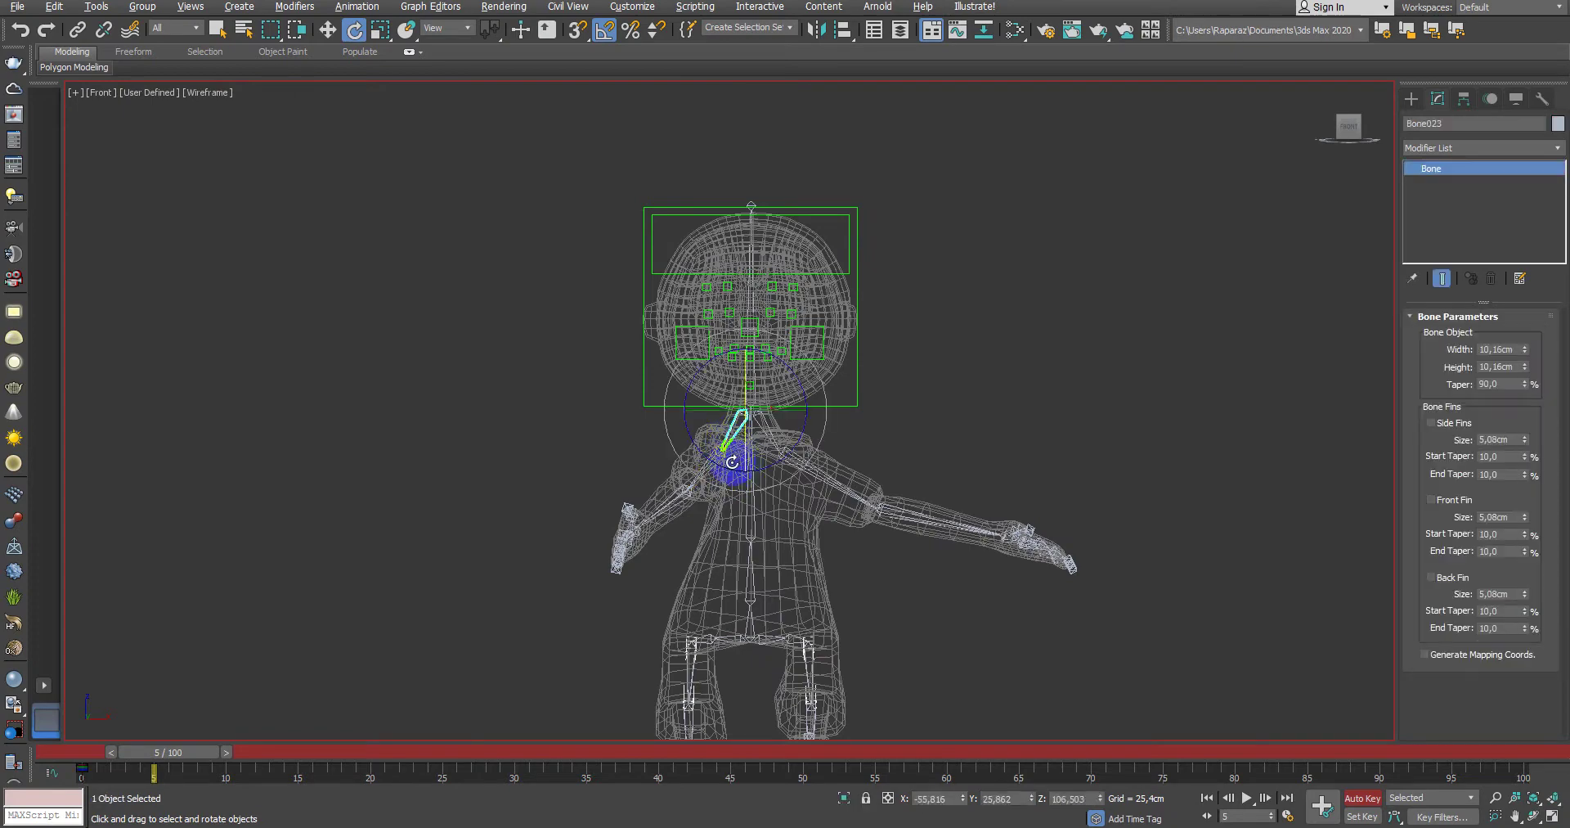
drag(727, 414, 675, 420)
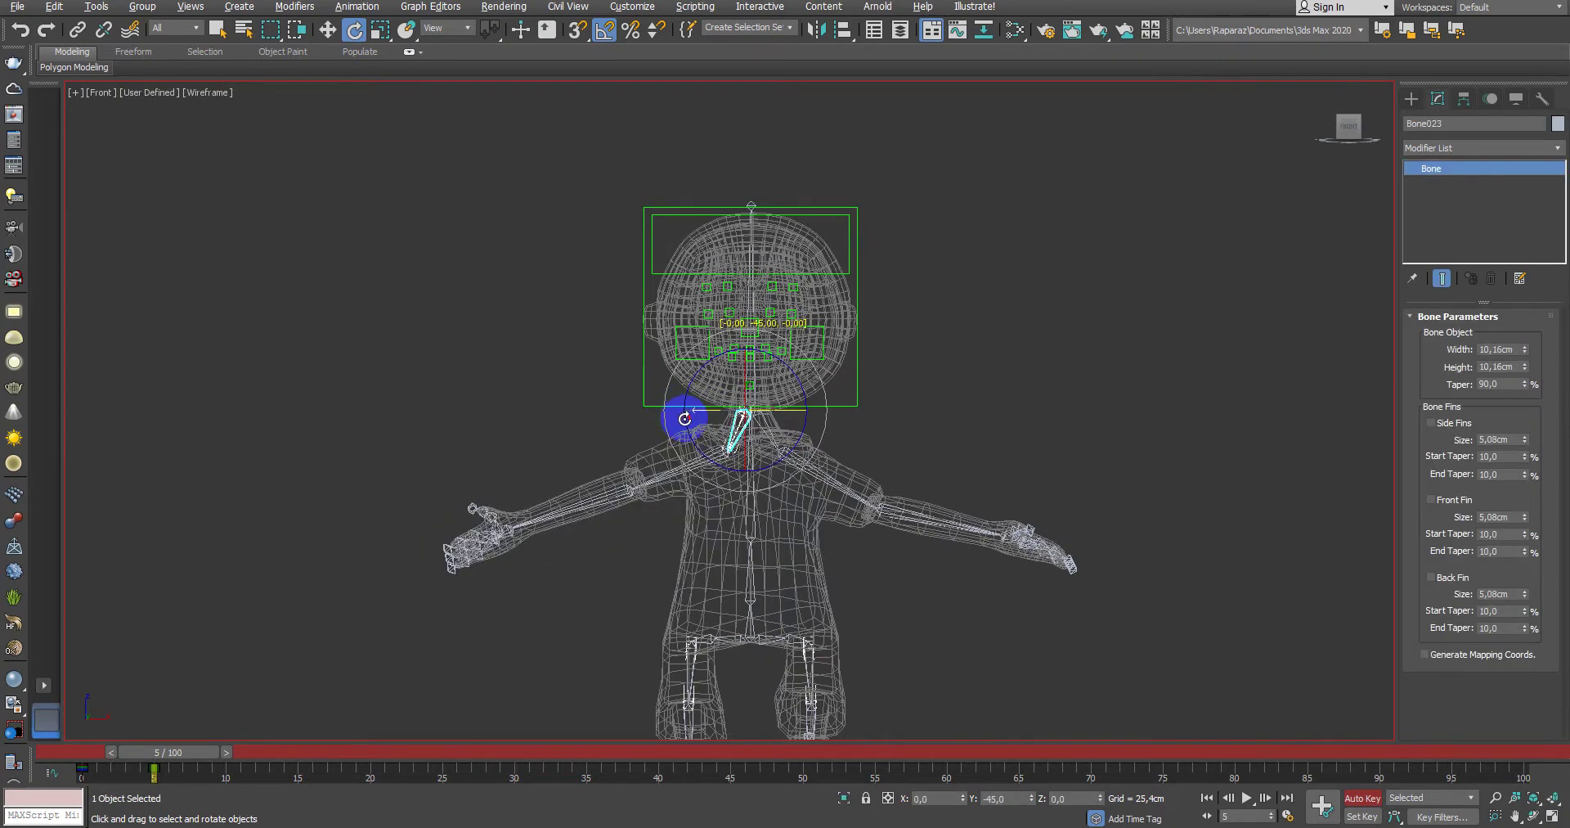
key(F3)
key(F3)
click(662, 474)
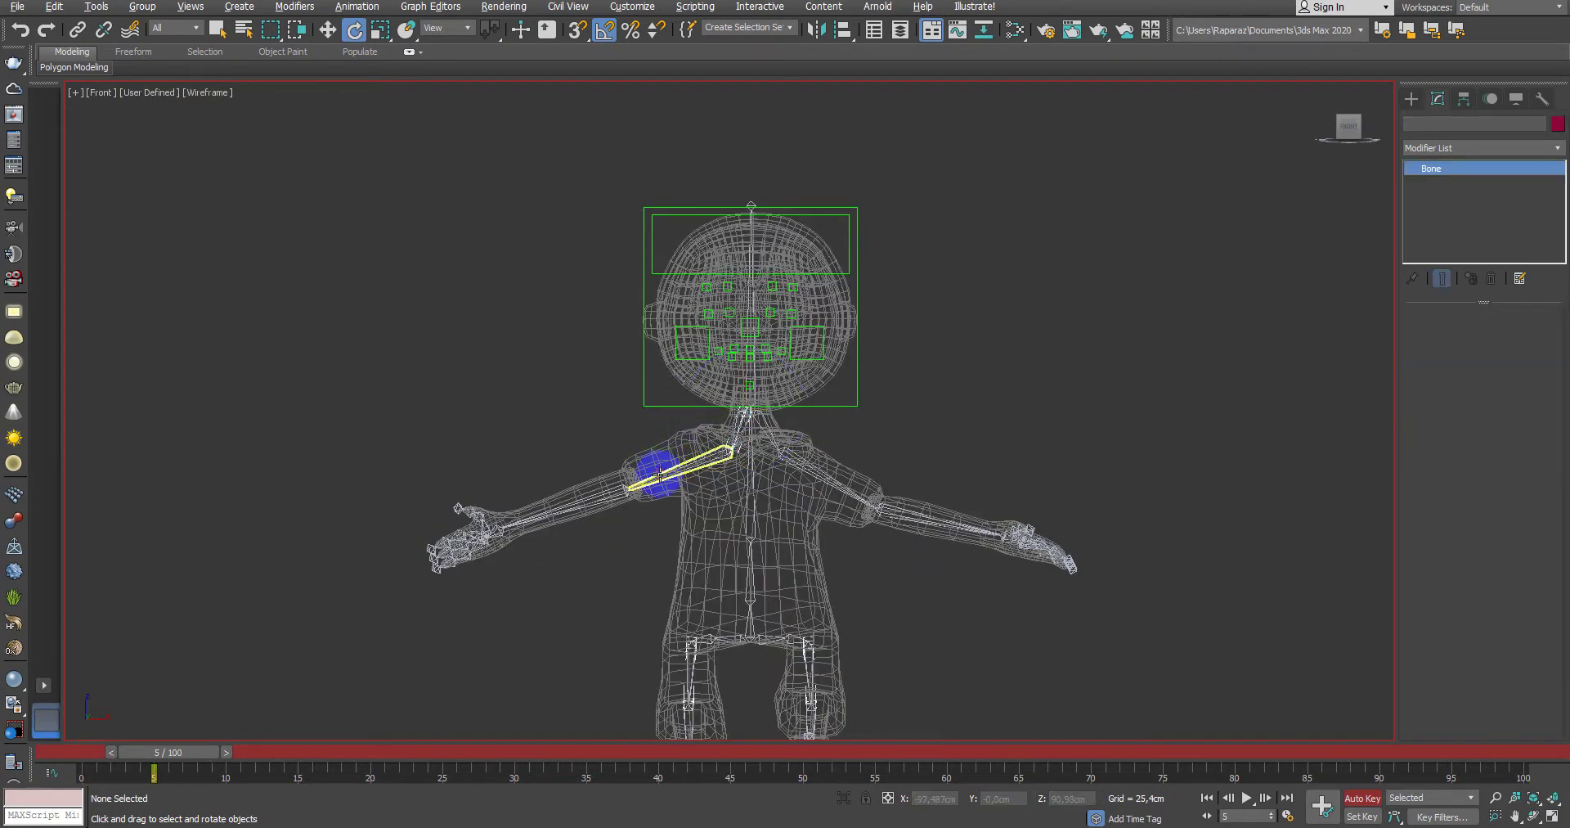
key(F3)
drag(714, 450, 715, 465)
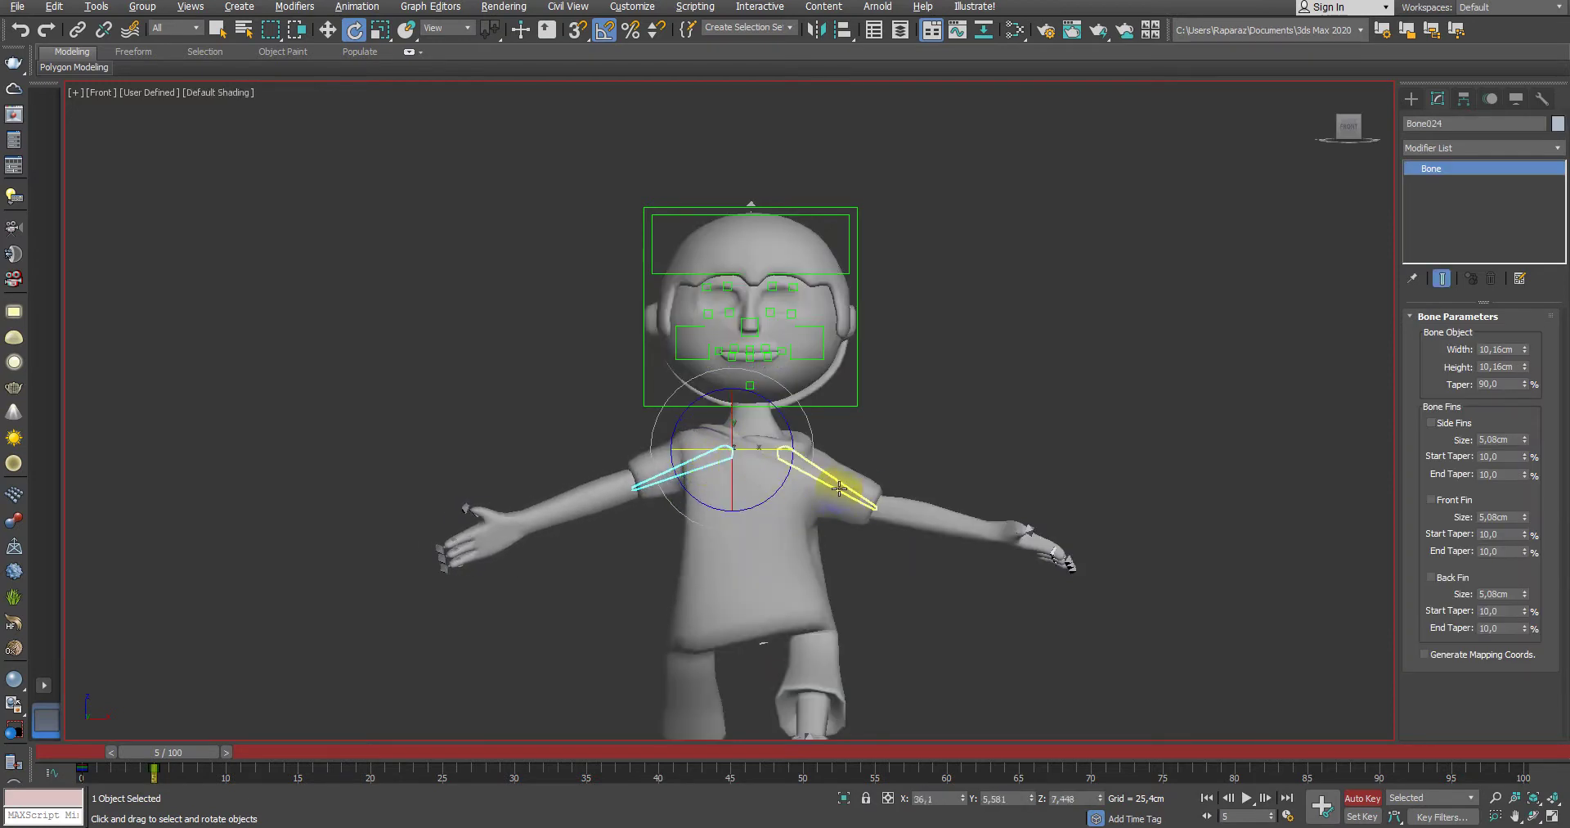
Step: Raise Bone005 30 degrees, refine it another 10 degrees in maximized Perspective, then go to frame 6
click(863, 499)
drag(828, 481, 838, 465)
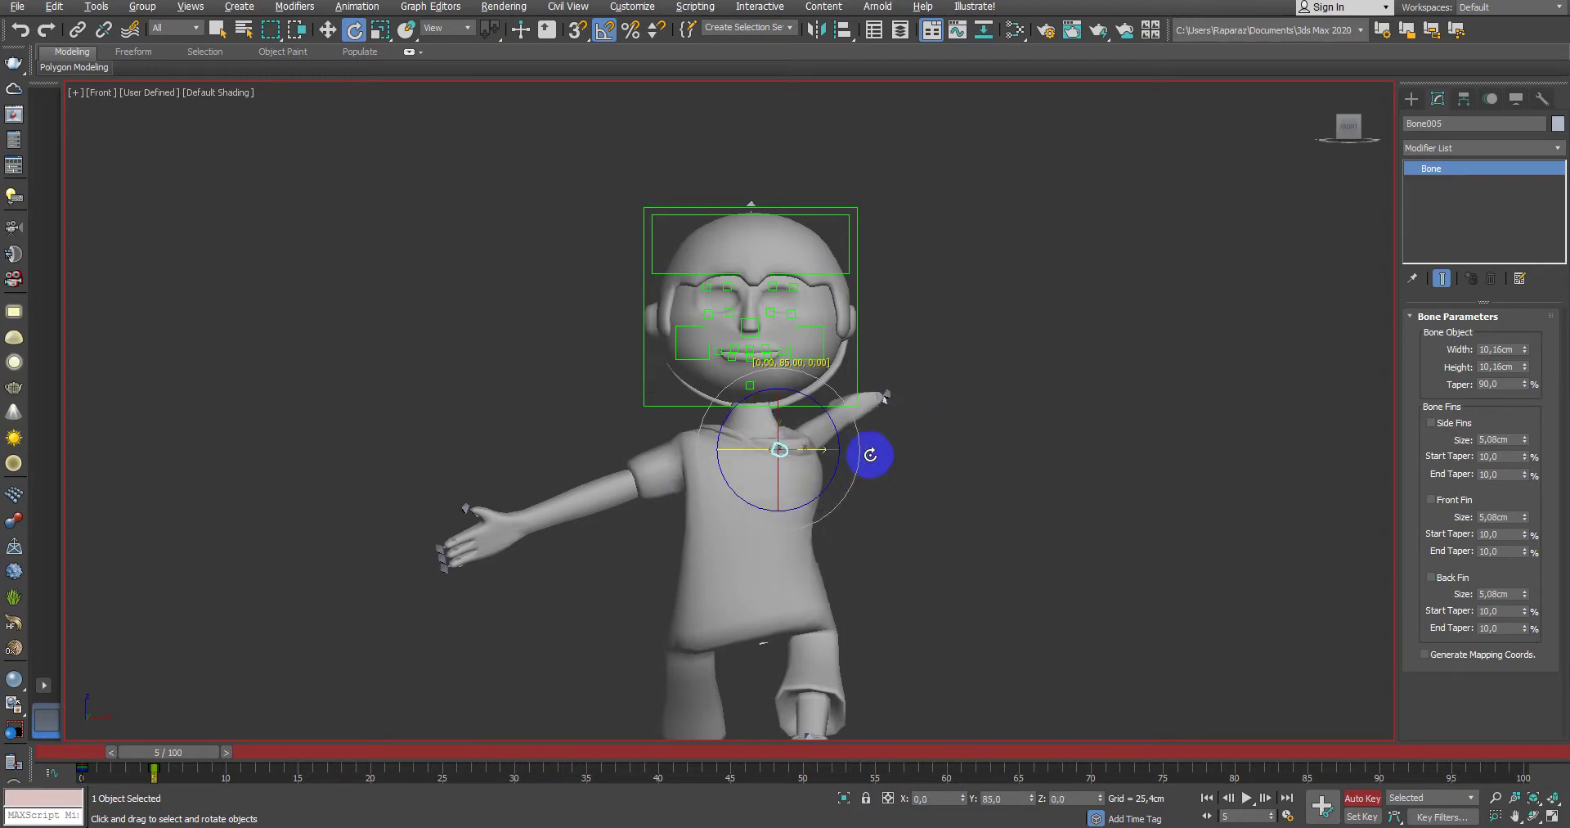
key(alt+w)
right_click(1049, 572)
key(alt+w)
alt+middle_drag(1050, 572, 744, 612)
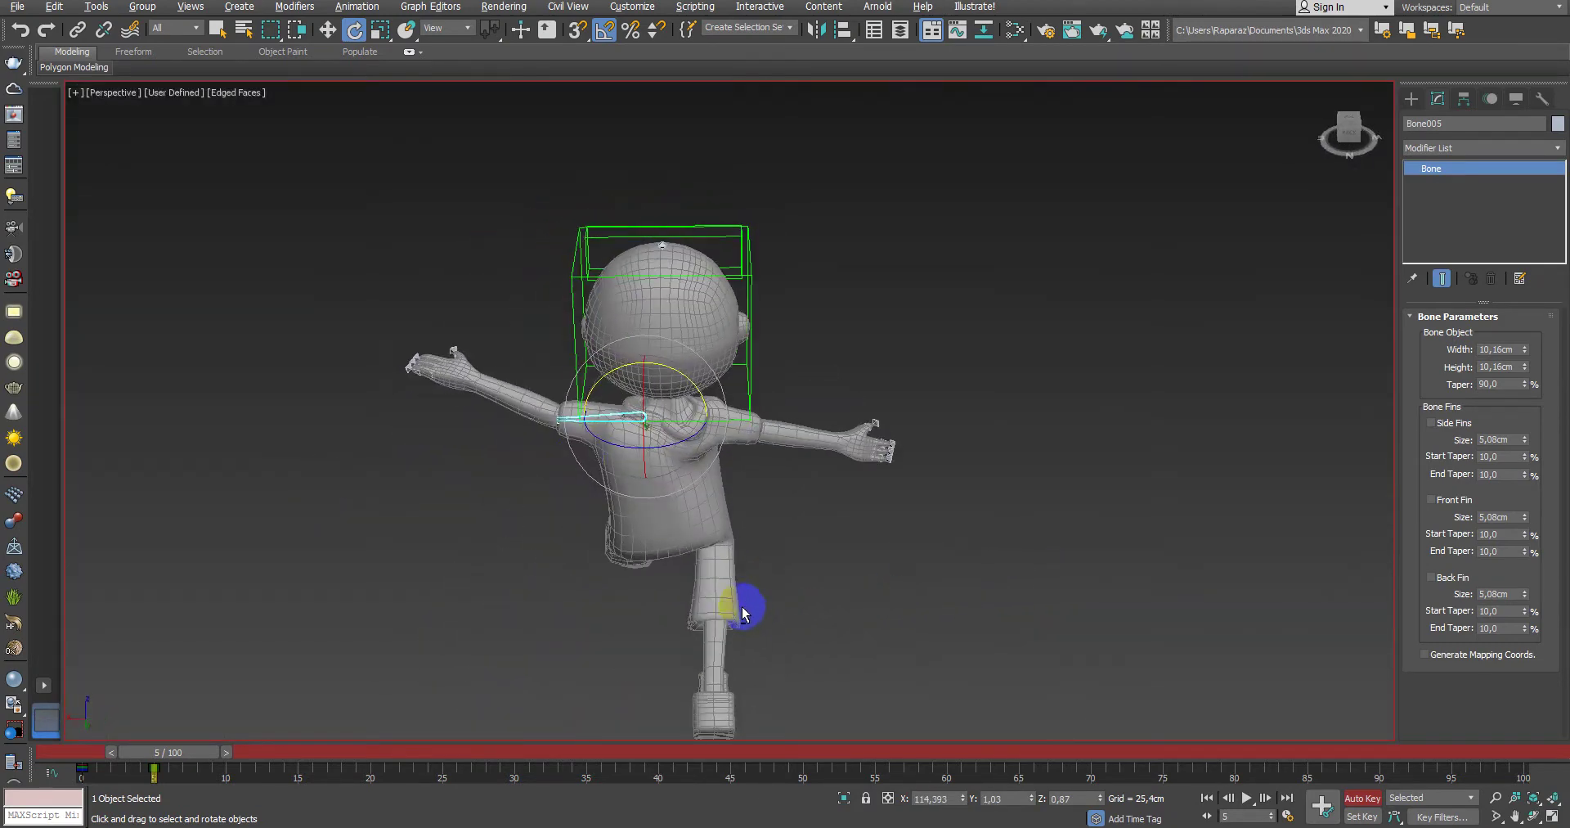
drag(587, 395, 578, 400)
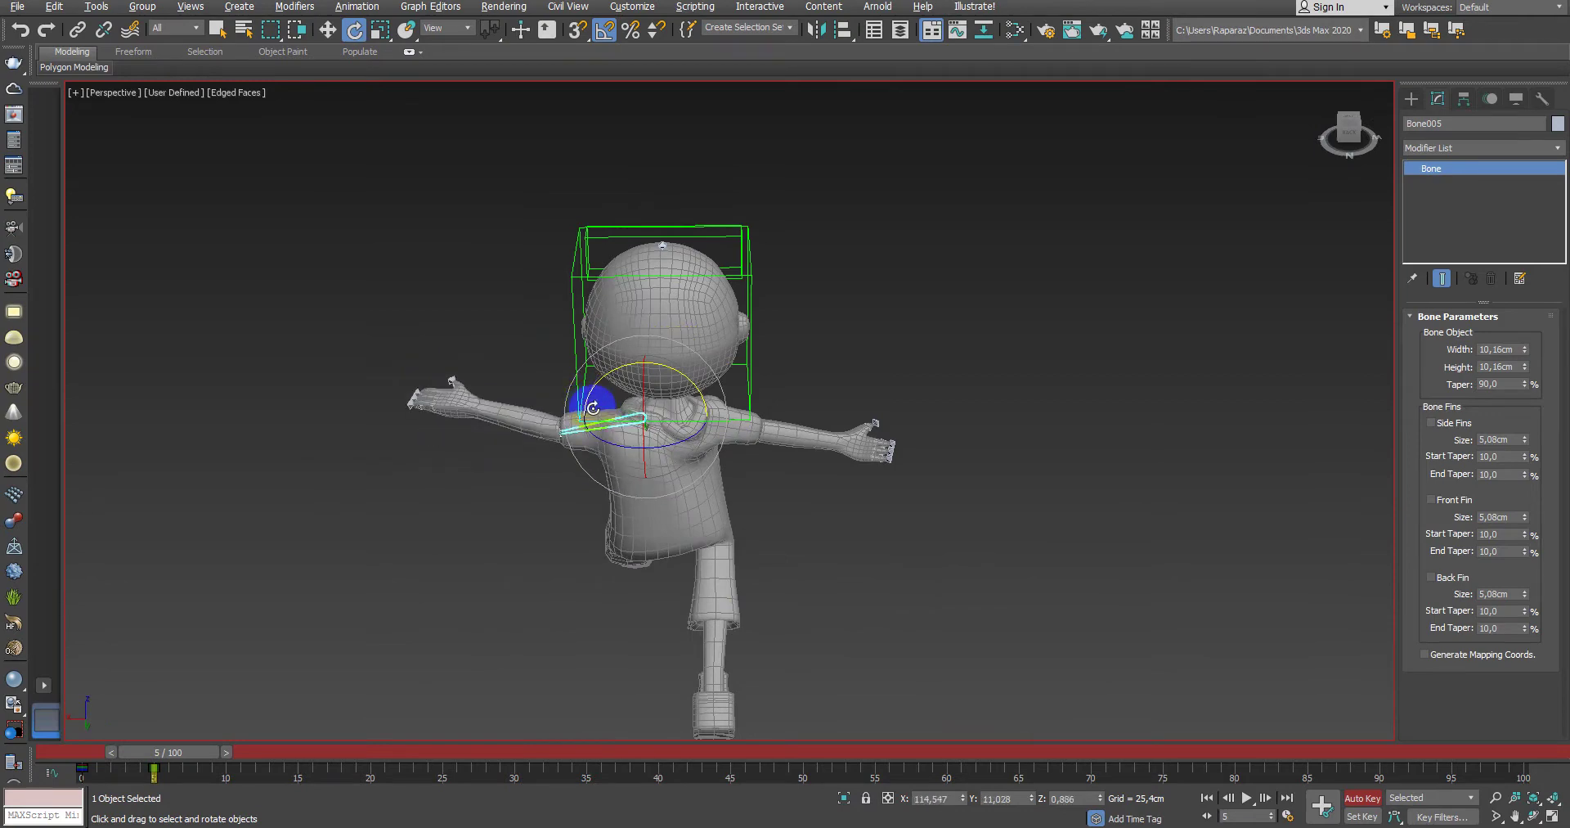
mouse_move(589, 404)
alt+middle_down()
mouse_move(768, 474)
mouse_move(931, 432)
alt+middle_up()
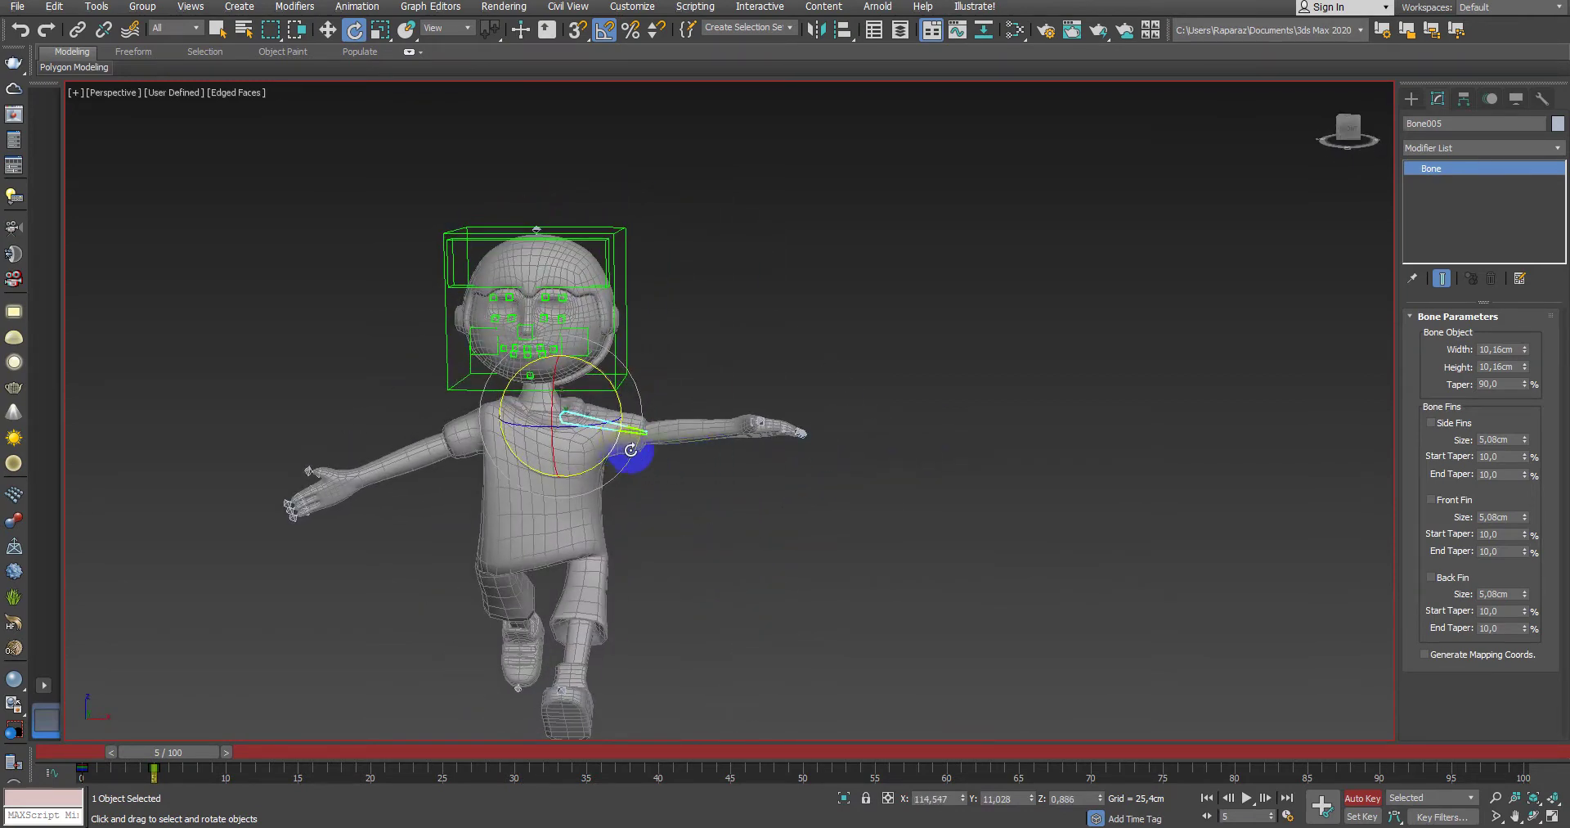
drag(550, 399, 566, 393)
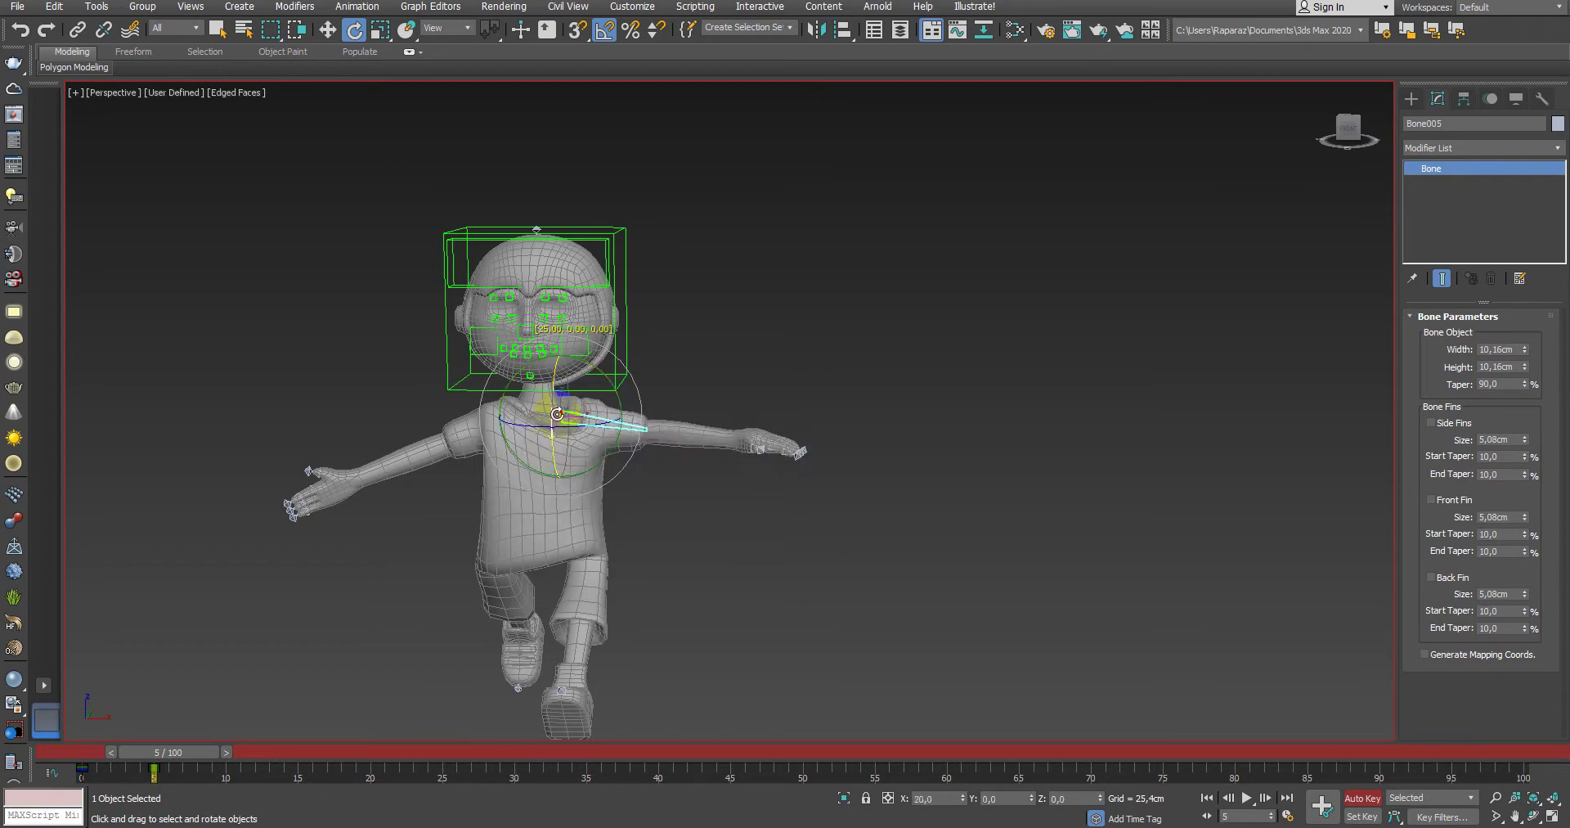
alt+middle_drag(694, 468, 415, 741)
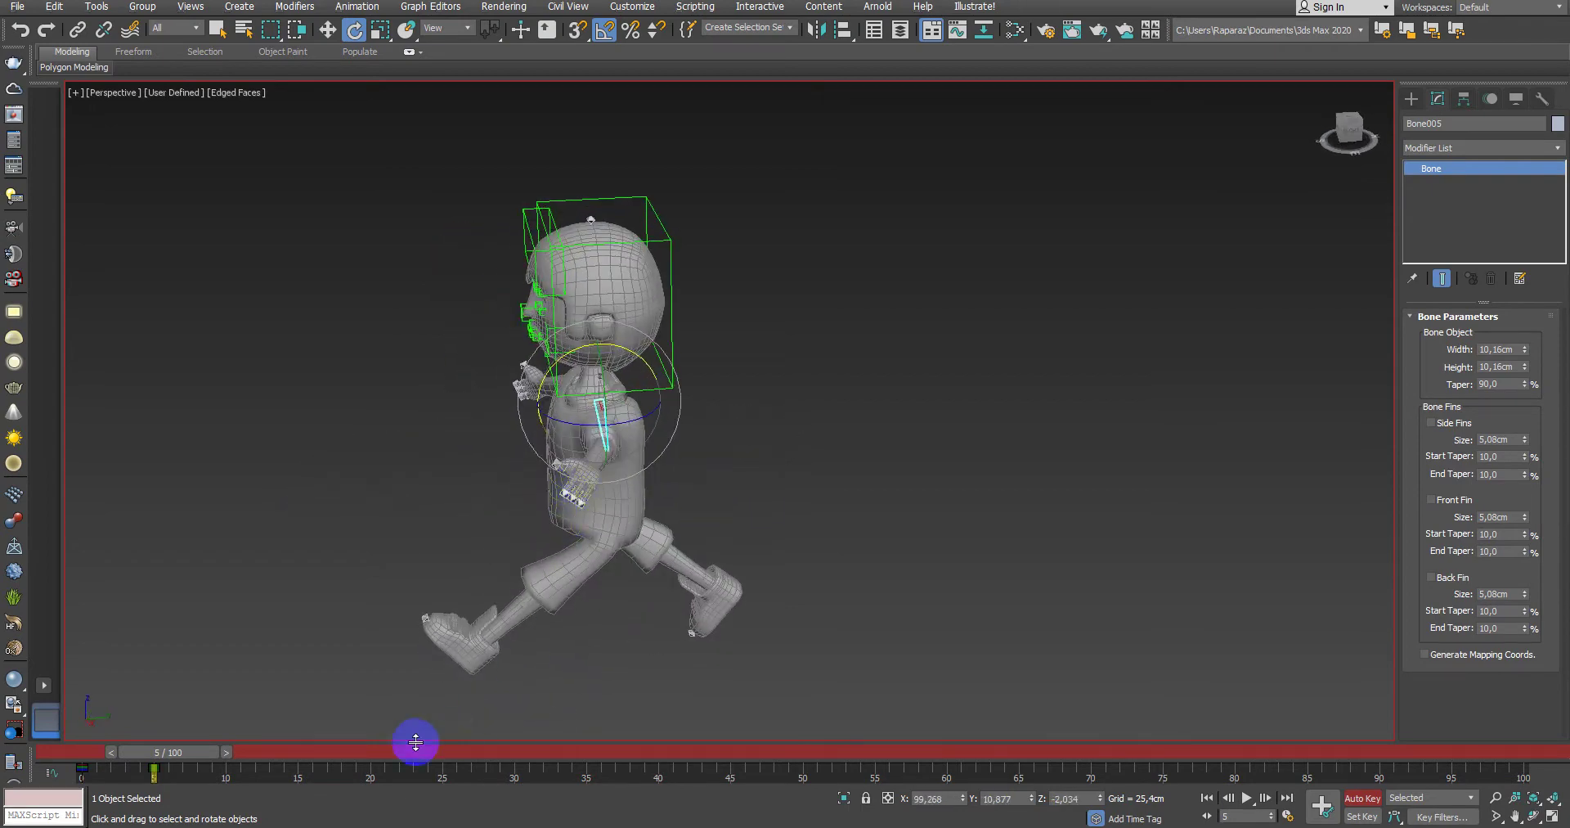
mouse_move(199, 763)
mouse_down()
mouse_move(184, 764)
mouse_move(215, 761)
mouse_up()
Step: In a wireframe Front view, return the time slider to frame 0 and switch Auto Key off
mouse_move(458, 621)
alt+middle_down()
mouse_move(643, 561)
mouse_move(744, 567)
alt+middle_up()
scroll(884, 561, up, 3)
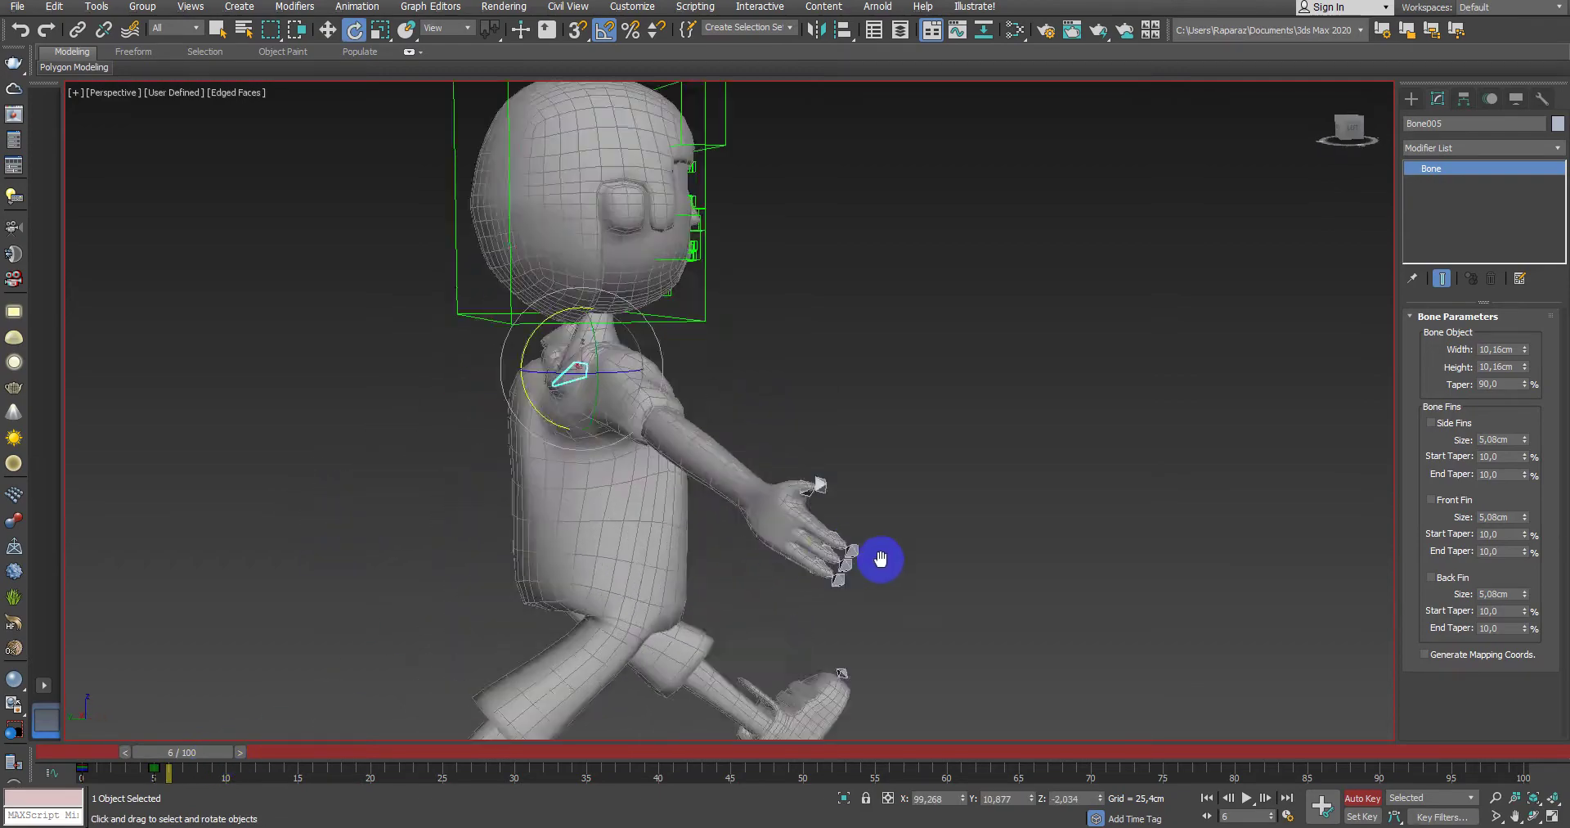
scroll(983, 491, up, 1)
key(alt+w)
right_click(995, 365)
key(alt+w)
scroll(875, 424, up, 5)
key(F3)
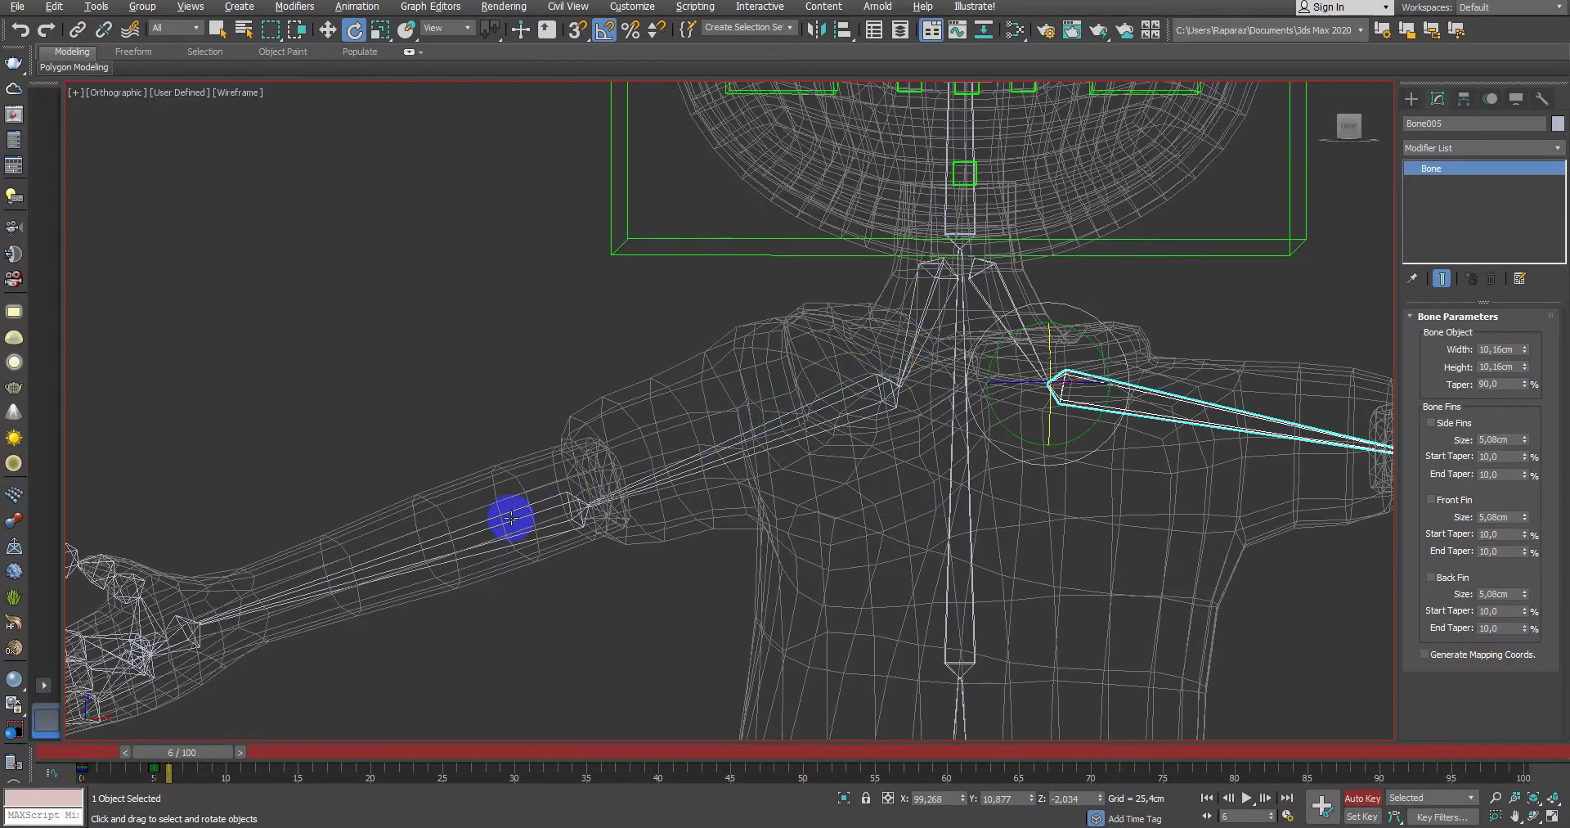
middle_drag(469, 605, 522, 519)
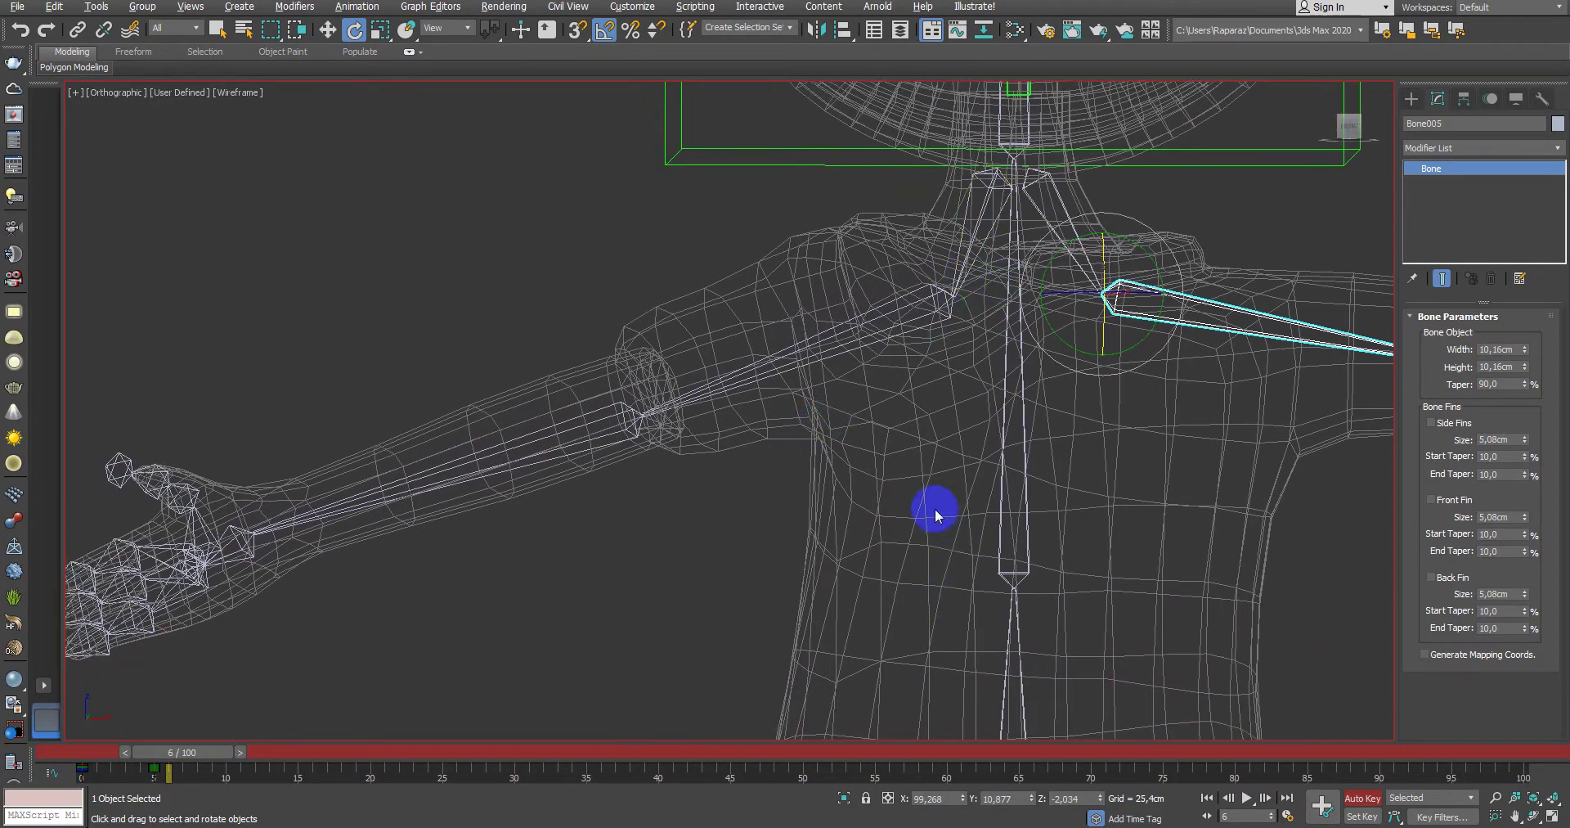
scroll(860, 493, down, 4)
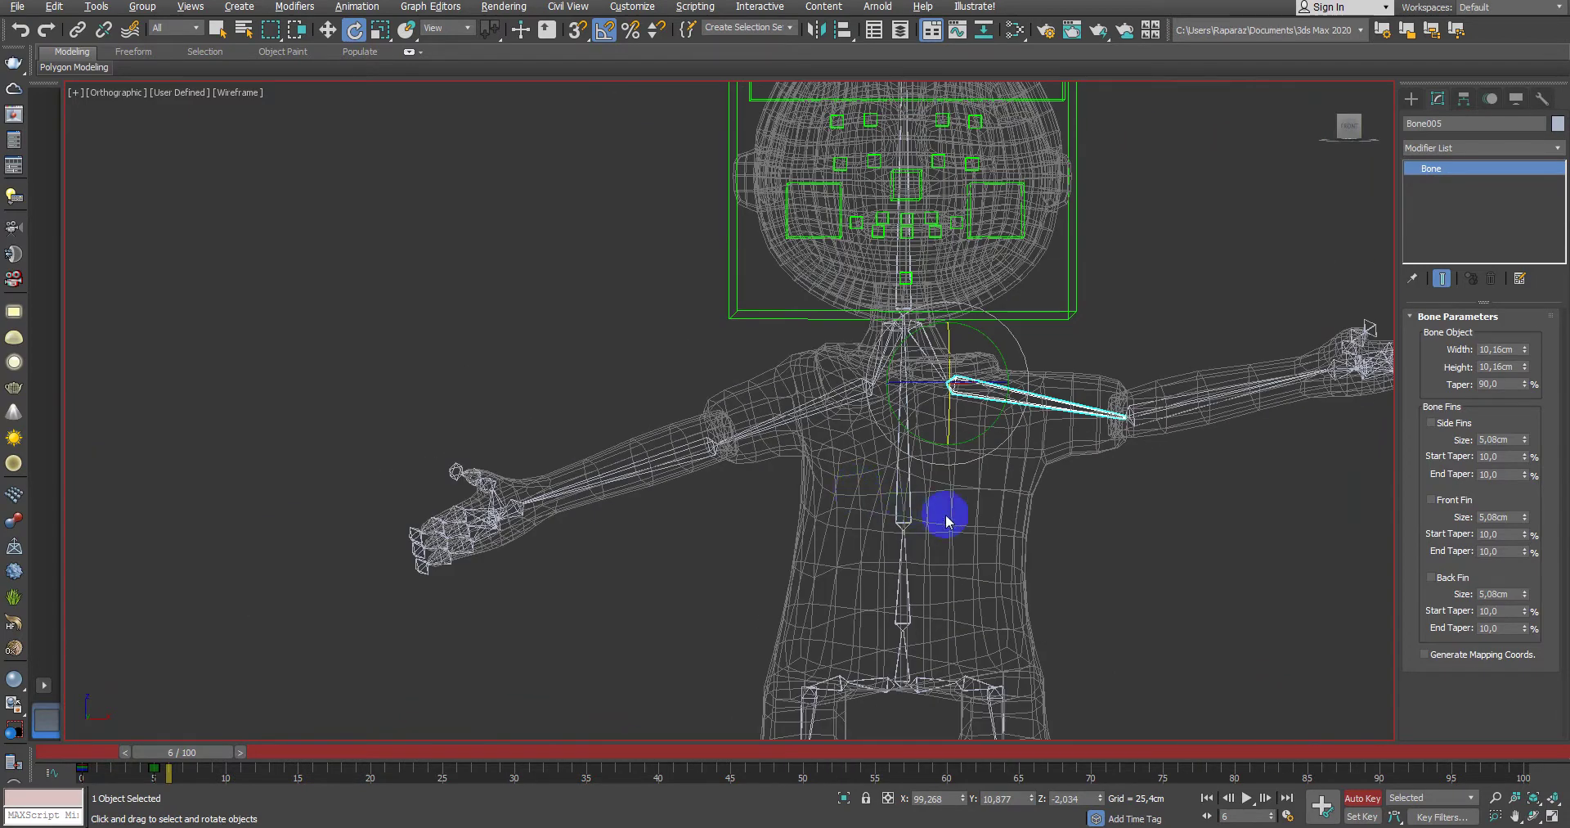
middle_drag(946, 519, 973, 512)
drag(260, 760, 60, 748)
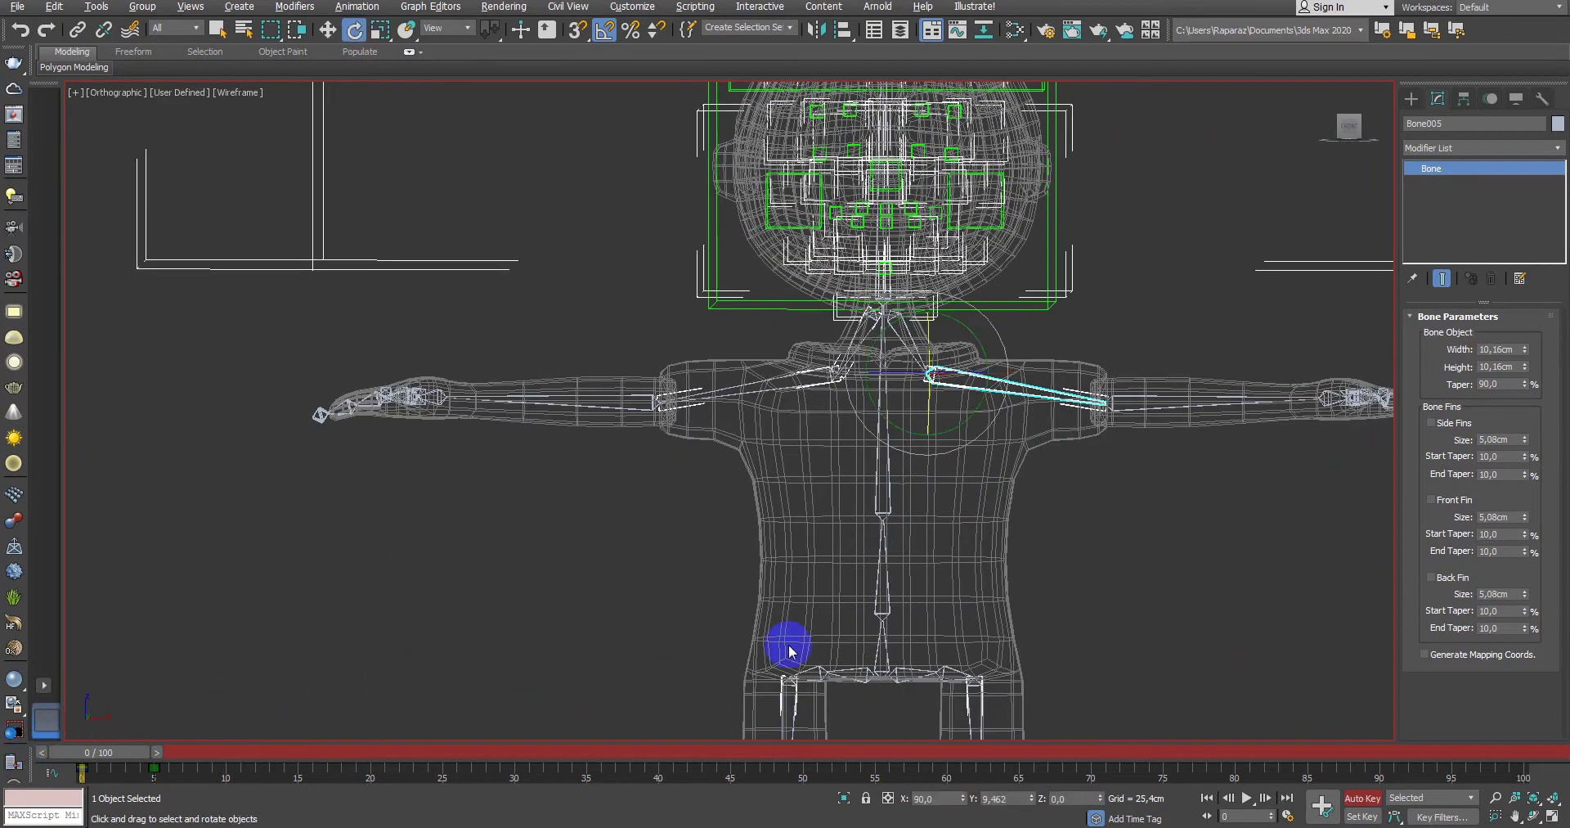
scroll(788, 647, up, 2)
click(1355, 799)
Step: Deselect the bone, restore shaded display, select the skinned body mesh and open the Animation menu
click(1087, 635)
scroll(1096, 636, down, 4)
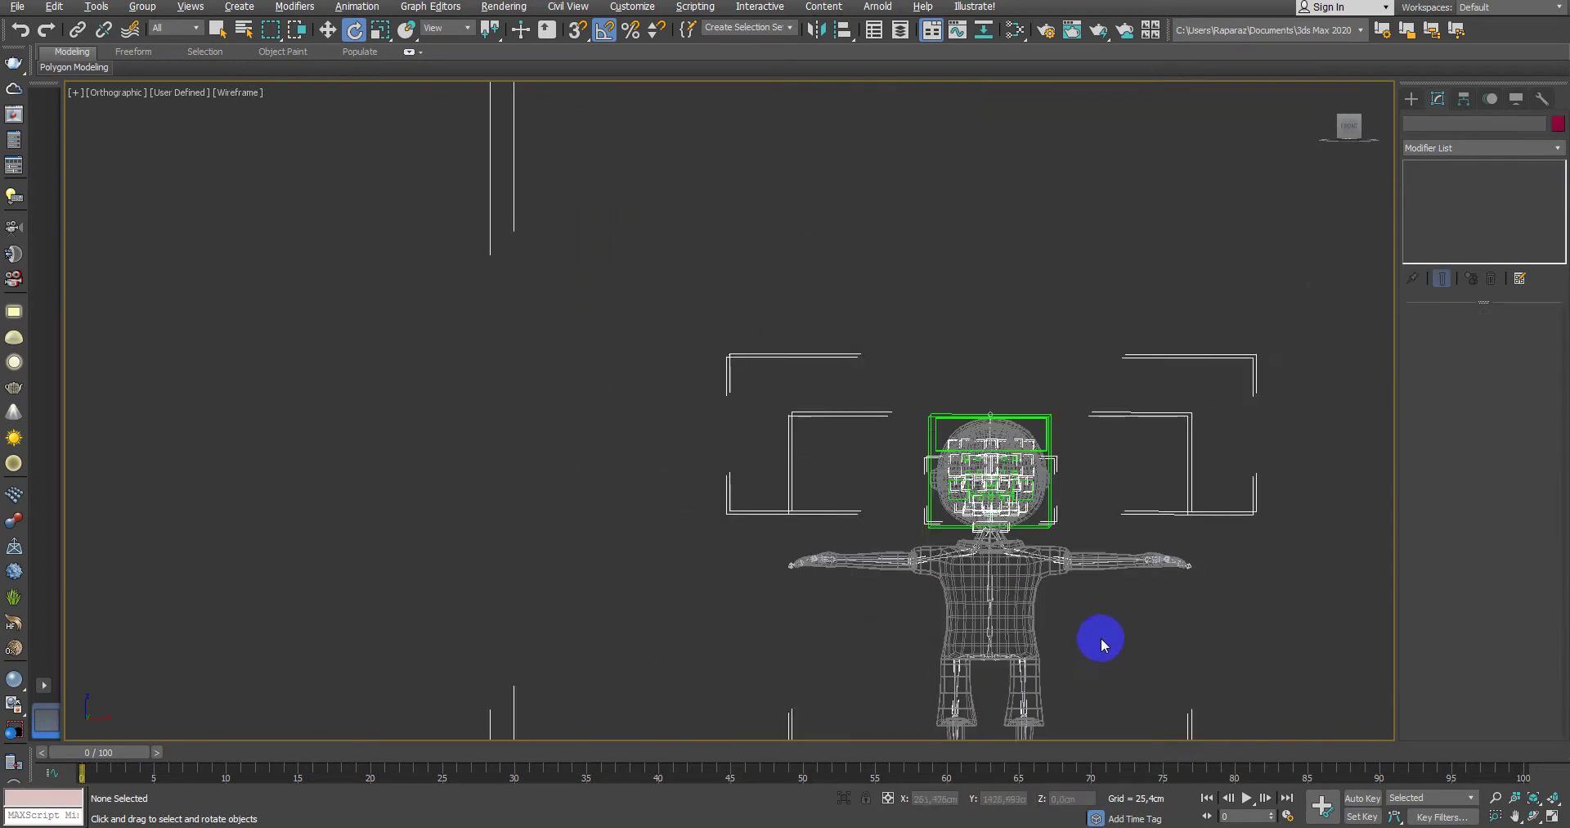
key(F3)
mouse_move(1101, 636)
middle_down()
mouse_move(1027, 605)
mouse_move(1125, 635)
middle_up()
scroll(1042, 615, up, 2)
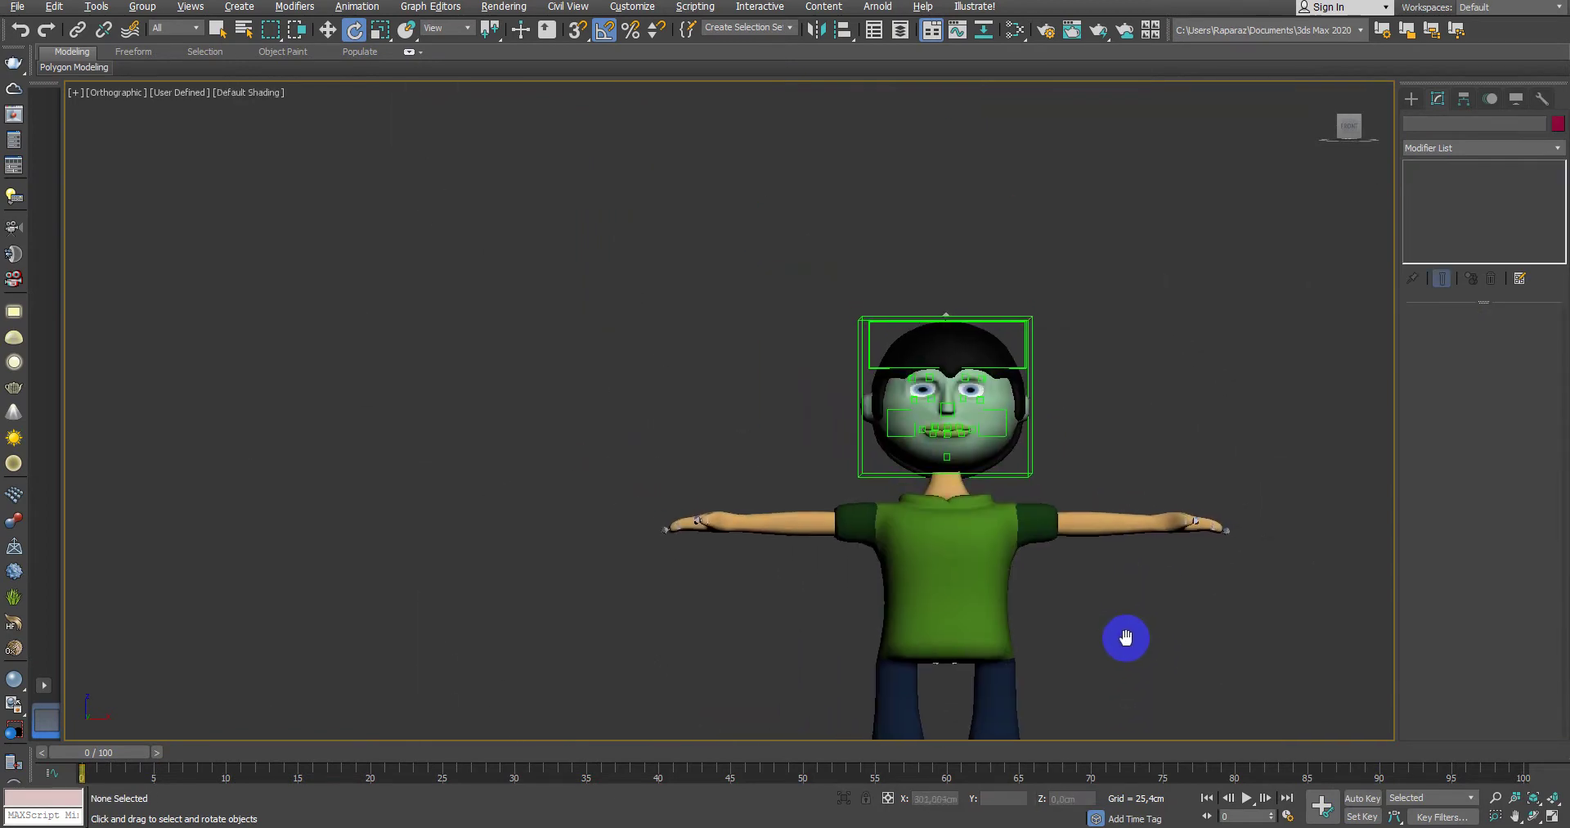
click(962, 565)
scroll(1248, 505, up, 2)
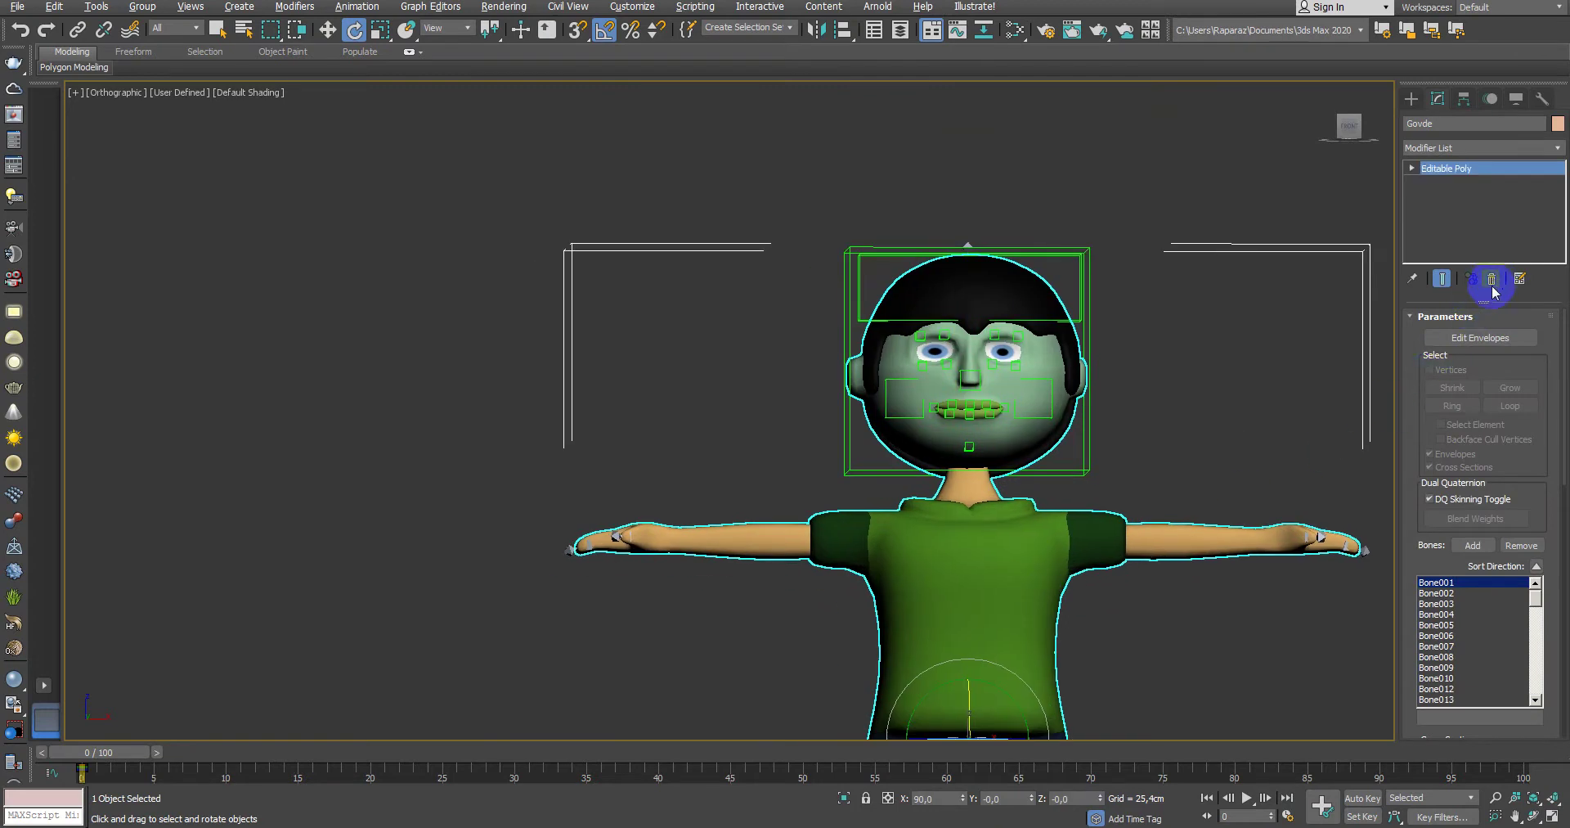
click(357, 6)
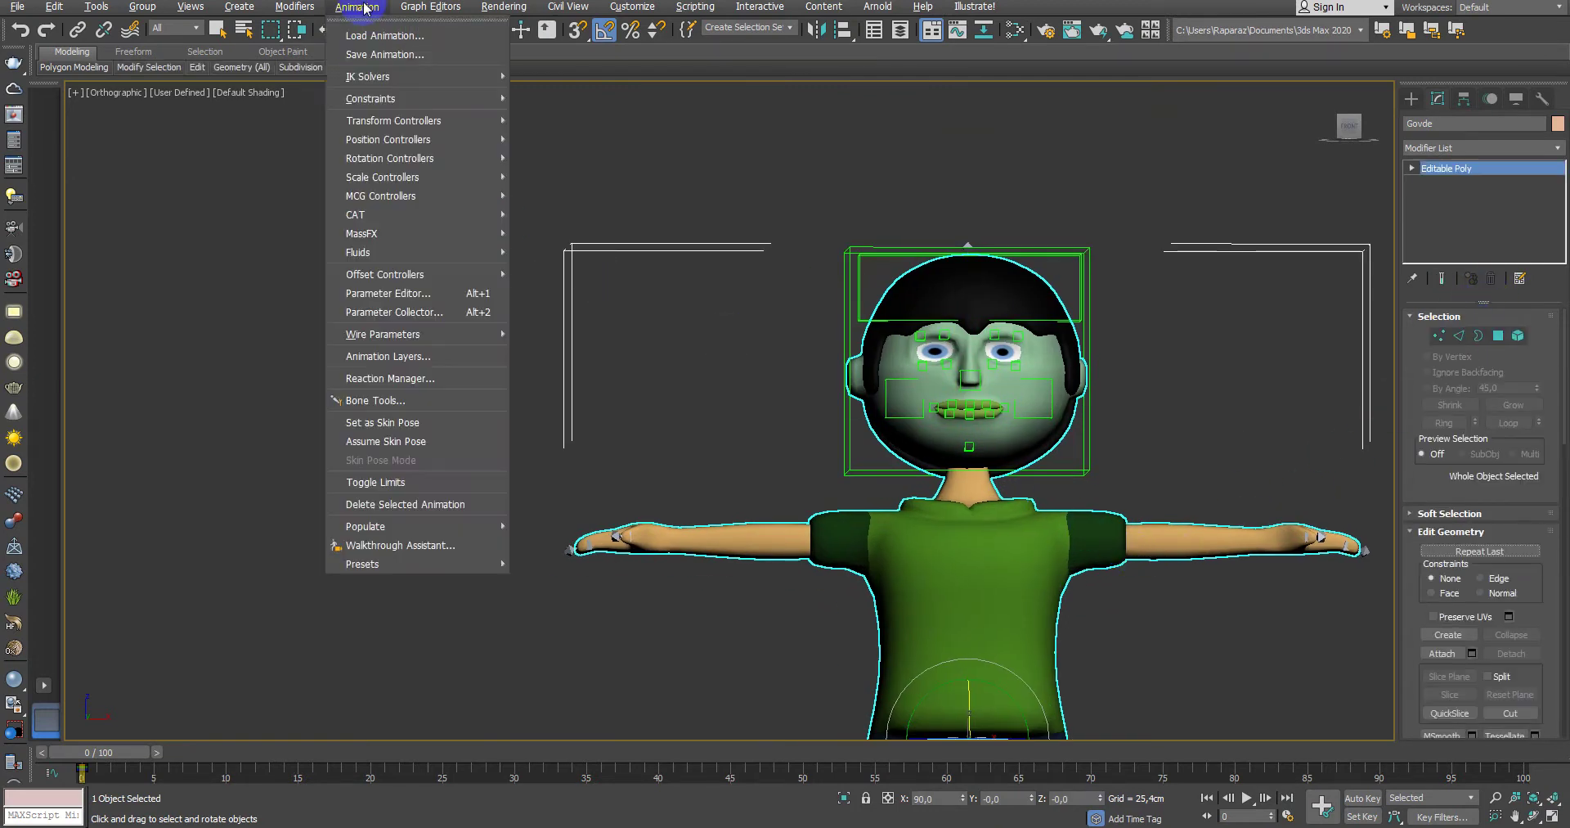
Step: Open Bone Tools, enable Bone Edit Mode and show the scene in wireframe
click(375, 399)
scroll(544, 389, up, 2)
middle_drag(766, 396, 603, 266)
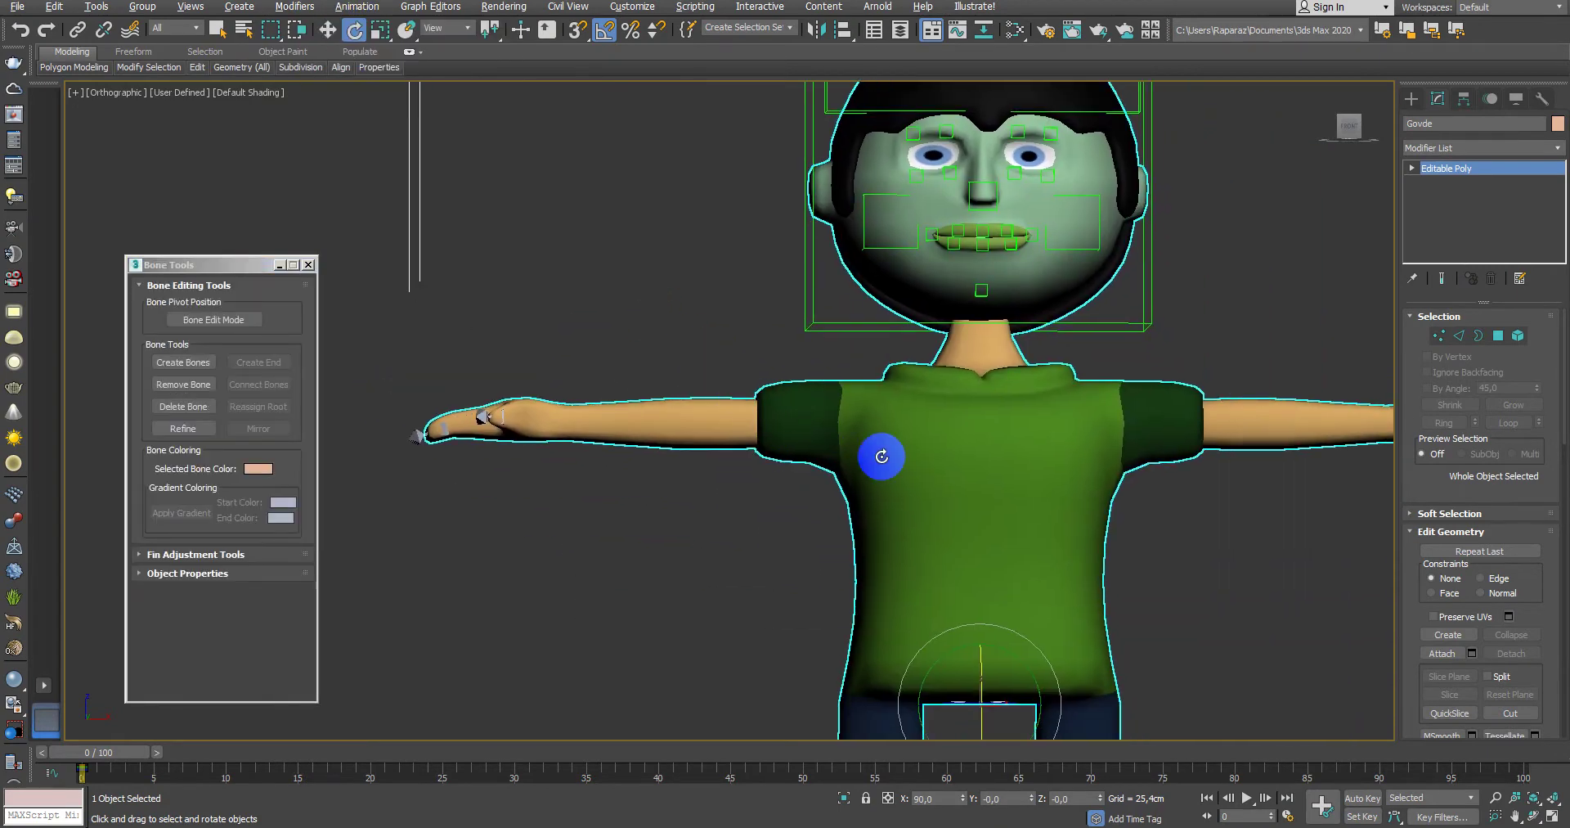
click(251, 326)
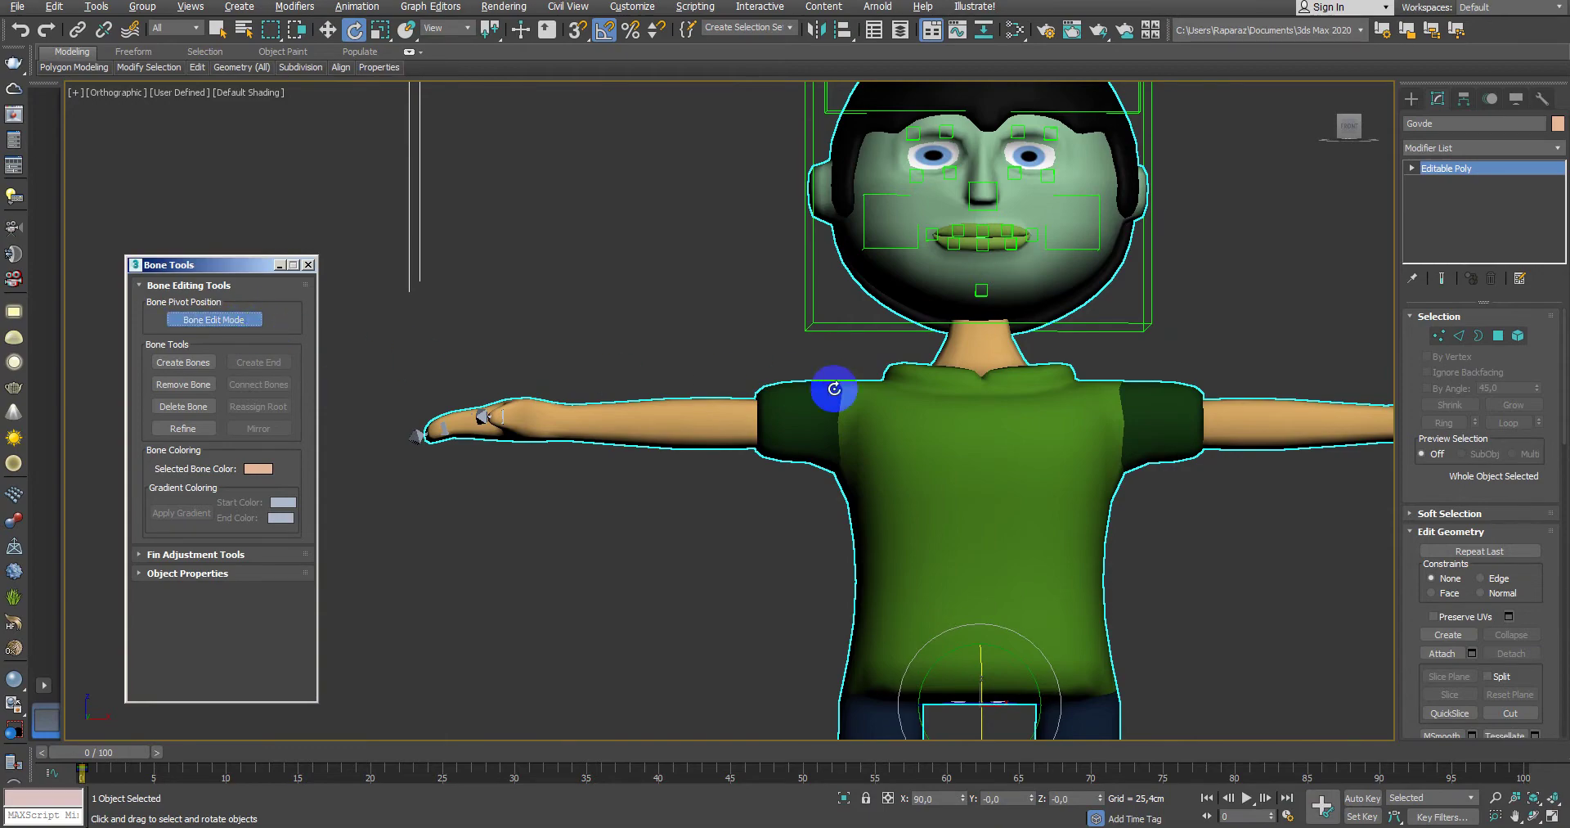
key(F3)
scroll(839, 409, up, 2)
scroll(843, 440, up, 2)
scroll(859, 442, up, 2)
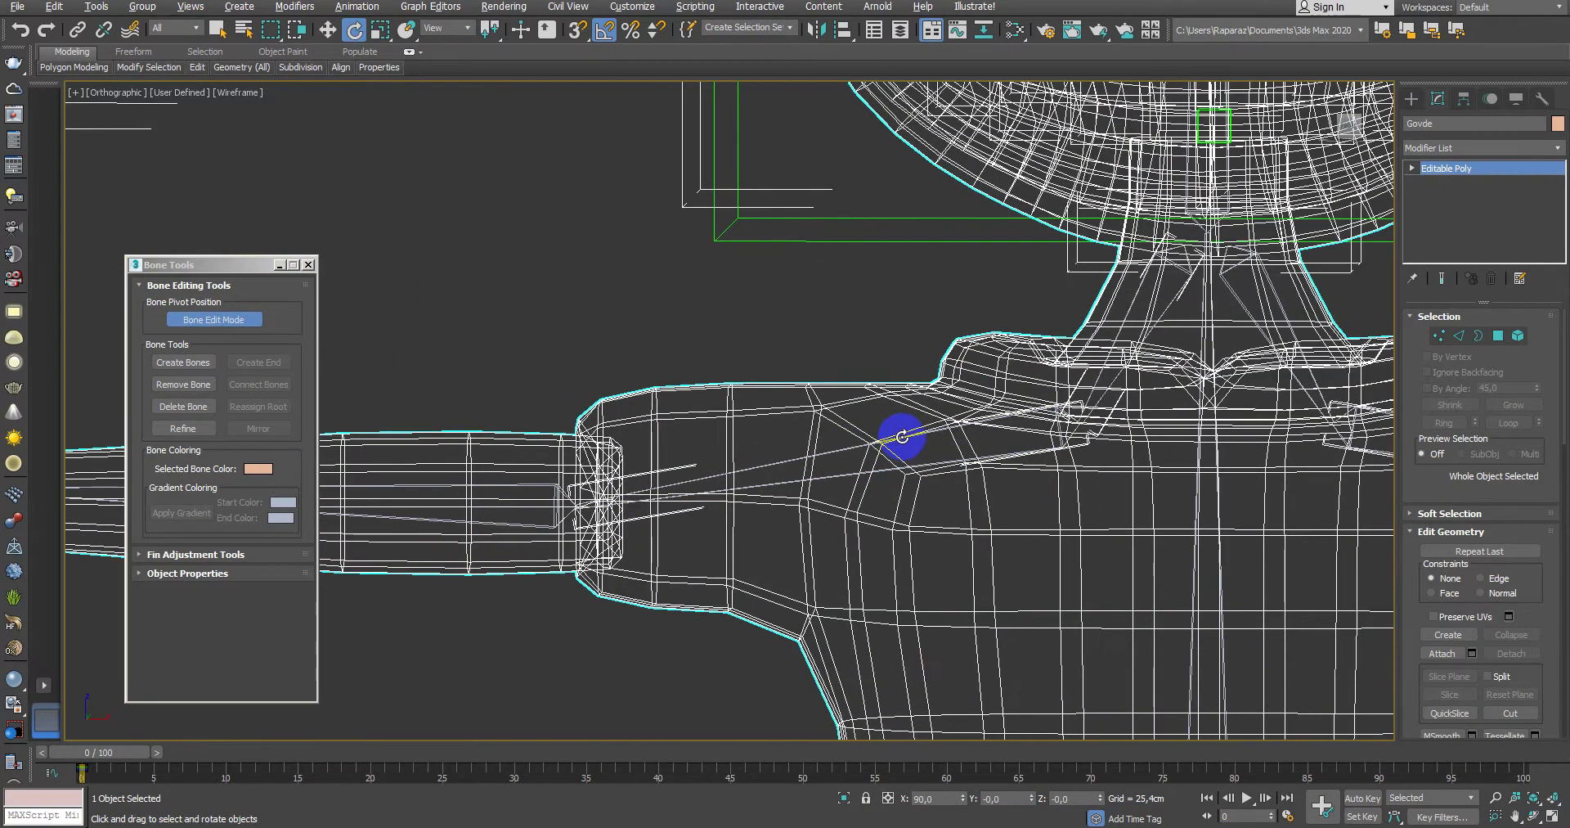
Step: Move the first shoulder's arm bone joint down into the shoulder with the Move tool
click(799, 317)
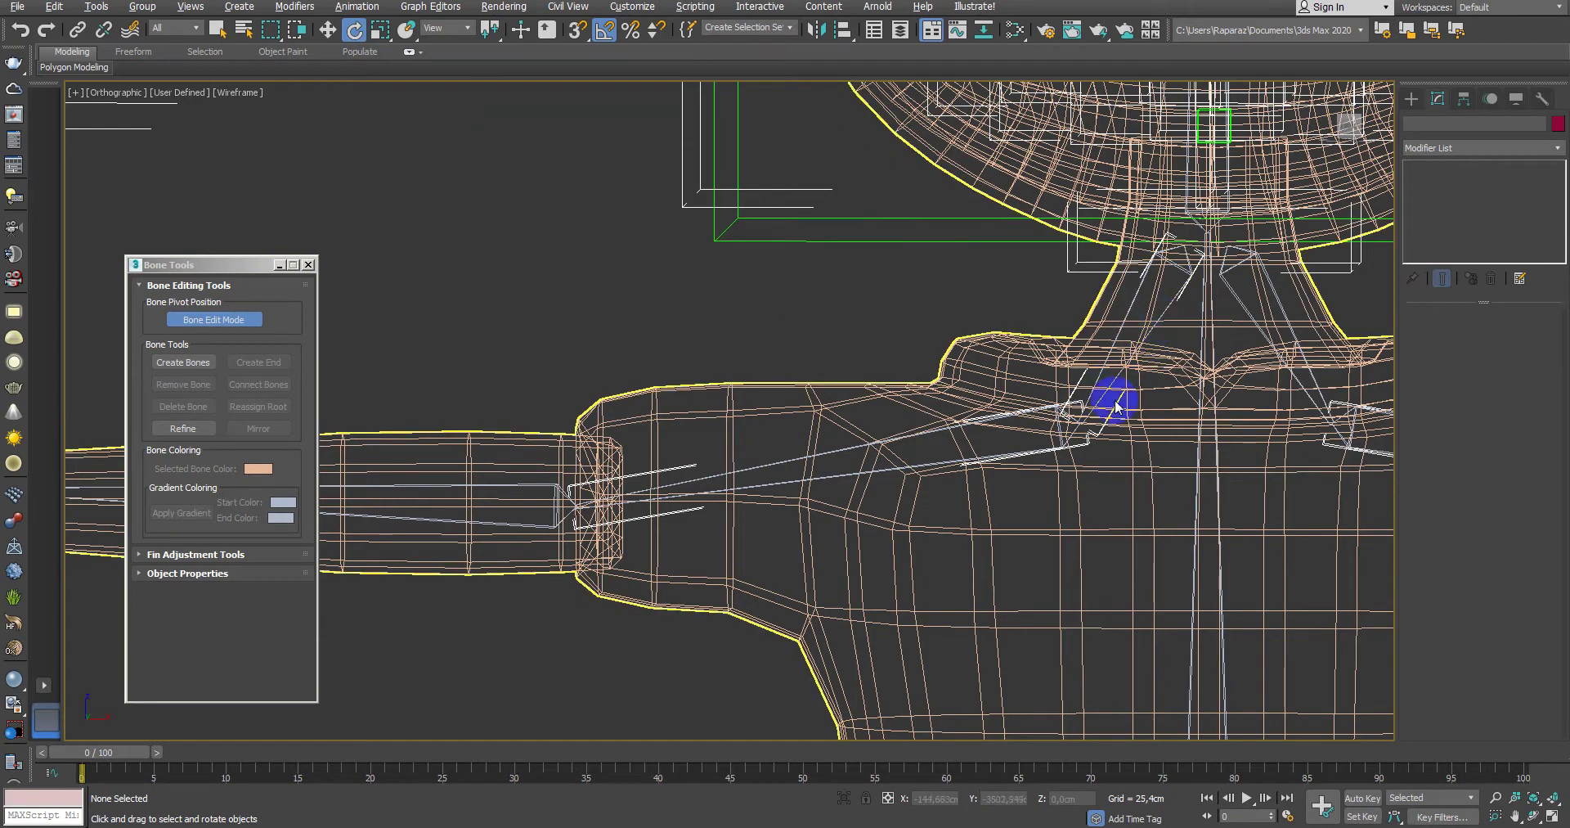
click(1029, 453)
key(w)
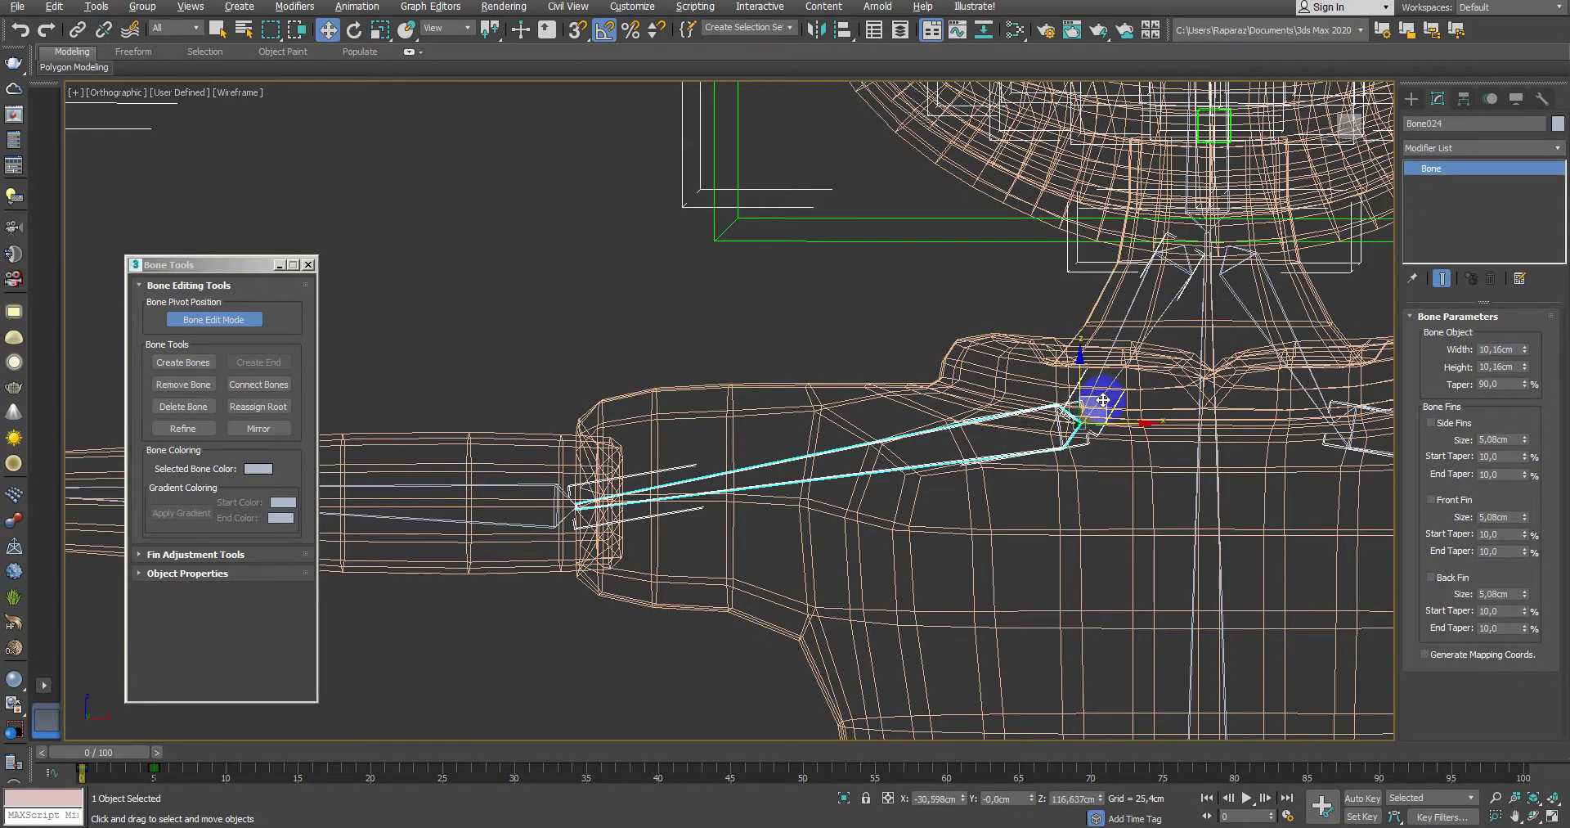
mouse_move(1055, 425)
mouse_down()
mouse_move(939, 458)
mouse_move(929, 507)
mouse_move(1041, 474)
mouse_up()
scroll(933, 424, down, 2)
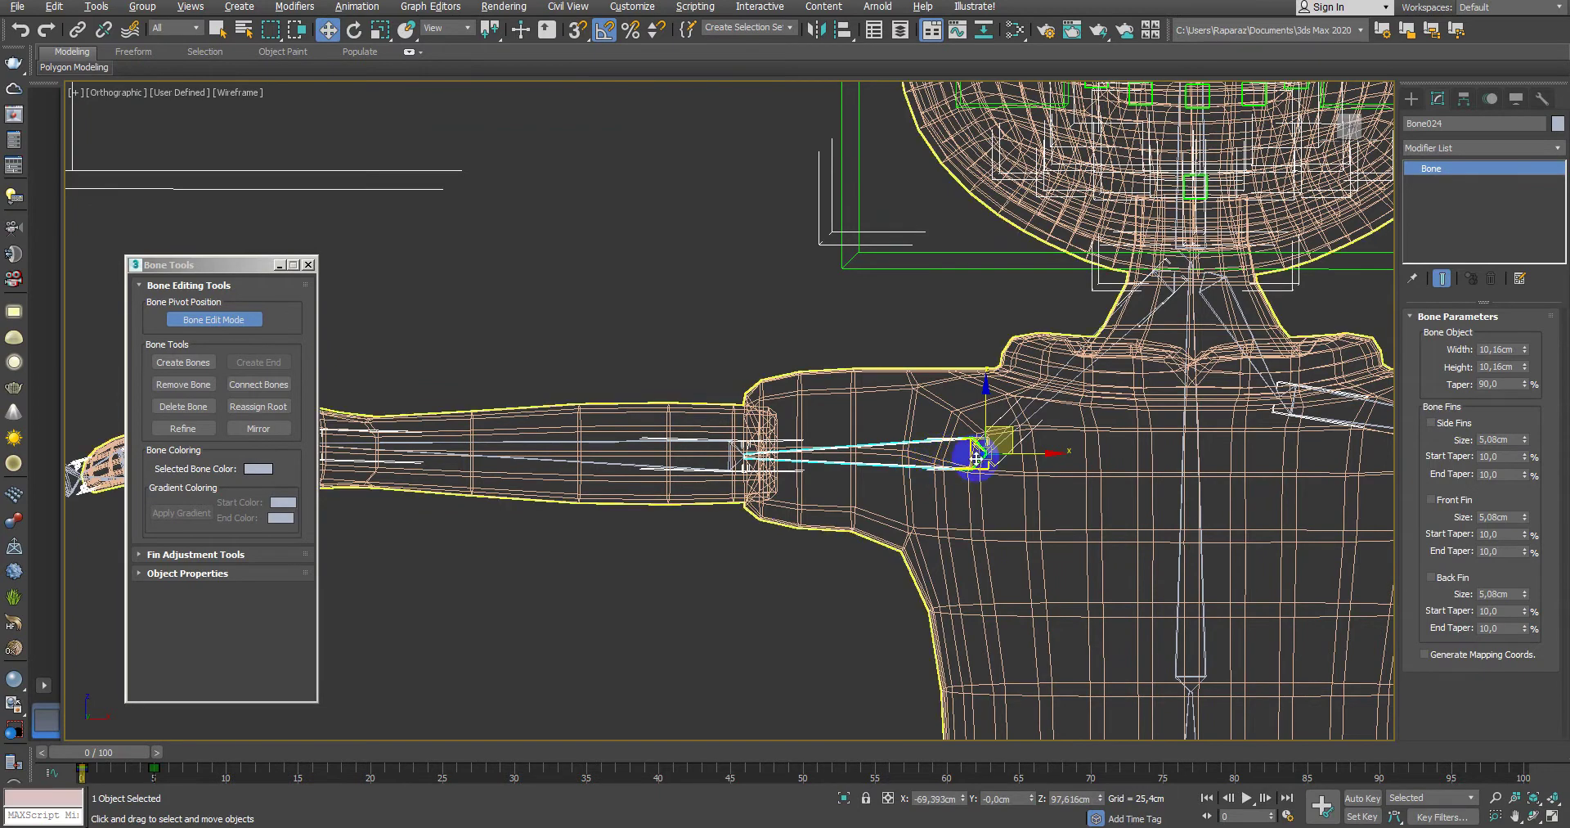
Step: Move shoulder bone Bone005's joint down into the other shoulder and fine-tune its position
middle_drag(975, 456, 876, 438)
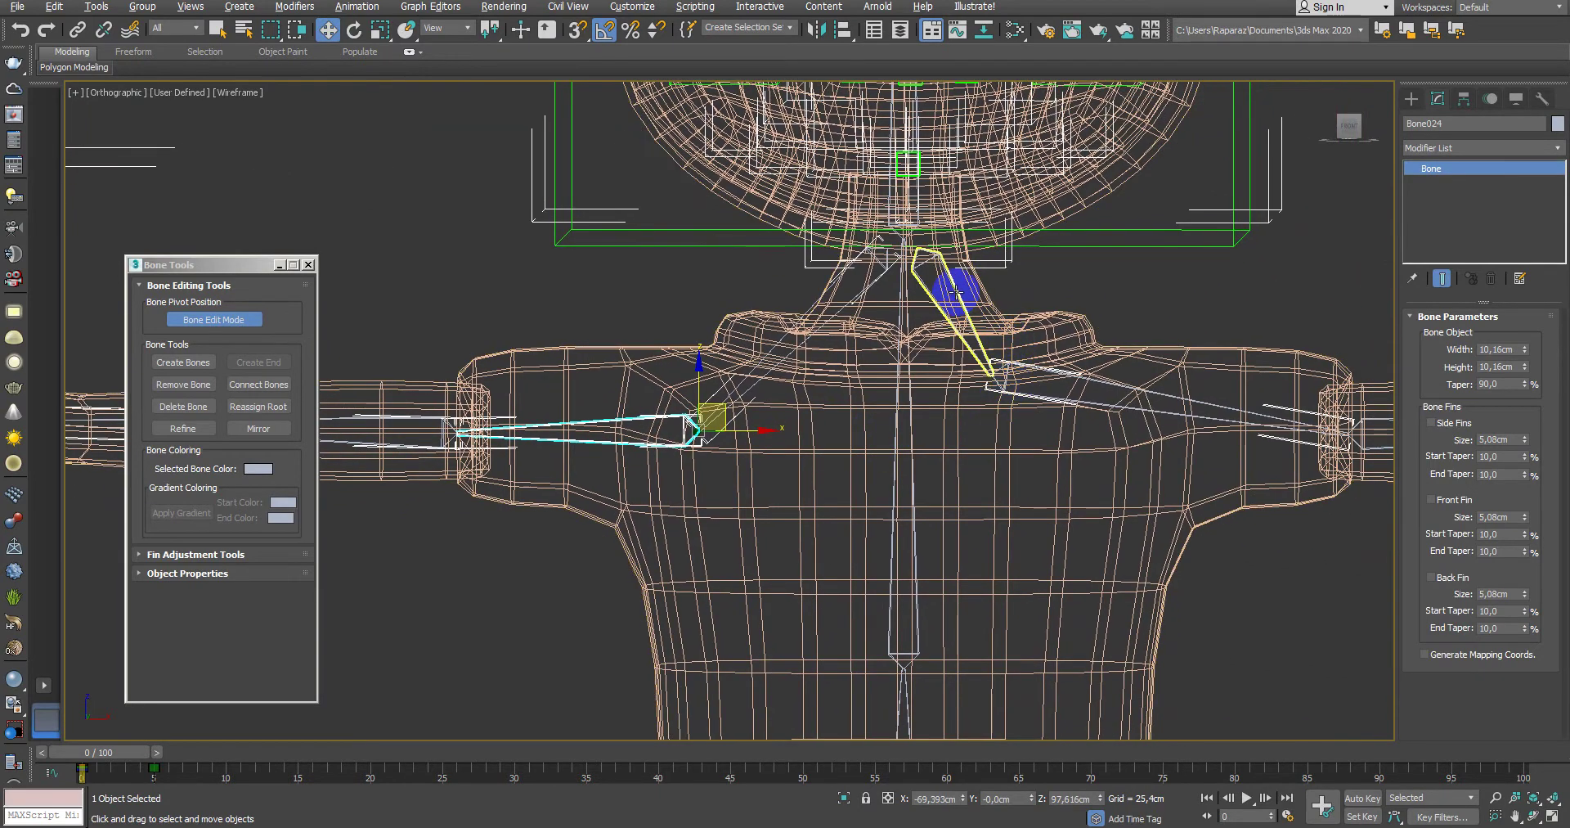
click(951, 301)
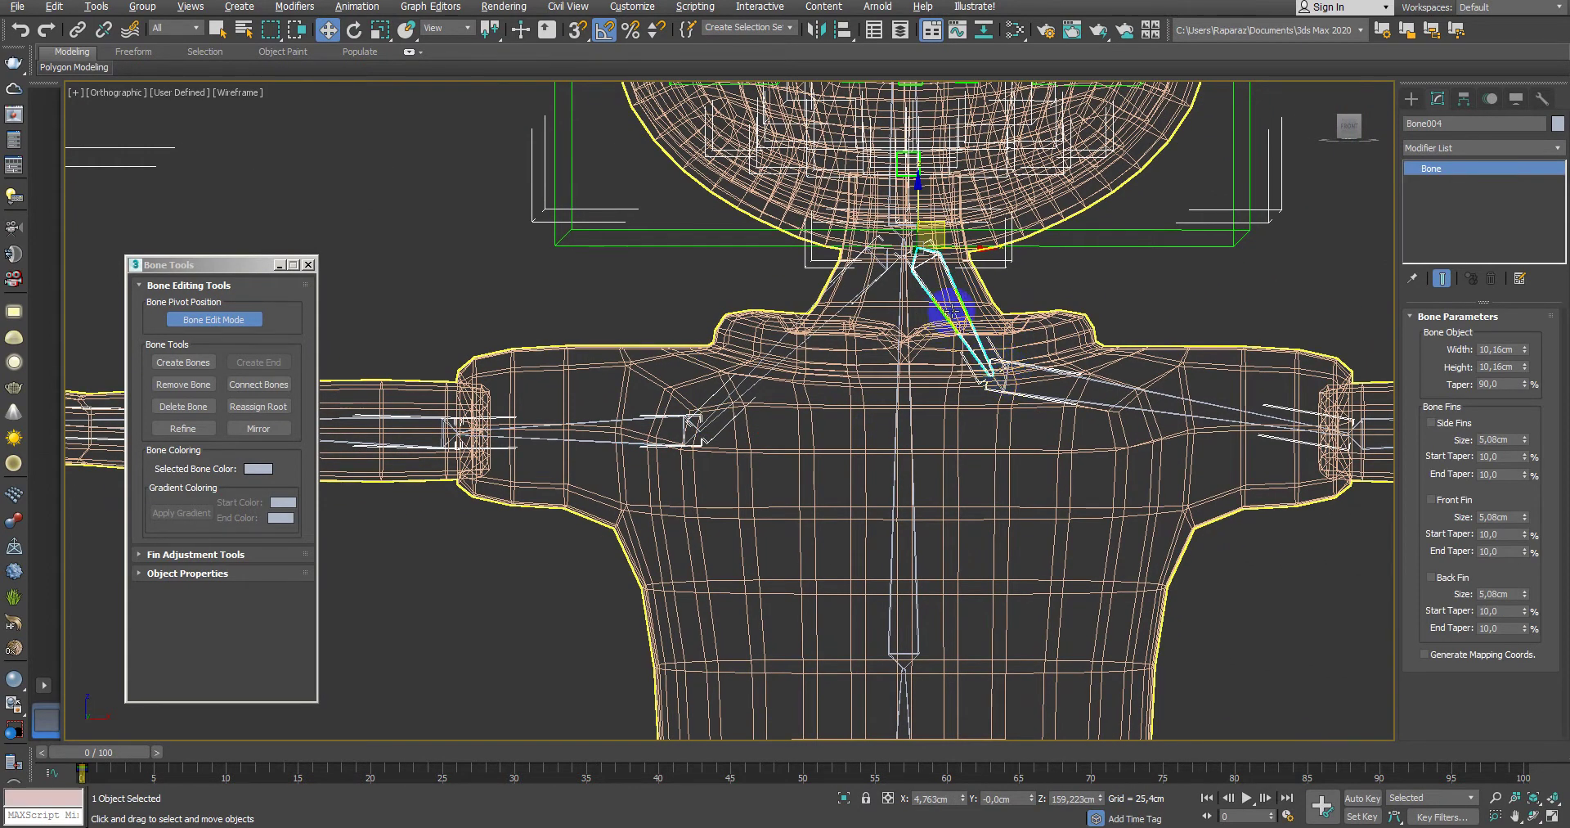
middle_drag(949, 311, 981, 358)
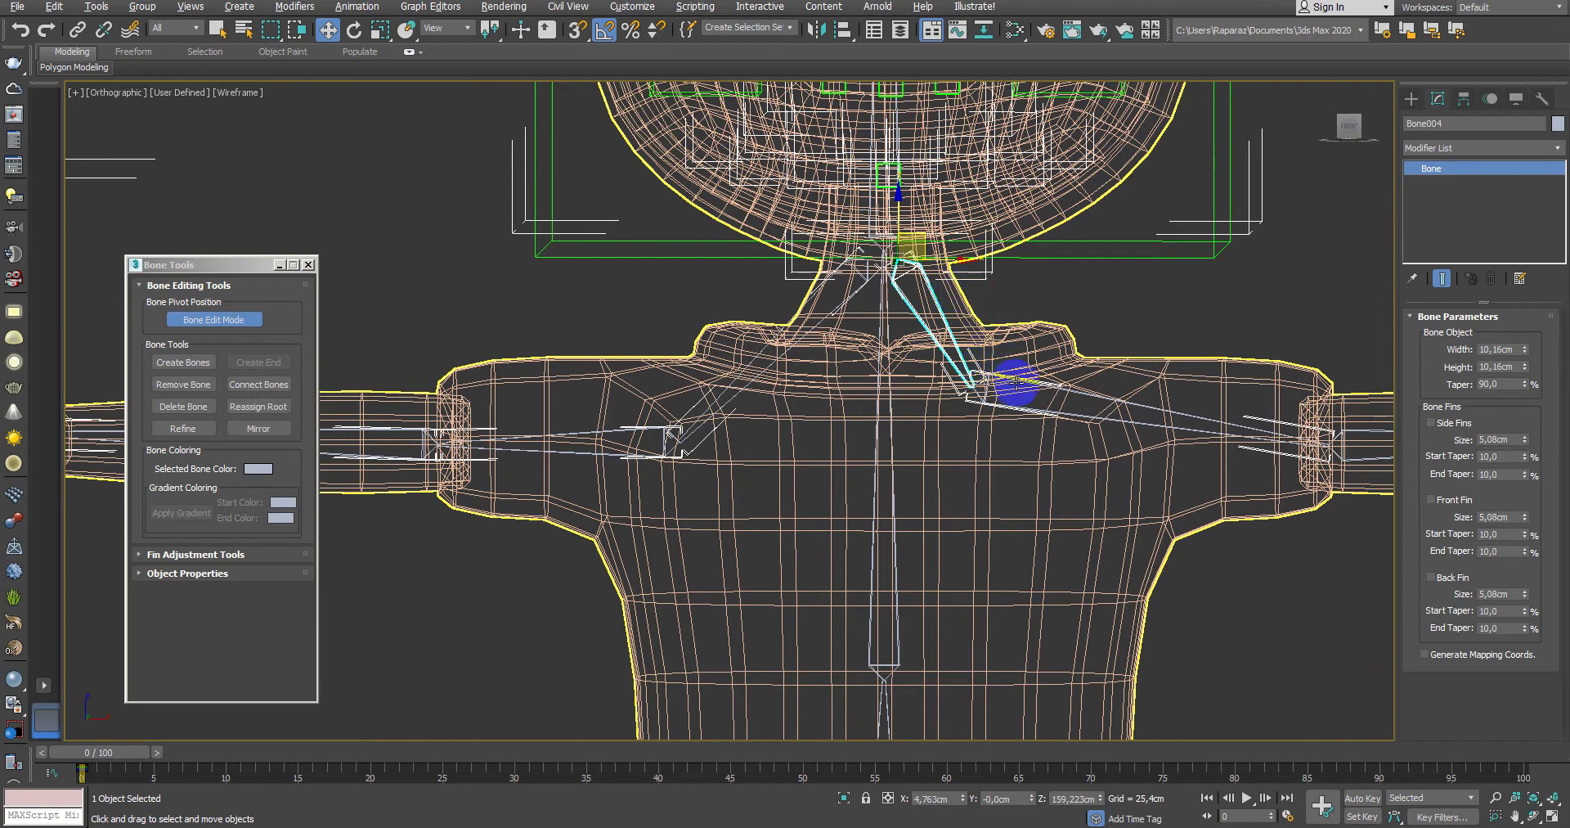
click(998, 366)
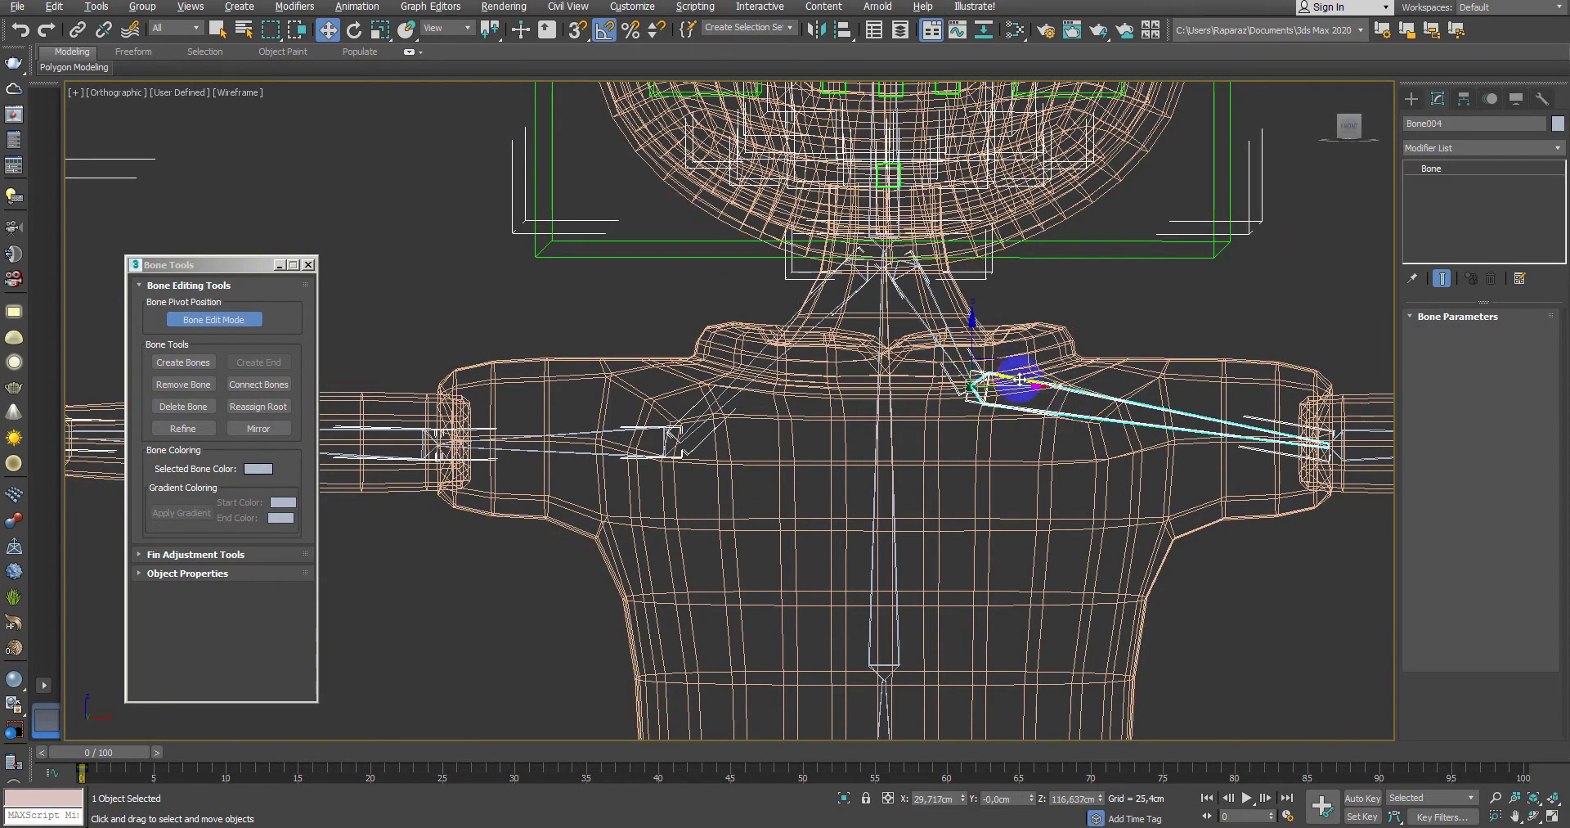
mouse_move(998, 367)
mouse_down()
mouse_move(1012, 361)
mouse_move(1052, 425)
mouse_move(1143, 430)
mouse_move(1129, 435)
mouse_up()
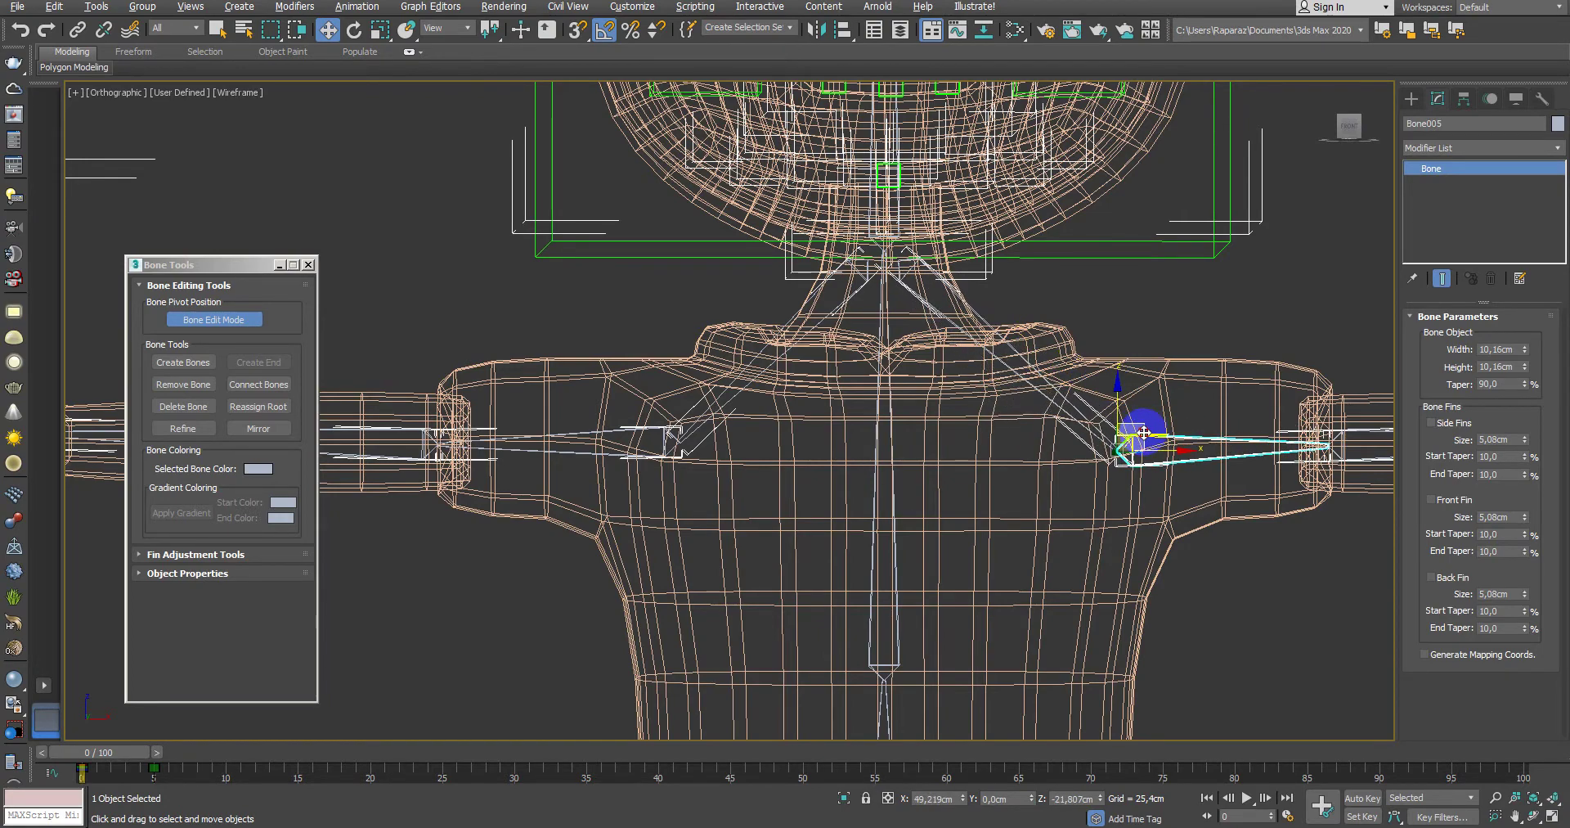
middle_drag(953, 273, 1007, 455)
scroll(921, 420, up, 2)
scroll(929, 449, down, 3)
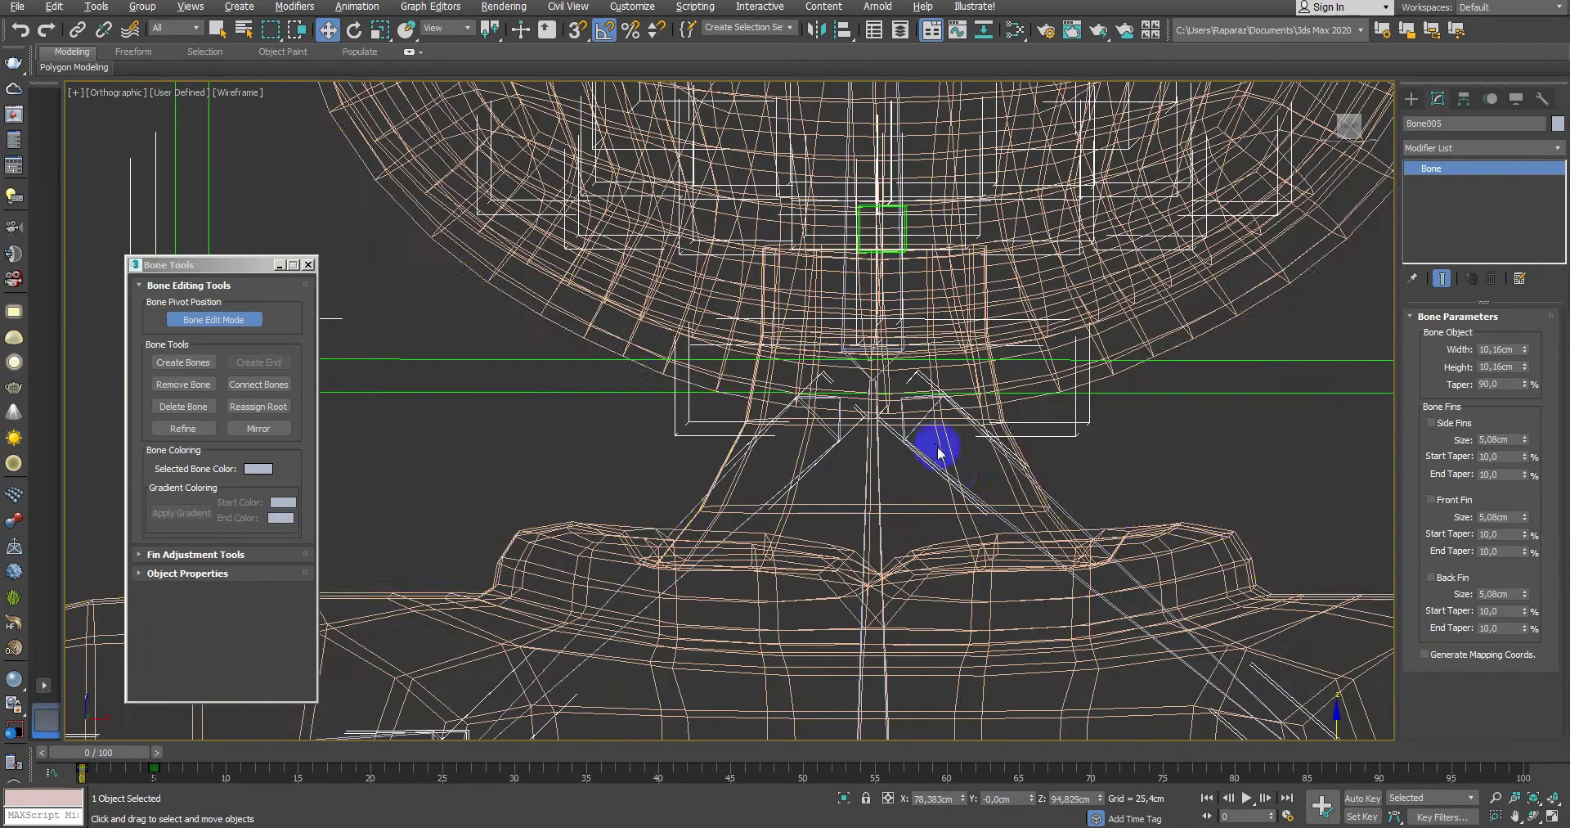
scroll(1022, 523, down, 4)
Step: Deselect the shoulder bone and return to shaded display centred on the character
click(1202, 410)
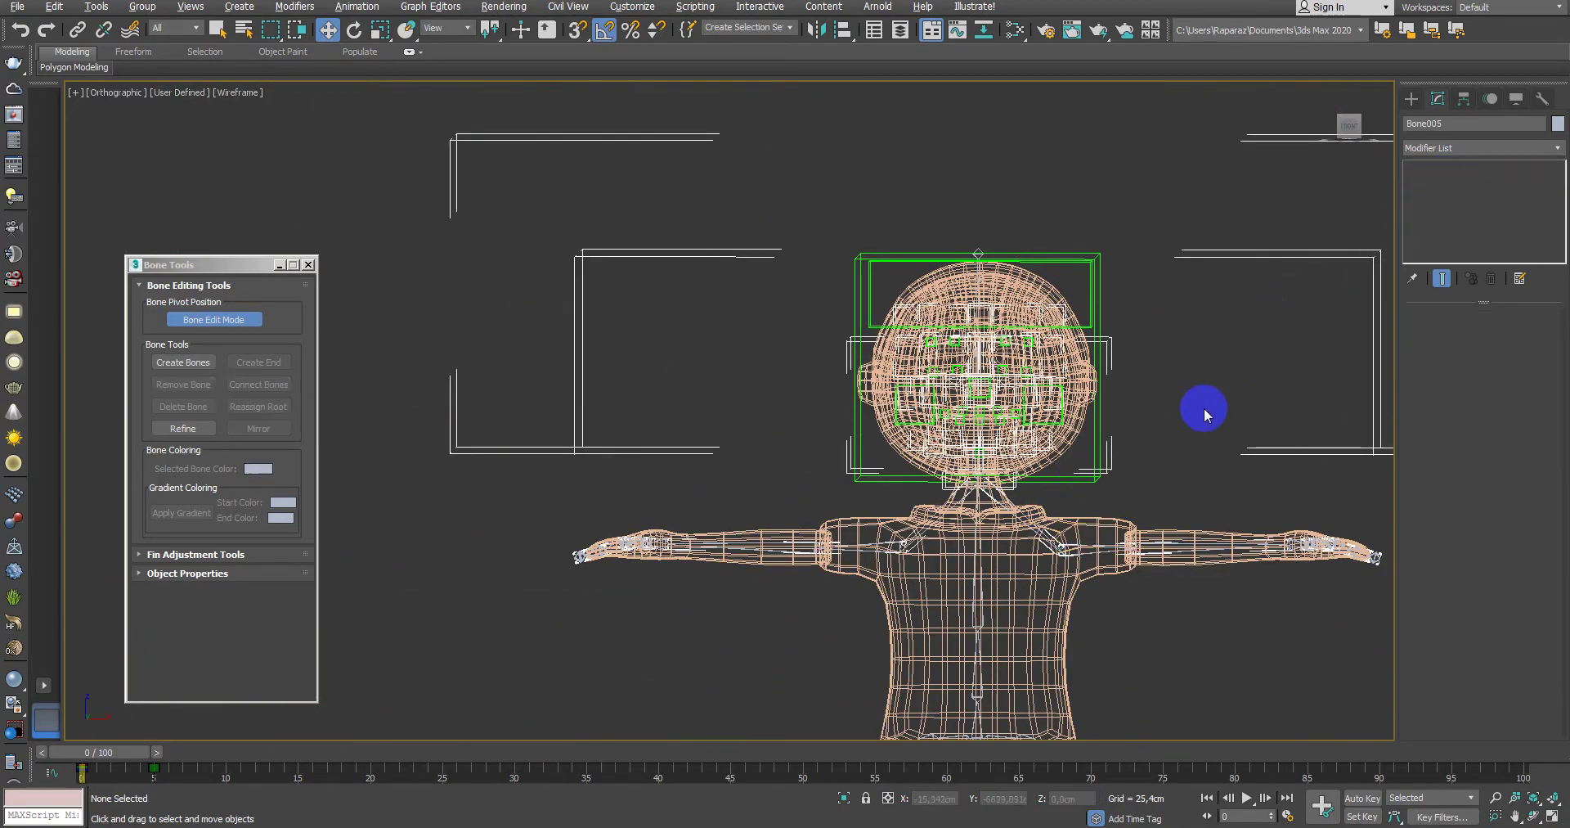
scroll(1083, 360, down, 2)
scroll(1062, 474, down, 2)
scroll(1078, 519, down, 1)
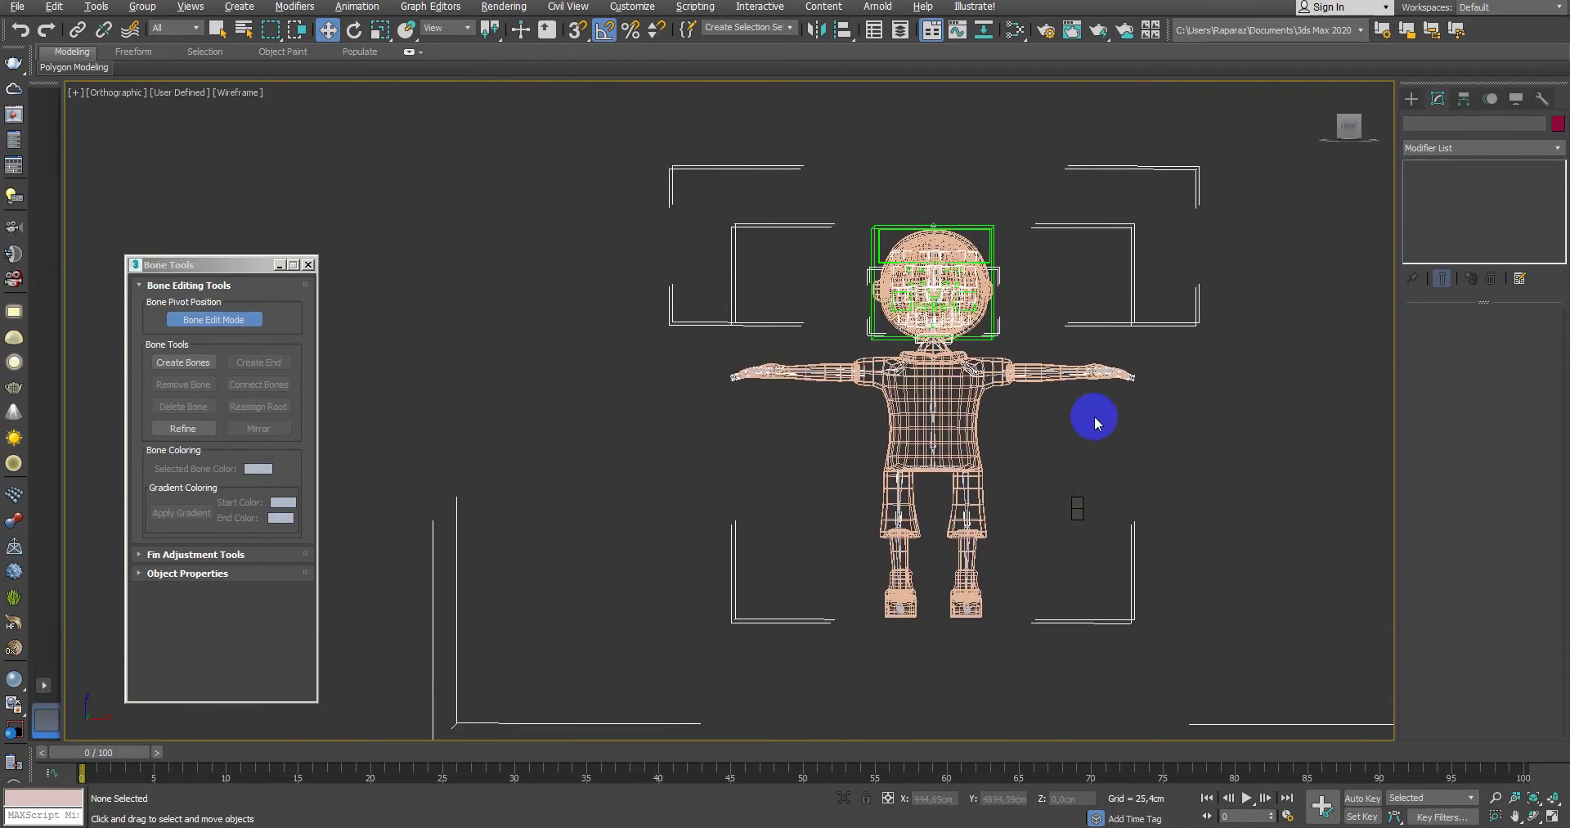
key(F3)
scroll(1080, 441, up, 4)
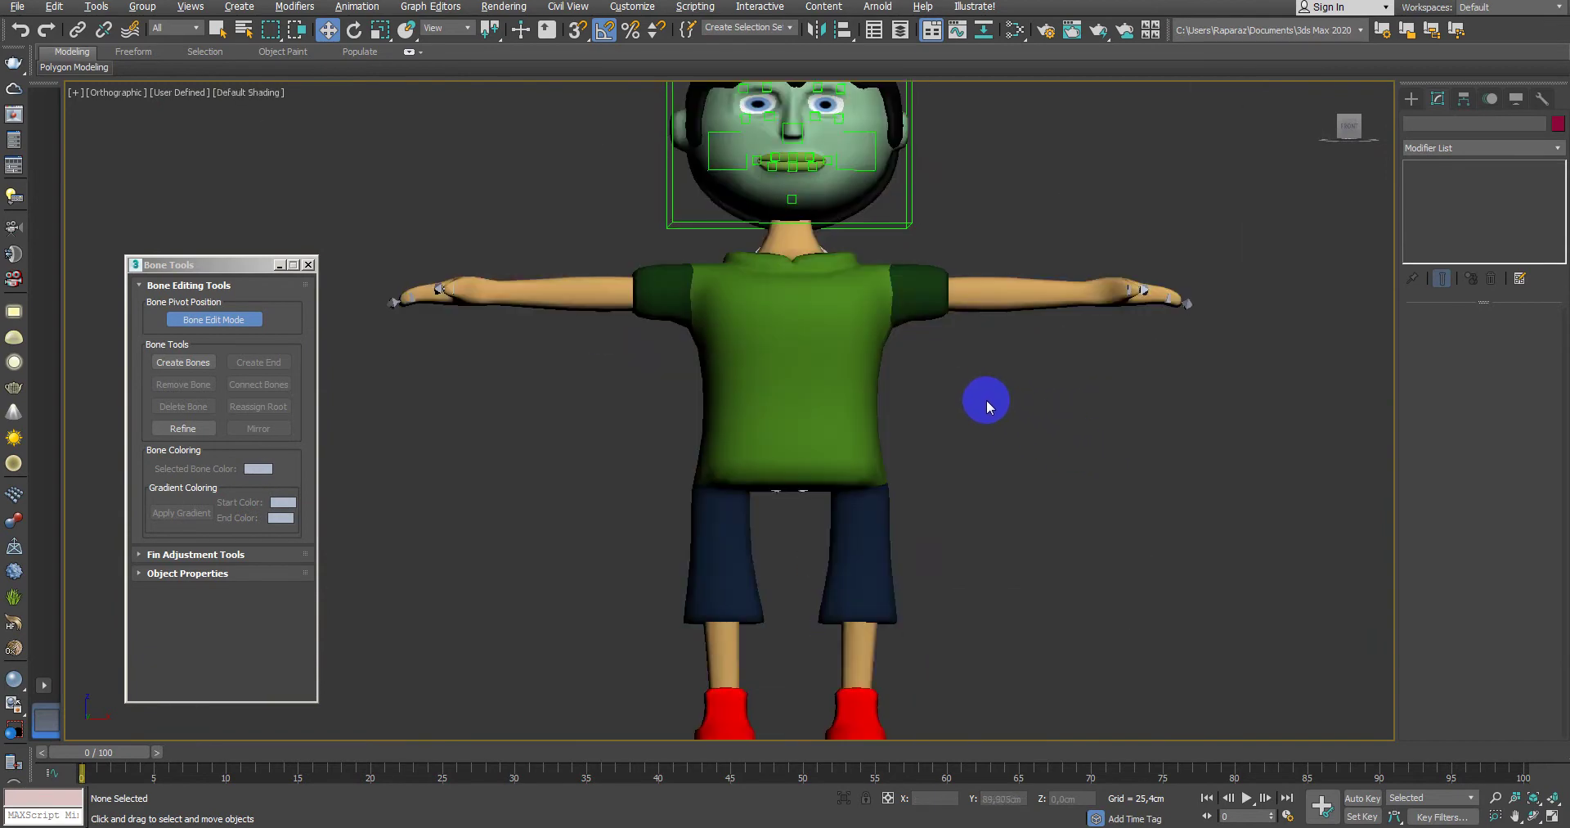
middle_drag(986, 399, 1022, 514)
Step: Select the Govde body mesh and add a Skin modifier
click(896, 441)
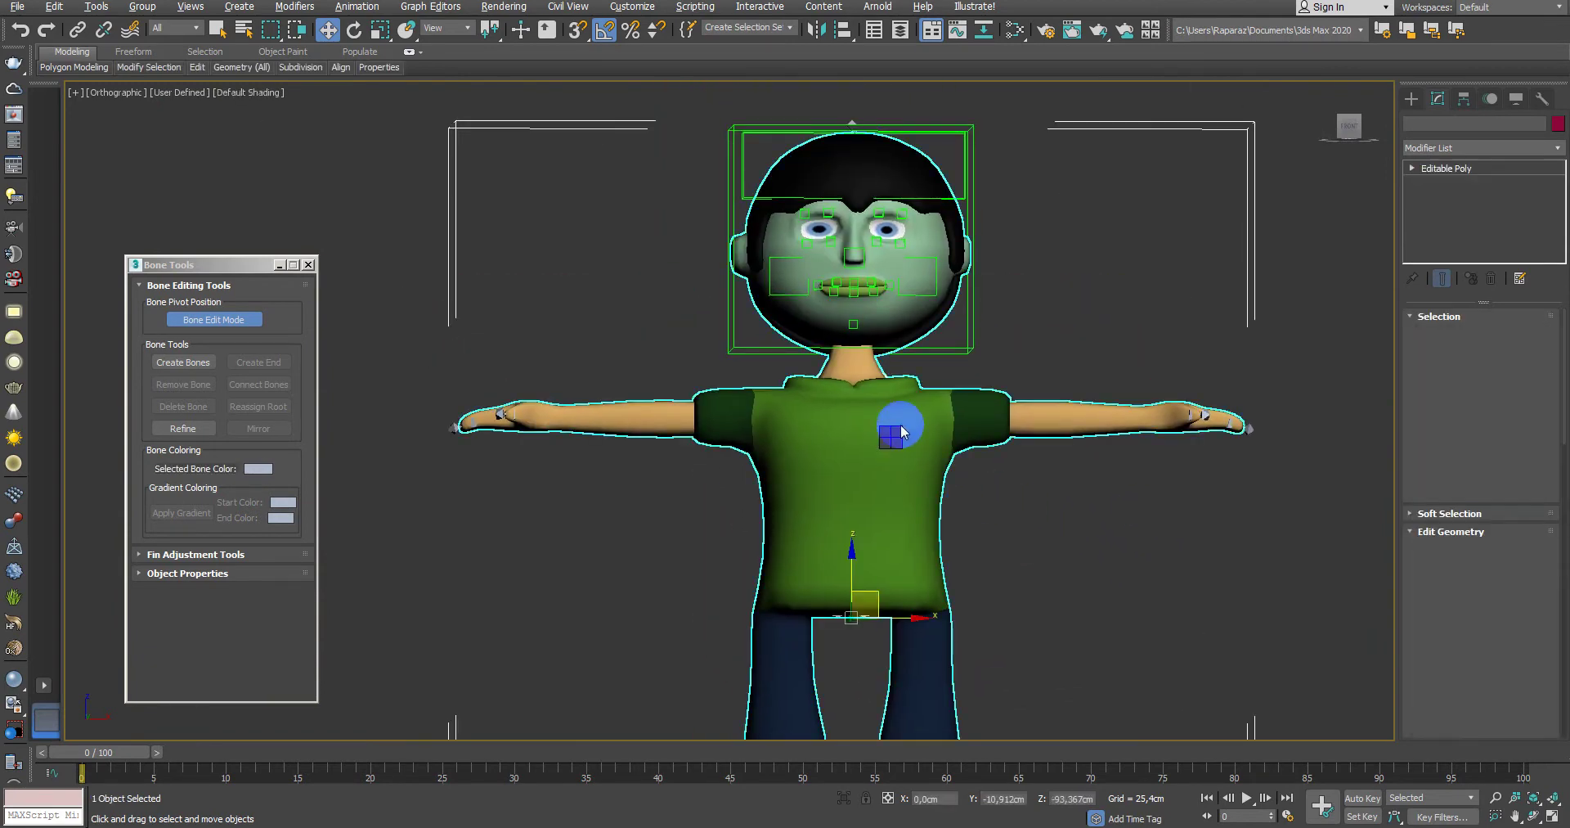
click(1472, 147)
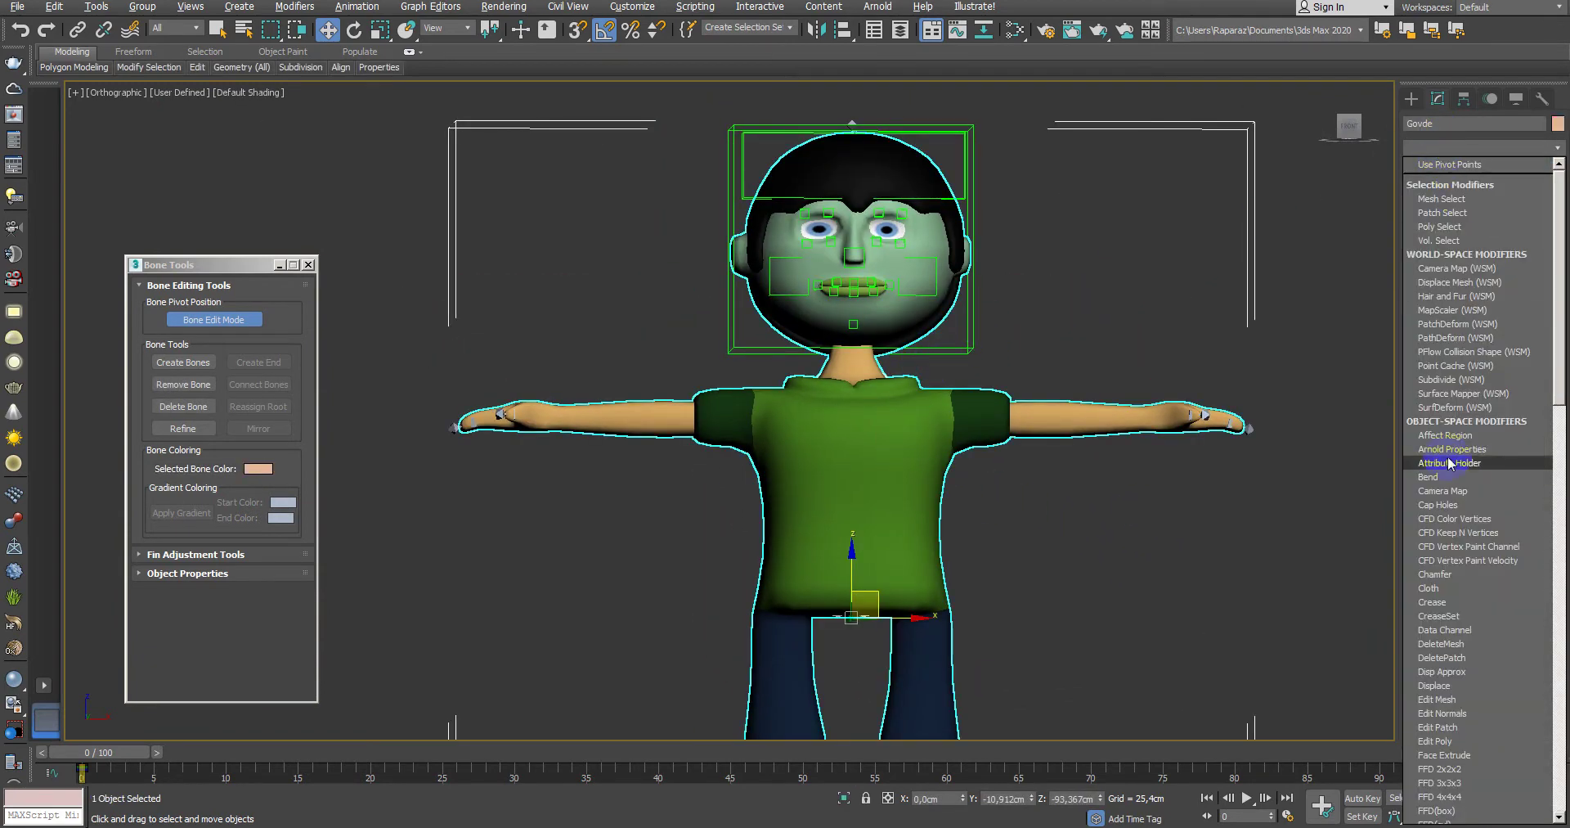
scroll(1439, 409, down, 10)
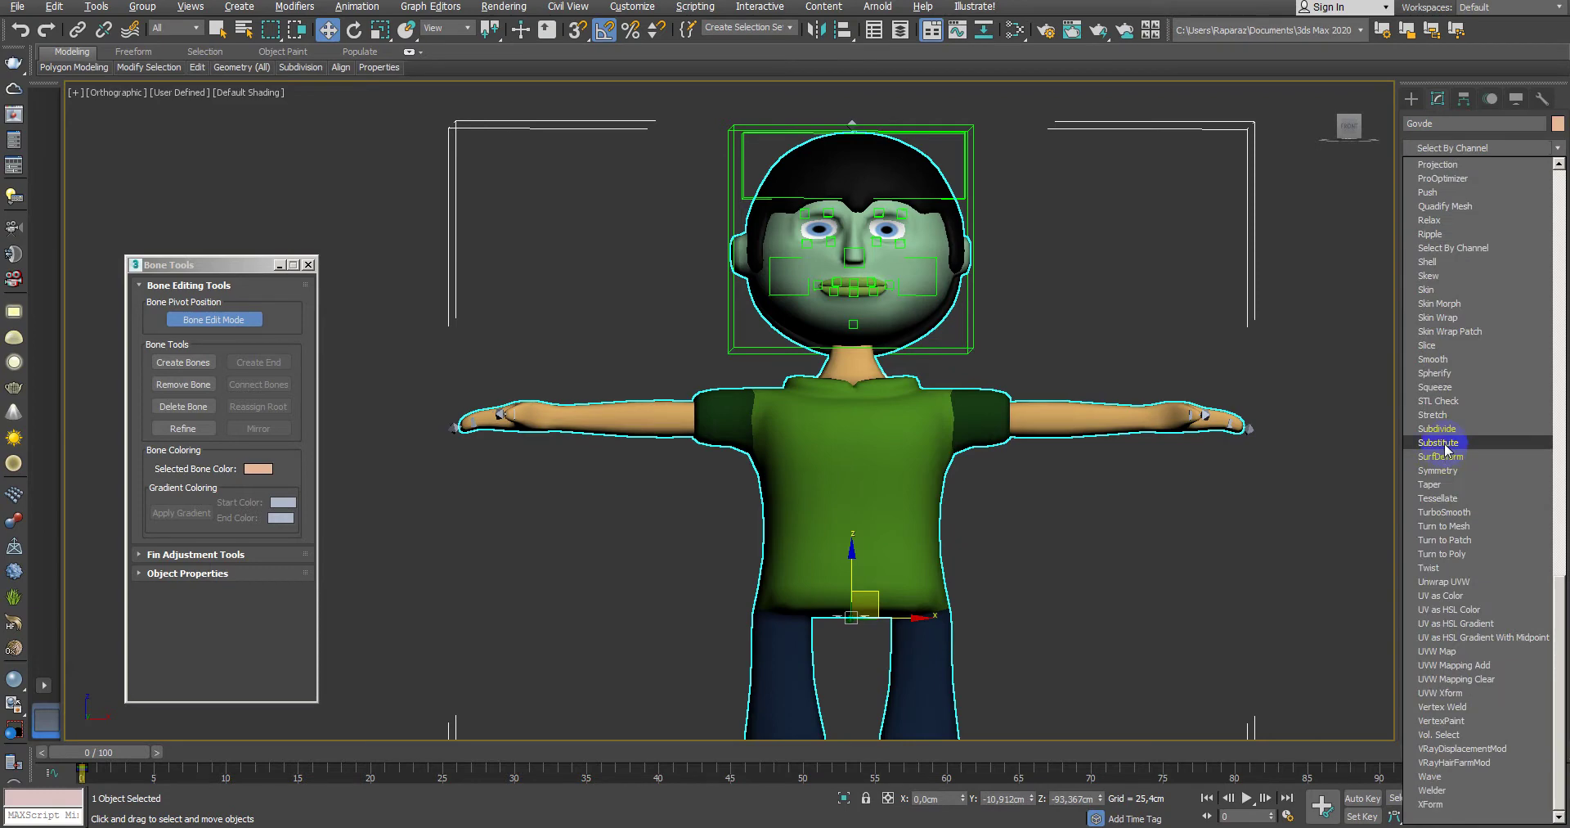
click(1476, 556)
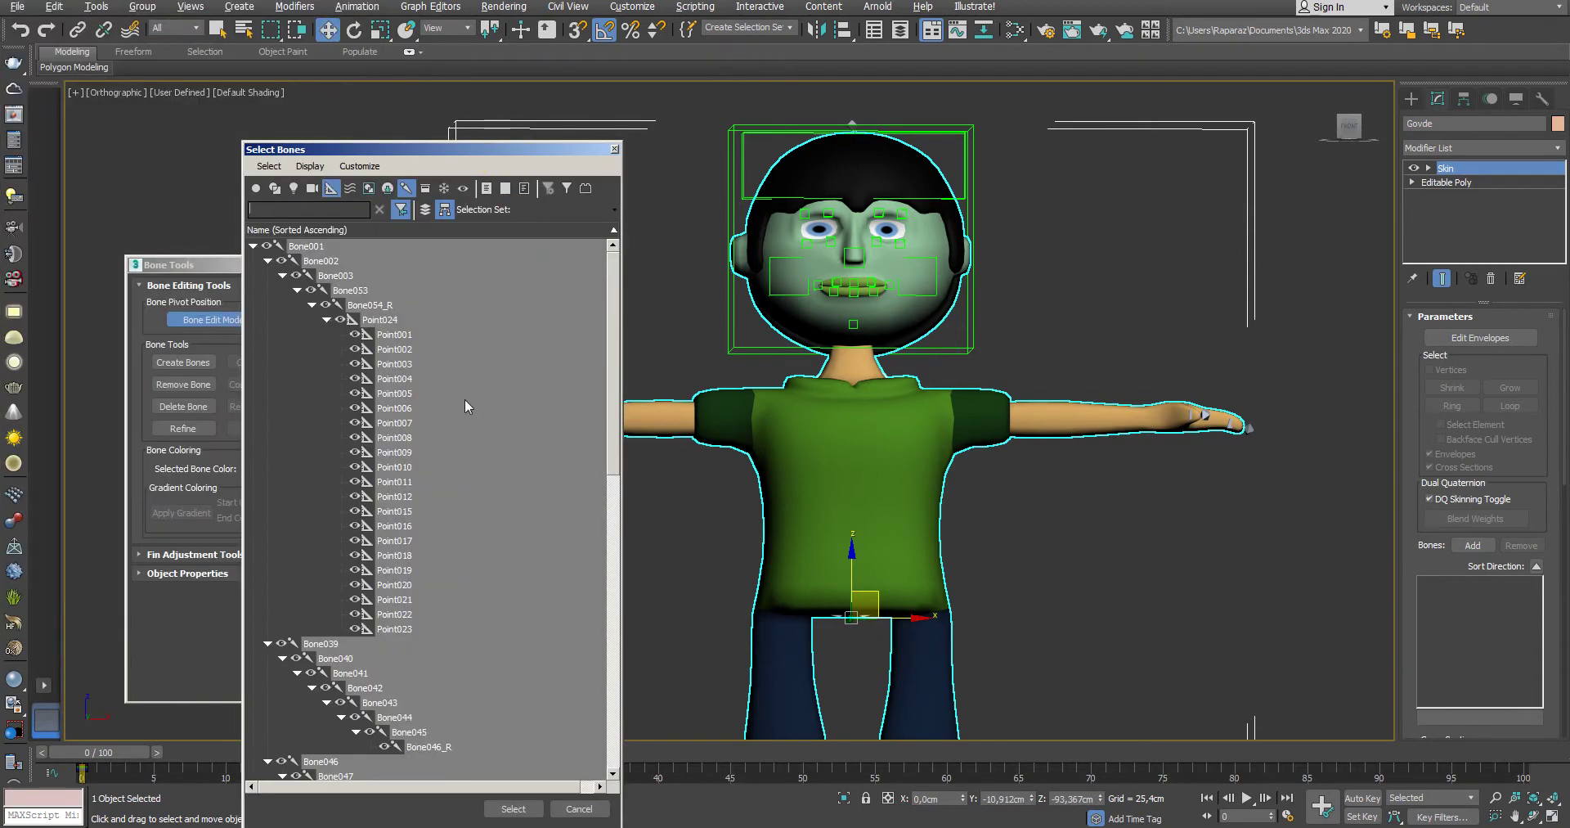
Step: Add all rig bones to the skin except tip bones such as Bone019_R001 and Bone023_R001
drag(384, 314, 442, 560)
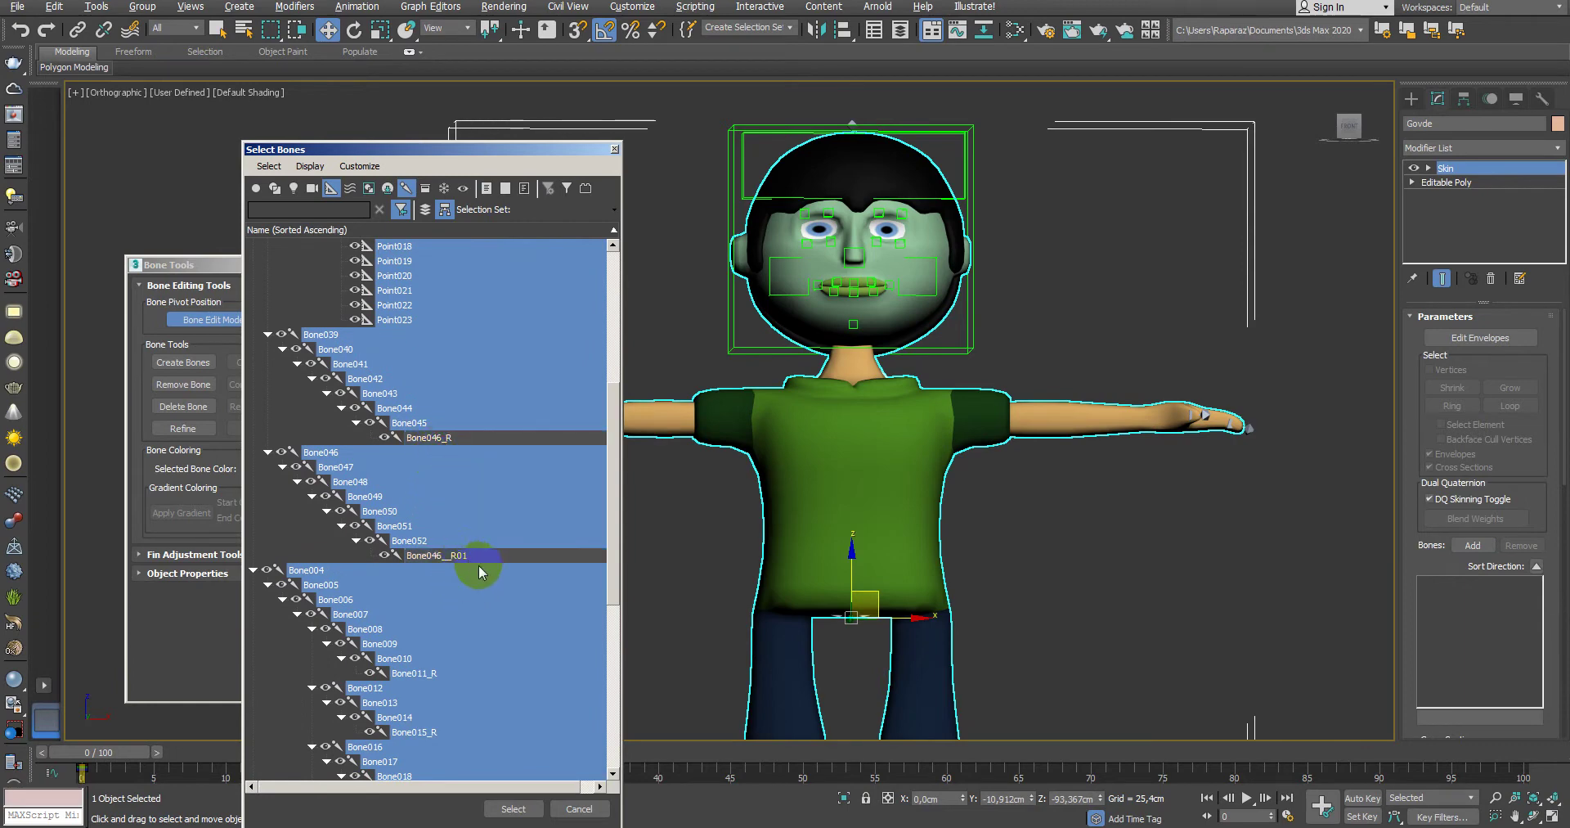
scroll(478, 564, down, 4)
ctrl+click(413, 555)
scroll(512, 578, down, 4)
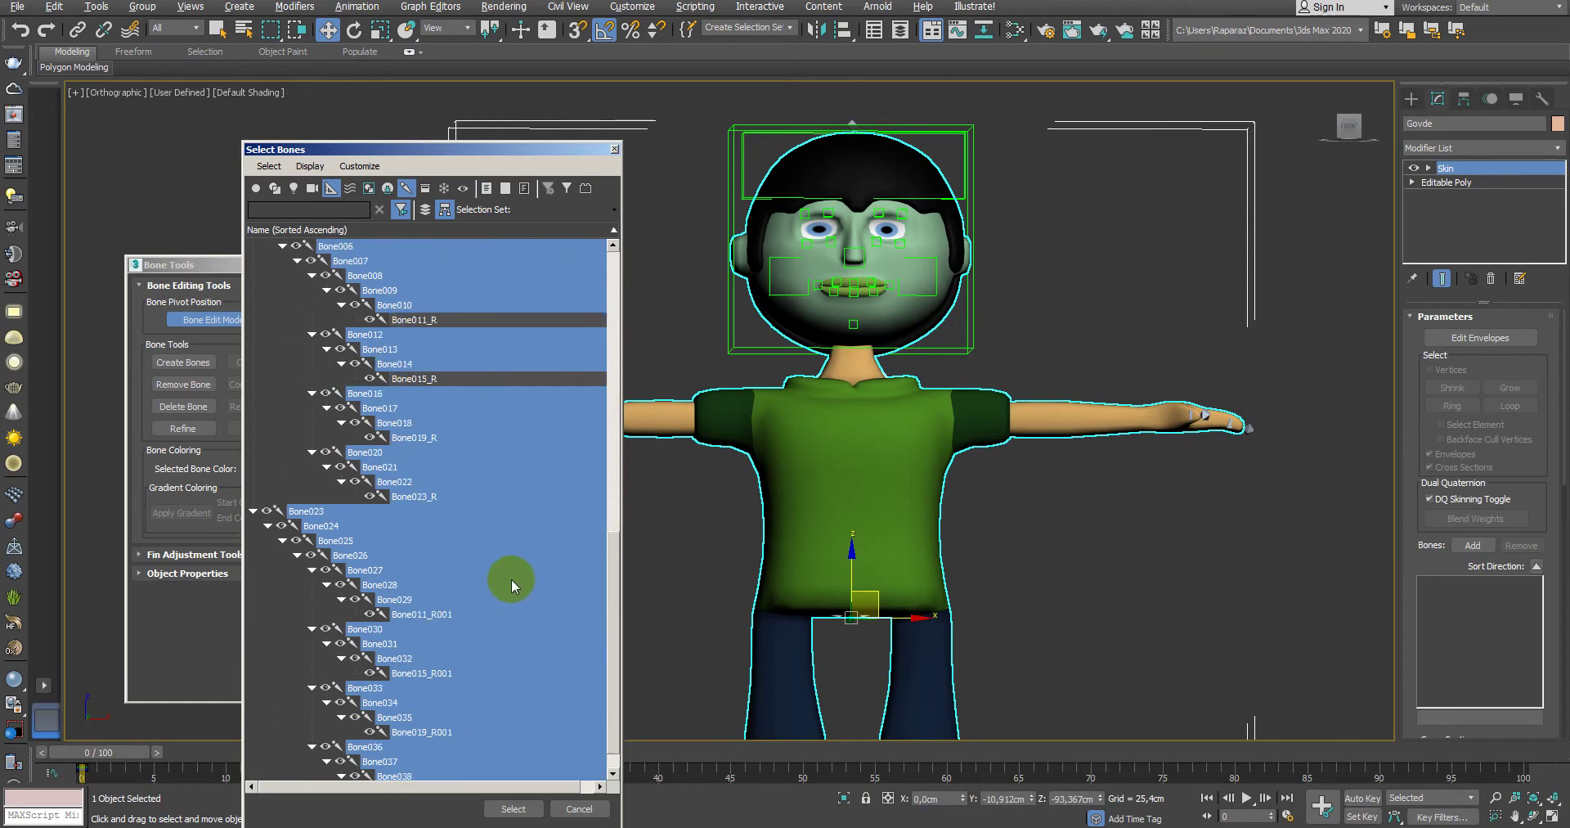
ctrl+click(413, 438)
ctrl+click(428, 496)
scroll(458, 592, down, 1)
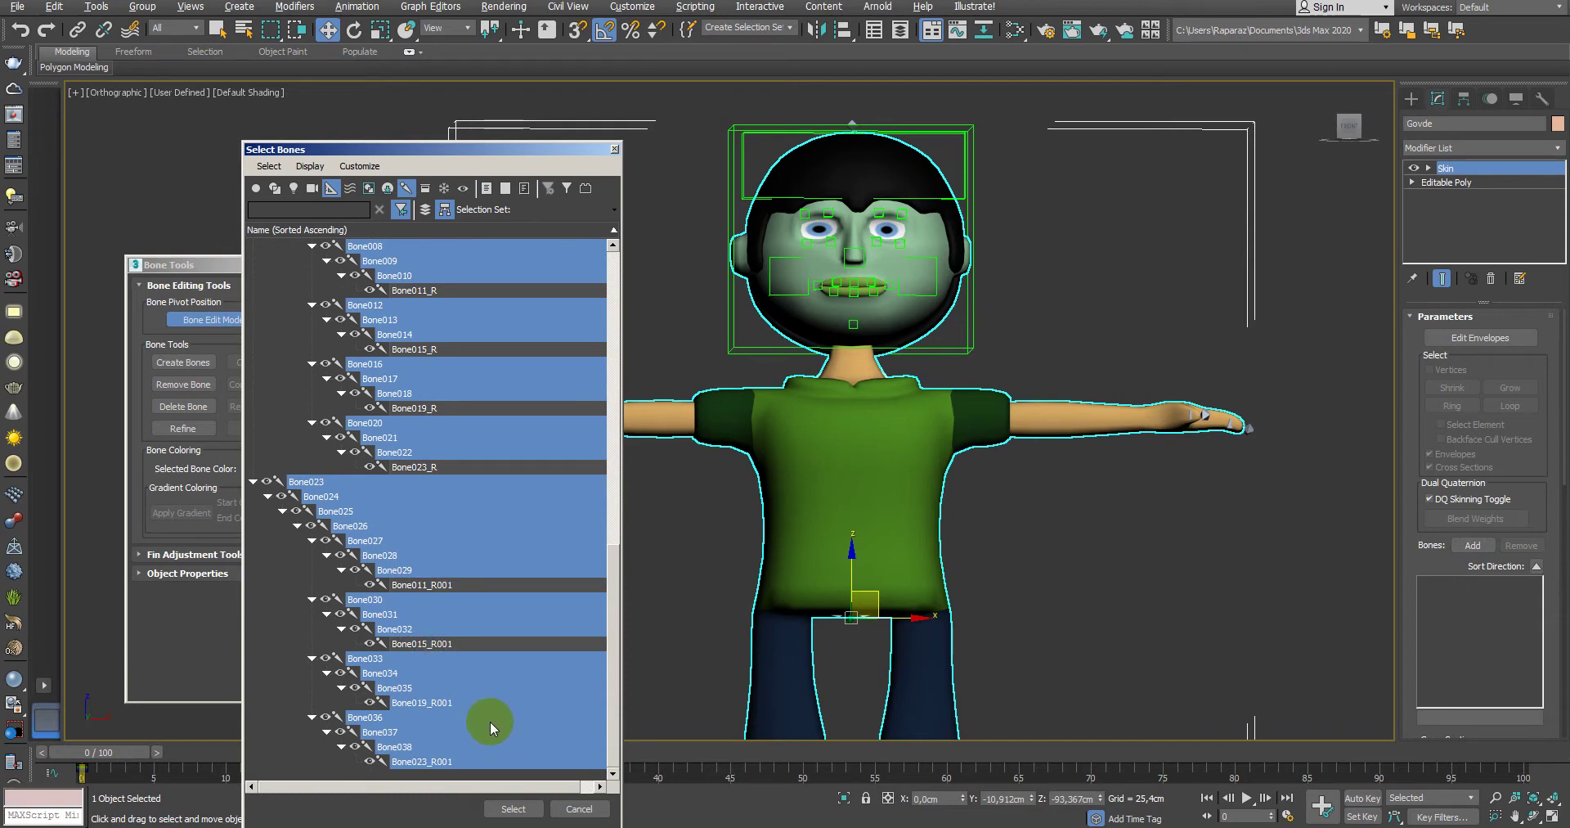
ctrl+click(466, 702)
ctrl+click(454, 762)
click(514, 807)
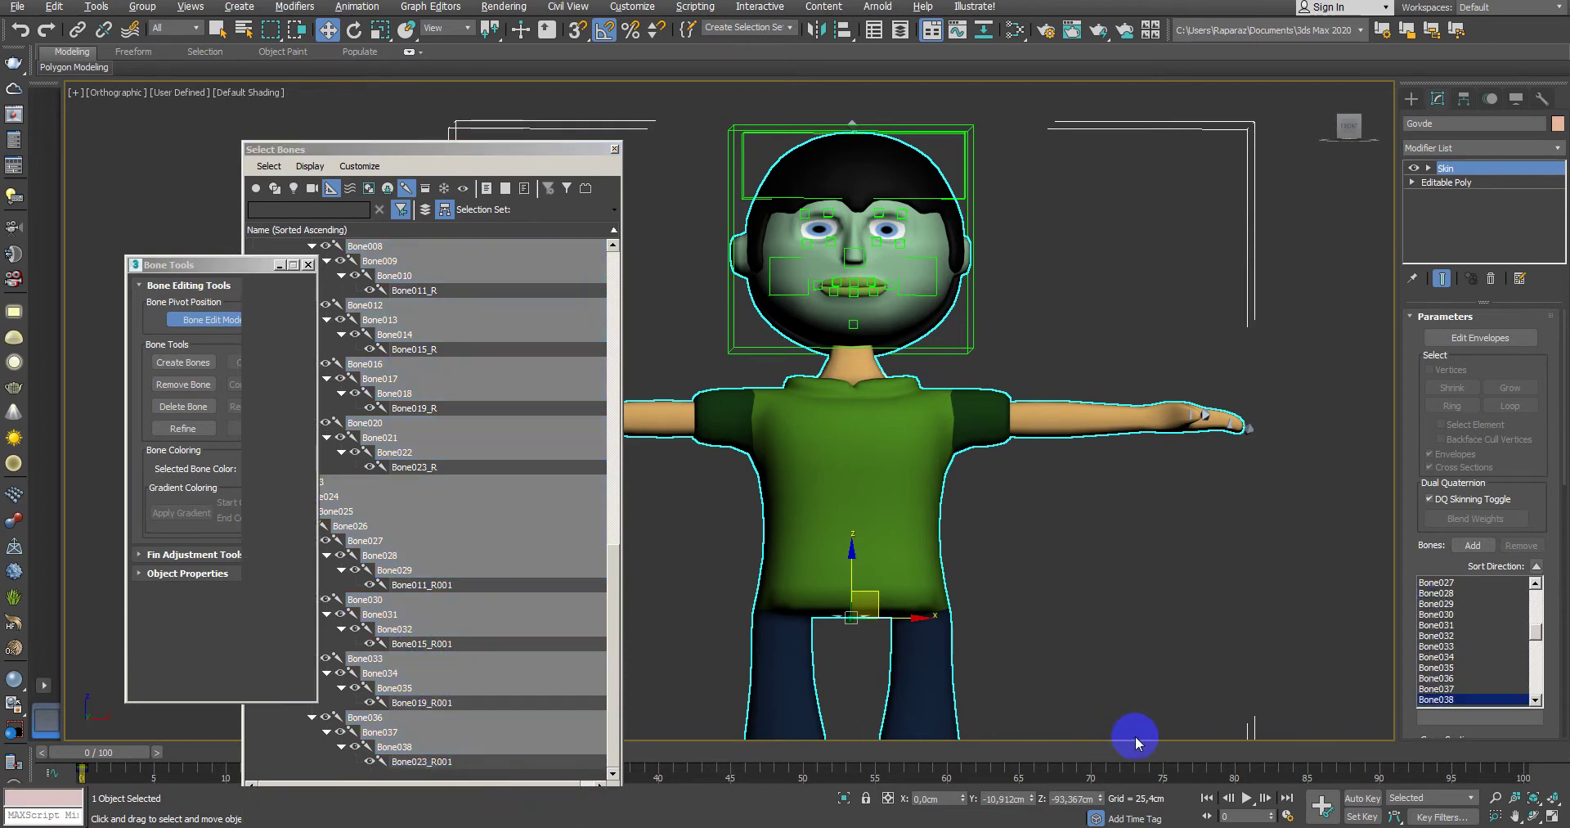
Step: Compute the skin weights with the geodesic Voxel solver and apply them
scroll(1488, 654, down, 3)
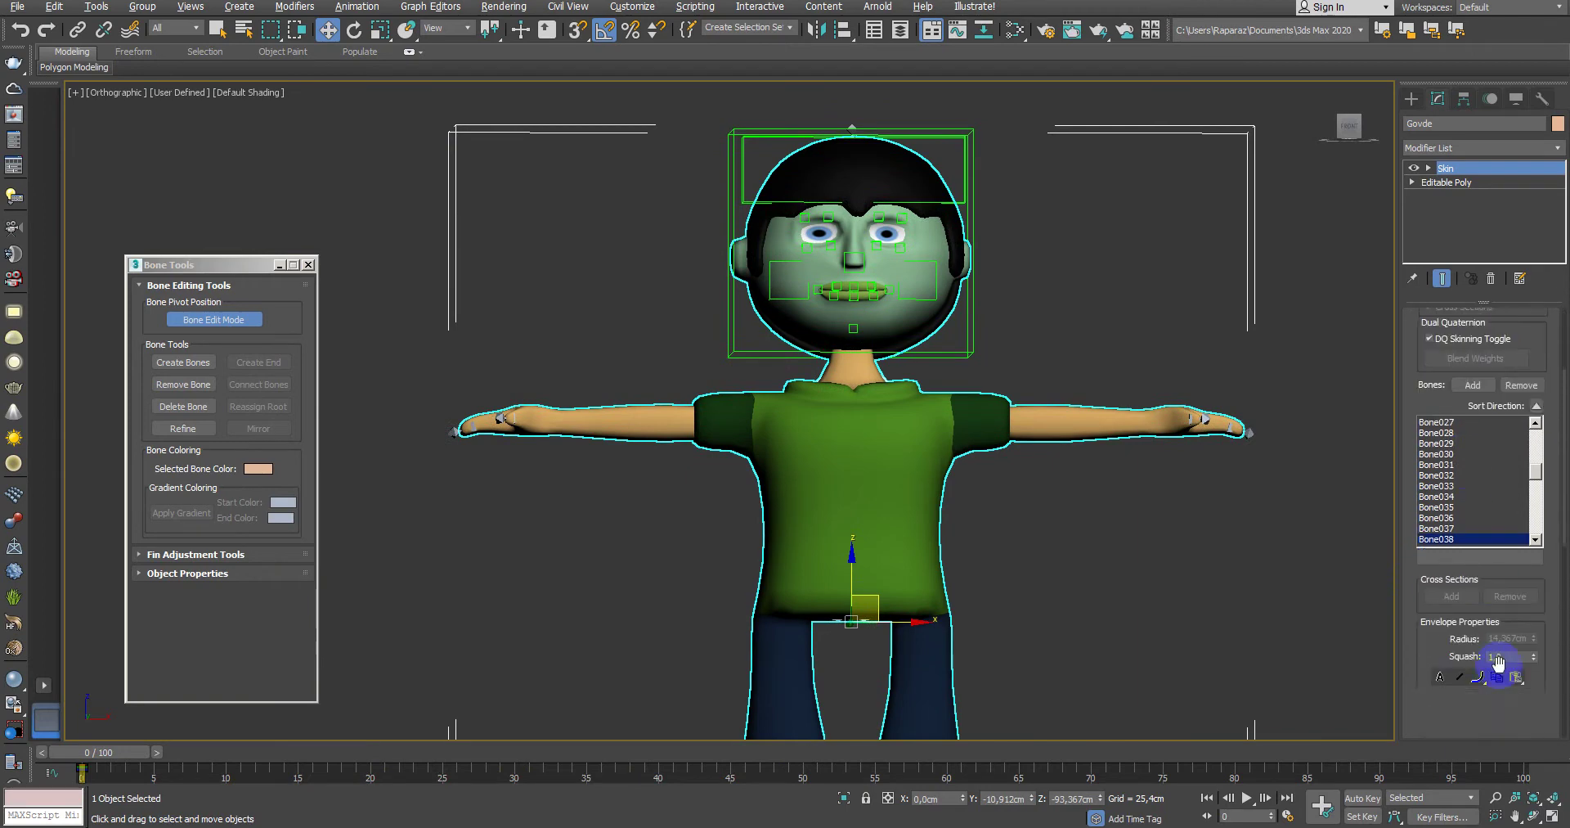
scroll(1488, 654, down, 2)
click(1526, 693)
click(1063, 502)
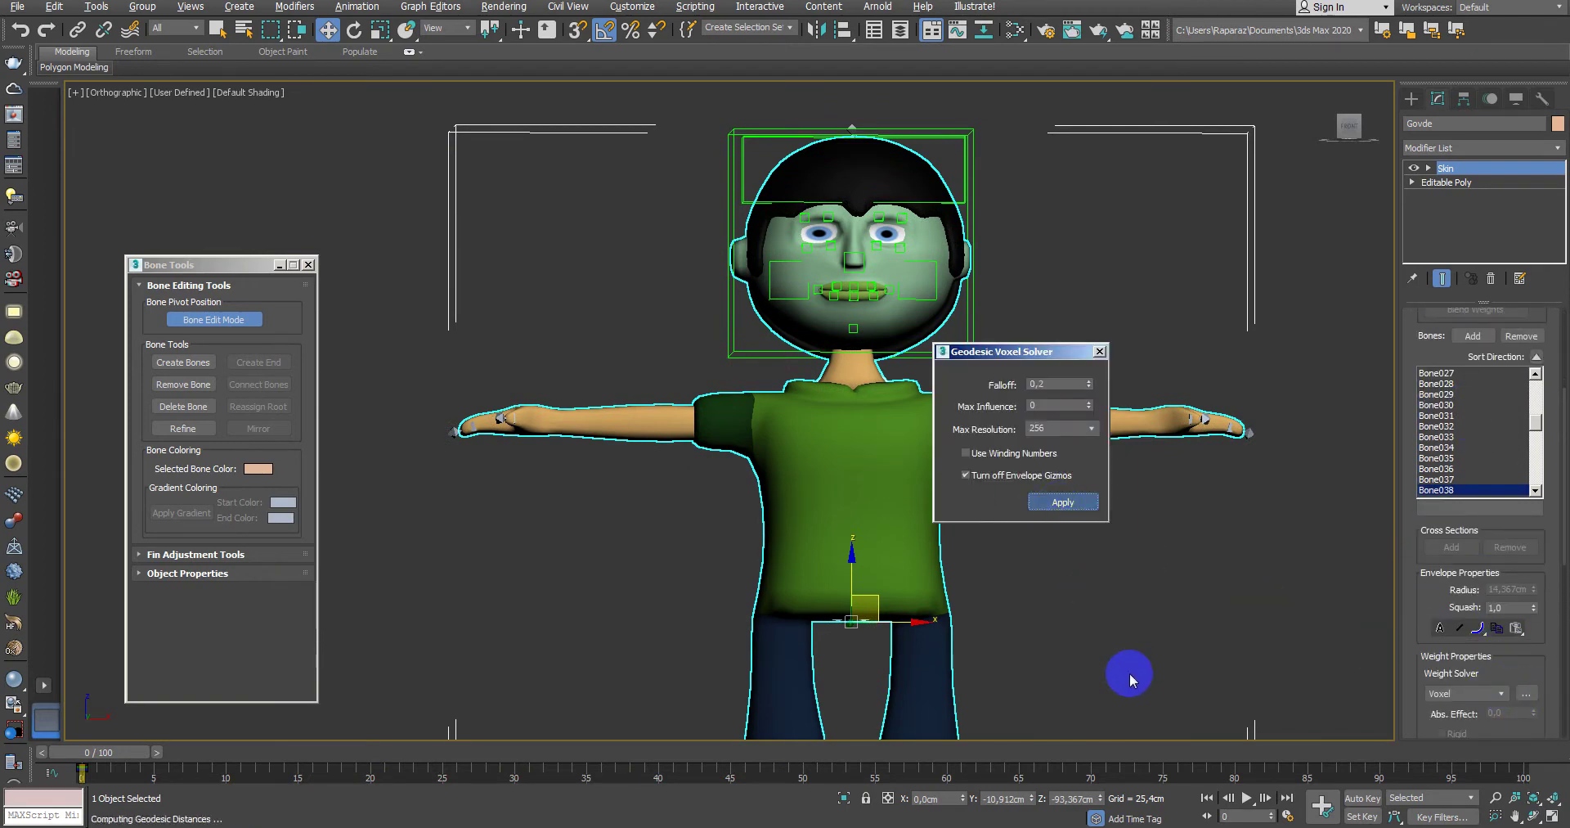
click(1099, 351)
scroll(1003, 371, up, 4)
key(F3)
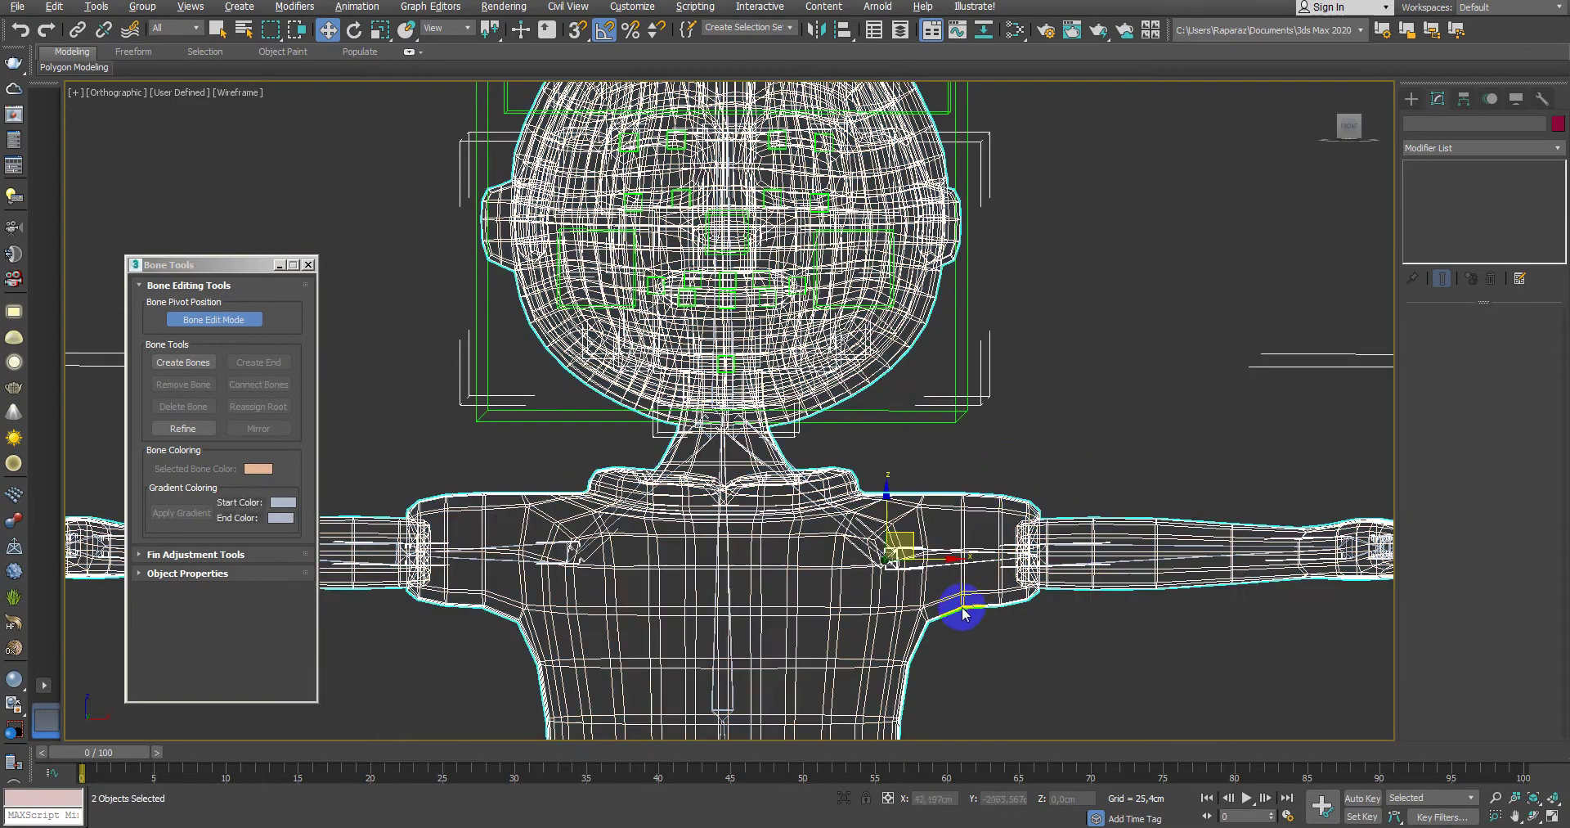
click(963, 614)
key(e)
middle_drag(998, 585, 987, 500)
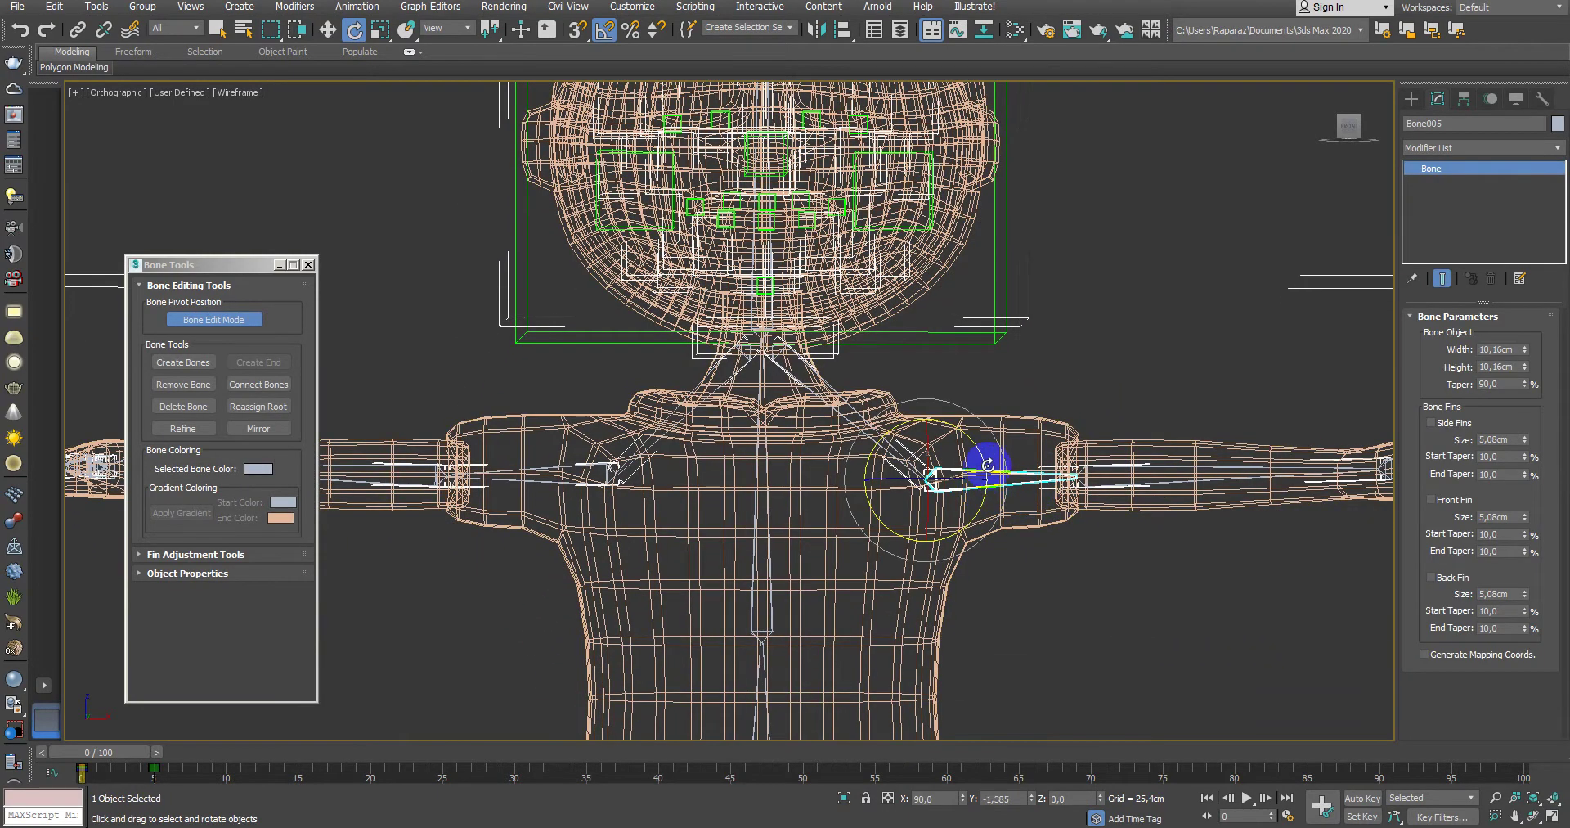
drag(987, 464, 997, 479)
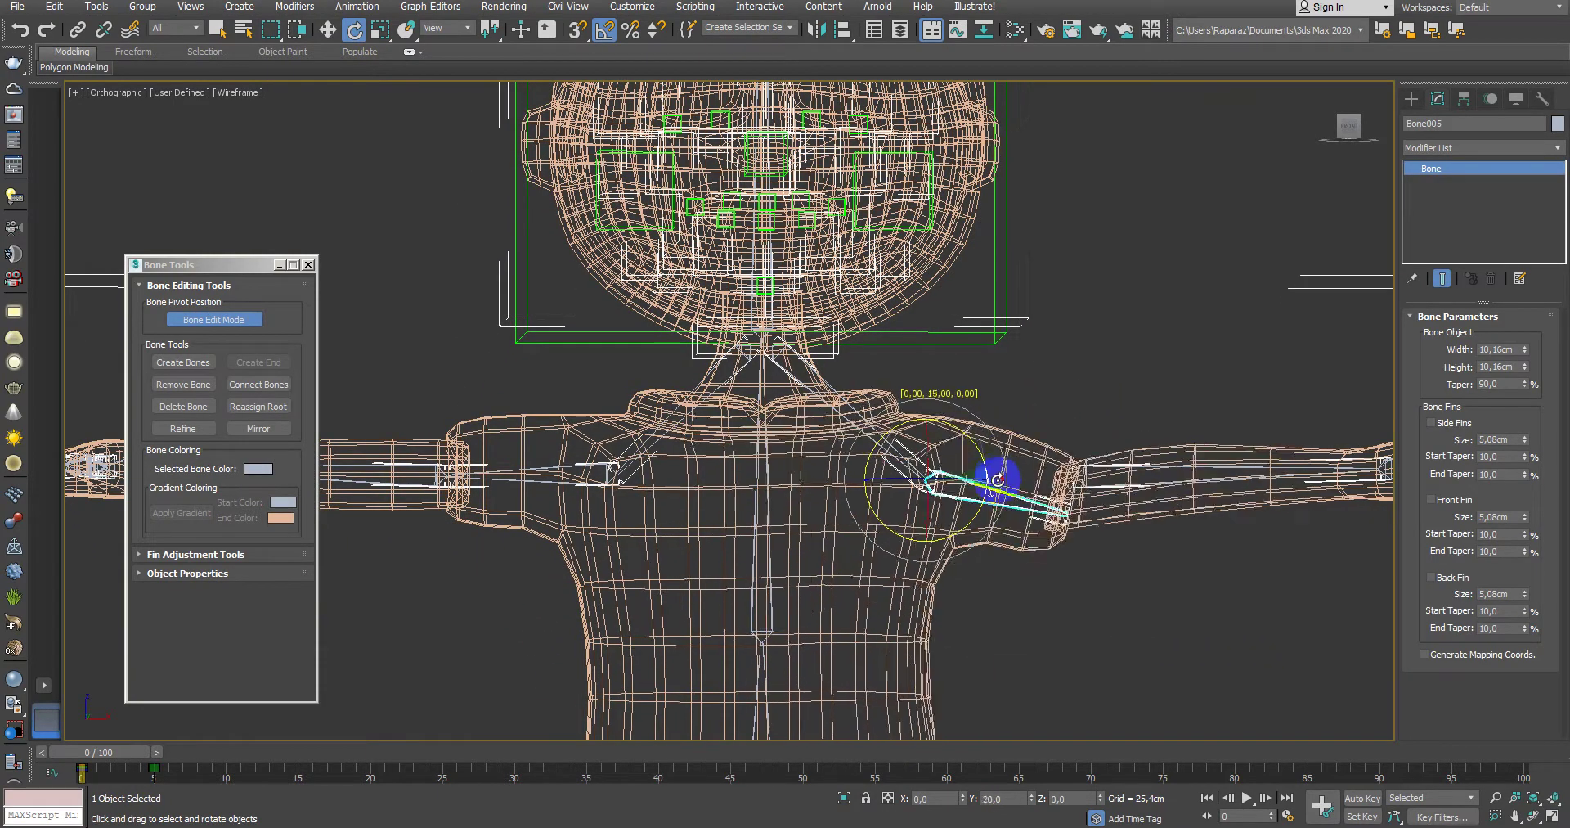
key(ctrl+z)
key(ctrl+z)
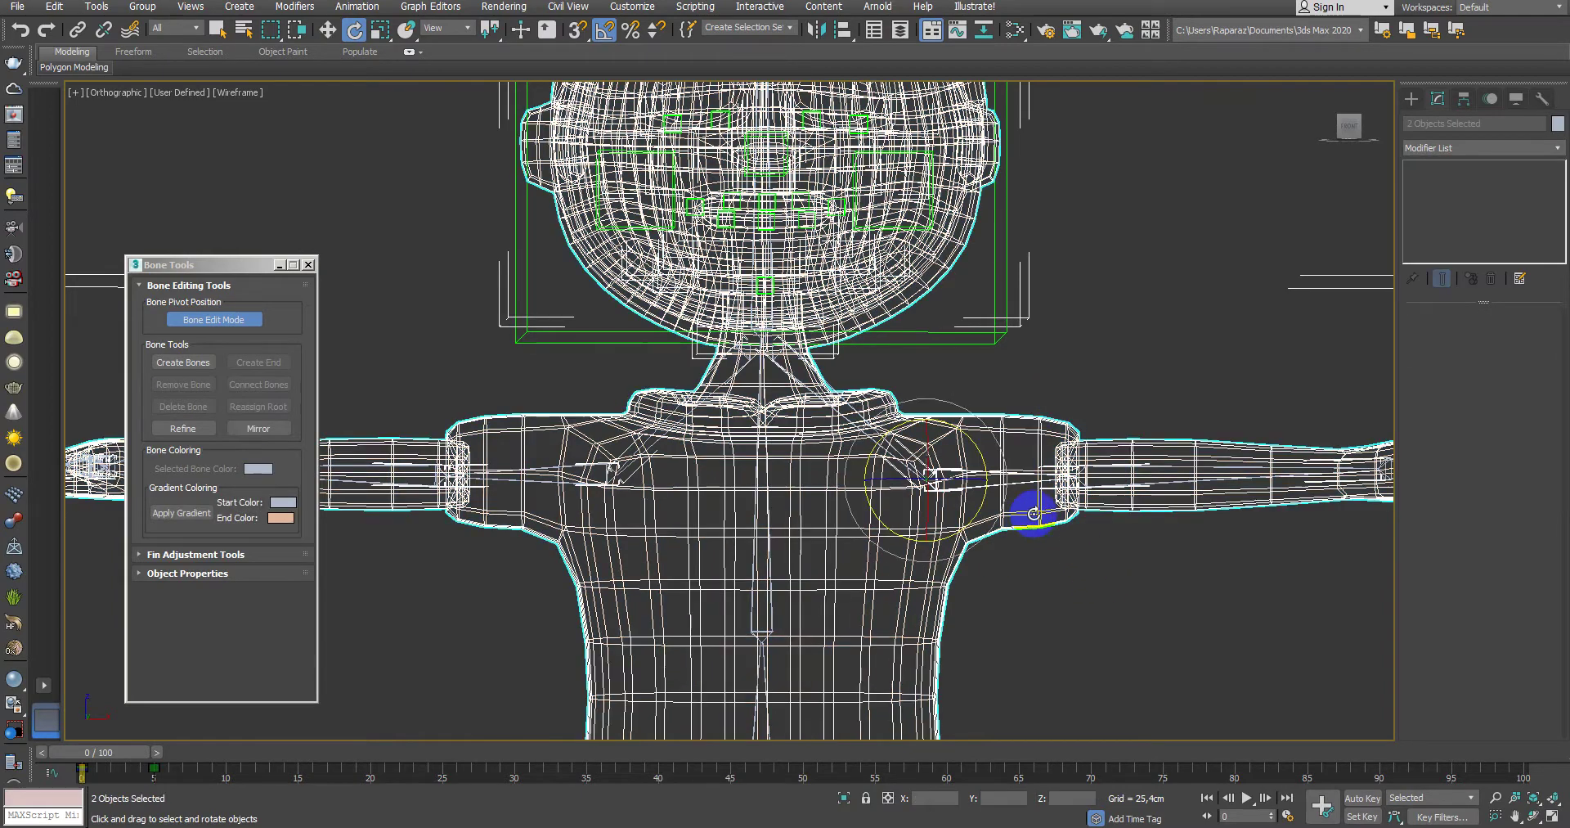
click(1046, 458)
mouse_move(1041, 473)
mouse_down()
mouse_move(995, 483)
mouse_move(1209, 550)
mouse_up()
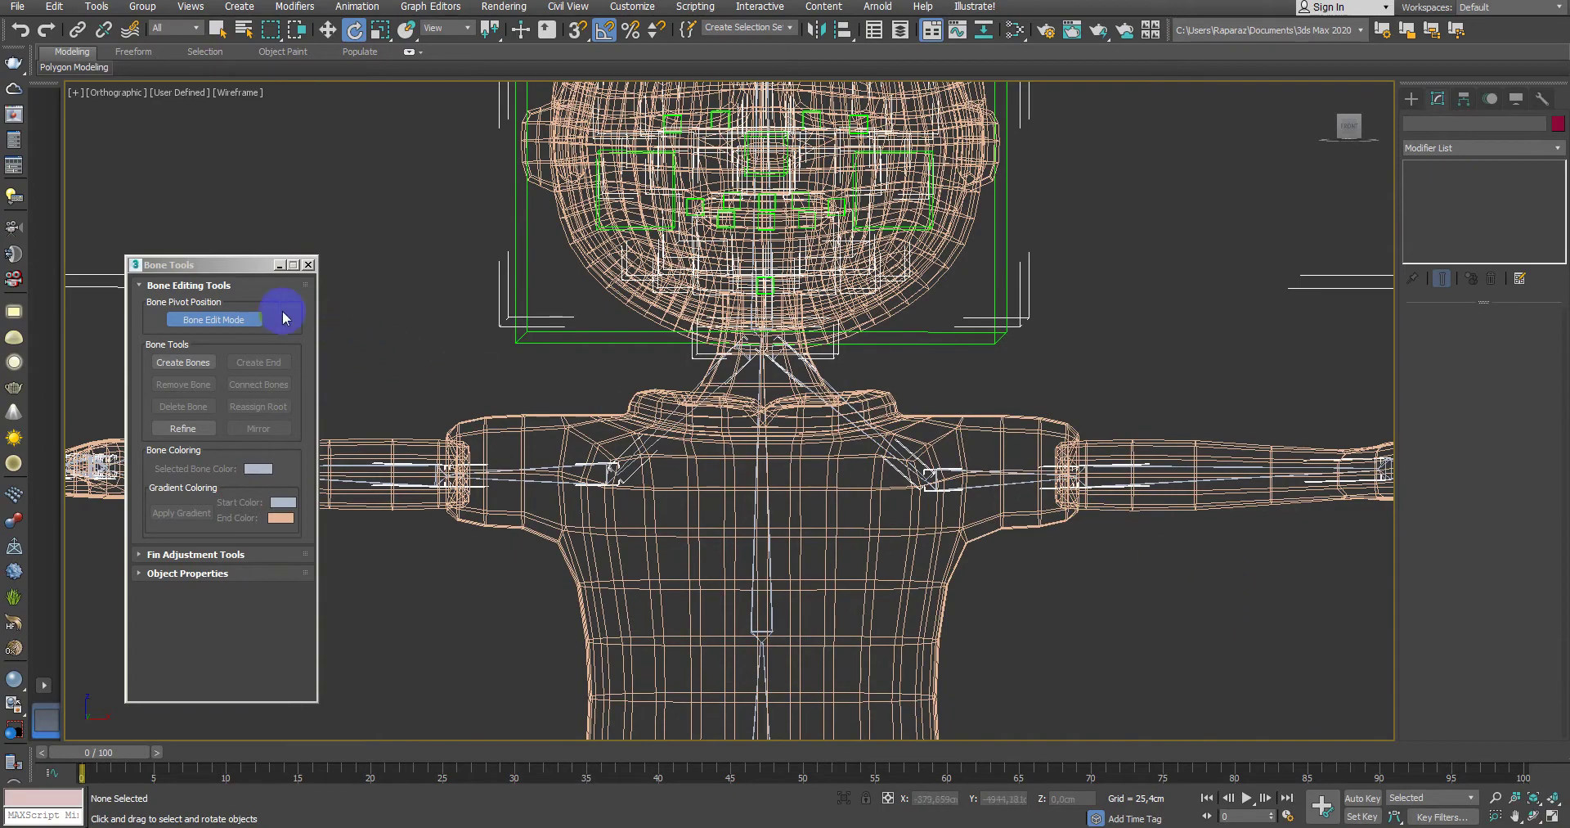
click(284, 318)
key(alt+w)
click(1104, 573)
key(alt+w)
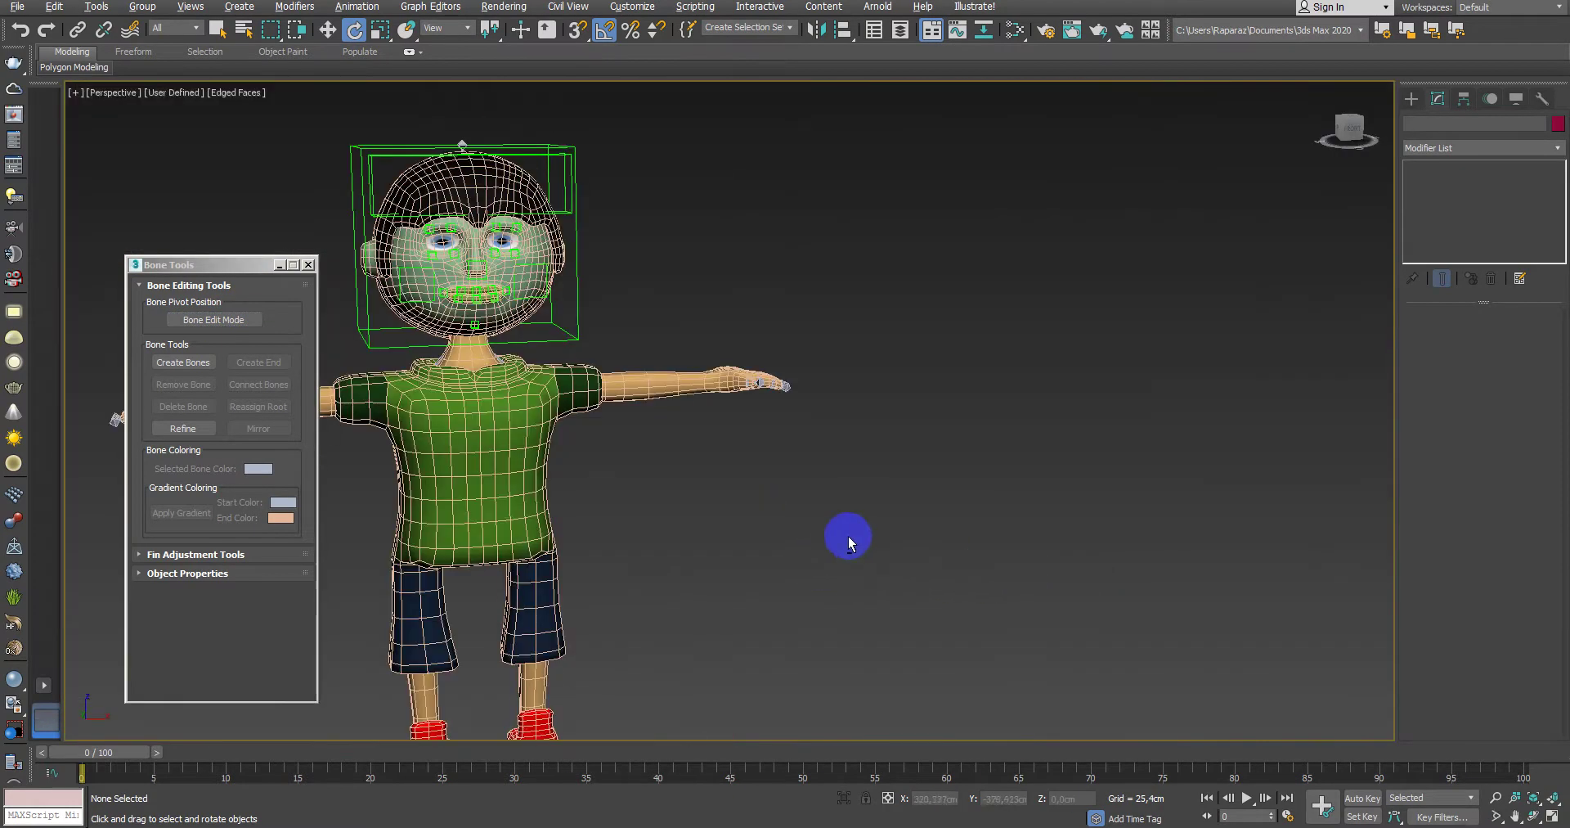
mouse_move(847, 536)
alt+middle_down()
mouse_move(894, 621)
mouse_move(860, 577)
alt+middle_up()
scroll(850, 556, up, 3)
scroll(889, 451, up, 2)
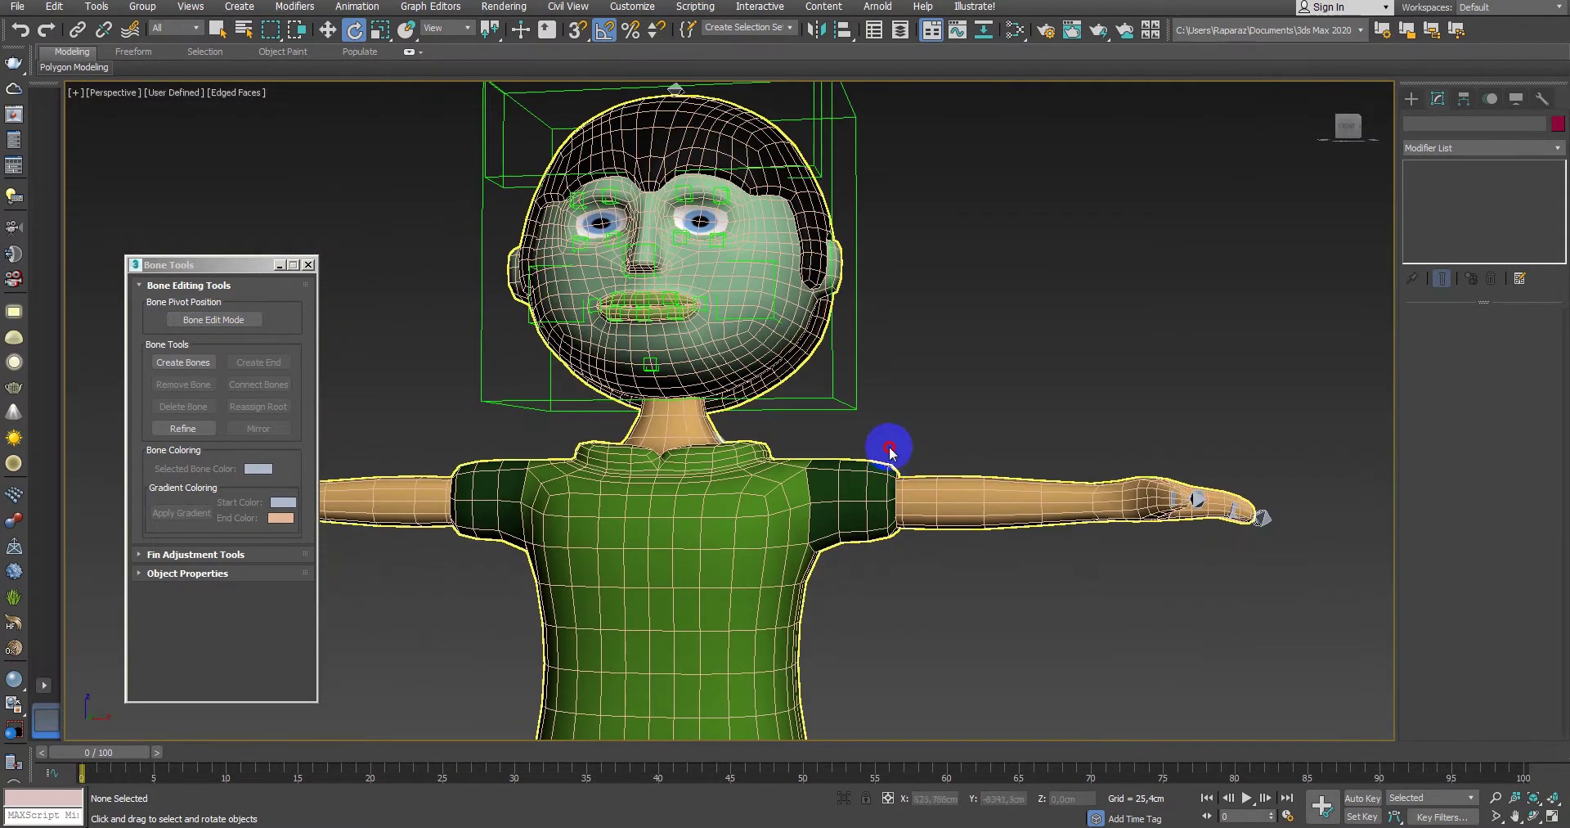
drag(894, 526, 785, 516)
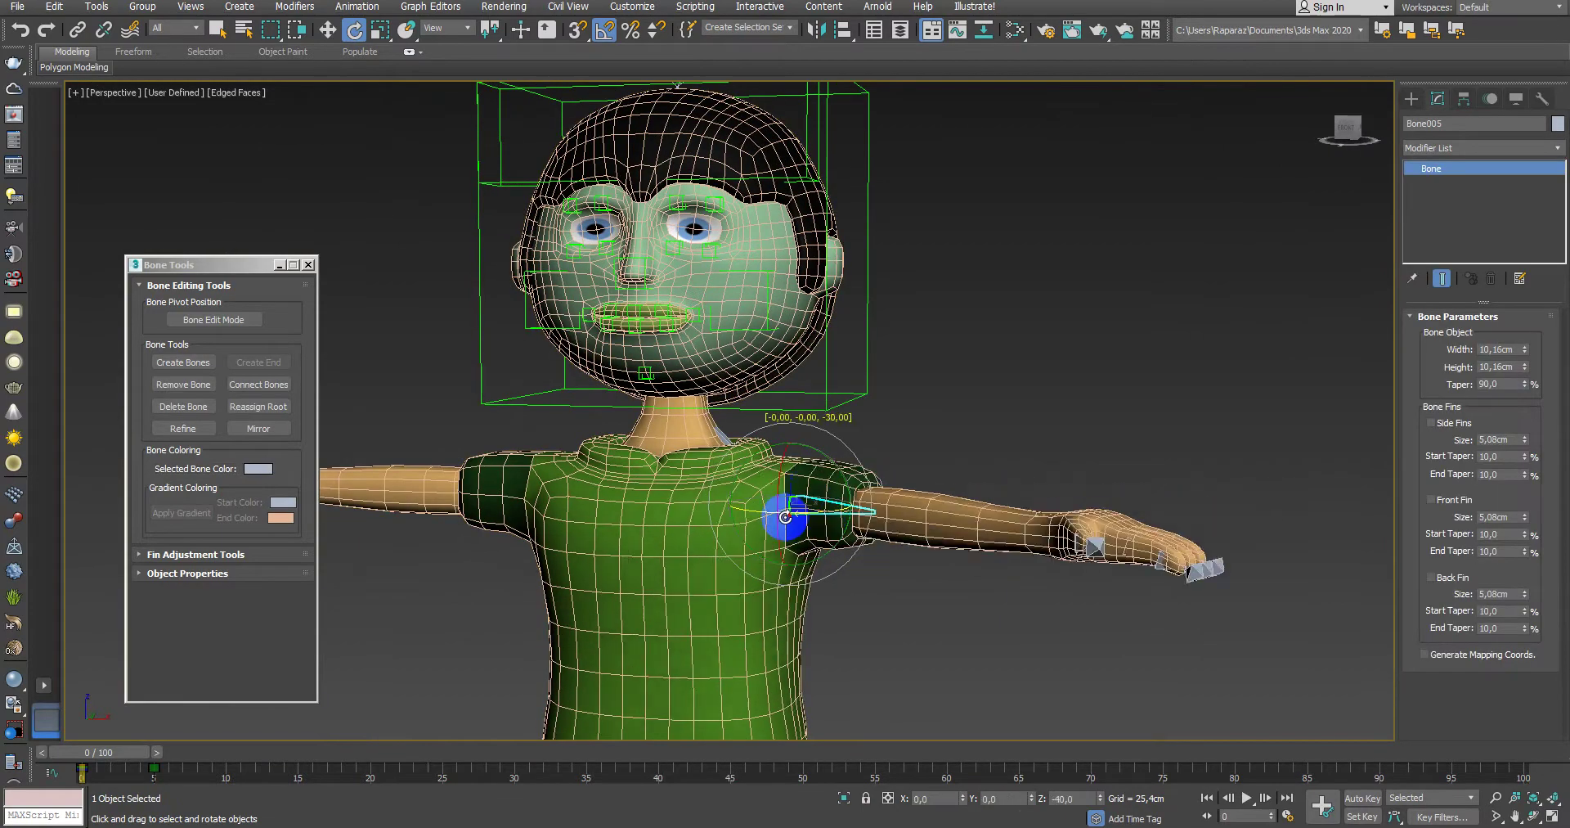
mouse_move(785, 517)
mouse_down()
mouse_move(781, 533)
mouse_move(973, 439)
mouse_move(995, 488)
mouse_up()
scroll(981, 556, down, 3)
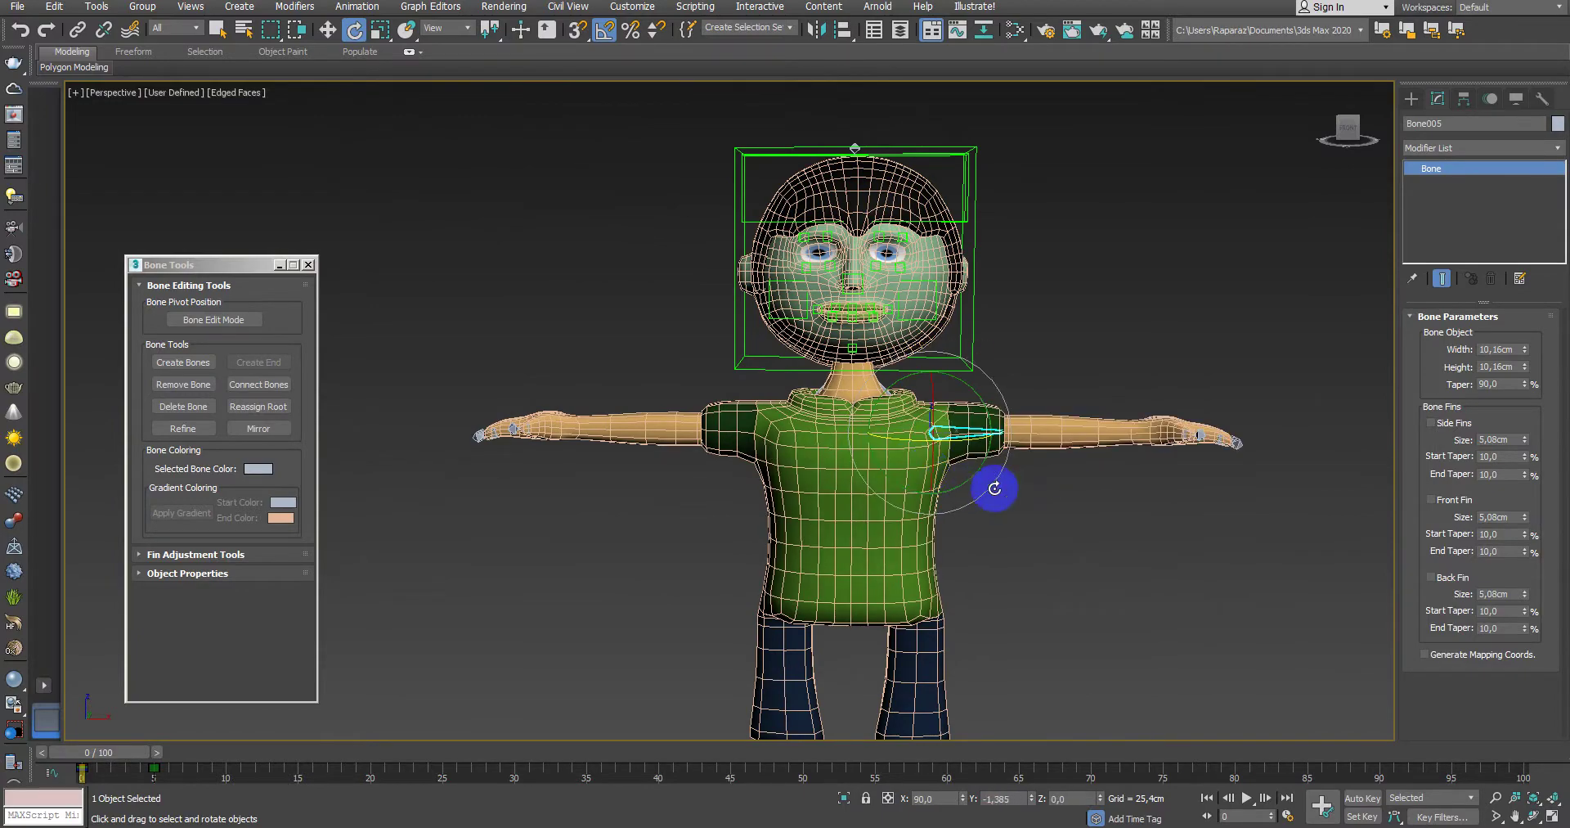
drag(995, 488, 1005, 435)
mouse_move(1005, 436)
alt+middle_down()
mouse_move(903, 515)
mouse_move(851, 624)
mouse_move(1036, 487)
alt+middle_up()
key(ctrl+z)
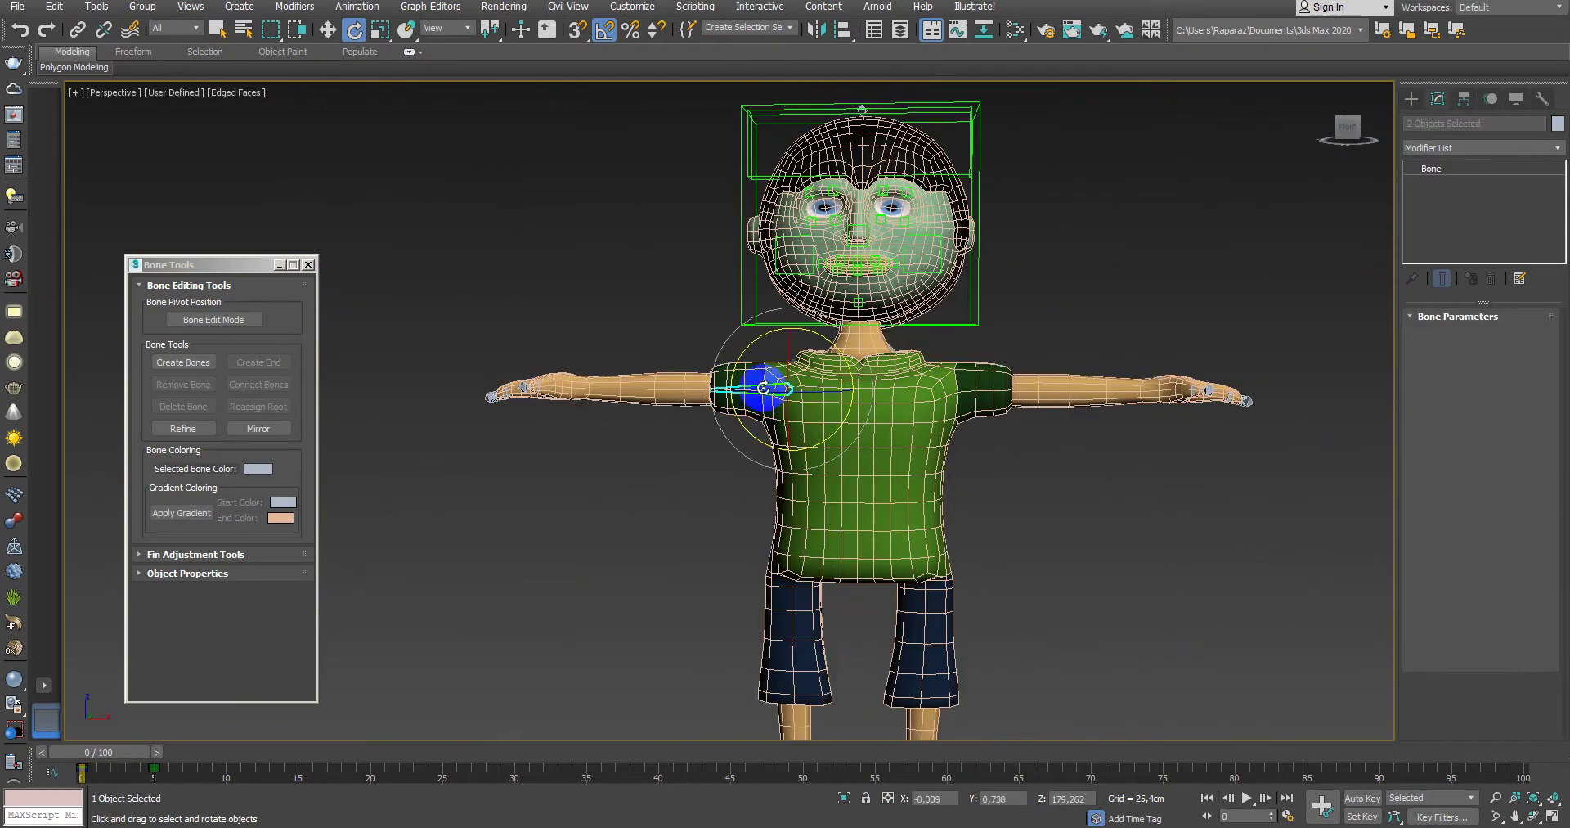
click(753, 393)
drag(743, 351, 732, 415)
right_click(747, 424)
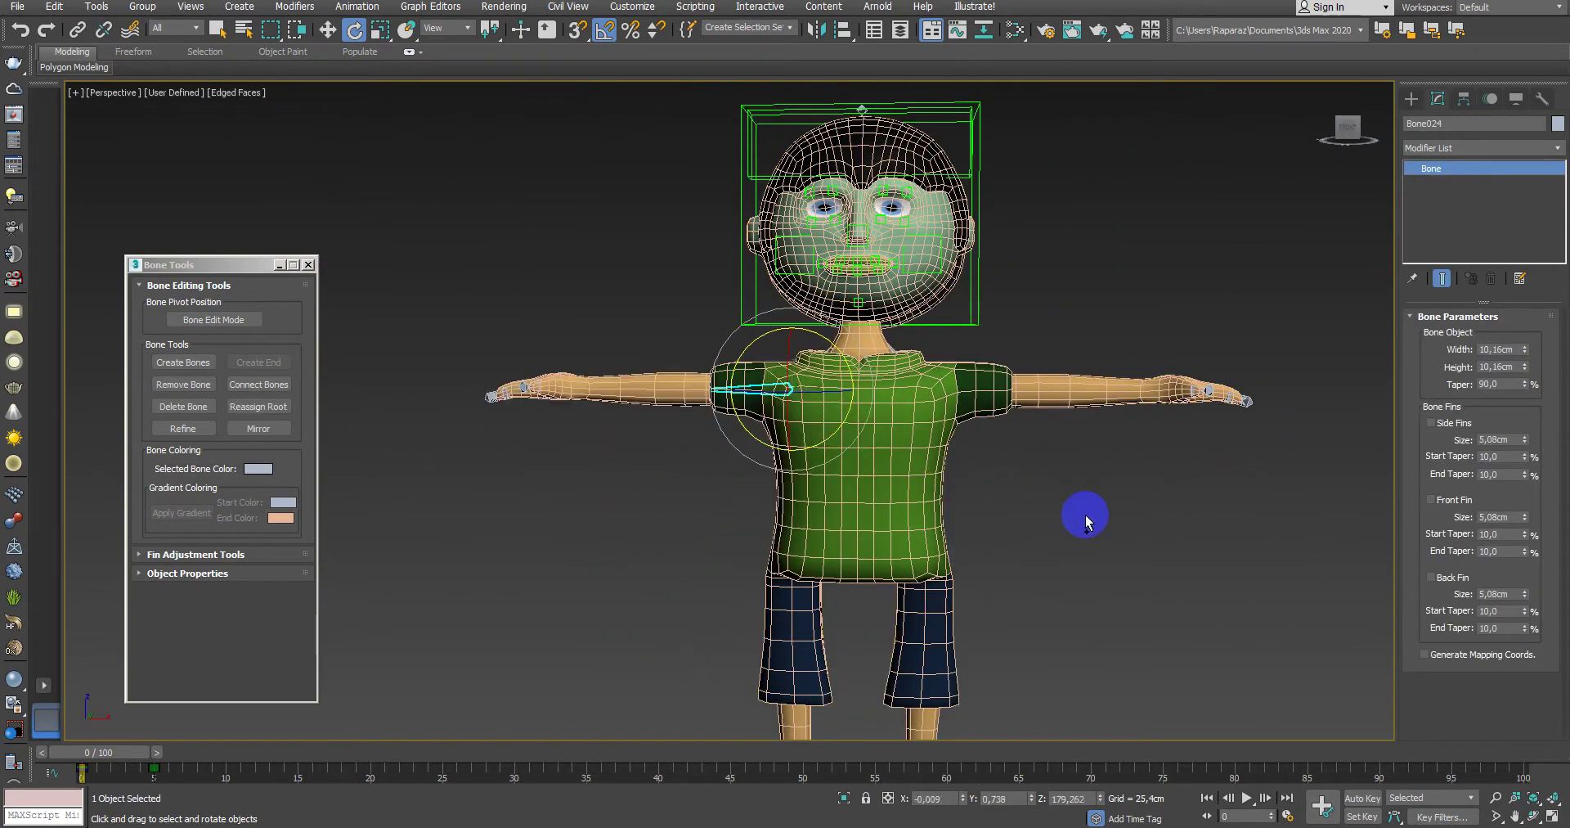
click(1086, 513)
middle_drag(1086, 514, 1090, 666)
scroll(806, 368, up, 5)
Step: Pull the mouth Point helper down to test the jaw, then cancel the move
scroll(771, 359, up, 1)
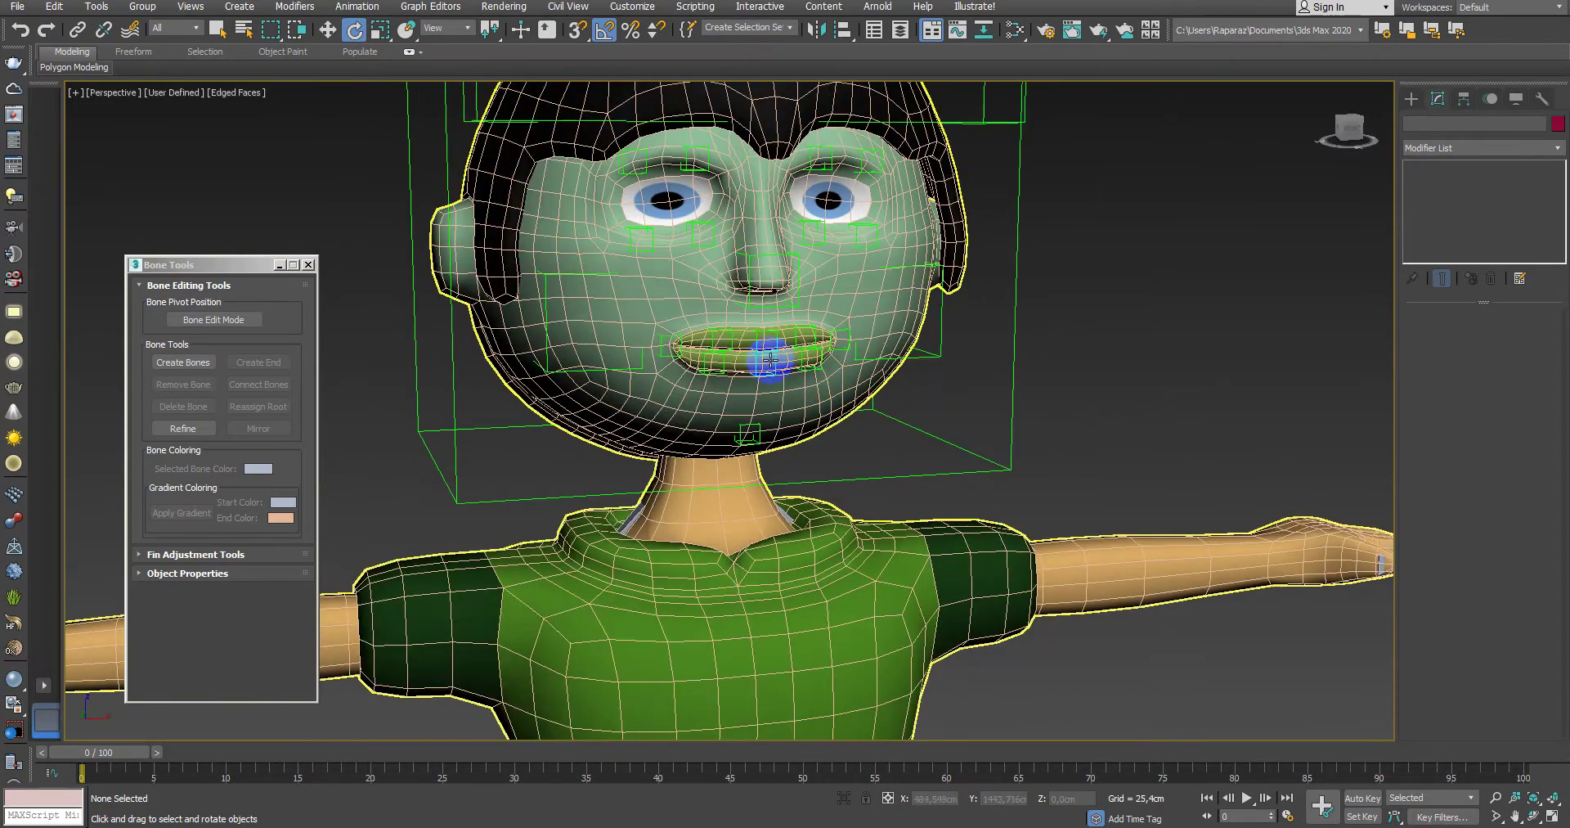
click(765, 360)
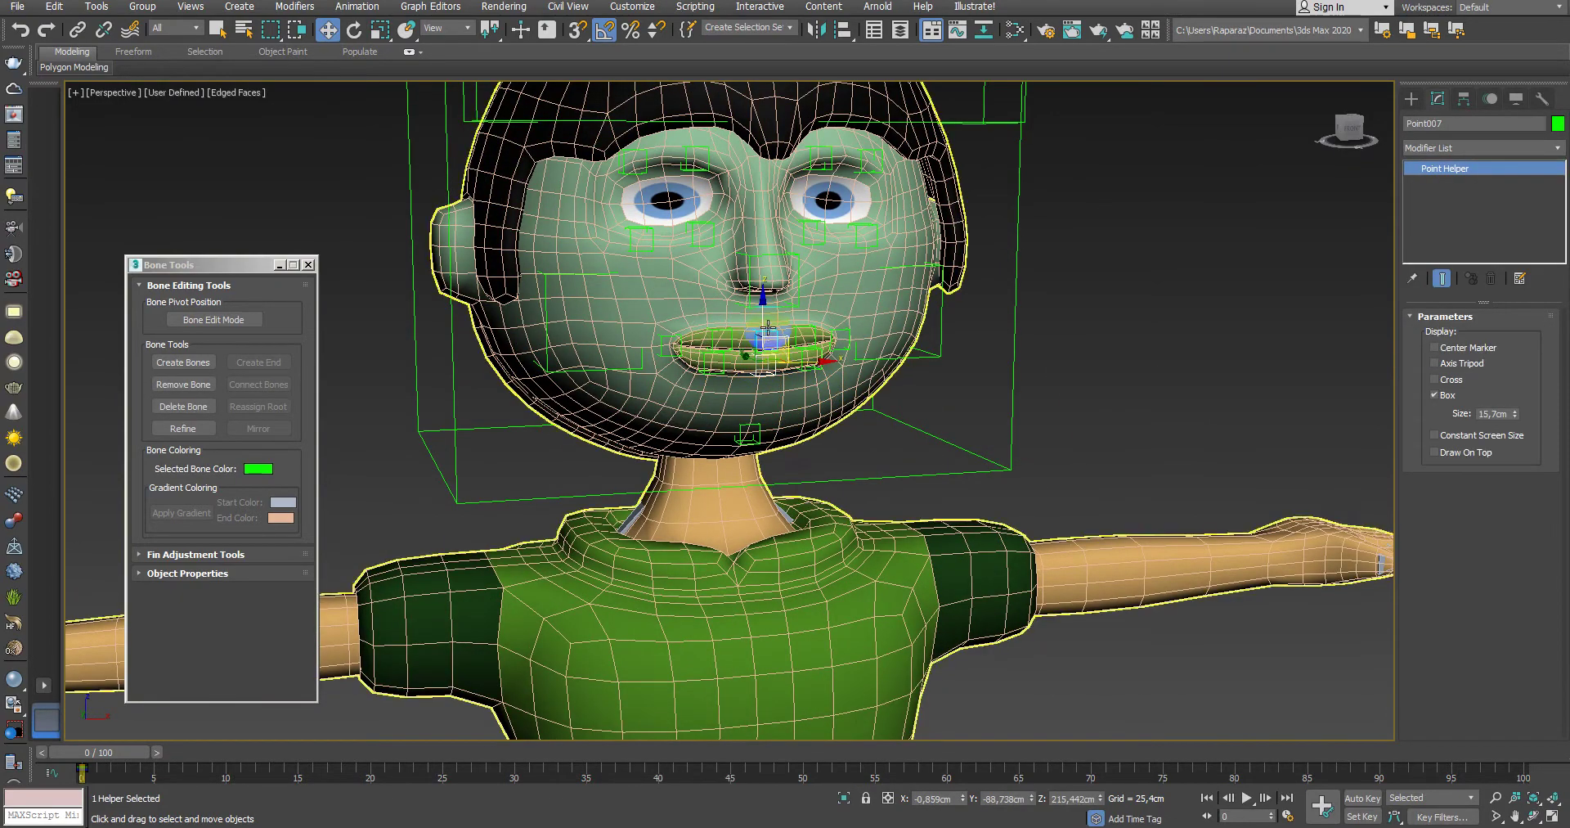
key(w)
drag(758, 371, 778, 474)
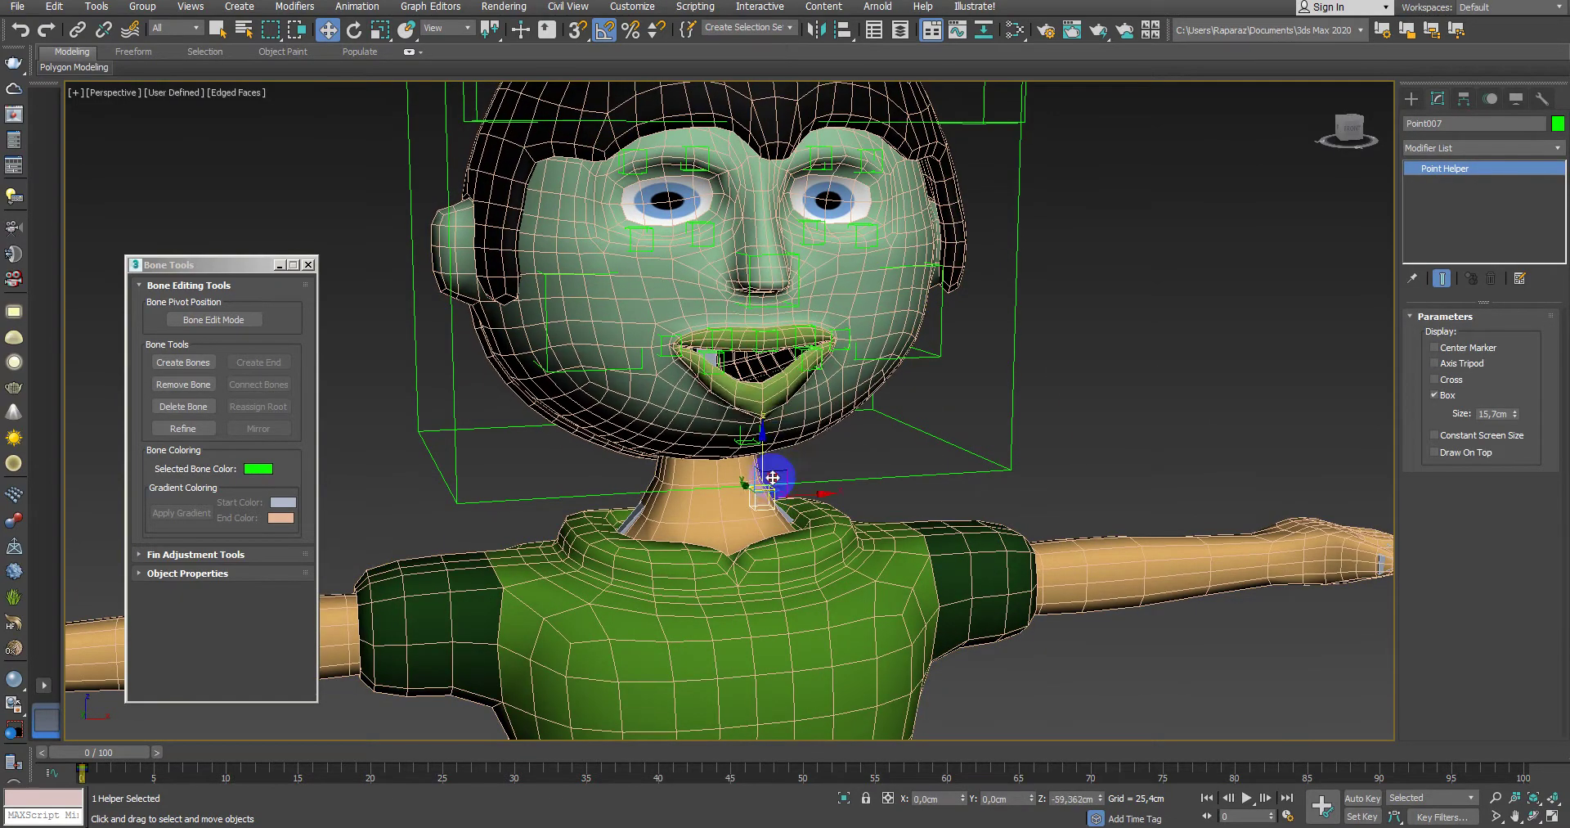
right_click(778, 473)
Step: Select the entire character rig with Ctrl+A, turn on Auto Key, and go to frame 5
scroll(1063, 499, down, 6)
mouse_move(1041, 480)
alt+middle_down()
mouse_move(1121, 532)
mouse_move(1161, 518)
alt+middle_up()
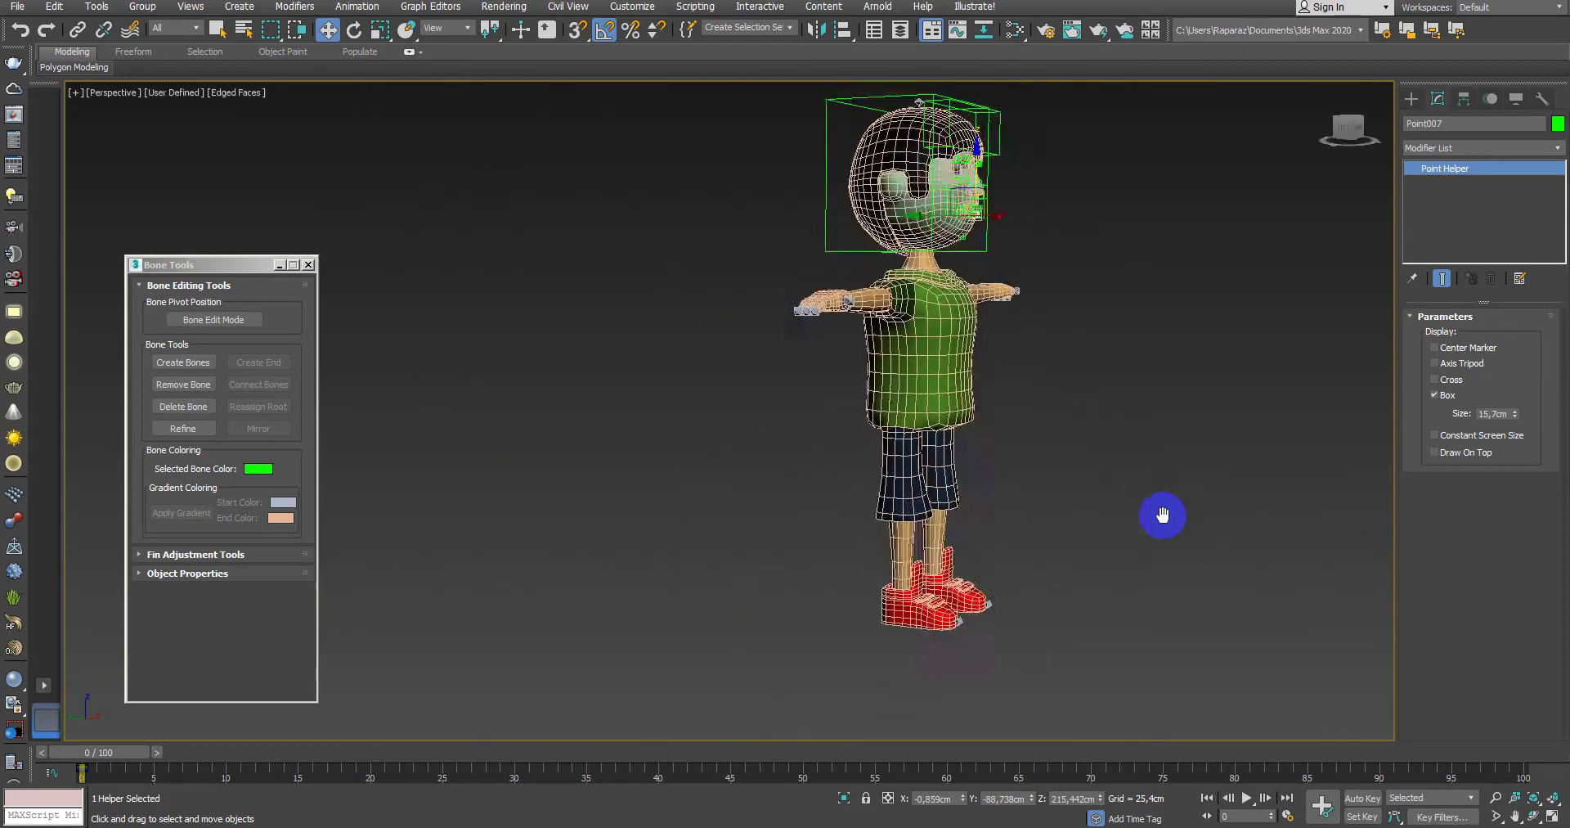
scroll(889, 482, up, 3)
drag(940, 453, 984, 496)
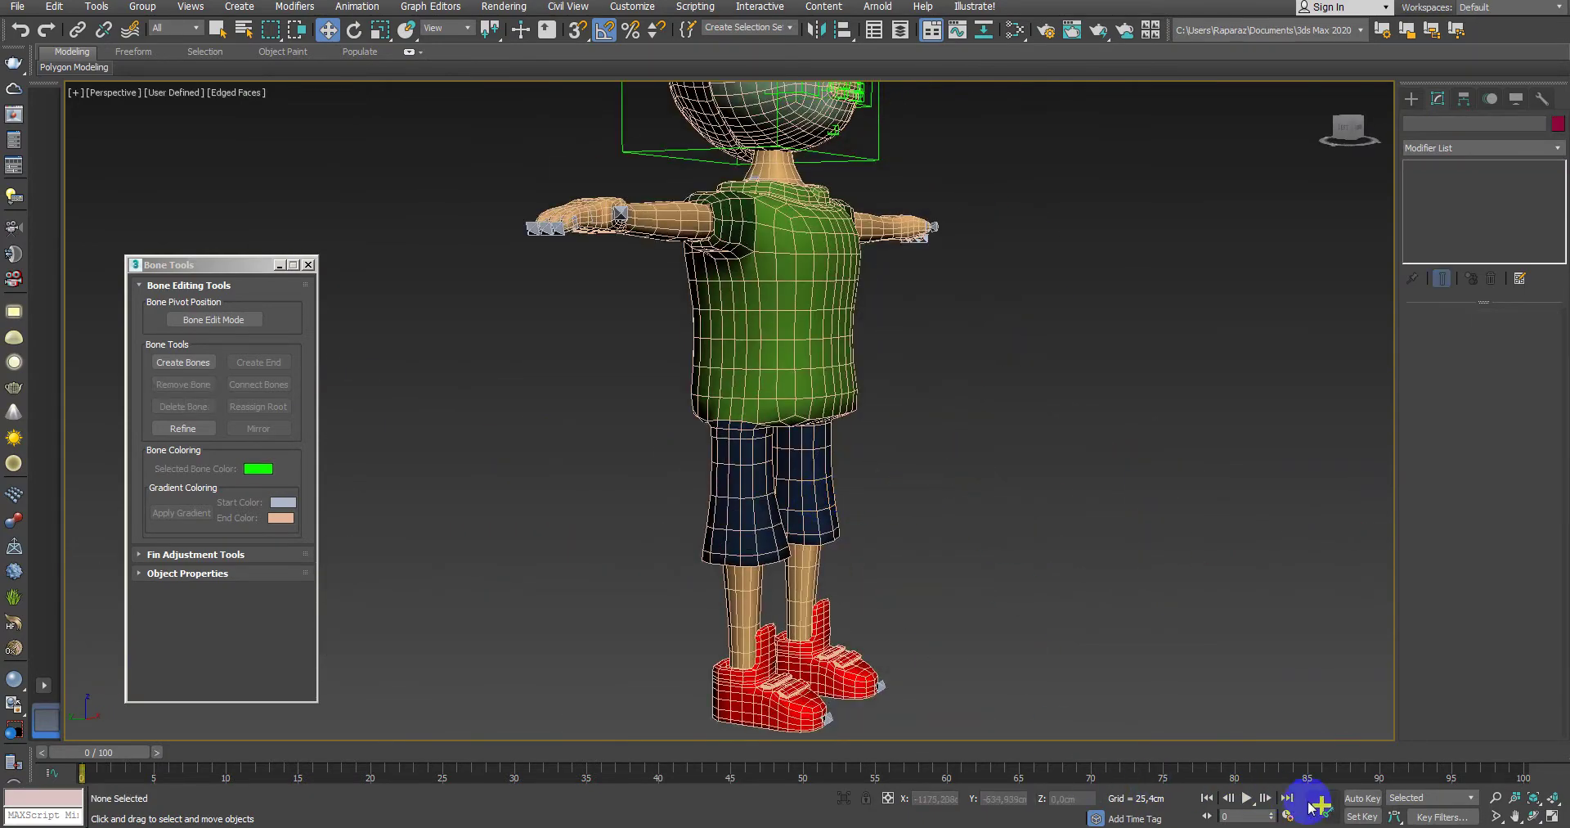
key(ctrl+a)
click(1374, 799)
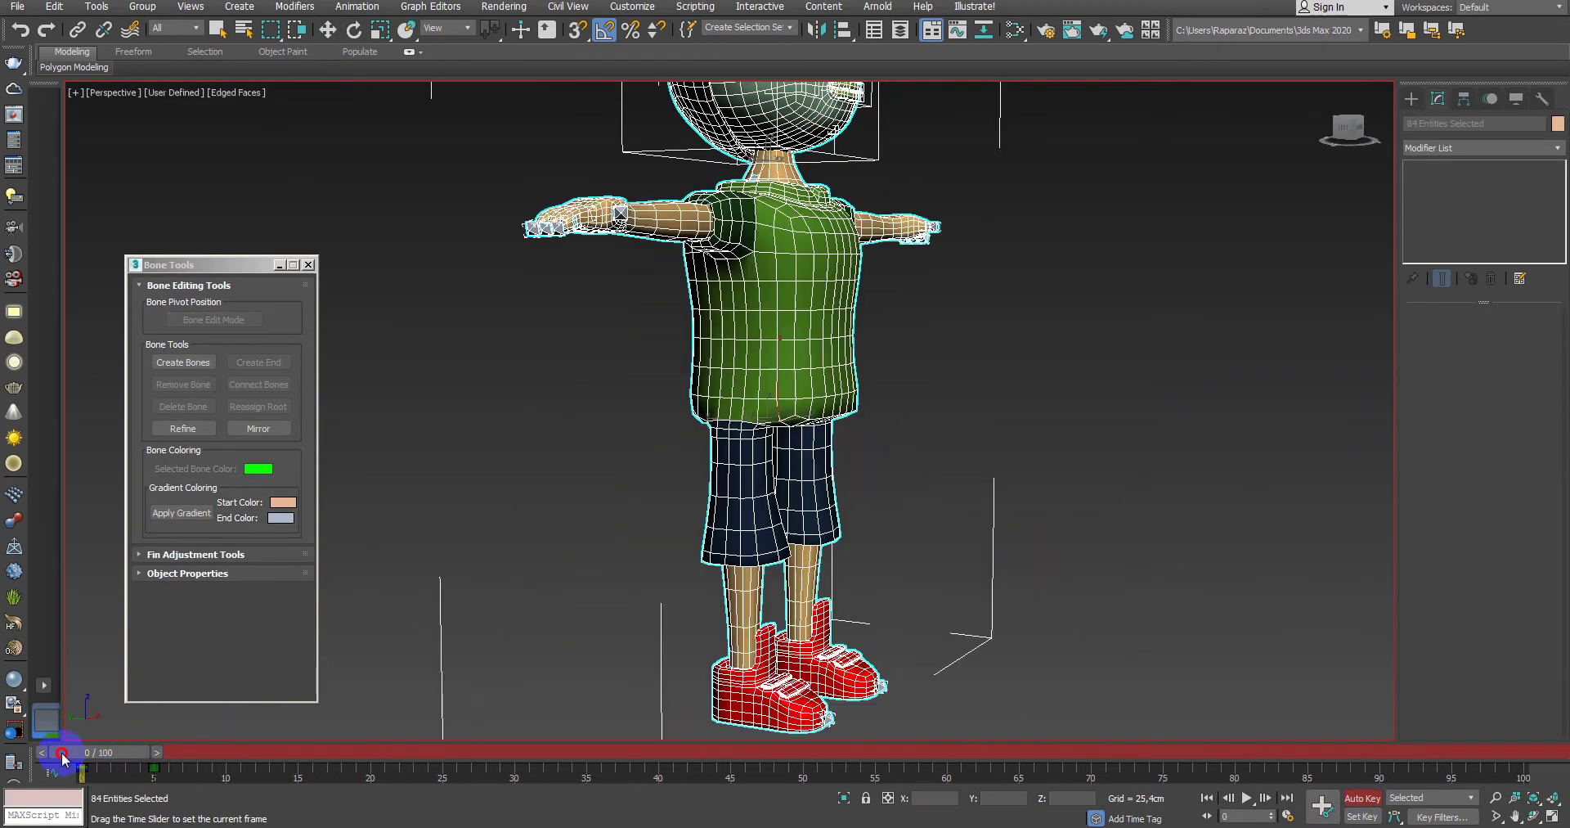
mouse_move(115, 761)
mouse_down()
mouse_move(181, 765)
mouse_move(36, 760)
mouse_up()
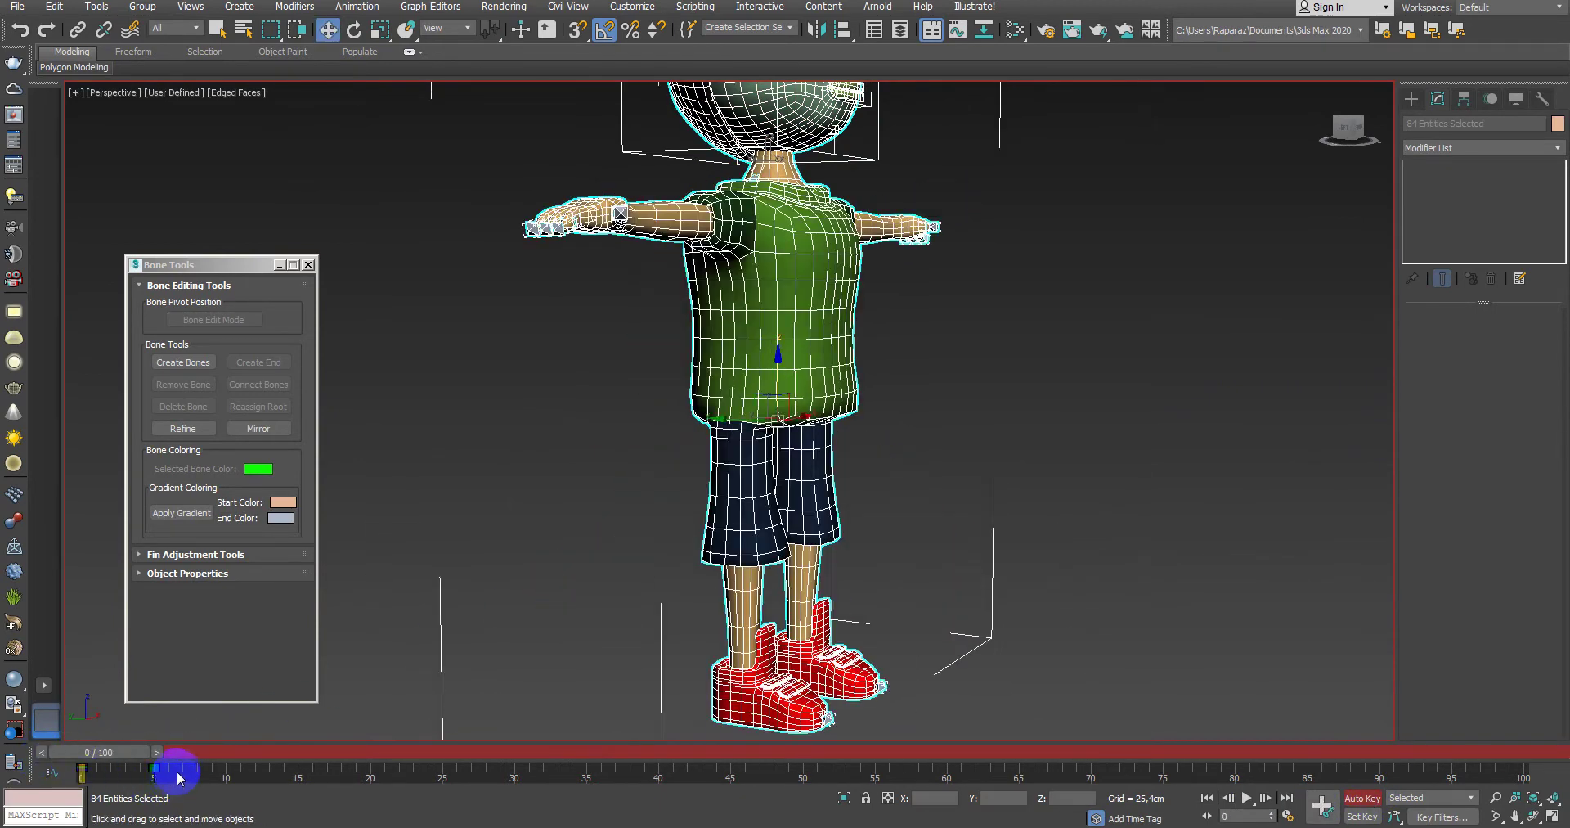
Step: Set a key for the T-pose at frame 0, save the scene as Tam-02, and close Bone Tools
key(w)
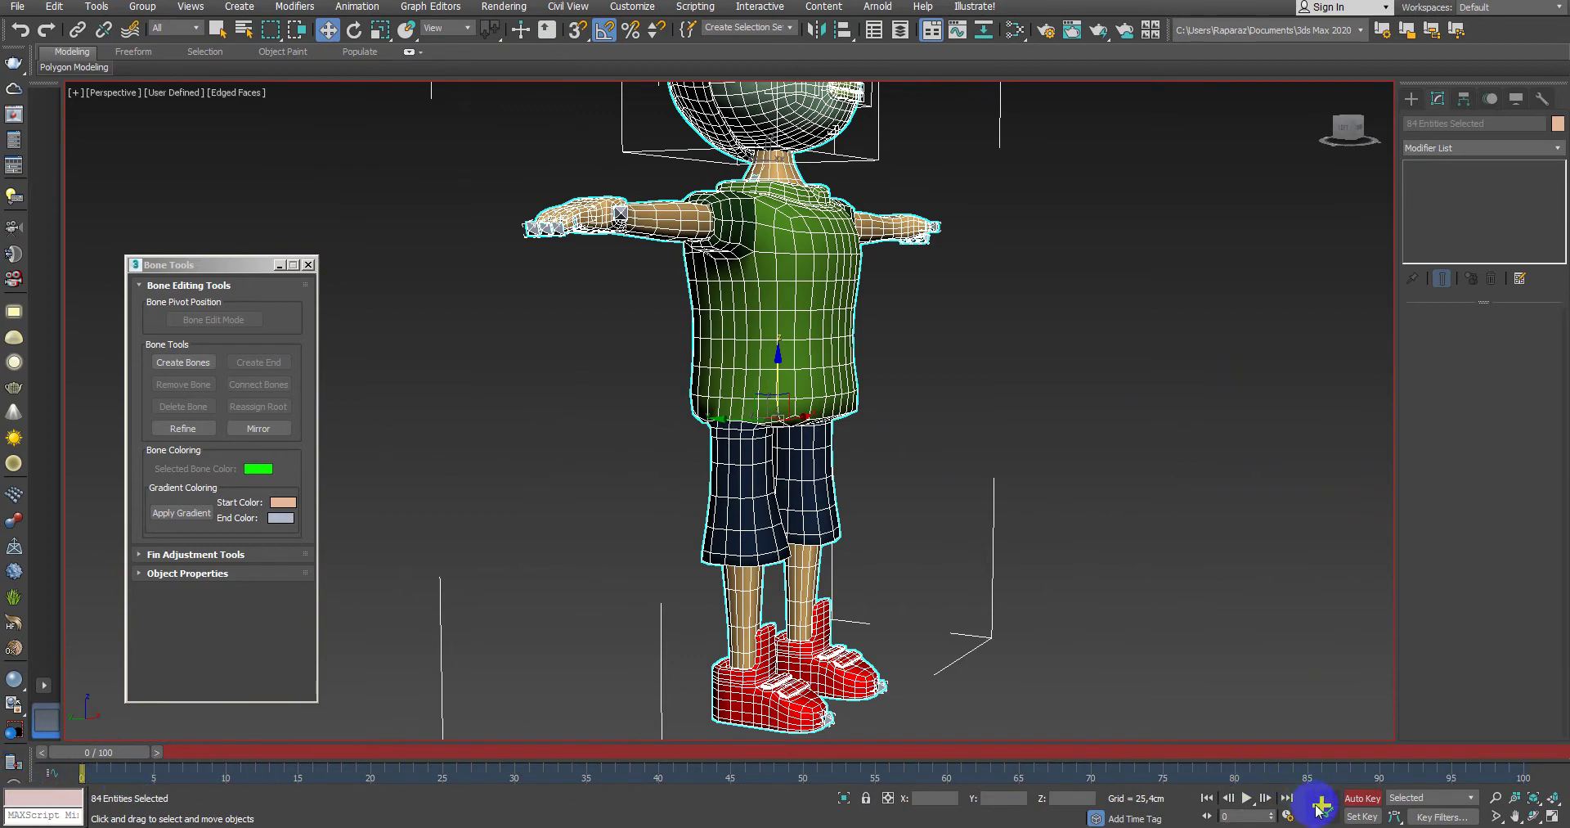
click(1265, 818)
click(17, 6)
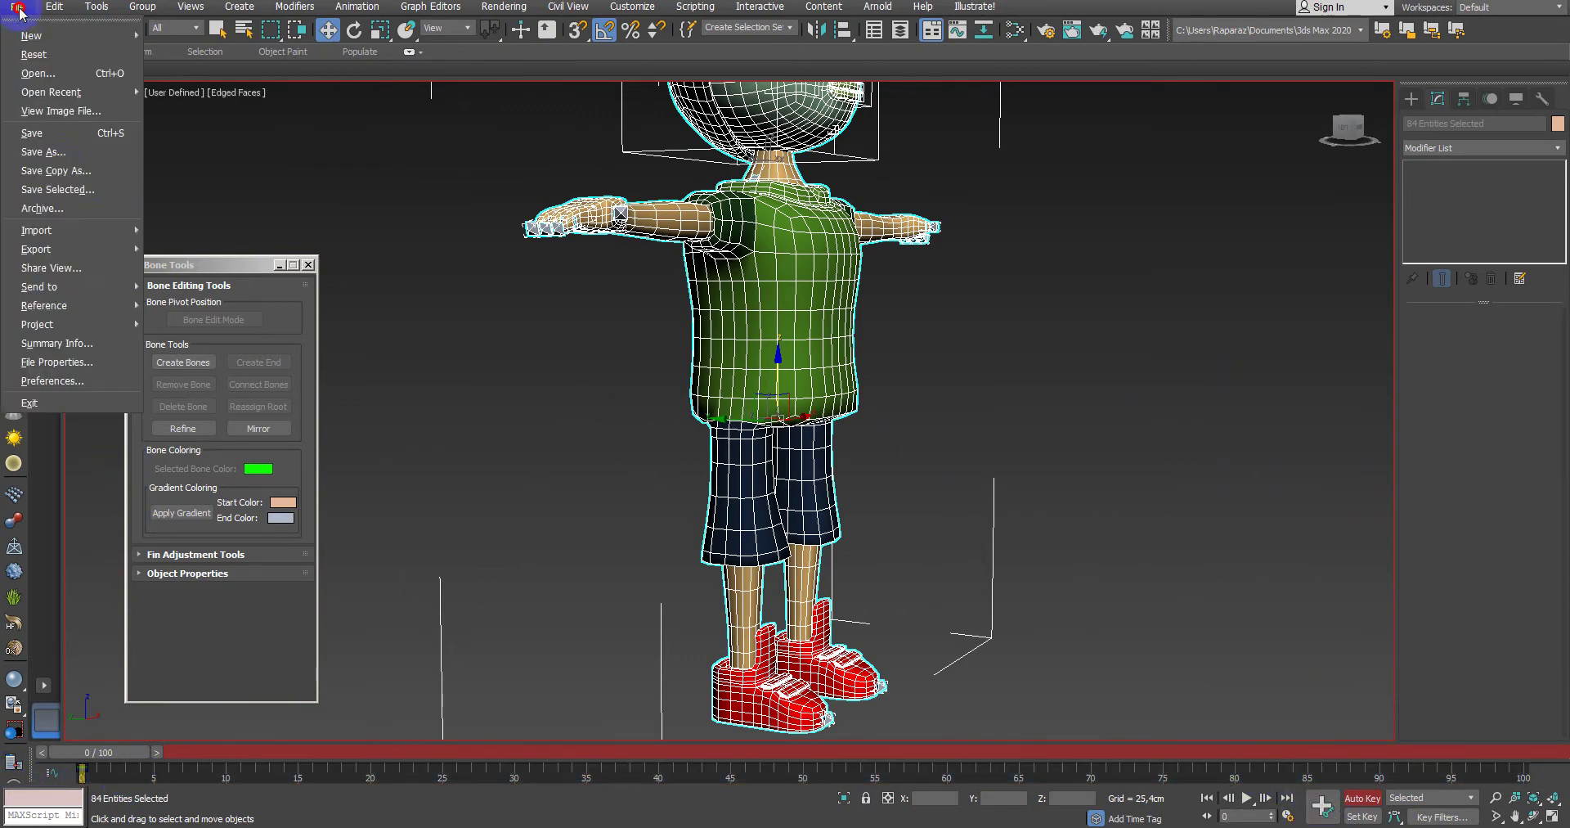
click(90, 159)
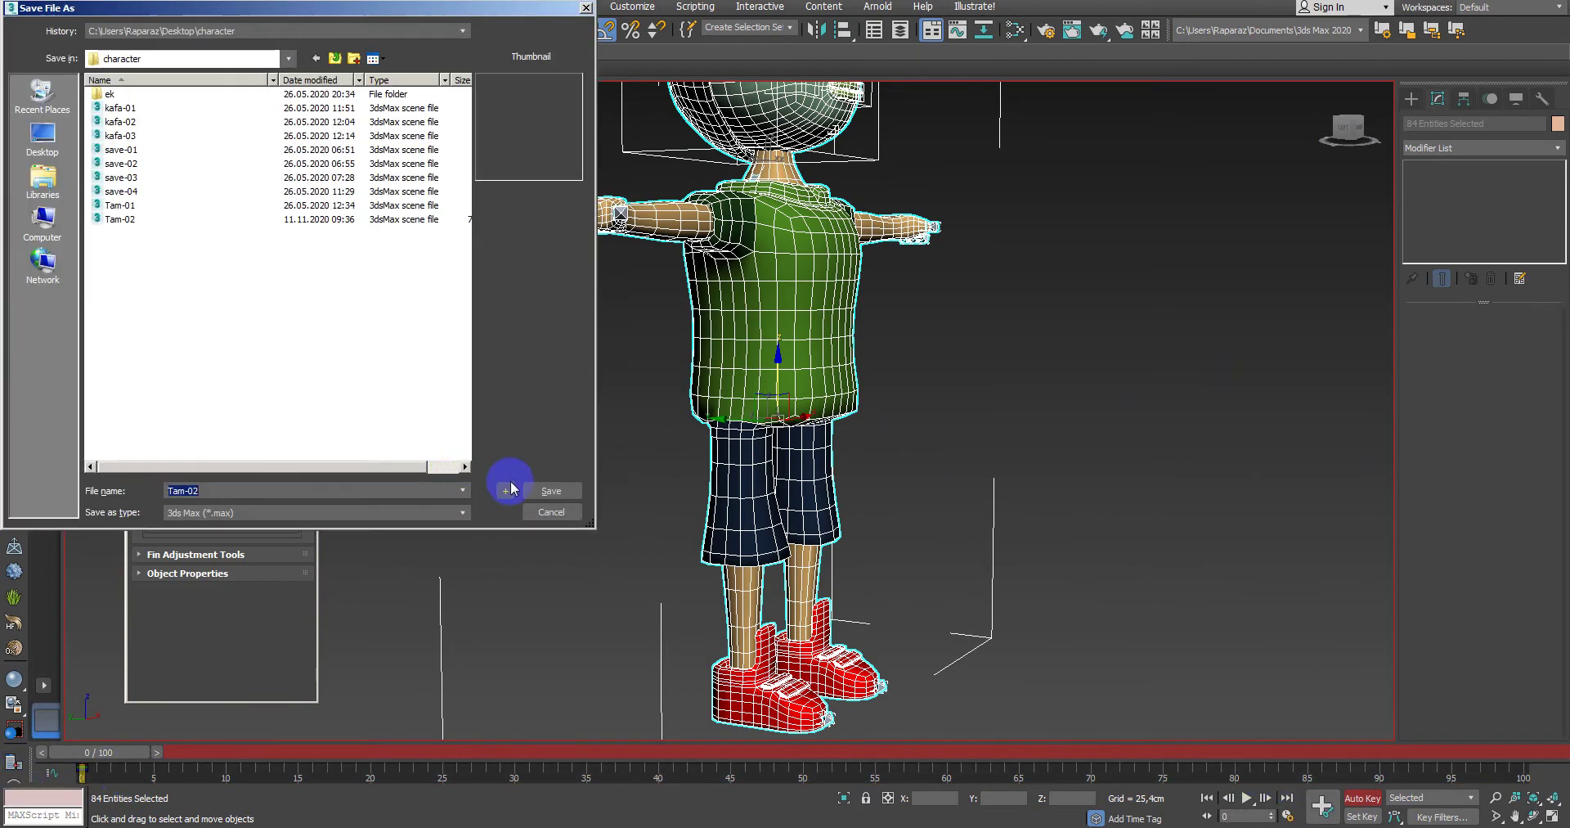
click(546, 511)
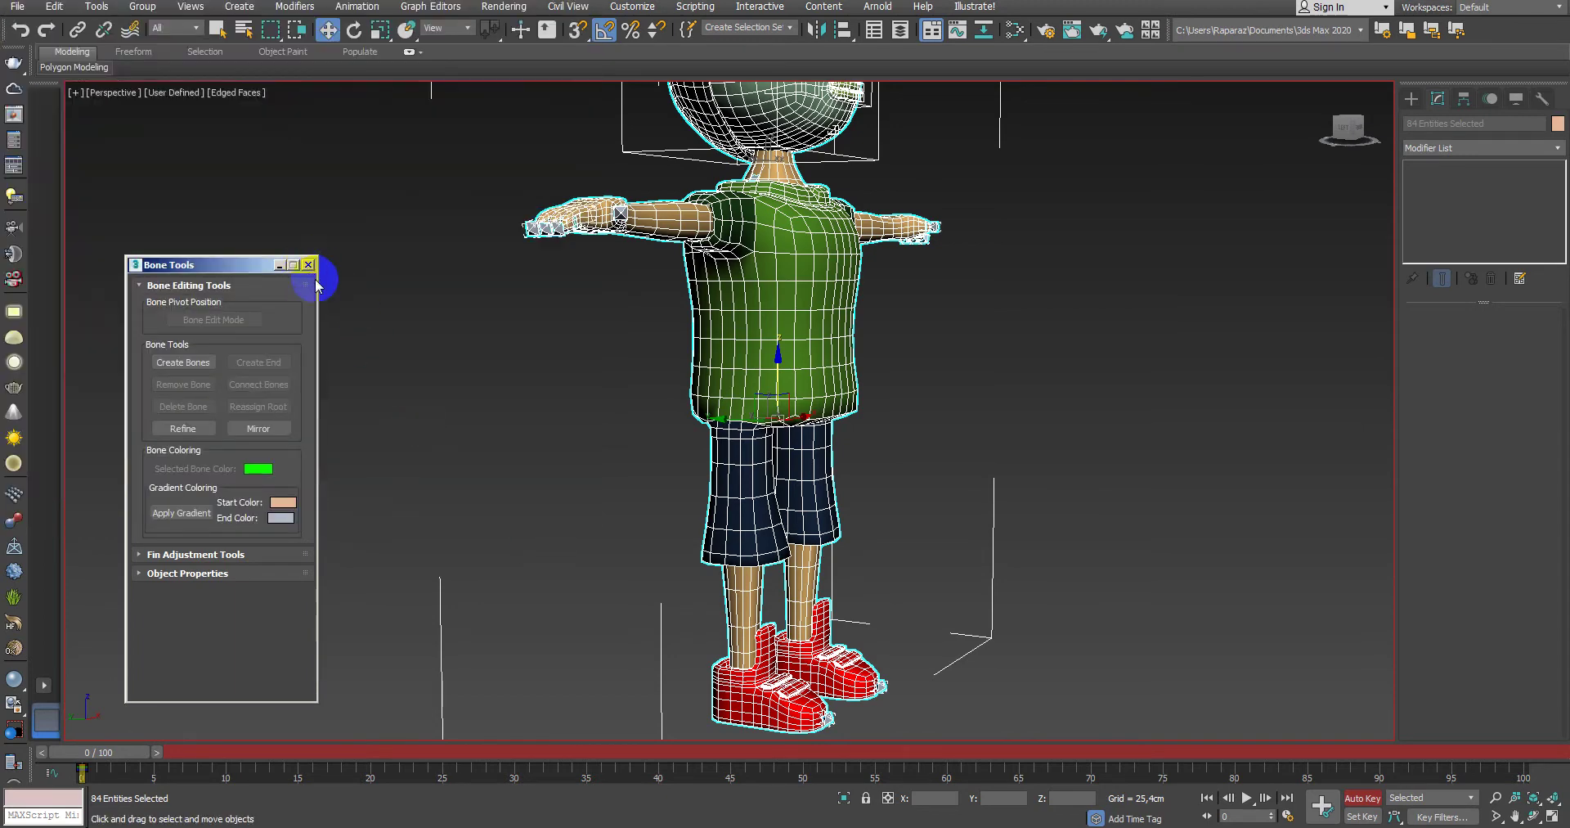
click(308, 264)
drag(165, 751, 233, 752)
Step: At frame 5, rotate leg bone Bone041 to swing the right leg forward about 55 degrees
mouse_move(899, 494)
middle_down()
mouse_move(873, 589)
mouse_move(812, 428)
middle_up()
click(941, 561)
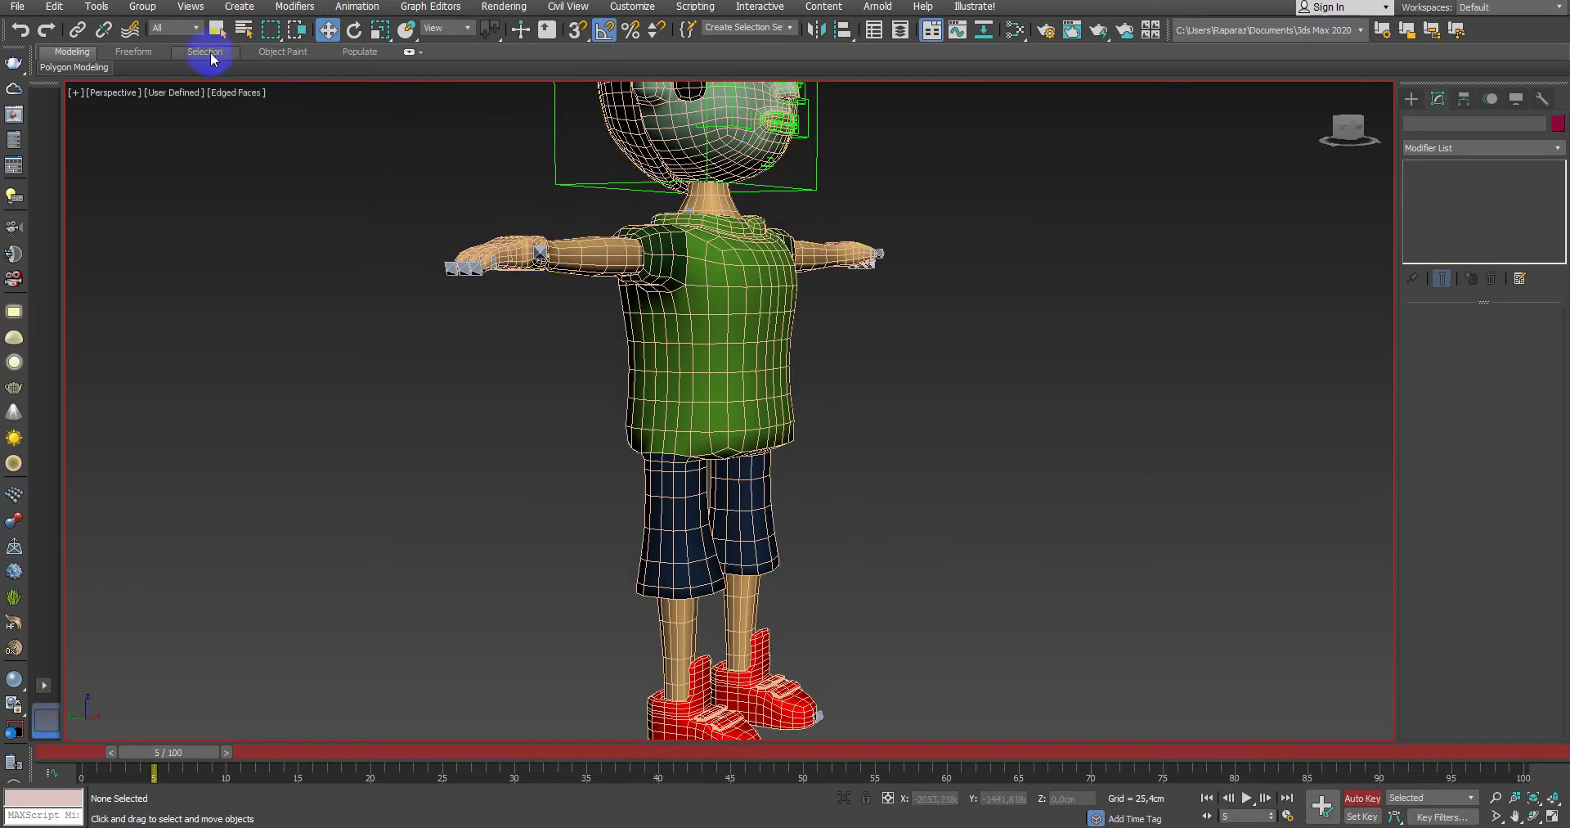
click(744, 385)
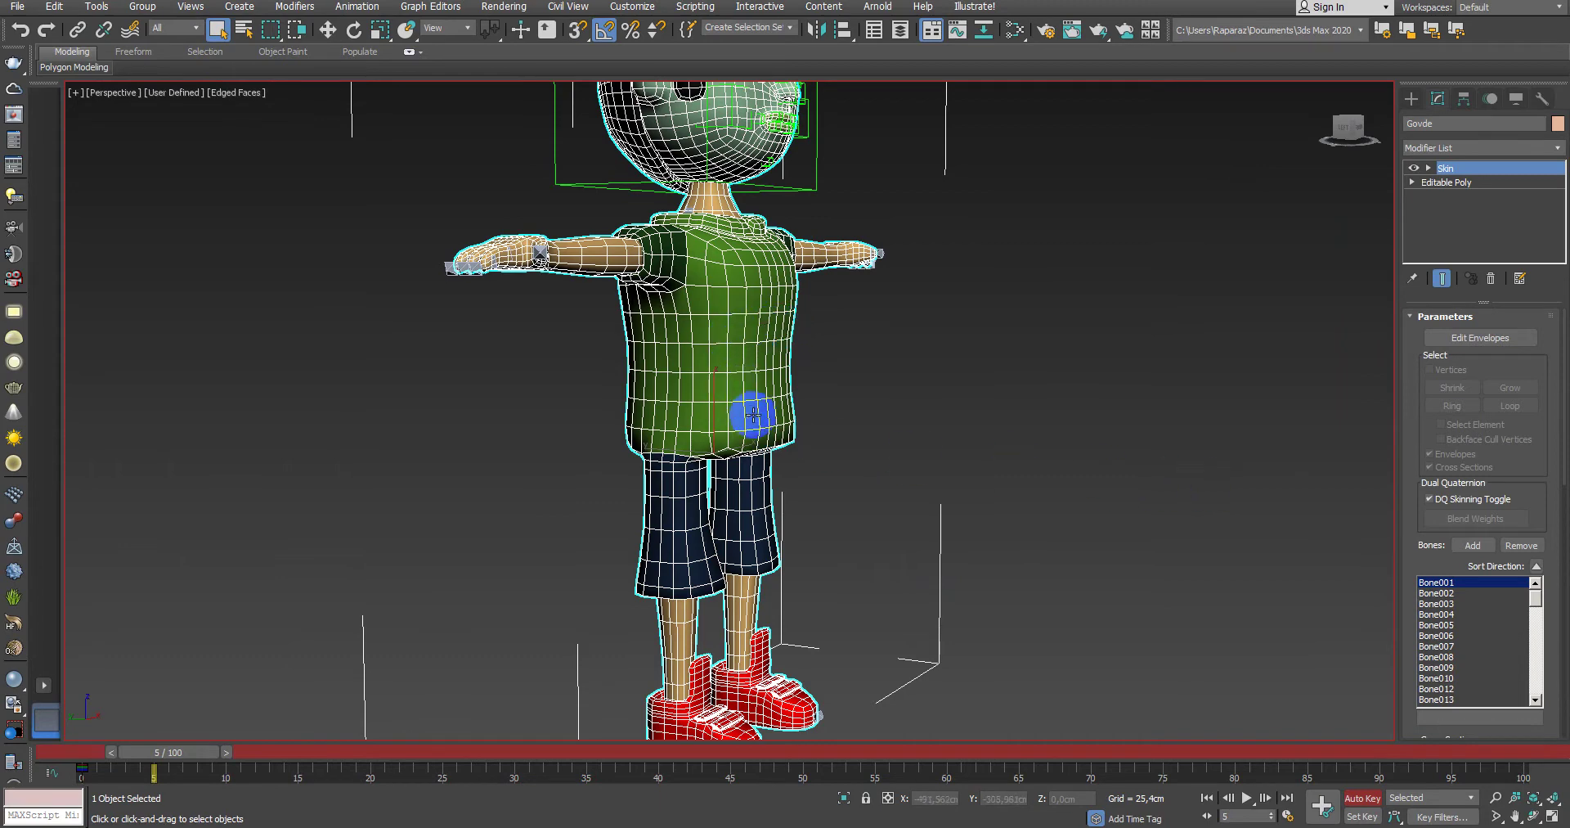
click(805, 302)
alt+middle_drag(937, 454, 855, 505)
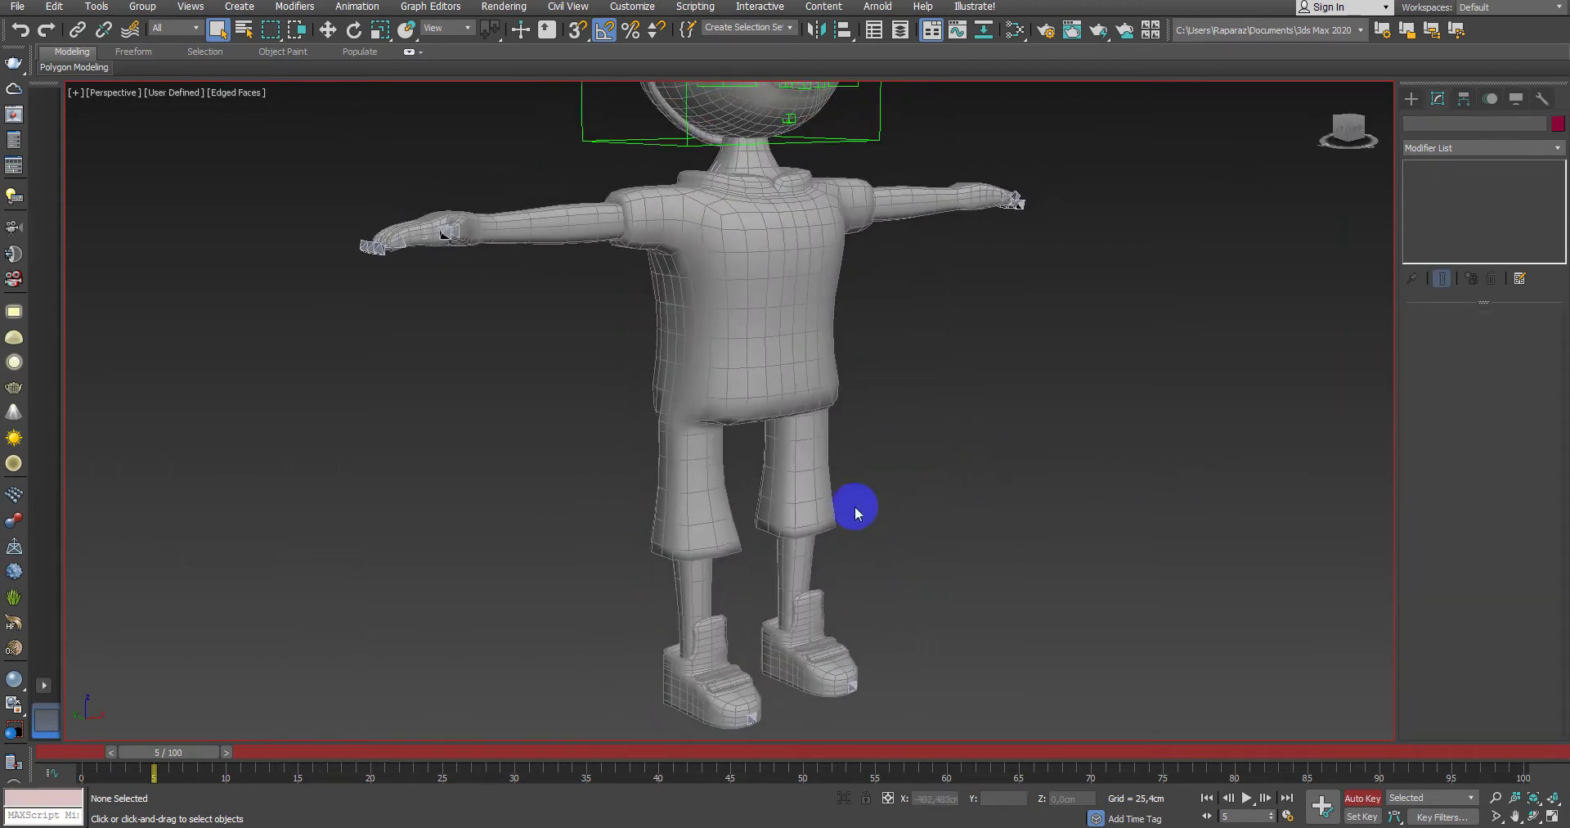
drag(733, 447, 663, 477)
alt+middle_drag(764, 458, 805, 397)
key(e)
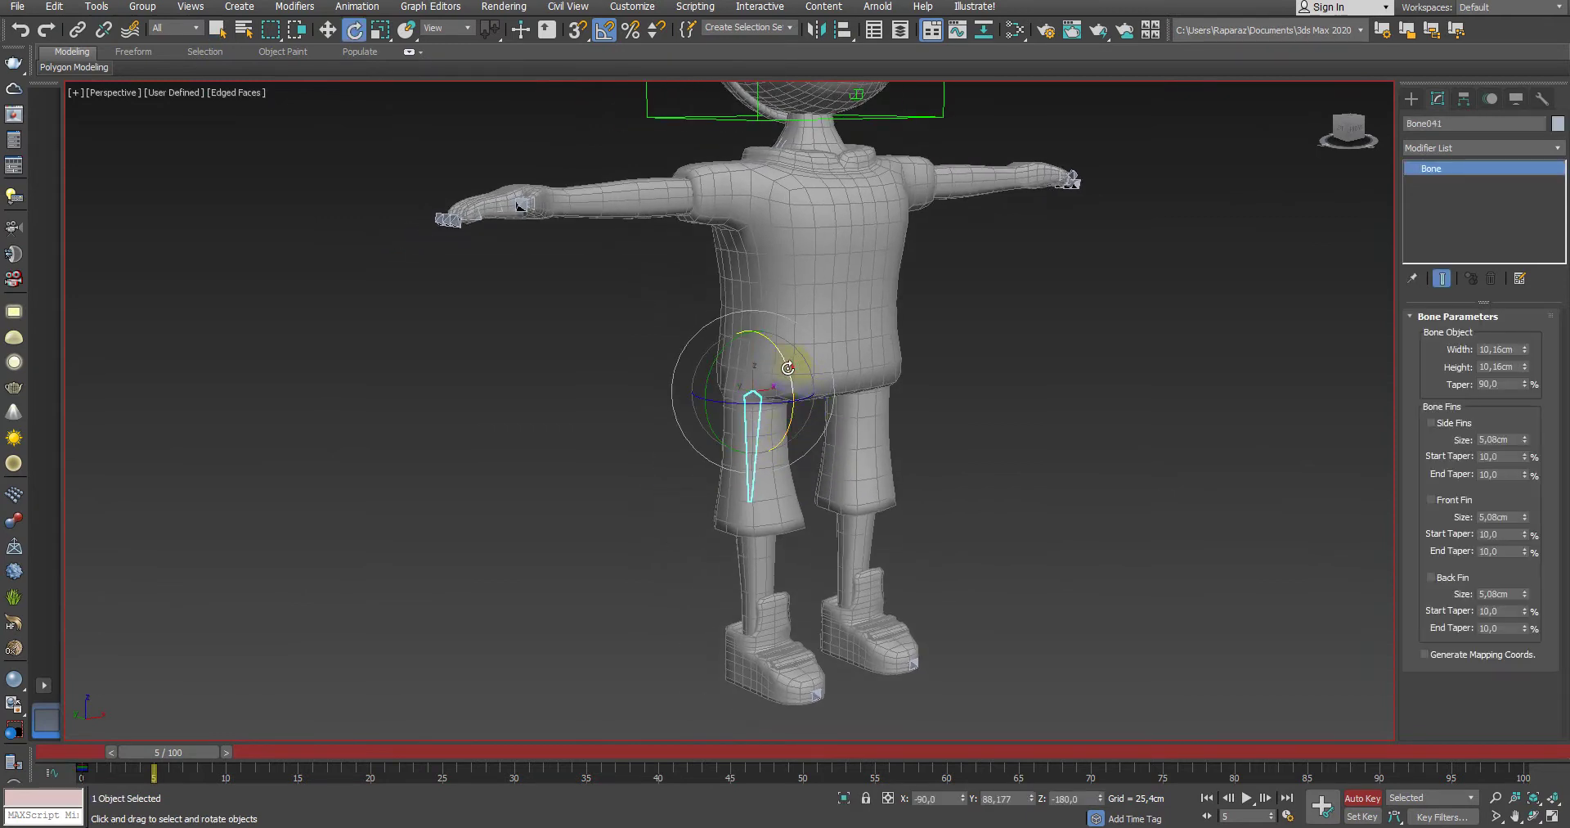
mouse_move(788, 368)
mouse_down()
mouse_move(798, 412)
mouse_move(865, 433)
mouse_move(876, 338)
mouse_move(932, 326)
mouse_up()
Step: Rotate the left shoulder bone to swing the left arm down to the side
click(681, 164)
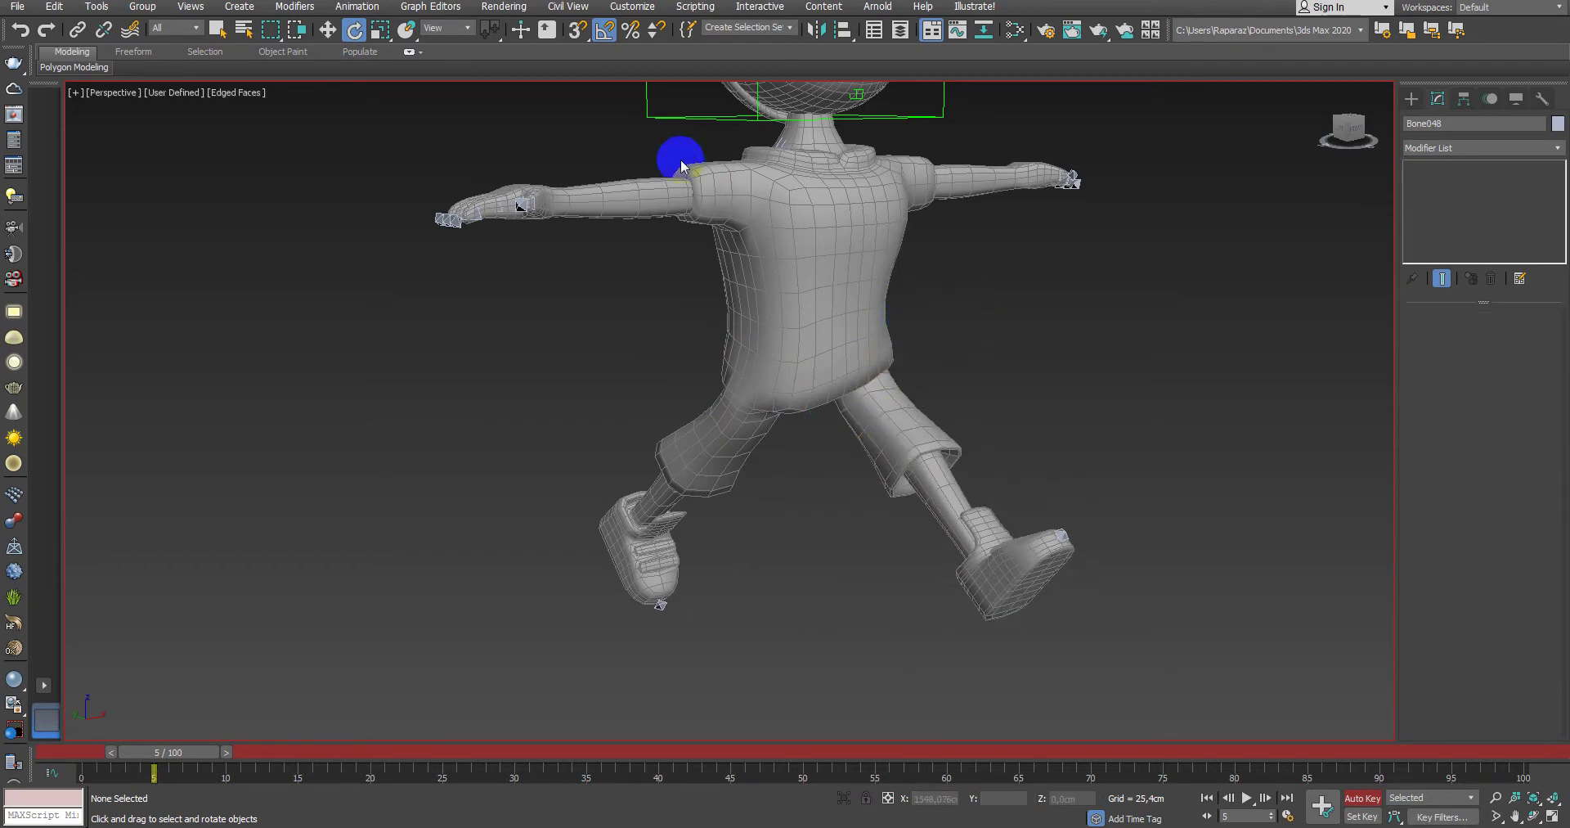
drag(670, 153, 701, 220)
click(708, 195)
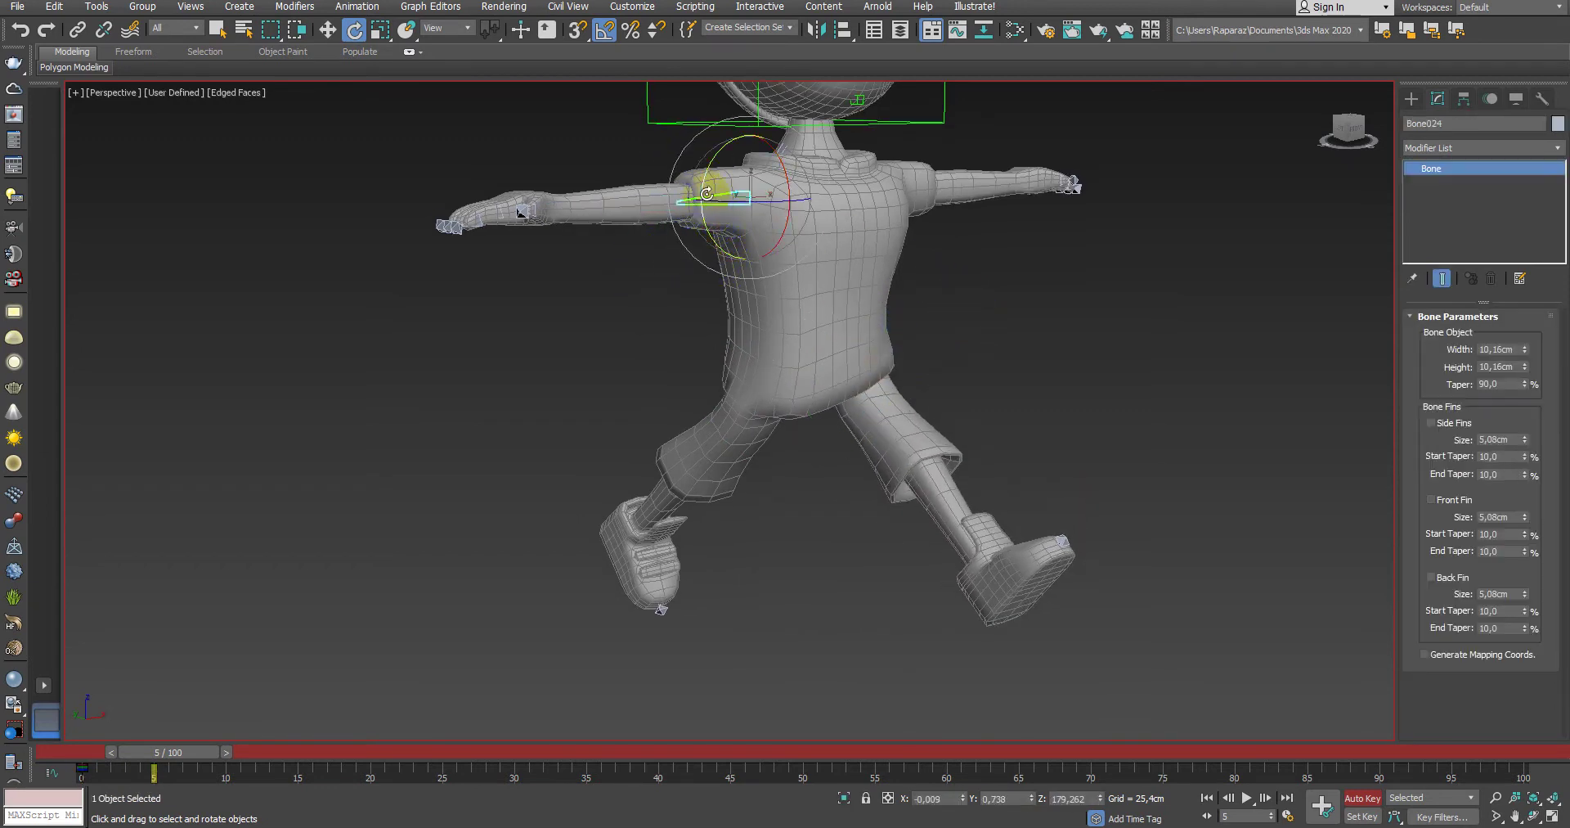
mouse_move(706, 167)
mouse_down()
mouse_move(718, 242)
mouse_move(802, 196)
mouse_up()
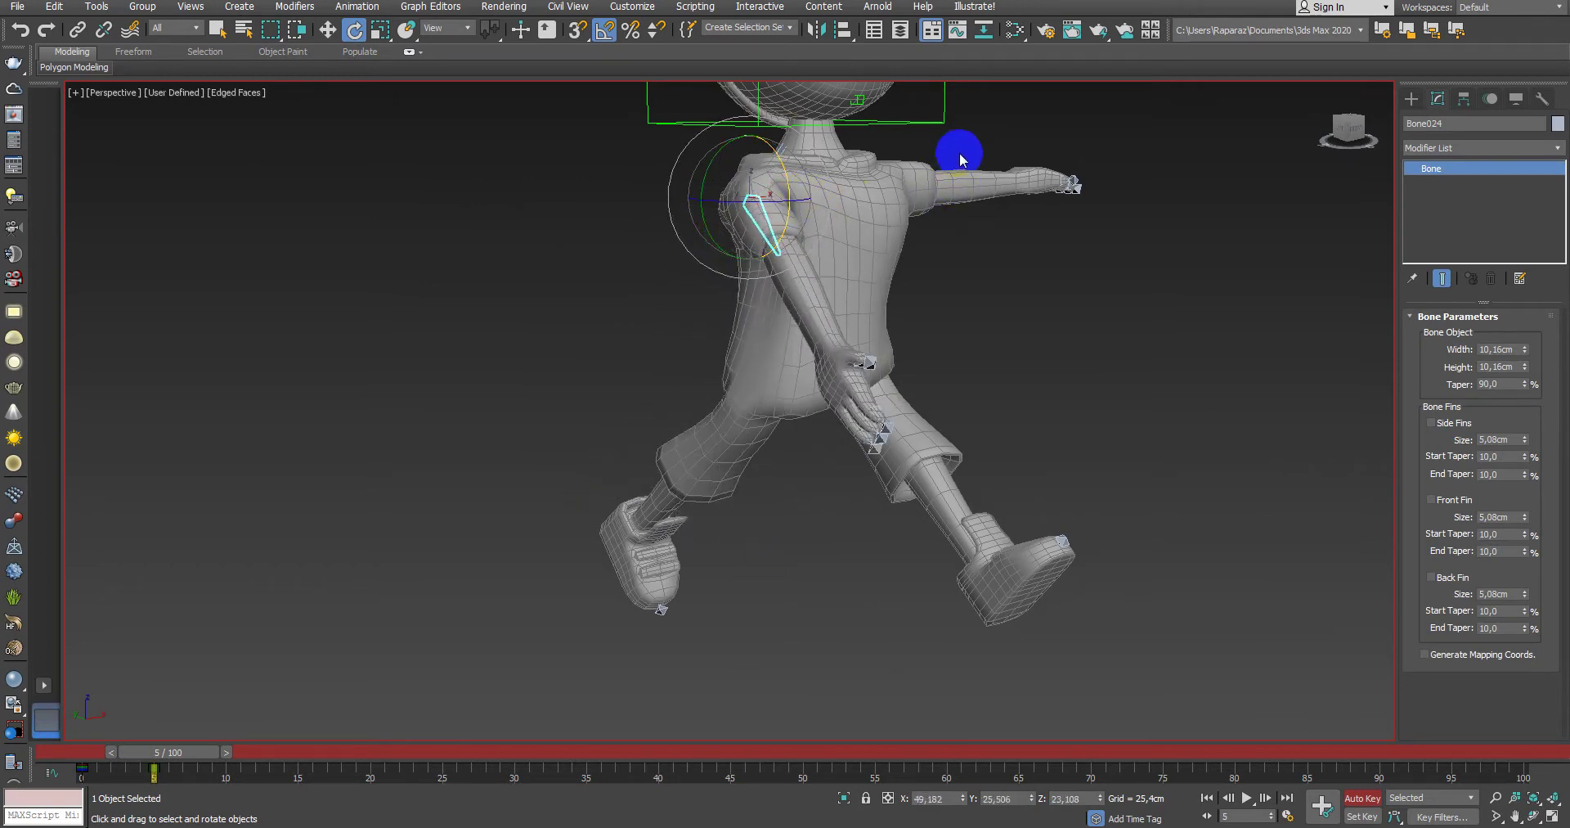
Step: Rotate the right shoulder bone to swing the arm down and outward, then review frames 0–10
click(915, 175)
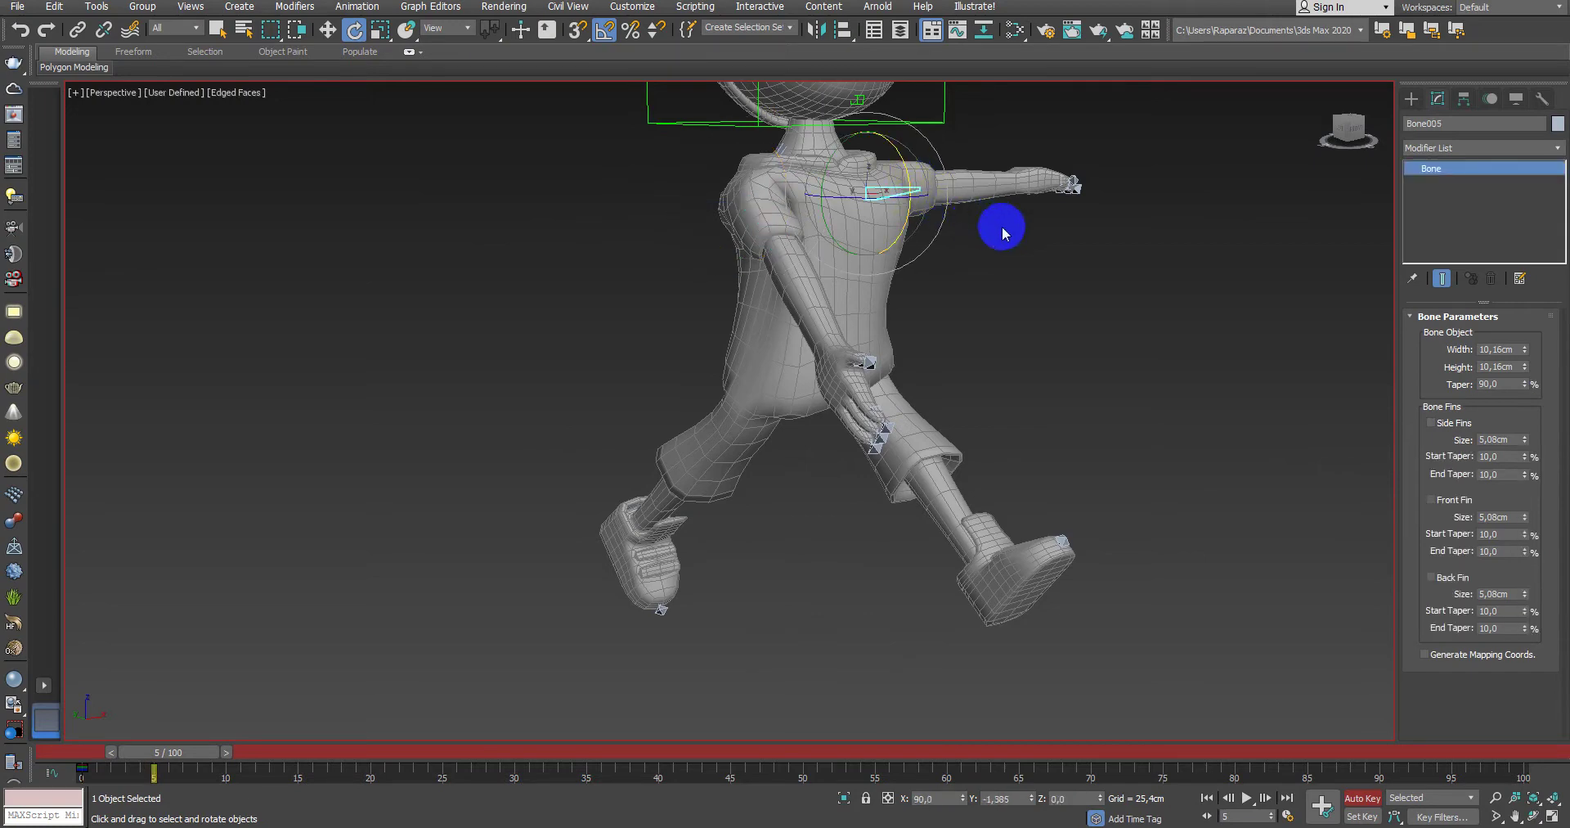
alt+middle_drag(1003, 233, 891, 245)
mouse_move(897, 193)
mouse_down()
mouse_move(826, 204)
mouse_move(833, 237)
mouse_up()
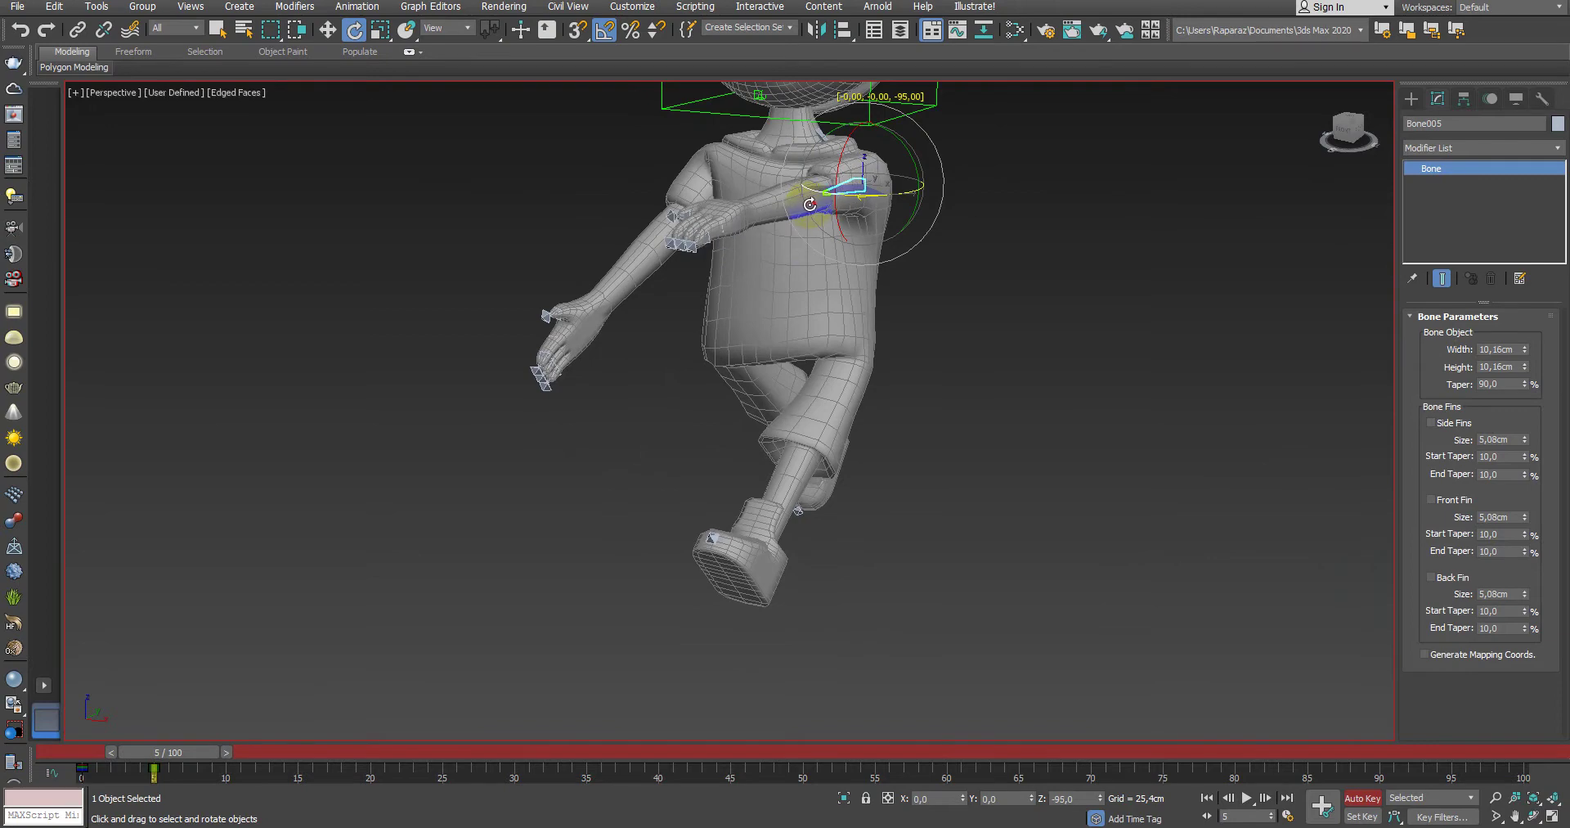
middle_drag(832, 237, 840, 291)
mouse_move(840, 292)
mouse_down()
mouse_move(860, 313)
mouse_move(988, 344)
mouse_up()
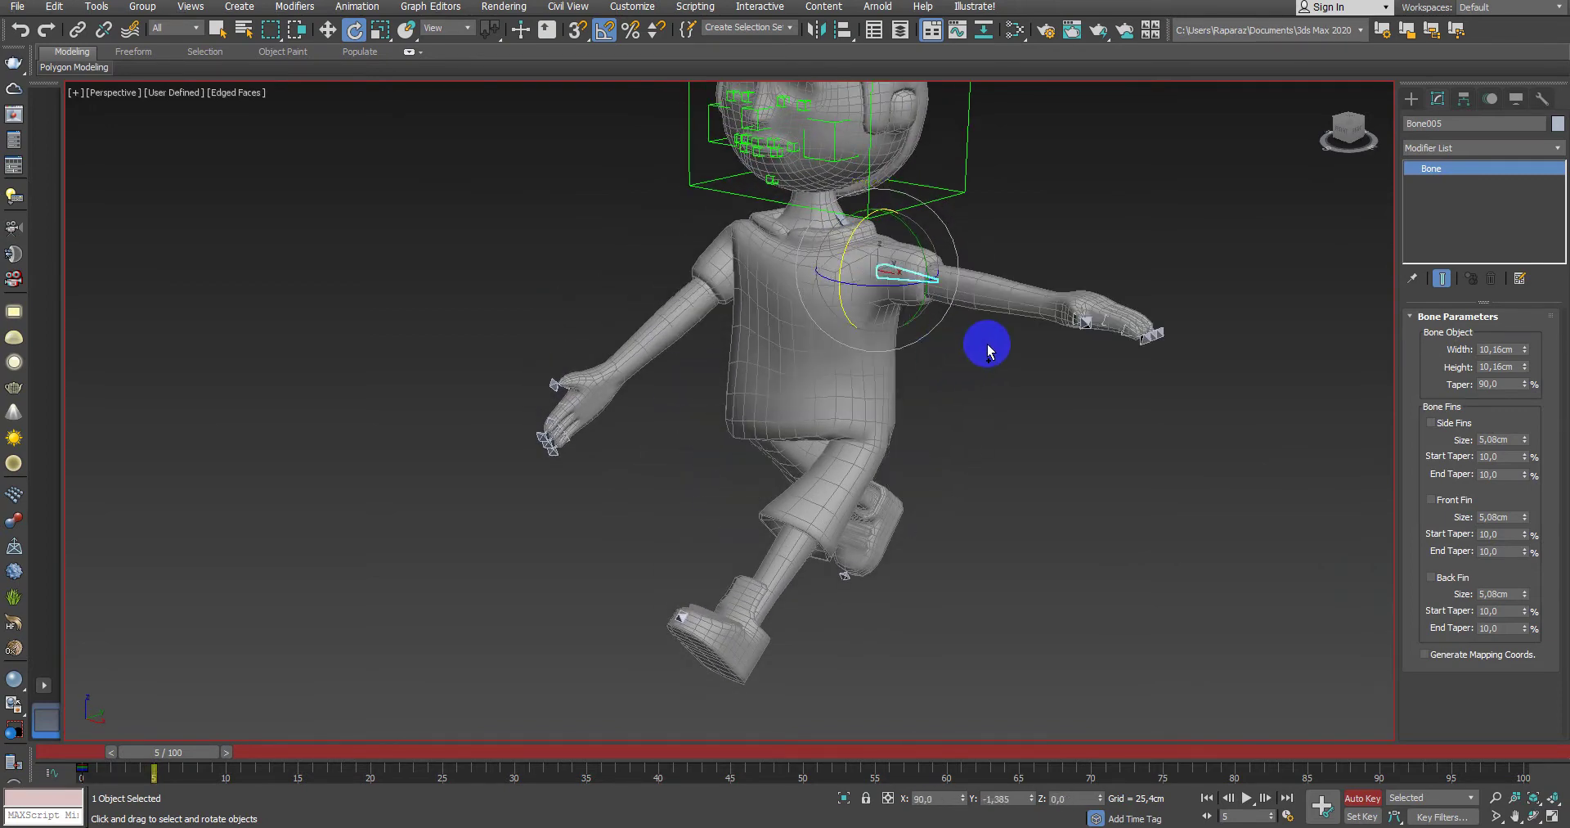
alt+middle_drag(988, 344, 892, 376)
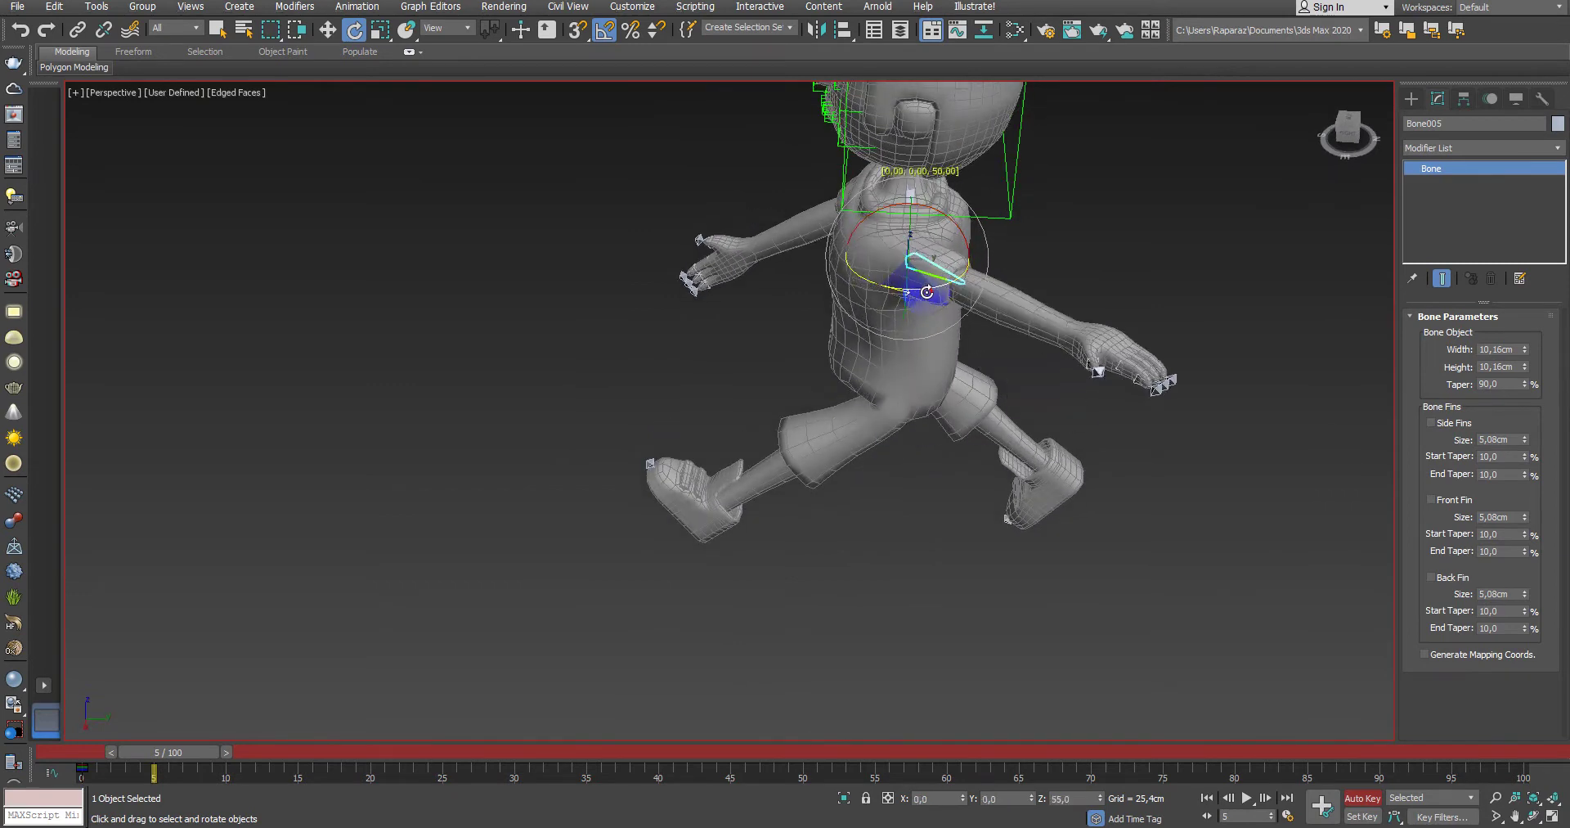
mouse_move(907, 278)
mouse_down()
mouse_move(931, 292)
mouse_move(927, 263)
mouse_move(916, 300)
mouse_up()
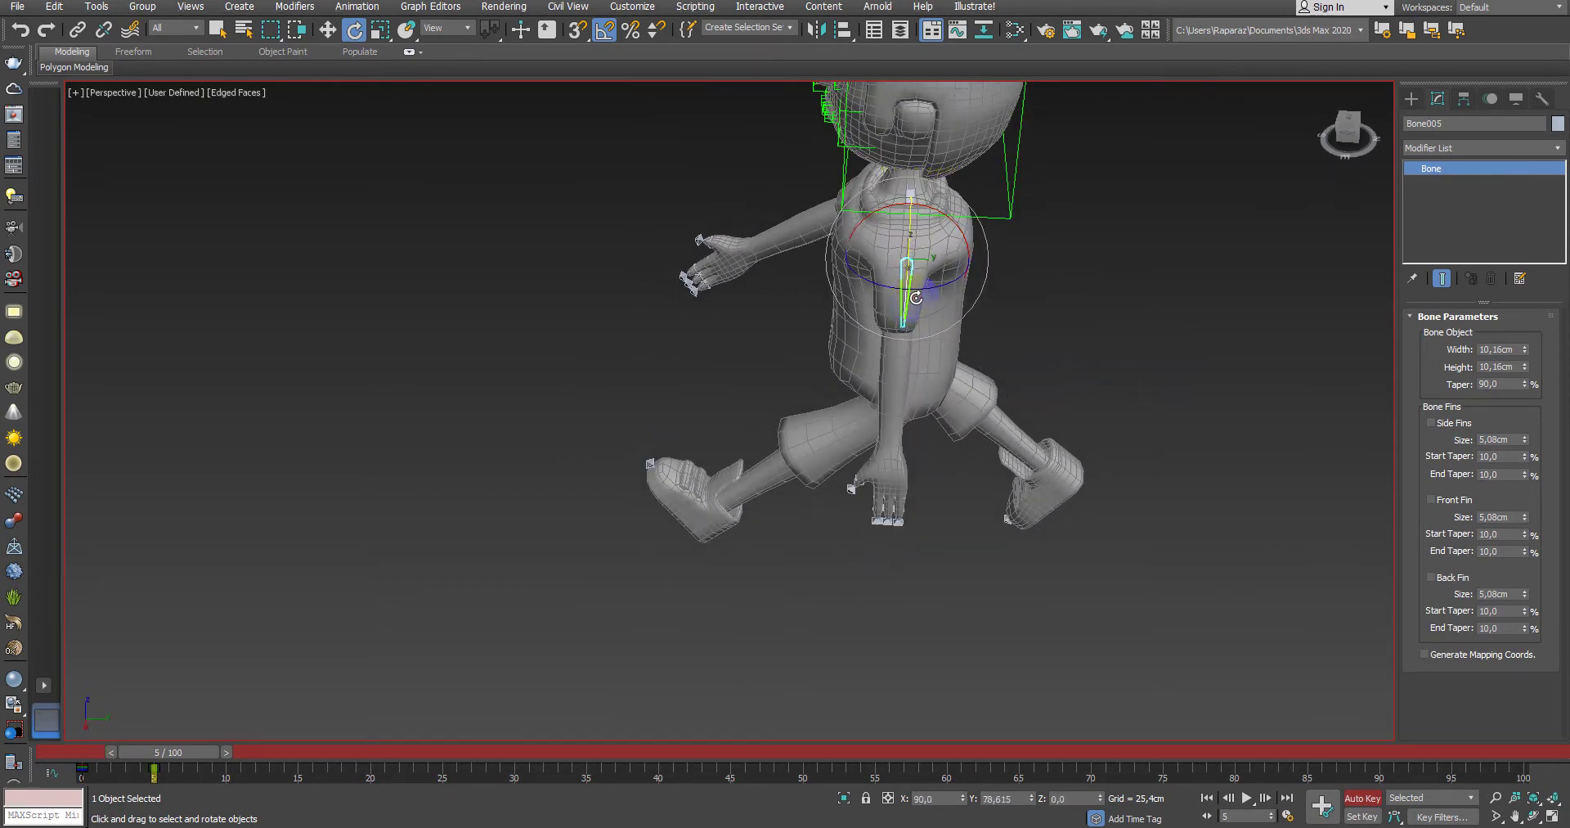
drag(860, 229, 830, 255)
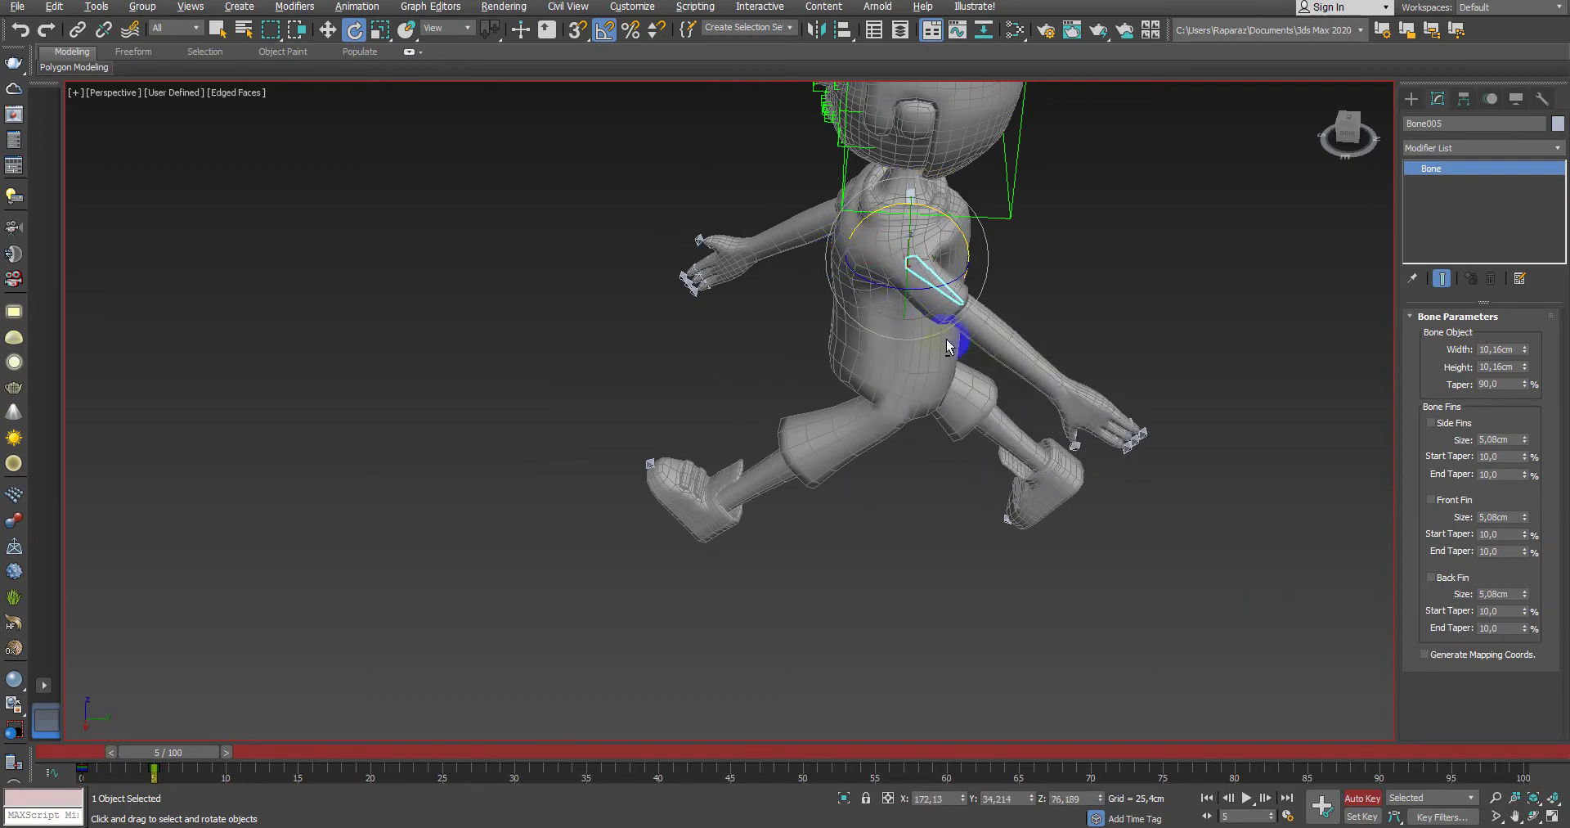
mouse_move(829, 255)
alt+middle_down()
mouse_move(782, 307)
mouse_move(1078, 336)
mouse_move(1090, 446)
mouse_move(1210, 466)
alt+middle_up()
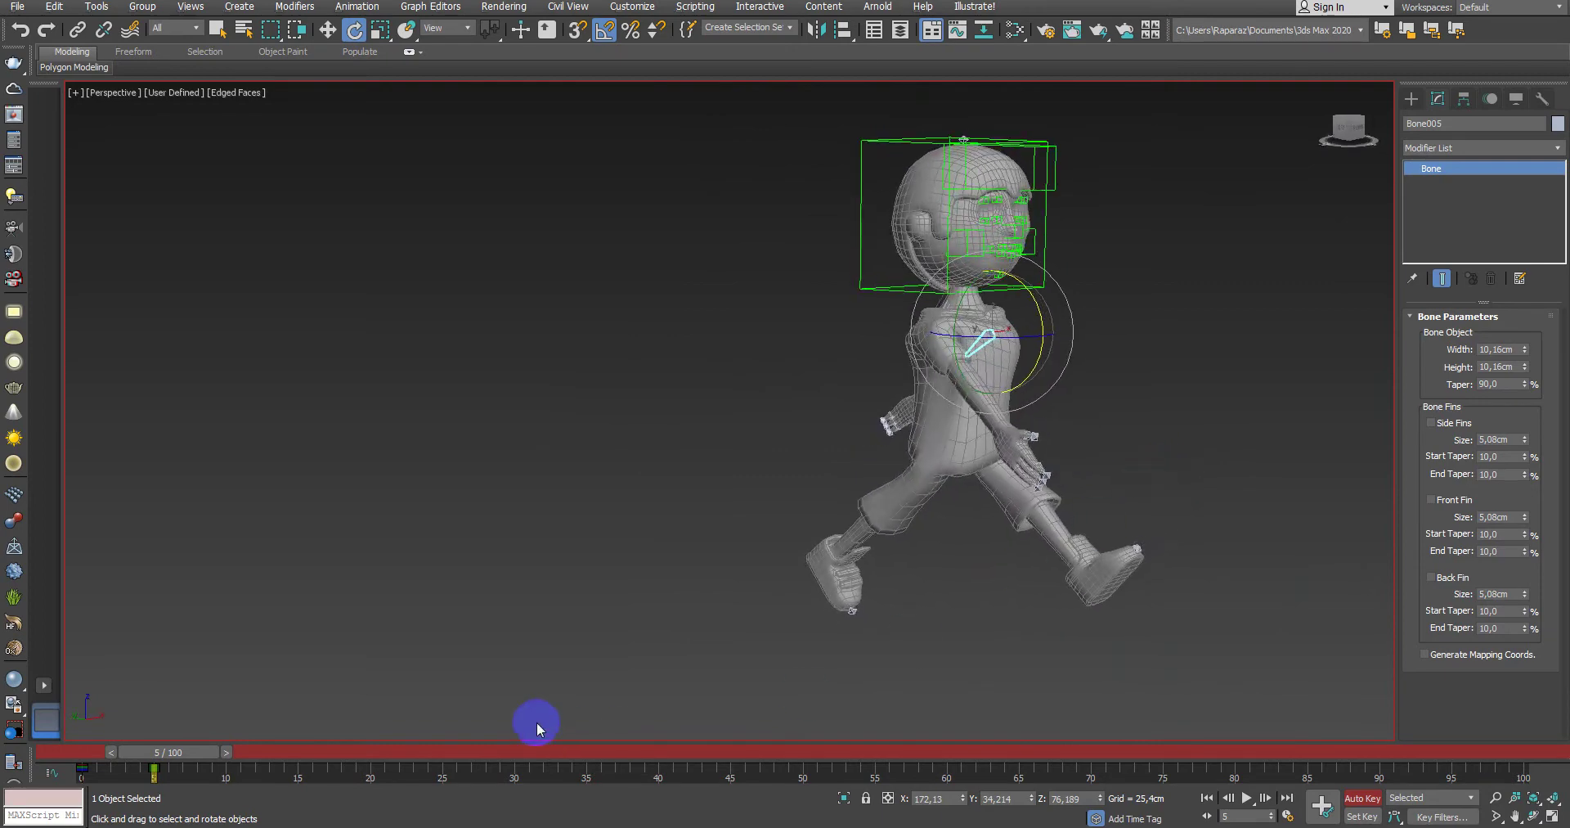
alt+middle_drag(604, 639, 572, 654)
mouse_move(200, 767)
mouse_down()
mouse_move(42, 743)
mouse_move(289, 757)
mouse_up()
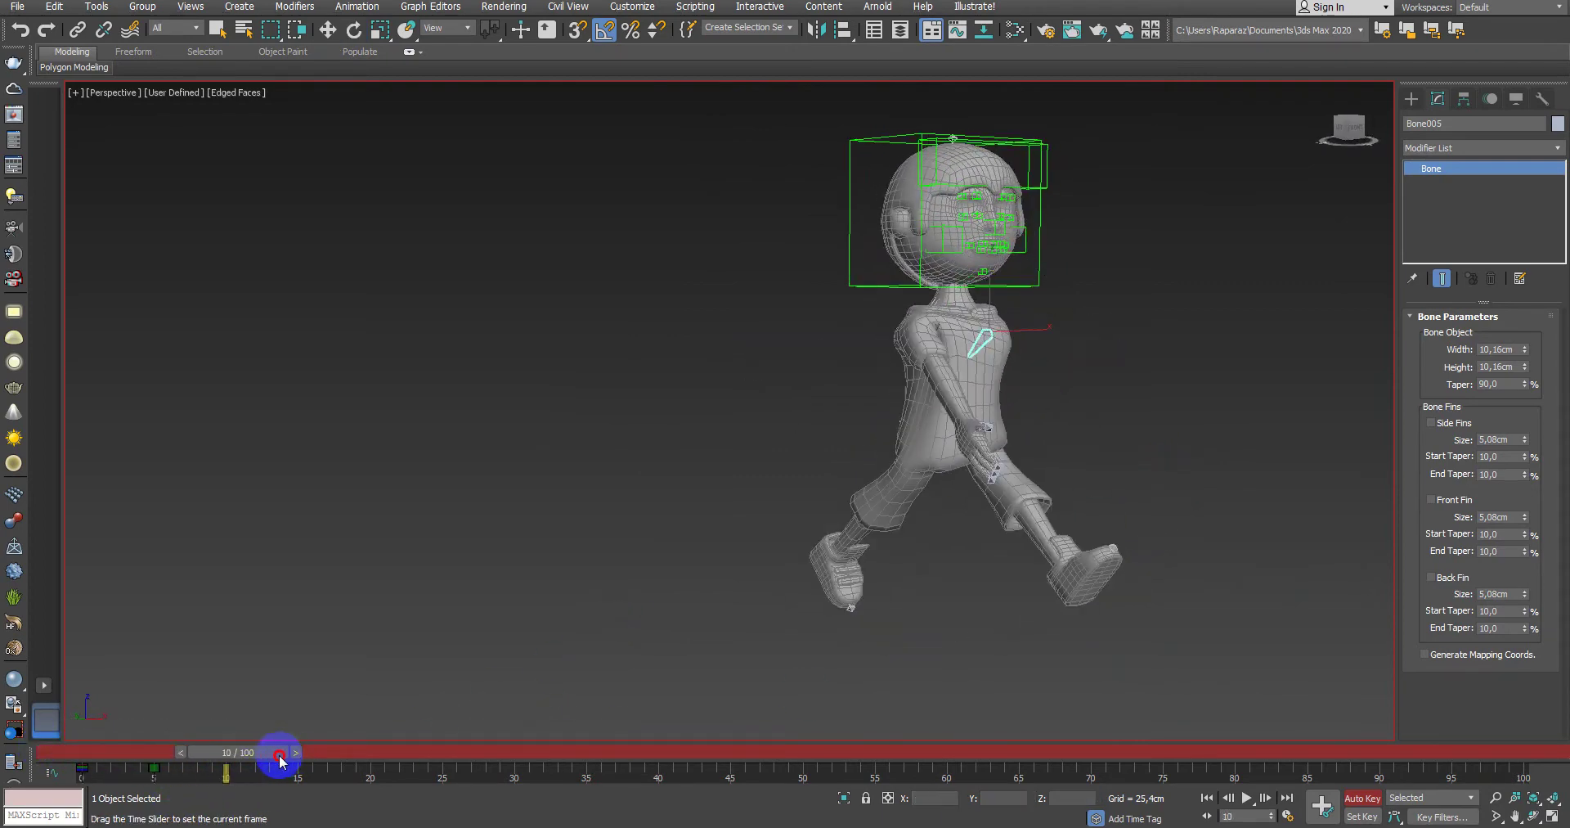
Step: At frame 10, rotate shoulder bone Bone024 to adjust the arm pose
key(e)
mouse_move(782, 625)
alt+middle_down()
mouse_move(796, 600)
mouse_move(649, 615)
alt+middle_up()
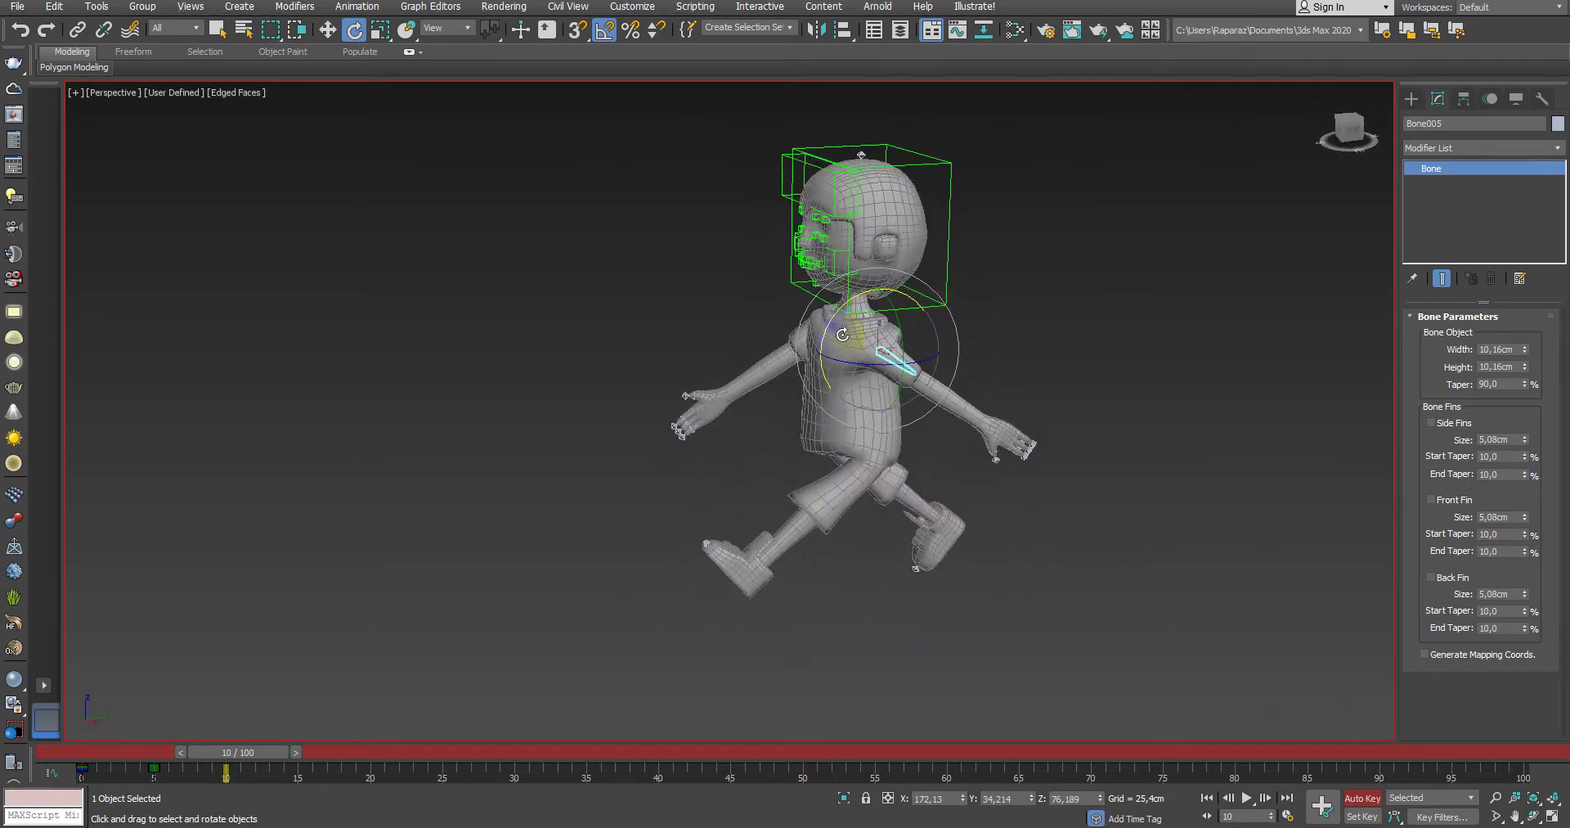
drag(831, 319, 929, 280)
mouse_move(929, 280)
alt+middle_down()
mouse_move(903, 351)
mouse_move(919, 373)
mouse_move(796, 423)
alt+middle_up()
click(867, 383)
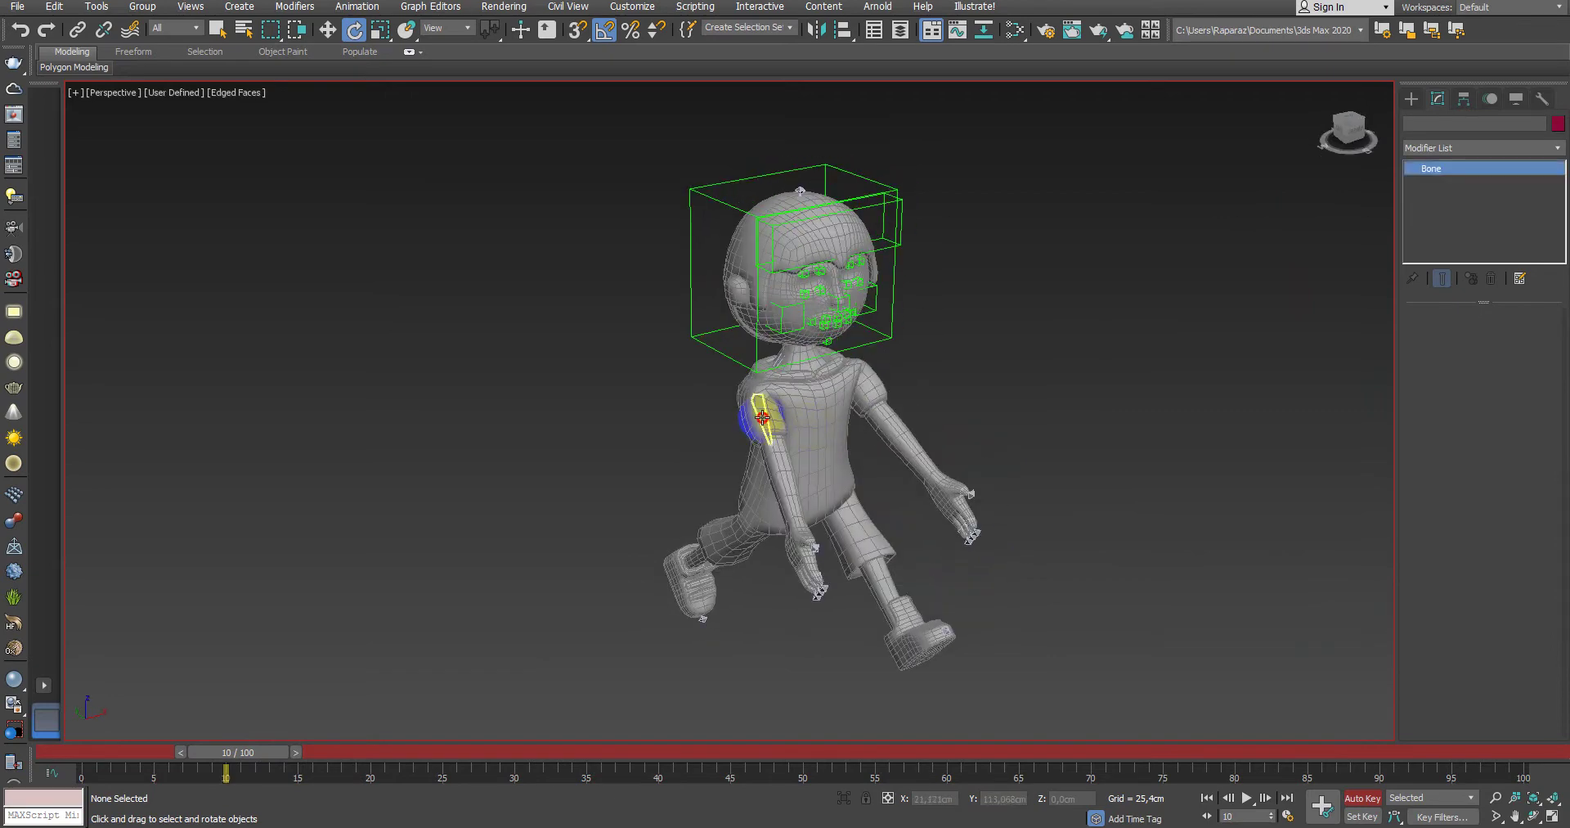
drag(762, 418, 816, 471)
Step: Swing thighs Bone048 and Bone041 forward and back into a stride, then compare frames 0 and 10
mouse_move(815, 471)
alt+middle_down()
mouse_move(983, 485)
mouse_move(806, 493)
alt+middle_up()
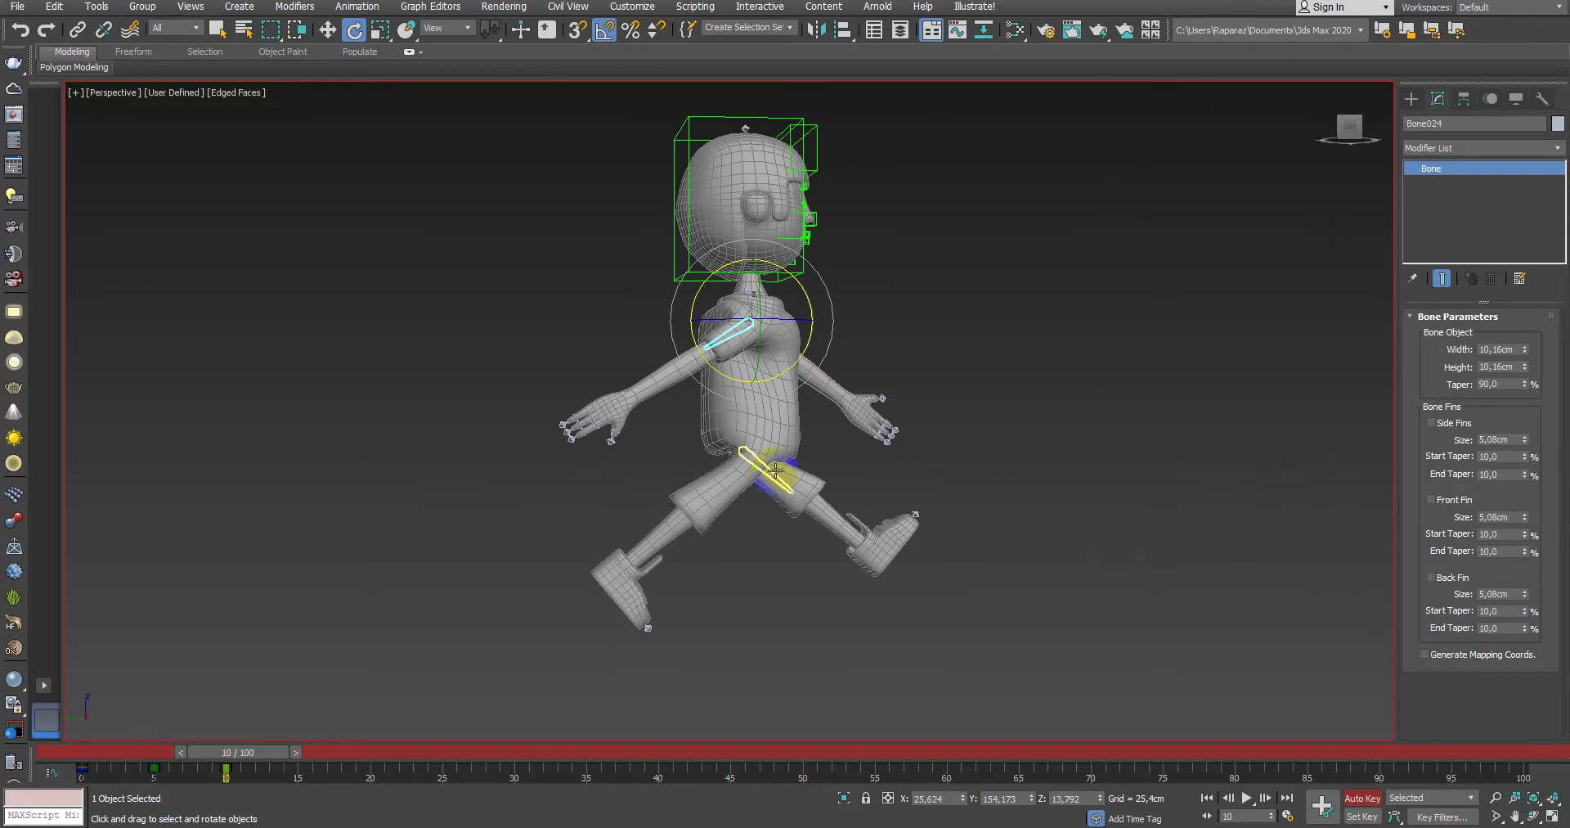
drag(775, 470, 805, 500)
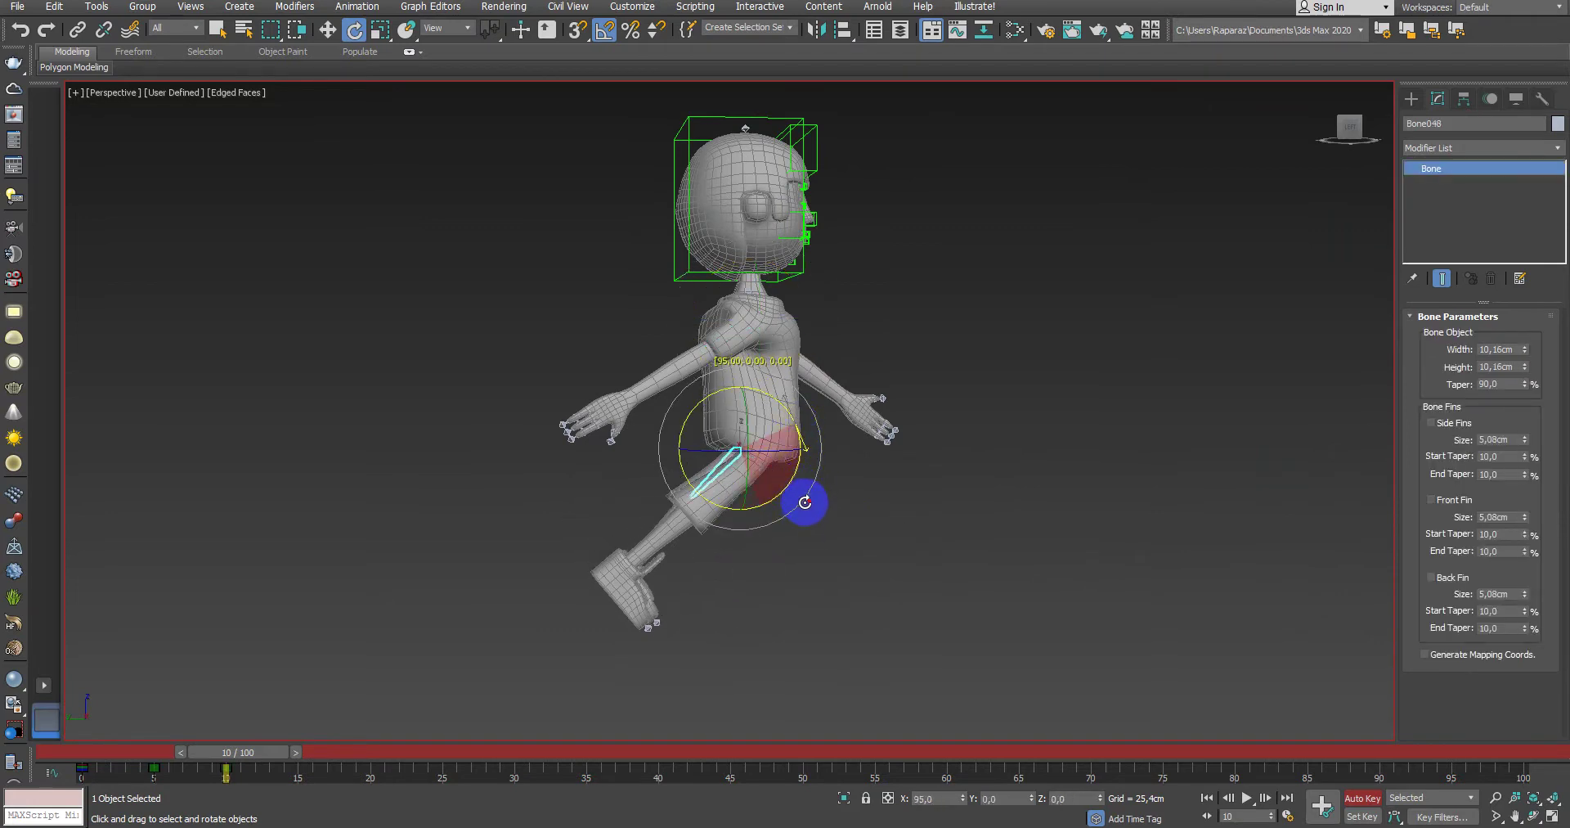
click(744, 505)
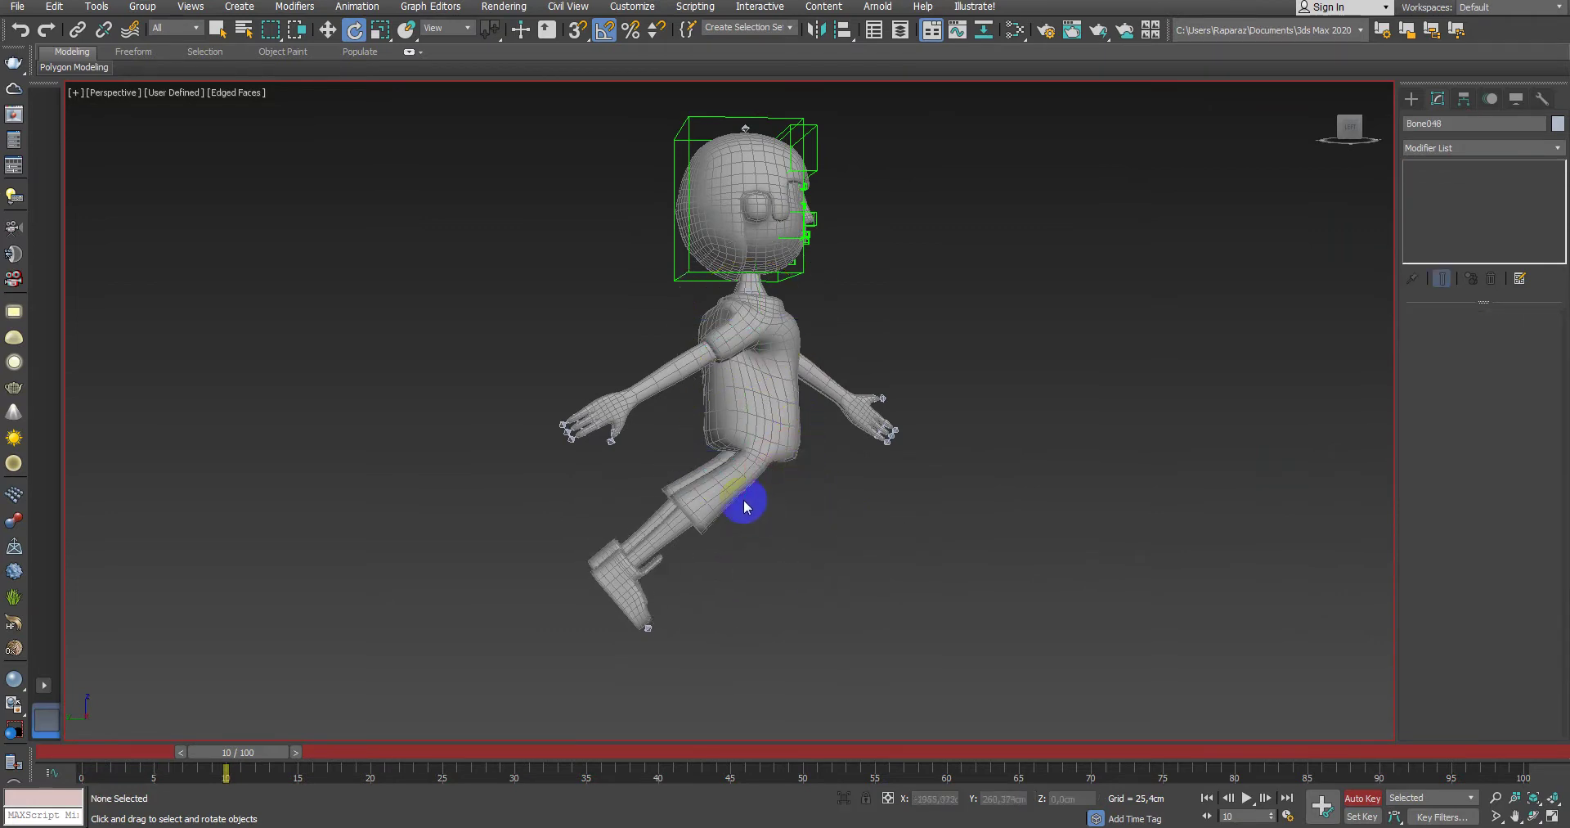
alt+middle_drag(787, 491, 797, 476)
click(795, 479)
drag(732, 433, 726, 529)
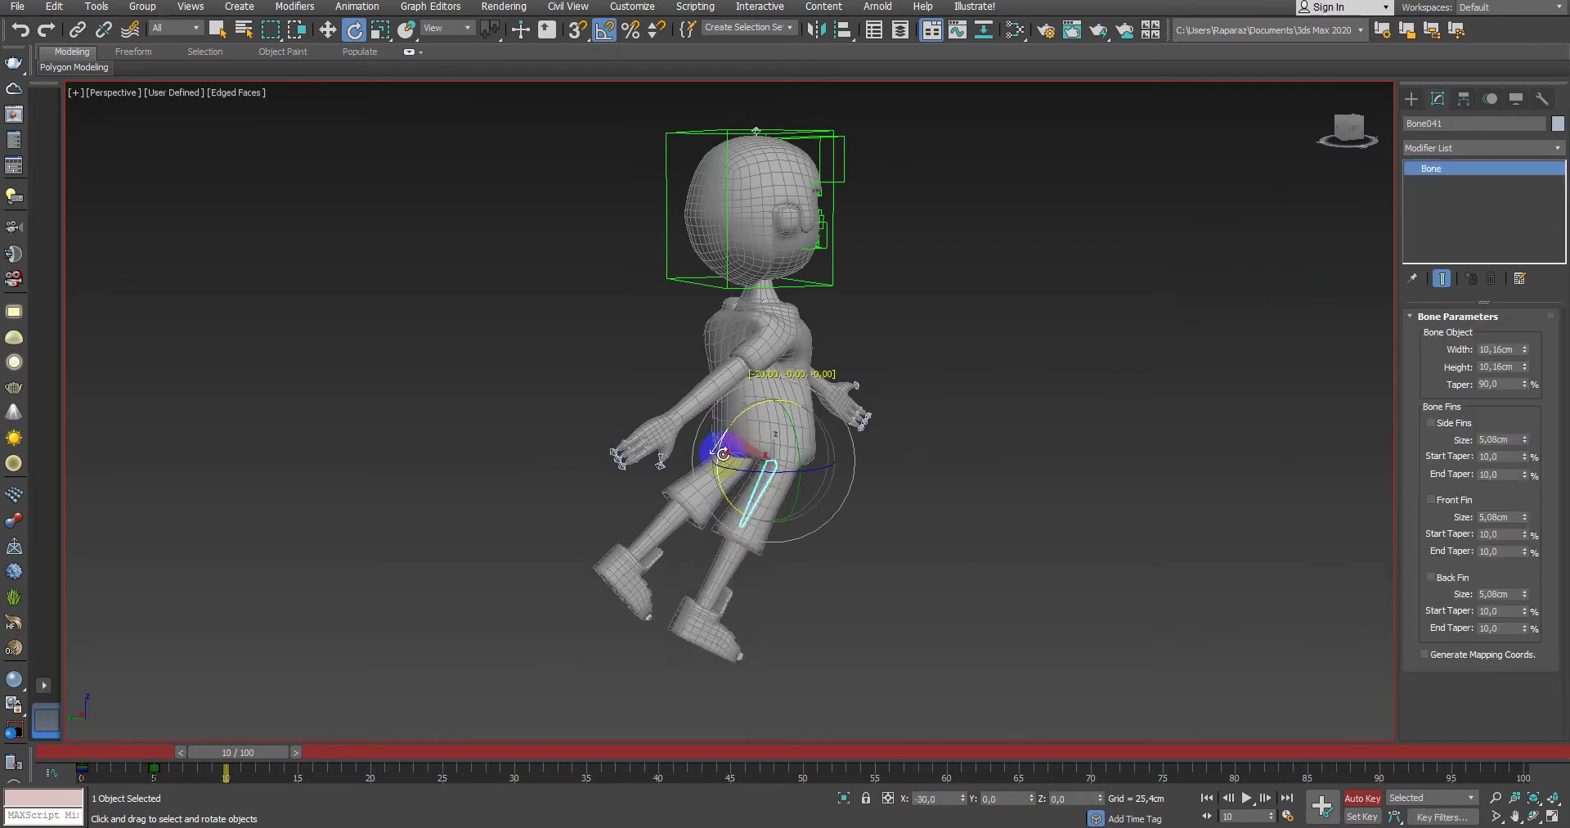
mouse_move(725, 529)
alt+middle_down()
mouse_move(848, 583)
mouse_move(851, 550)
mouse_move(680, 645)
alt+middle_up()
mouse_move(267, 742)
mouse_down()
mouse_move(98, 747)
mouse_move(252, 764)
mouse_up()
Step: Select the lower-lip helper Point007 and slide its key from frame 10 to frame 5
key(e)
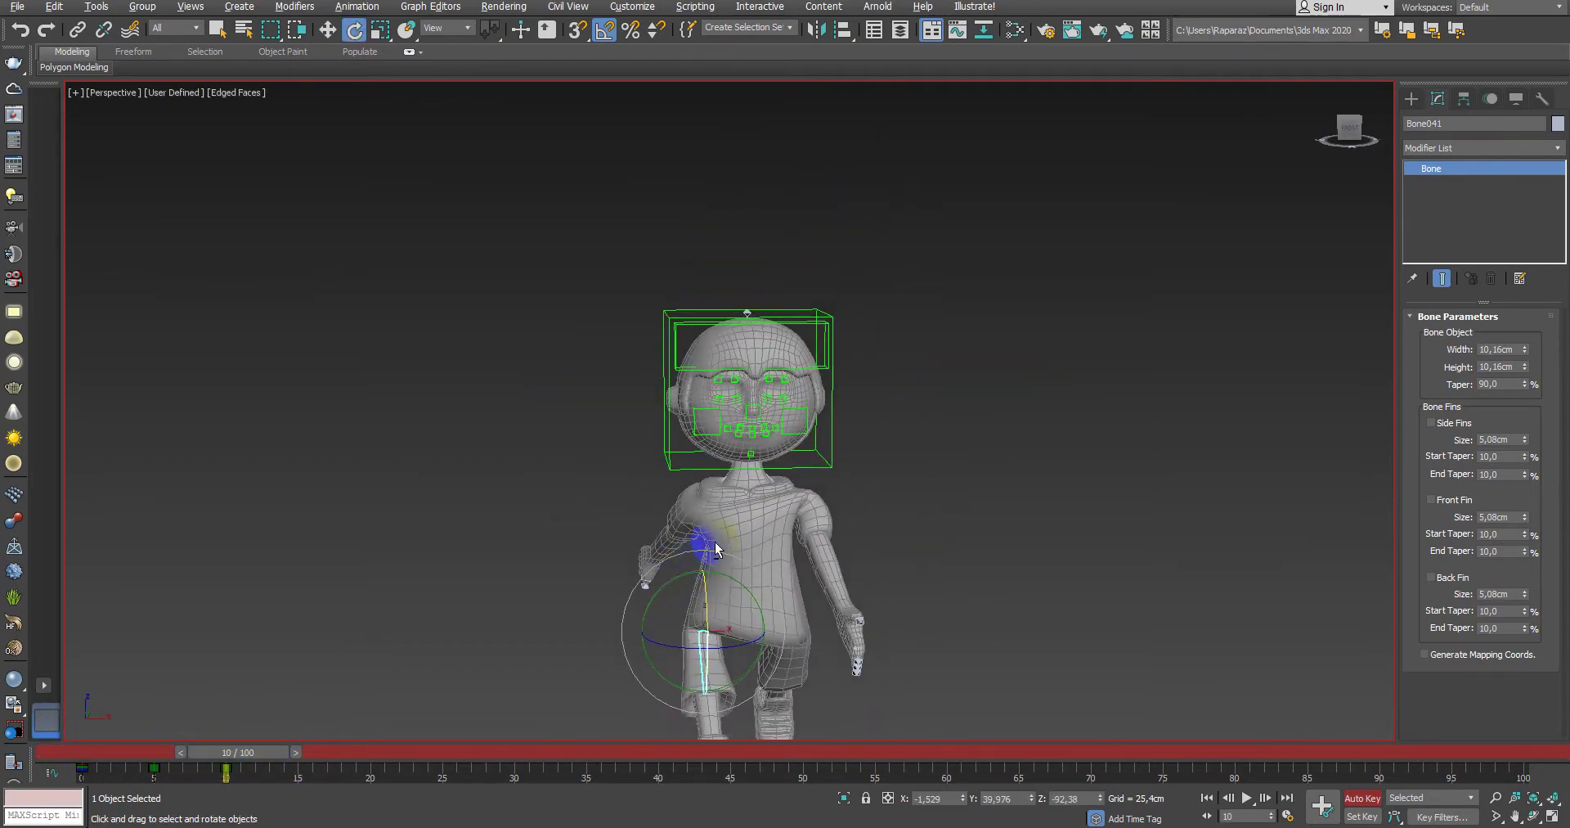
scroll(701, 543, up, 2)
scroll(858, 494, up, 2)
scroll(793, 523, up, 3)
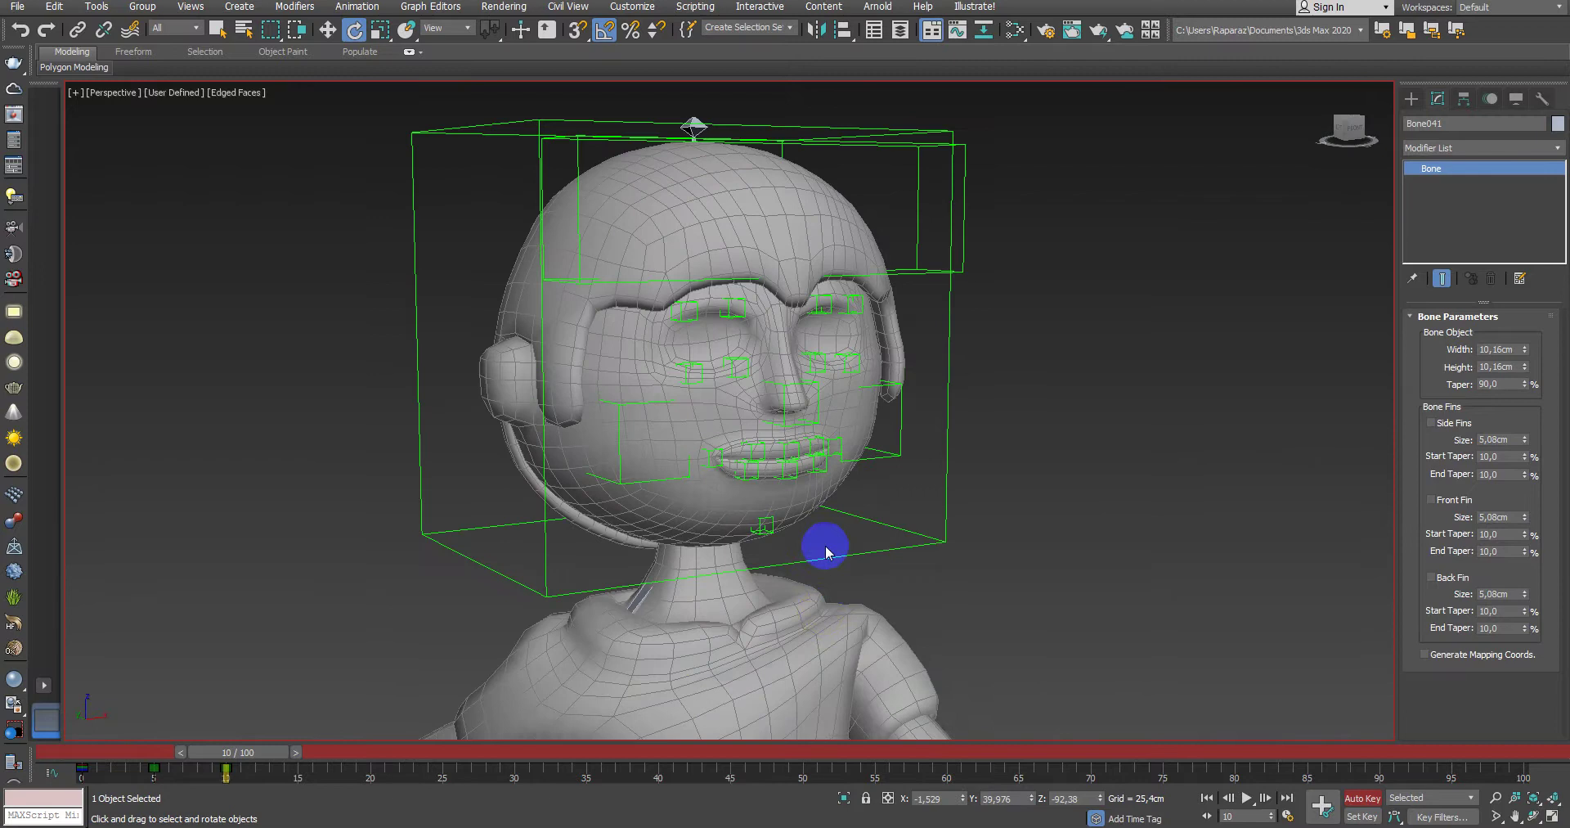
click(794, 472)
key(w)
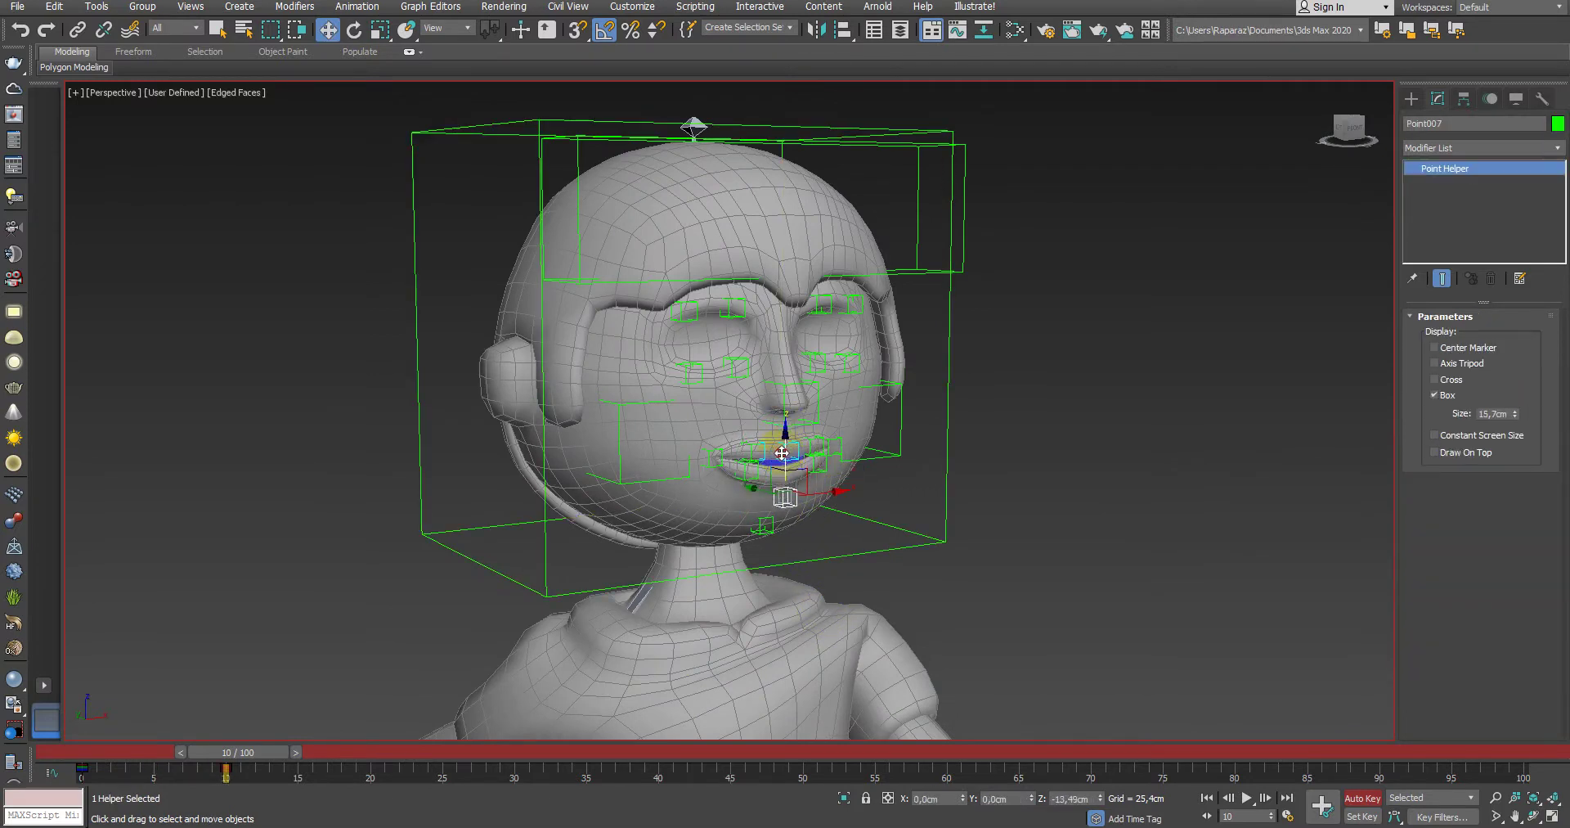
mouse_move(225, 769)
mouse_down()
mouse_move(53, 750)
mouse_move(235, 769)
mouse_up()
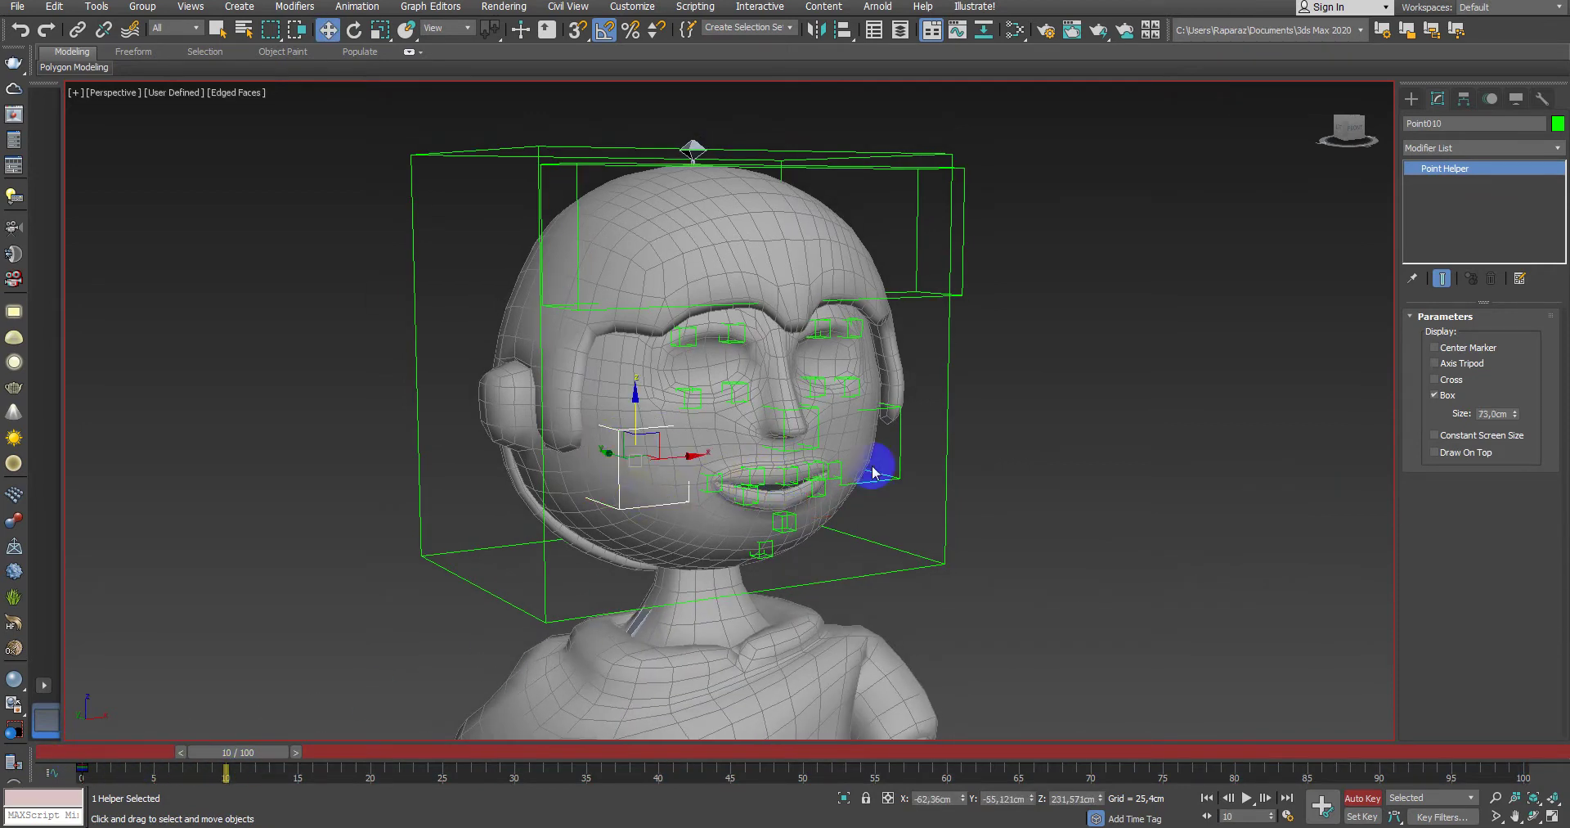
Step: Add the right cheek helper, lower both on Z, and shift the key from frame 10 to 9
ctrl+click(900, 465)
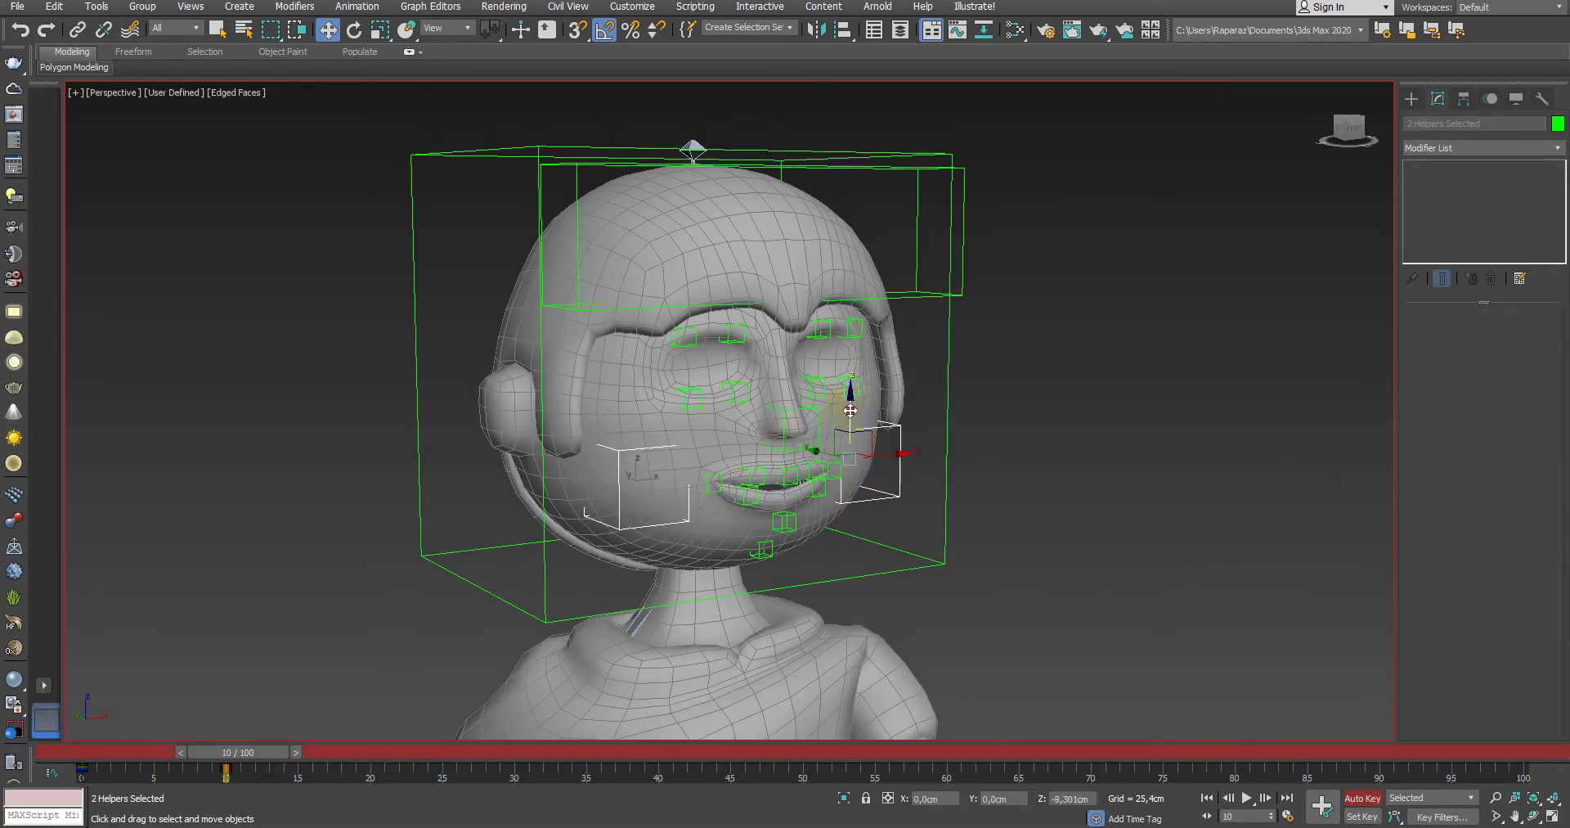
drag(849, 392, 849, 440)
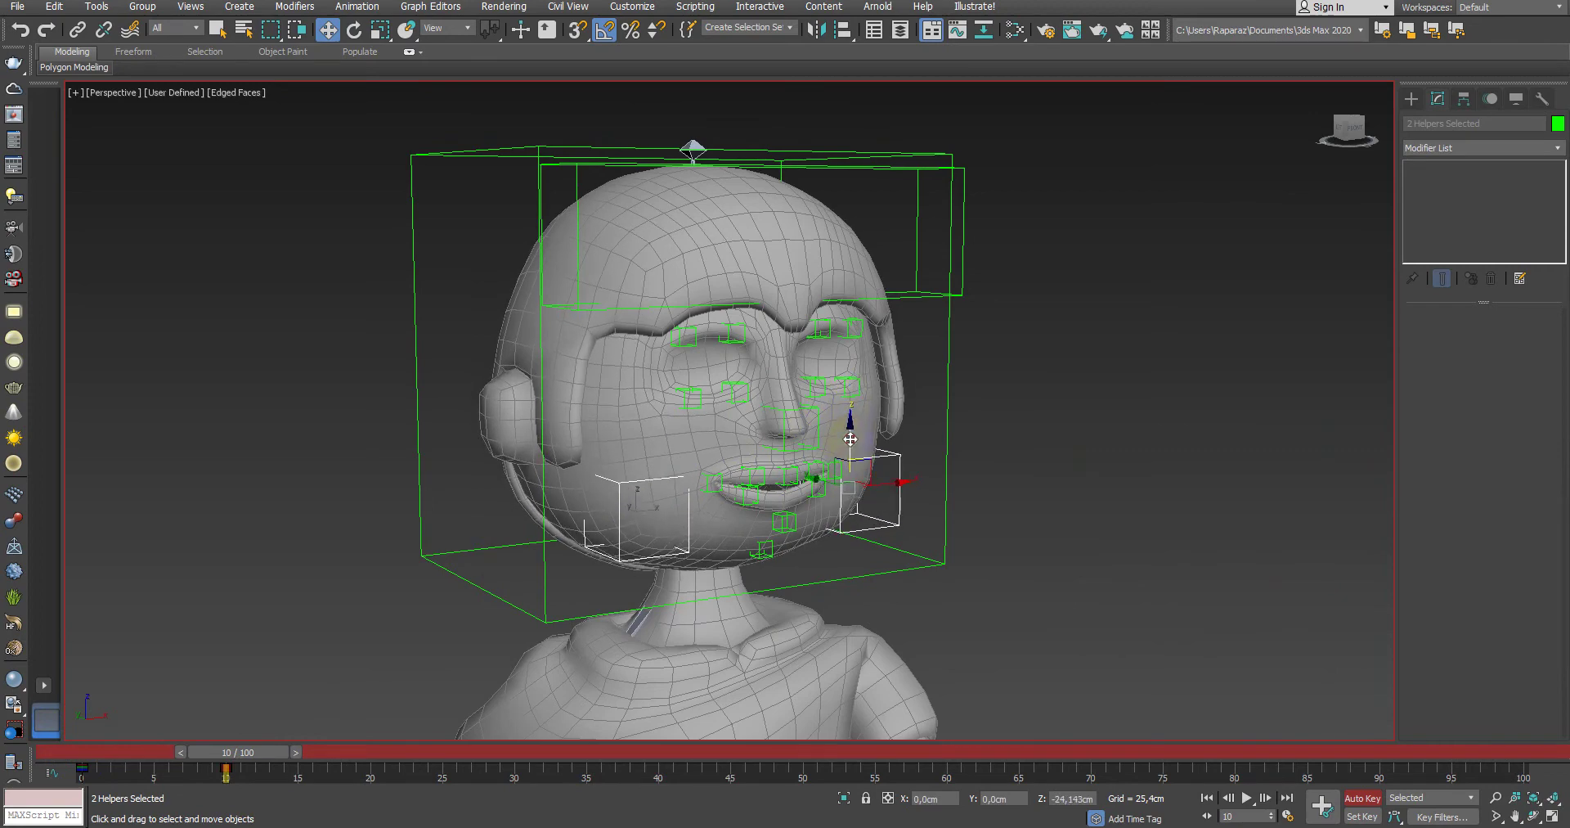
mouse_move(226, 770)
mouse_down()
mouse_move(212, 770)
mouse_move(326, 781)
mouse_up()
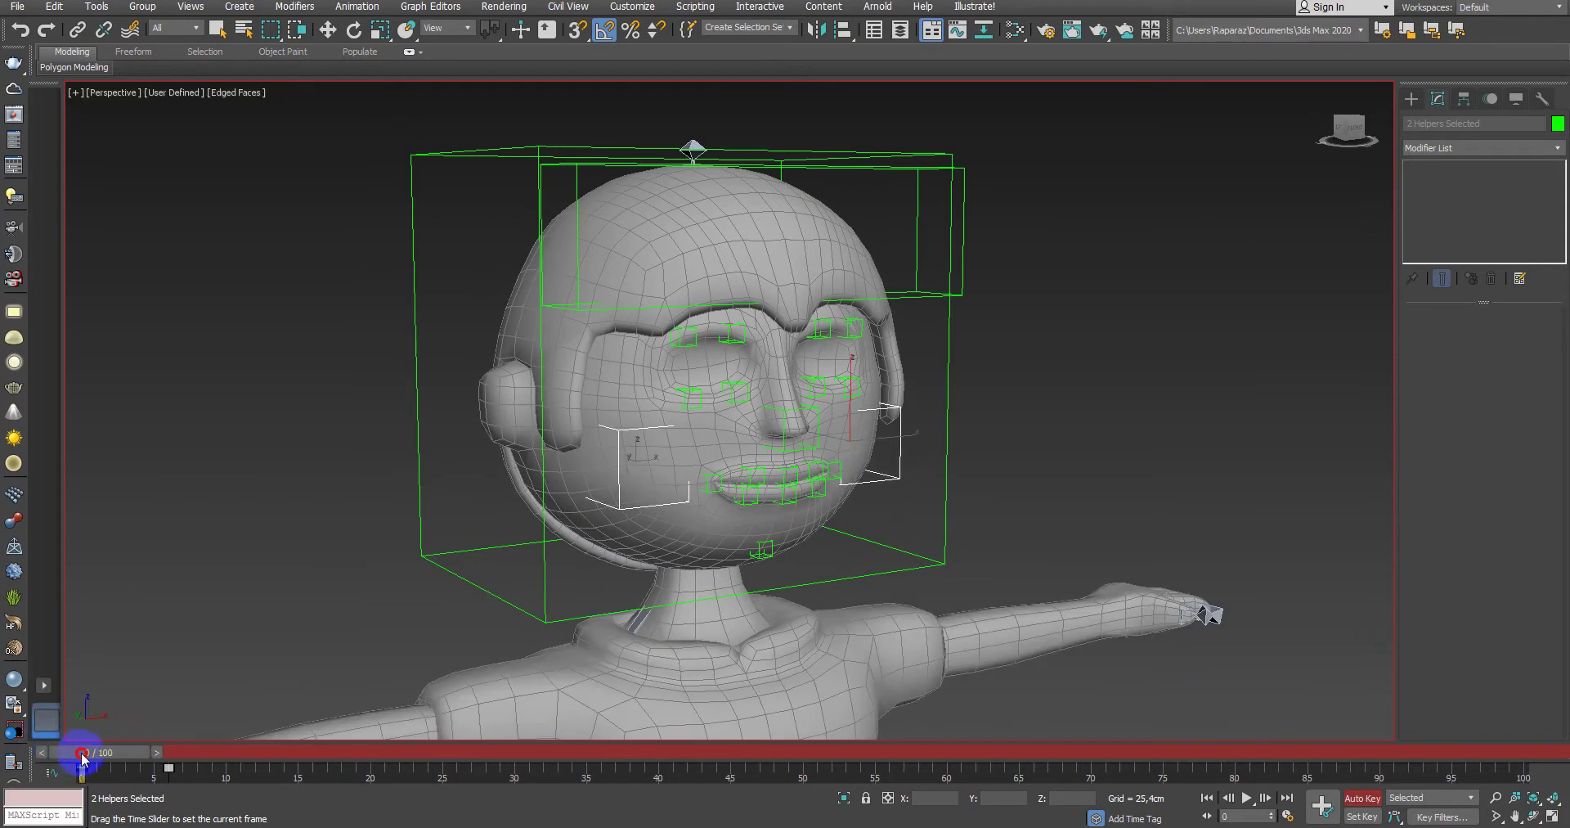
Step: Raise the four eye and brow Point helpers on Z, keyed at frame 1 and again at frame 10
drag(306, 781, 123, 777)
key(w)
click(701, 349)
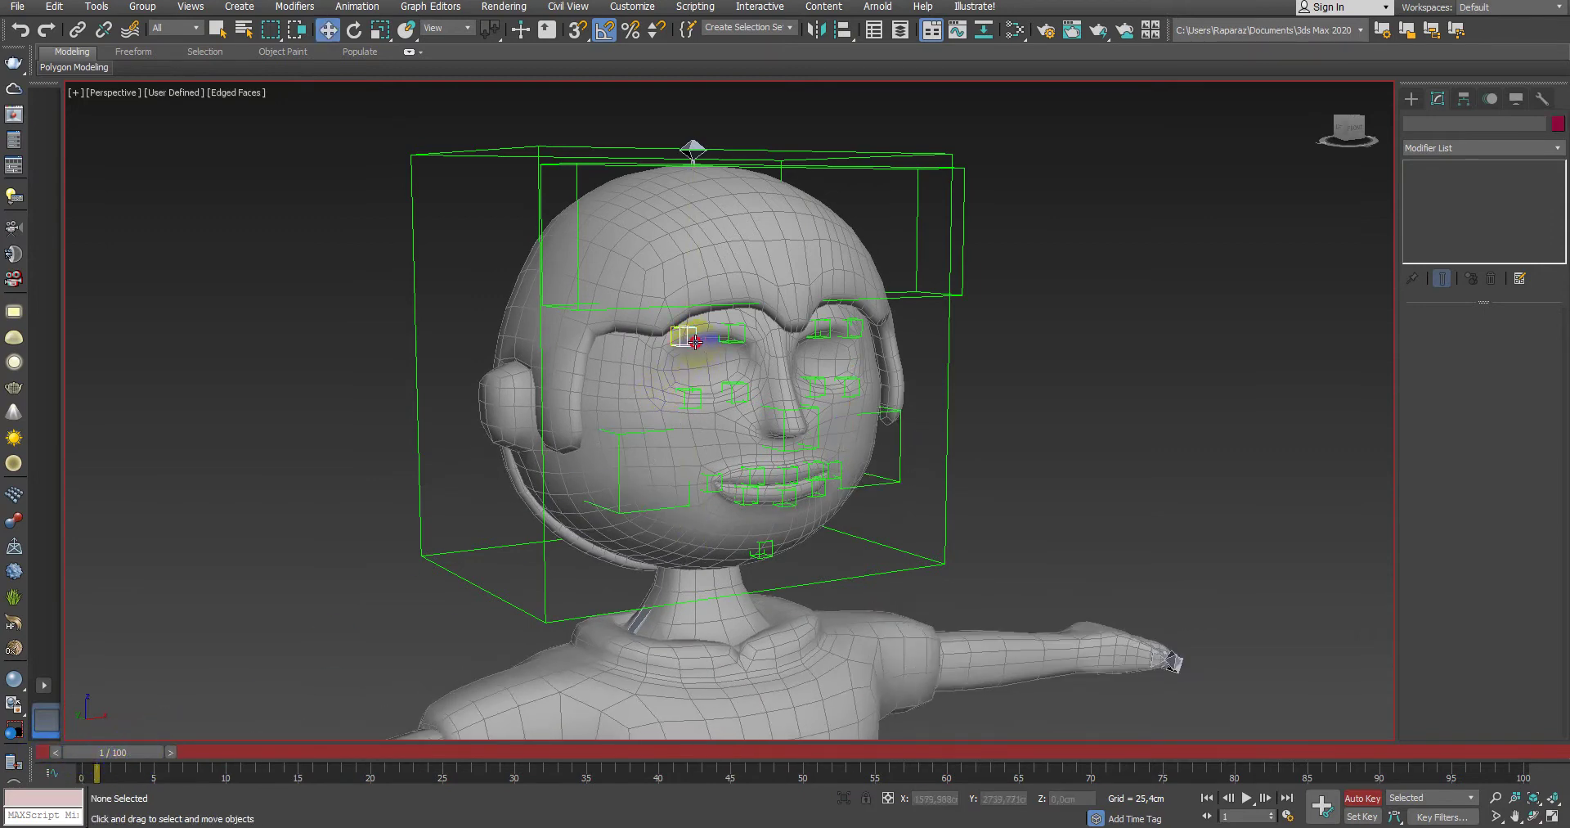
ctrl+click(832, 333)
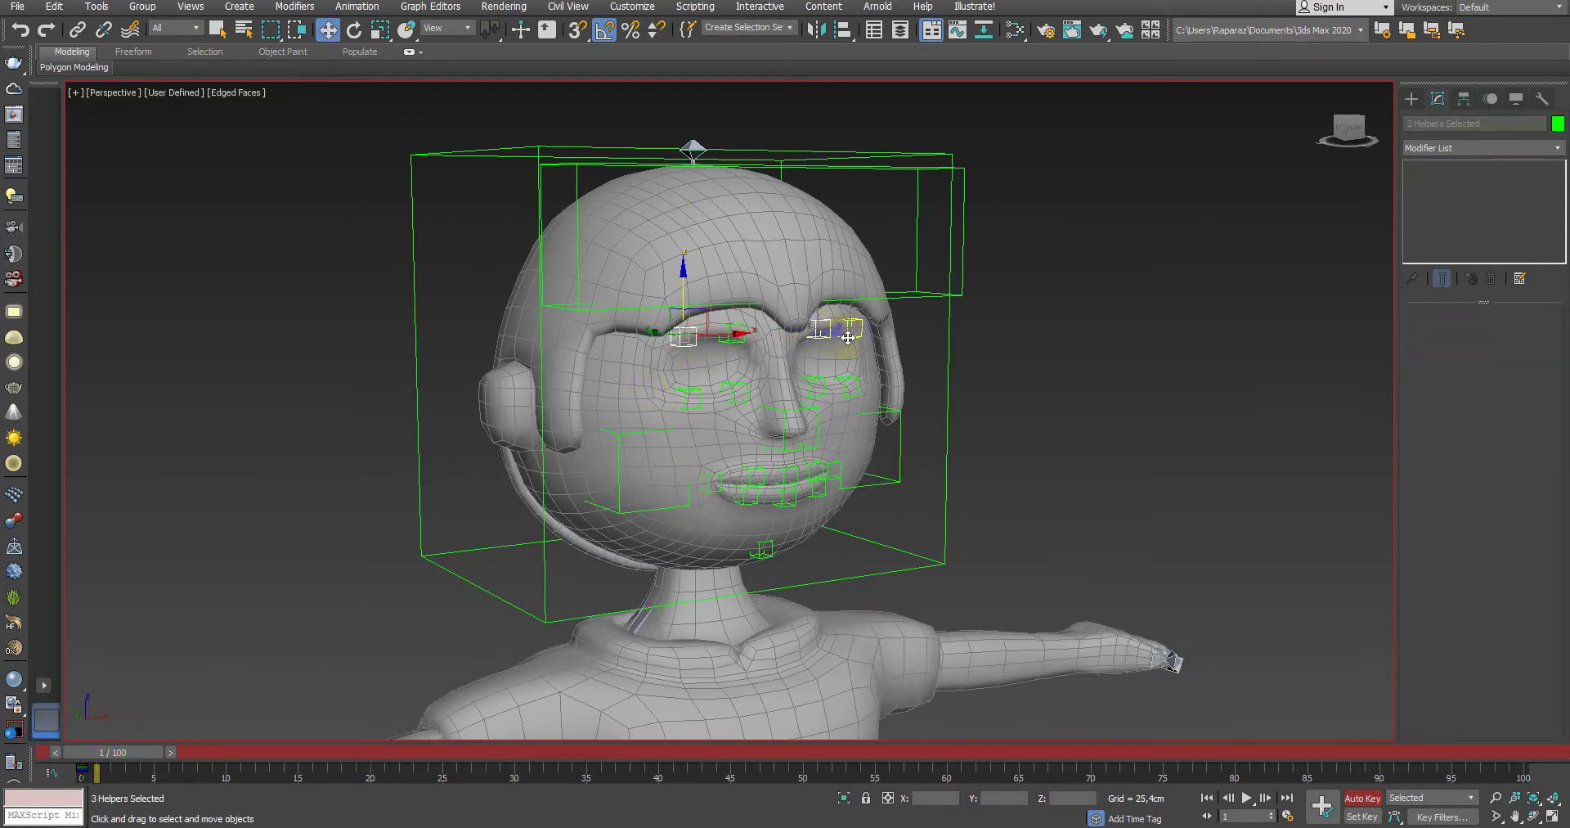
mouse_move(703, 319)
mouse_down()
mouse_move(732, 243)
mouse_move(734, 315)
mouse_up()
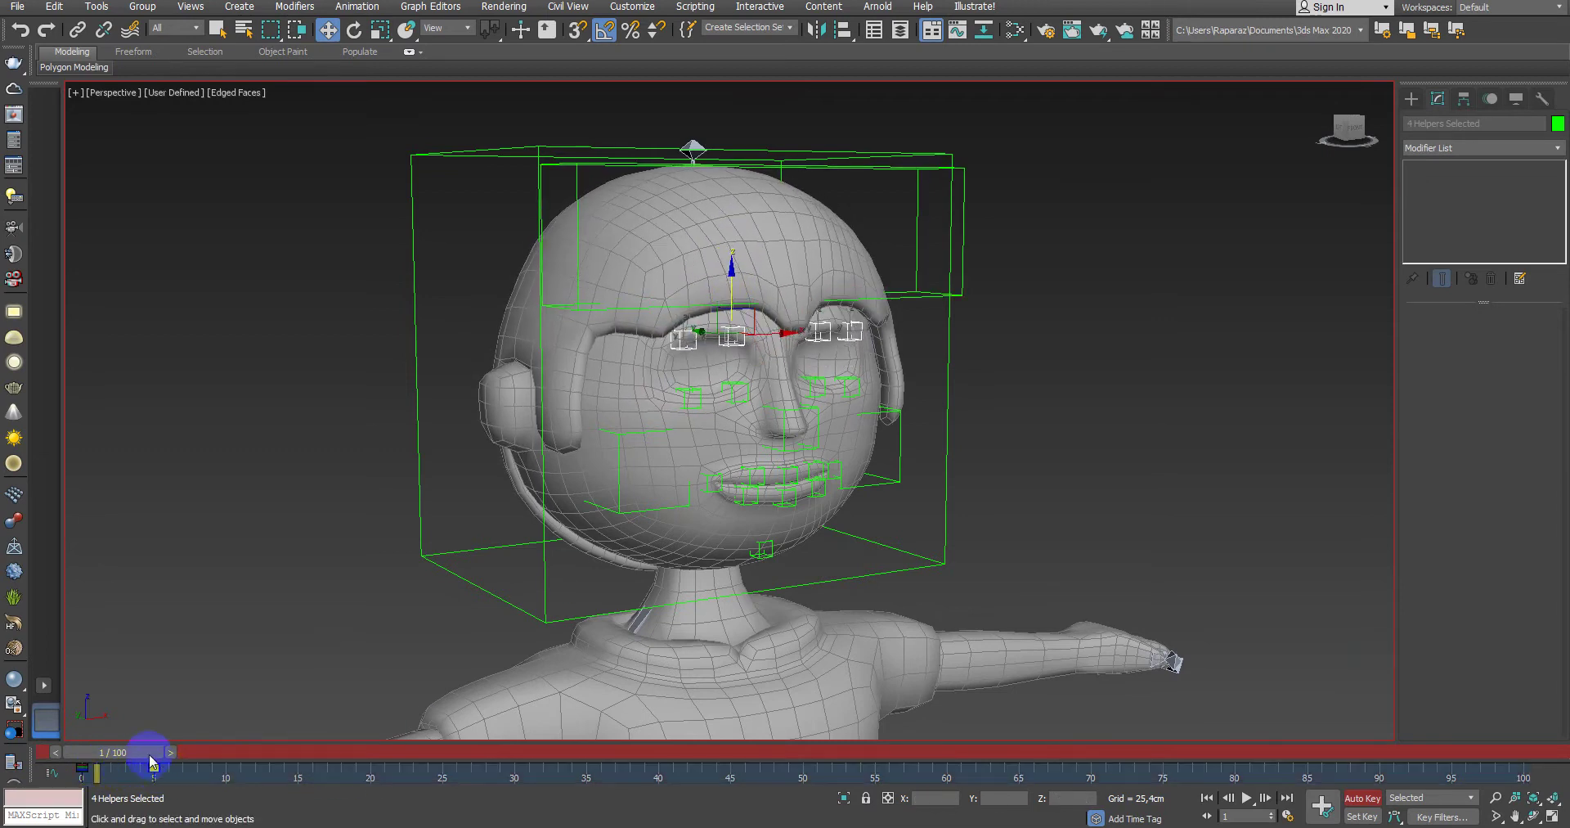
drag(109, 769, 282, 784)
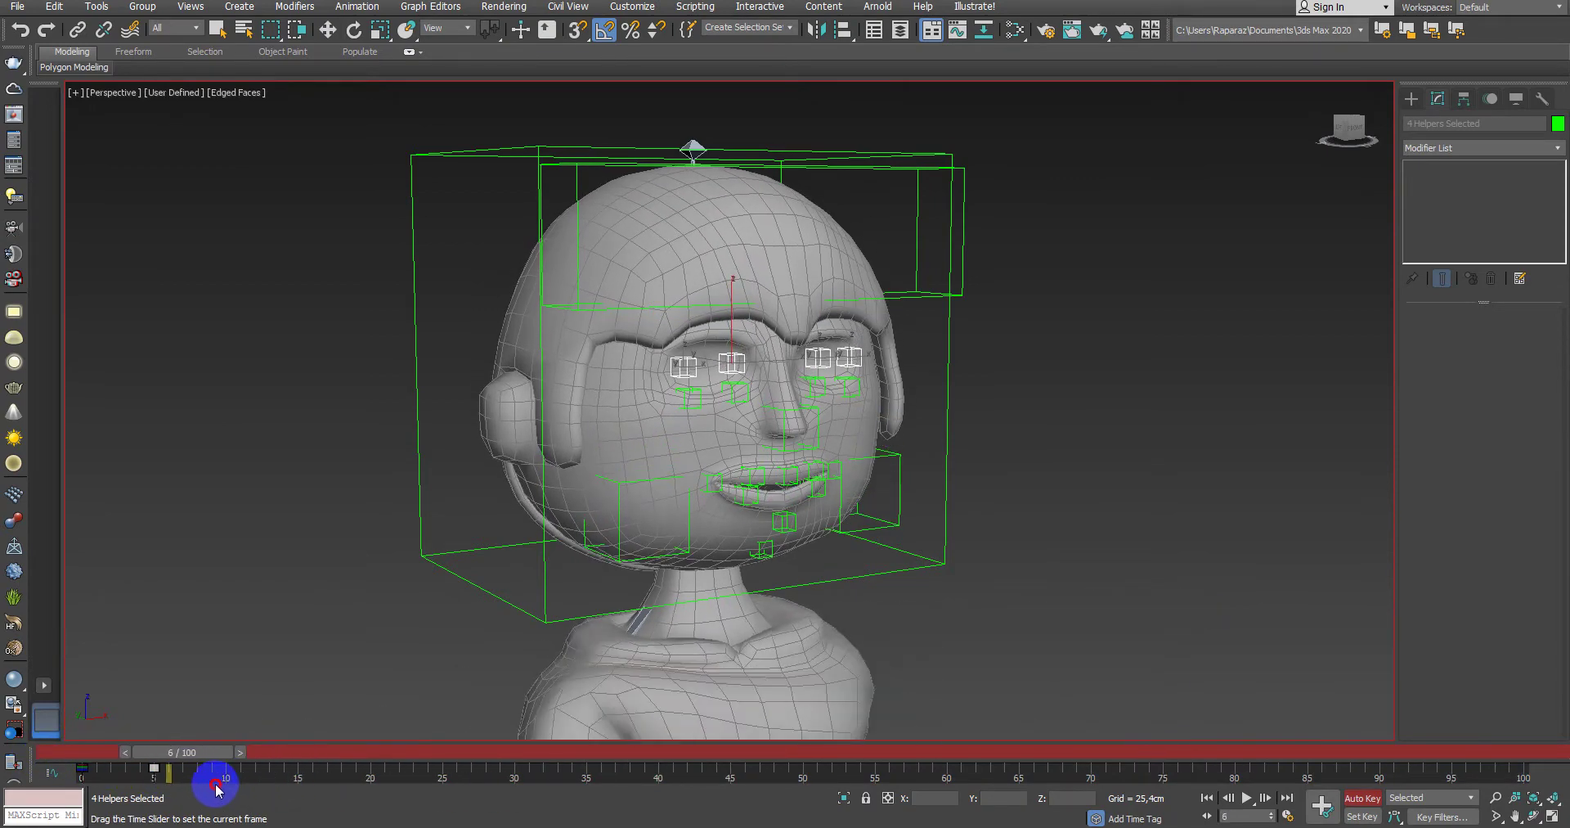
key(w)
middle_drag(642, 478, 395, 681)
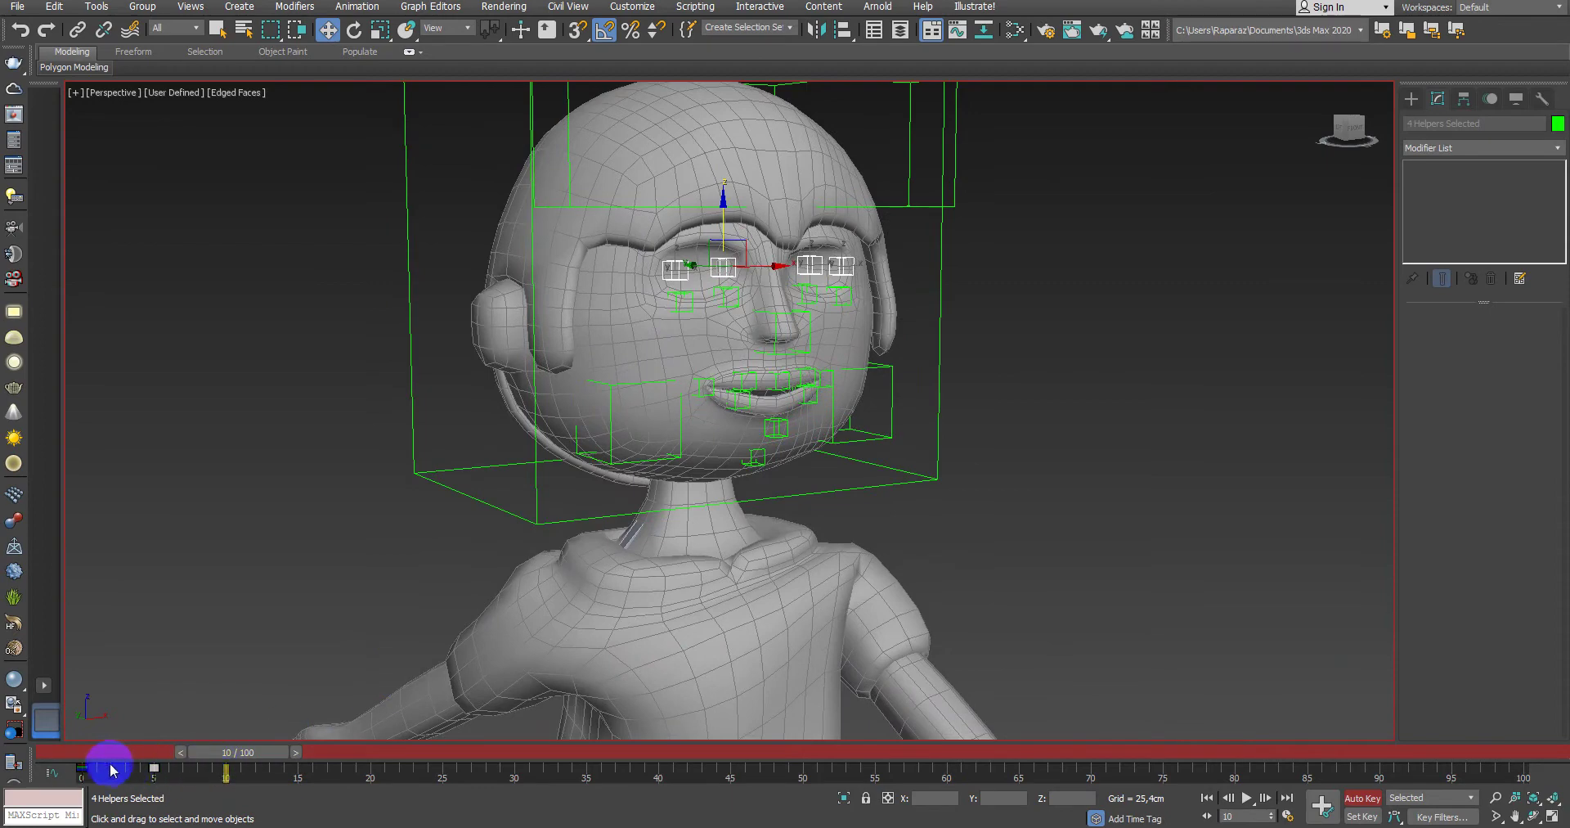
mouse_move(112, 768)
mouse_down()
mouse_move(232, 771)
mouse_move(140, 746)
mouse_move(308, 778)
mouse_move(148, 747)
mouse_move(183, 775)
mouse_move(82, 768)
mouse_up()
Step: Select the whole character rig and box-select its keys in the track bar
key(w)
scroll(919, 601, down, 5)
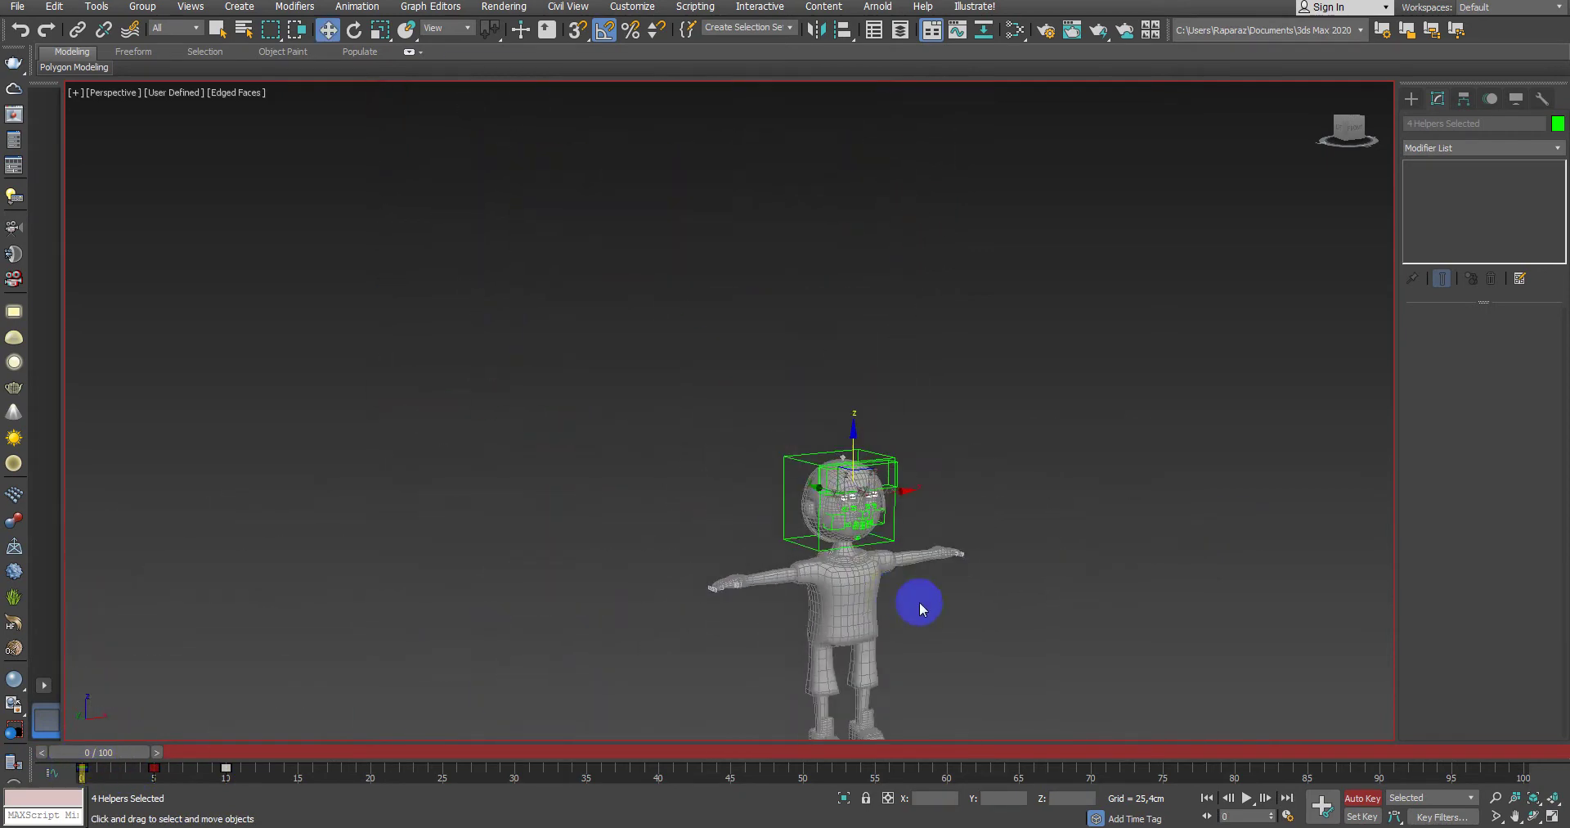
scroll(906, 572, down, 3)
key(ctrl+a)
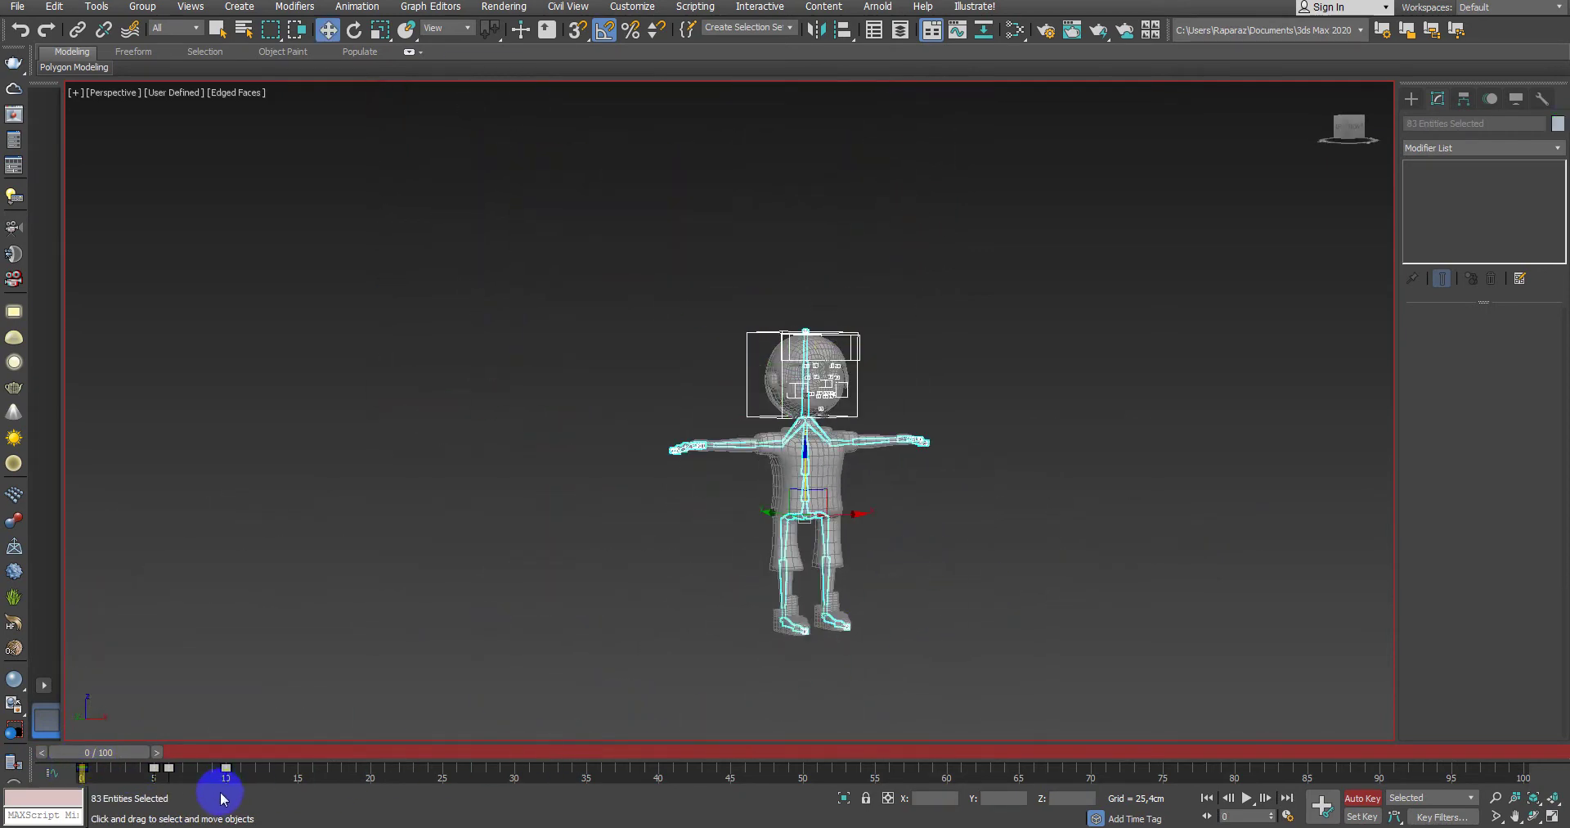
mouse_move(265, 778)
mouse_down()
mouse_move(92, 783)
mouse_move(486, 782)
mouse_up()
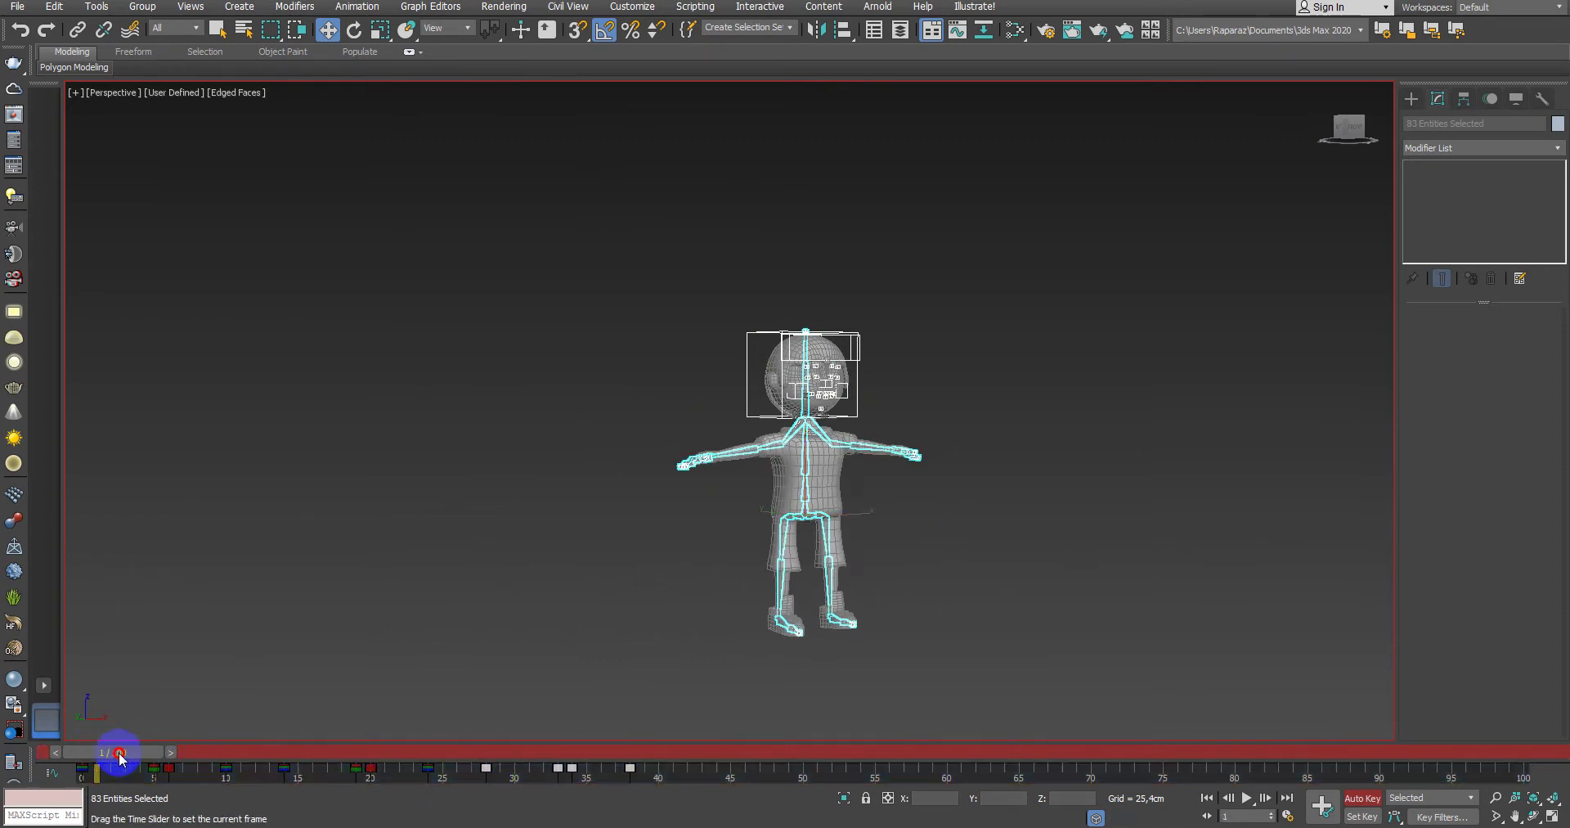
mouse_move(120, 751)
mouse_down()
mouse_move(446, 793)
mouse_move(401, 786)
mouse_up()
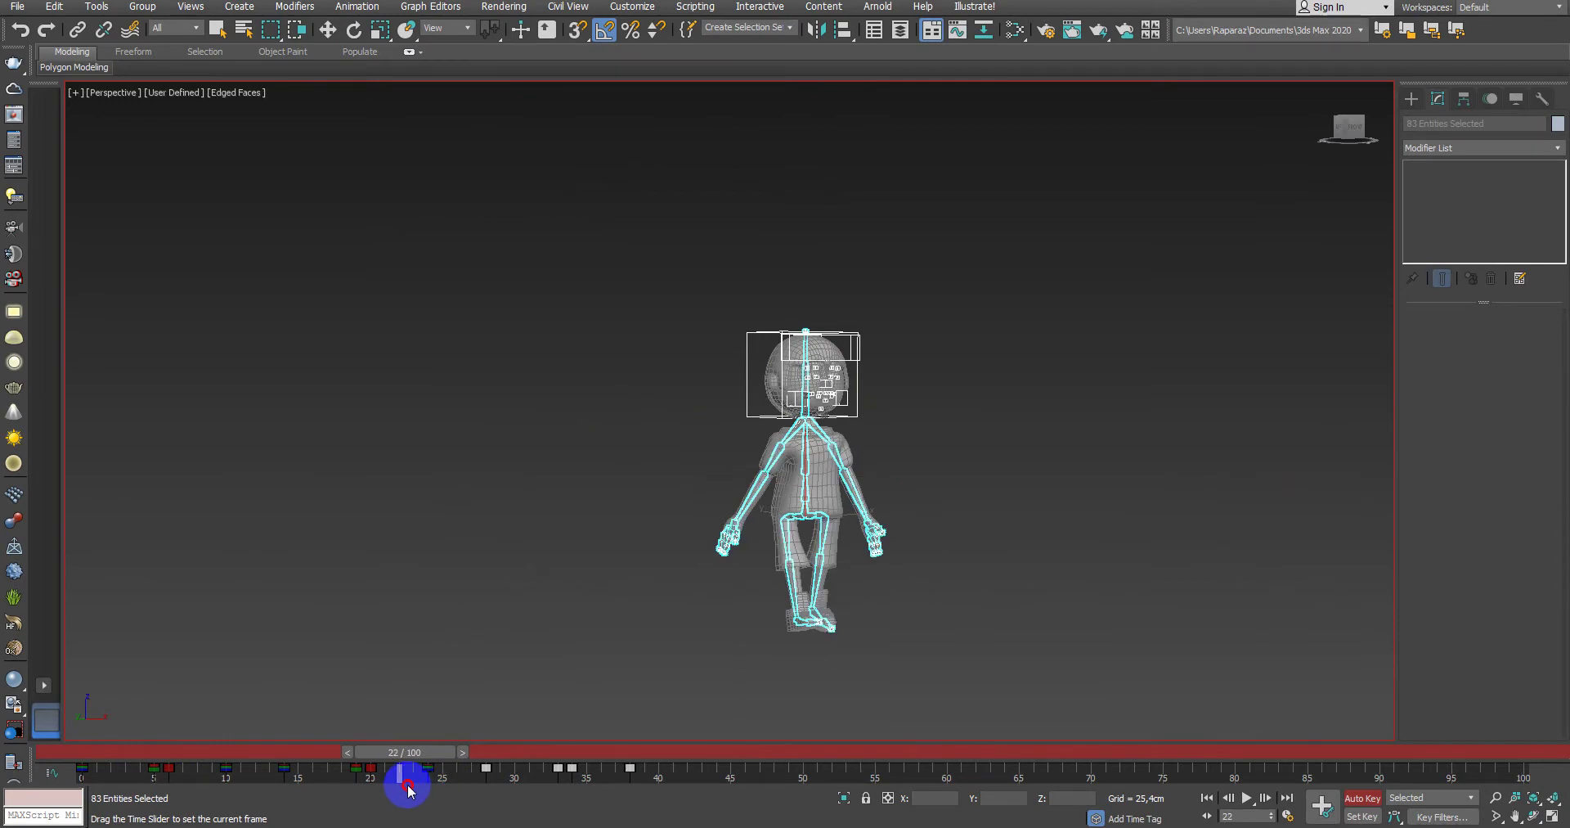
Step: Delete the keys between frames 15 and 24, then scrub the timeline to review the walk
key(w)
scroll(720, 622, up, 3)
scroll(739, 613, up, 3)
scroll(739, 614, down, 3)
alt+middle_drag(739, 613, 639, 652)
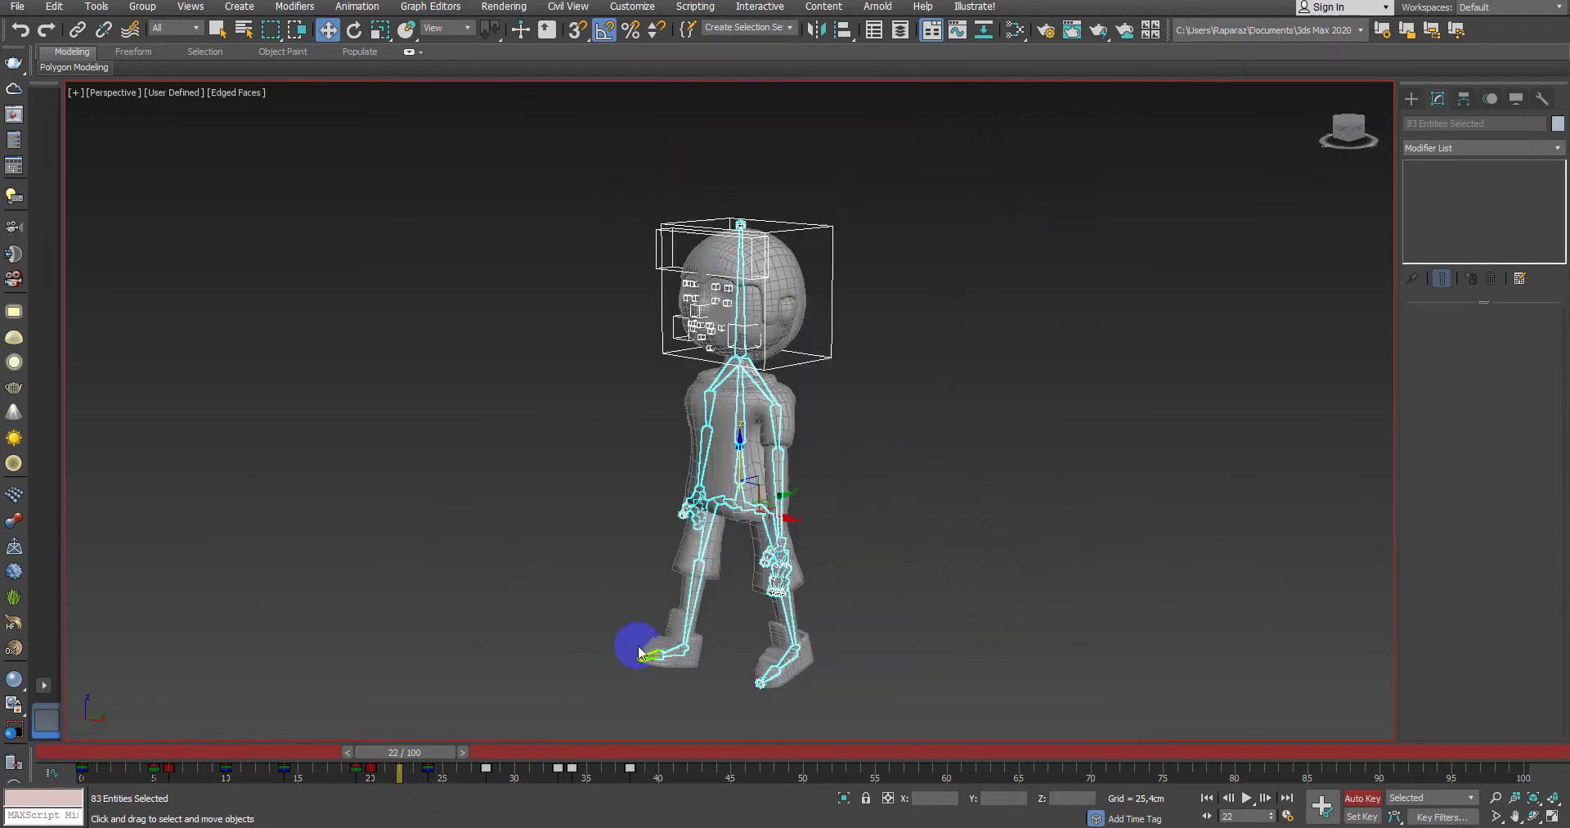
key(ctrl+z)
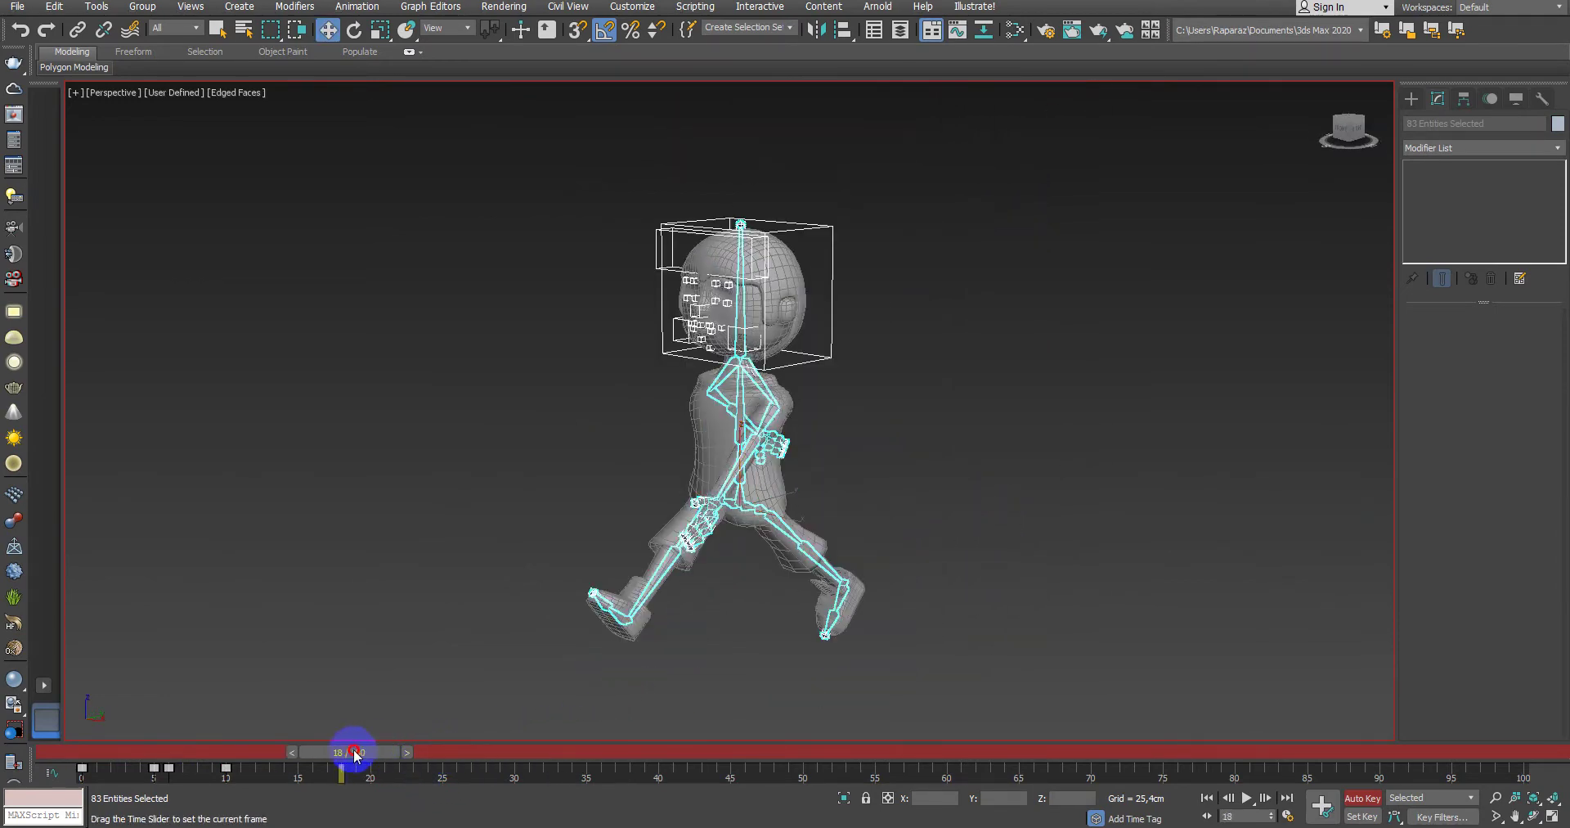
mouse_move(354, 754)
mouse_down()
mouse_move(66, 752)
mouse_move(216, 752)
mouse_move(105, 752)
mouse_move(192, 754)
mouse_up()
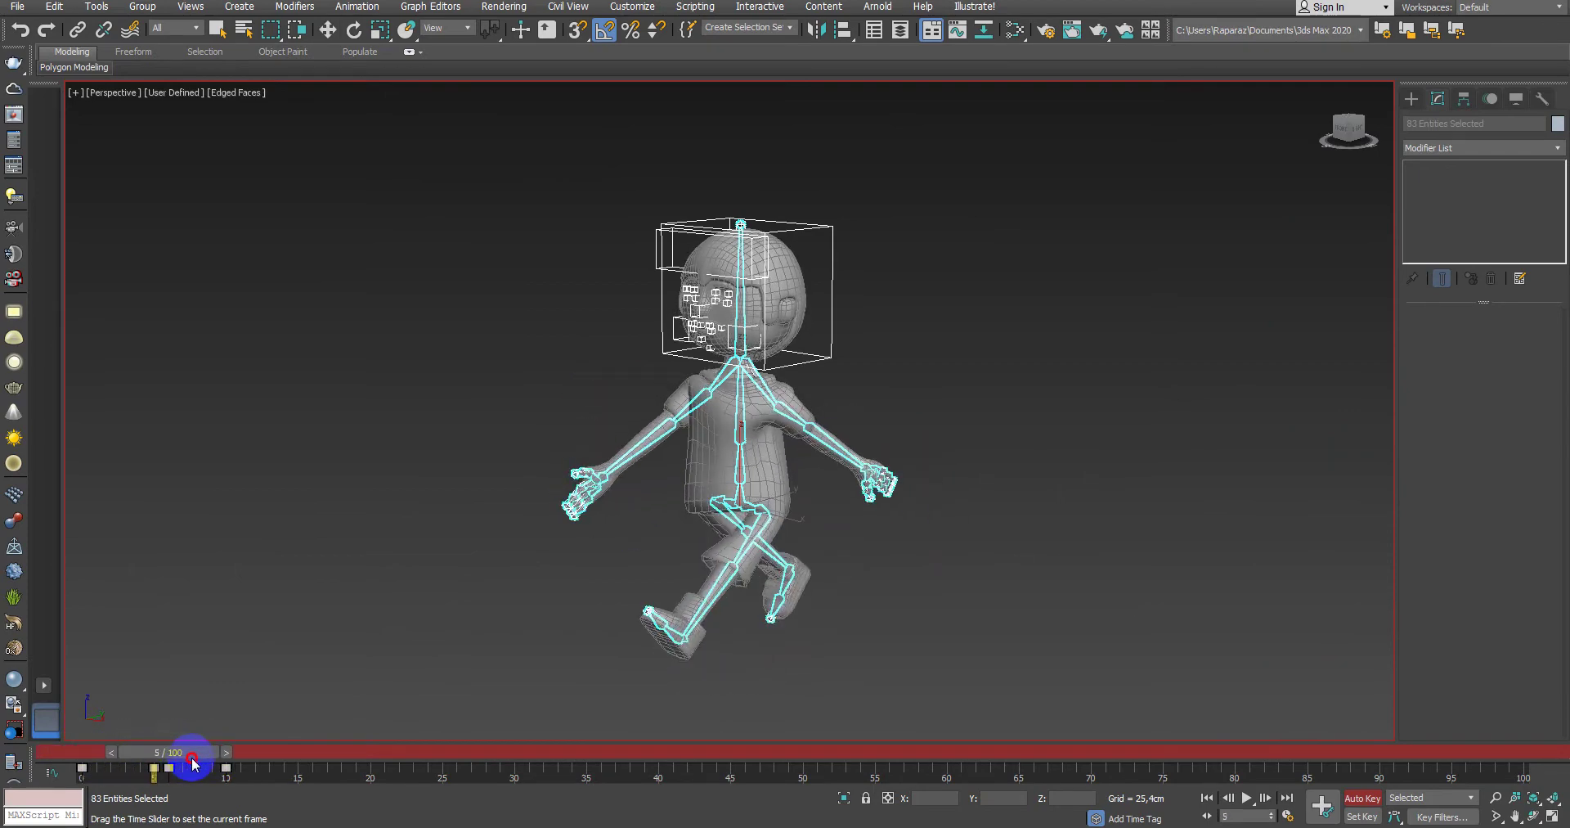
key(w)
alt+middle_drag(615, 635, 395, 729)
mouse_move(194, 762)
mouse_down()
mouse_move(280, 754)
mouse_move(157, 766)
mouse_up()
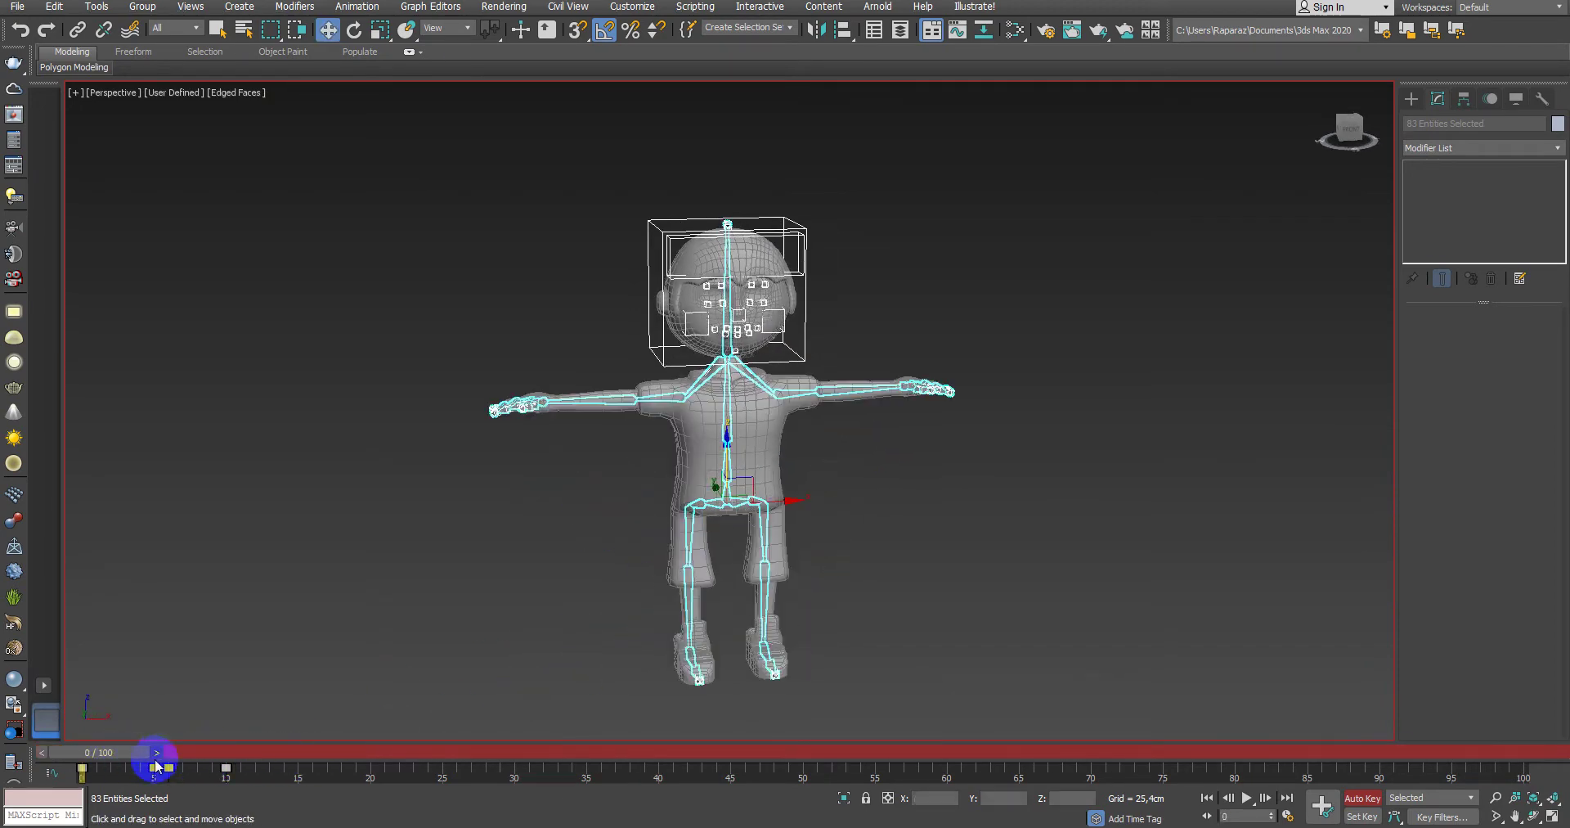
Step: Deselect everything, then window-select the 59 skeleton bones, leaving the face helpers unselected
click(363, 724)
key(ctrl+z)
drag(282, 763, 168, 781)
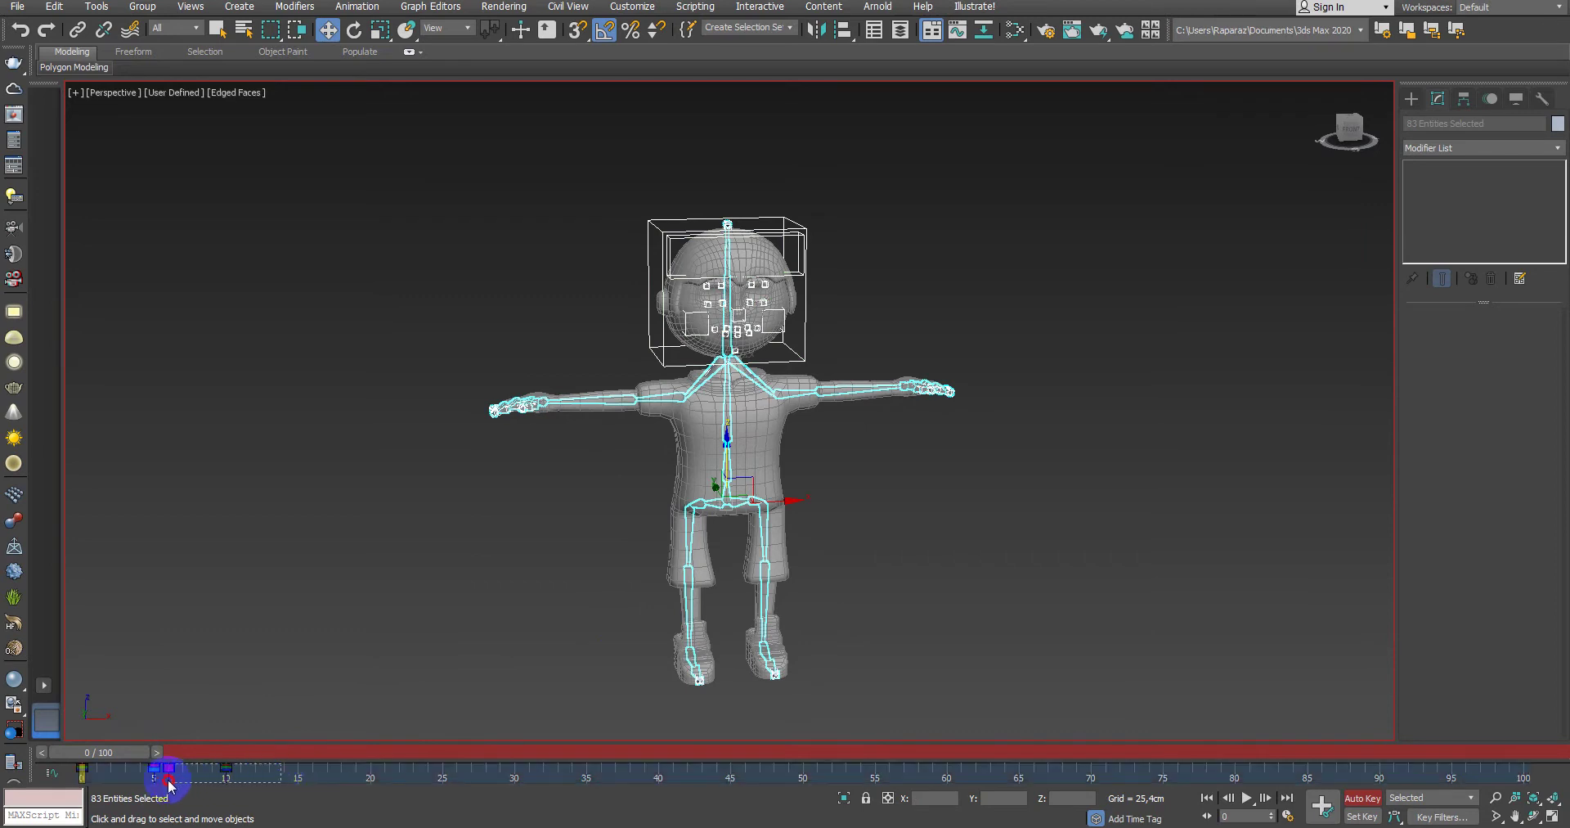
click(384, 676)
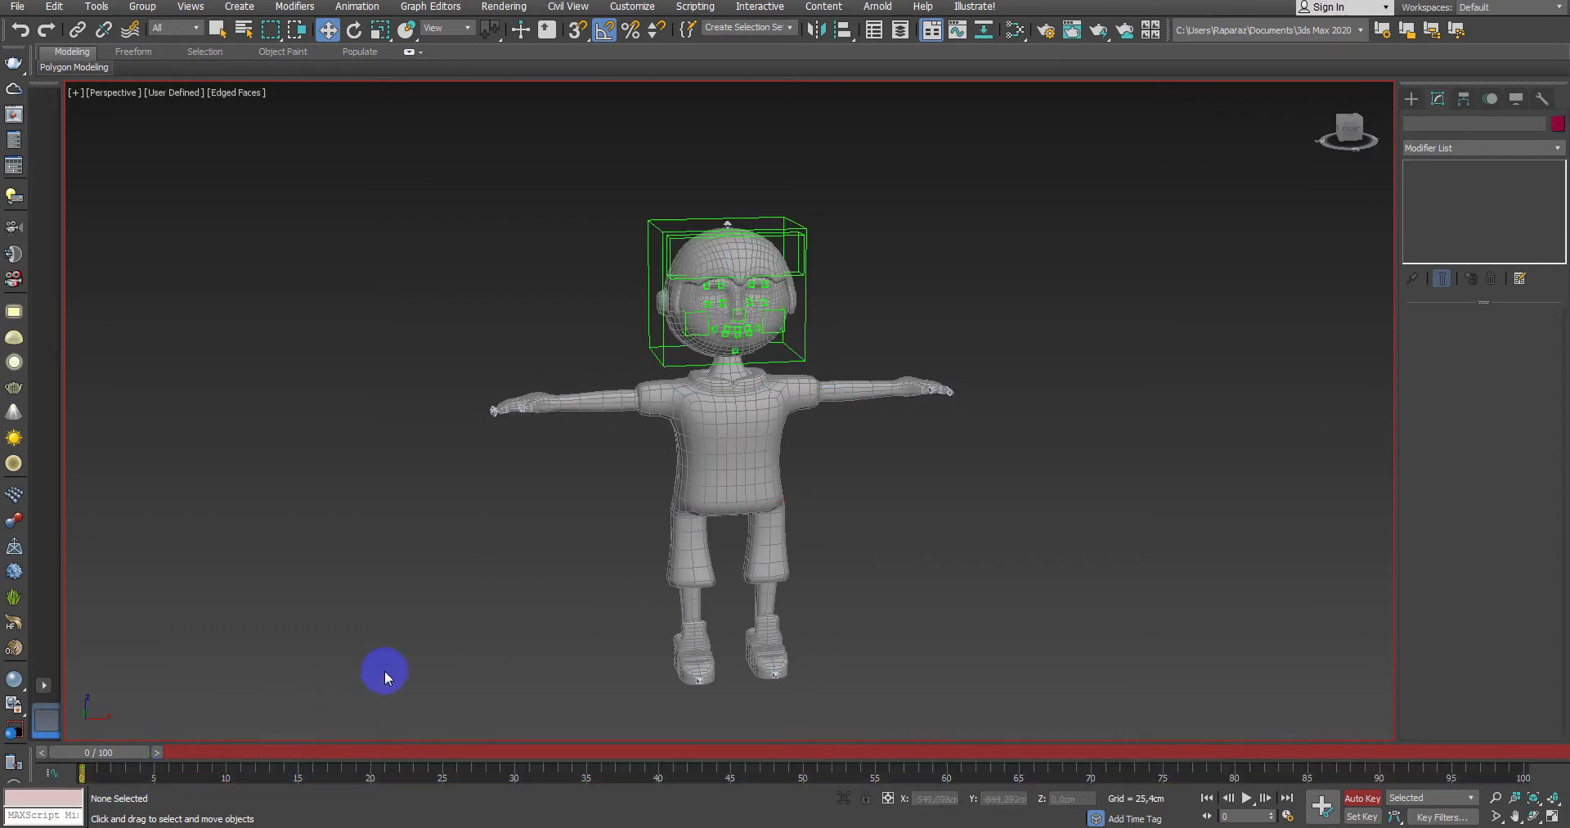
drag(1073, 756, 927, 733)
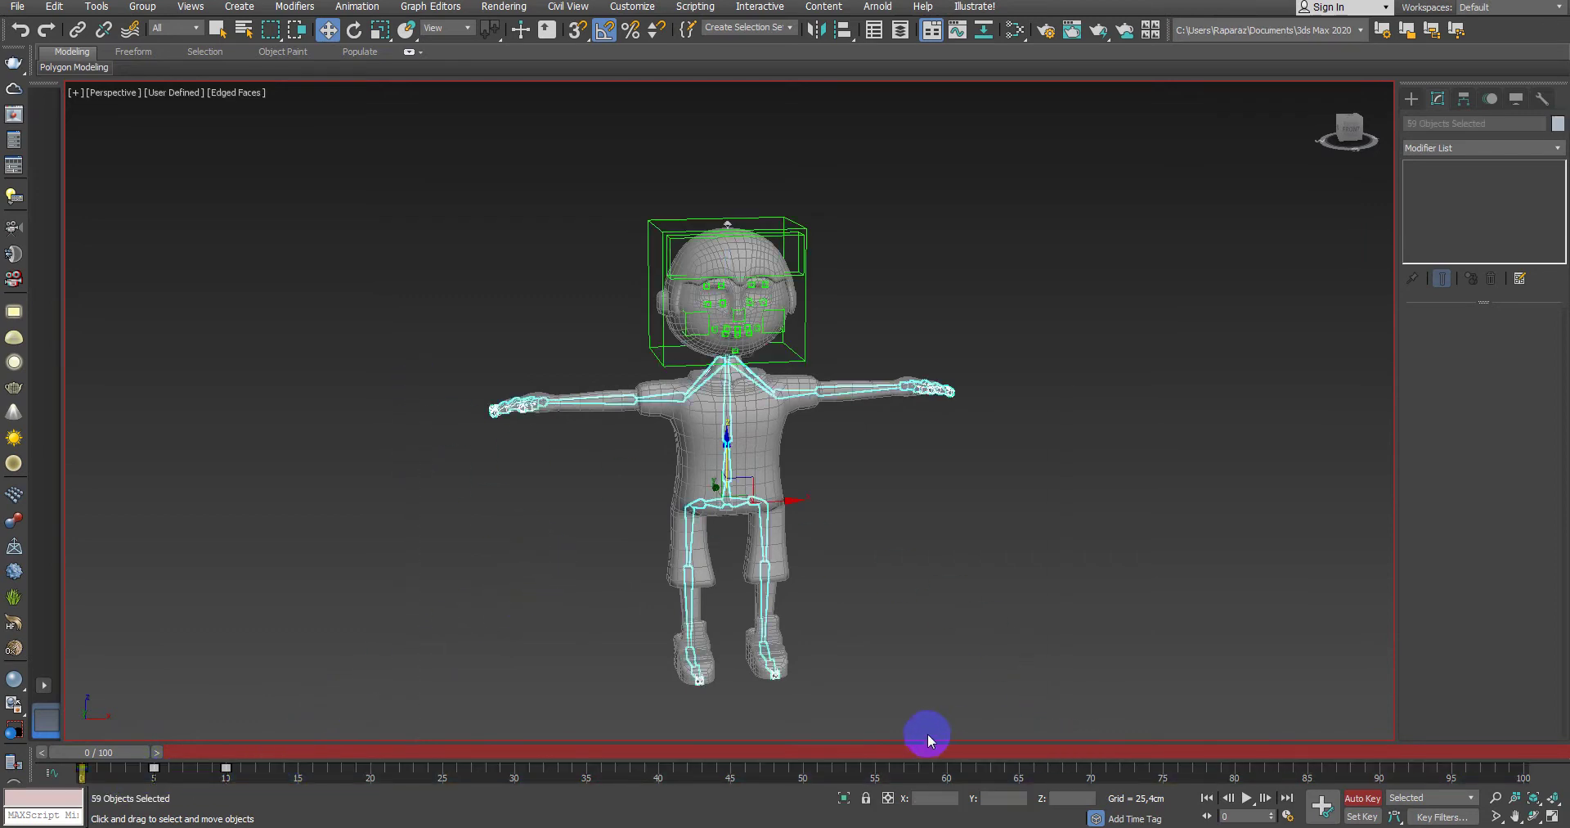
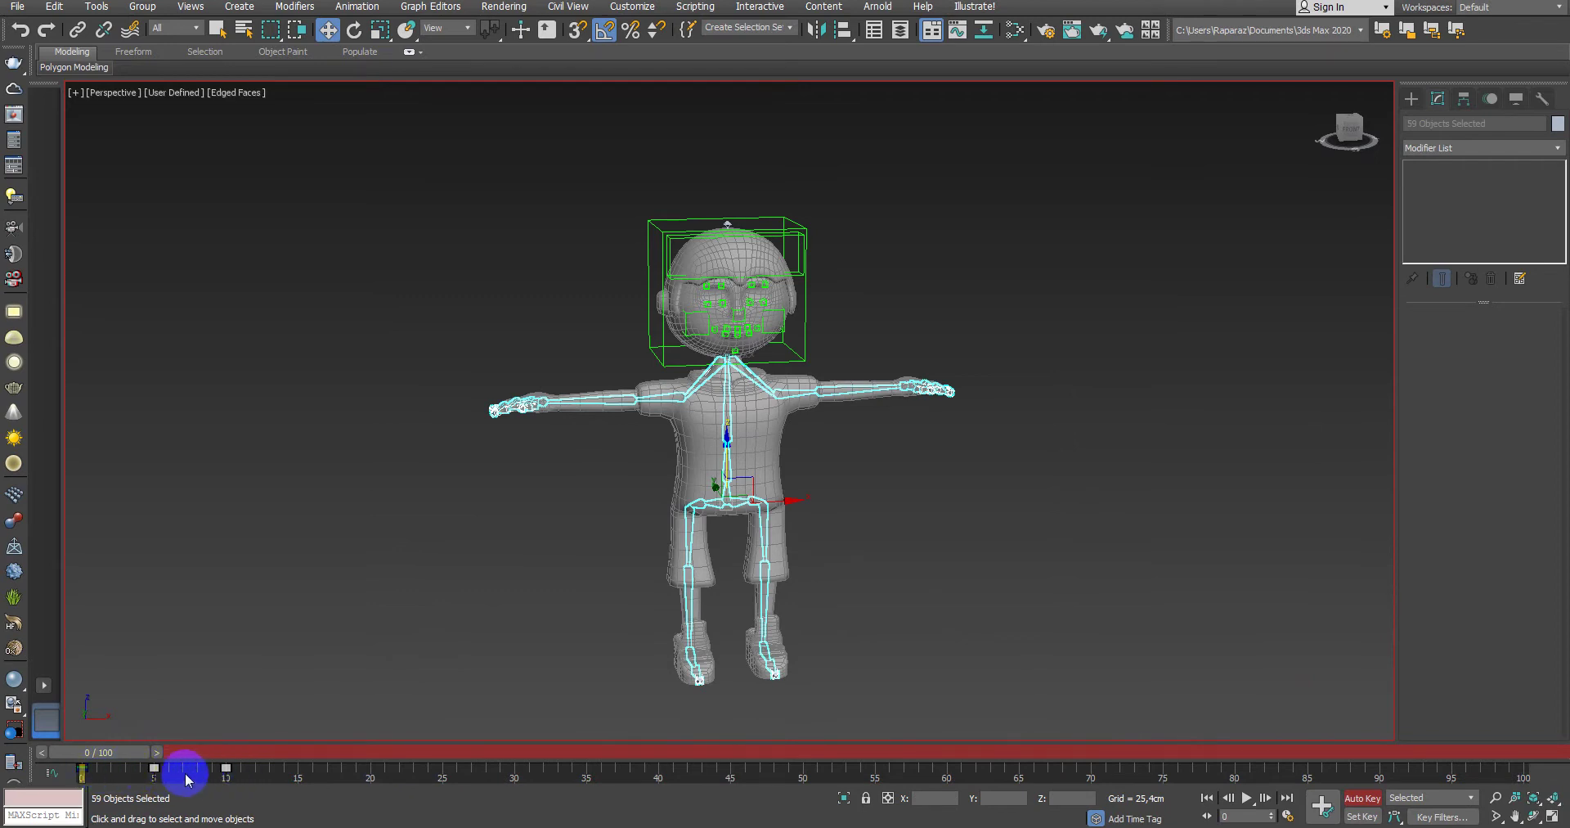
Step: Copy the walk keys from frame 5 to frame 14 and scrub to preview the pose
shift+drag(154, 769, 287, 781)
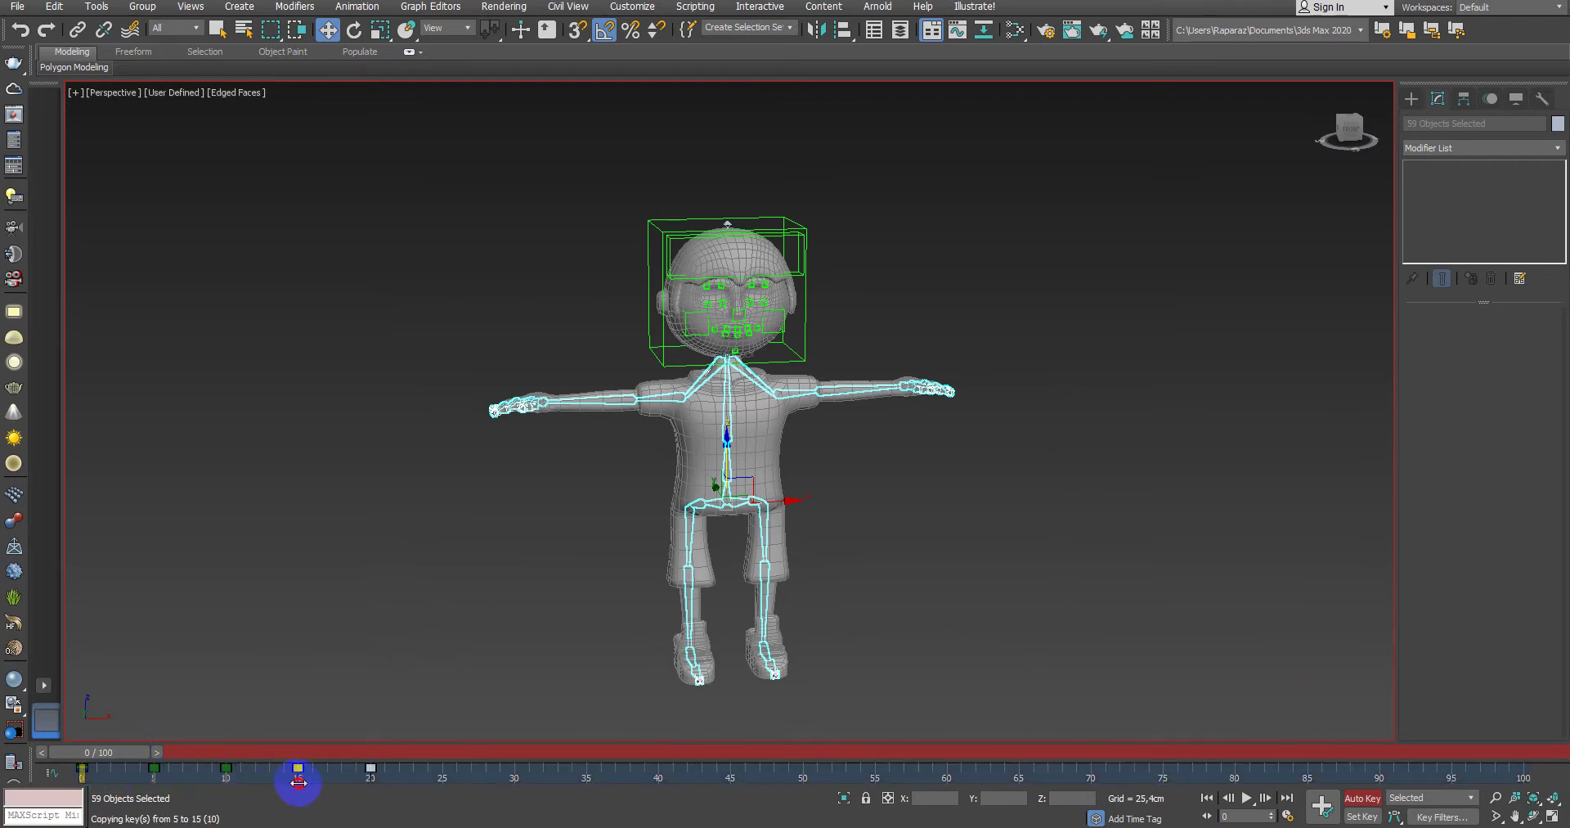
mouse_move(137, 758)
mouse_down()
mouse_move(107, 766)
mouse_move(414, 781)
mouse_move(149, 767)
mouse_up()
key(w)
Step: Copy the frame-15 keys of the whole rig to frame 25, then return to frame 0
mouse_move(411, 779)
mouse_down()
mouse_move(150, 778)
mouse_move(648, 771)
mouse_move(701, 788)
mouse_move(62, 766)
mouse_move(757, 782)
mouse_move(10, 759)
mouse_move(746, 777)
mouse_move(292, 757)
mouse_move(515, 779)
mouse_move(410, 758)
mouse_up()
click(509, 255)
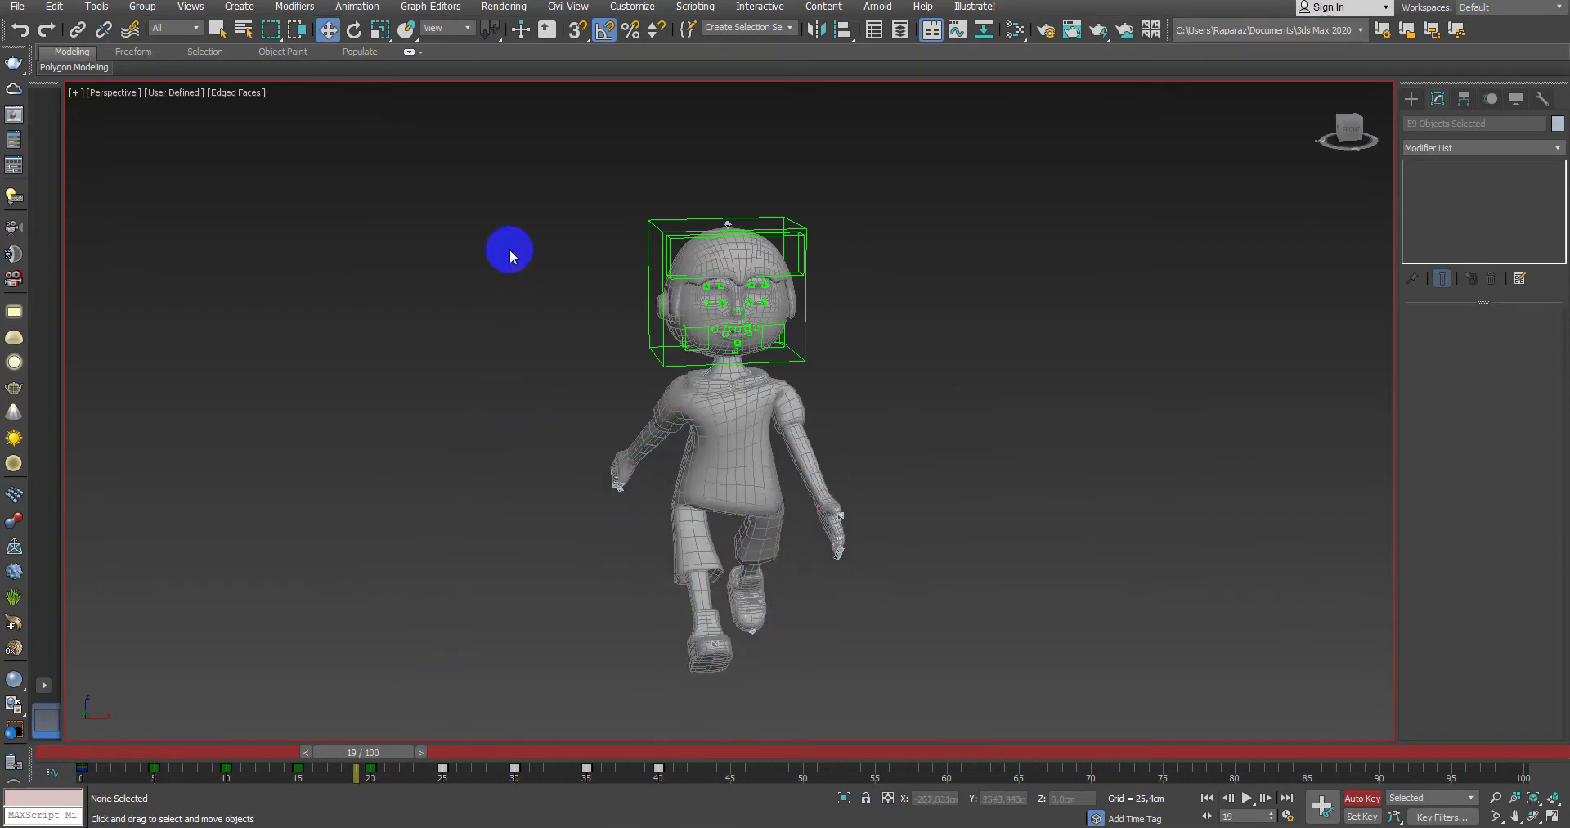
key(ctrl+a)
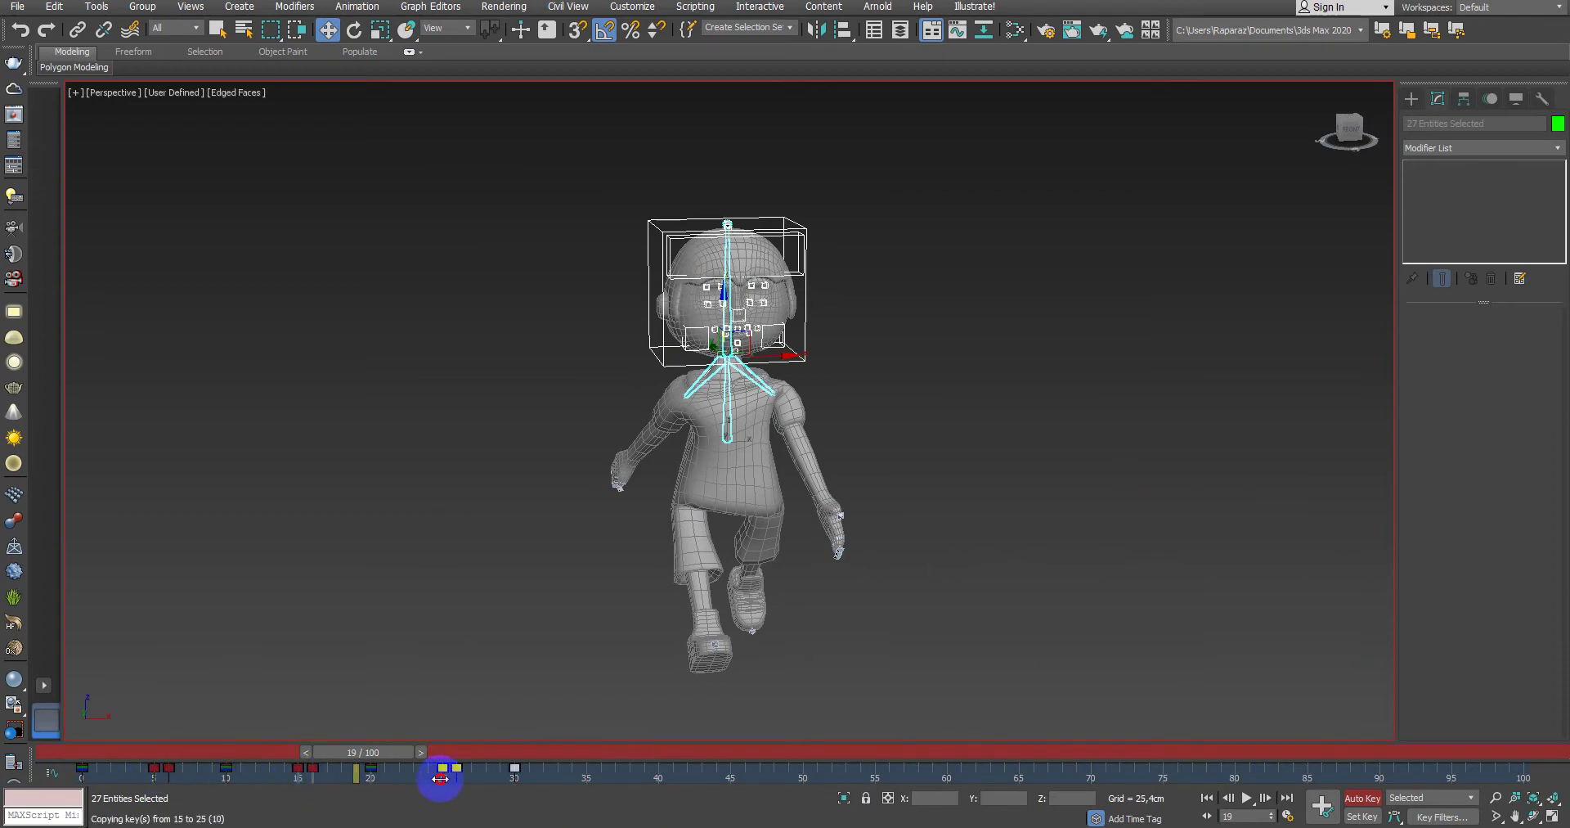
shift+drag(440, 778, 443, 778)
drag(362, 752, 31, 749)
Step: Show the boy smoothly shaded without edges and scrub the extended walk to review it
key(w)
click(615, 704)
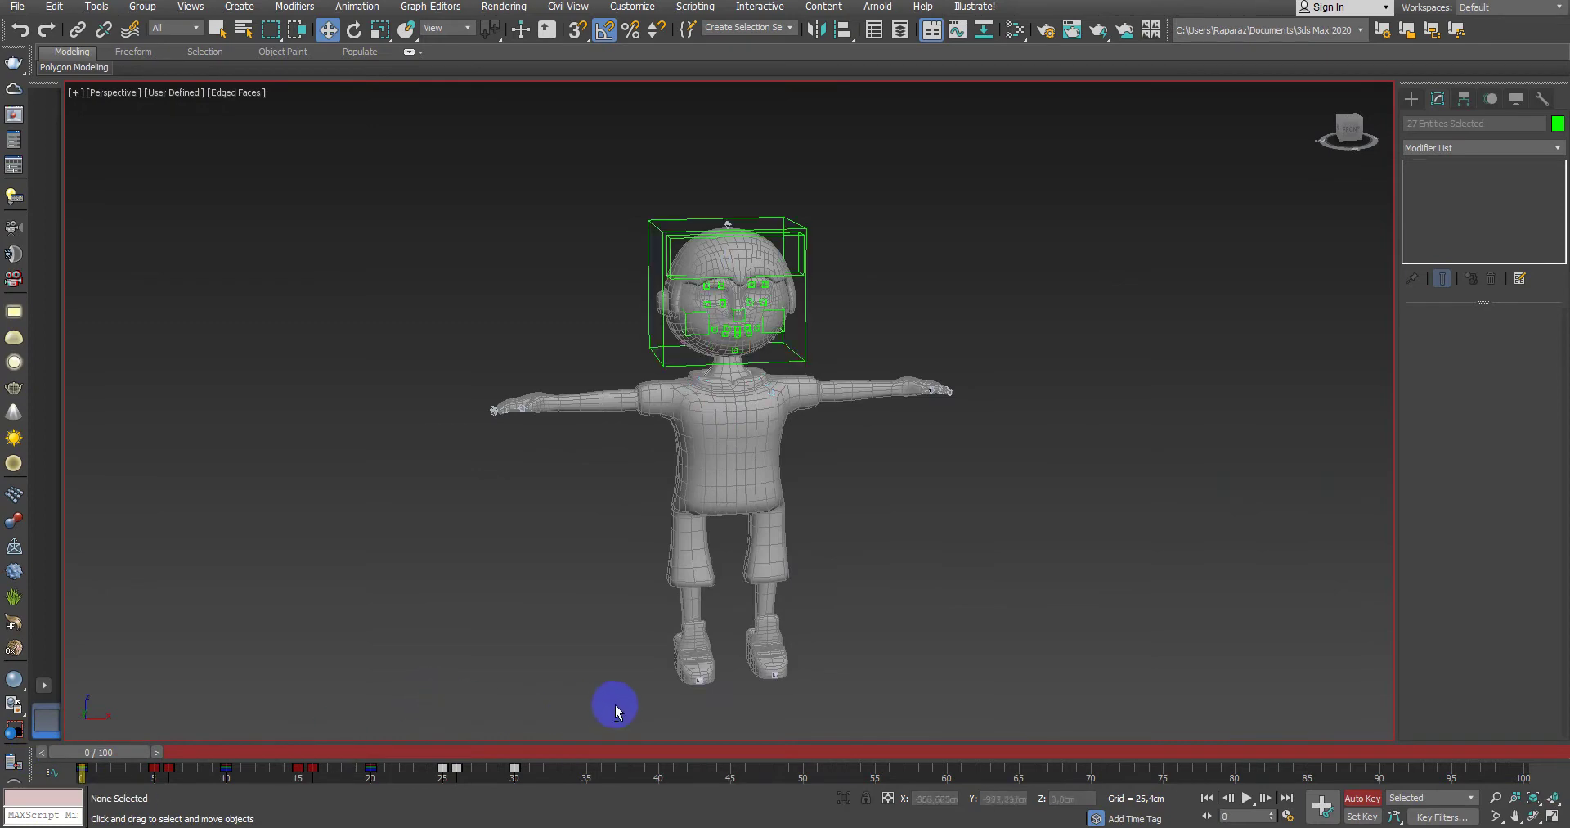
key(F4)
mouse_move(708, 706)
alt+middle_down()
mouse_move(822, 583)
mouse_move(279, 718)
alt+middle_up()
mouse_move(109, 756)
mouse_down()
mouse_move(490, 781)
mouse_move(31, 760)
mouse_move(273, 776)
mouse_move(235, 740)
mouse_up()
Step: Select the whole skeleton rig, scrub to the stride near frame 43, and shift the rig right
key(w)
key(ctrl+a)
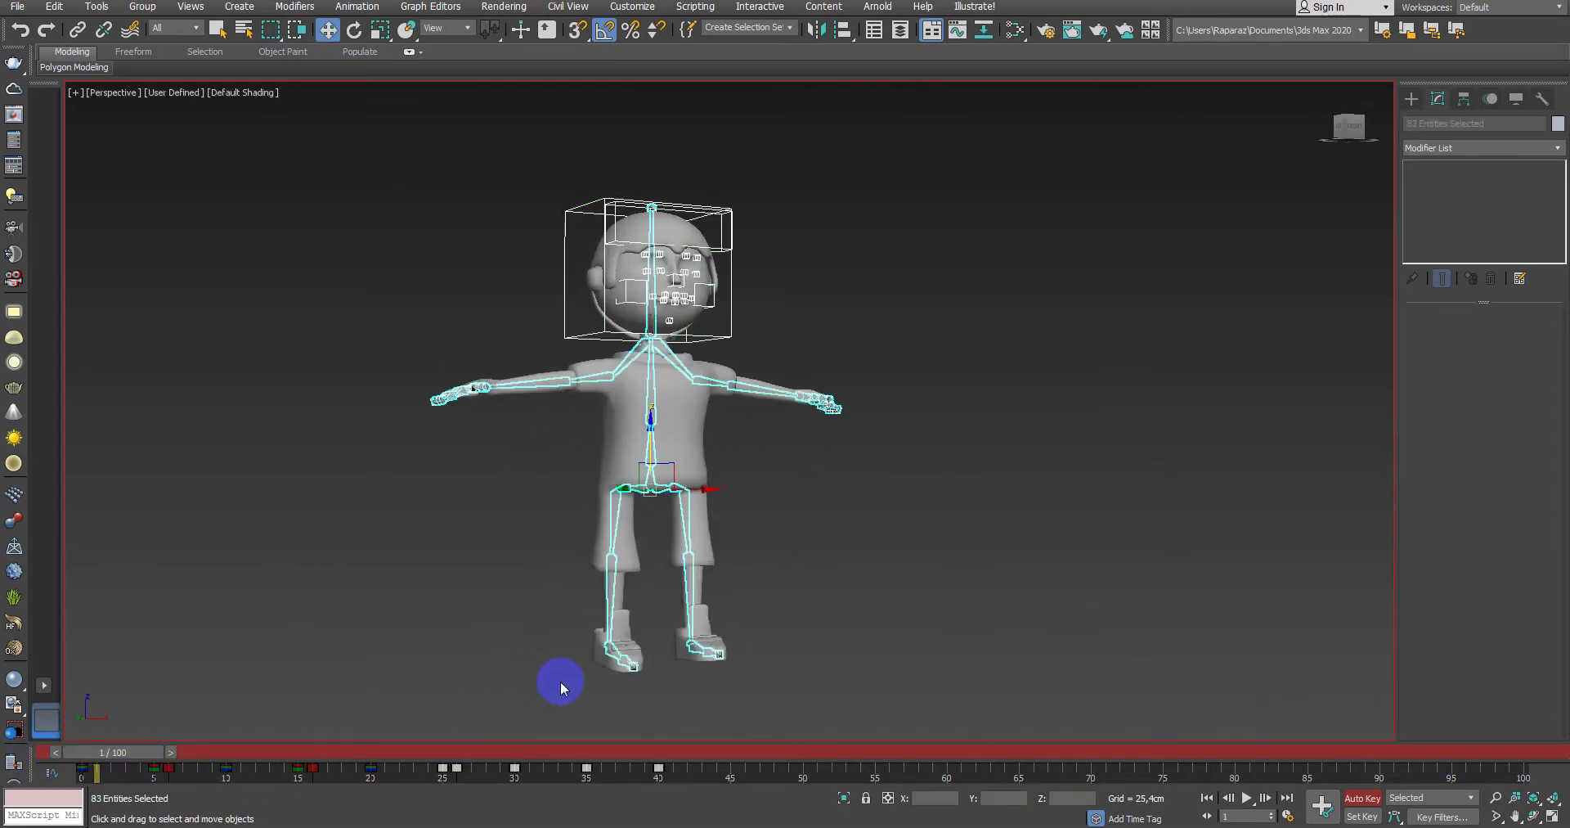
click(55, 752)
scroll(308, 682, down, 1)
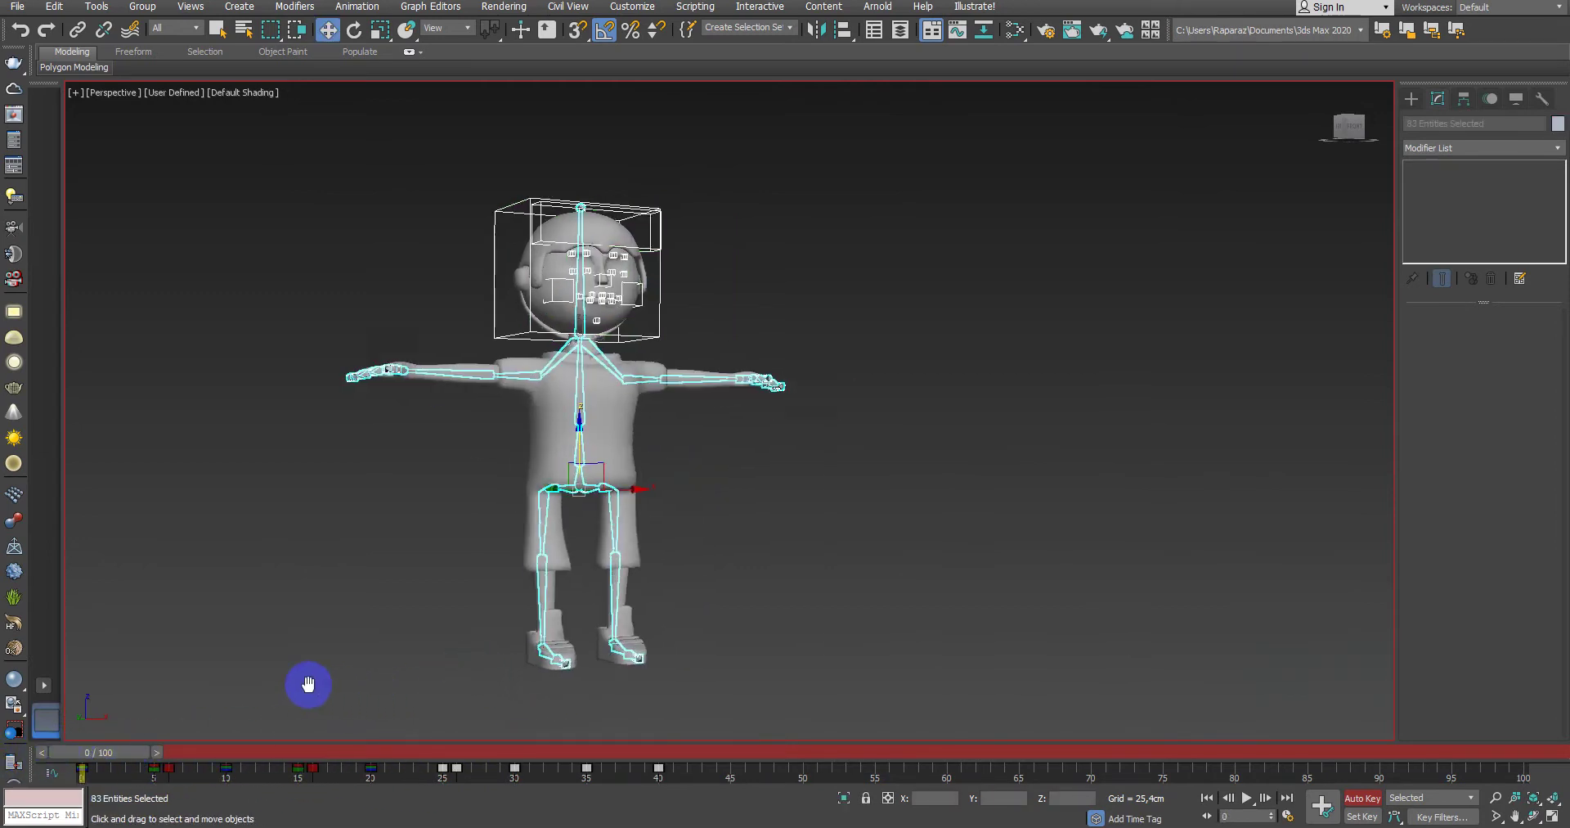
scroll(368, 687, down, 2)
drag(171, 743, 744, 785)
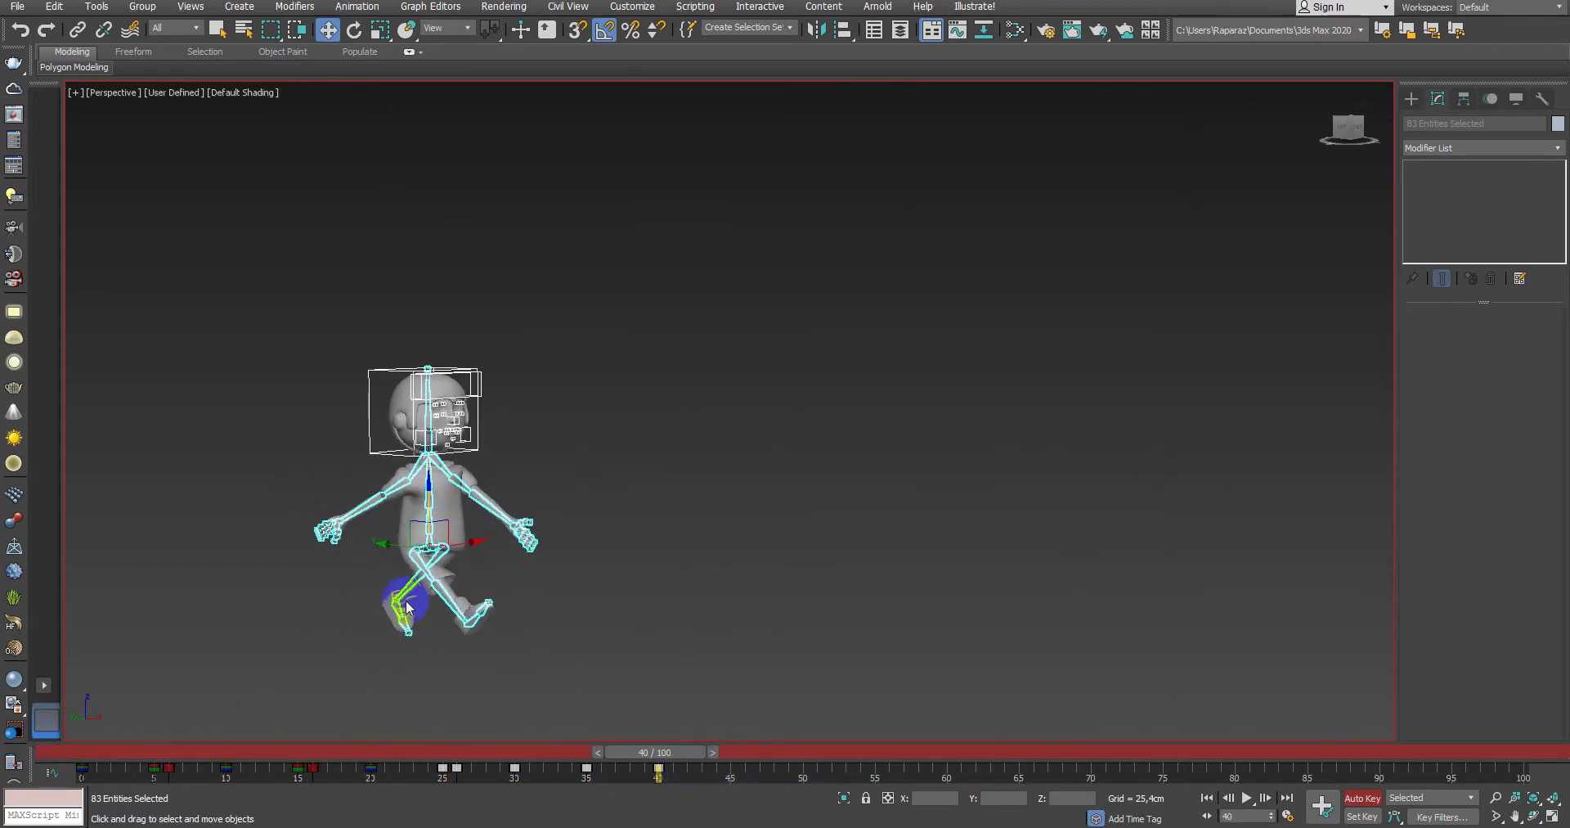
mouse_move(389, 546)
mouse_down()
mouse_move(711, 589)
mouse_move(908, 654)
mouse_move(861, 672)
mouse_up()
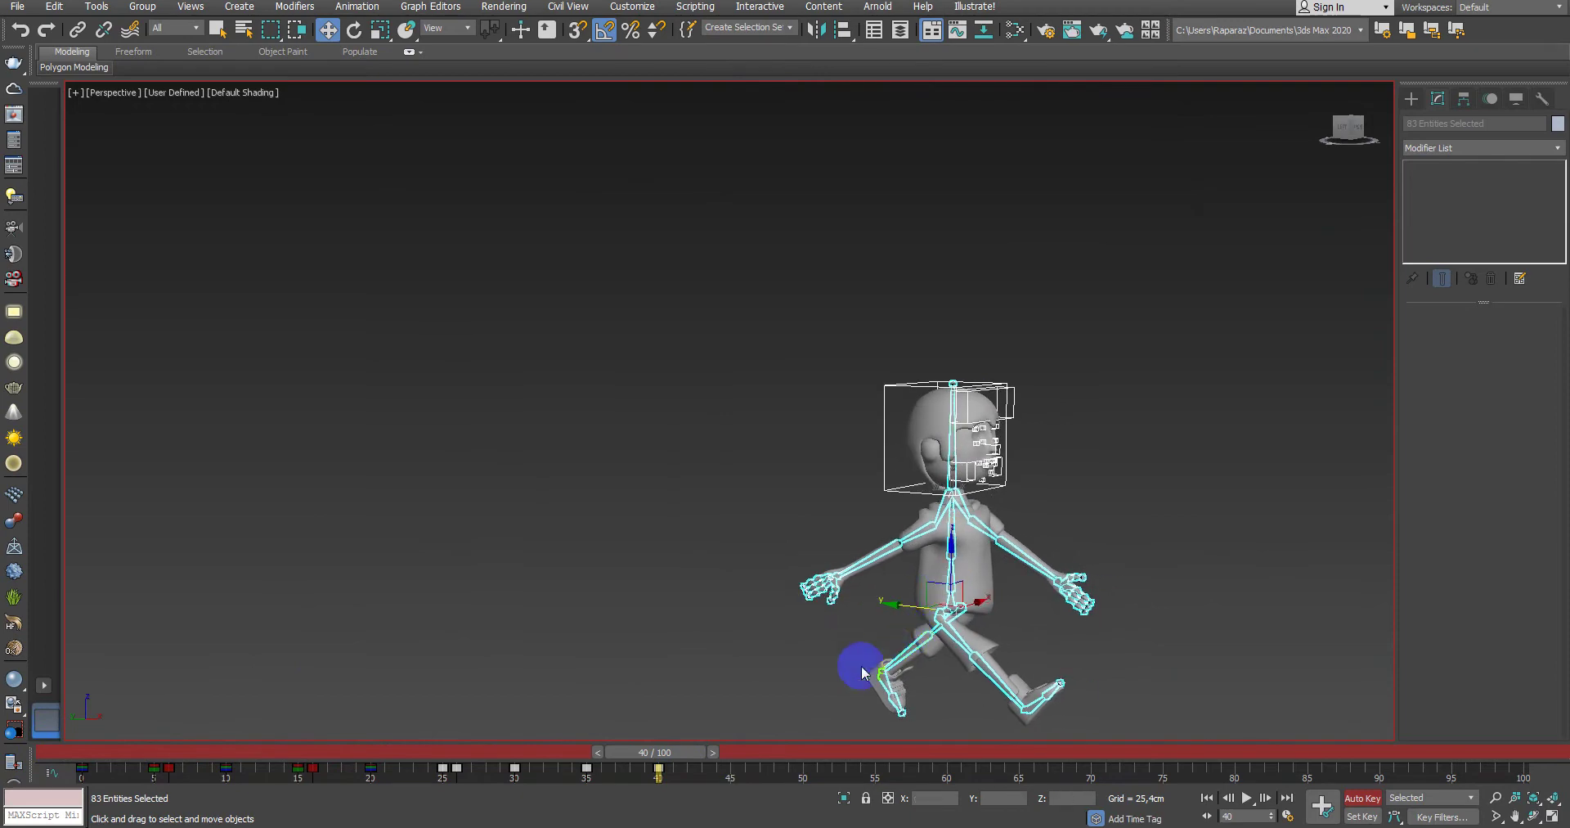
mouse_move(689, 753)
mouse_down()
mouse_move(50, 728)
mouse_move(732, 774)
mouse_move(56, 746)
mouse_move(802, 785)
mouse_move(136, 764)
mouse_move(504, 785)
mouse_move(659, 765)
mouse_move(106, 778)
mouse_move(534, 822)
mouse_move(513, 813)
mouse_move(526, 765)
mouse_up()
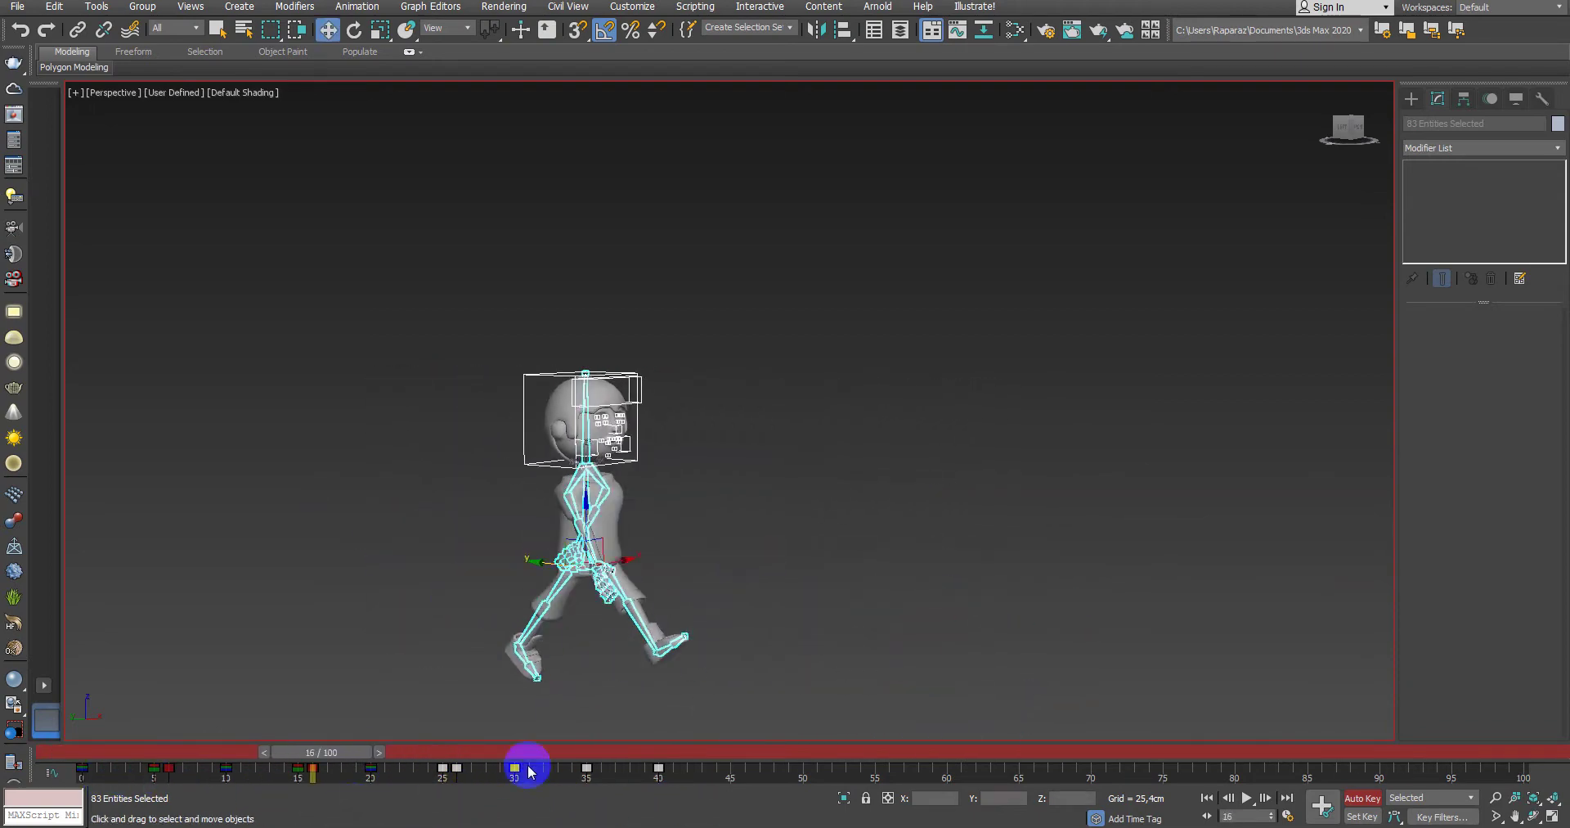
Step: Frame the boy in a three-quarter view and display him in full colour
key(w)
scroll(583, 689, up, 3)
mouse_move(646, 620)
alt+middle_down()
mouse_move(641, 676)
mouse_move(526, 705)
mouse_move(456, 677)
mouse_move(376, 765)
alt+middle_up()
mouse_move(376, 765)
mouse_down()
mouse_move(14, 729)
mouse_move(714, 785)
mouse_up()
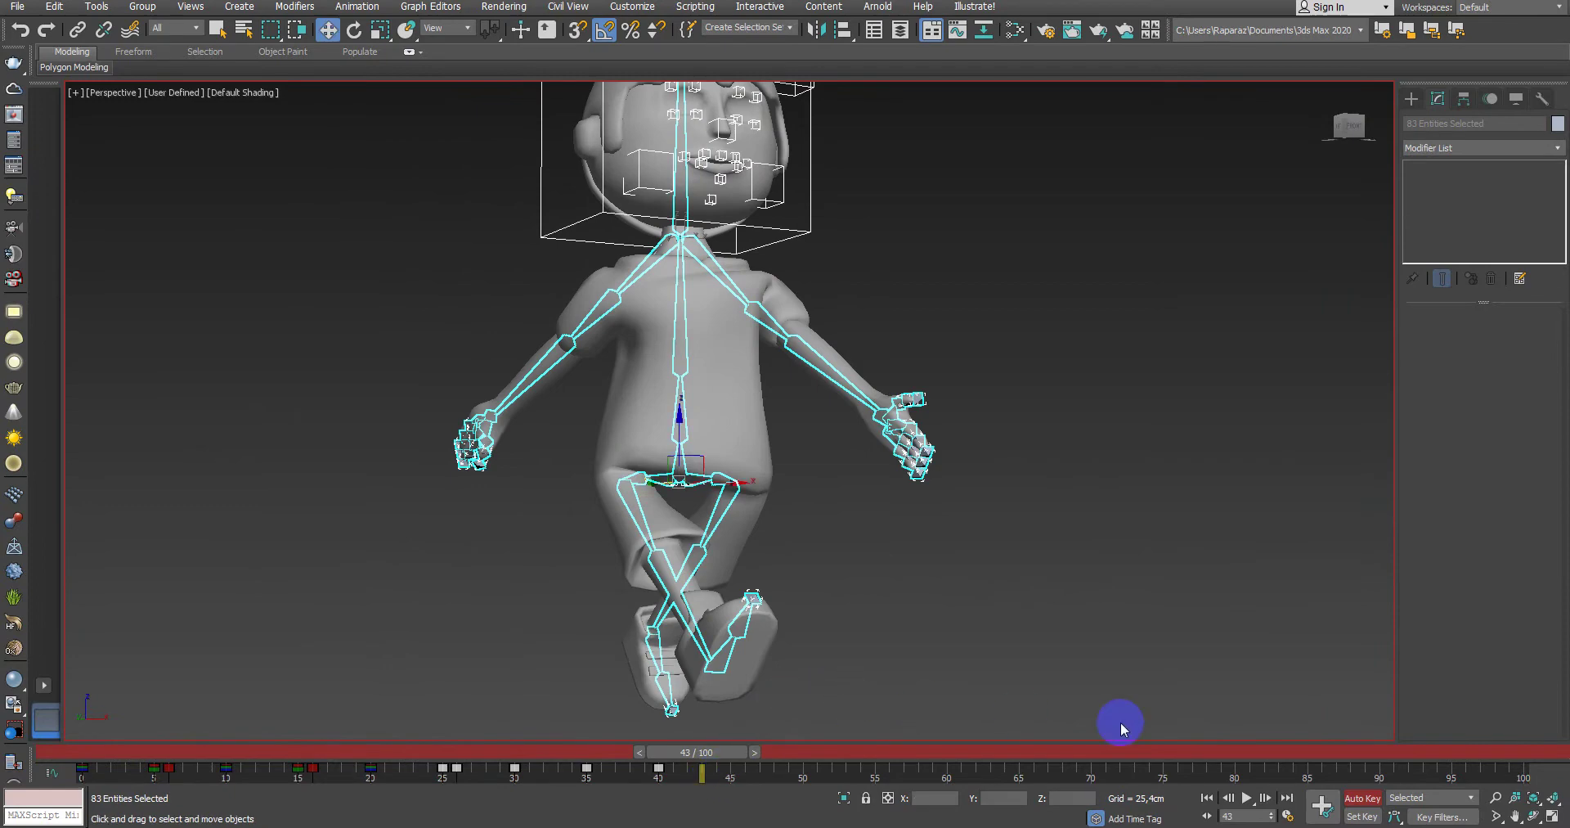
mouse_move(1012, 614)
mouse_down()
mouse_move(1020, 628)
mouse_move(996, 611)
mouse_up()
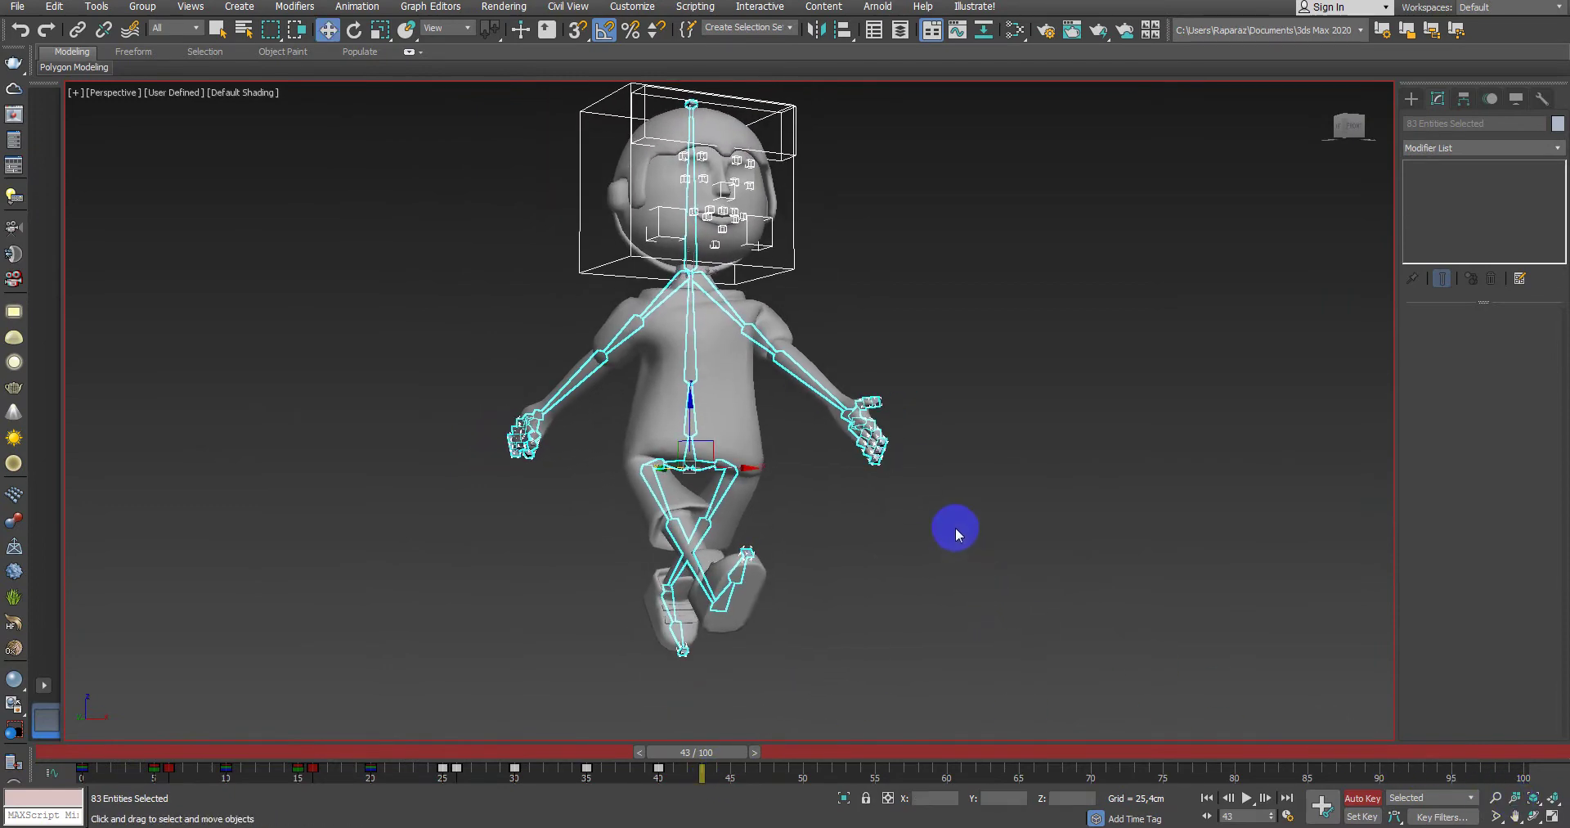
mouse_move(957, 533)
middle_down()
mouse_move(939, 568)
mouse_move(953, 574)
middle_up()
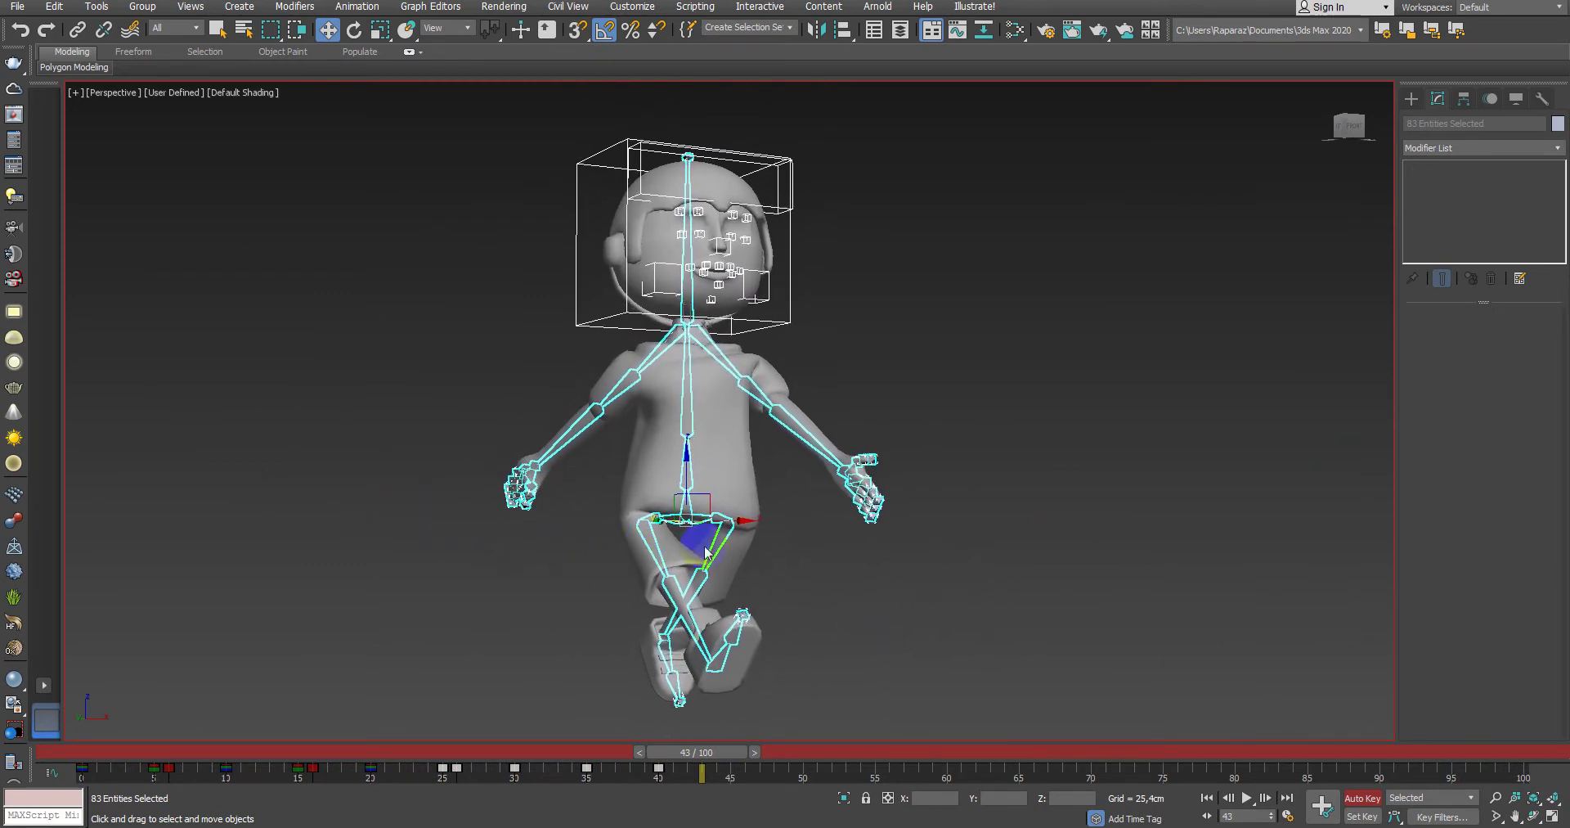
drag(802, 560, 848, 562)
drag(890, 438, 742, 689)
mouse_move(659, 752)
mouse_down()
mouse_move(84, 724)
mouse_move(700, 764)
mouse_move(130, 711)
mouse_move(561, 765)
mouse_move(112, 732)
mouse_move(634, 779)
mouse_move(87, 736)
mouse_move(432, 775)
mouse_move(117, 732)
mouse_up()
Step: Go to the start of the stride and orbit to a front wireframe view of the boy
click(692, 600)
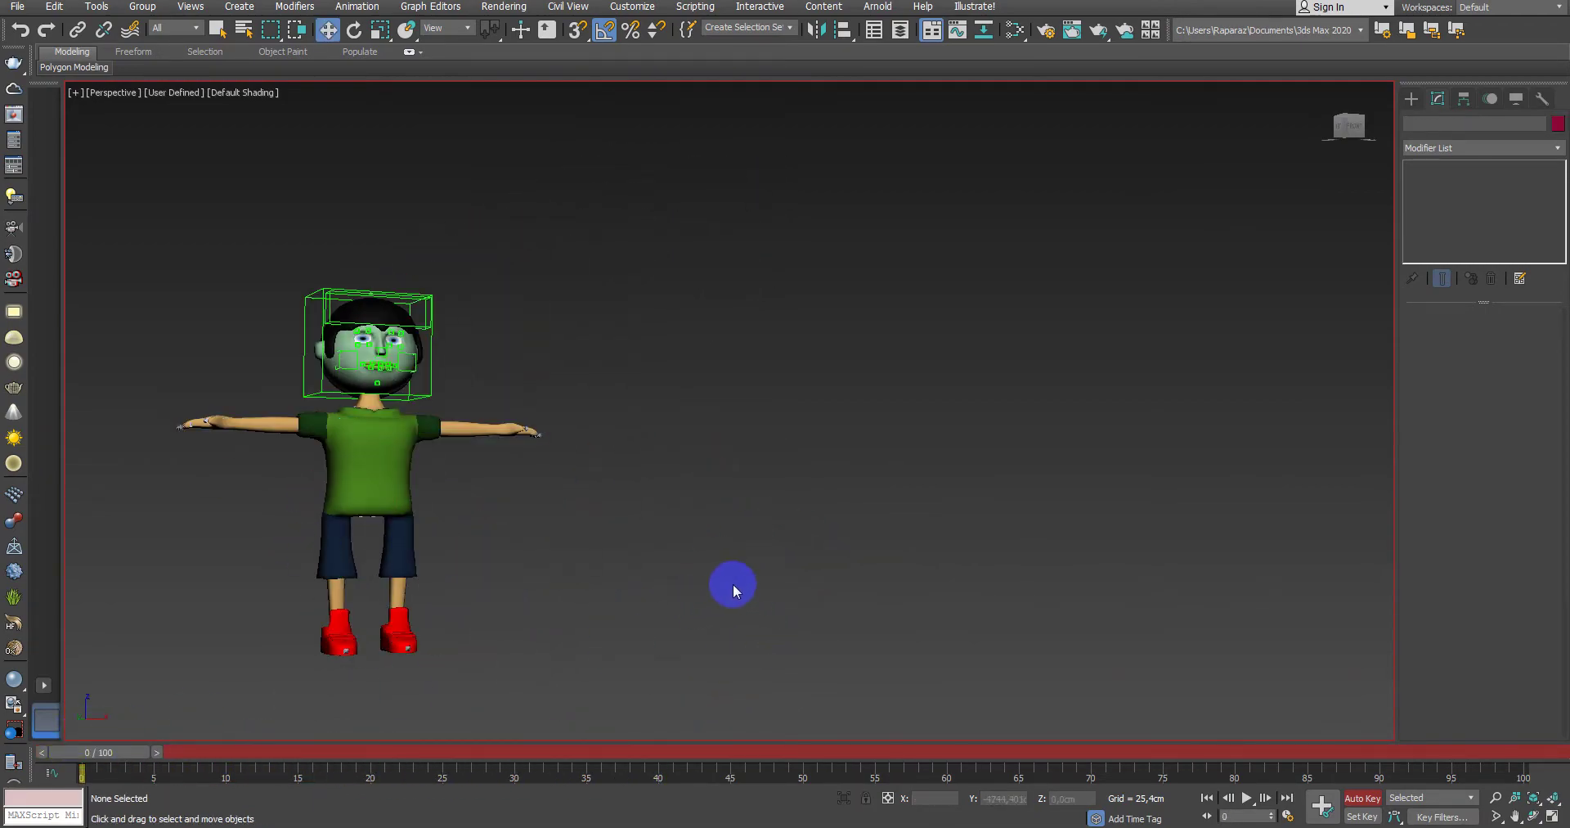
key(alt+w)
key(alt+w)
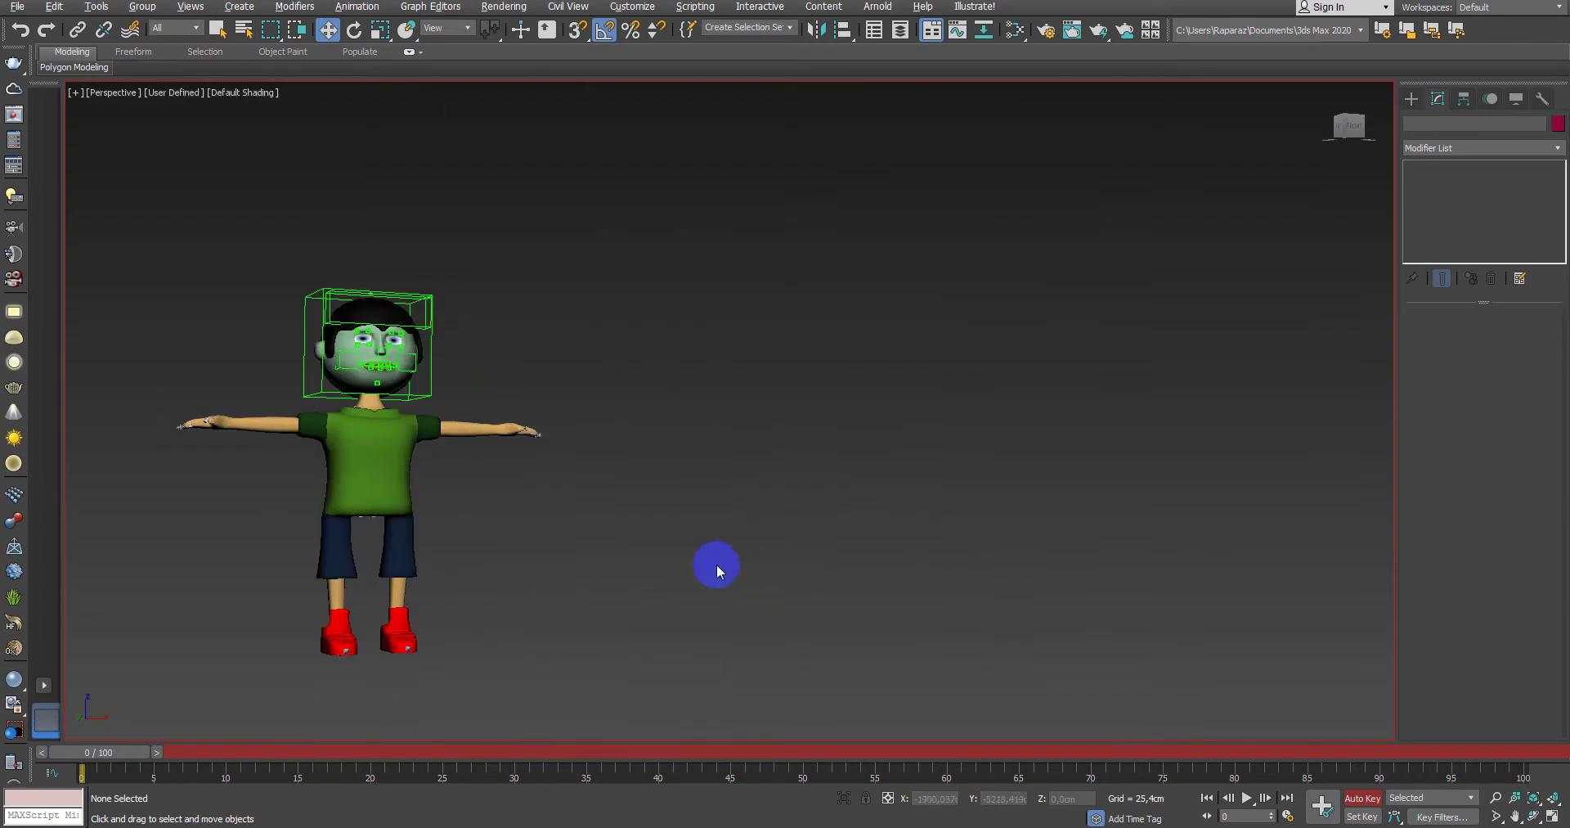
middle_drag(712, 561, 873, 563)
scroll(873, 563, up, 3)
drag(127, 750, 190, 764)
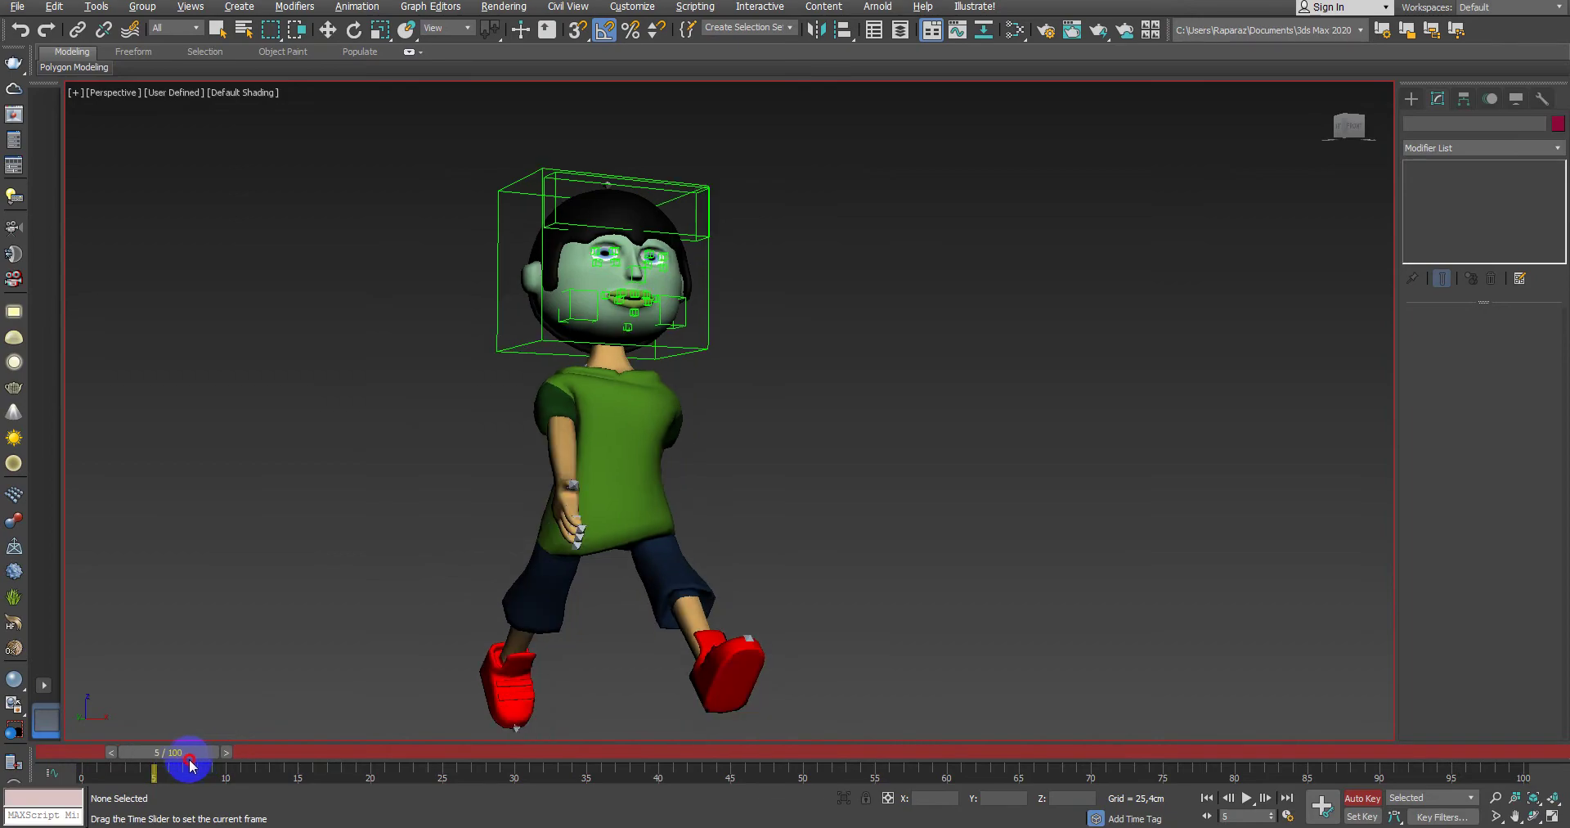
mouse_move(533, 657)
alt+middle_down()
mouse_move(719, 596)
mouse_move(597, 575)
alt+middle_up()
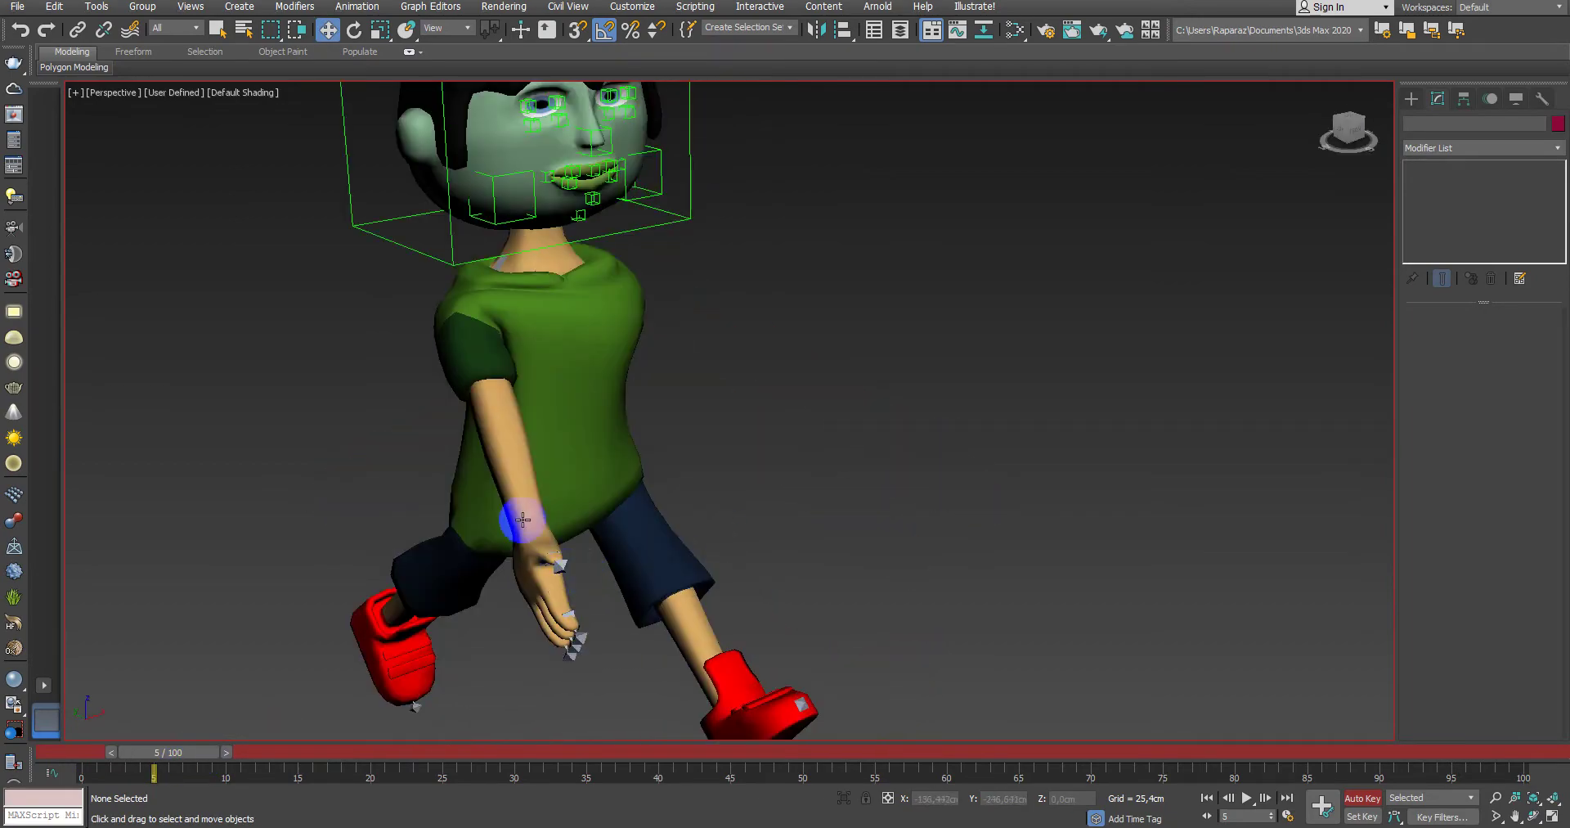
key(F3)
mouse_move(520, 503)
alt+middle_down()
mouse_move(375, 480)
mouse_move(526, 354)
alt+middle_up()
Step: Rotate one upper-arm bone forward until it is level with the shoulder
click(563, 378)
alt+middle_drag(583, 401, 635, 477)
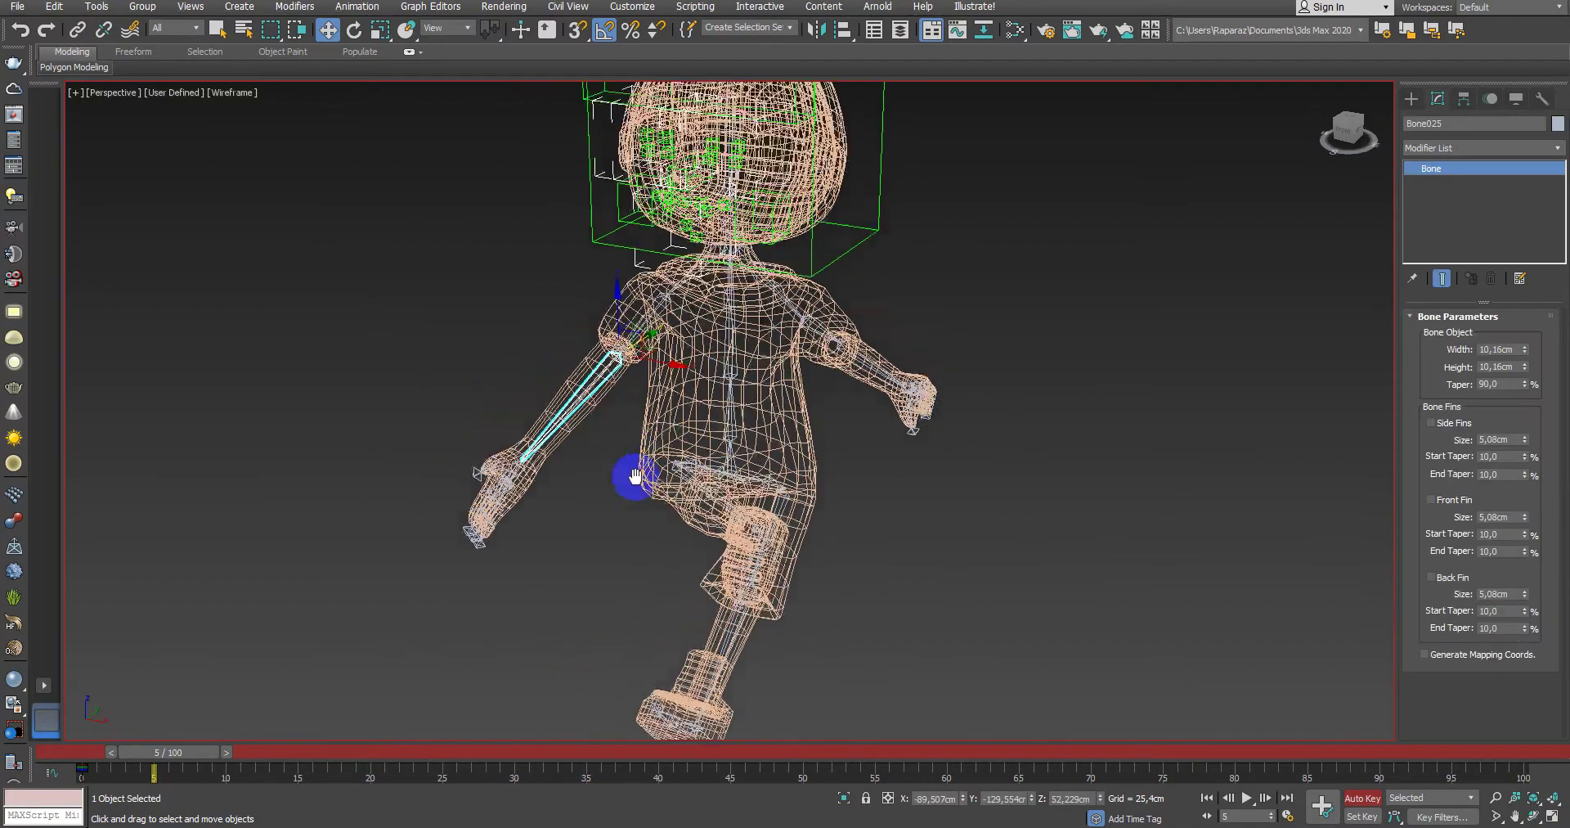
scroll(666, 435, up, 3)
key(e)
drag(655, 392, 666, 378)
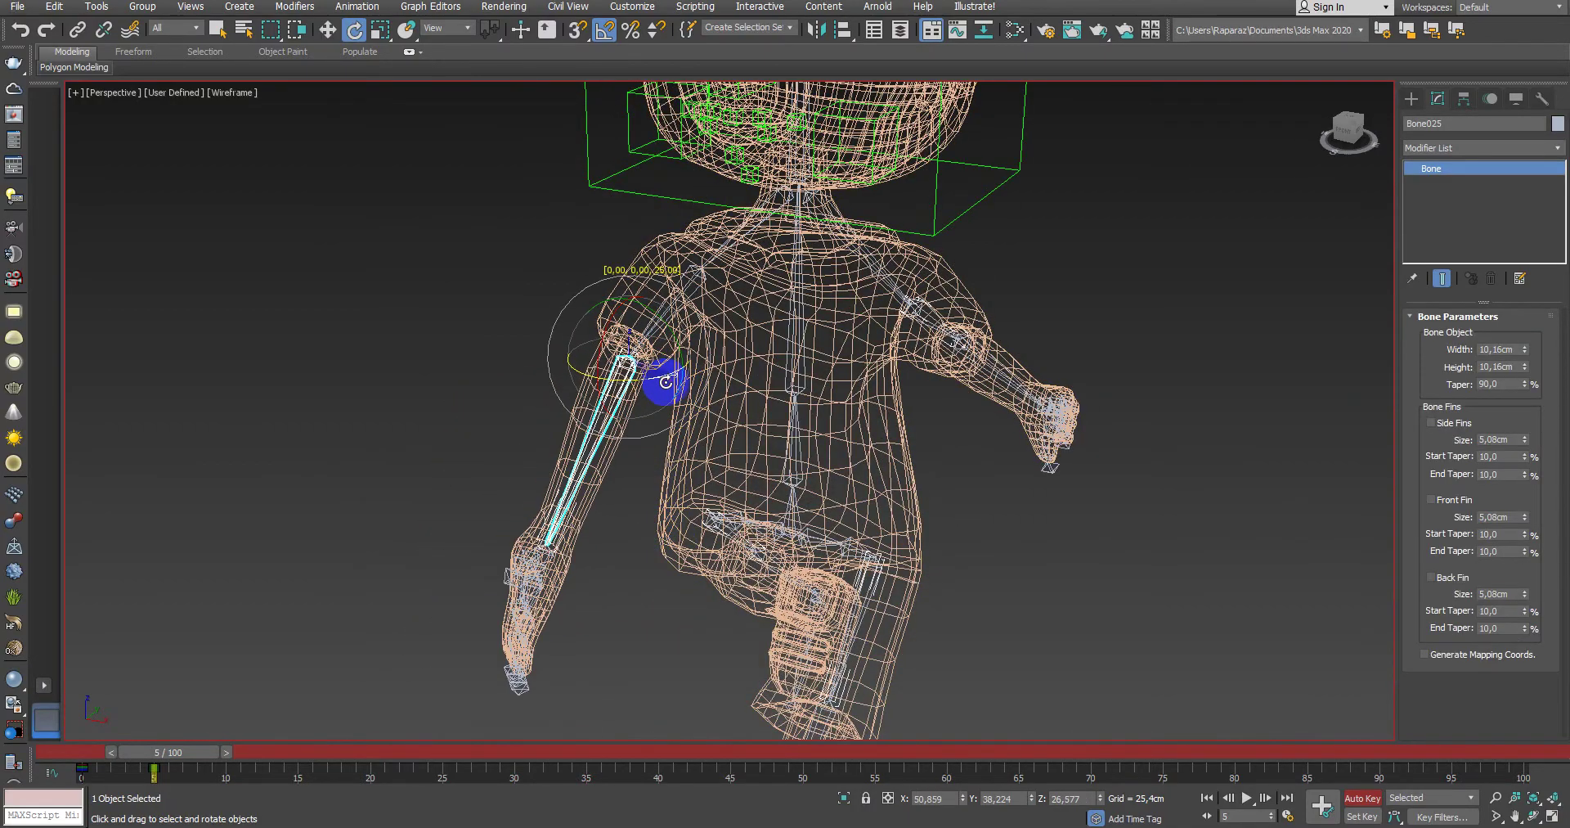
alt+middle_drag(666, 379, 850, 362)
drag(549, 365, 536, 340)
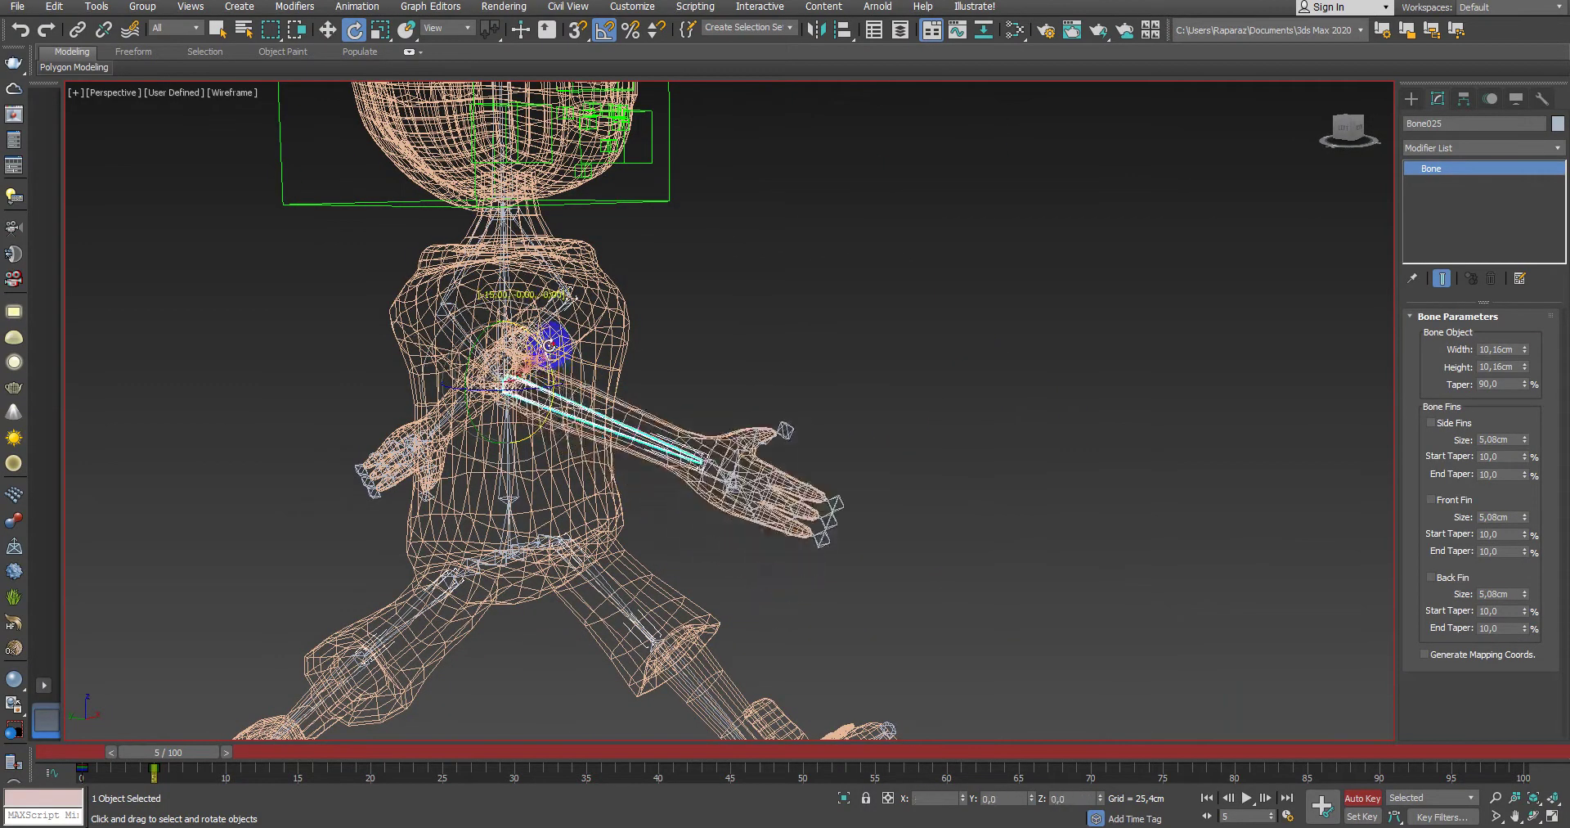
alt+middle_drag(536, 340, 645, 389)
key(F3)
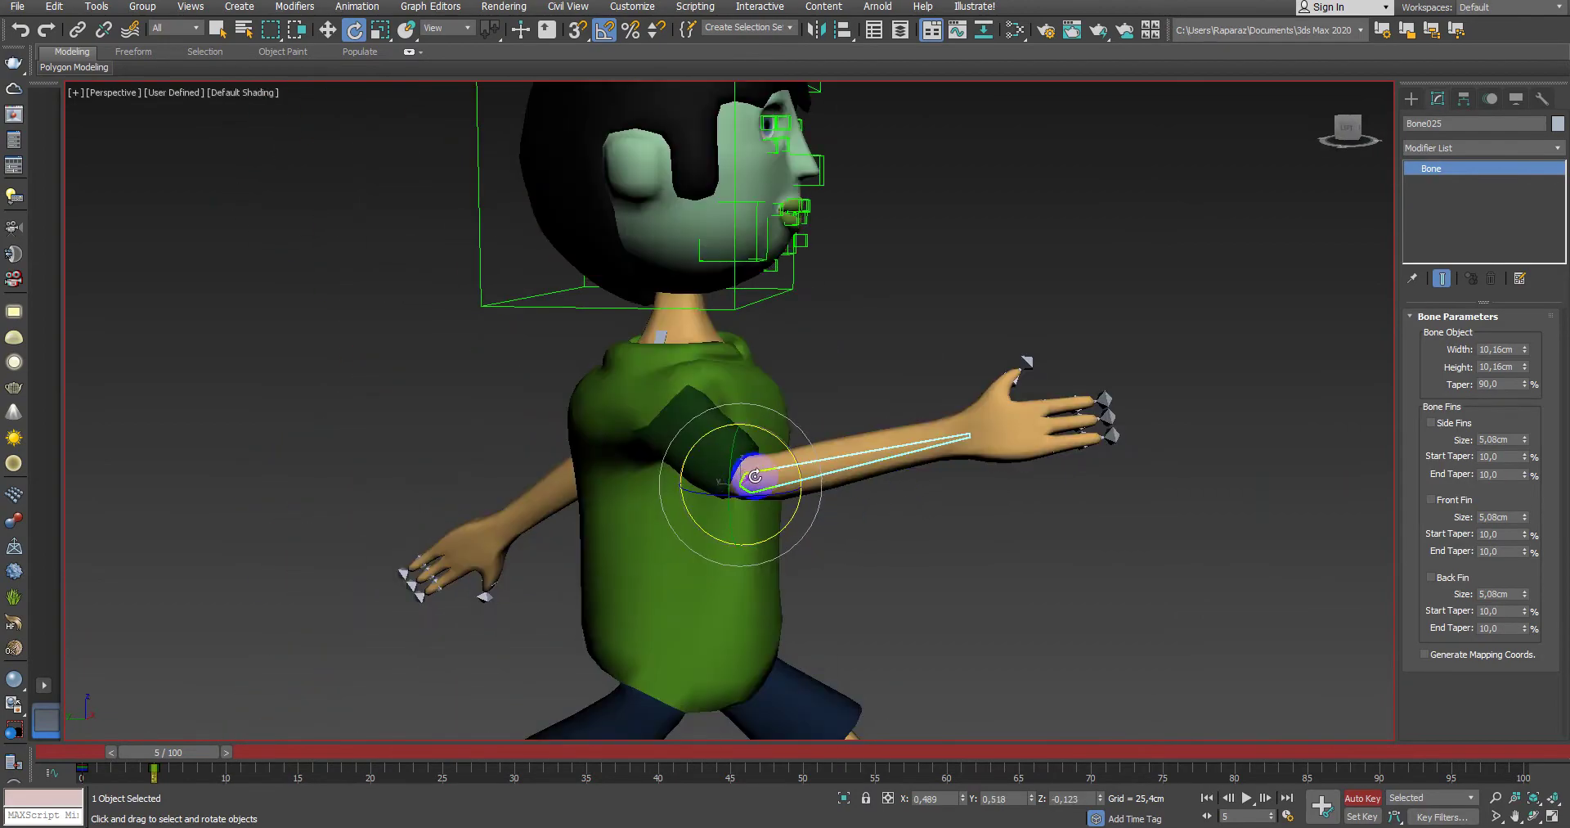
Step: Rotate the other arm bone, Bone006, 60° down beside the body
mouse_move(851, 480)
alt+middle_down()
mouse_move(908, 515)
mouse_move(753, 466)
alt+middle_up()
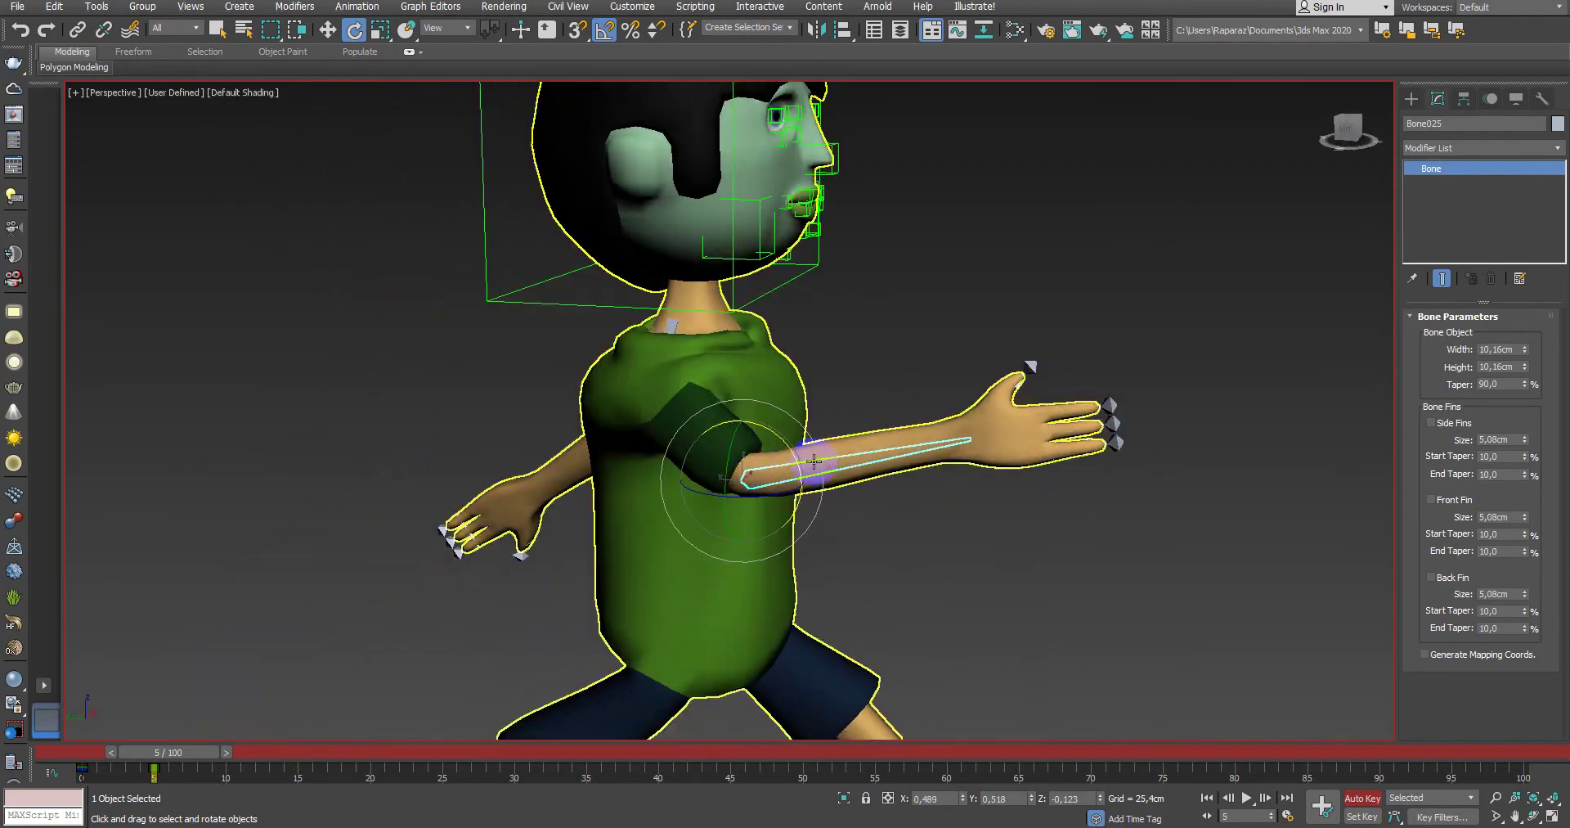
alt+middle_drag(957, 532, 764, 532)
mouse_move(957, 554)
alt+middle_down()
mouse_move(872, 535)
mouse_move(1052, 543)
mouse_move(956, 434)
alt+middle_up()
ctrl+click(957, 518)
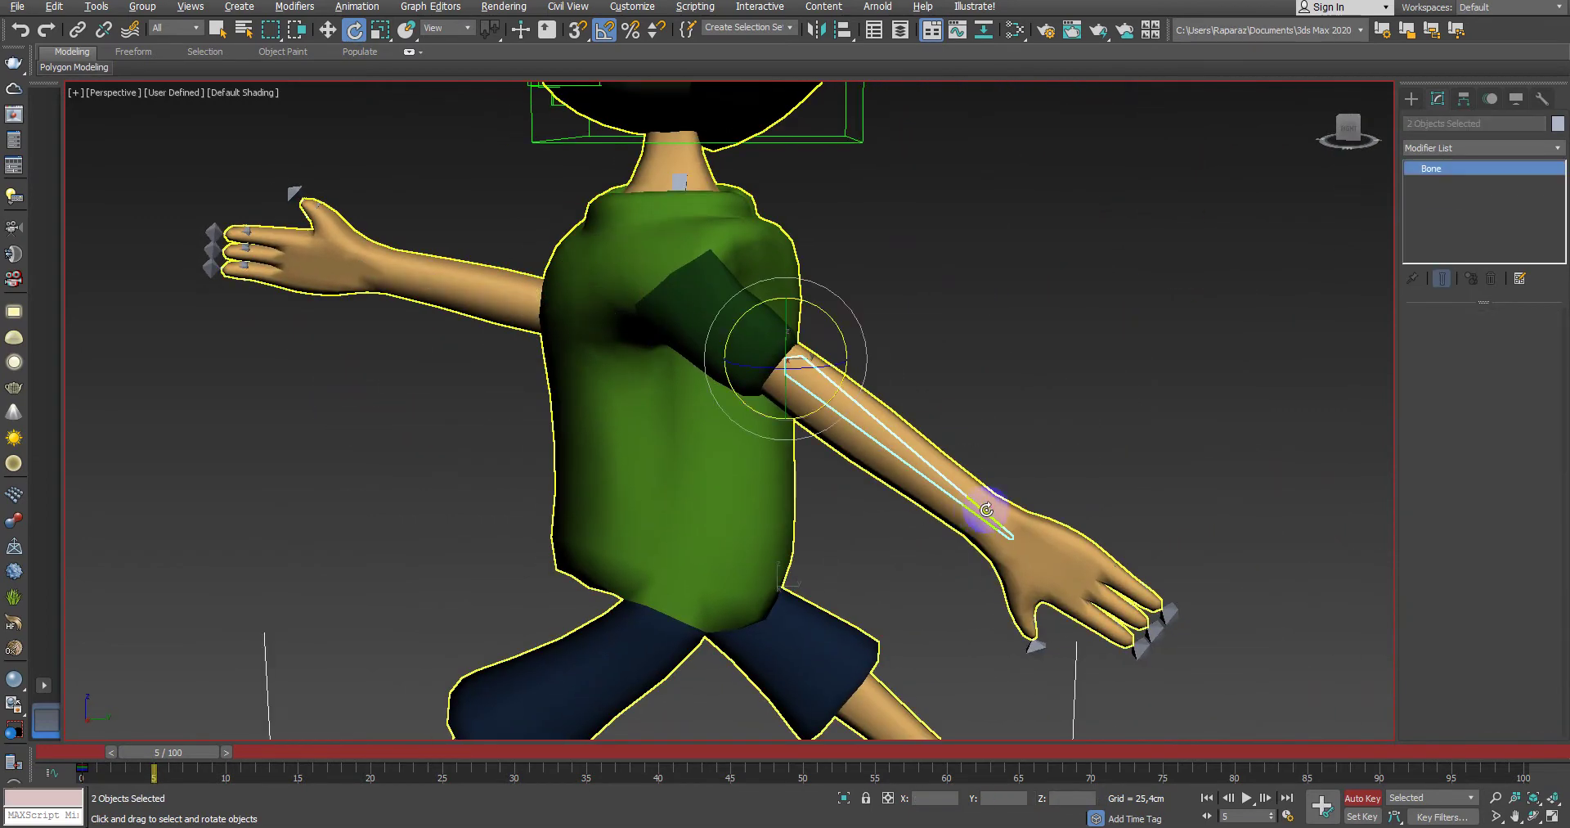
click(987, 509)
drag(851, 357, 847, 404)
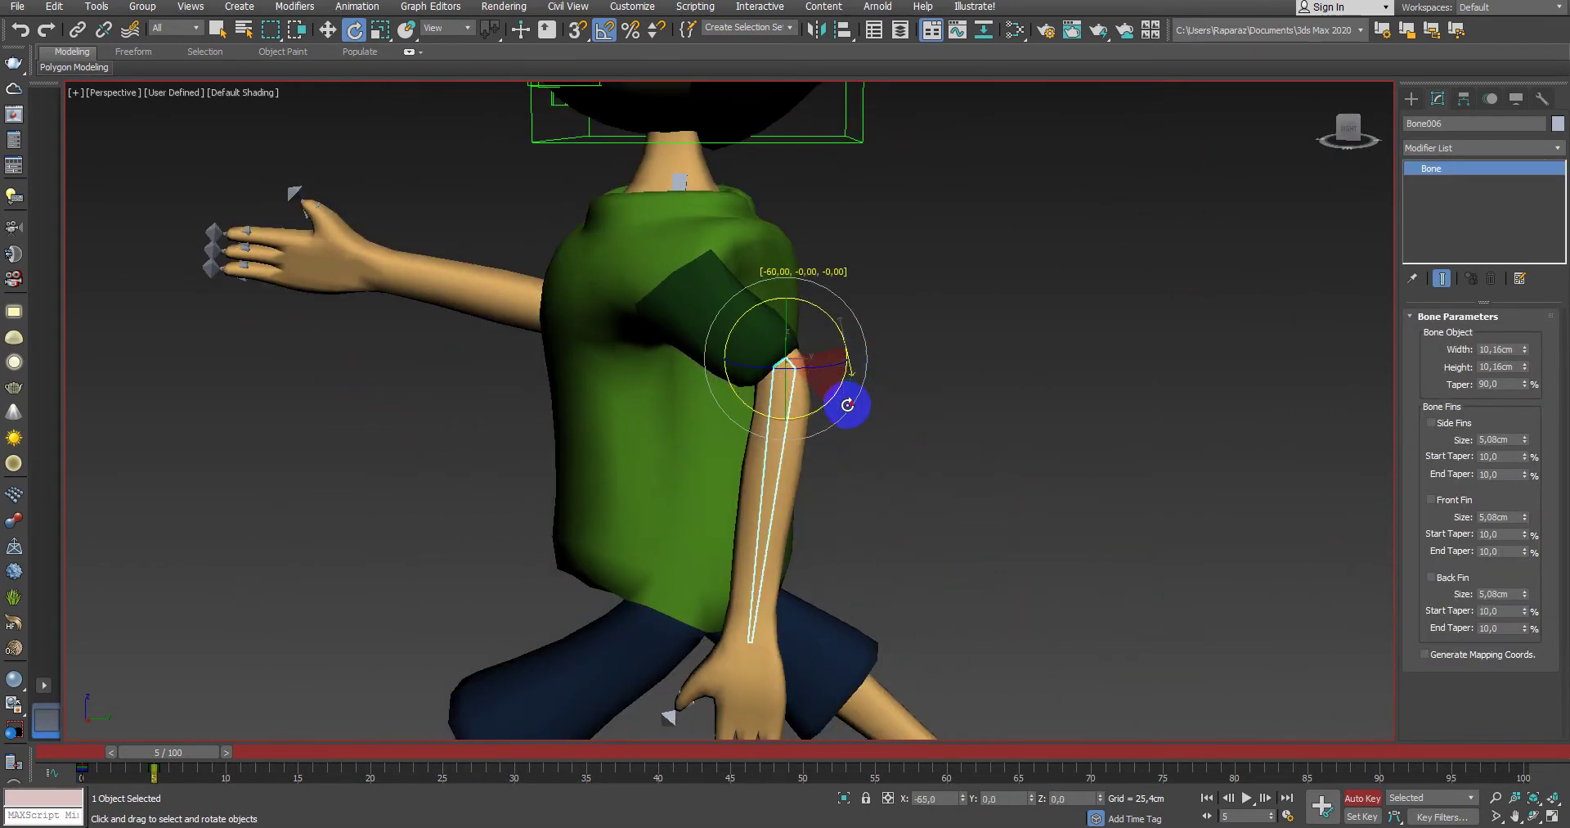
mouse_move(897, 484)
middle_down()
mouse_move(1072, 567)
mouse_move(1075, 513)
mouse_move(1121, 553)
mouse_move(1052, 537)
mouse_move(395, 736)
middle_up()
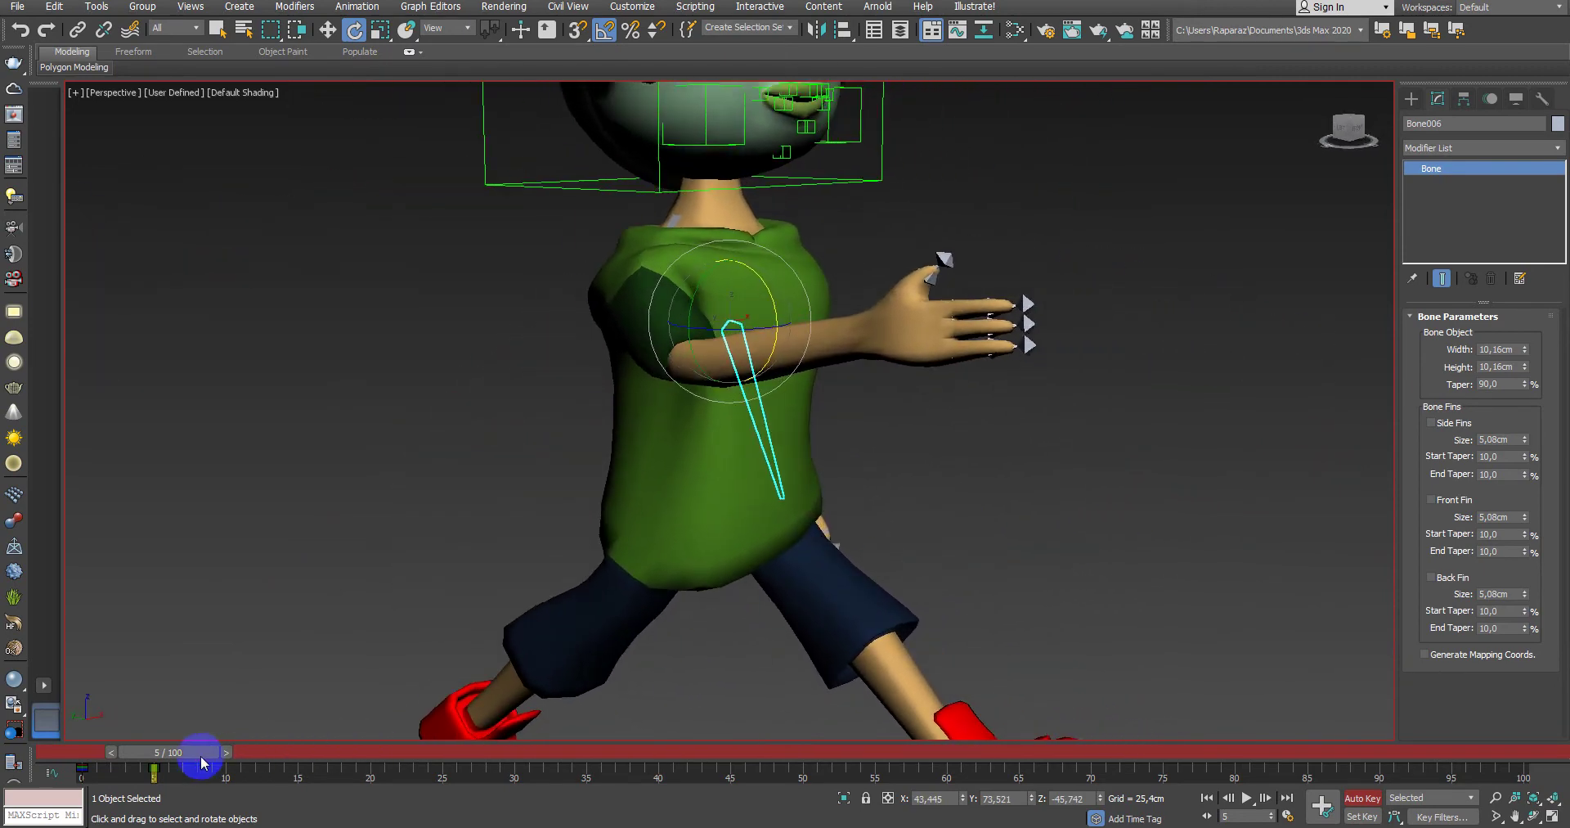
mouse_move(201, 763)
mouse_down()
mouse_move(77, 746)
mouse_move(312, 773)
mouse_move(14, 736)
mouse_up()
Step: At frame 3, rotate the left shin bone Bone042 about 55° to kick the foot back
key(e)
scroll(652, 397, up, 5)
alt+middle_drag(652, 397, 748, 533)
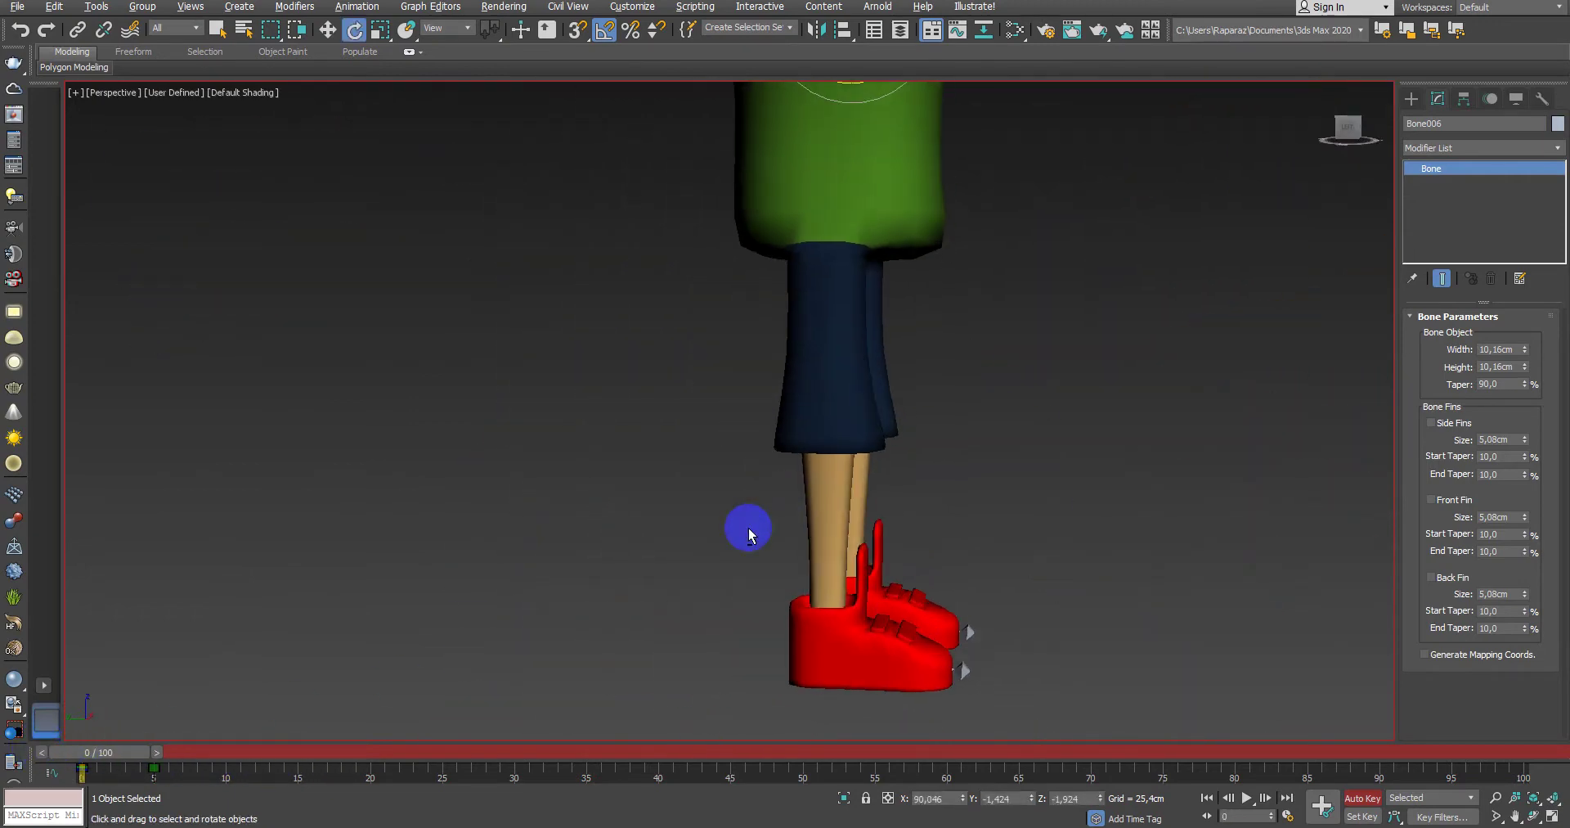
drag(146, 754, 185, 757)
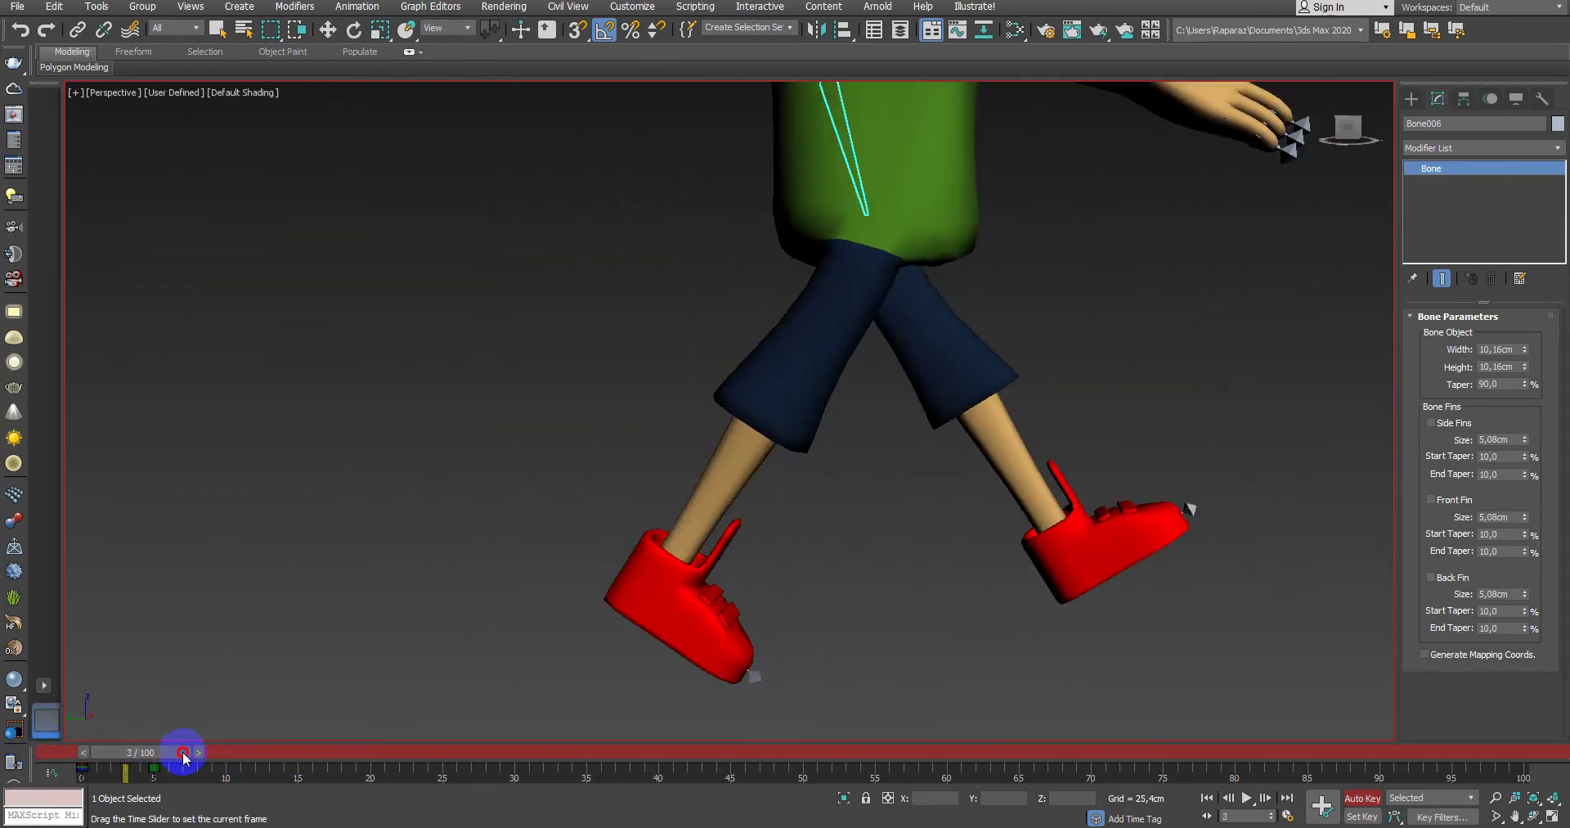
drag(706, 489, 778, 519)
click(687, 543)
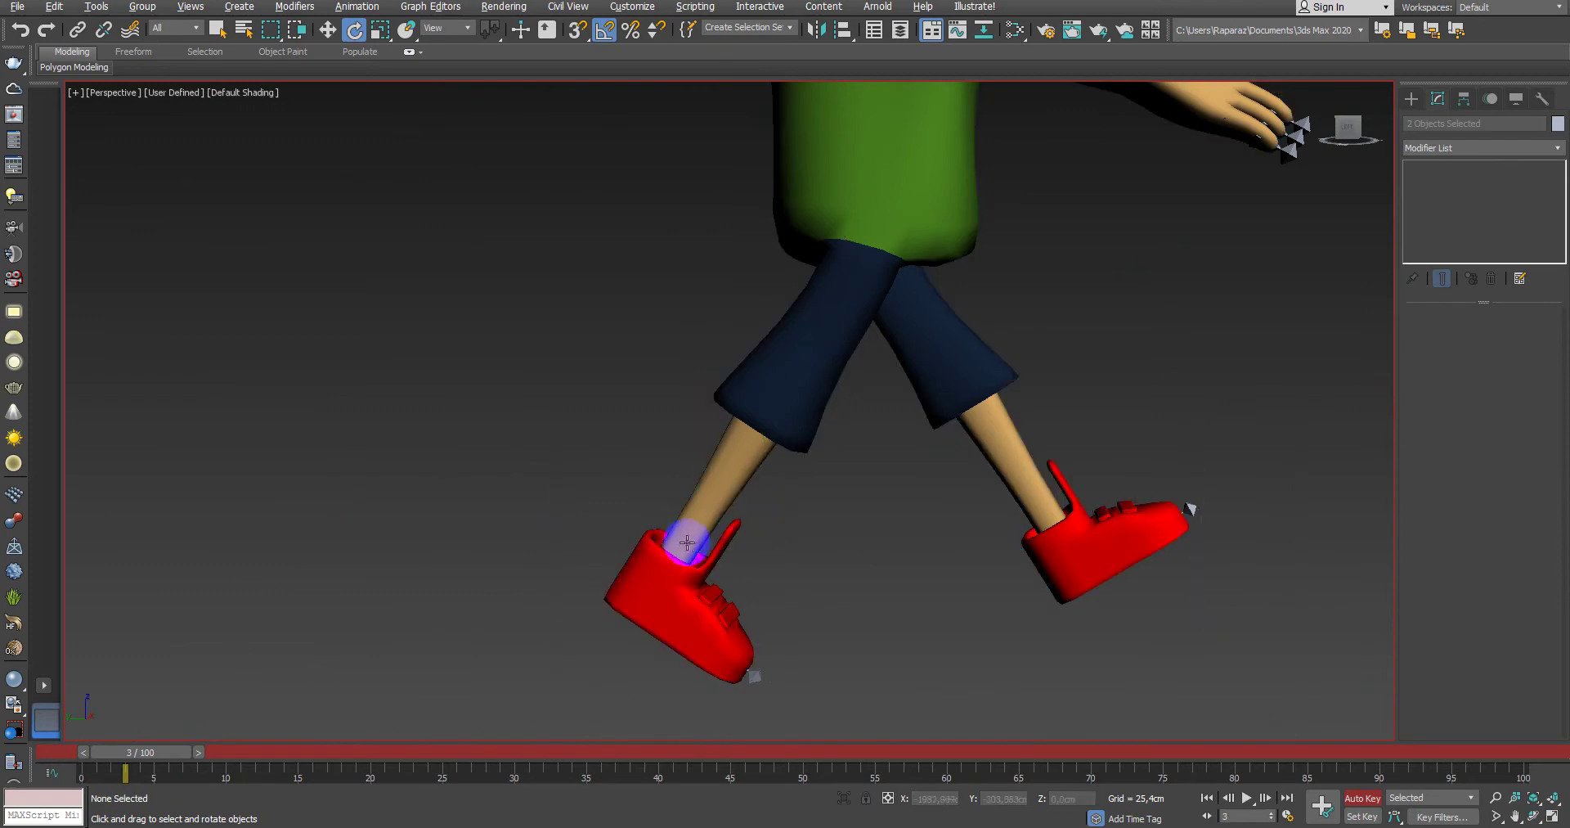
key(F3)
click(703, 470)
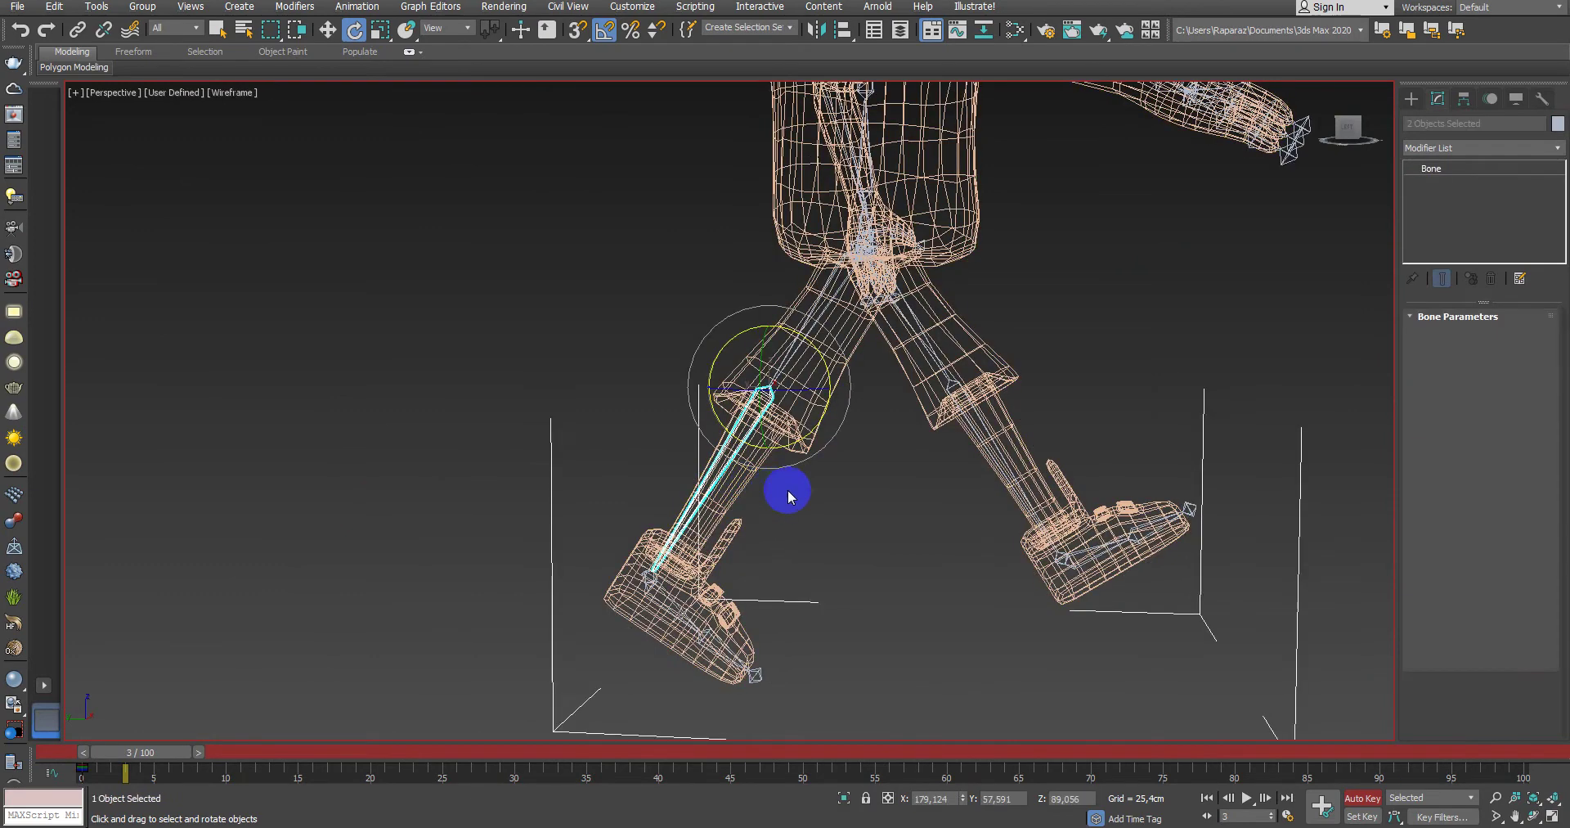
key(F3)
drag(807, 434, 798, 494)
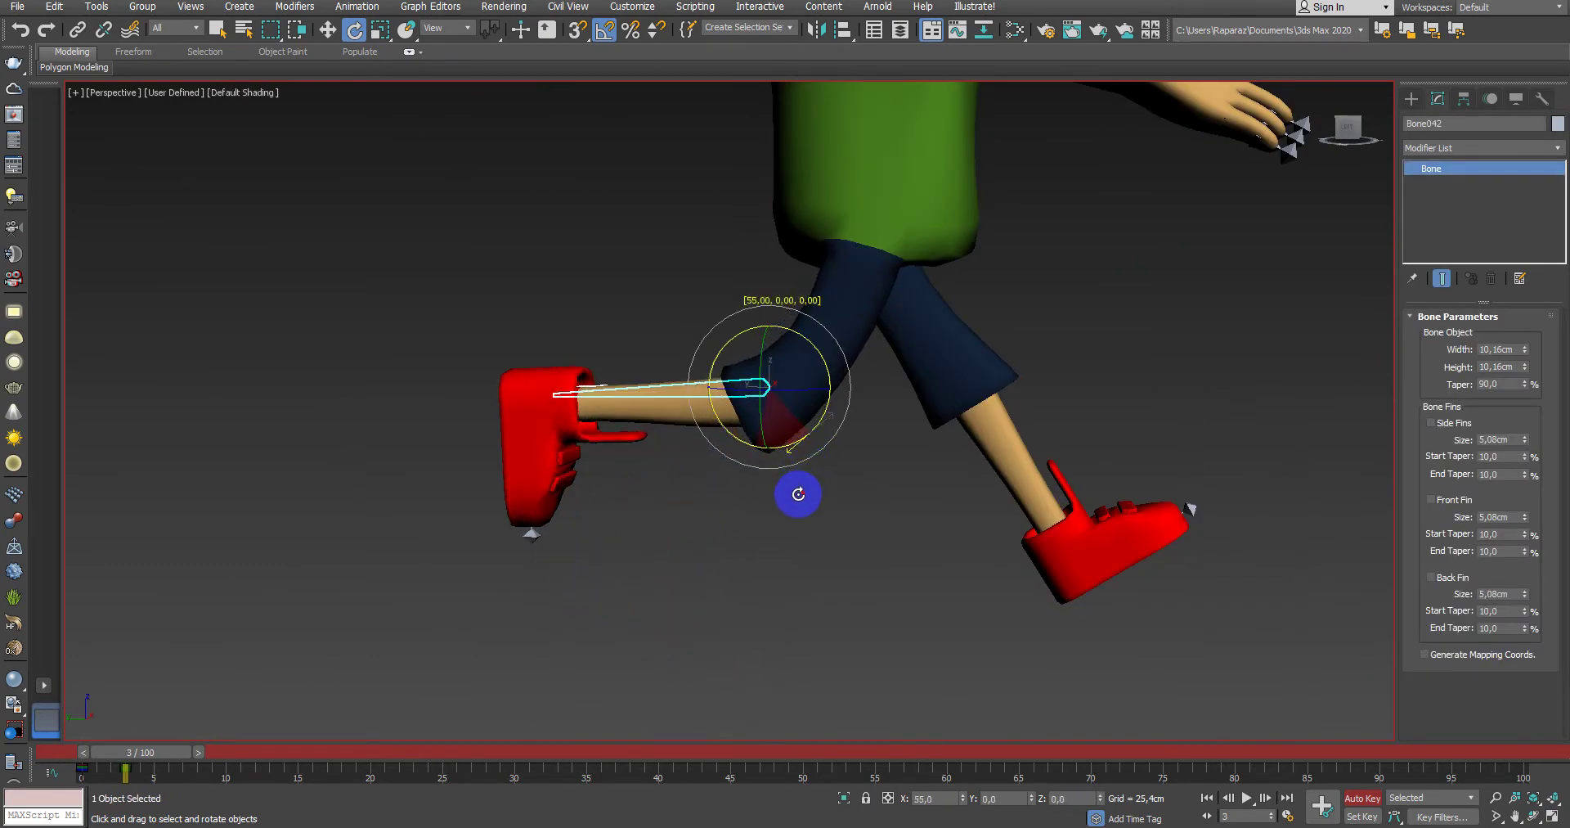
Step: At frame 10, rotate the shin bone 45° so the lower leg kicks forward
drag(175, 761, 278, 765)
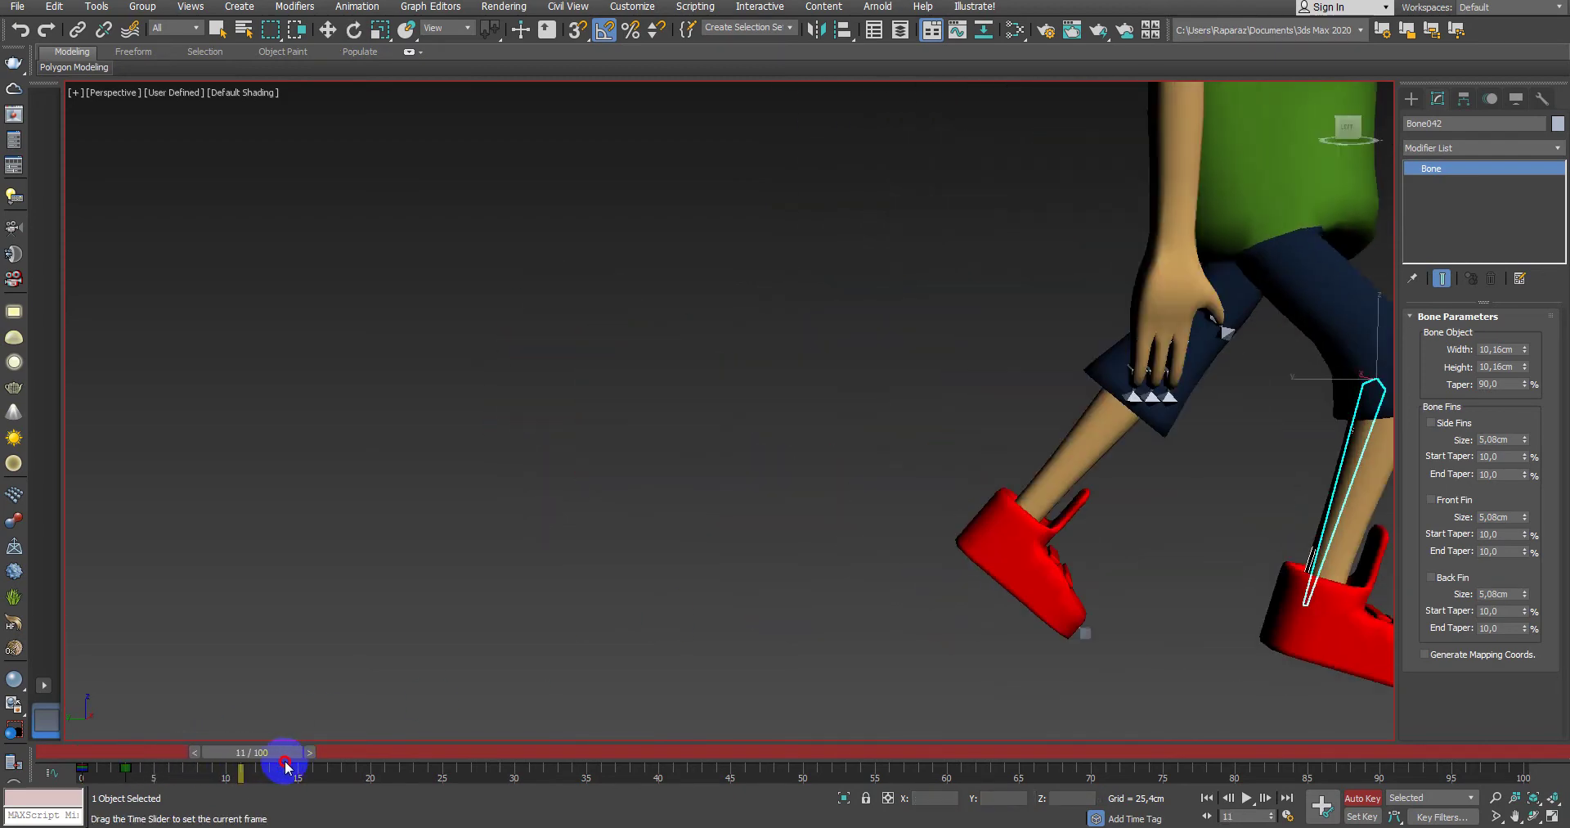
mouse_move(1044, 528)
alt+middle_down()
mouse_move(564, 550)
mouse_move(827, 537)
mouse_move(974, 496)
alt+middle_up()
ctrl+click(974, 495)
click(970, 499)
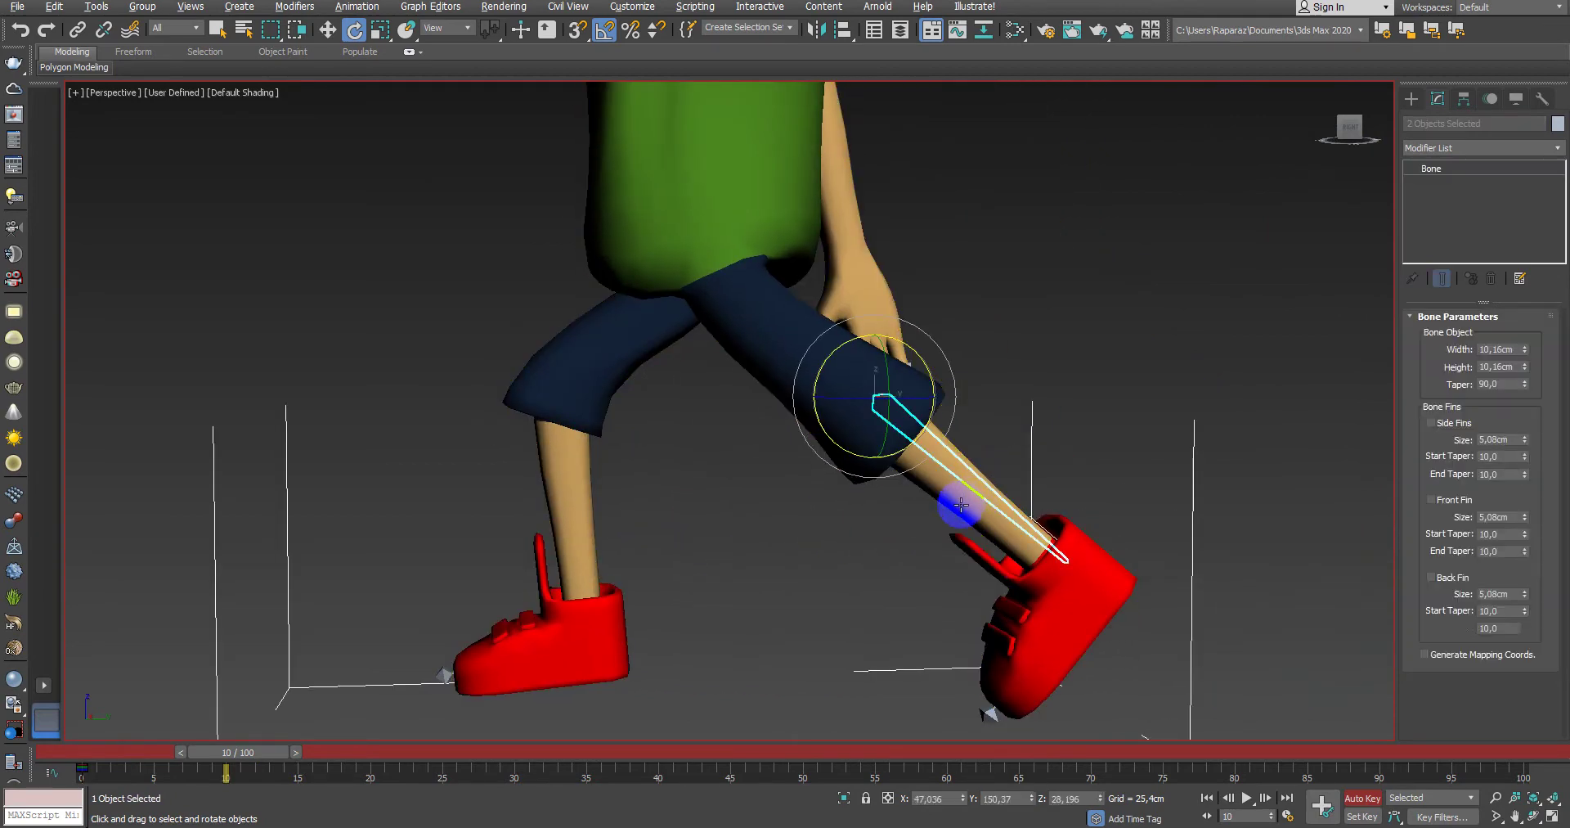
drag(900, 449, 935, 441)
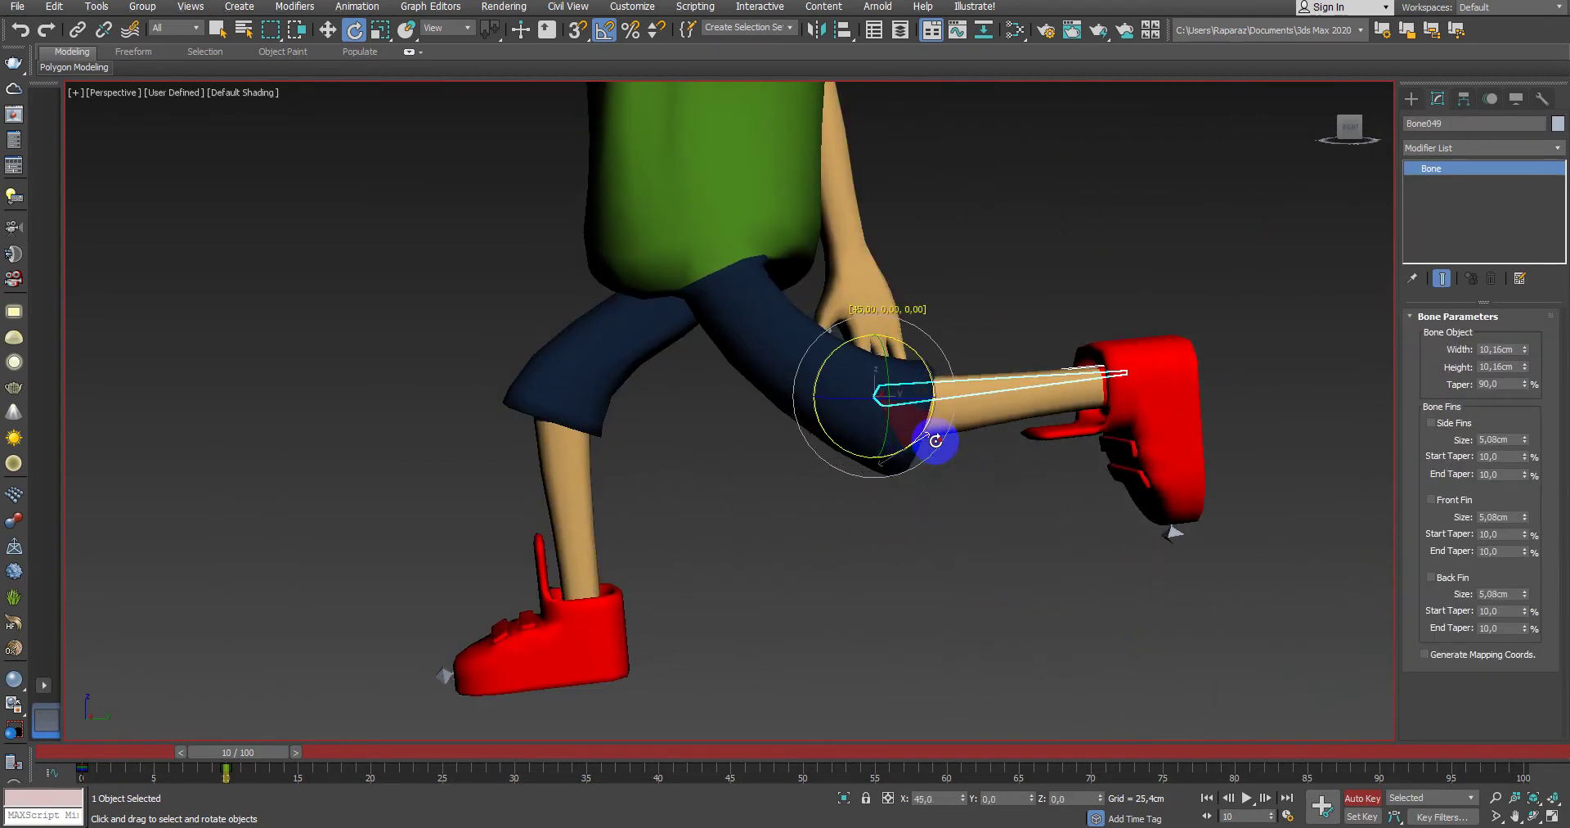
mouse_move(305, 744)
mouse_down()
mouse_move(168, 753)
mouse_move(394, 777)
mouse_move(109, 750)
mouse_move(649, 777)
mouse_move(4, 756)
mouse_up()
Step: At frame 25, rotate the head control helper to tilt the head up and sideways
drag(385, 768, 446, 752)
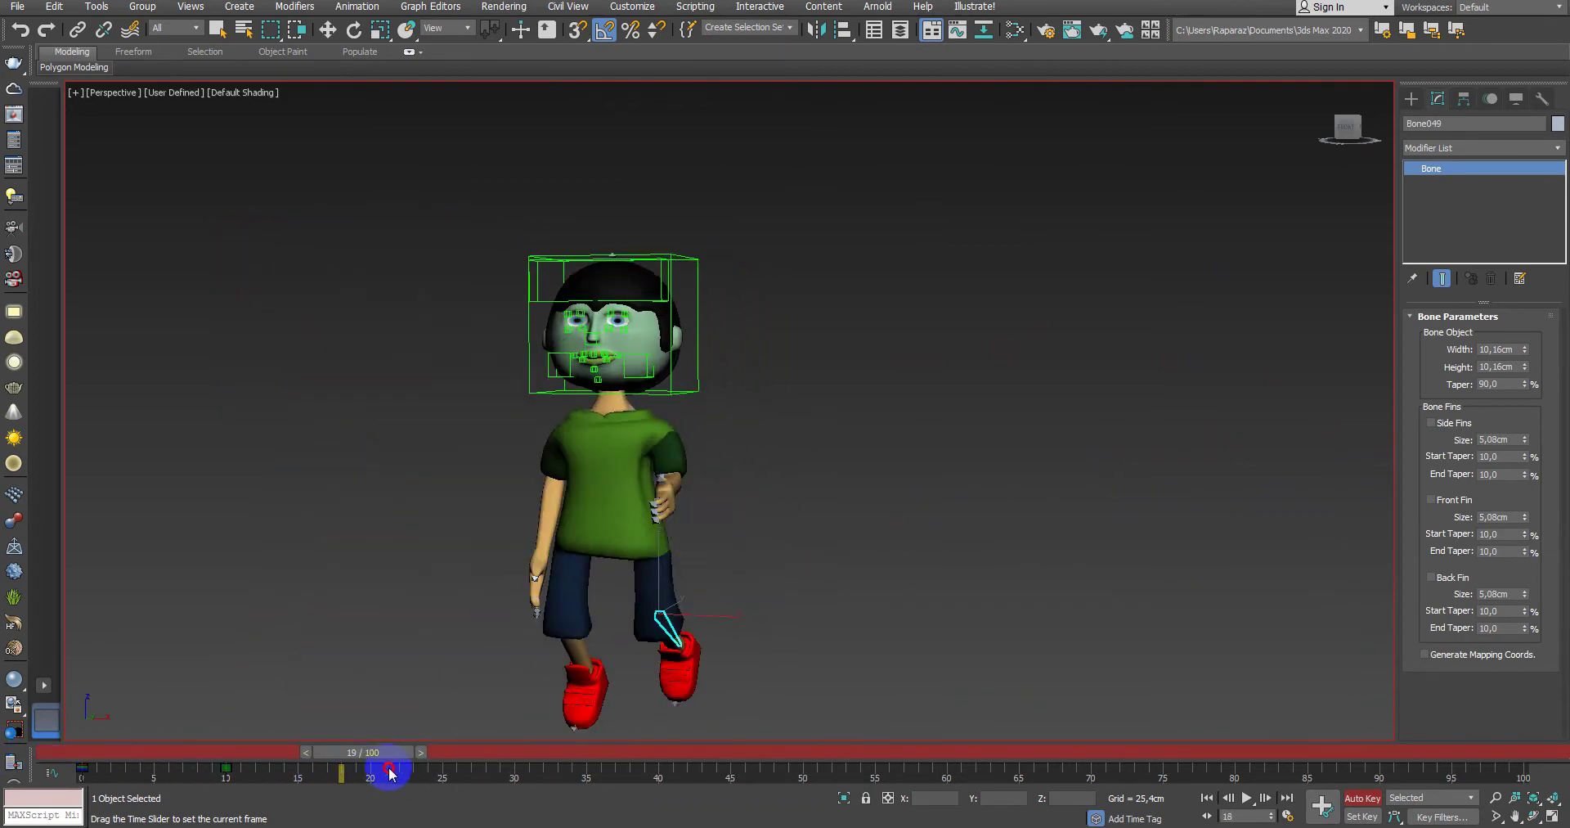
key(e)
drag(687, 473, 716, 534)
click(699, 454)
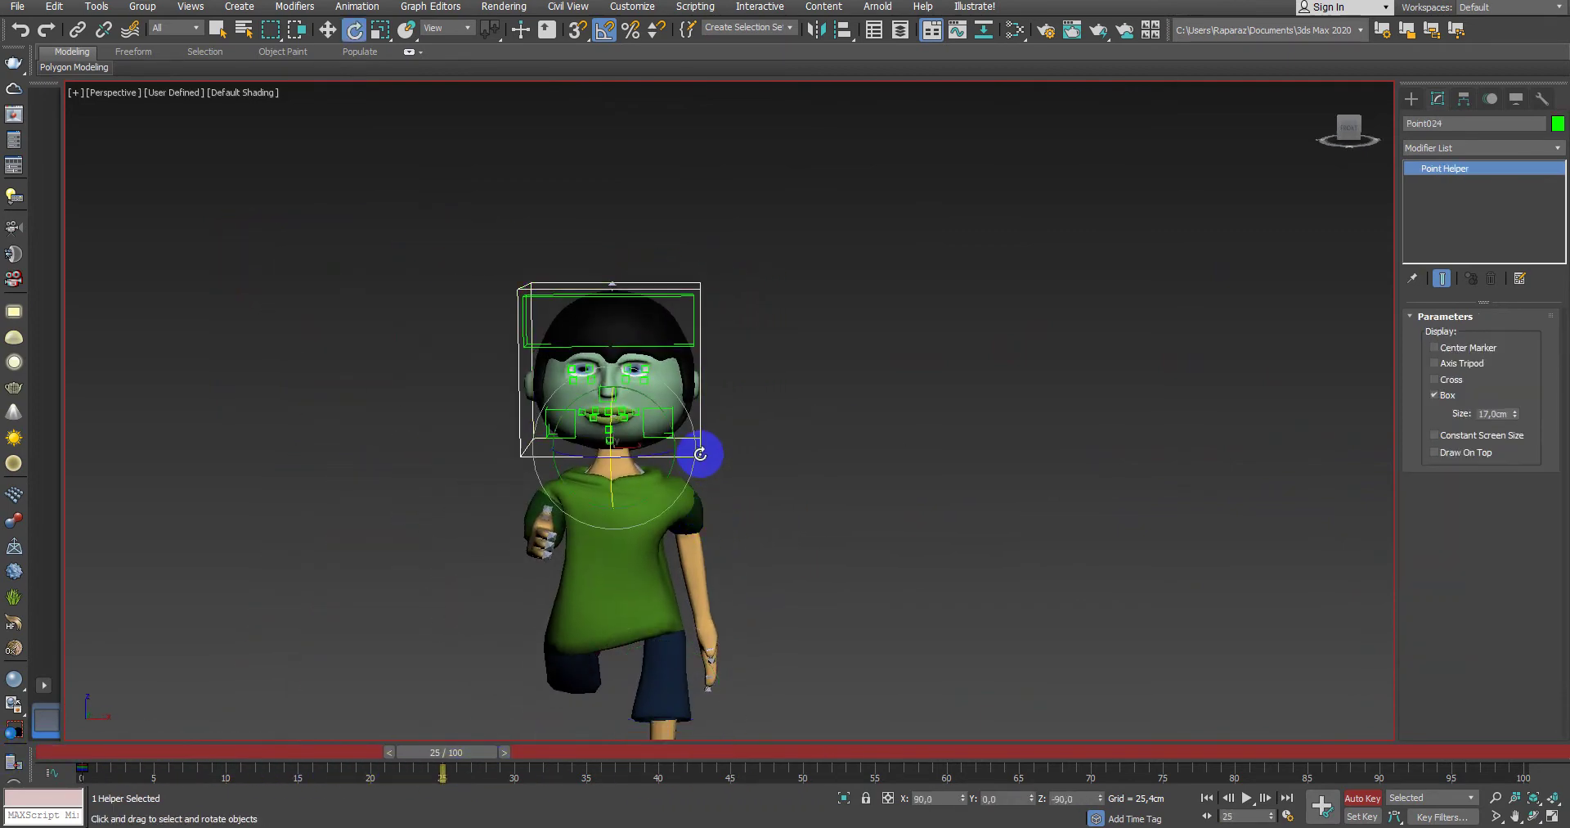
mouse_move(646, 460)
mouse_down()
mouse_move(661, 418)
mouse_move(624, 445)
mouse_move(660, 443)
mouse_move(559, 610)
mouse_up()
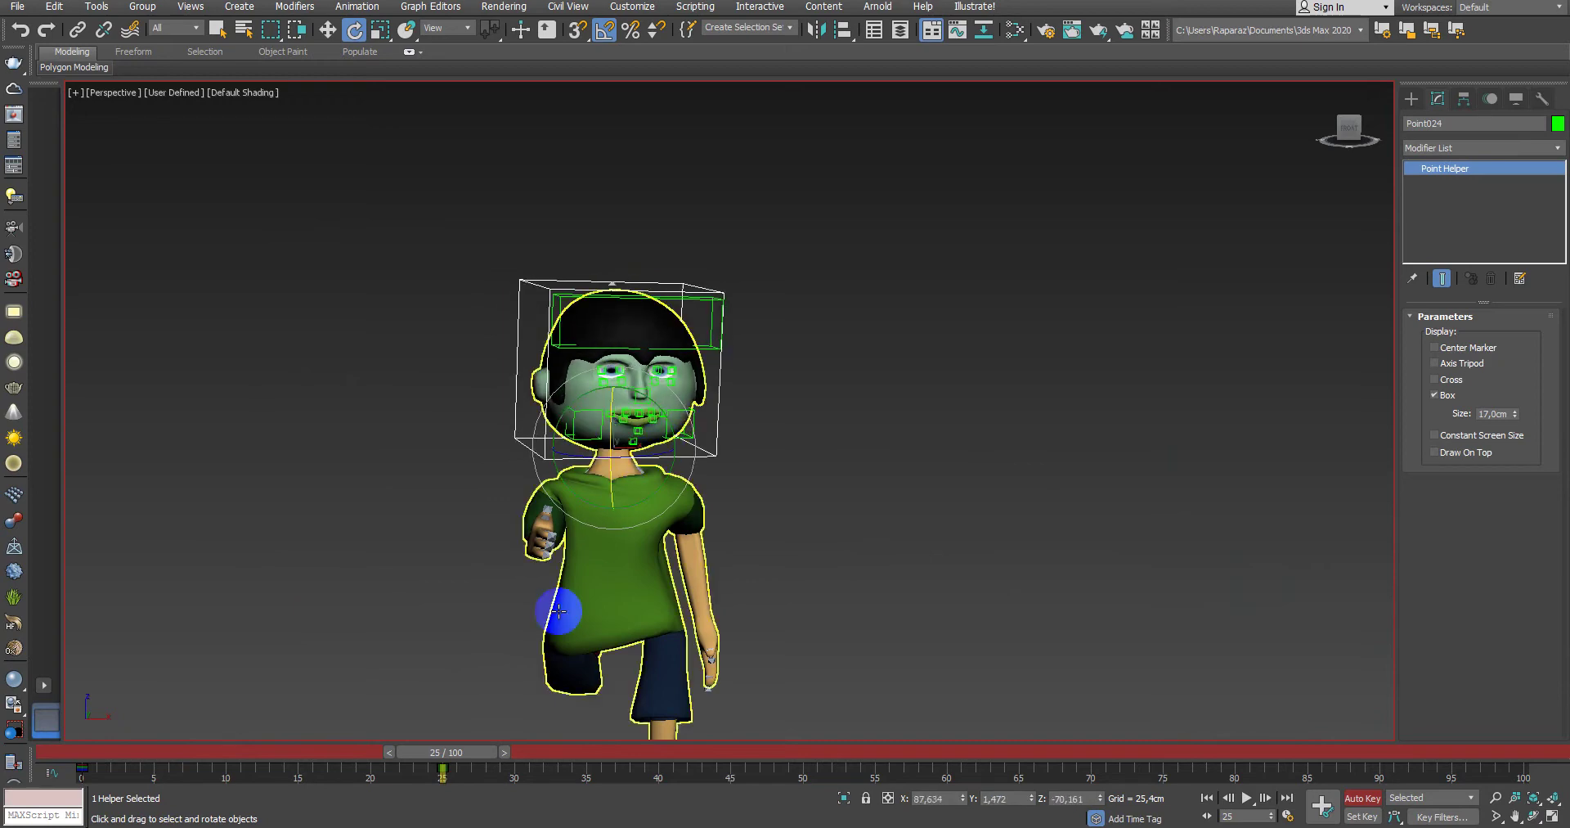
Step: Scrub and orbit to review the head motion, ending on the frame-0 T-pose
mouse_move(487, 762)
mouse_down()
mouse_move(57, 744)
mouse_move(588, 764)
mouse_move(12, 725)
mouse_move(978, 726)
mouse_move(14, 727)
mouse_move(360, 736)
mouse_up()
key(e)
mouse_move(425, 722)
alt+middle_down()
mouse_move(732, 616)
mouse_move(679, 537)
mouse_move(554, 532)
mouse_move(546, 570)
alt+middle_up()
alt+middle_drag(406, 759, 520, 654)
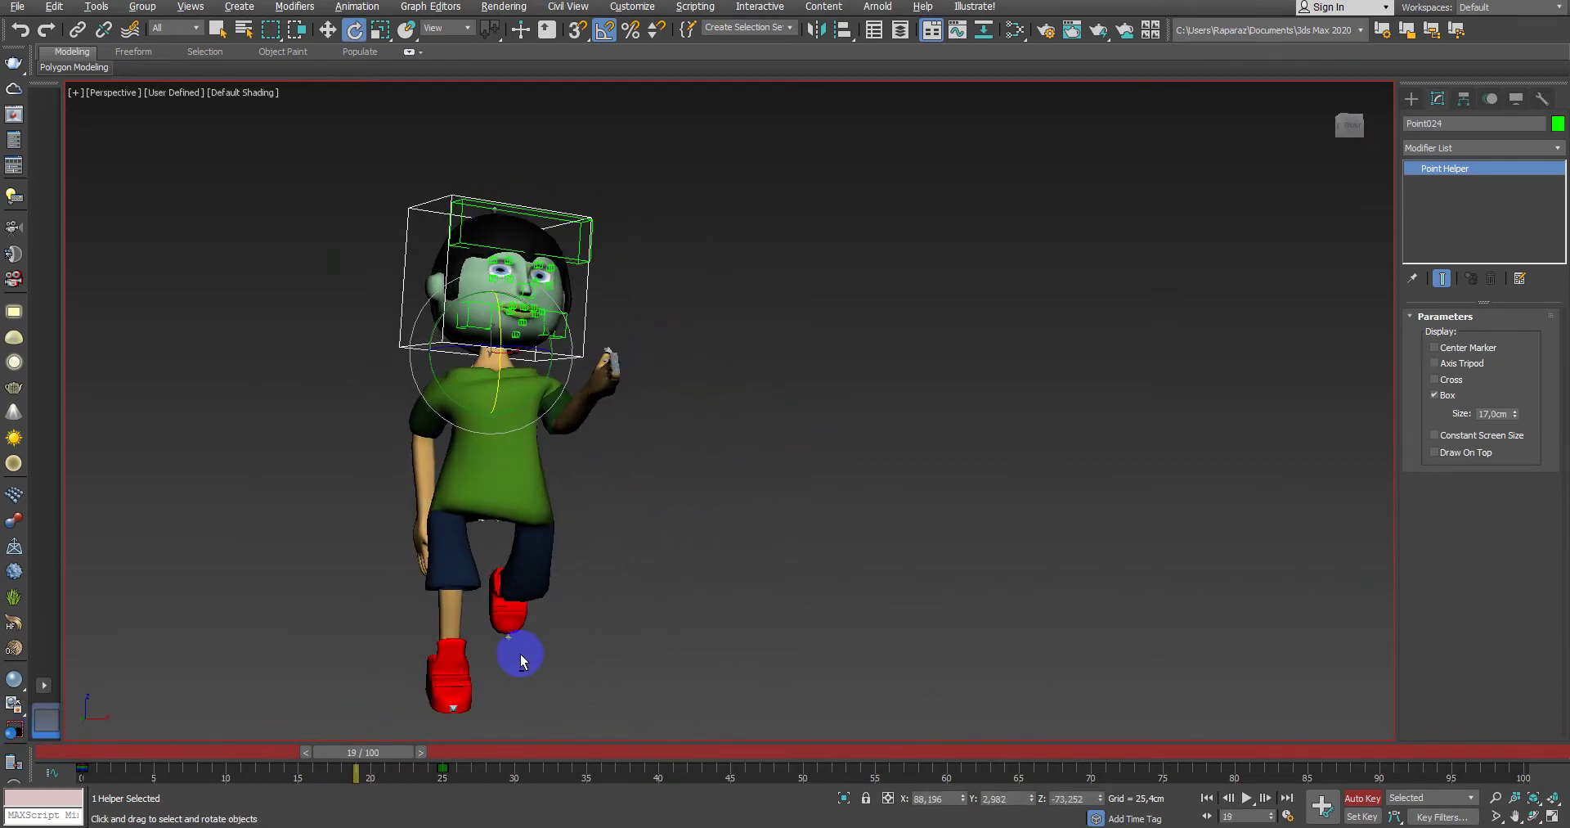
mouse_move(444, 752)
mouse_down()
mouse_move(128, 756)
mouse_move(799, 756)
mouse_move(361, 756)
mouse_move(33, 781)
mouse_up()
key(e)
scroll(488, 681, down, 2)
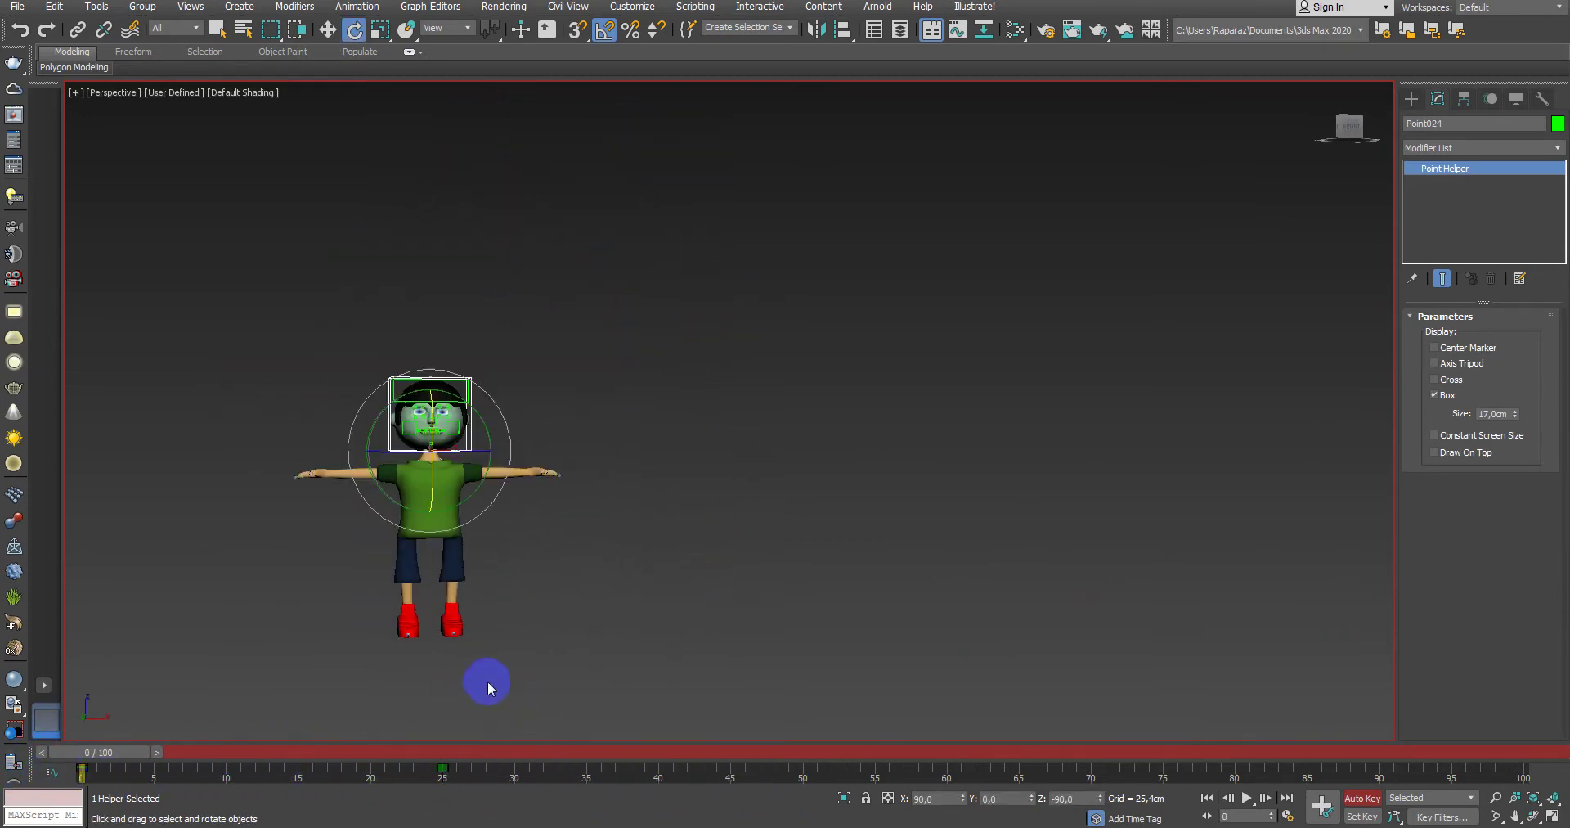
middle_drag(570, 680, 540, 602)
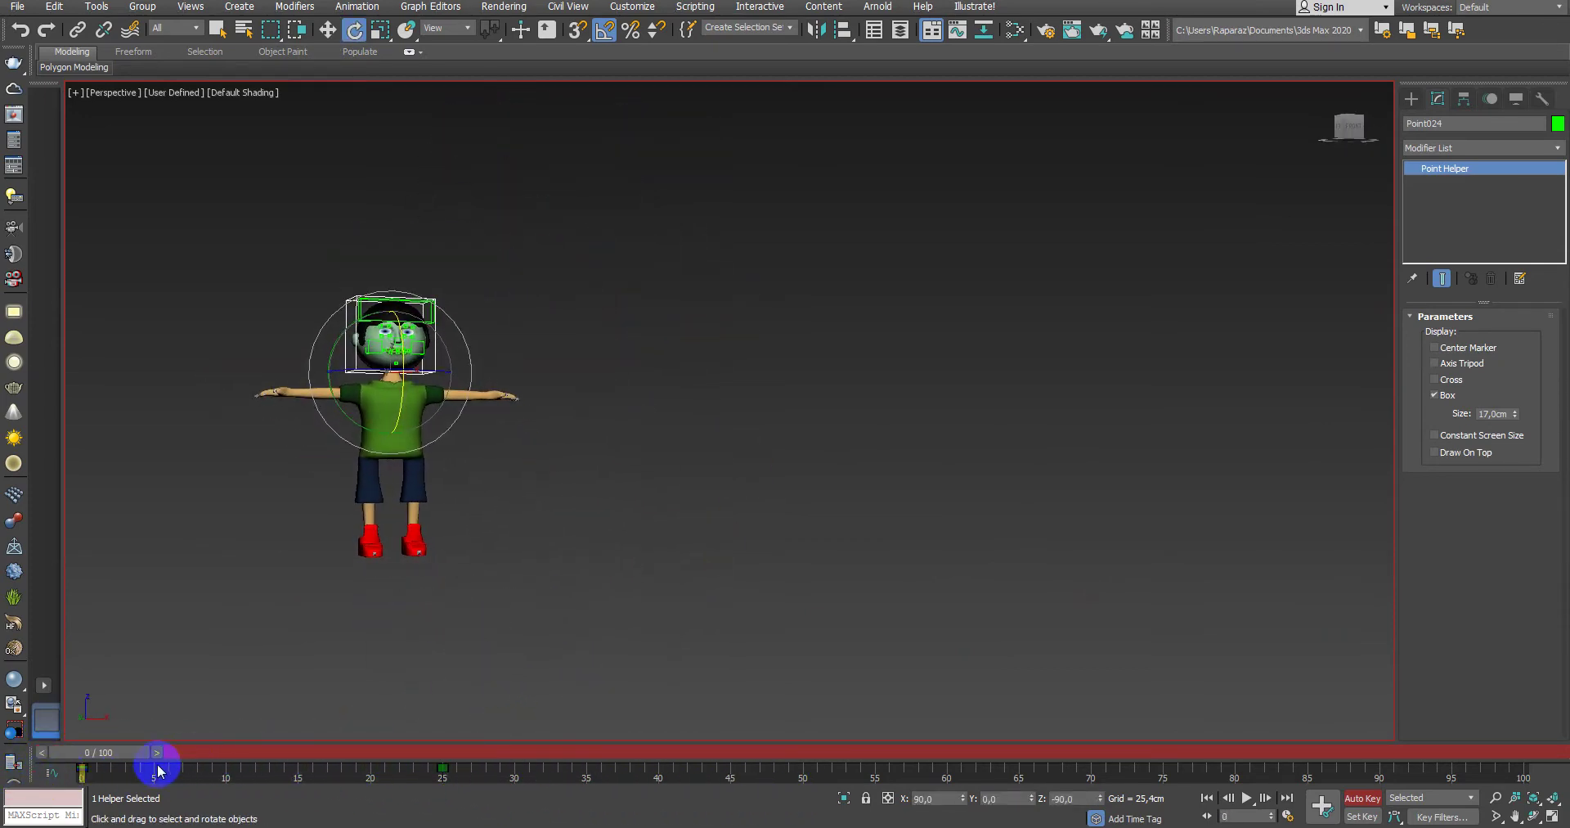
mouse_move(157, 769)
mouse_down()
mouse_move(232, 758)
mouse_move(673, 778)
mouse_move(256, 771)
mouse_move(666, 807)
mouse_move(82, 797)
mouse_move(694, 806)
mouse_move(72, 800)
mouse_up()
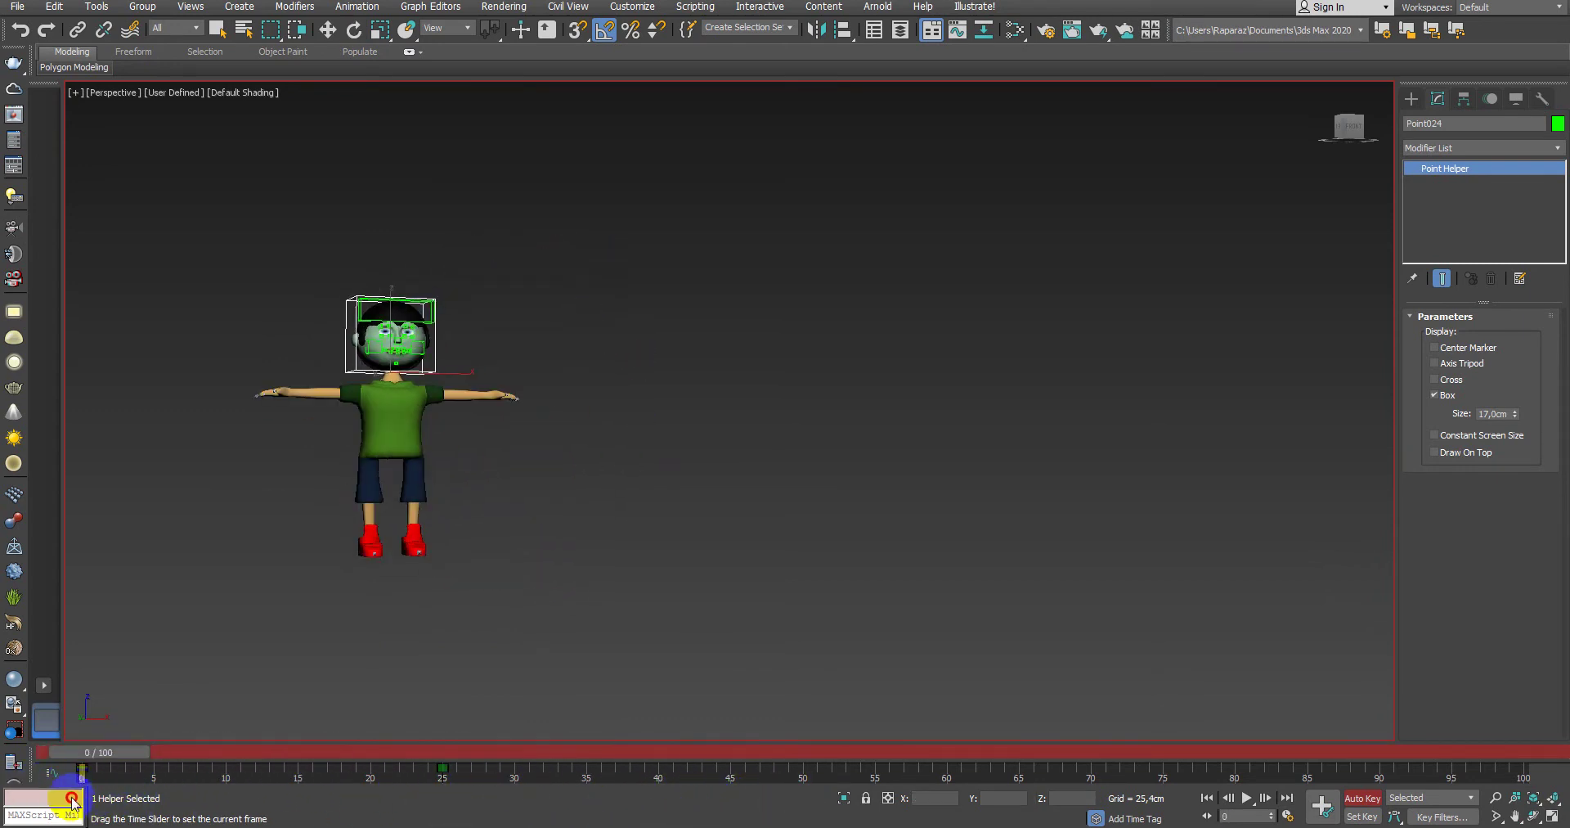
Step: Scrub through the whole walk, deselect everything, and bring up Render Setup with F10
key(ctrl+a)
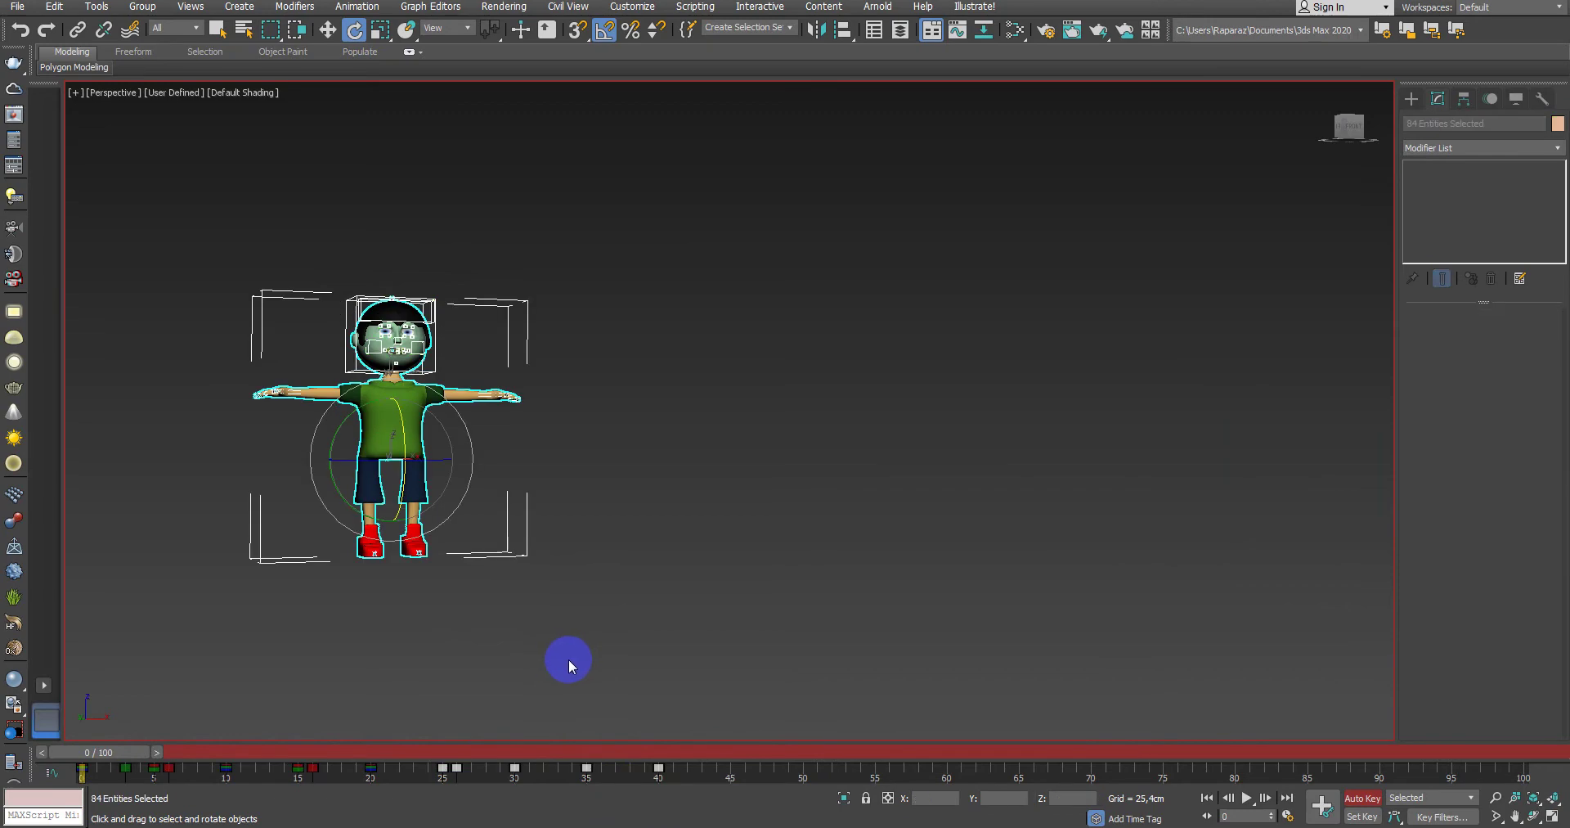
drag(133, 751, 708, 773)
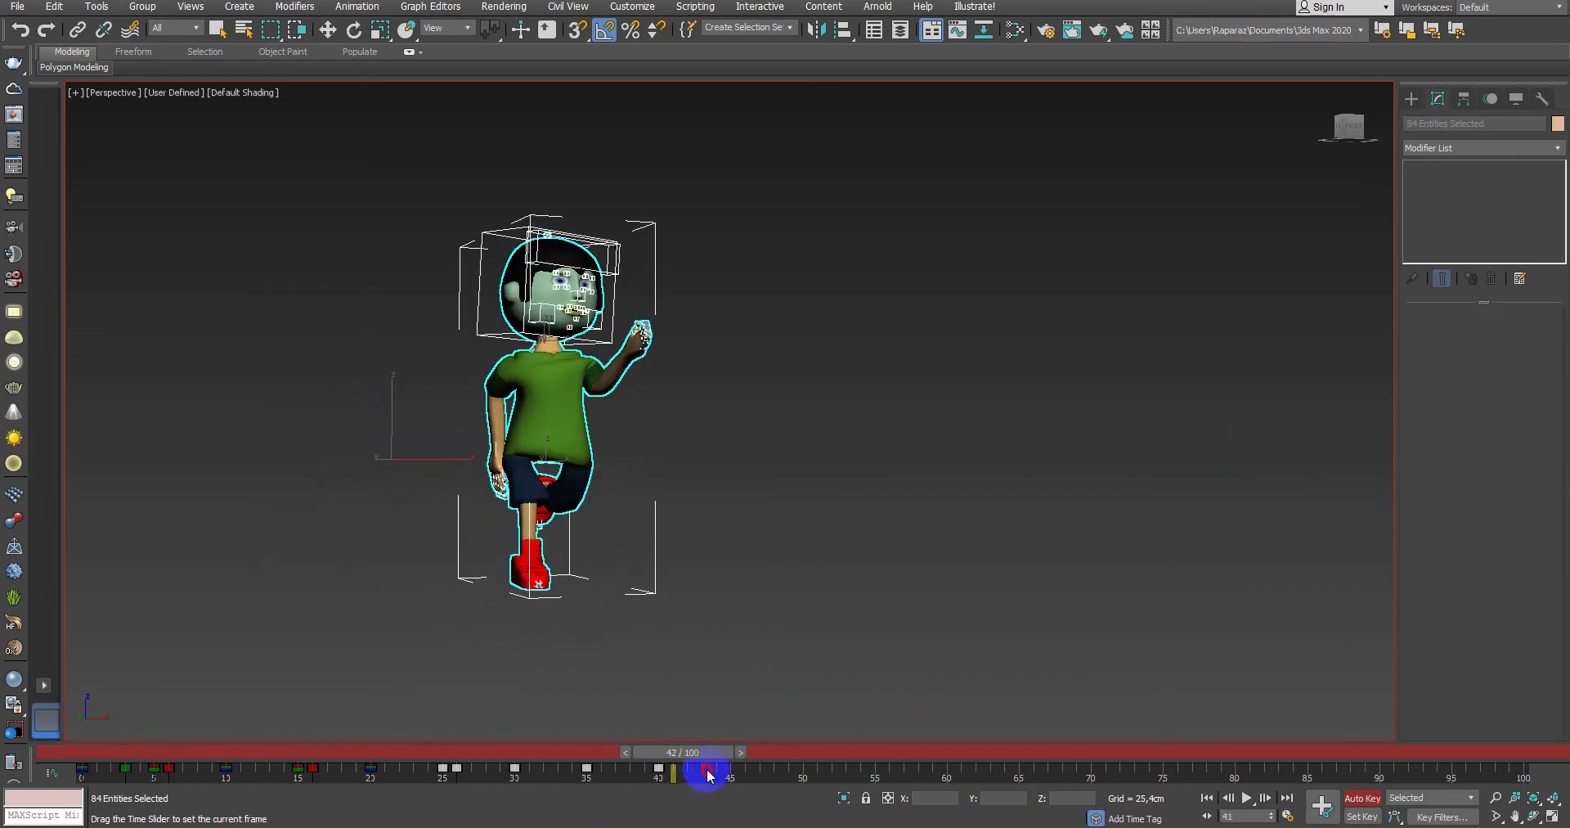
click(982, 665)
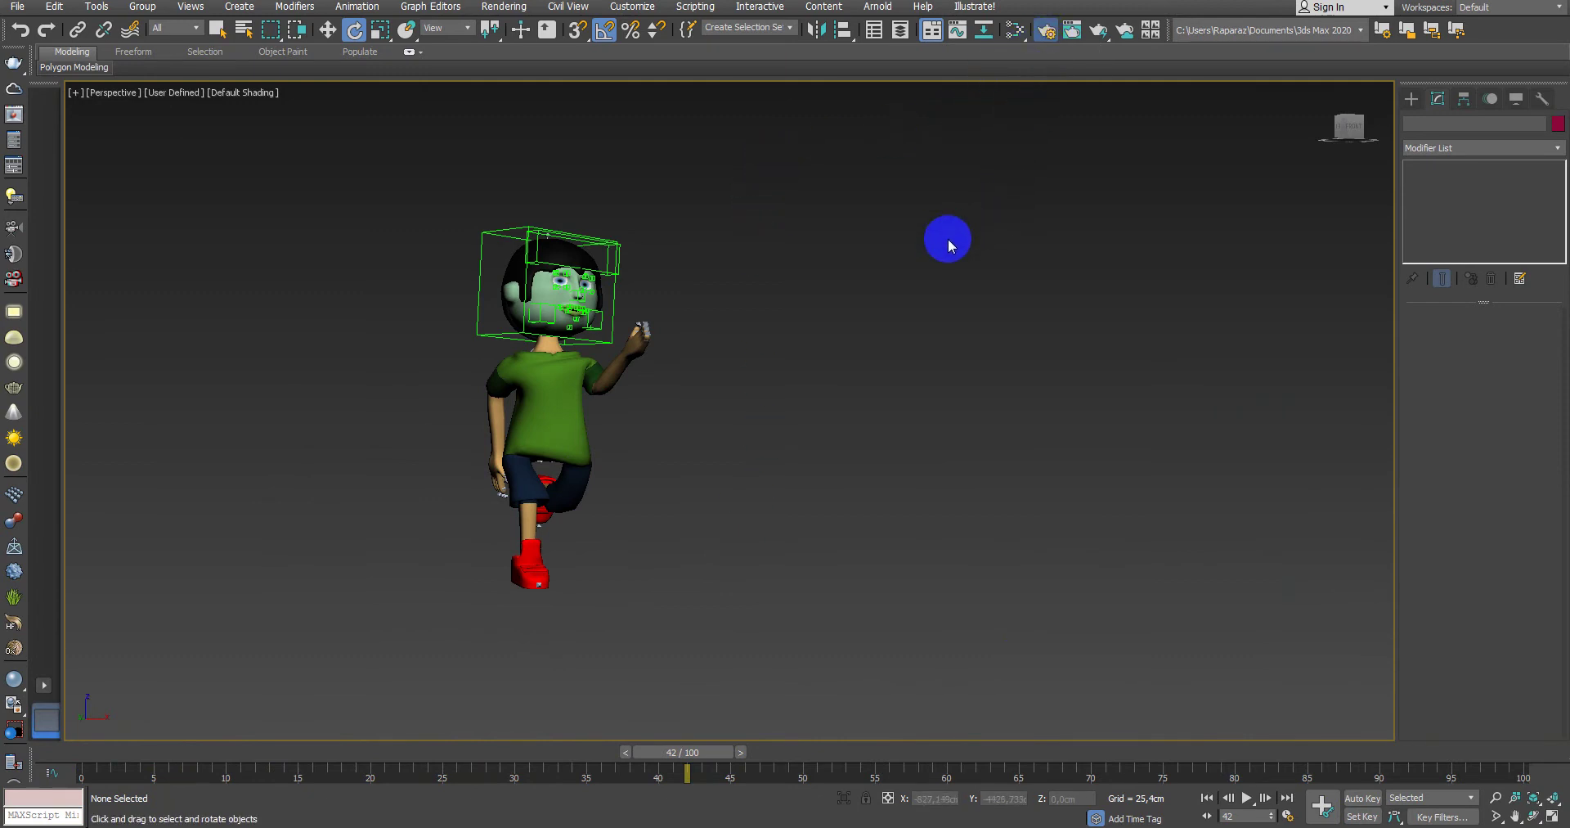
key(F10)
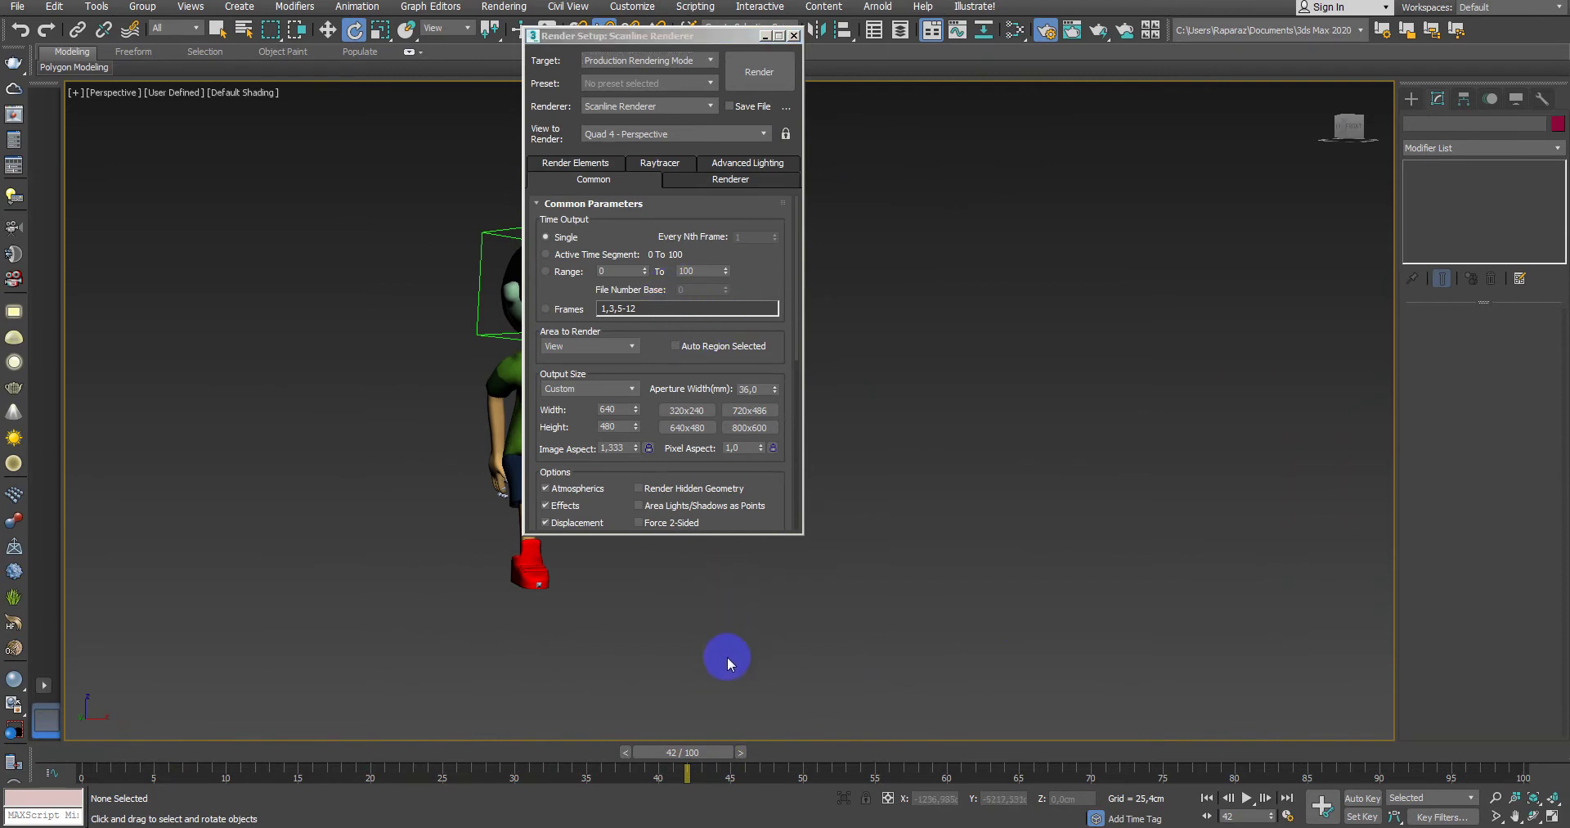
Step: Render frames 0–40 at 800×600 and show safe frames in the Perspective viewport
key(ctrl+a)
drag(692, 756, 716, 766)
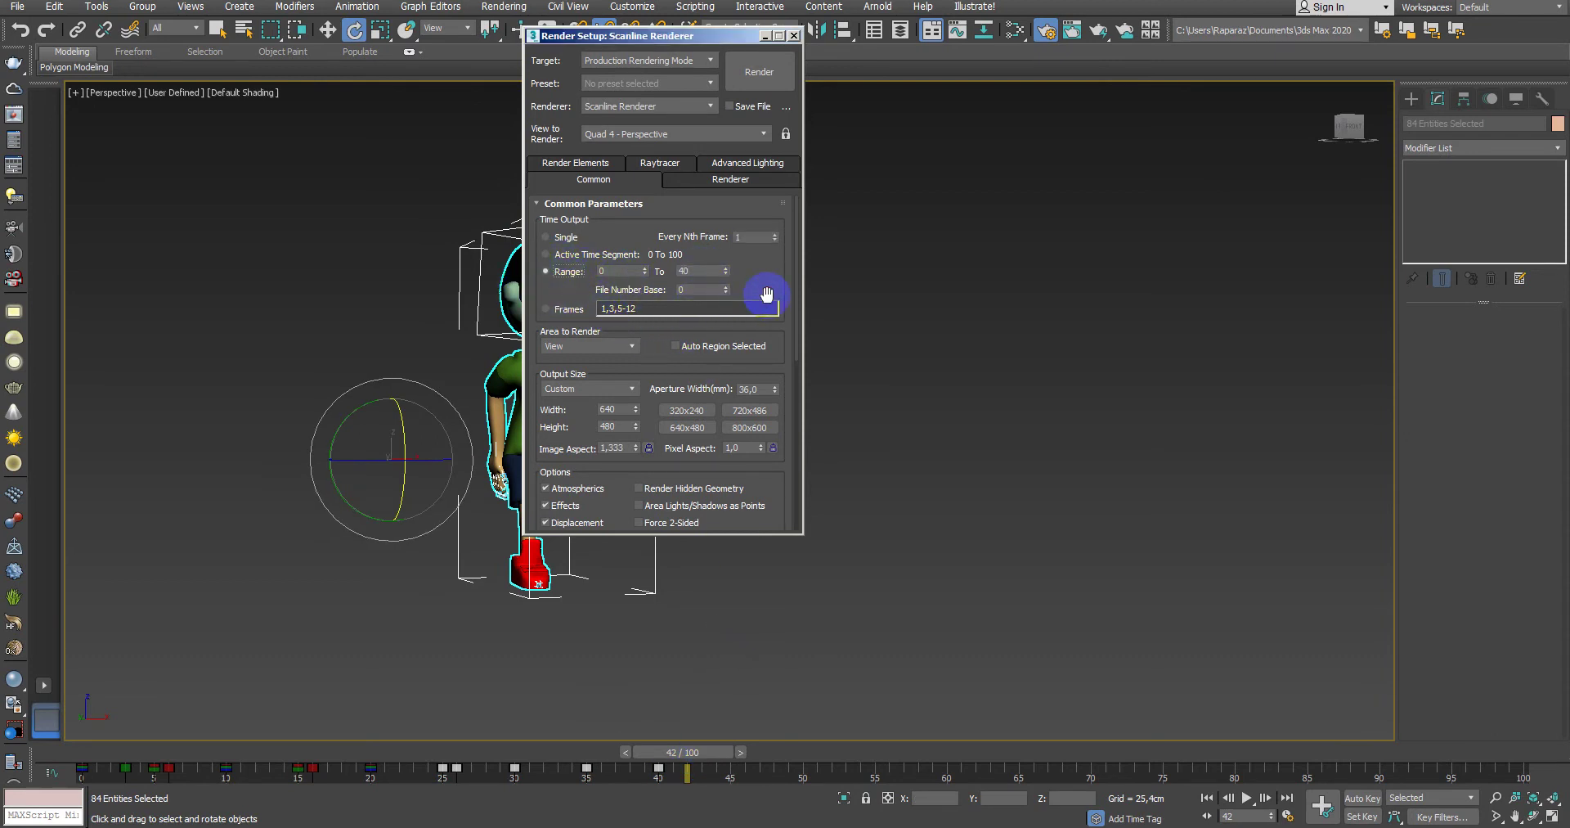
scroll(766, 293, down, 1)
scroll(757, 238, down, 1)
scroll(719, 273, down, 1)
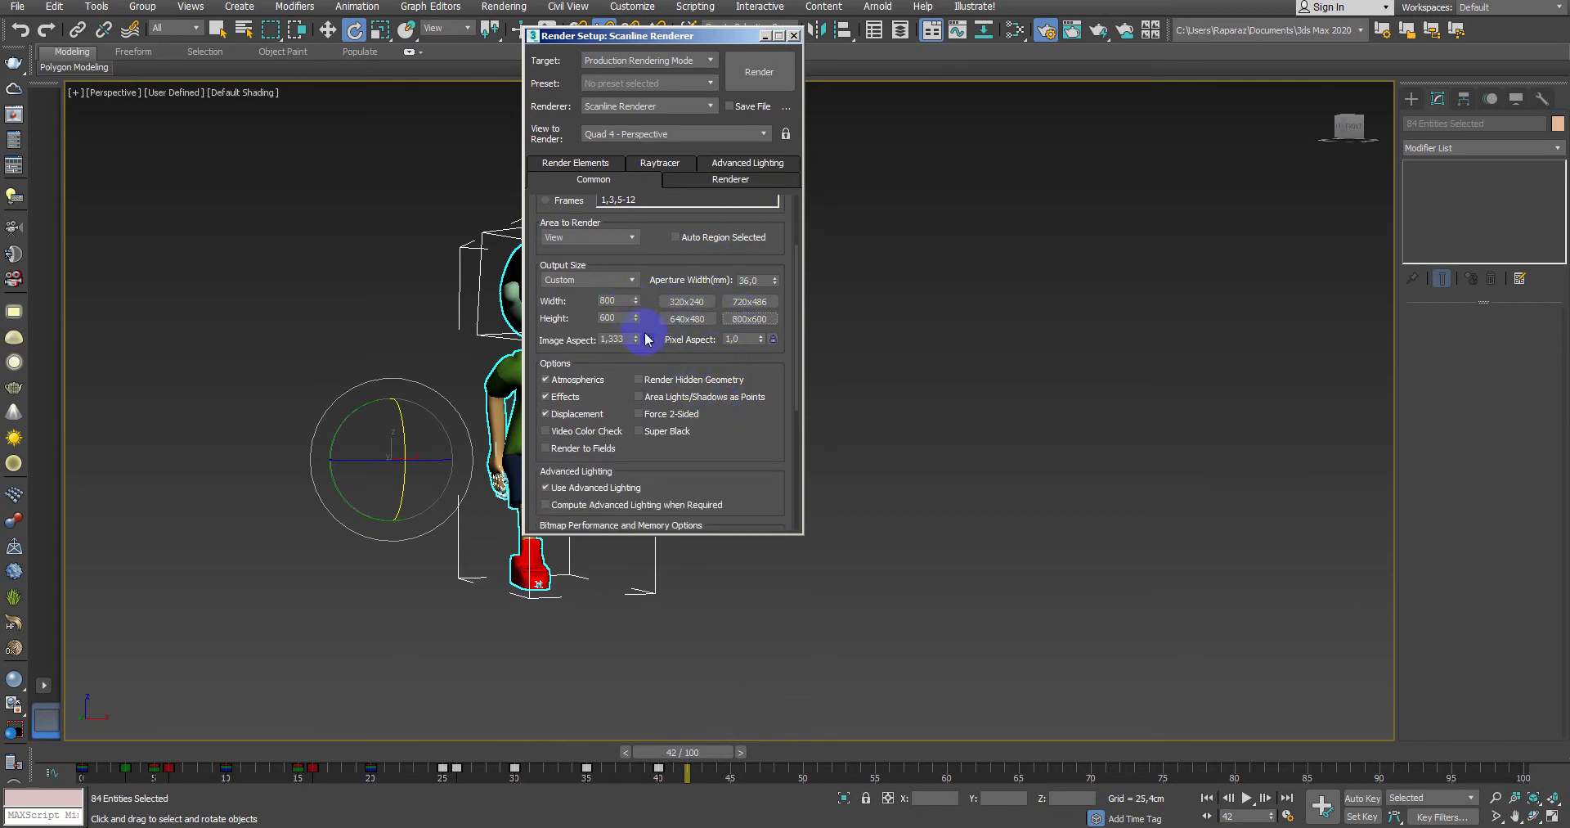
click(92, 100)
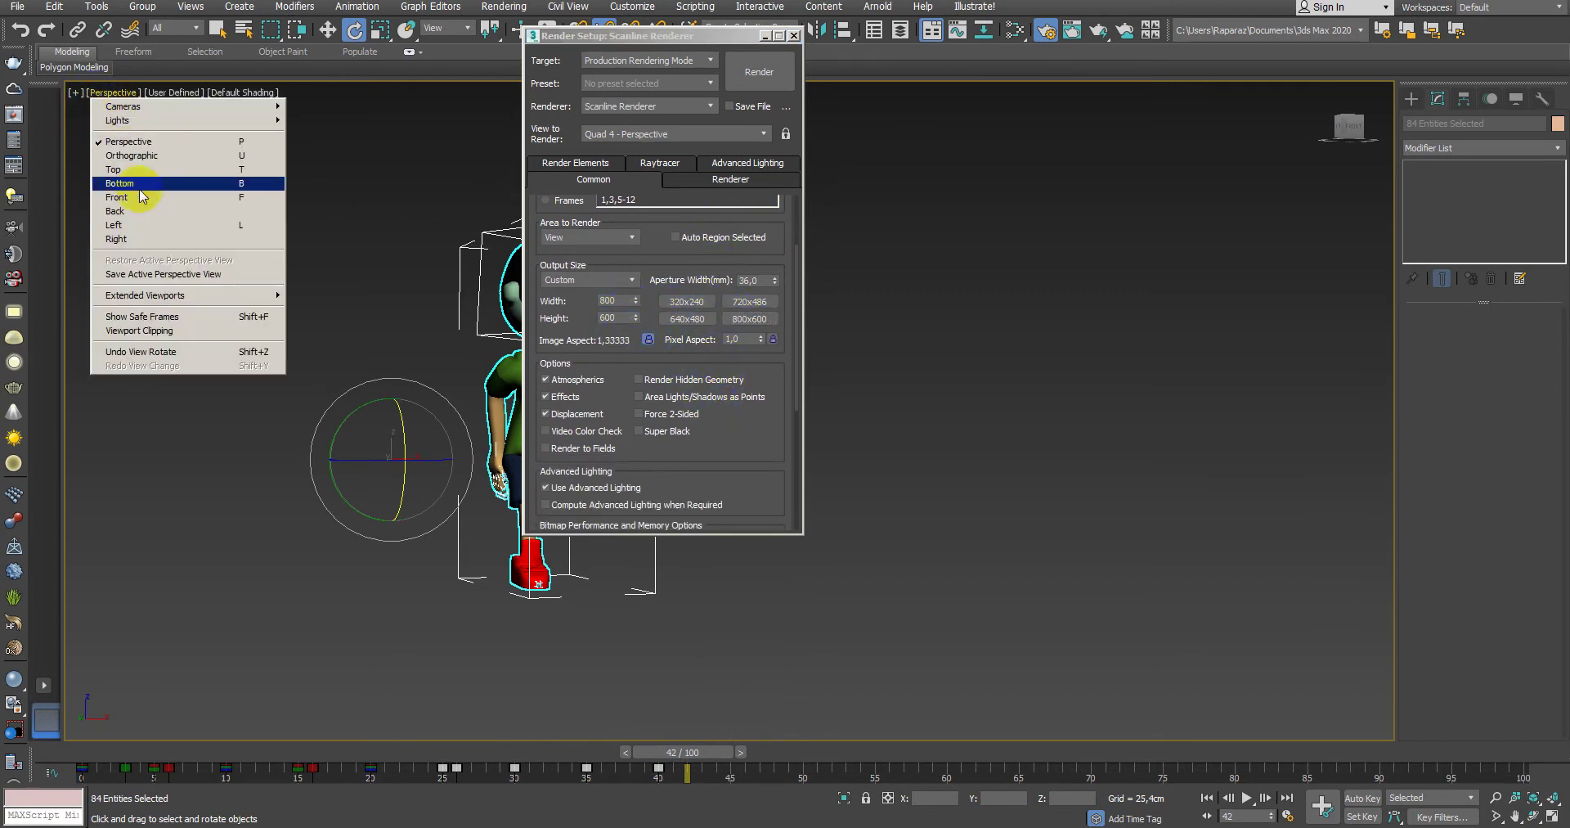
click(147, 320)
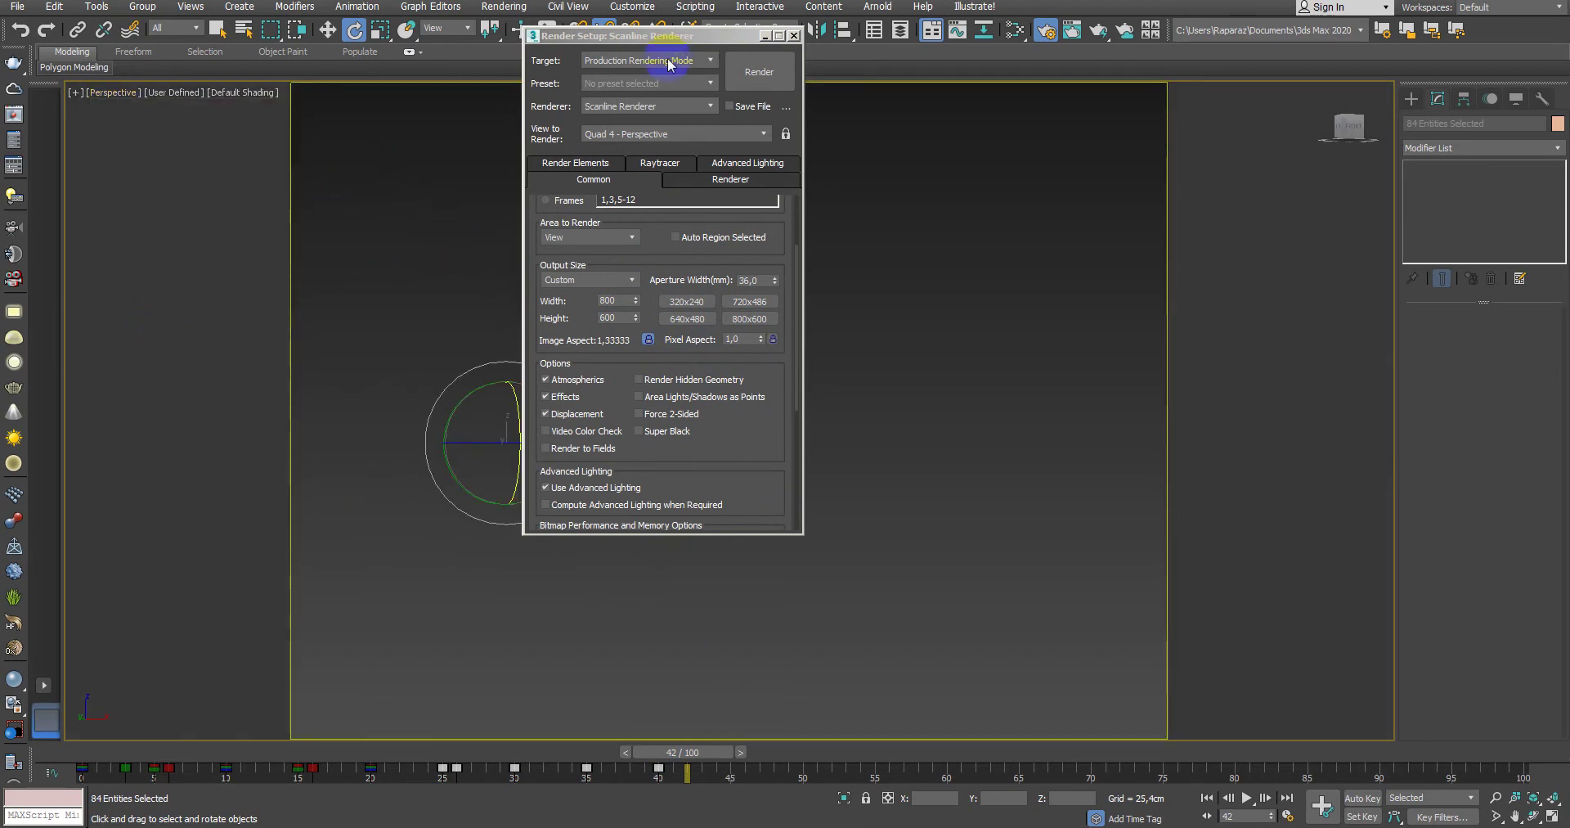
Step: Move Render Setup to the right and zoom and pan to frame the boy at frame 0
drag(654, 35, 1230, 227)
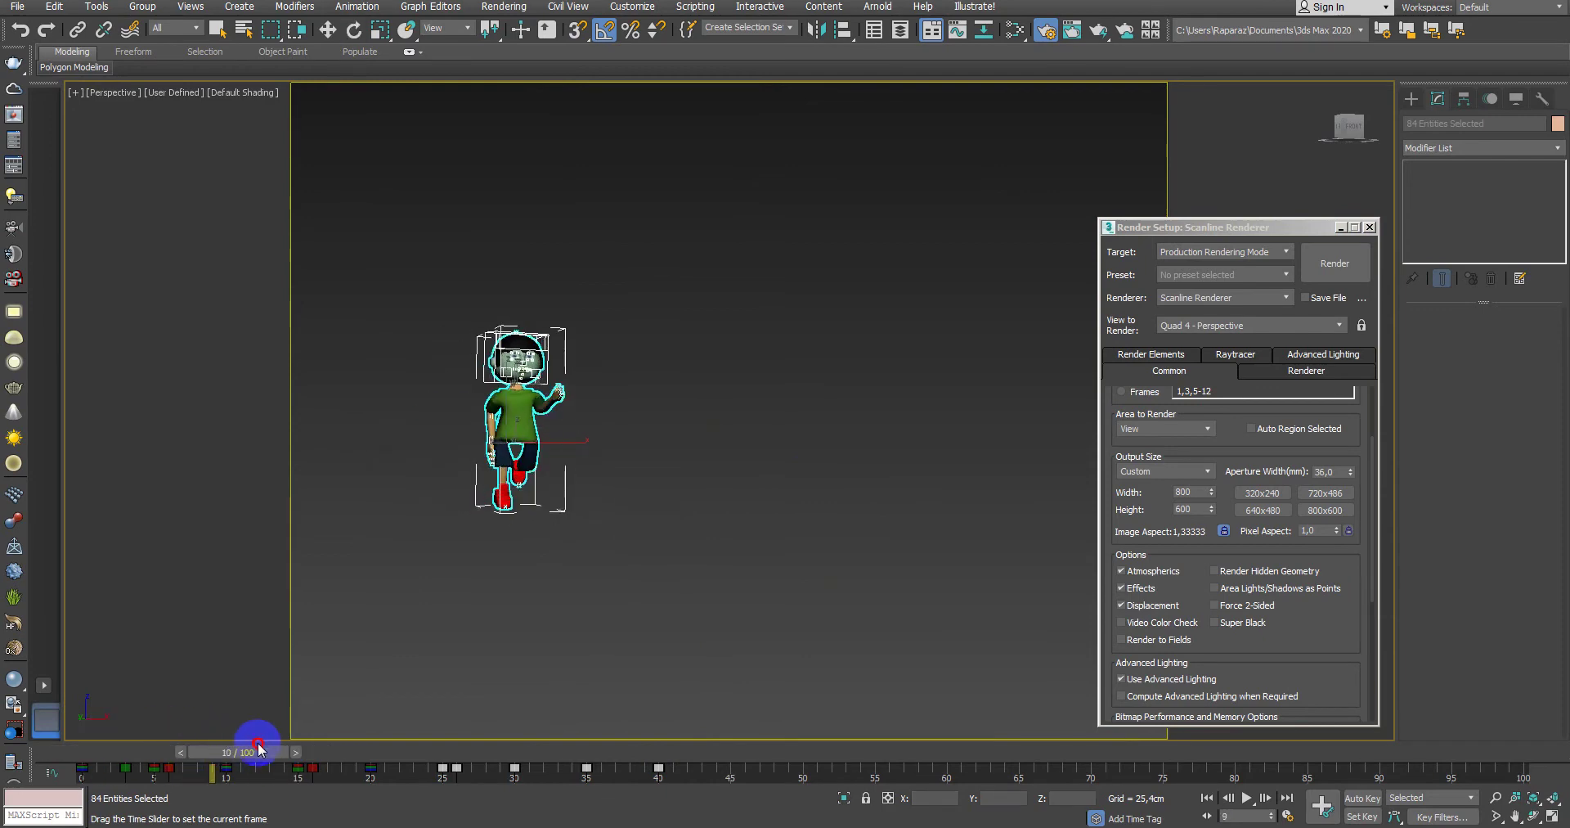
drag(288, 746, 82, 751)
drag(695, 639, 666, 603)
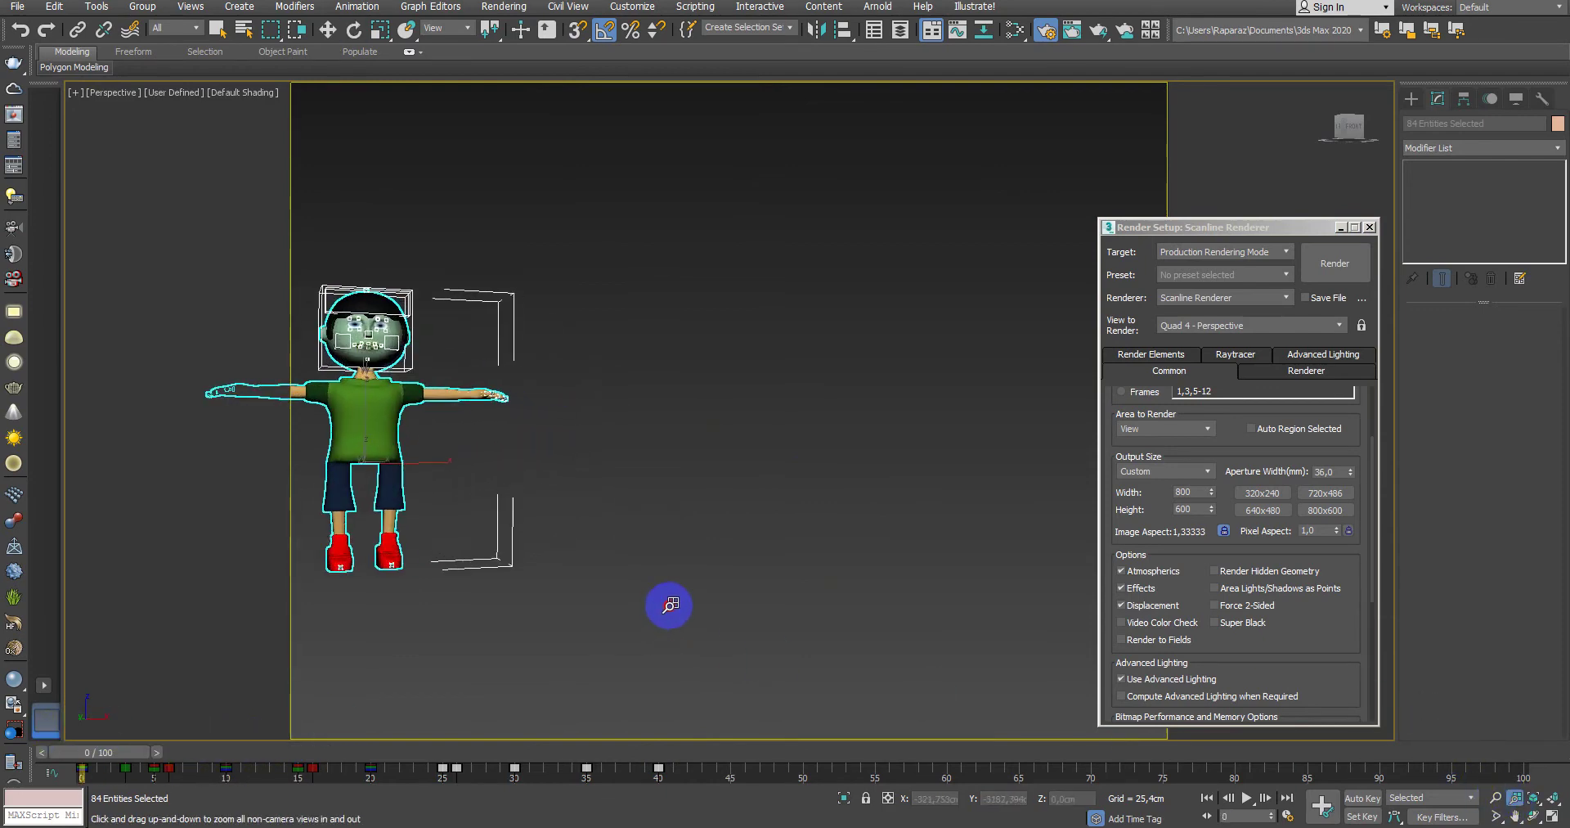
mouse_move(666, 603)
middle_down()
mouse_move(795, 592)
mouse_move(823, 566)
middle_up()
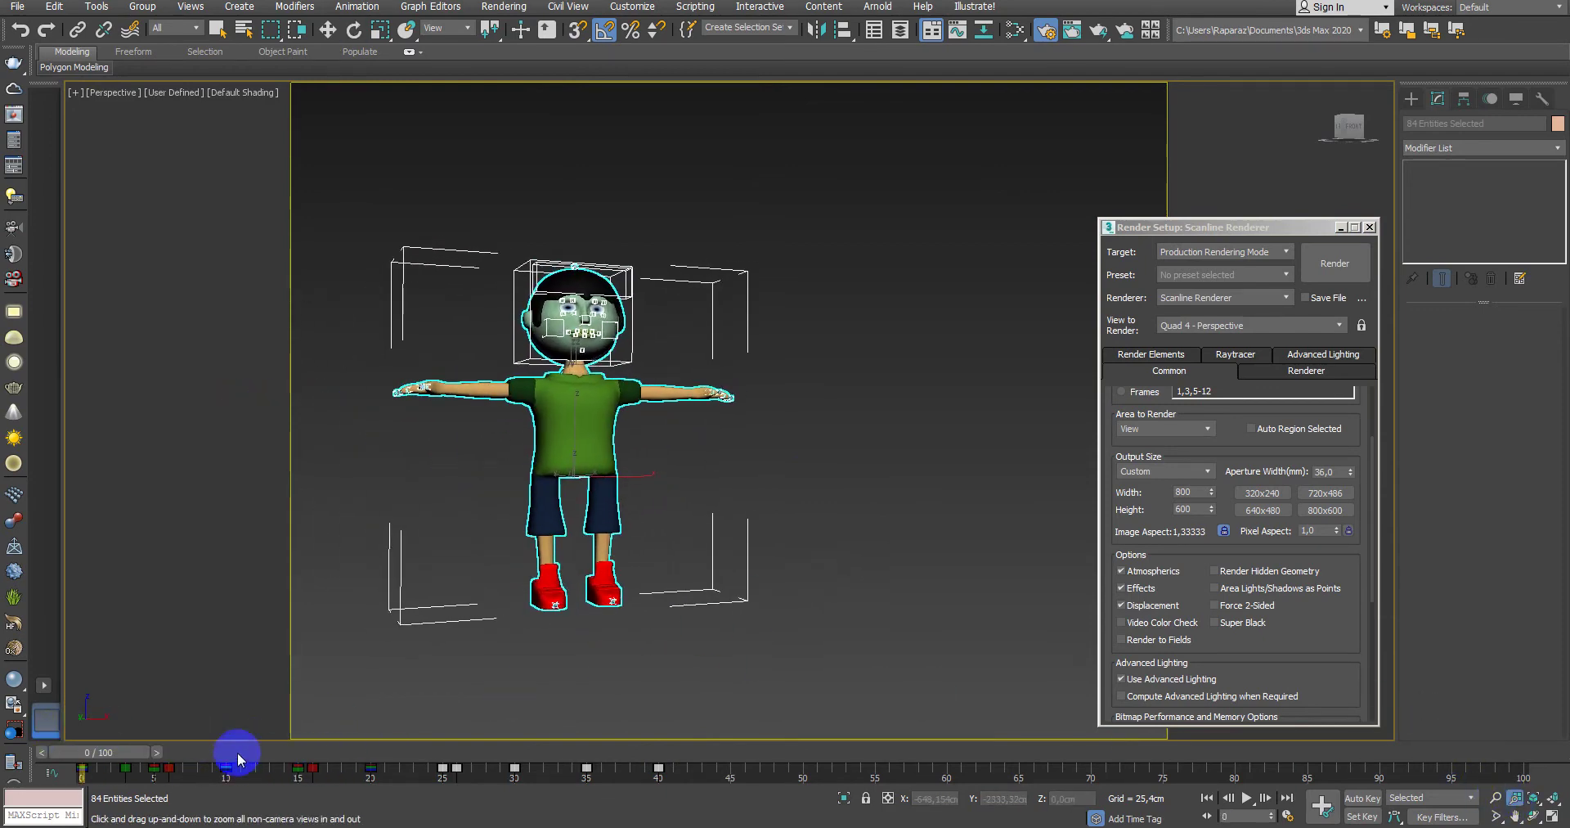
mouse_move(82, 751)
mouse_down()
mouse_move(806, 778)
mouse_move(175, 764)
mouse_move(240, 768)
mouse_up()
drag(484, 687, 497, 677)
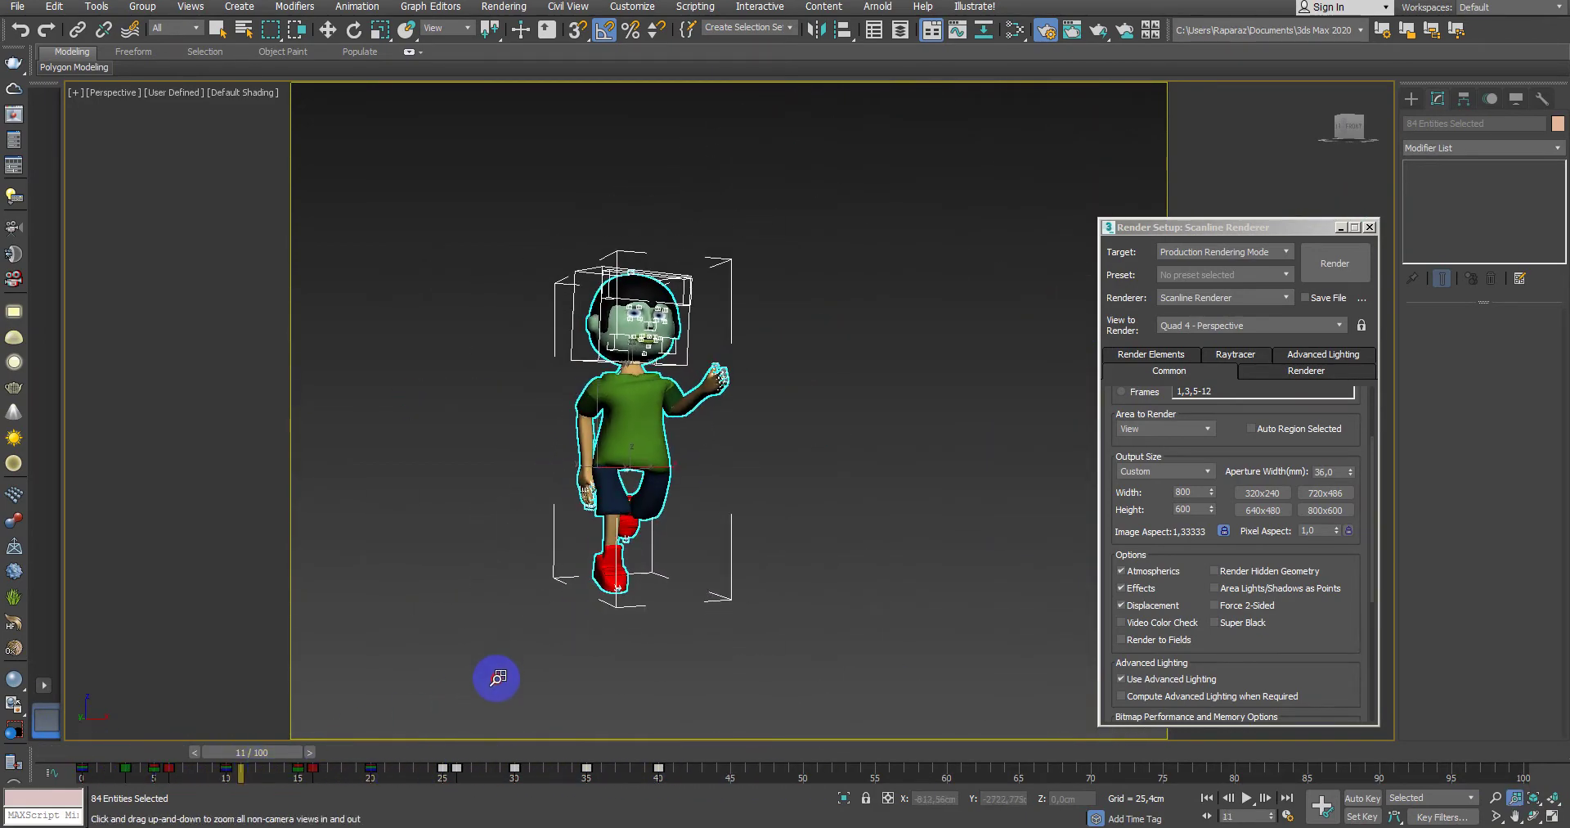
mouse_move(282, 754)
mouse_down()
mouse_move(690, 772)
mouse_move(354, 757)
mouse_move(543, 764)
mouse_move(156, 727)
mouse_up()
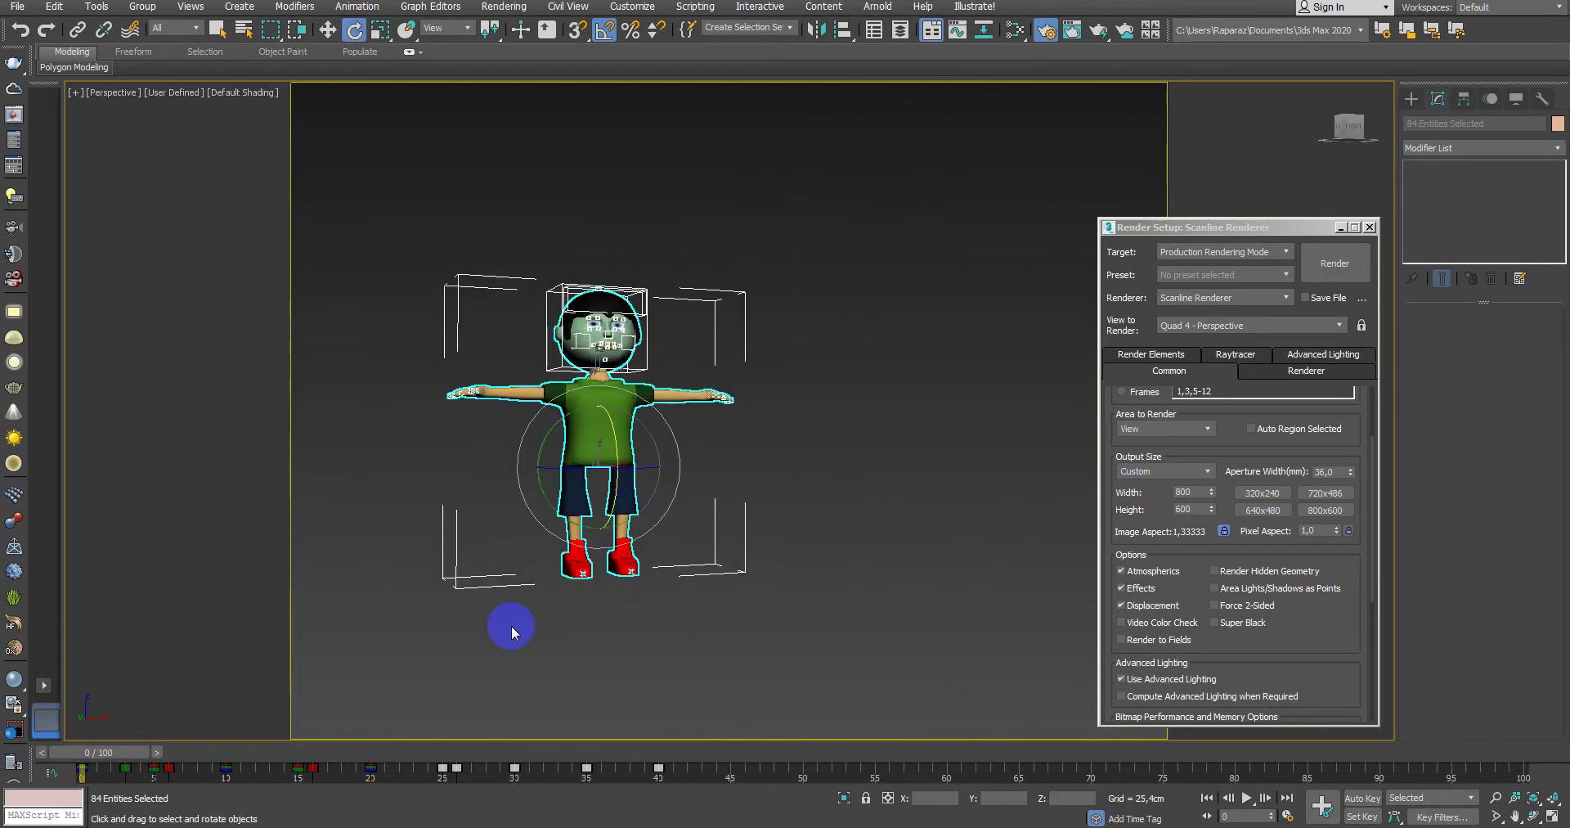
drag(1344, 659, 1247, 490)
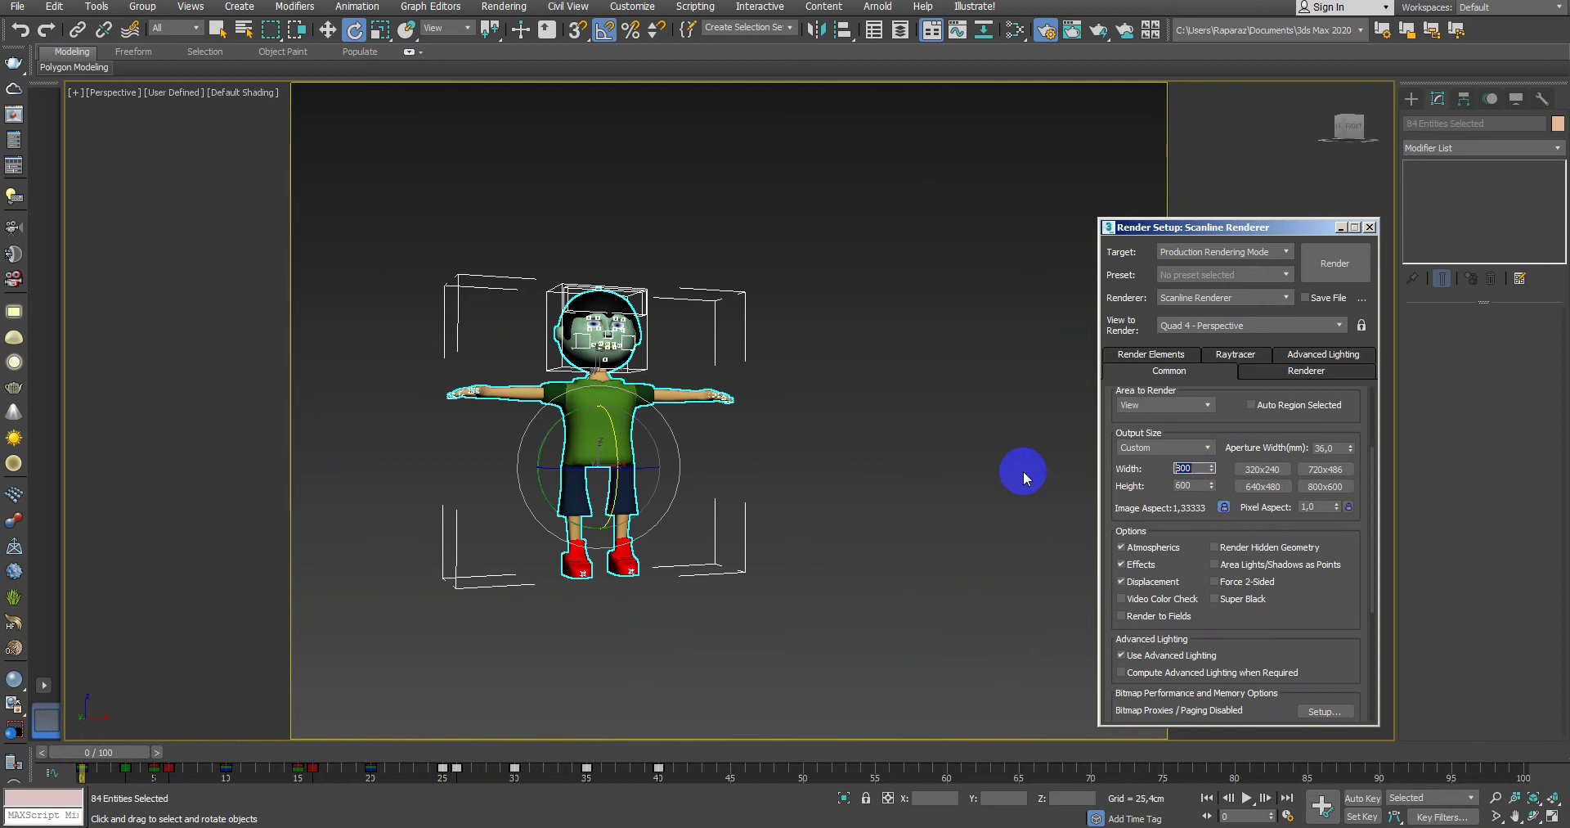
Step: Enter 1600 as the output width
text(1600)
key(Return)
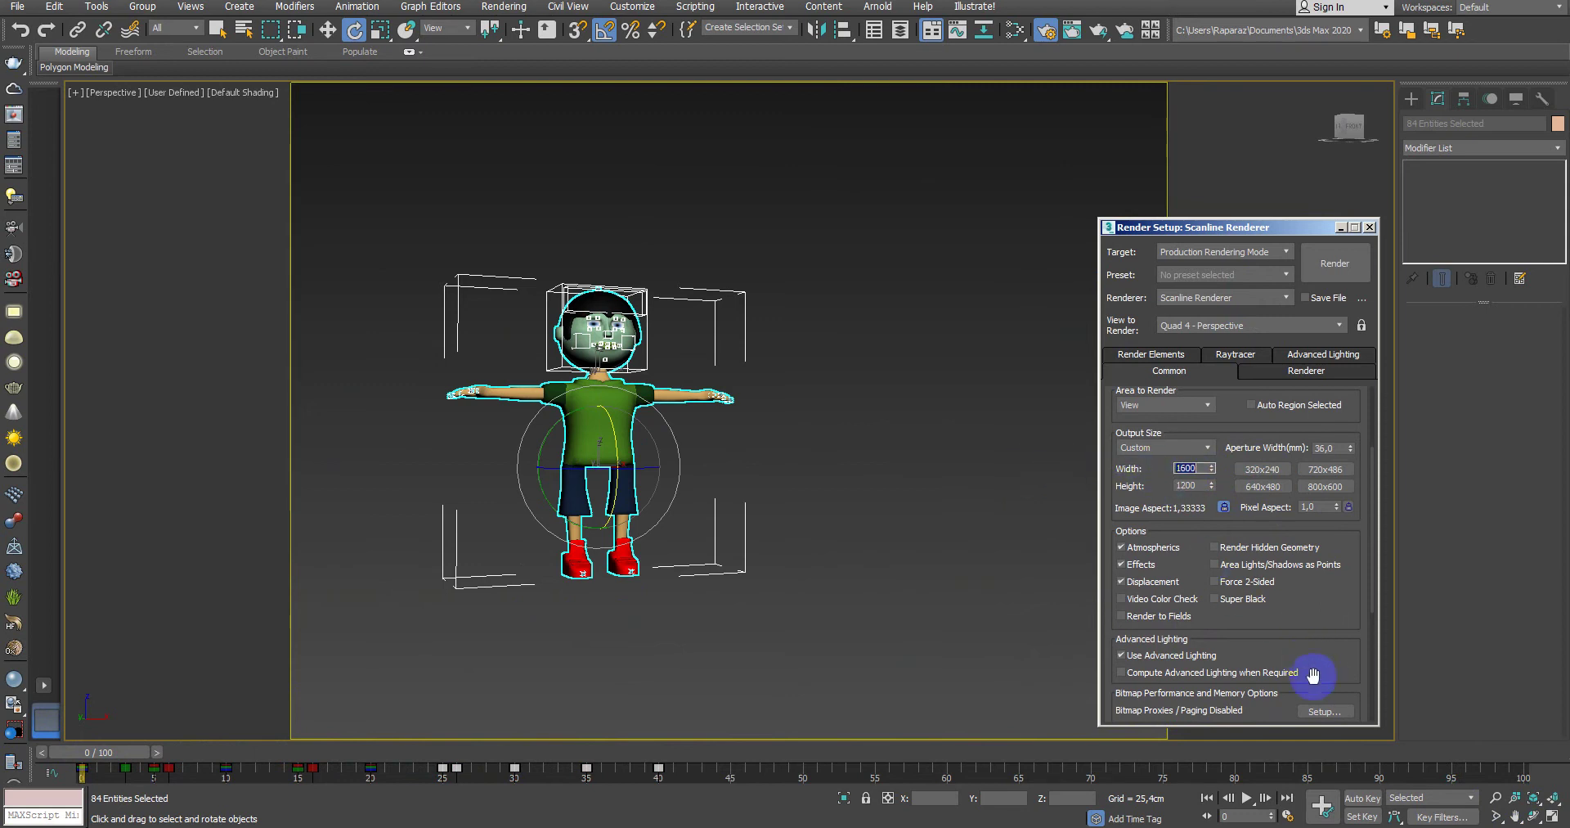
drag(1313, 675, 1354, 472)
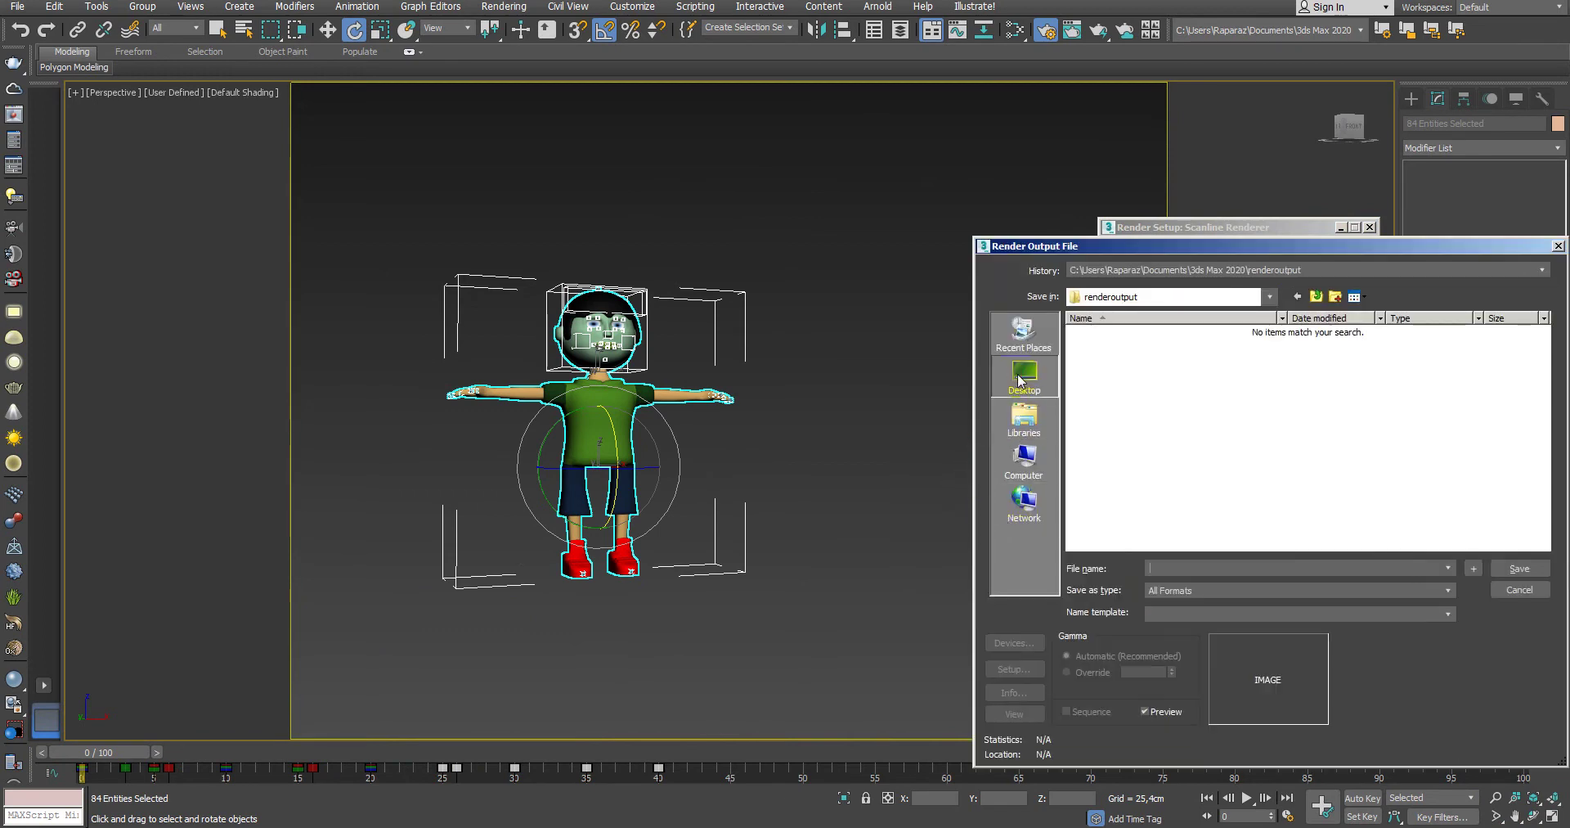
Step: Save the output as AVI file 'video' on the Desktop with default compression, then render
click(1021, 378)
text(video)
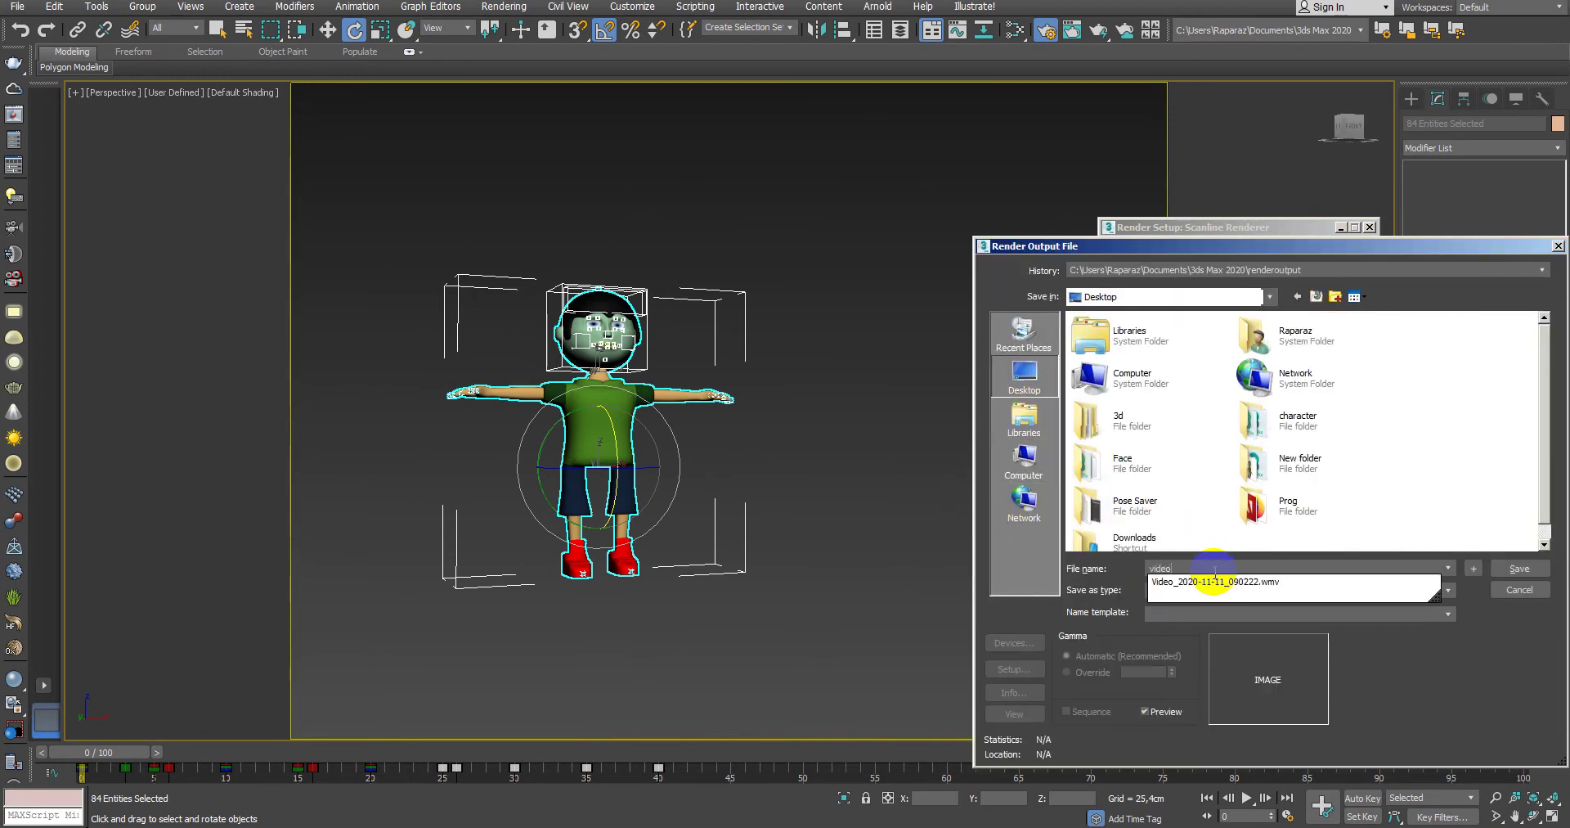
click(1234, 592)
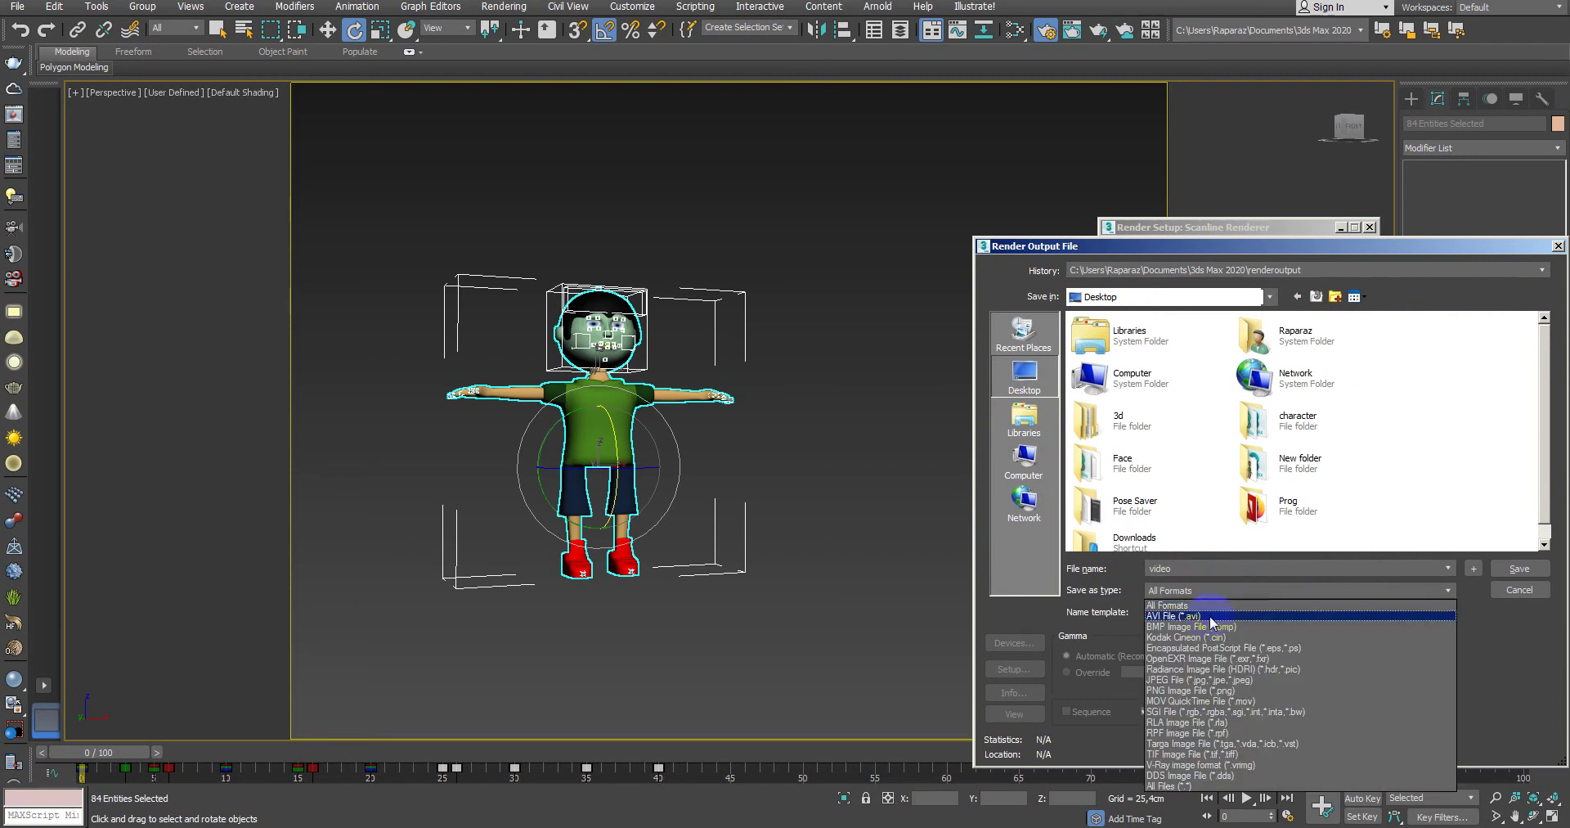
click(1186, 701)
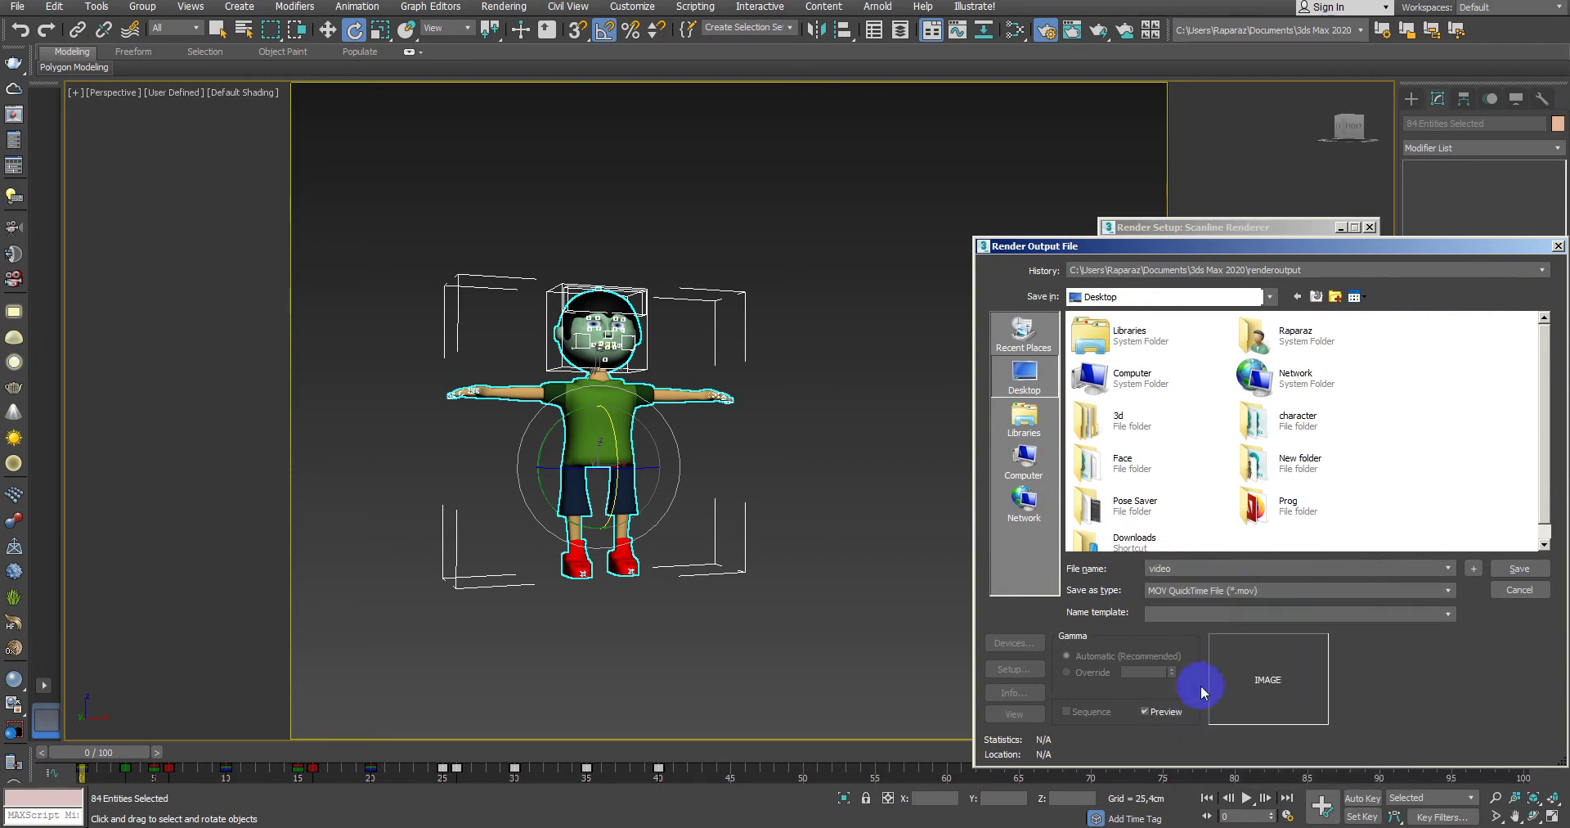
click(1204, 597)
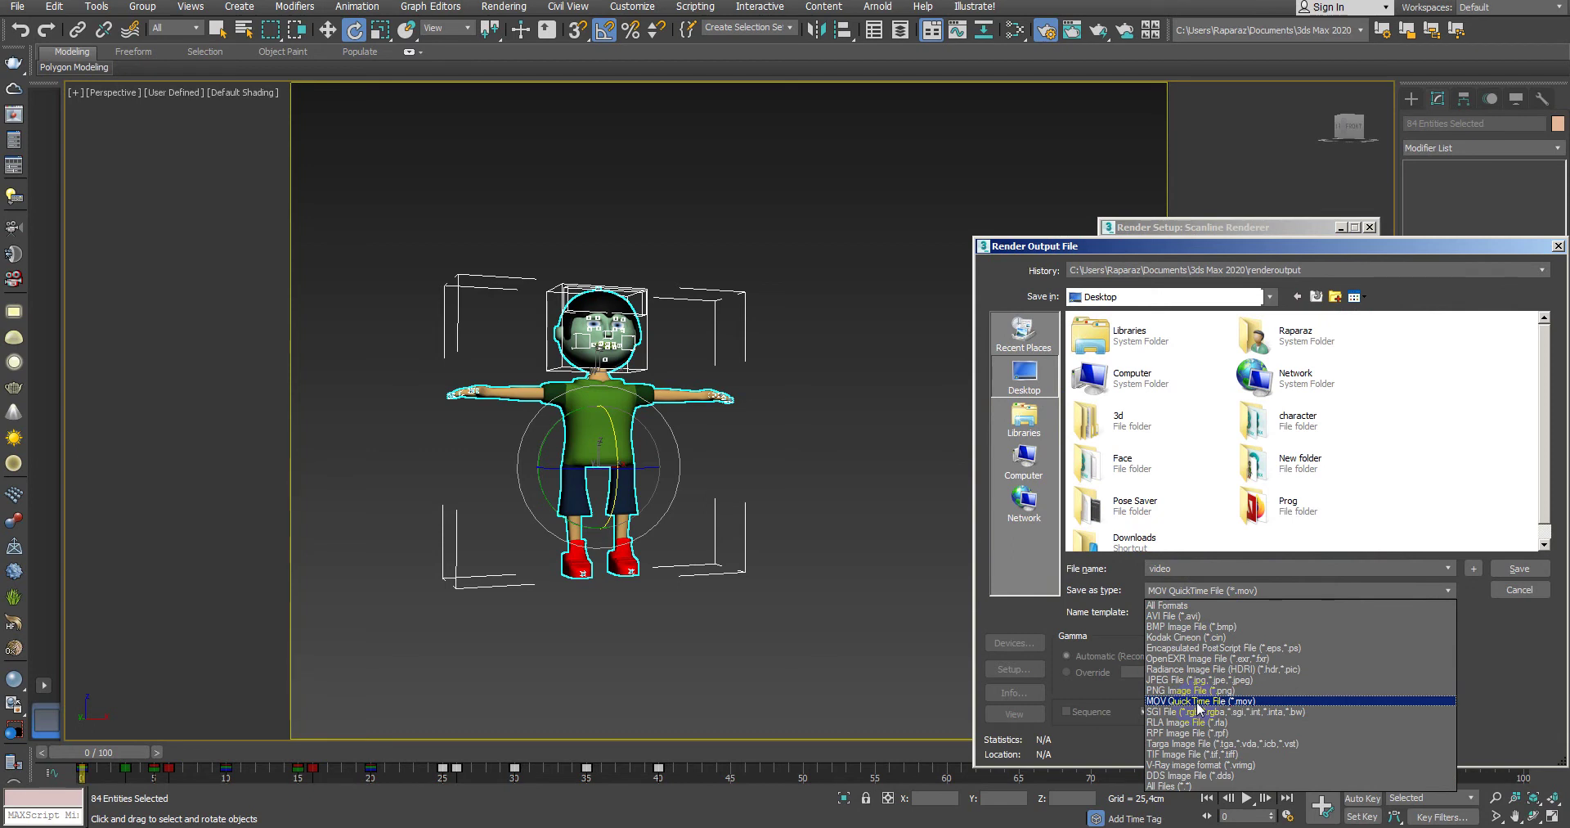
click(1202, 626)
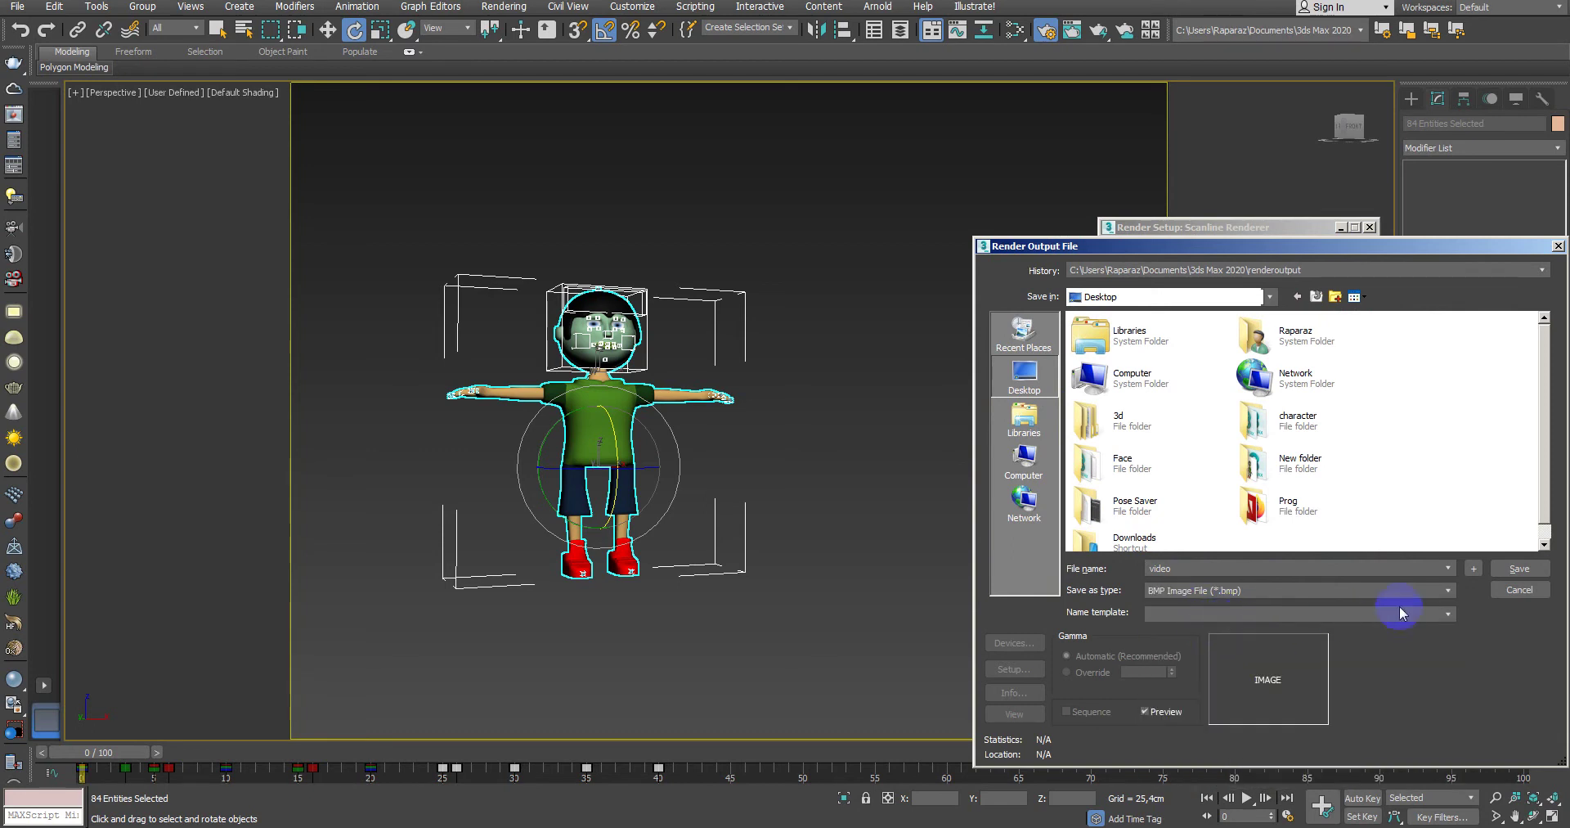
click(1308, 596)
click(1276, 612)
click(1521, 569)
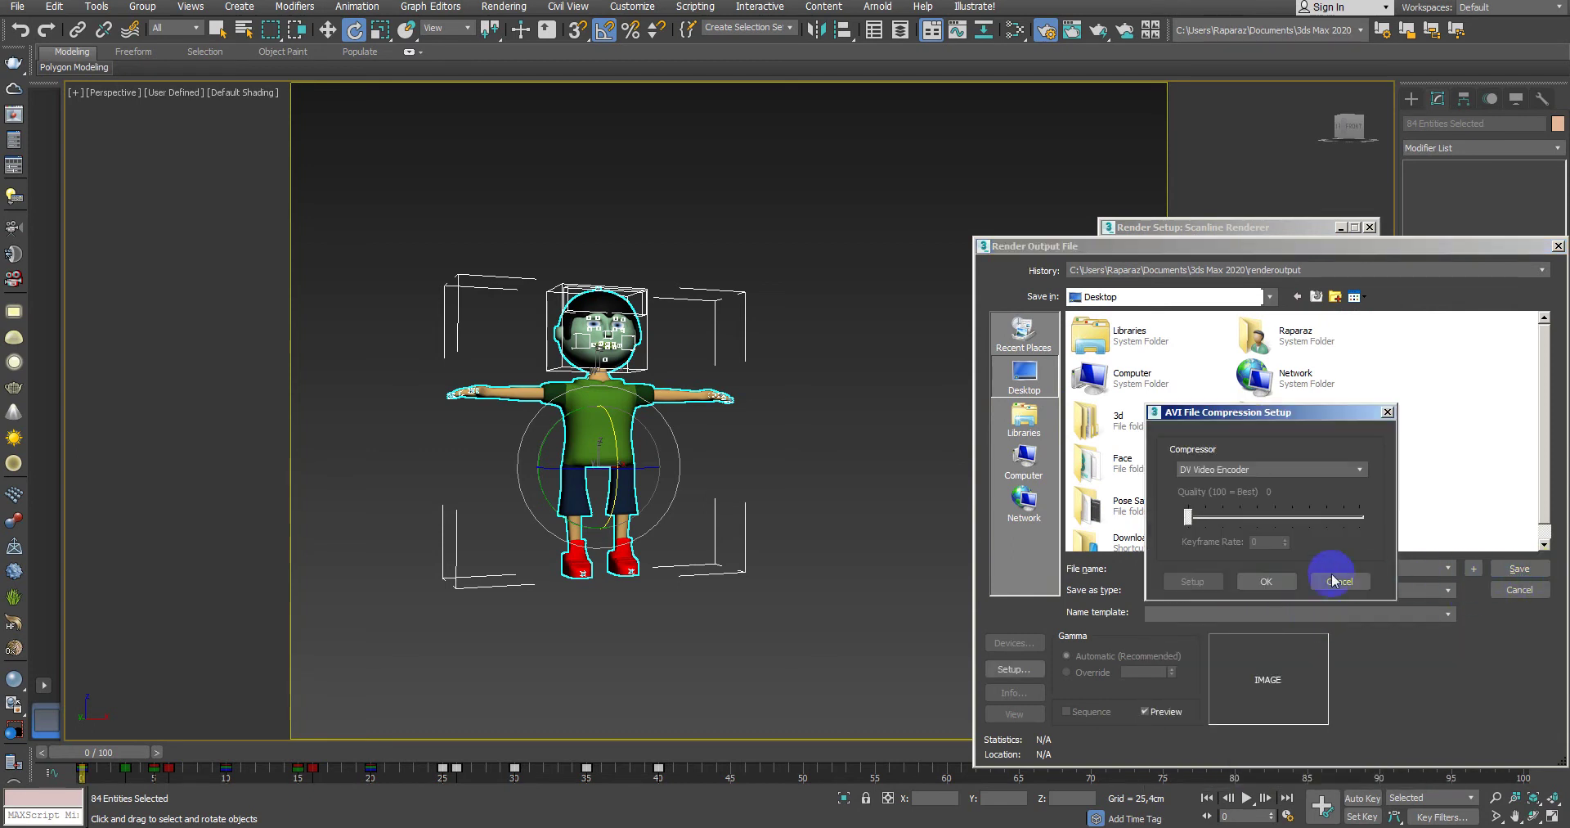
click(1263, 582)
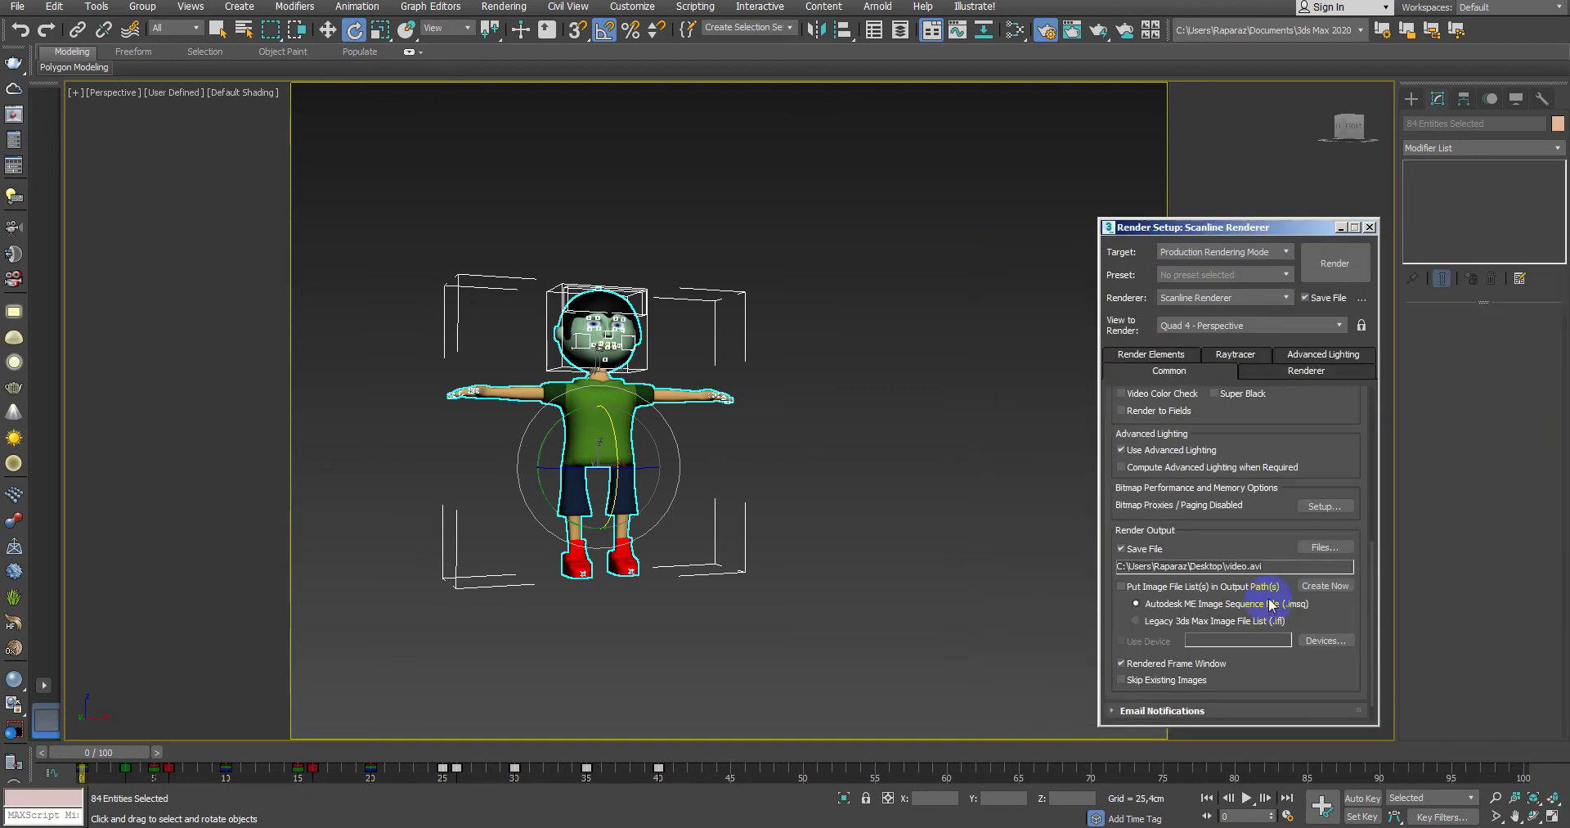
click(1333, 281)
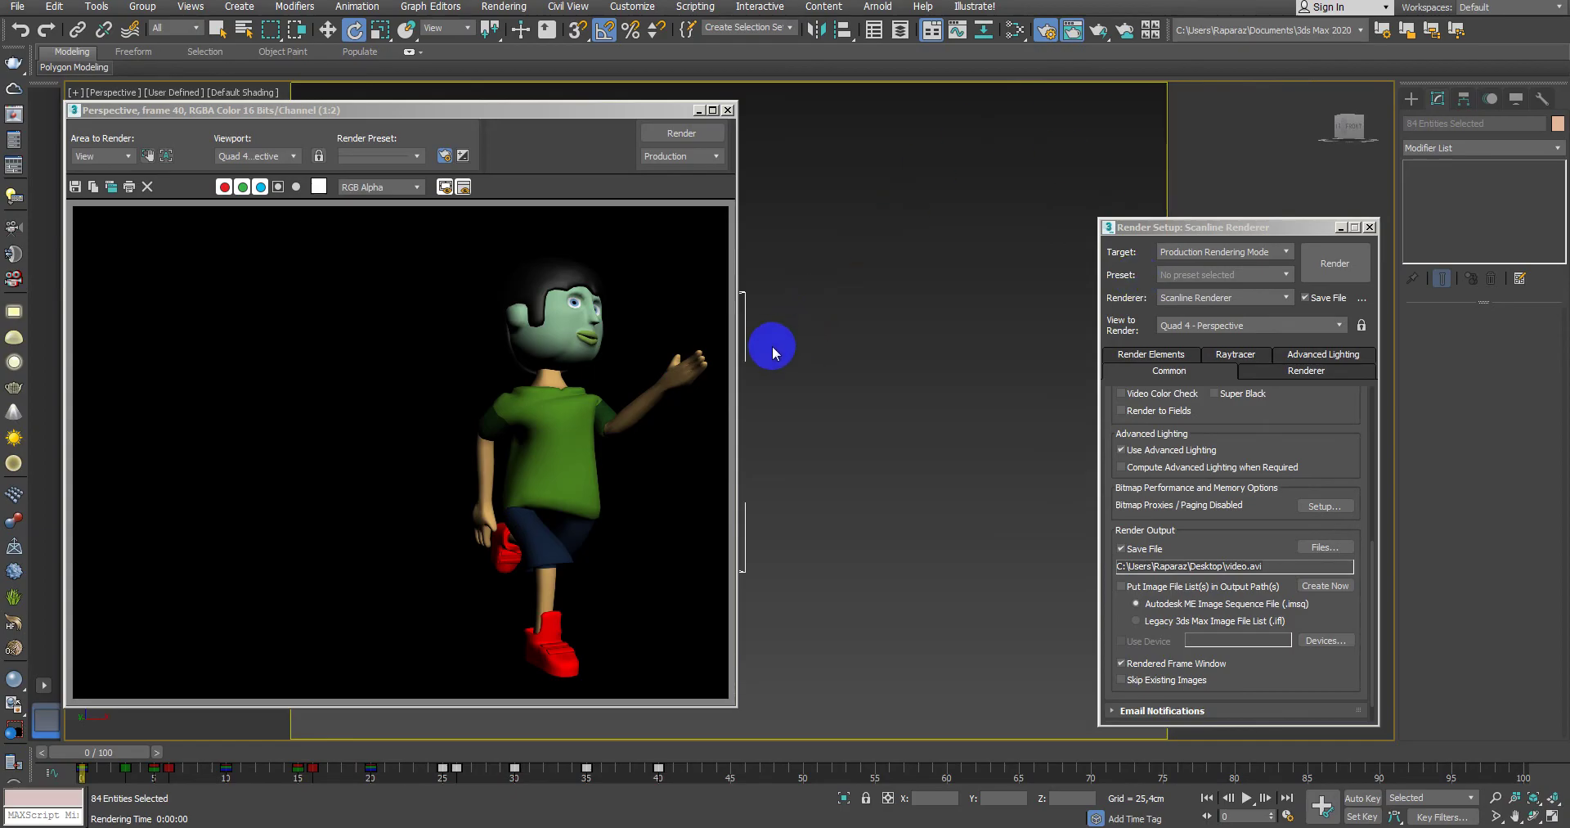
Step: Once rendering finishes, show the Windows desktop holding the new video file
key(super+d)
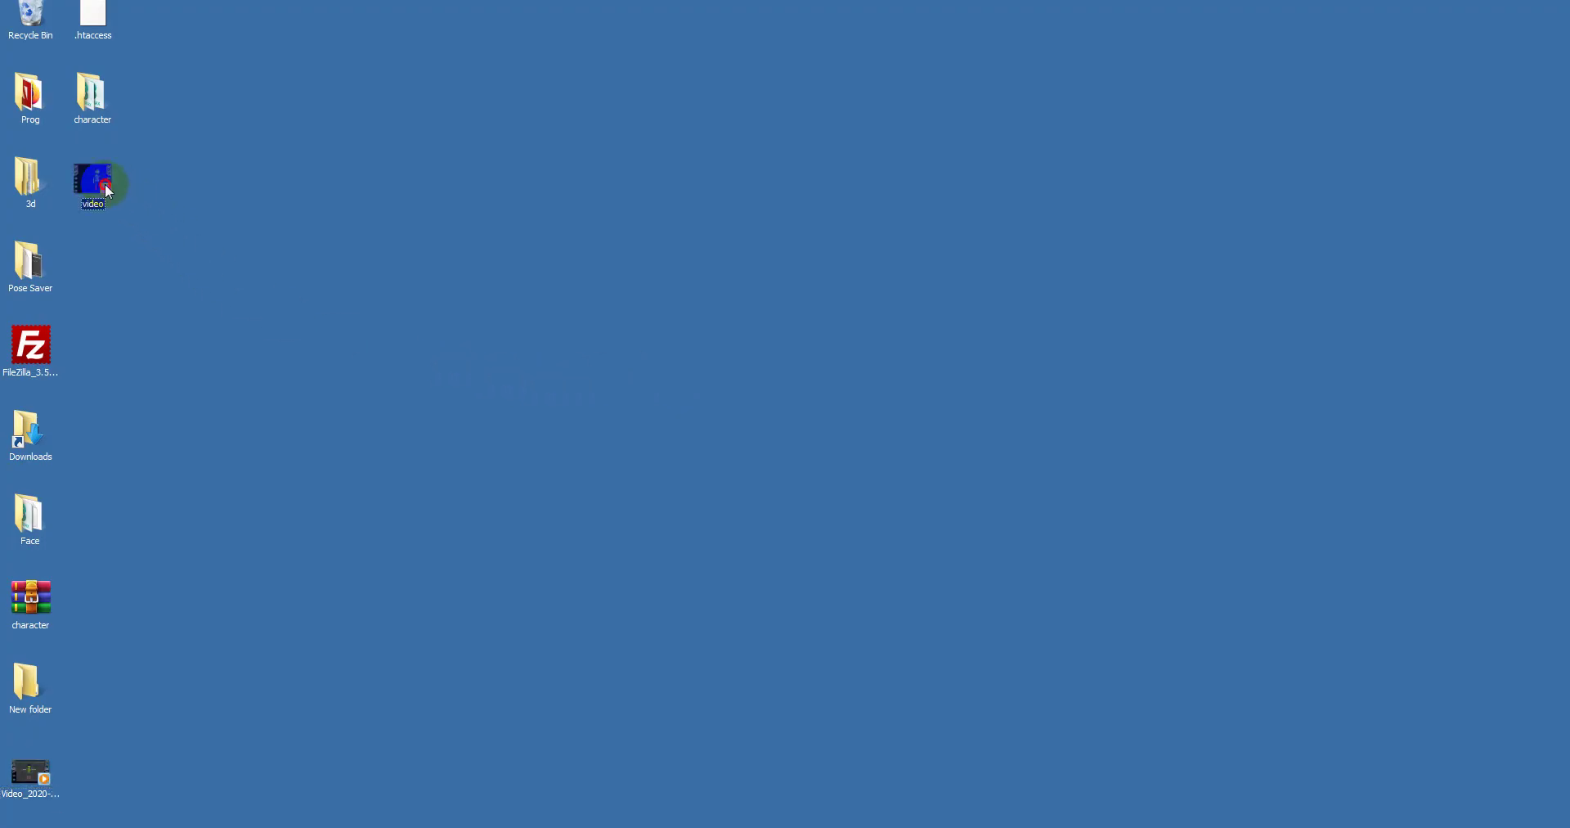
Step: Open the rendered walk video in Windows Media Player, full screen with Repeat turned on
double_click(105, 188)
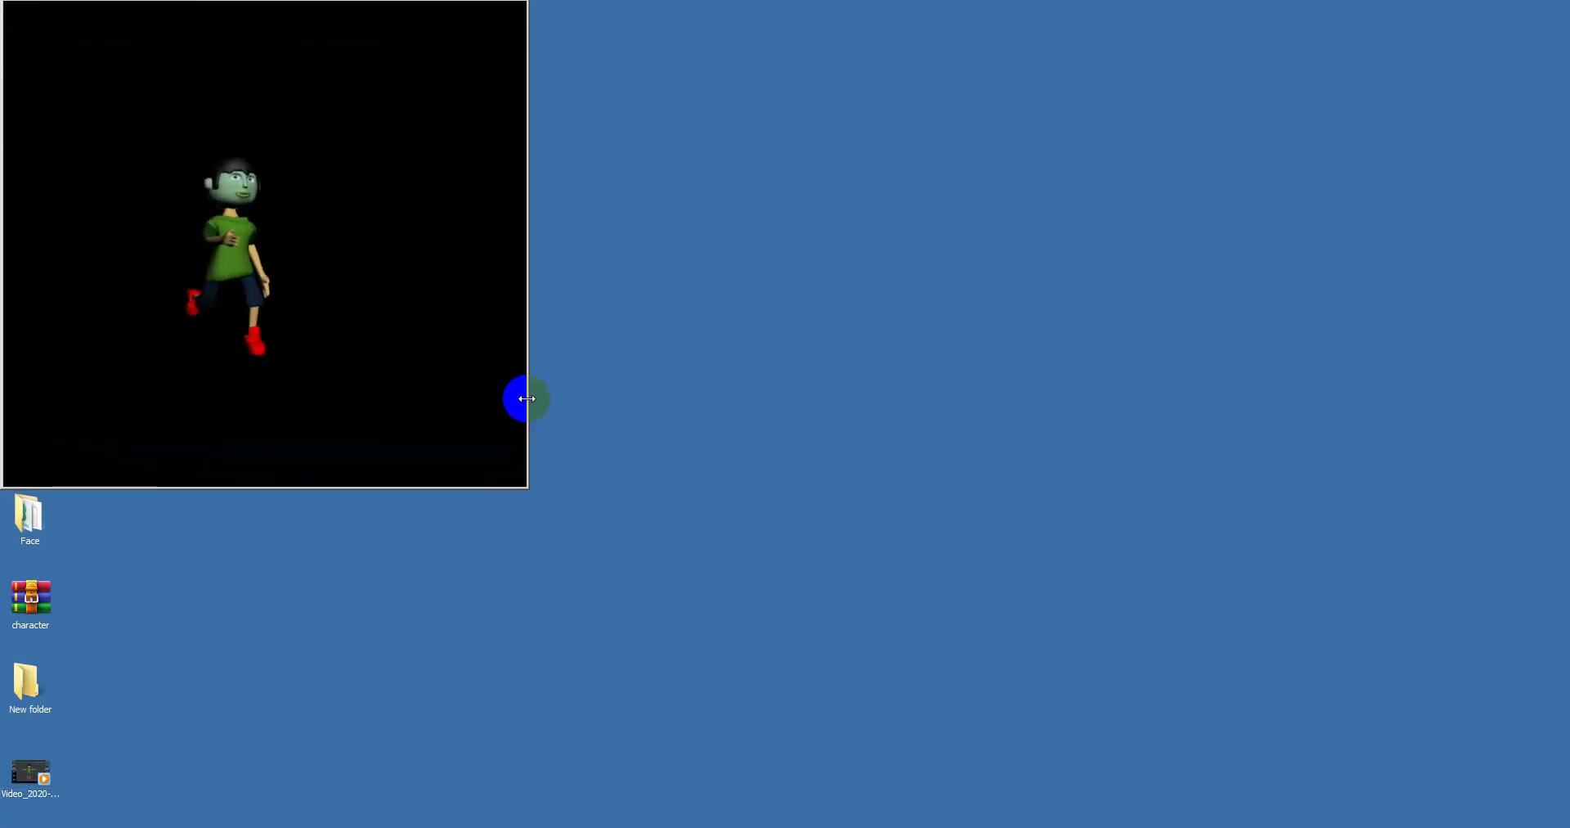
key(alt+Return)
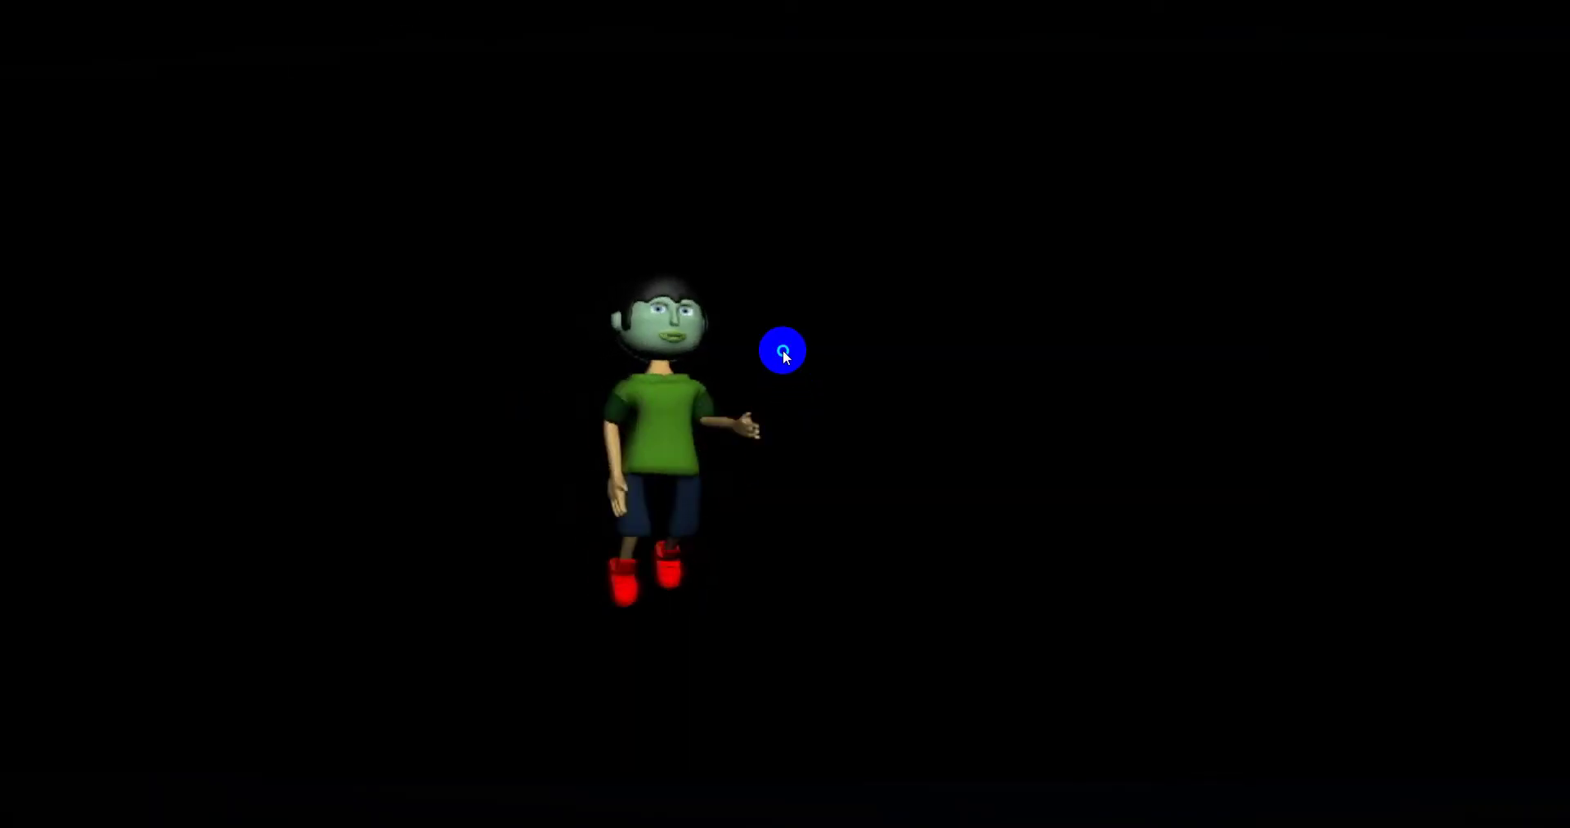
right_click(782, 350)
click(816, 417)
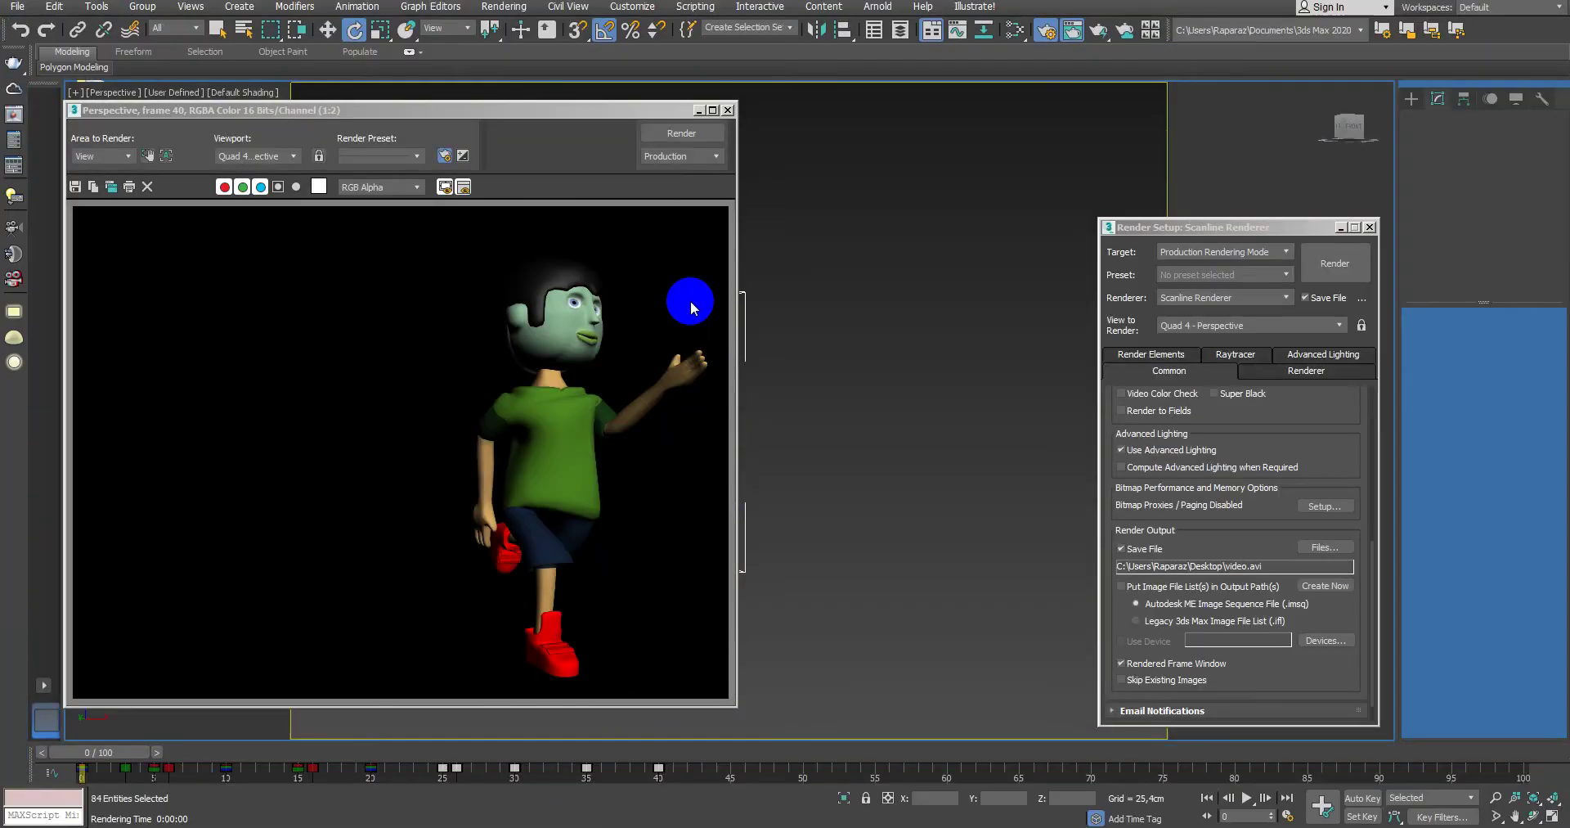
Step: Close the rendered frame window and set the output size preset to HDTV (video) 1920x1080
click(713, 111)
click(1563, 10)
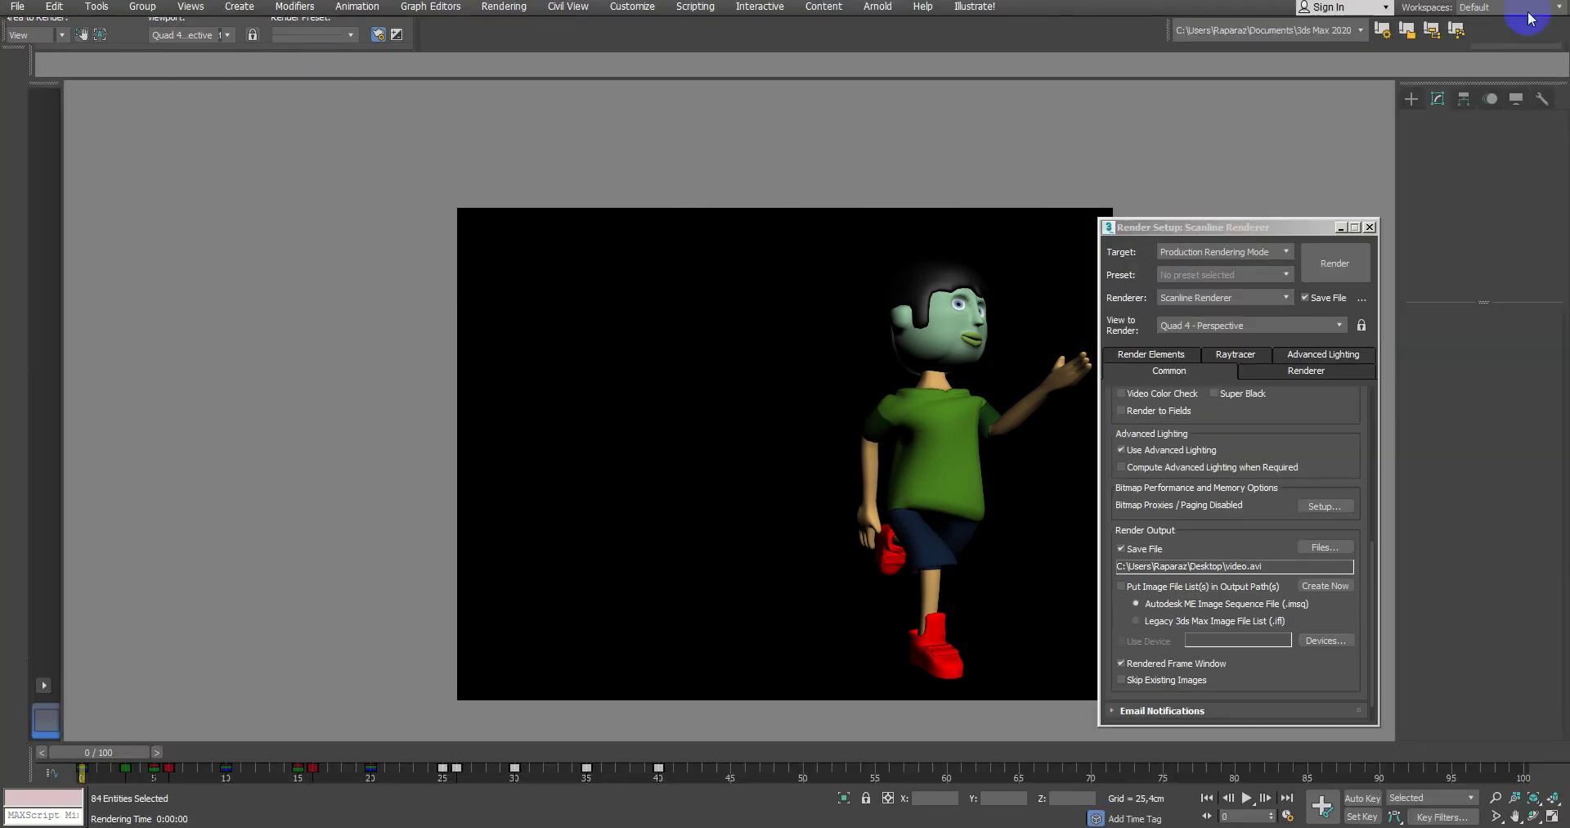
scroll(1333, 474, up, 2)
scroll(1329, 417, up, 3)
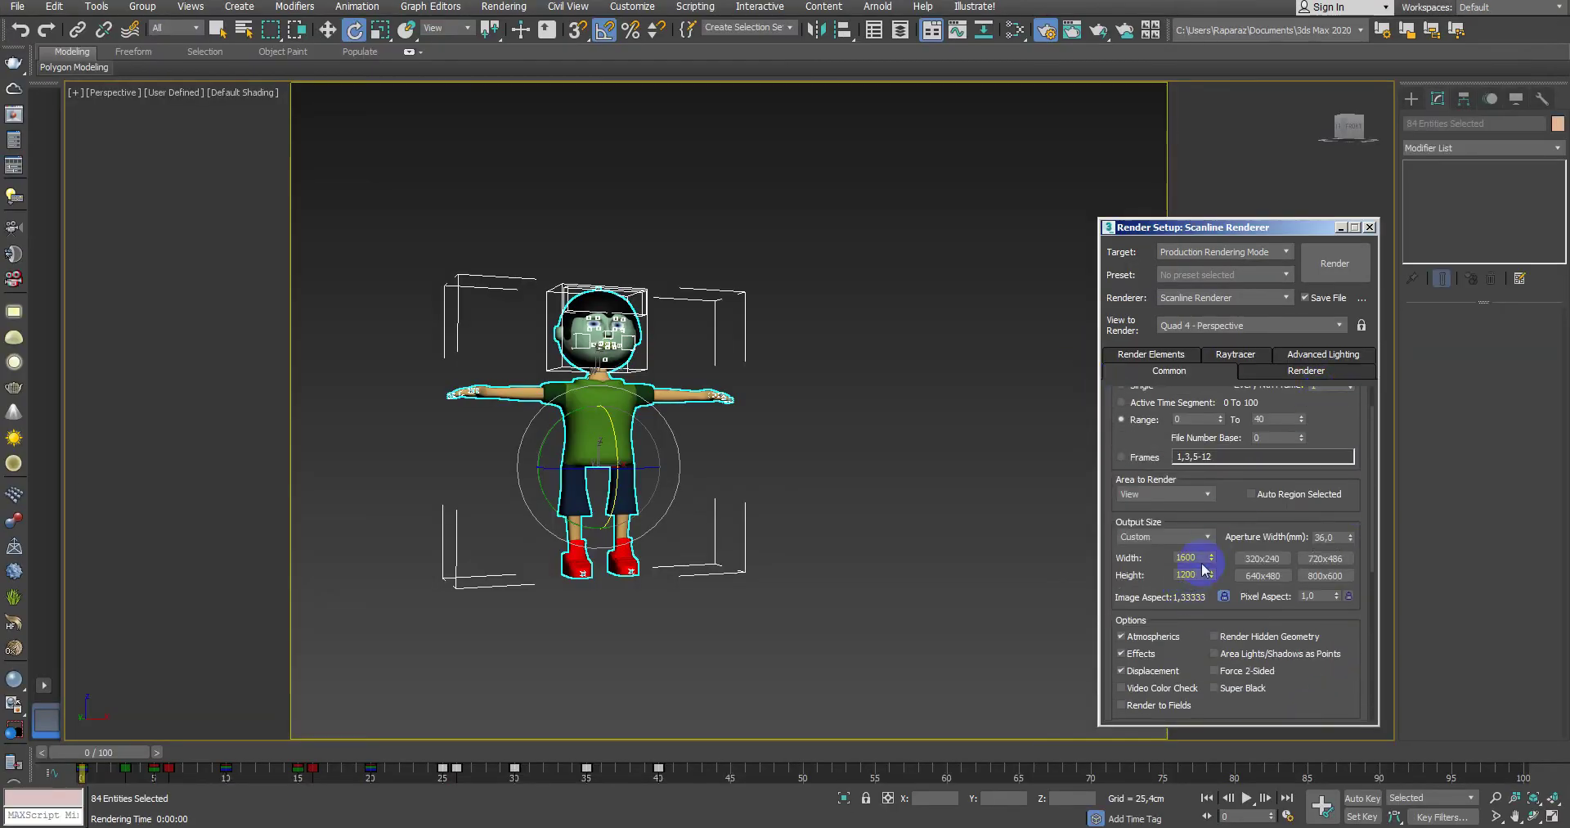
click(1194, 540)
click(1156, 754)
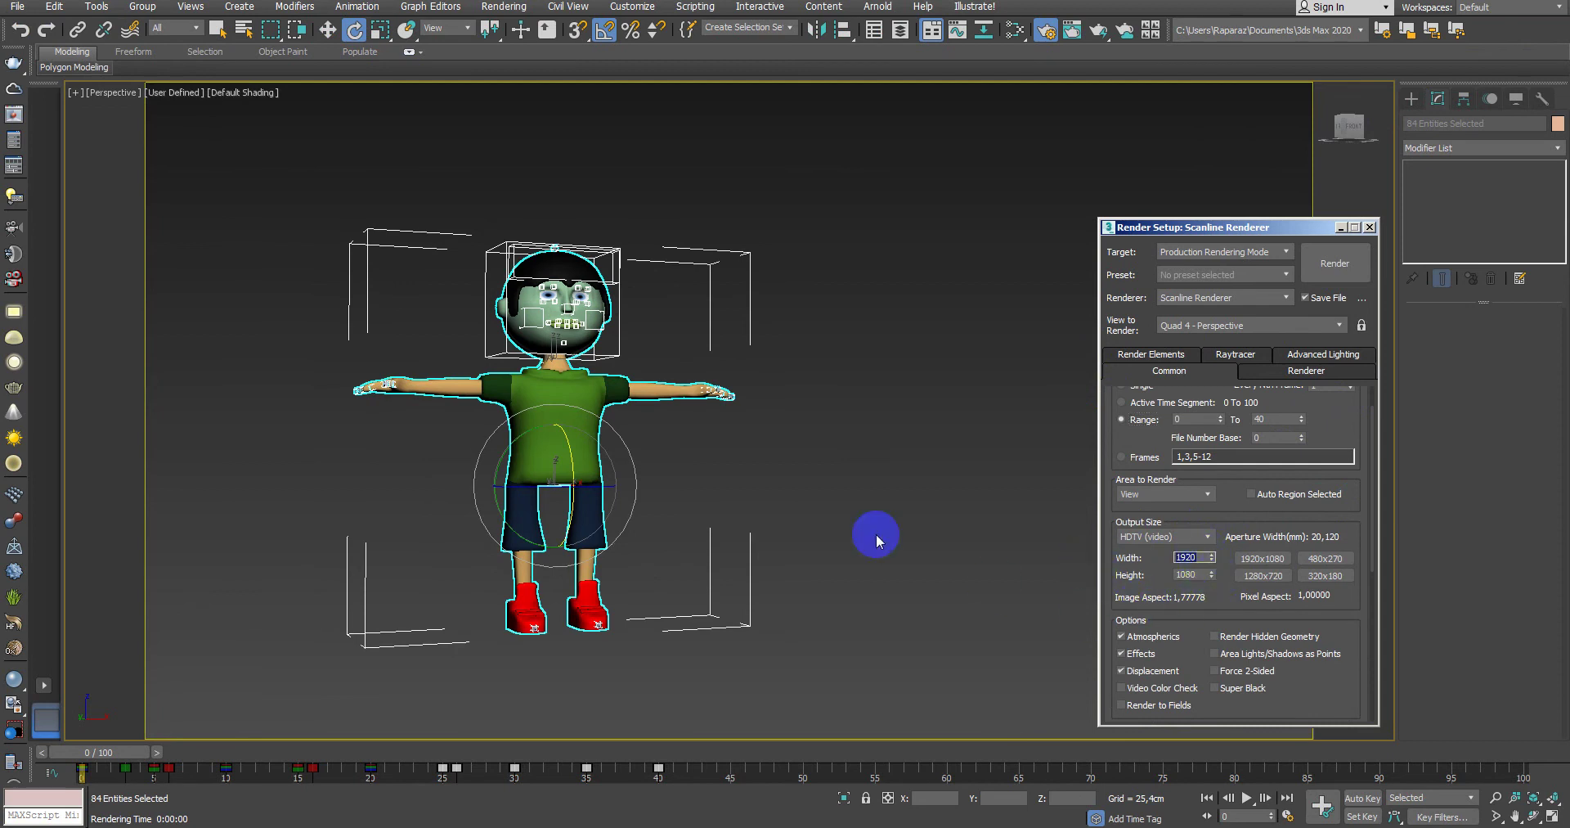
click(807, 413)
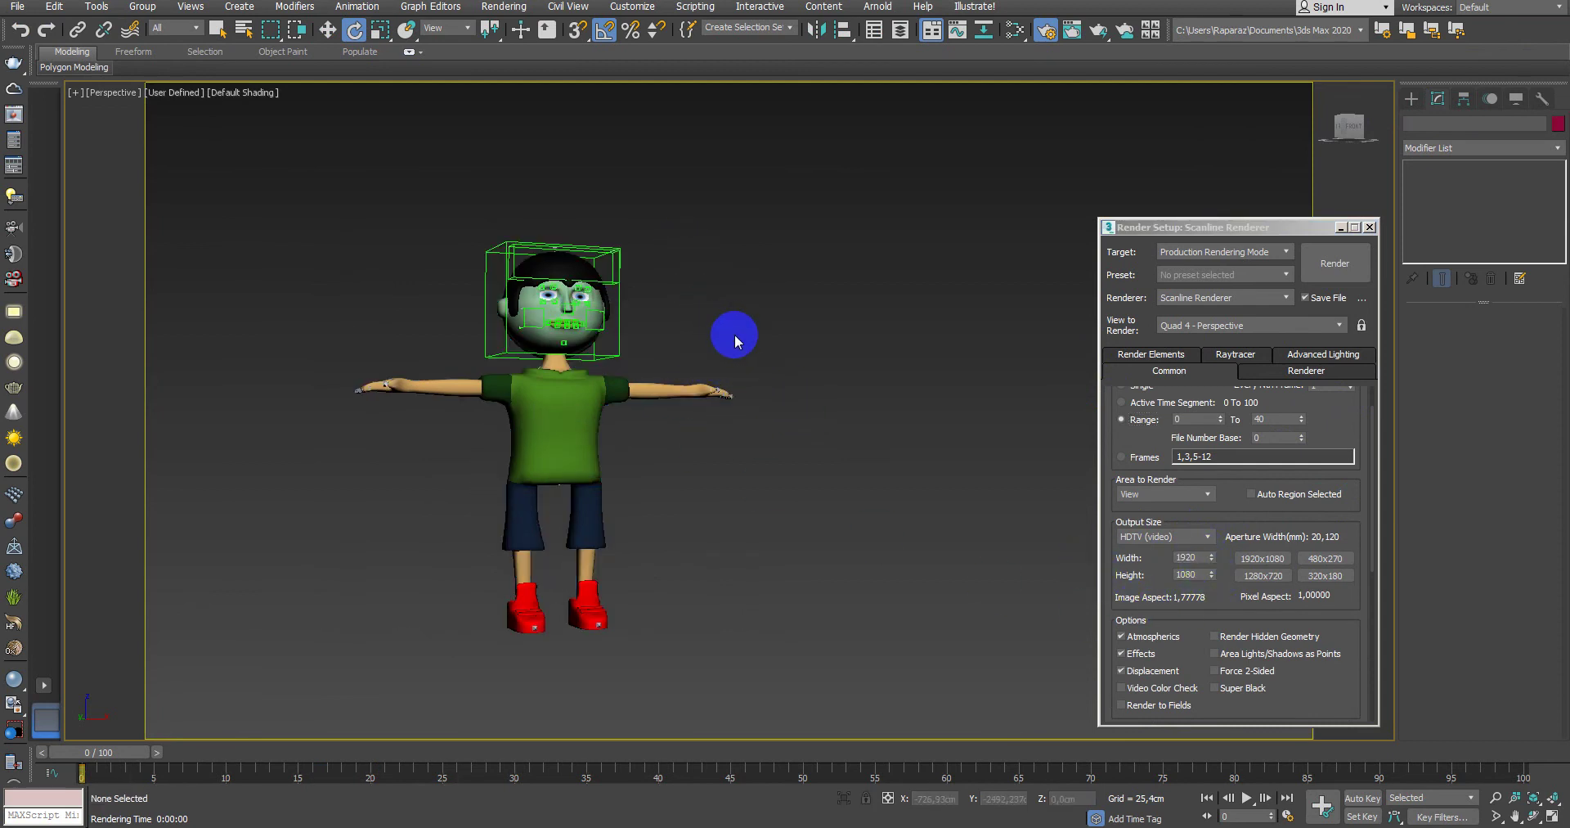
Step: Change the Environment and Effects background colour from black to white
click(508, 8)
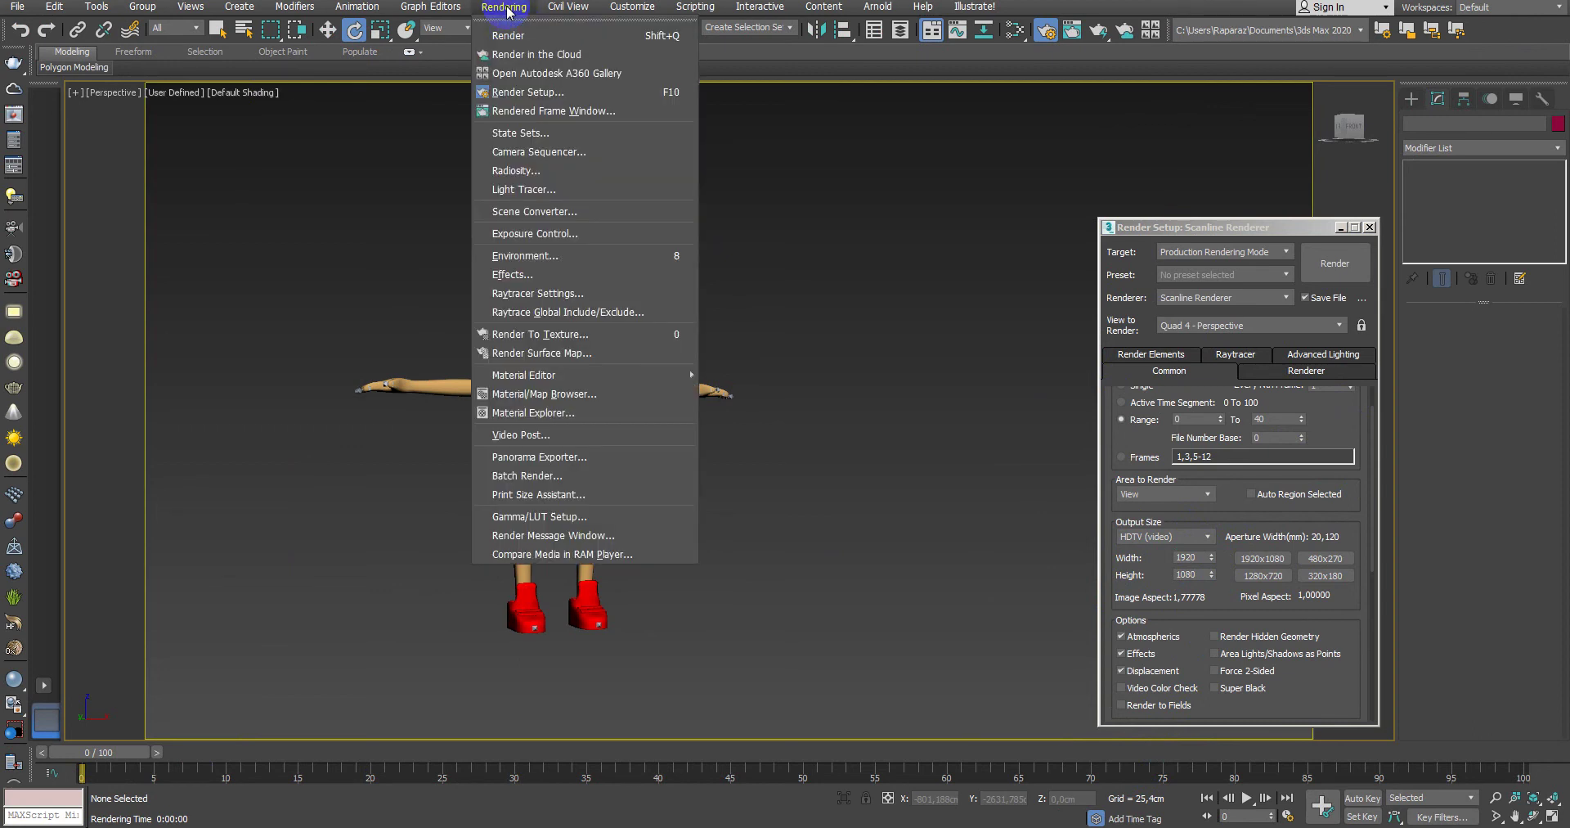
click(589, 255)
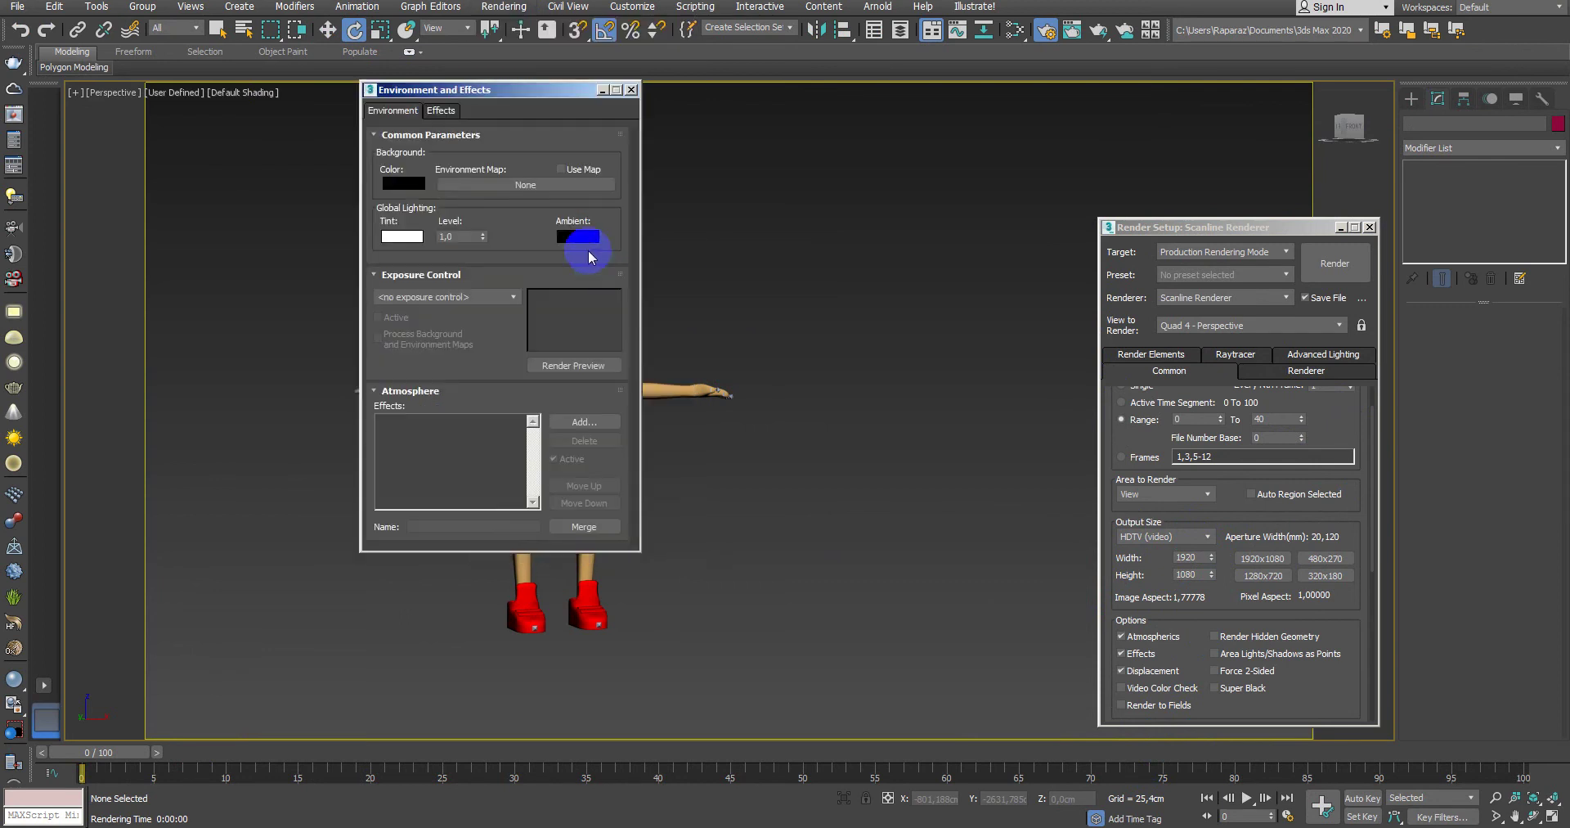
click(409, 189)
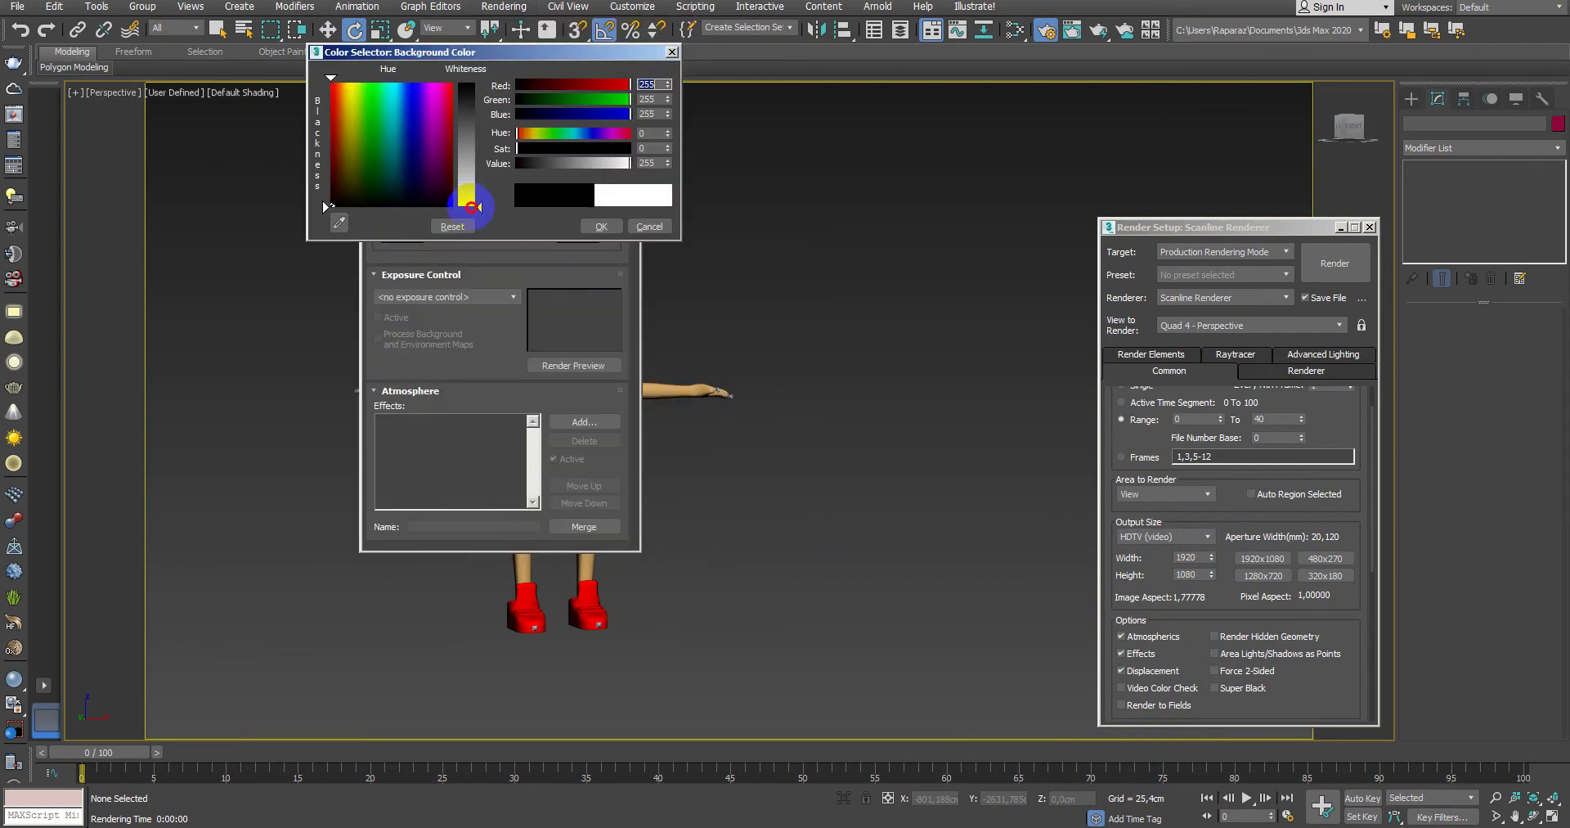
click(586, 228)
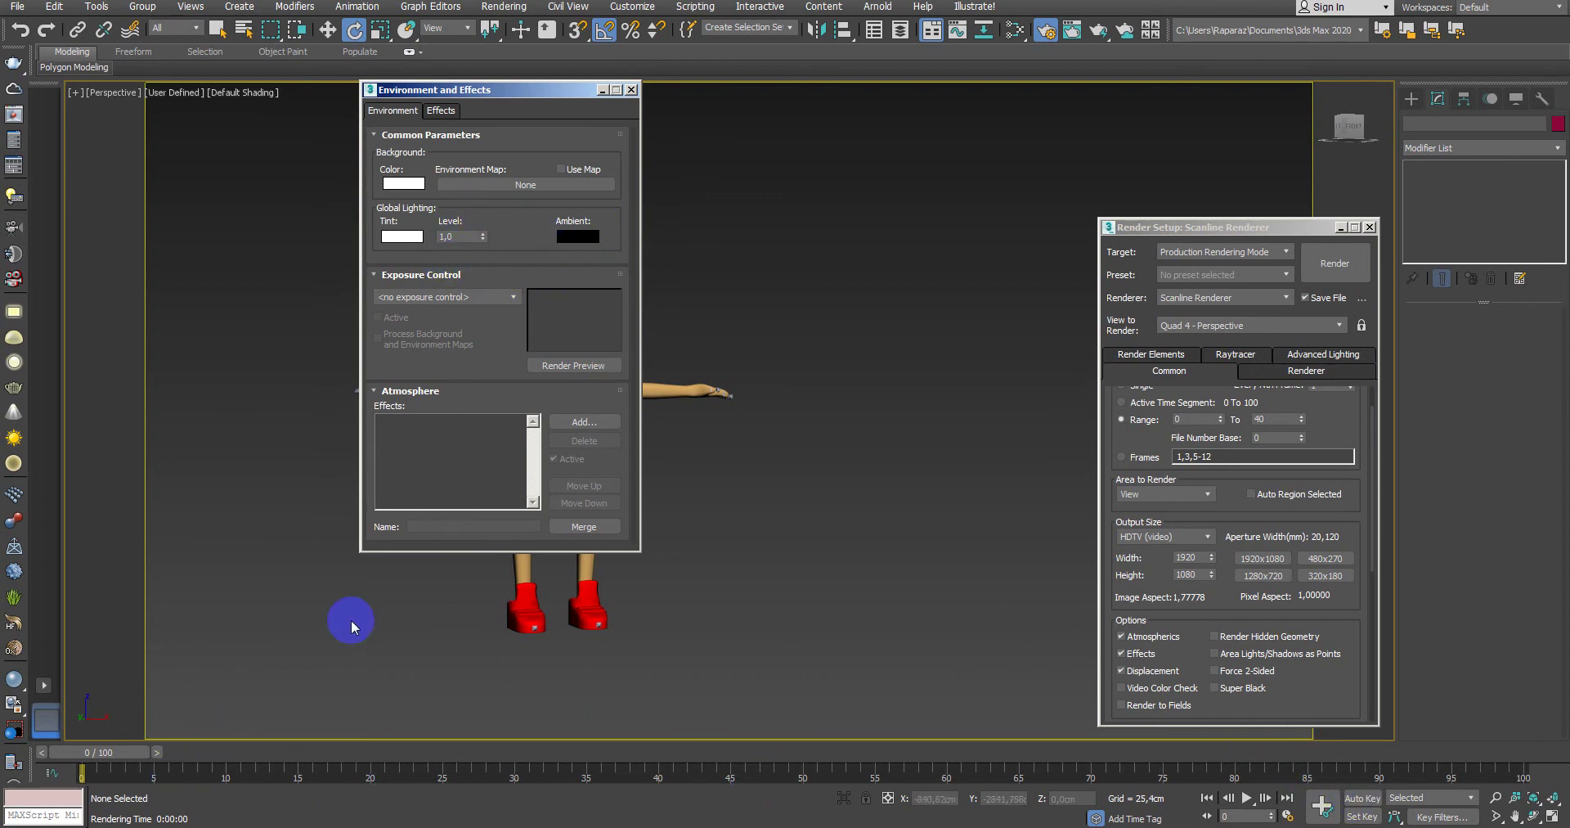
click(630, 89)
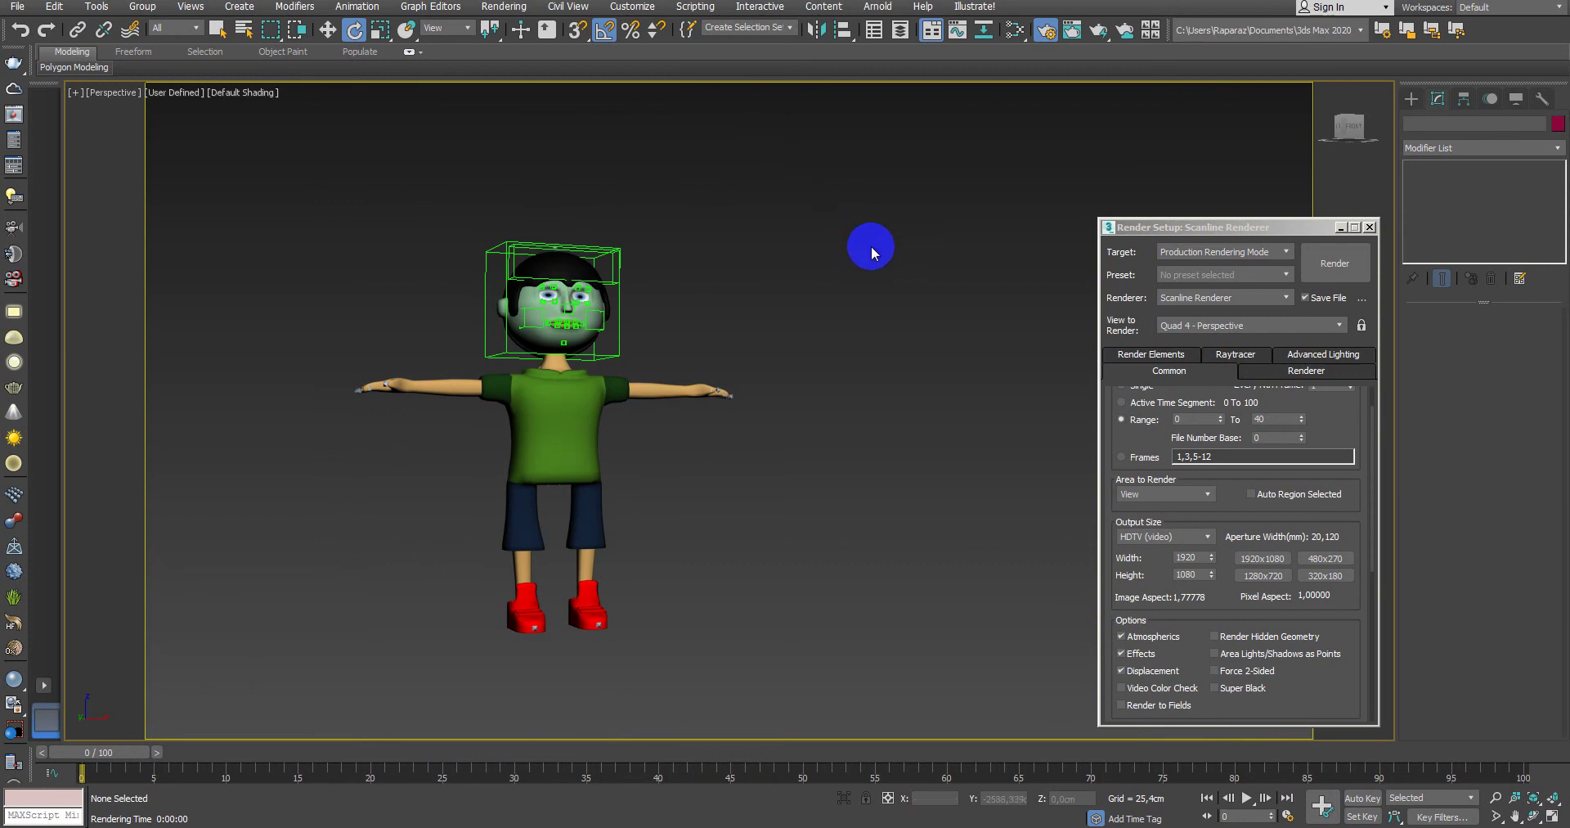
Step: Test-render the boy on white, render frame 31, then return the time slider to frame 24
key(shift+q)
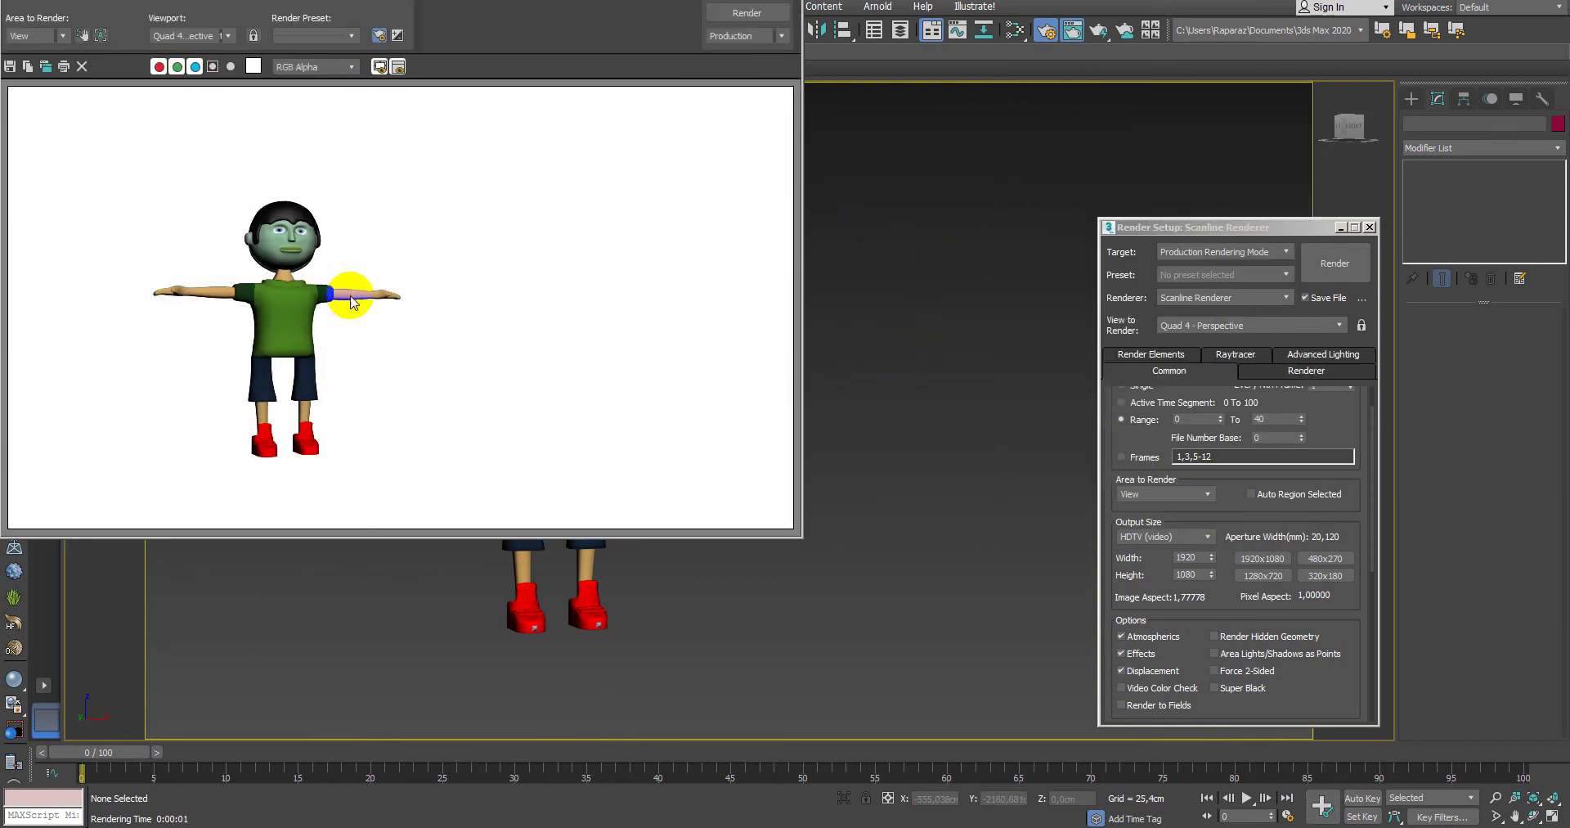
drag(202, 761, 558, 771)
key(shift+q)
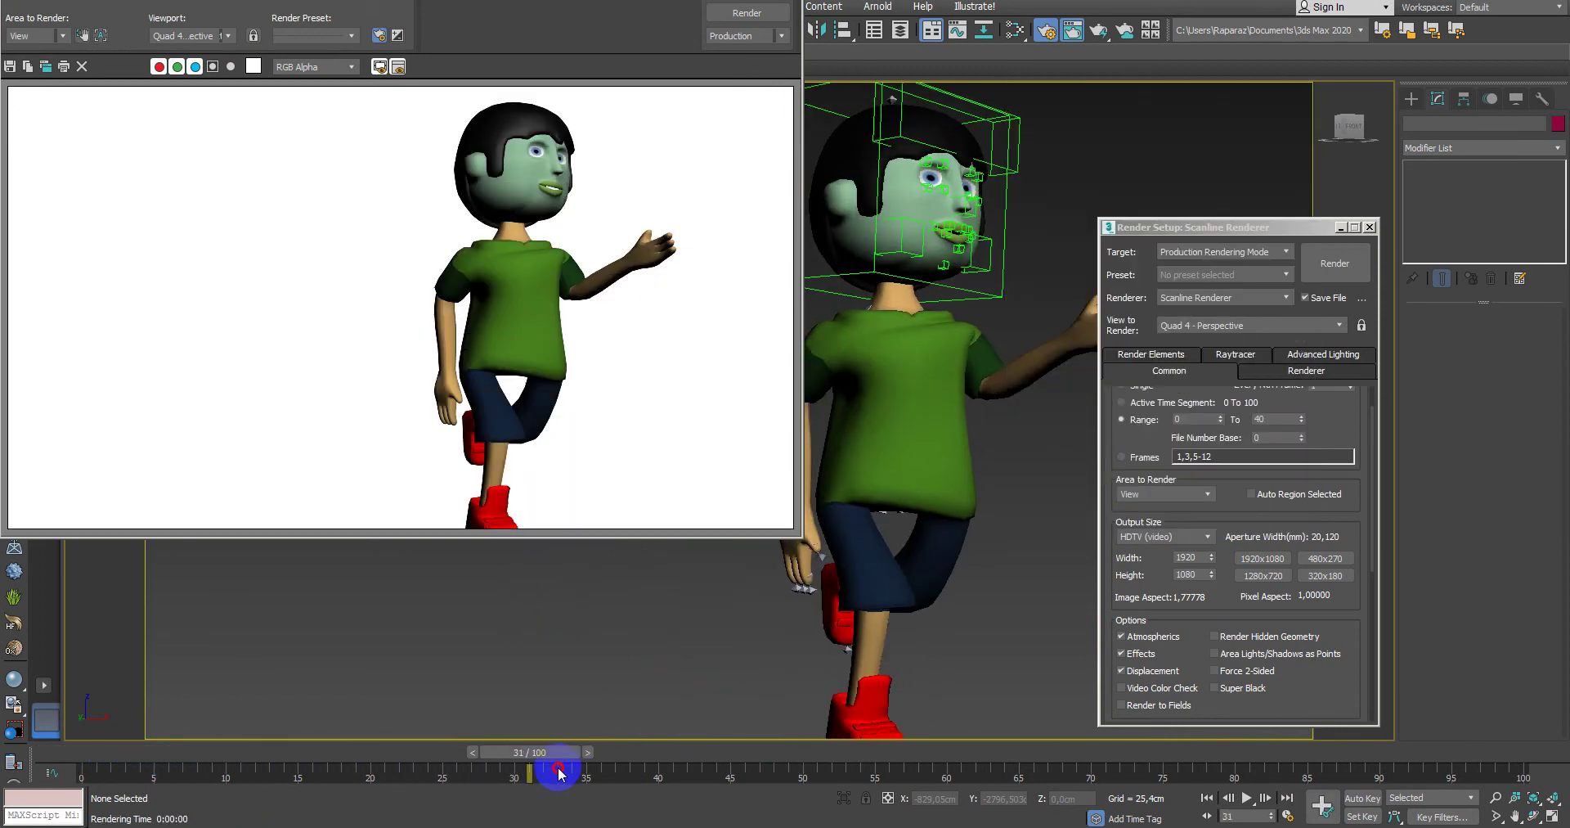
drag(559, 771, 468, 776)
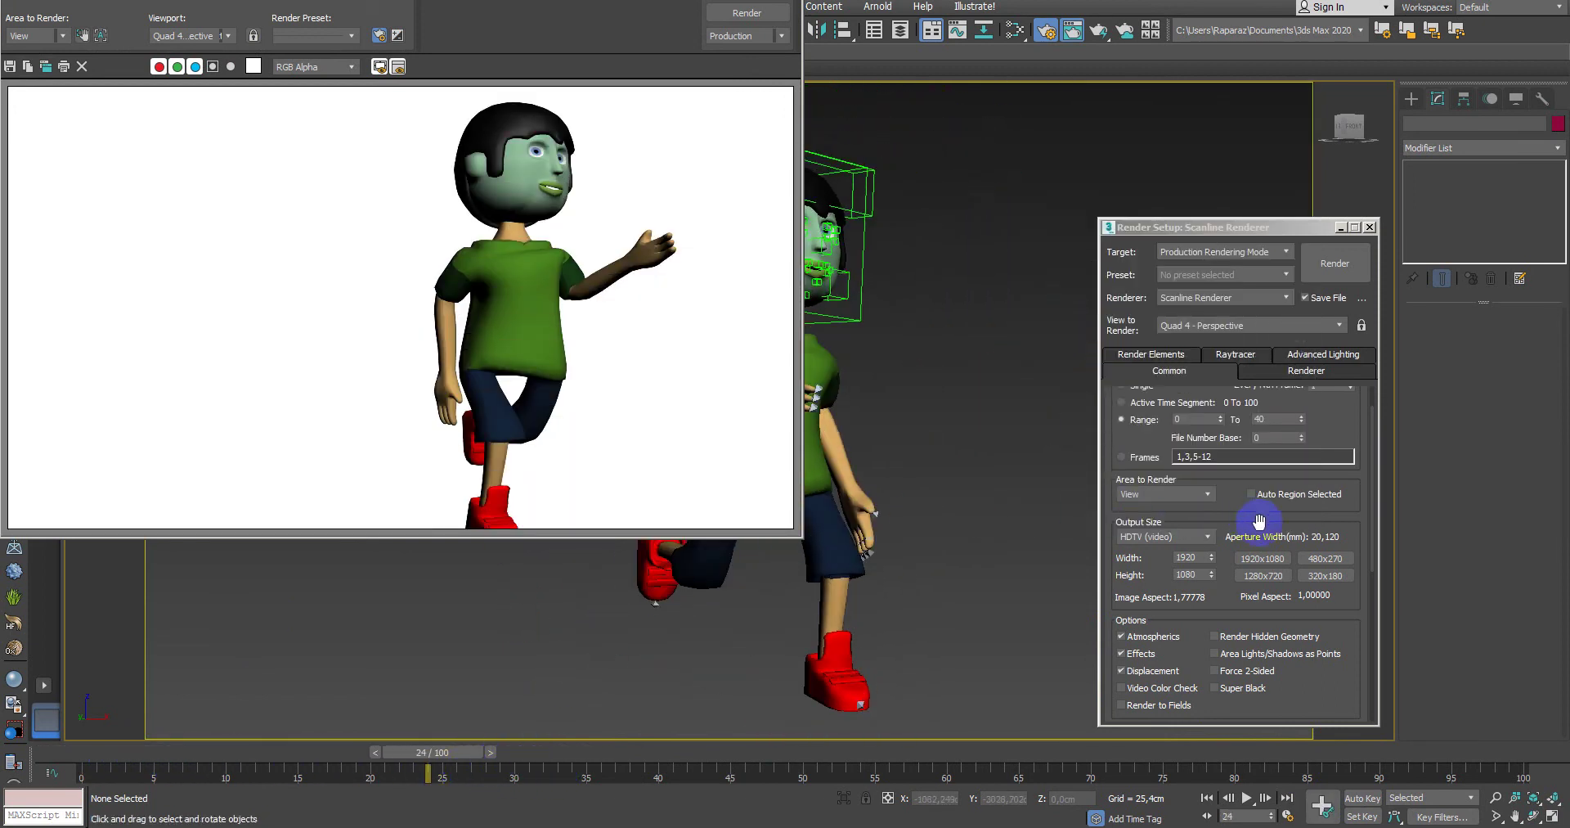
scroll(1304, 490, down, 2)
scroll(1314, 578, down, 2)
scroll(1319, 614, down, 1)
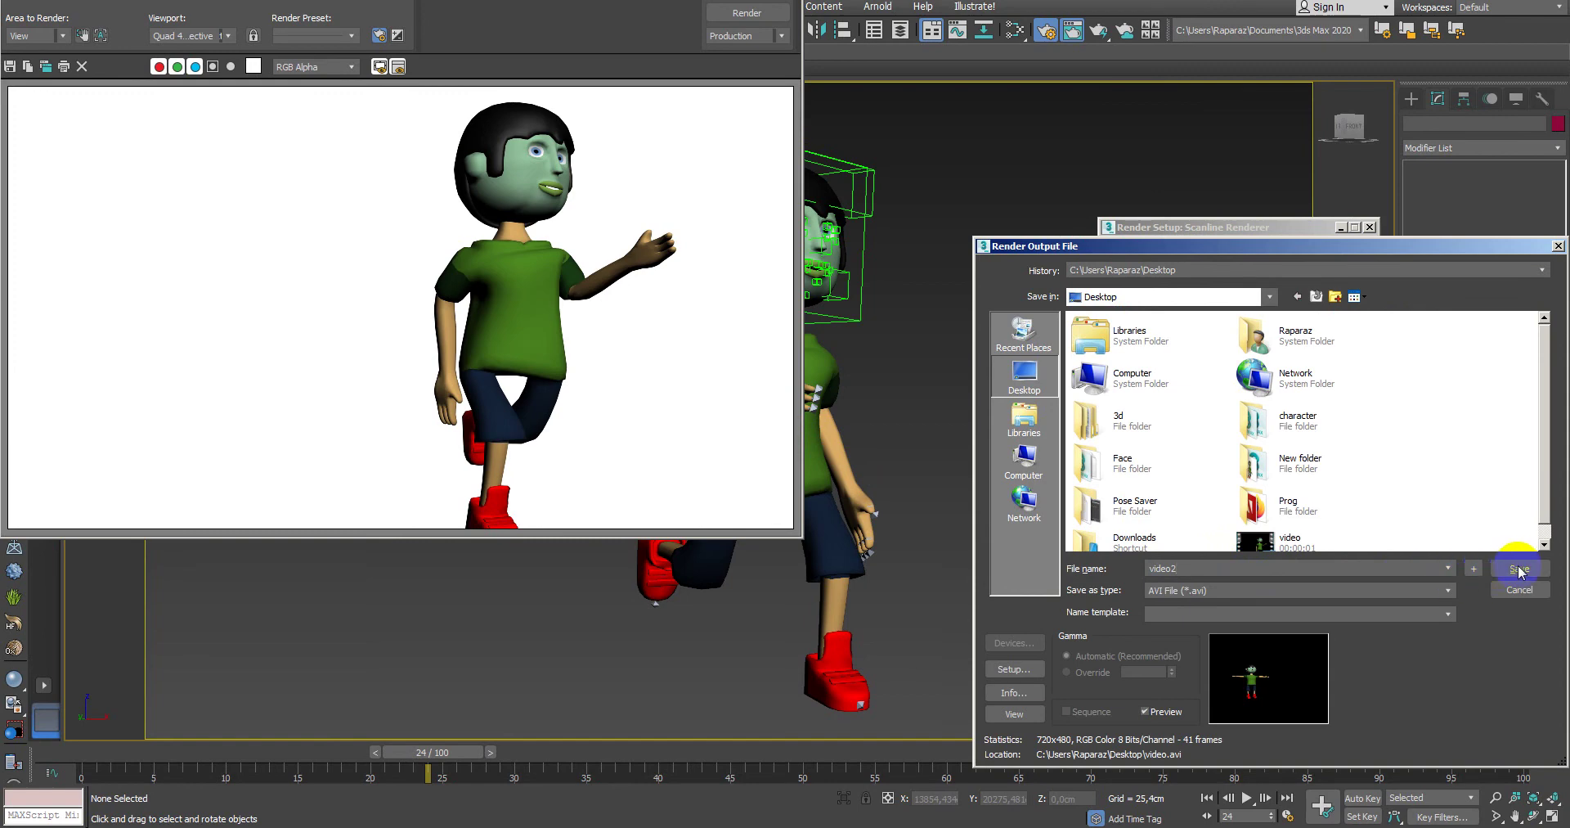
Step: Save the render output as video2.avi with a chosen compressor and start rendering the animation
click(1022, 668)
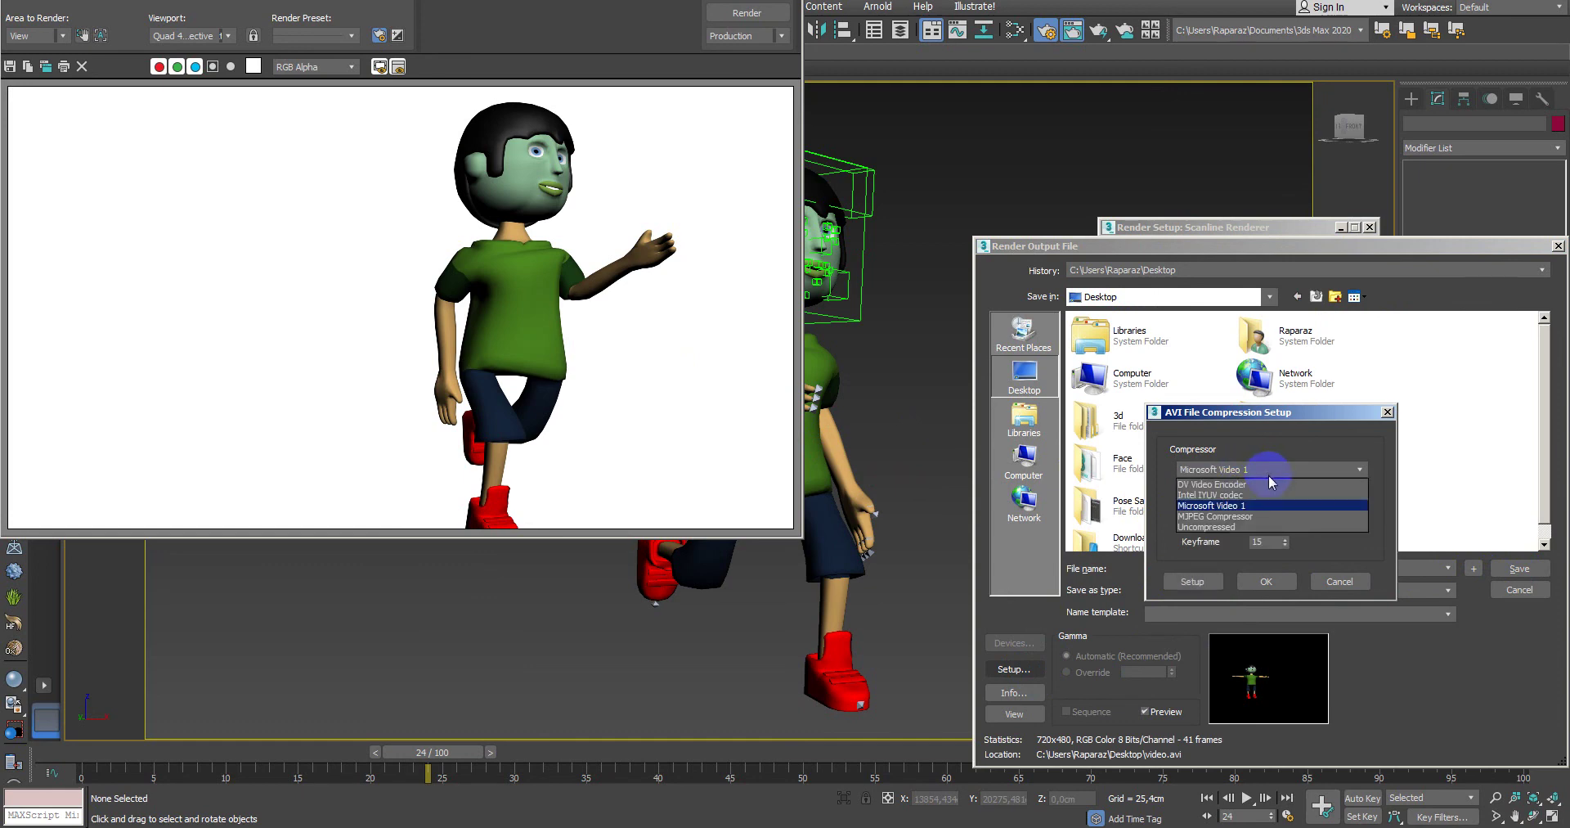
click(1268, 487)
click(1266, 582)
click(1521, 568)
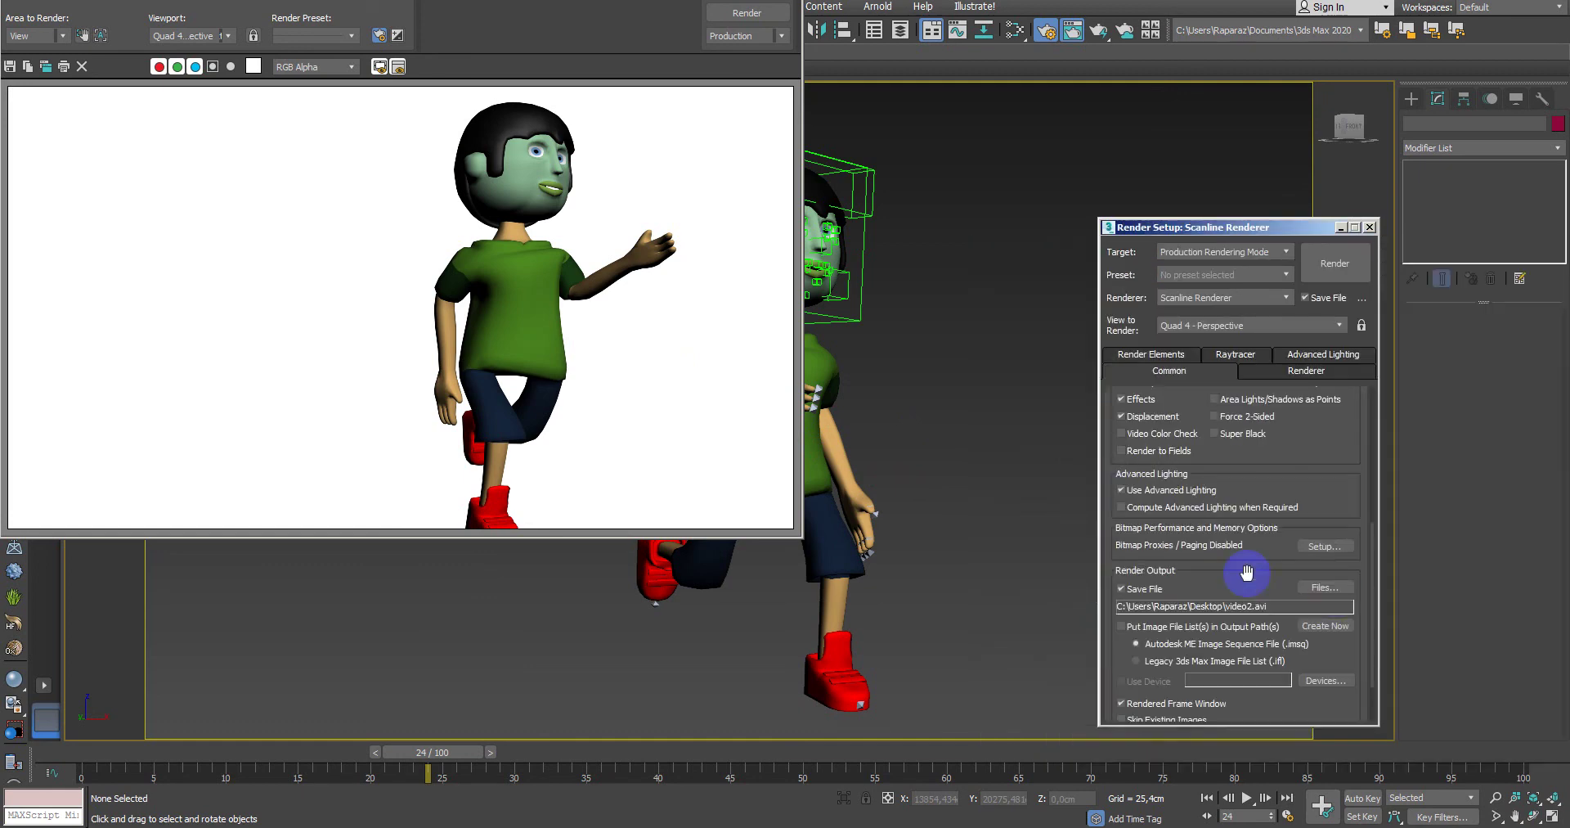
click(1336, 265)
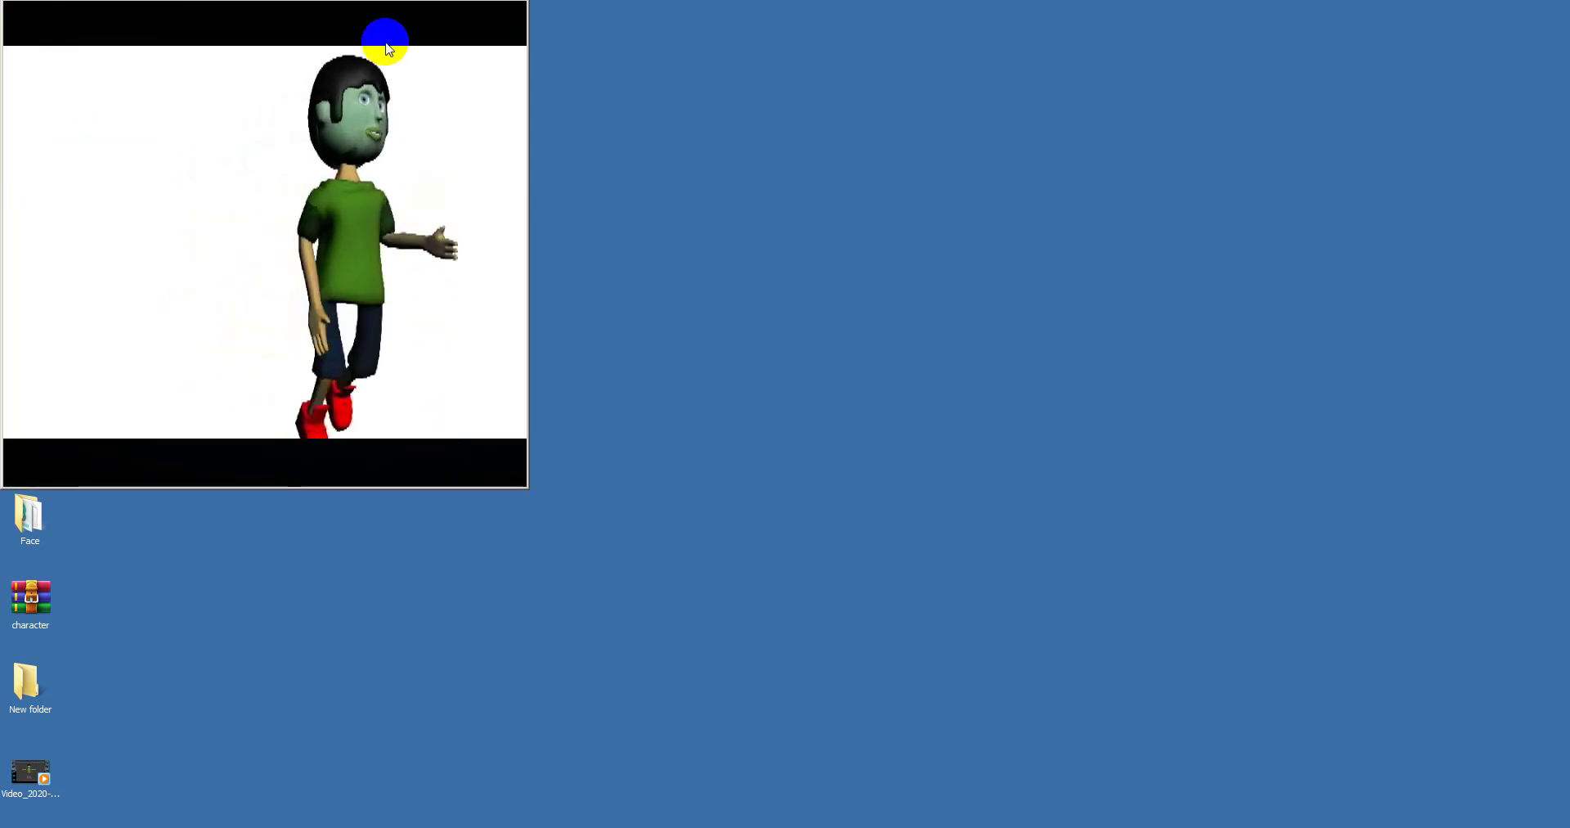
Step: Watch video2.avi full screen, showing the boy walking on a white background
double_click(389, 49)
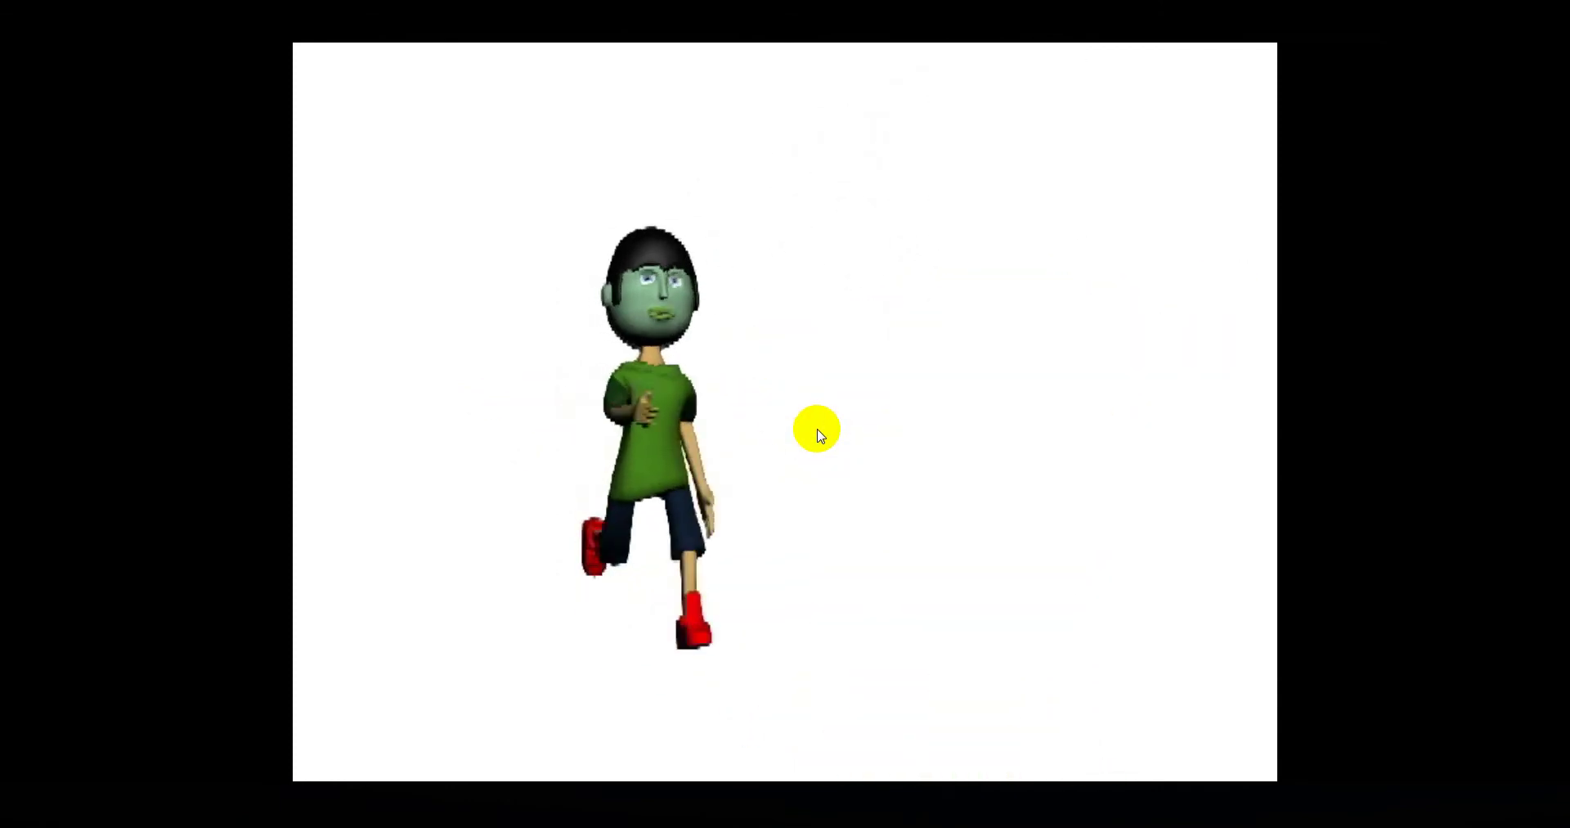
click(819, 431)
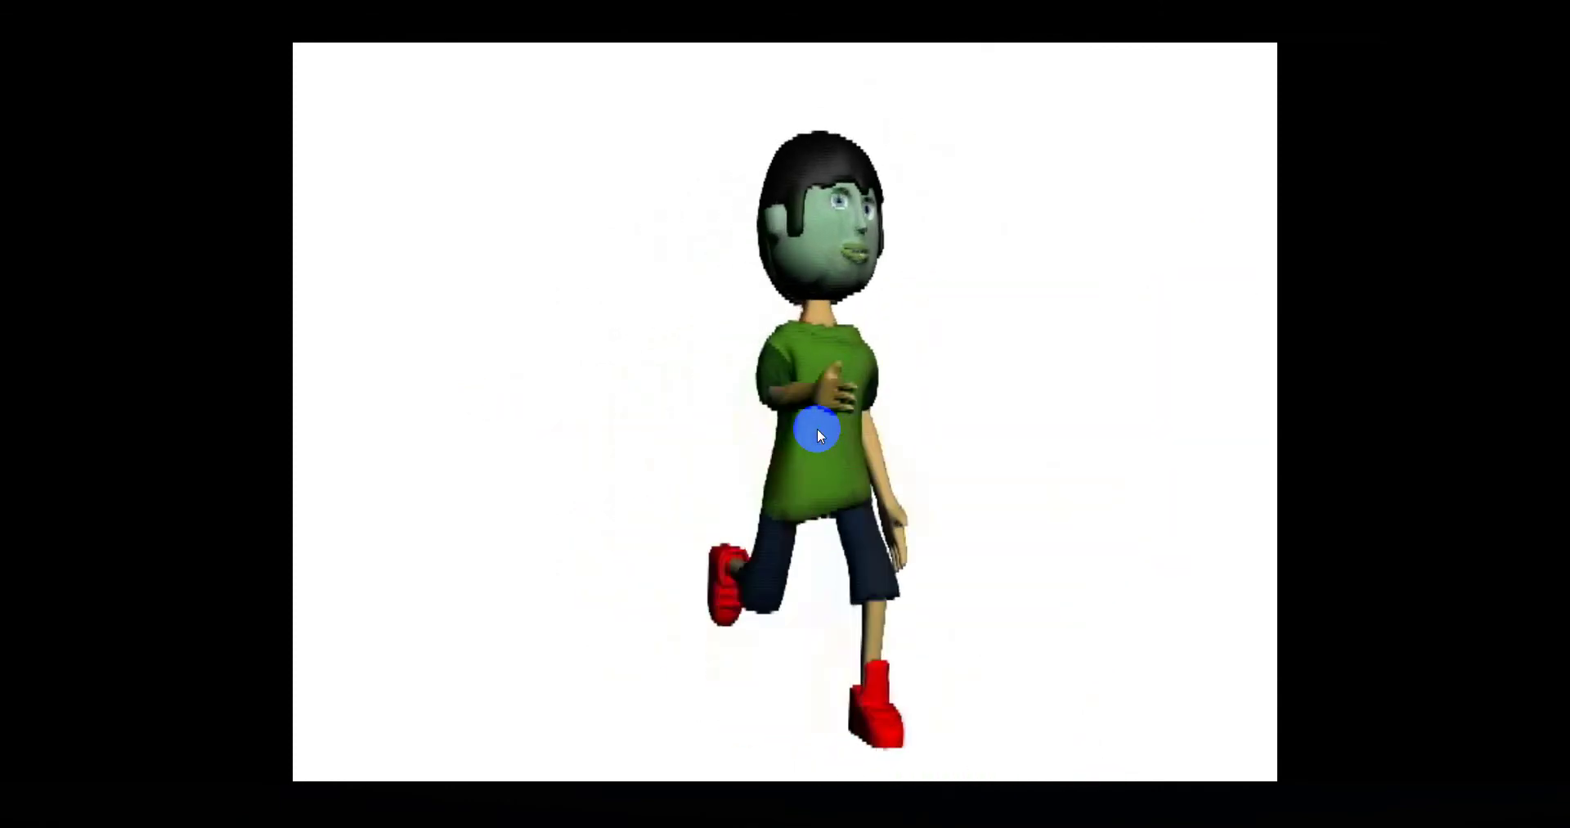
click(818, 430)
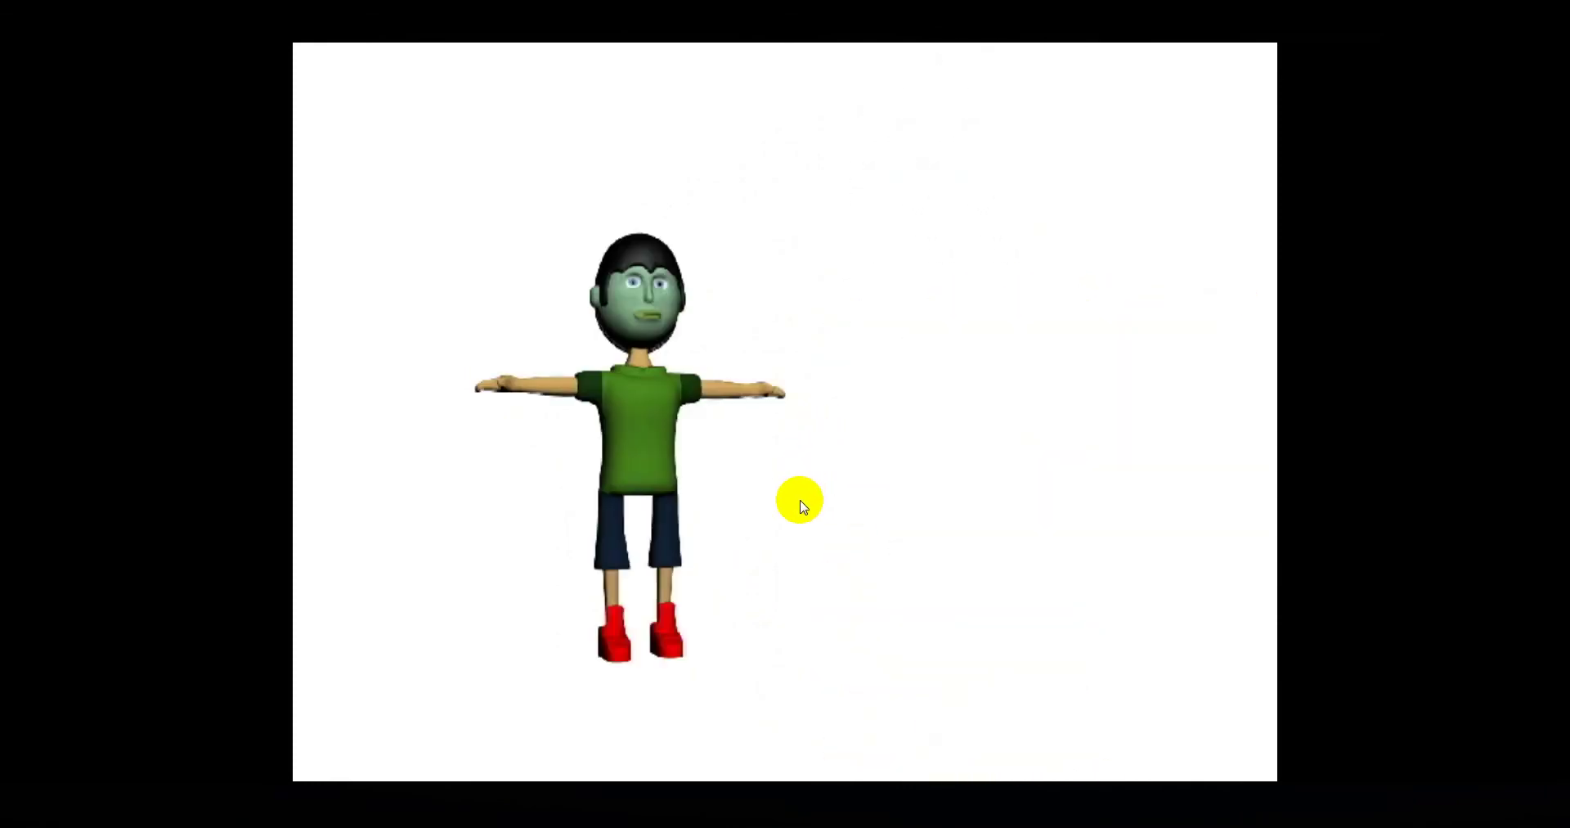
click(929, 822)
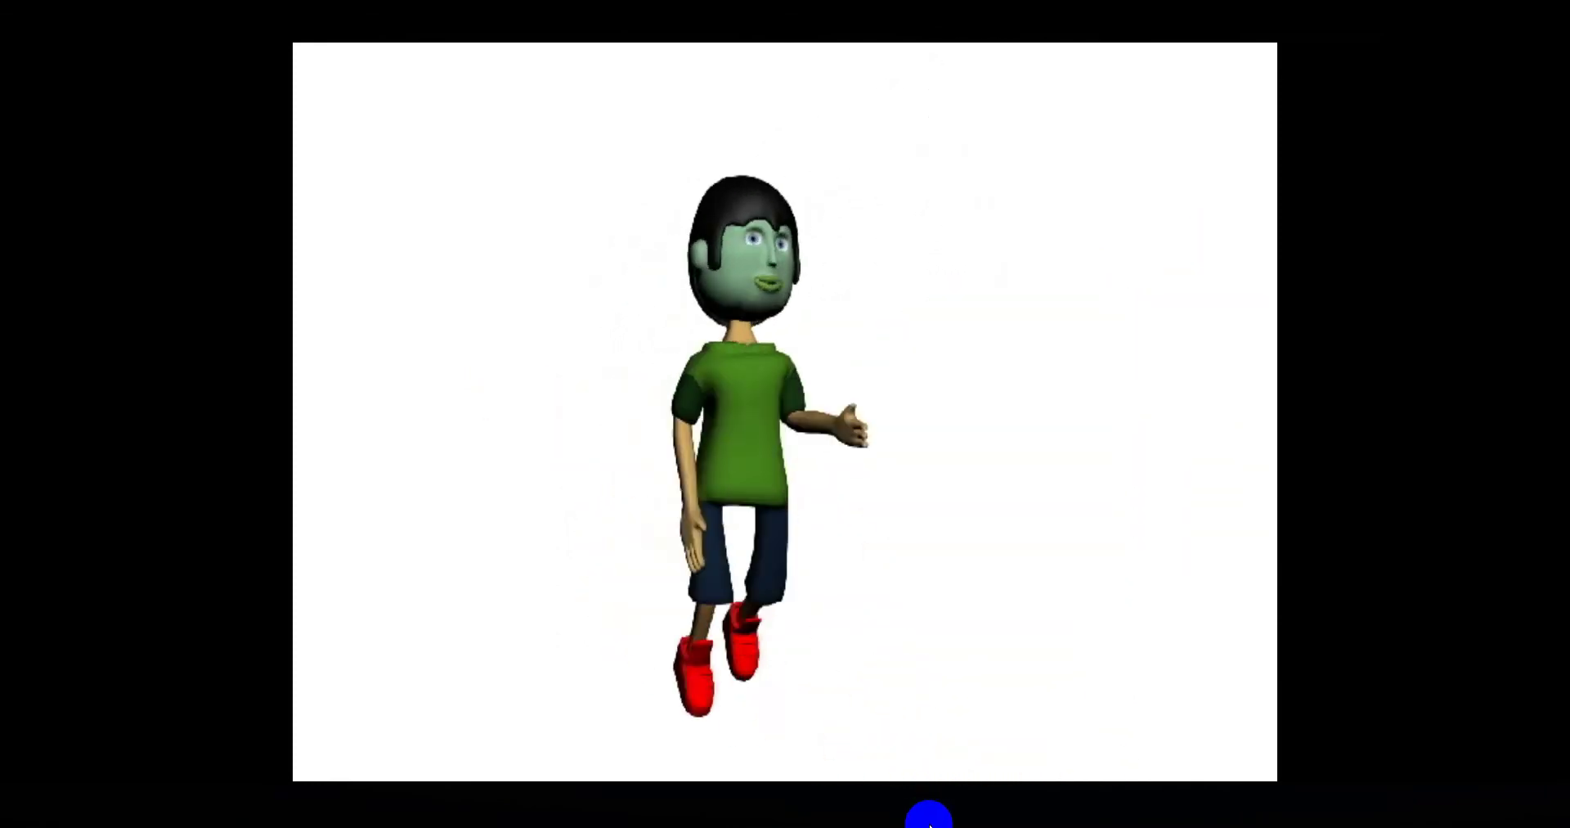